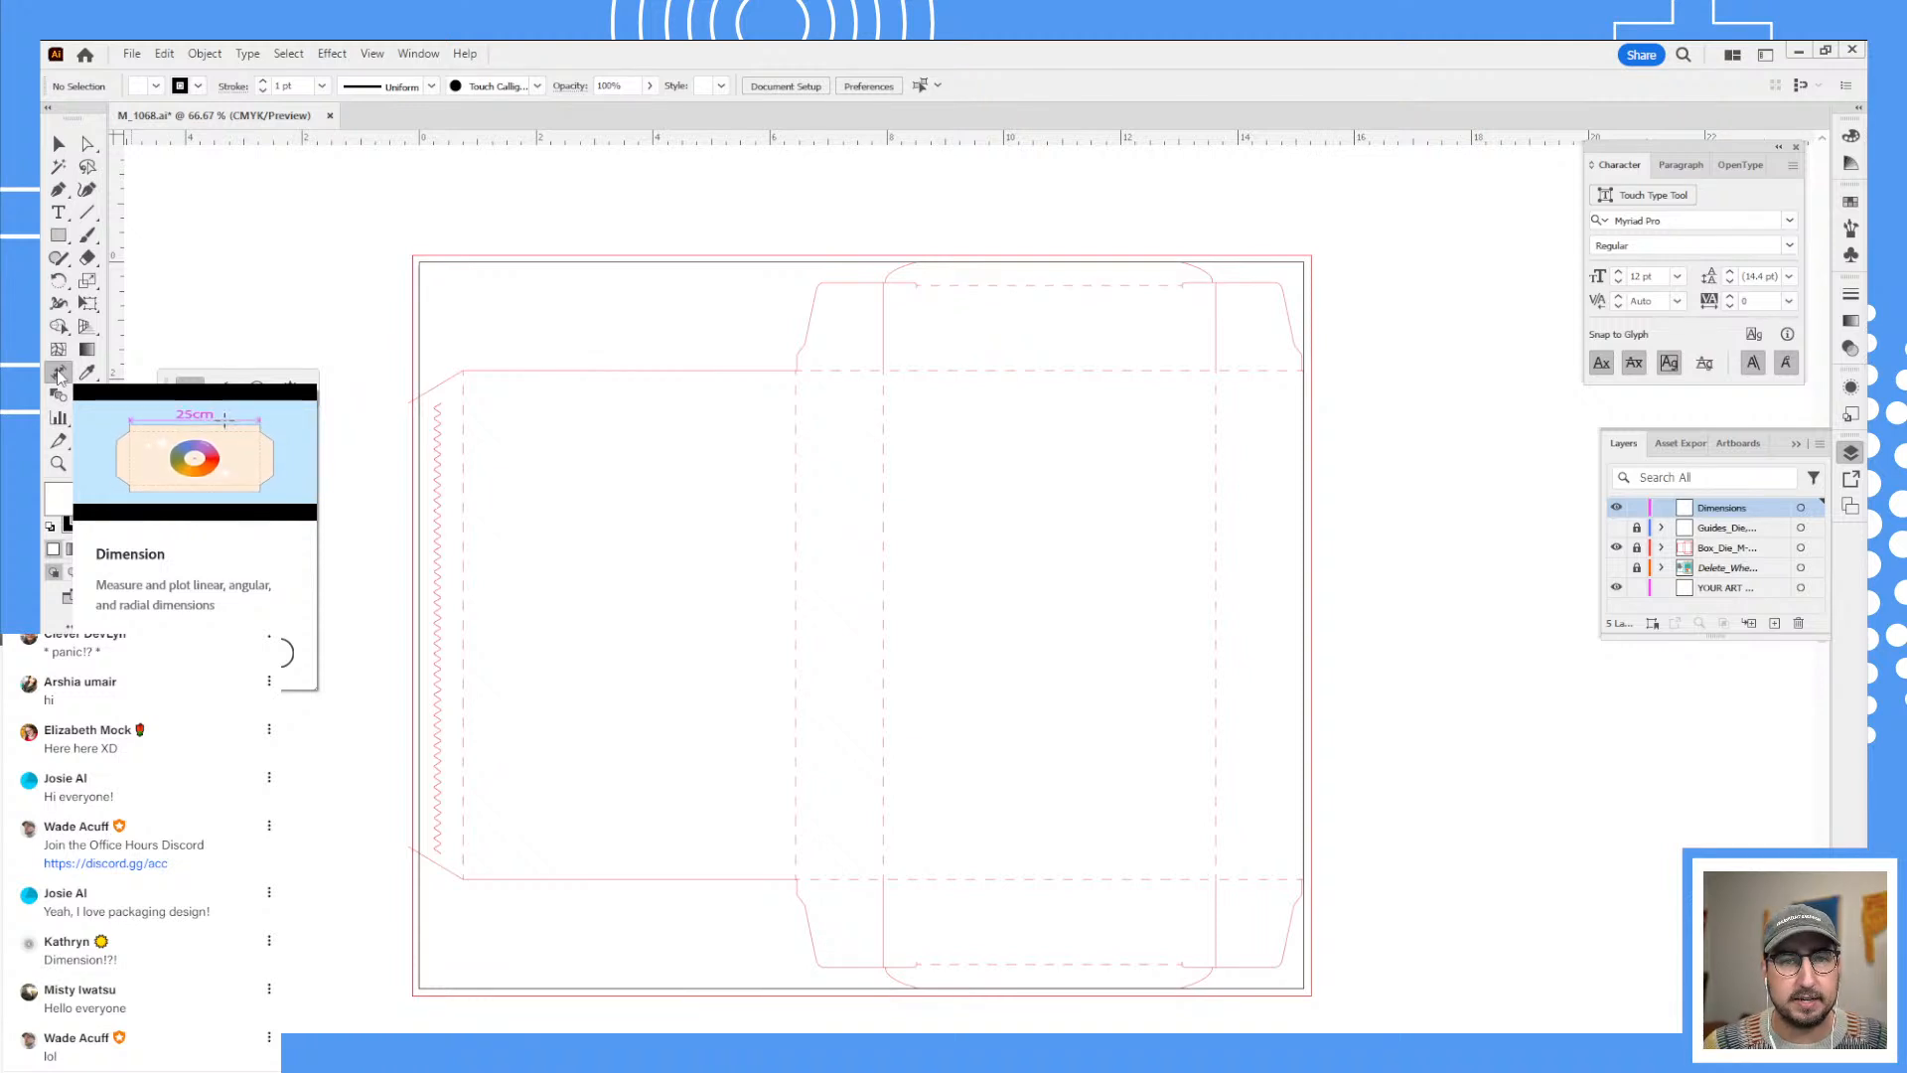
# - Add a linear dimension across the width of the right main panel, placed above the box dieline
pyautogui.click(57, 373)
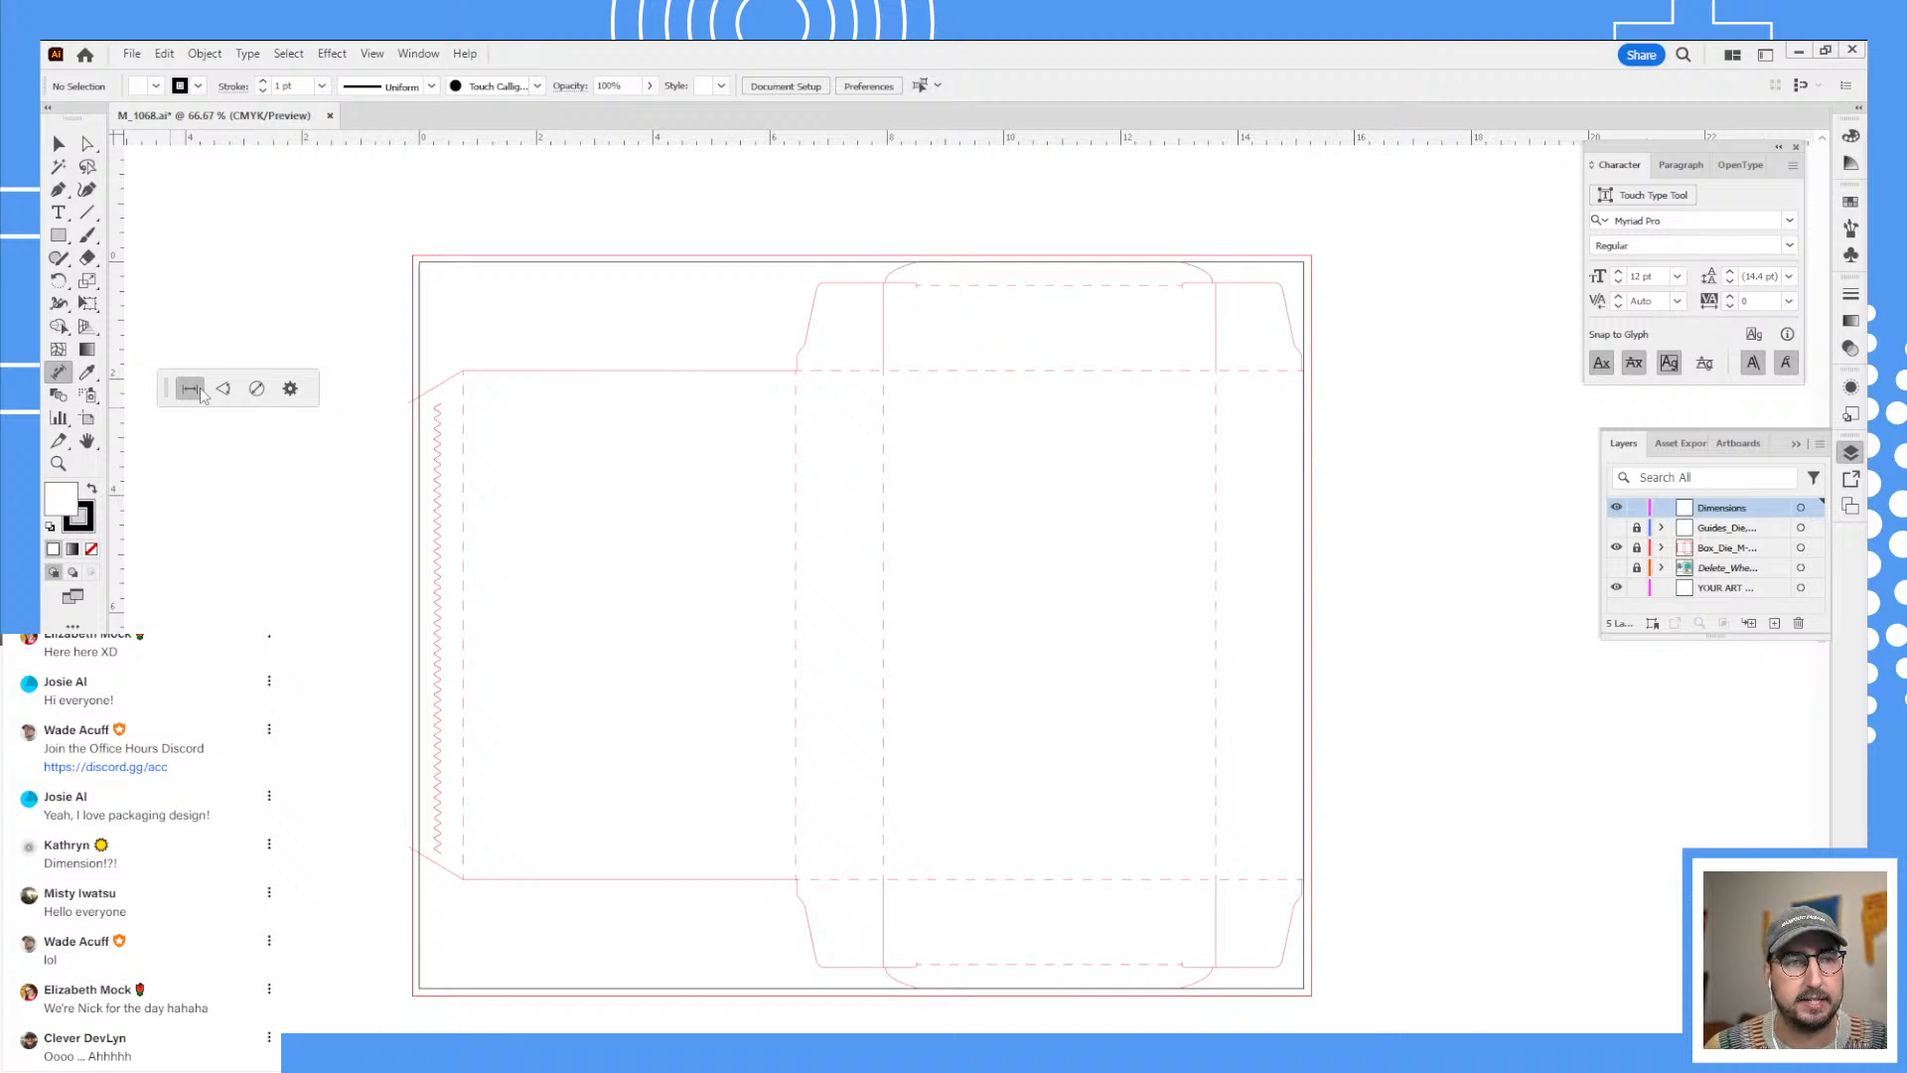
pyautogui.click(880, 218)
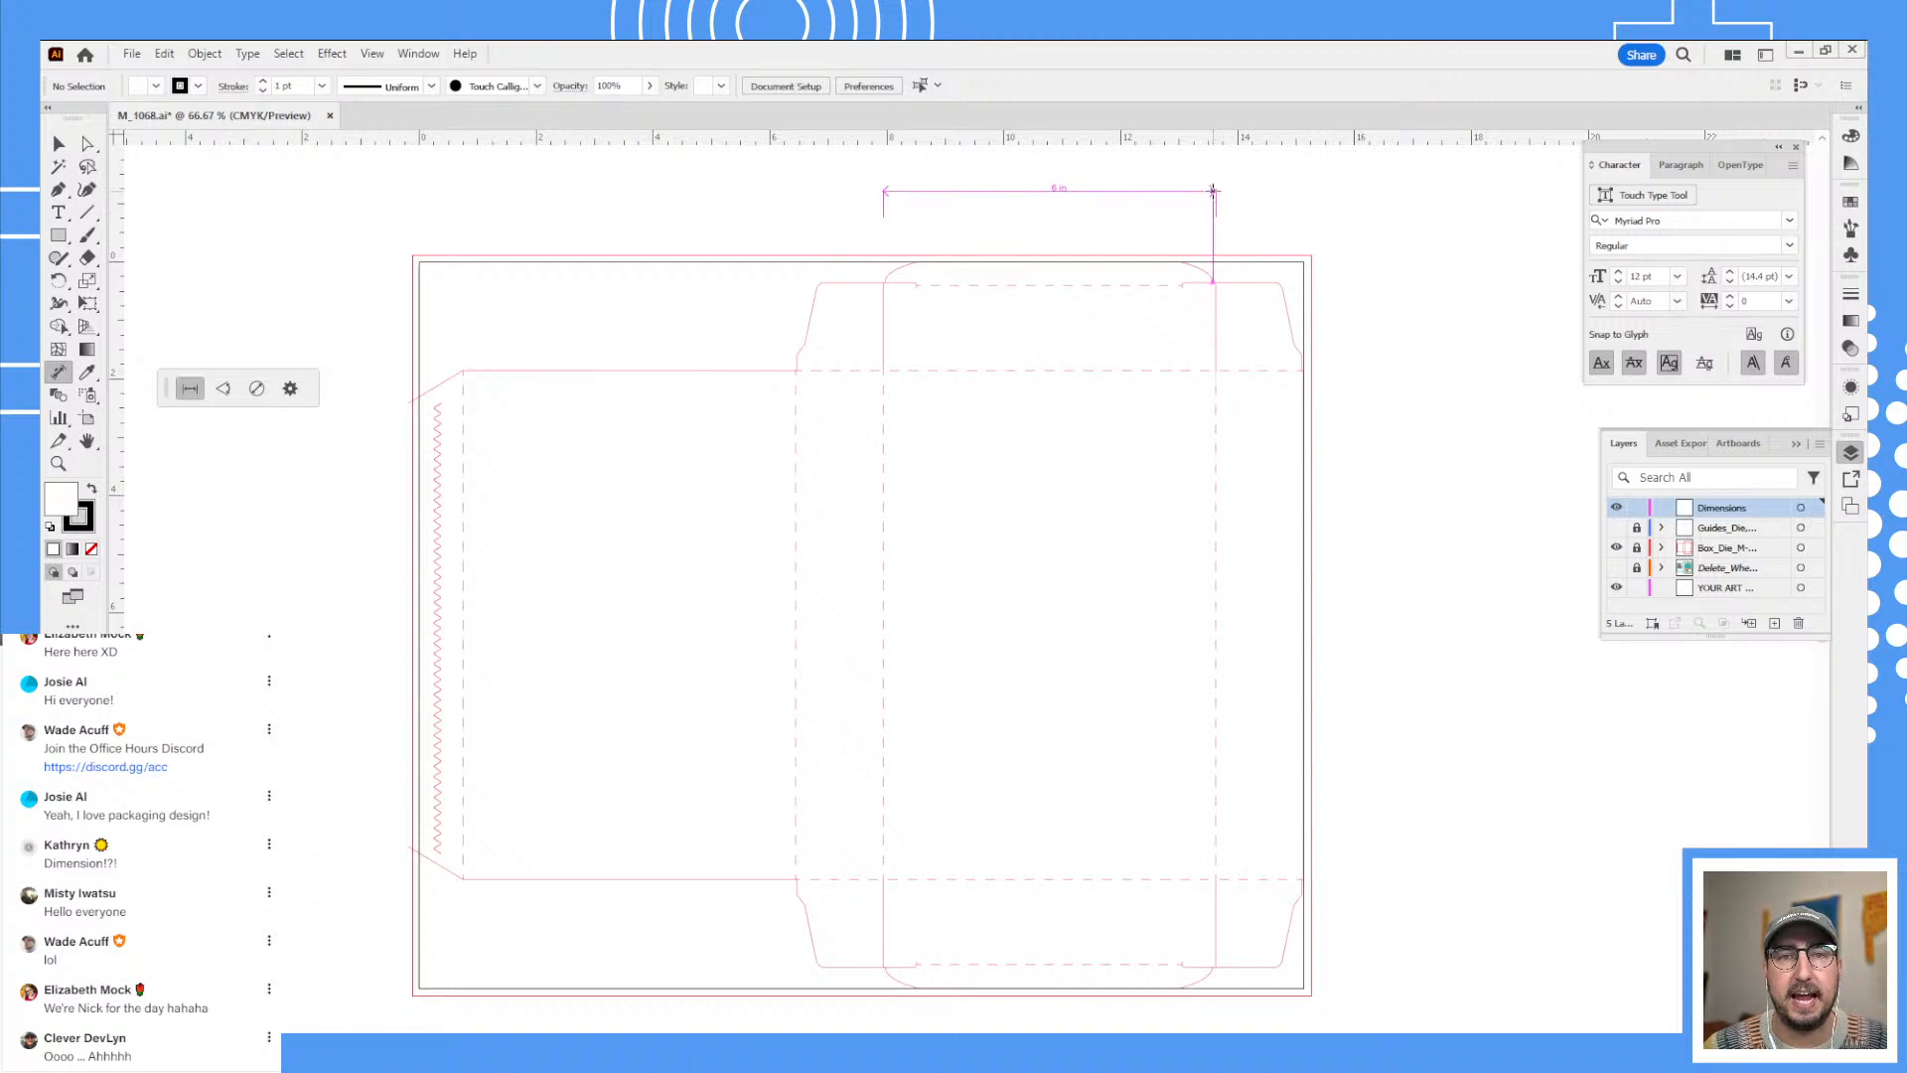
pyautogui.click(1213, 193)
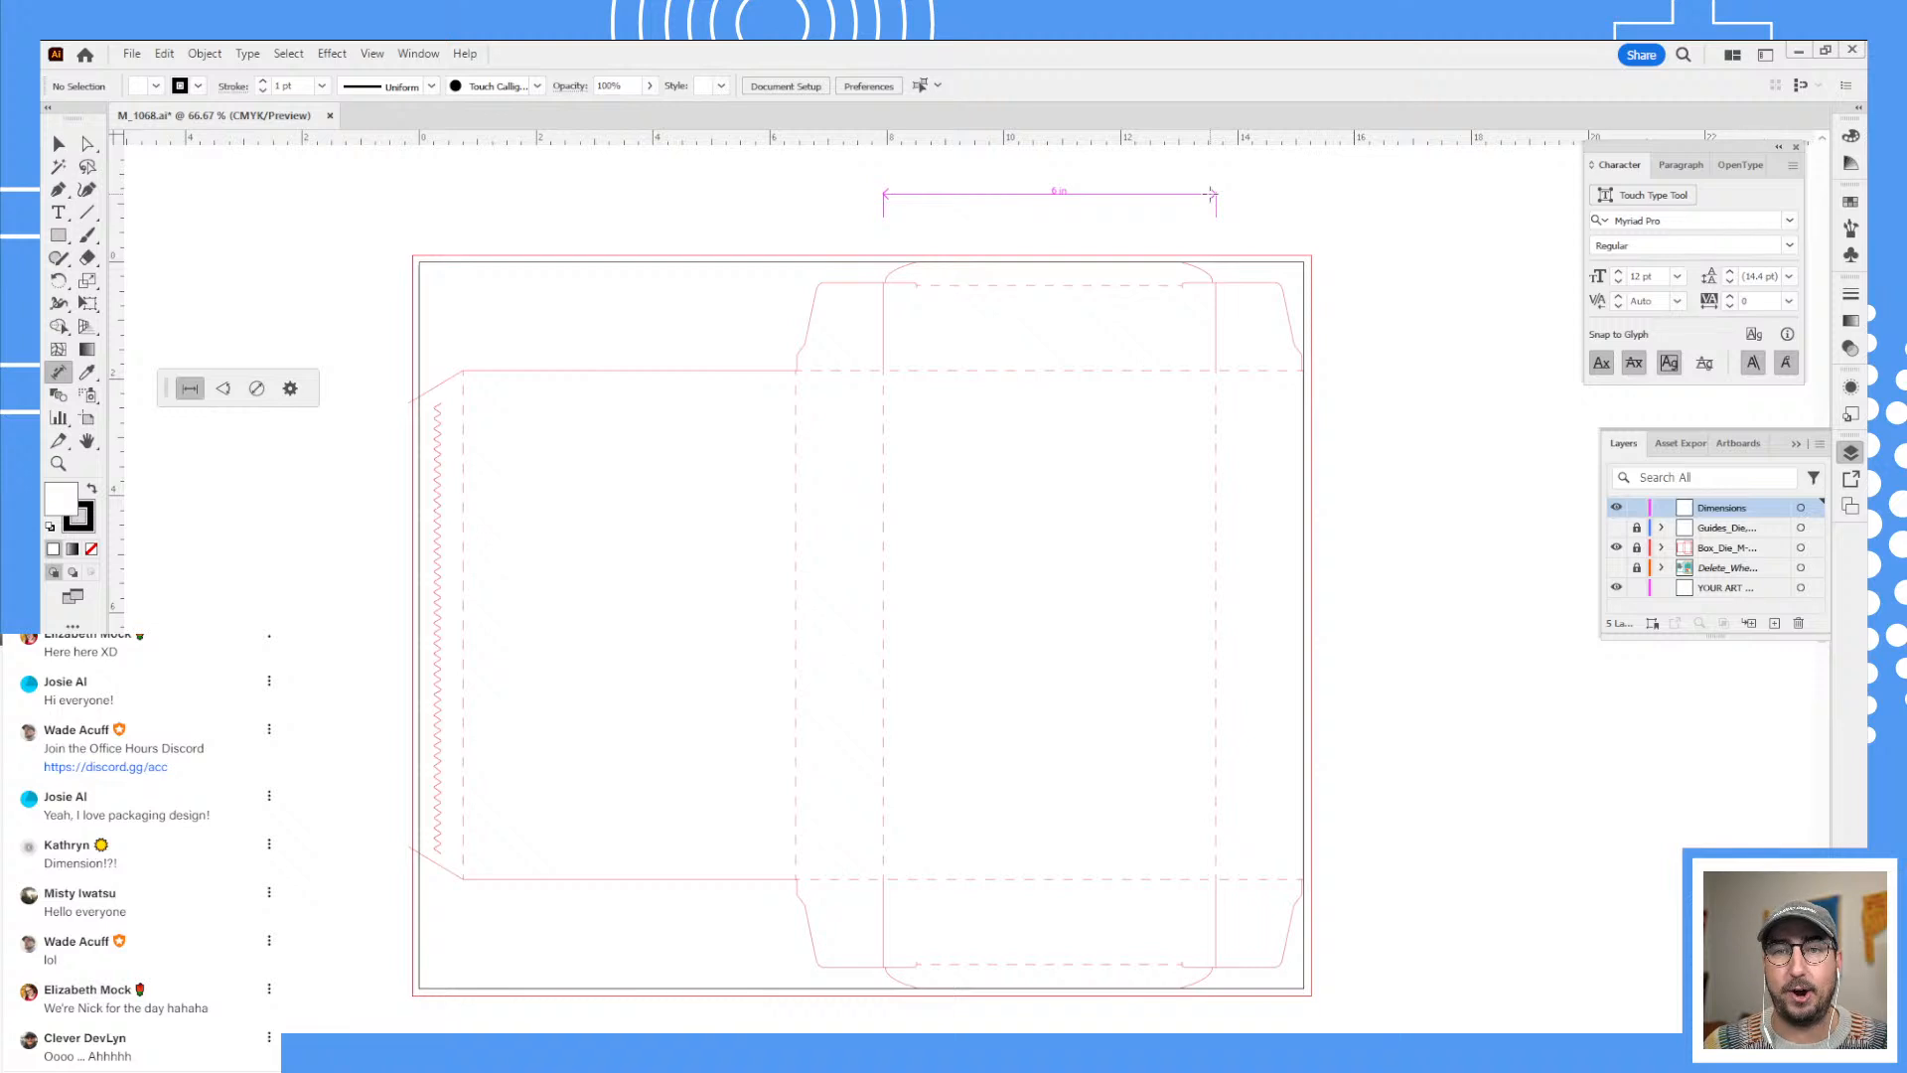
pyautogui.click(1214, 194)
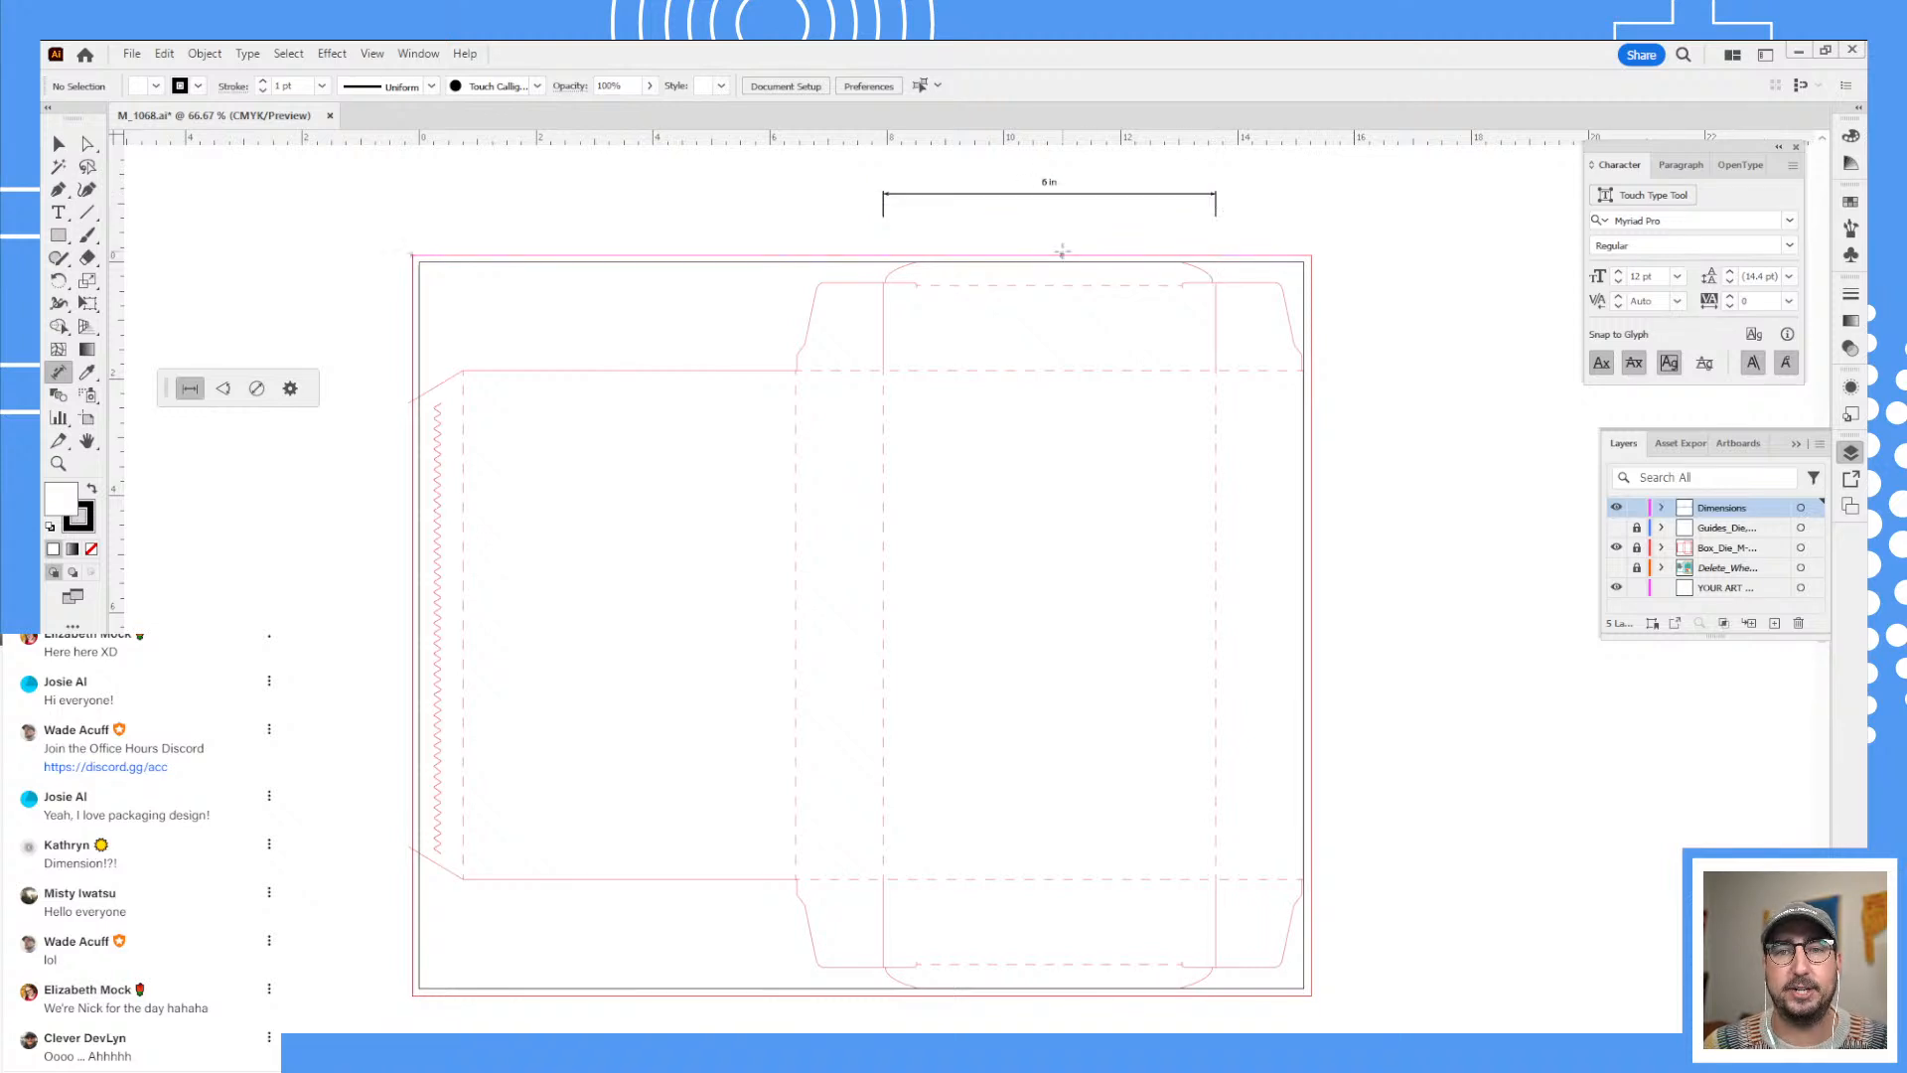
# - Move the new width dimension slightly down, closer to the dieline's upper edge, and deselect it
pyautogui.press('v')
pyautogui.click(1044, 210)
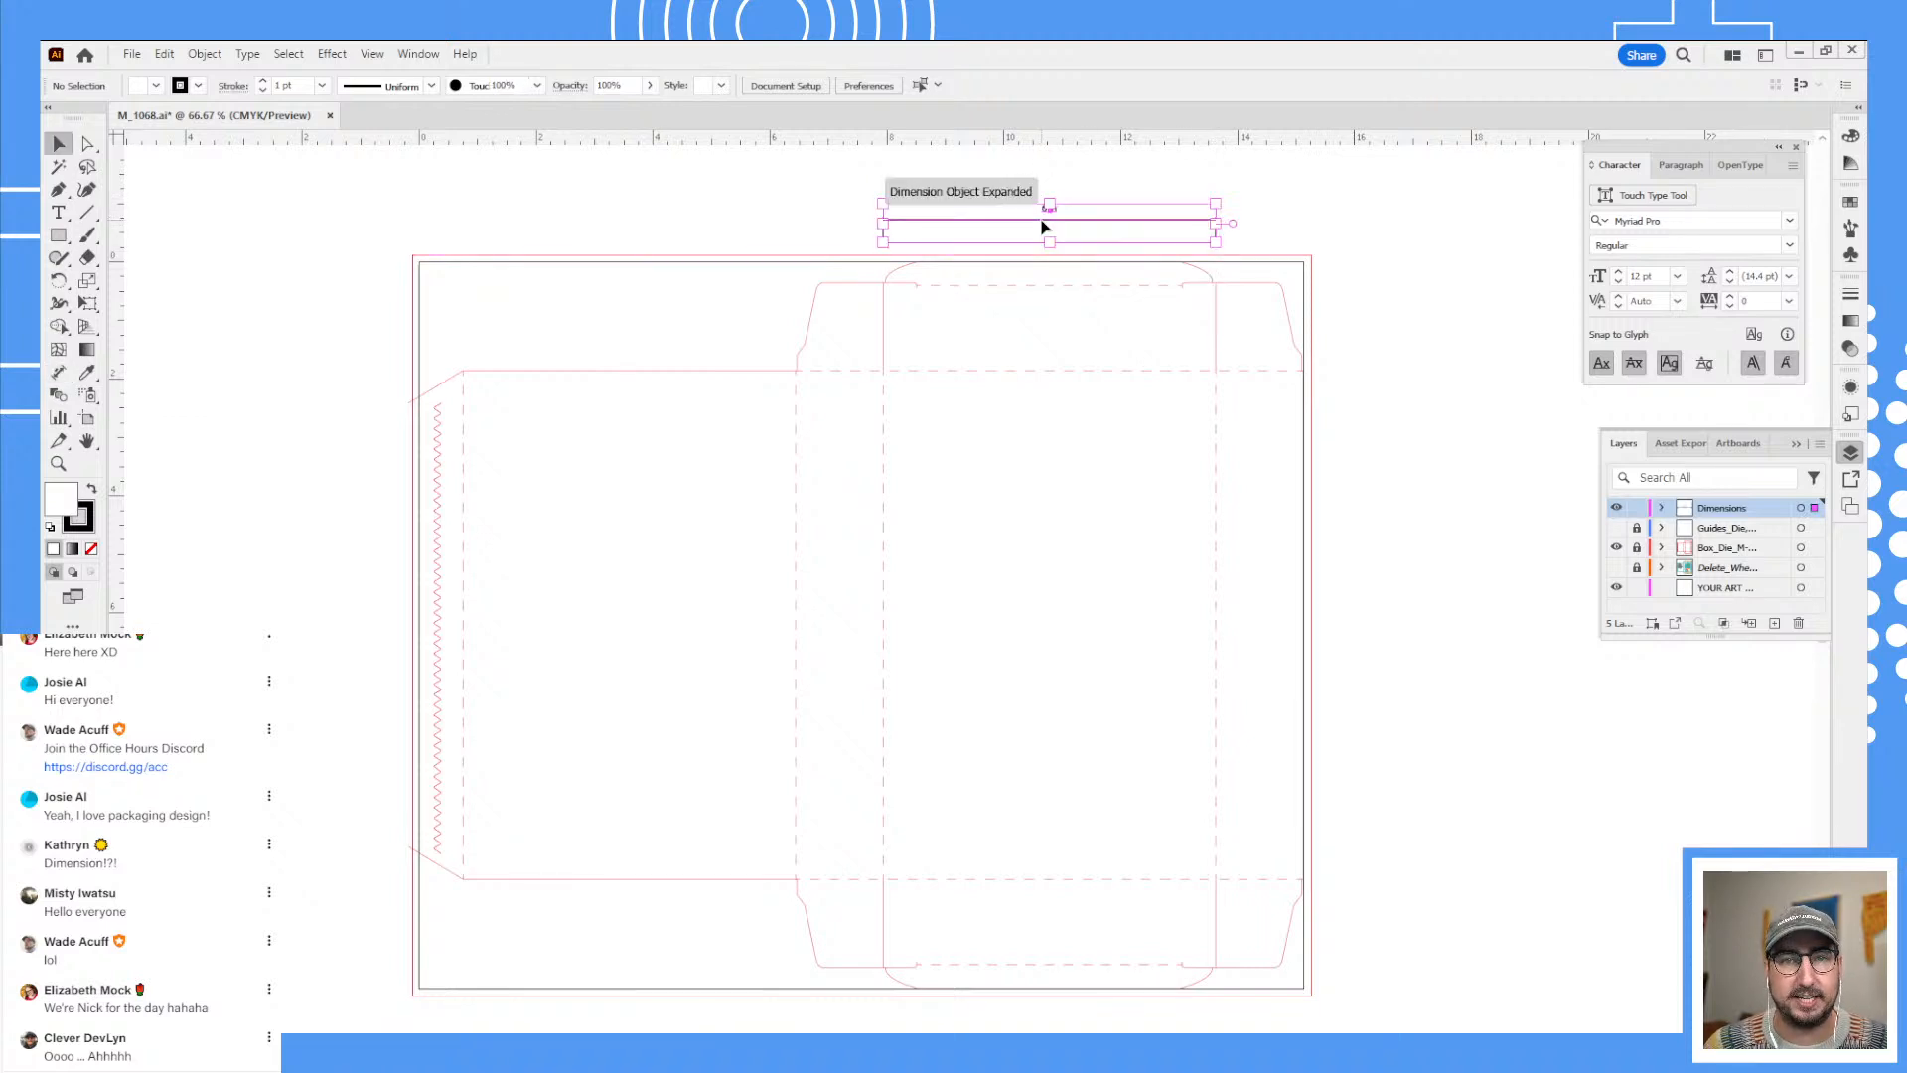
pyautogui.click(1288, 229)
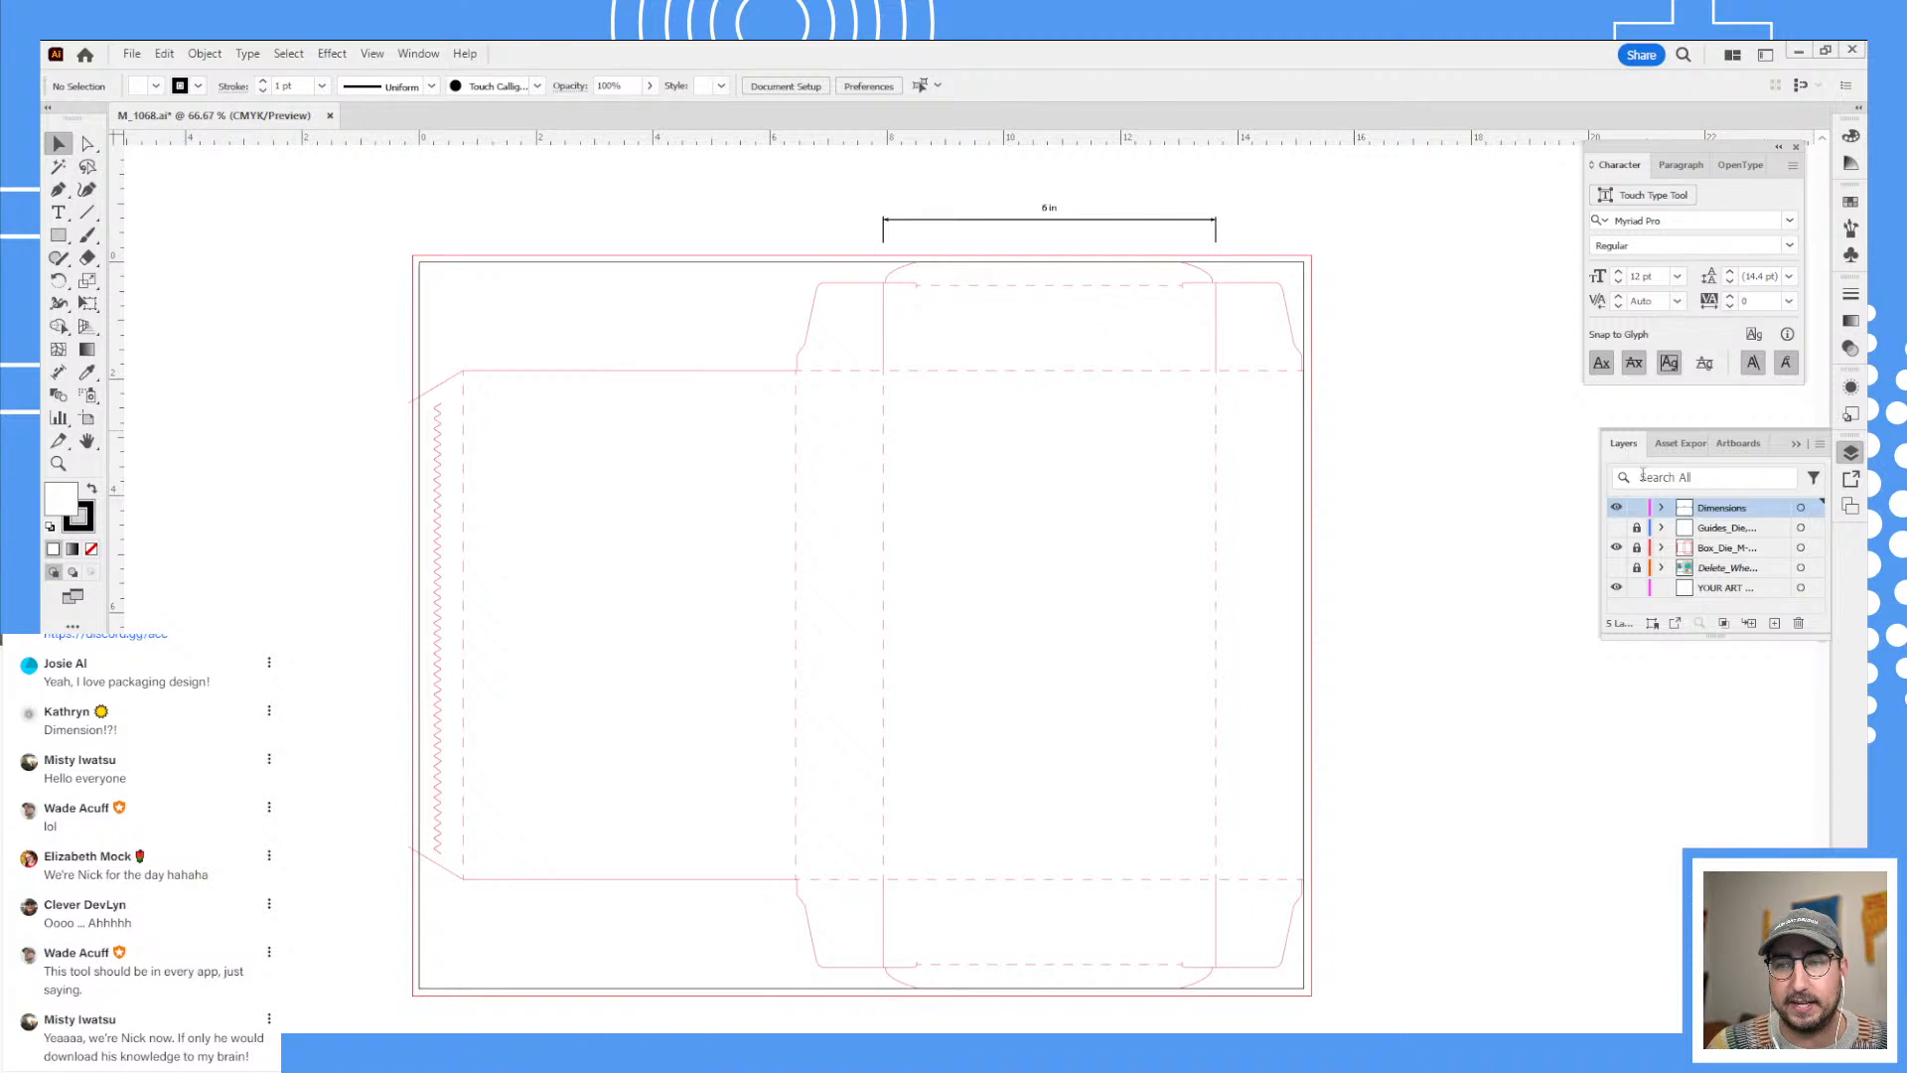
# - Toggle the Dimensions layer's visibility off and on to compare the artwork with and without the dimension
pyautogui.click(1617, 507)
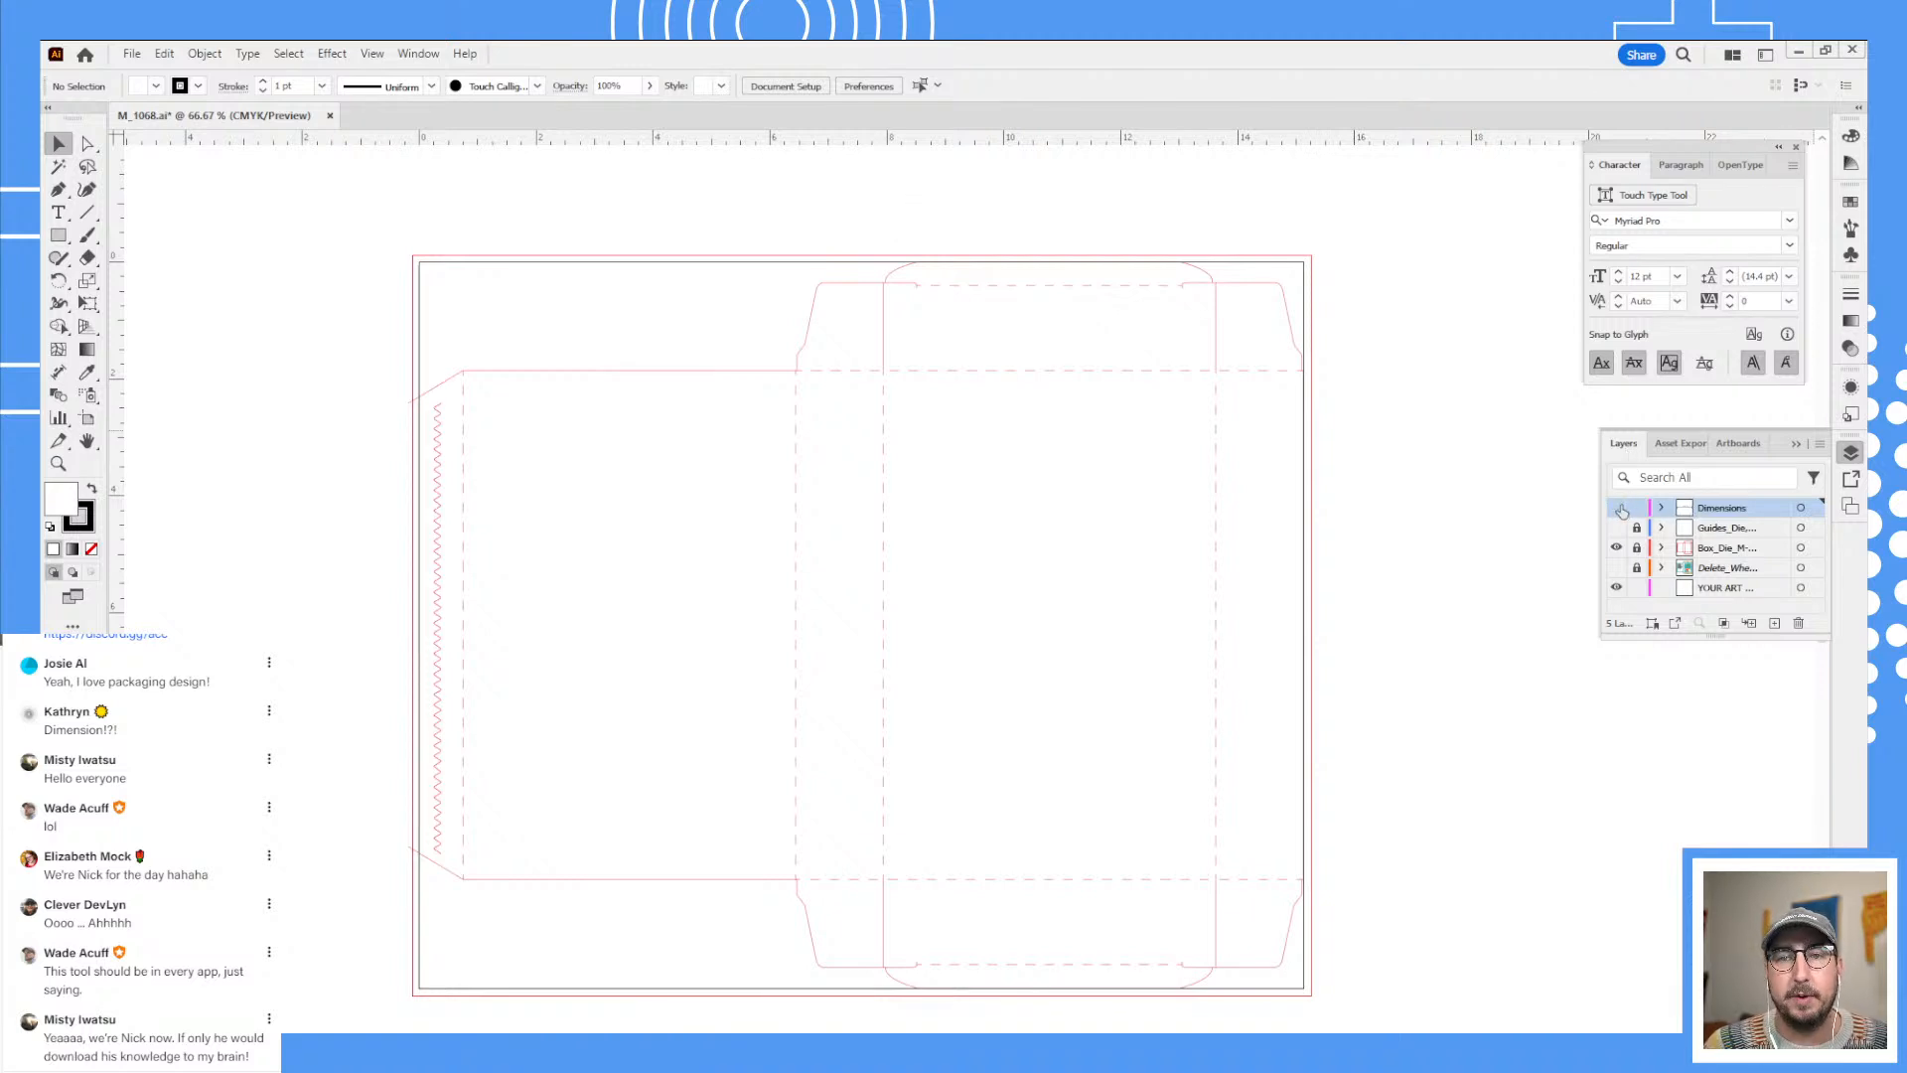
pyautogui.click(1617, 507)
pyautogui.click(1617, 508)
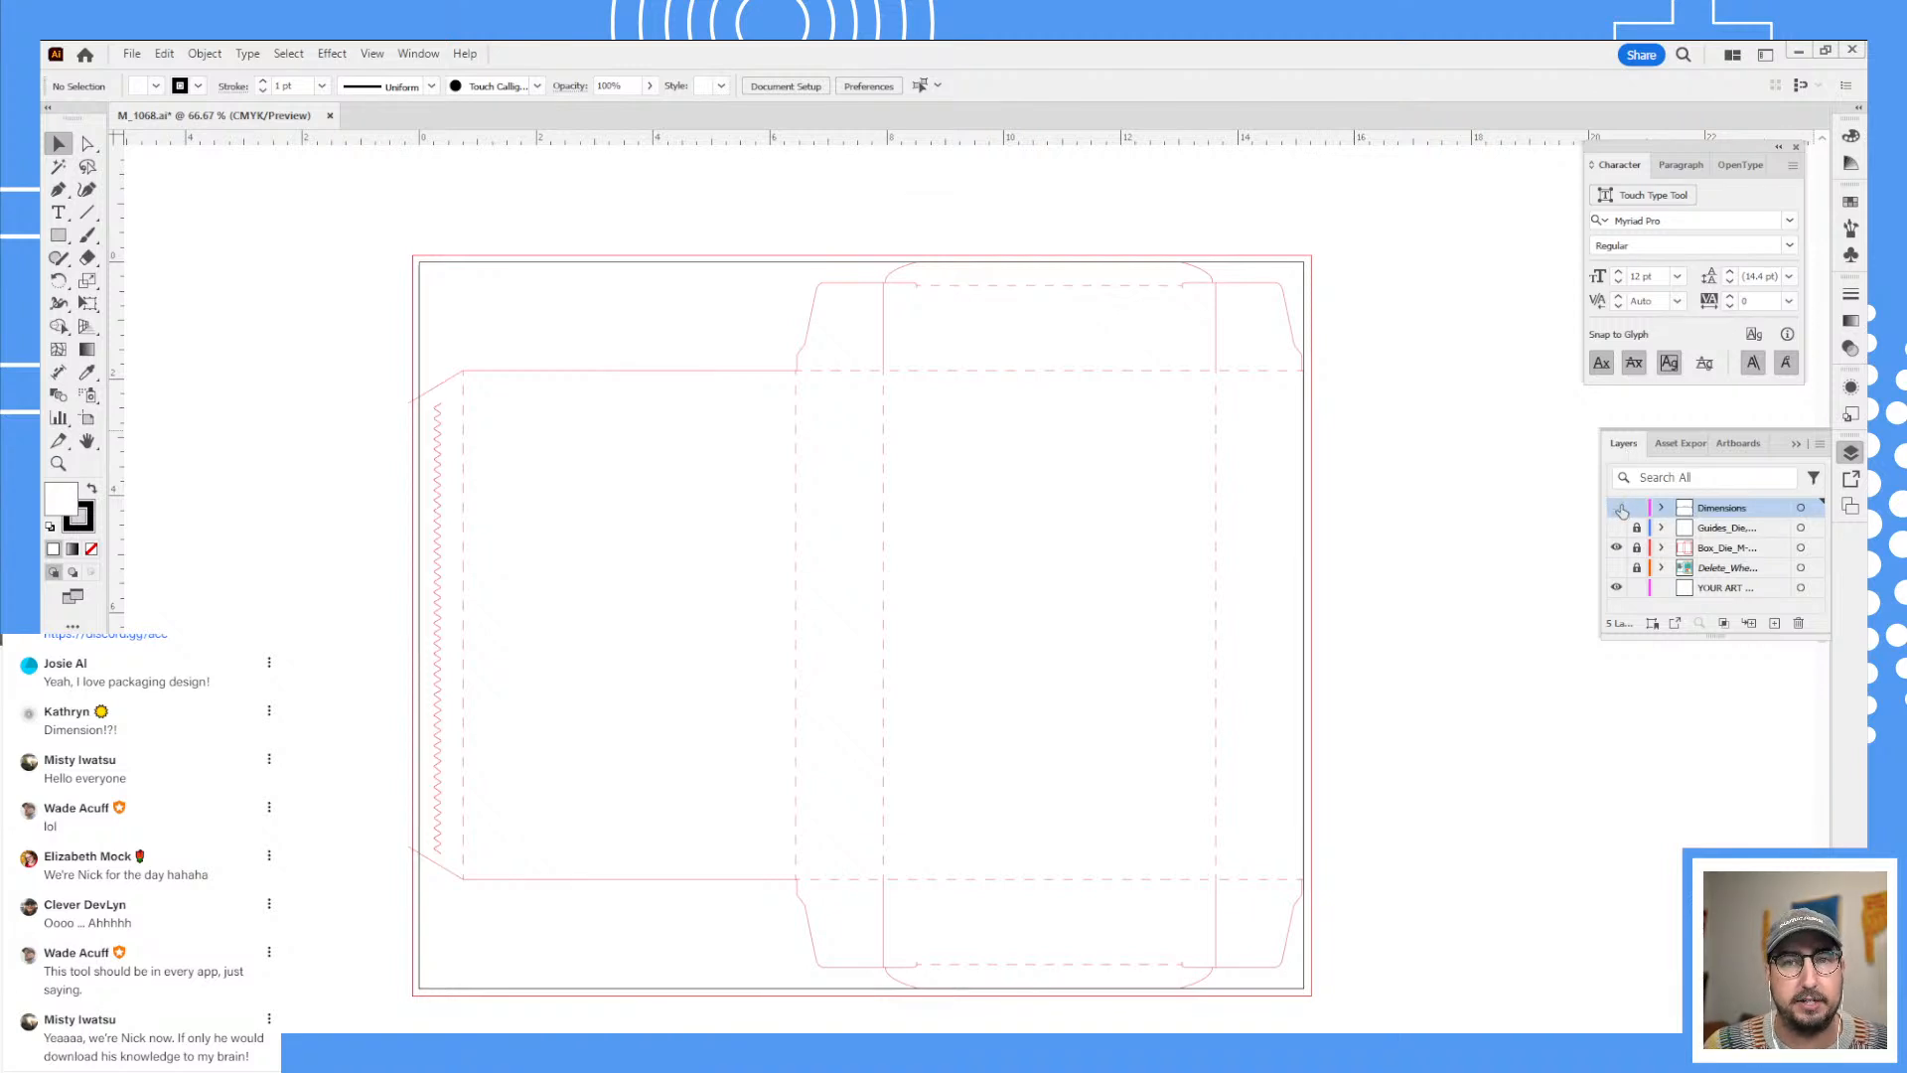
pyautogui.click(1617, 508)
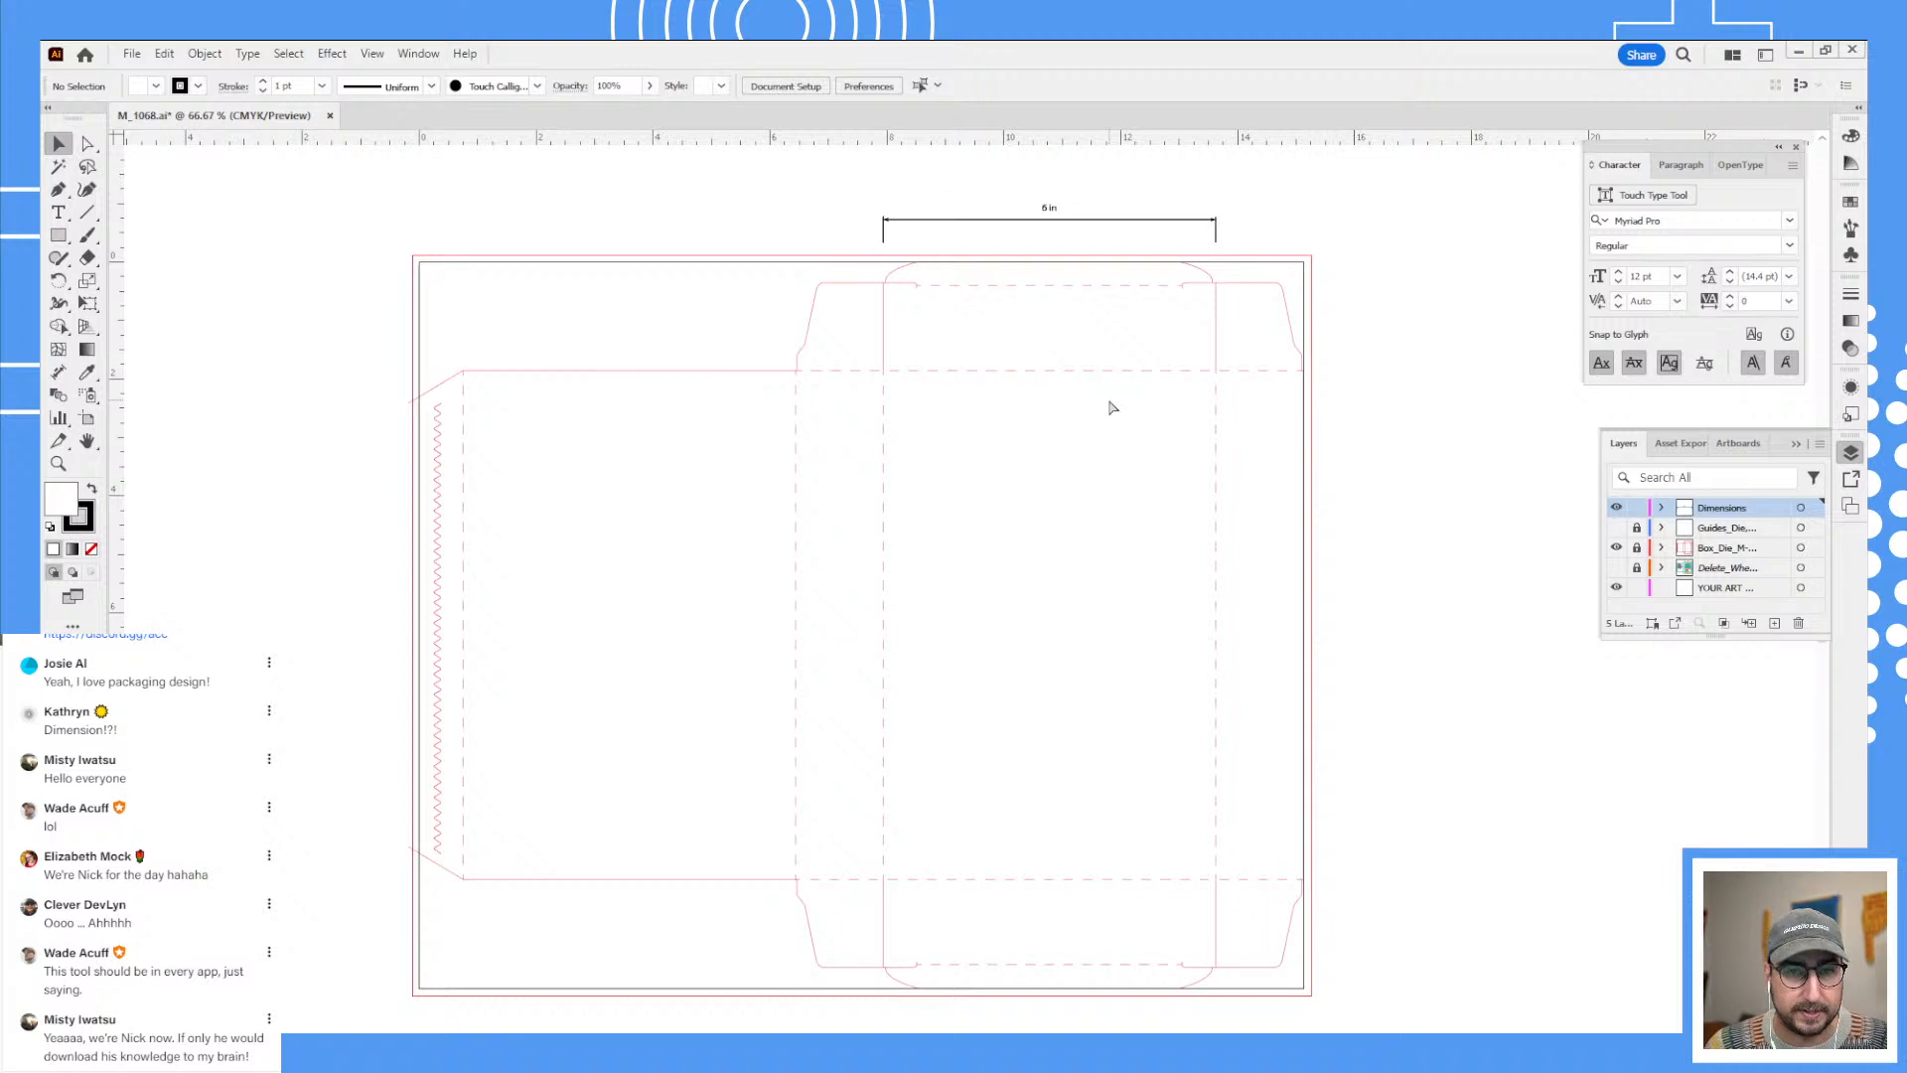
pyautogui.hotkey('ctrl', 'z')
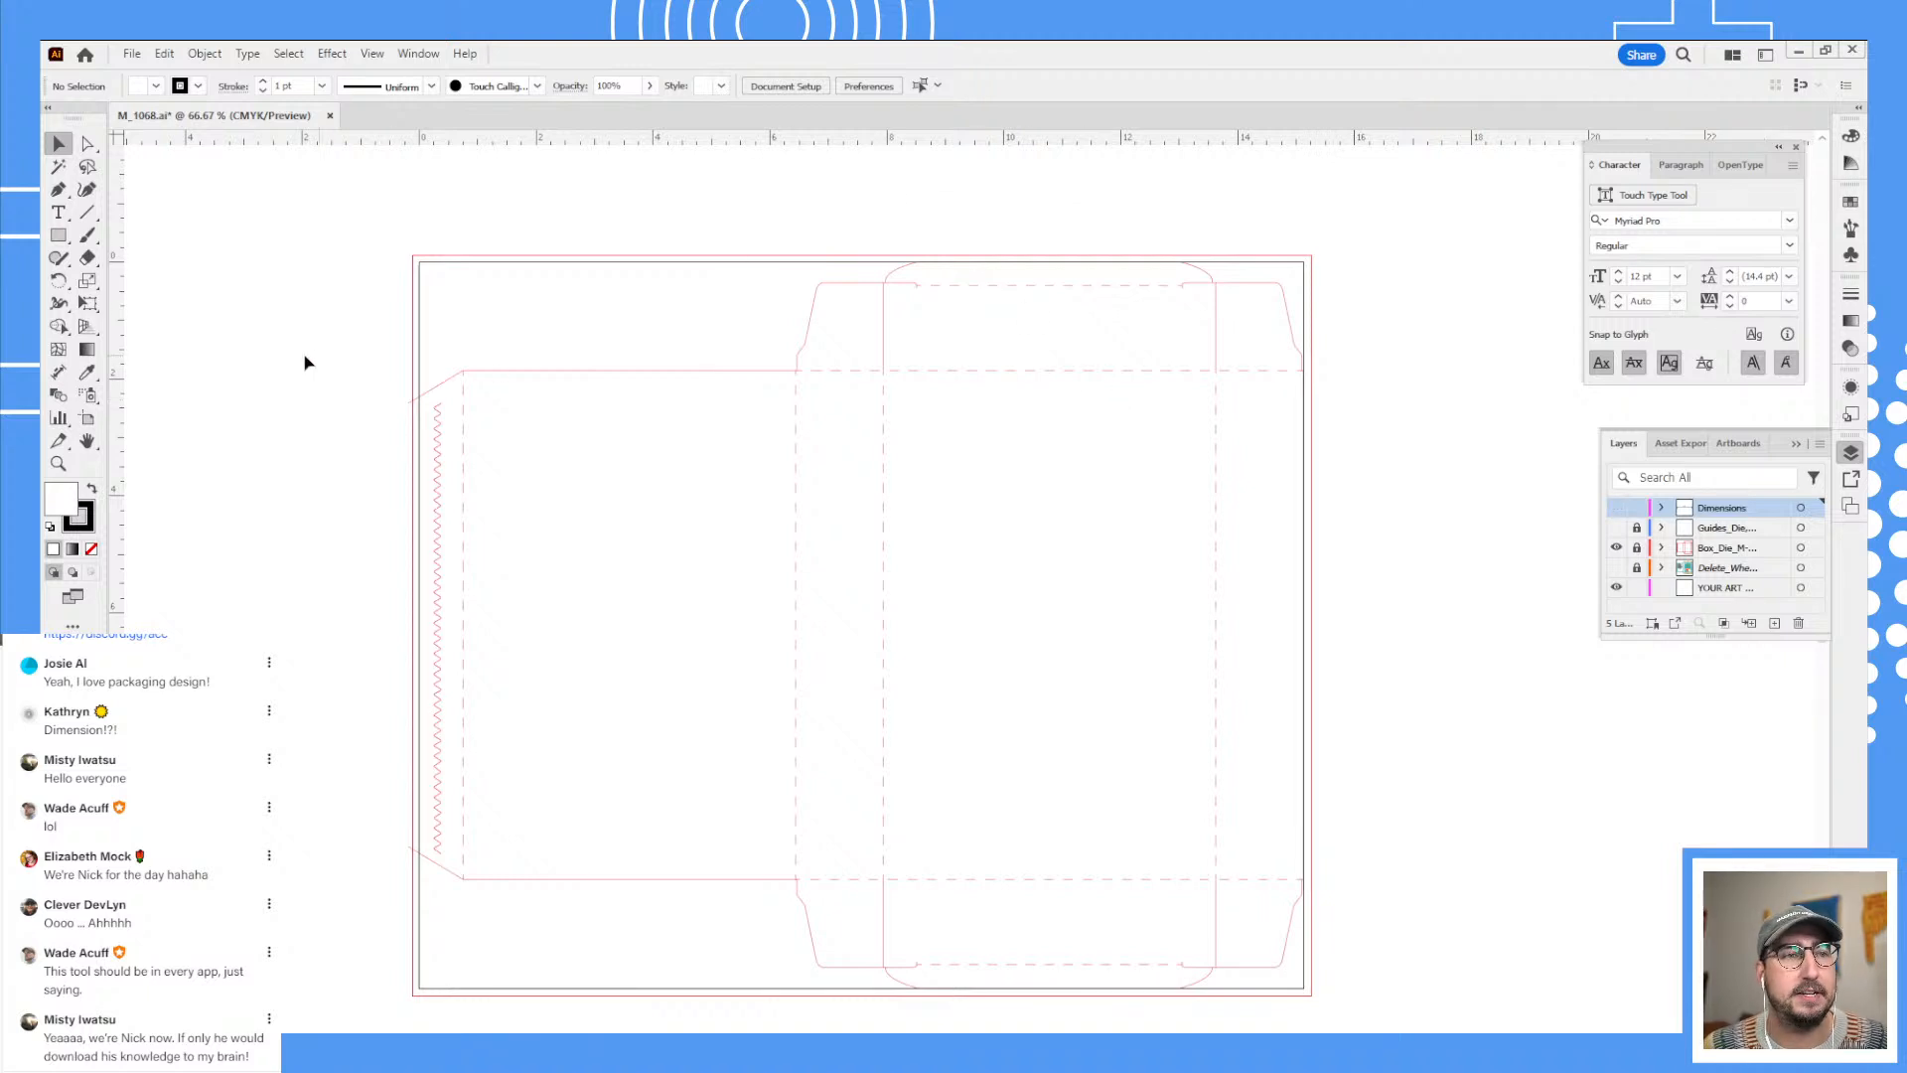
# - Add a linear dimension across the width of the left main panel, placed above the dieline
pyautogui.click(55, 379)
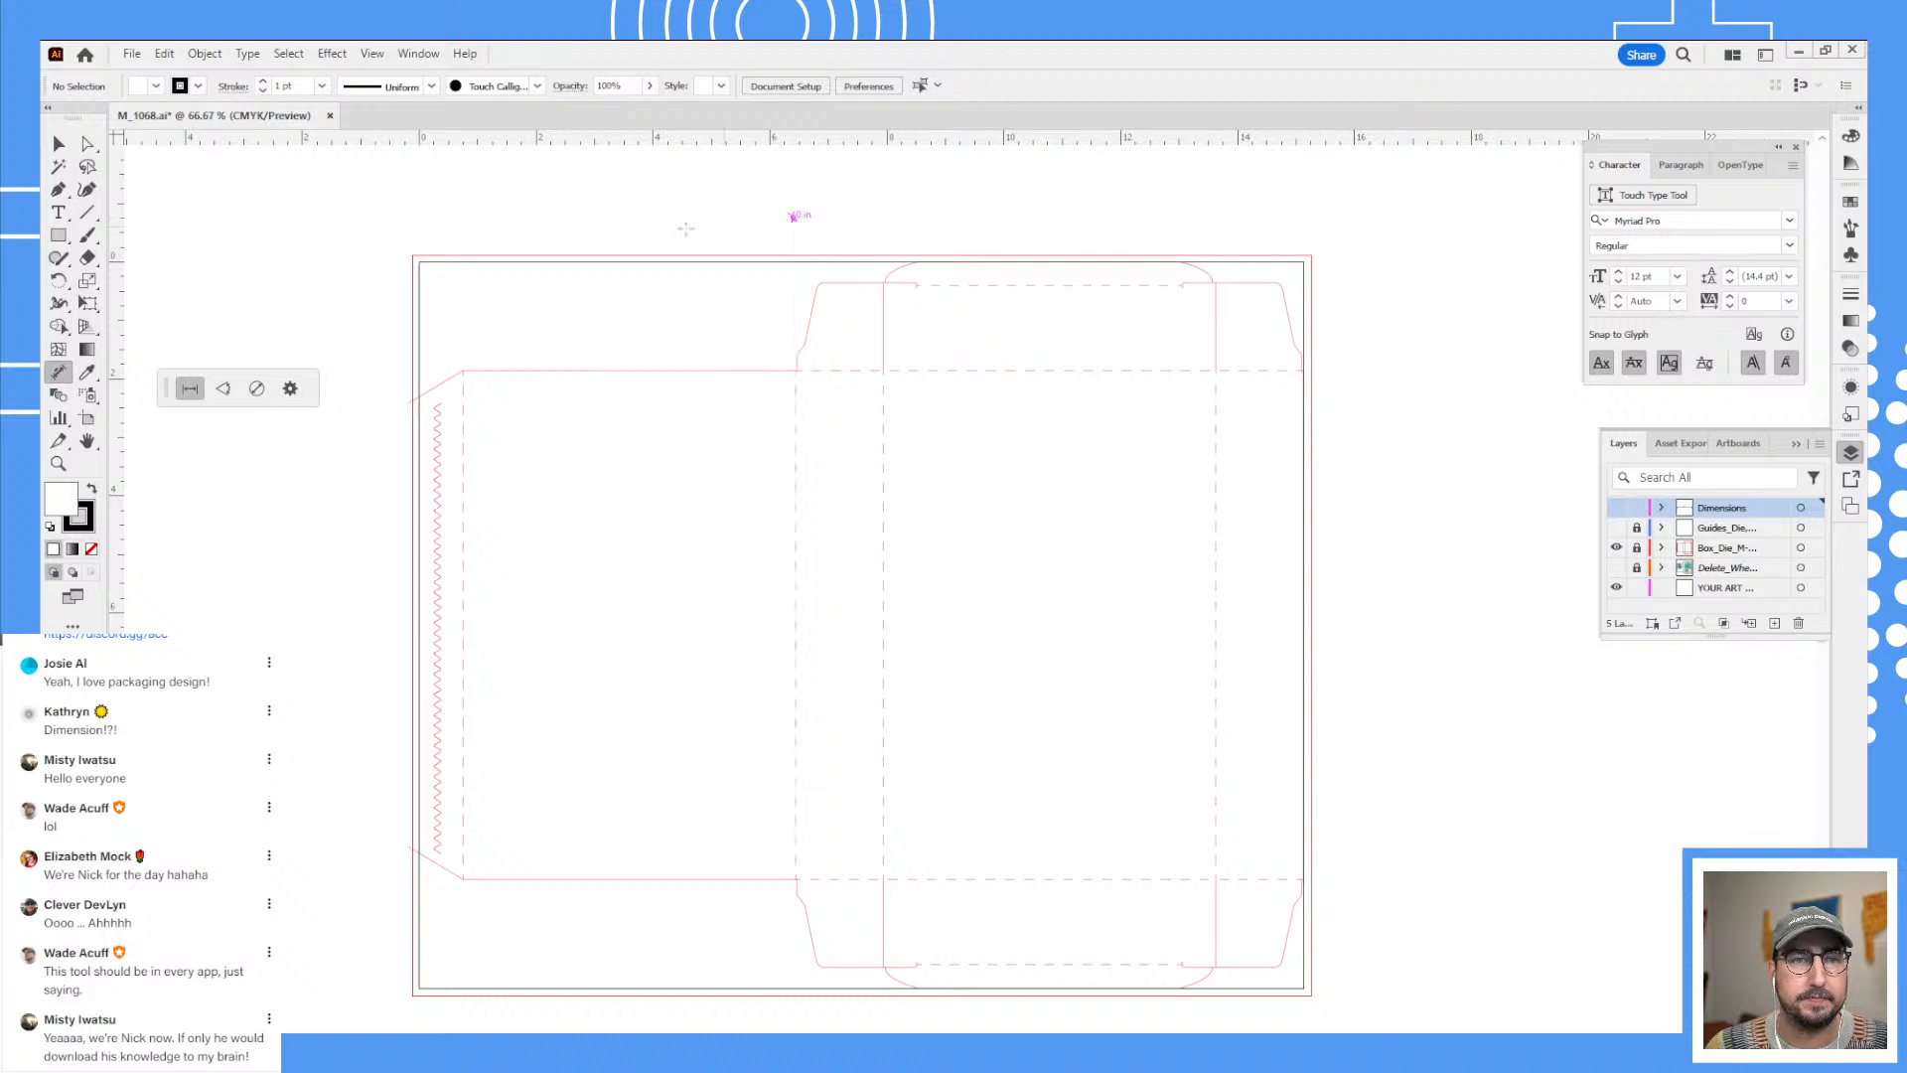
pyautogui.moveTo(796, 216)
pyautogui.mouseDown()
pyautogui.moveTo(481, 234)
pyautogui.moveTo(463, 193)
pyautogui.mouseUp()
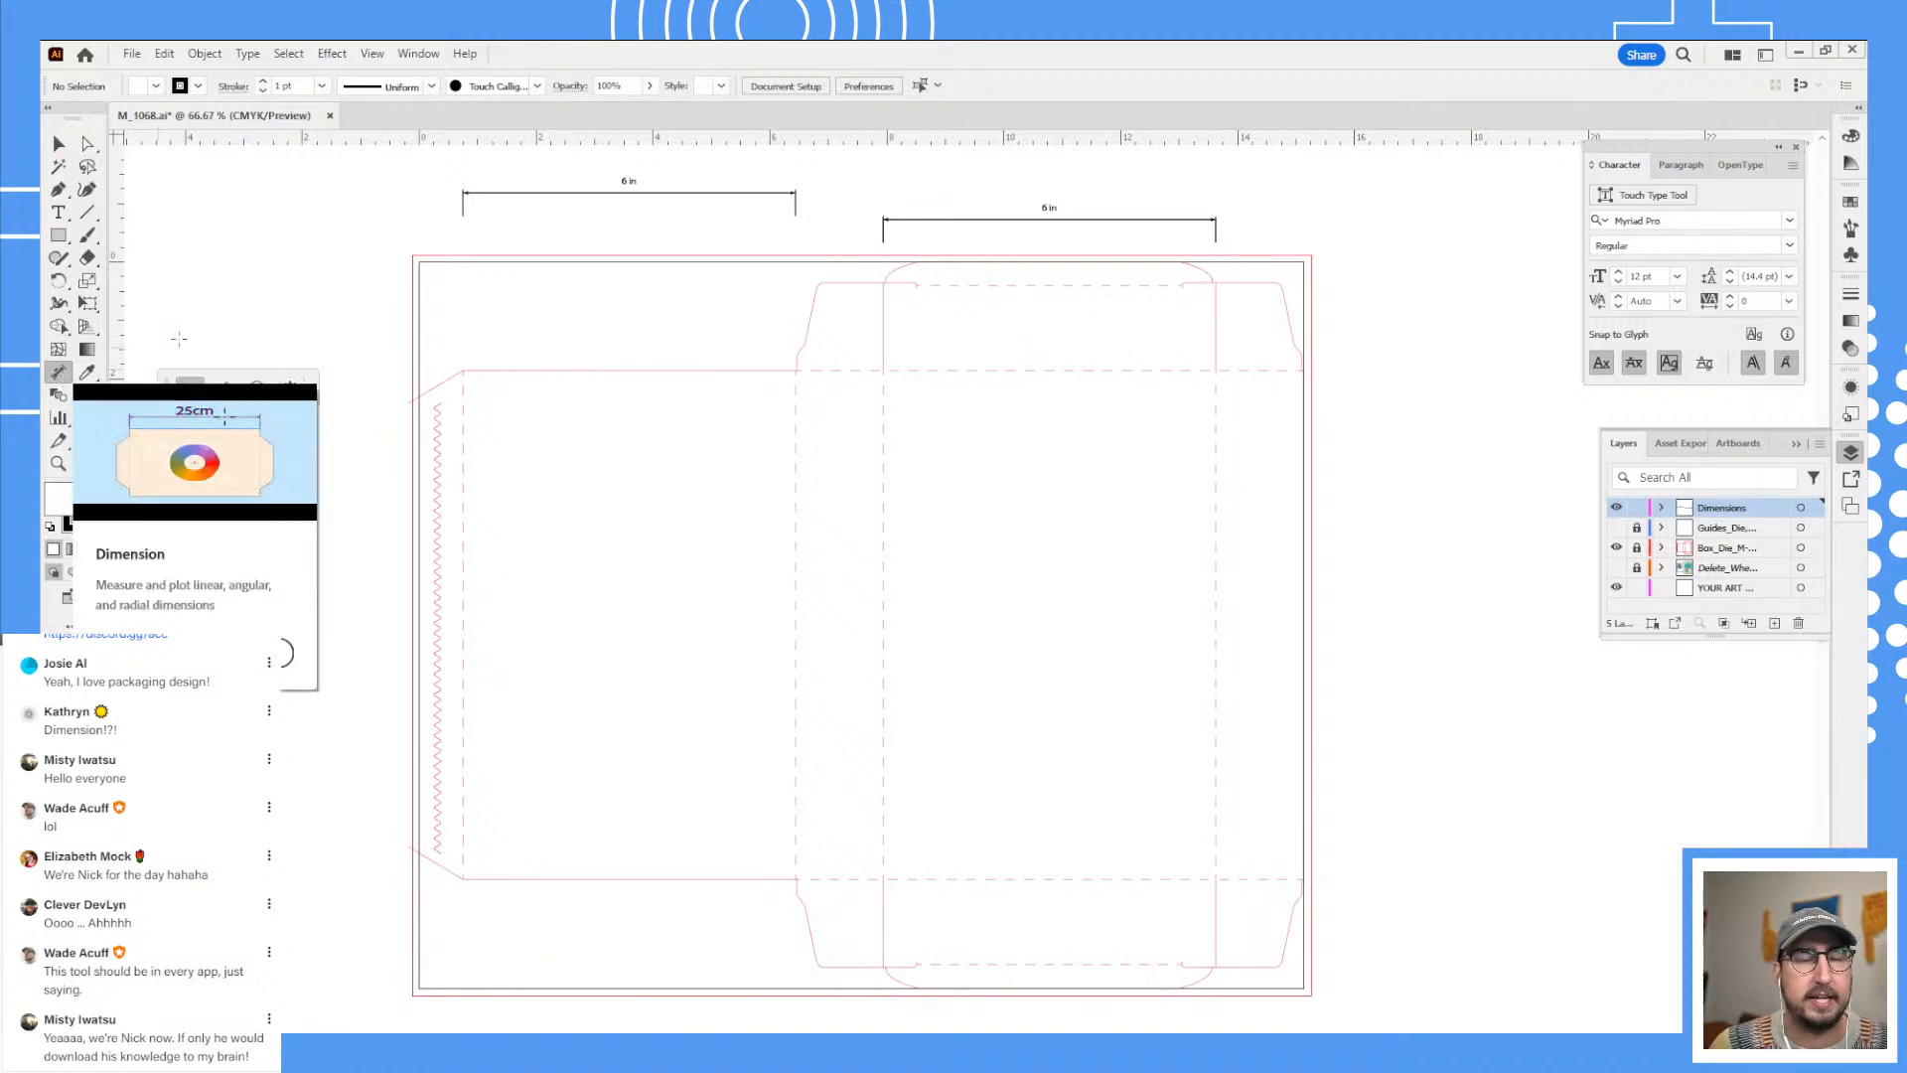
# - Open the Dimension tool options, review the available units and set the scale to 1:2
pyautogui.press('Return')
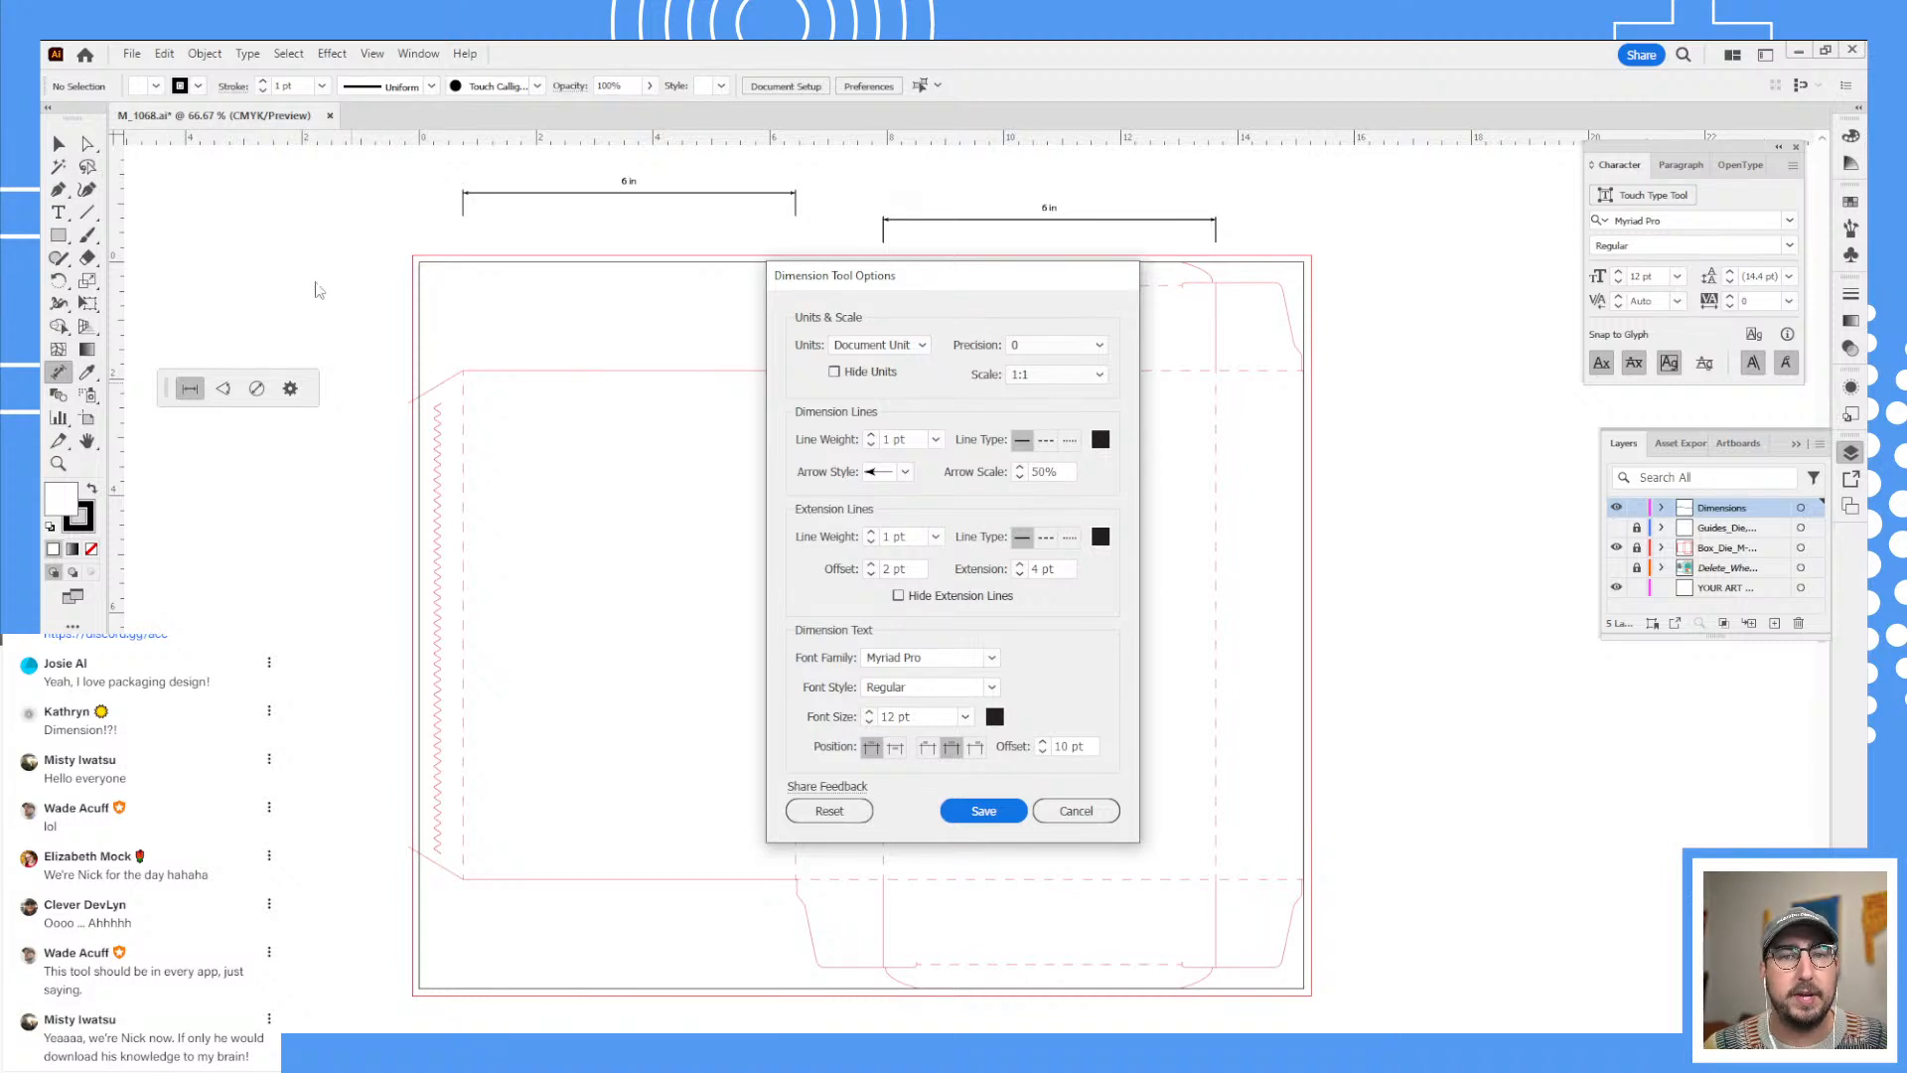
pyautogui.click(892, 348)
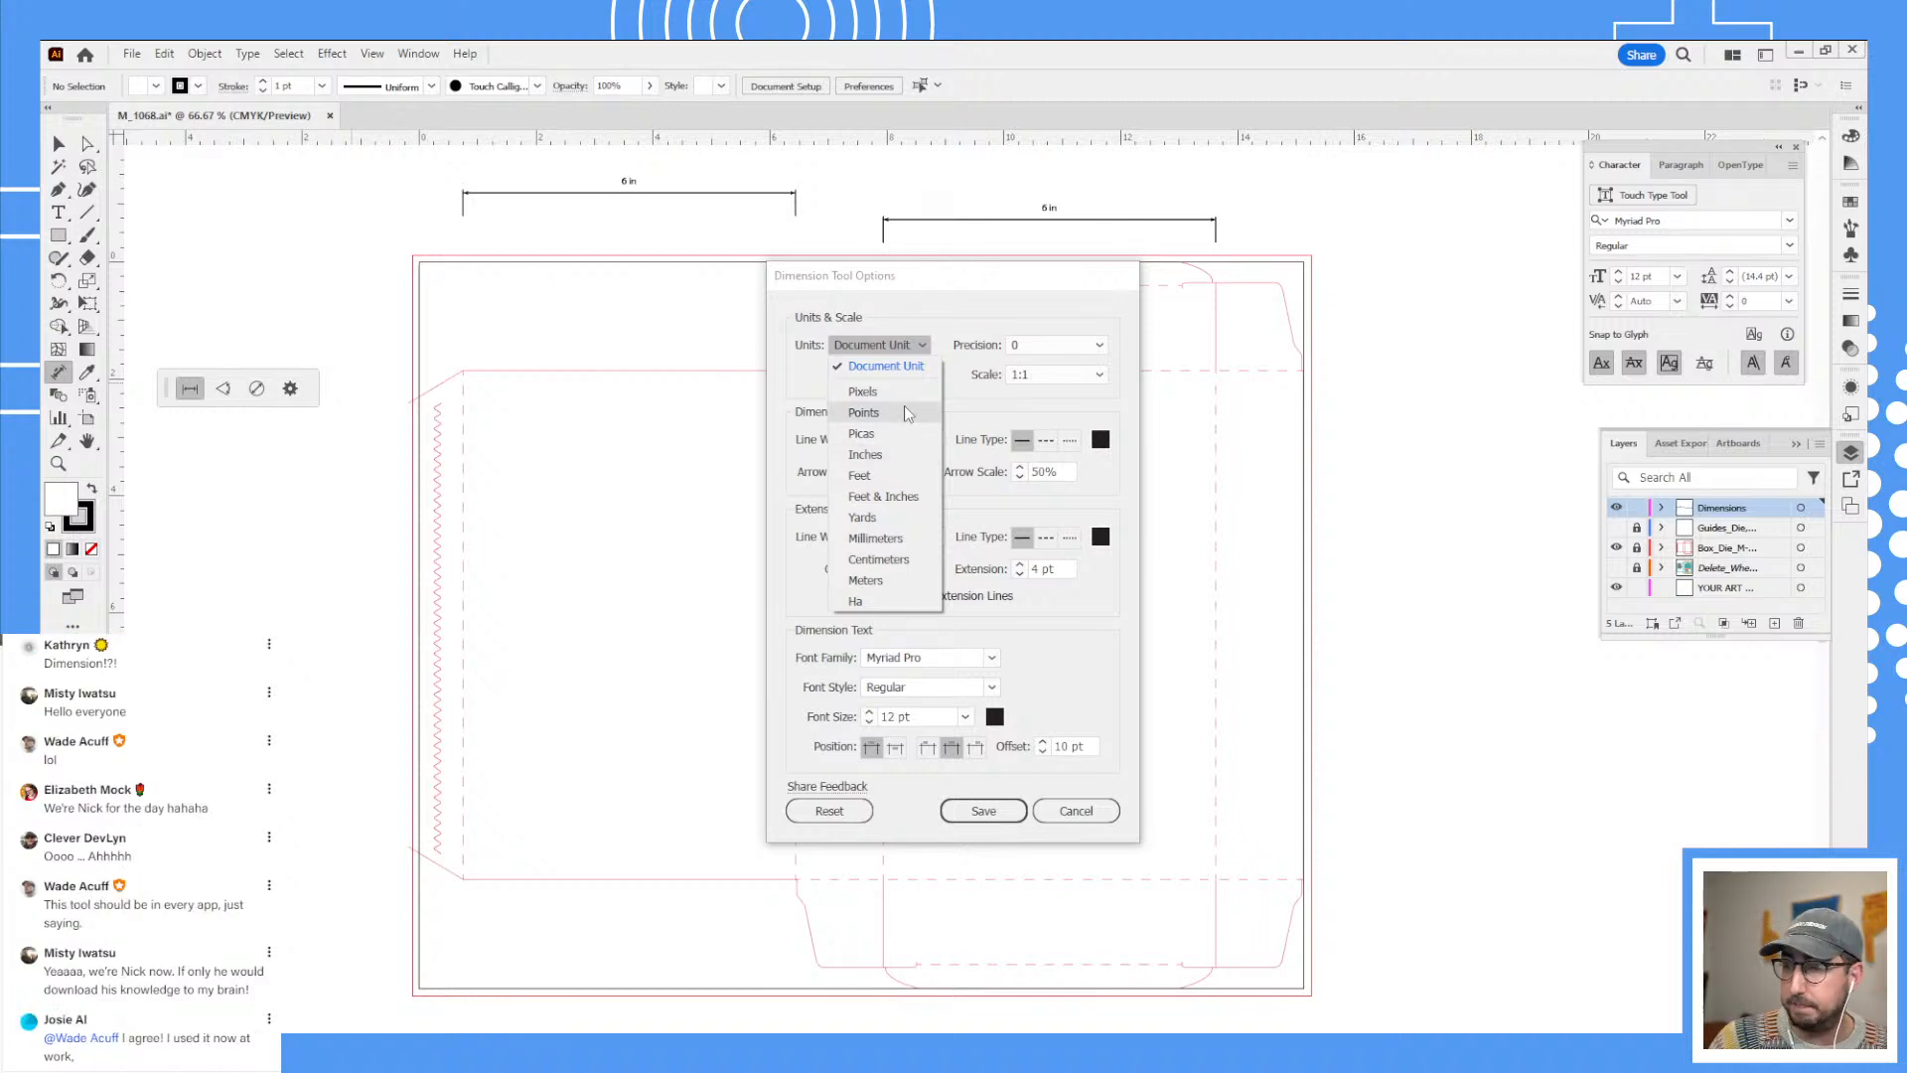
pyautogui.click(971, 311)
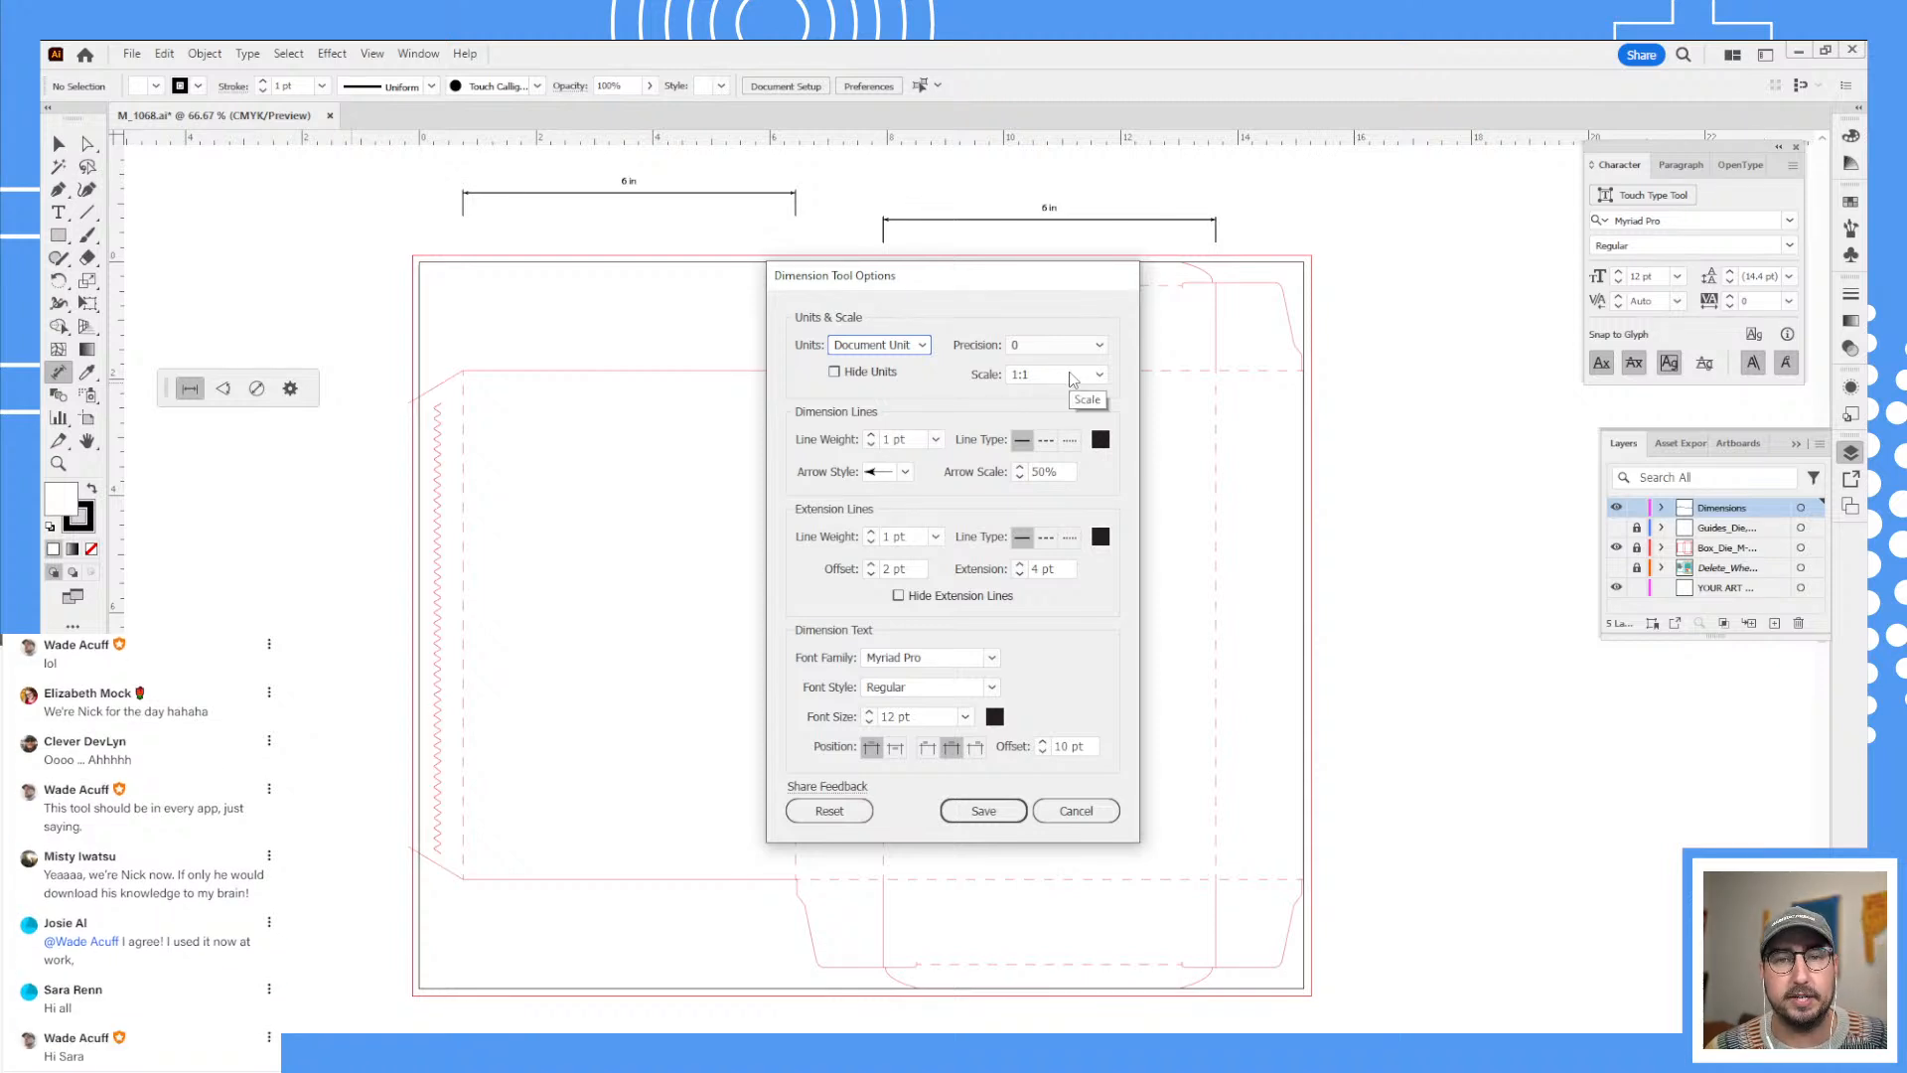
pyautogui.click(1071, 379)
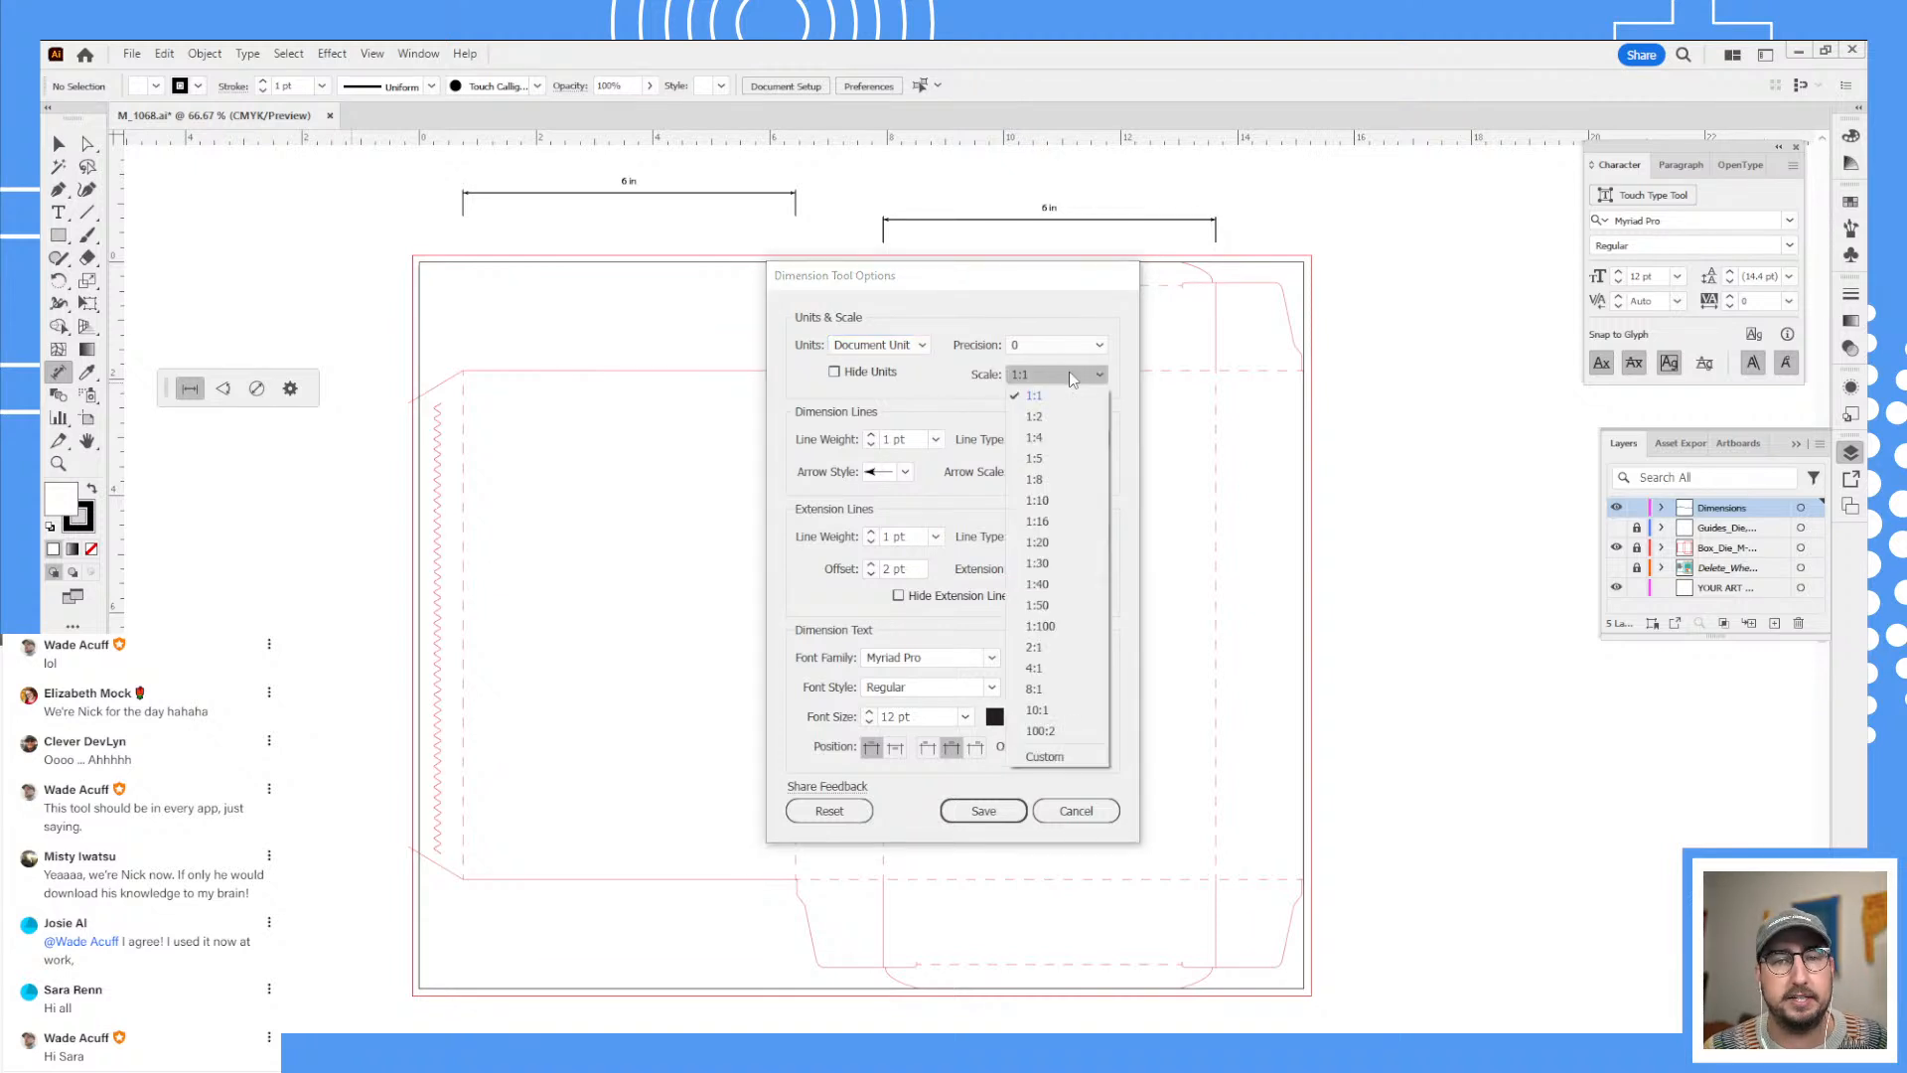
pyautogui.click(1071, 421)
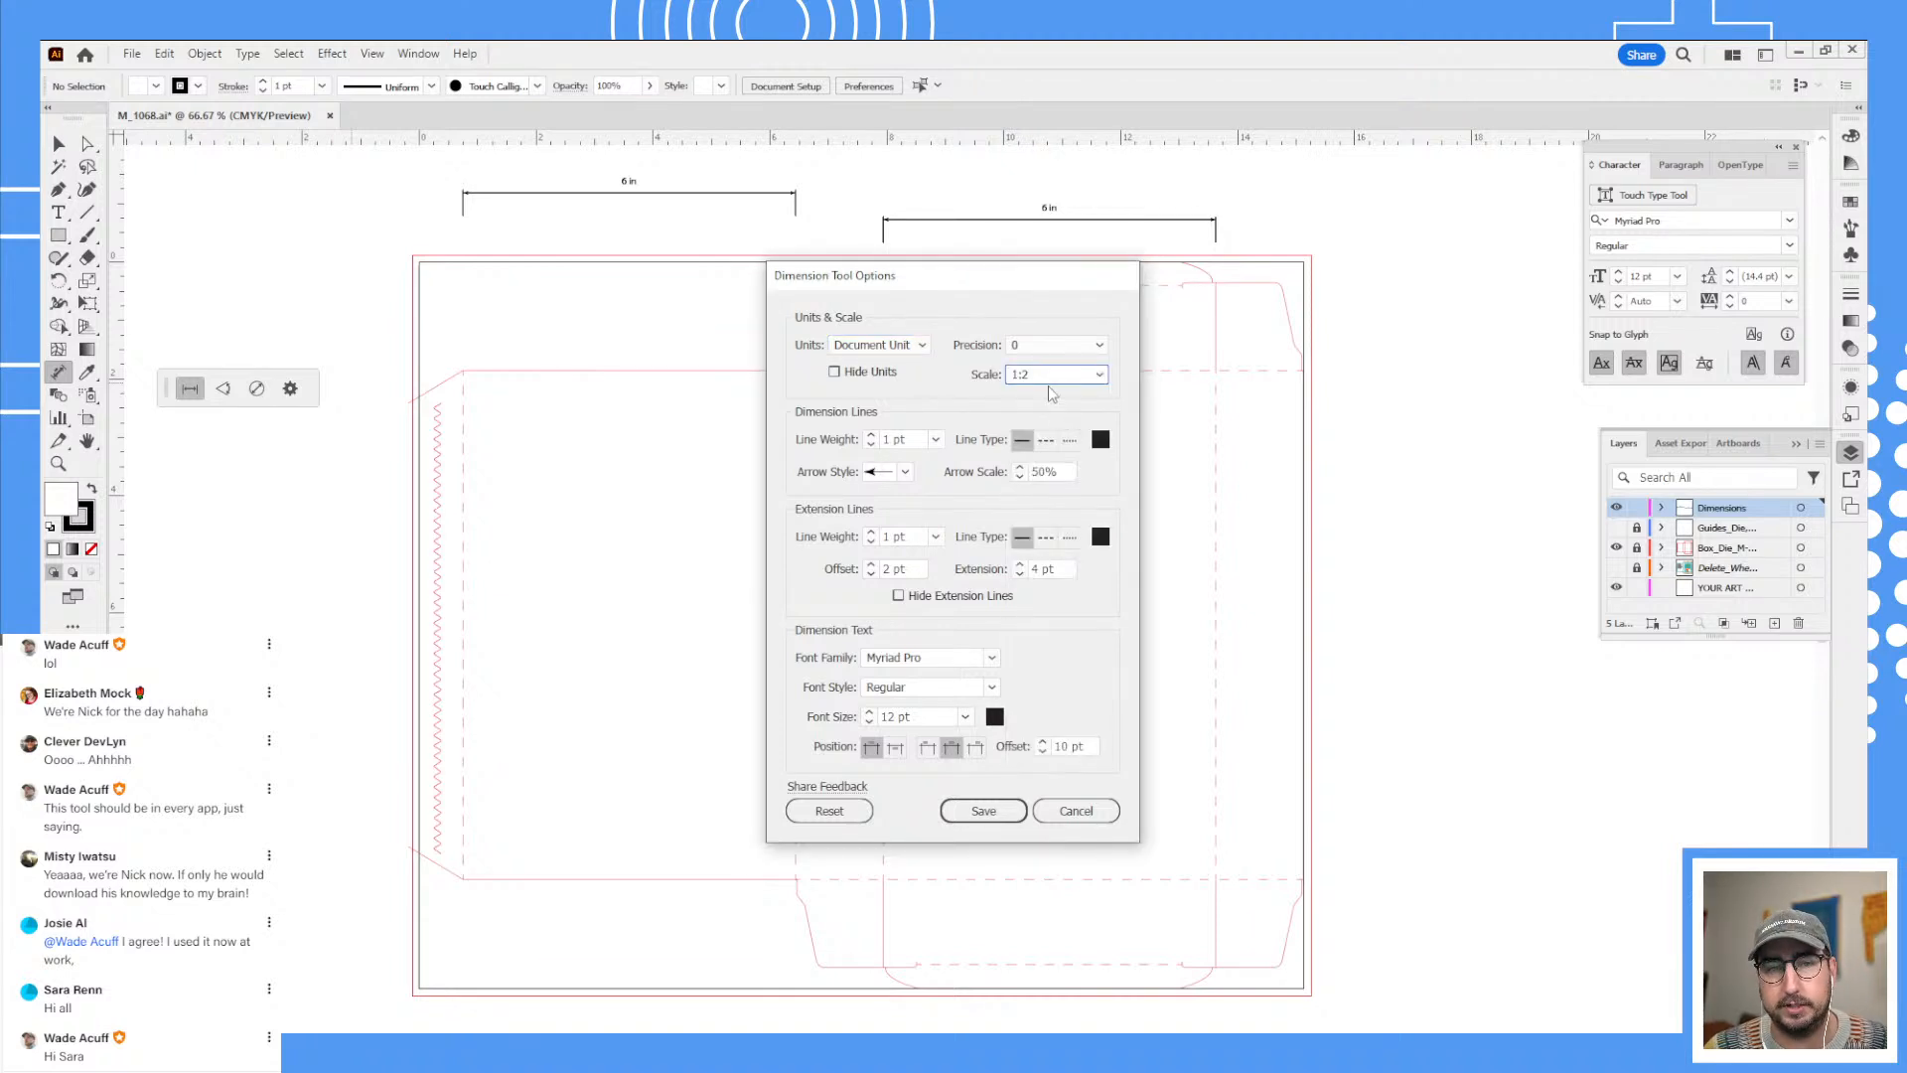
# - Style the dimension lines with a 3 pt weight, a dashed line type and the pointing-hand arrow style
pyautogui.click(871, 435)
pyautogui.click(871, 435)
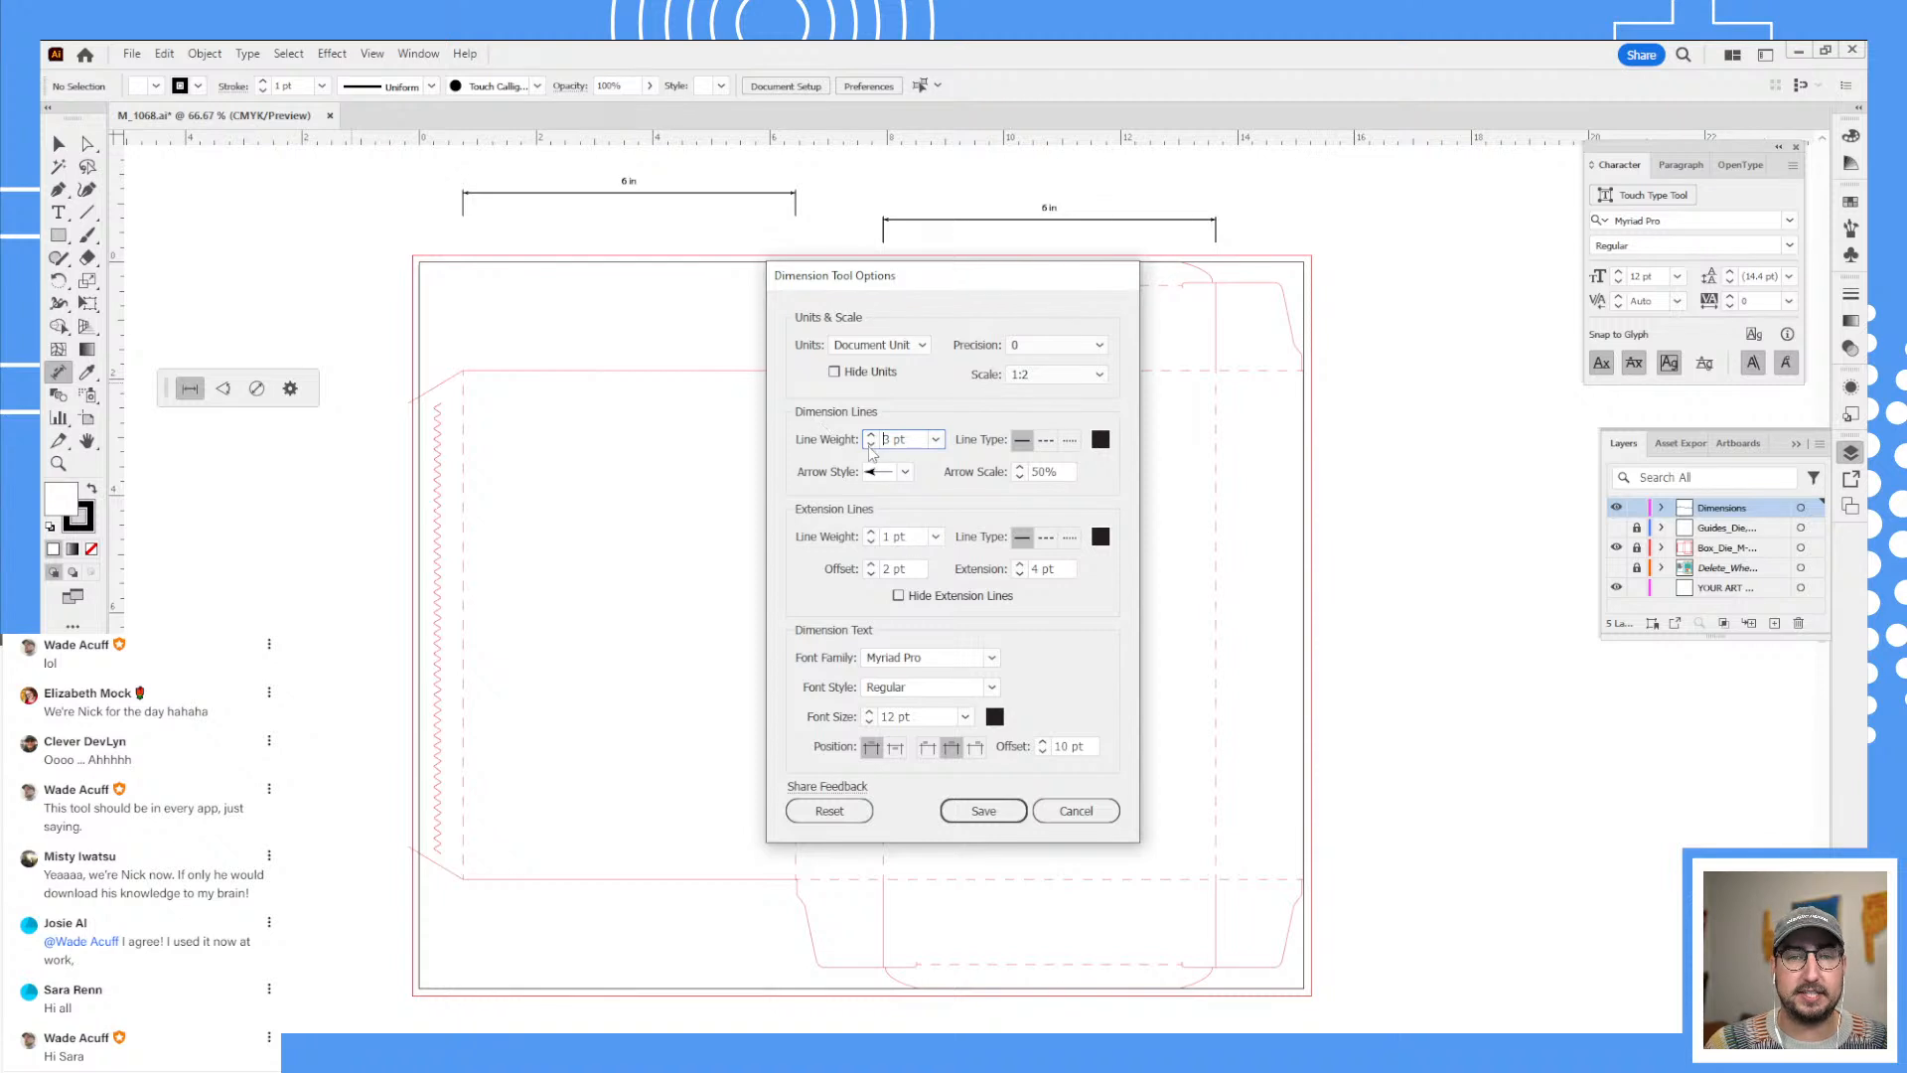
pyautogui.click(1044, 441)
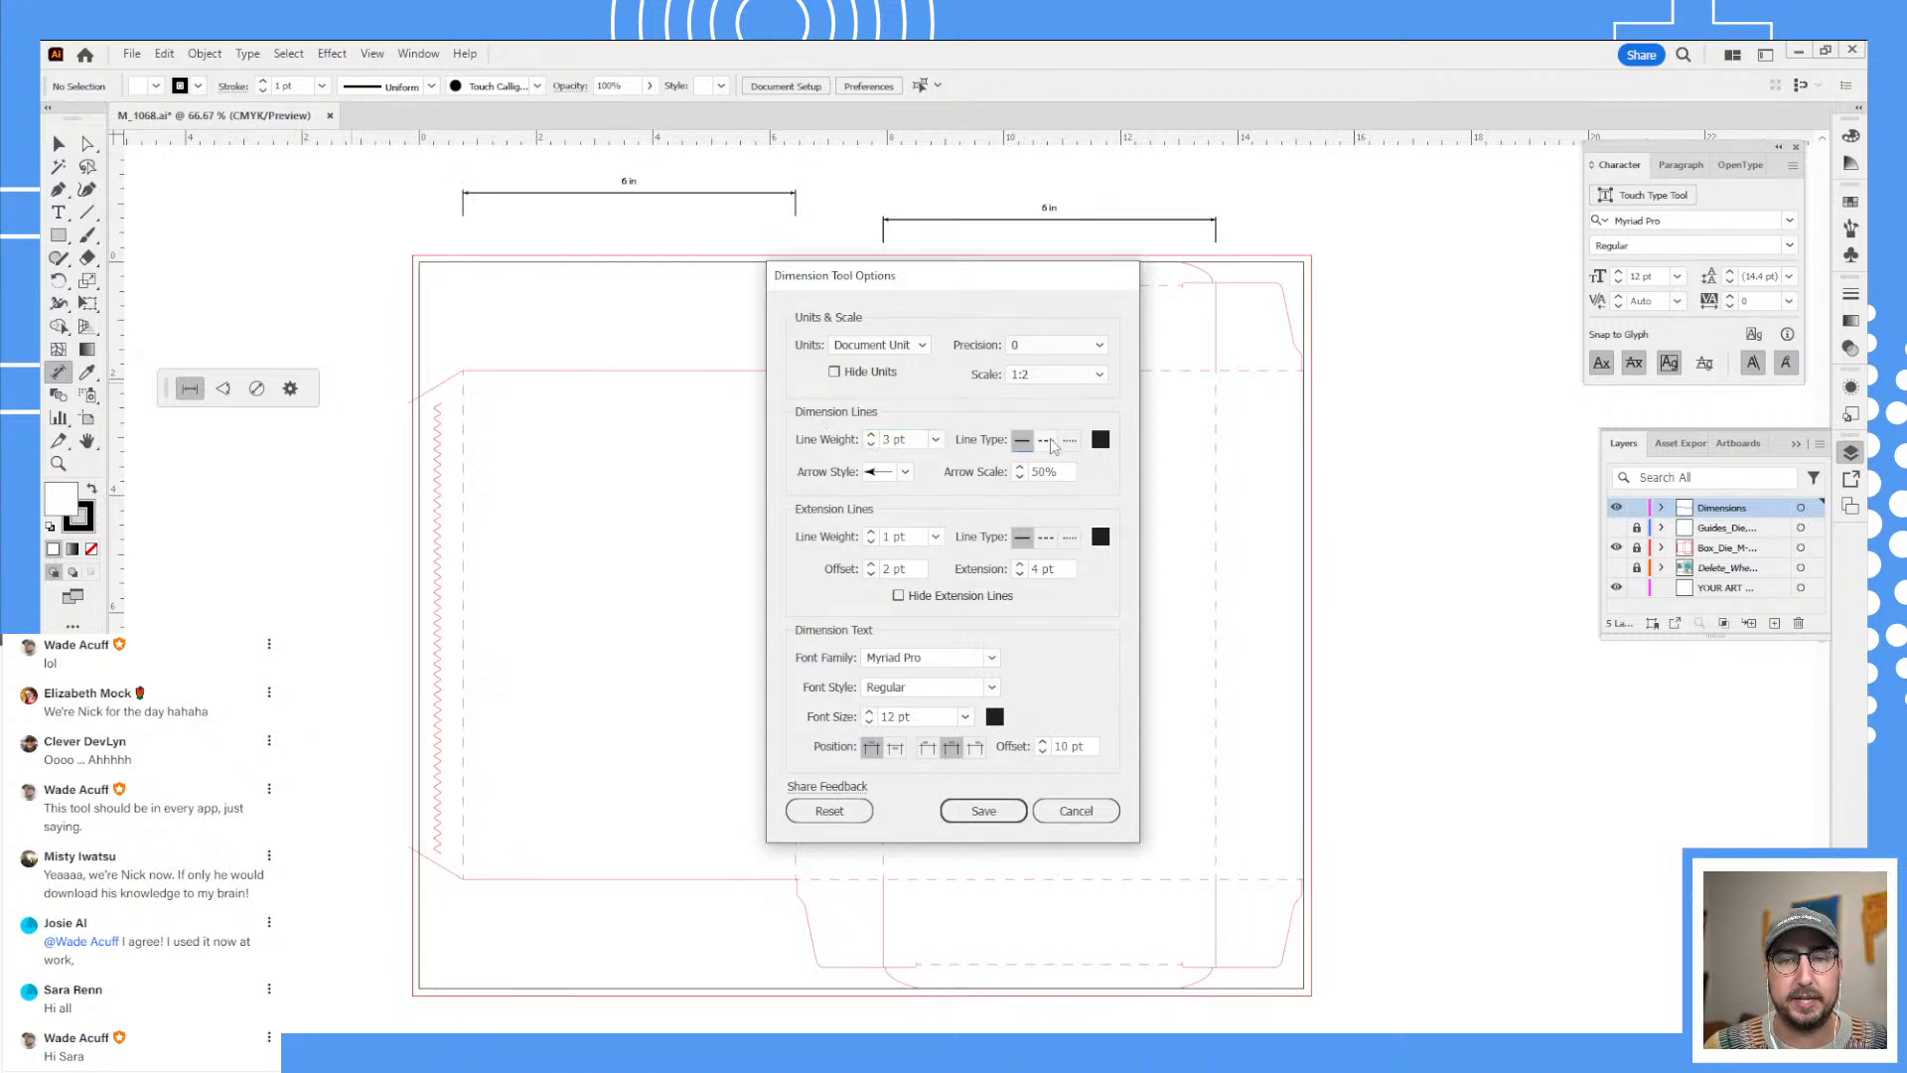
pyautogui.click(903, 472)
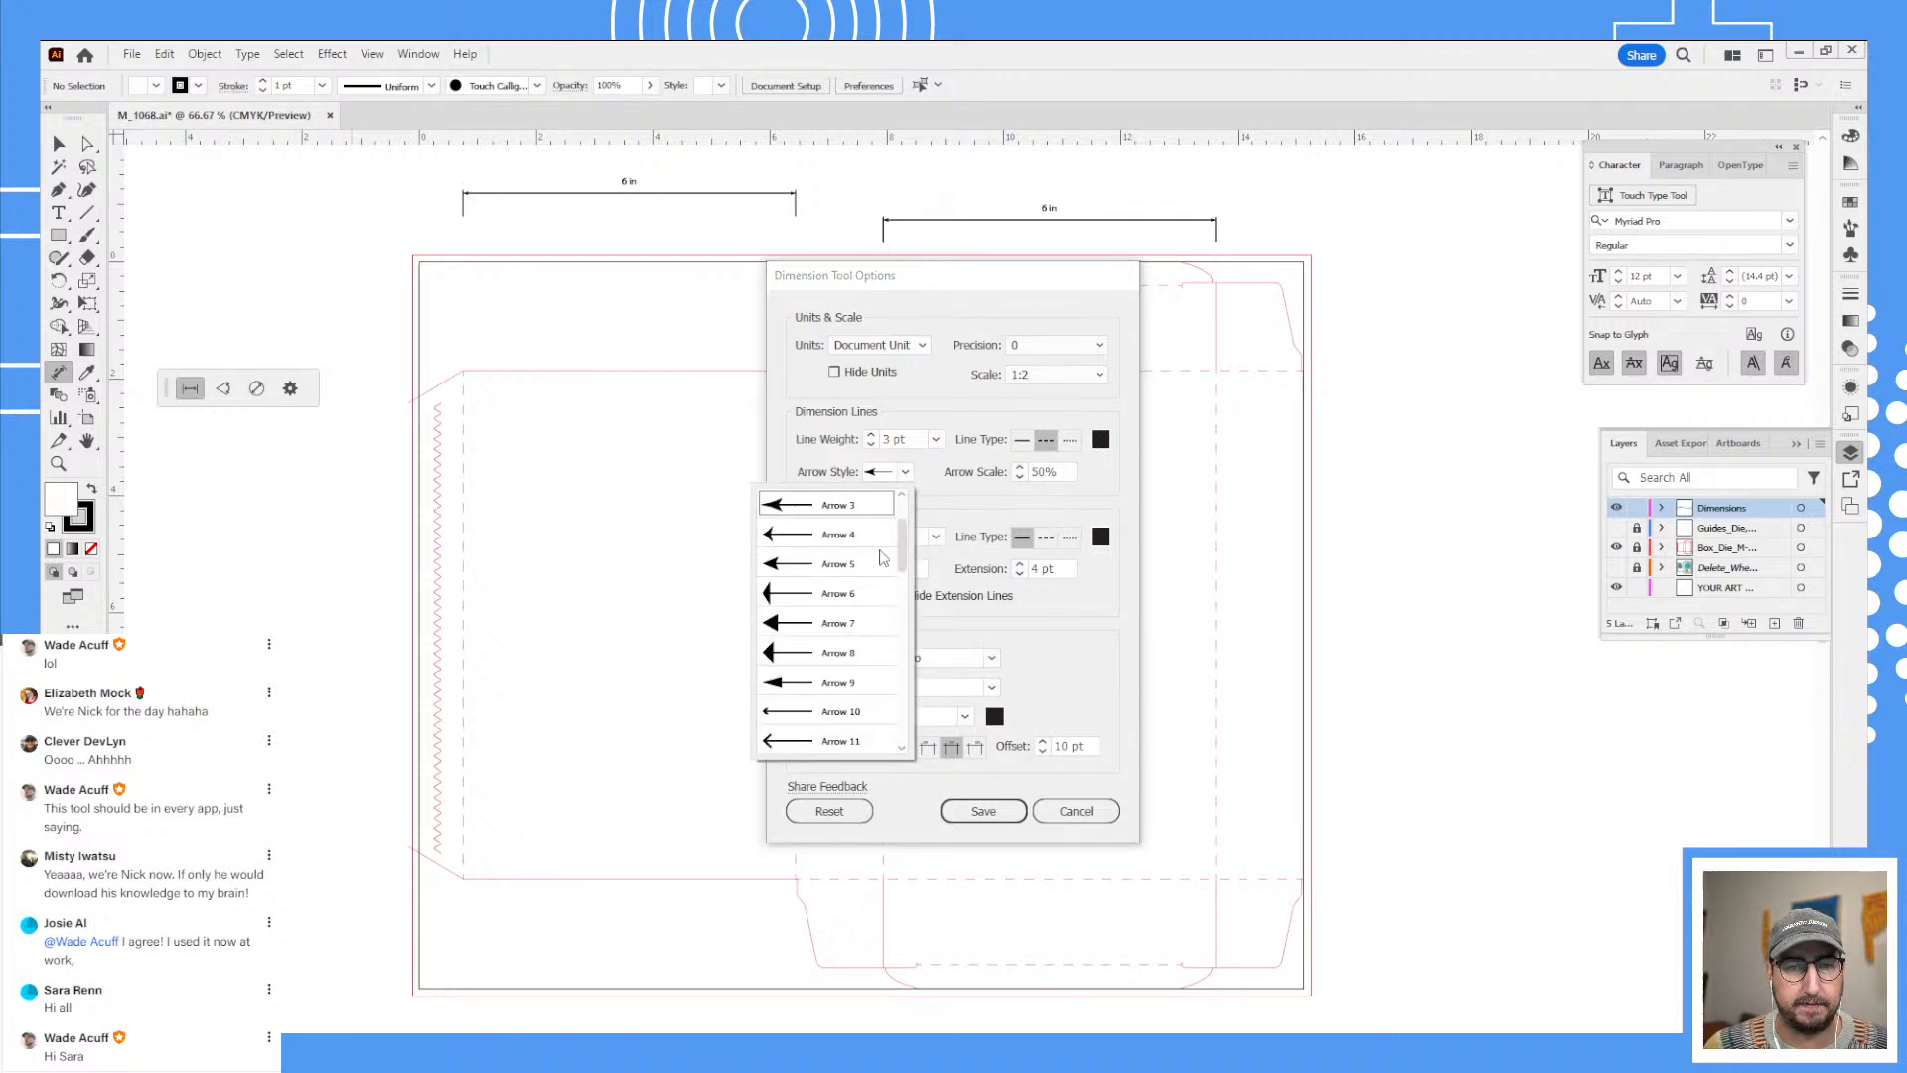
pyautogui.moveTo(903, 547); pyautogui.dragTo(903, 723)
pyautogui.click(790, 685)
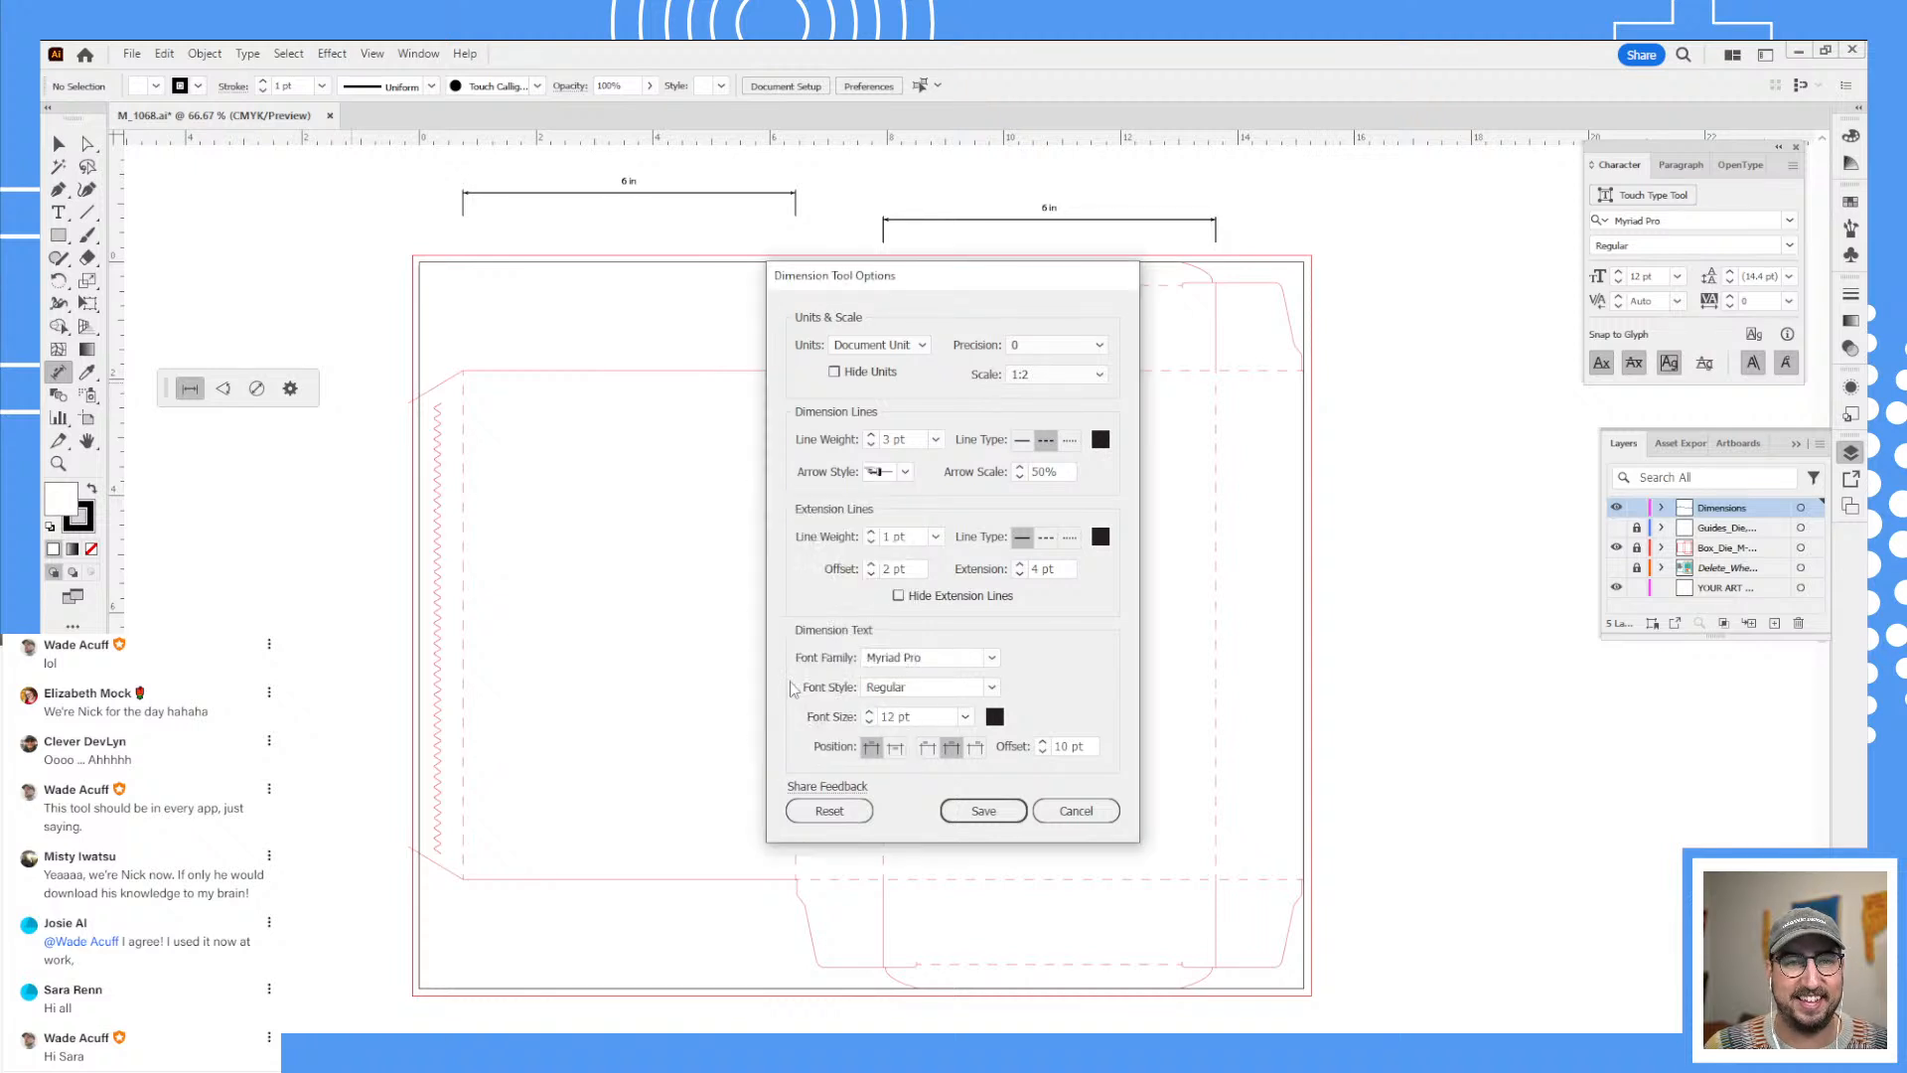
# - Set the dimension text to Nautica Bold at 21 pt and save the tool options
pyautogui.click(977, 660)
pyautogui.click(943, 707)
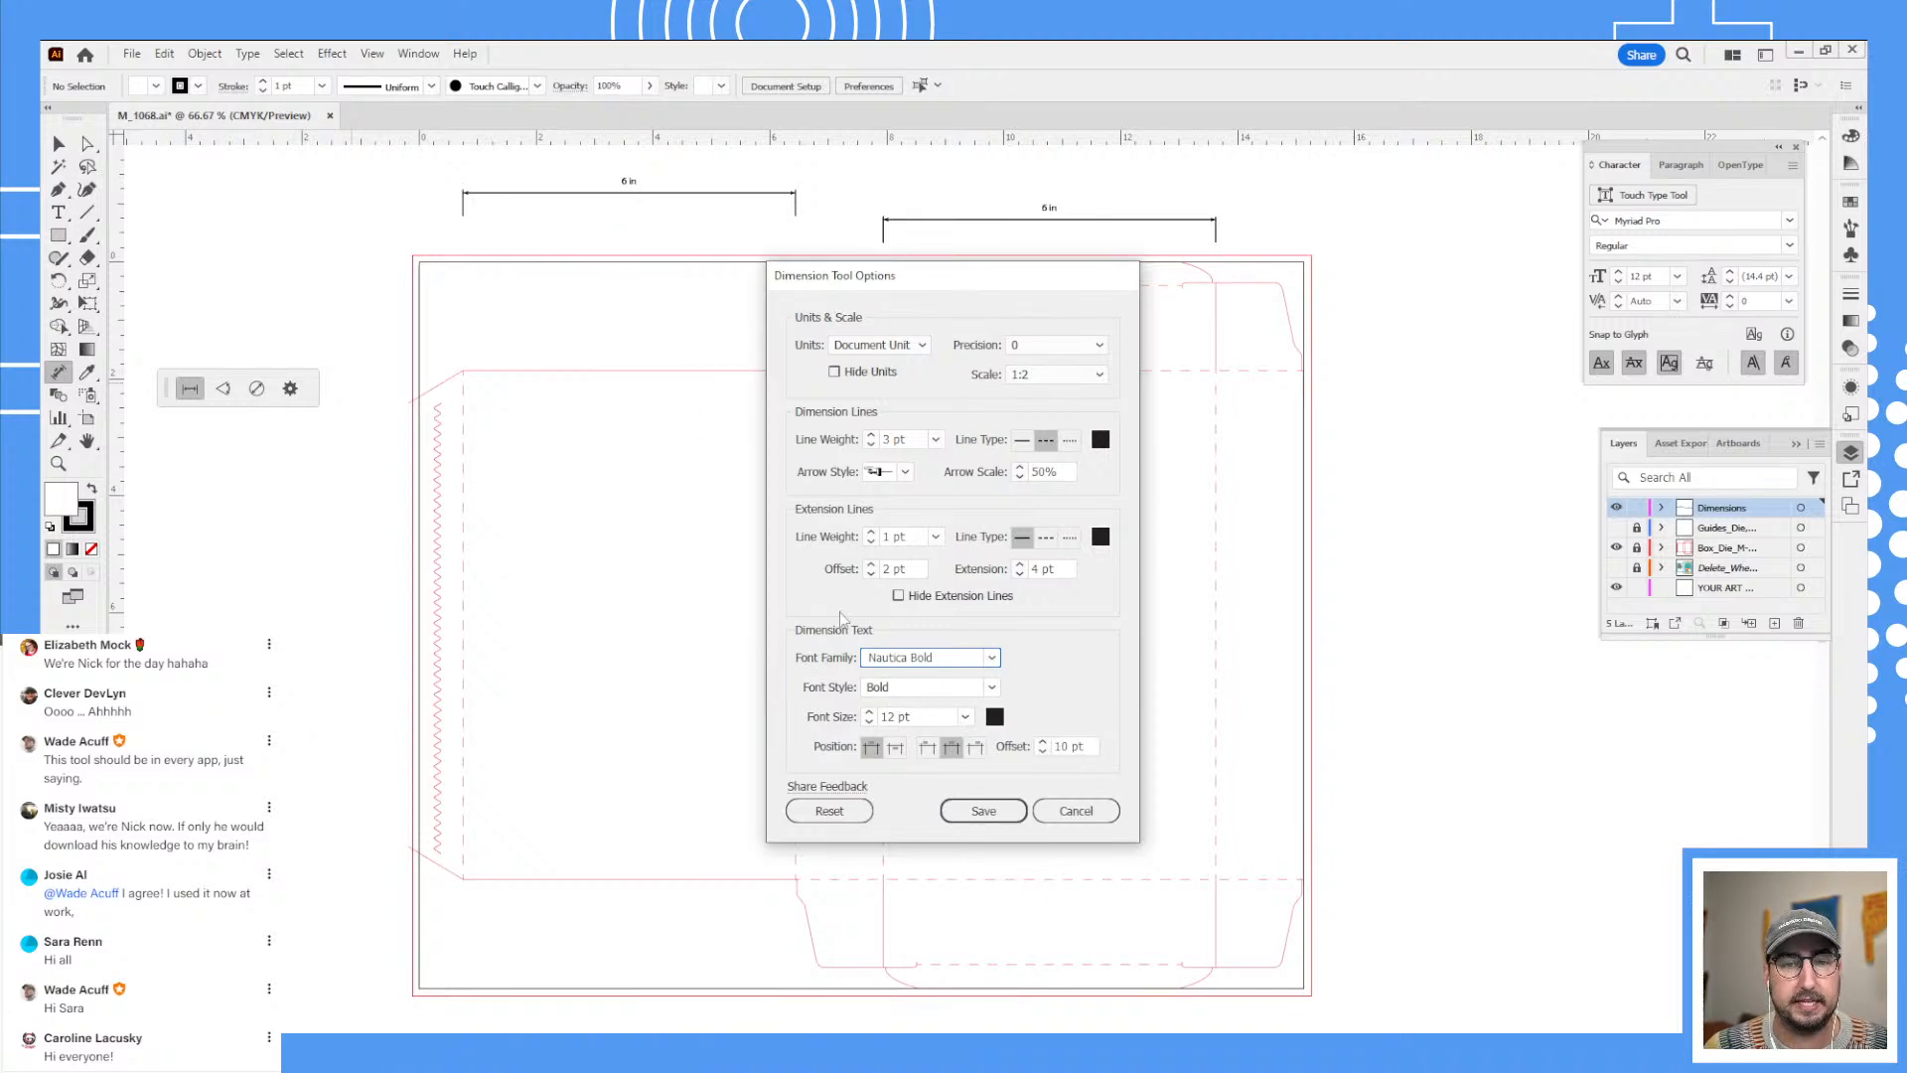
pyautogui.click(965, 716)
pyautogui.click(1001, 934)
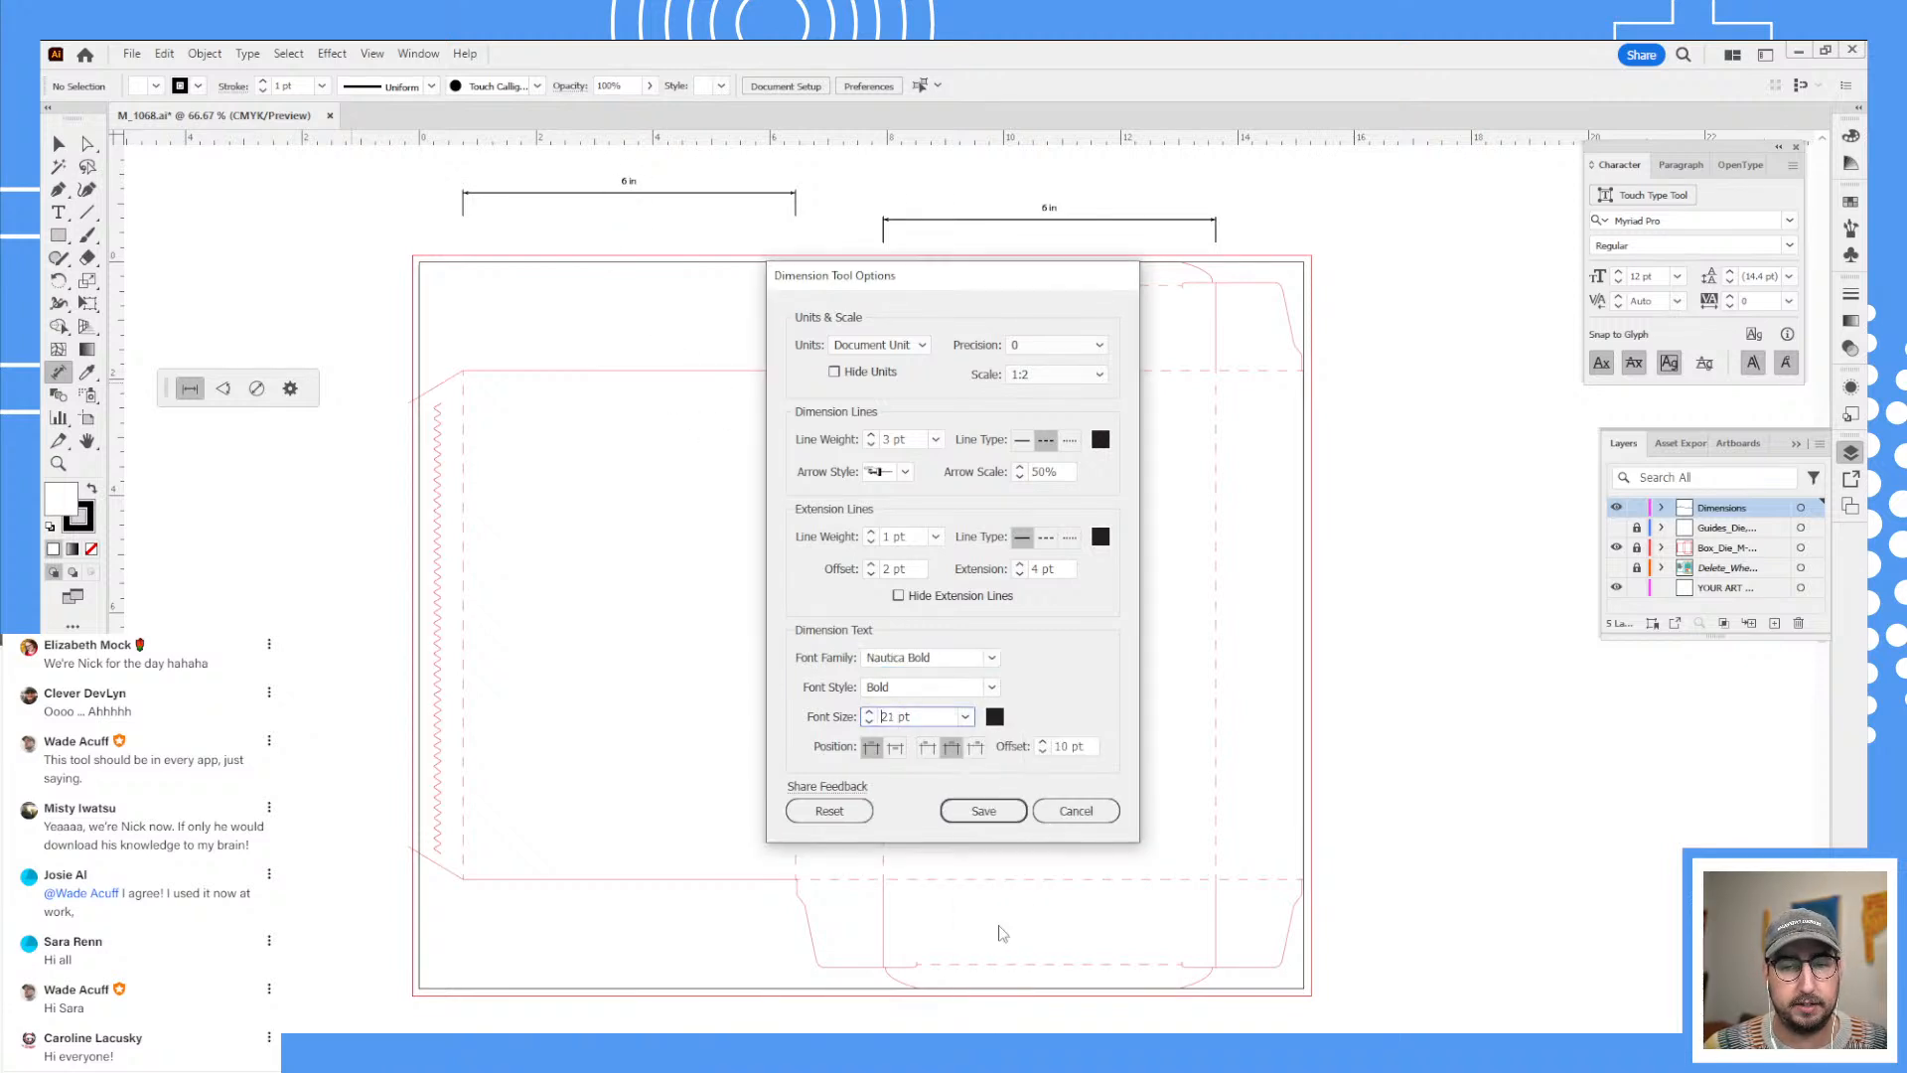
pyautogui.click(984, 810)
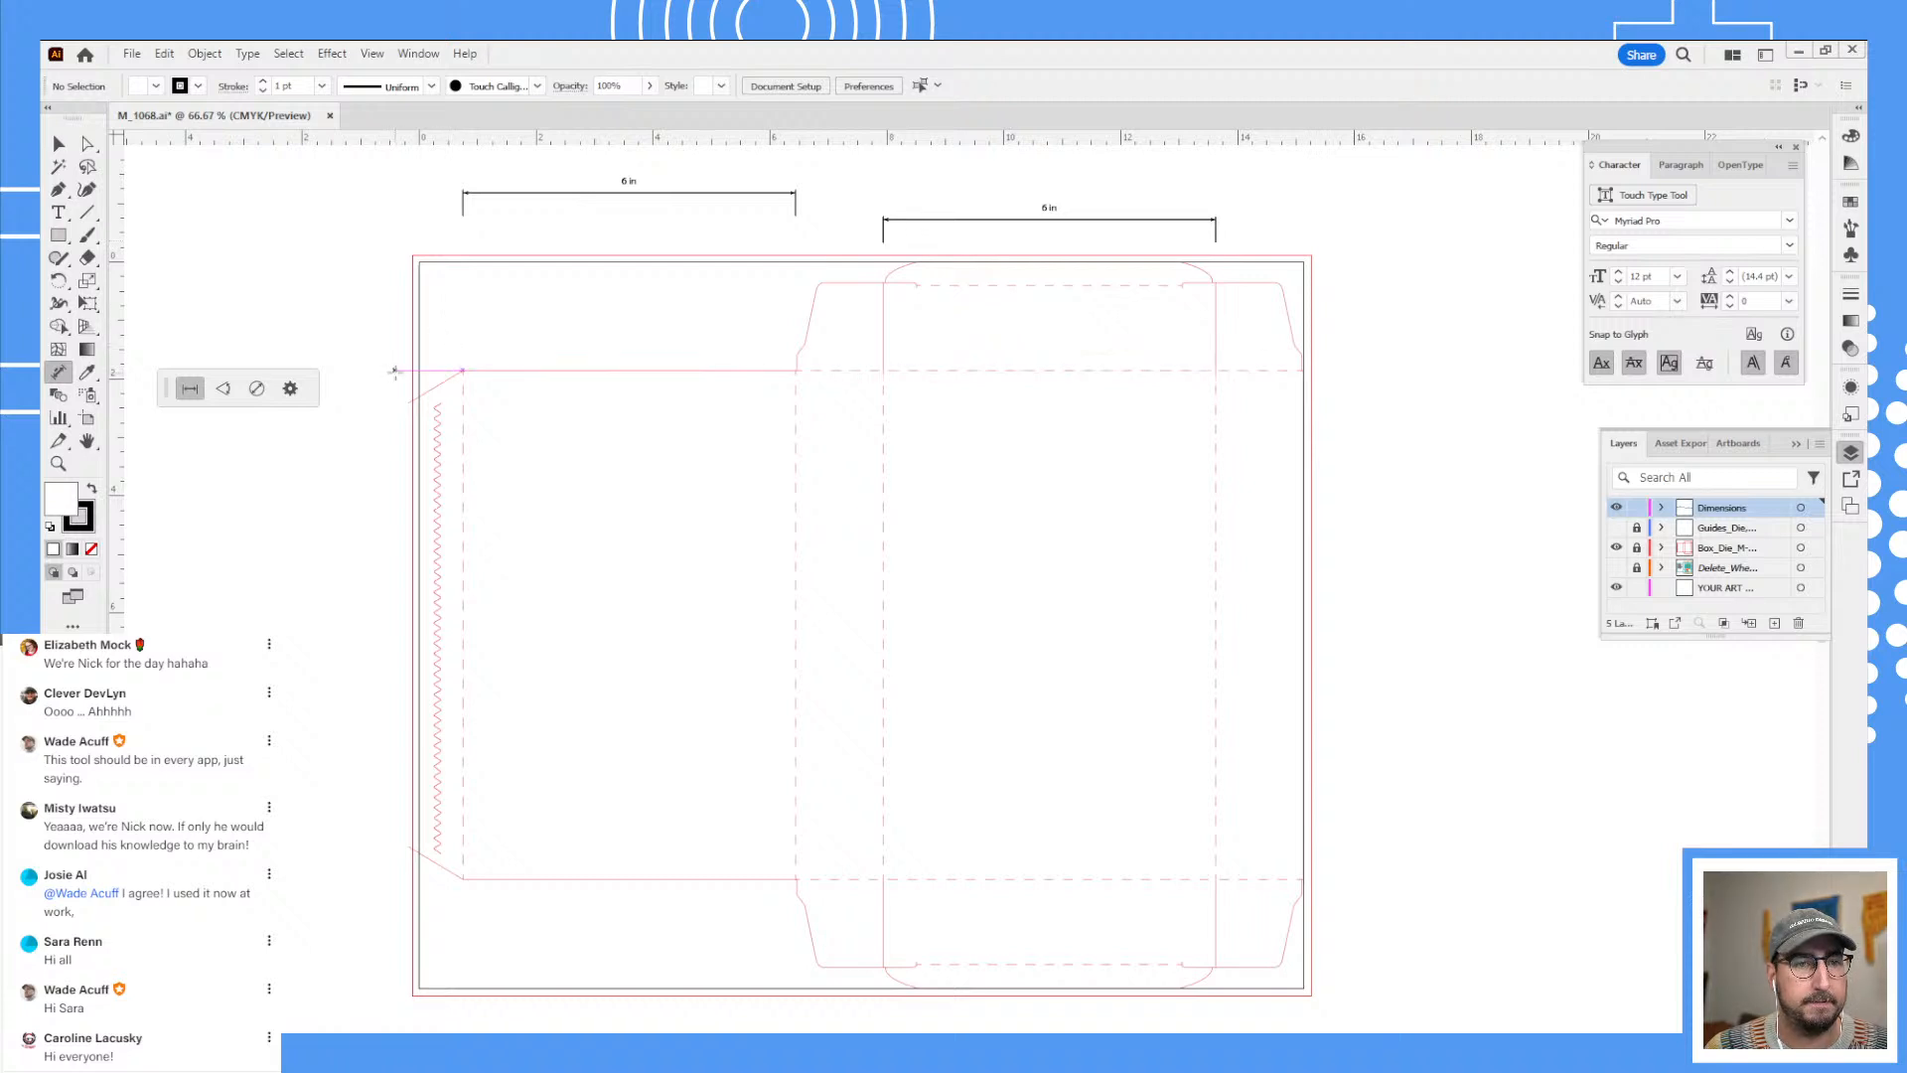
# - Add a vertical dimension for the height of the left main panel, placed outside the zigzag glue flap
pyautogui.moveTo(386, 372); pyautogui.dragTo(364, 878)
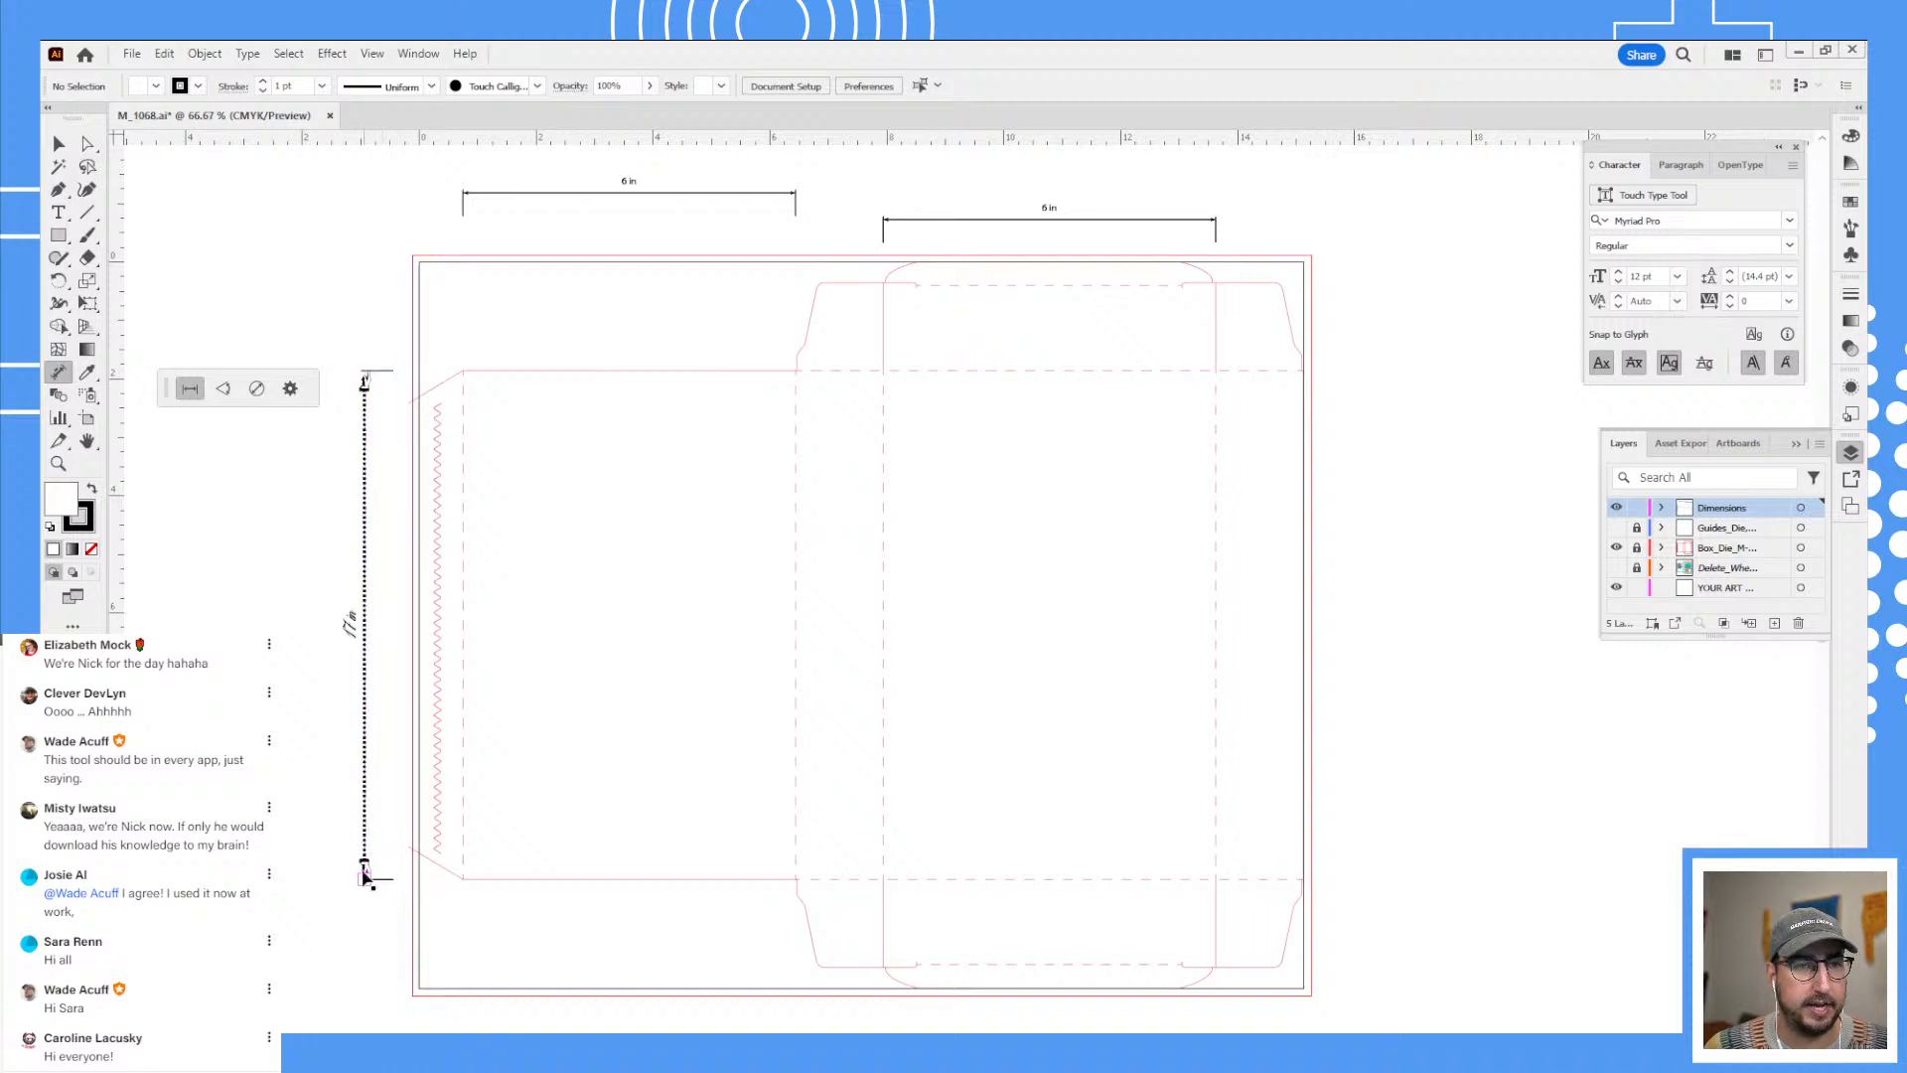
# - Examine the vertical dimension's script text, dashed line and hand-shaped arrowheads up close
pyautogui.press('z')
pyautogui.click(413, 642)
pyautogui.click(889, 524)
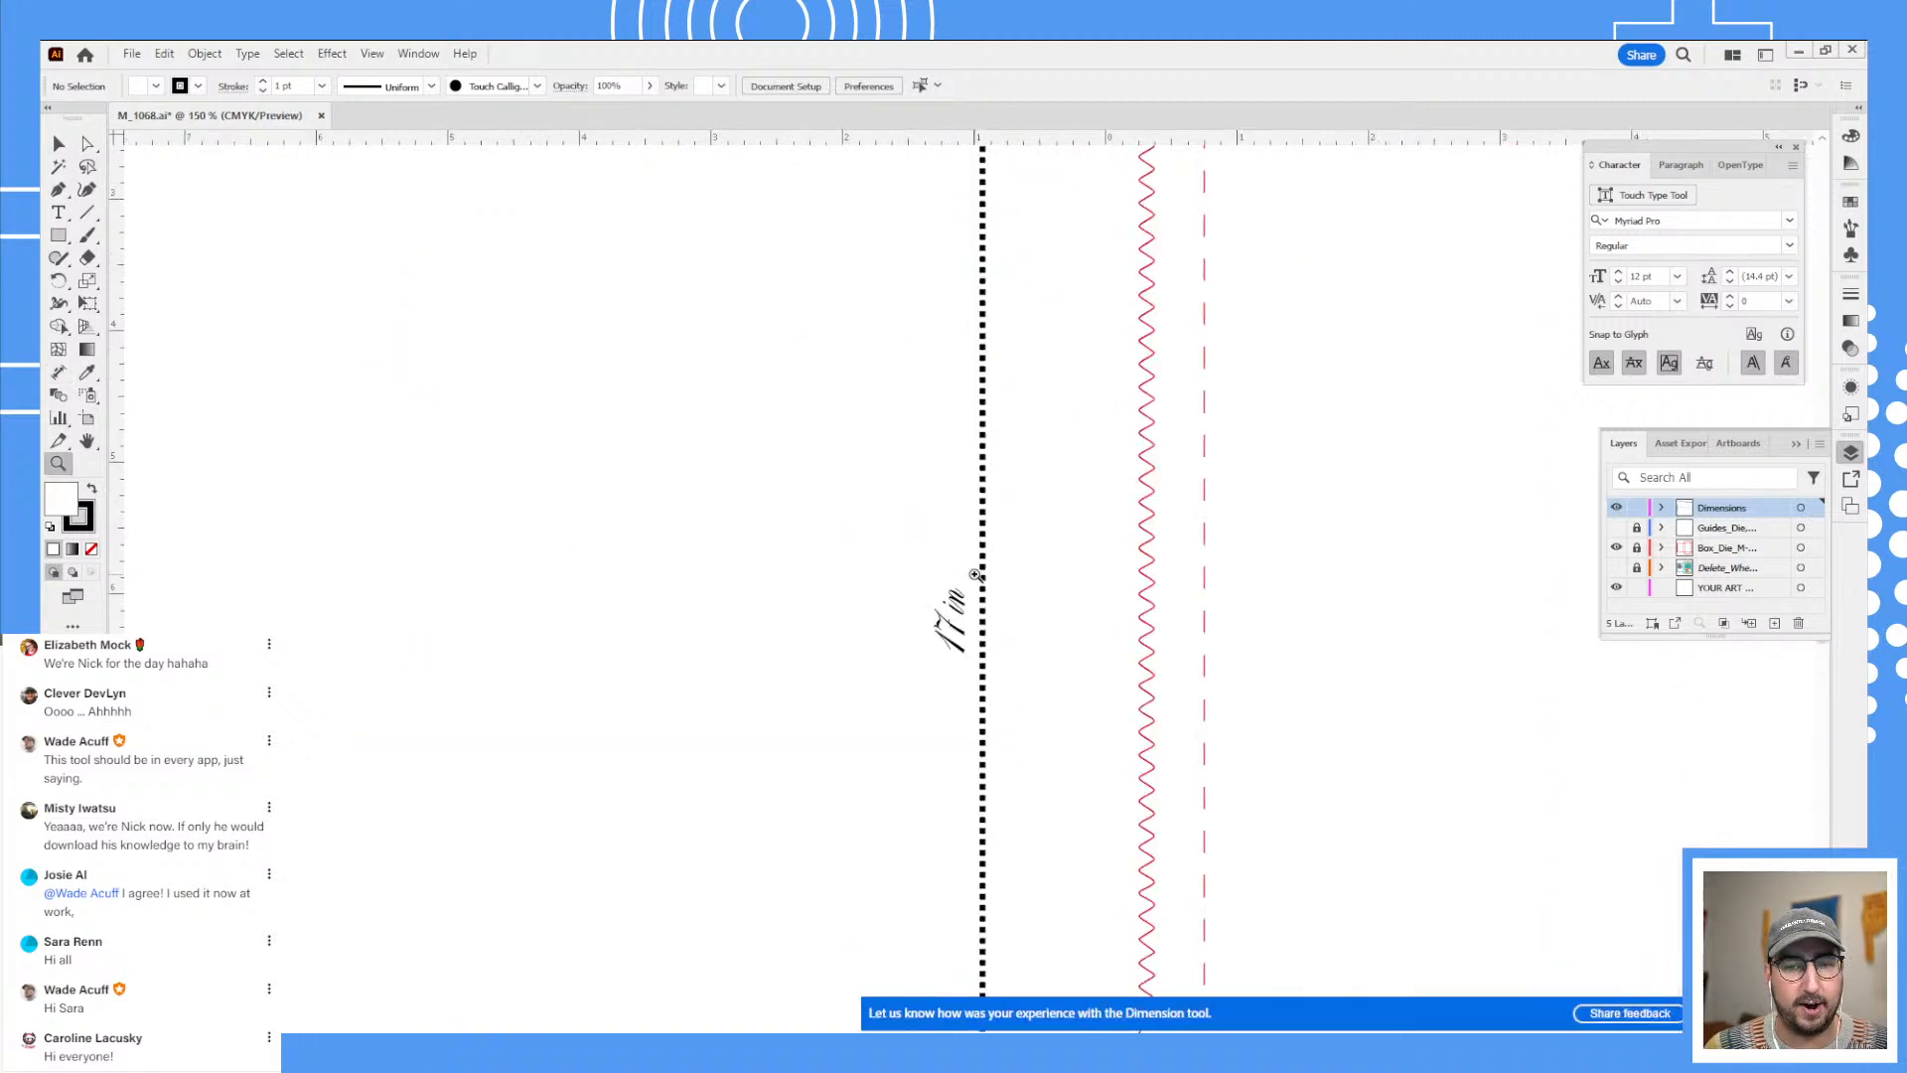
pyautogui.click(993, 611)
pyautogui.moveTo(1012, 739); pyautogui.dragTo(799, 303)
pyautogui.moveTo(761, 381); pyautogui.dragTo(689, 370)
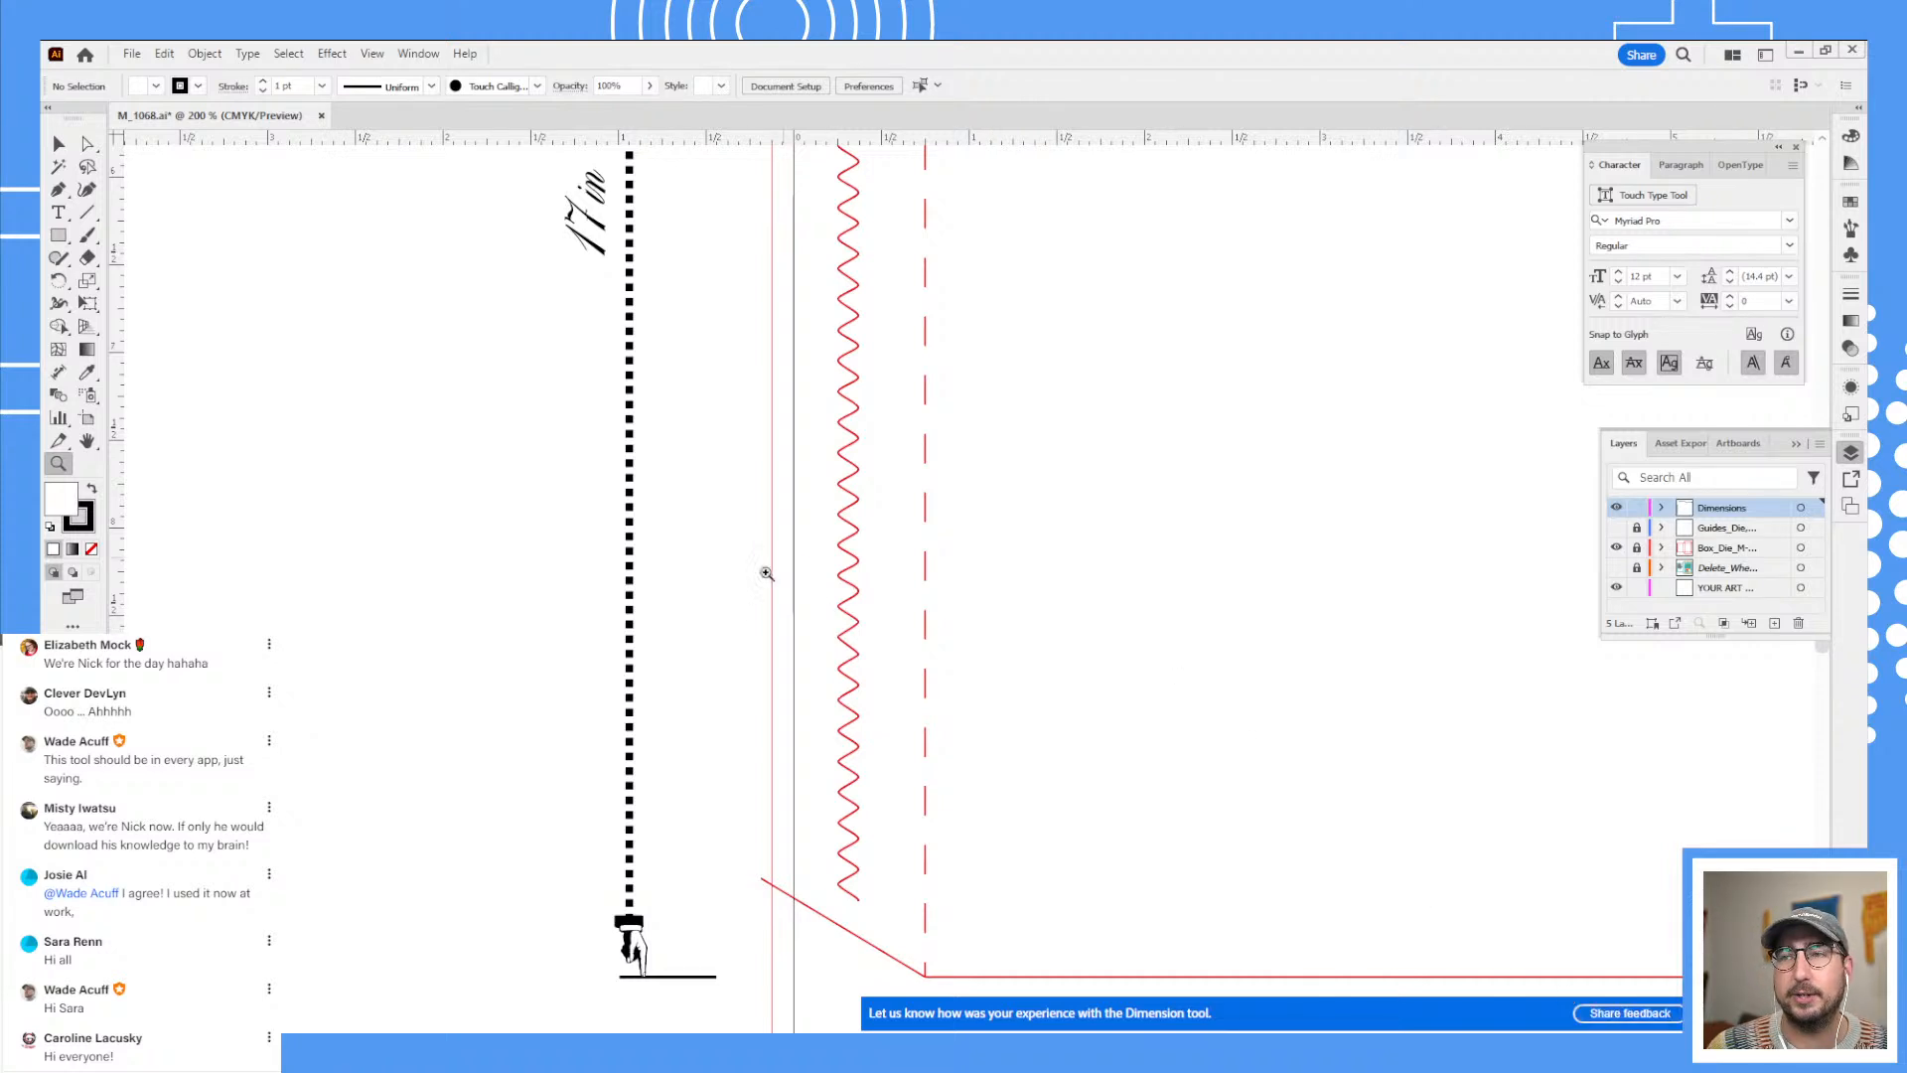
pyautogui.keyDown('alt'); pyautogui.click(741, 648); pyautogui.keyUp('alt')
pyautogui.moveTo(982, 601); pyautogui.dragTo(707, 684)
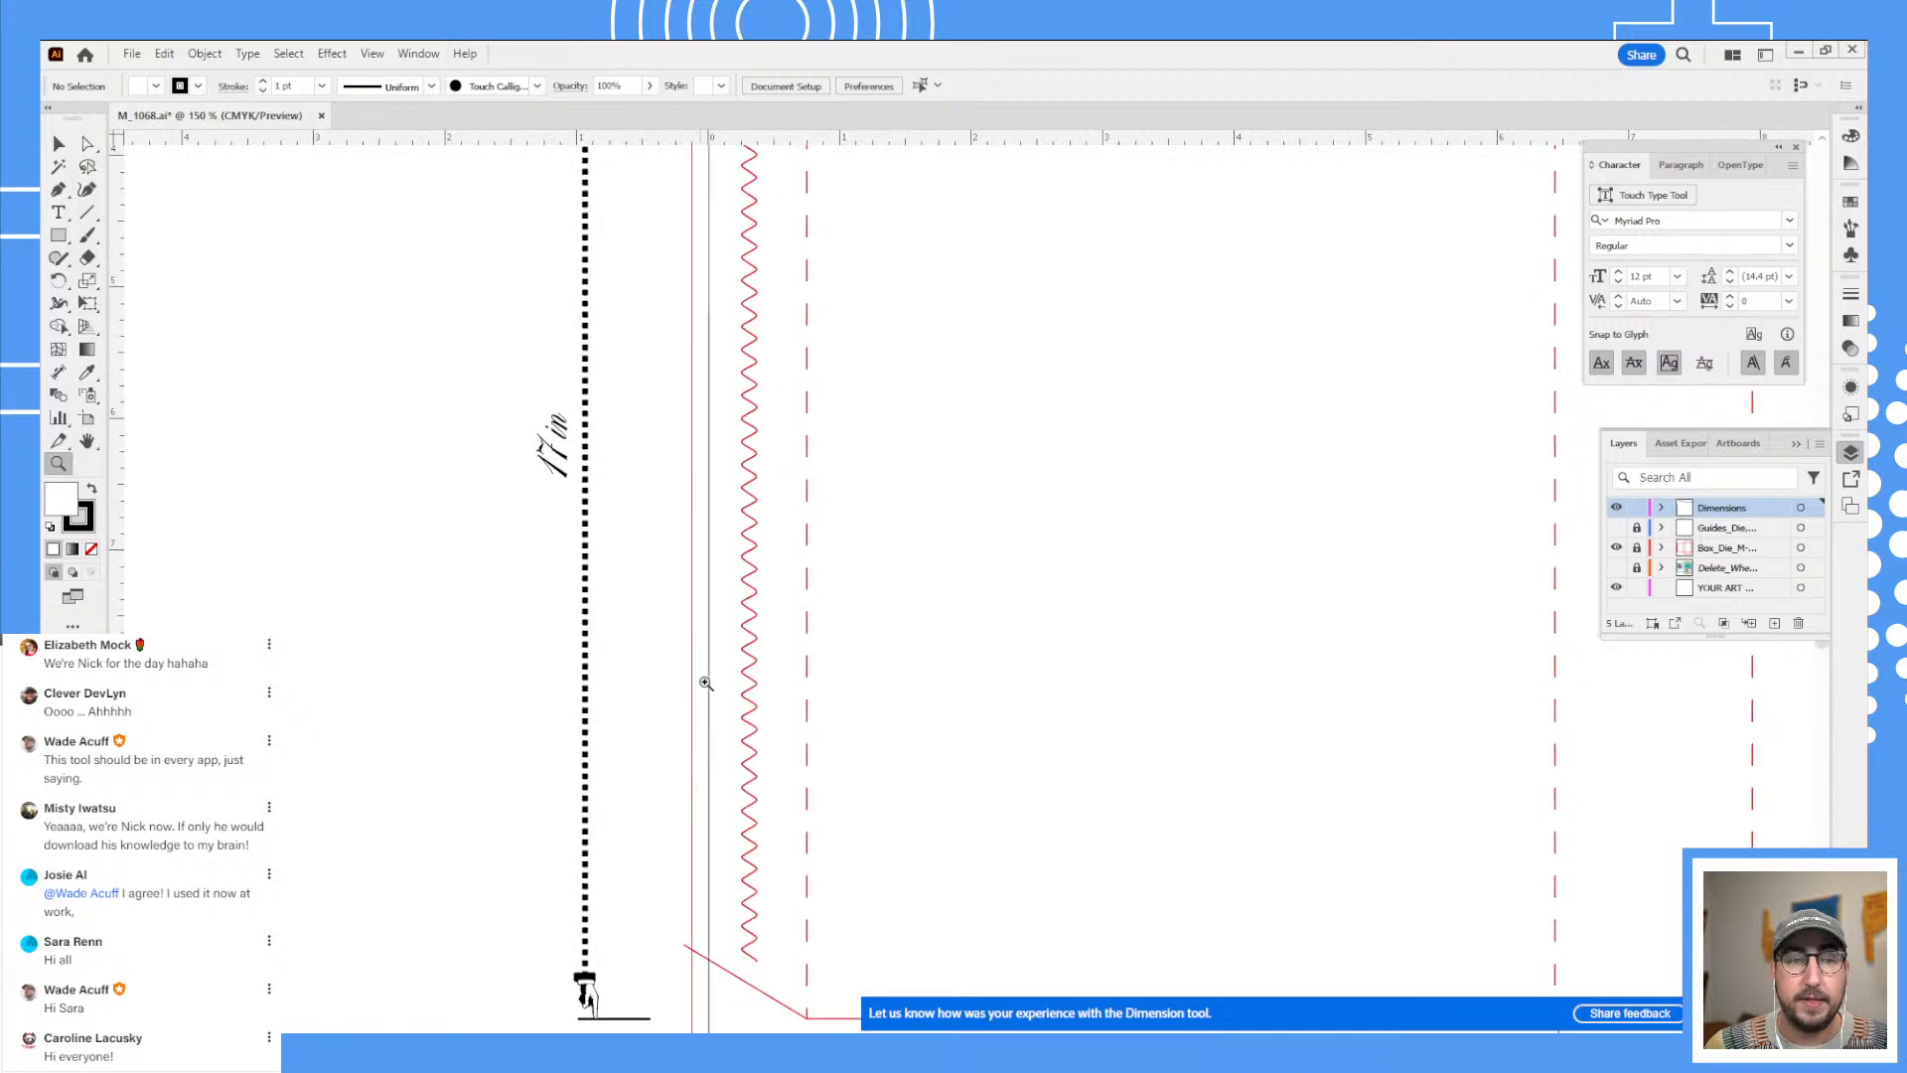
pyautogui.keyDown('alt'); pyautogui.click(734, 656); pyautogui.keyUp('alt')
pyautogui.moveTo(878, 479); pyautogui.dragTo(428, 717)
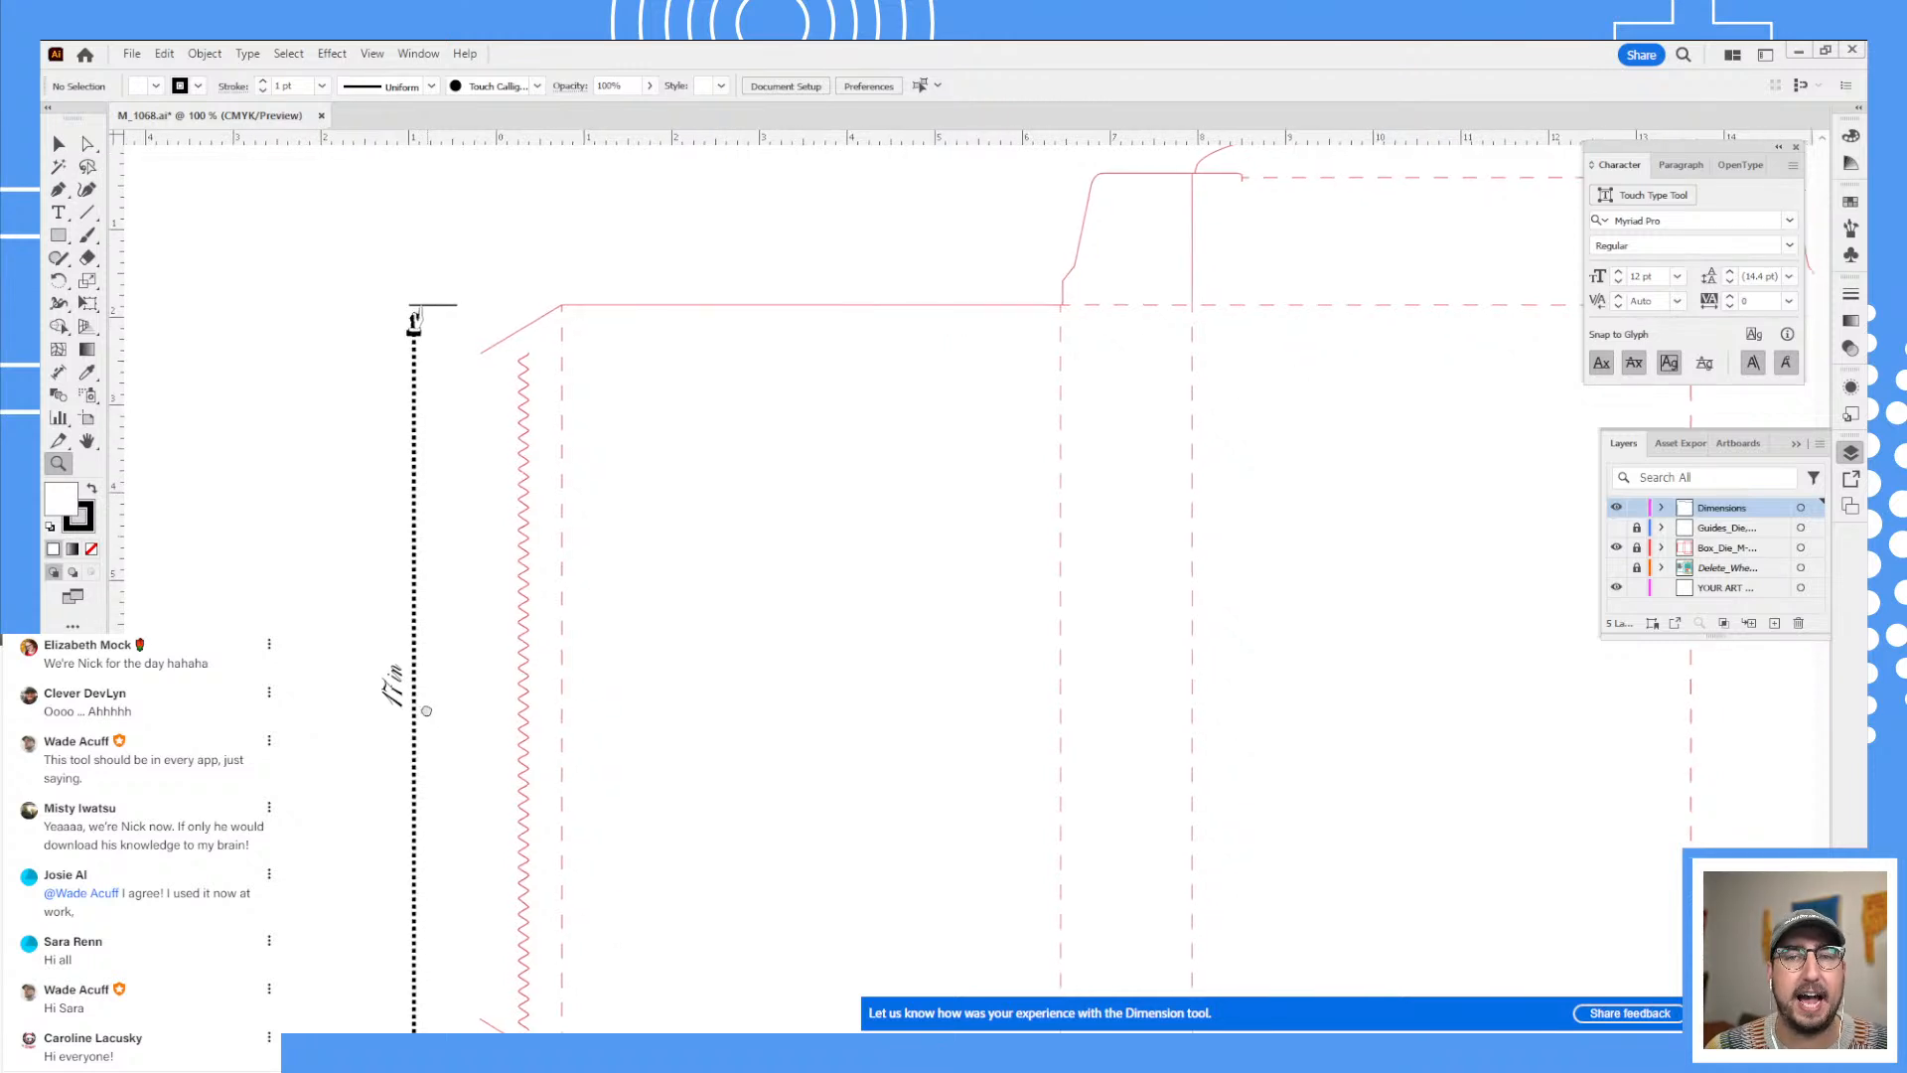
# - Activate the Dimension tool in angle mode for the notch at the lower edge of the upper dust flap
pyautogui.moveTo(886, 545); pyautogui.dragTo(629, 599)
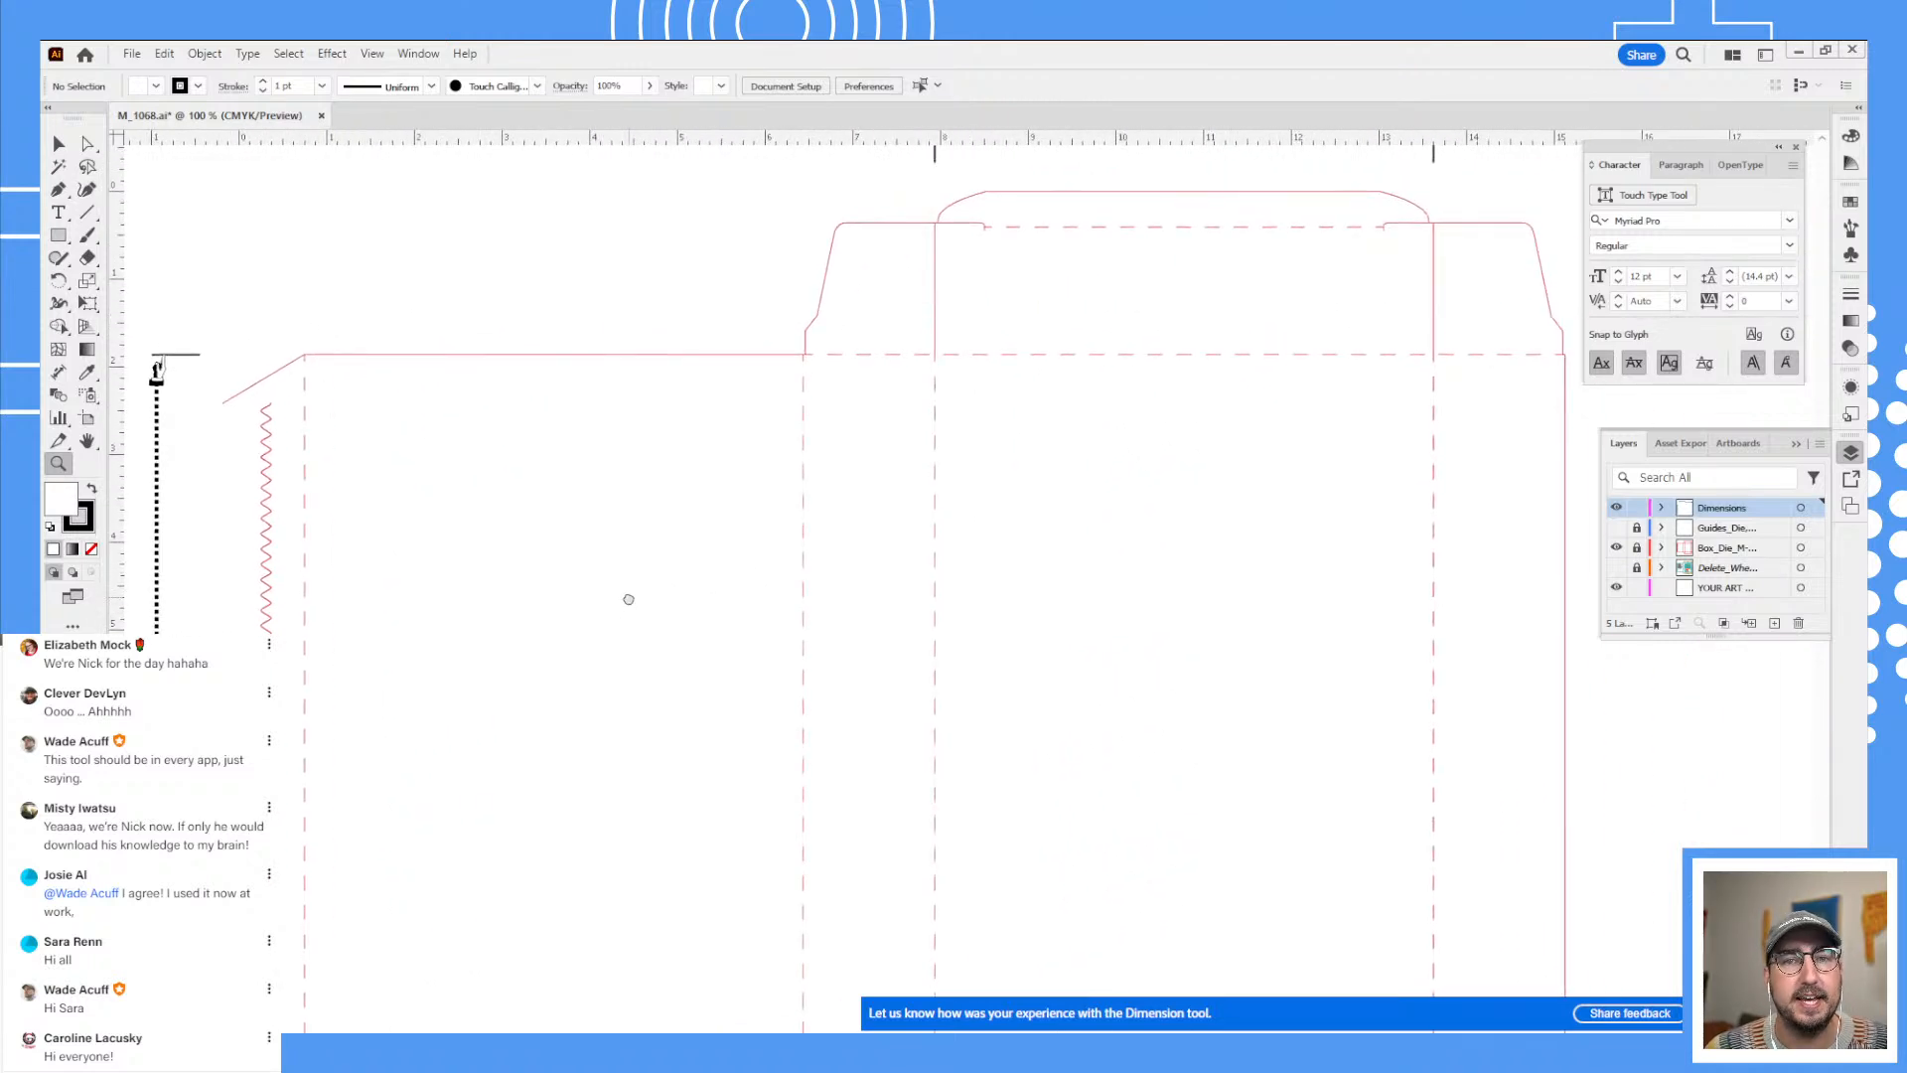
pyautogui.click(855, 384)
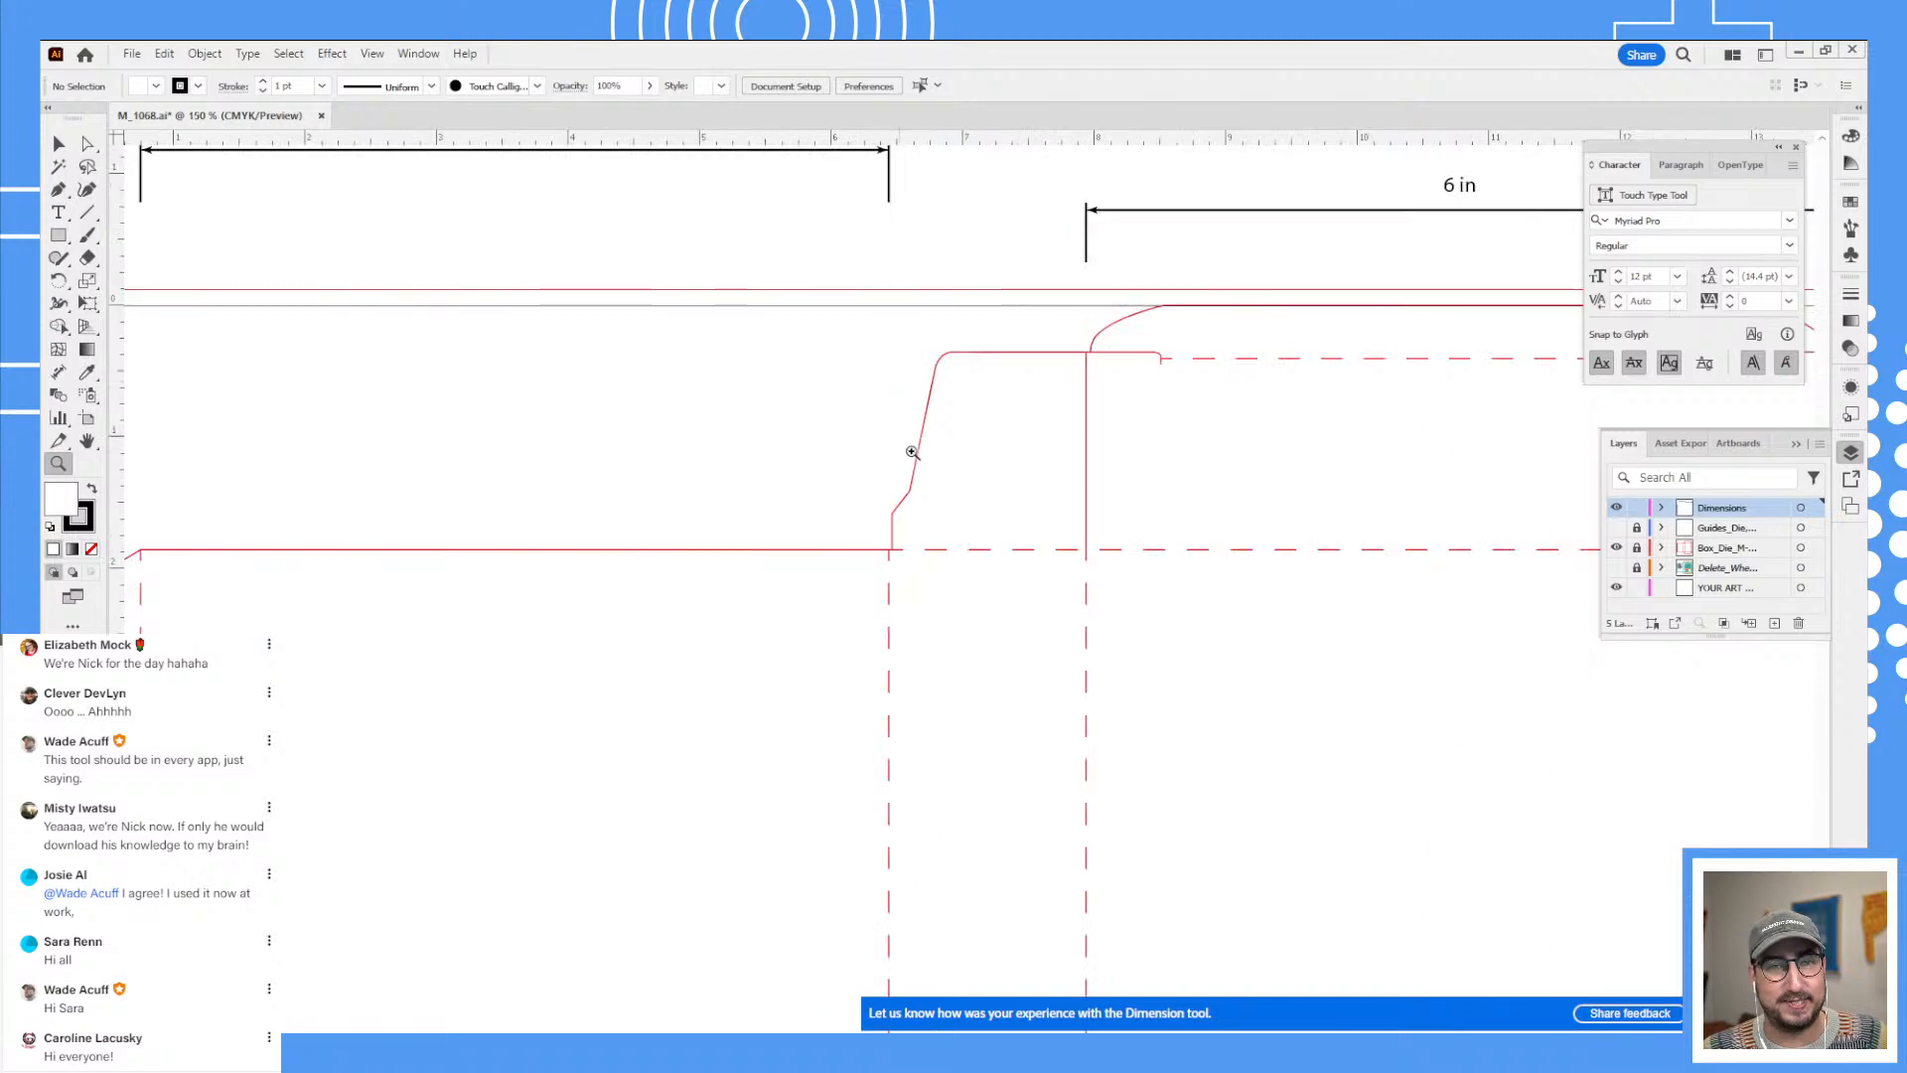
pyautogui.click(908, 452)
pyautogui.click(933, 515)
pyautogui.press('v')
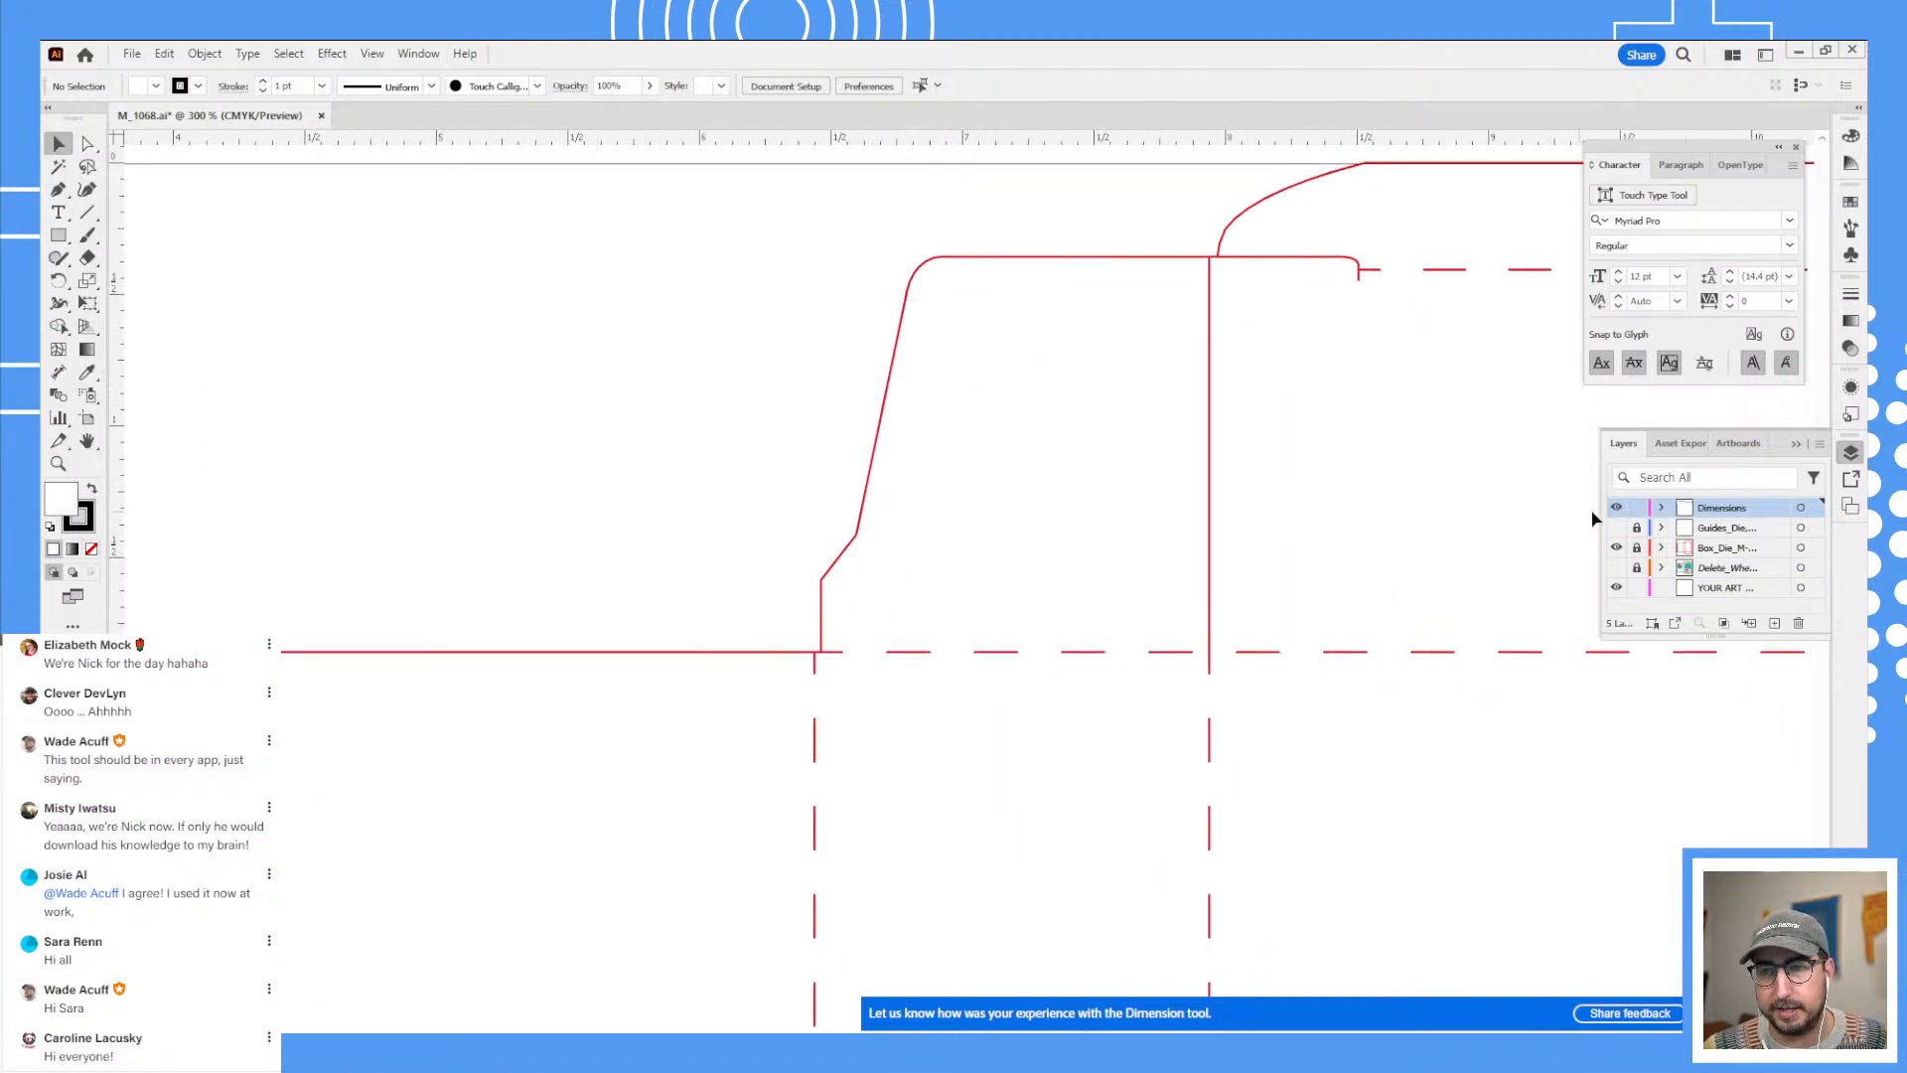
pyautogui.click(59, 376)
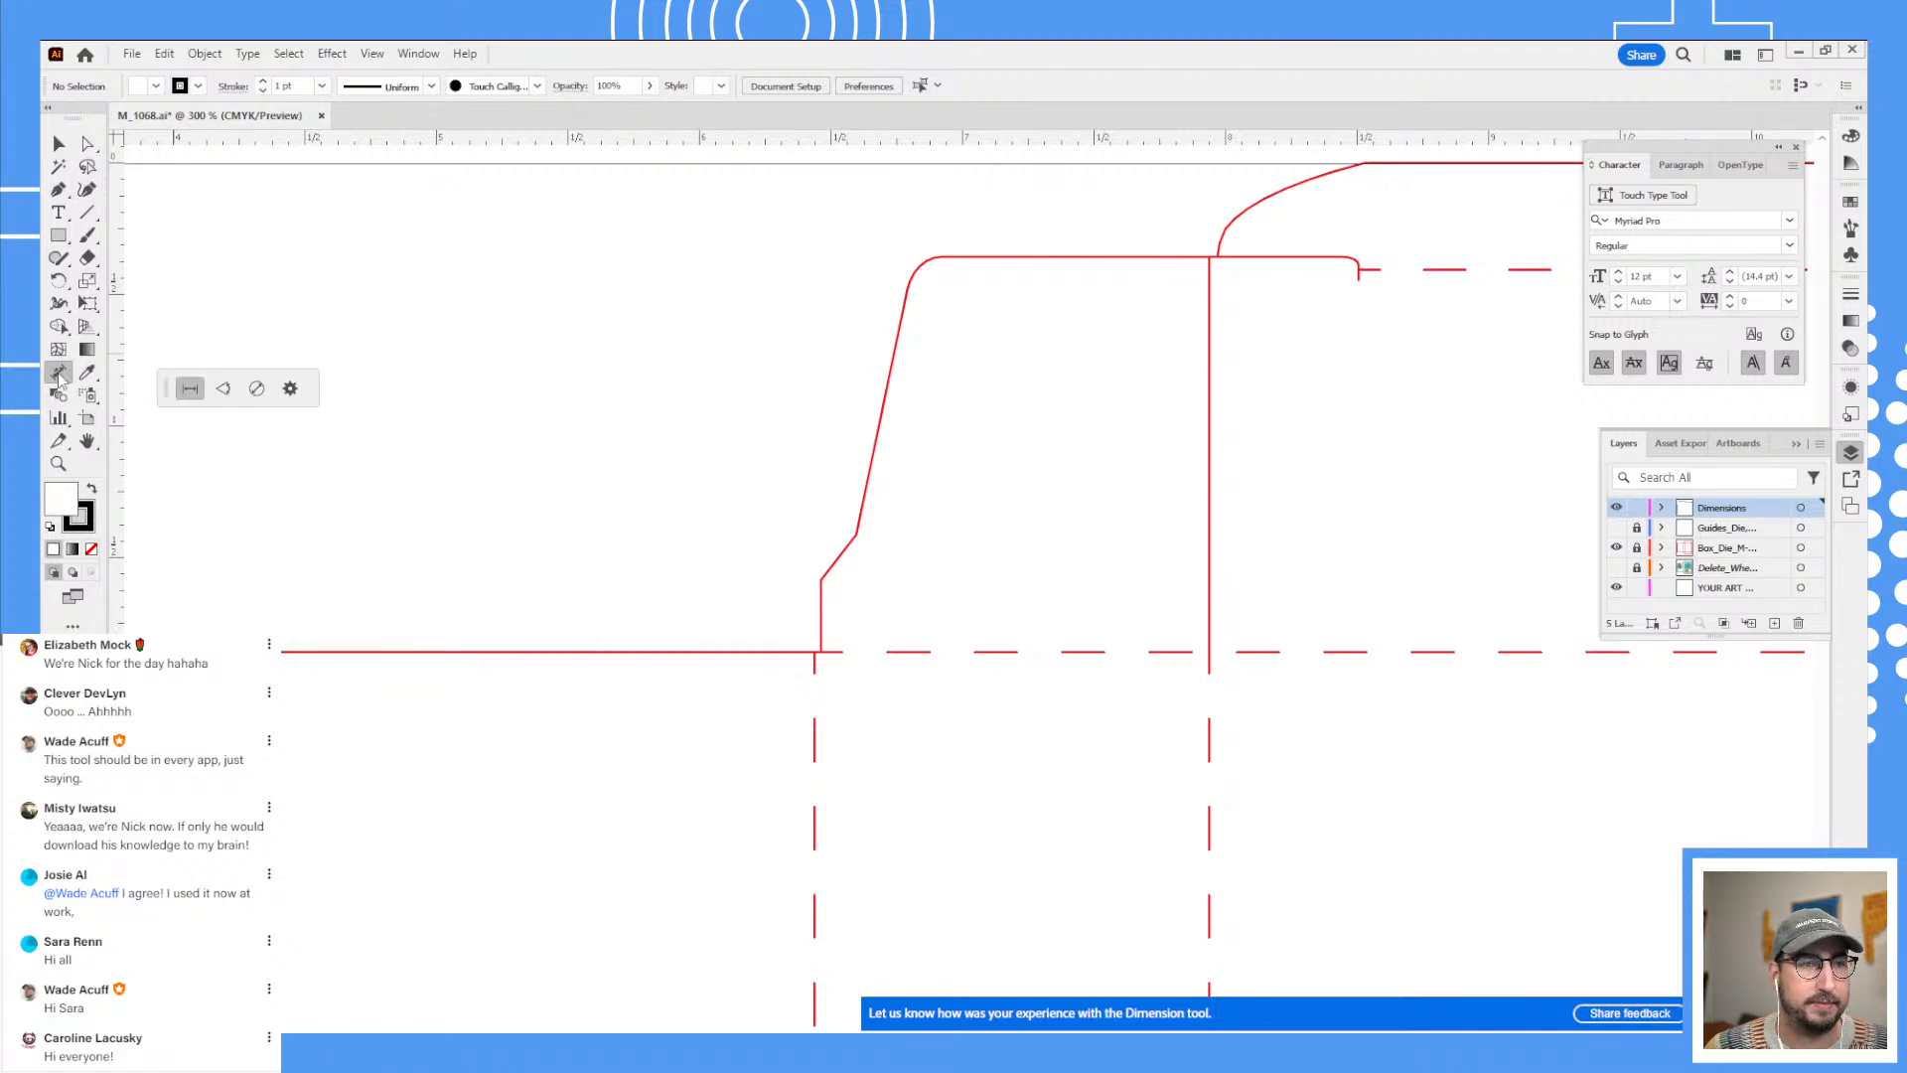
pyautogui.click(227, 393)
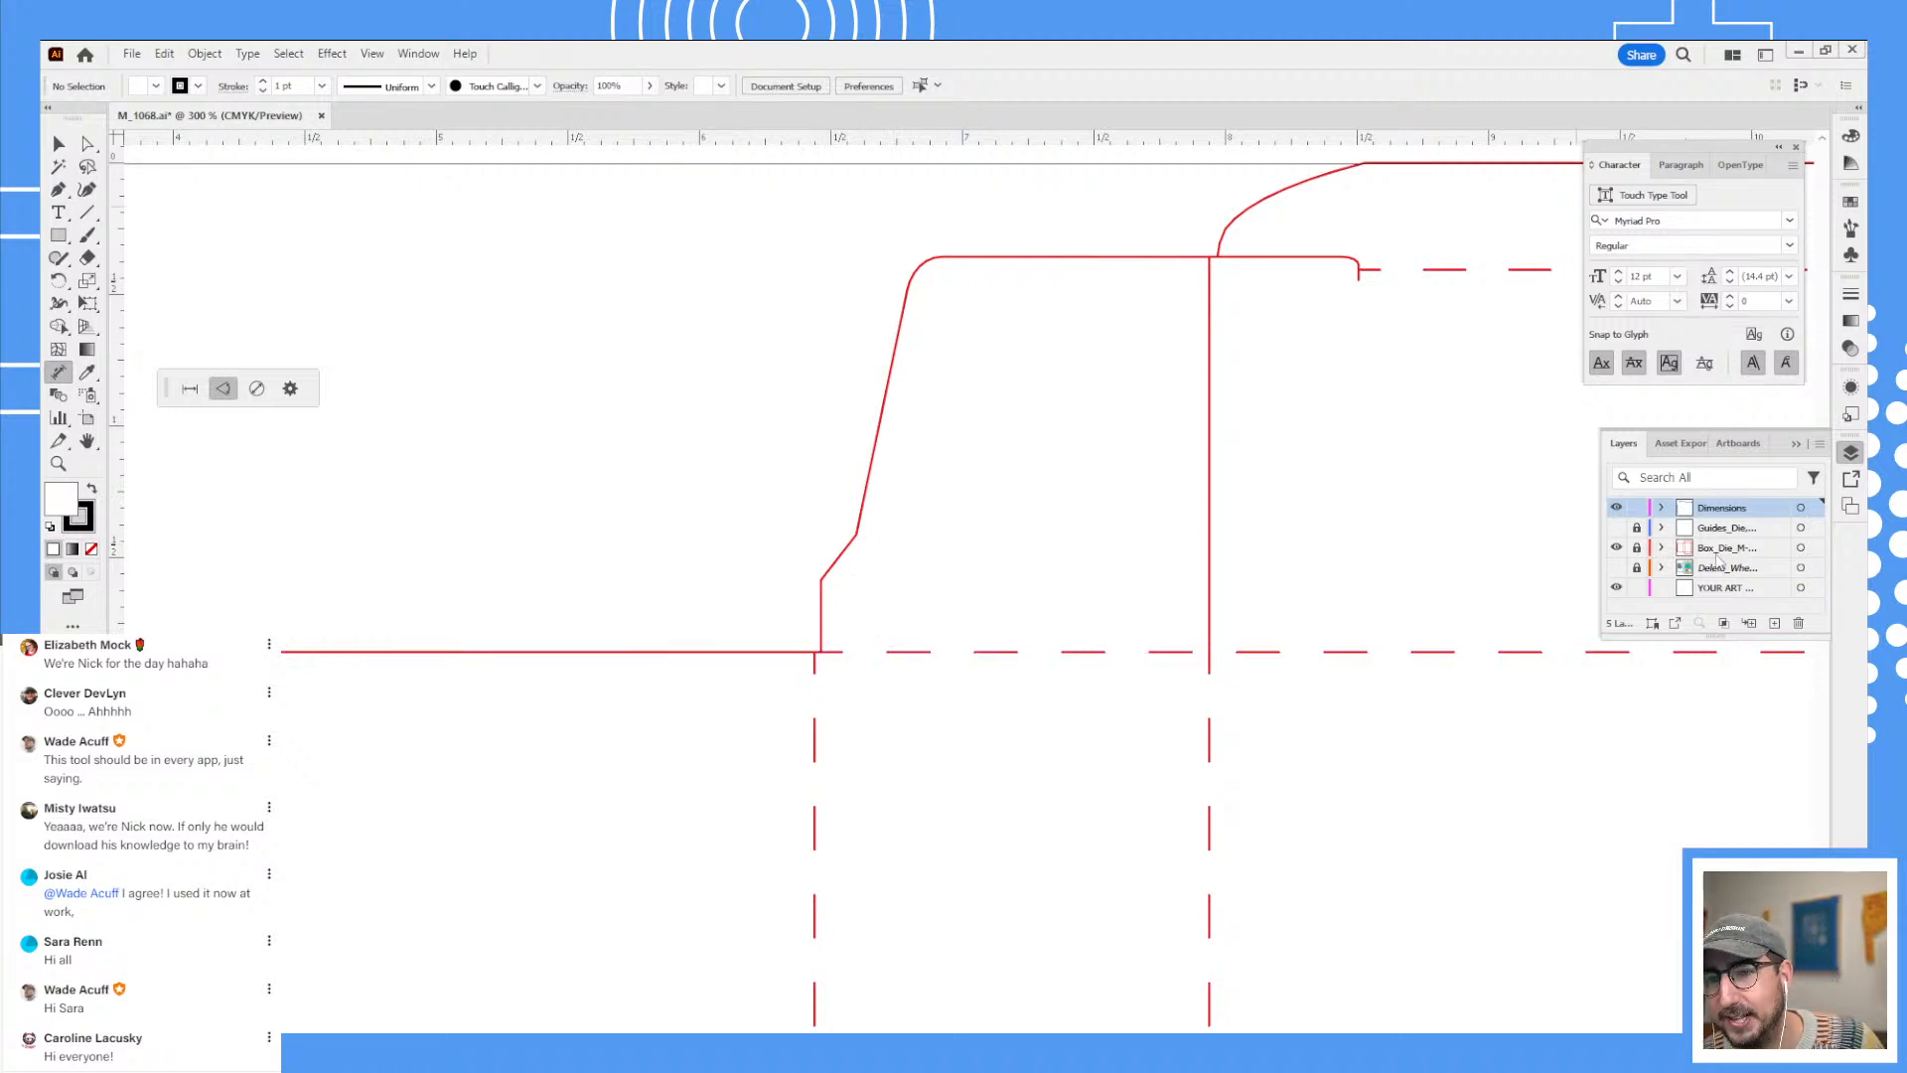
# - Unlock the Box_Die layer, keep it visible, and select the dieline artwork
pyautogui.click(1724, 588)
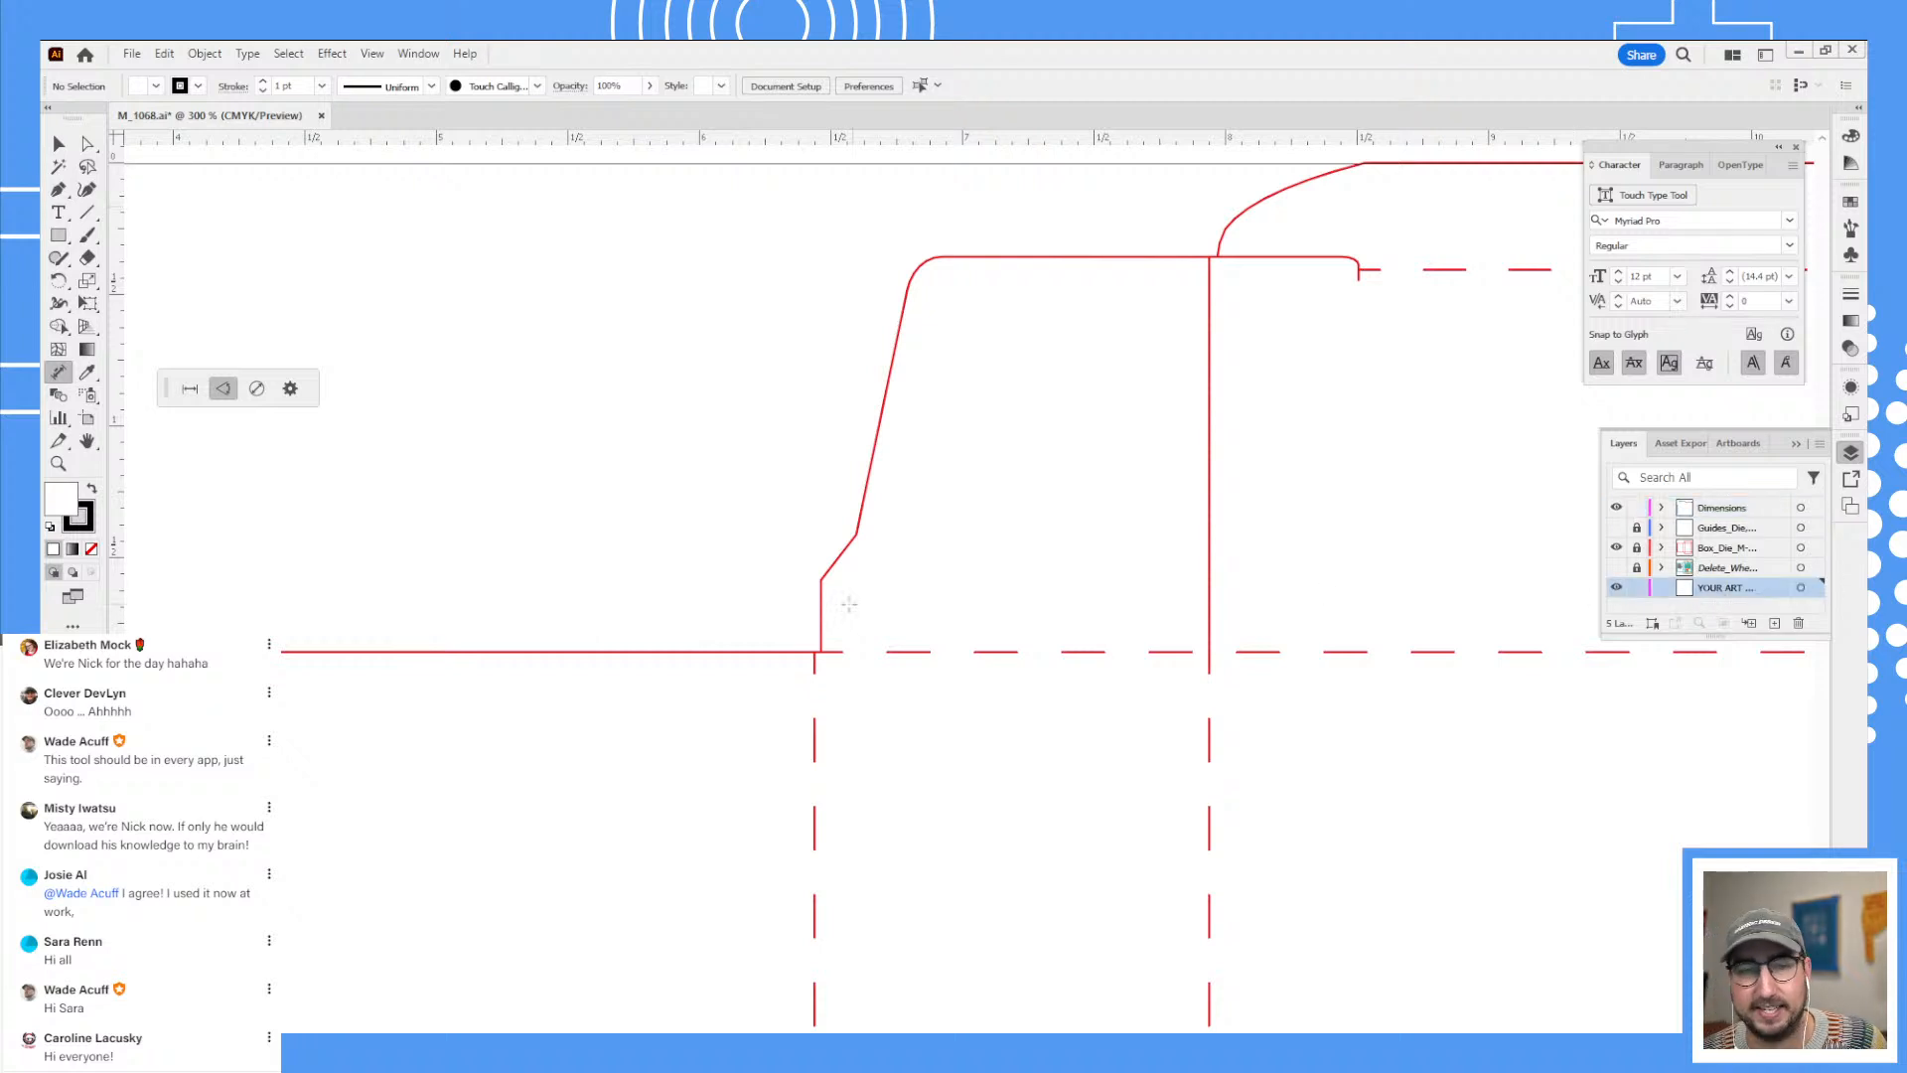
pyautogui.click(1617, 549)
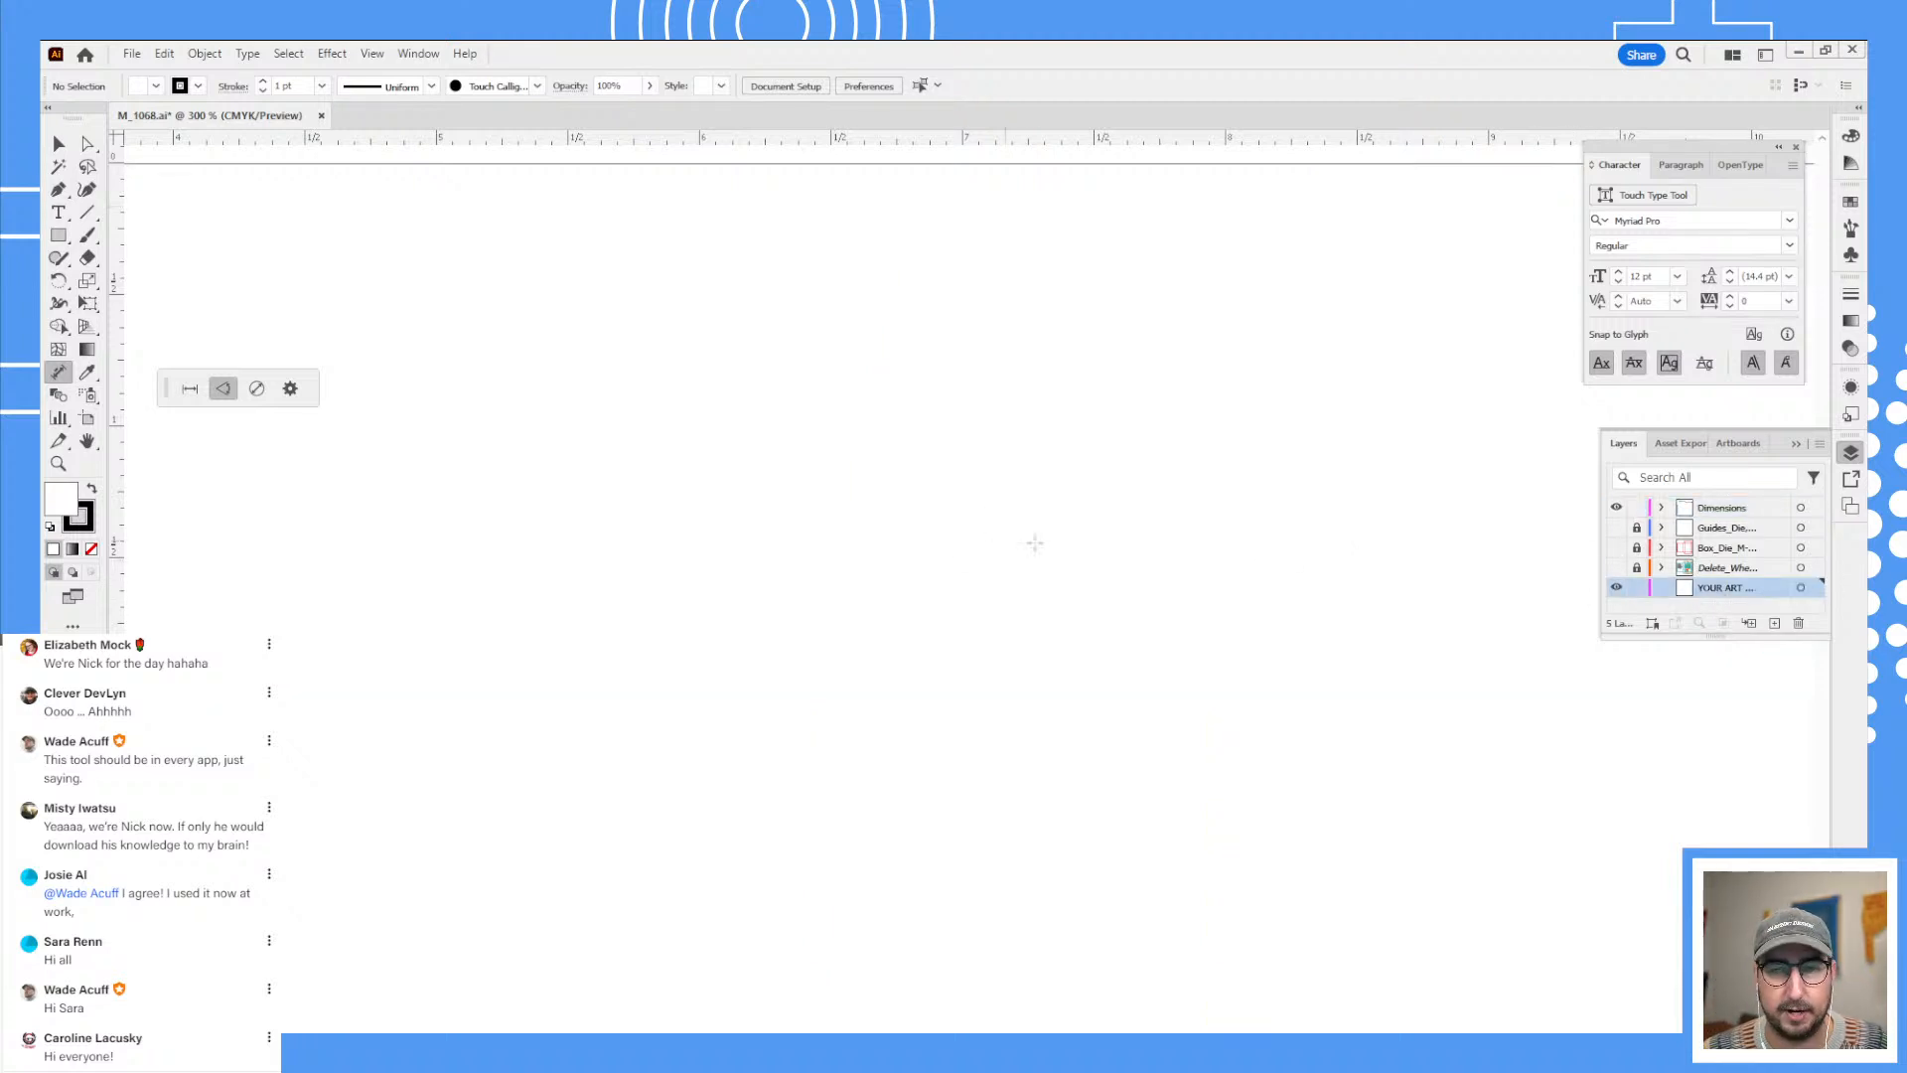
pyautogui.click(1616, 548)
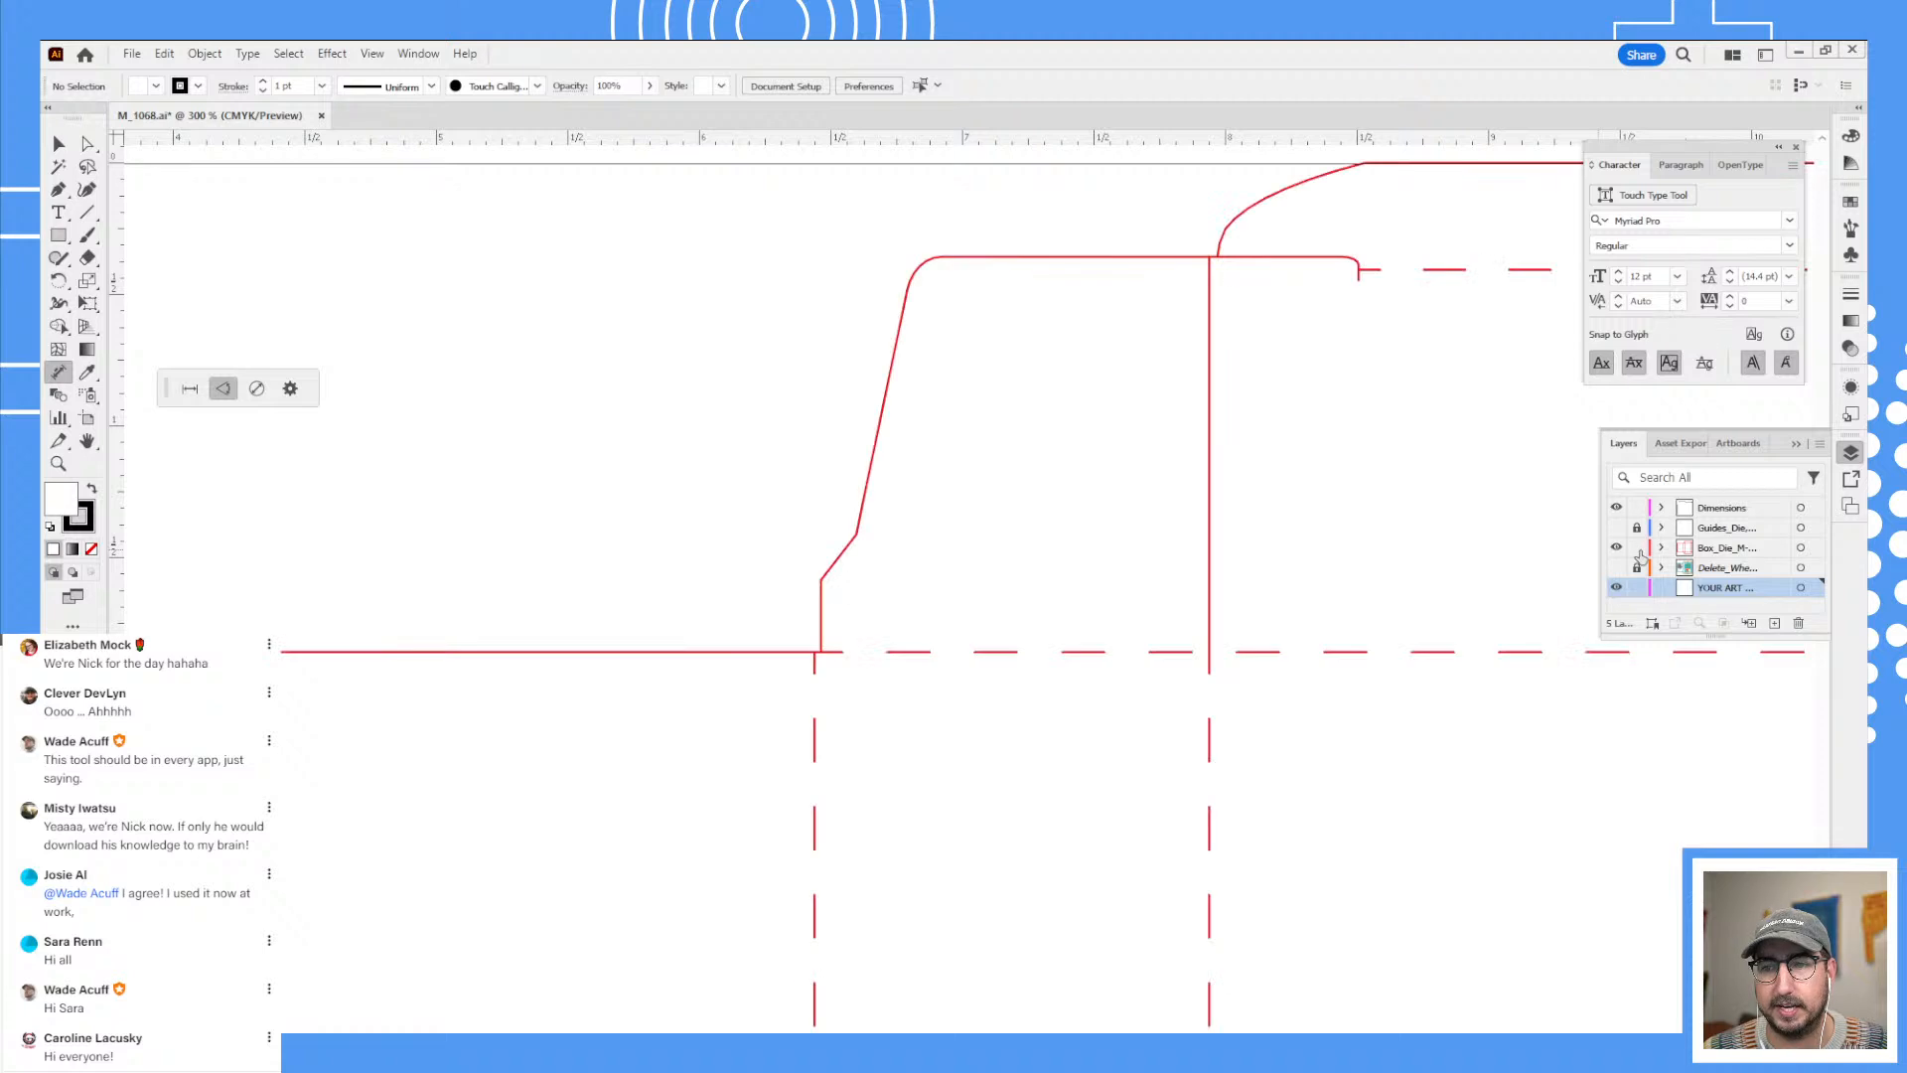
pyautogui.press('v')
pyautogui.click(857, 538)
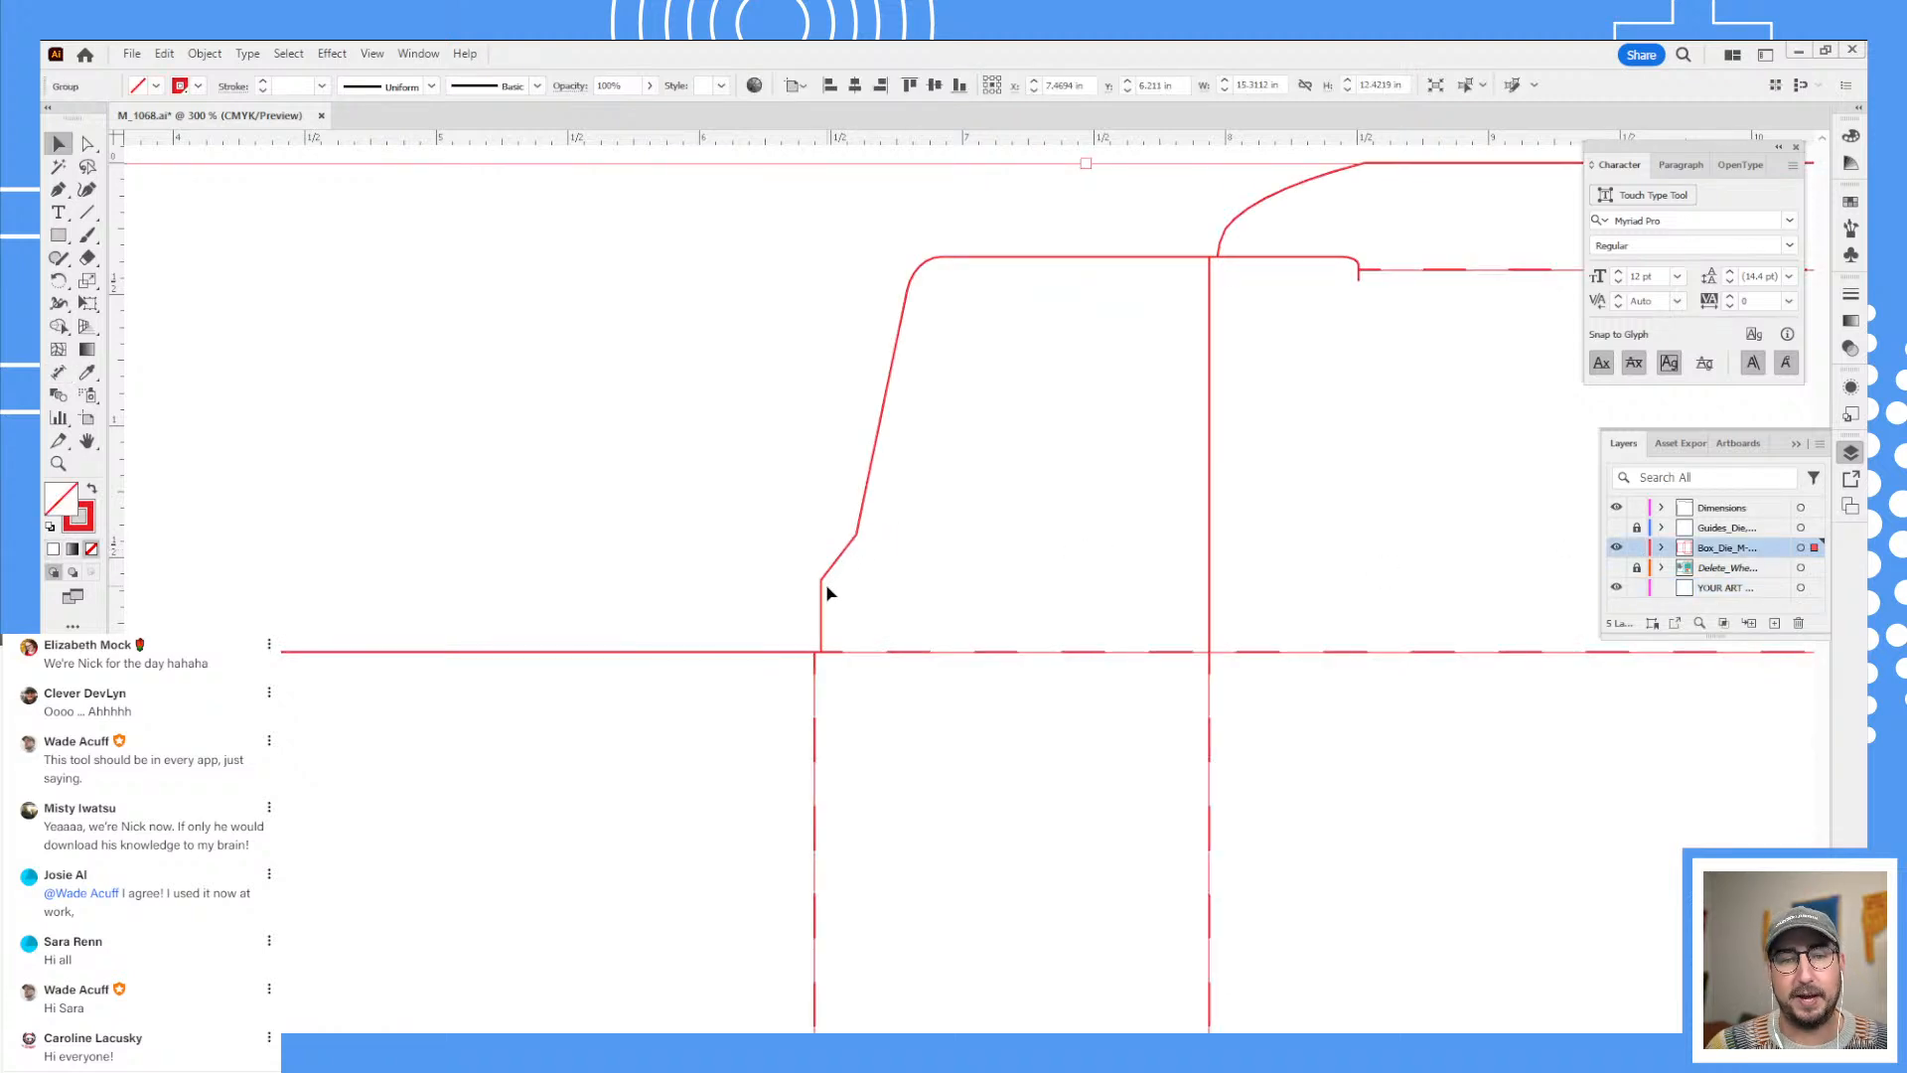
# - Try an angle dimension at the dust flap's notch corner with the current styling, and undo it
pyautogui.click(59, 371)
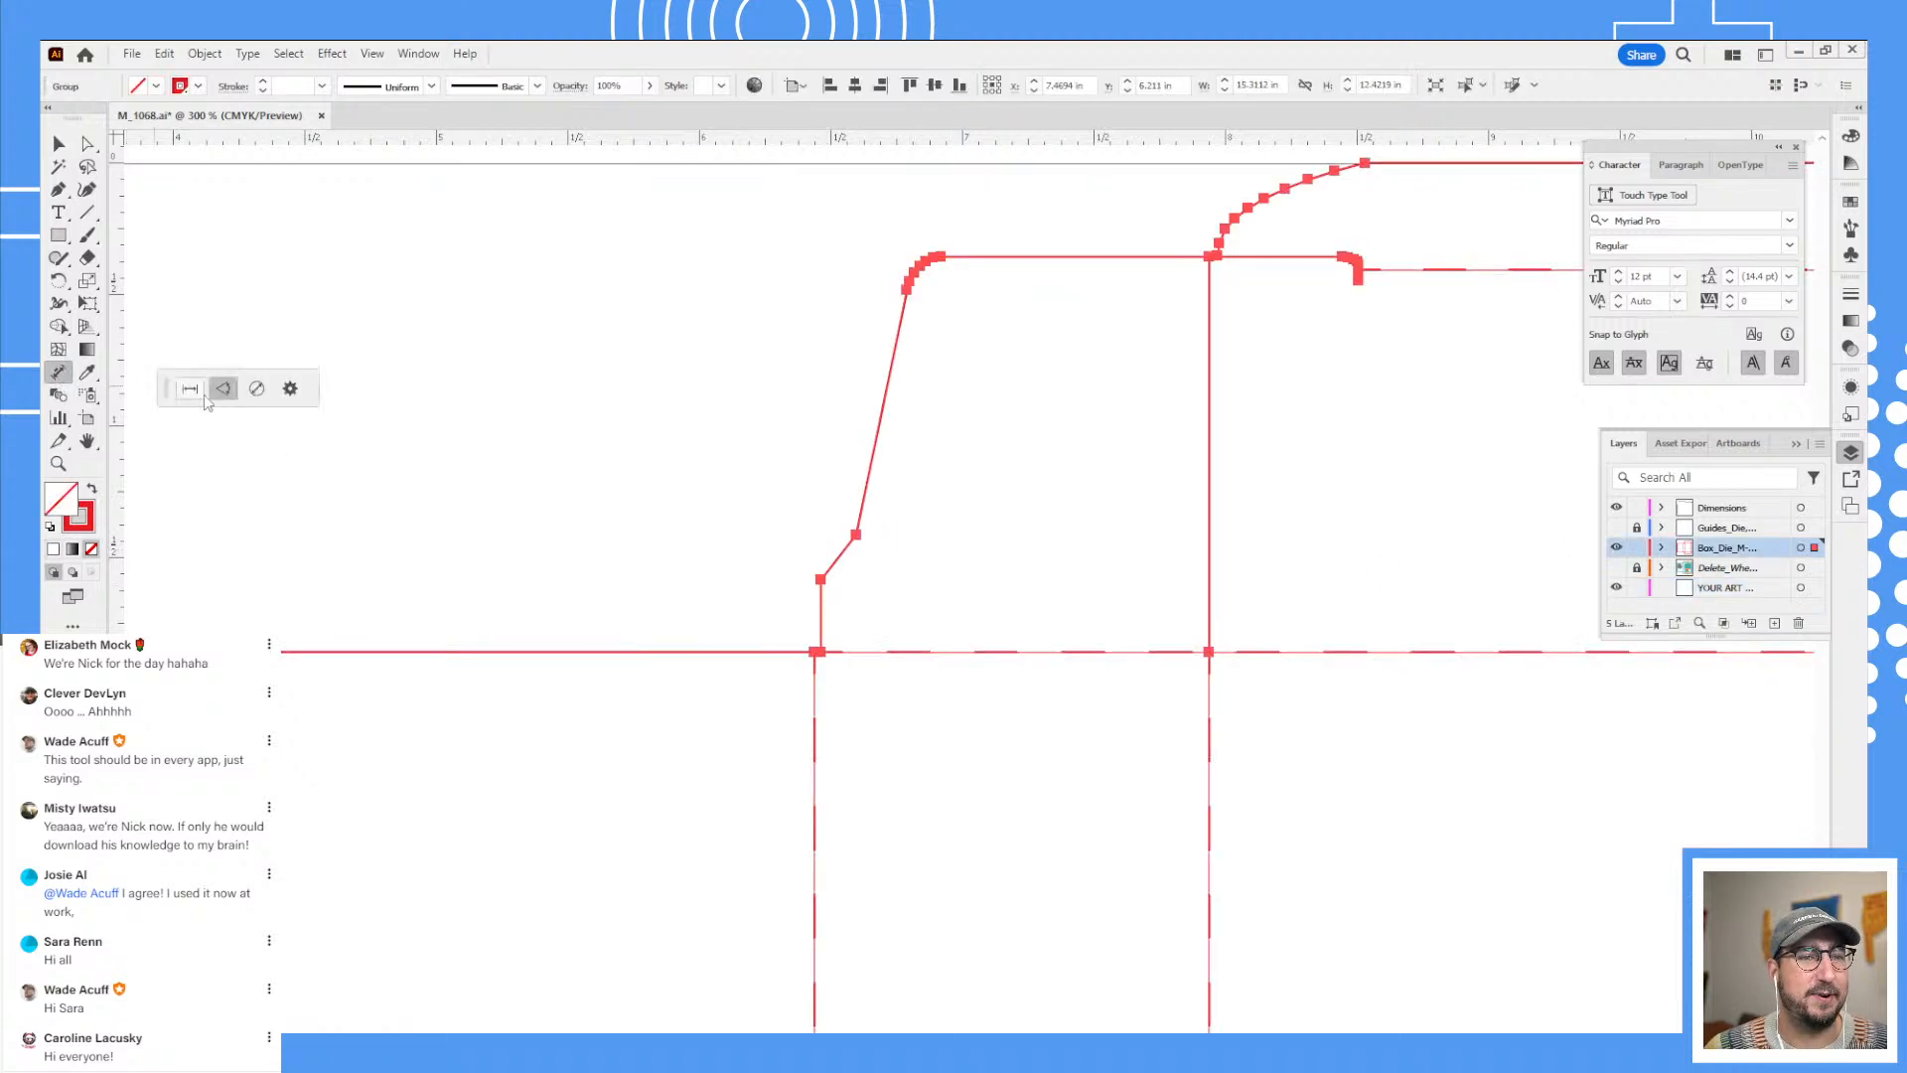
pyautogui.click(820, 579)
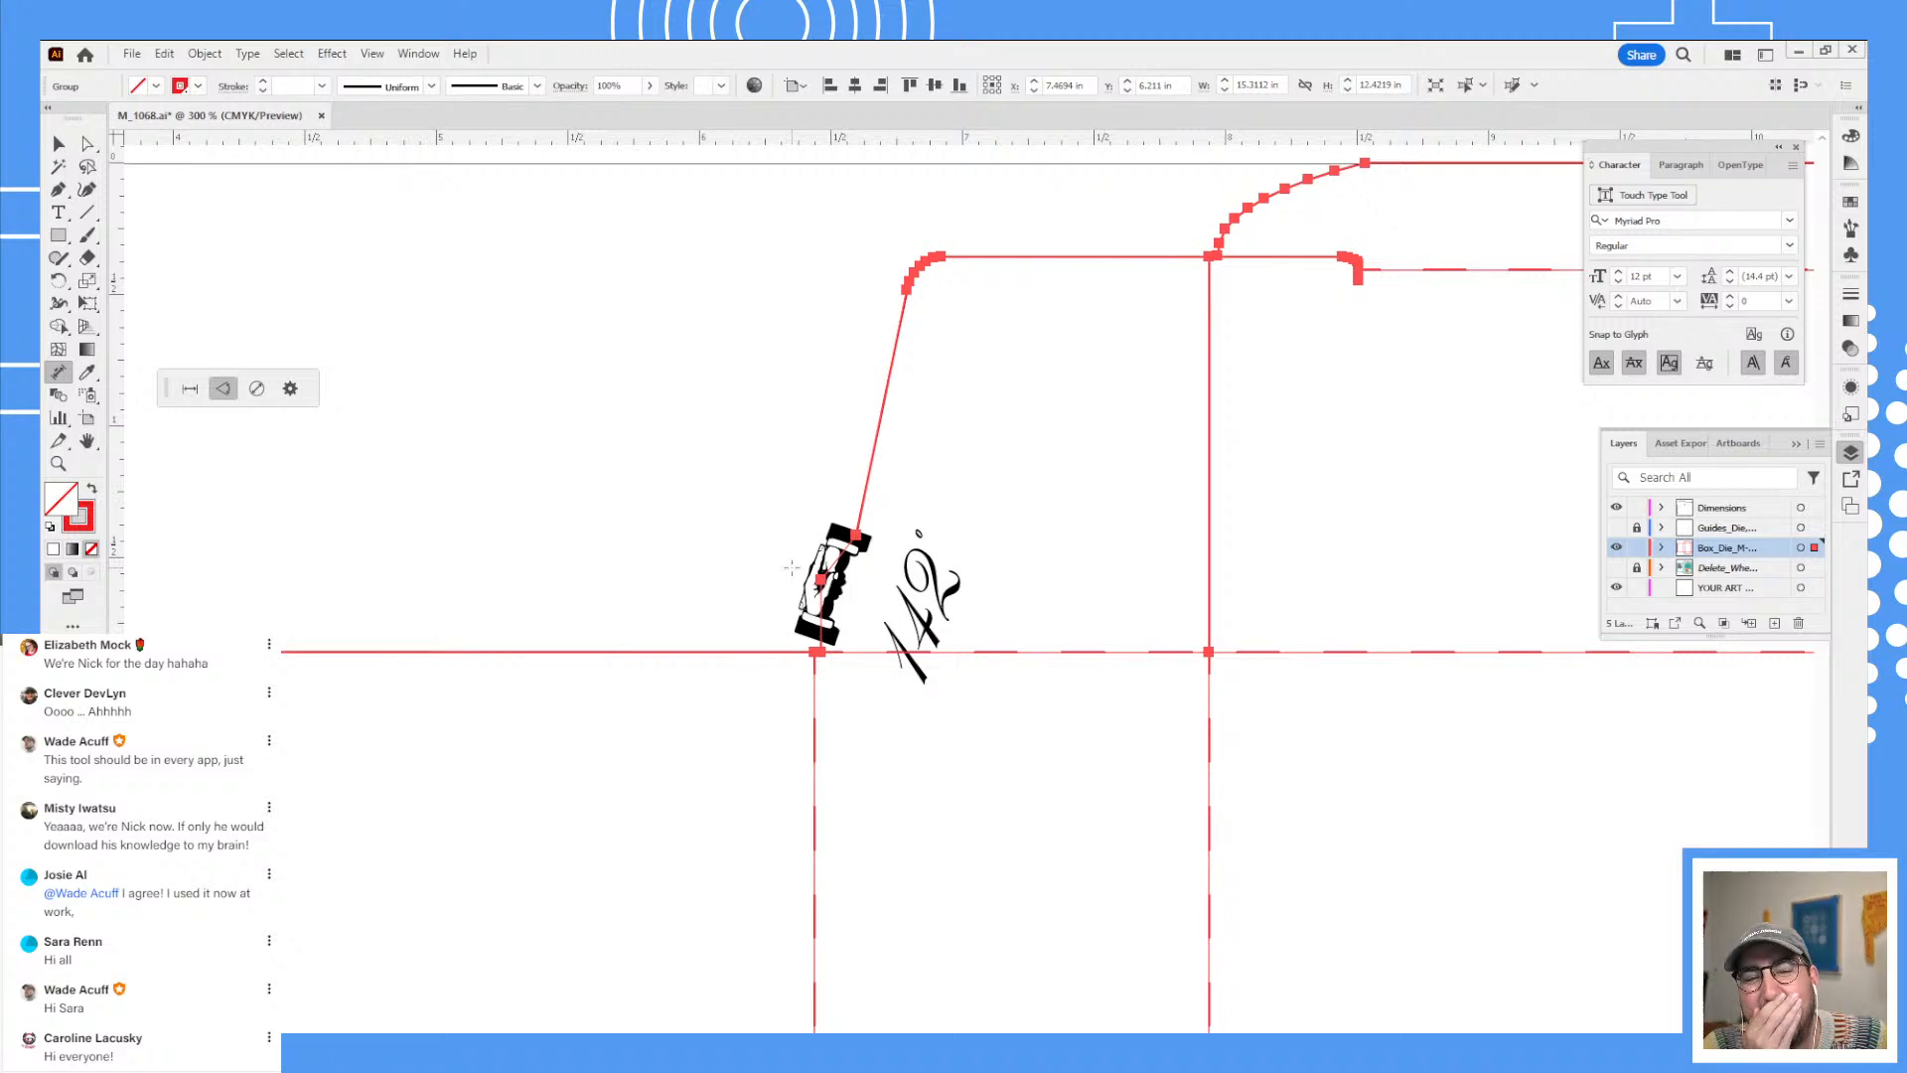
pyautogui.hotkey('ctrl', 'z')
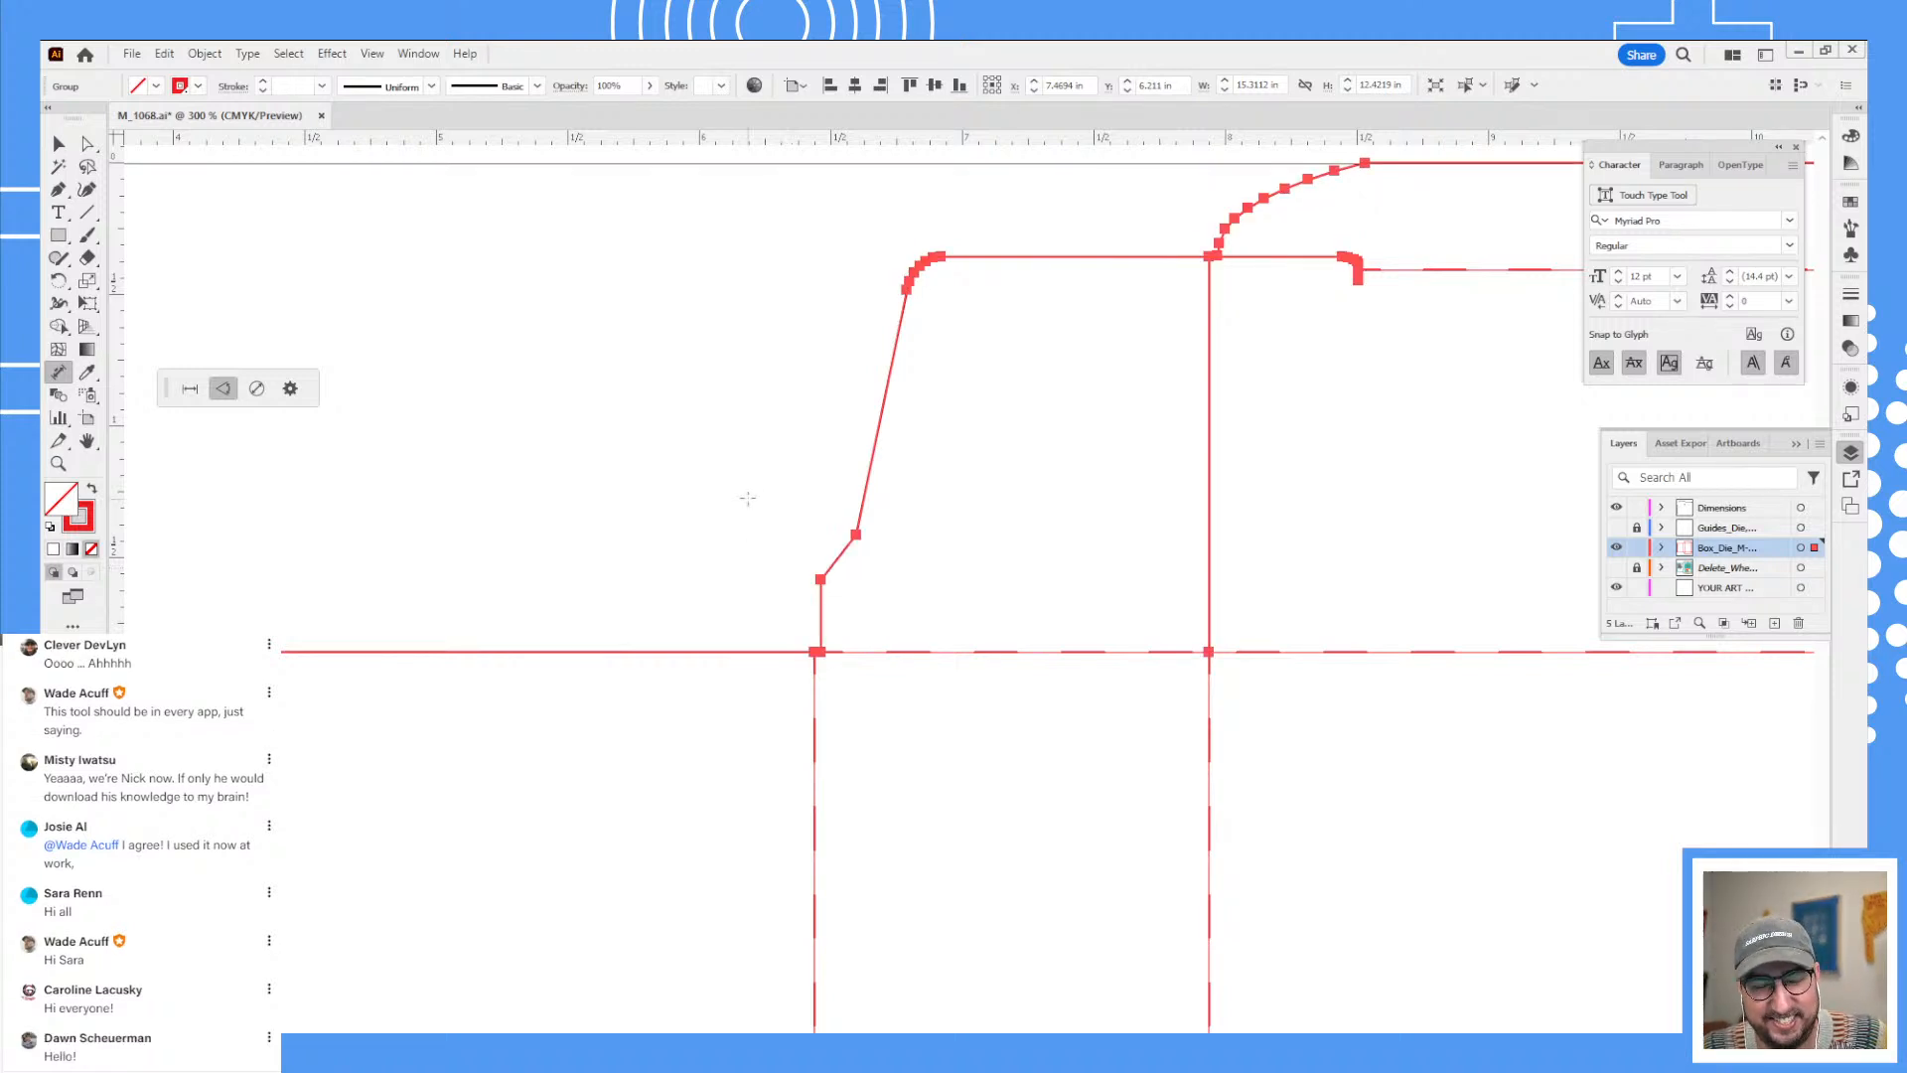
pyautogui.hotkey('ctrl', 'k')
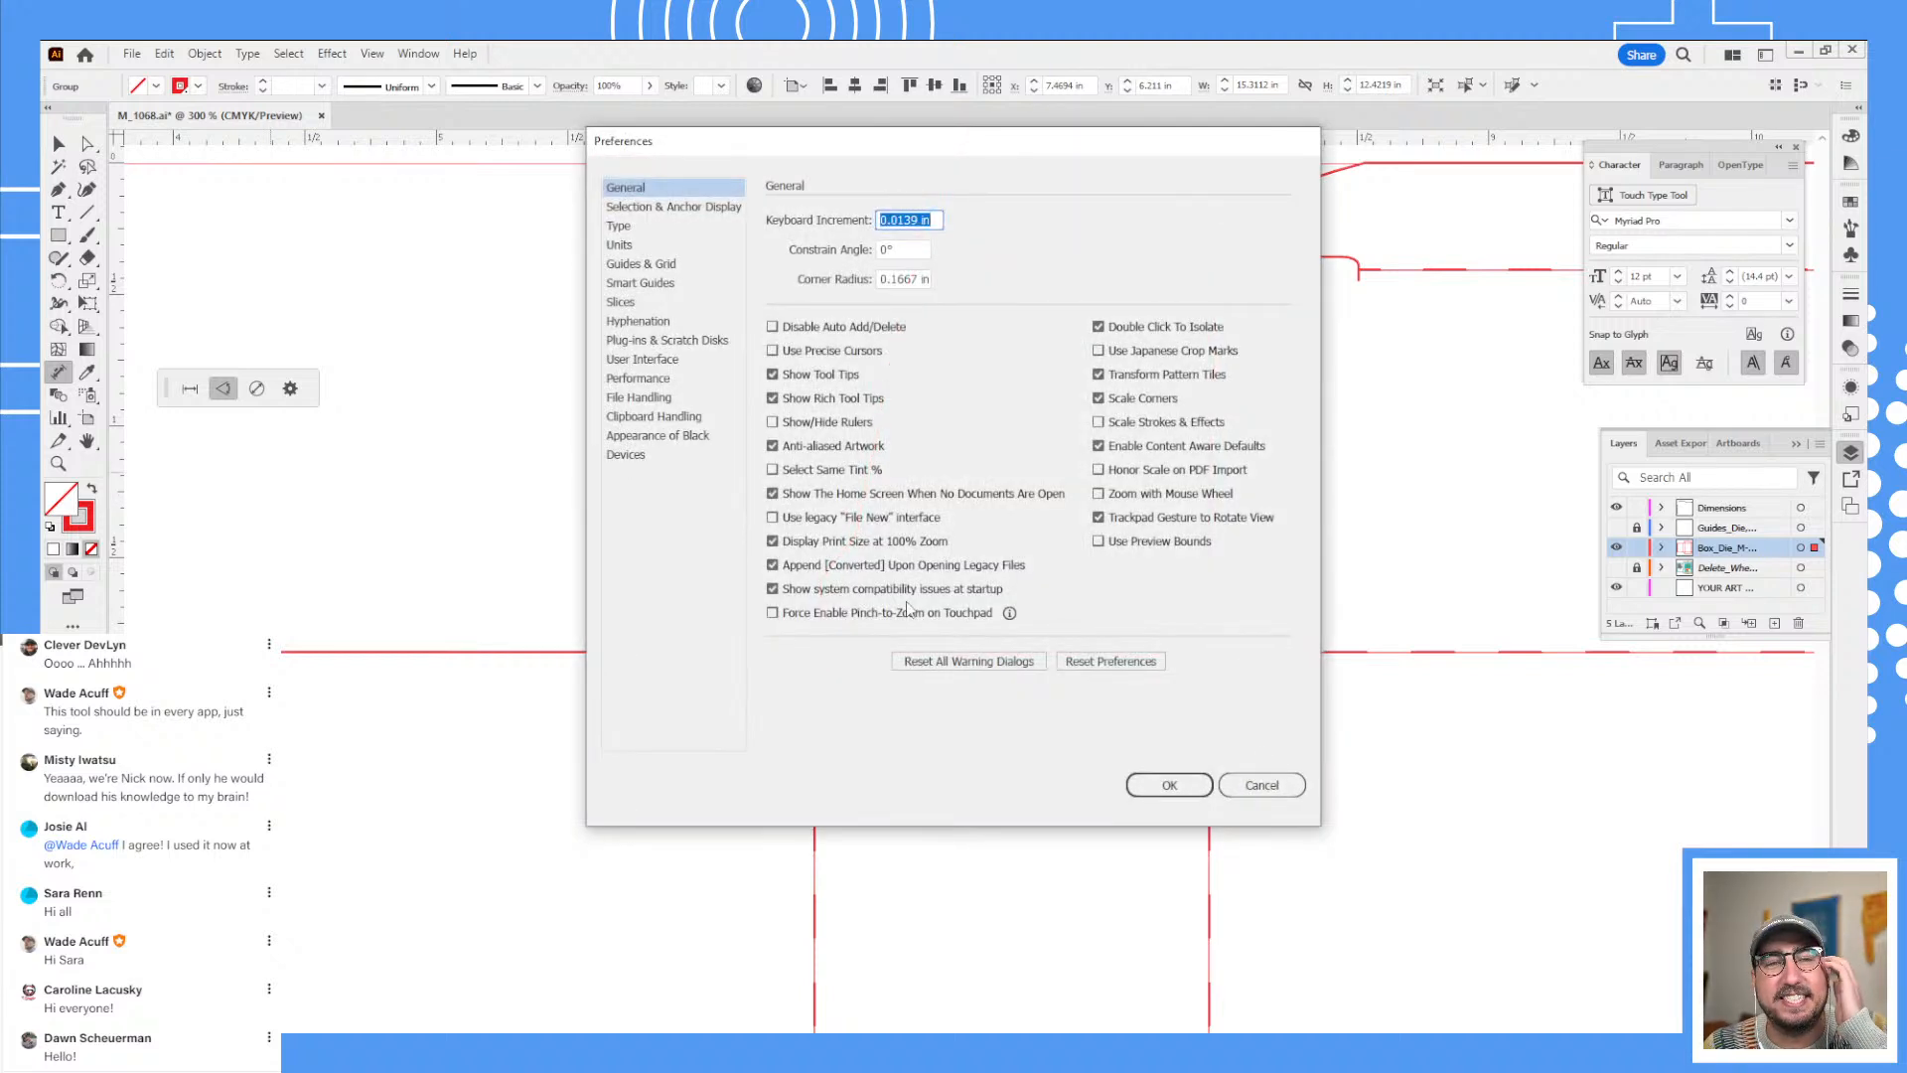
pyautogui.press('Escape')
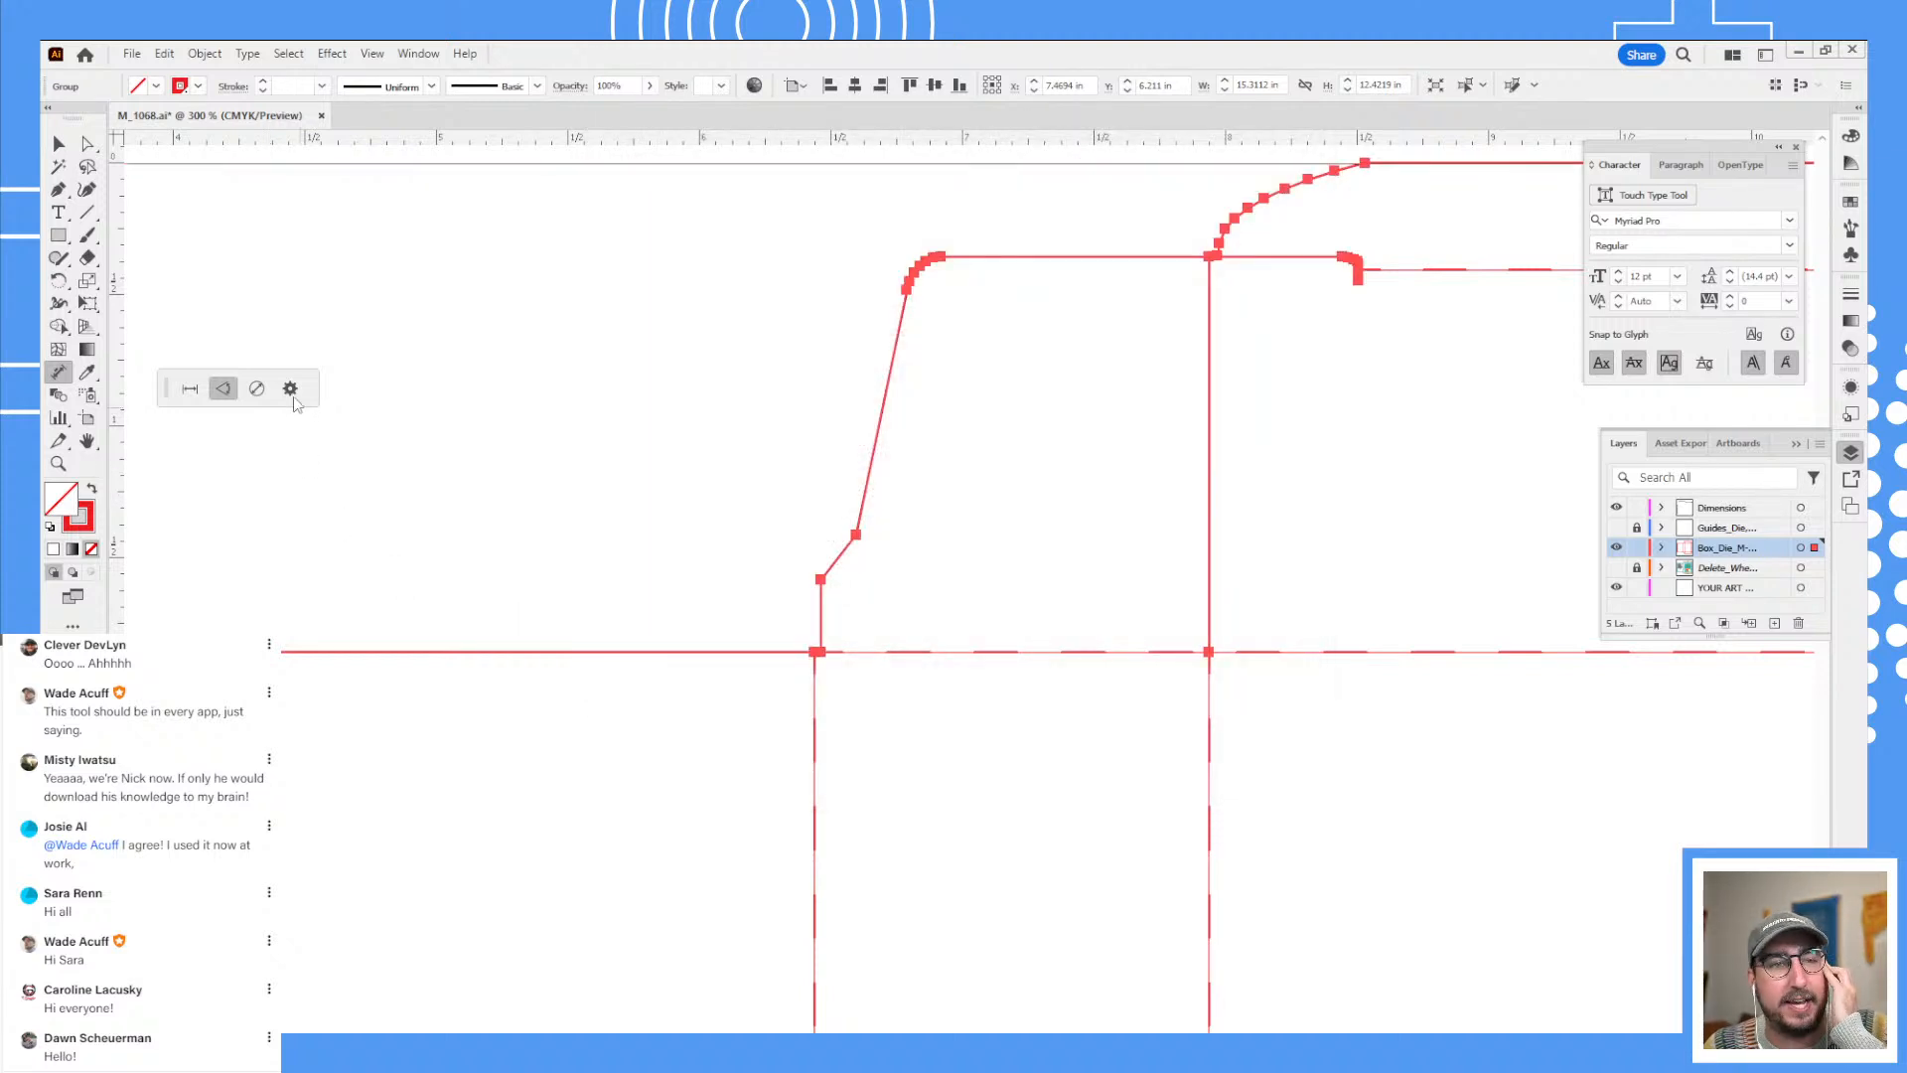
# - Set the dimension lines to 1 pt weight, the Arrow 1 style and a solid line type
pyautogui.click(291, 388)
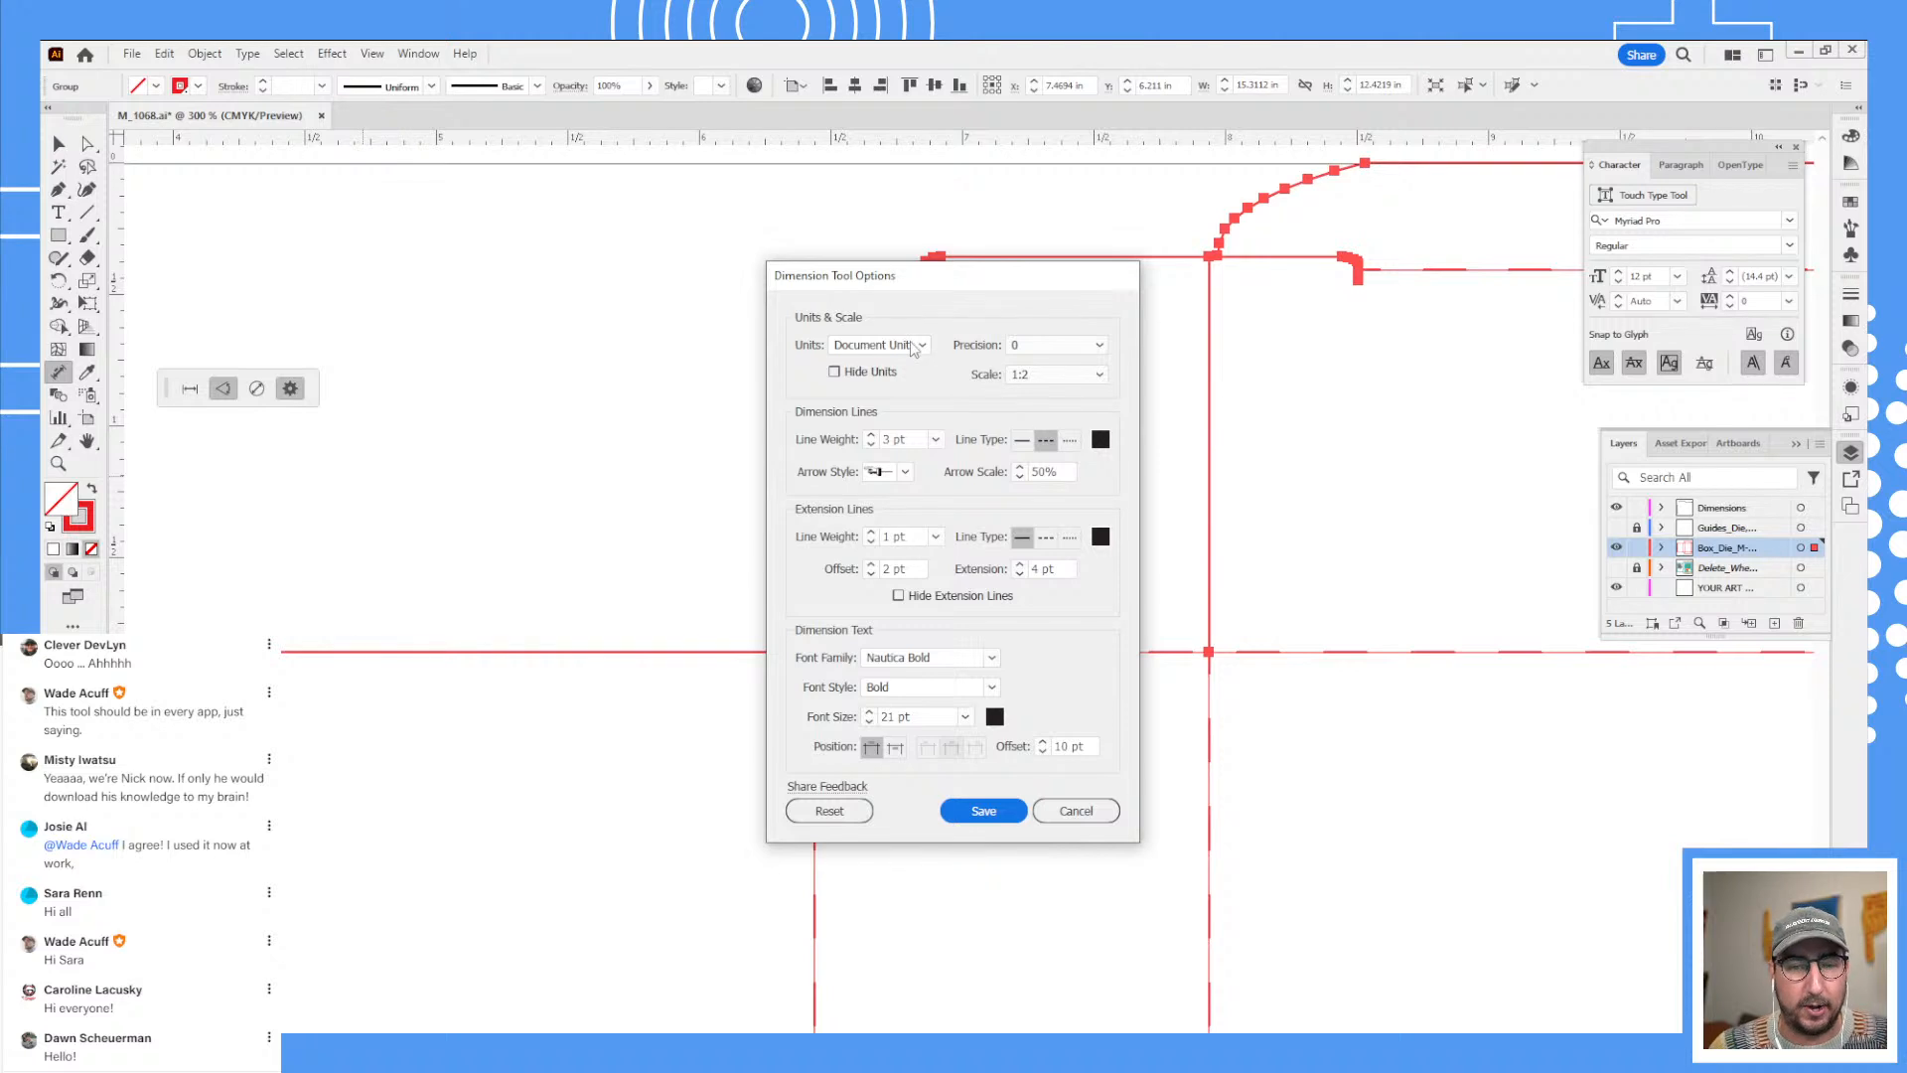
pyautogui.click(935, 440)
pyautogui.click(953, 541)
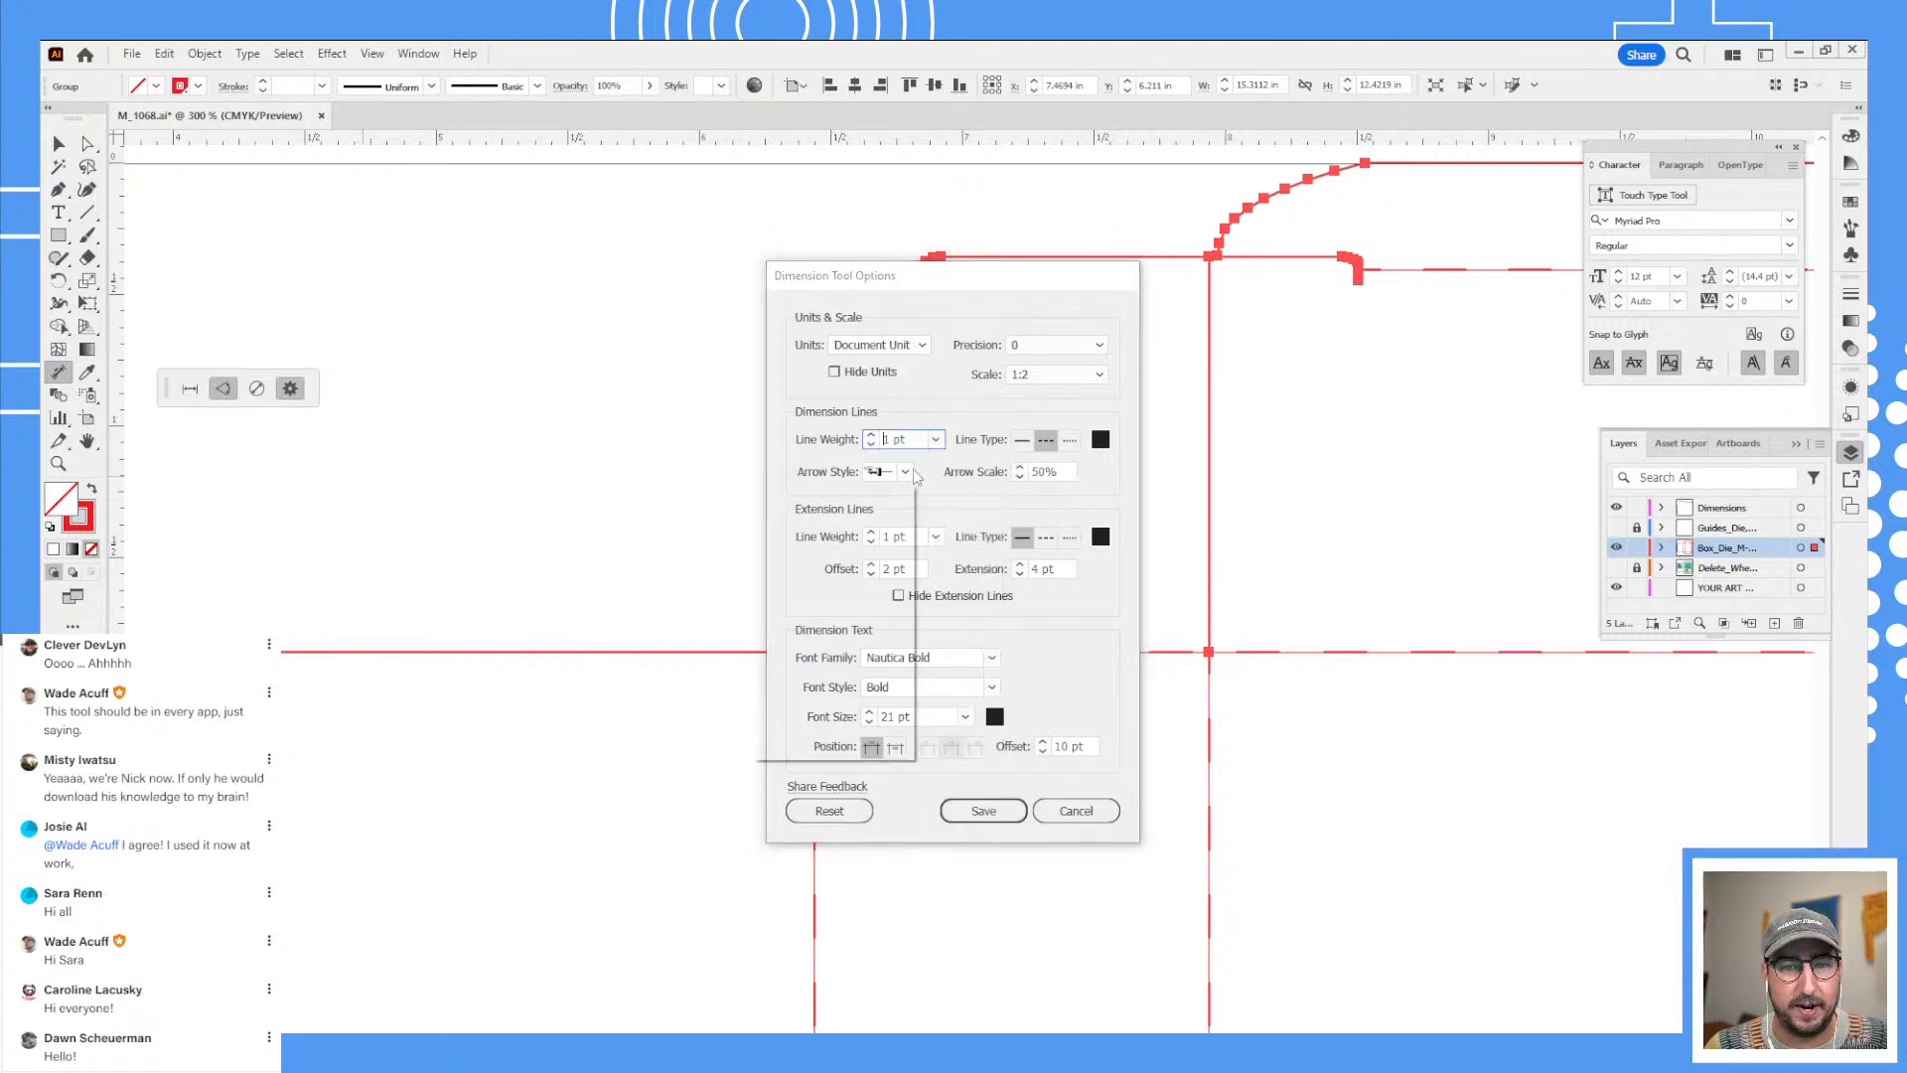
pyautogui.click(905, 472)
pyautogui.moveTo(904, 714); pyautogui.dragTo(904, 532)
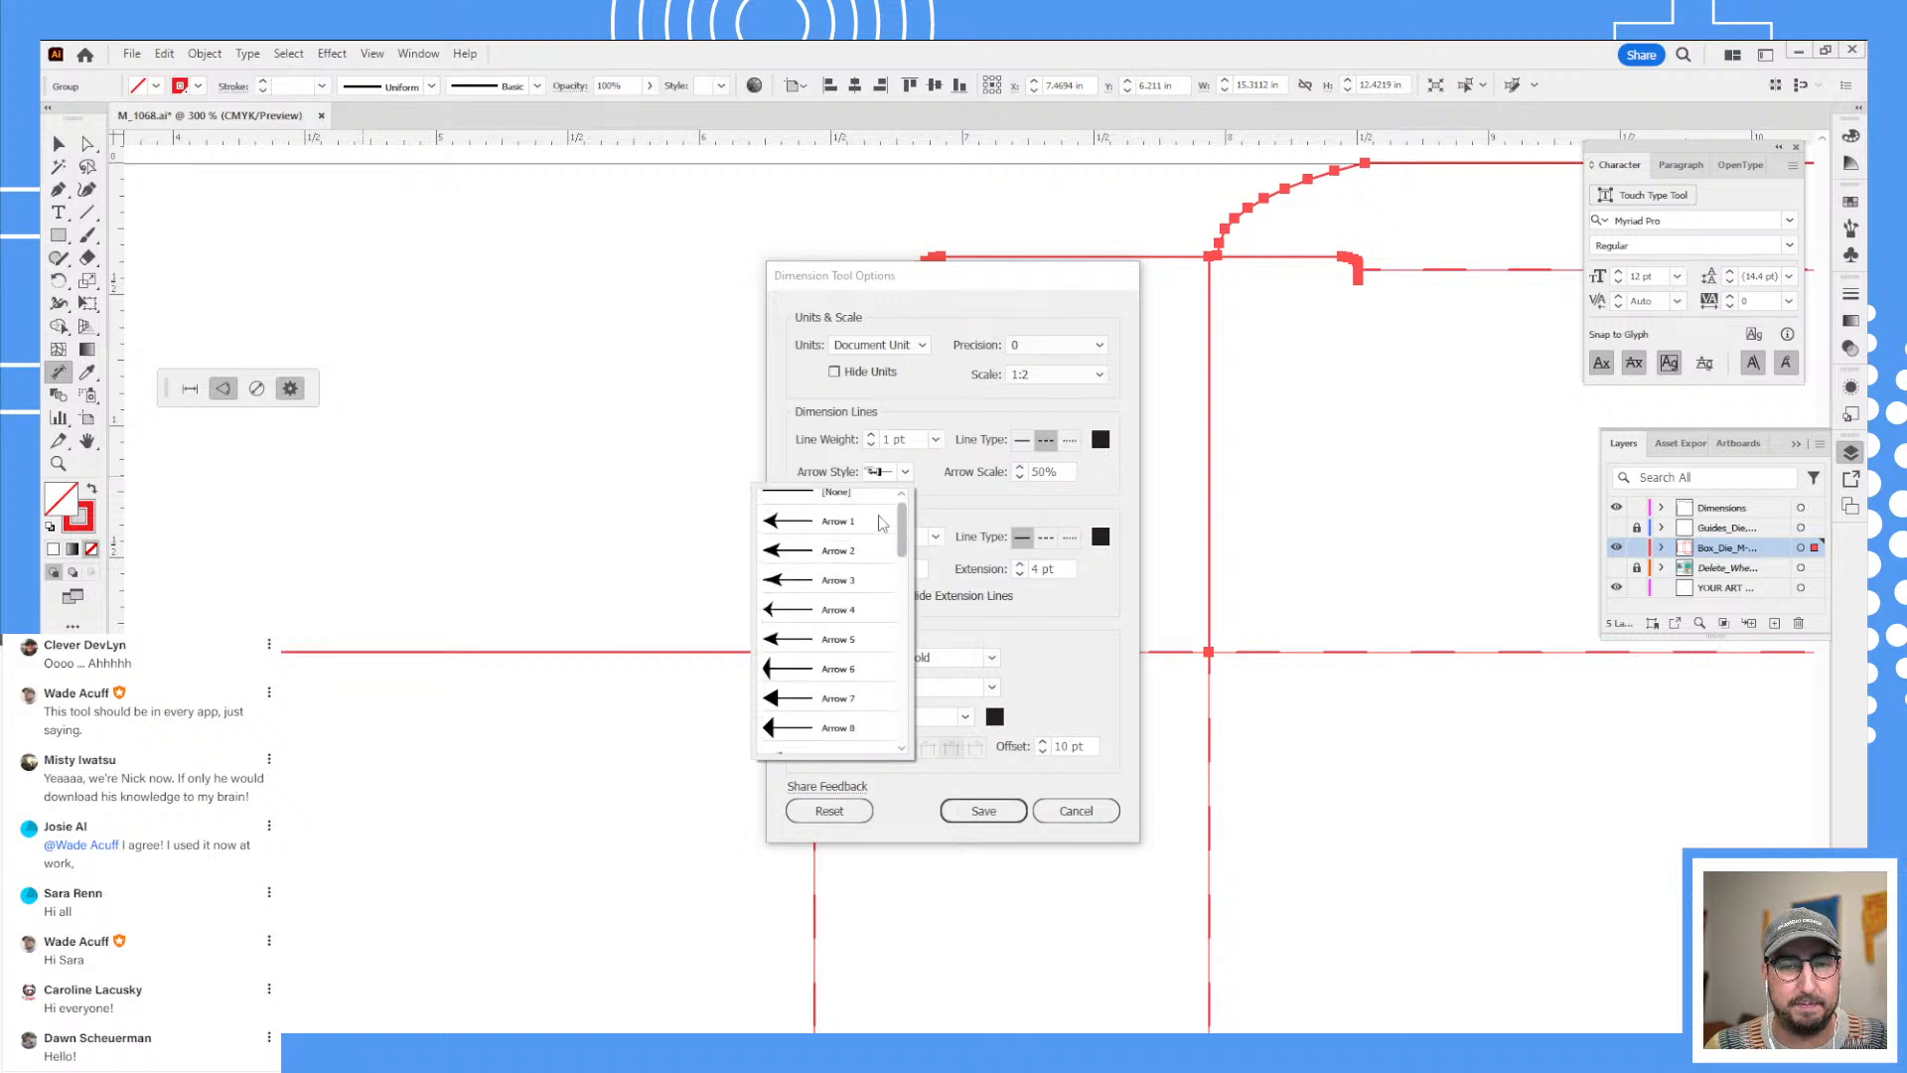
pyautogui.click(821, 532)
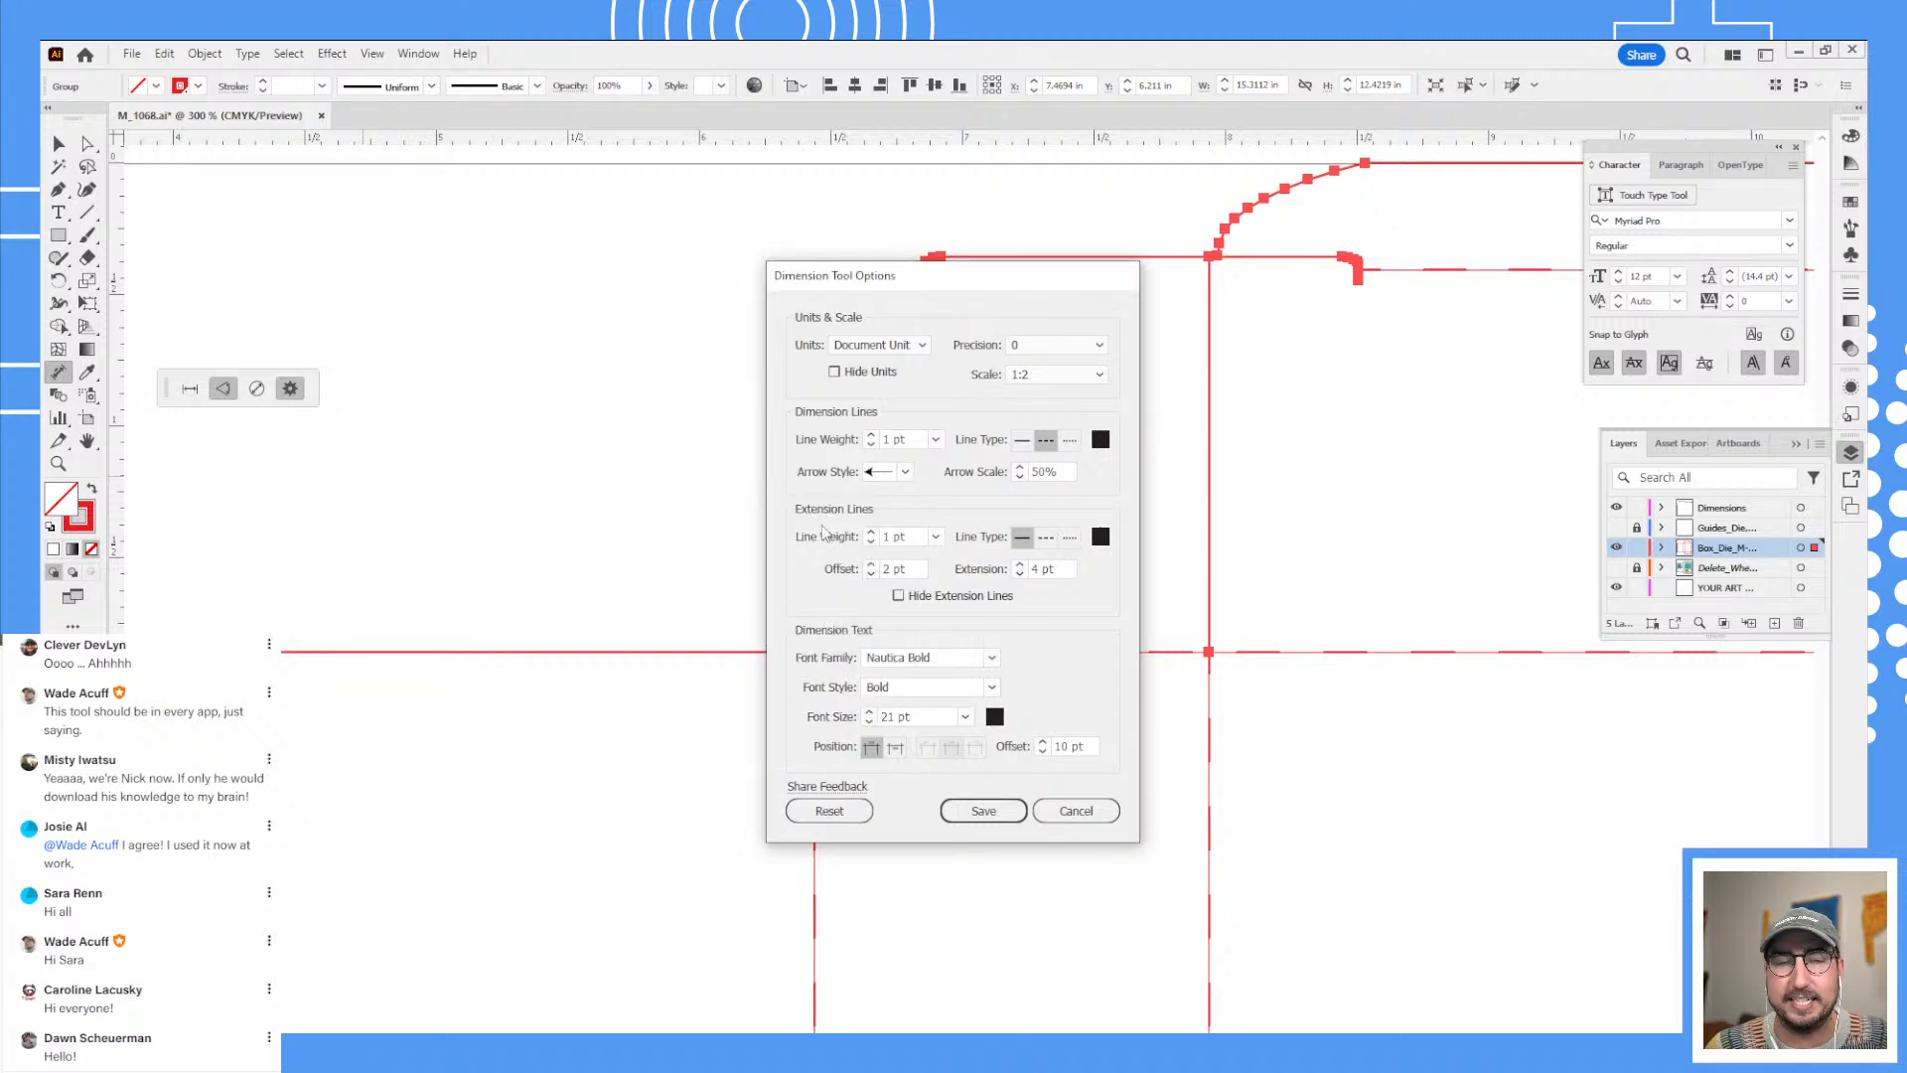
pyautogui.click(1023, 443)
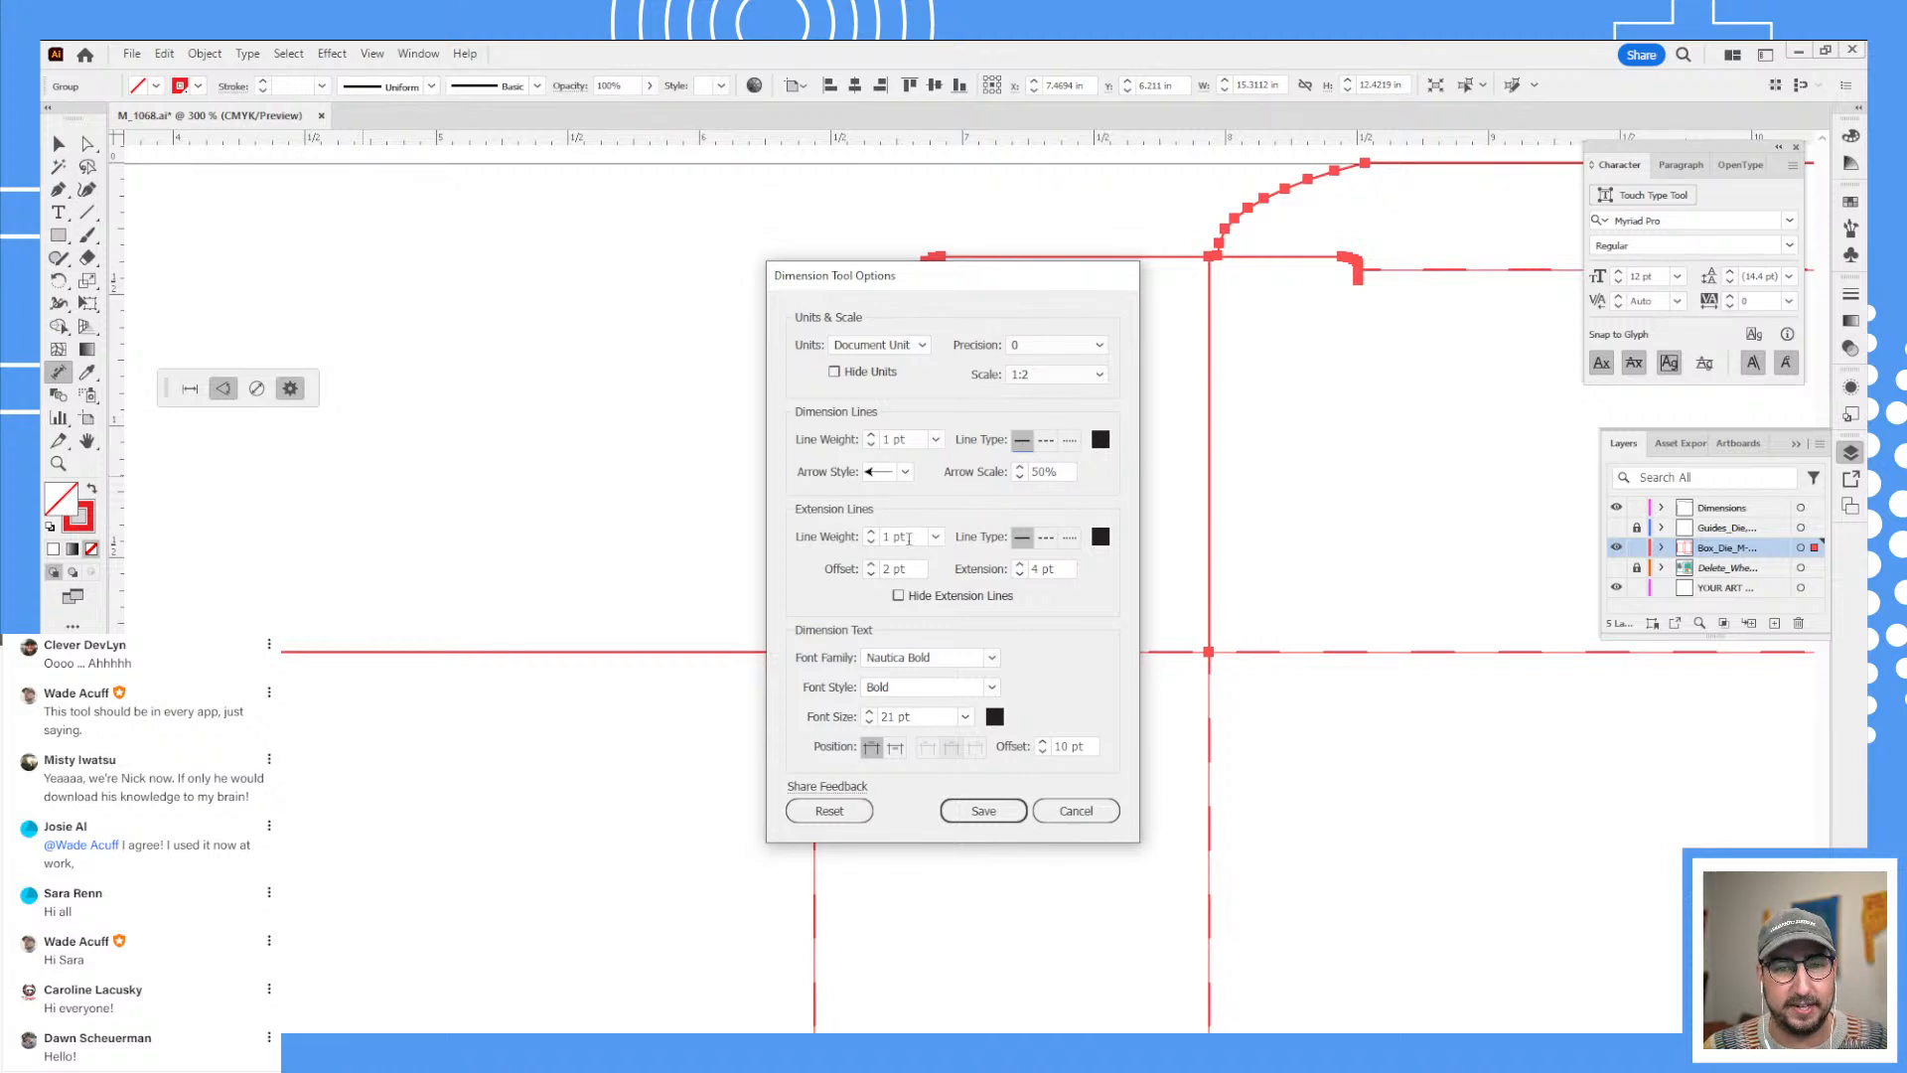
# - Set the dimension text to the Adrianna font family at 9 pt and save the tool options
pyautogui.click(991, 658)
pyautogui.scroll(10, 957, 684)
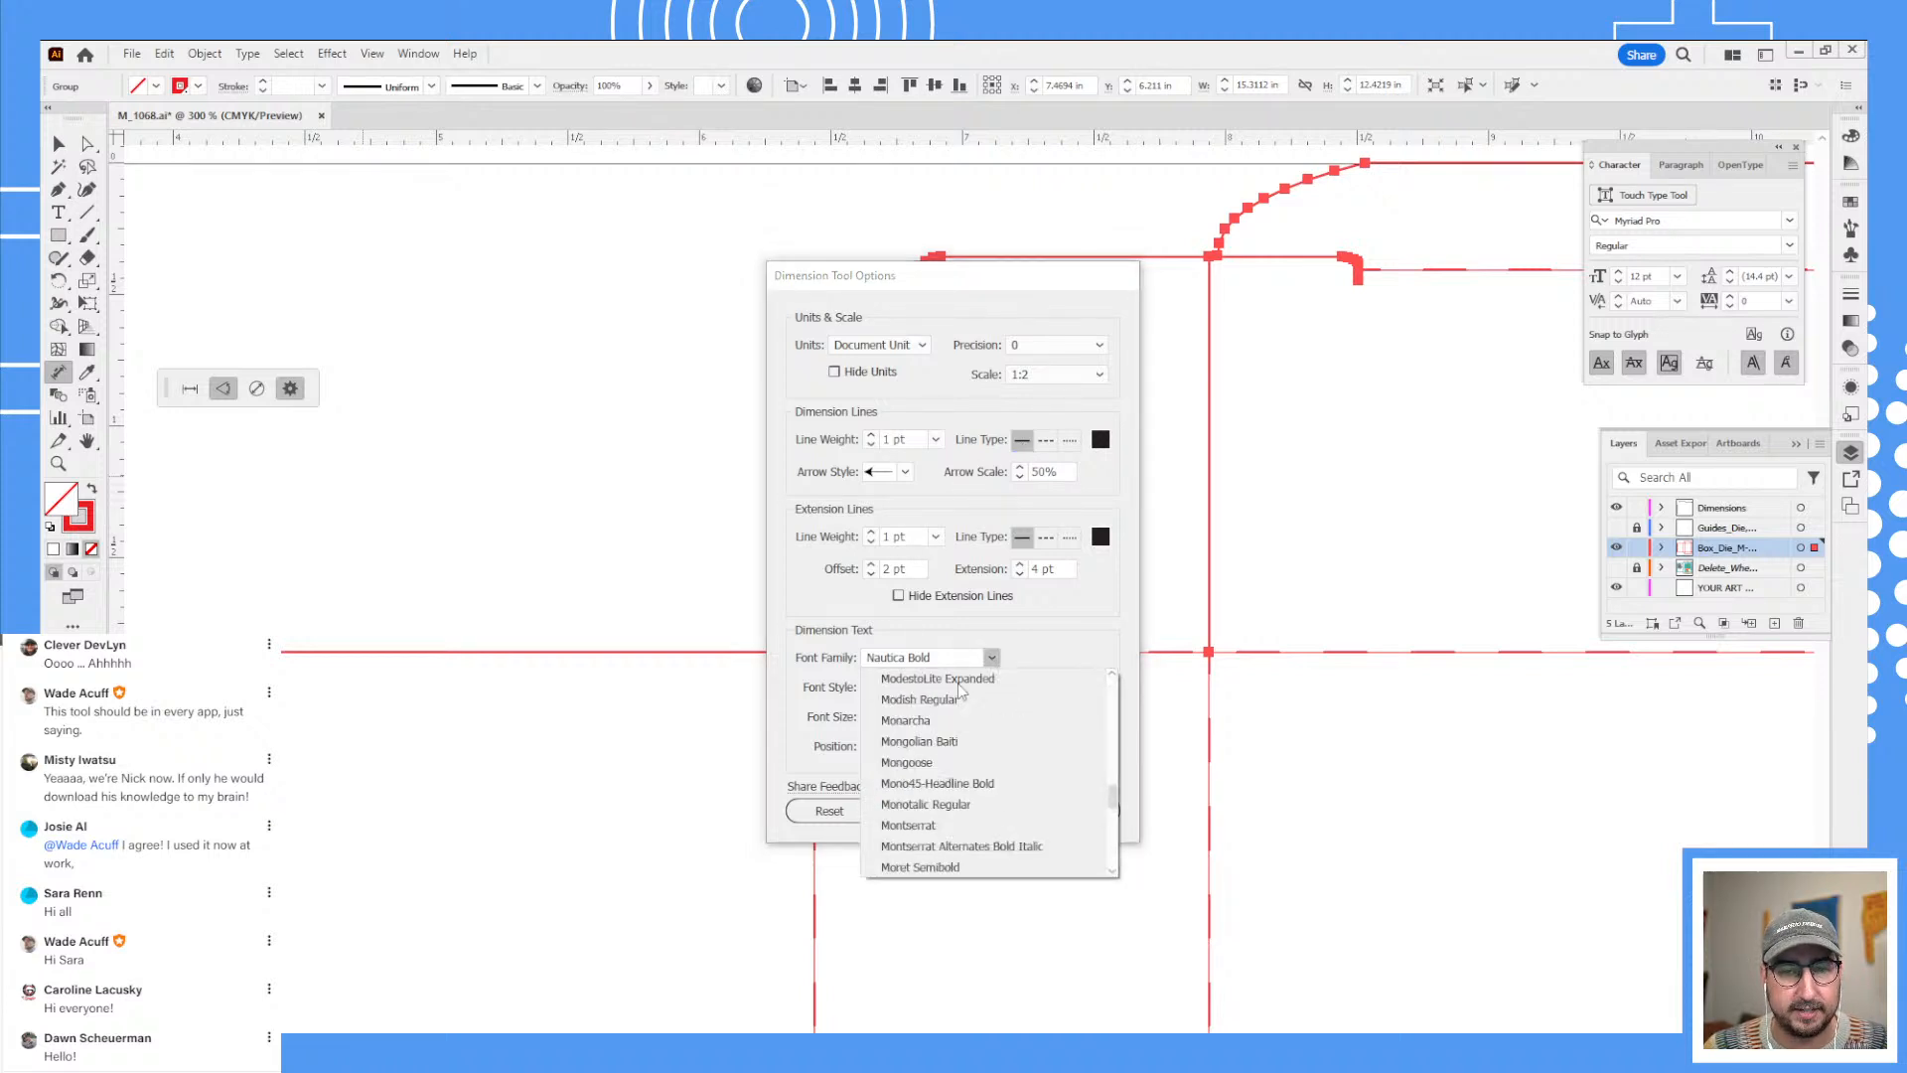
pyautogui.scroll(20, 960, 683)
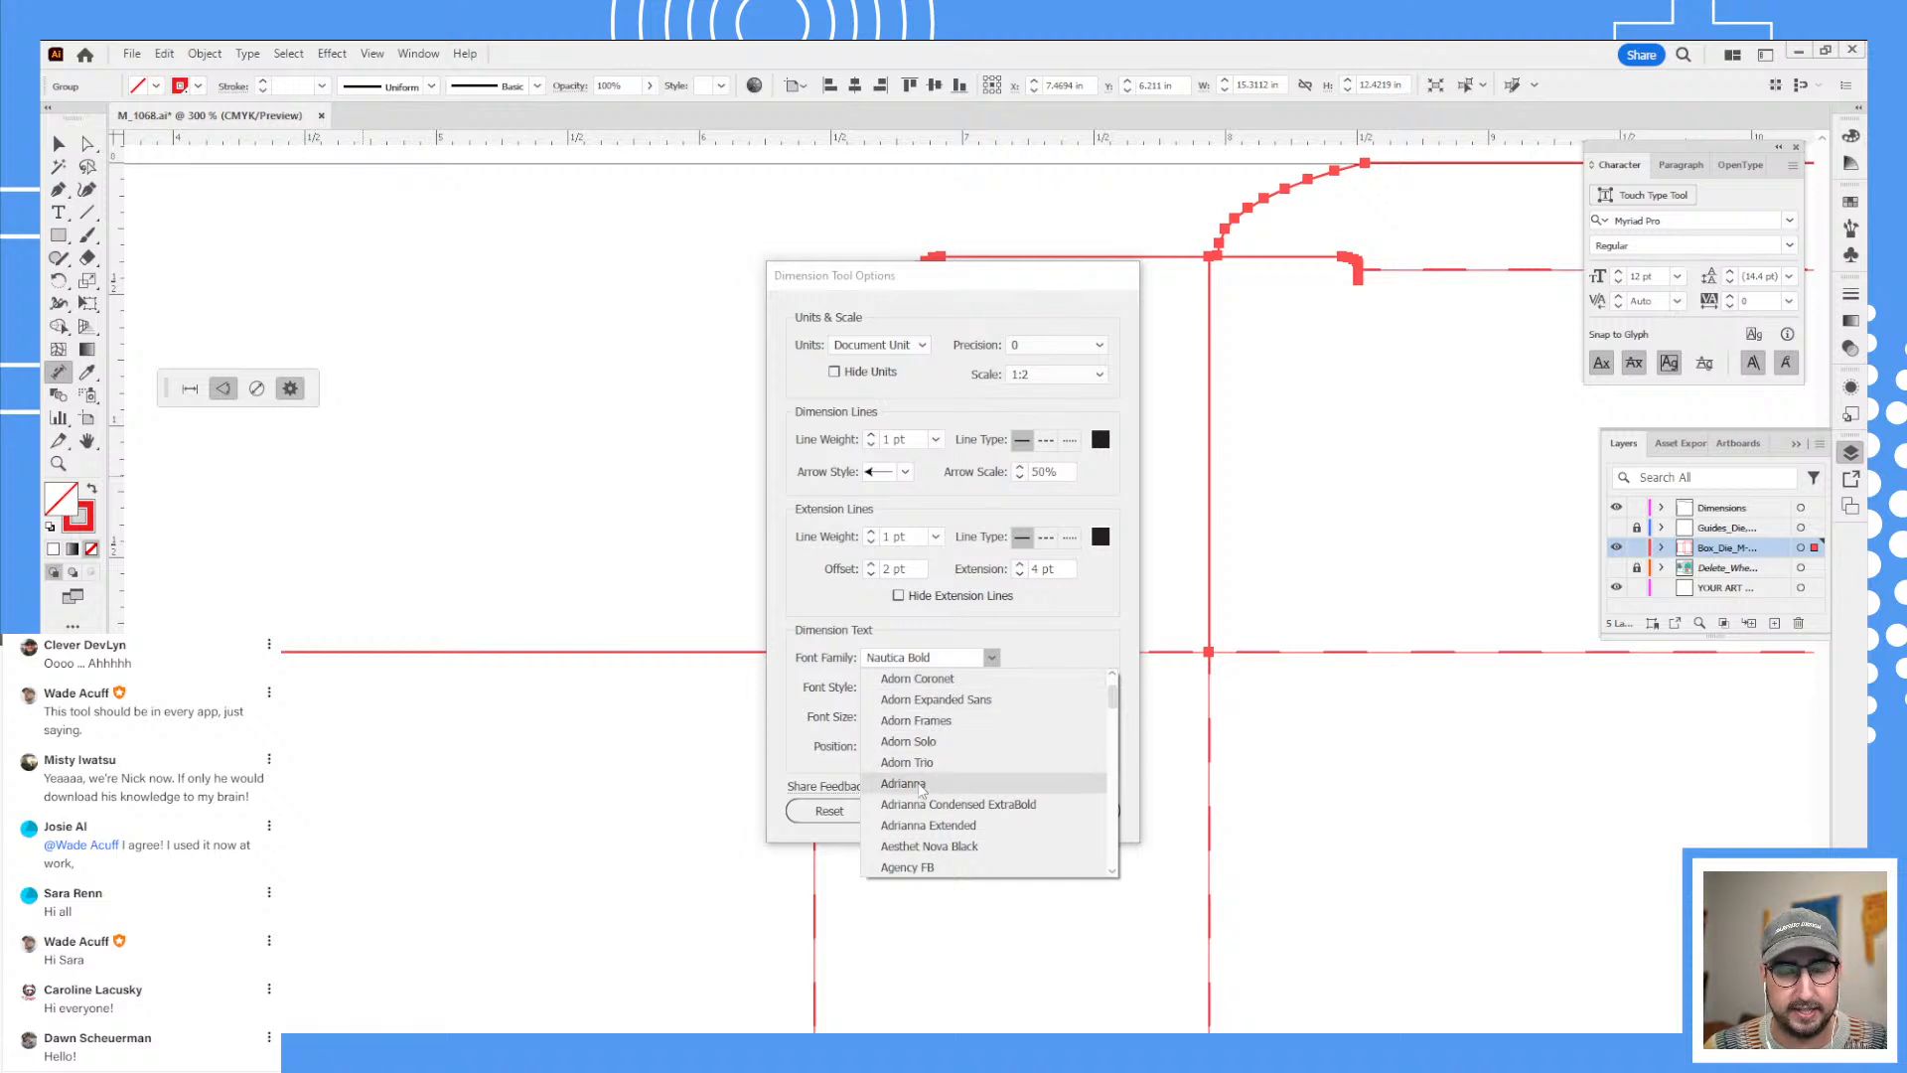
pyautogui.click(919, 787)
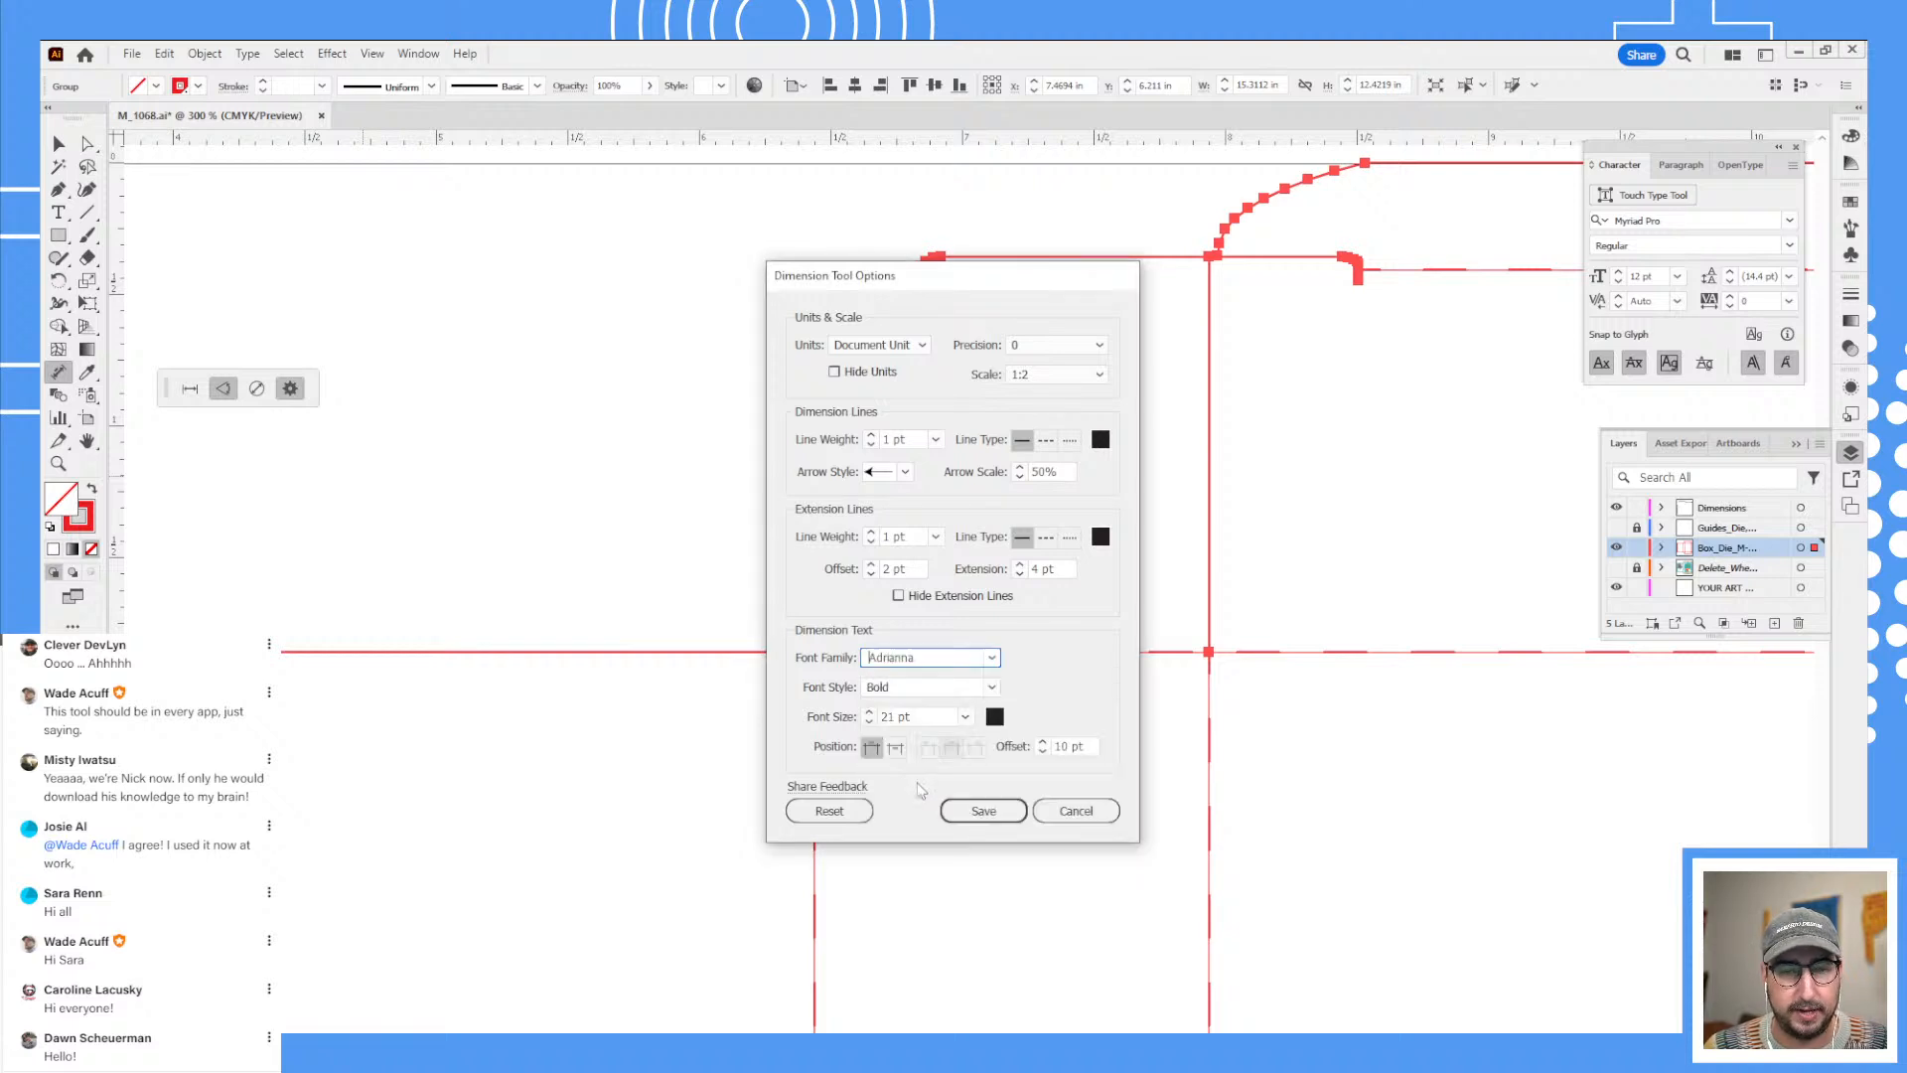
pyautogui.click(966, 716)
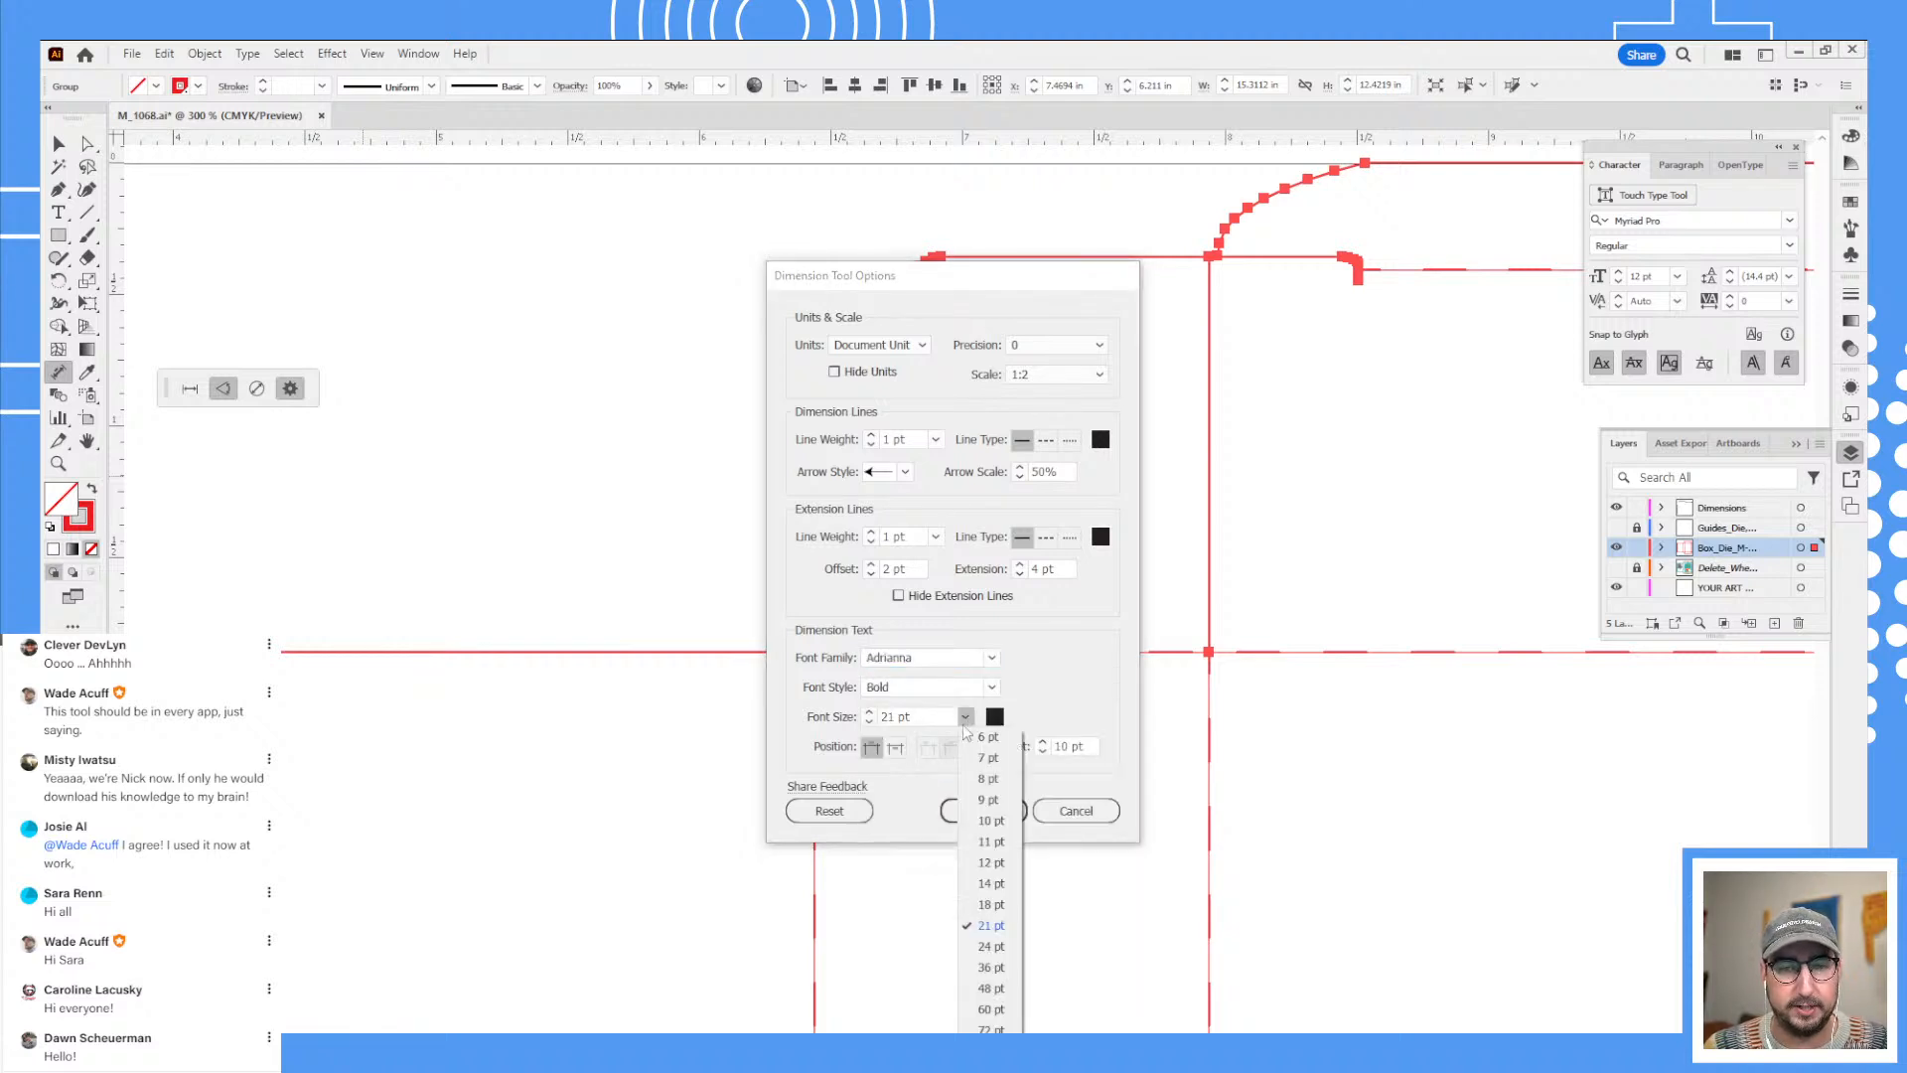
pyautogui.click(986, 799)
pyautogui.click(981, 811)
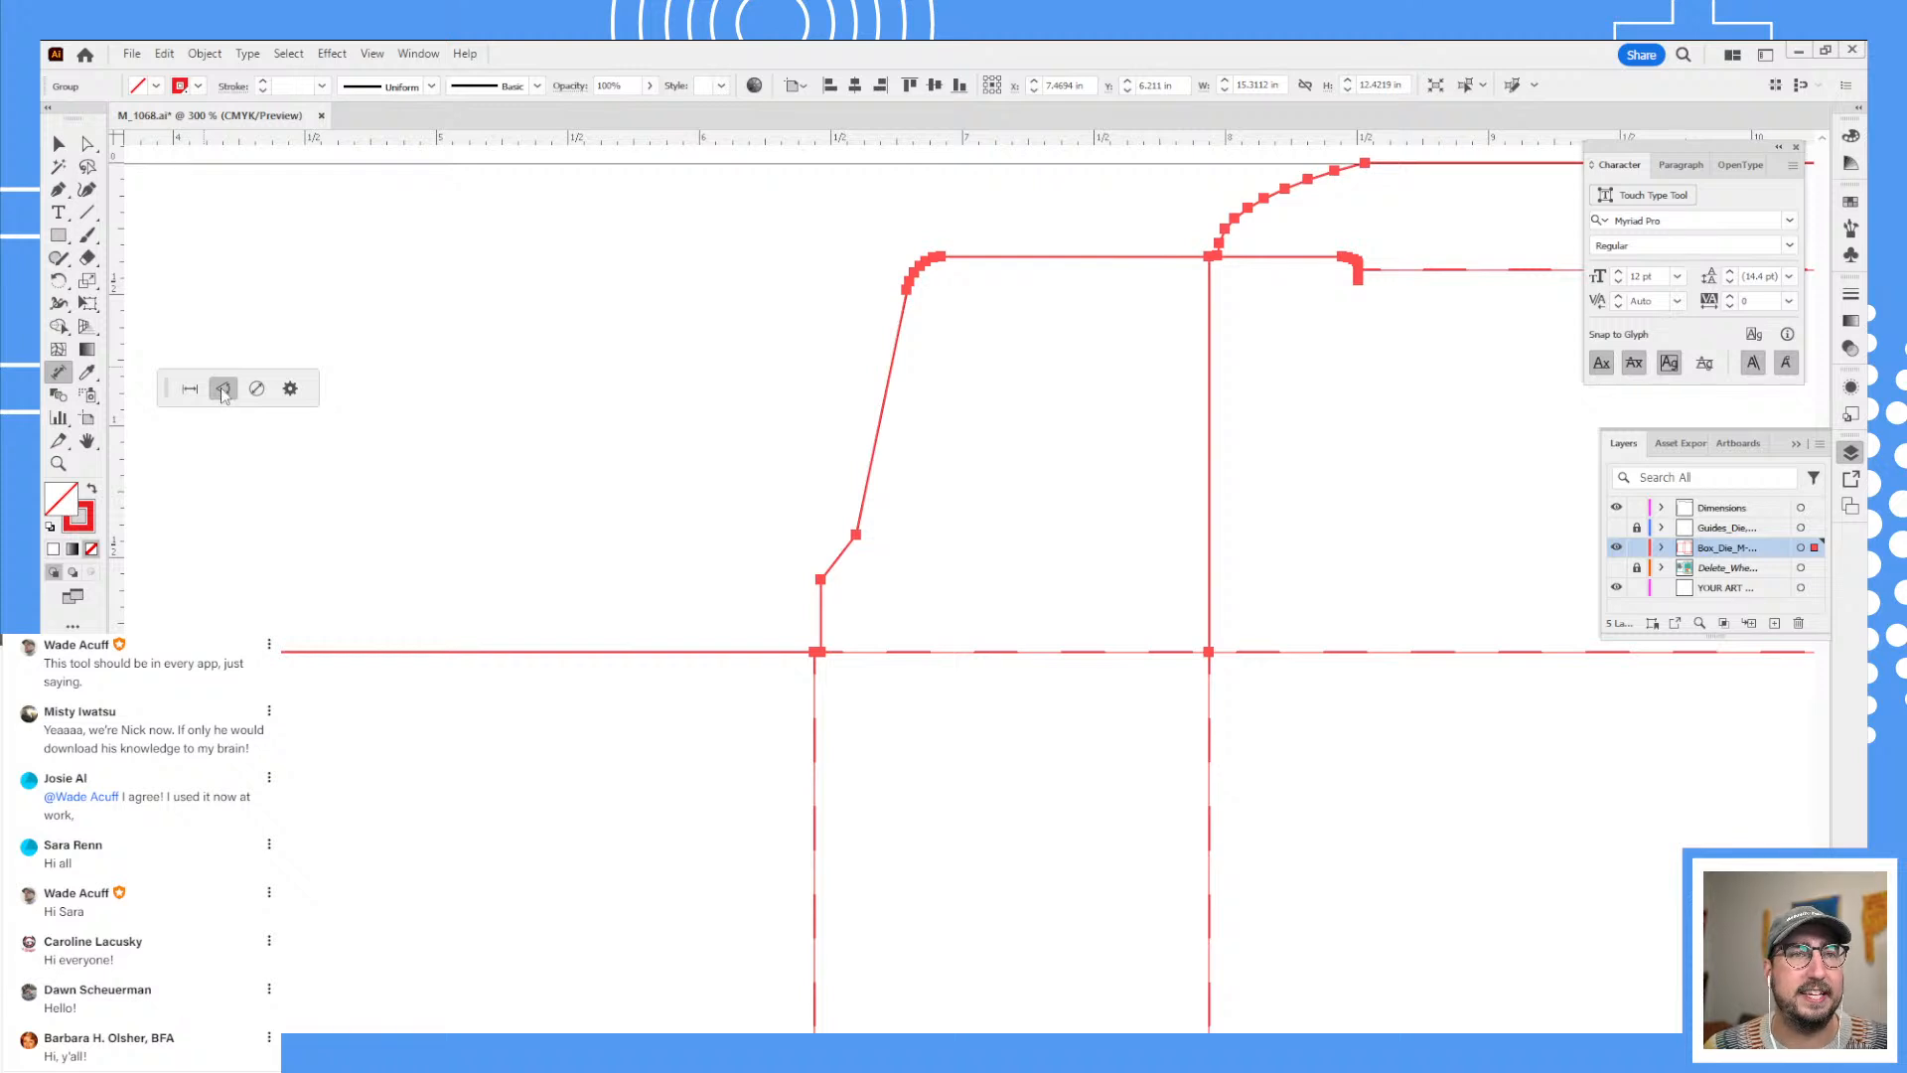
# - Add an angle dimension at the dust flap's notch corner, with the arc and text inside the flap
pyautogui.click(223, 390)
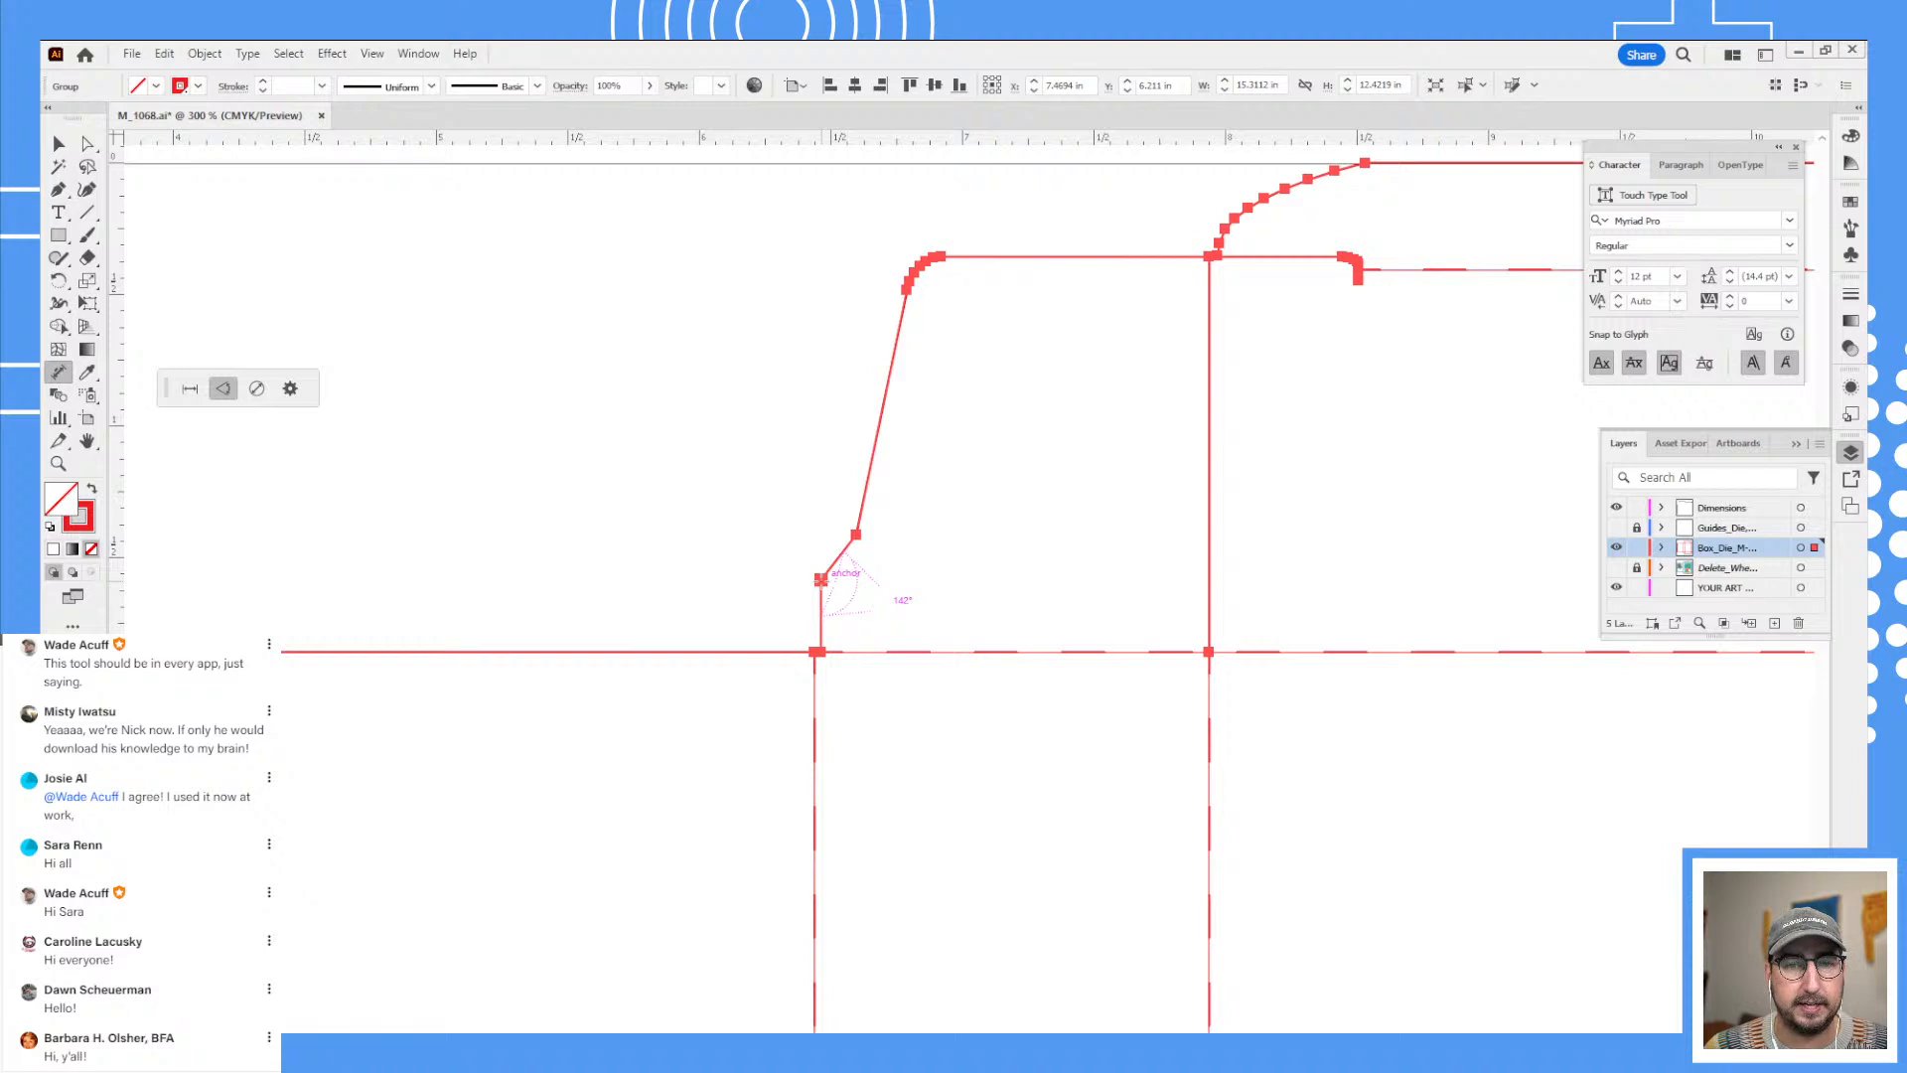
pyautogui.moveTo(822, 581); pyautogui.dragTo(924, 608)
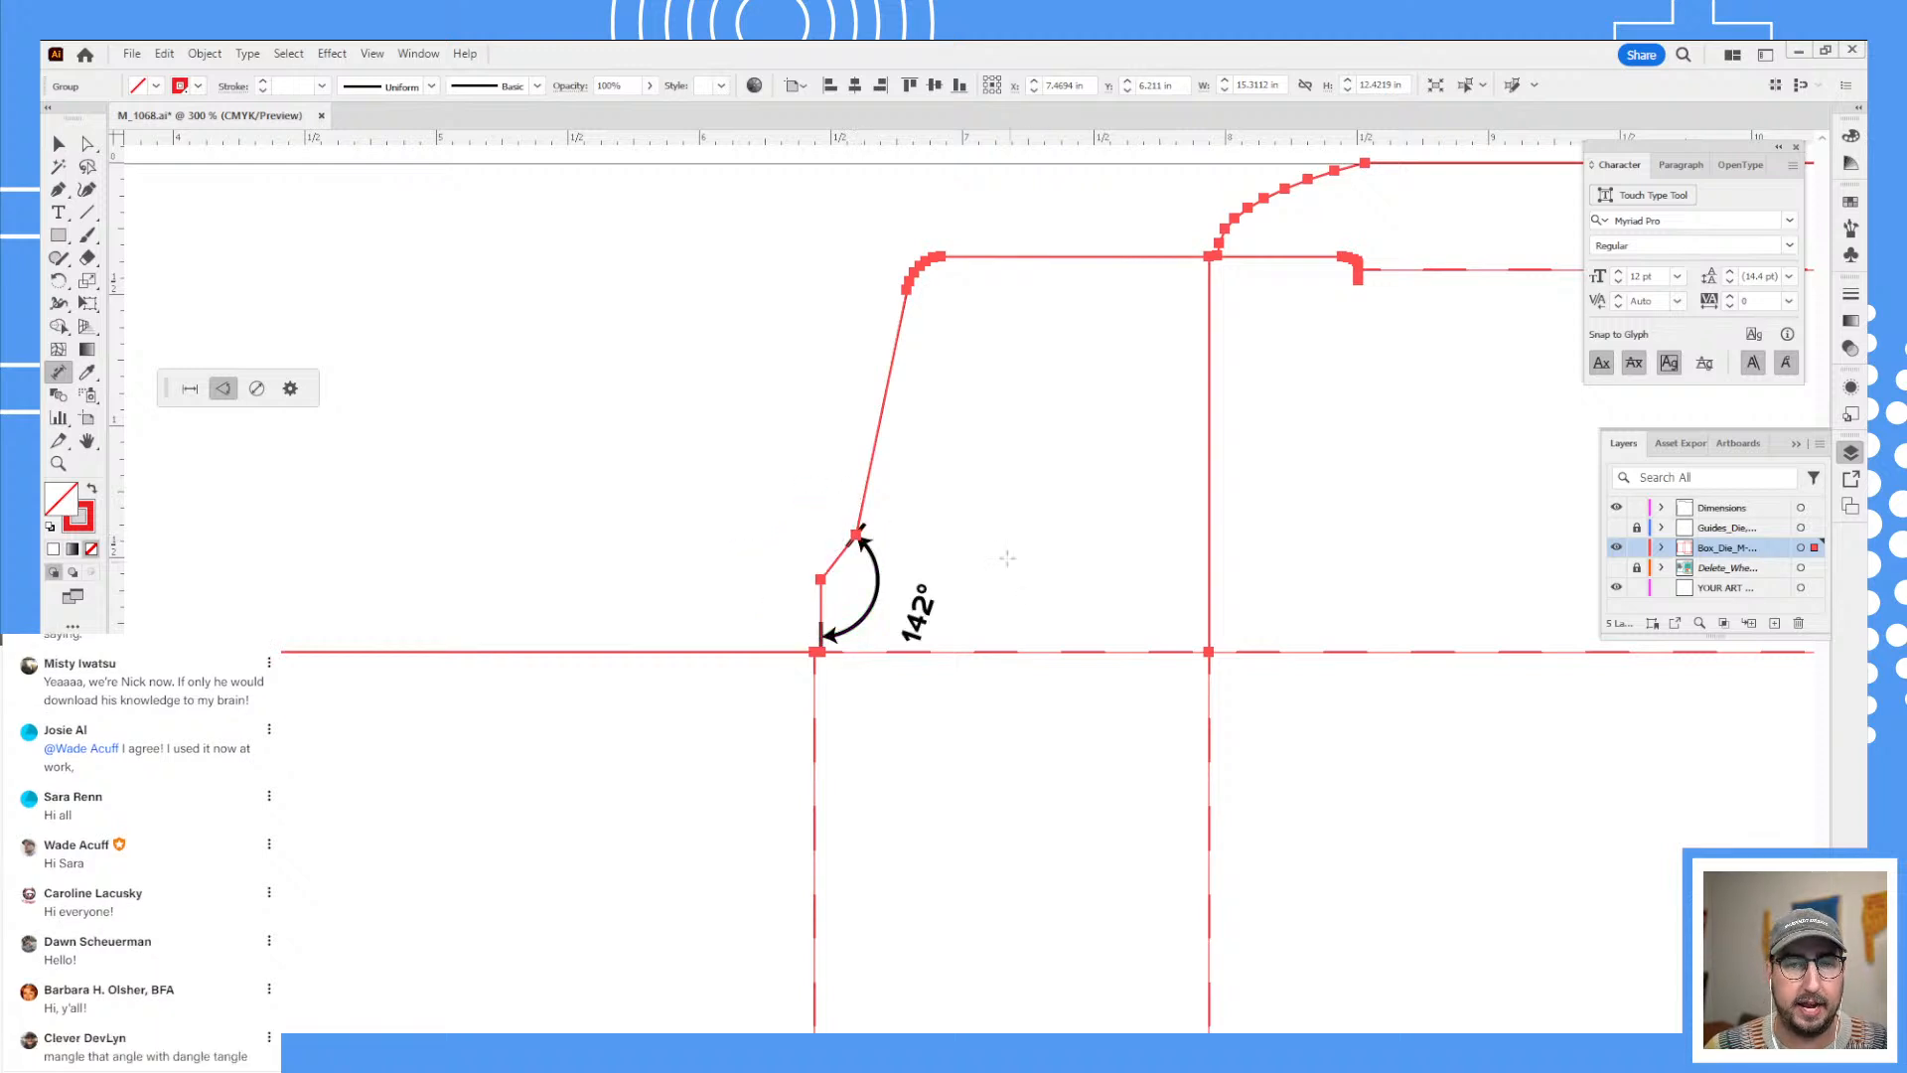
# - Examine the notch angle dimension's arc, arrowheads and text up close
pyautogui.press('z')
pyautogui.click(920, 600)
pyautogui.click(906, 575)
pyautogui.click(906, 574)
pyautogui.moveTo(1002, 616); pyautogui.dragTo(689, 532)
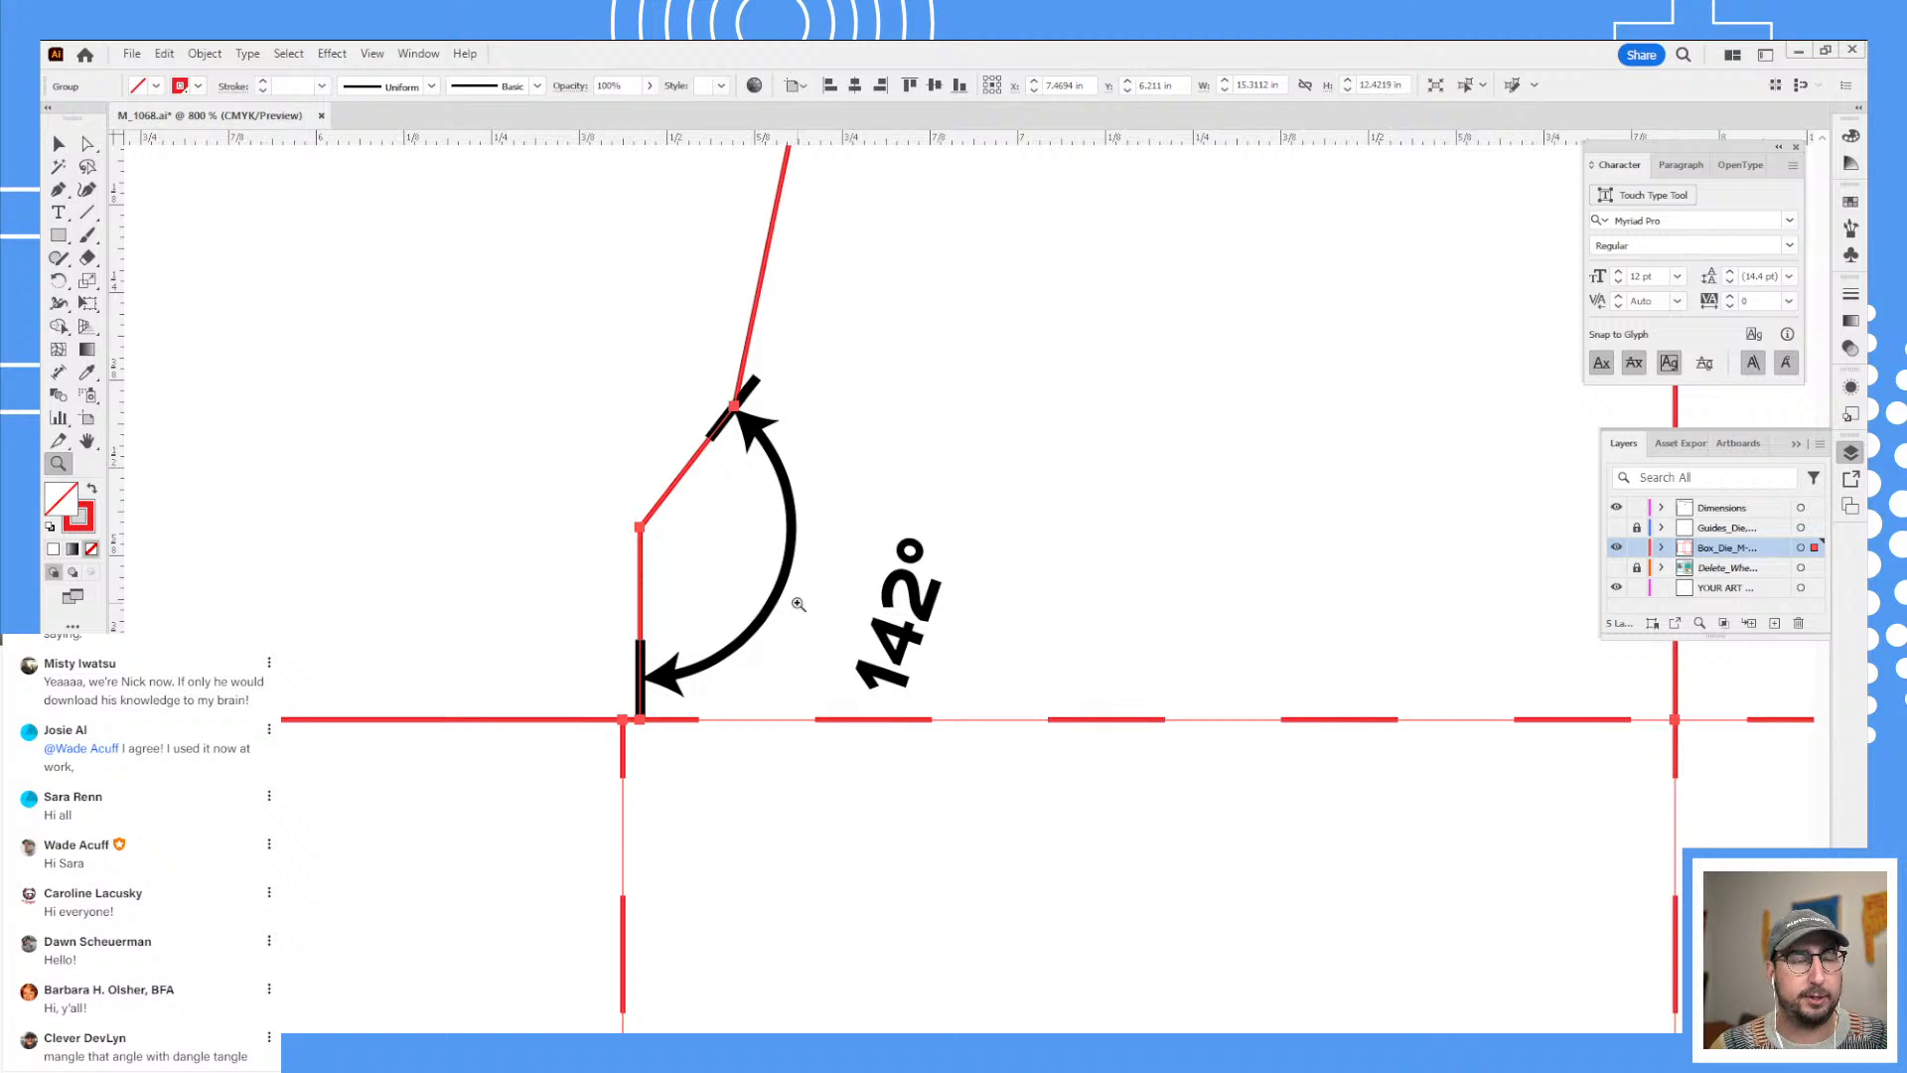
pyautogui.keyDown('alt'); pyautogui.click(896, 526); pyautogui.keyUp('alt')
pyautogui.keyDown('alt'); pyautogui.click(906, 509); pyautogui.keyUp('alt')
pyautogui.keyDown('alt'); pyautogui.click(914, 505); pyautogui.keyUp('alt')
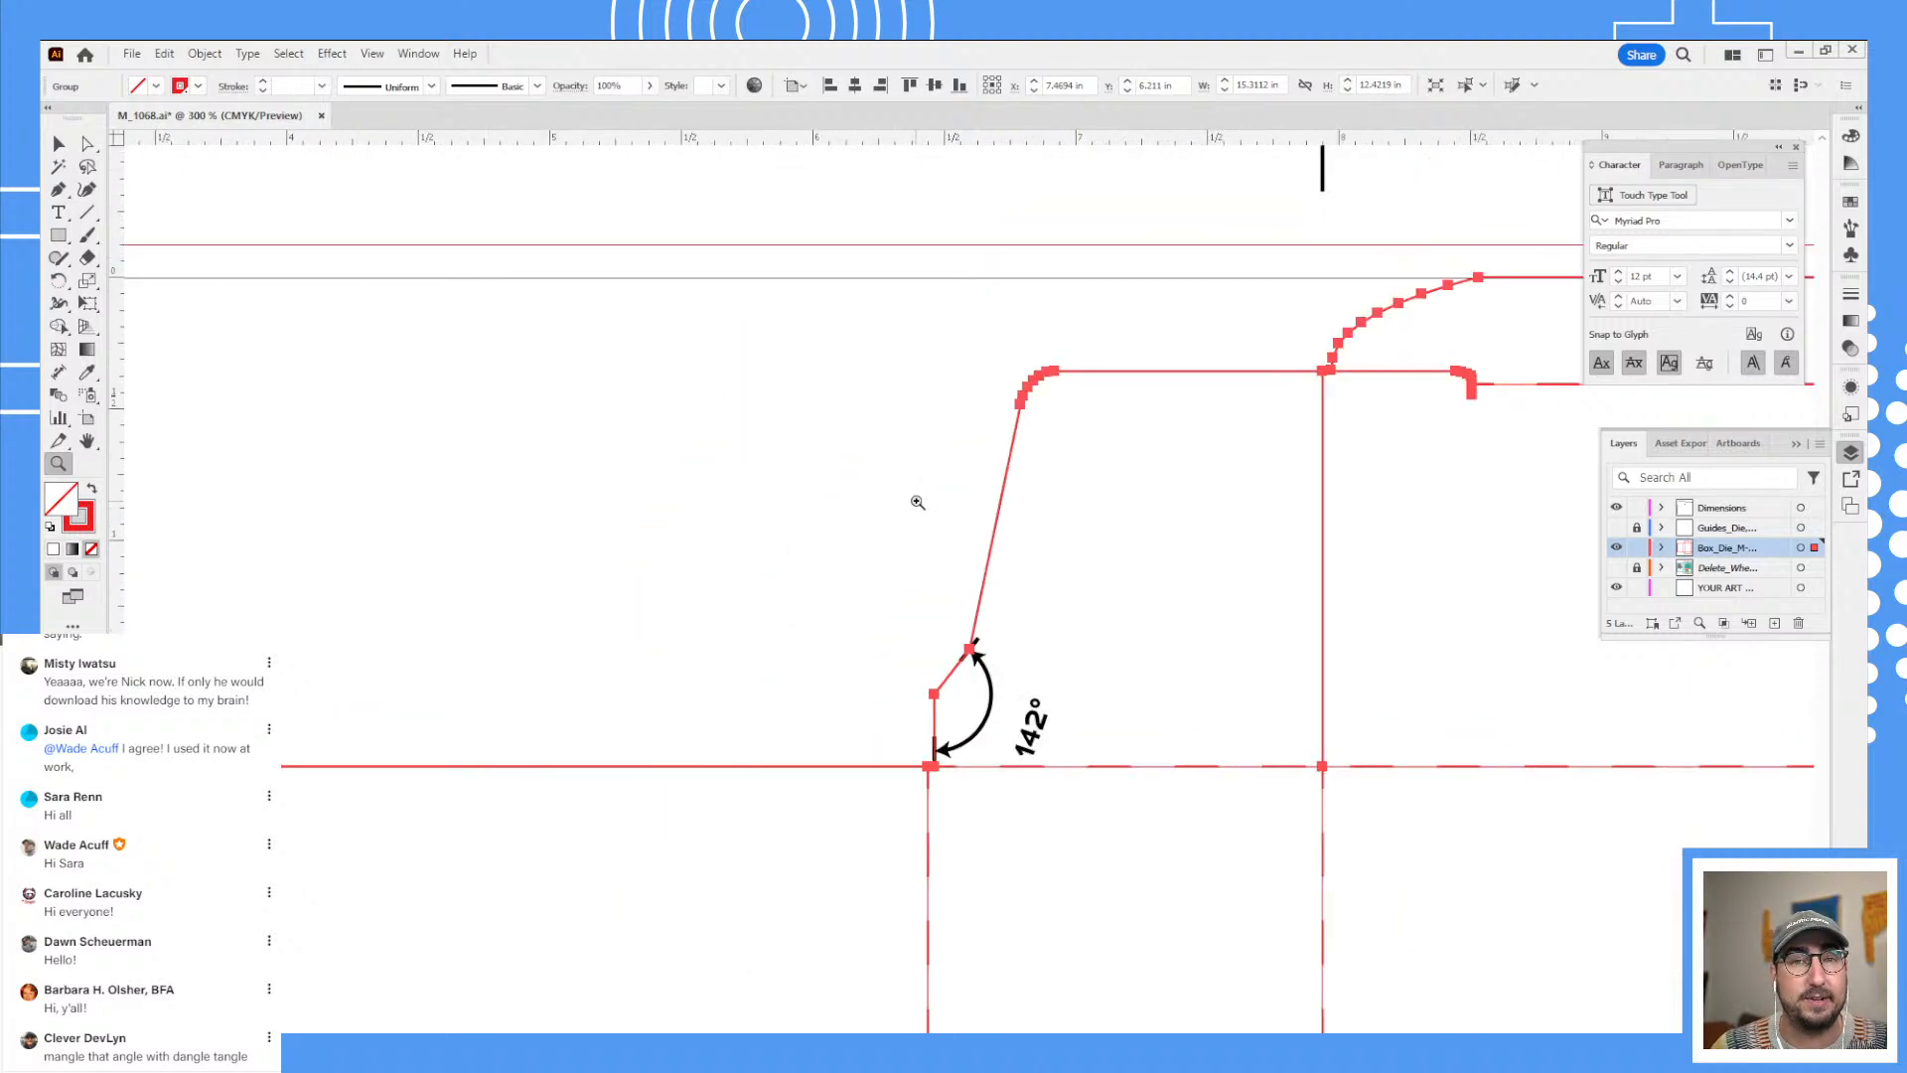
pyautogui.moveTo(915, 505); pyautogui.dragTo(852, 545)
# - Deselect the dieline and delete the angle dimension at the dust flap's notch
pyautogui.hotkey('ctrl', 'a')
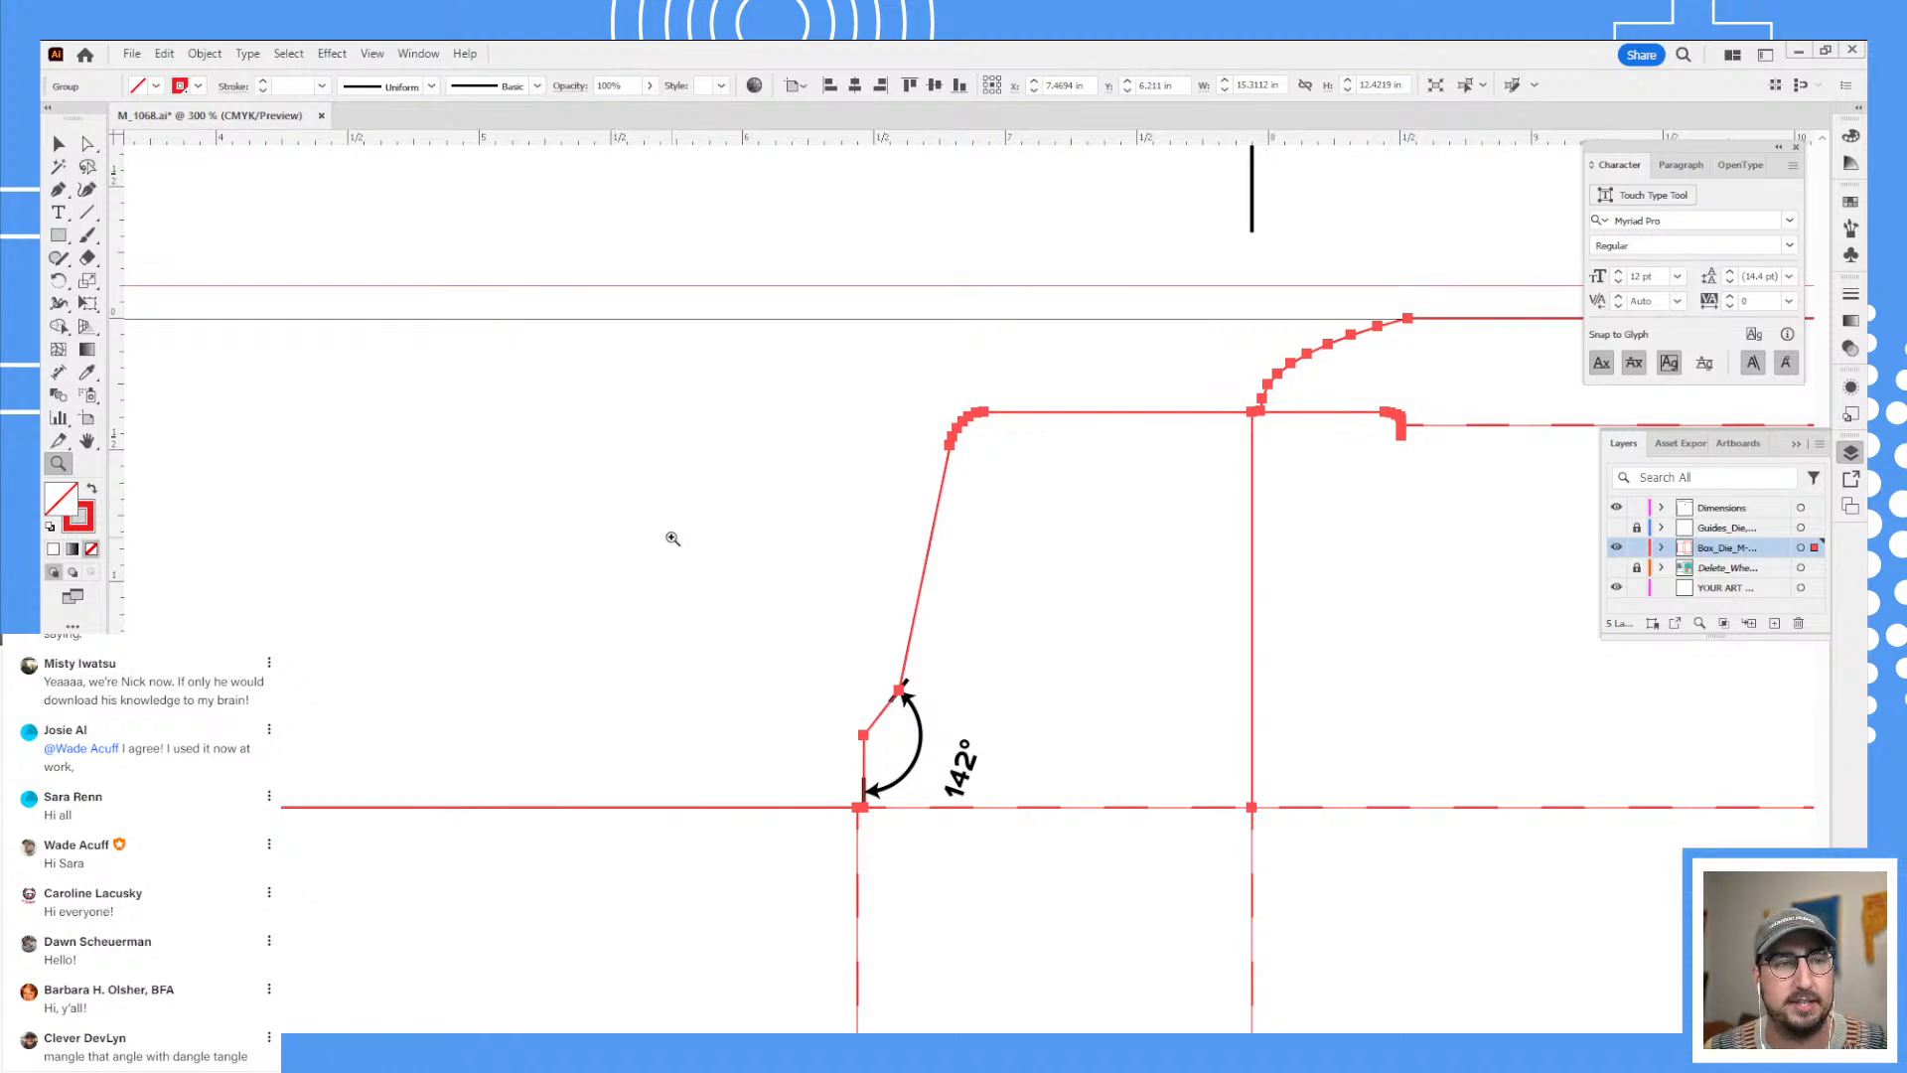
pyautogui.press('v')
pyautogui.hotkey('ctrl', 'shift', 'a')
pyautogui.click(915, 752)
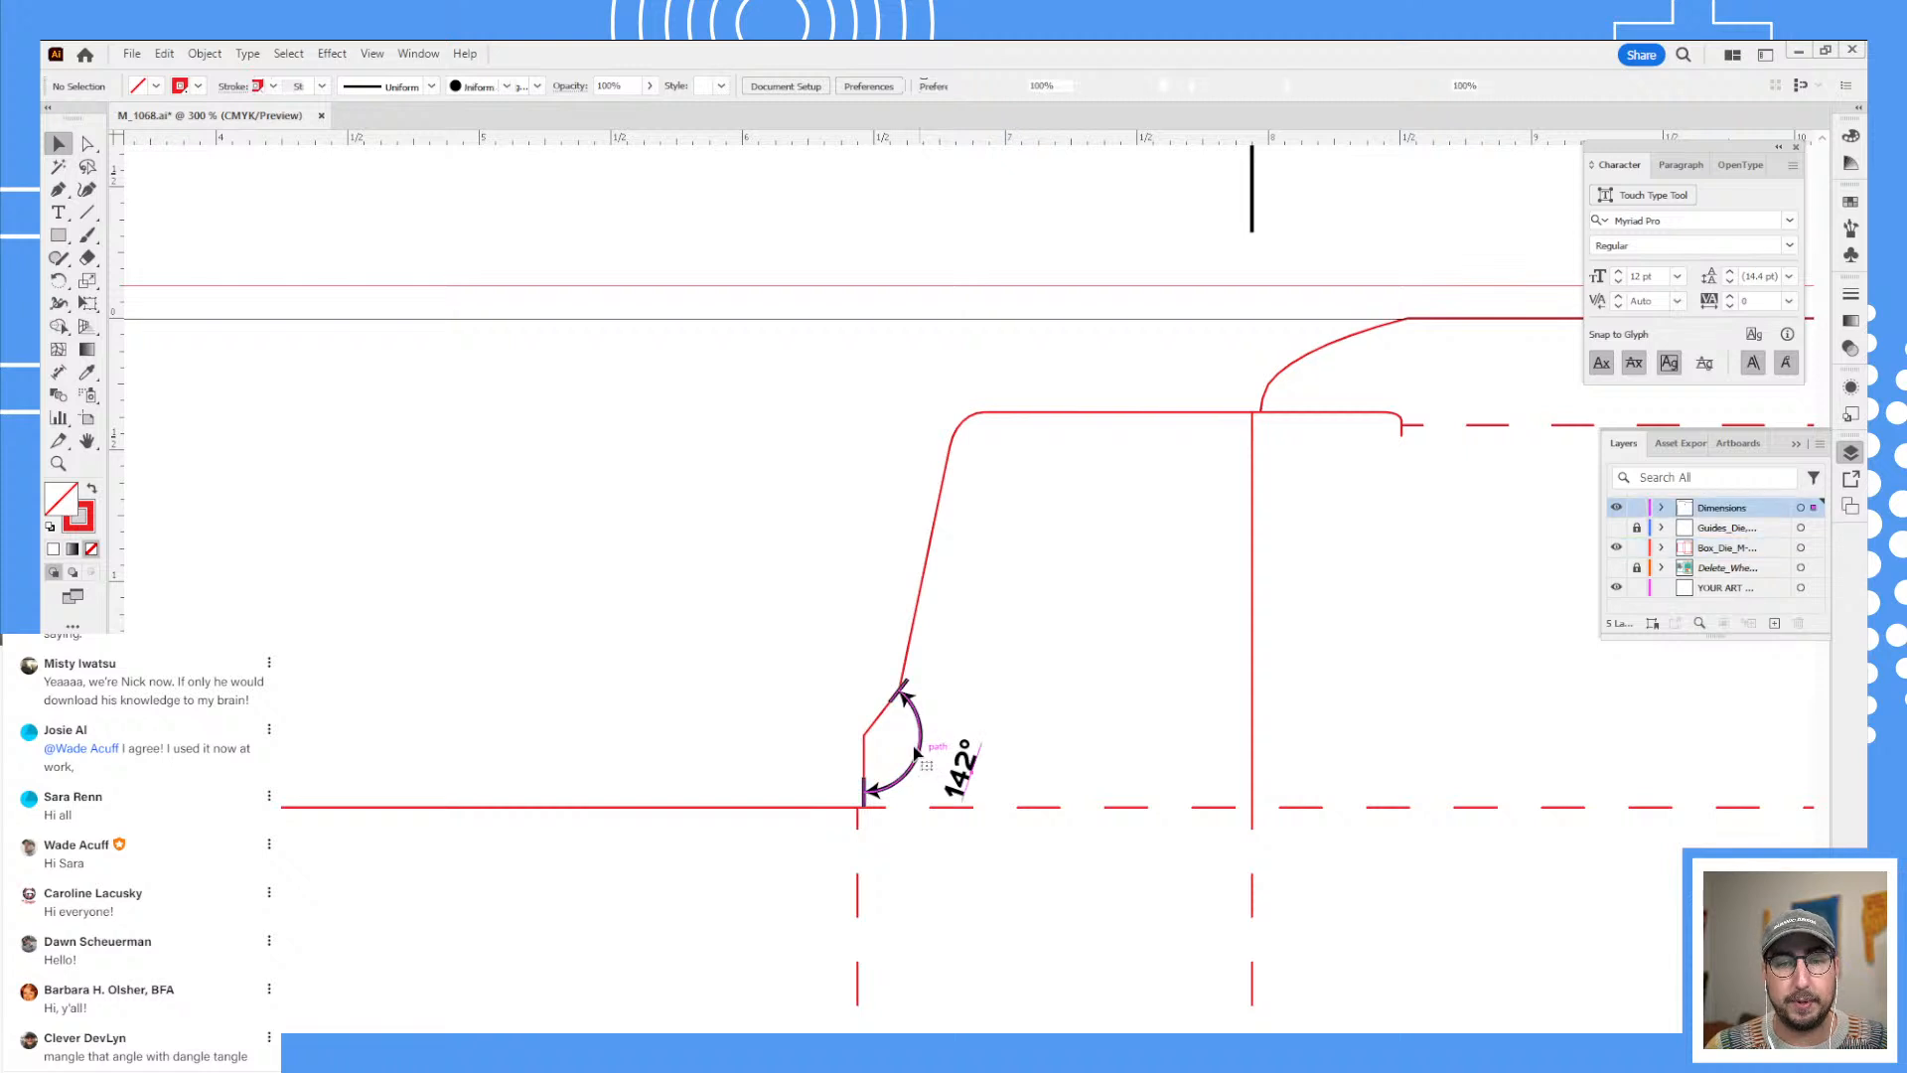
pyautogui.press('Delete')
# - Draw a circle about 4.21 in in diameter in the upper part of the right main panel
pyautogui.press('z')
pyautogui.keyDown('alt'); pyautogui.click(934, 558); pyautogui.keyUp('alt')
pyautogui.keyDown('alt'); pyautogui.click(934, 558); pyautogui.keyUp('alt')
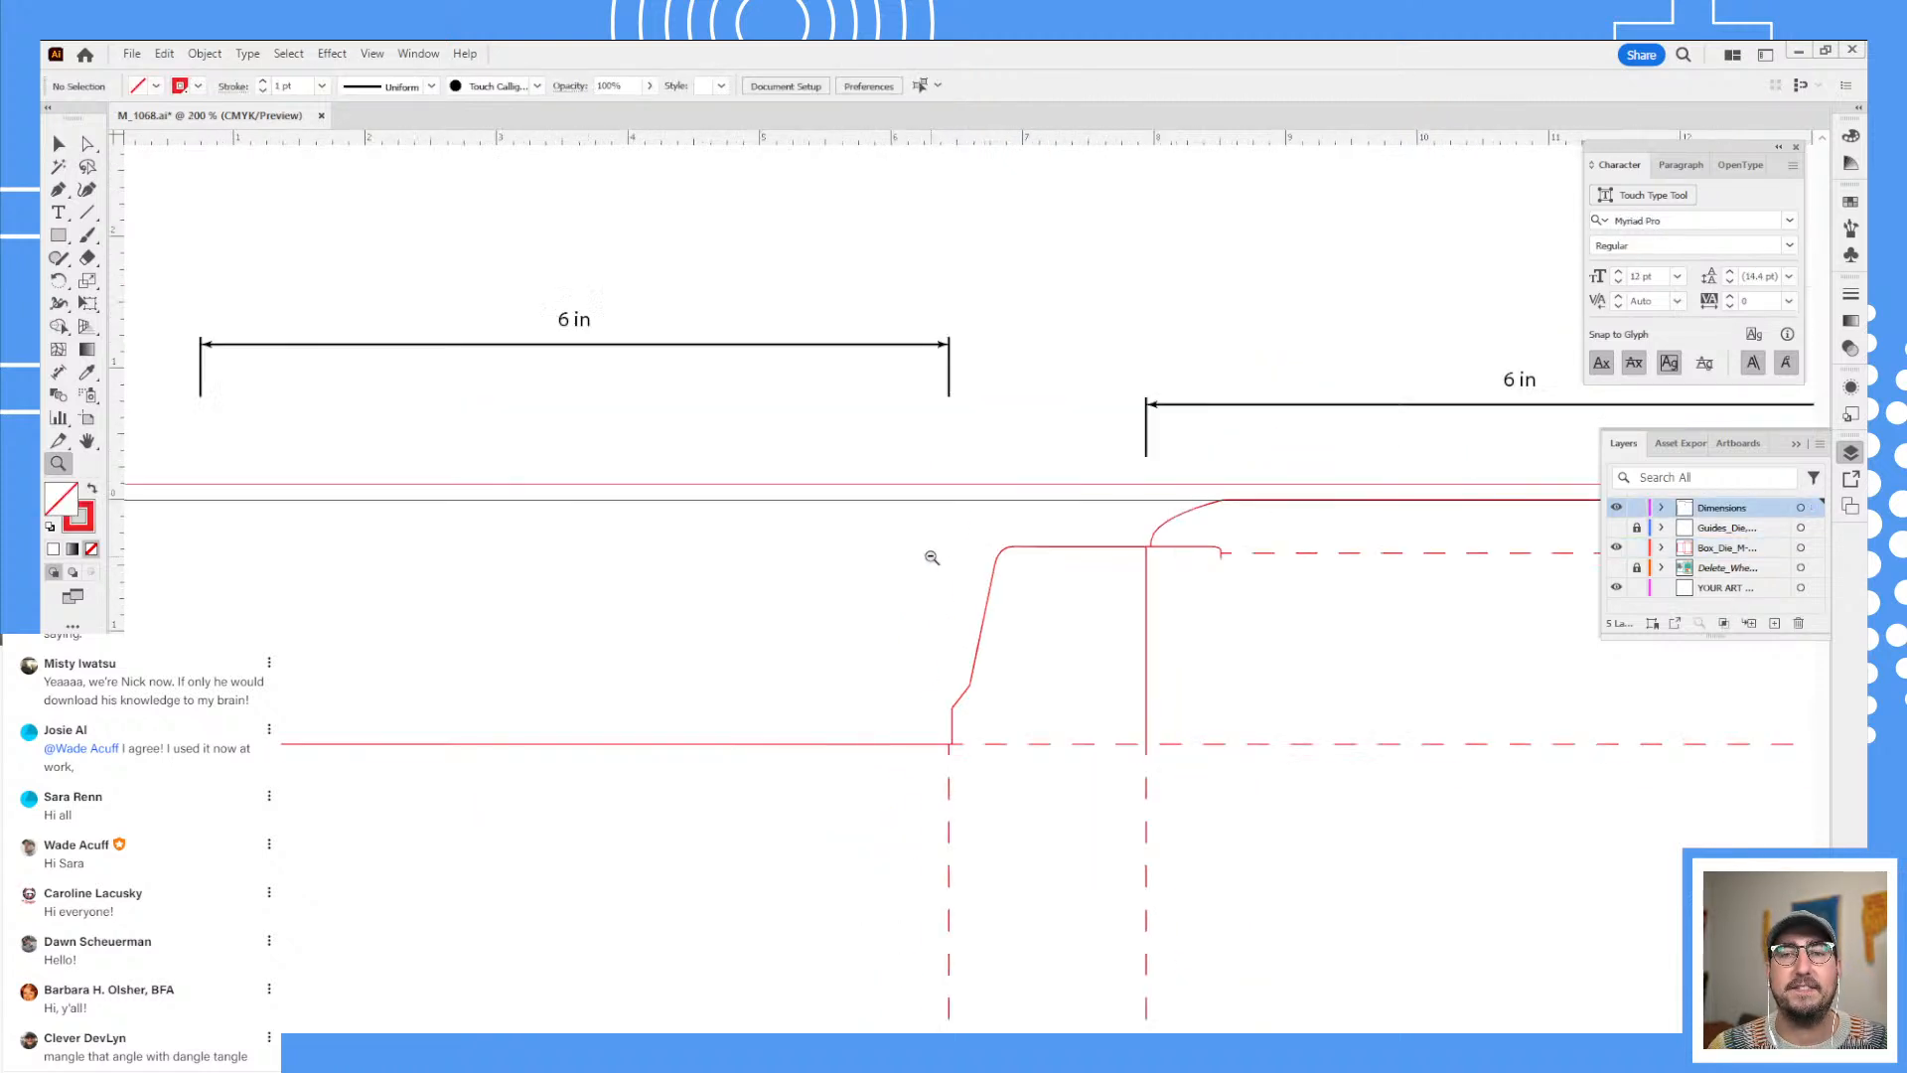
pyautogui.keyDown('alt'); pyautogui.click(1023, 669); pyautogui.keyUp('alt')
pyautogui.keyDown('alt'); pyautogui.click(1083, 740); pyautogui.keyUp('alt')
pyautogui.moveTo(1102, 778); pyautogui.dragTo(796, 484)
pyautogui.click(928, 571)
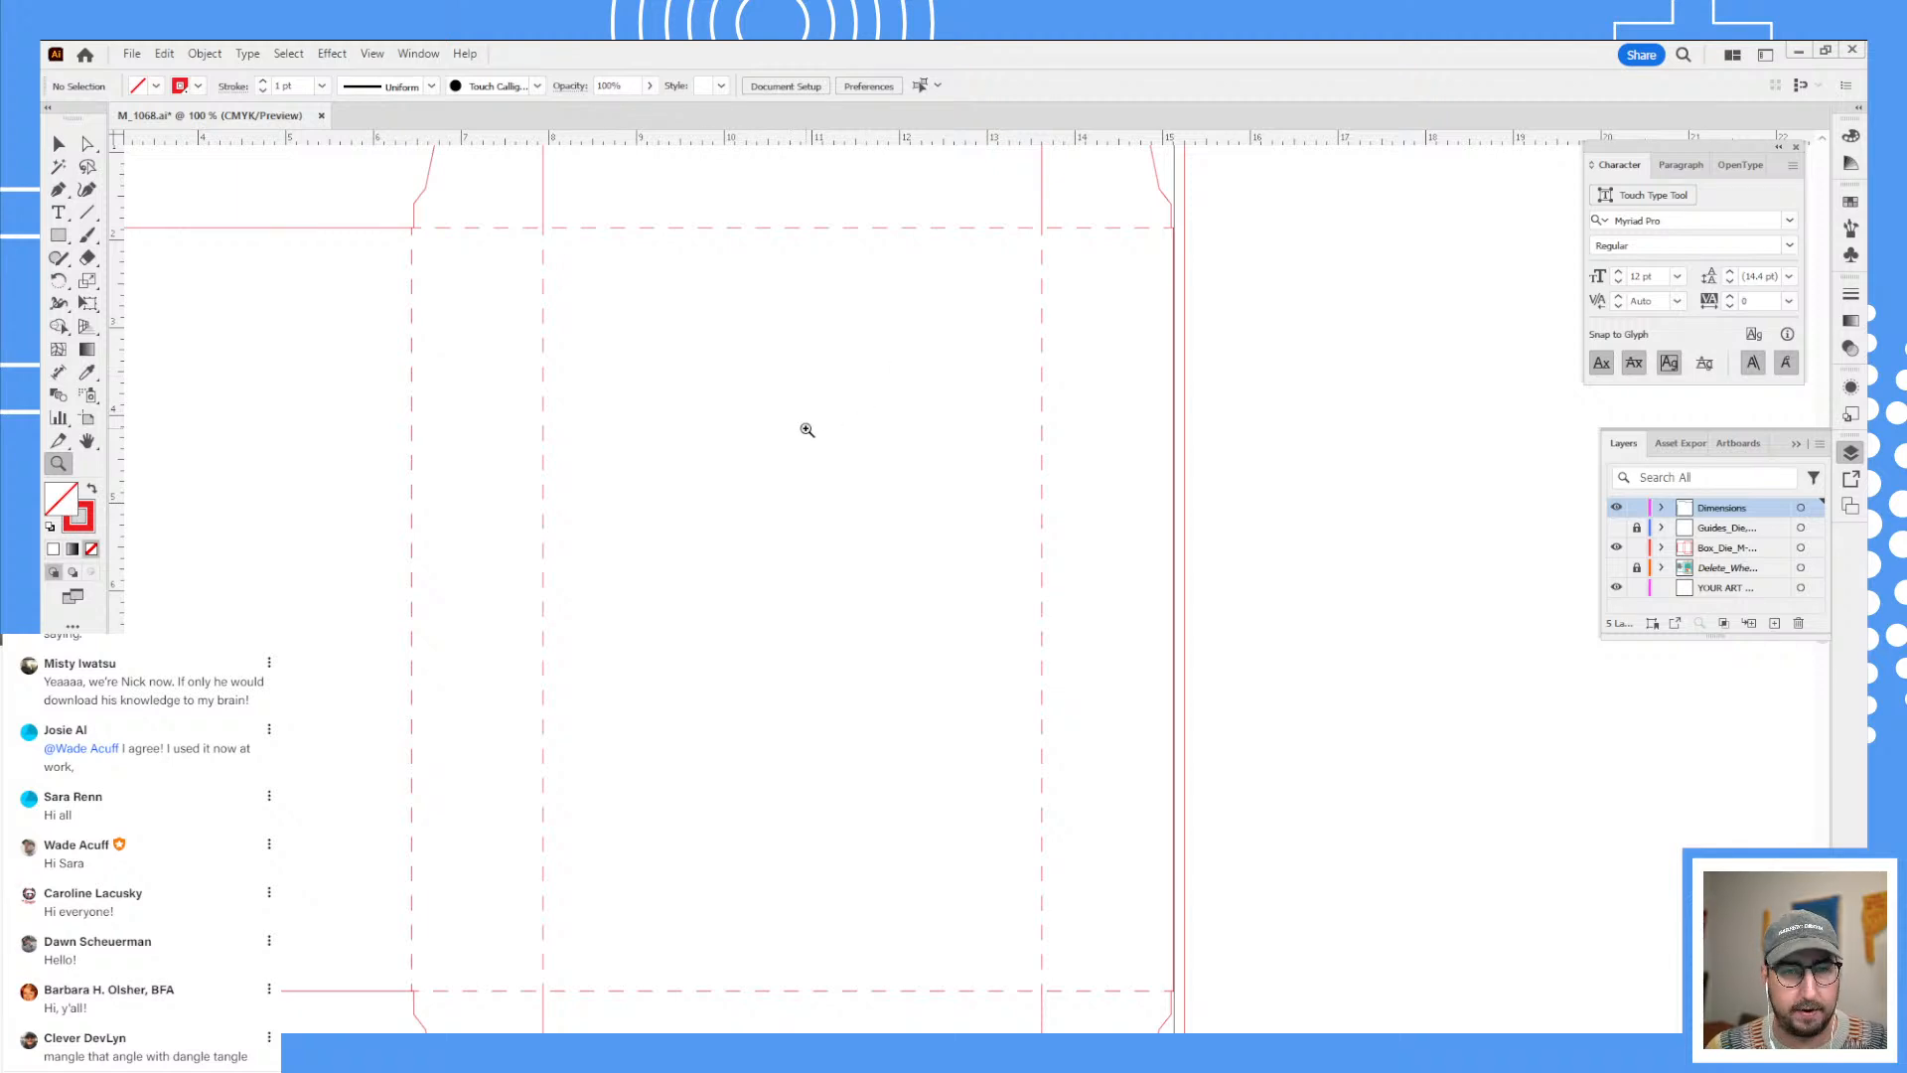
pyautogui.press('l')
pyautogui.moveTo(789, 434); pyautogui.dragTo(608, 268)
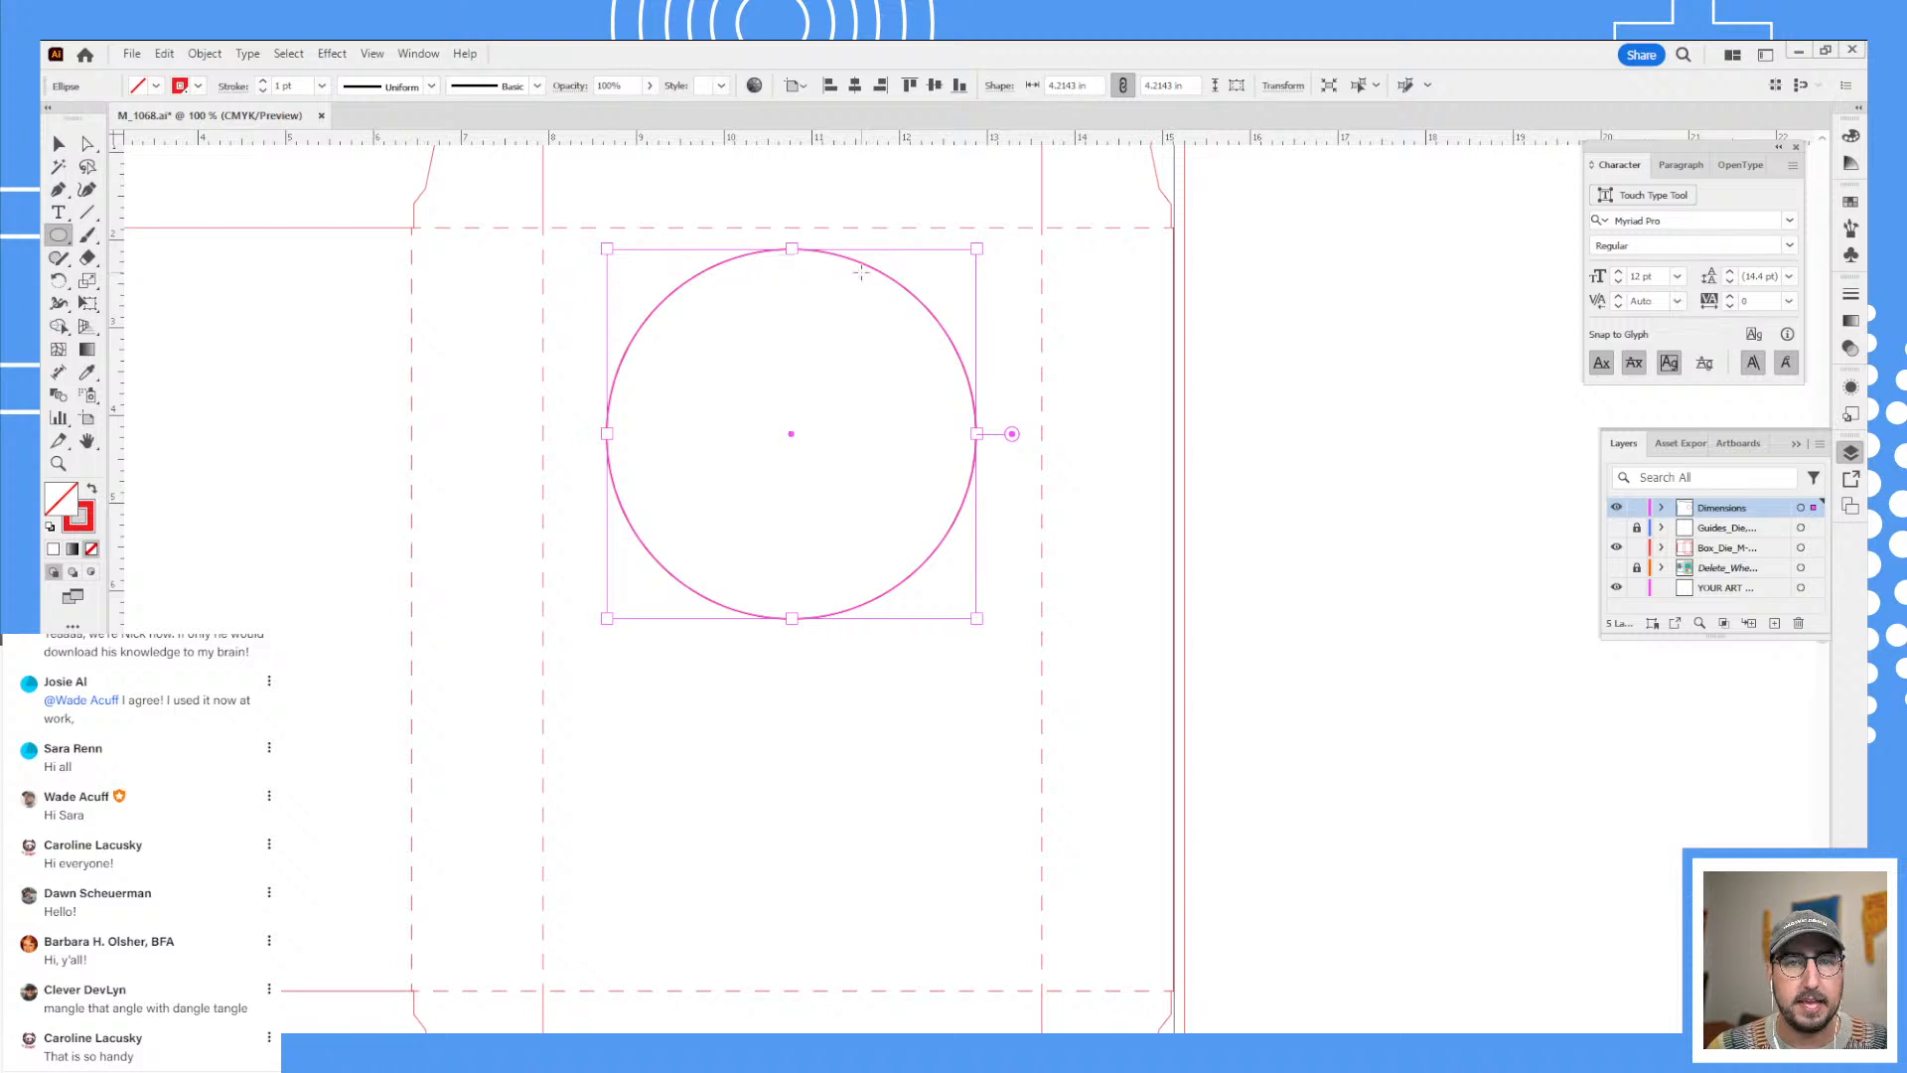
# - Move the circle slightly lower within the right main panel and leave it selected
pyautogui.press('v')
pyautogui.moveTo(879, 276); pyautogui.dragTo(884, 328)
pyautogui.click(1140, 374)
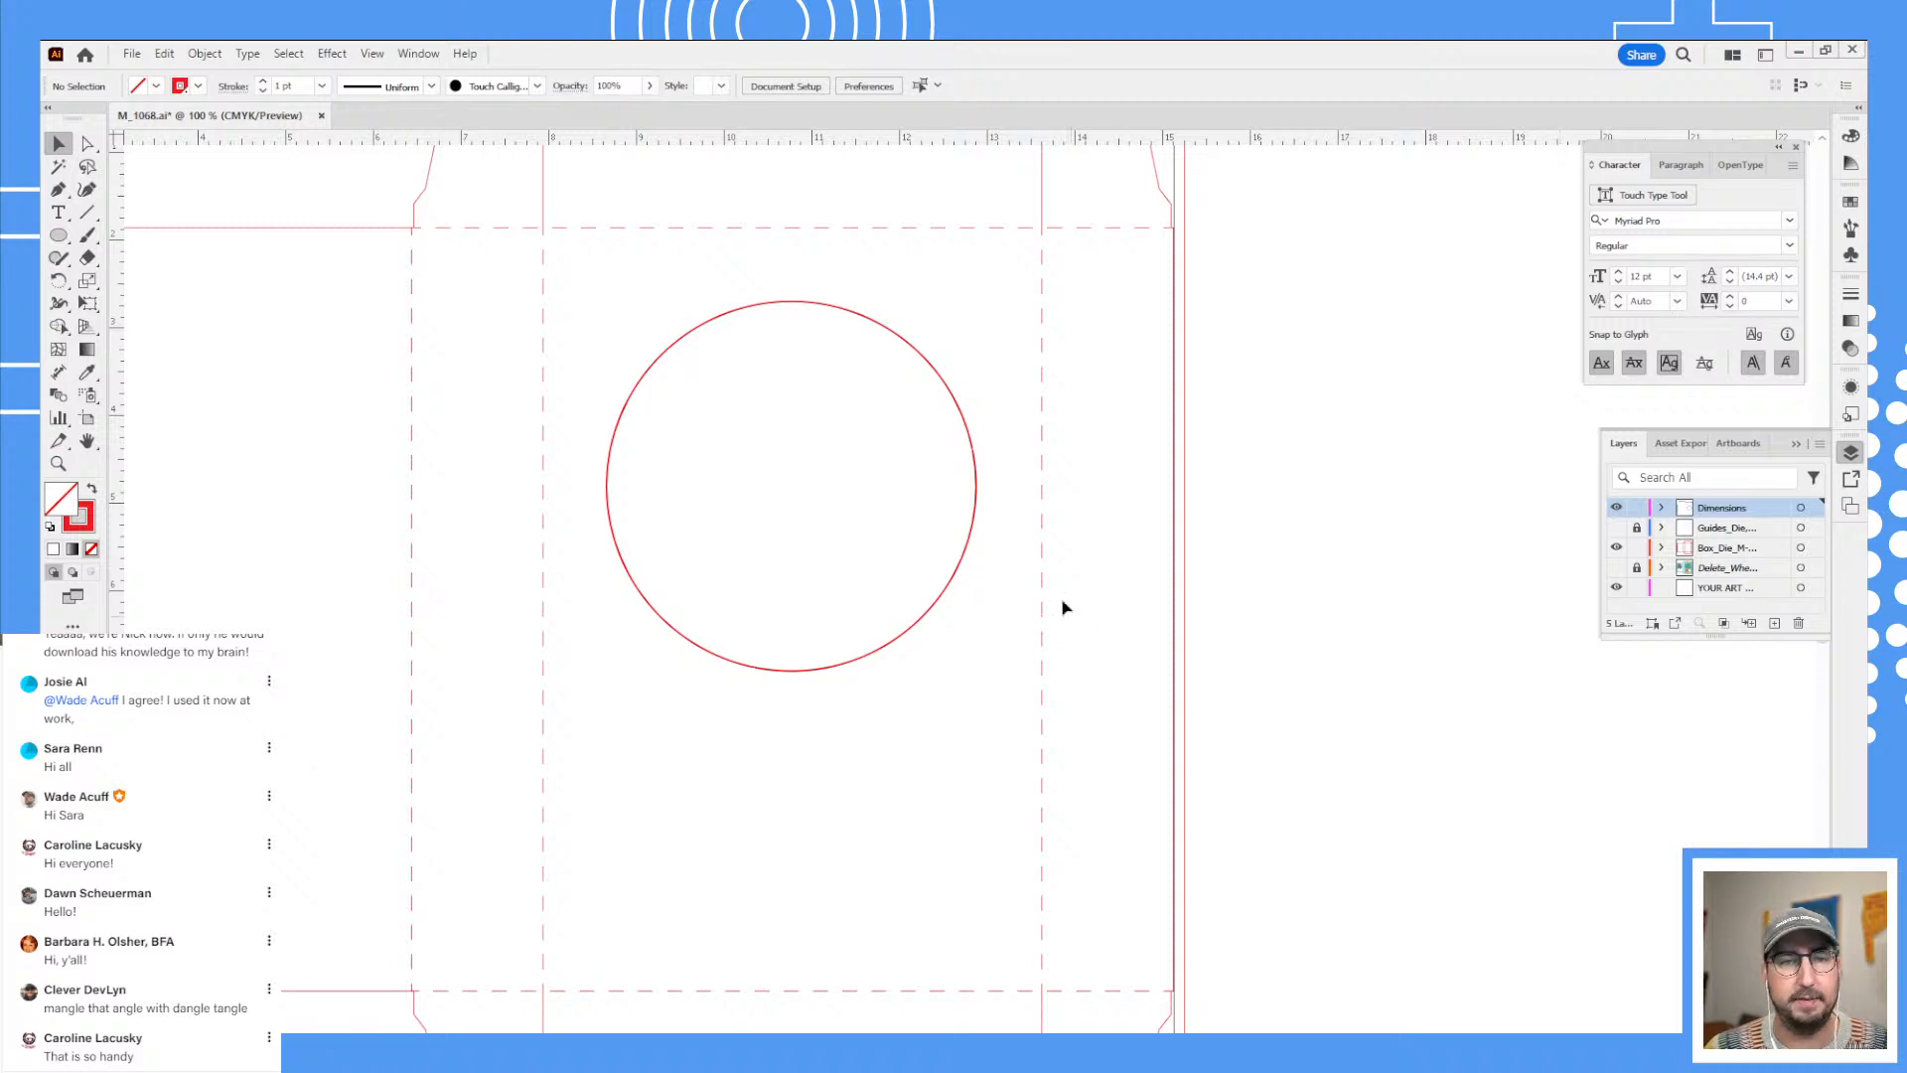
pyautogui.click(872, 324)
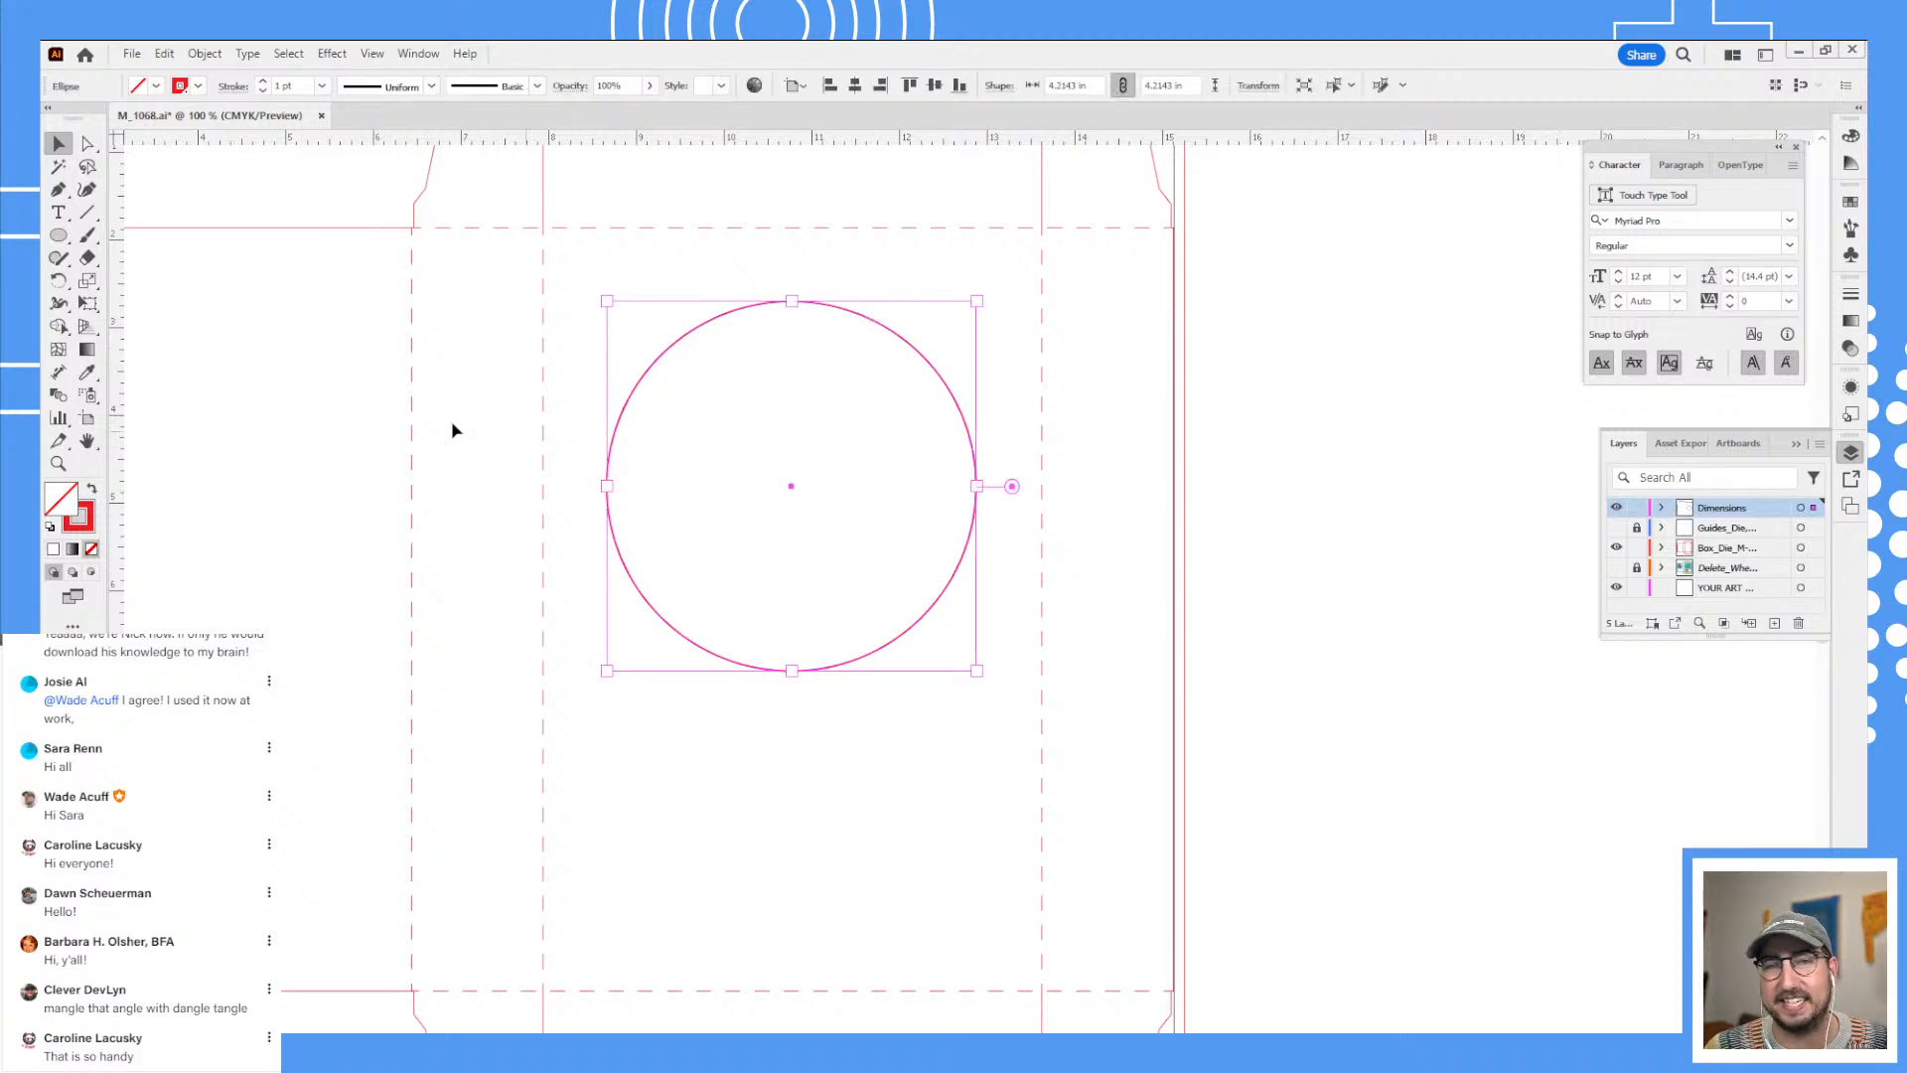
pyautogui.click(52, 373)
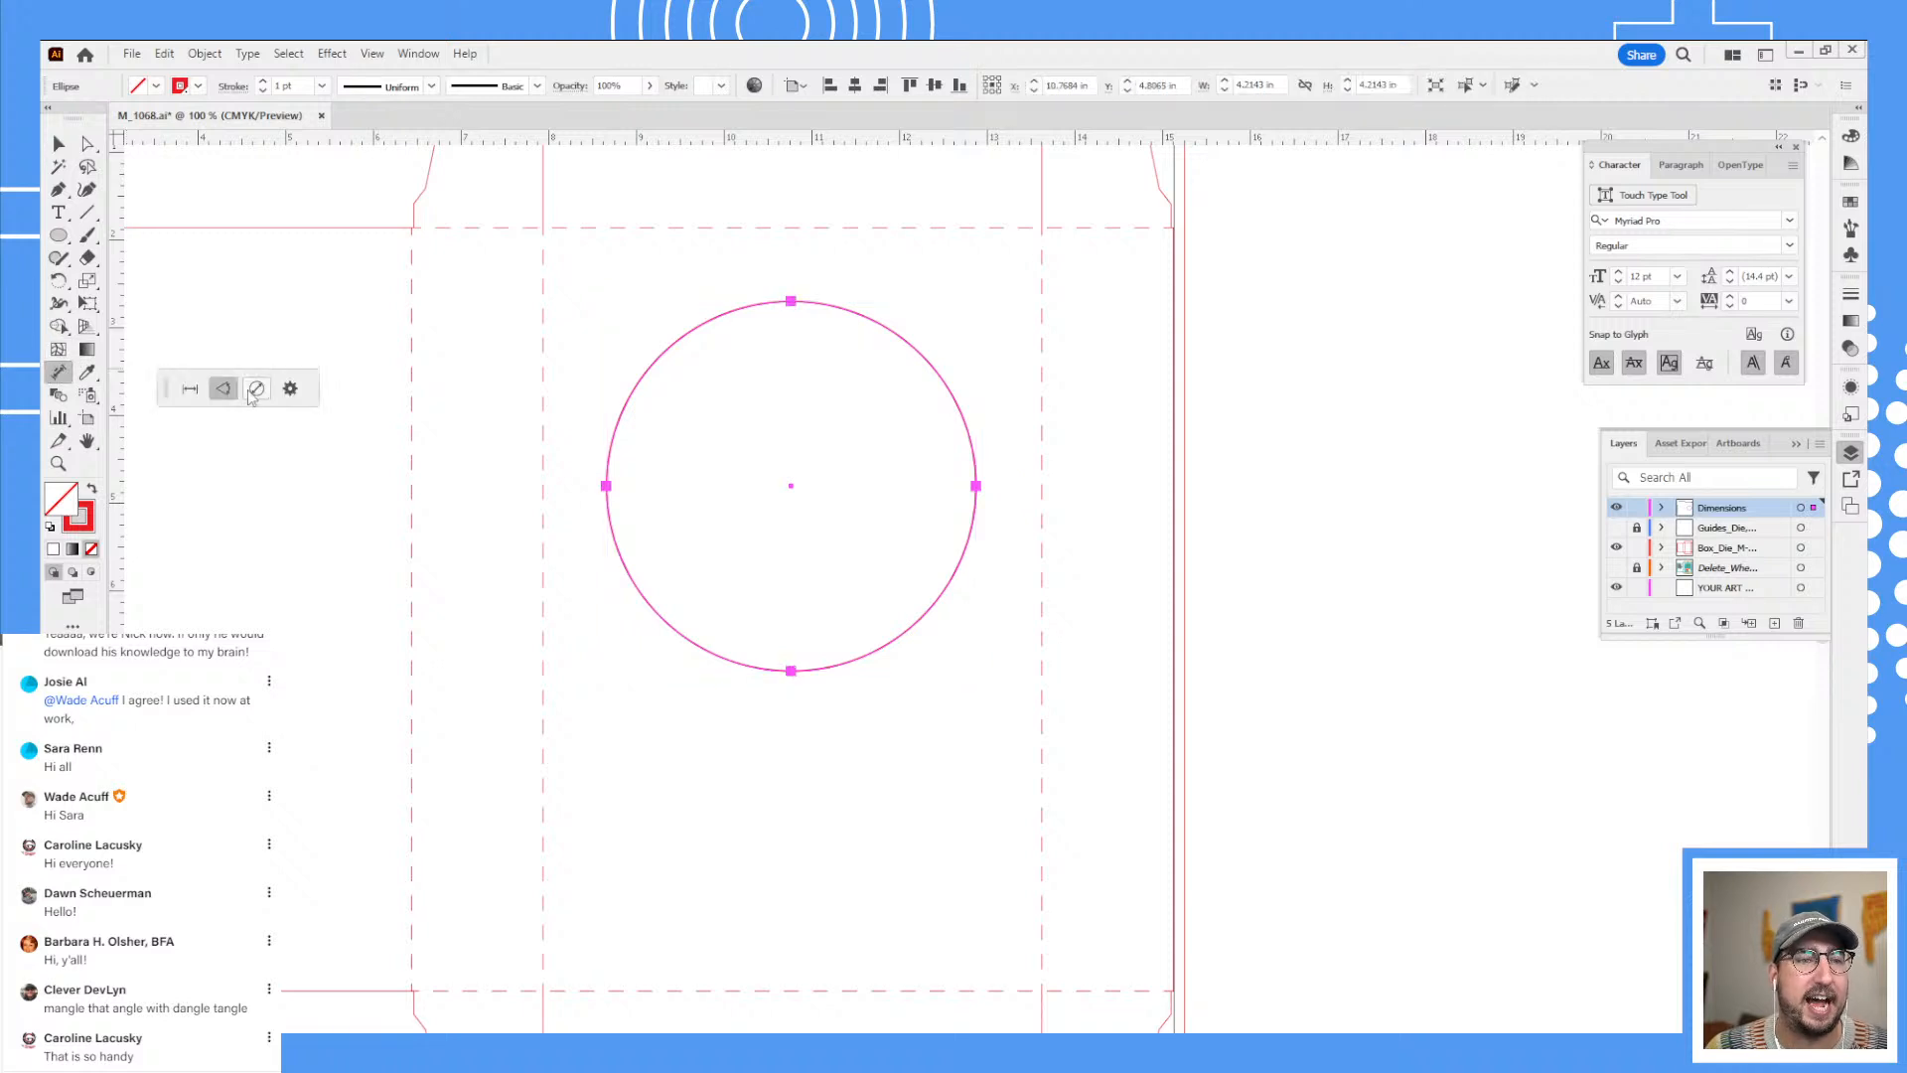
pyautogui.click(254, 389)
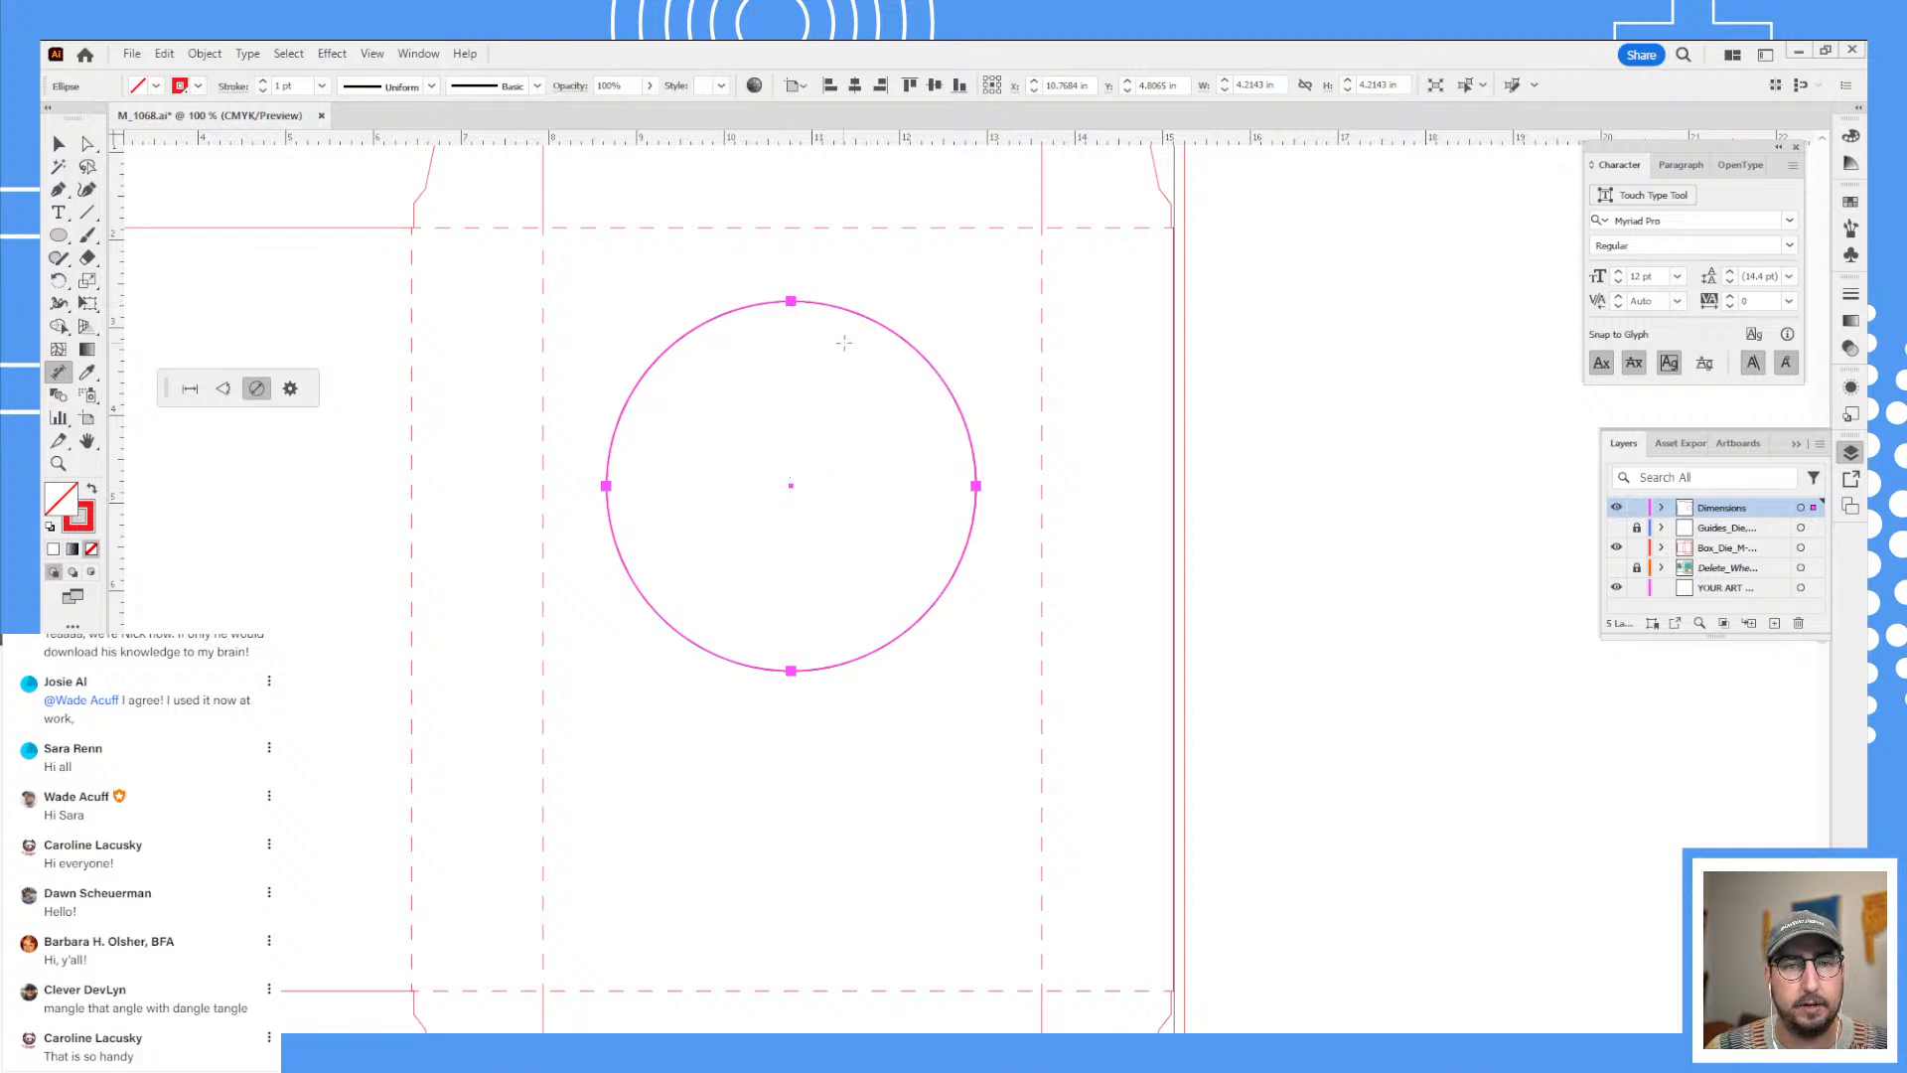
pyautogui.press('v')
pyautogui.click(869, 434)
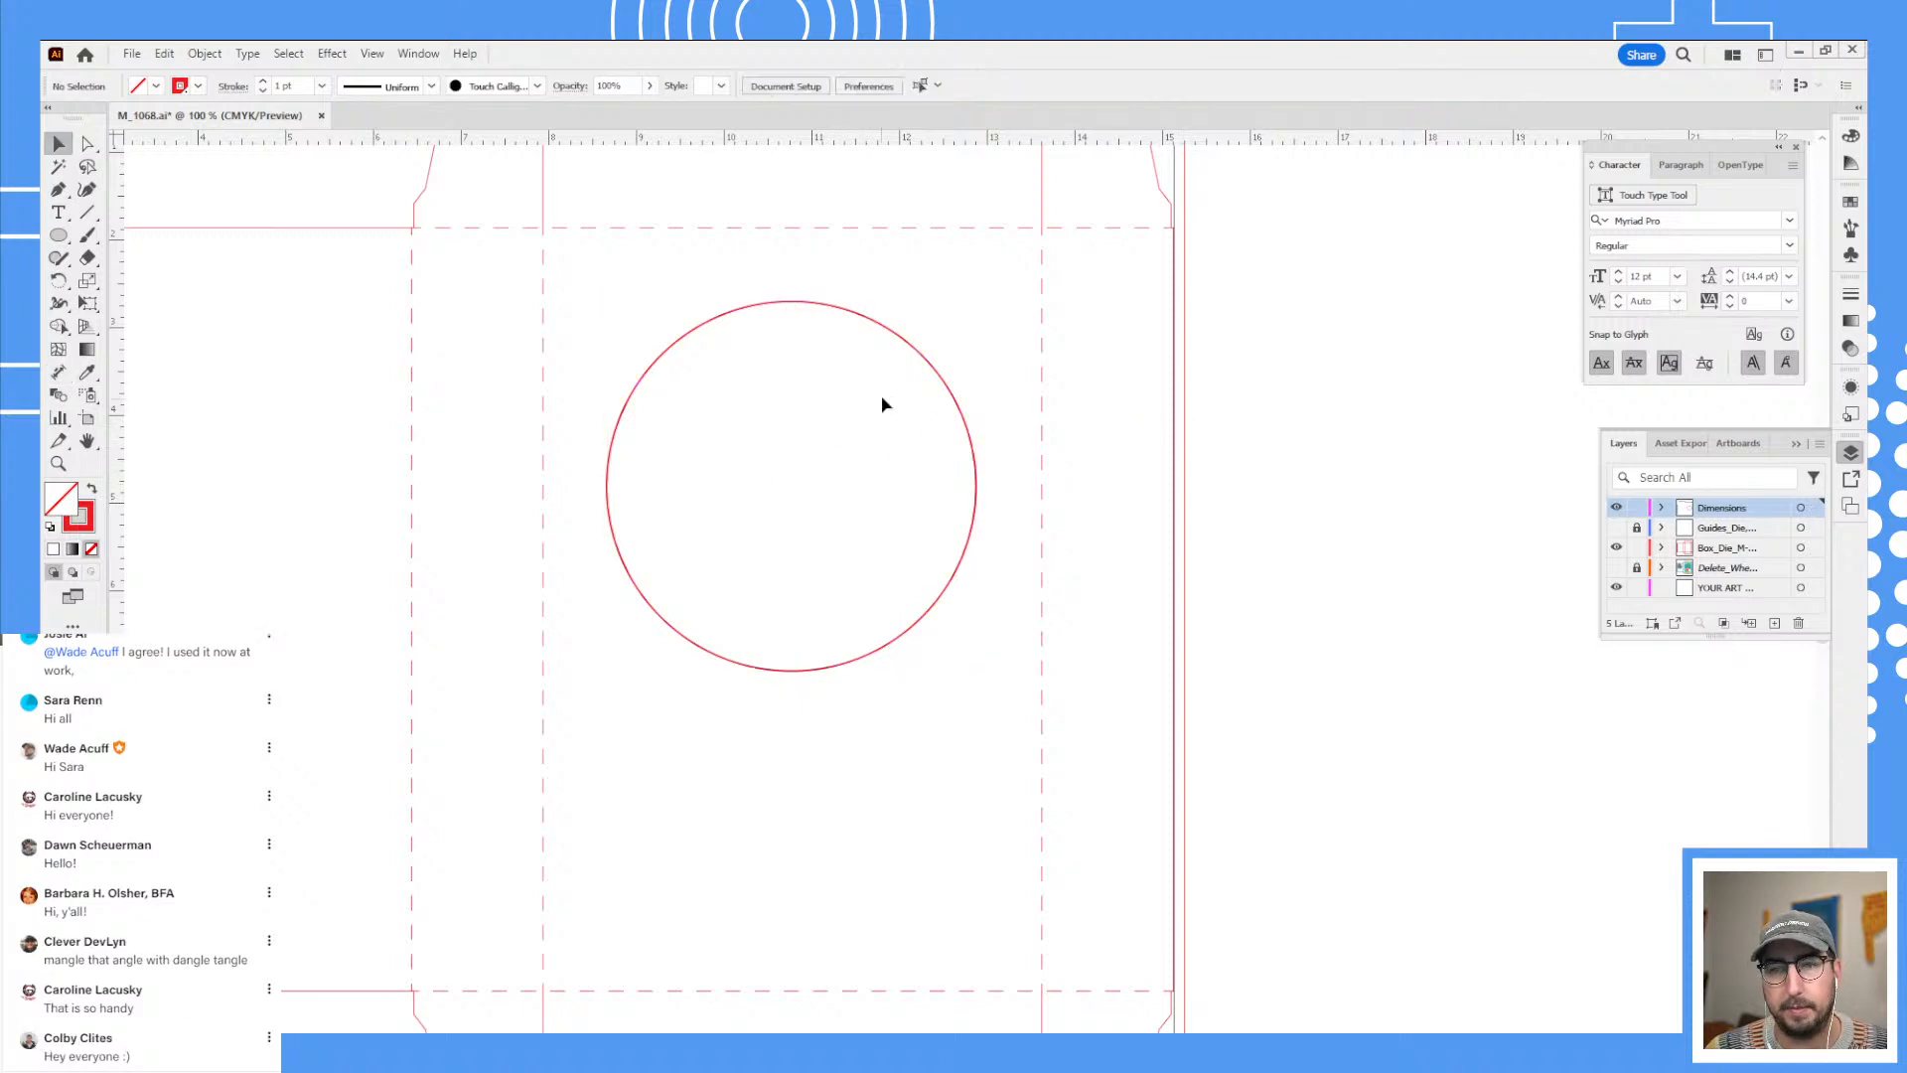
# - Move the circle to the YOUR ART layer and reposition it in the upper part of the right main panel
pyautogui.click(934, 377)
pyautogui.press('Delete')
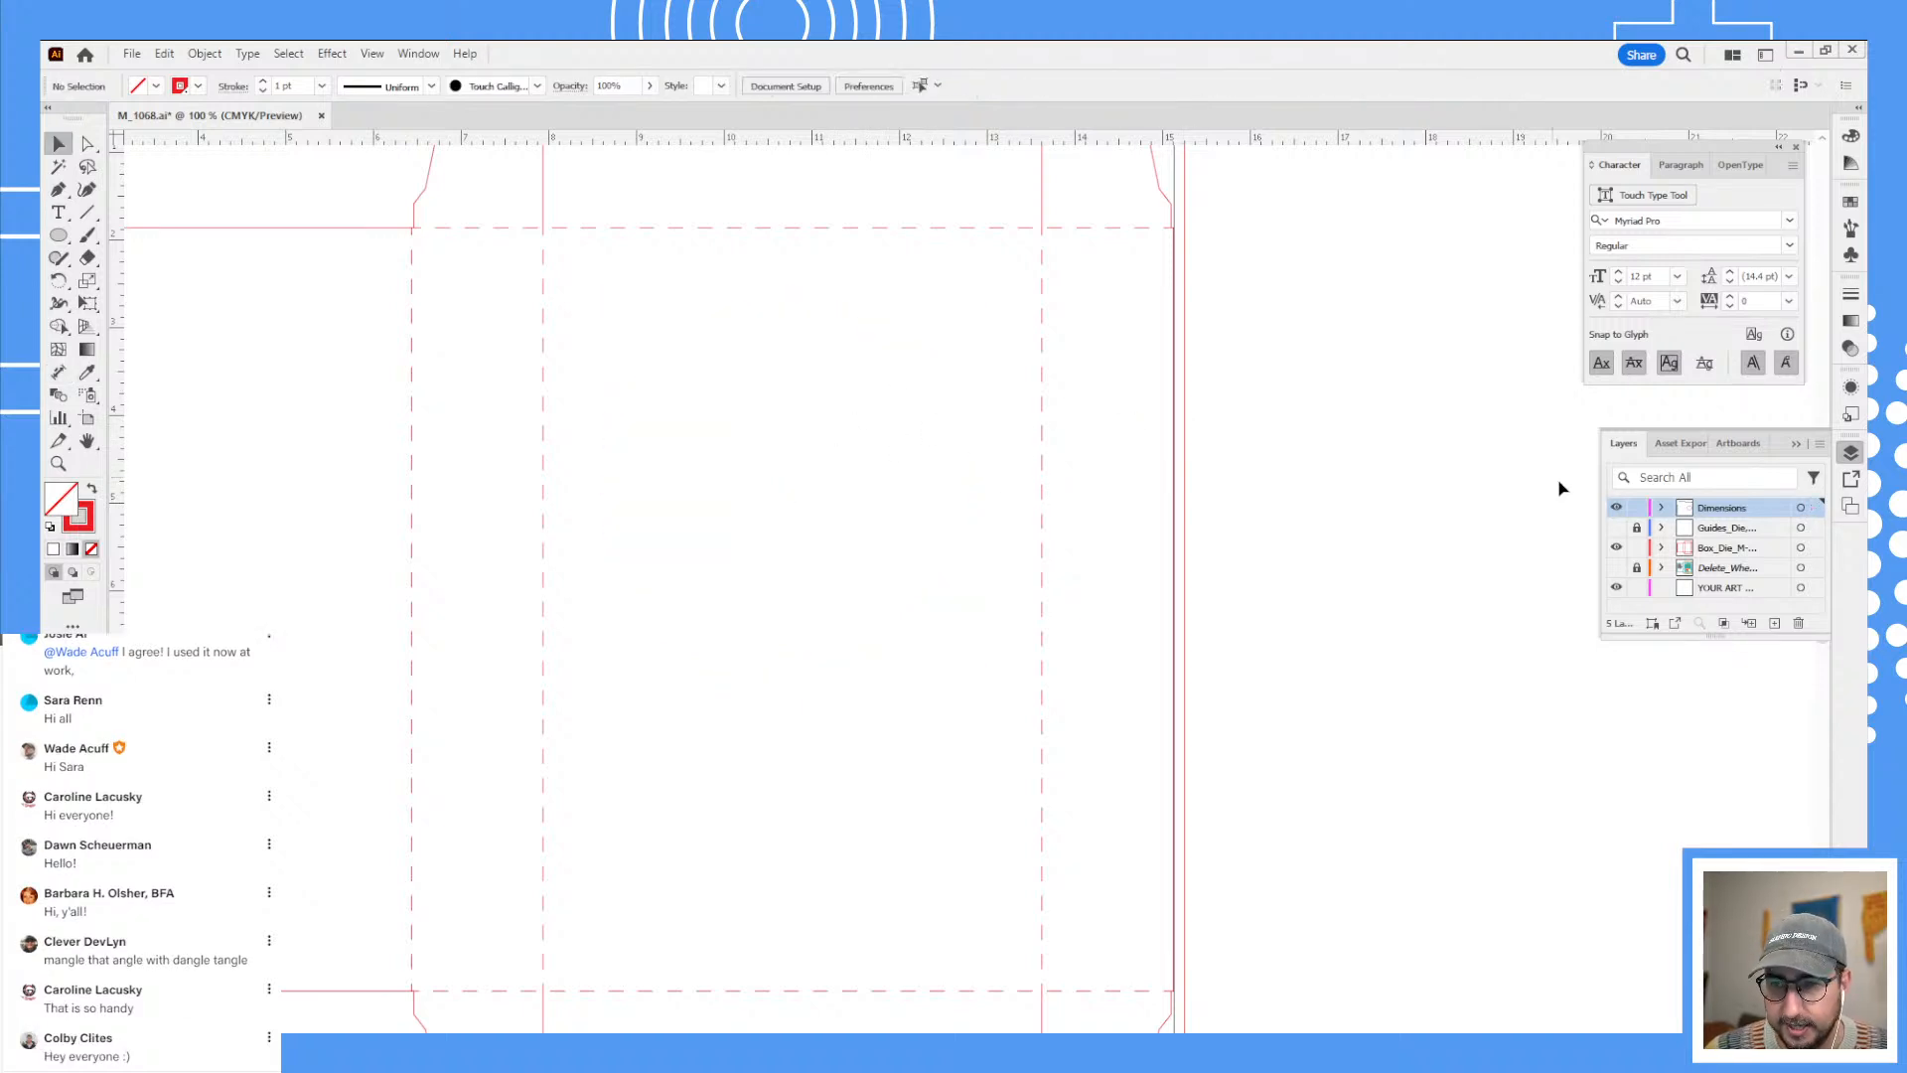
pyautogui.click(1713, 592)
pyautogui.hotkey('ctrl', 'f')
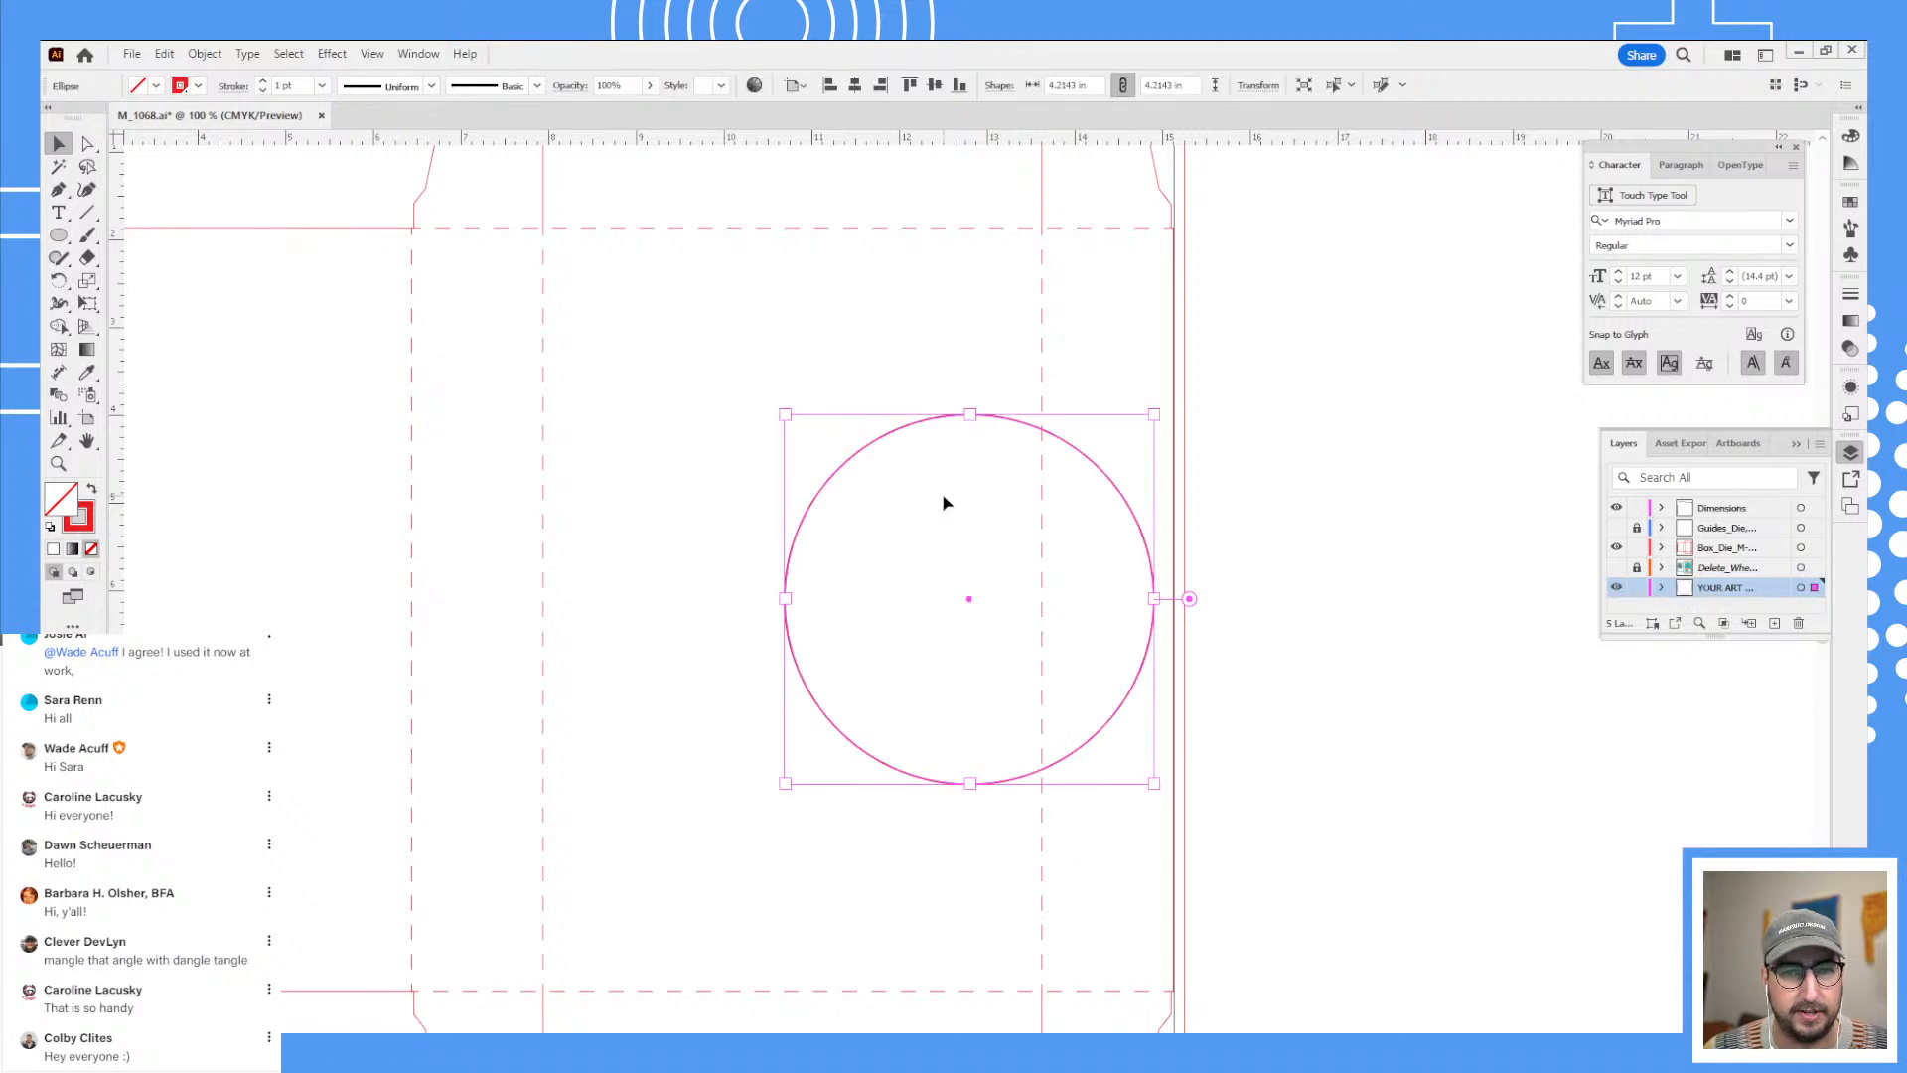
pyautogui.click(861, 451)
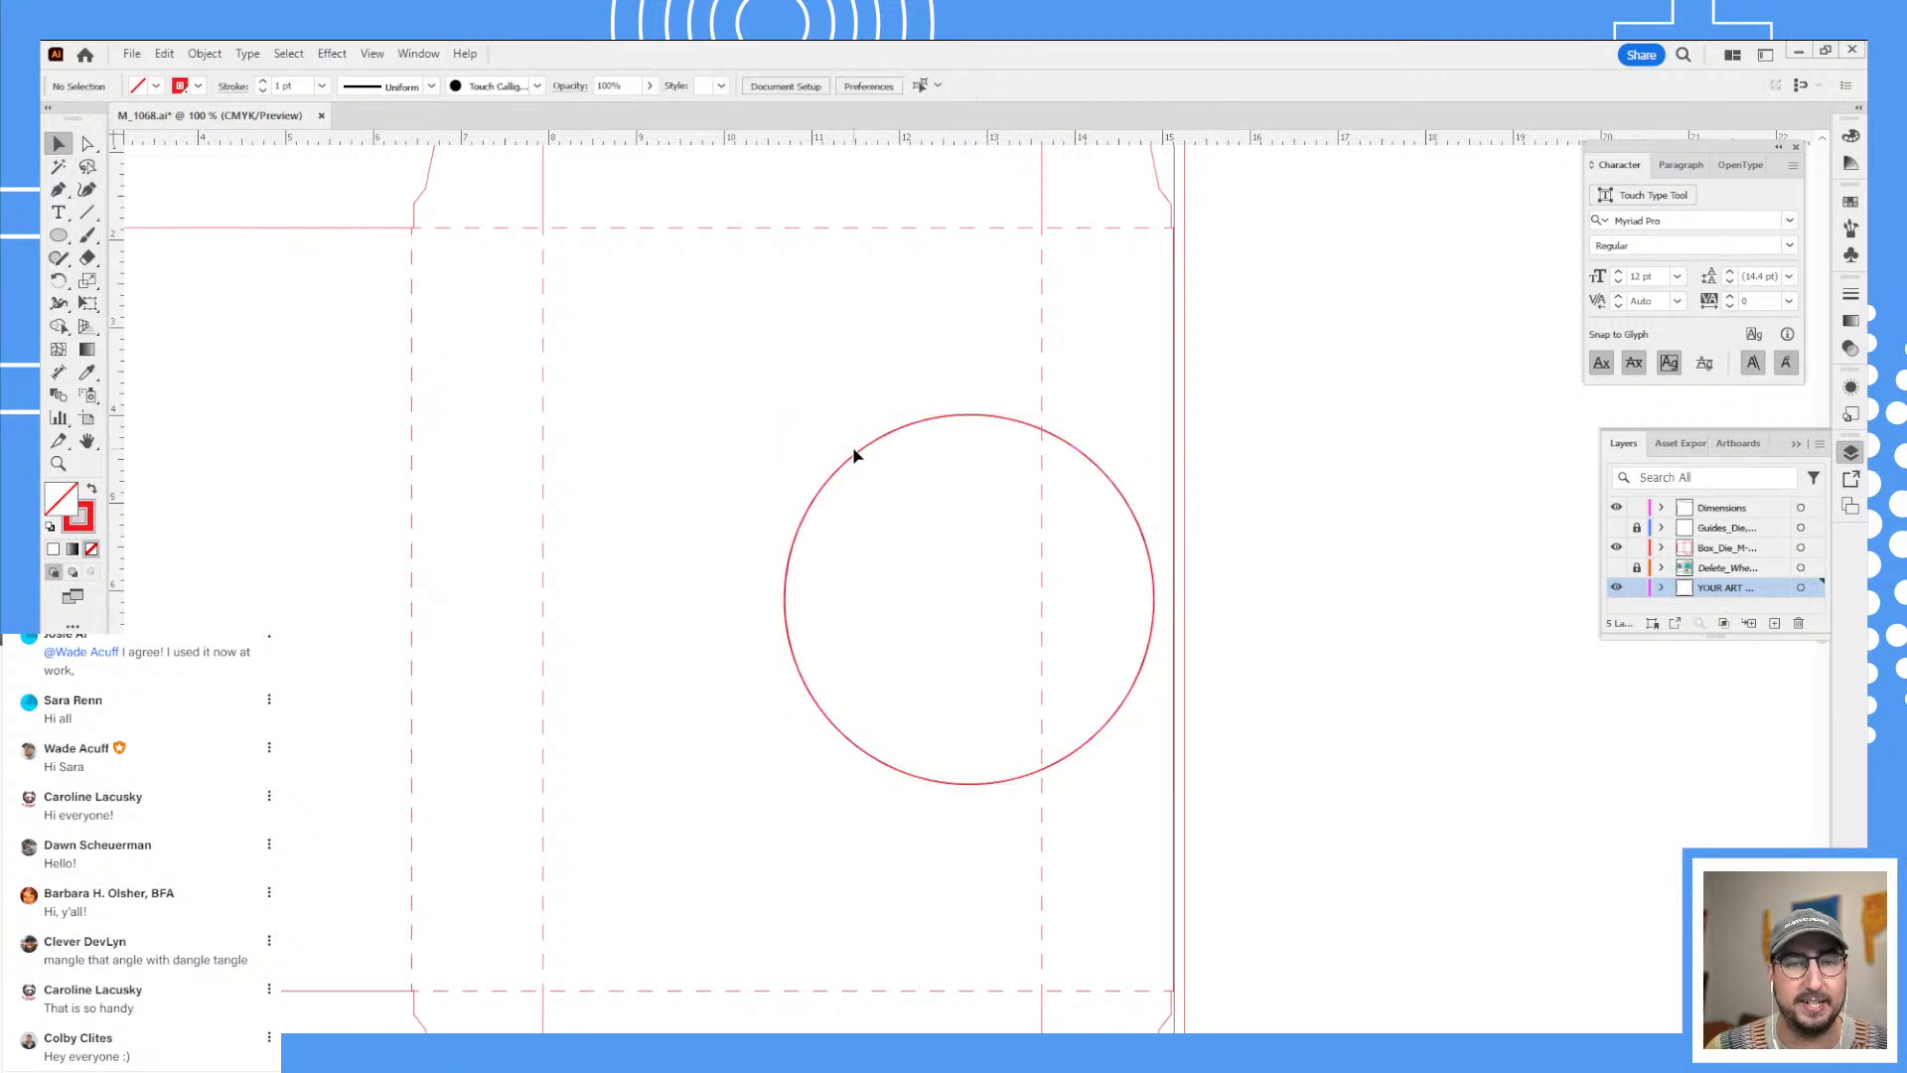
pyautogui.moveTo(857, 455); pyautogui.dragTo(681, 345)
pyautogui.click(56, 376)
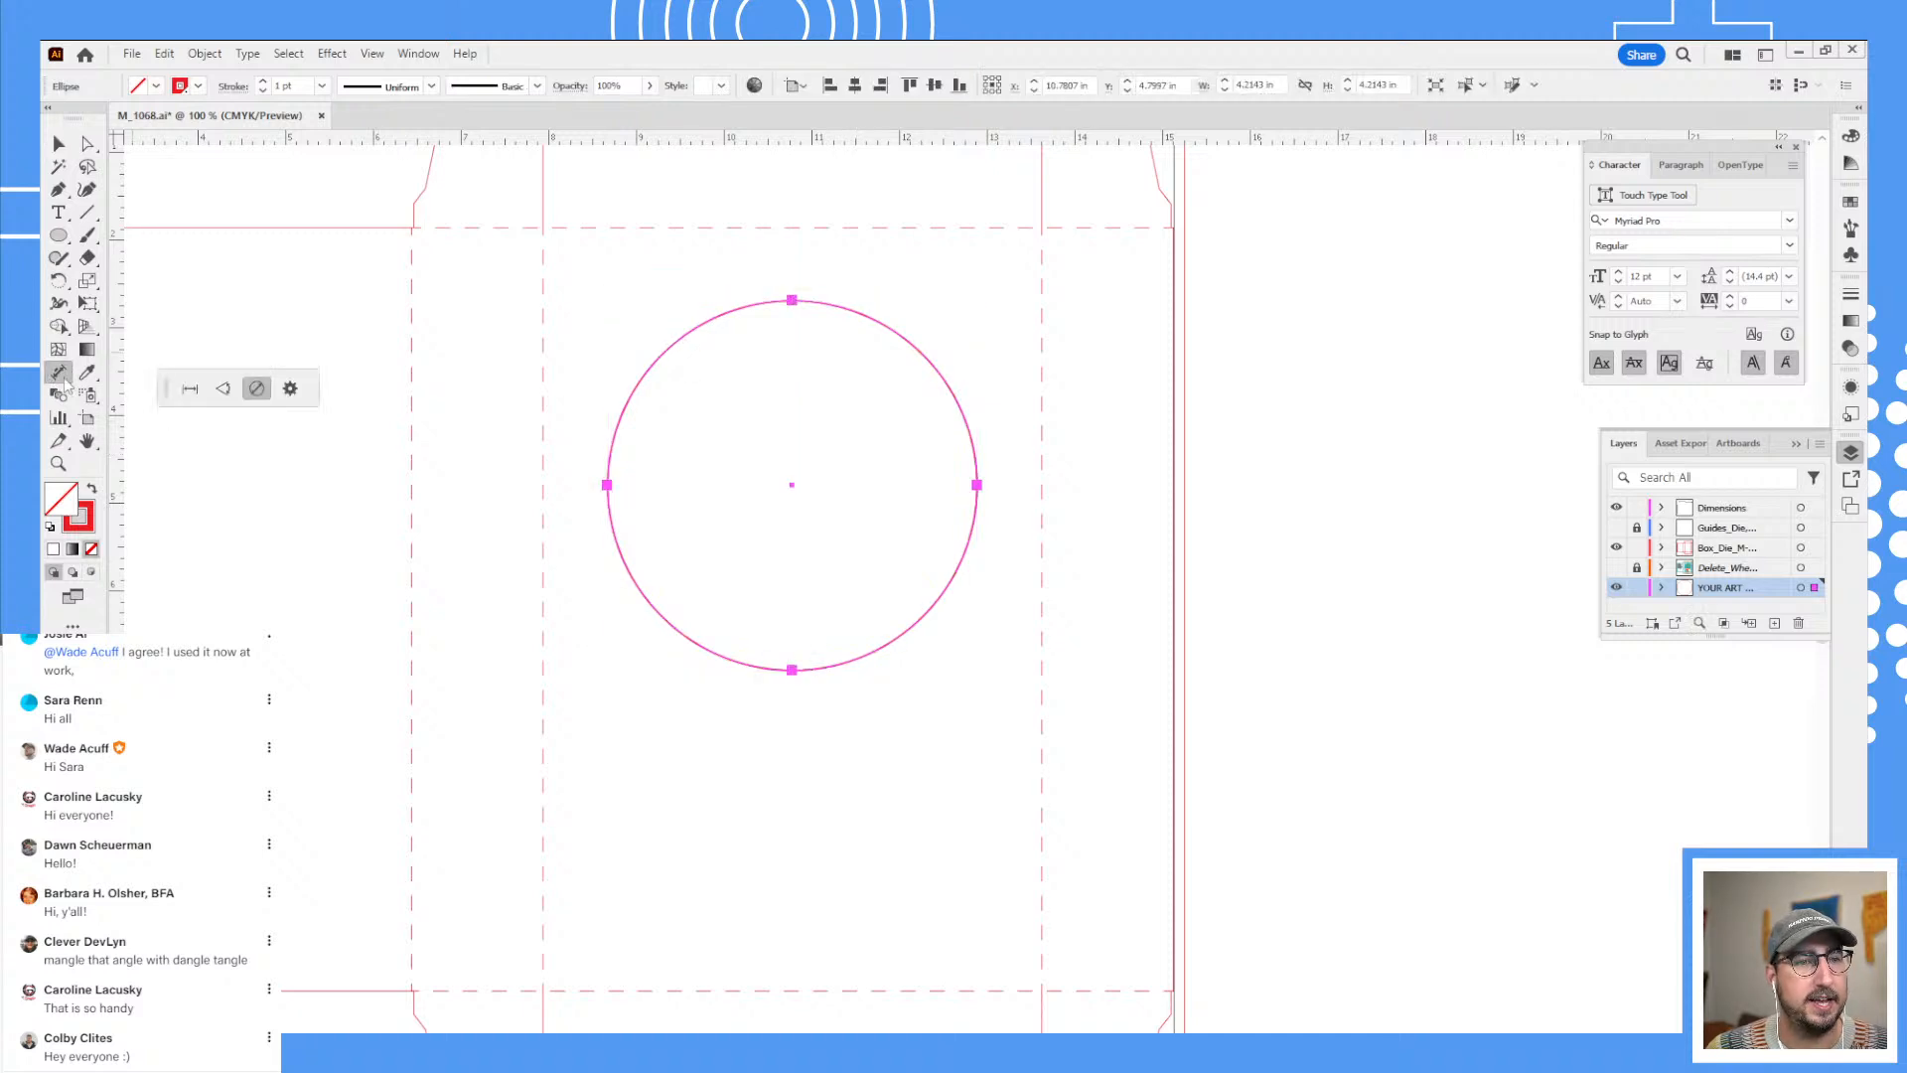
pyautogui.click(252, 390)
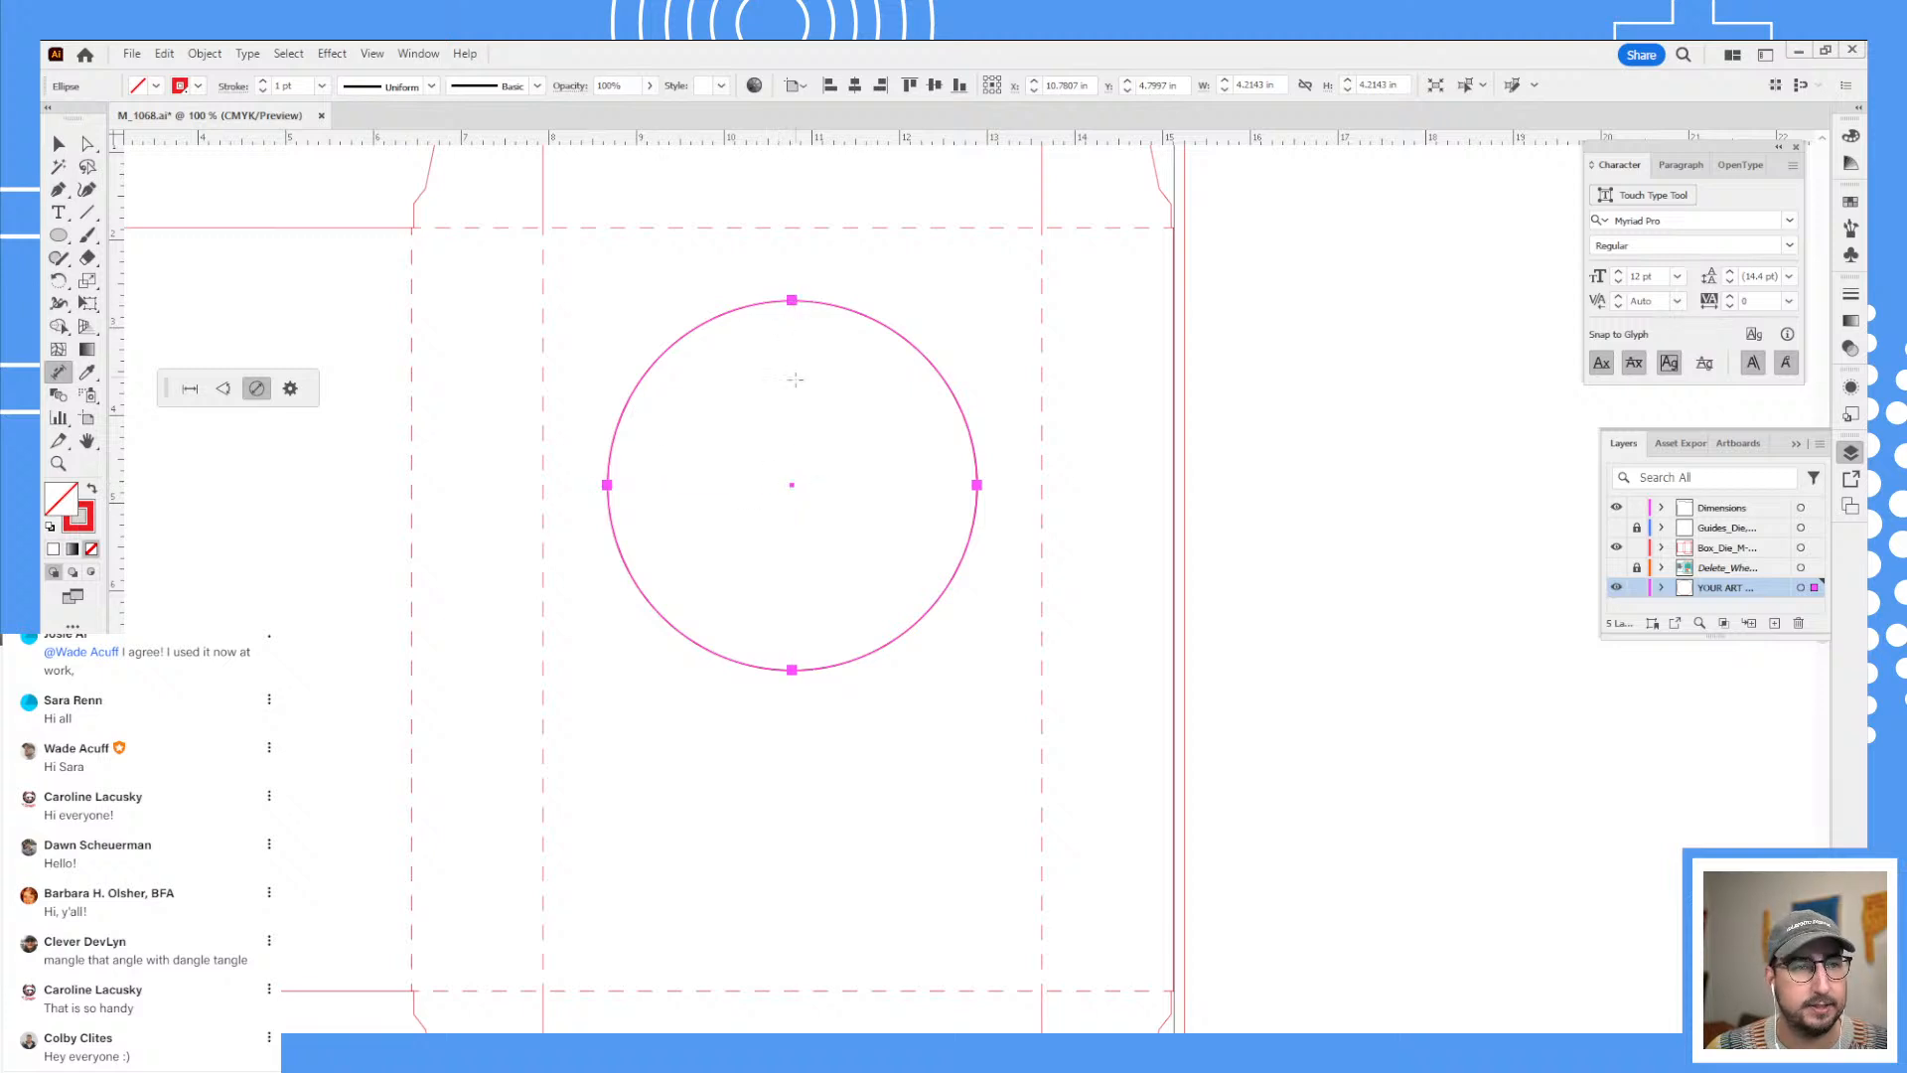
pyautogui.hotkey('shift', 'x')
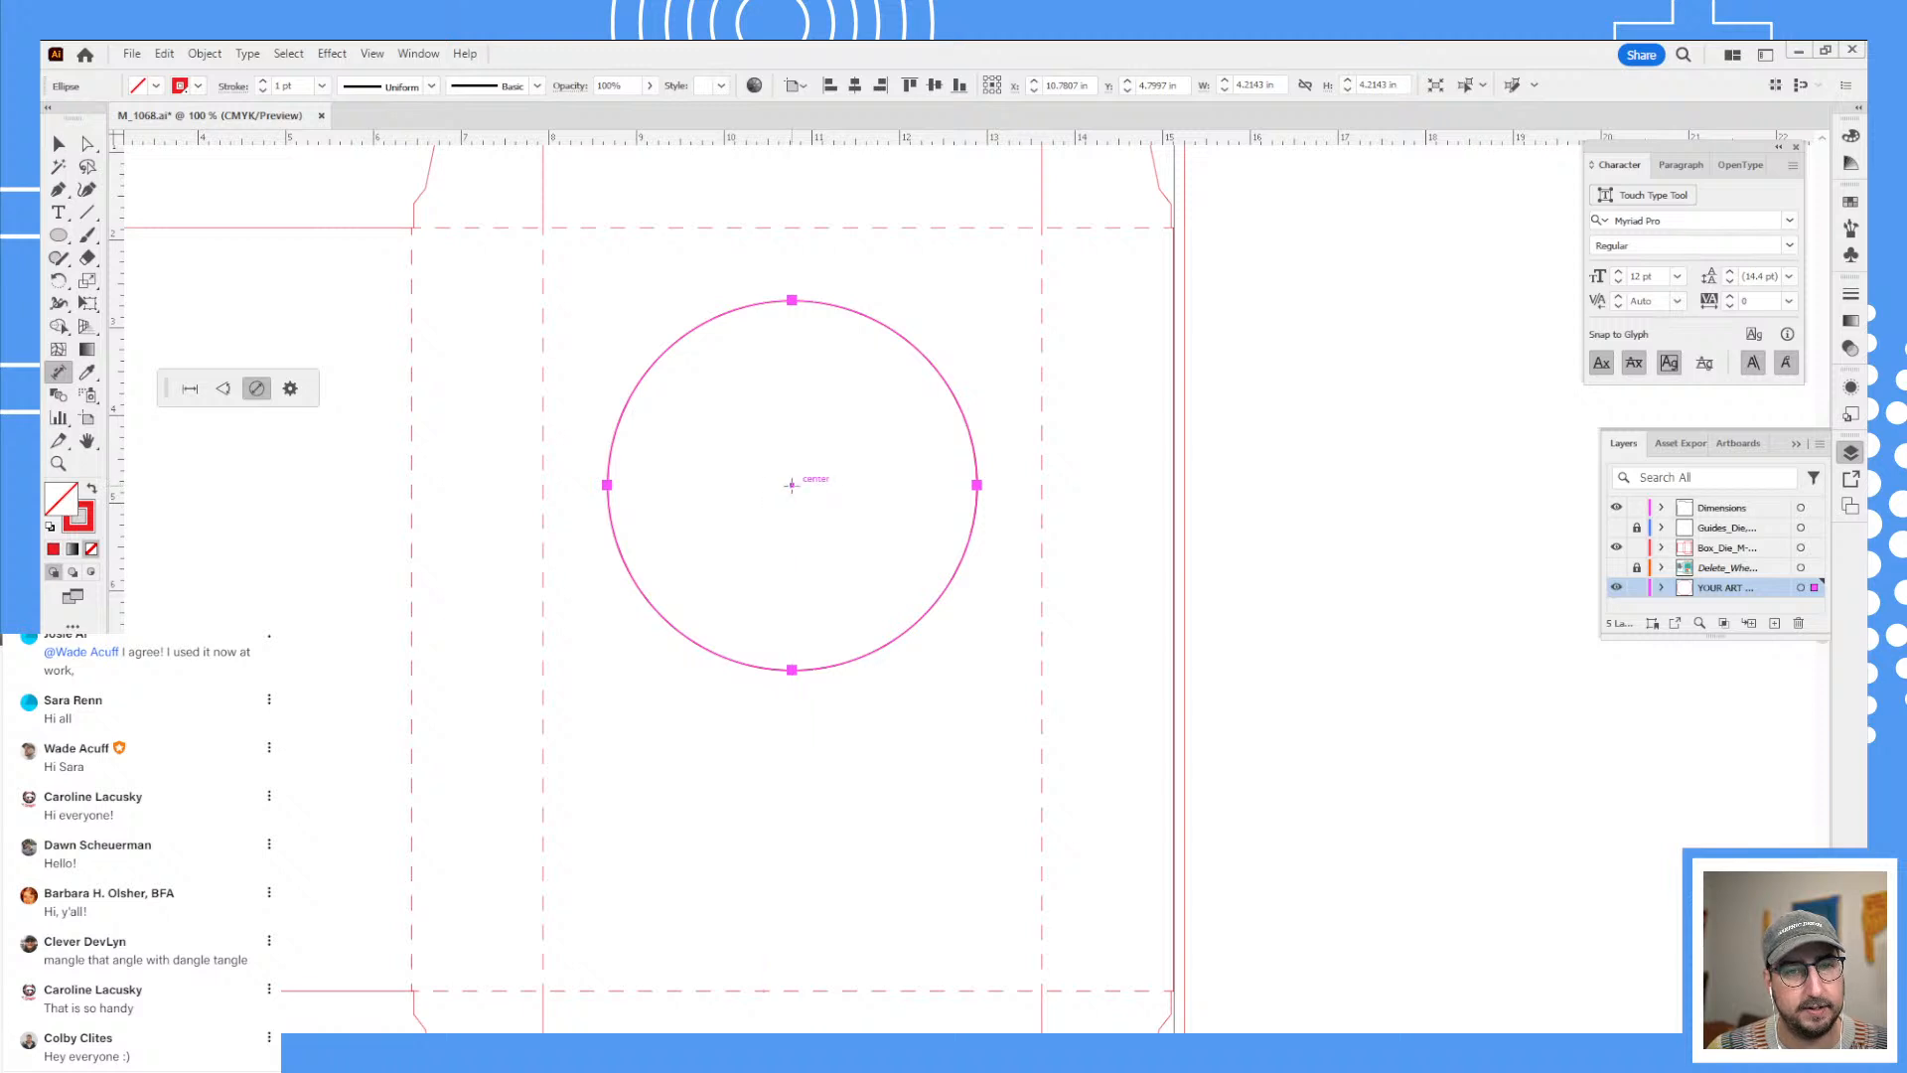
# - Draw a test circle about 4.67 in in diameter on the empty canvas beside the dieline
pyautogui.press('v')
pyautogui.click(1391, 562)
pyautogui.moveTo(1510, 621); pyautogui.dragTo(1018, 611)
pyautogui.press('l')
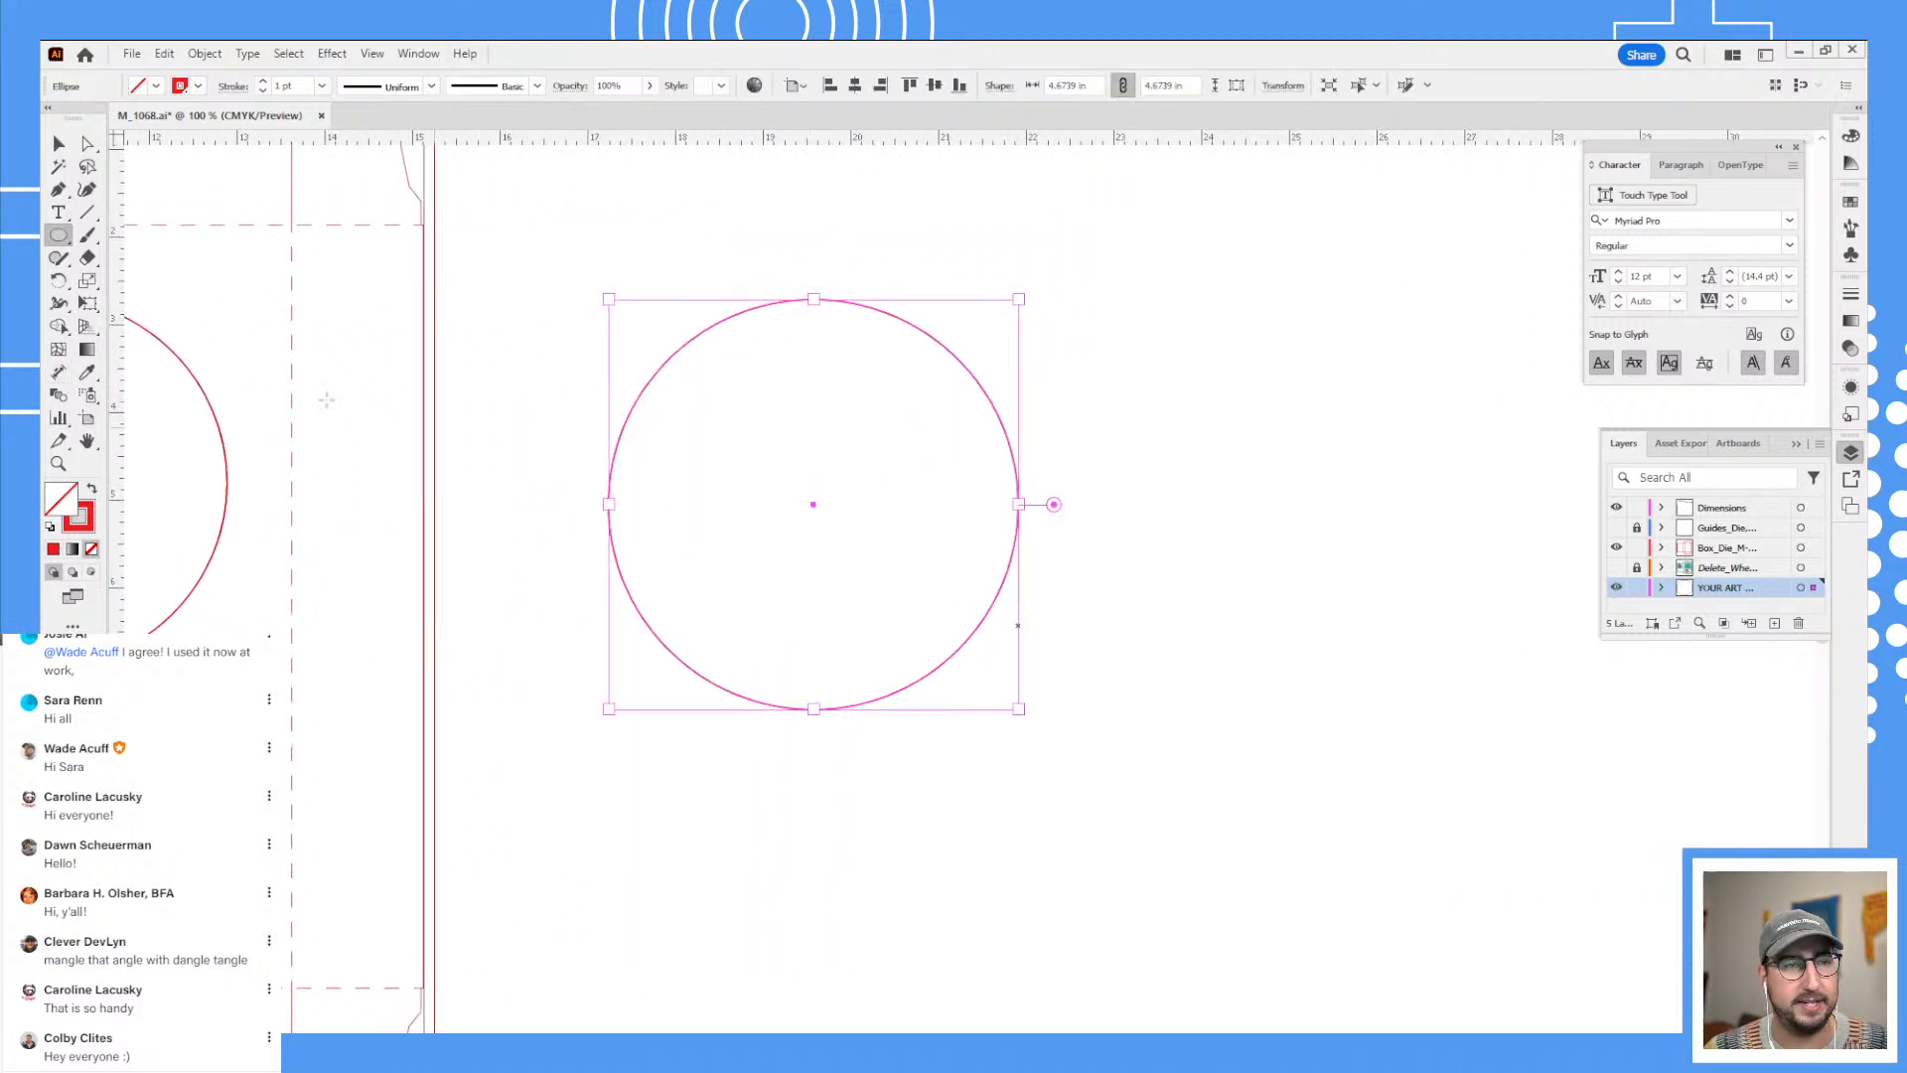
# - Try the radial dimension mode on the test circle beside the dieline and delete that circle
pyautogui.click(58, 372)
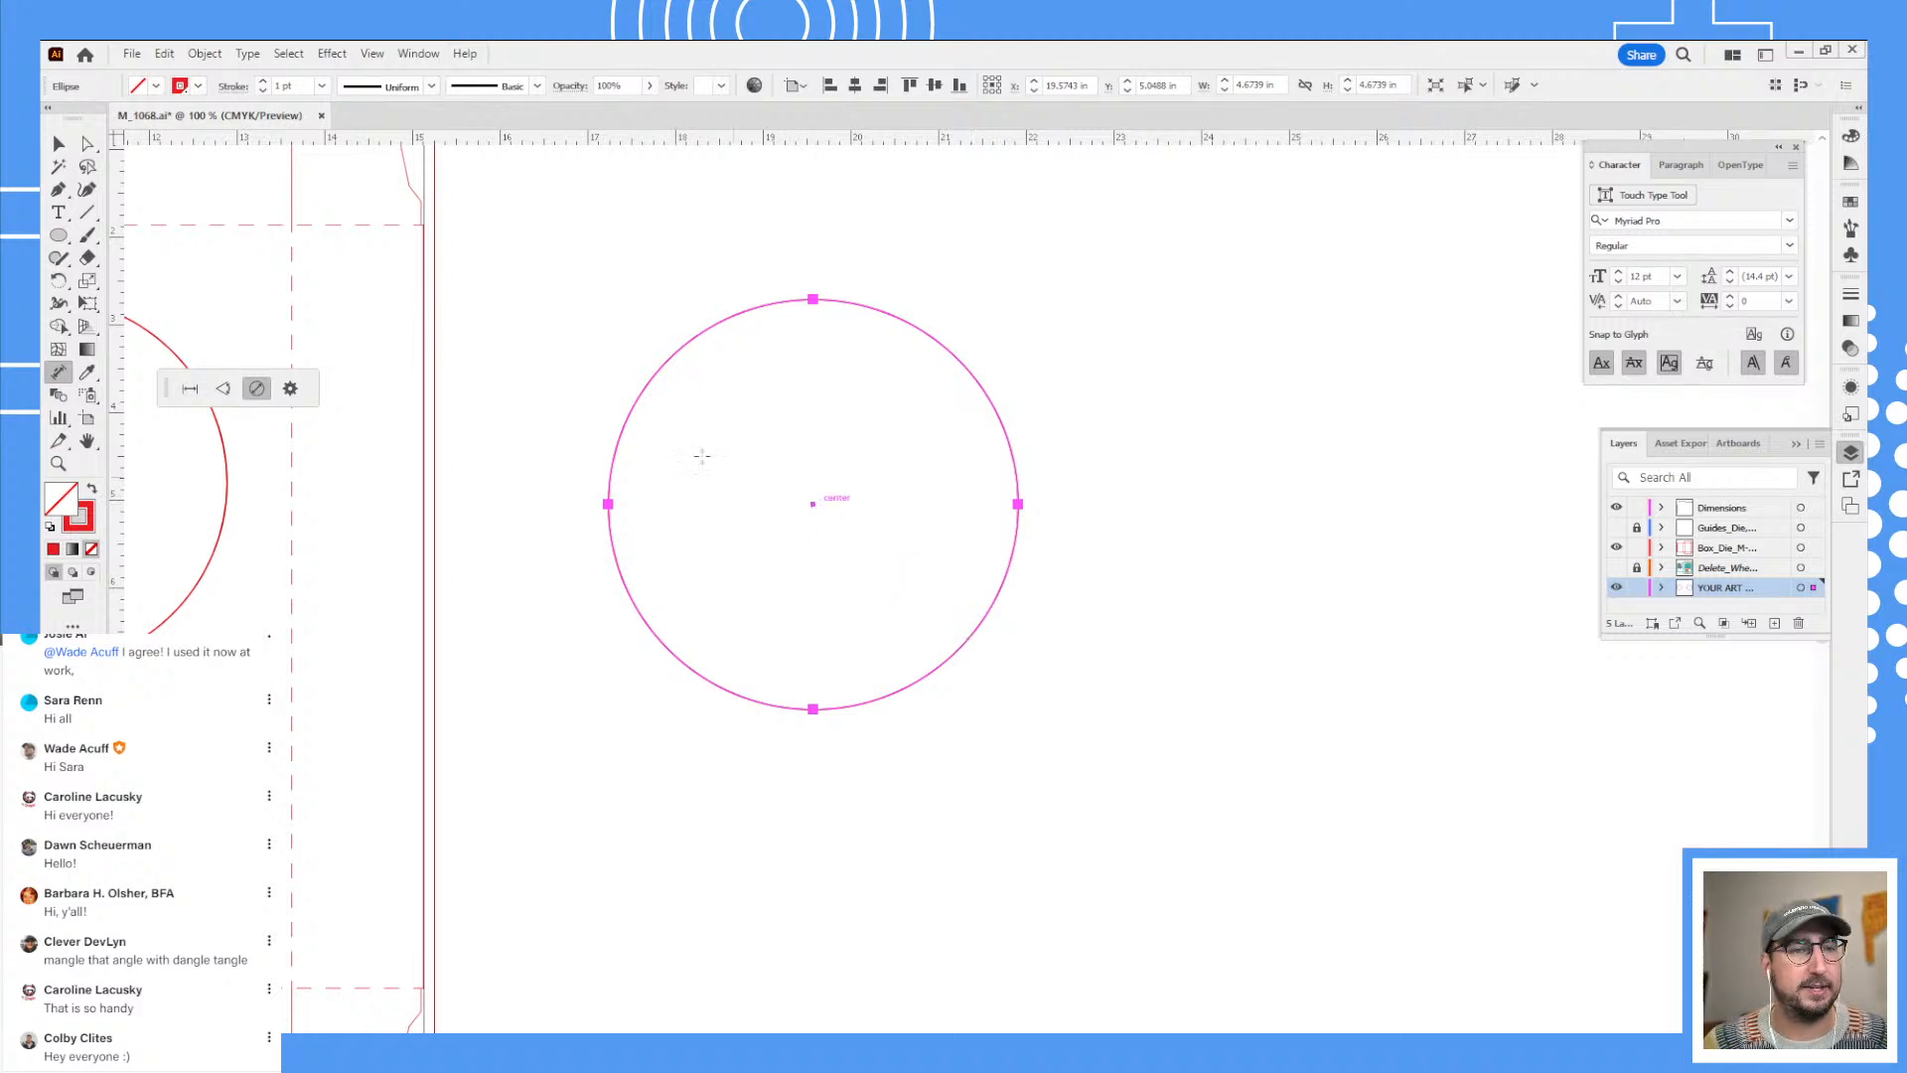
pyautogui.press('v')
pyautogui.click(541, 332)
pyautogui.click(990, 639)
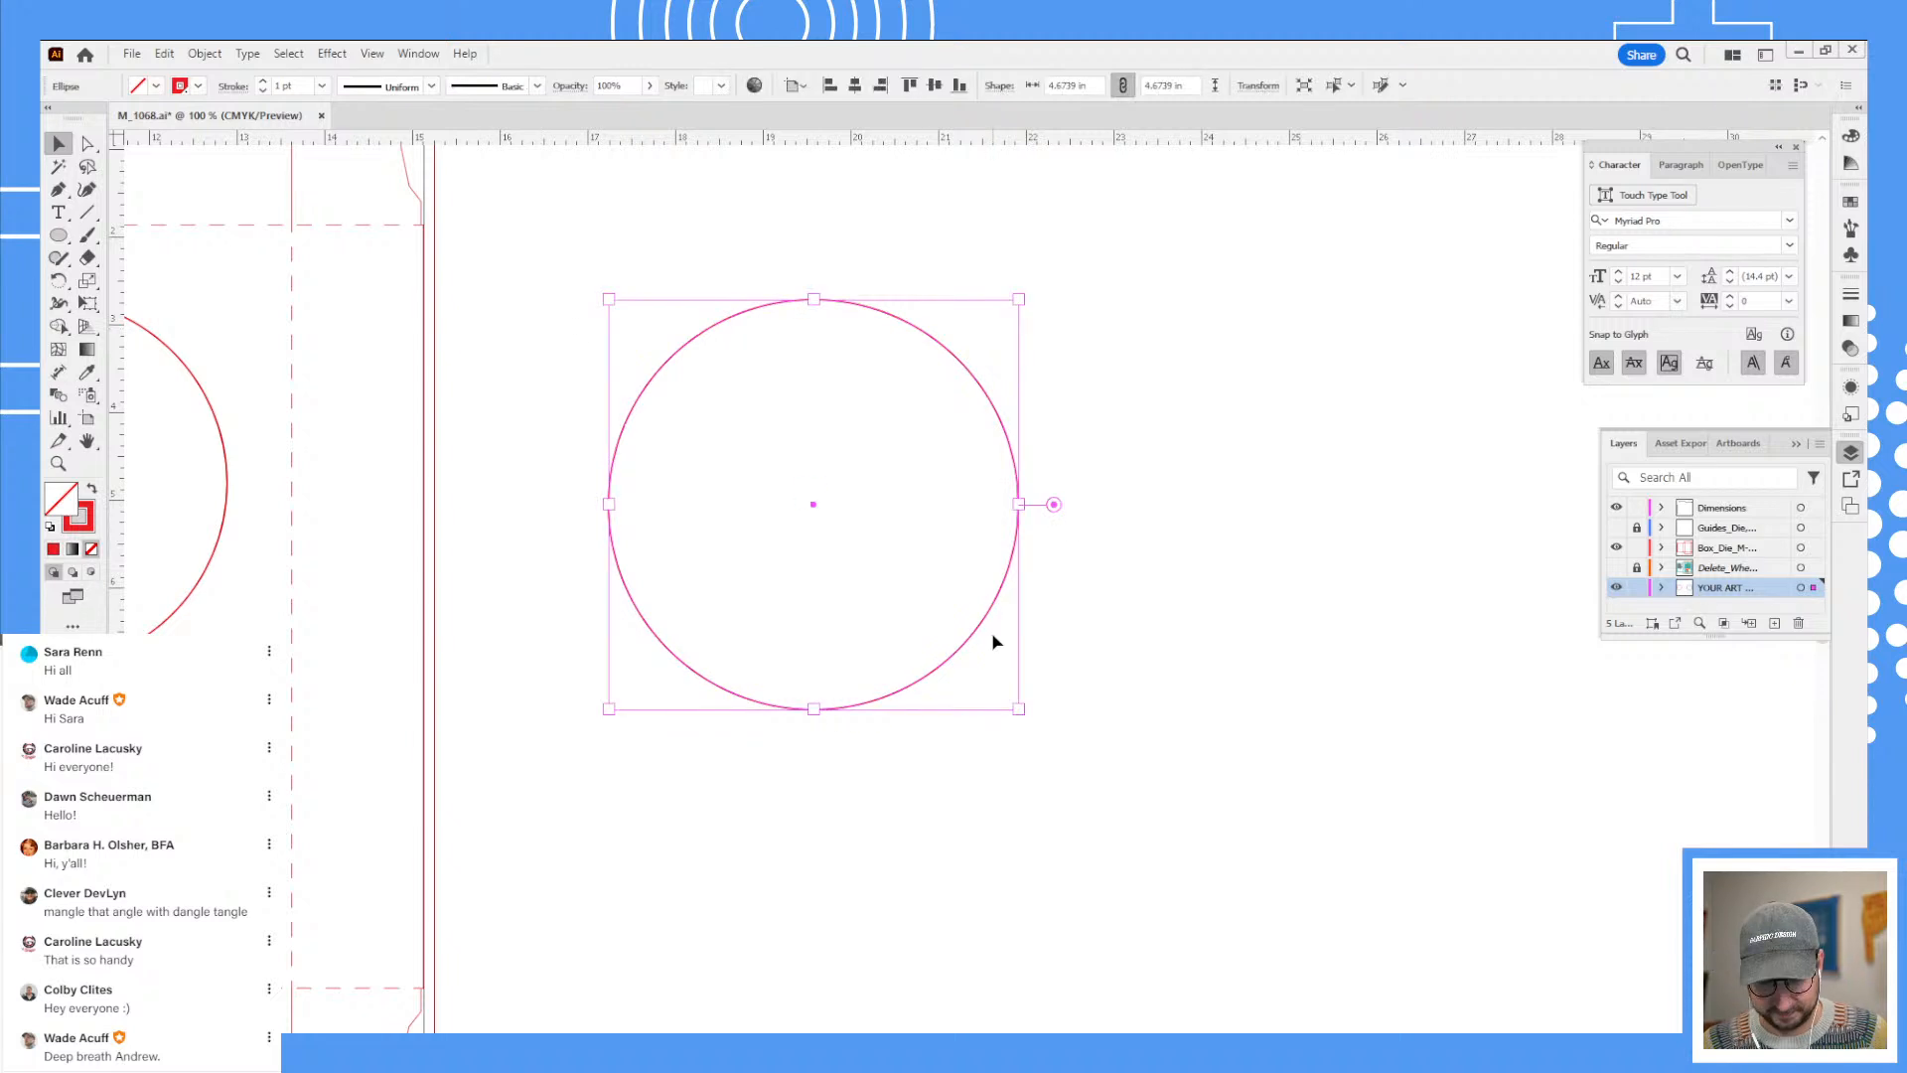
pyautogui.press('Delete')
# - Add a radial dimension to the circle in the right main panel, from its center to its upper-right edge
pyautogui.hscroll(-10, 932, 661)
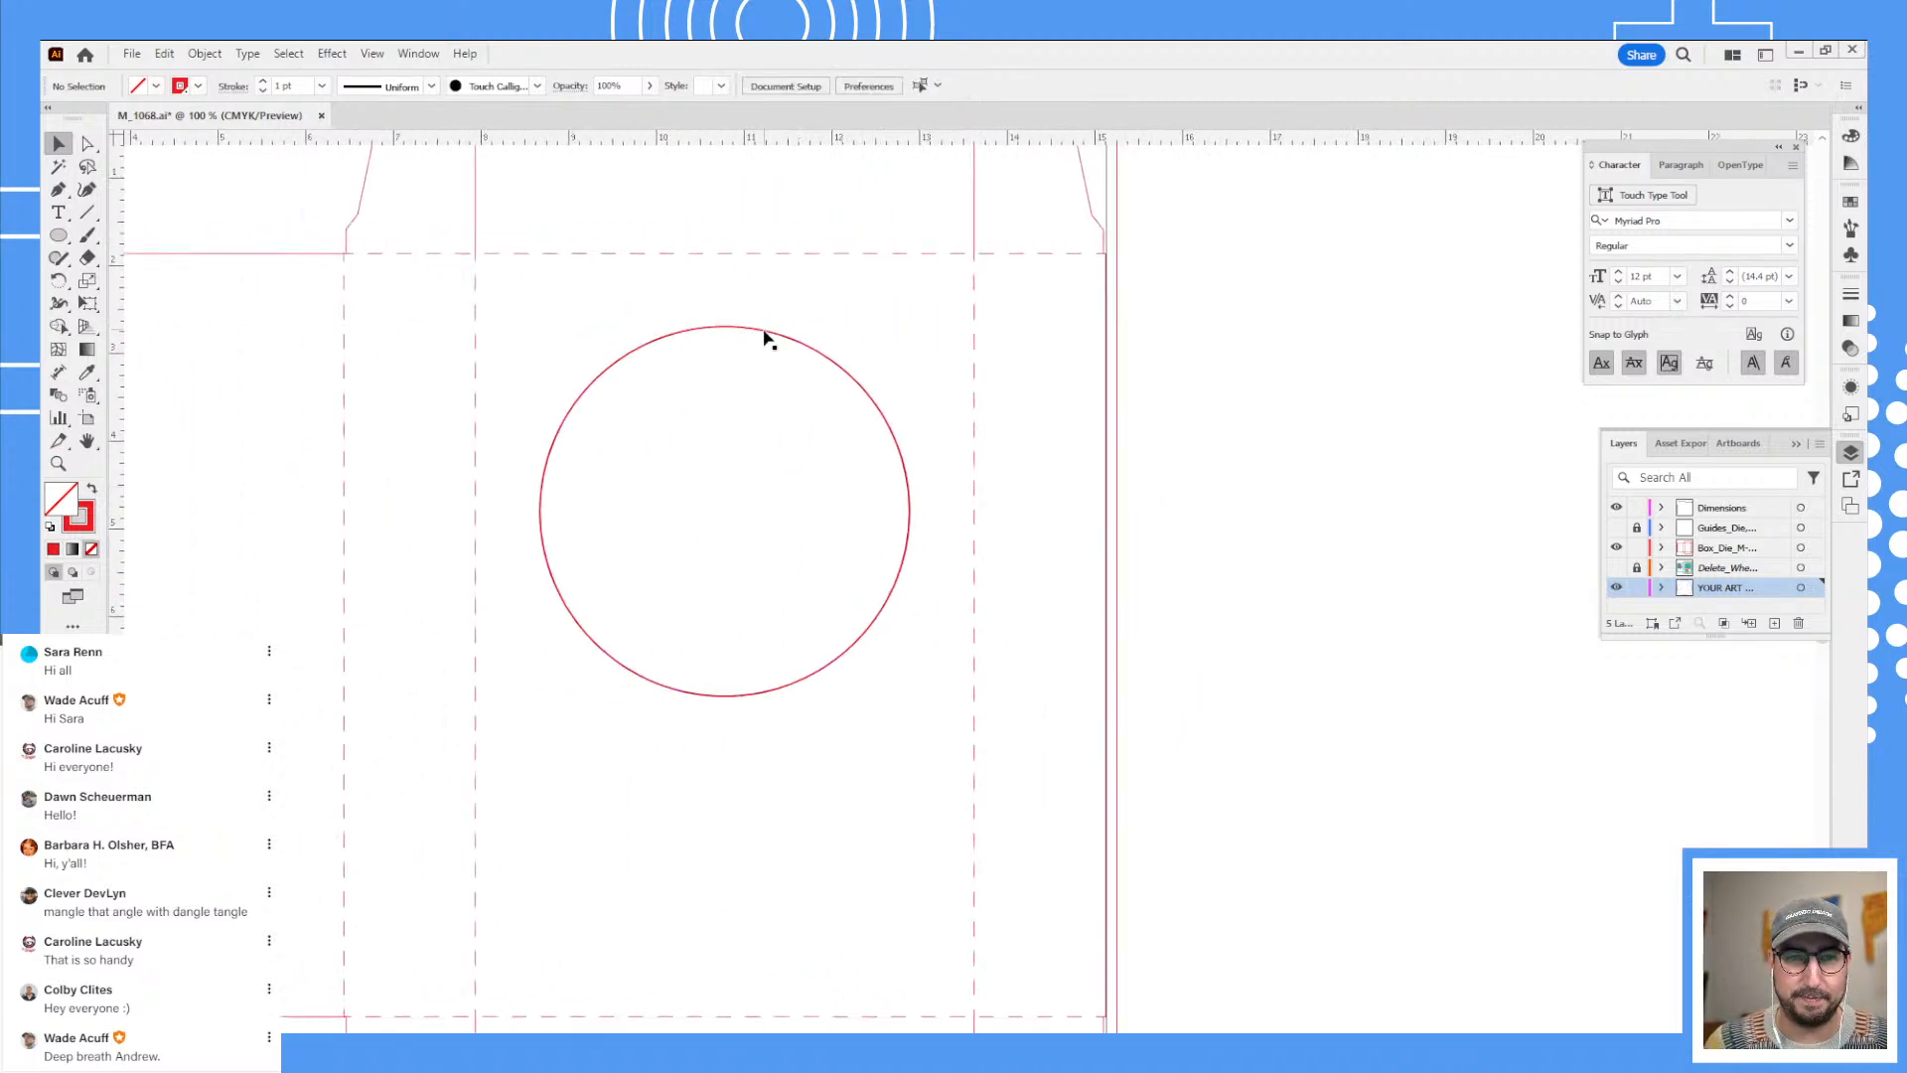
pyautogui.click(764, 336)
pyautogui.hscroll(-5, 1149, 476)
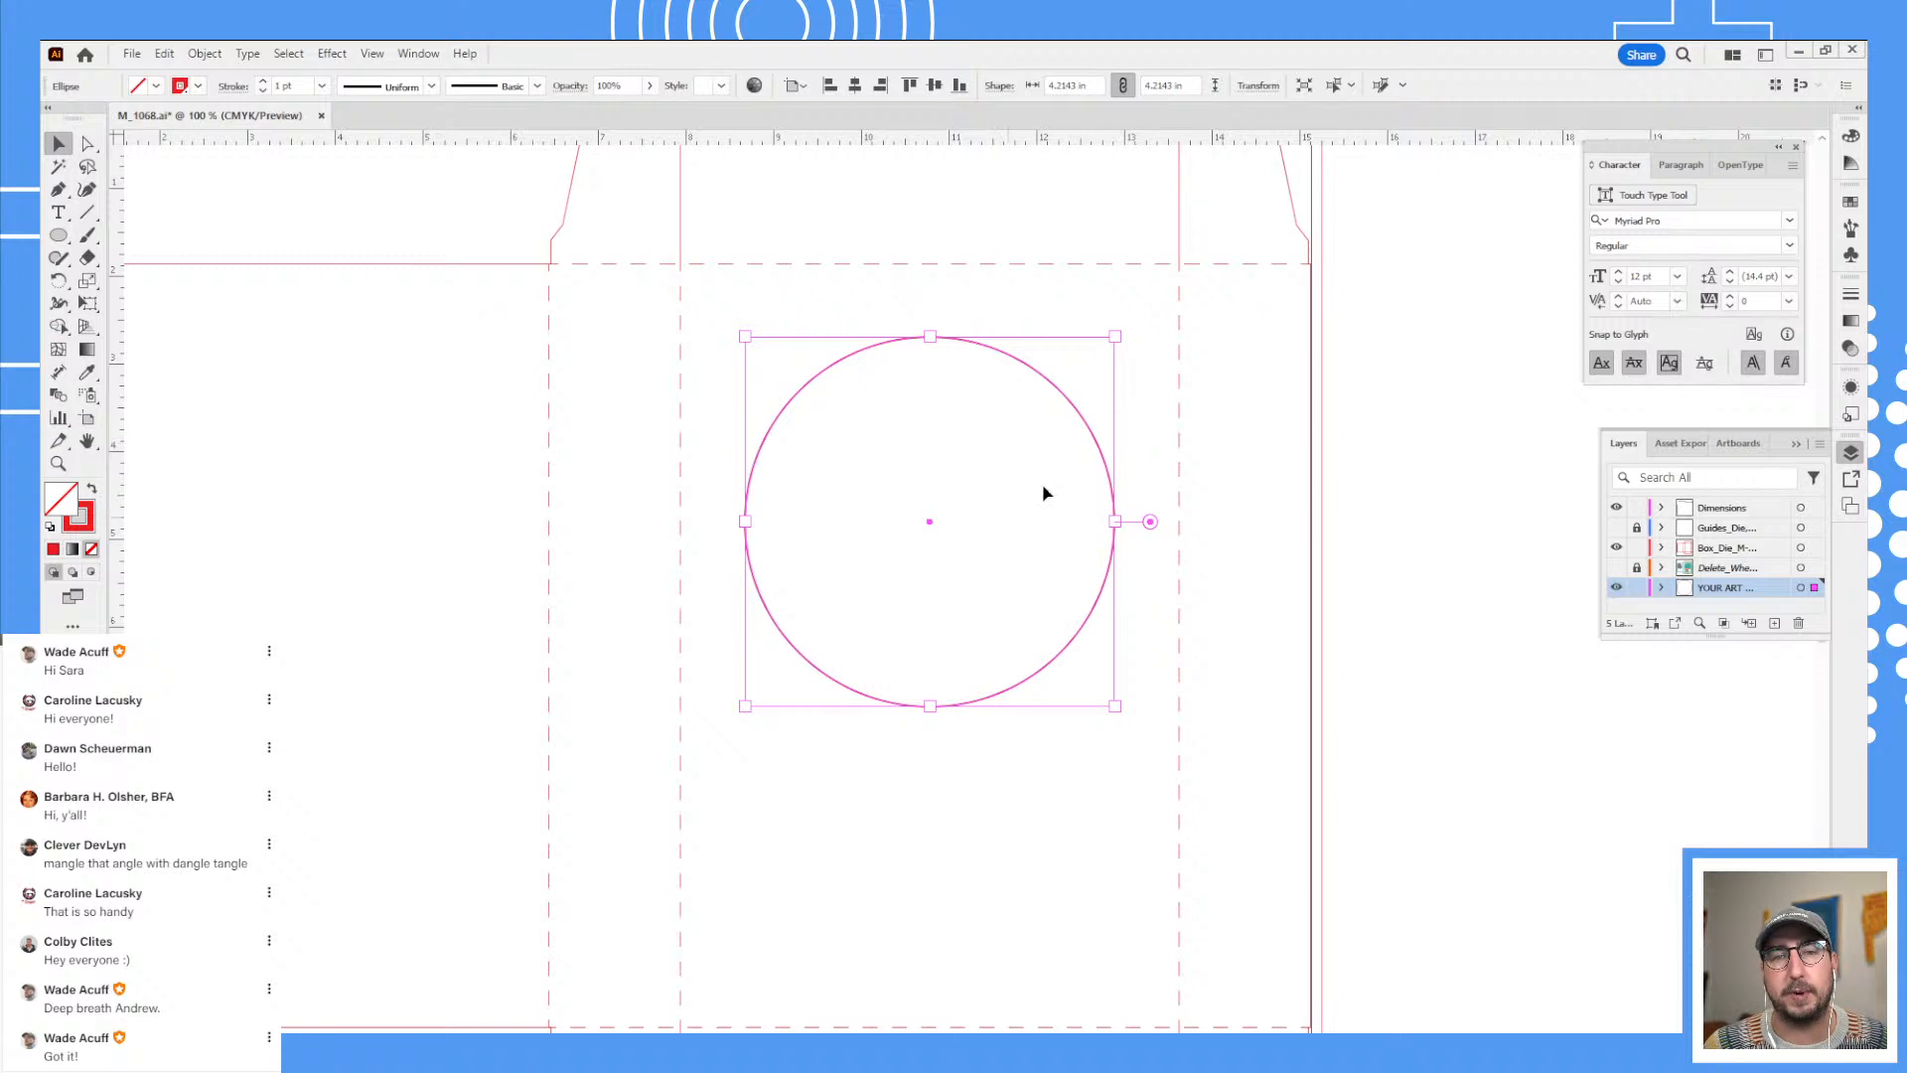
pyautogui.click(60, 374)
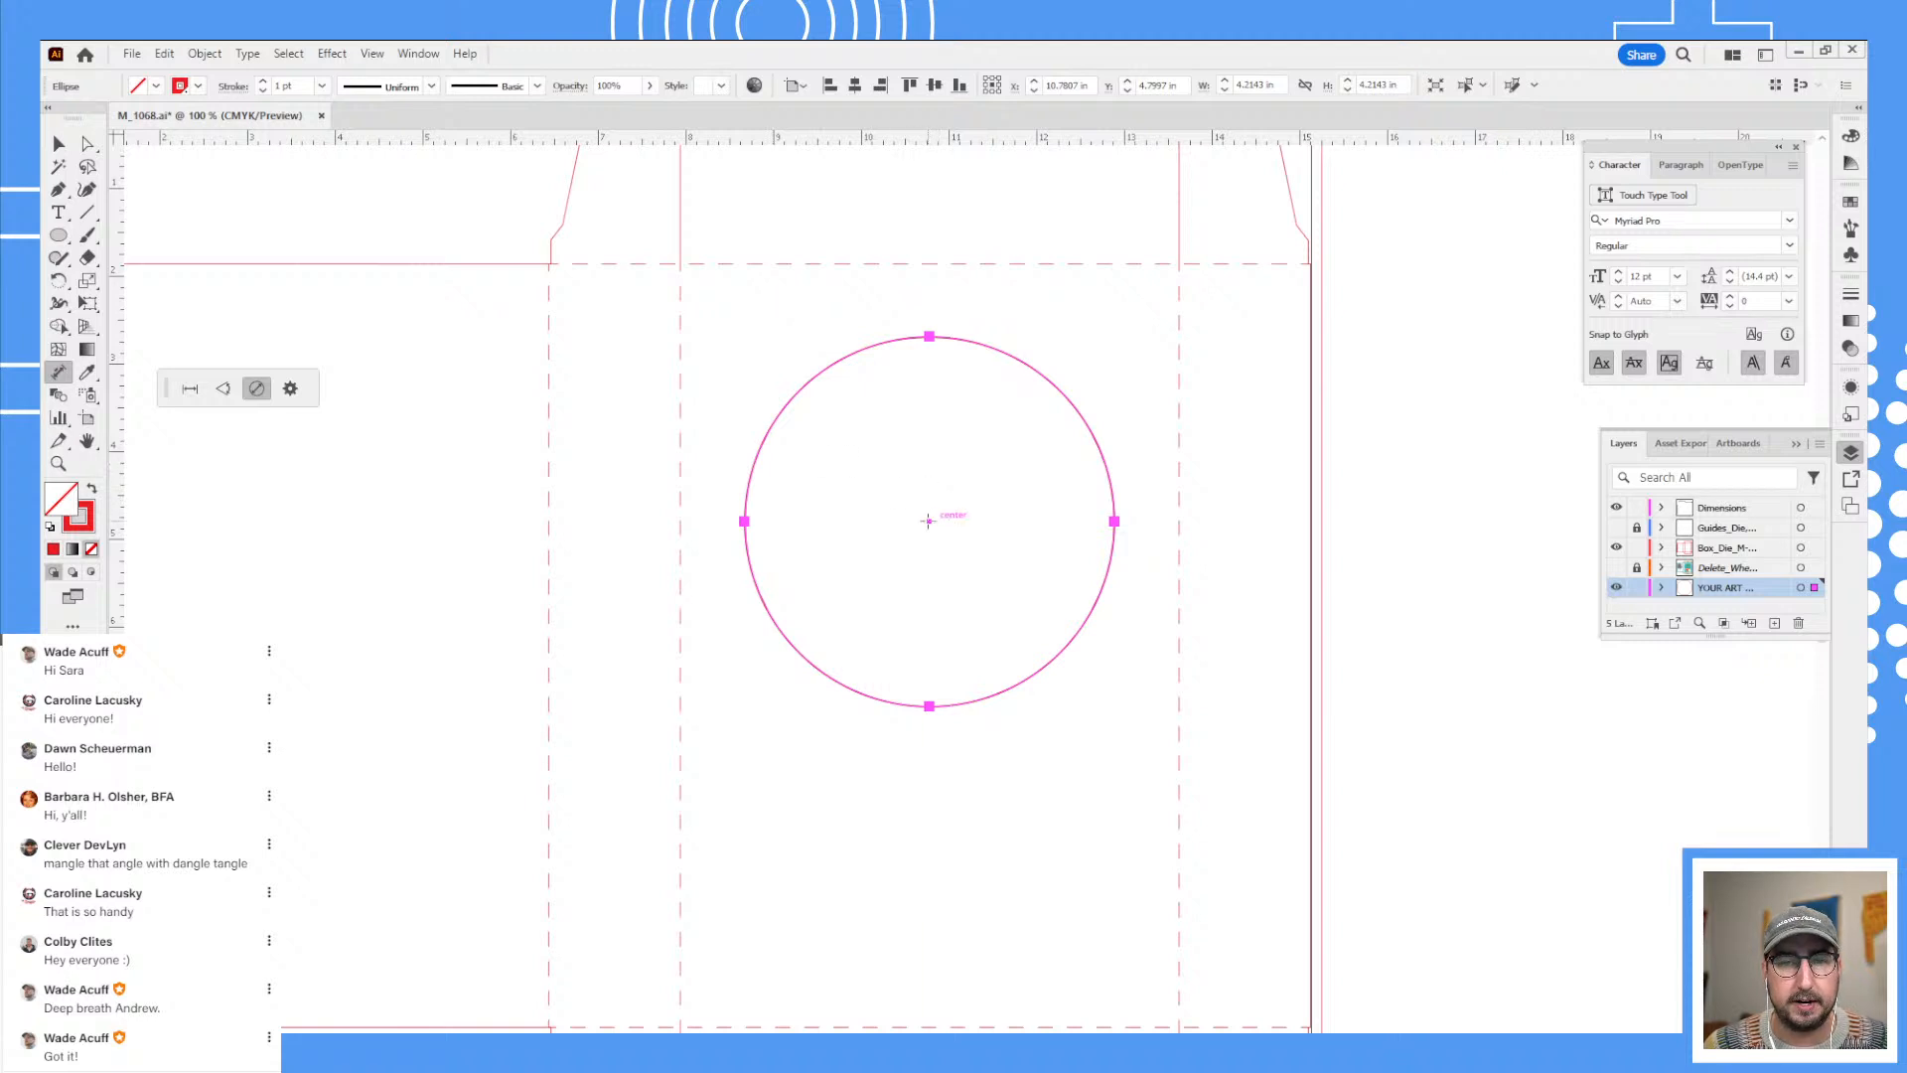
pyautogui.moveTo(928, 520); pyautogui.dragTo(1036, 376)
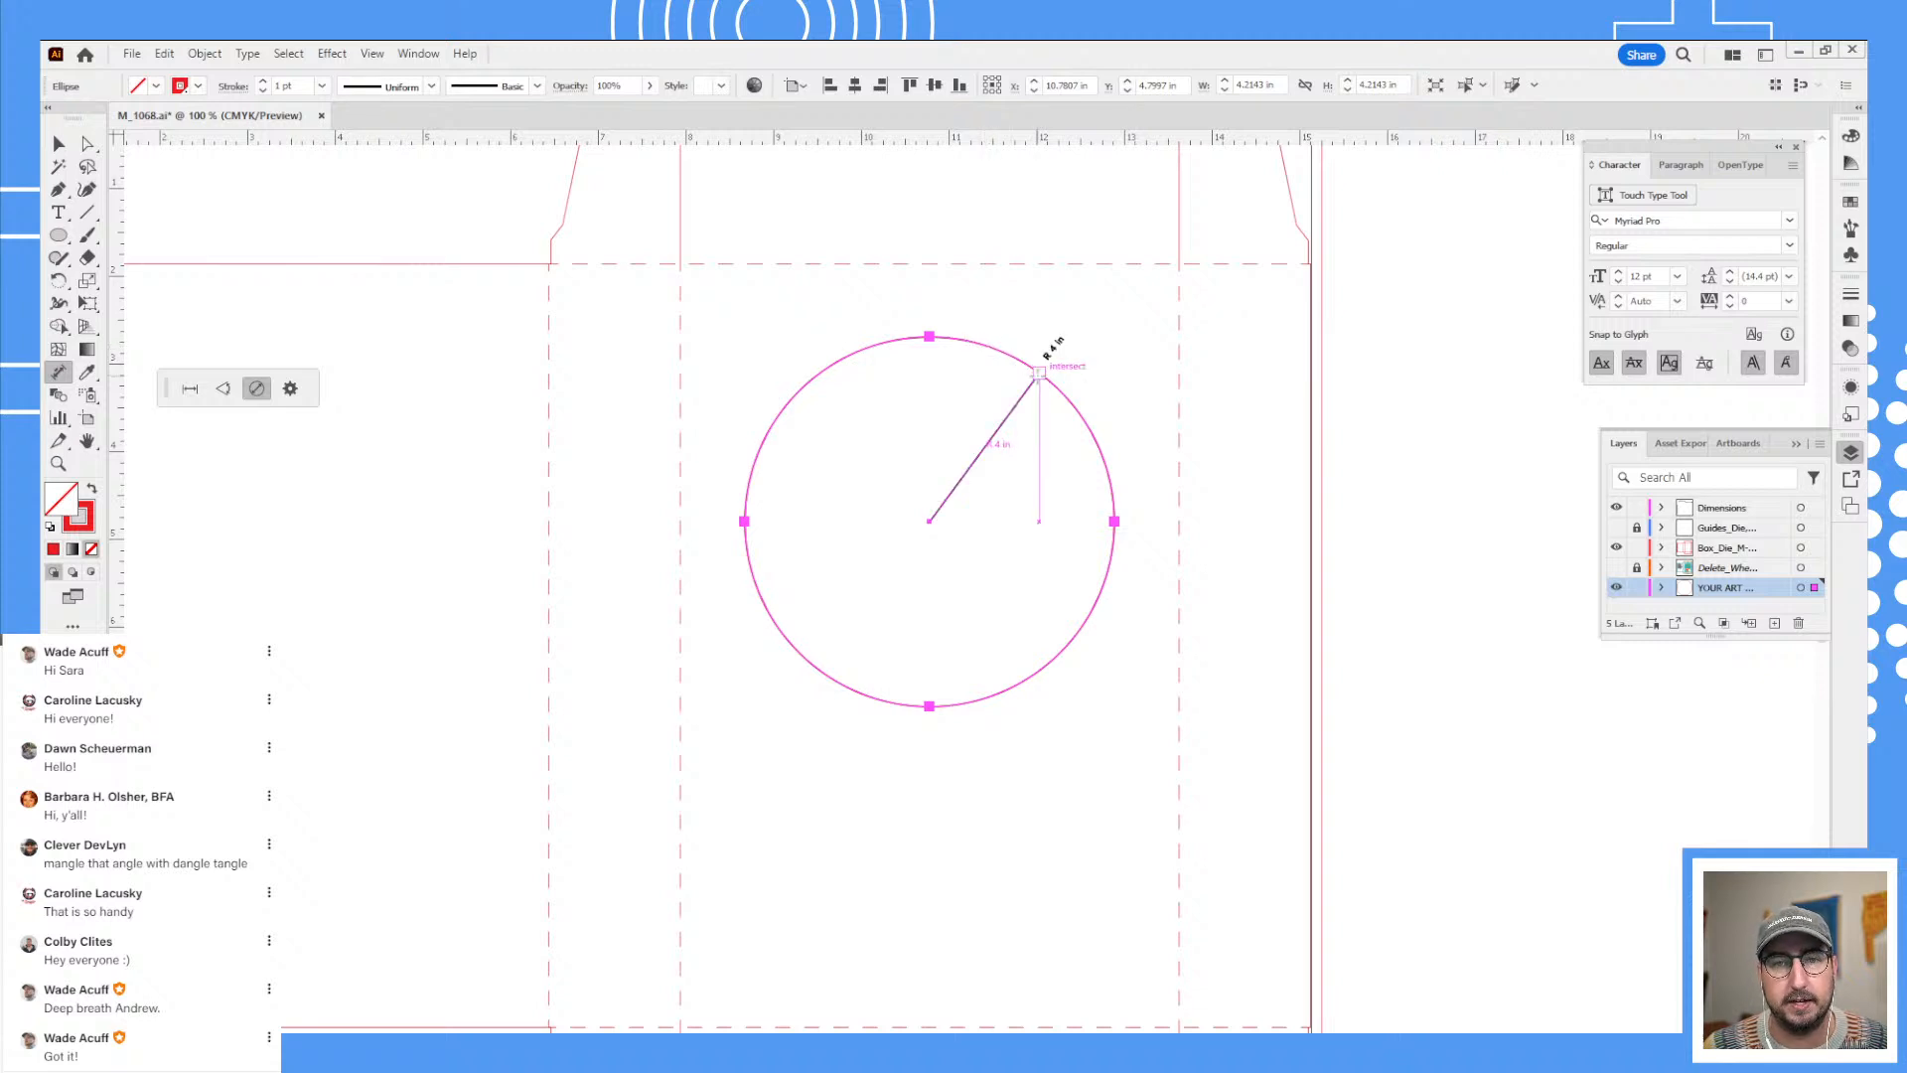
# - Examine the circle's radial dimension up close and compare it with the linear dimensions around the dieline
pyautogui.press('z')
pyautogui.click(1026, 485)
pyautogui.click(1026, 485)
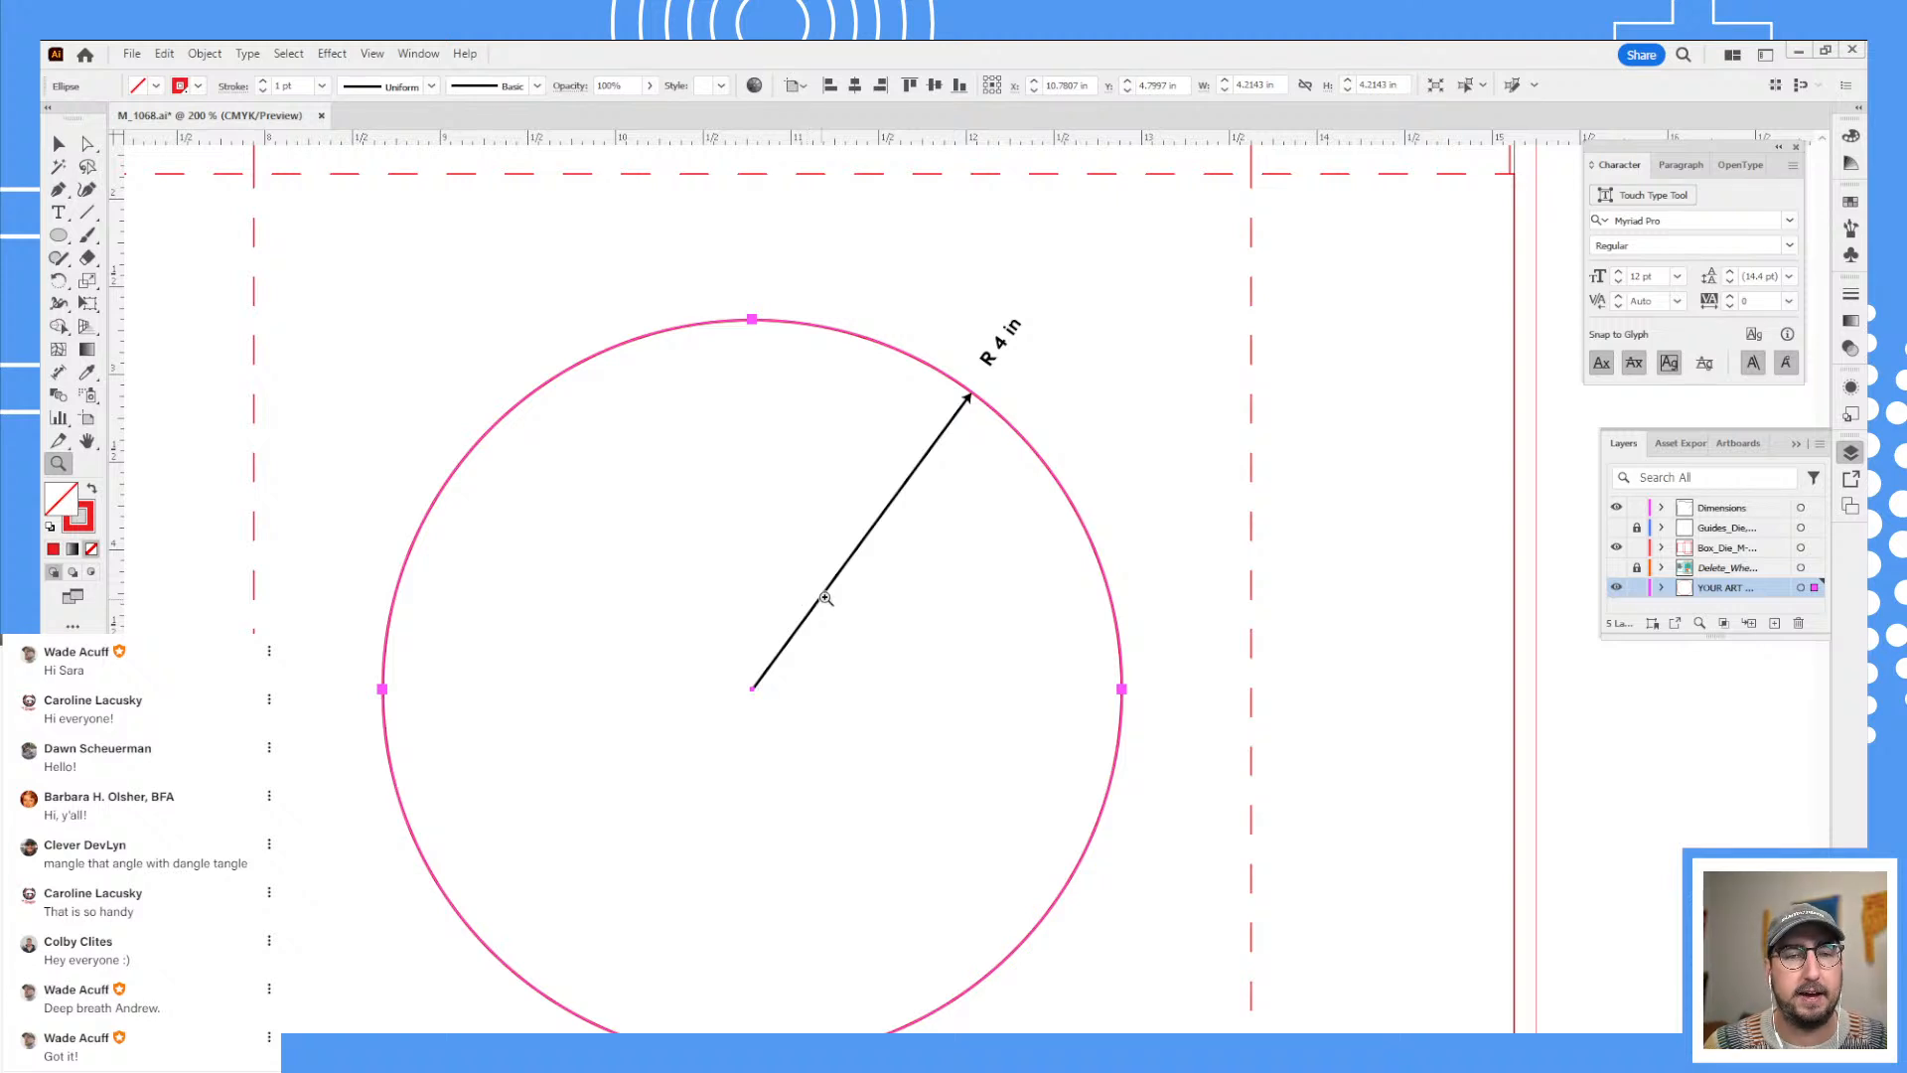
pyautogui.keyDown('alt'); pyautogui.click(829, 597); pyautogui.keyUp('alt')
pyautogui.keyDown('alt'); pyautogui.click(879, 589); pyautogui.keyUp('alt')
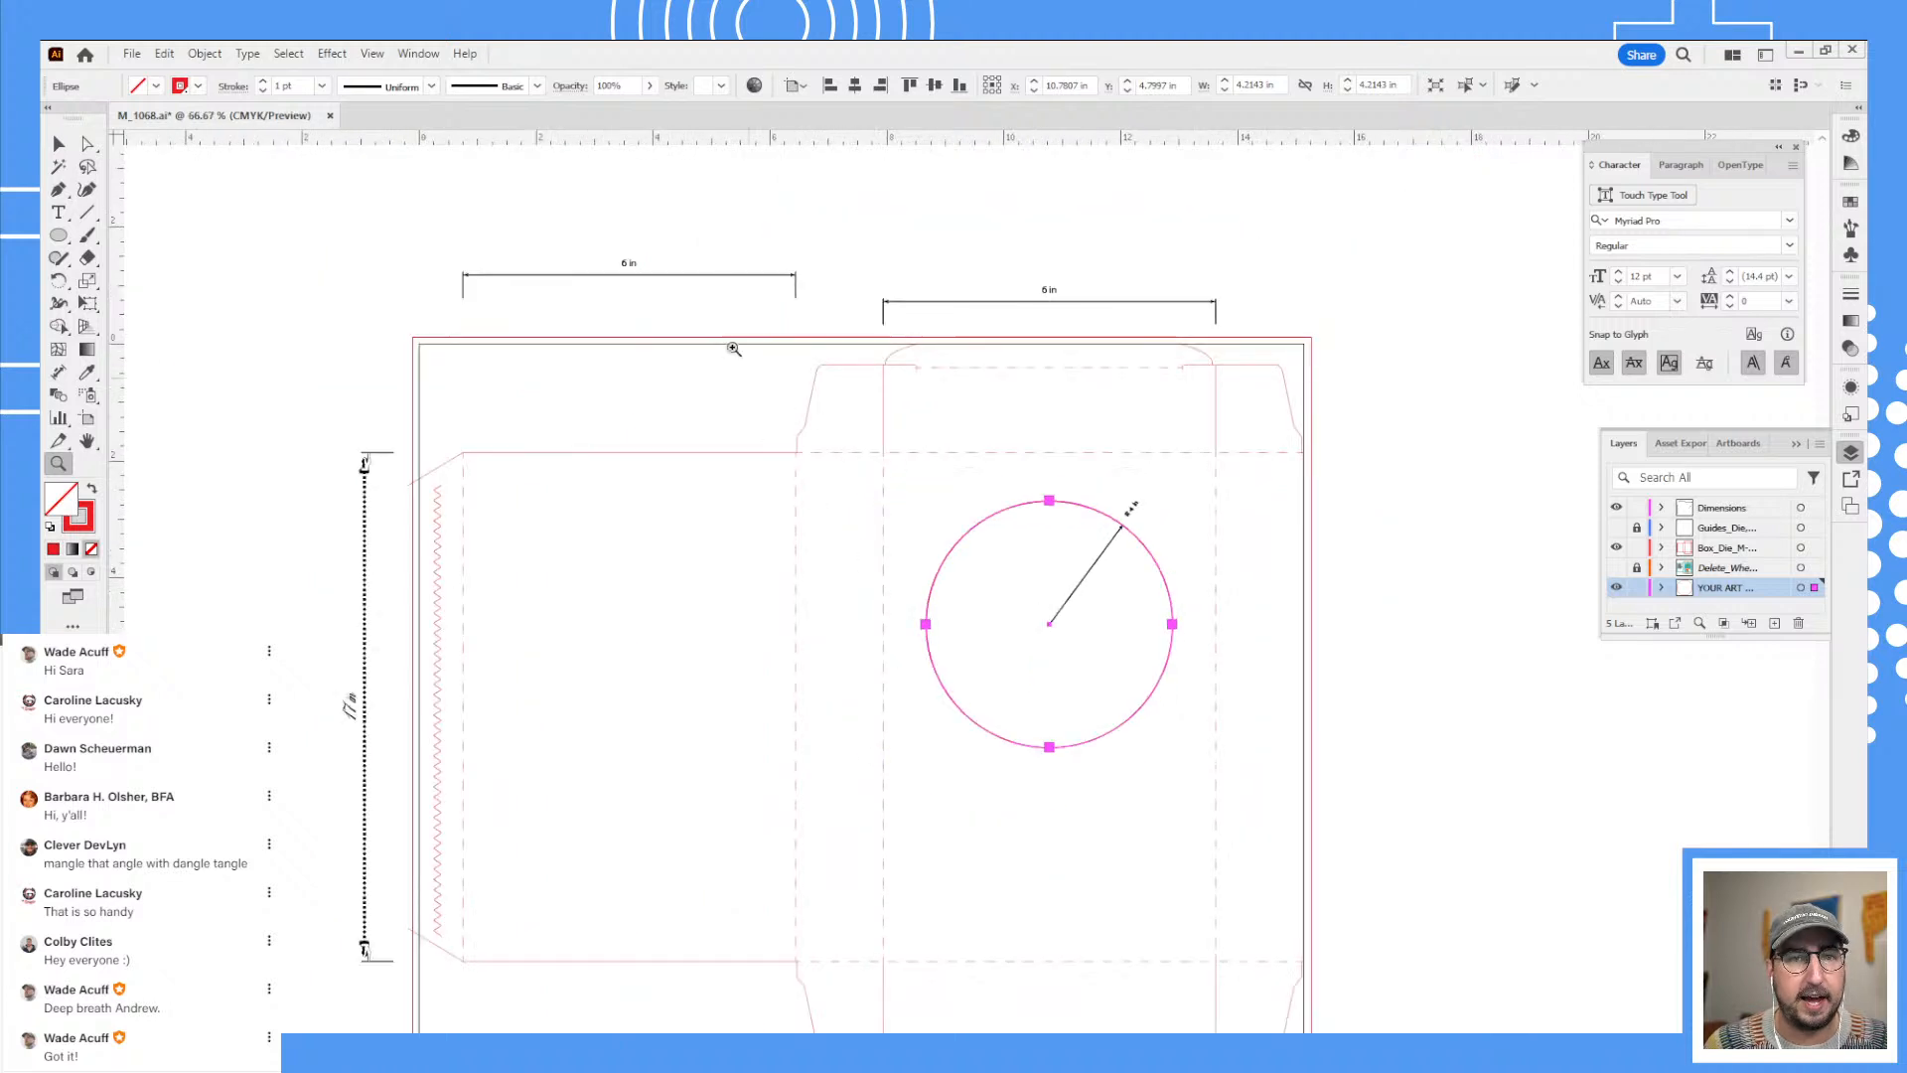
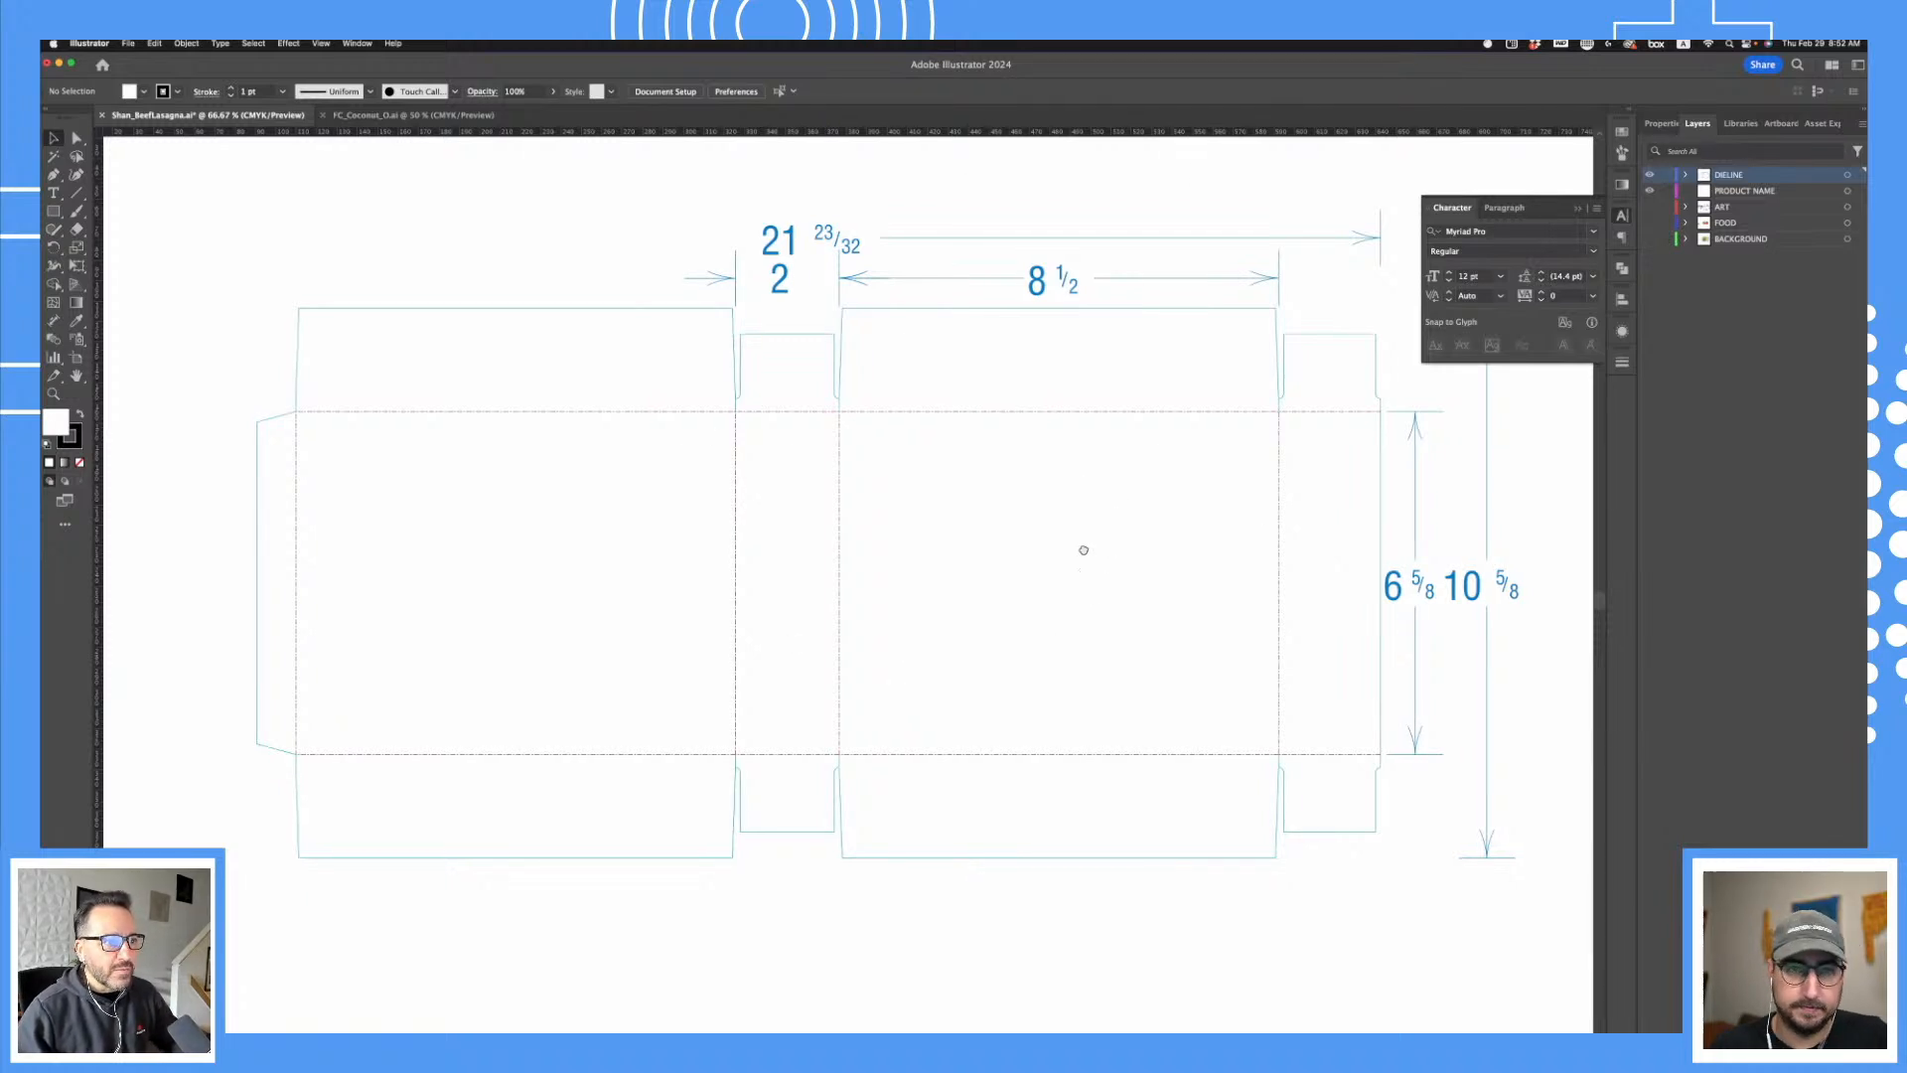
# - Examine the hand-drawn dimension lines, arrows and fractional labels around the flaps and fold lines of the Shan_BeefLasagna dieline
pyautogui.hscroll(3, 1081, 544)
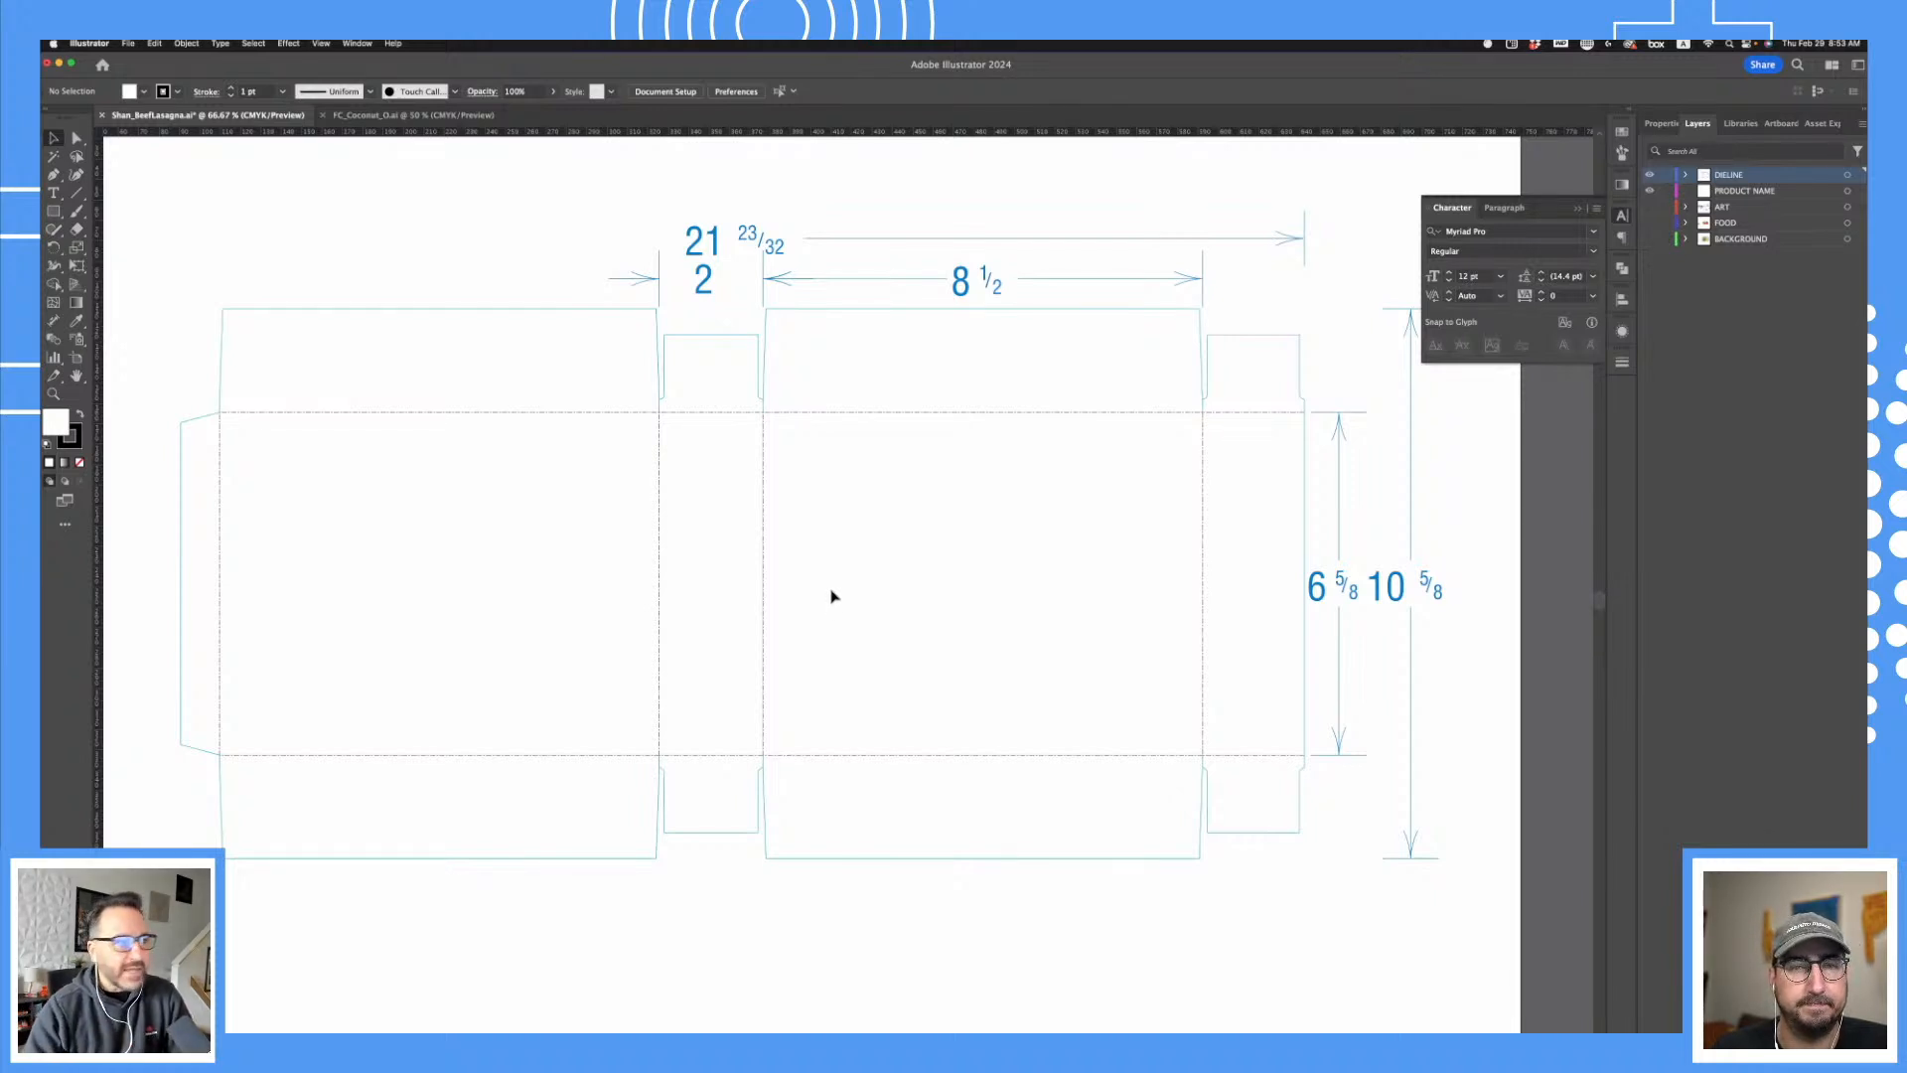
pyautogui.click(54, 394)
pyautogui.moveTo(812, 341); pyautogui.dragTo(1116, 639)
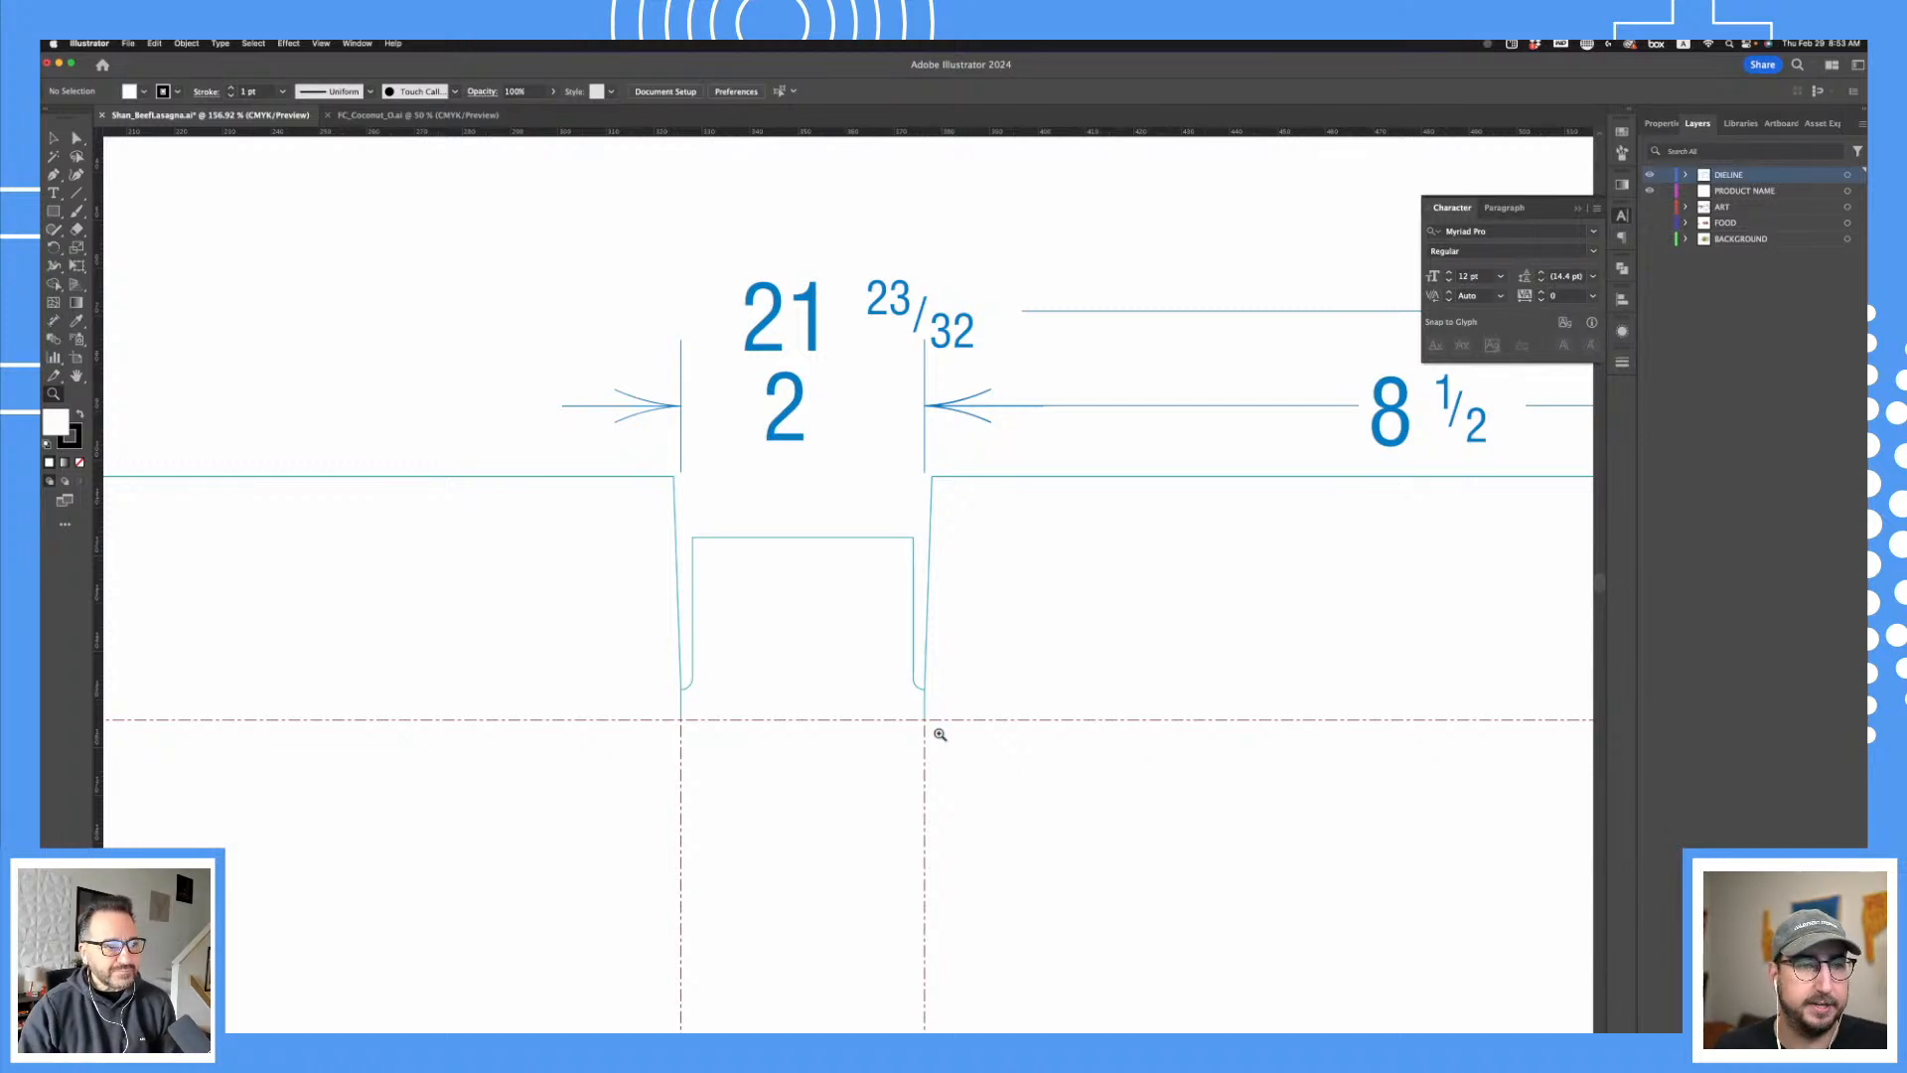
pyautogui.moveTo(979, 754); pyautogui.dragTo(1032, 777)
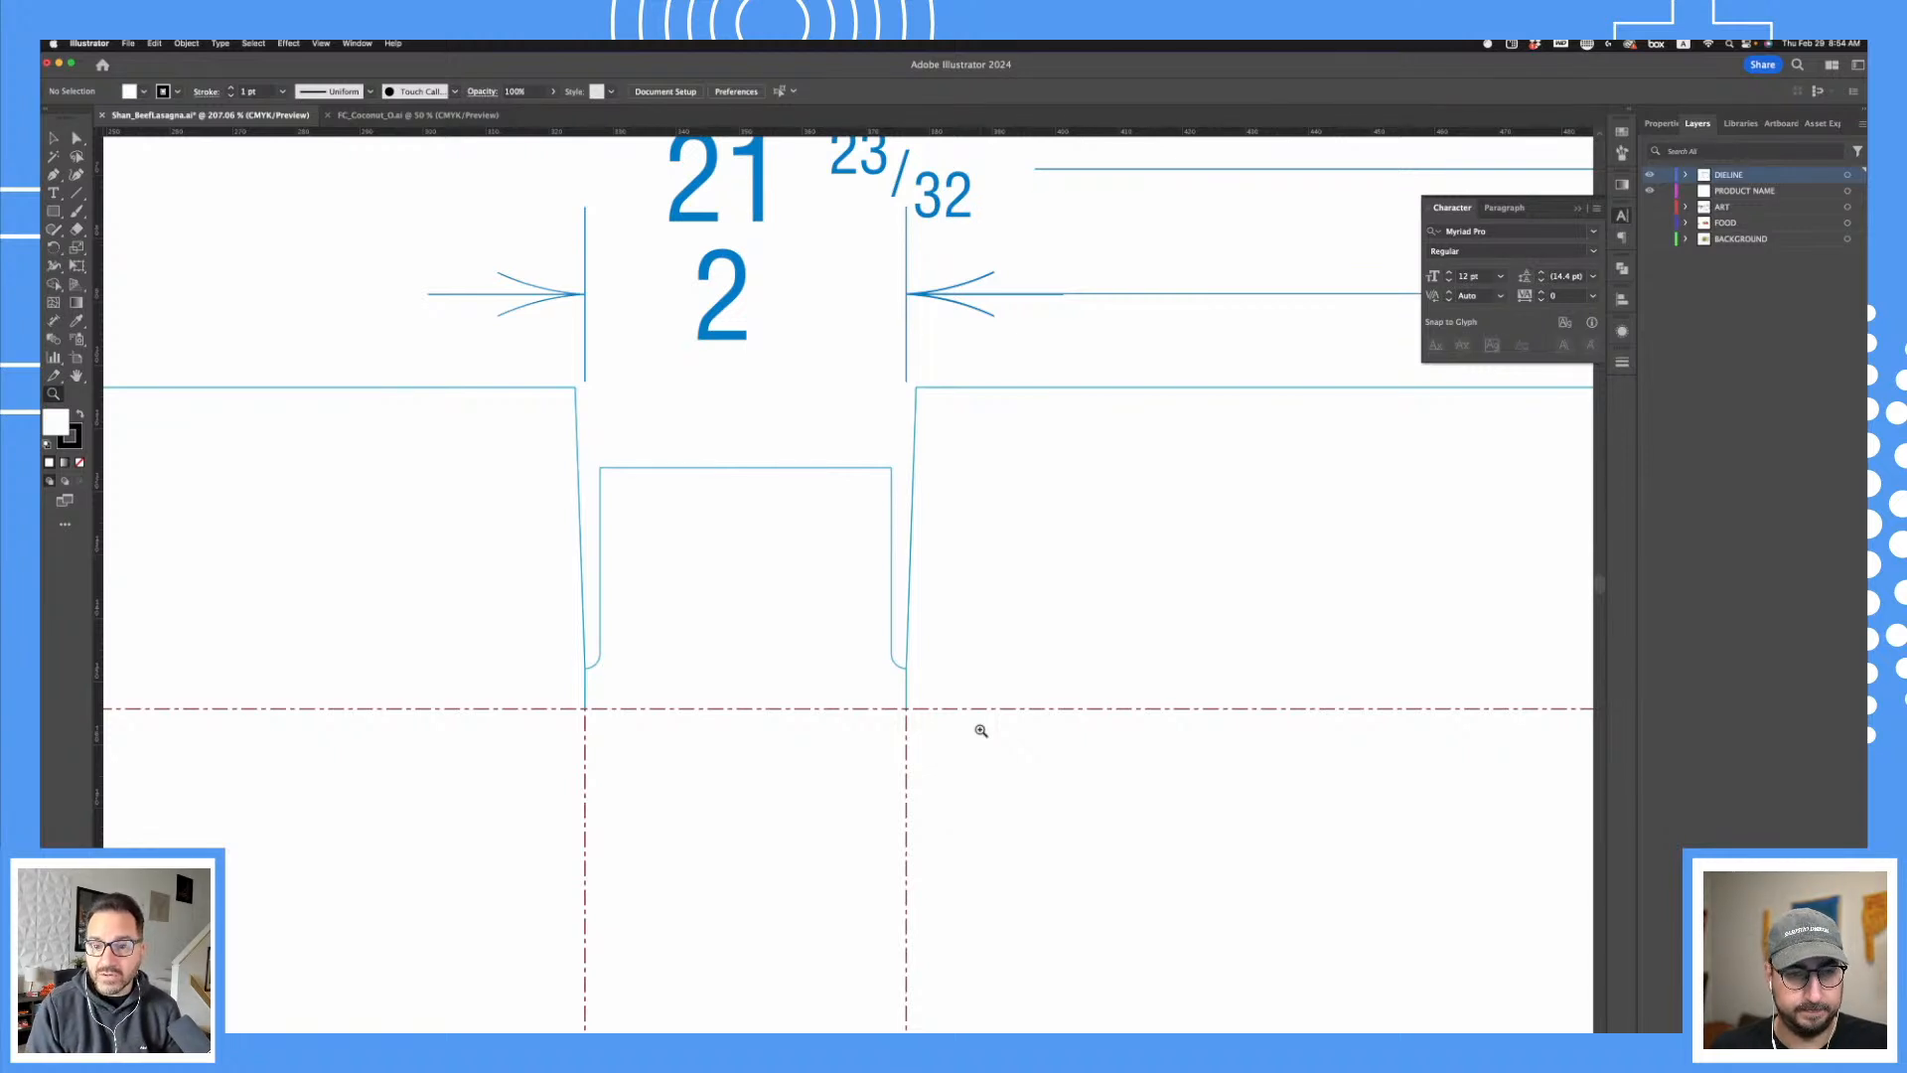
pyautogui.press('super+1')
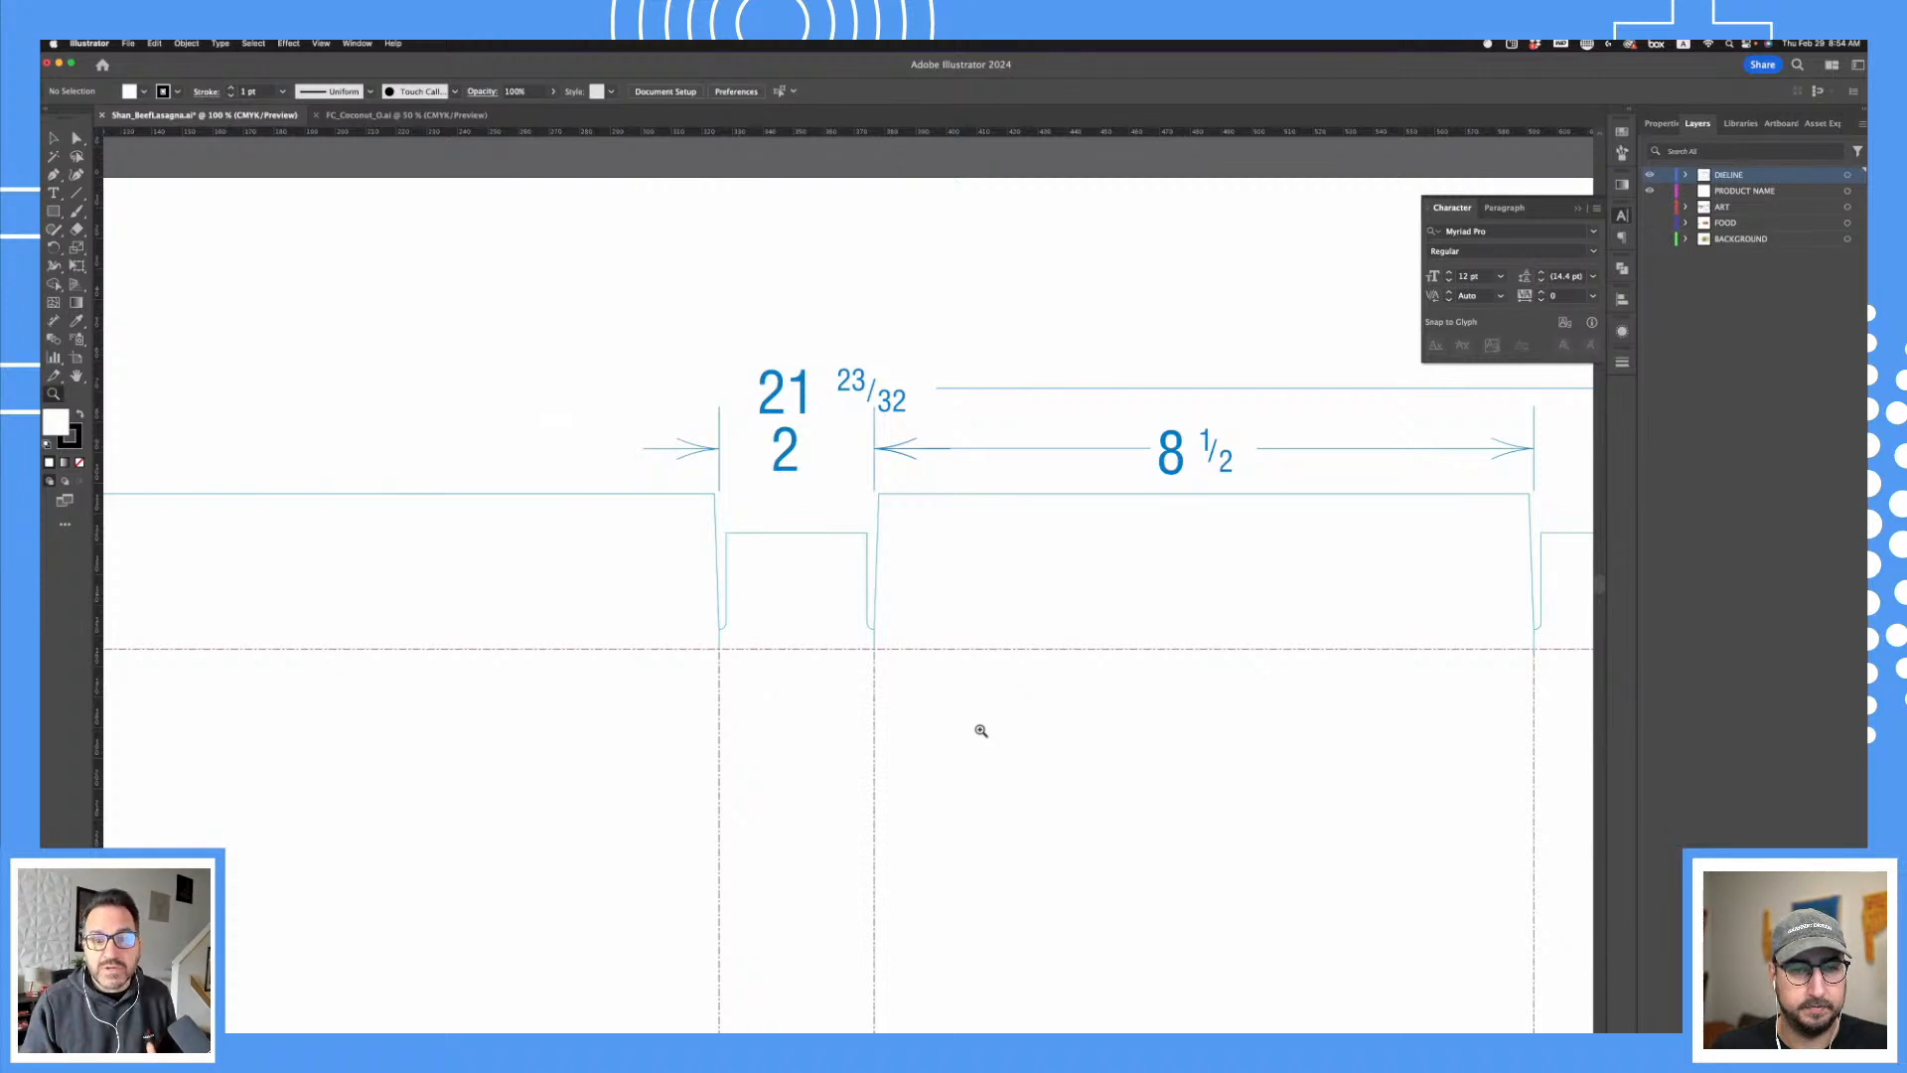
pyautogui.scroll(-5, 979, 741)
pyautogui.hscroll(5, 979, 741)
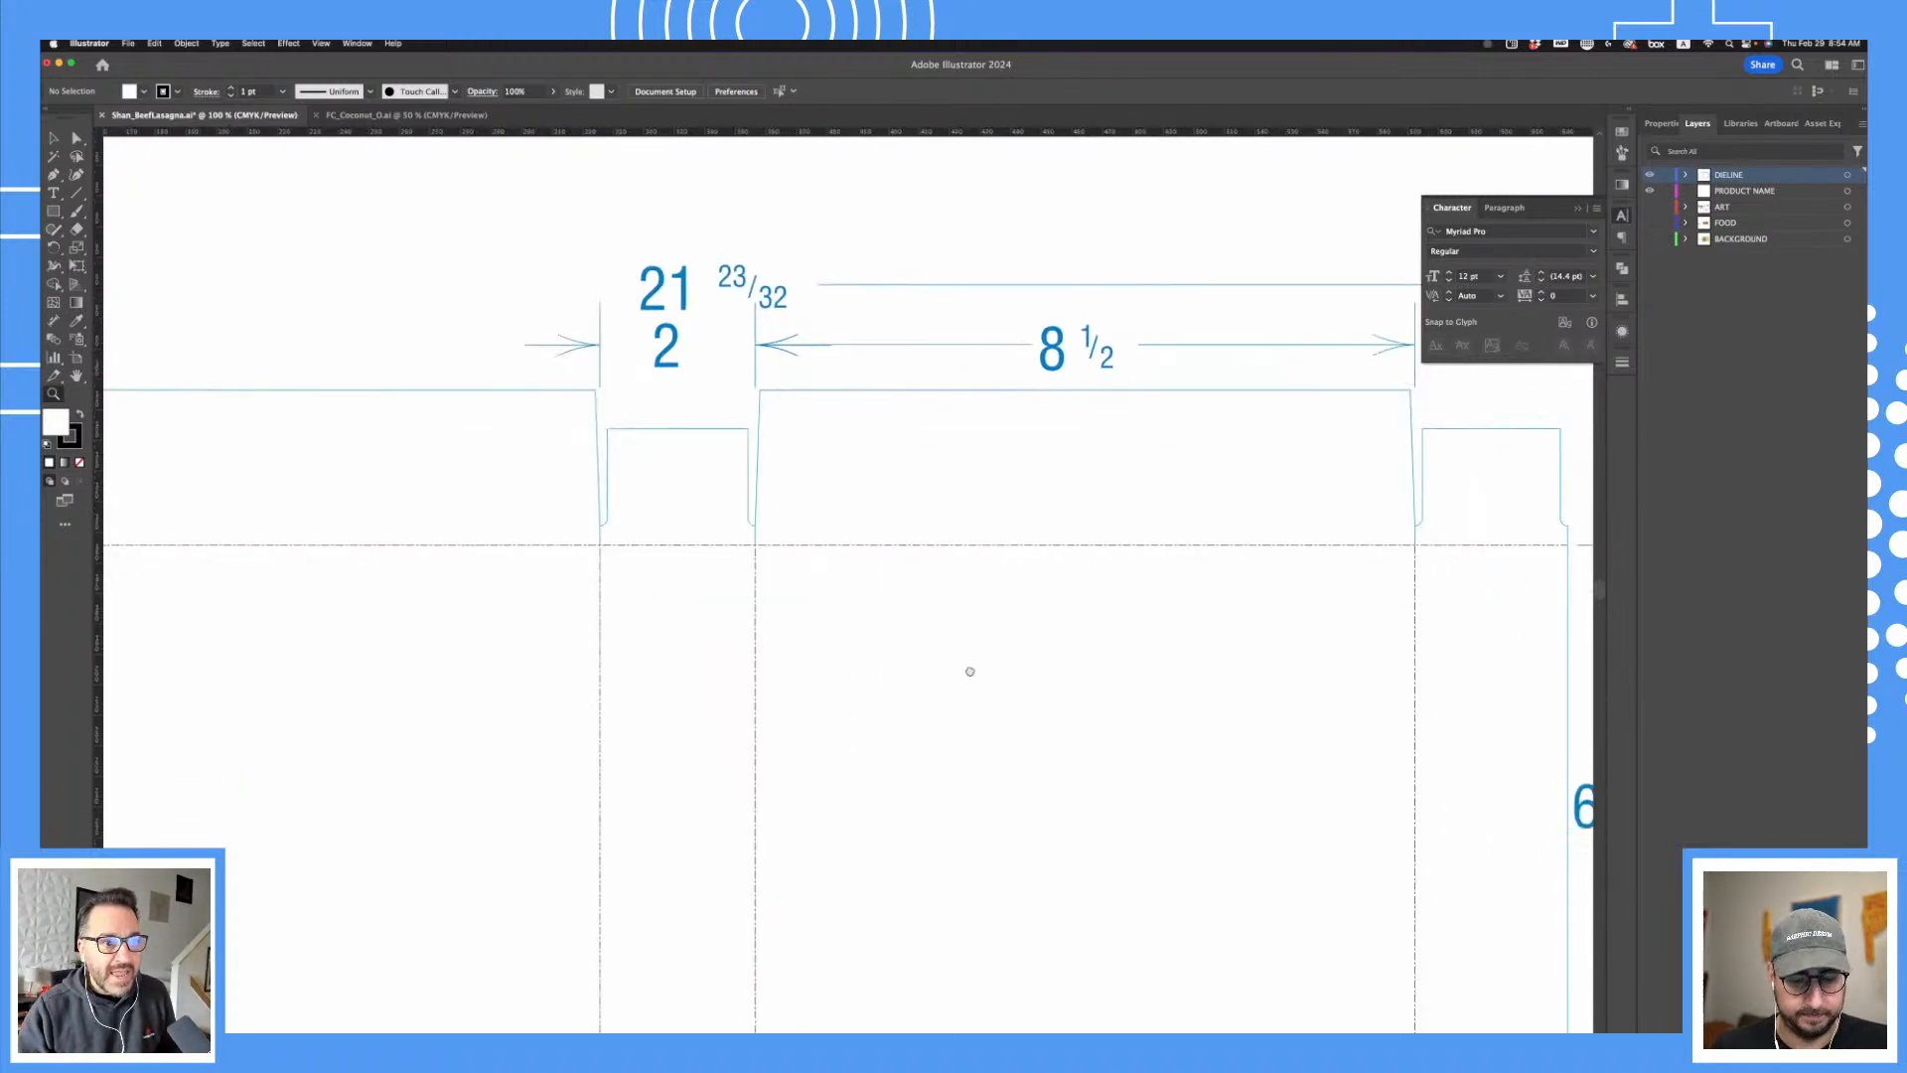
pyautogui.moveTo(775, 515); pyautogui.dragTo(716, 550)
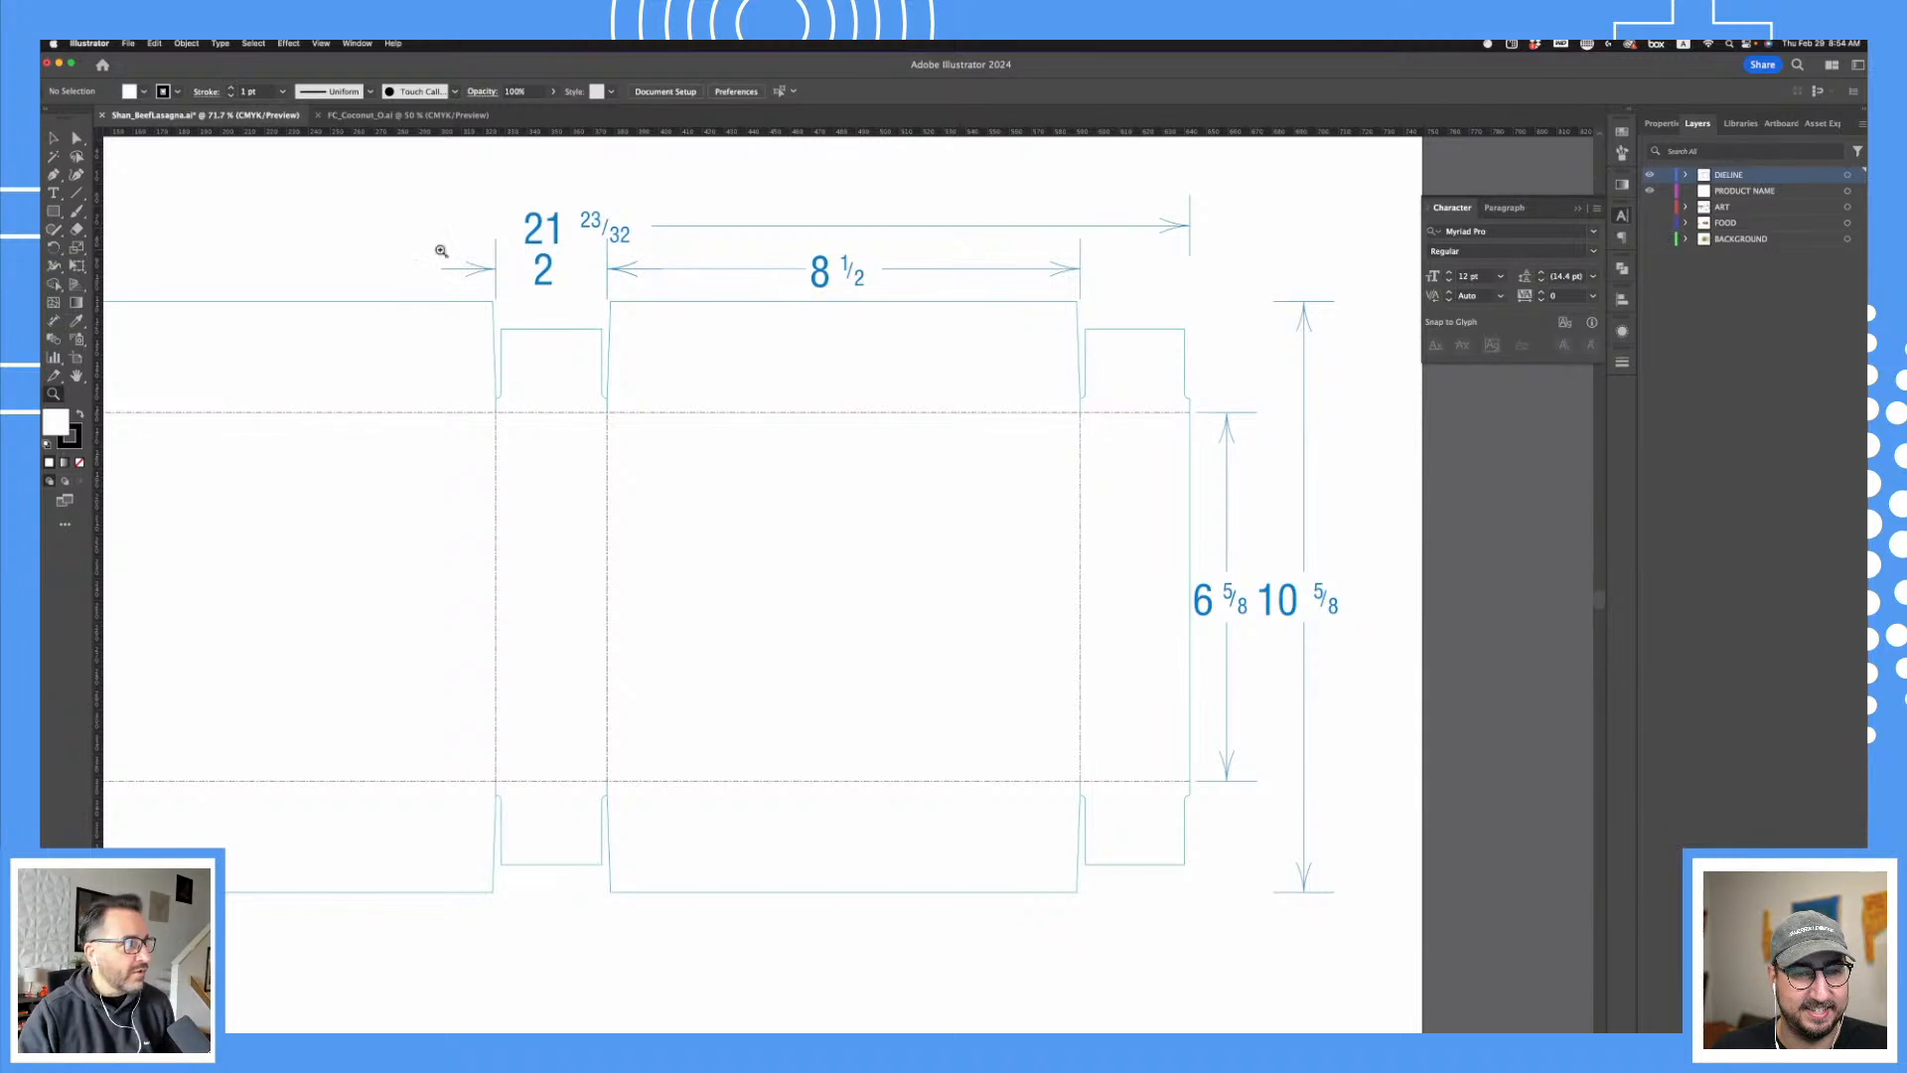
# - Add a horizontal linear dimension across the right main panel's width, placed beneath its bottom flap
pyautogui.click(54, 320)
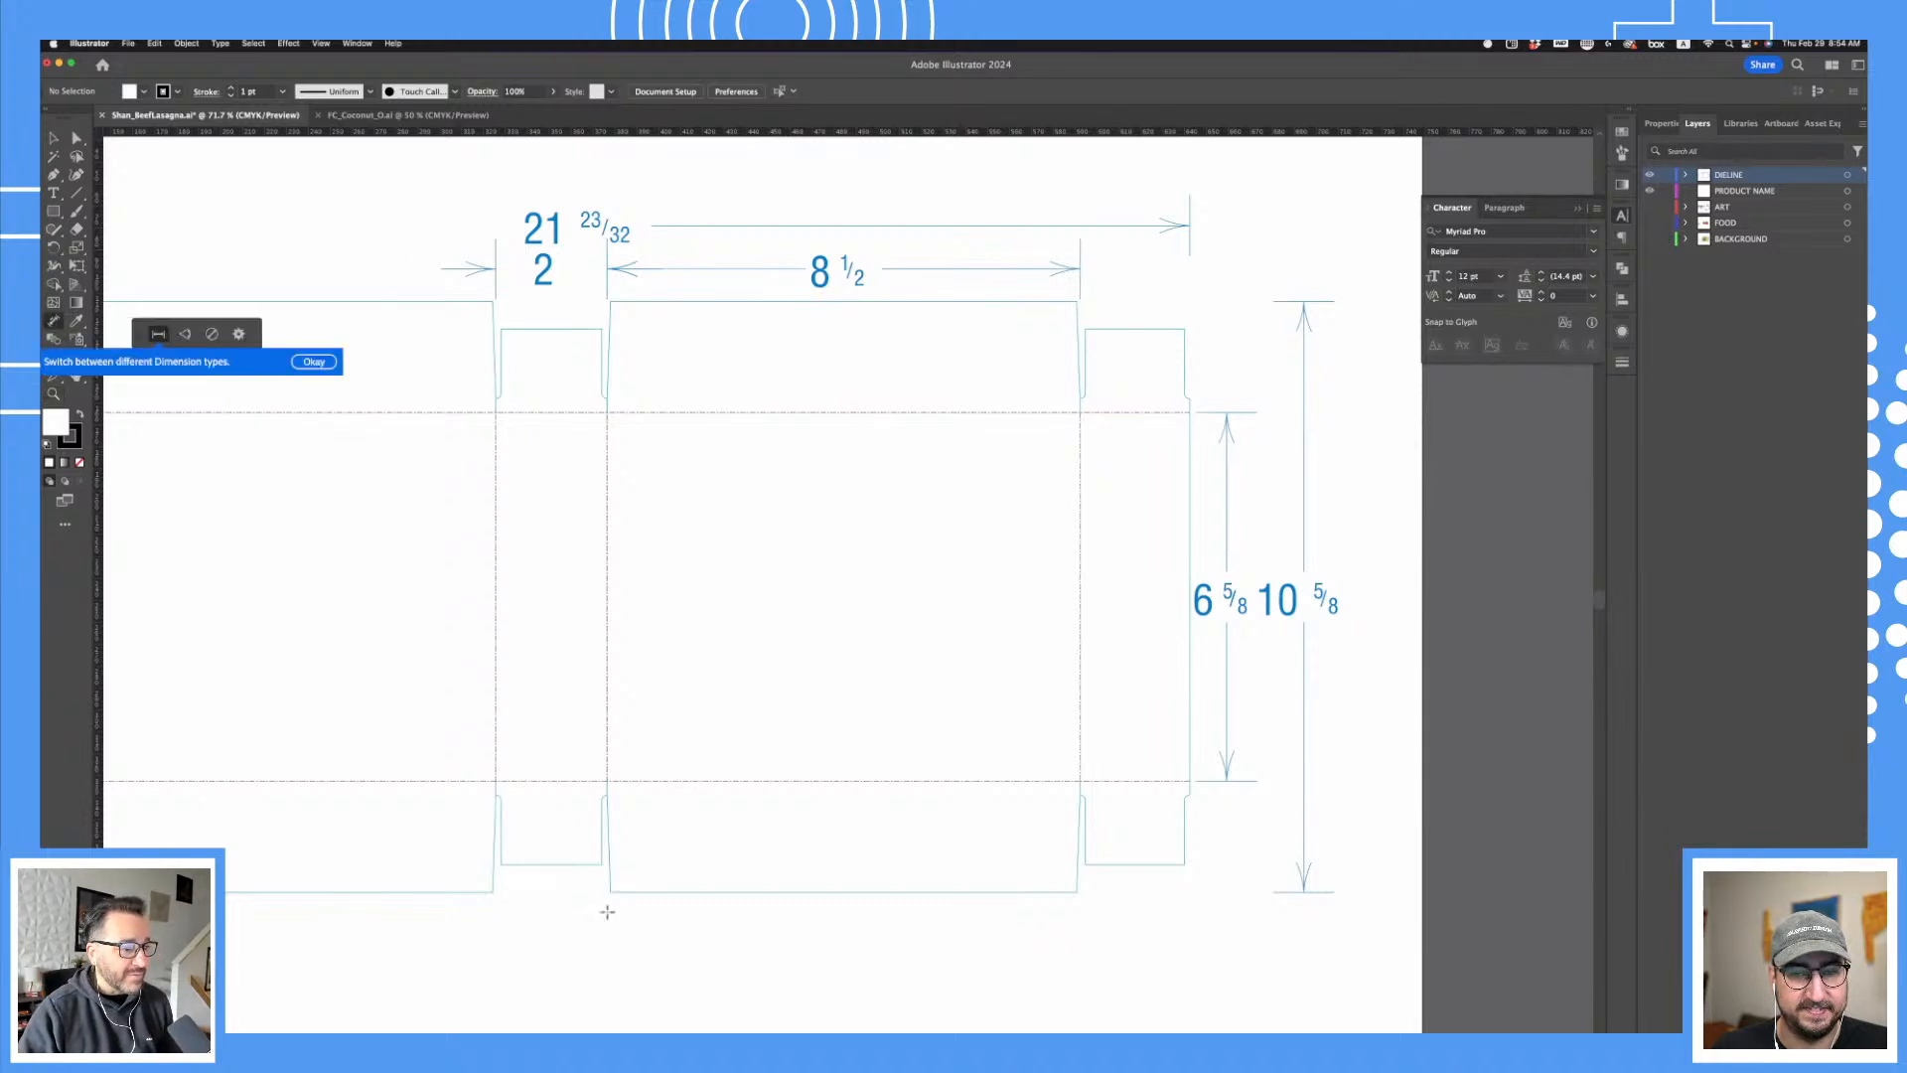
pyautogui.moveTo(610, 906); pyautogui.dragTo(1026, 931)
pyautogui.moveTo(513, 811); pyautogui.dragTo(1080, 912)
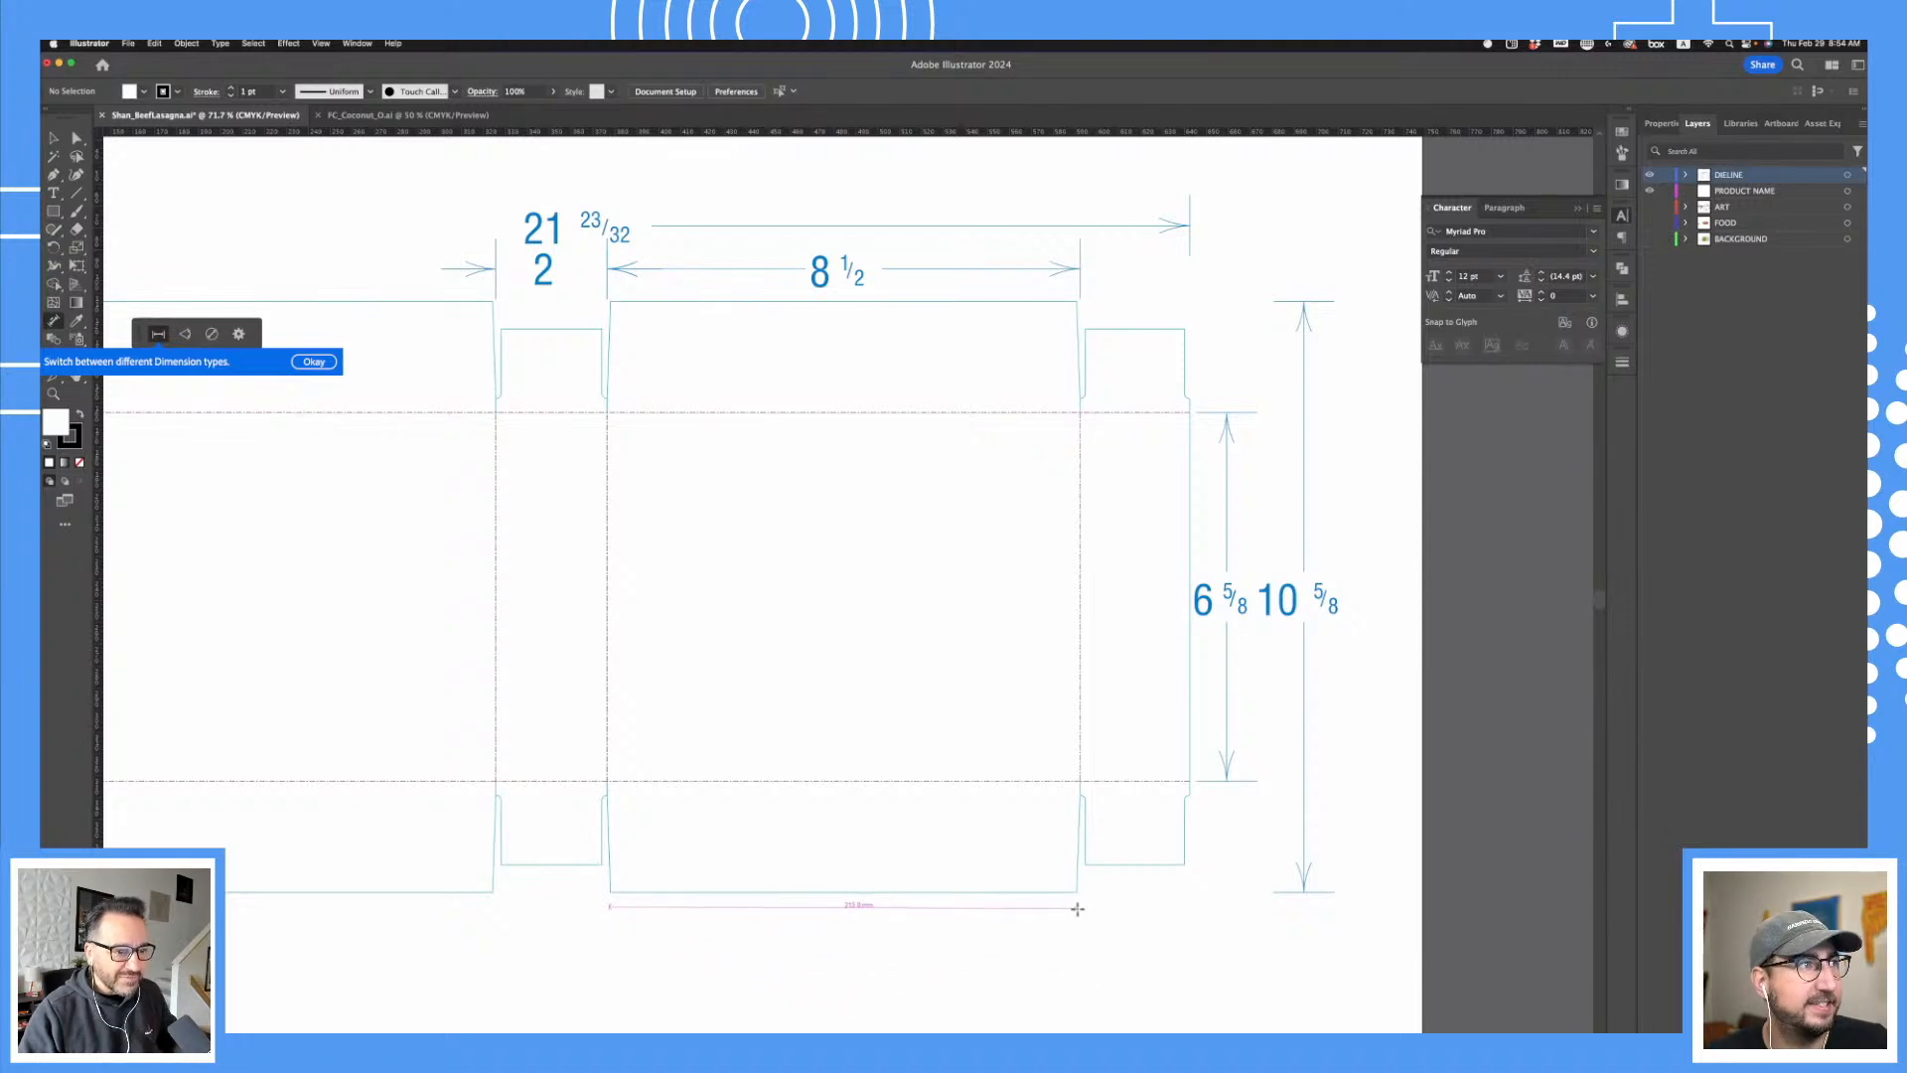
pyautogui.click(1078, 908)
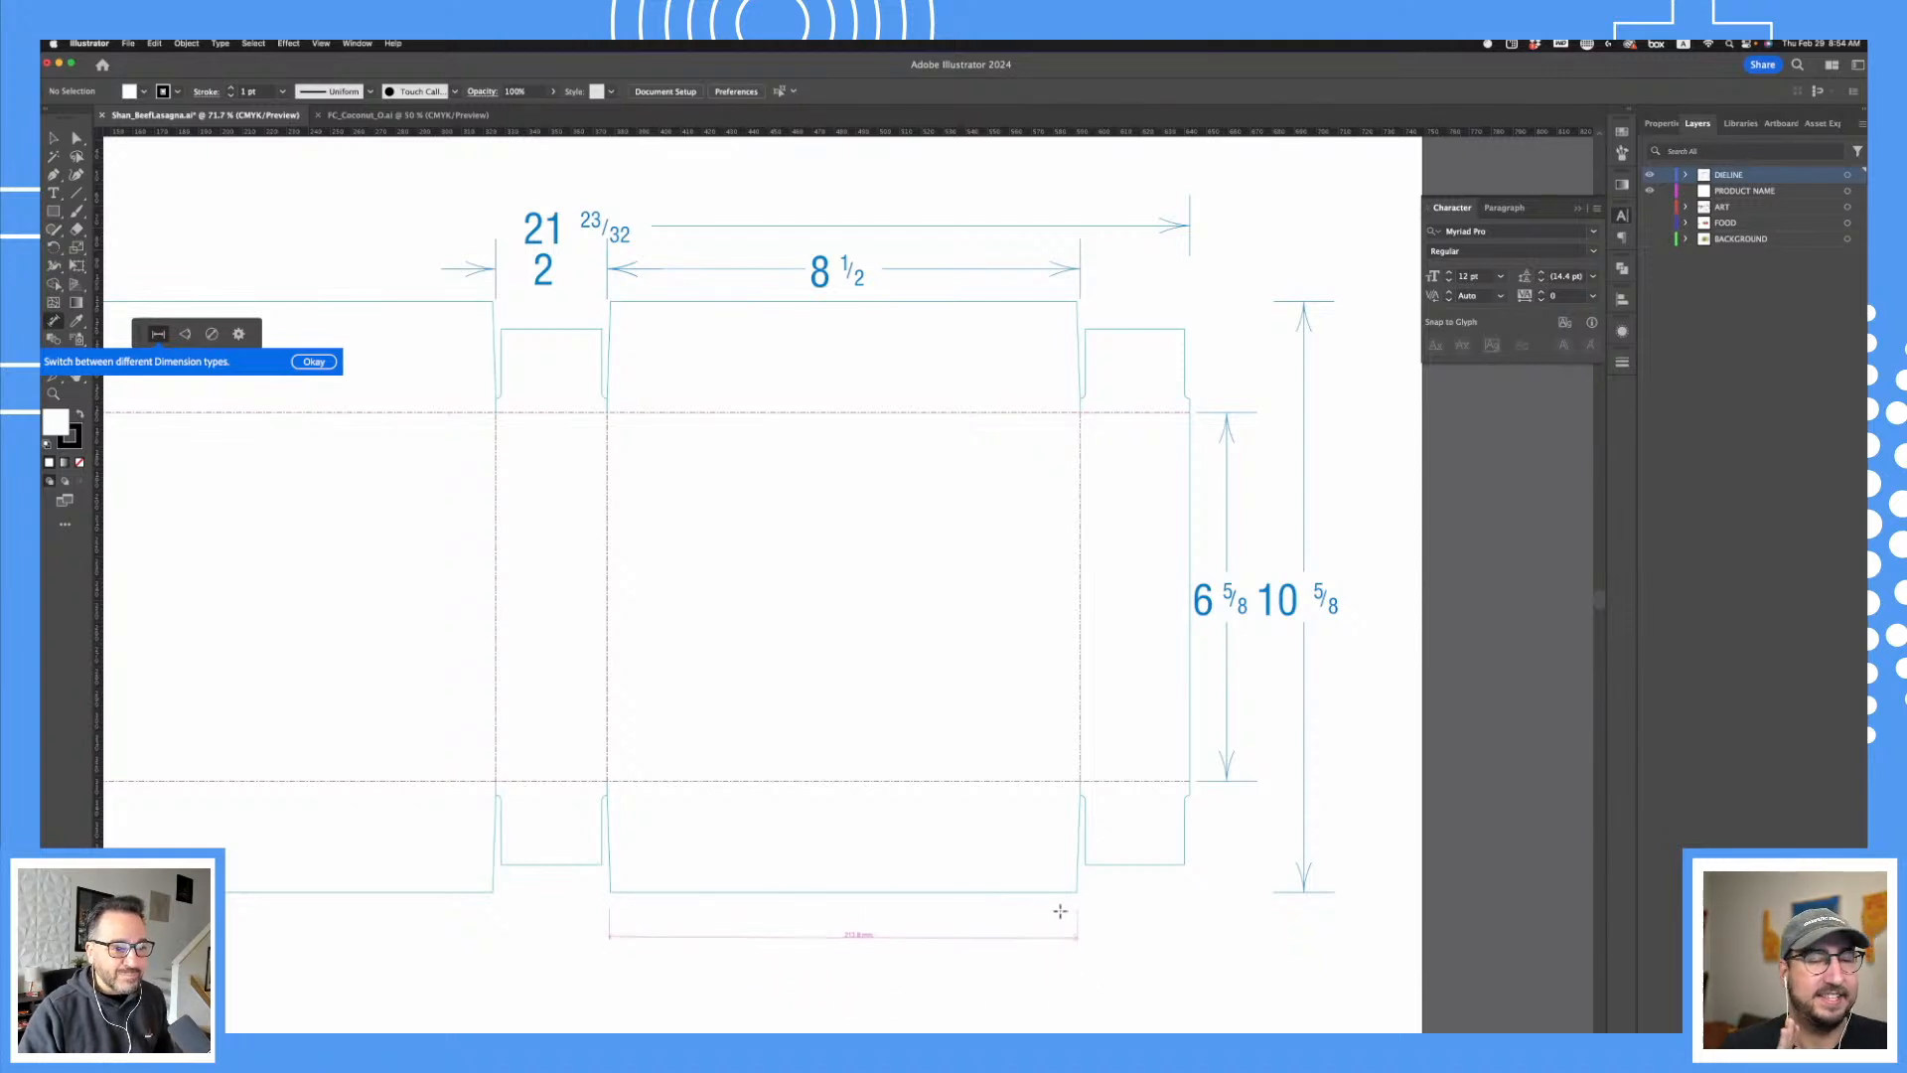
pyautogui.click(1066, 955)
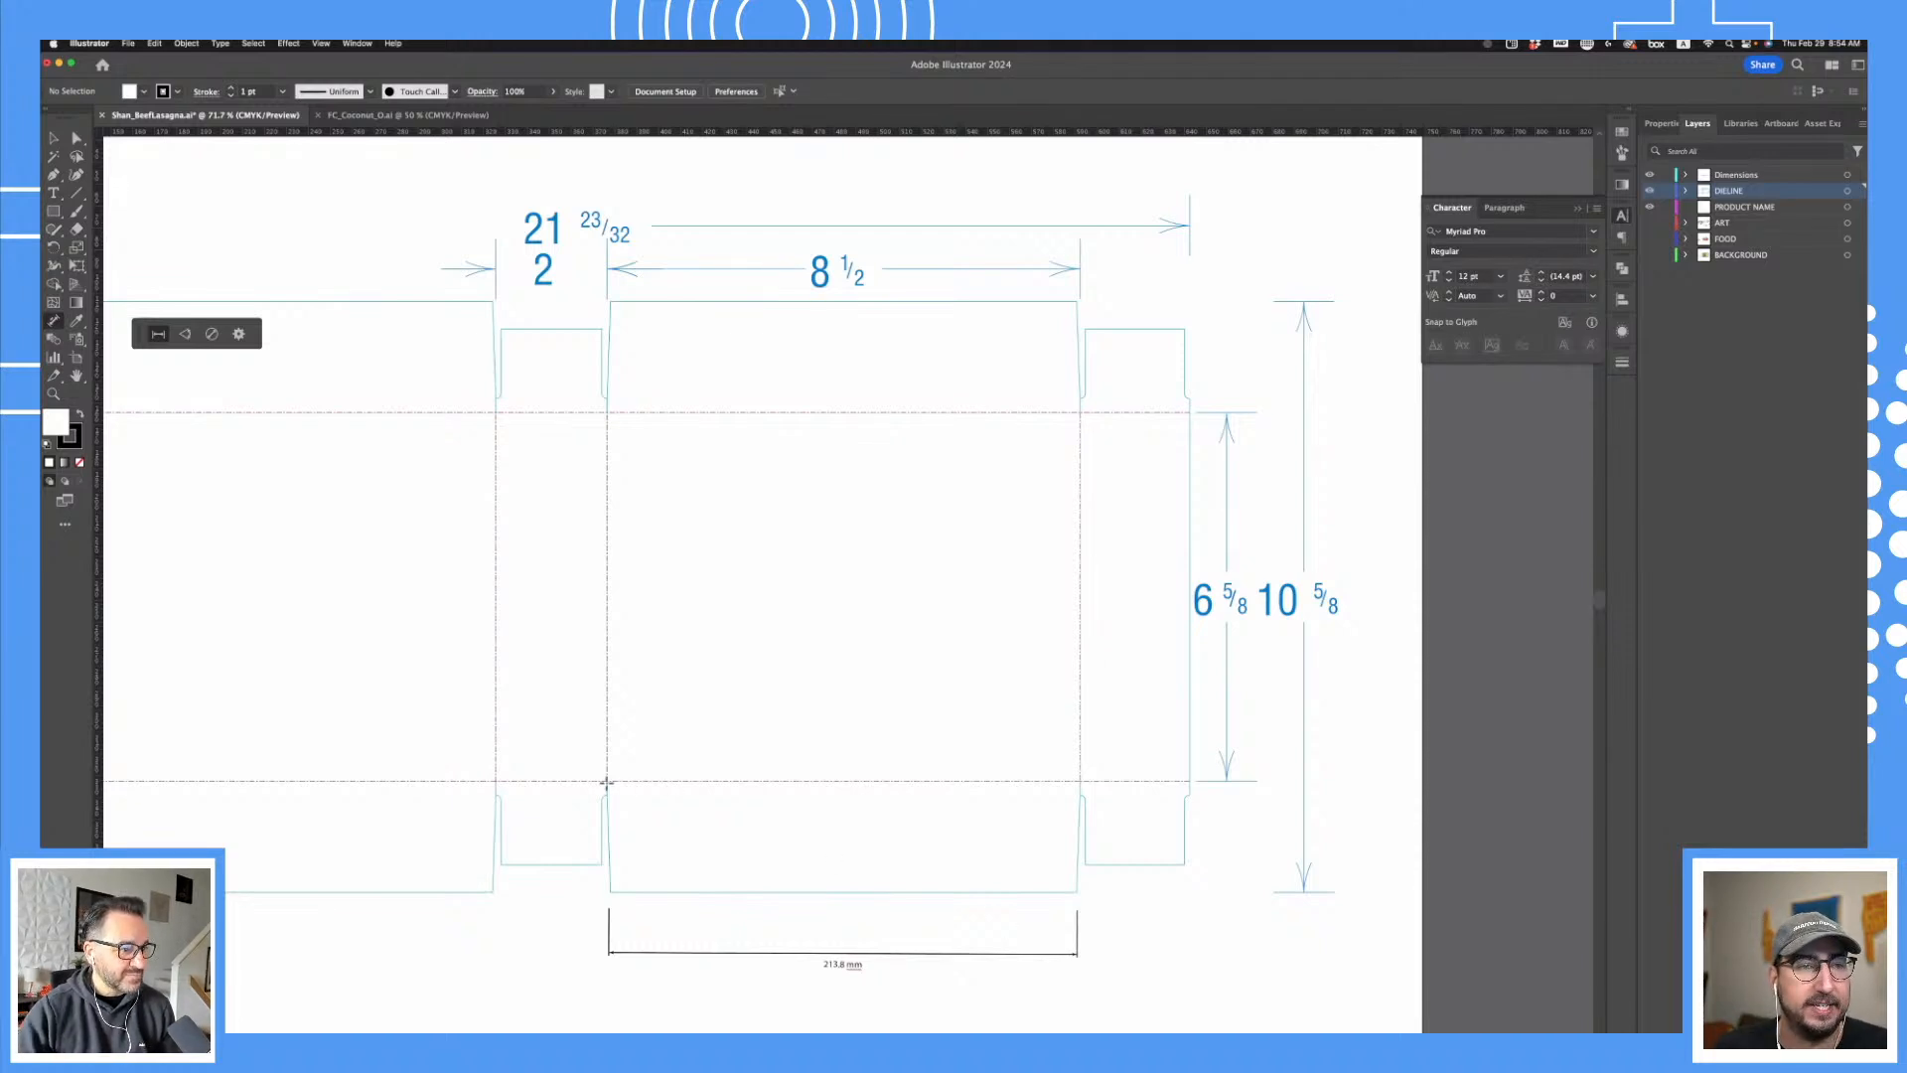
# - Place a diagonal linear dimension between opposite fold corners of the right main panel and undo it
pyautogui.moveTo(607, 781); pyautogui.dragTo(1080, 414)
pyautogui.click(1080, 413)
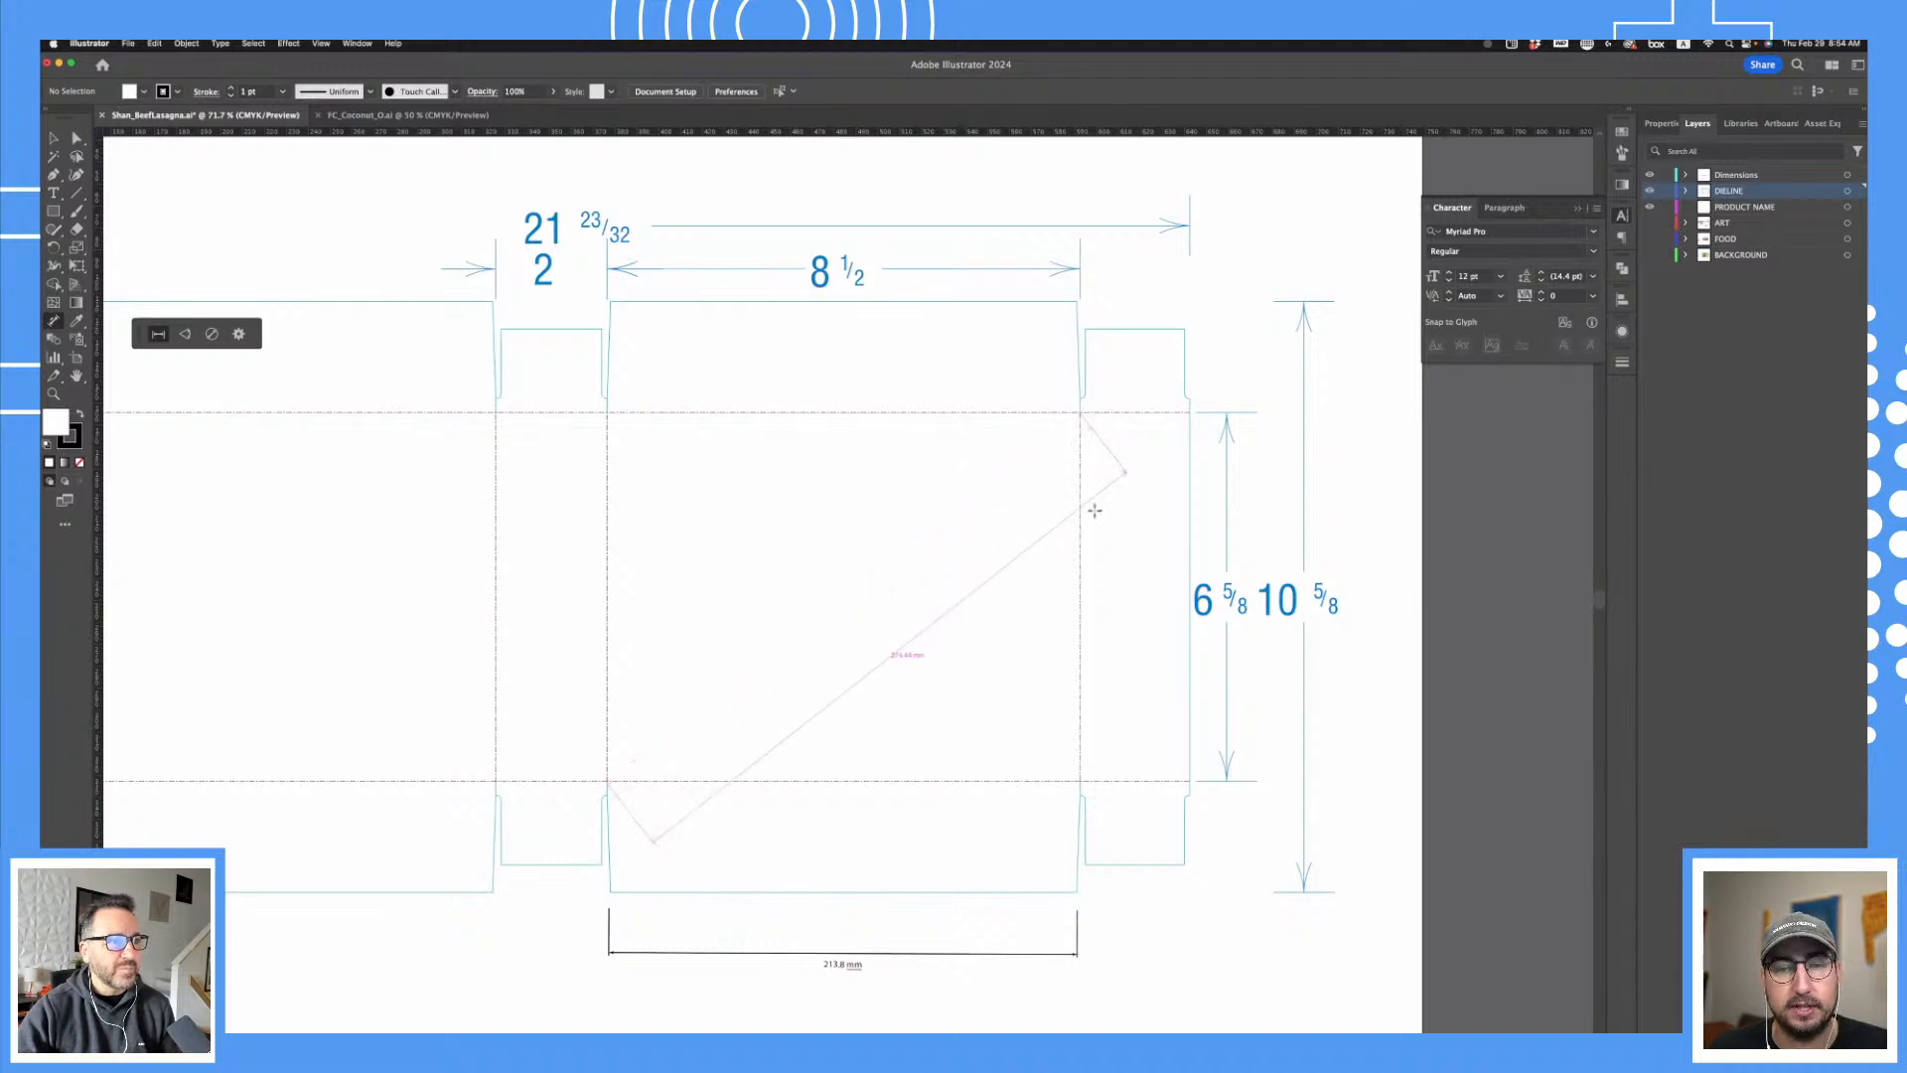
pyautogui.click(1145, 543)
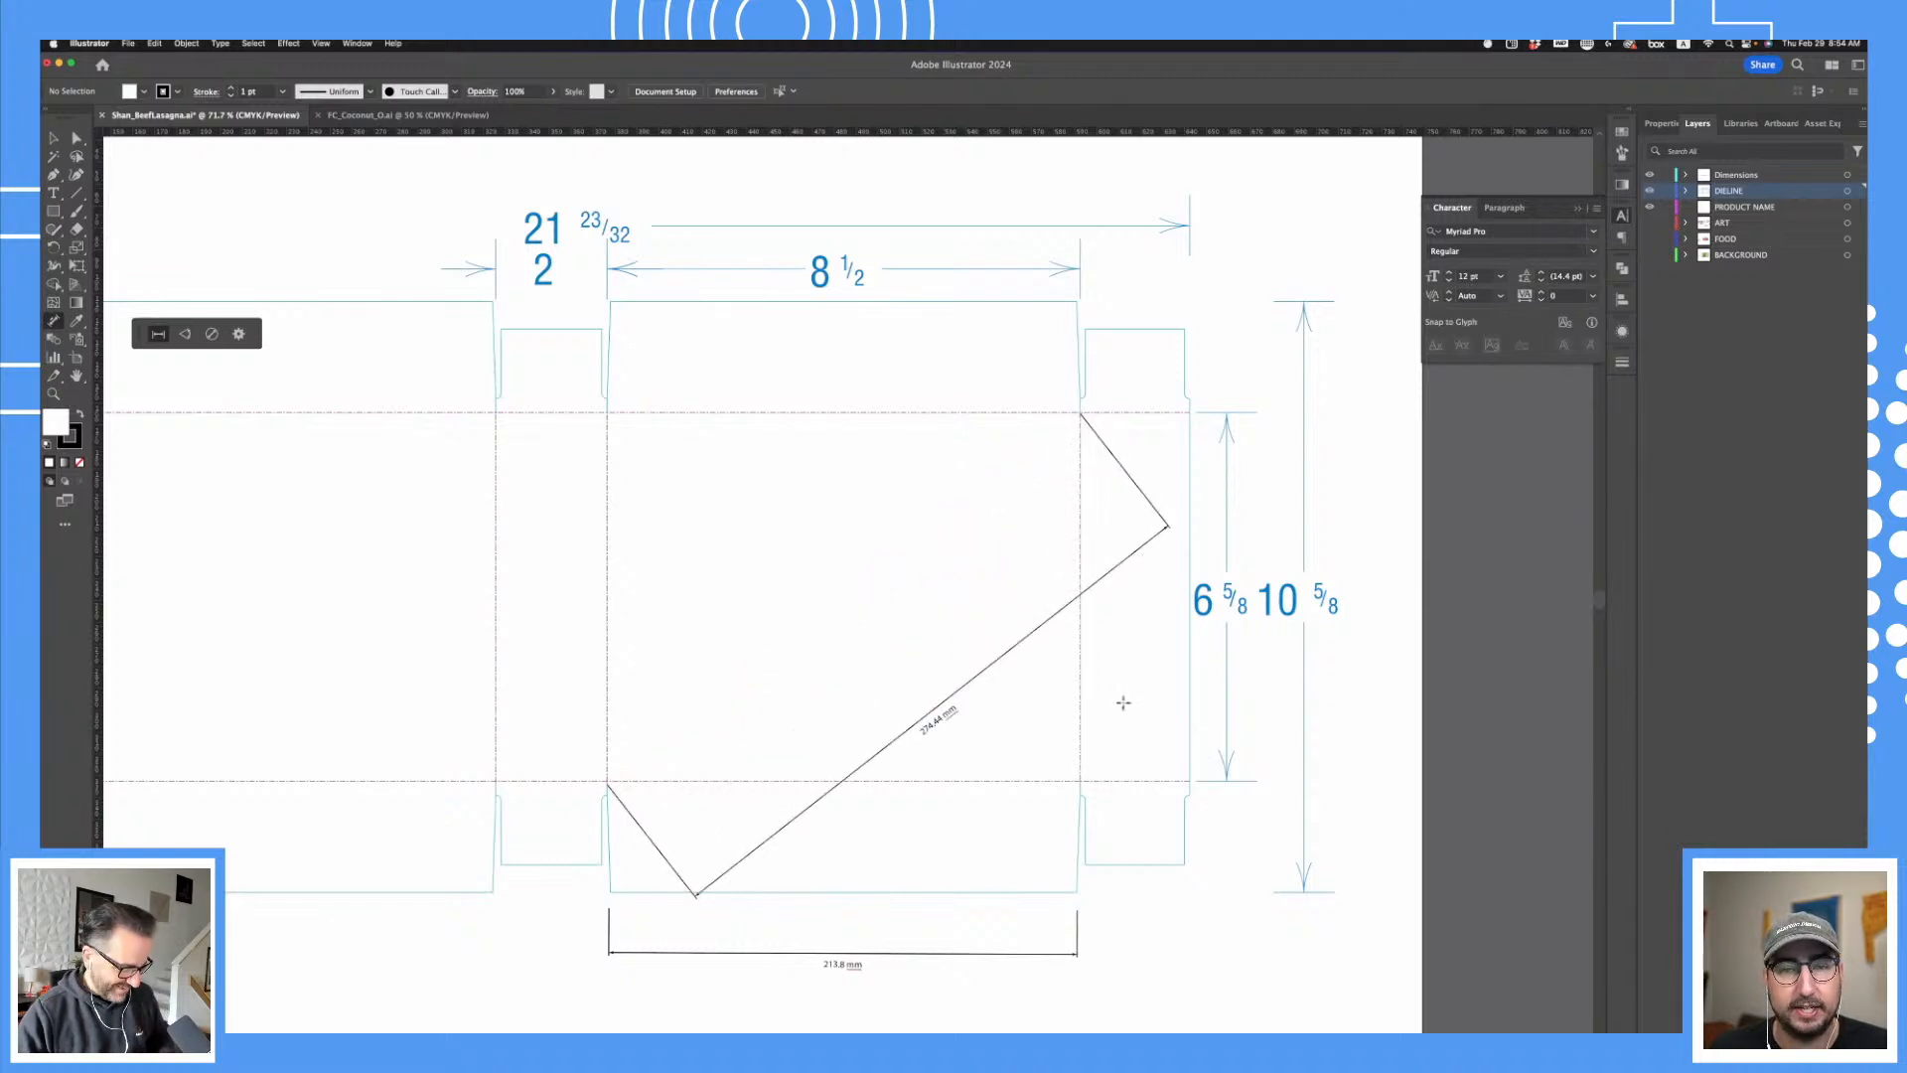
pyautogui.press('cmd+z')
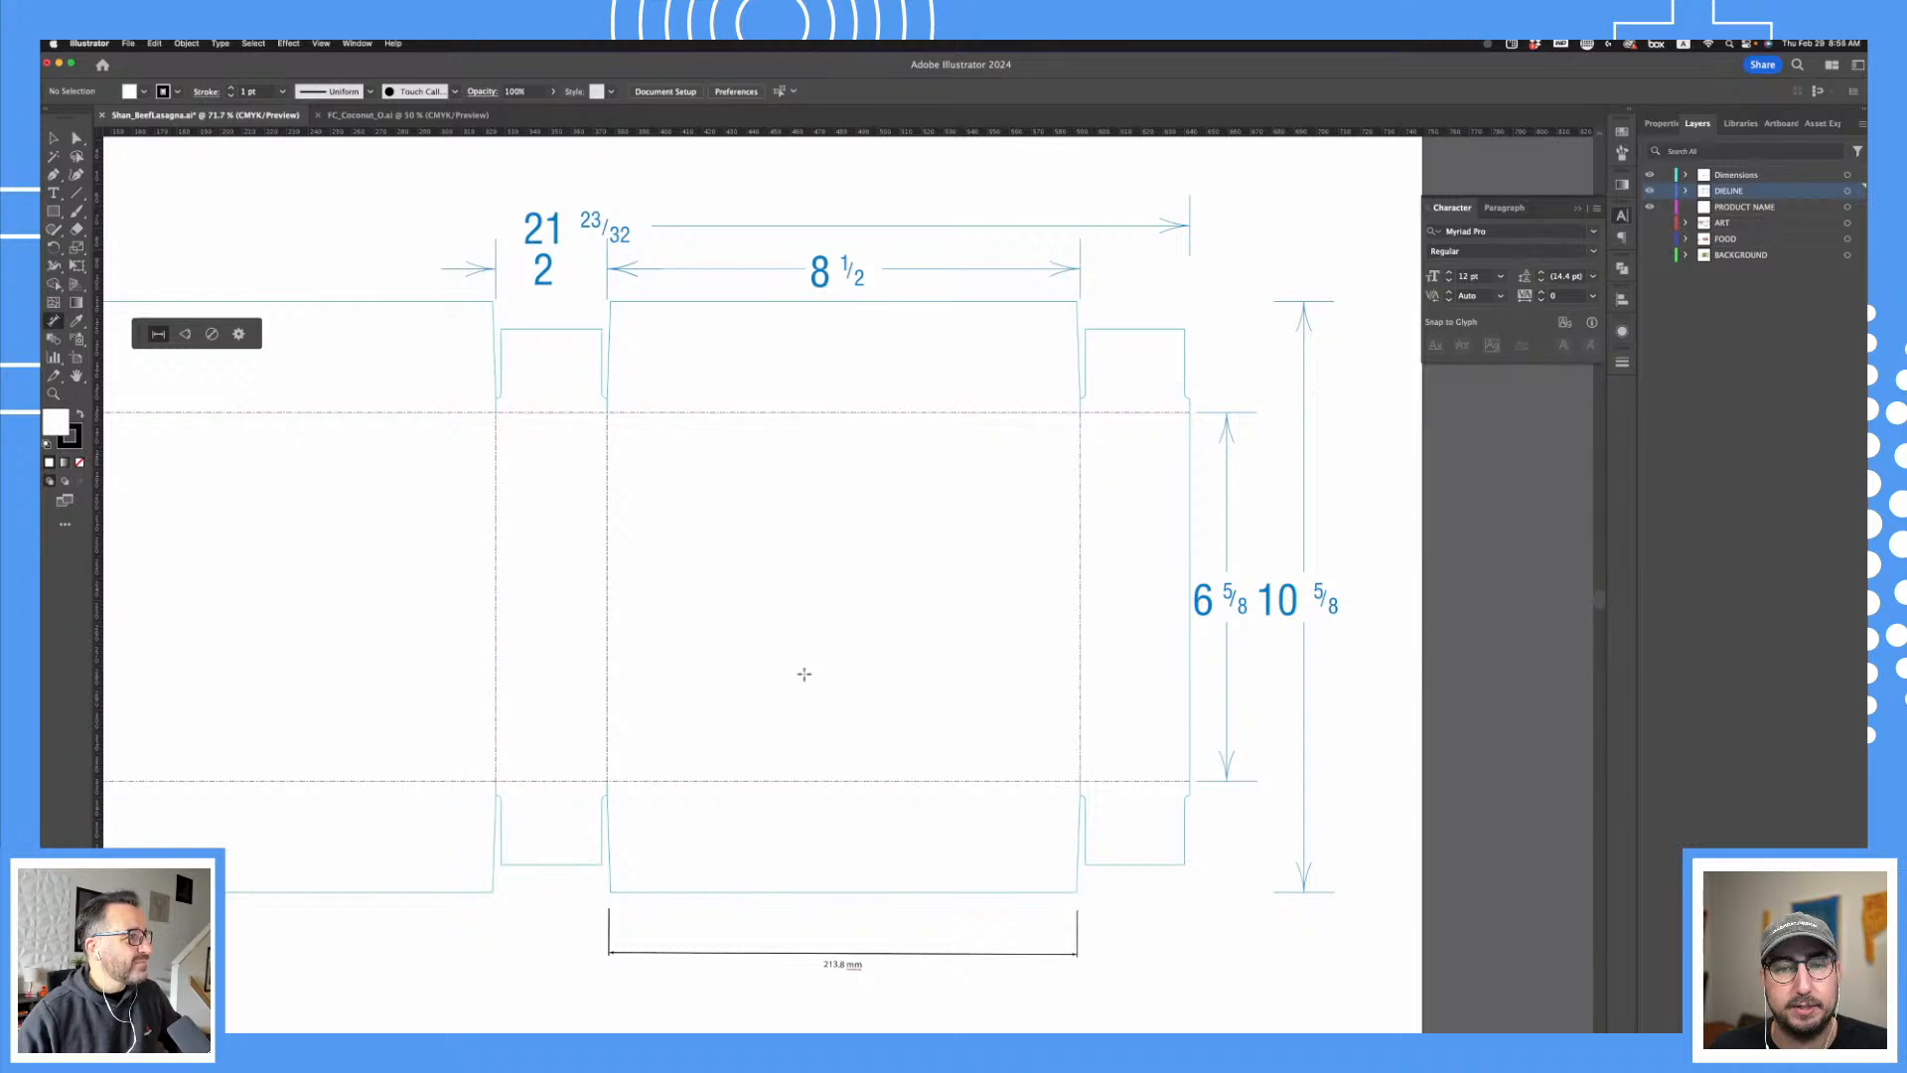
pyautogui.press('cmd+z')
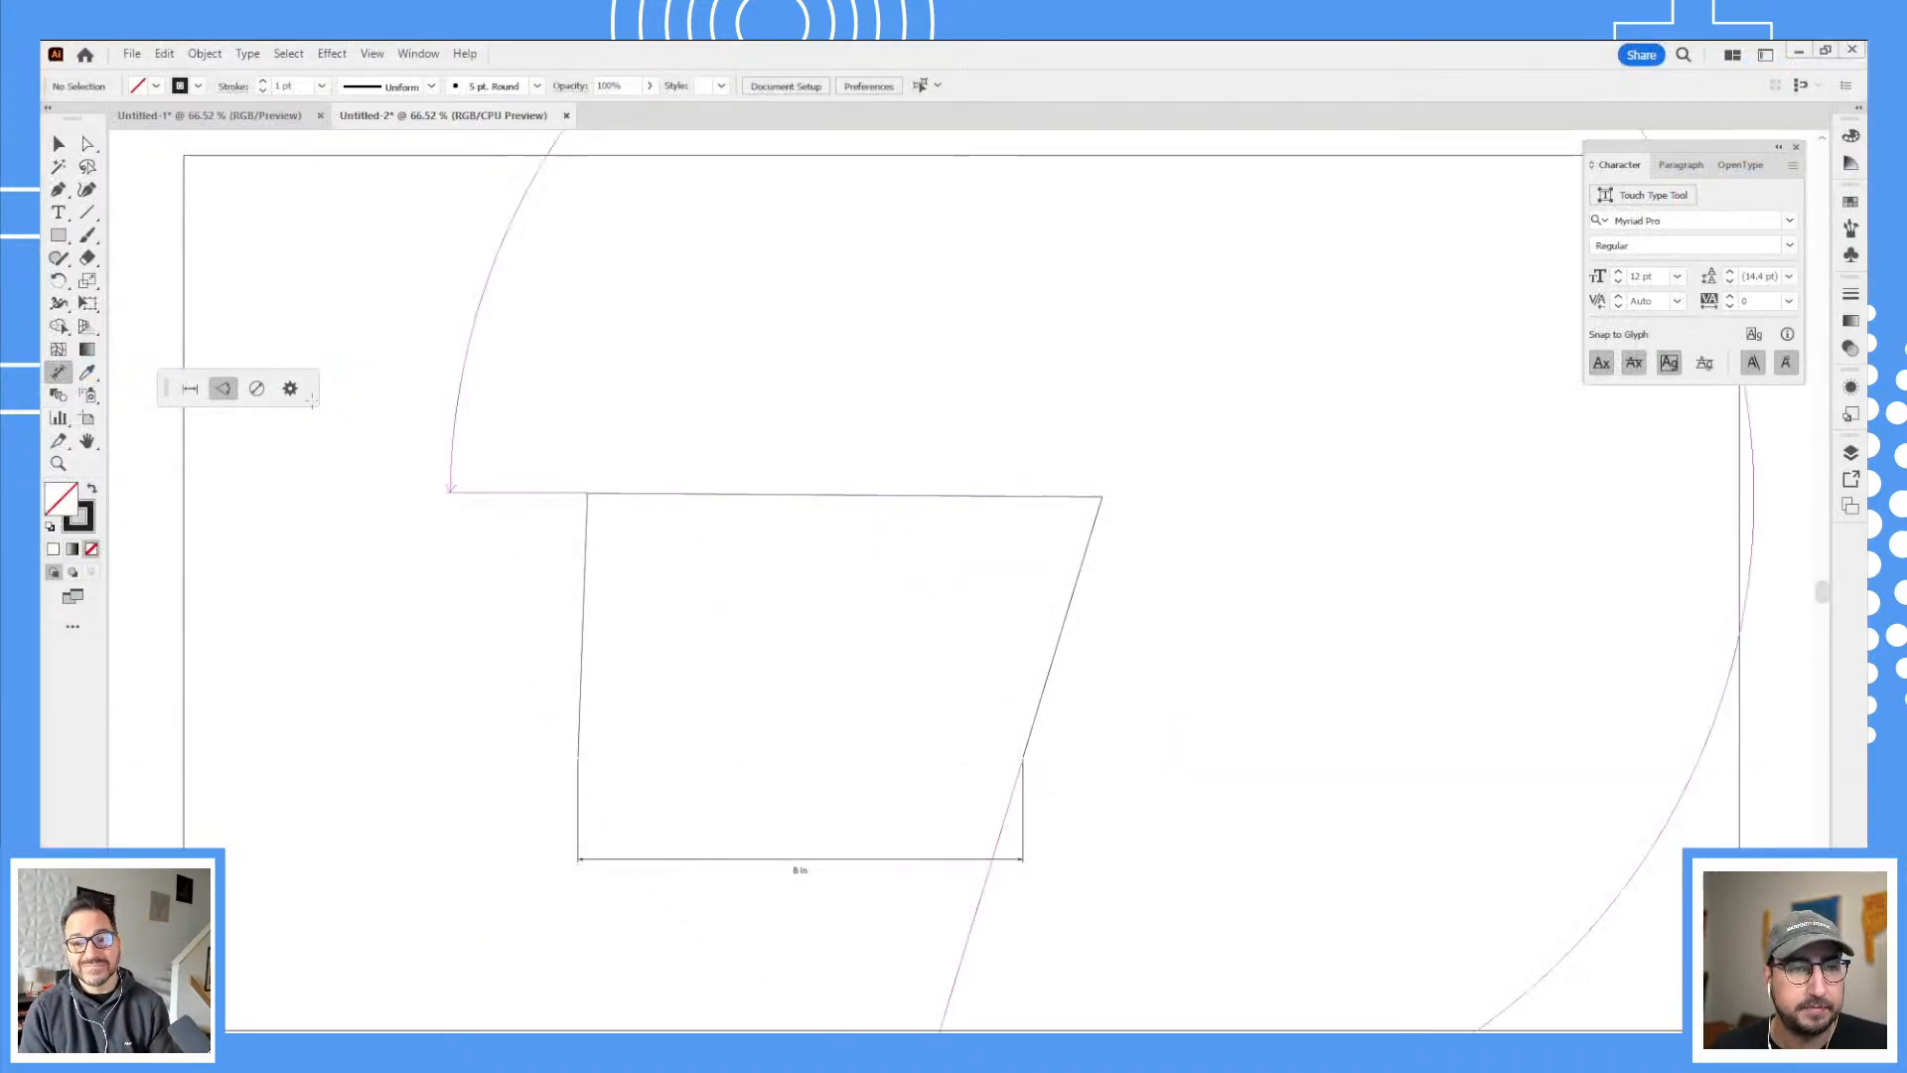
# - Cancel the pending angle dimension and delete the horizontal linear dimension beneath the open shape in the Untitled-2 document
pyautogui.press('Escape')
pyautogui.press('v')
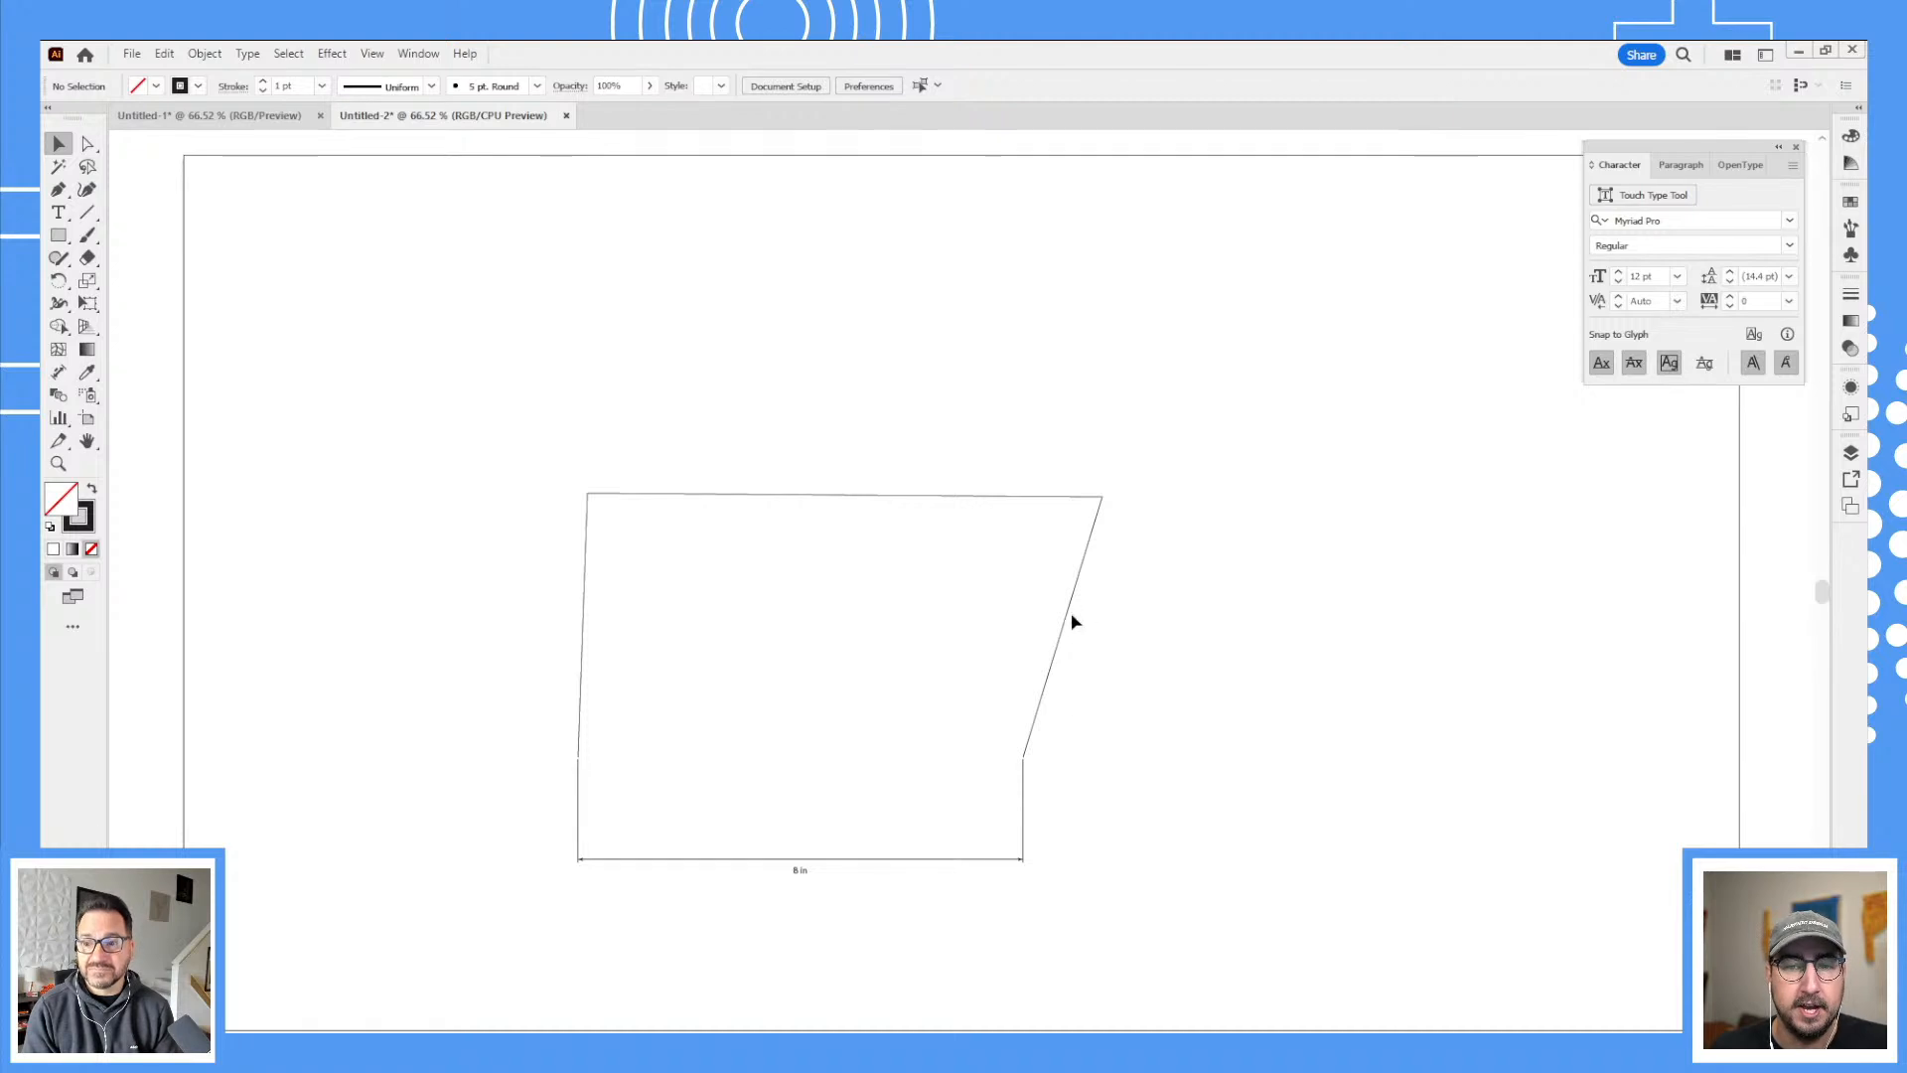
pyautogui.click(966, 862)
pyautogui.press('Delete')
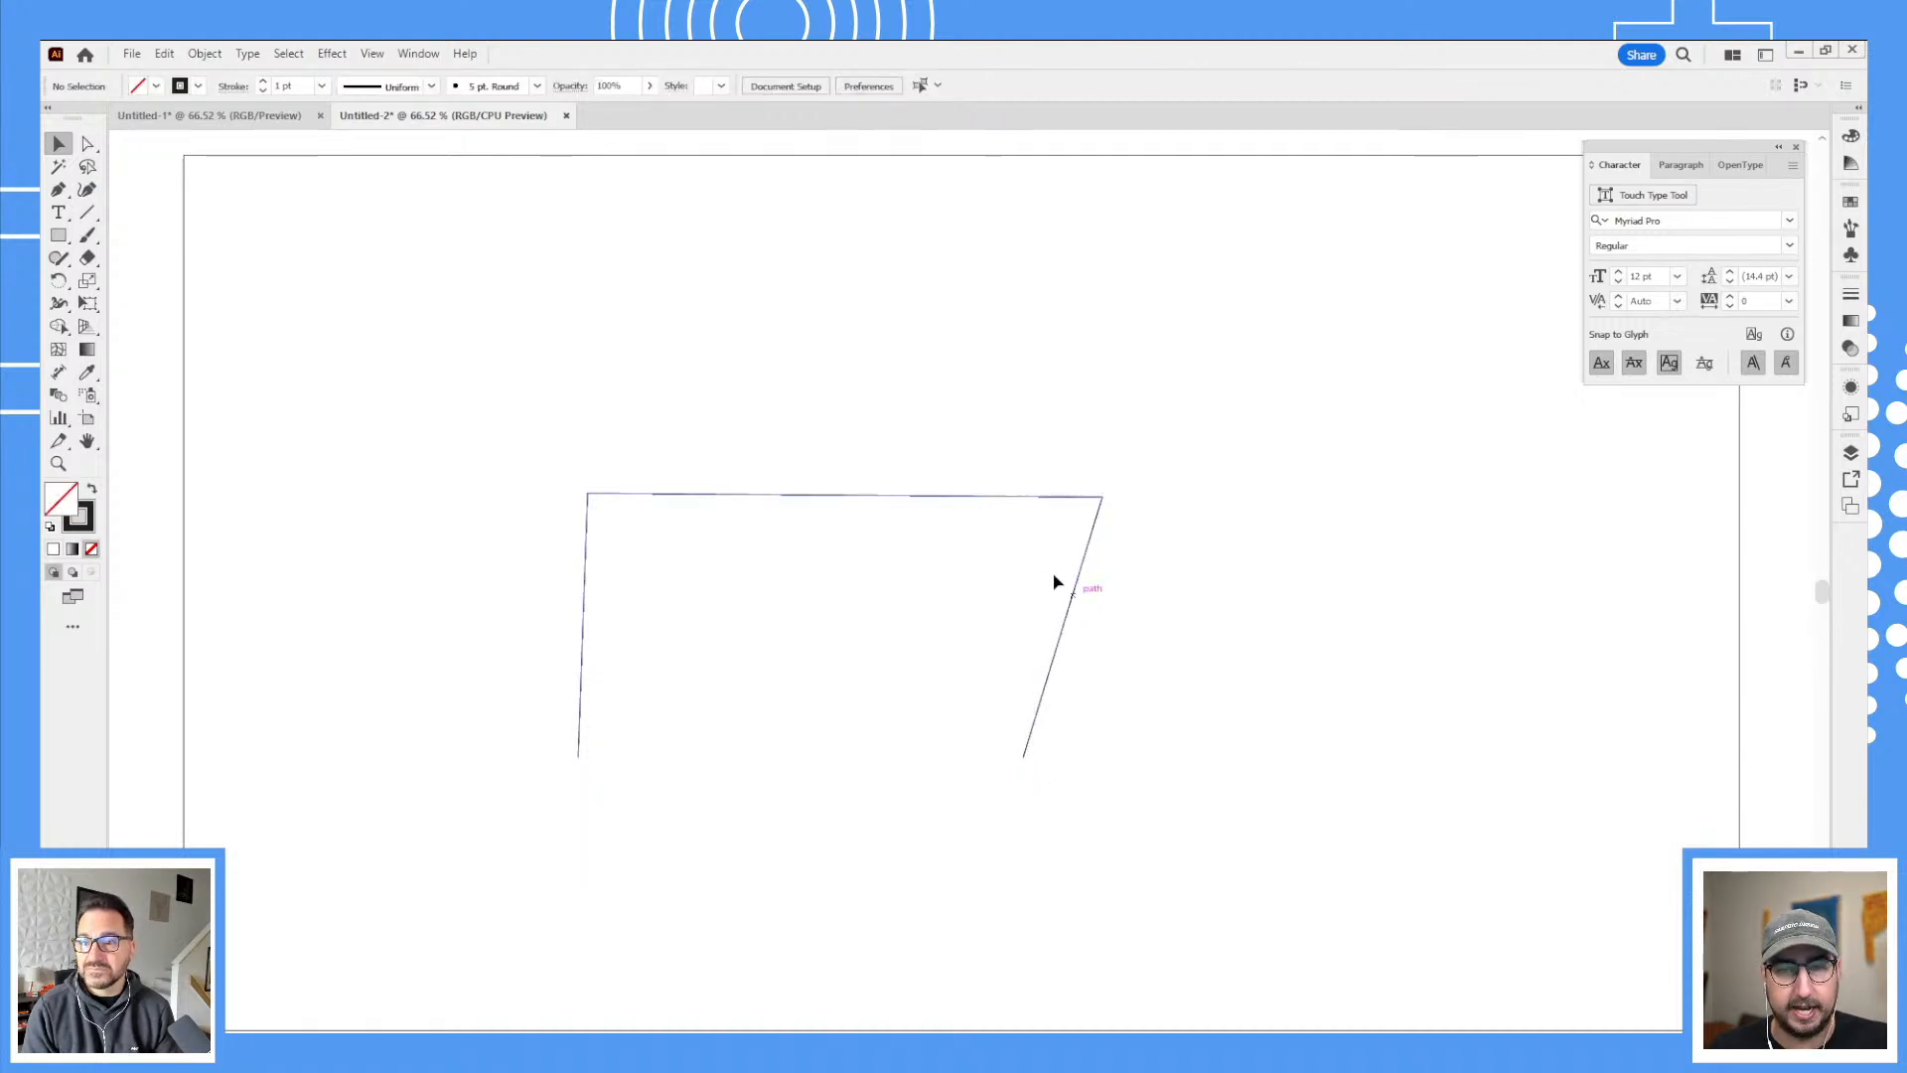
# - Add an angle dimension to the upper-right corner of the open shape, placing its arc inside the shape
pyautogui.click(1076, 584)
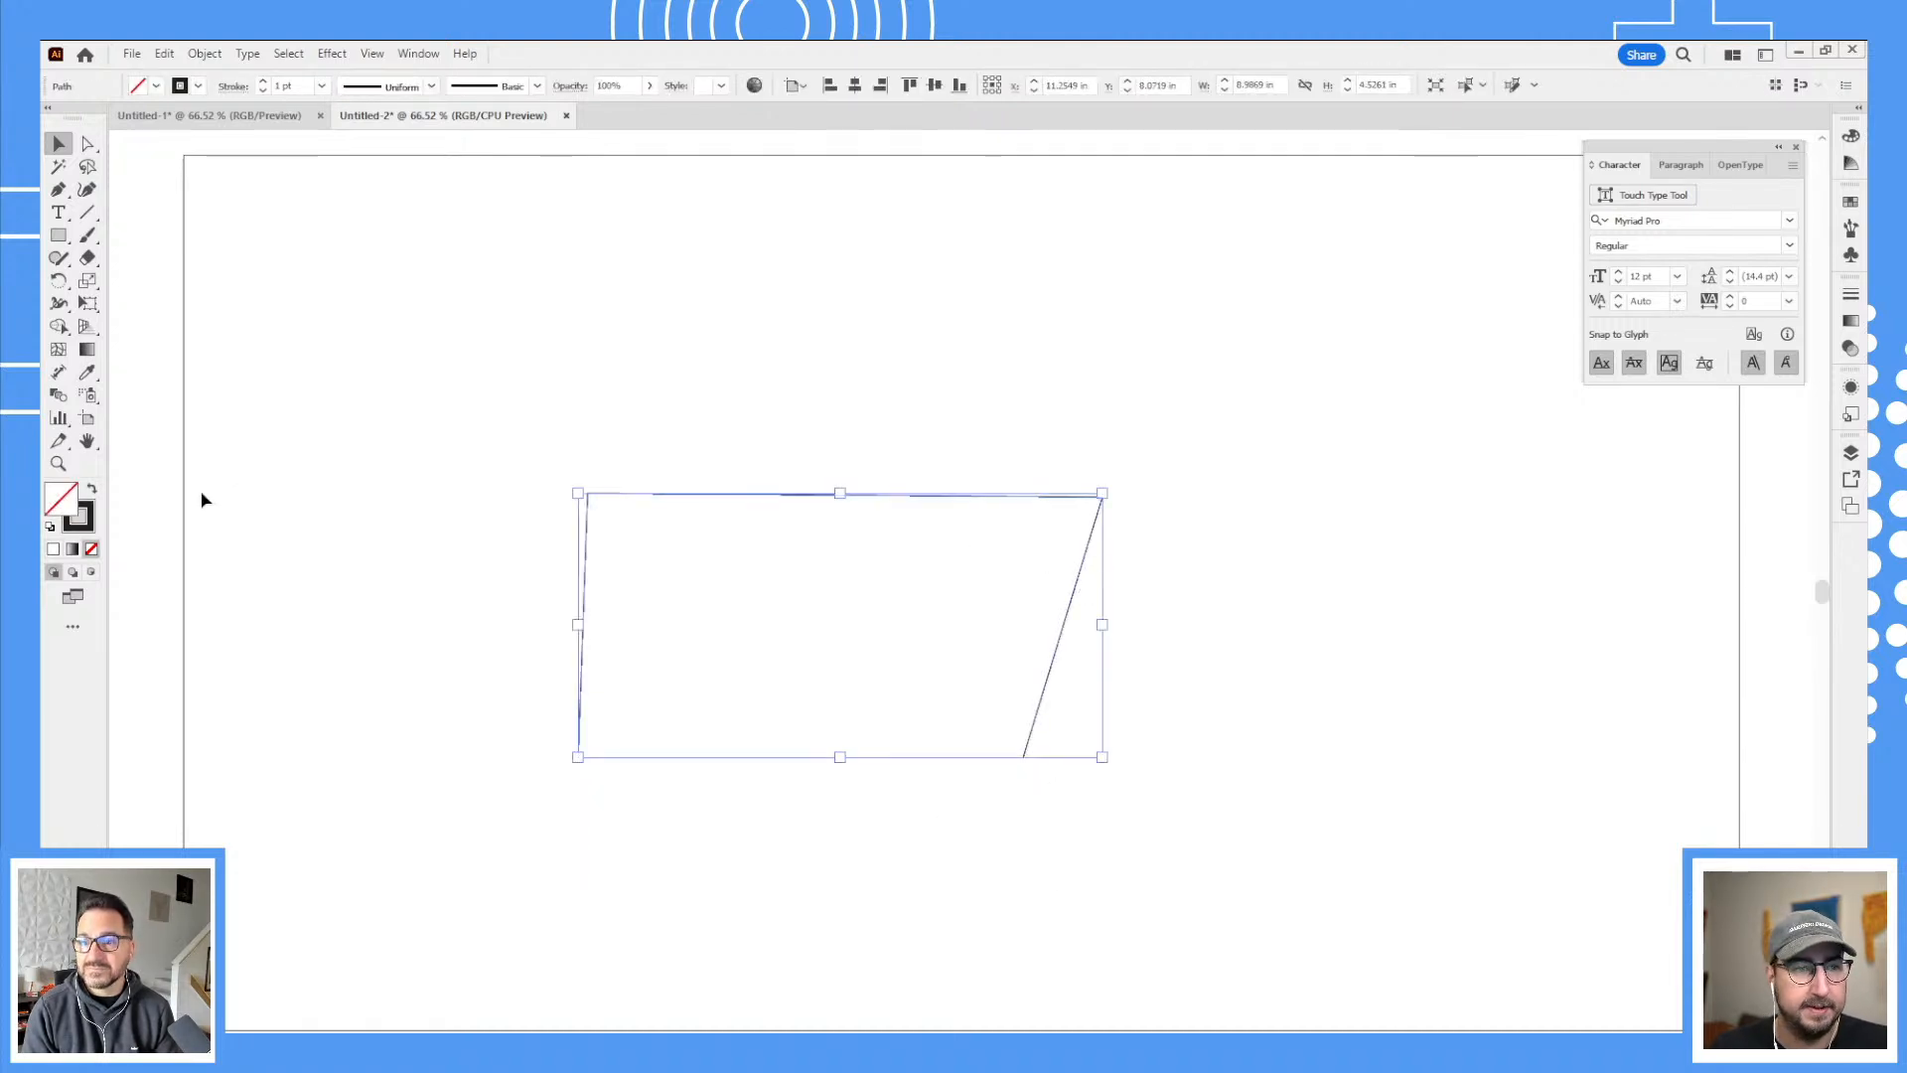
pyautogui.click(58, 375)
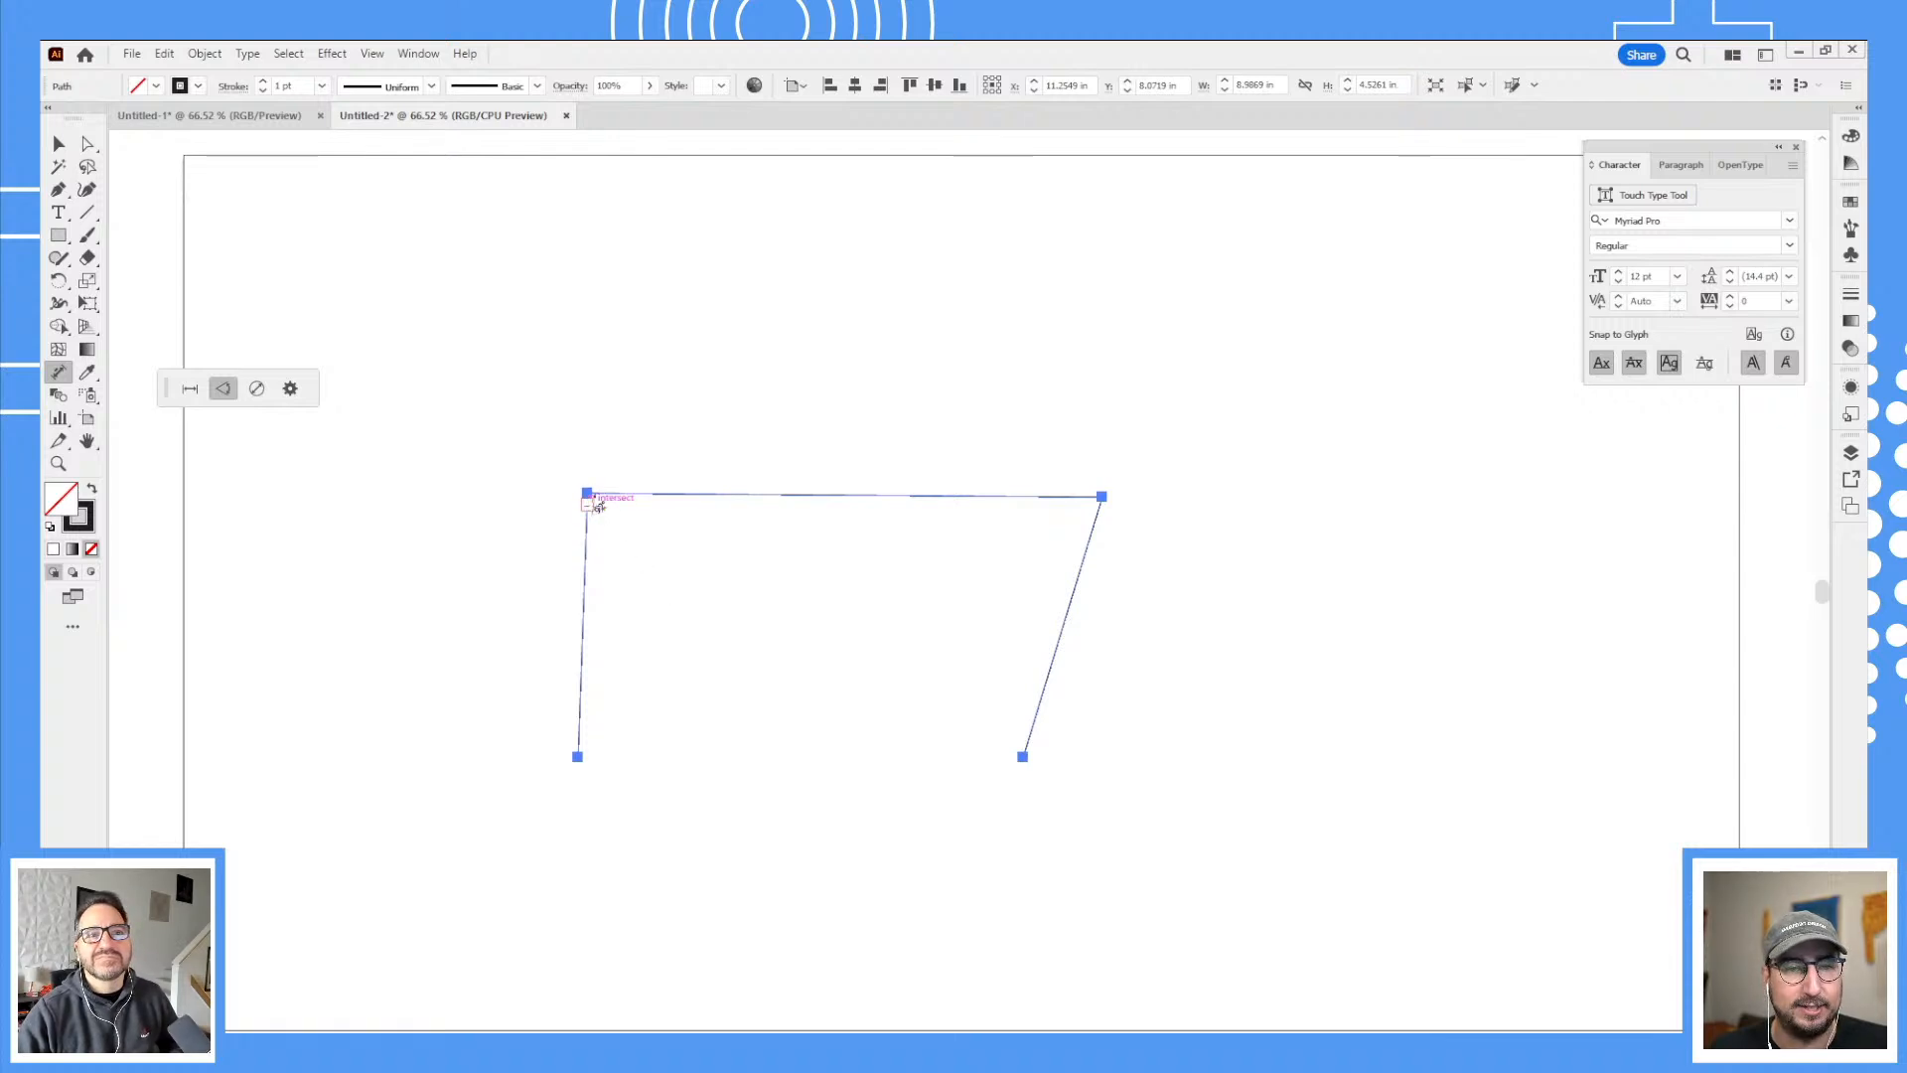
pyautogui.click(1064, 625)
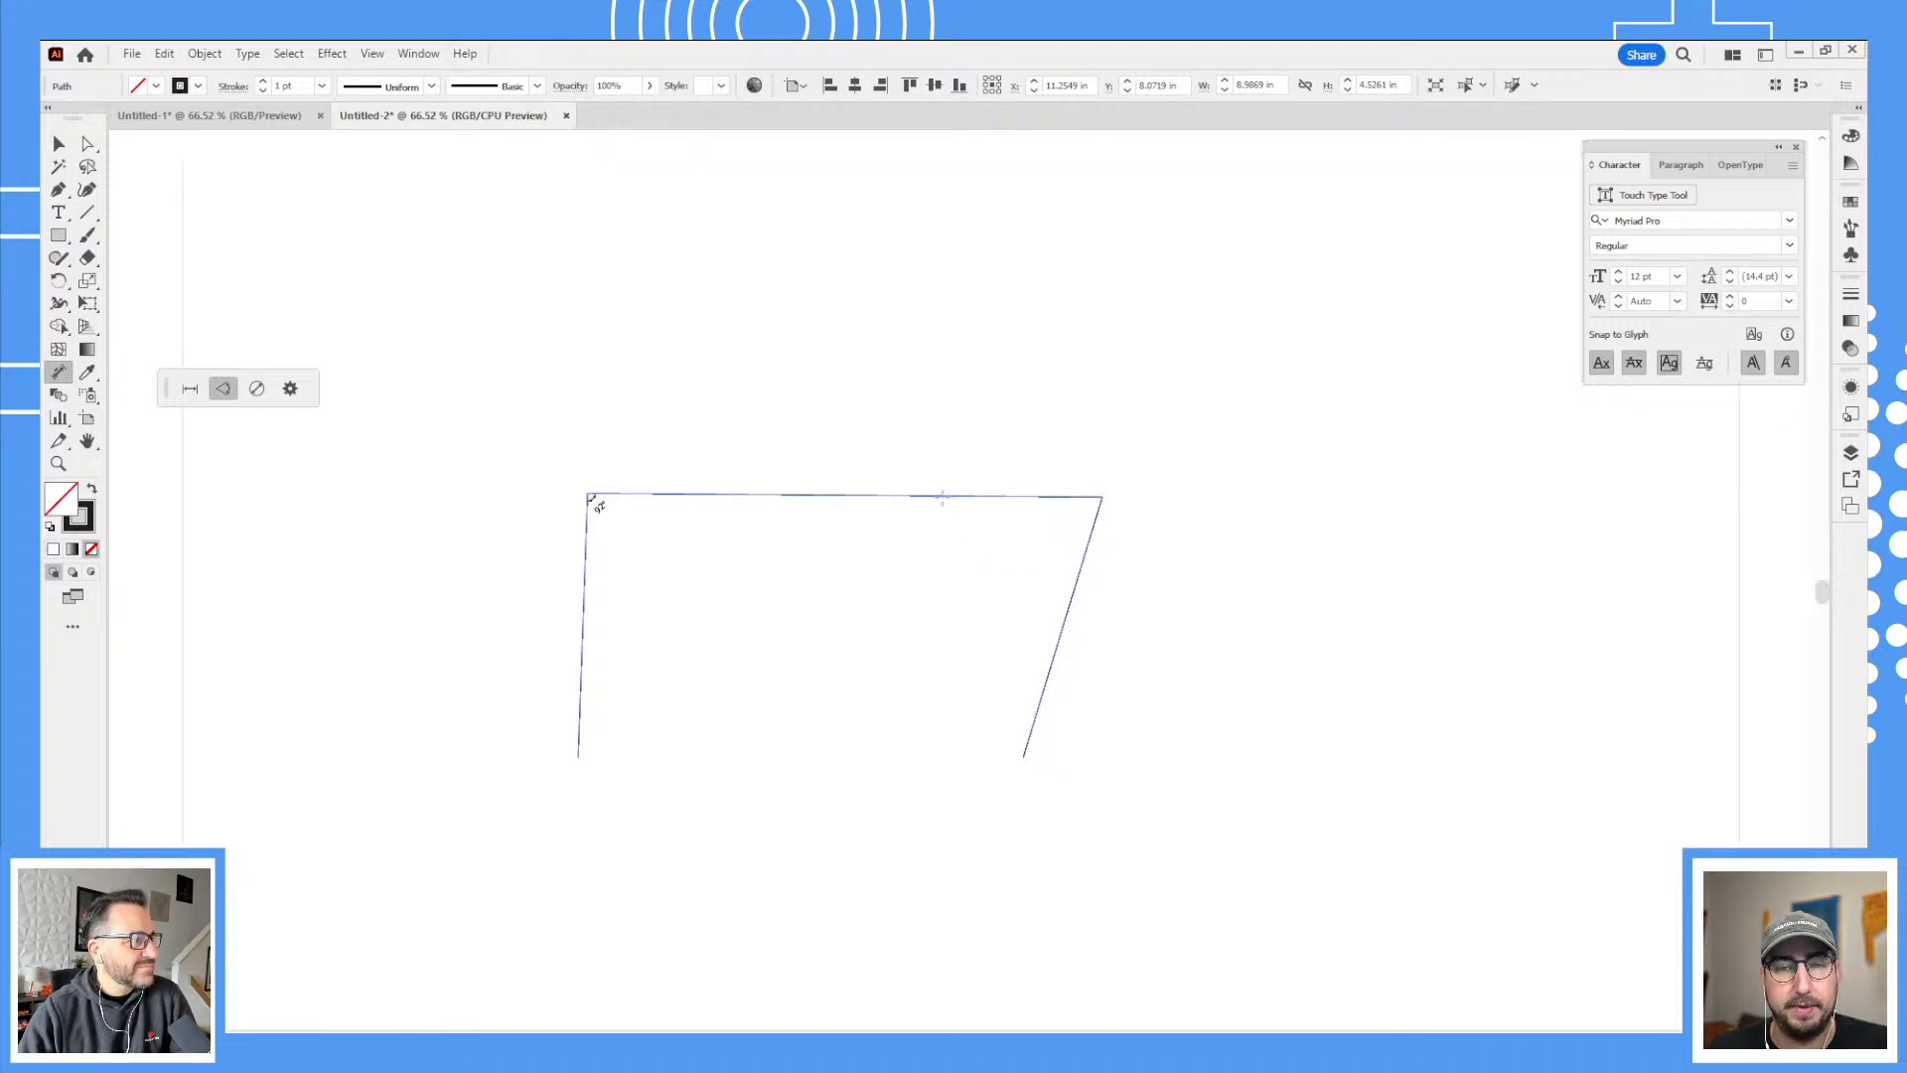
pyautogui.click(1031, 575)
pyautogui.press('v')
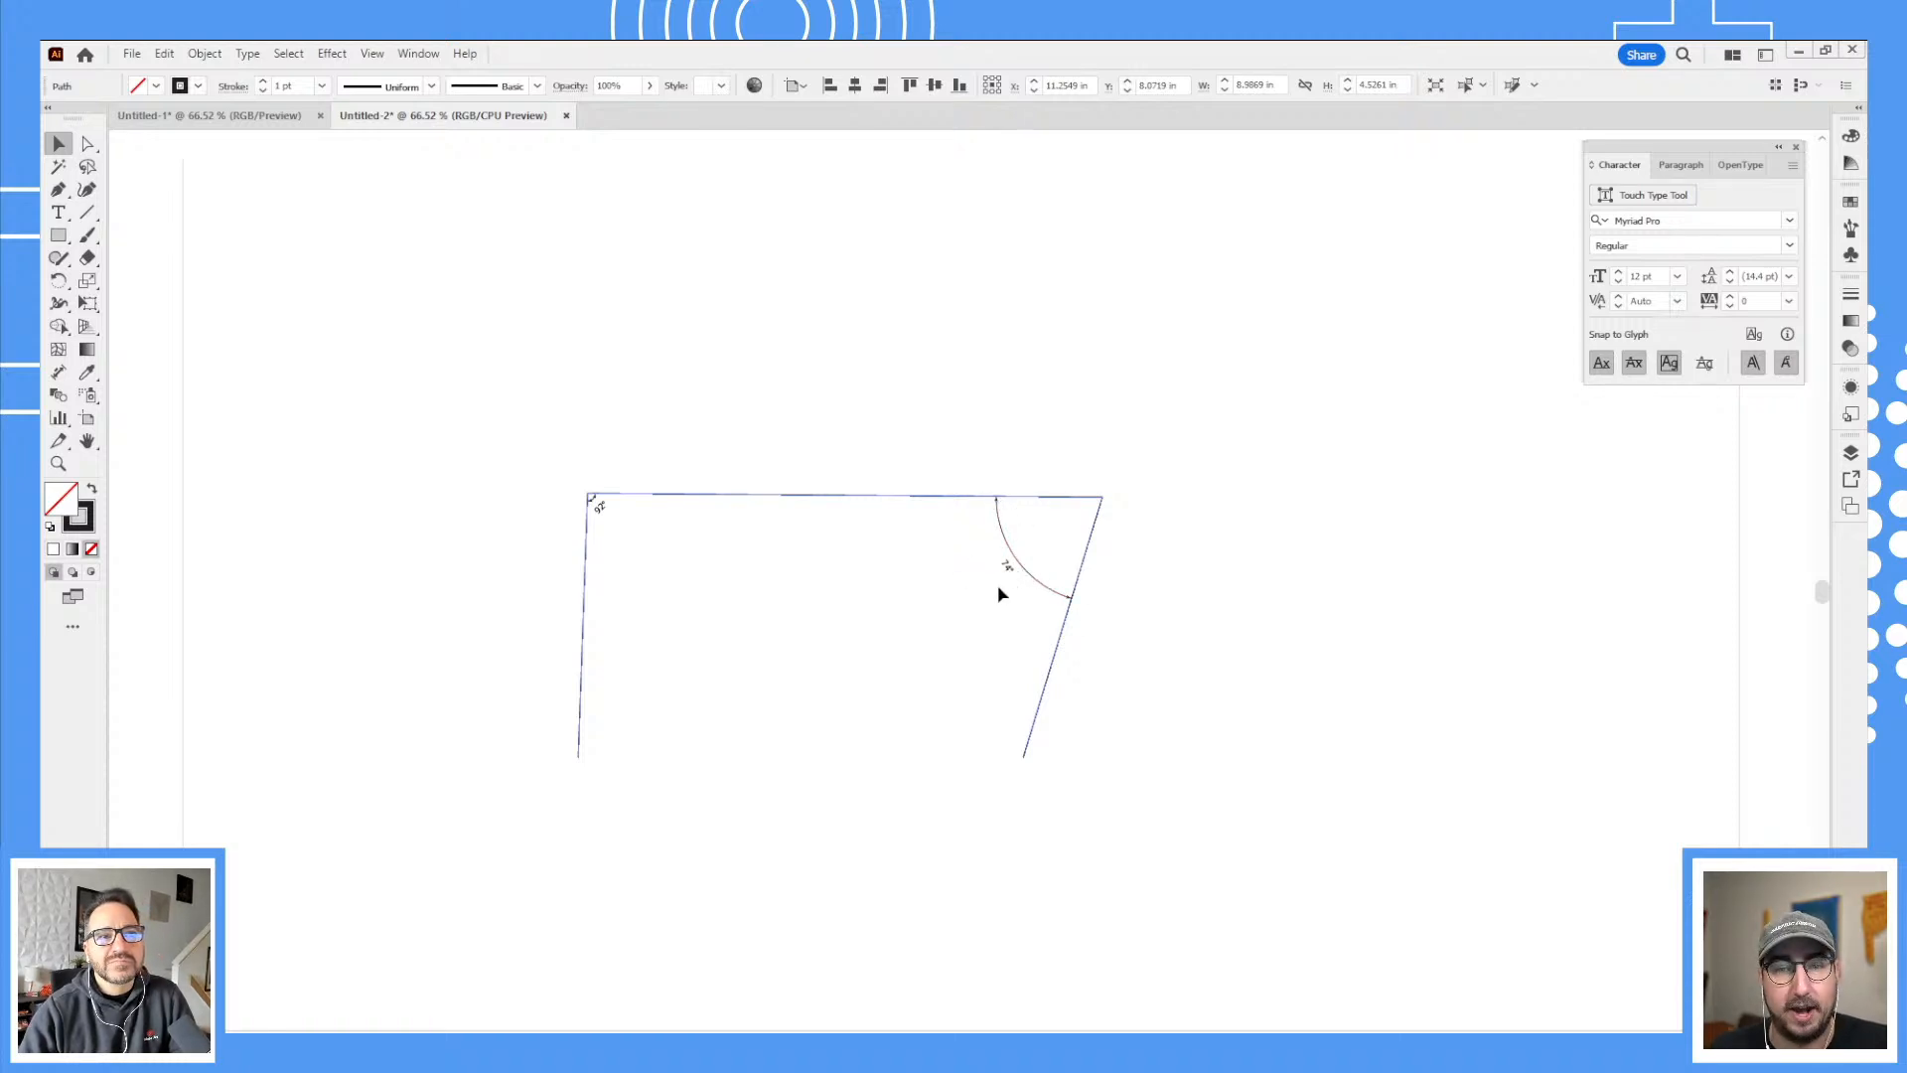
# - Draw a straight line about 1.99 in long over the open shape's top edge, ending at its upper-right corner
pyautogui.press('z')
pyautogui.click(1009, 562)
pyautogui.click(950, 575)
pyautogui.click(874, 608)
pyautogui.click(789, 598)
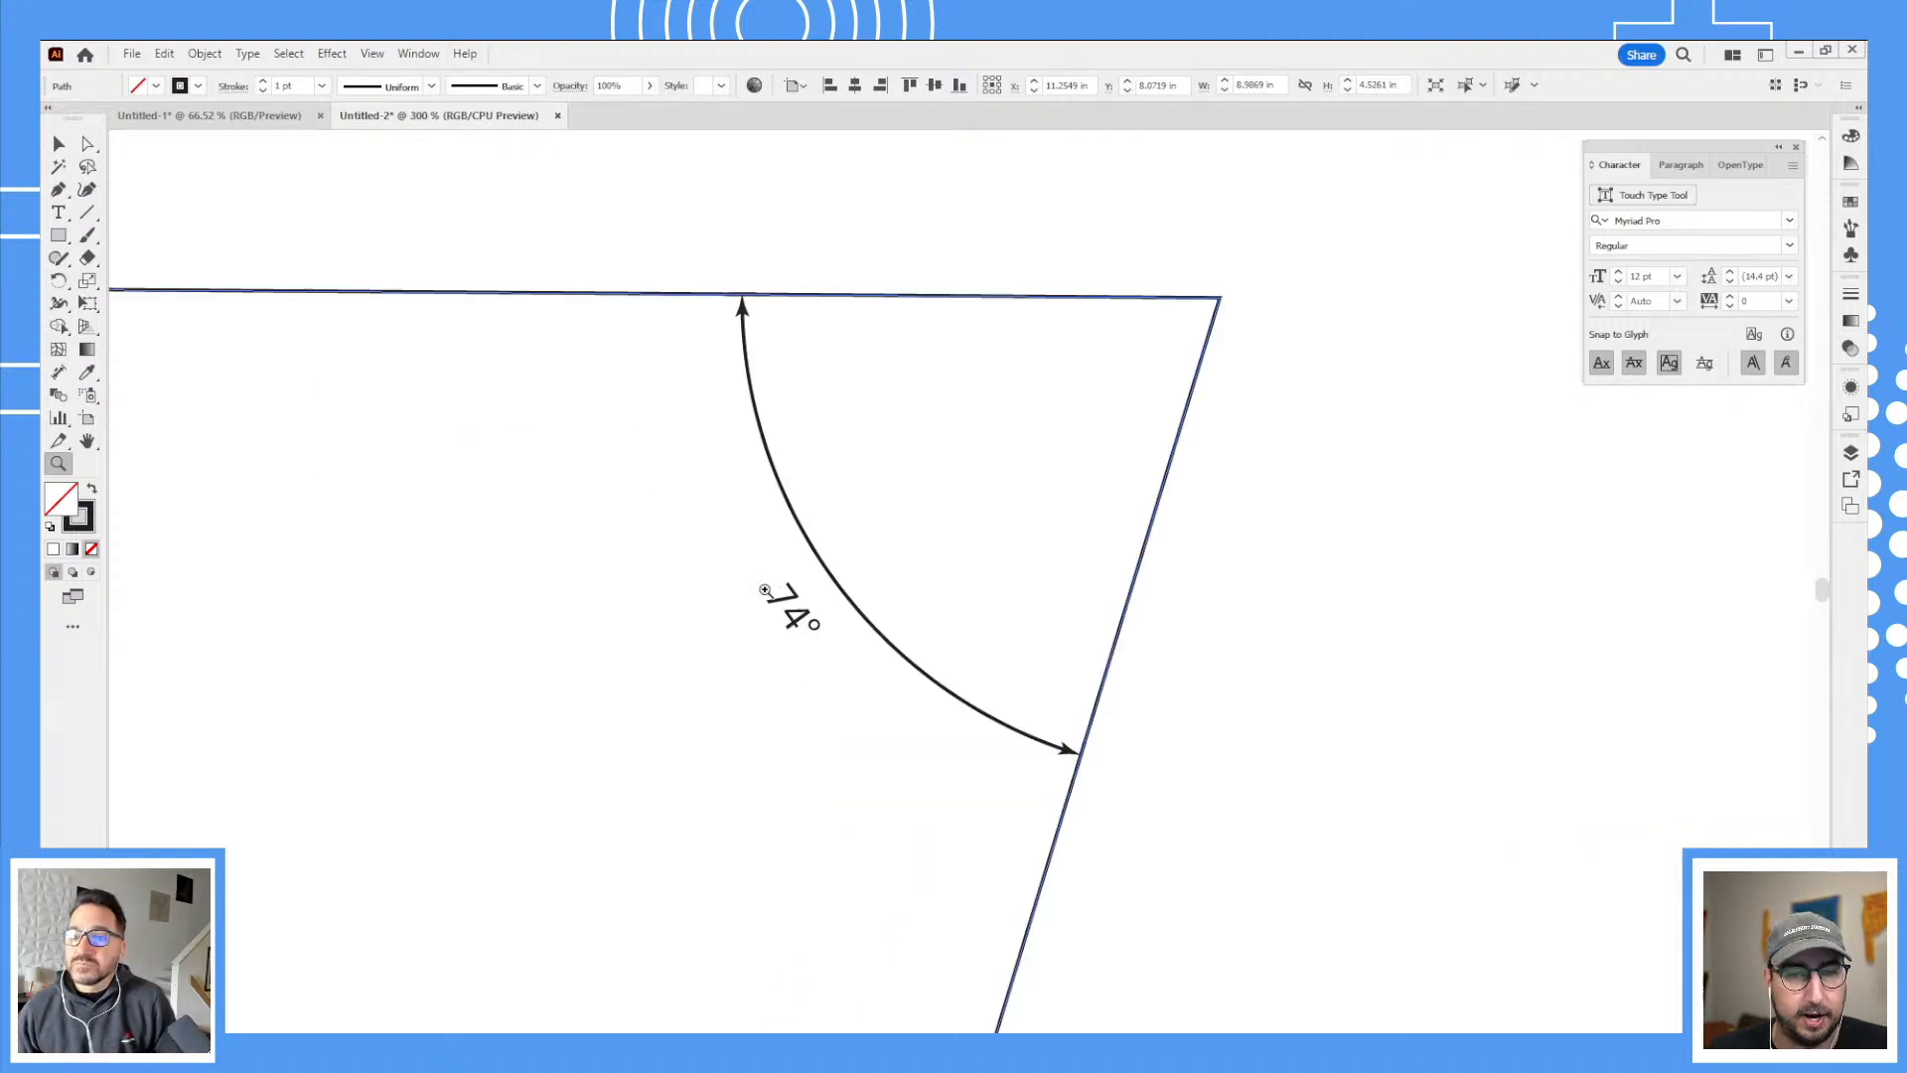
pyautogui.moveTo(743, 576); pyautogui.dragTo(855, 641)
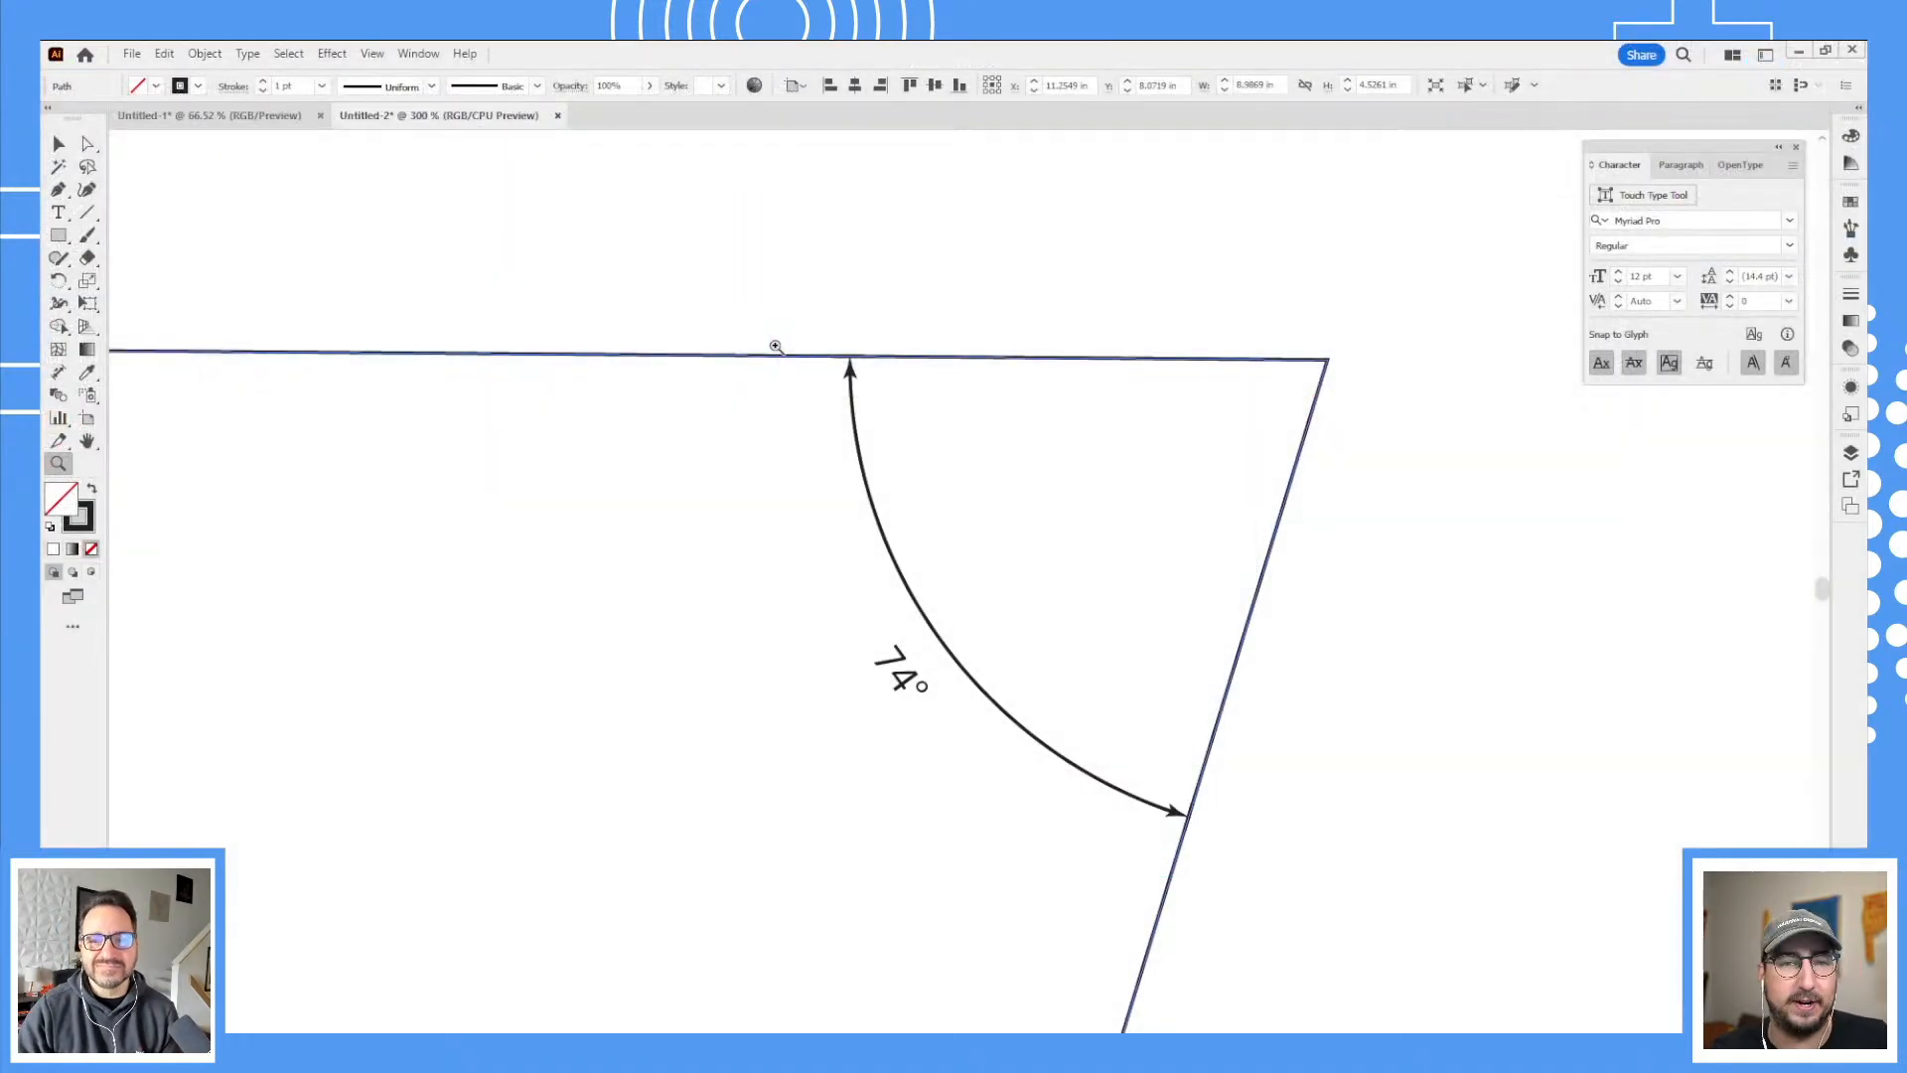
pyautogui.press('p')
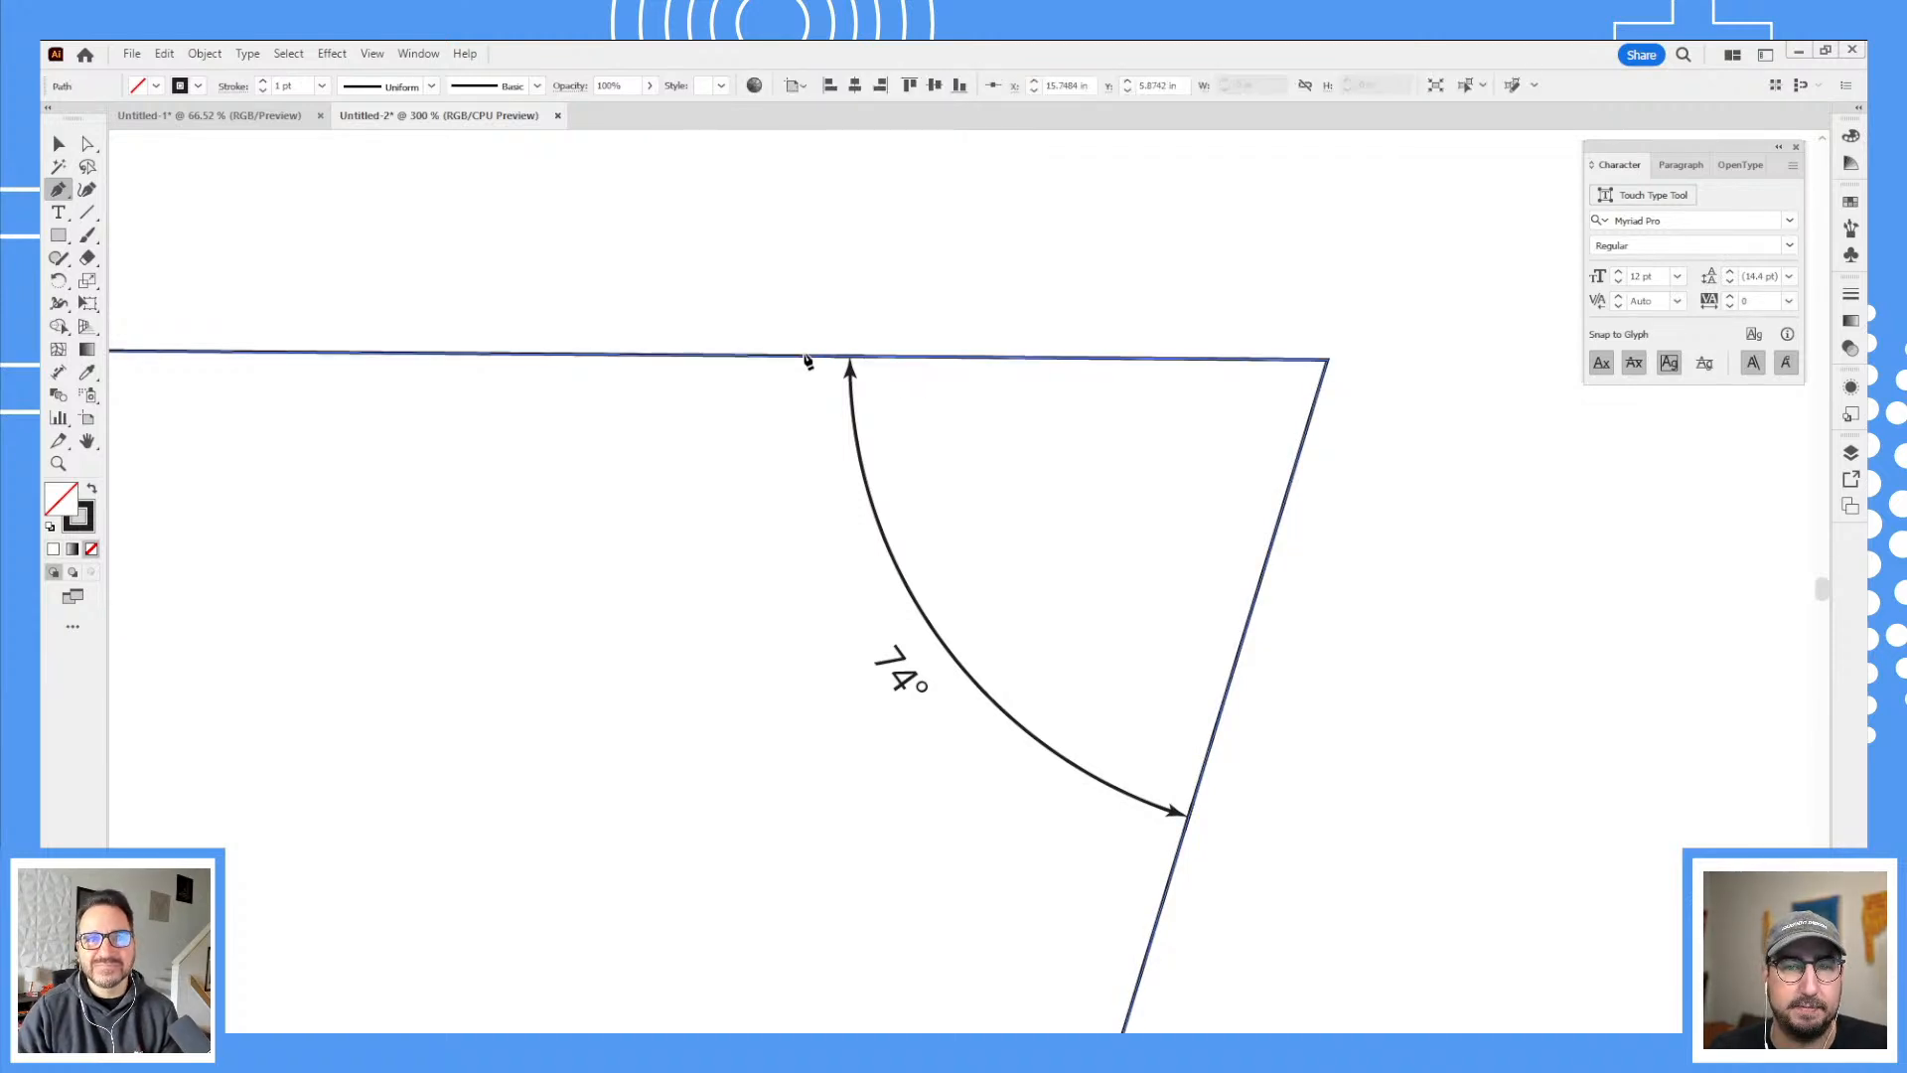
pyautogui.click(808, 355)
pyautogui.click(1179, 361)
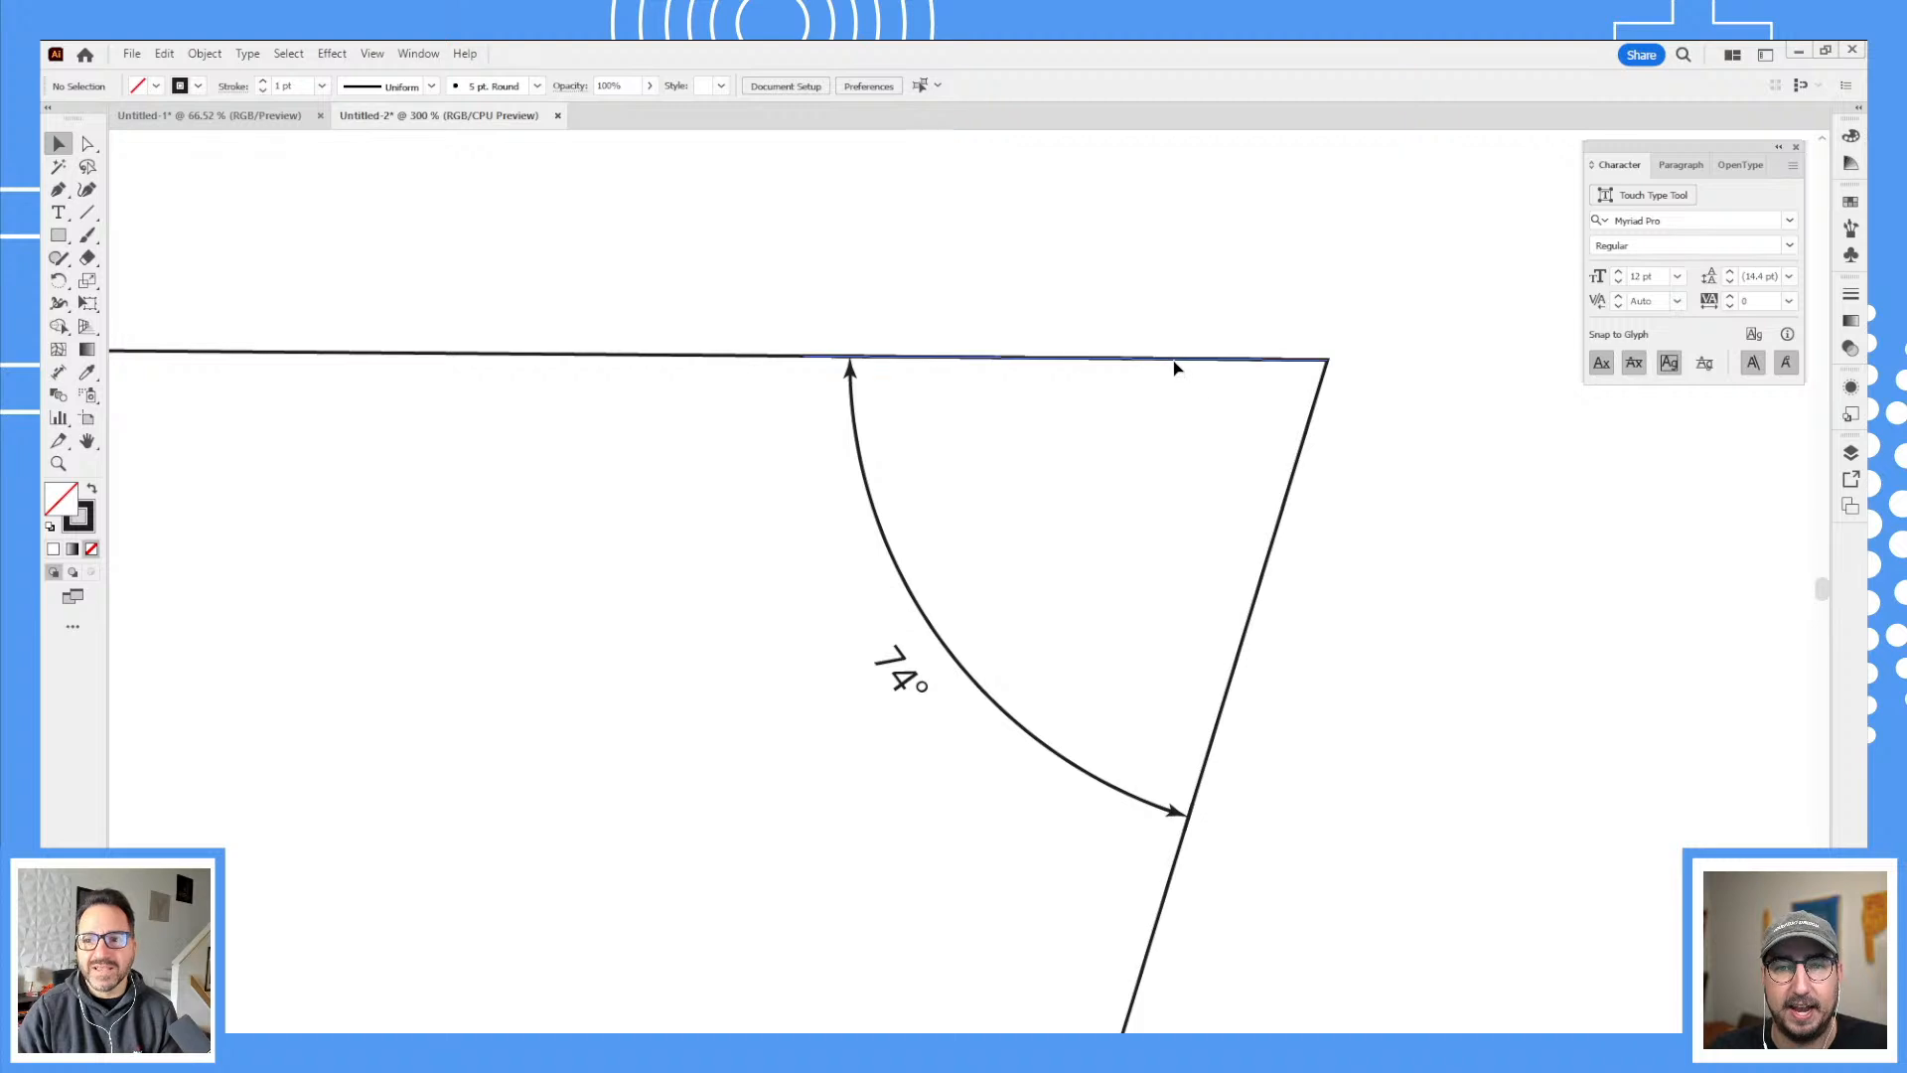
# - Rotate the overlaid line about the upper-right corner until it lies along the slanted side, and deselect it
pyautogui.press('r')
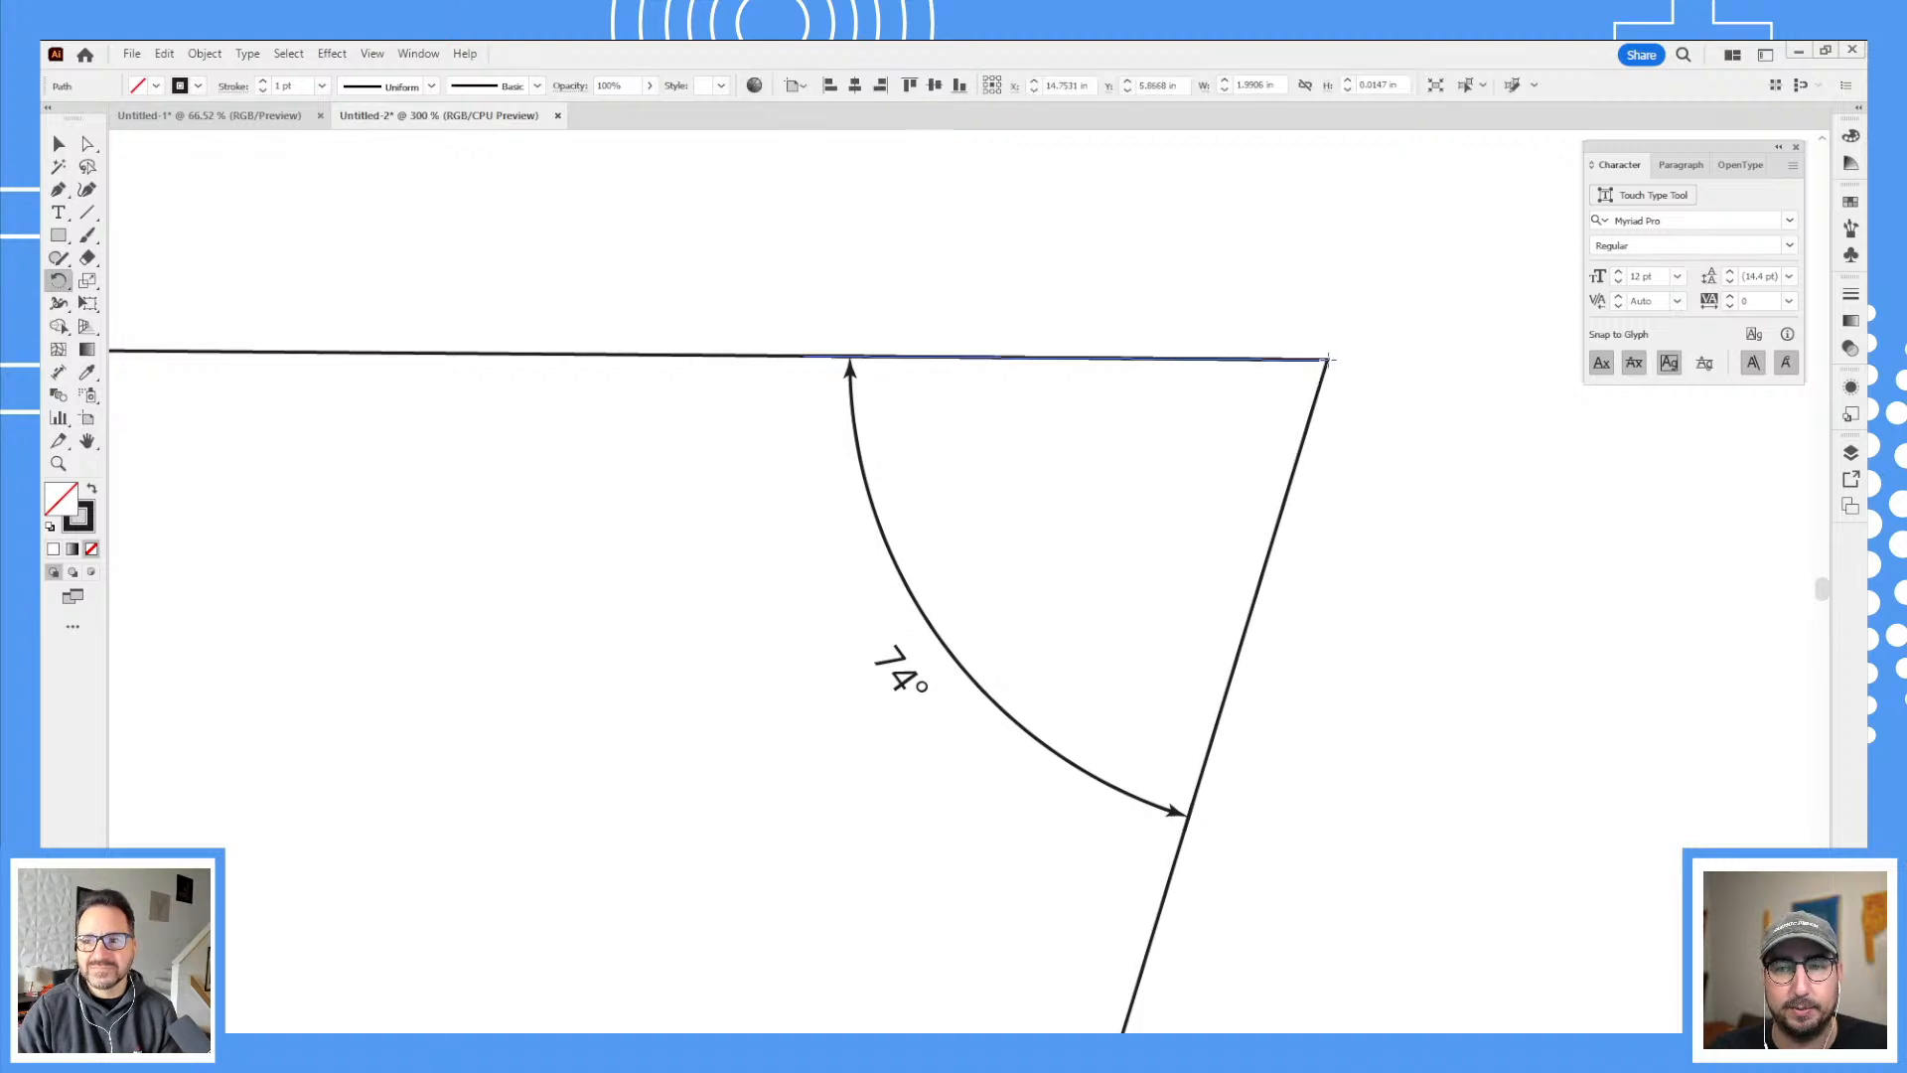
pyautogui.click(1327, 359)
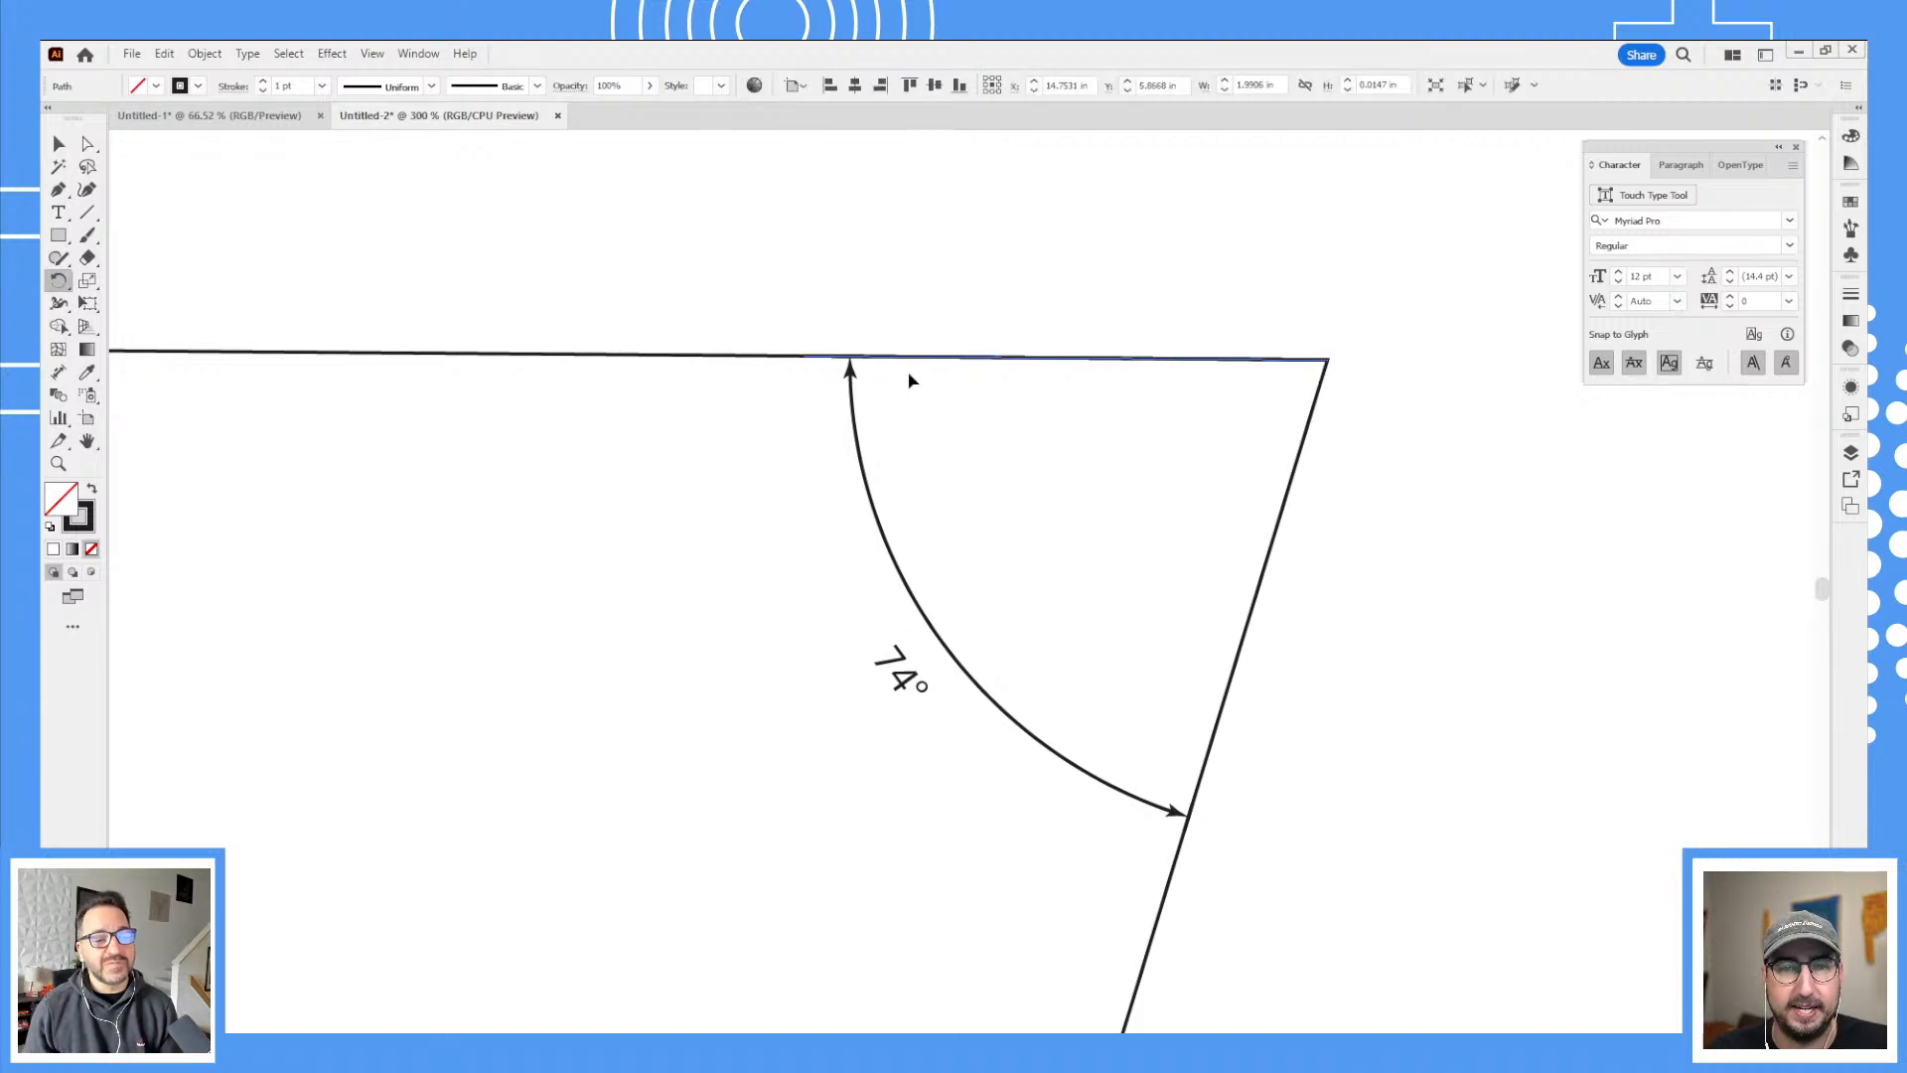
pyautogui.moveTo(810, 360); pyautogui.dragTo(1180, 862)
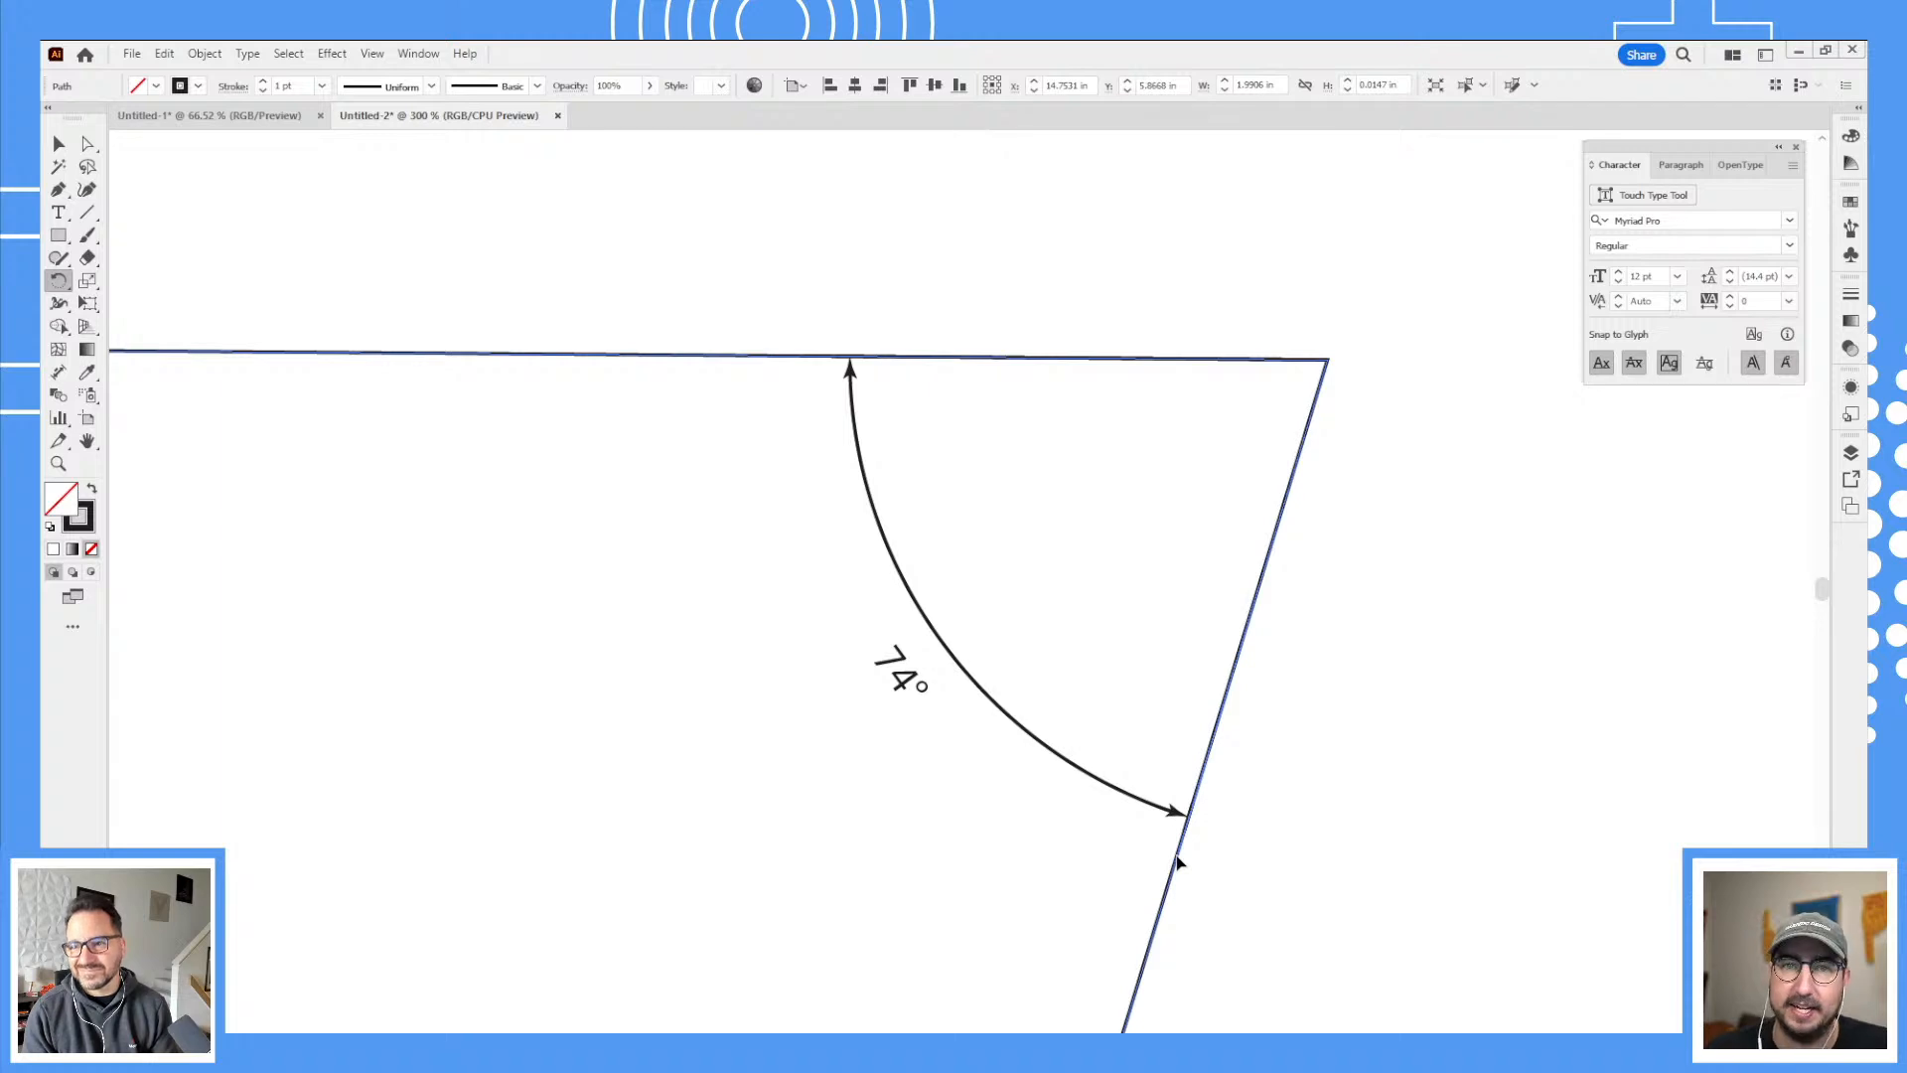
pyautogui.press('v')
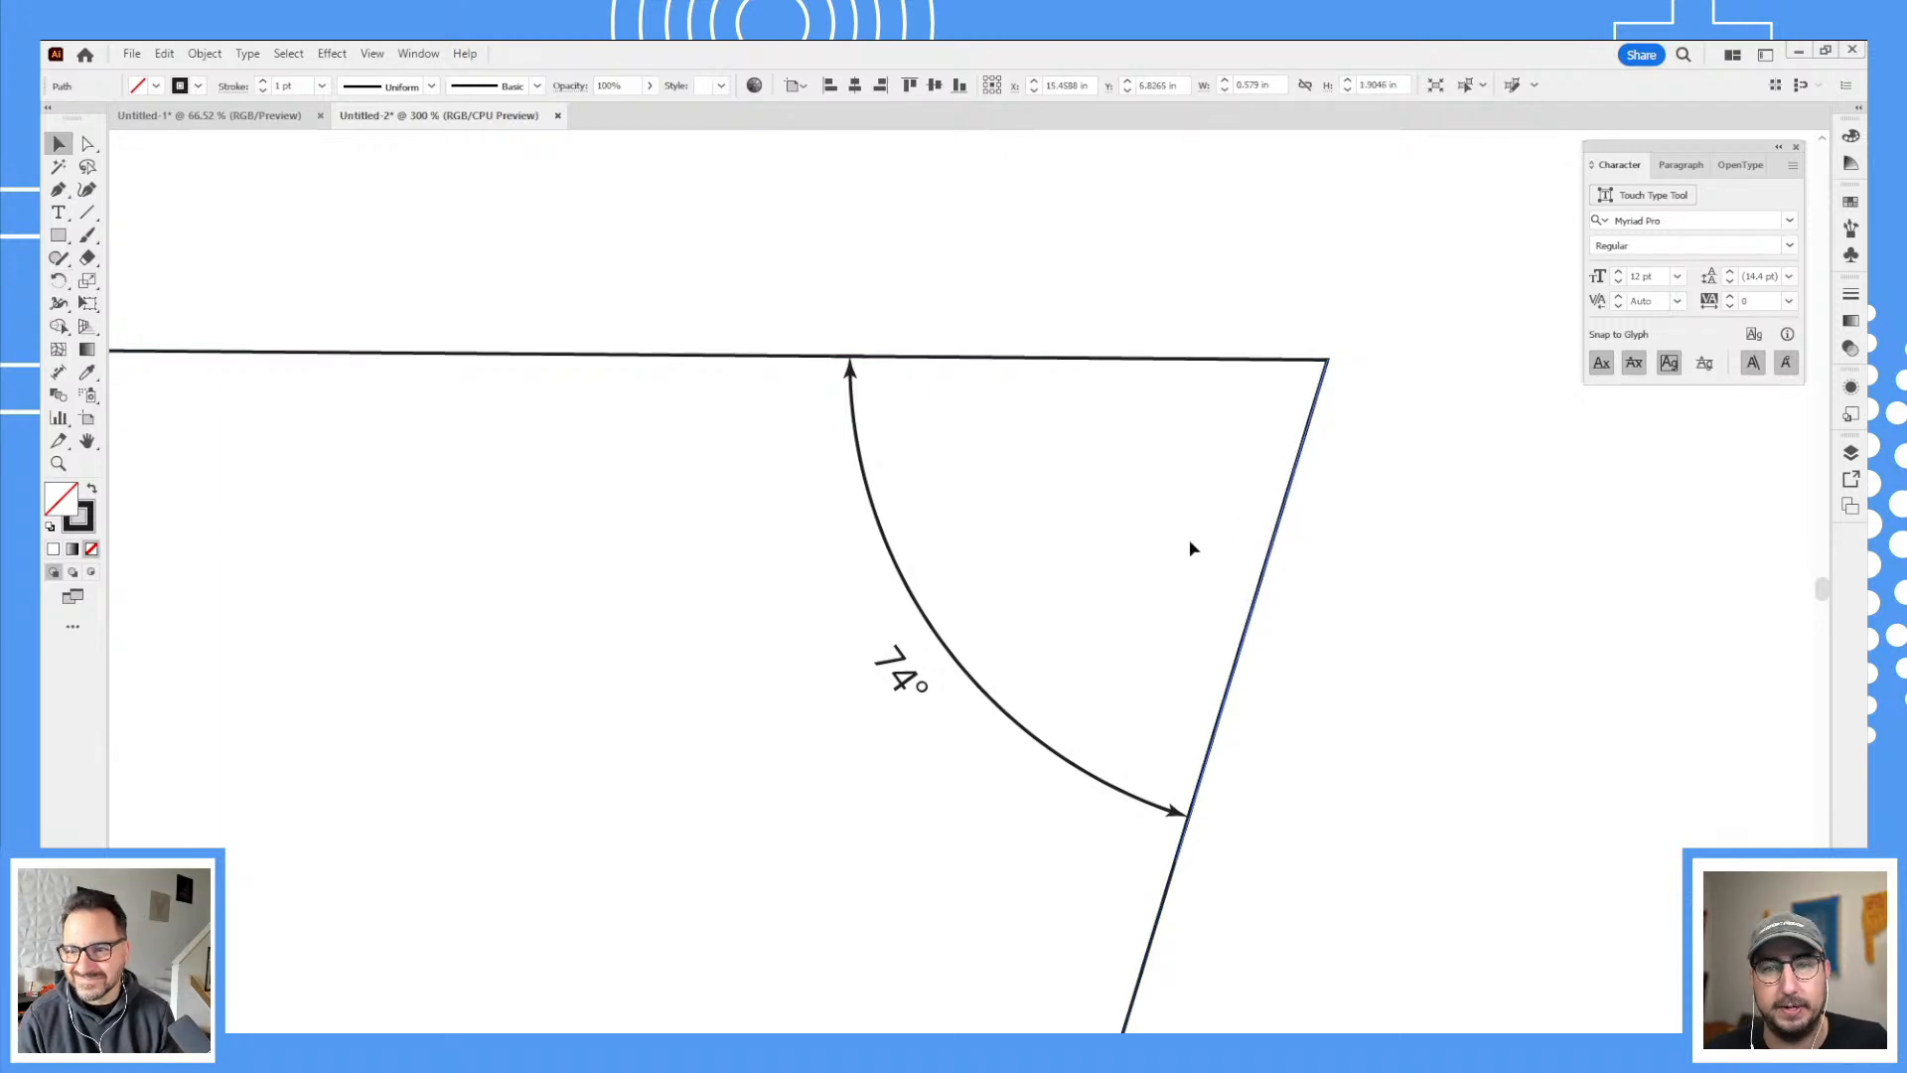
pyautogui.click(1470, 487)
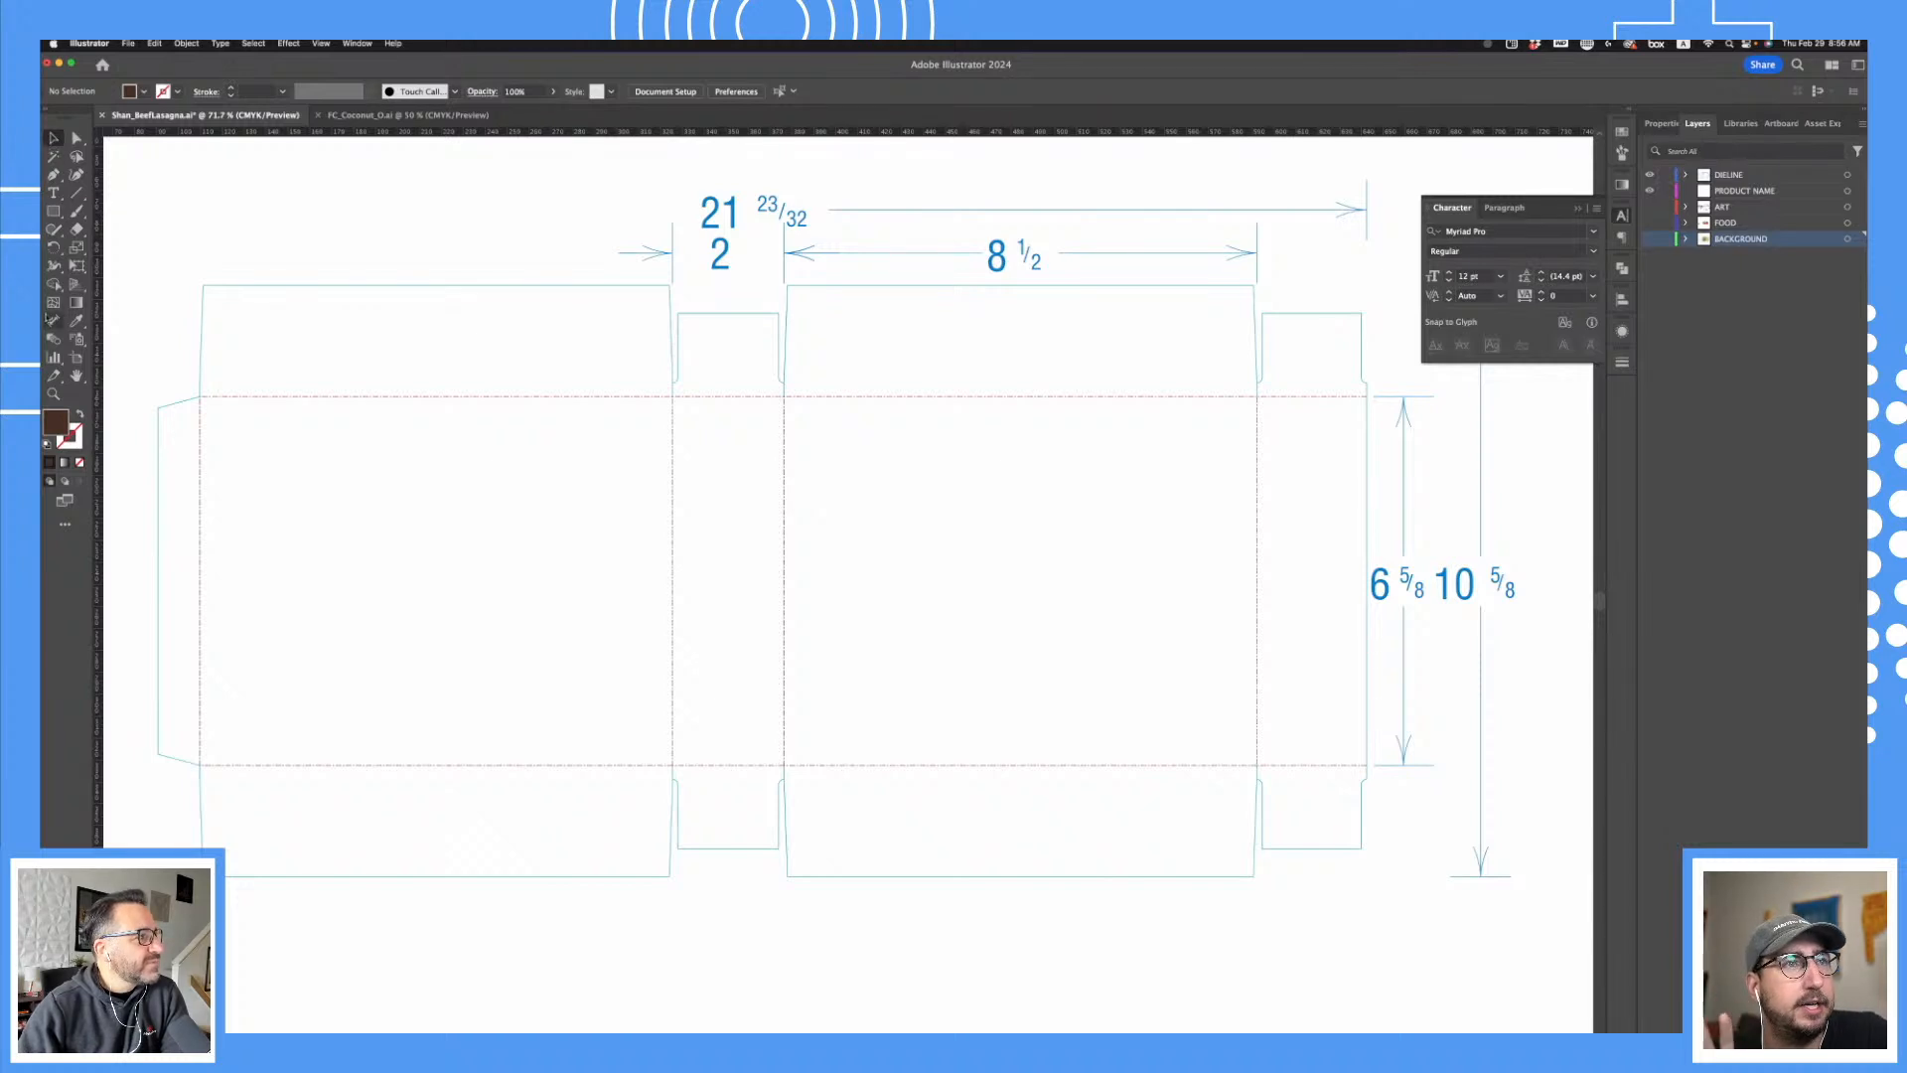
# - In the Shan_BeefLasagna dieline, add a vertical linear dimension directly on the right main panel's right fold line
pyautogui.click(54, 320)
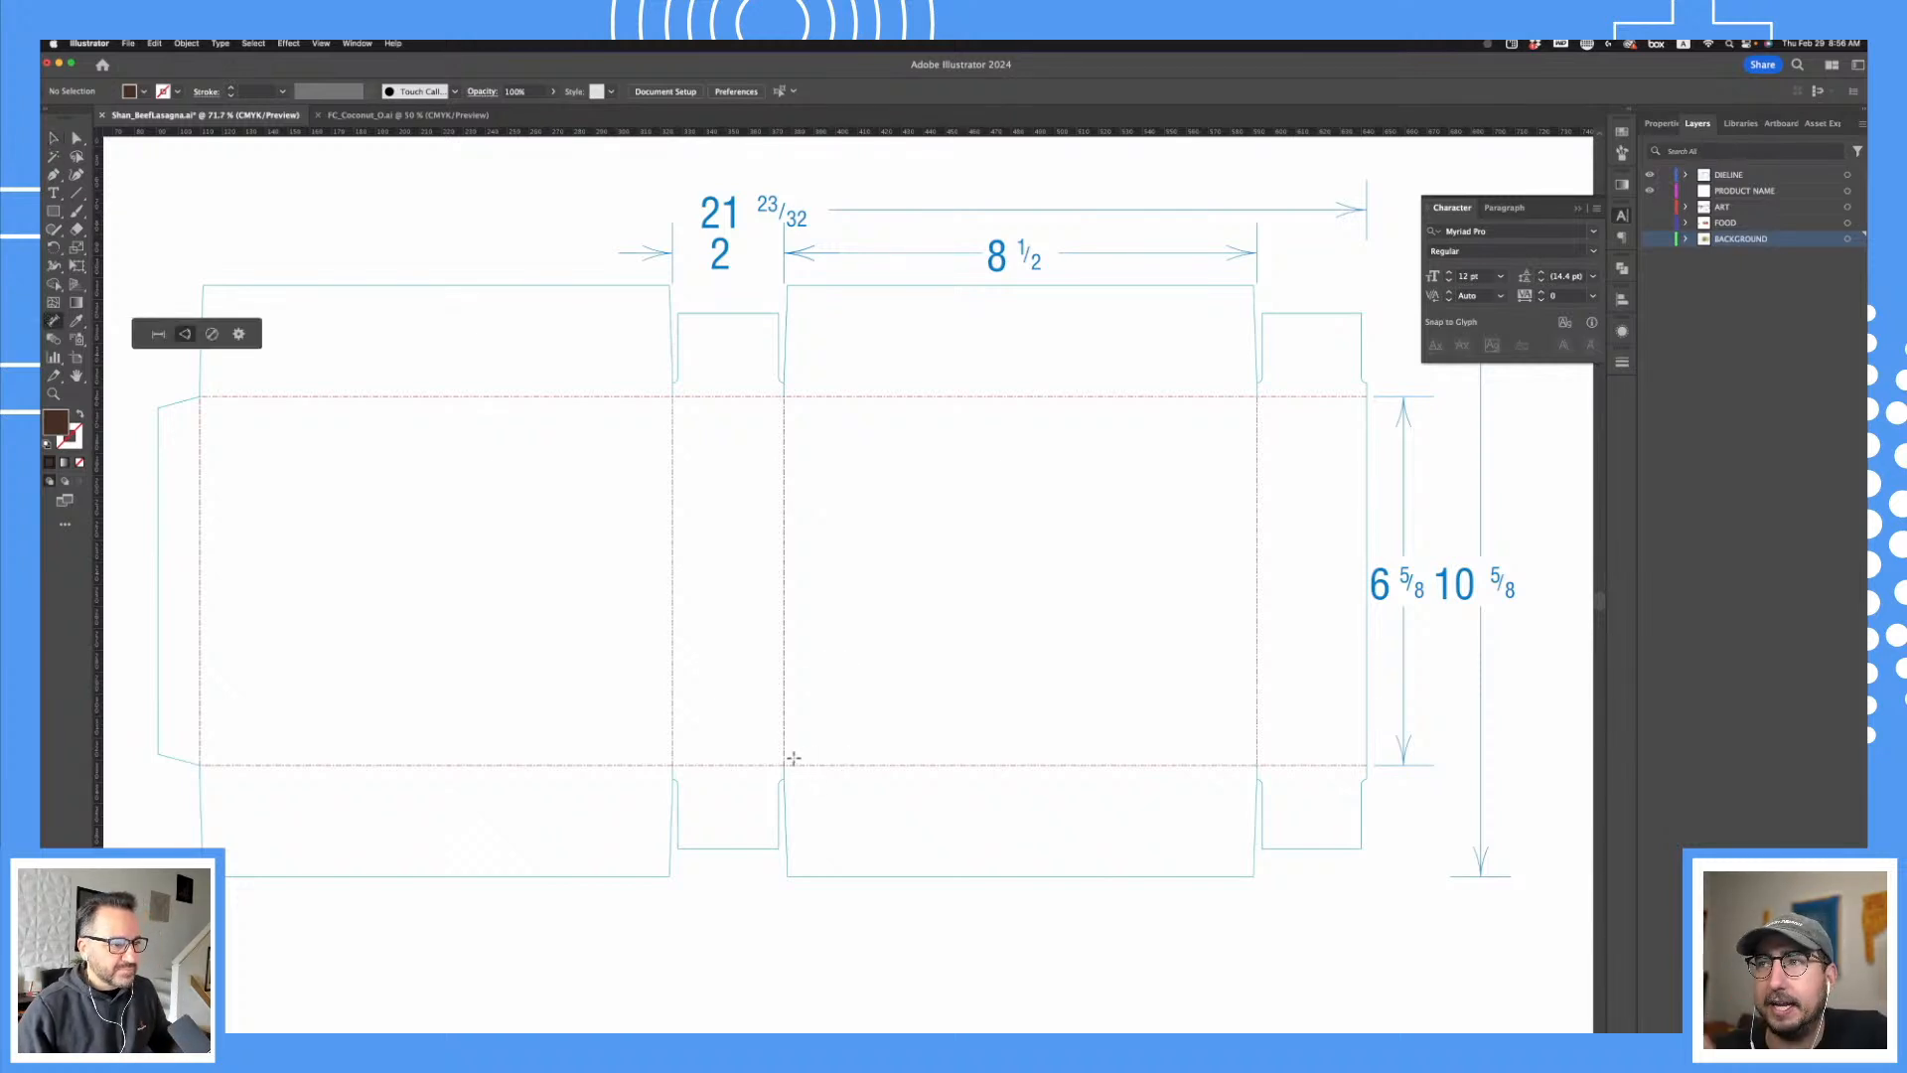
pyautogui.press('super+1')
pyautogui.scroll(-4, 830, 728)
pyautogui.hscroll(4, 829, 728)
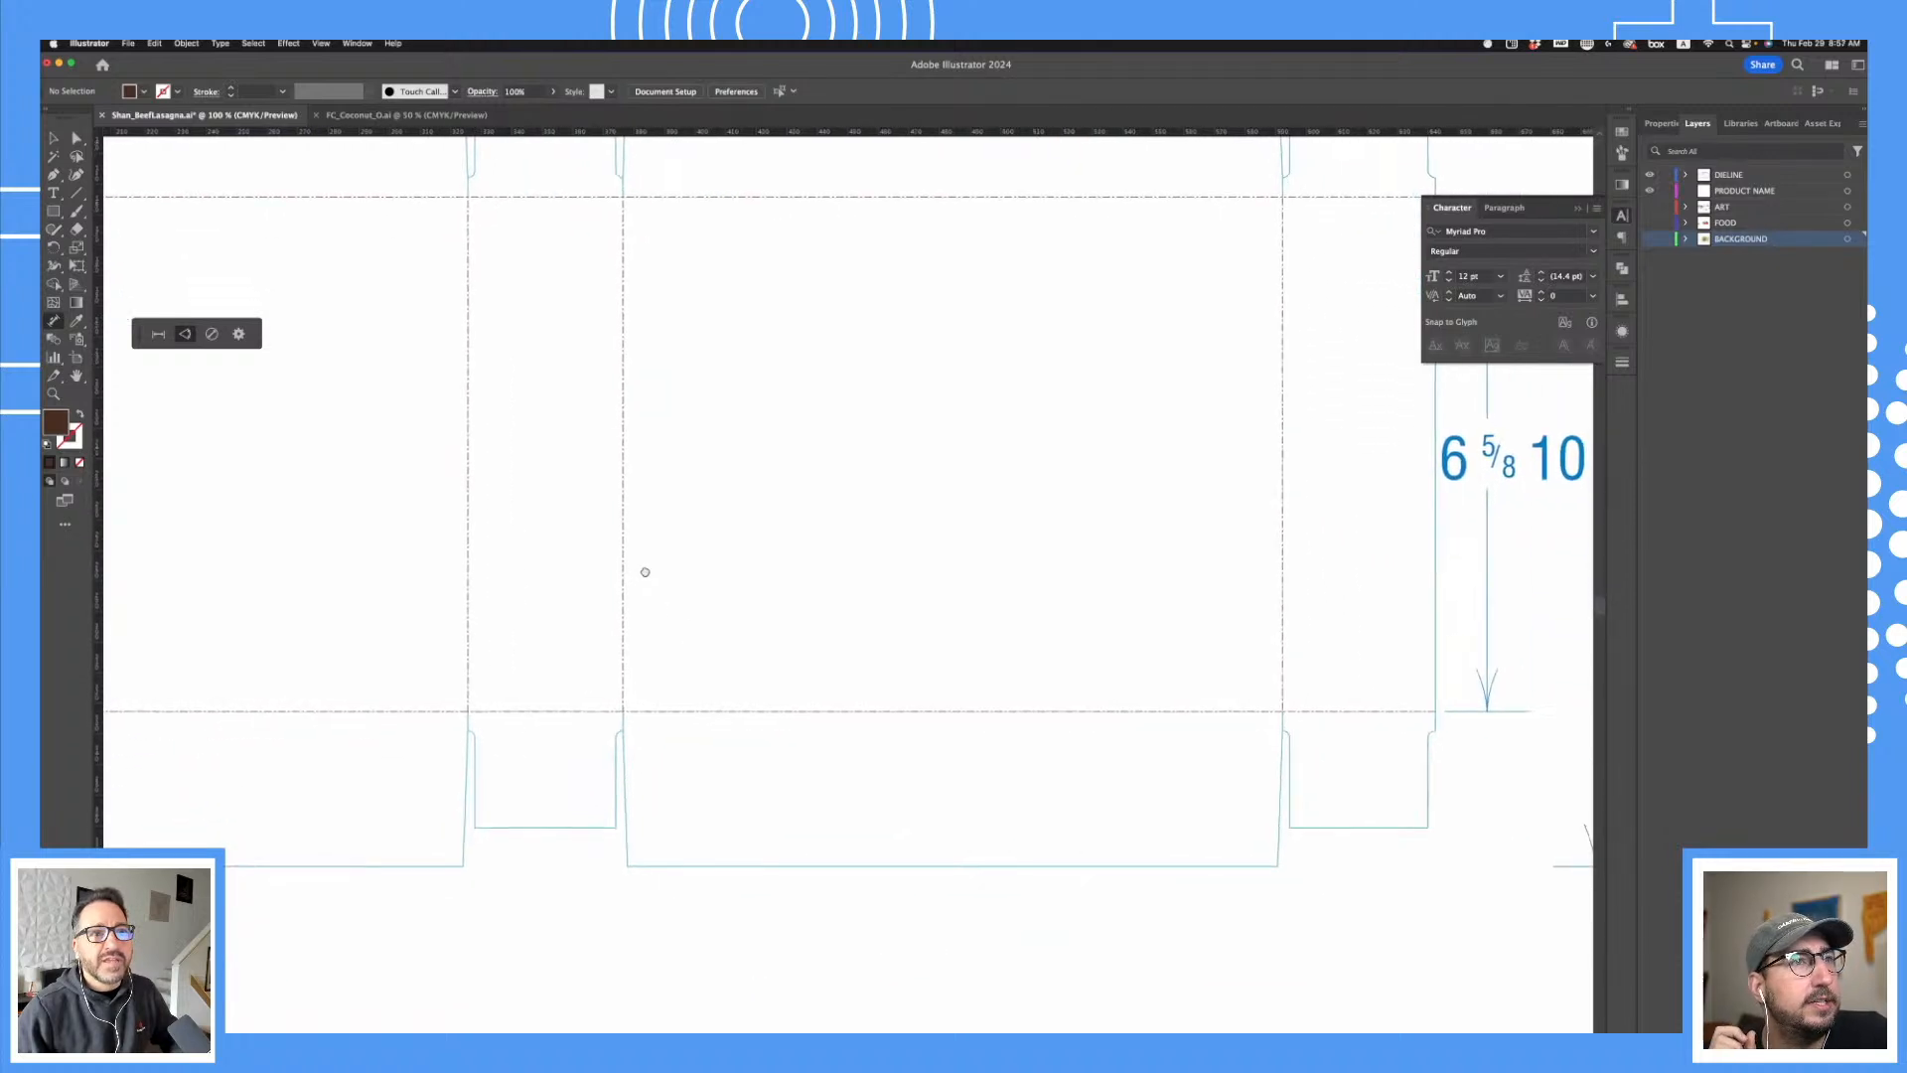
pyautogui.scroll(-1, 962, 834)
pyautogui.hscroll(1, 962, 834)
pyautogui.scroll(5, 889, 830)
pyautogui.hscroll(2, 889, 830)
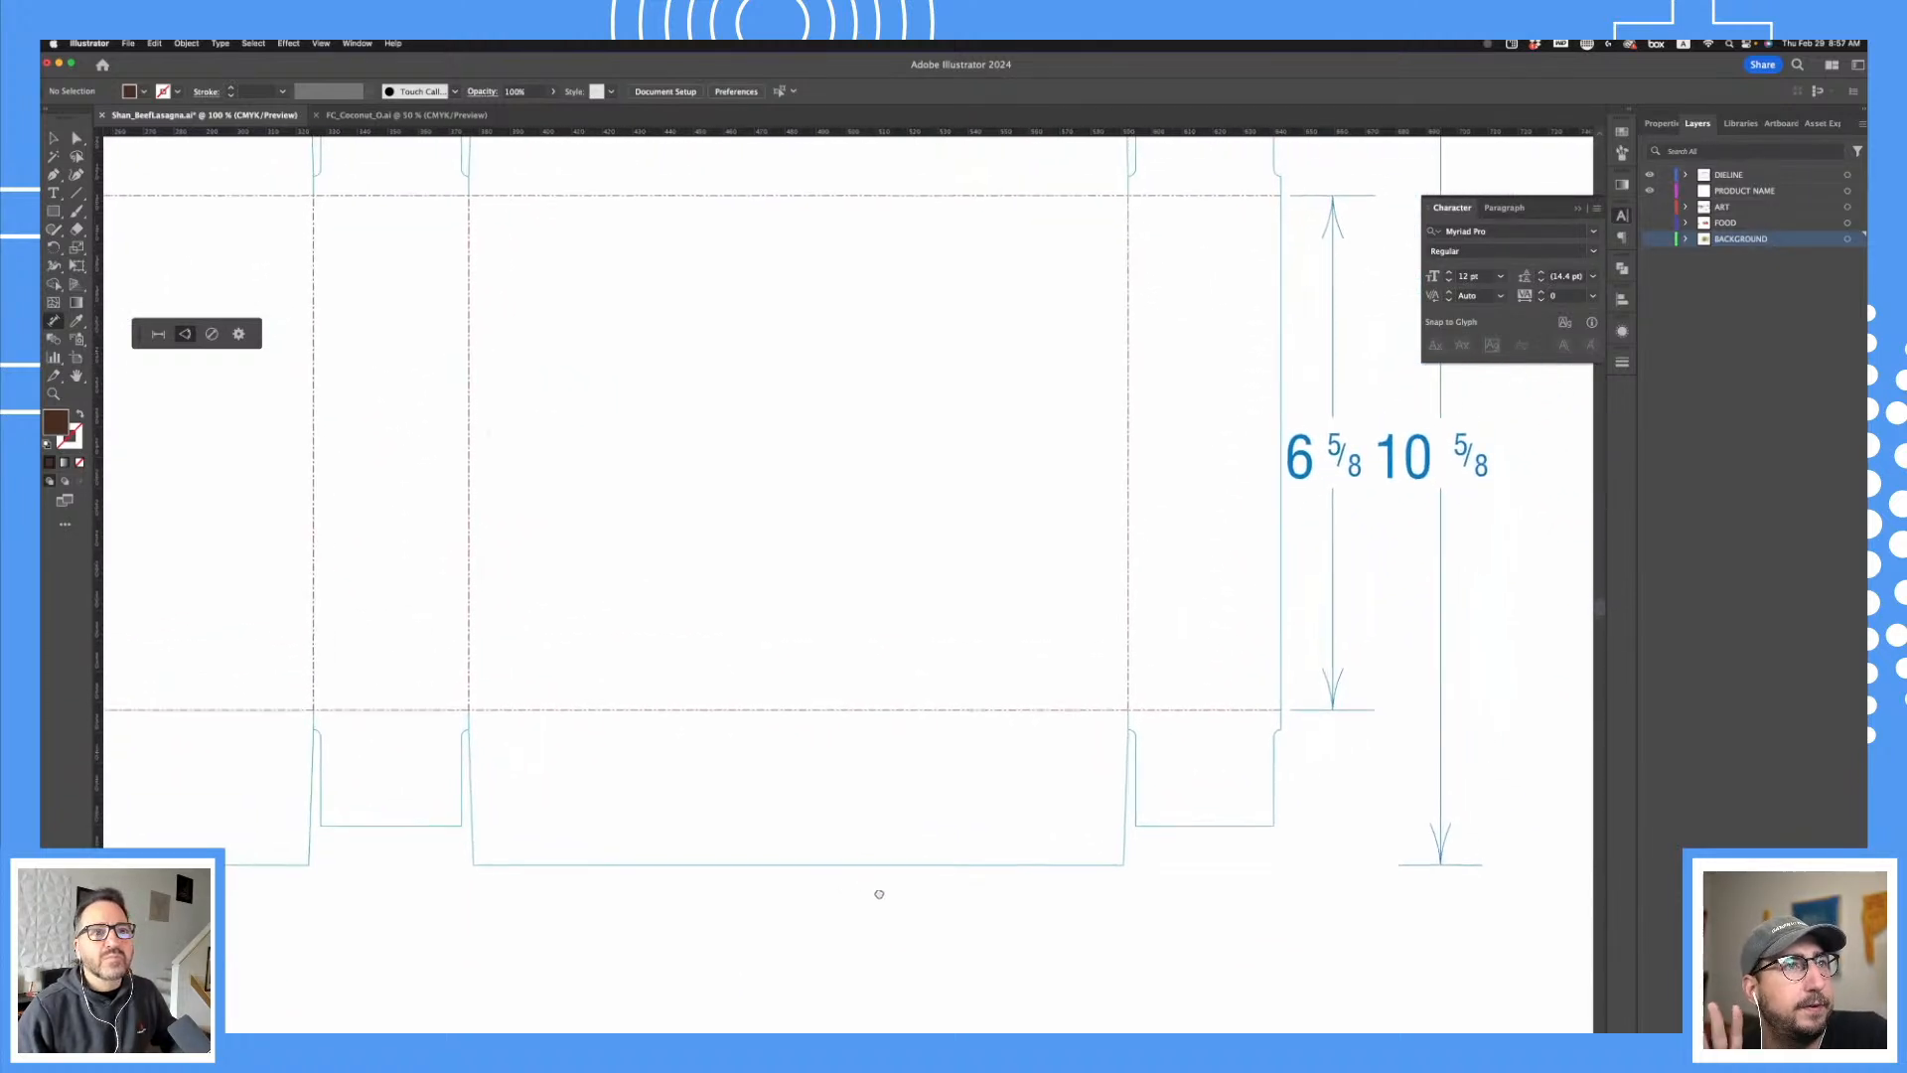
pyautogui.moveTo(855, 925); pyautogui.dragTo(961, 909)
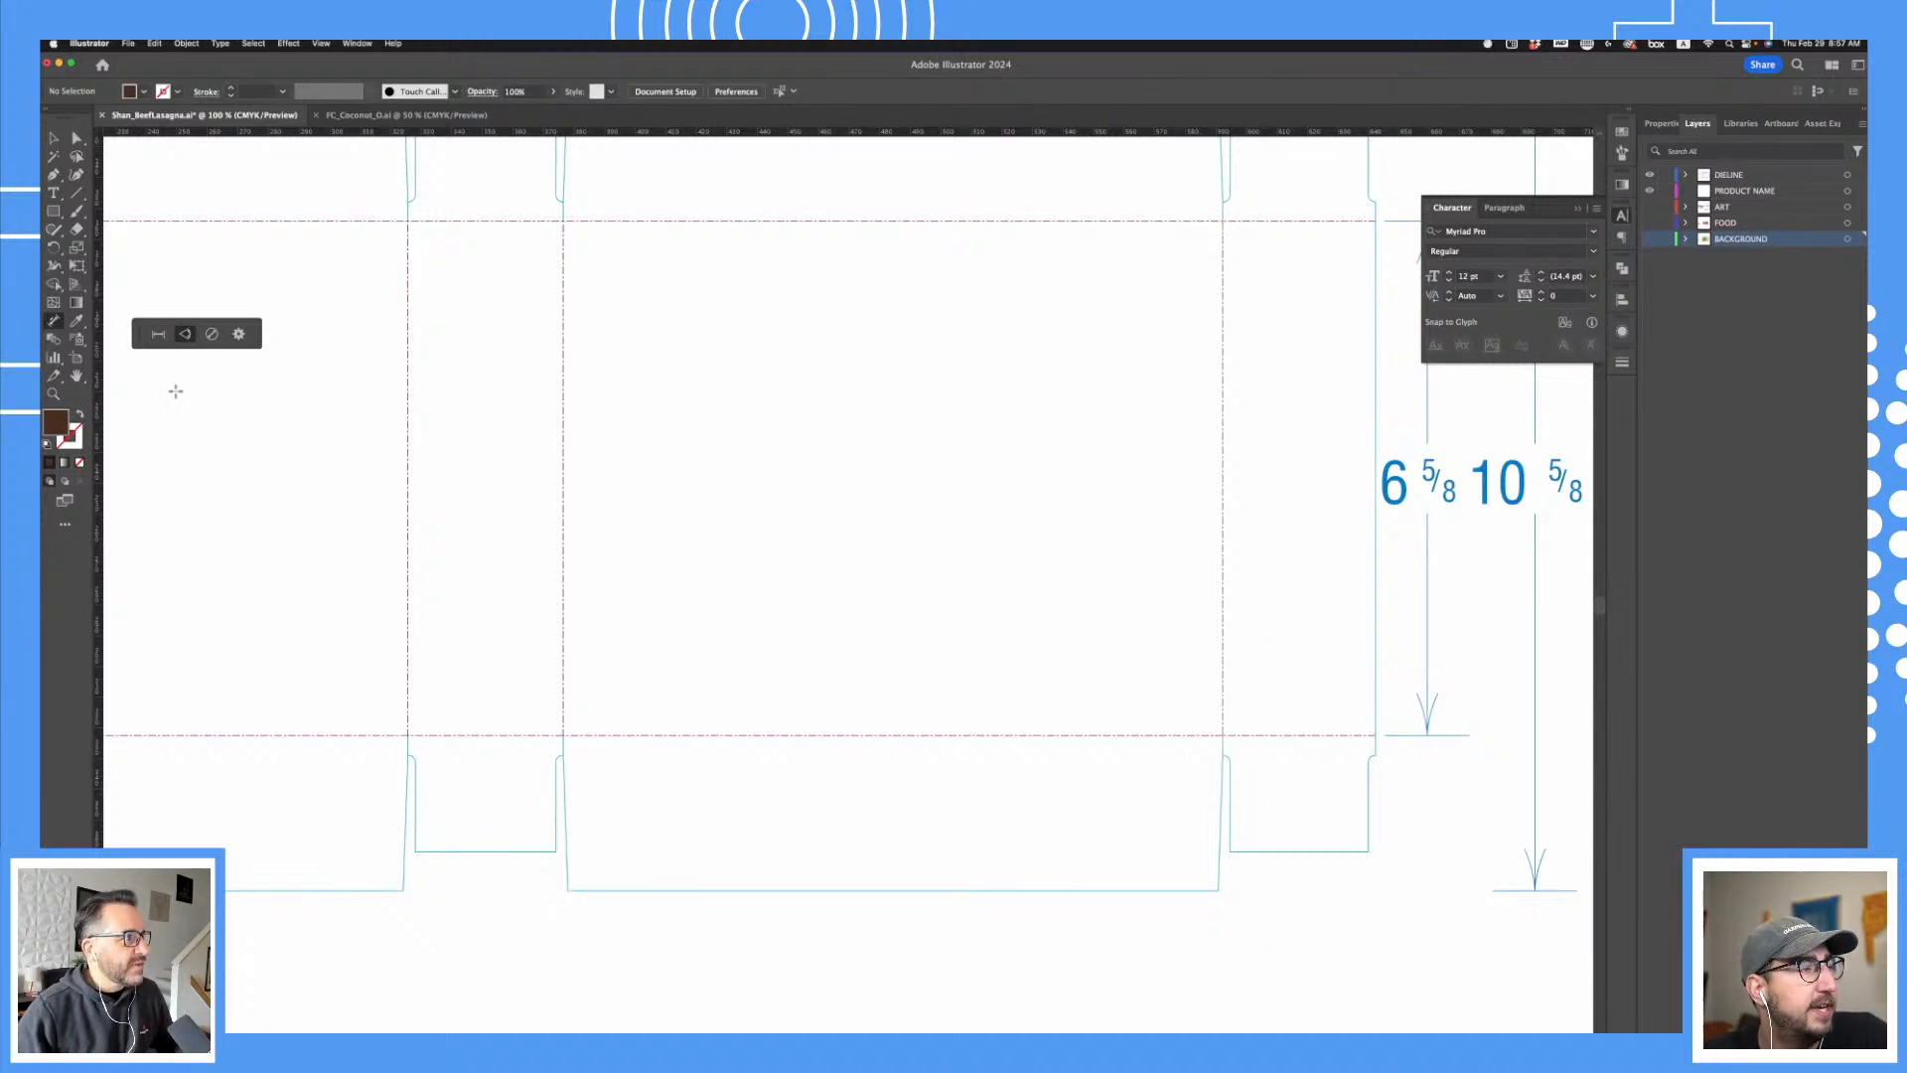
pyautogui.click(158, 333)
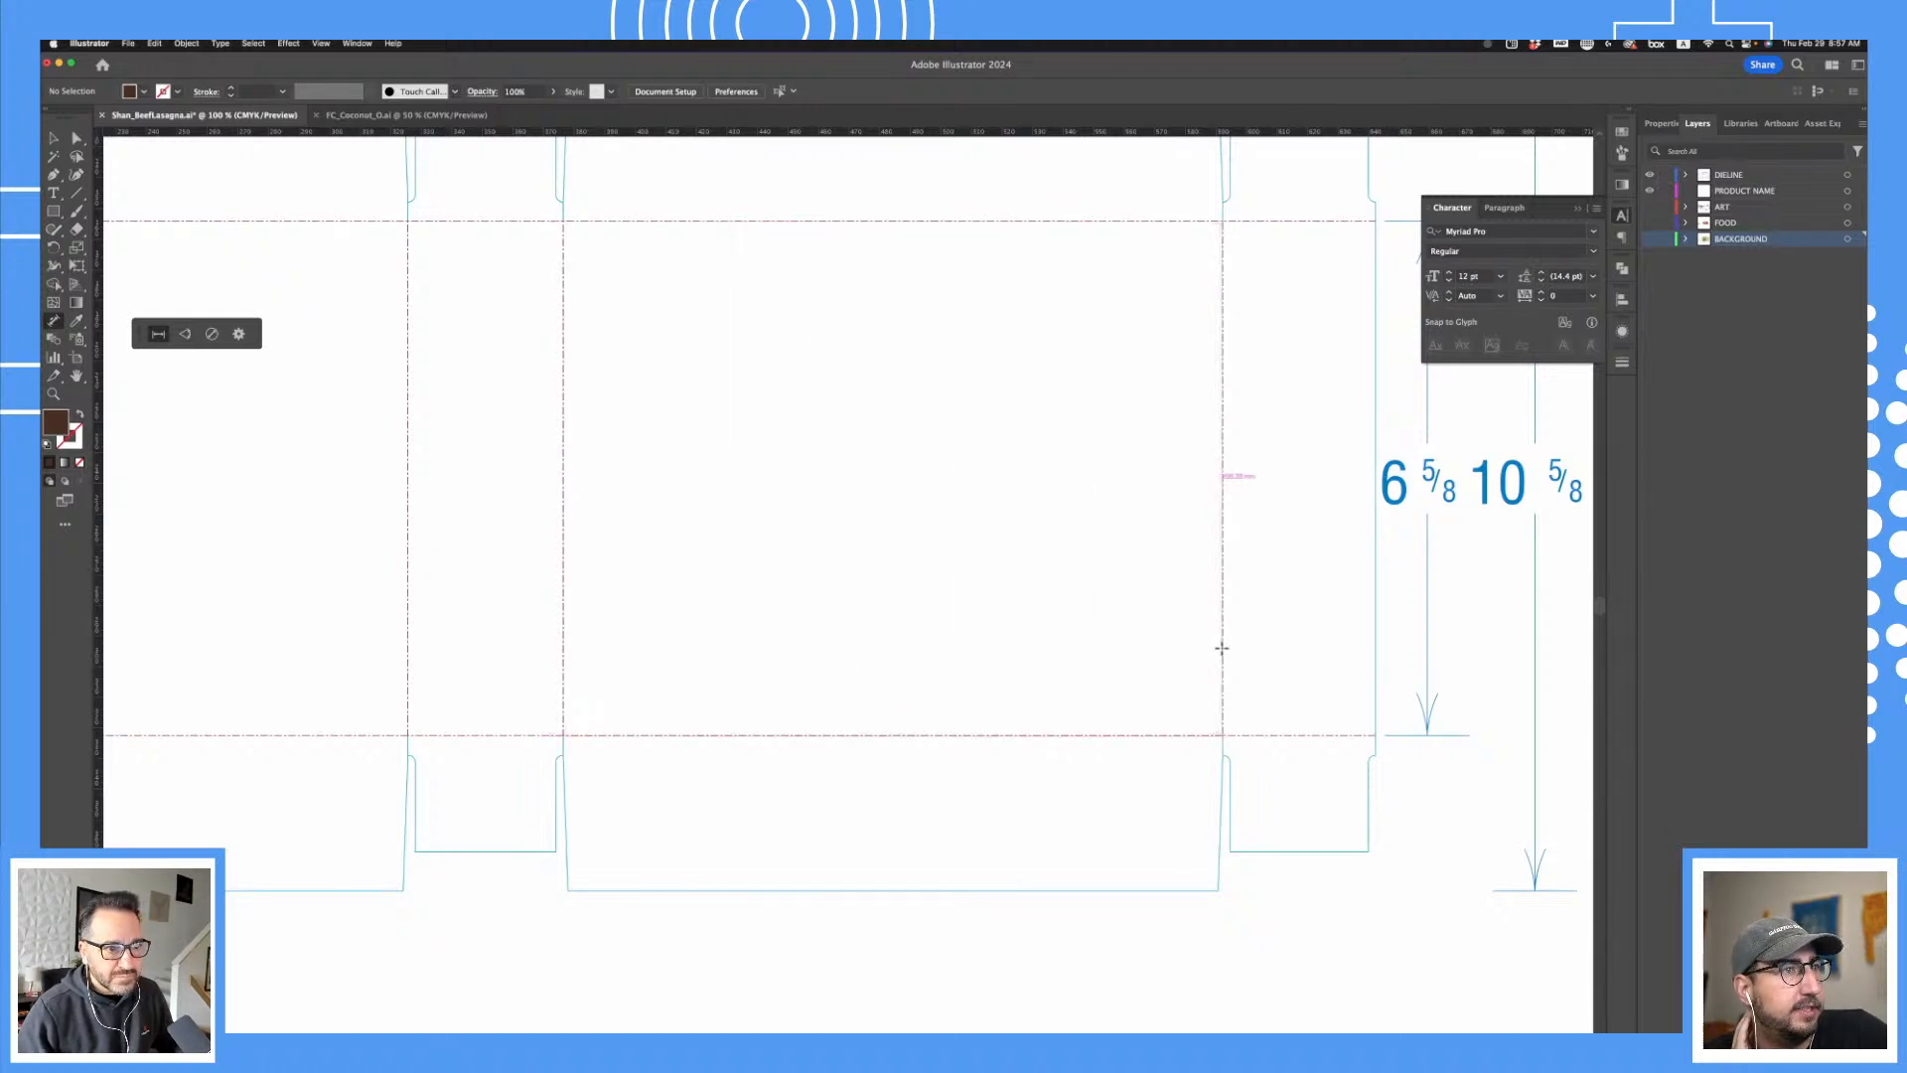
pyautogui.click(1222, 648)
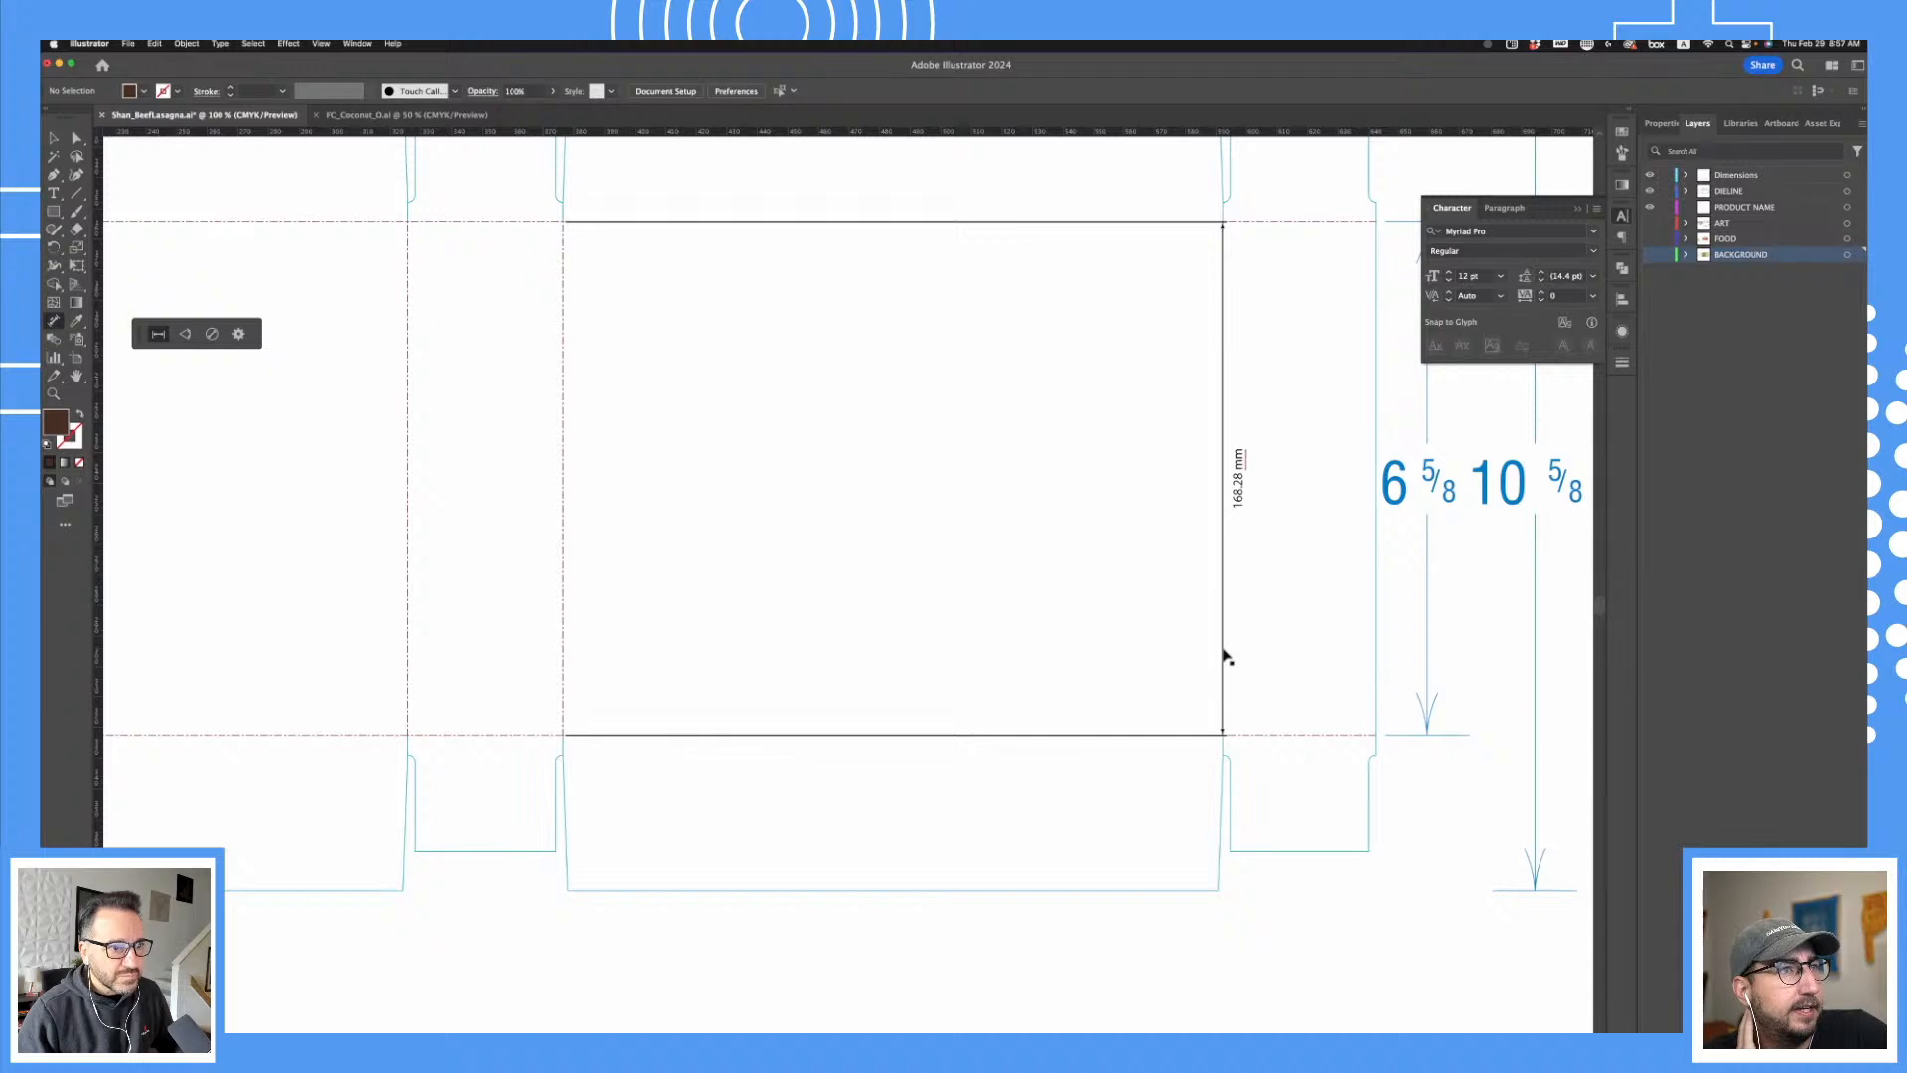
# - Toggle the visibility of the Dimensions layer several times and leave the layer hidden
pyautogui.moveTo(894, 608); pyautogui.dragTo(860, 758)
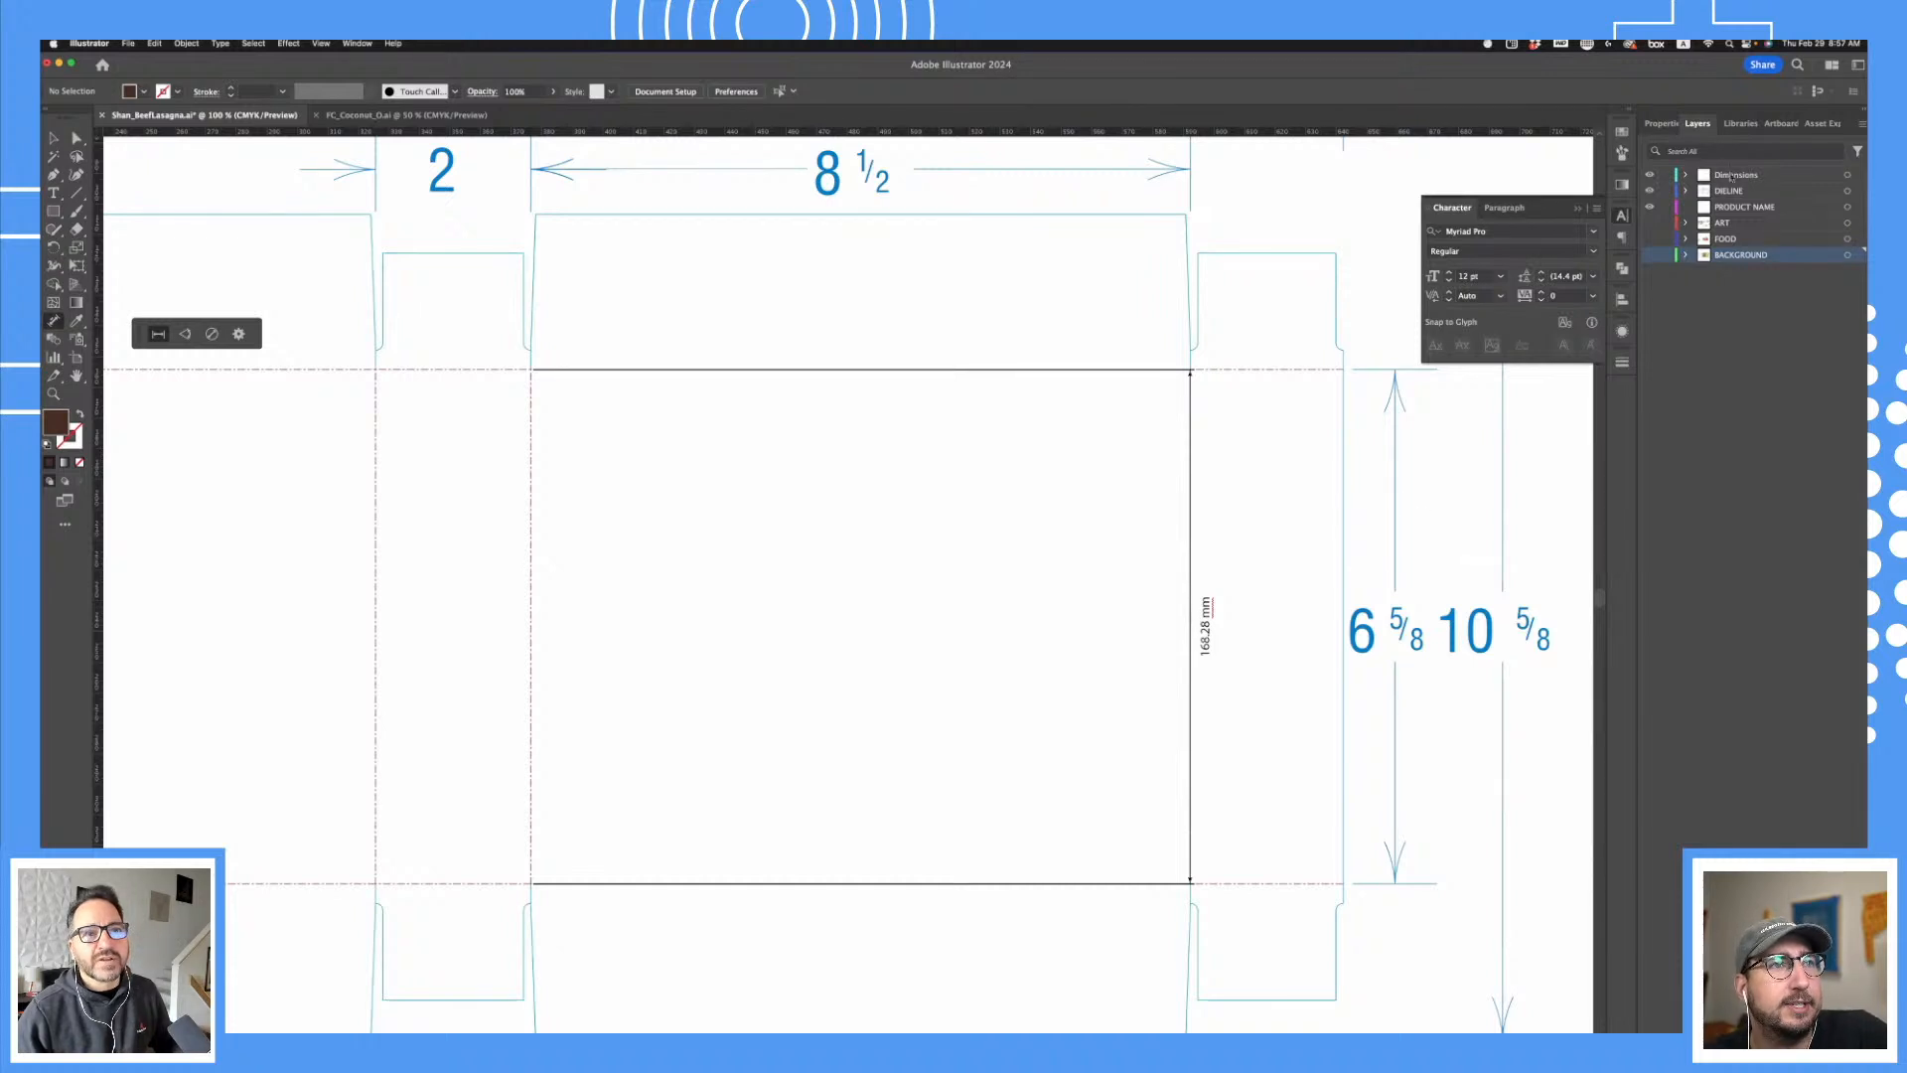
pyautogui.click(1651, 176)
pyautogui.click(1651, 176)
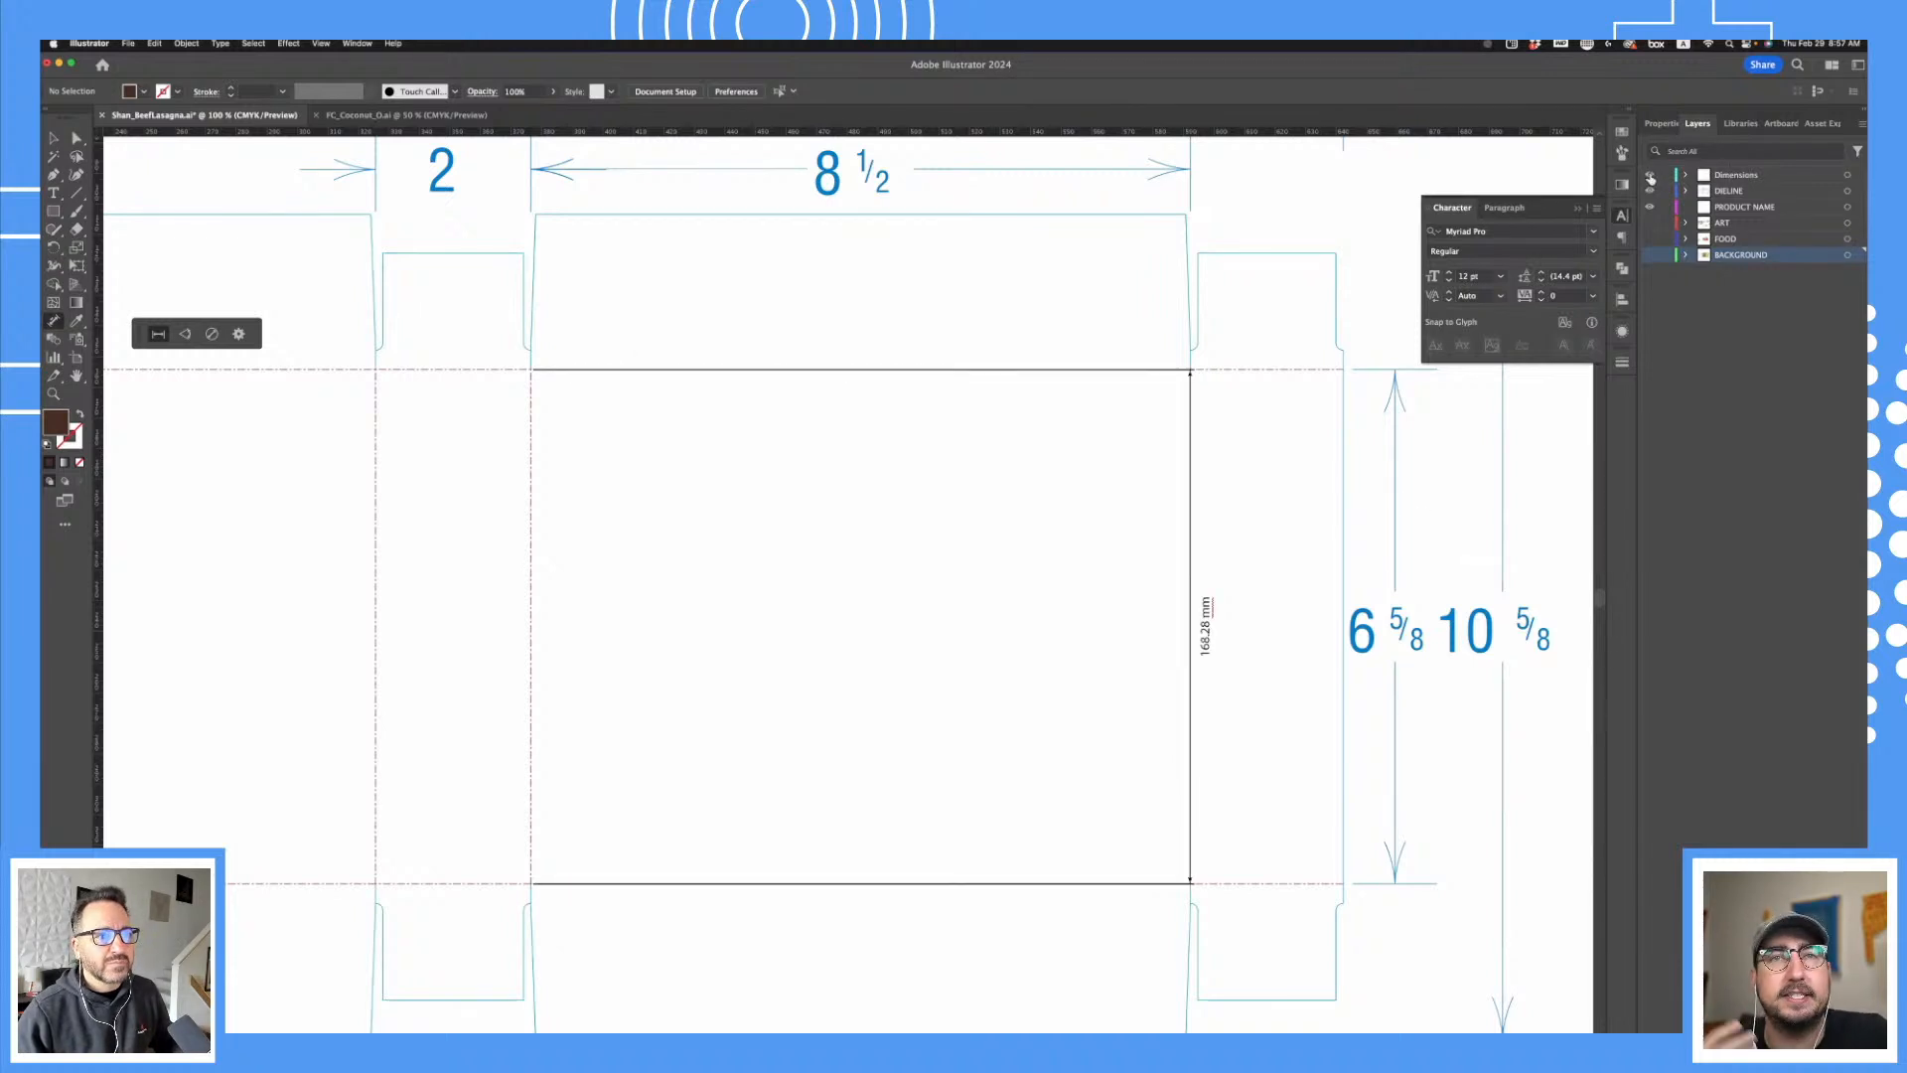
pyautogui.click(1651, 176)
pyautogui.click(1651, 176)
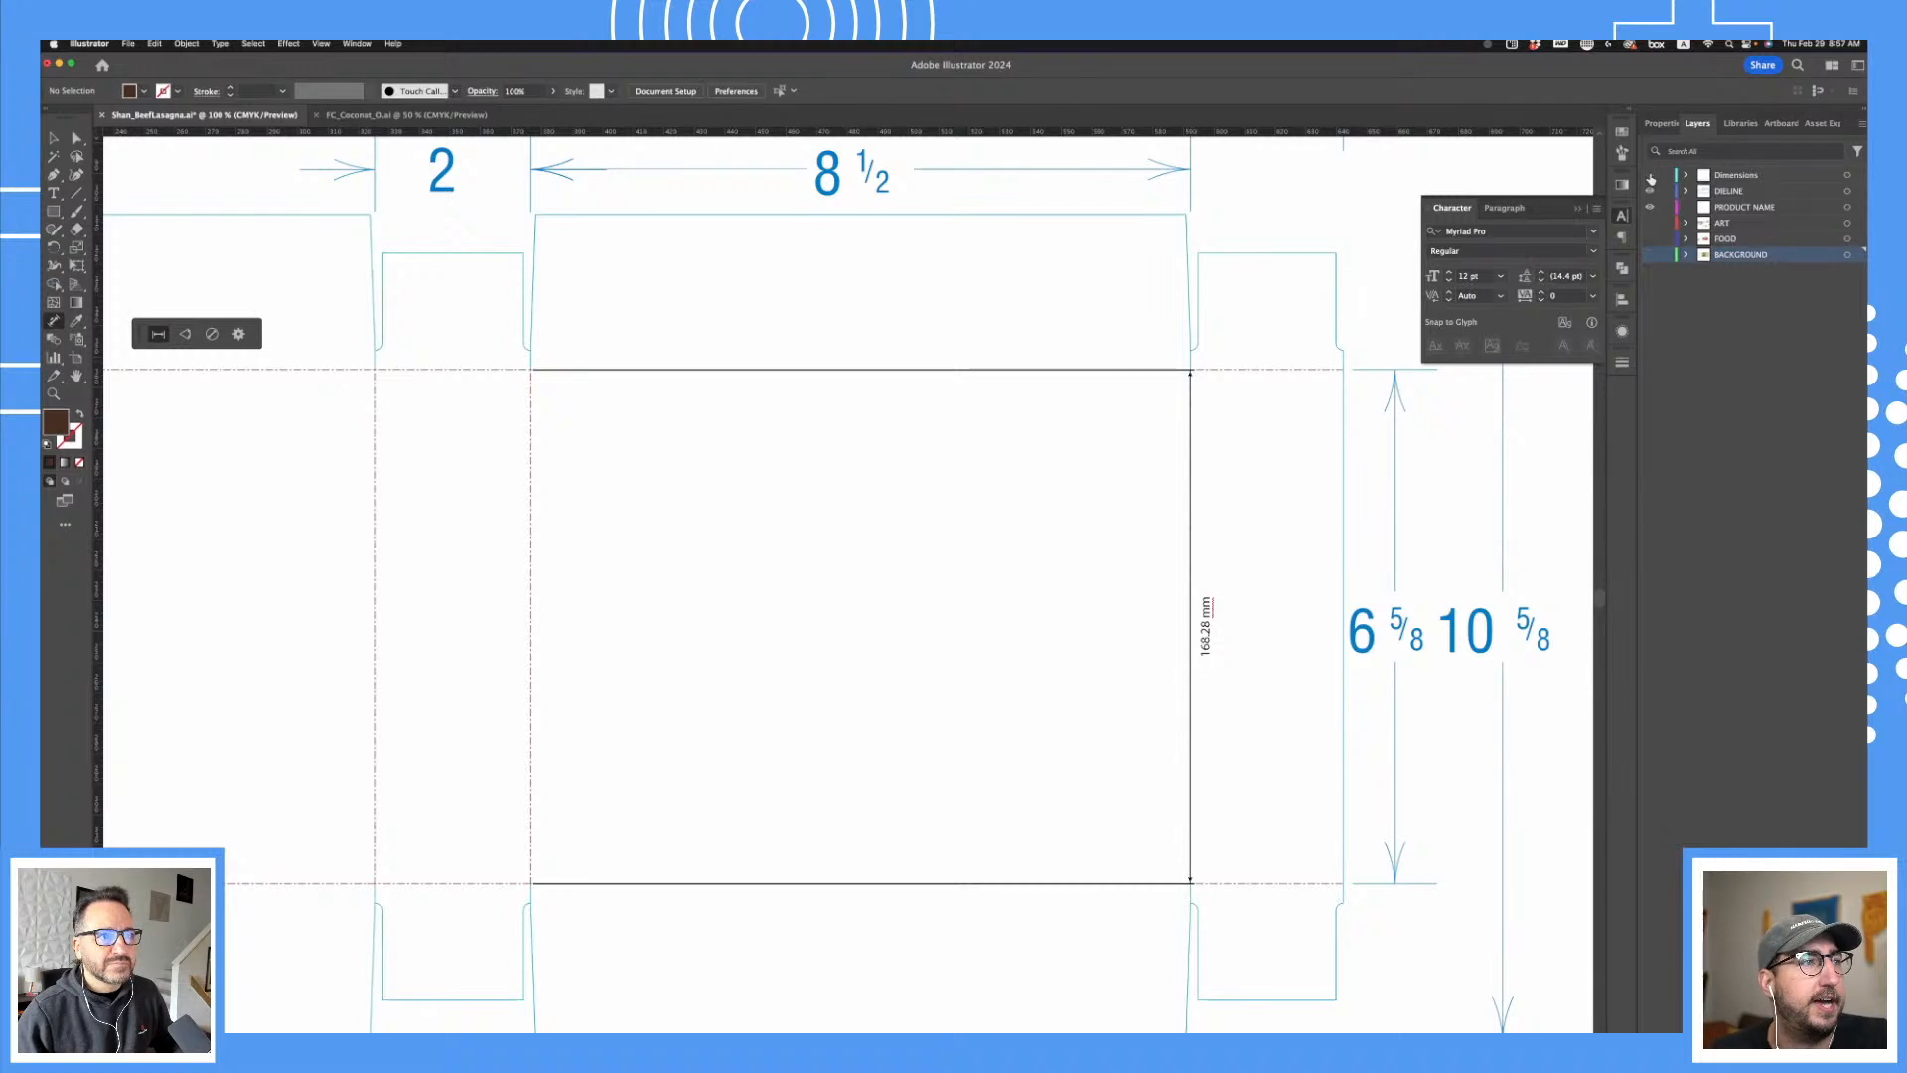
pyautogui.click(1651, 176)
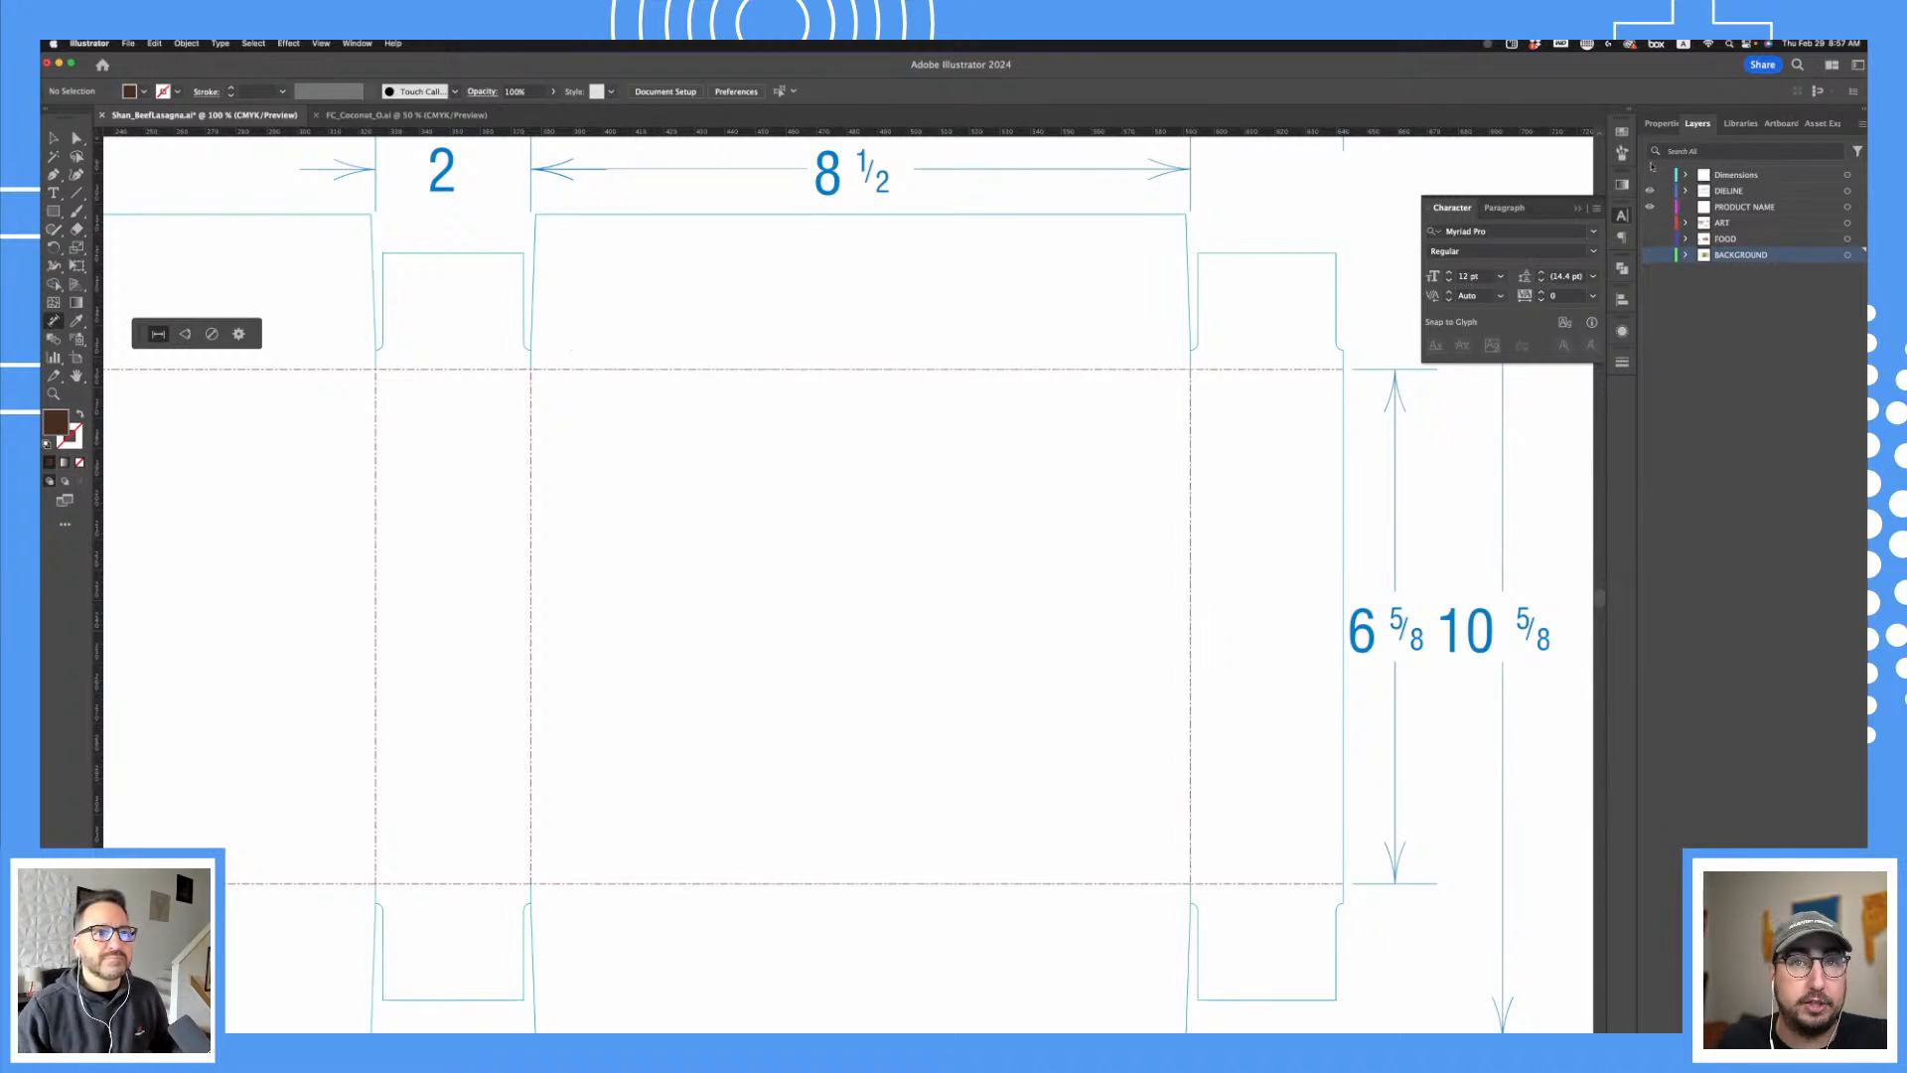
pyautogui.click(1651, 176)
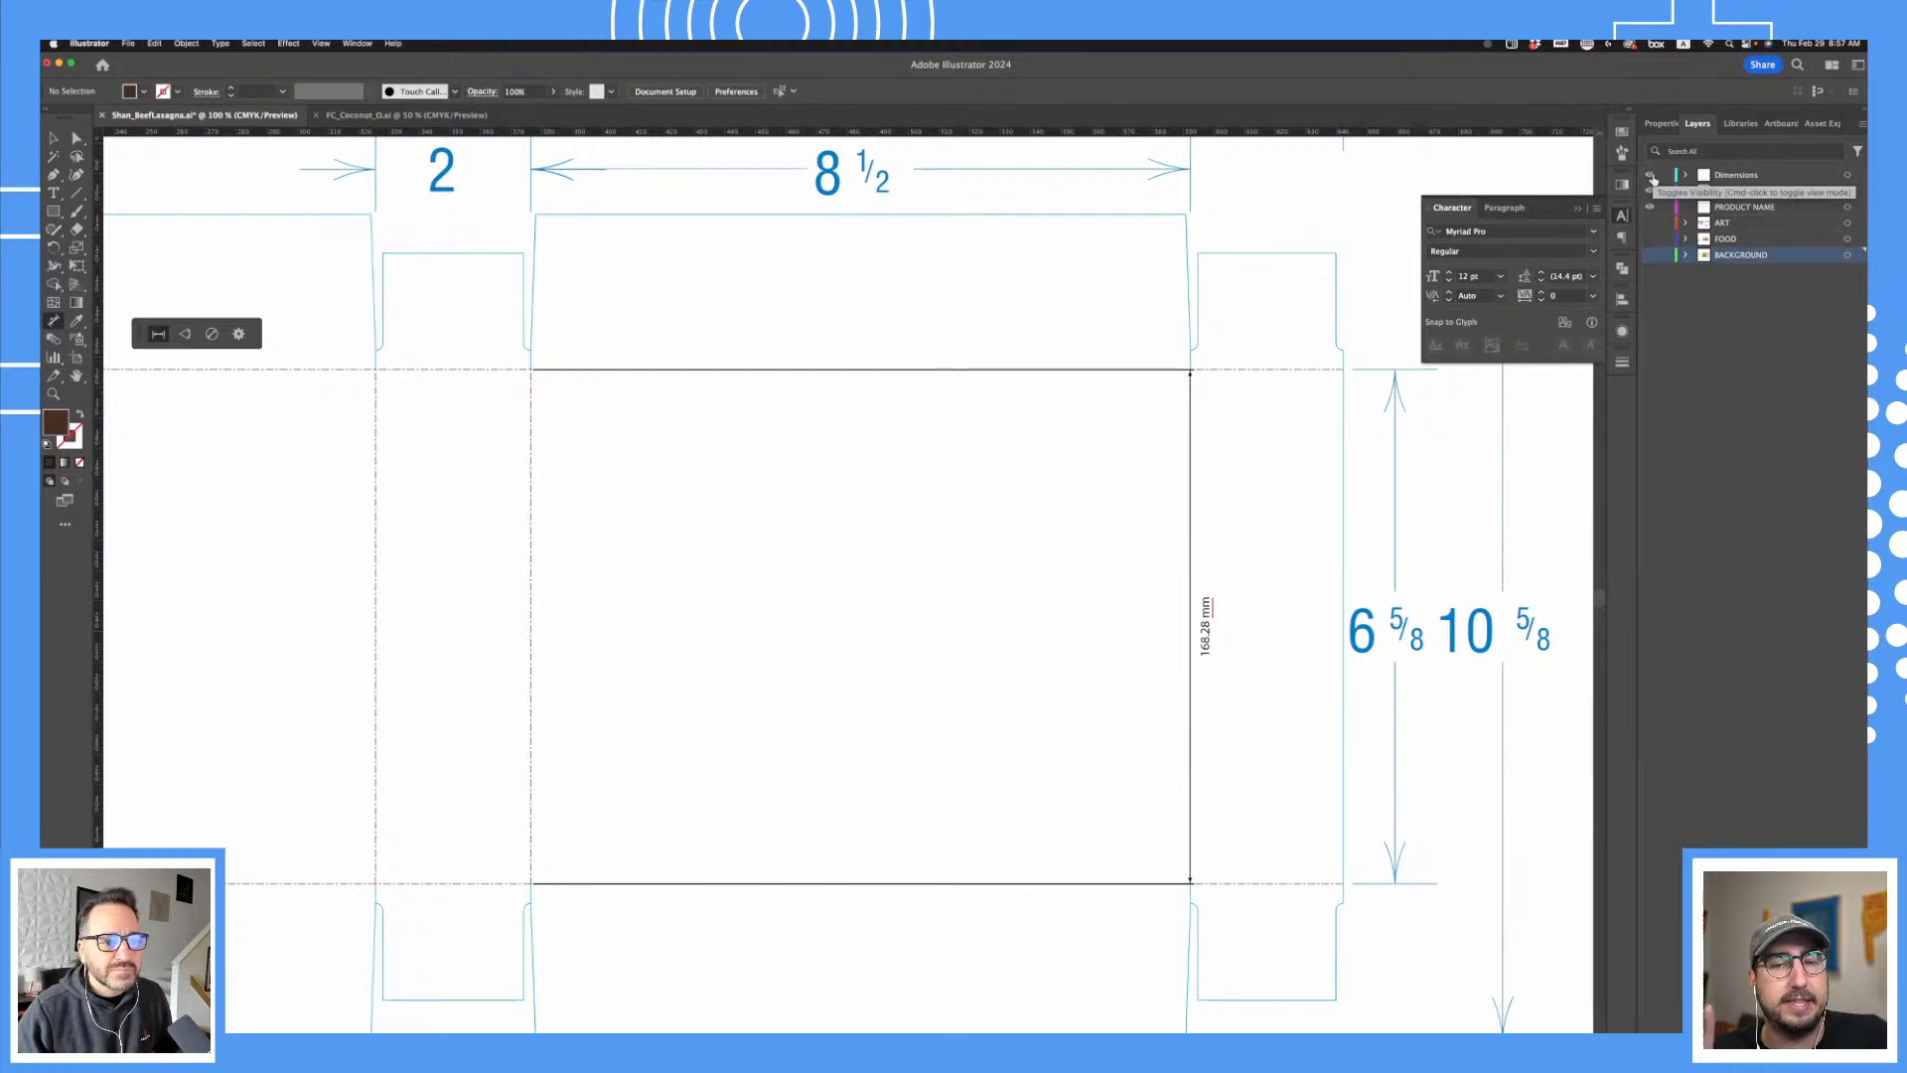
pyautogui.click(1651, 176)
pyautogui.scroll(3, 1122, 583)
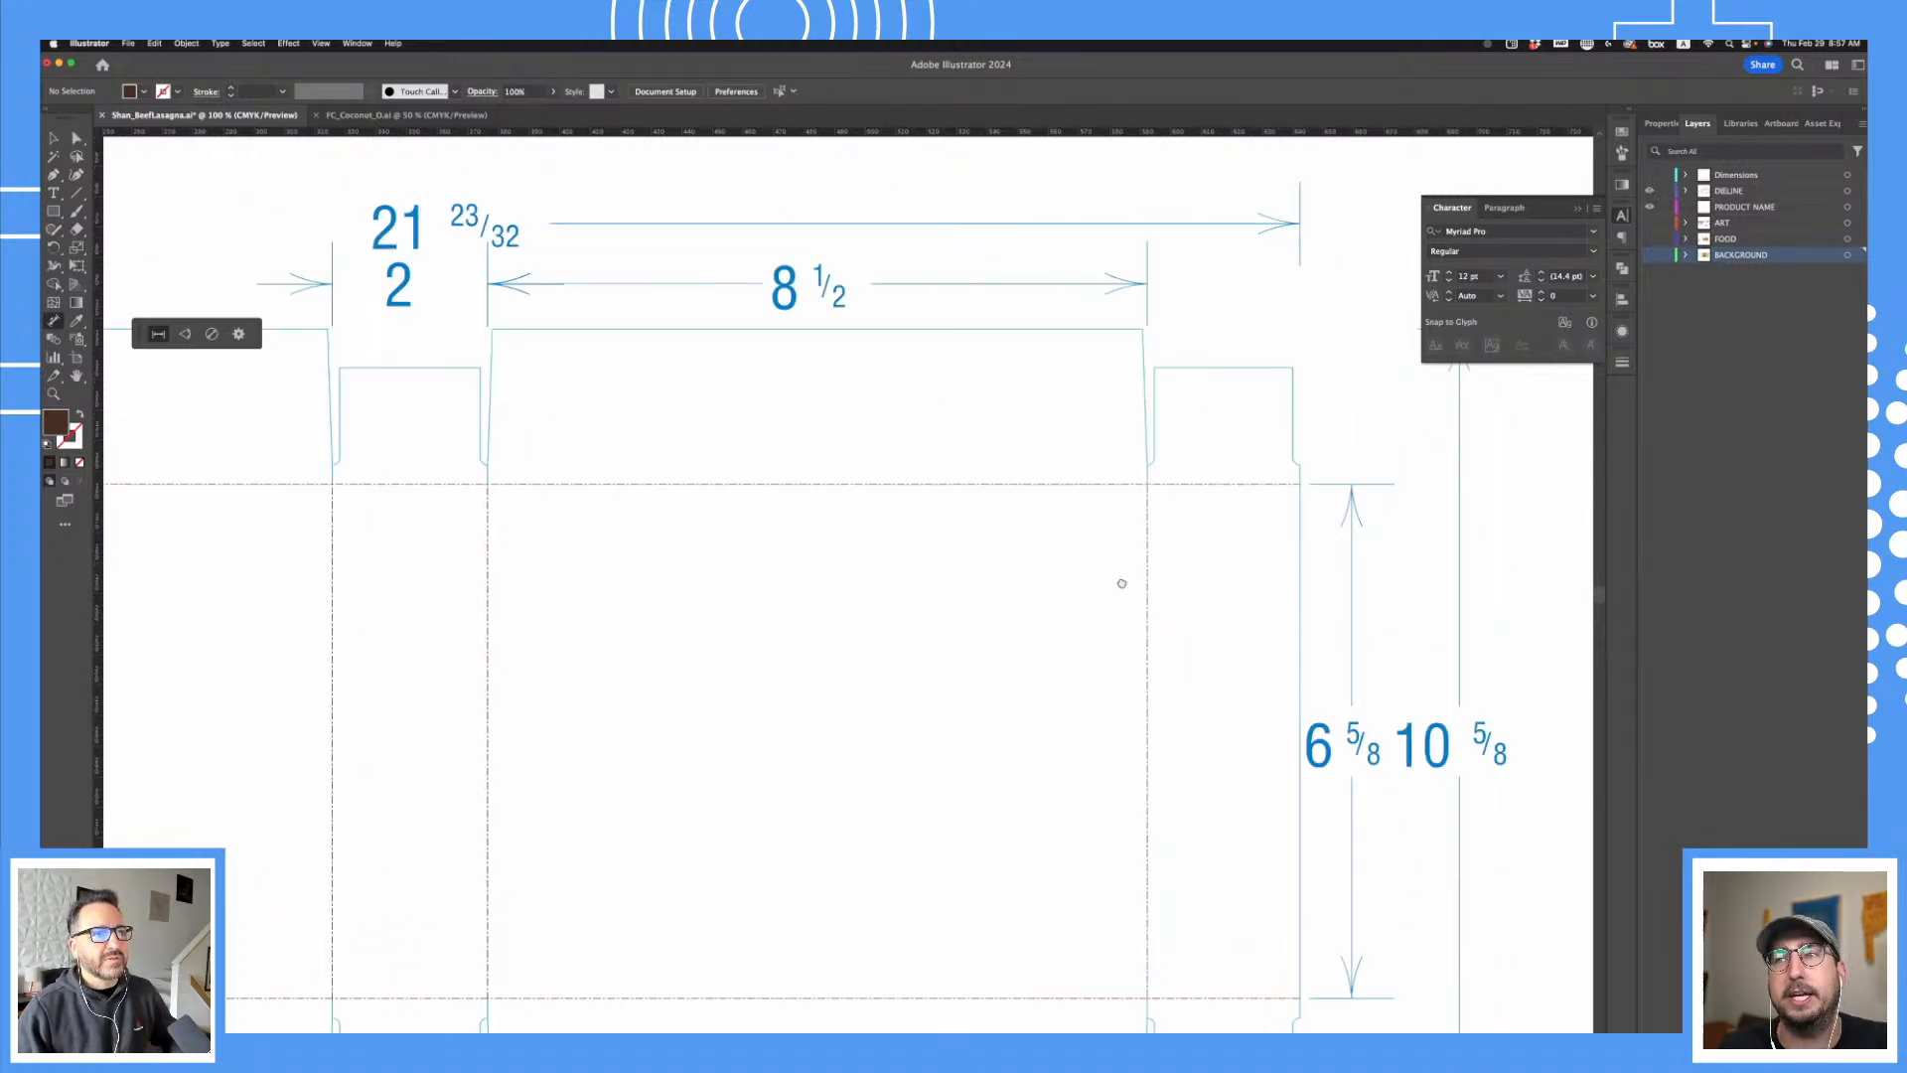
pyautogui.scroll(2, 1121, 583)
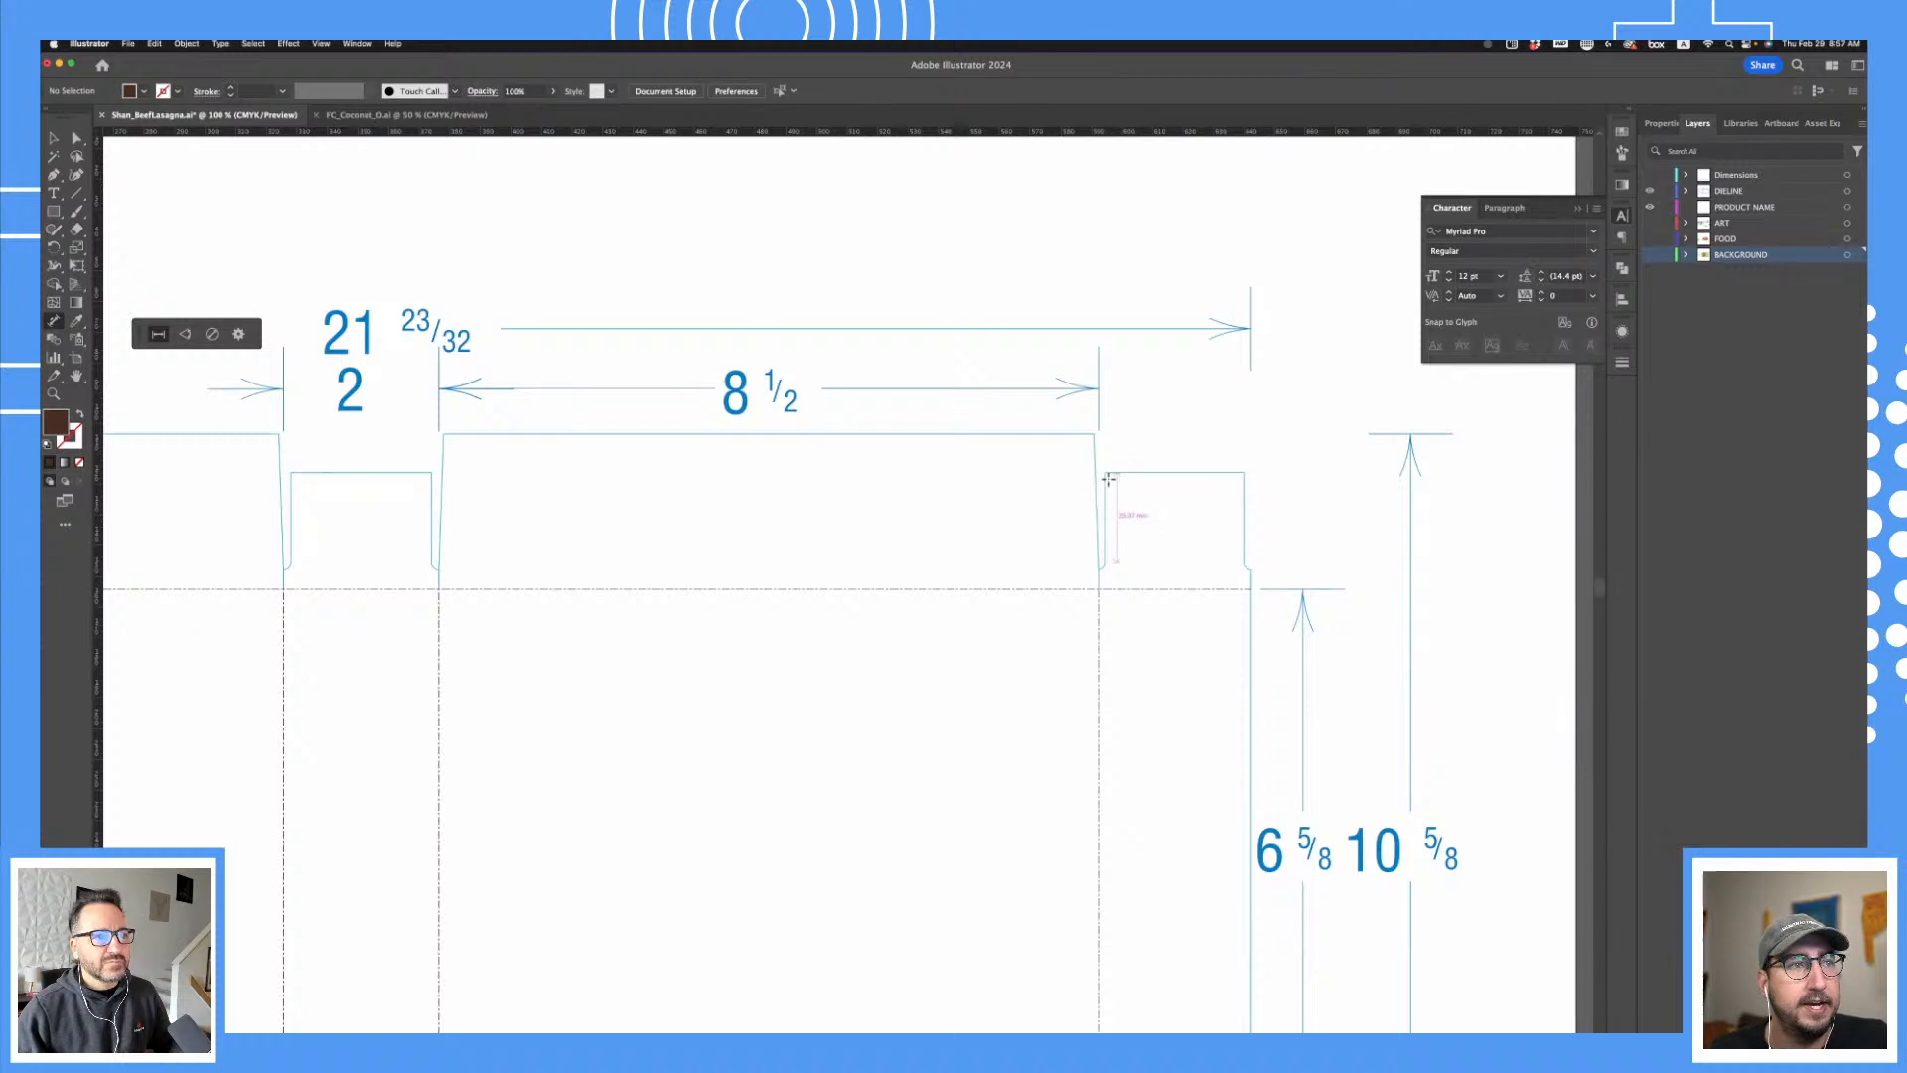
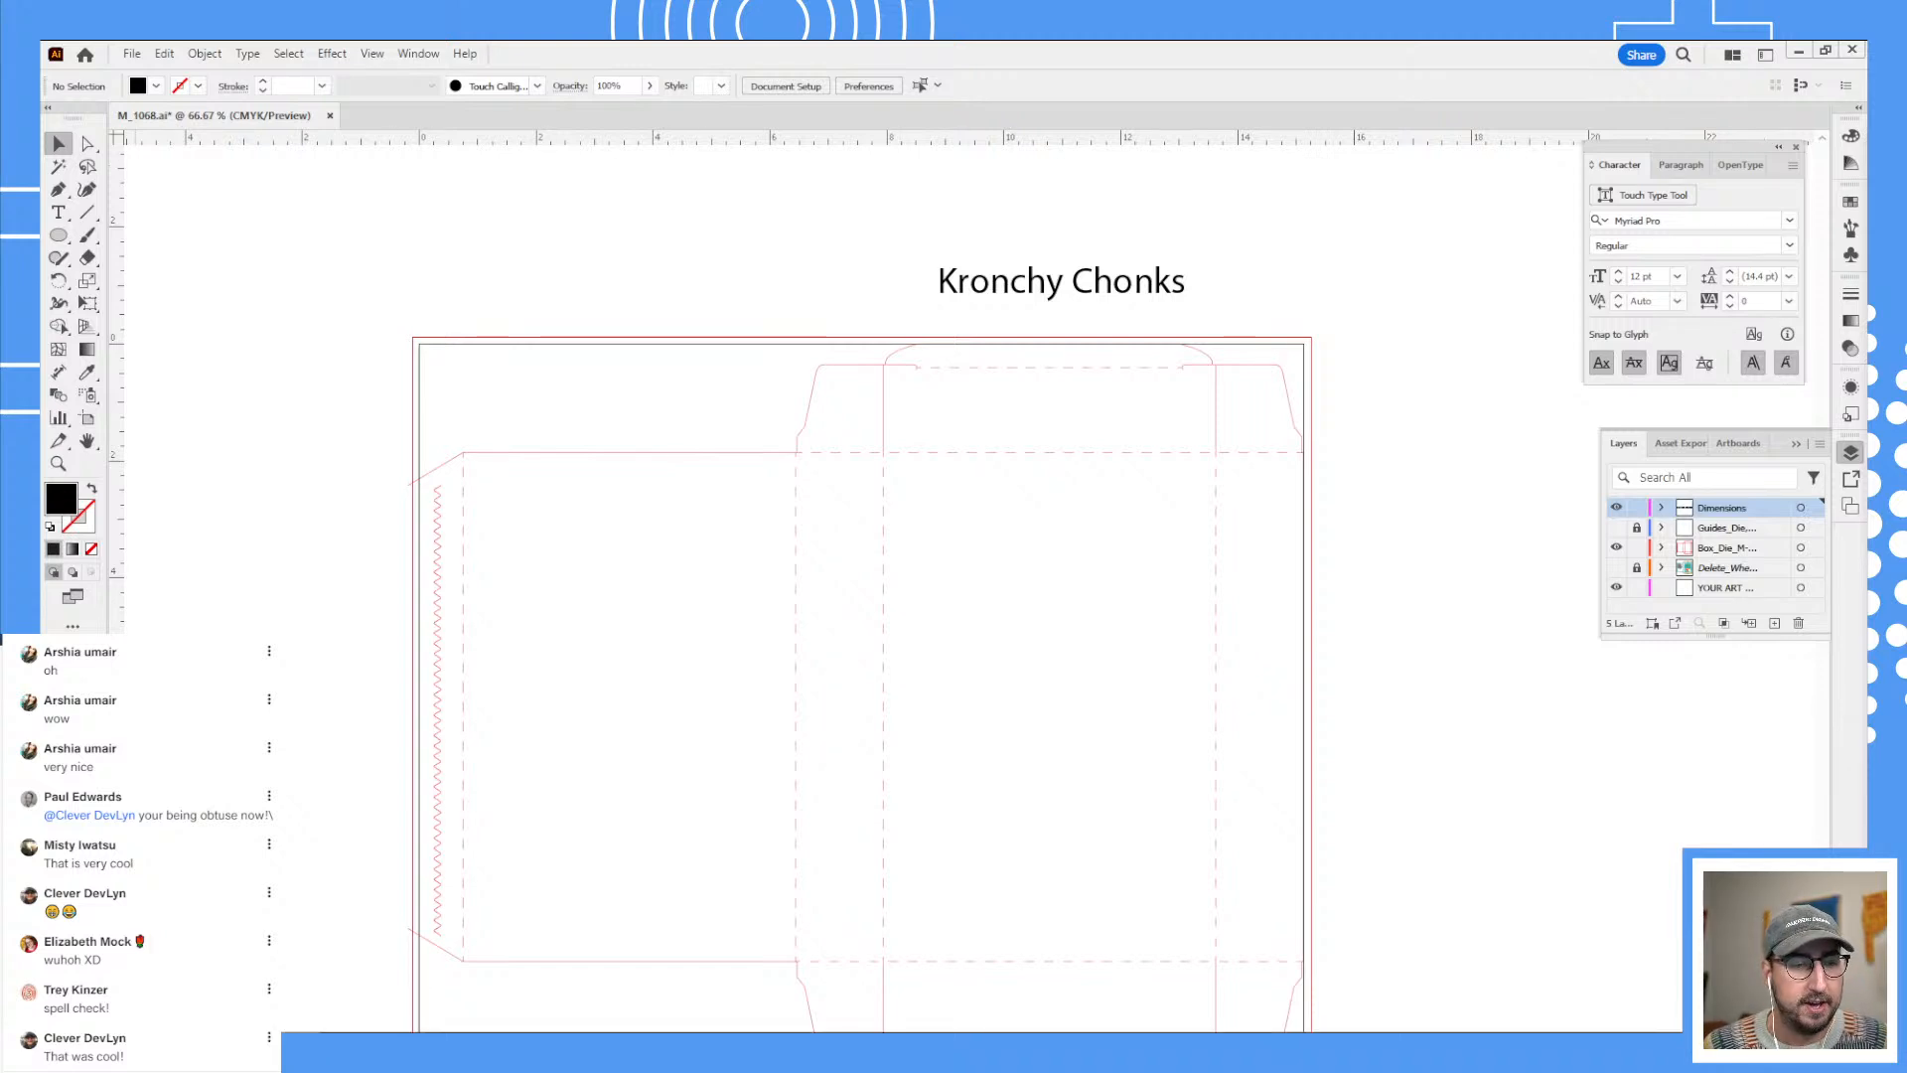
# - Switch to Adobe Color in the browser and search its Explore page for "summer neons"
pyautogui.moveTo(344, 1051)
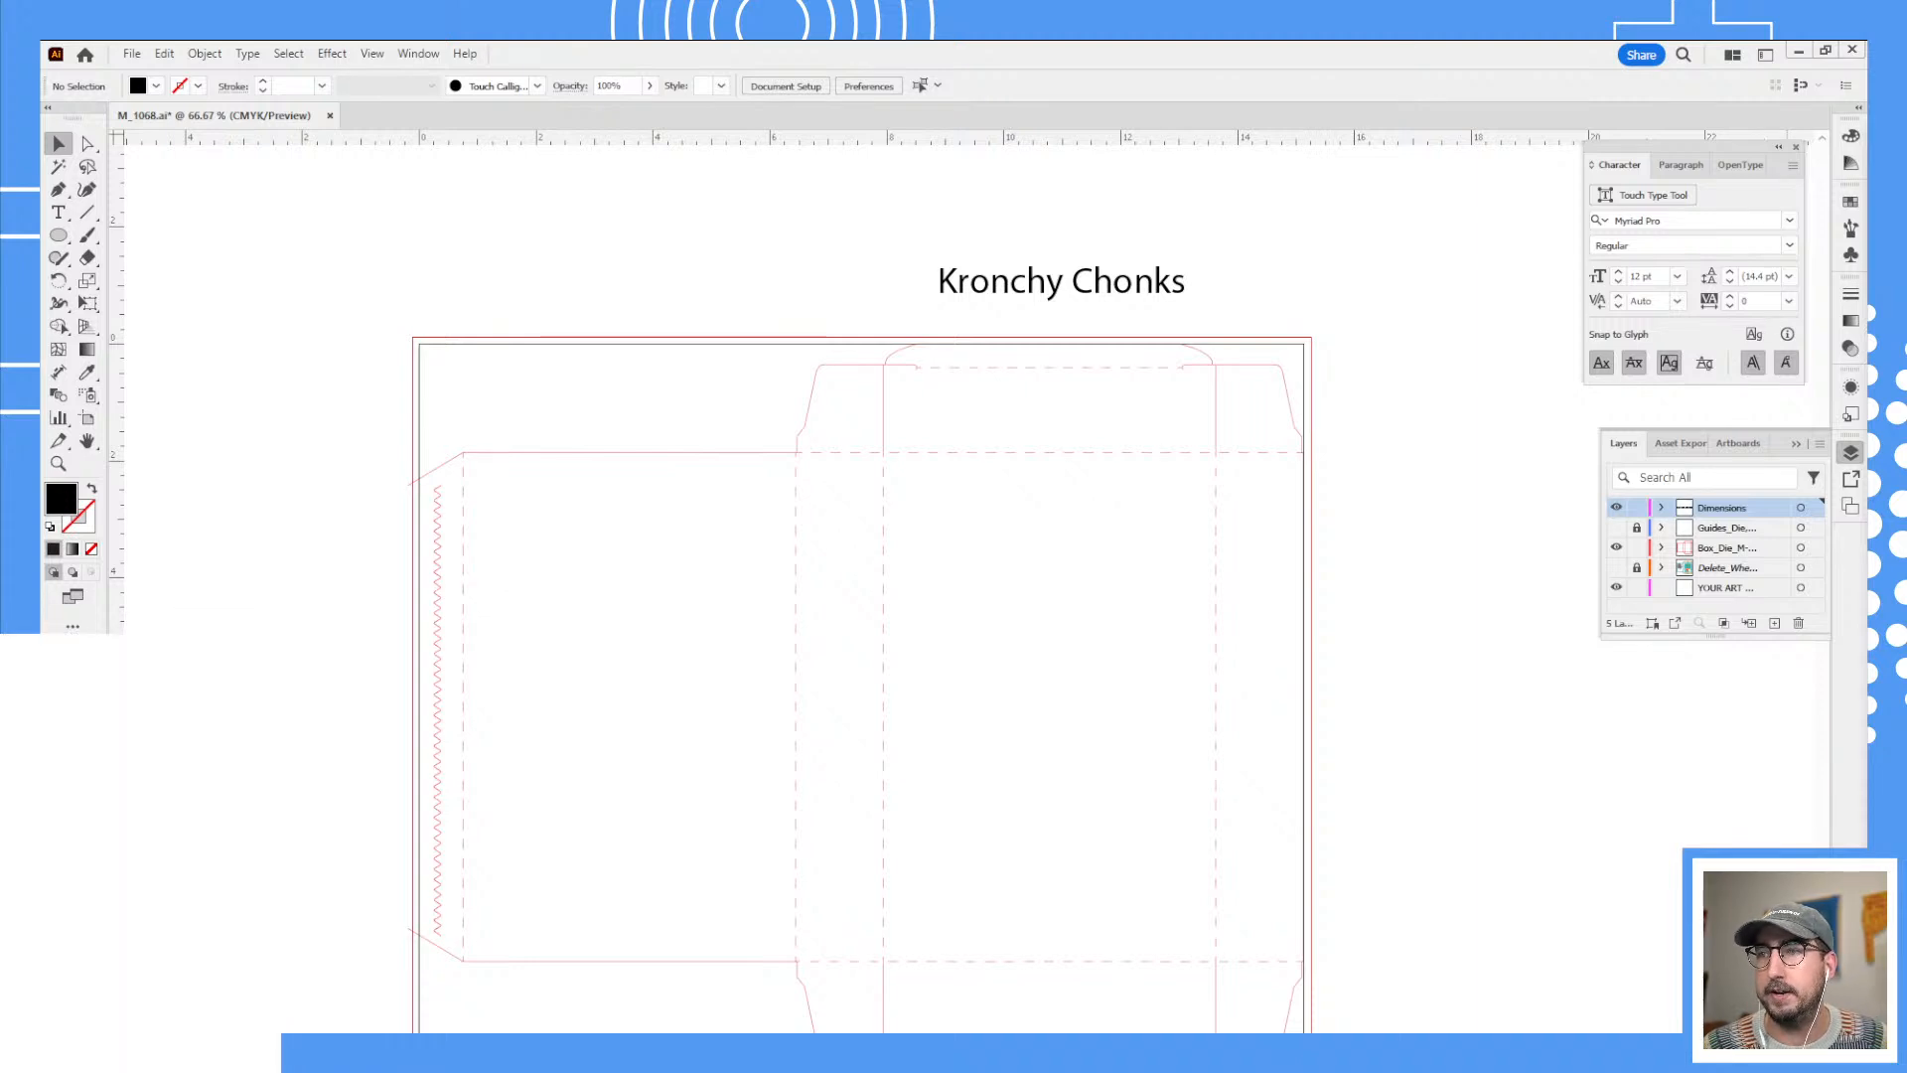
pyautogui.moveTo(1865, 238); pyautogui.dragTo(795, 42)
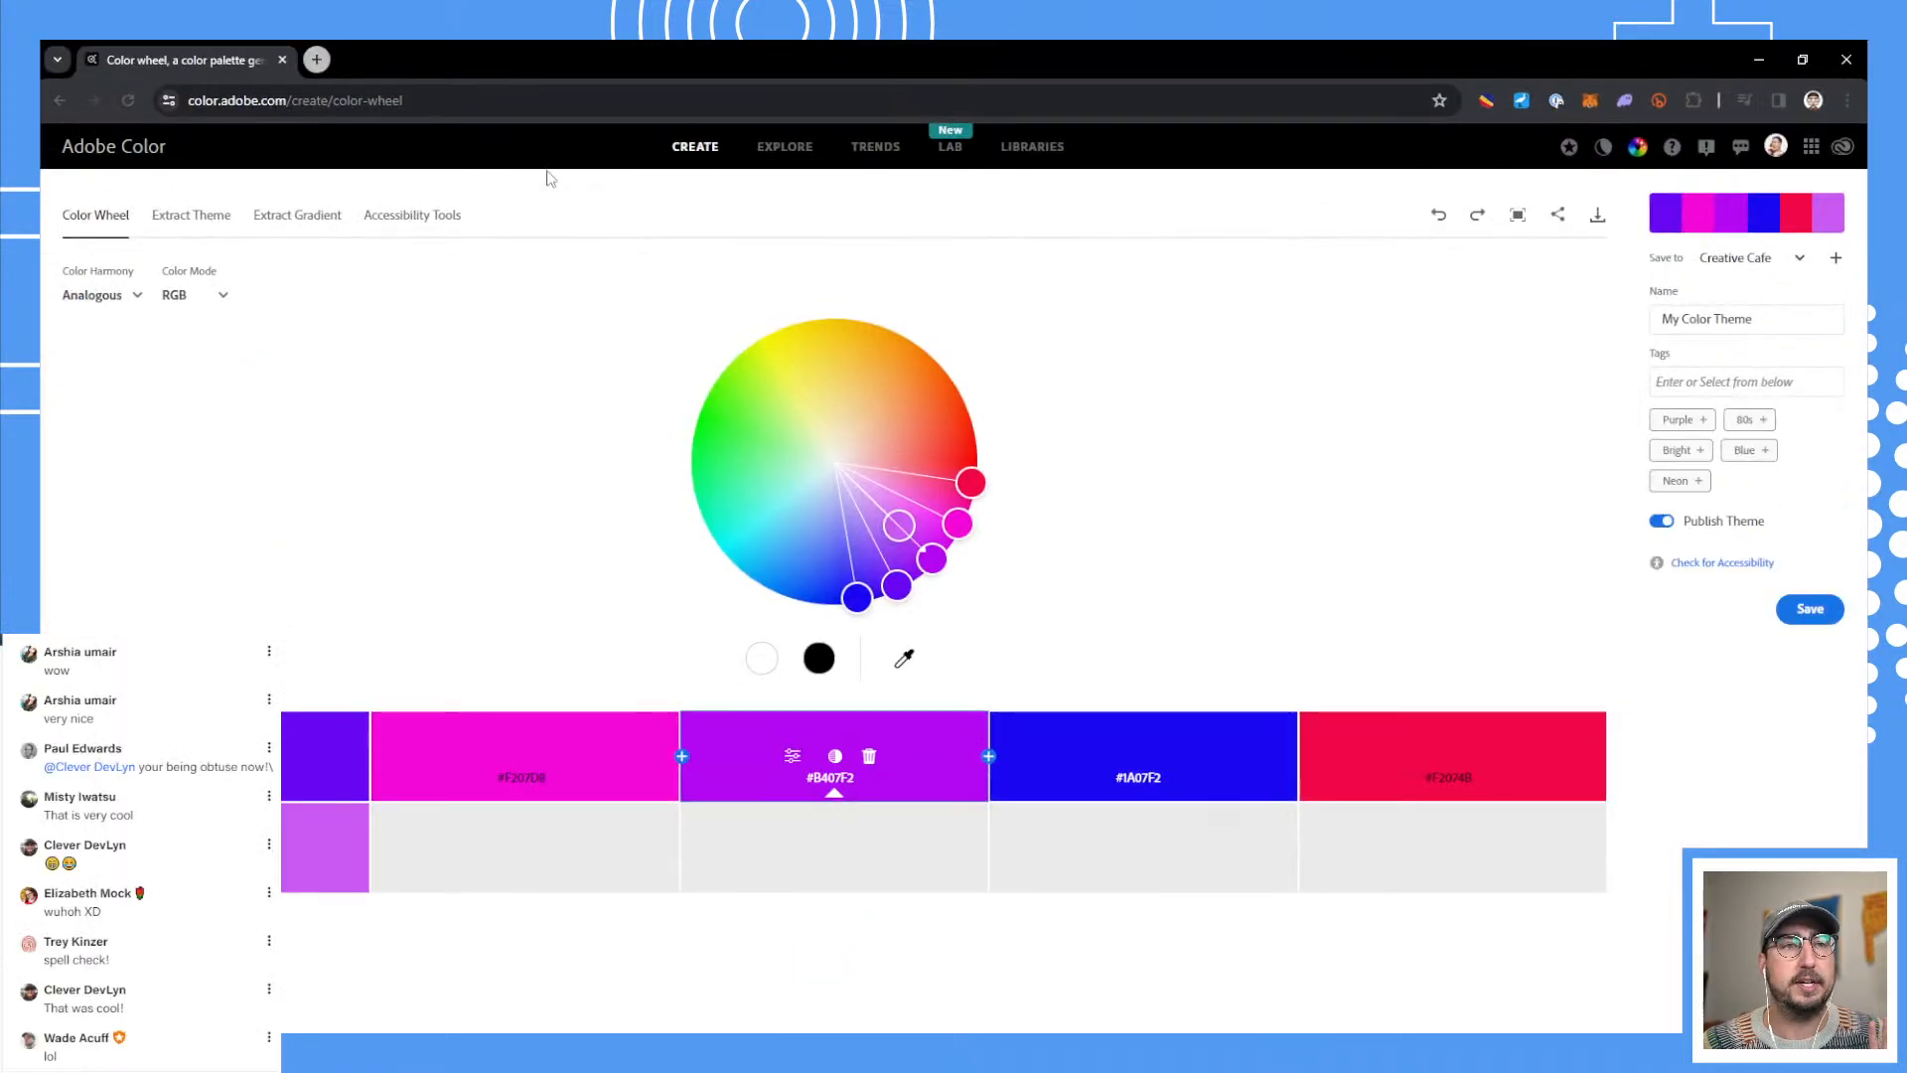
pyautogui.click(783, 149)
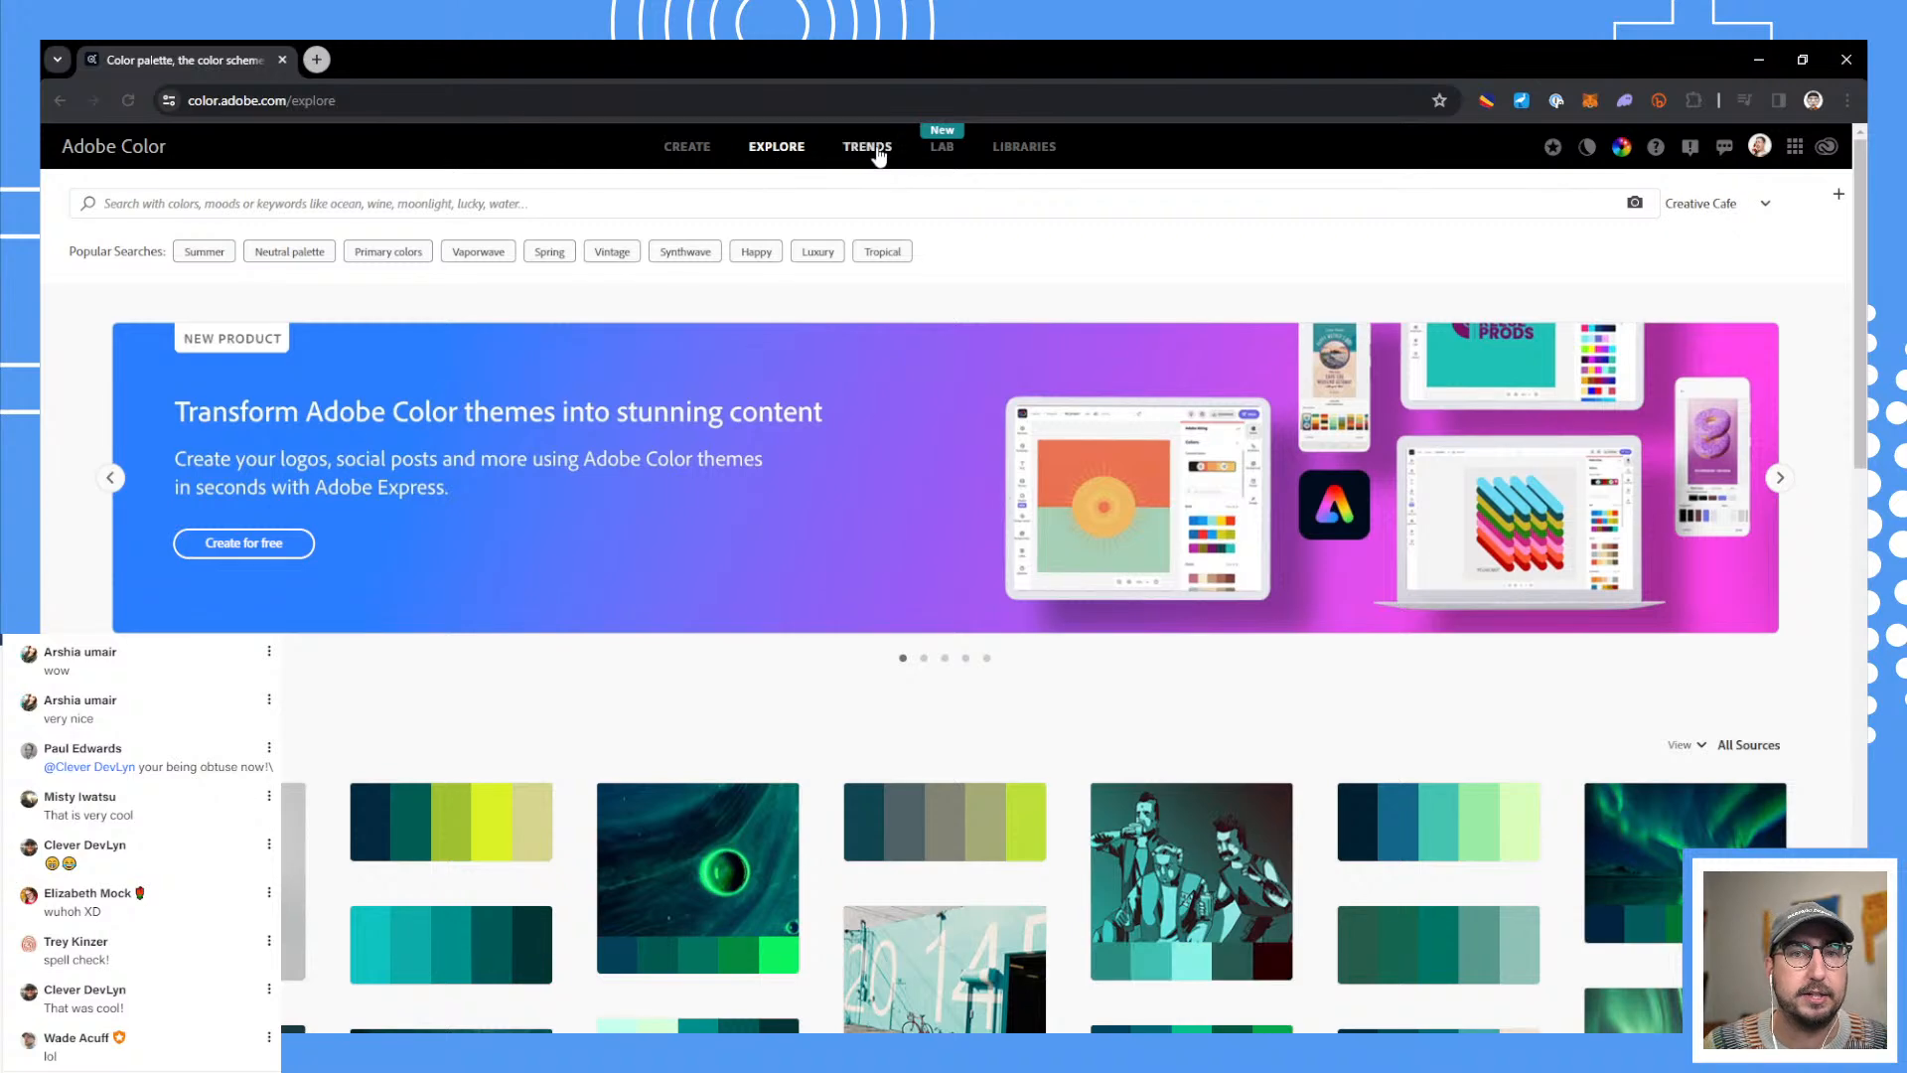
pyautogui.click(456, 202)
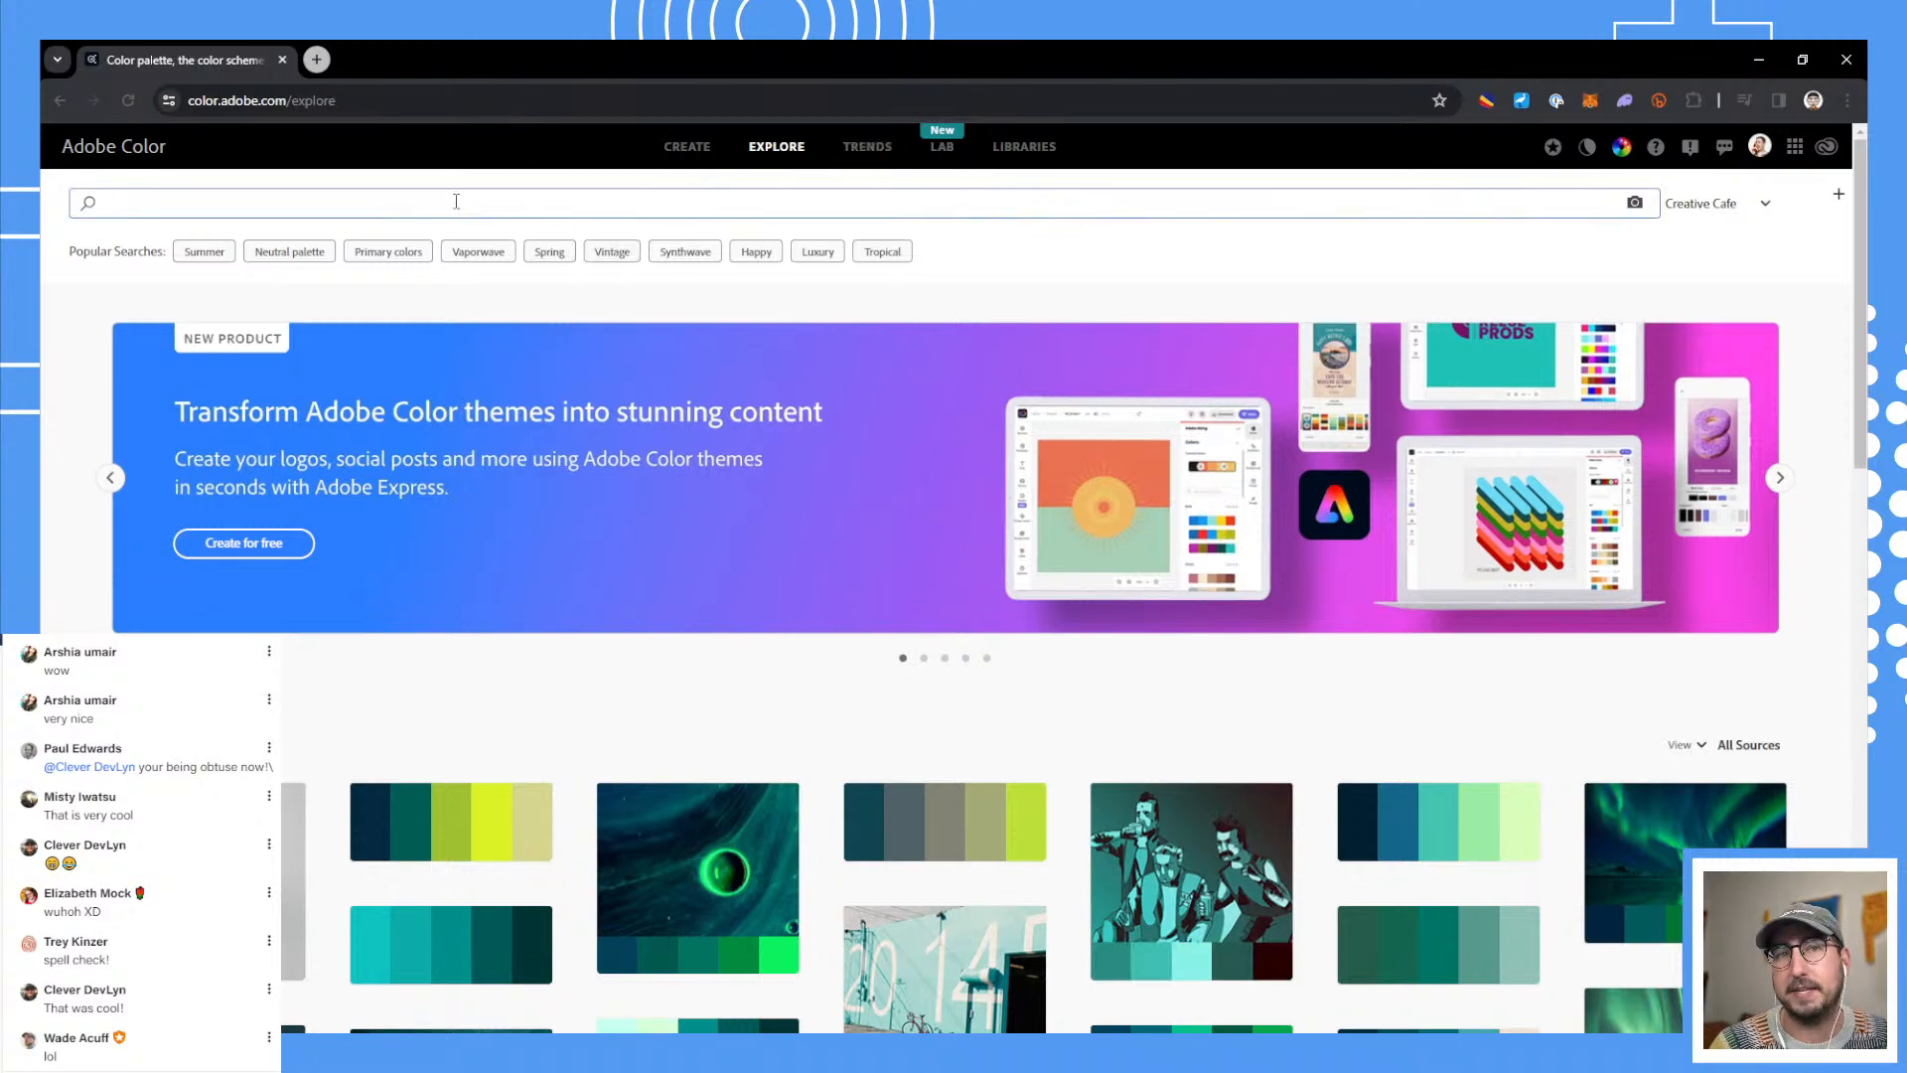
pyautogui.write('summer neons')
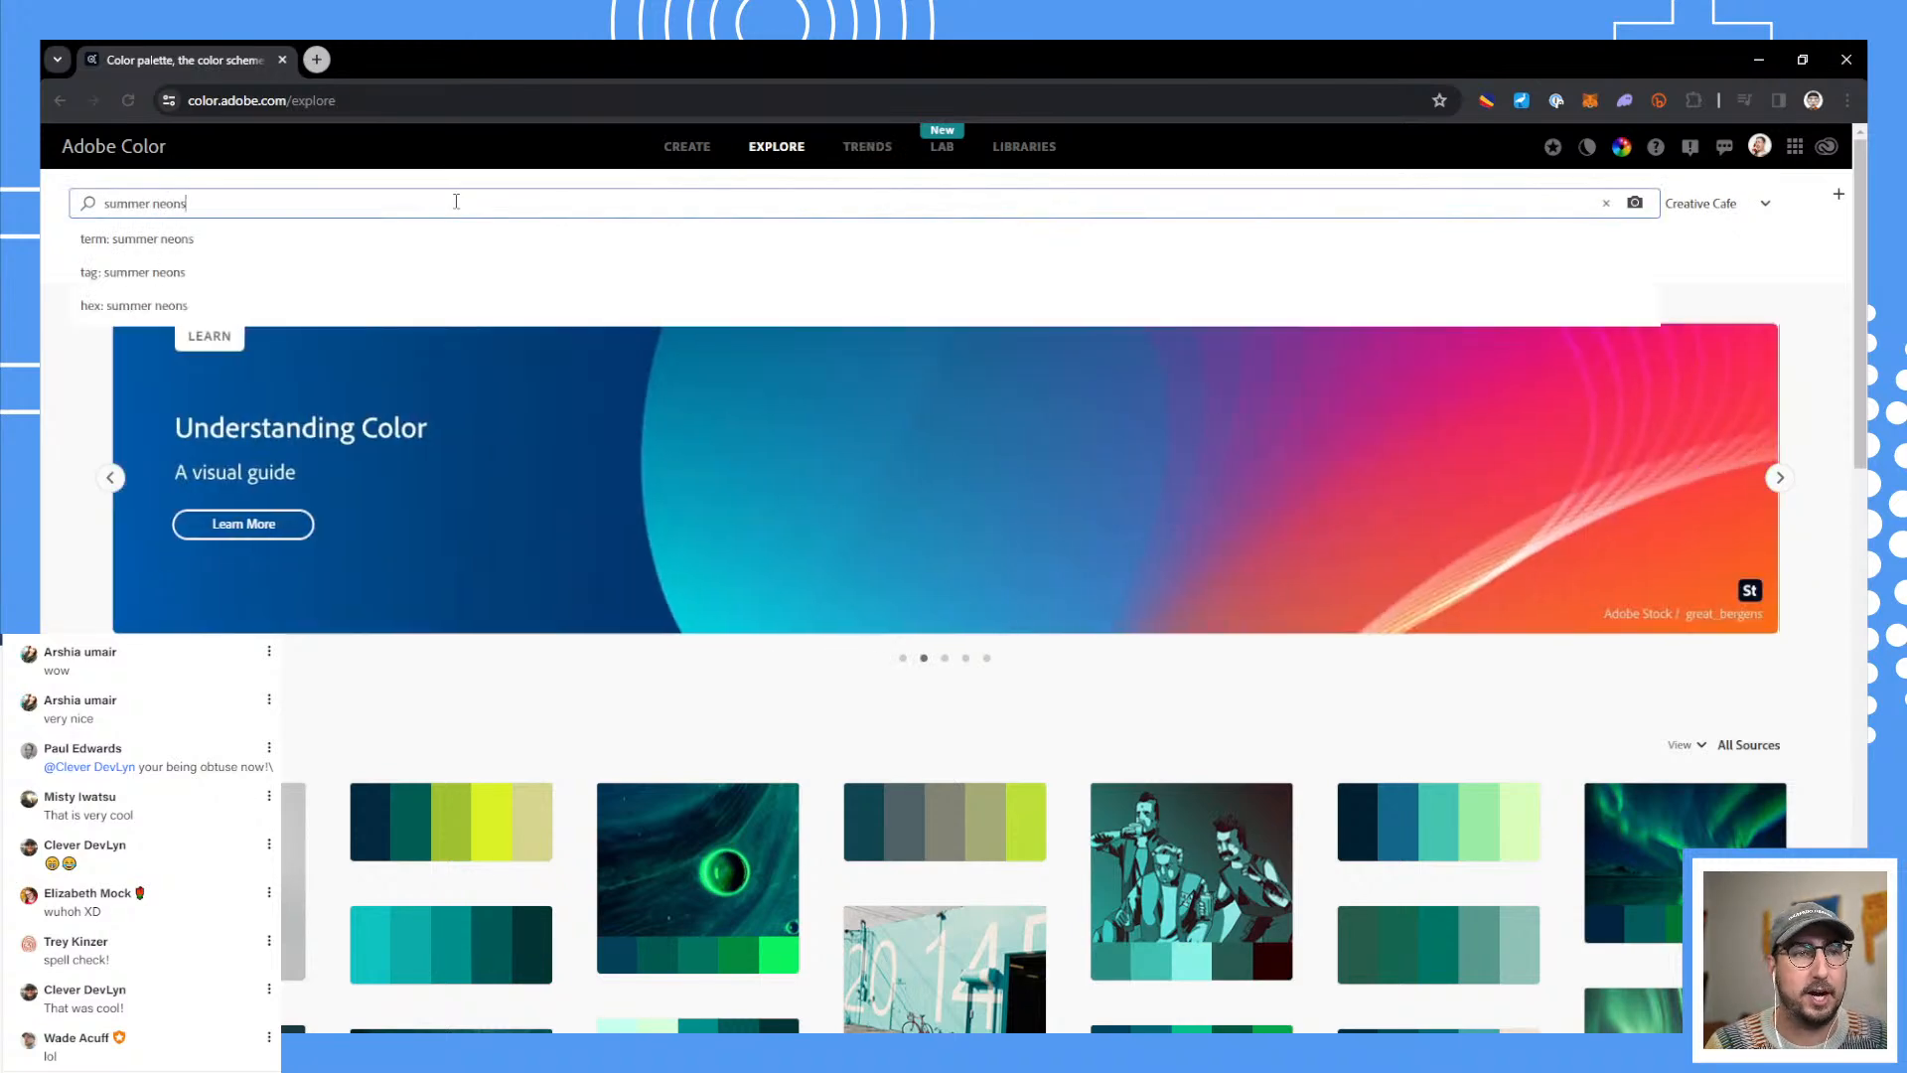
pyautogui.press('Return')
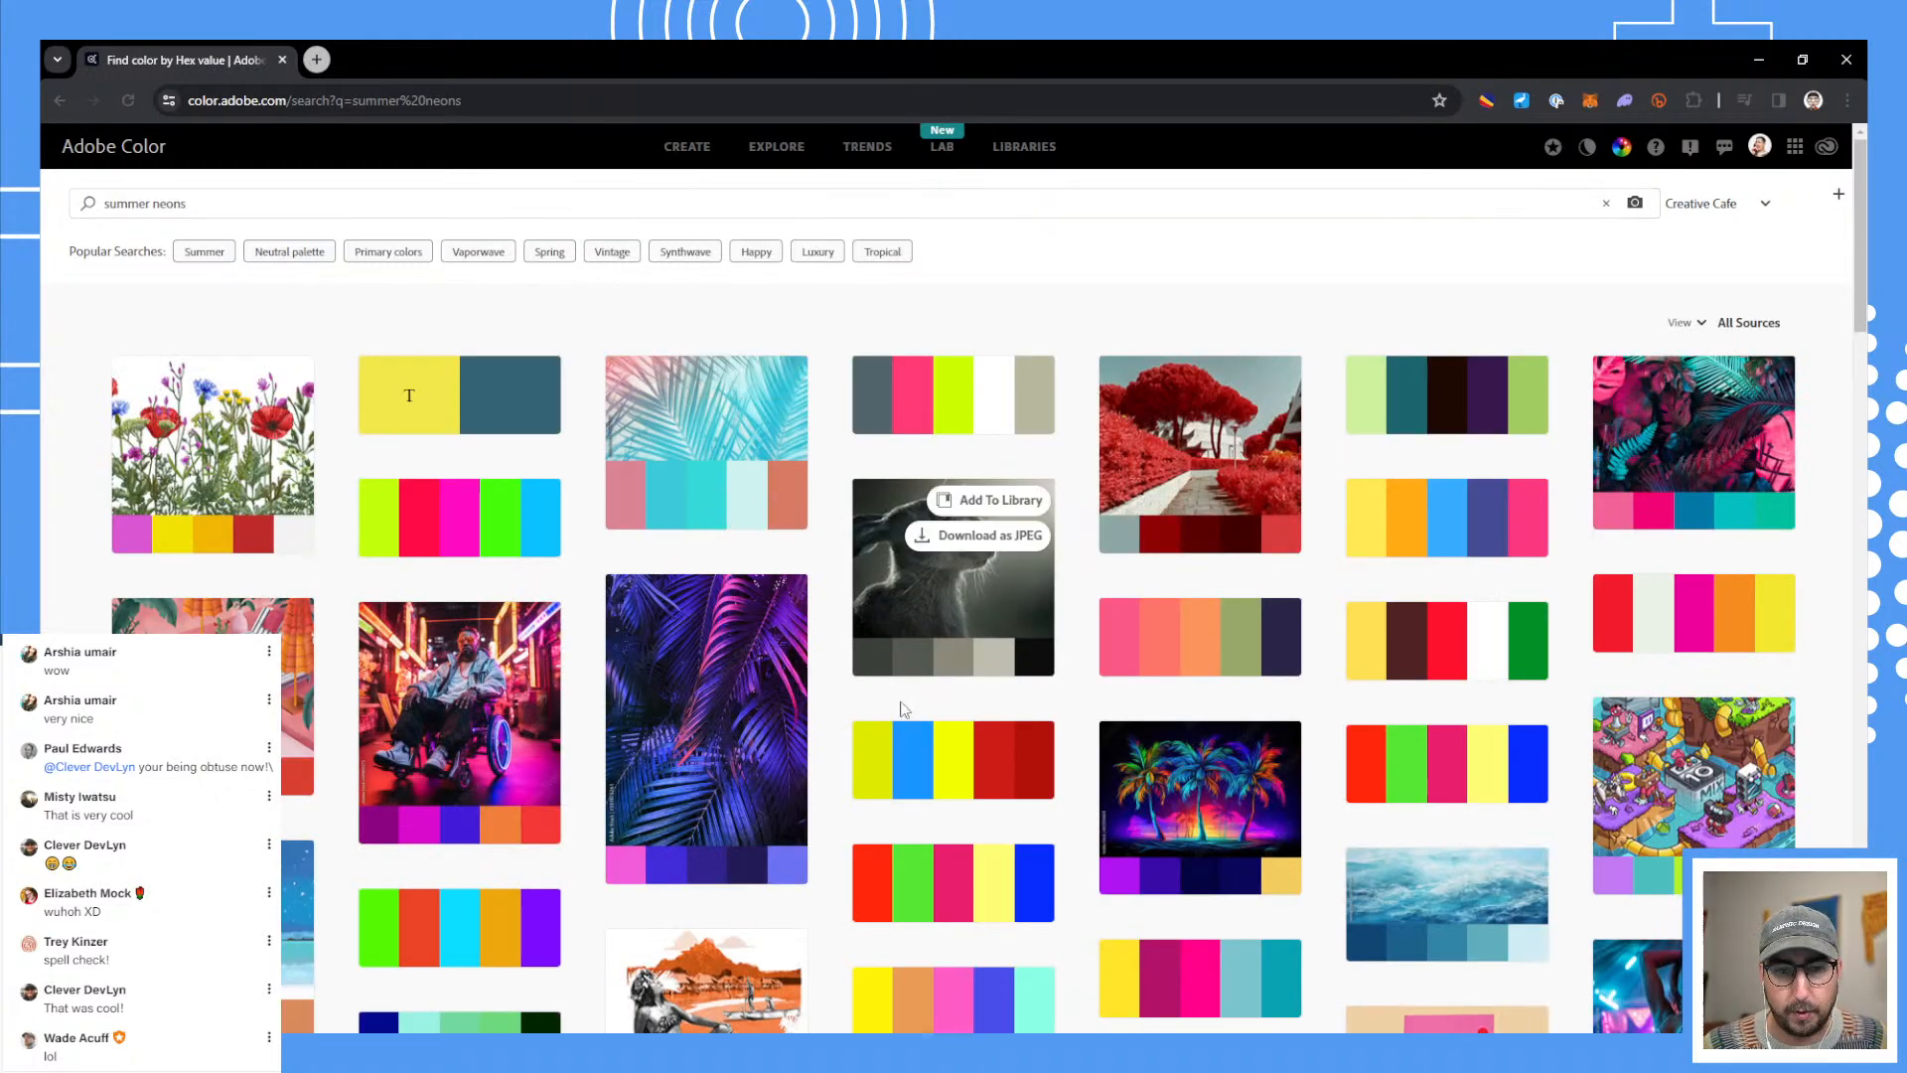
# - Browse the summer neons results and add the pink, green, brown, blue and orange theme to the Creative Cafe library
pyautogui.moveTo(1223, 752)
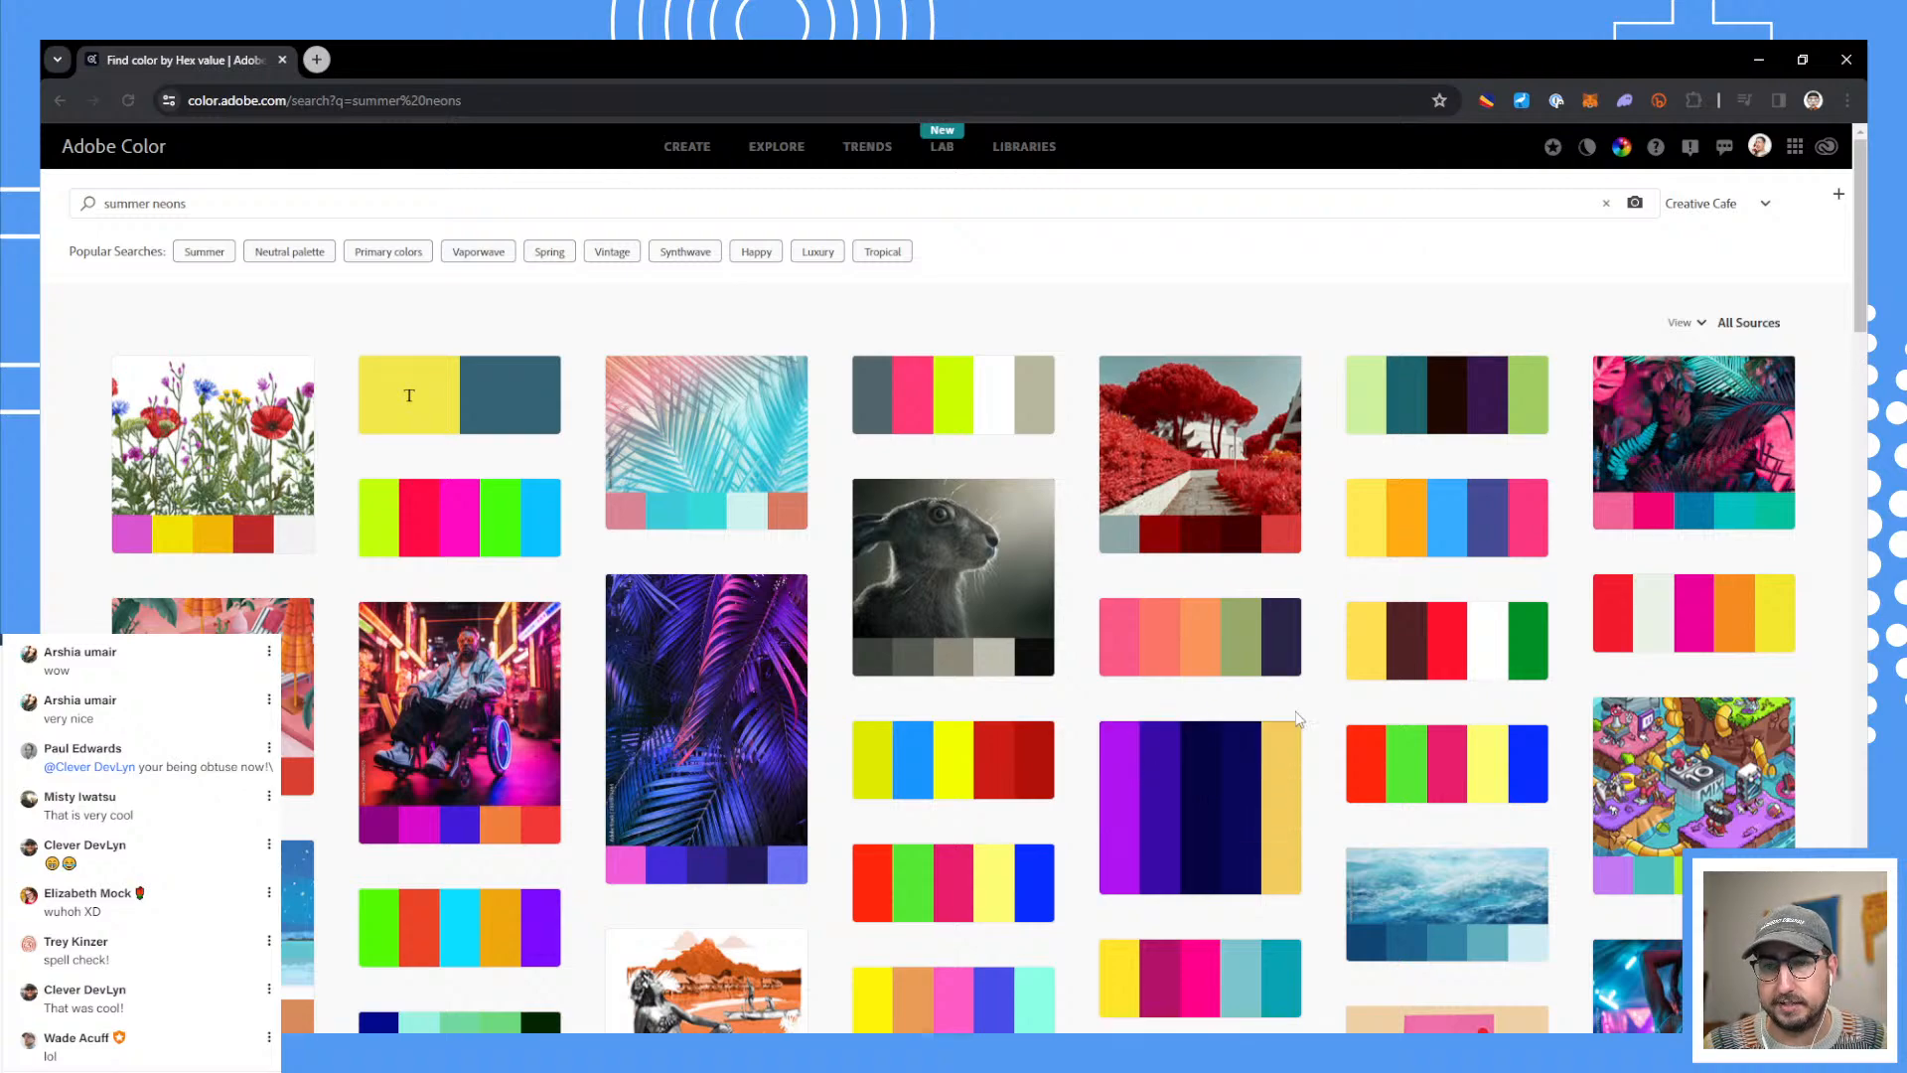
pyautogui.scroll(-4, 1222, 752)
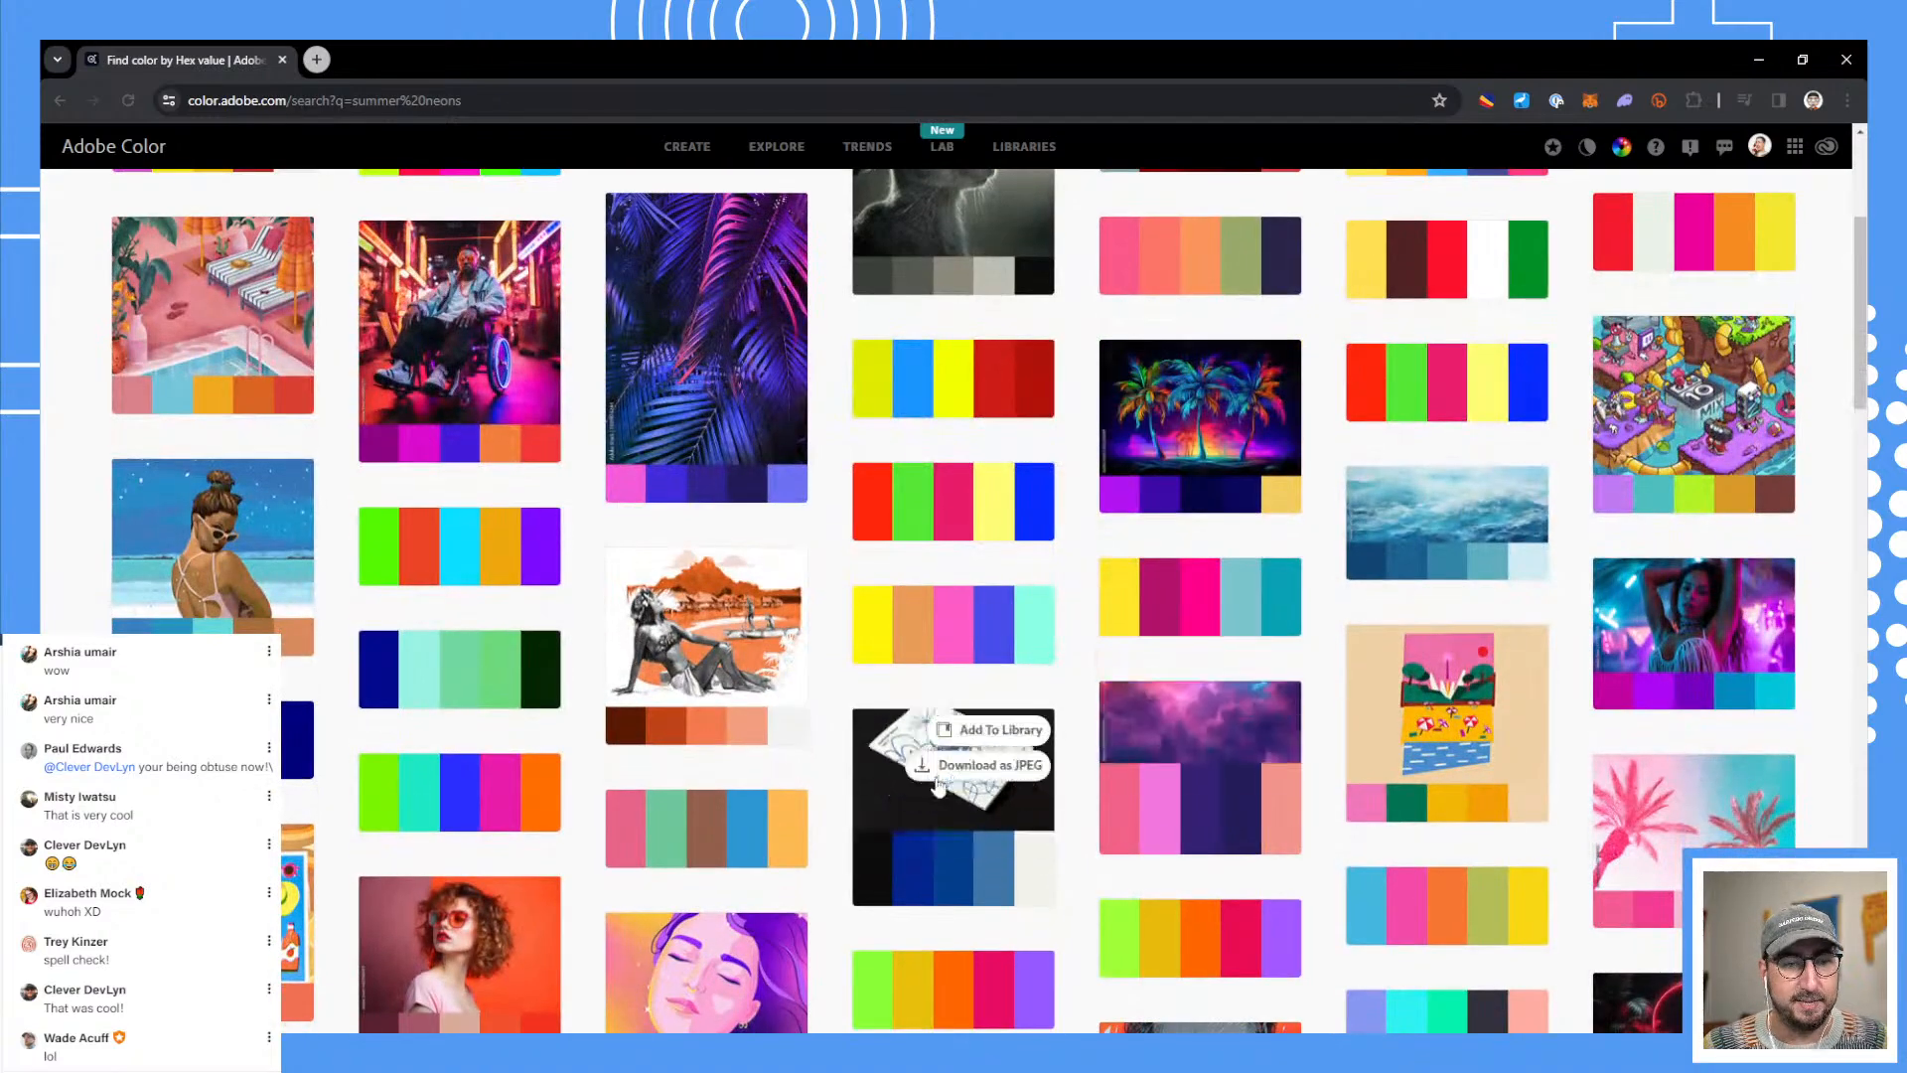
pyautogui.scroll(-2, 953, 875)
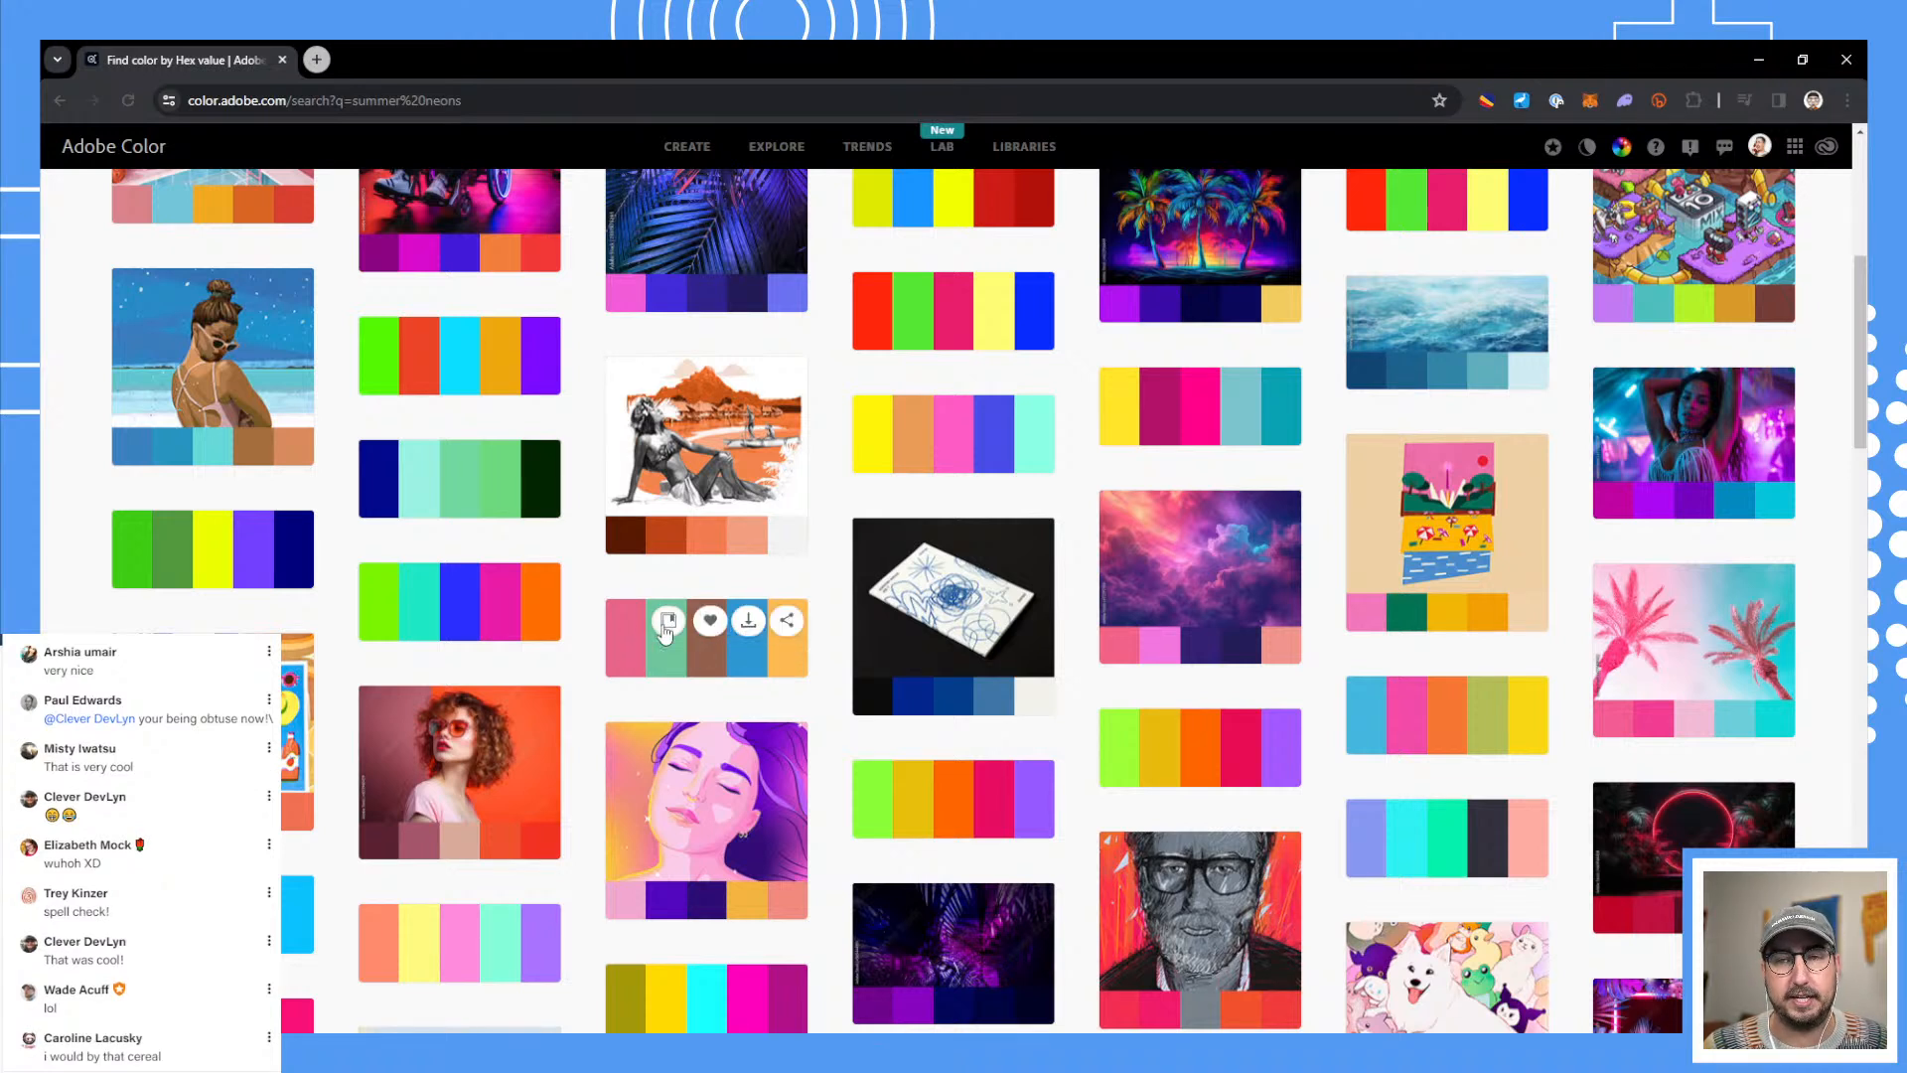
pyautogui.click(667, 624)
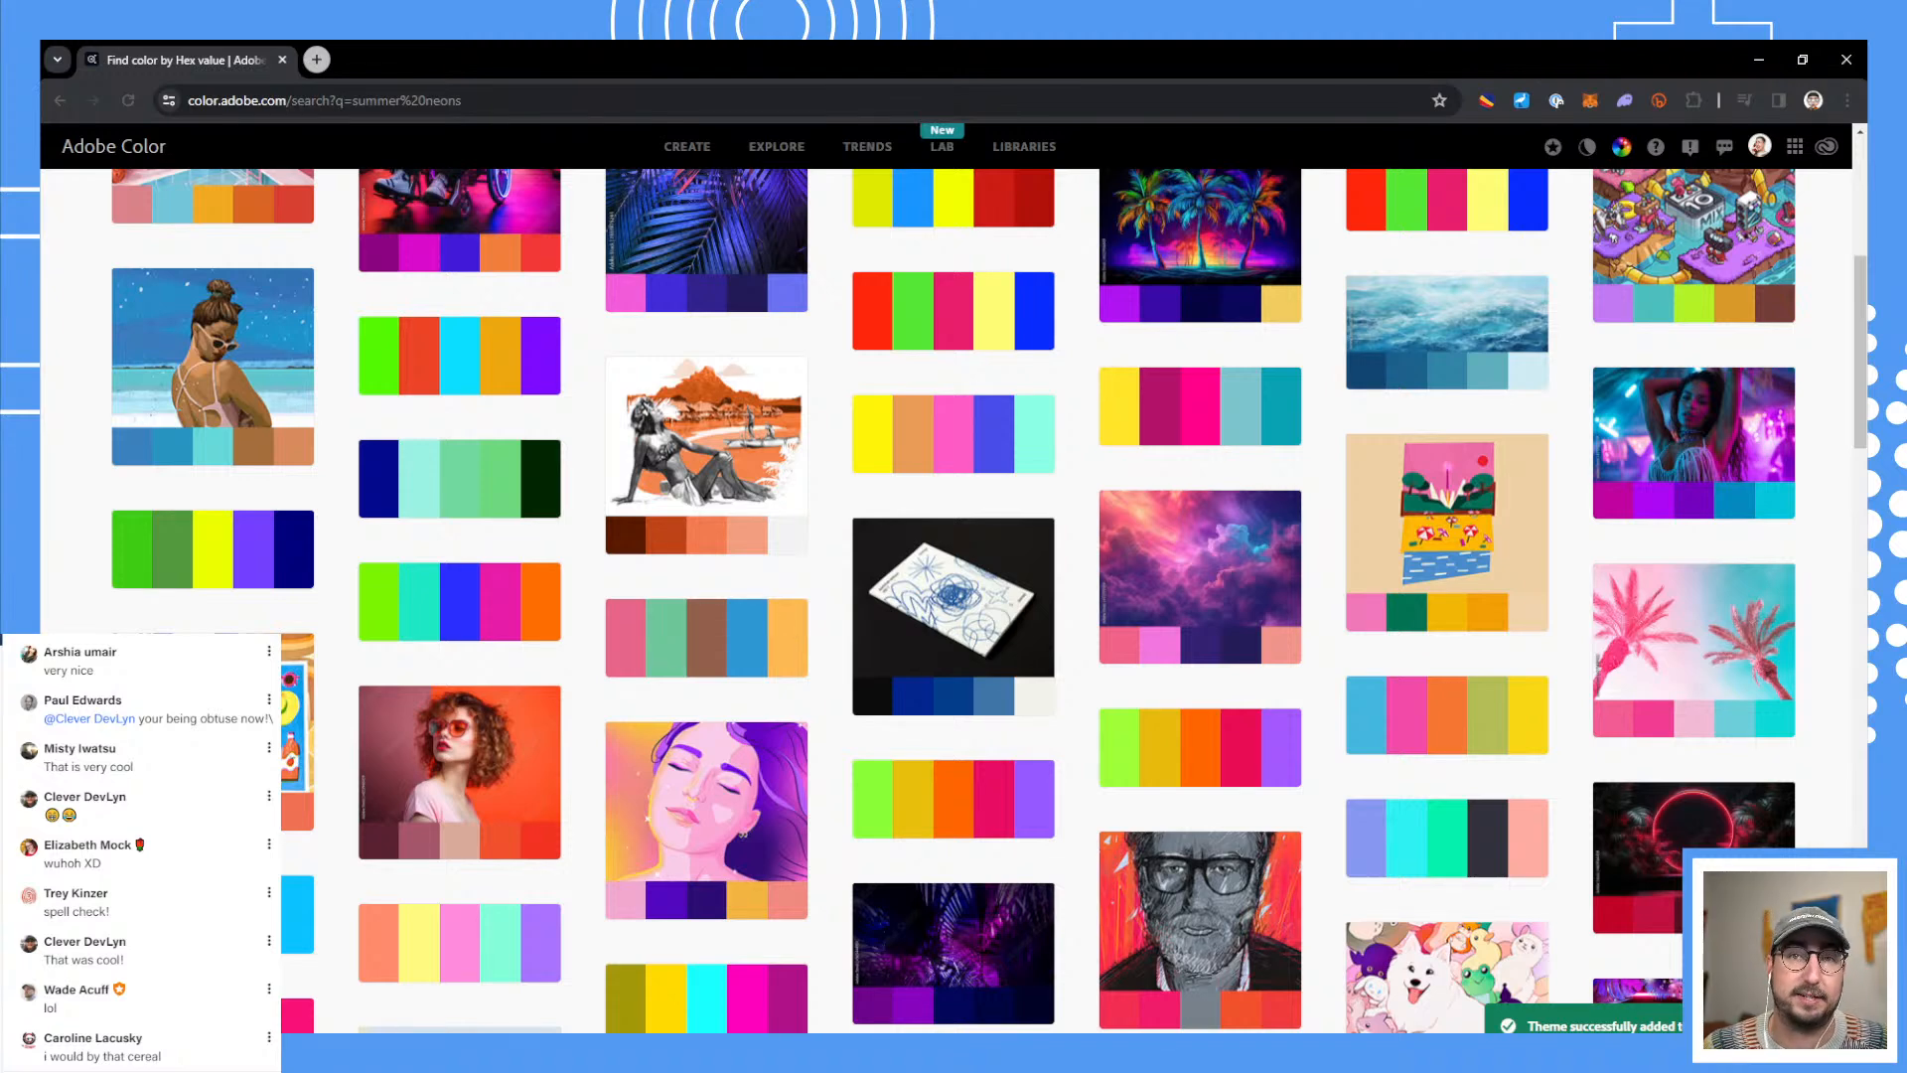
# - Switch to Illustrator and add the Neon summer theme from the Creative Cafe library to the document's swatches
pyautogui.hotkey('alt', 'Tab')
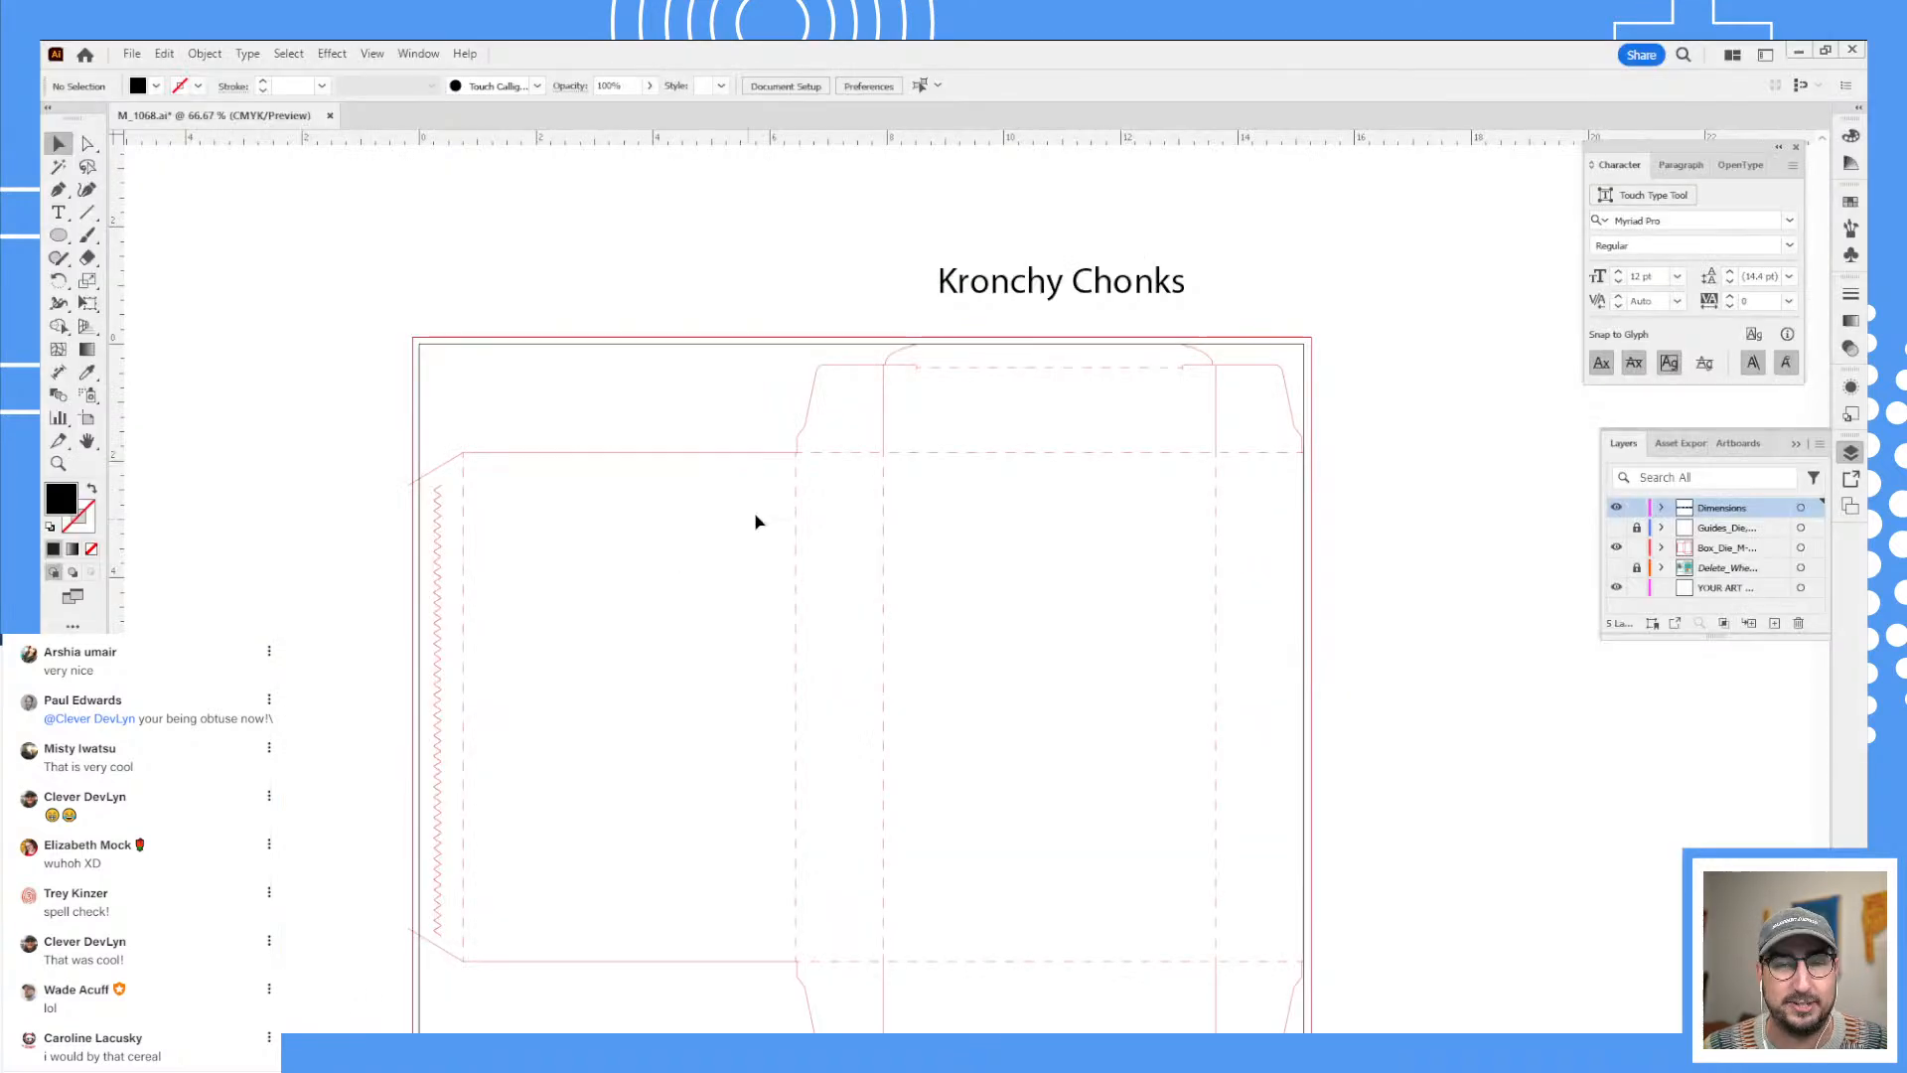
pyautogui.click(1849, 202)
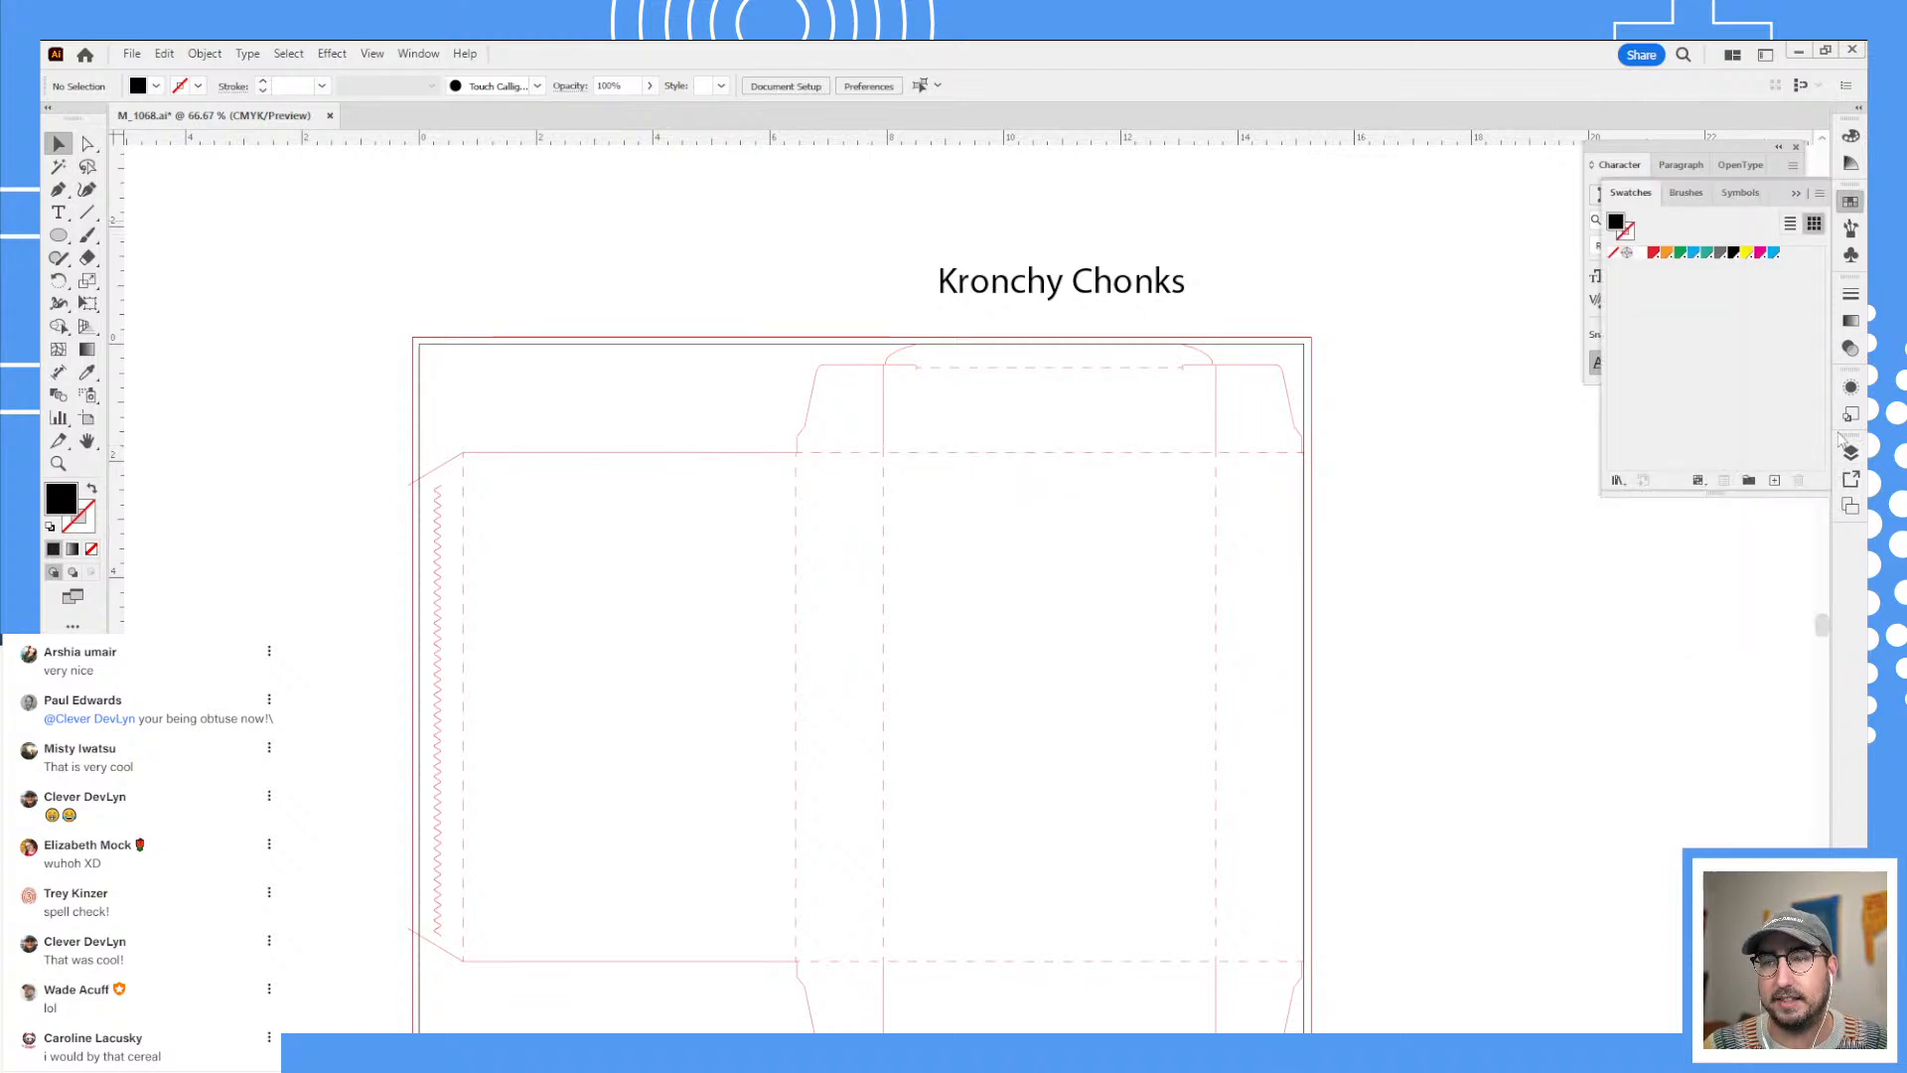
pyautogui.click(418, 53)
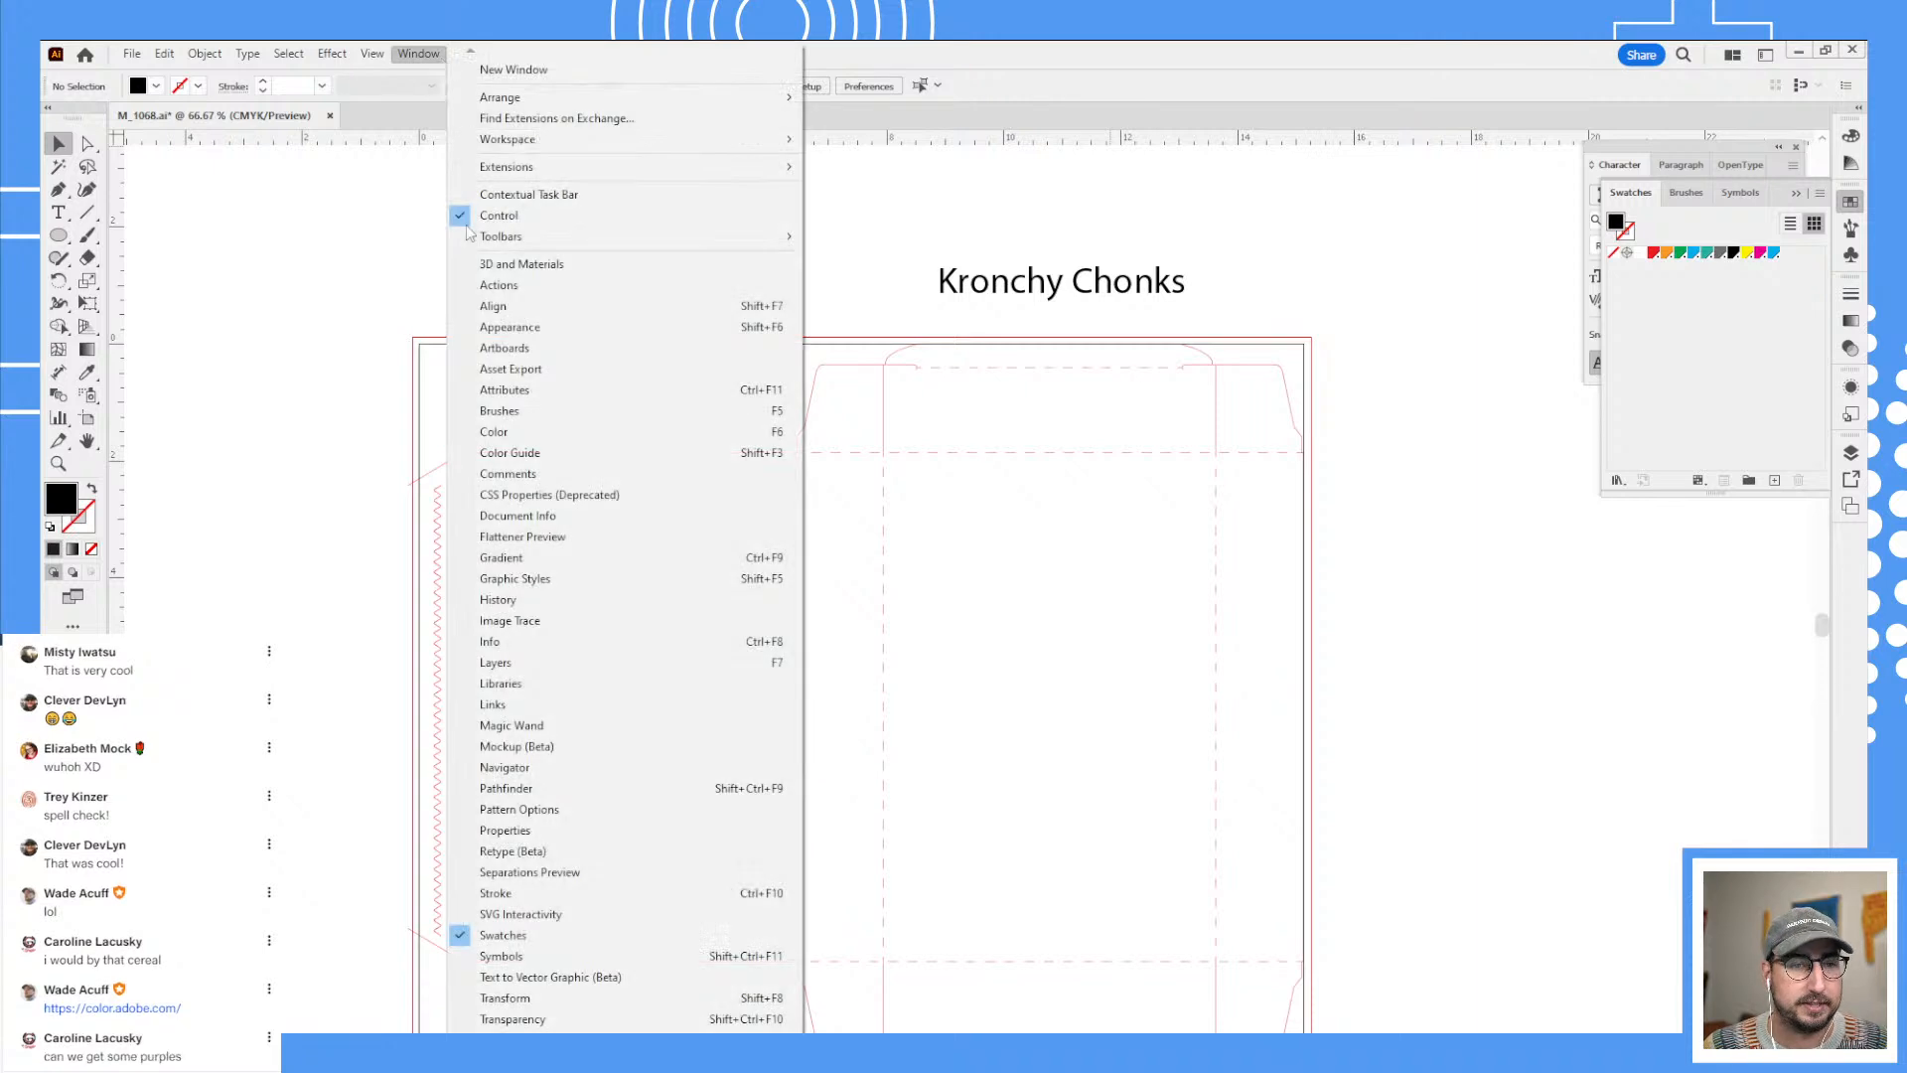
pyautogui.click(503, 683)
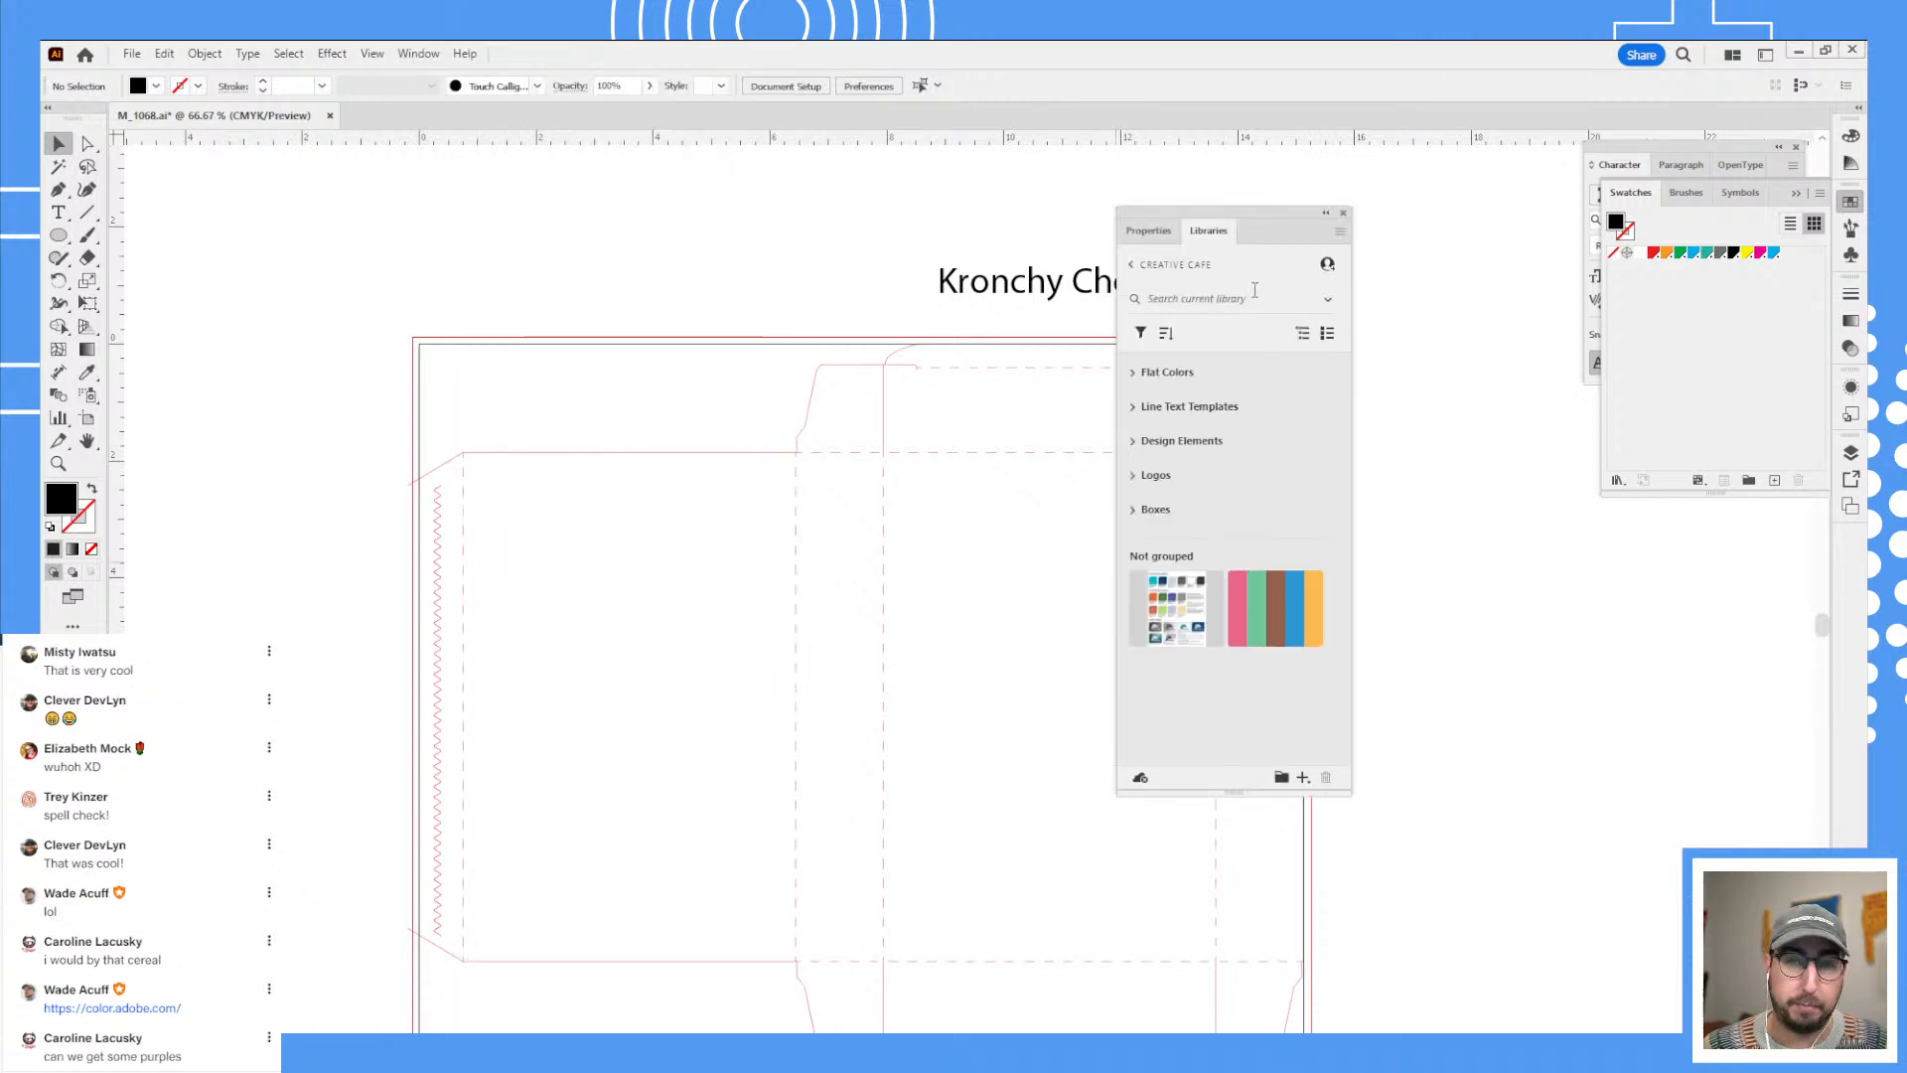
pyautogui.rightClick(1268, 606)
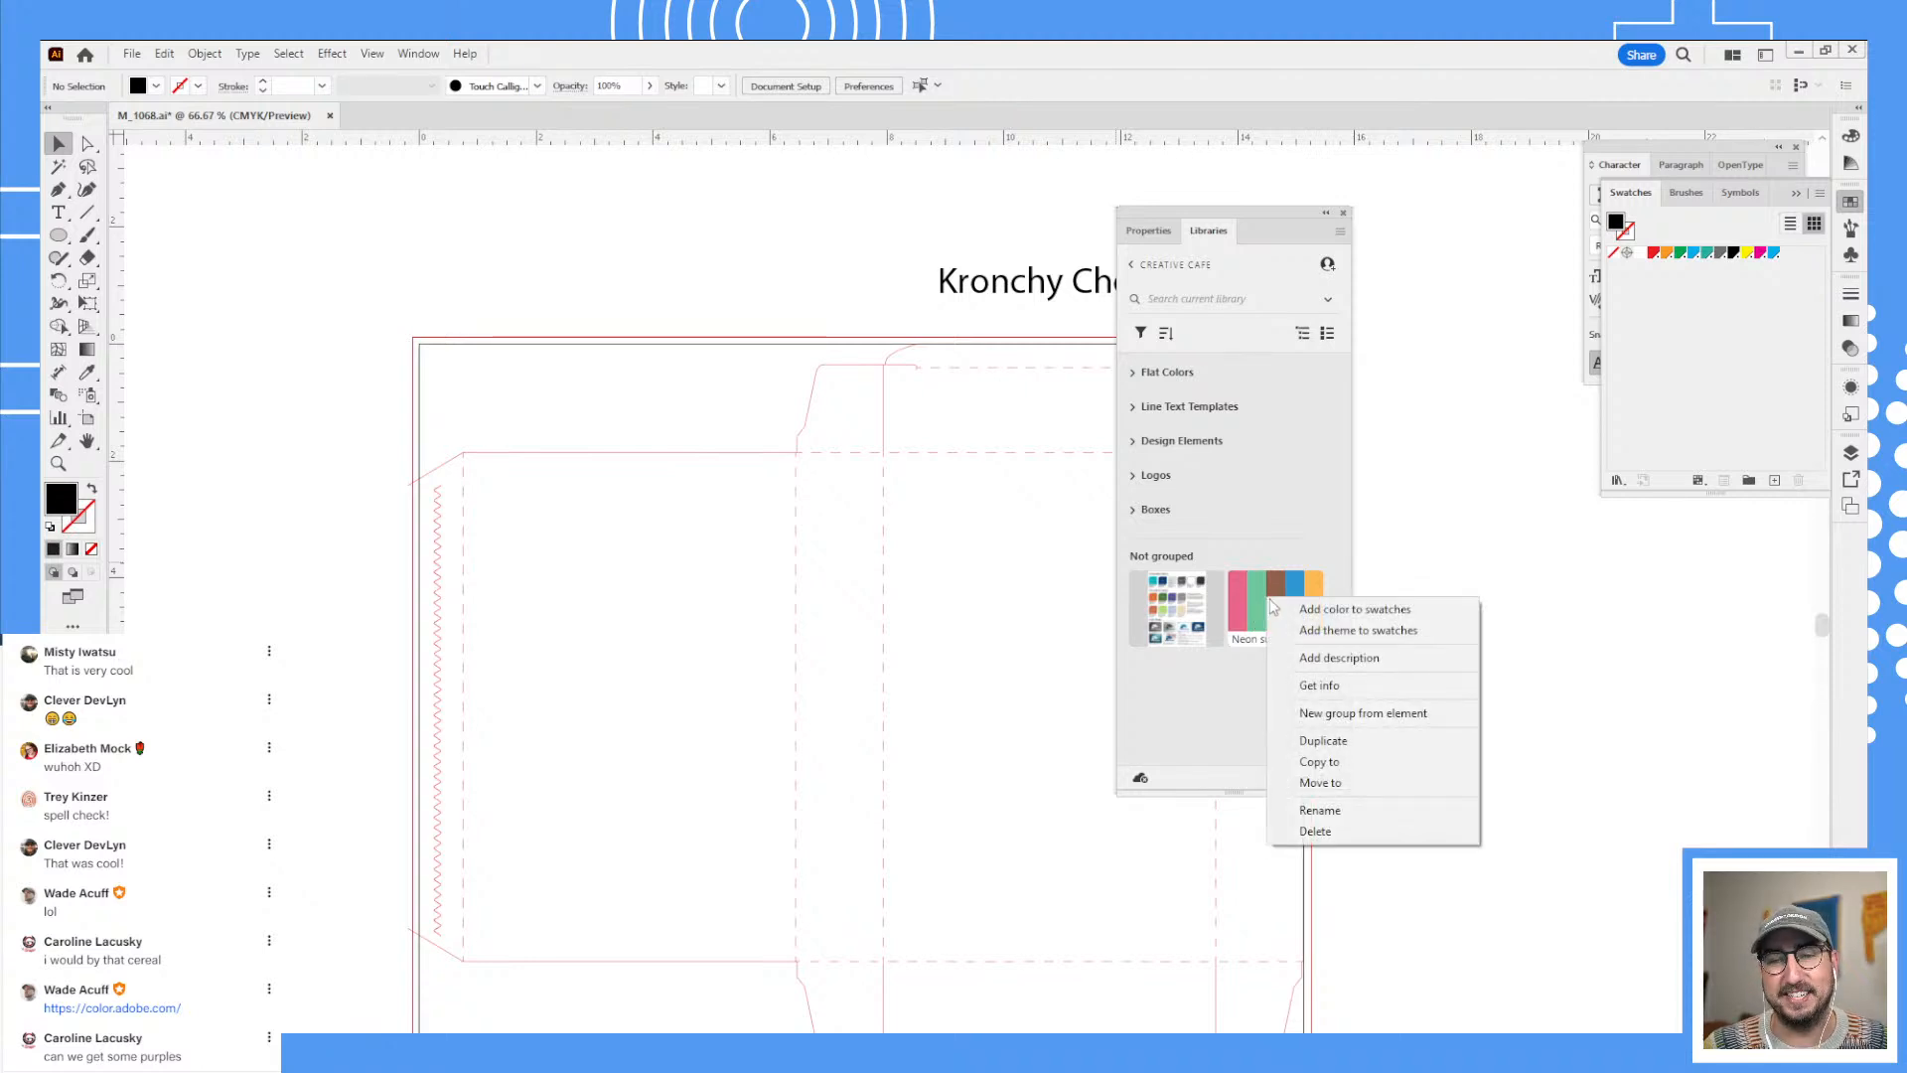
pyautogui.click(1322, 637)
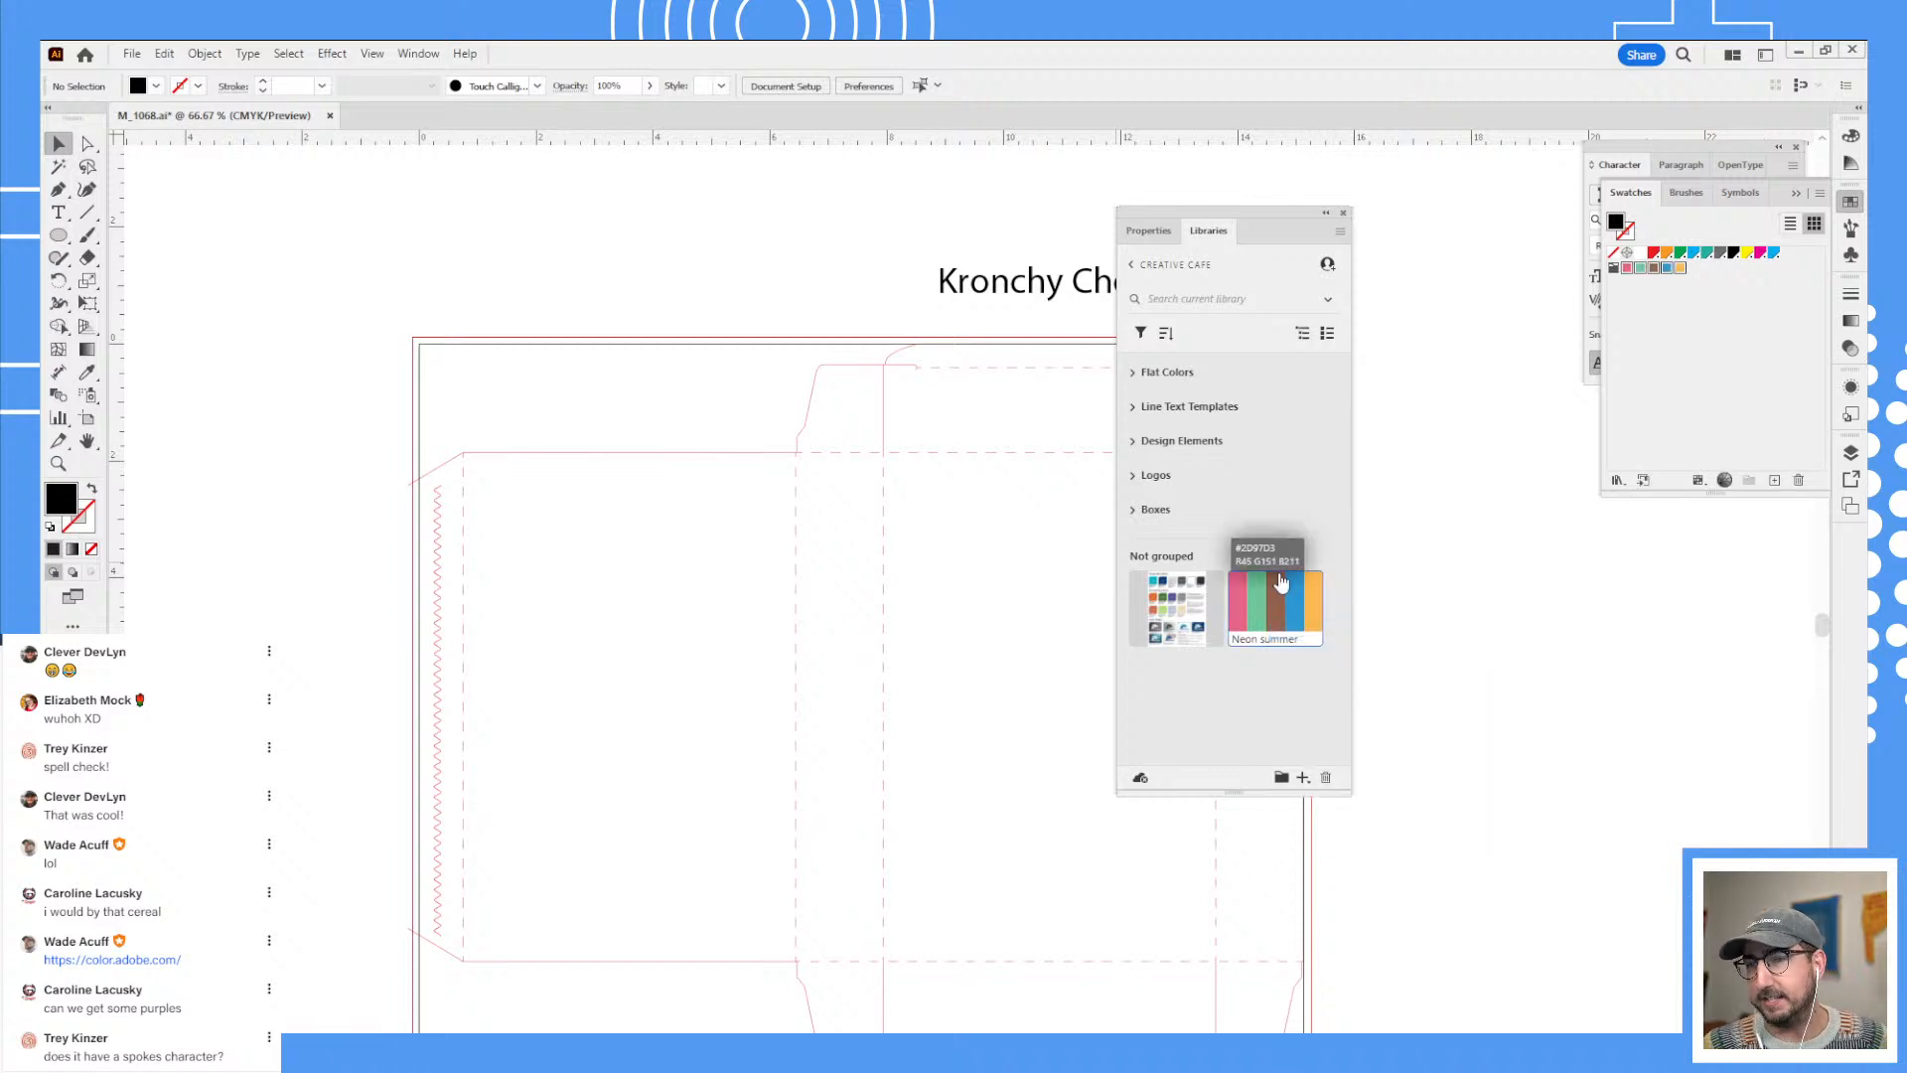
pyautogui.click(1344, 214)
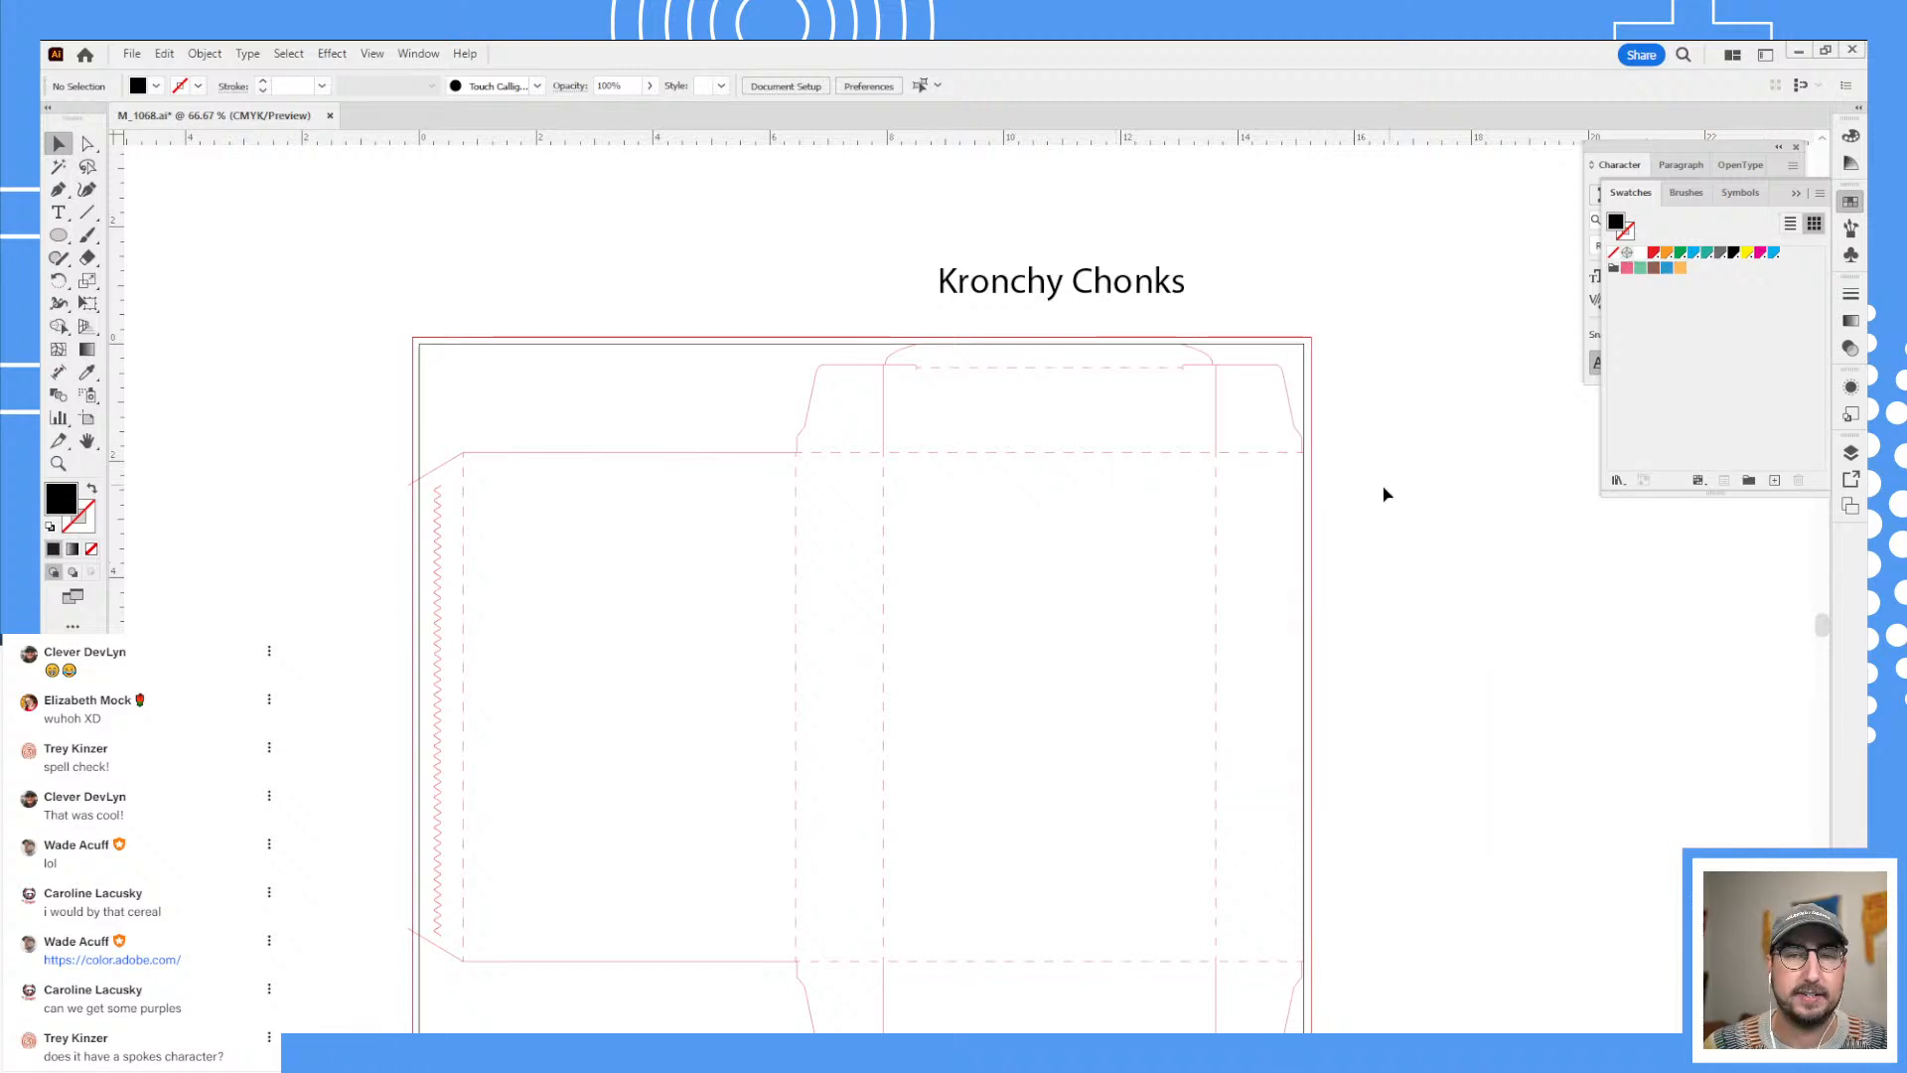
# - Move the Kronchy Chonks title from above the dieline onto the upper part of the front panel
pyautogui.press('z')
pyautogui.click(1075, 596)
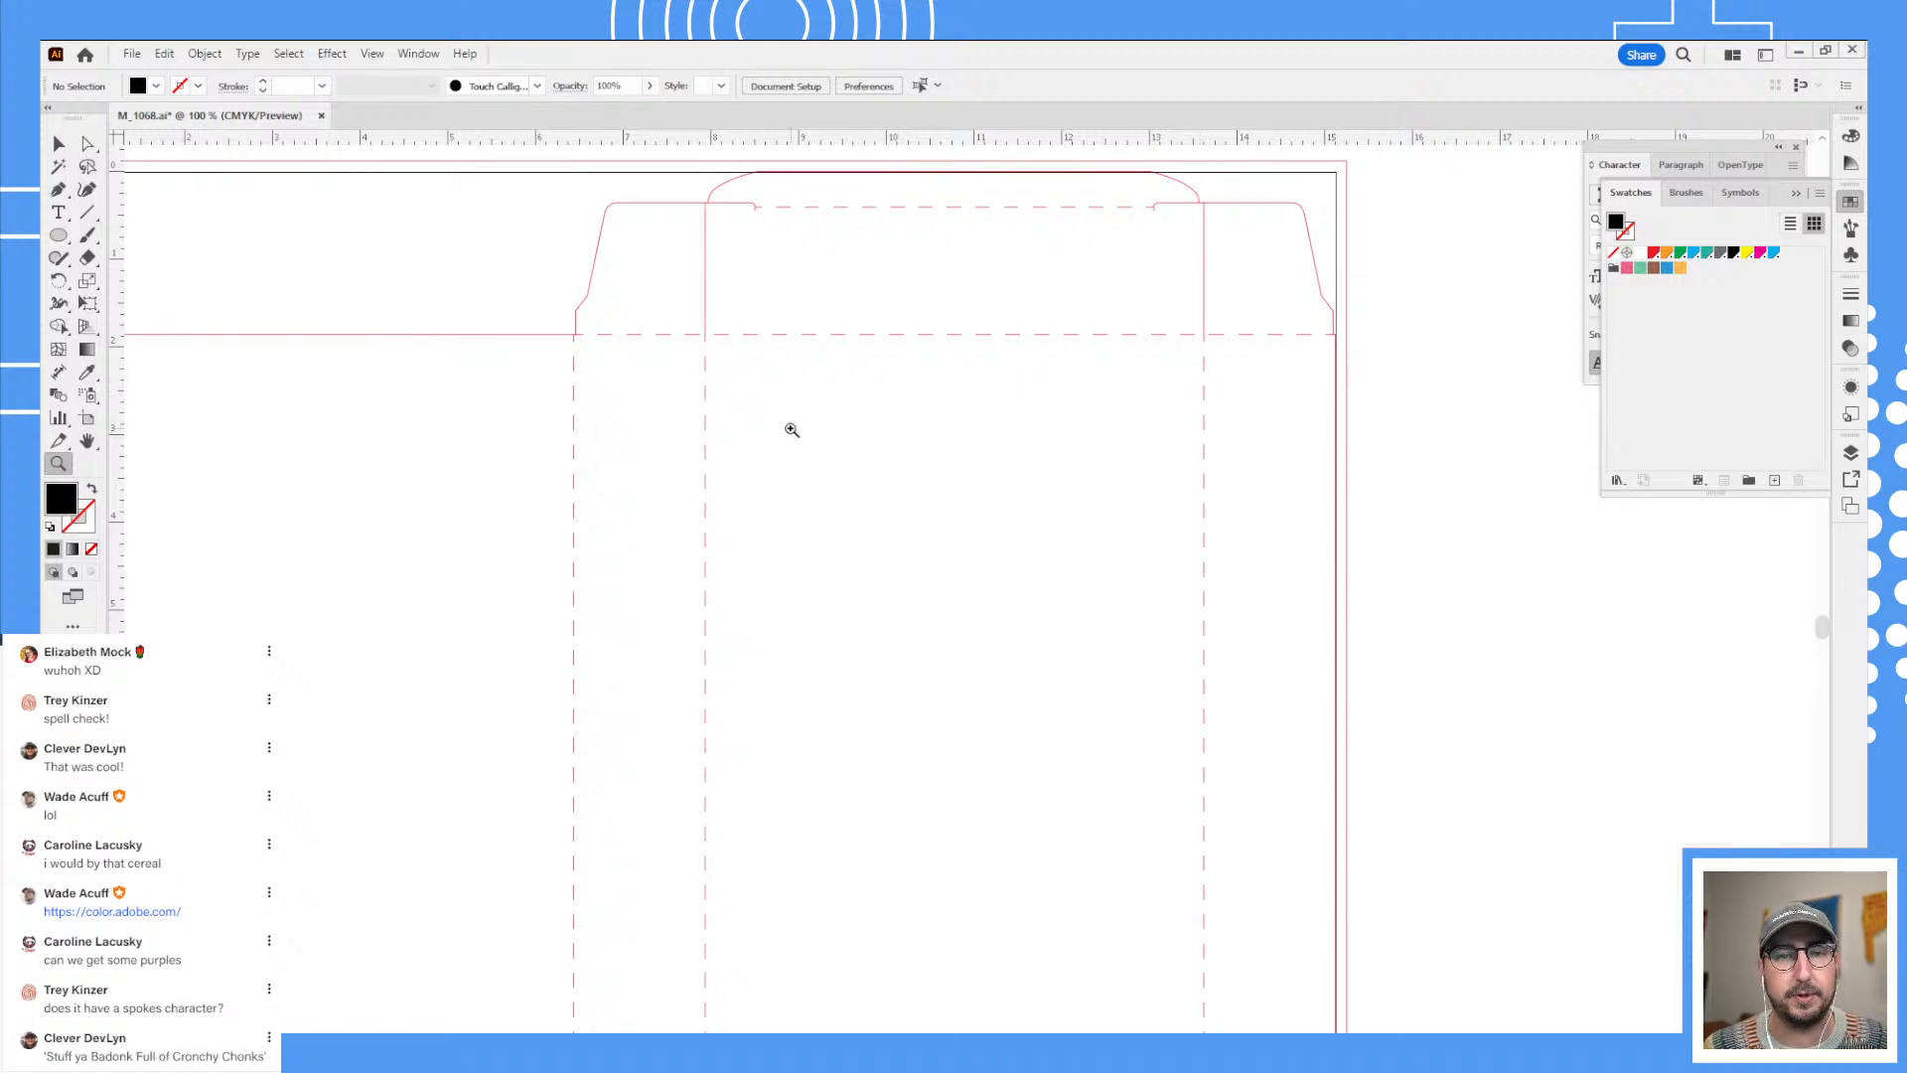
pyautogui.moveTo(902, 464); pyautogui.dragTo(735, 593)
pyautogui.press('v')
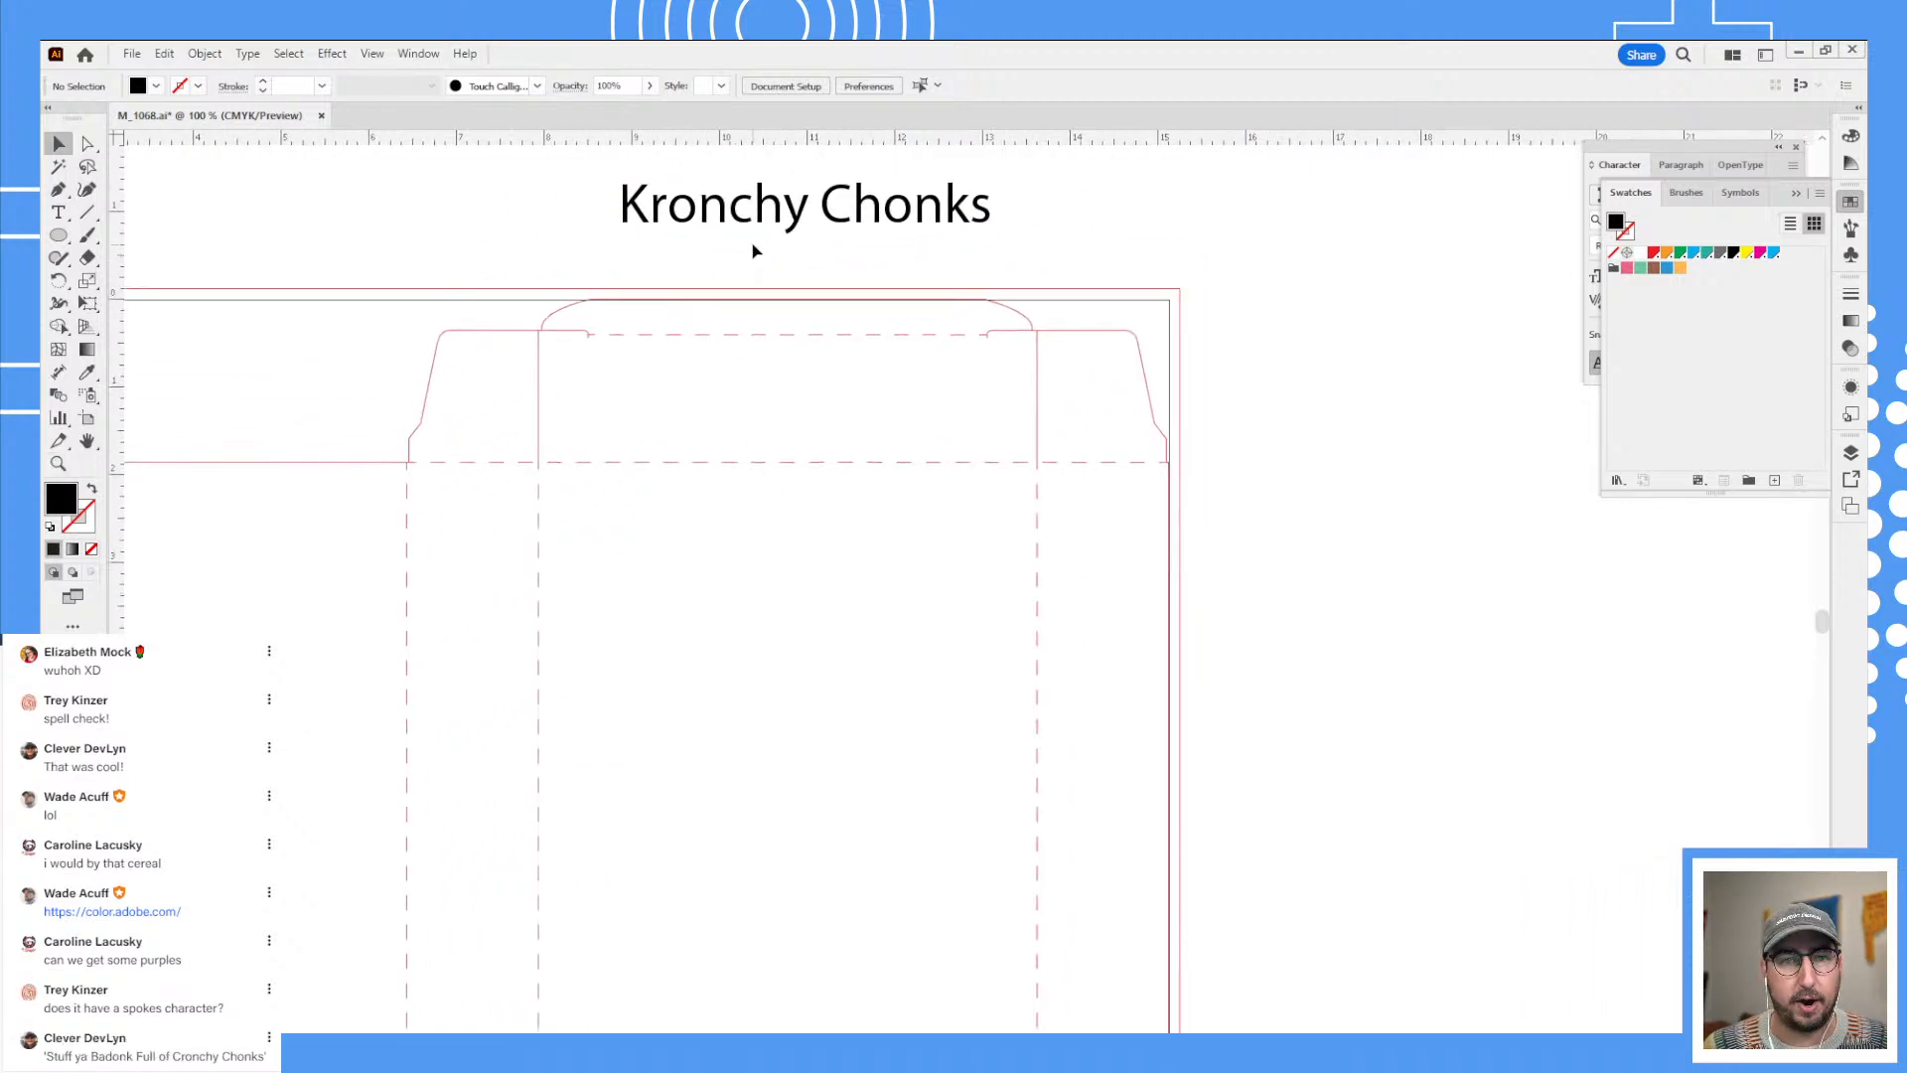
pyautogui.moveTo(767, 214); pyautogui.dragTo(765, 598)
# - Break the title into two centered lines, Kronchy above Chonks, and enlarge it to about 87 pt within the front panel
pyautogui.doubleClick(820, 593)
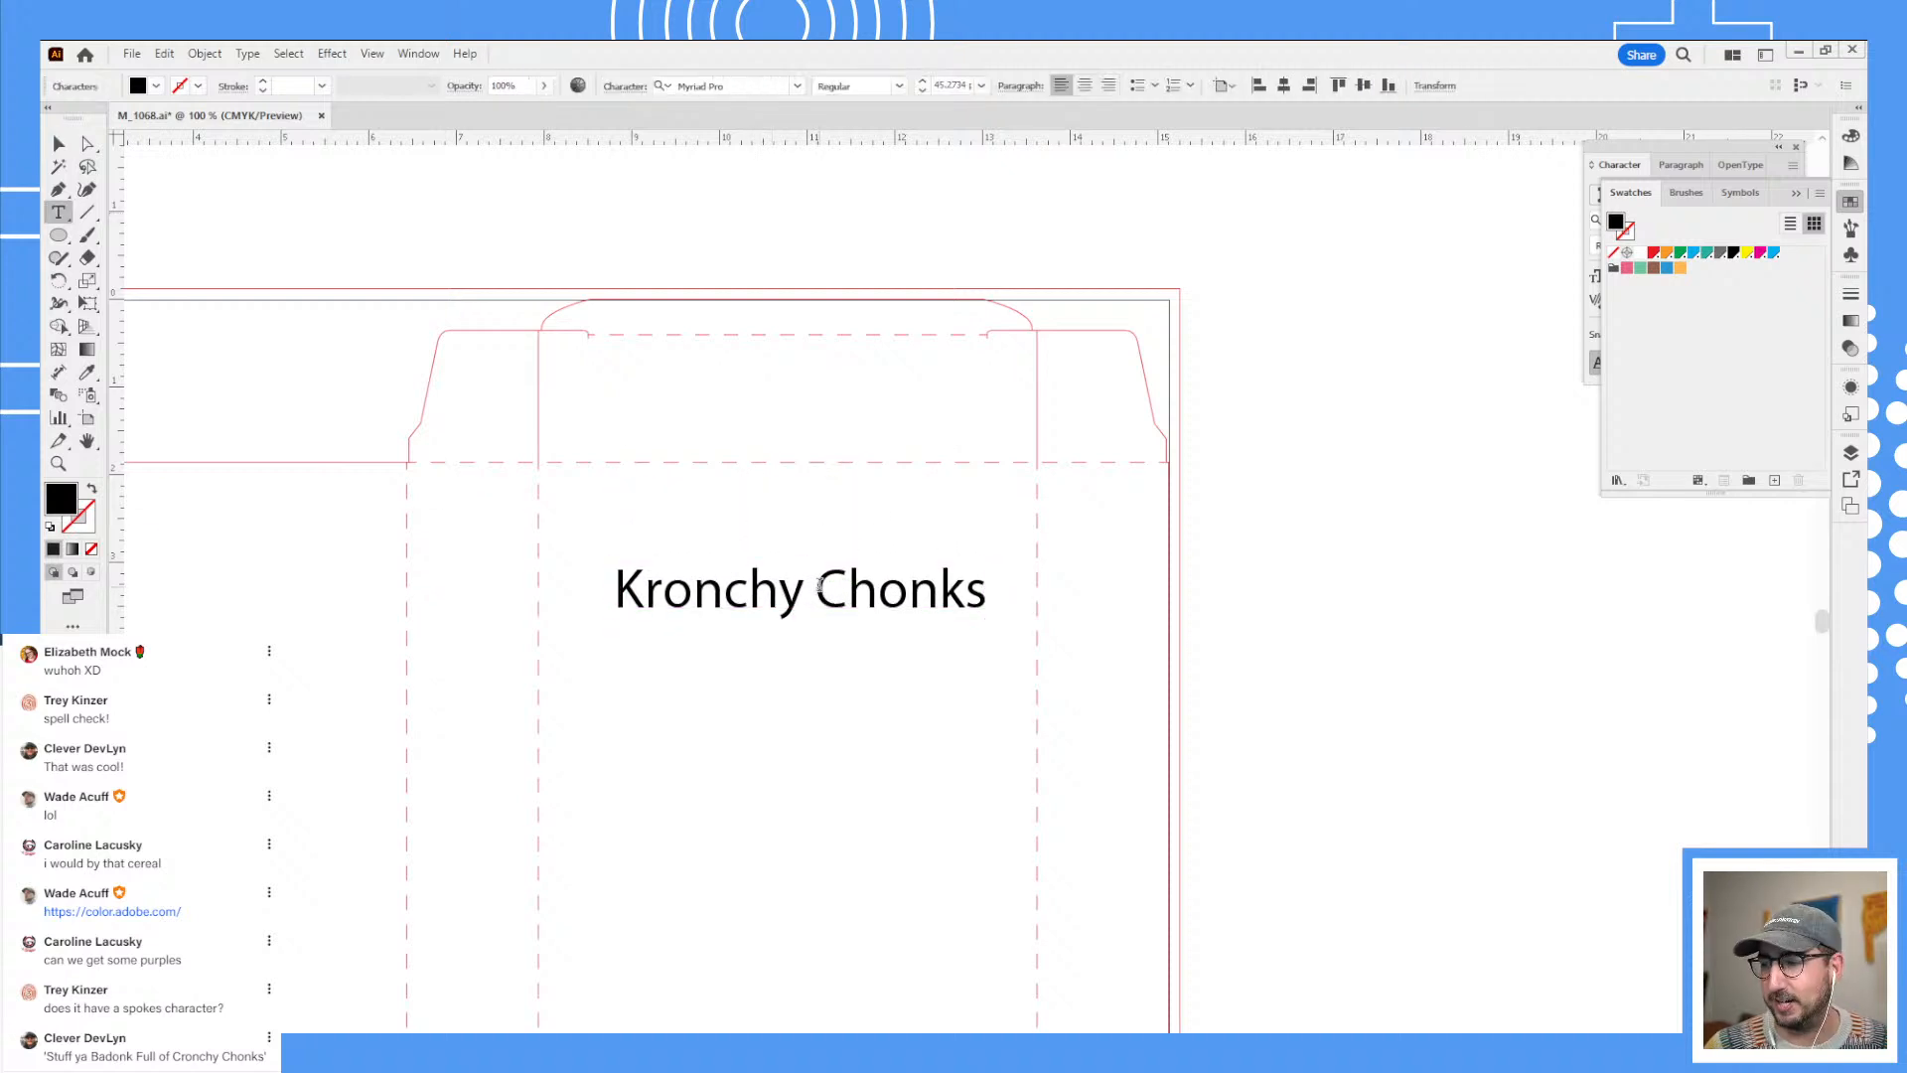
pyautogui.press('BackSpace')
pyautogui.press('Return')
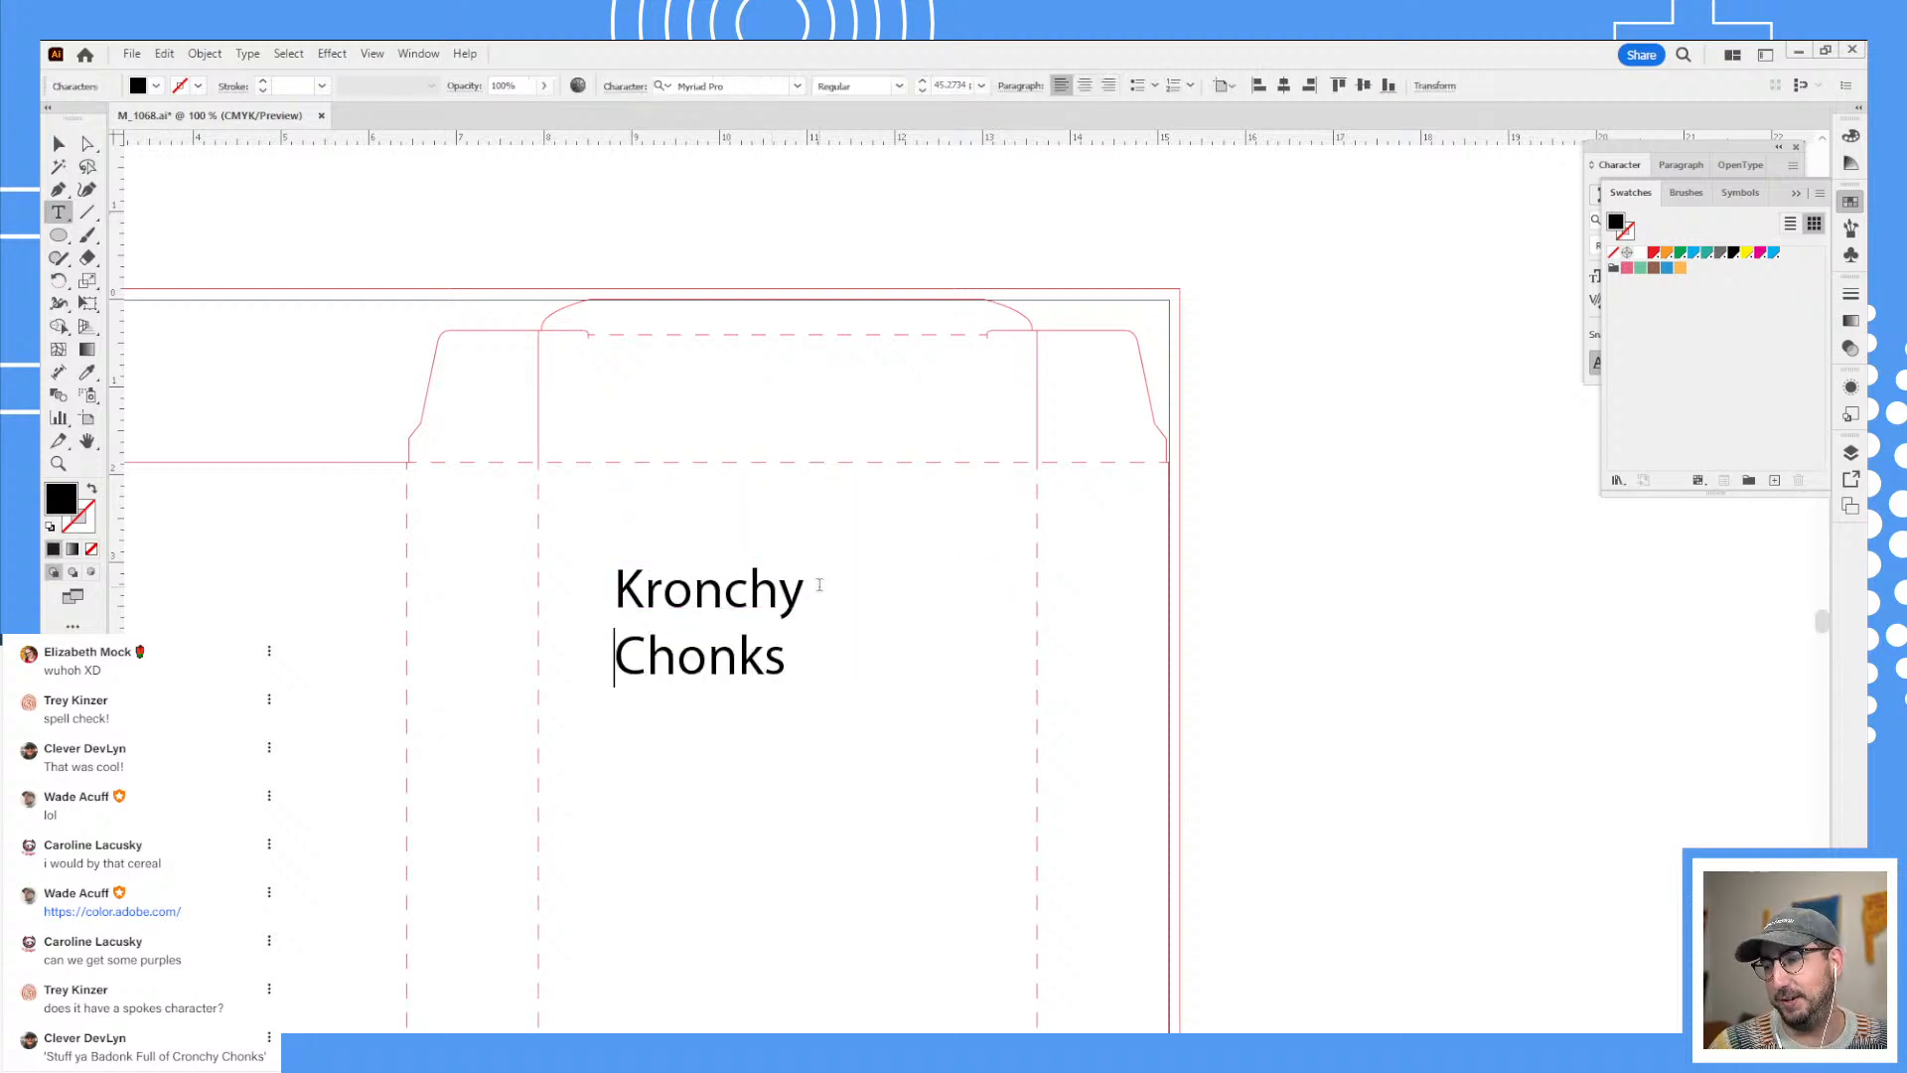
pyautogui.hotkey('ctrl', 'a')
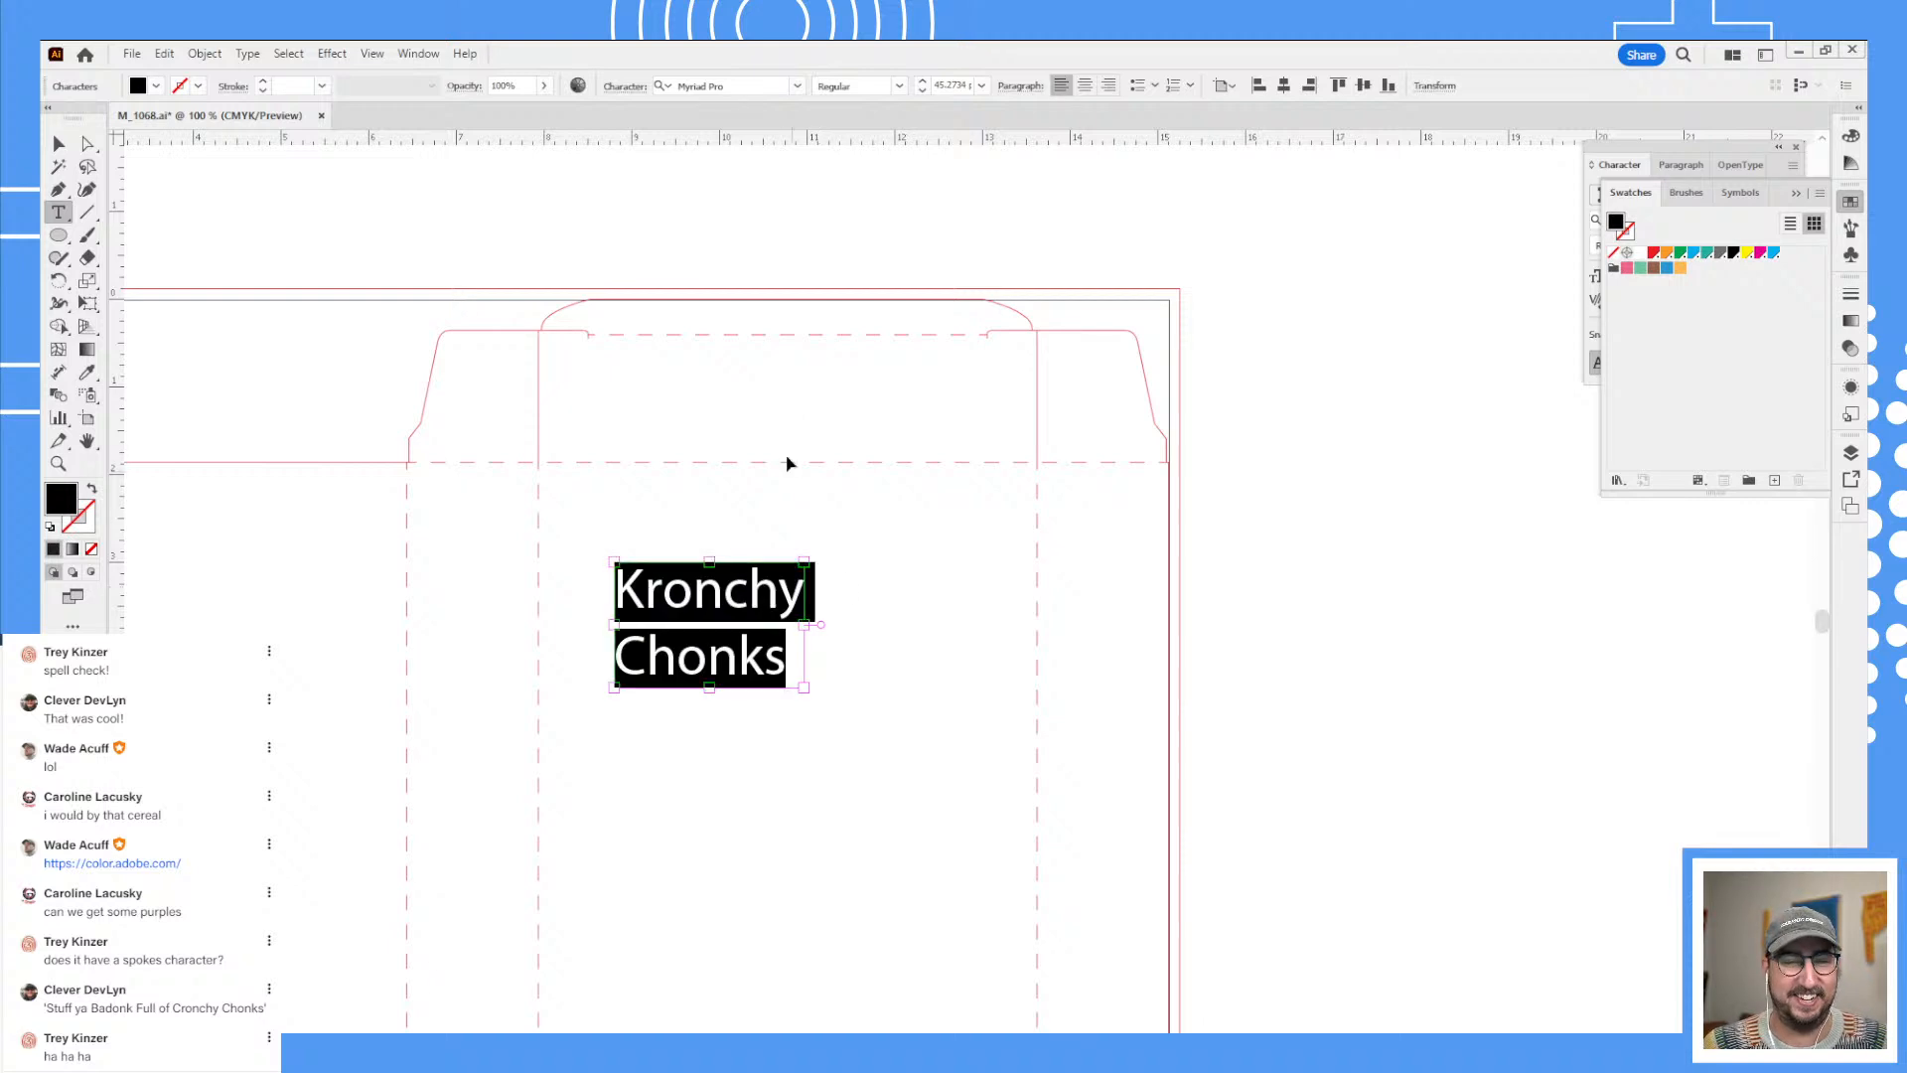
pyautogui.click(1085, 85)
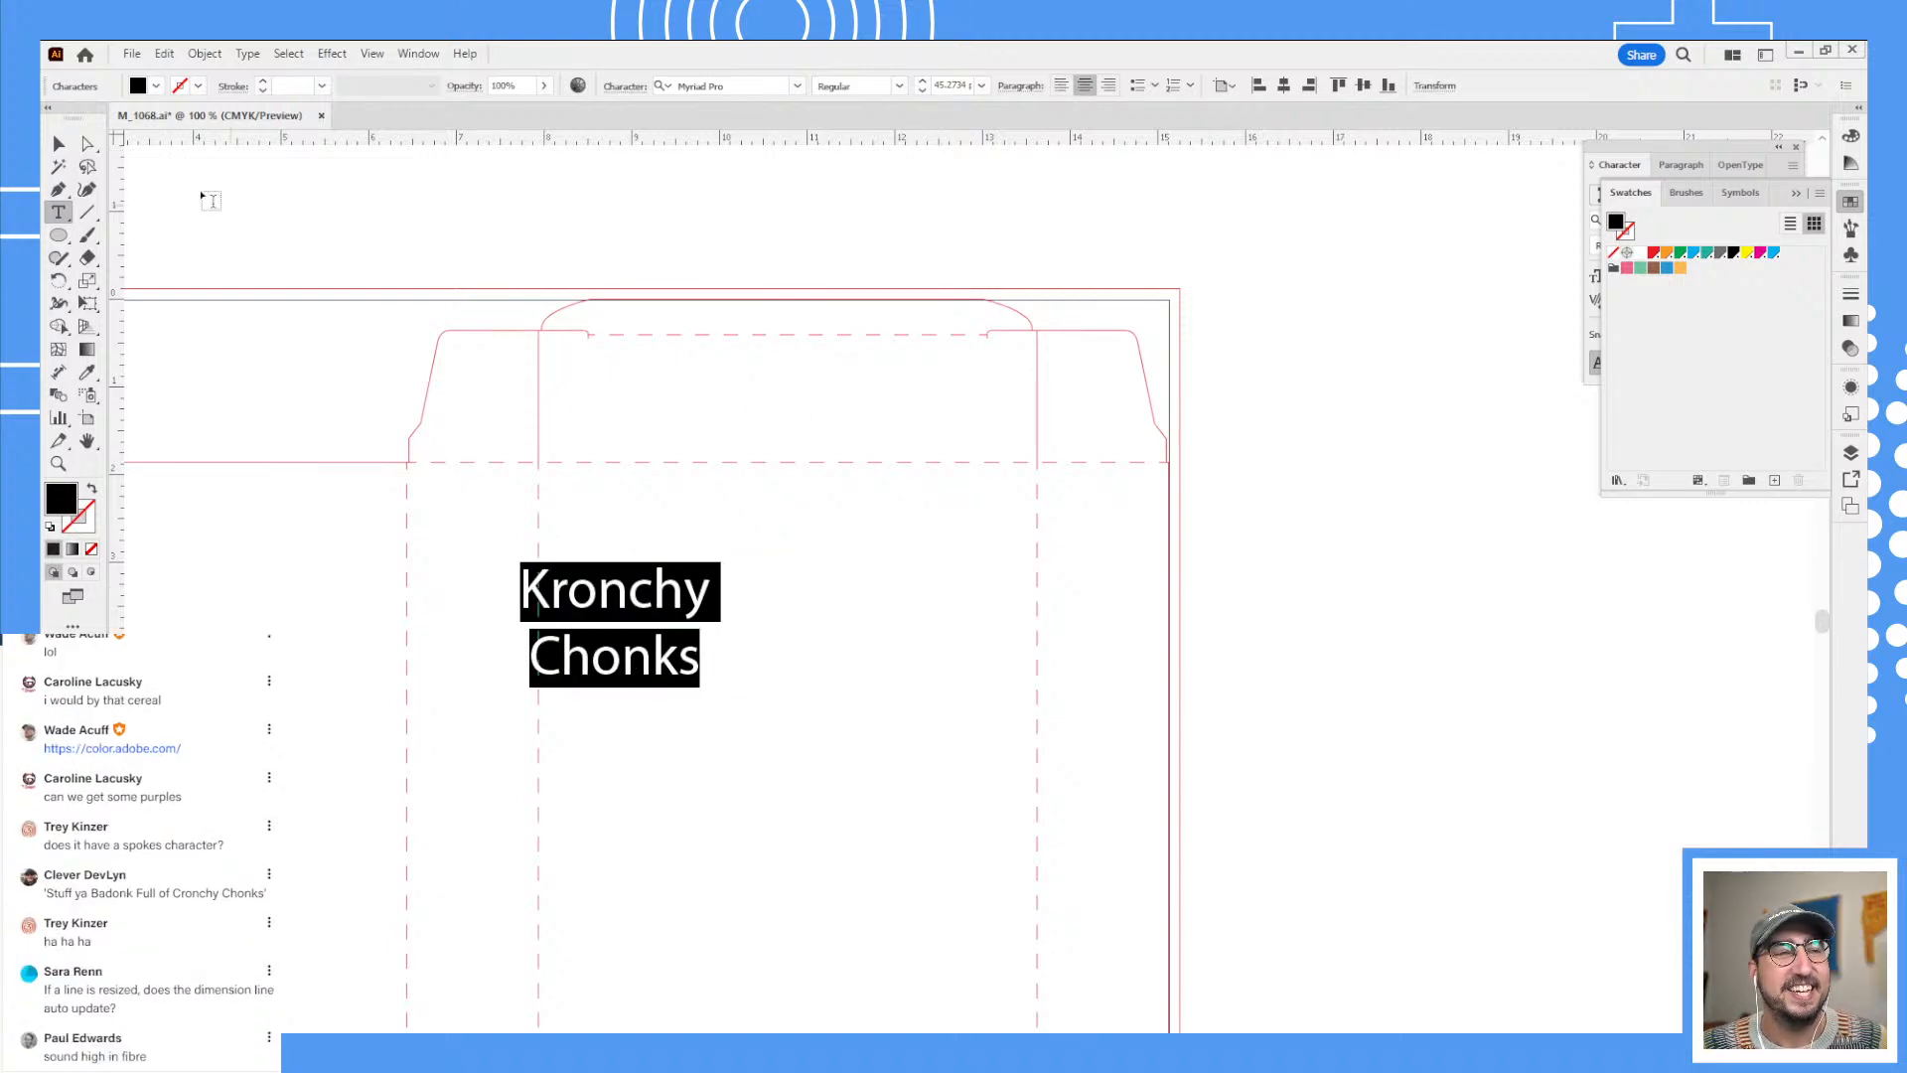
pyautogui.click(59, 144)
pyautogui.moveTo(733, 717); pyautogui.dragTo(913, 733)
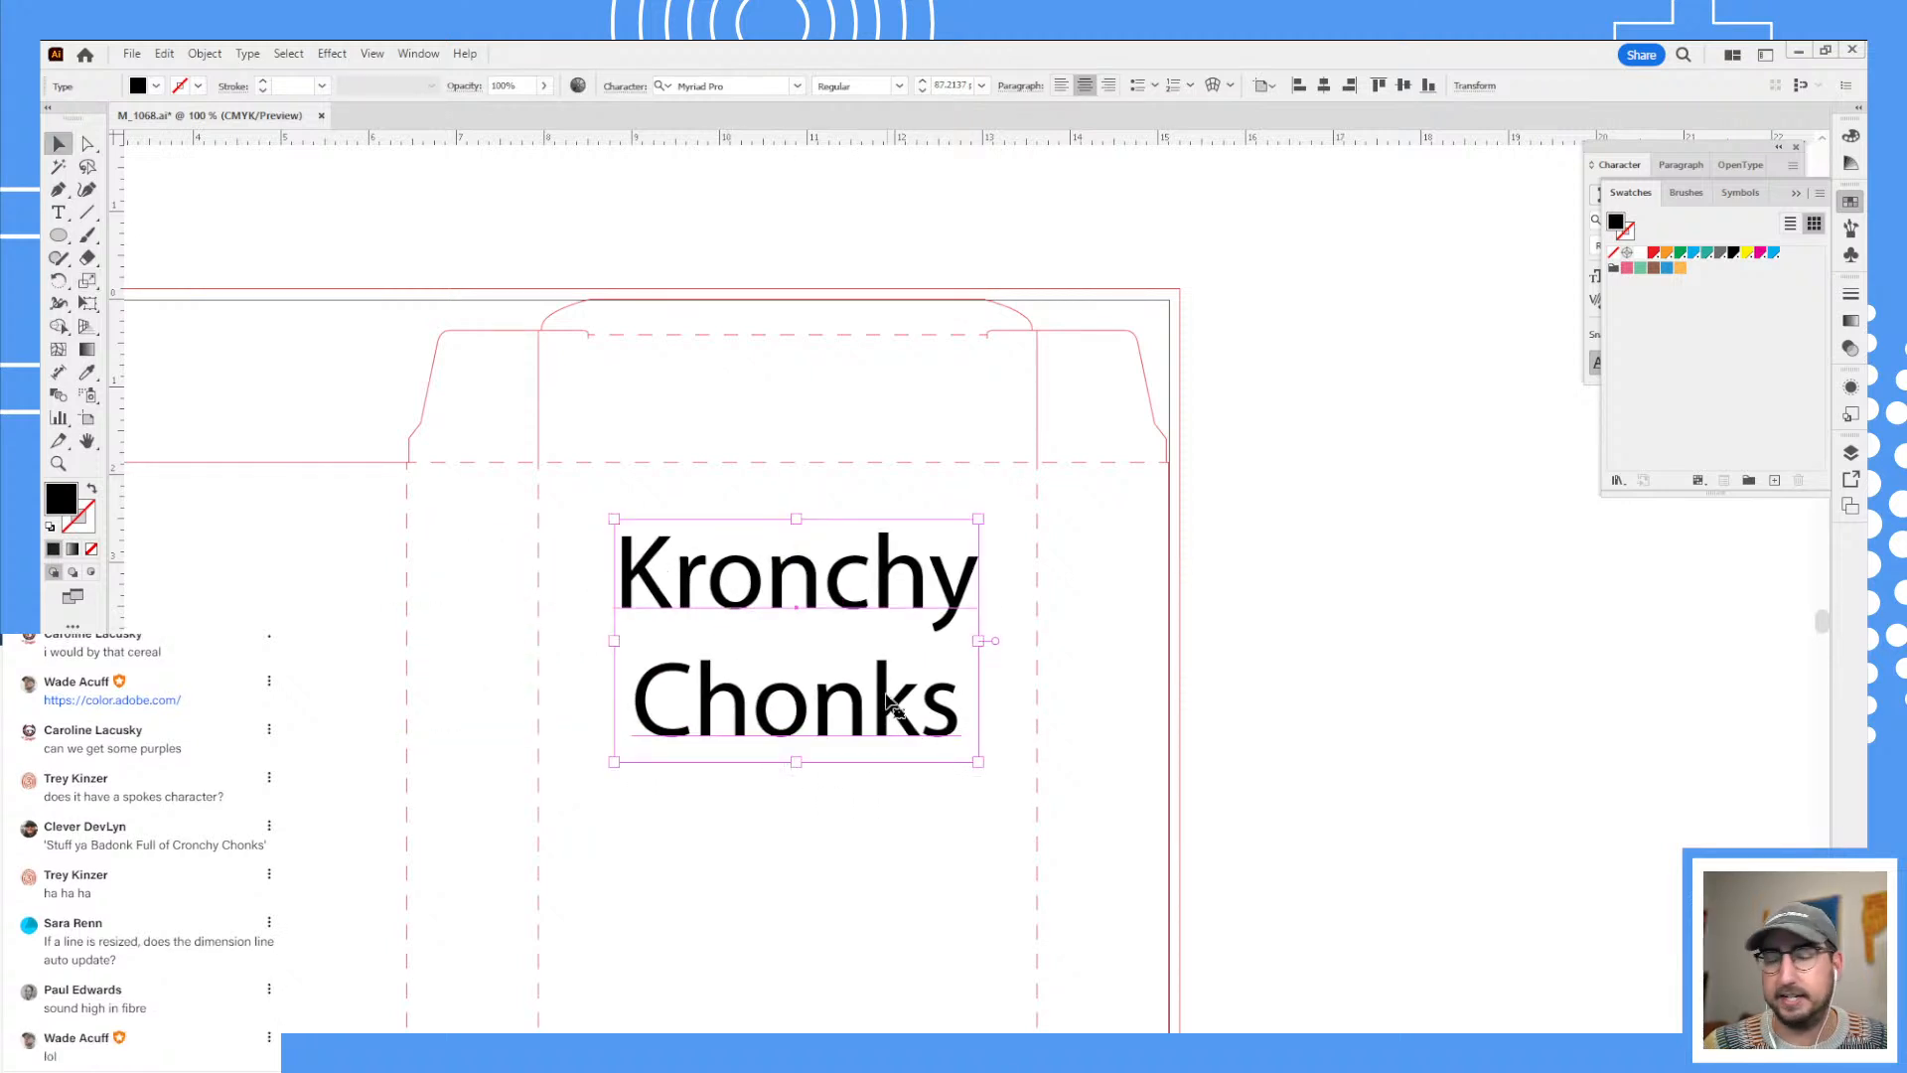
# - Bring up the title's character settings and filter the font list to Sans Serif with Heavy Weight
pyautogui.hotkey('ctrl', 't')
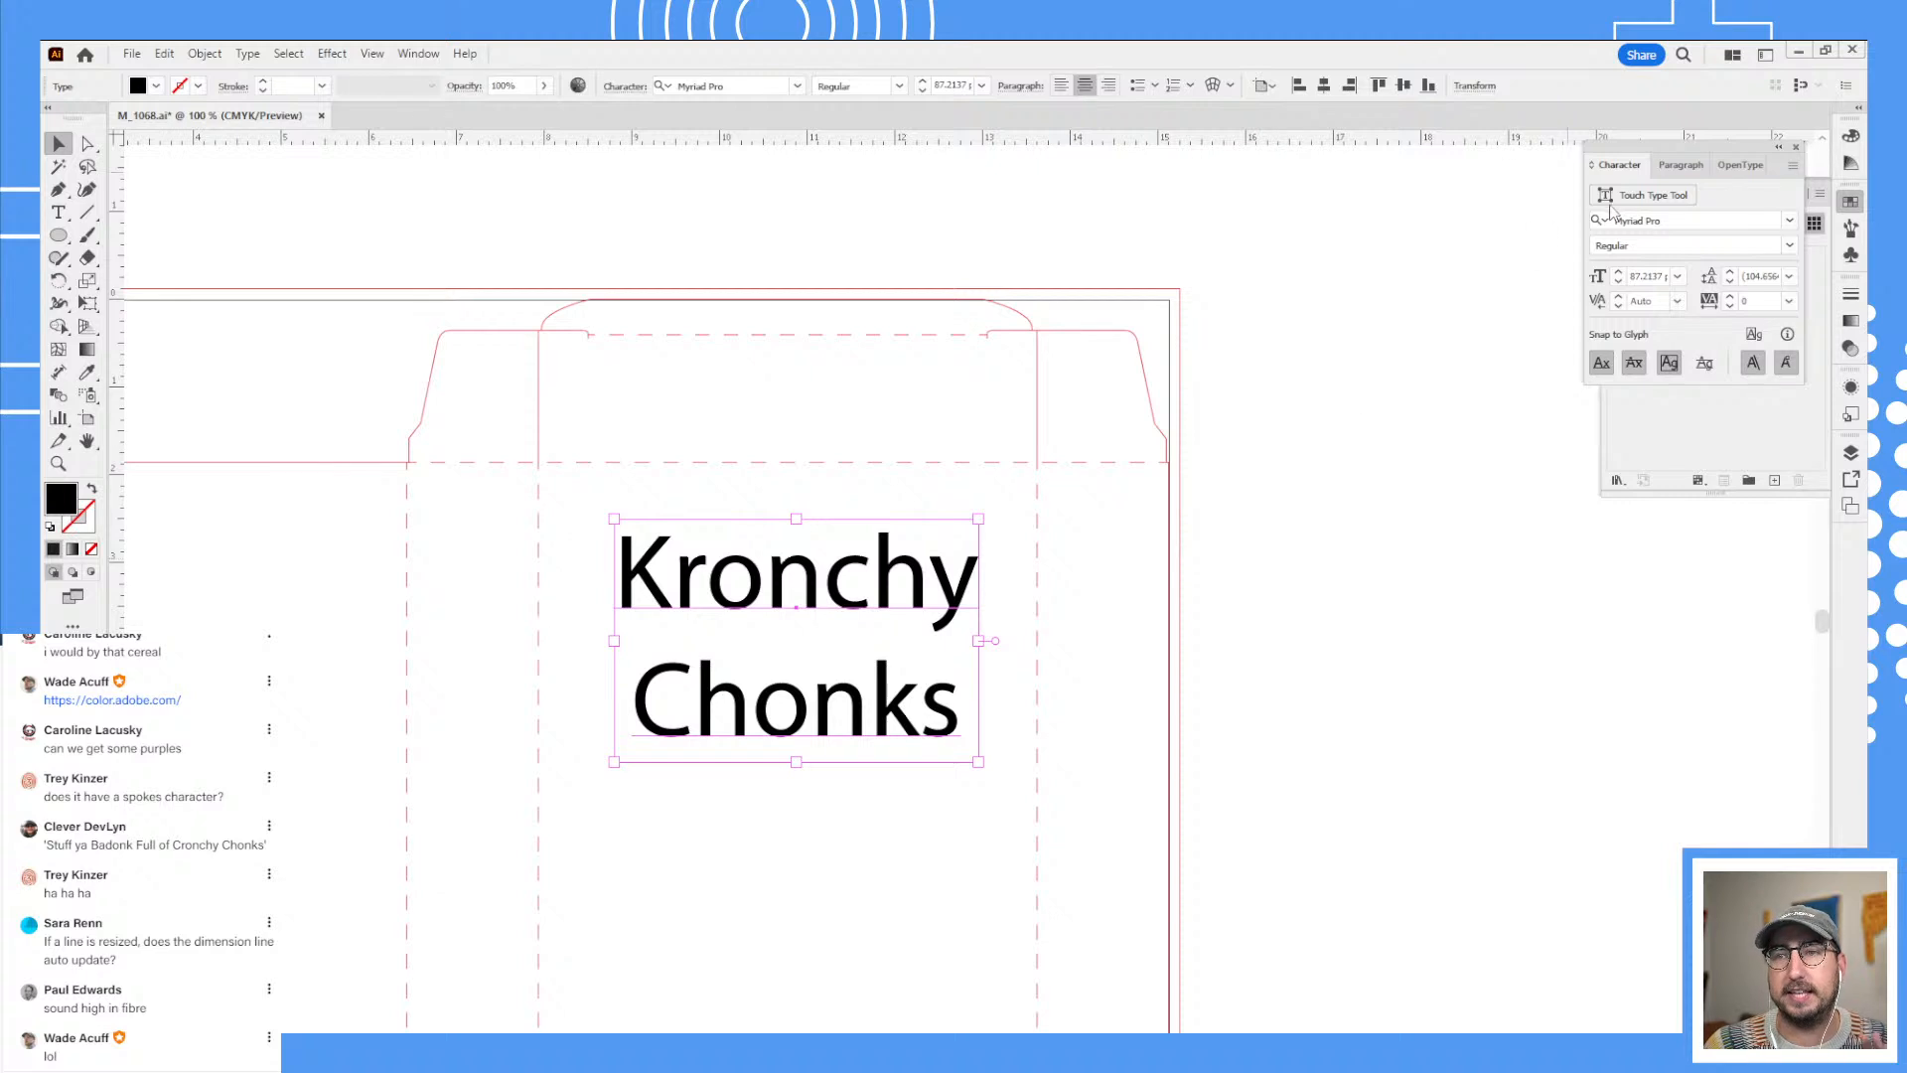
pyautogui.moveTo(1632, 159); pyautogui.dragTo(1133, 406)
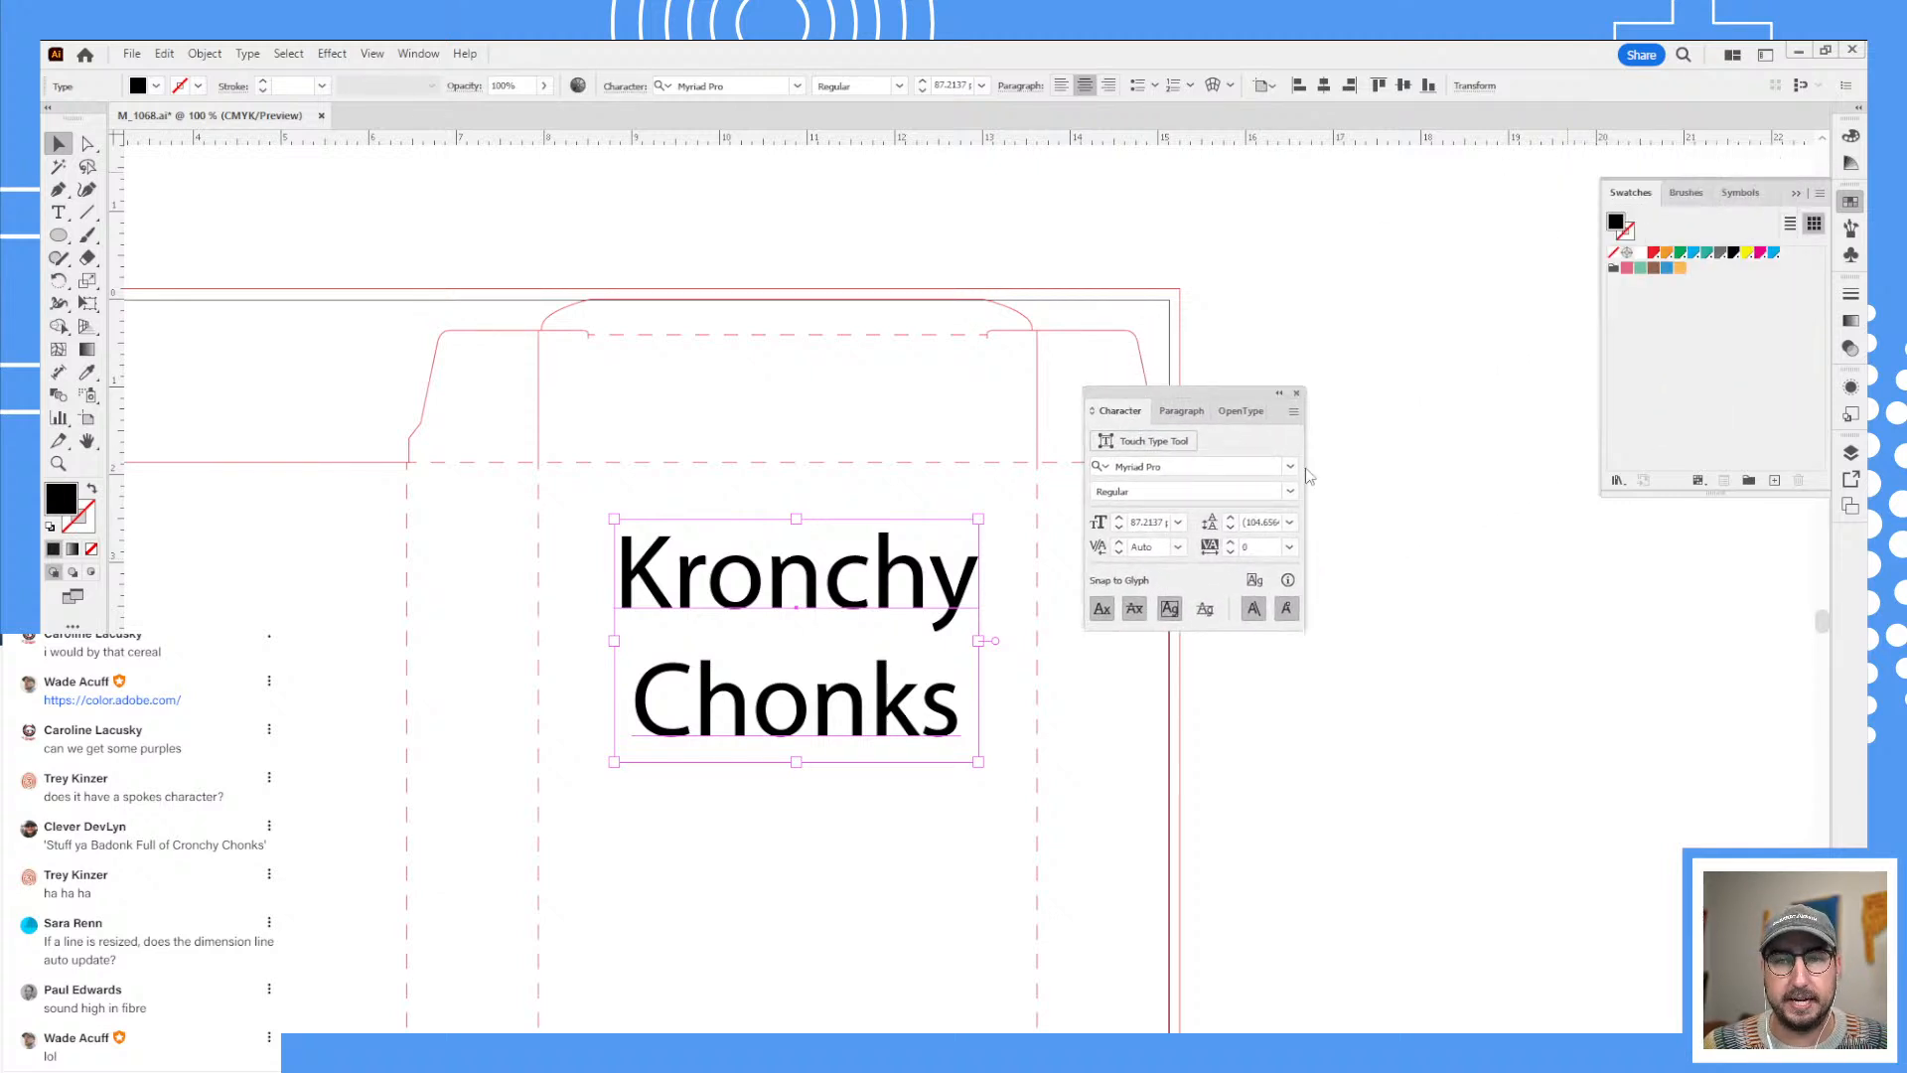
pyautogui.click(1290, 467)
pyautogui.click(1292, 471)
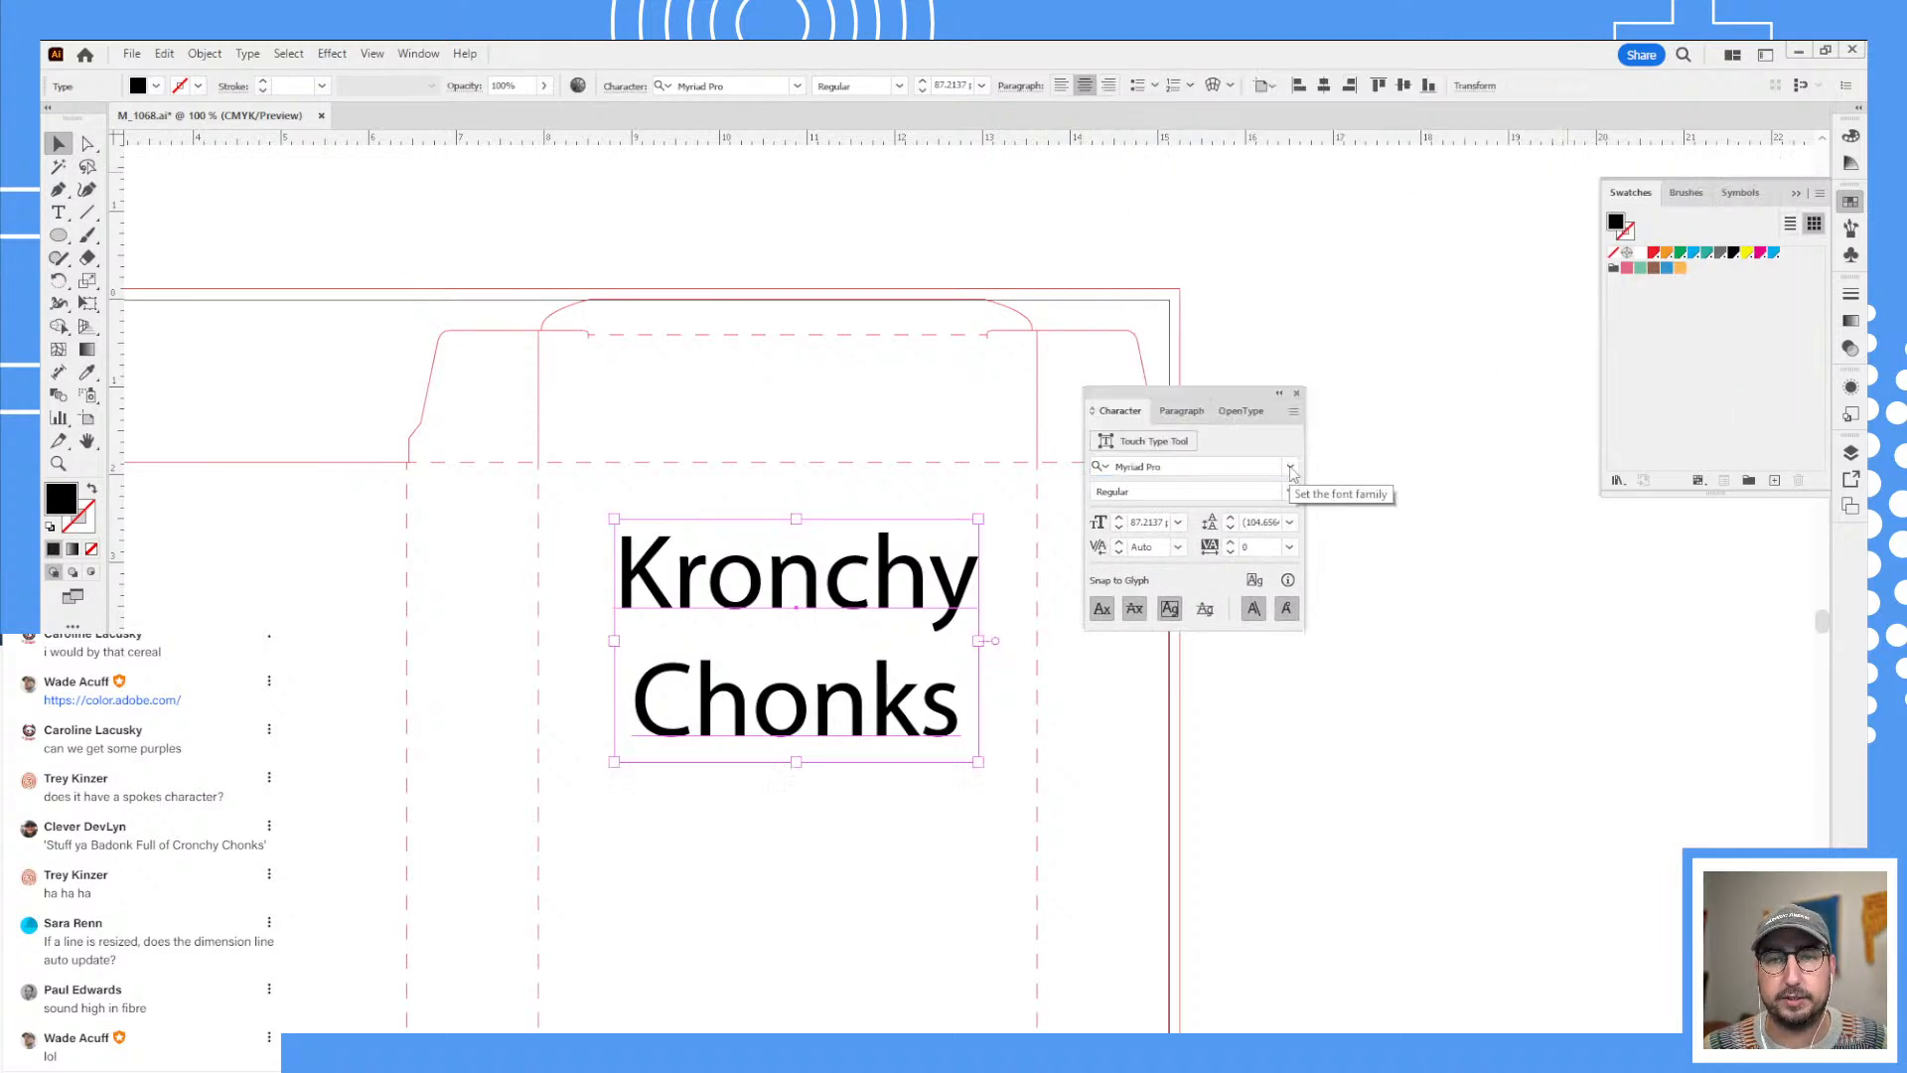
pyautogui.moveTo(1236, 394); pyautogui.dragTo(1243, 221)
pyautogui.click(1298, 295)
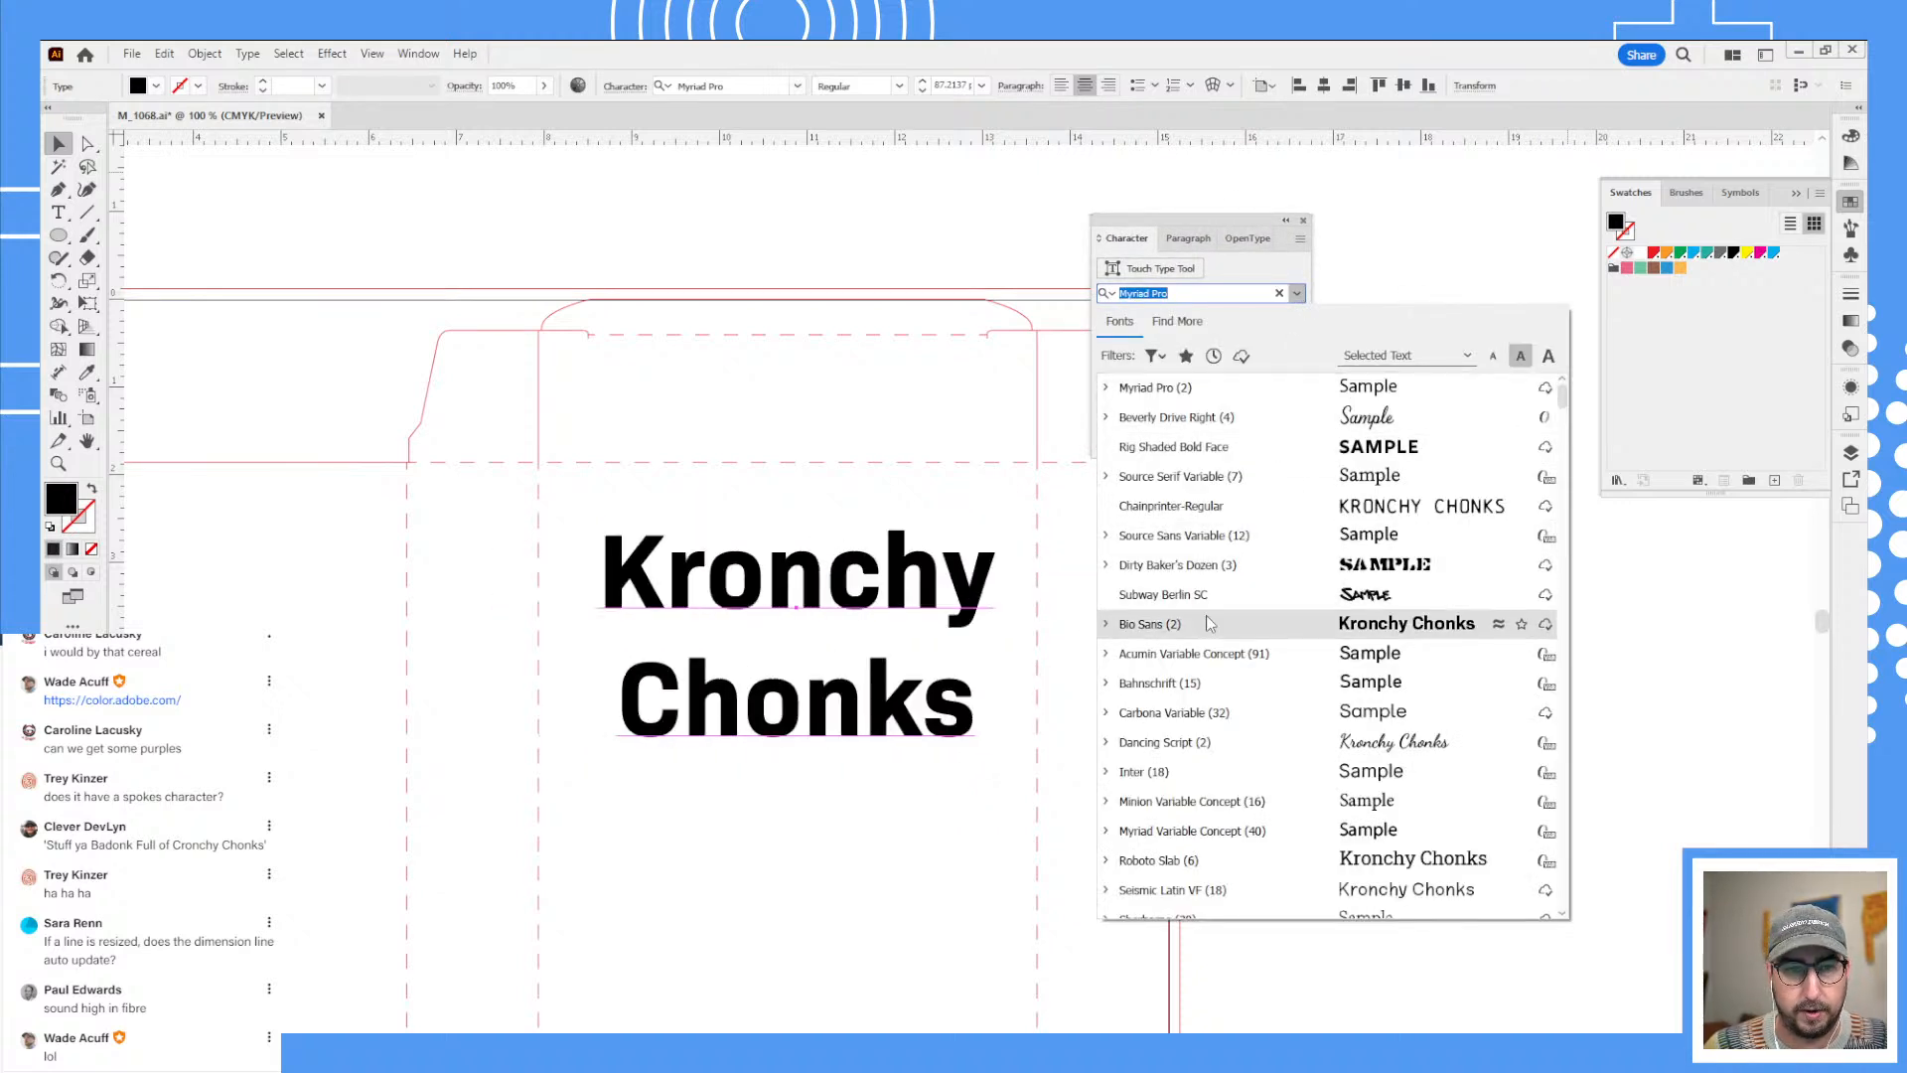
pyautogui.click(1155, 356)
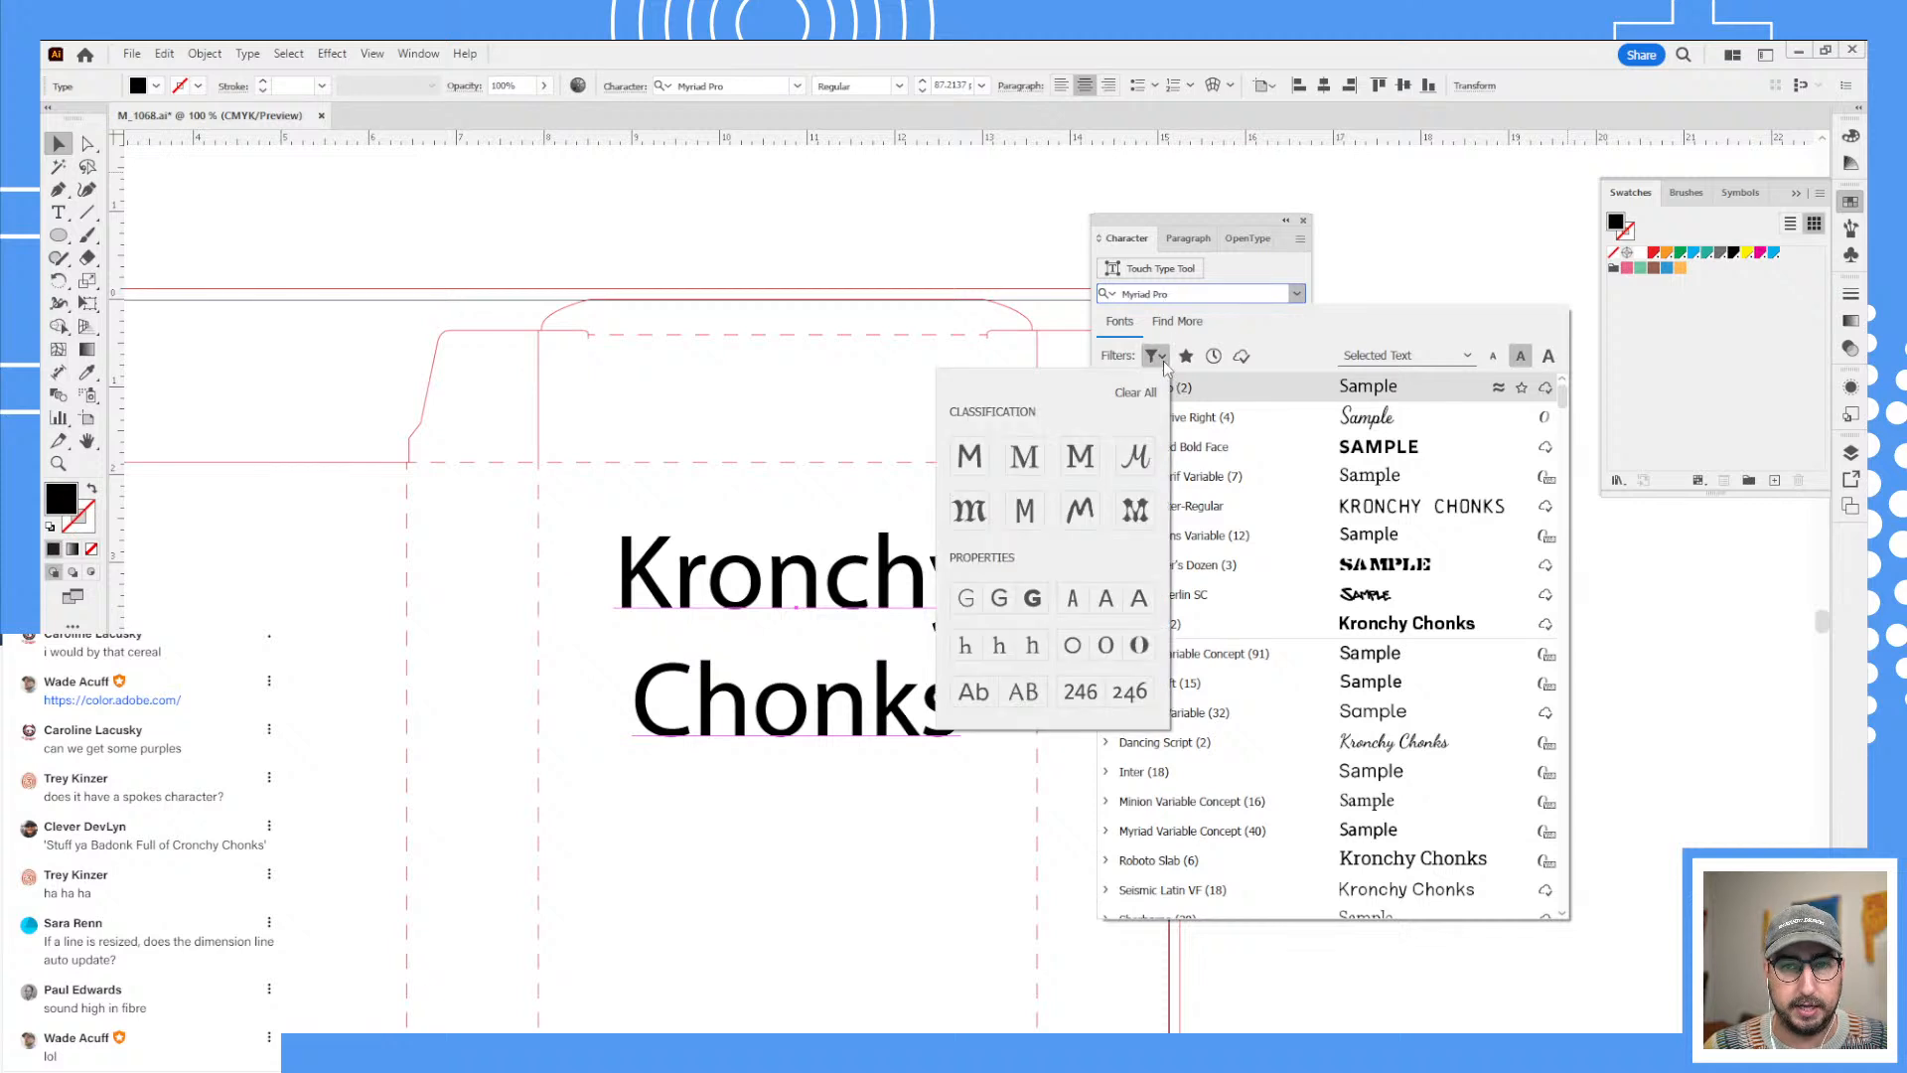
pyautogui.click(972, 457)
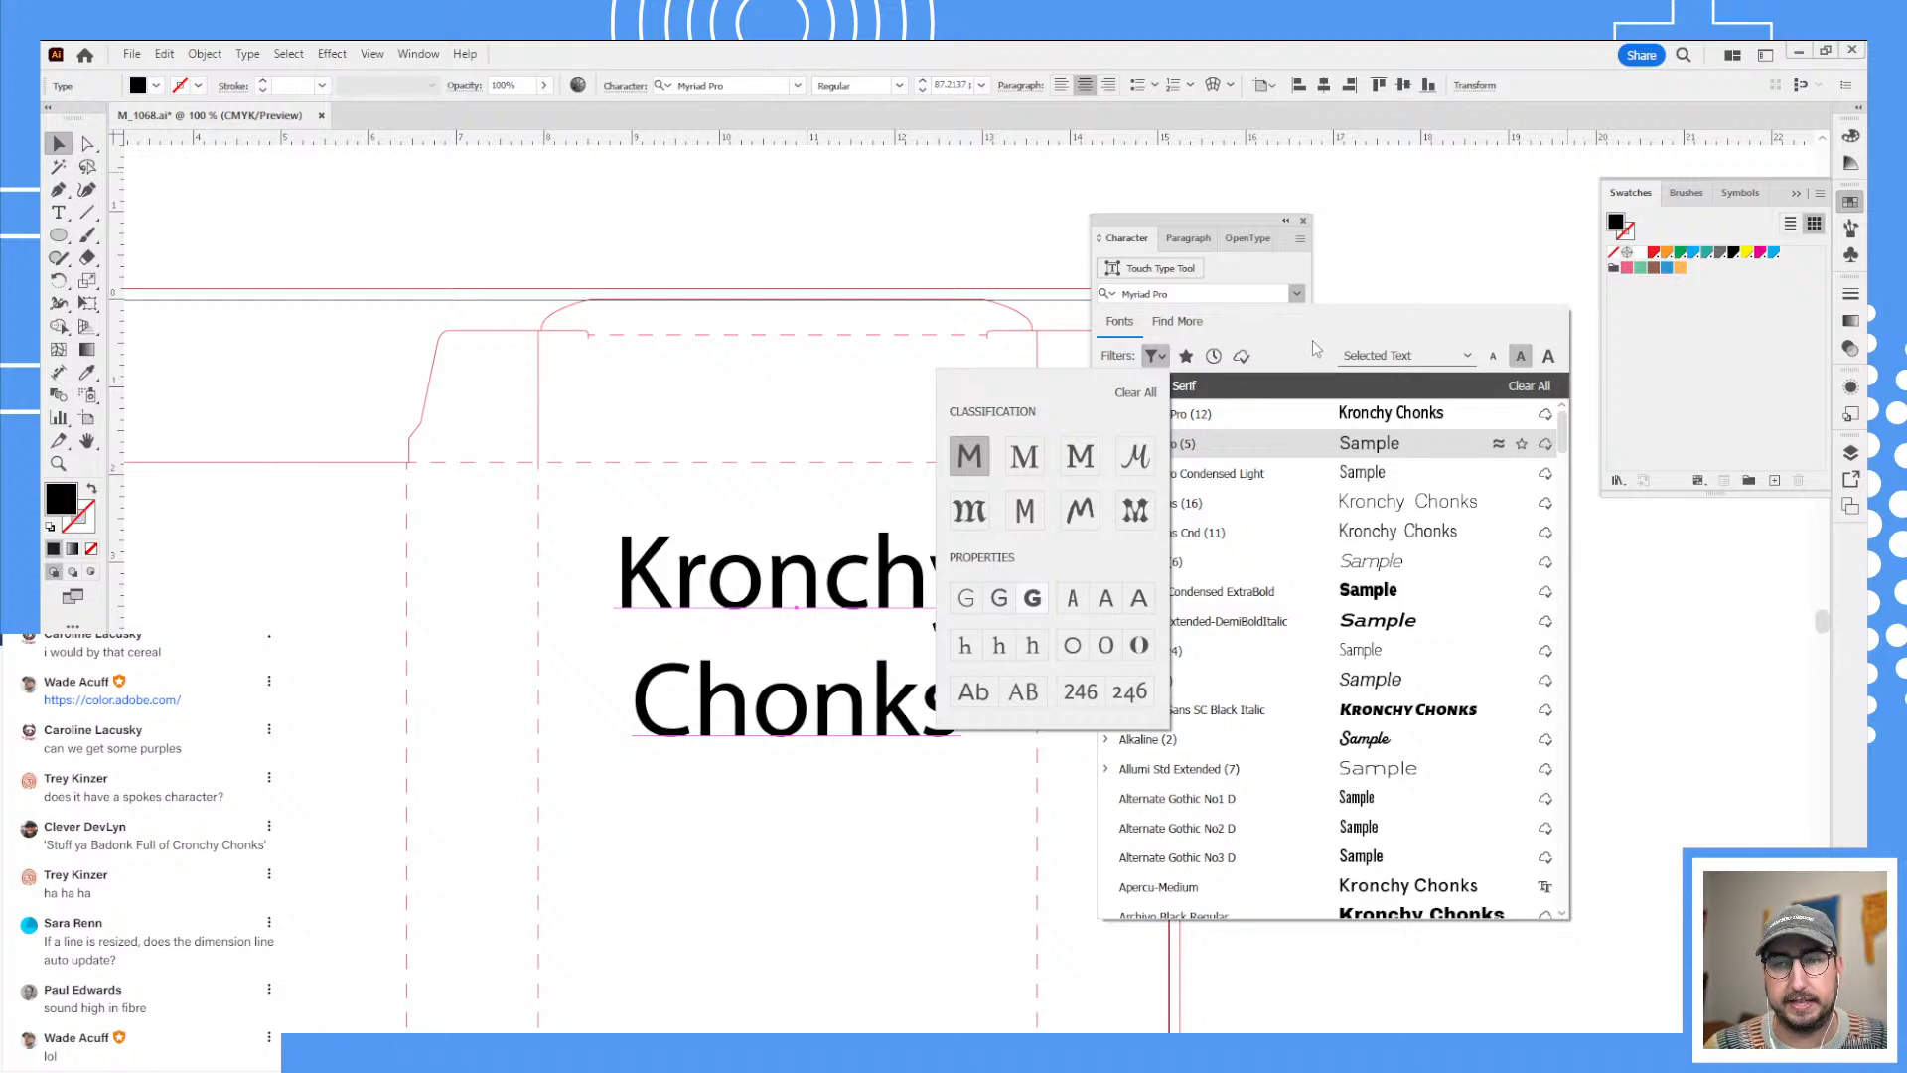
pyautogui.click(1032, 597)
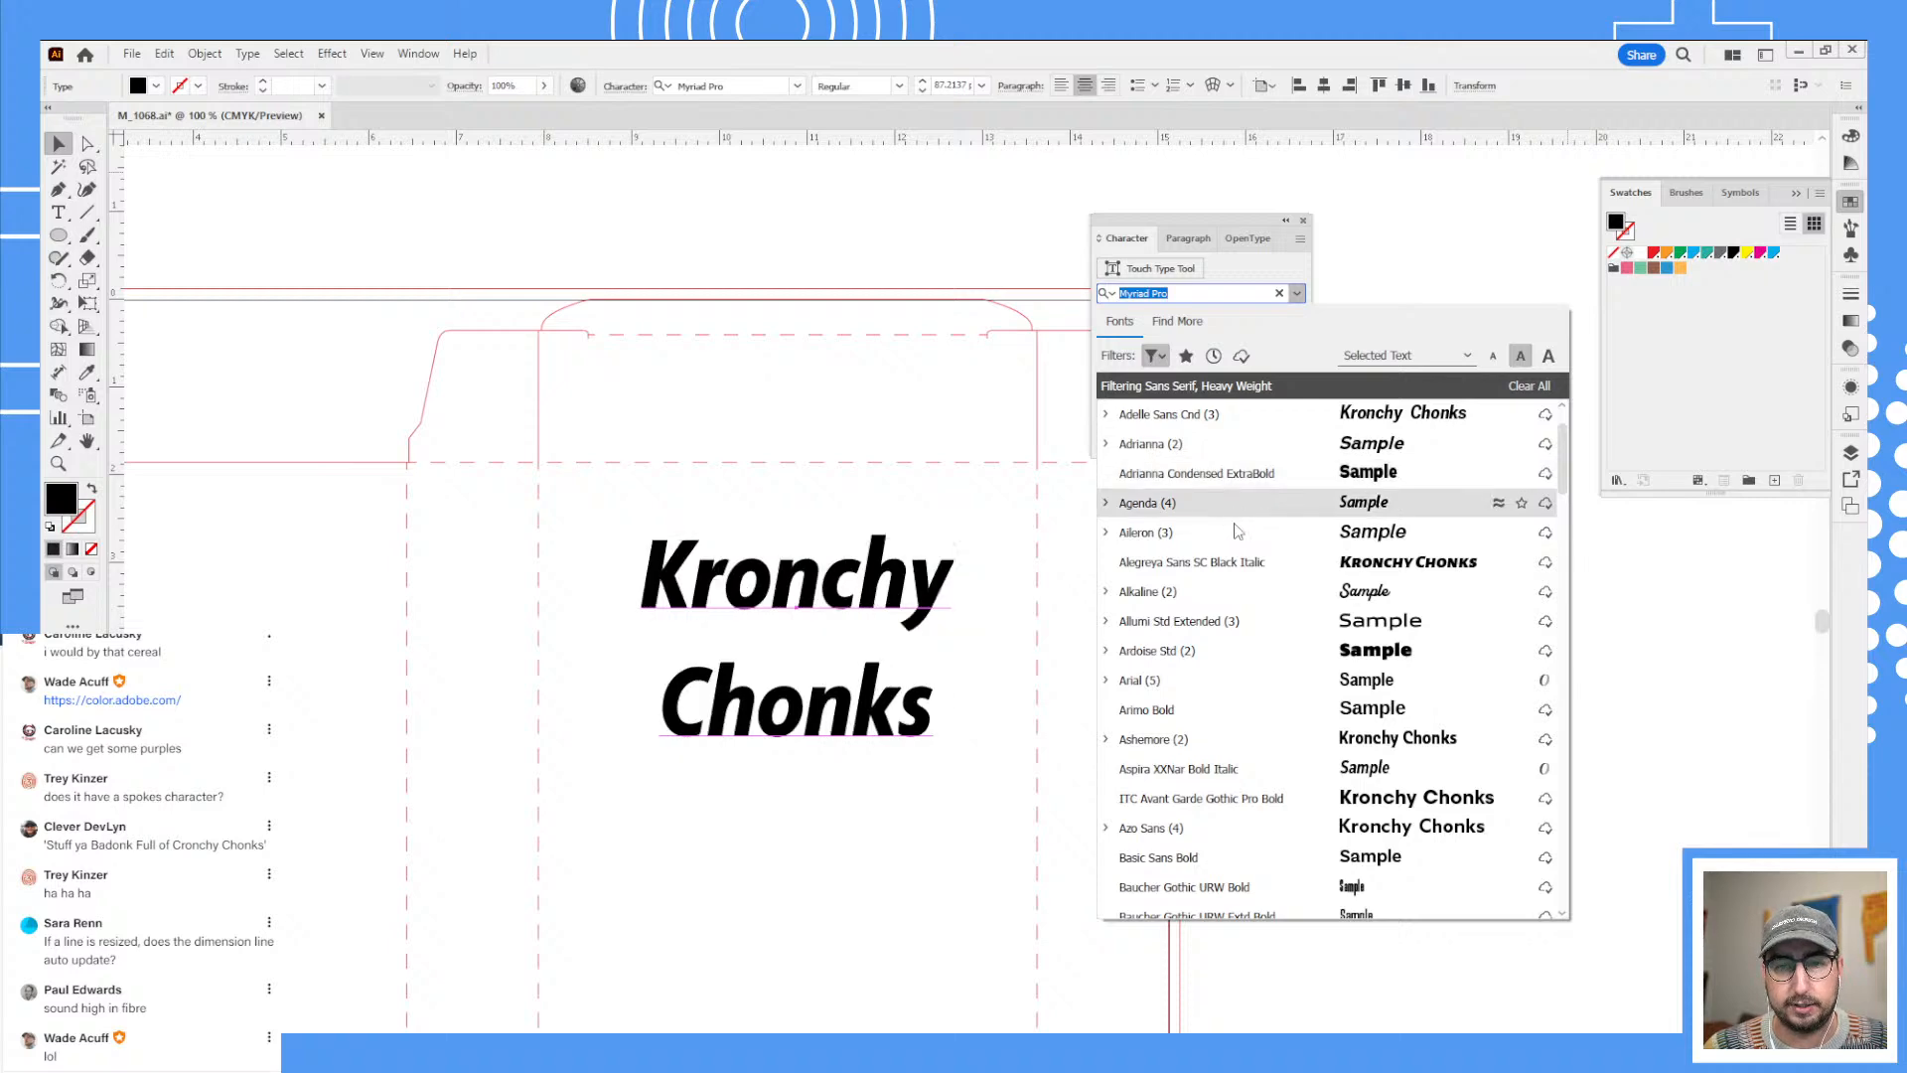
# - Preview the filtered fonts on the title and apply Gibson in Bold
pyautogui.scroll(-3, 1236, 562)
pyautogui.scroll(-10, 1240, 564)
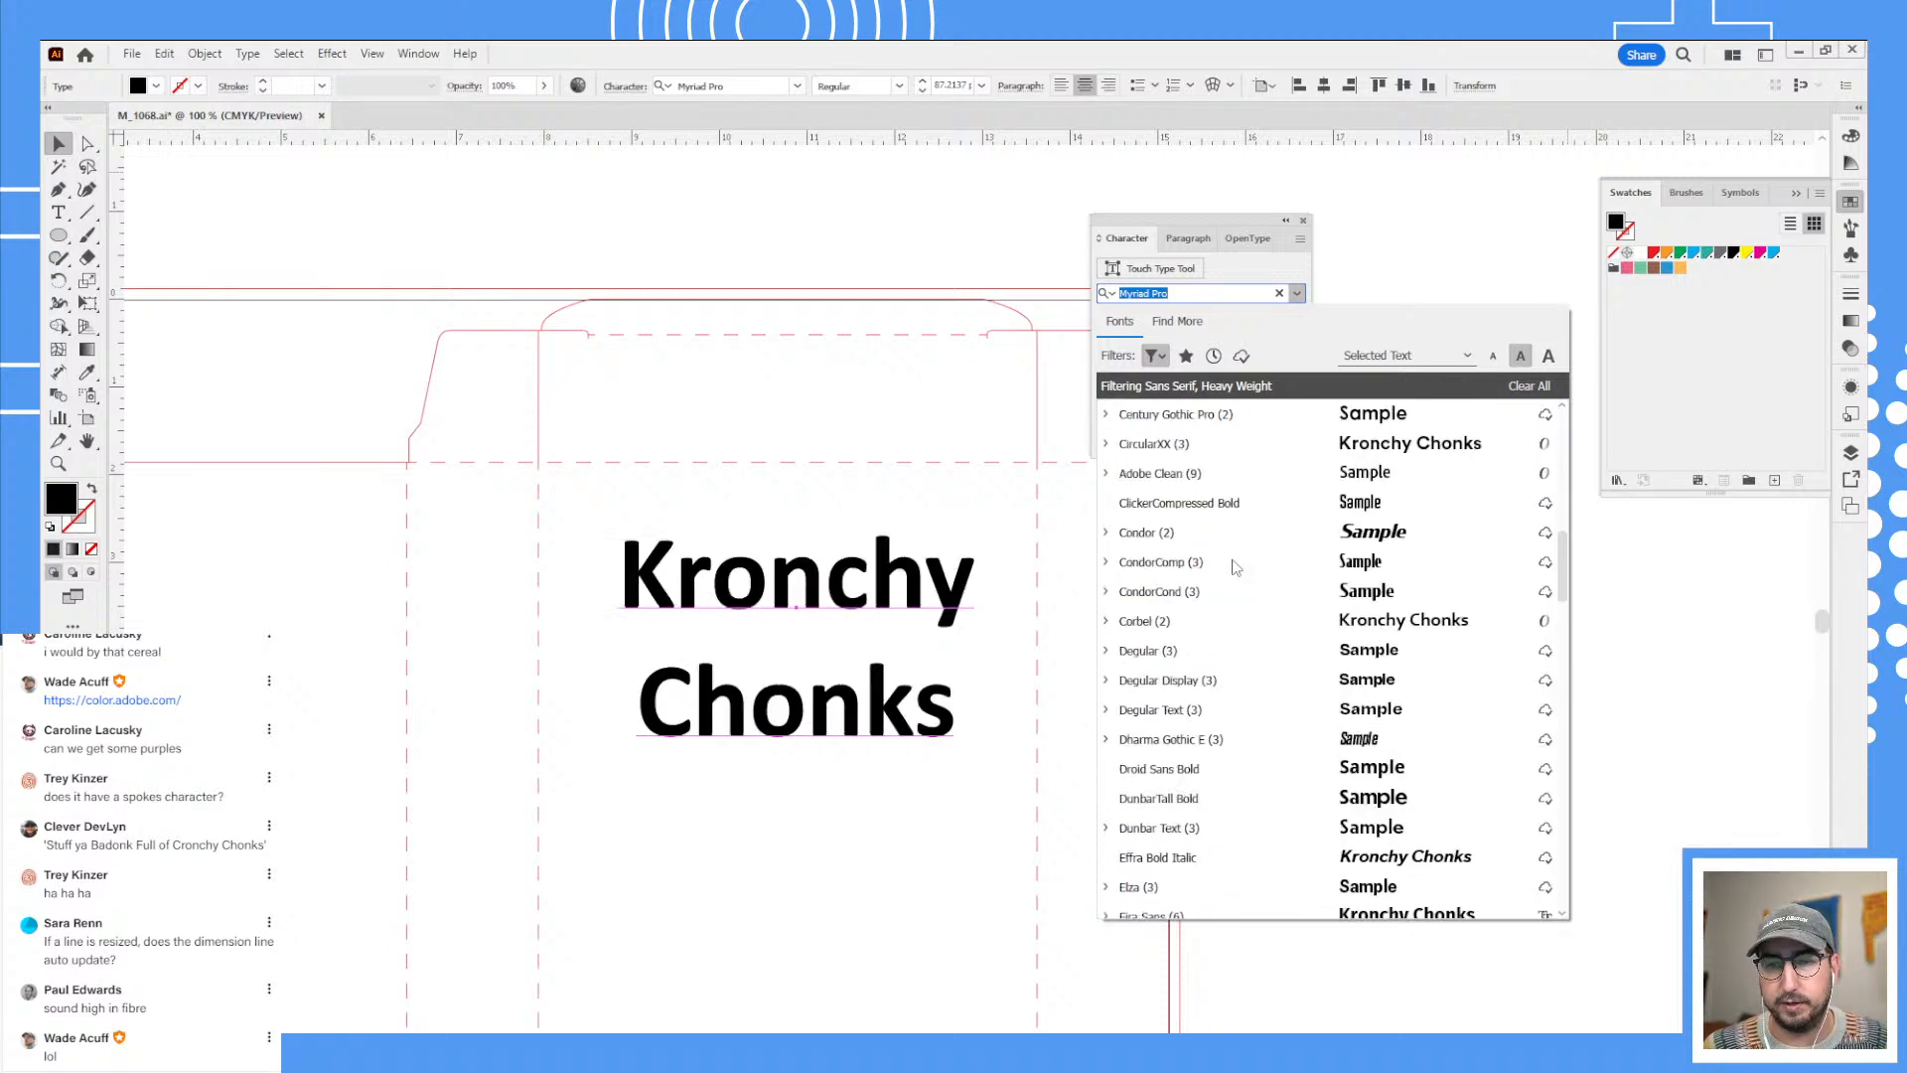
pyautogui.scroll(-1, 1229, 586)
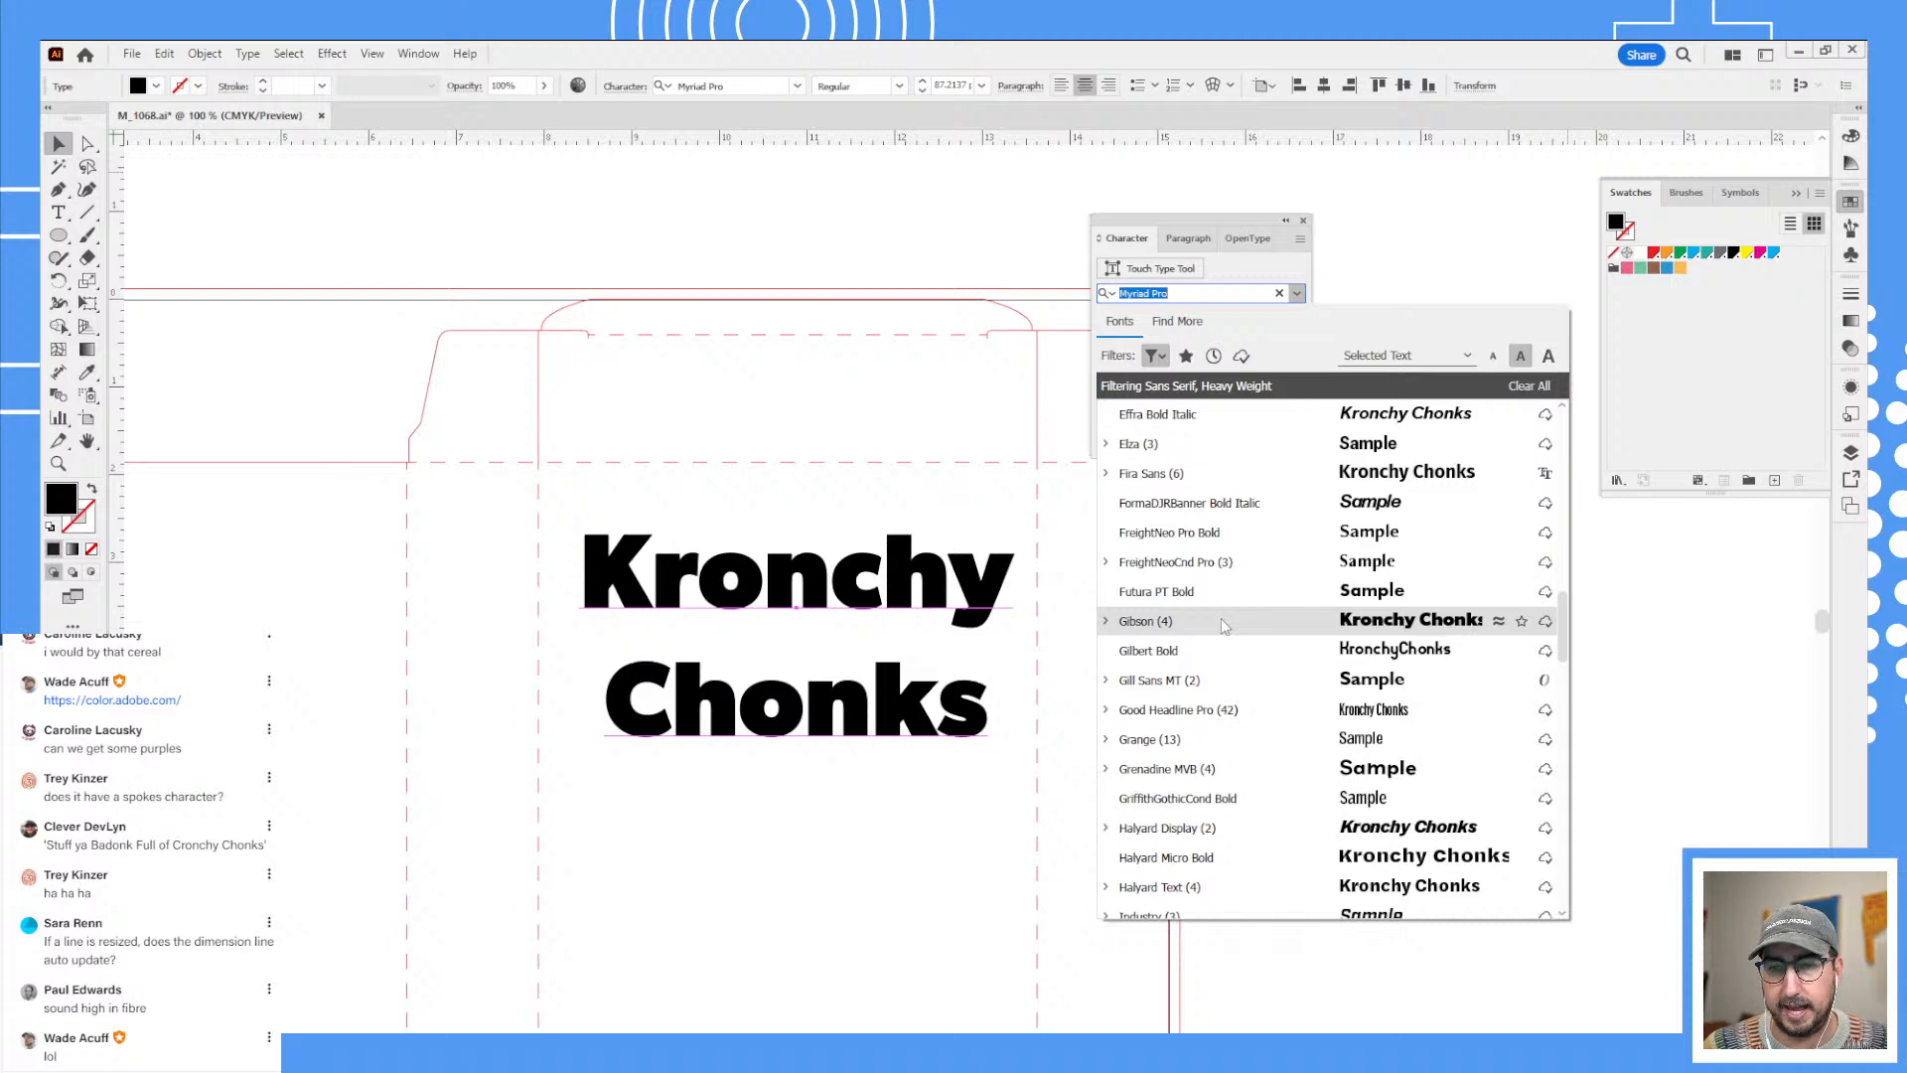
pyautogui.scroll(-6, 1222, 624)
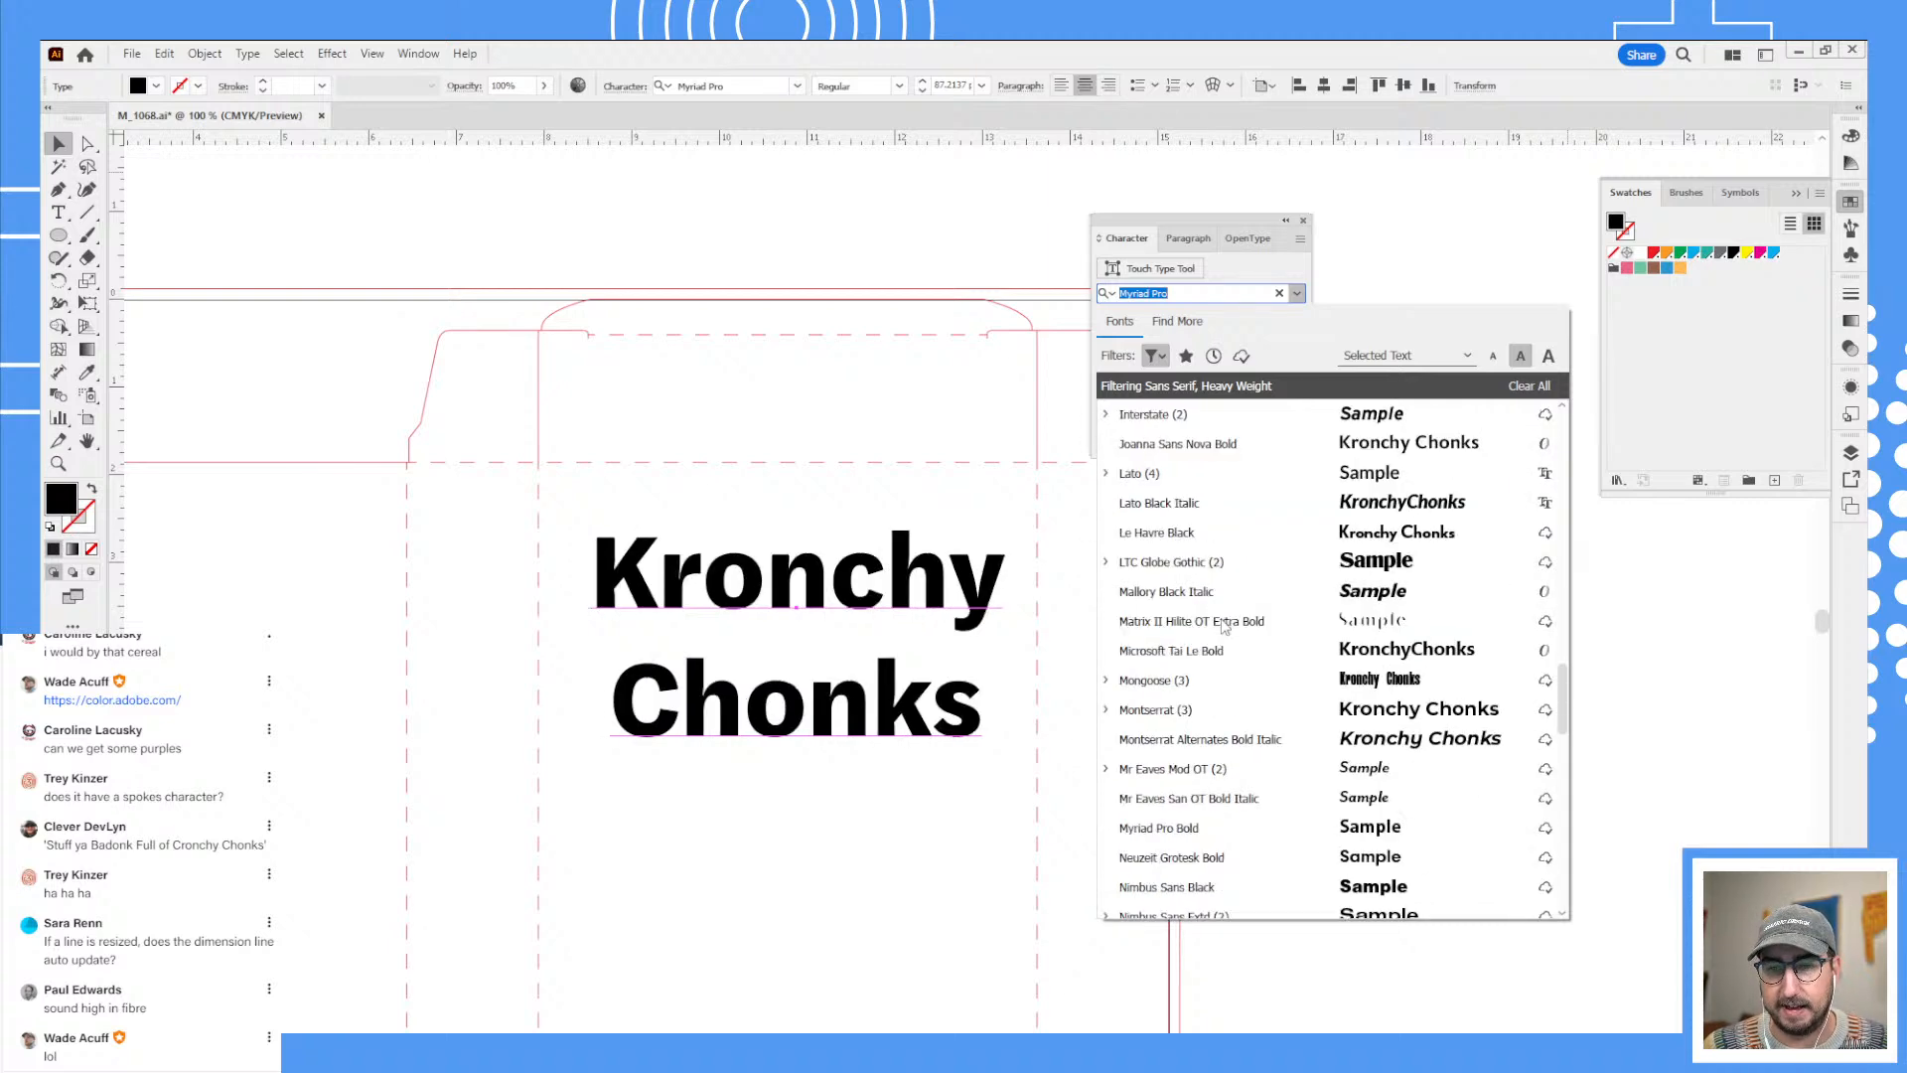
pyautogui.scroll(-3, 1224, 624)
pyautogui.scroll(-2, 1224, 624)
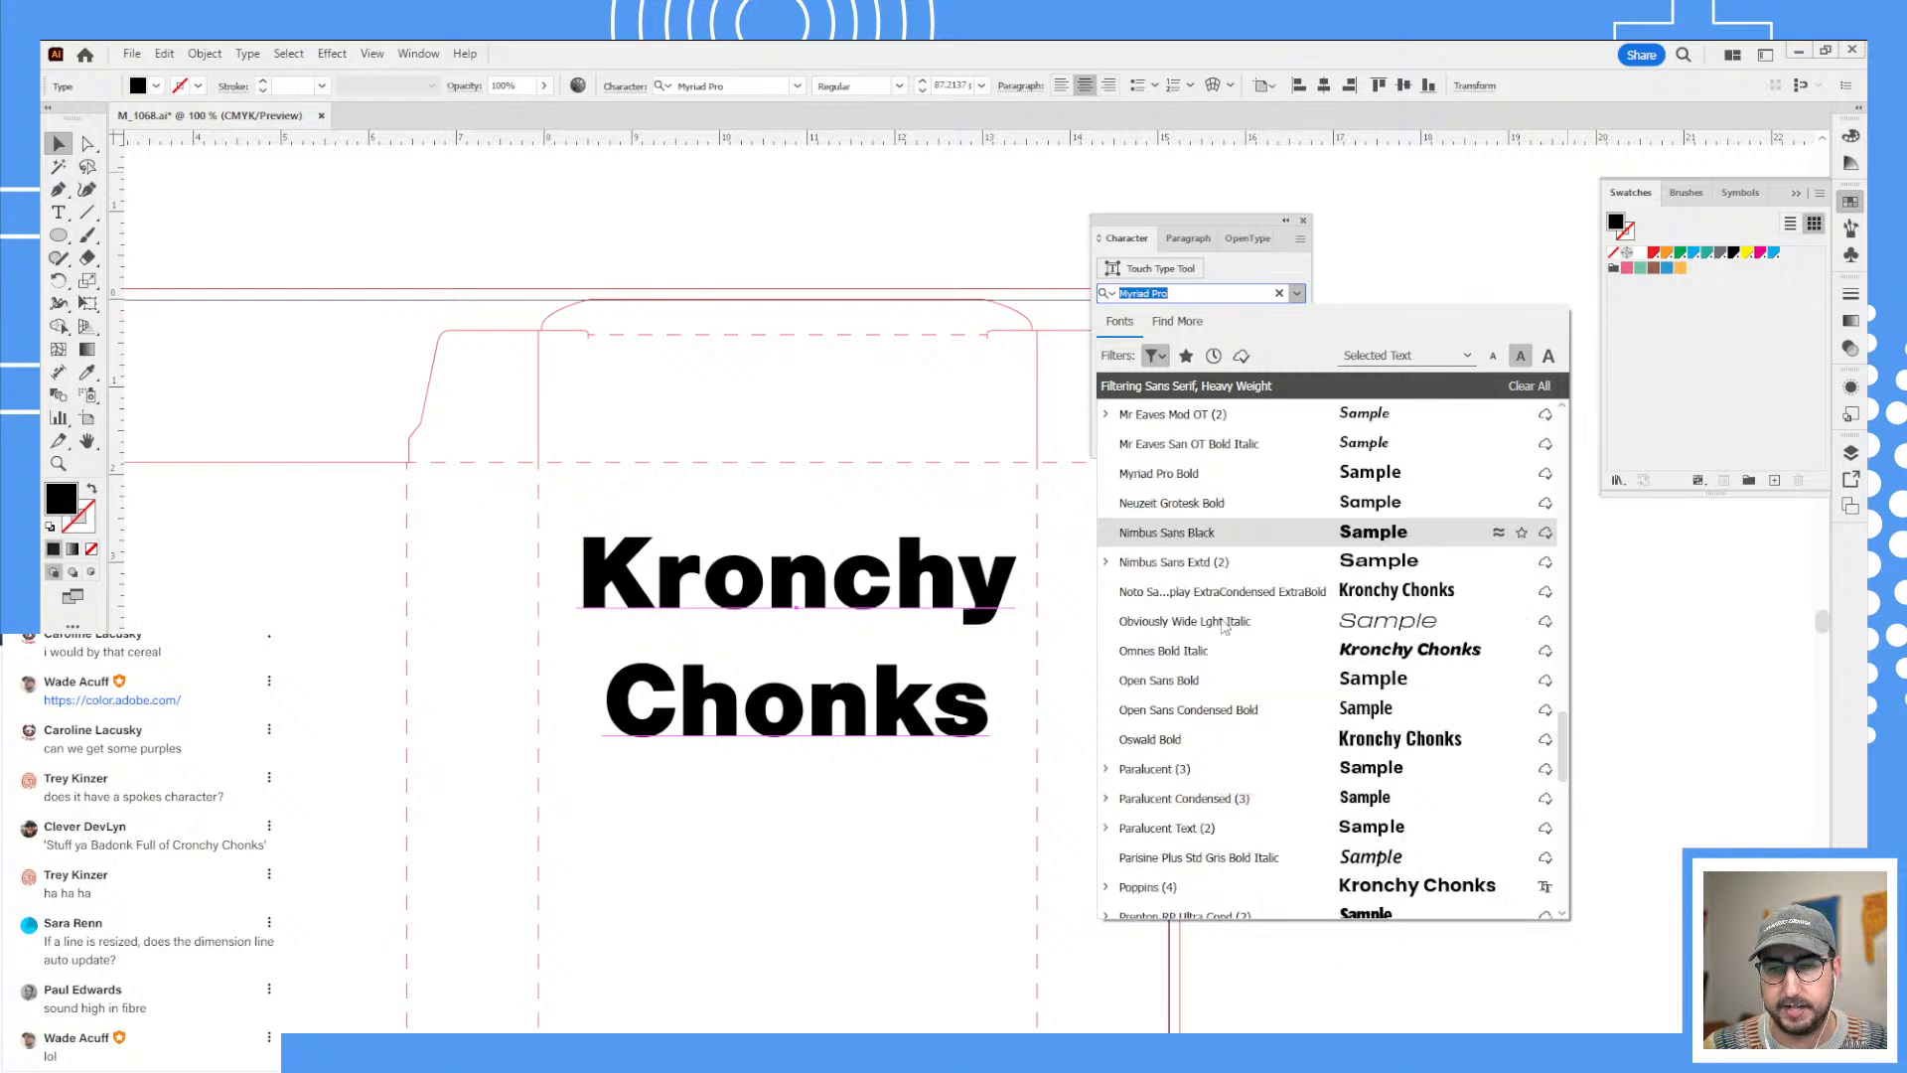
pyautogui.scroll(10, 1224, 624)
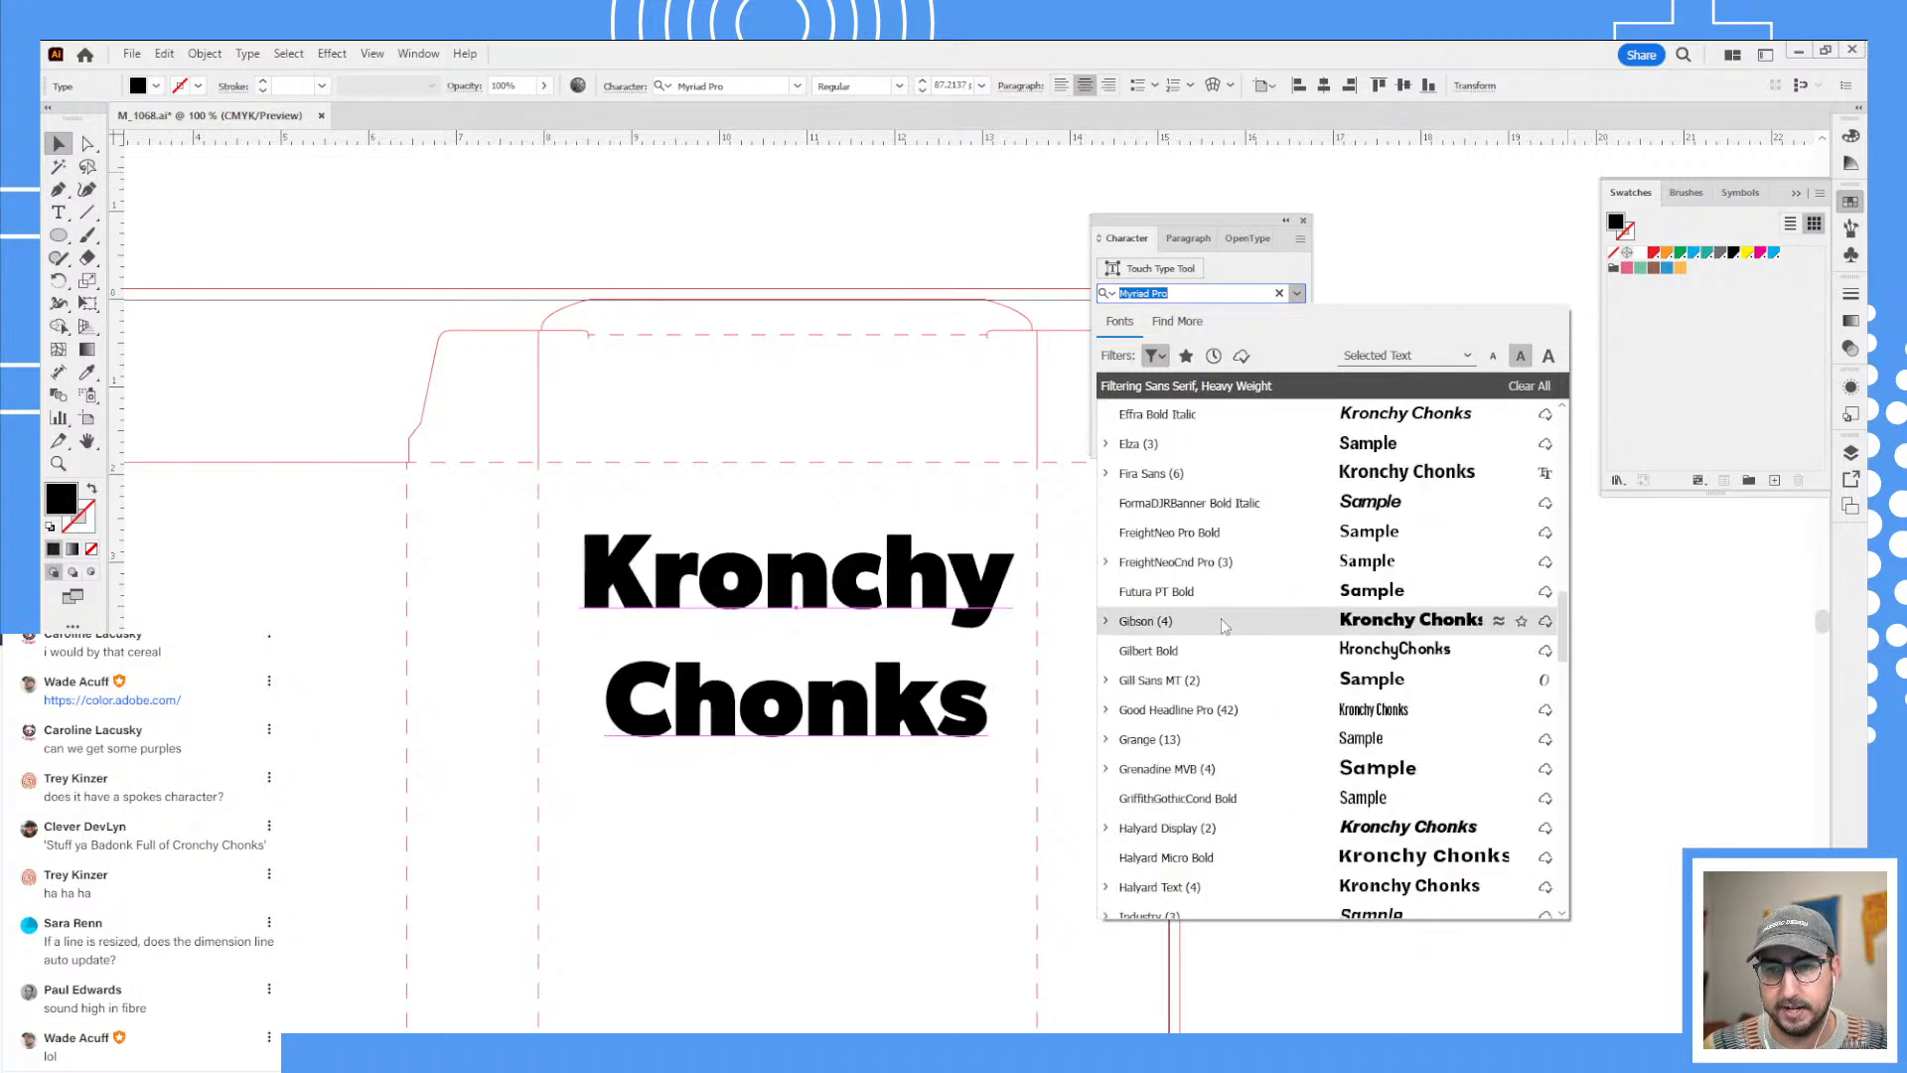
pyautogui.click(1202, 624)
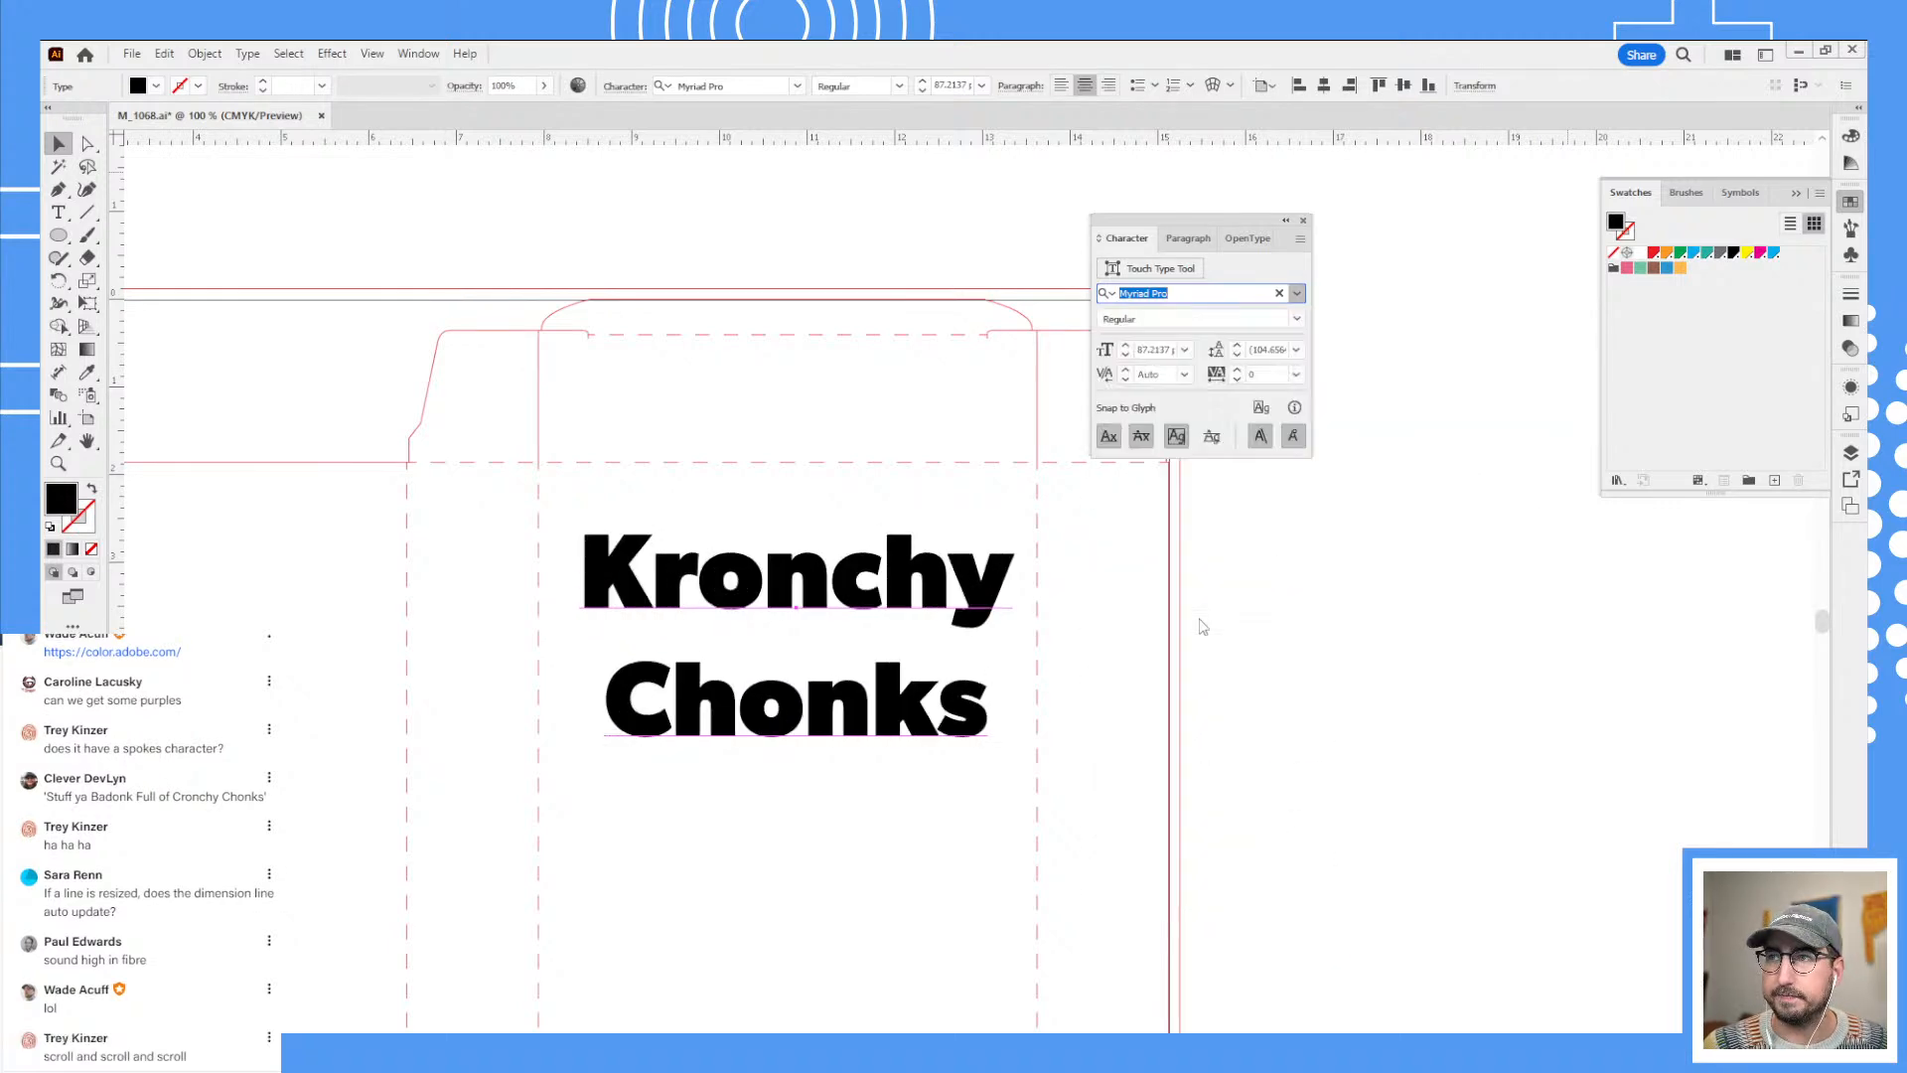
# - Show the full character options and set the Kronchy Chonks title in all caps
pyautogui.click(1299, 239)
pyautogui.click(1349, 246)
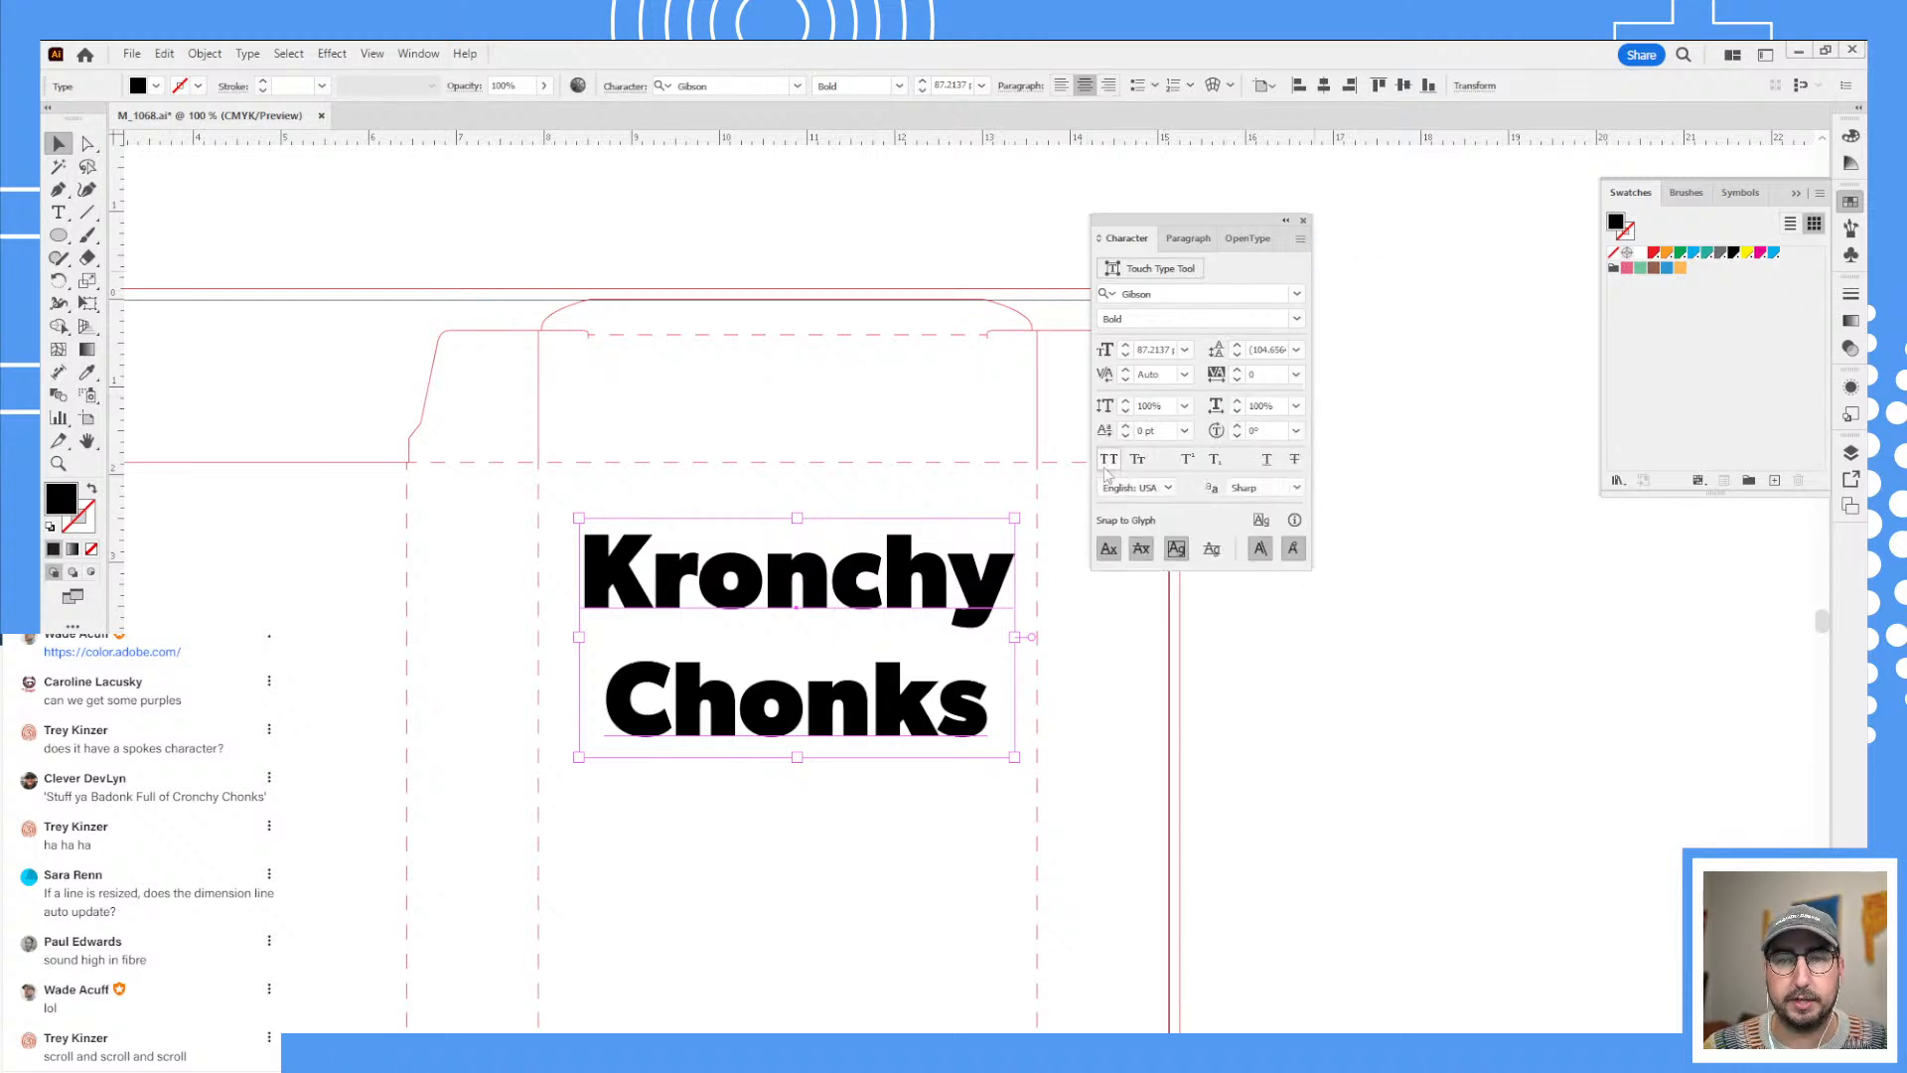
pyautogui.click(1108, 460)
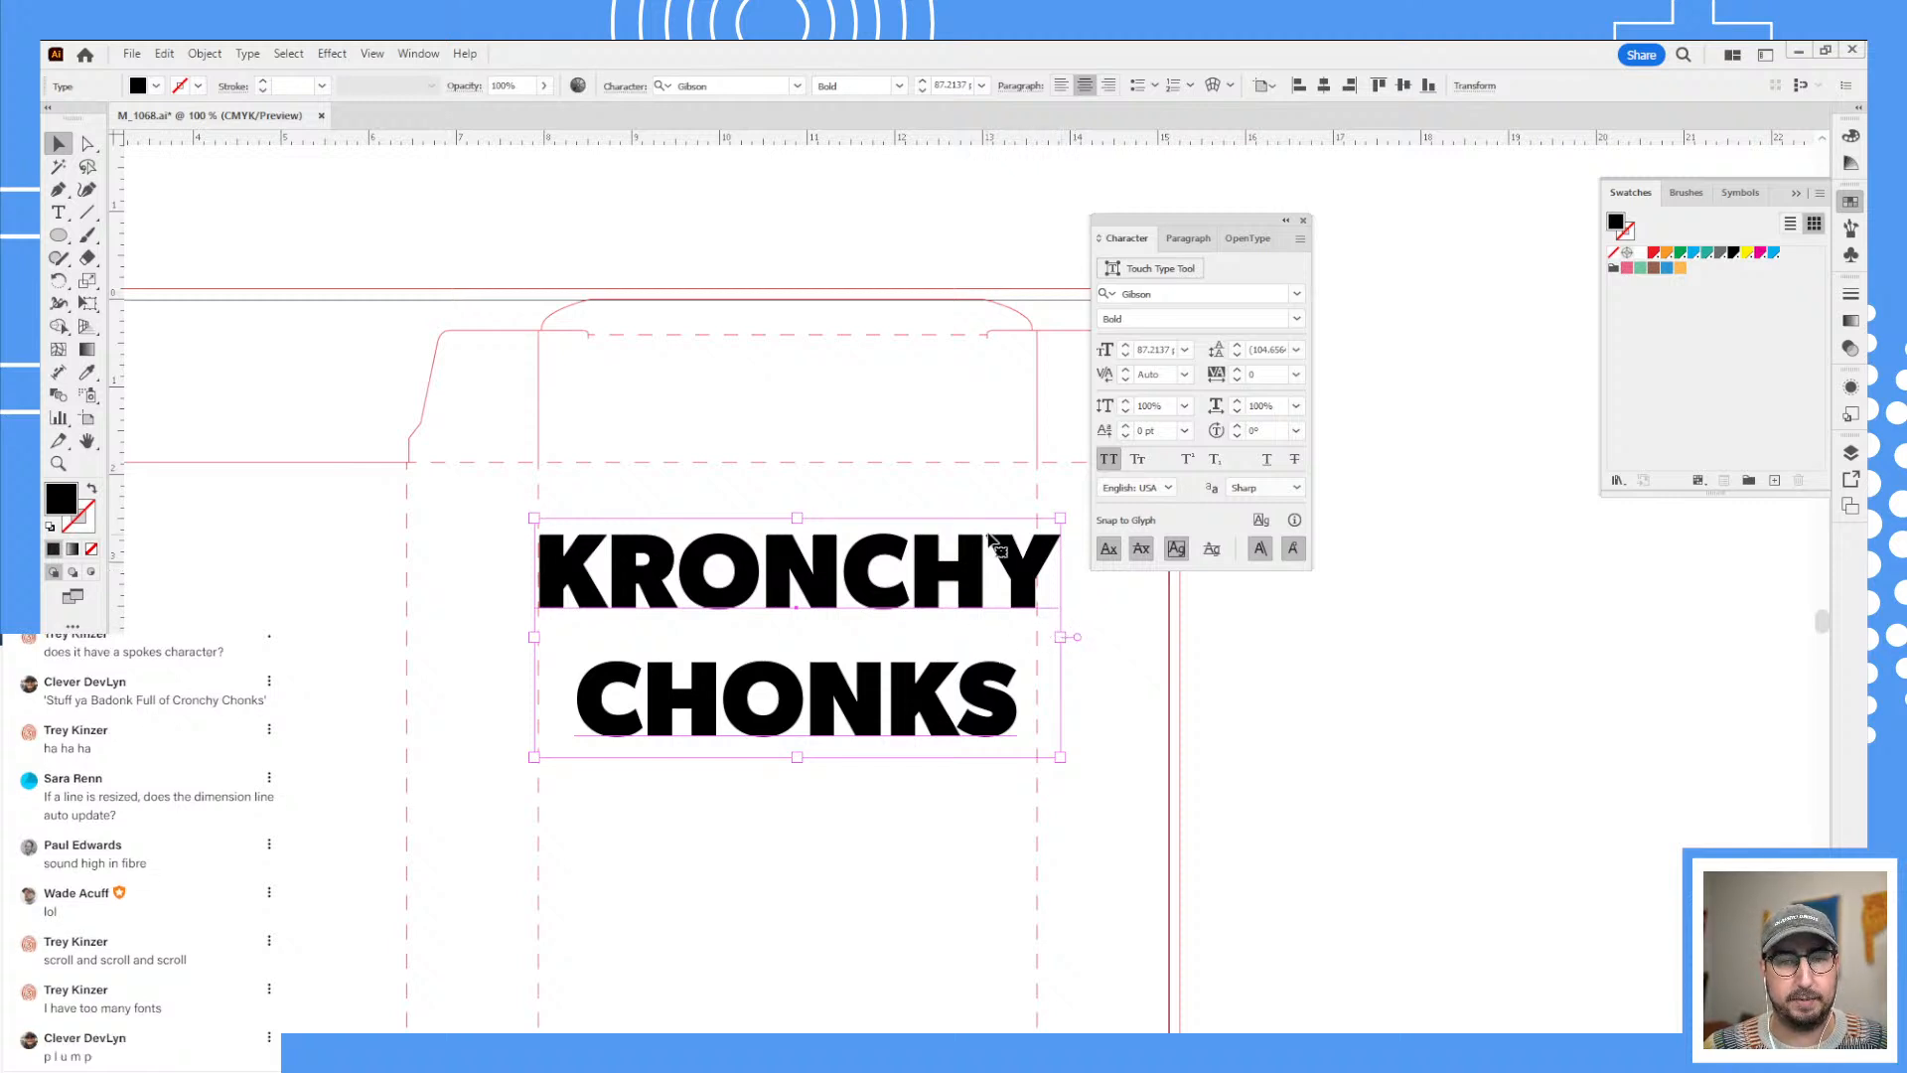
# - Scale the all-caps title down to about 71 pt so it fits between the front panel's fold lines
pyautogui.press('s')
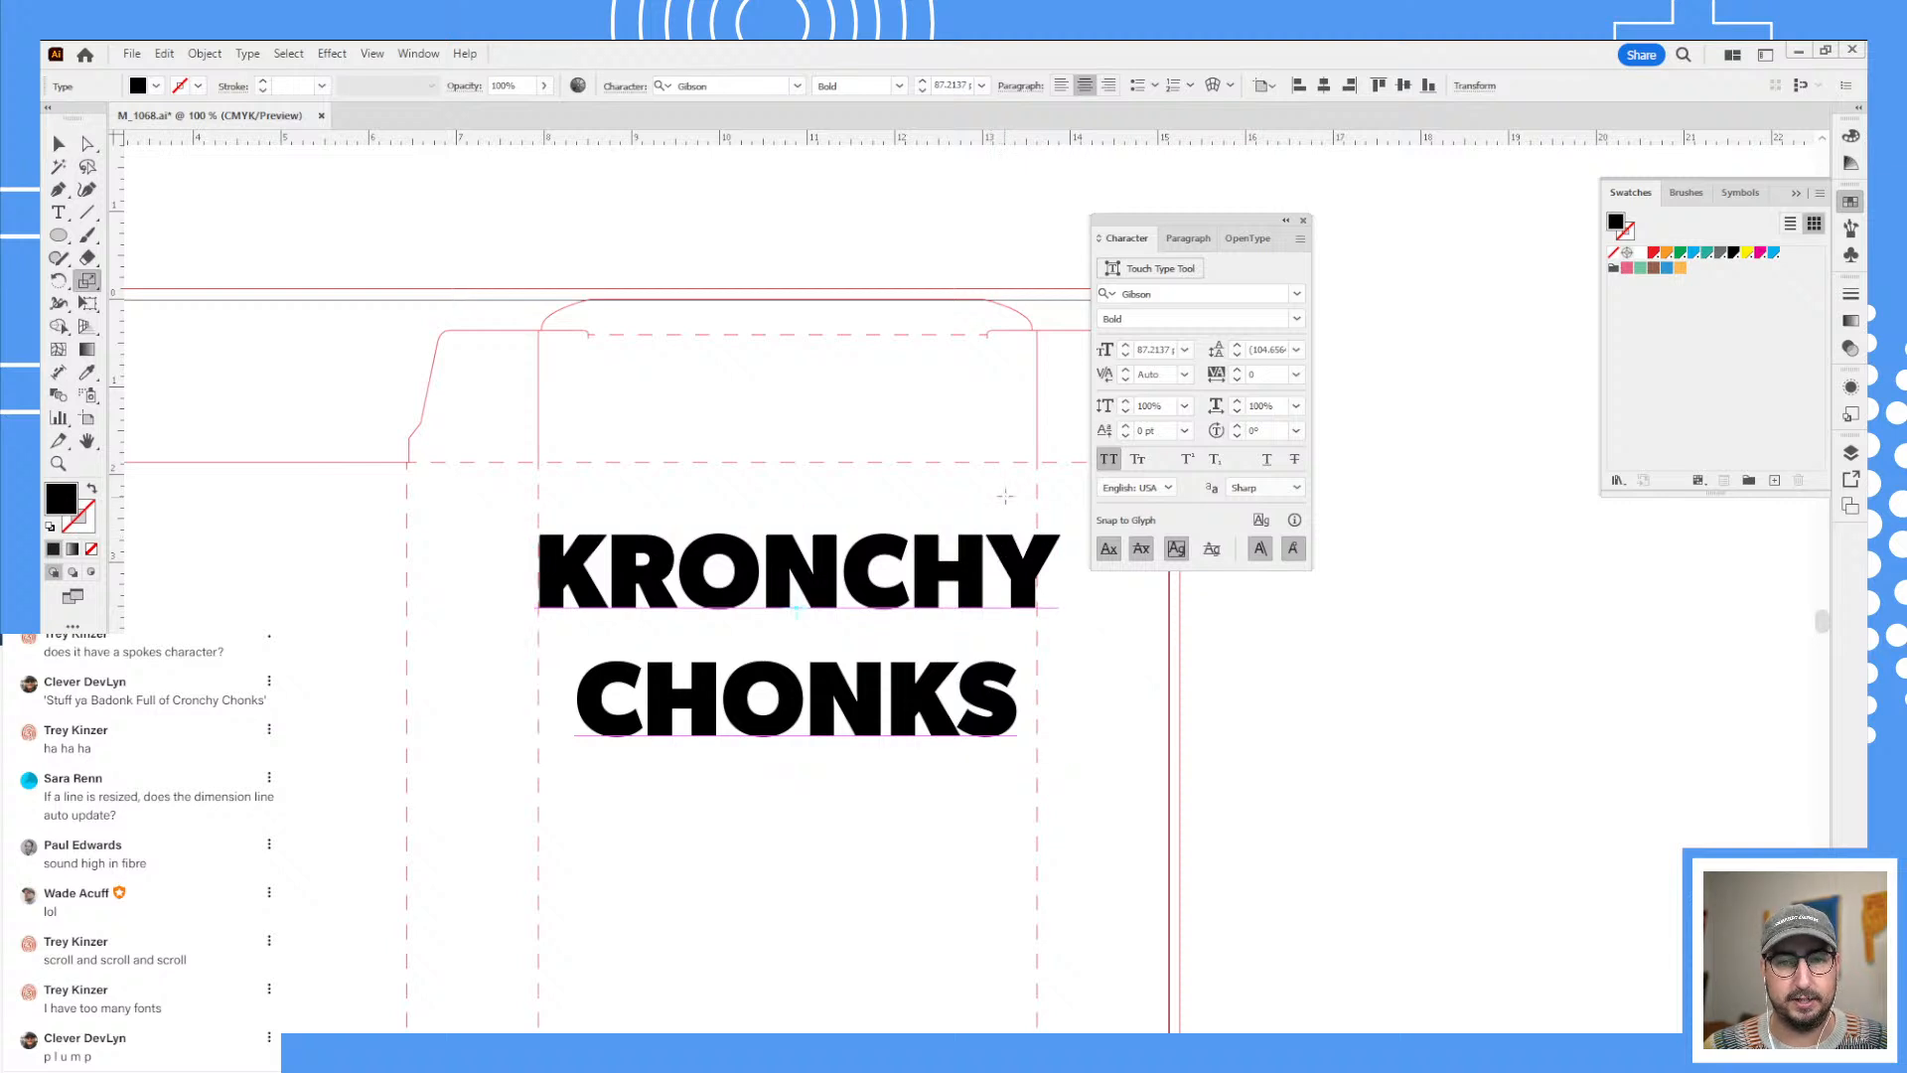
pyautogui.moveTo(1003, 497)
pyautogui.mouseDown()
pyautogui.moveTo(1011, 479)
pyautogui.moveTo(998, 494)
pyautogui.mouseUp()
pyautogui.press('z')
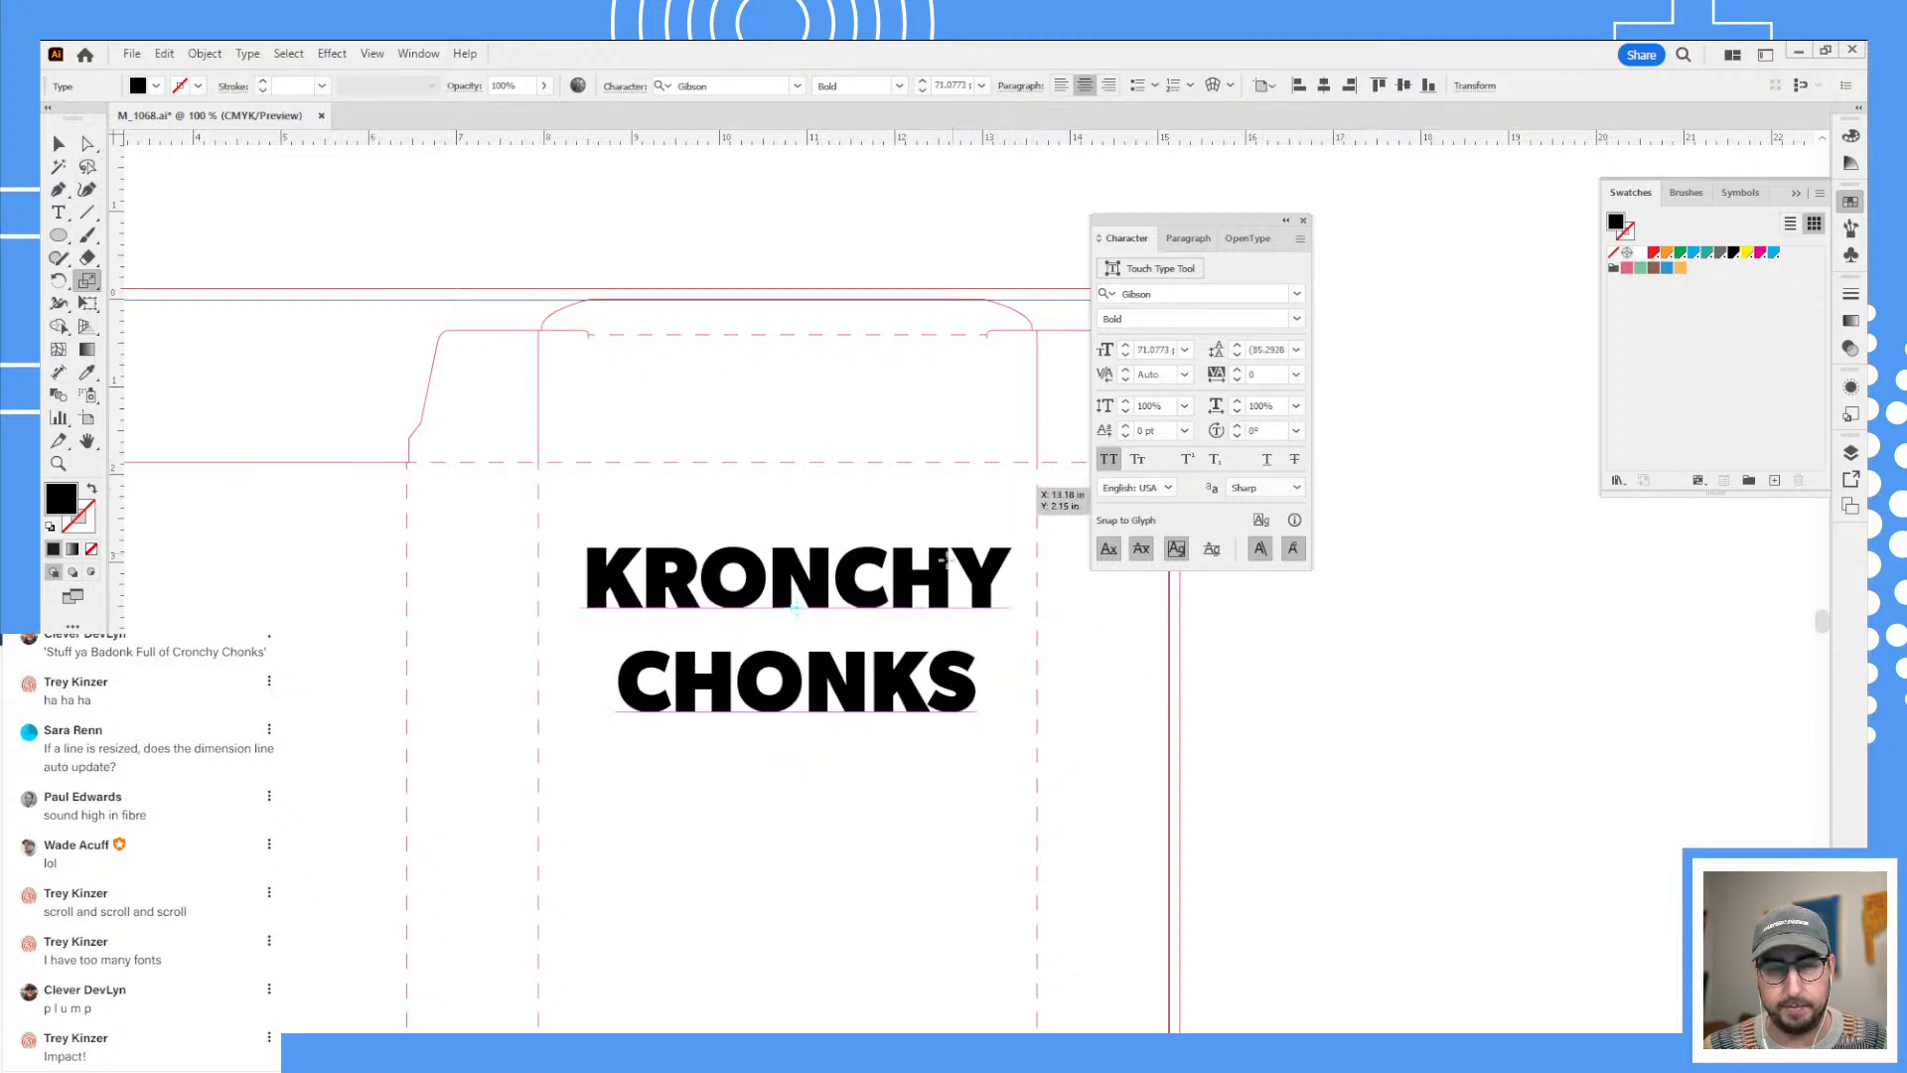
# - Clear the Sans Serif and Heavy Weight font filters and set the Kronchy Chonks title in Impact
pyautogui.click(861, 626)
pyautogui.click(1169, 292)
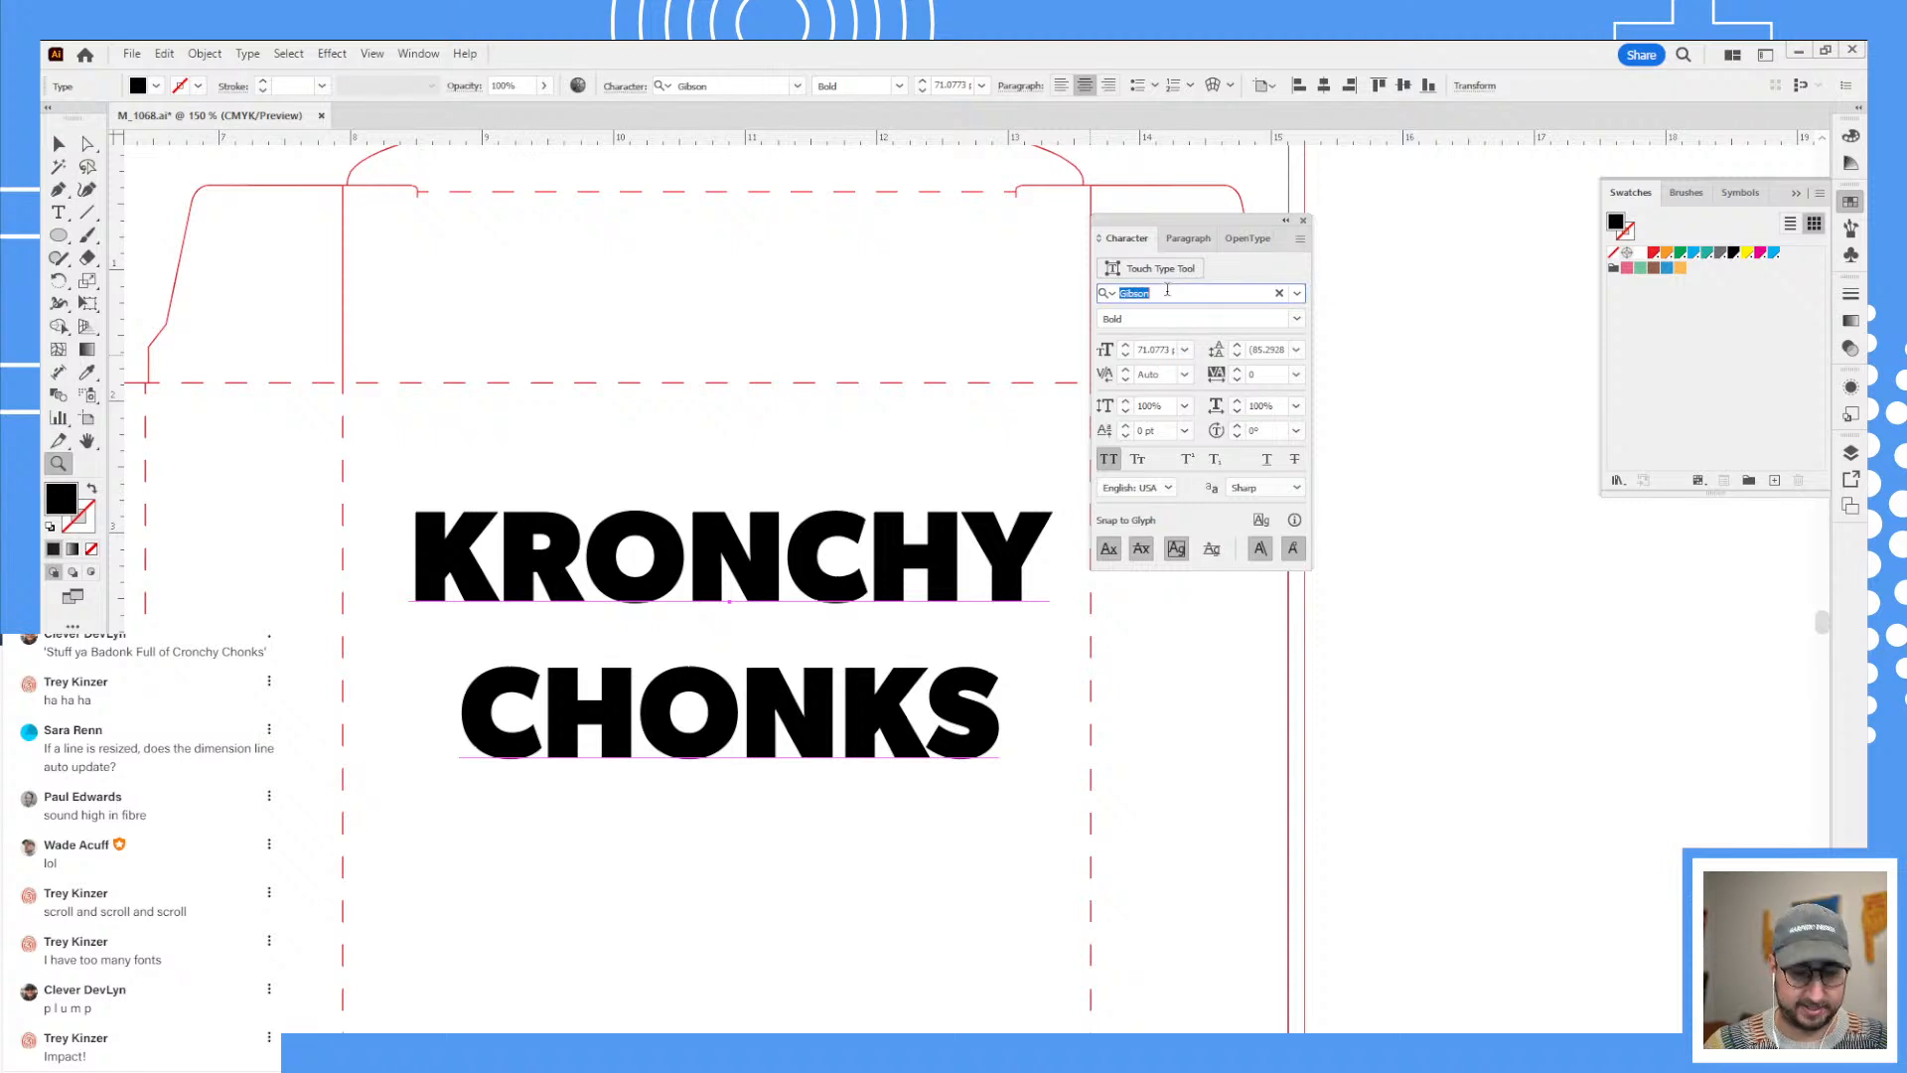
pyautogui.write('imp')
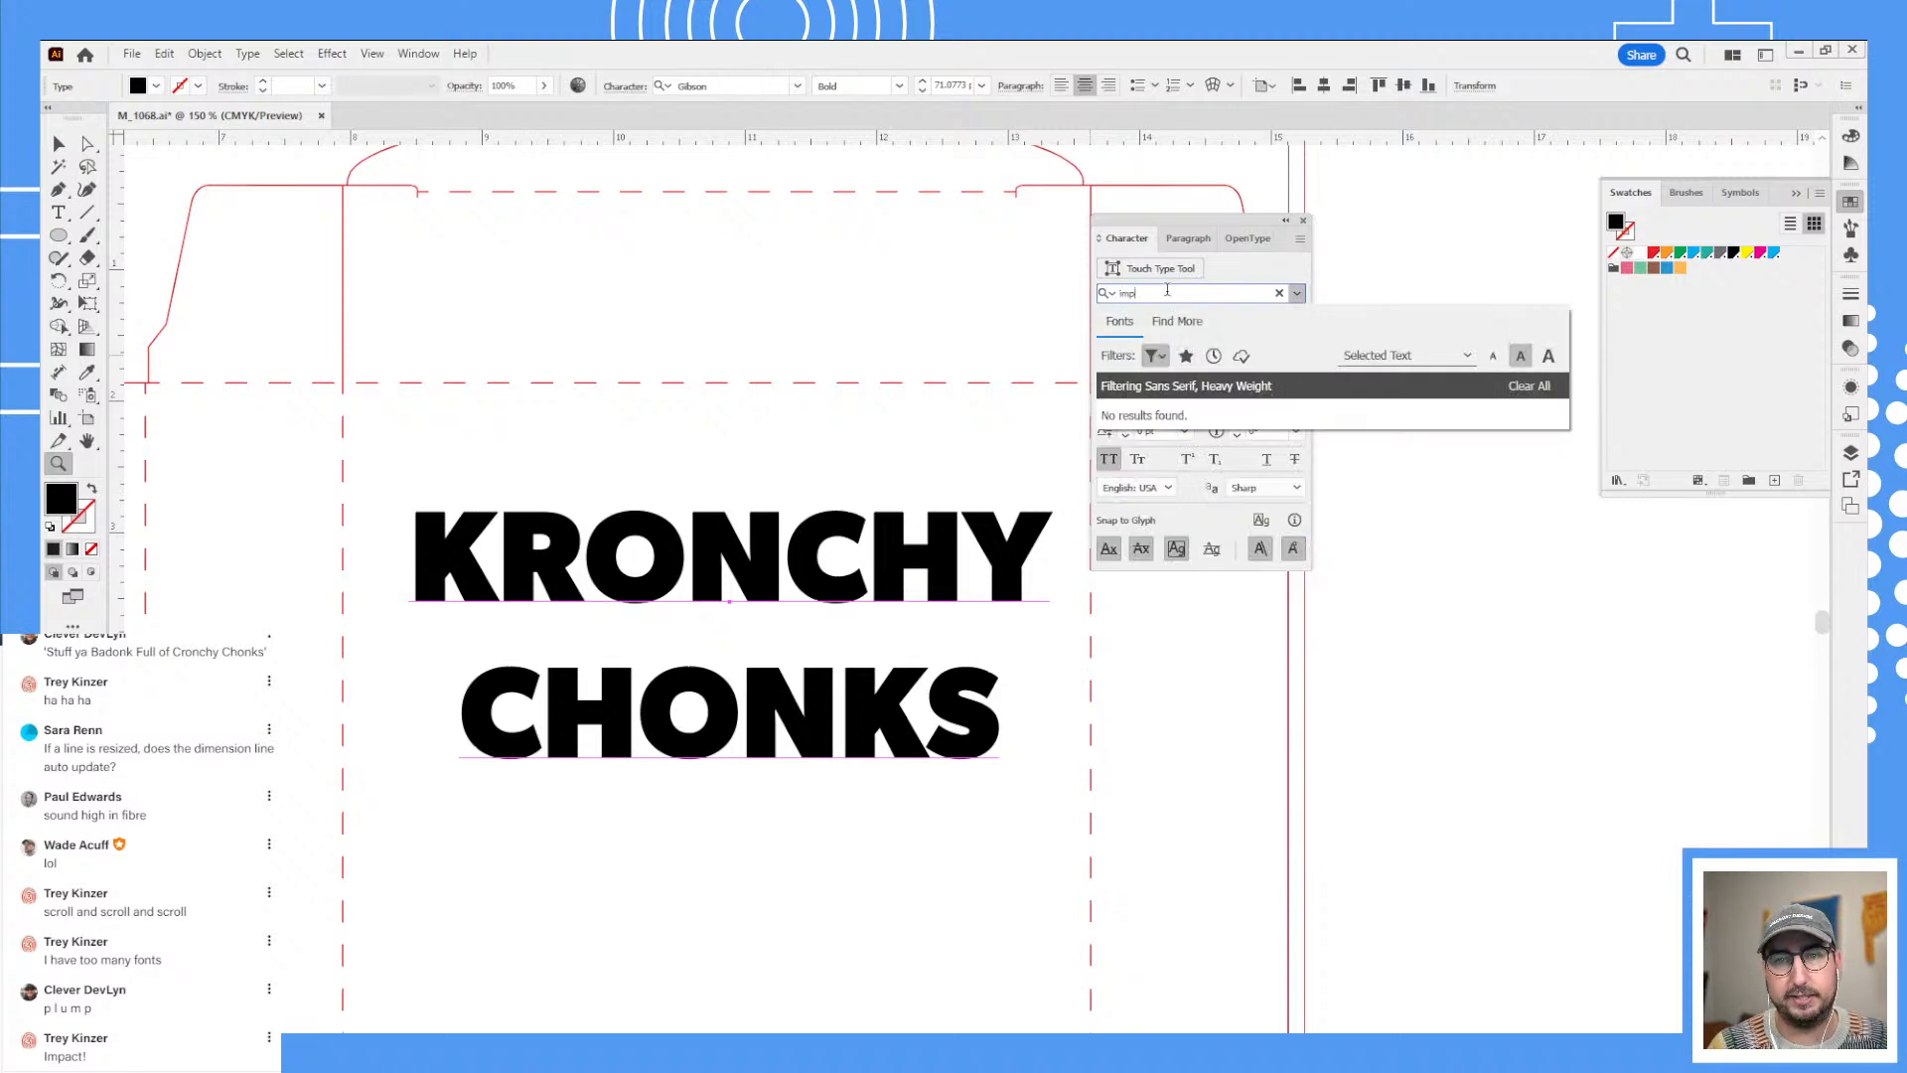
pyautogui.click(1157, 355)
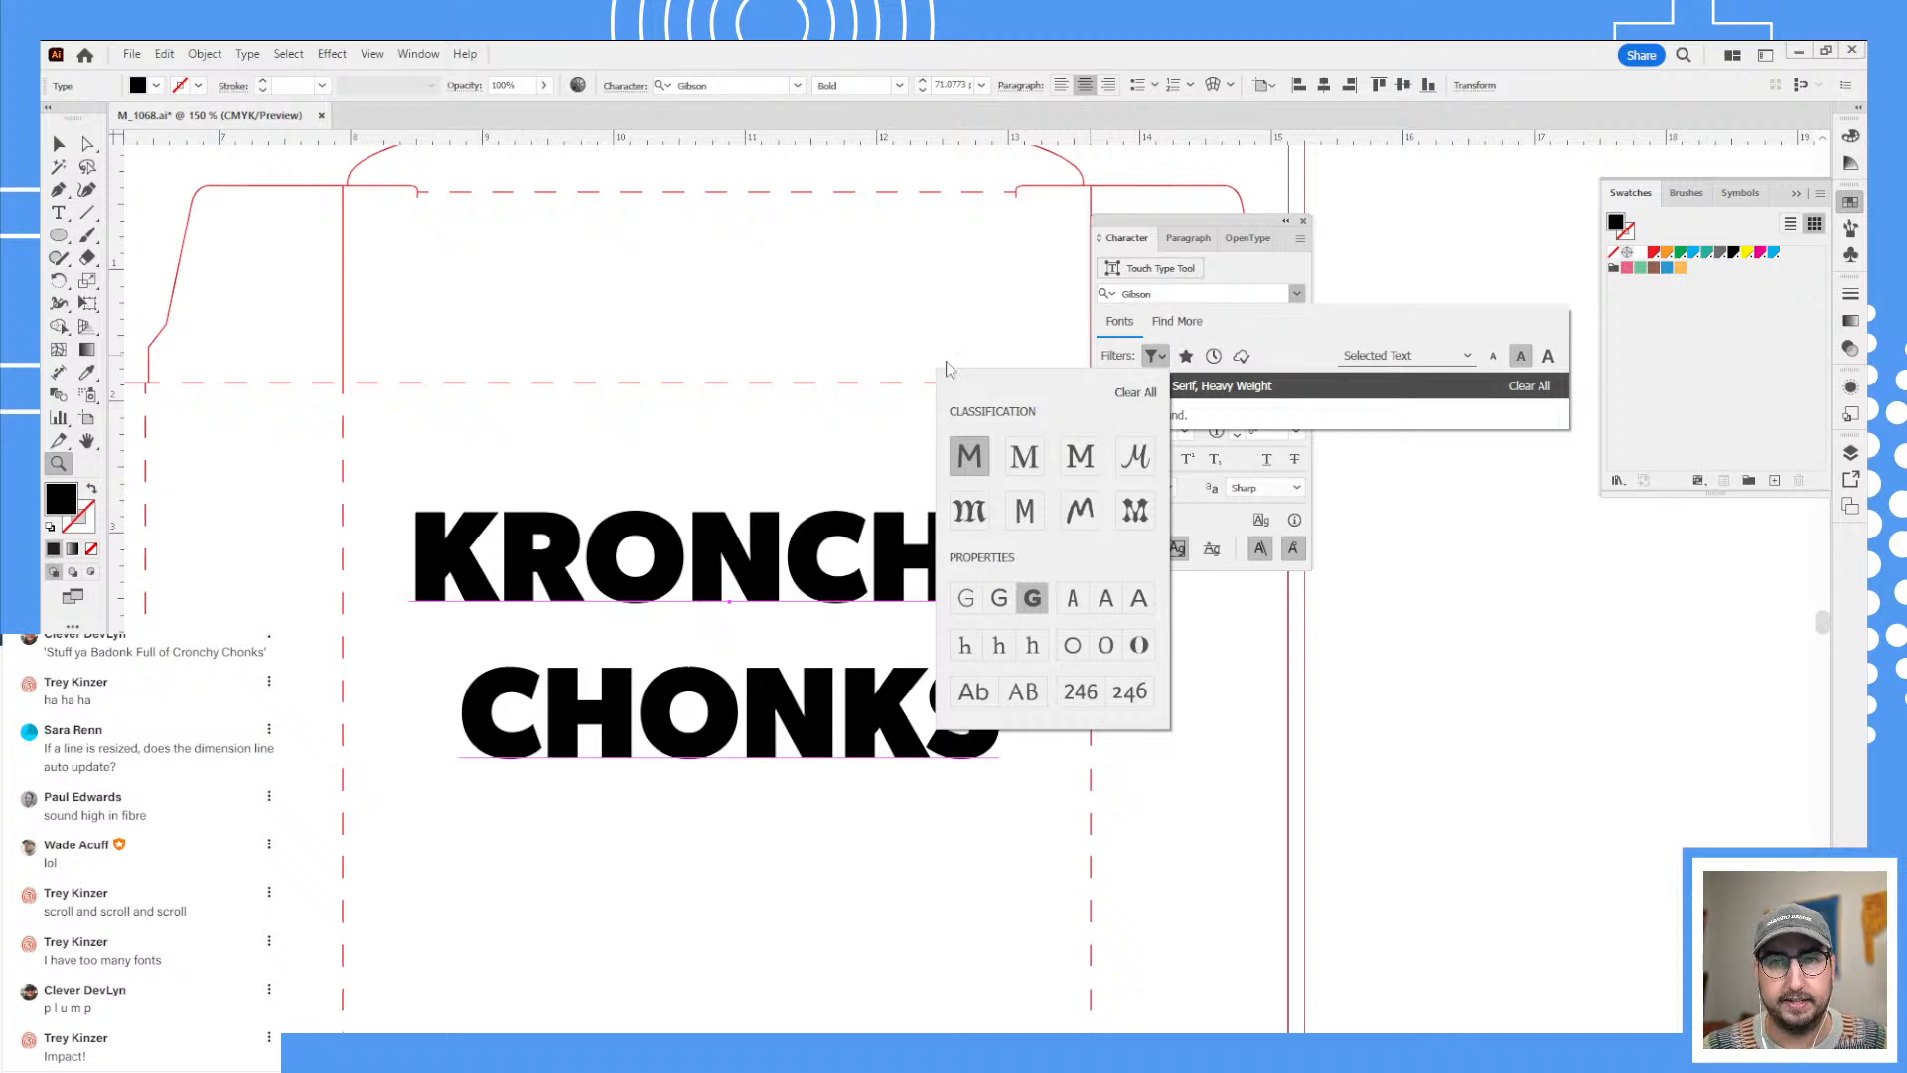
pyautogui.click(1173, 292)
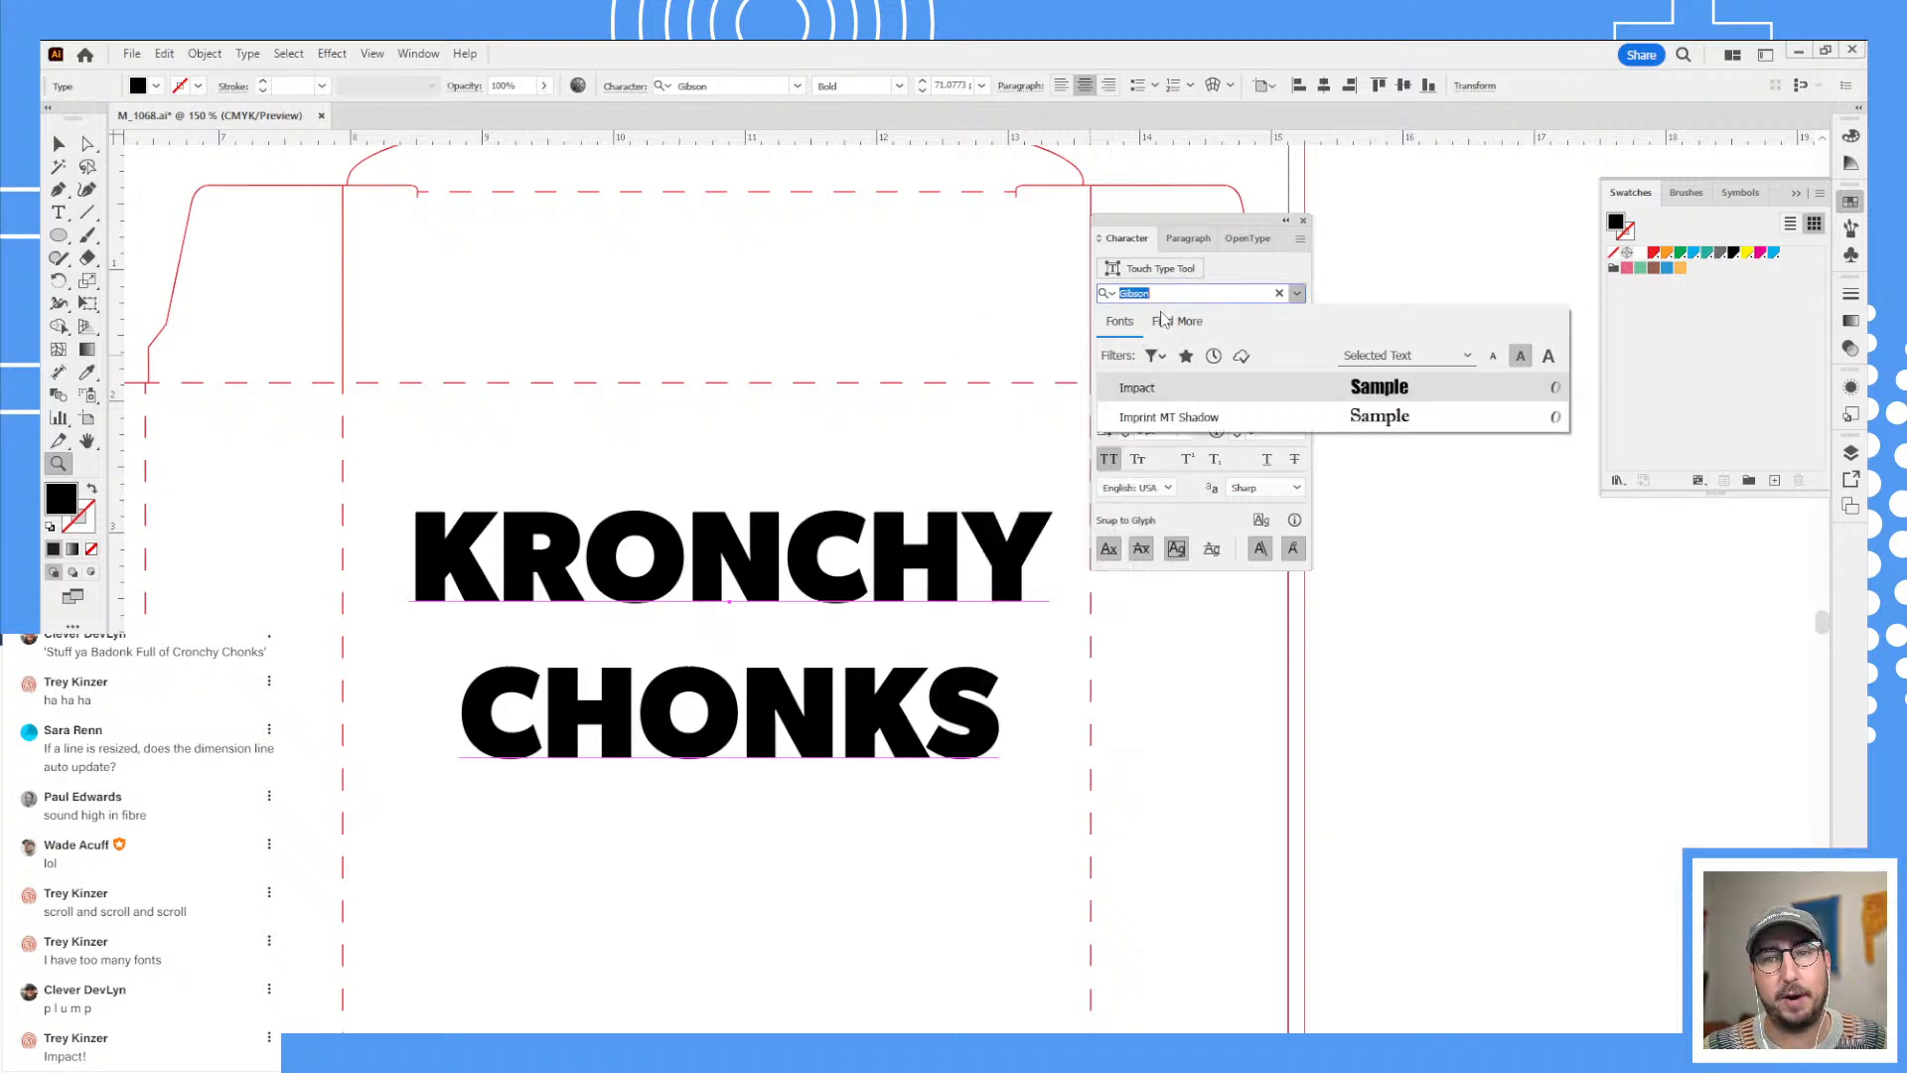
pyautogui.click(1170, 387)
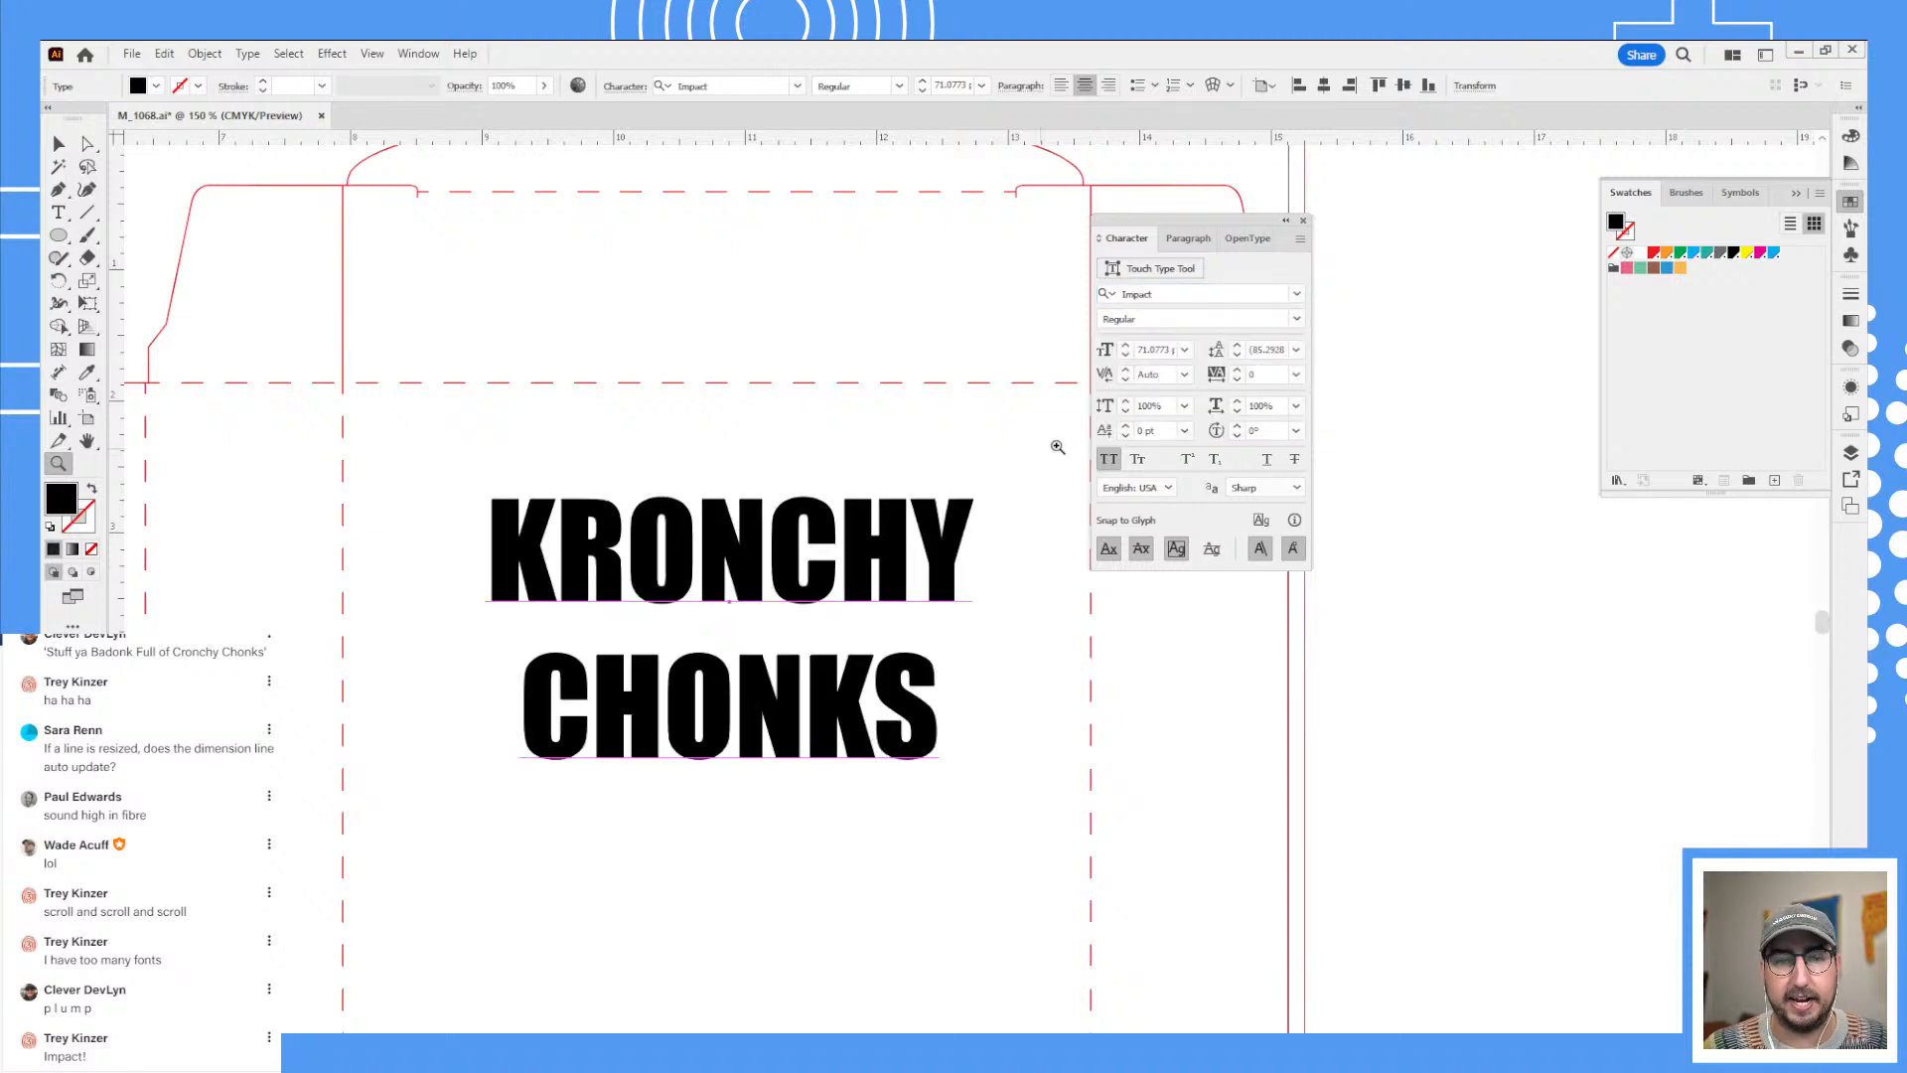
# - Set the title's tracking to -30 and scale it up to about 99 pt within the front panel
pyautogui.click(1257, 376)
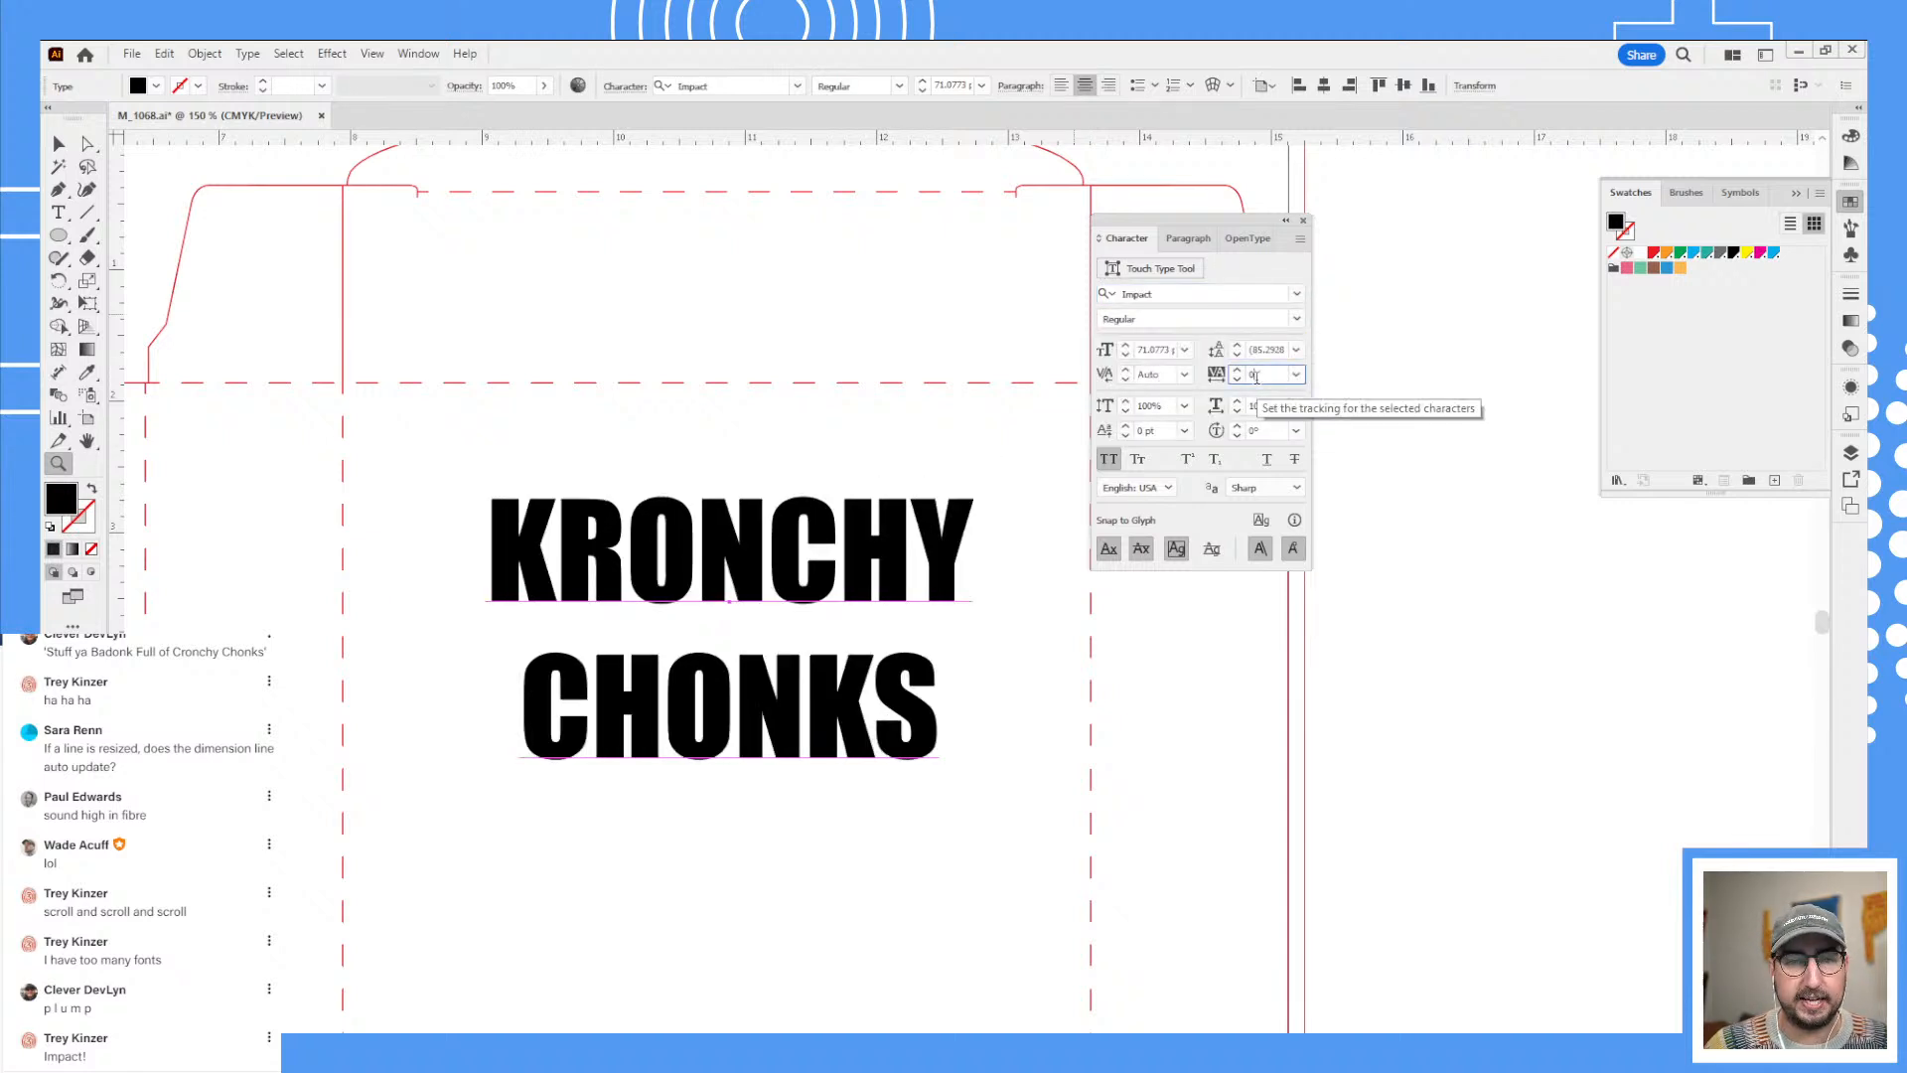
pyautogui.press('Down')
pyautogui.press('Down')
pyautogui.press('Down')
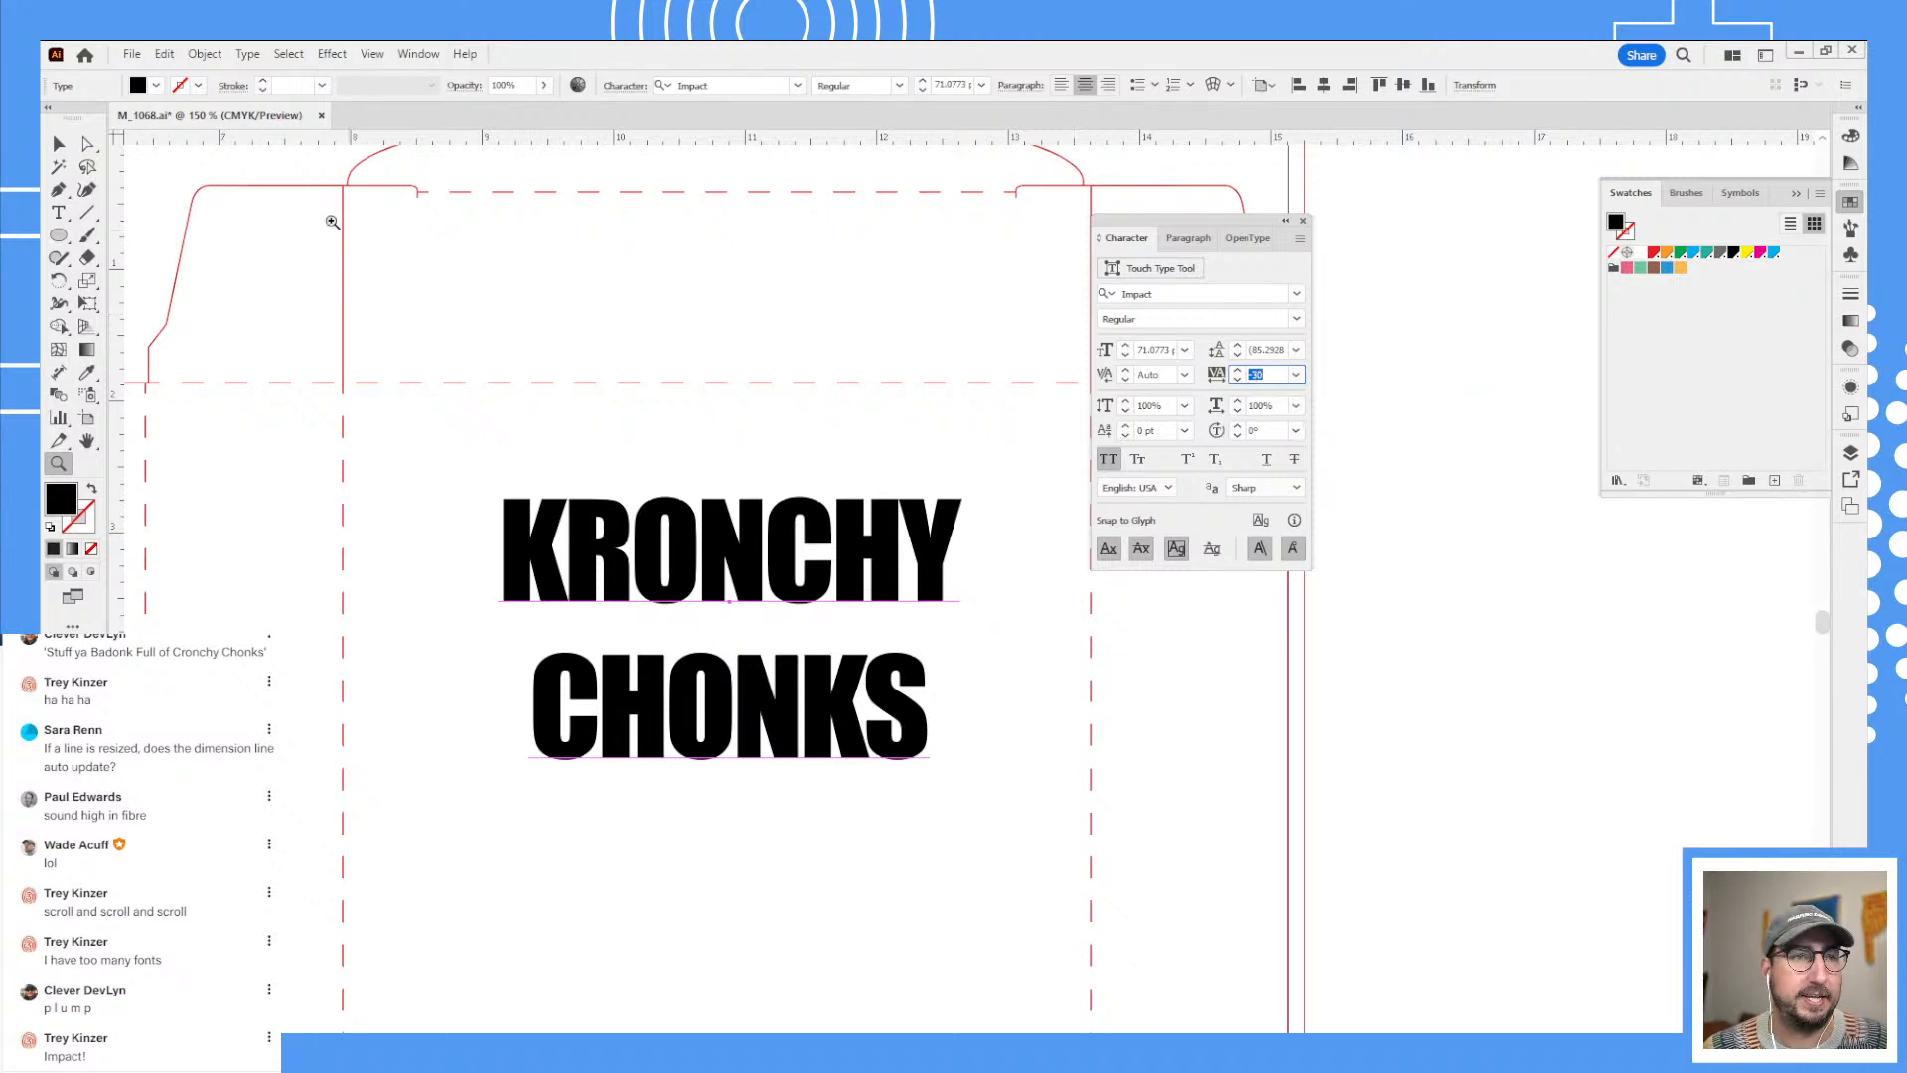
pyautogui.click(60, 149)
pyautogui.press('s')
pyautogui.moveTo(915, 421); pyautogui.dragTo(983, 354)
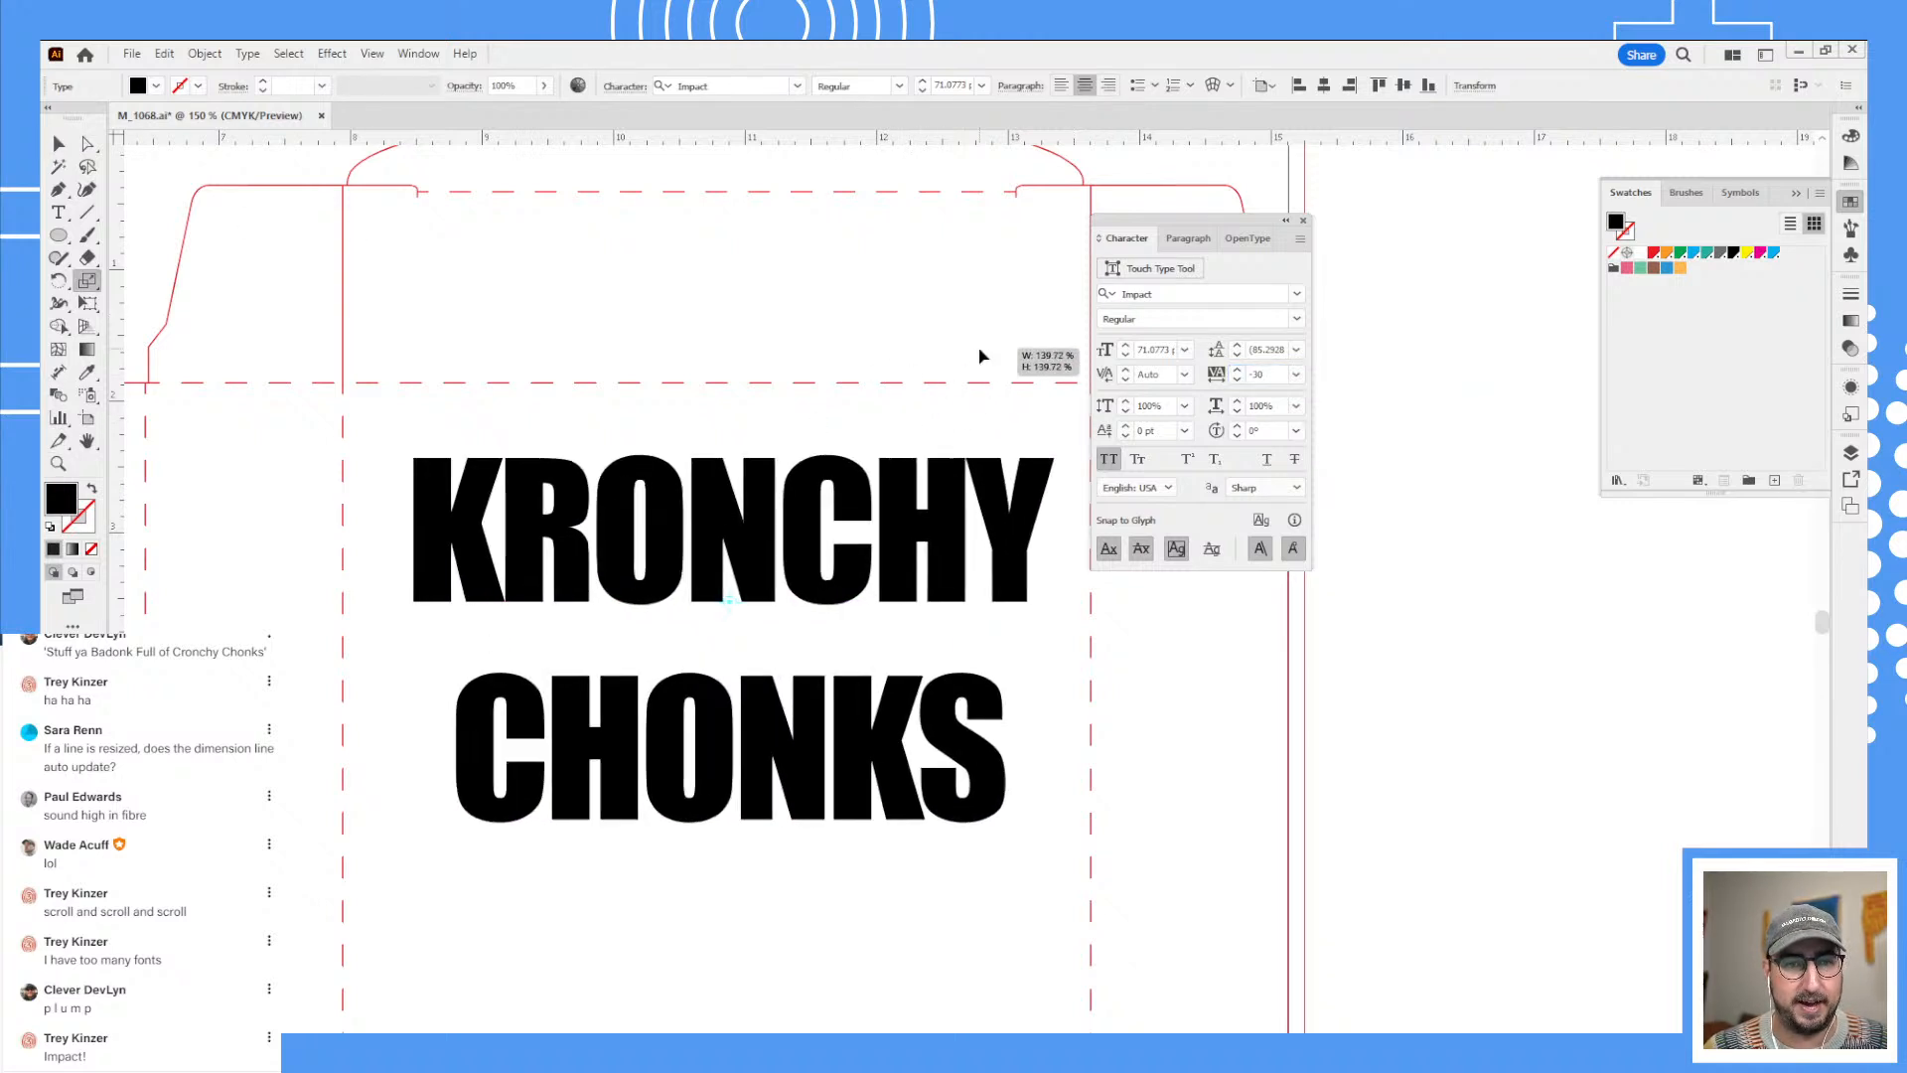
# - Tighten the title's leading to 87 pt
pyautogui.click(1261, 350)
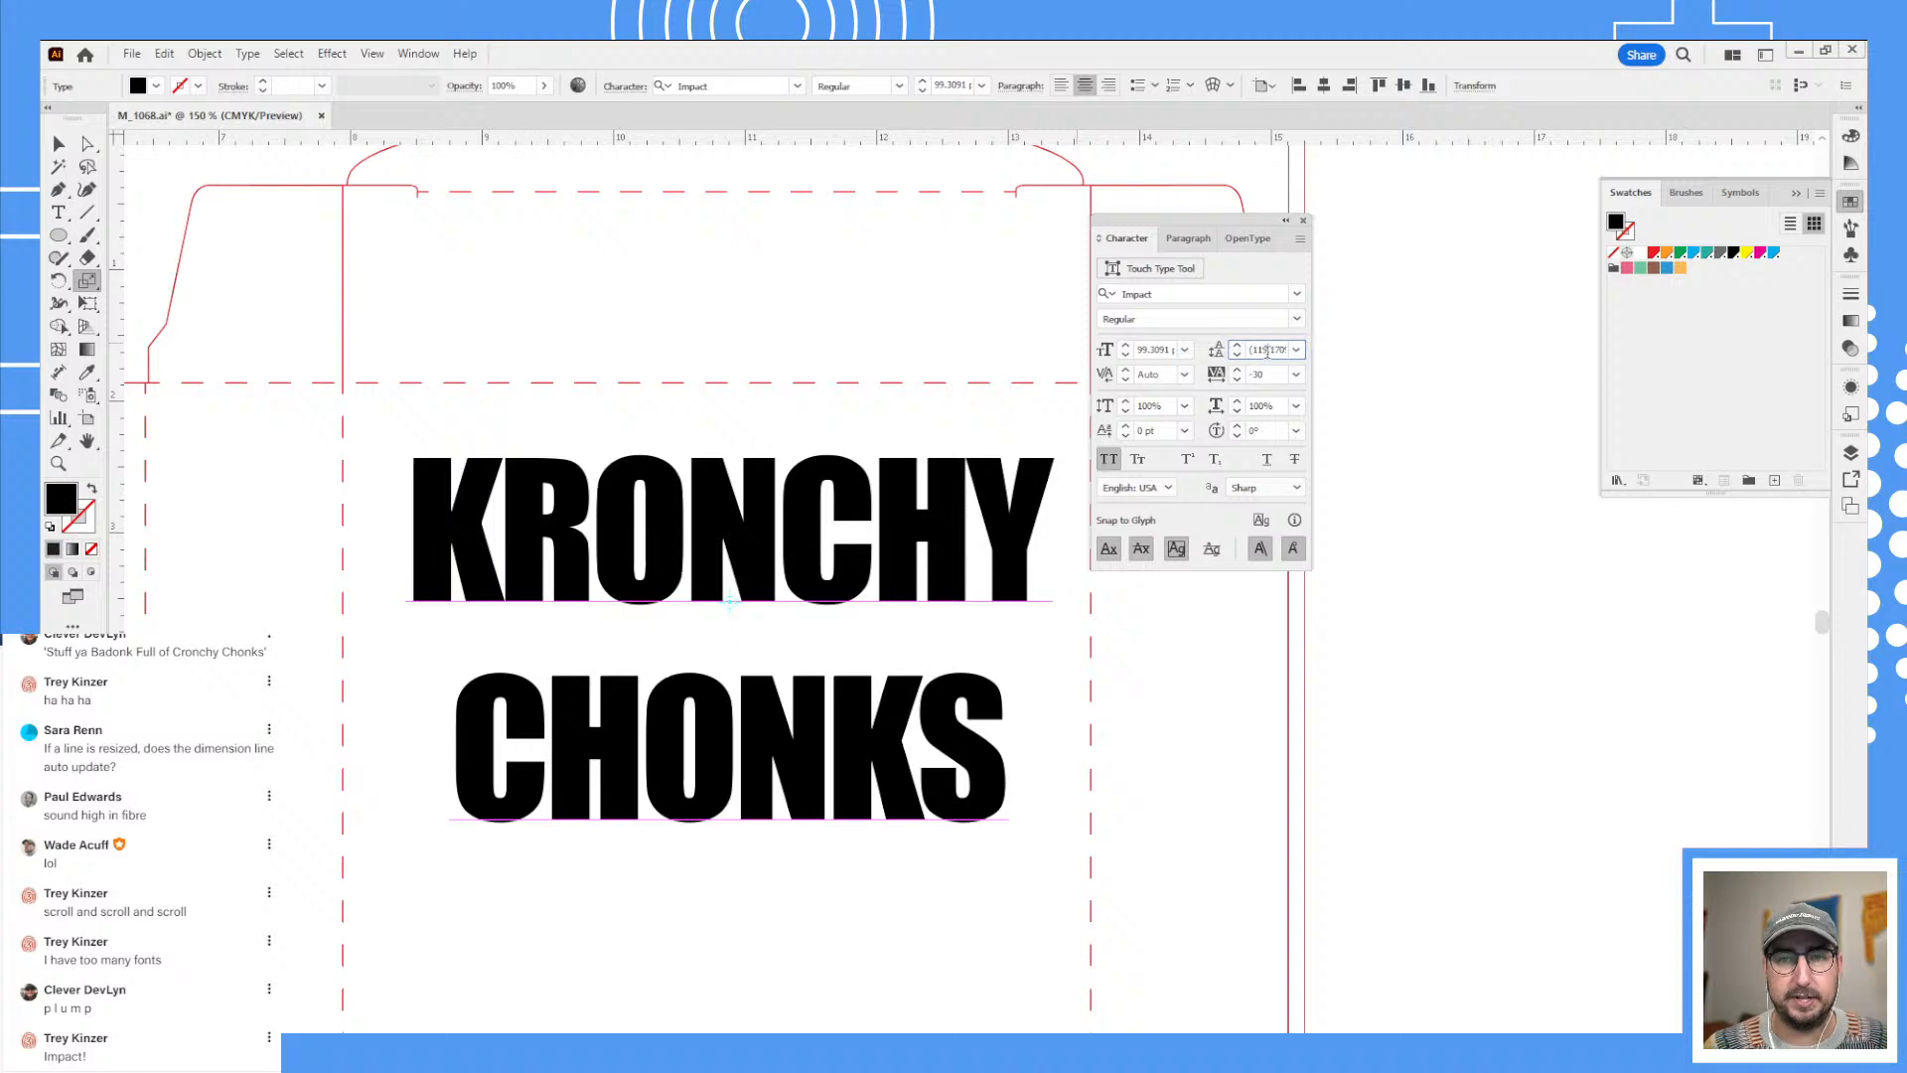
pyautogui.write('90')
pyautogui.press('Return')
pyautogui.press('Down')
pyautogui.press('Down')
pyautogui.press('Down')
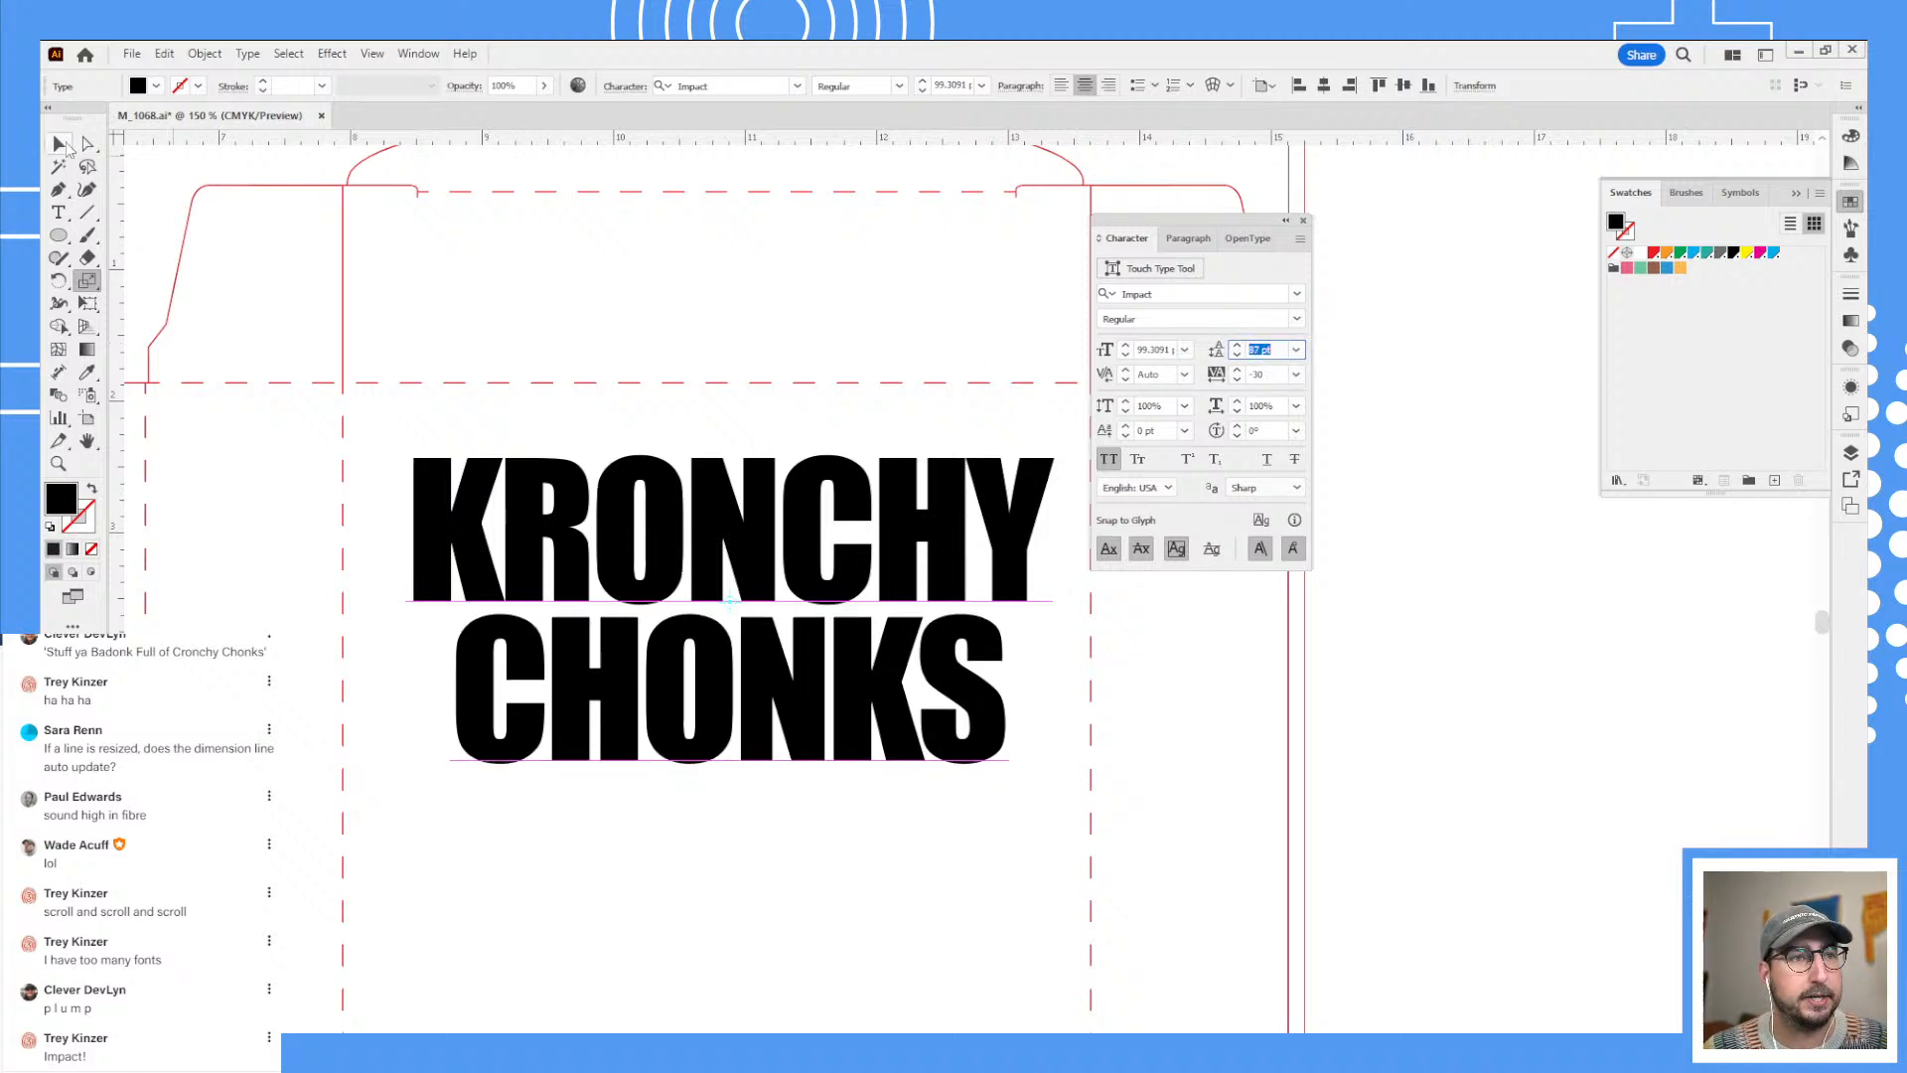
# - Convert the title to outlines and ungroup it into separate letters
pyautogui.click(60, 146)
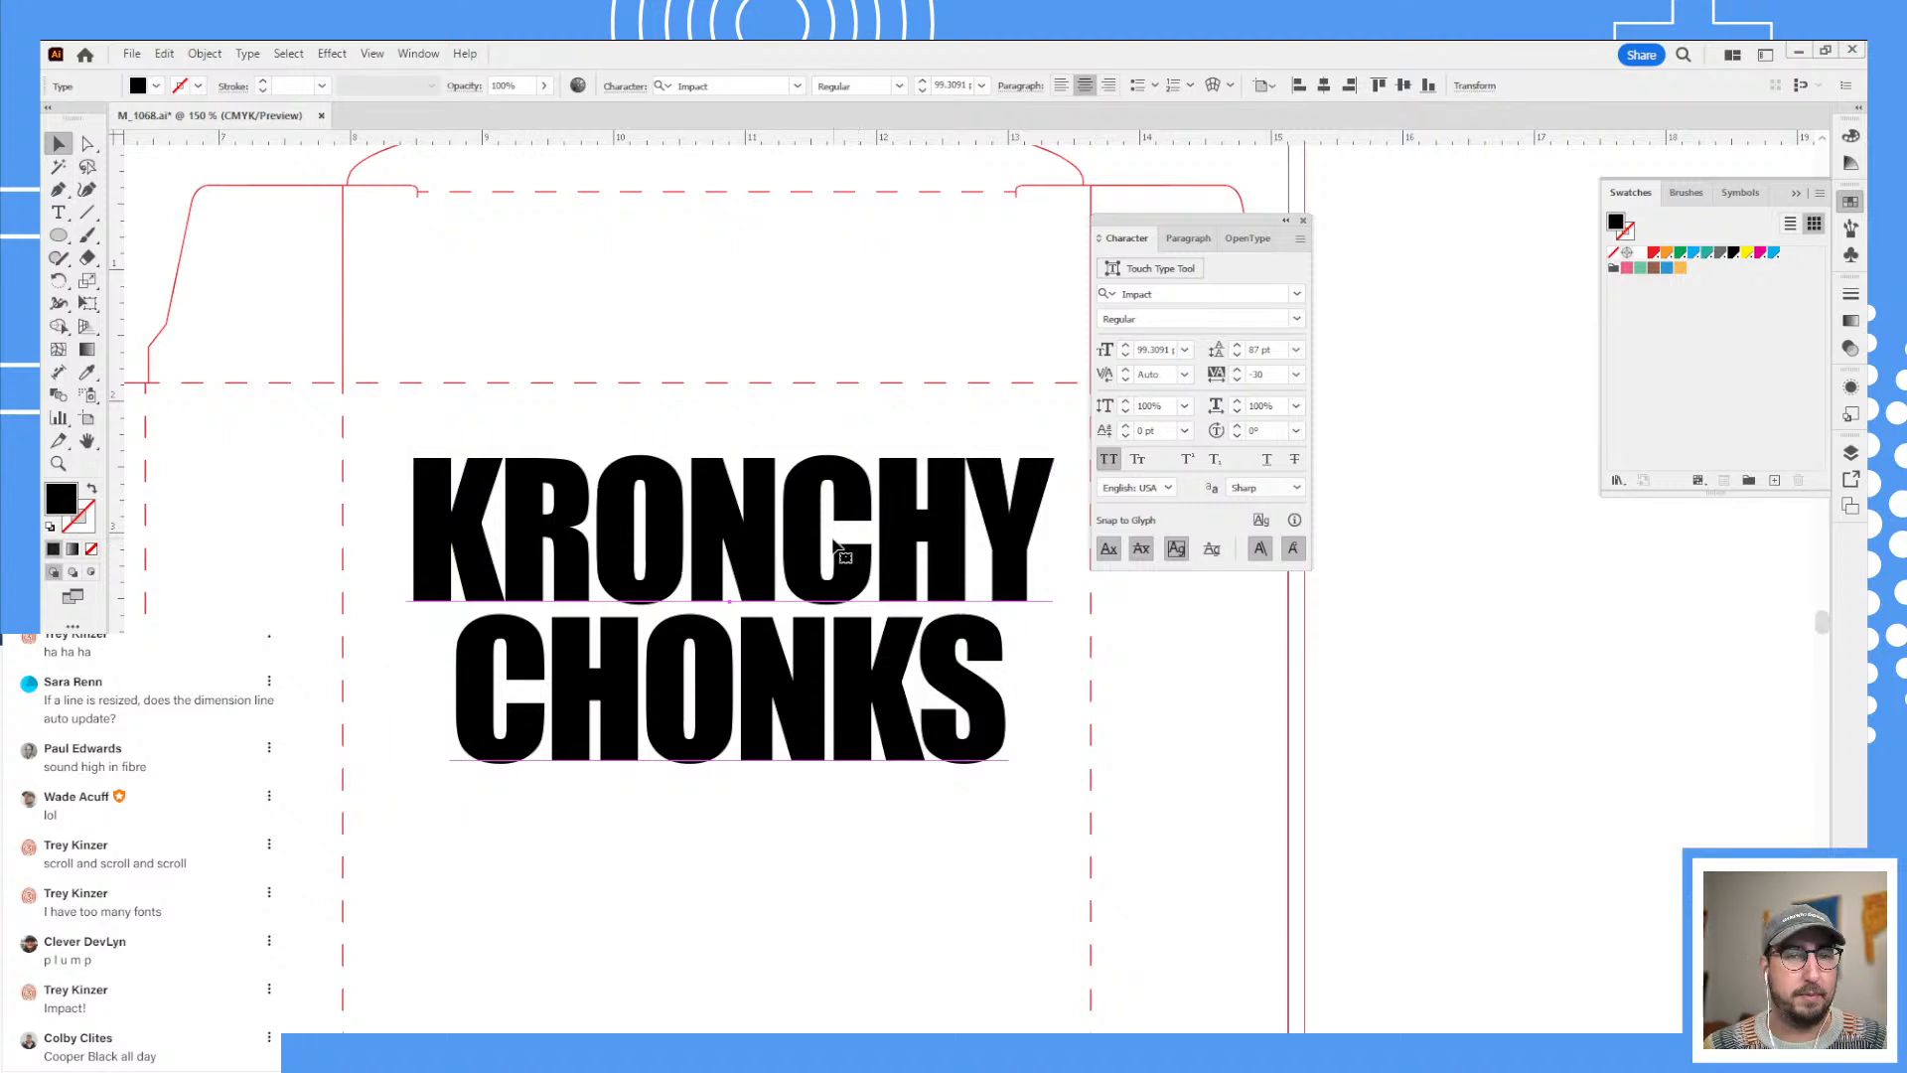
pyautogui.rightClick(758, 532)
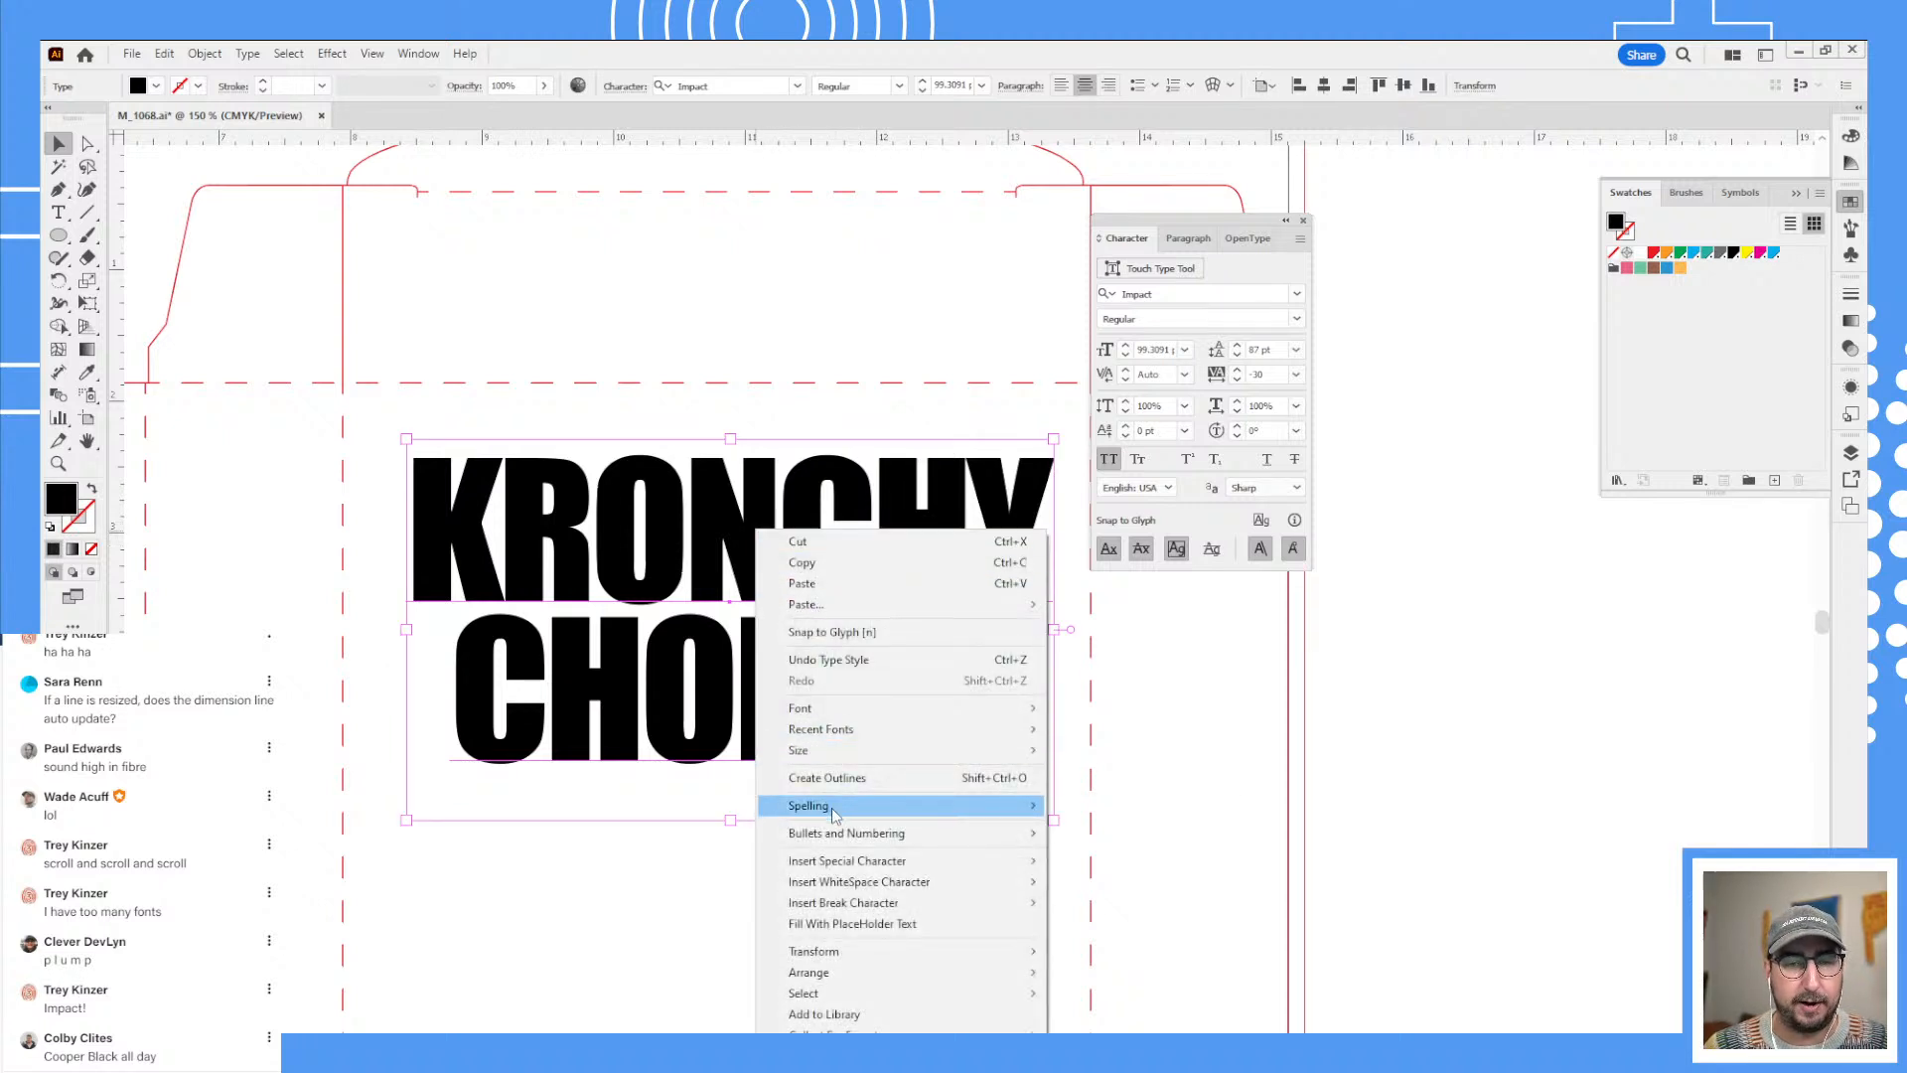
pyautogui.click(826, 777)
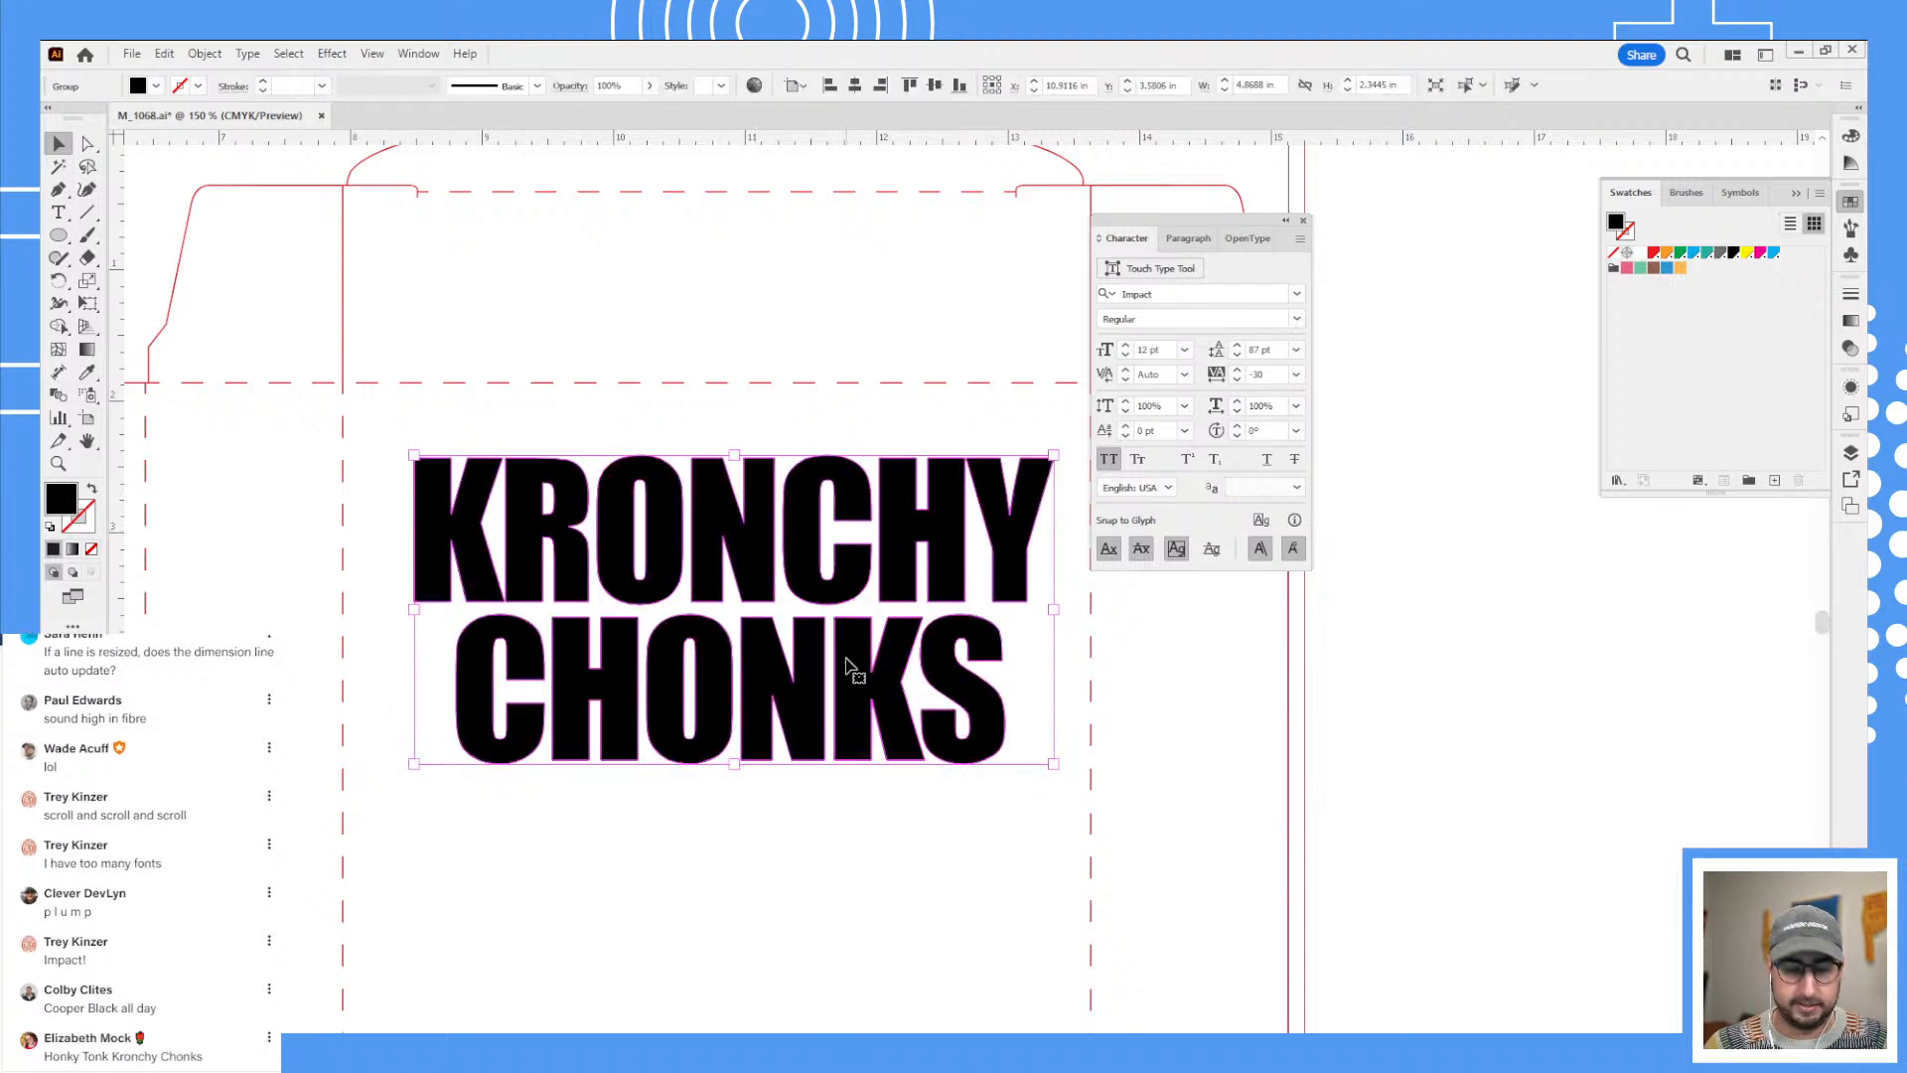
pyautogui.hotkey('ctrl', 'shift', 'g')
pyautogui.click(1285, 742)
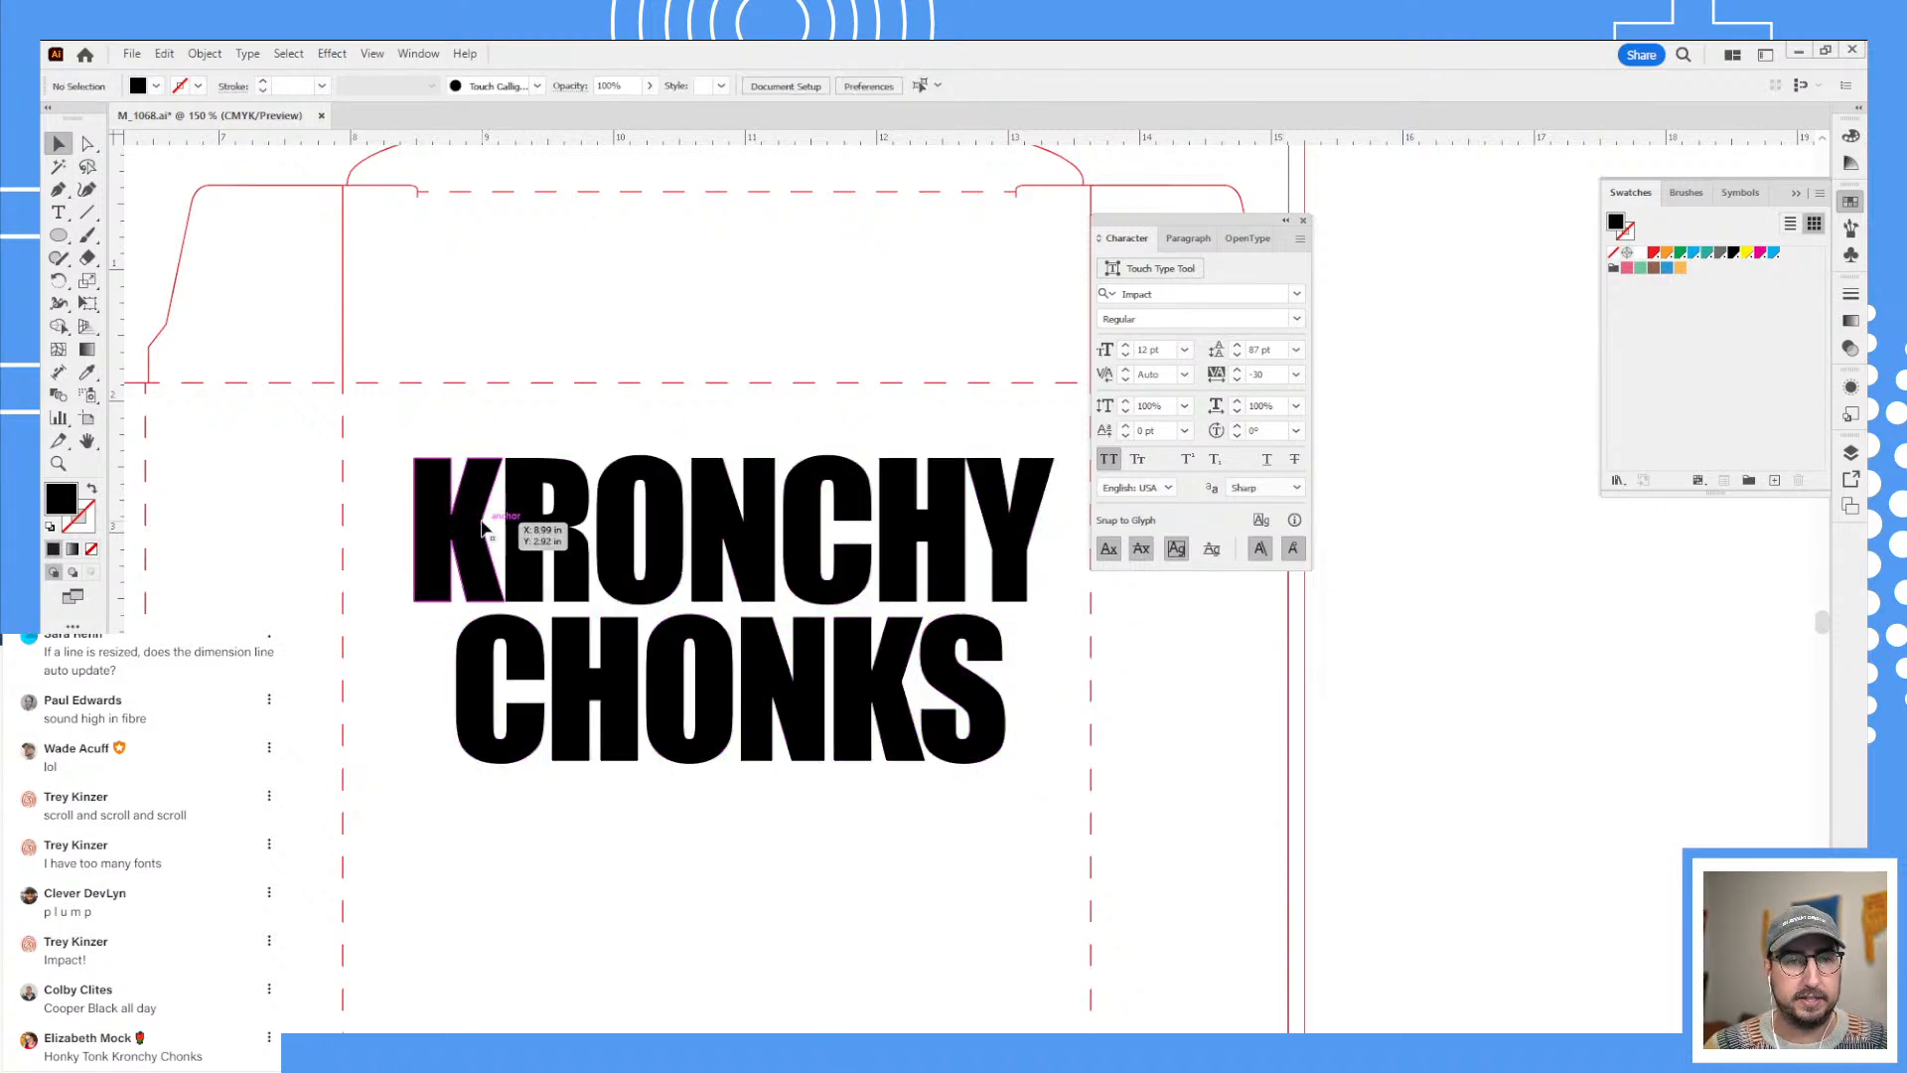
# - Fill the first four letters of KRONCHY with palette colours: K pink, R green, O blue and N orange
pyautogui.click(484, 530)
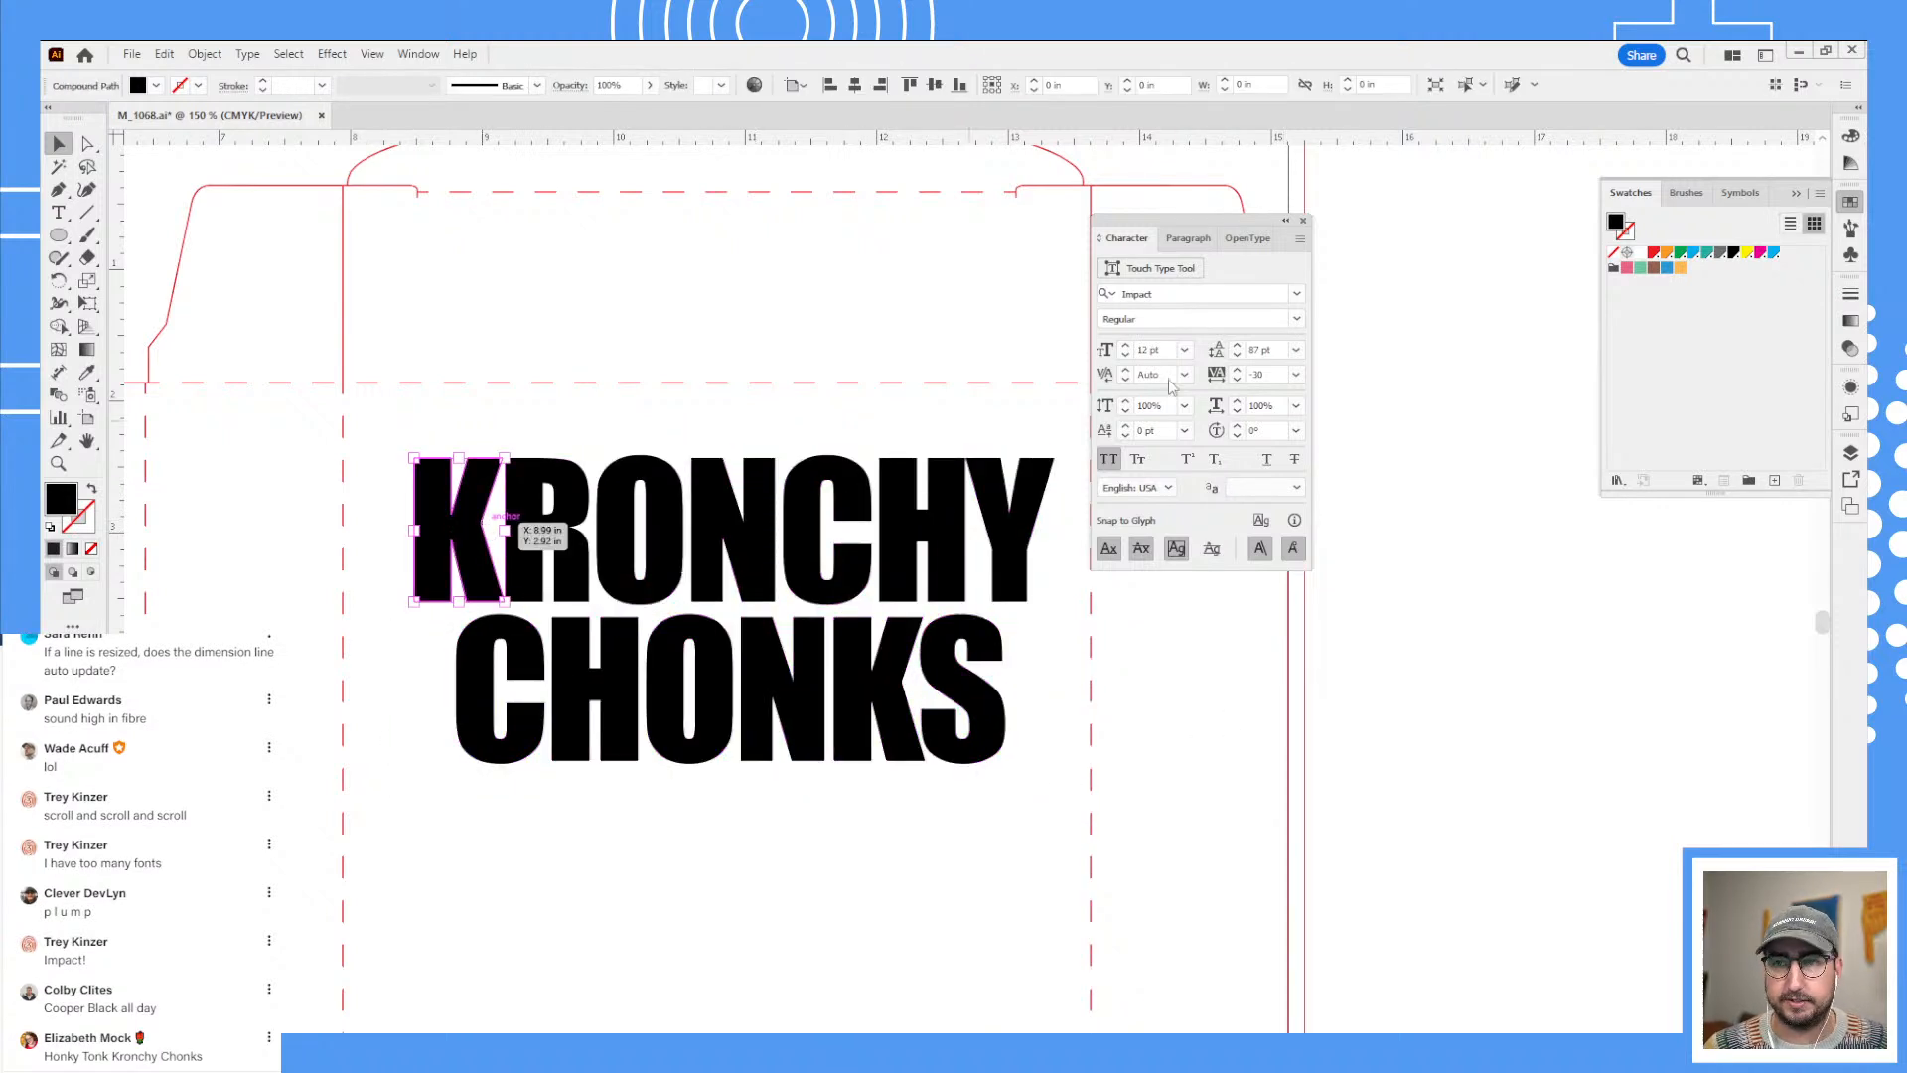
pyautogui.click(1626, 269)
pyautogui.click(586, 492)
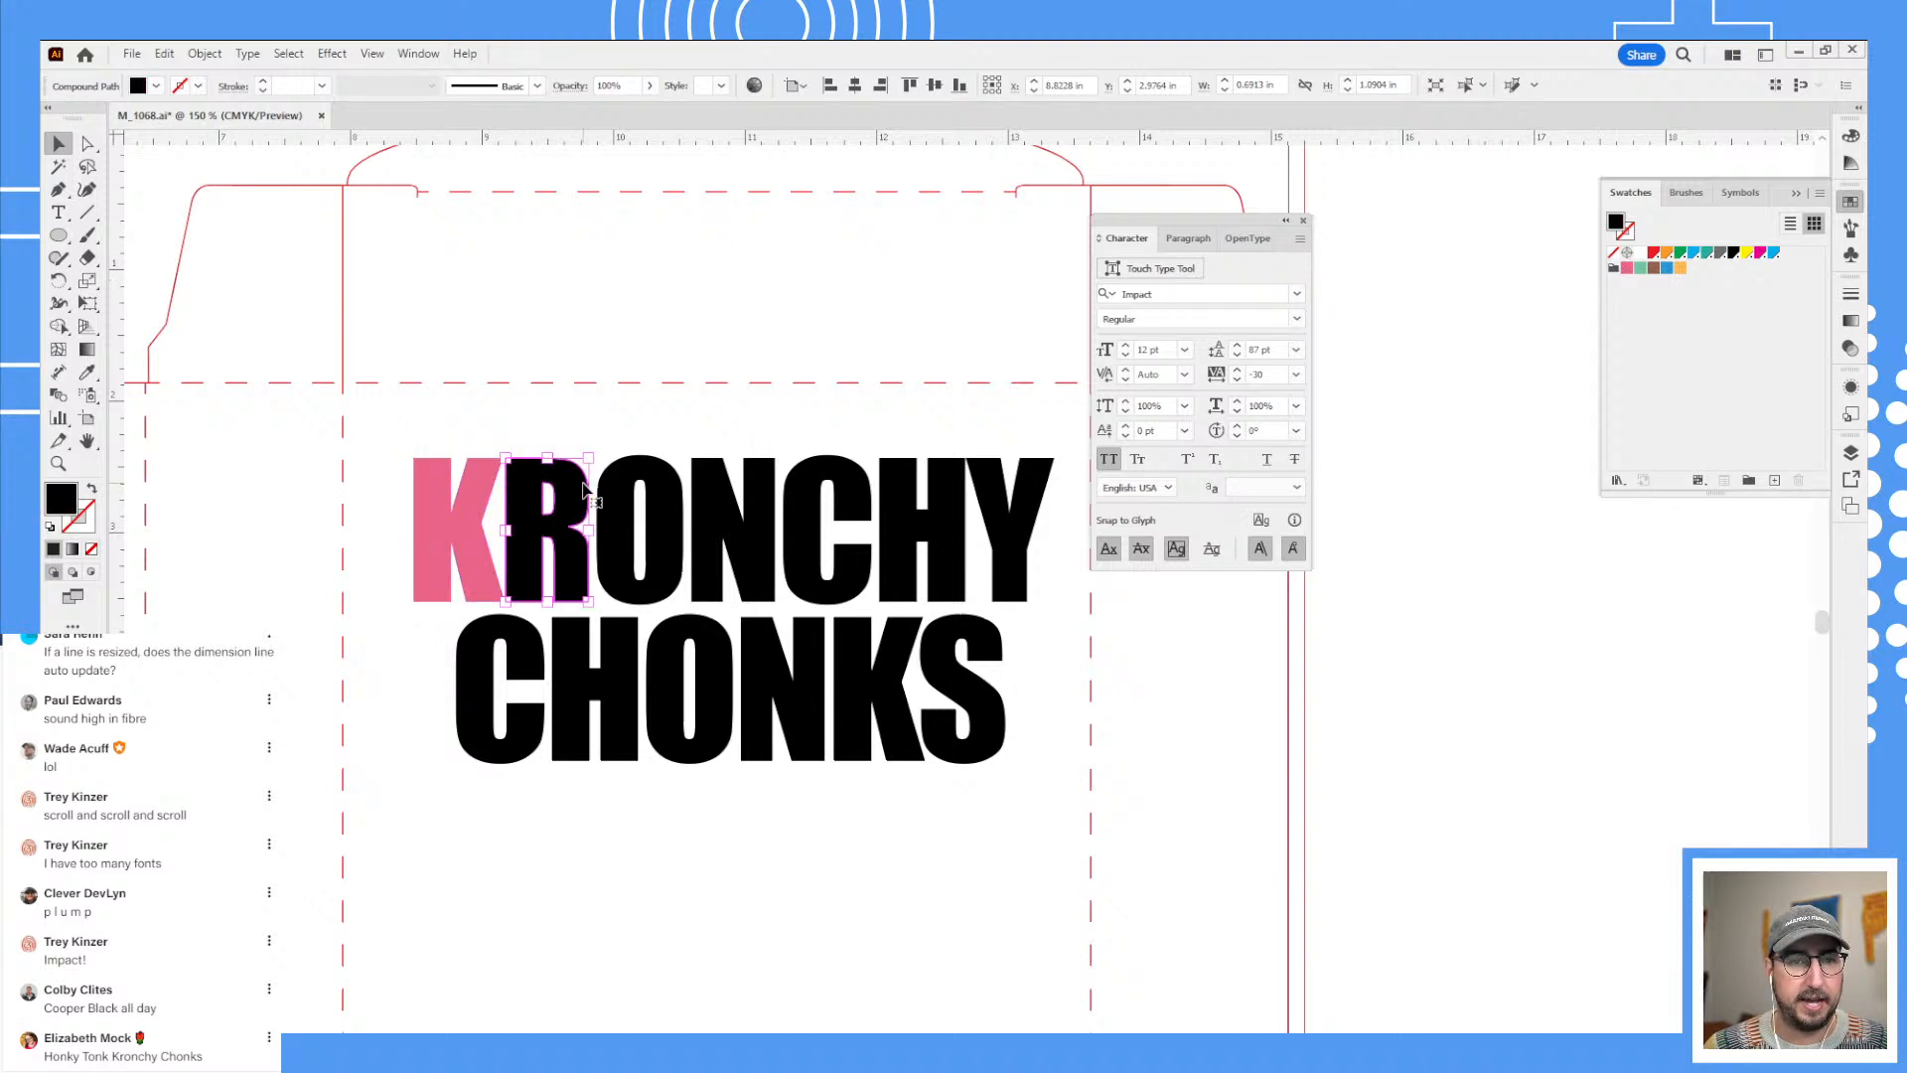
pyautogui.click(1641, 268)
pyautogui.click(660, 486)
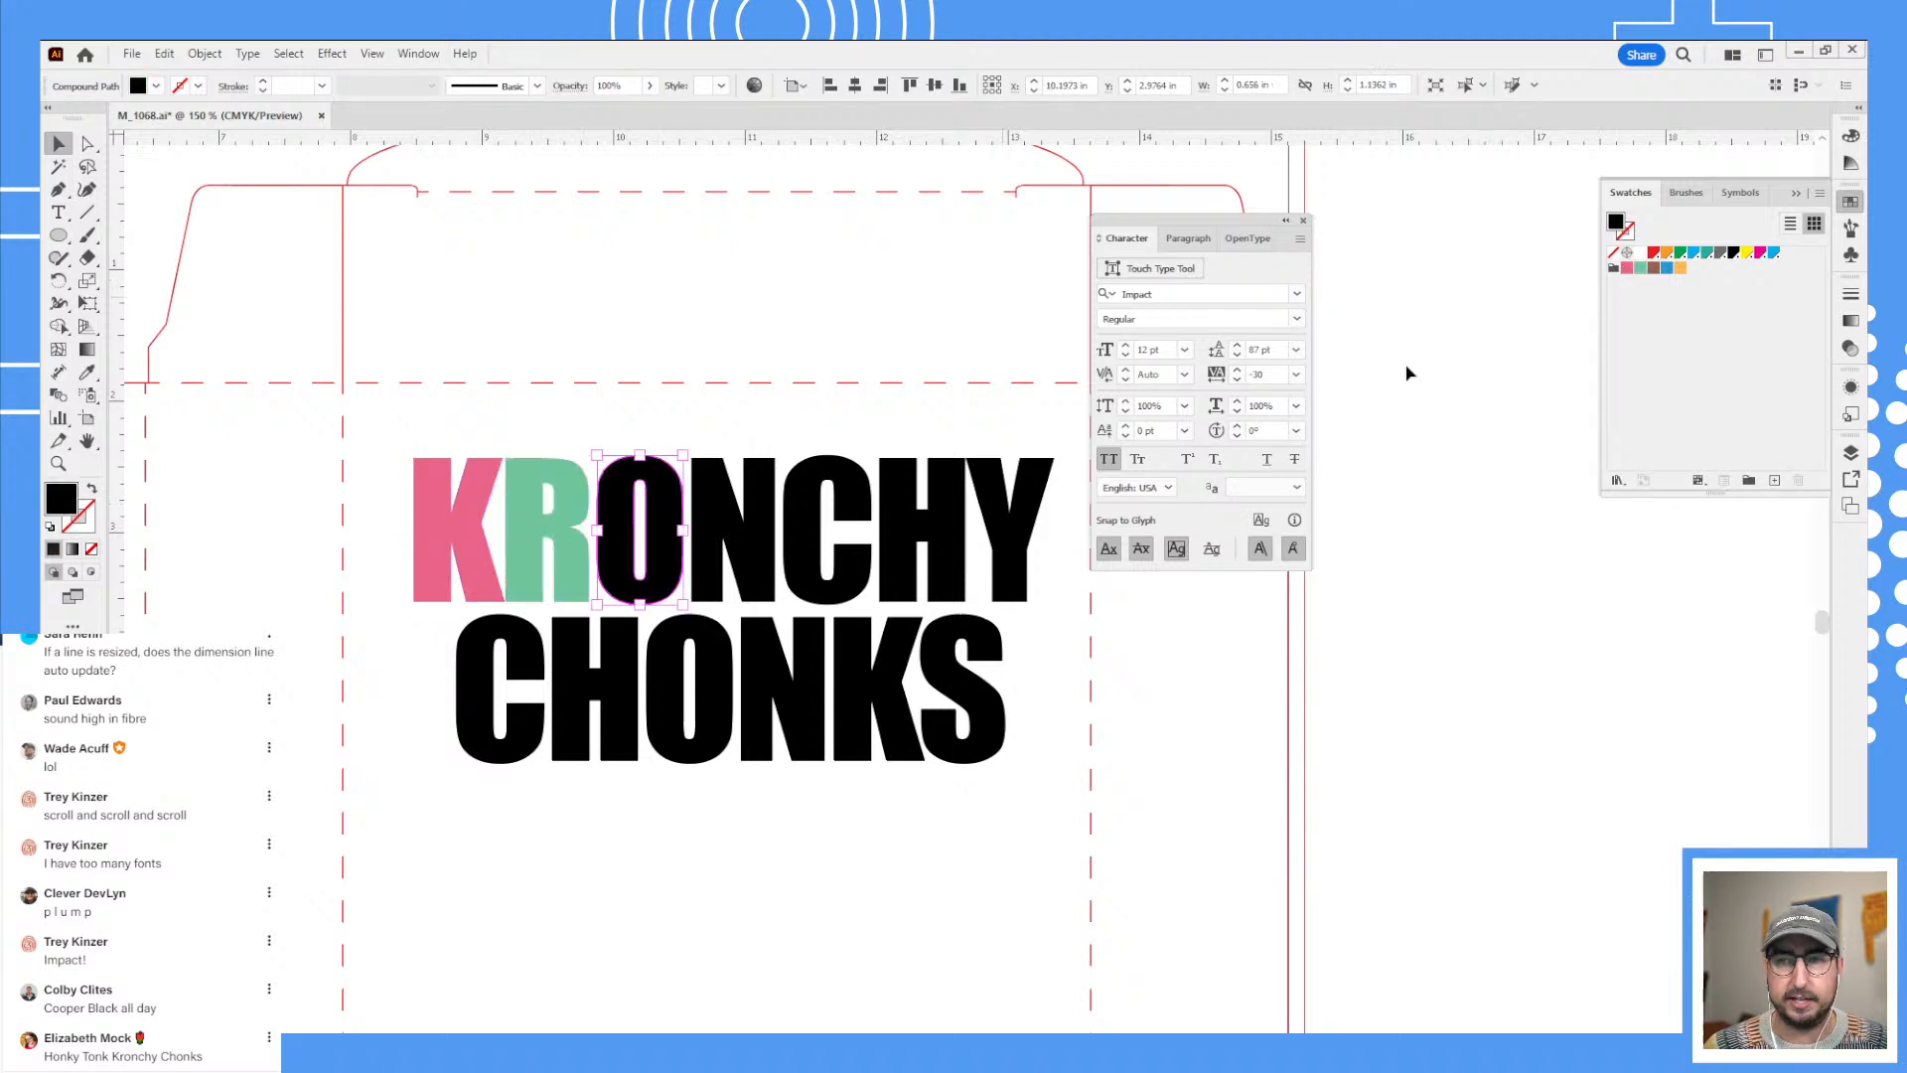
pyautogui.click(1654, 271)
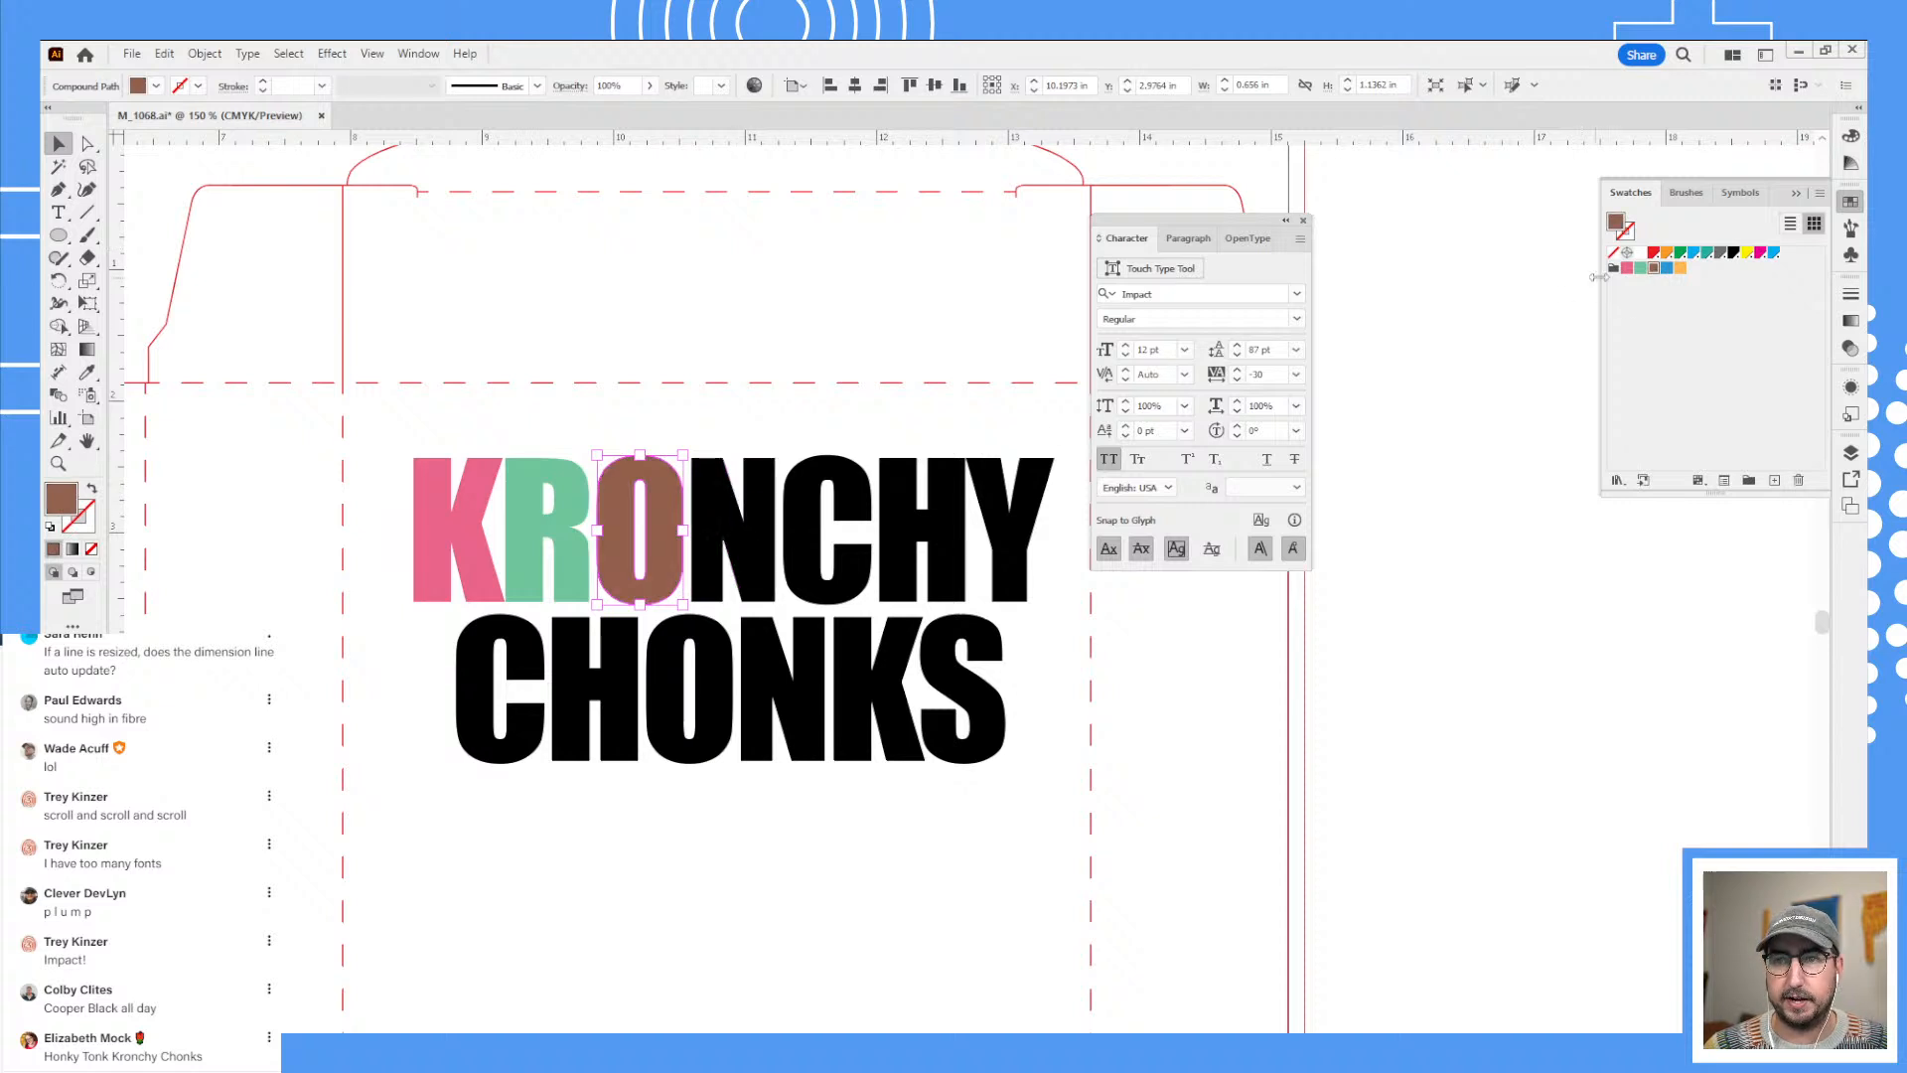
pyautogui.click(1668, 269)
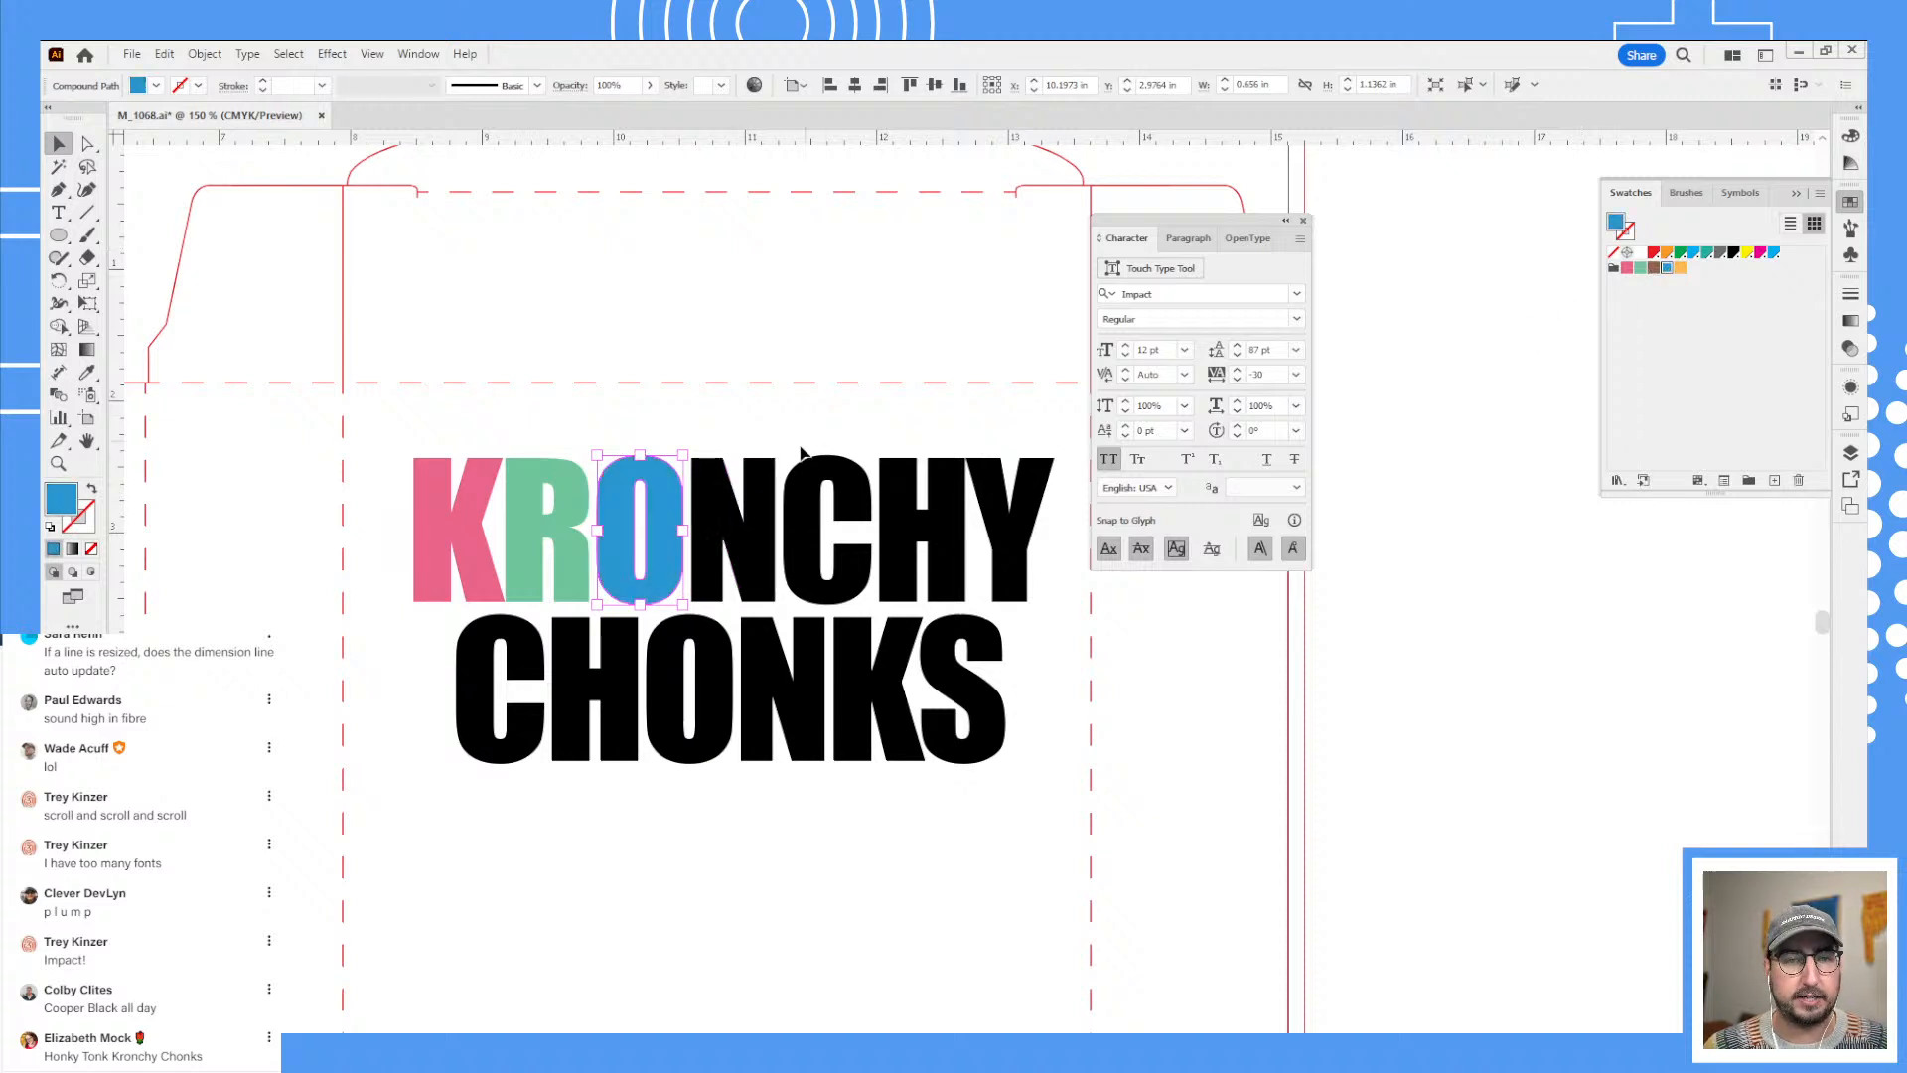
pyautogui.click(735, 523)
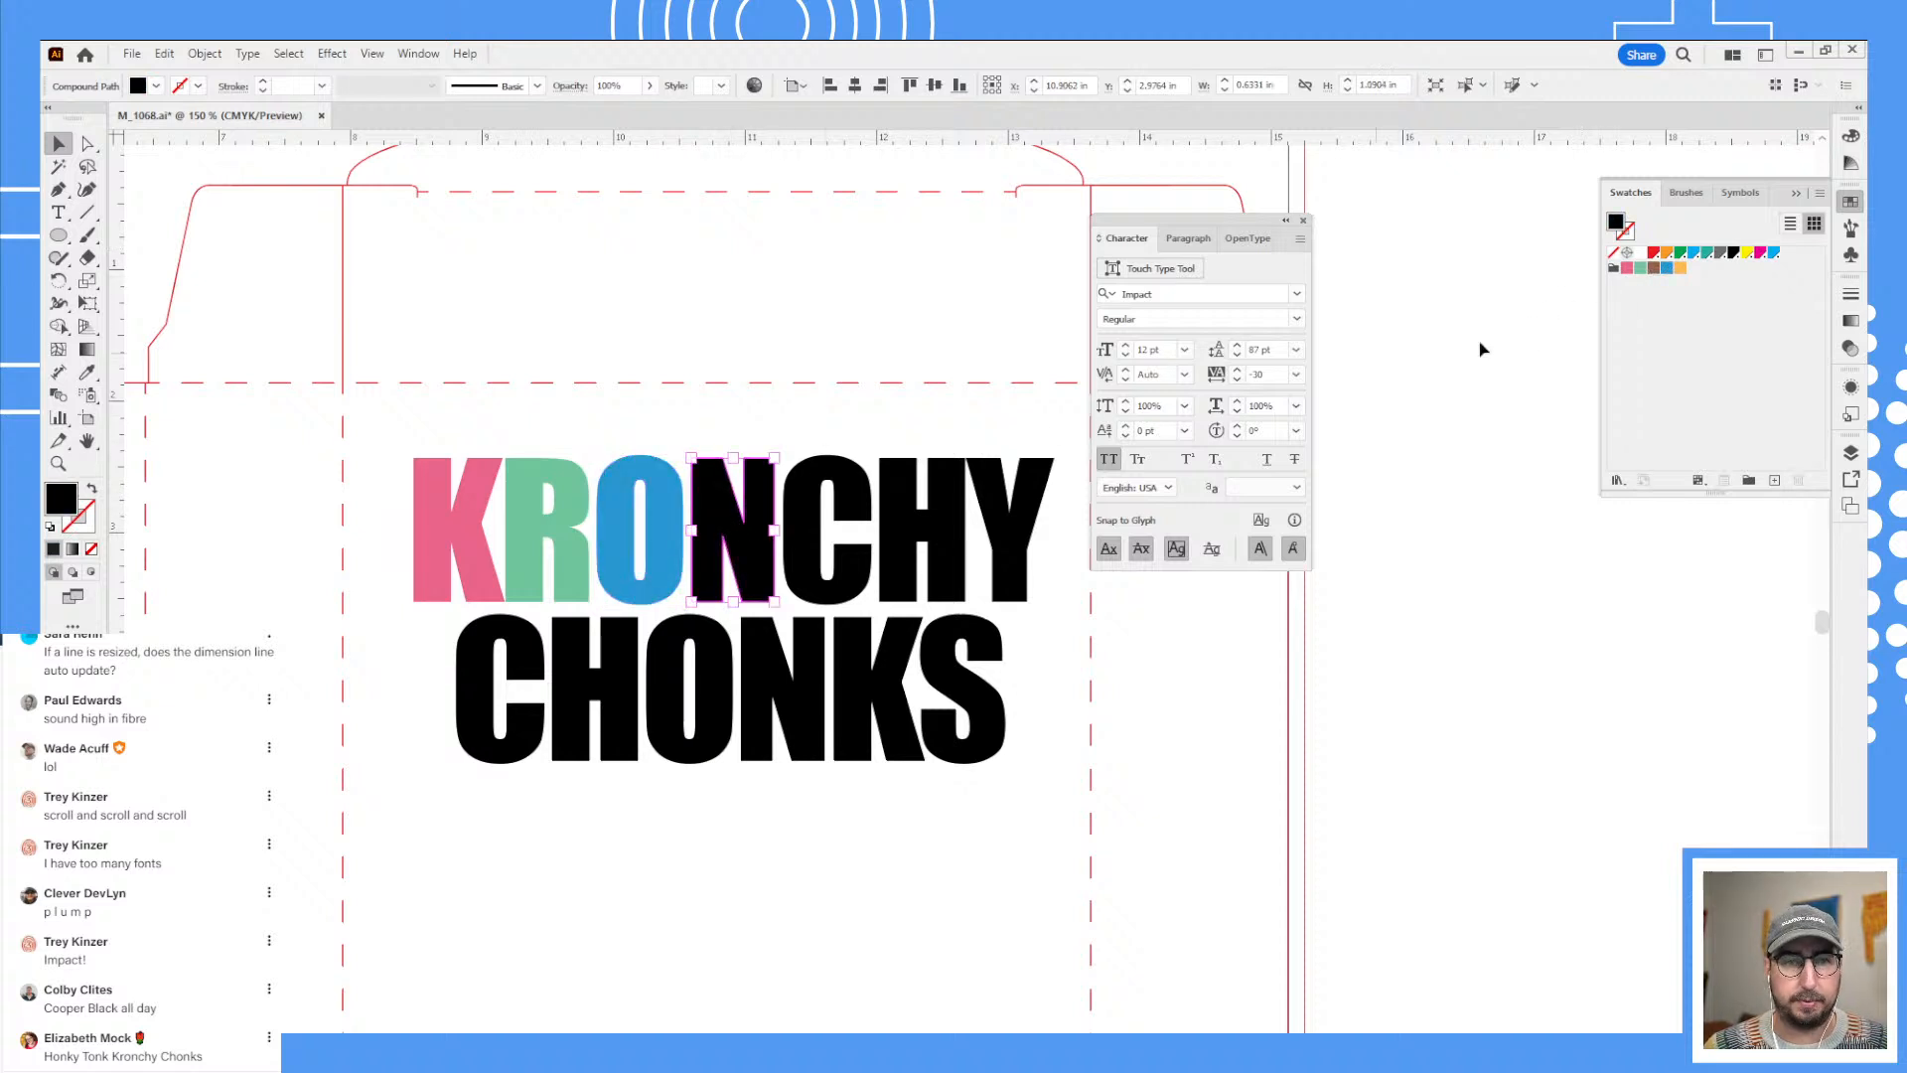
pyautogui.click(758, 408)
# - Draw an orange rectangle about 5.69 in wide filling the front panel between its fold lines, and send it to the back
pyautogui.press('m')
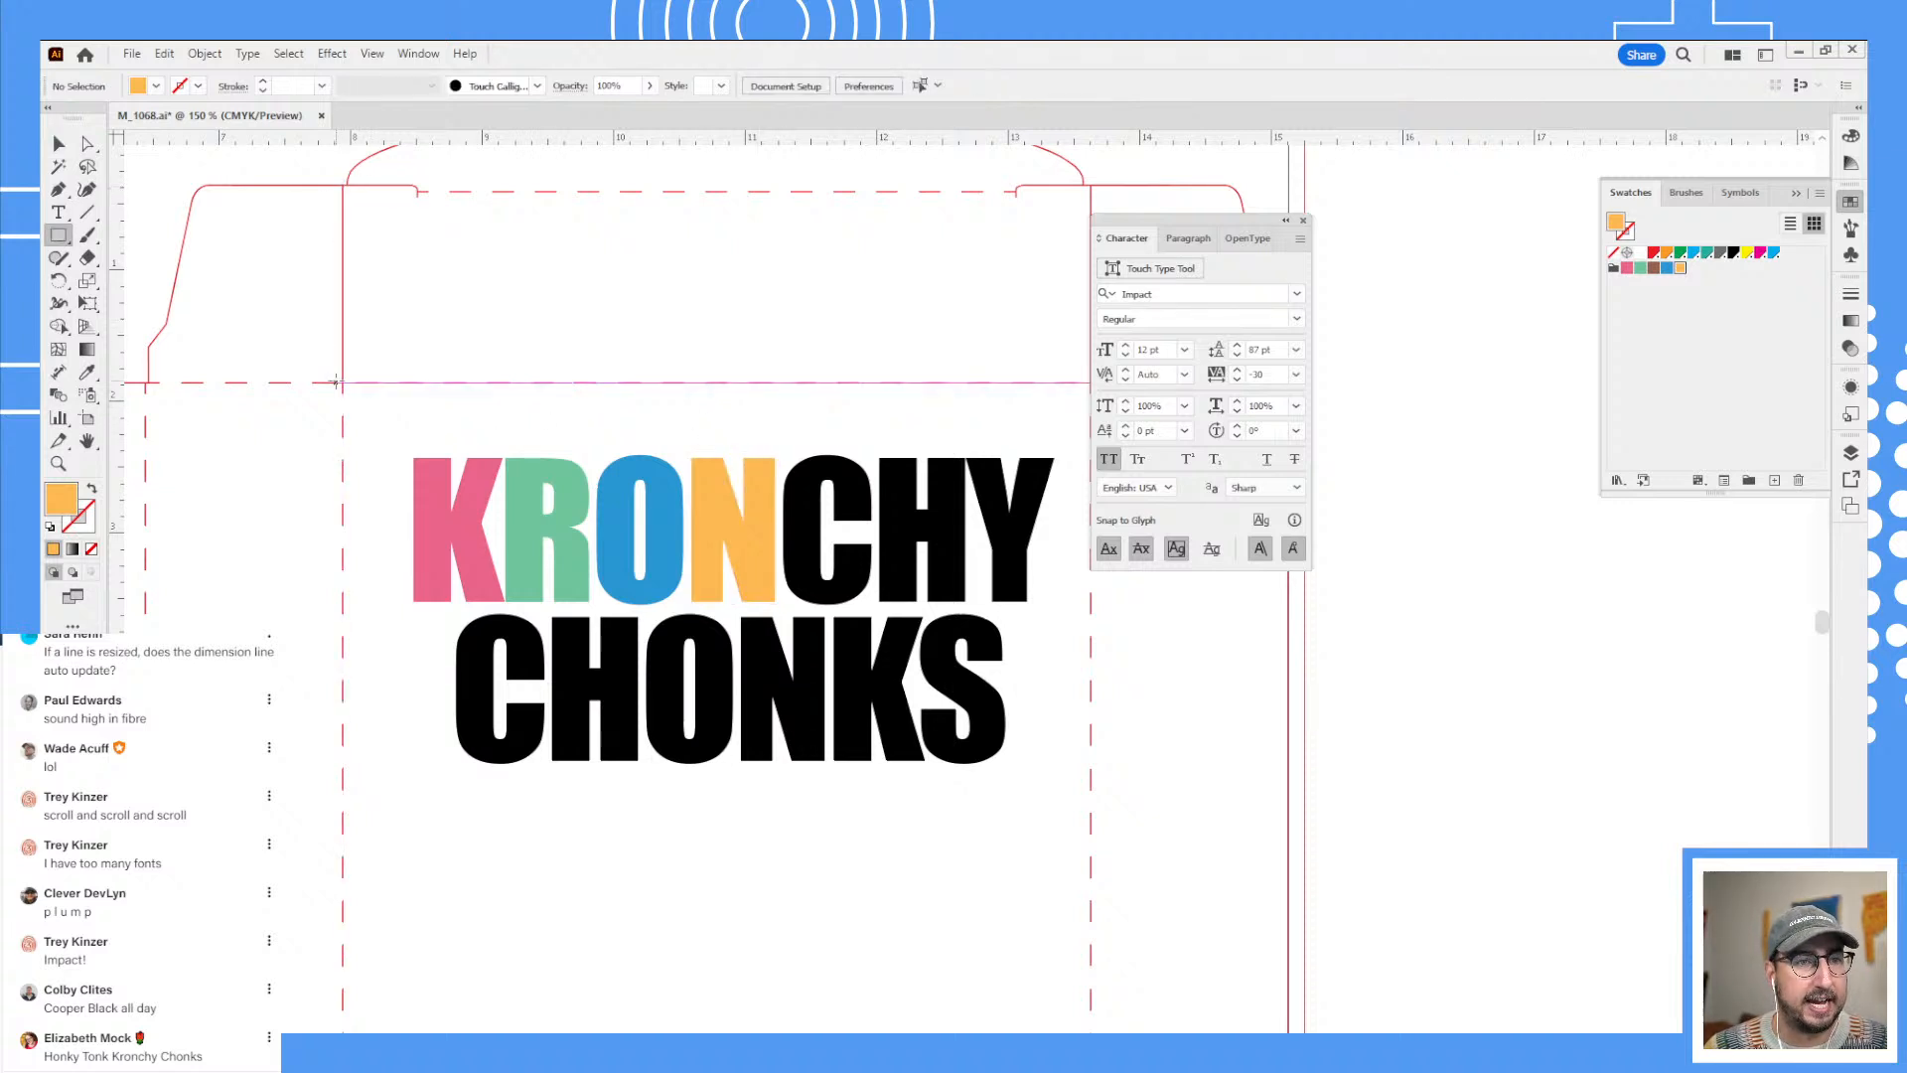
pyautogui.moveTo(343, 383)
pyautogui.mouseDown()
pyautogui.moveTo(912, 947)
pyautogui.moveTo(1092, 1017)
pyautogui.mouseUp()
pyautogui.scroll(-5, 801, 592)
pyautogui.moveTo(800, 592); pyautogui.dragTo(800, 520)
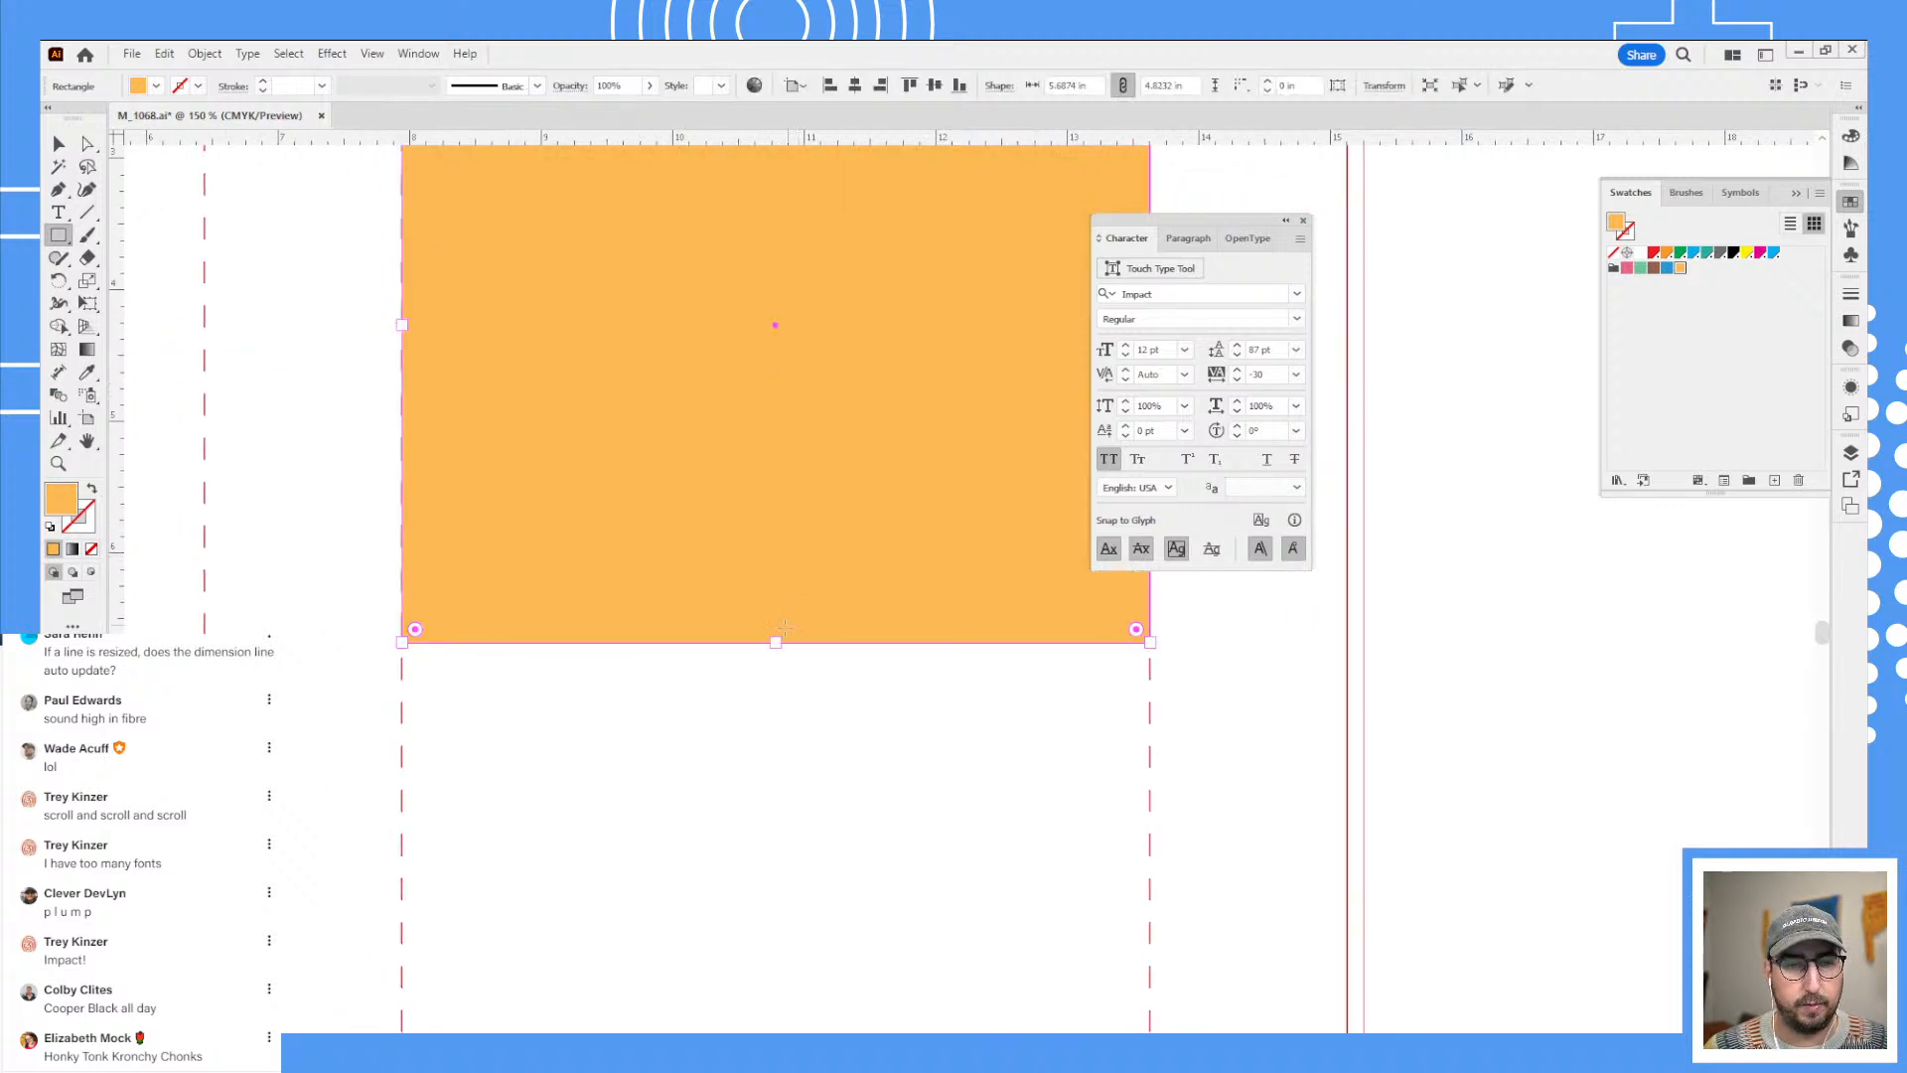
pyautogui.press('v')
pyautogui.moveTo(776, 641); pyautogui.dragTo(791, 869)
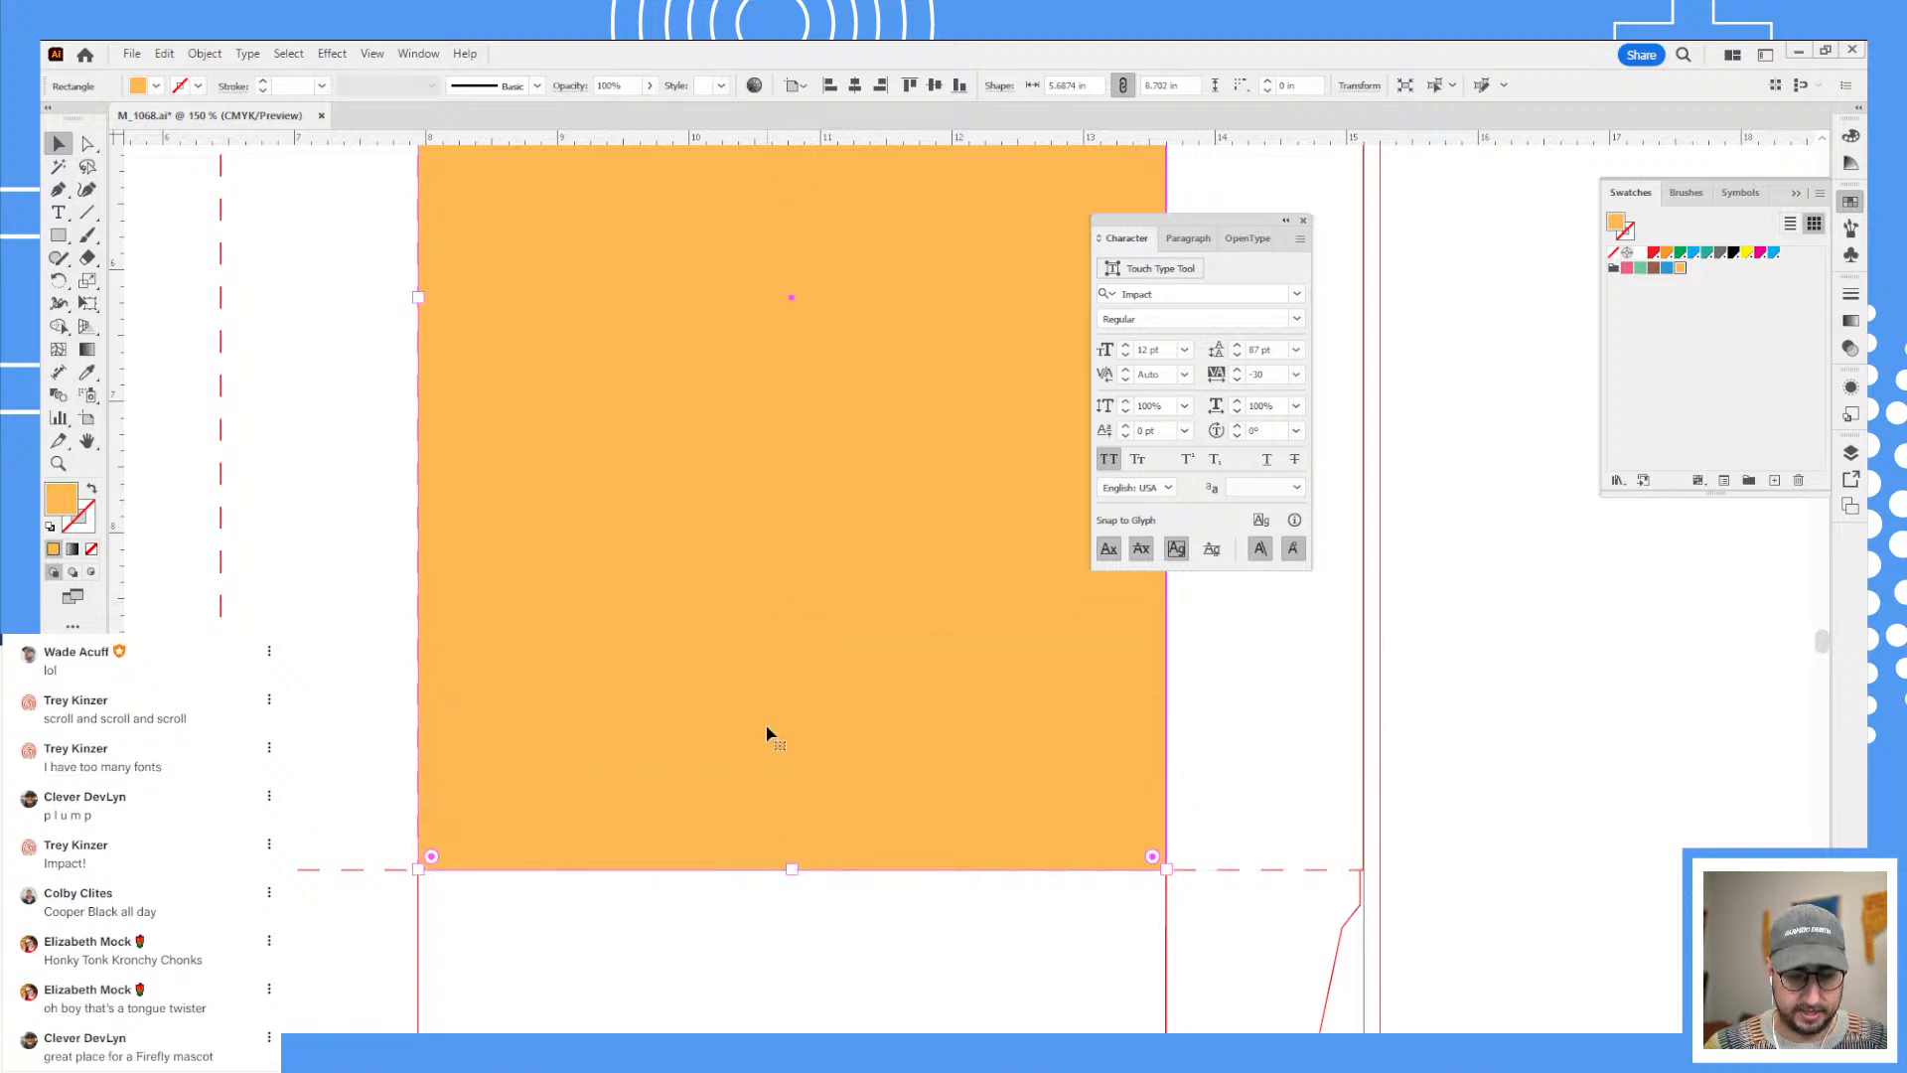
pyautogui.moveTo(797, 499); pyautogui.dragTo(690, 902)
# - Move all the title letters and the orange rectangle to the YOUR ART layer, and check by toggling that layer's visibility
pyautogui.keyDown('shift'); pyautogui.click(441, 482); pyautogui.keyUp('shift')
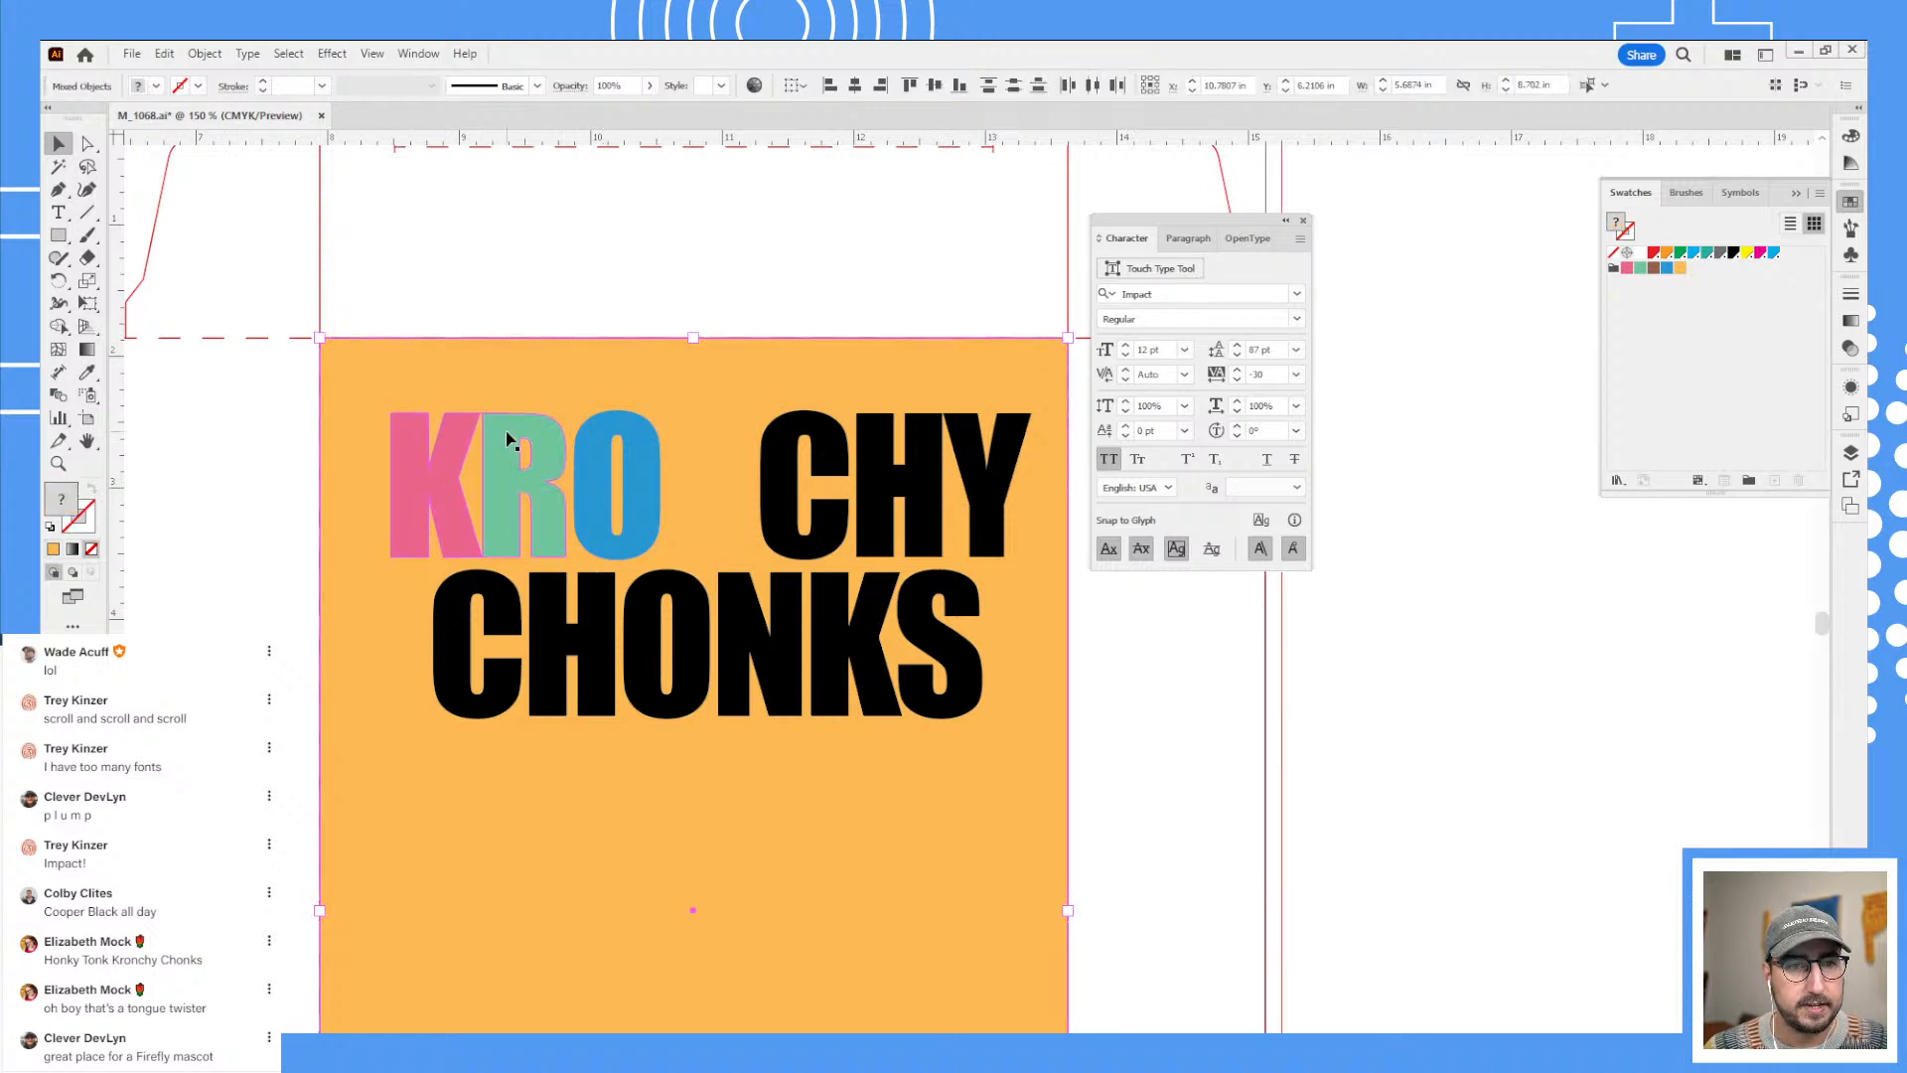
pyautogui.keyDown('shift'); pyautogui.click(511, 438); pyautogui.keyUp('shift')
pyautogui.keyDown('shift'); pyautogui.click(598, 435); pyautogui.keyUp('shift')
pyautogui.keyDown('shift'); pyautogui.click(810, 452); pyautogui.keyUp('shift')
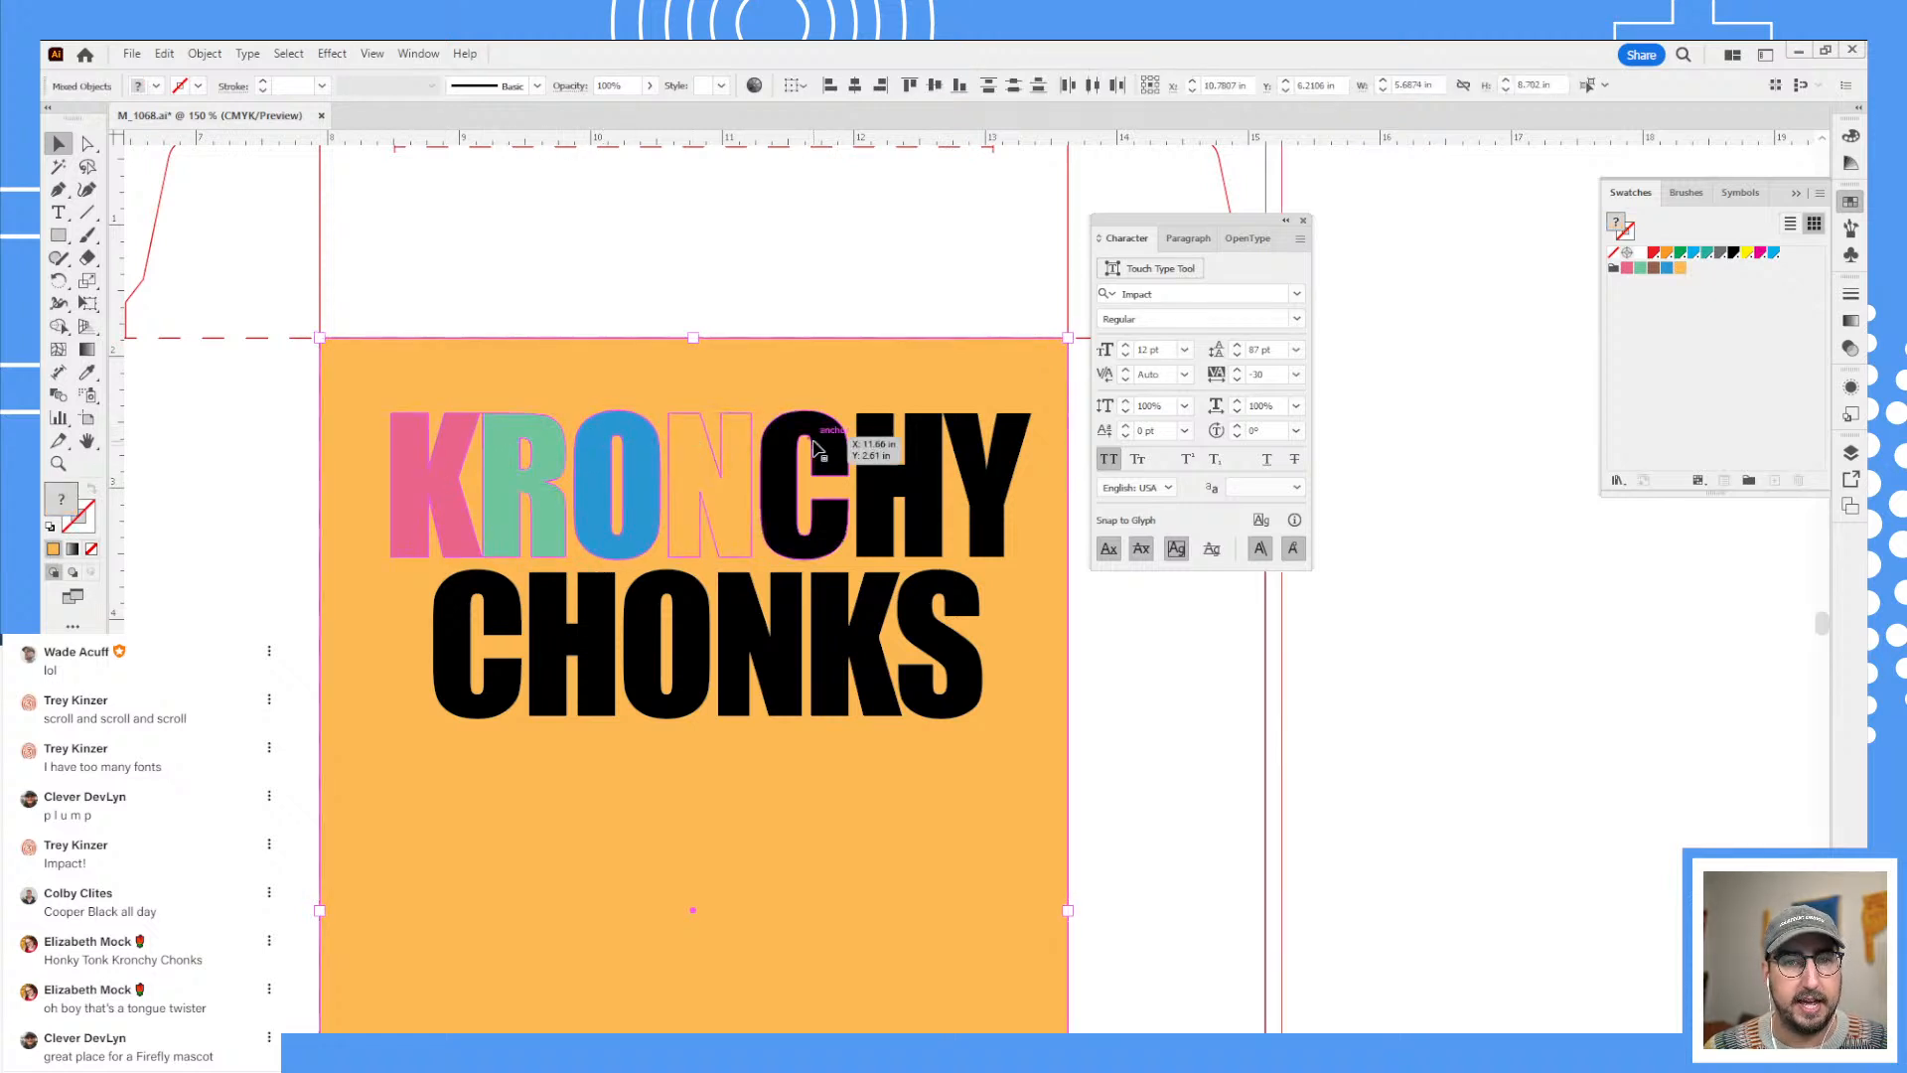
pyautogui.keyDown('shift'); pyautogui.click(899, 465); pyautogui.keyUp('shift')
pyautogui.keyDown('shift'); pyautogui.click(993, 457); pyautogui.keyUp('shift')
pyautogui.keyDown('shift'); pyautogui.click(937, 609); pyautogui.keyUp('shift')
pyautogui.keyDown('shift'); pyautogui.click(874, 609); pyautogui.keyUp('shift')
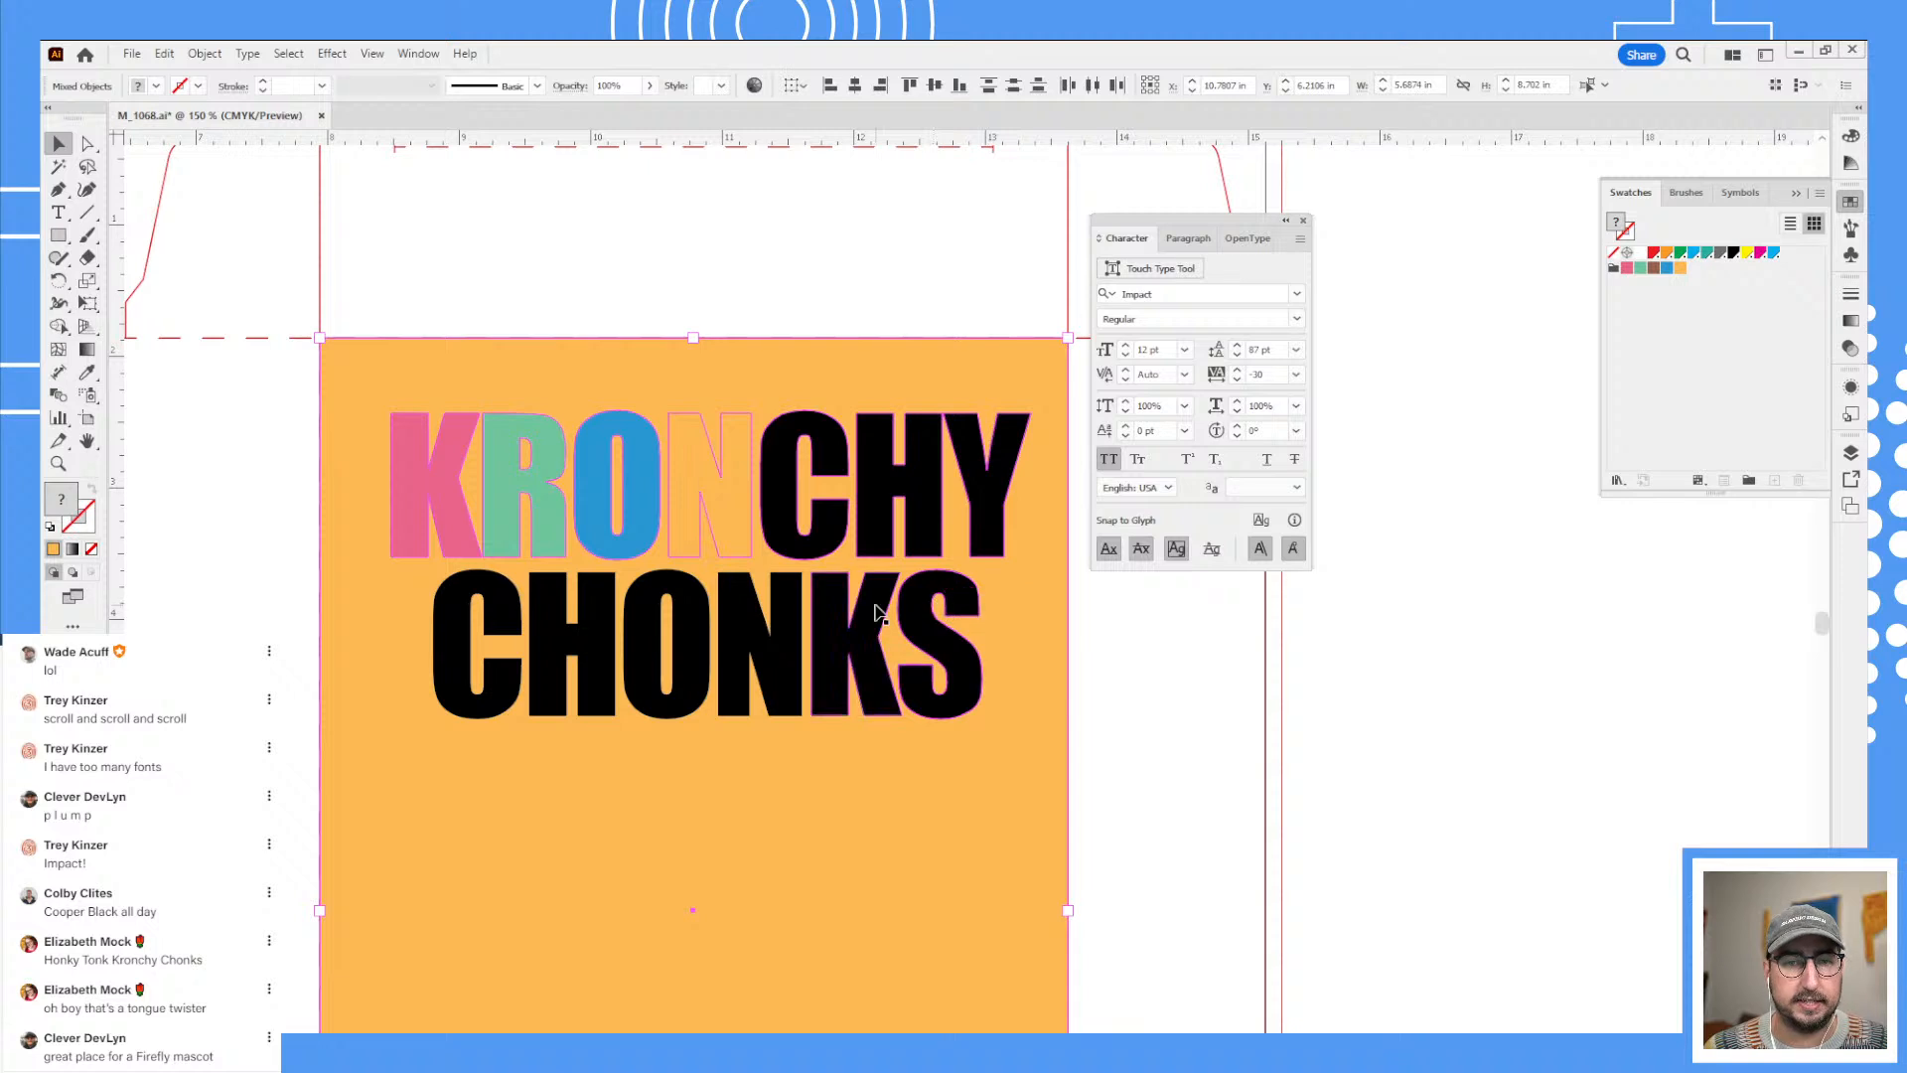
pyautogui.keyDown('shift'); pyautogui.click(789, 609); pyautogui.keyUp('shift')
pyautogui.keyDown('shift'); pyautogui.click(708, 611); pyautogui.keyUp('shift')
pyautogui.keyDown('shift'); pyautogui.click(613, 606); pyautogui.keyUp('shift')
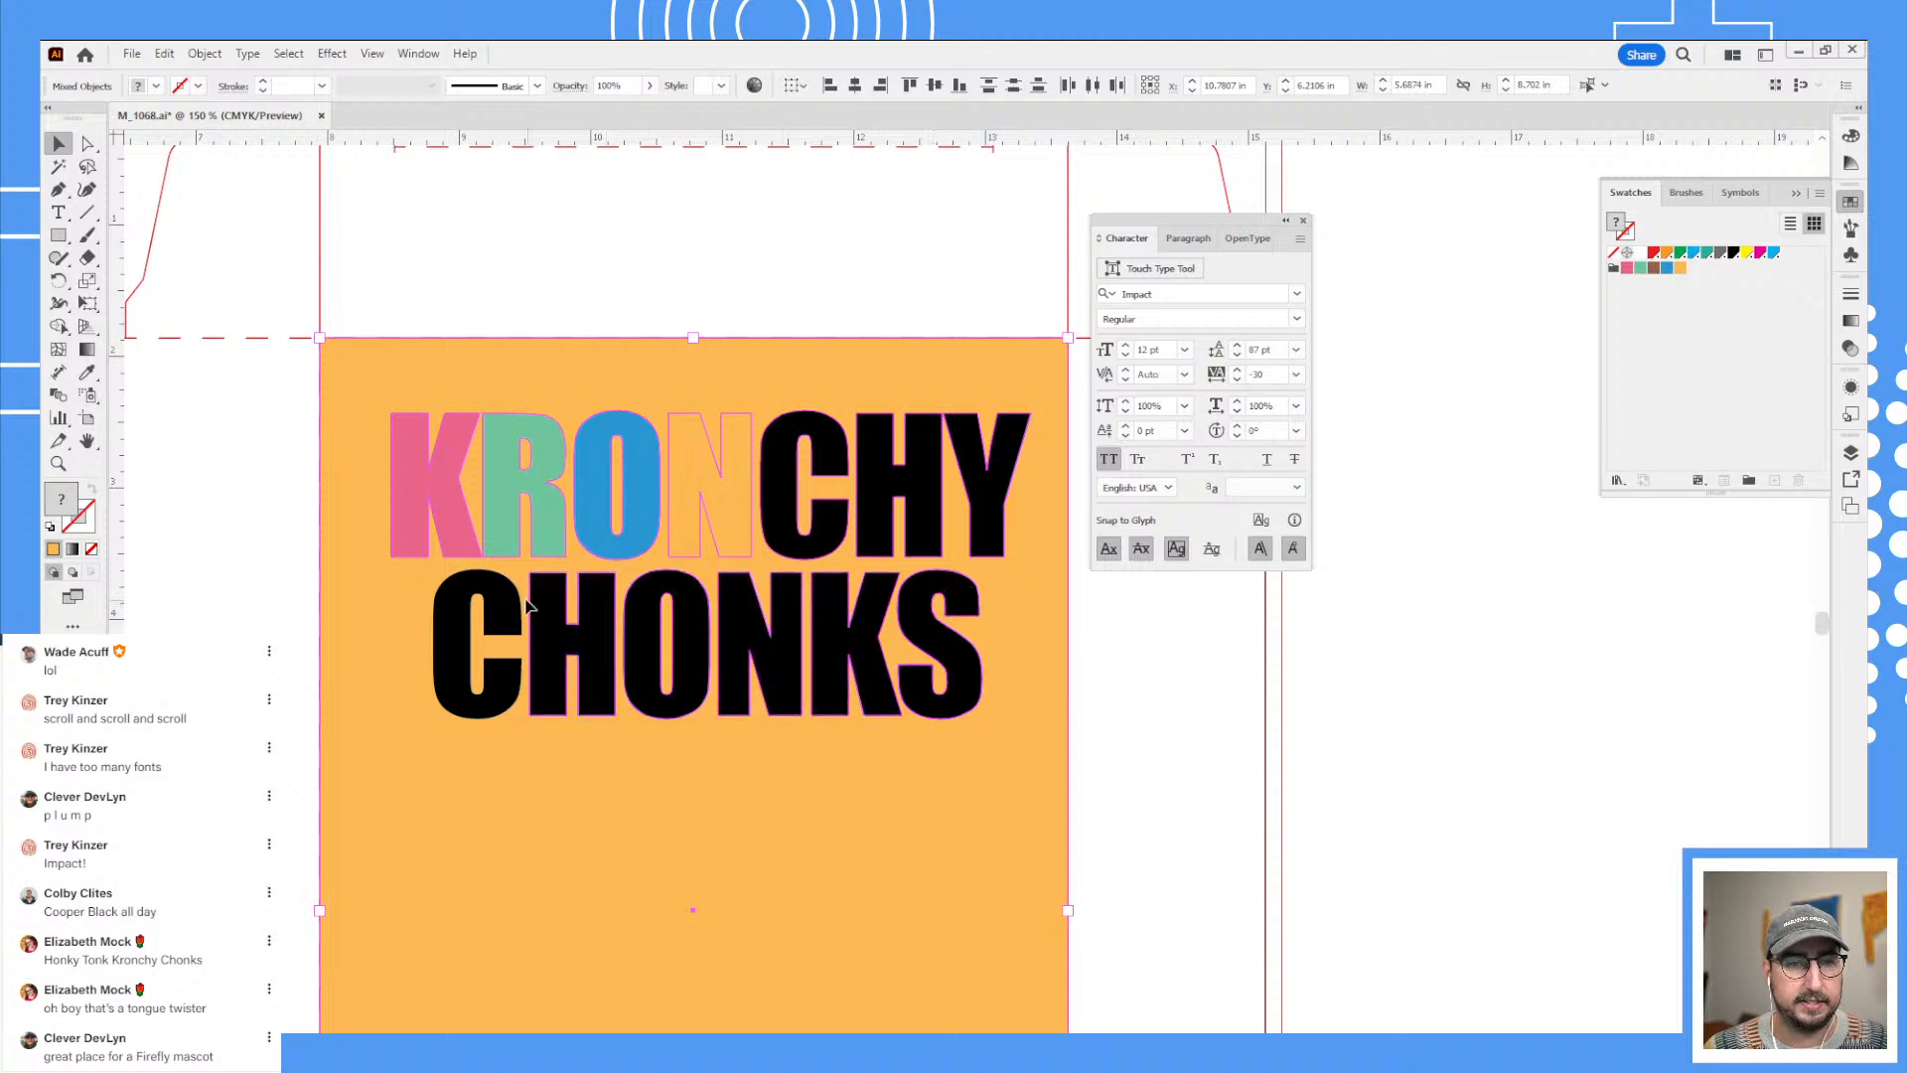
pyautogui.keyDown('shift'); pyautogui.click(476, 616); pyautogui.keyUp('shift')
pyautogui.click(1851, 455)
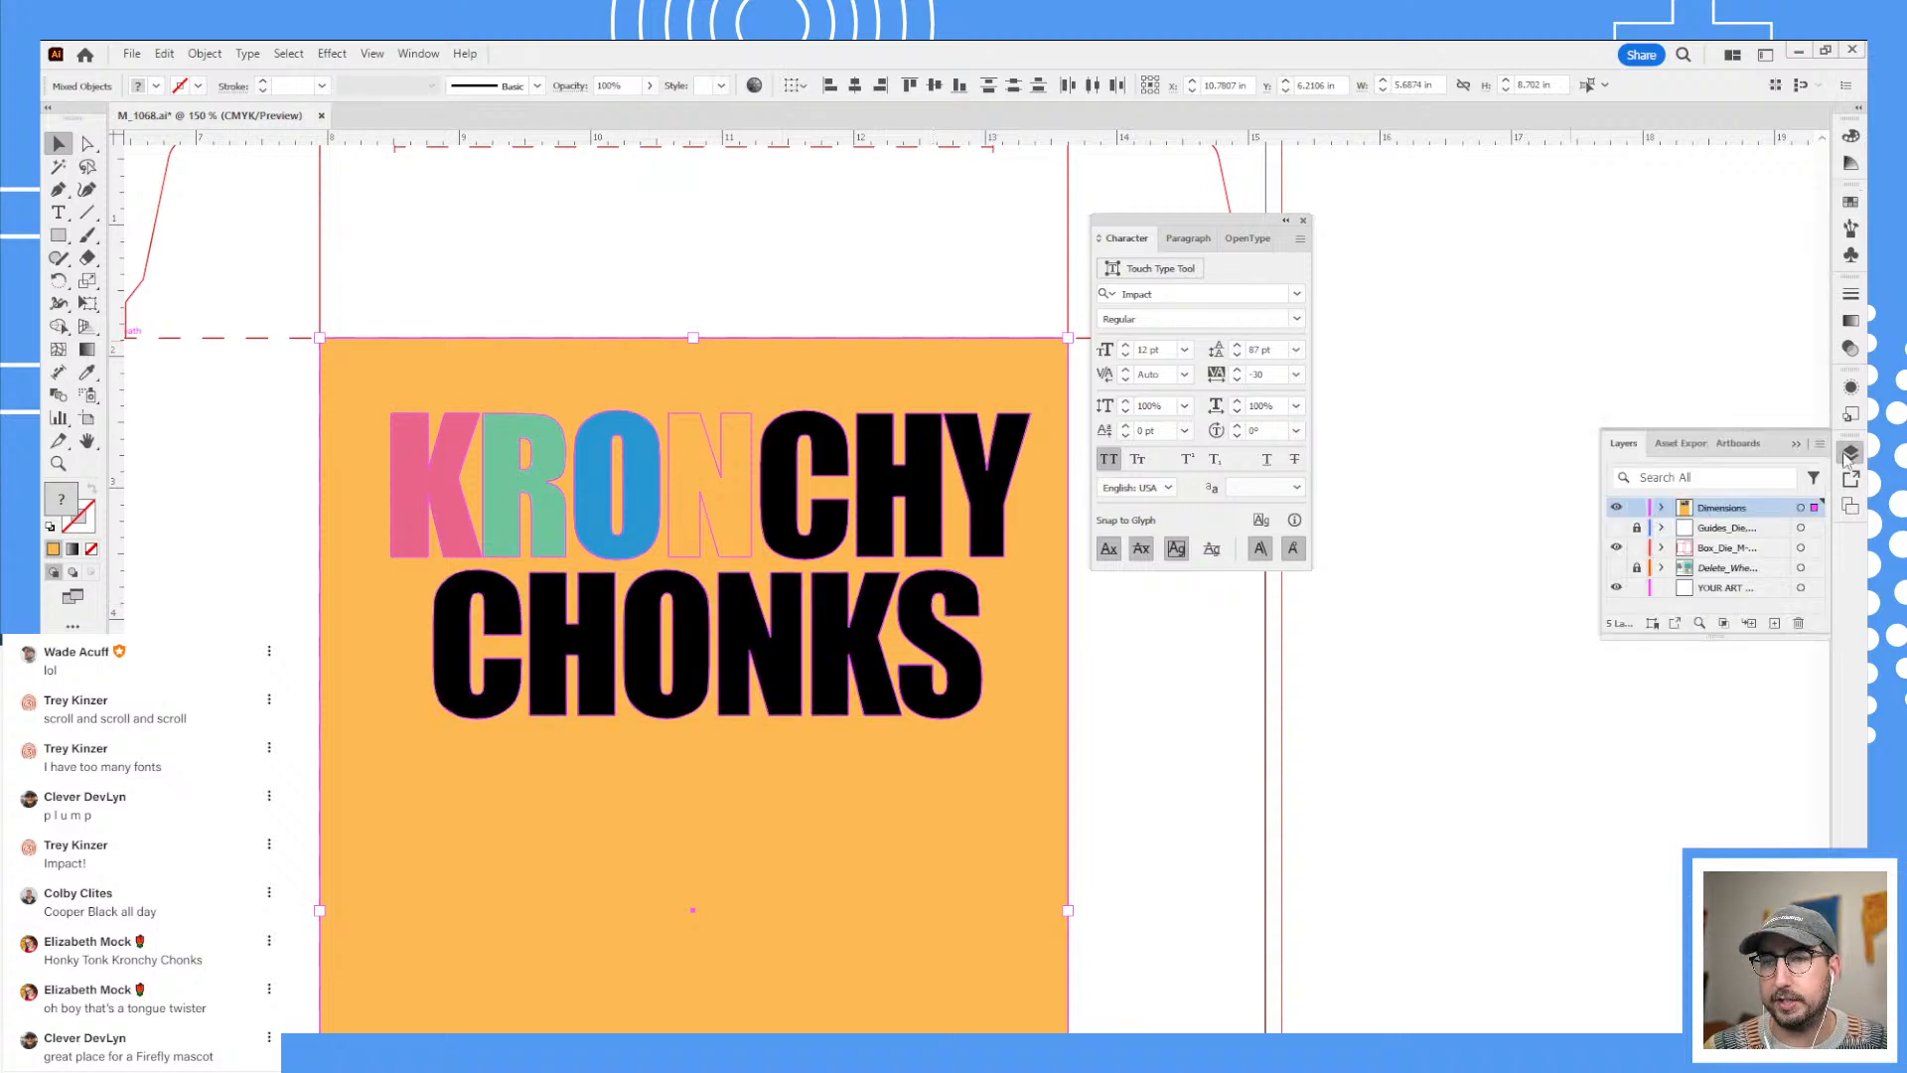
pyautogui.click(1726, 590)
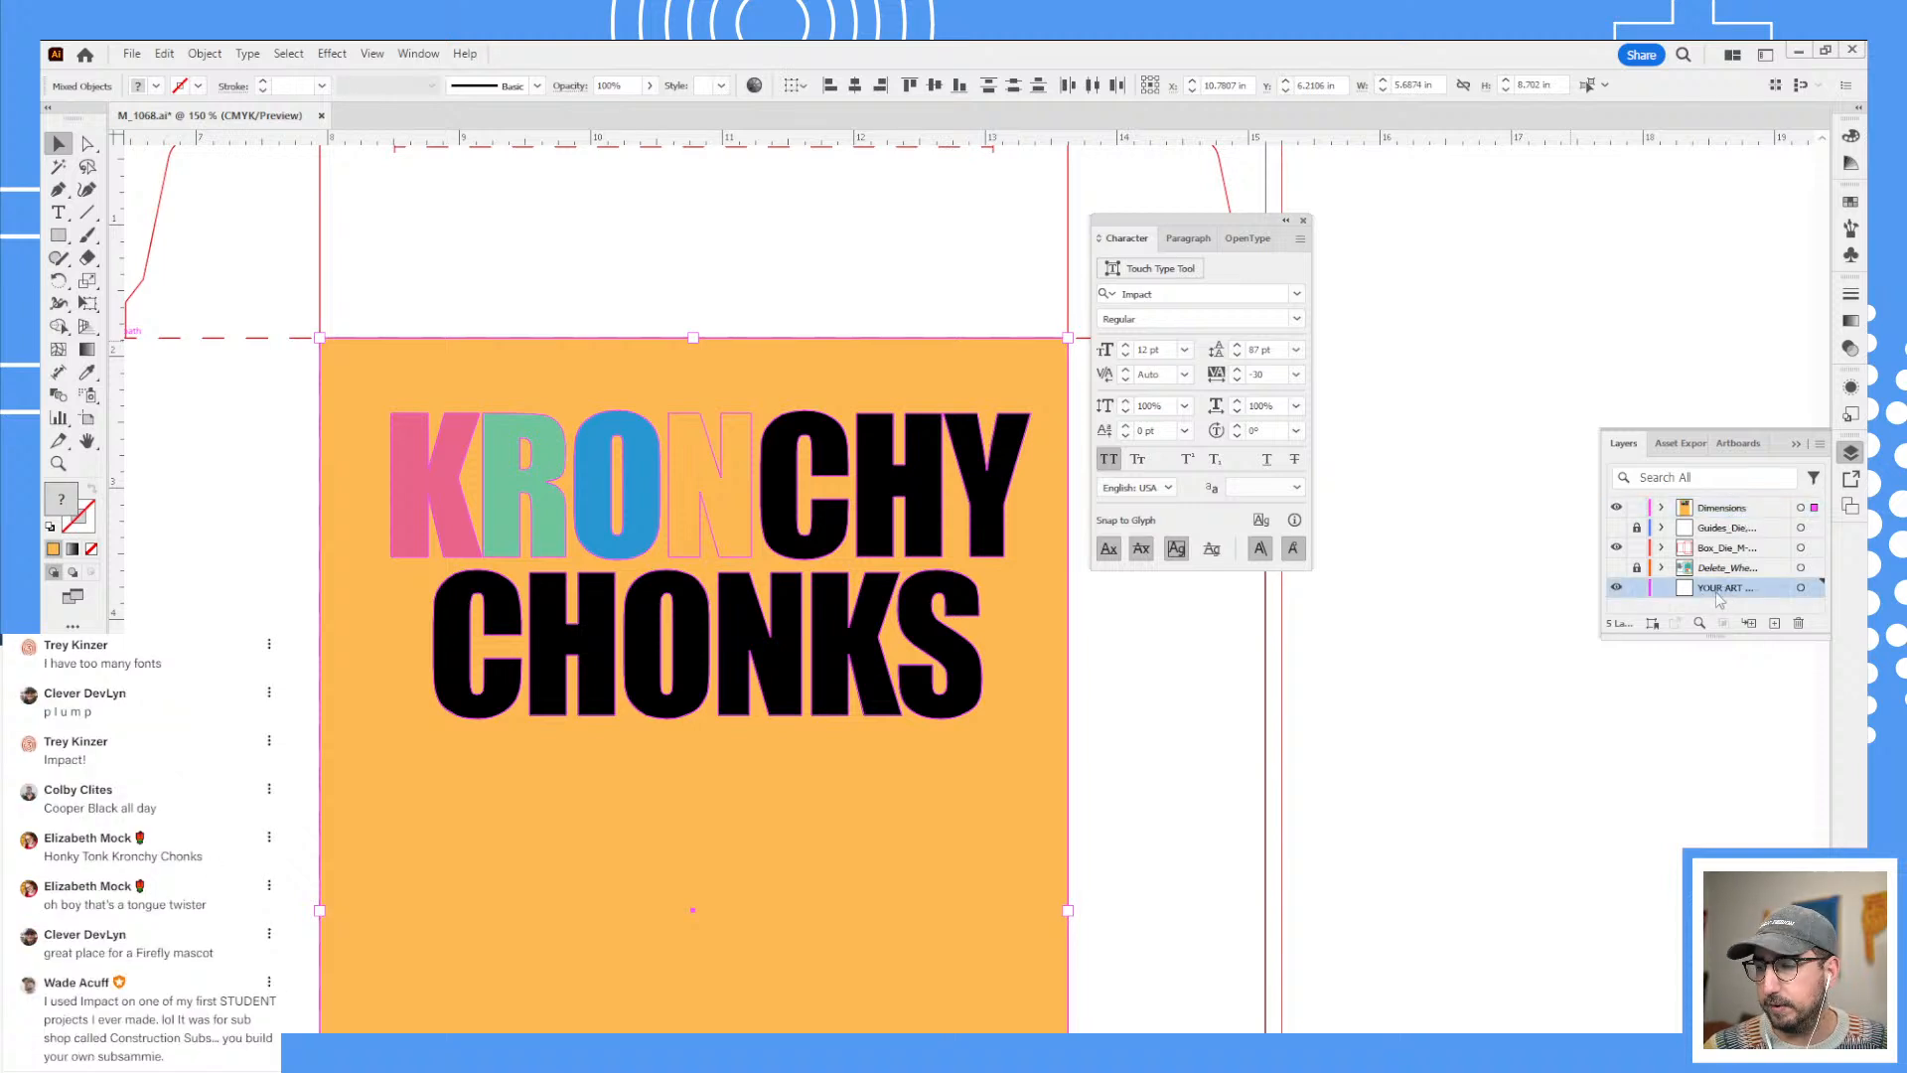
pyautogui.rightClick(949, 554)
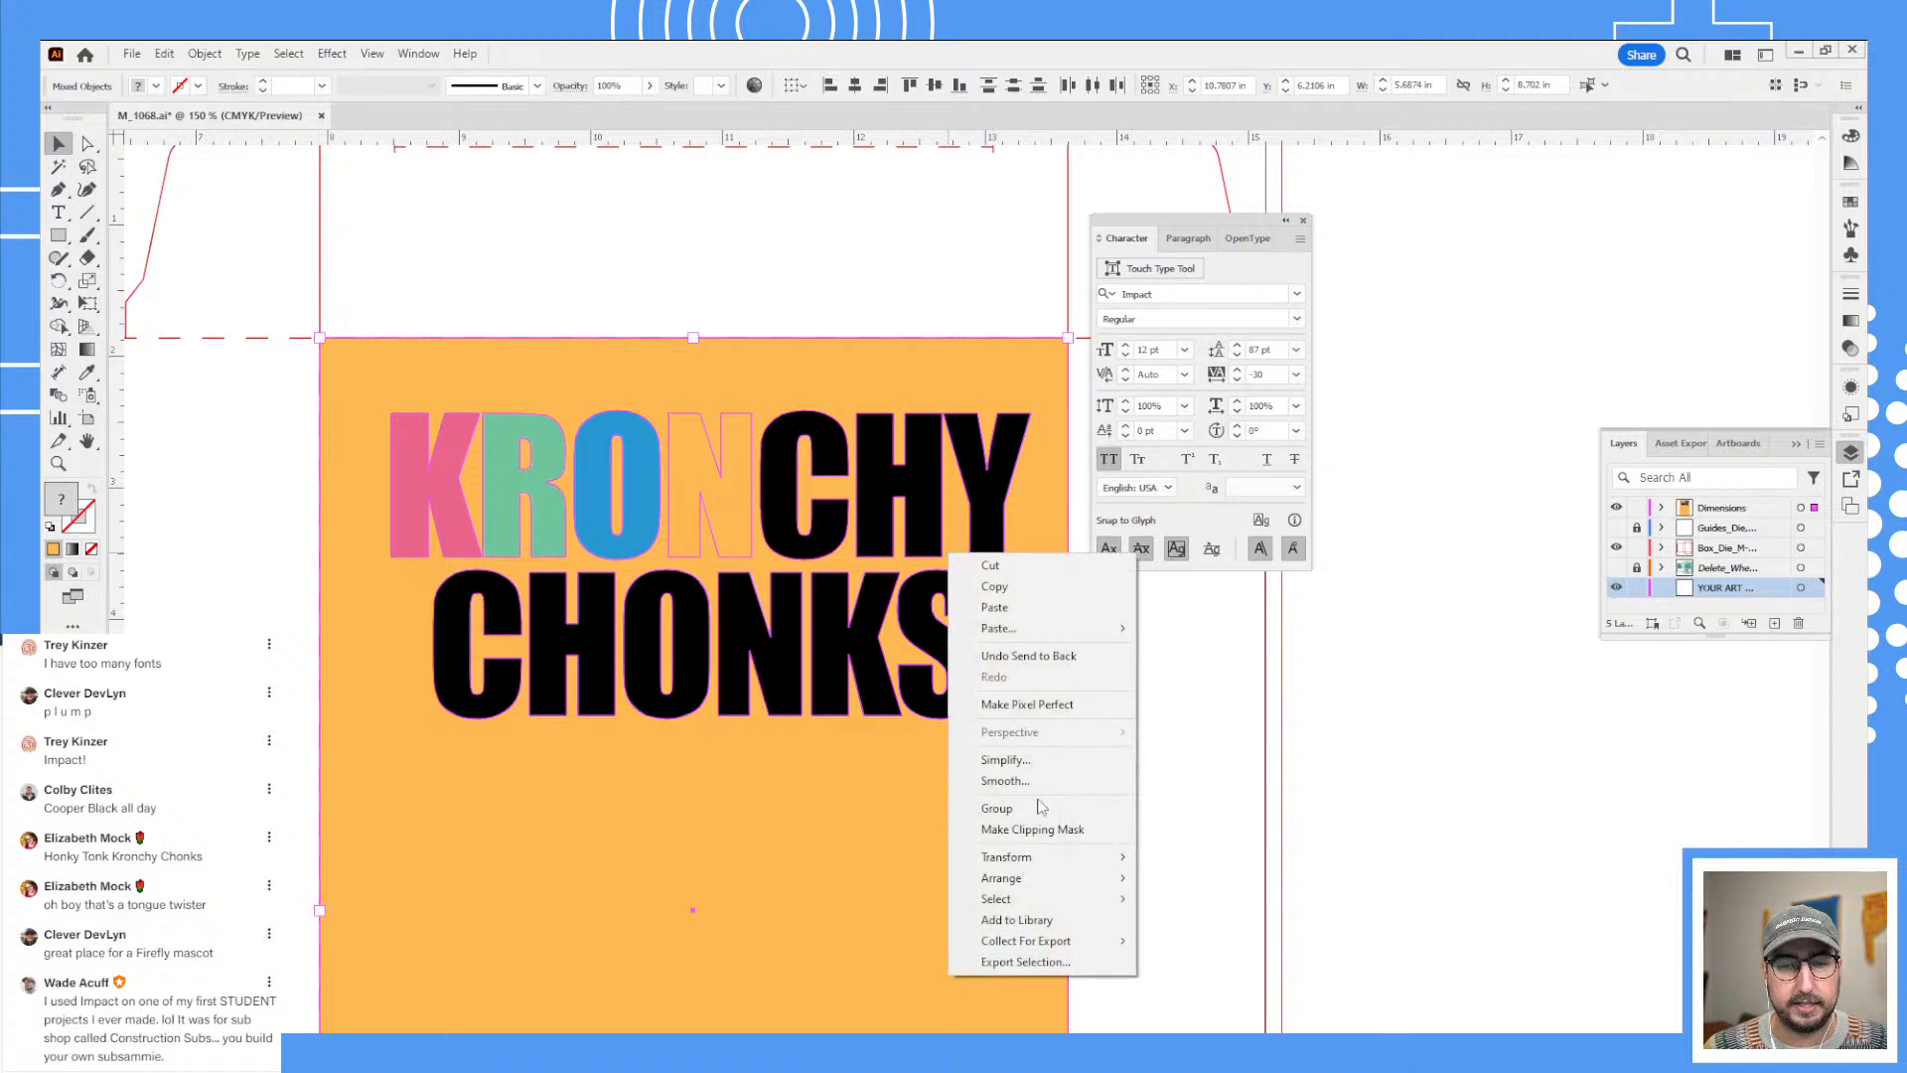
pyautogui.moveTo(1044, 888)
pyautogui.click(1224, 968)
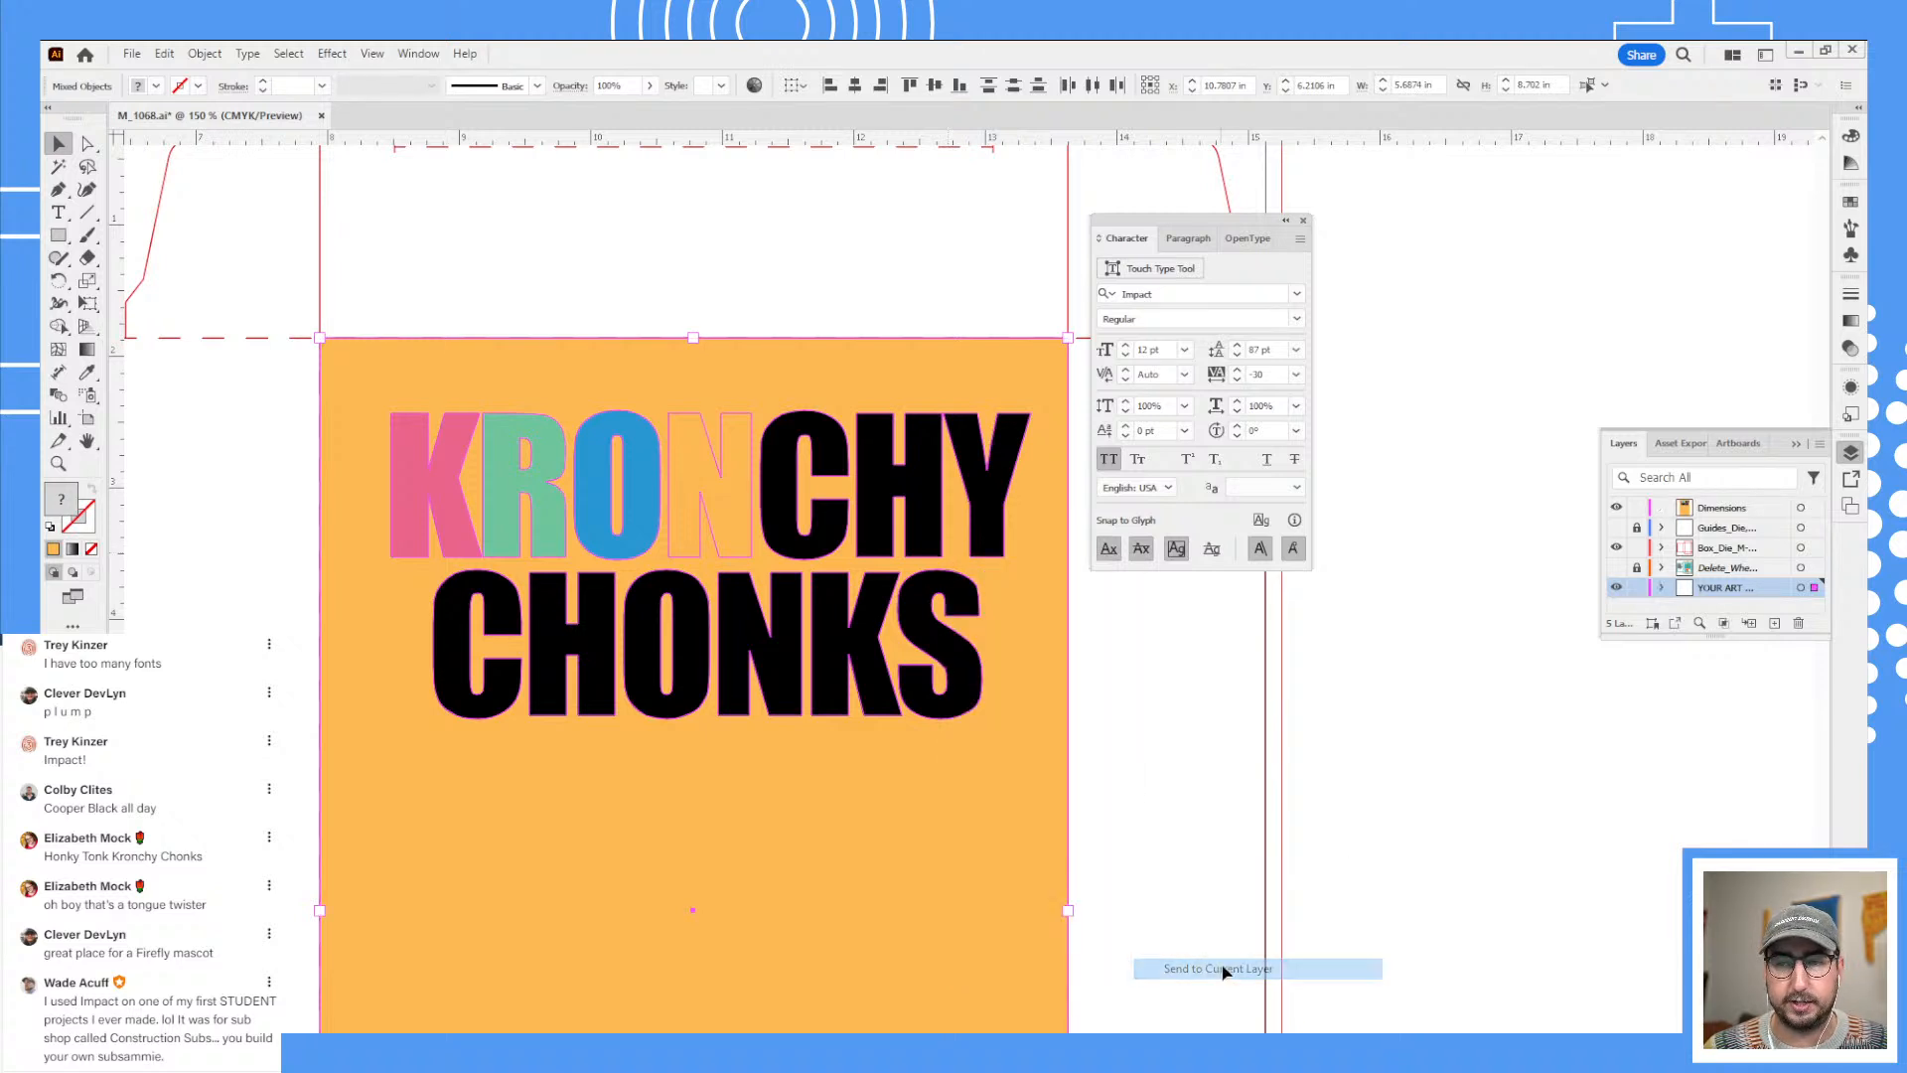
pyautogui.click(1619, 589)
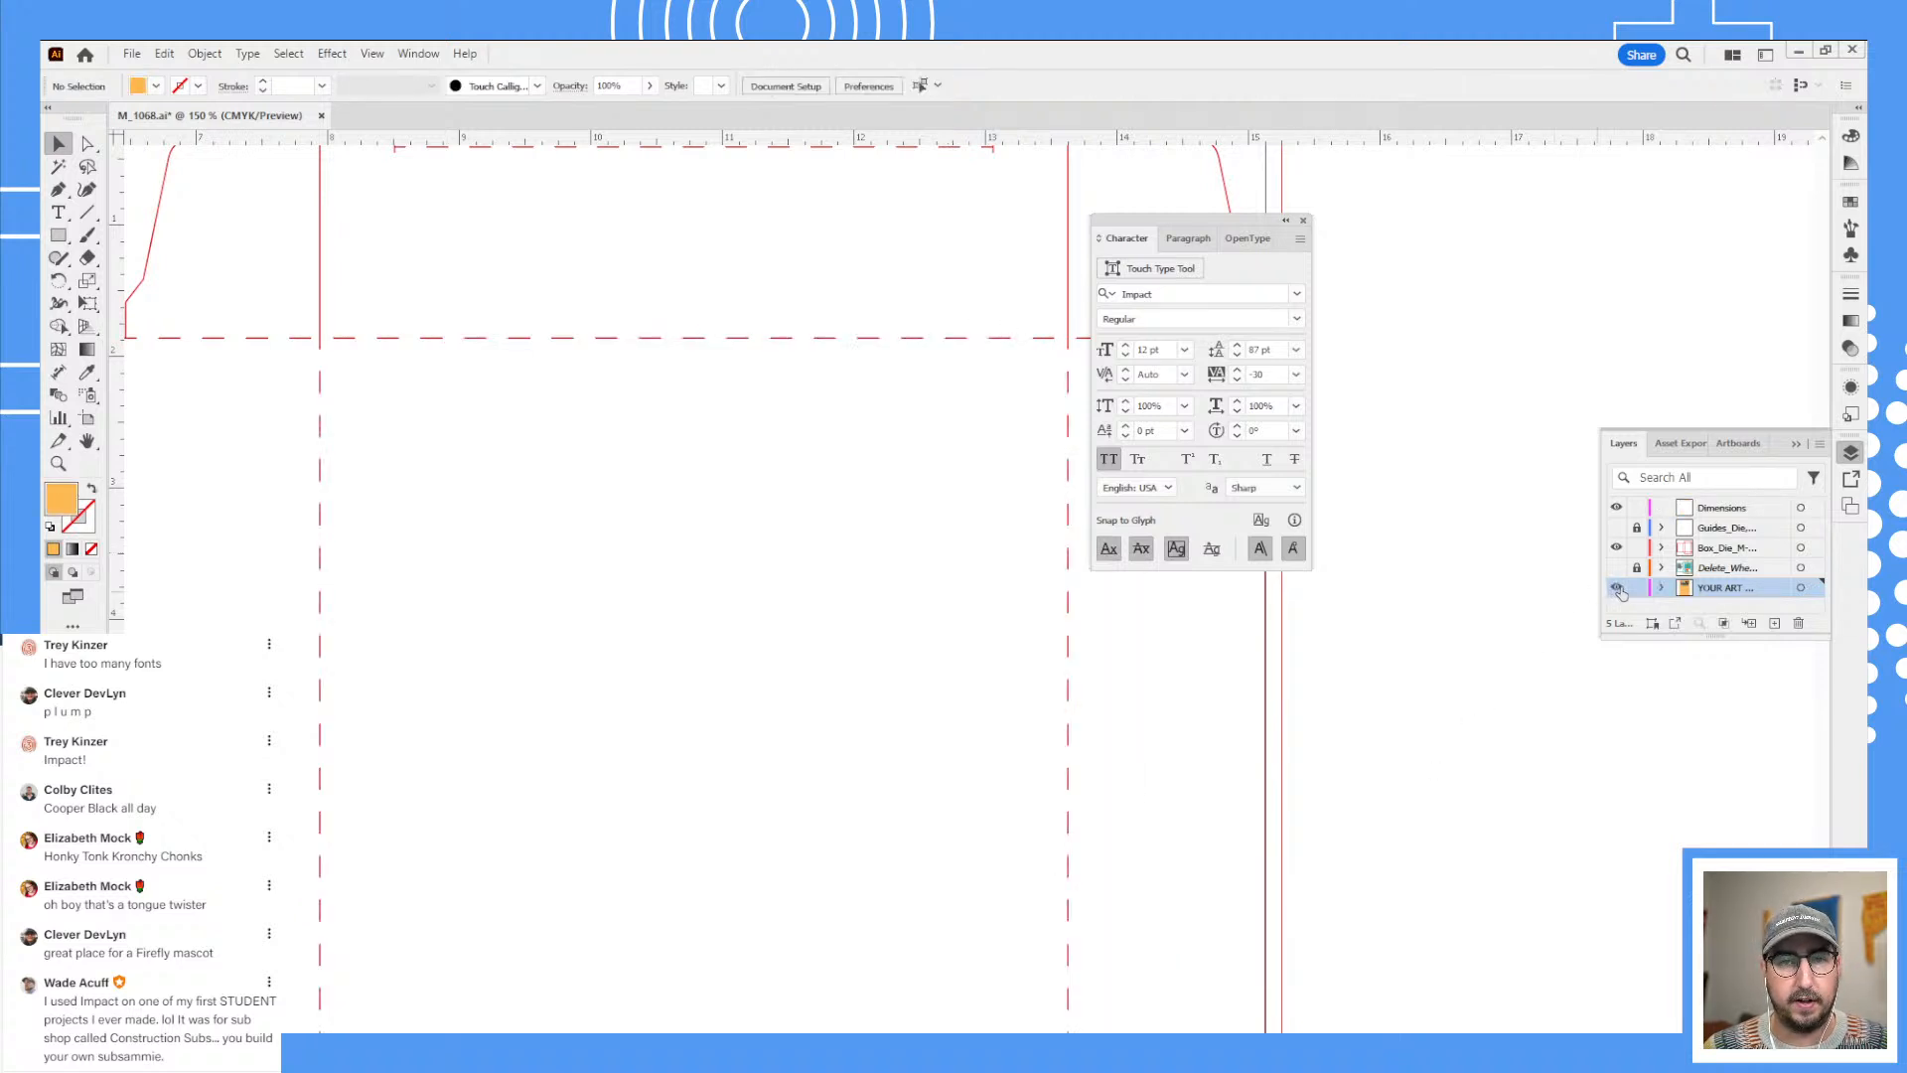
pyautogui.click(1619, 589)
pyautogui.click(1619, 589)
pyautogui.click(1619, 589)
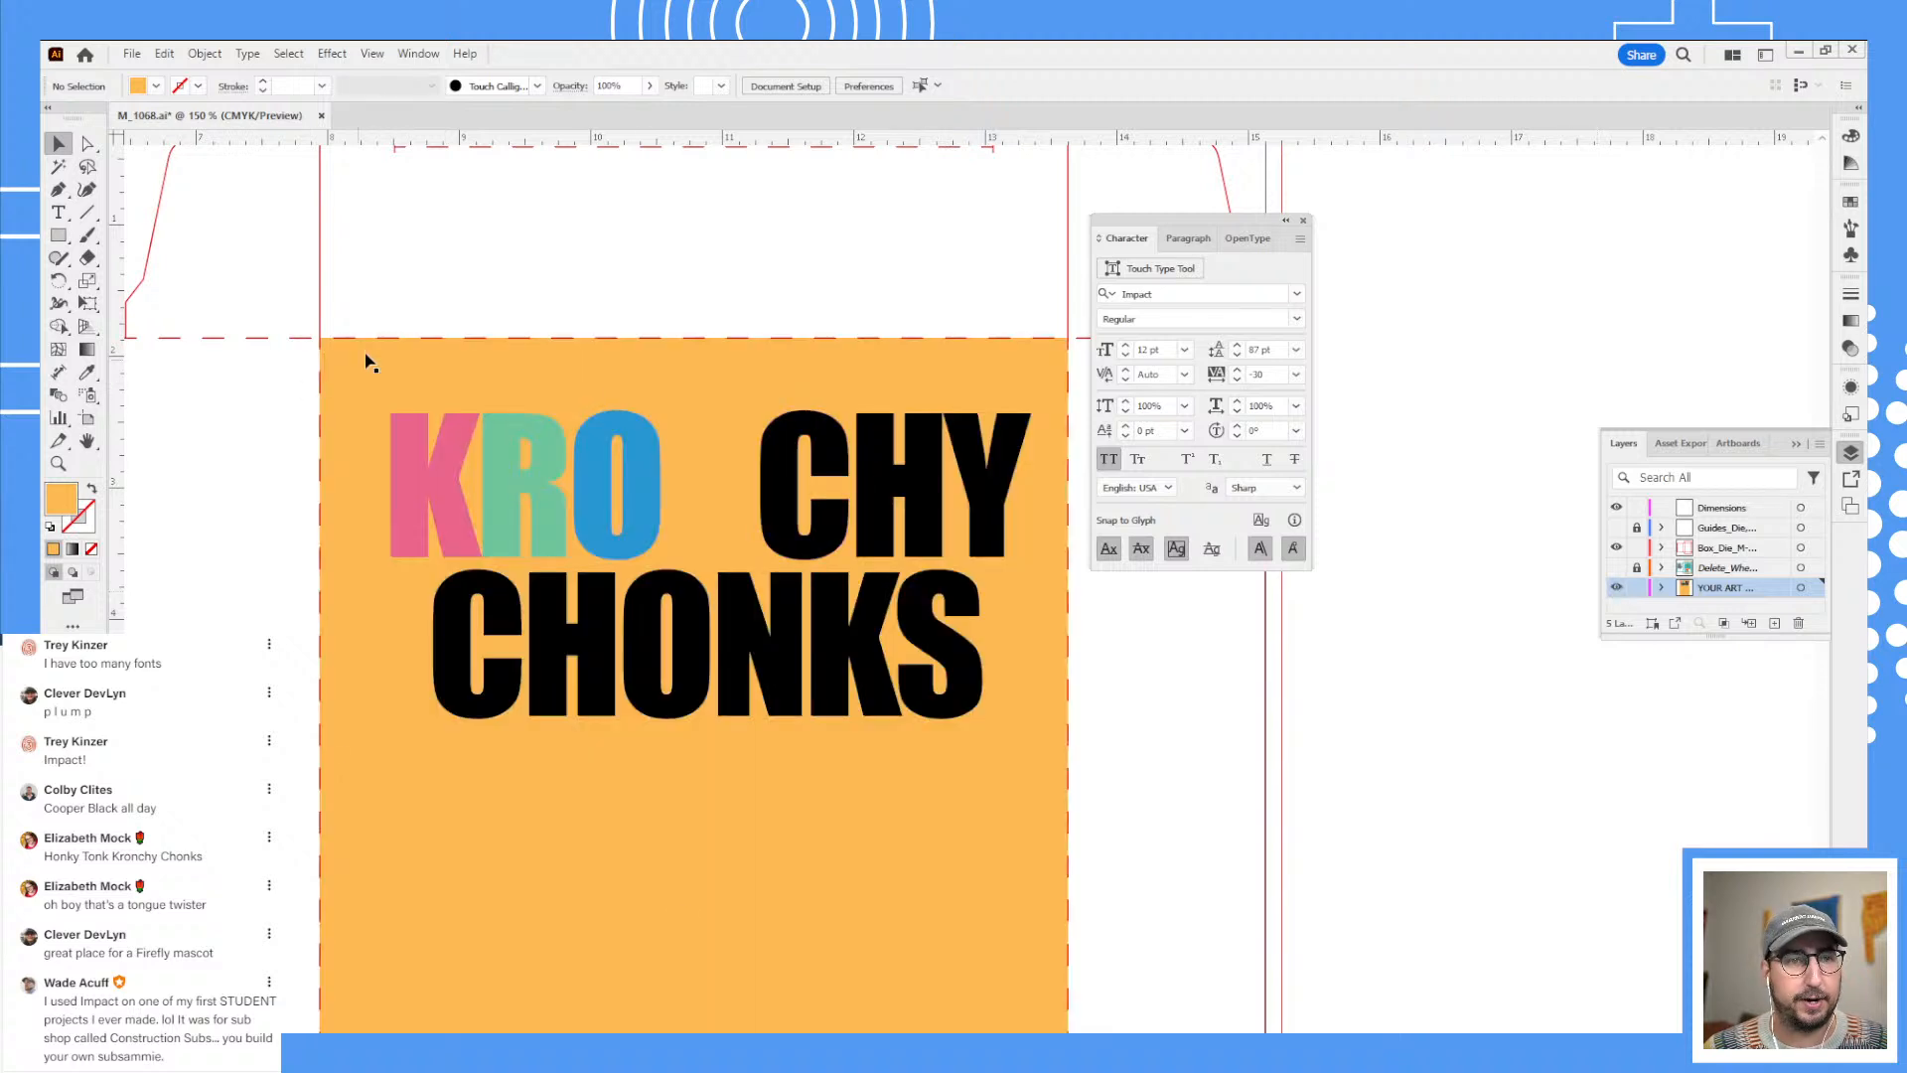
# - Change the front panel's background rectangle to the brown palette swatch
pyautogui.click(699, 509)
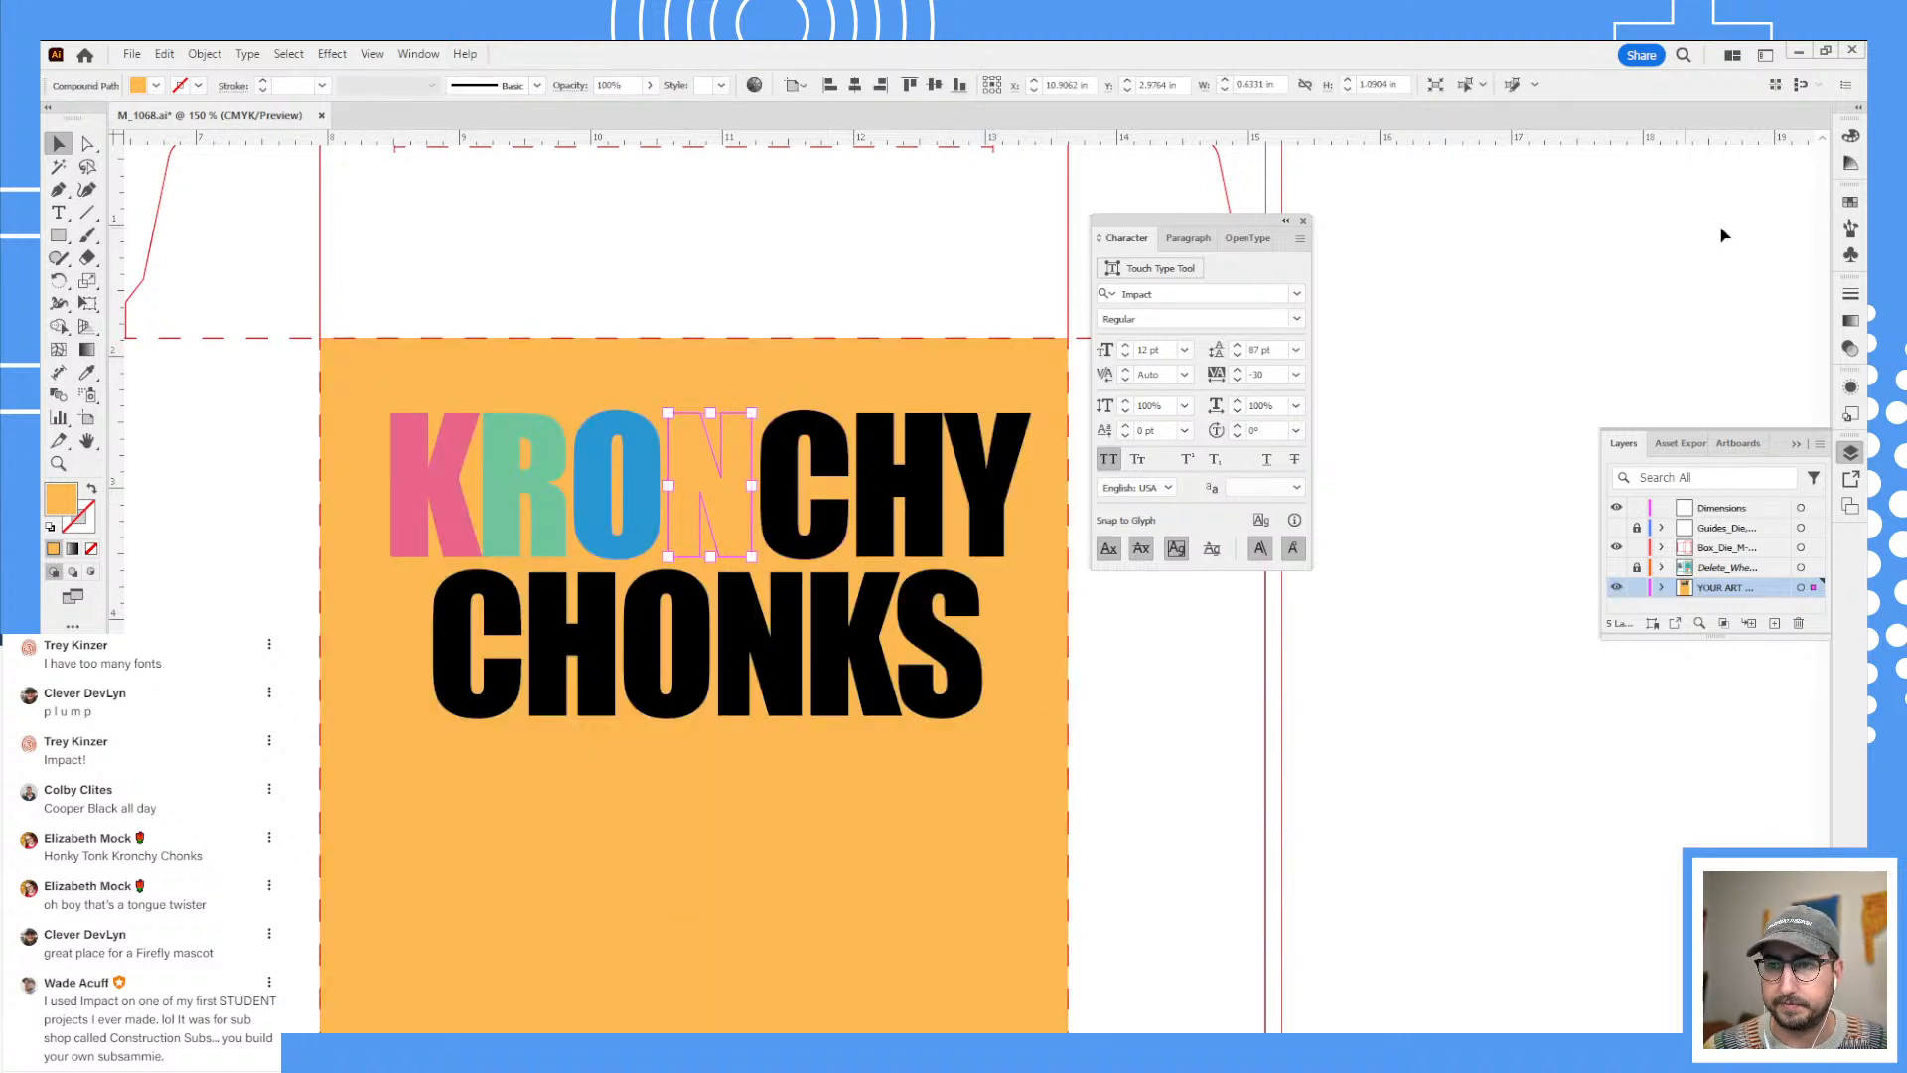
pyautogui.click(944, 779)
pyautogui.click(1850, 202)
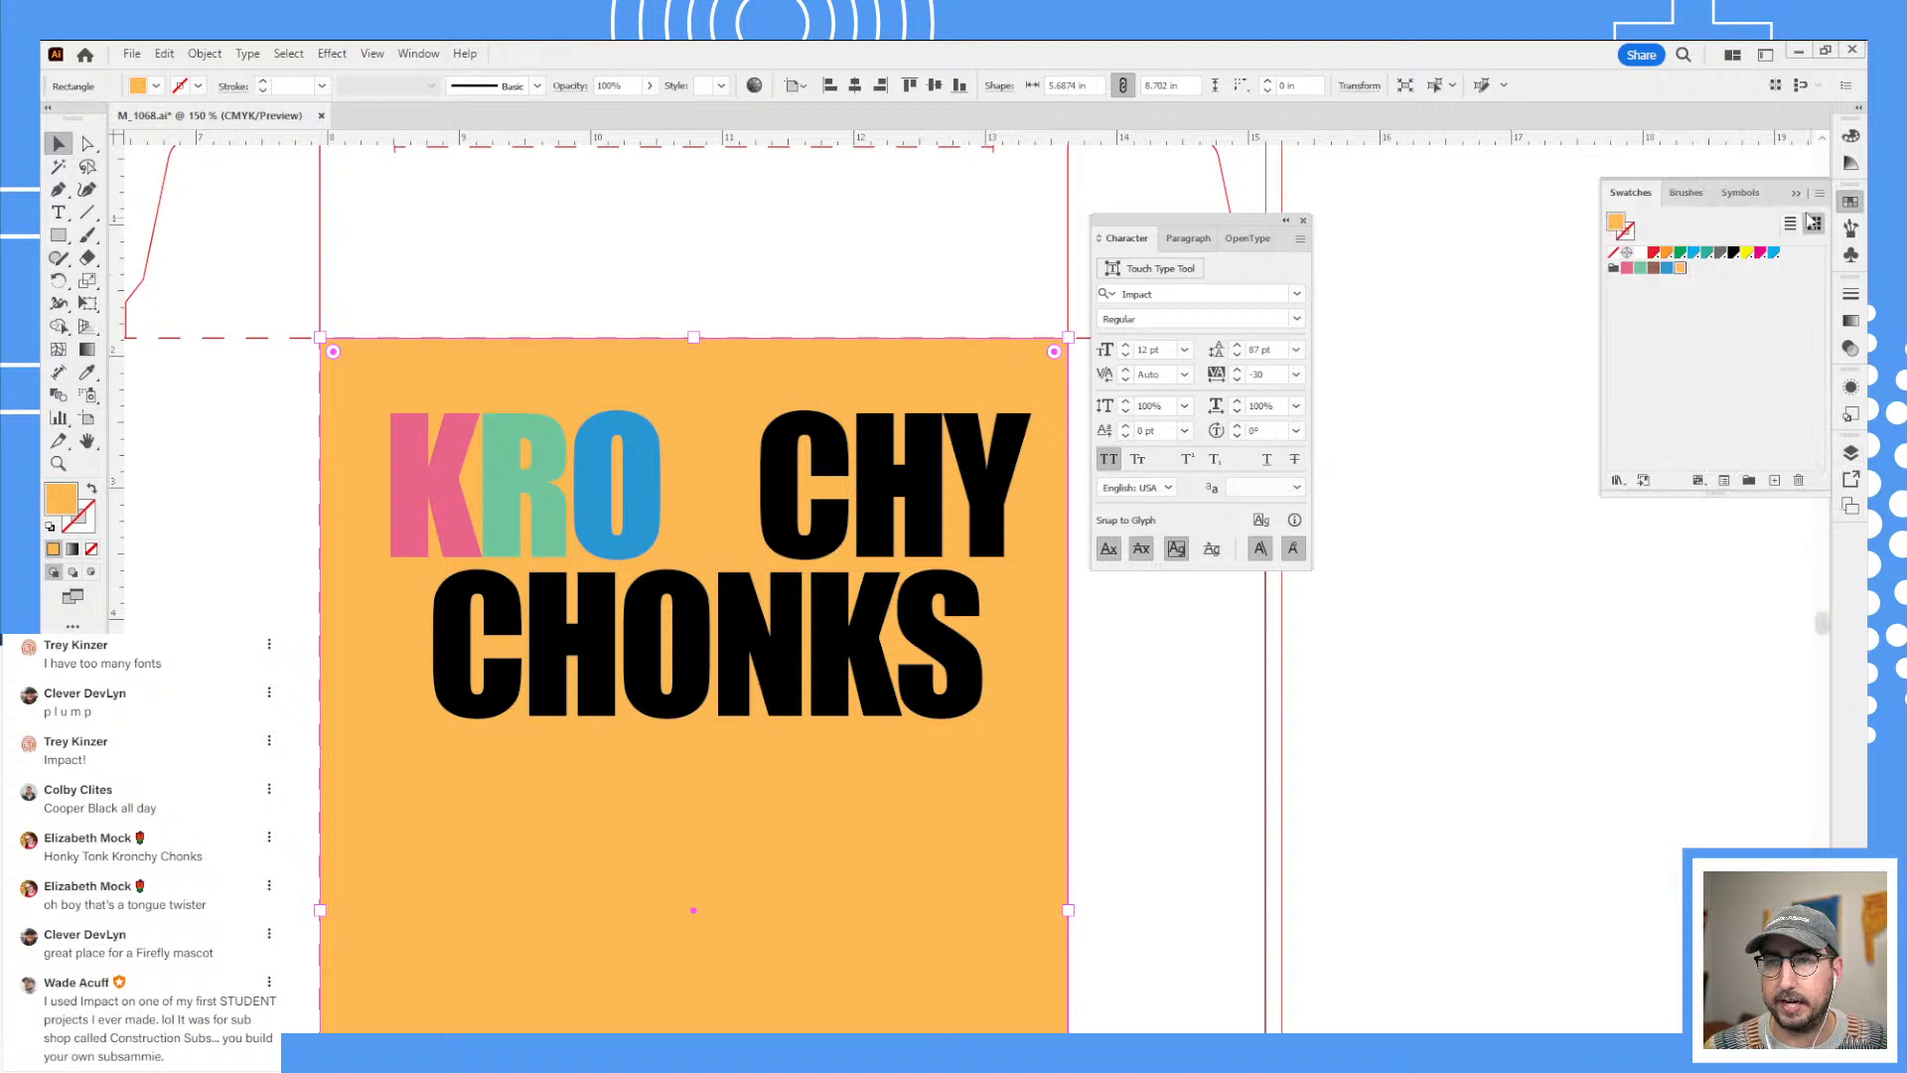
pyautogui.click(1668, 267)
# - Colour the last three letters of KRONCHY by sampling its first letters: C pink, H green and Y blue
pyautogui.click(790, 505)
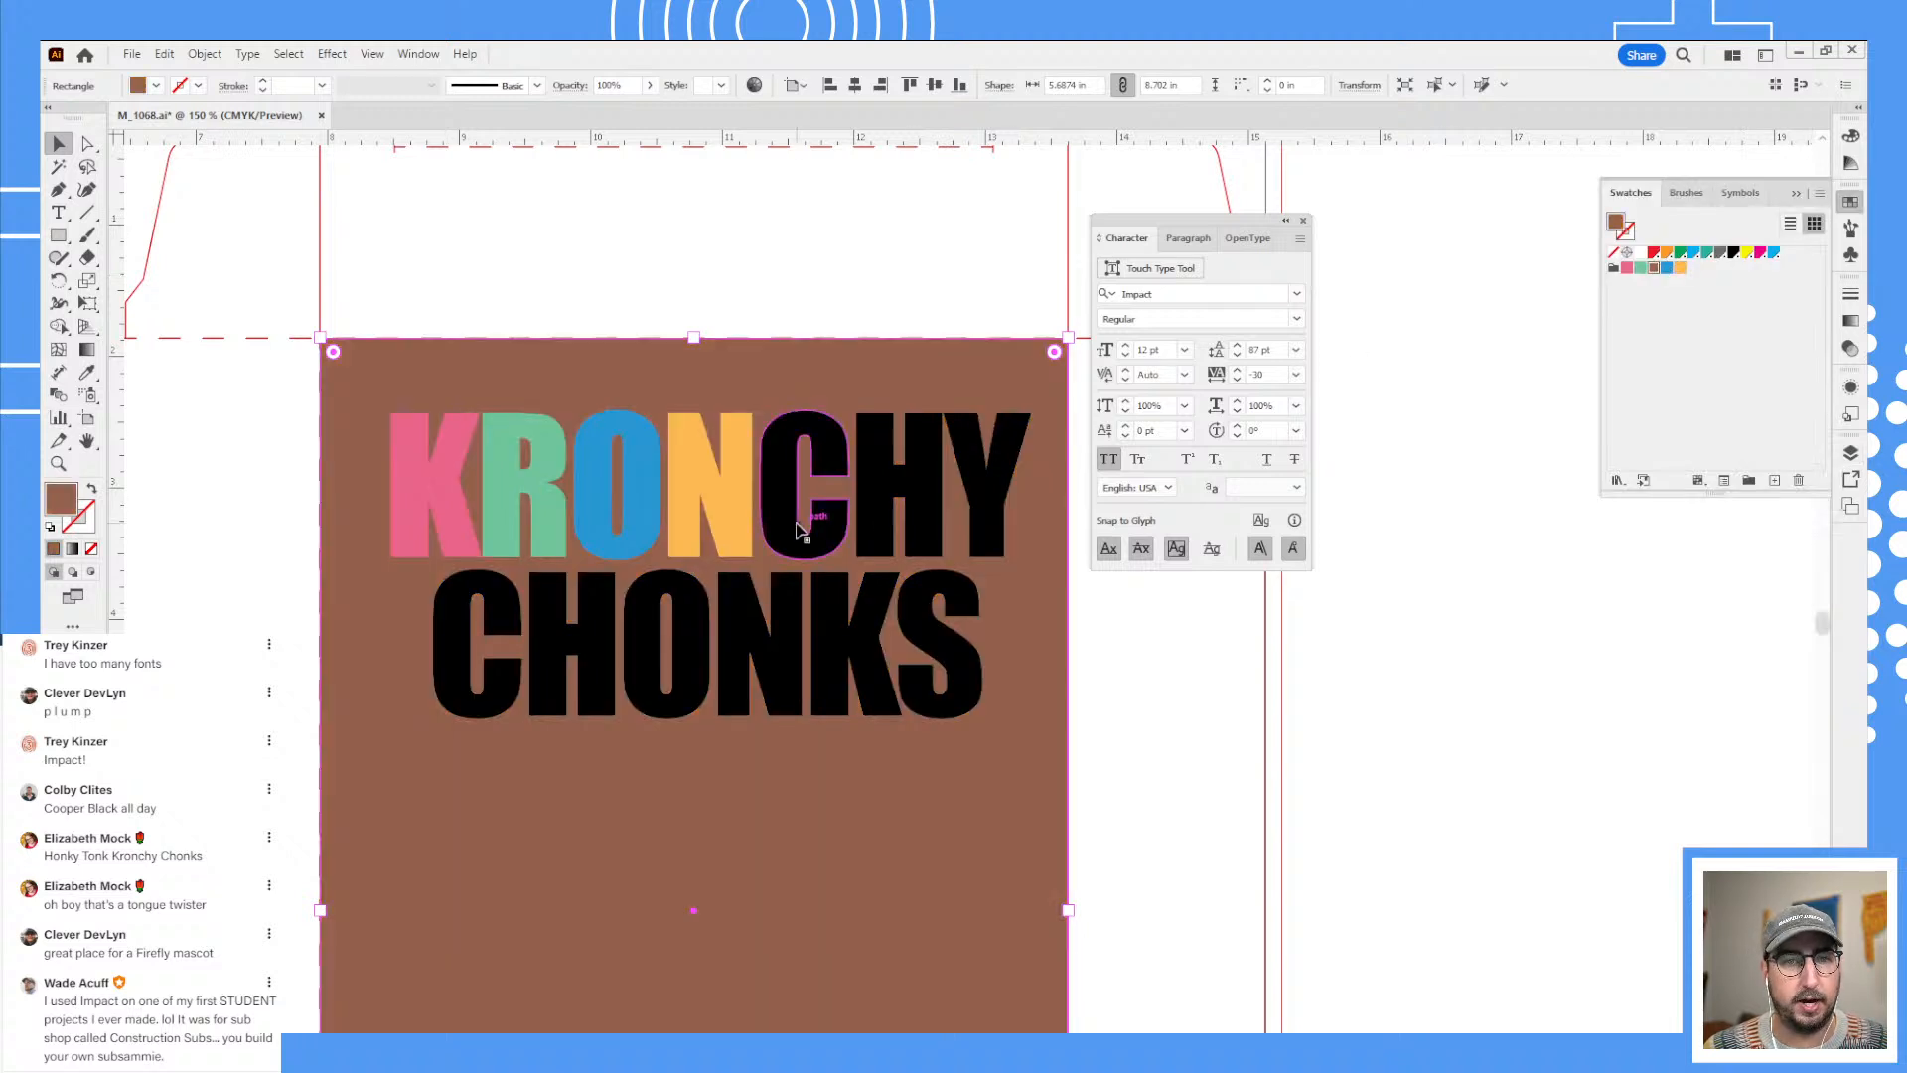
pyautogui.press('i')
pyautogui.click(411, 486)
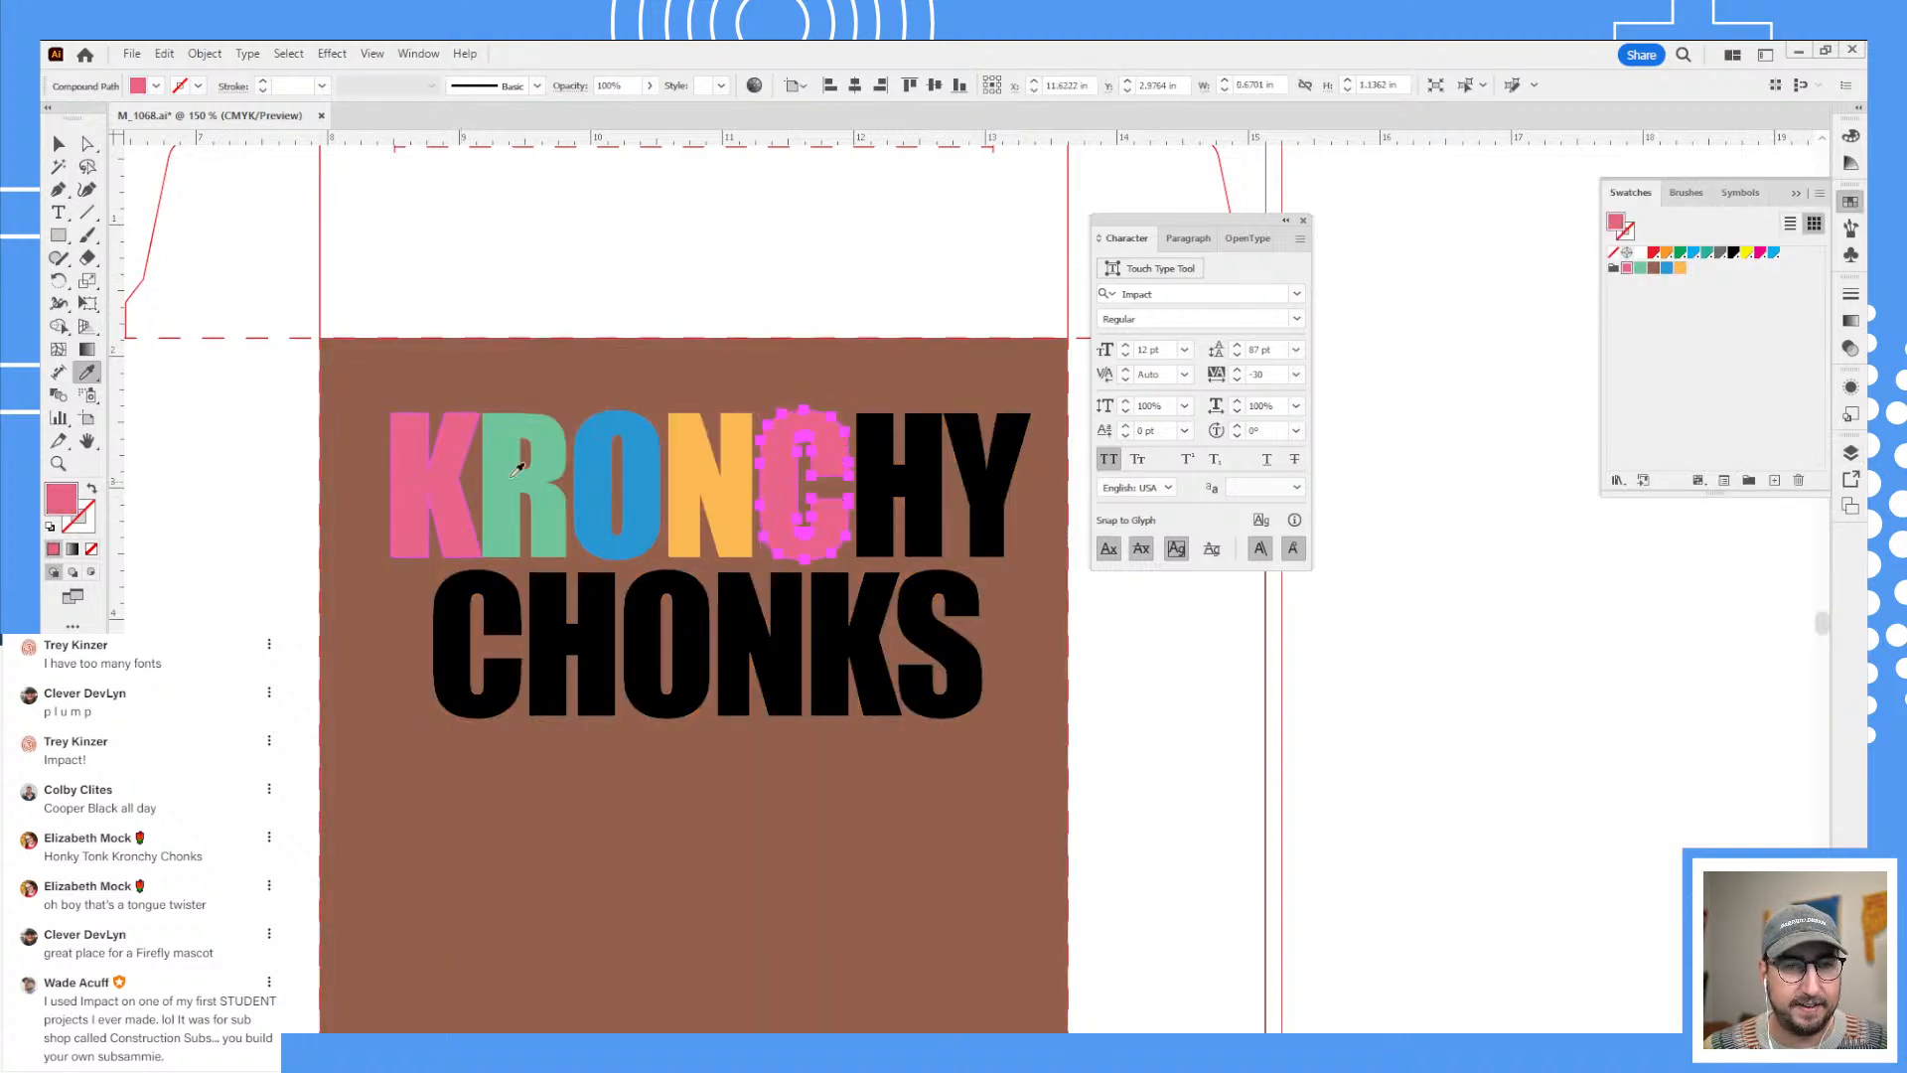
pyautogui.press('v')
pyautogui.click(875, 445)
pyautogui.press('i')
pyautogui.click(523, 486)
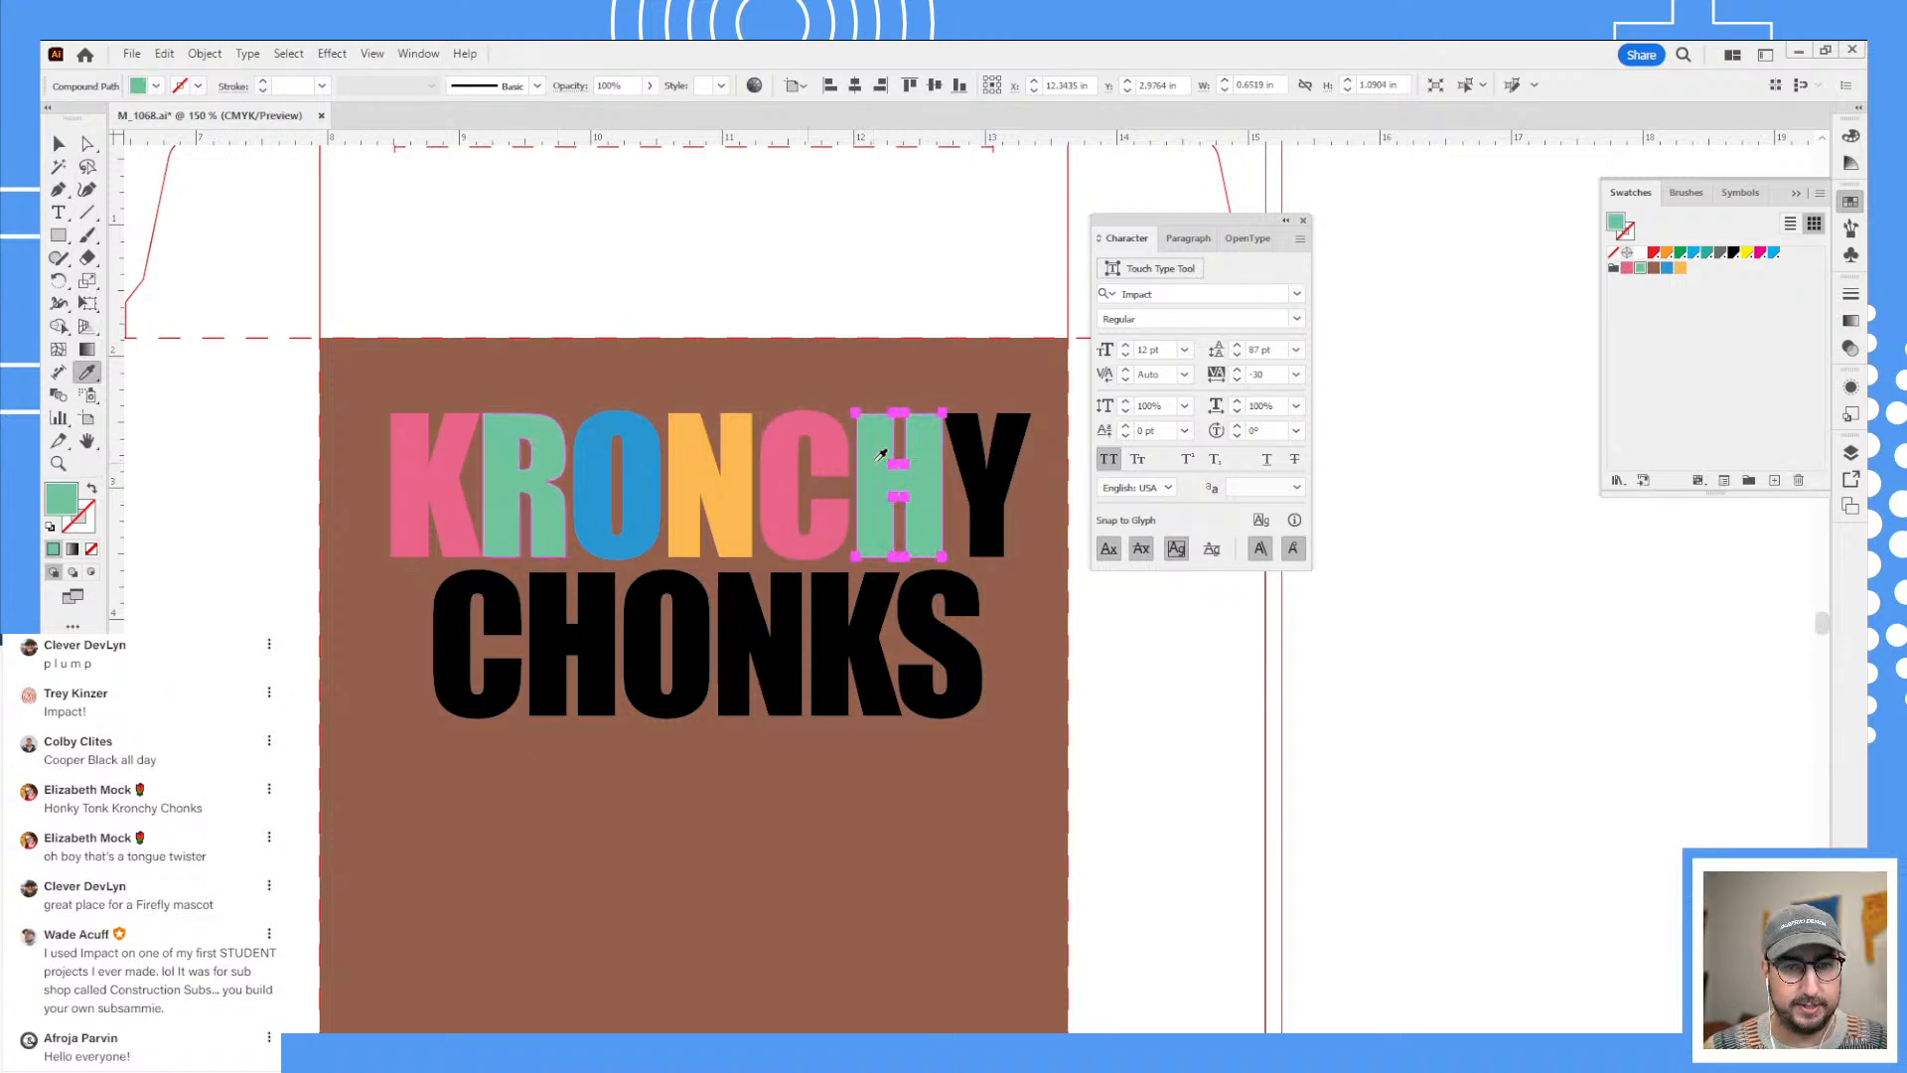
pyautogui.press('v')
pyautogui.click(977, 462)
pyautogui.press('i')
pyautogui.click(650, 465)
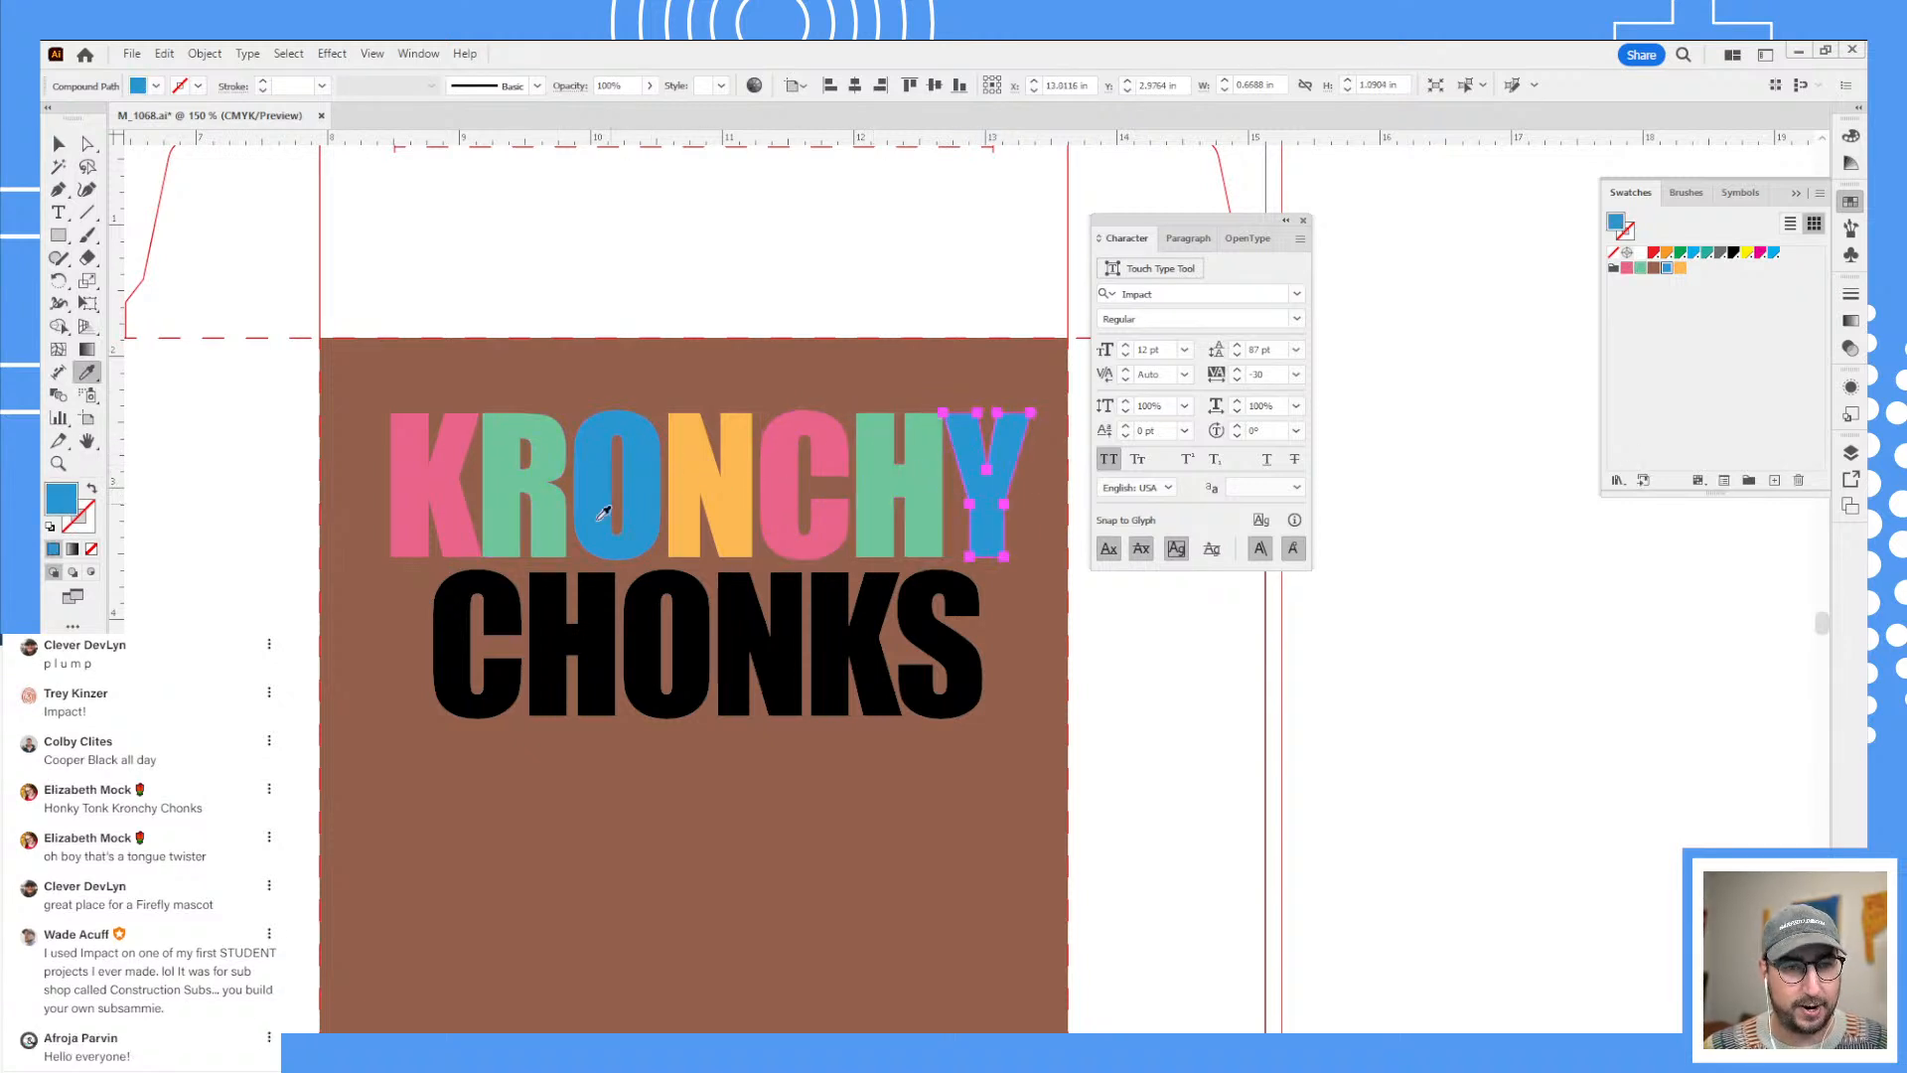
# - Colour the first three letters of CHONKS with sampled fills: C orange, H pink and O green
pyautogui.press('v')
pyautogui.click(475, 636)
pyautogui.press('i')
pyautogui.click(718, 478)
pyautogui.press('v')
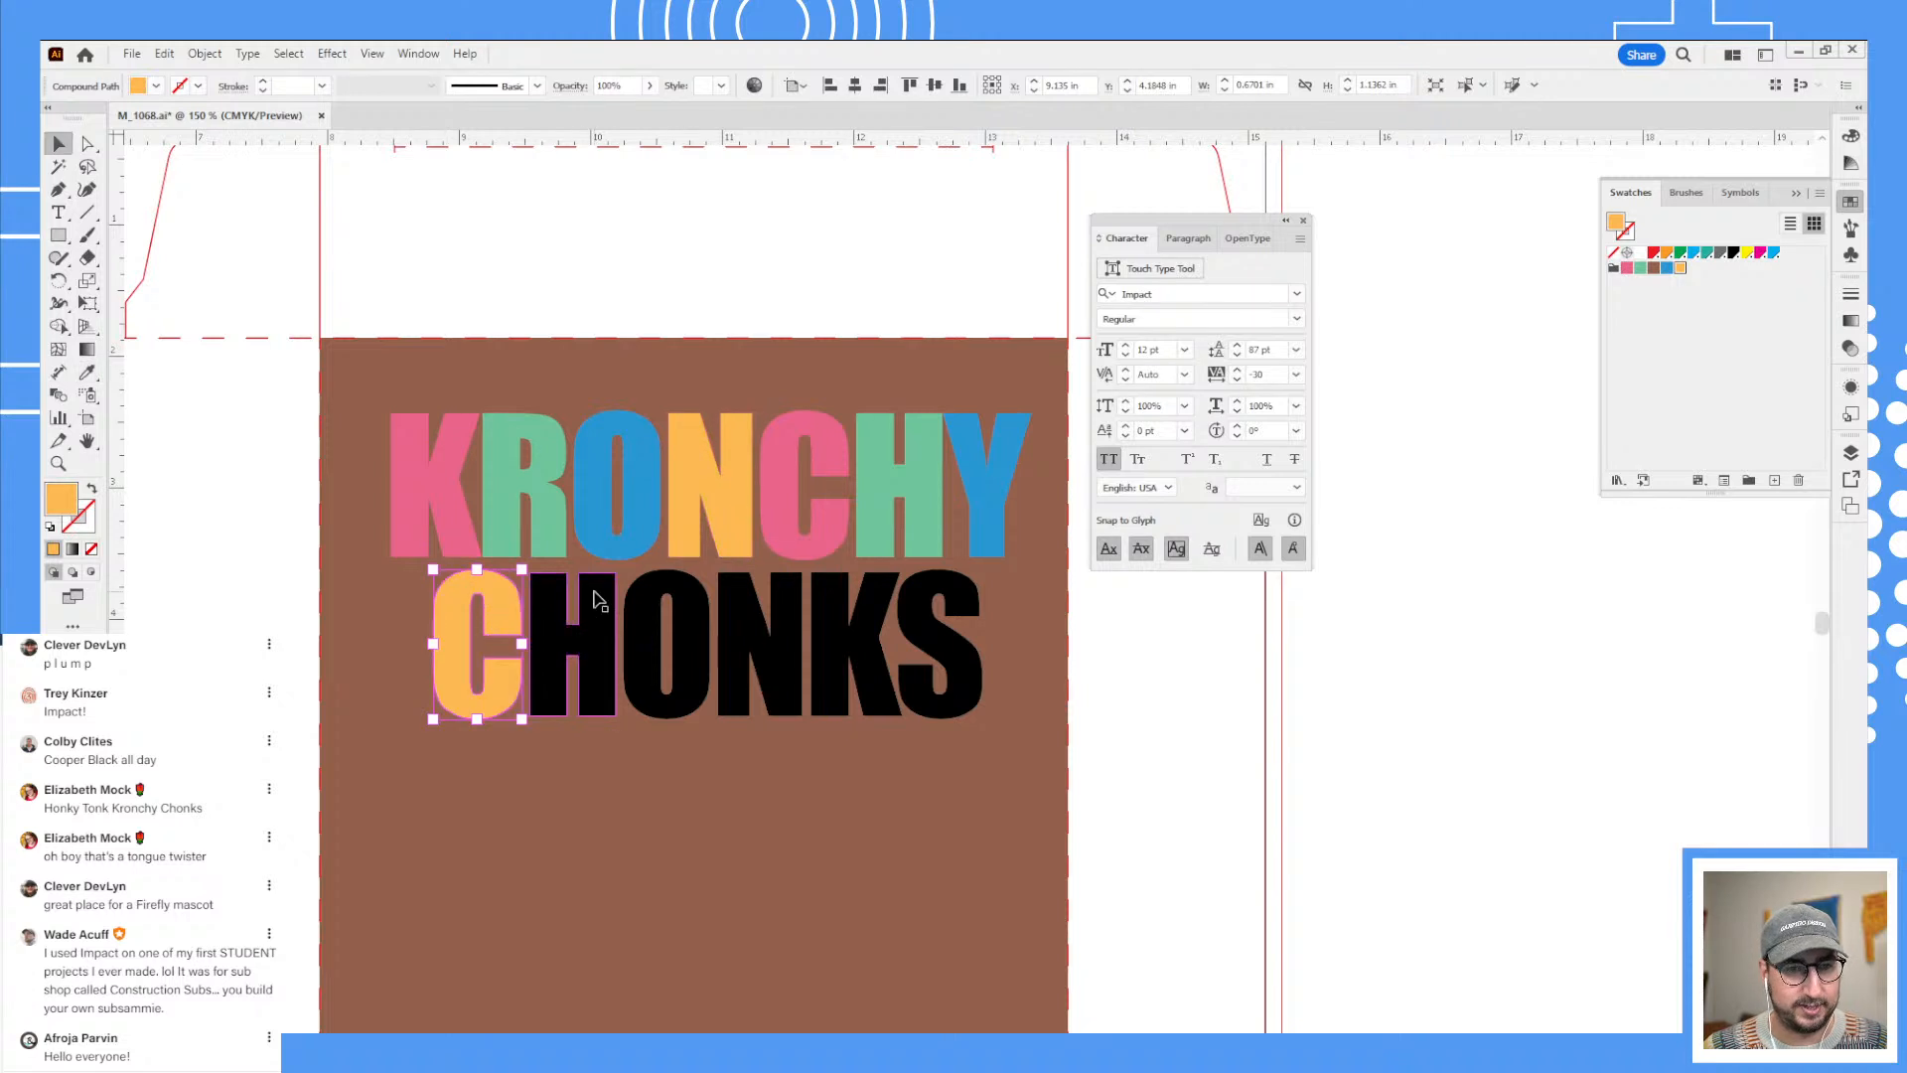
pyautogui.click(571, 616)
pyautogui.press('i')
pyautogui.click(465, 492)
pyautogui.press('v')
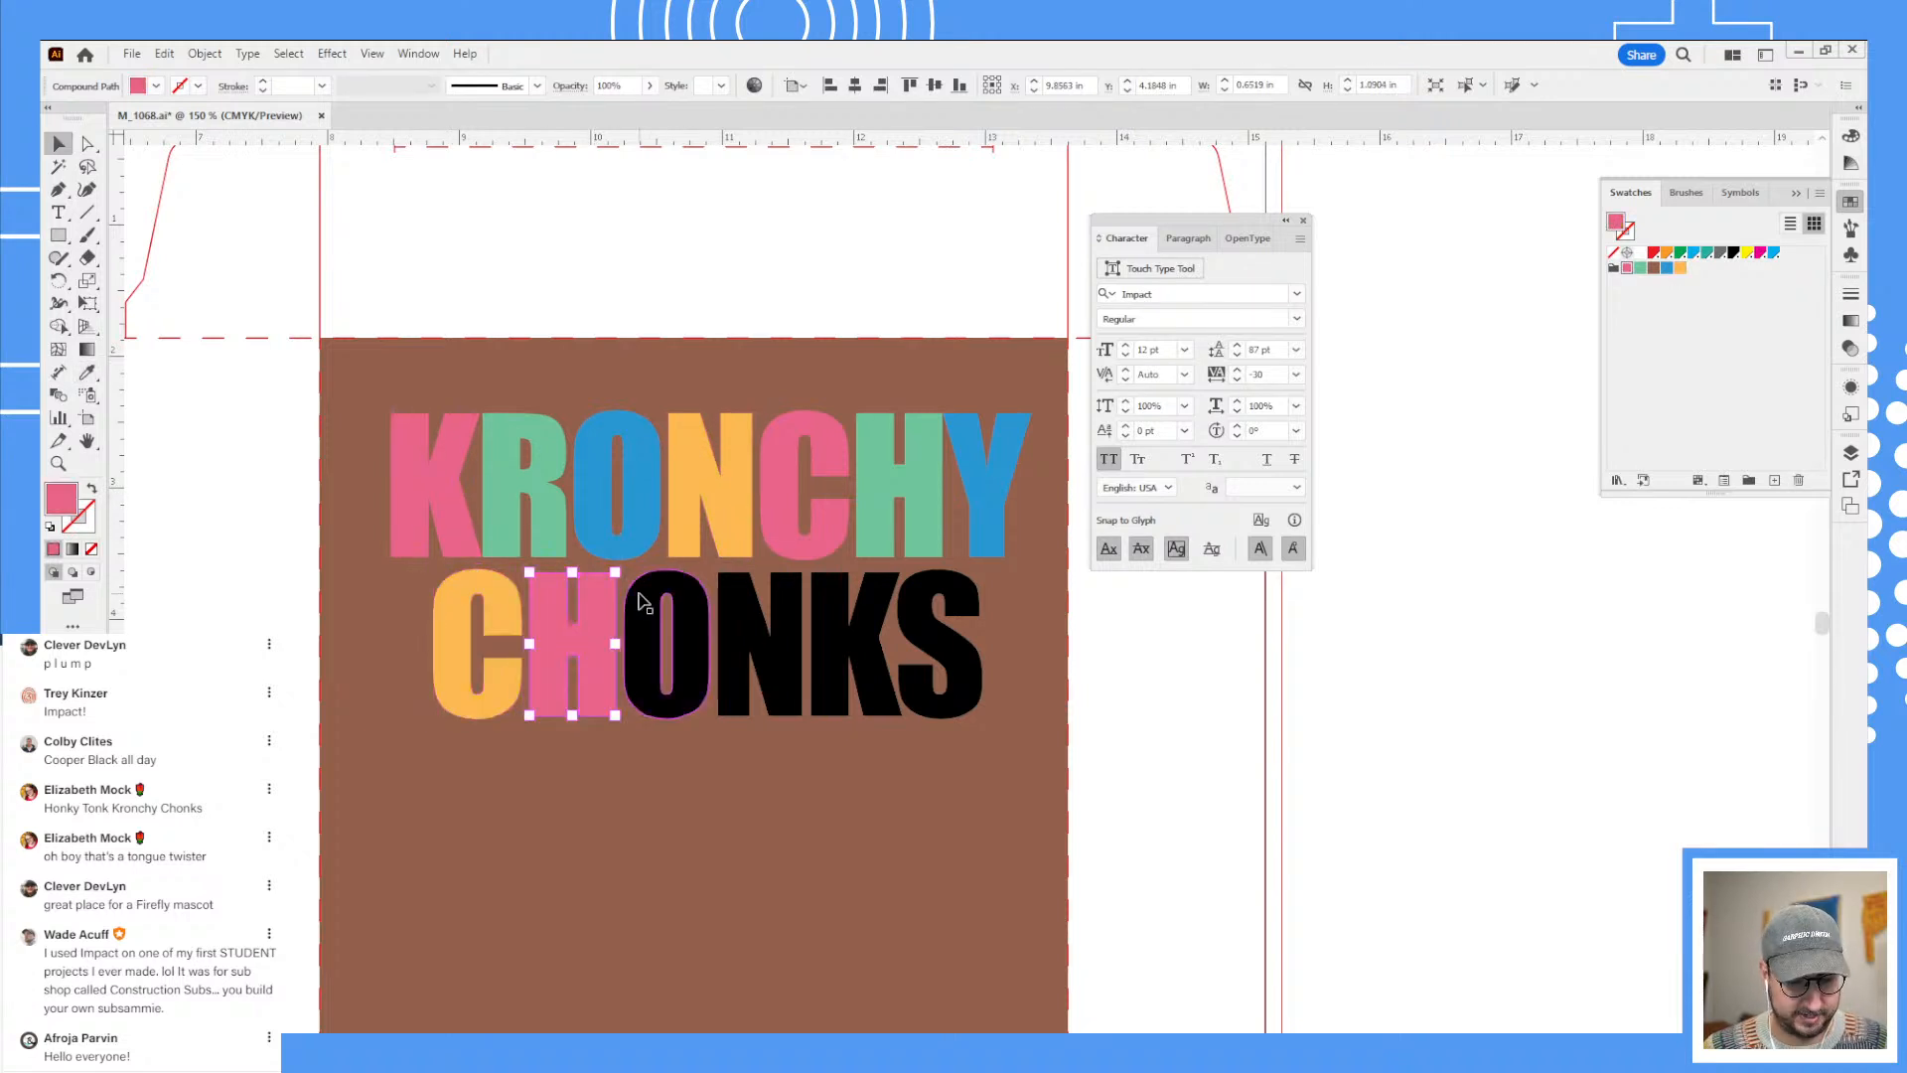
pyautogui.click(656, 636)
pyautogui.press('i')
pyautogui.click(564, 511)
# - Colour the last three letters of CHONKS with sampled fills: N blue, K orange and S pink
pyautogui.press('v')
pyautogui.click(750, 608)
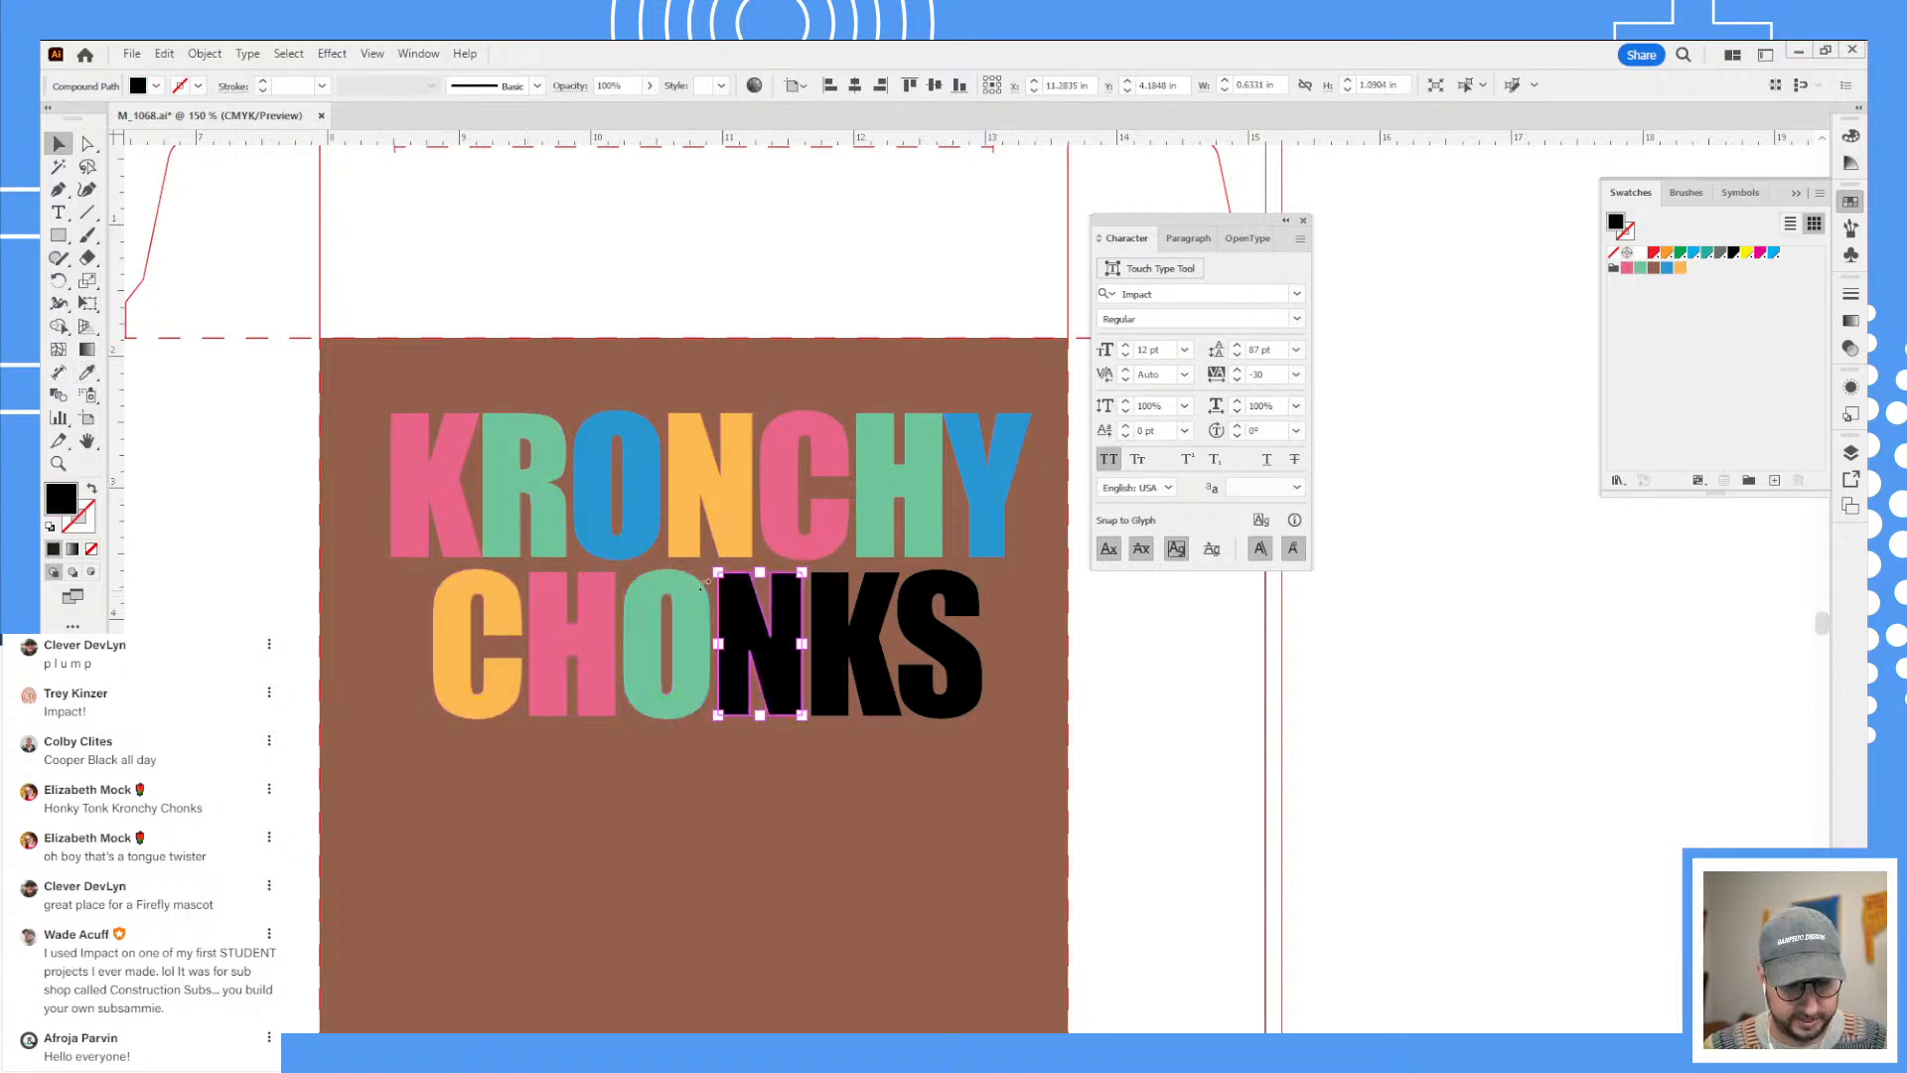
pyautogui.press('i')
pyautogui.click(626, 526)
pyautogui.press('v')
pyautogui.click(822, 612)
pyautogui.press('i')
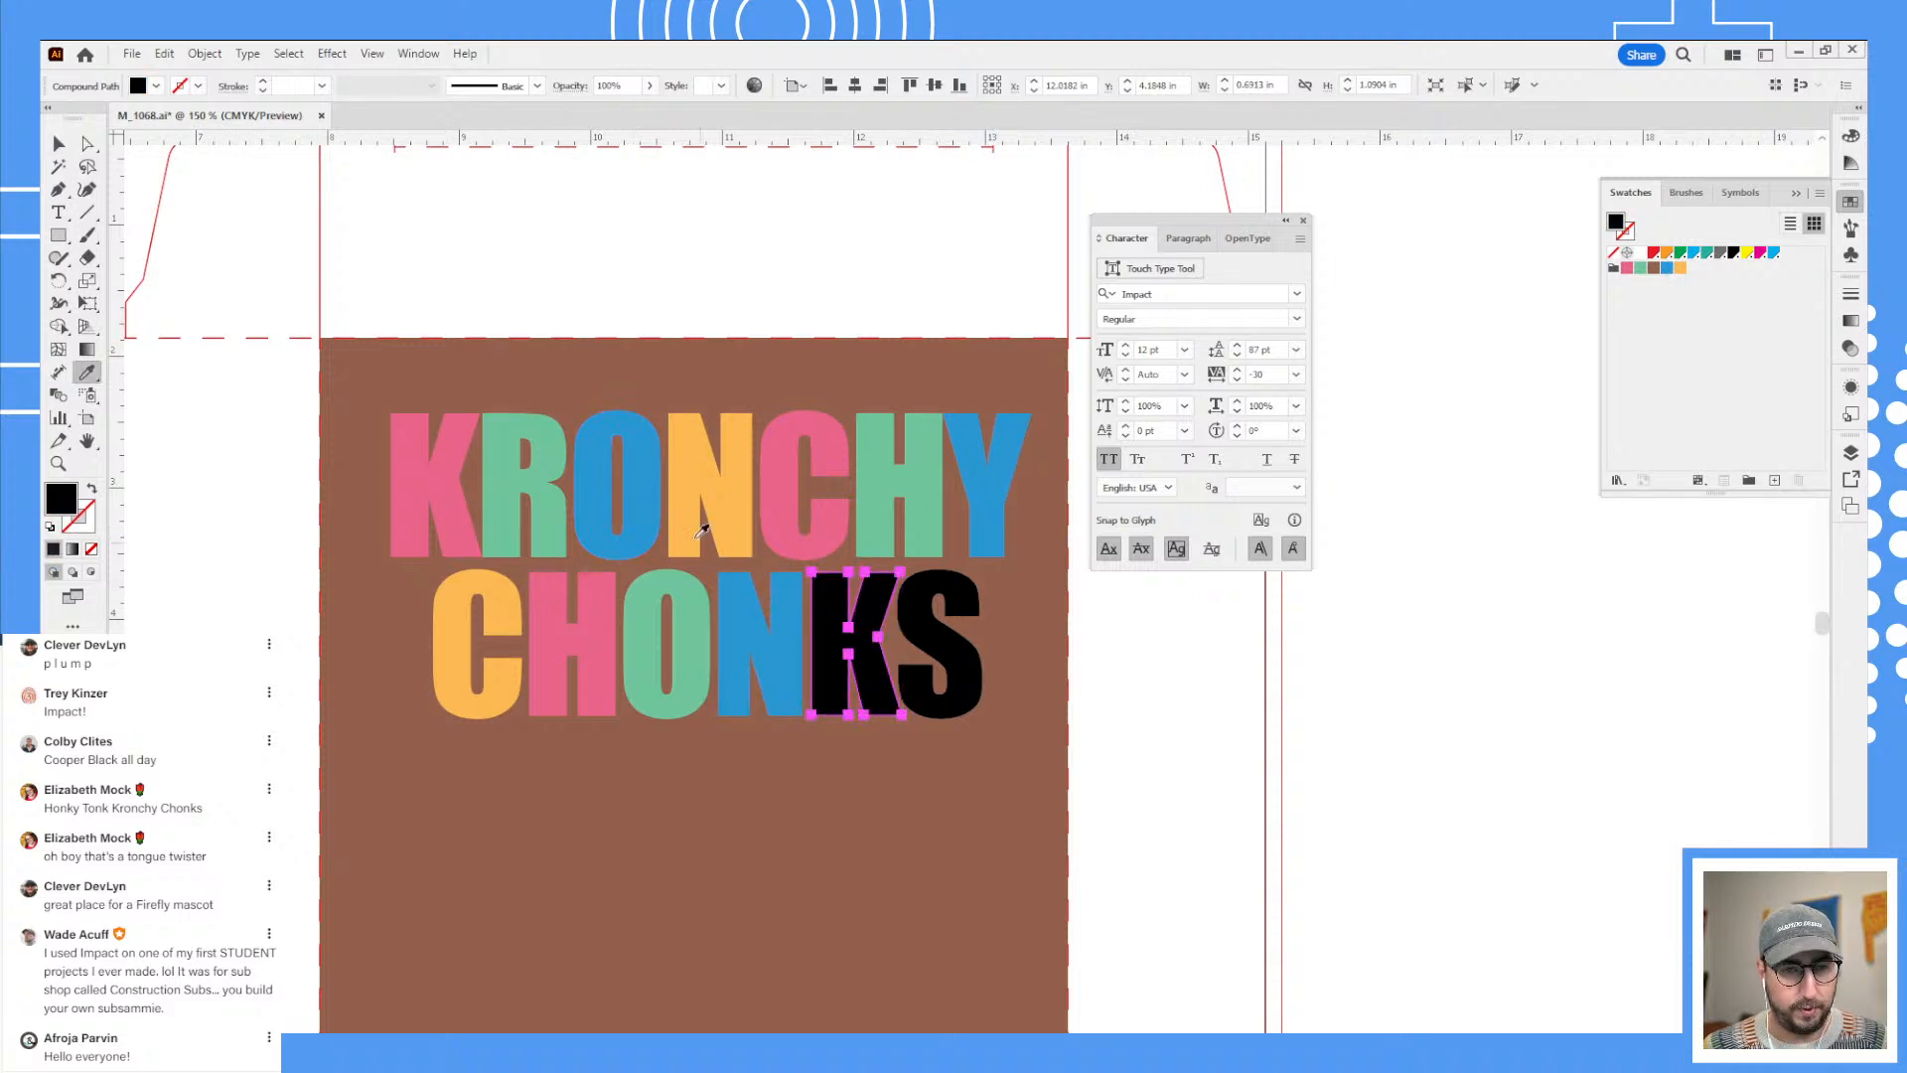
pyautogui.click(700, 502)
pyautogui.press('v')
pyautogui.click(922, 608)
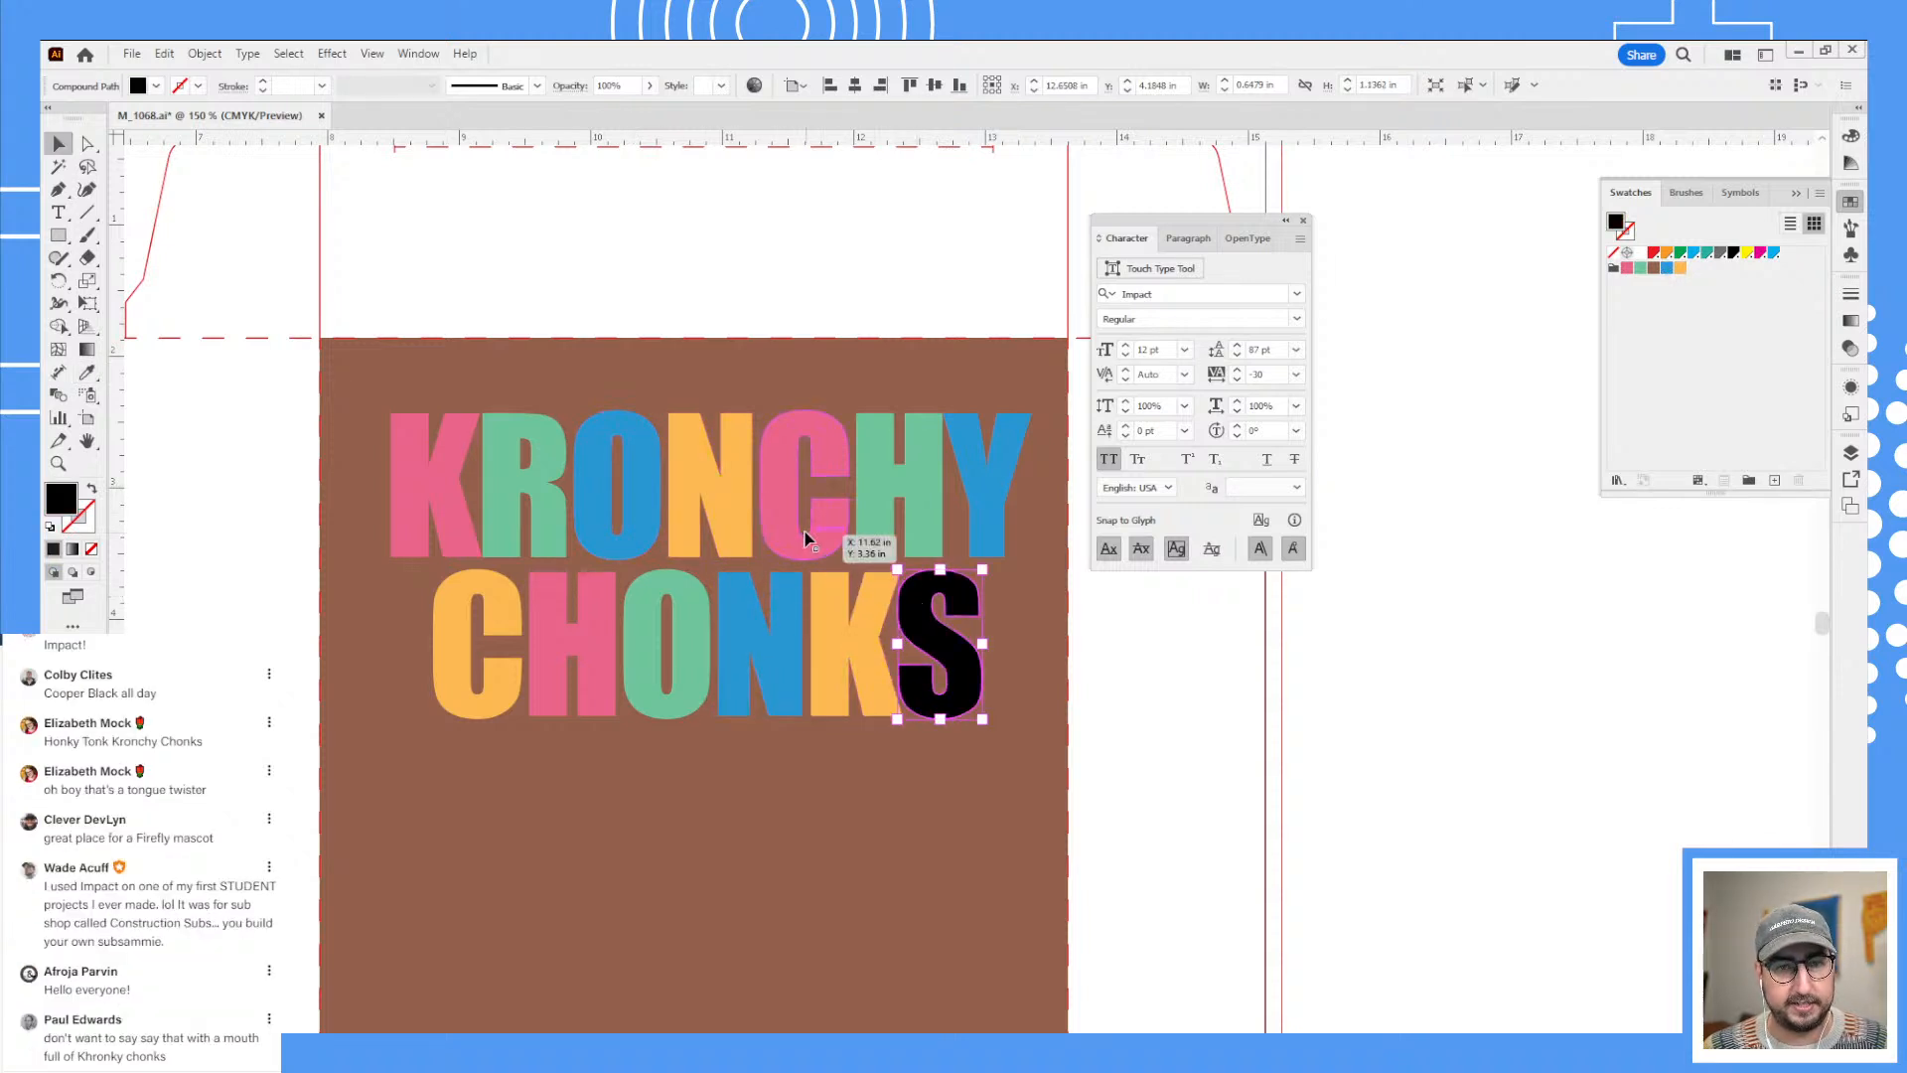
pyautogui.press('i')
pyautogui.click(789, 515)
pyautogui.press('v')
pyautogui.click(1113, 676)
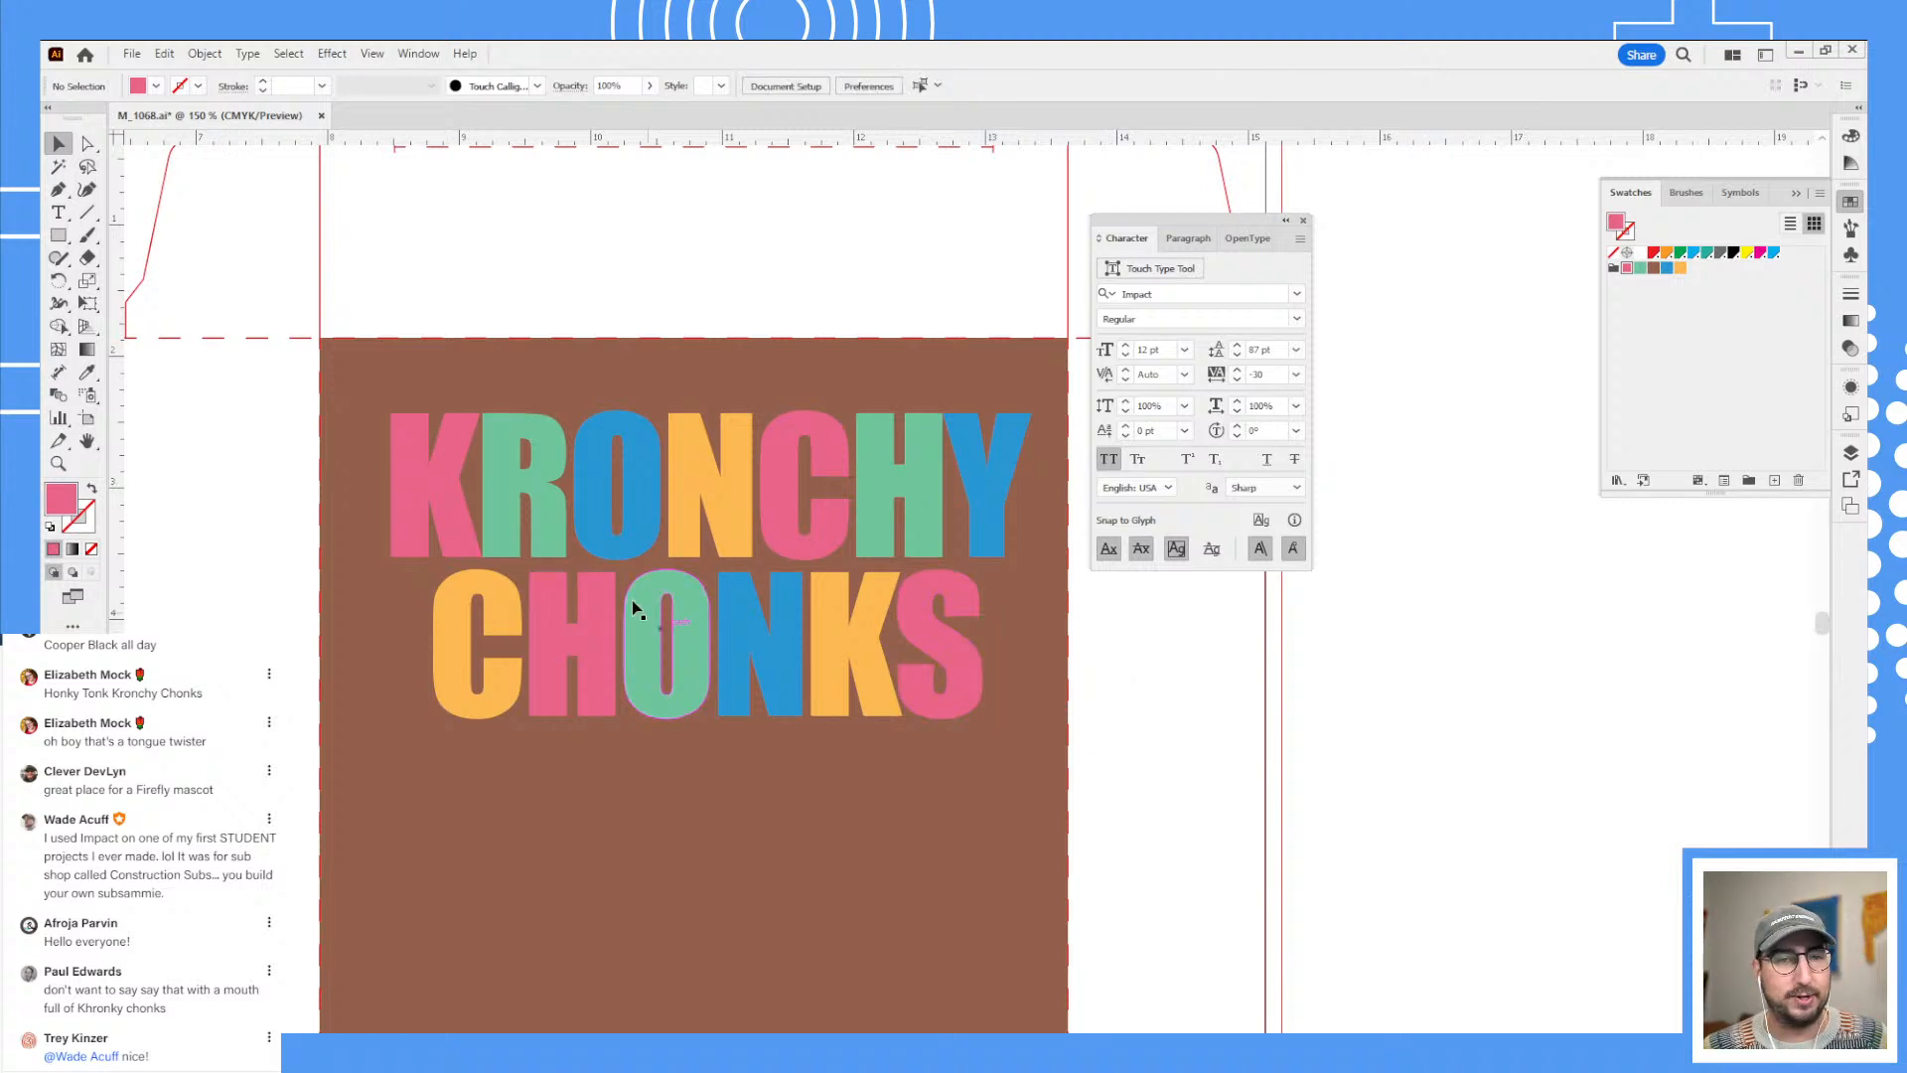
# - Select the K of KRONCHY and bring up the 3D and Materials settings
pyautogui.click(442, 492)
pyautogui.press('z')
pyautogui.click(737, 591)
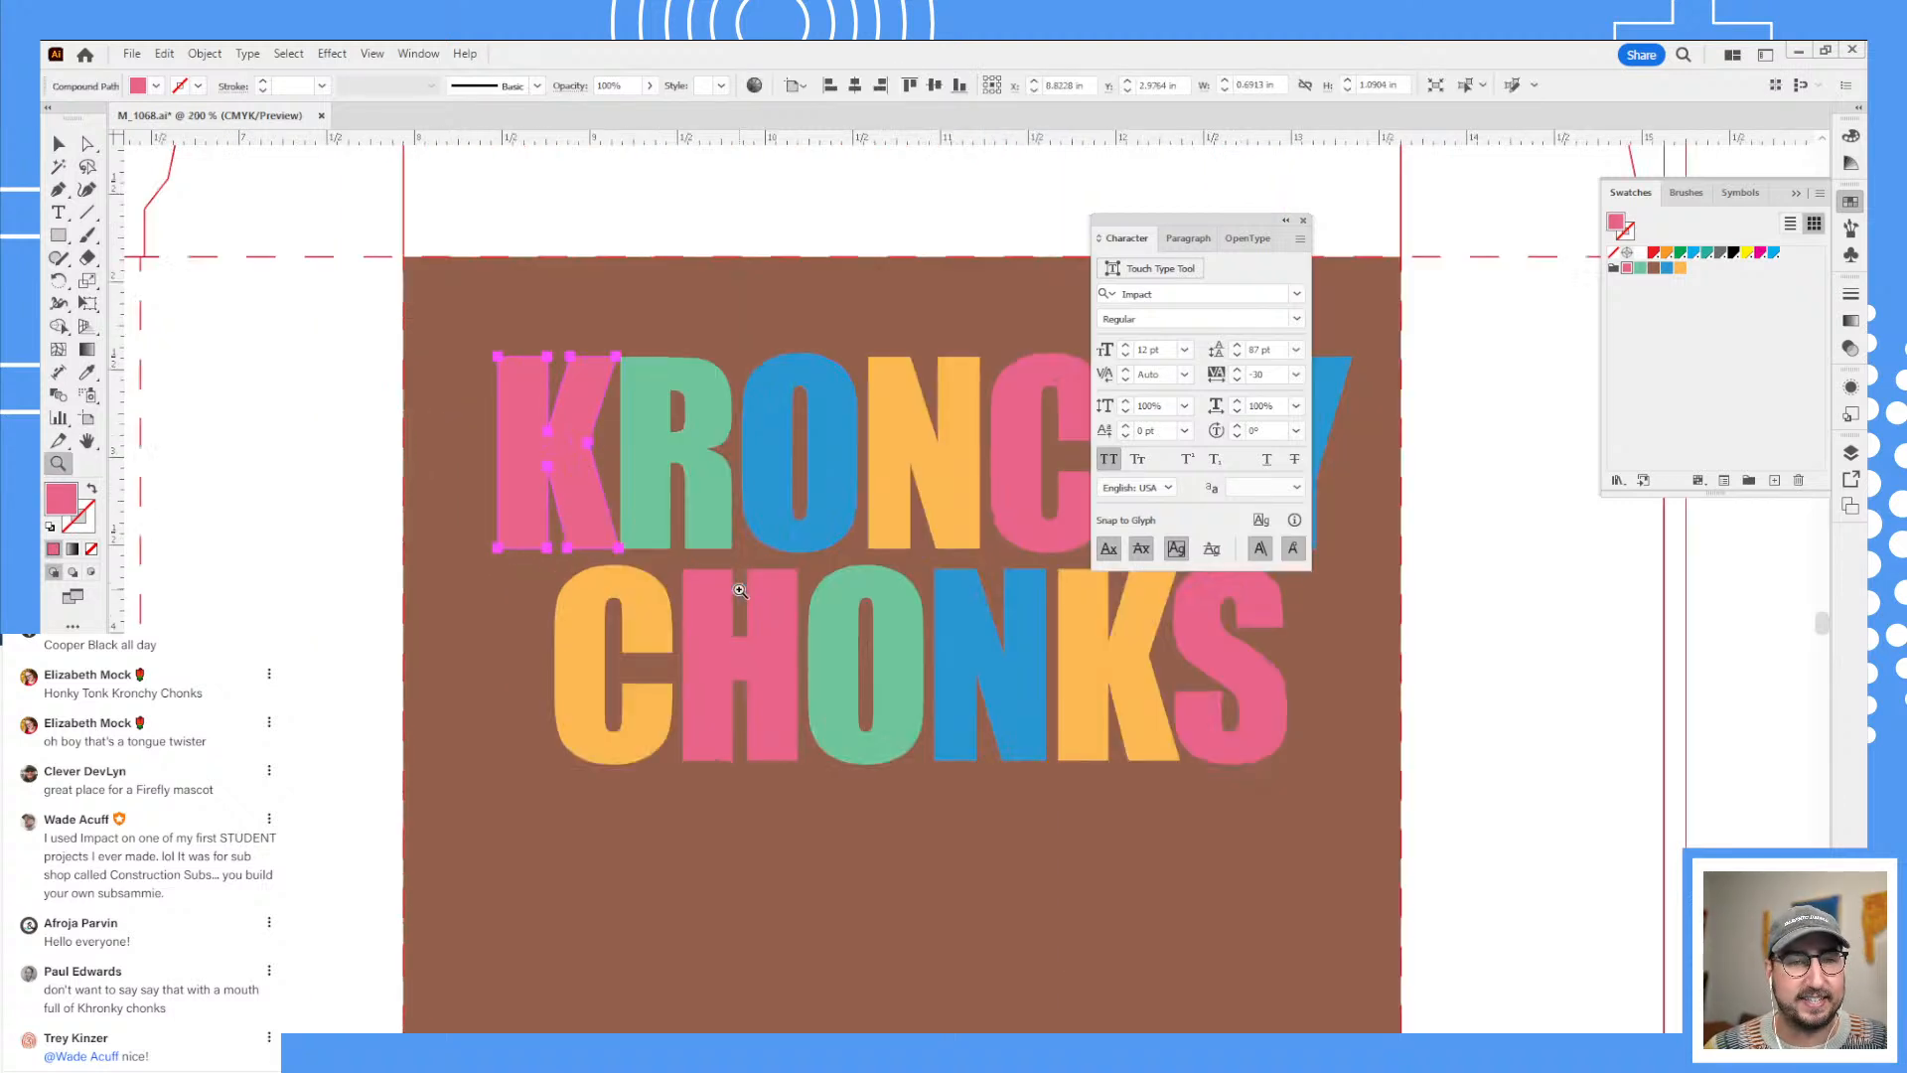
pyautogui.click(772, 553)
pyautogui.click(416, 53)
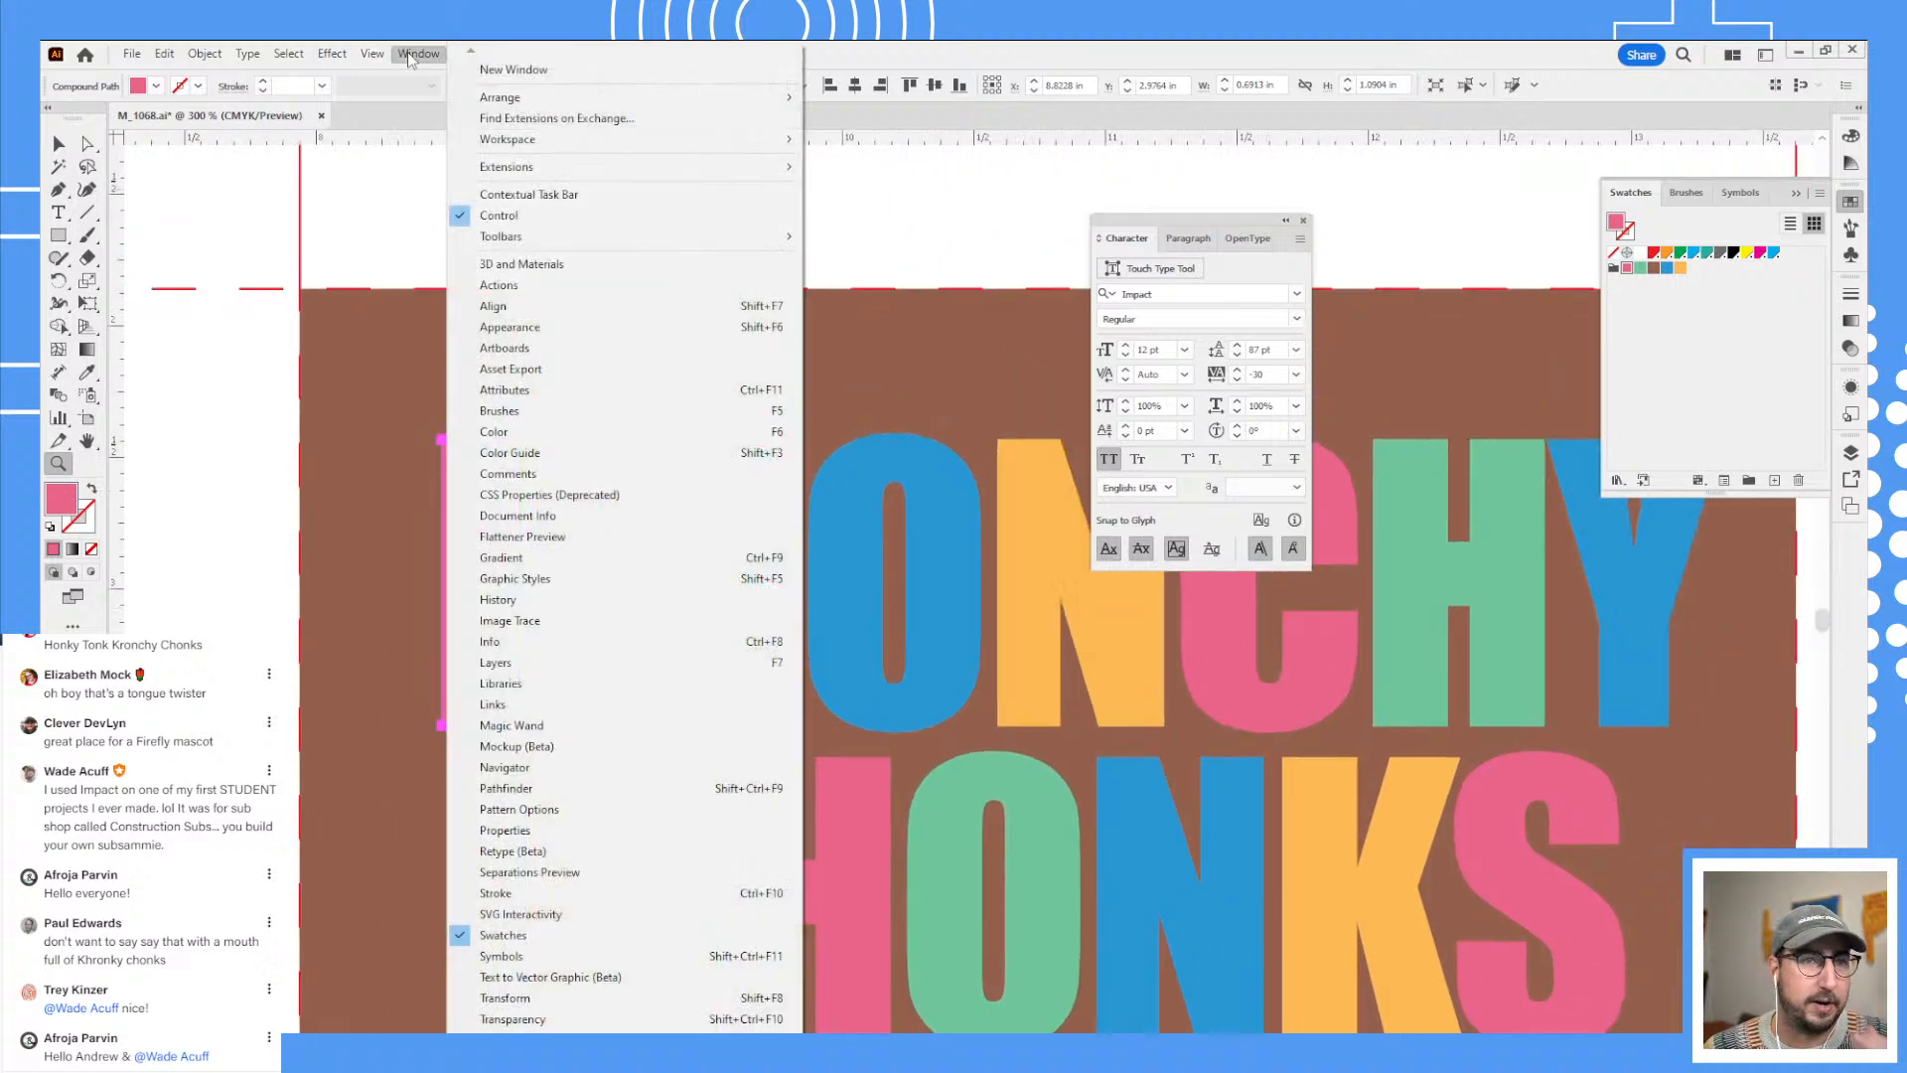
pyautogui.click(639, 263)
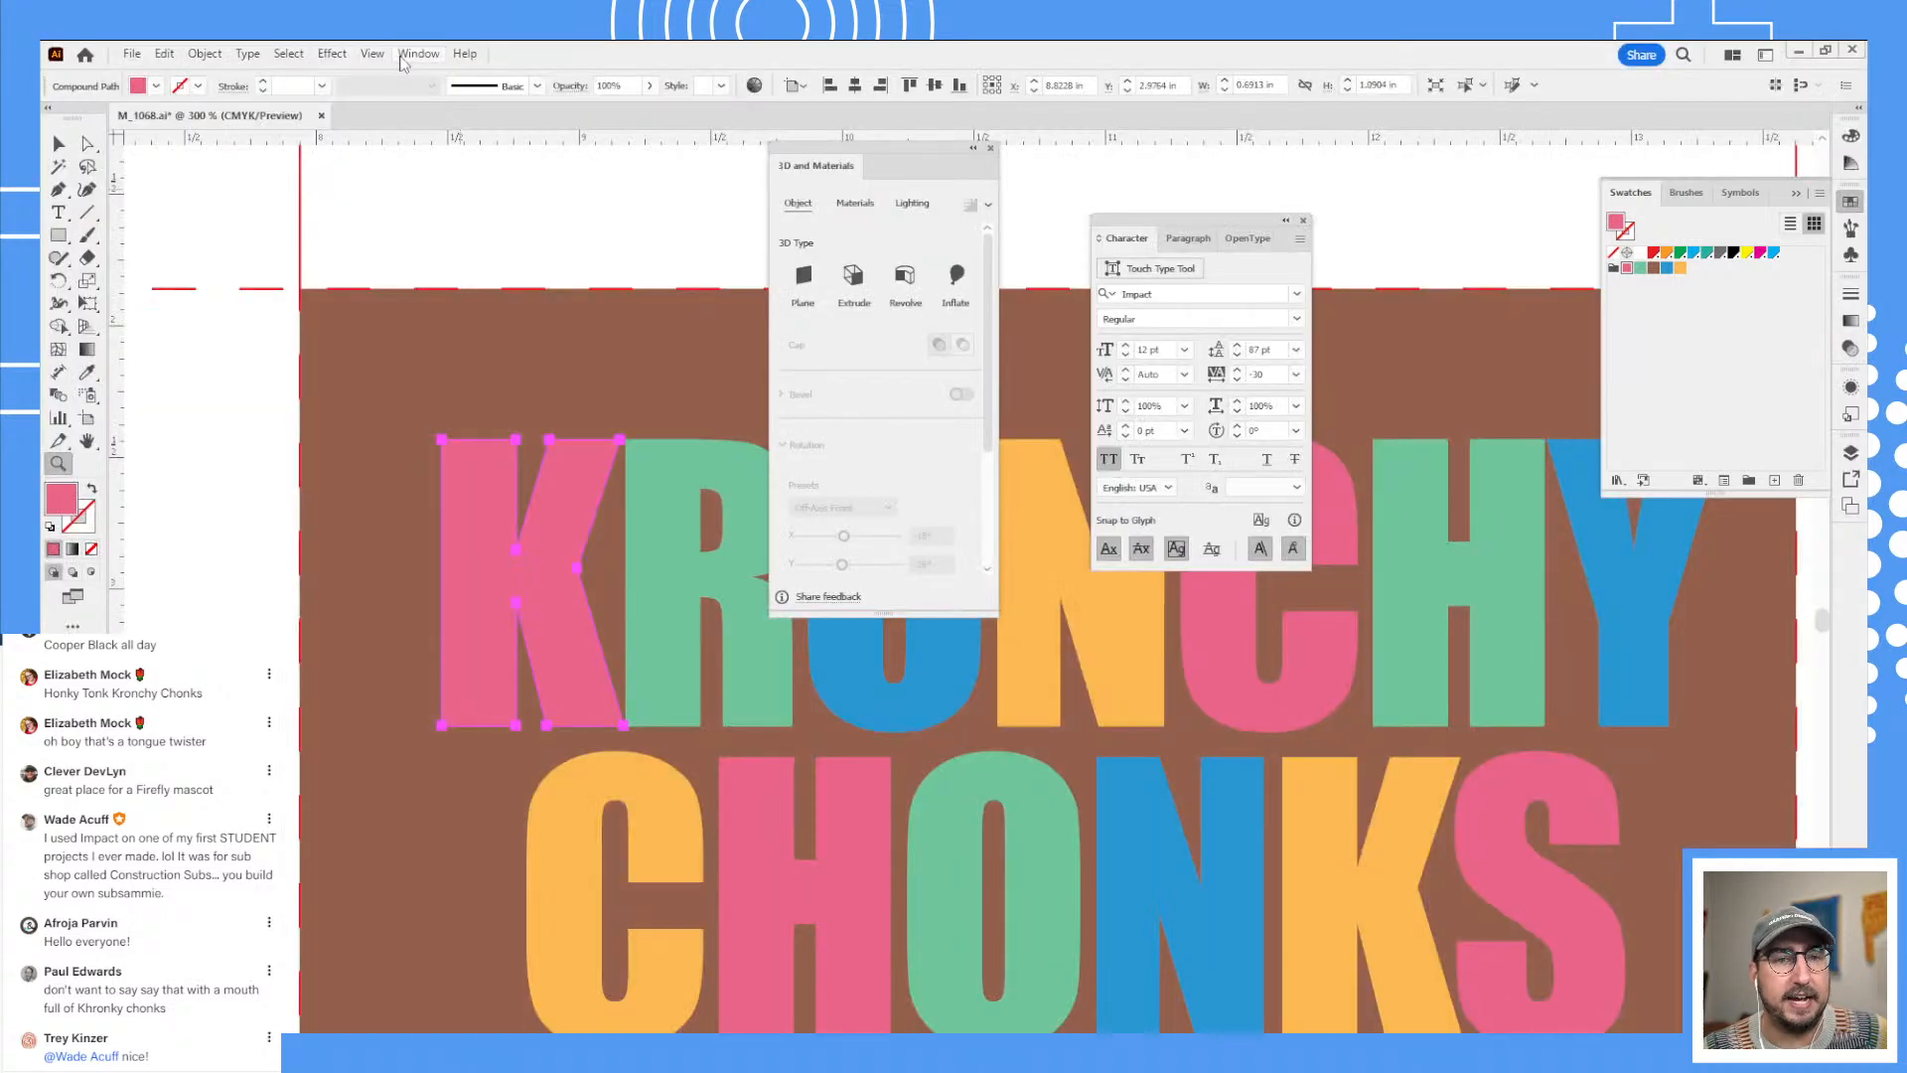
# - Delete the locked Guides_Die and Delete_Whe layers together with their artwork
pyautogui.click(1851, 451)
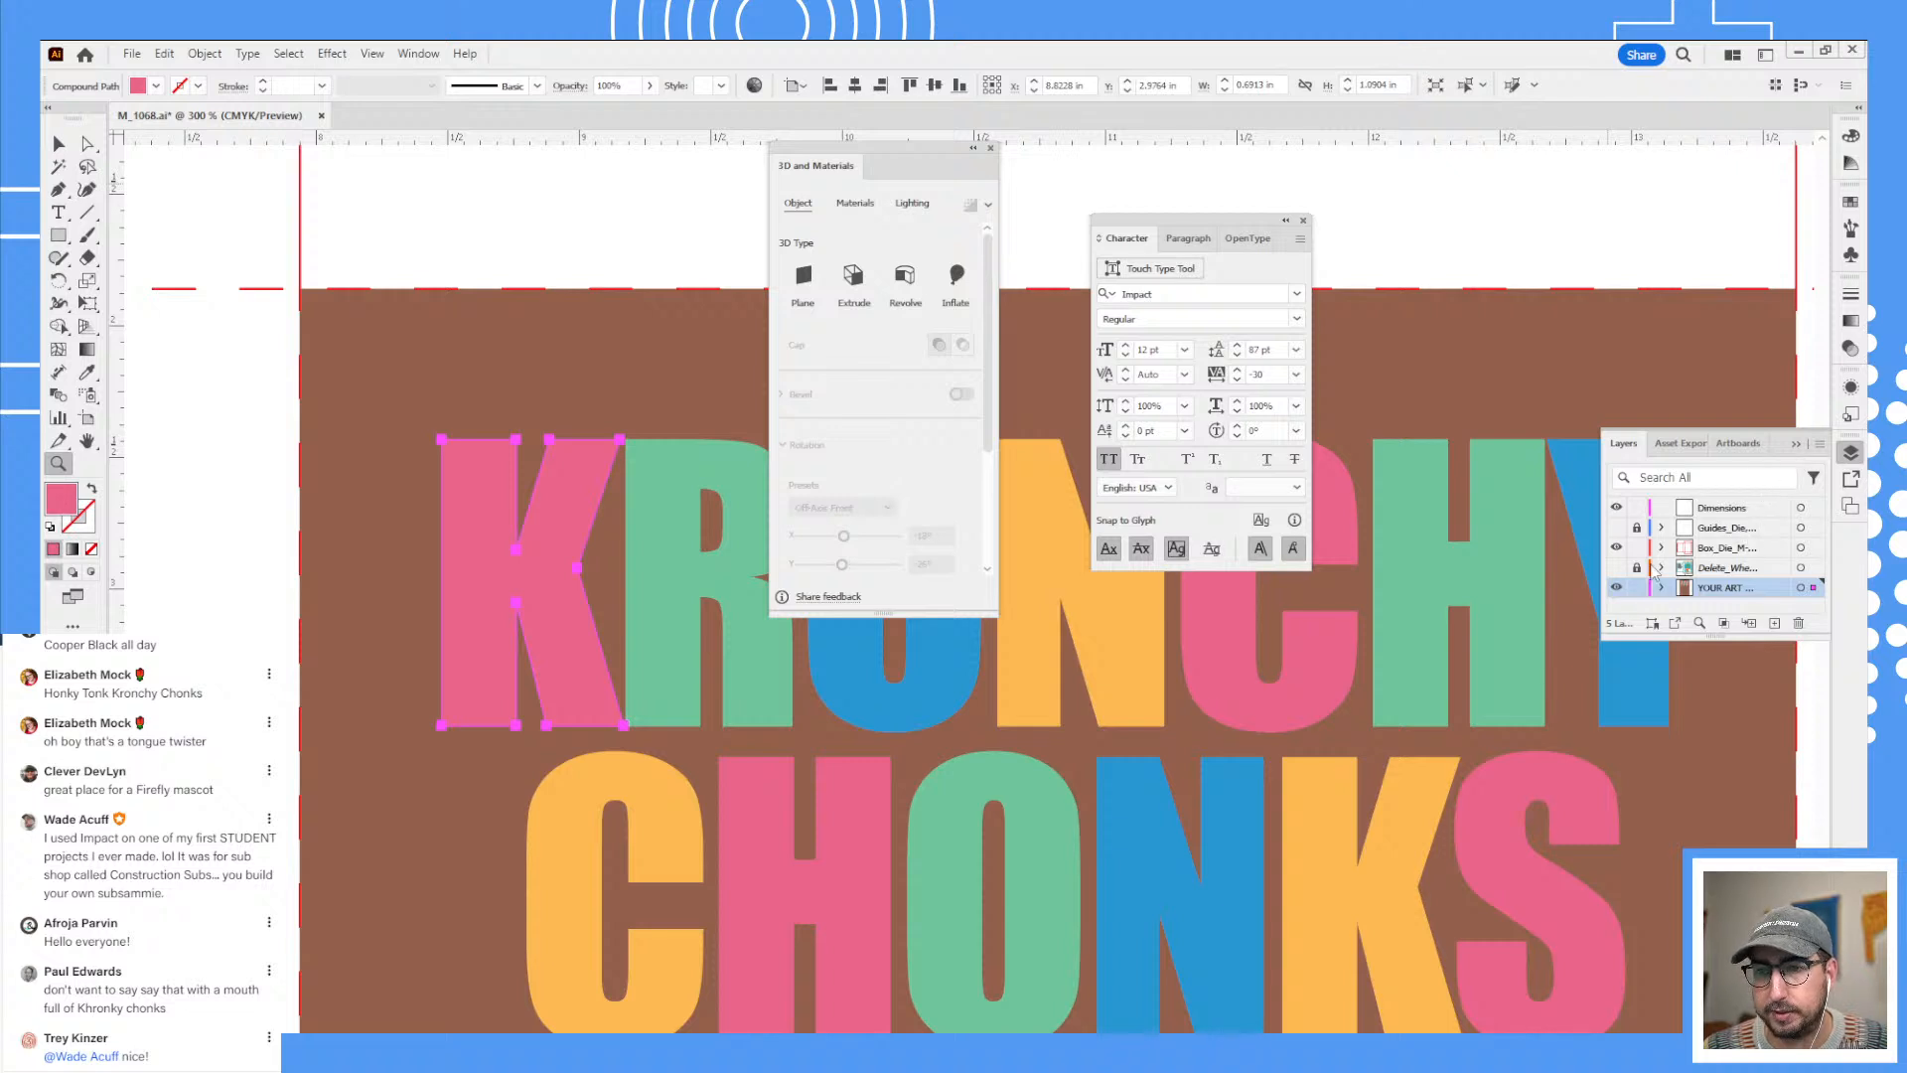
pyautogui.click(1719, 528)
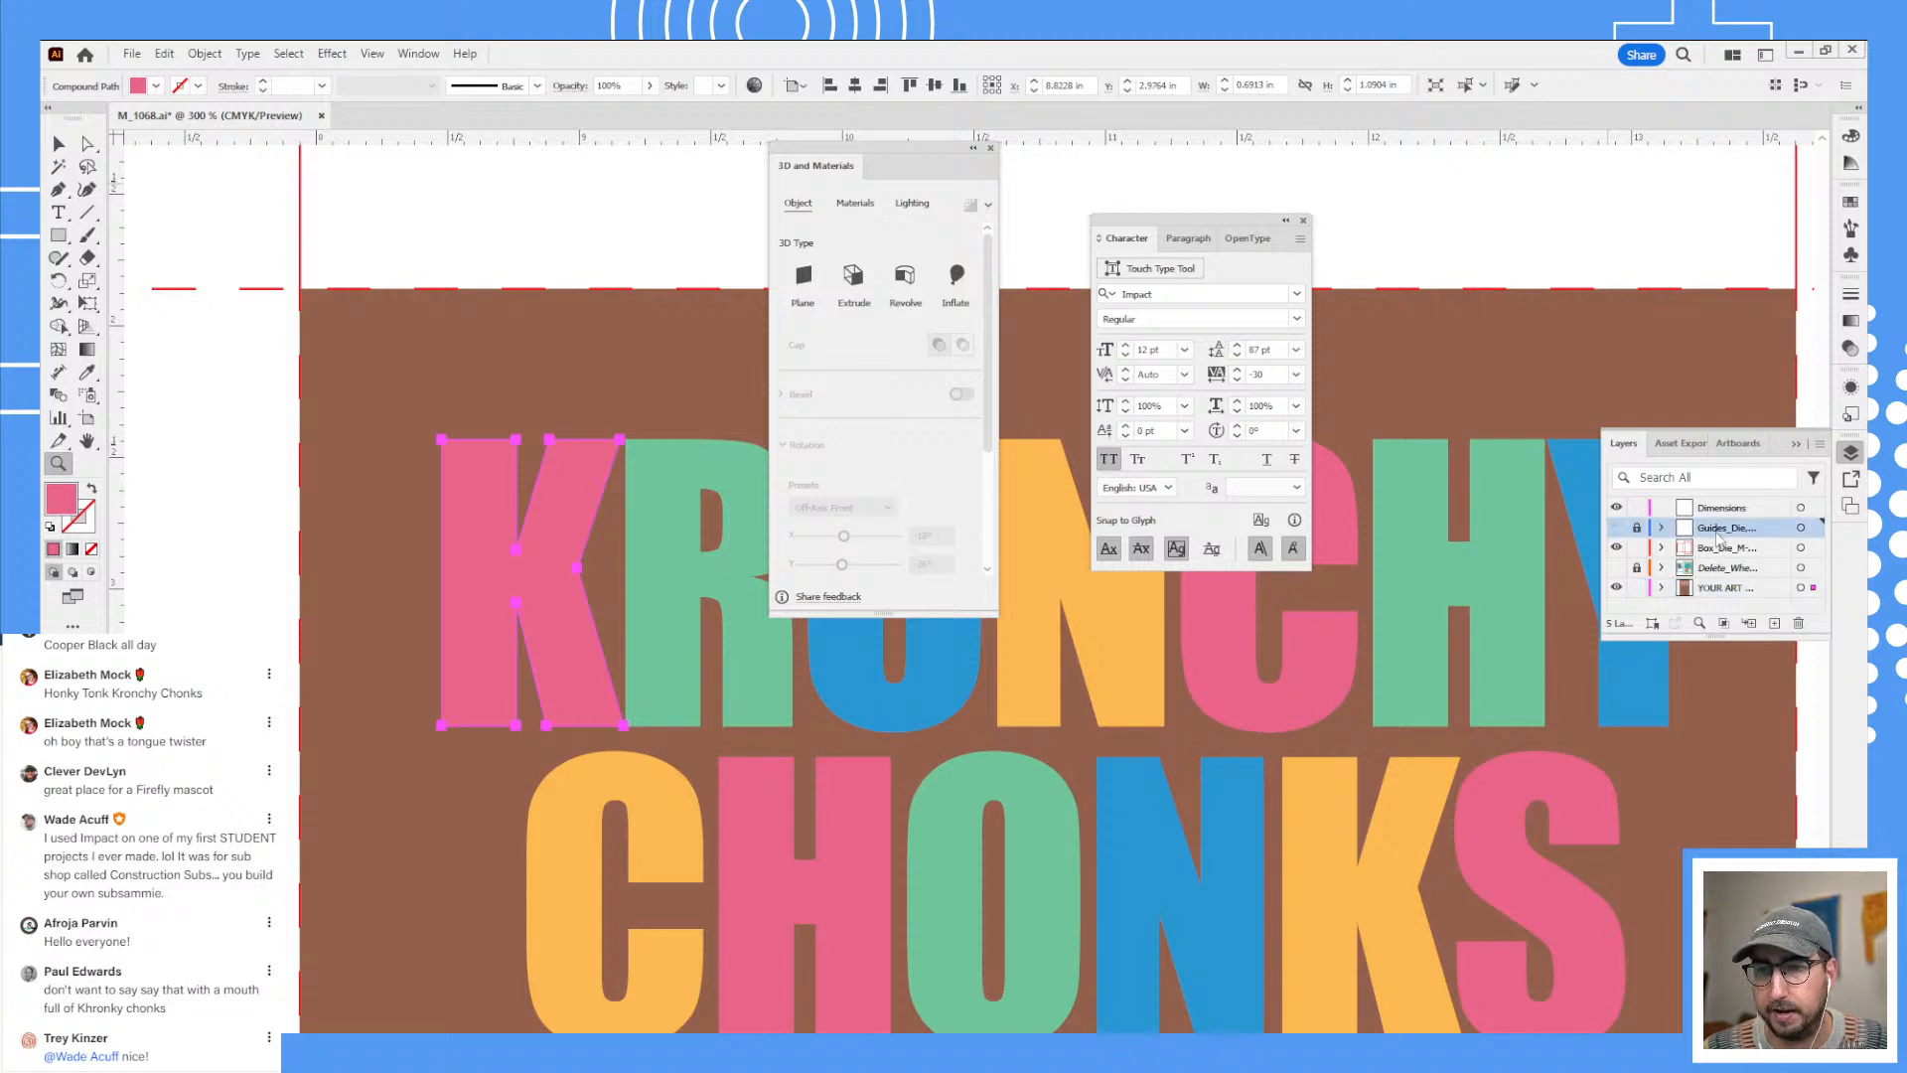
pyautogui.keyDown('ctrl'); pyautogui.click(1716, 568); pyautogui.keyUp('ctrl')
pyautogui.click(1799, 623)
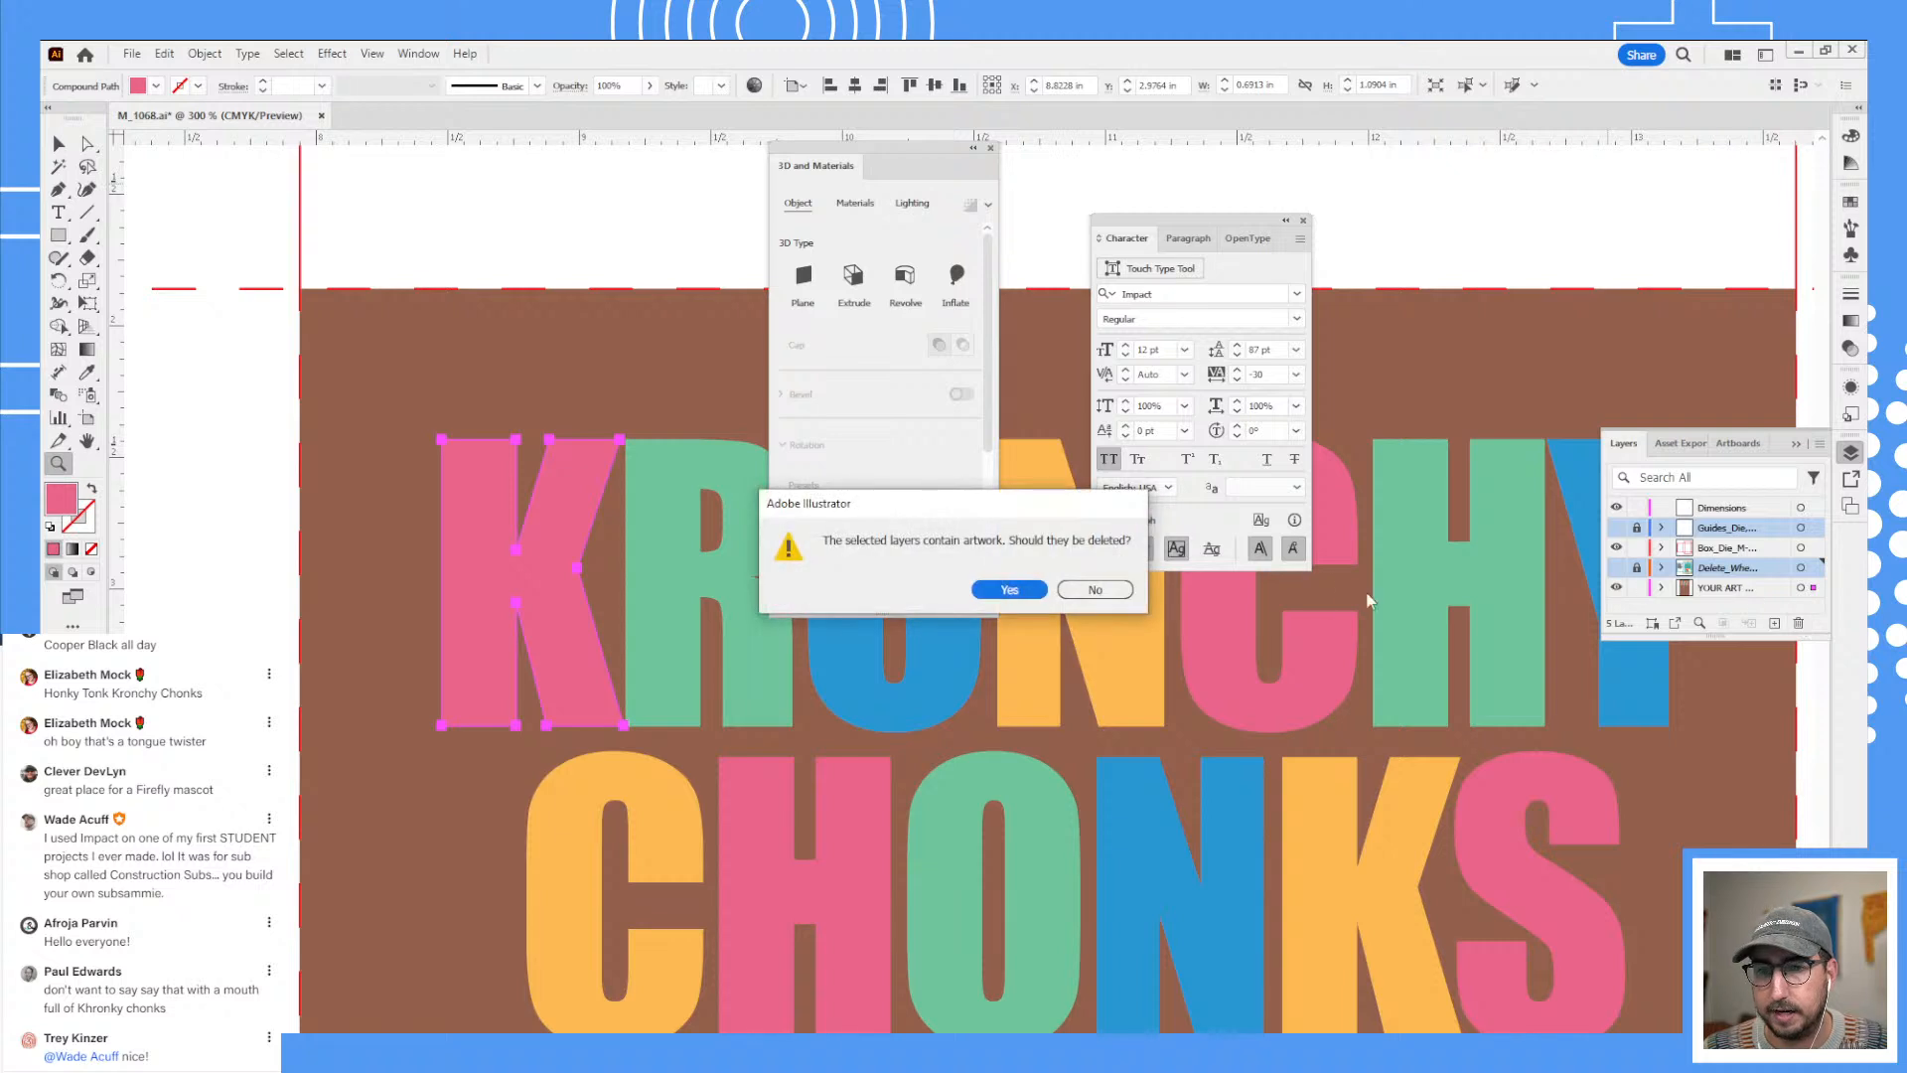
pyautogui.click(1009, 590)
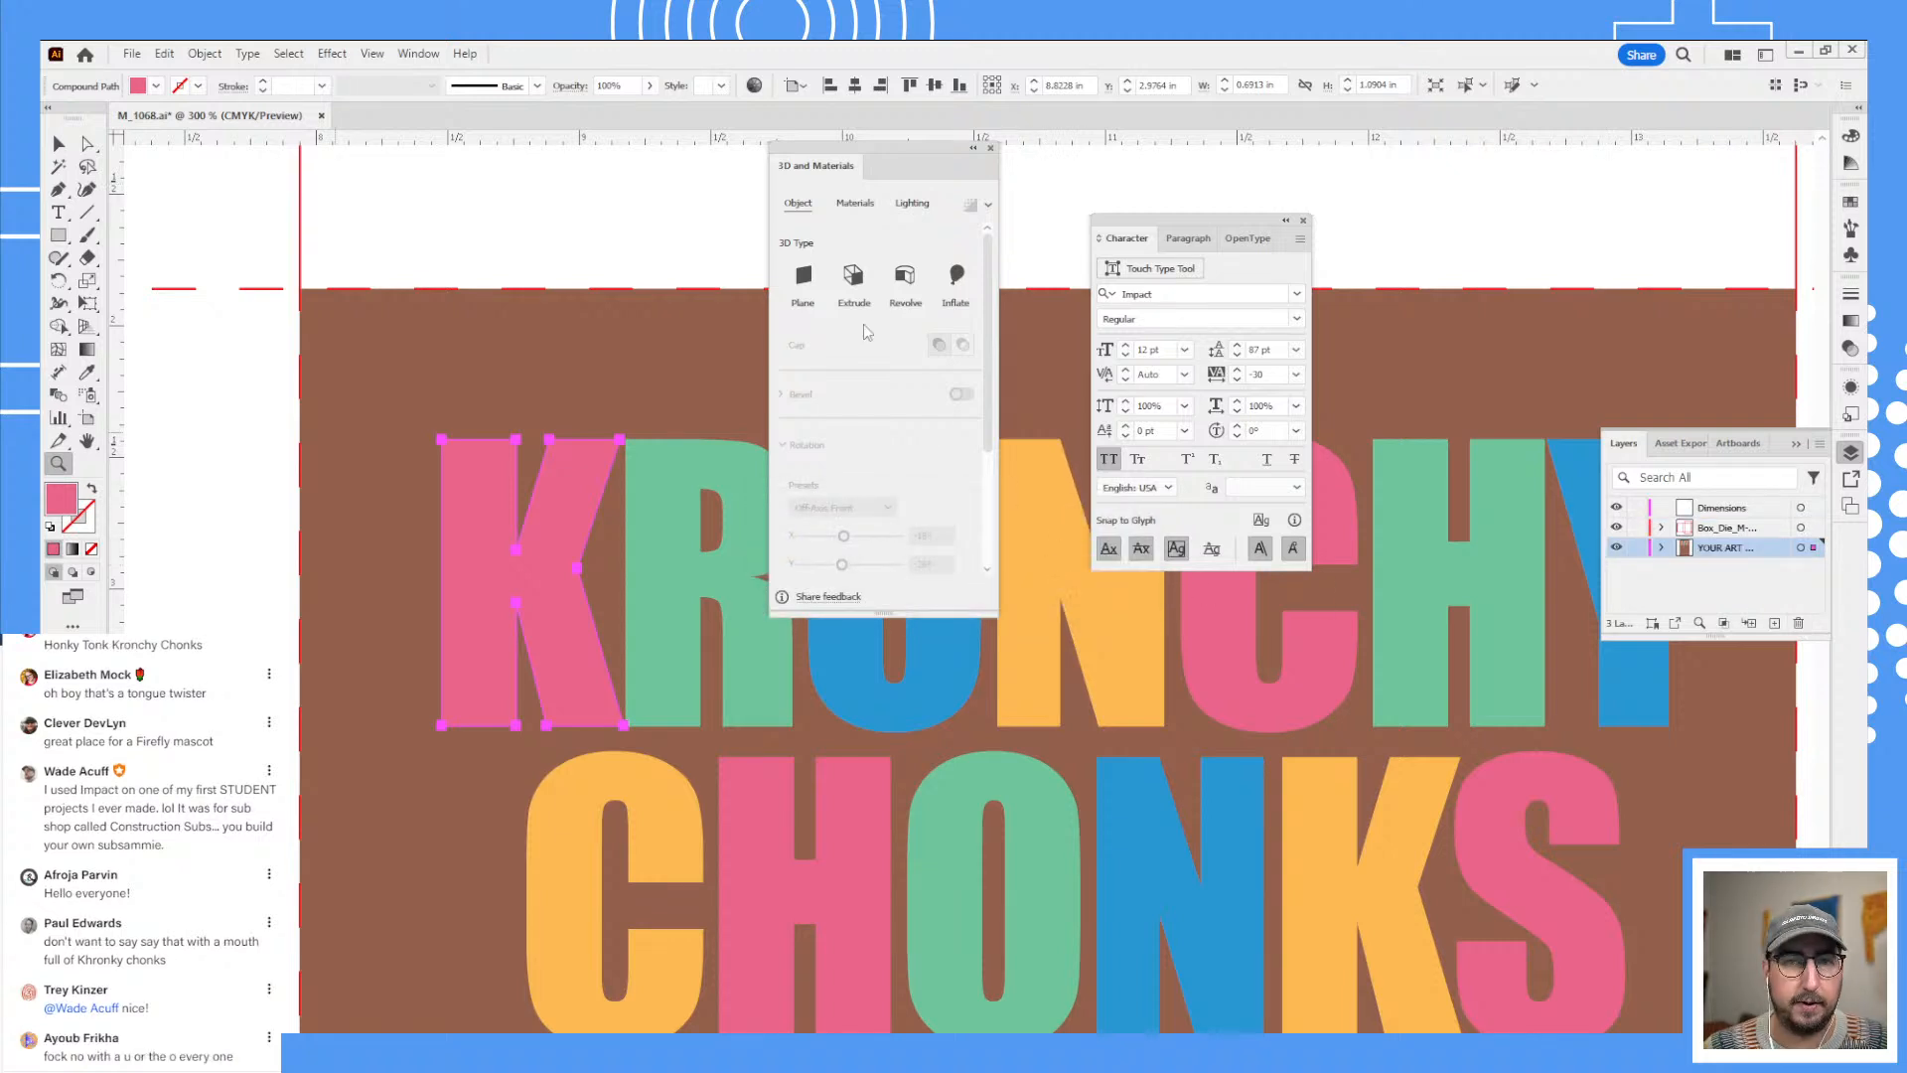
# - Apply the Inflate 3D effect to the K of KRONCHY and rotate it slightly around its X and Y axes
pyautogui.click(955, 281)
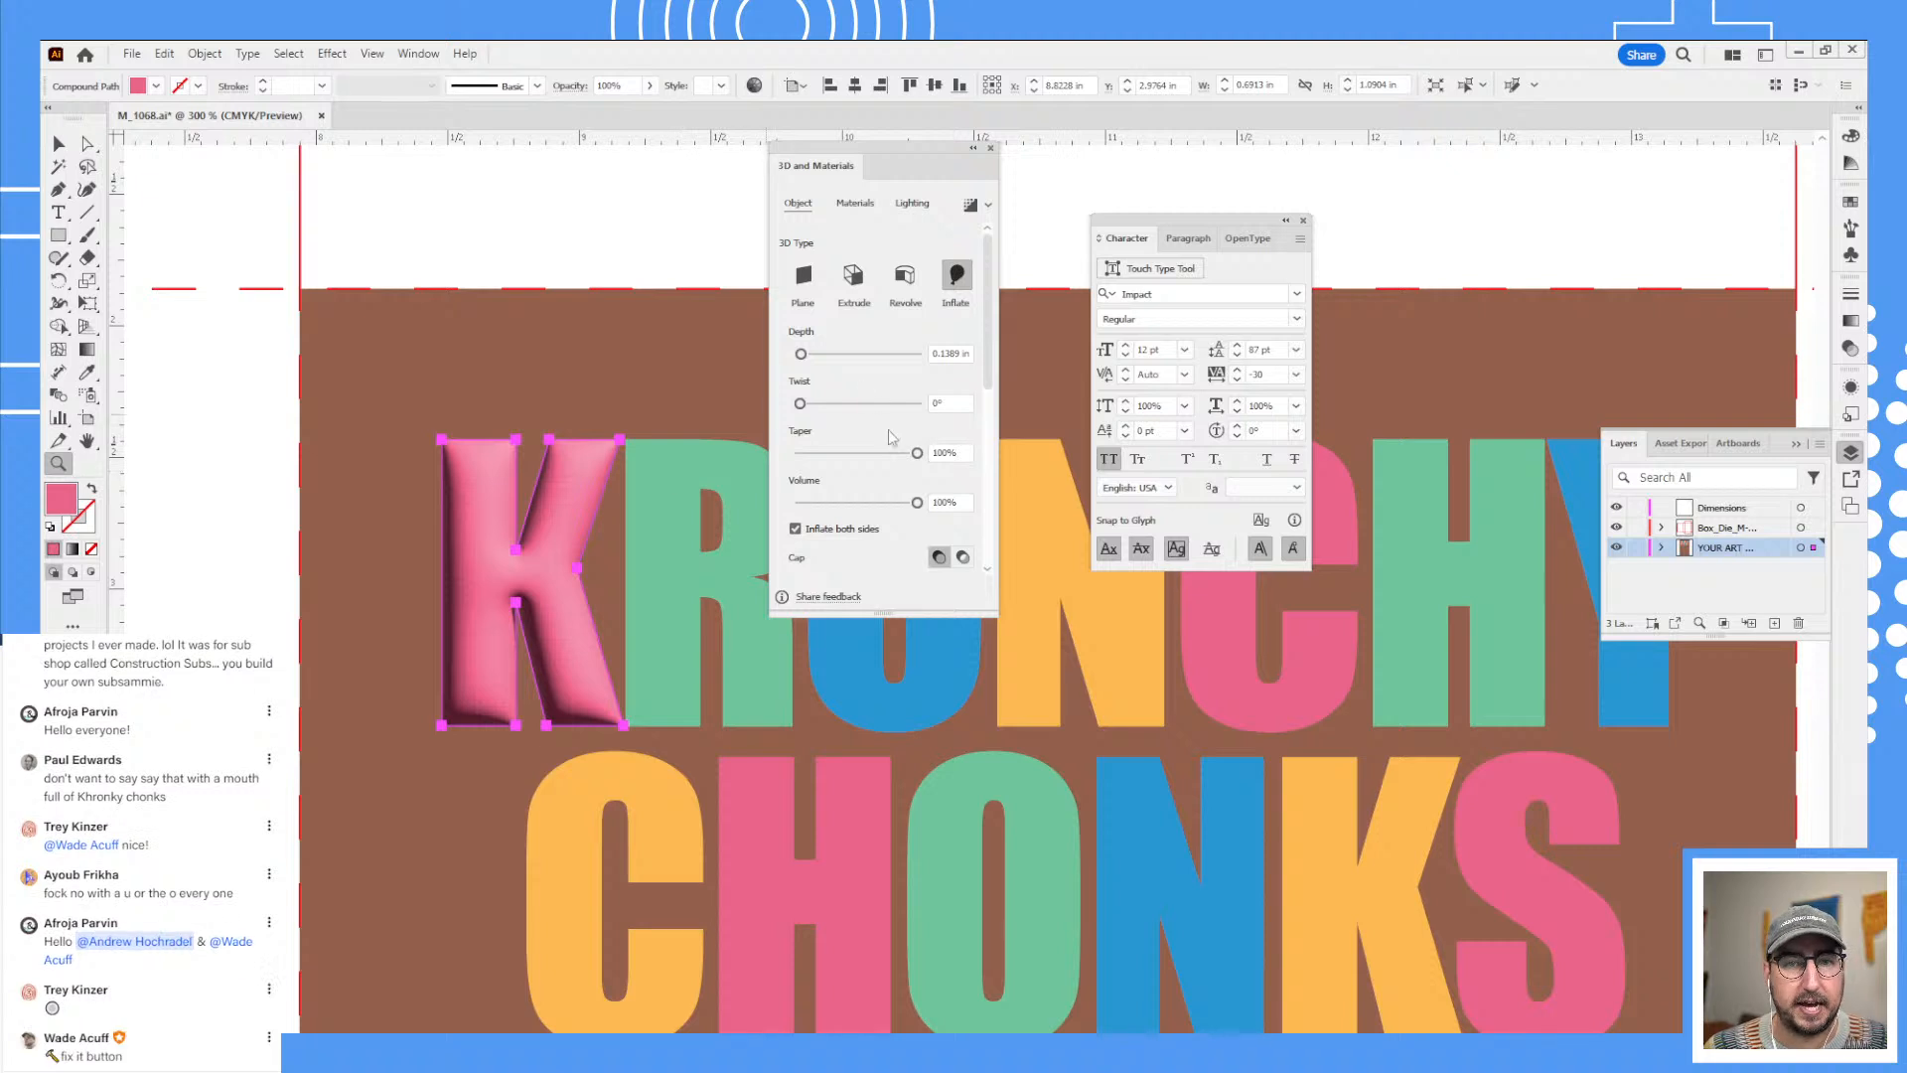
pyautogui.scroll(-4, 889, 449)
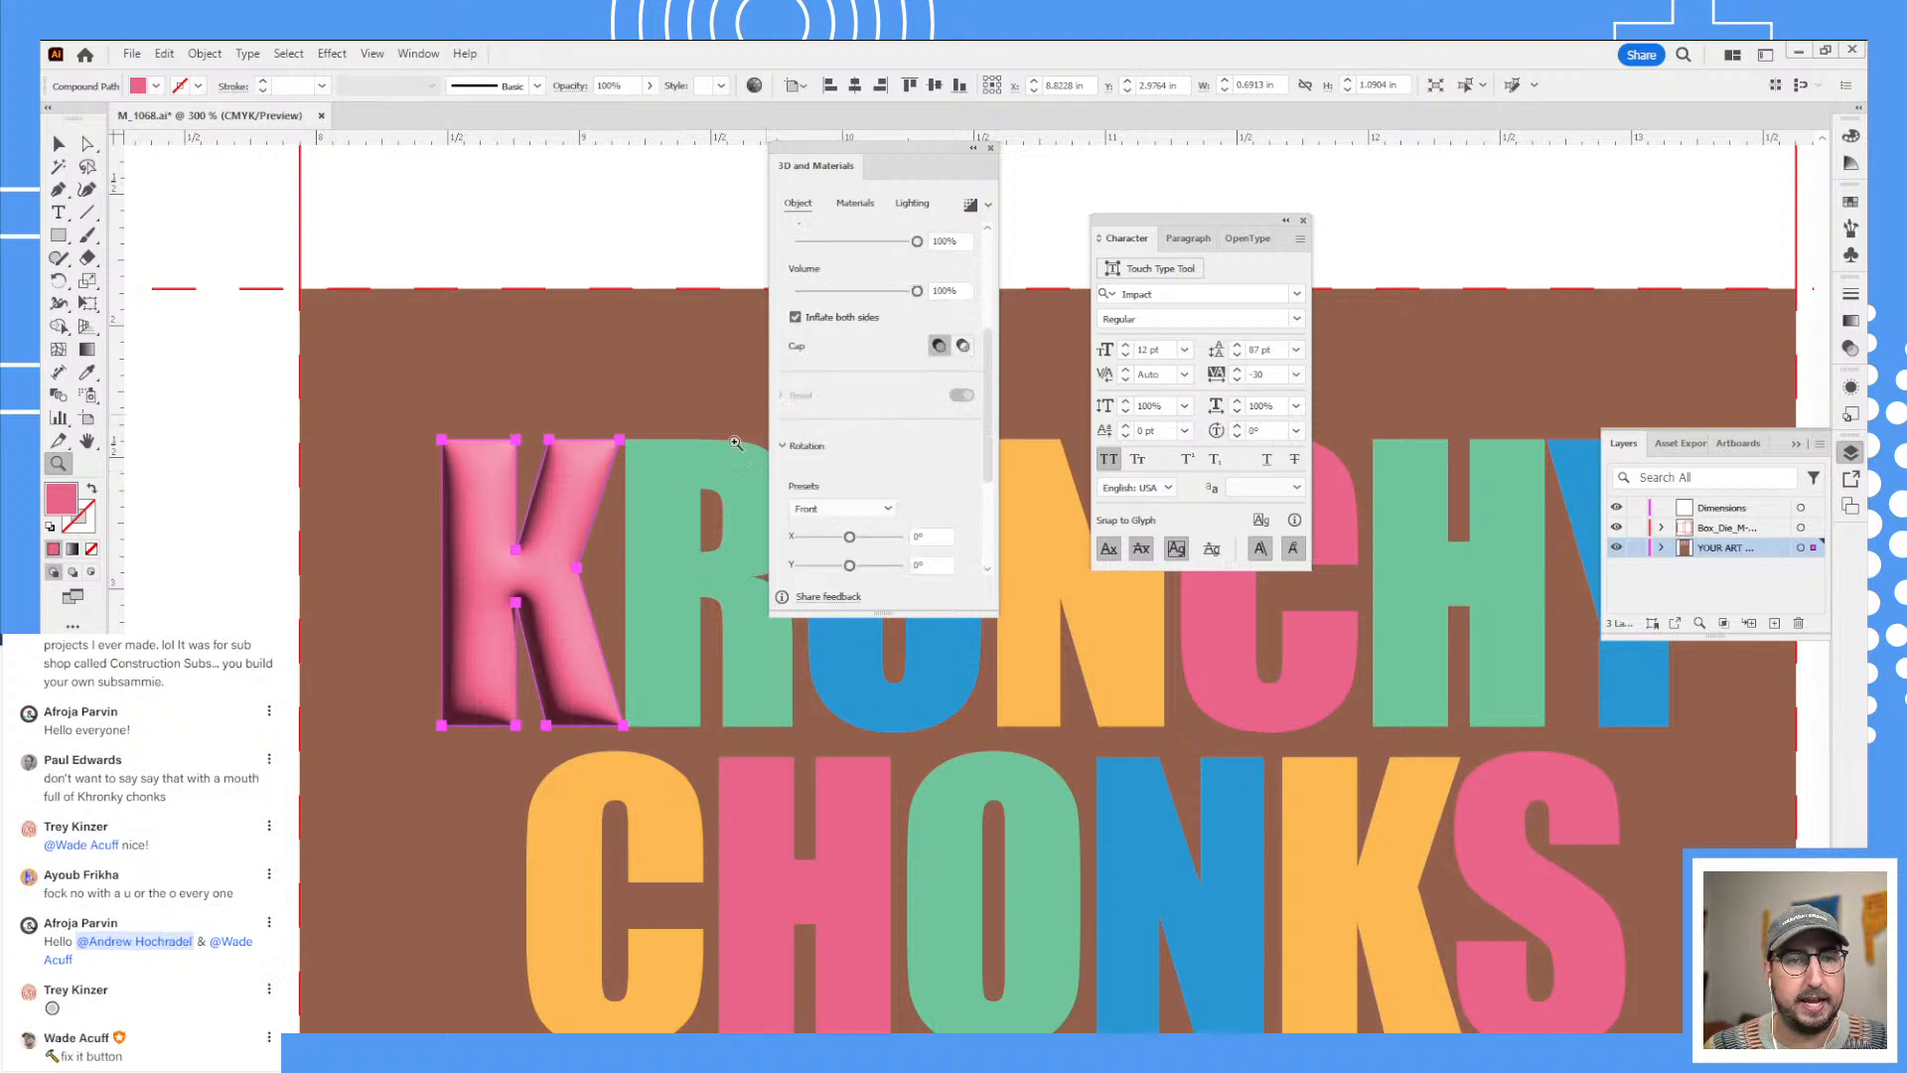
pyautogui.press('v')
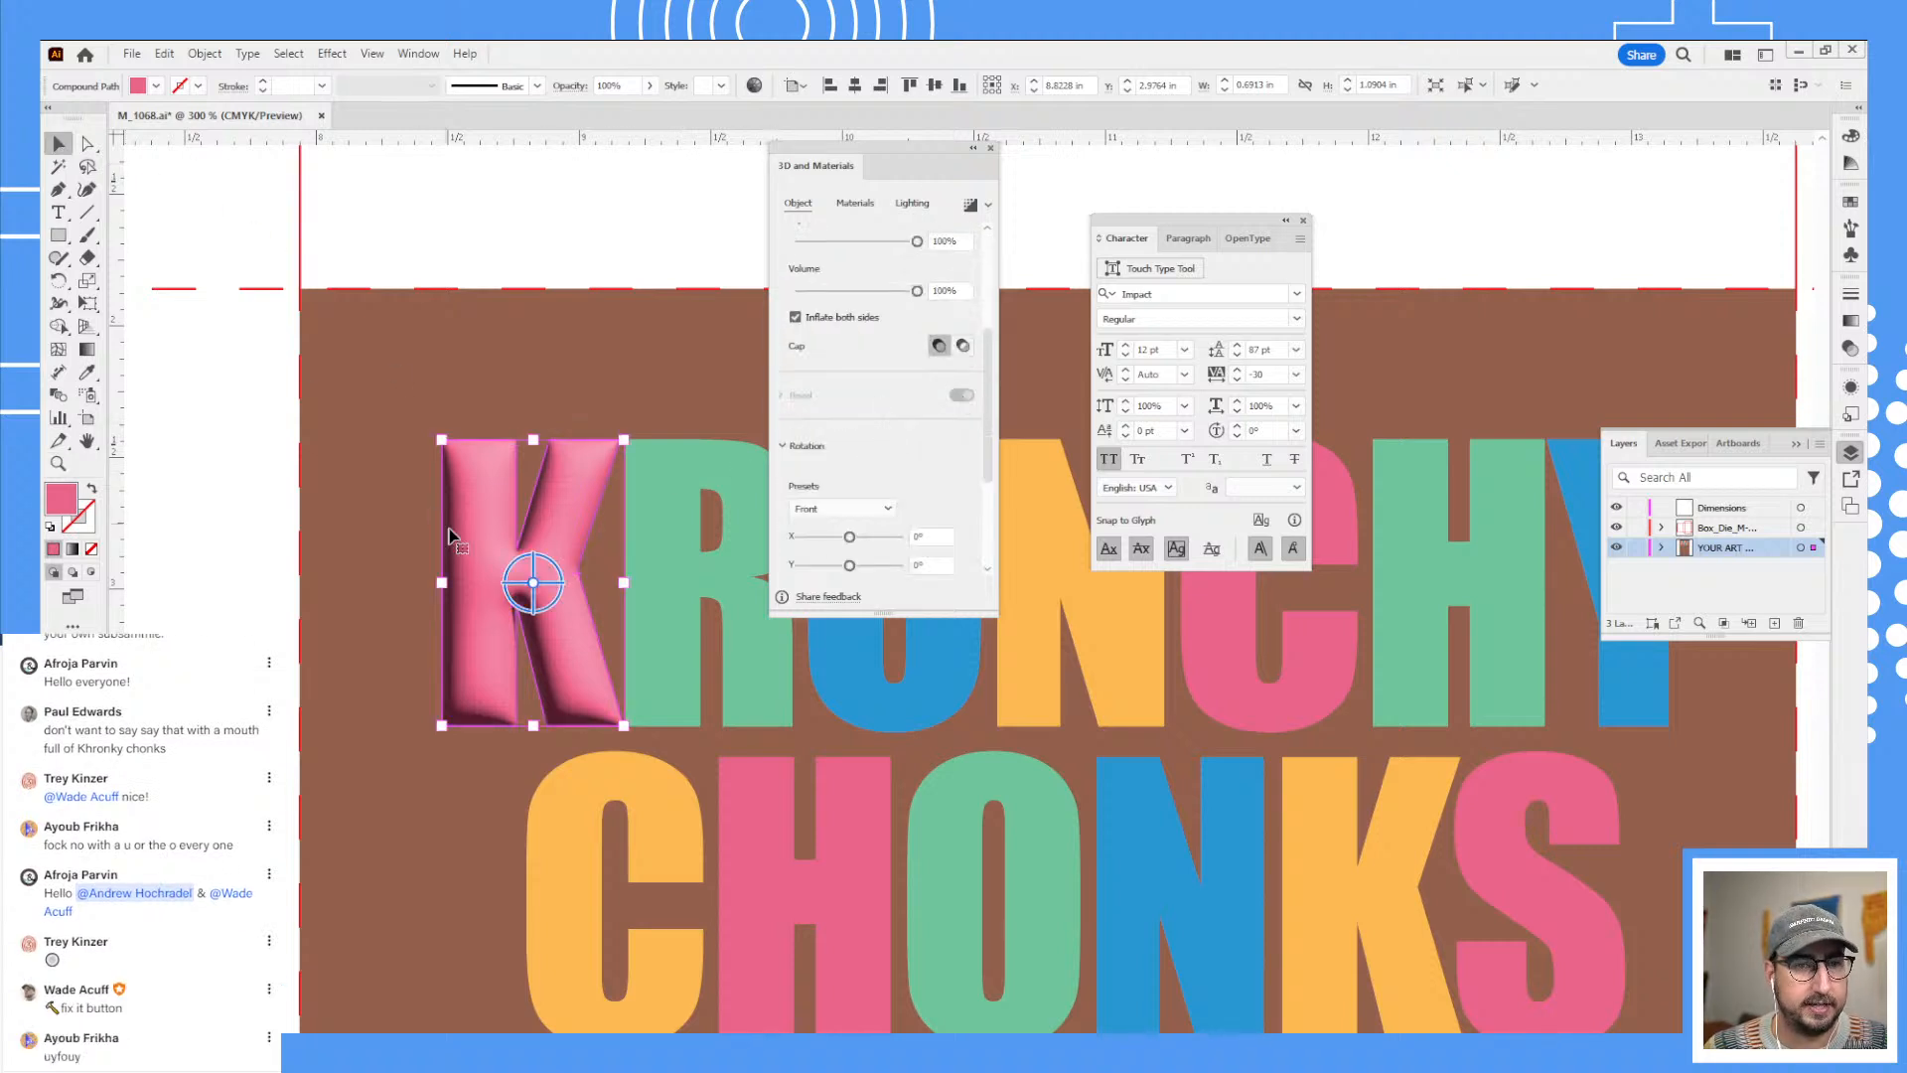
pyautogui.moveTo(539, 588)
pyautogui.mouseDown()
pyautogui.moveTo(522, 577)
pyautogui.moveTo(552, 566)
pyautogui.mouseUp()
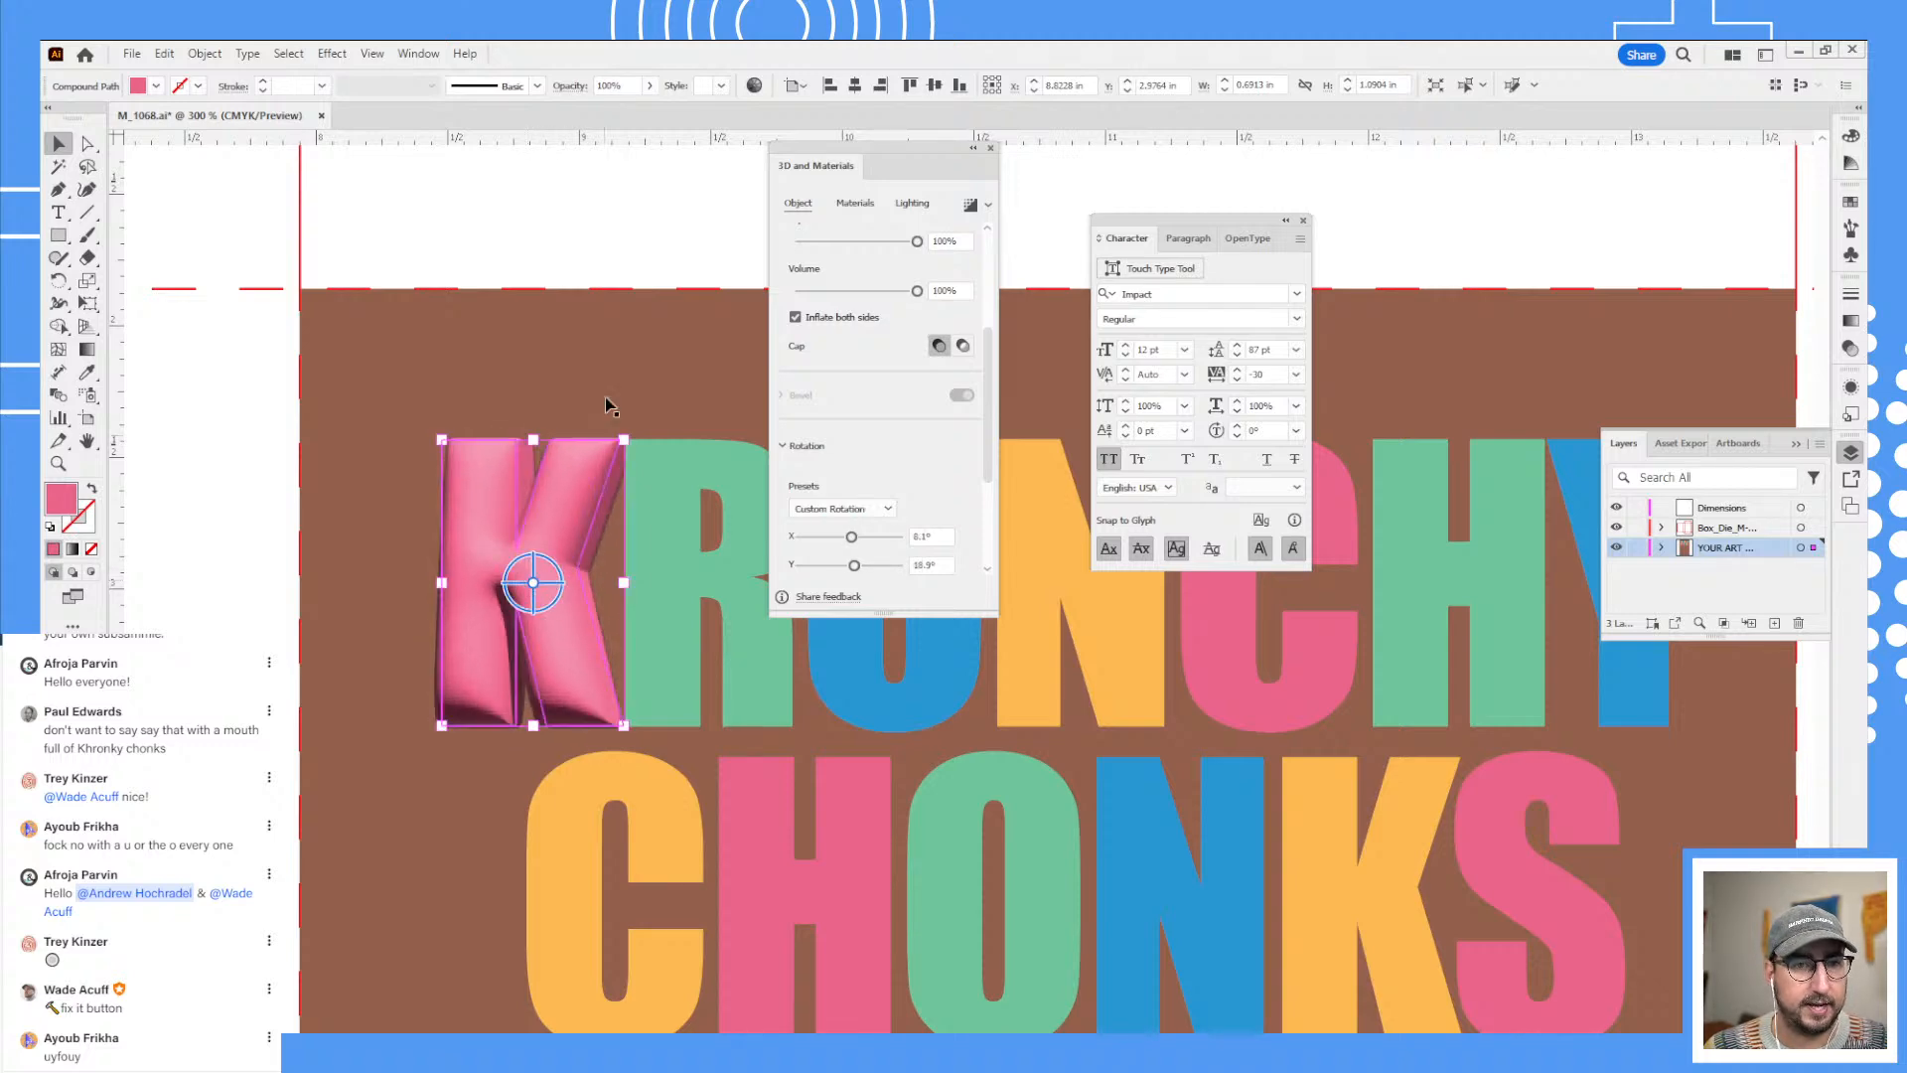
pyautogui.click(620, 207)
# - Increase the inflated K's depth to 0.6806 in
pyautogui.press('z')
pyautogui.click(713, 678)
pyautogui.moveTo(712, 671); pyautogui.dragTo(300, 702)
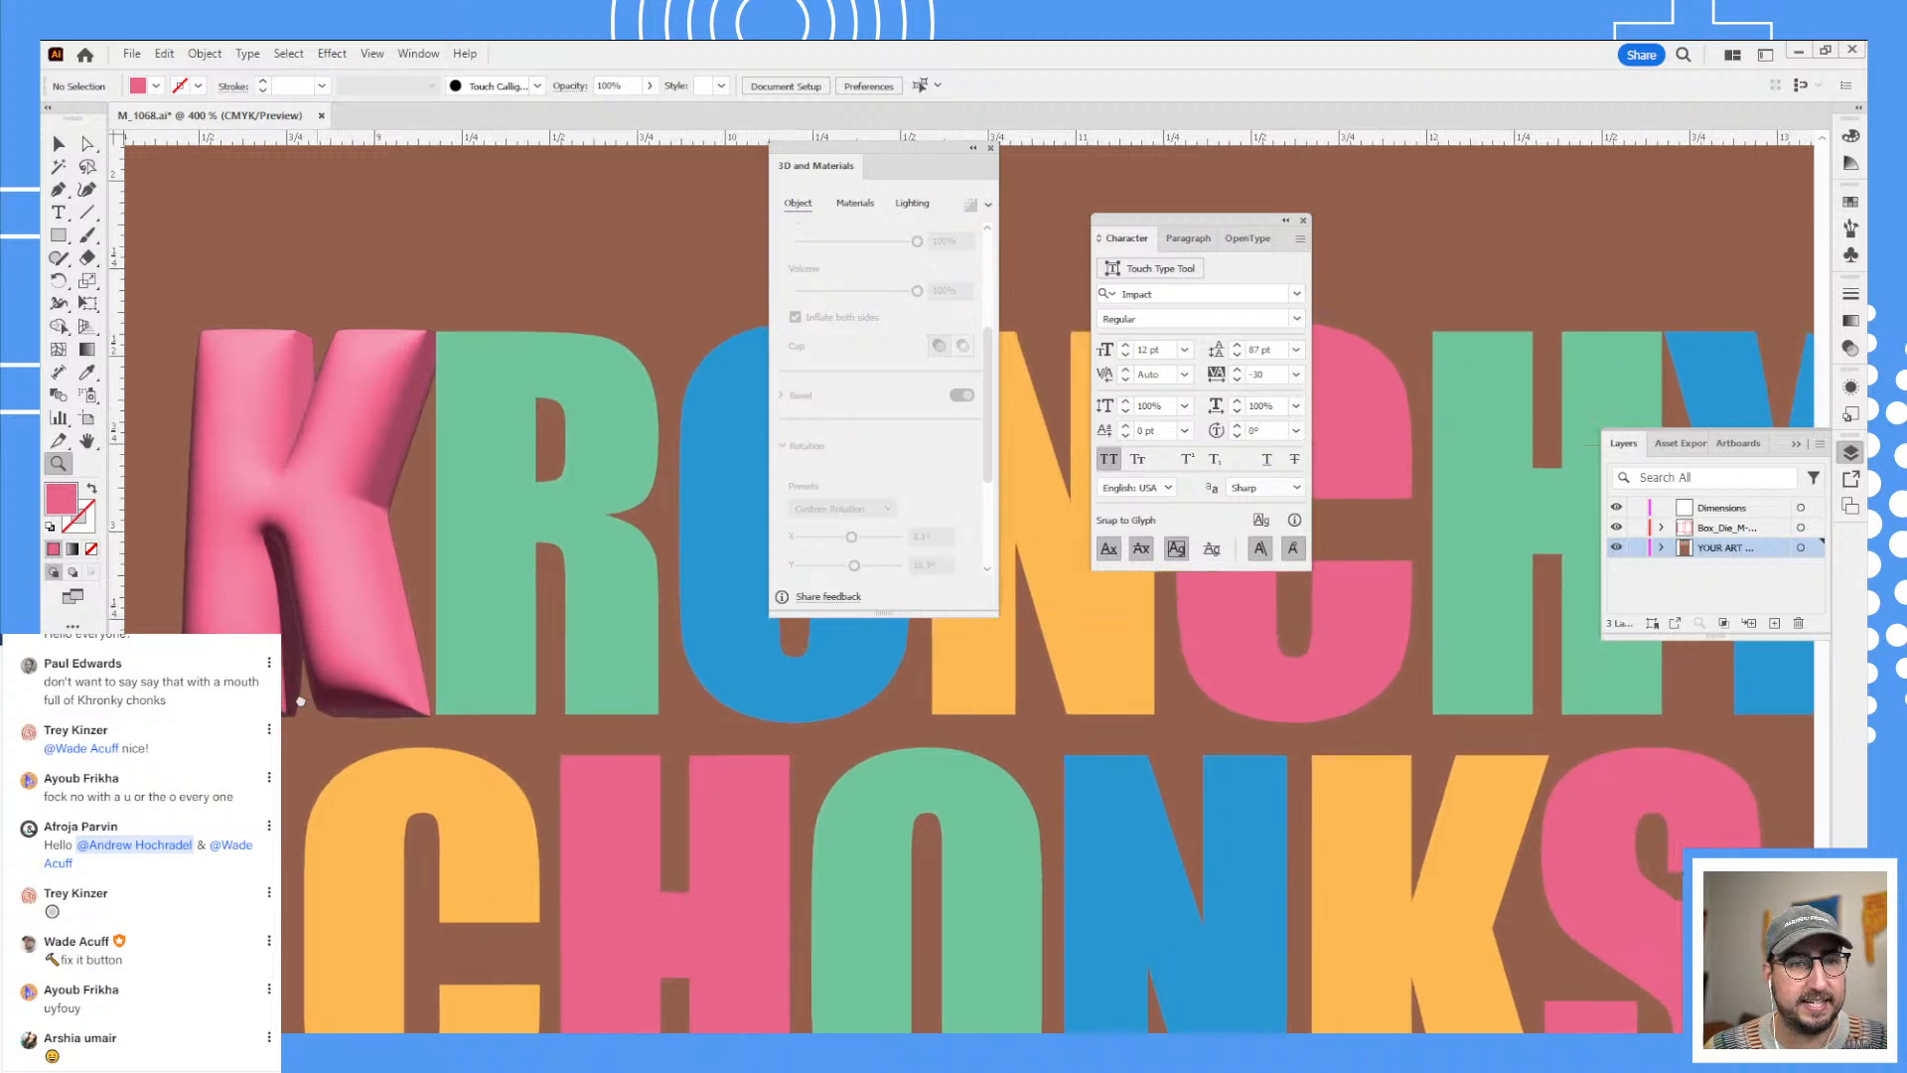
pyautogui.press('v')
pyautogui.click(494, 430)
pyautogui.moveTo(494, 430); pyautogui.dragTo(612, 489)
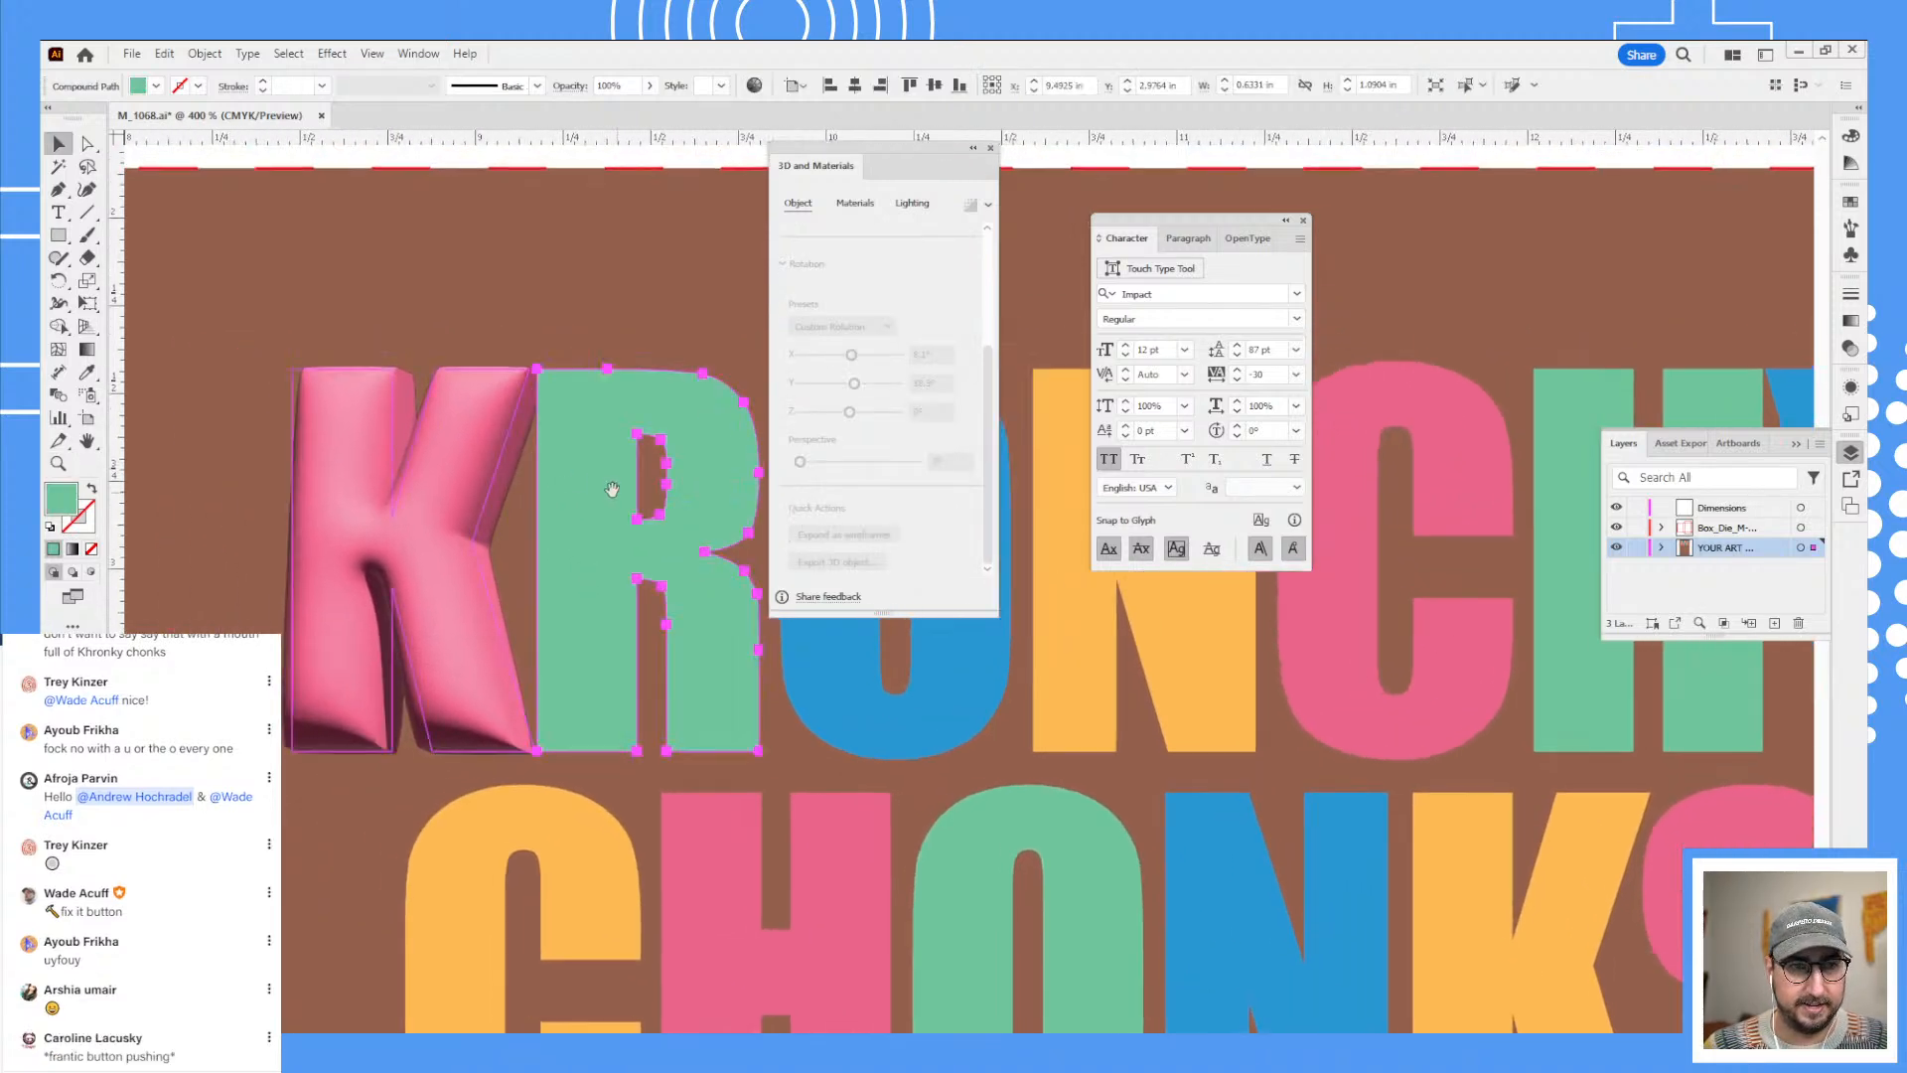
pyautogui.click(486, 443)
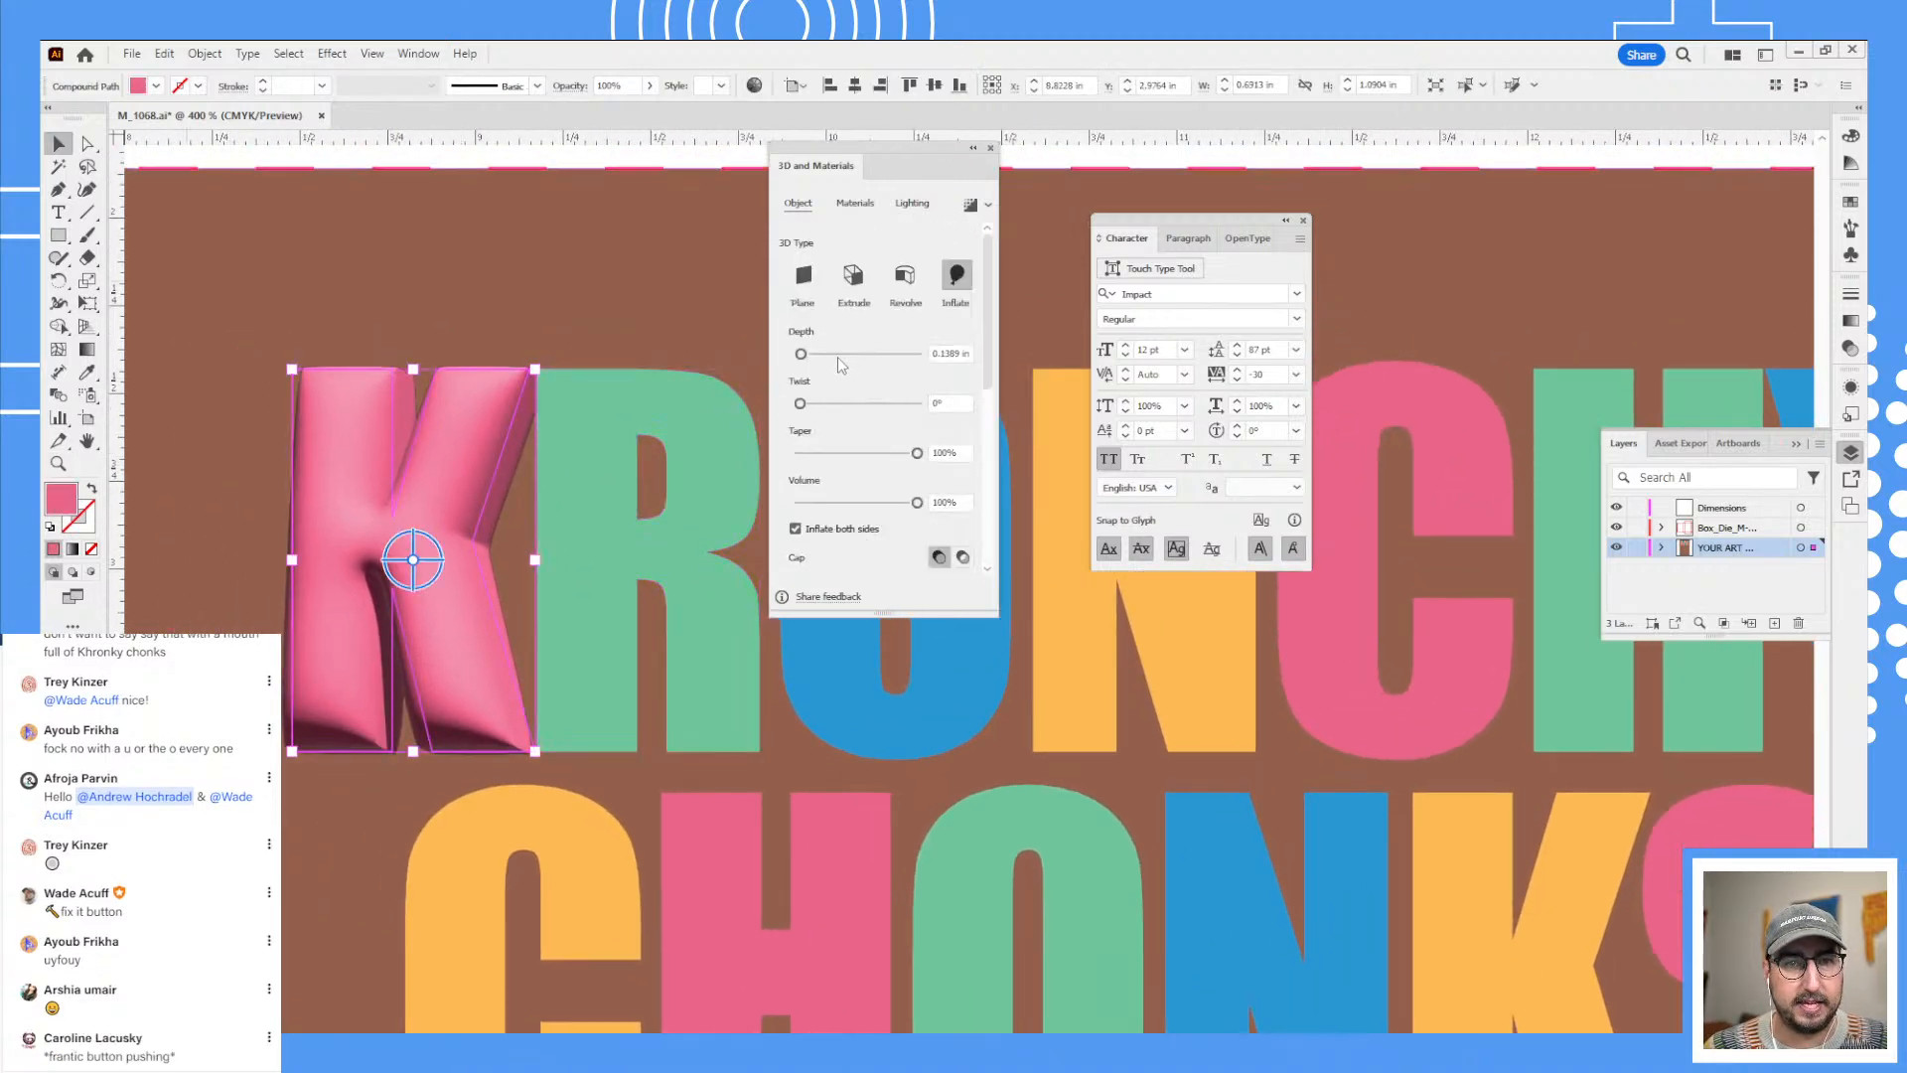
pyautogui.moveTo(837, 358); pyautogui.dragTo(806, 367)
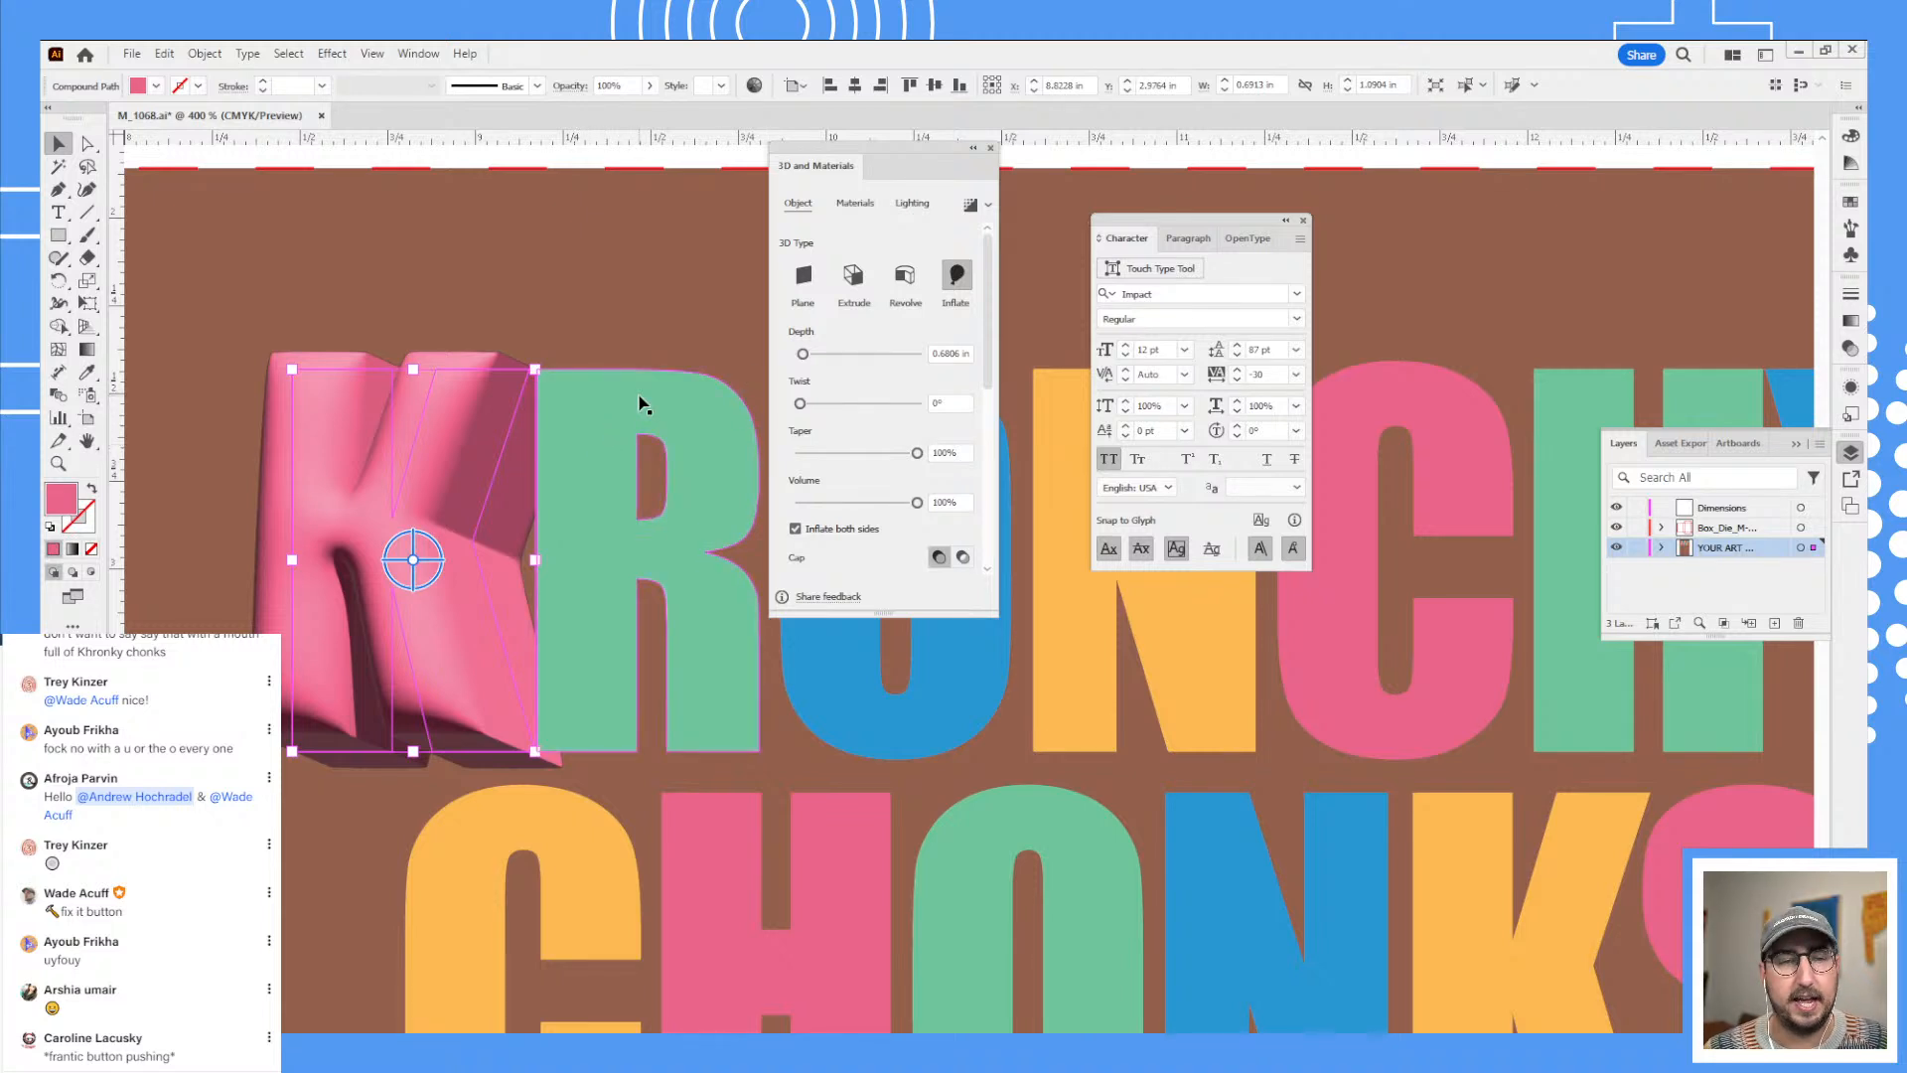
# - Save the inflated K's appearance as a new graphic style
pyautogui.click(1851, 390)
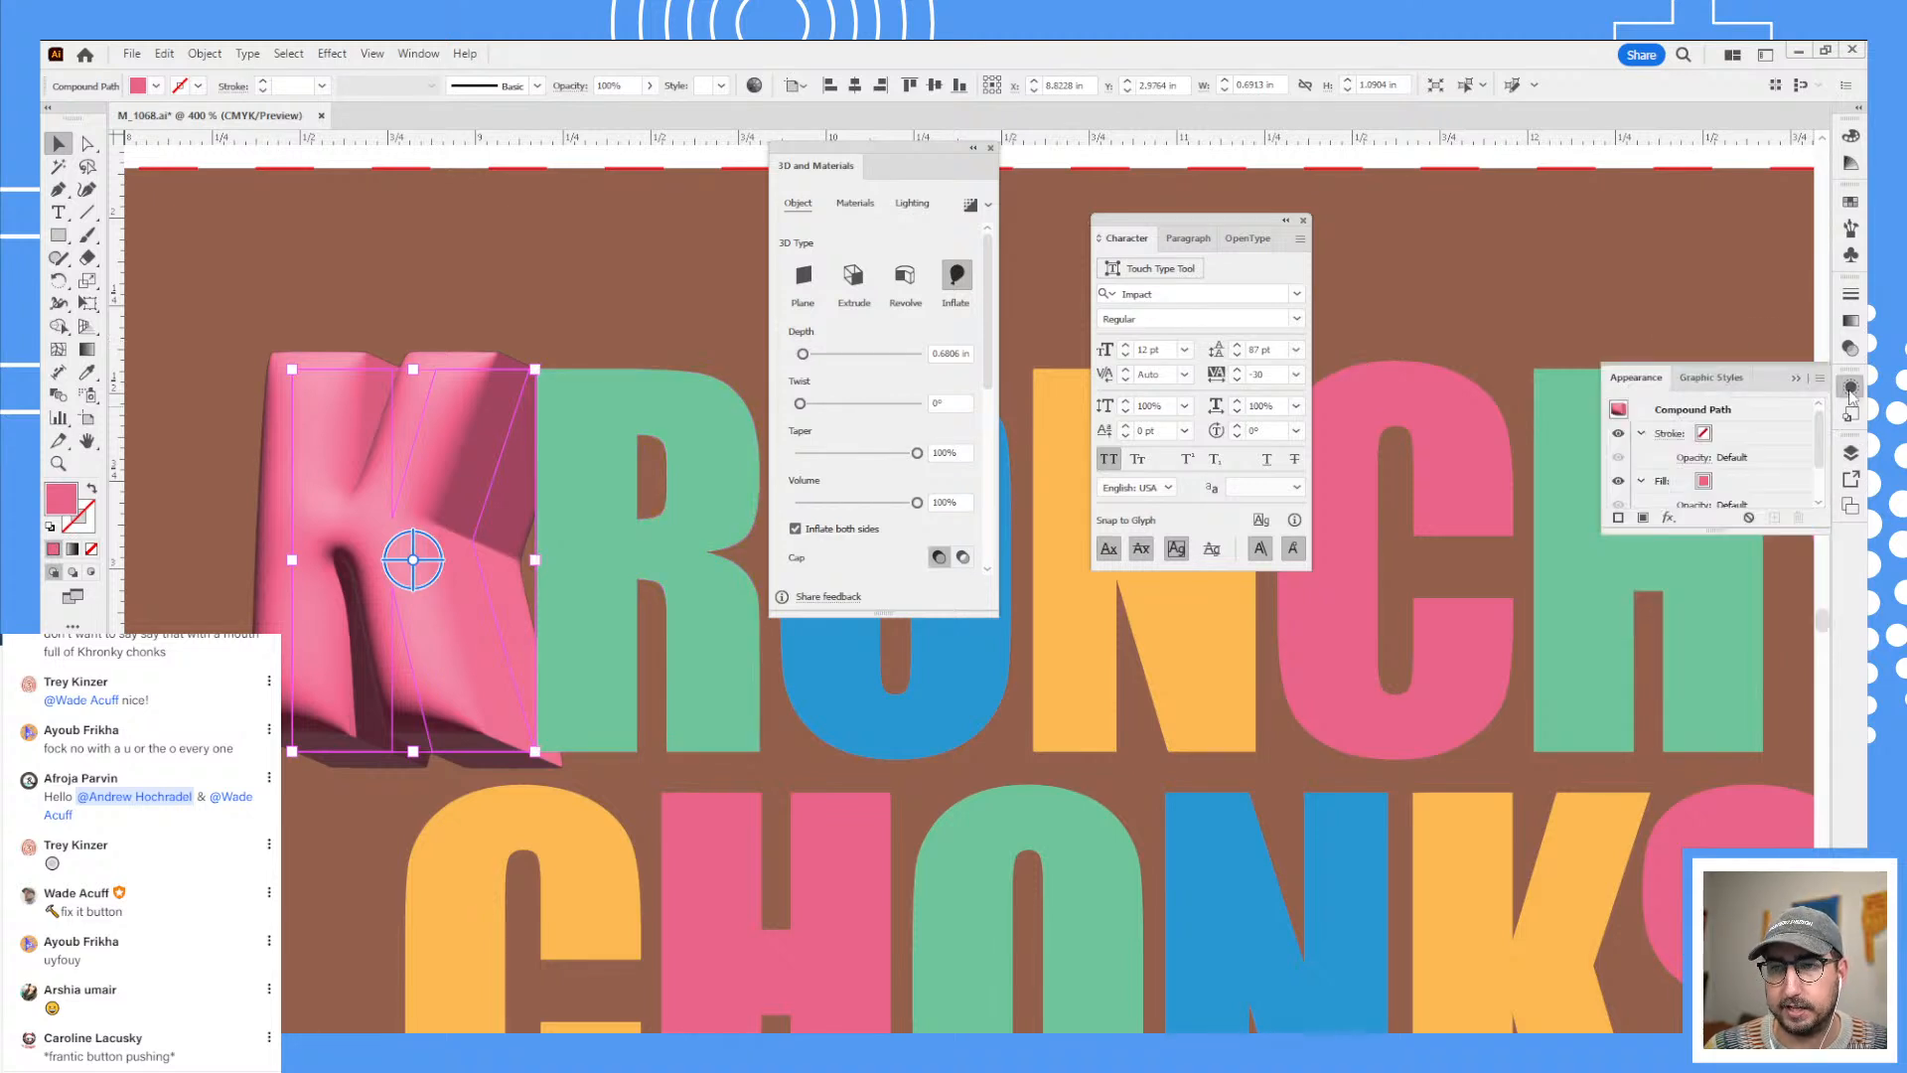
pyautogui.click(1728, 380)
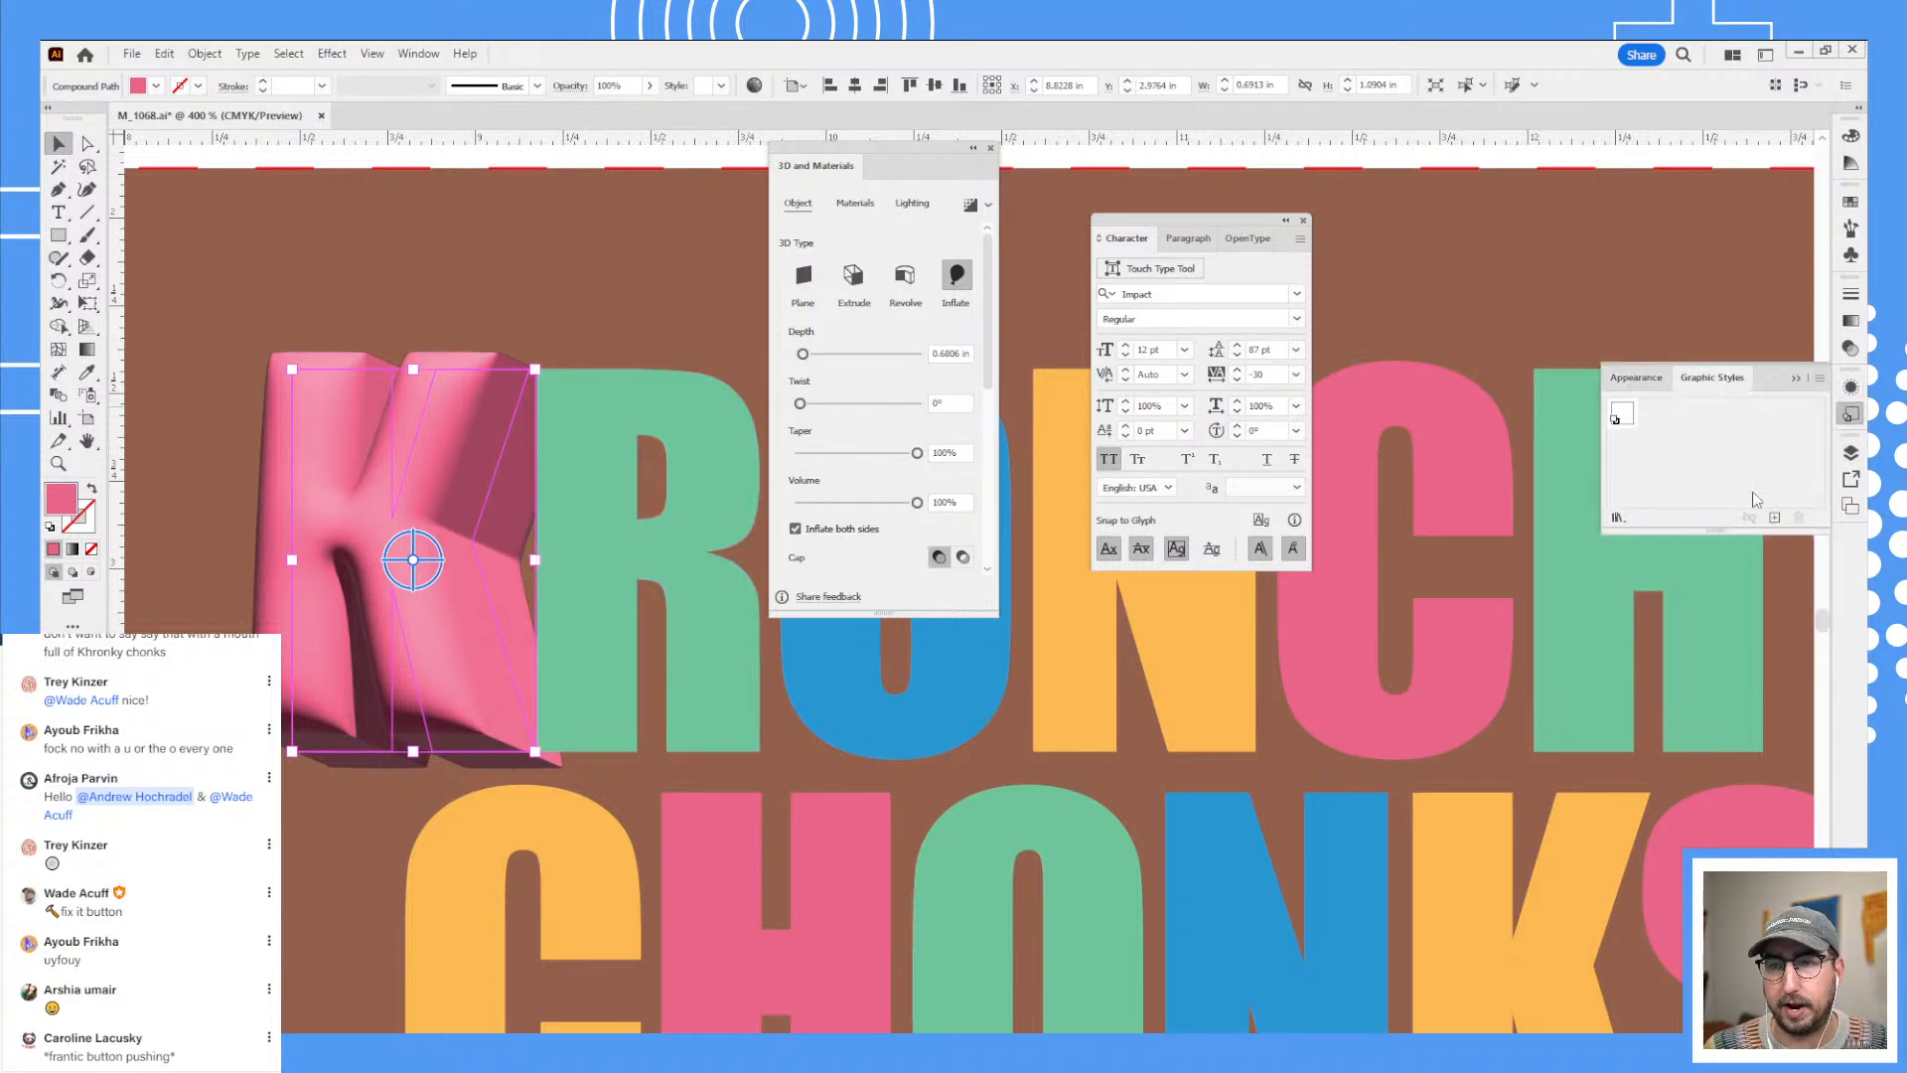
pyautogui.click(1775, 518)
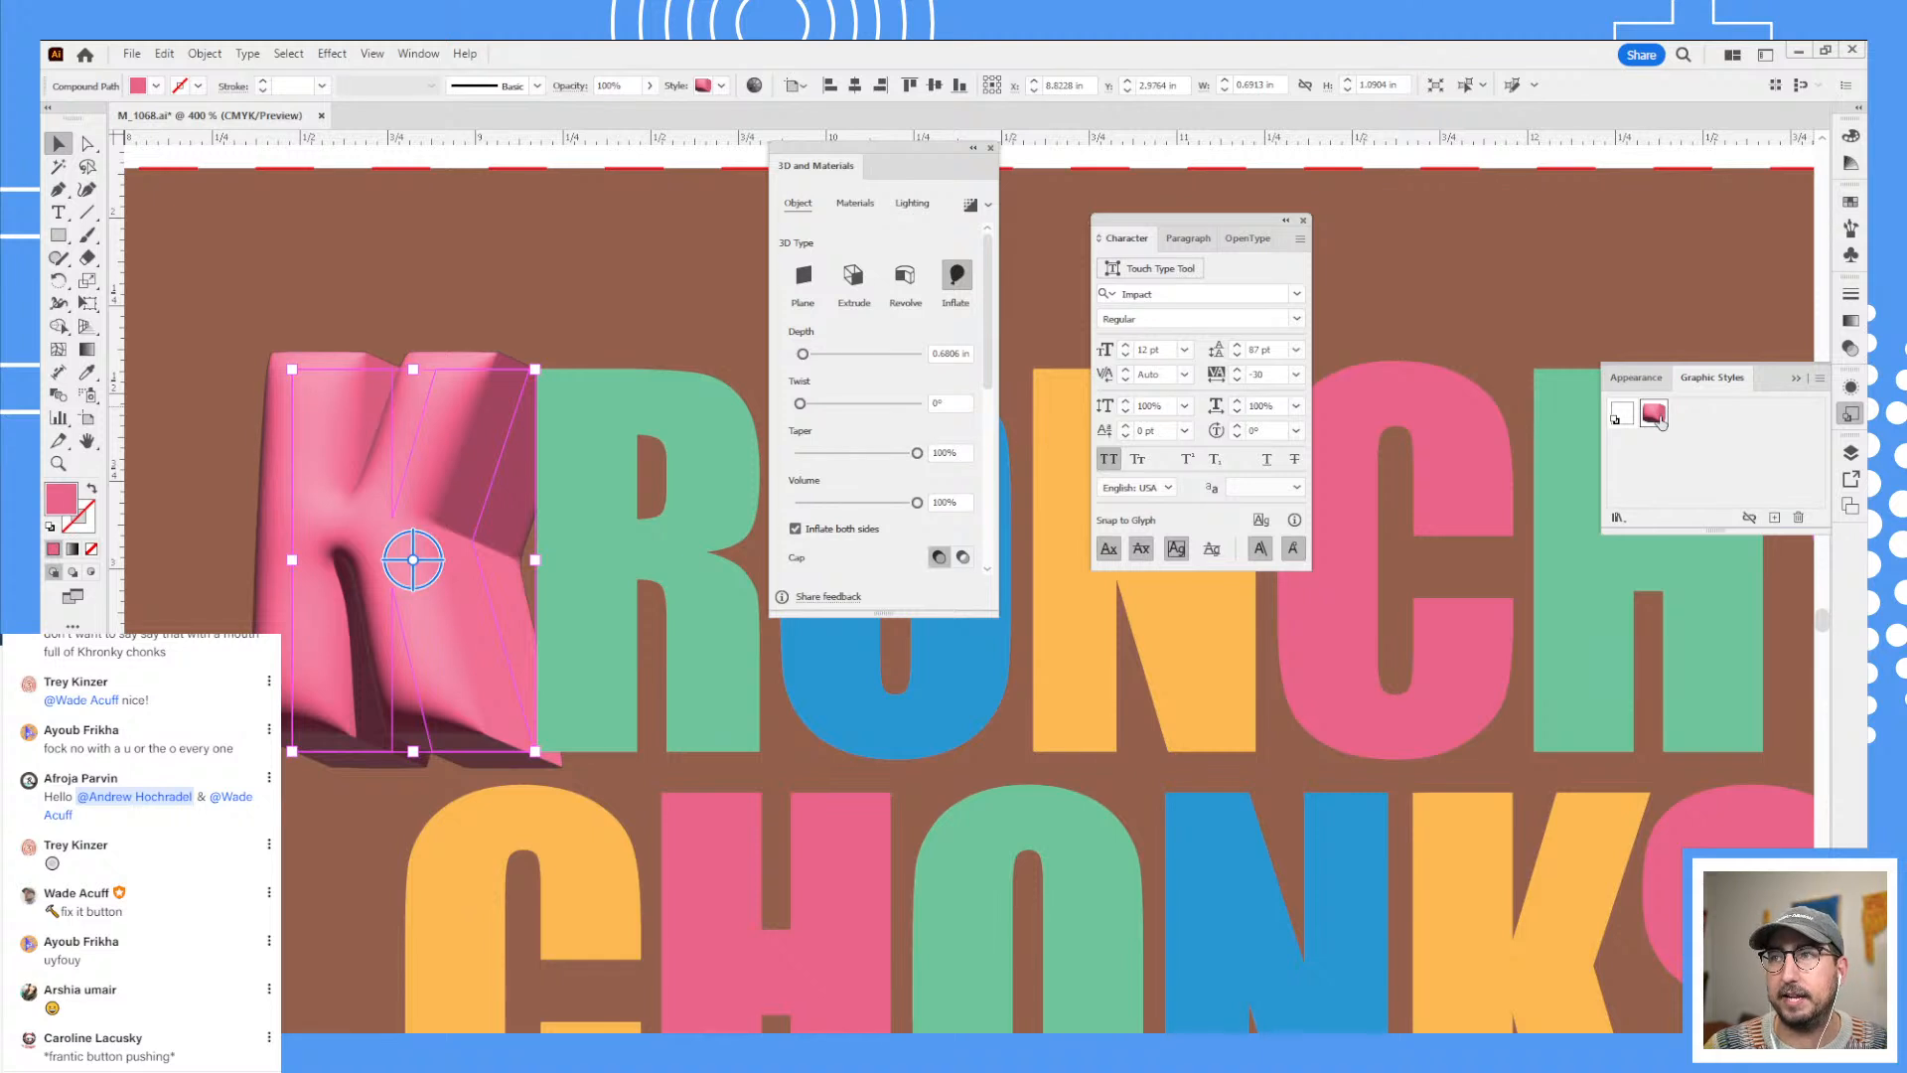
# - Apply the saved inflated graphic style to the R, O, N, C, H and Y of KRONCHY
pyautogui.click(708, 479)
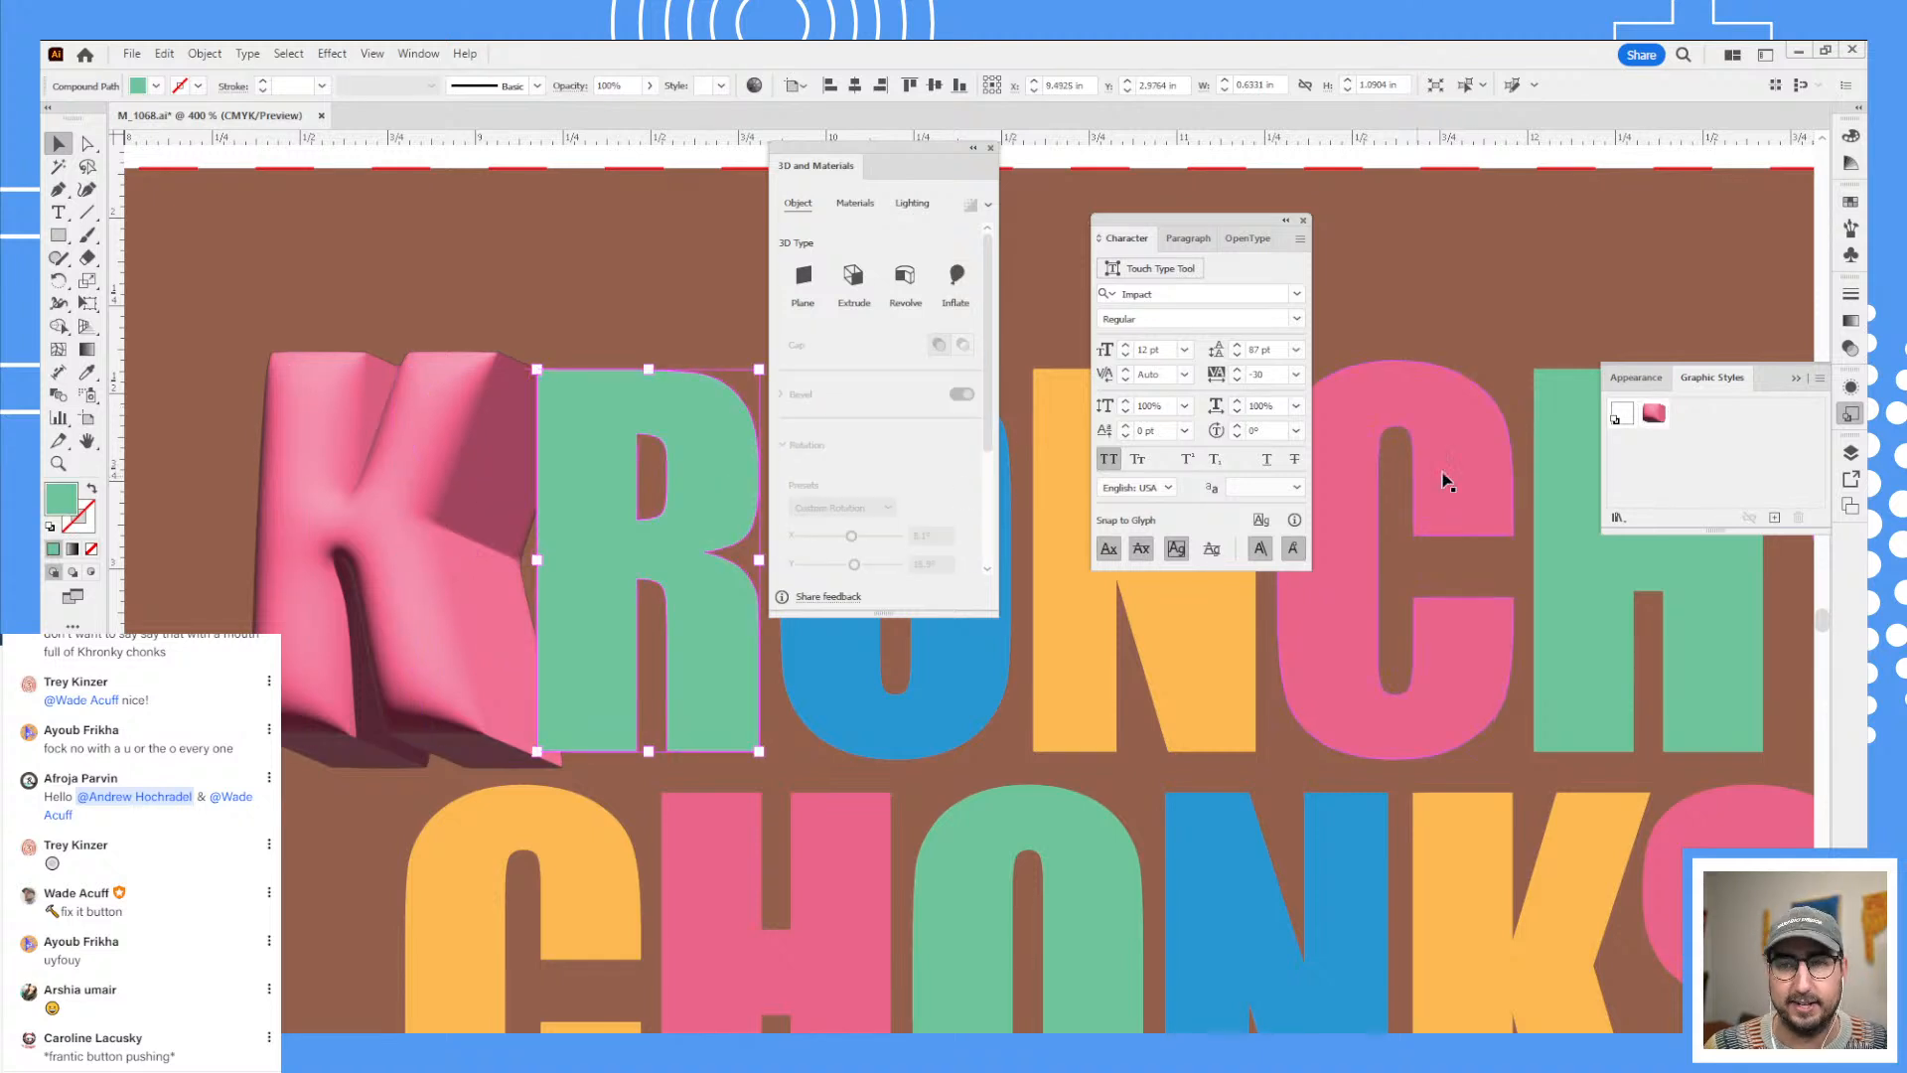
pyautogui.click(1654, 413)
pyautogui.click(978, 700)
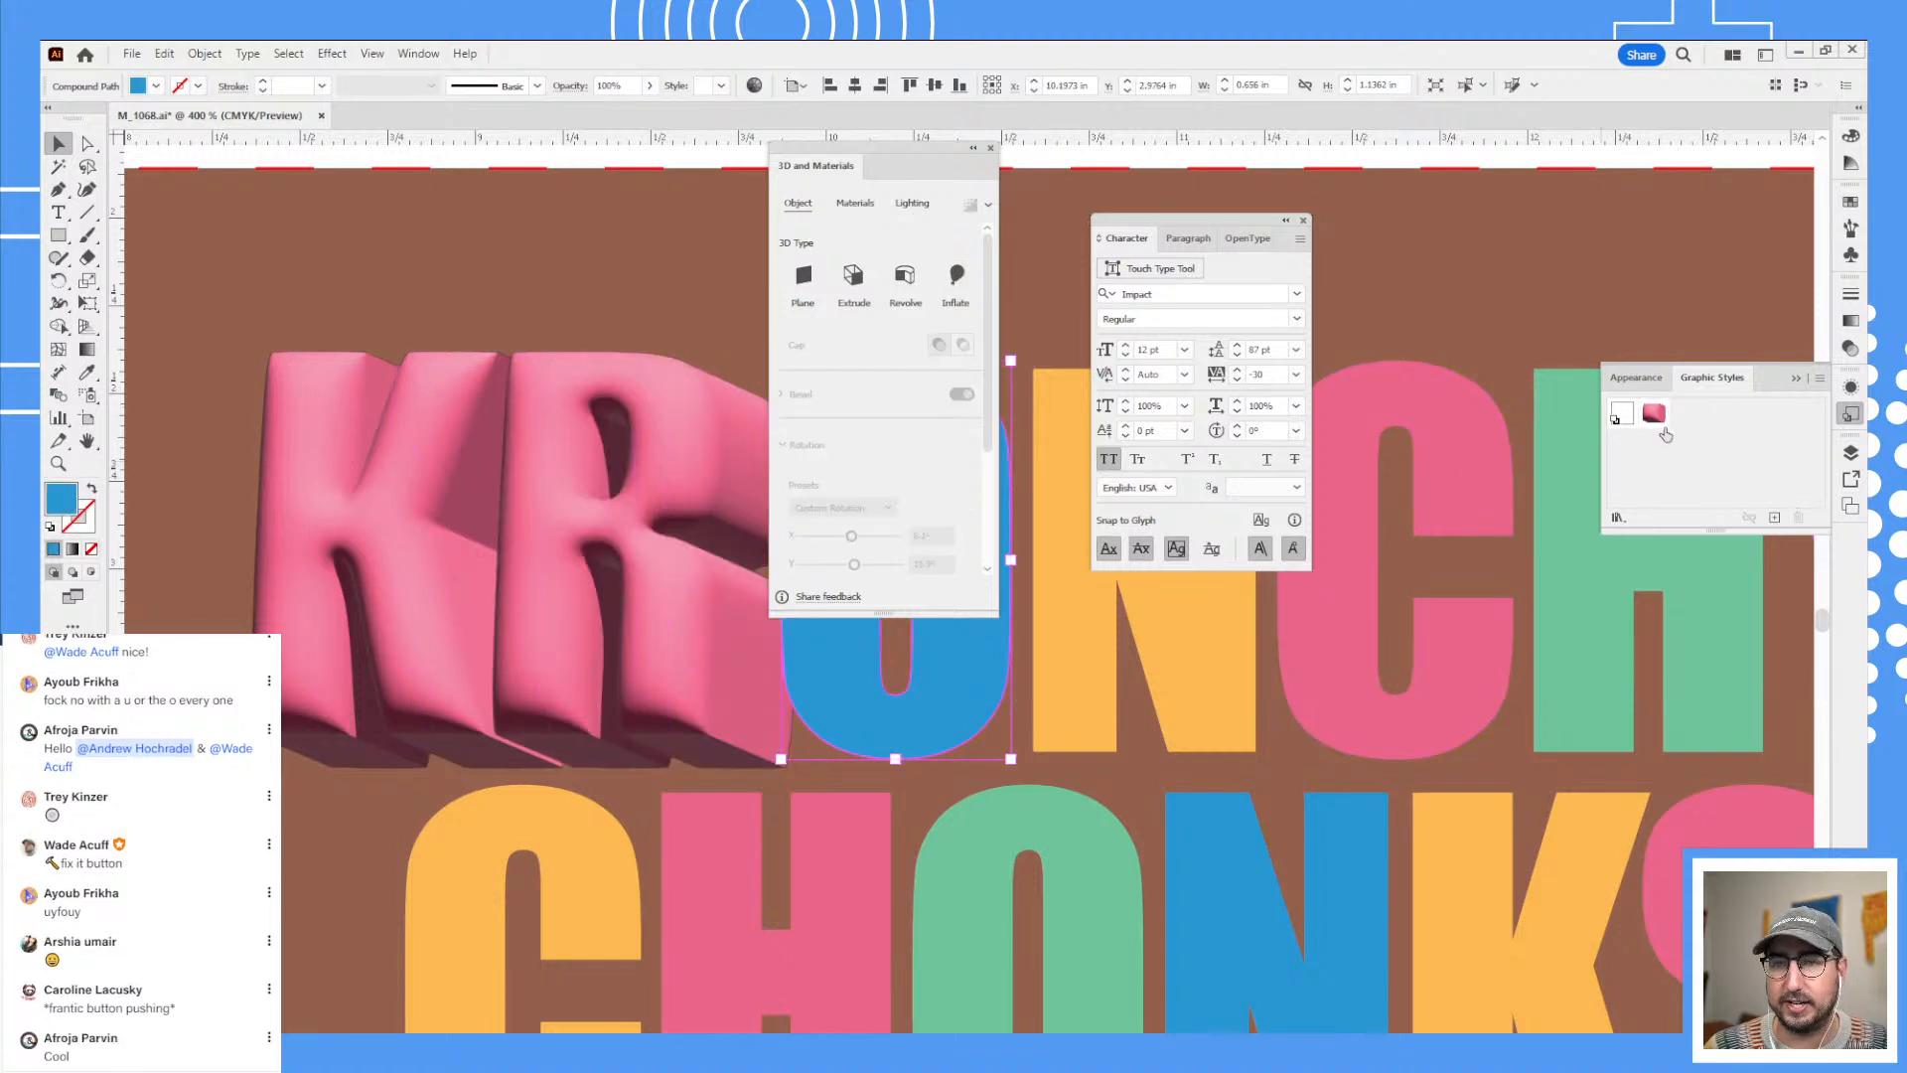
pyautogui.click(1064, 626)
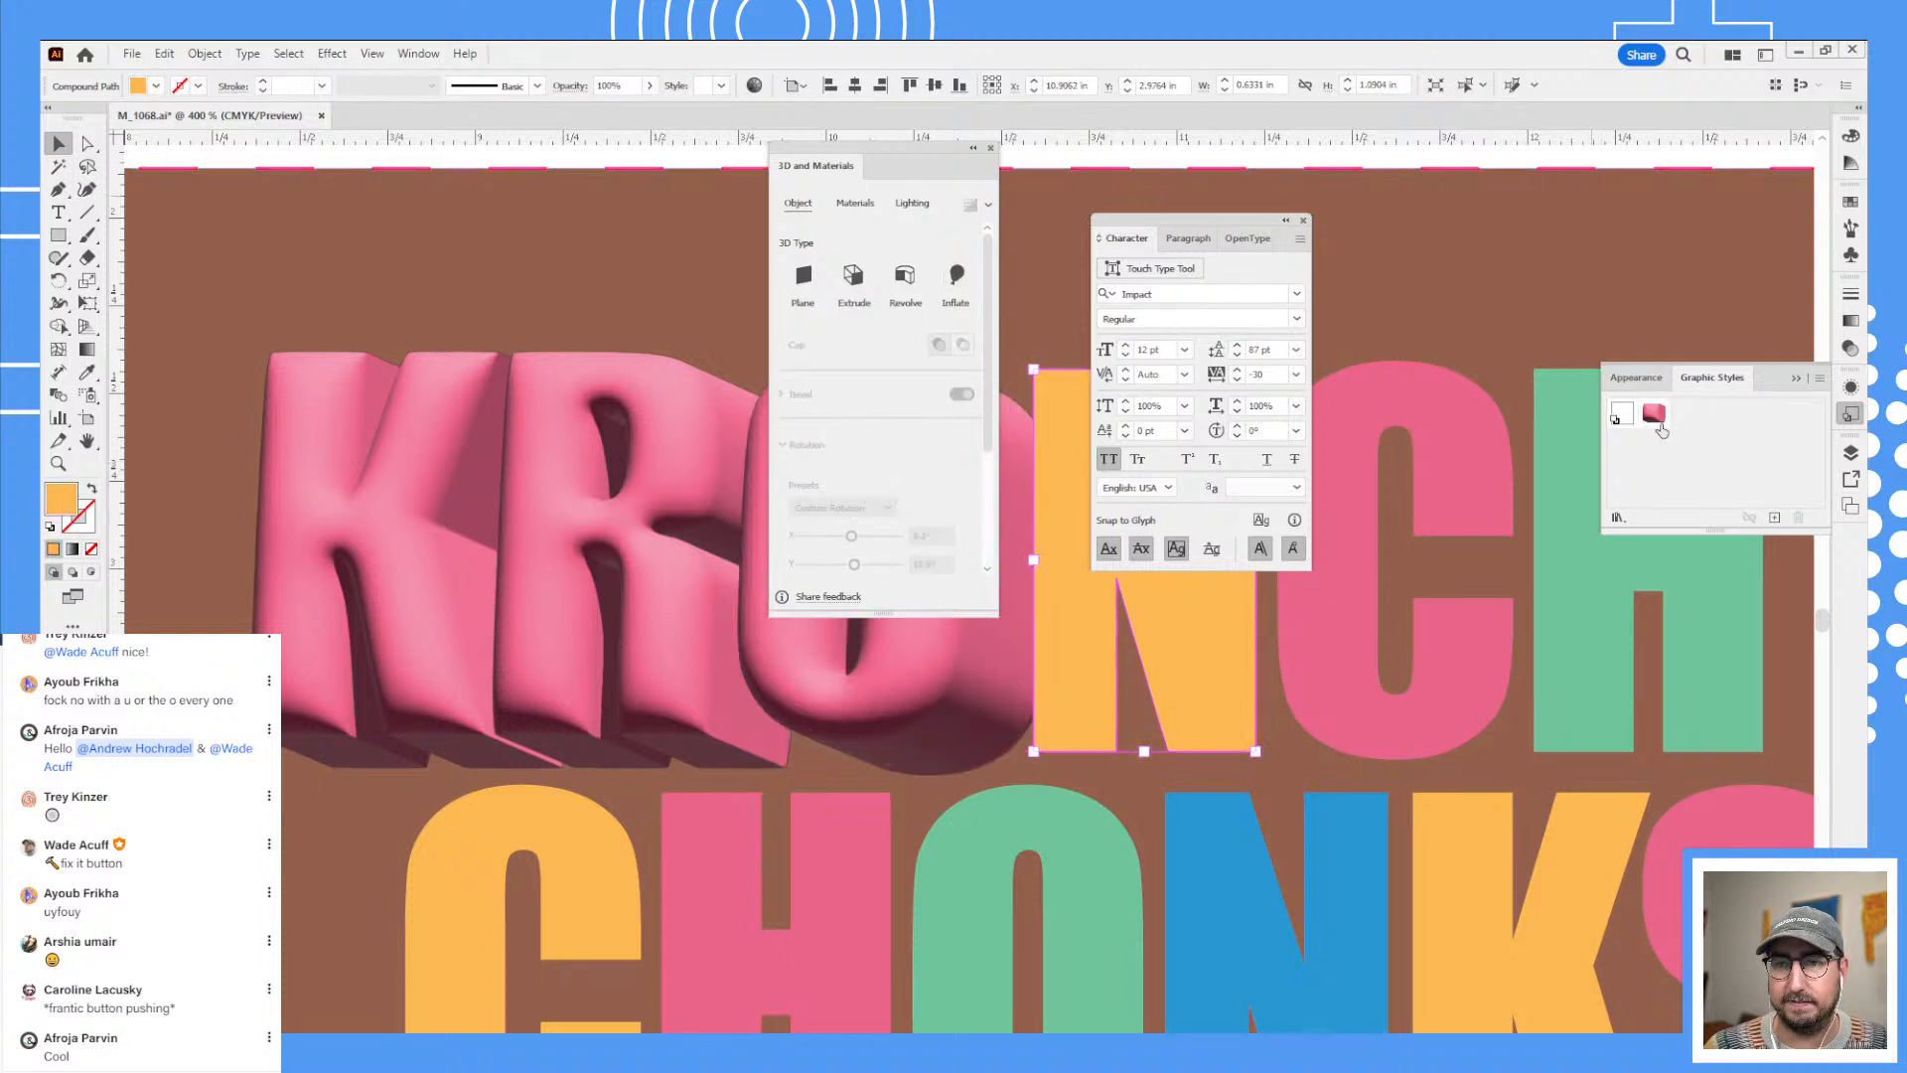
pyautogui.click(1332, 626)
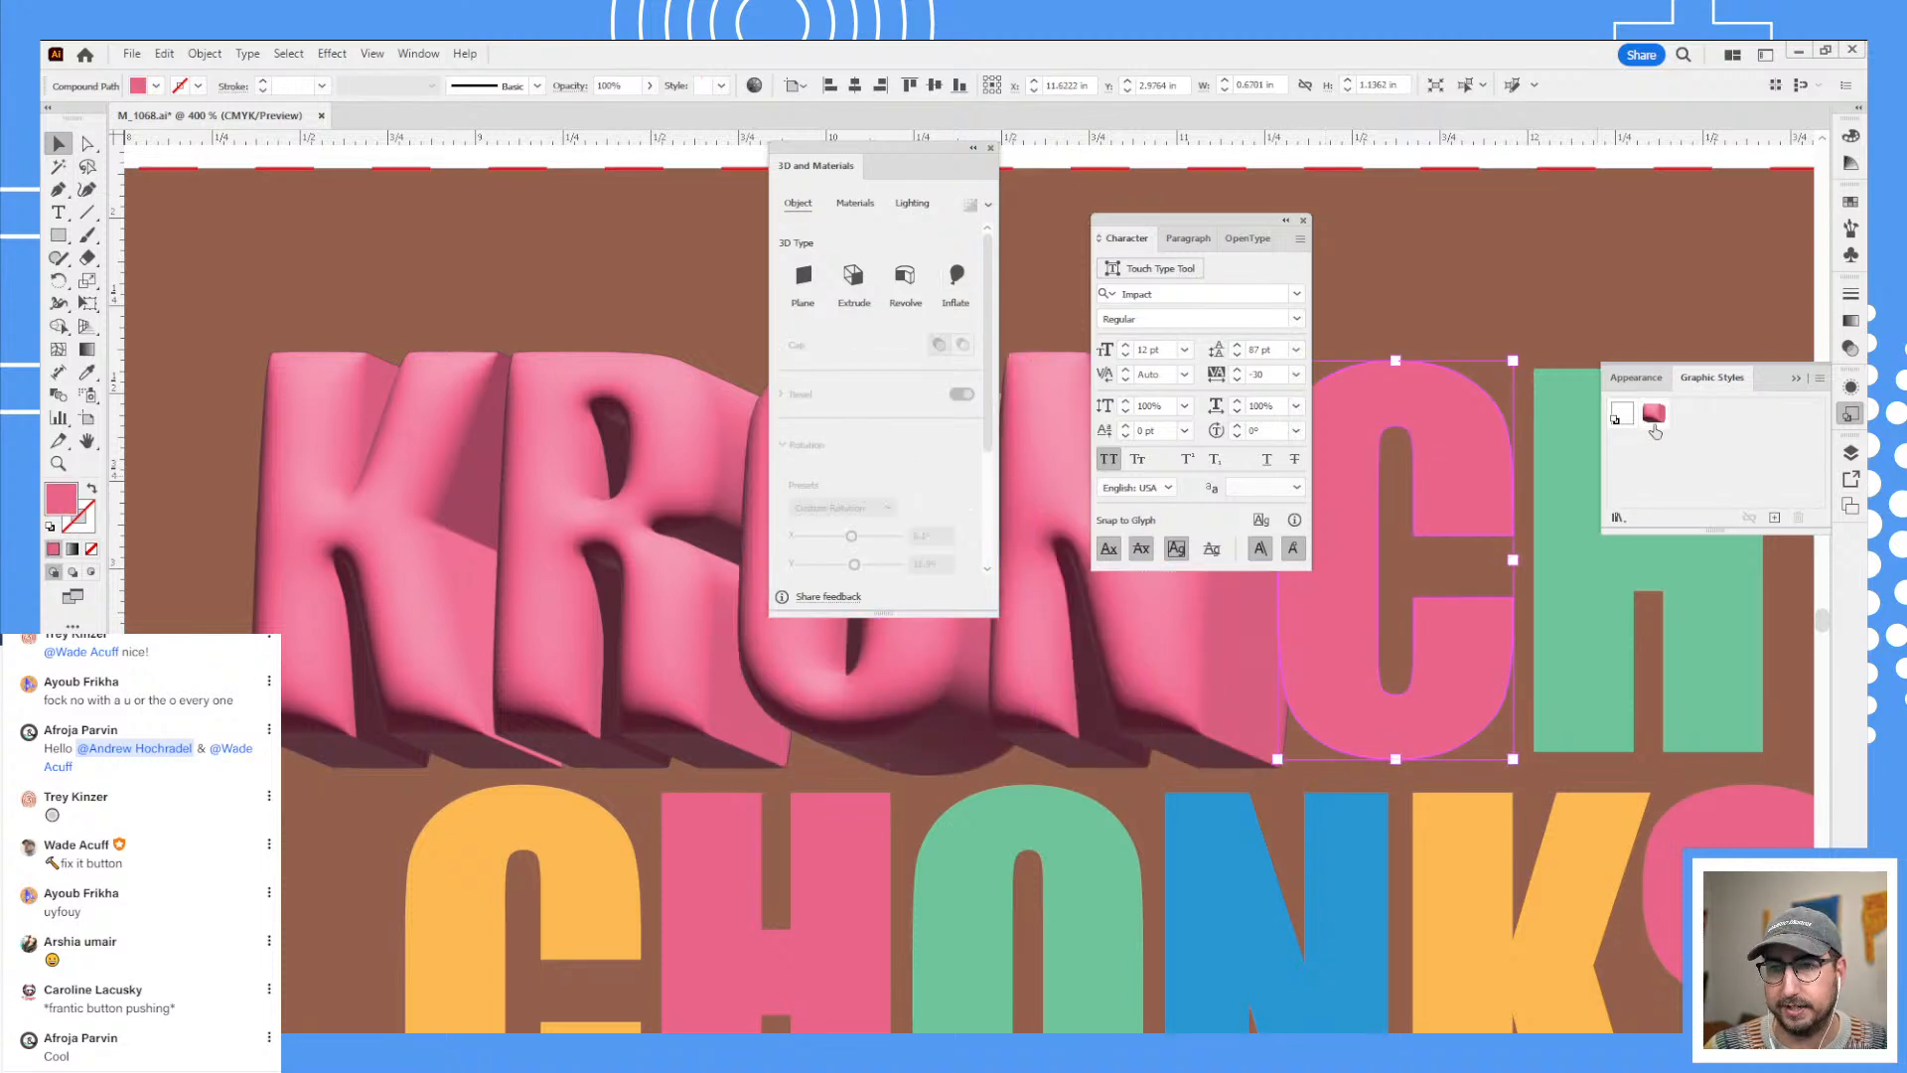
pyautogui.click(1578, 567)
pyautogui.click(1654, 413)
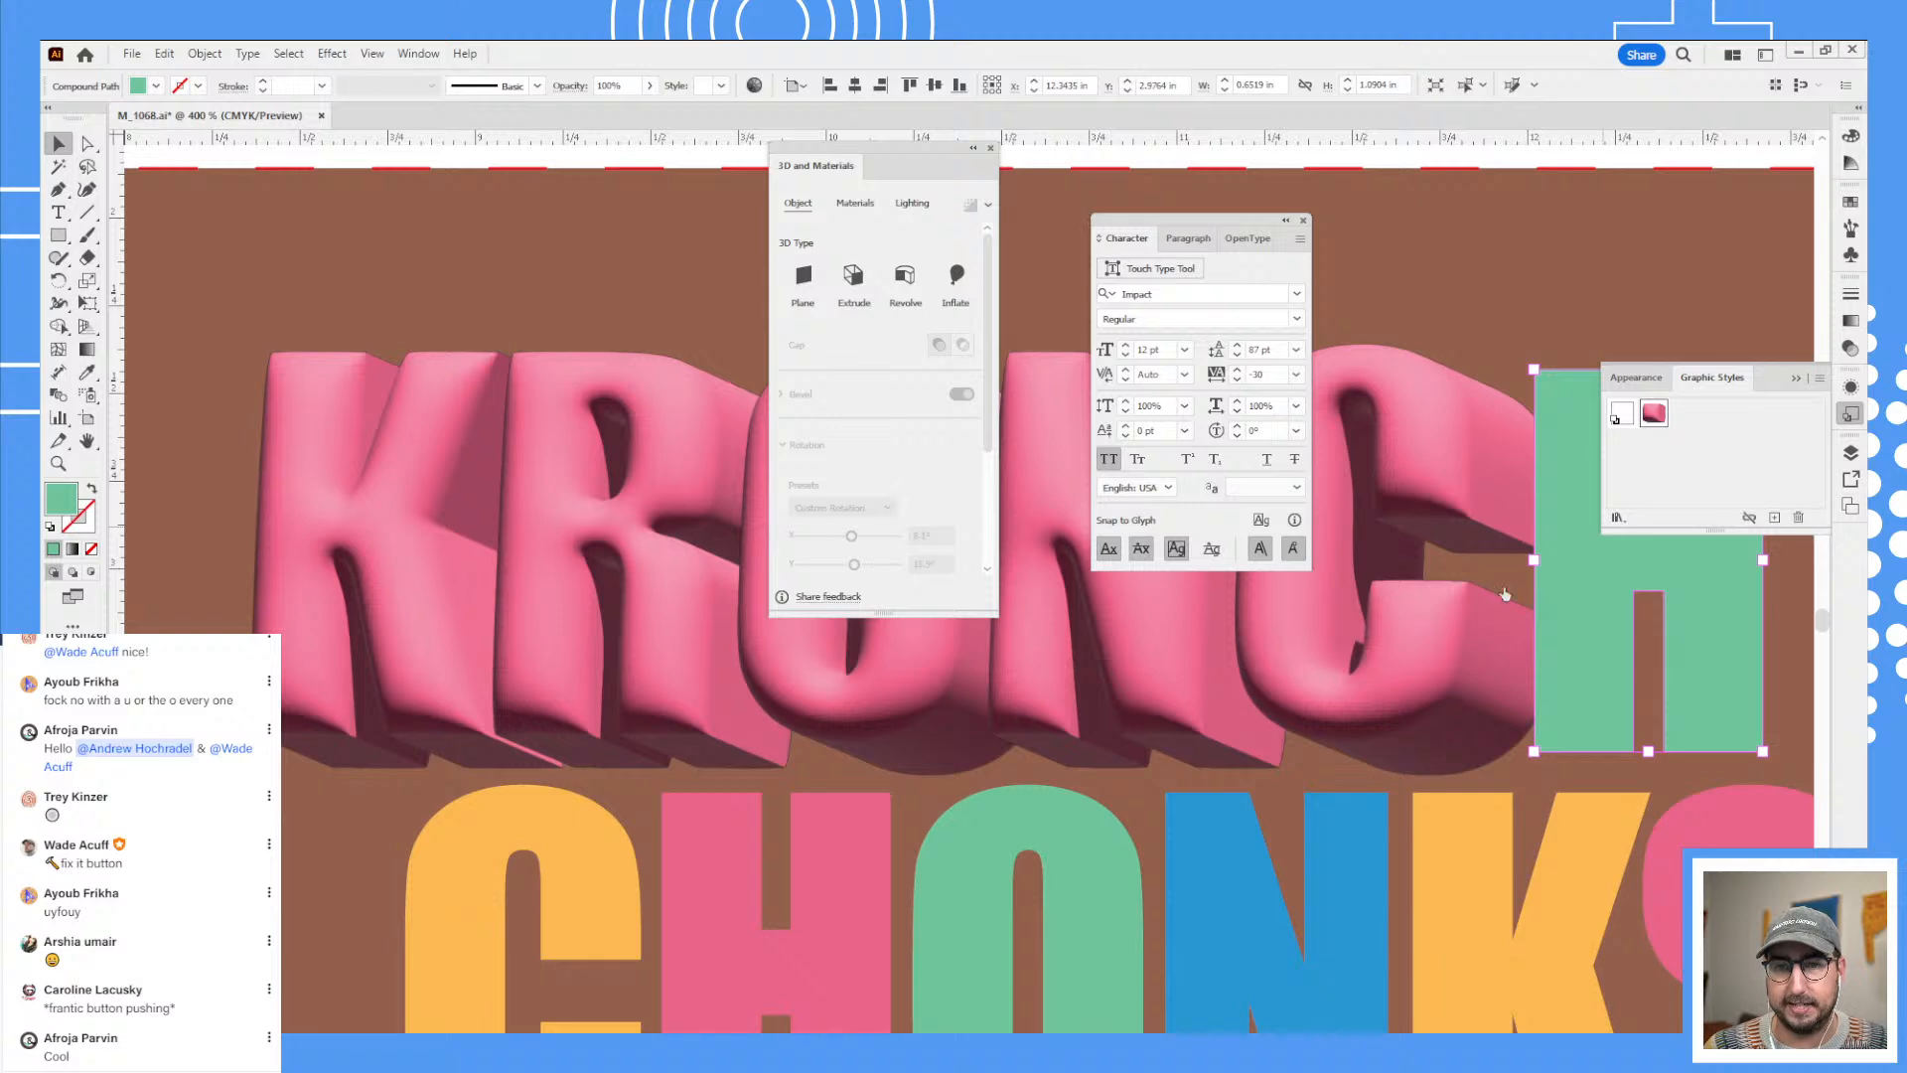
pyautogui.moveTo(1359, 772); pyautogui.dragTo(909, 804)
pyautogui.click(1470, 575)
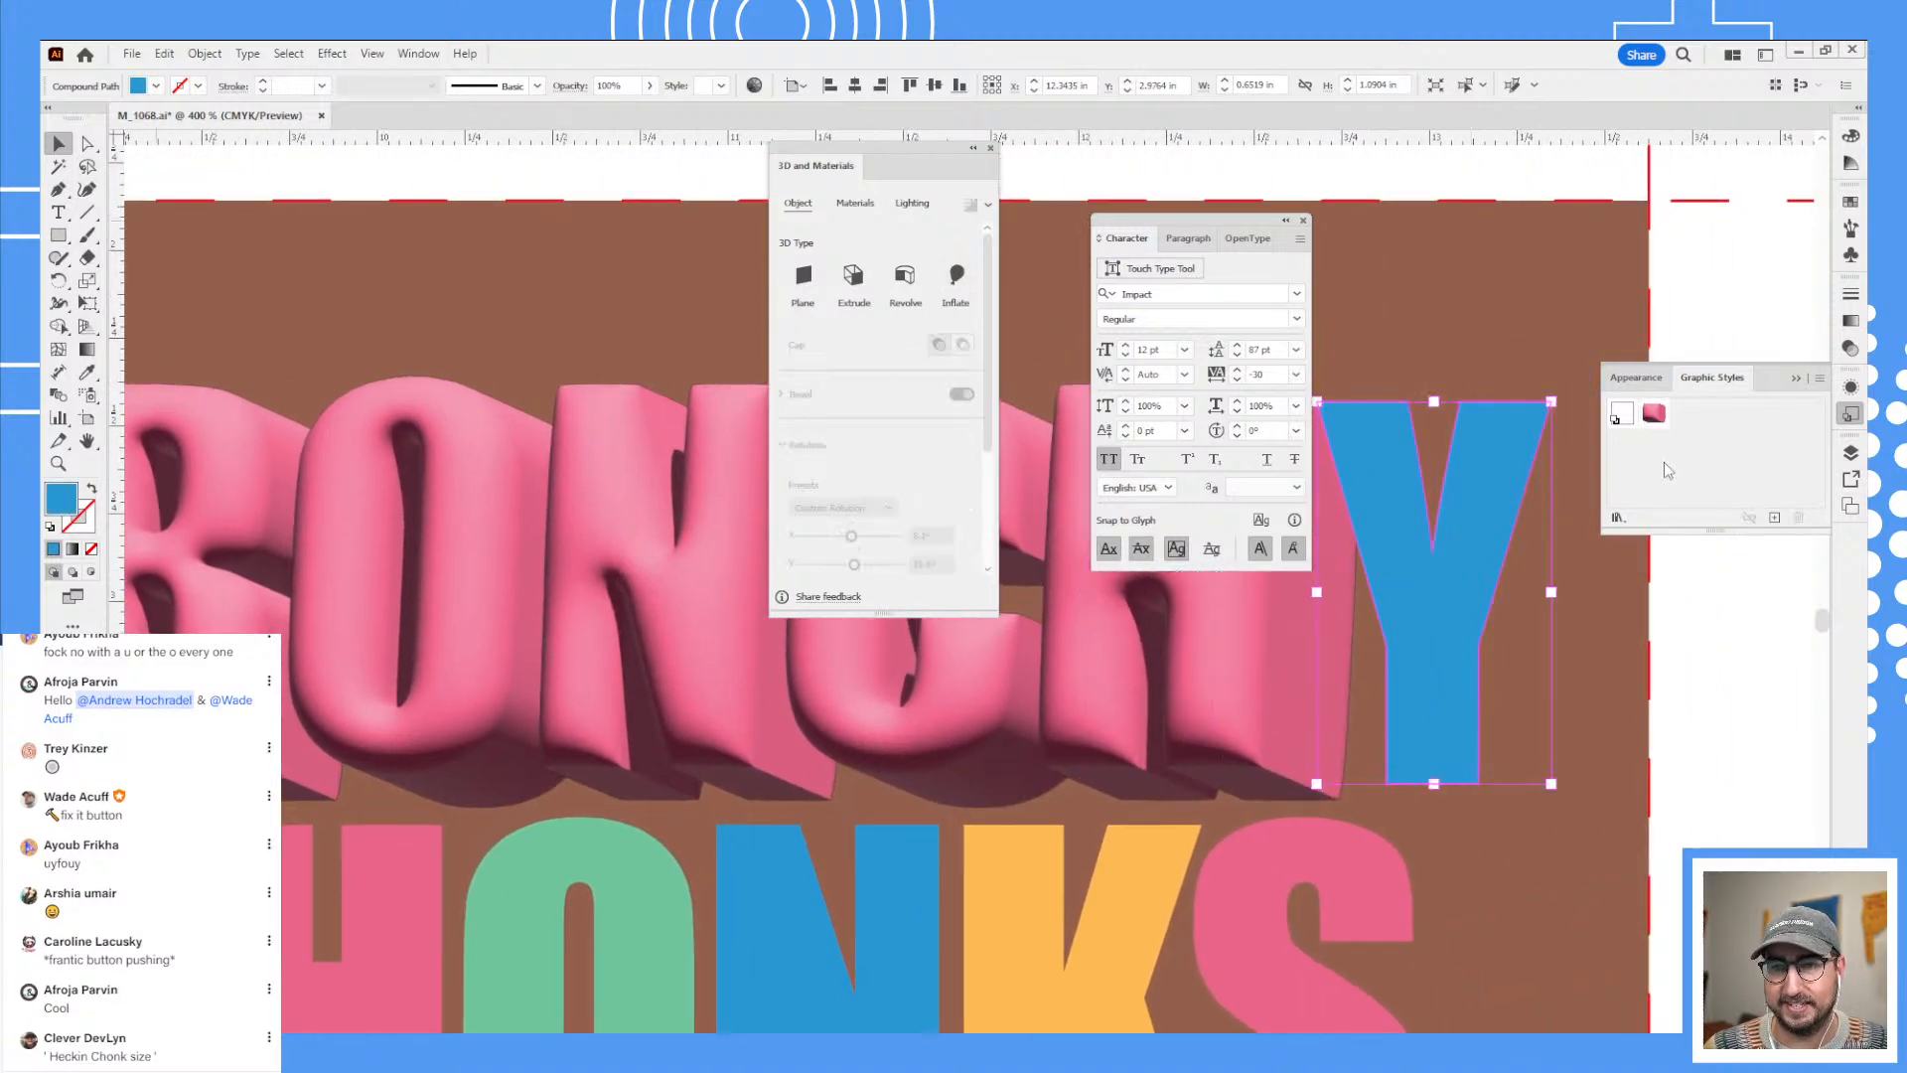
pyautogui.click(1657, 421)
# - Clear the workspace around CHONKS by moving the 3D and Materials panel aside and closing the Character panel
pyautogui.moveTo(583, 894); pyautogui.dragTo(903, 562)
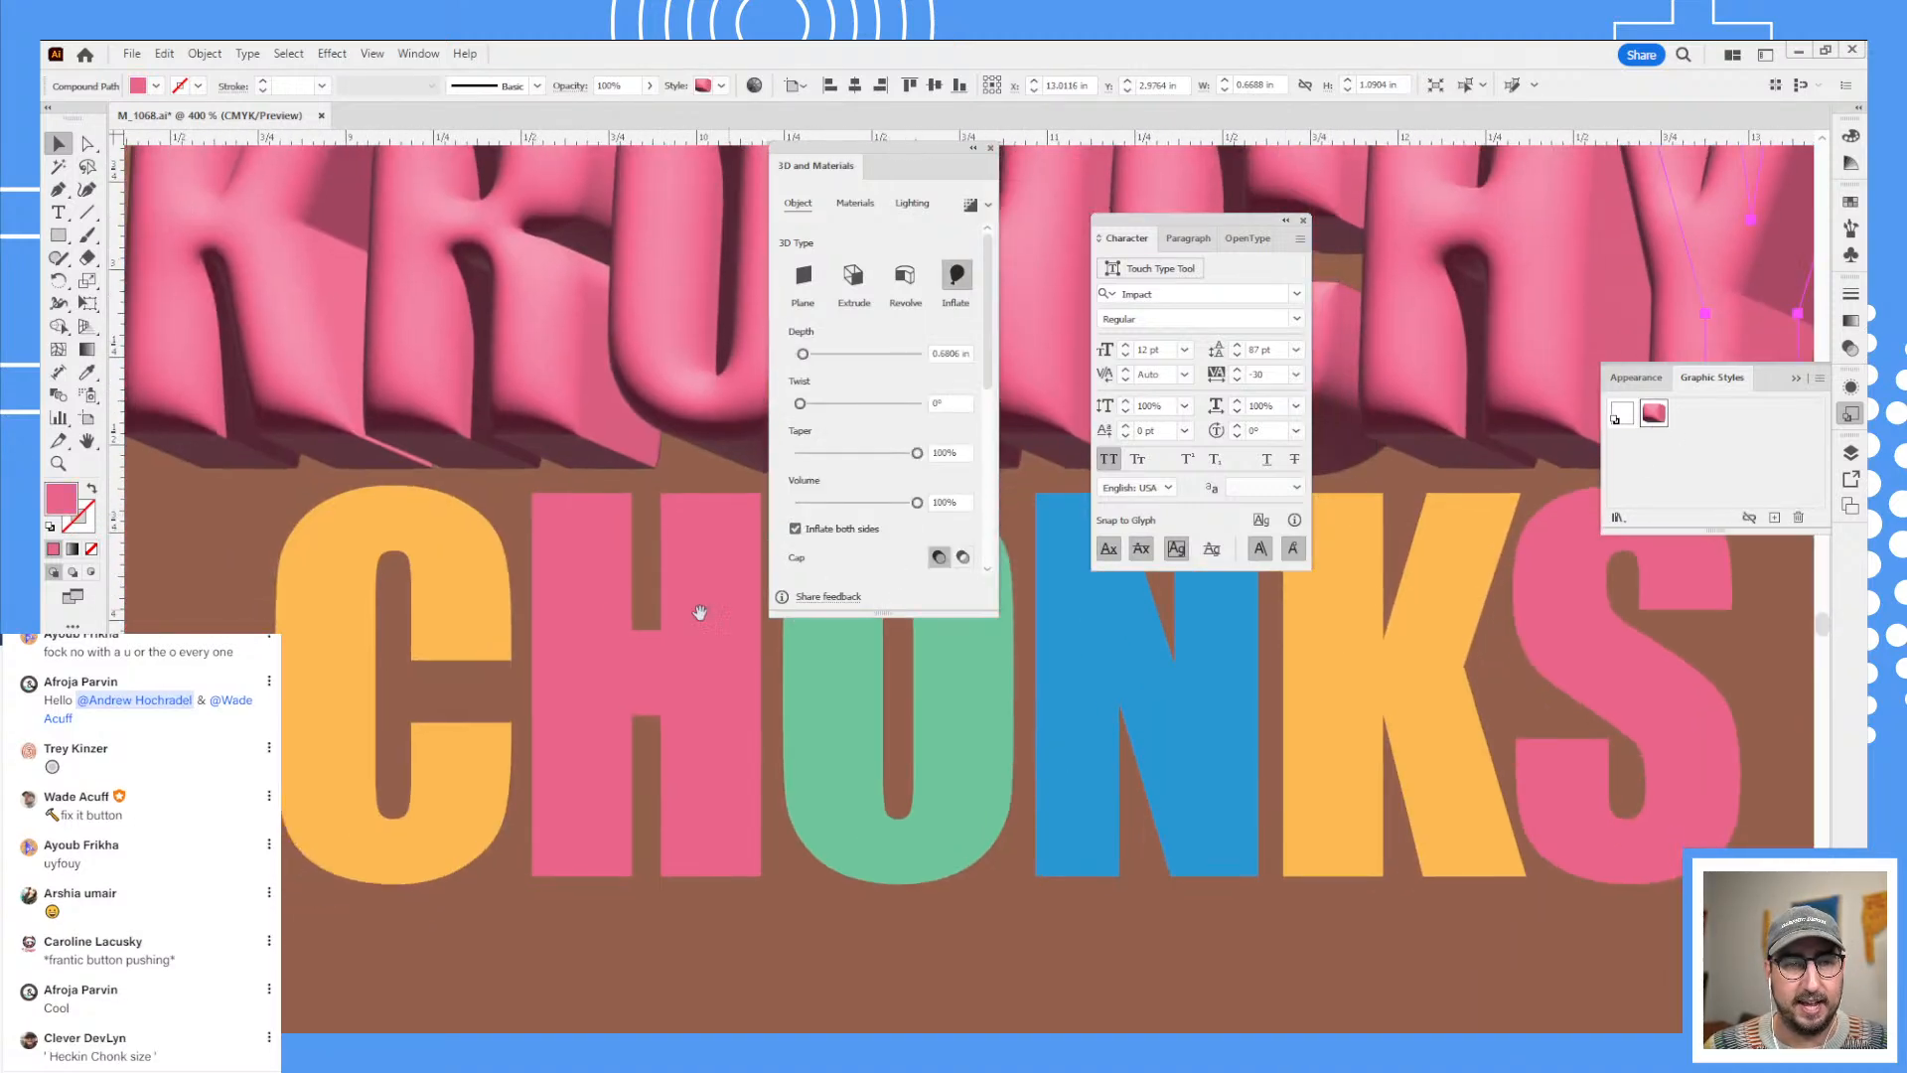
pyautogui.moveTo(941, 154); pyautogui.dragTo(244, 469)
pyautogui.click(1304, 221)
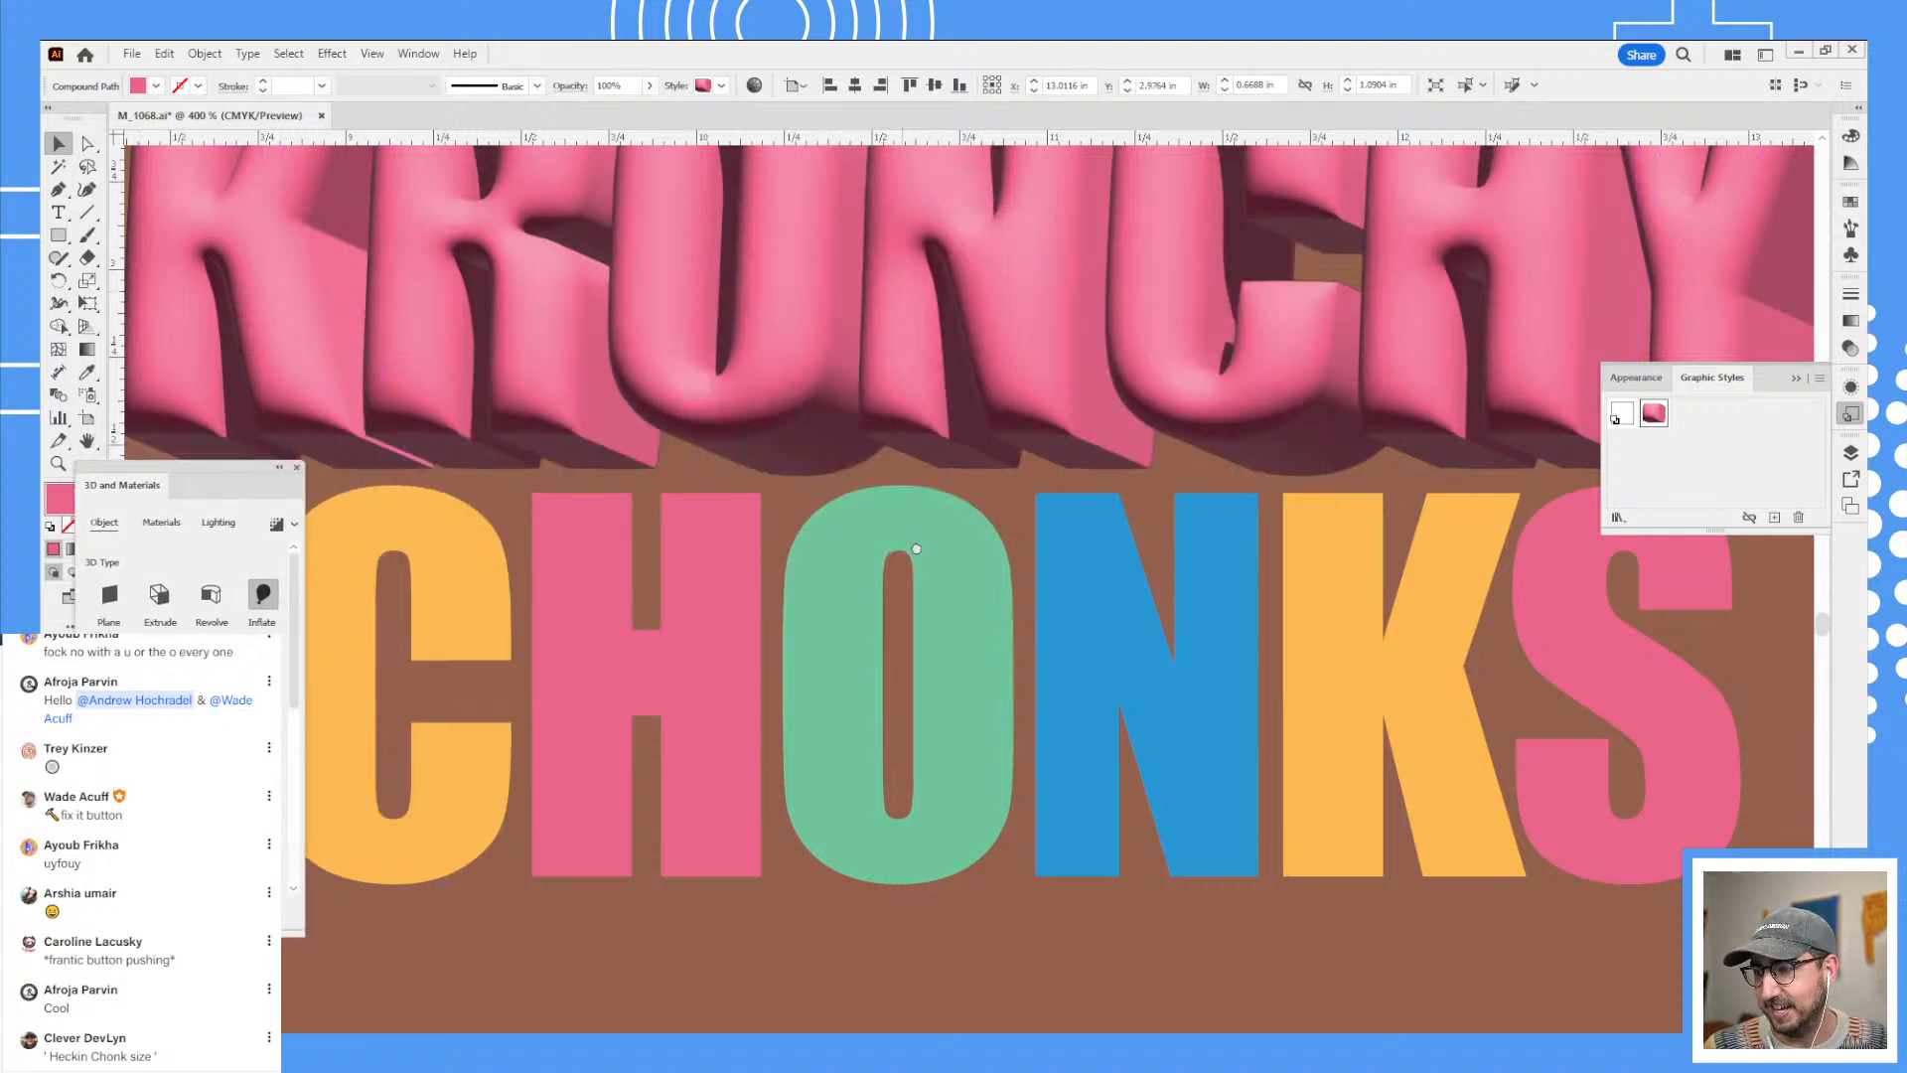
pyautogui.moveTo(639, 506); pyautogui.dragTo(881, 421)
# - Apply the saved inflated graphic style to each letter of CHONKS, from C through S
pyautogui.click(682, 520)
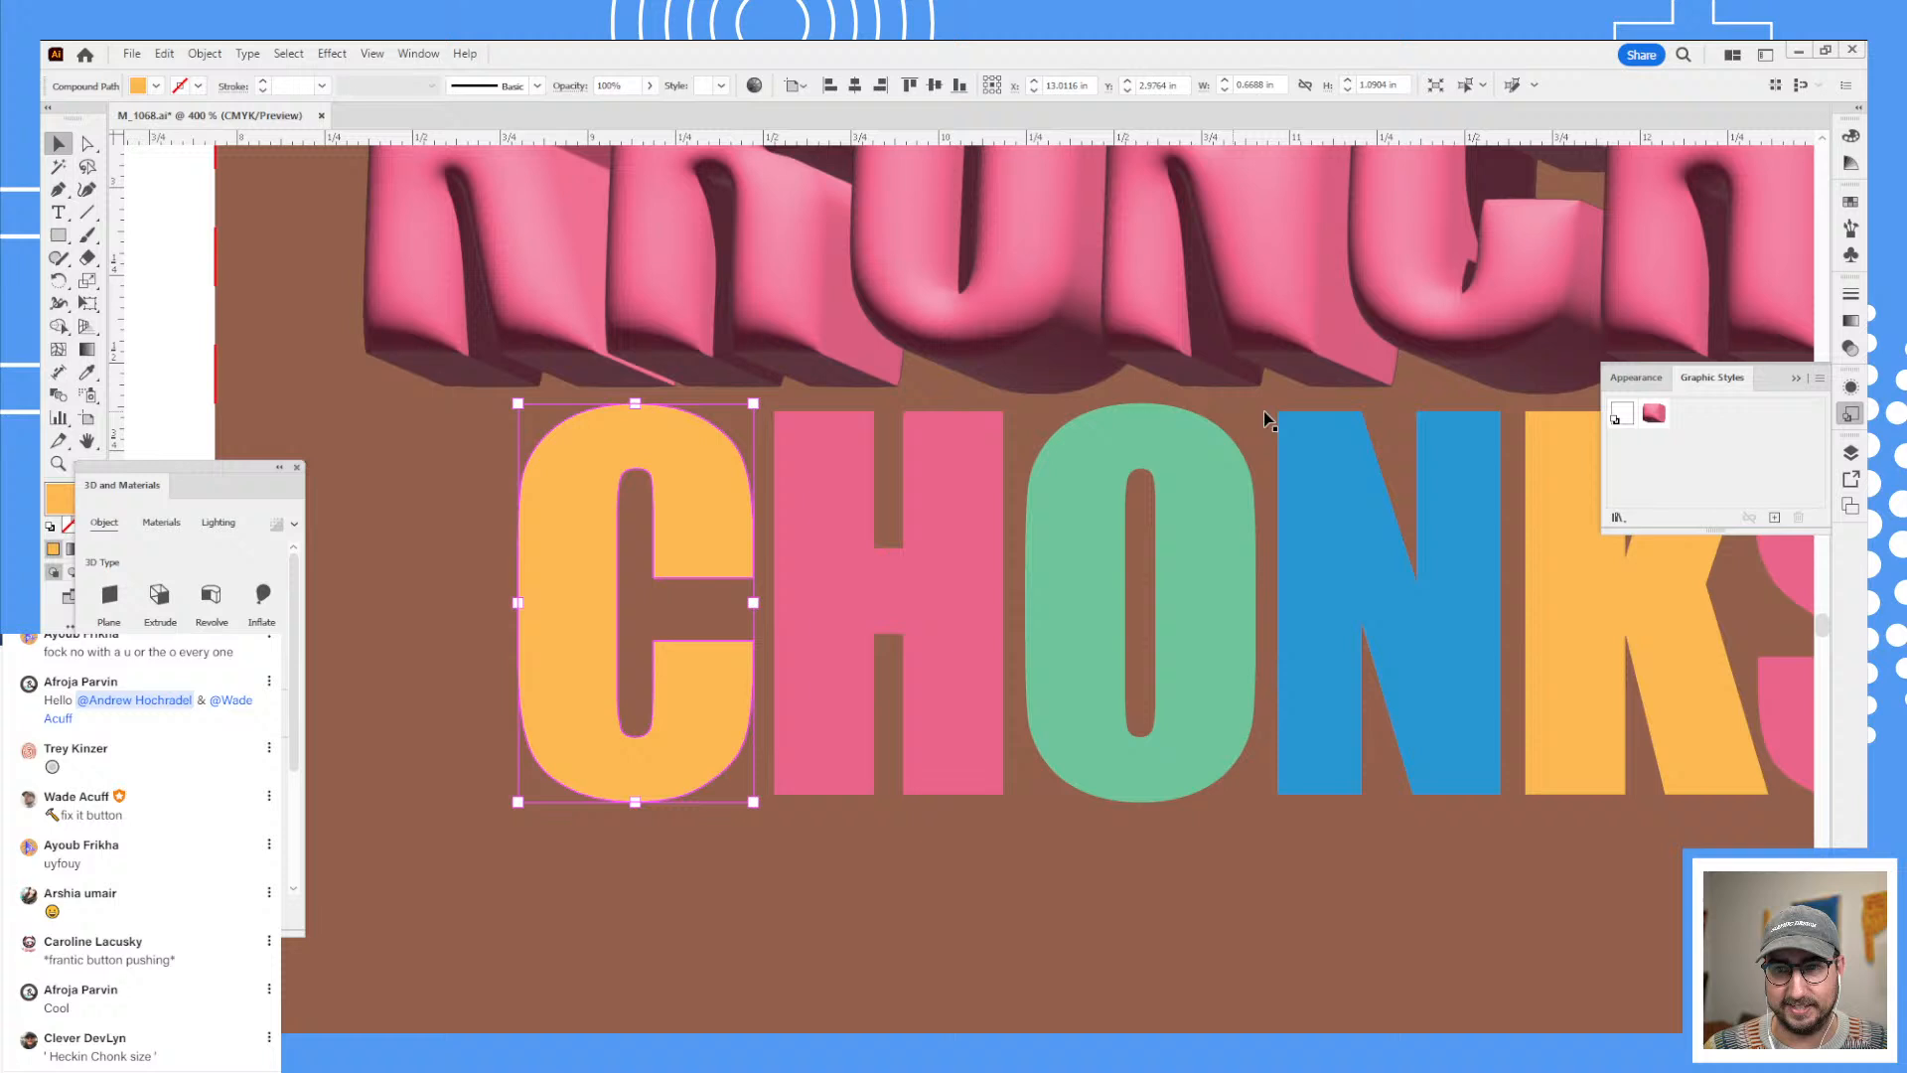
pyautogui.click(1655, 414)
pyautogui.click(976, 549)
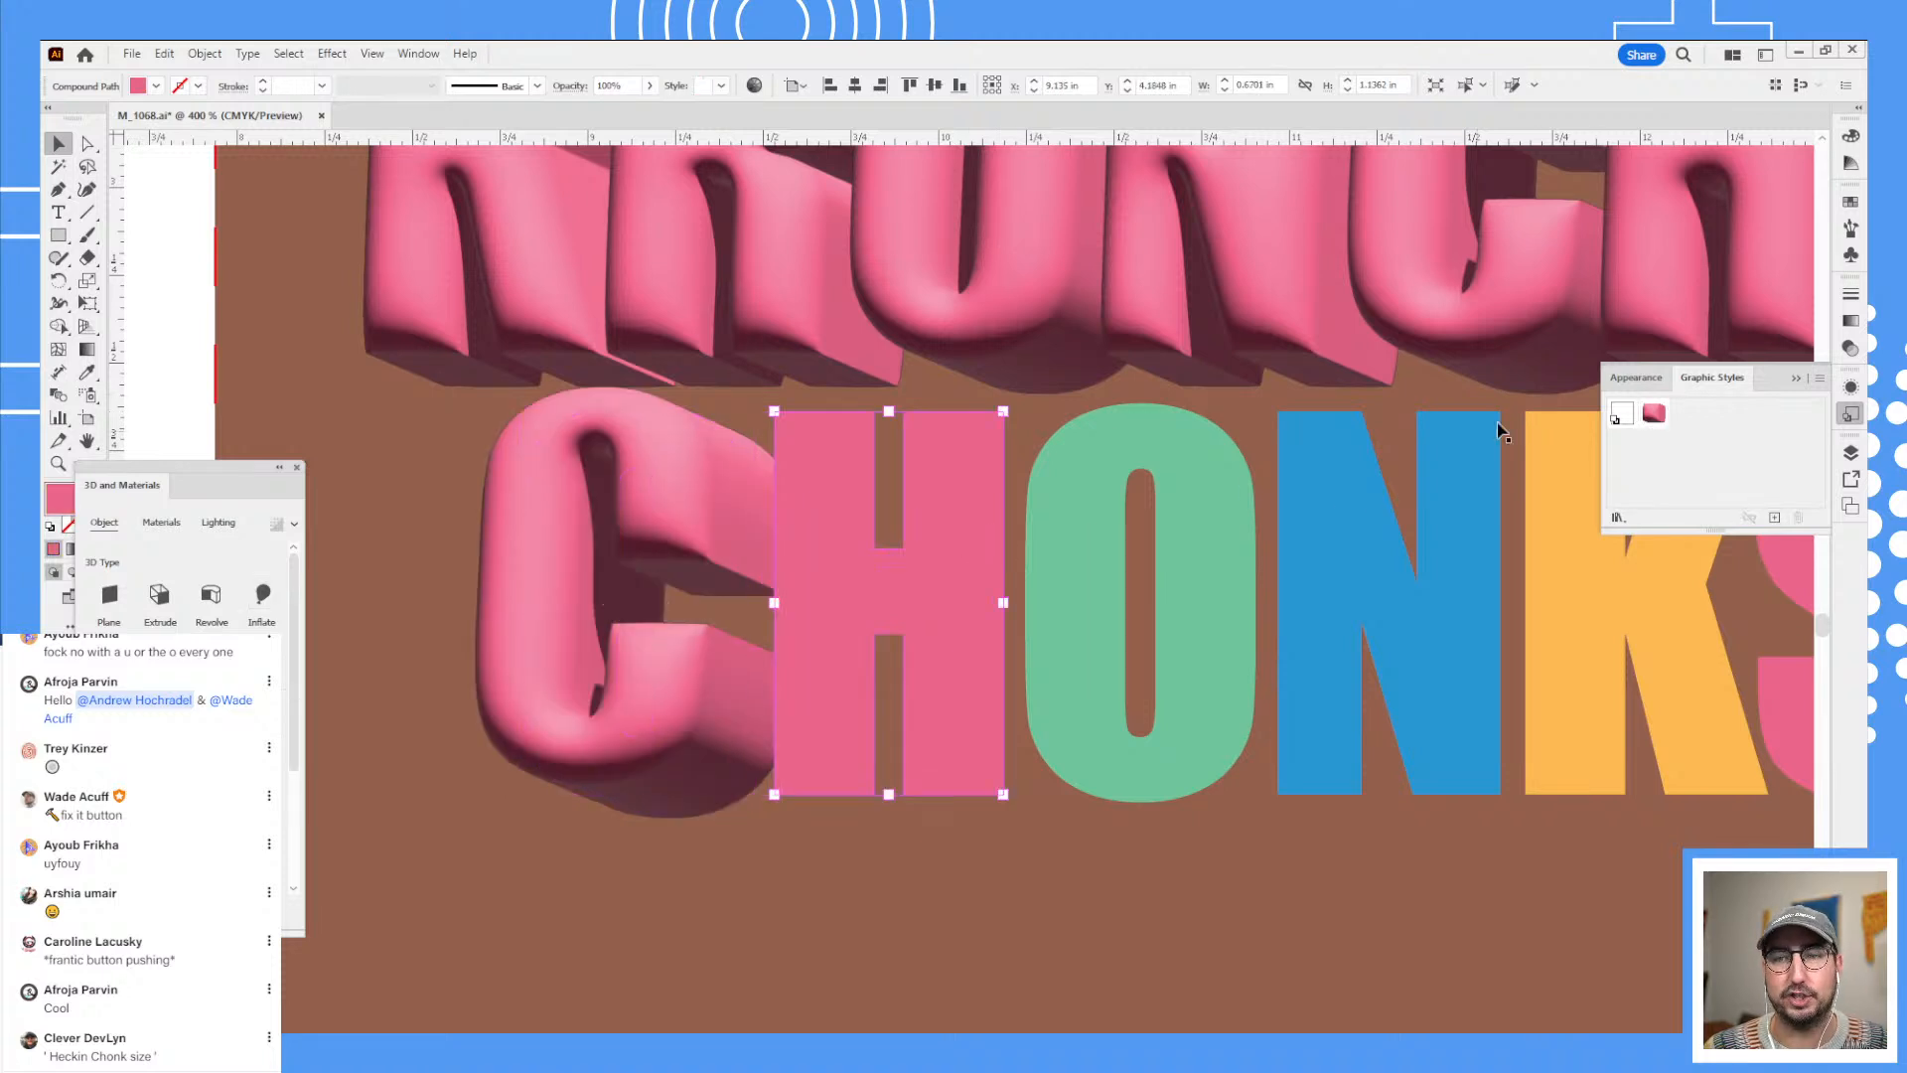
pyautogui.click(1655, 413)
pyautogui.click(1228, 557)
pyautogui.click(1656, 415)
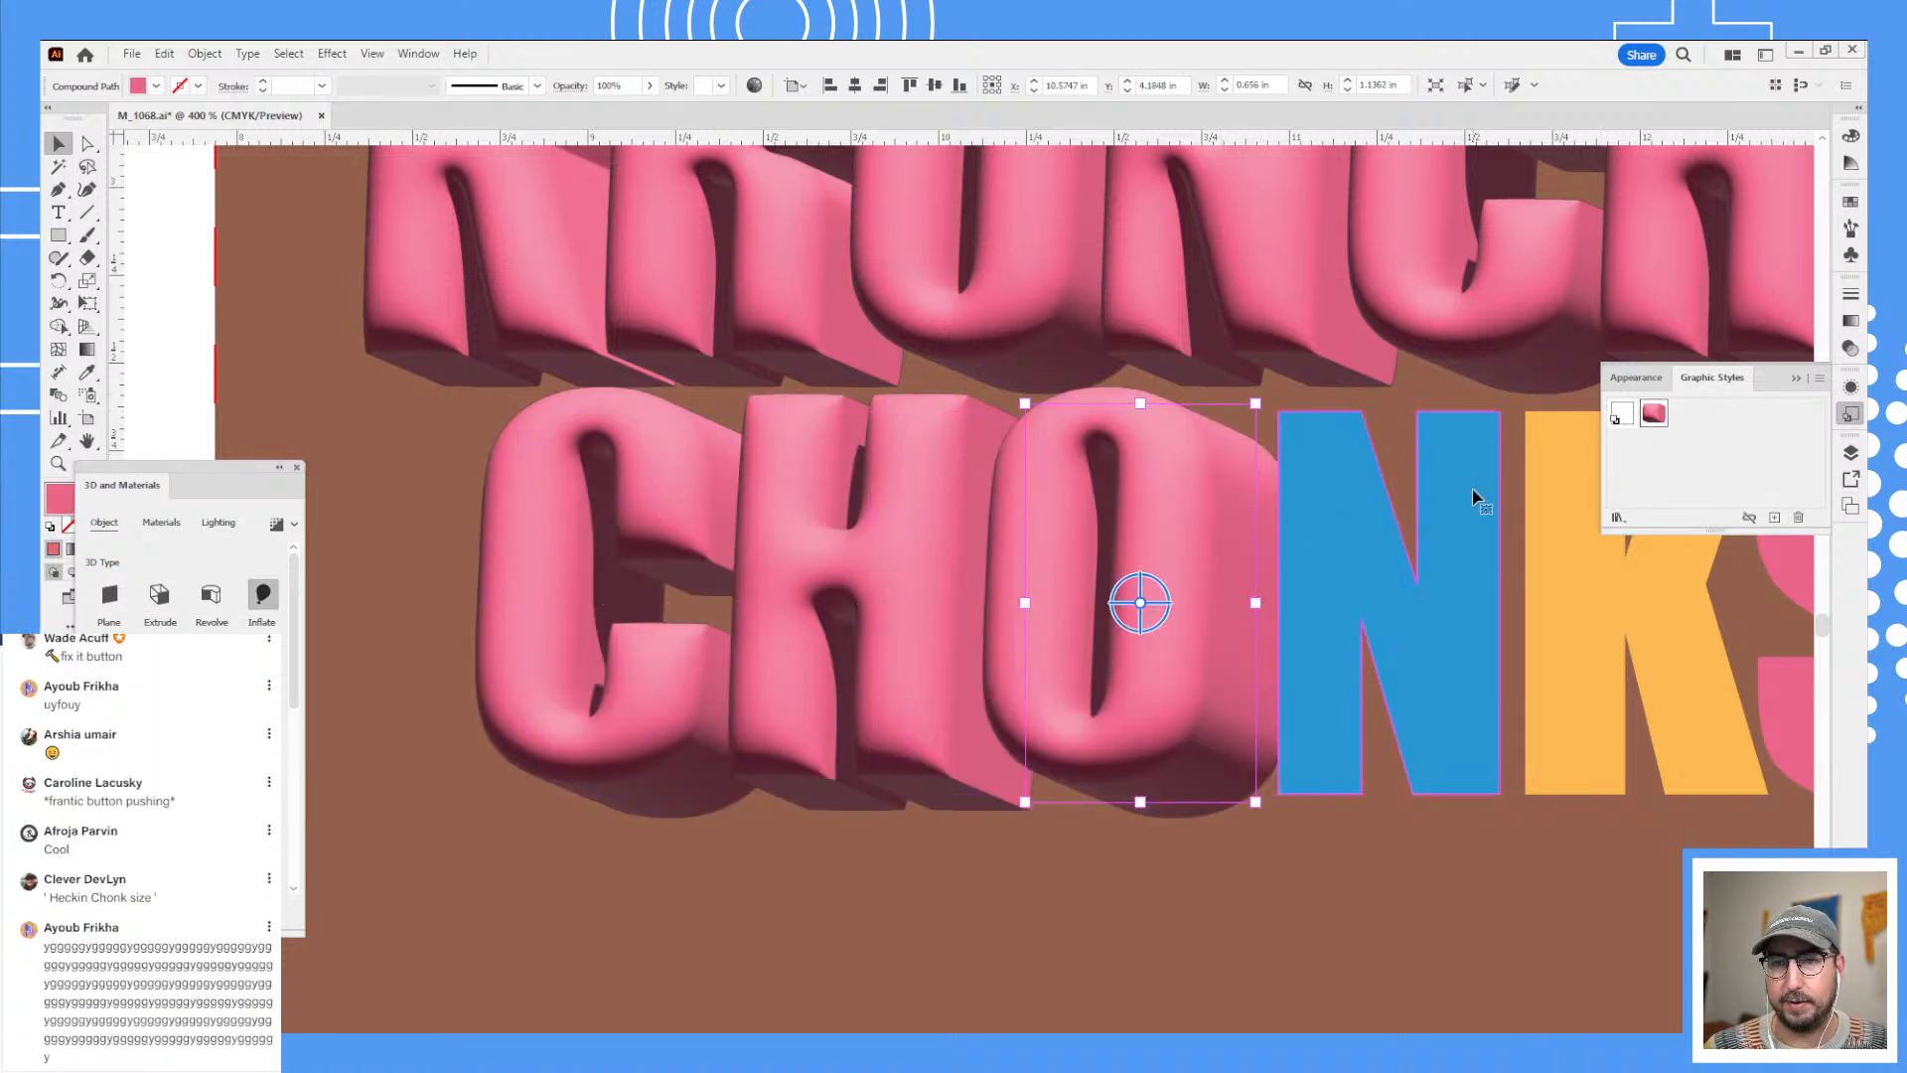
pyautogui.click(1475, 497)
pyautogui.click(1654, 413)
pyautogui.click(1570, 518)
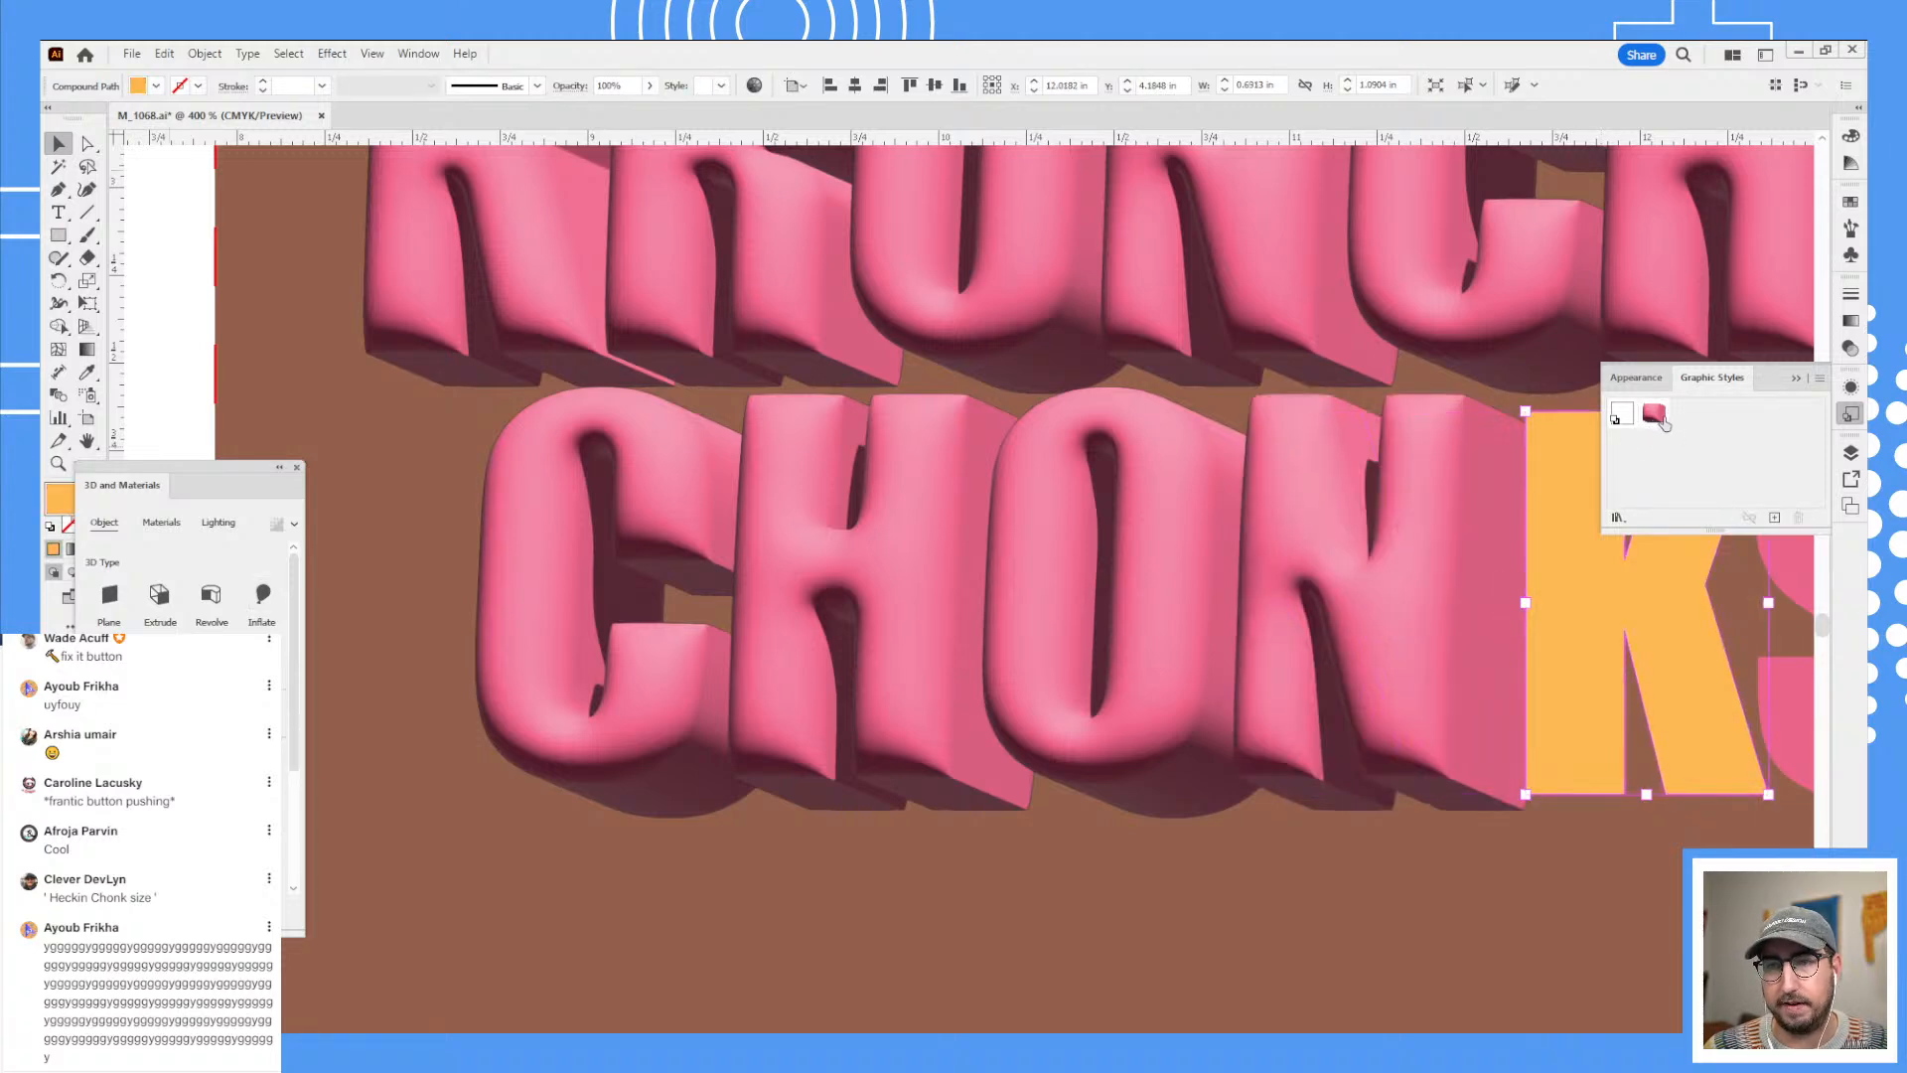
pyautogui.click(1654, 413)
pyautogui.hscroll(5, 1640, 609)
pyautogui.click(1389, 553)
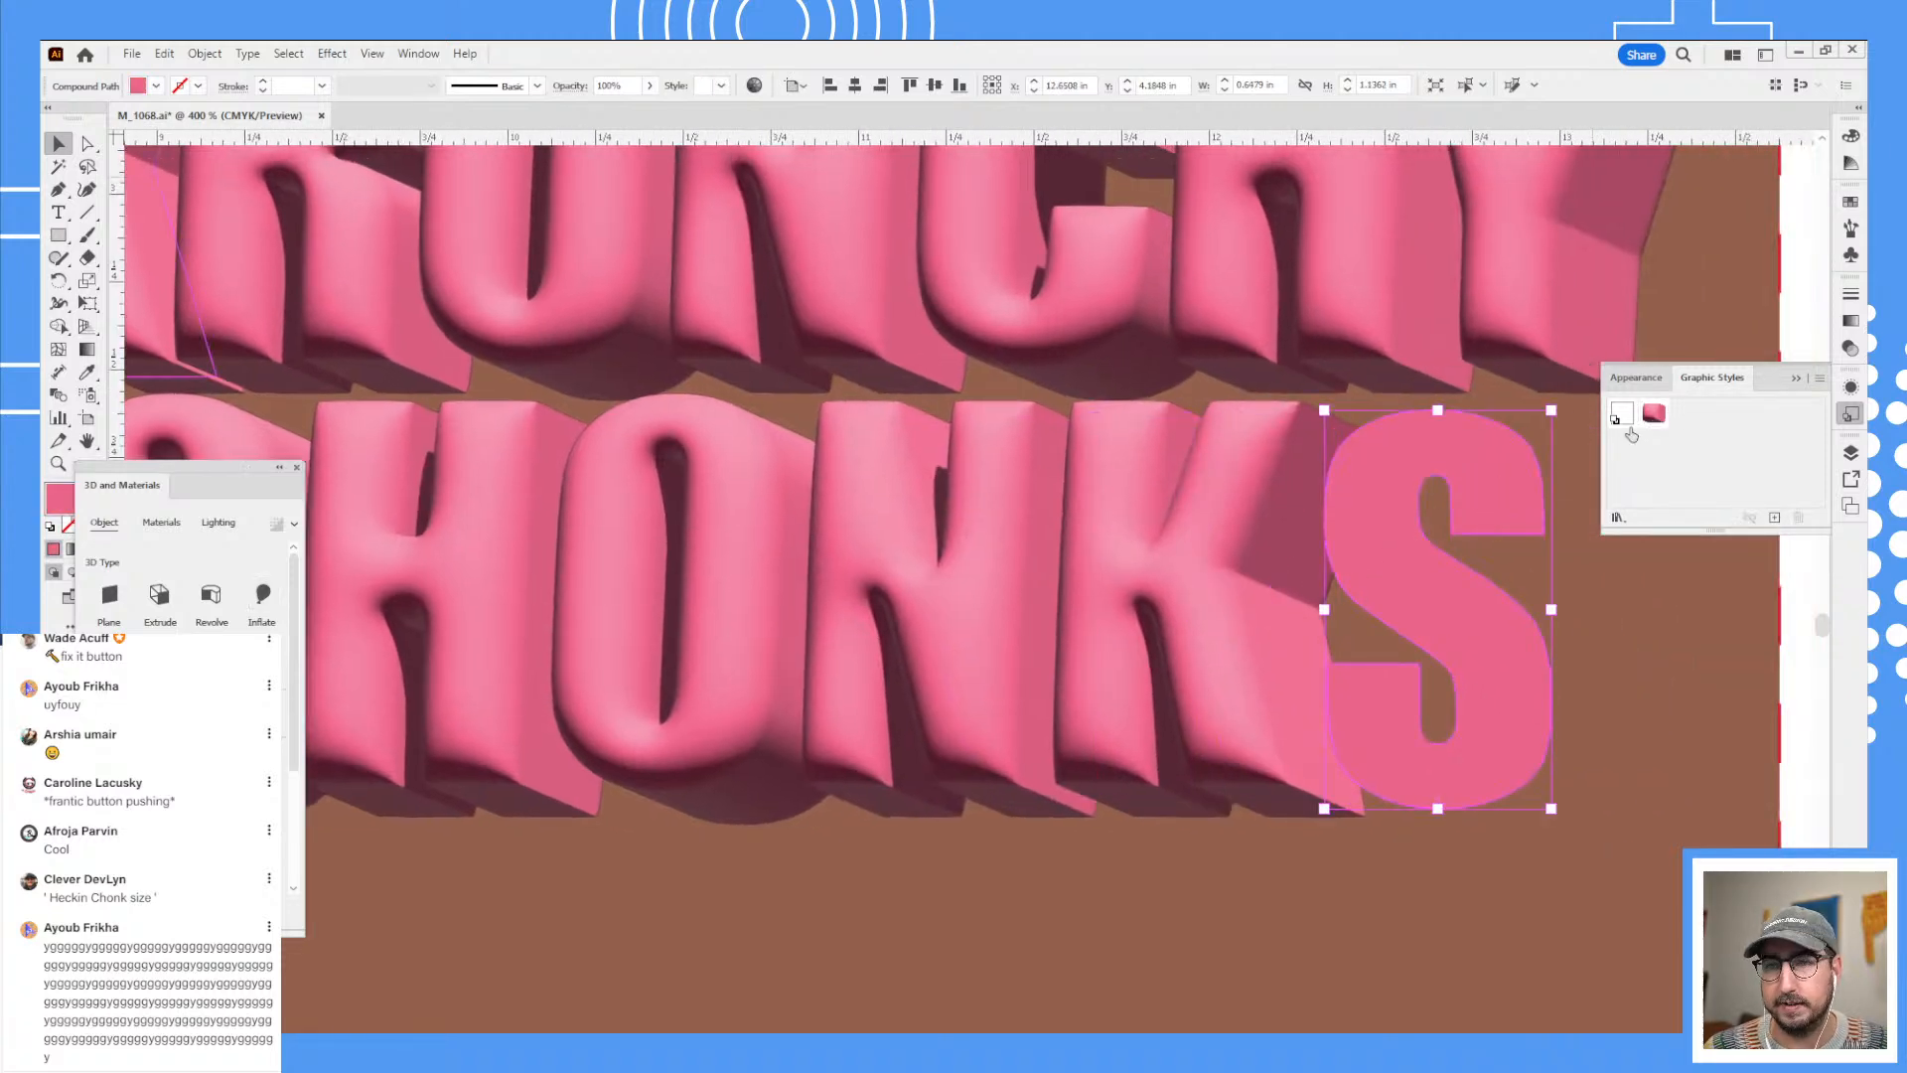
pyautogui.click(1654, 413)
# - Recolour the inflated R of KRONCHY green, the O blue and the N orange using the document's colour group
pyautogui.press('z')
pyautogui.keyDown('alt'); pyautogui.click(1078, 588); pyautogui.keyUp('alt')
pyautogui.keyDown('alt'); pyautogui.click(1035, 595); pyautogui.keyUp('alt')
pyautogui.moveTo(971, 541); pyautogui.dragTo(1038, 645)
pyautogui.press('v')
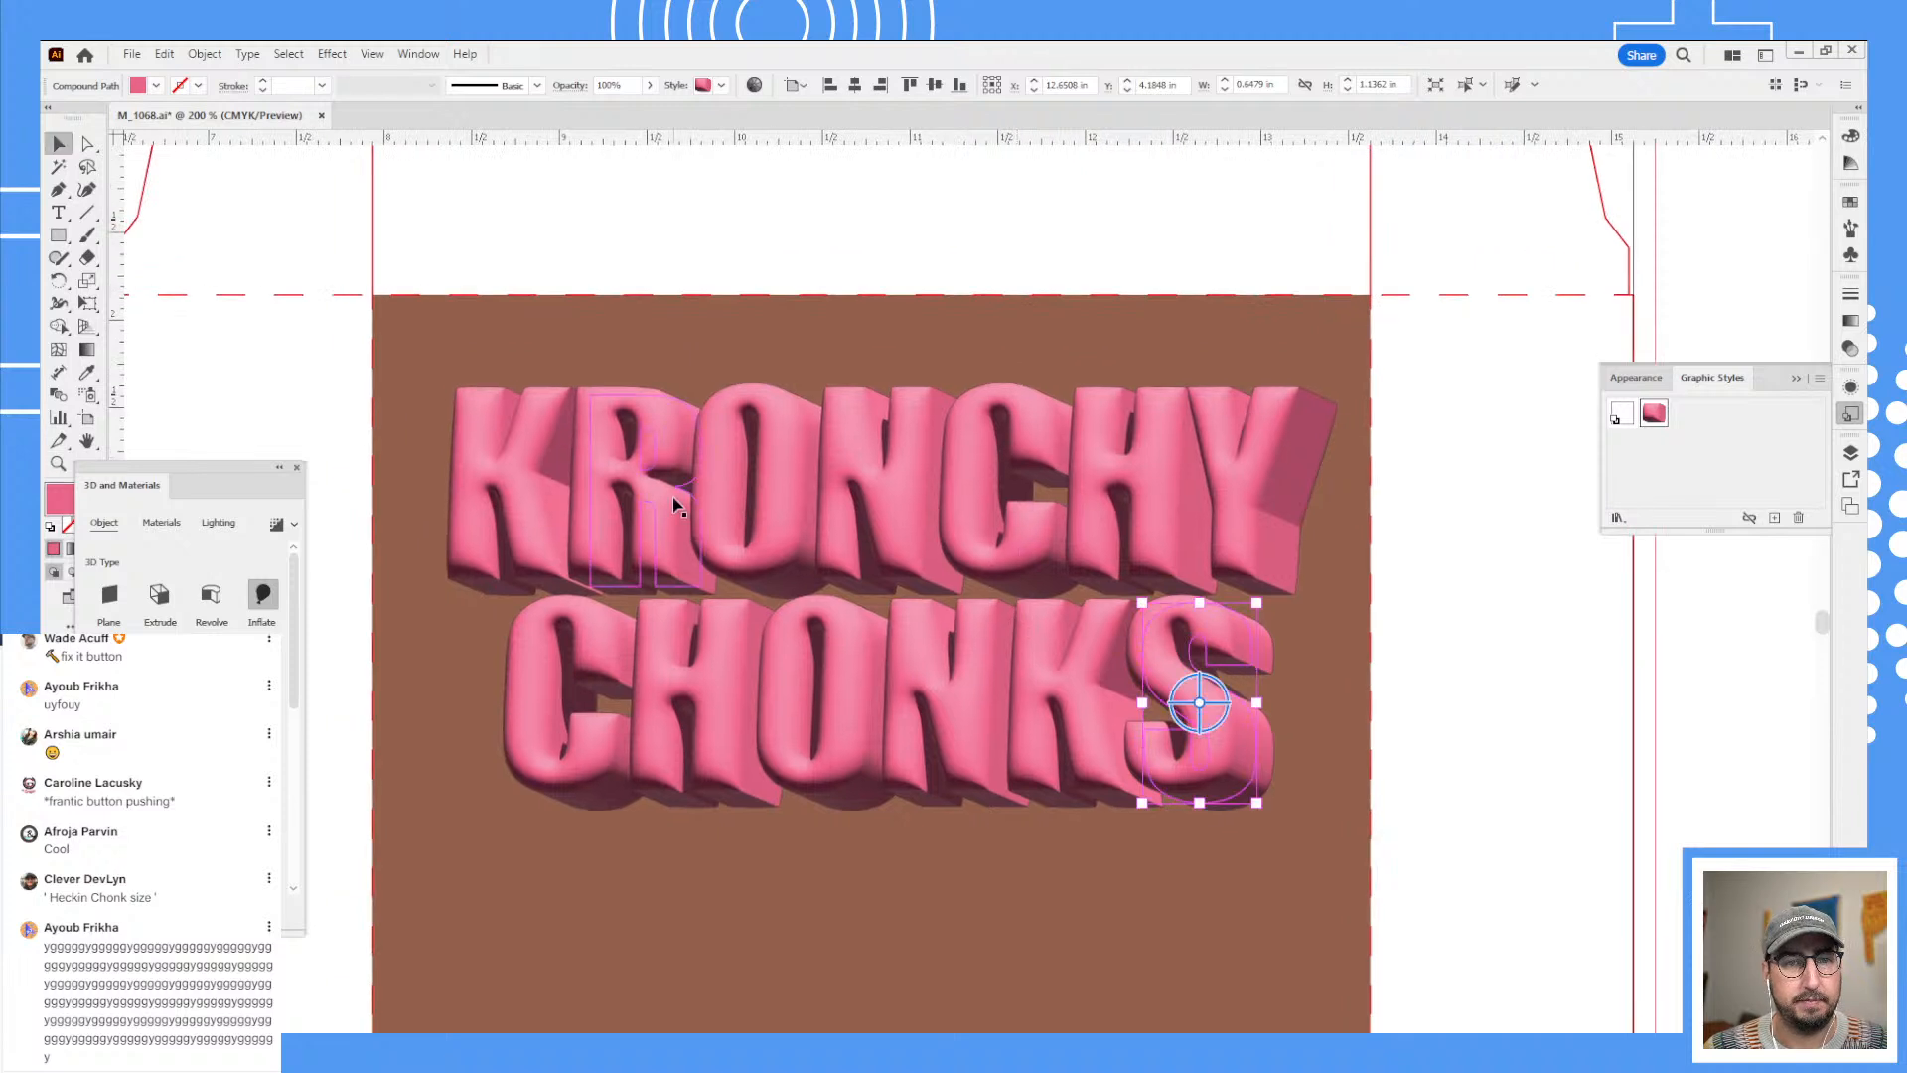
pyautogui.click(674, 501)
pyautogui.click(1852, 202)
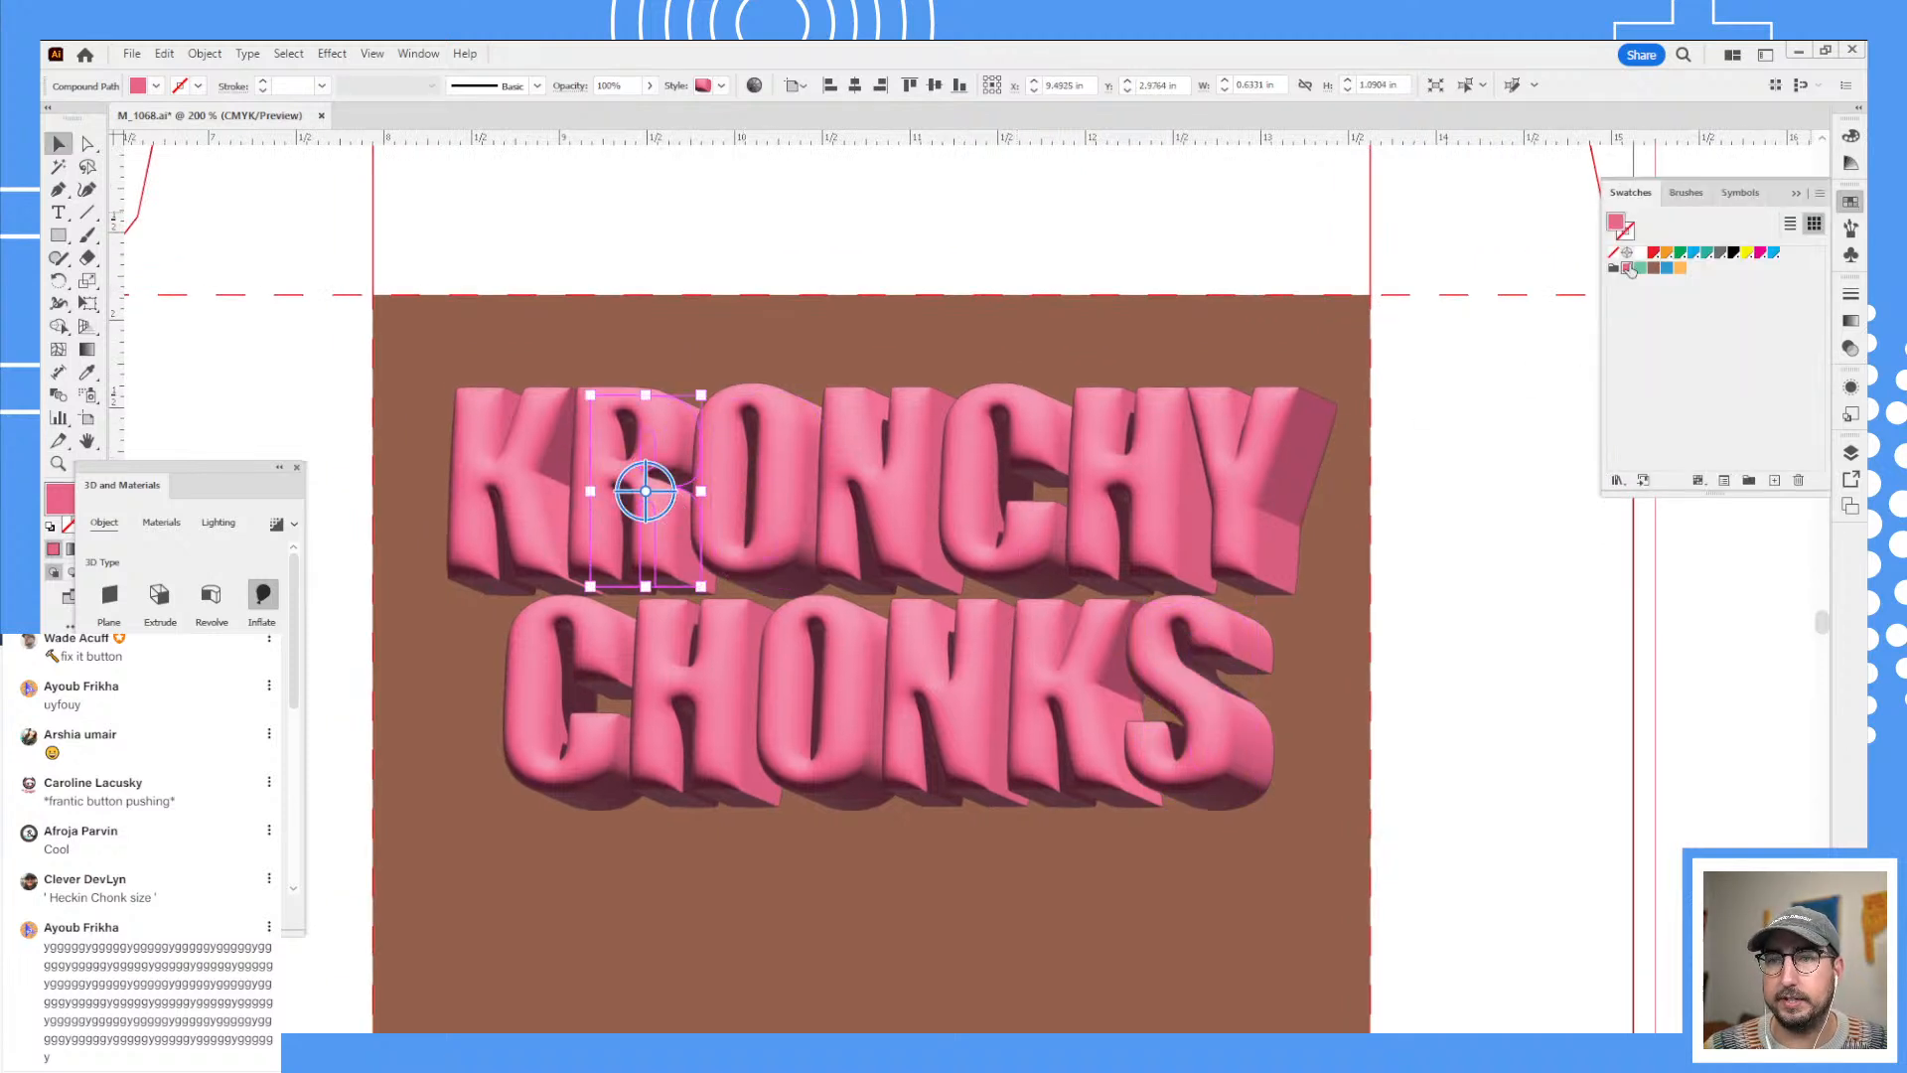
pyautogui.click(1640, 267)
pyautogui.click(770, 487)
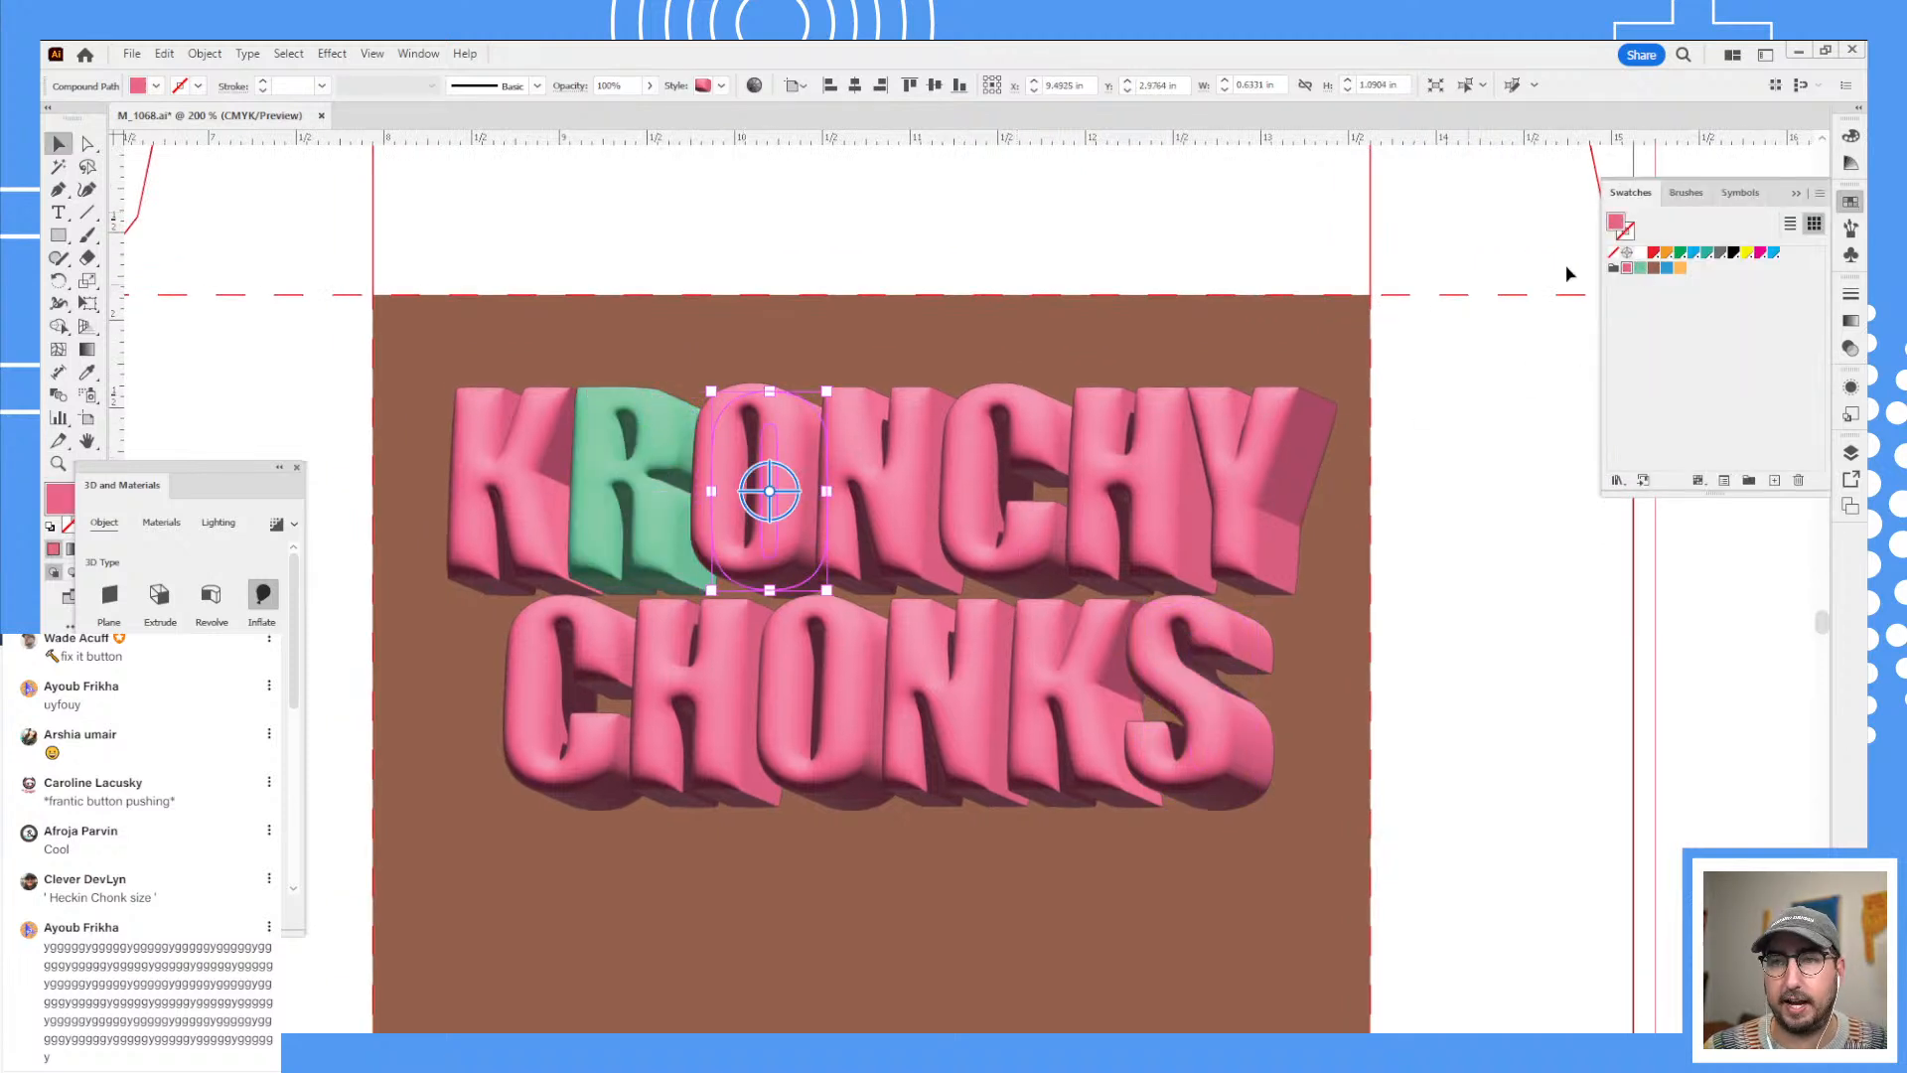
pyautogui.click(1667, 268)
pyautogui.click(906, 462)
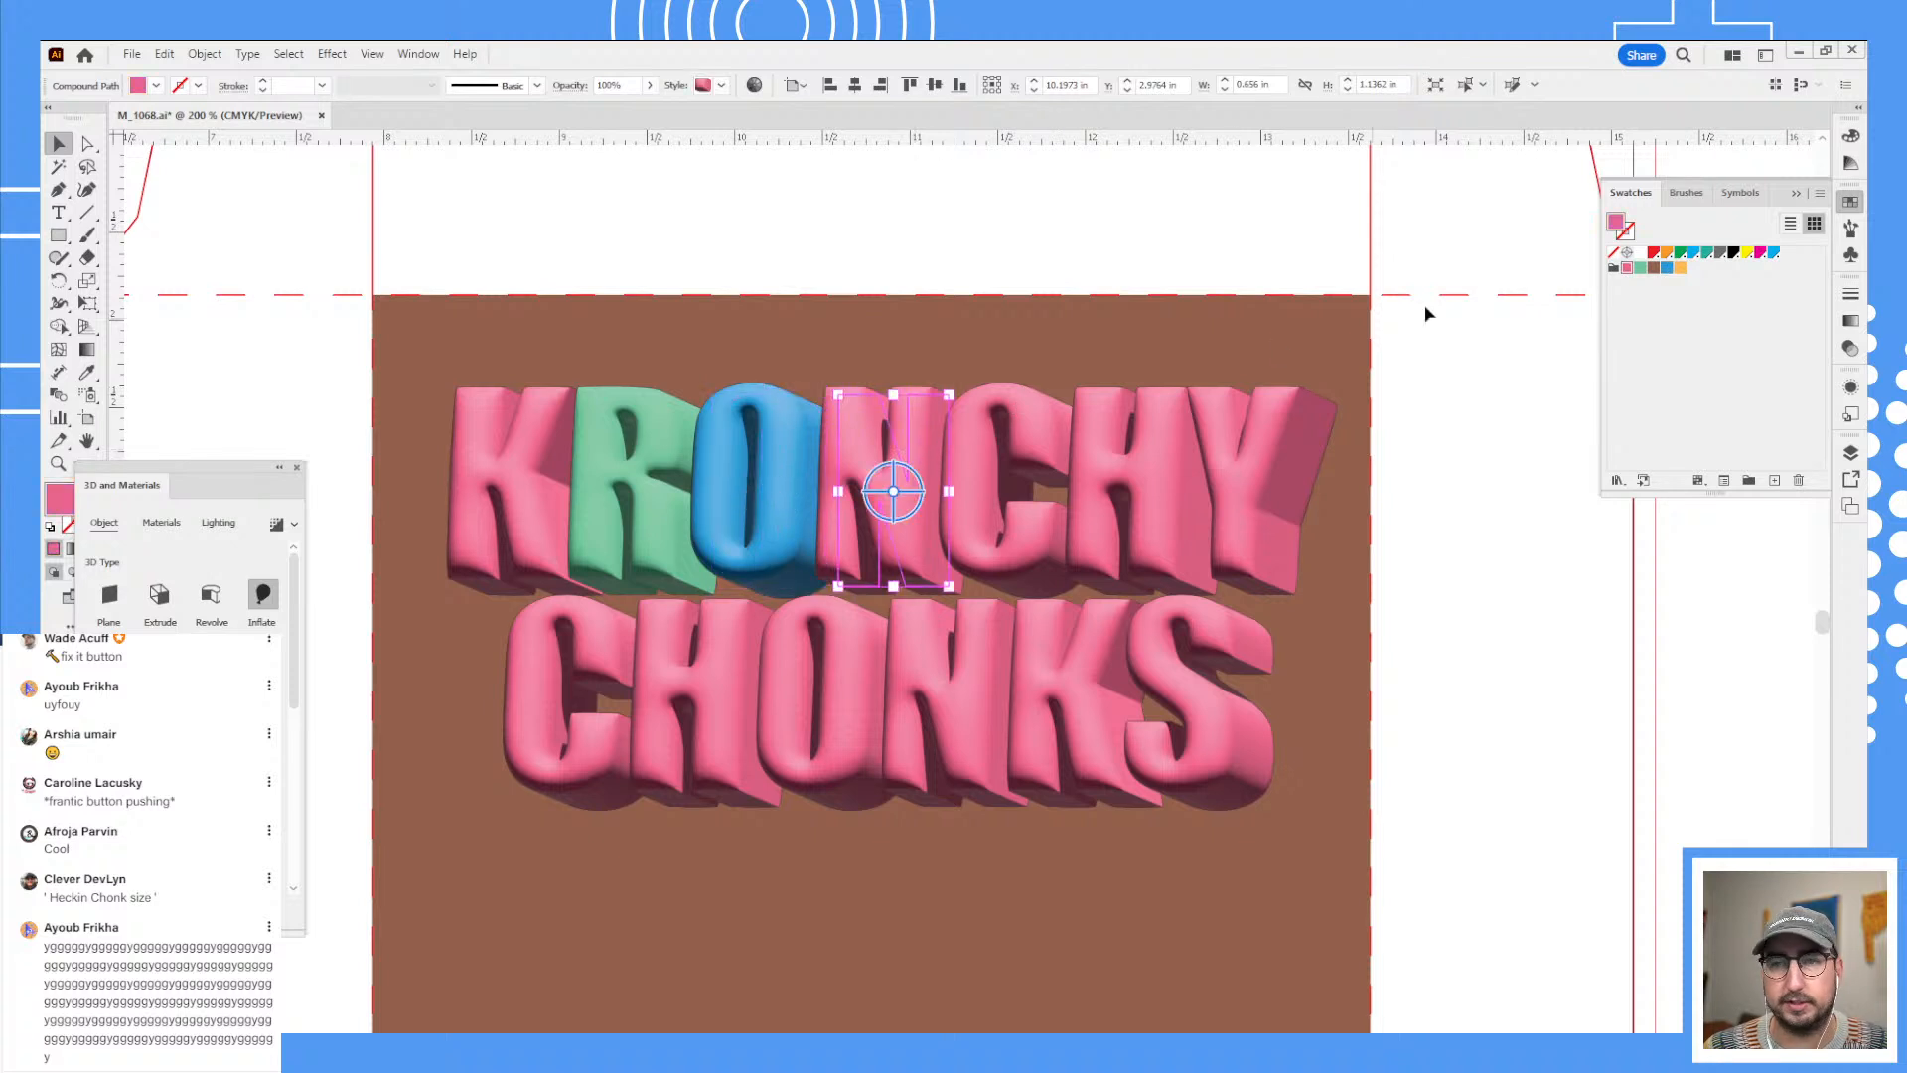
pyautogui.click(1679, 267)
# - Recolour the H of KRONCHY green and the Y blue, leaving the C pink
pyautogui.click(1056, 455)
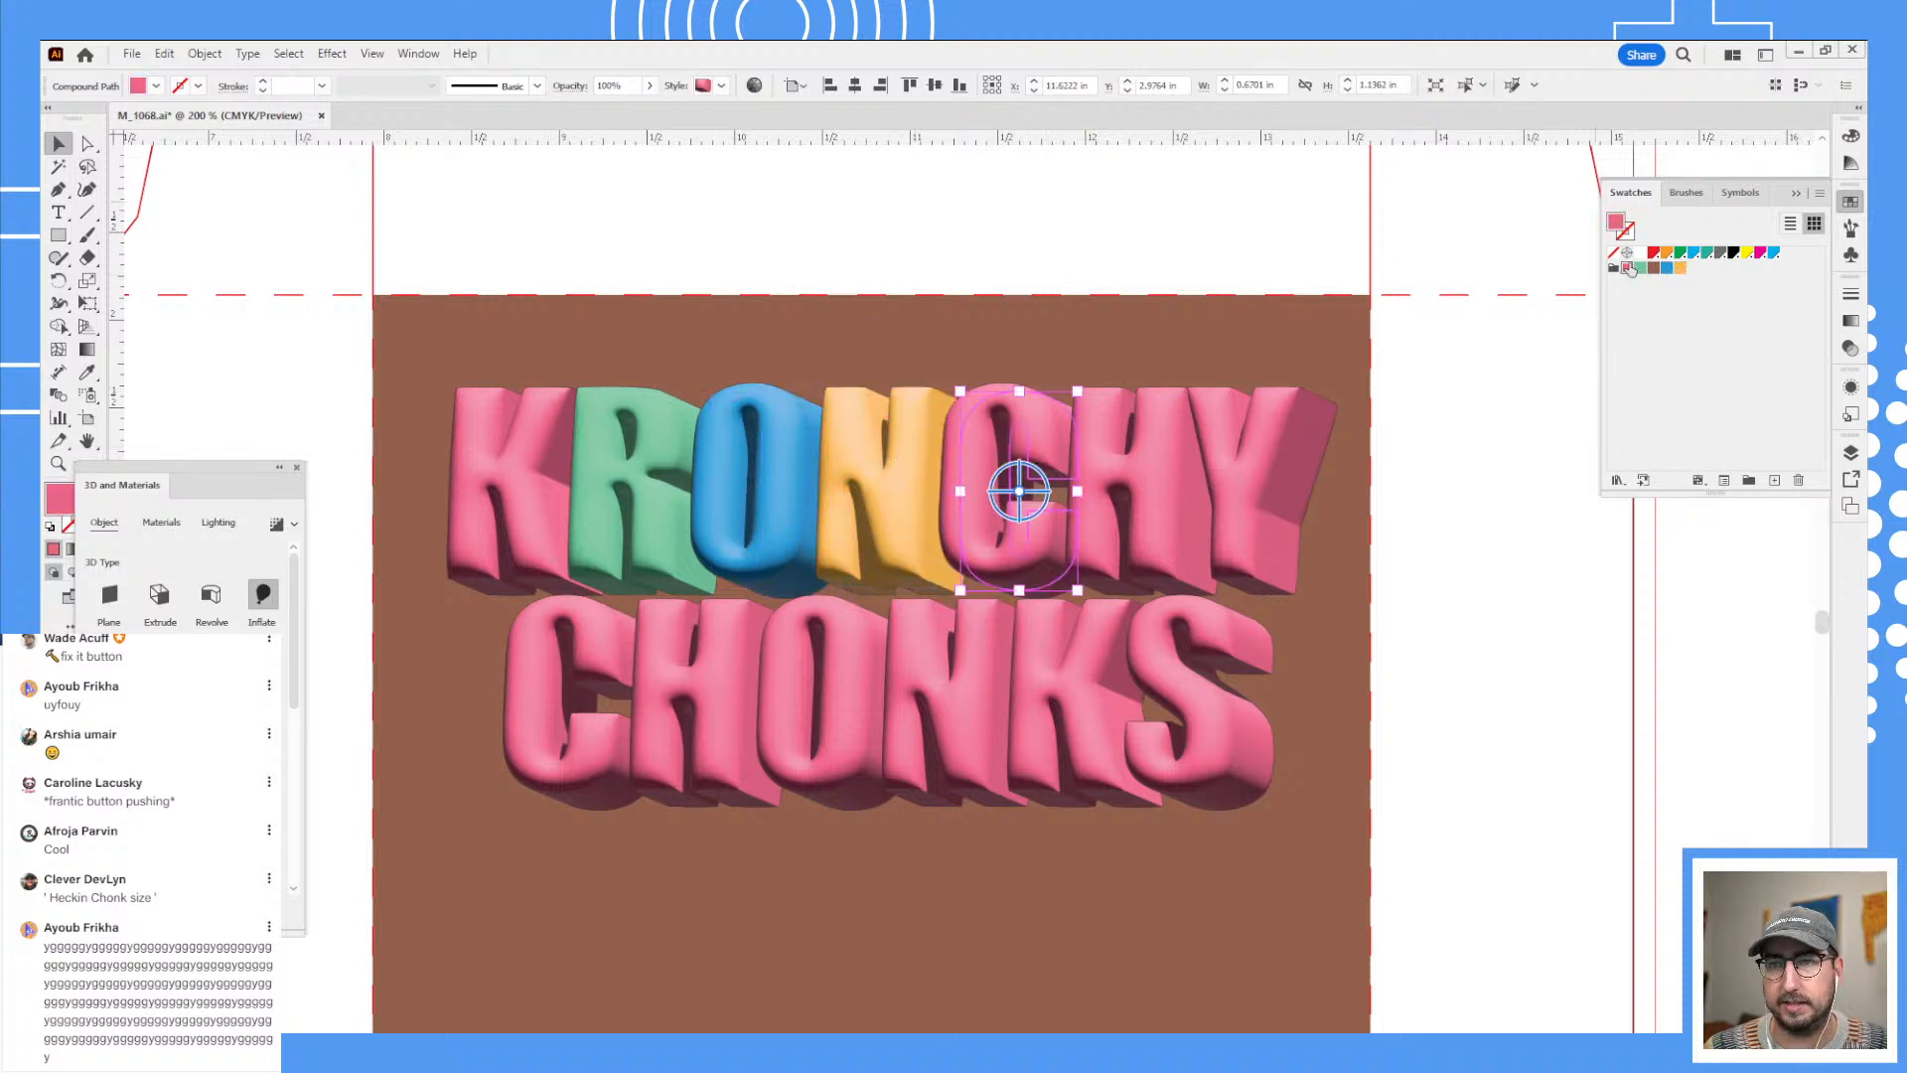
pyautogui.click(1142, 459)
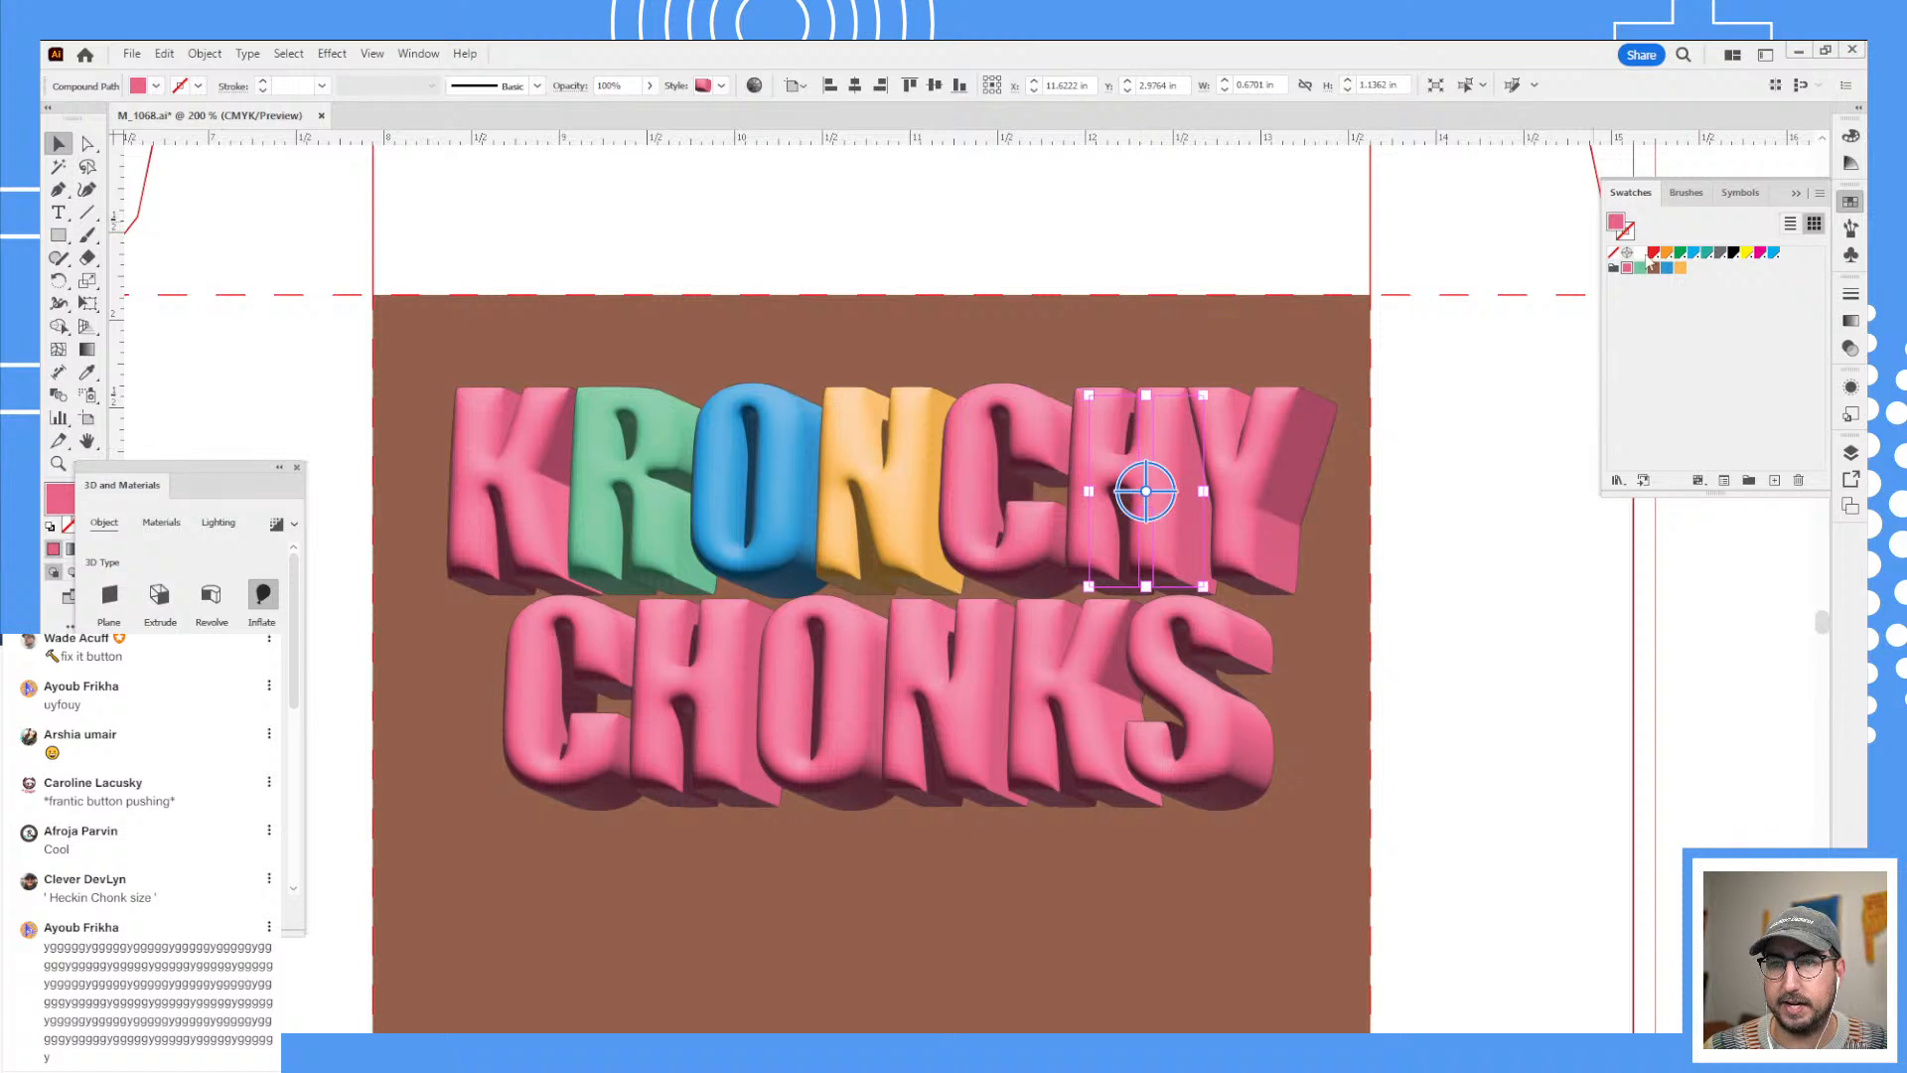
pyautogui.click(1639, 269)
pyautogui.click(1260, 469)
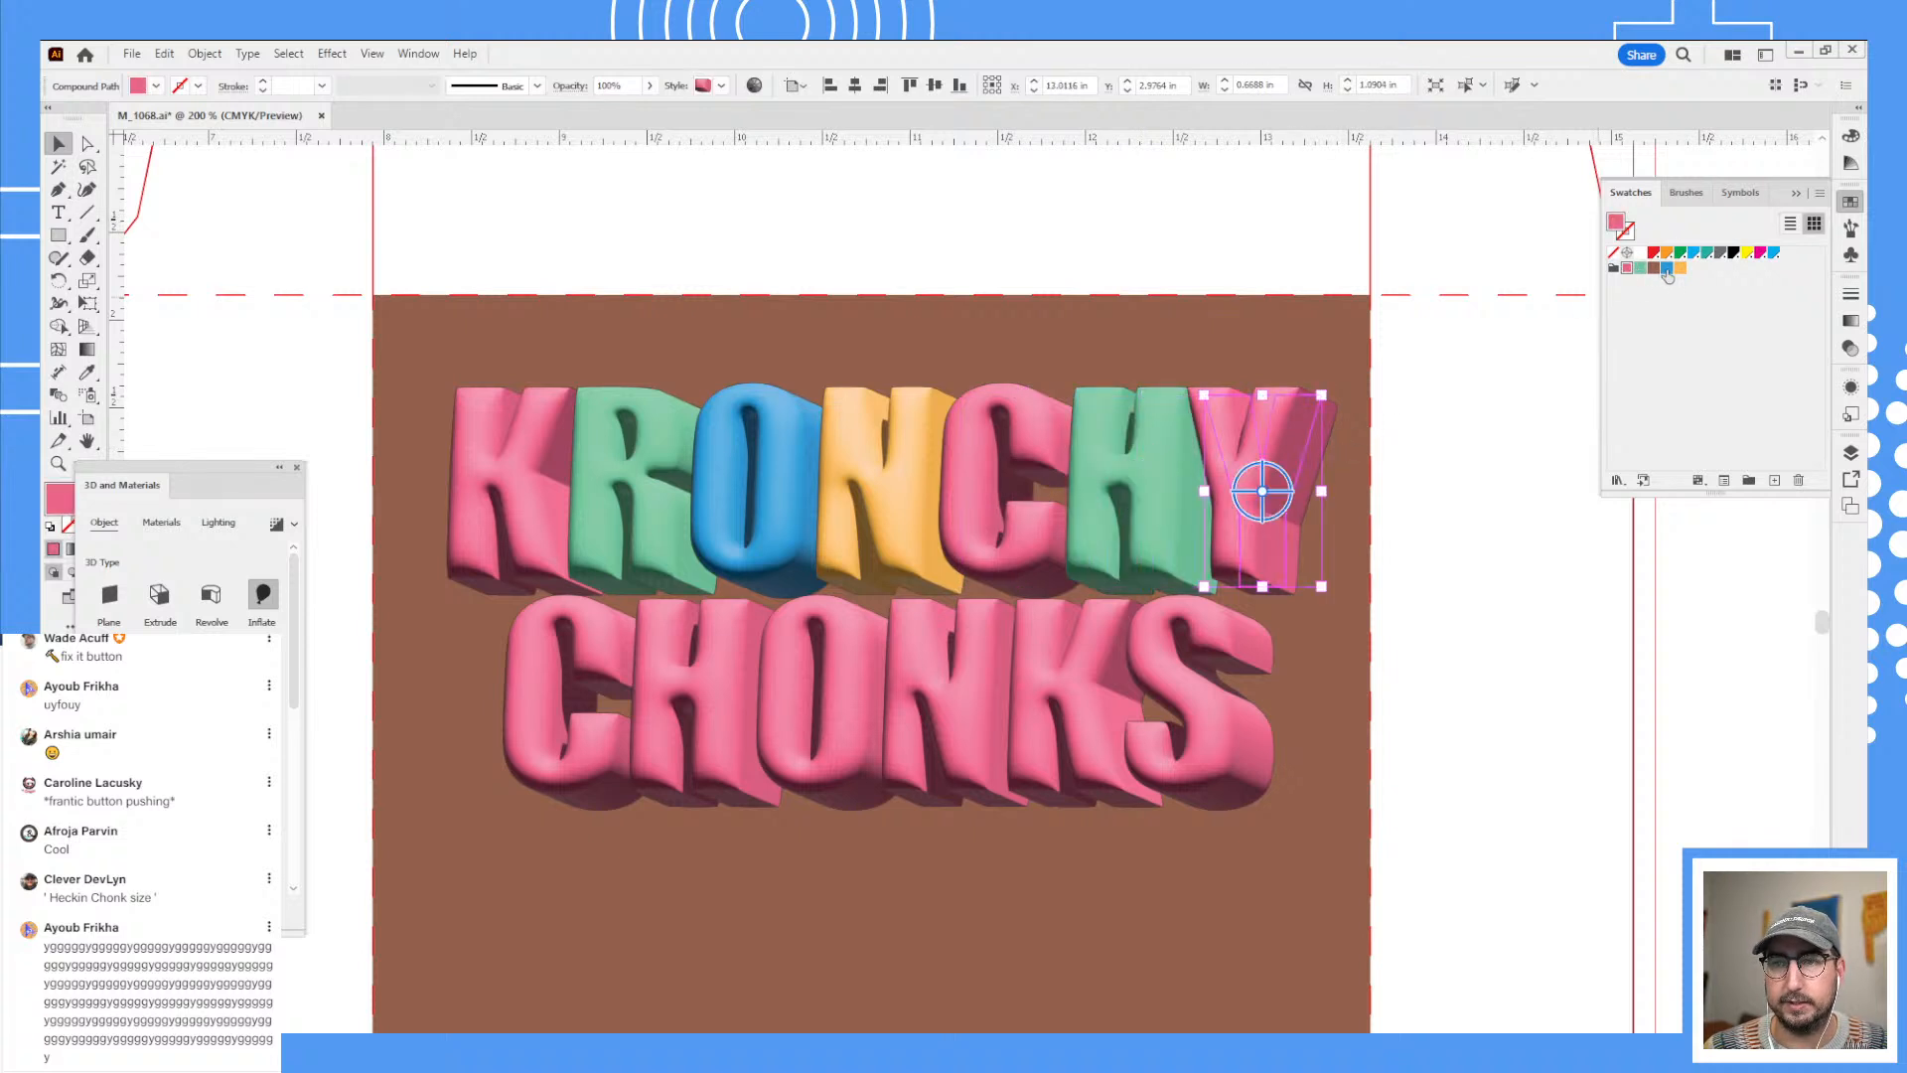
pyautogui.click(1667, 269)
# - Recolour CHONKS with C and K orange, O green and N blue, leaving H and S pink
pyautogui.click(576, 682)
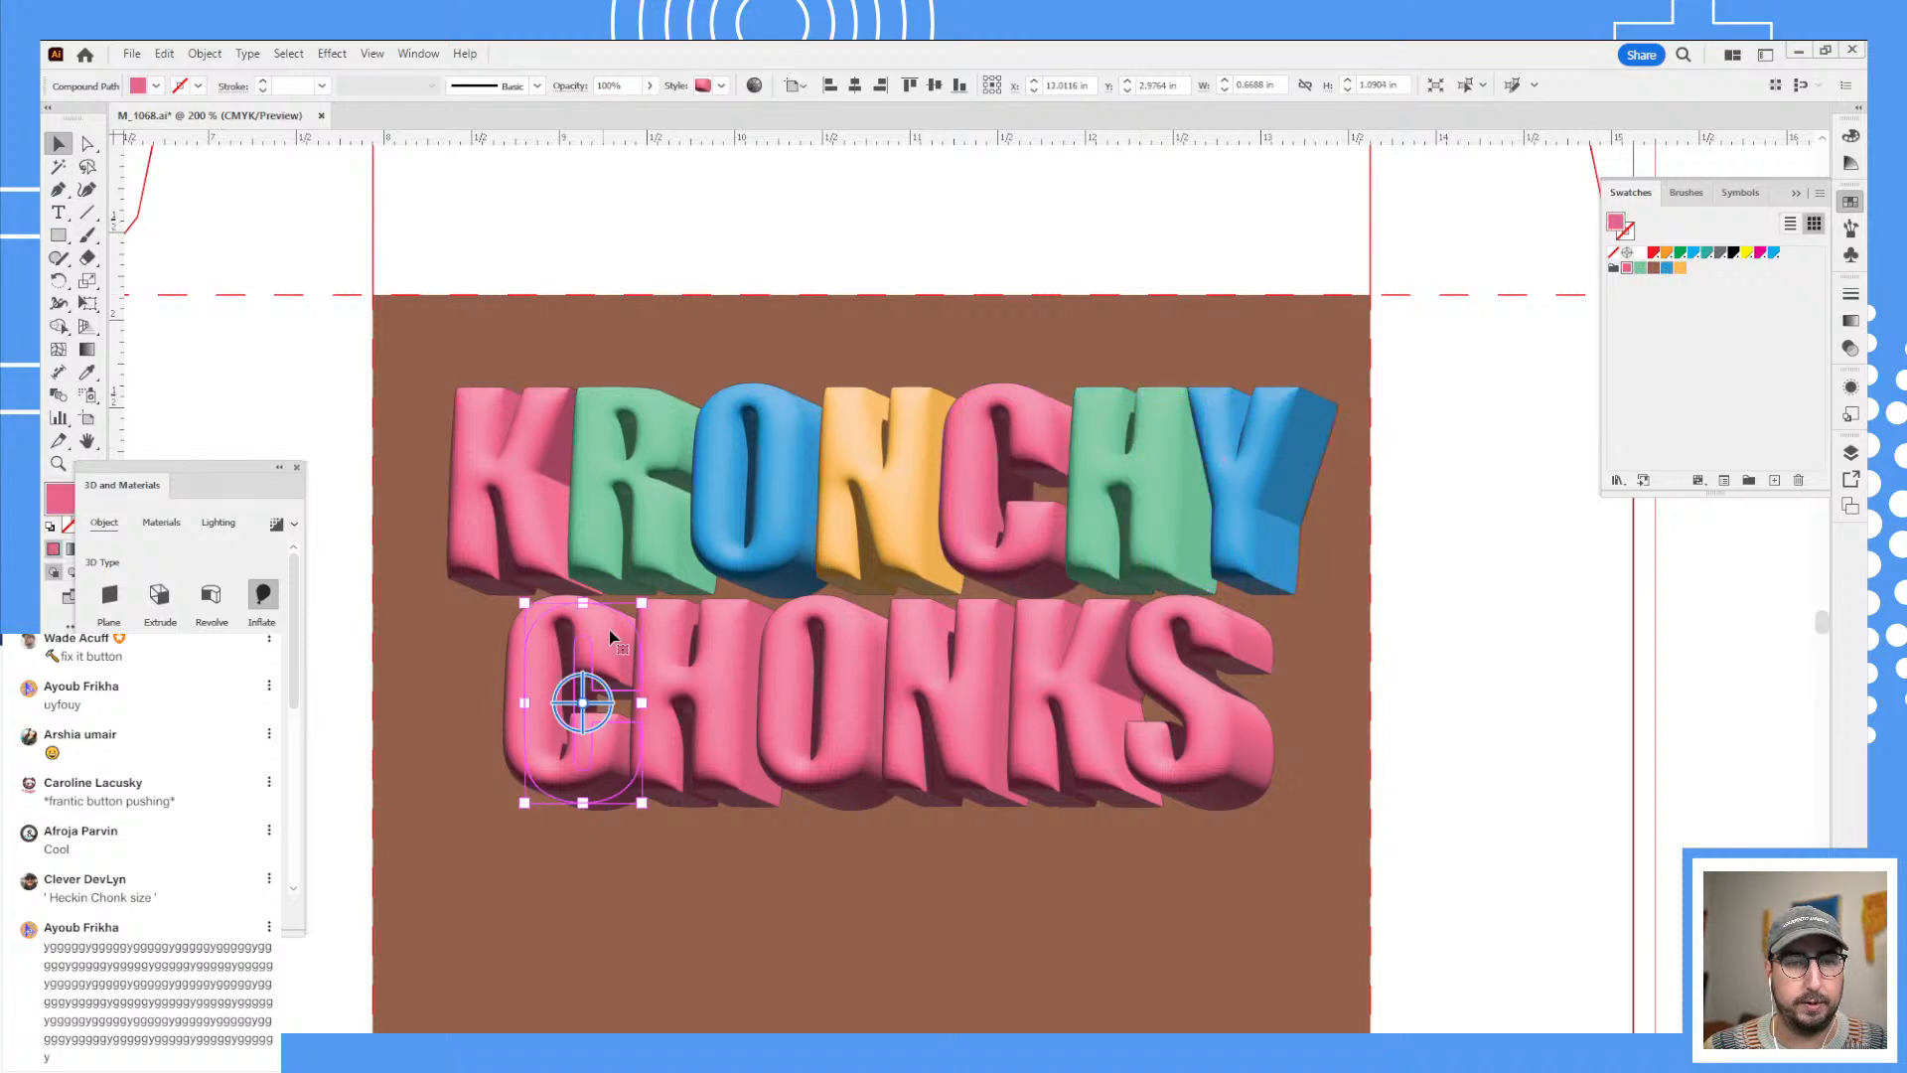
pyautogui.click(1680, 269)
pyautogui.click(728, 676)
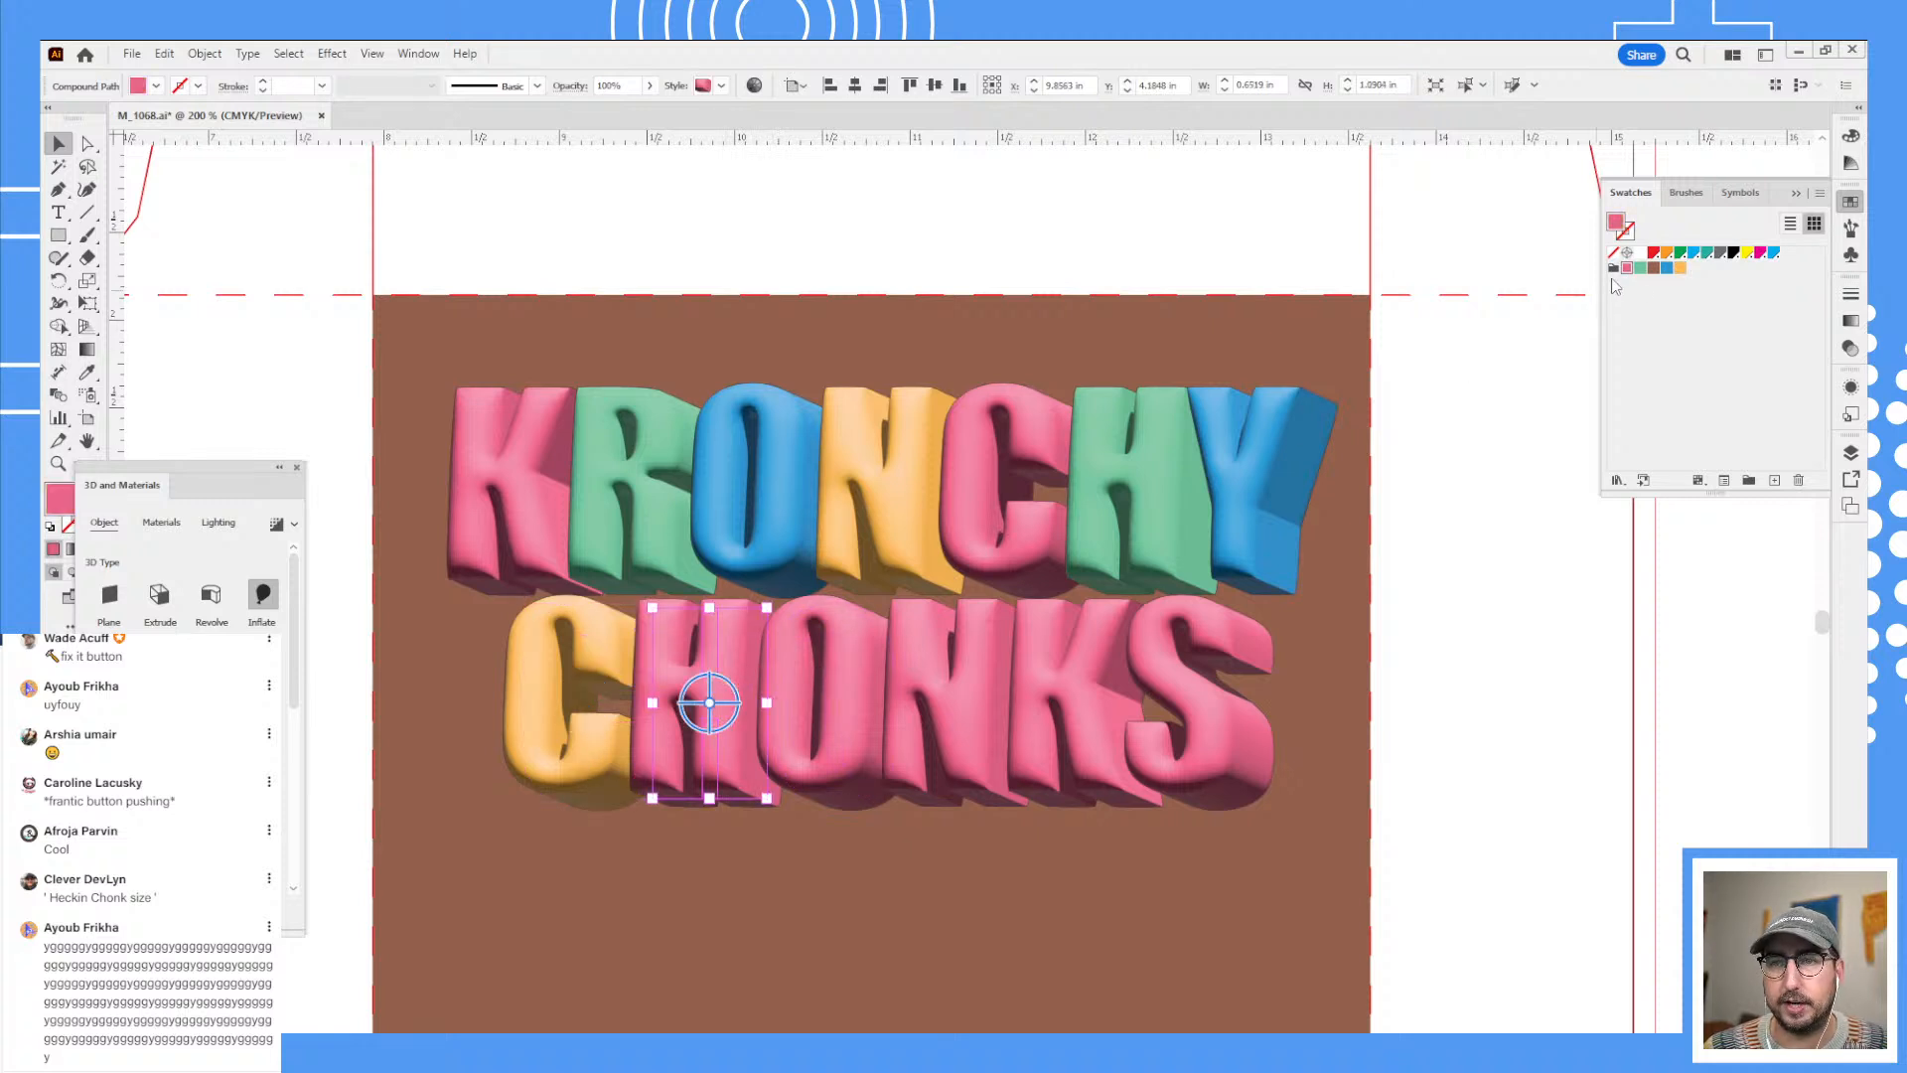
pyautogui.click(825, 650)
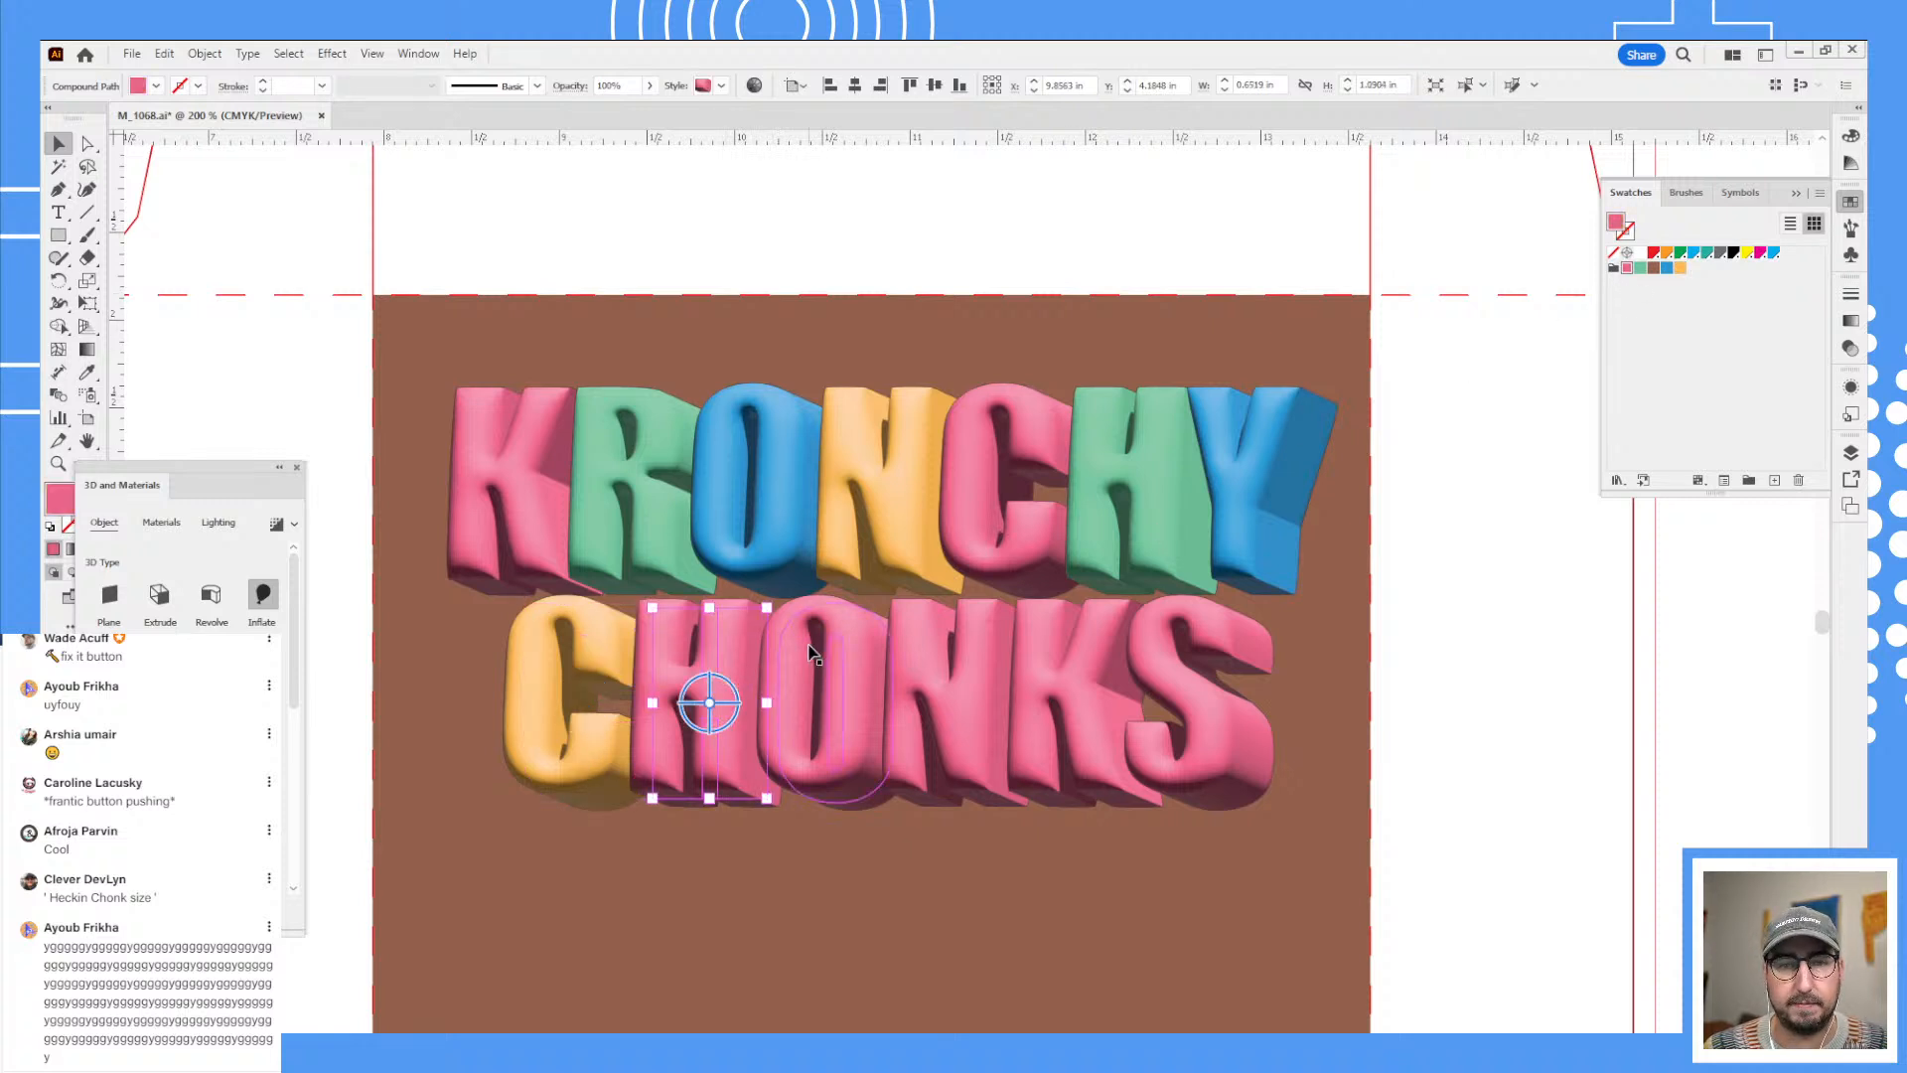
pyautogui.click(1640, 270)
pyautogui.click(970, 659)
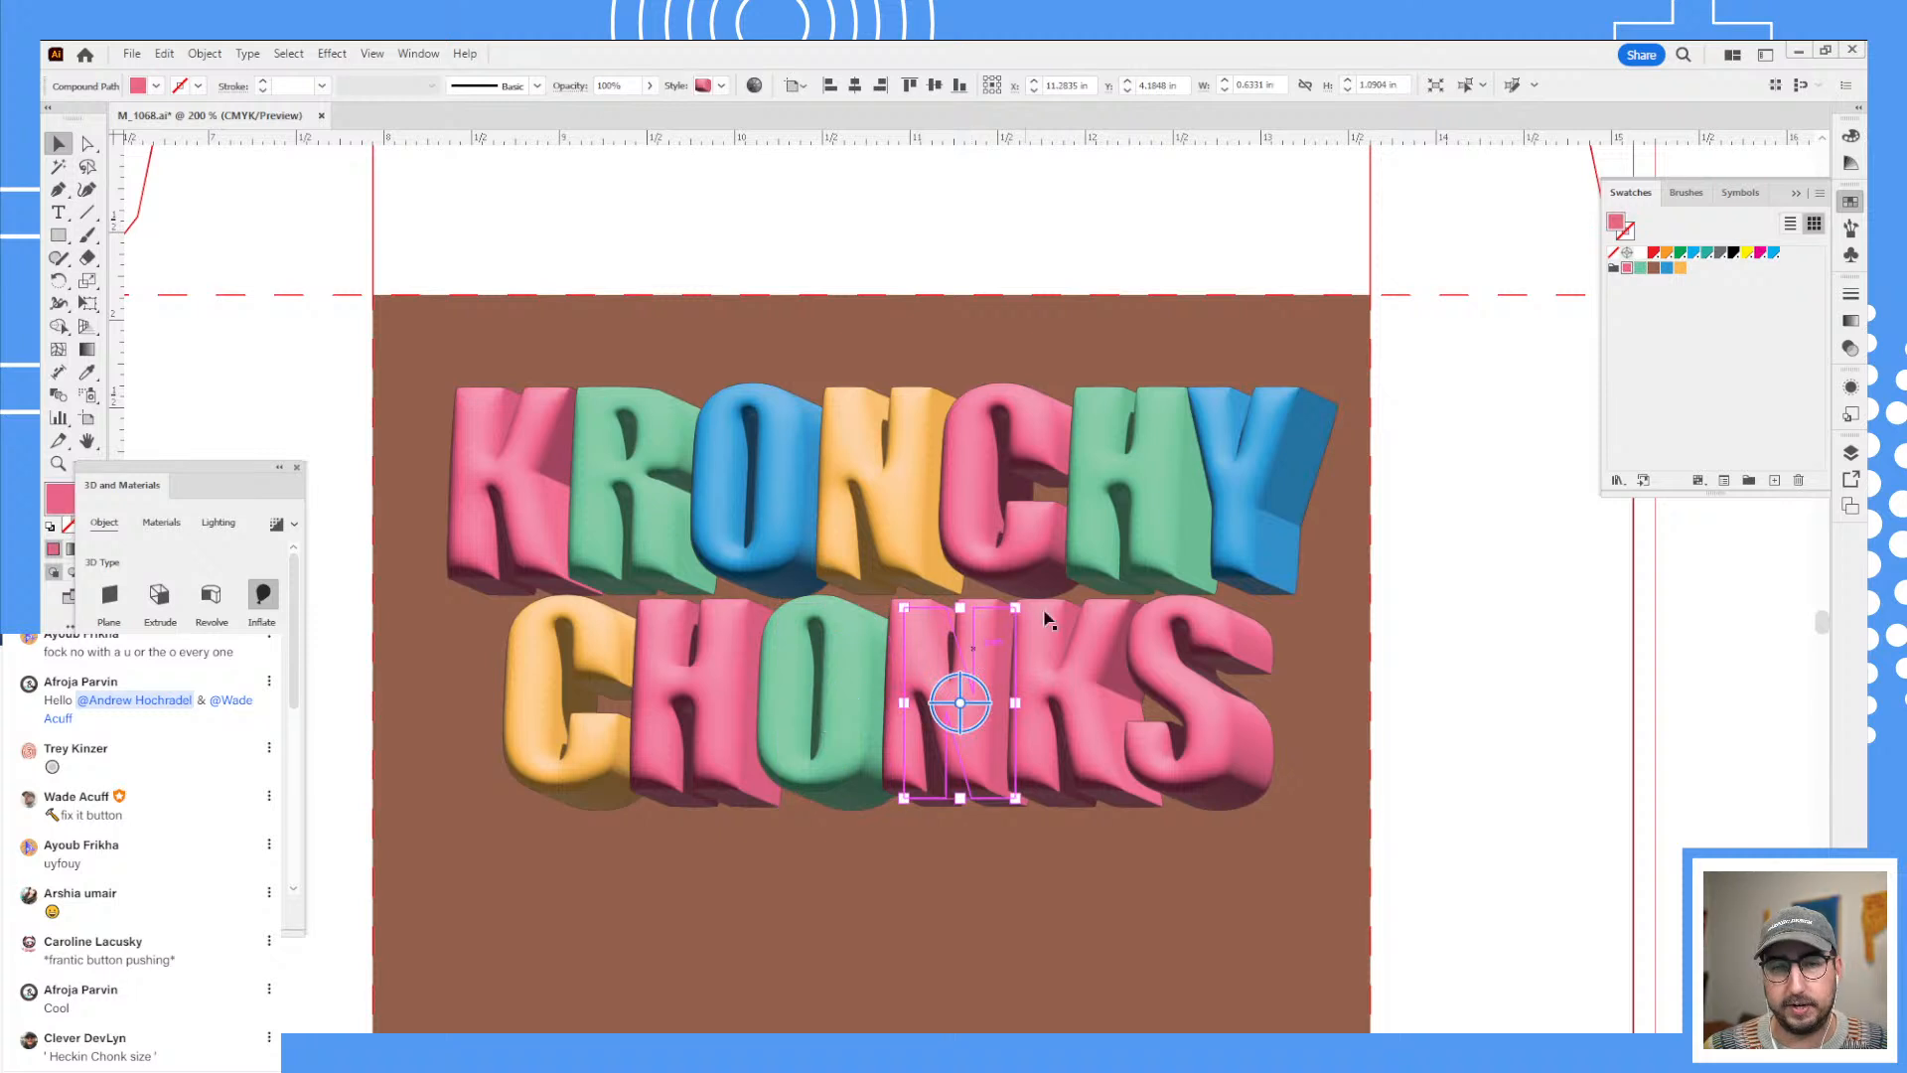
pyautogui.click(1667, 268)
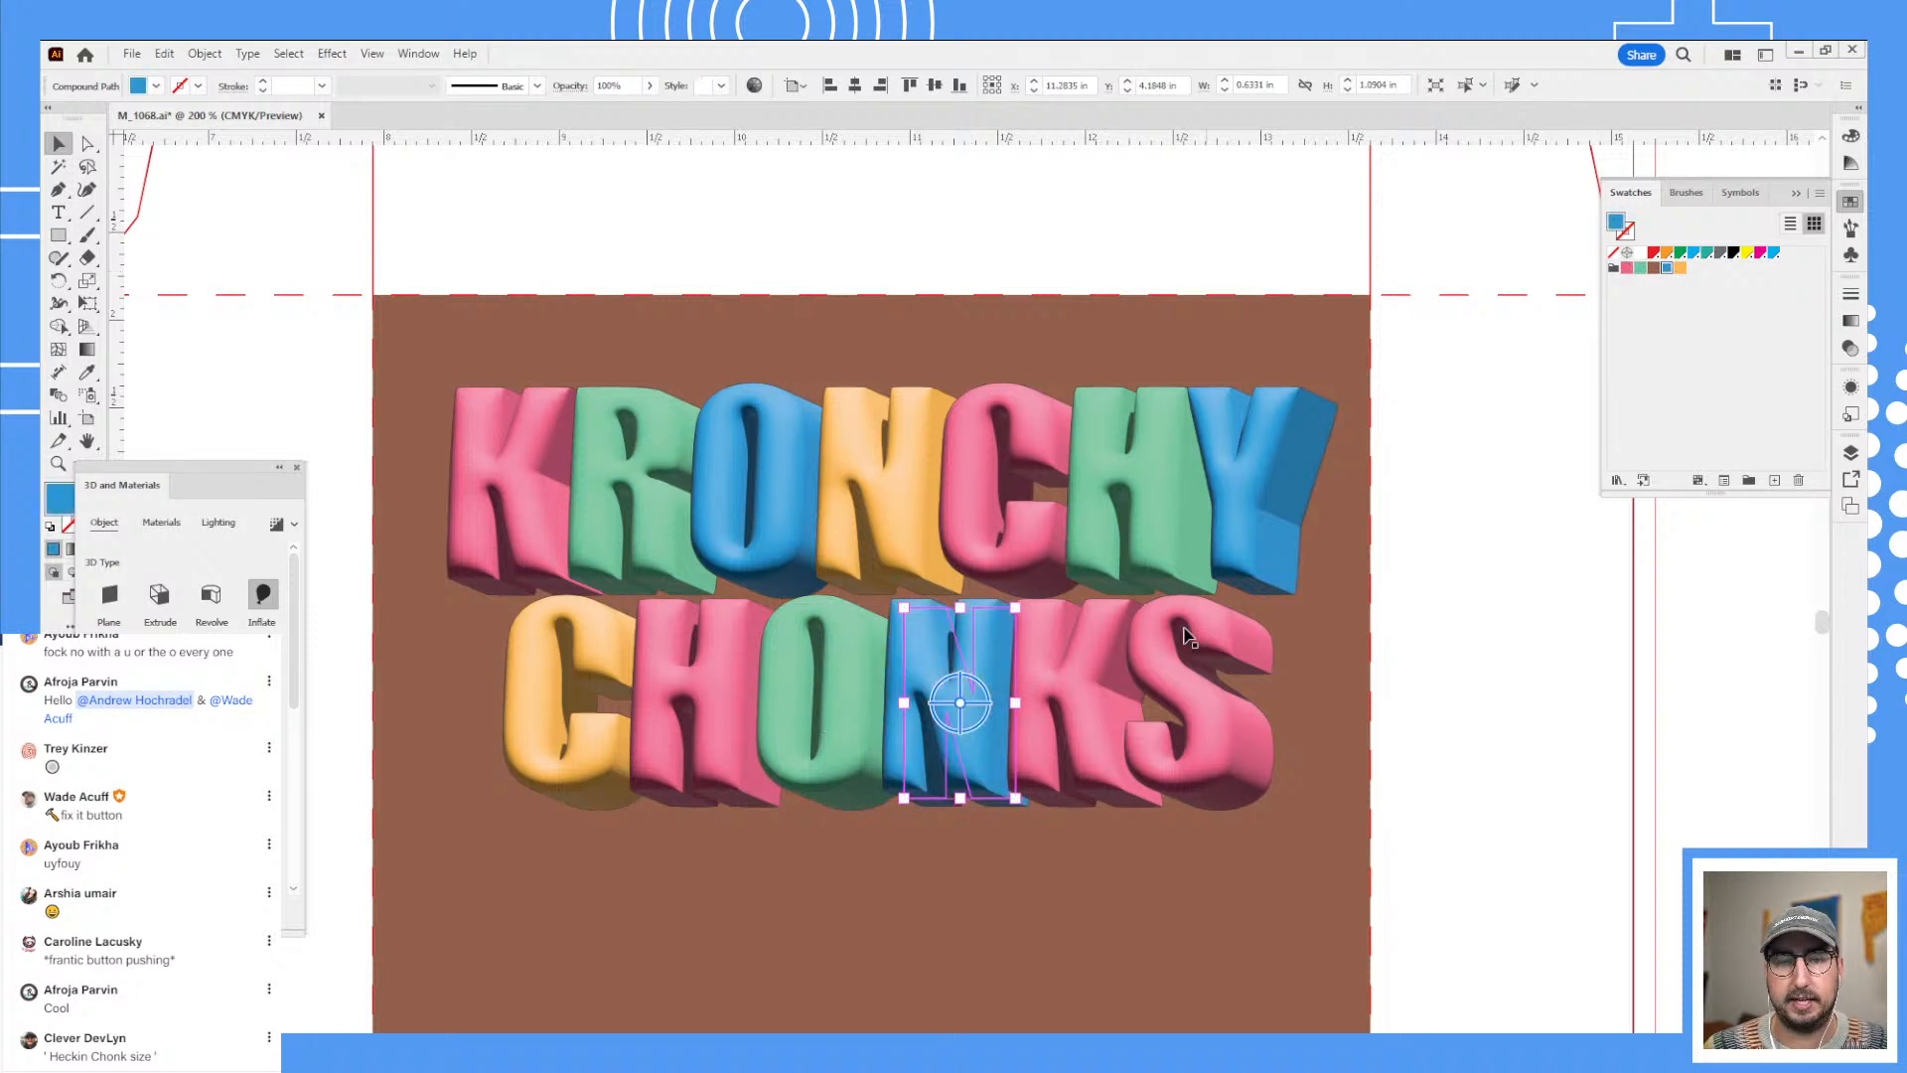
pyautogui.click(1092, 682)
pyautogui.click(1680, 268)
pyautogui.click(1218, 652)
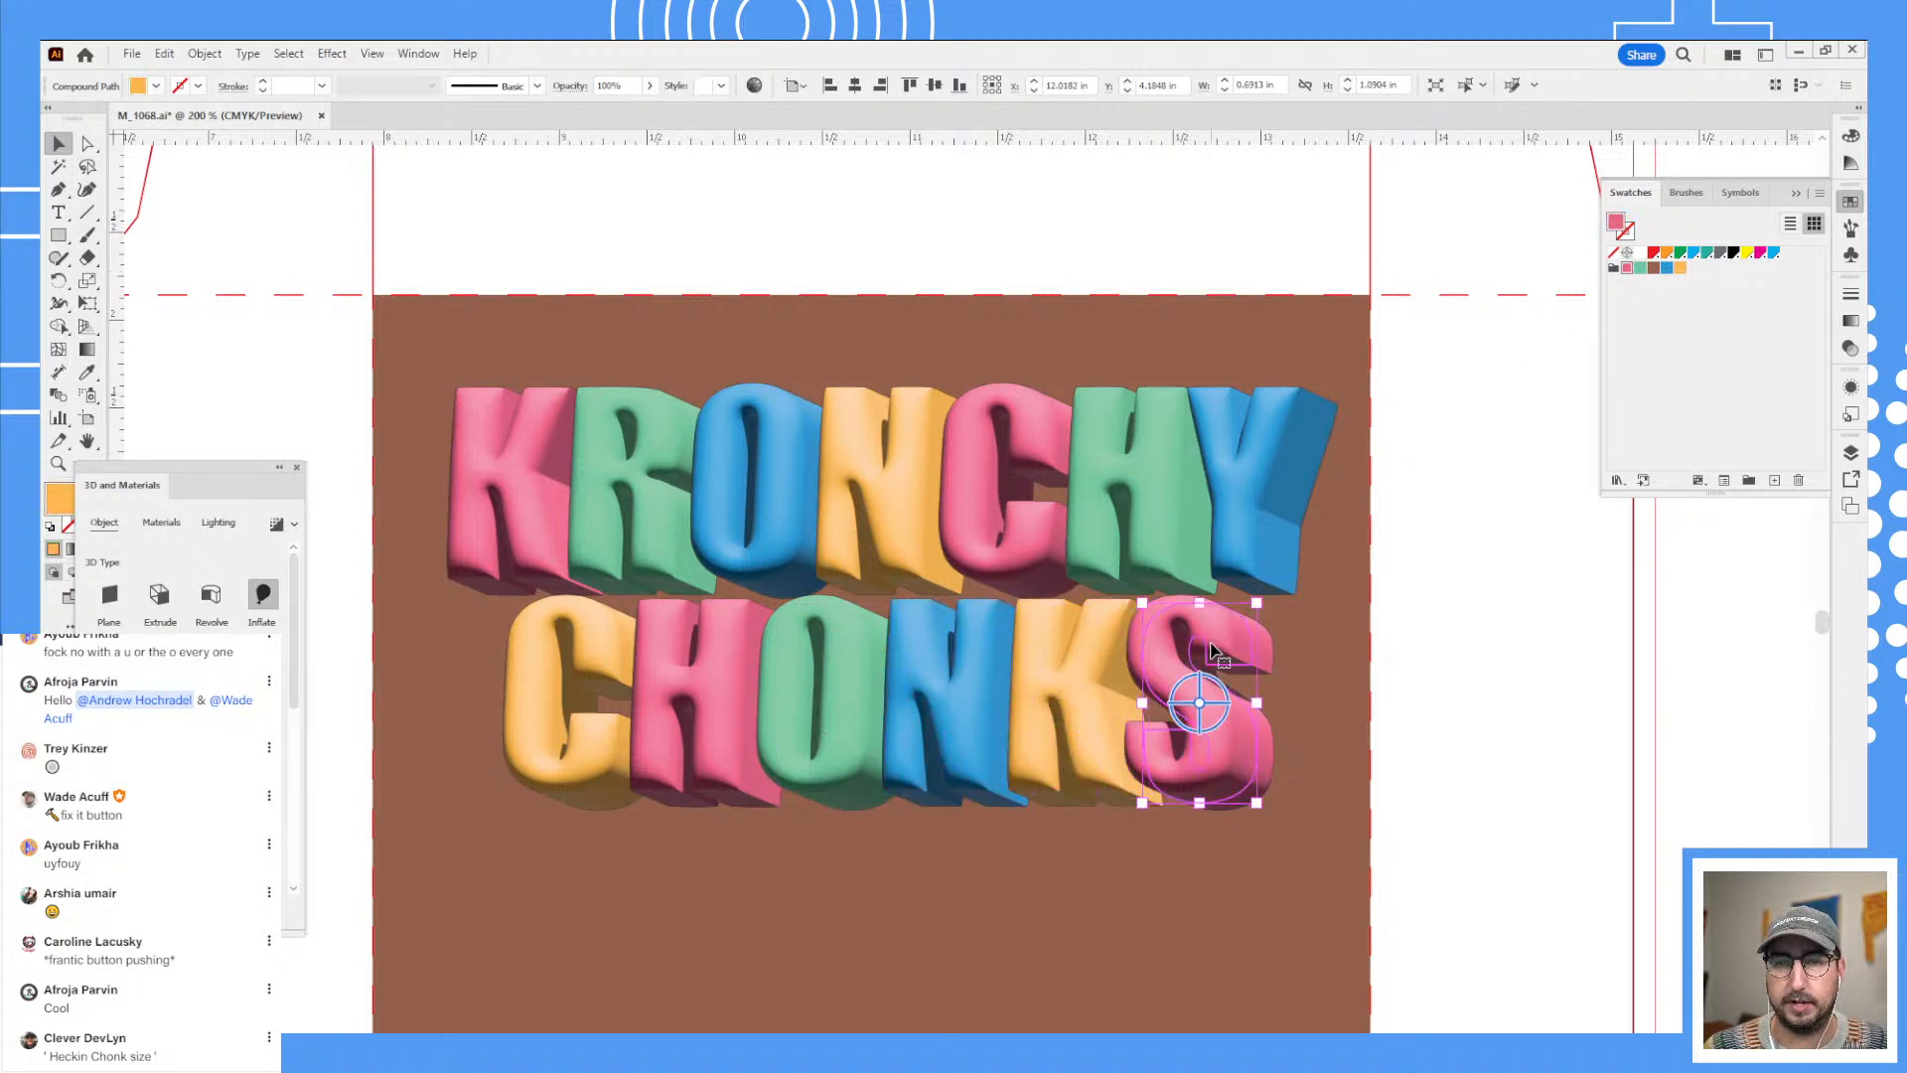
pyautogui.click(1460, 639)
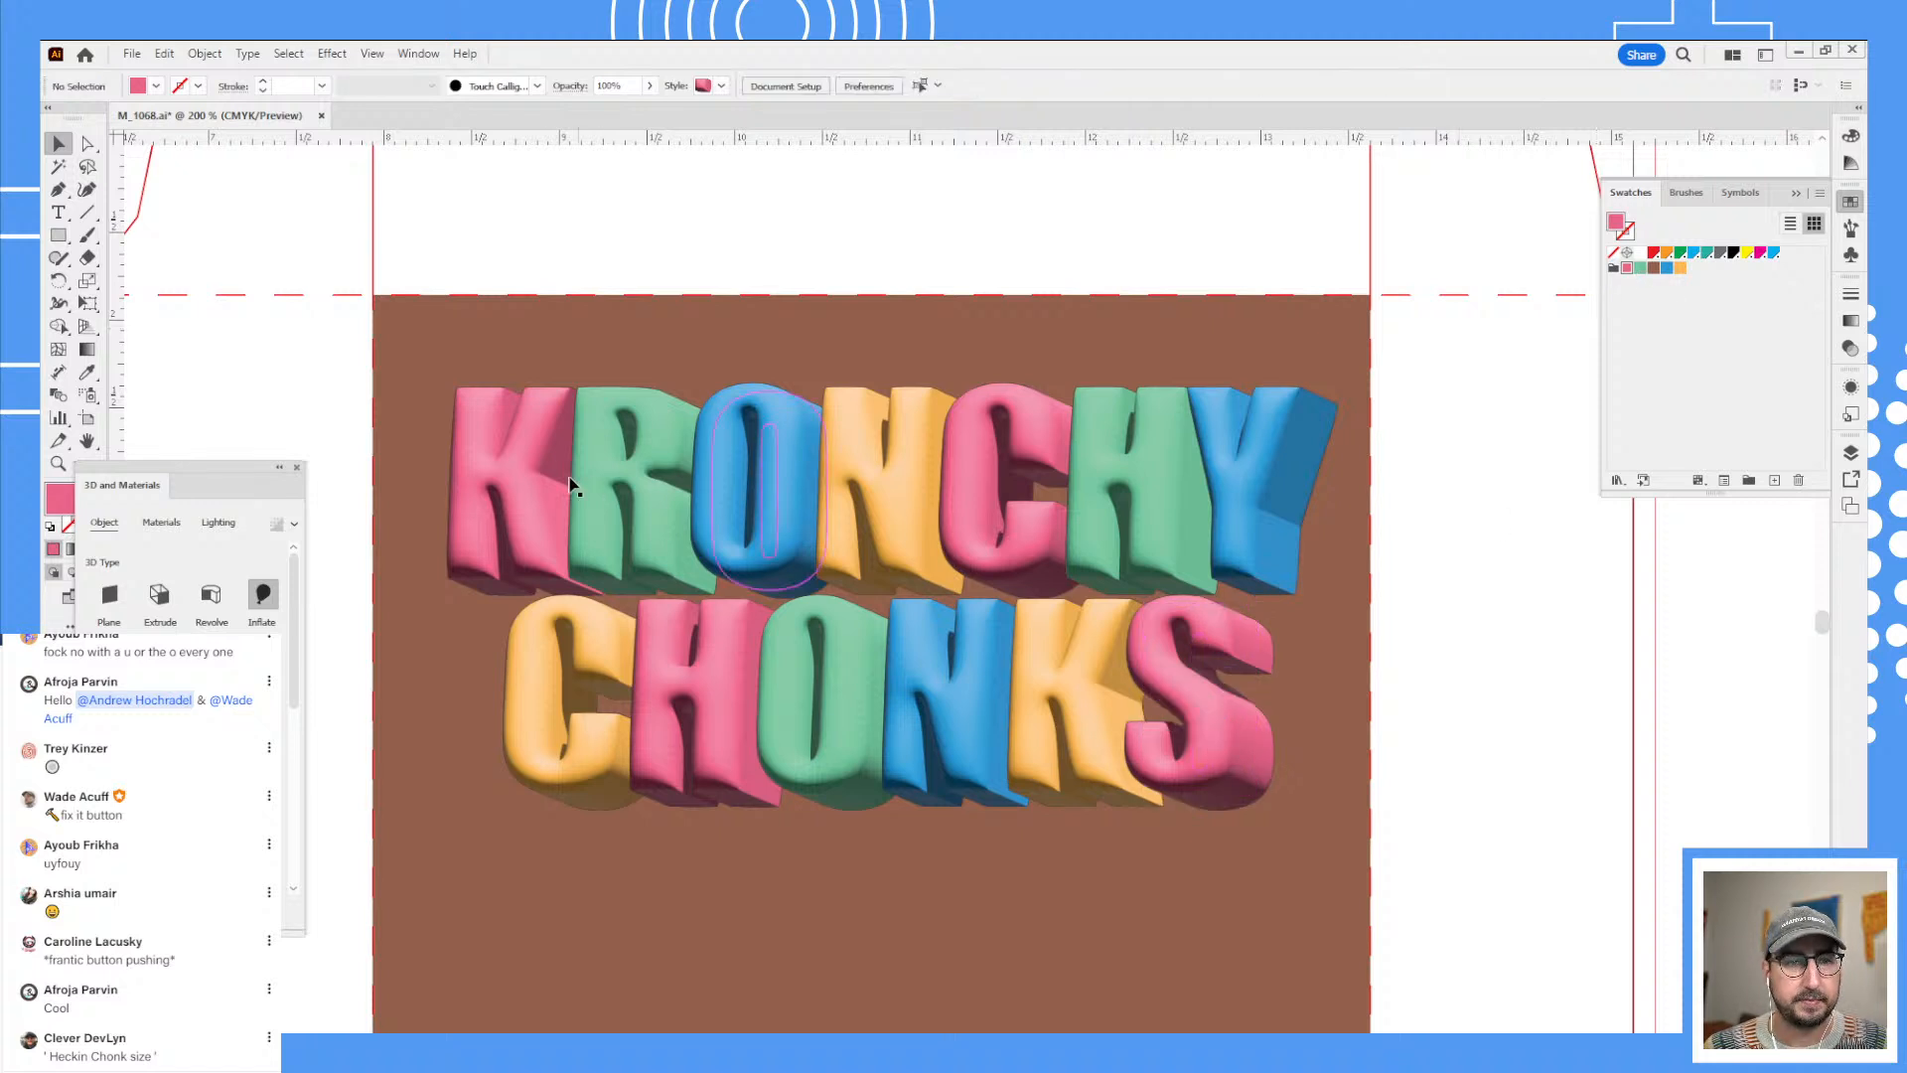
# - Rotate the R, O, N, C, H and Y of KRONCHY freely in 3D so each faces a slightly different direction
pyautogui.click(694, 483)
pyautogui.moveTo(656, 505); pyautogui.dragTo(731, 477)
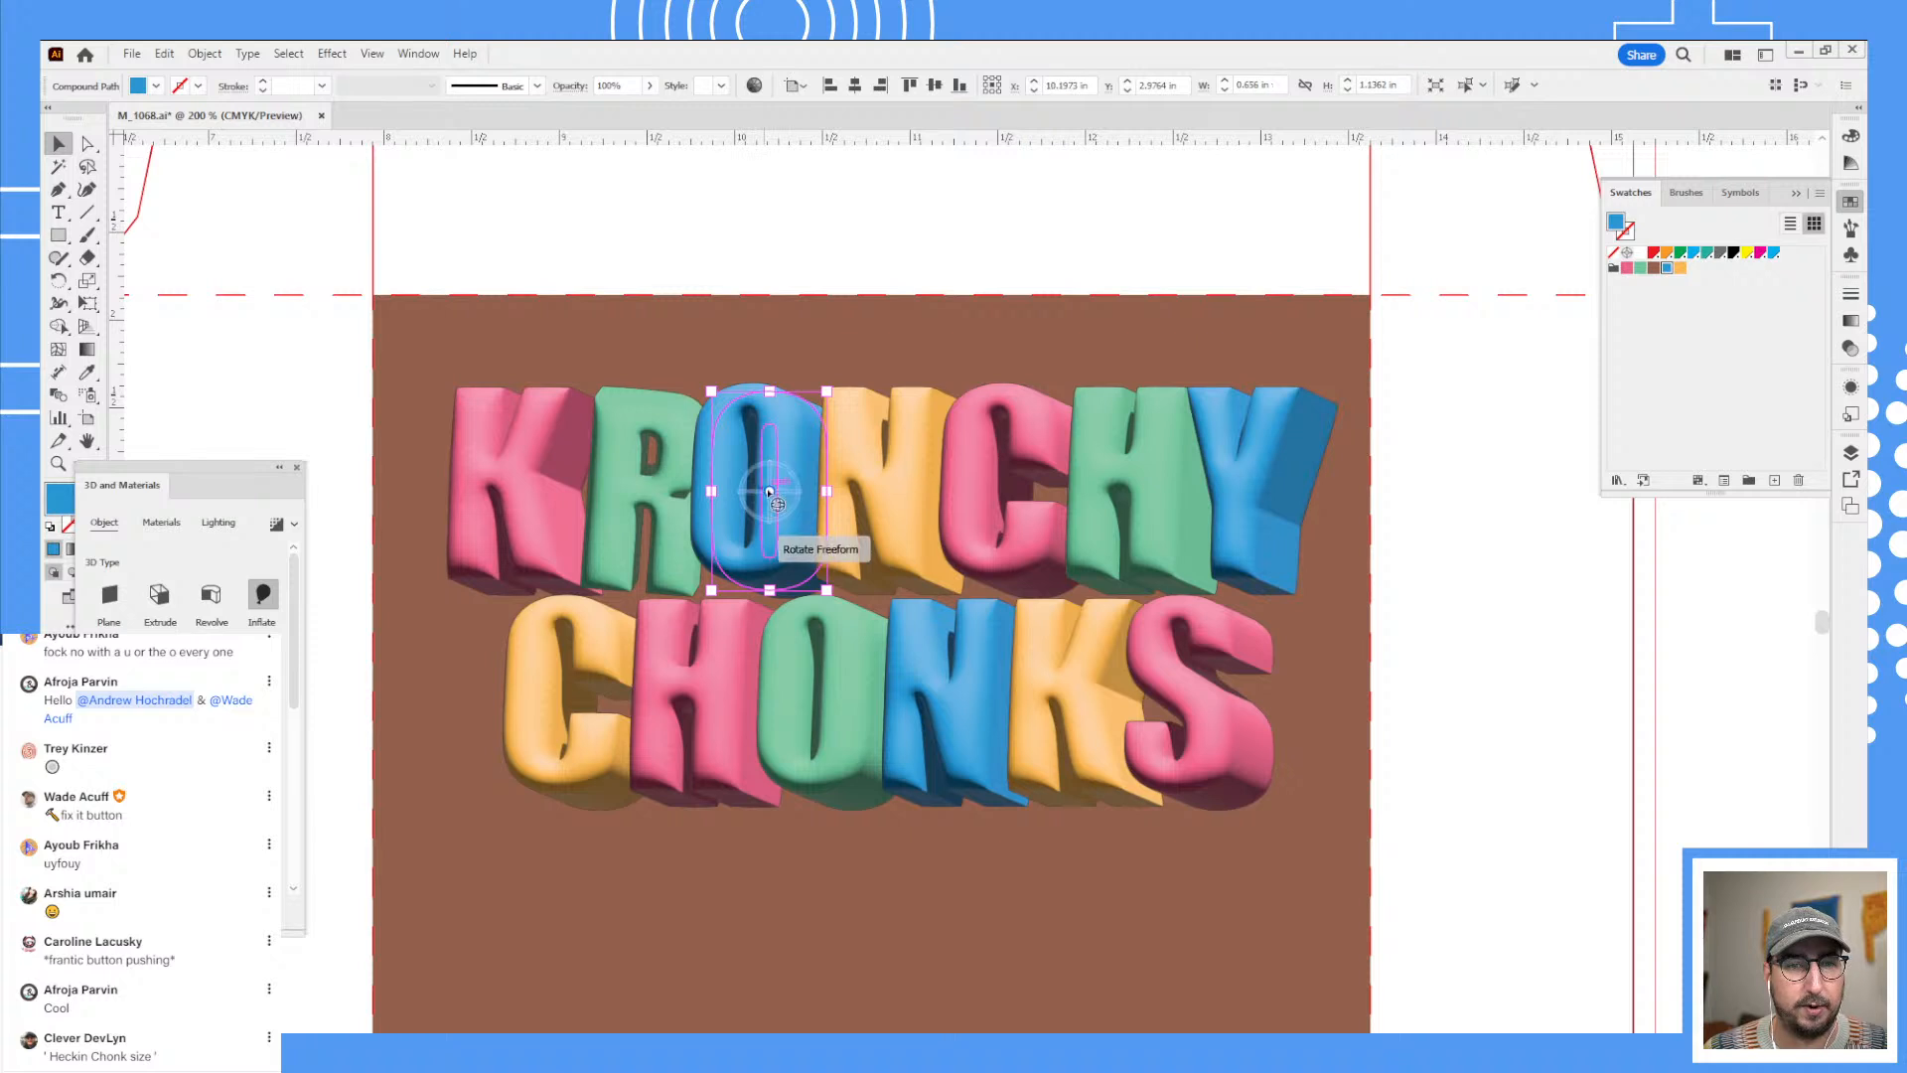
pyautogui.moveTo(770, 492); pyautogui.dragTo(769, 475)
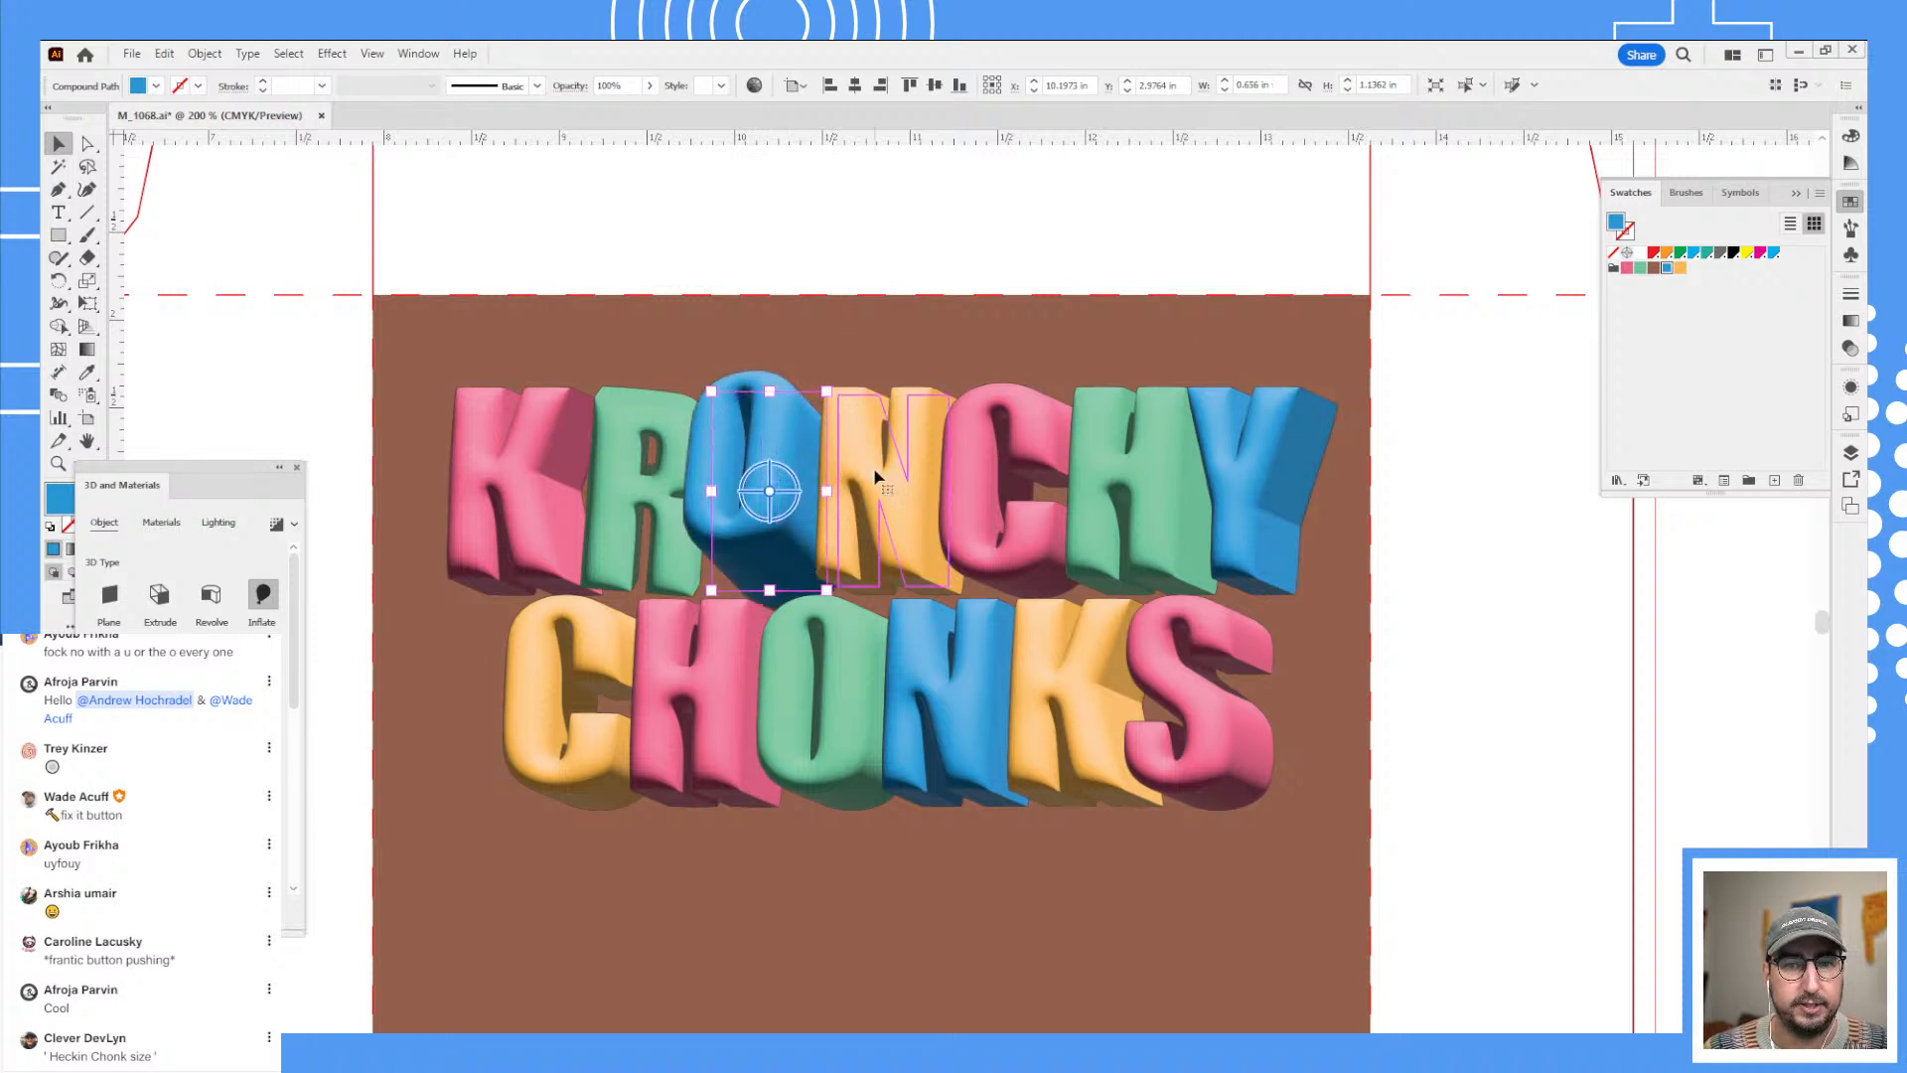
pyautogui.click(894, 485)
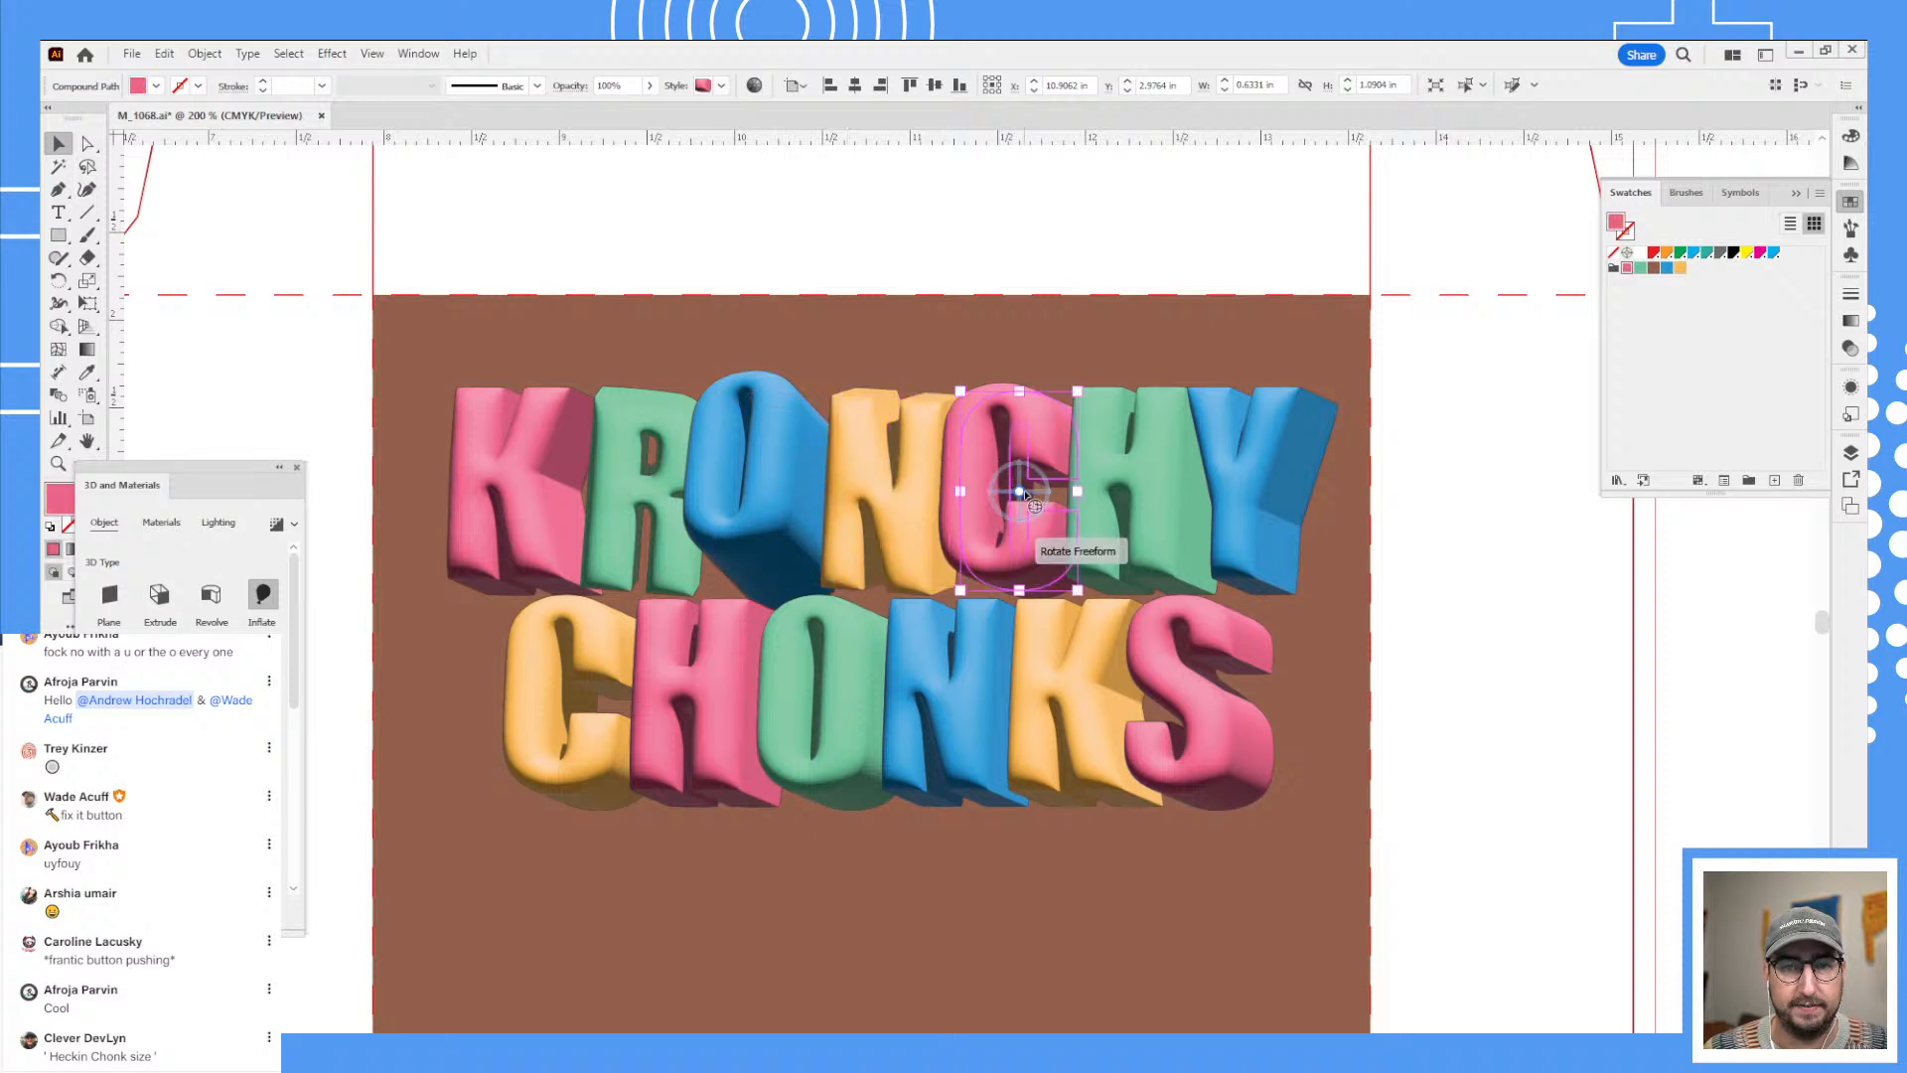
pyautogui.click(1034, 487)
pyautogui.click(1143, 493)
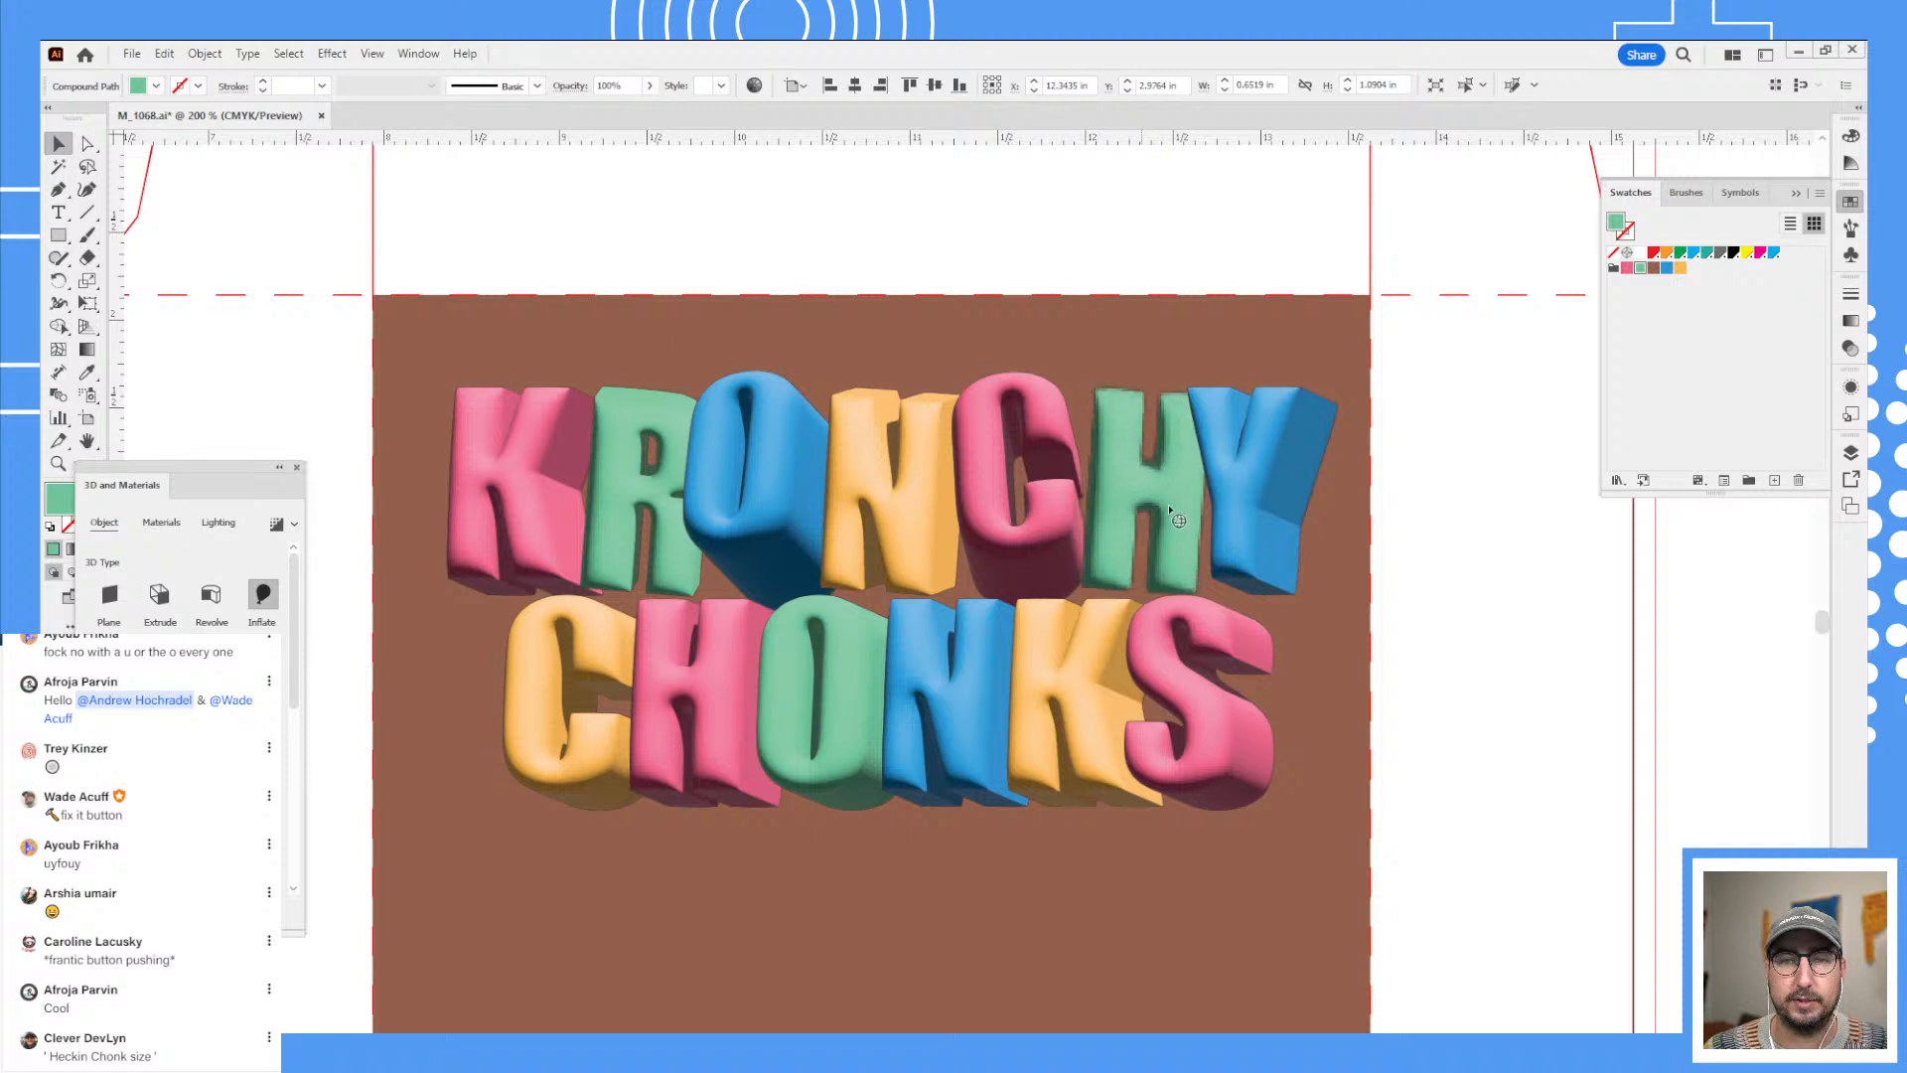
pyautogui.click(1256, 491)
pyautogui.moveTo(1255, 490); pyautogui.dragTo(1297, 522)
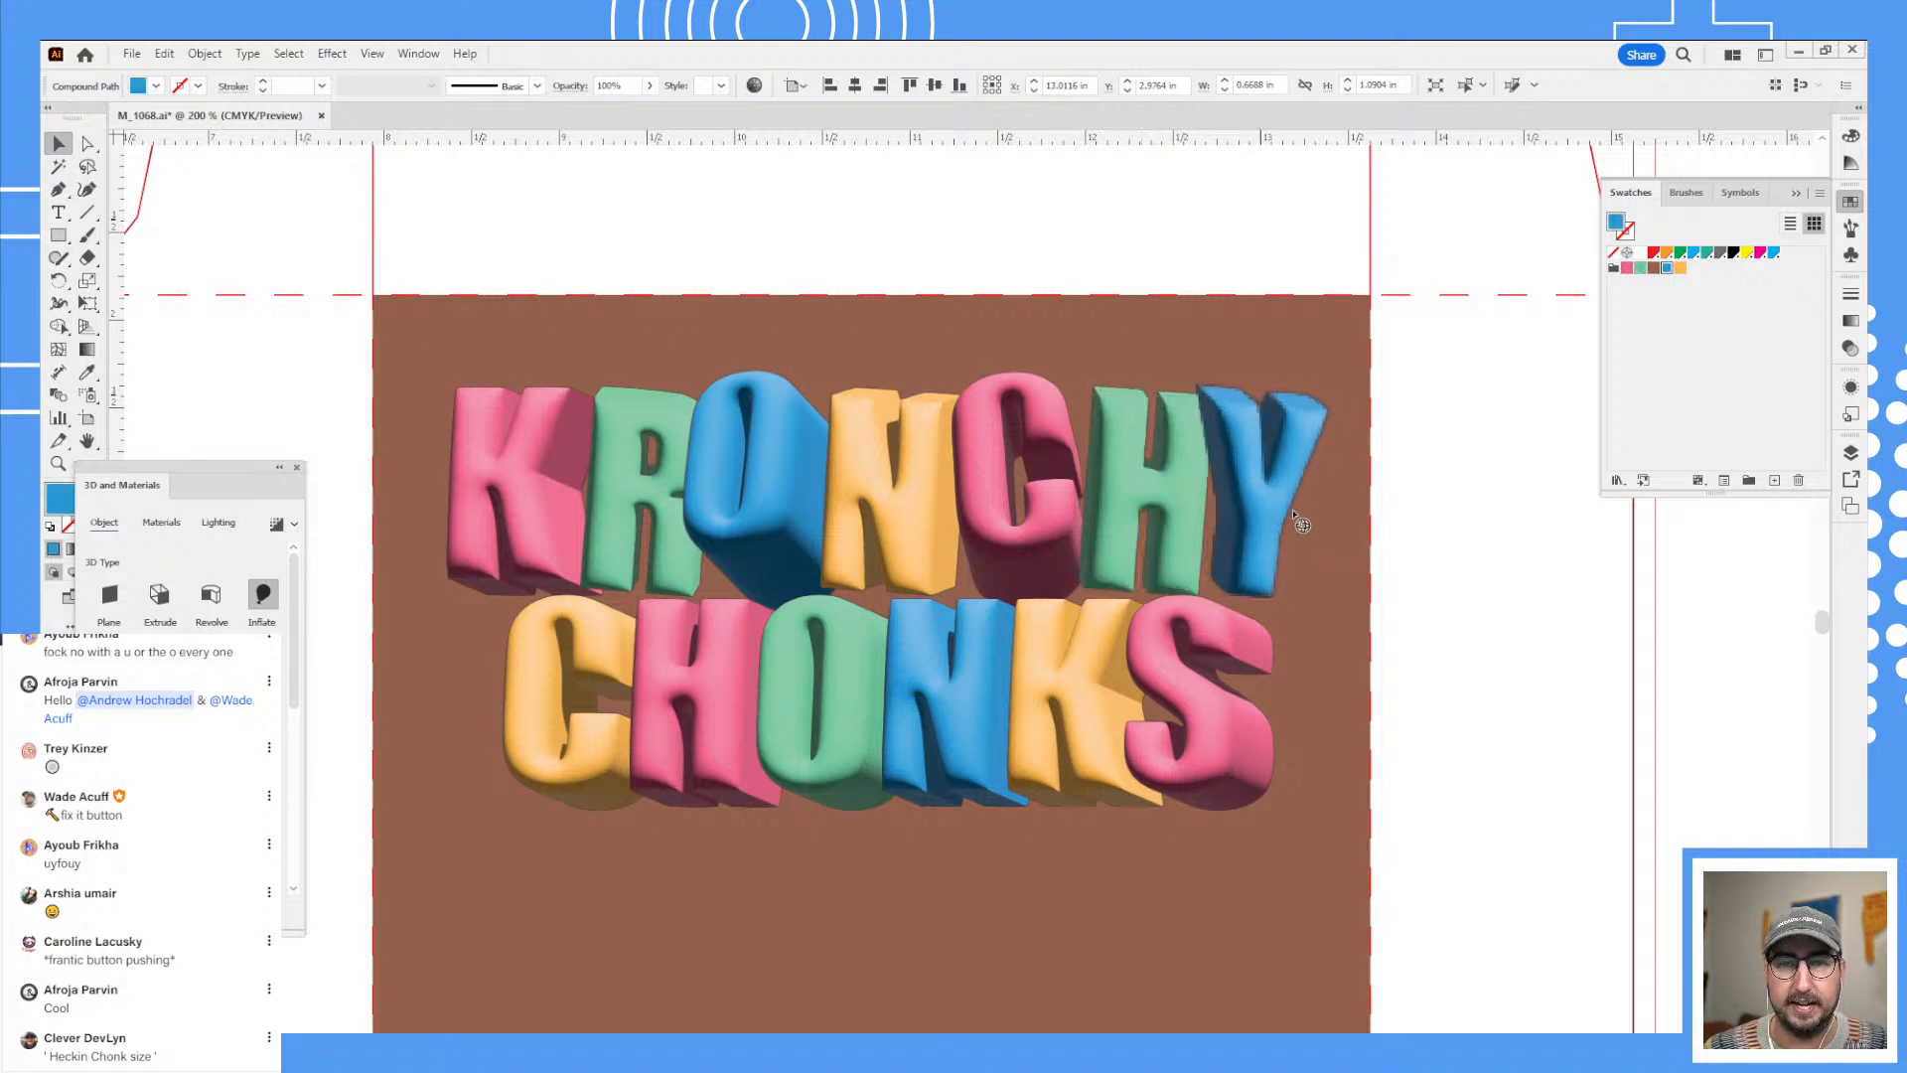
# - Rotate the C, H, O and N of CHONKS freely in 3D to varied angles, readjusting the O to fit beside the N
pyautogui.click(593, 691)
pyautogui.moveTo(588, 701); pyautogui.dragTo(826, 727)
pyautogui.click(704, 696)
pyautogui.click(796, 706)
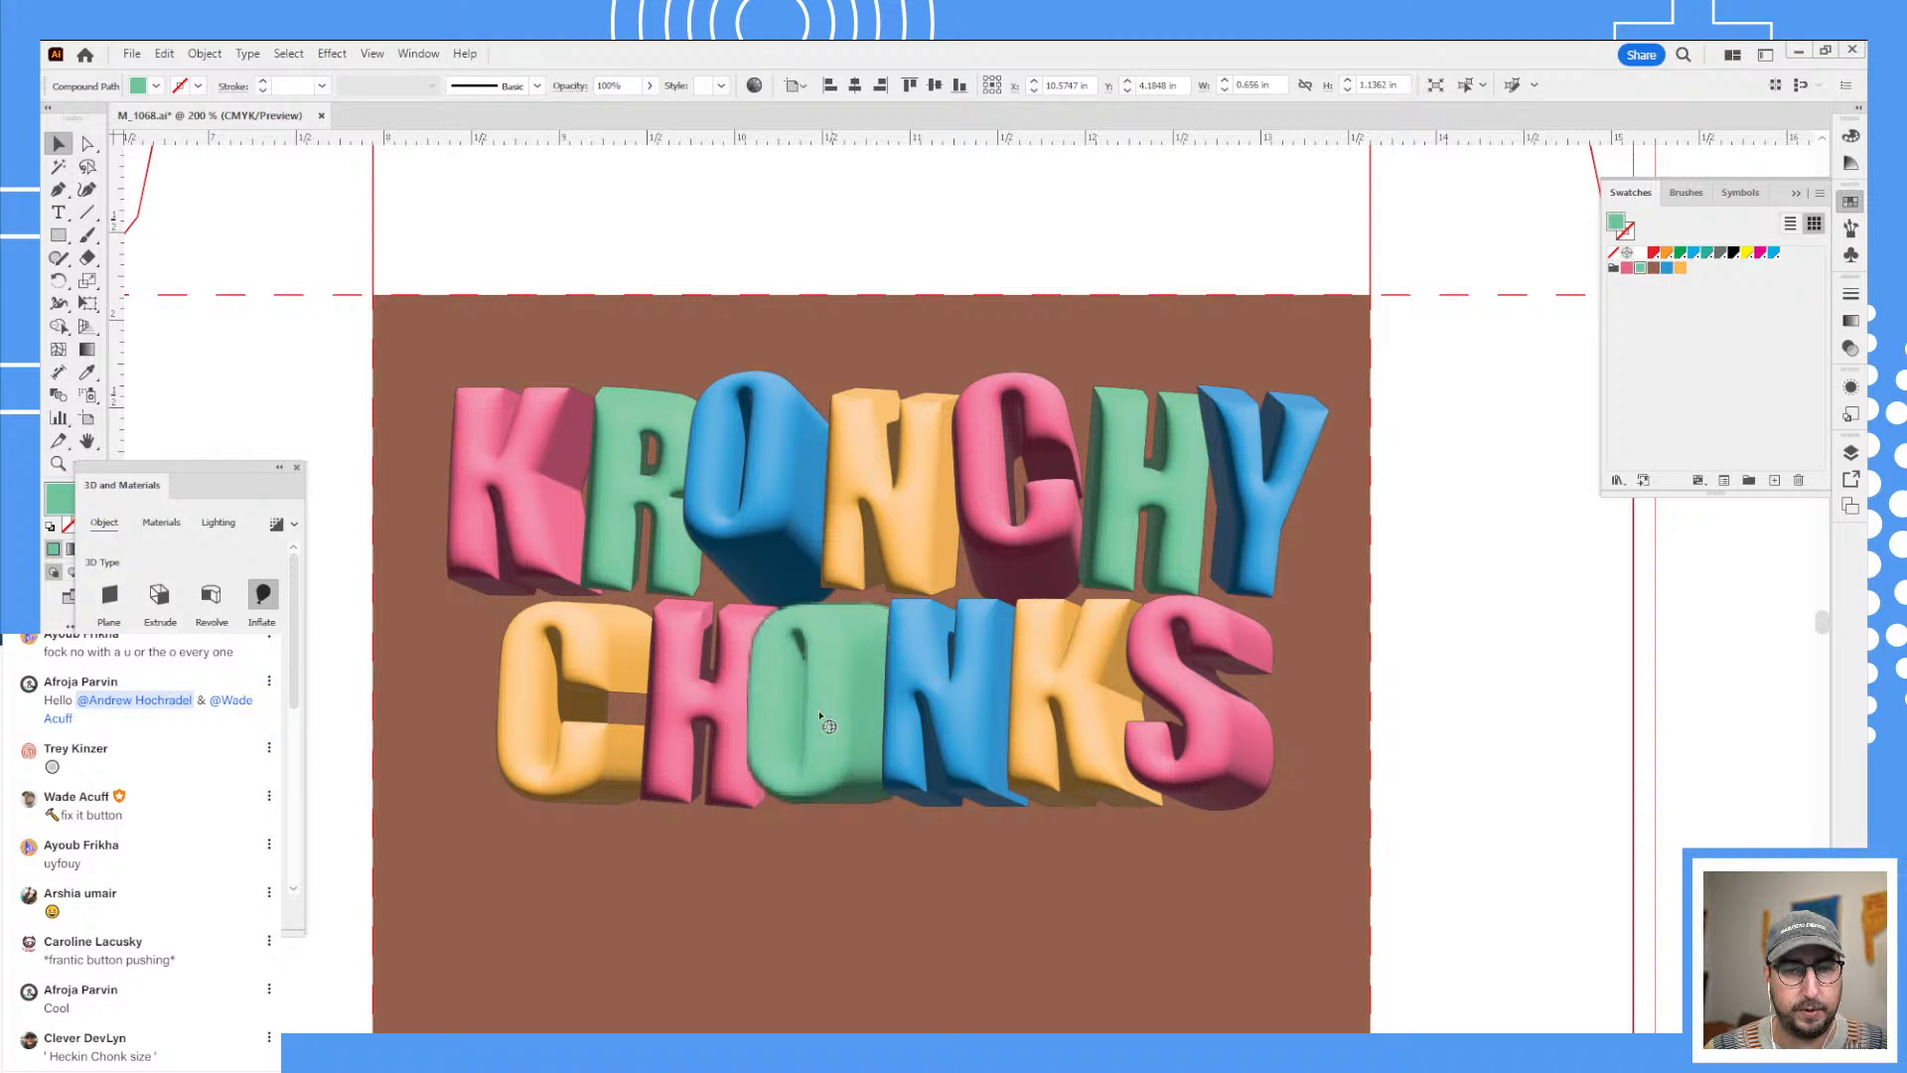
pyautogui.click(912, 690)
pyautogui.moveTo(971, 705); pyautogui.dragTo(985, 709)
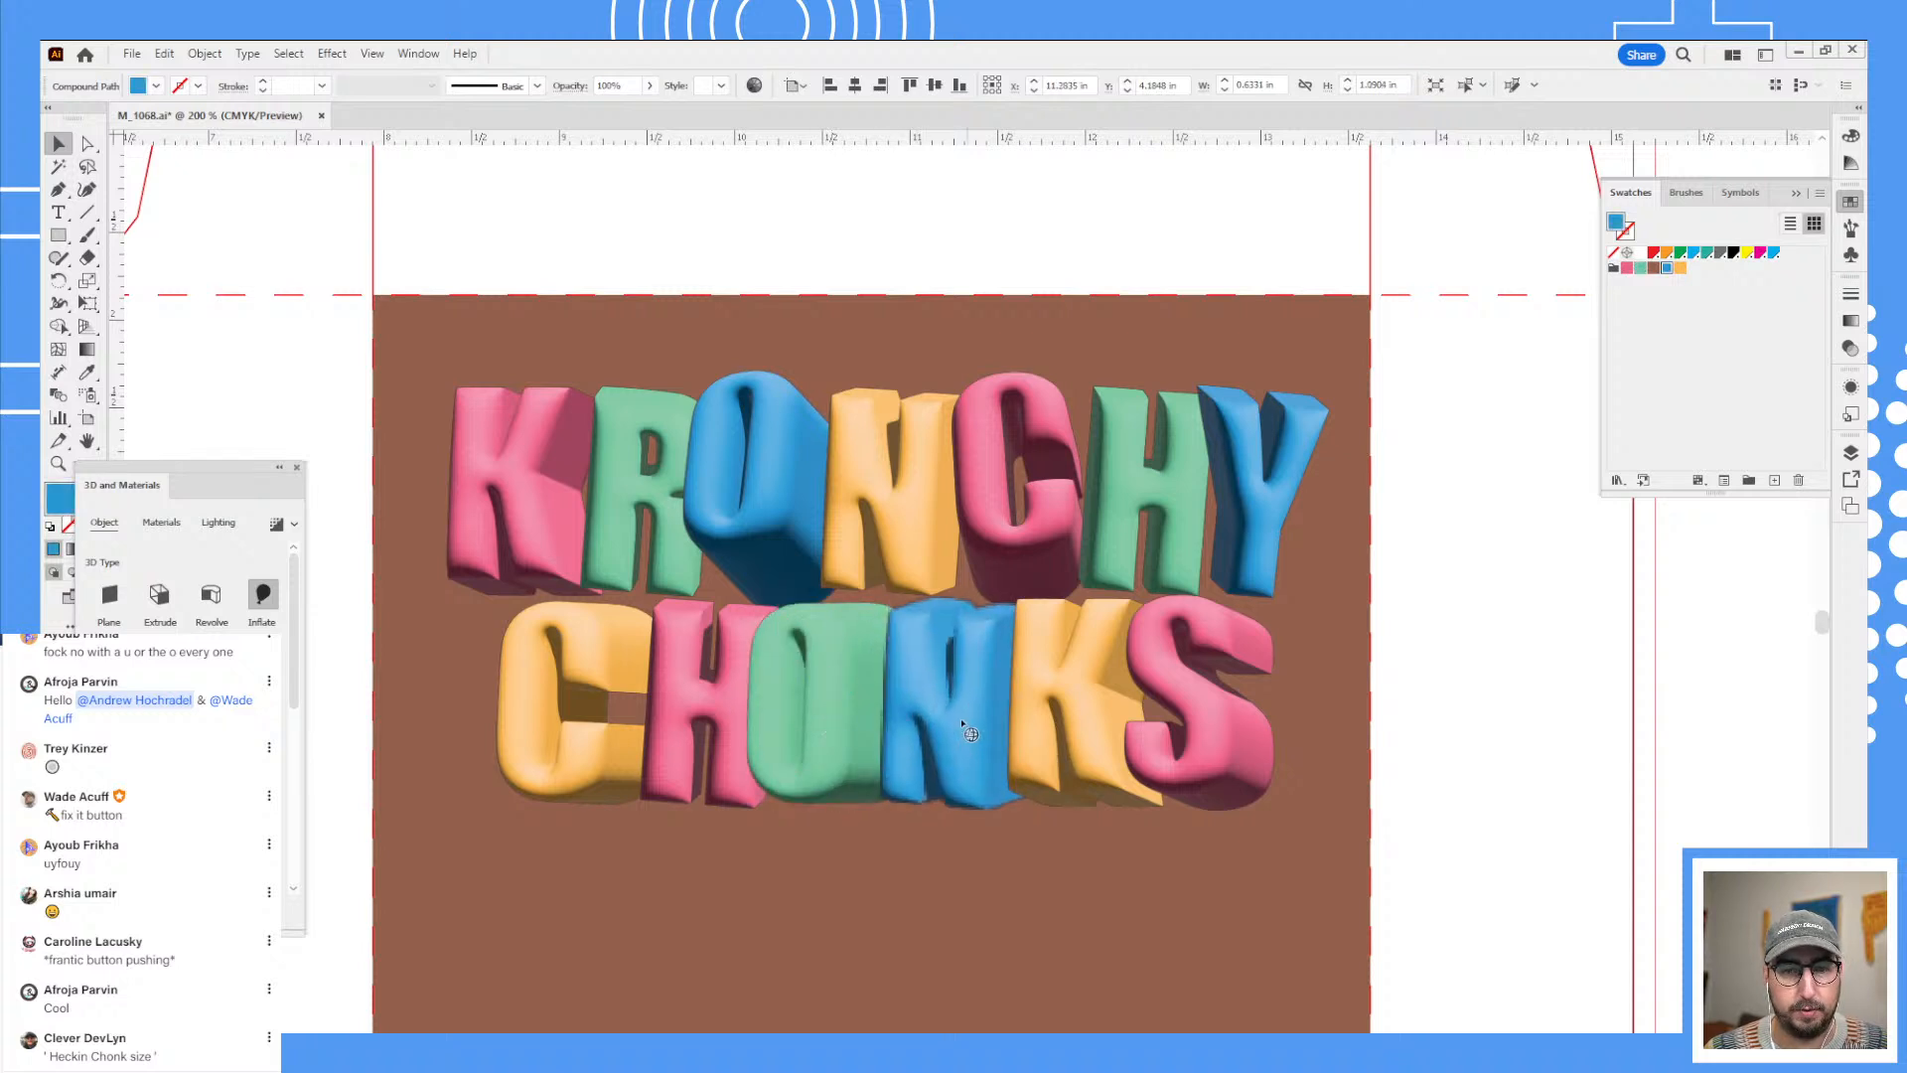
pyautogui.click(845, 713)
pyautogui.moveTo(837, 715); pyautogui.dragTo(855, 709)
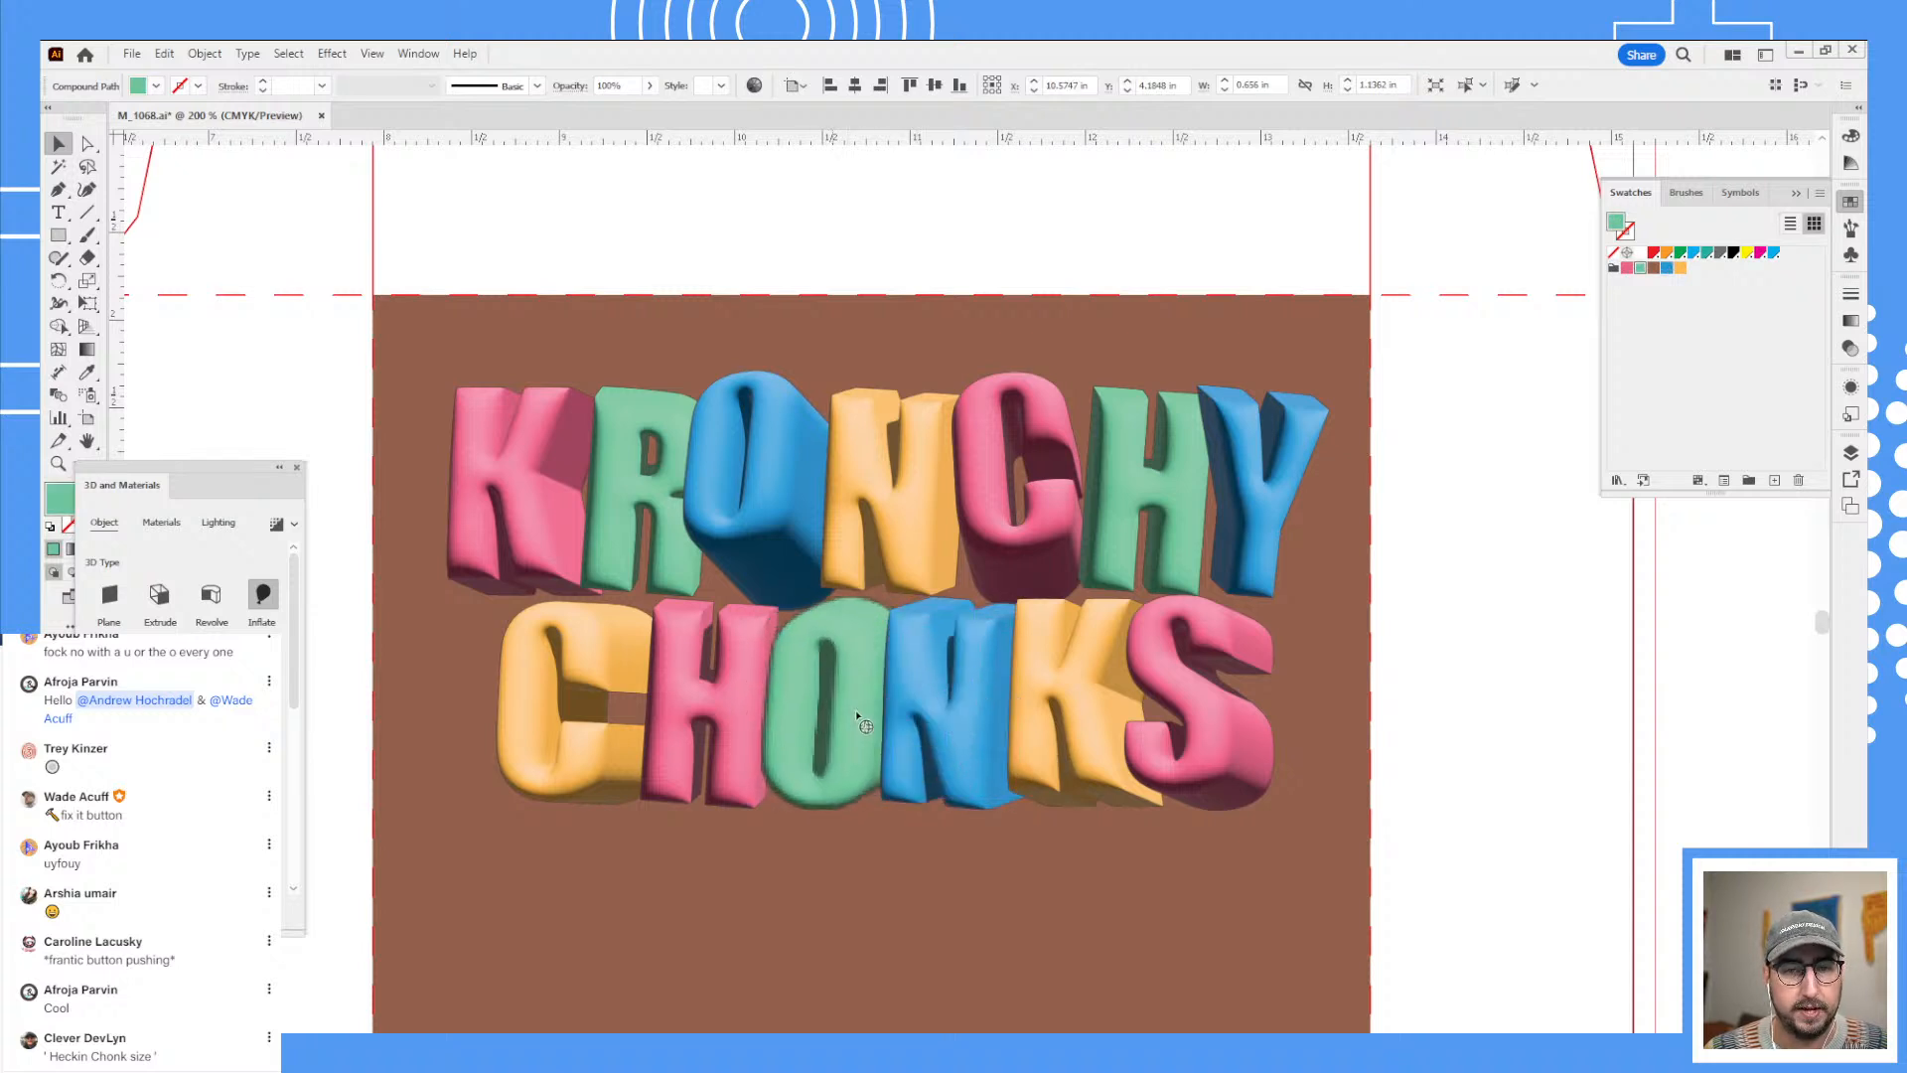
# - Rotate the K and S of CHONKS freely in 3D so each faces a different direction
pyautogui.click(1013, 692)
pyautogui.moveTo(1089, 713); pyautogui.dragTo(1107, 719)
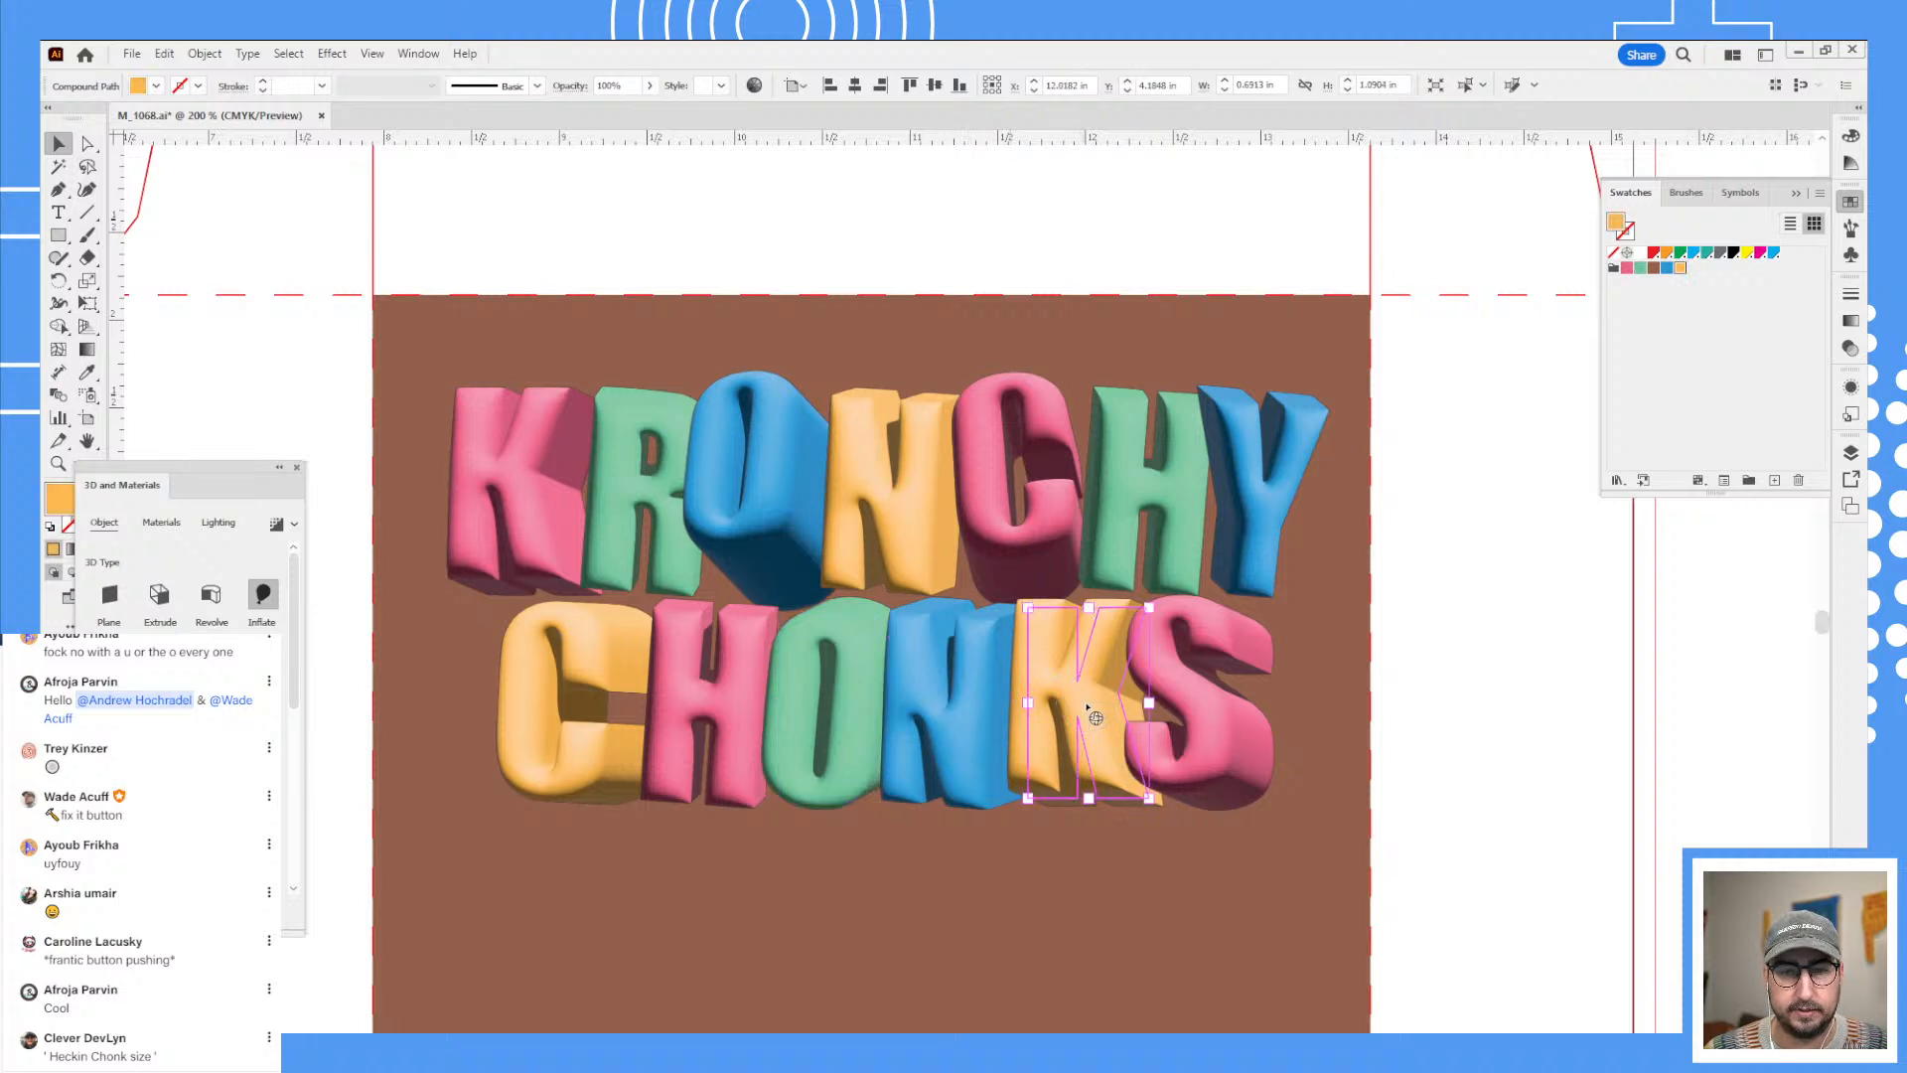
pyautogui.click(1168, 670)
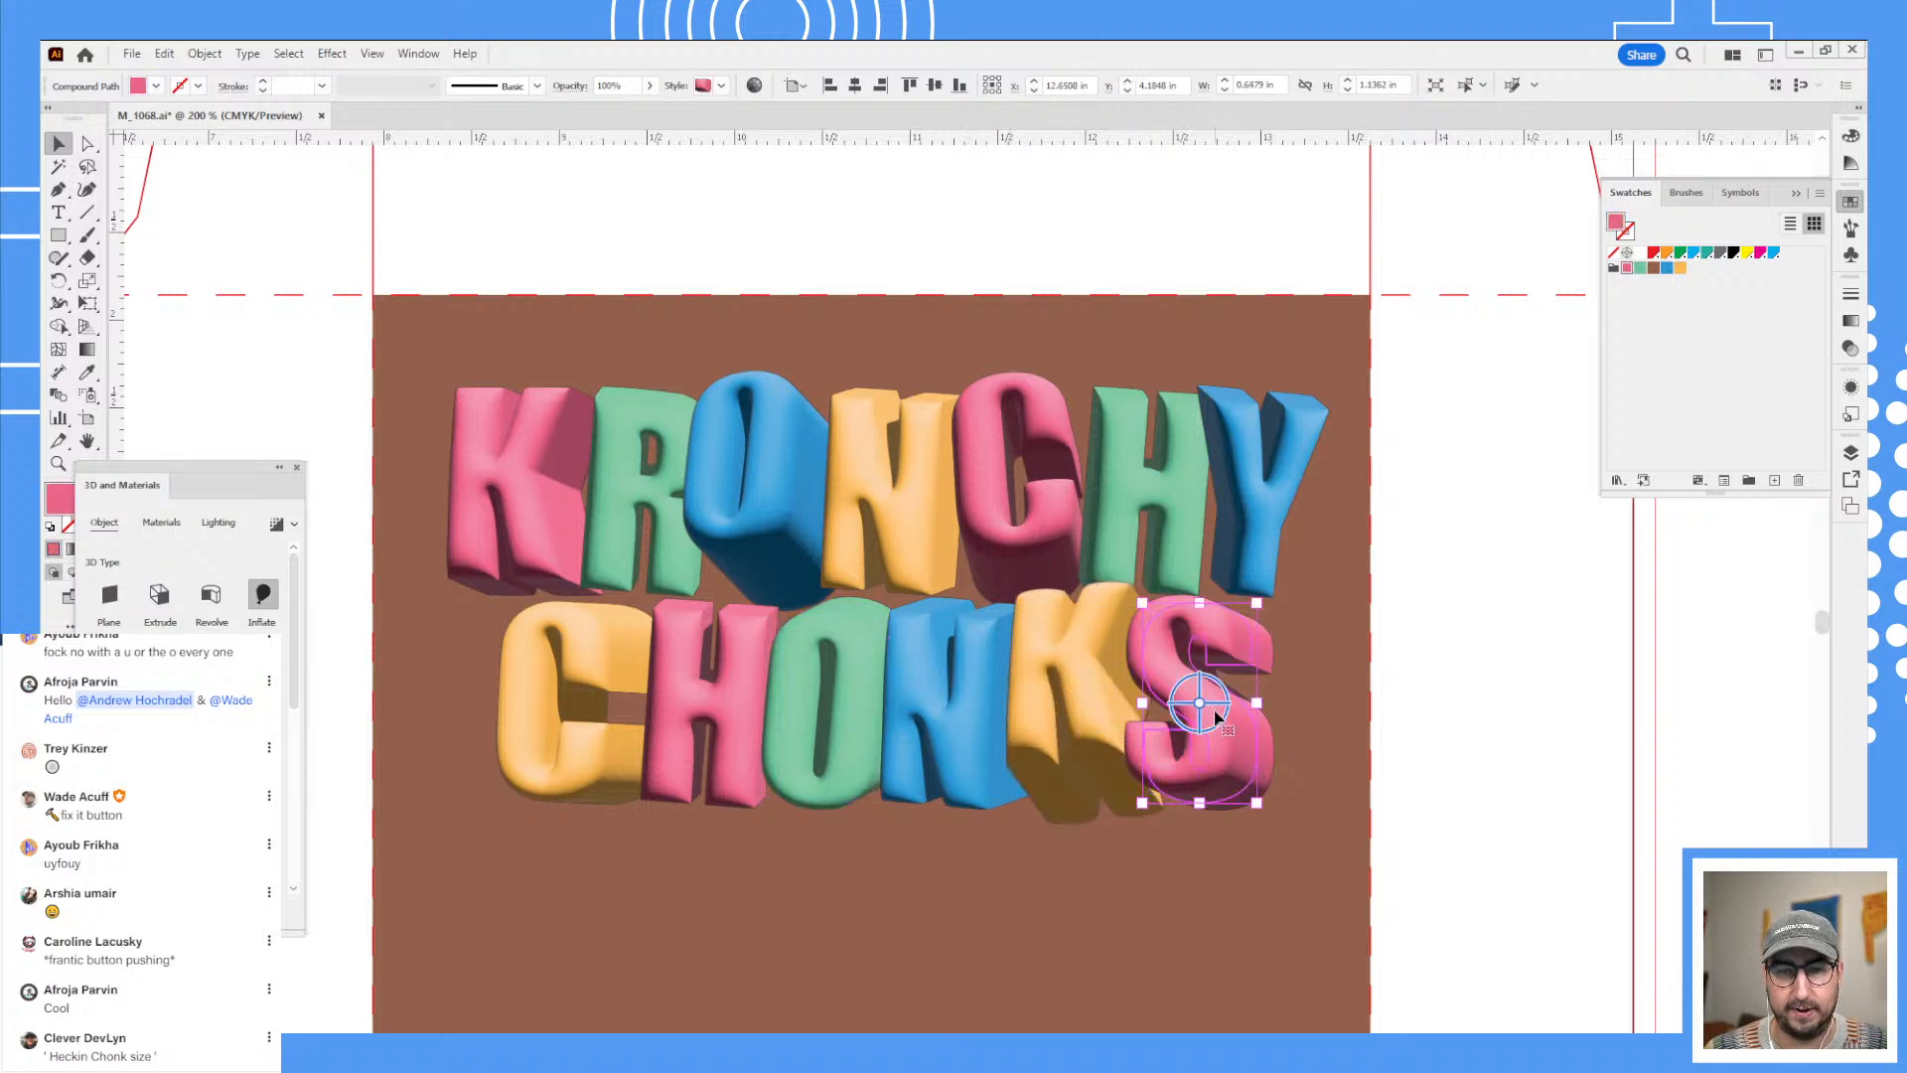
pyautogui.moveTo(1212, 715); pyautogui.dragTo(1220, 719)
pyautogui.click(1245, 668)
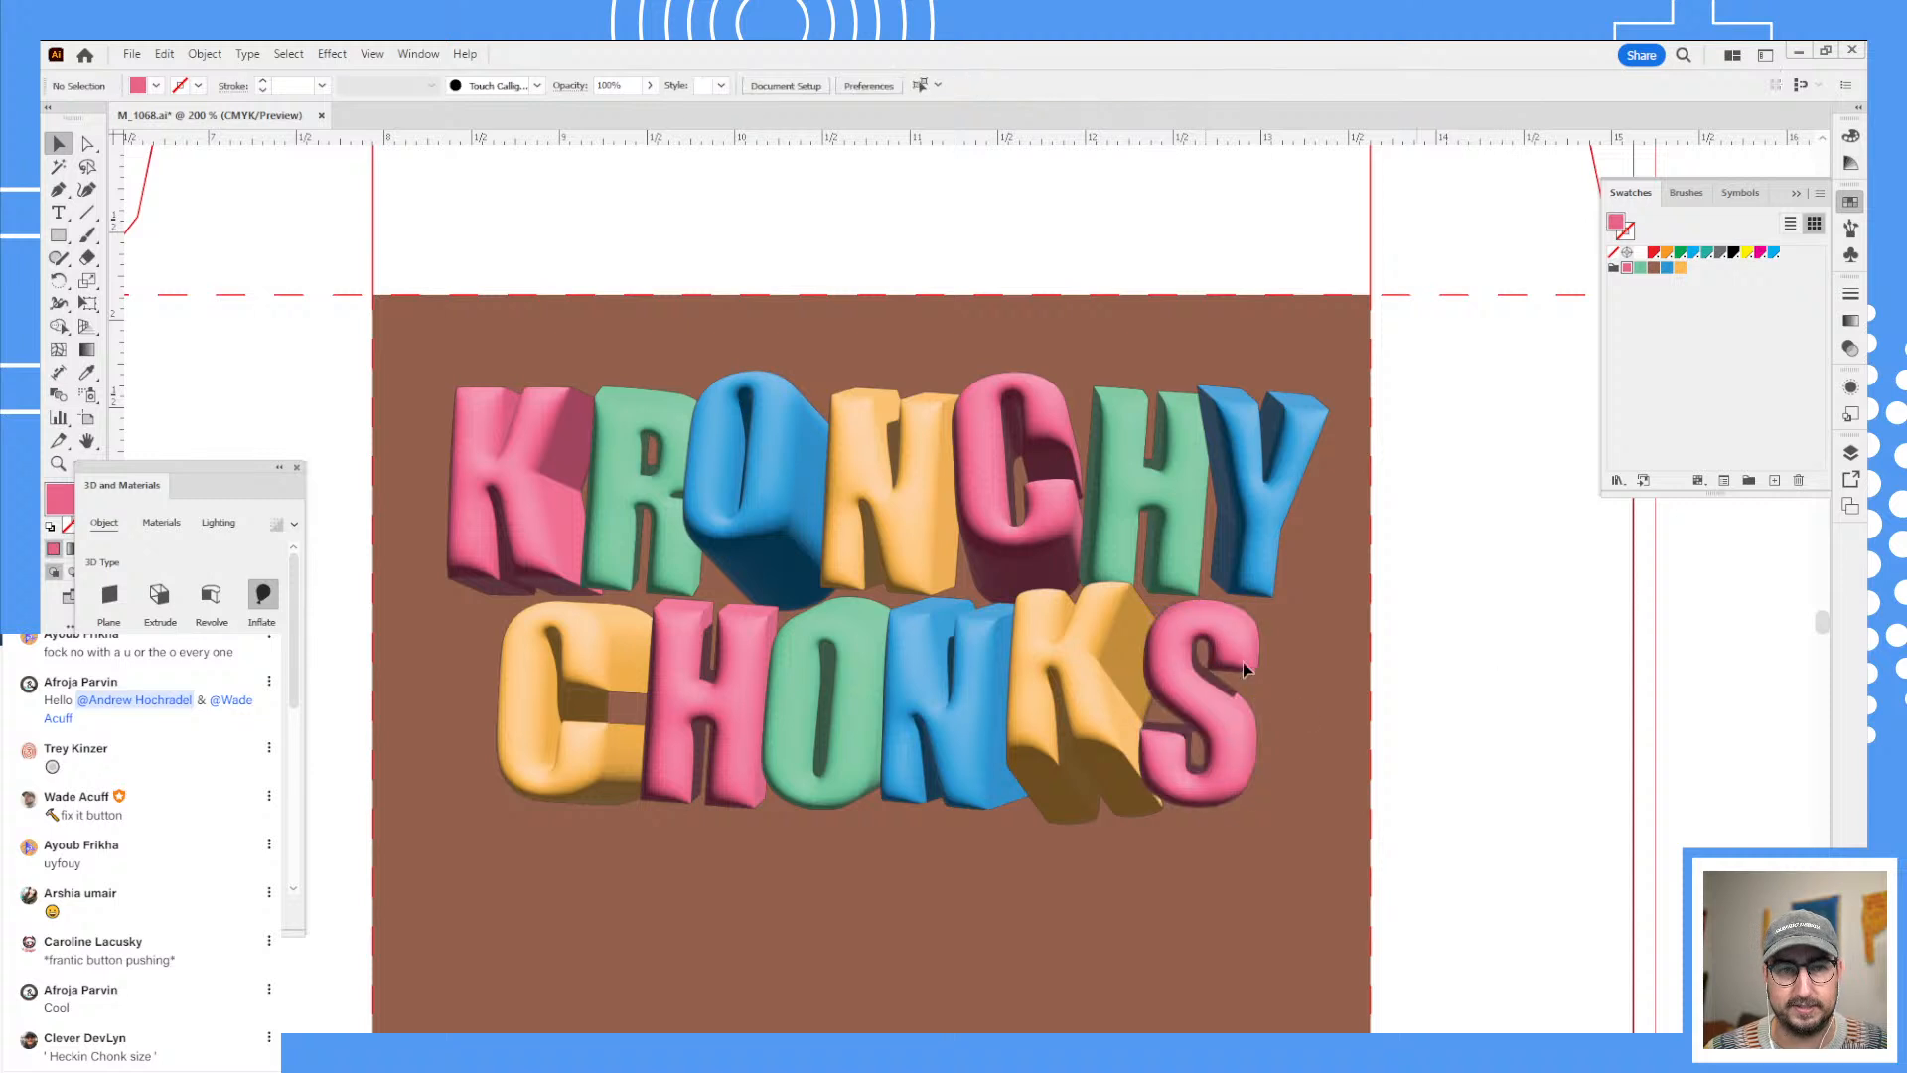
# - Spread out the K, R, O, H and Y of KRONCHY, shifting them to uneven heights across the panel
pyautogui.moveTo(500, 498); pyautogui.dragTo(473, 469)
pyautogui.moveTo(614, 494); pyautogui.dragTo(624, 495)
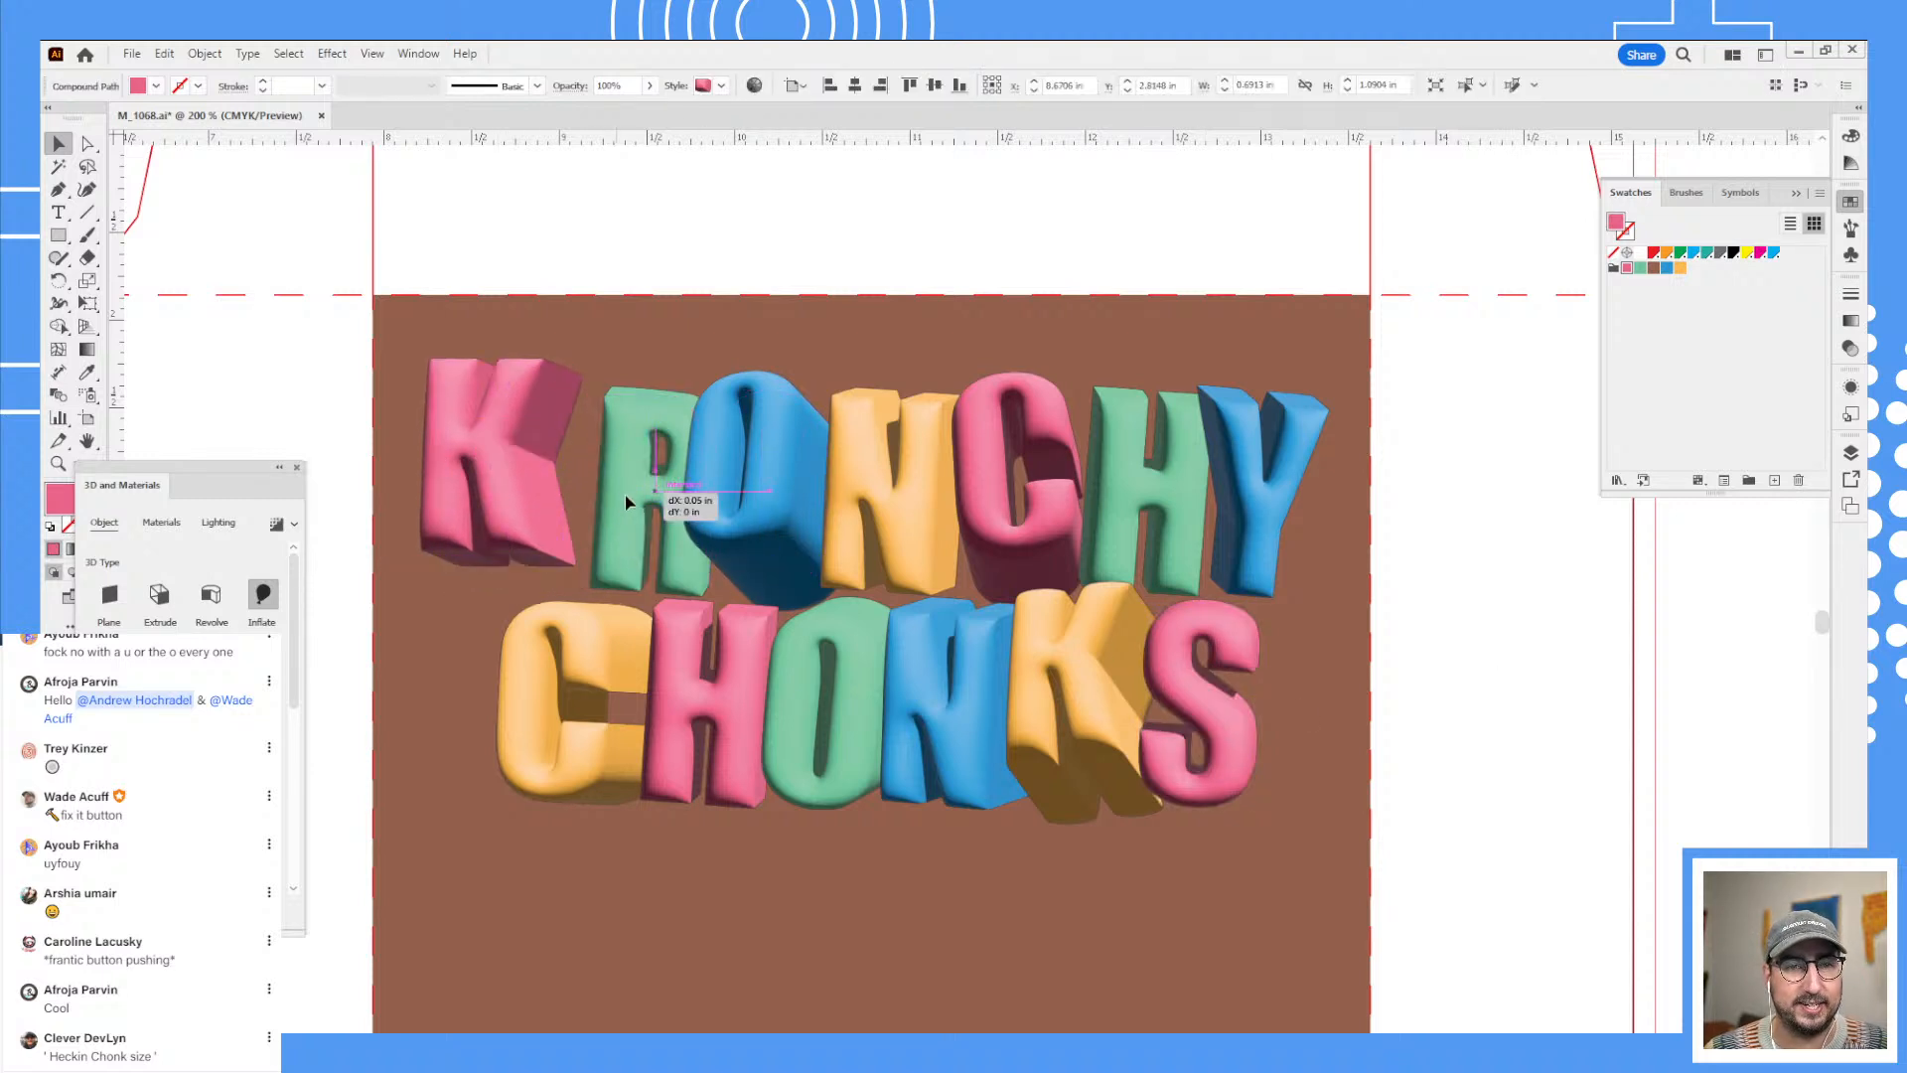
pyautogui.moveTo(1276, 467); pyautogui.dragTo(1302, 465)
pyautogui.click(1117, 496)
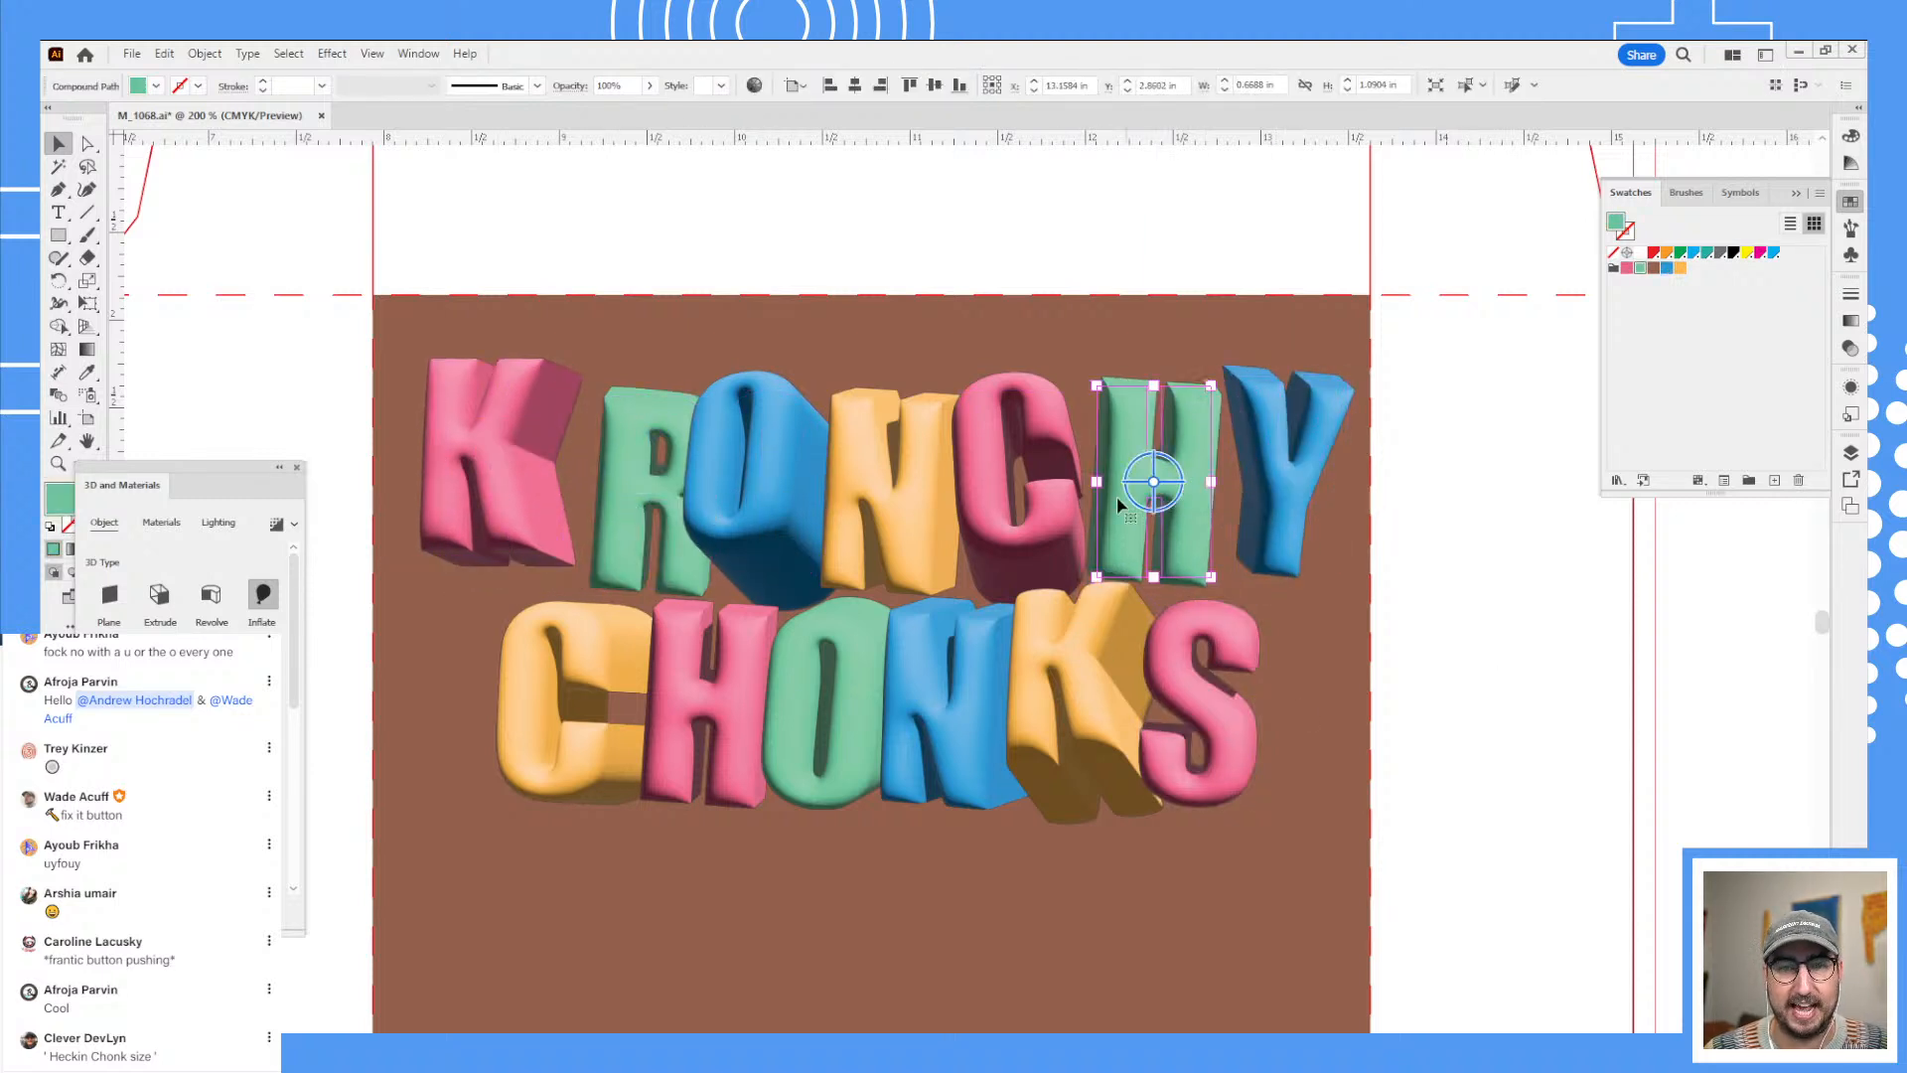
pyautogui.click(608, 481)
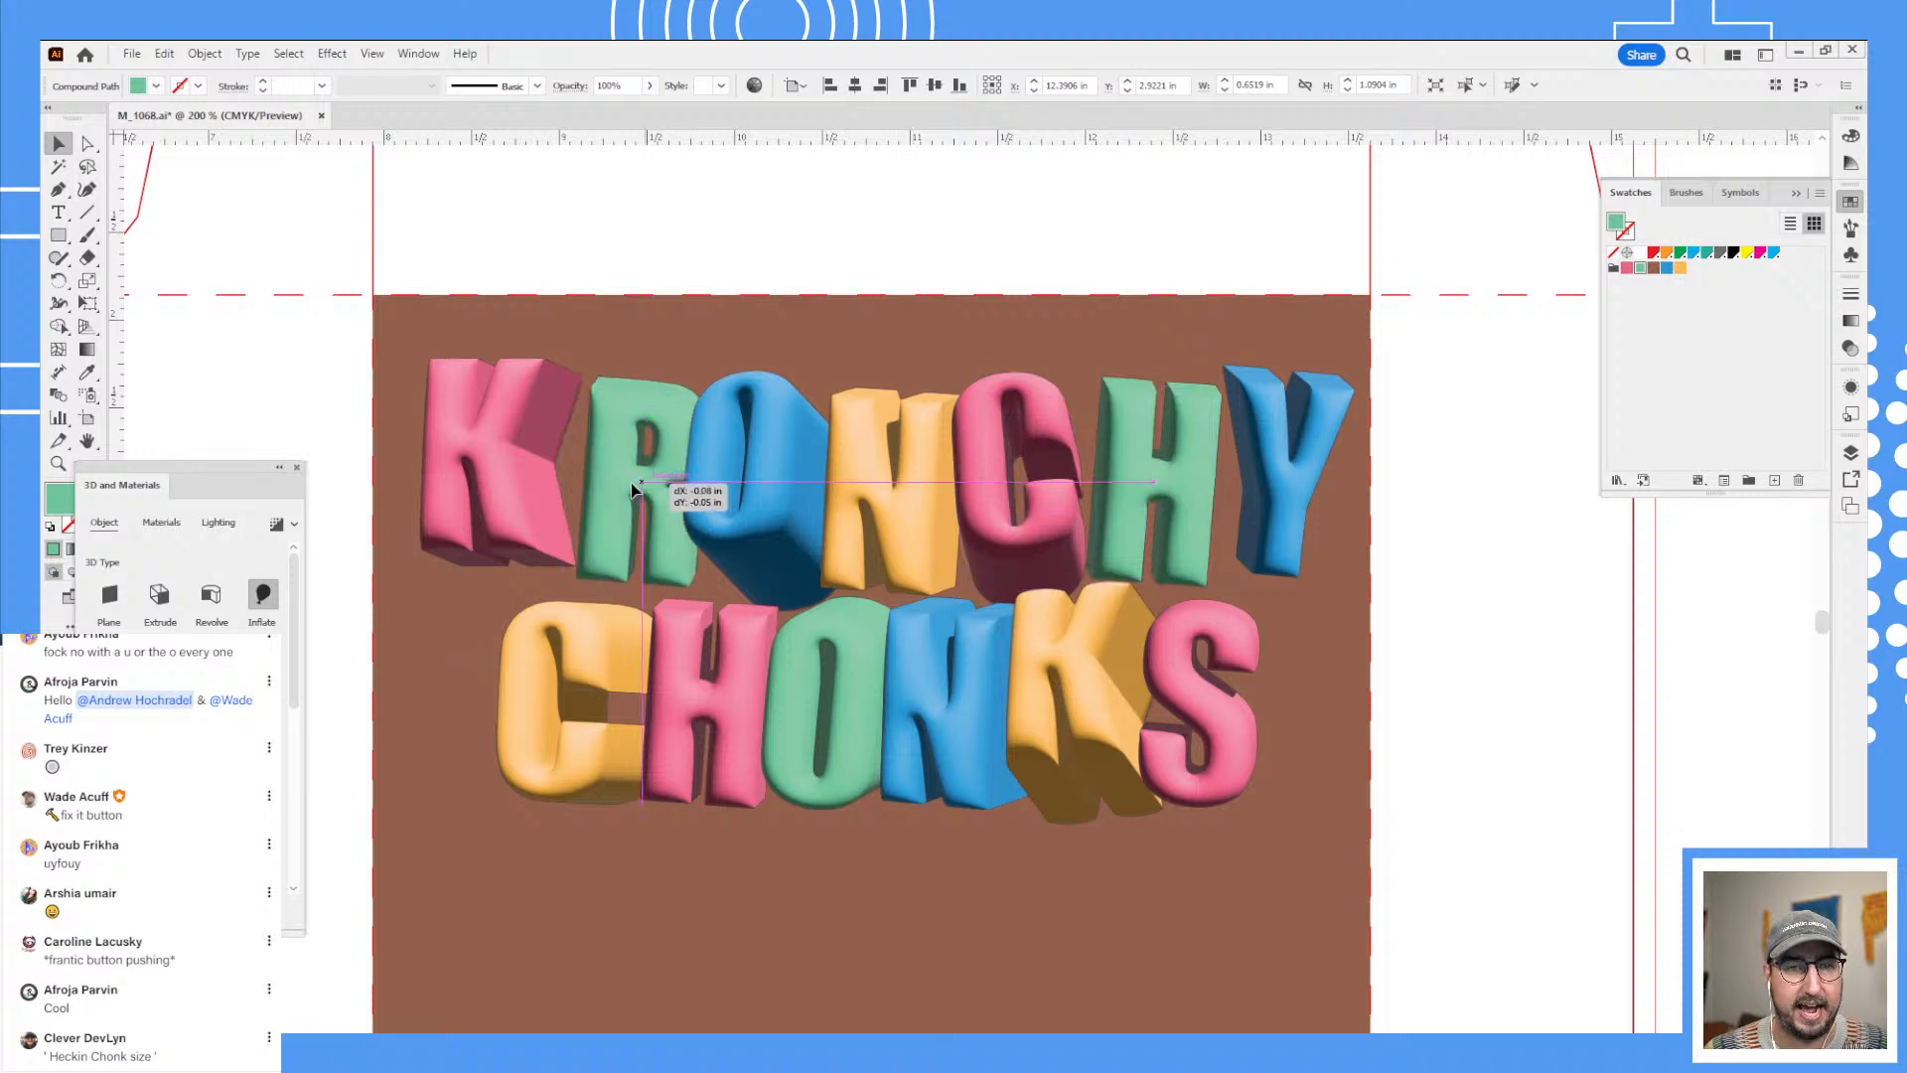
pyautogui.moveTo(781, 488); pyautogui.dragTo(800, 455)
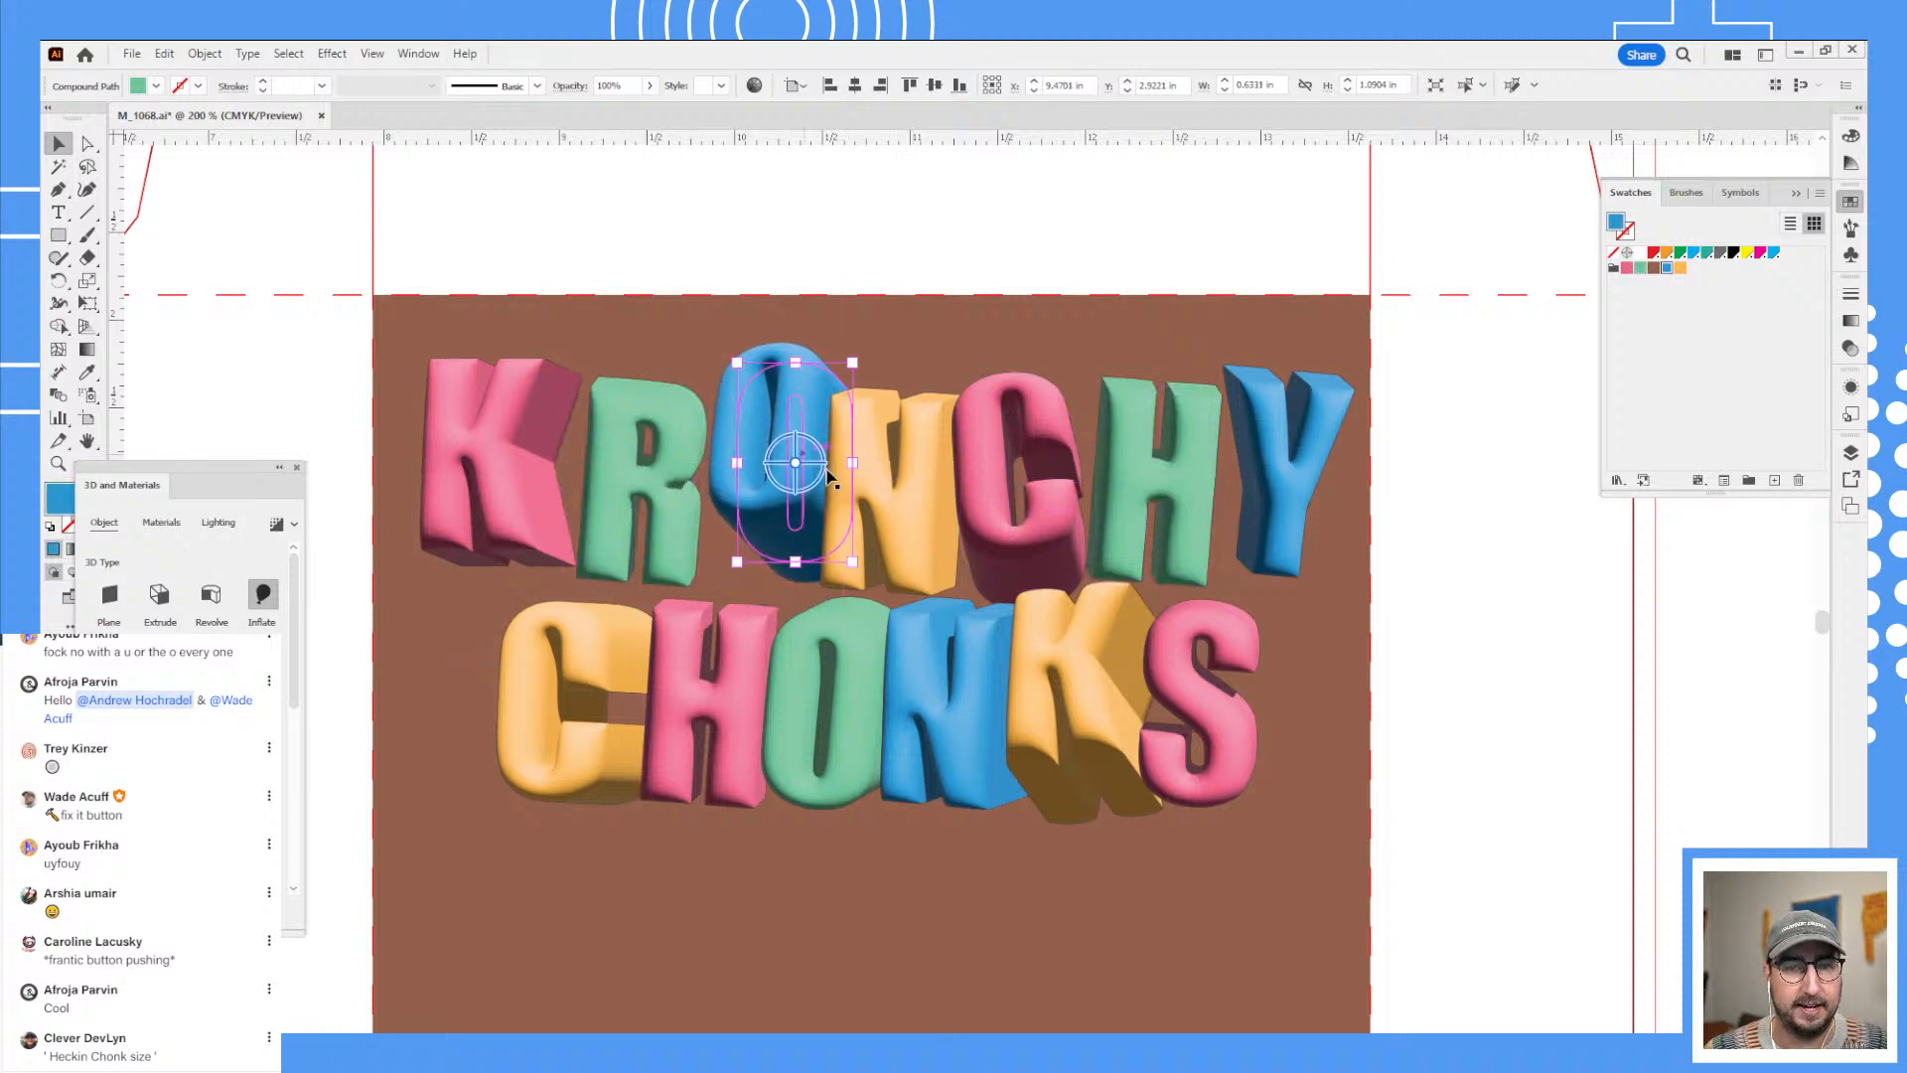
# - Lock the brown background rectangle of the front panel so only the lettering can be selected
pyautogui.click(365, 422)
pyautogui.moveTo(366, 422); pyautogui.dragTo(1282, 810)
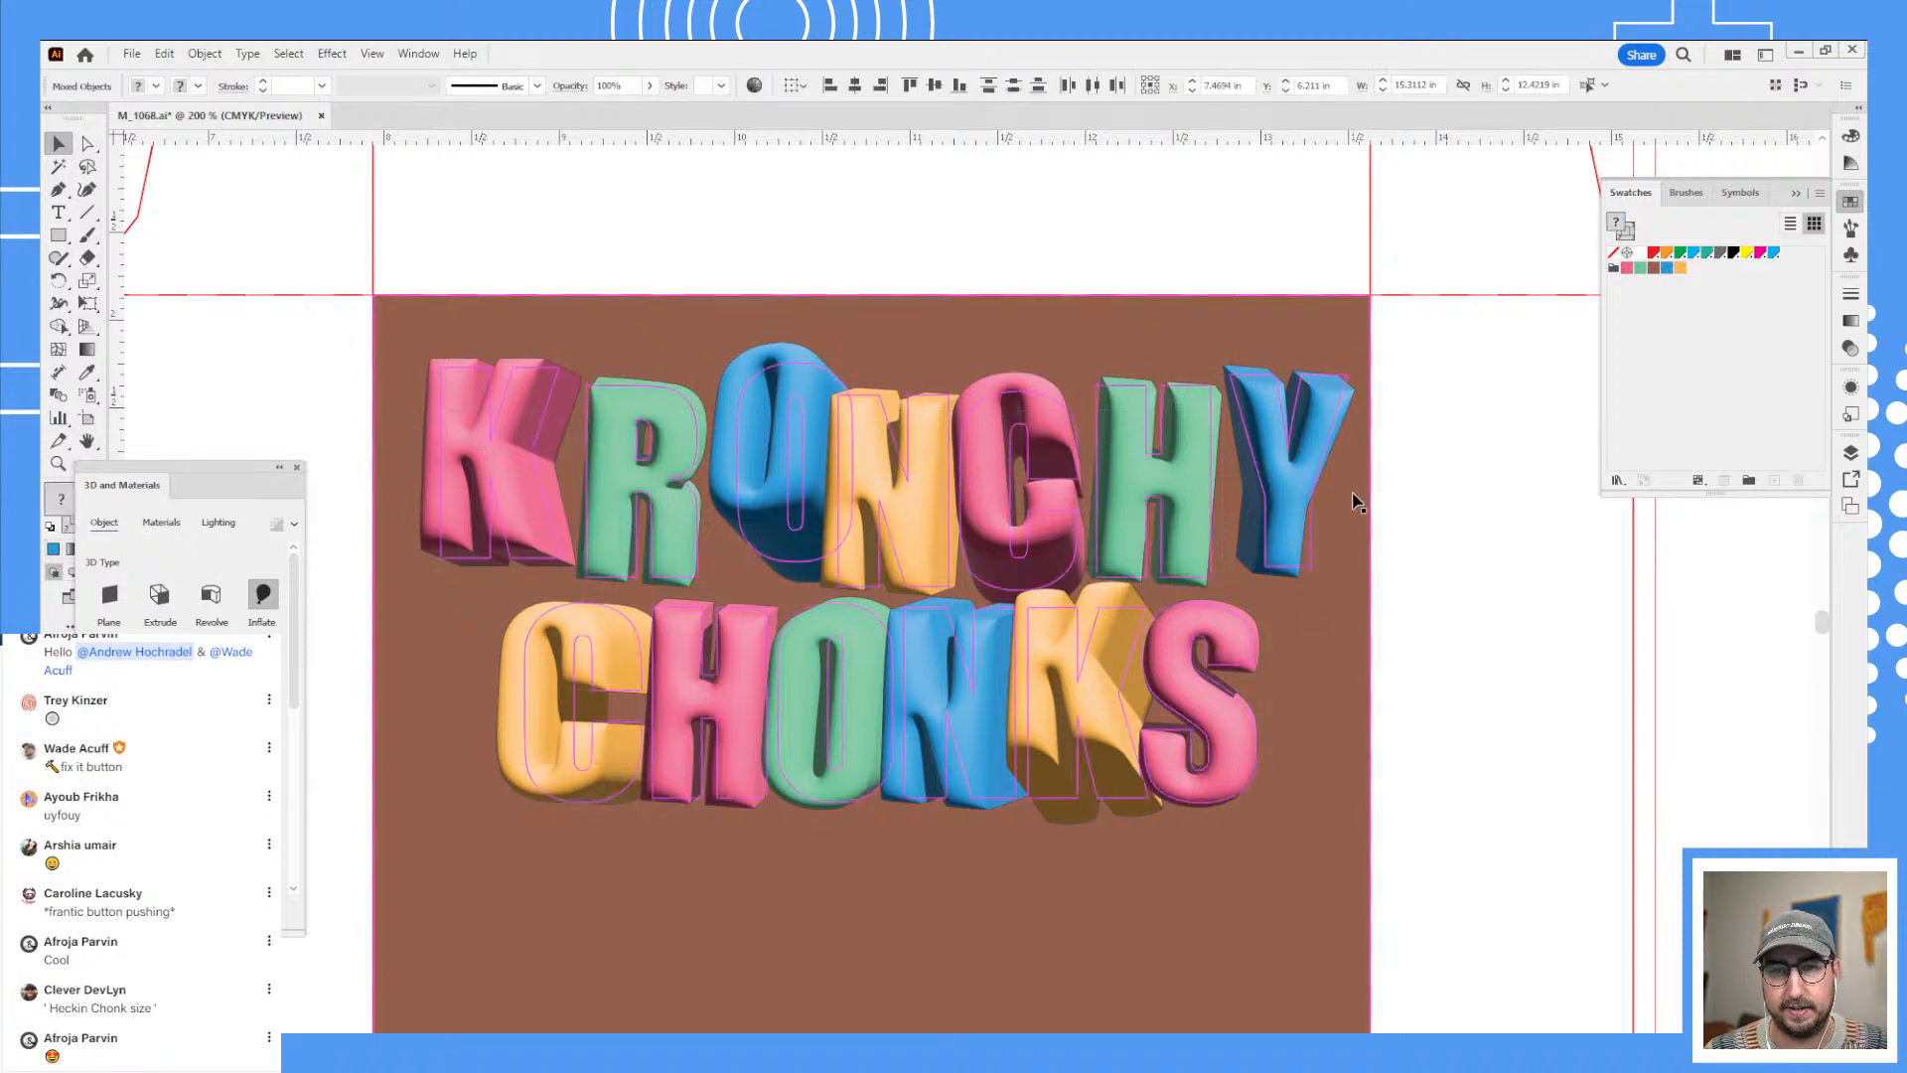
pyautogui.click(1381, 348)
pyautogui.click(1312, 336)
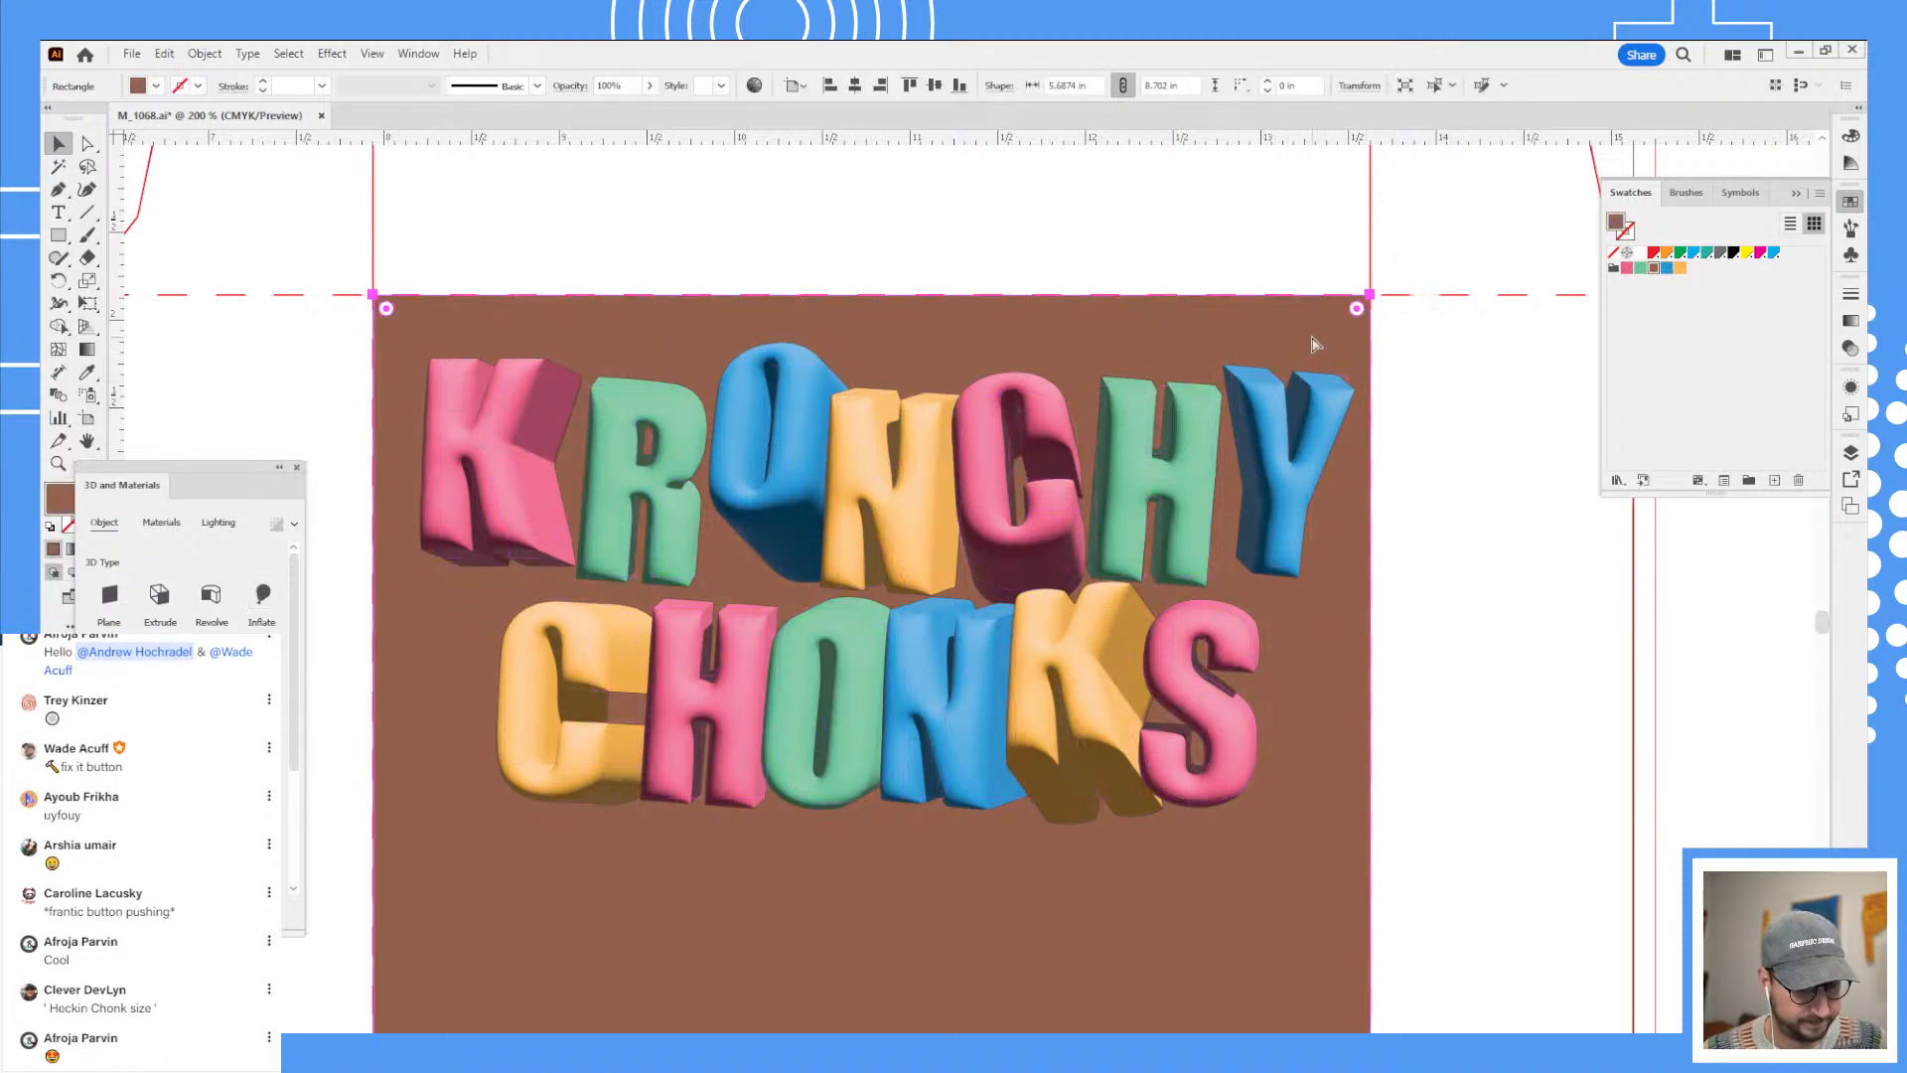
pyautogui.hotkey('ctrl', '2')
# - Scale all the KRONCHY CHONKS lettering to about 90% width while keeping its height at 100%
pyautogui.click(614, 720)
pyautogui.press('s')
pyautogui.moveTo(393, 342); pyautogui.dragTo(438, 347)
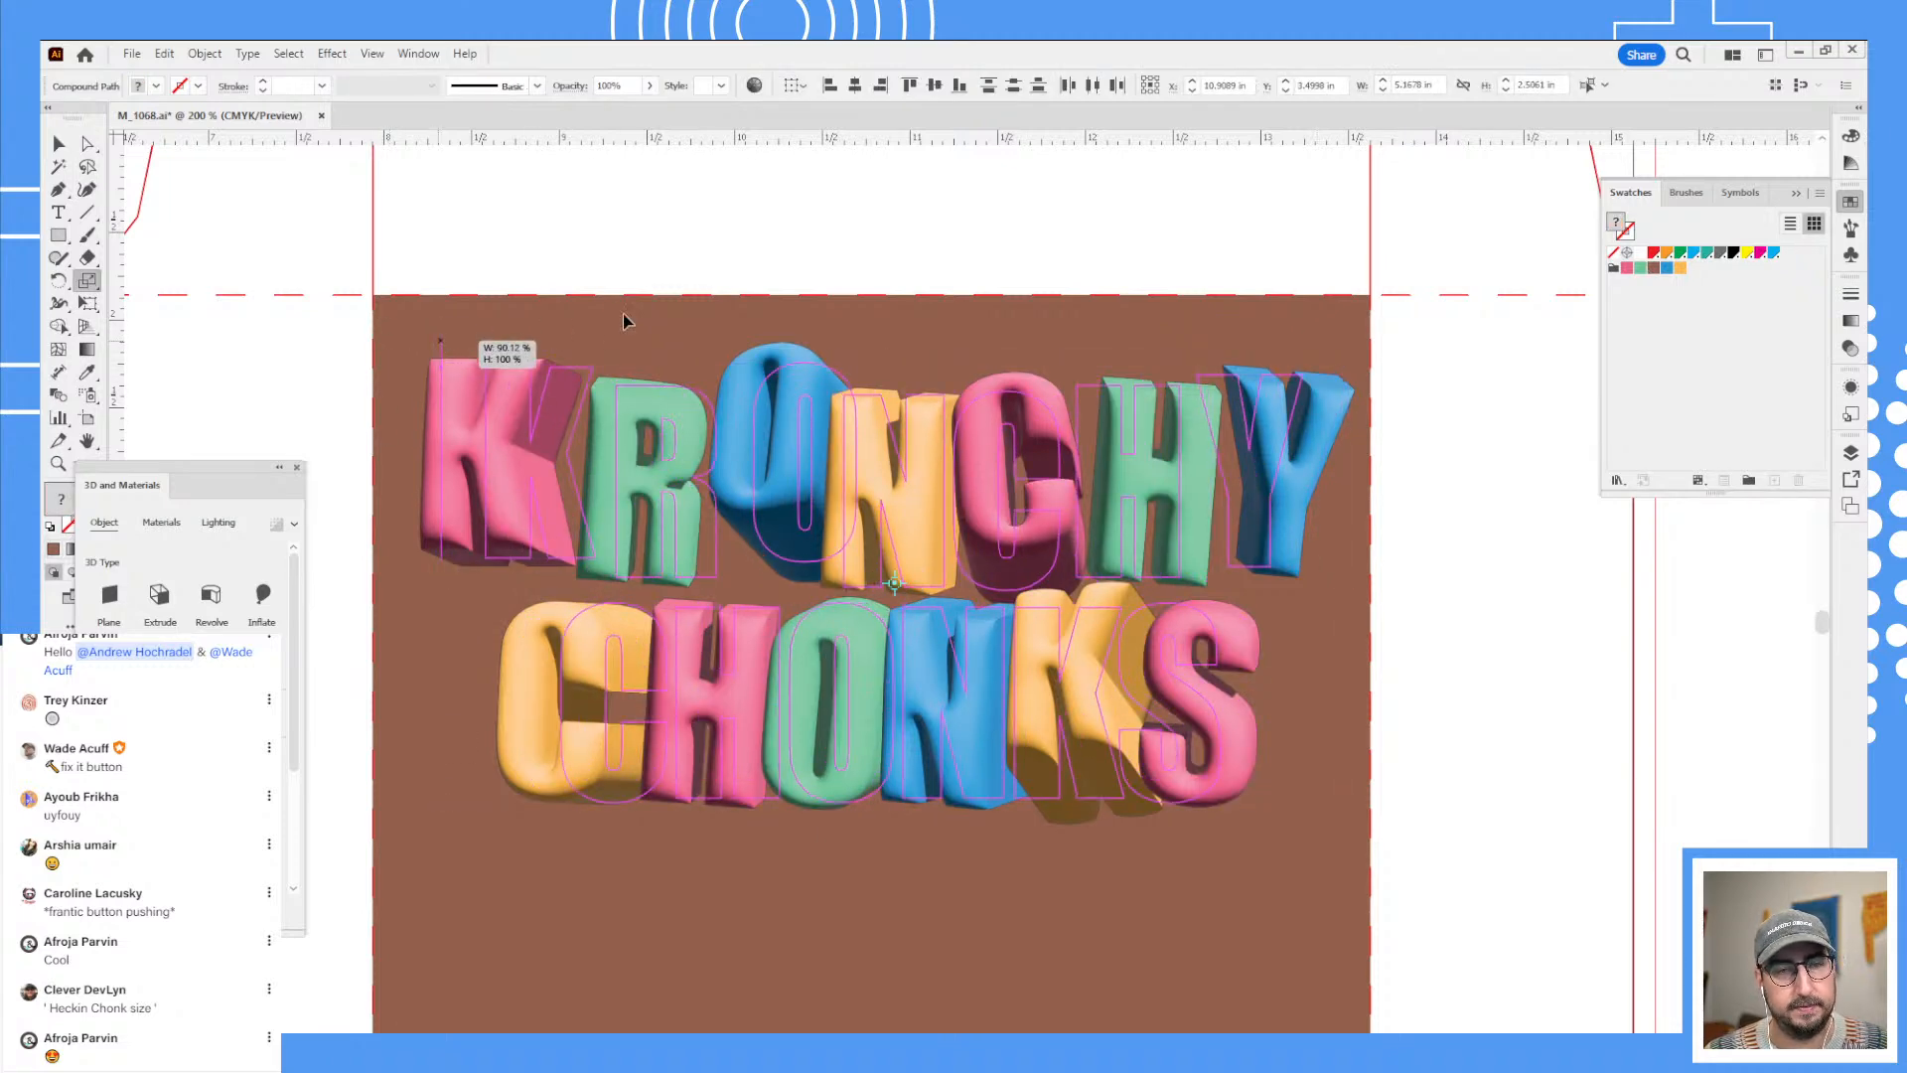
pyautogui.press('v')
pyautogui.click(626, 265)
# - Space the KRONCHY letters across the panel width, staggering their heights
pyautogui.moveTo(545, 465); pyautogui.dragTo(500, 453)
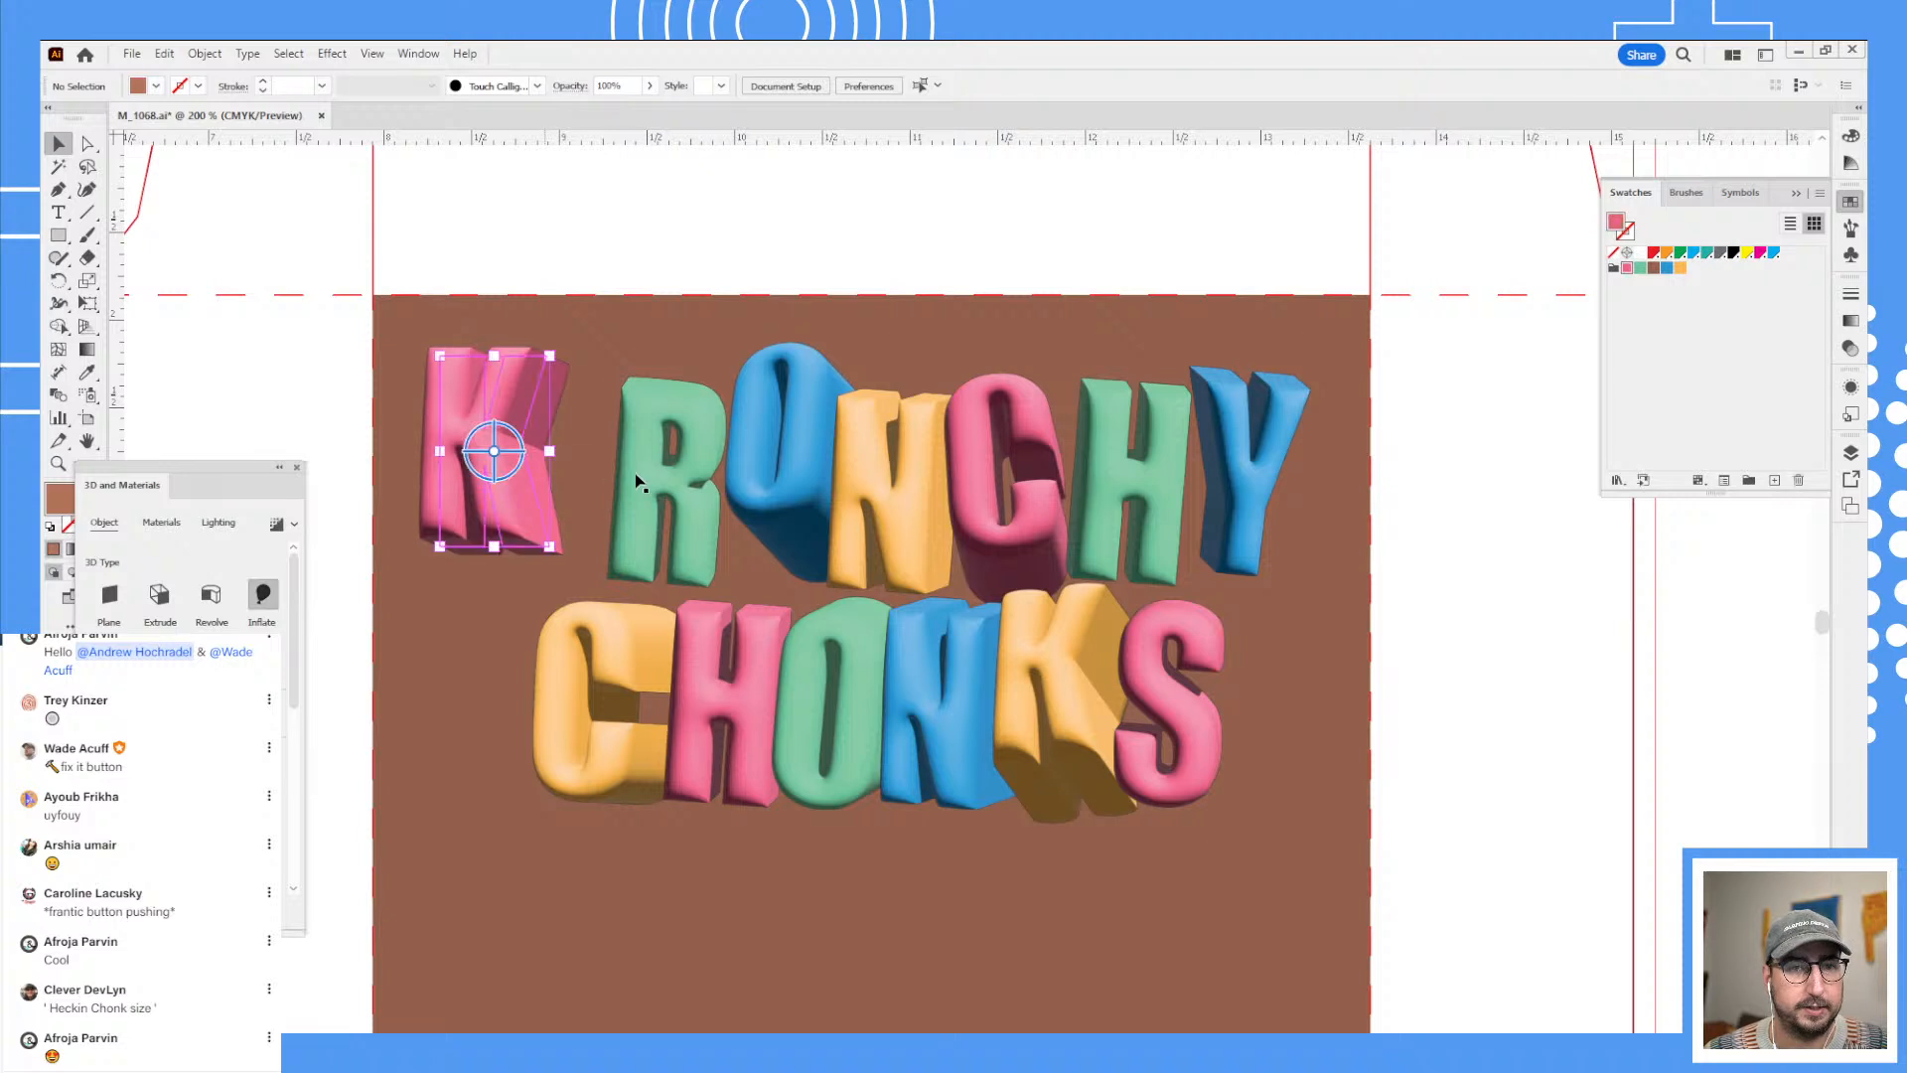
pyautogui.moveTo(636, 482); pyautogui.dragTo(604, 480)
pyautogui.moveTo(763, 469); pyautogui.dragTo(743, 467)
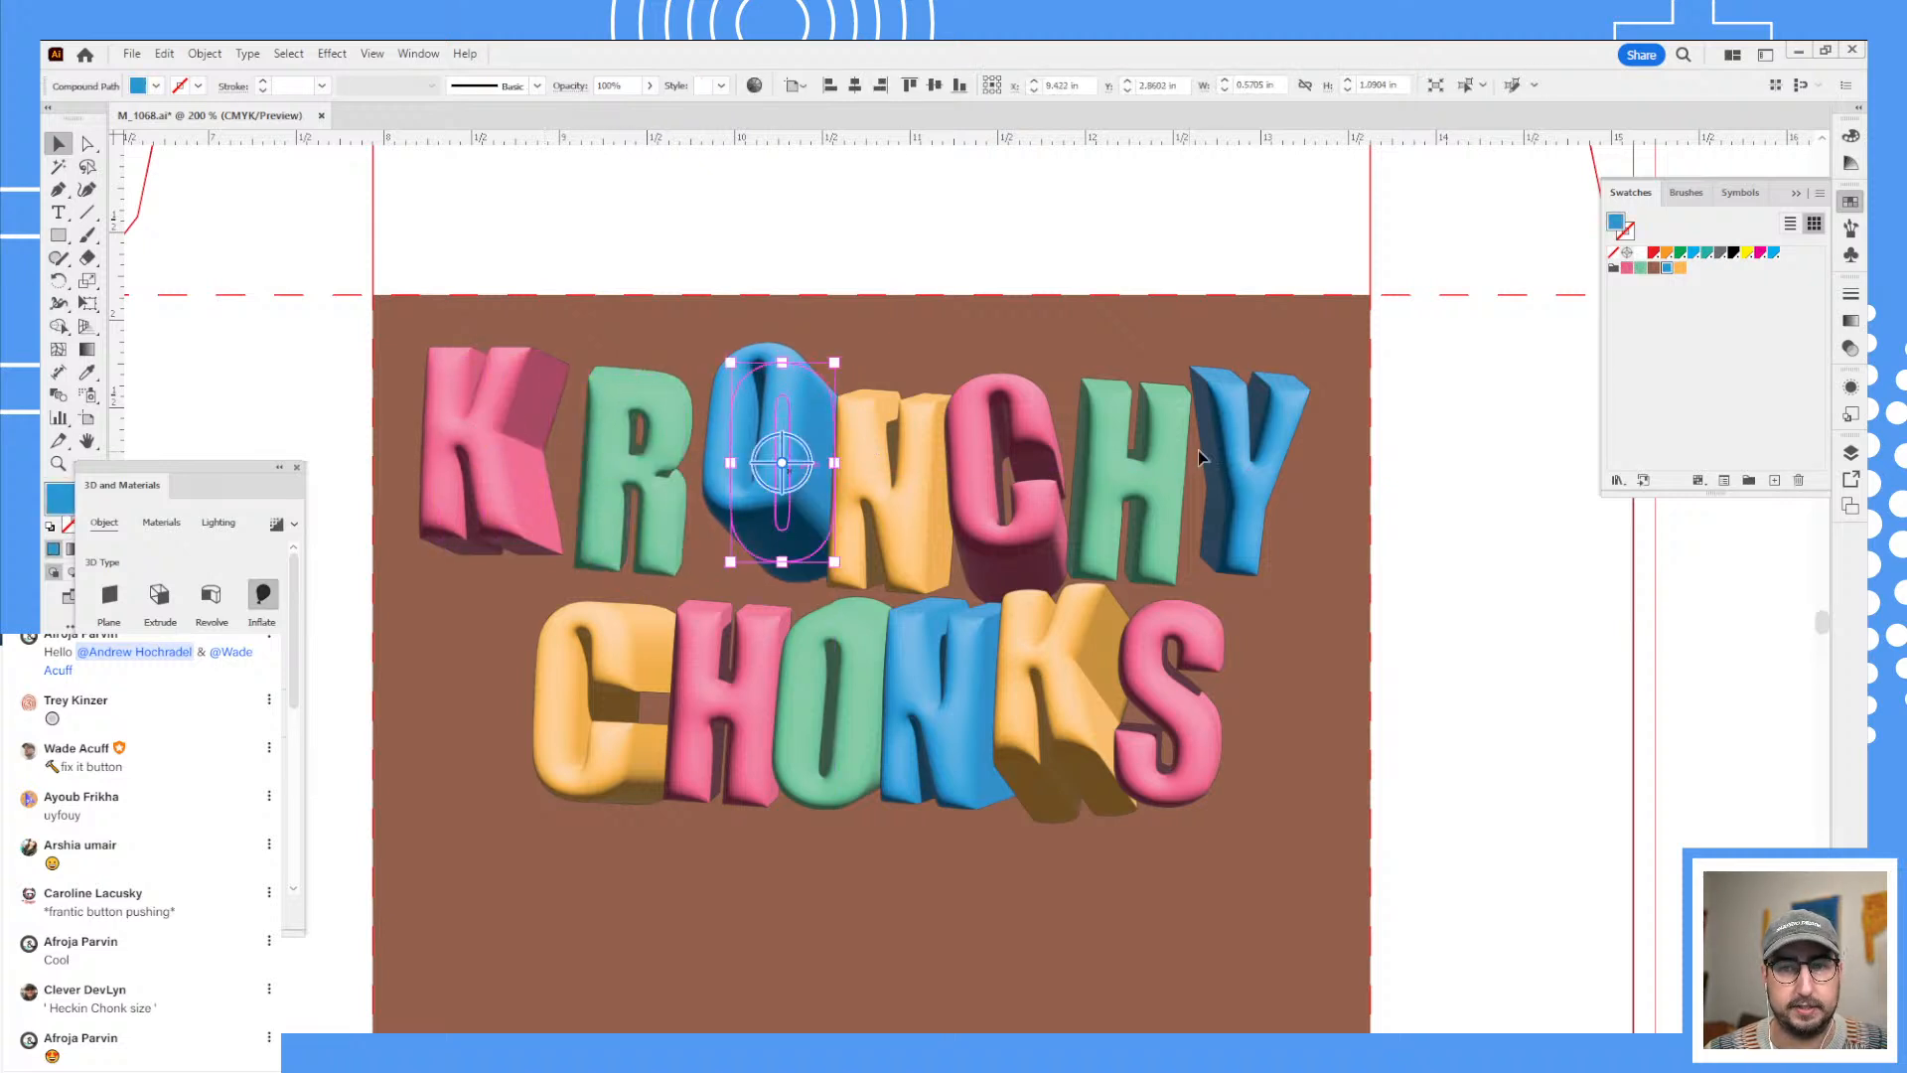
pyautogui.moveTo(1233, 447); pyautogui.dragTo(1273, 435)
pyautogui.moveTo(1180, 472); pyautogui.dragTo(1079, 407)
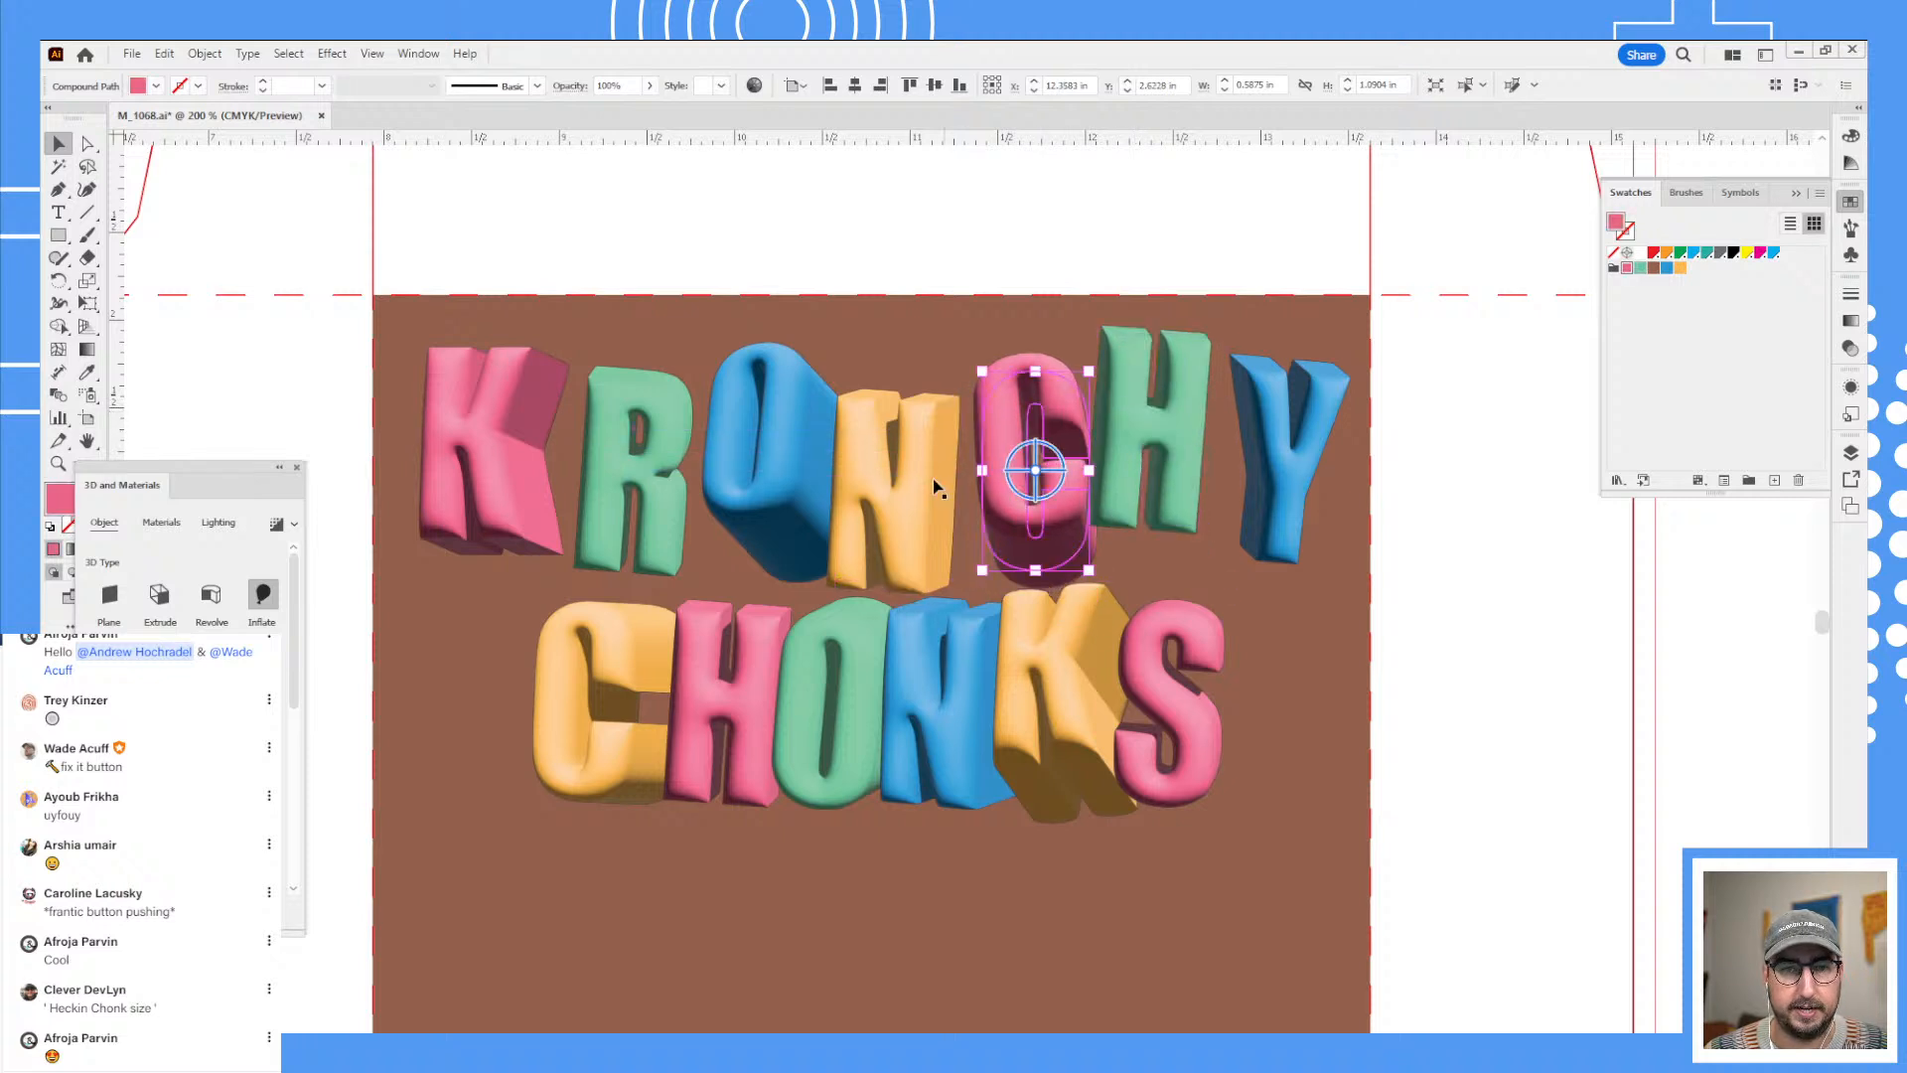
pyautogui.moveTo(934, 484); pyautogui.dragTo(958, 481)
# - Rotate the O of KRONCHY in 3D to face more forward, and readjust the H and the lower-set Y
pyautogui.click(774, 483)
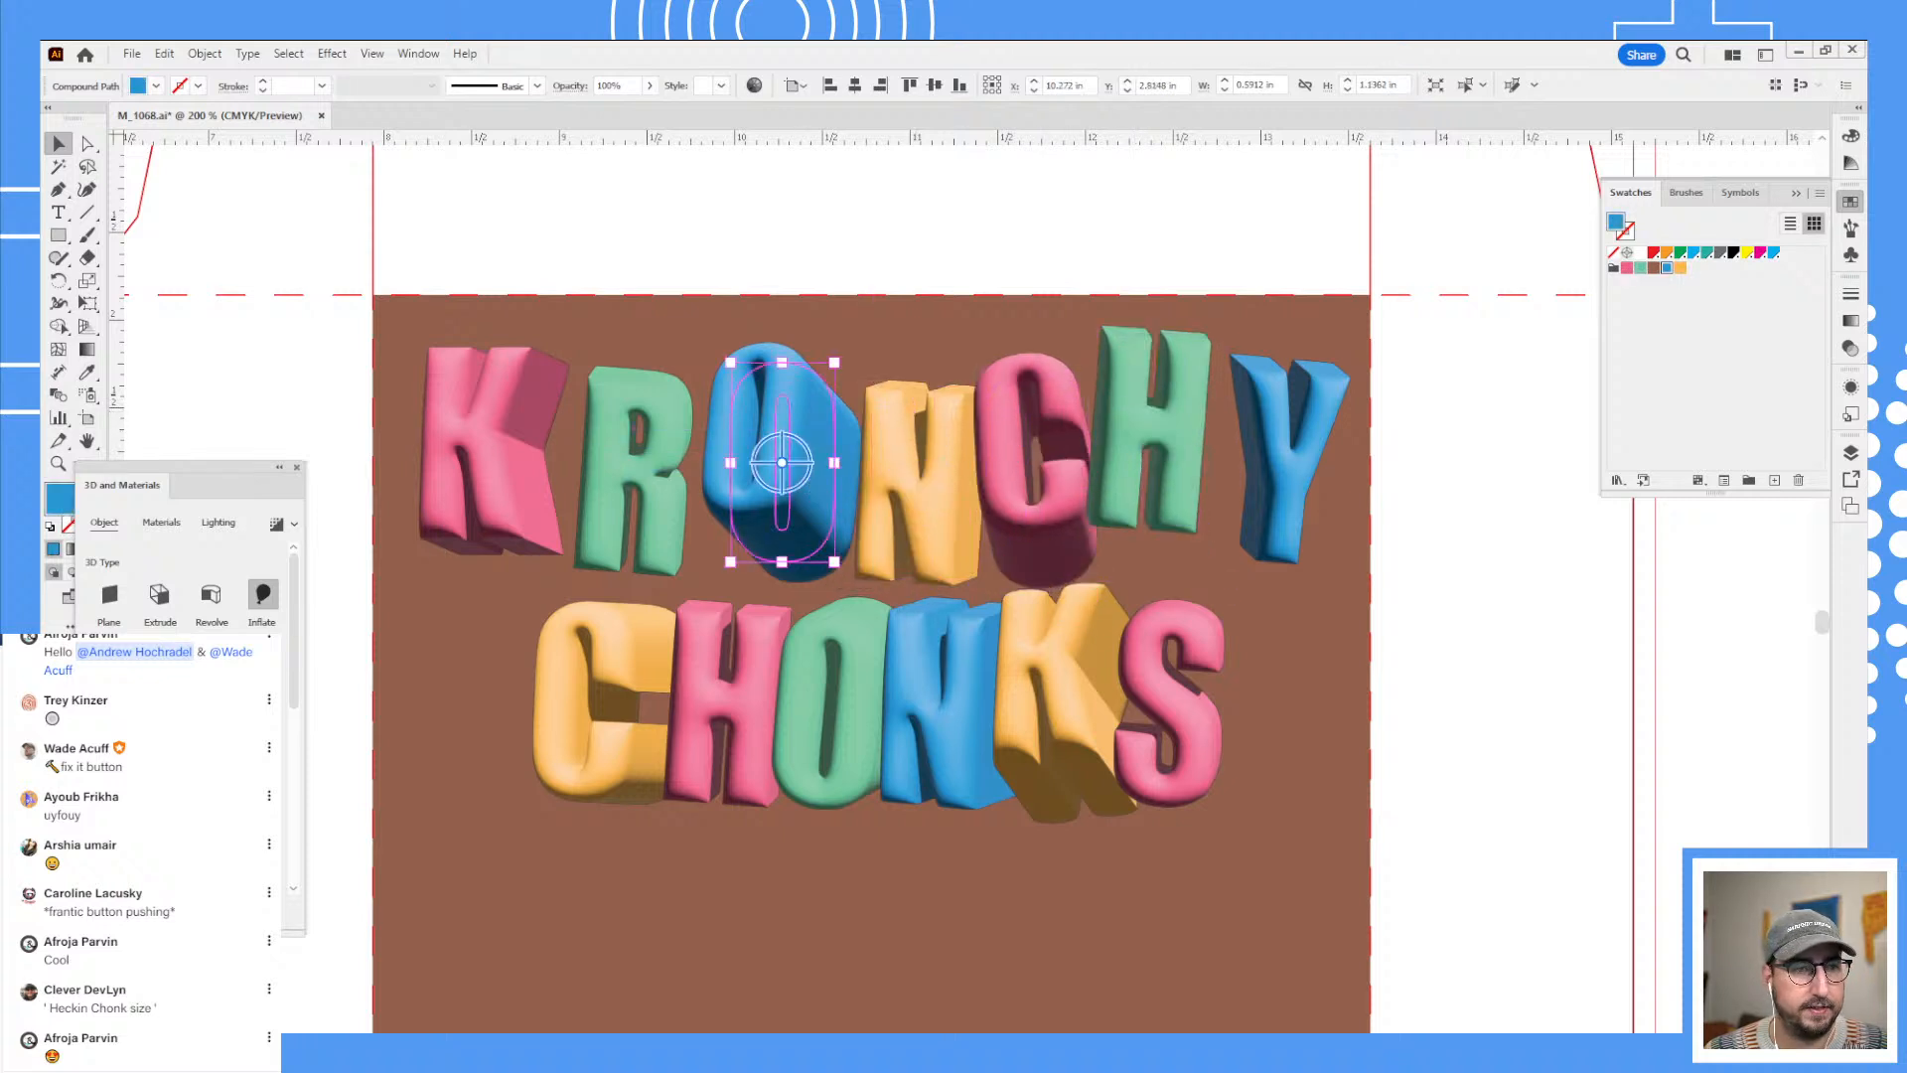
pyautogui.moveTo(781, 462); pyautogui.dragTo(865, 462)
pyautogui.click(779, 232)
pyautogui.moveTo(1148, 444); pyautogui.dragTo(1291, 477)
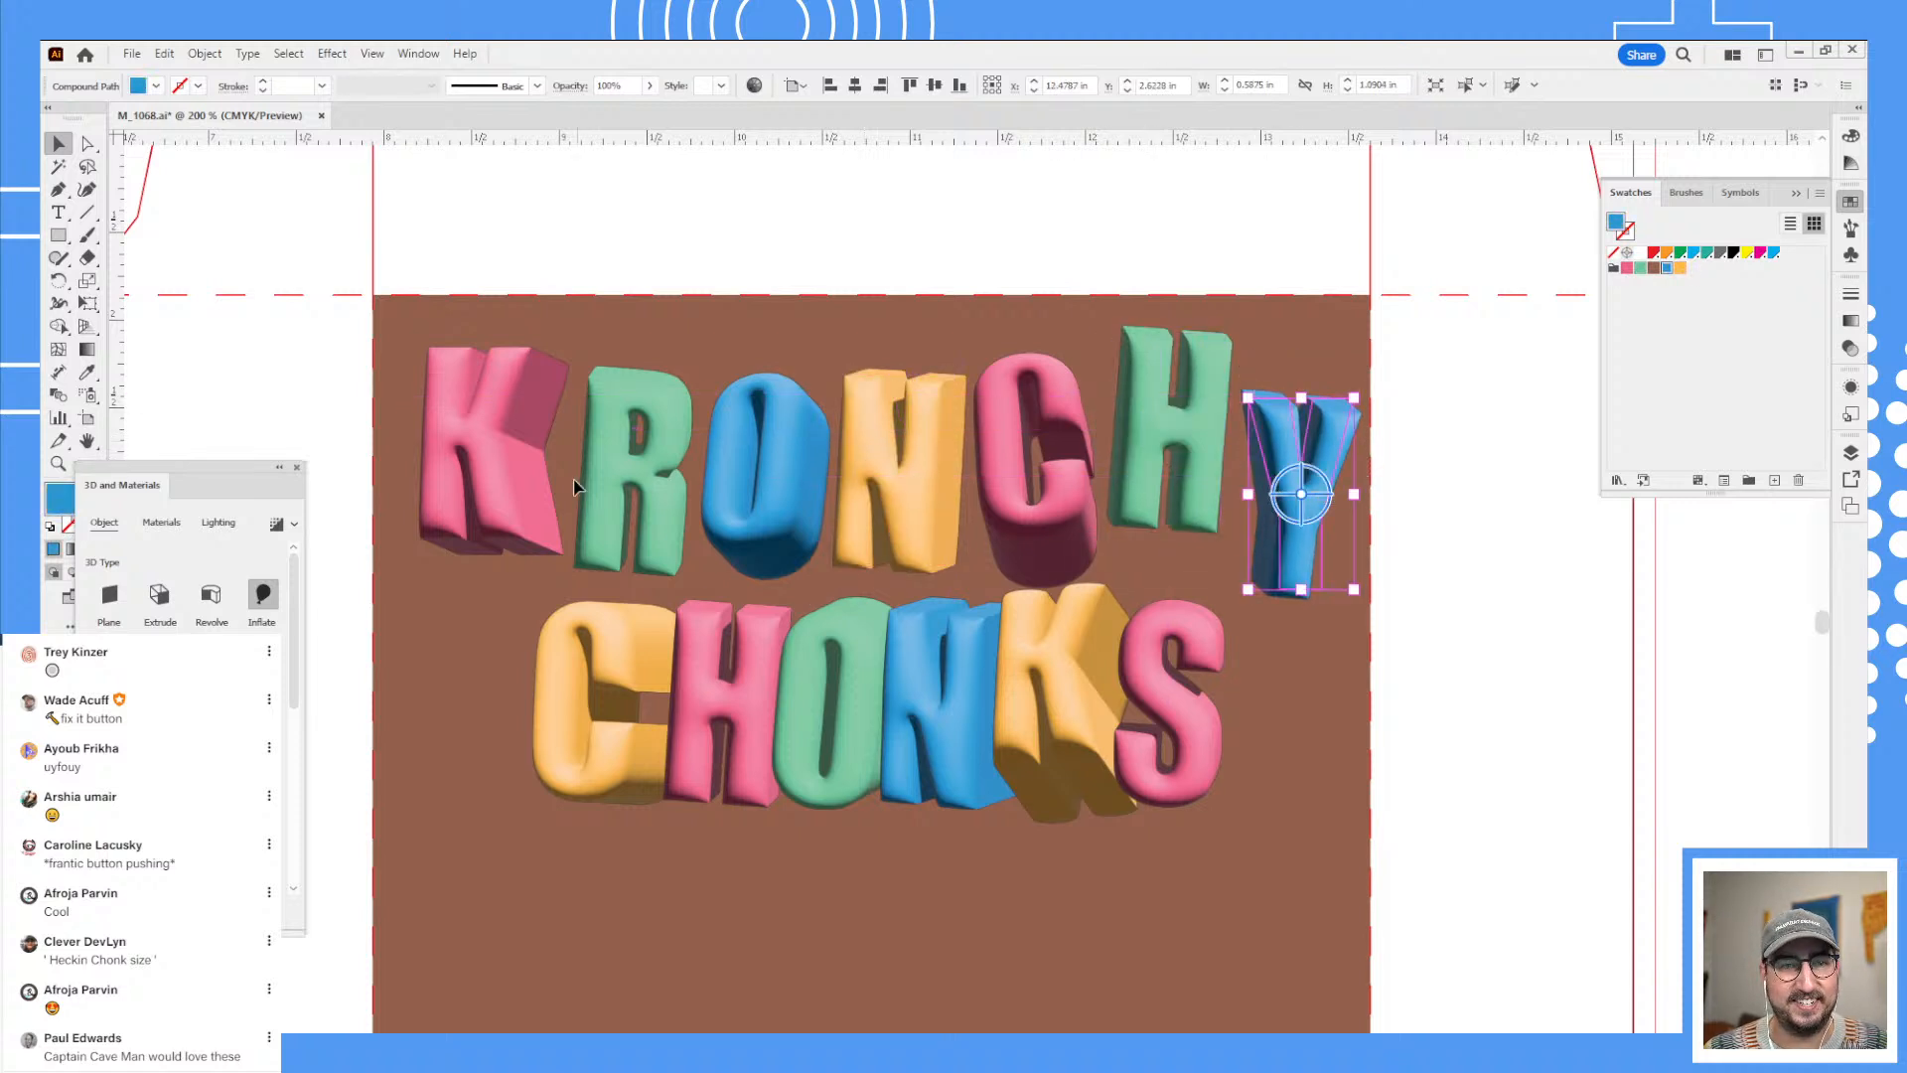
# - Select all seven KRONCHY letters and nudge the whole word slightly to the left
pyautogui.click(510, 465)
pyautogui.keyDown('shift'); pyautogui.click(636, 442); pyautogui.keyUp('shift')
pyautogui.keyDown('shift'); pyautogui.click(772, 428); pyautogui.keyUp('shift')
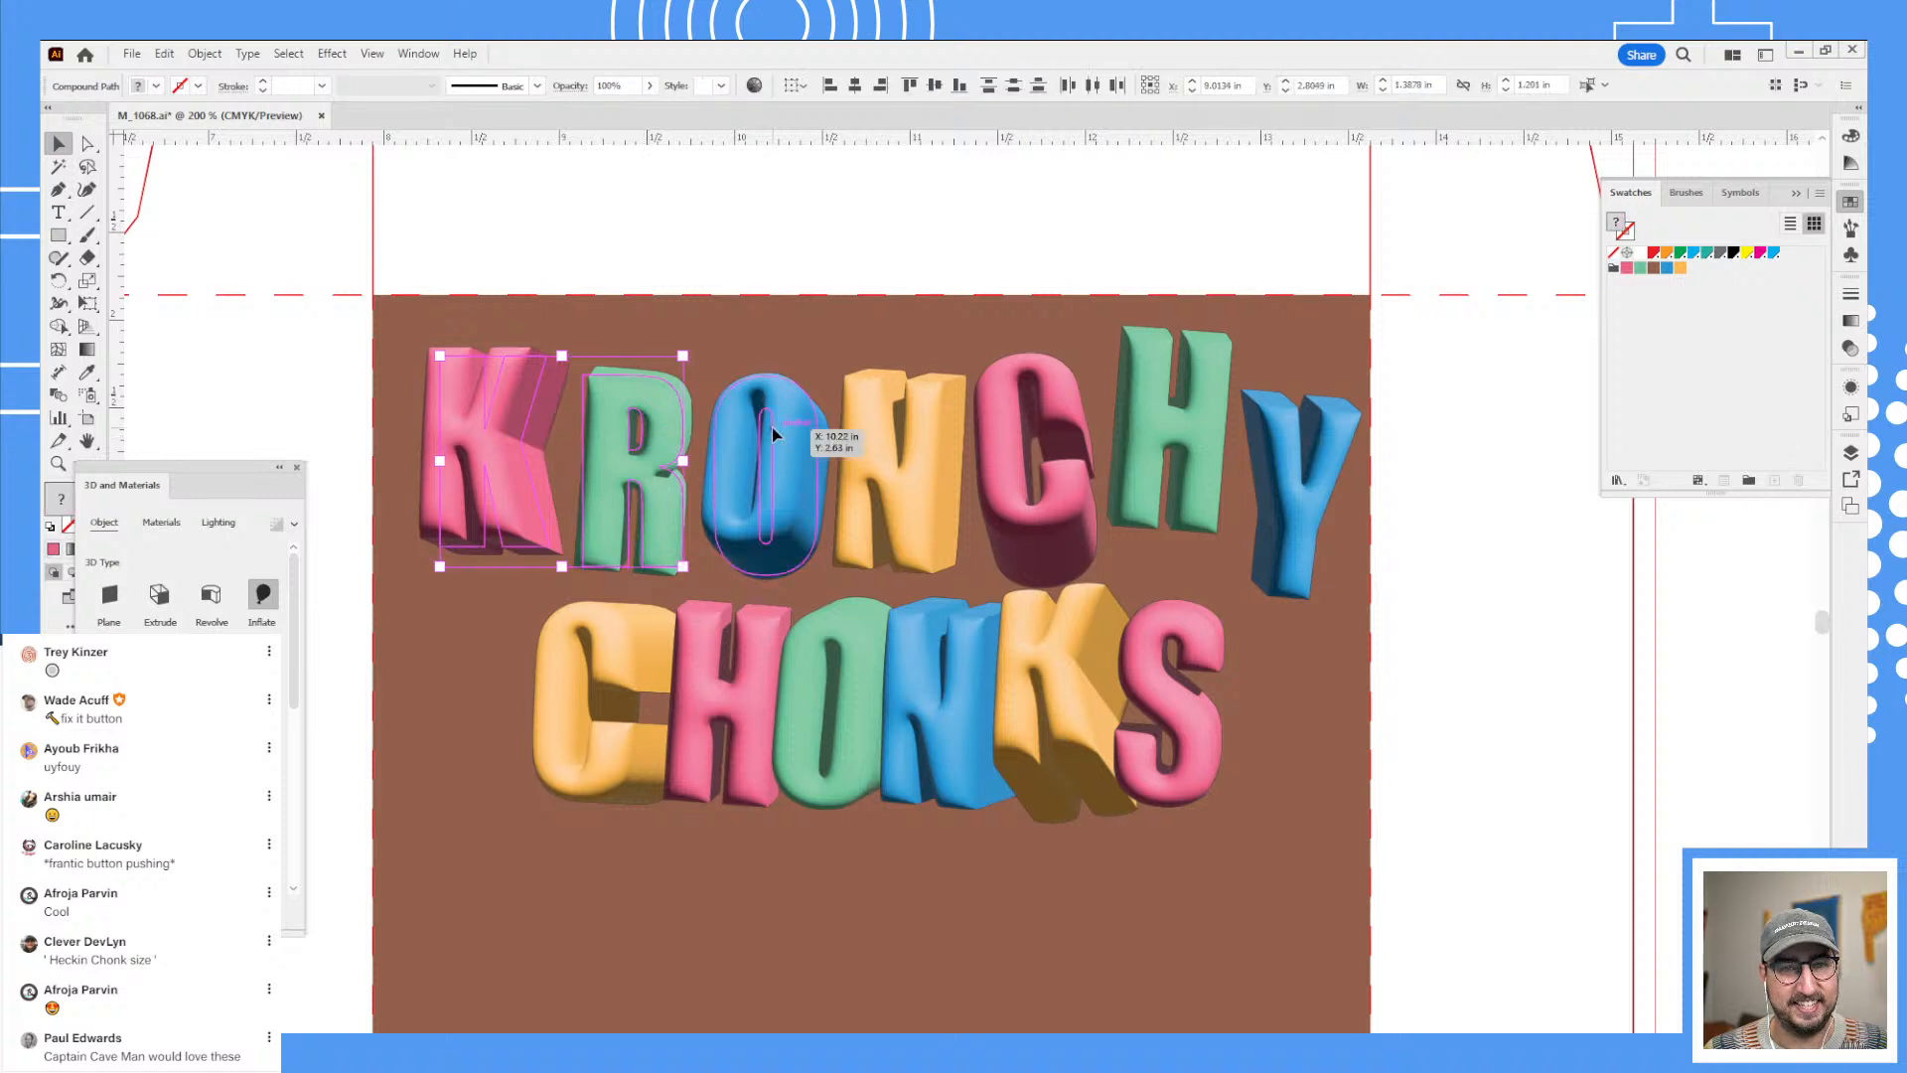
pyautogui.keyDown('shift'); pyautogui.click(879, 427); pyautogui.keyUp('shift')
pyautogui.keyDown('shift'); pyautogui.click(1033, 447); pyautogui.keyUp('shift')
pyautogui.keyDown('shift'); pyautogui.click(1172, 427); pyautogui.keyUp('shift')
pyautogui.keyDown('shift'); pyautogui.click(1292, 467); pyautogui.keyUp('shift')
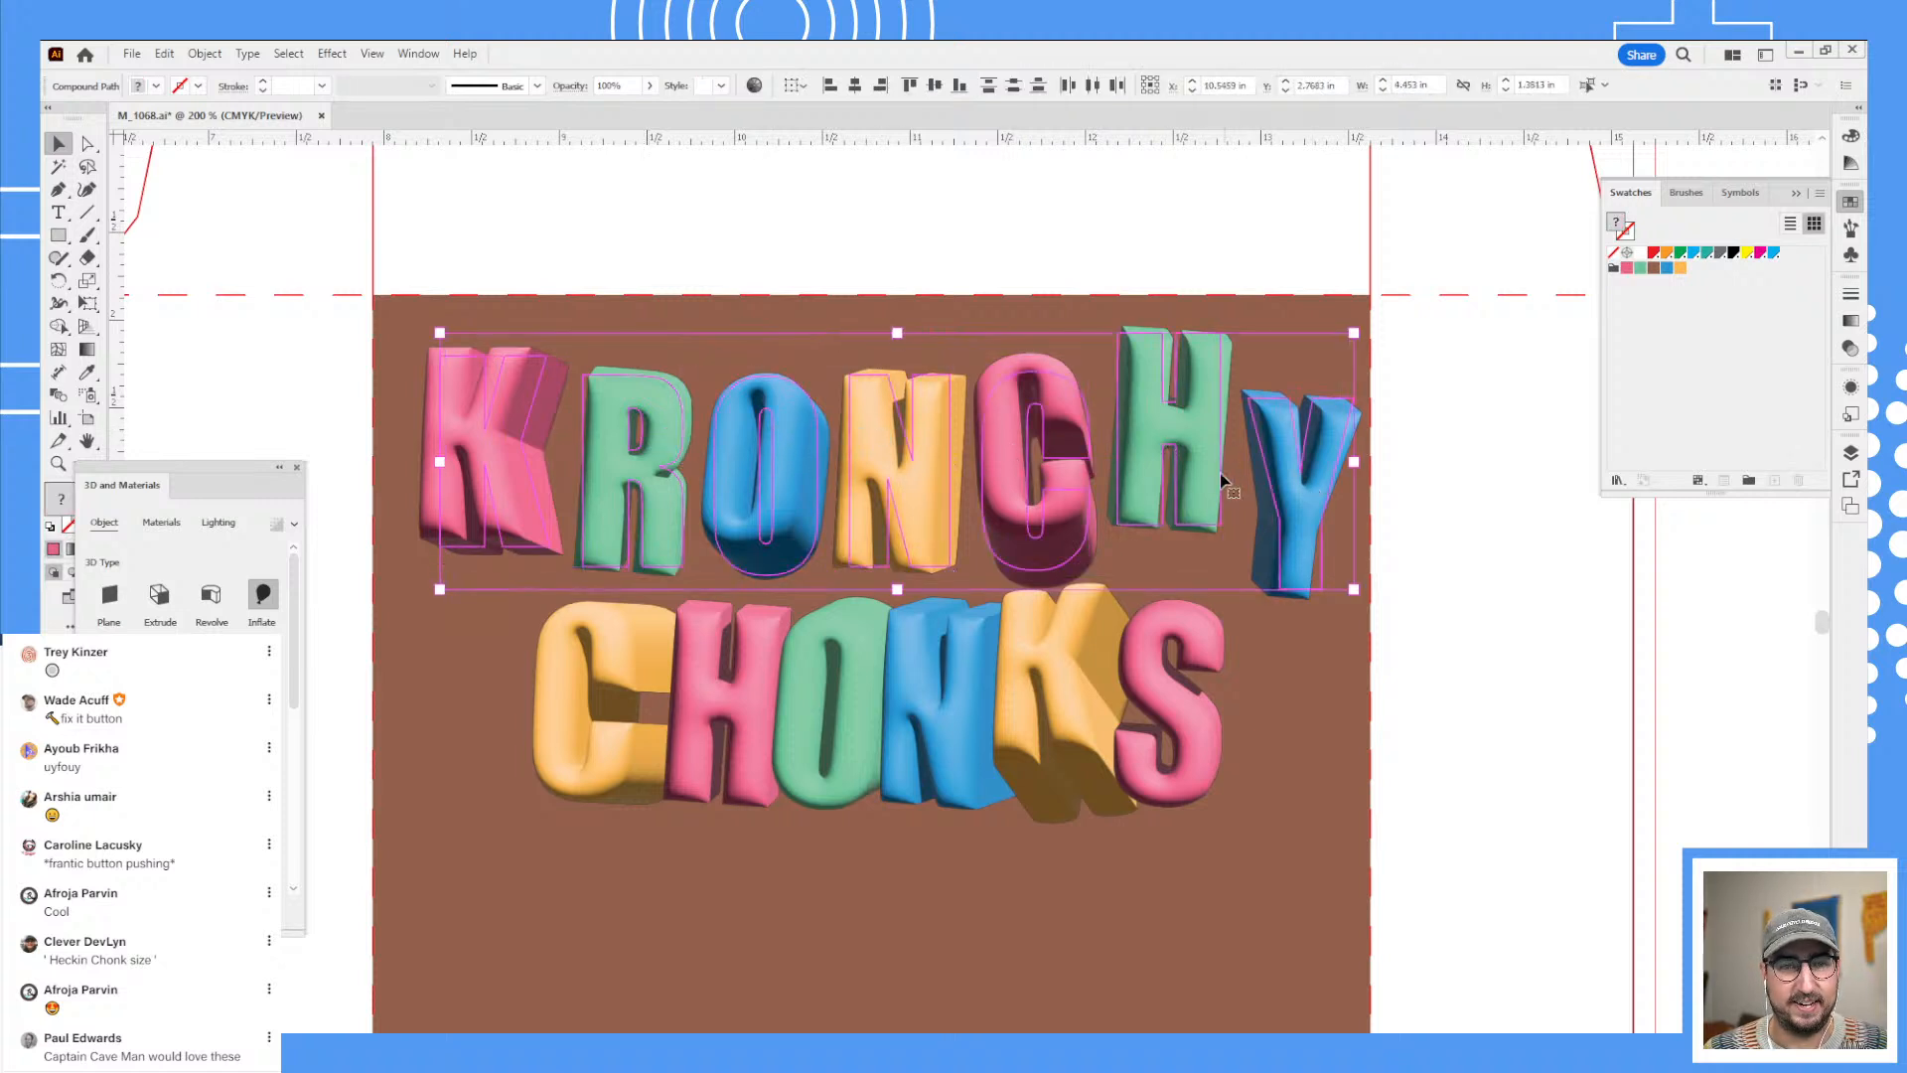
pyautogui.moveTo(1195, 463); pyautogui.dragTo(1184, 463)
# - Spread the CHONKS letters across the panel width beneath KRONCHY, staggering their heights with the O and S set lower
pyautogui.moveTo(974, 657); pyautogui.dragTo(958, 463)
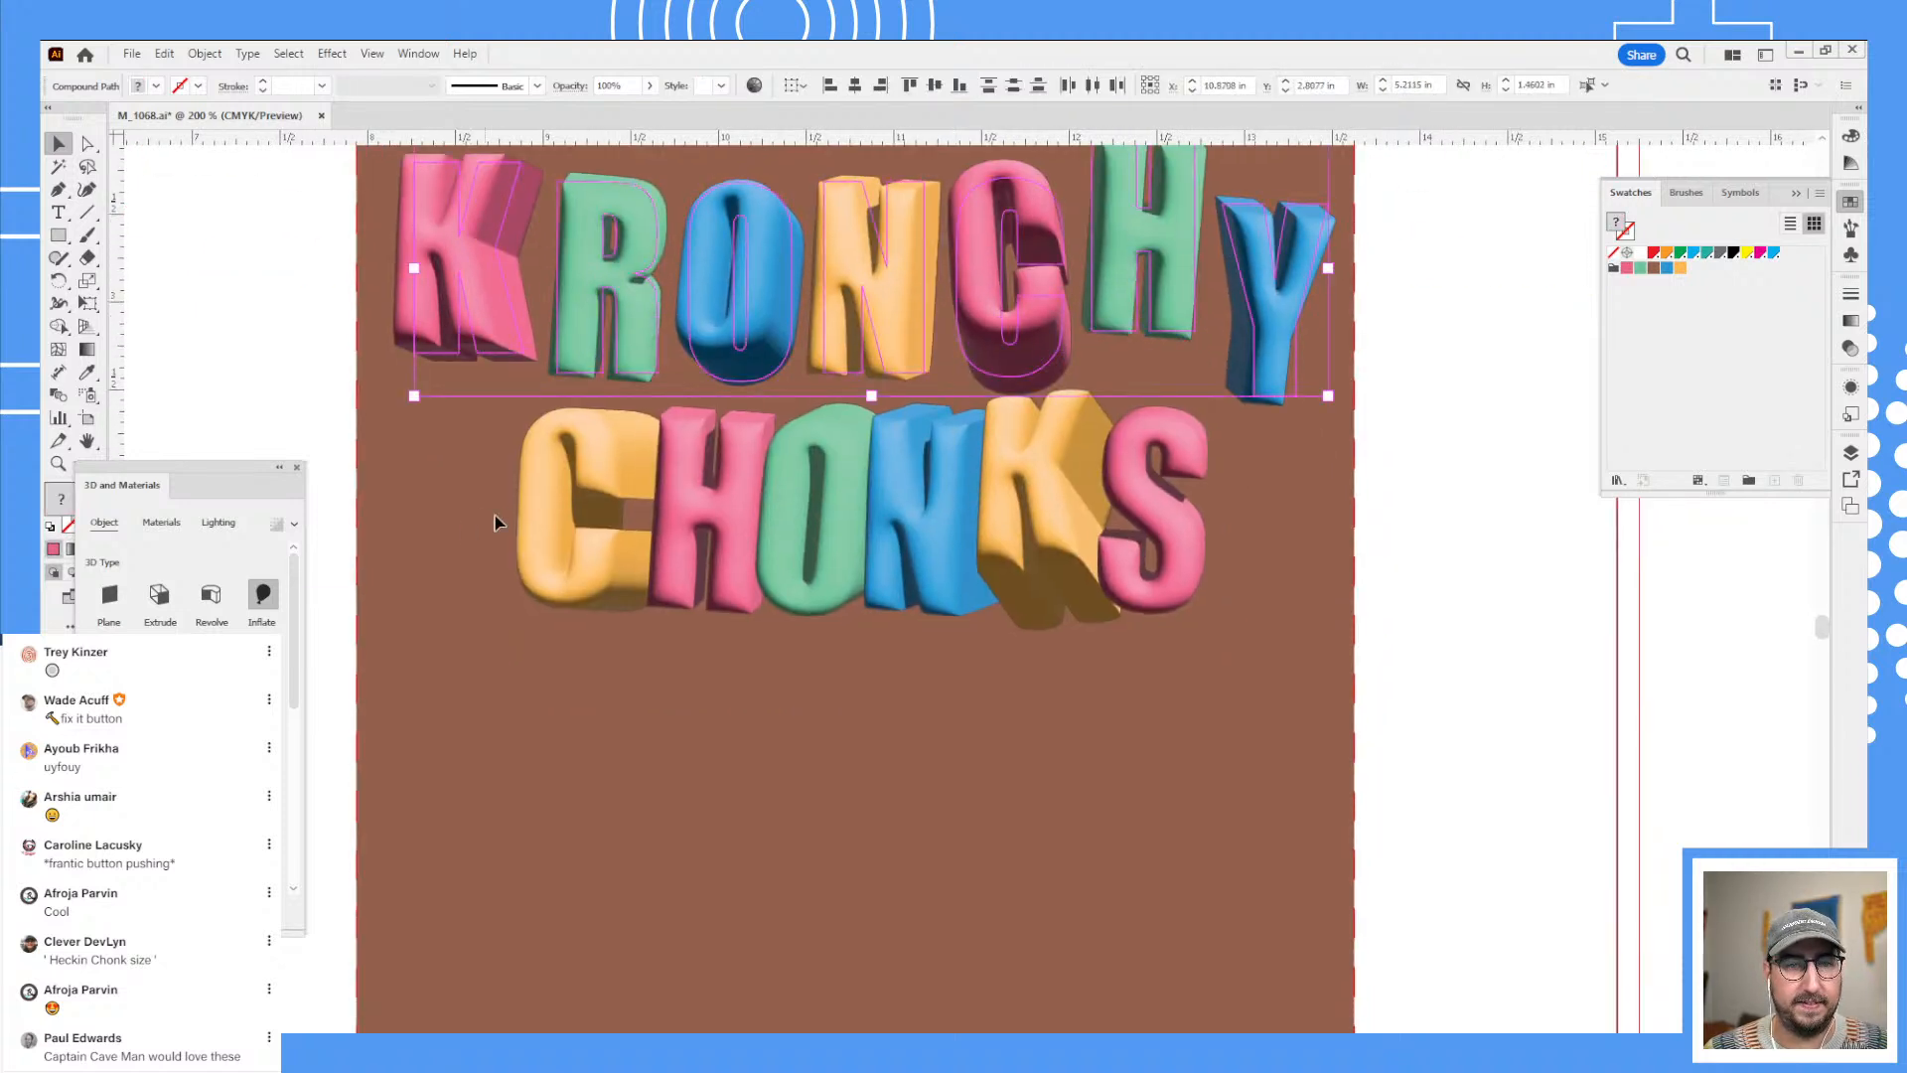
pyautogui.moveTo(531, 501); pyautogui.dragTo(459, 523)
pyautogui.moveTo(687, 522); pyautogui.dragTo(672, 523)
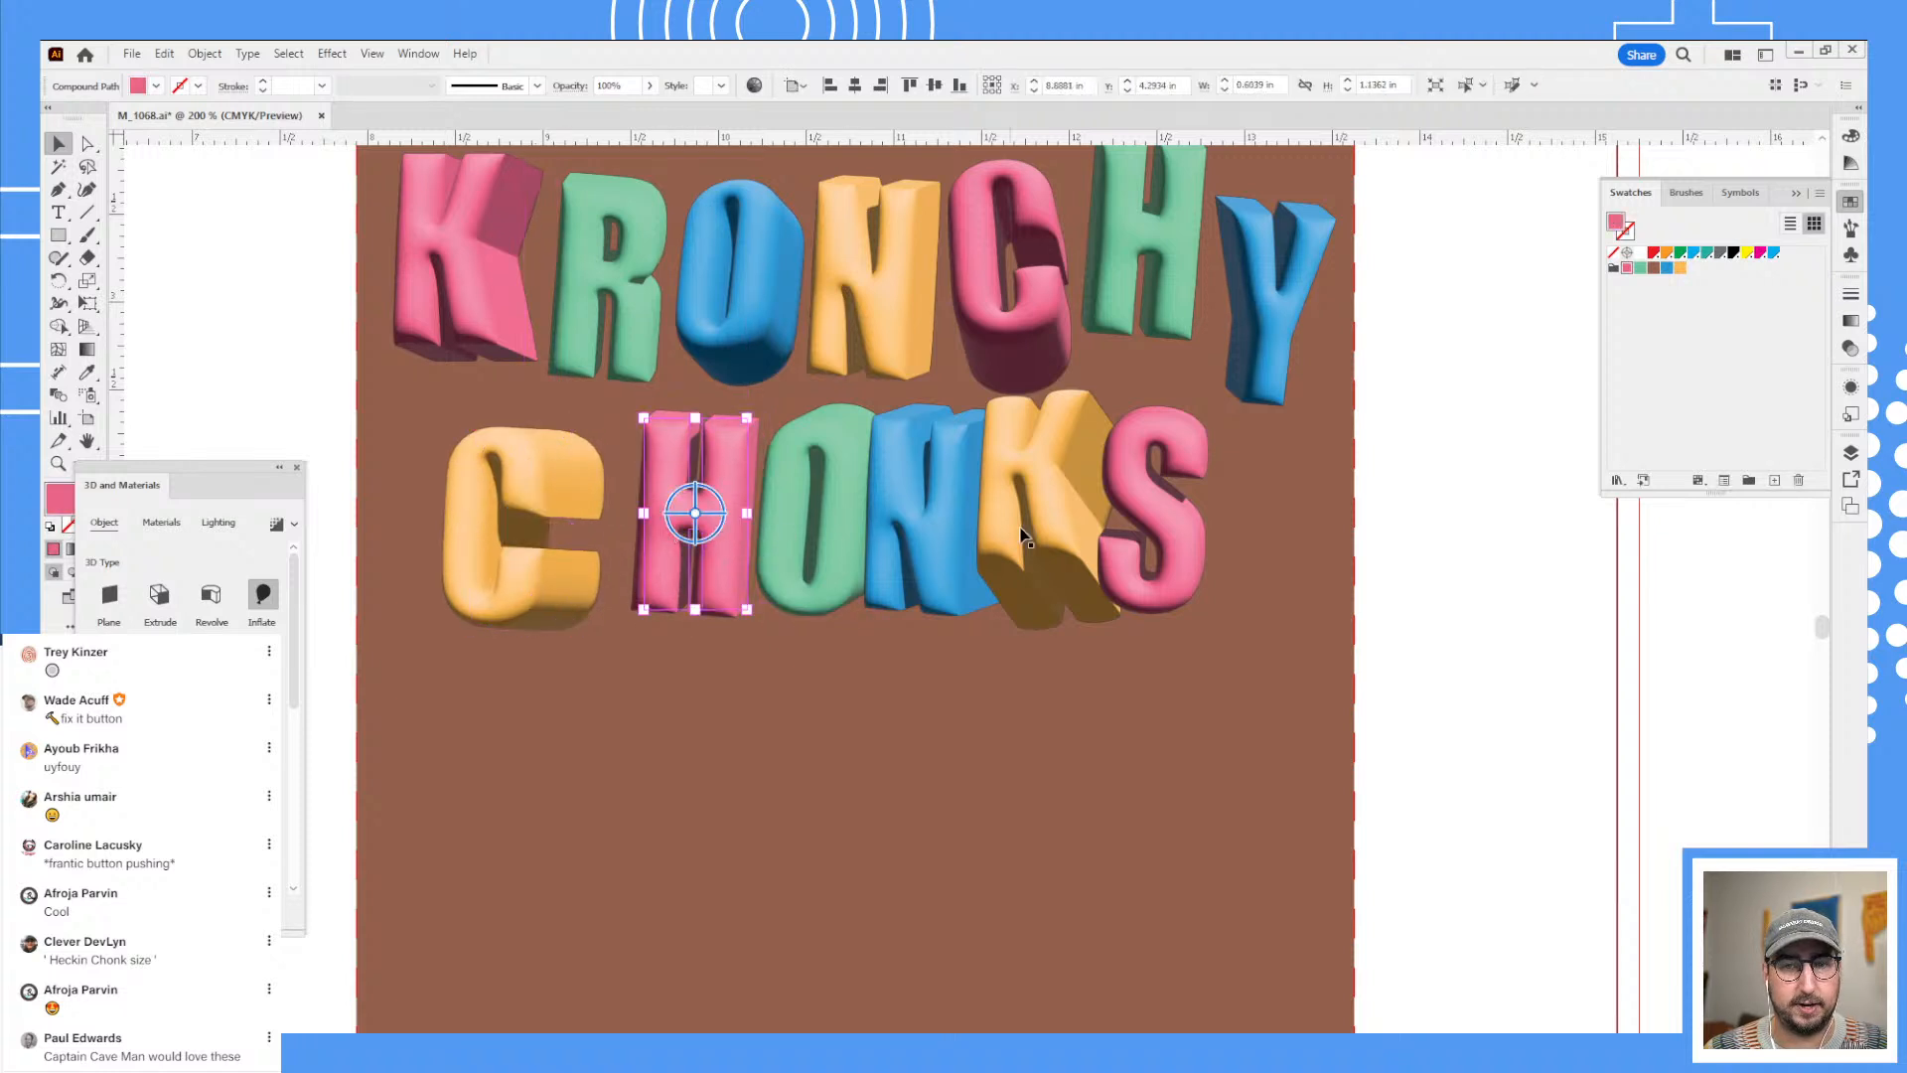
pyautogui.moveTo(1180, 538); pyautogui.dragTo(1269, 542)
pyautogui.moveTo(1092, 553); pyautogui.dragTo(1143, 541)
pyautogui.moveTo(989, 516); pyautogui.dragTo(1031, 519)
pyautogui.moveTo(601, 510); pyautogui.dragTo(564, 509)
pyautogui.moveTo(696, 507); pyautogui.dragTo(656, 505)
pyautogui.moveTo(779, 511); pyautogui.dragTo(708, 537)
pyautogui.moveTo(983, 512); pyautogui.dragTo(971, 513)
pyautogui.click(1419, 538)
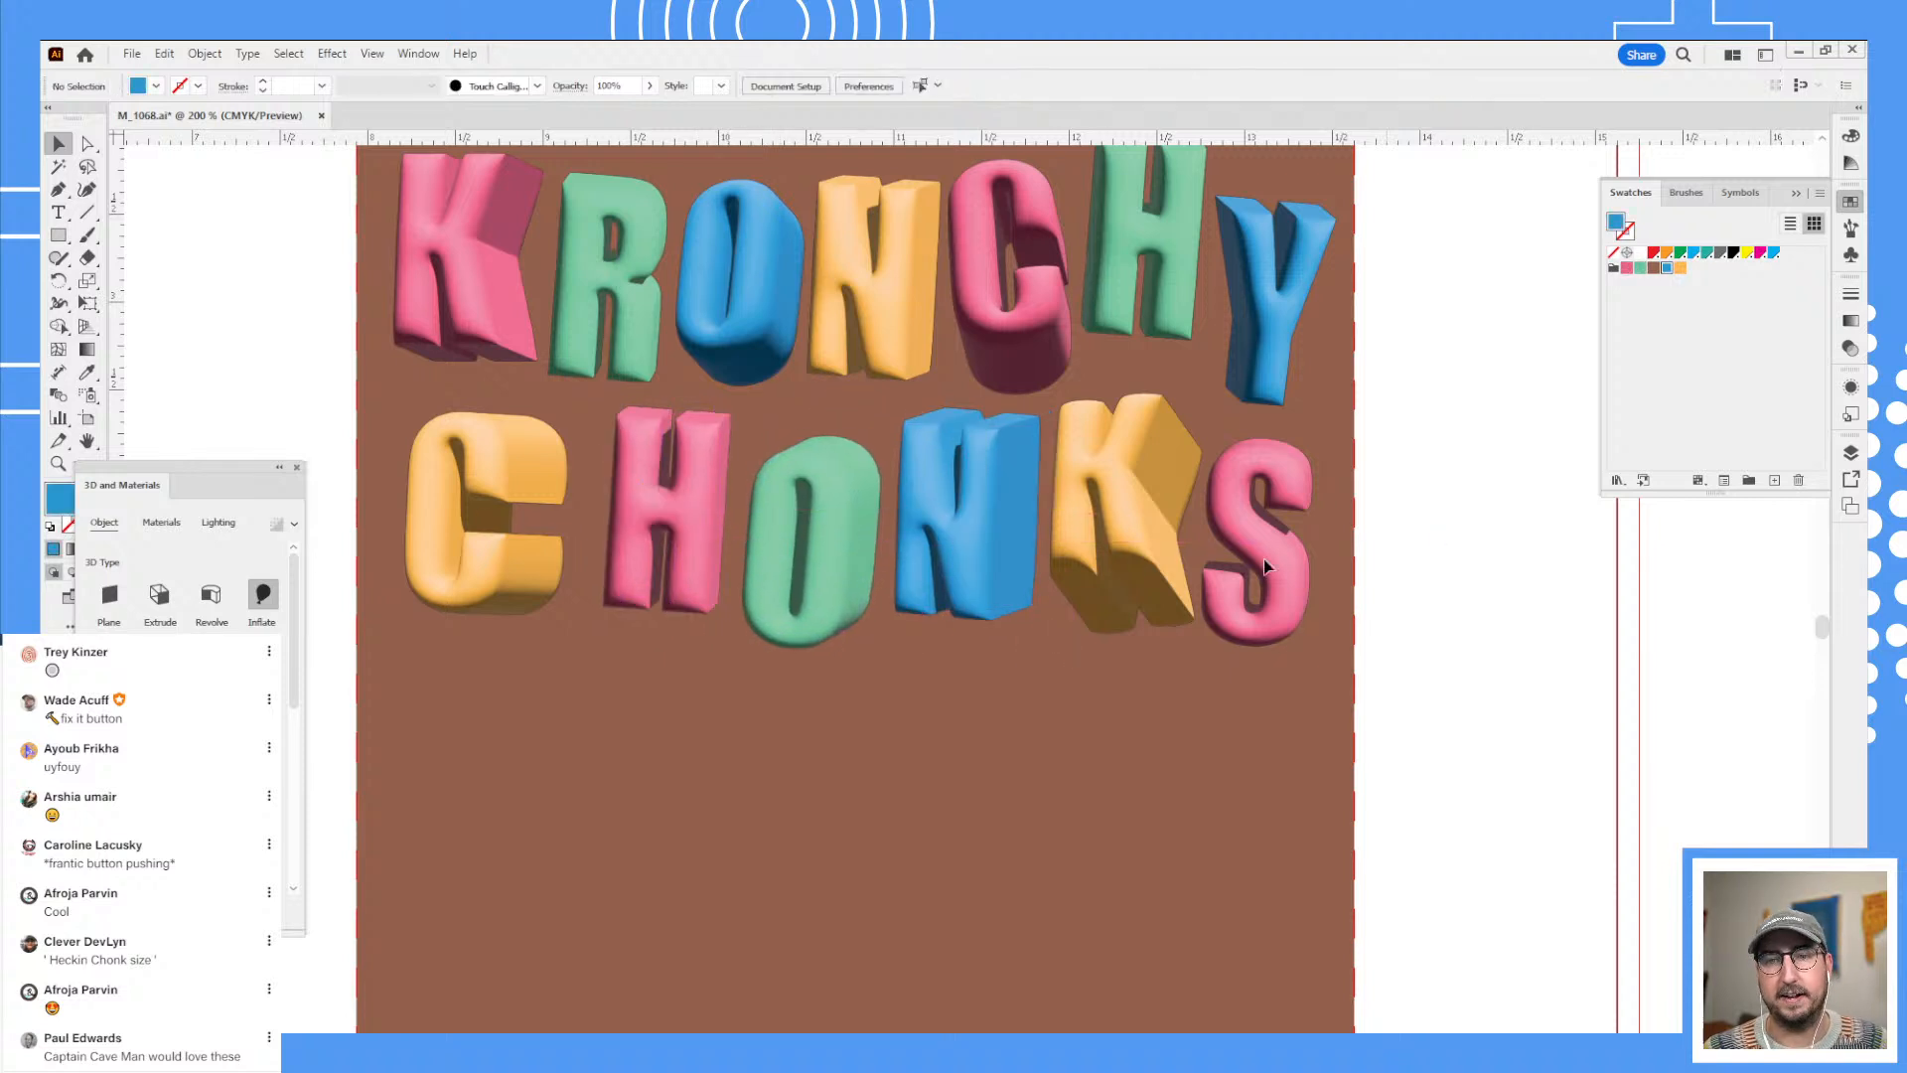
# - Draw an irregular, straight-sided blue polygon with the Pen tool in the empty space to the right of the dieline
pyautogui.press('z')
pyautogui.keyDown('alt'); pyautogui.click(941, 539); pyautogui.keyUp('alt')
pyautogui.keyDown('alt'); pyautogui.click(942, 539); pyautogui.keyUp('alt')
pyautogui.moveTo(966, 643); pyautogui.dragTo(841, 458)
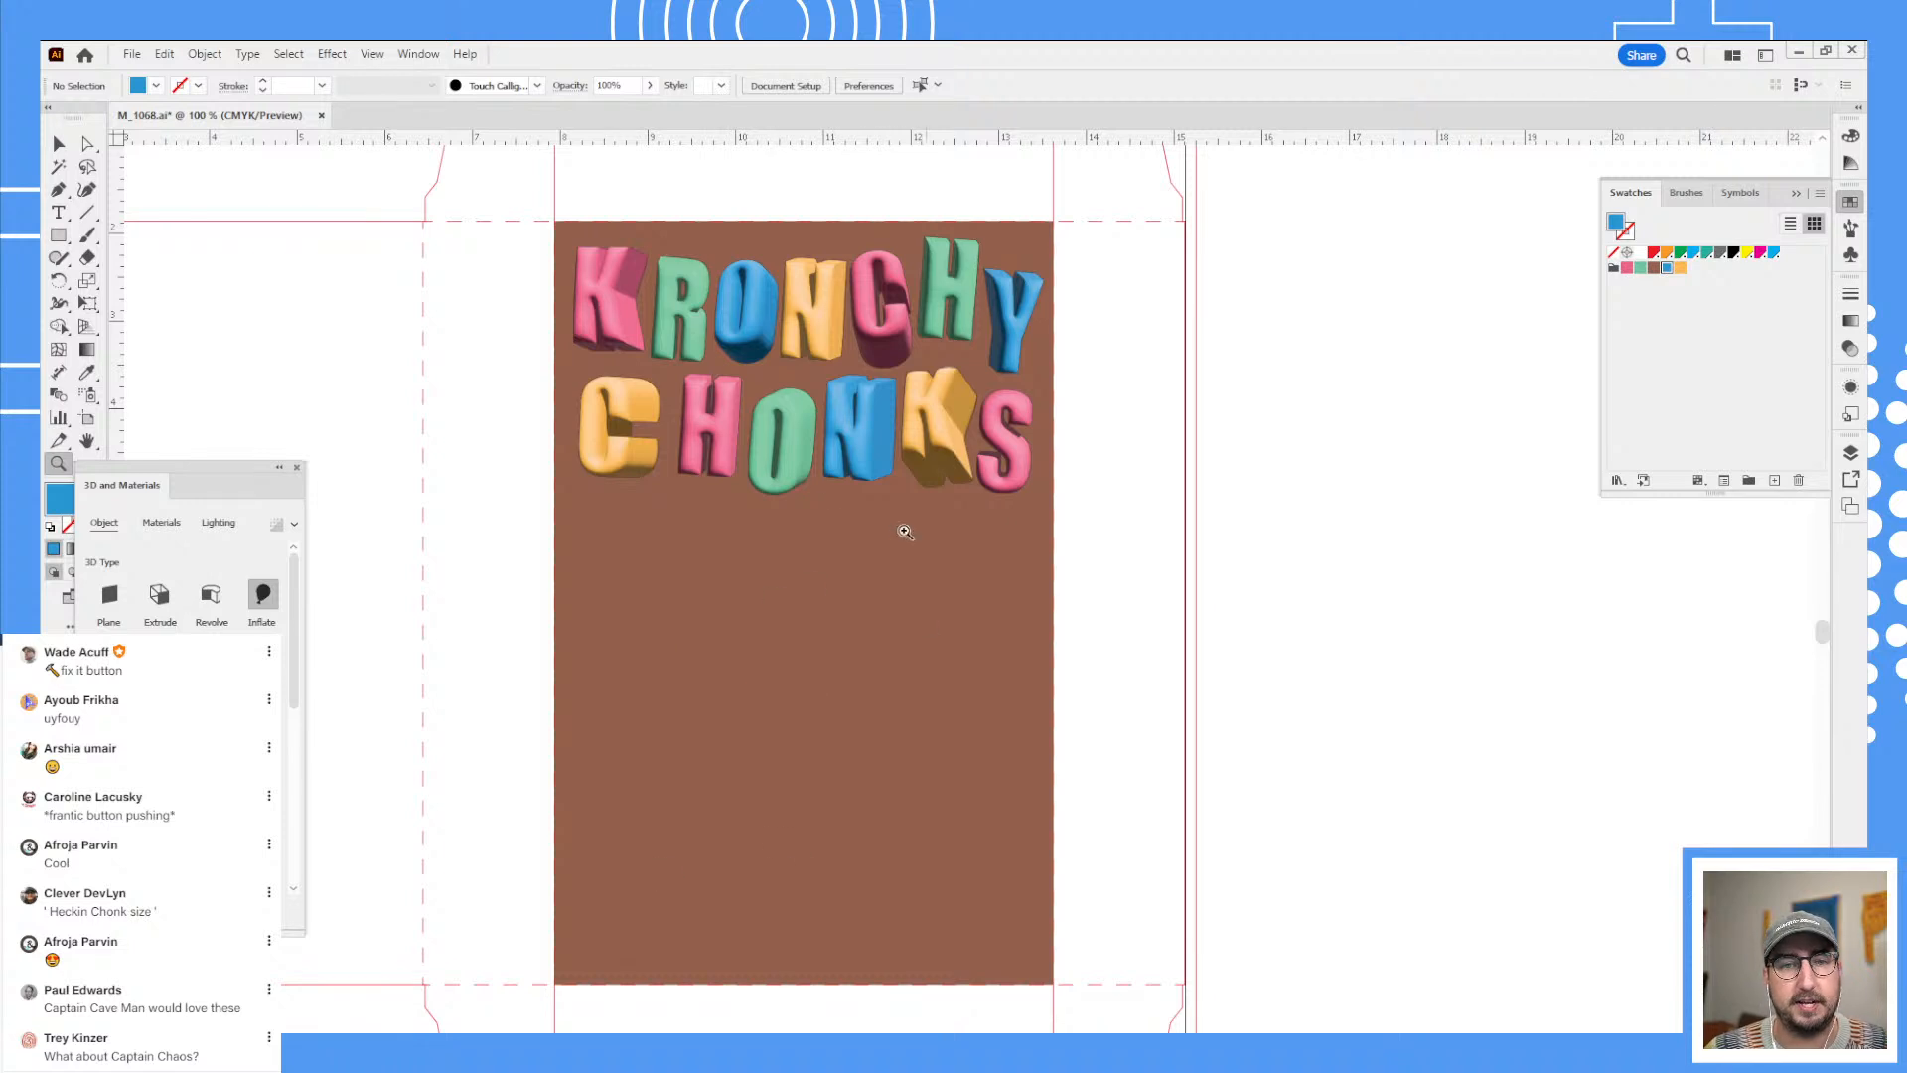
pyautogui.moveTo(1030, 625); pyautogui.dragTo(594, 679)
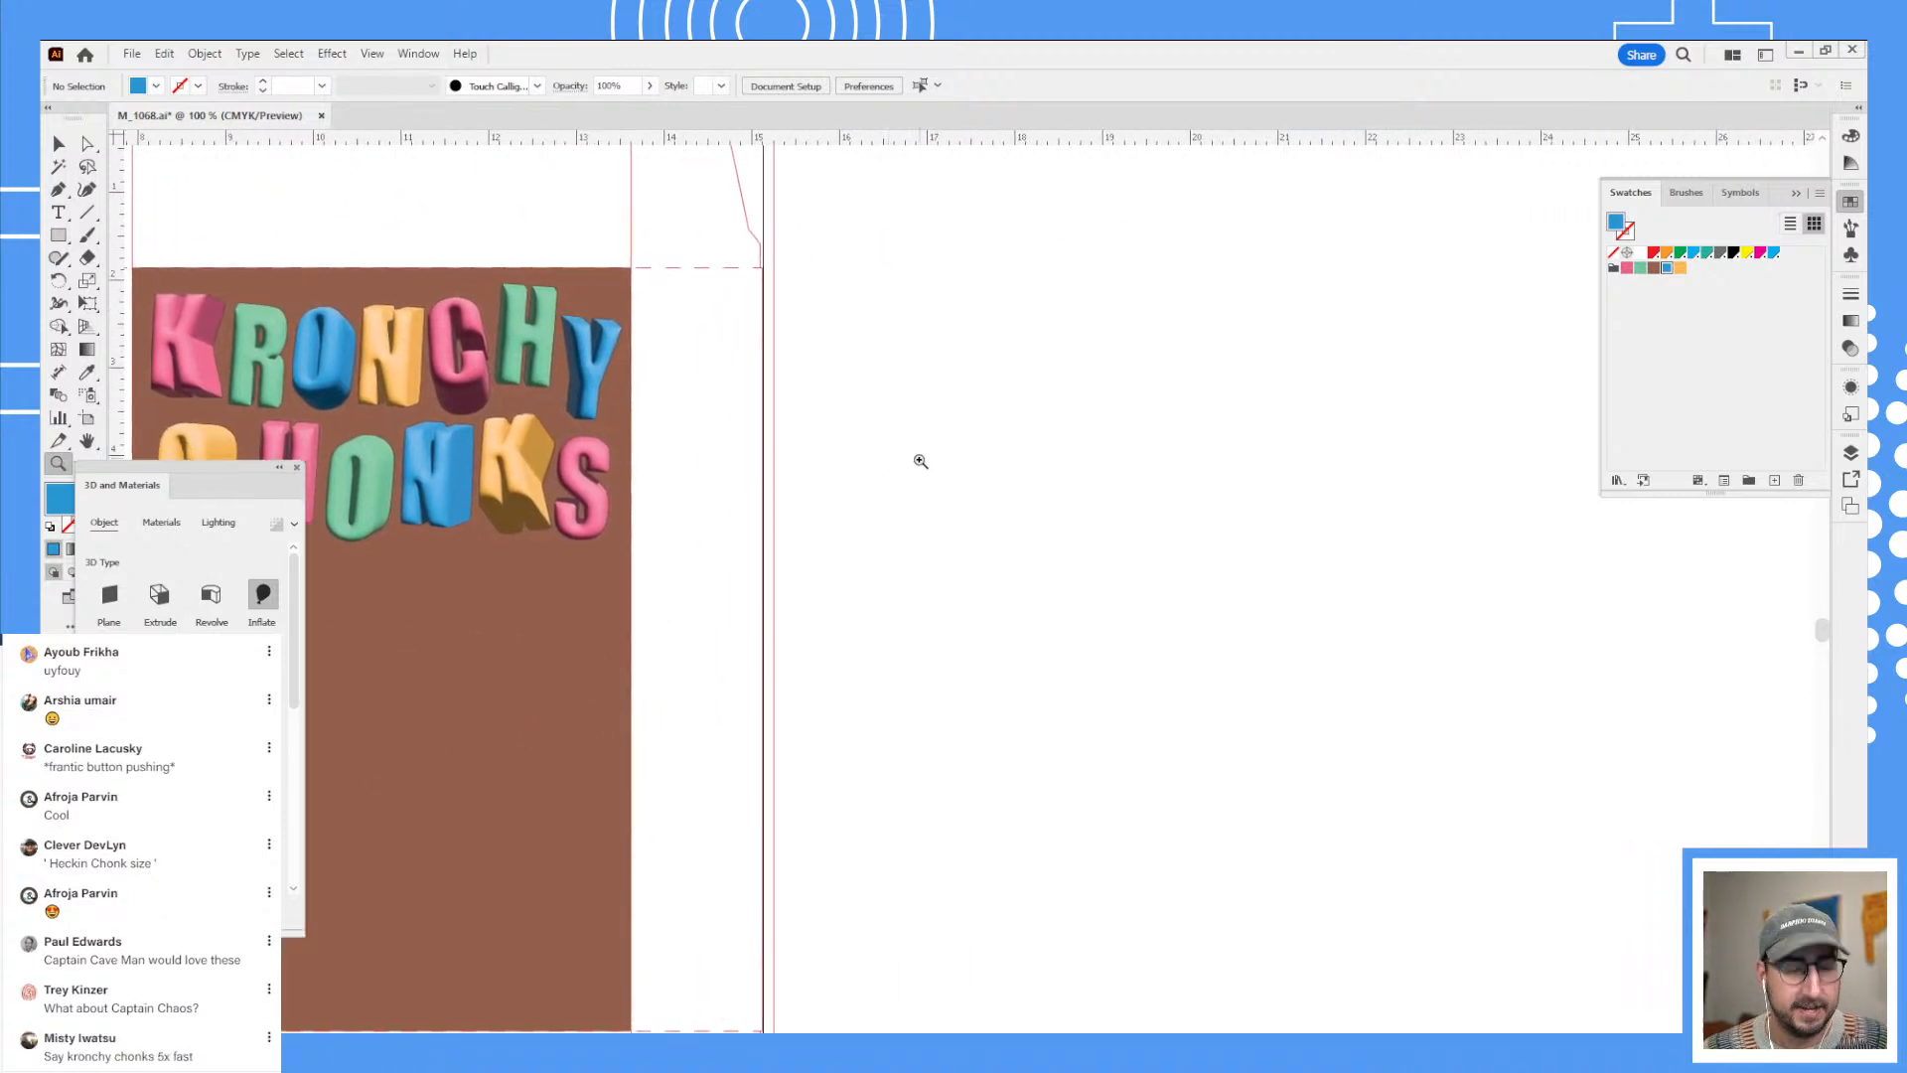
pyautogui.press('p')
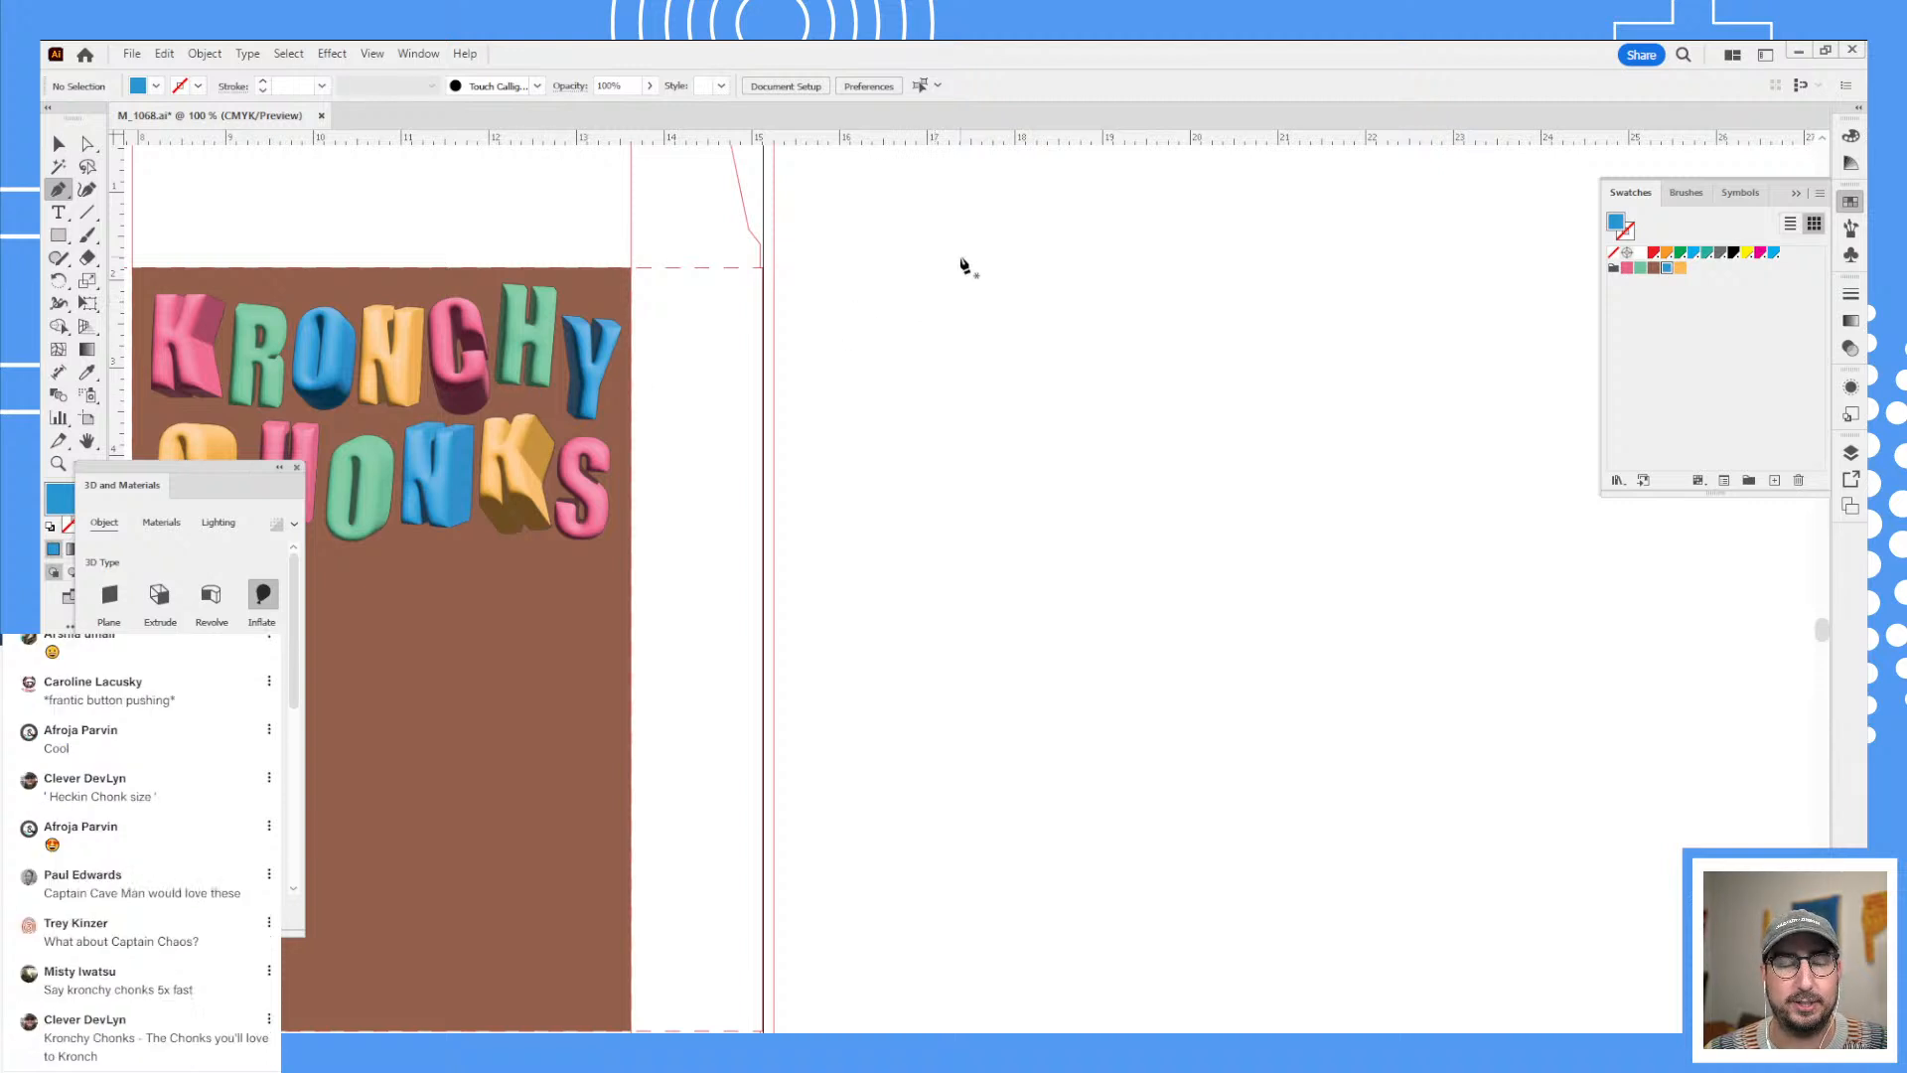
pyautogui.click(849, 320)
pyautogui.click(882, 466)
pyautogui.click(1067, 495)
pyautogui.click(1162, 356)
pyautogui.click(1157, 268)
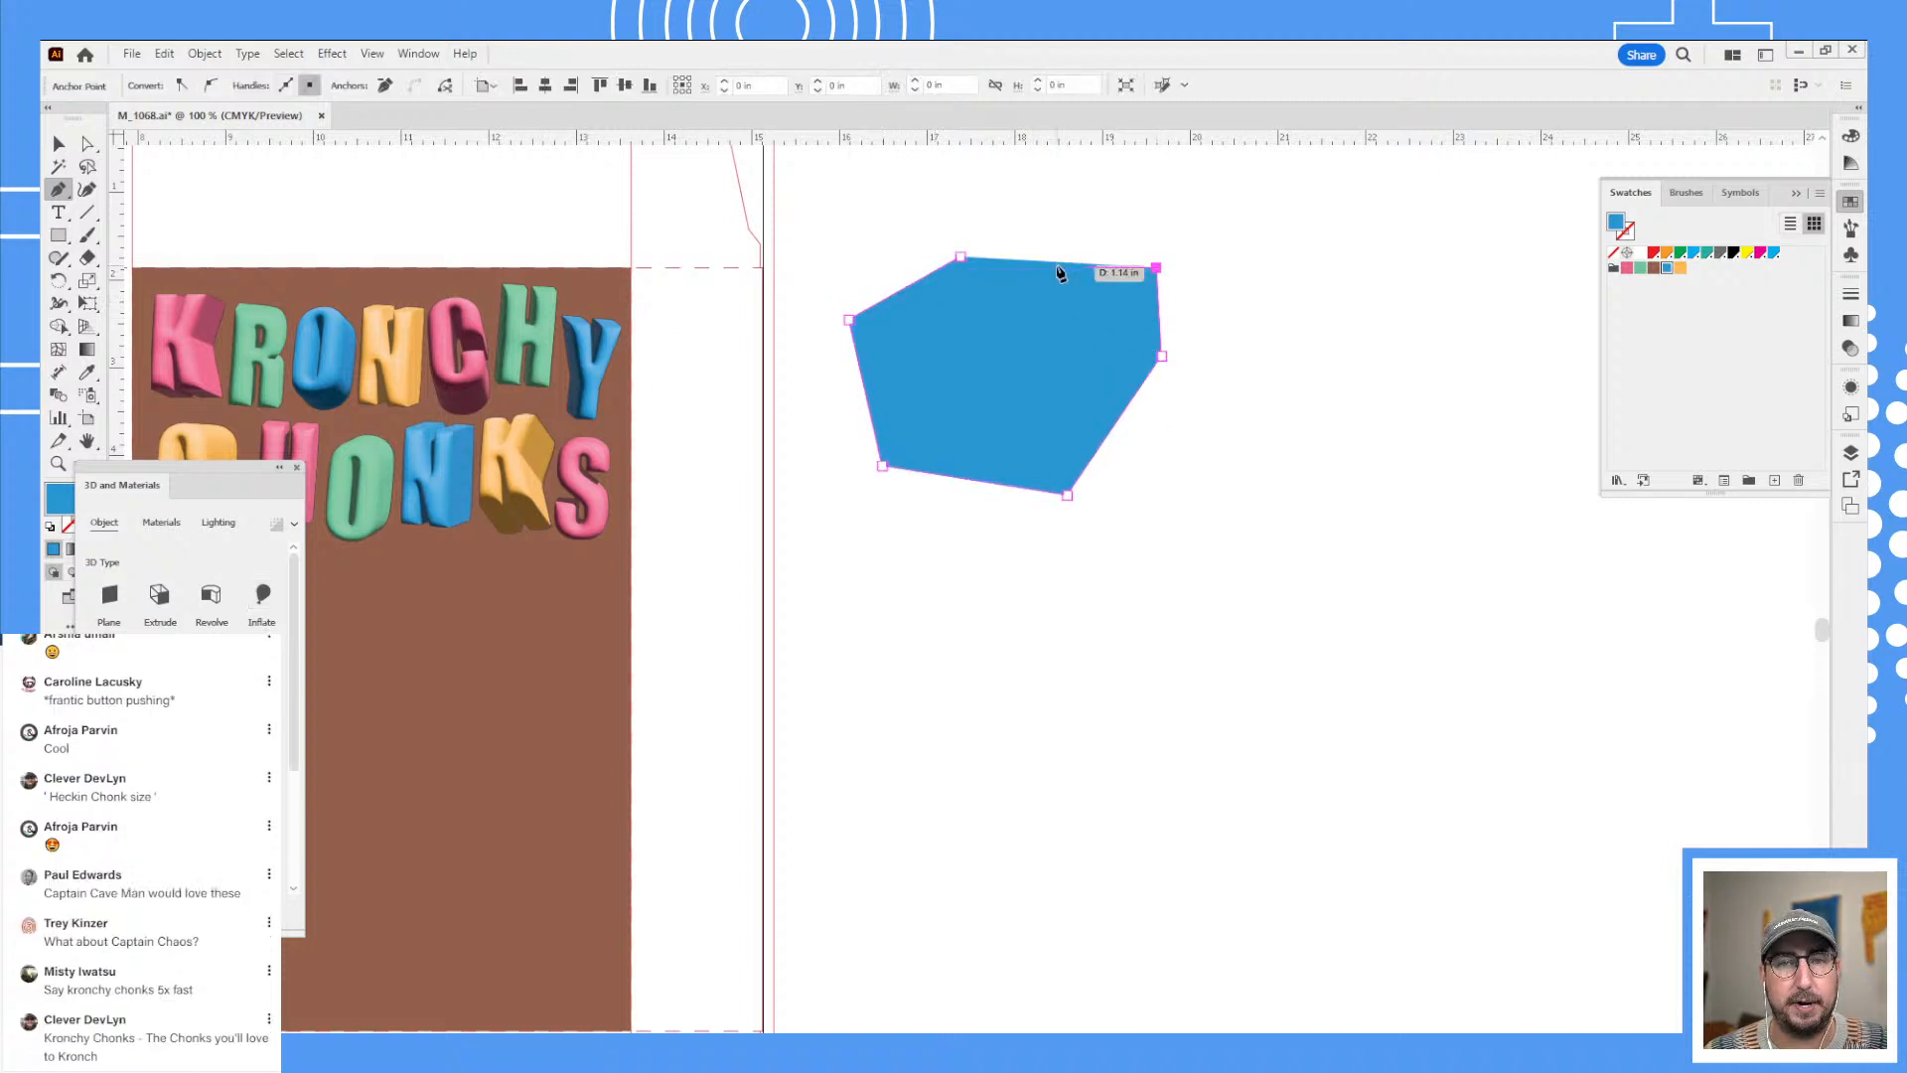
pyautogui.click(1056, 266)
# - Draw a second irregular, six-cornered blue polygon with the Pen tool below the first one
pyautogui.click(949, 575)
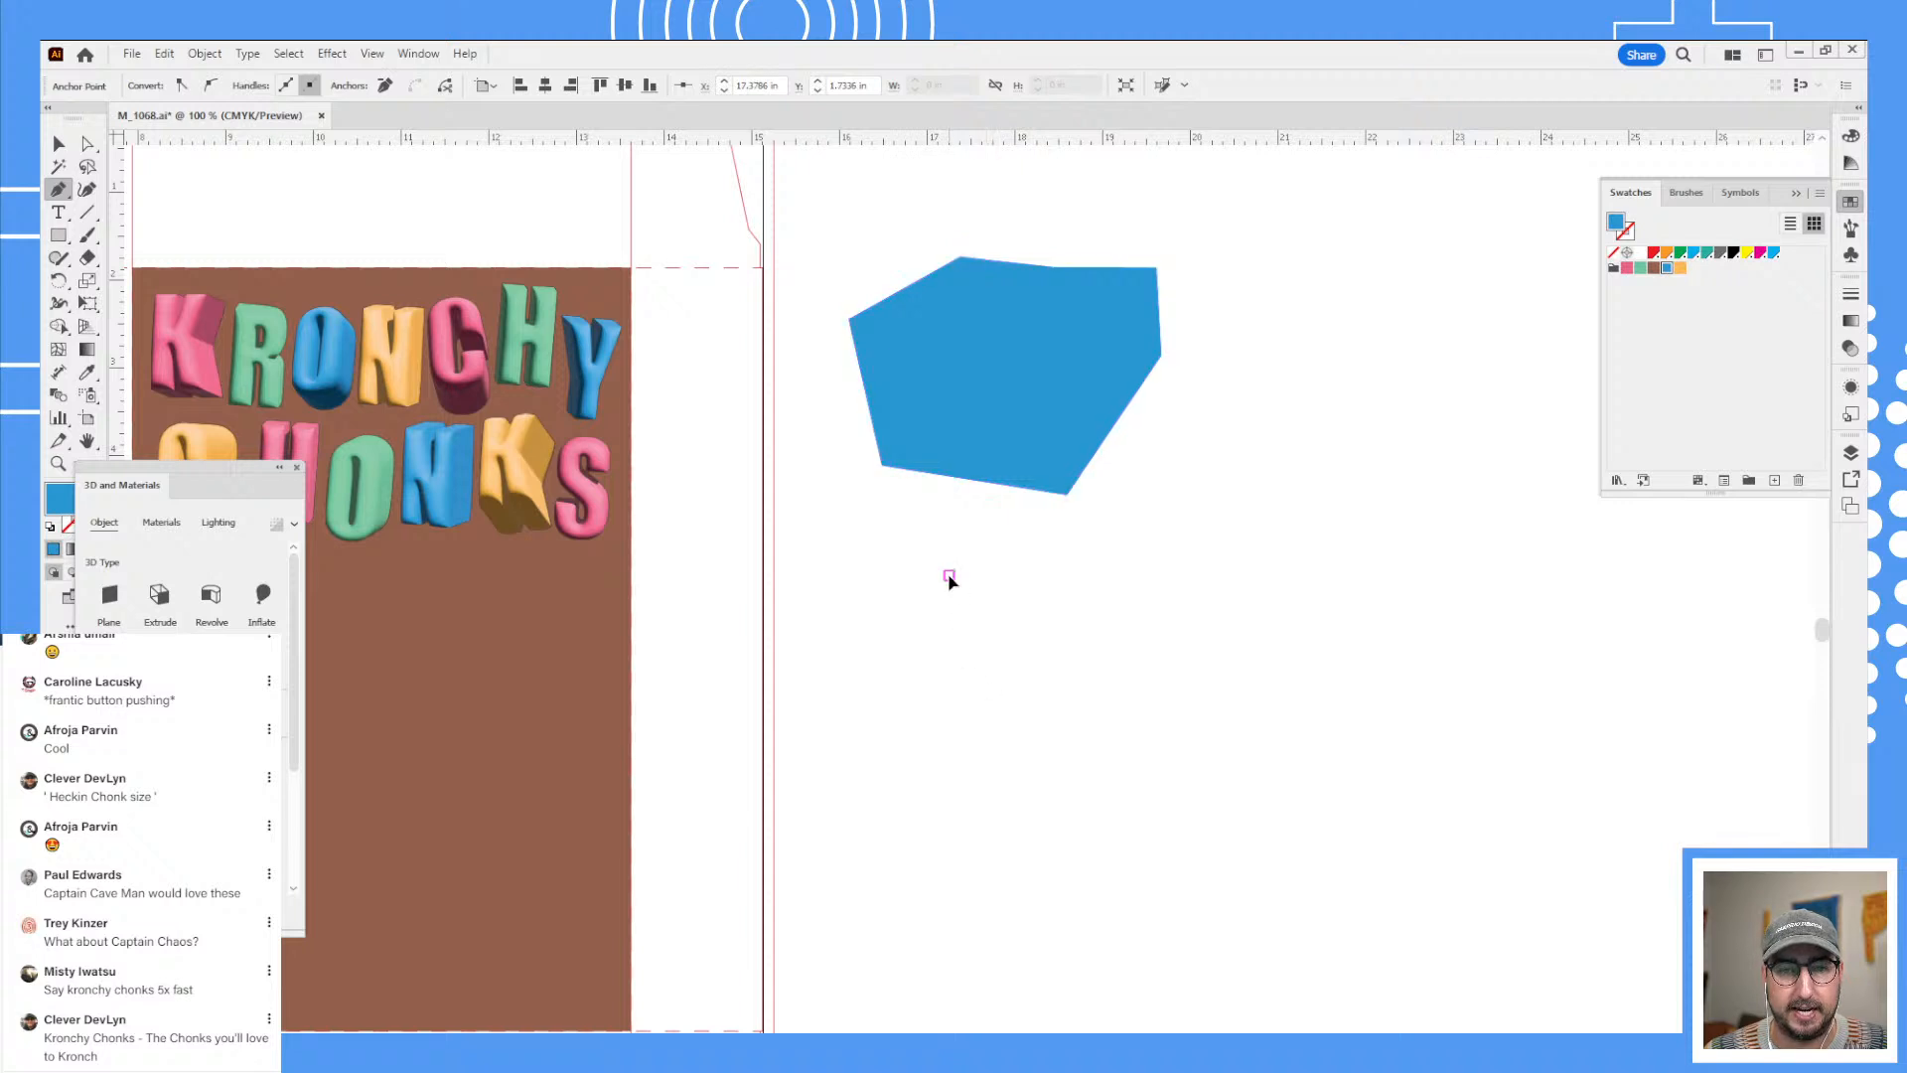
pyautogui.click(861, 634)
pyautogui.click(933, 766)
pyautogui.click(1105, 764)
pyautogui.click(1173, 630)
pyautogui.click(1147, 528)
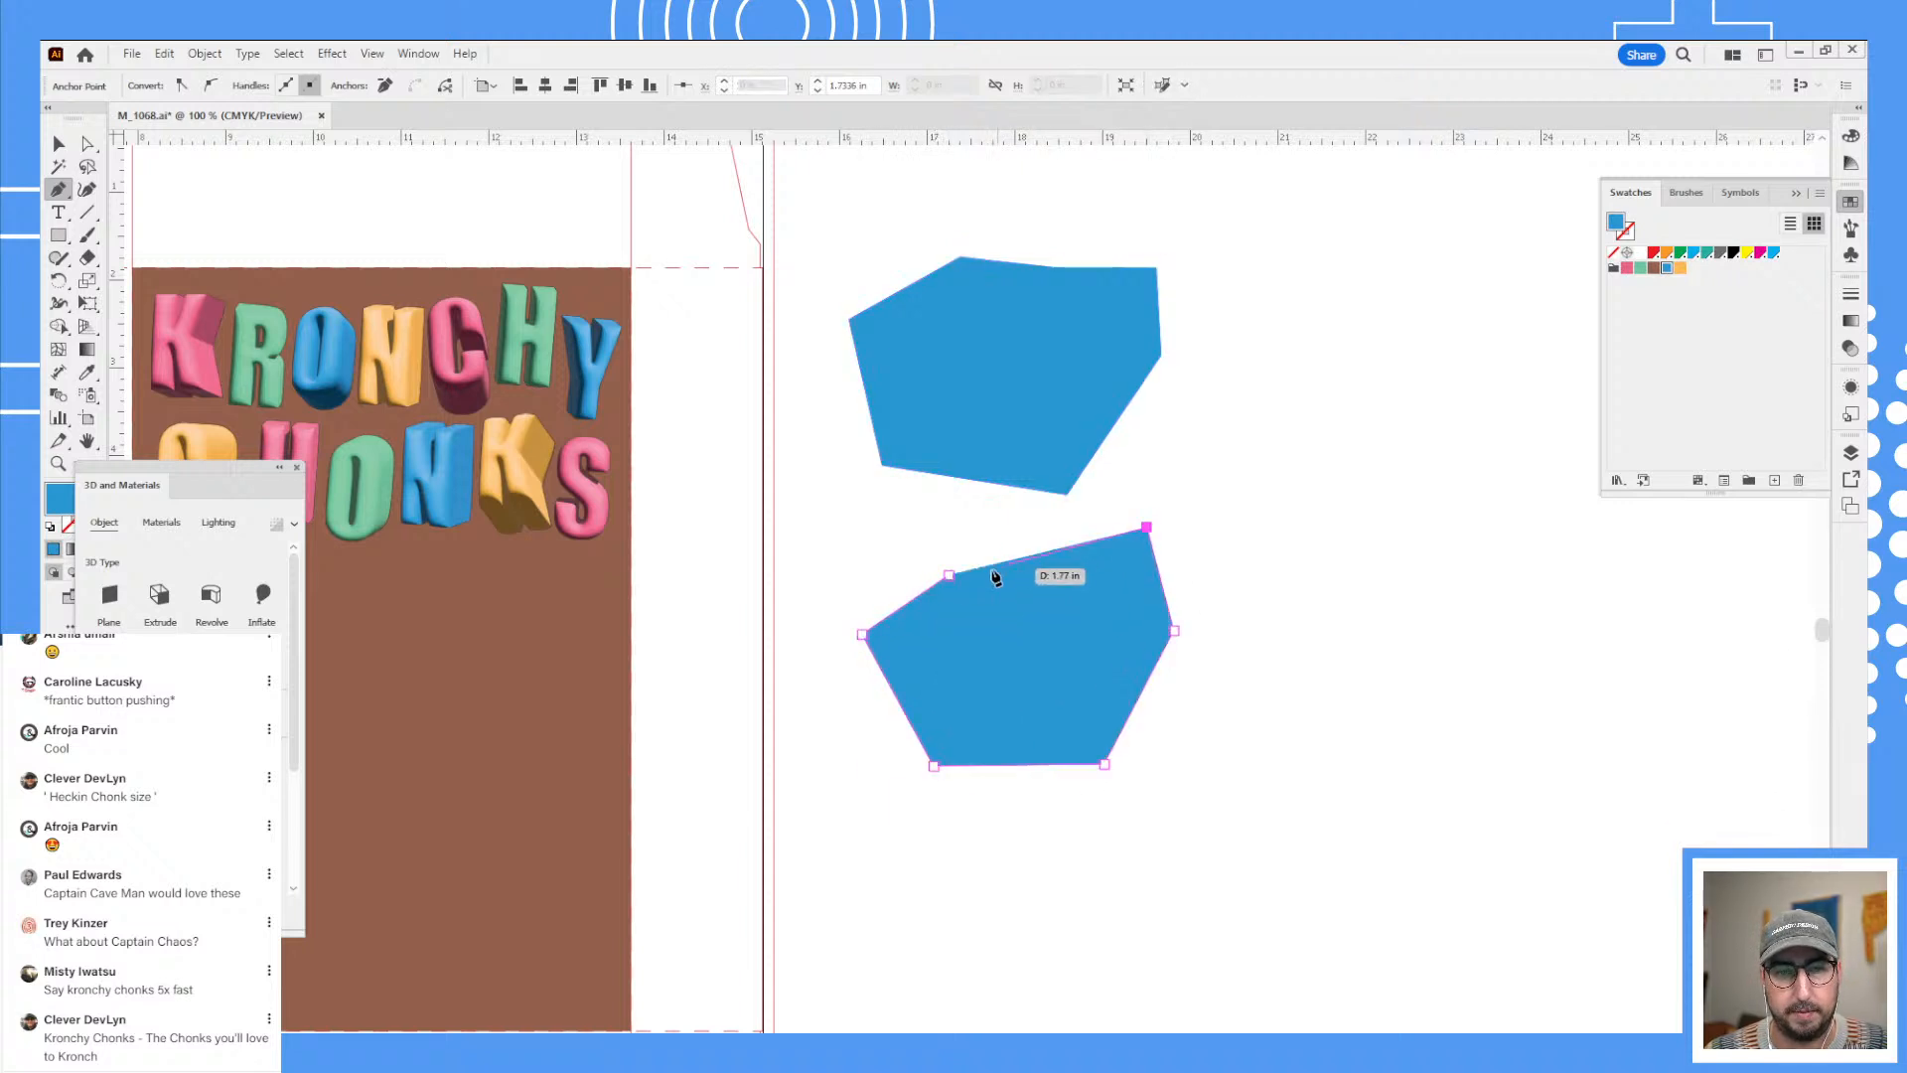
# - Close the lower-left polygon and draw an irregular eight-point polygon to its right with the Pen tool
pyautogui.click(949, 575)
pyautogui.click(1349, 593)
pyautogui.click(1313, 713)
pyautogui.click(1376, 766)
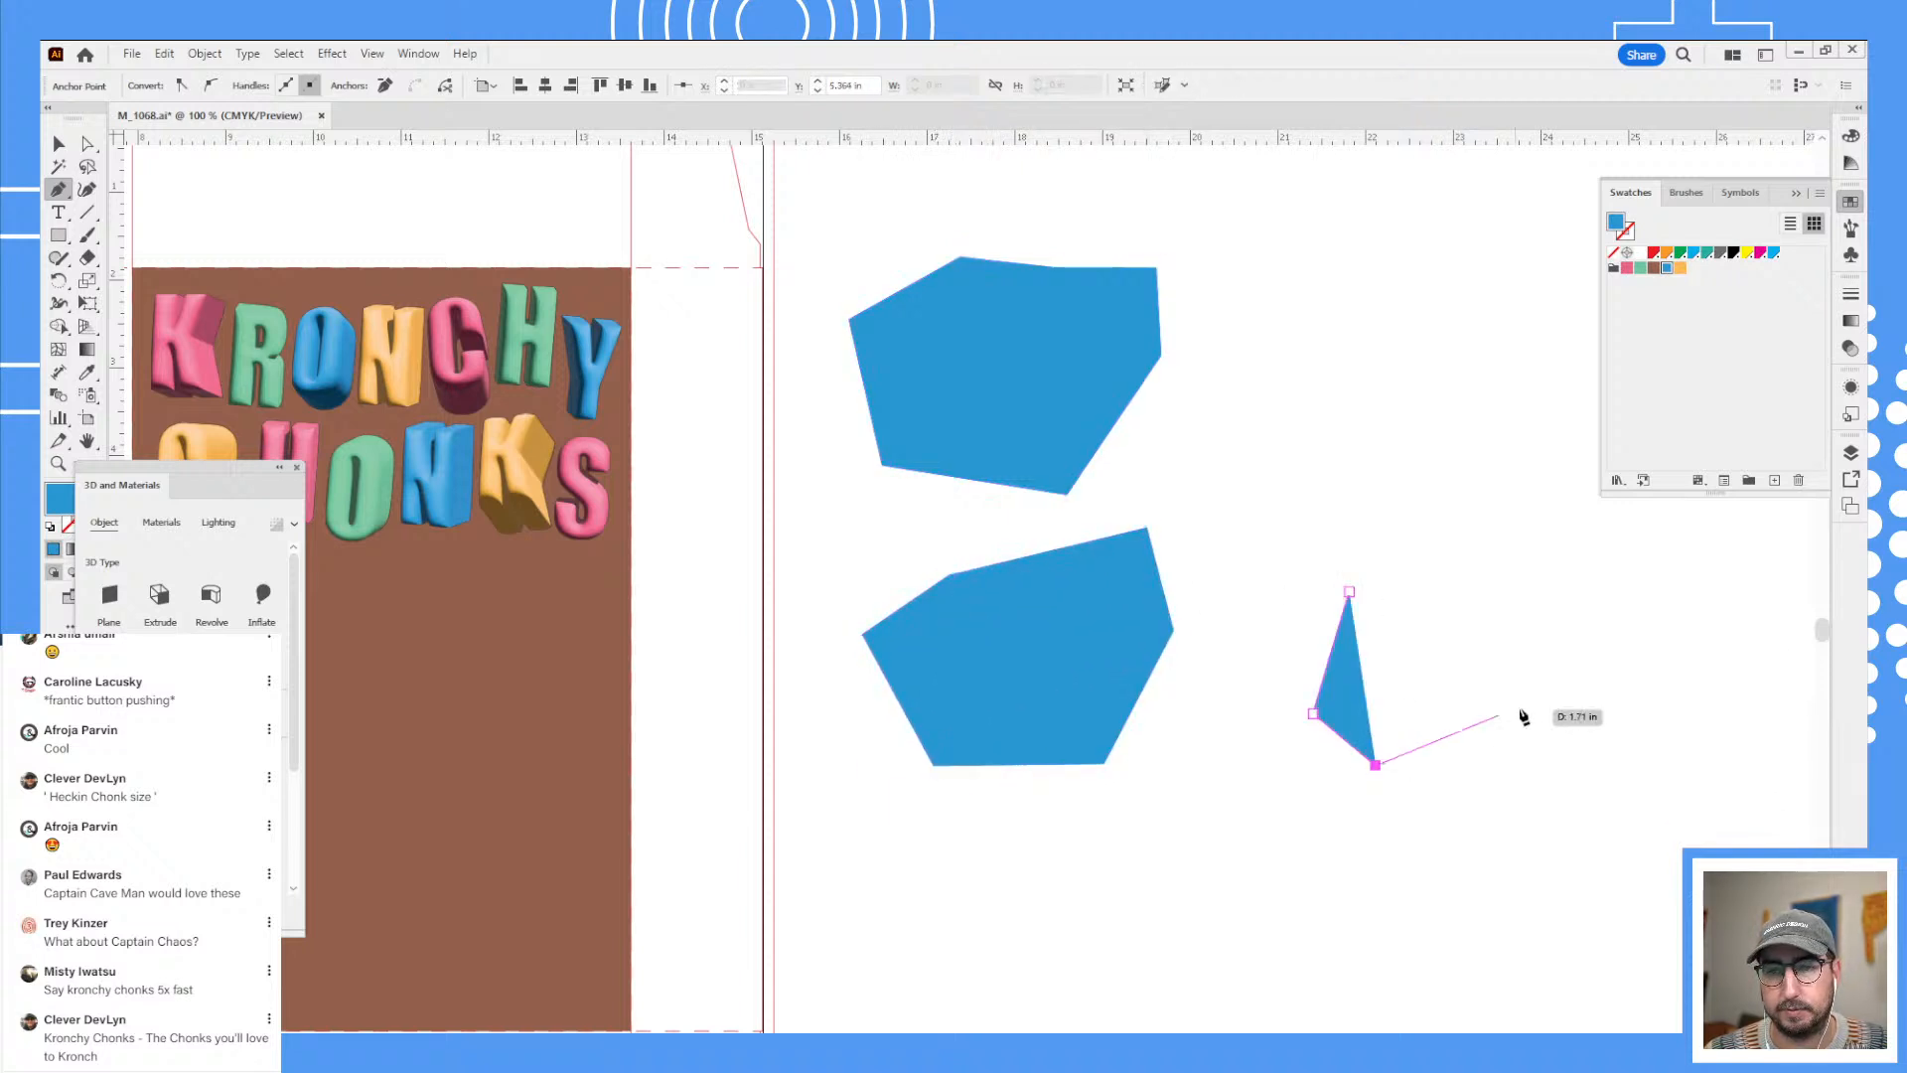
pyautogui.click(1517, 709)
pyautogui.click(1532, 609)
pyautogui.click(1498, 533)
pyautogui.click(1460, 521)
pyautogui.click(1383, 527)
pyautogui.click(1349, 592)
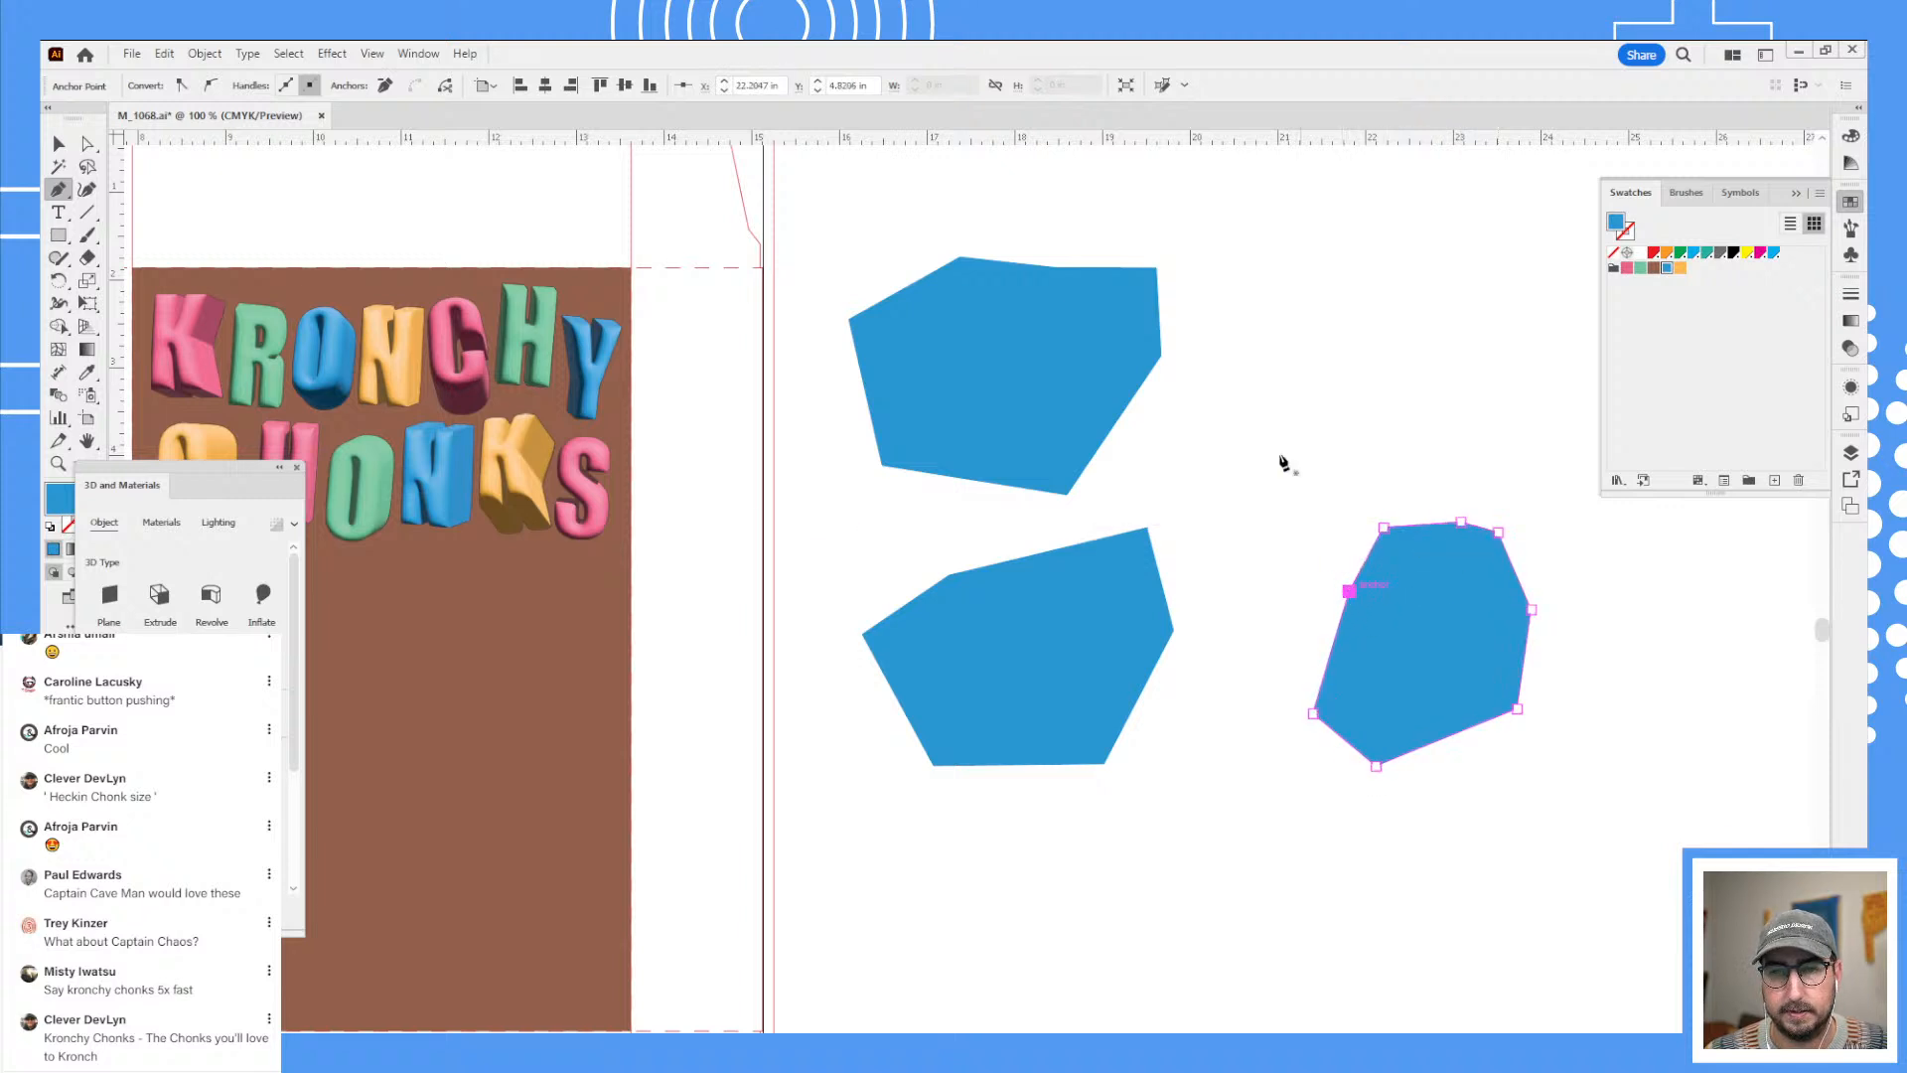
# - Draw an irregular seven-point polygon above the newest one, to the right of the upper-left polygon
pyautogui.click(1252, 316)
pyautogui.click(1182, 399)
pyautogui.click(1221, 500)
pyautogui.click(1366, 467)
pyautogui.click(1419, 325)
pyautogui.click(1351, 263)
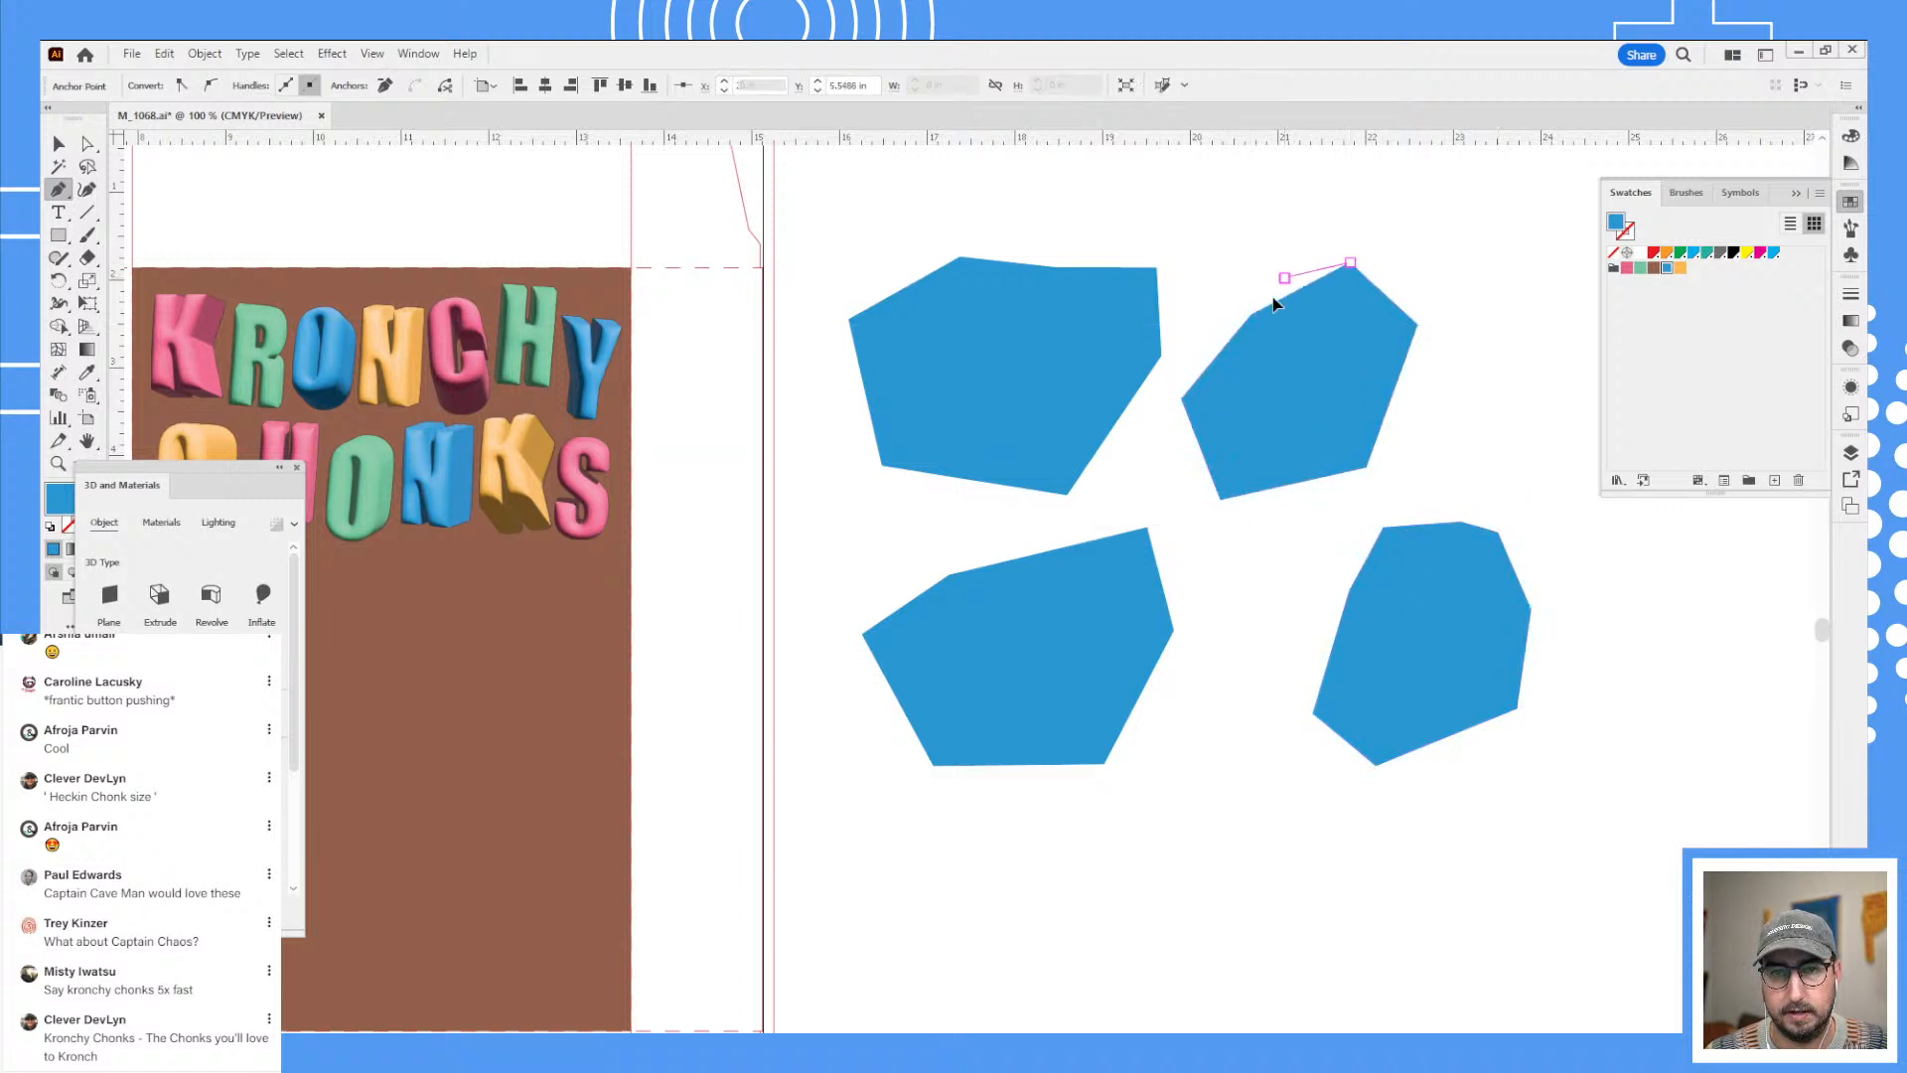
pyautogui.click(1284, 278)
# - Apply the Round Corners effect to all four blue polygons with a radius of 55.5555 in and expand their appearance
pyautogui.press('v')
pyautogui.moveTo(903, 248); pyautogui.dragTo(1536, 774)
pyautogui.click(334, 55)
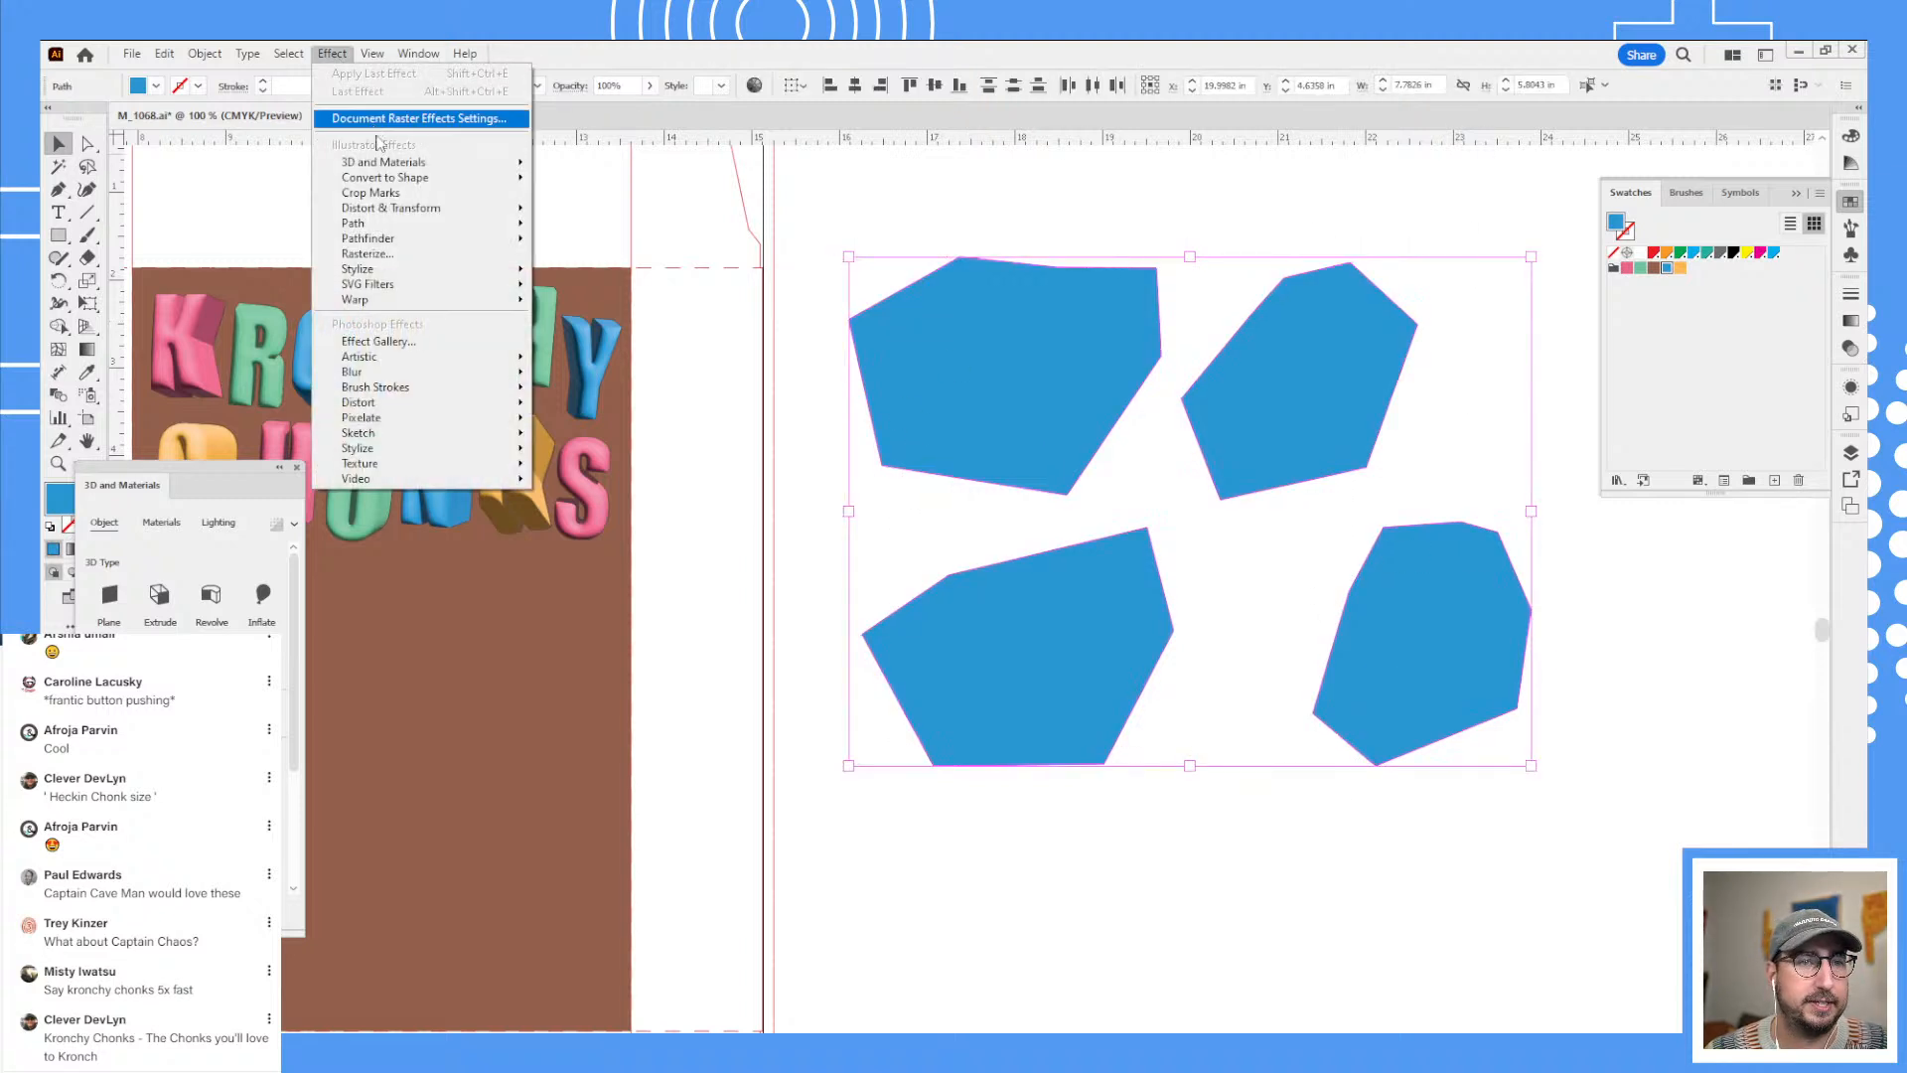
pyautogui.moveTo(394, 273)
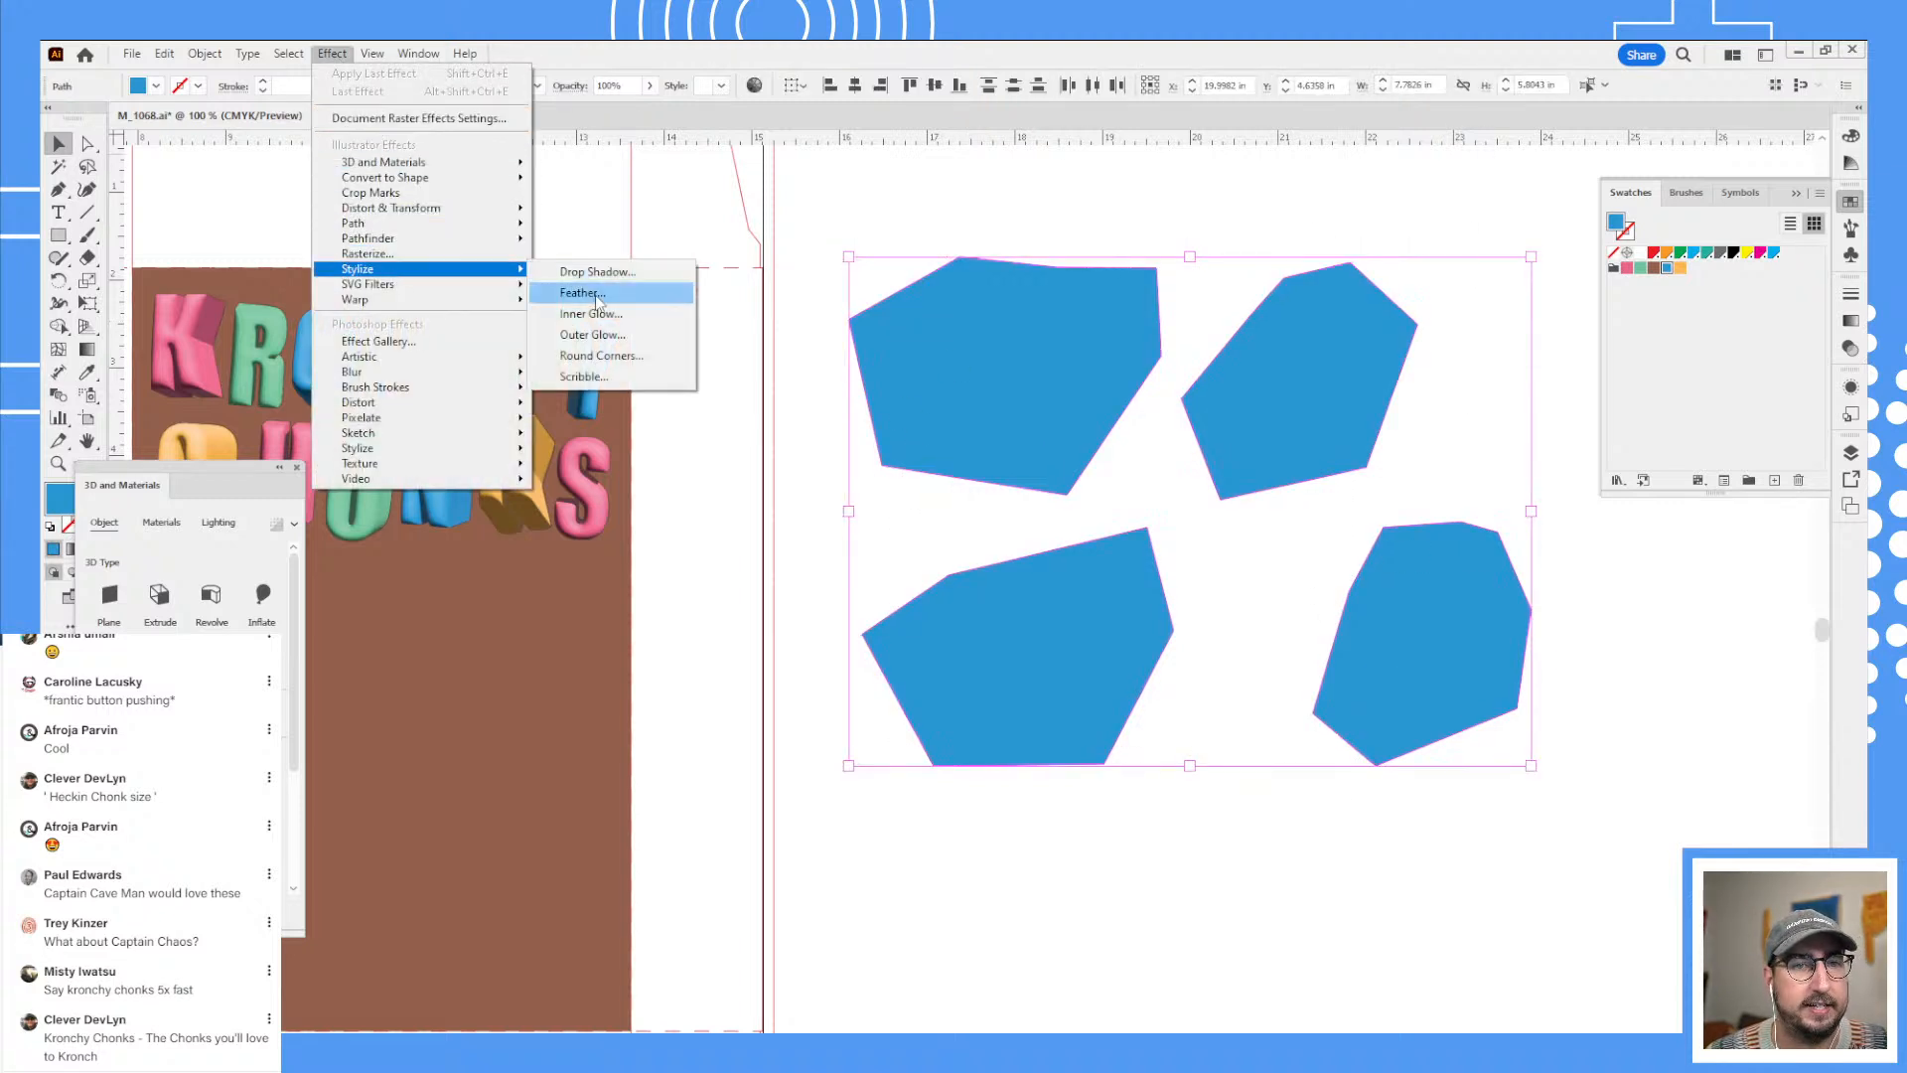
pyautogui.click(606, 354)
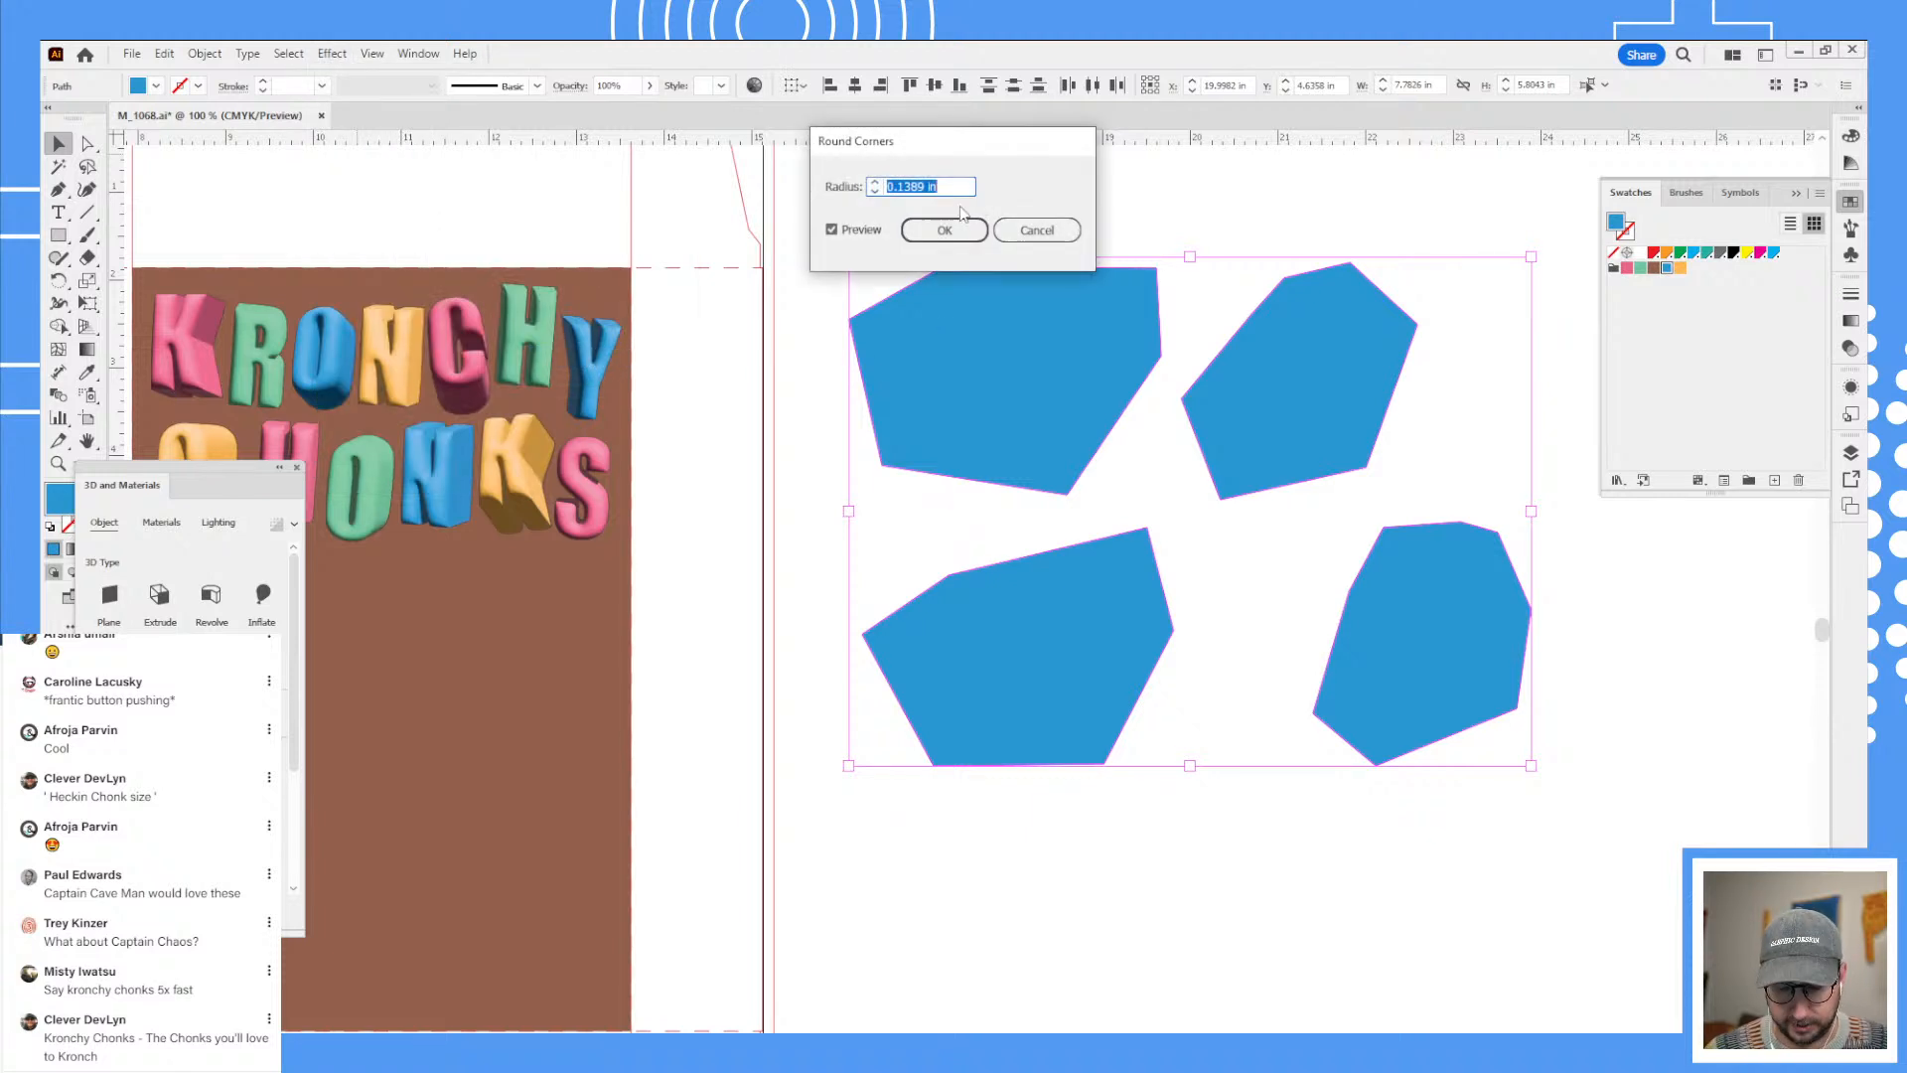
pyautogui.write('100')
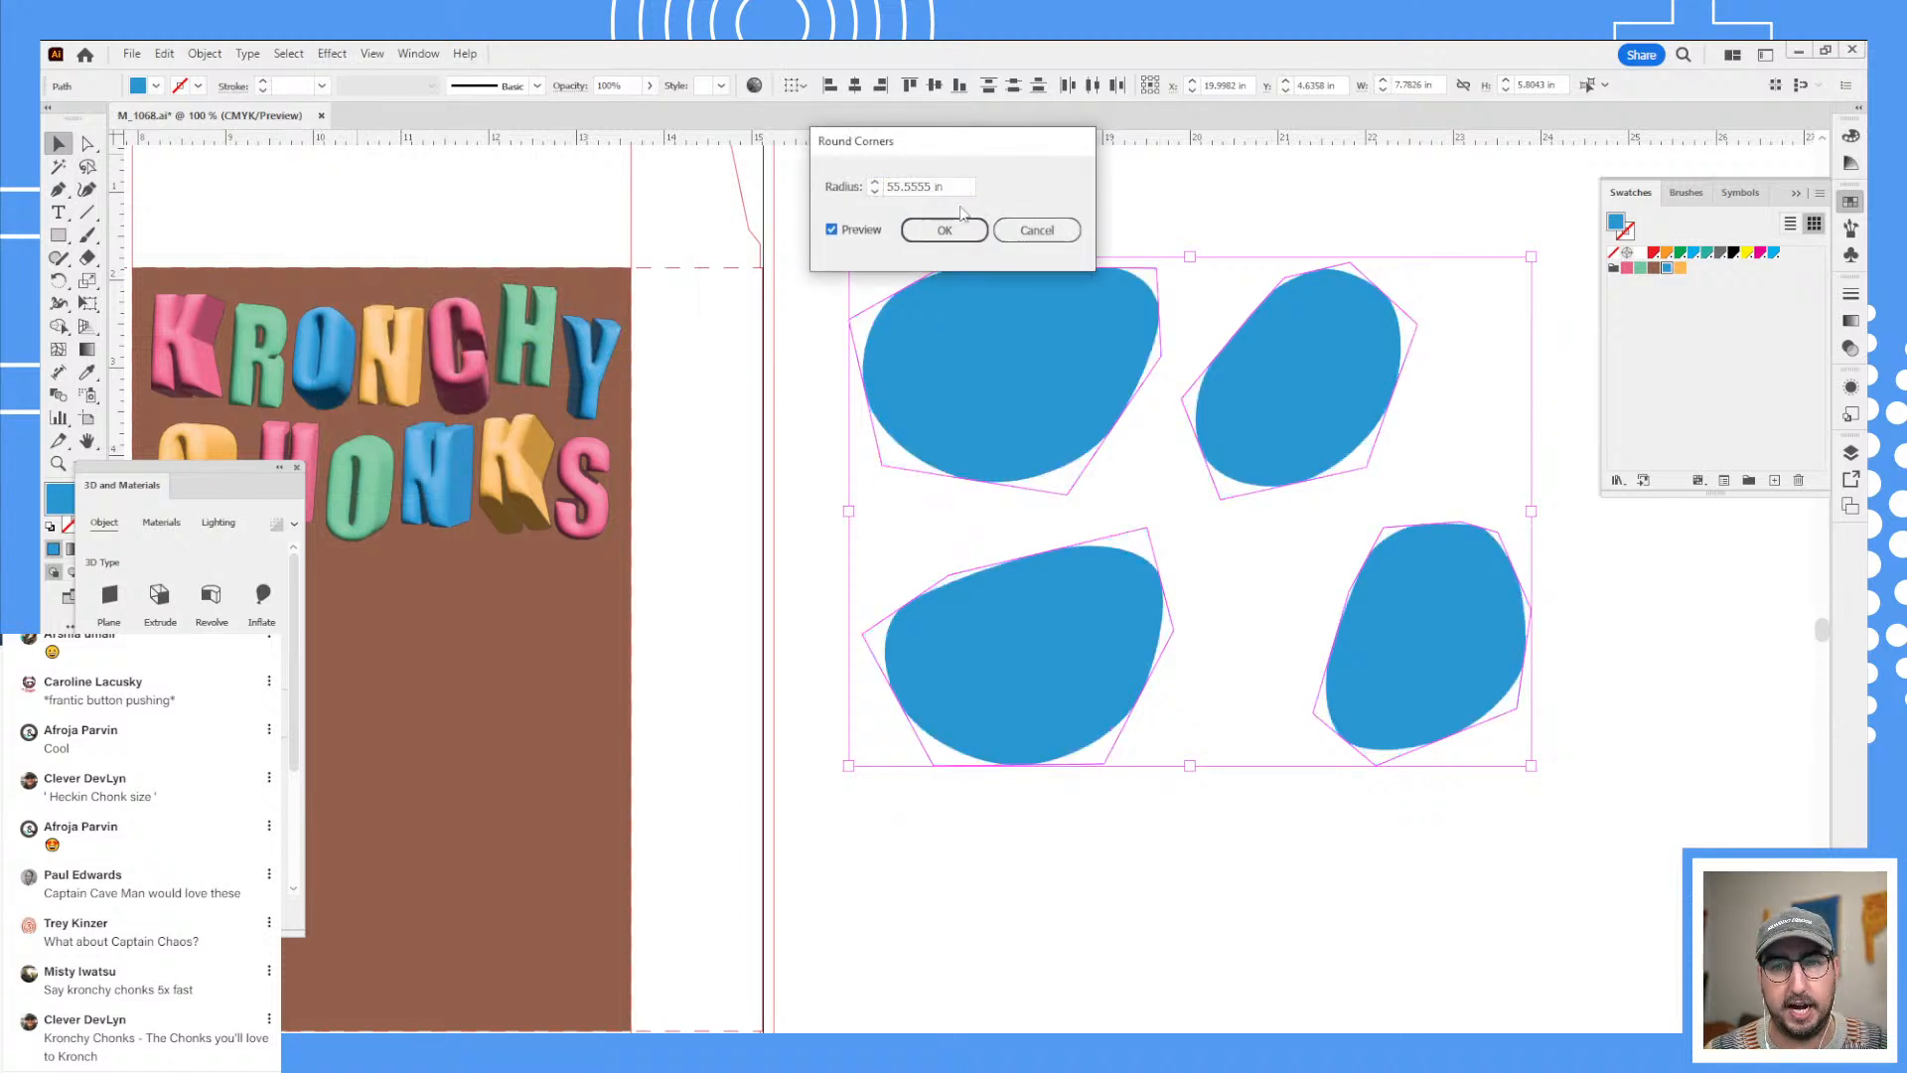
pyautogui.click(944, 230)
pyautogui.click(205, 54)
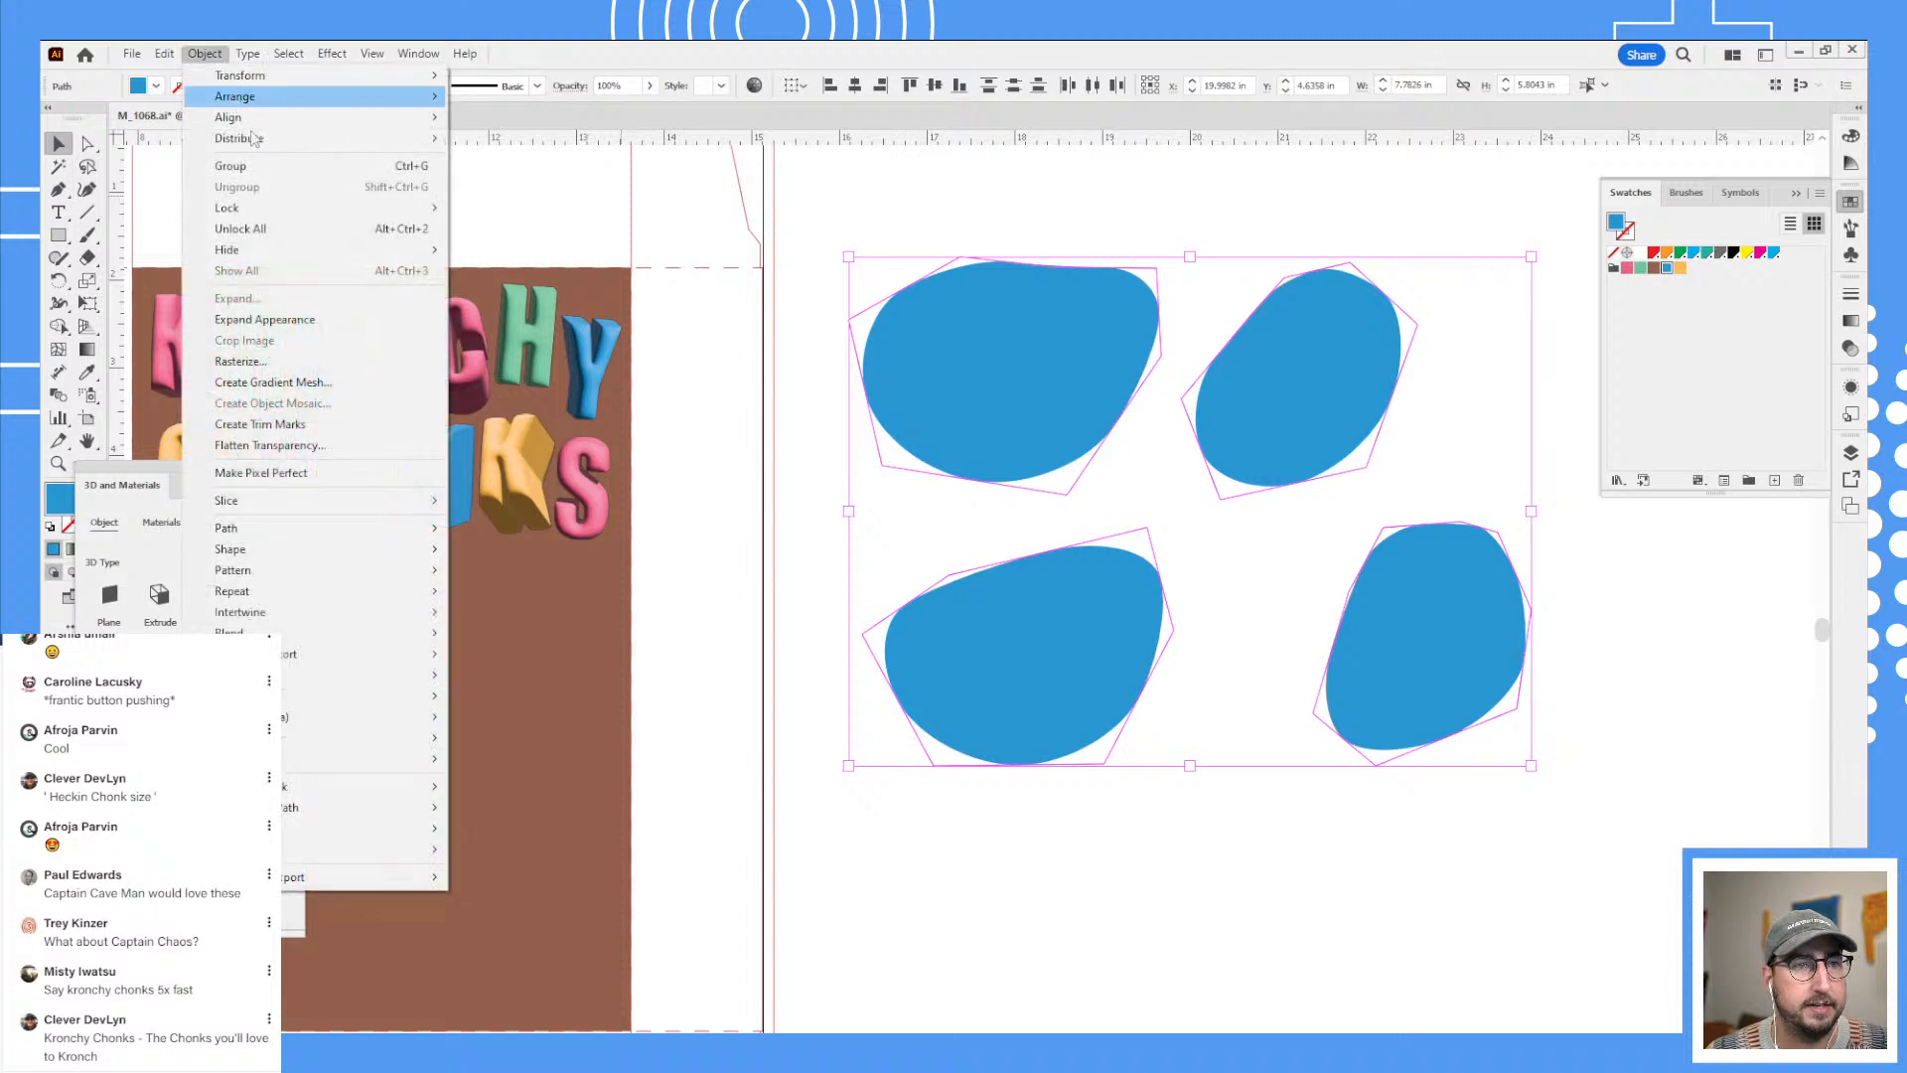
pyautogui.click(239, 306)
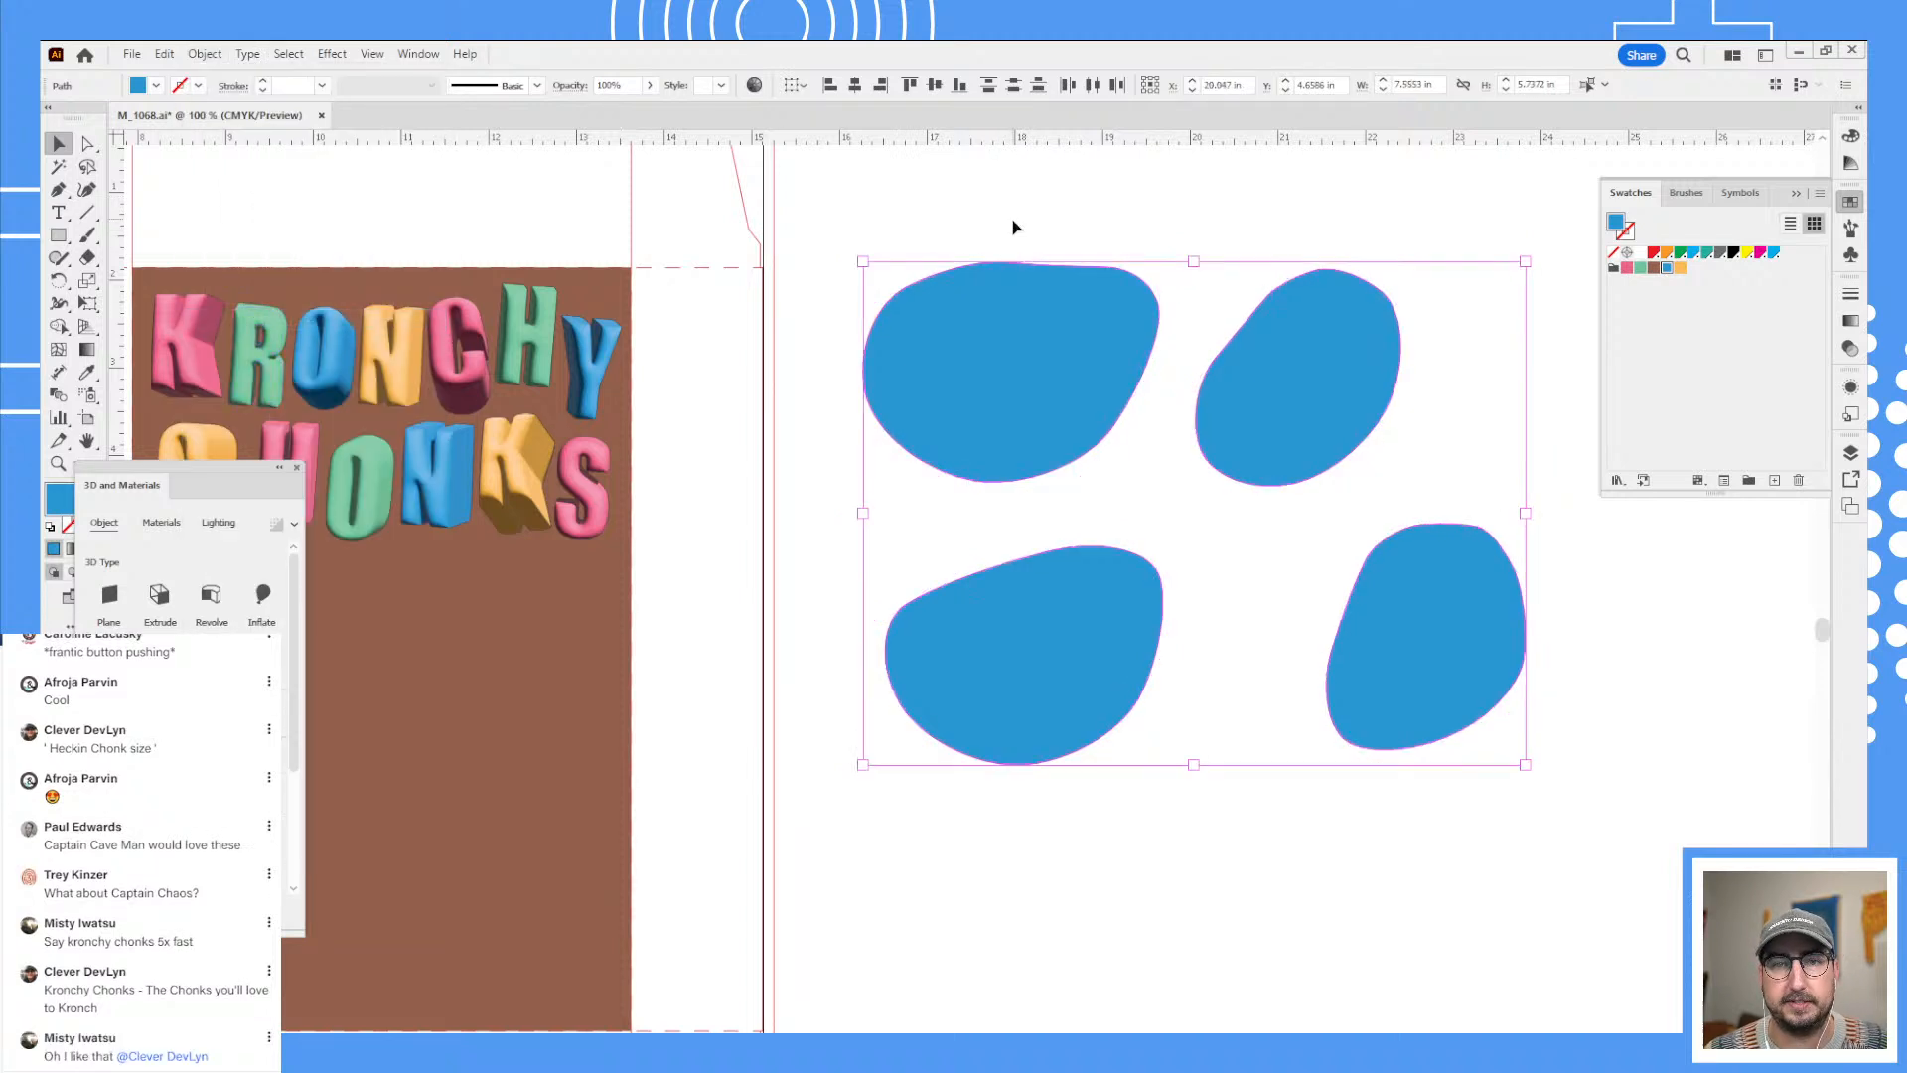
# - Apply the saved pink inflated graphic style to each of the four rounded blue shapes
pyautogui.click(1009, 372)
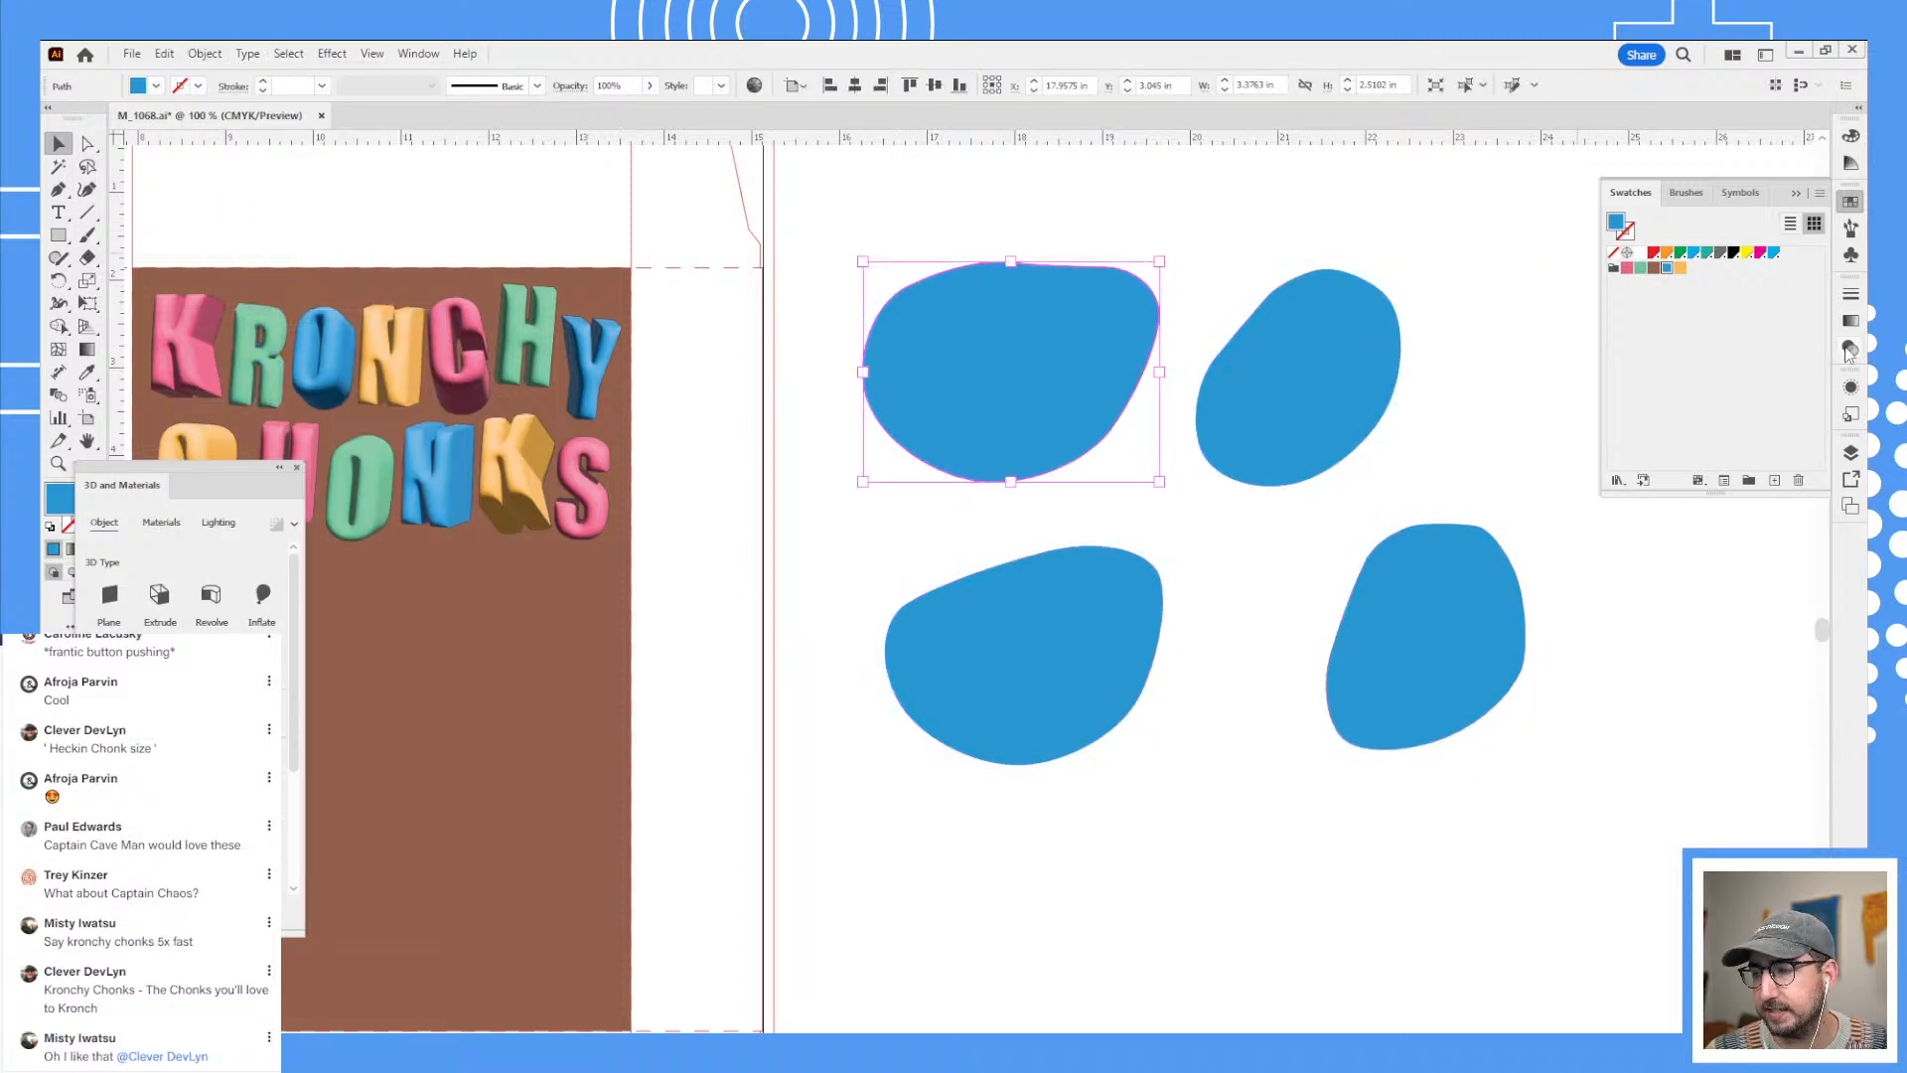
pyautogui.click(1851, 390)
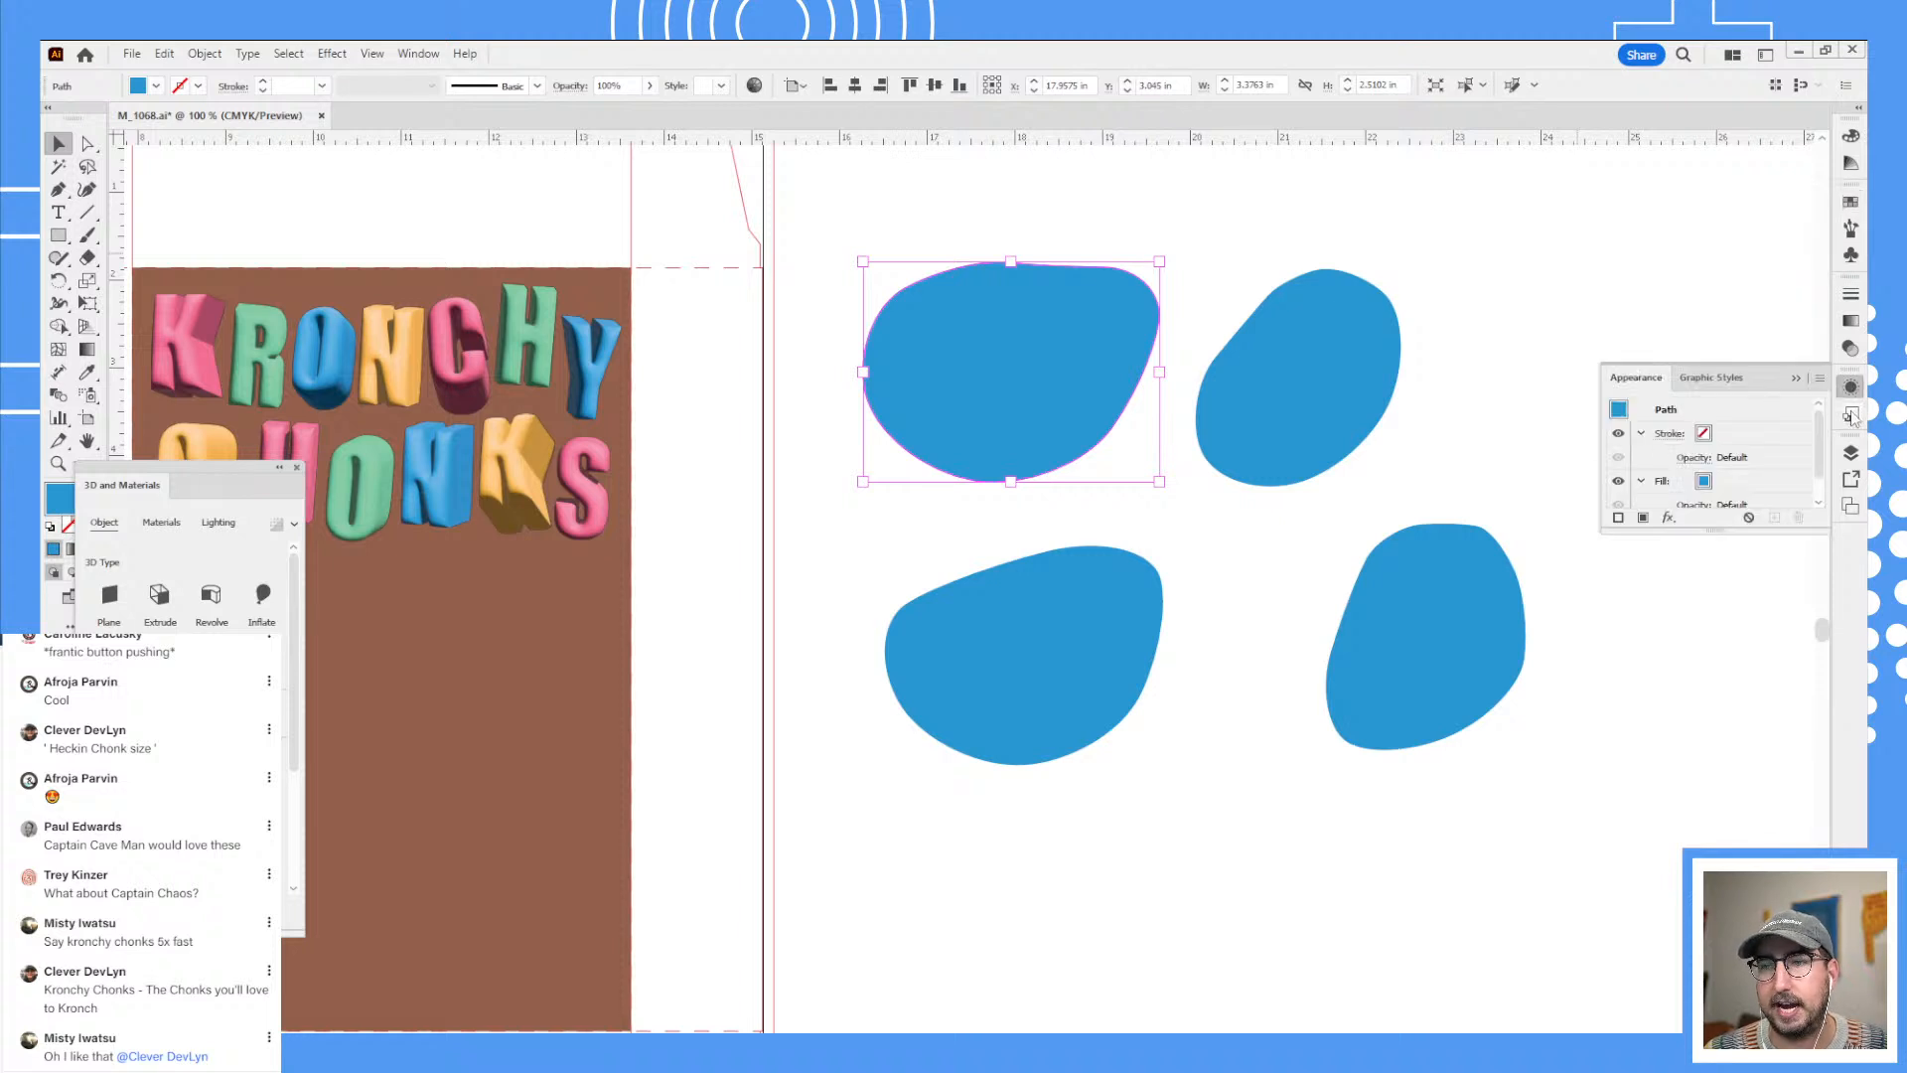
pyautogui.click(1851, 416)
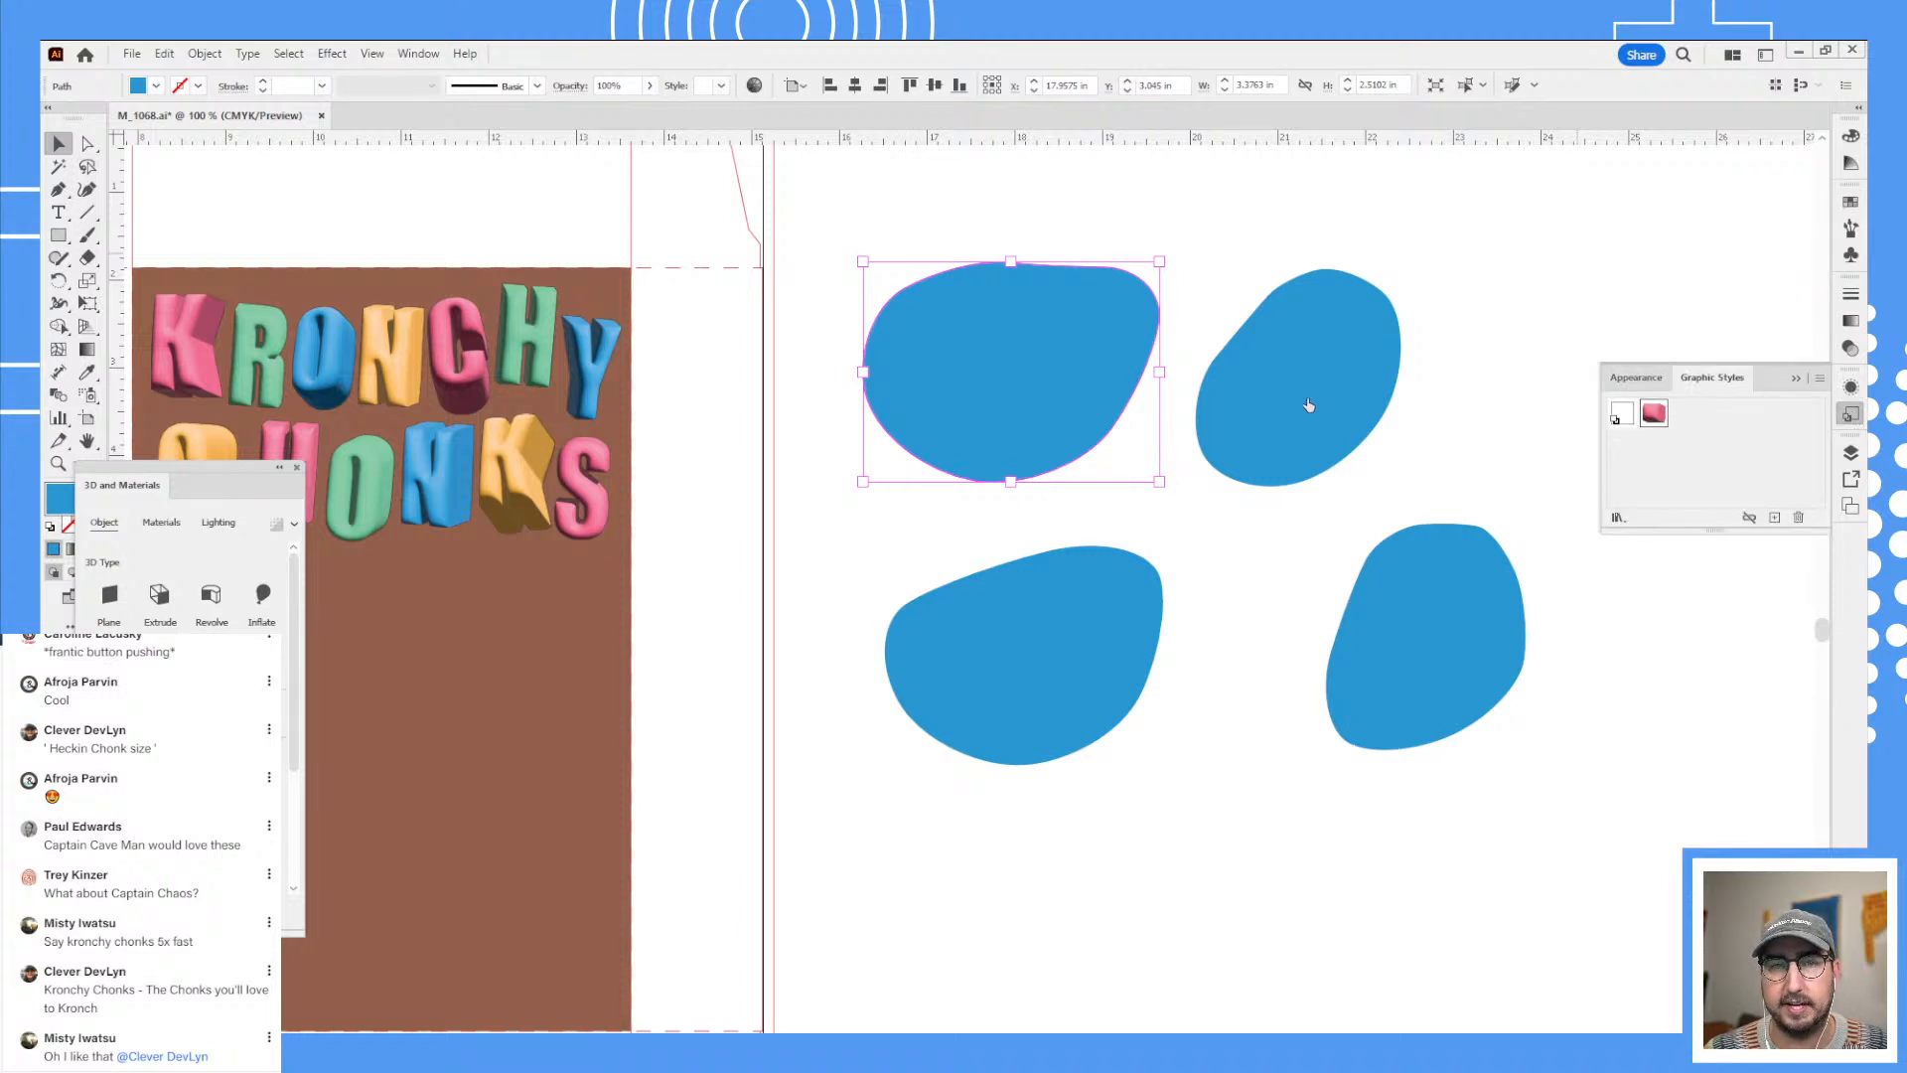
pyautogui.click(1272, 388)
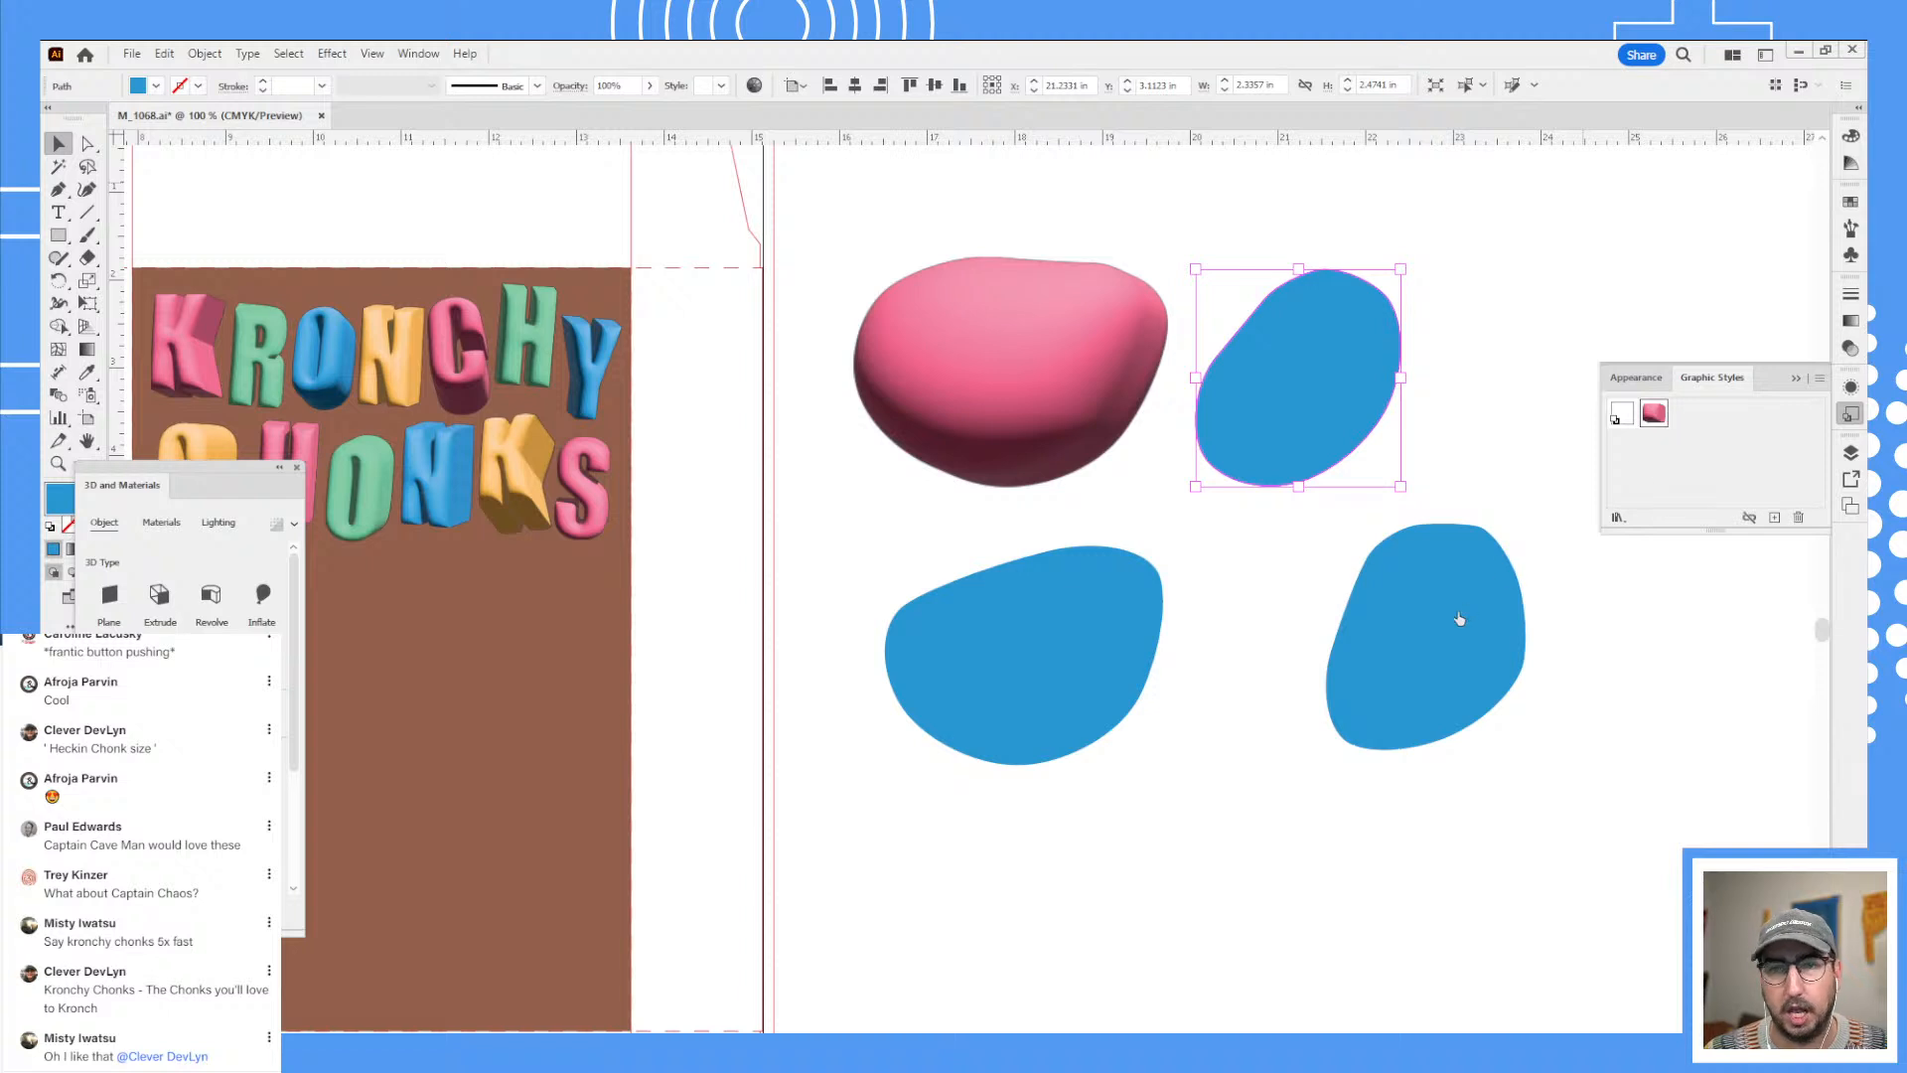
pyautogui.click(1500, 591)
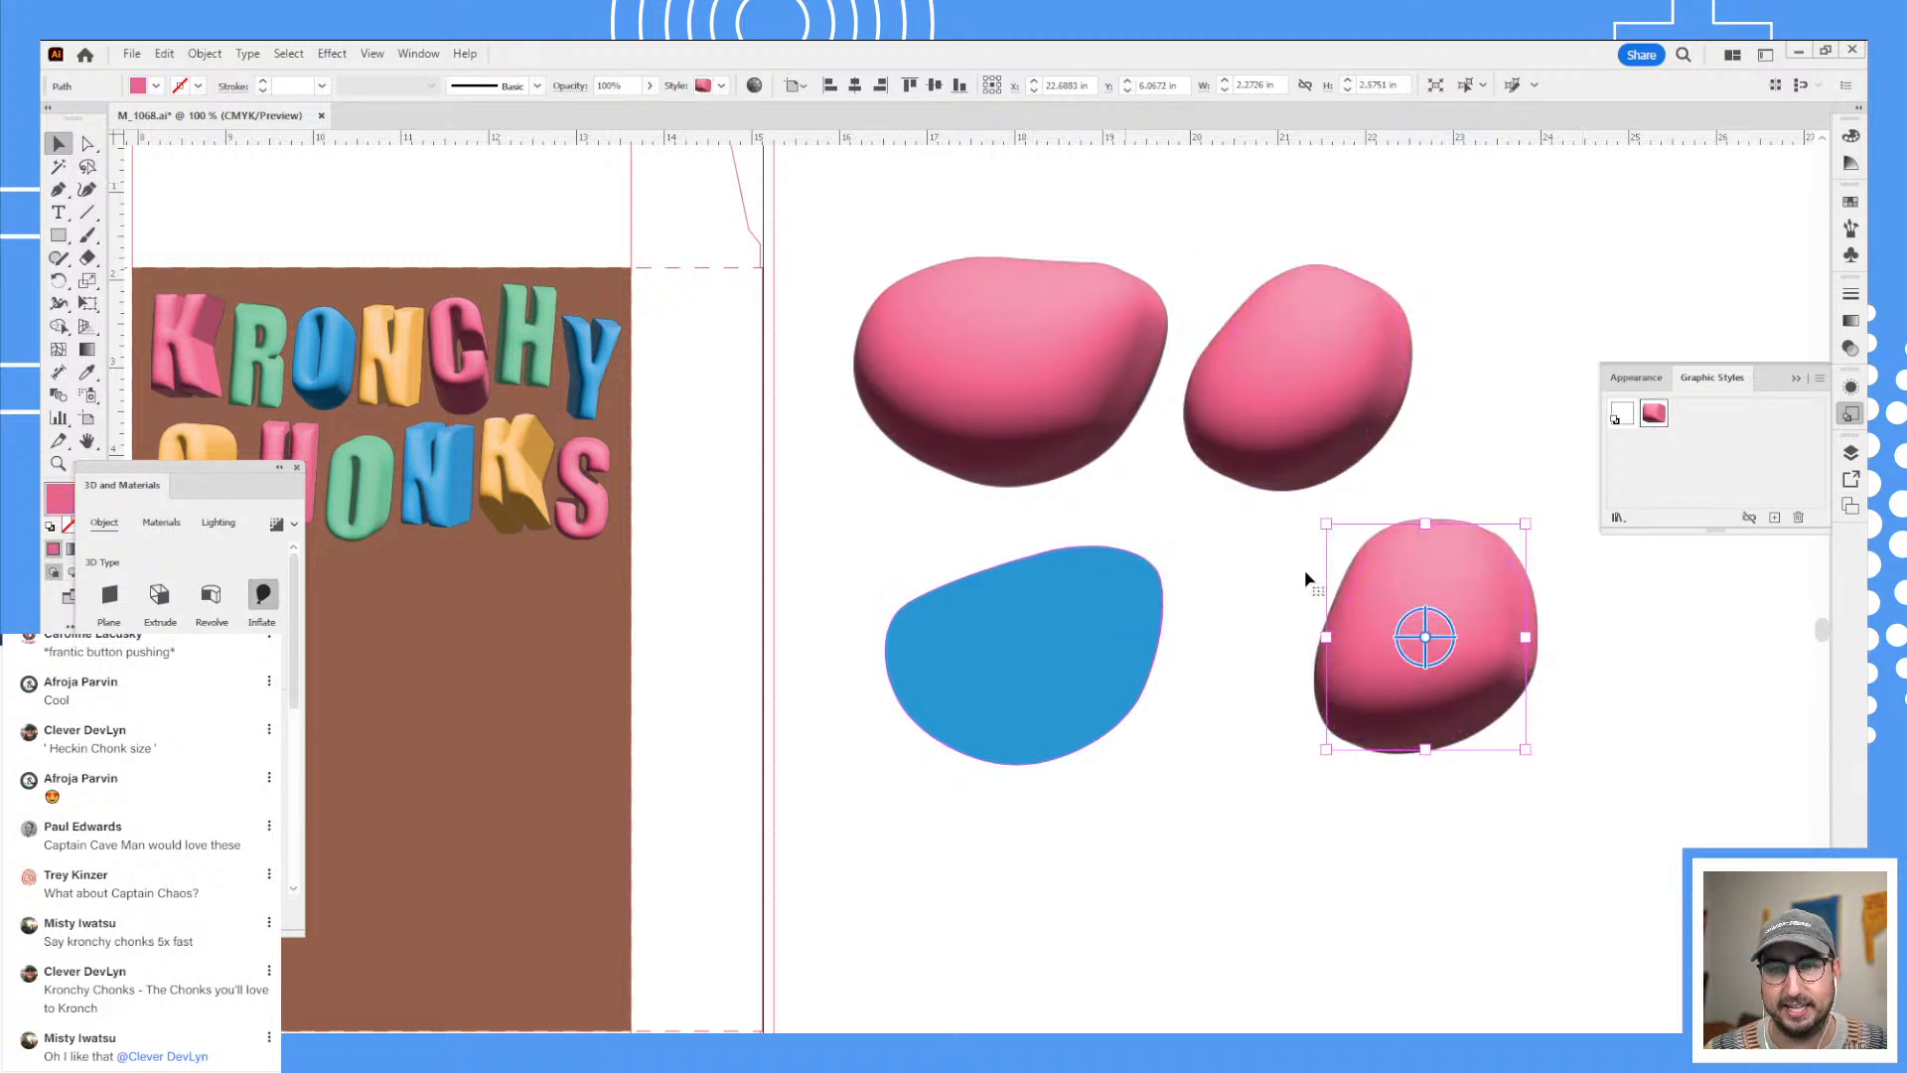
pyautogui.click(1155, 613)
pyautogui.moveTo(1103, 649); pyautogui.dragTo(1050, 669)
pyautogui.moveTo(702, 721); pyautogui.dragTo(1039, 638)
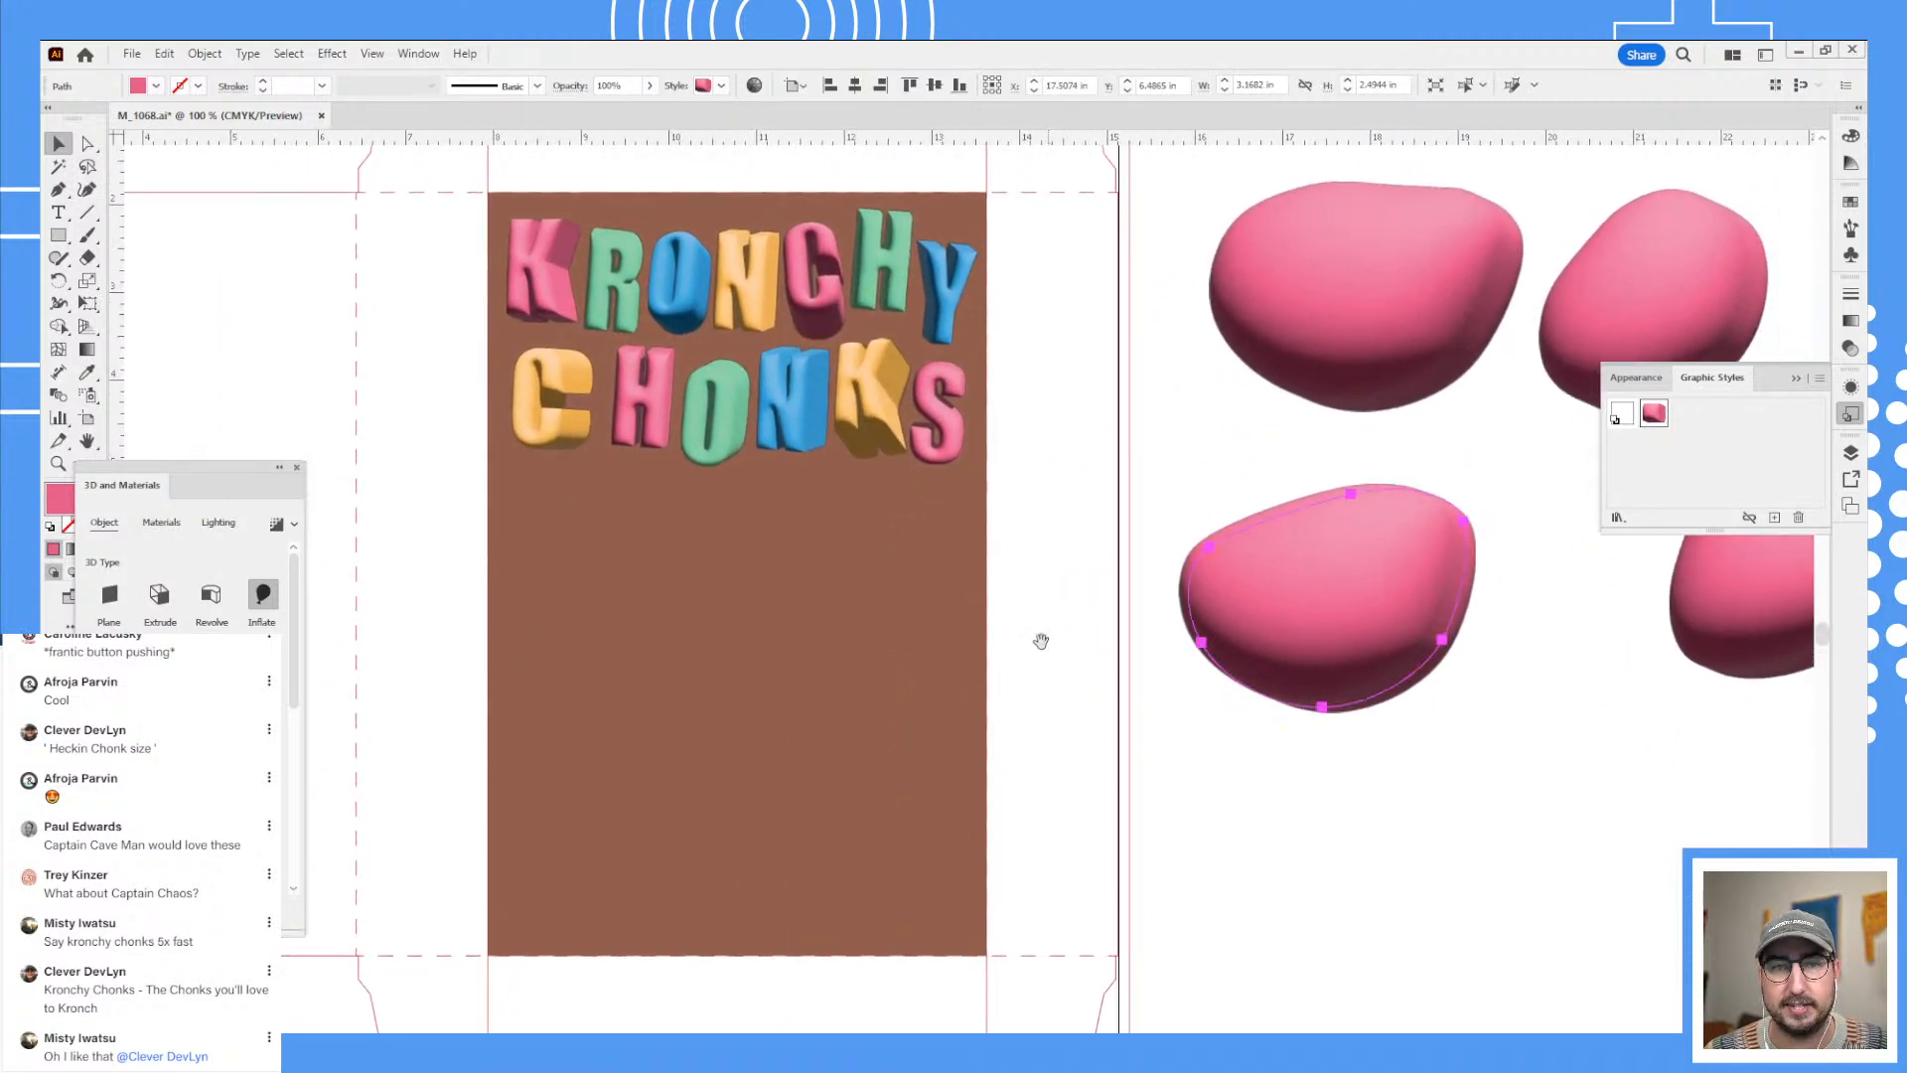
pyautogui.click(810, 591)
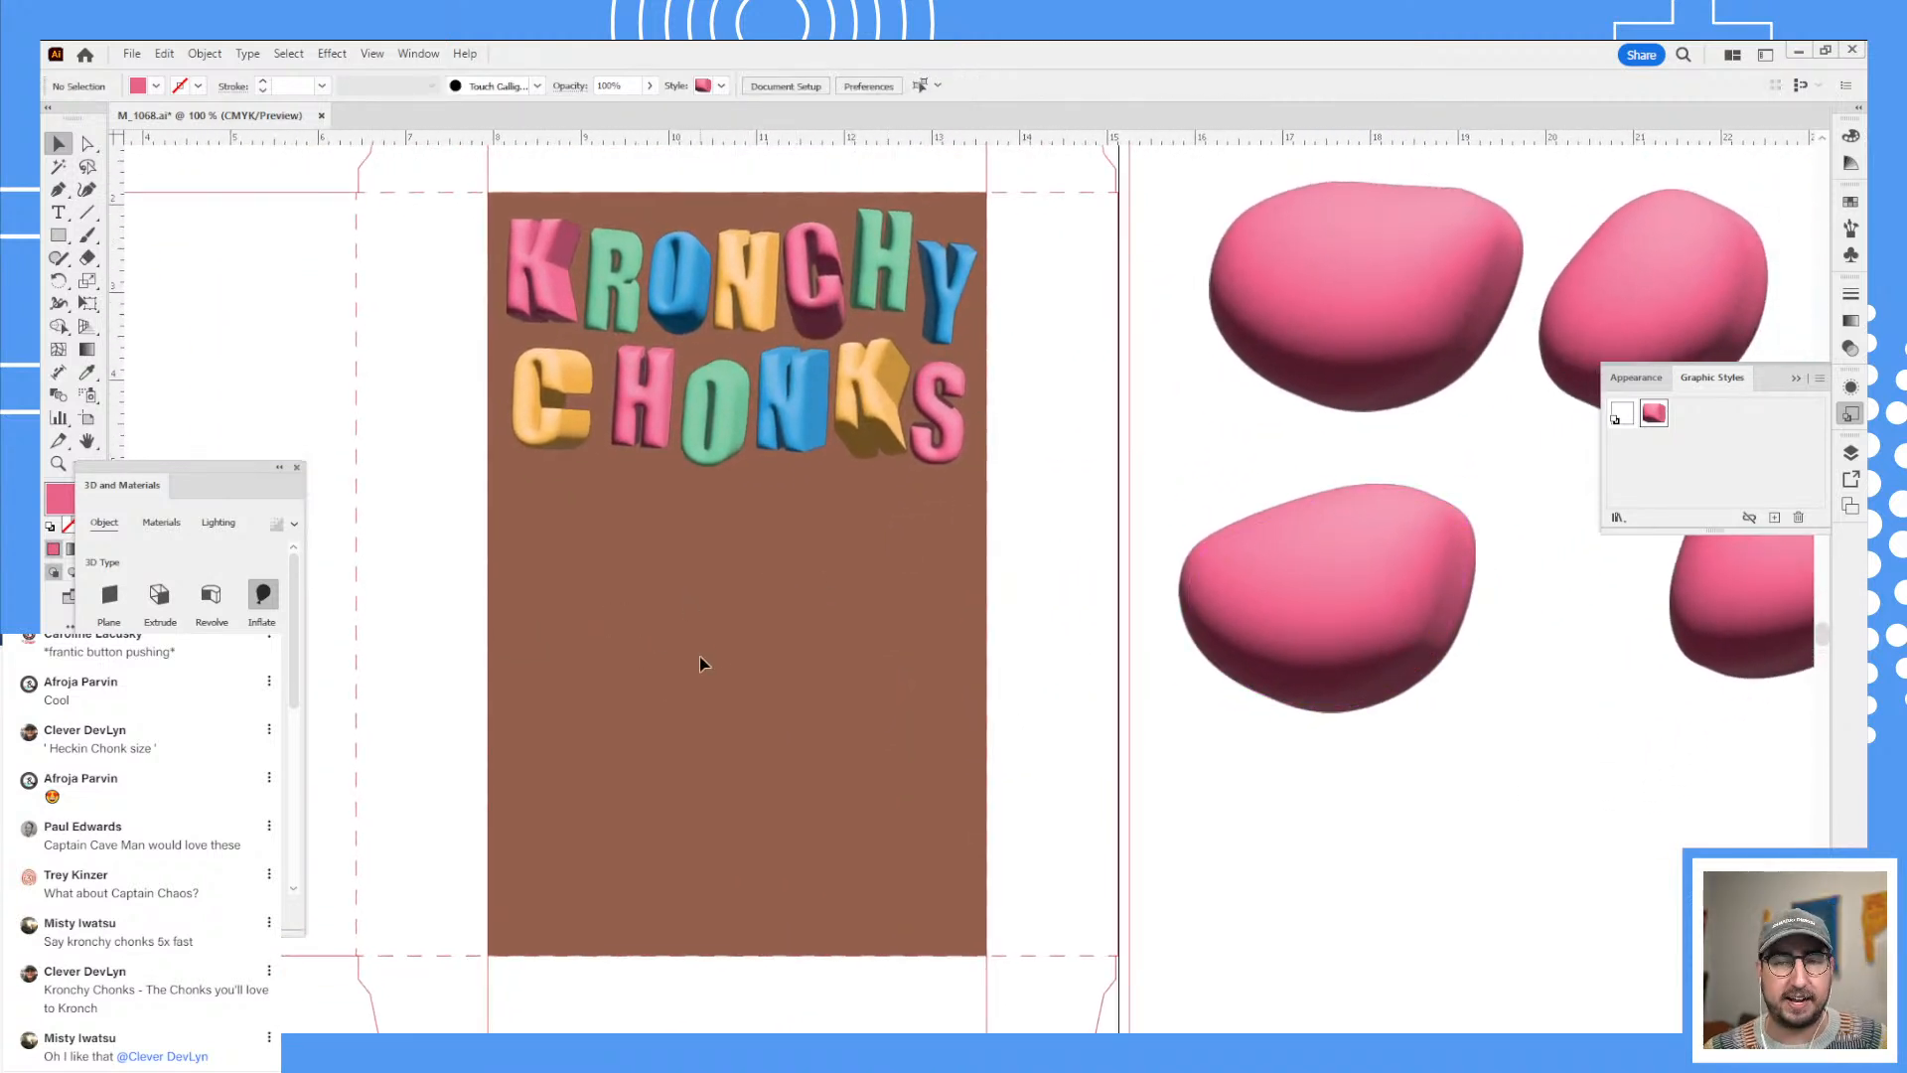
# - Recolour the inflated shapes from the swatches: lower-right one green, upper-left one blue and upper-right one yellow-orange
pyautogui.click(1281, 646)
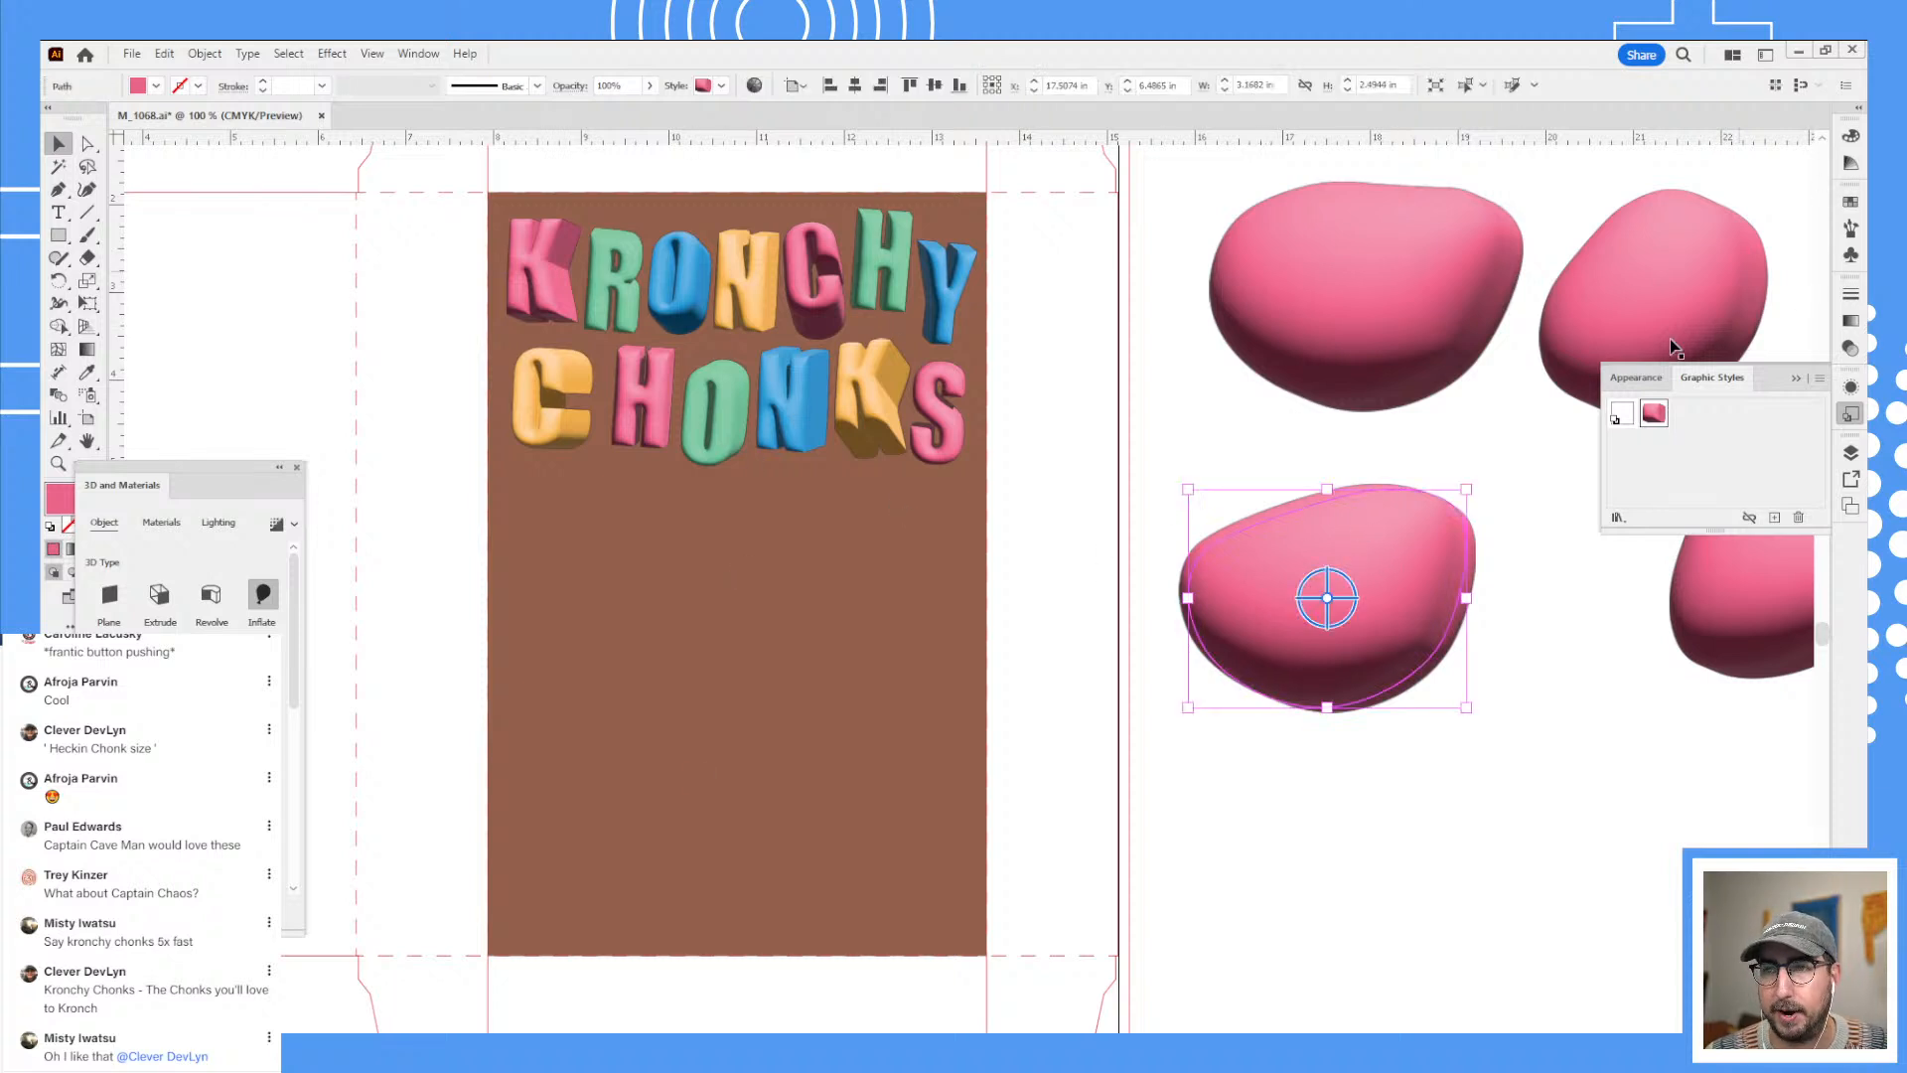
pyautogui.click(1713, 579)
pyautogui.click(1847, 202)
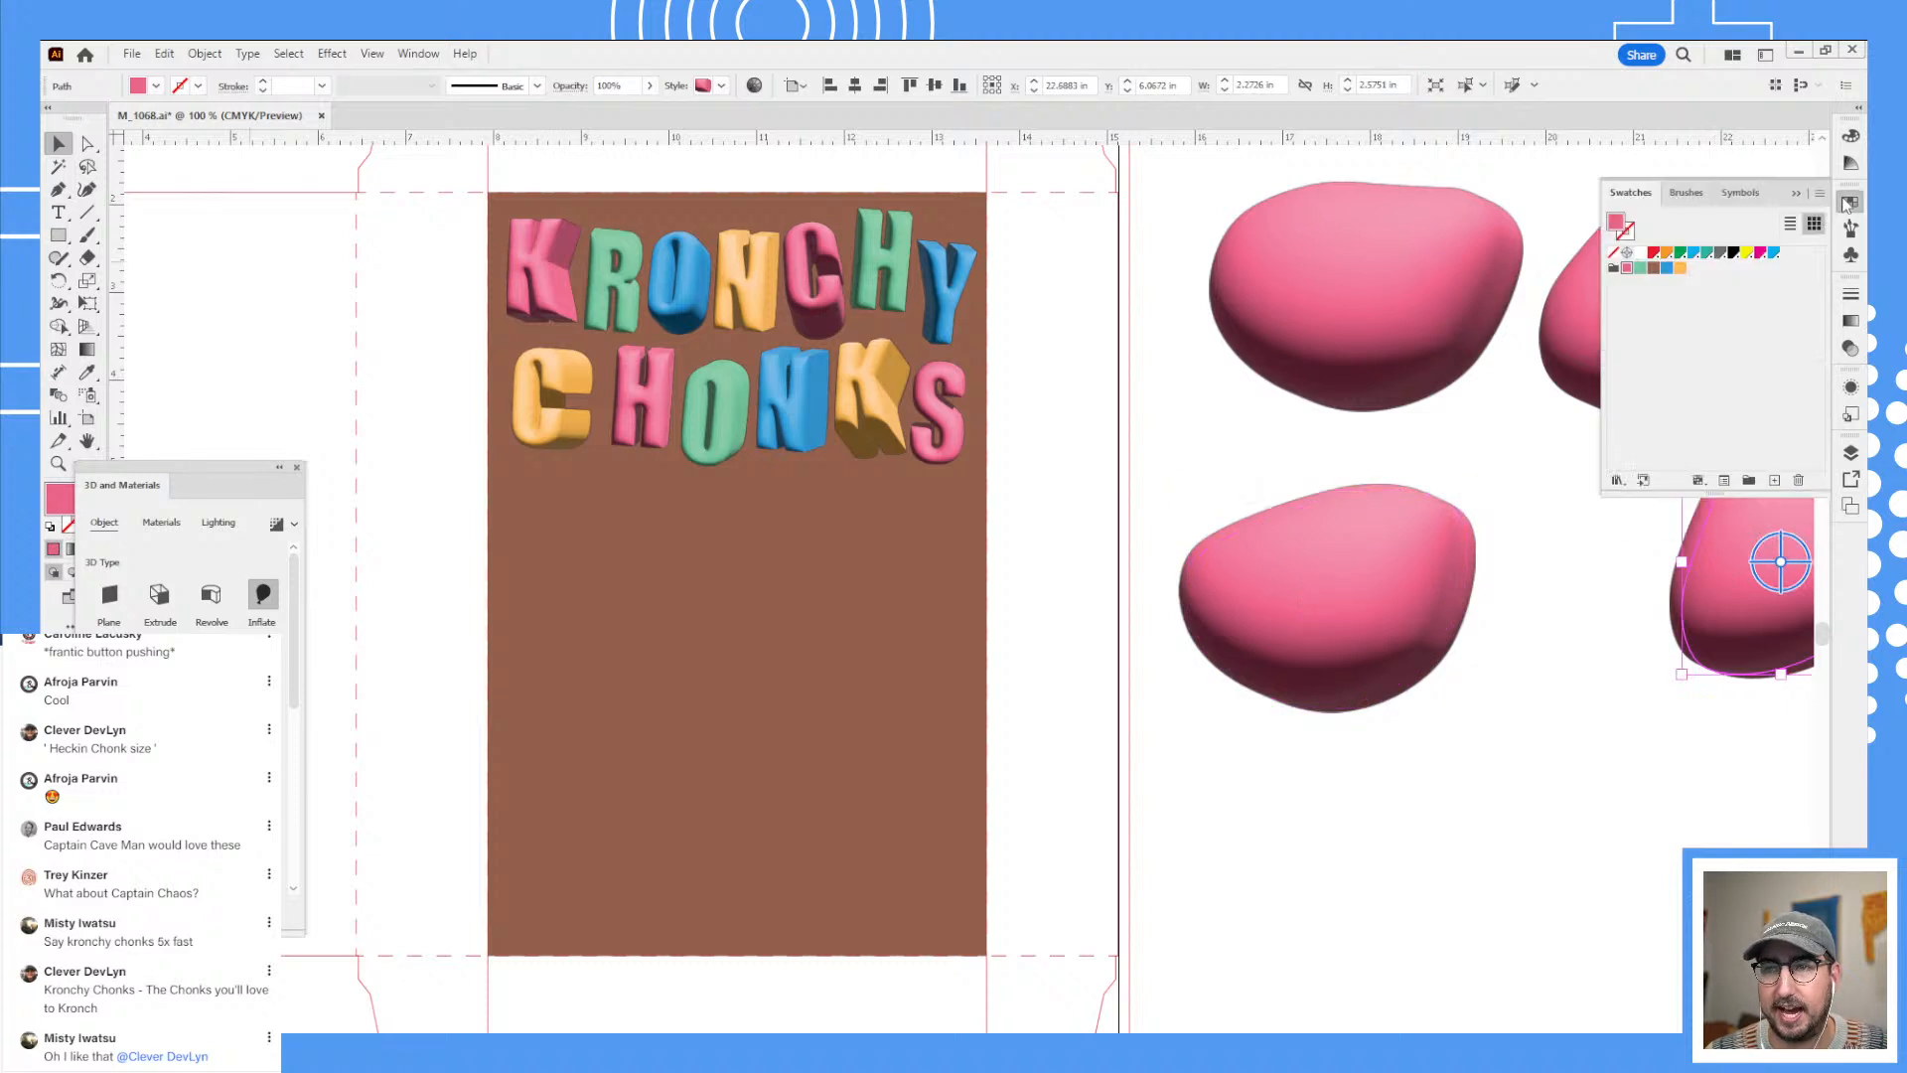
pyautogui.click(1639, 268)
pyautogui.click(1468, 298)
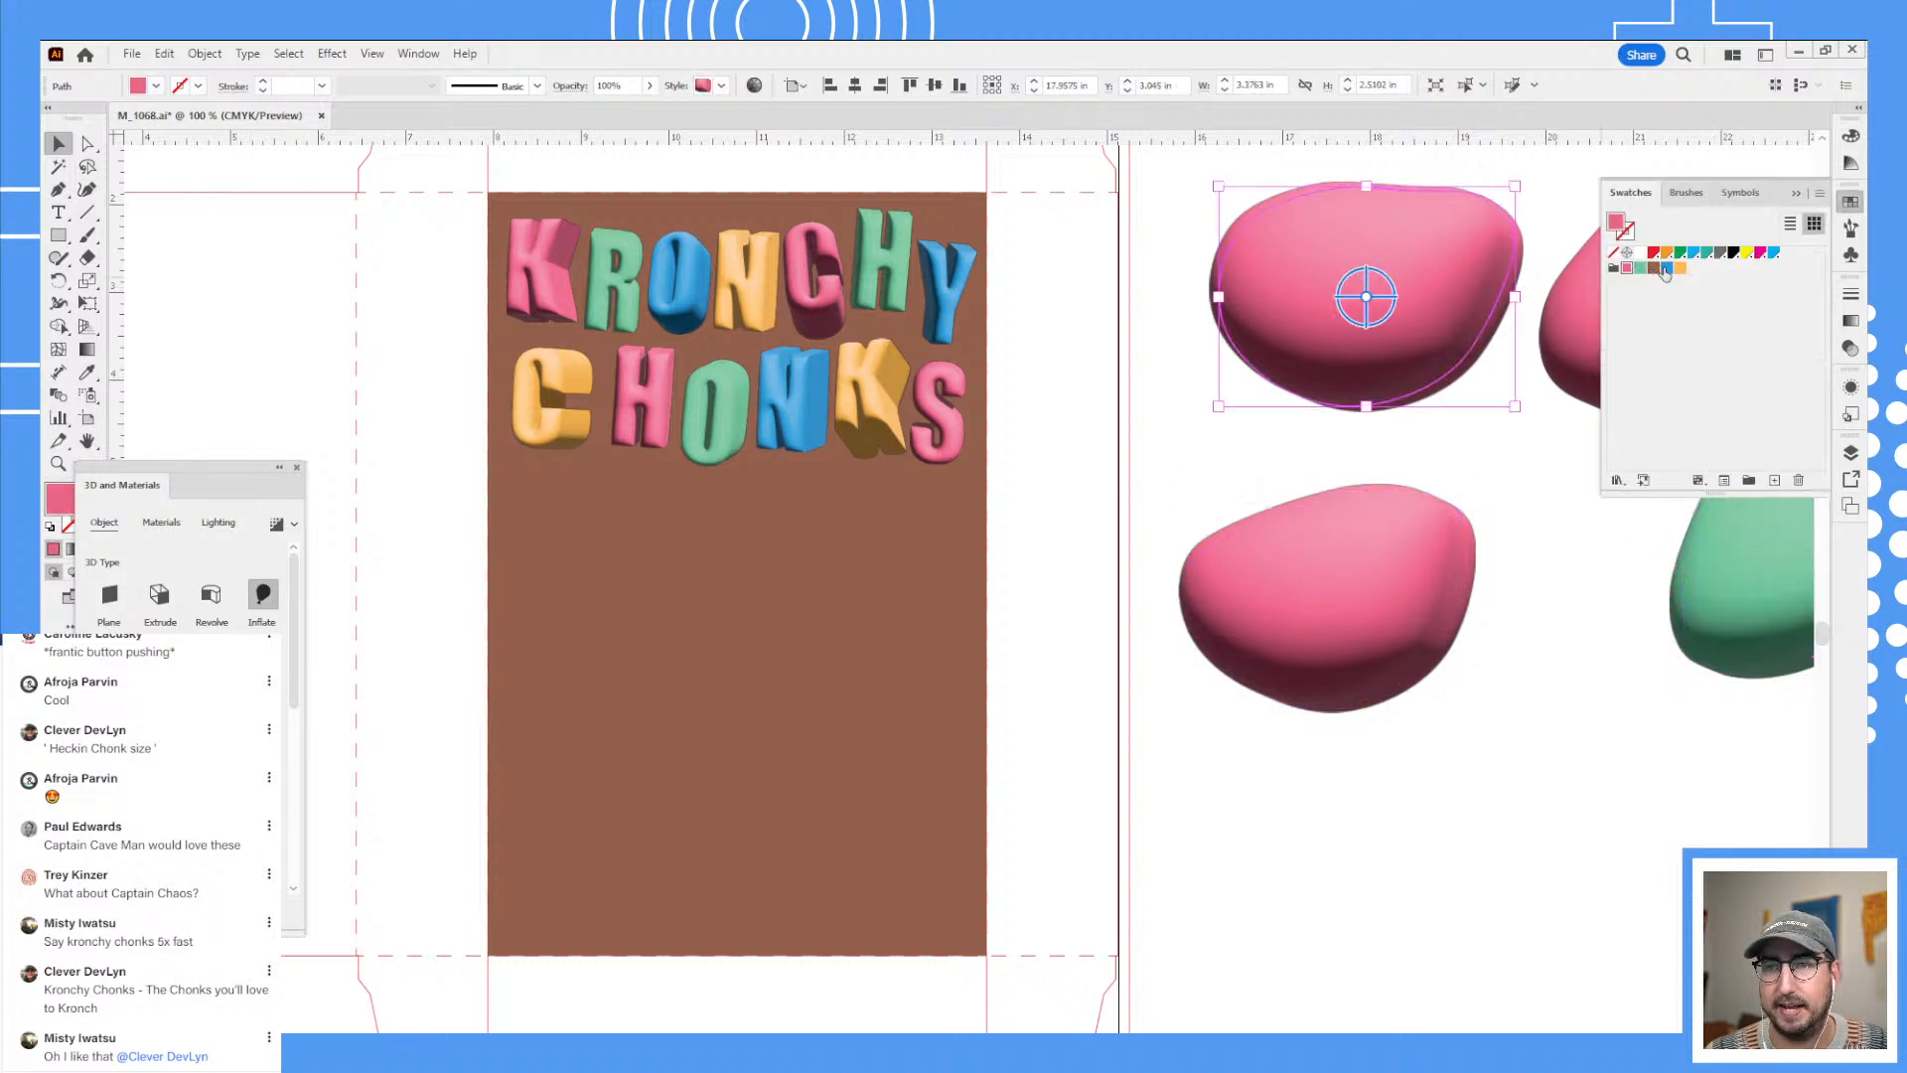
pyautogui.click(1566, 306)
pyautogui.click(1680, 267)
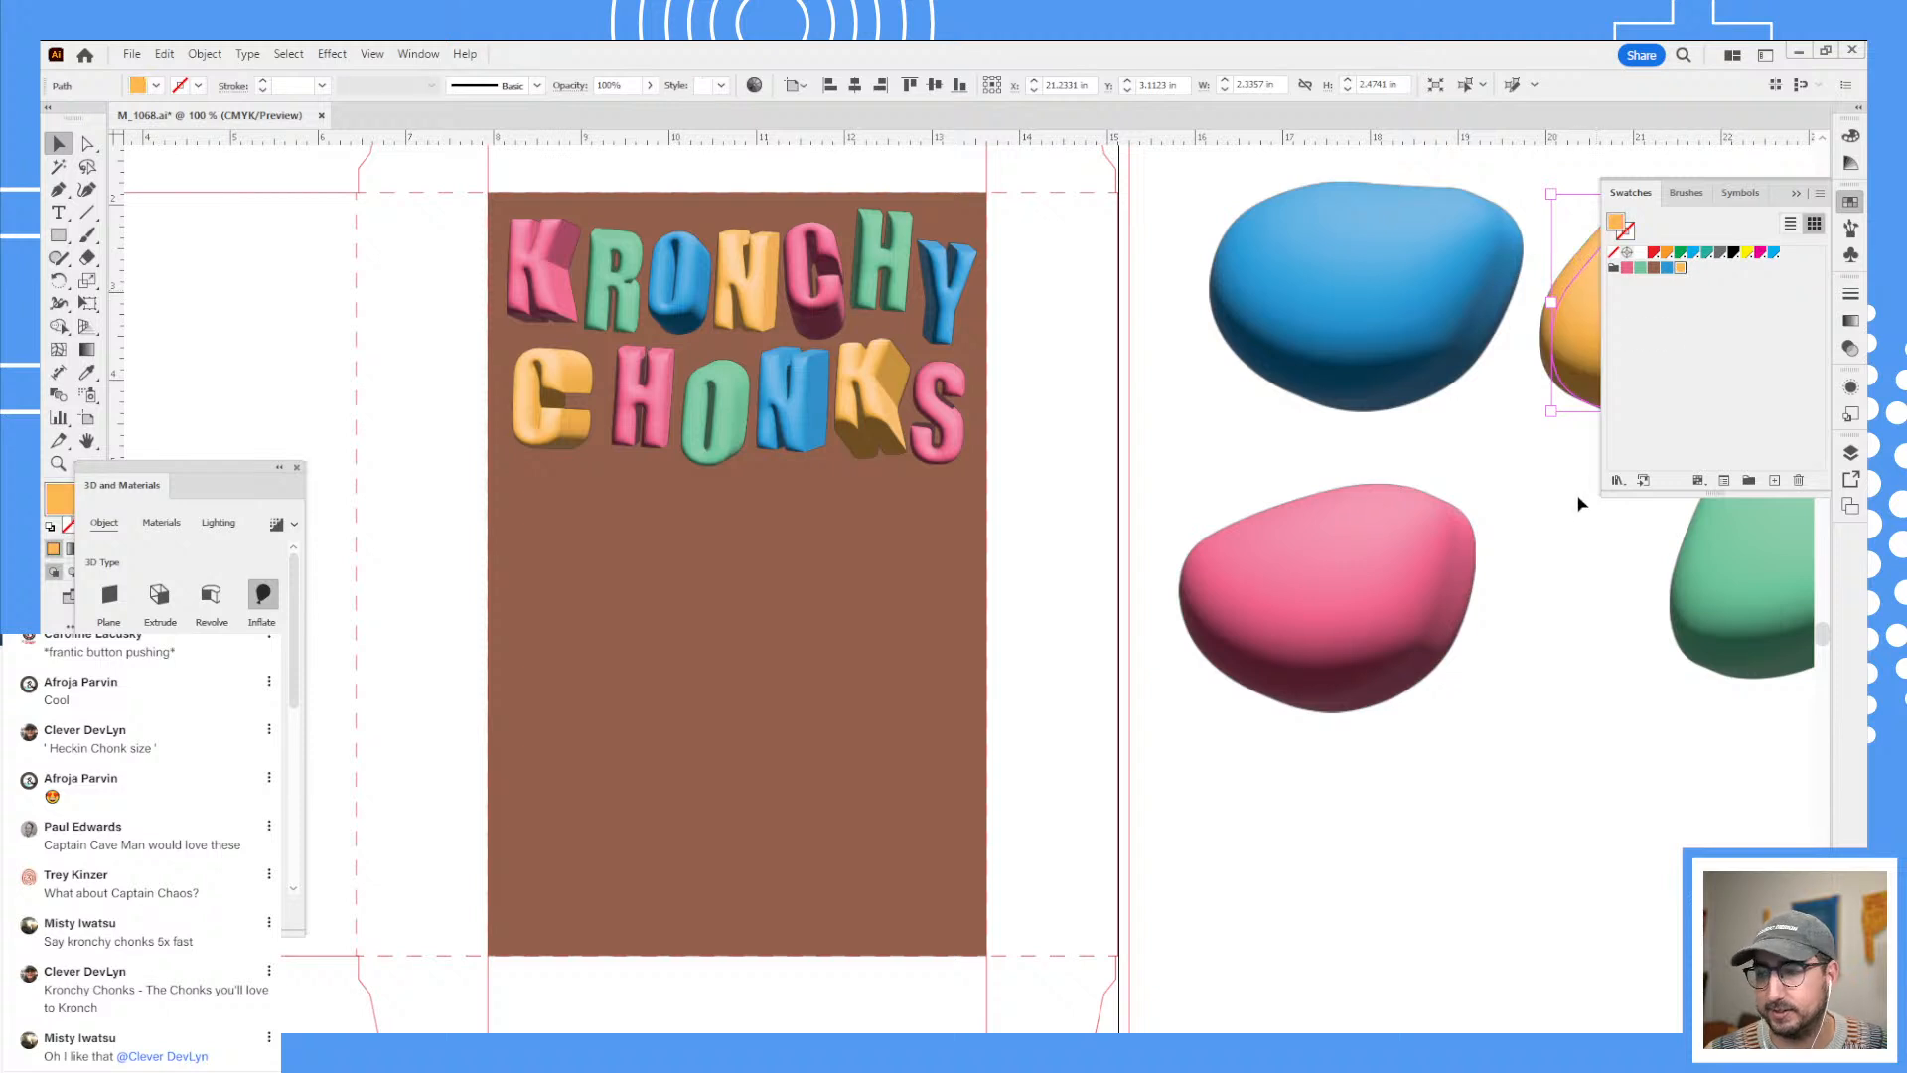
# - Move the blue shape onto the brown panel's lower-left corner and draw a rectangle of about 5.67 by 8.7 in covering the panel
pyautogui.moveTo(1266, 373); pyautogui.dragTo(455, 1010)
pyautogui.click(729, 552)
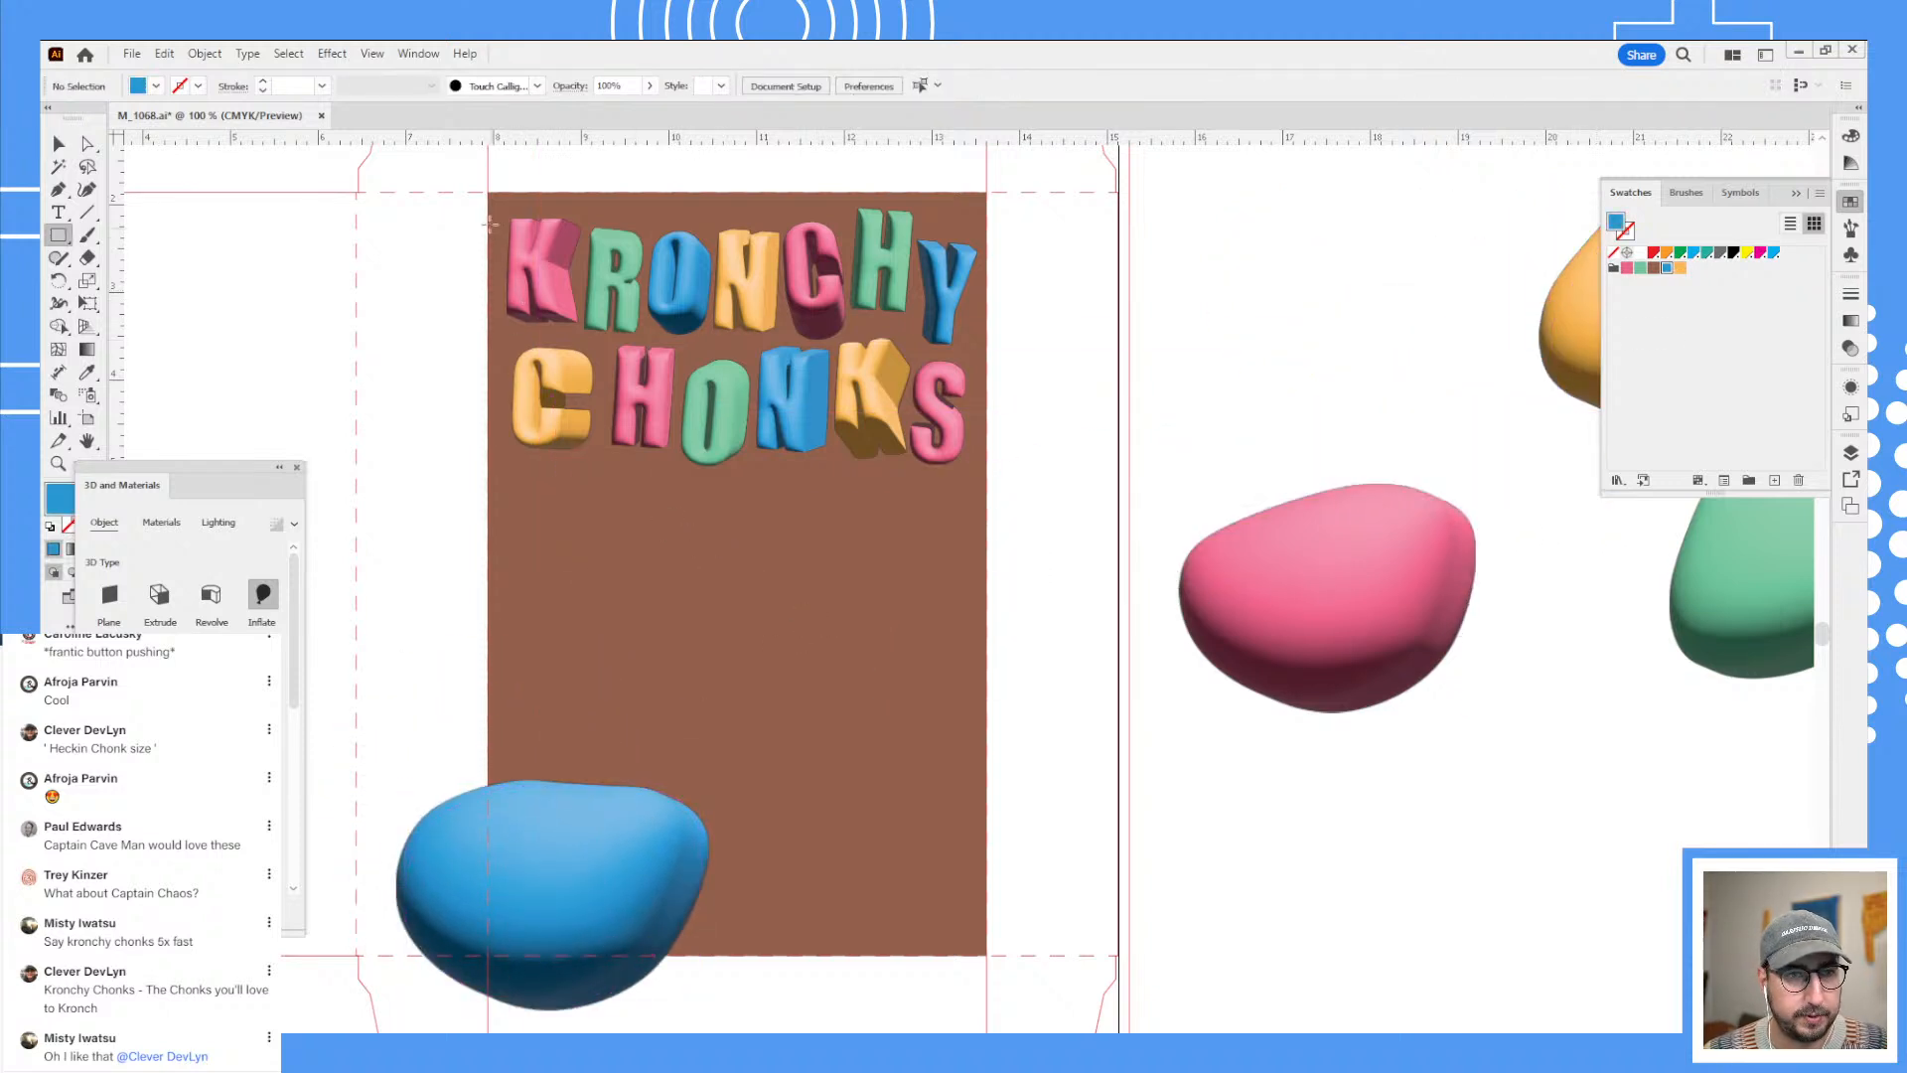
pyautogui.moveTo(491, 195)
pyautogui.mouseDown()
pyautogui.moveTo(987, 860)
pyautogui.moveTo(986, 954)
pyautogui.mouseUp()
# - Make a clipping mask from the panel-sized rectangle and all four inflated shapes
pyautogui.press('v')
pyautogui.keyDown('shift'); pyautogui.click(456, 844); pyautogui.keyUp('shift')
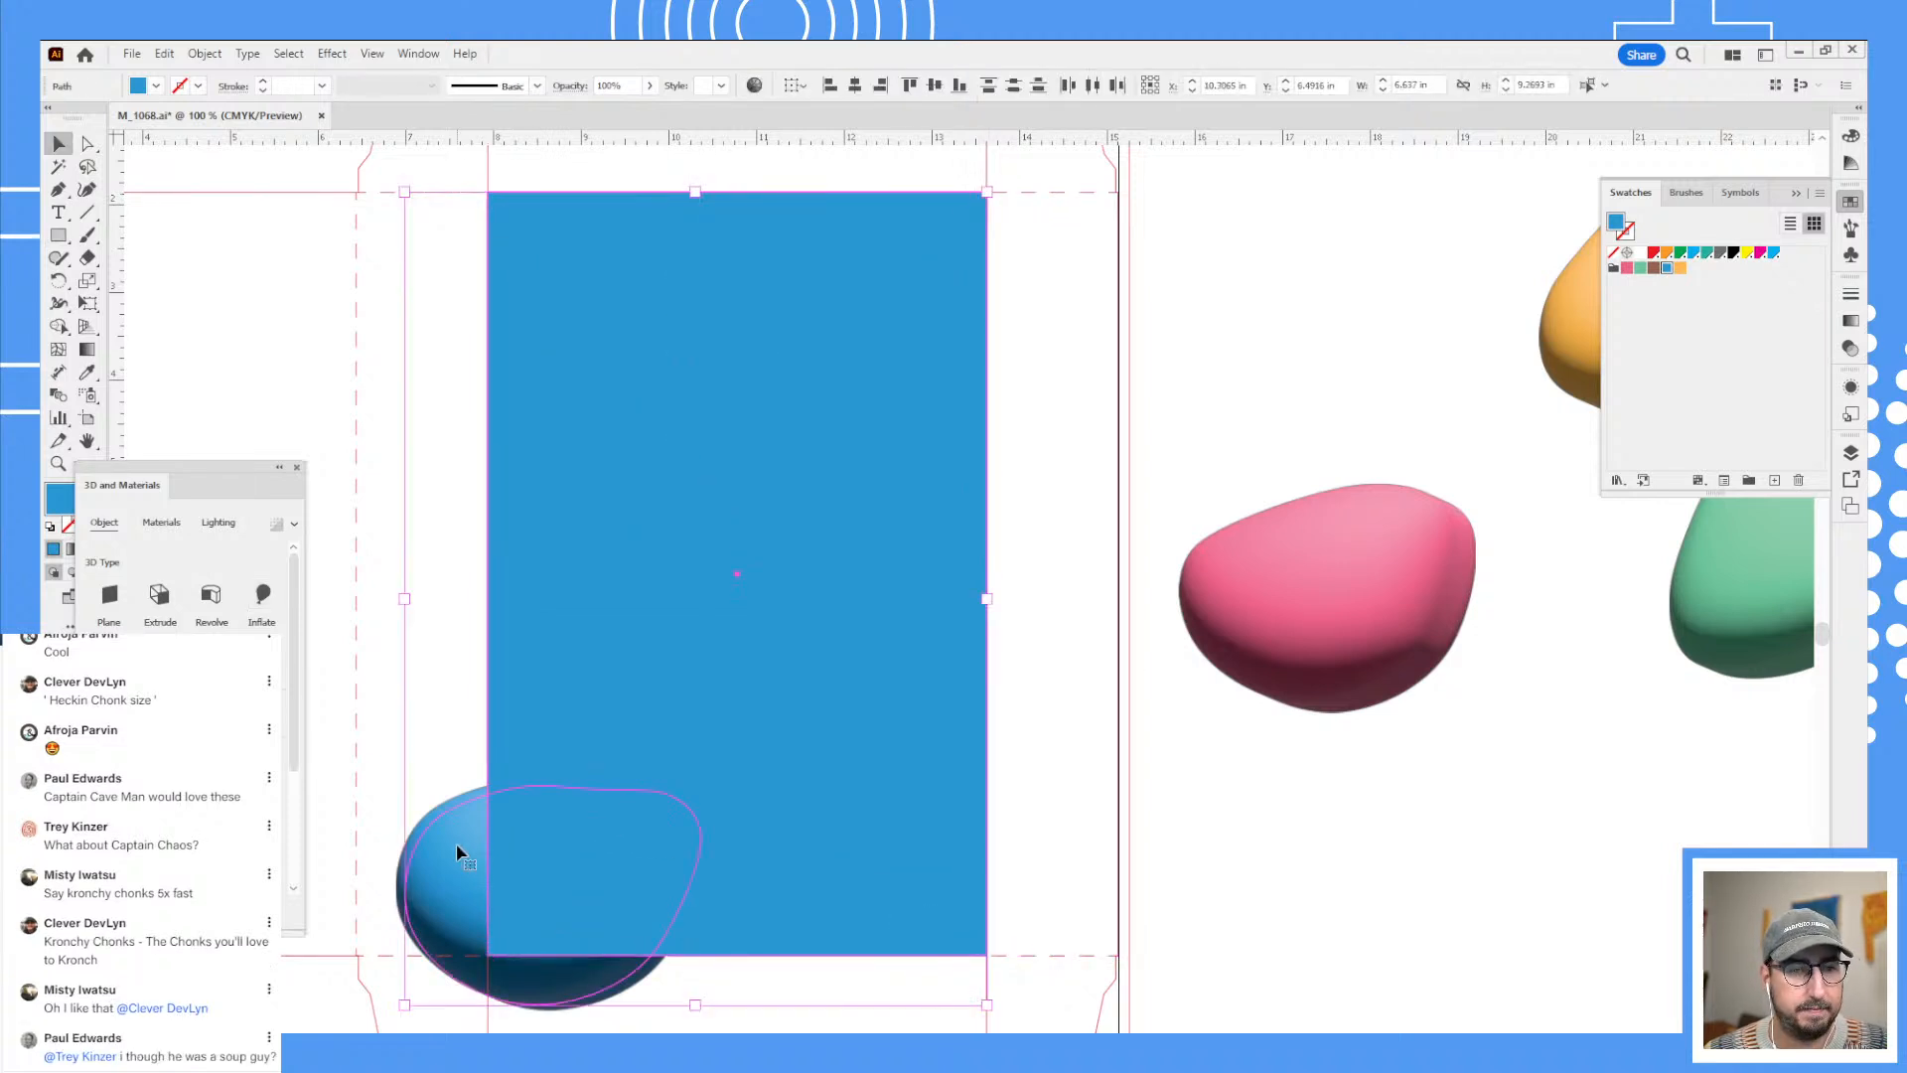
pyautogui.keyDown('shift'); pyautogui.click(1253, 656); pyautogui.keyUp('shift')
pyautogui.keyDown('shift'); pyautogui.click(1564, 333); pyautogui.keyUp('shift')
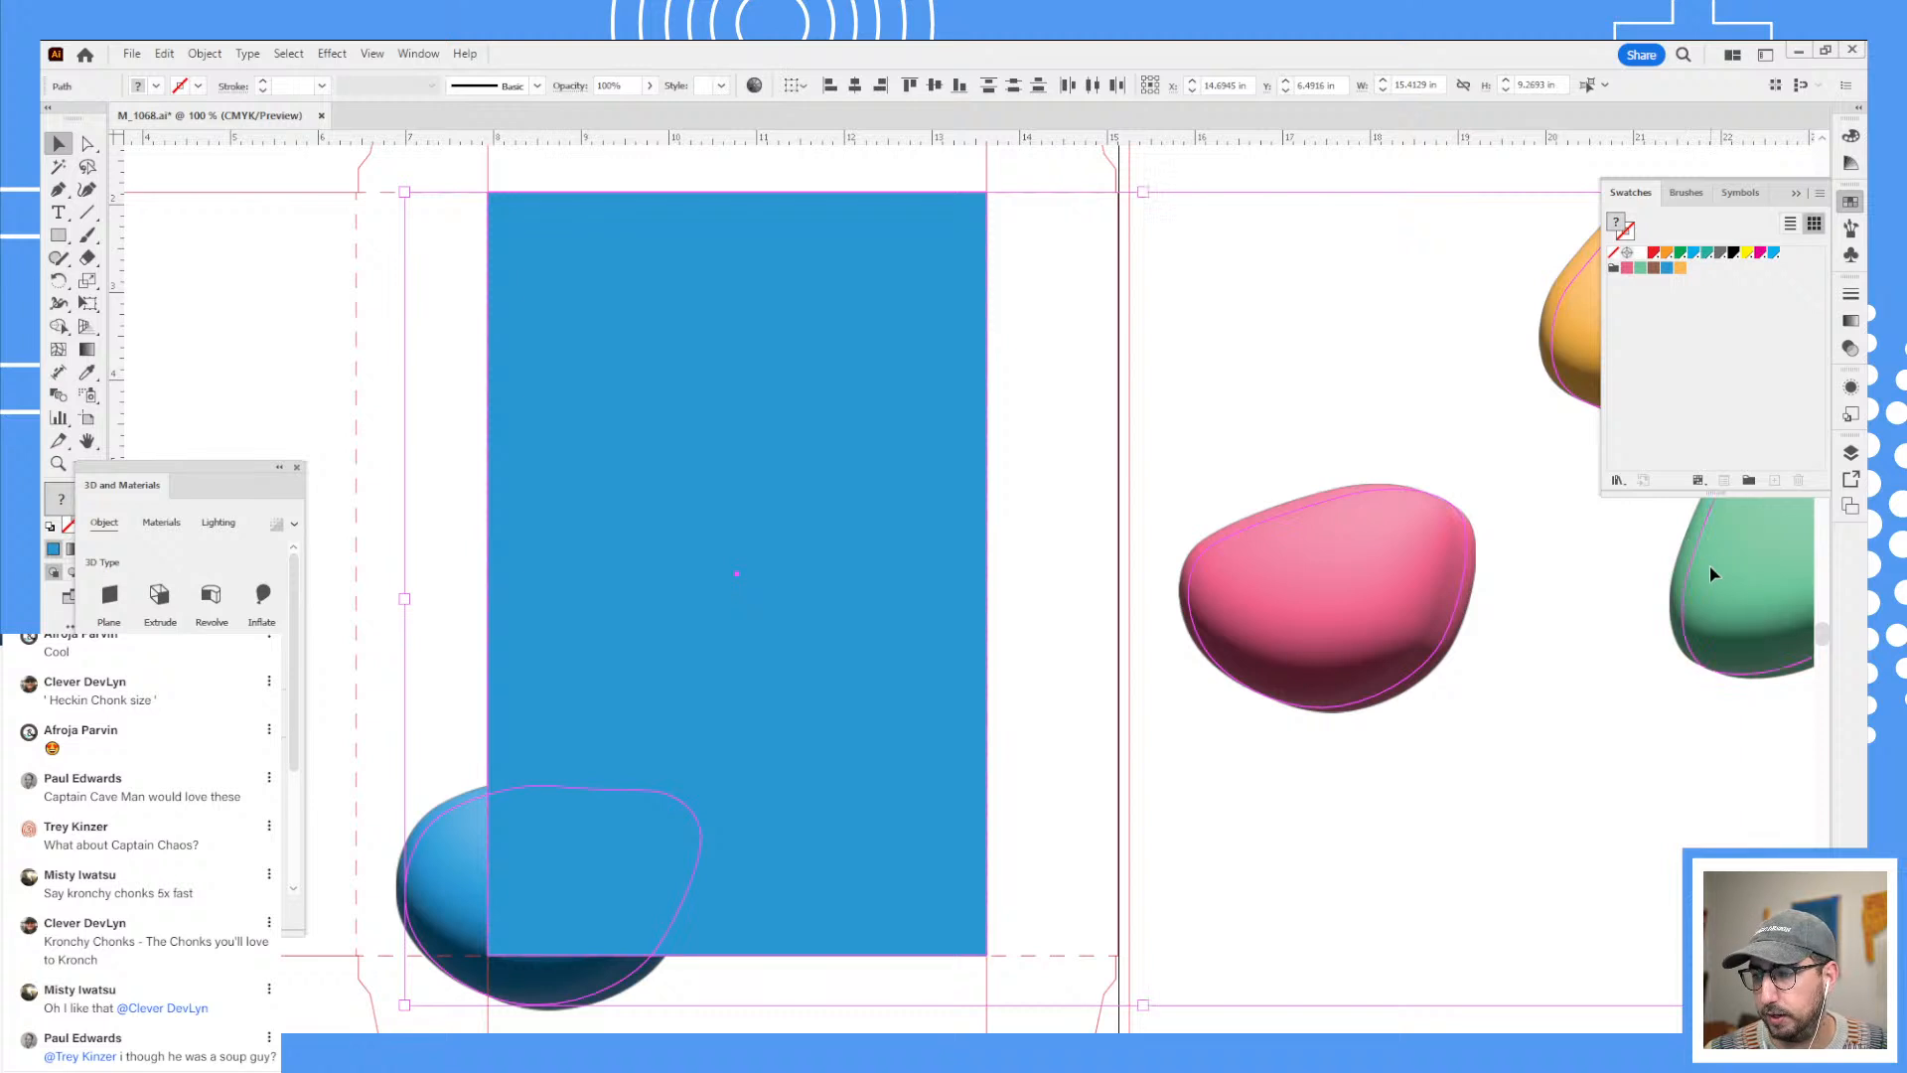
pyautogui.rightClick(861, 435)
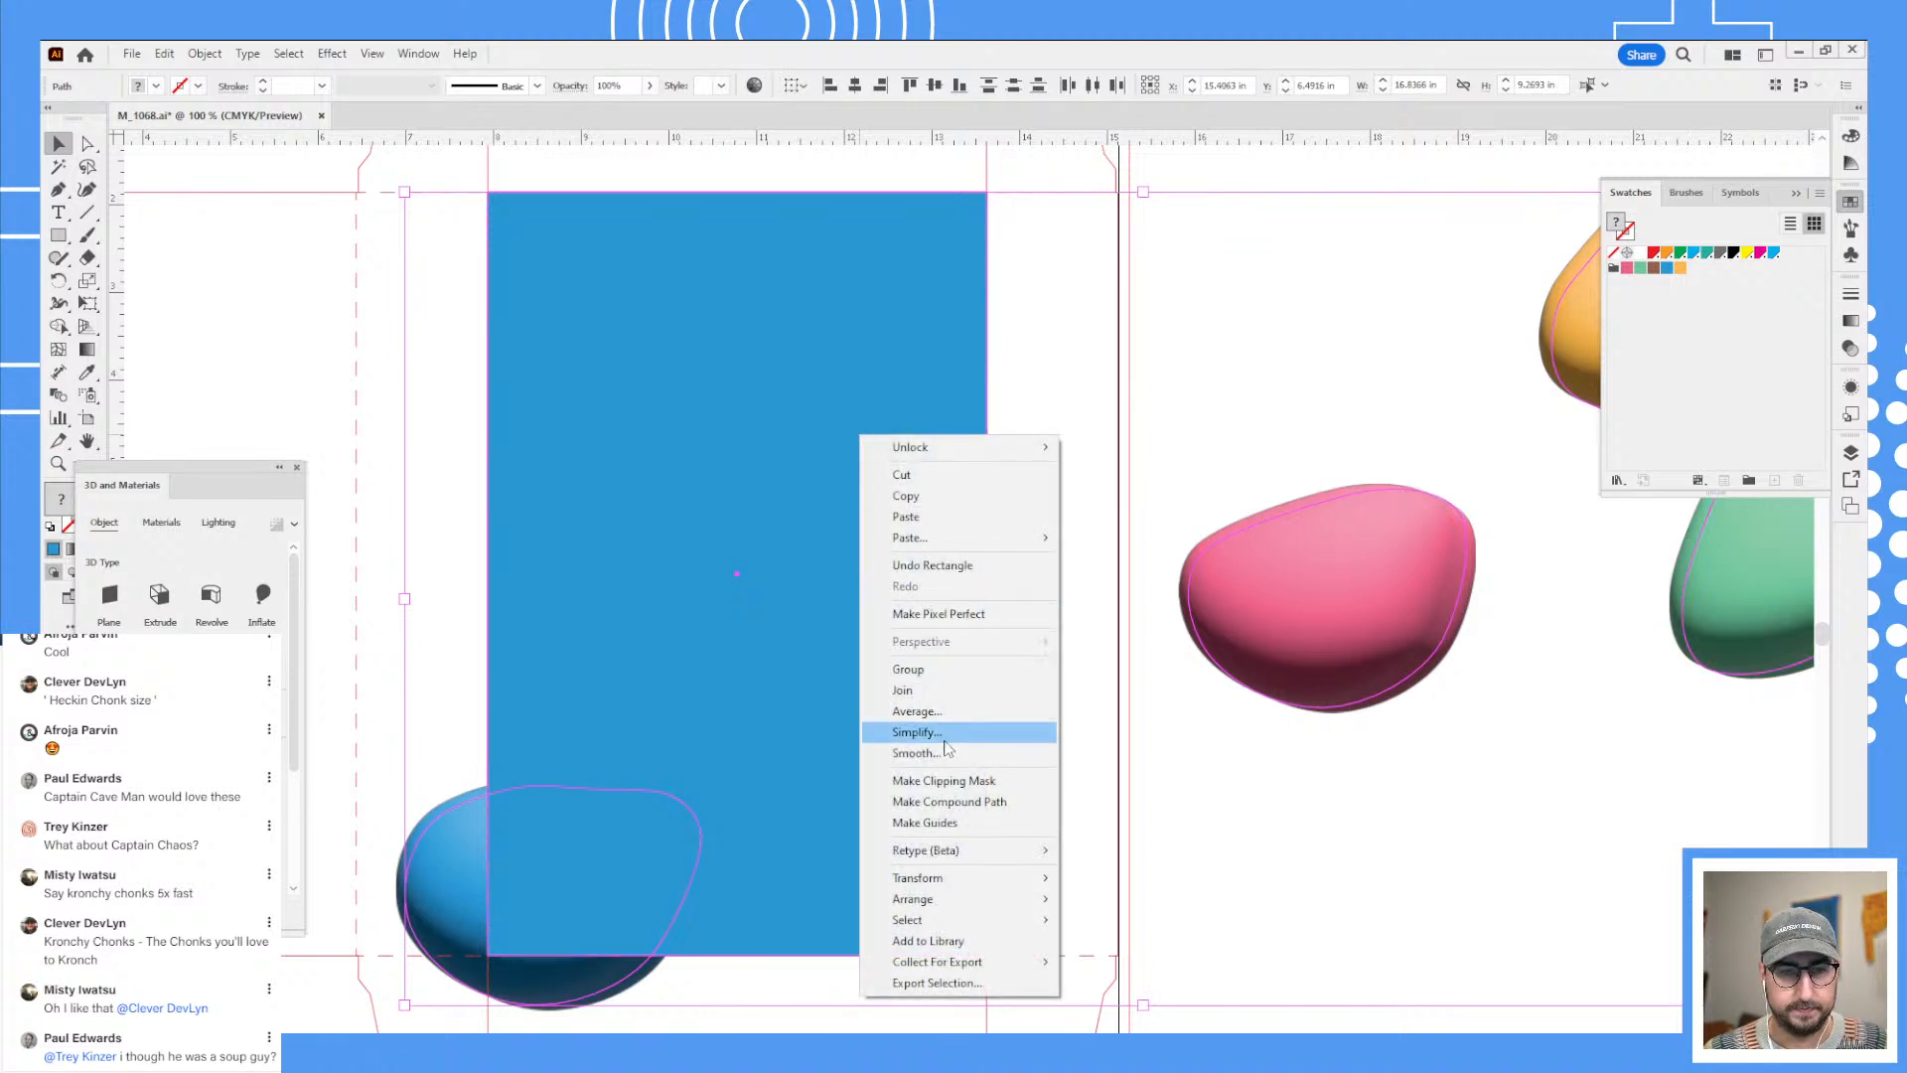
pyautogui.click(954, 781)
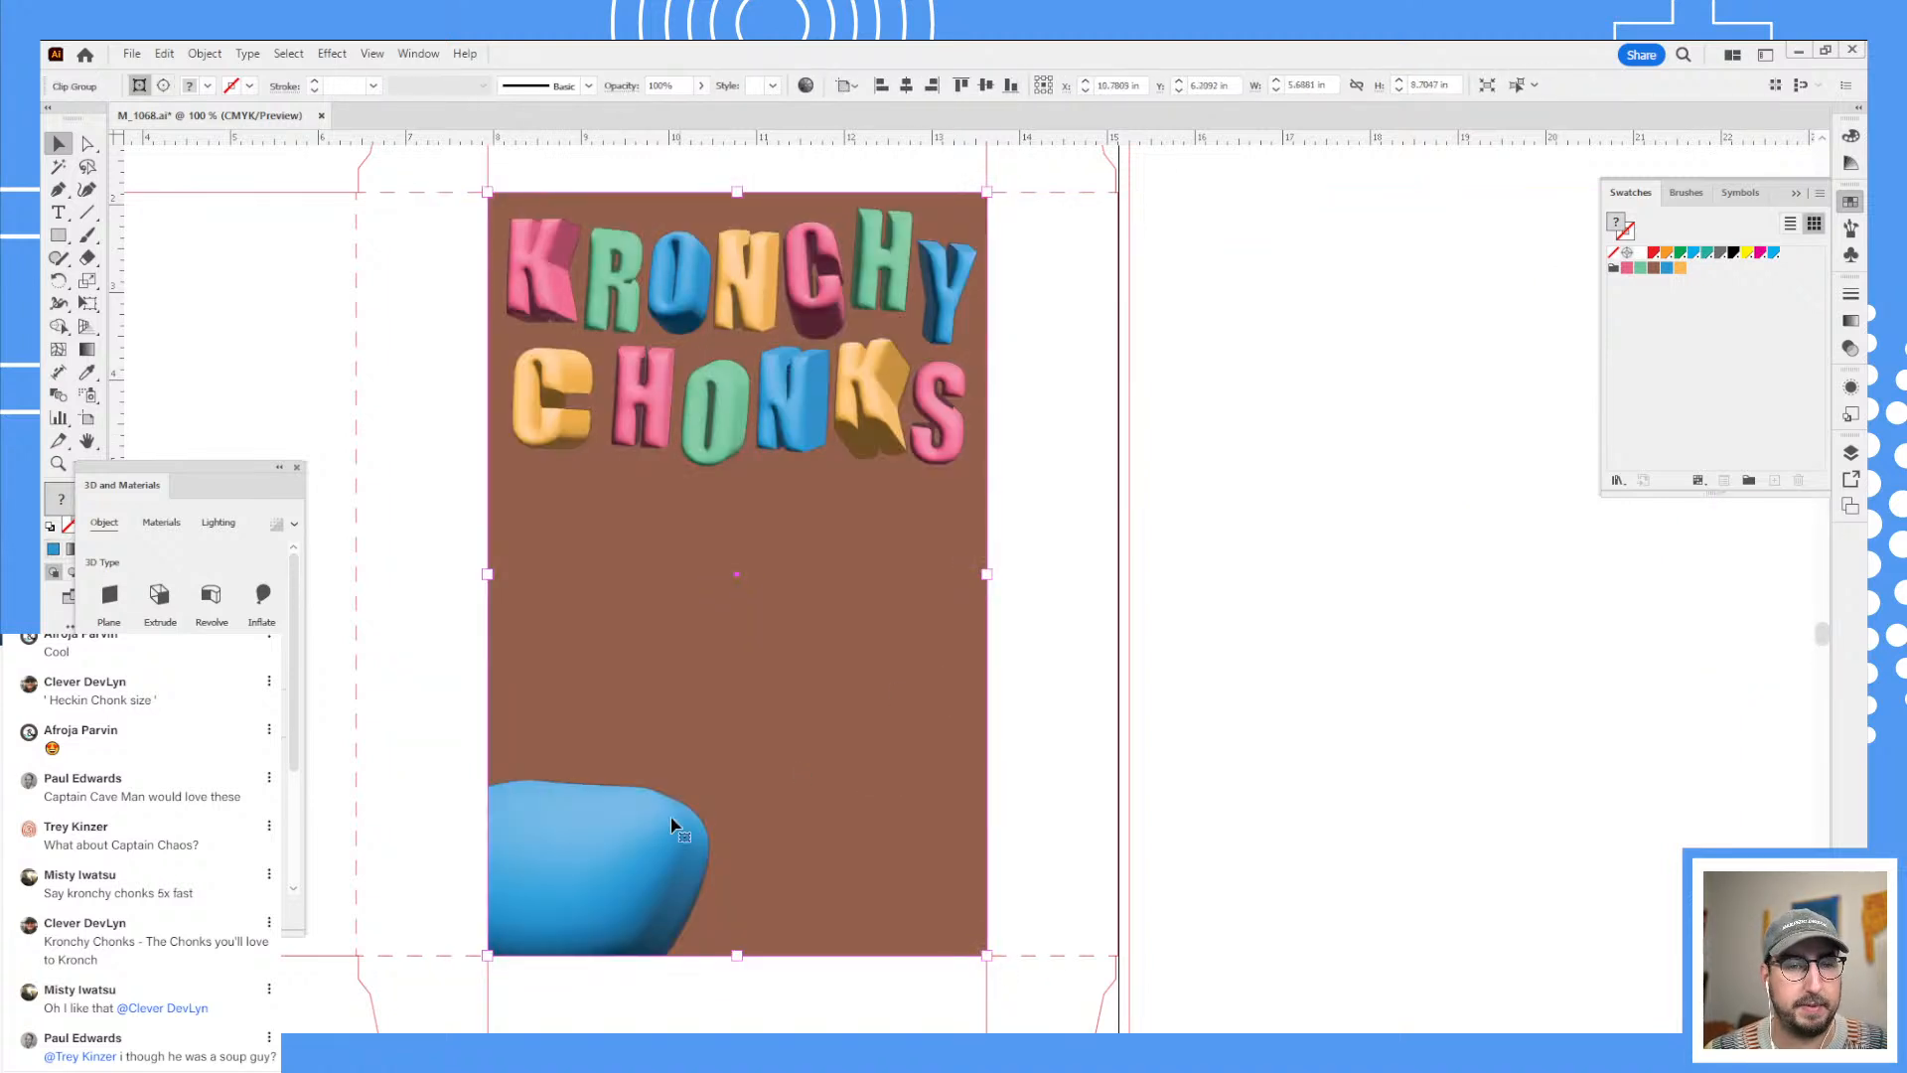
# - Isolate the clip group and move the pink shape to the panel's bottom edge, overlapping the right side of the blue one
pyautogui.doubleClick(600, 857)
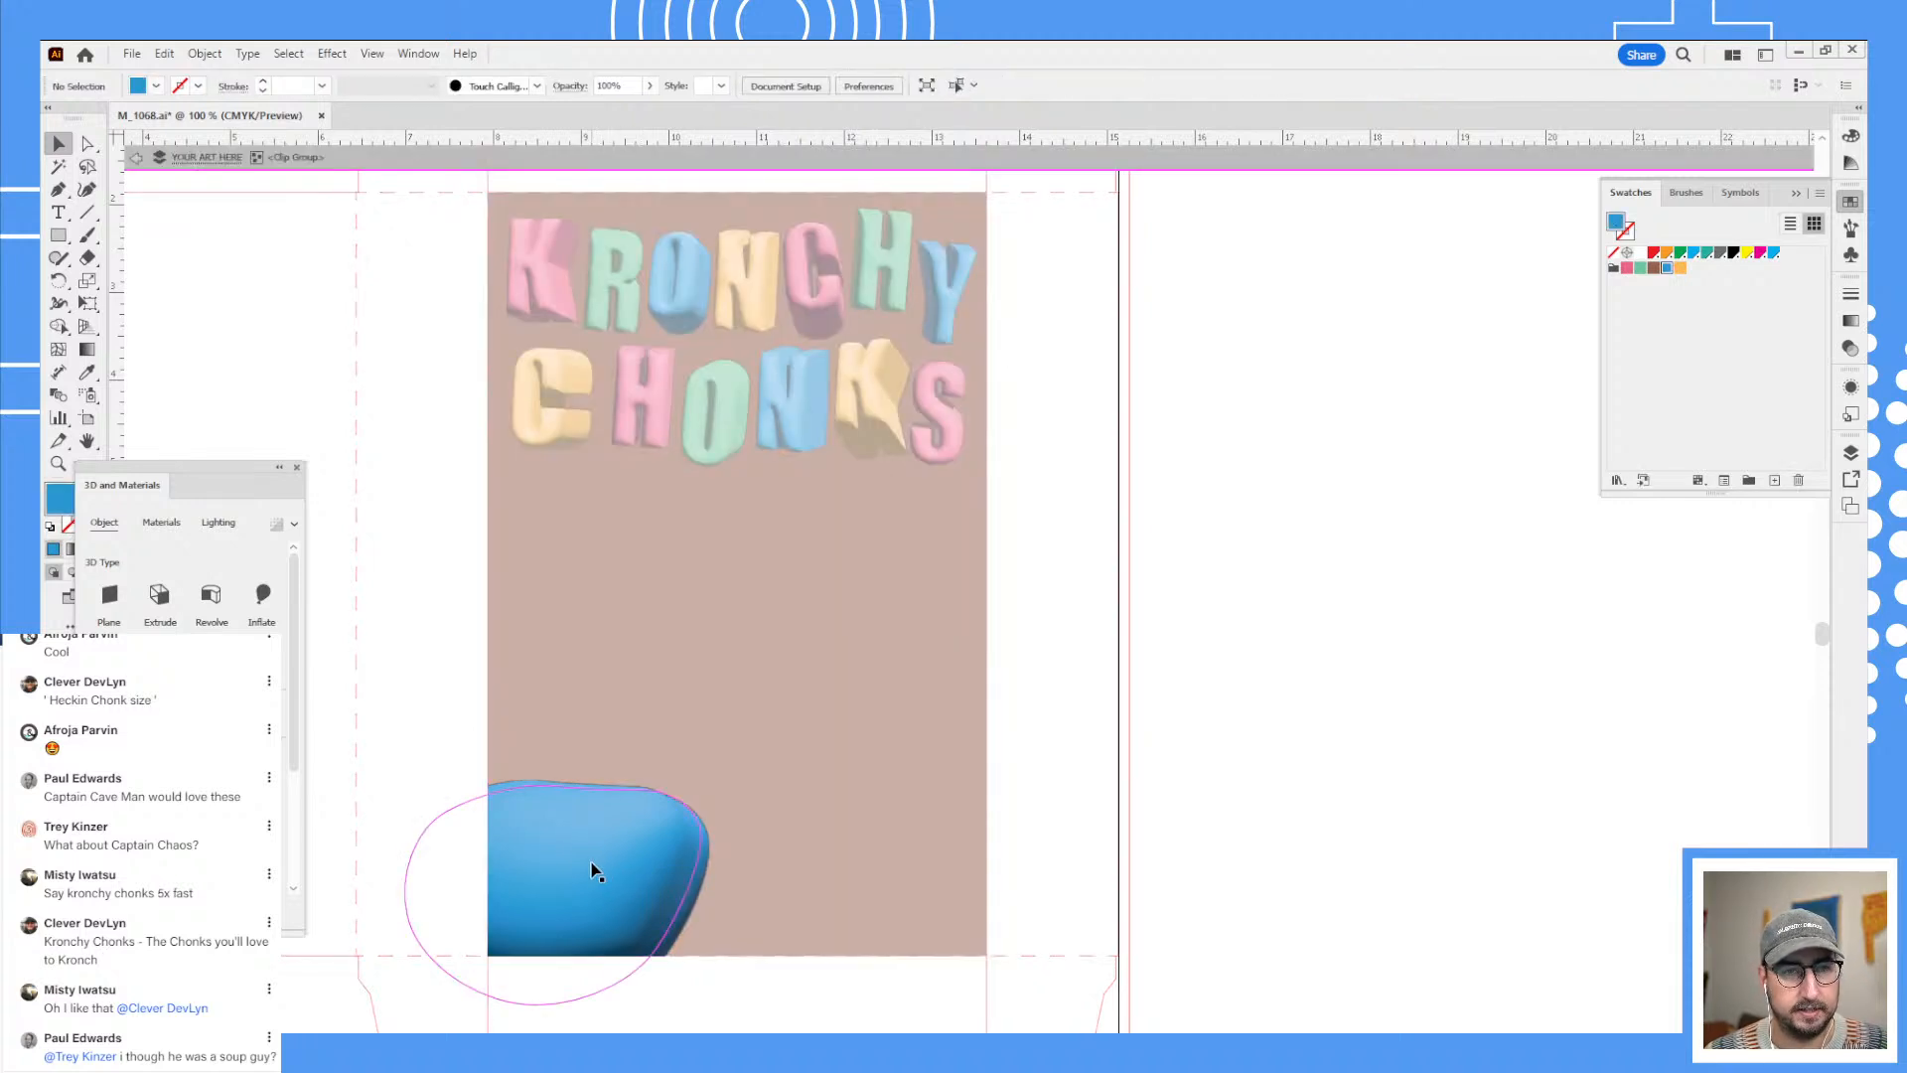
pyautogui.hotkey('ctrl', 'v')
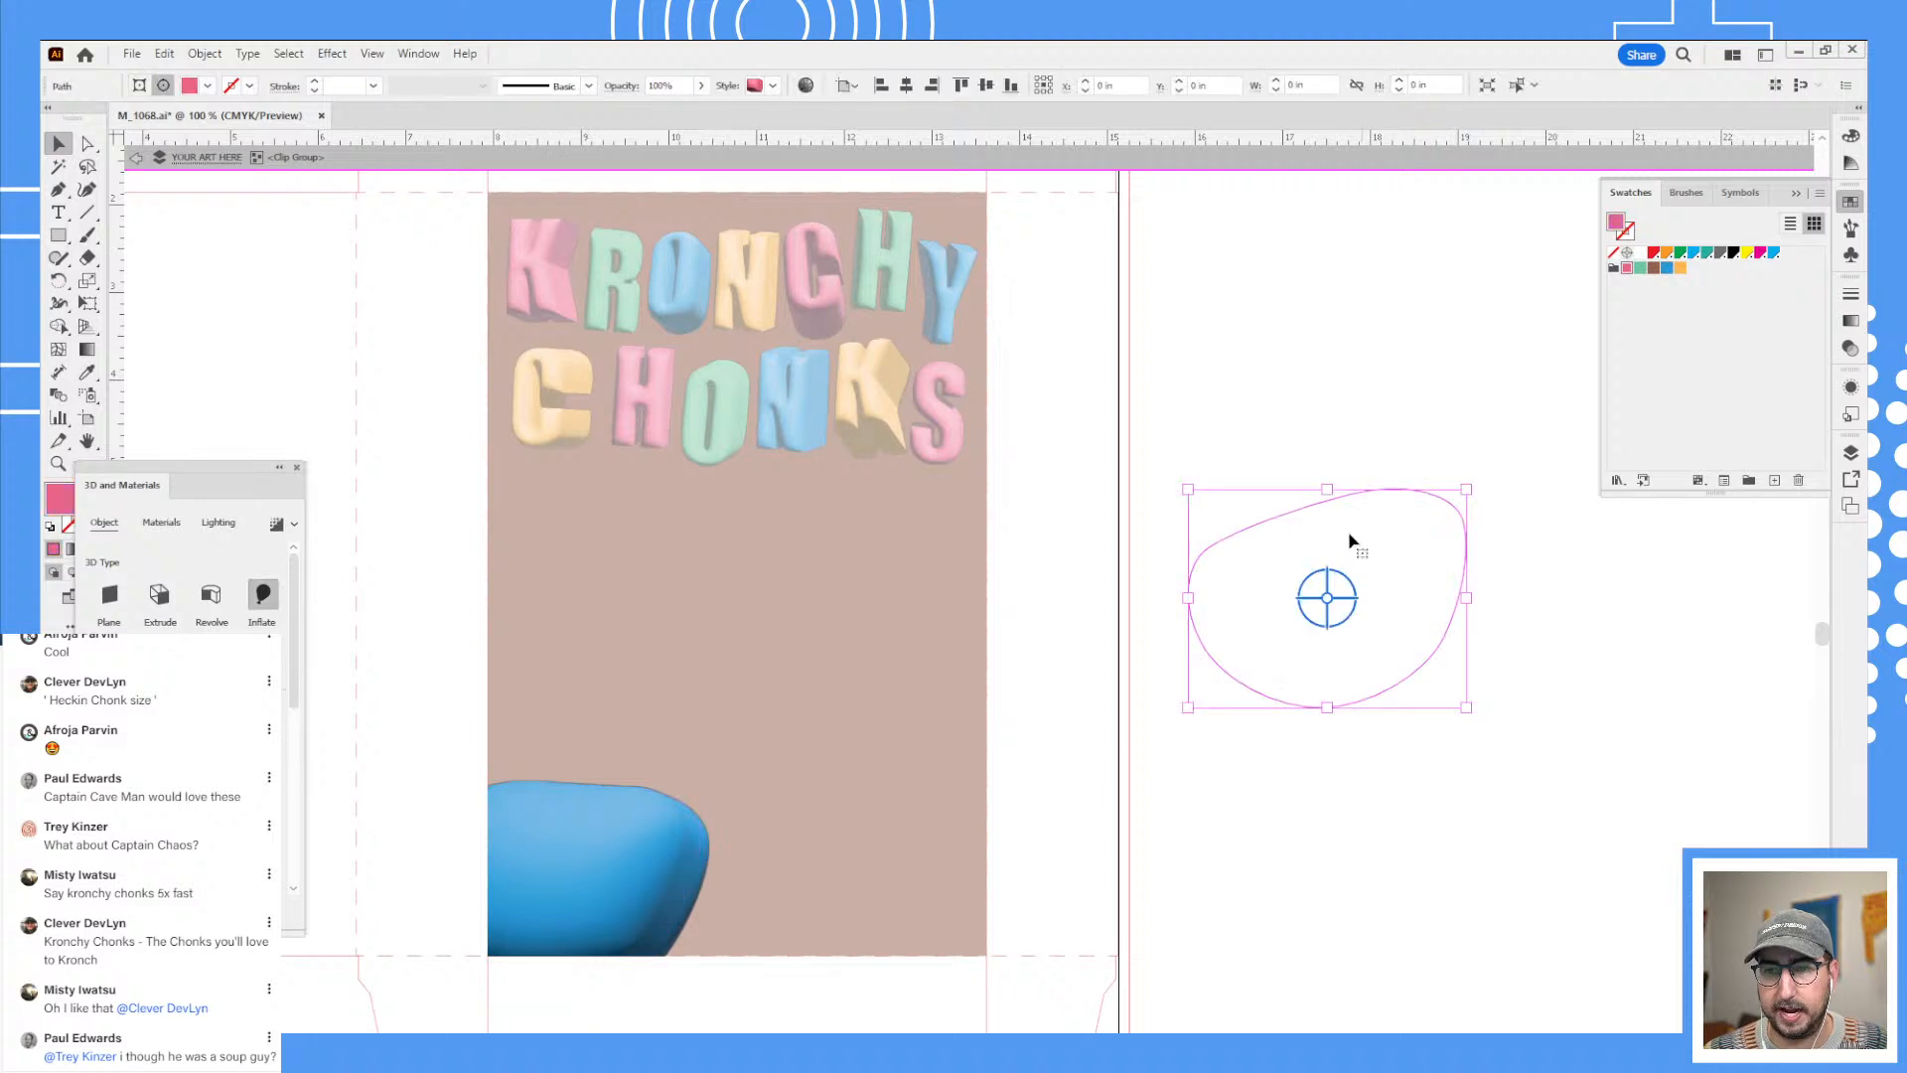
pyautogui.moveTo(1354, 541); pyautogui.dragTo(777, 880)
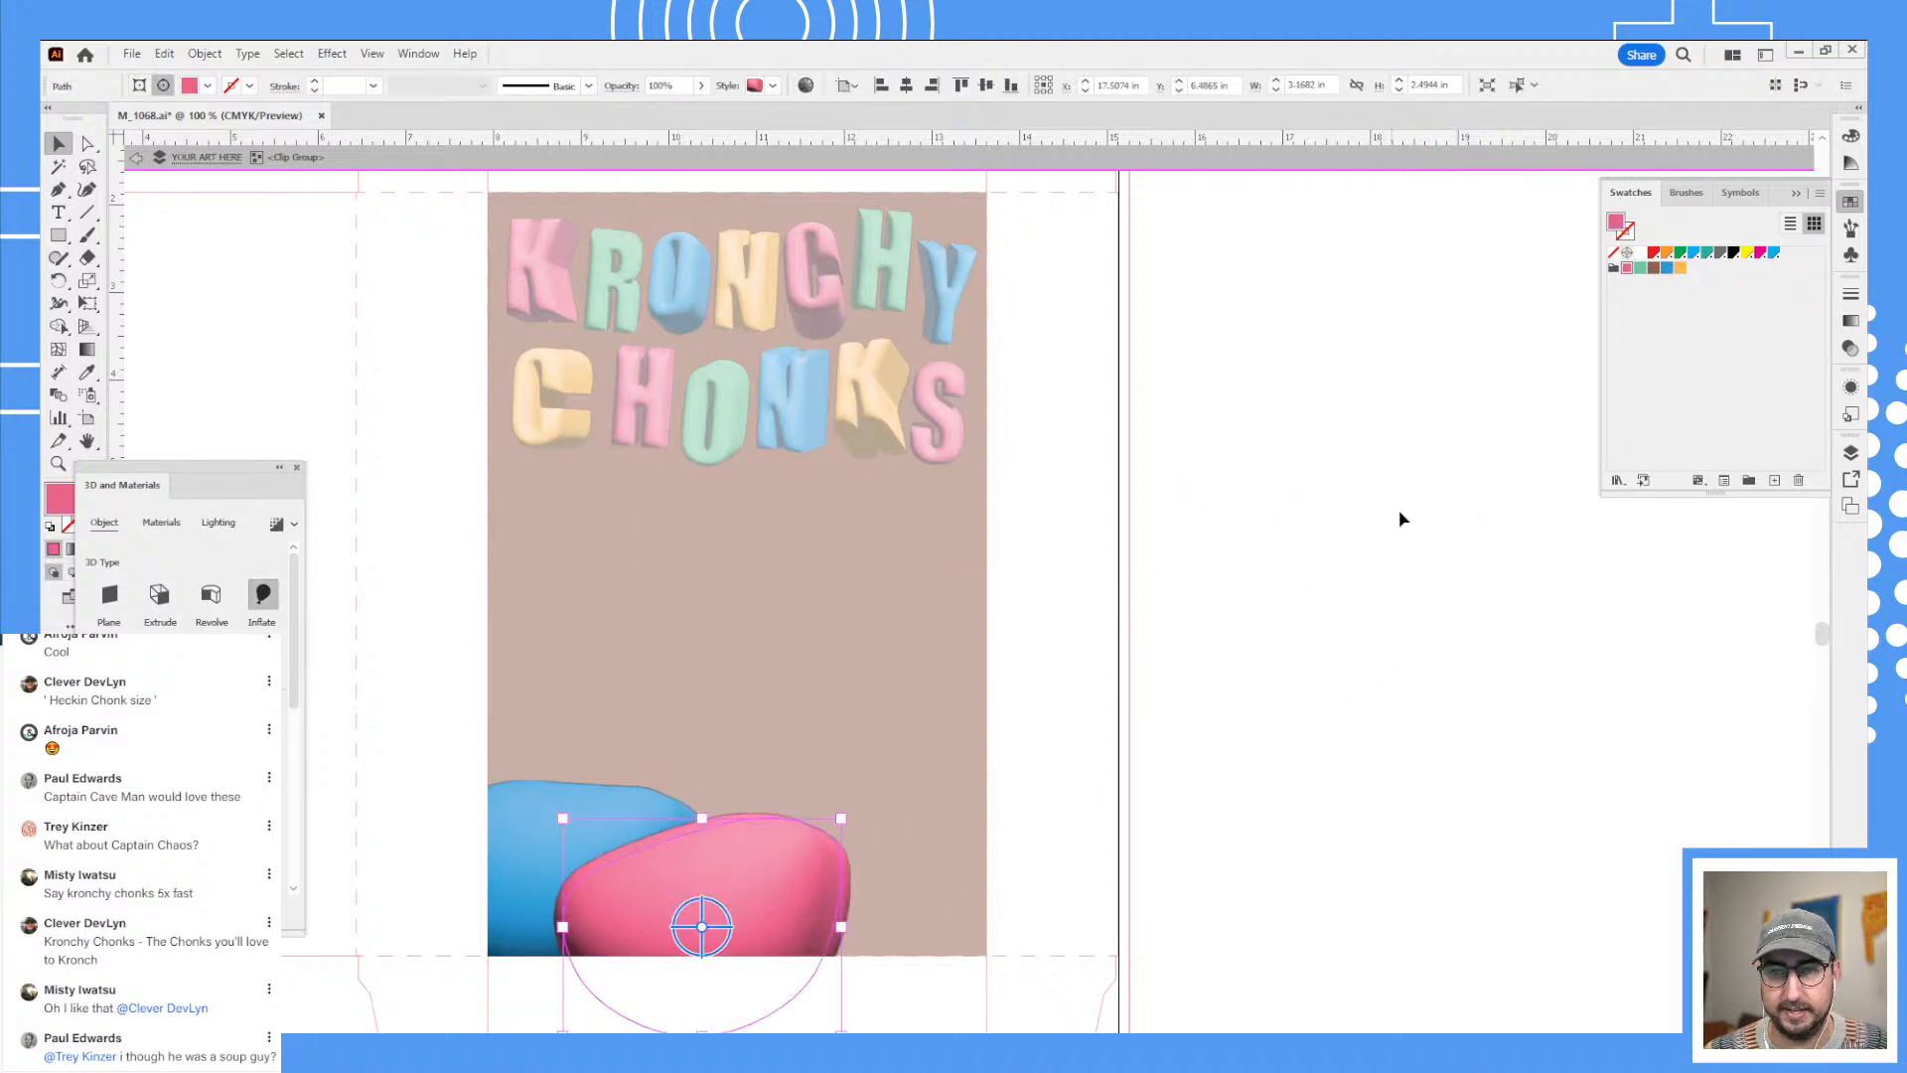
# - Place the yellow shape in the panel's lower-right corner and the green one above the blue, sent behind the blue and pink shapes
pyautogui.hscroll(4, 1477, 537)
pyautogui.moveTo(1196, 229); pyautogui.dragTo(1579, 827)
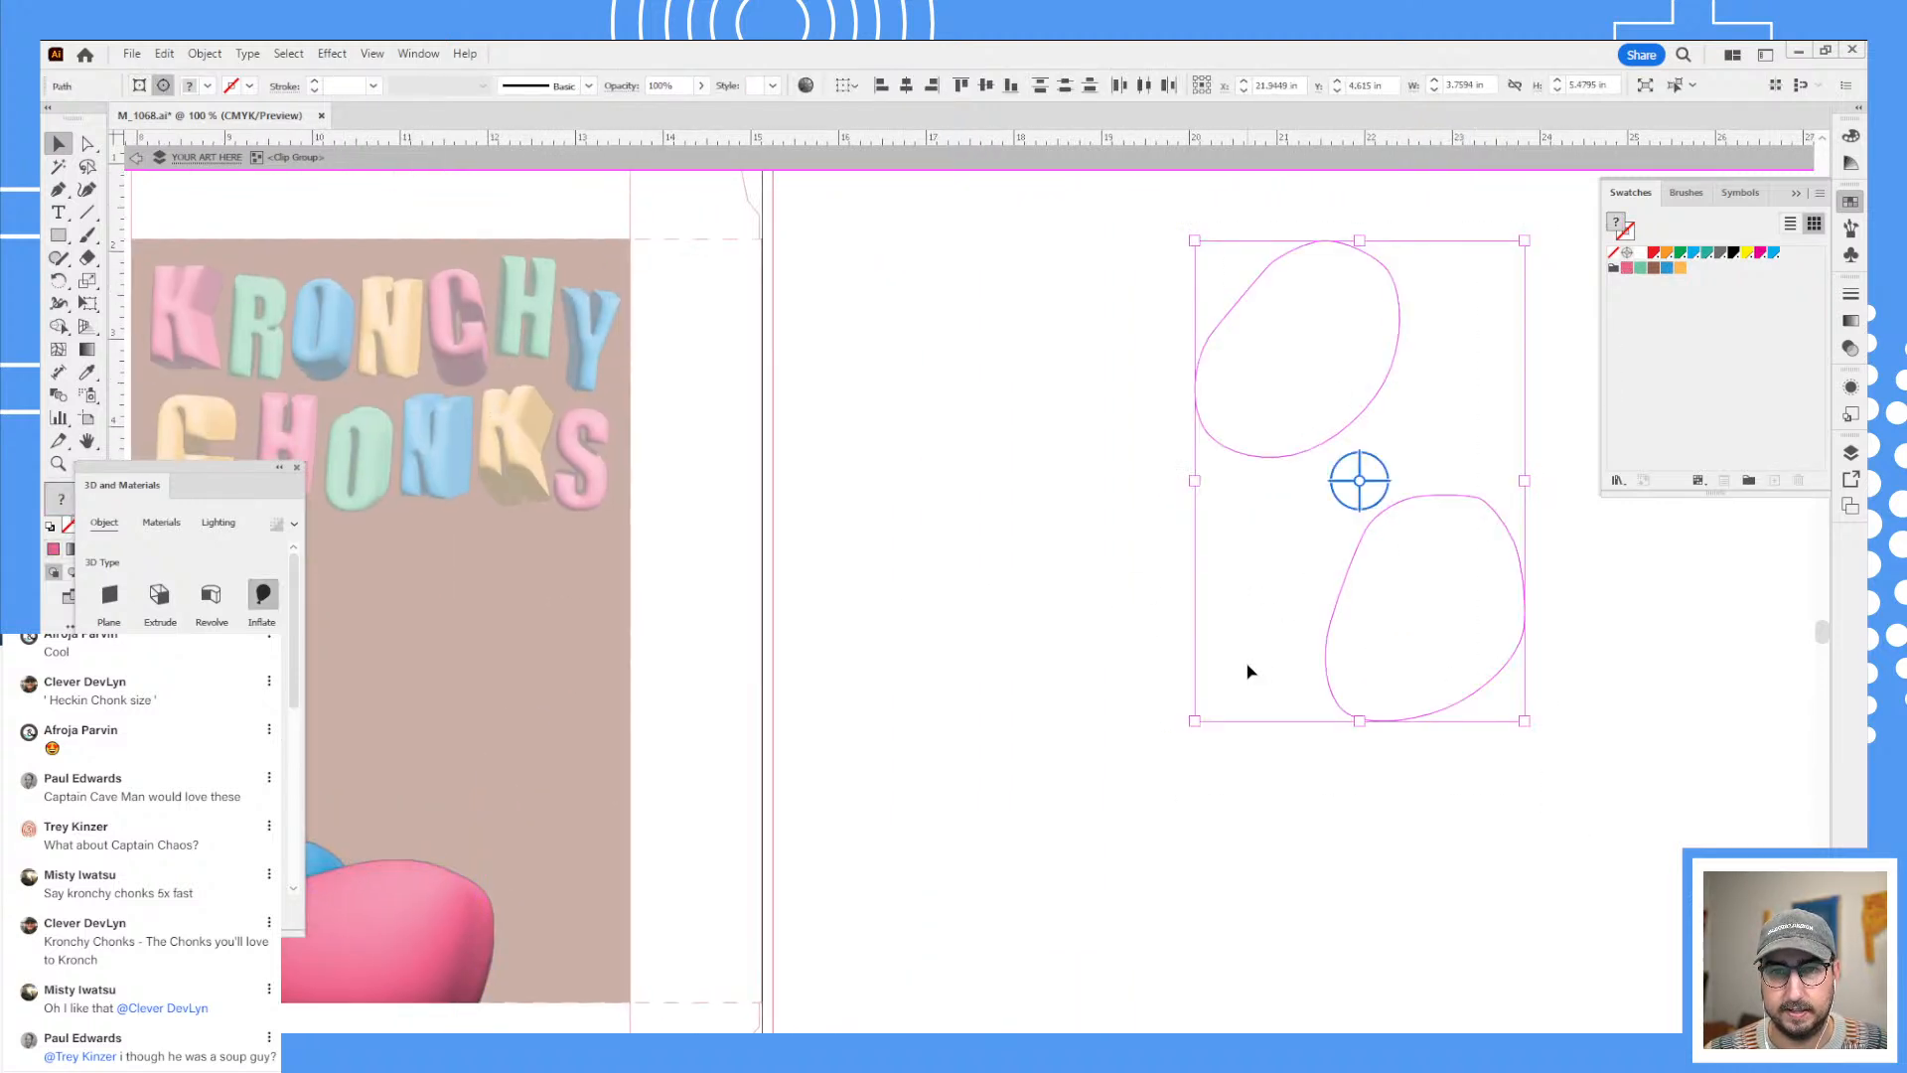
pyautogui.moveTo(1250, 672); pyautogui.dragTo(652, 924)
pyautogui.moveTo(1452, 664); pyautogui.dragTo(545, 843)
pyautogui.moveTo(446, 769); pyautogui.dragTo(699, 704)
pyautogui.moveTo(604, 712); pyautogui.dragTo(444, 687)
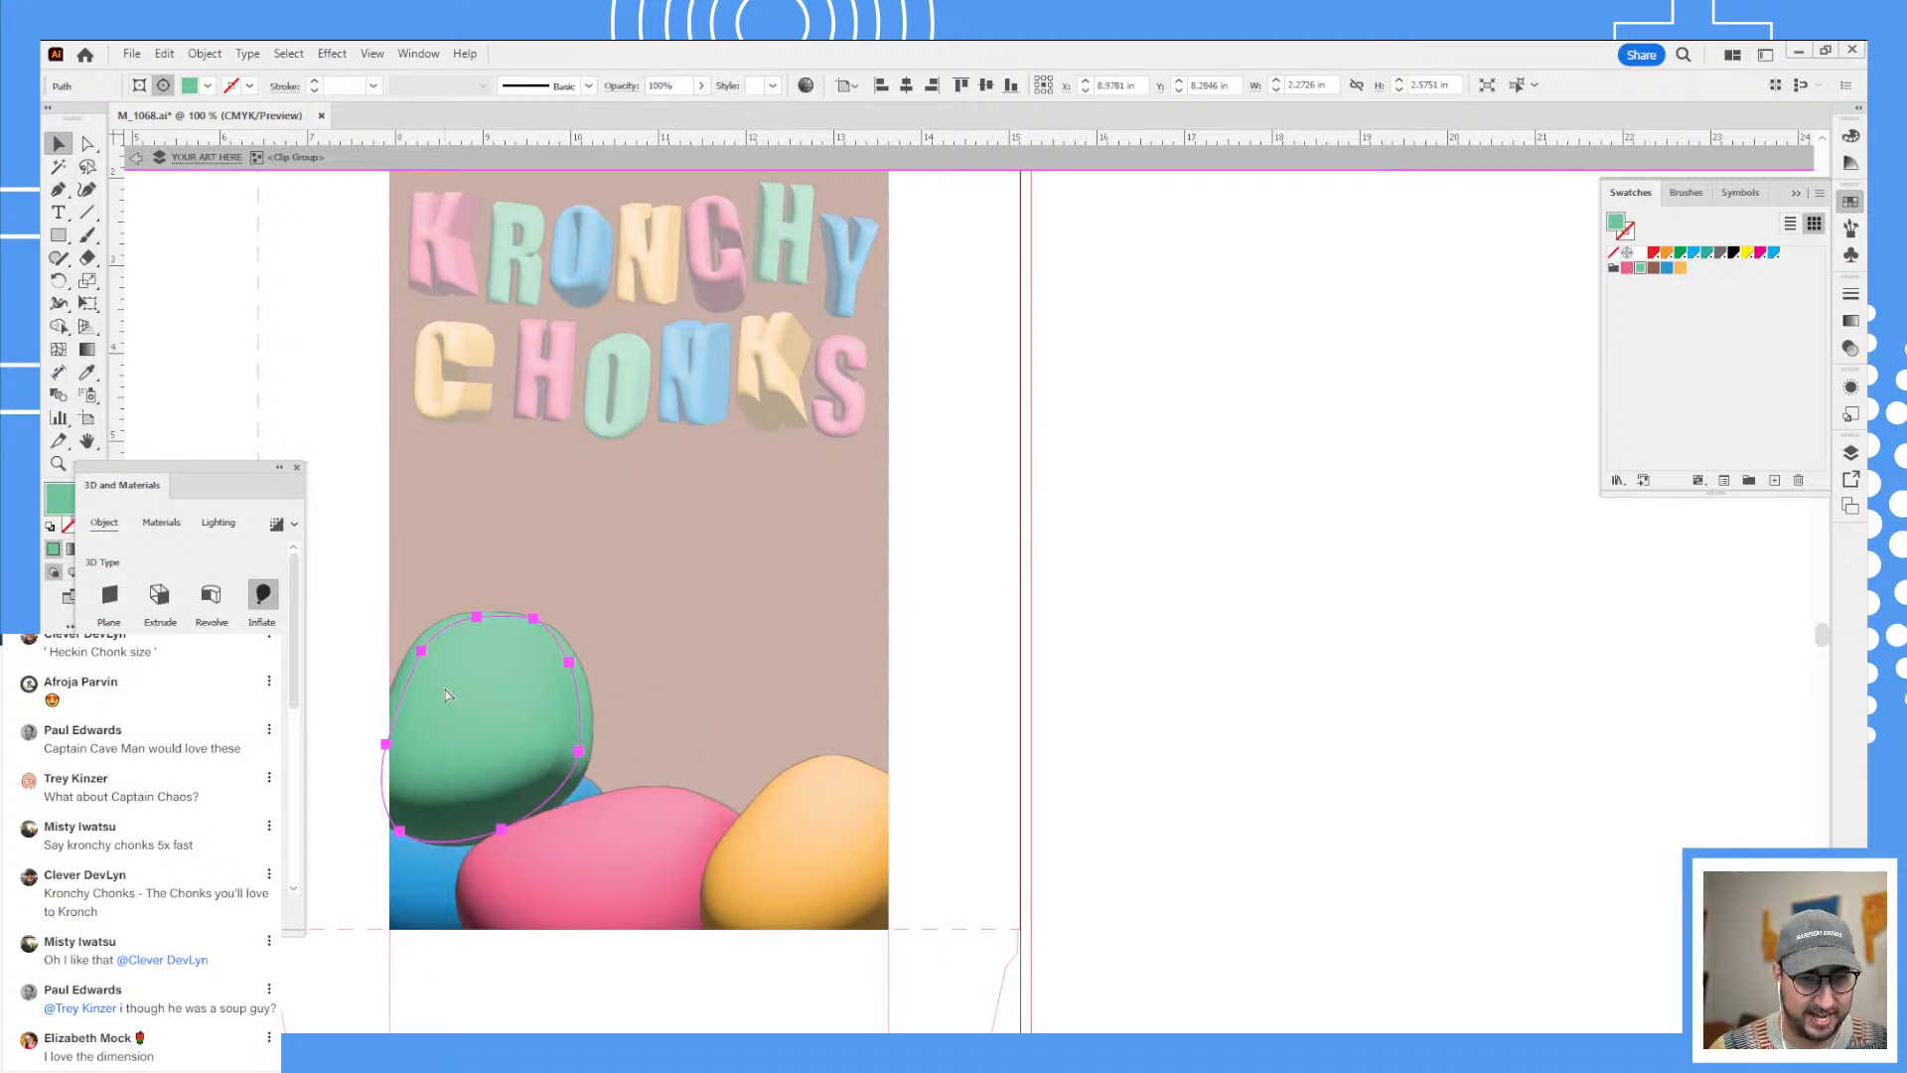
pyautogui.hotkey('ctrl', '[')
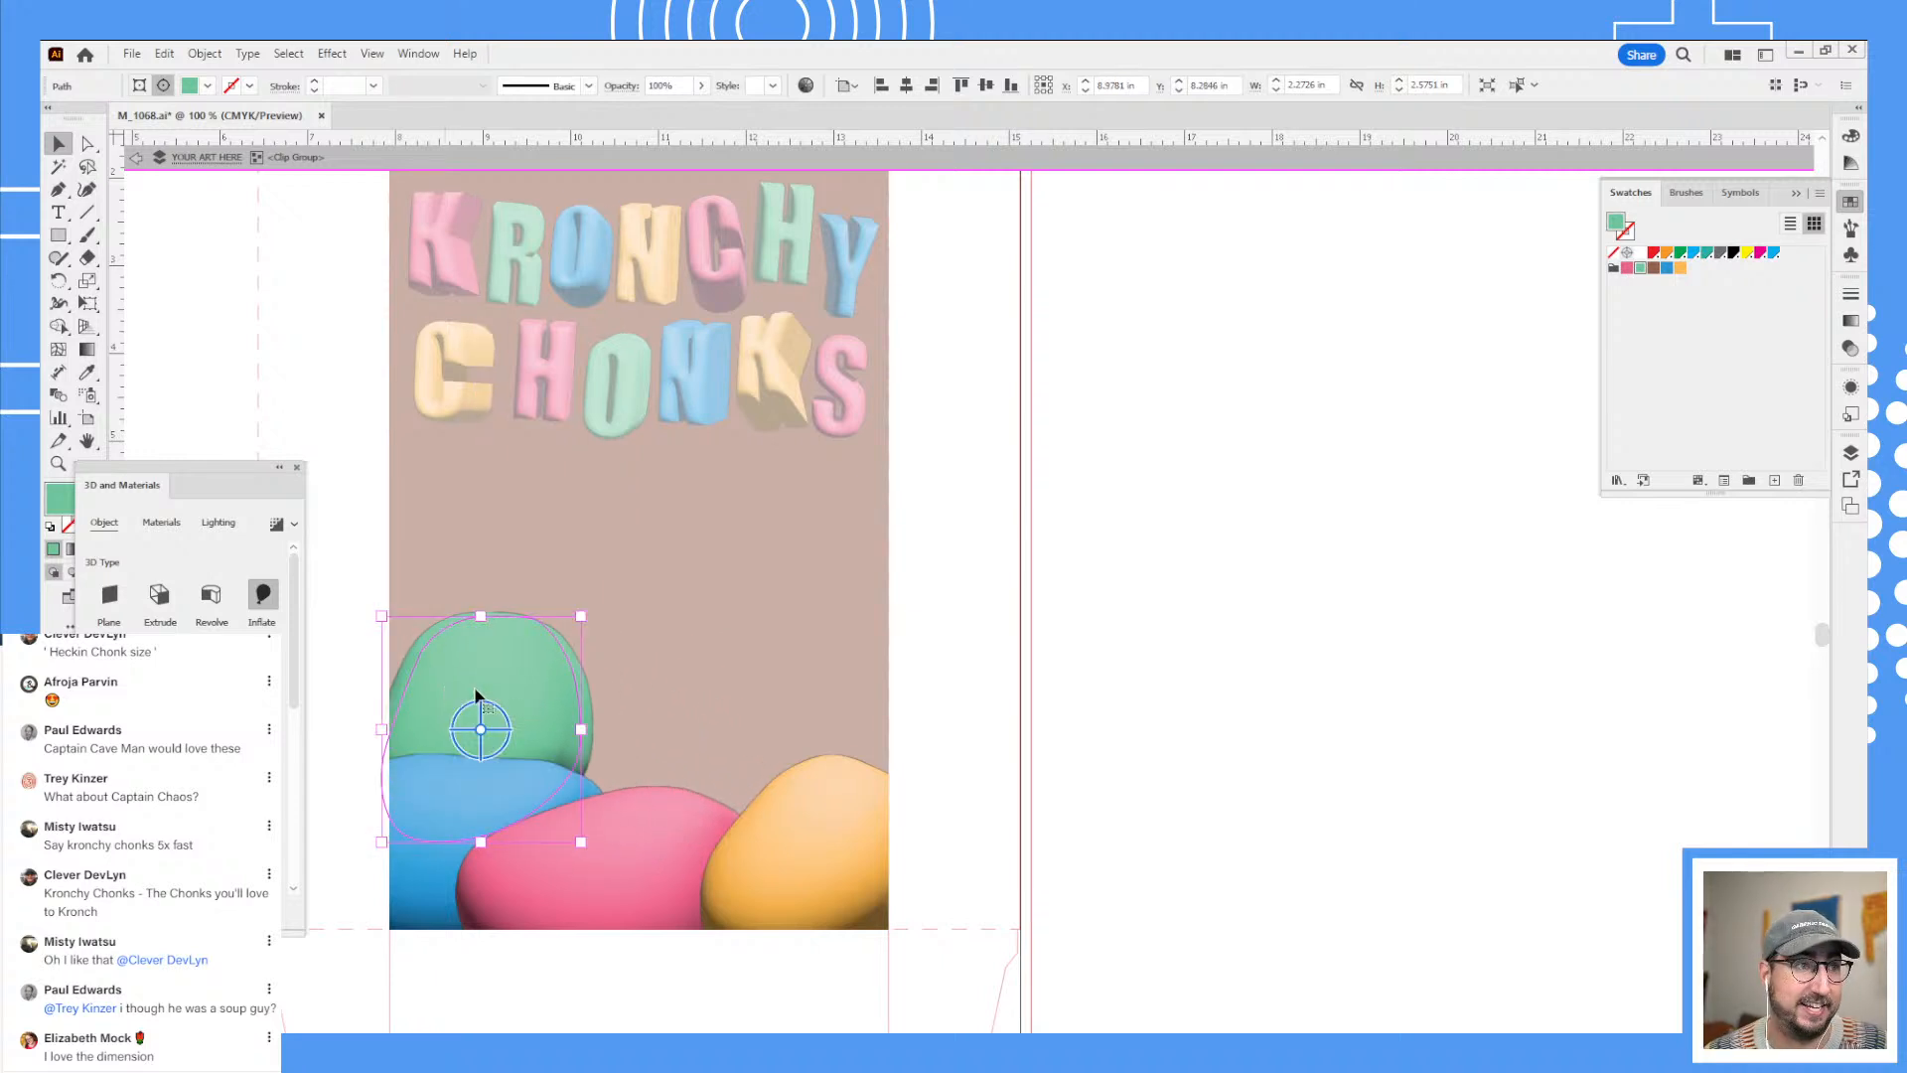
# - Duplicate the pink shape to the panel's left edge, above and behind the green shape
pyautogui.press('z')
pyautogui.click(687, 698)
pyautogui.moveTo(716, 698); pyautogui.dragTo(548, 740)
pyautogui.press('v')
pyautogui.moveTo(657, 871); pyautogui.dragTo(288, 435)
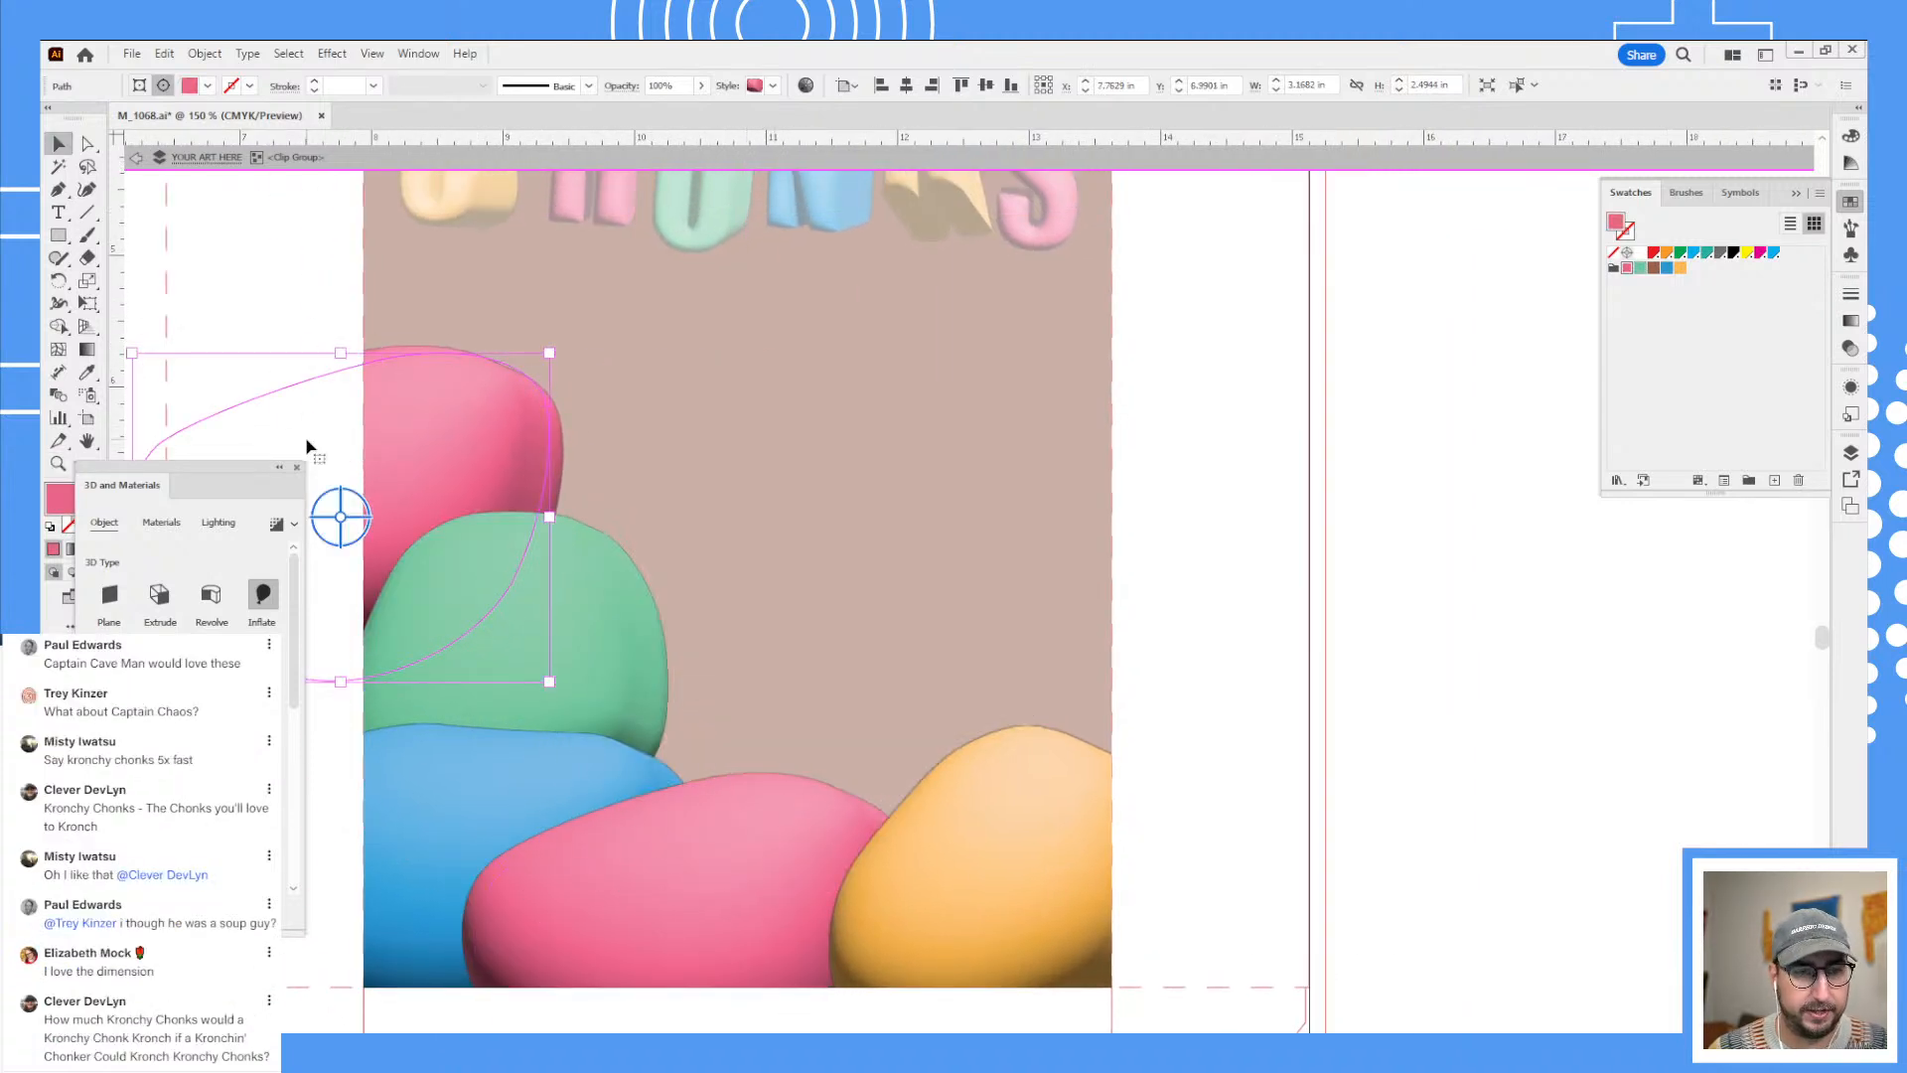
# - Duplicate the yellow shape beside the green one, and the blue shape to the panel's right edge above the corner yellow one
pyautogui.moveTo(982, 837); pyautogui.dragTo(671, 685)
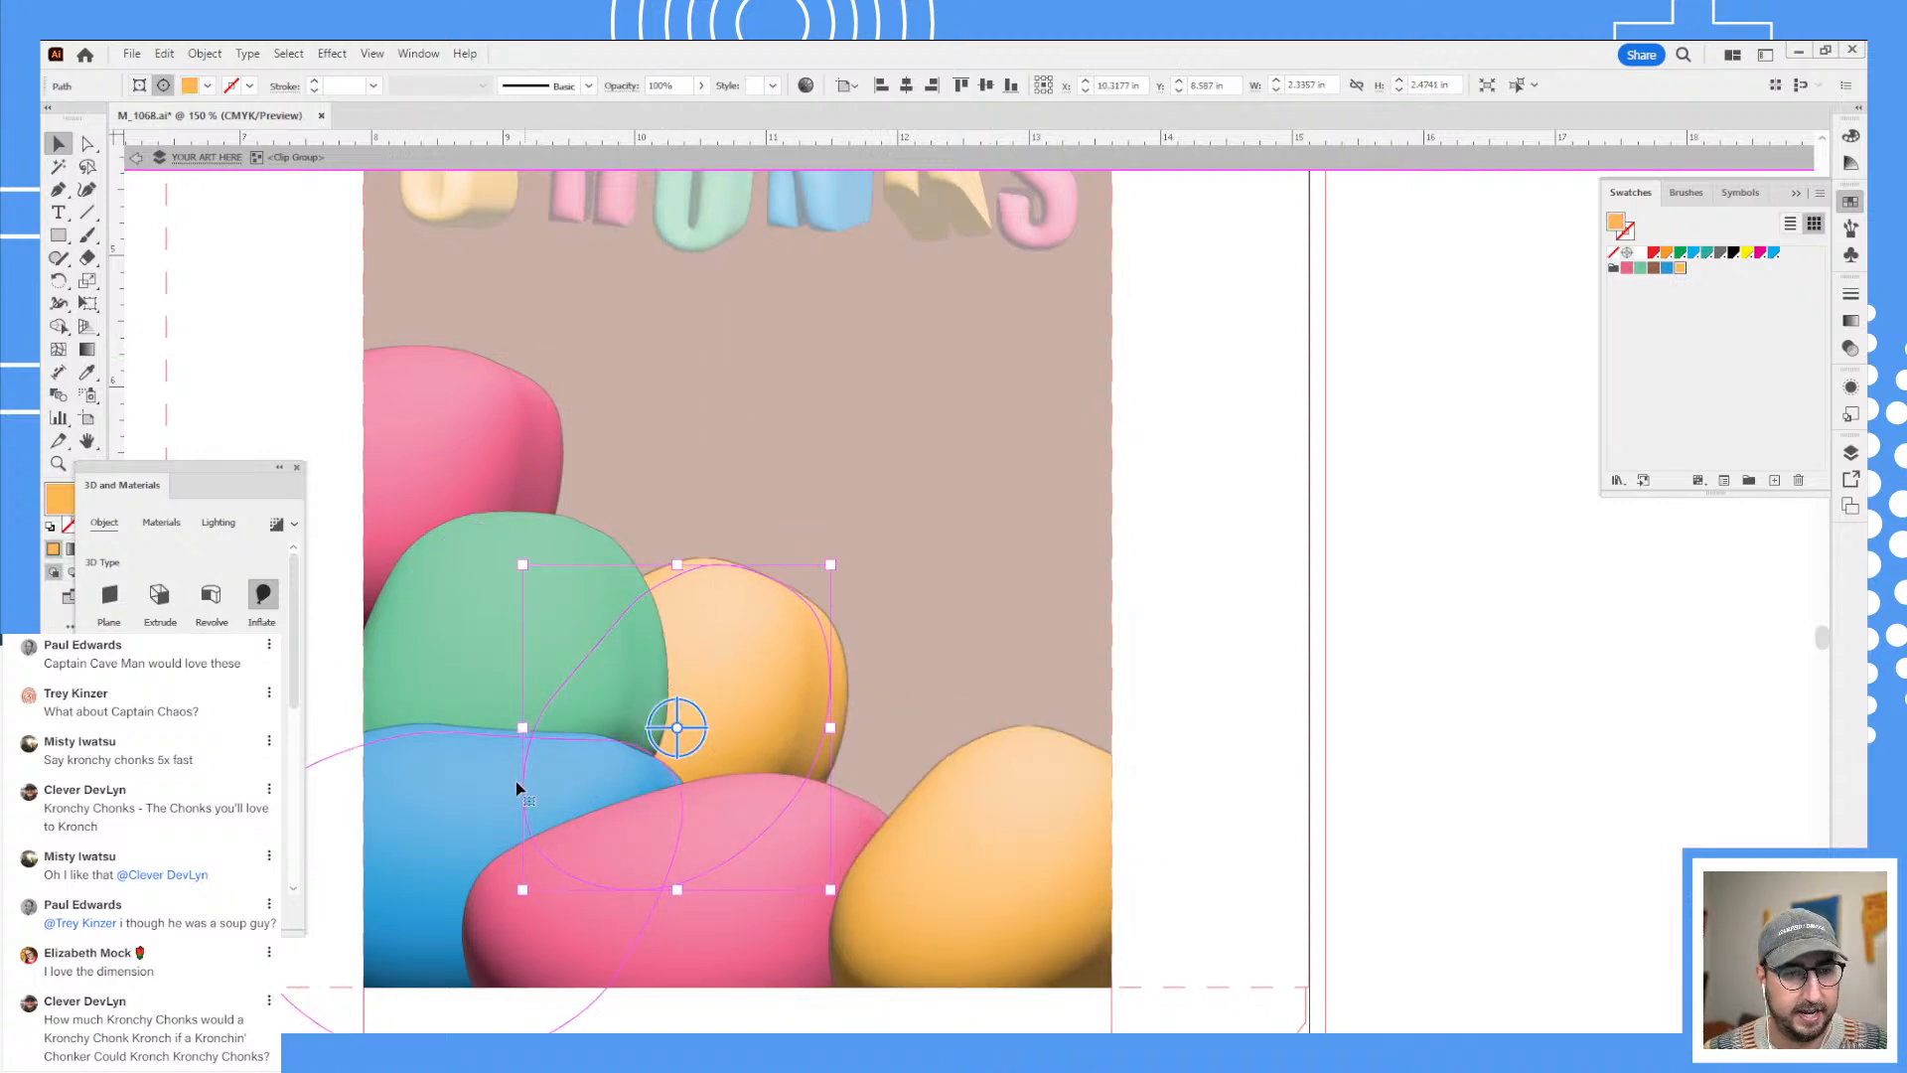
pyautogui.moveTo(496, 792); pyautogui.dragTo(1052, 635)
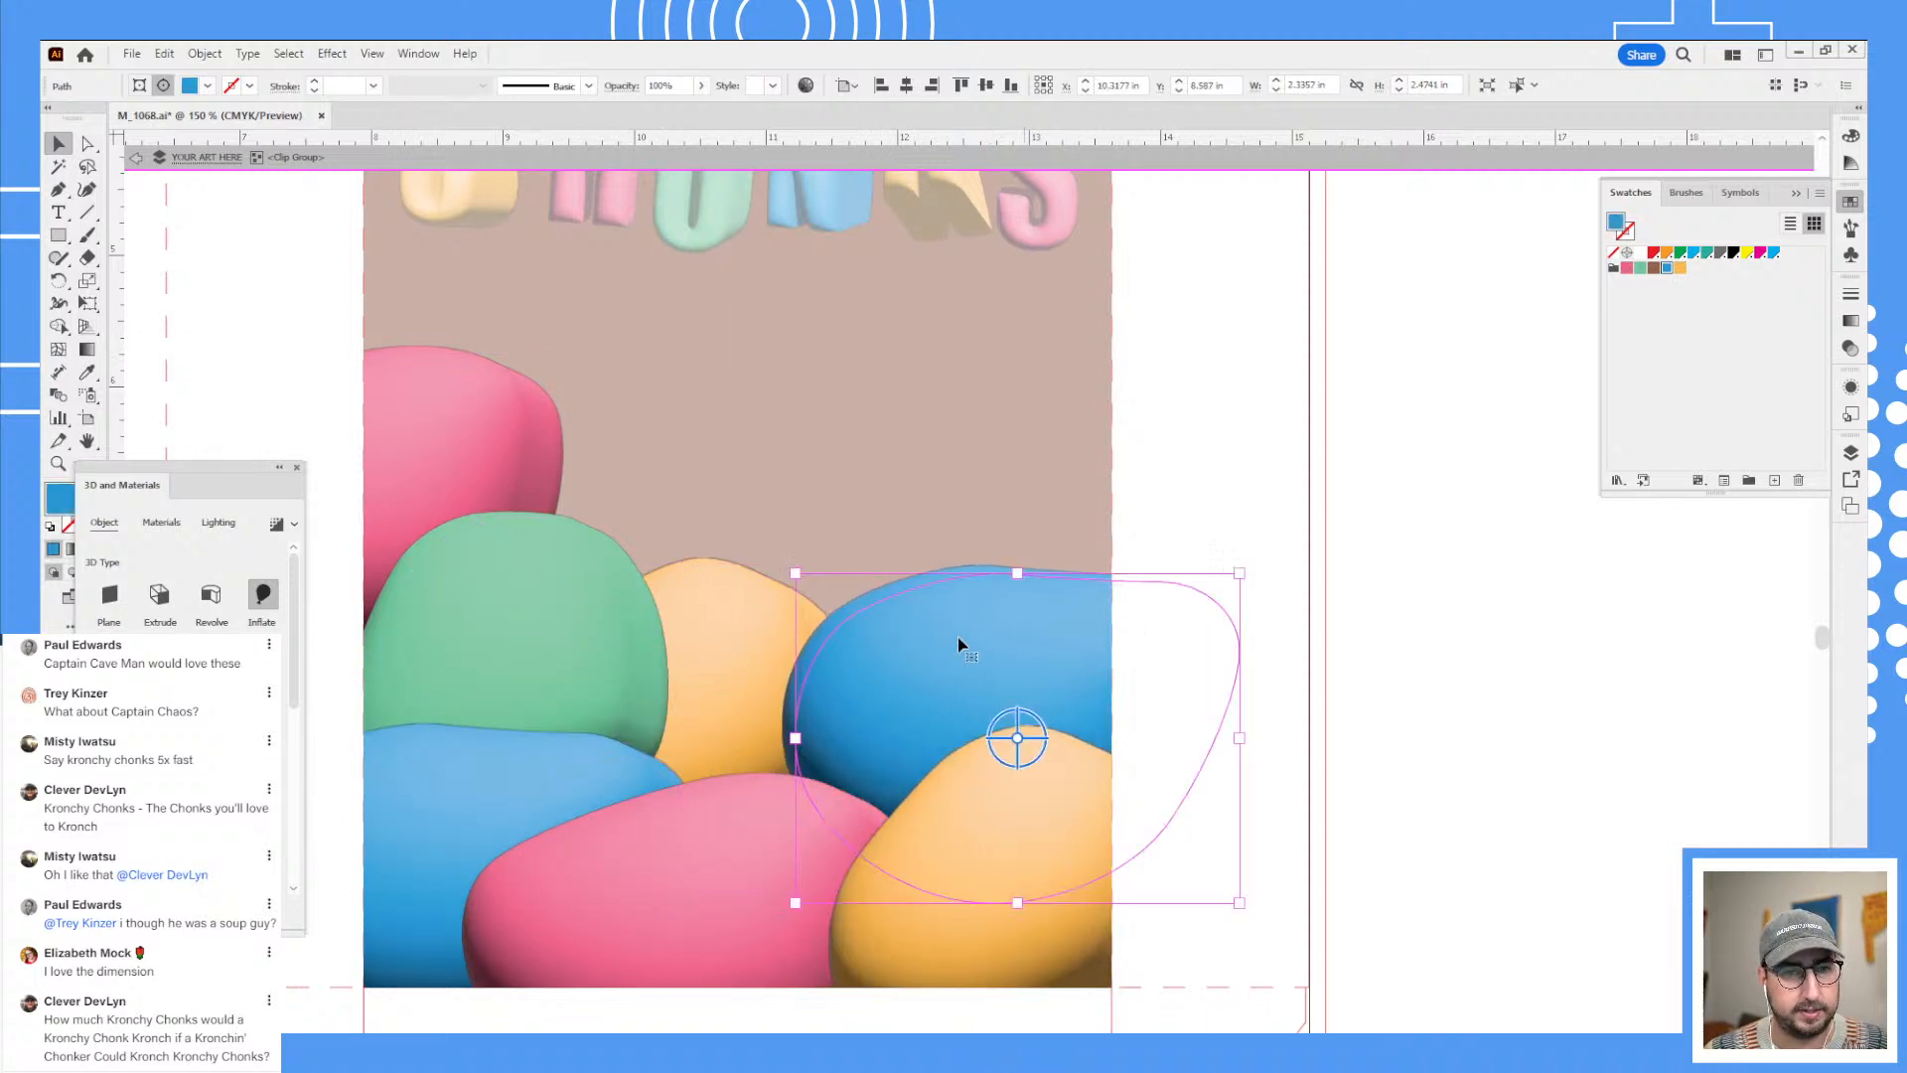
# - Duplicate the lower pink shape to the panel's right edge above the blue one, rotate it, and send it behind the blue shape
pyautogui.moveTo(726, 849); pyautogui.dragTo(989, 430)
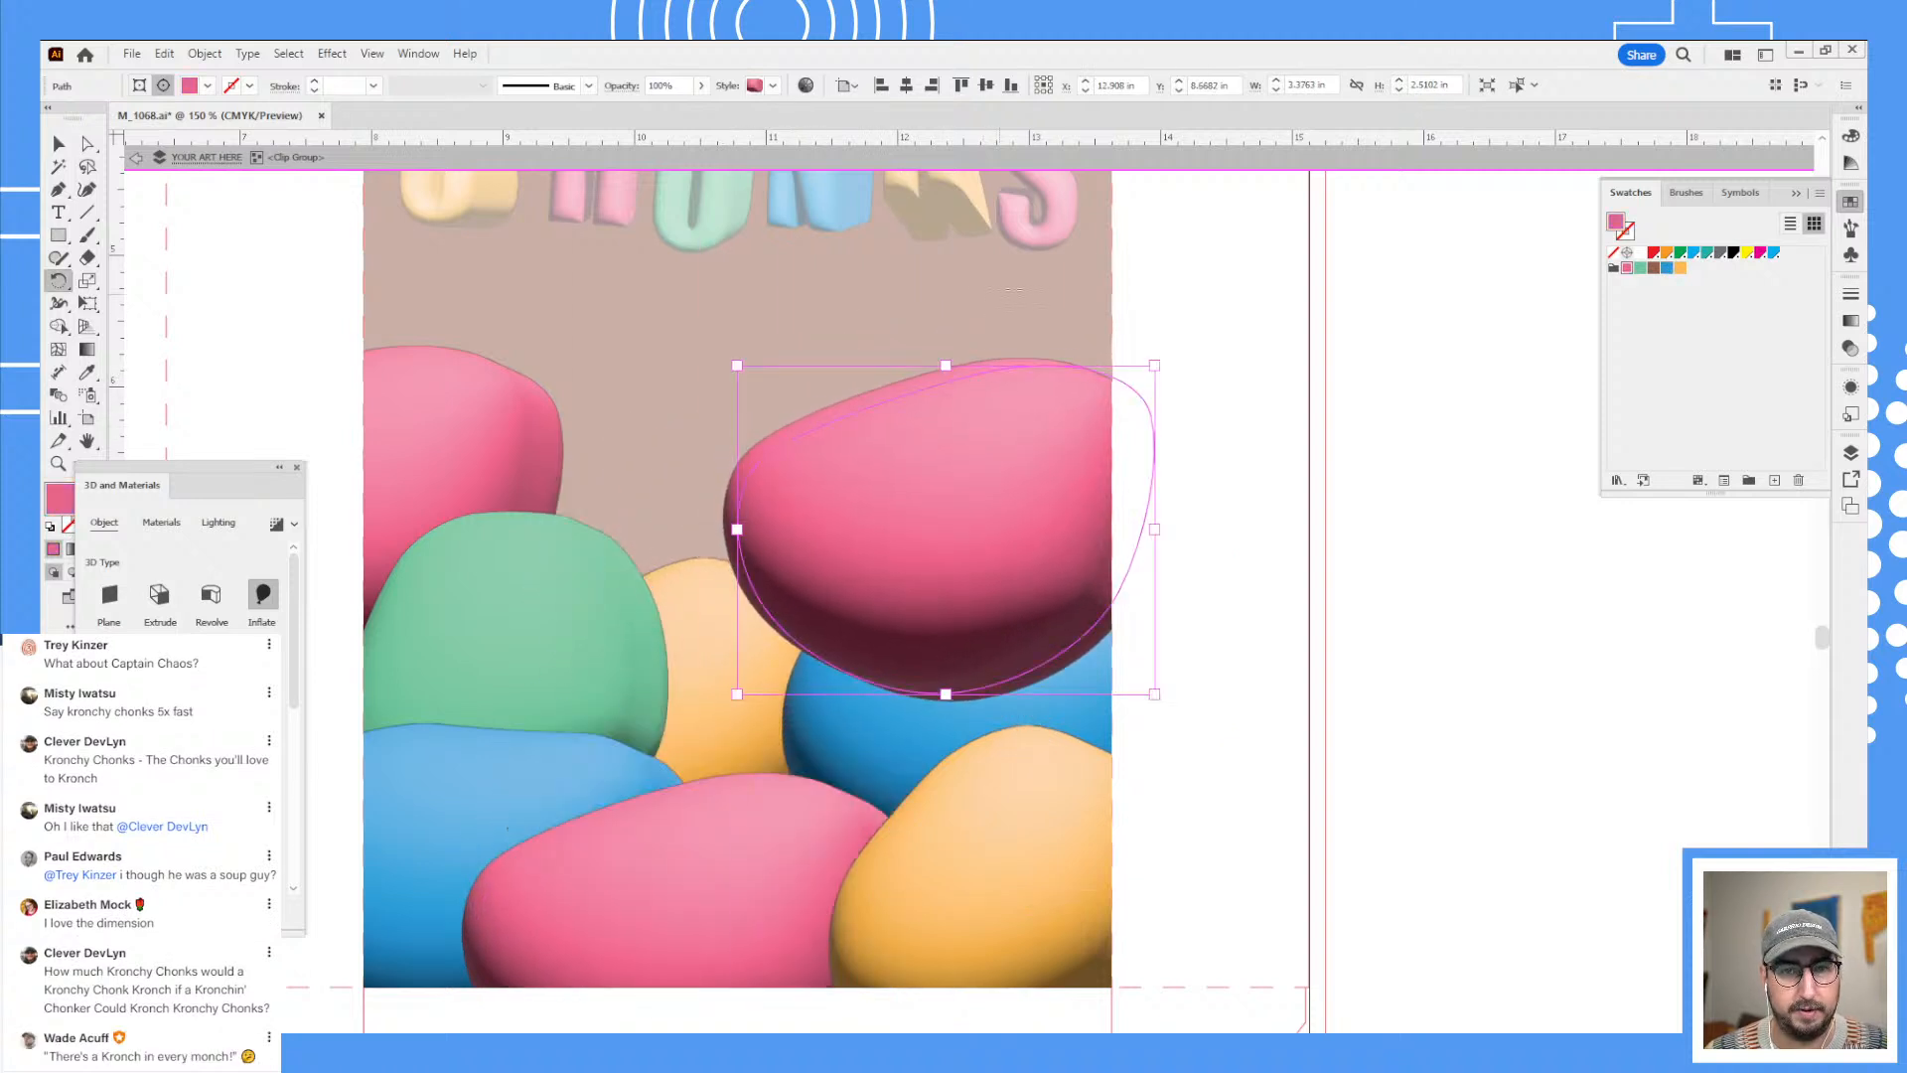
pyautogui.press('r')
pyautogui.moveTo(1122, 417); pyautogui.dragTo(753, 830)
pyautogui.press('v')
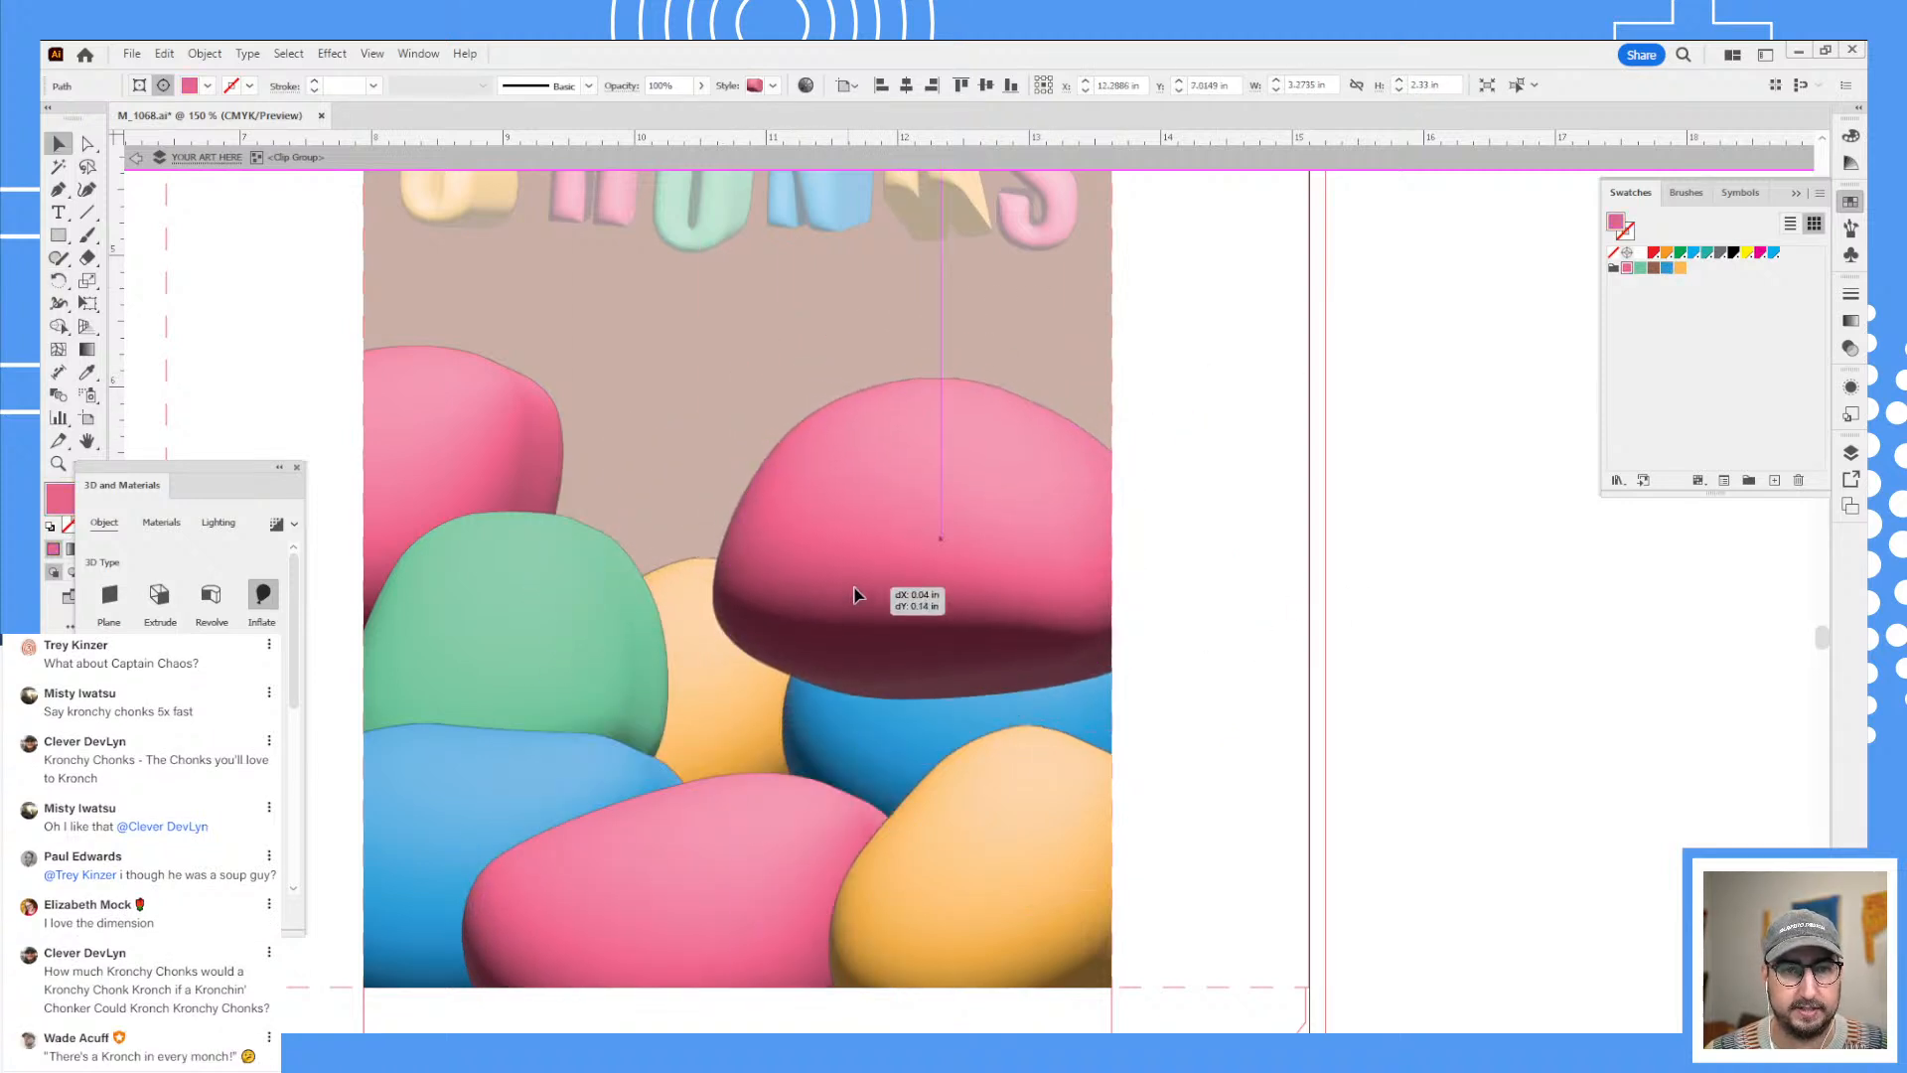
pyautogui.hotkey('ctrl', '[')
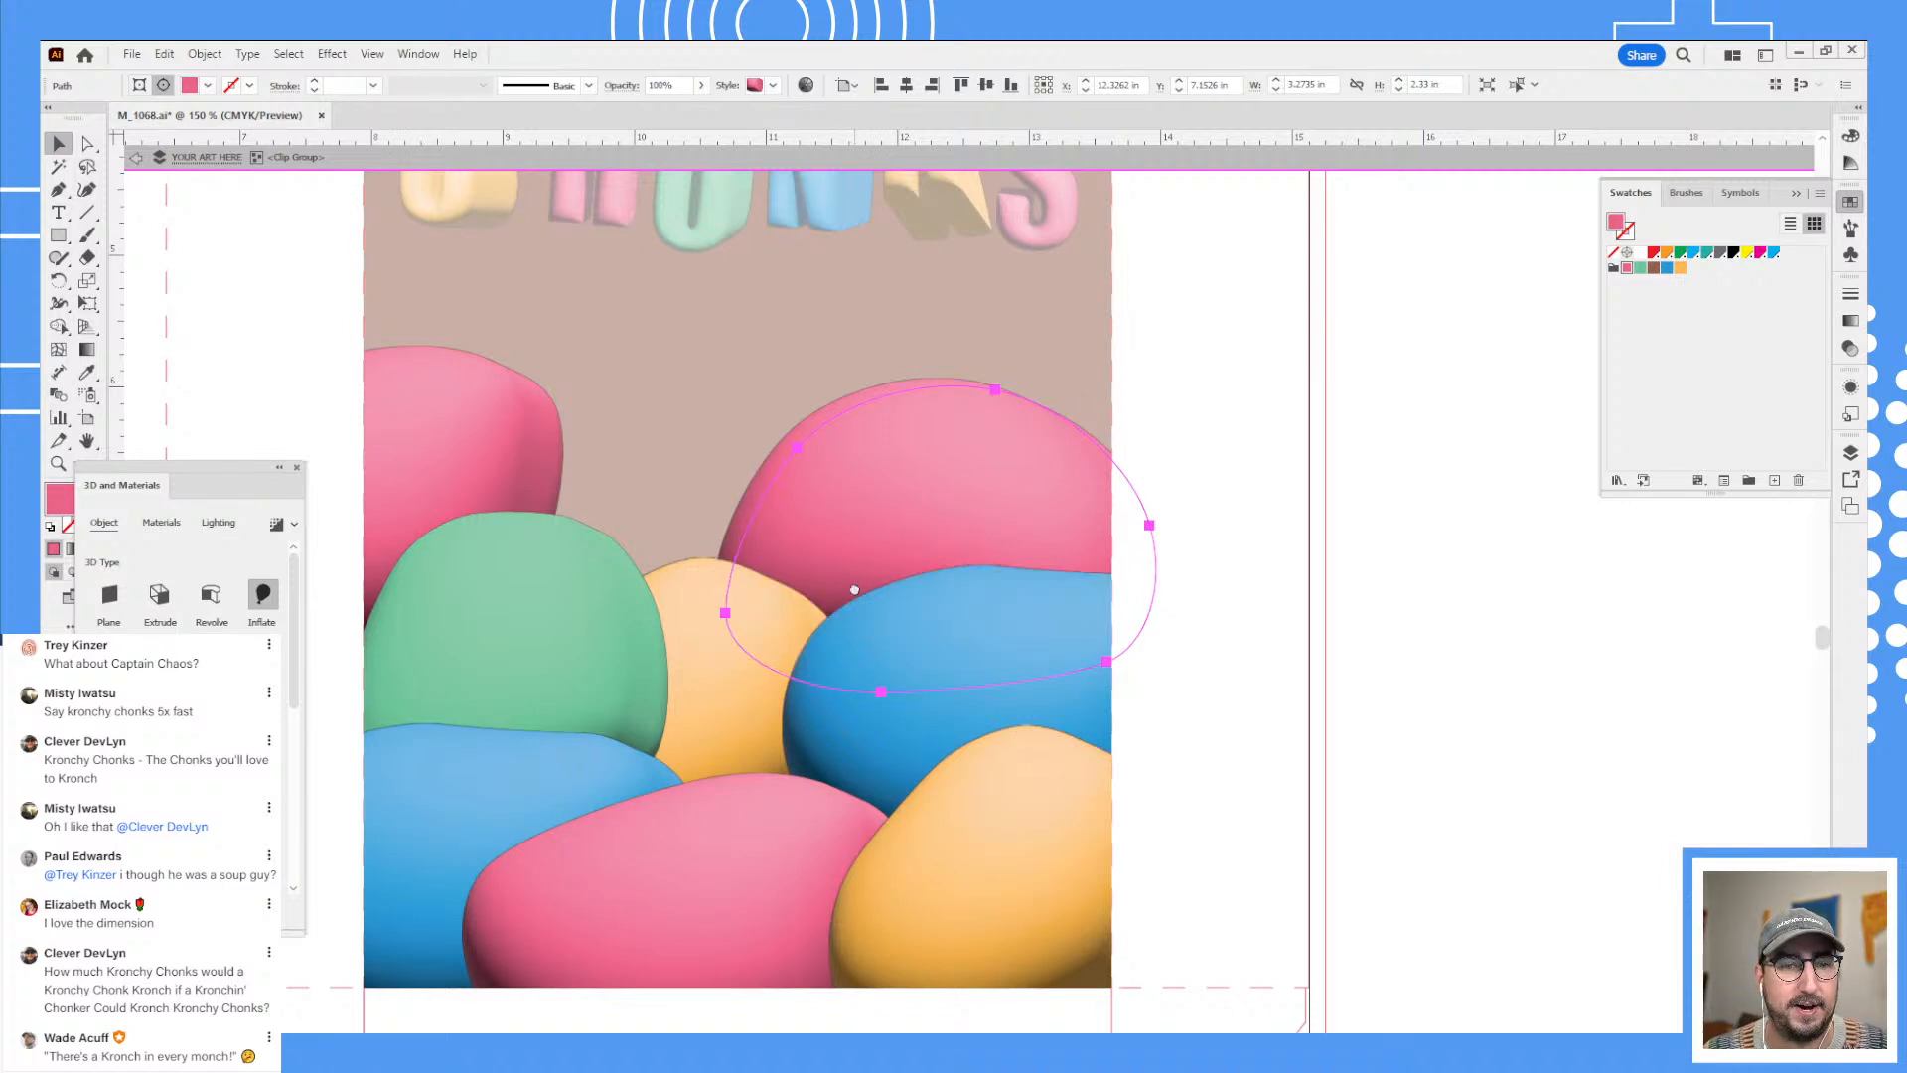
# - Duplicate the right-hand blue shape into the gap between the two upper pink shapes, sent behind them and the green and yellow ones
pyautogui.moveTo(852, 588); pyautogui.dragTo(914, 763)
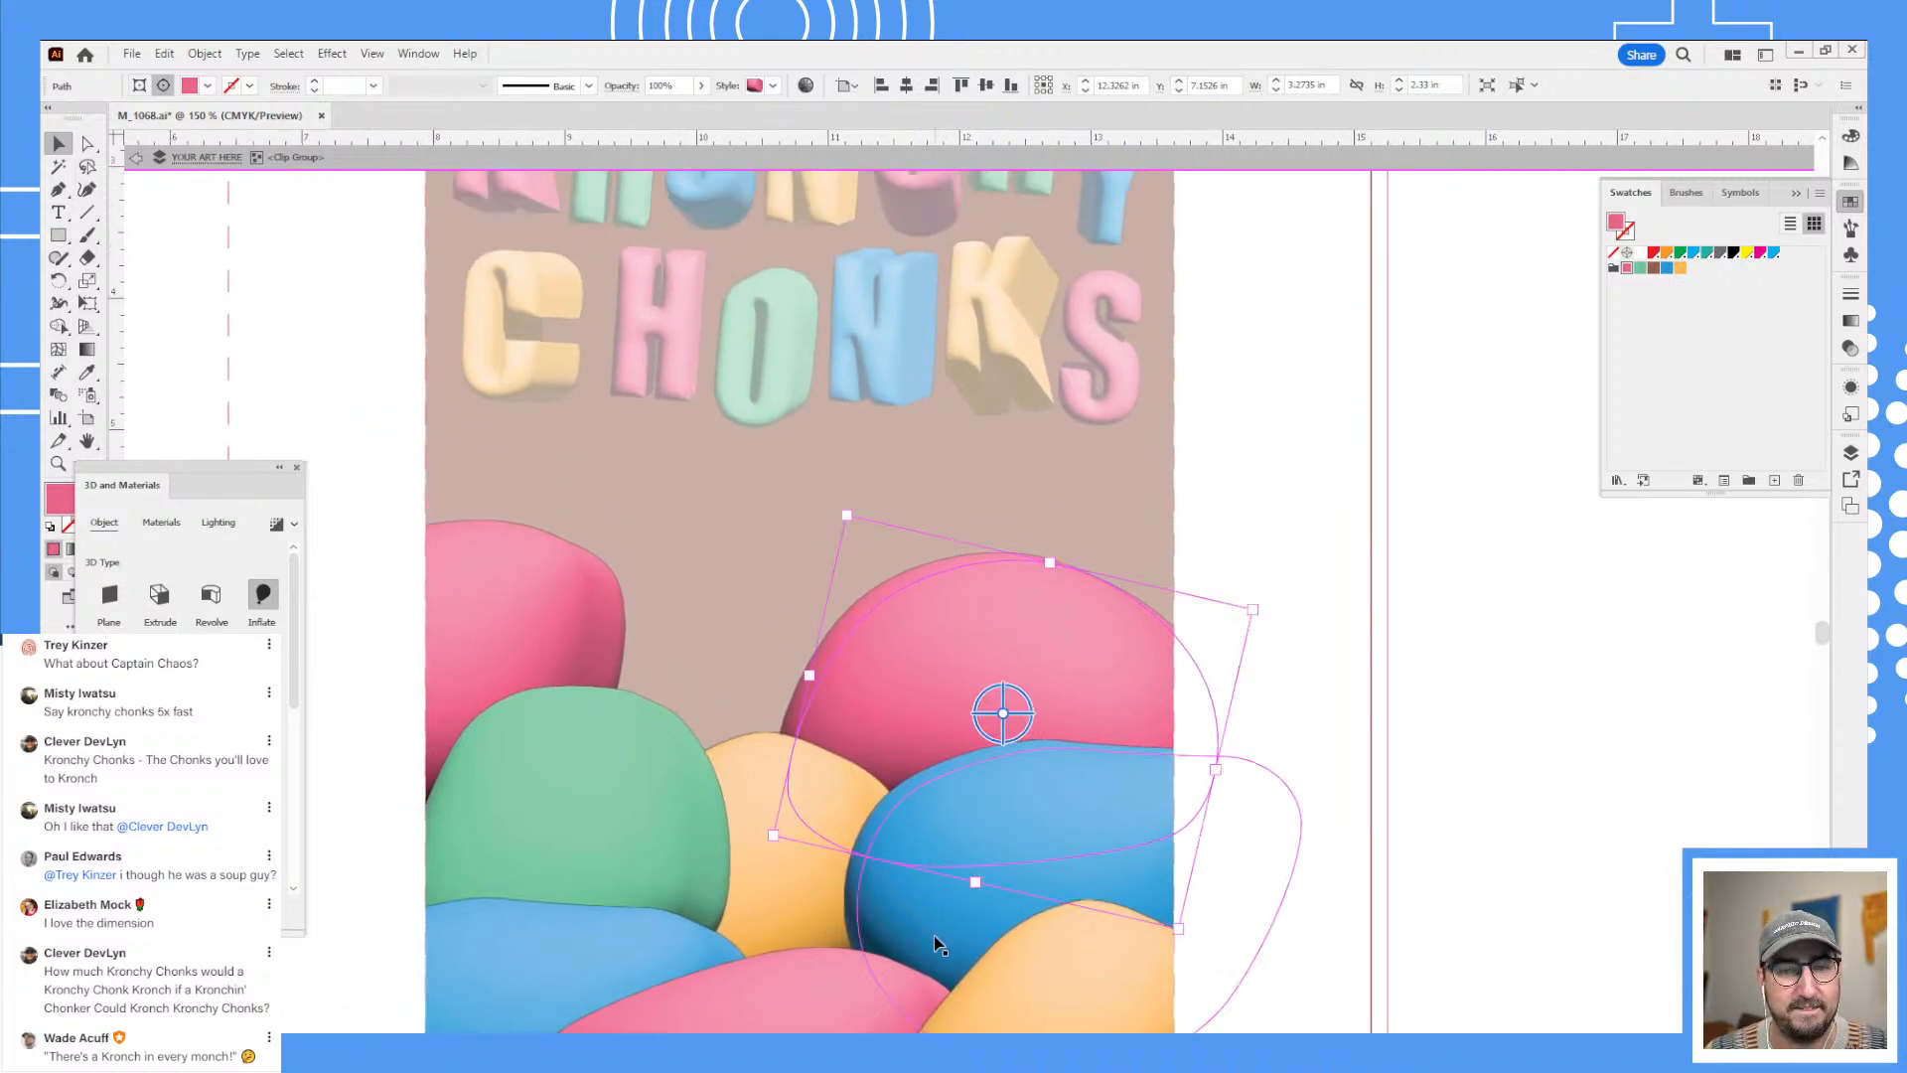
pyautogui.moveTo(934, 936); pyautogui.dragTo(535, 658)
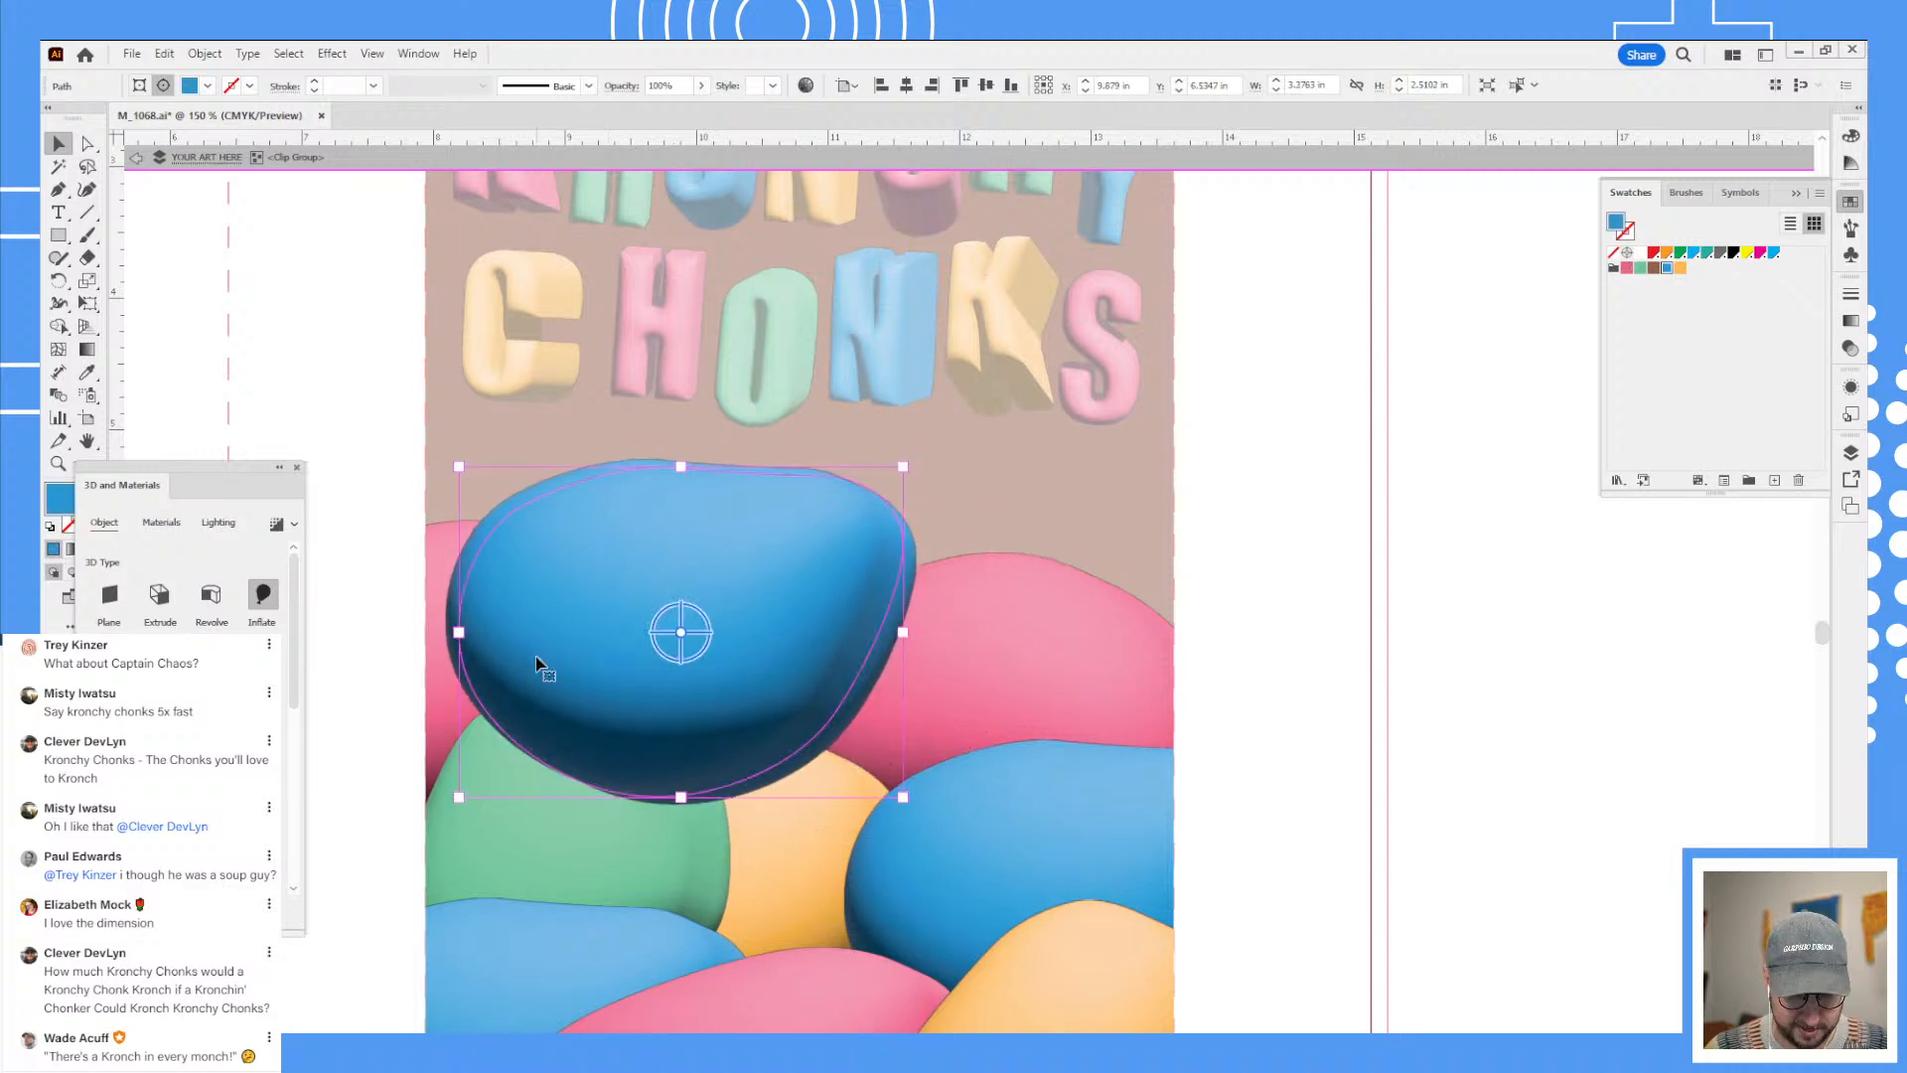
pyautogui.hotkey('ctrl', '[')
pyautogui.hotkey('ctrl', '[')
pyautogui.hotkey('ctrl', '[')
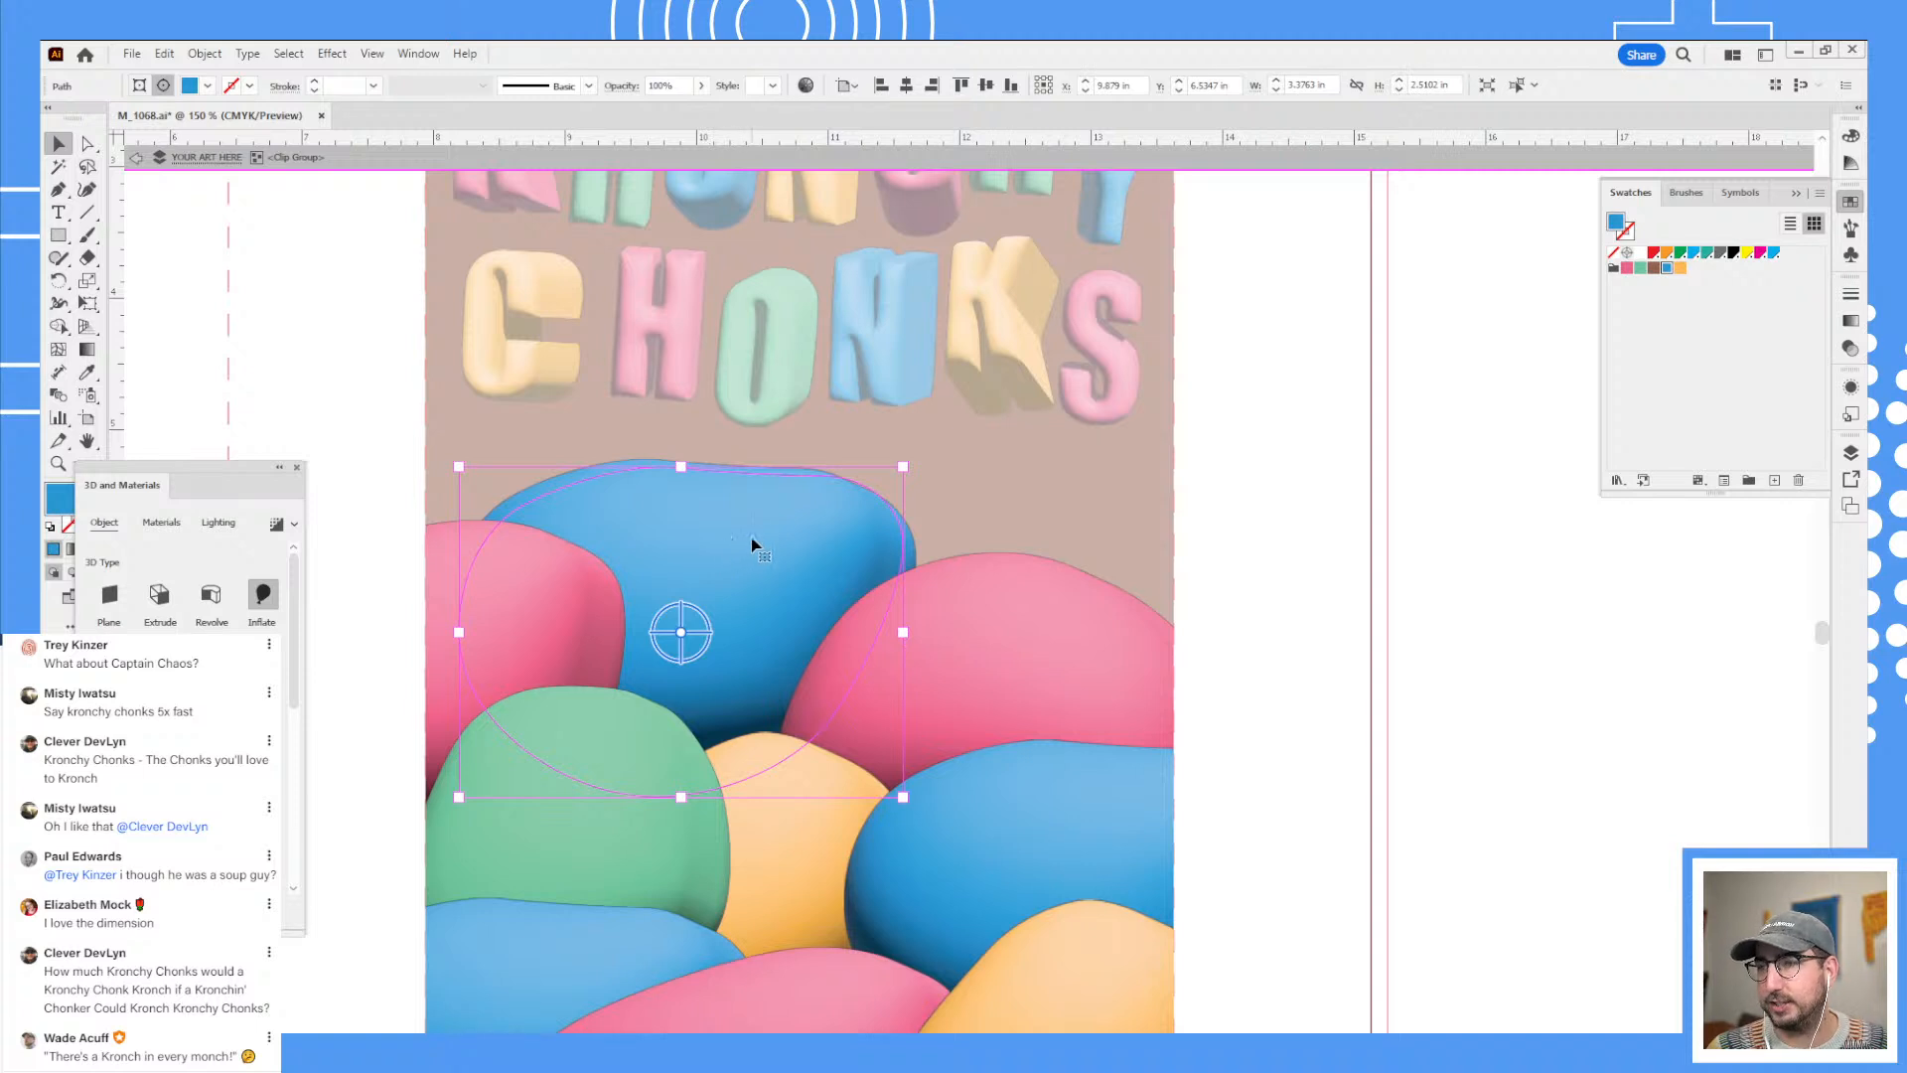
pyautogui.moveTo(763, 536); pyautogui.dragTo(790, 576)
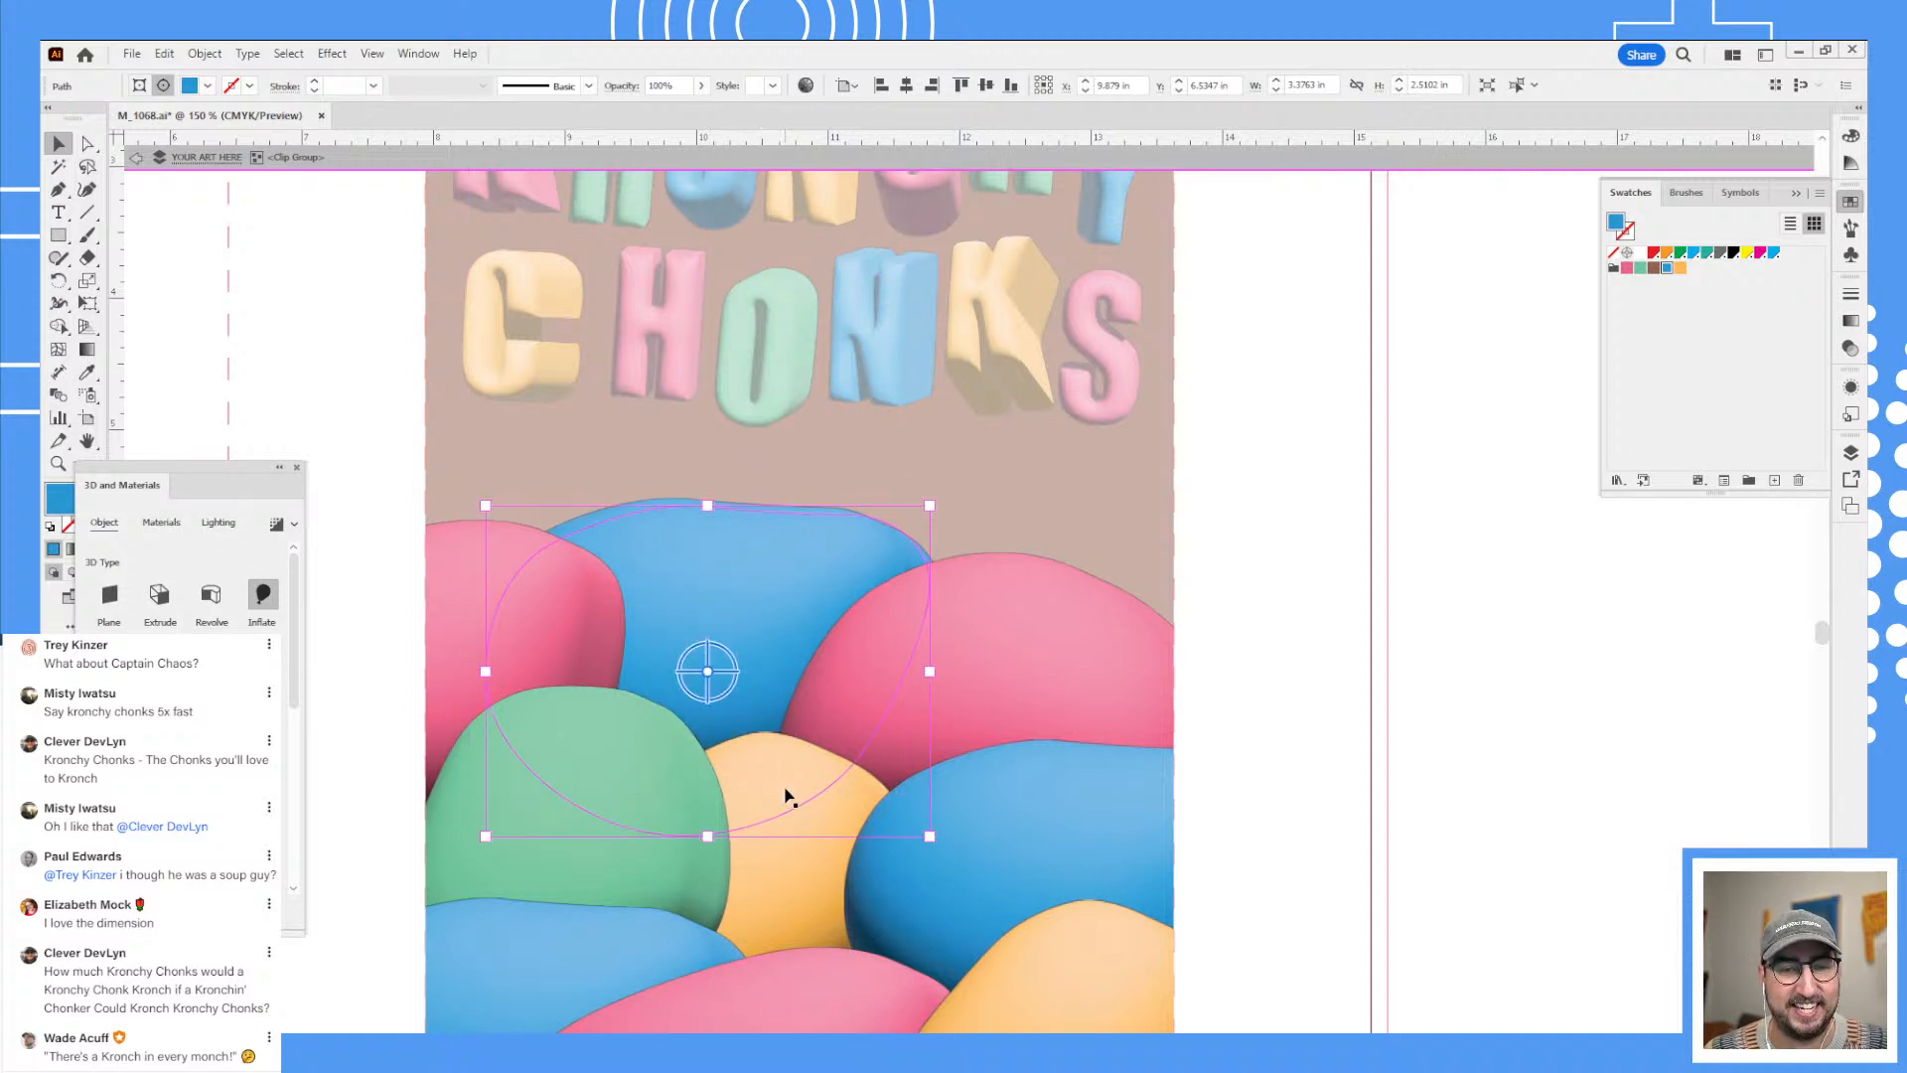
# - Duplicate the middle yellow shape to the panel's right edge above the pink one, rotate it, and send it to the back
pyautogui.moveTo(809, 851); pyautogui.dragTo(1086, 522)
pyautogui.press('r')
pyautogui.moveTo(1084, 361); pyautogui.dragTo(1309, 406)
pyautogui.press('s')
pyautogui.press('v')
pyautogui.moveTo(1069, 544); pyautogui.dragTo(1090, 545)
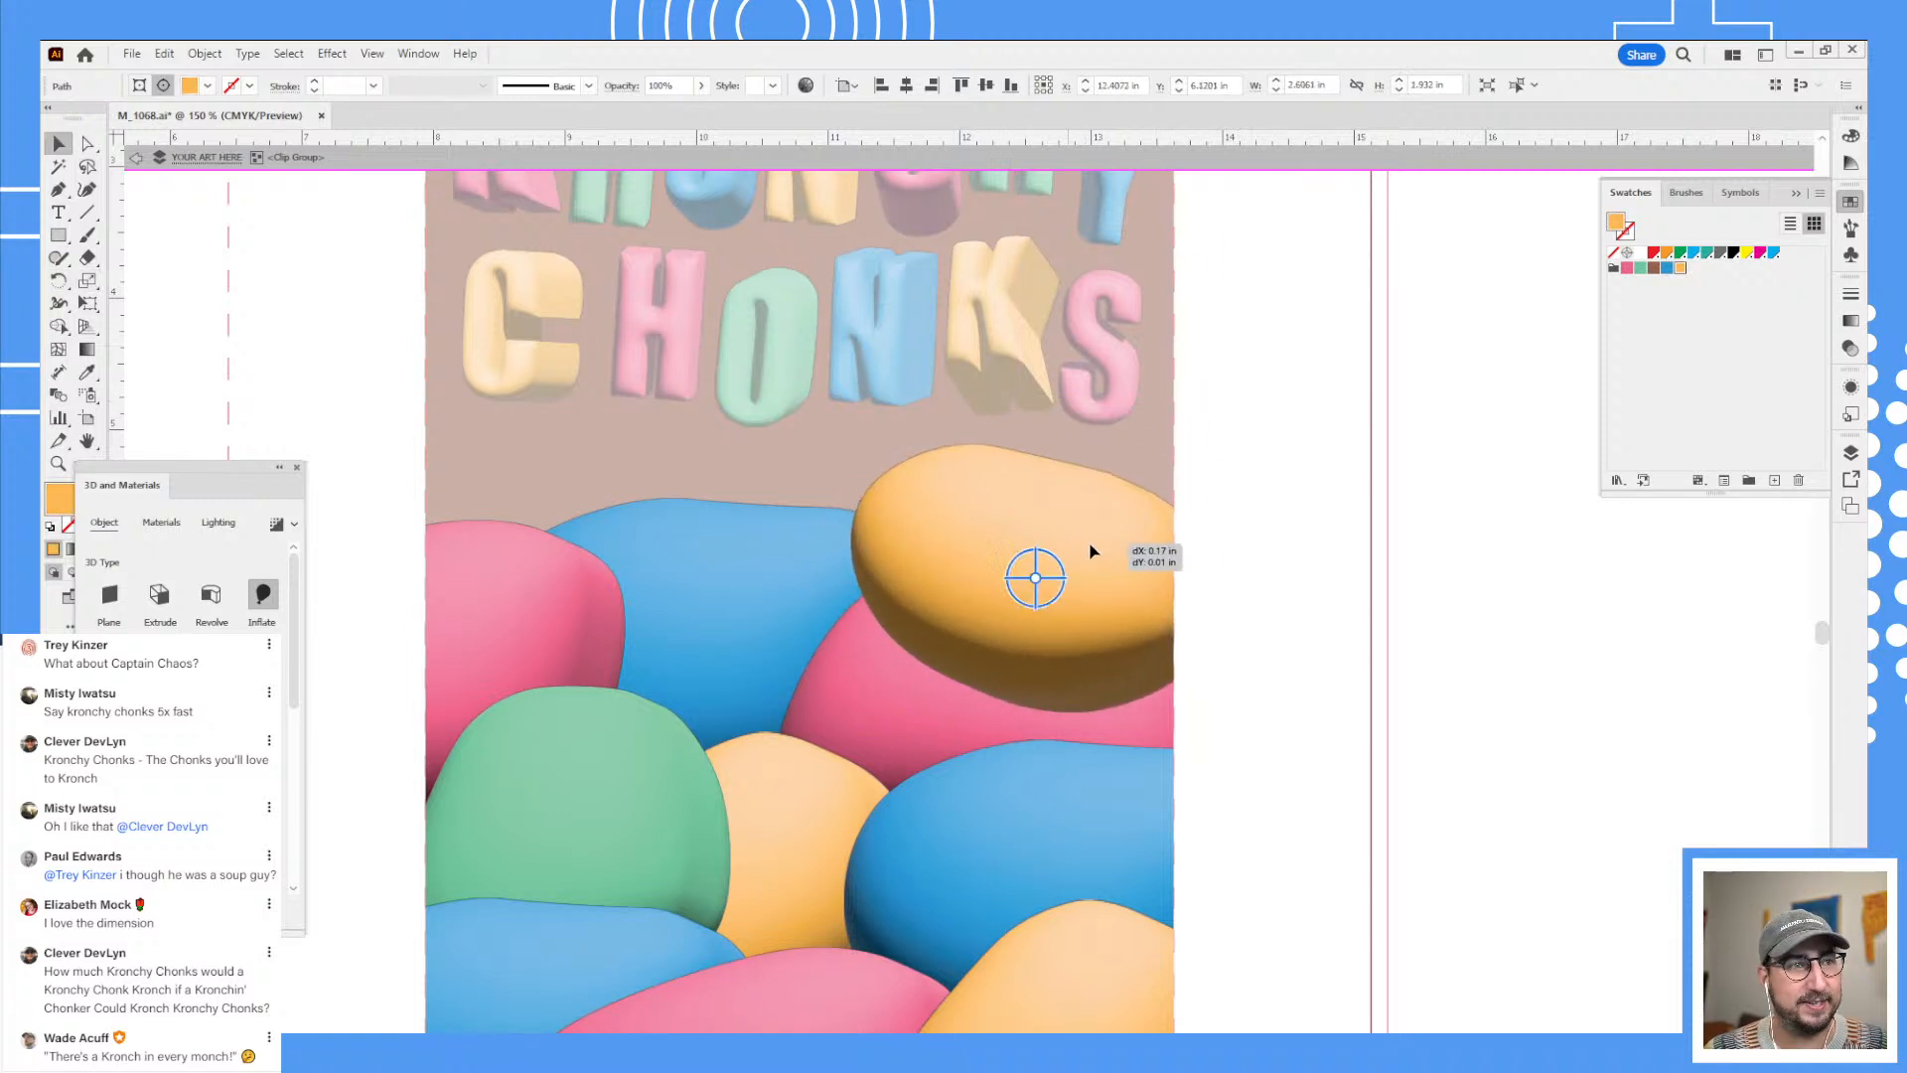
pyautogui.hotkey('ctrl', 'shift', '[')
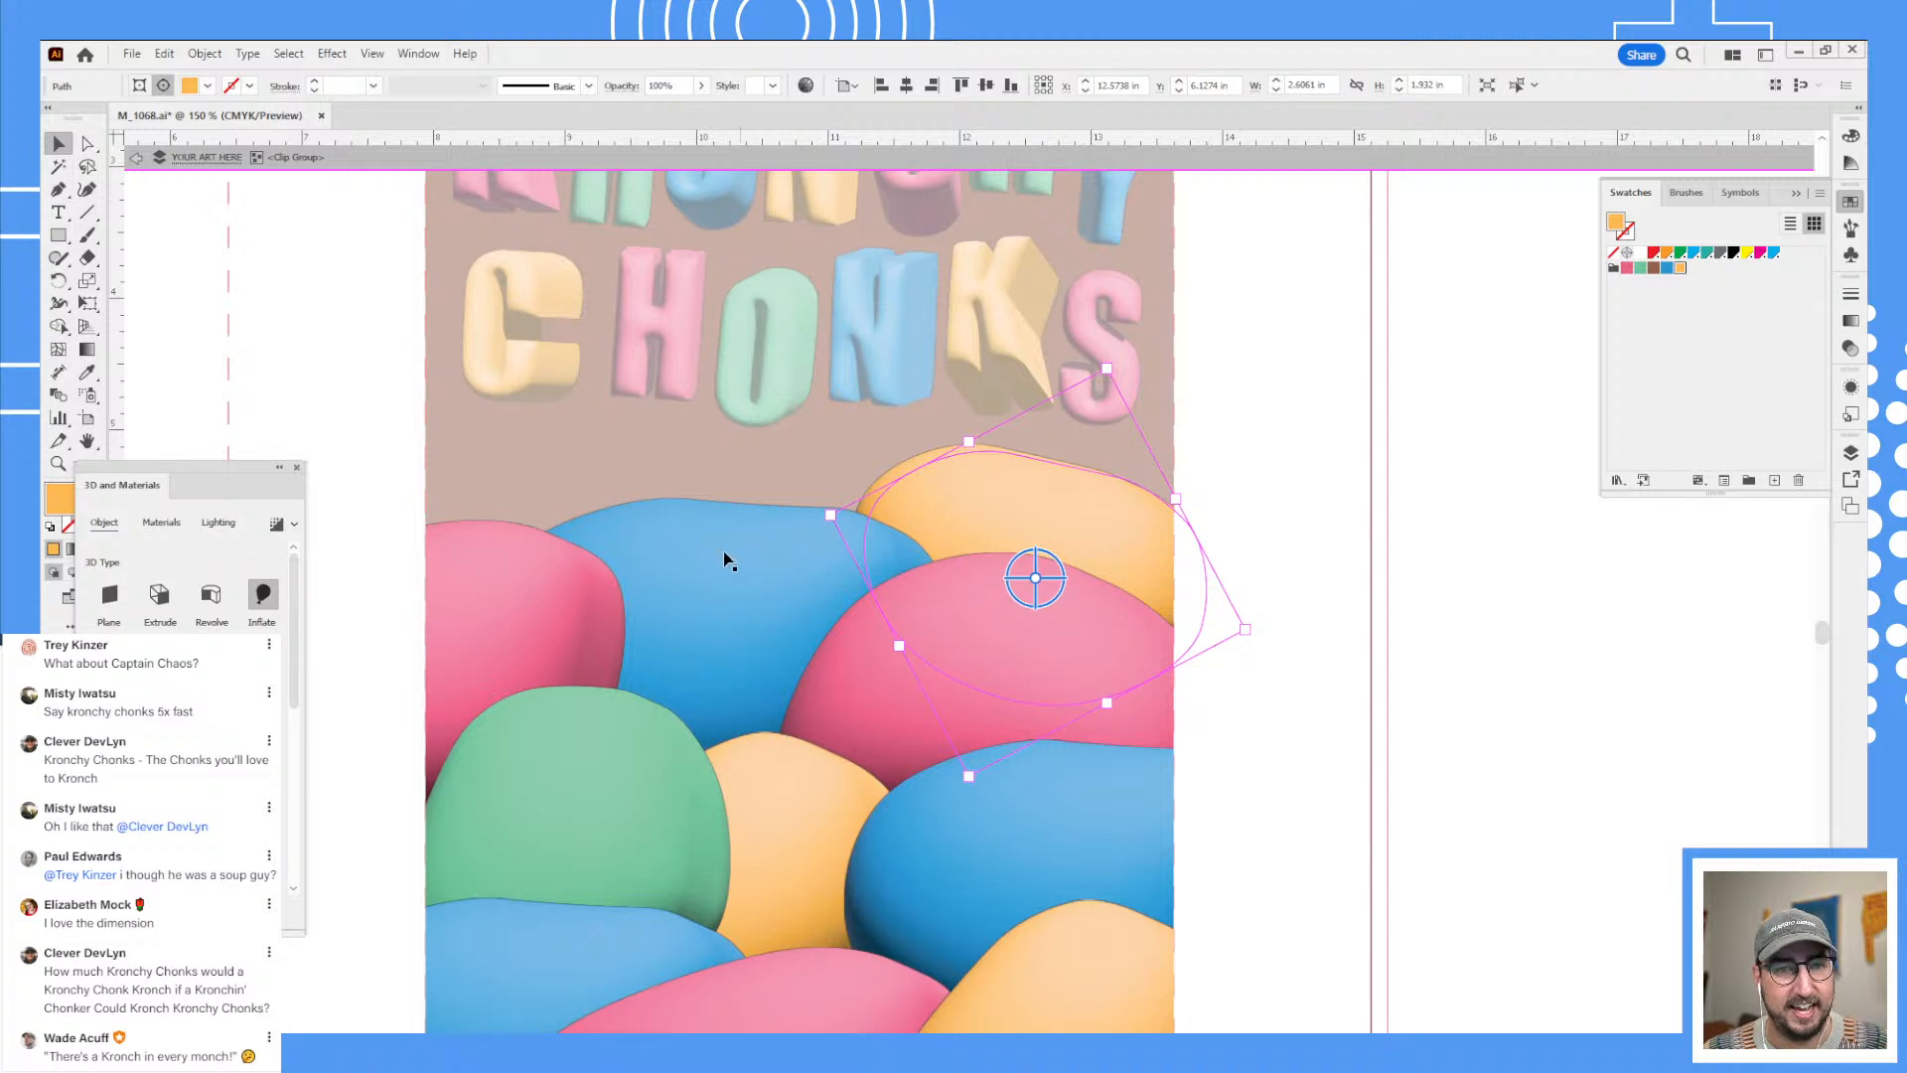
# - Duplicate the green shape to the top left of the pile, rotate and widen it, send it to the back, and leave isolation
pyautogui.moveTo(664, 765); pyautogui.dragTo(751, 597)
pyautogui.press('r')
pyautogui.press('v')
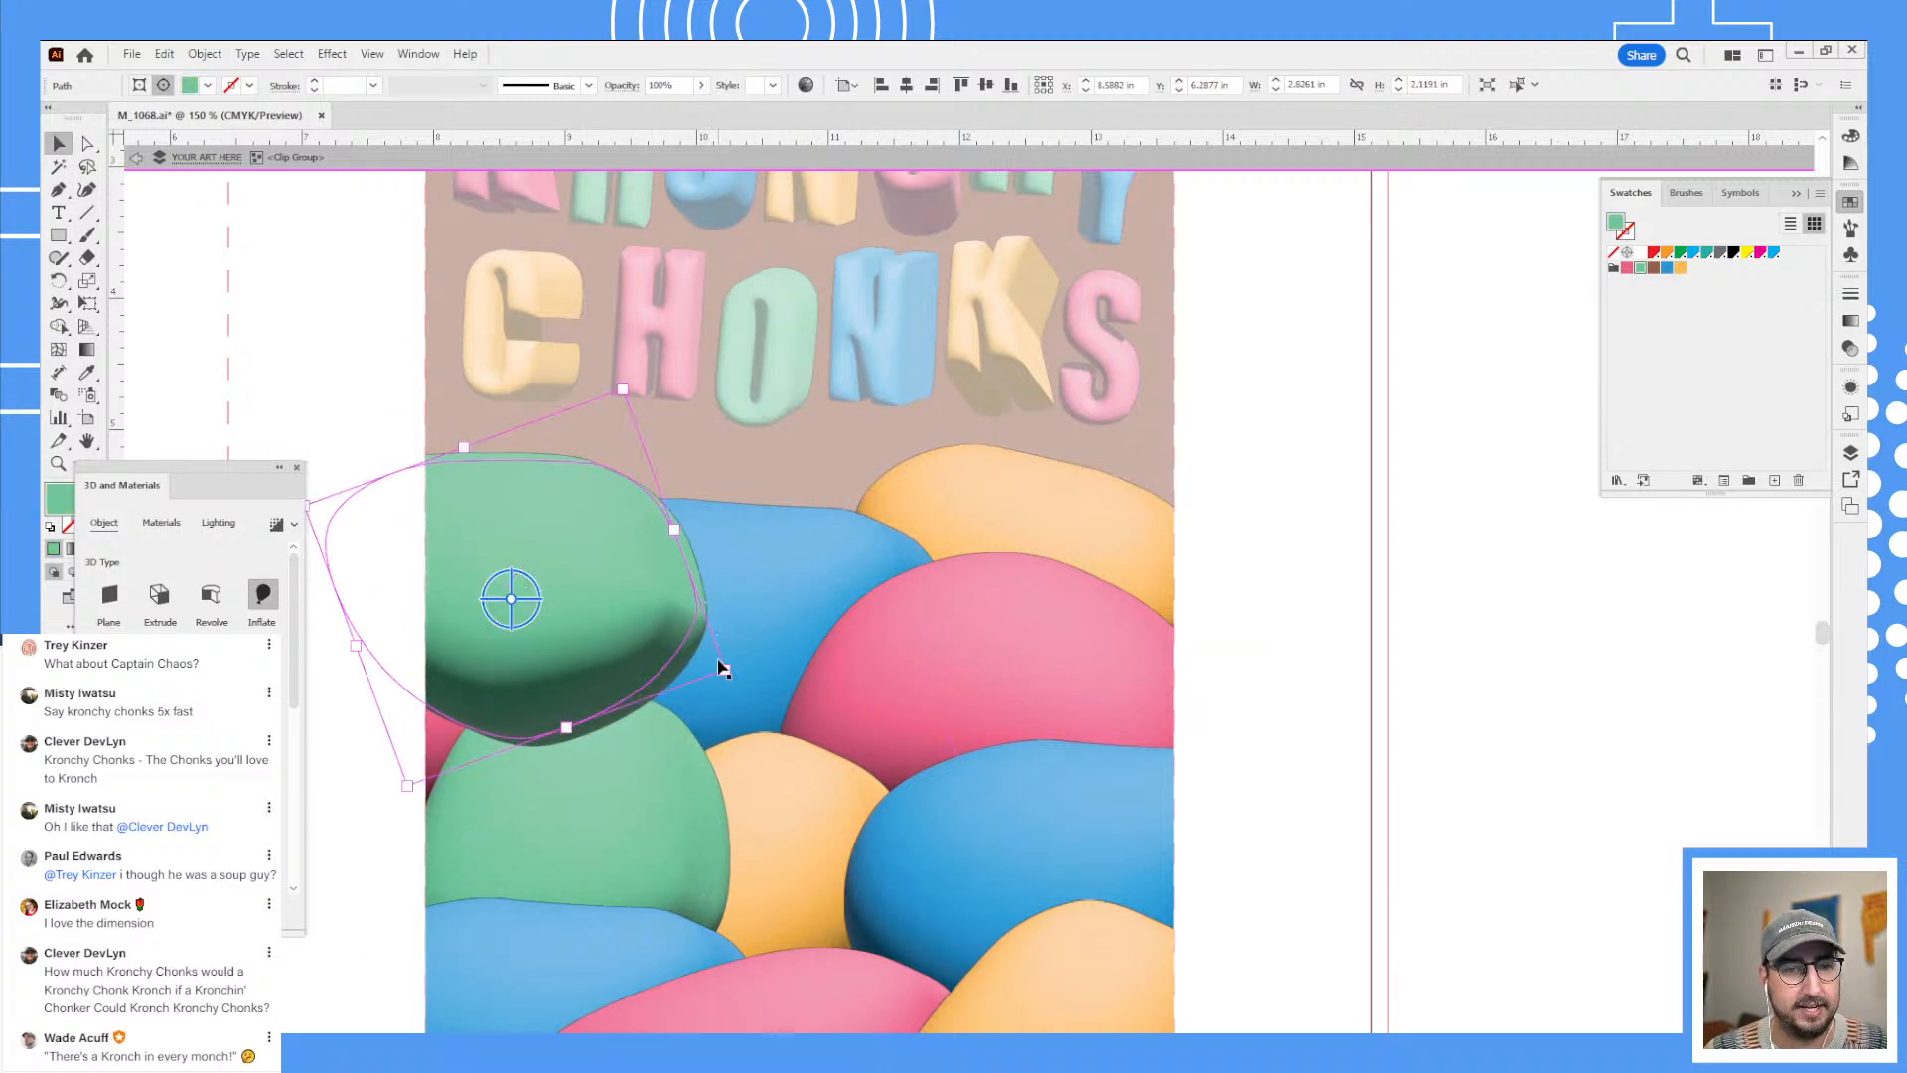
pyautogui.moveTo(723, 668); pyautogui.dragTo(835, 655)
pyautogui.moveTo(652, 510); pyautogui.dragTo(717, 505)
pyautogui.hotkey('ctrl', 'shift', '[')
pyautogui.press('r')
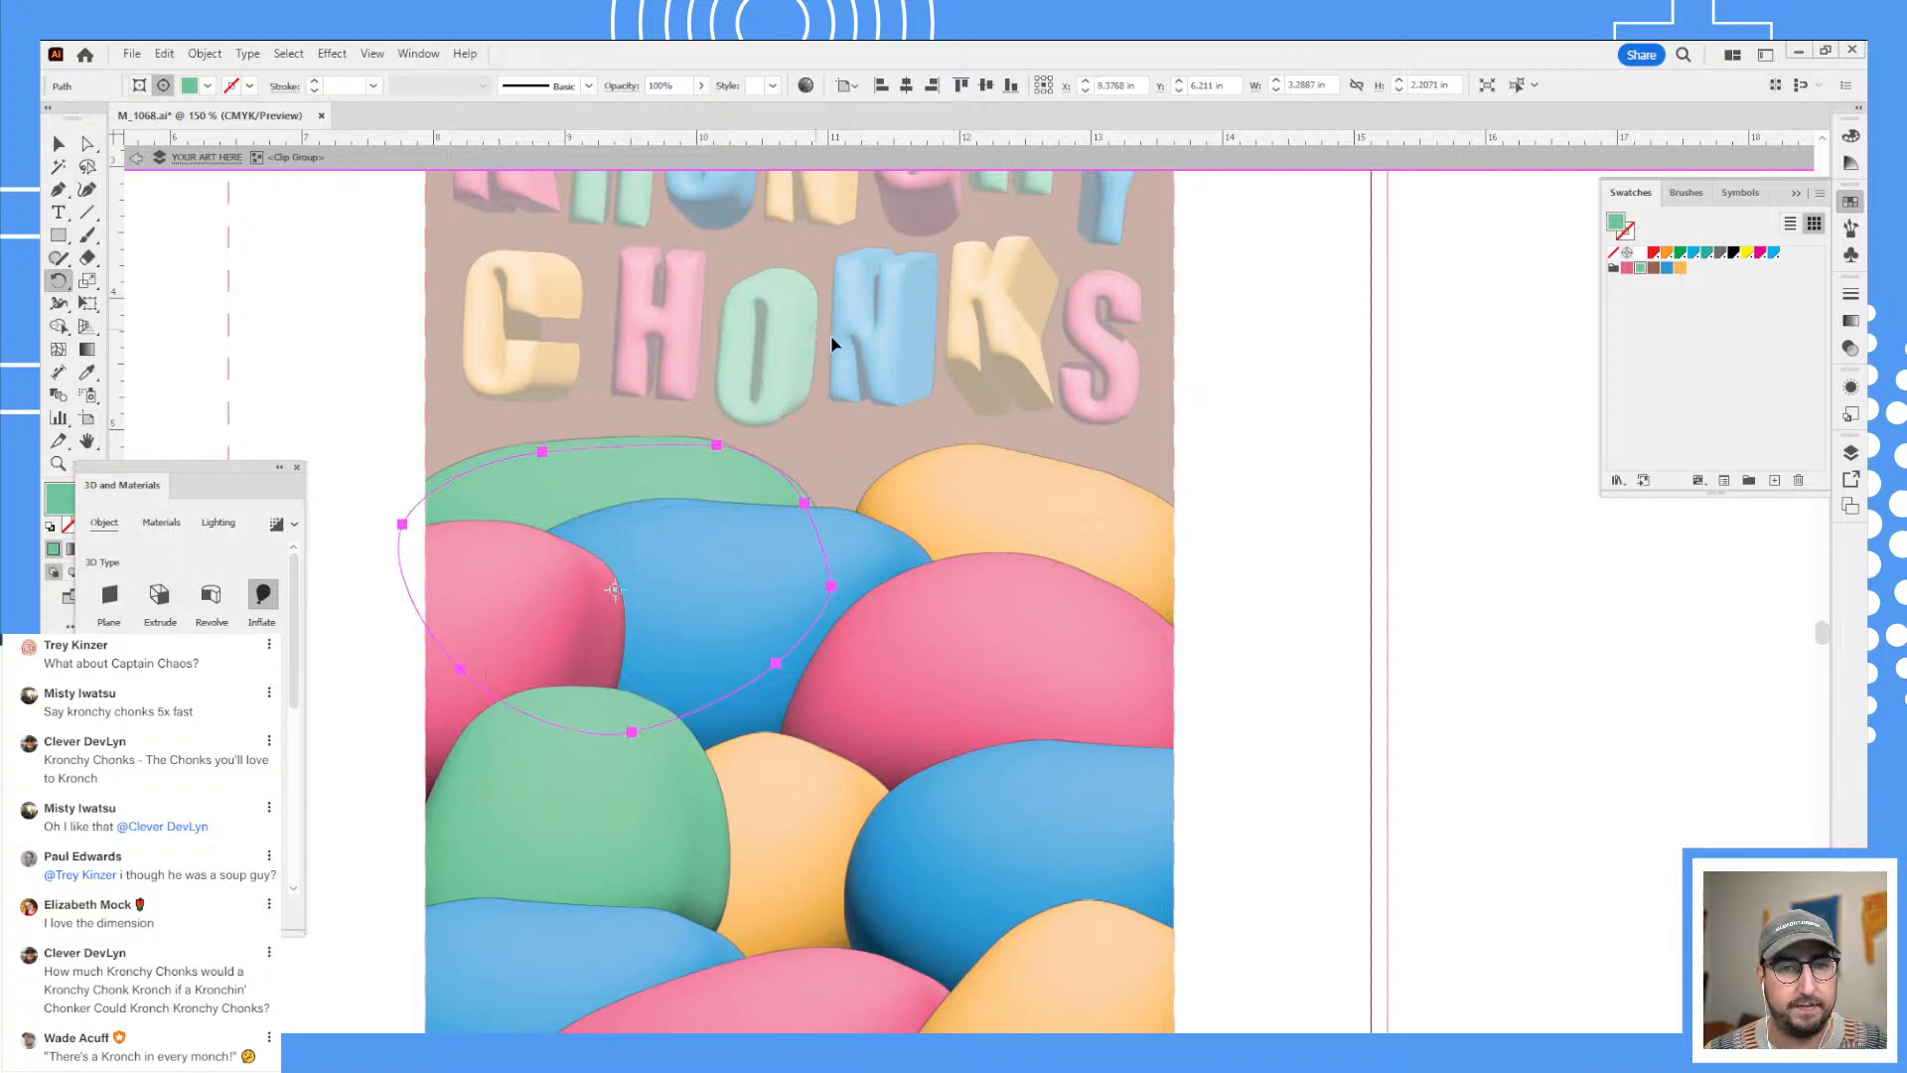
pyautogui.press('v')
pyautogui.doubleClick(1396, 623)
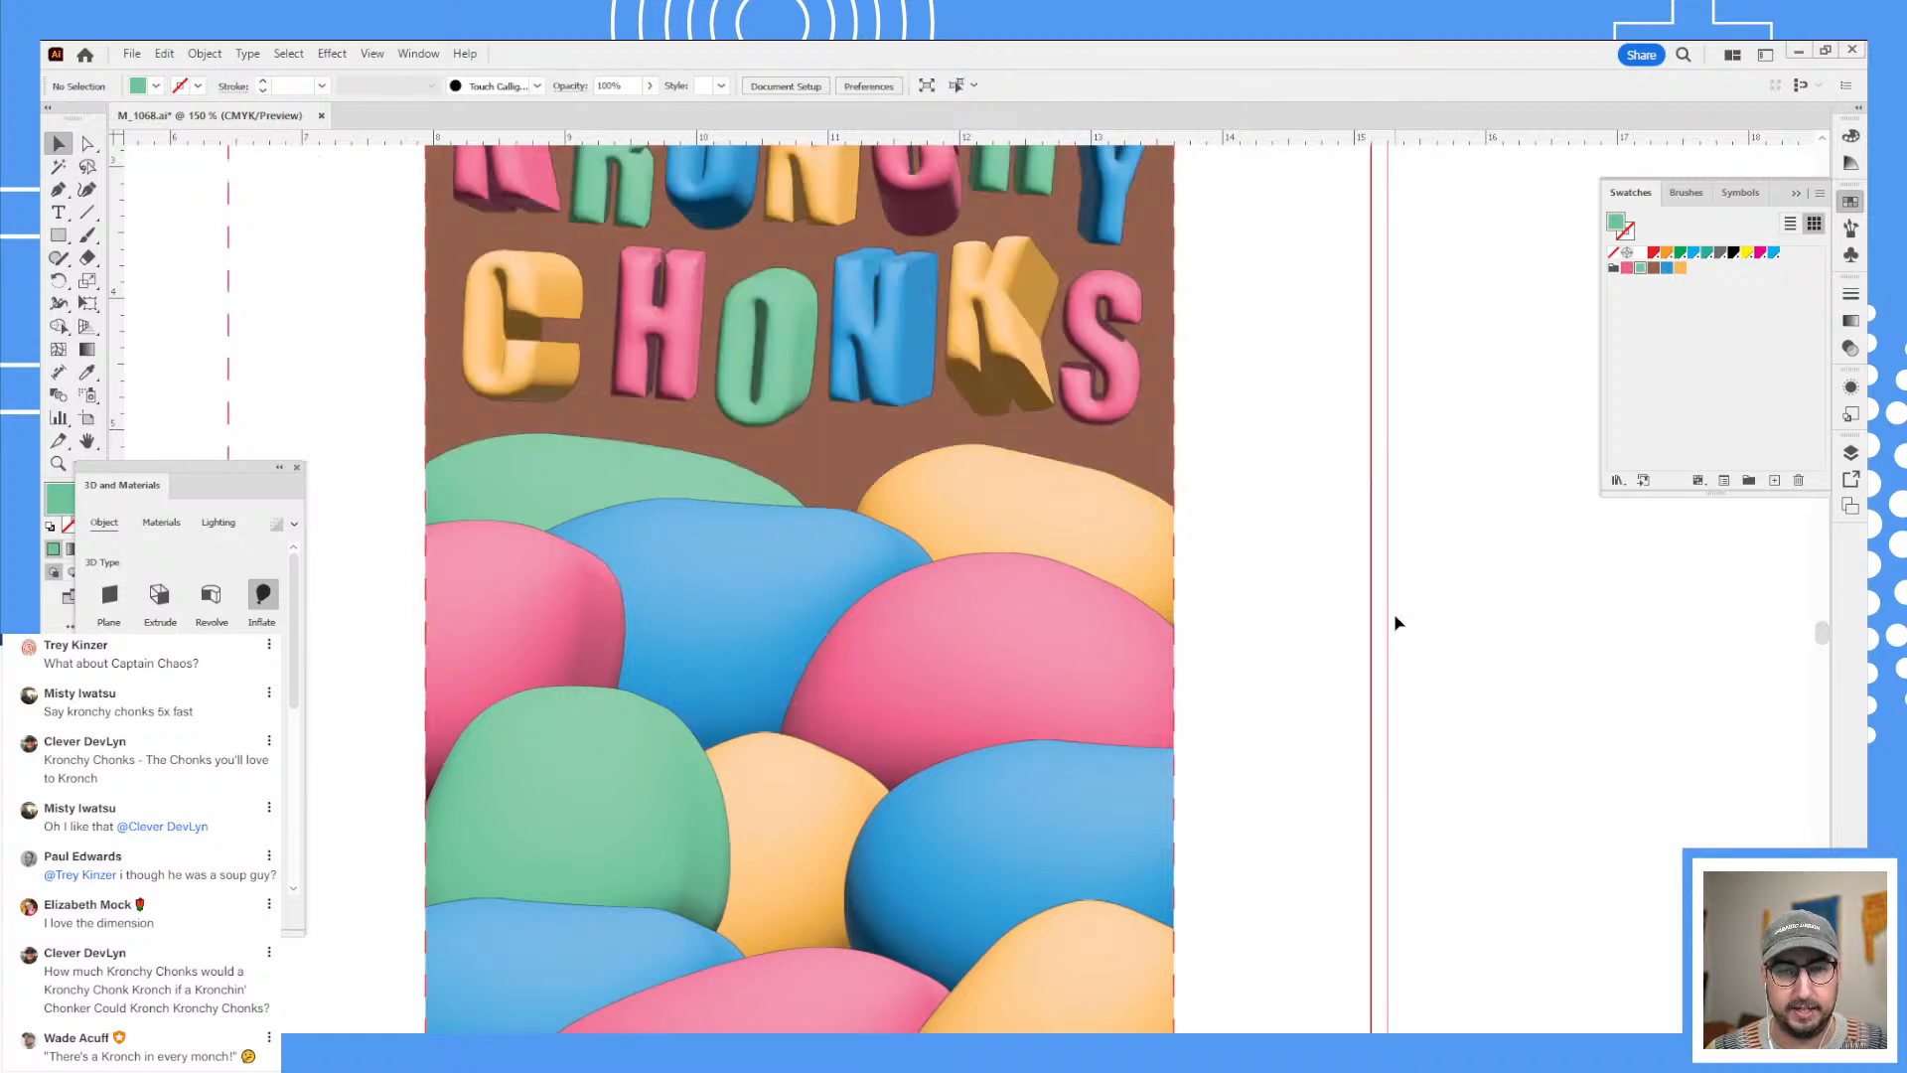
# - Activate the Dimension tool with Dimensions as the target layer, keeping the whole box dieline in view
pyautogui.press('z')
pyautogui.keyDown('alt'); pyautogui.click(977, 616); pyautogui.keyUp('alt')
pyautogui.keyDown('alt'); pyautogui.click(981, 636); pyautogui.keyUp('alt')
pyautogui.click(957, 619)
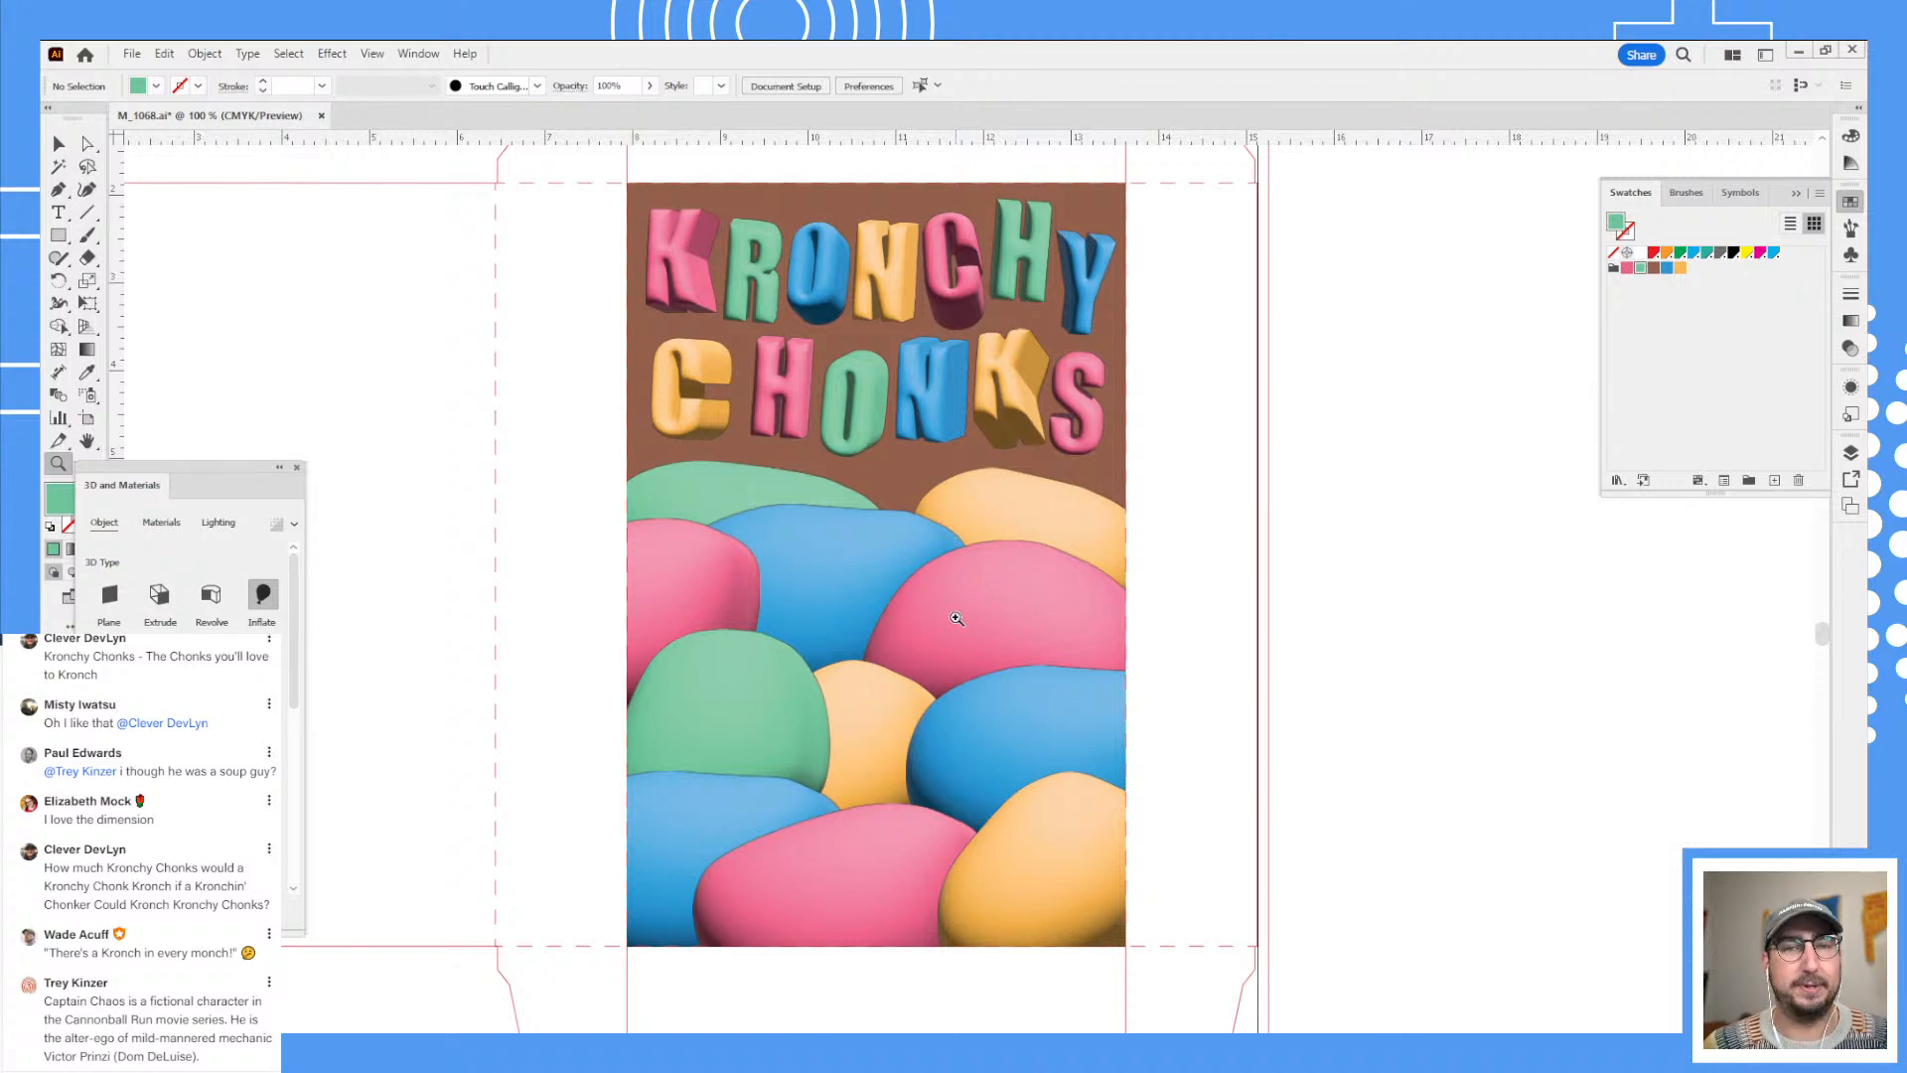
pyautogui.keyDown('alt'); pyautogui.click(987, 574); pyautogui.keyUp('alt')
pyautogui.scroll(2, 874, 479)
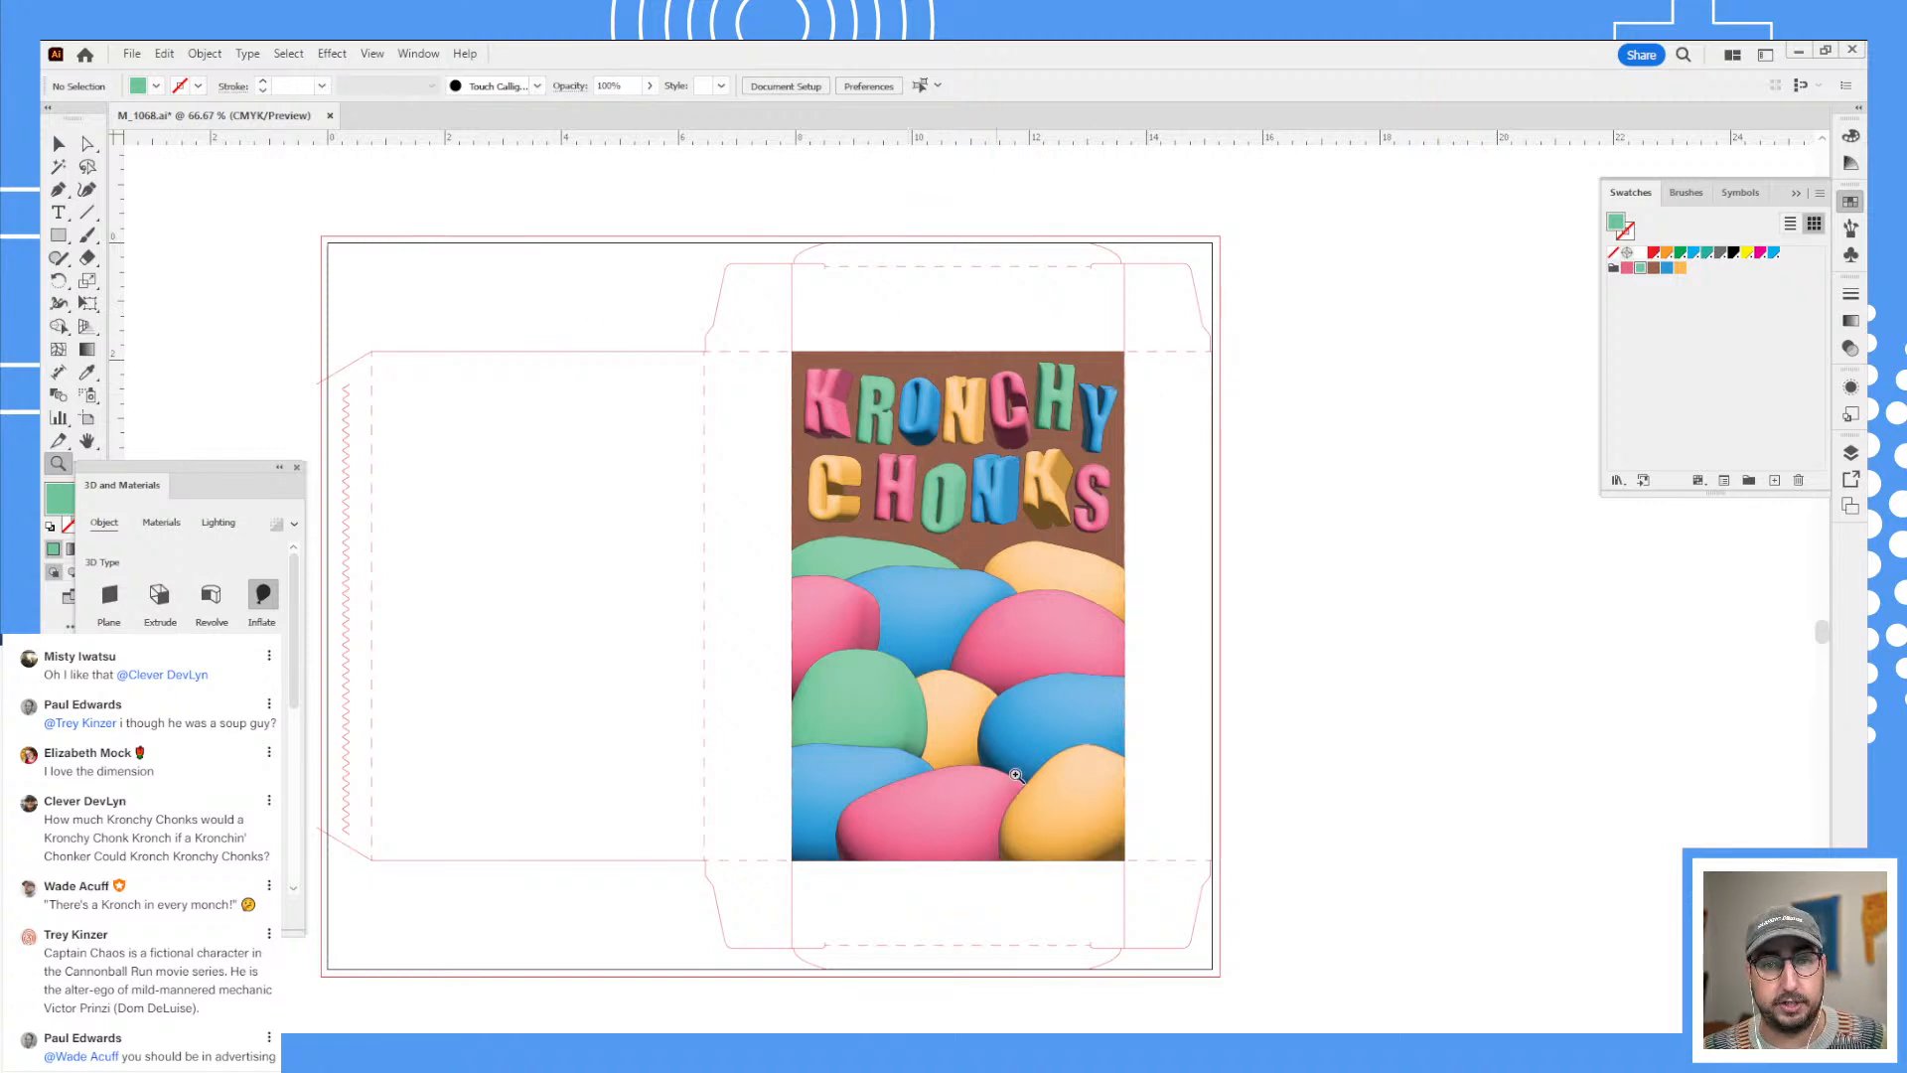
pyautogui.click(58, 372)
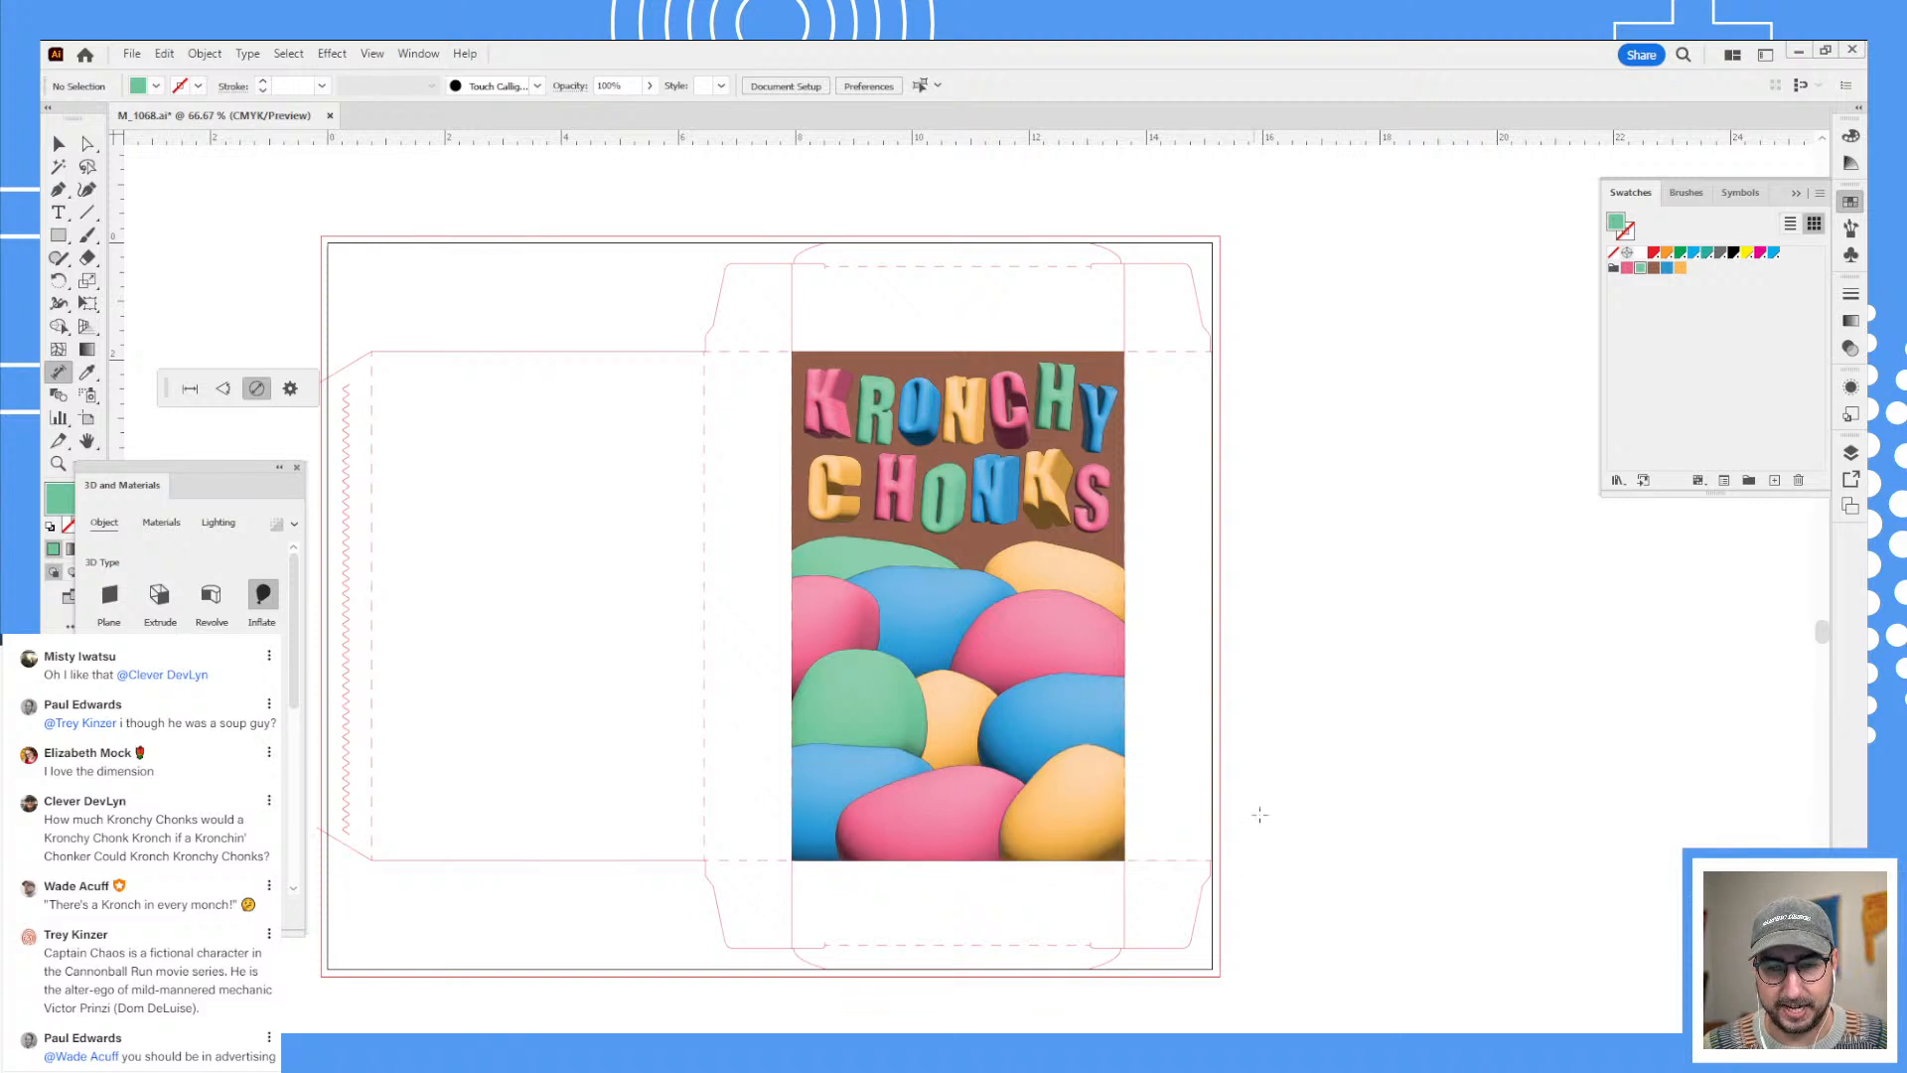
pyautogui.click(1852, 454)
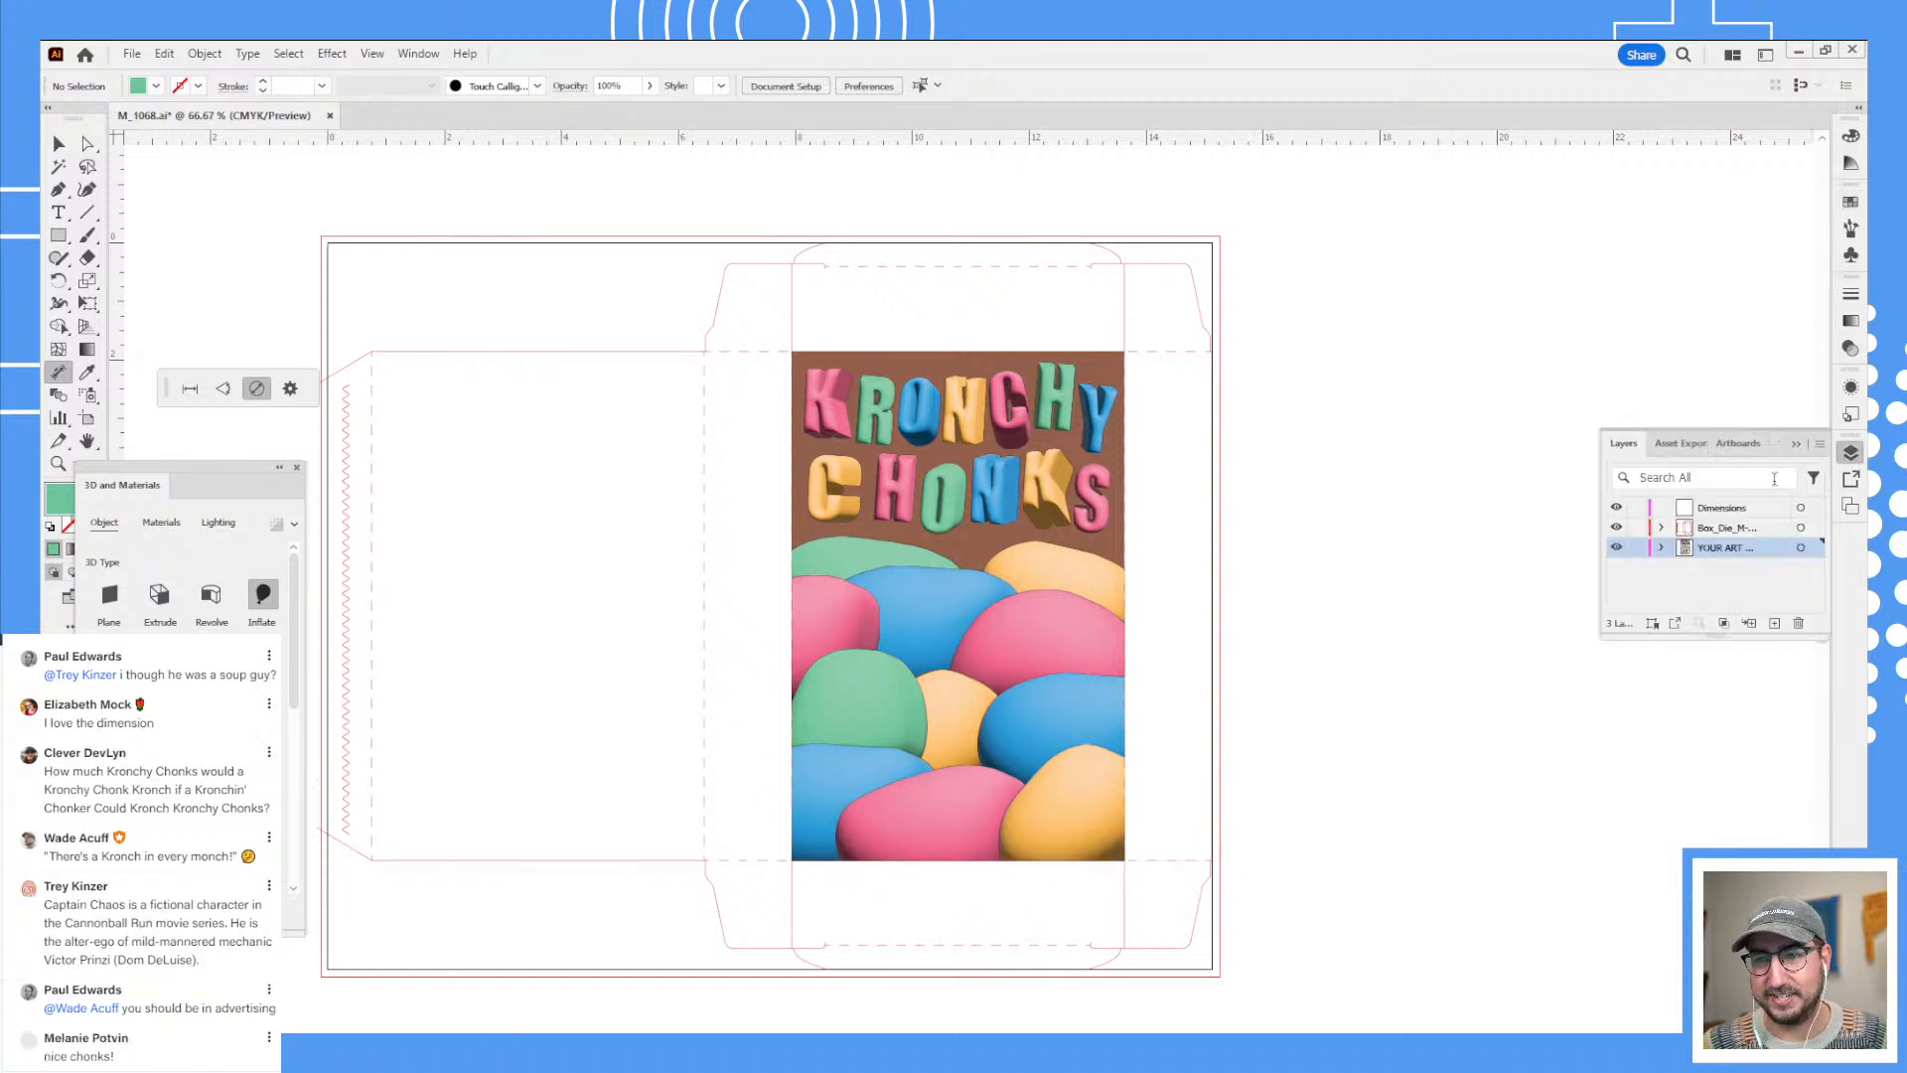
pyautogui.click(1719, 510)
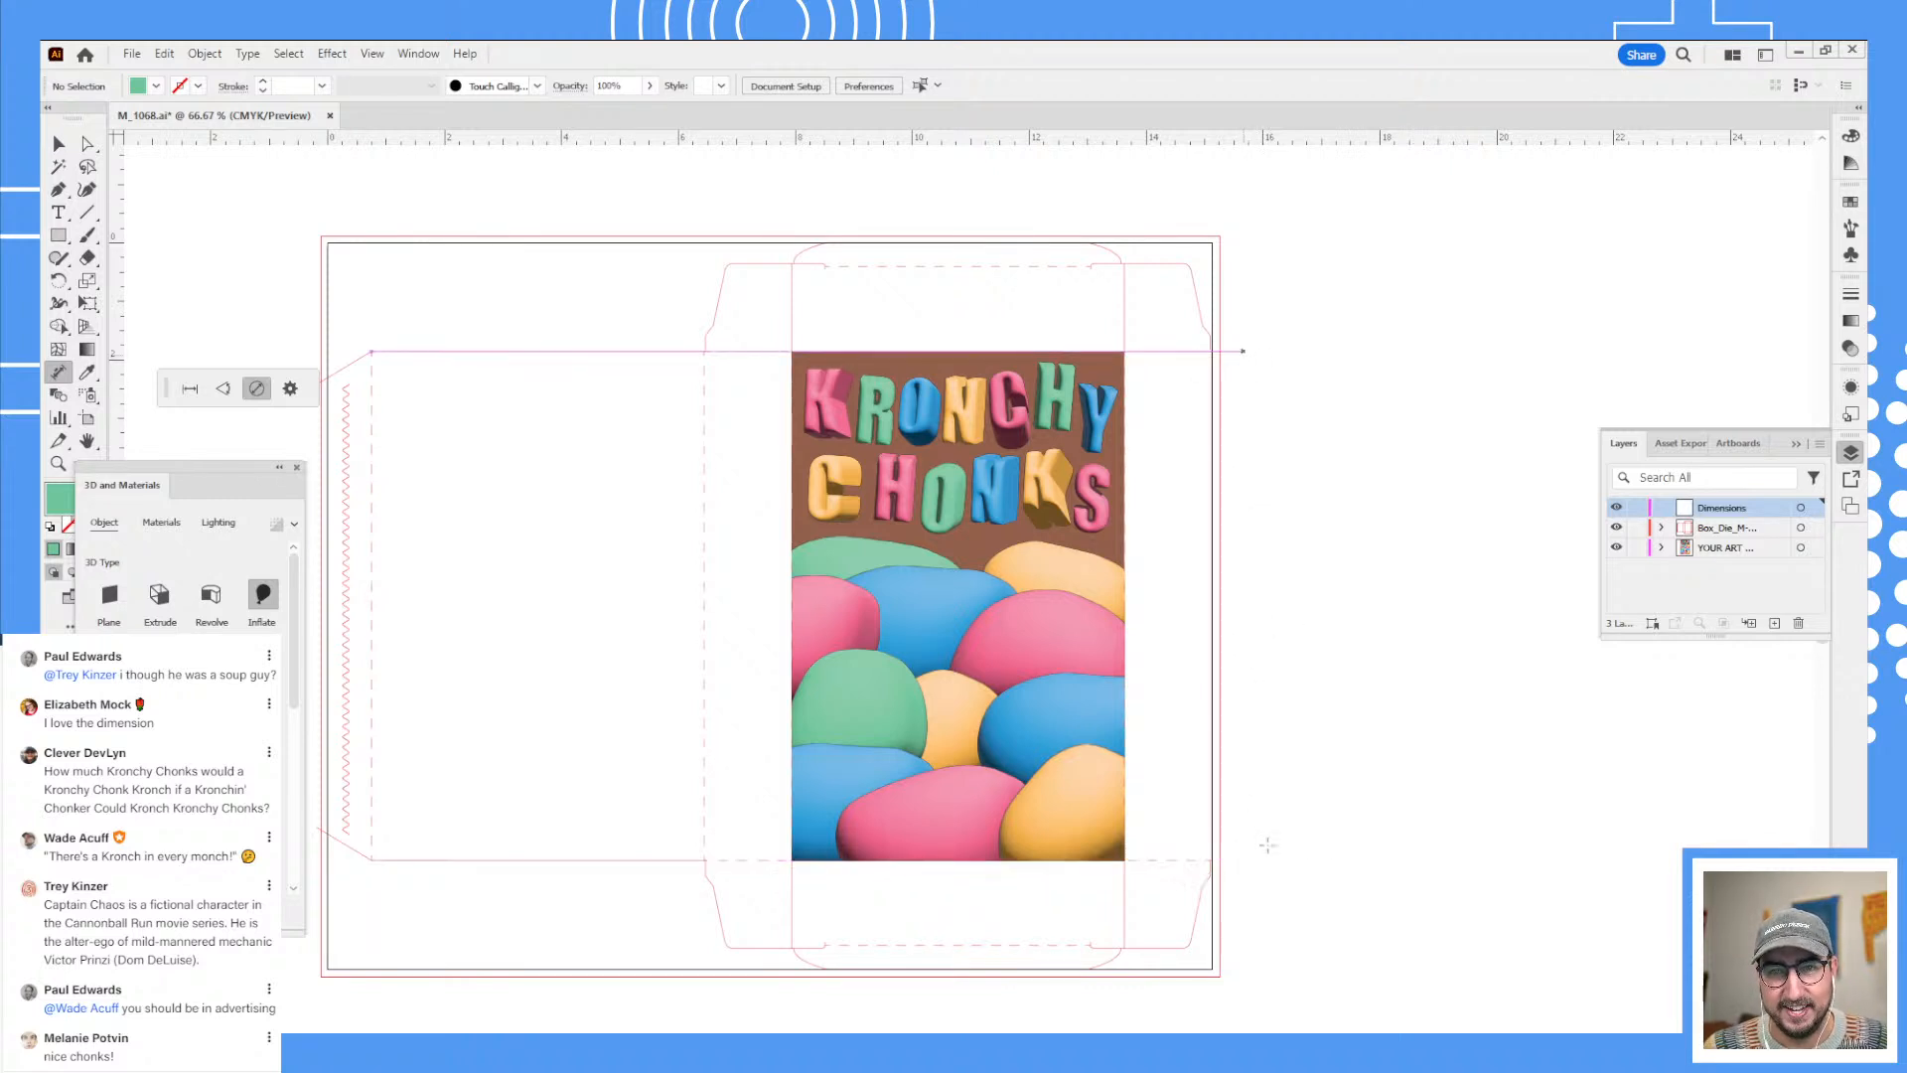
# - Add a linear dimension for the front panel's height just outside the dieline's right edge
pyautogui.click(190, 389)
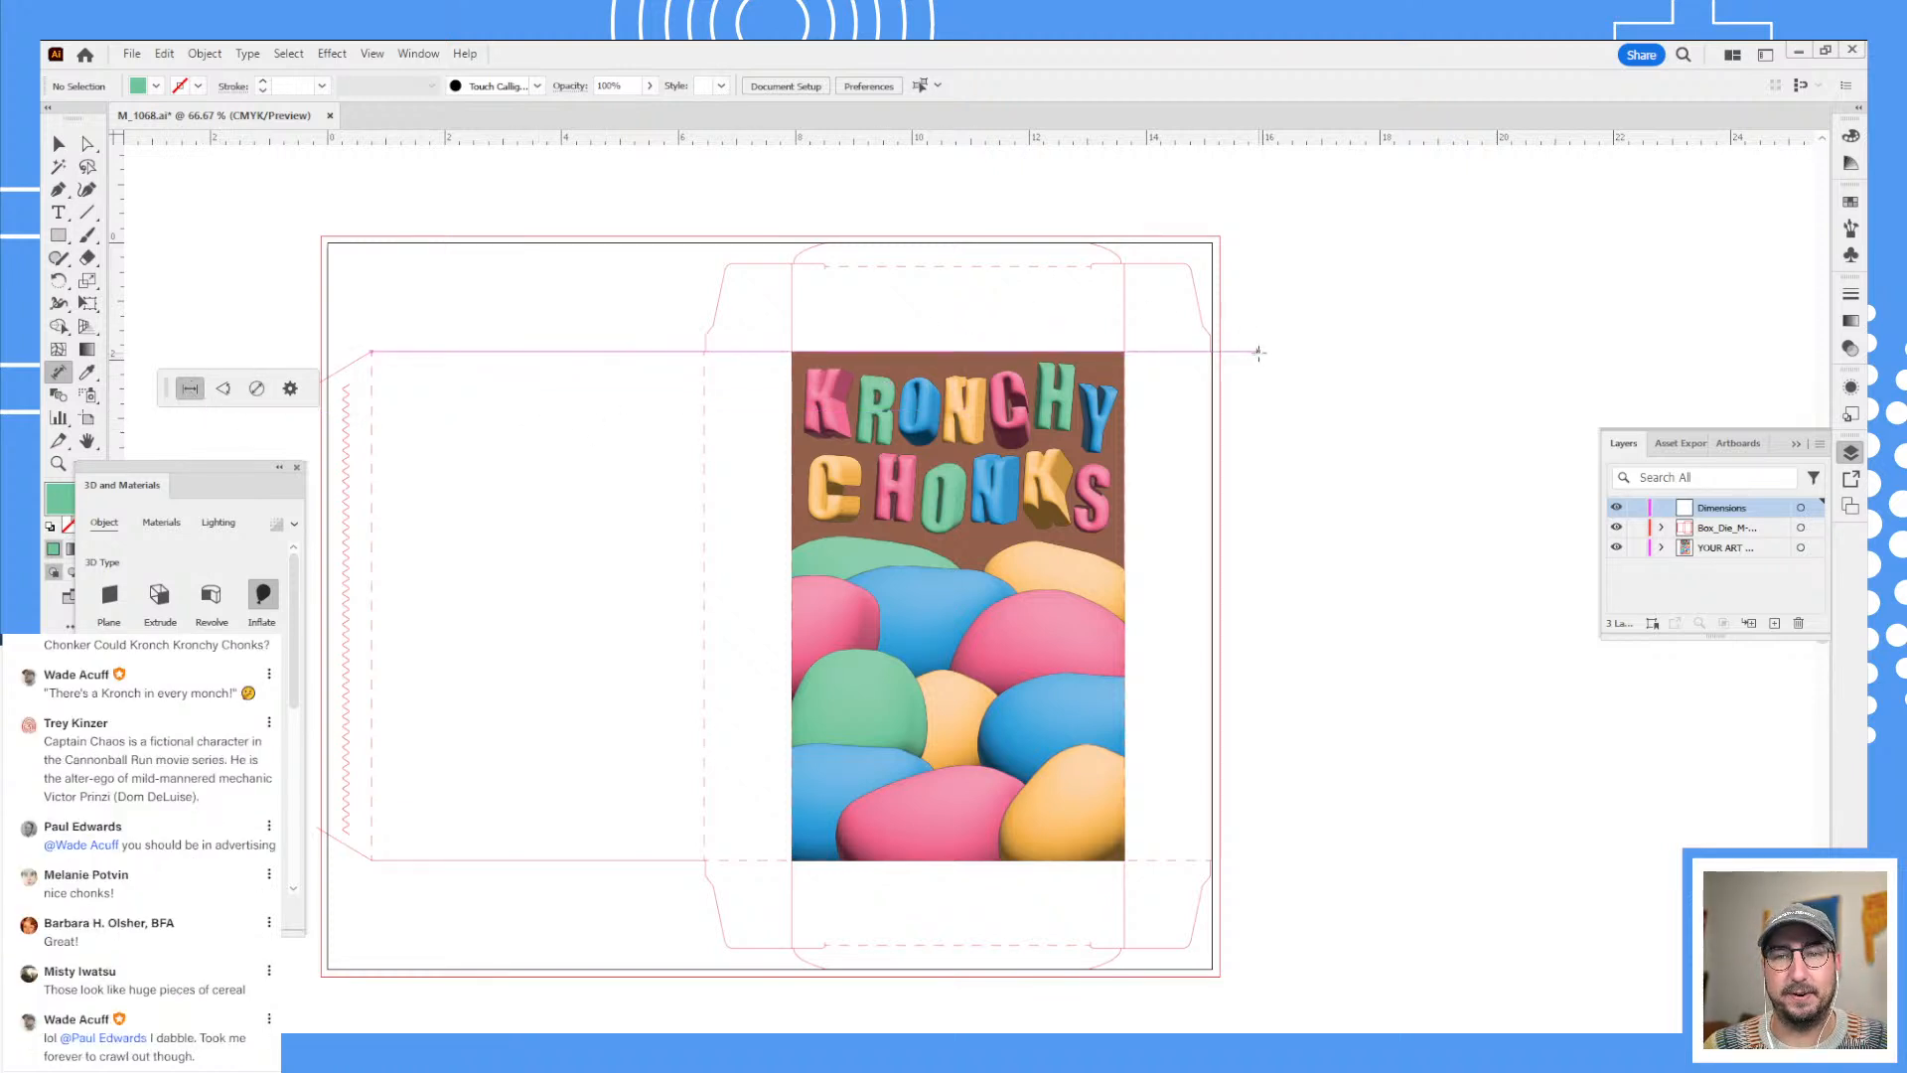
pyautogui.moveTo(1259, 352)
pyautogui.mouseDown()
pyautogui.moveTo(1259, 934)
pyautogui.moveTo(1258, 858)
pyautogui.moveTo(1278, 857)
pyautogui.mouseUp()
pyautogui.press('v')
pyautogui.moveTo(1285, 659); pyautogui.dragTo(1259, 667)
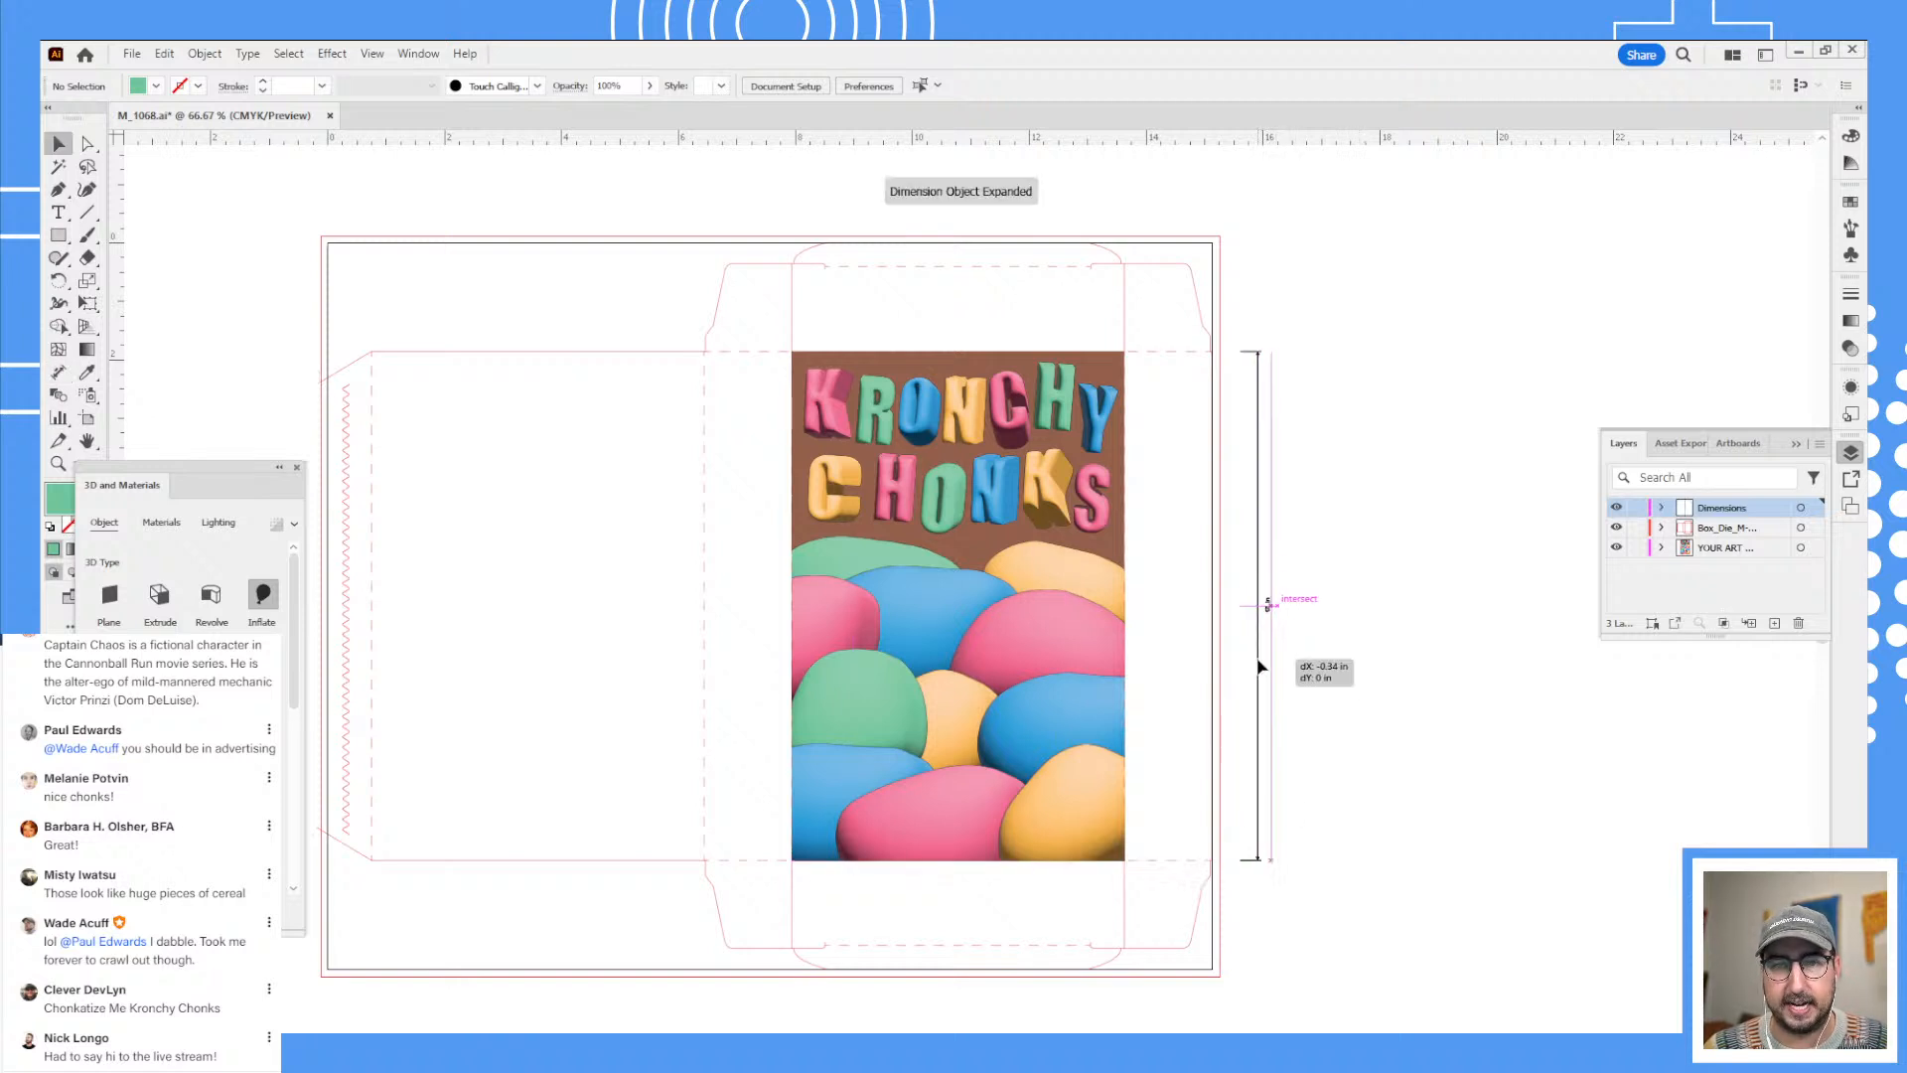
pyautogui.click(1394, 664)
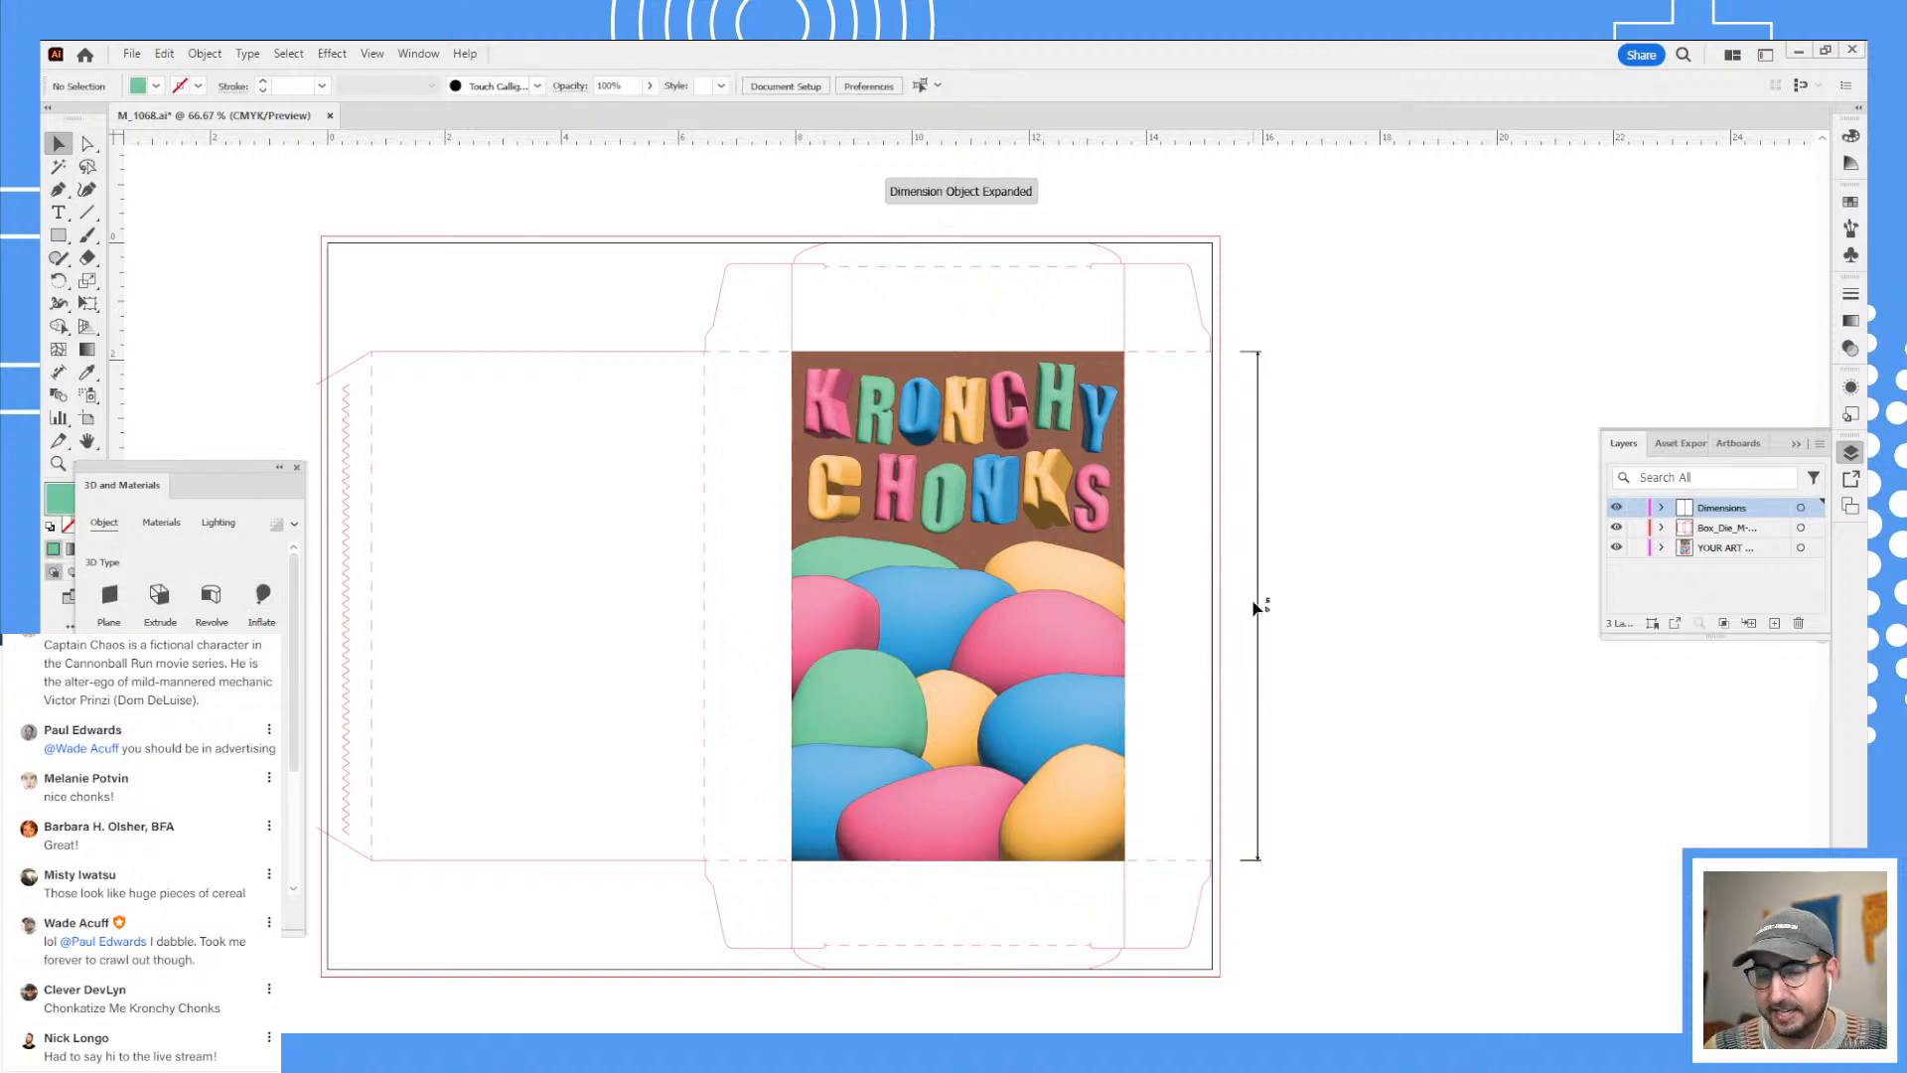
# - Add a linear dimension for the front panel's width just above the dieline's upper edge
pyautogui.moveTo(1149, 603); pyautogui.dragTo(1136, 724)
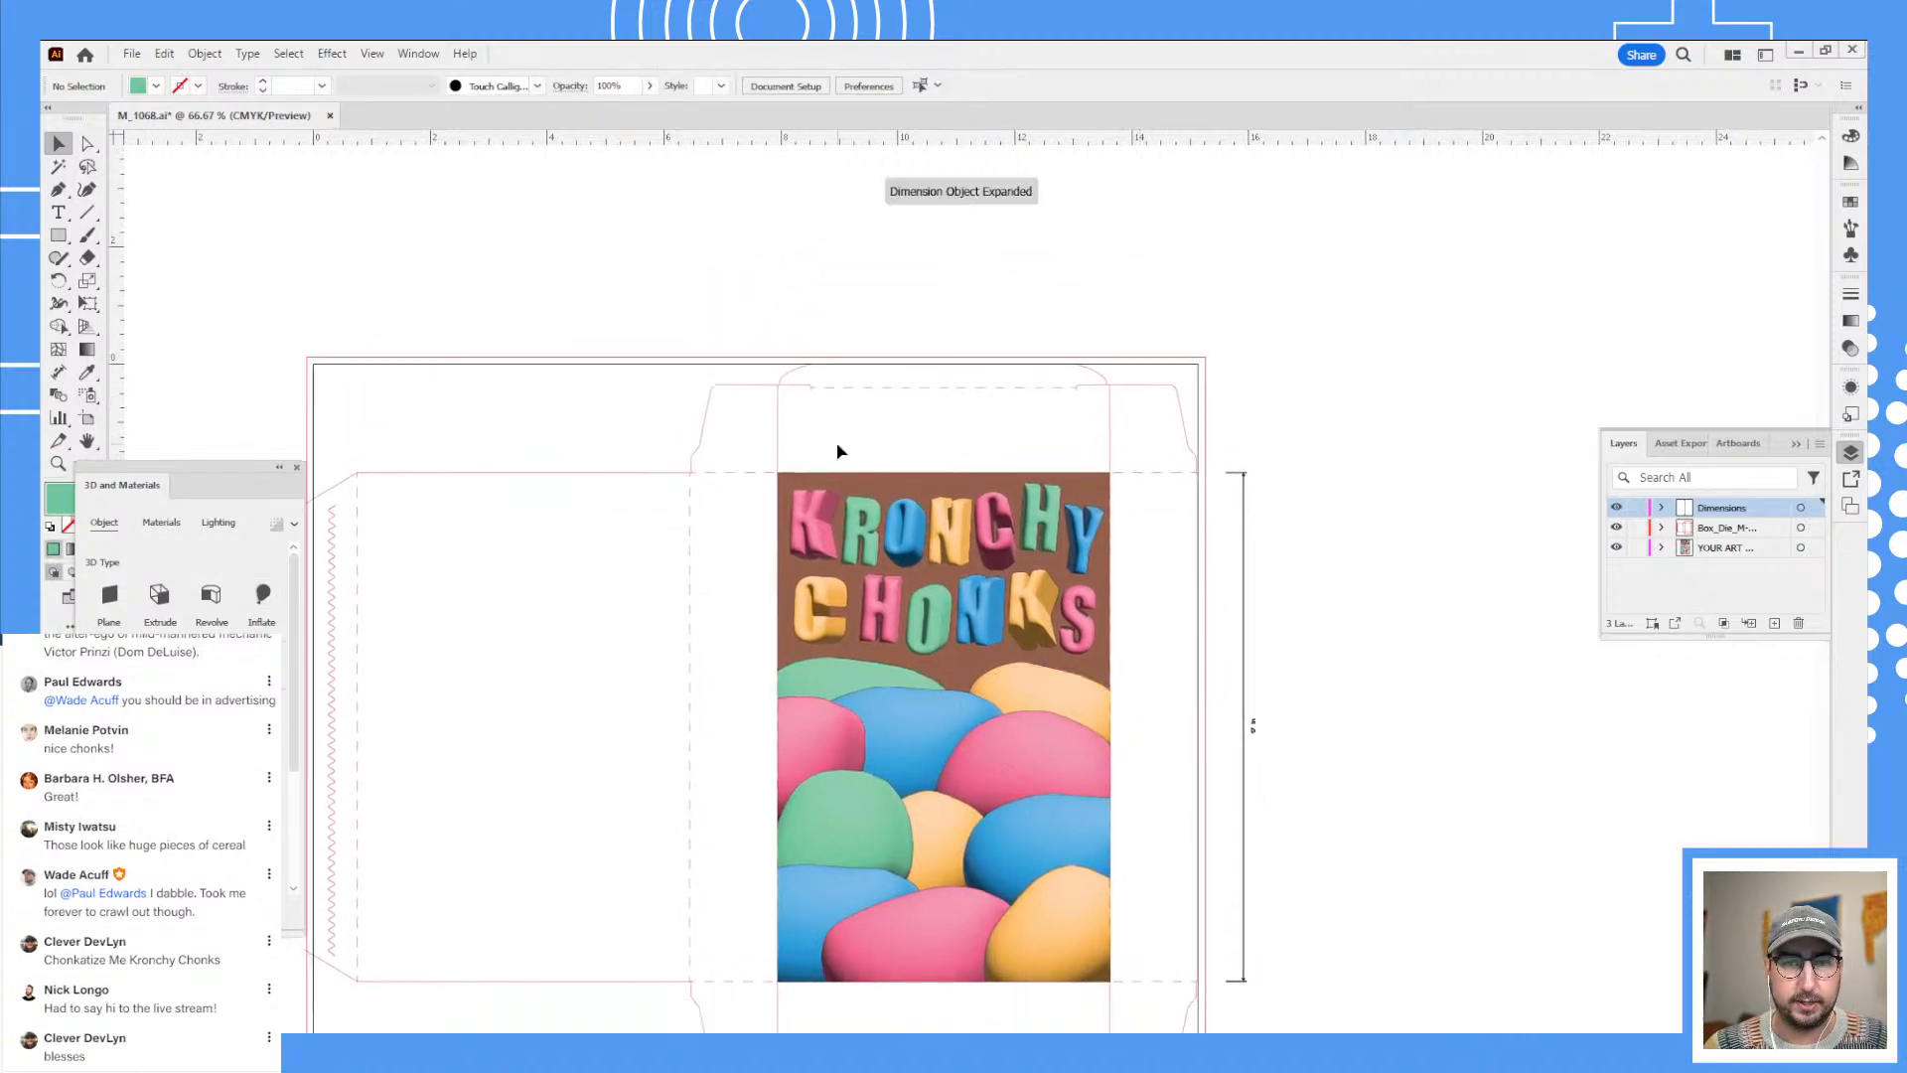
pyautogui.click(57, 373)
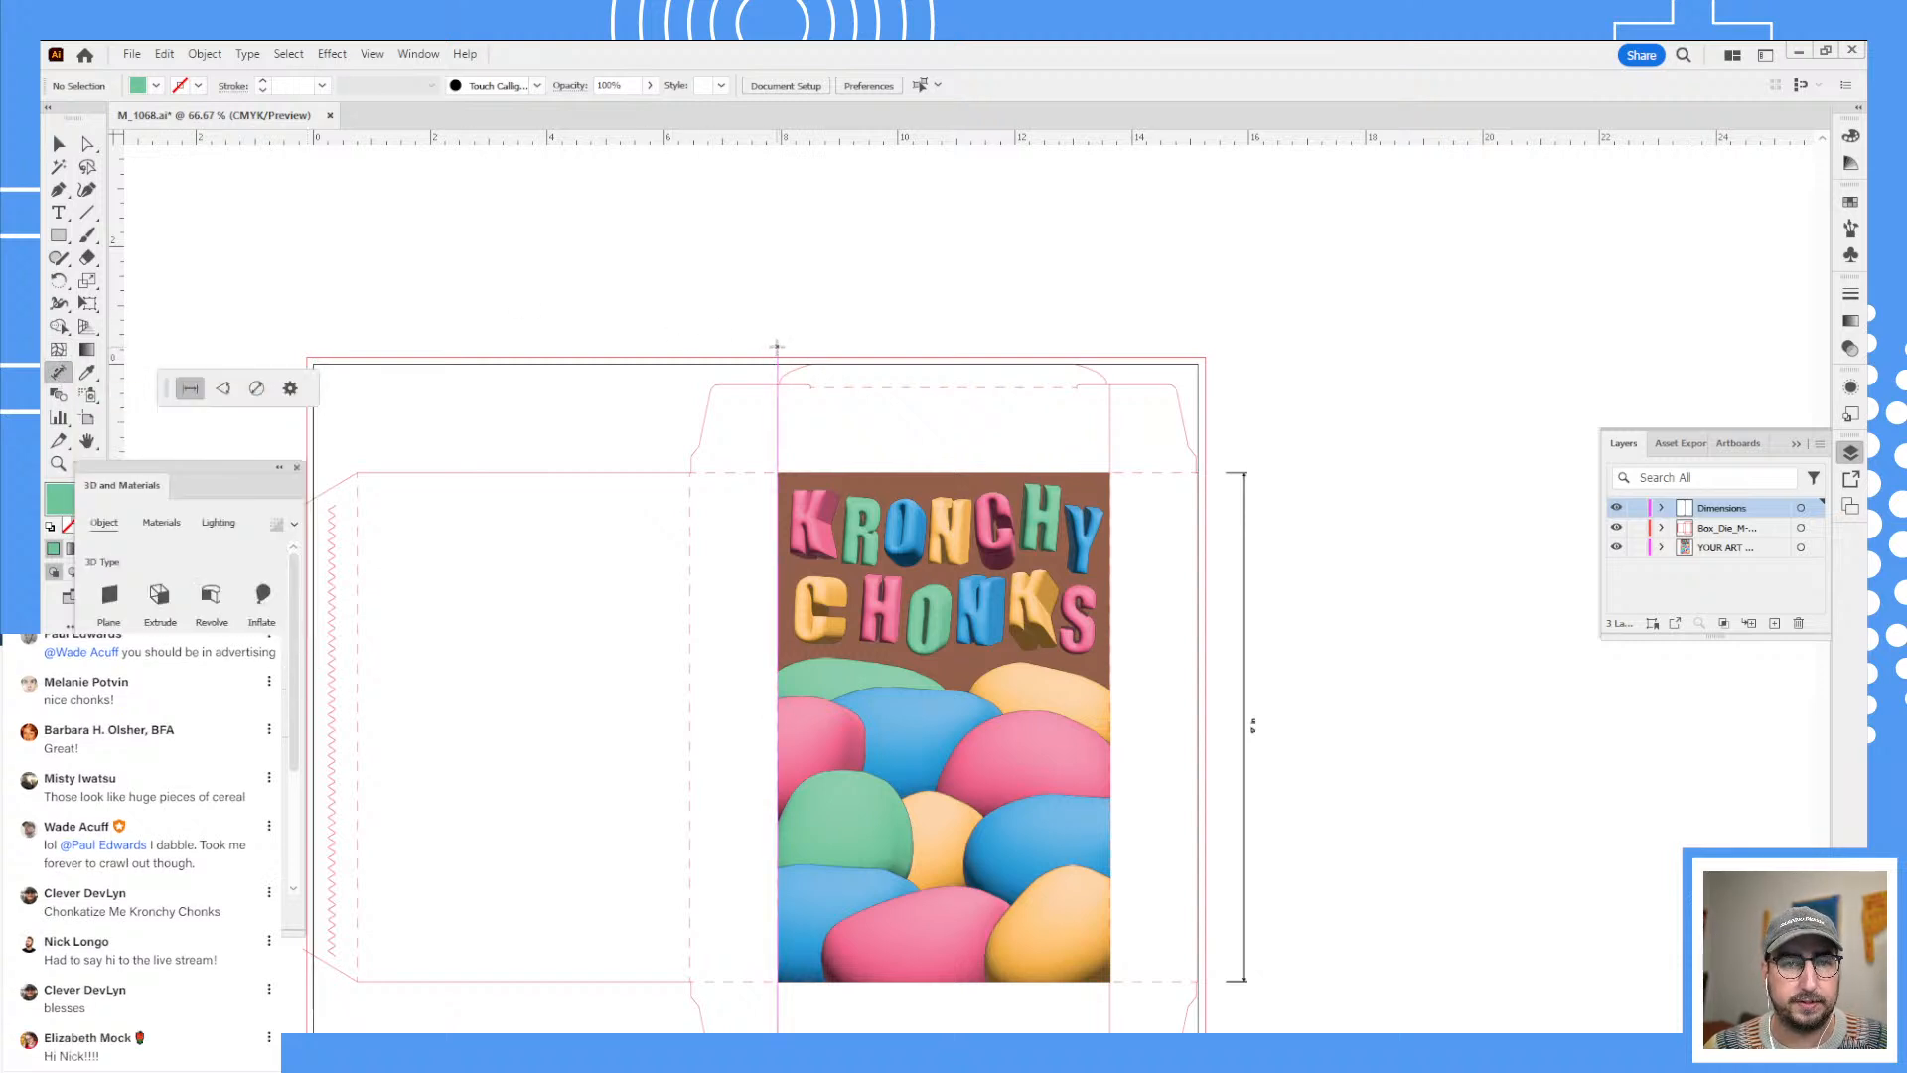
pyautogui.moveTo(776, 347); pyautogui.dragTo(1109, 348)
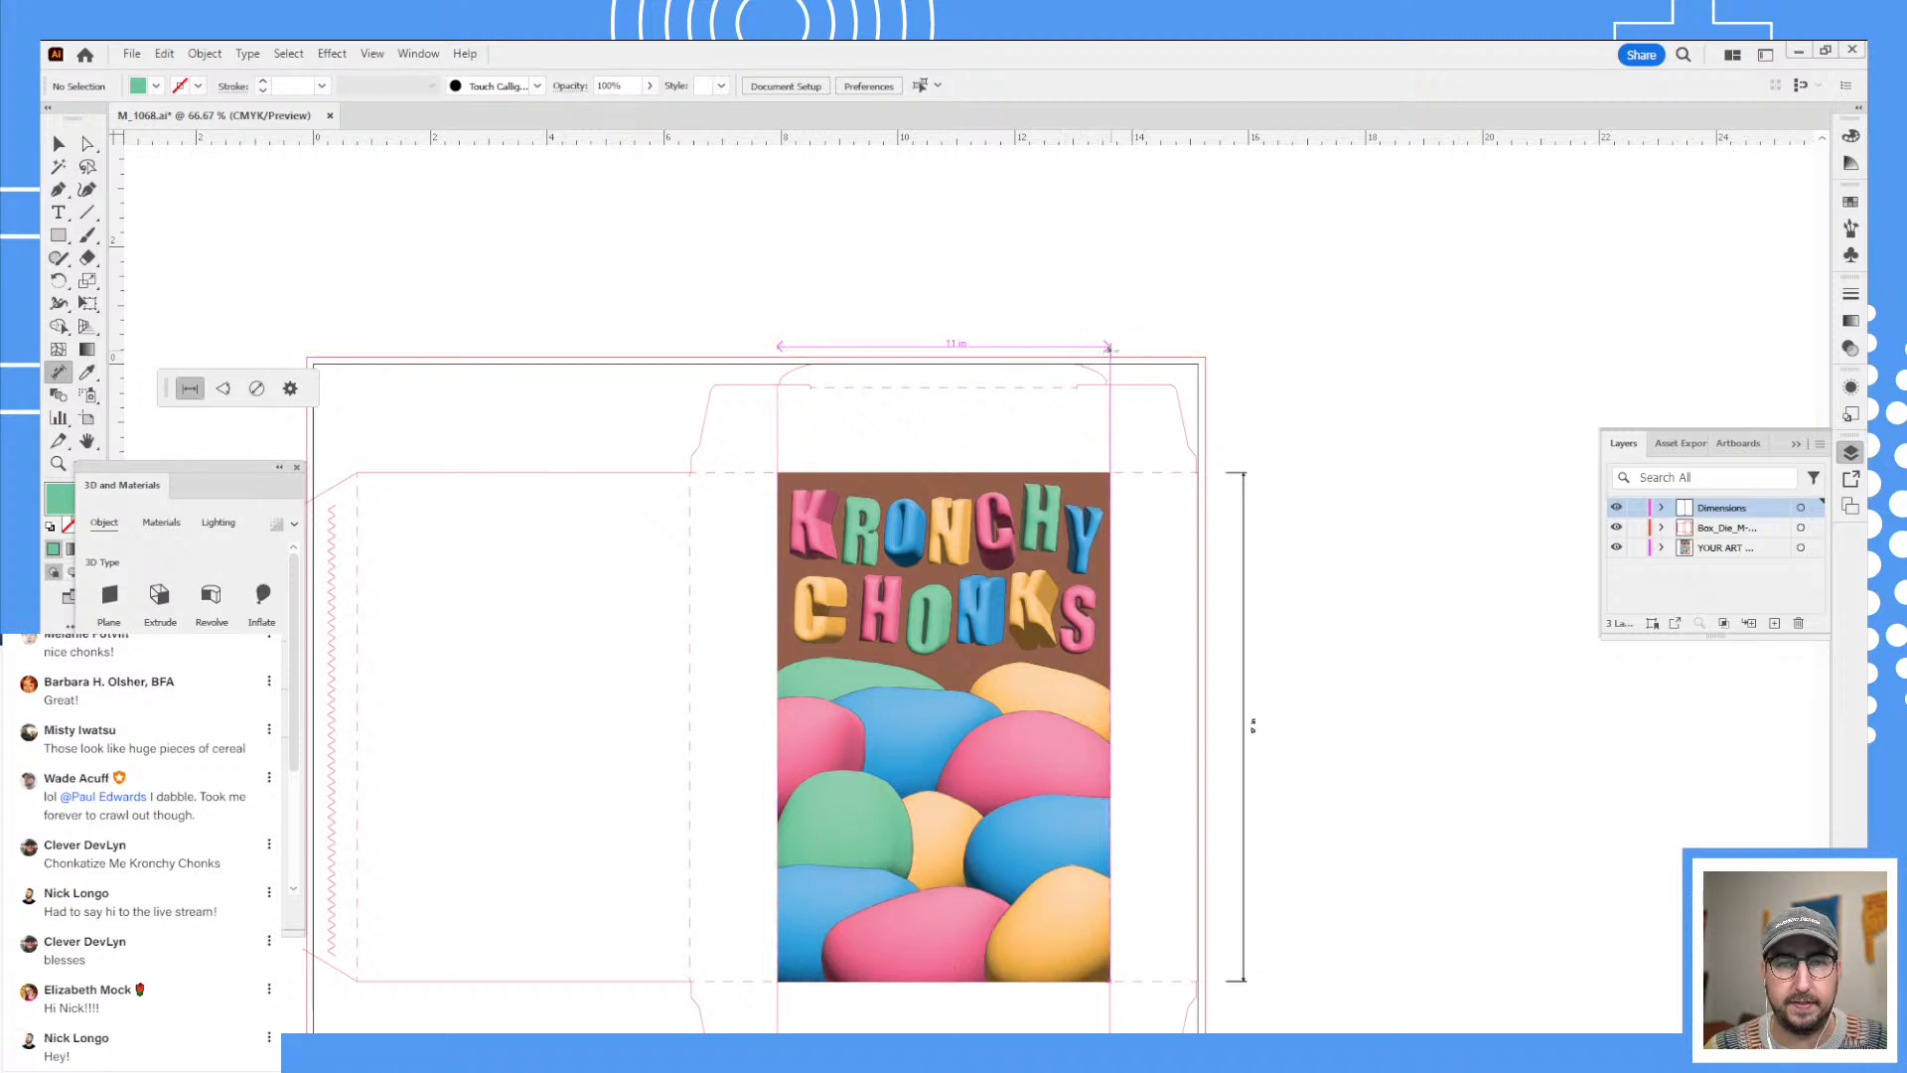
pyautogui.click(1132, 334)
pyautogui.press('v')
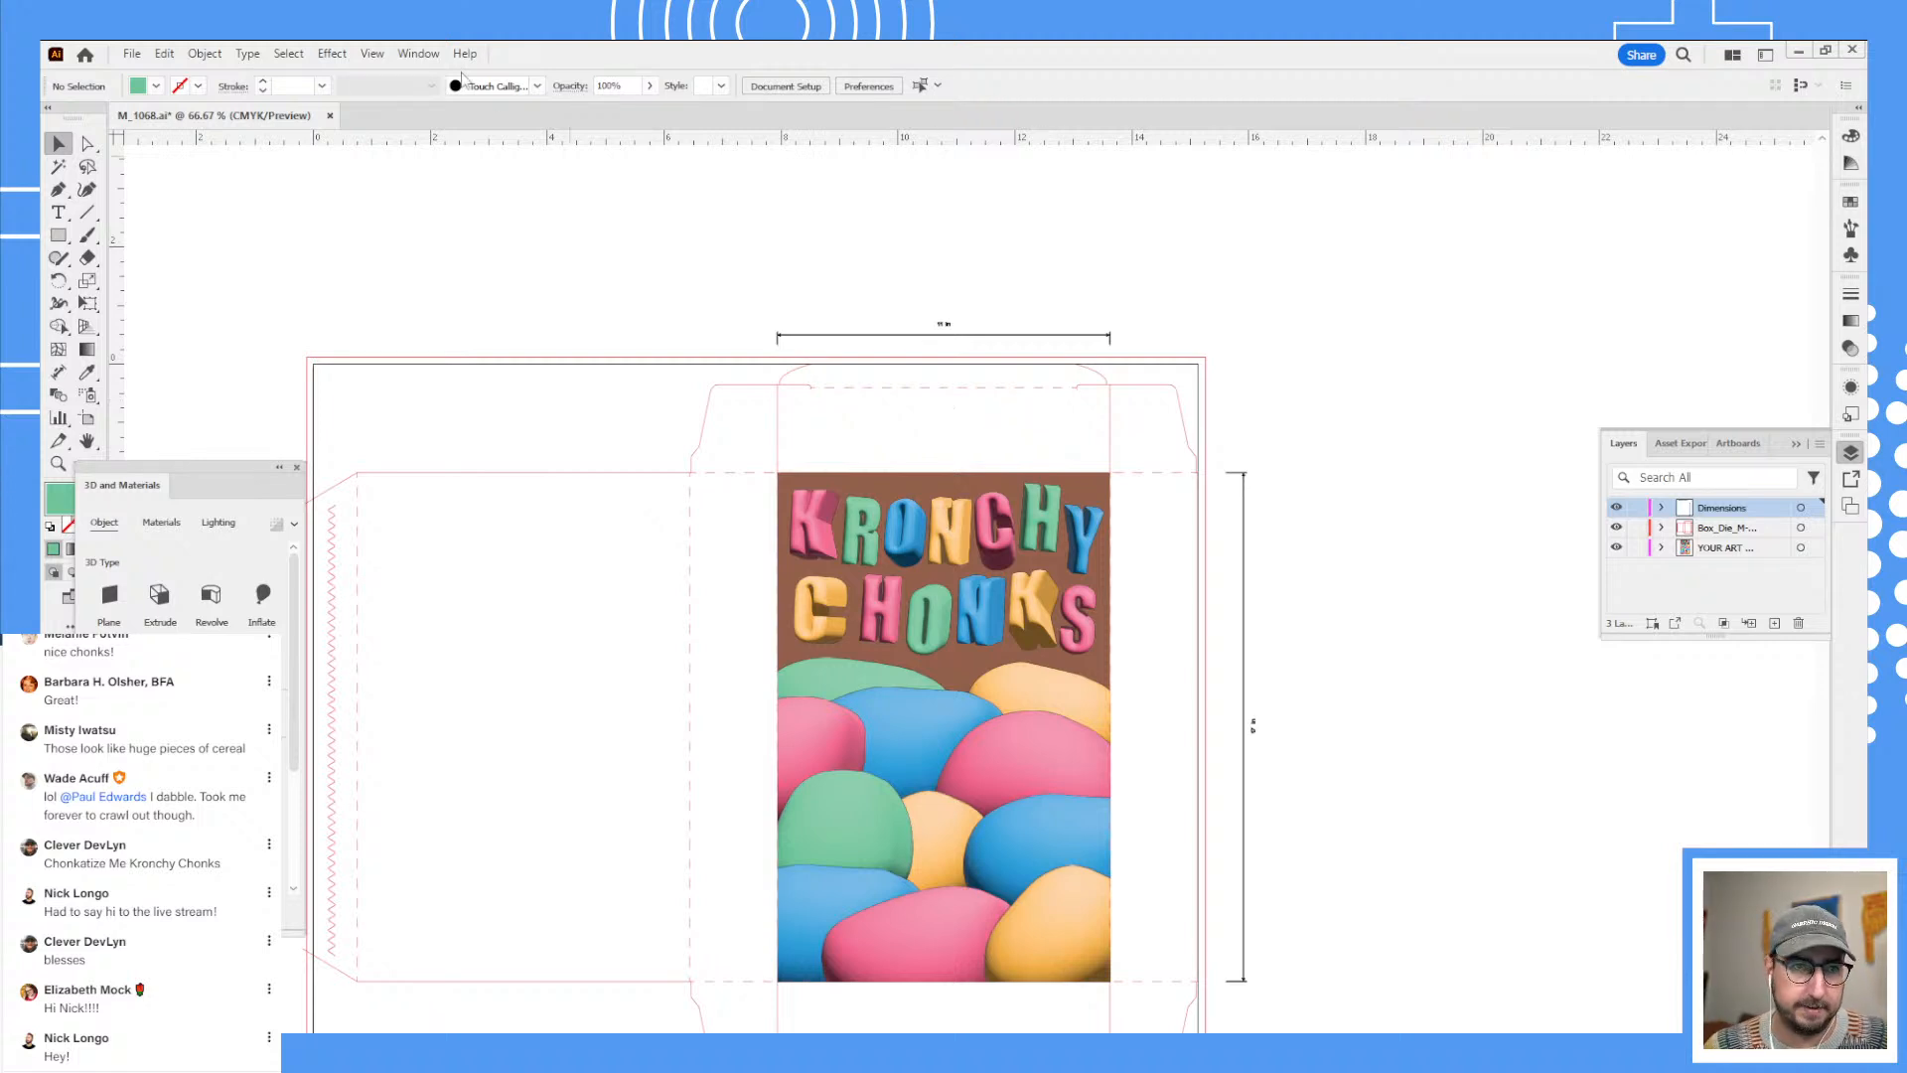
pyautogui.click(420, 54)
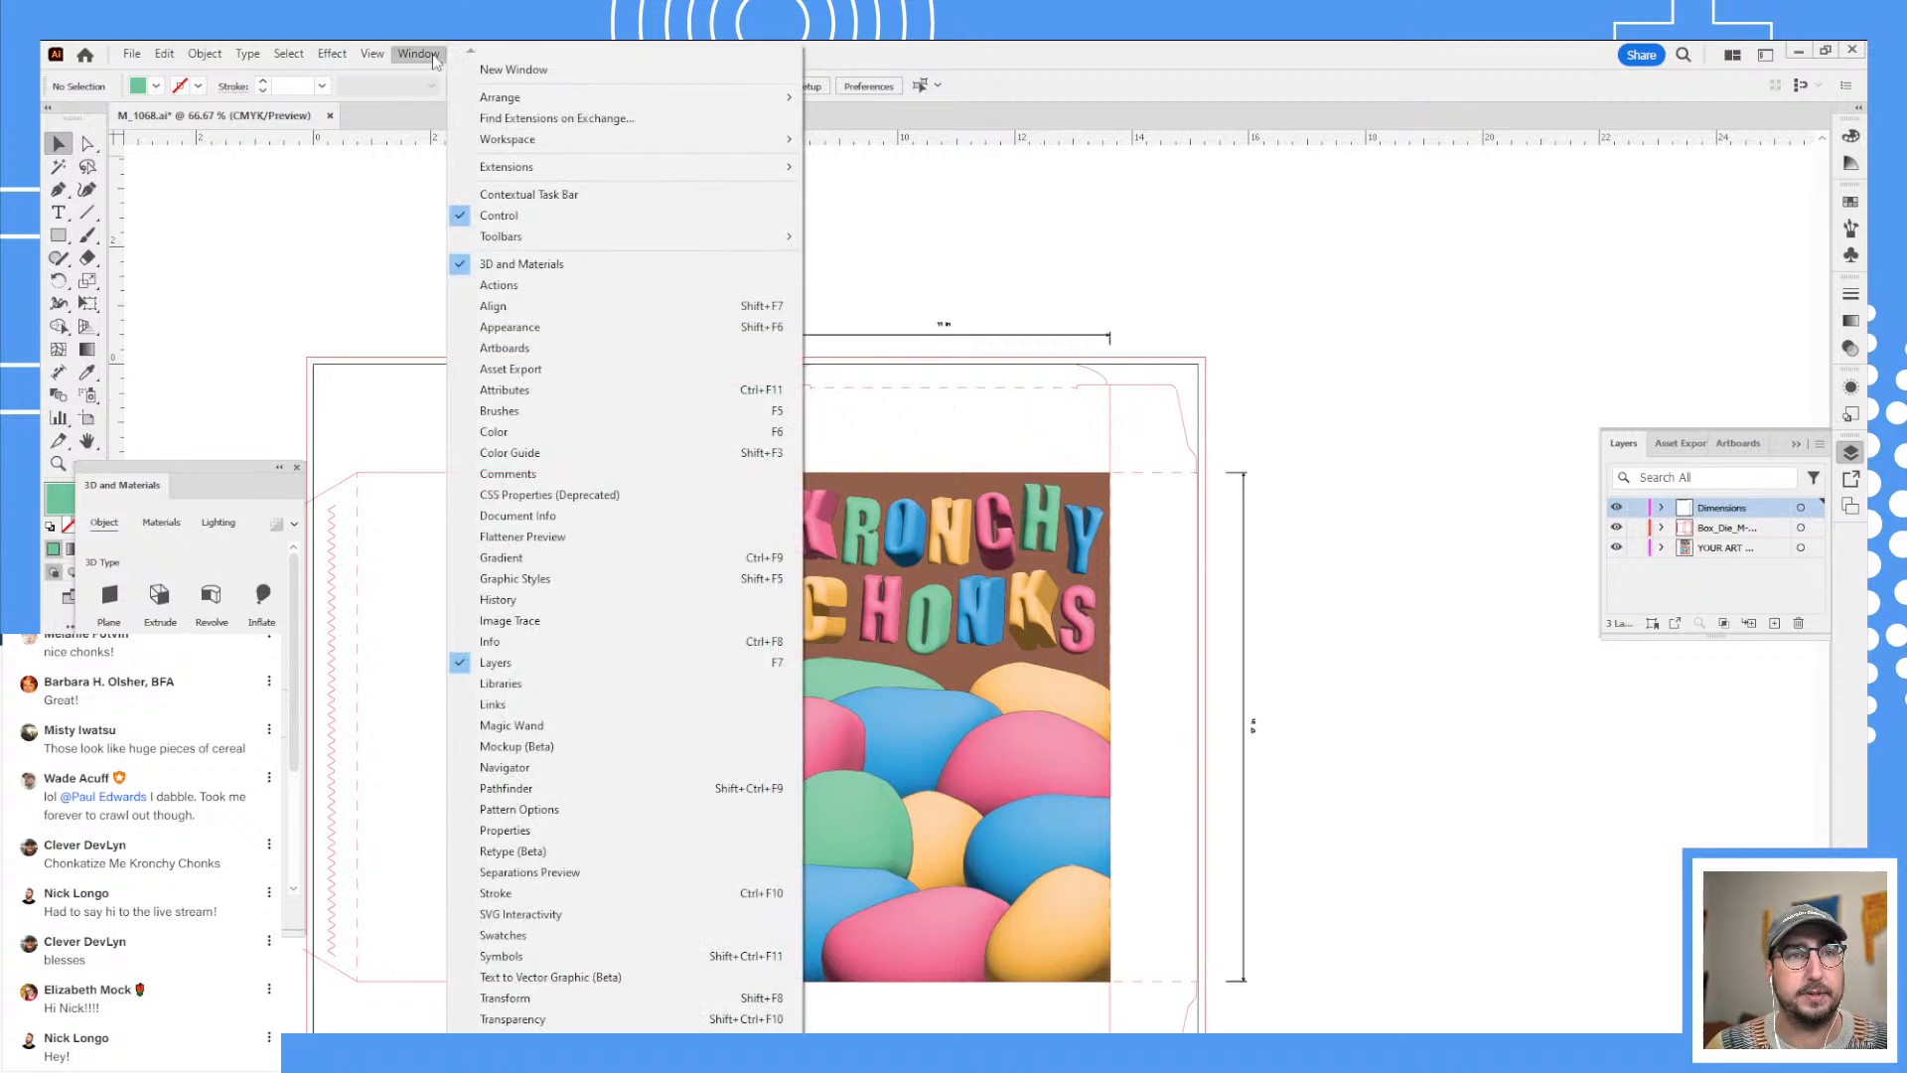
pyautogui.moveTo(376, 61)
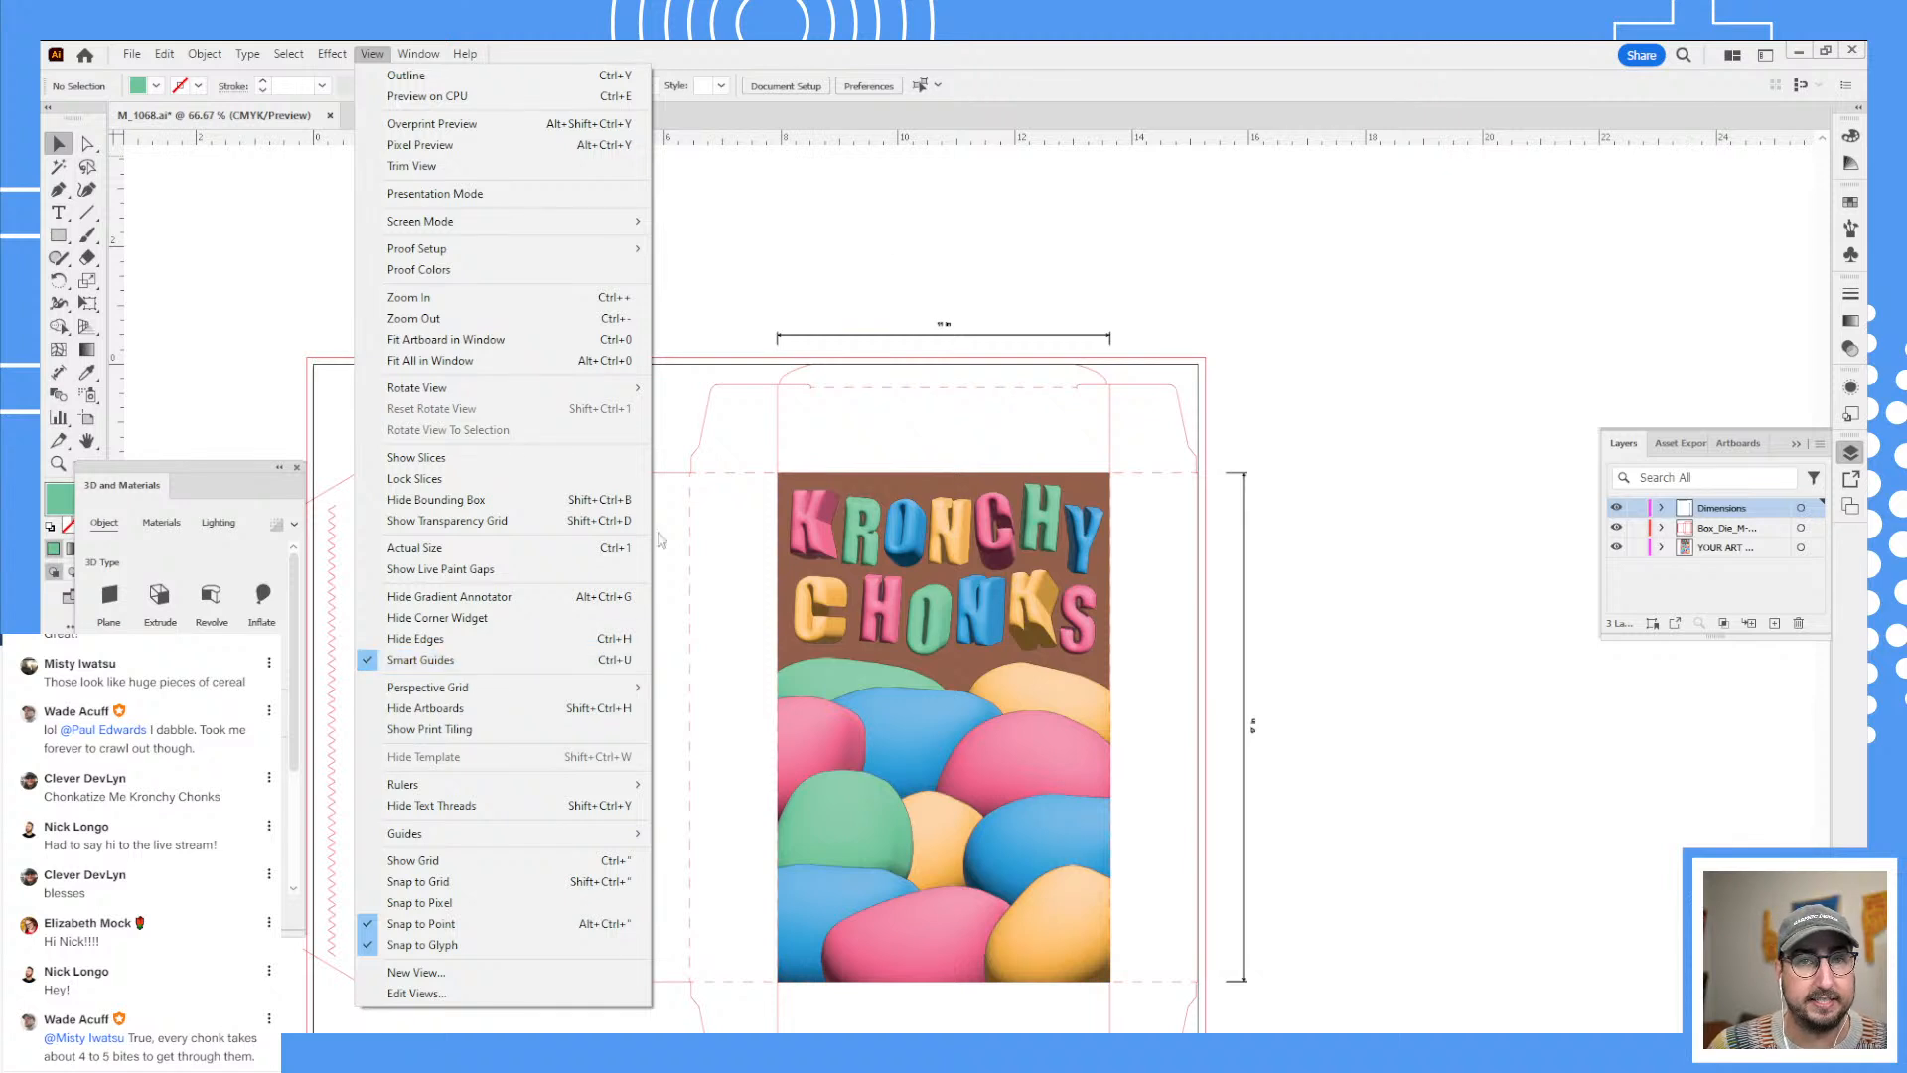
pyautogui.click(983, 91)
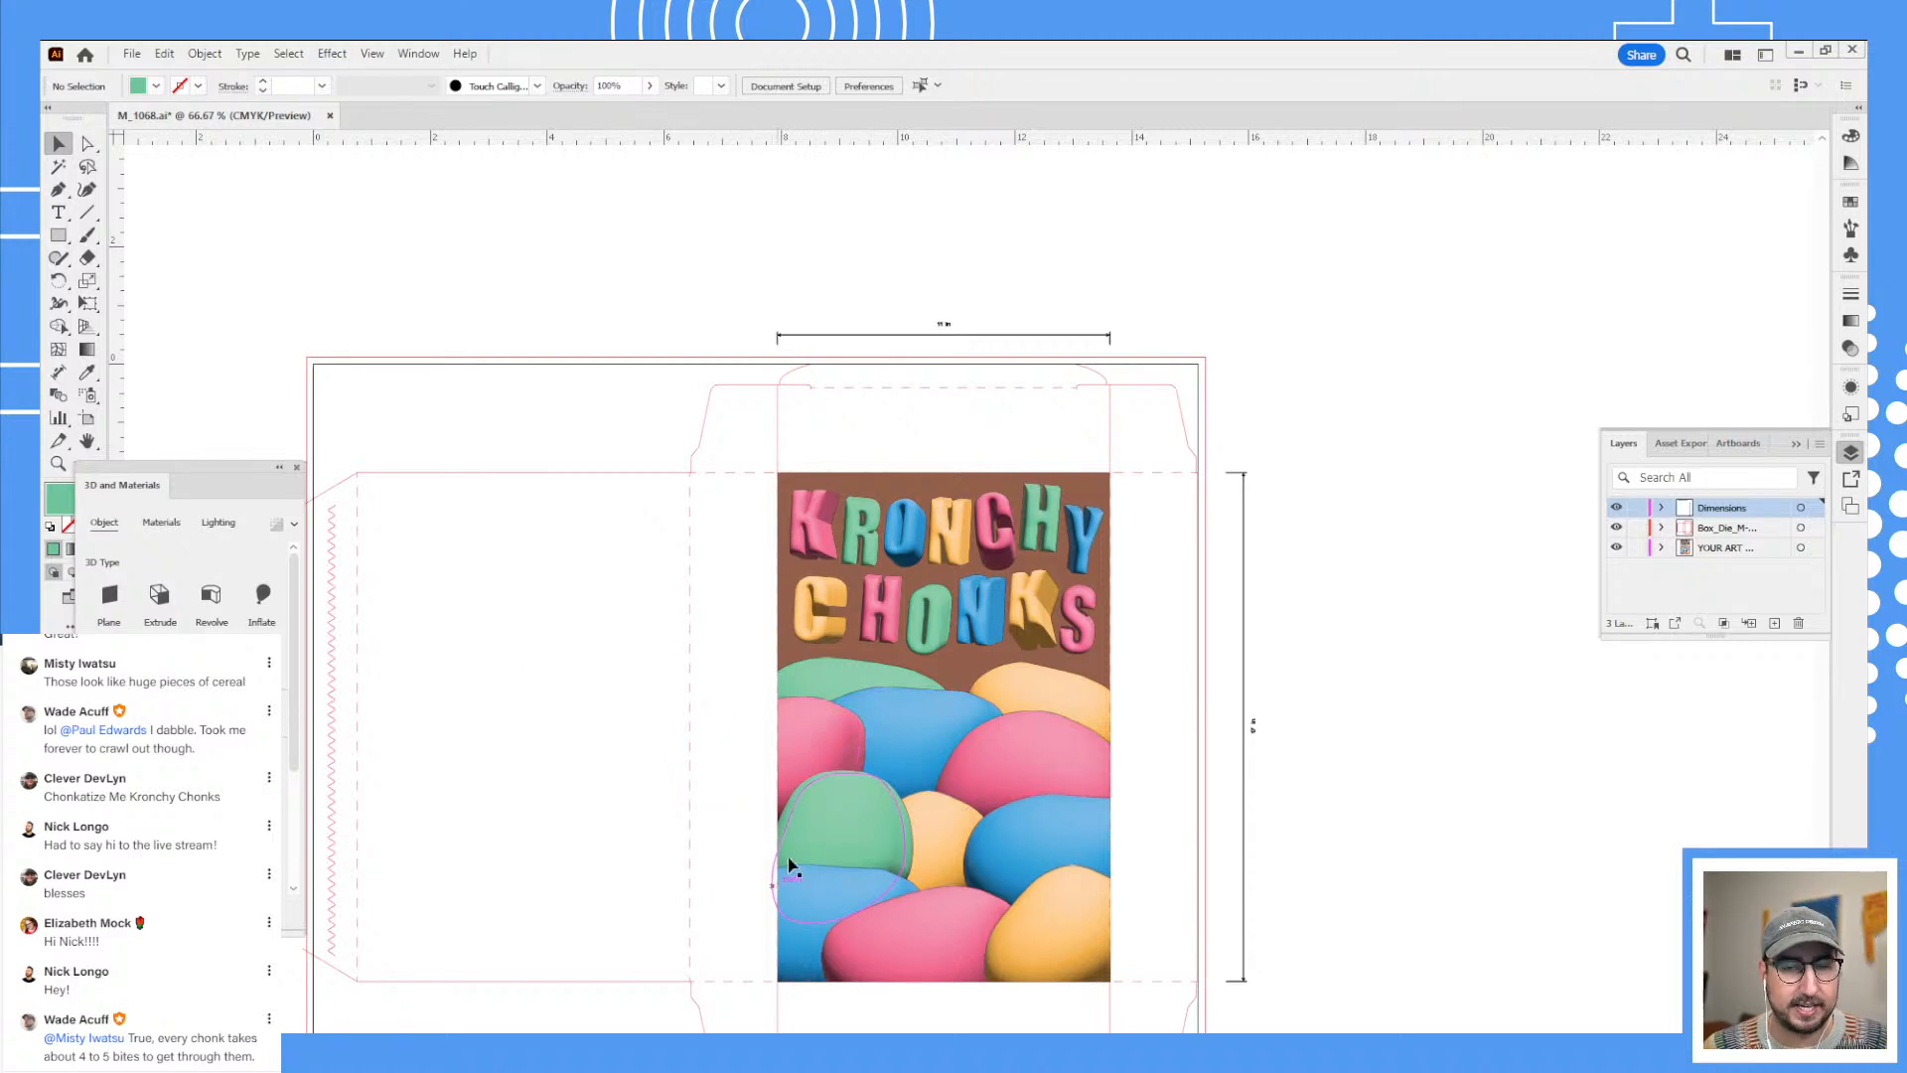
# - Draw a green rectangle about 1.5 by 8.7 in over the narrow side panel left of the front panel artwork
pyautogui.press('z')
pyautogui.click(908, 743)
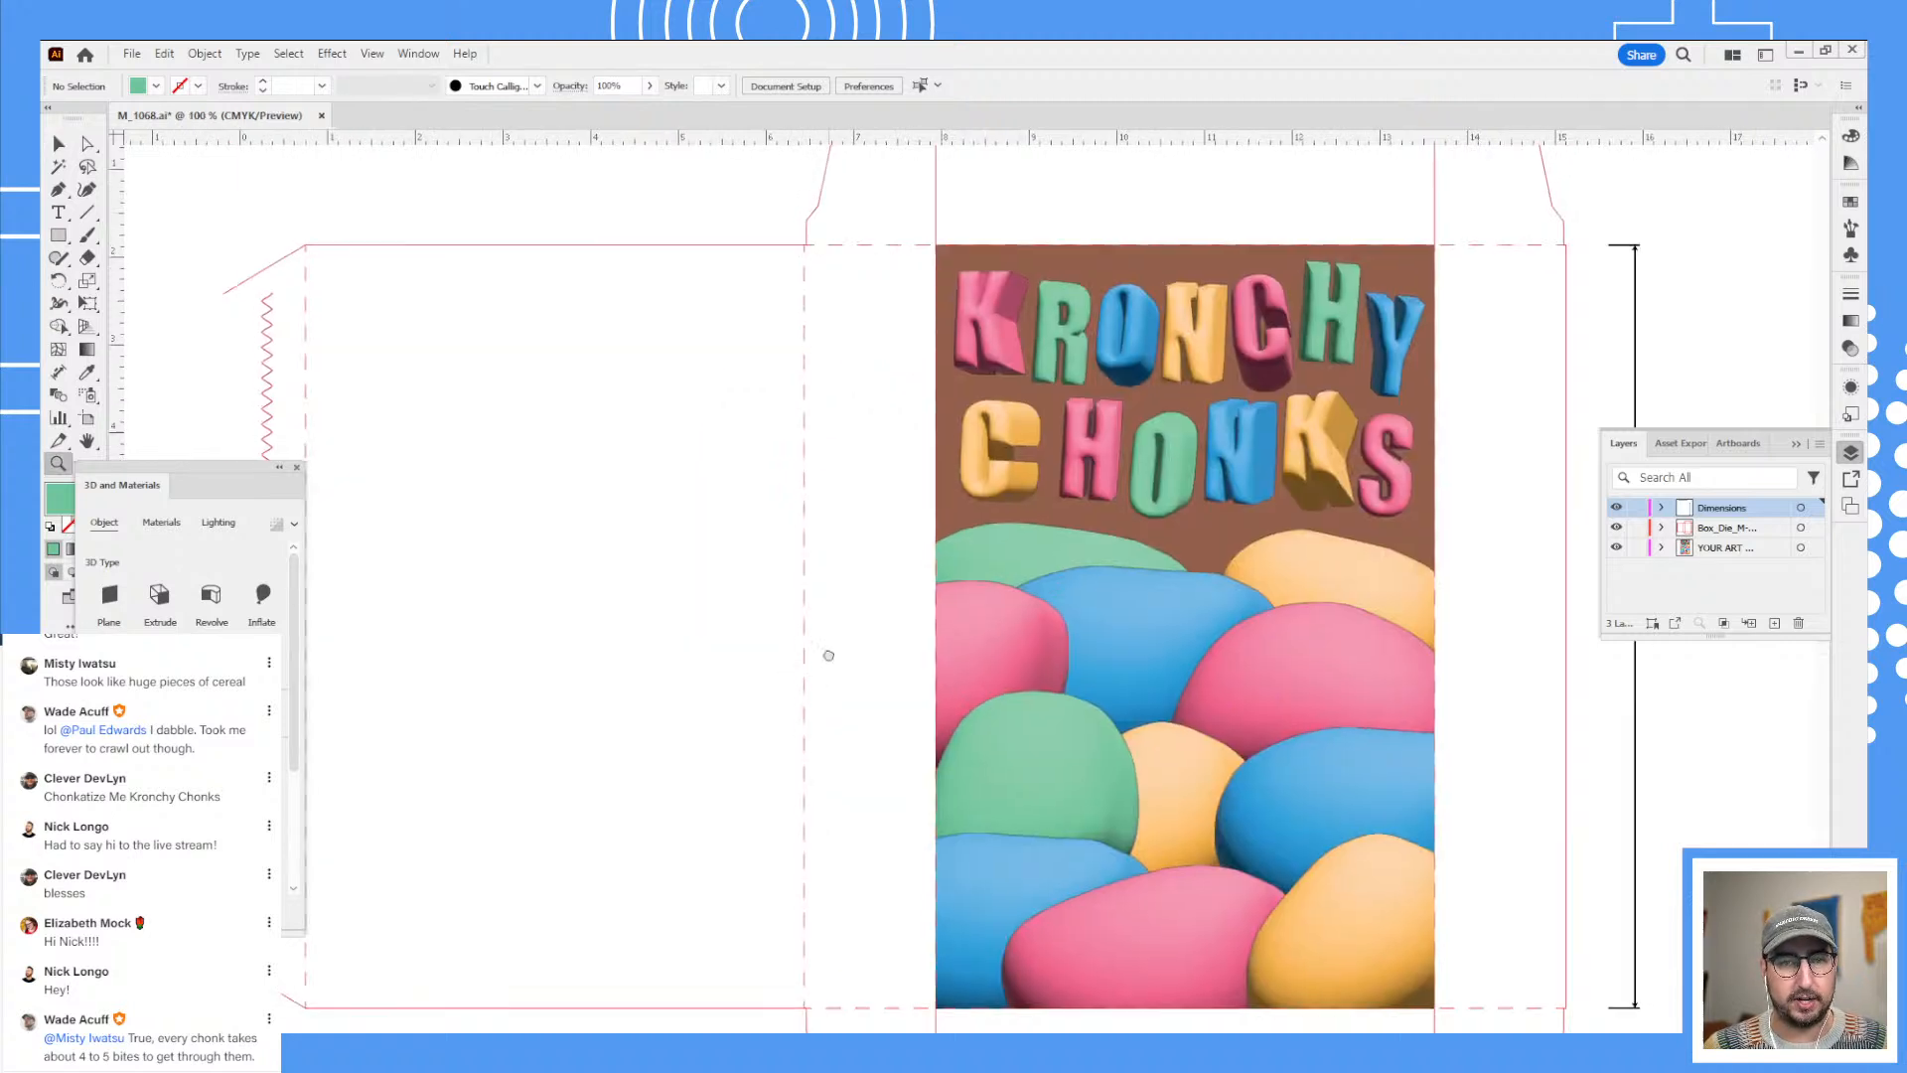
pyautogui.press('m')
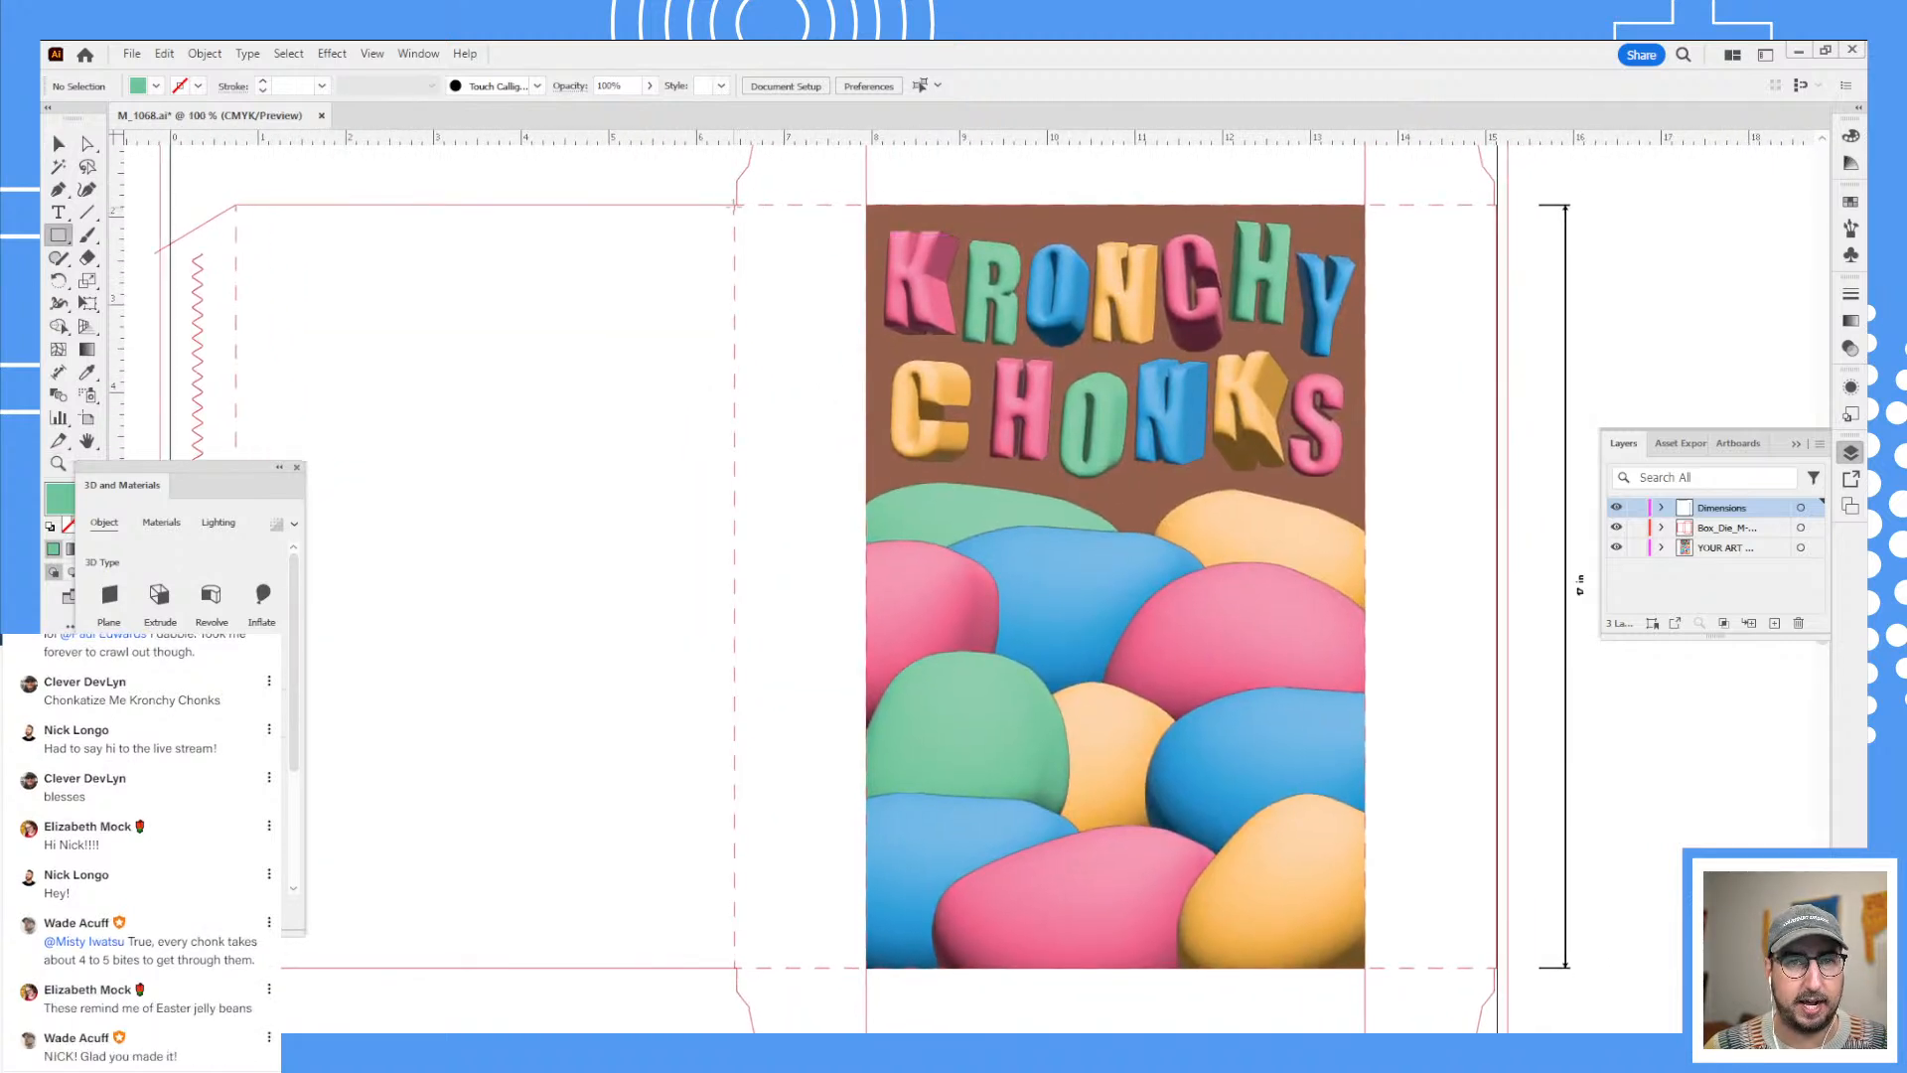
pyautogui.moveTo(735, 204); pyautogui.dragTo(867, 967)
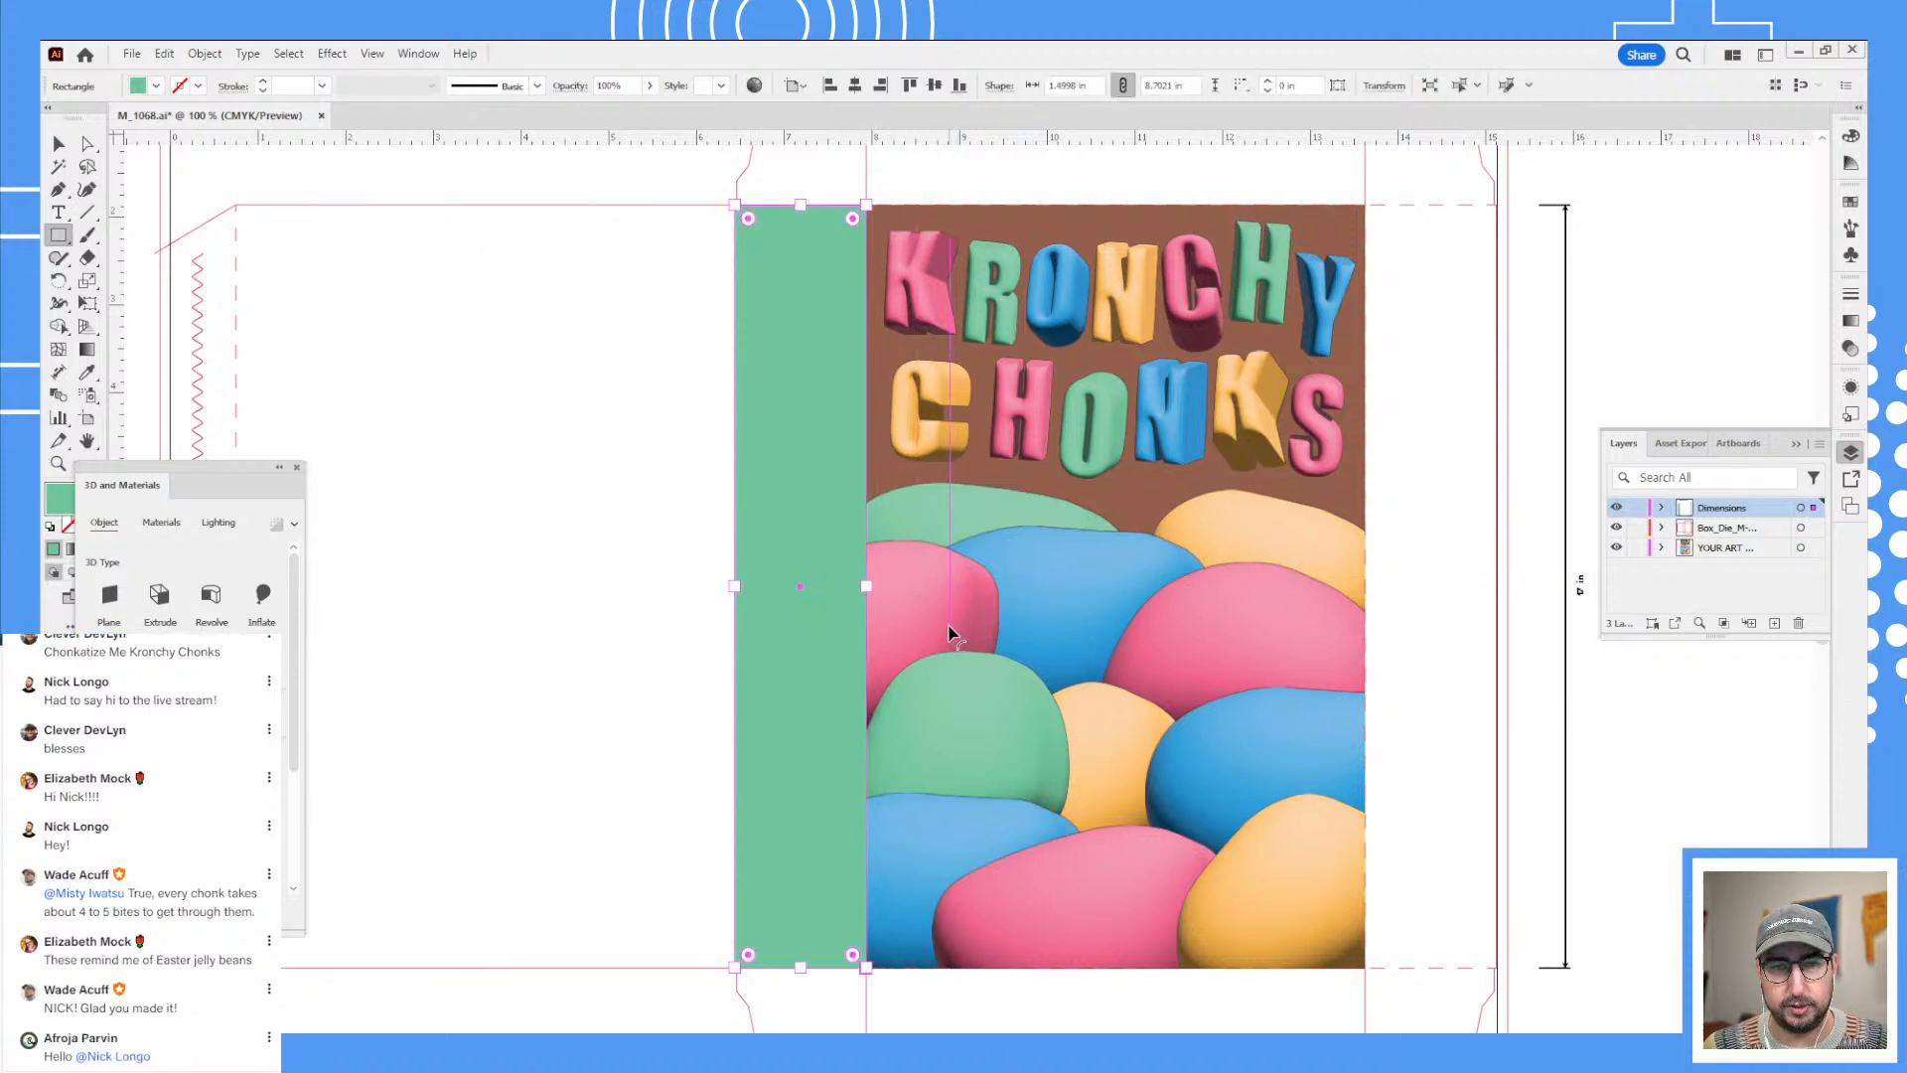
# - Select all the inflated shapes inside the front panel's clip group and leave isolation
pyautogui.press('v')
pyautogui.doubleClick(993, 624)
pyautogui.click(1011, 617)
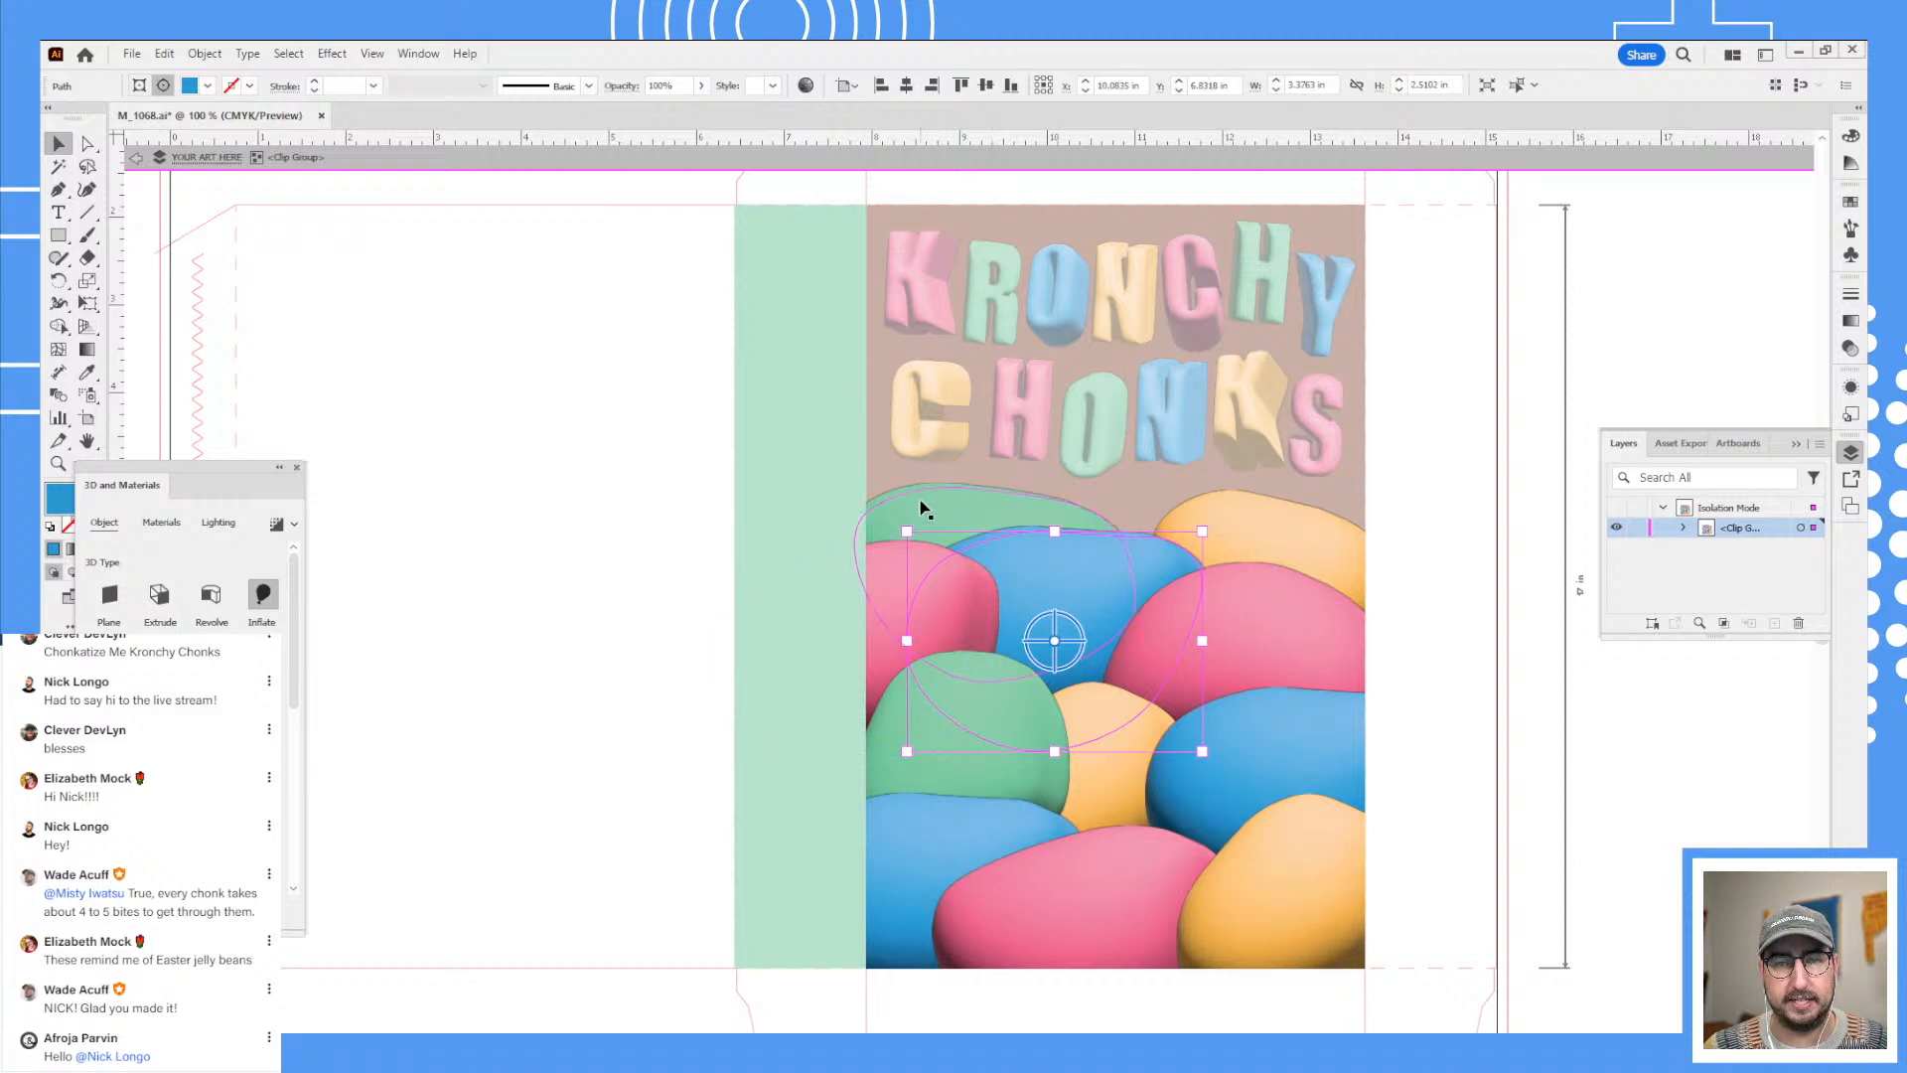
pyautogui.click(864, 417)
pyautogui.hotkey('ctrl', 'a')
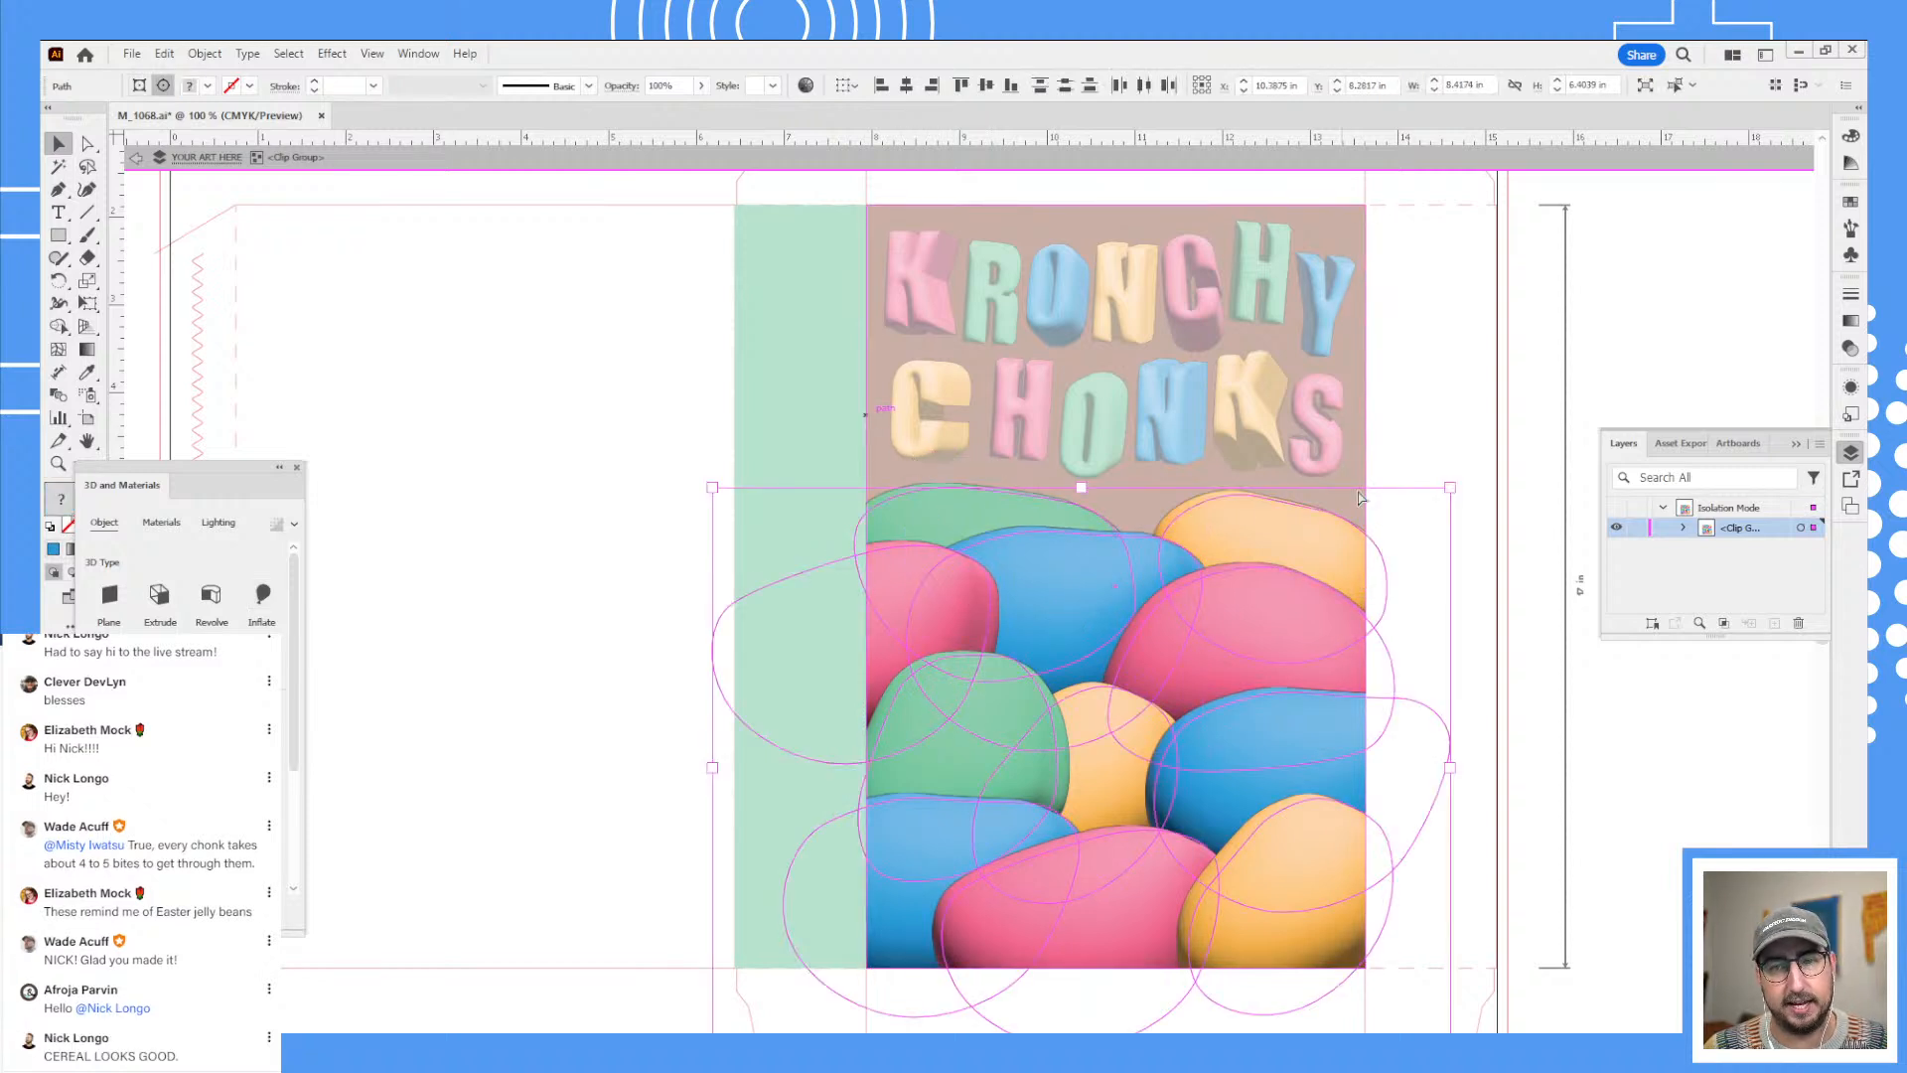
pyautogui.doubleClick(1527, 343)
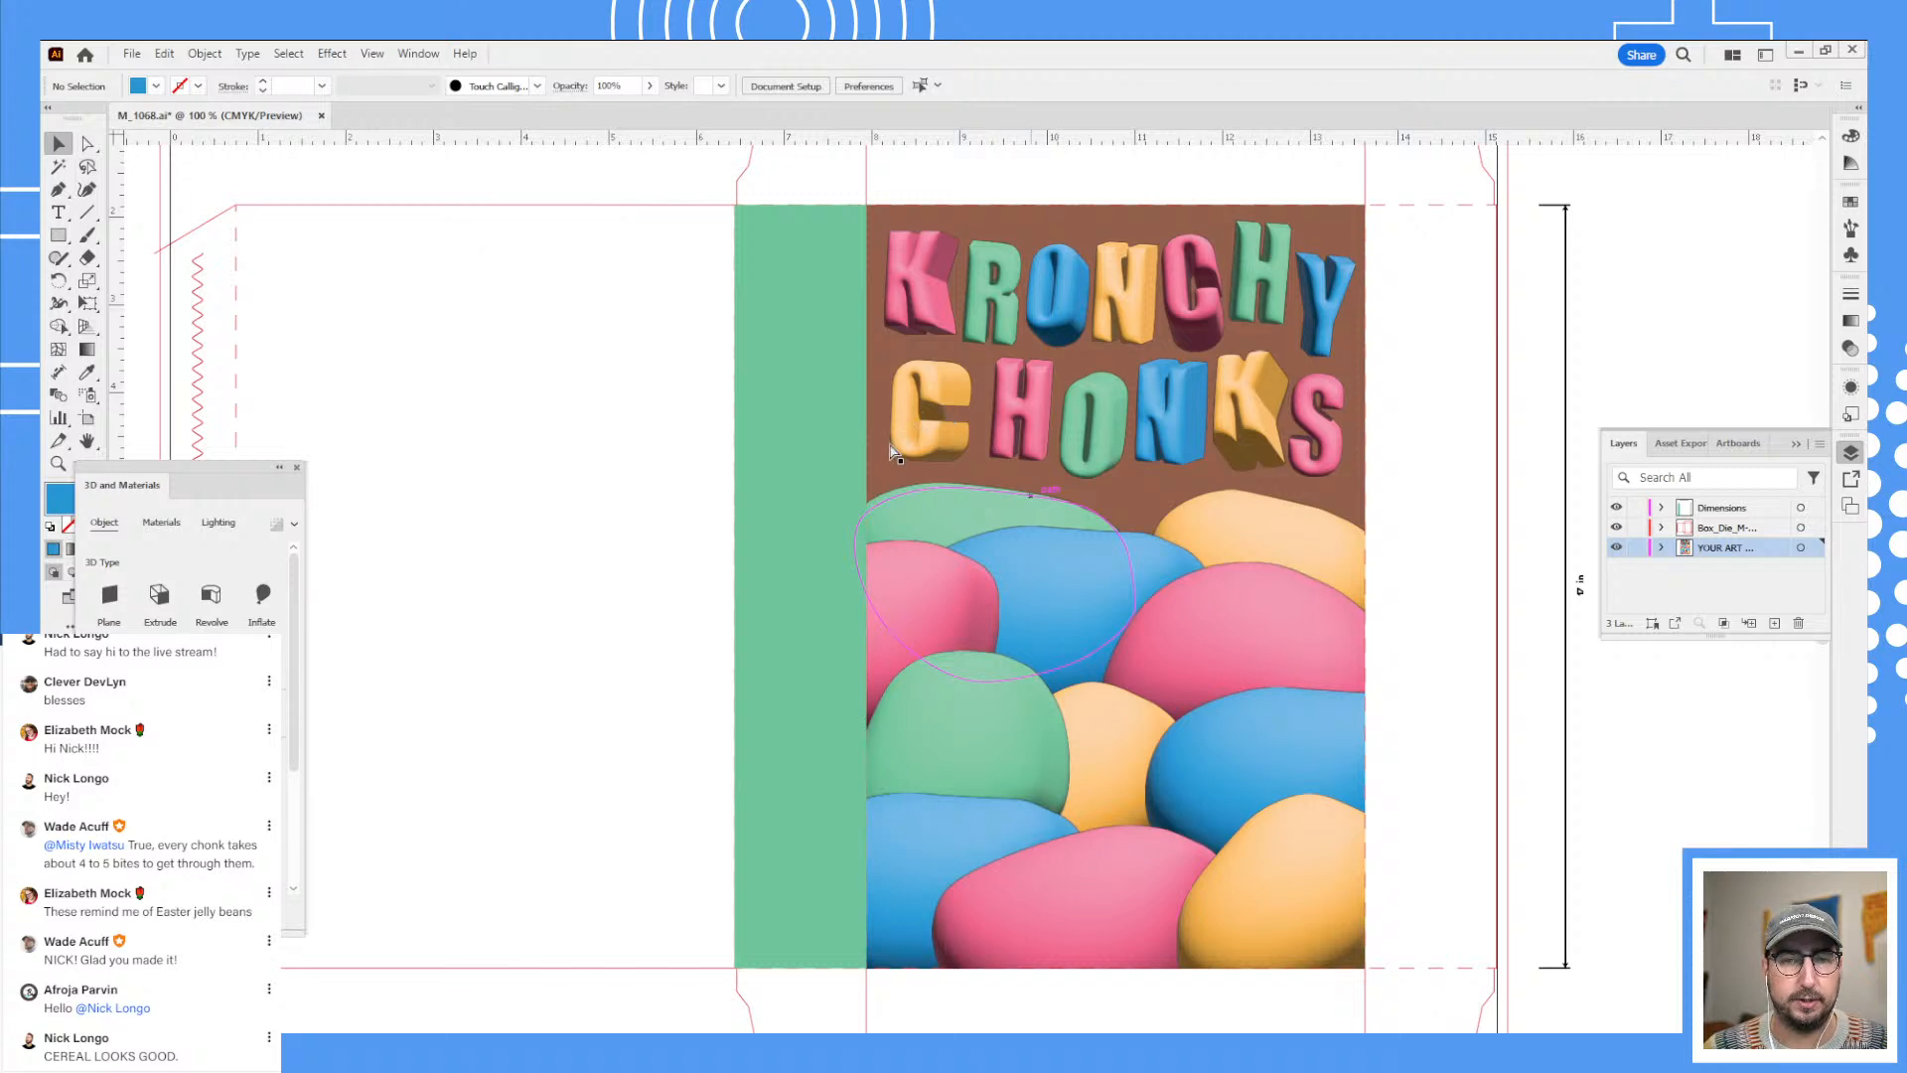
# - Paste the copied inflated candy shapes and rotate them together by -90 degrees
pyautogui.hotkey('ctrl', 'v')
pyautogui.press('r')
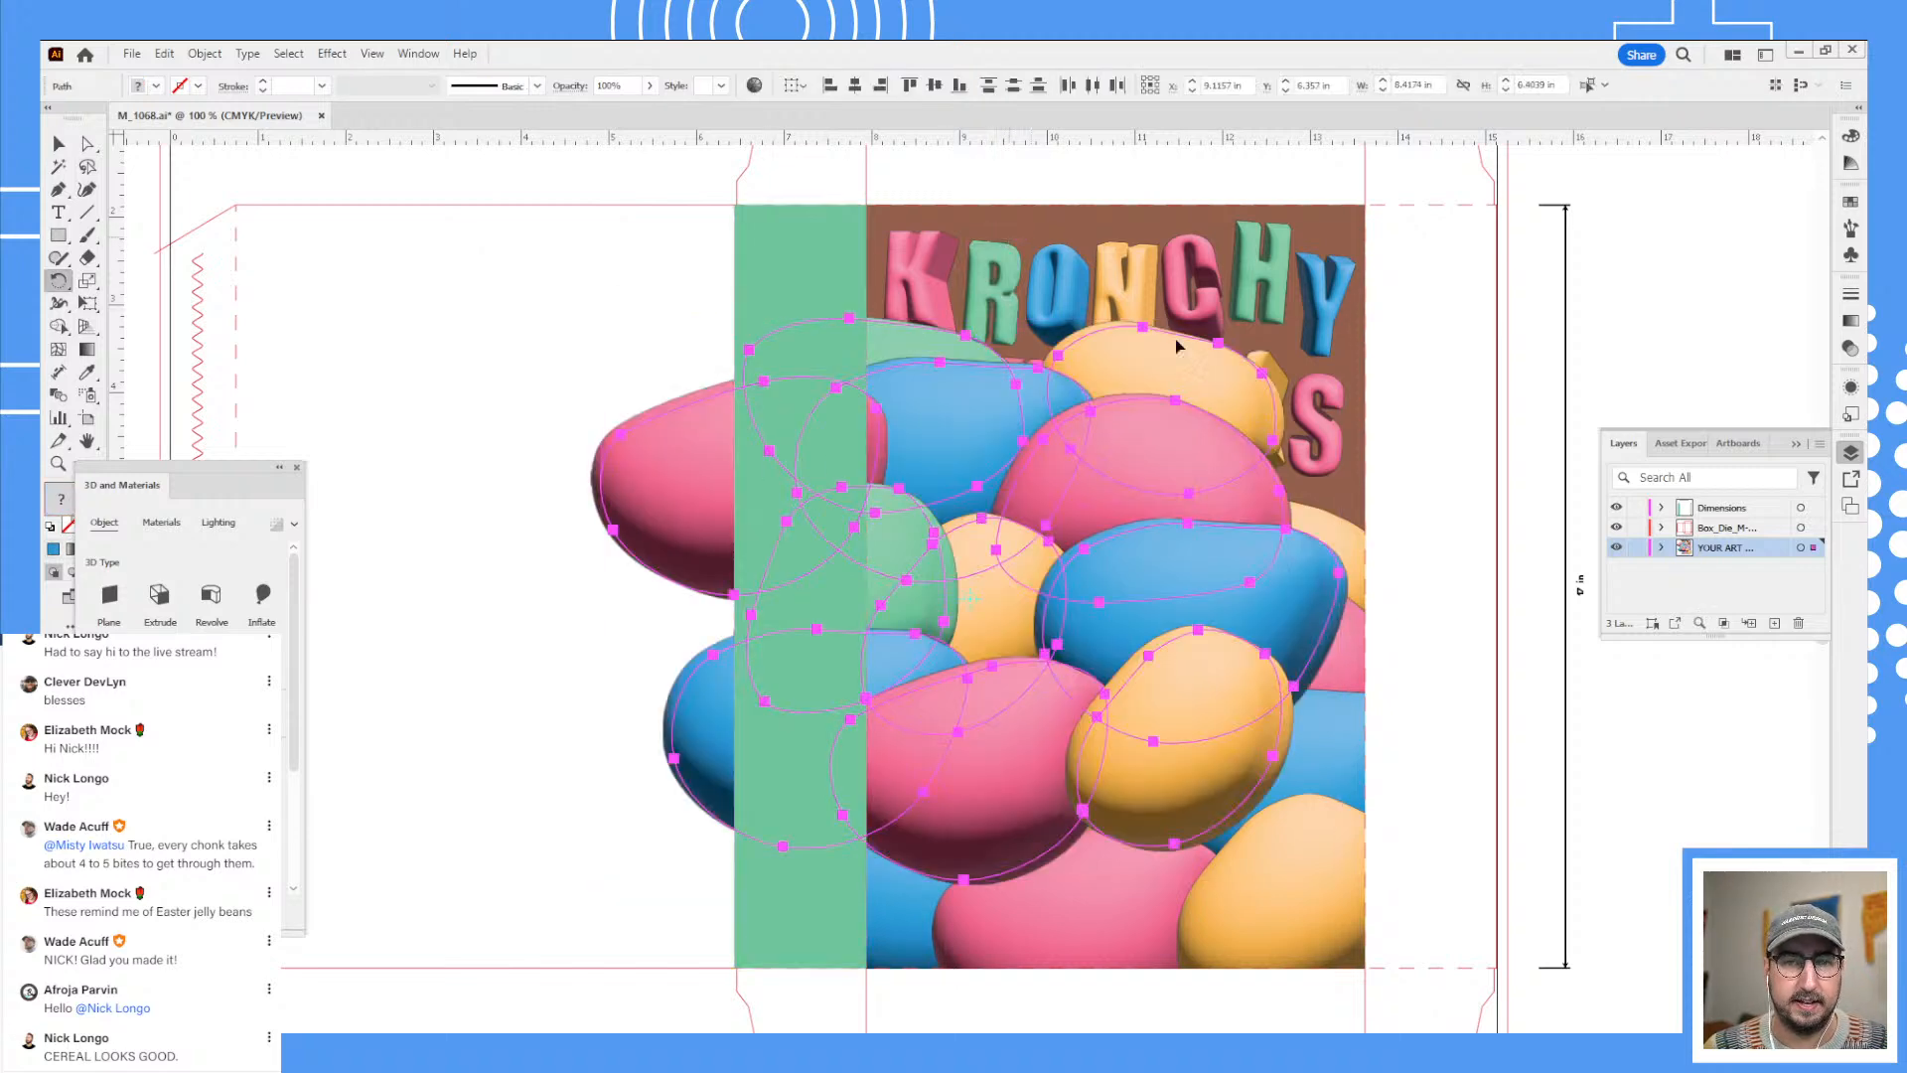
pyautogui.moveTo(1177, 338); pyautogui.dragTo(1212, 571)
pyautogui.moveTo(1216, 447); pyautogui.dragTo(1216, 438)
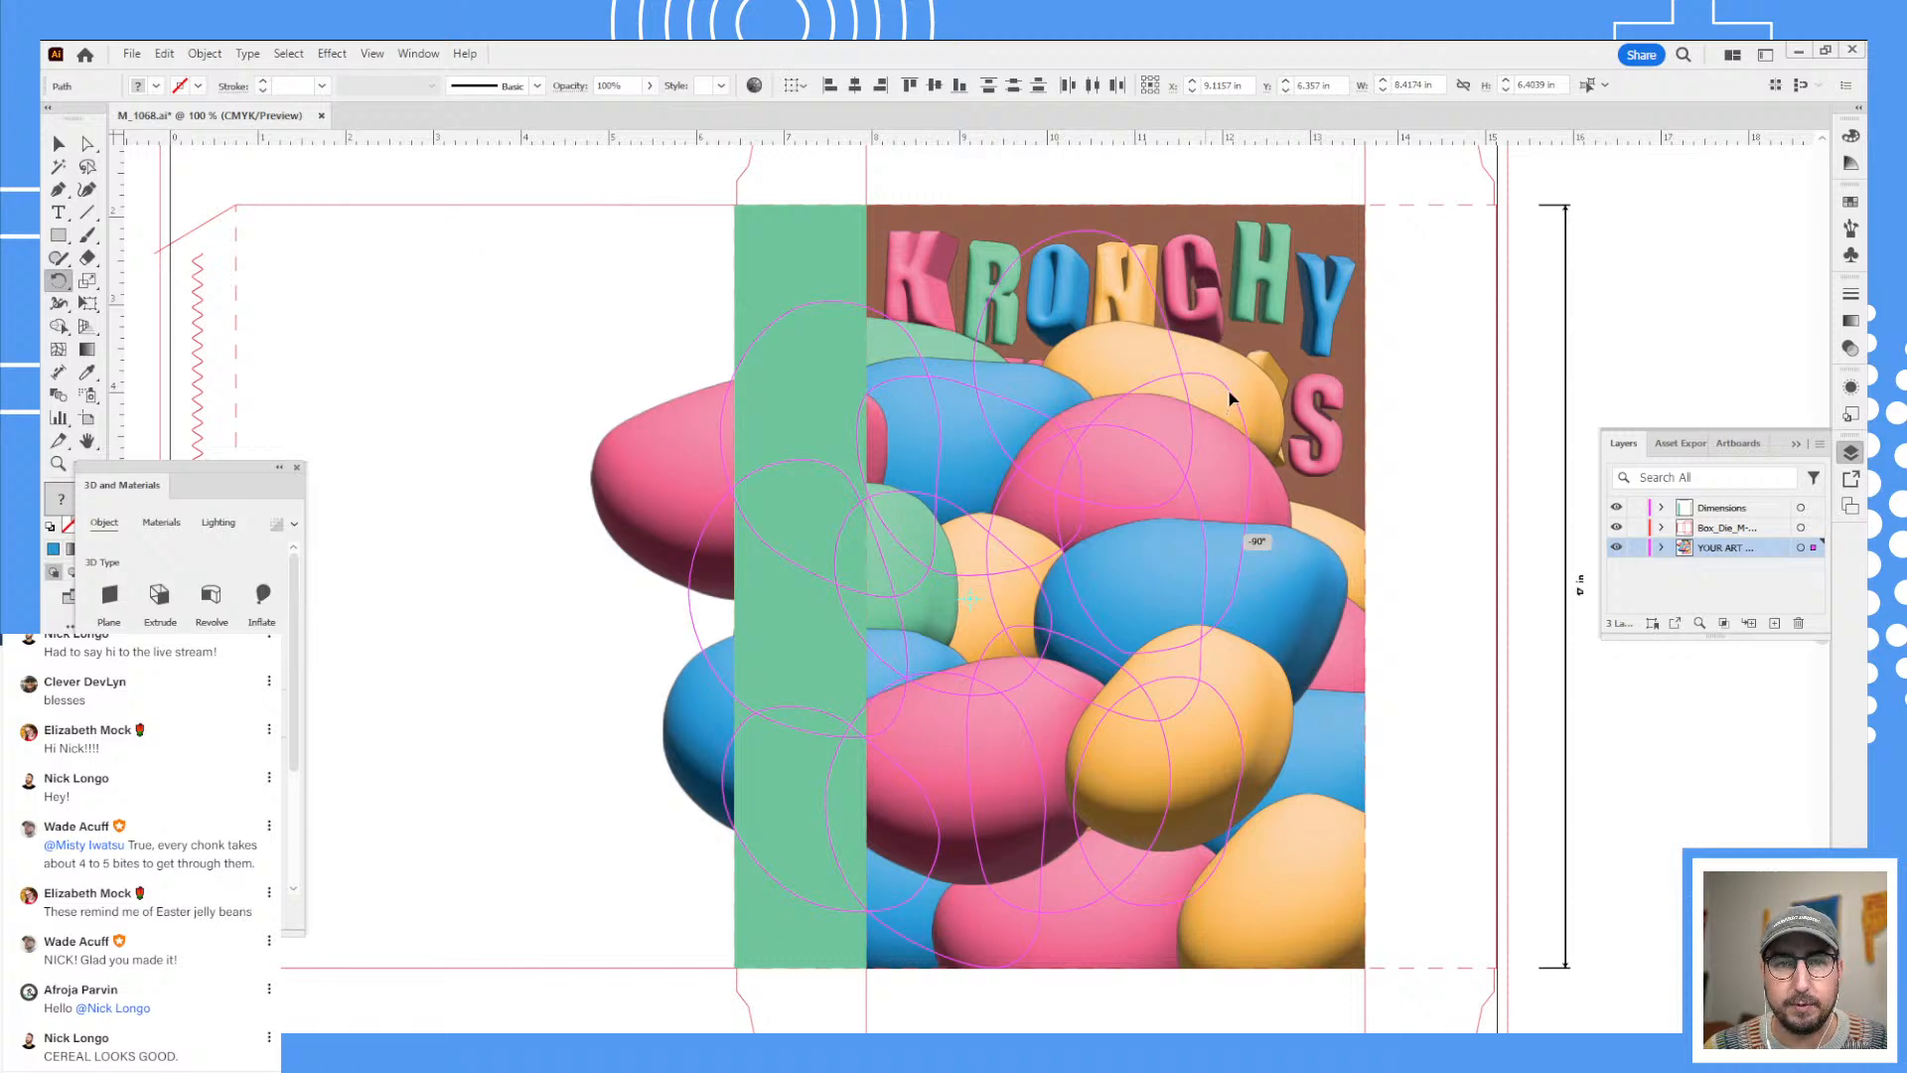
# - Scale the pasted shapes to about 3.7 by 4.9 in and move them over the upper end of the green side panel
pyautogui.press('s')
pyautogui.moveTo(1296, 266); pyautogui.dragTo(1153, 409)
pyautogui.press('v')
pyautogui.moveTo(1039, 502); pyautogui.dragTo(860, 286)
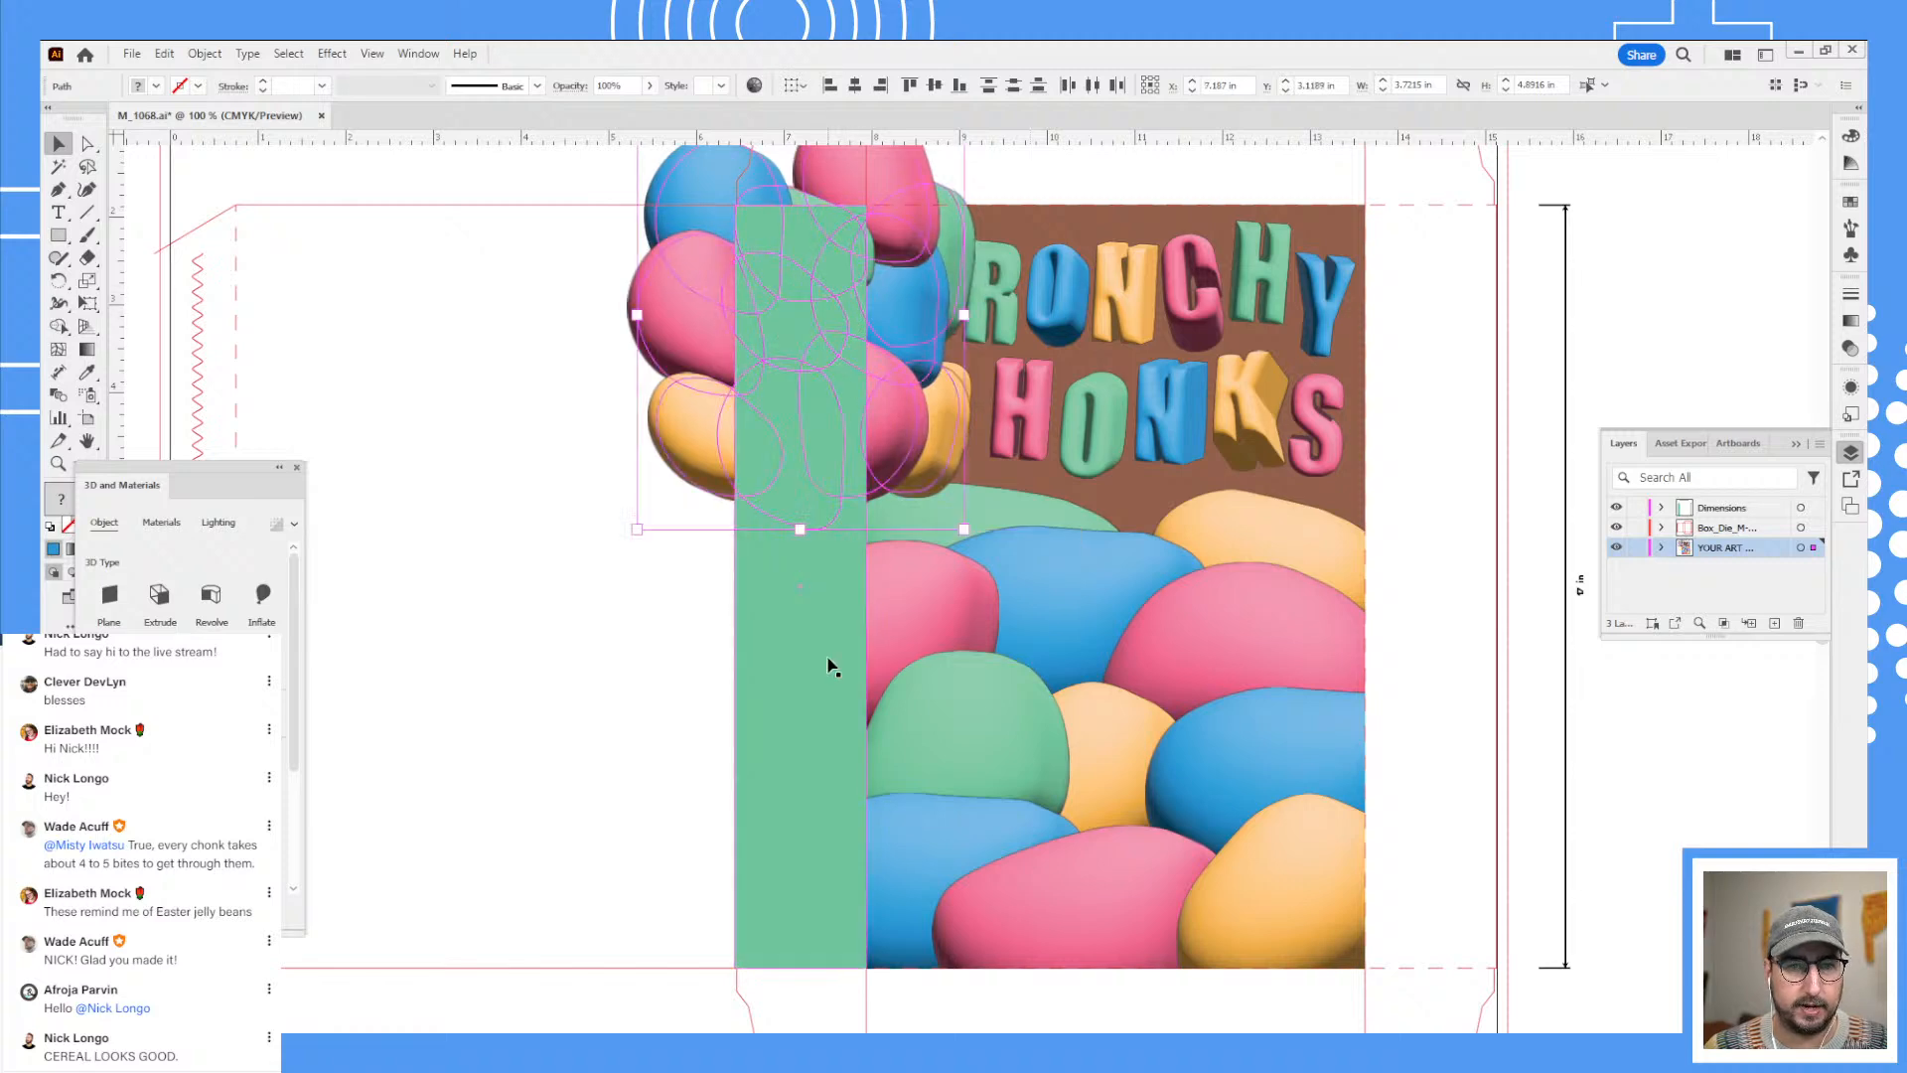
# - Clip the pasted candy shapes with the green side panel rectangle as a clipping mask
pyautogui.keyDown('shift'); pyautogui.click(814, 623); pyautogui.keyUp('shift')
pyautogui.rightClick(814, 624)
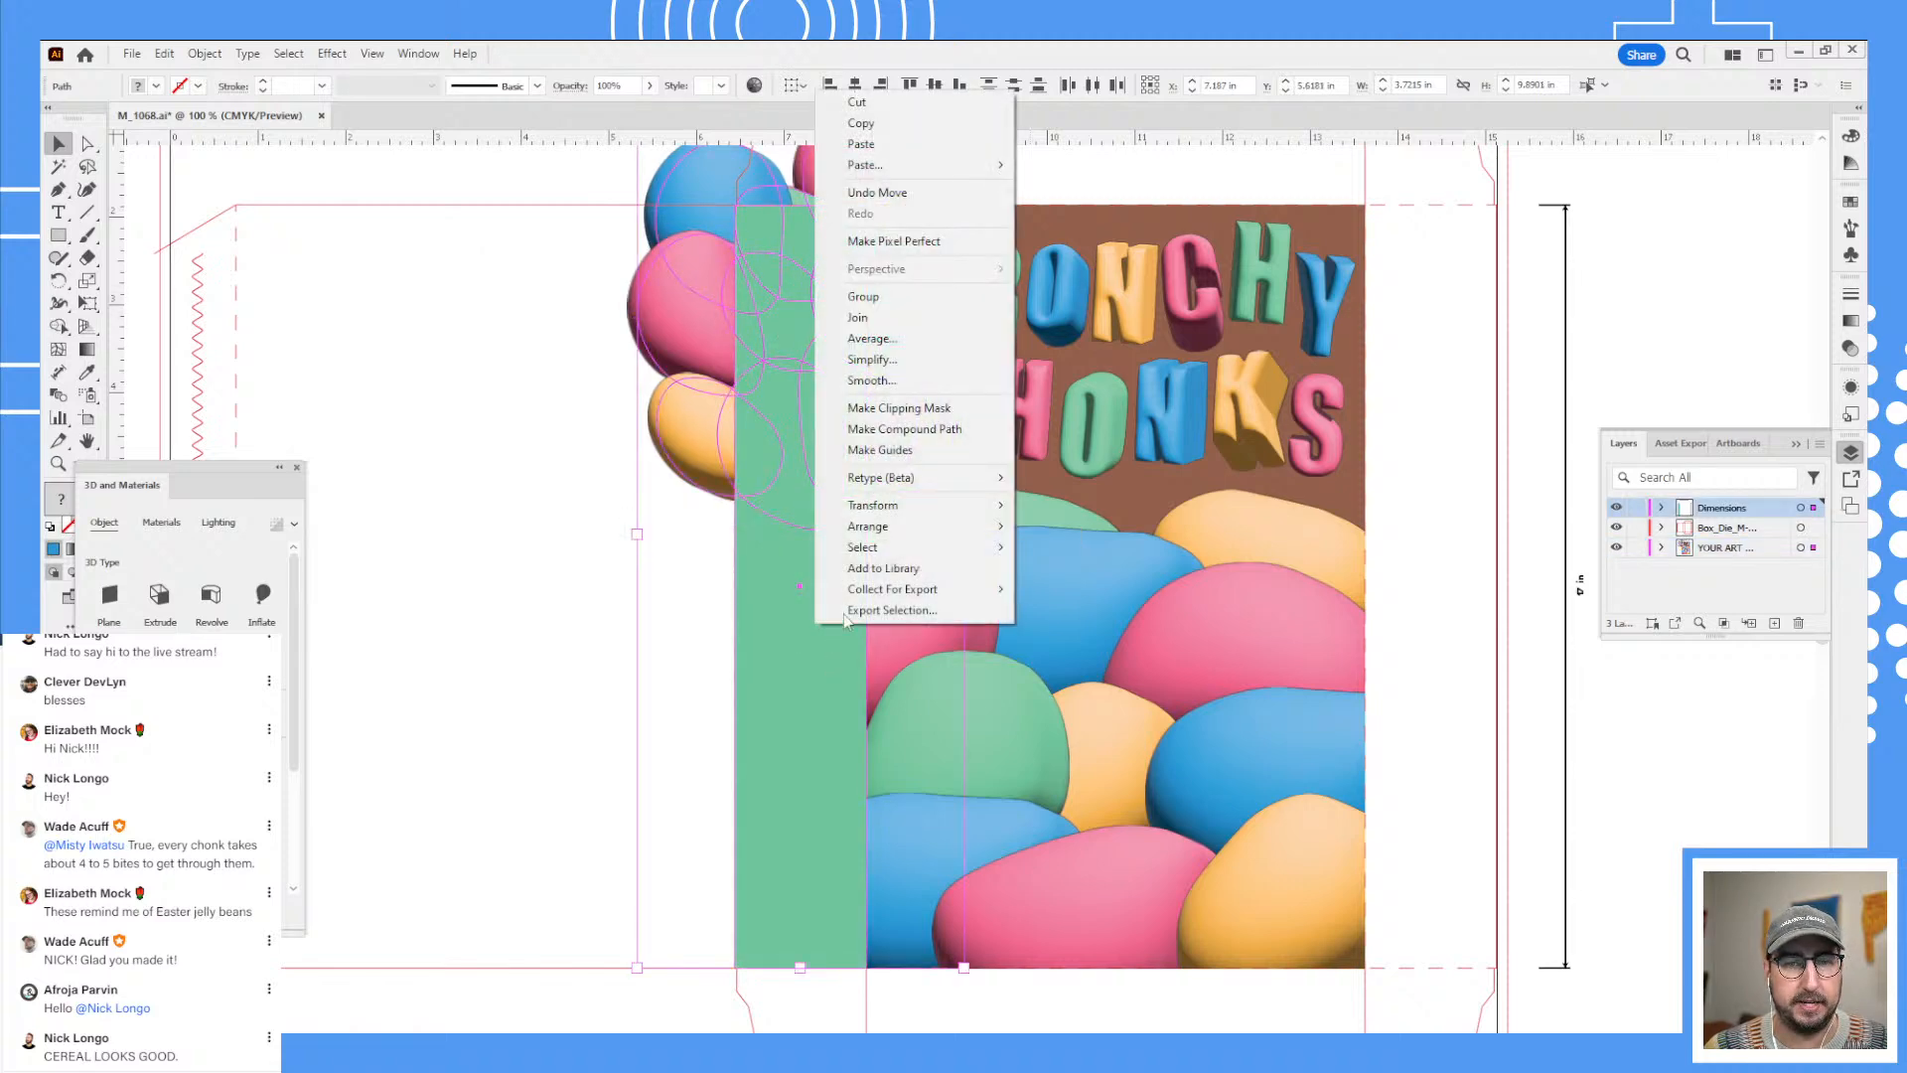
pyautogui.click(914, 408)
# - Isolate the side panel's clip group and place a copy of all its candy shapes about 3.7 in lower
pyautogui.doubleClick(807, 365)
pyautogui.click(805, 360)
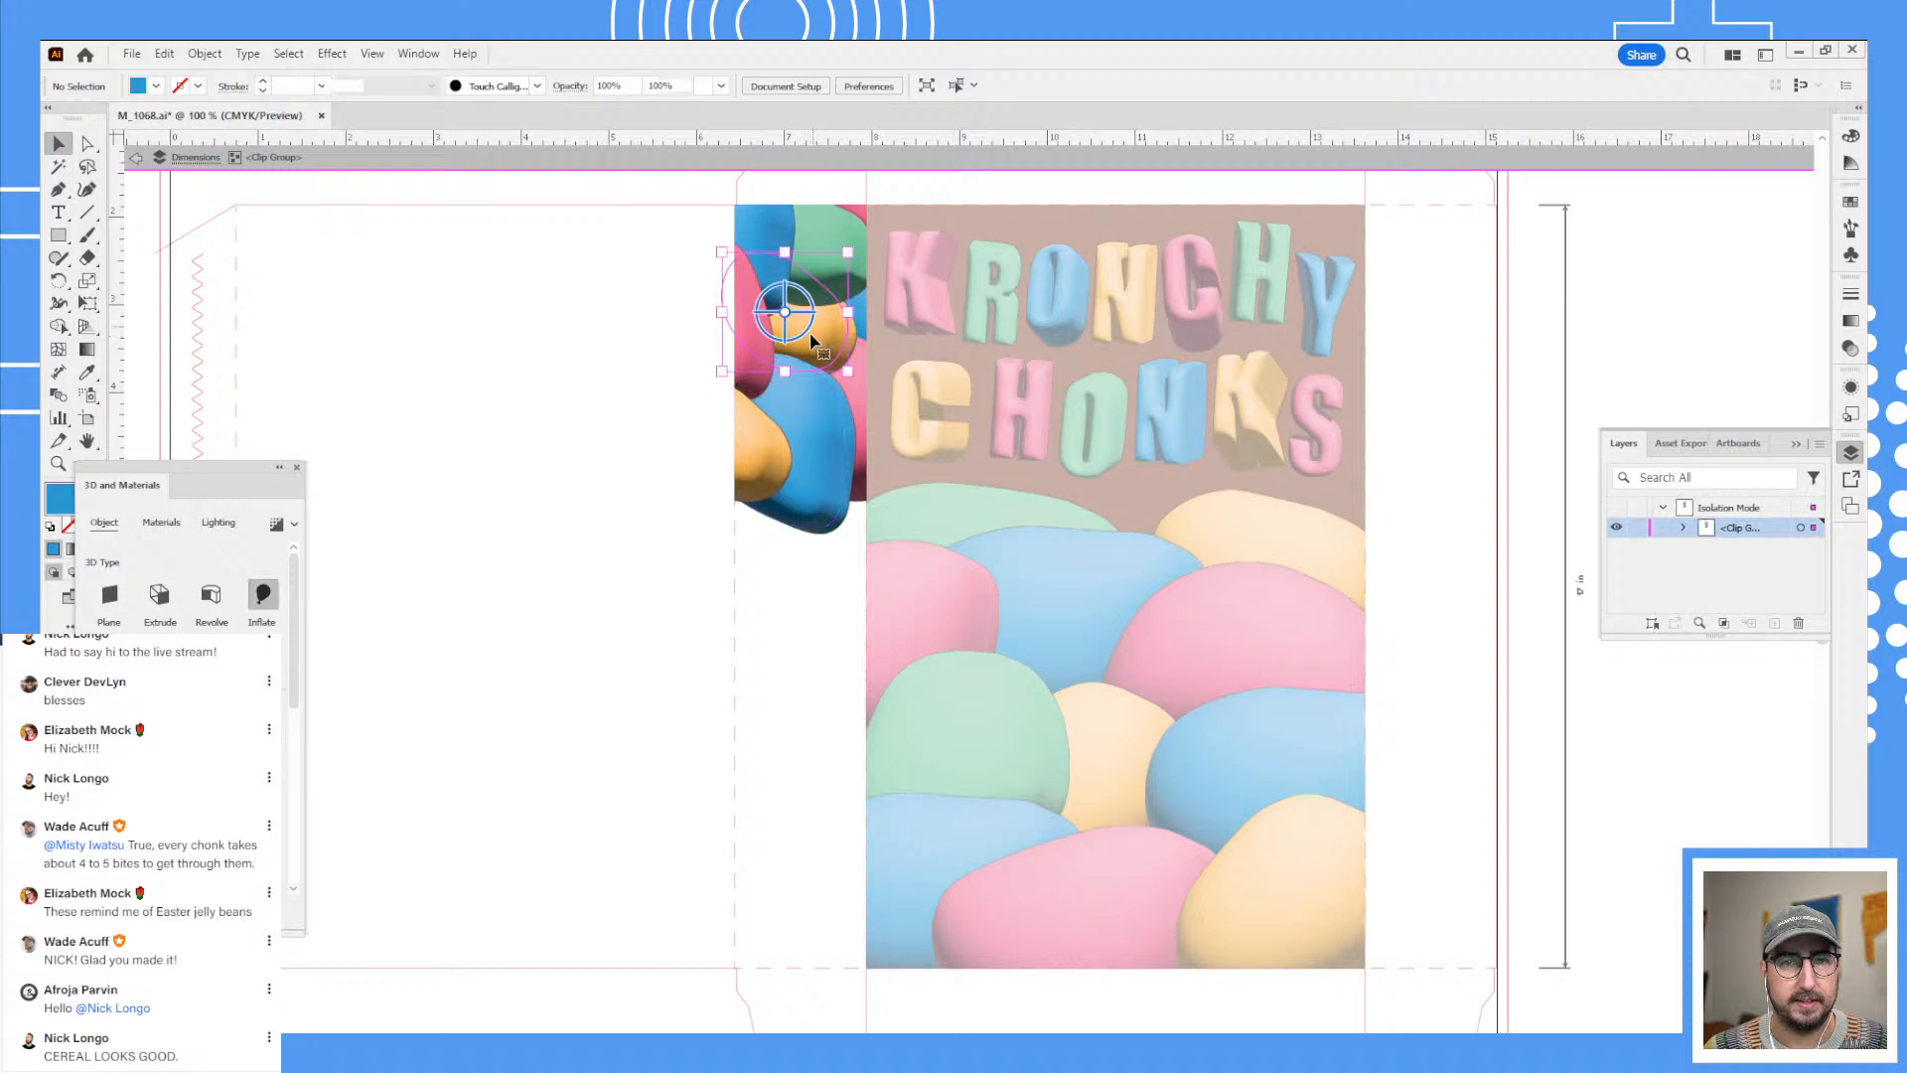
pyautogui.click(747, 564)
pyautogui.moveTo(834, 424); pyautogui.dragTo(772, 747)
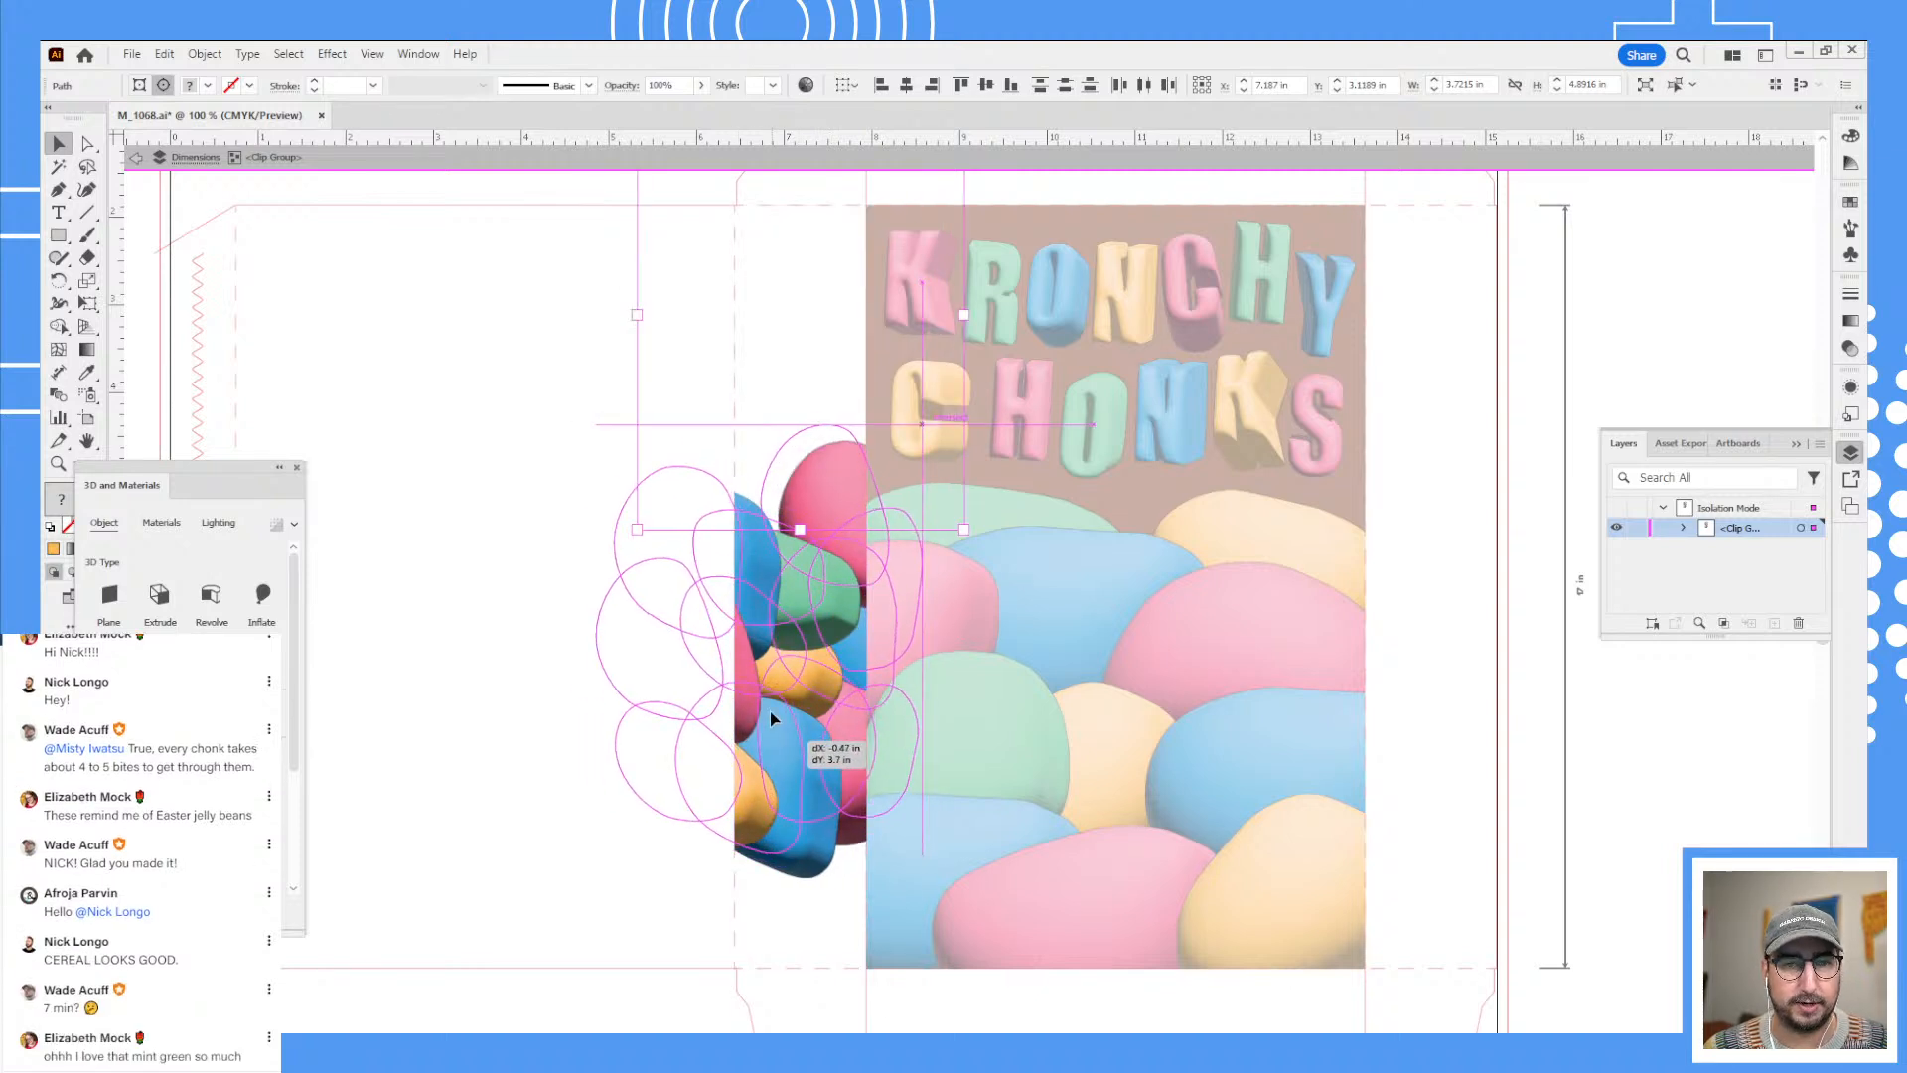
# - Place another copy of the shapes over the side panel's lower end, rotate it to vary the pile, and leave isolation
pyautogui.moveTo(825, 644); pyautogui.dragTo(944, 952)
pyautogui.press('r')
pyautogui.moveTo(945, 952)
pyautogui.mouseDown()
pyautogui.moveTo(830, 907)
pyautogui.moveTo(919, 809)
pyautogui.moveTo(1055, 987)
pyautogui.moveTo(919, 951)
pyautogui.mouseUp()
pyautogui.press('v')
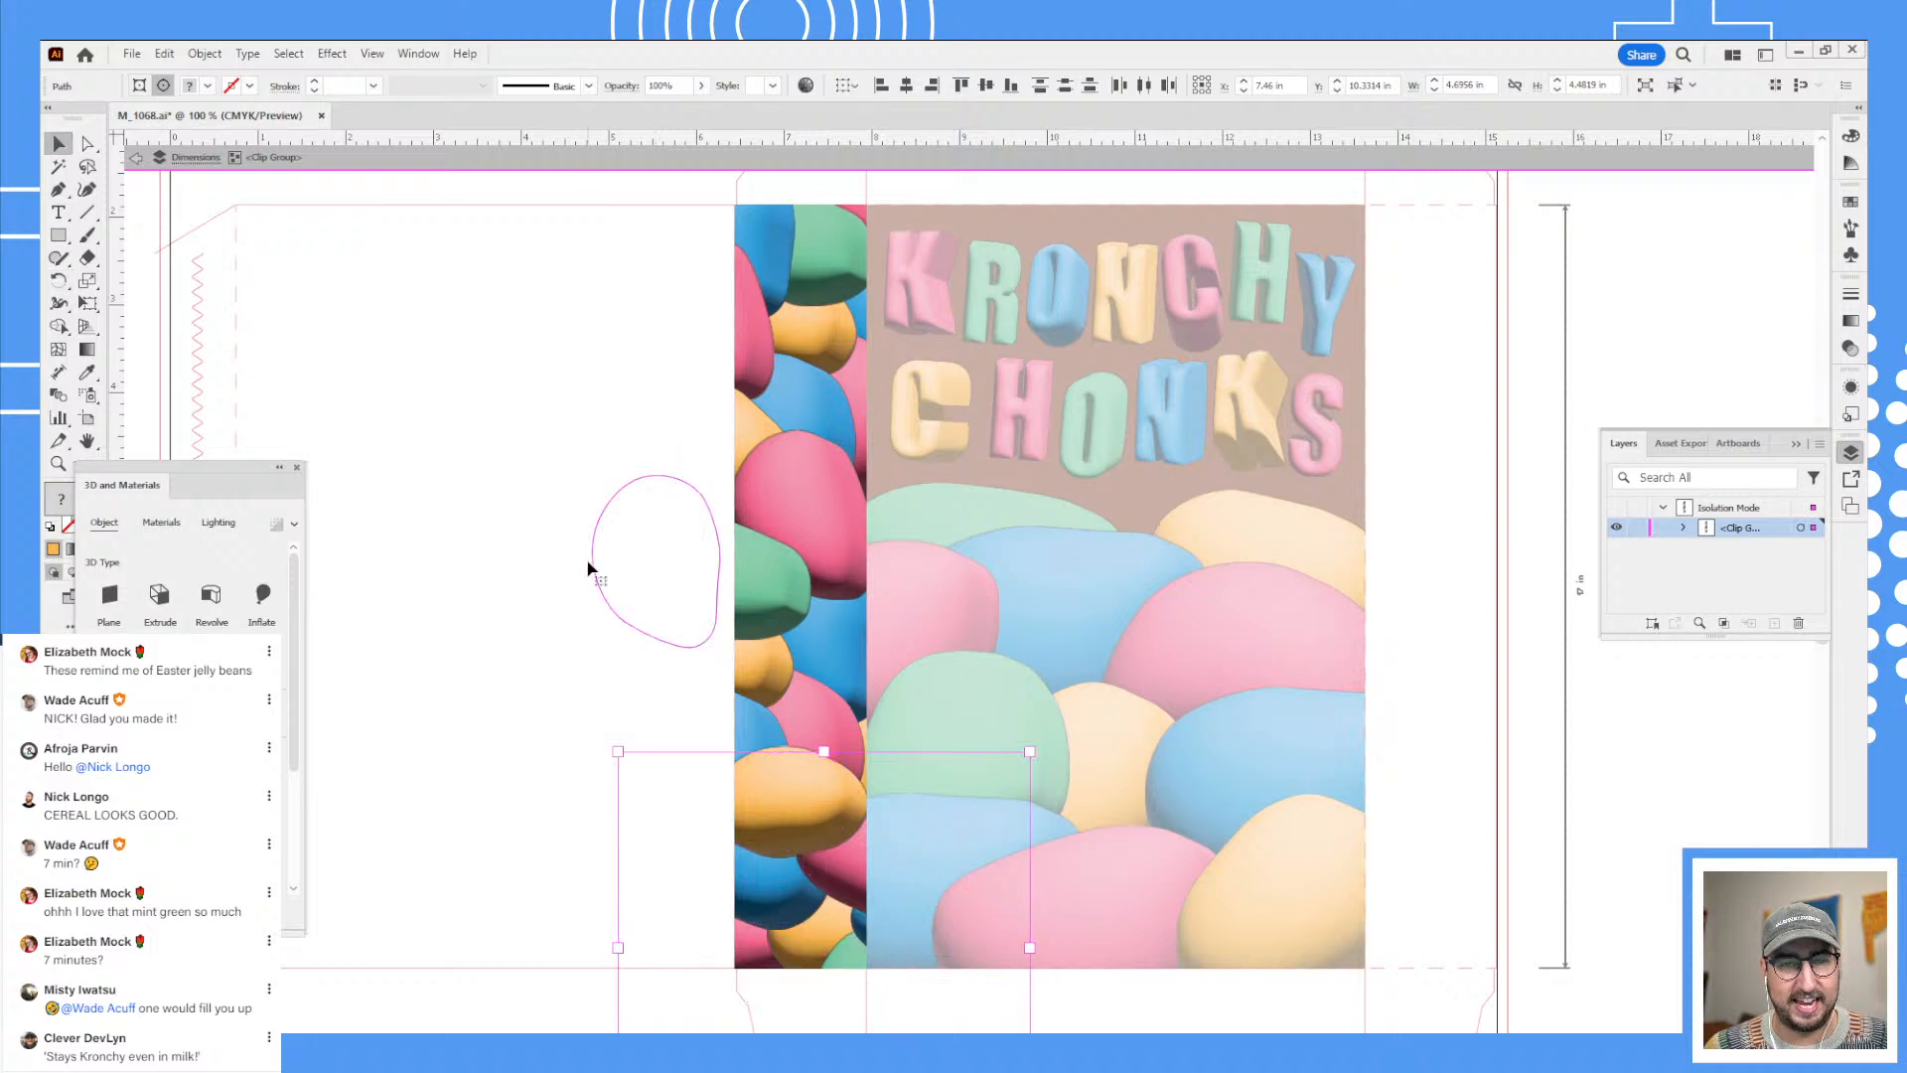
pyautogui.doubleClick(482, 640)
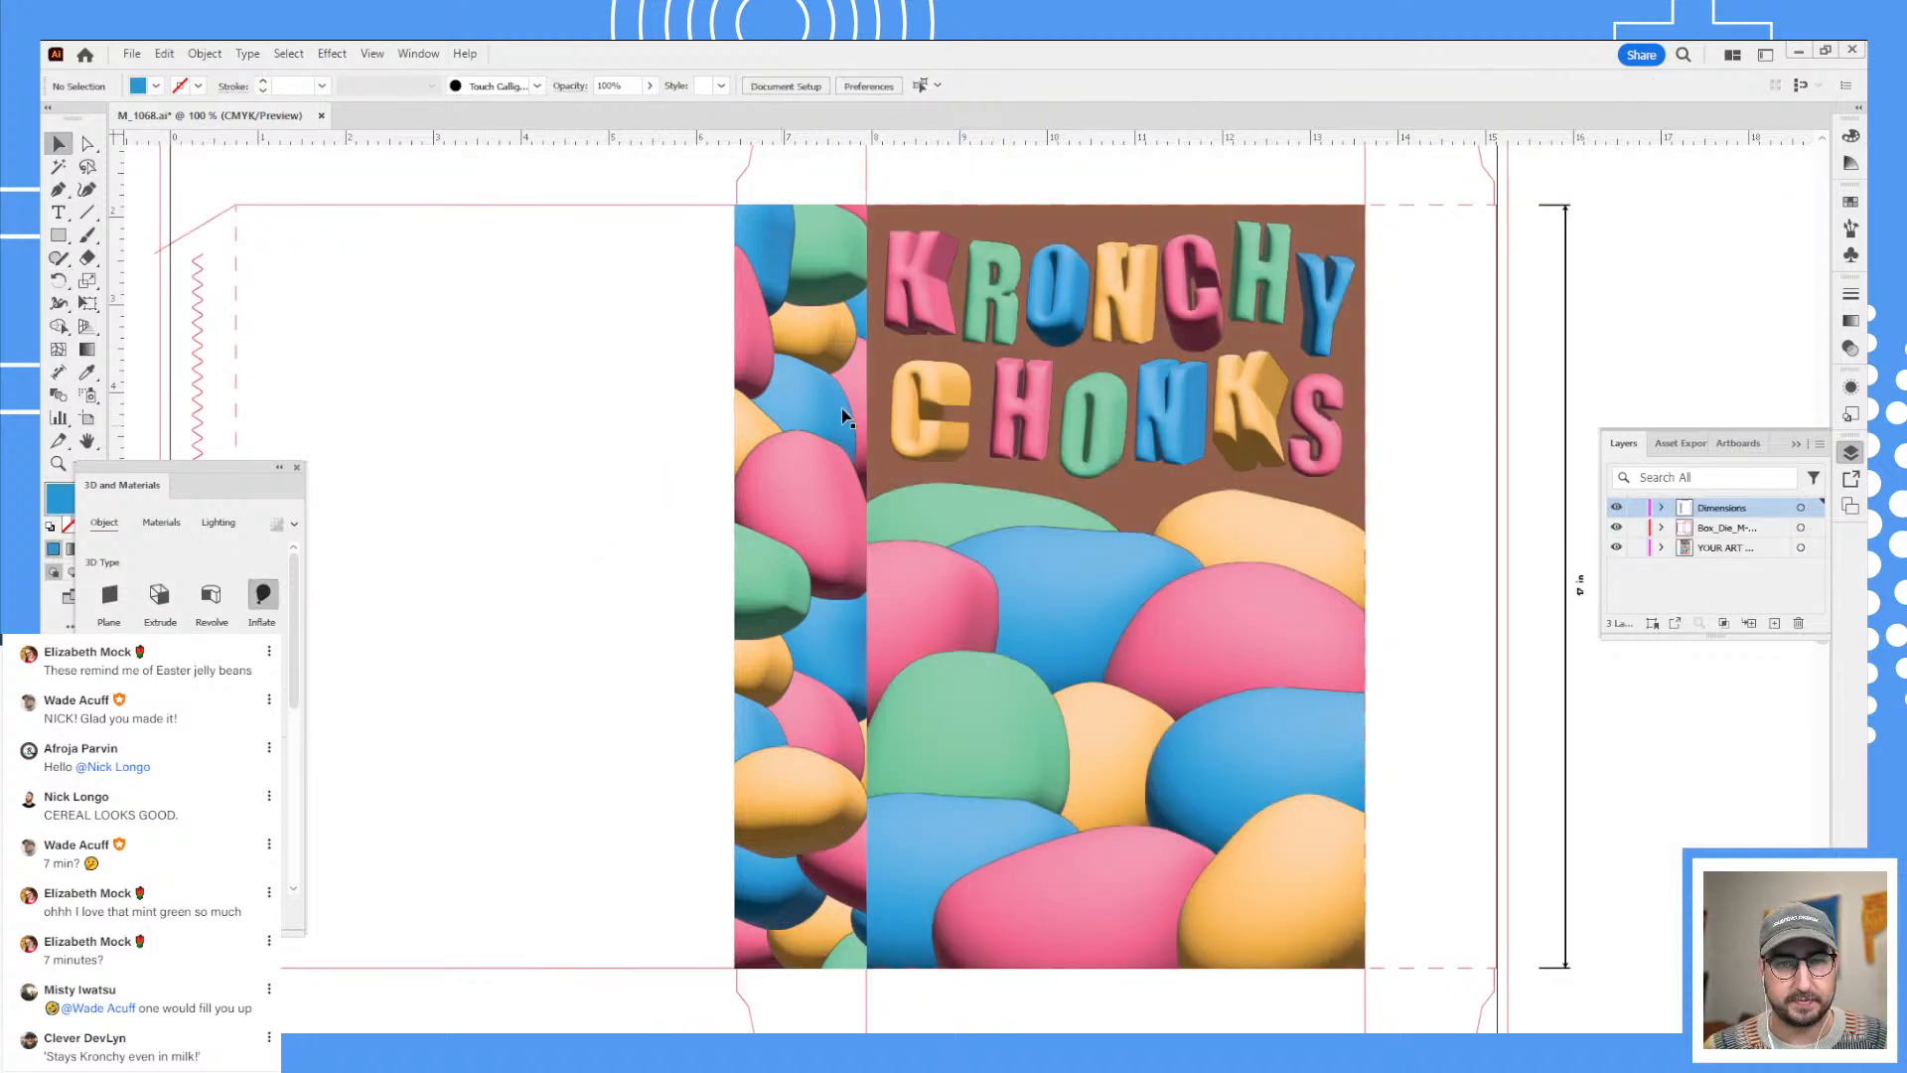
# - Add the point text "KRONCHY CHONKS" on the blank panel beside the side panel artwork
pyautogui.press('t')
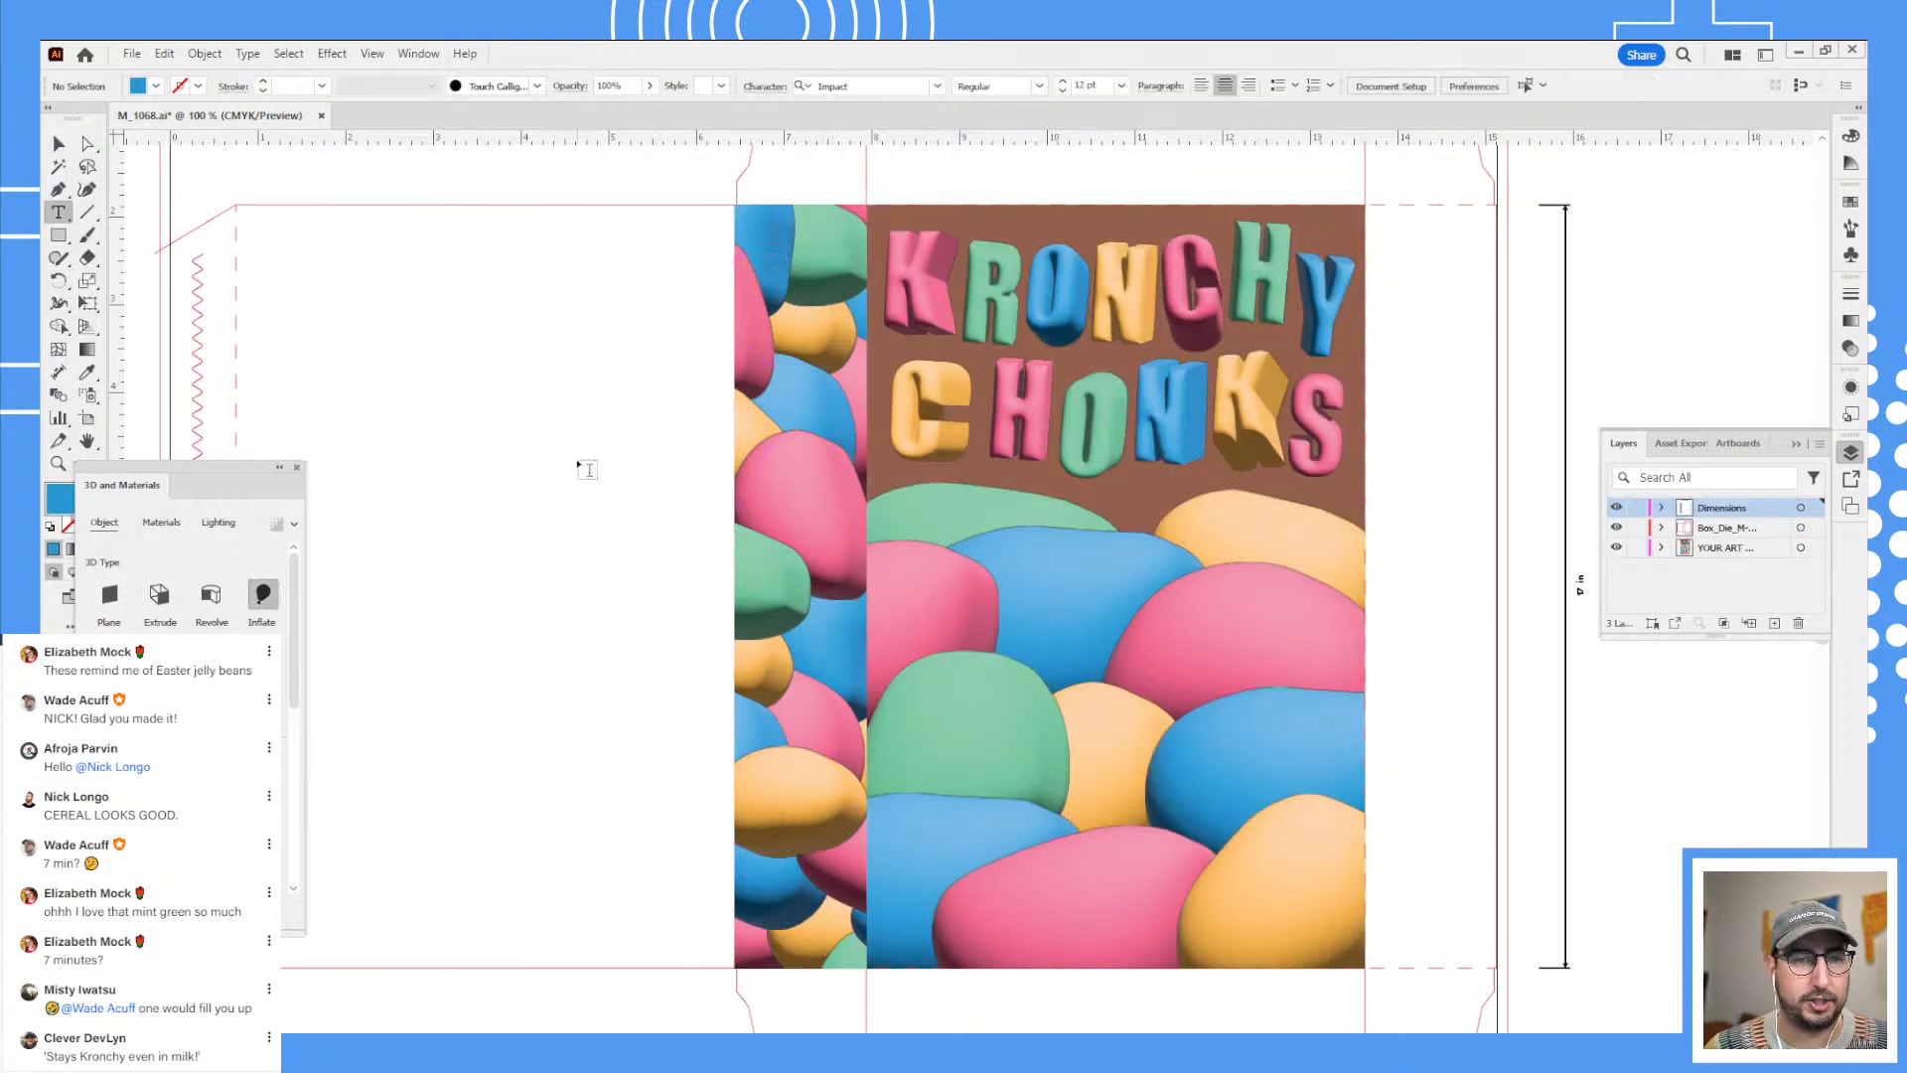
pyautogui.click(578, 459)
pyautogui.press('BackSpace')
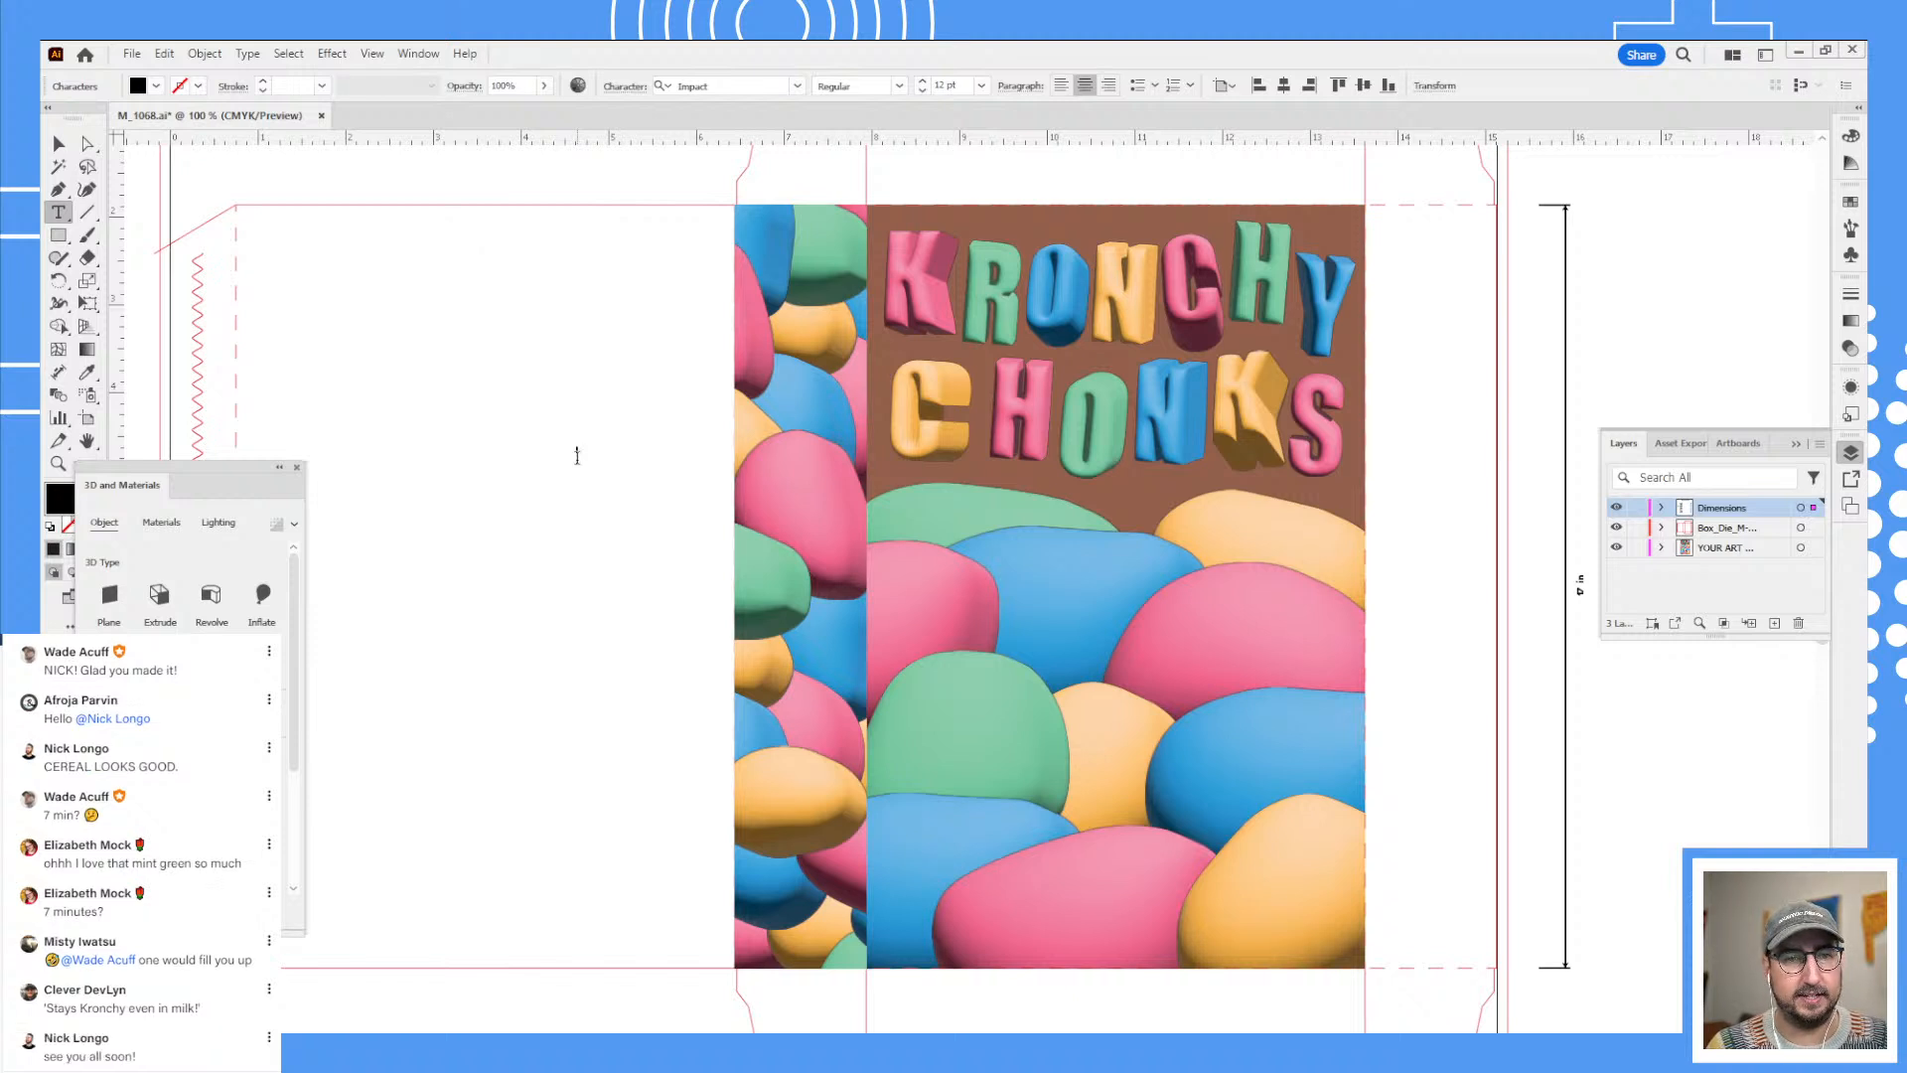
pyautogui.write('KRONCHY')
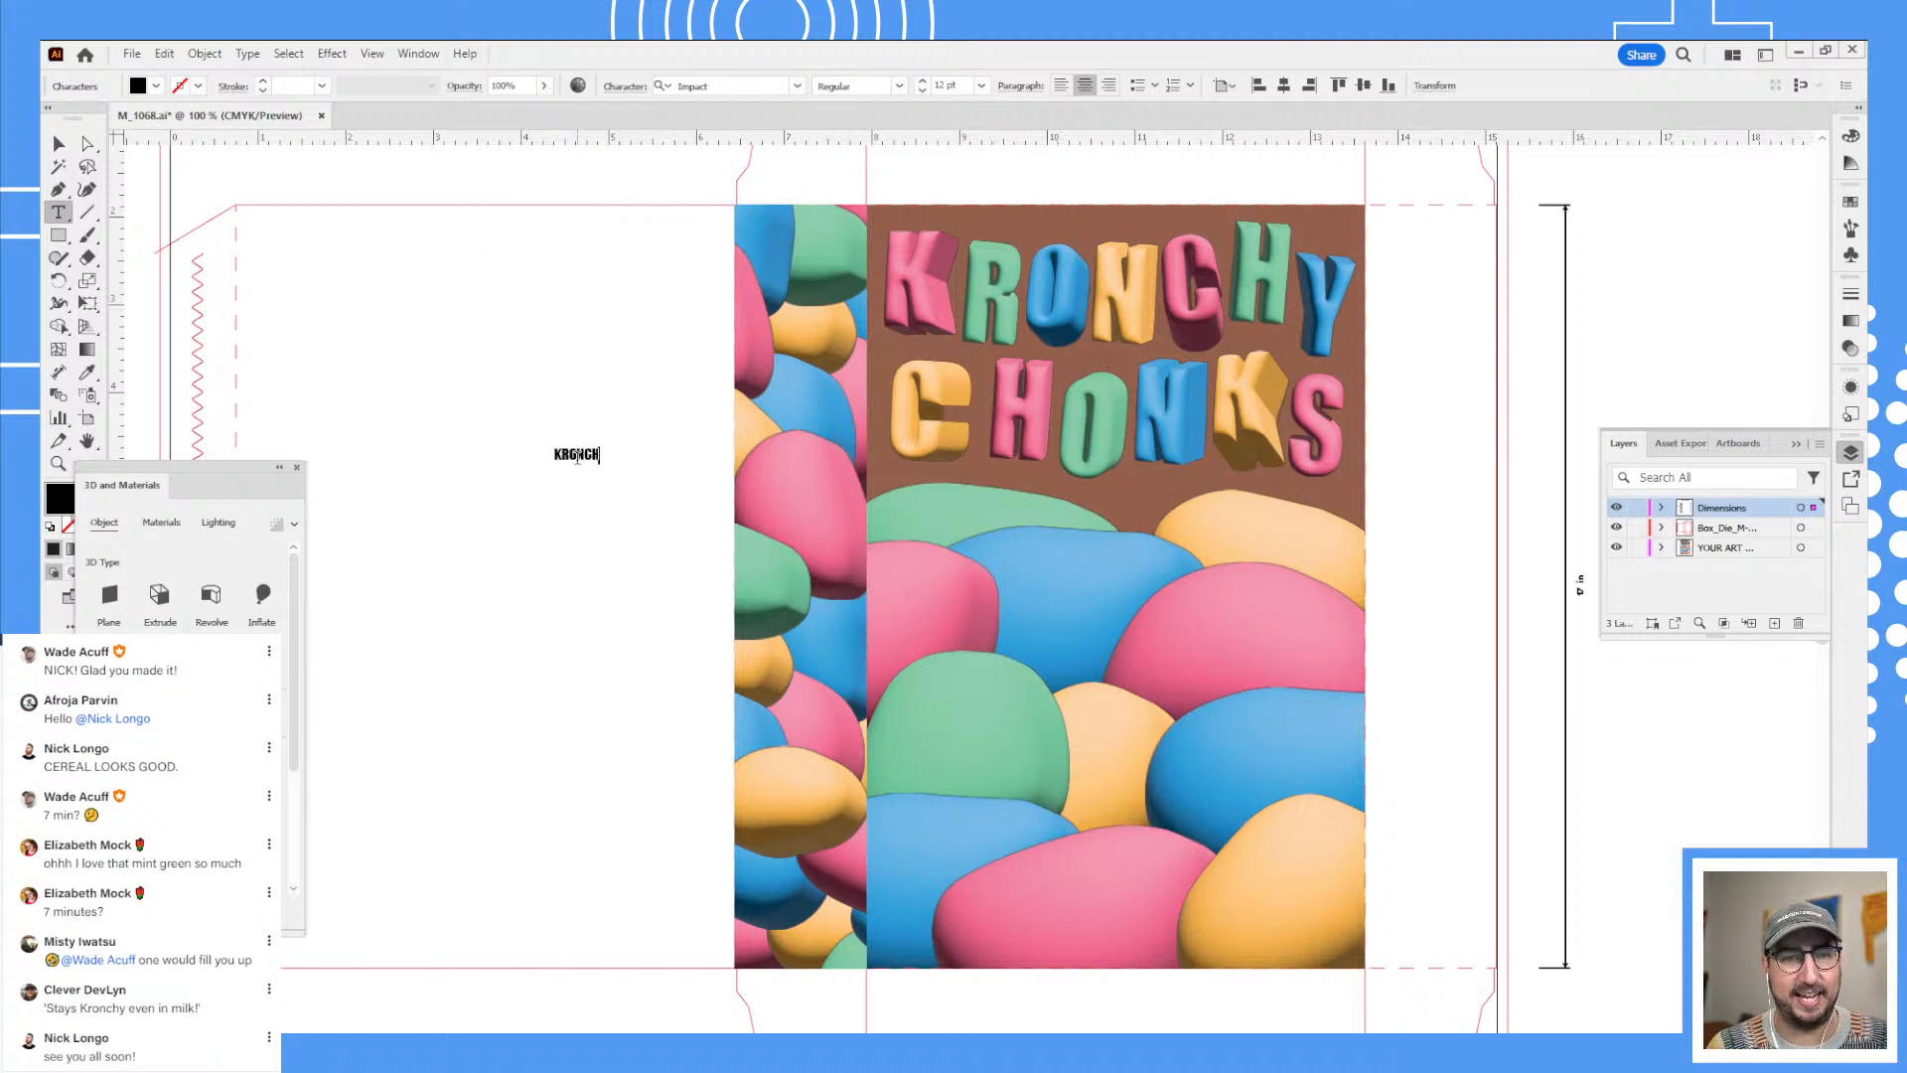
pyautogui.write('ONKS')
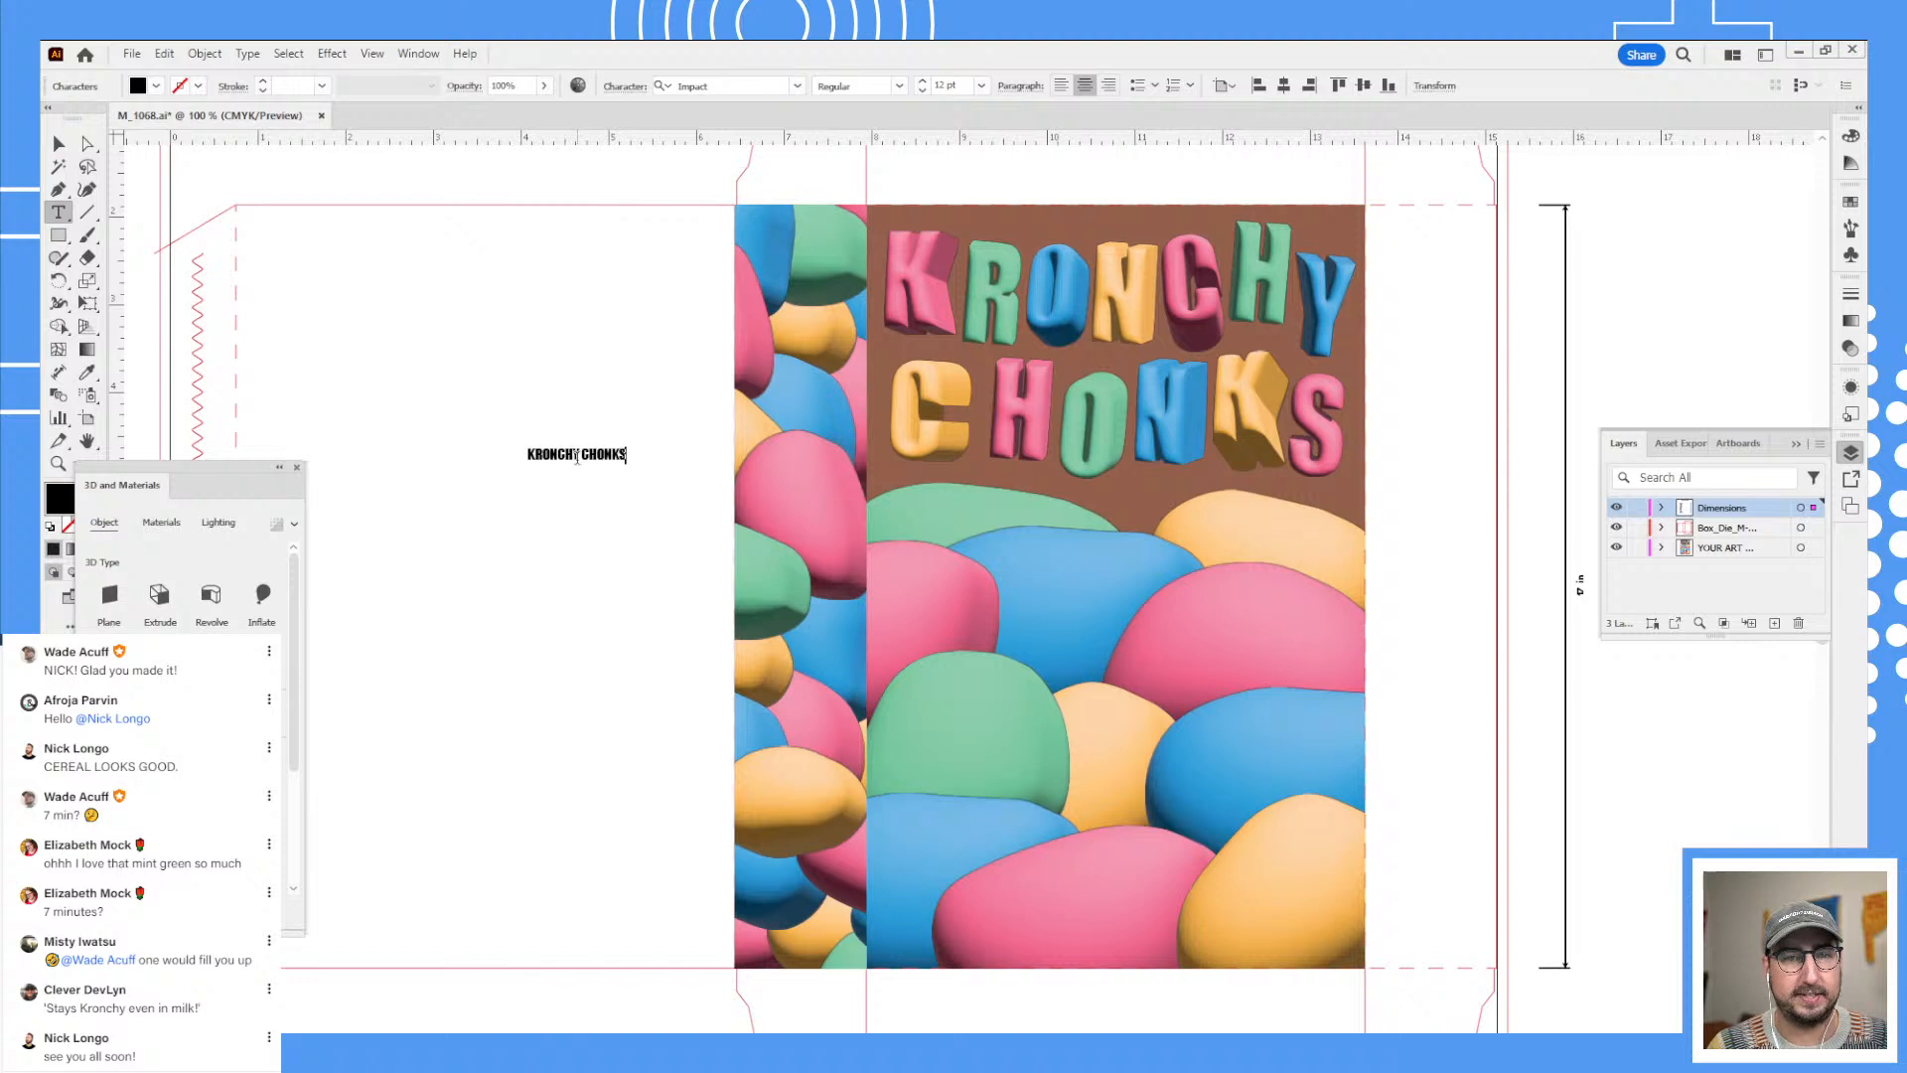
pyautogui.click(58, 145)
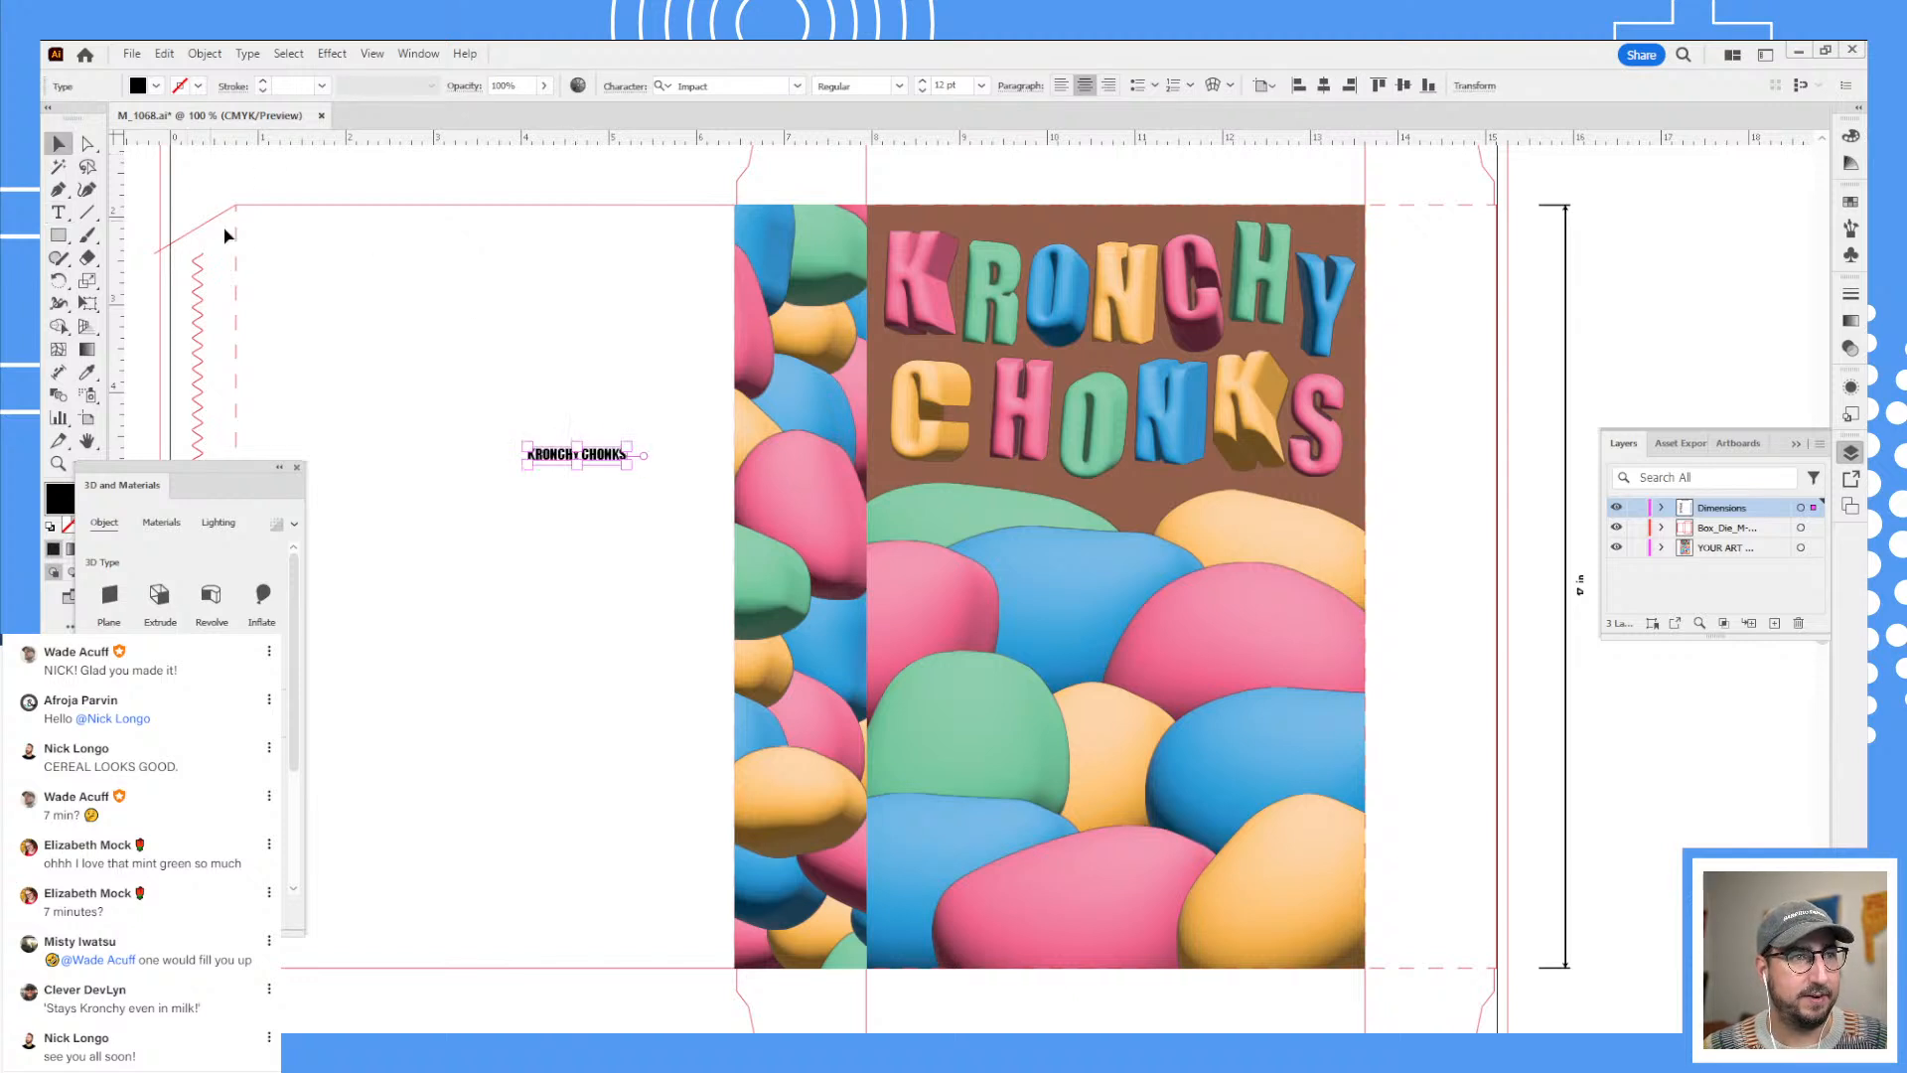
# - Colour the KRONCHY CHONKS text white and rotate it 90 degrees clockwise so it reads downward
pyautogui.press('i')
pyautogui.click(350, 183)
pyautogui.press('r')
pyautogui.moveTo(557, 288); pyautogui.dragTo(706, 591)
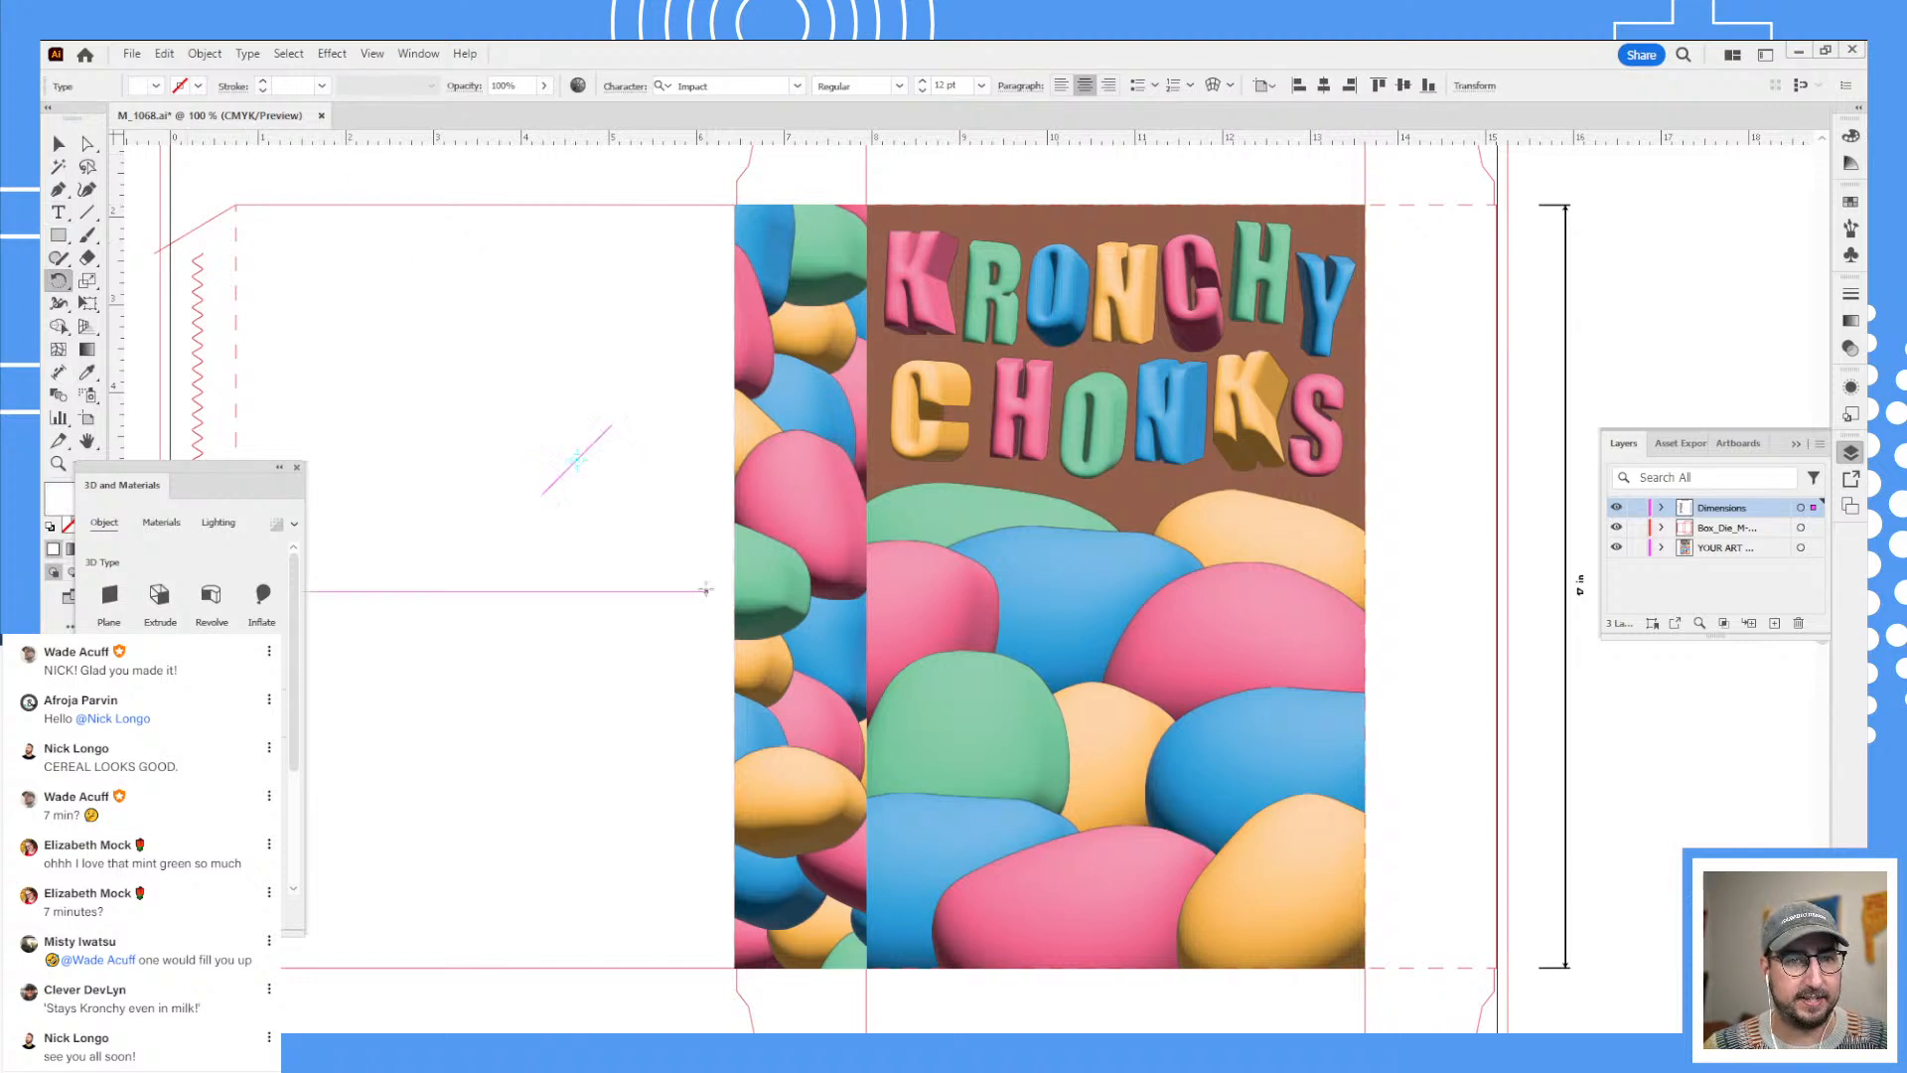
pyautogui.press('v')
pyautogui.moveTo(723, 378); pyautogui.dragTo(622, 302)
pyautogui.press('v')
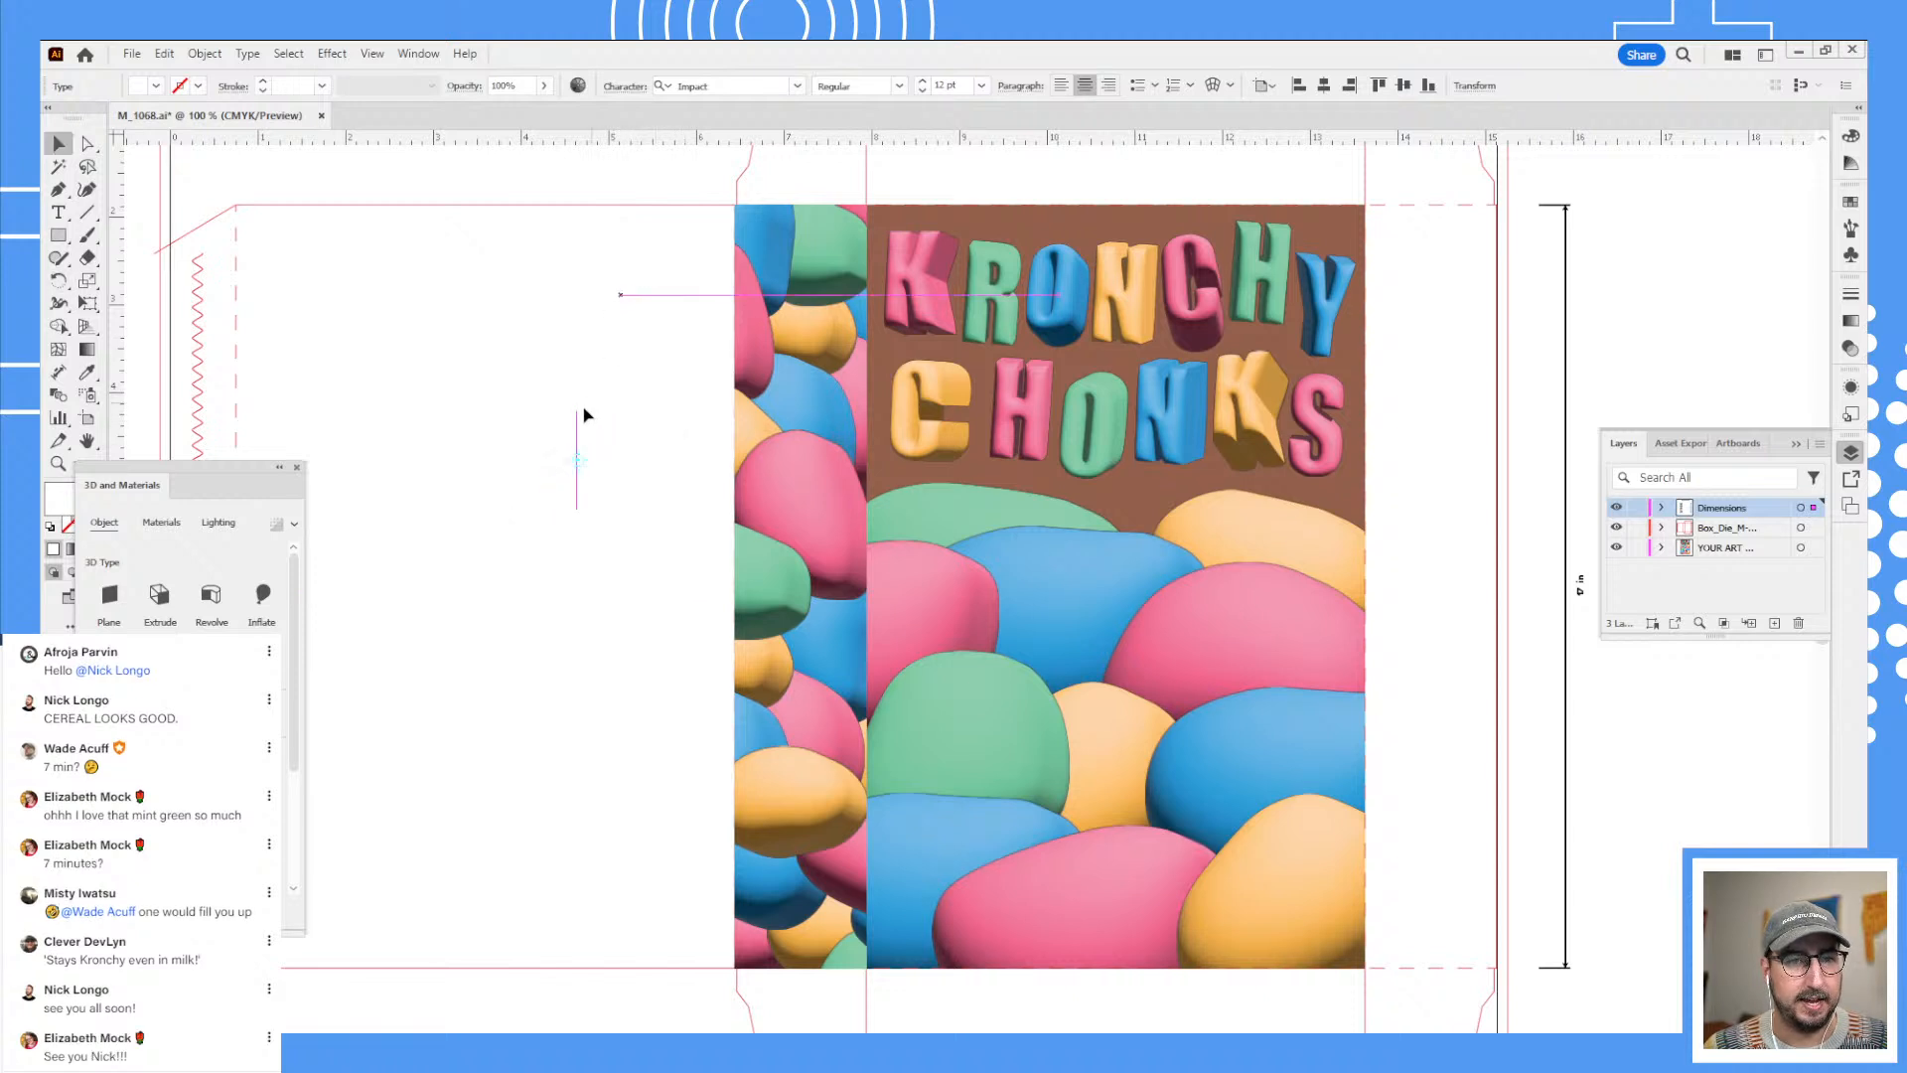
# - Move the white text onto the side panel and enlarge it to about 7.4 in long
pyautogui.moveTo(576, 435); pyautogui.dragTo(779, 472)
pyautogui.press('s')
pyautogui.moveTo(863, 623); pyautogui.dragTo(940, 688)
pyautogui.hotkey('ctrl', 'z')
pyautogui.moveTo(809, 493); pyautogui.dragTo(1069, 775)
pyautogui.moveTo(913, 602); pyautogui.dragTo(864, 729)
pyautogui.press('v')
pyautogui.click(671, 386)
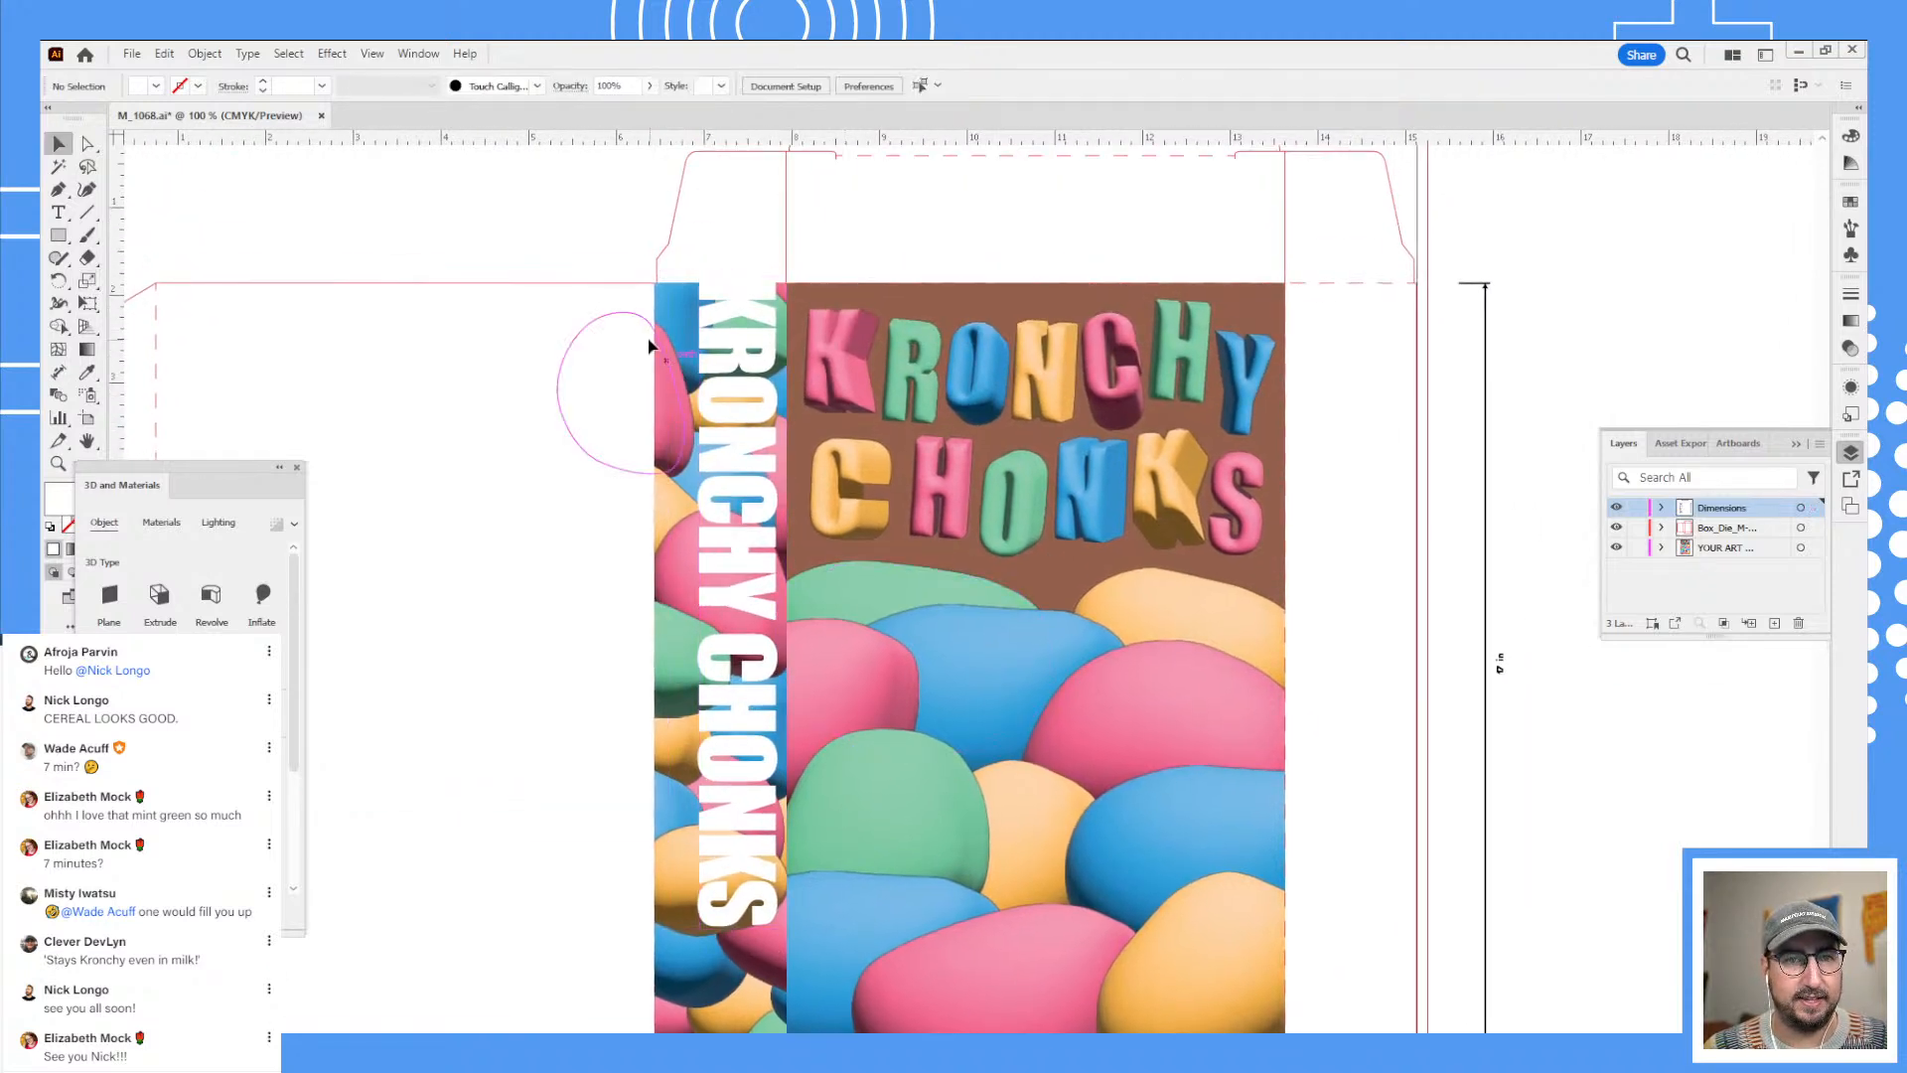
# - Convert the side panel text to outlines and centre both it and the clipped candy art on the artboard
pyautogui.click(657, 332)
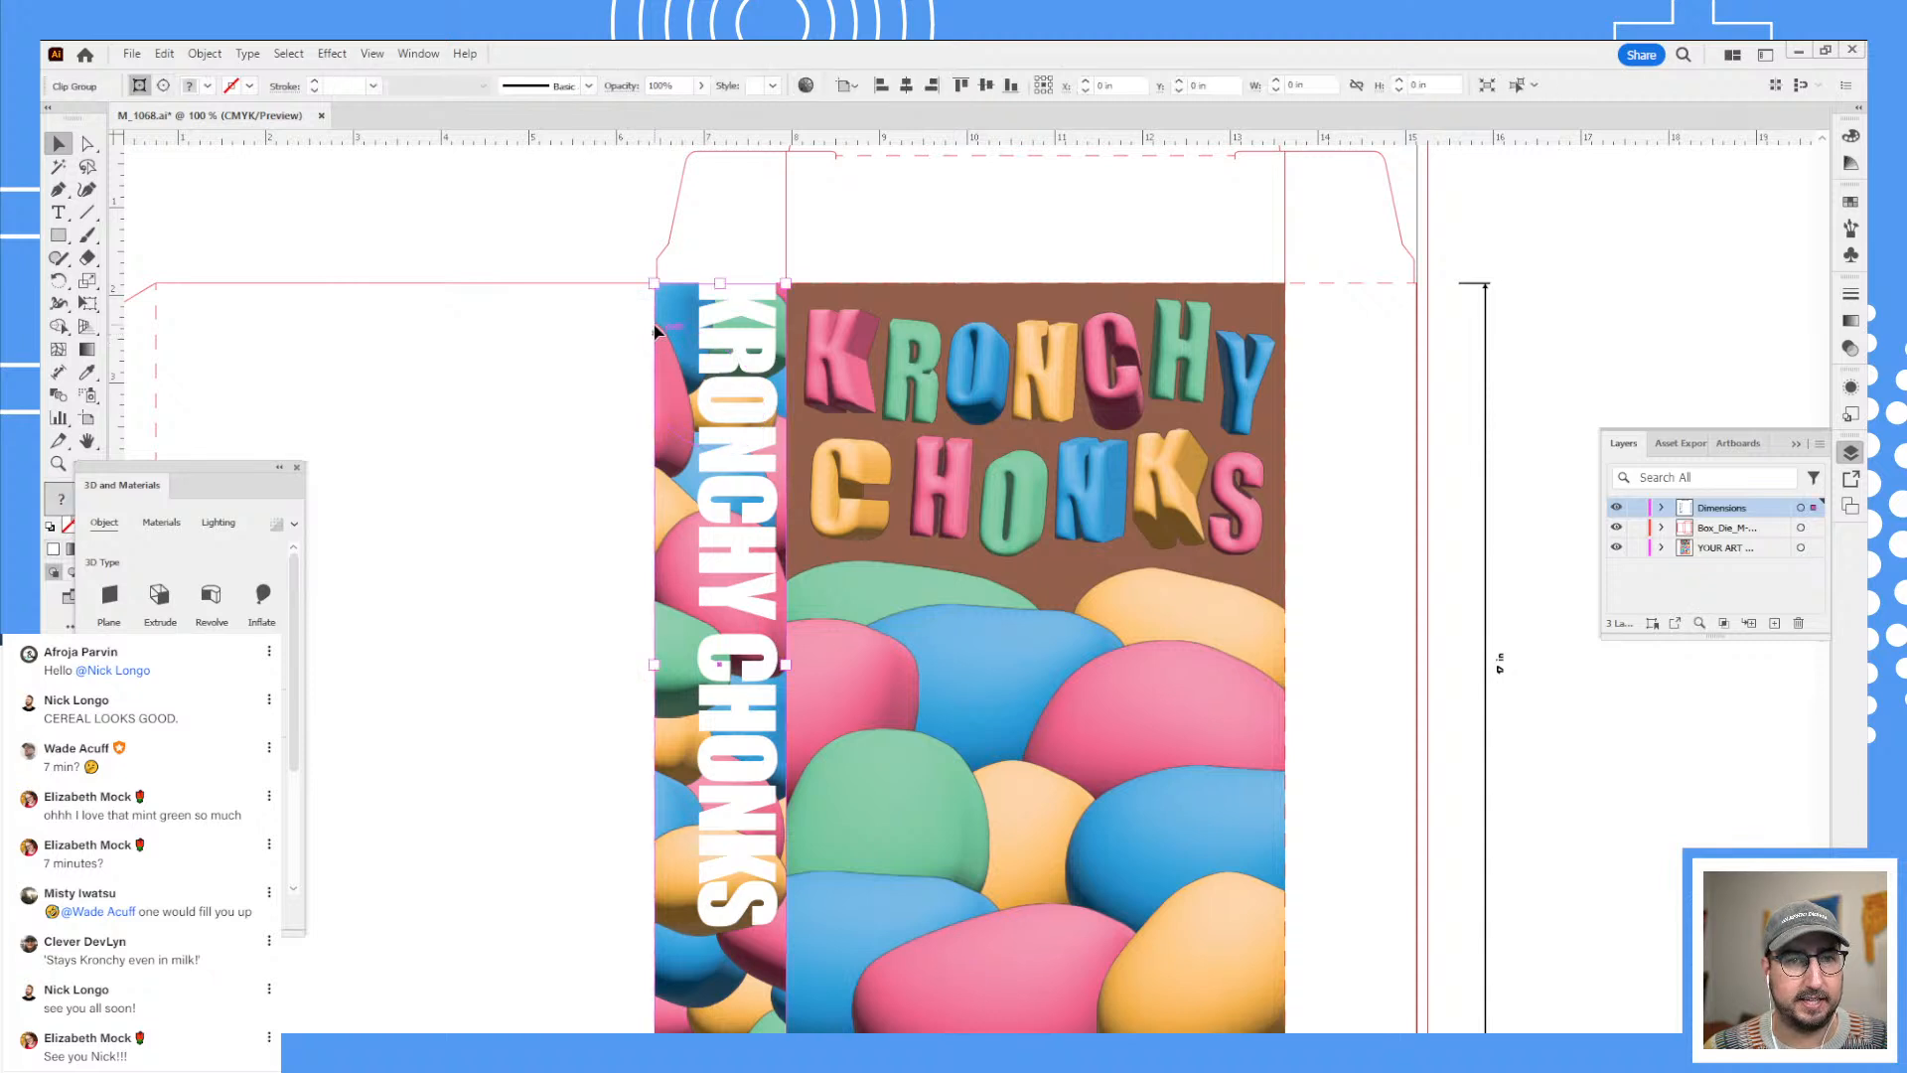
pyautogui.click(987, 87)
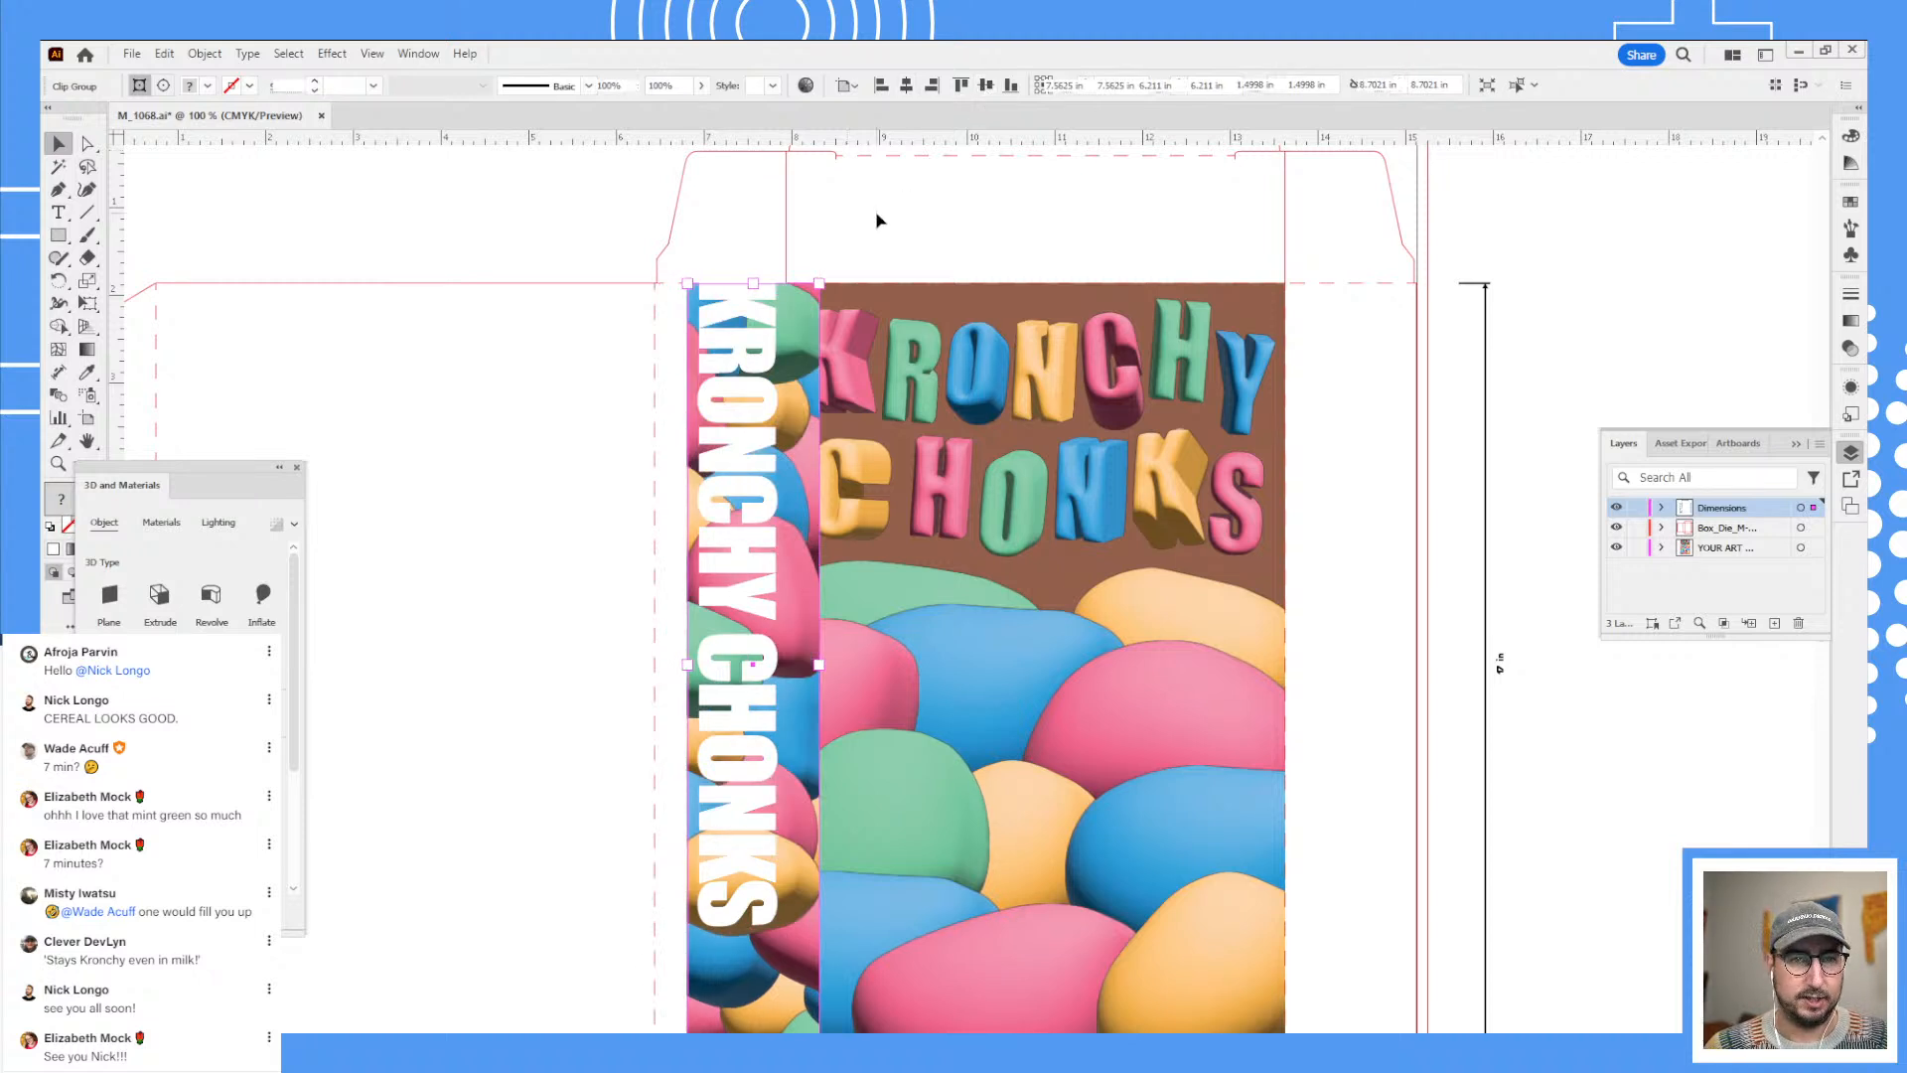
pyautogui.click(777, 414)
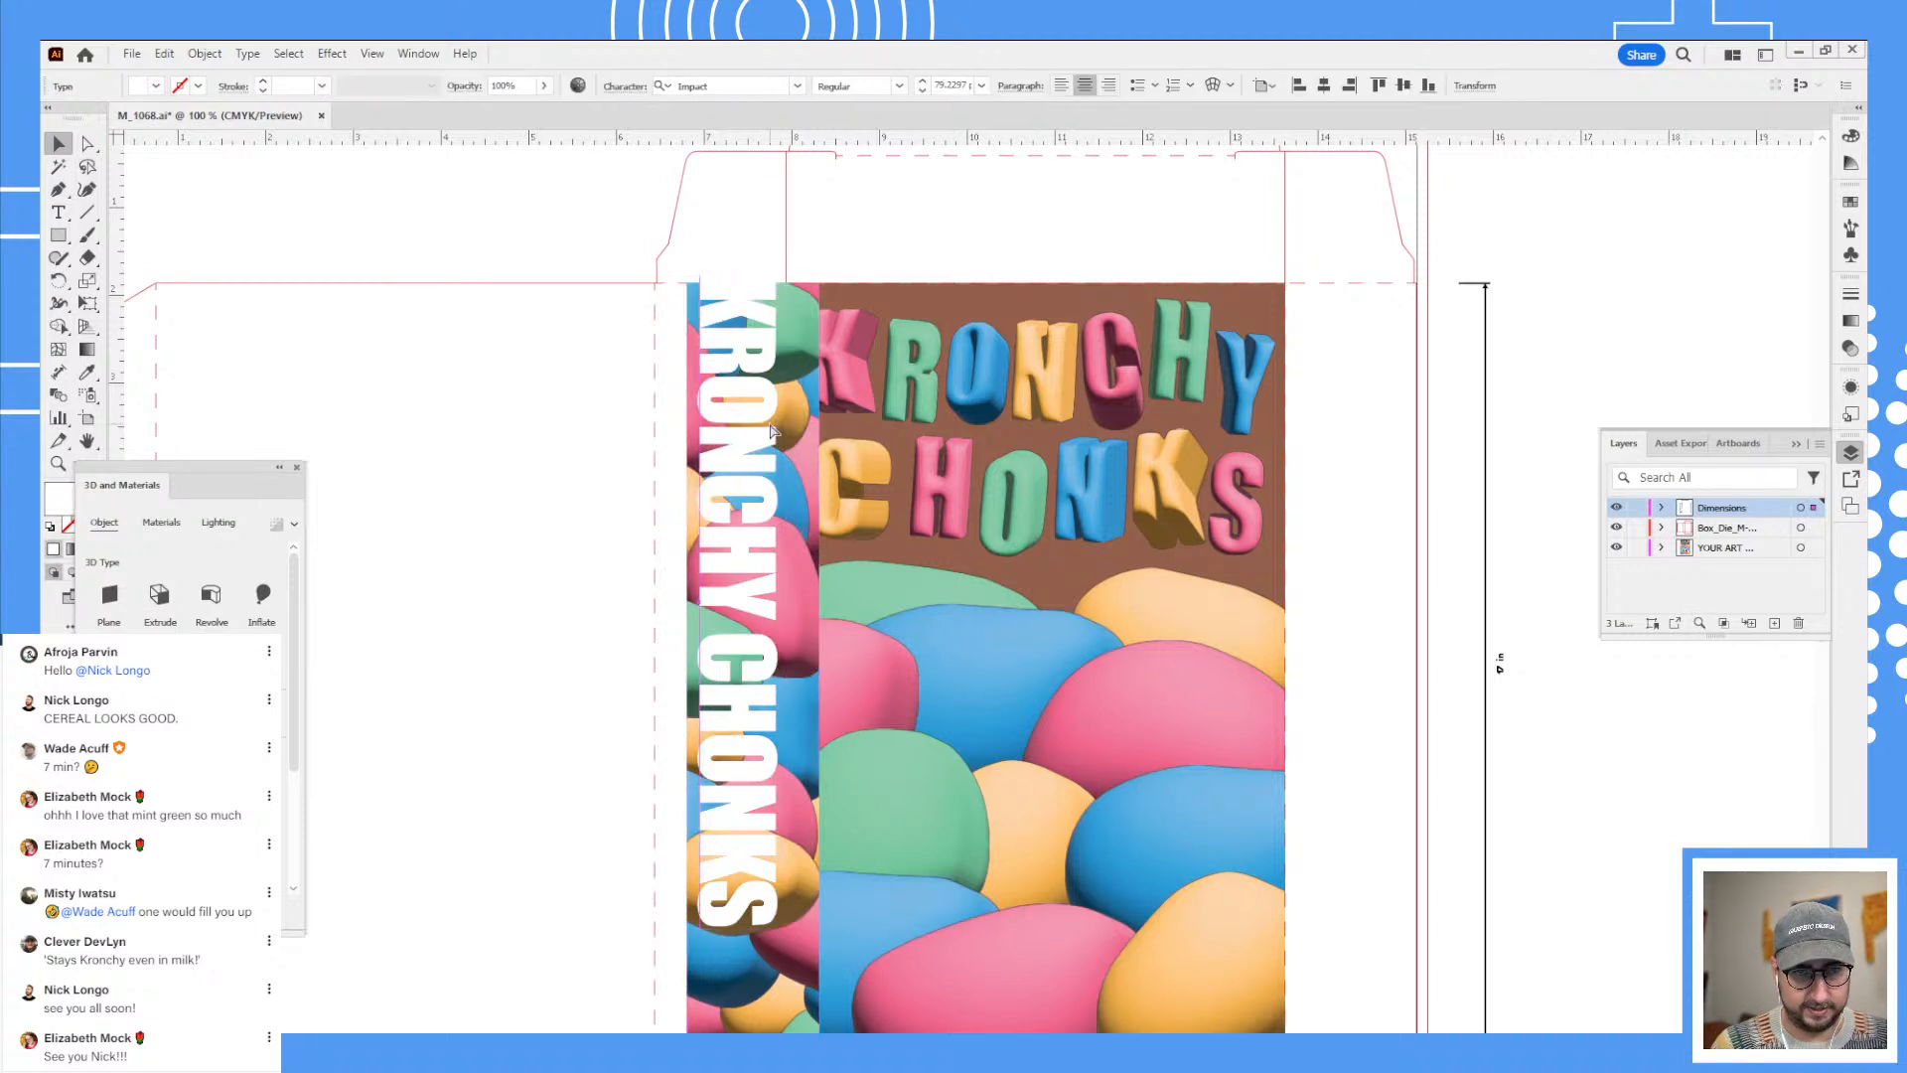
pyautogui.click(772, 430)
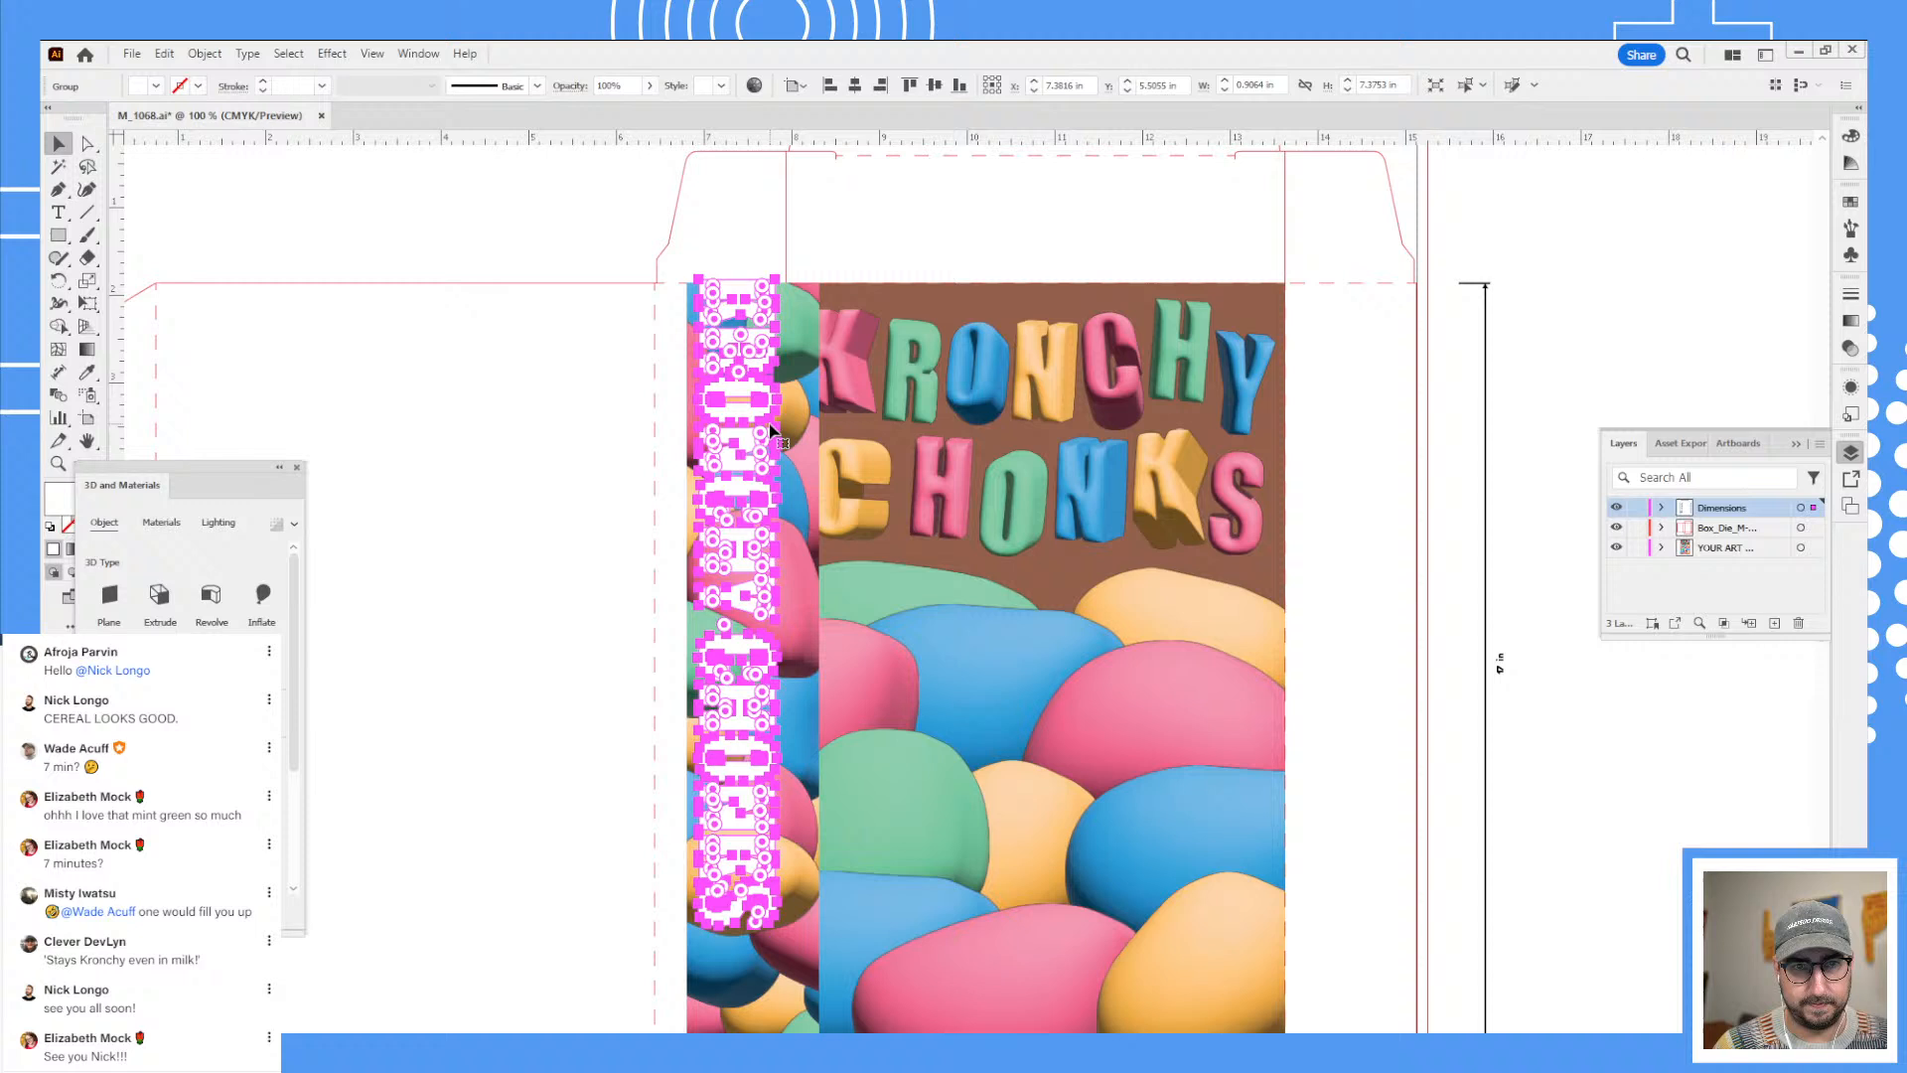
pyautogui.click(854, 86)
pyautogui.click(946, 170)
# - Move the centred text and clipped candy art together back onto the side panel, flush with the front panel's edge
pyautogui.scroll(-2, 1033, 358)
pyautogui.hscroll(-2, 1034, 357)
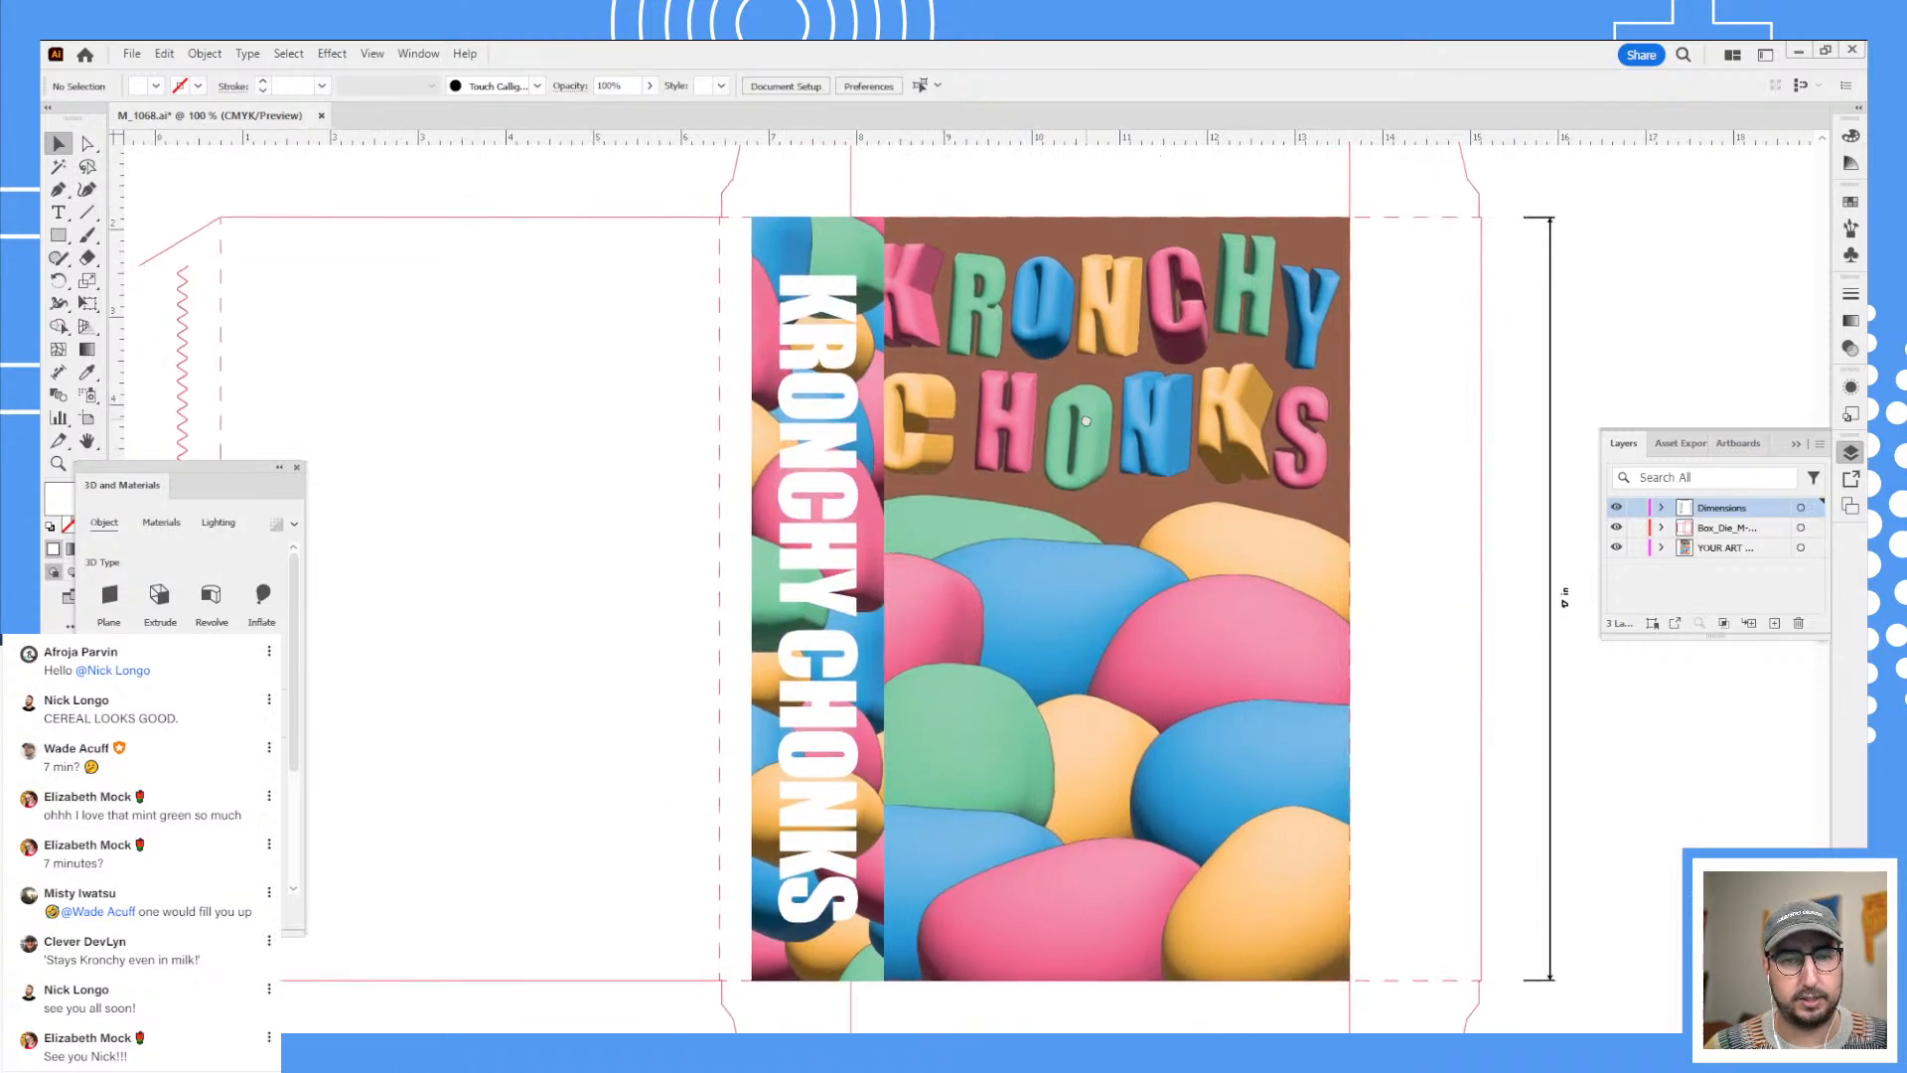
pyautogui.moveTo(1085, 421); pyautogui.dragTo(1085, 415)
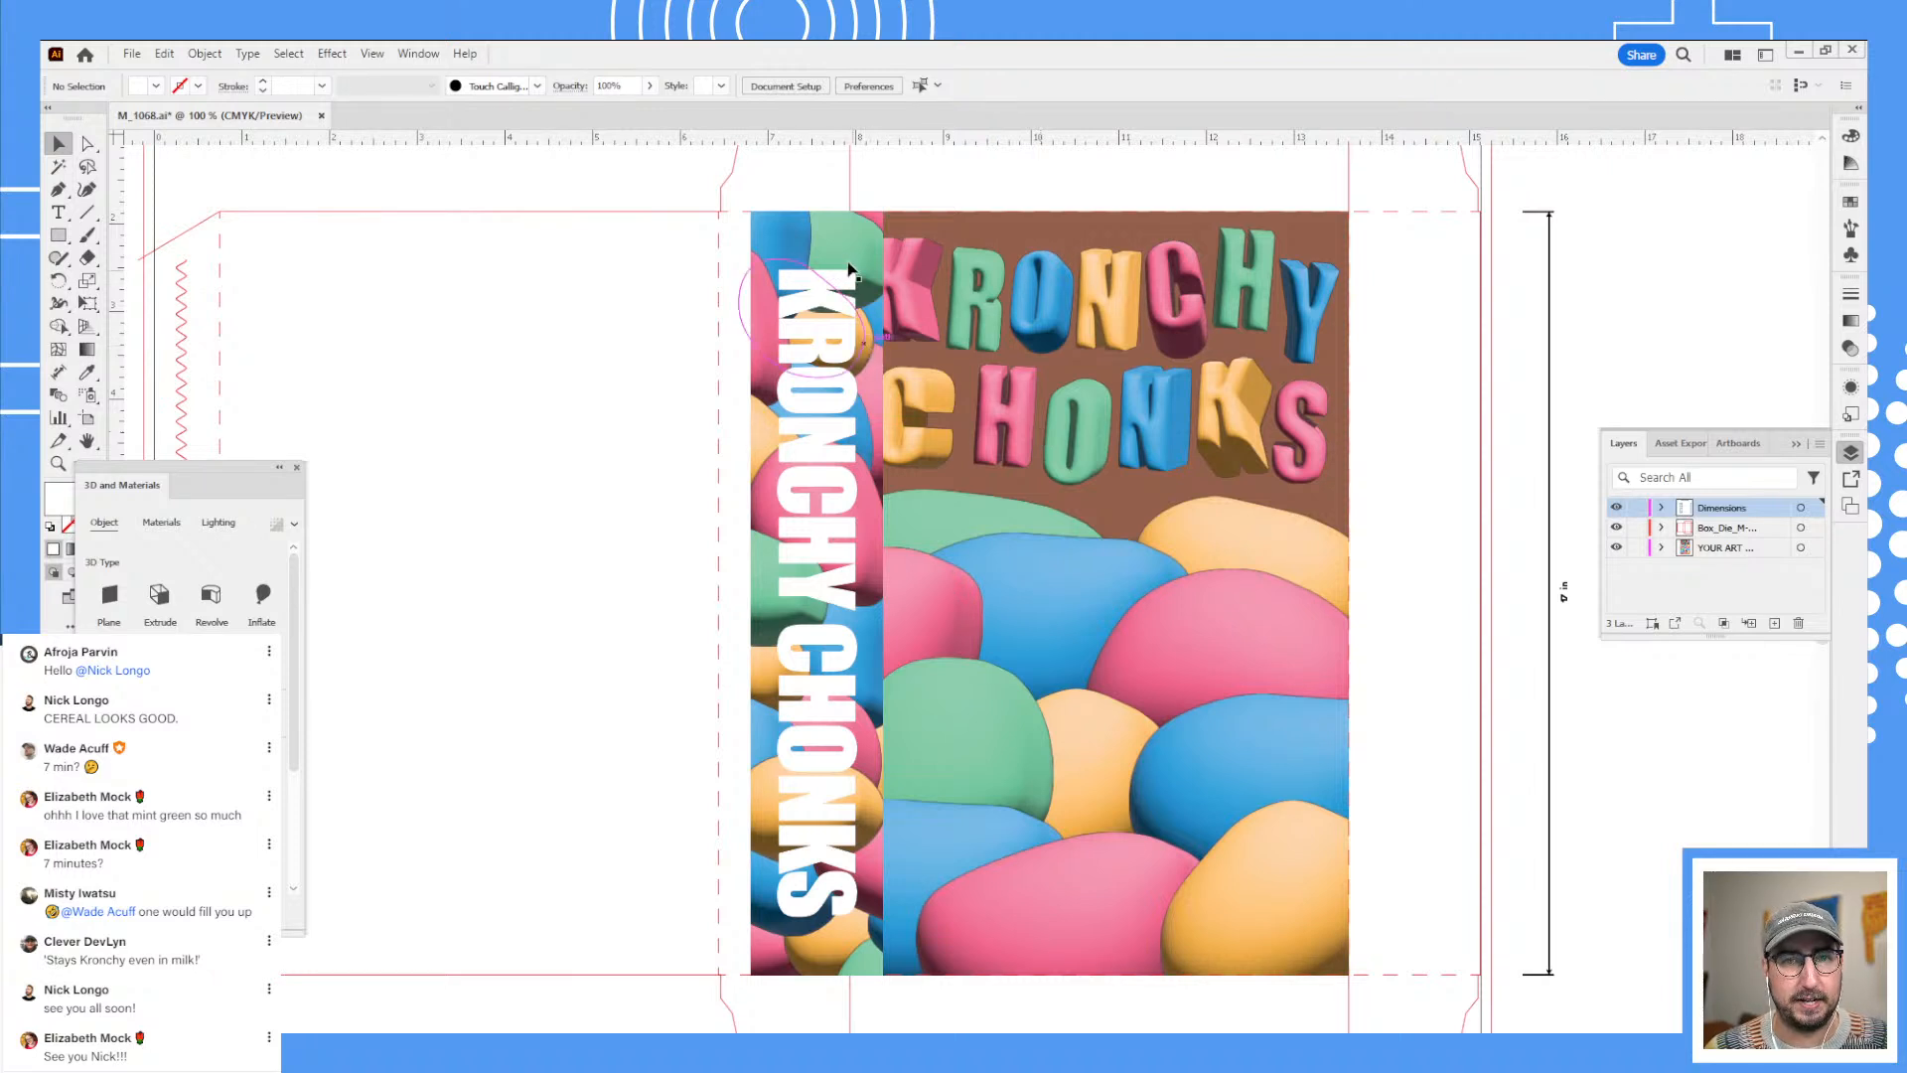
pyautogui.click(810, 311)
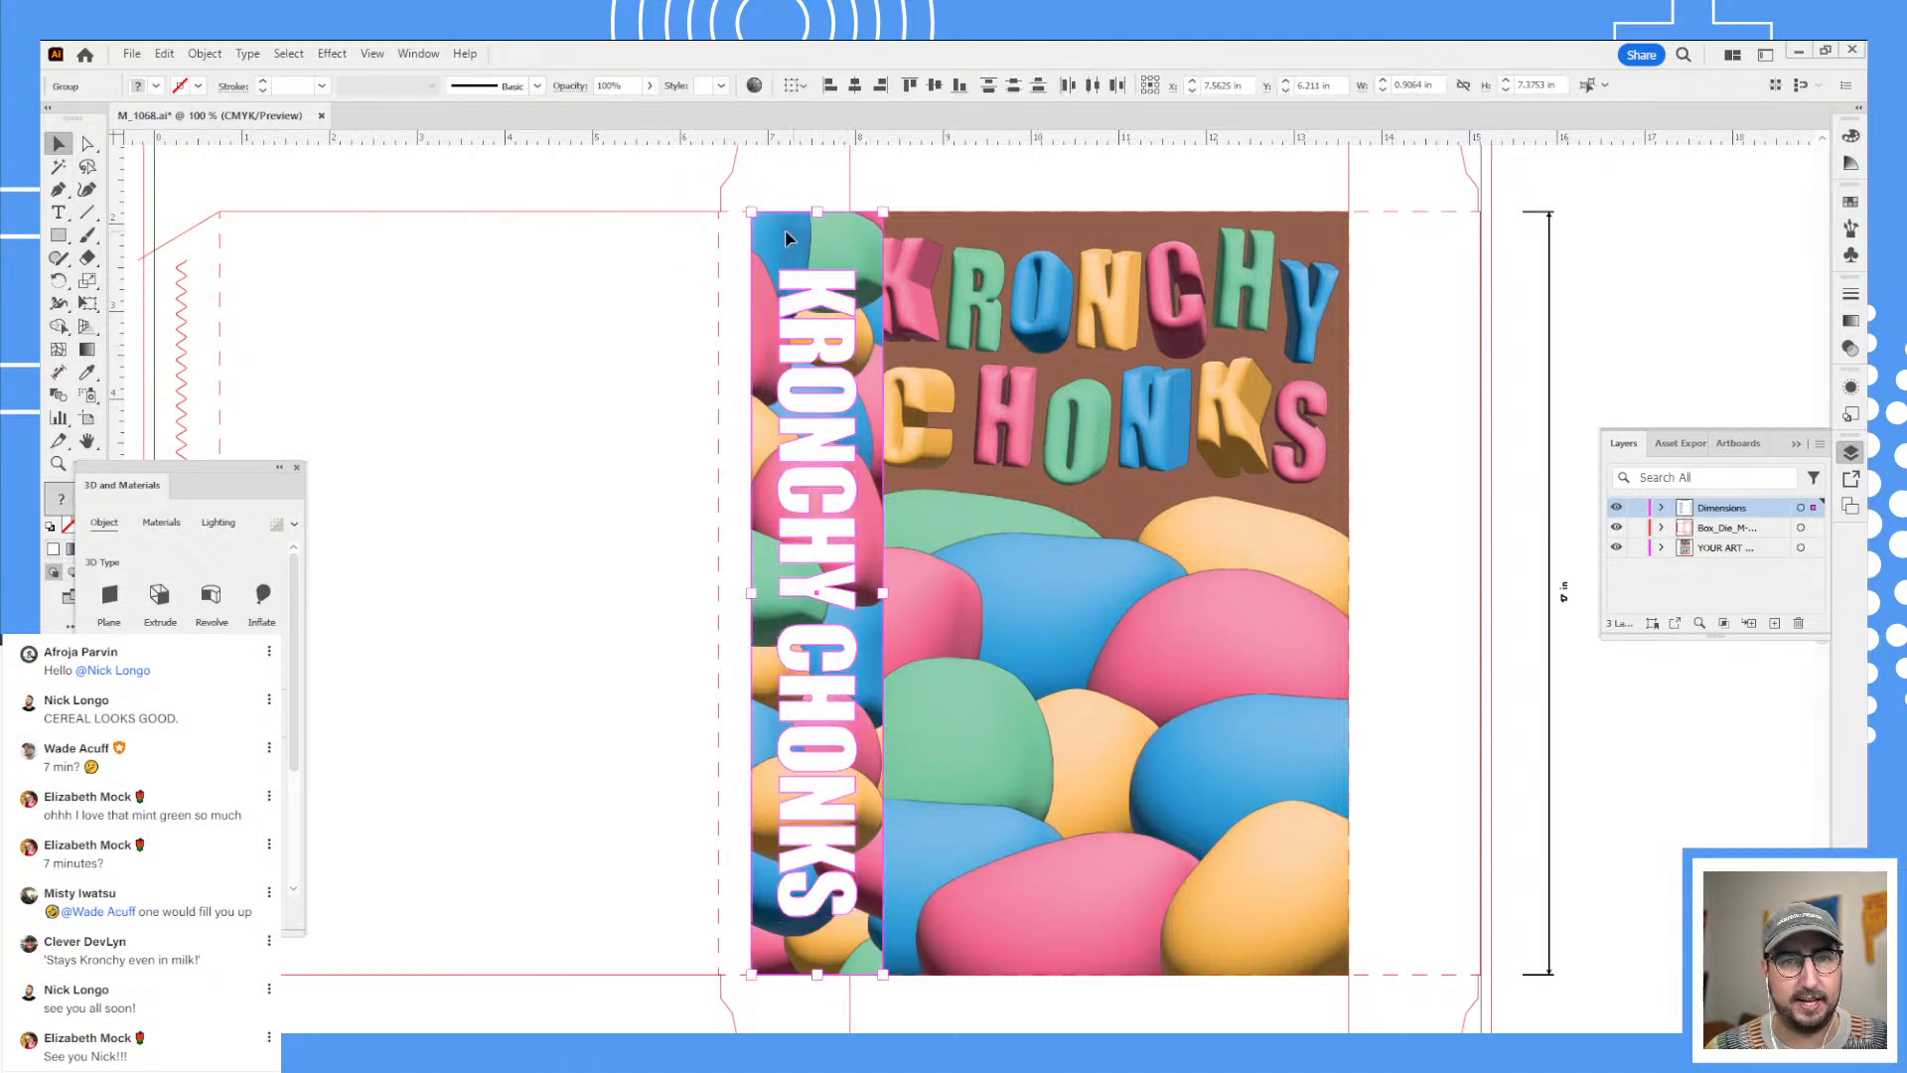
pyautogui.moveTo(792, 243); pyautogui.dragTo(758, 238)
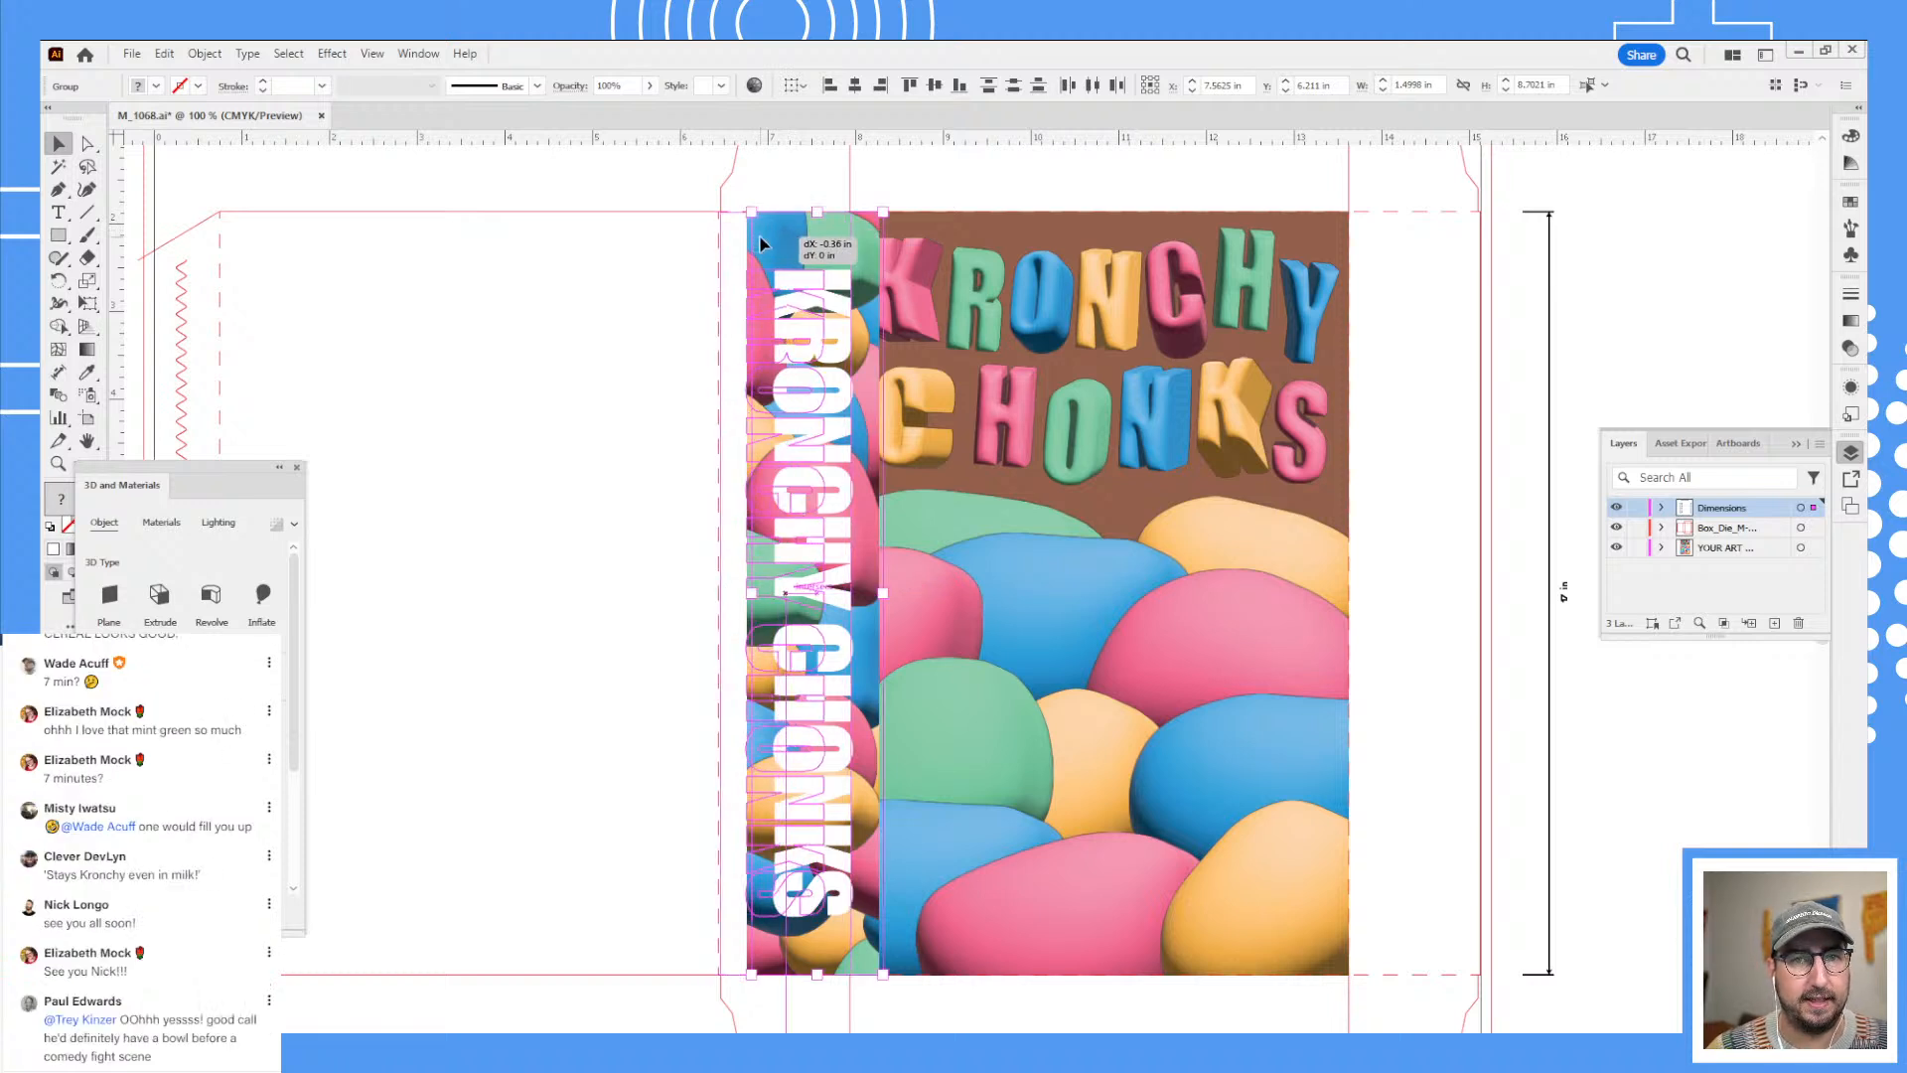
pyautogui.moveTo(761, 244); pyautogui.dragTo(761, 244)
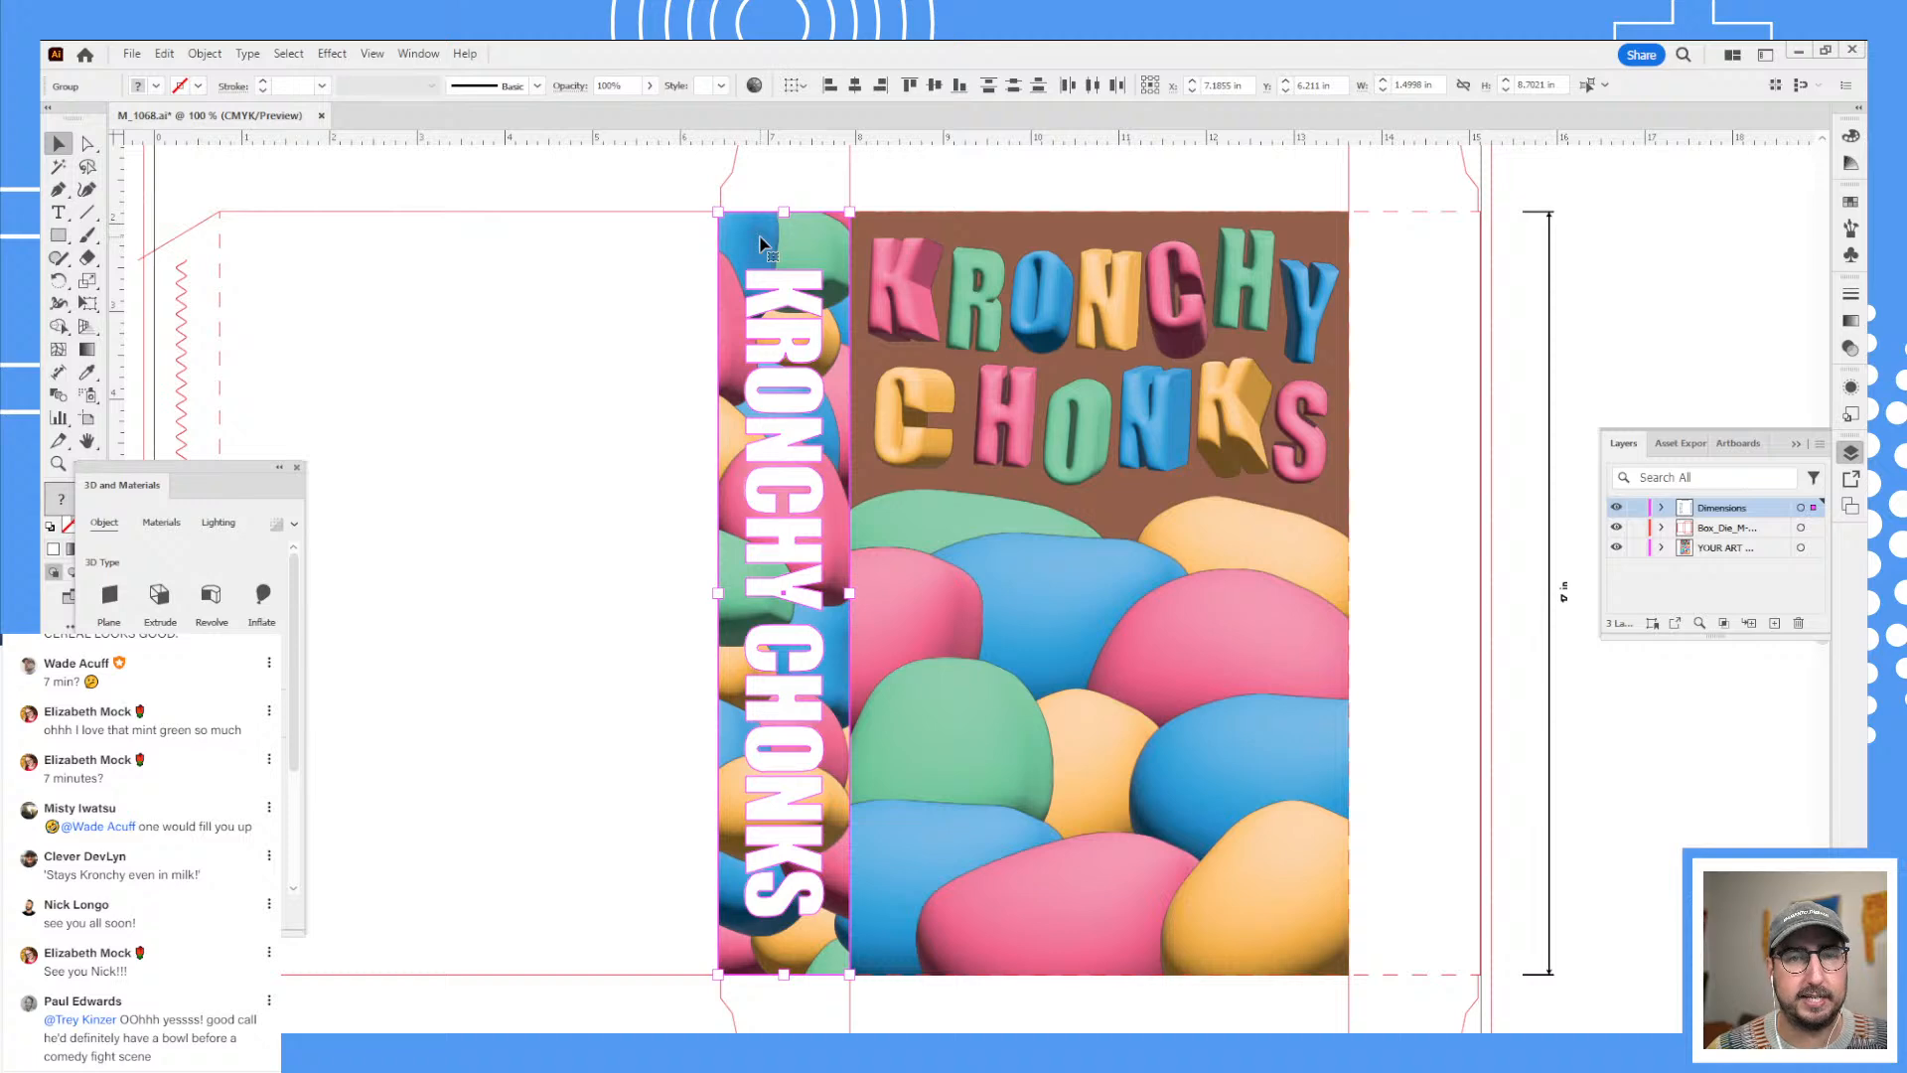
pyautogui.click(903, 167)
# - Try adding a linear dimension for the side panel's width below the dieline with its label above the line, then undo it
pyautogui.scroll(-5, 890, 615)
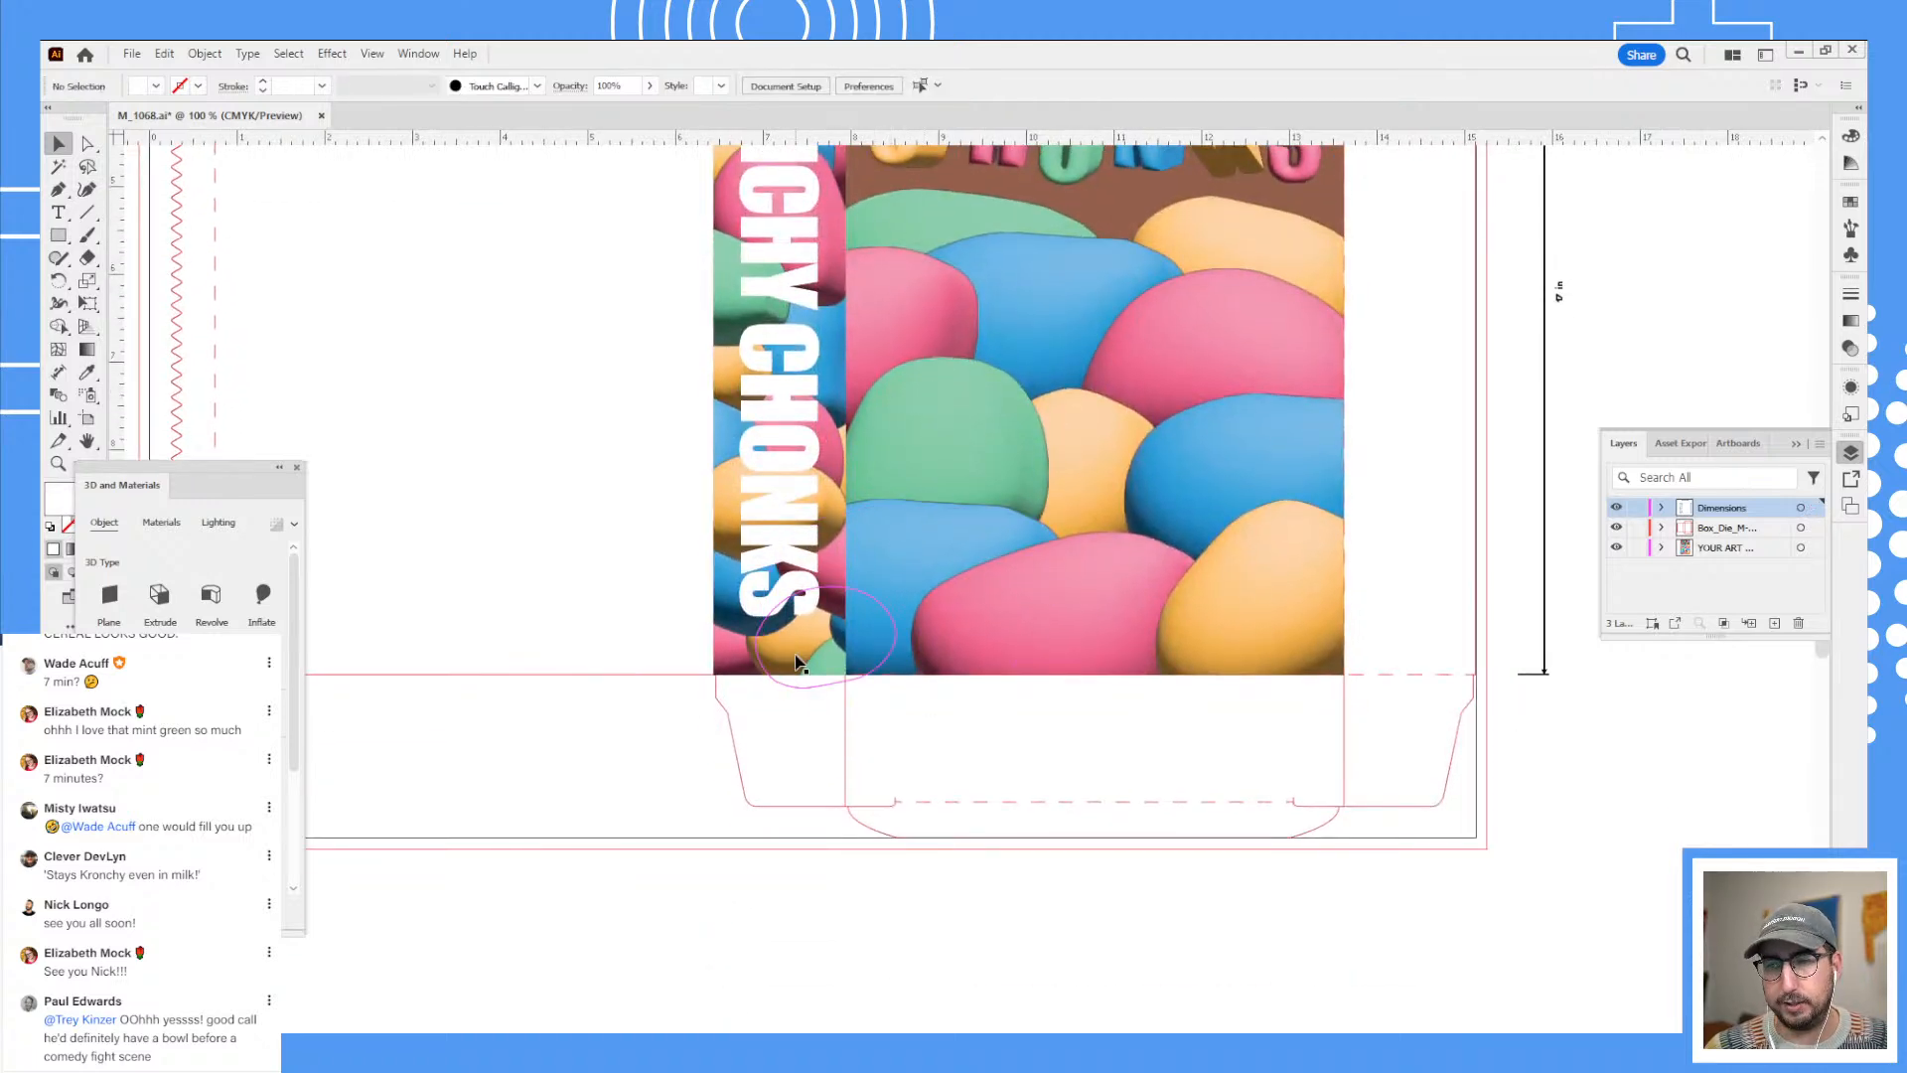
pyautogui.click(59, 372)
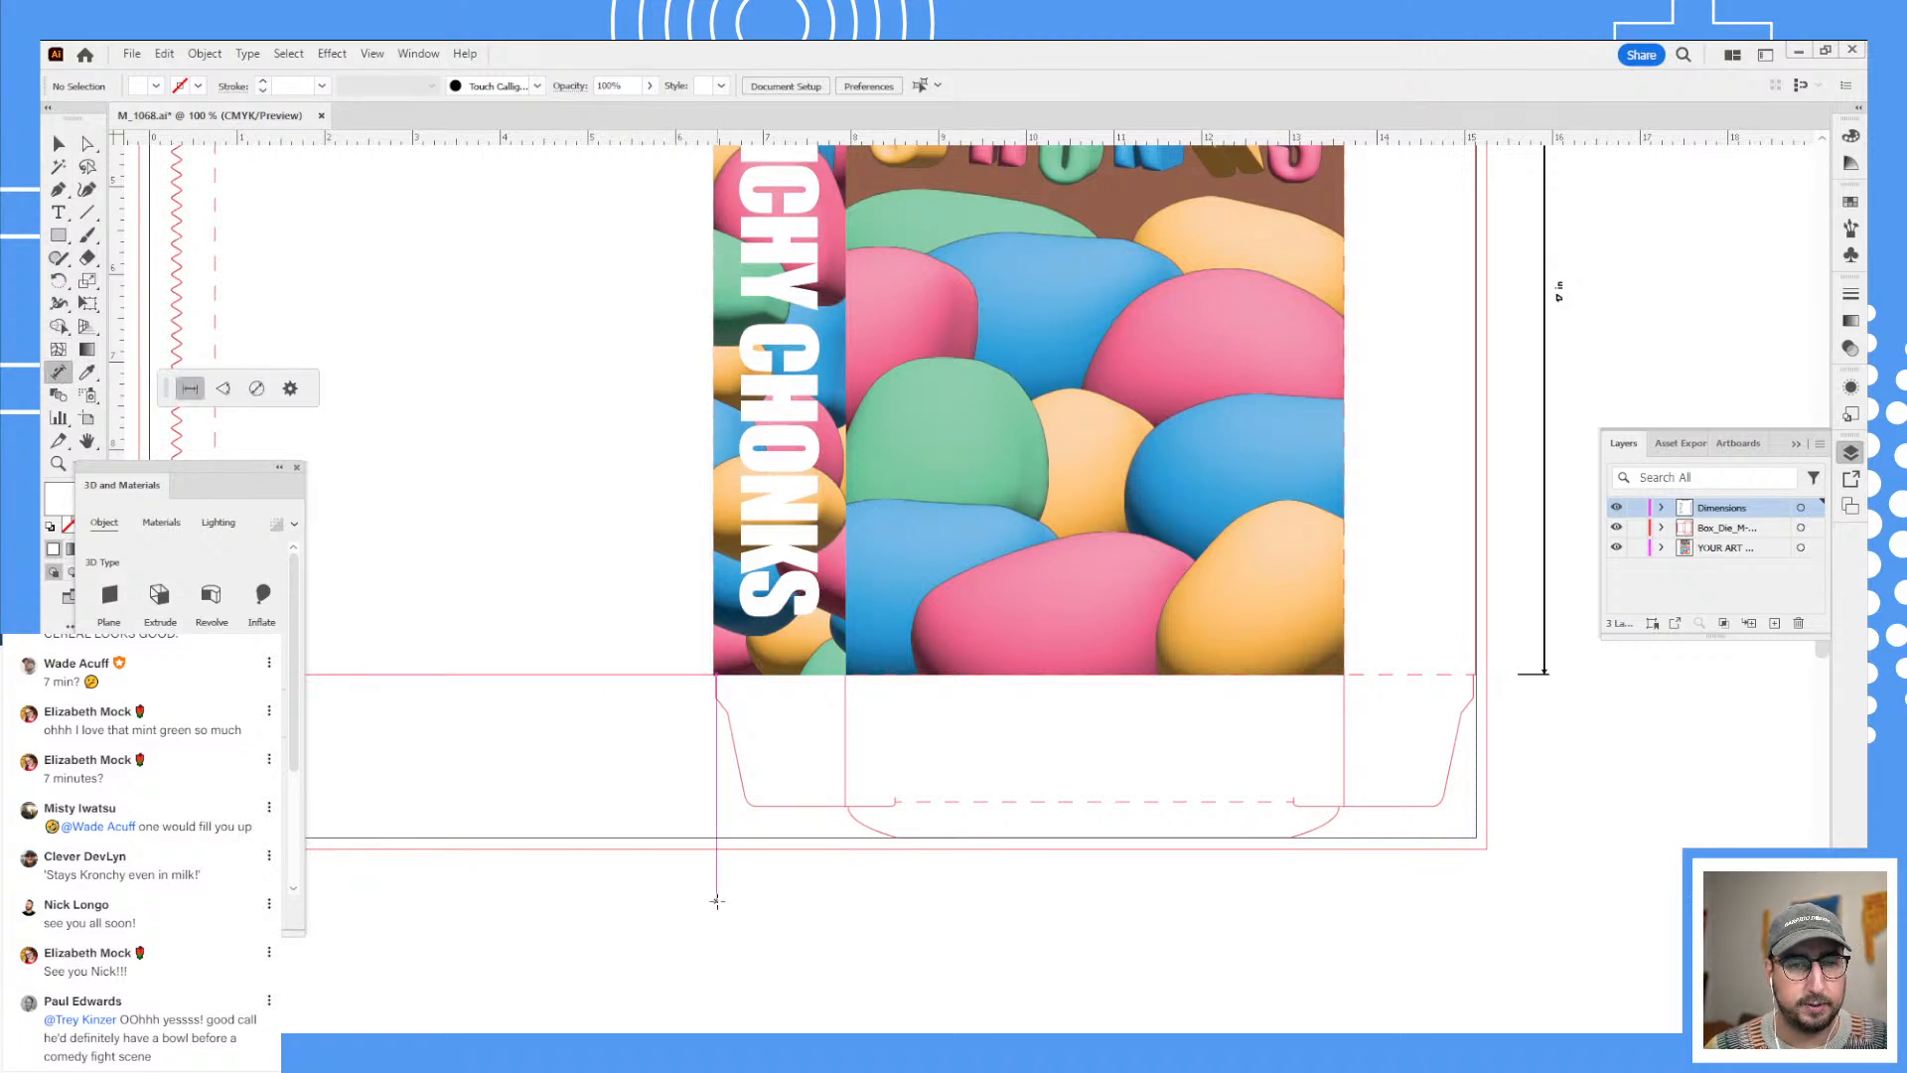
pyautogui.moveTo(718, 901); pyautogui.dragTo(847, 904)
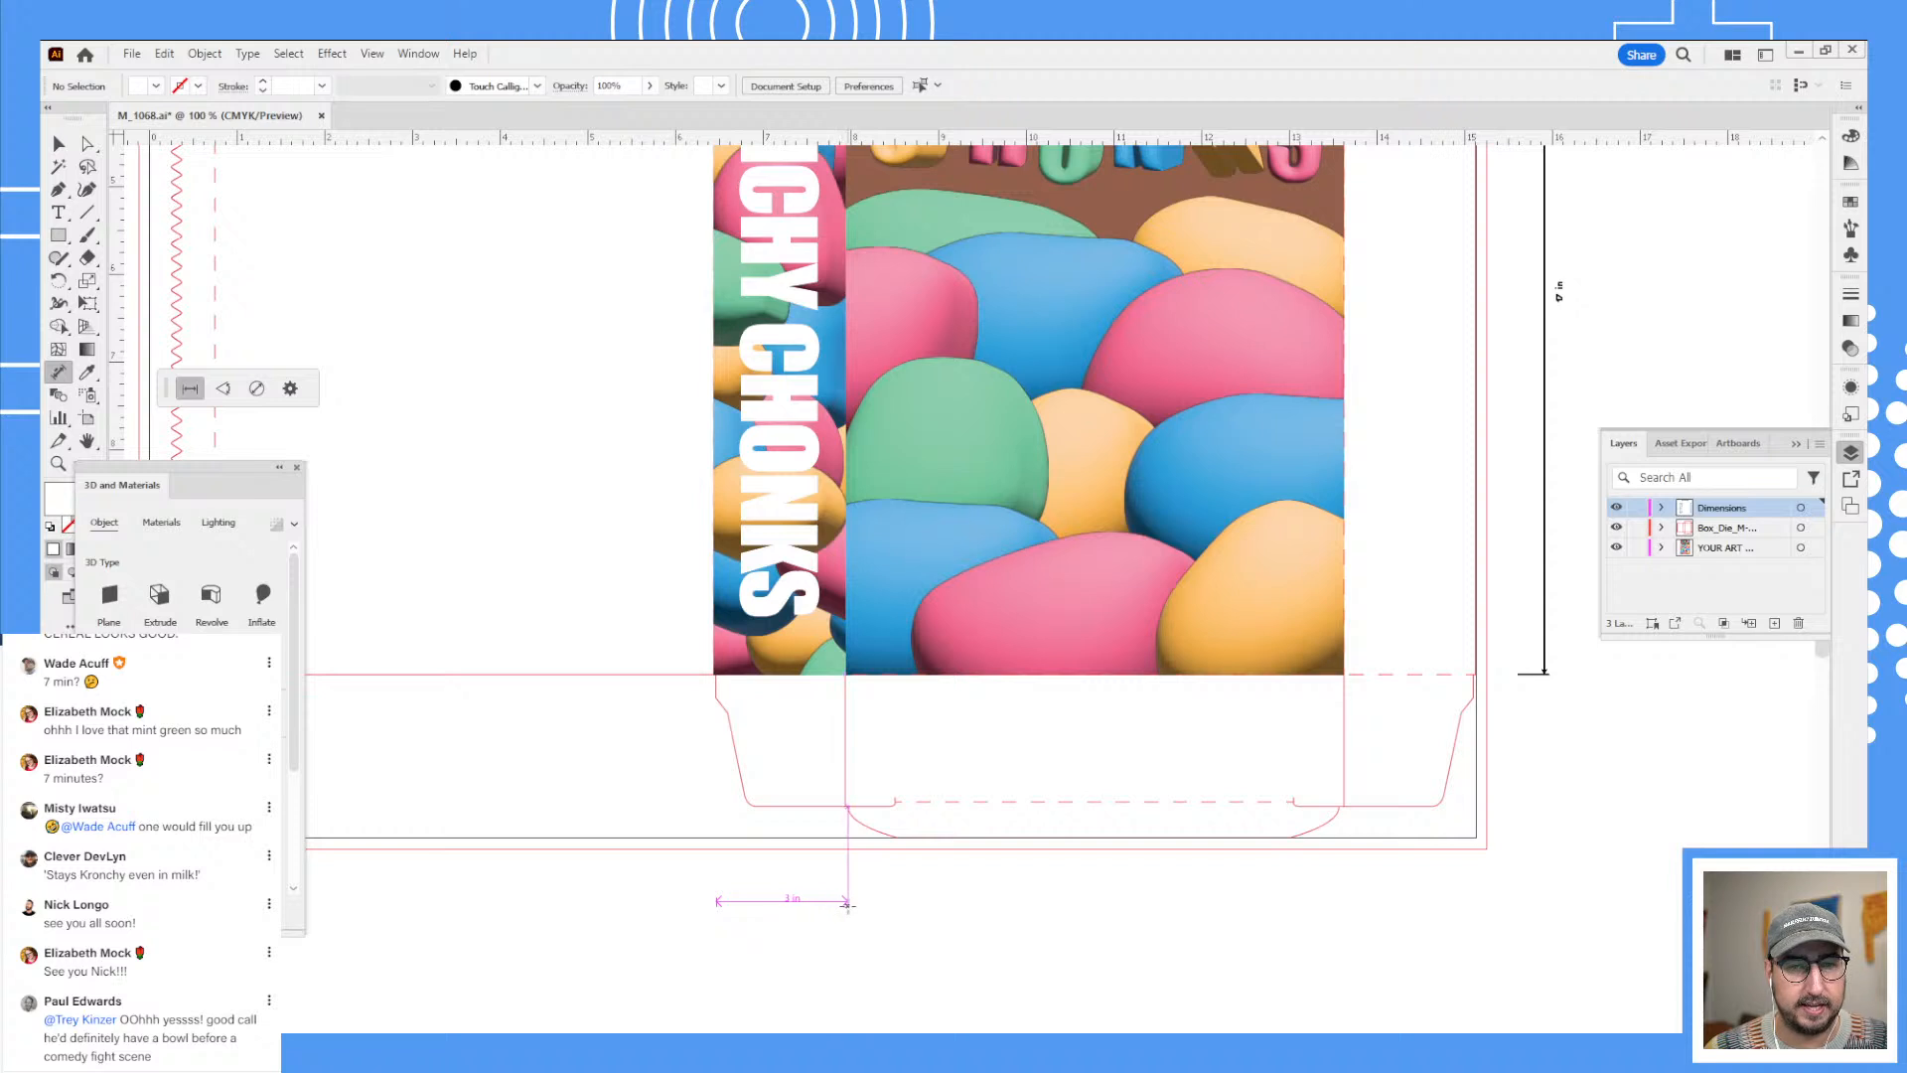
pyautogui.click(847, 907)
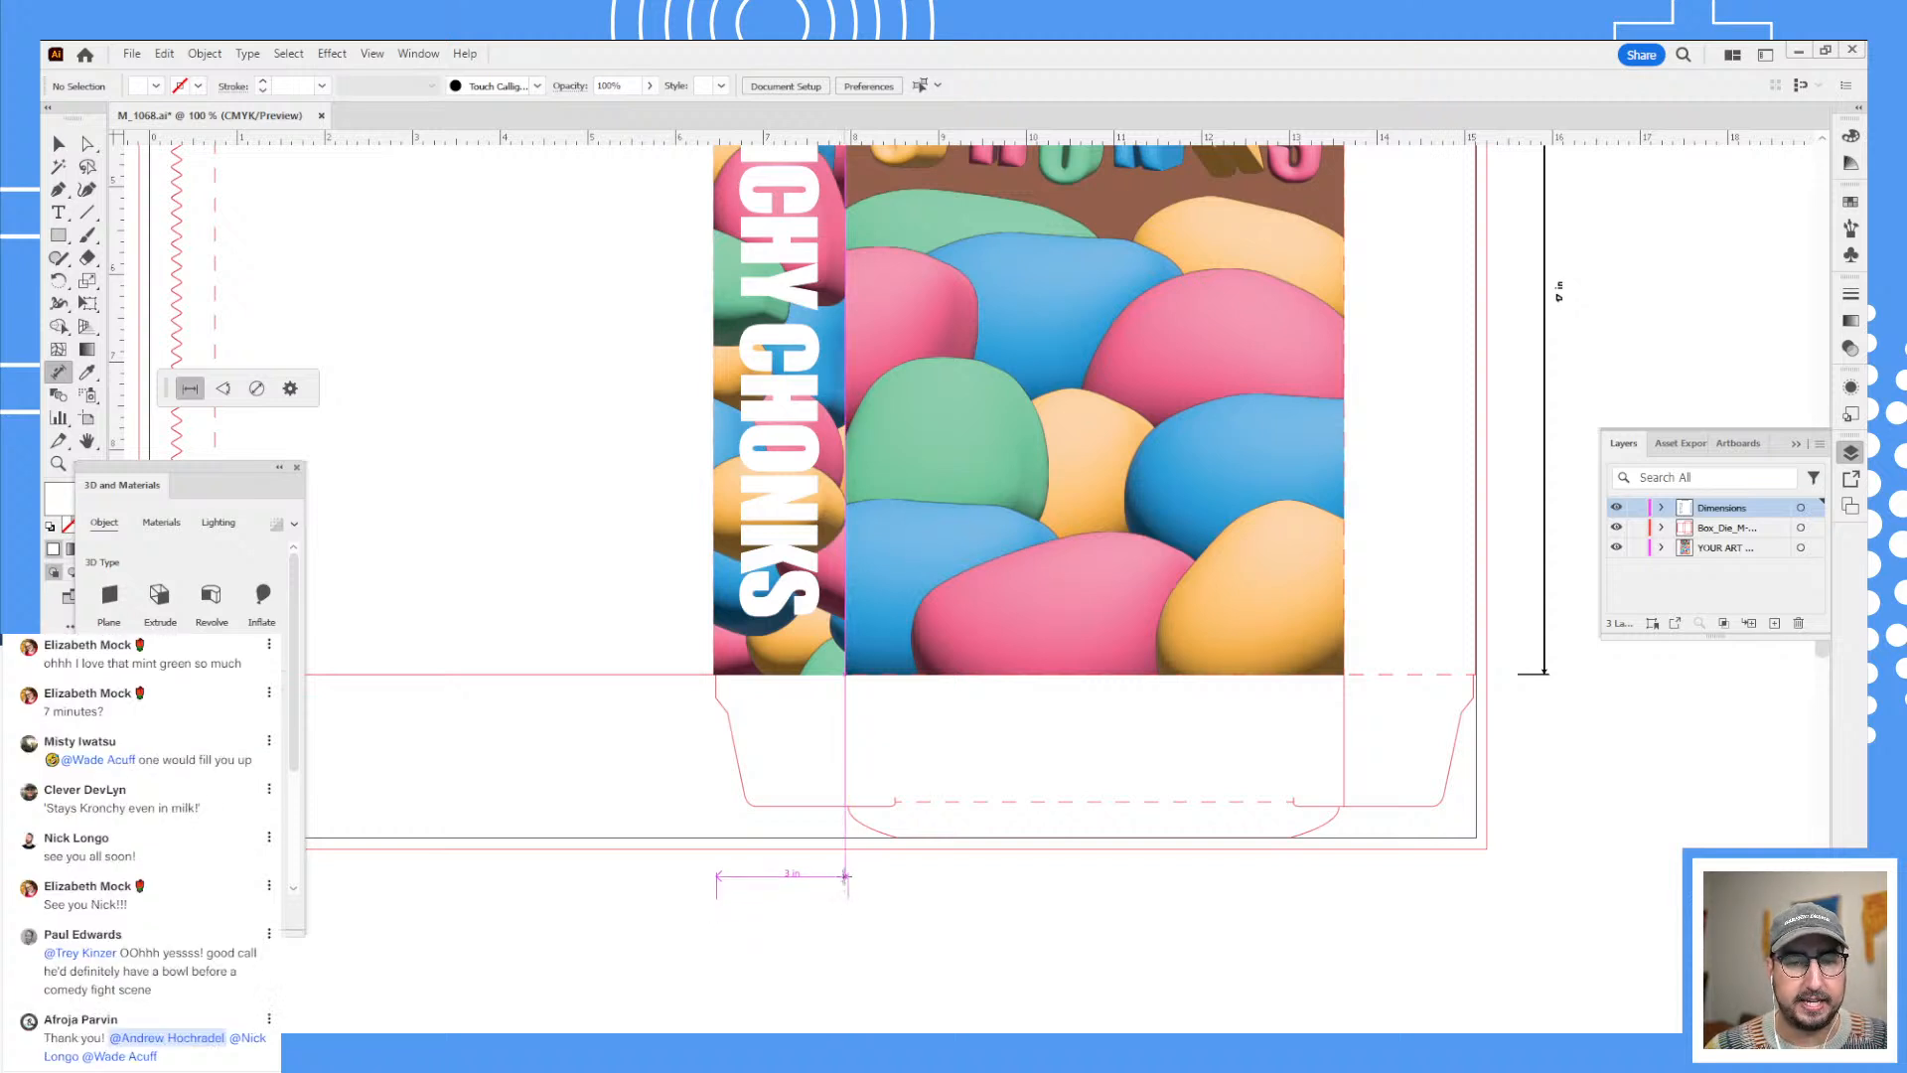
pyautogui.click(795, 875)
pyautogui.press('v')
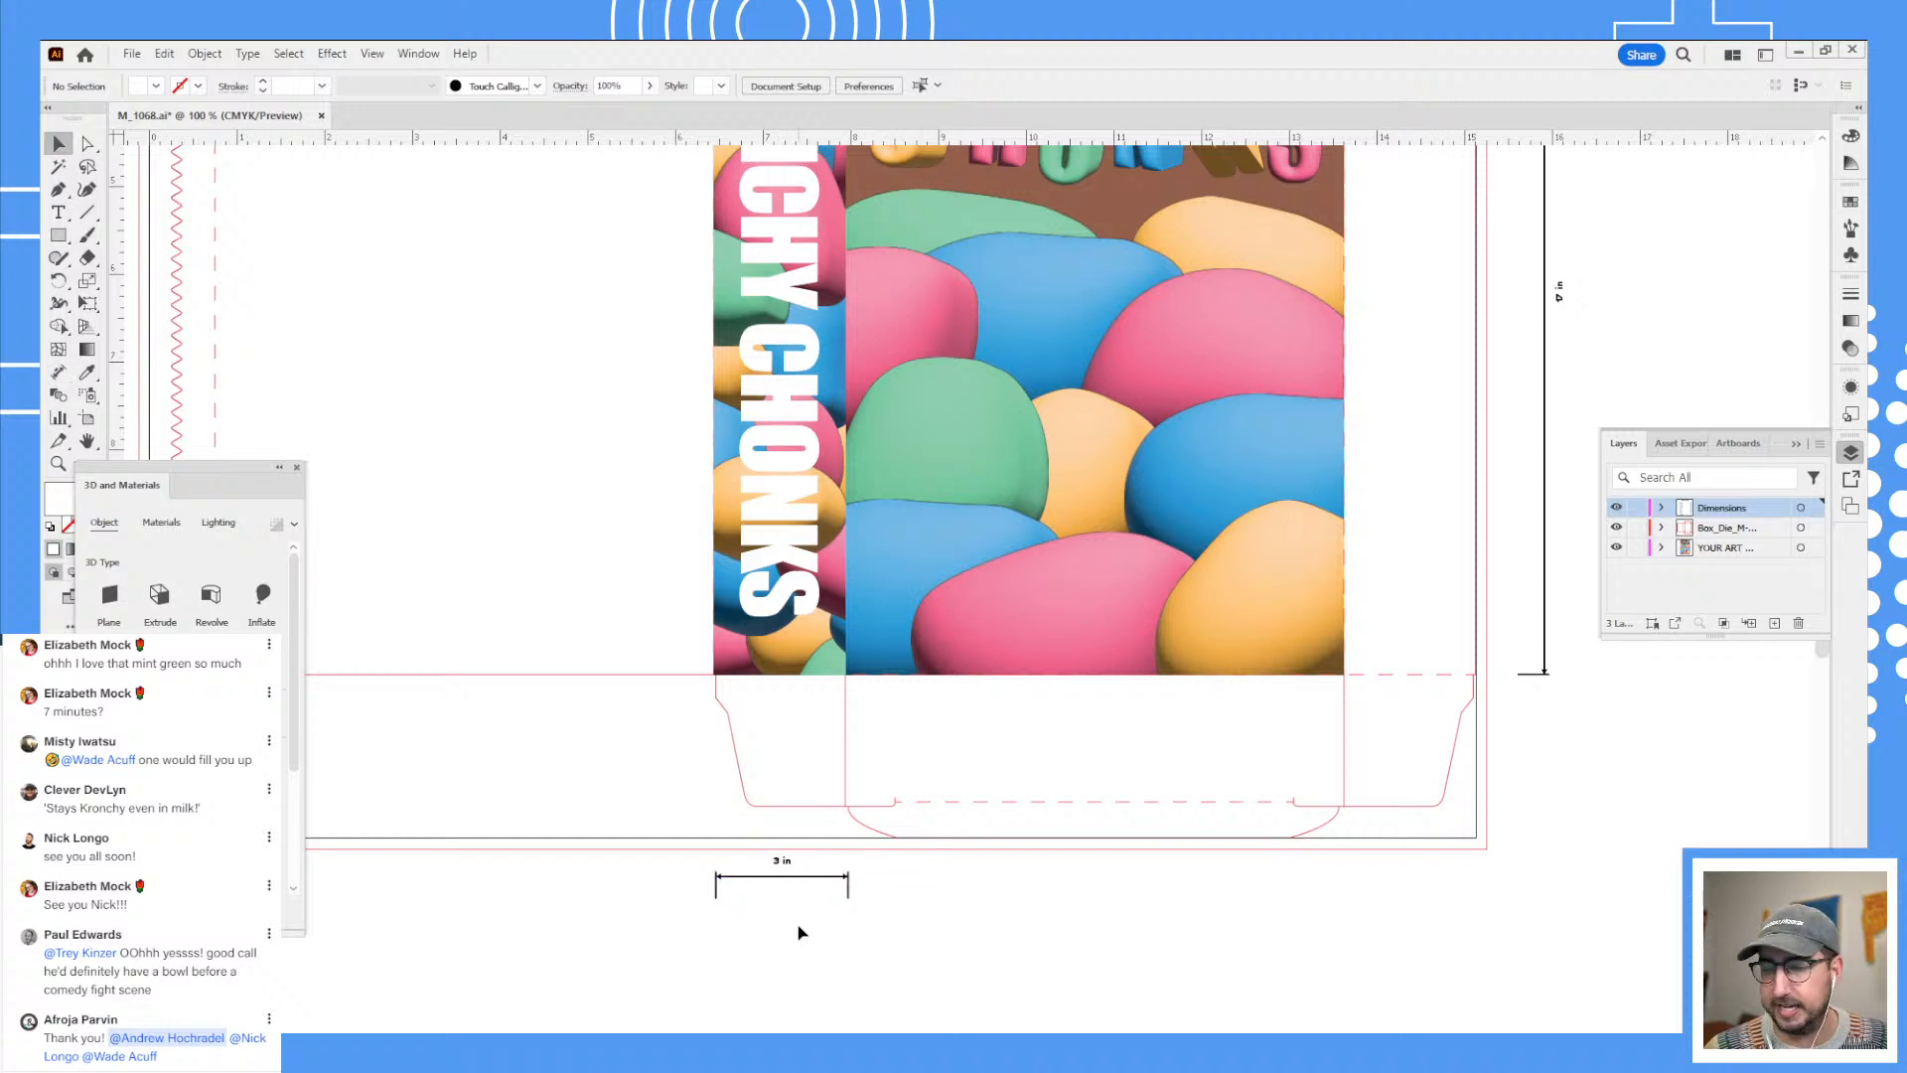
pyautogui.hotkey('ctrl', 'z')
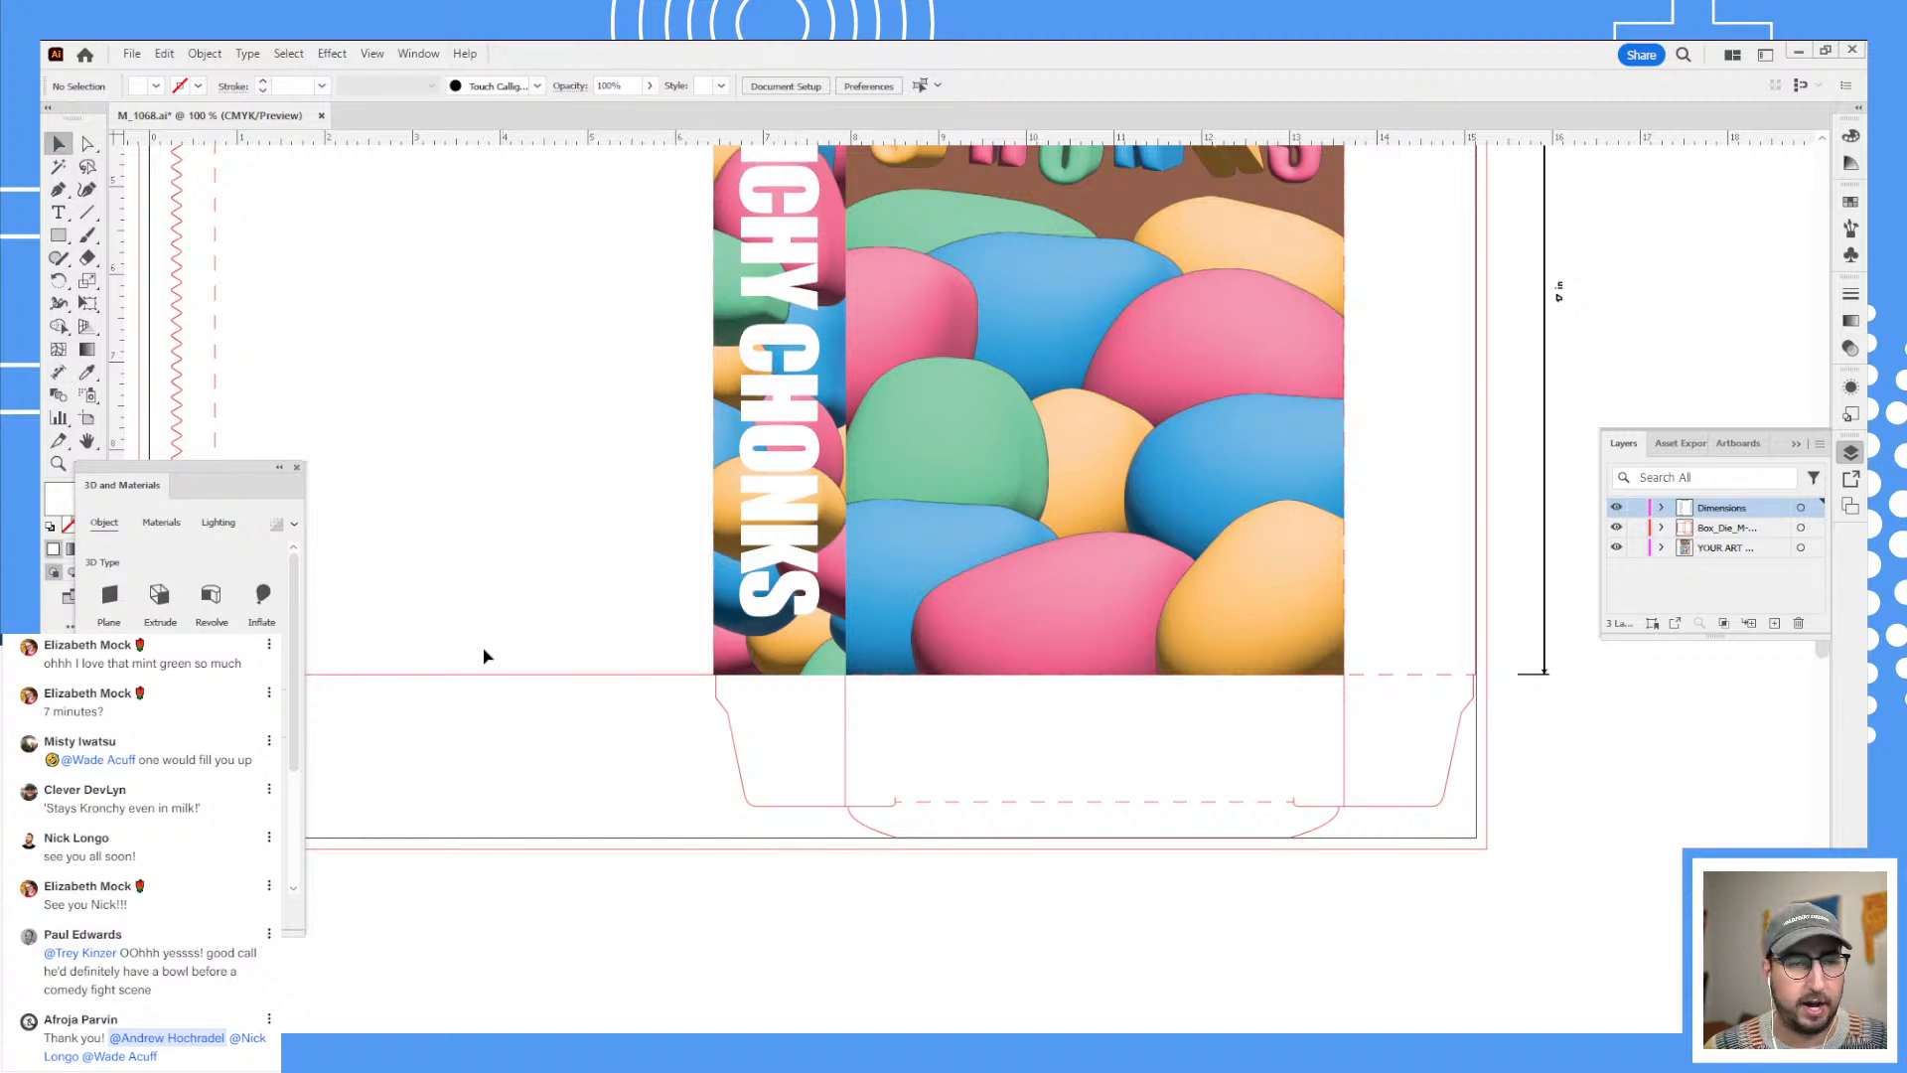
# - Add a linear dimension for the side panel's width just below the dieline, with its label under the dimension line
pyautogui.click(59, 371)
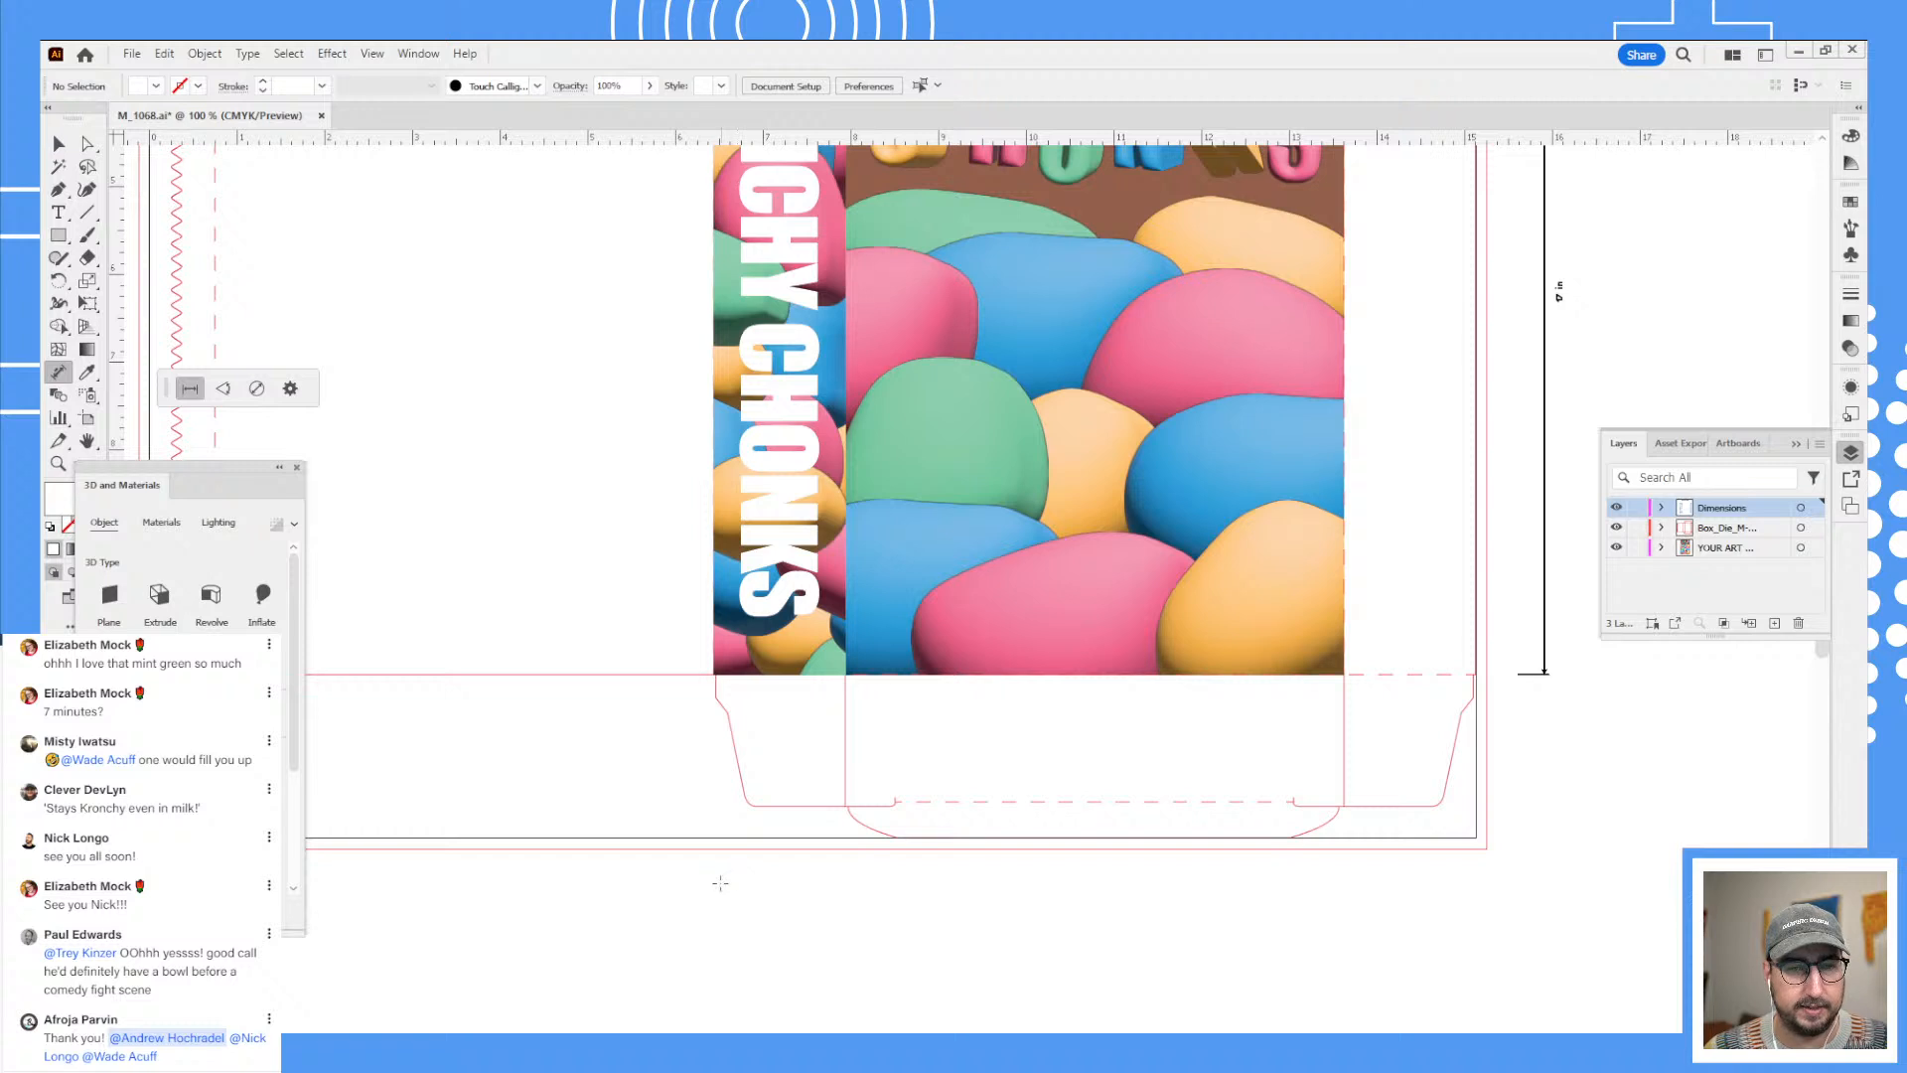
pyautogui.moveTo(717, 882); pyautogui.dragTo(846, 901)
pyautogui.press('v')
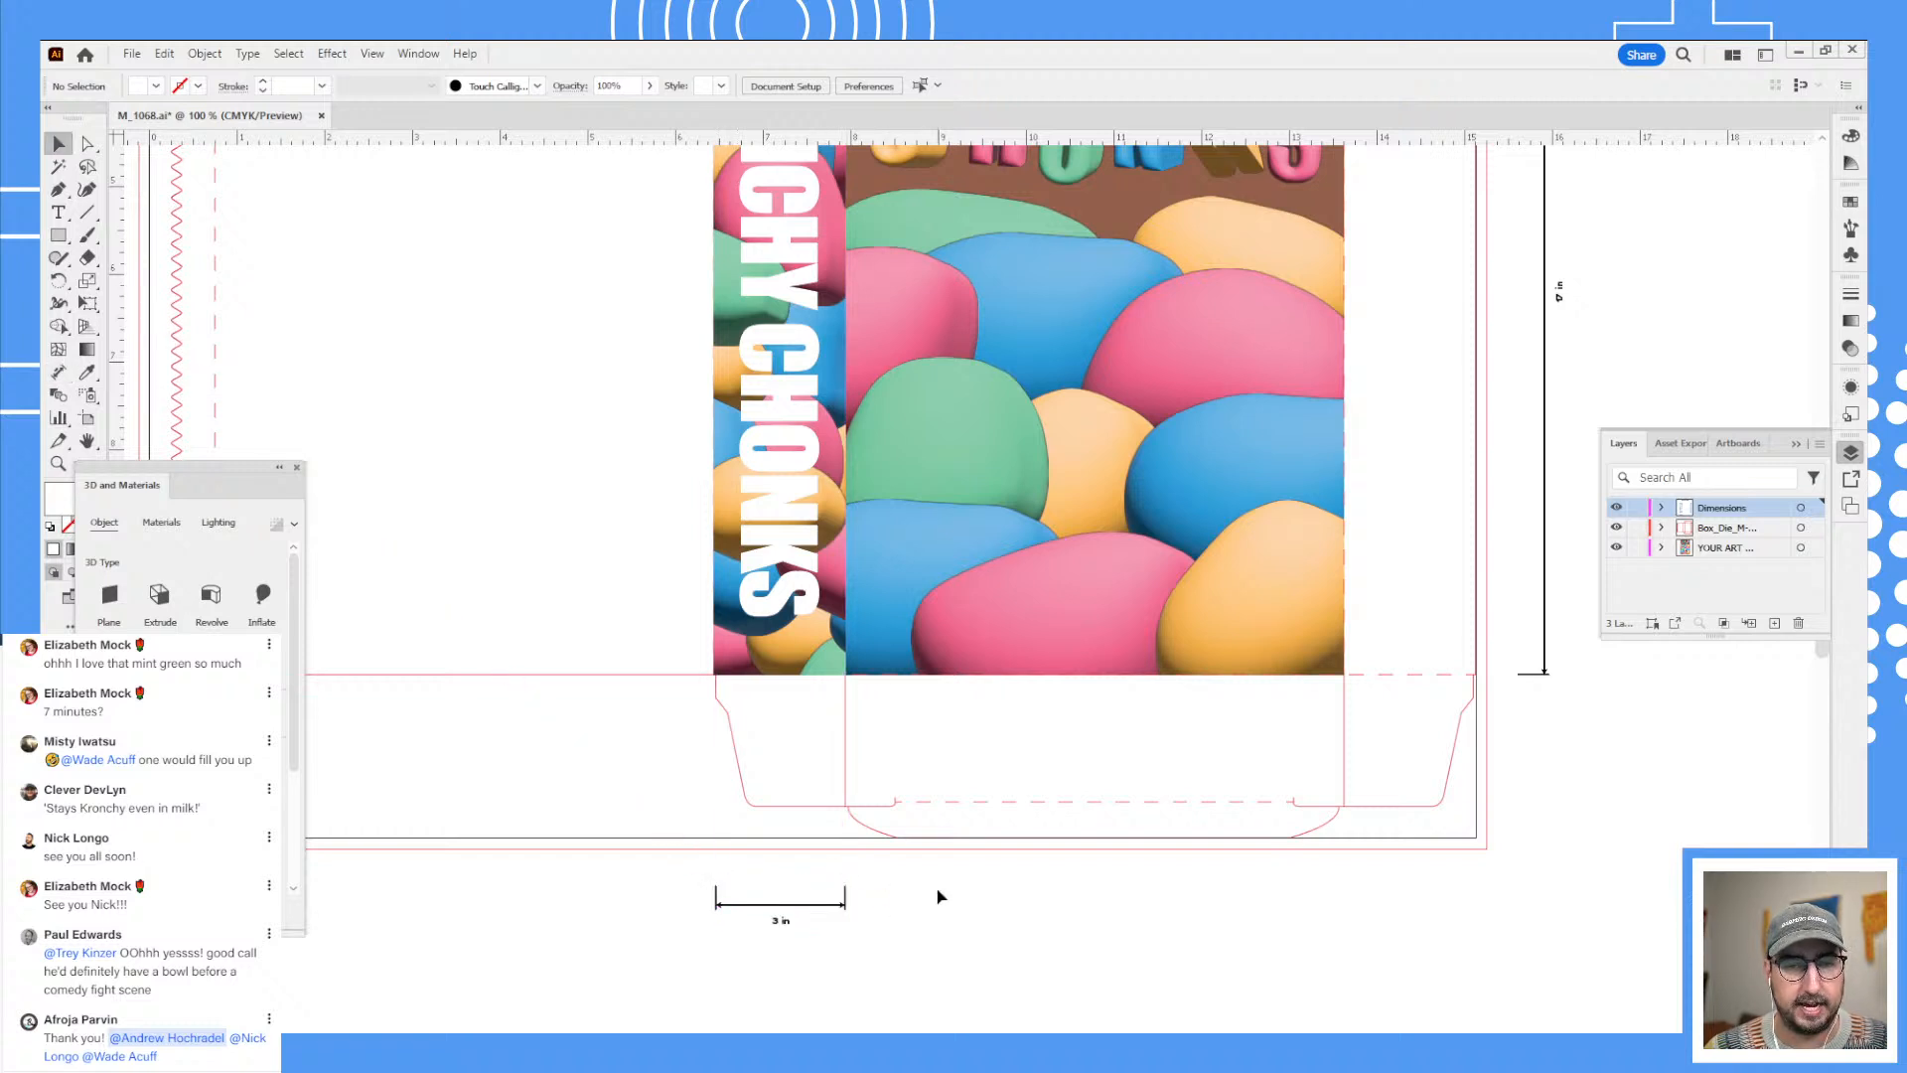
# - Examine the side panel's width dimension and its label up close, and select the dimension
pyautogui.press('z')
pyautogui.click(807, 899)
pyautogui.click(1010, 563)
pyautogui.click(1011, 561)
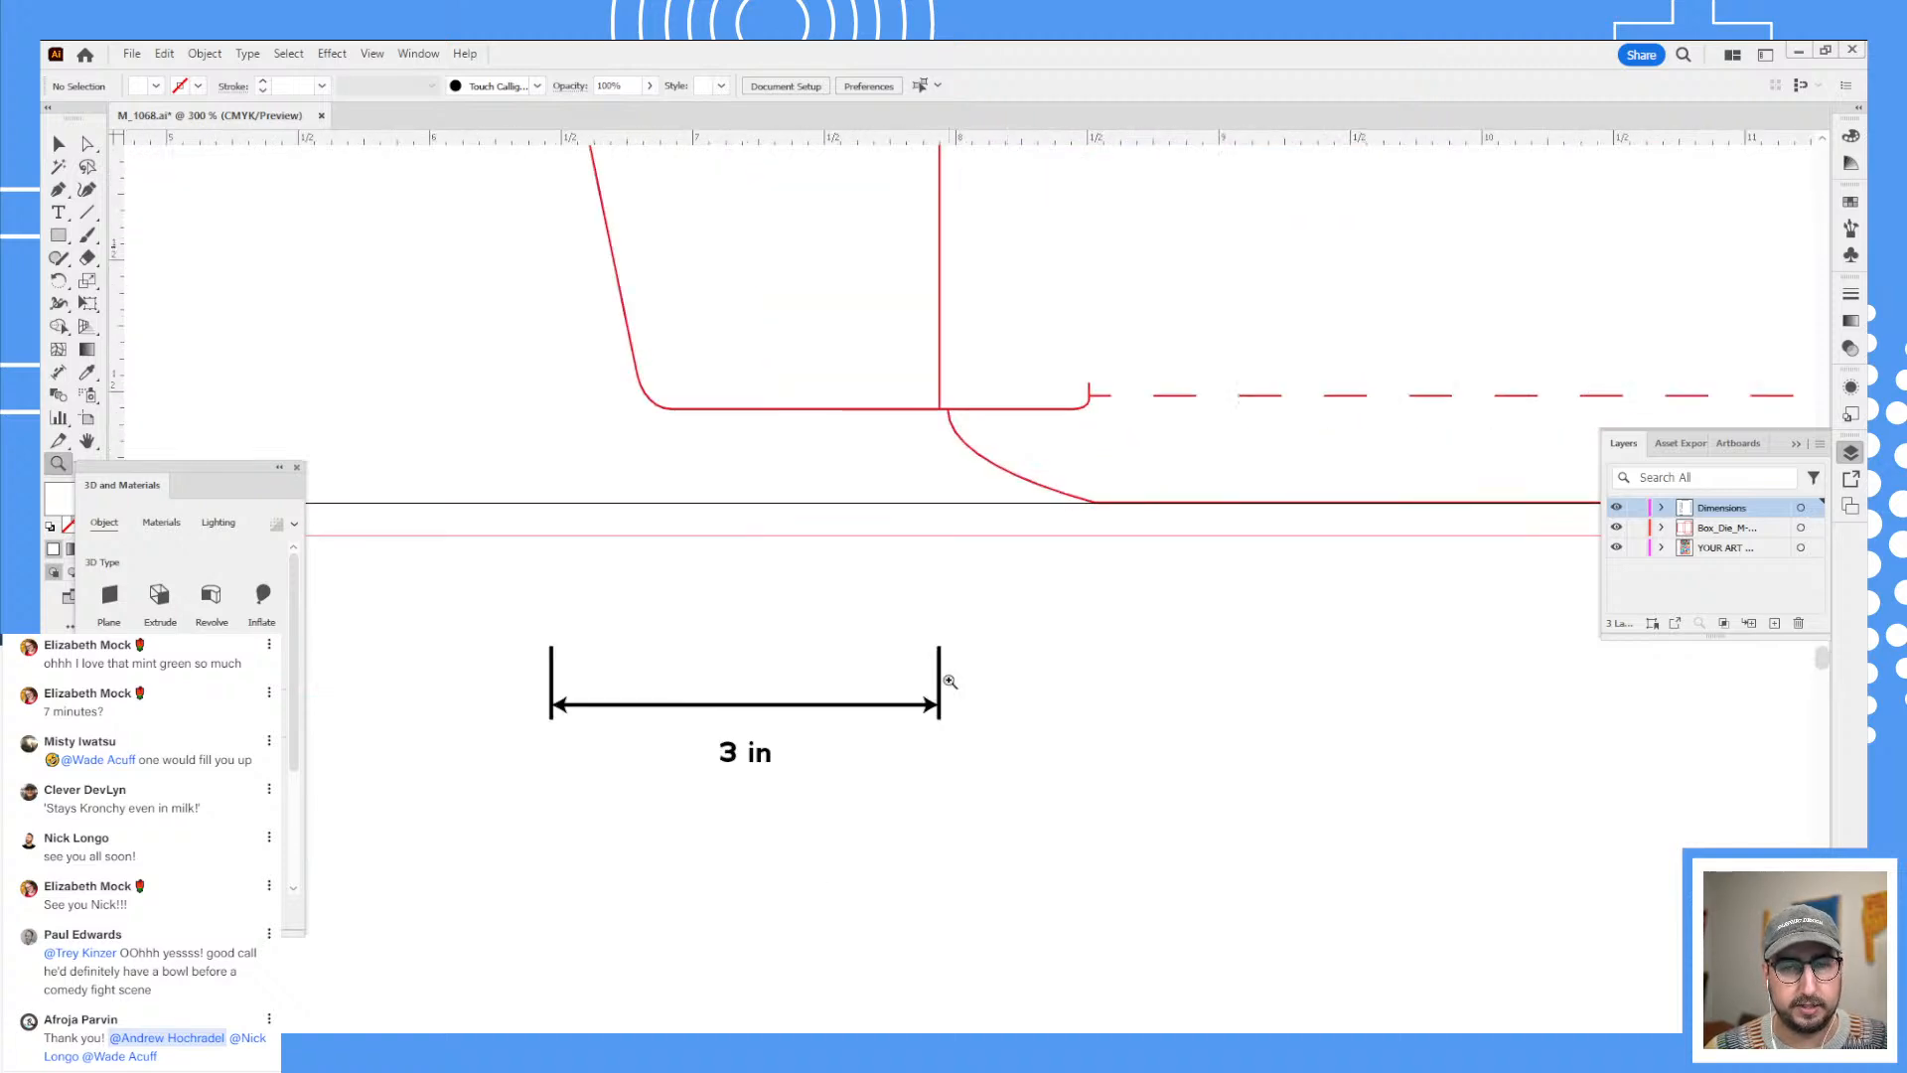
pyautogui.keyDown('alt'); pyautogui.click(968, 645); pyautogui.keyUp('alt')
pyautogui.keyDown('alt'); pyautogui.click(969, 644); pyautogui.keyUp('alt')
pyautogui.keyDown('alt'); pyautogui.click(968, 644); pyautogui.keyUp('alt')
pyautogui.keyDown('alt'); pyautogui.click(969, 644); pyautogui.keyUp('alt')
pyautogui.moveTo(1039, 540); pyautogui.dragTo(885, 750)
pyautogui.press('v')
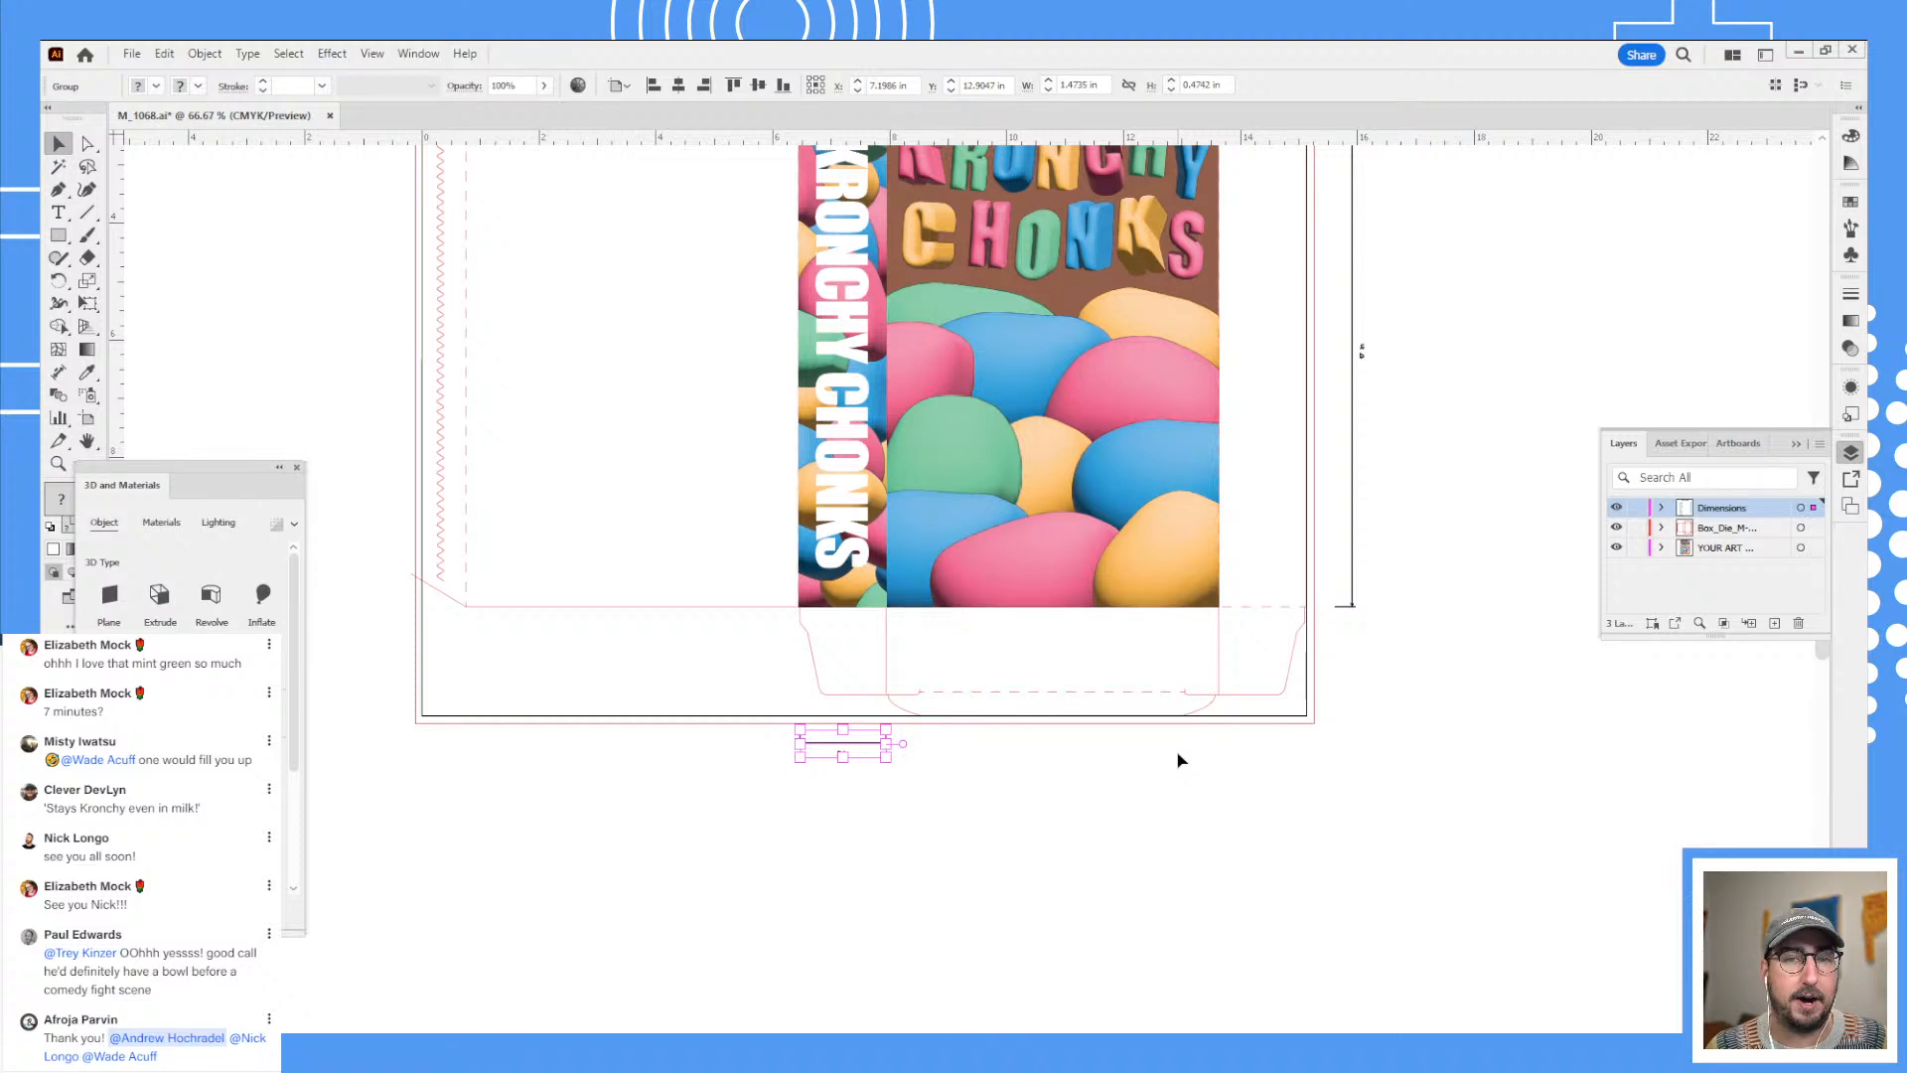
# - Draw a rectangle about 5.7 by 8.7 in over the blank back panel and fill it with the blue swatch
pyautogui.moveTo(803, 551); pyautogui.dragTo(799, 697)
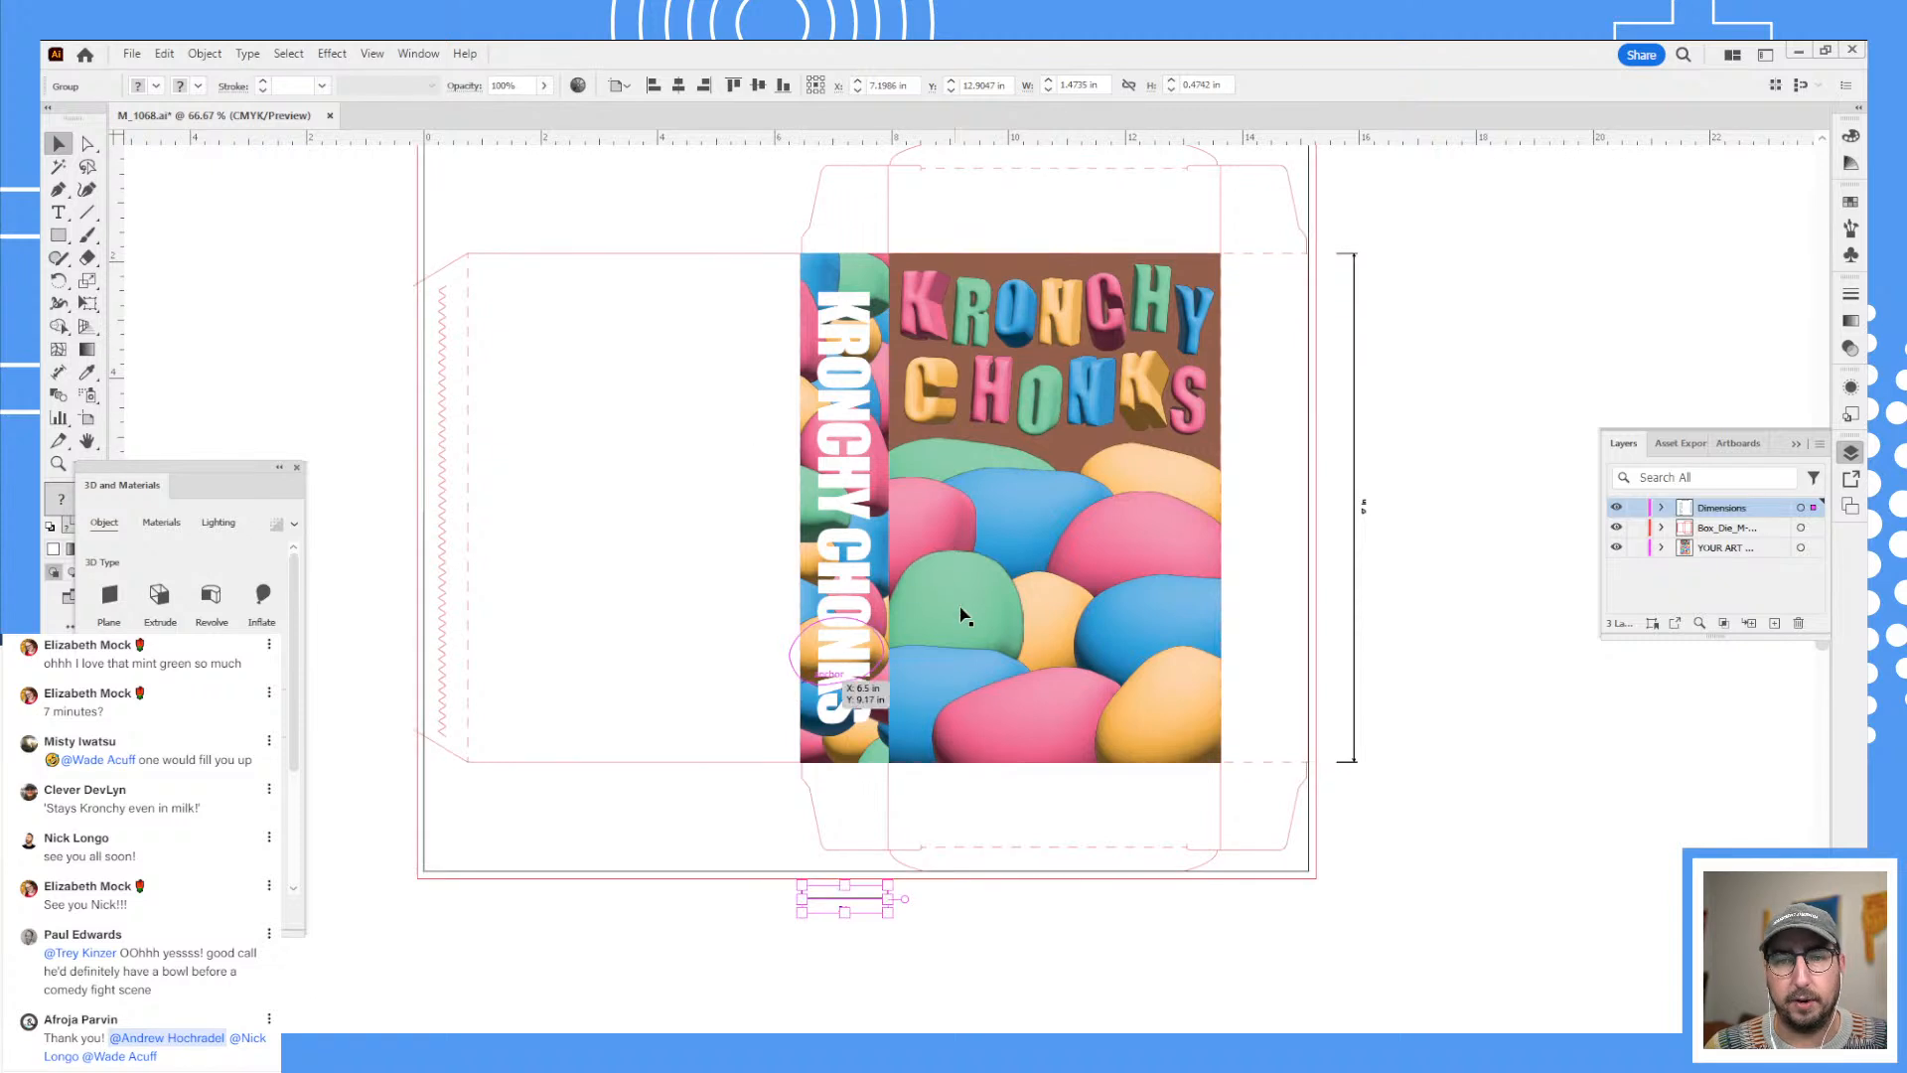
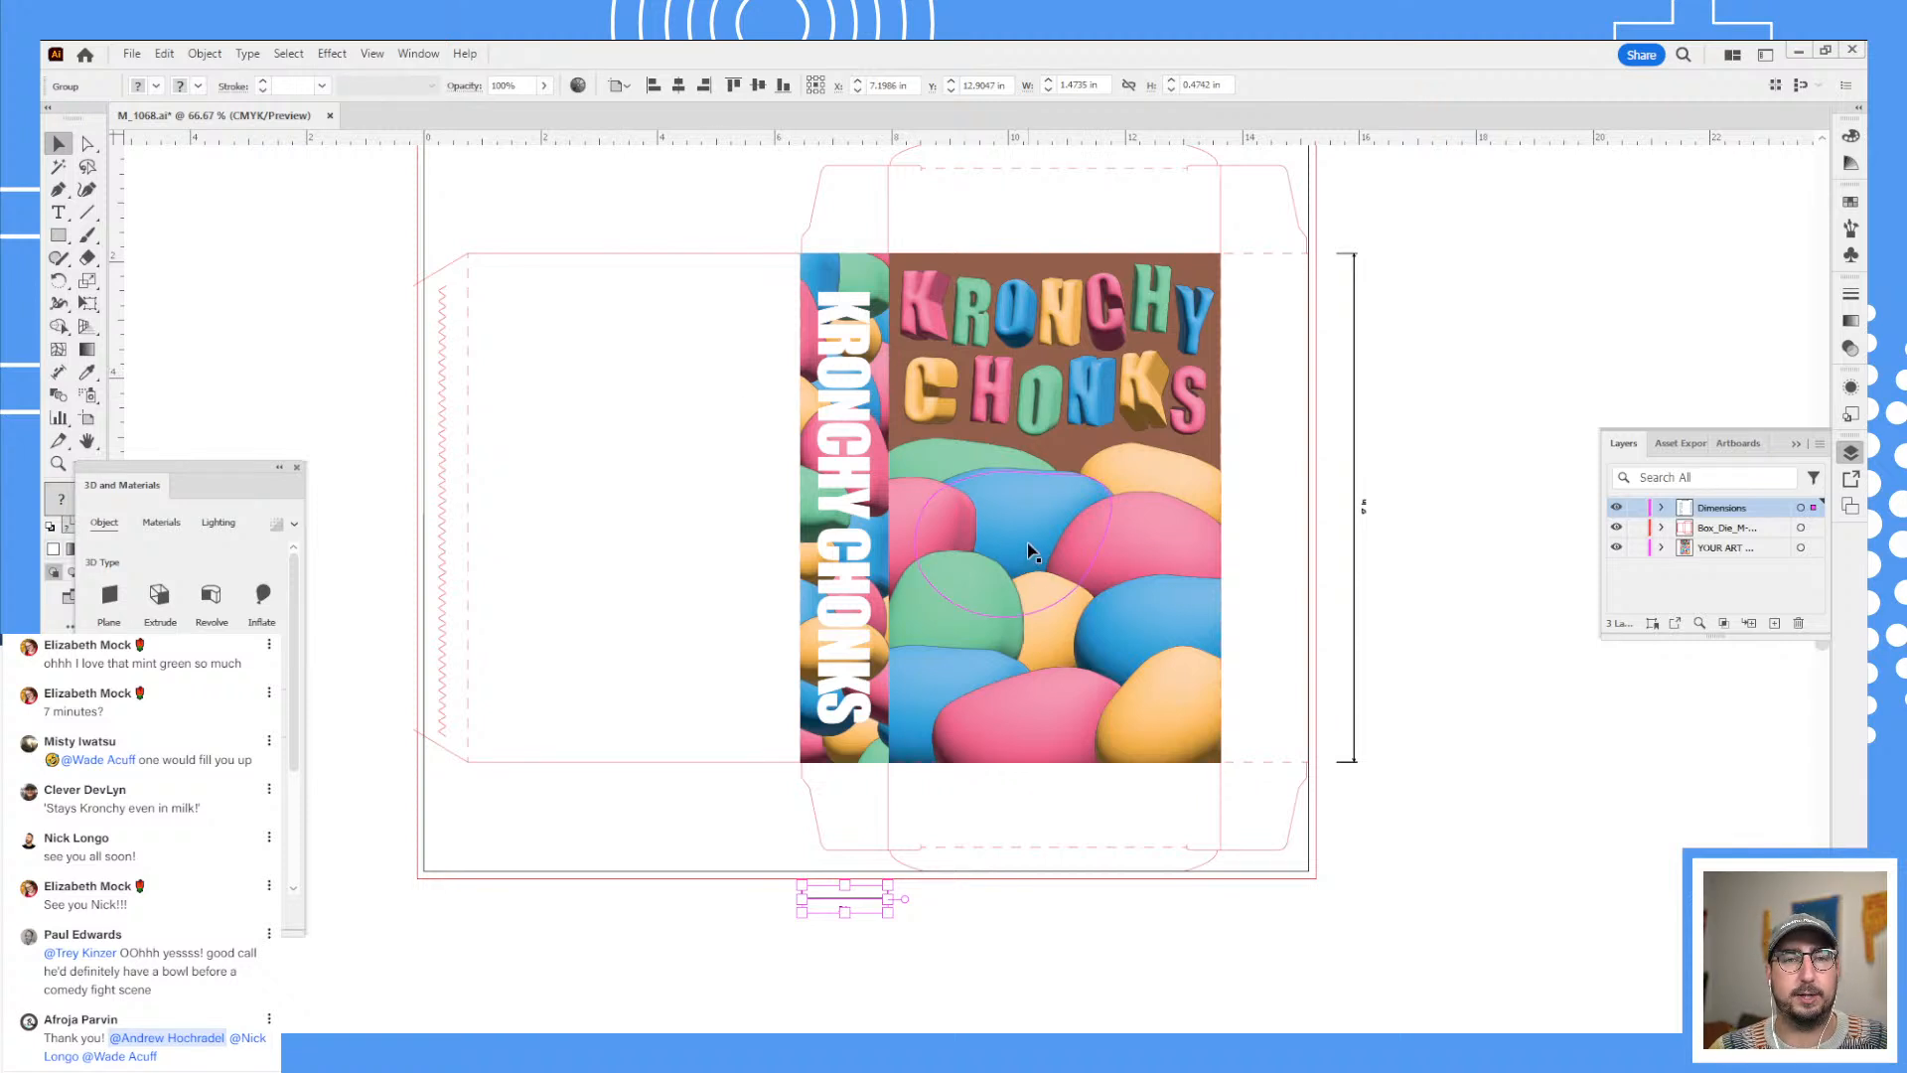
pyautogui.click(1092, 440)
pyautogui.press('m')
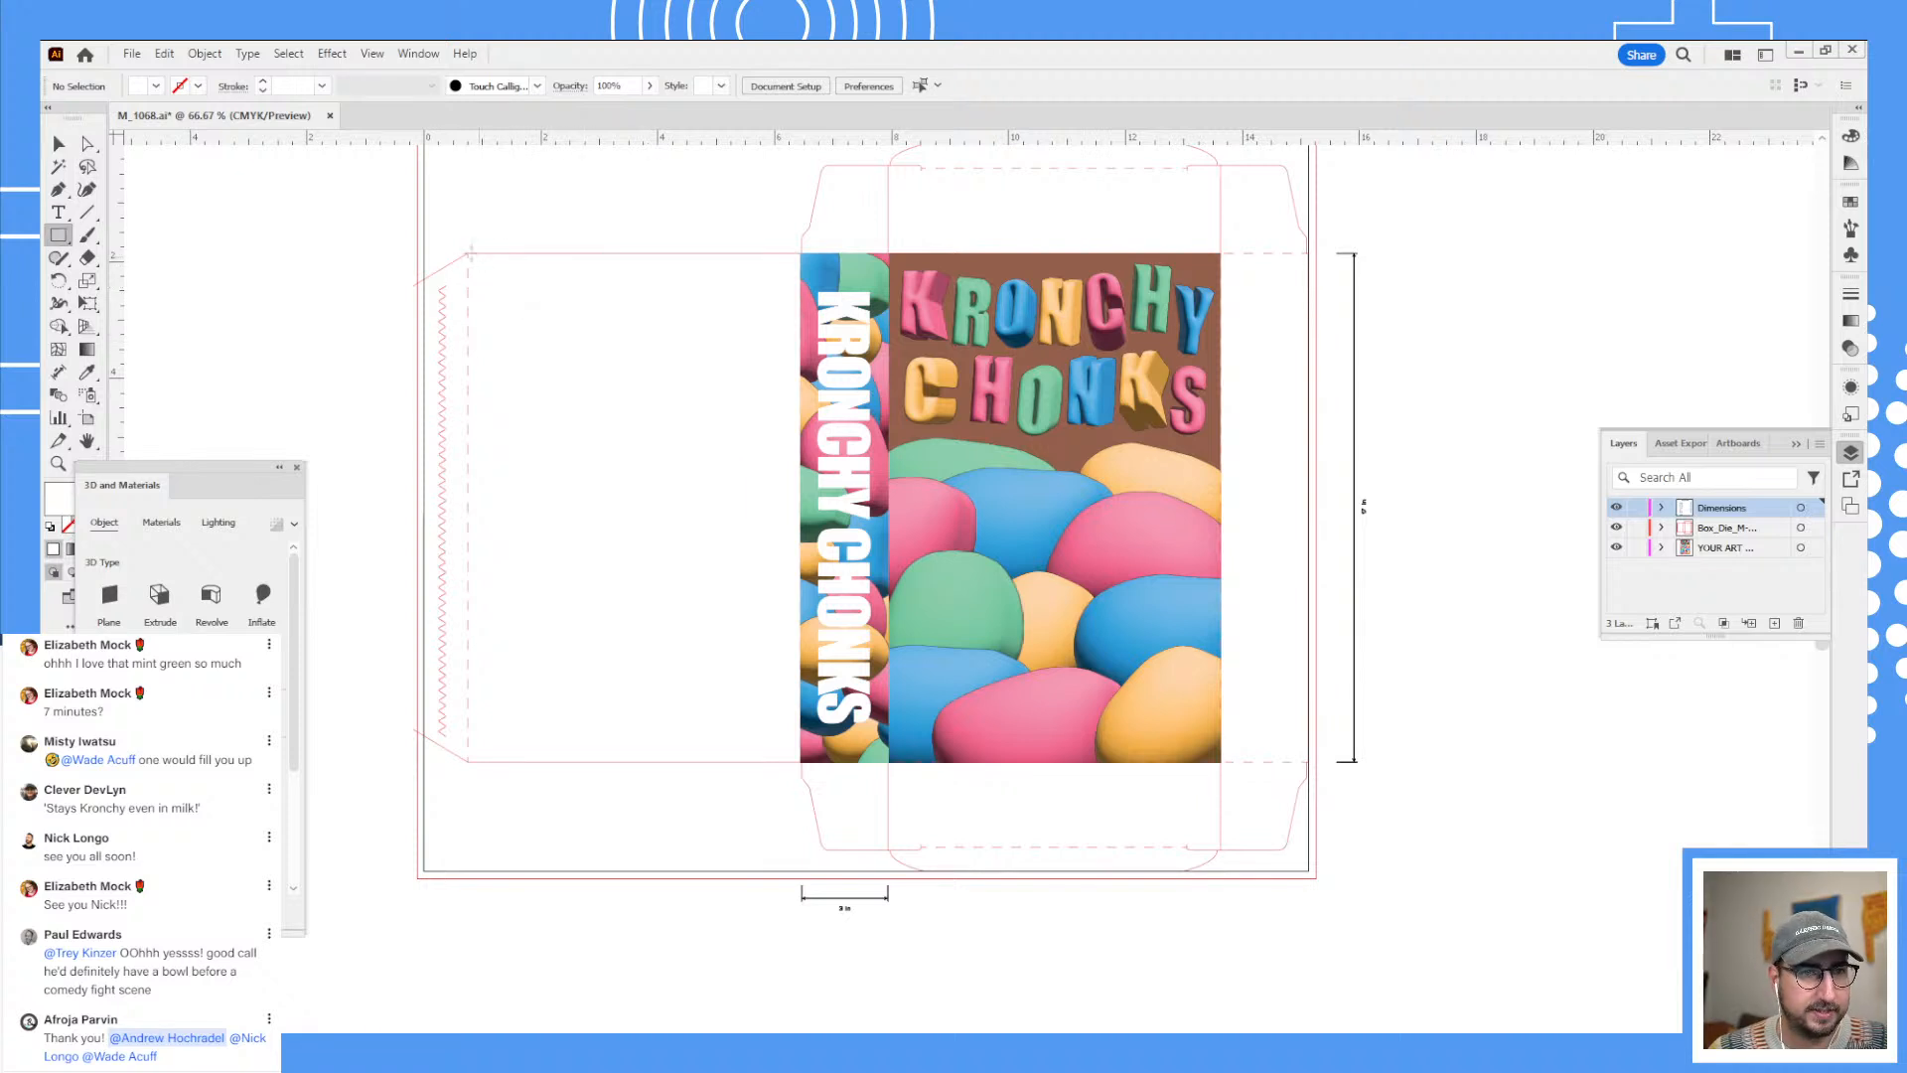
pyautogui.moveTo(467, 254); pyautogui.dragTo(801, 762)
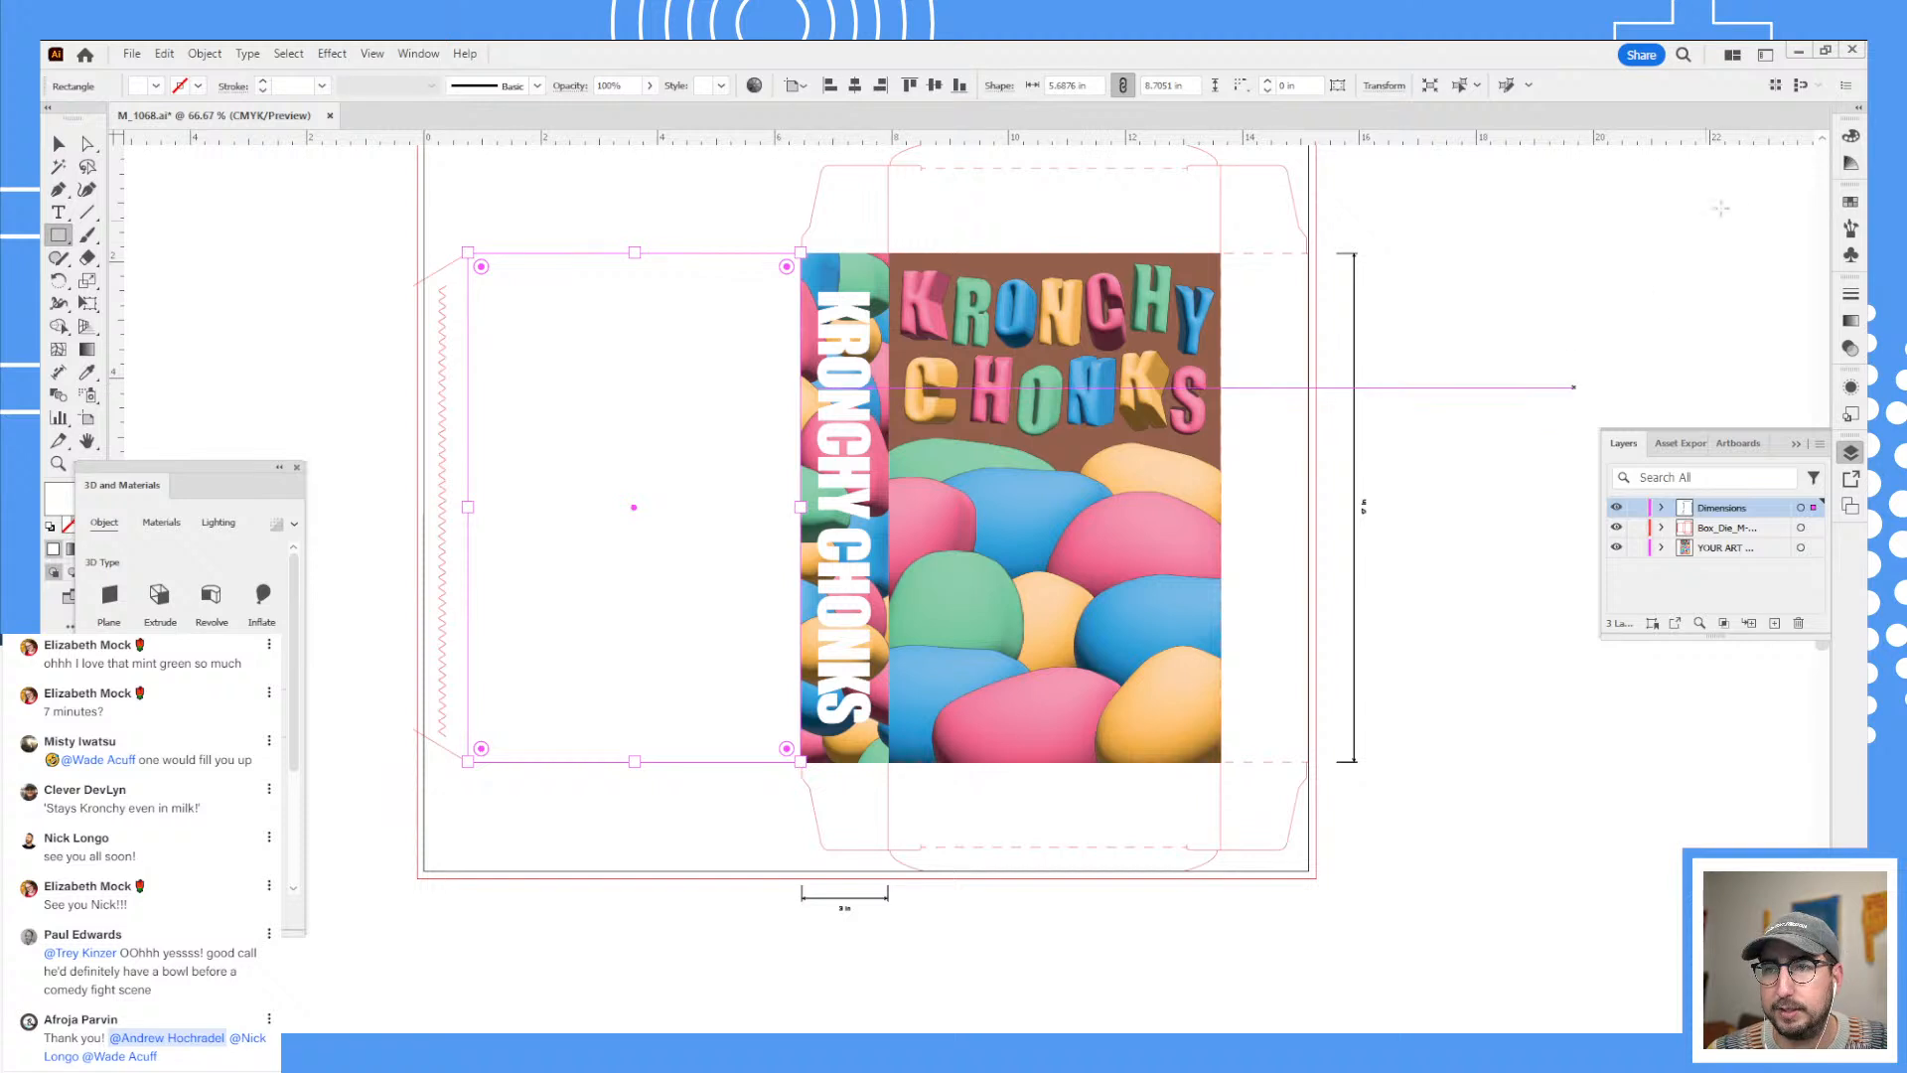
pyautogui.click(1851, 201)
pyautogui.click(1667, 268)
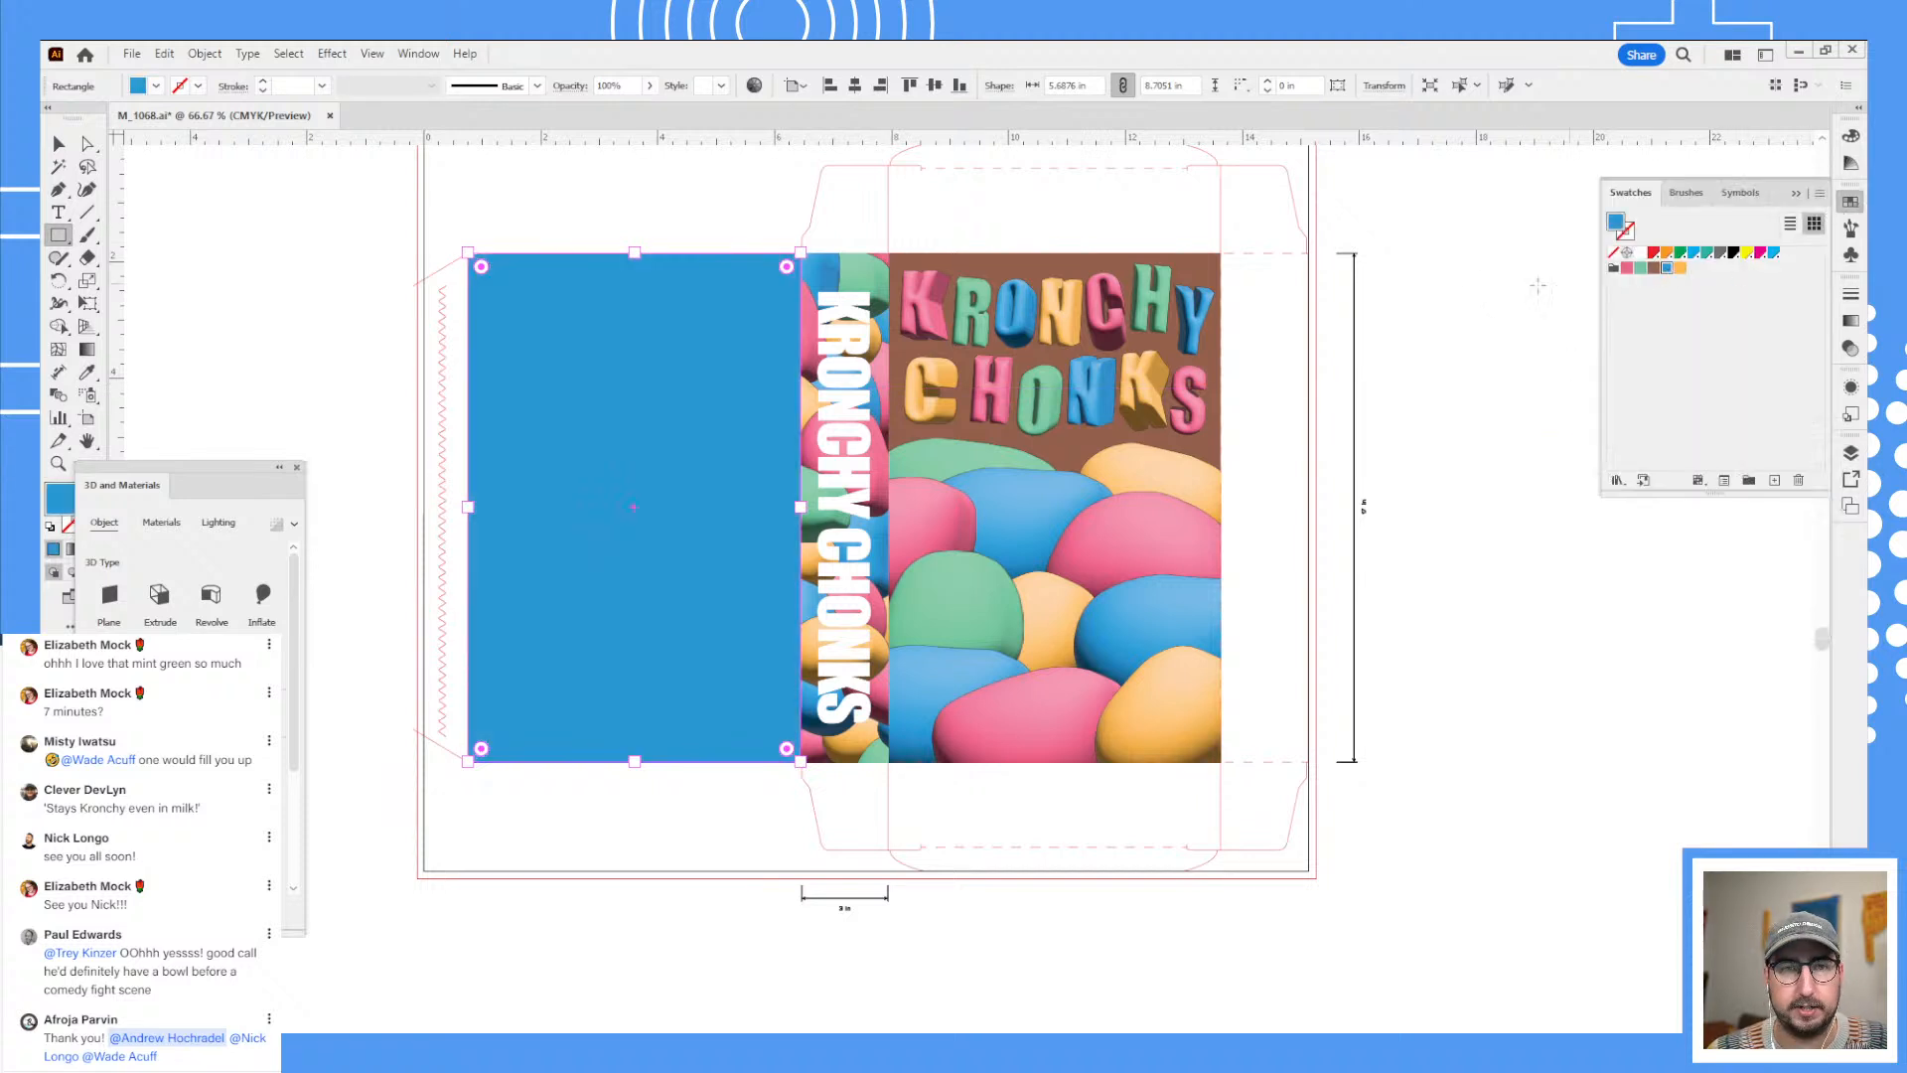
# - Send the blue rectangle and the side panel art to the YOUR ART HERE layer, and check by toggling that layer's visibility
pyautogui.press('v')
pyautogui.click(1435, 310)
pyautogui.click(698, 377)
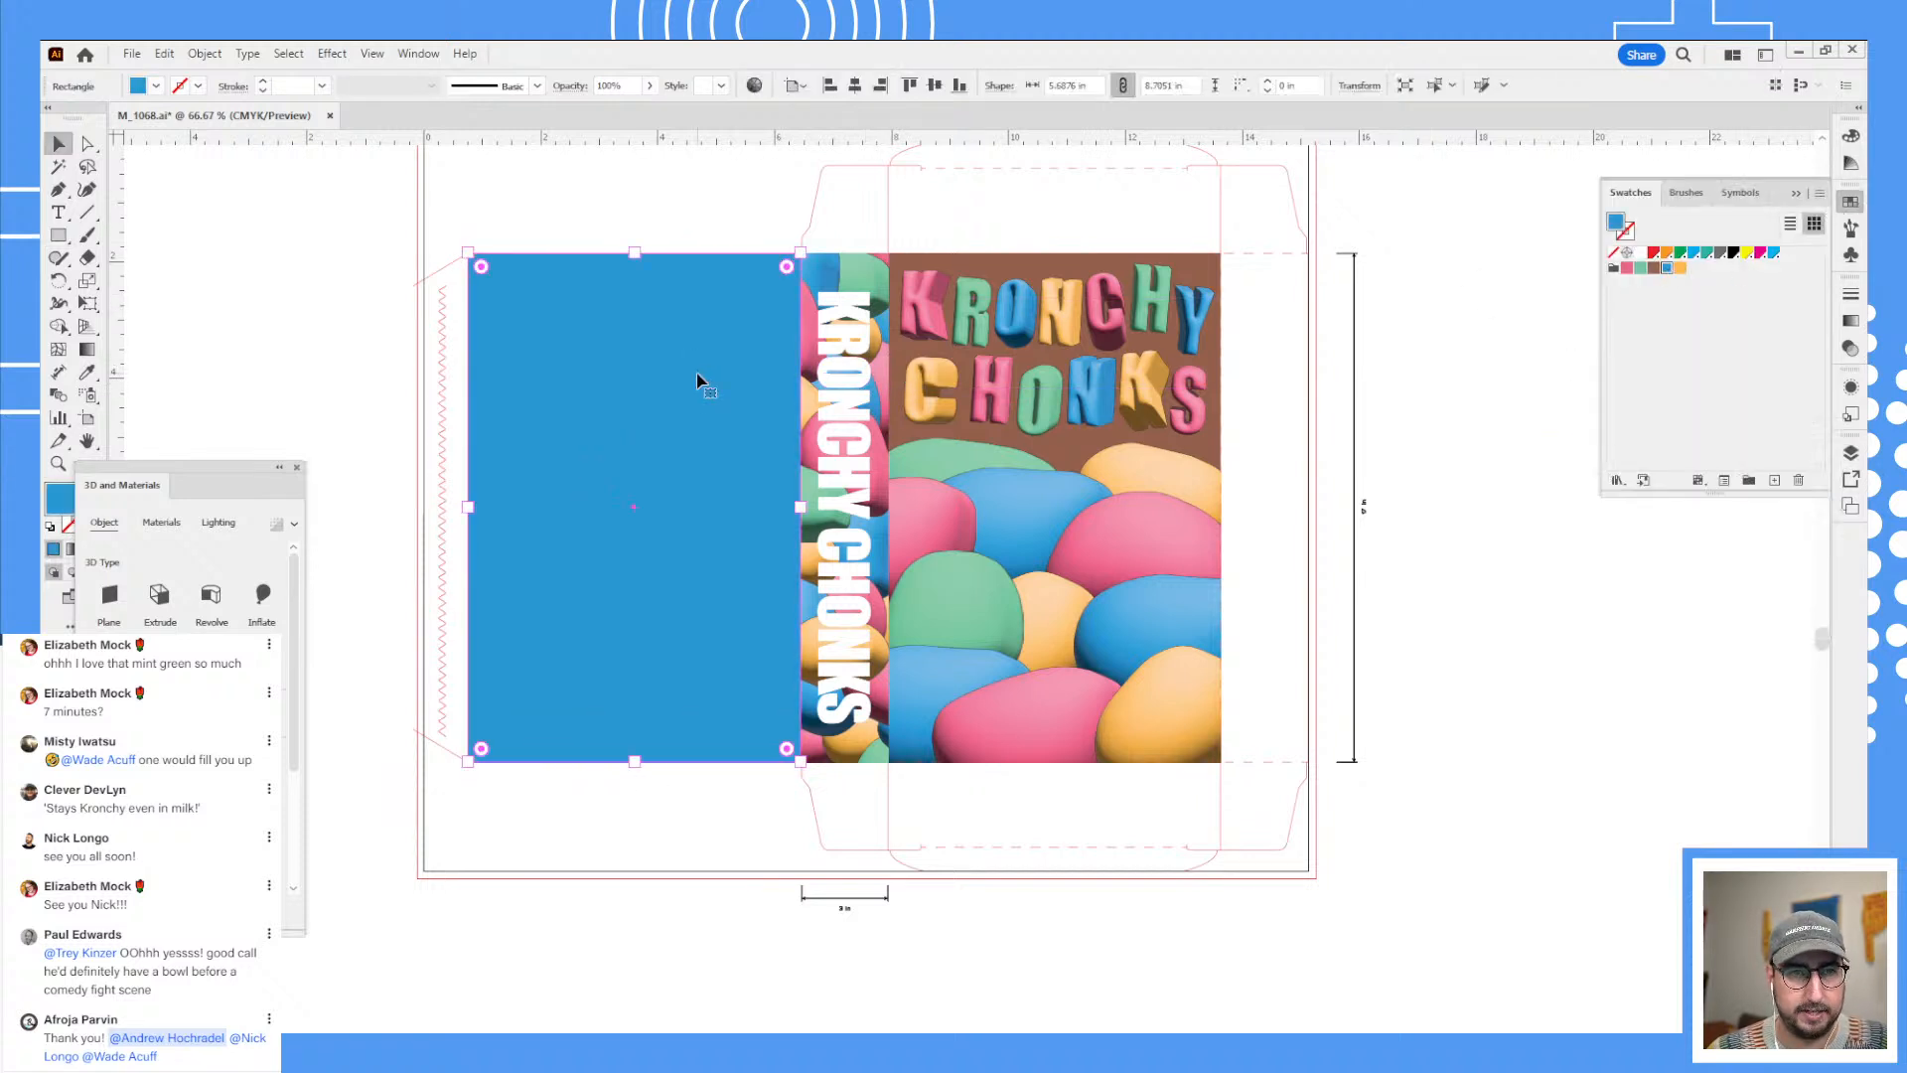
pyautogui.click(1851, 452)
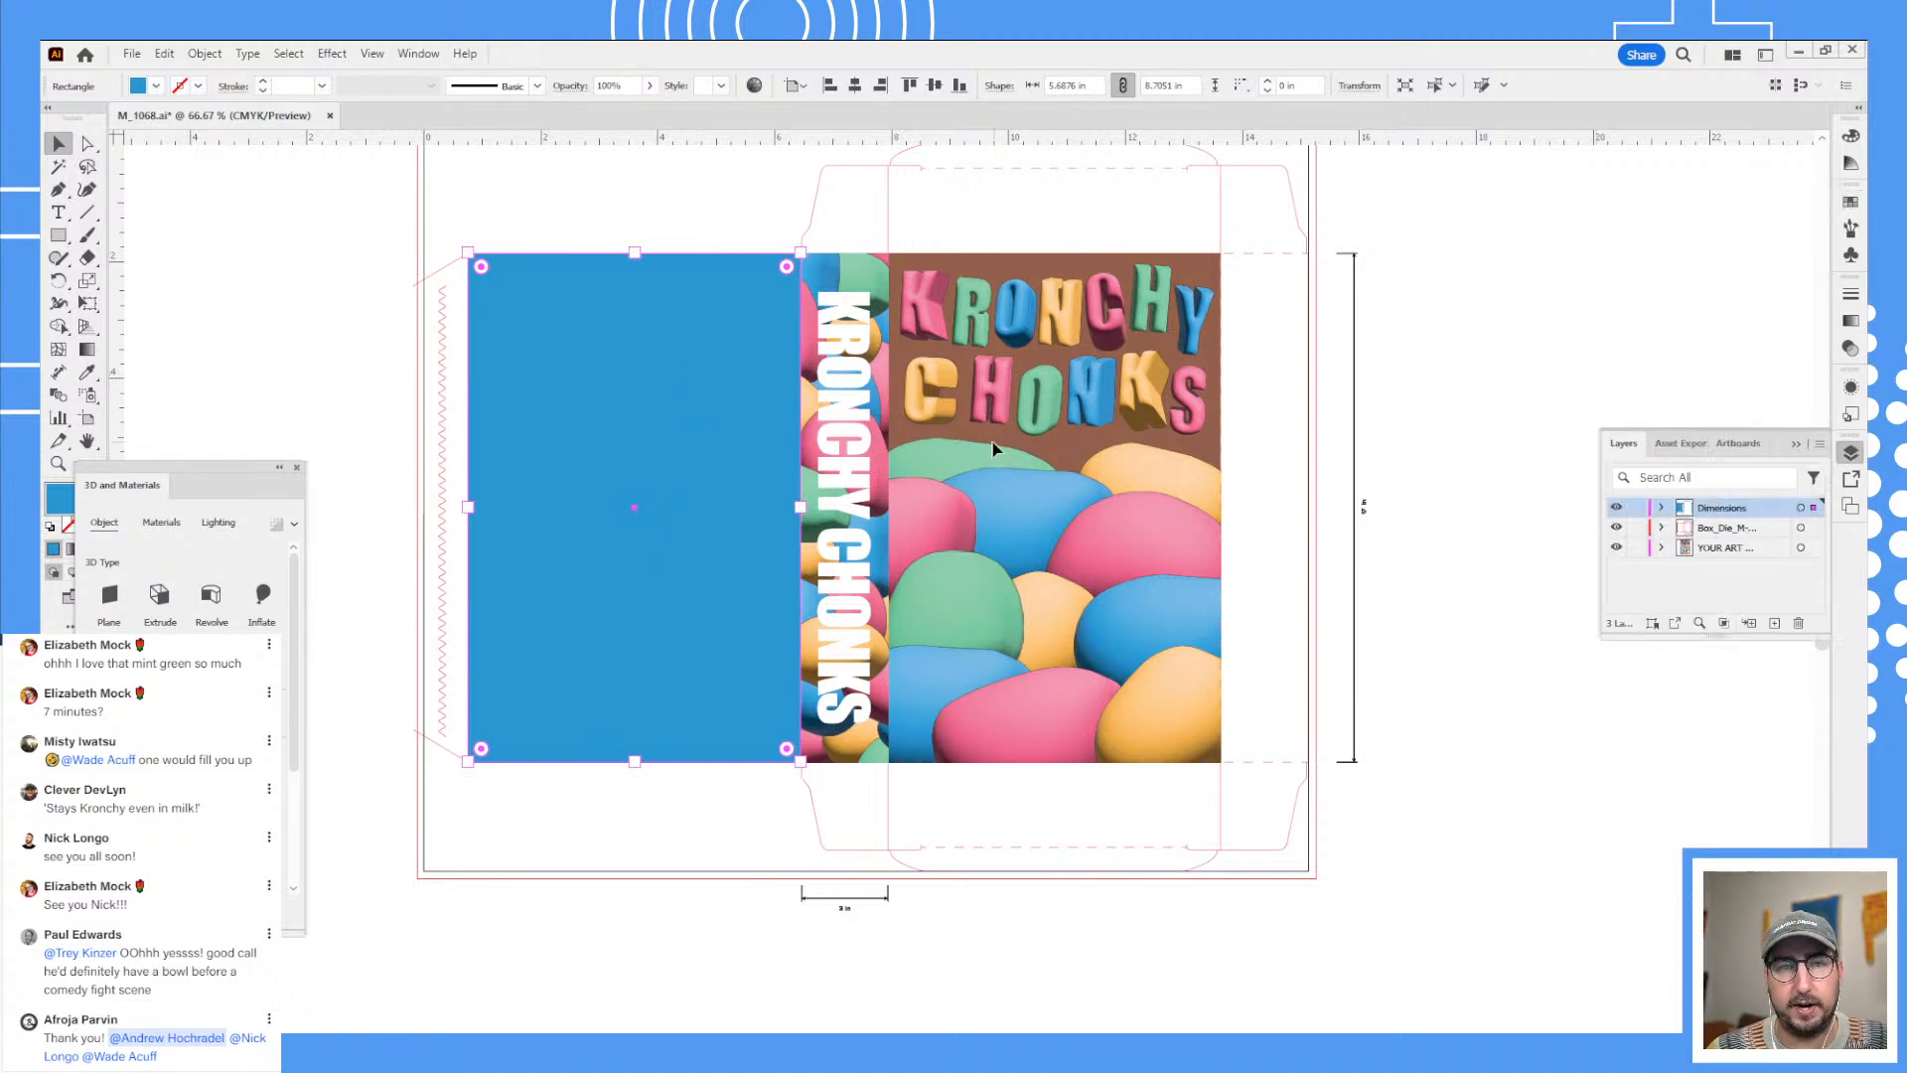
pyautogui.keyDown('shift'); pyautogui.click(838, 353); pyautogui.keyUp('shift')
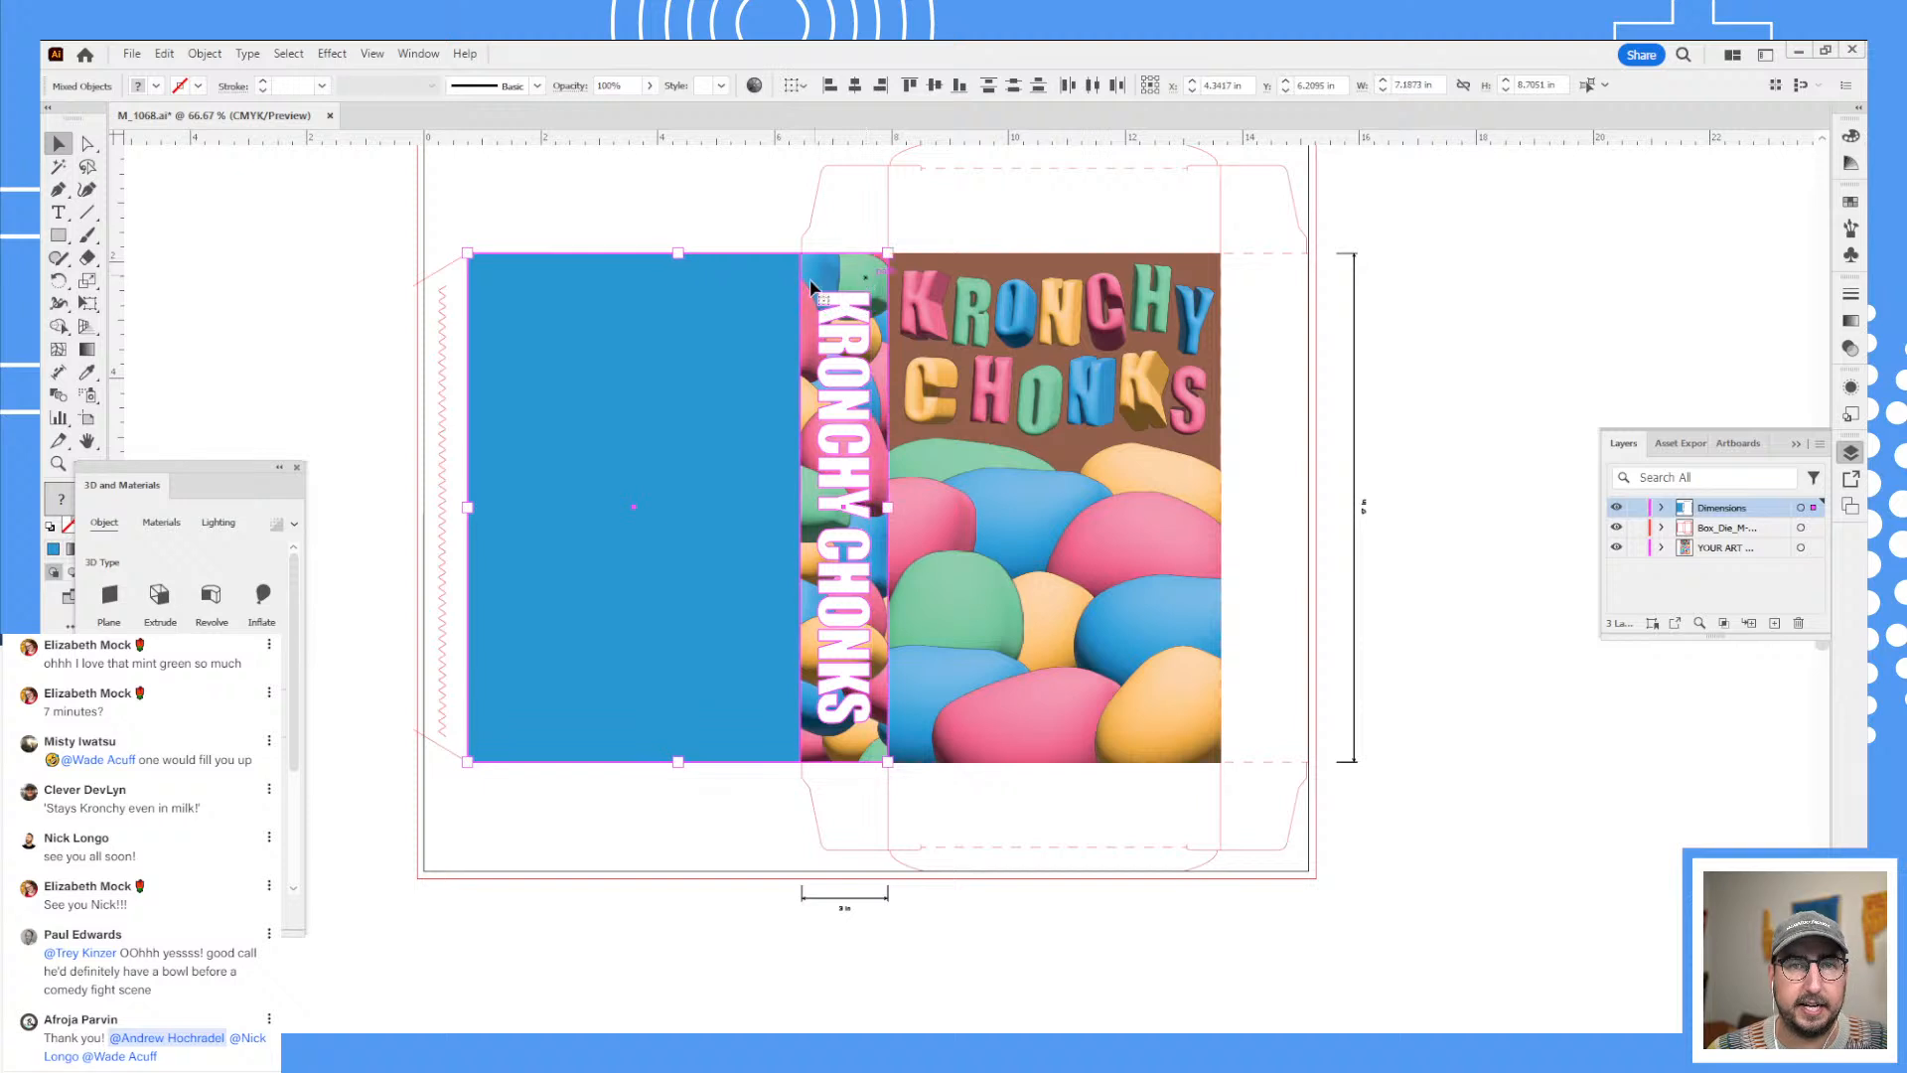
pyautogui.click(1743, 550)
pyautogui.rightClick(867, 376)
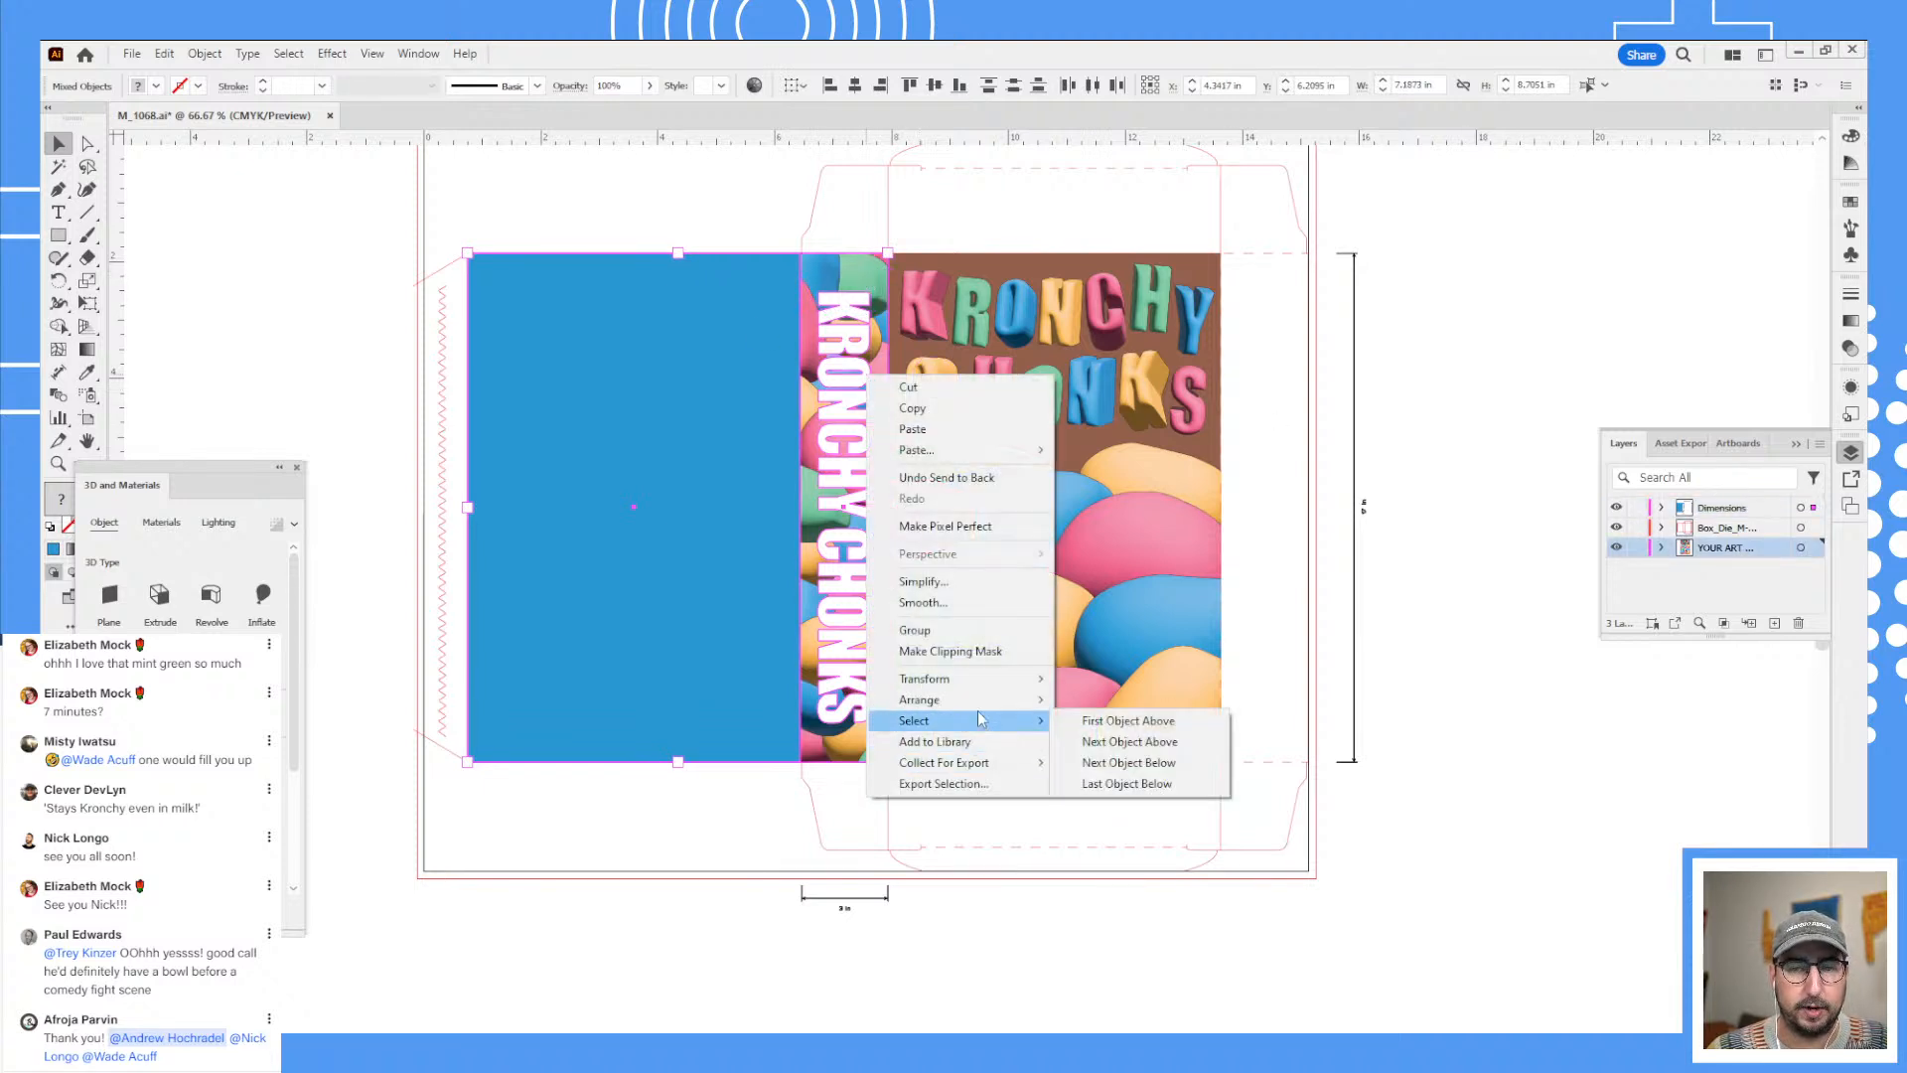
pyautogui.moveTo(989, 712)
pyautogui.click(1122, 788)
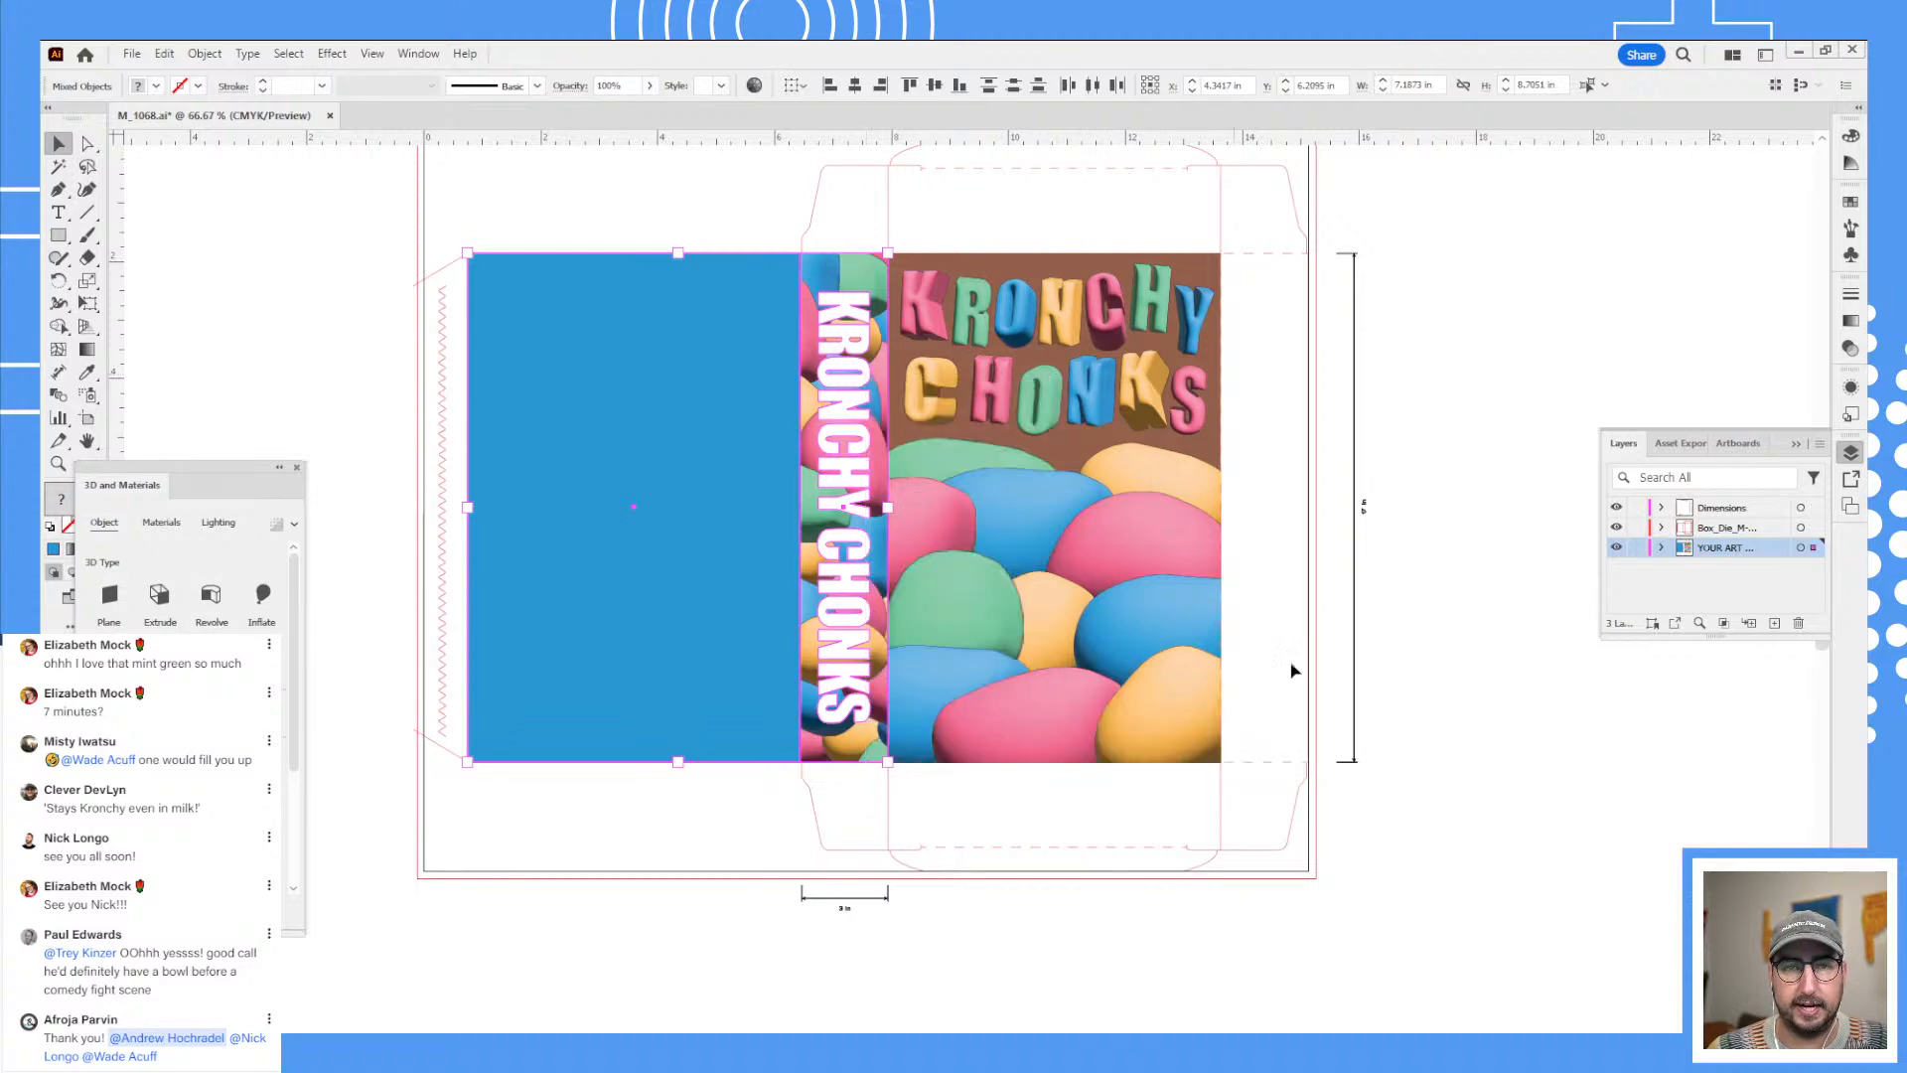
pyautogui.click(1616, 548)
pyautogui.click(1617, 548)
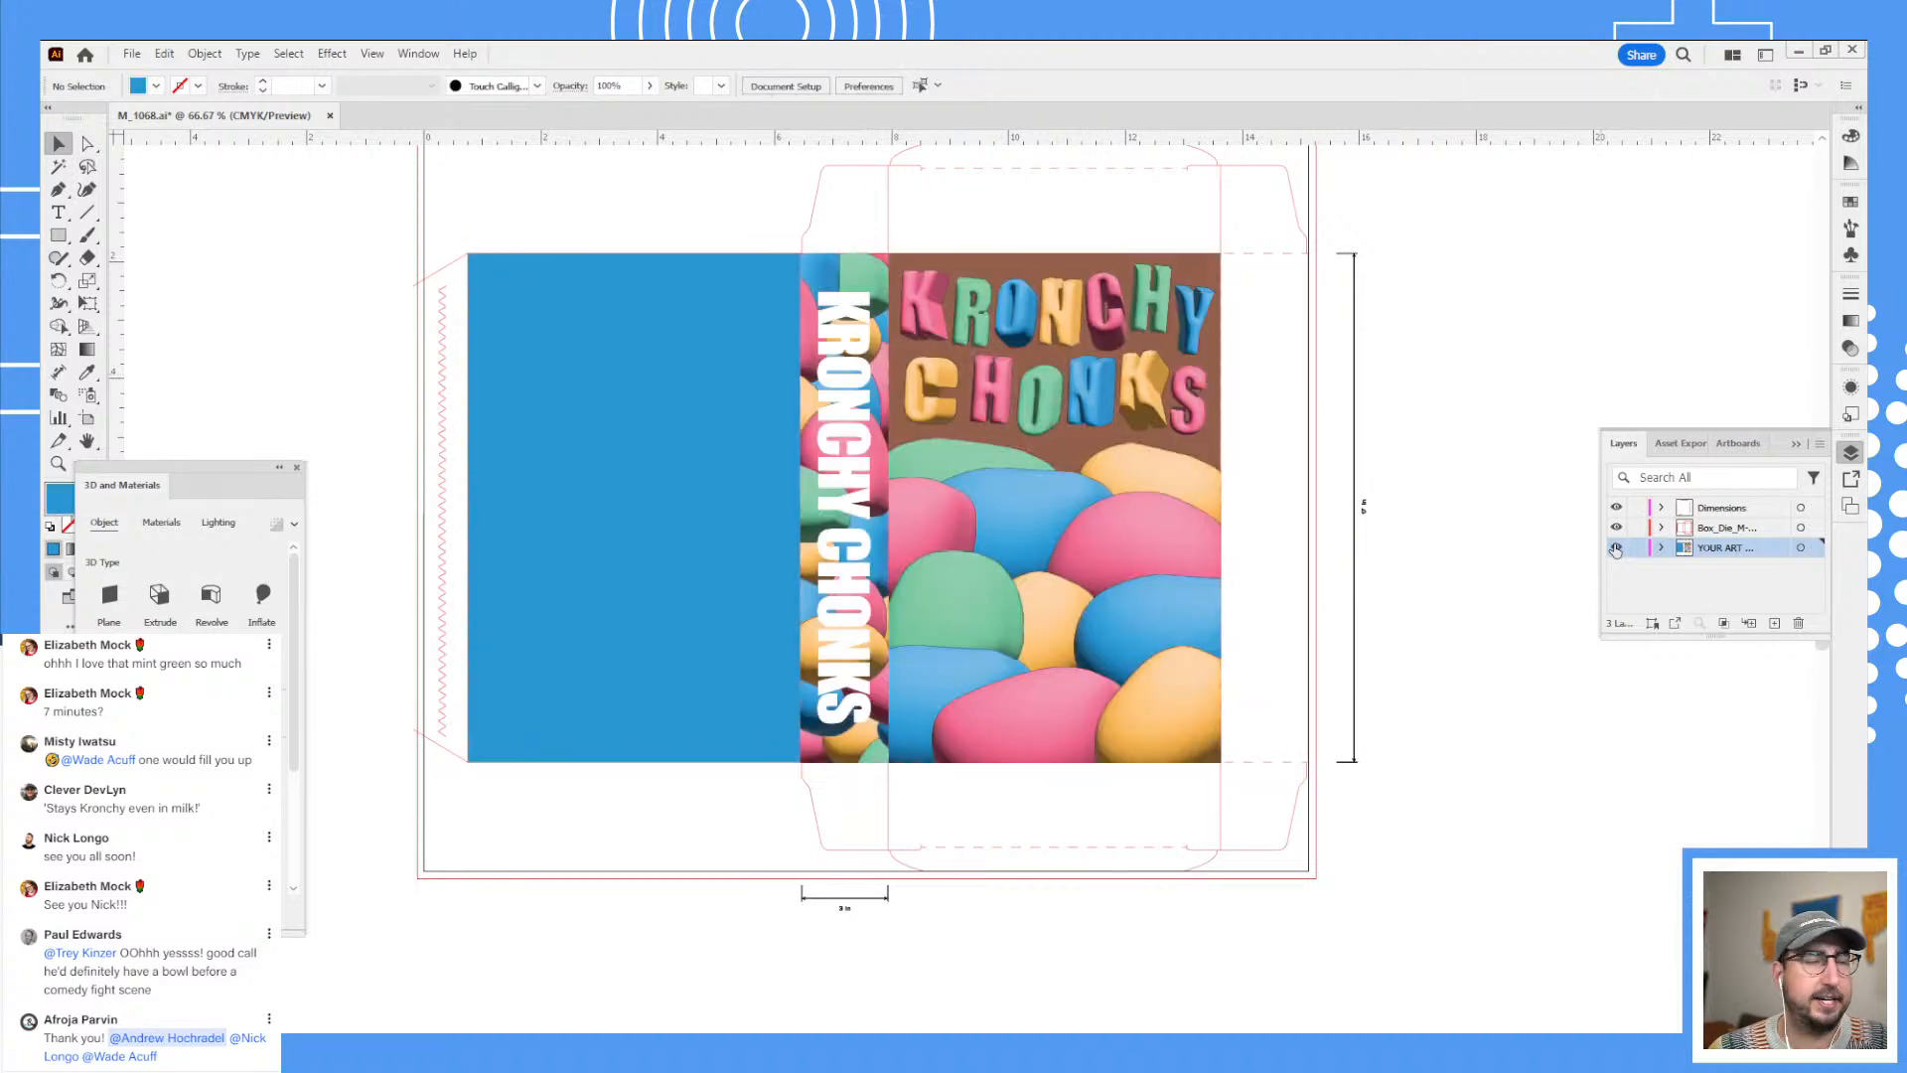
# - Examine up close how the blue back panel and the side panel art meet the dieline
pyautogui.press('z')
pyautogui.click(841, 408)
pyautogui.click(936, 408)
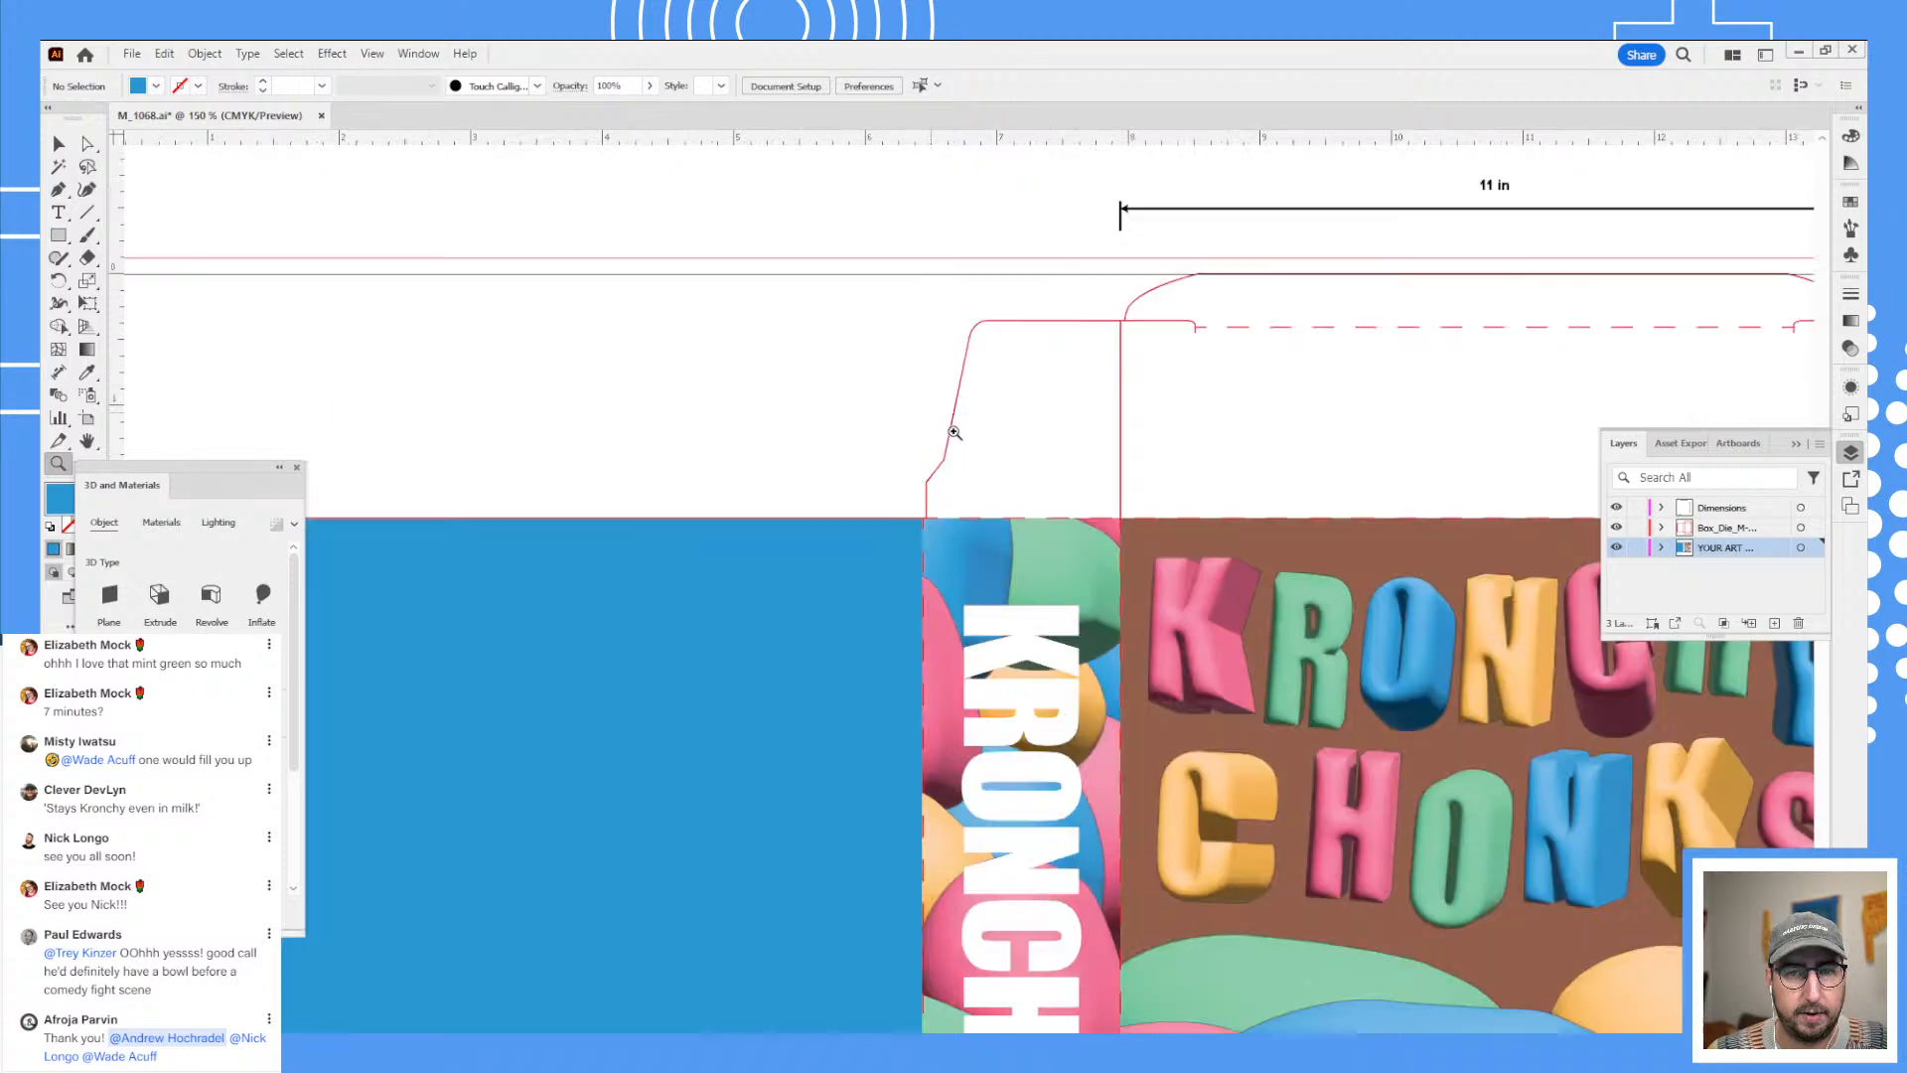
pyautogui.click(1061, 562)
pyautogui.moveTo(823, 752); pyautogui.dragTo(1061, 566)
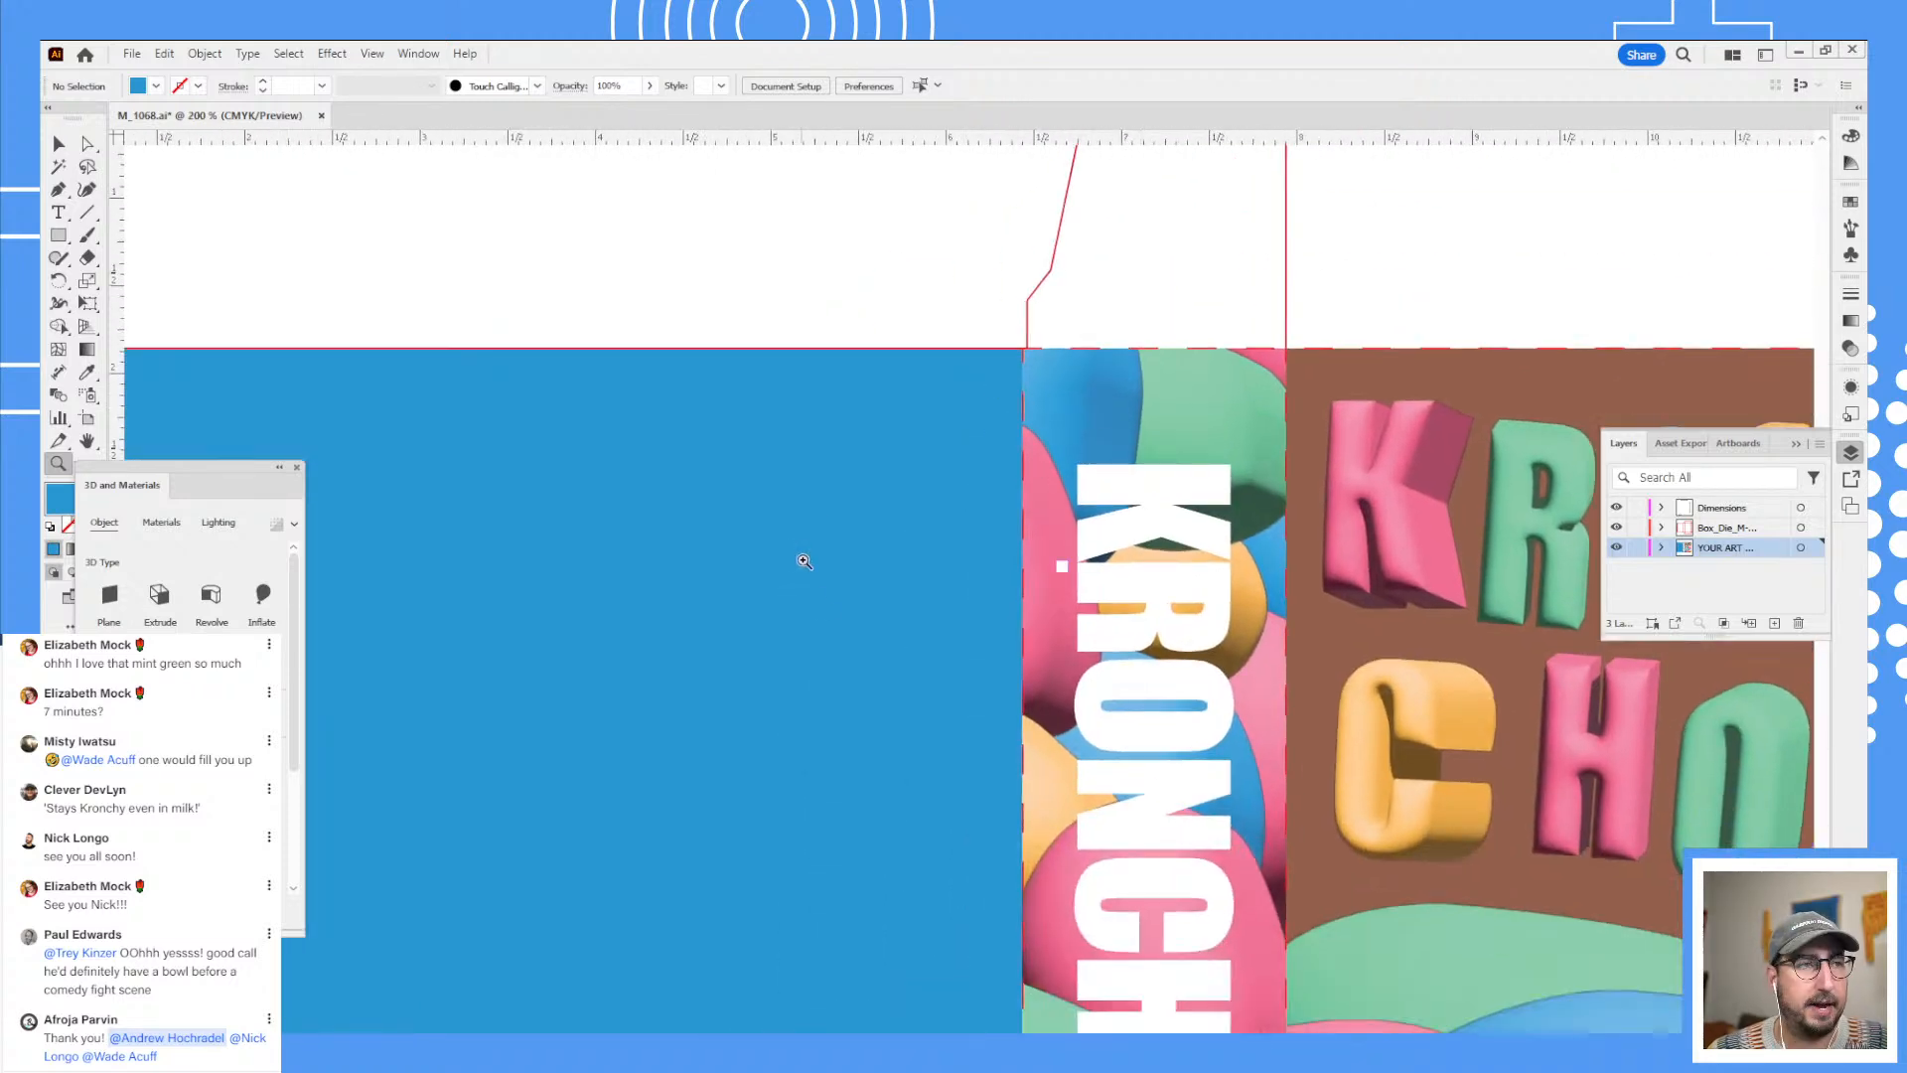
pyautogui.keyDown('alt'); pyautogui.click(823, 677); pyautogui.keyUp('alt')
pyautogui.keyDown('alt'); pyautogui.click(823, 676); pyautogui.keyUp('alt')
pyautogui.moveTo(845, 621); pyautogui.dragTo(689, 510)
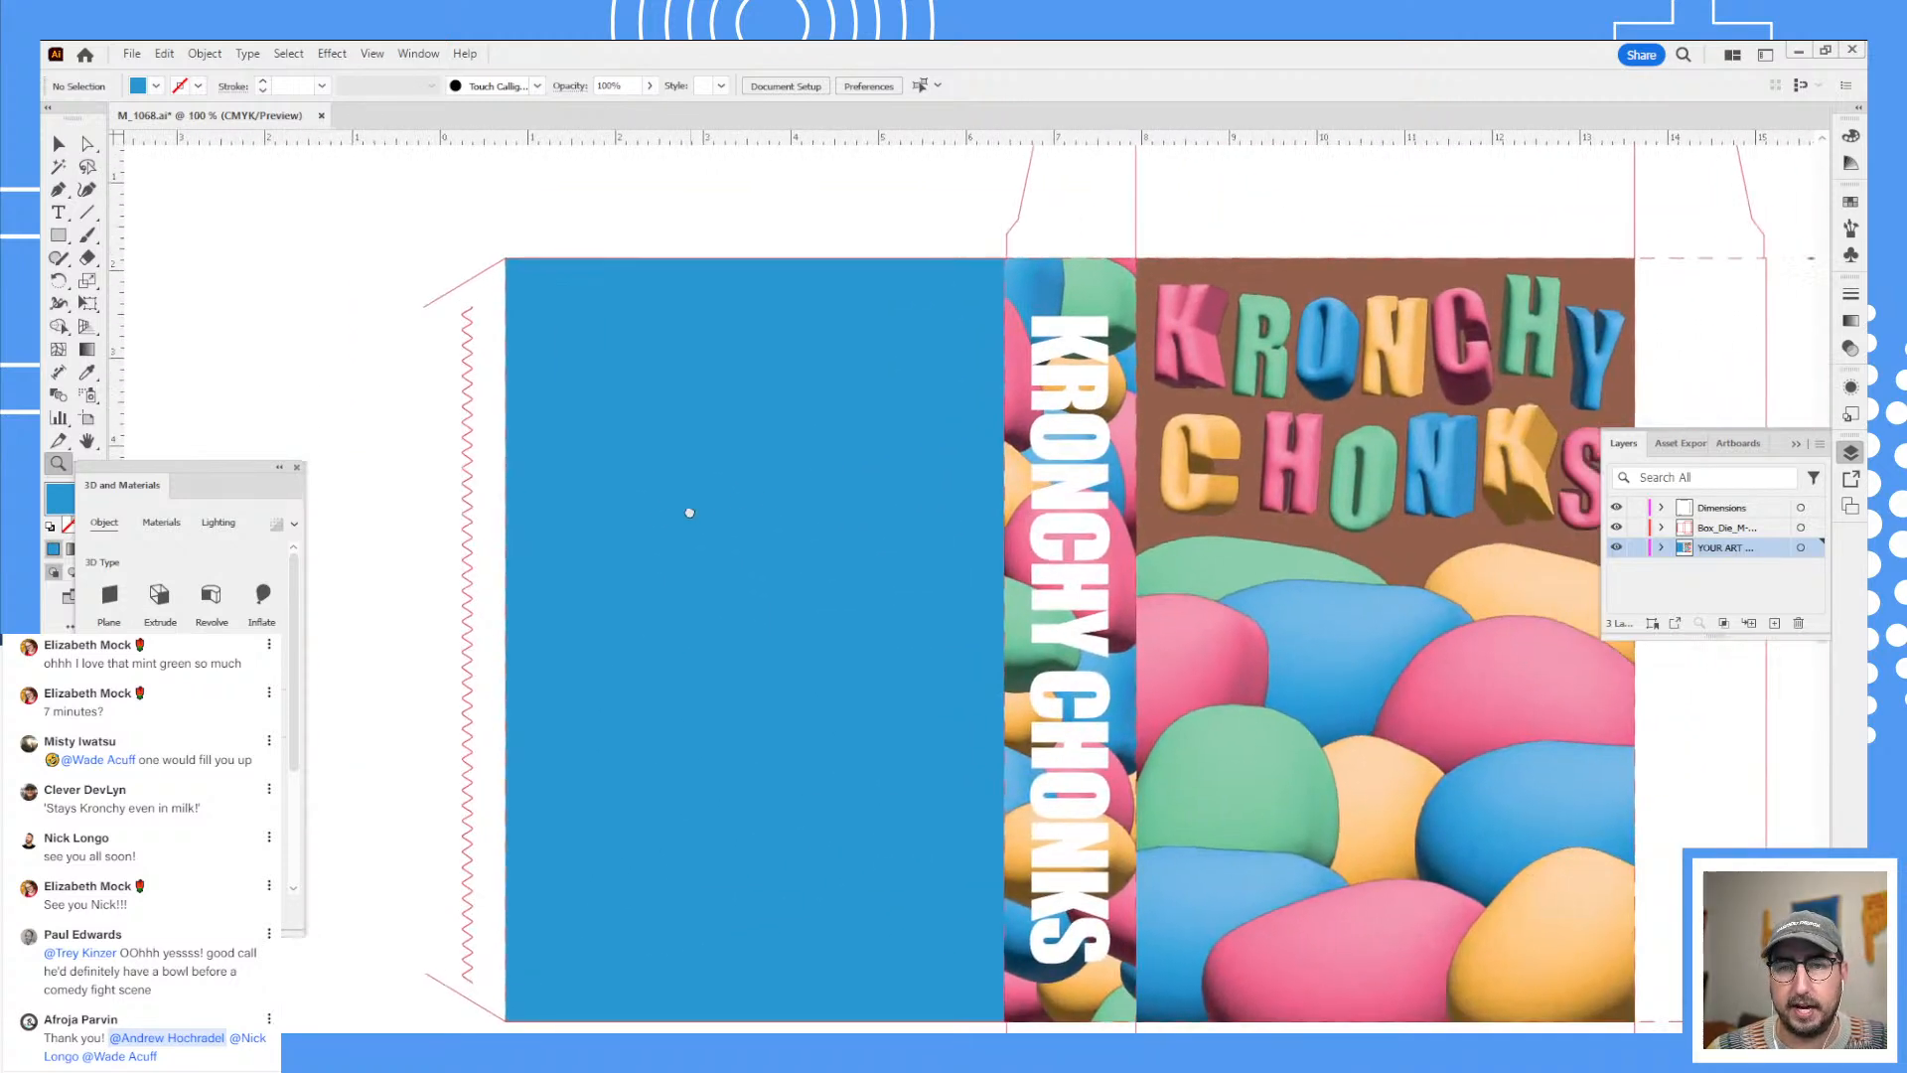
# - Copy the pink, green and yellow candies from the front panel's clip group and paste them into the artwork outside the group
pyautogui.press('v')
pyautogui.click(1190, 656)
pyautogui.doubleClick(1190, 656)
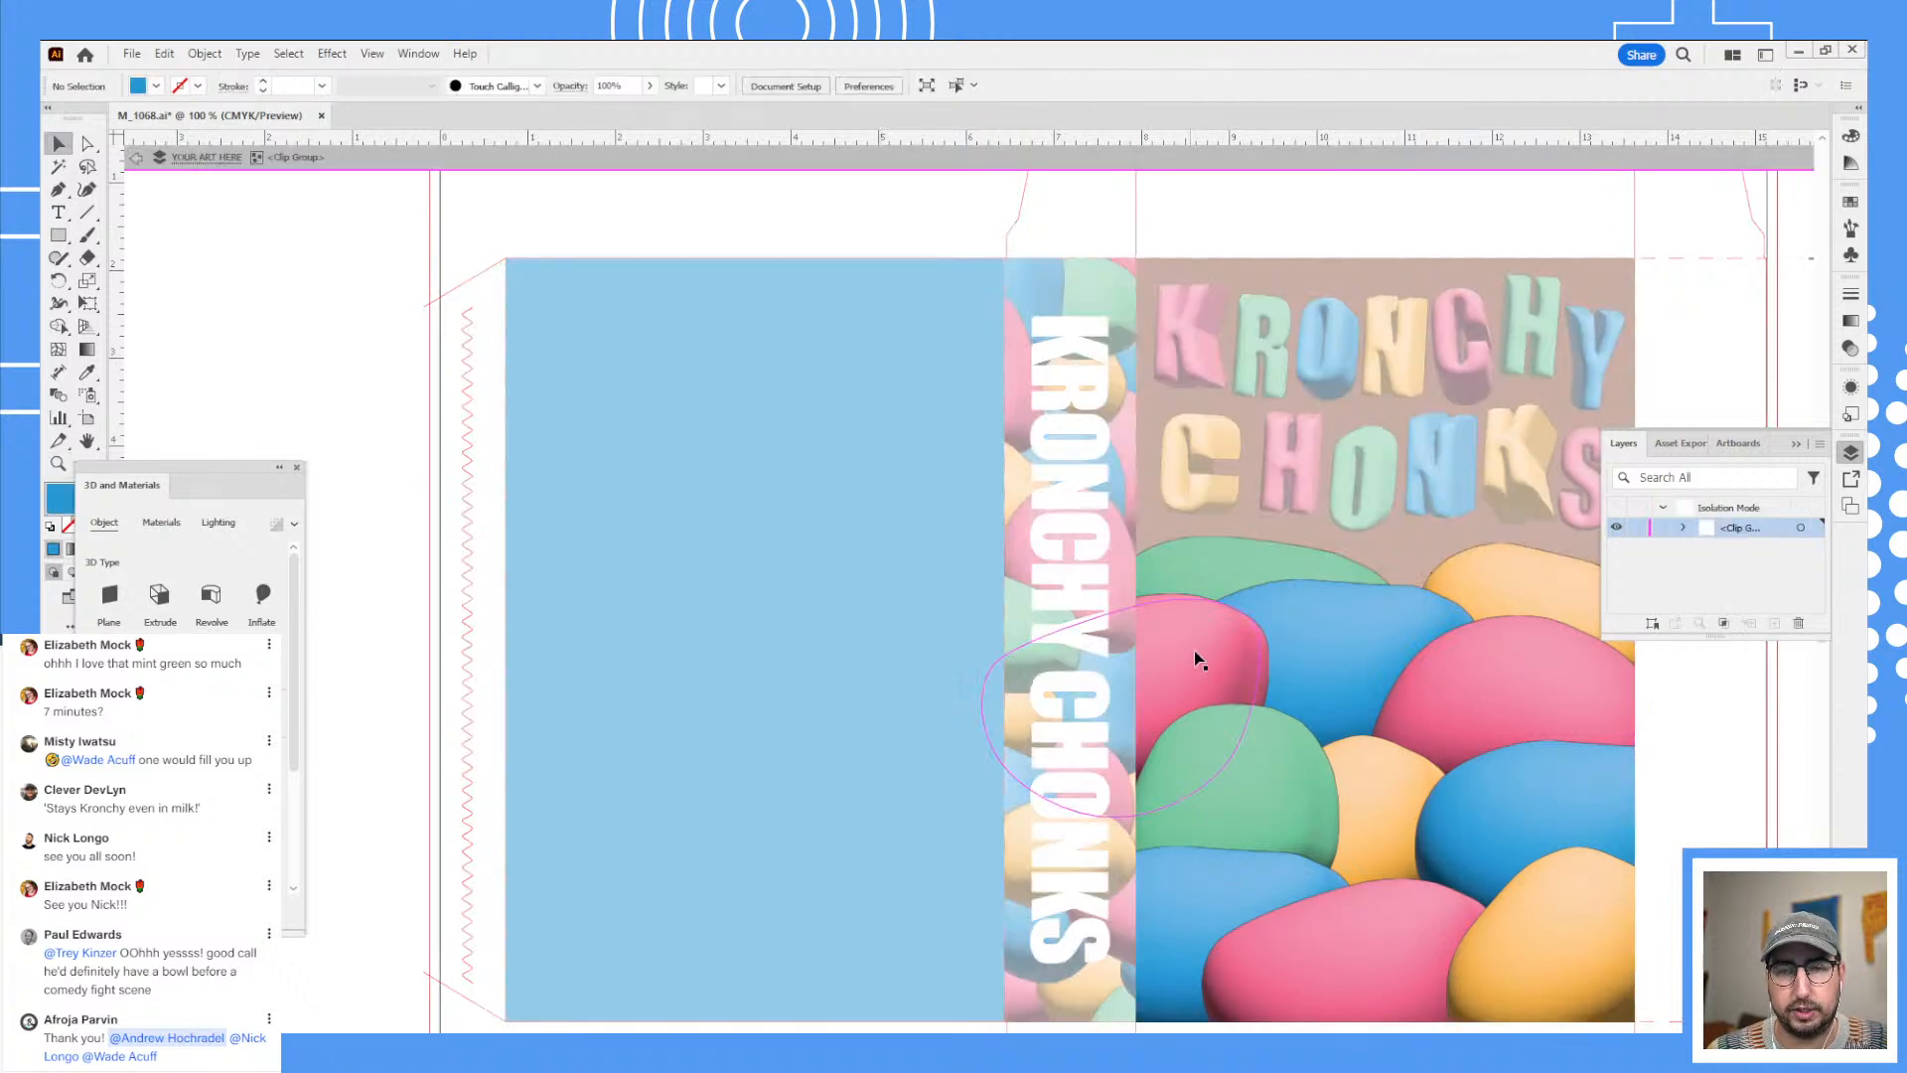
pyautogui.click(1303, 640)
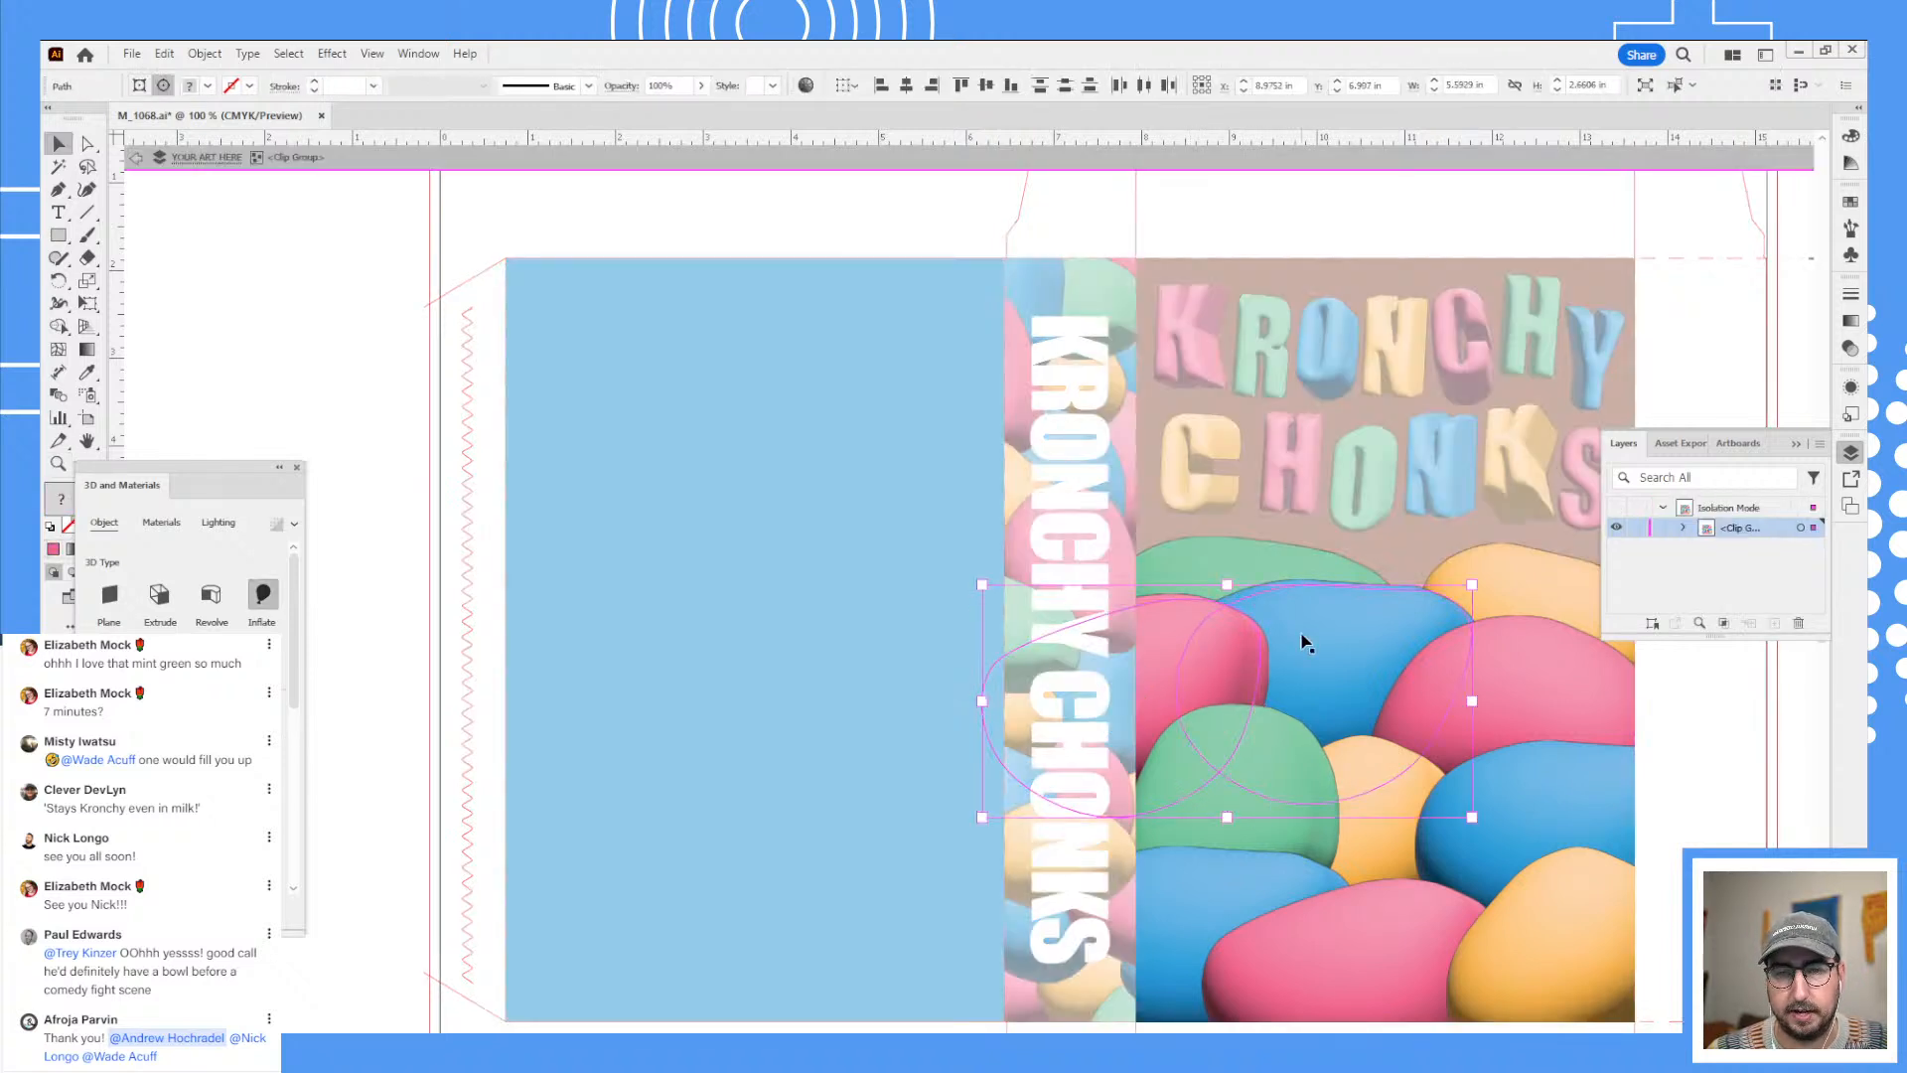
pyautogui.keyDown('shift'); pyautogui.click(1278, 571); pyautogui.keyUp('shift')
pyautogui.keyDown('shift'); pyautogui.click(1487, 569); pyautogui.keyUp('shift')
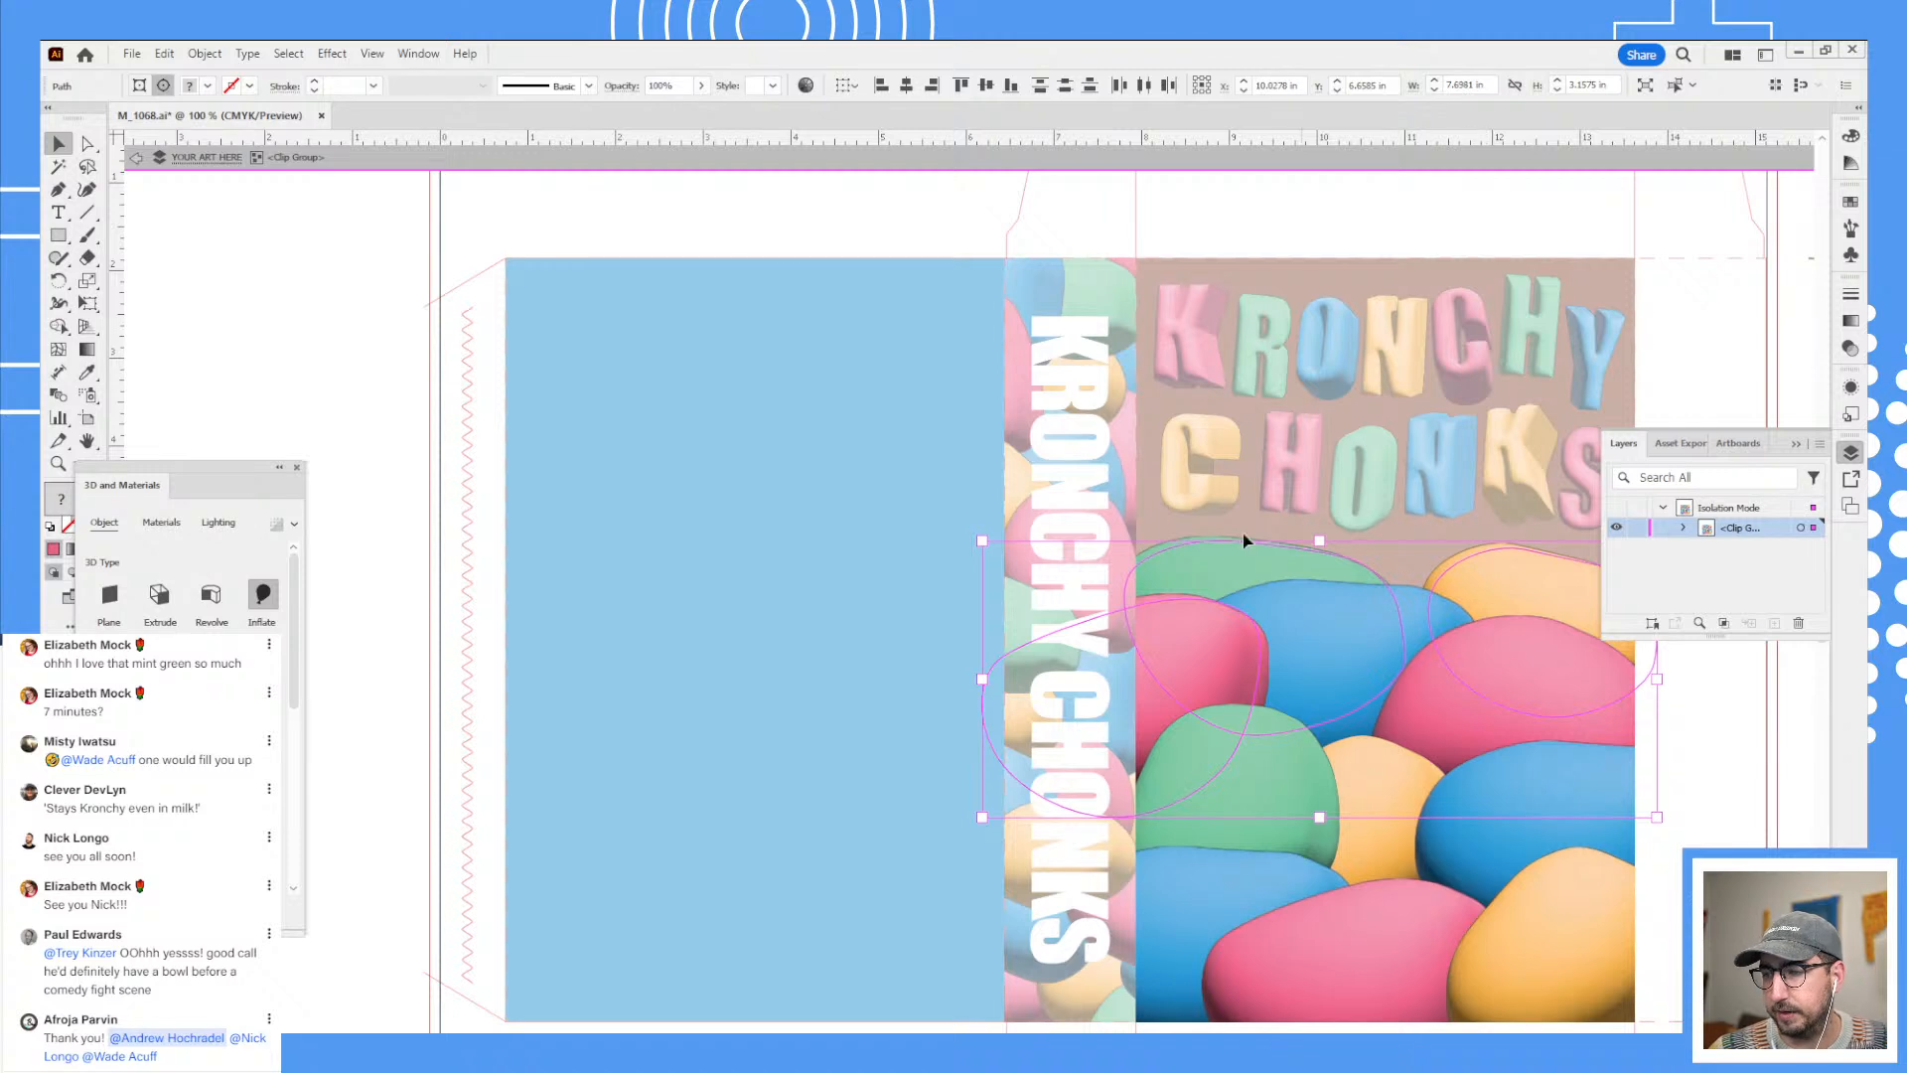
pyautogui.doubleClick(410, 389)
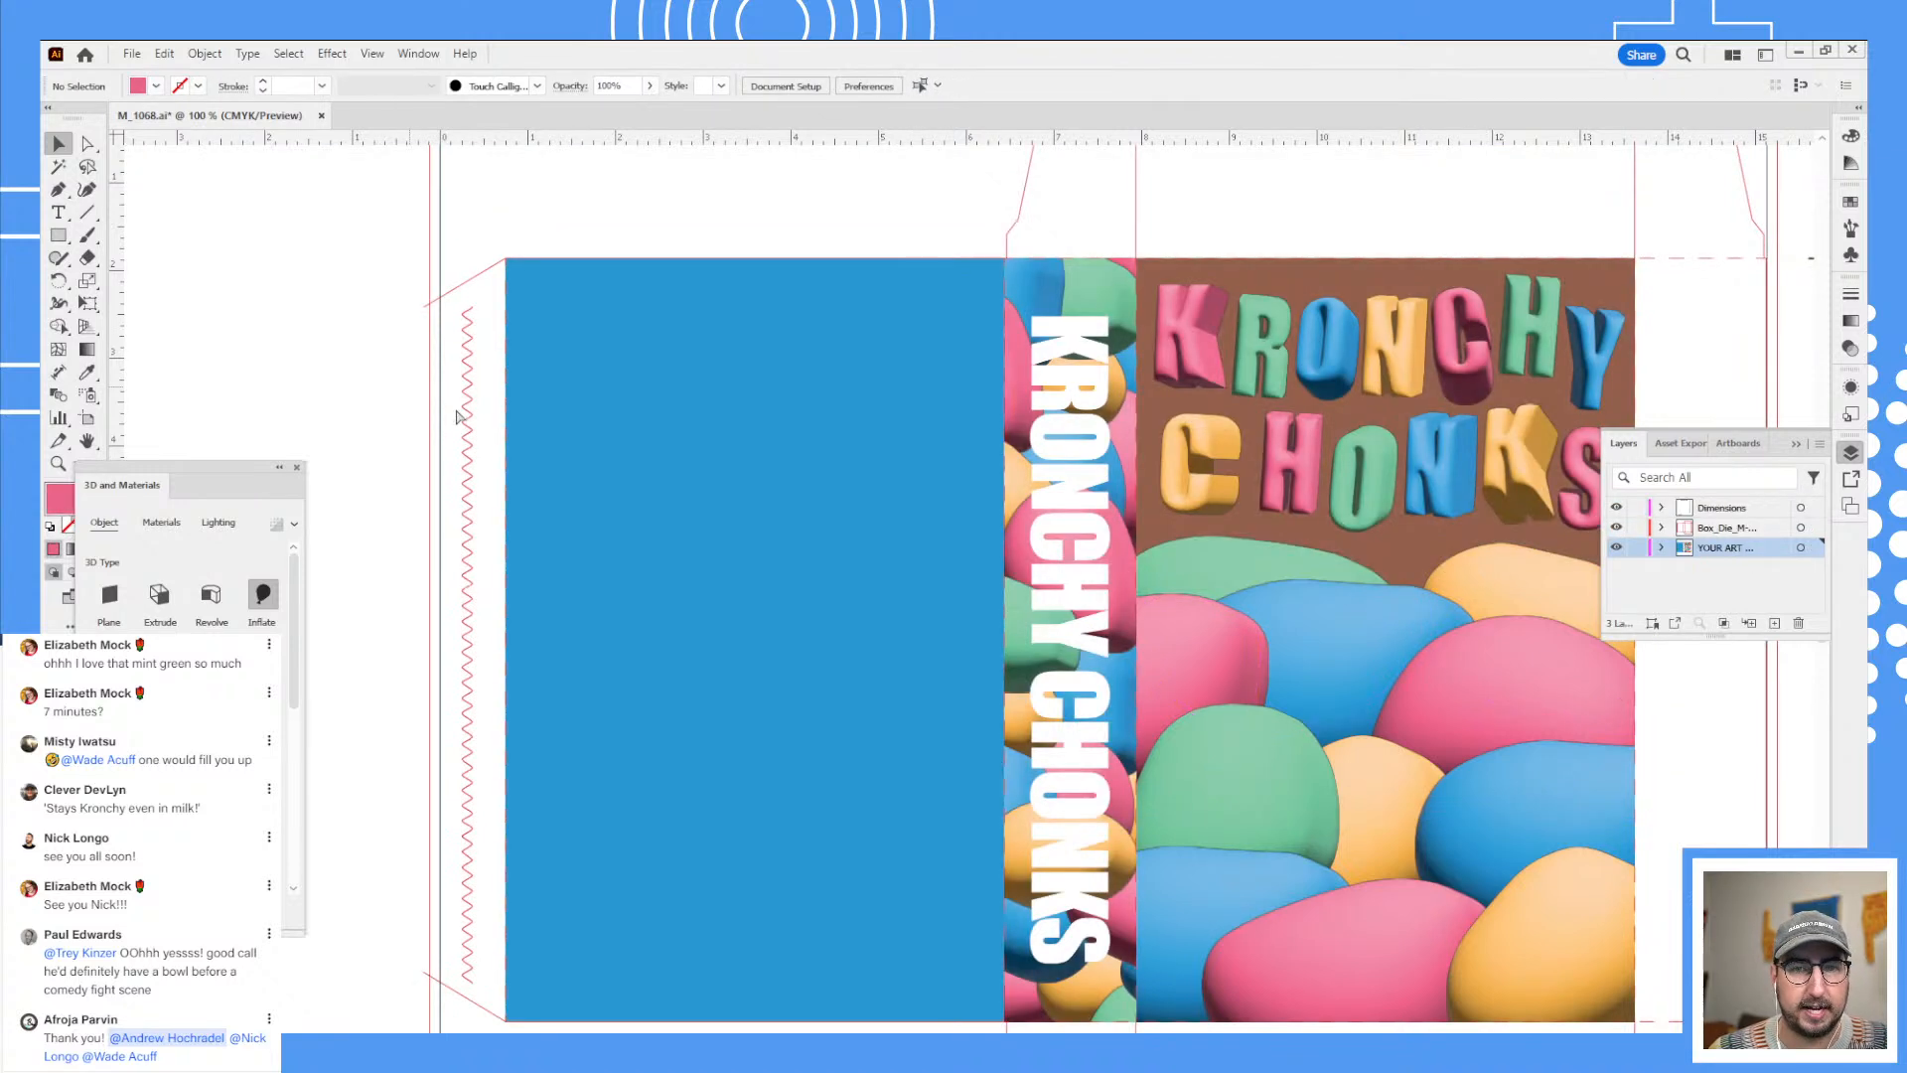
pyautogui.hotkey('ctrl', 'v')
# - Place the pink candy over the blue panel's lower-left corner, the green over its upper-left and the yellow over its upper-right
pyautogui.click(385, 472)
pyautogui.moveTo(769, 667); pyautogui.dragTo(574, 1005)
pyautogui.moveTo(909, 594); pyautogui.dragTo(517, 294)
pyautogui.moveTo(1260, 560); pyautogui.dragTo(1081, 319)
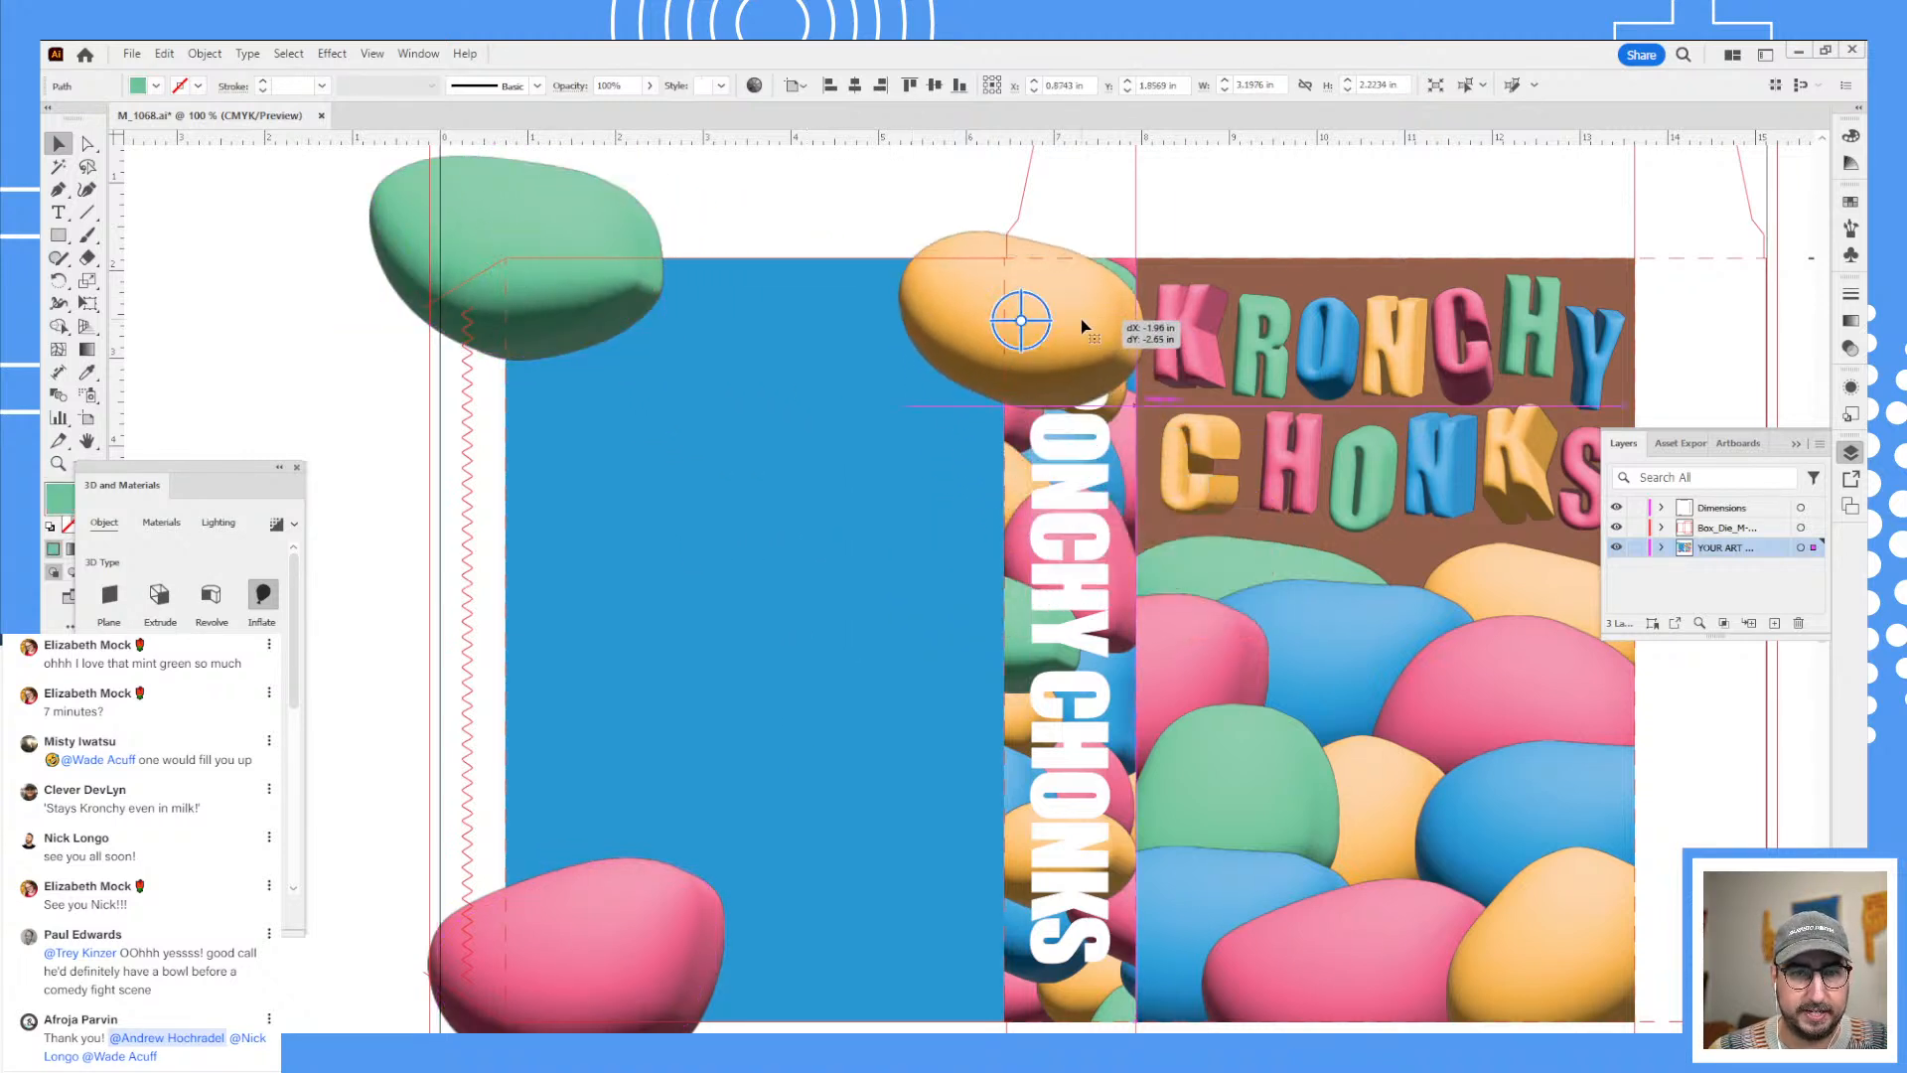
# - Bring the blue rectangle to the front and use it as a clipping mask for the green, yellow and pink candies
pyautogui.click(818, 569)
pyautogui.hotkey('ctrl', 'shift', ']')
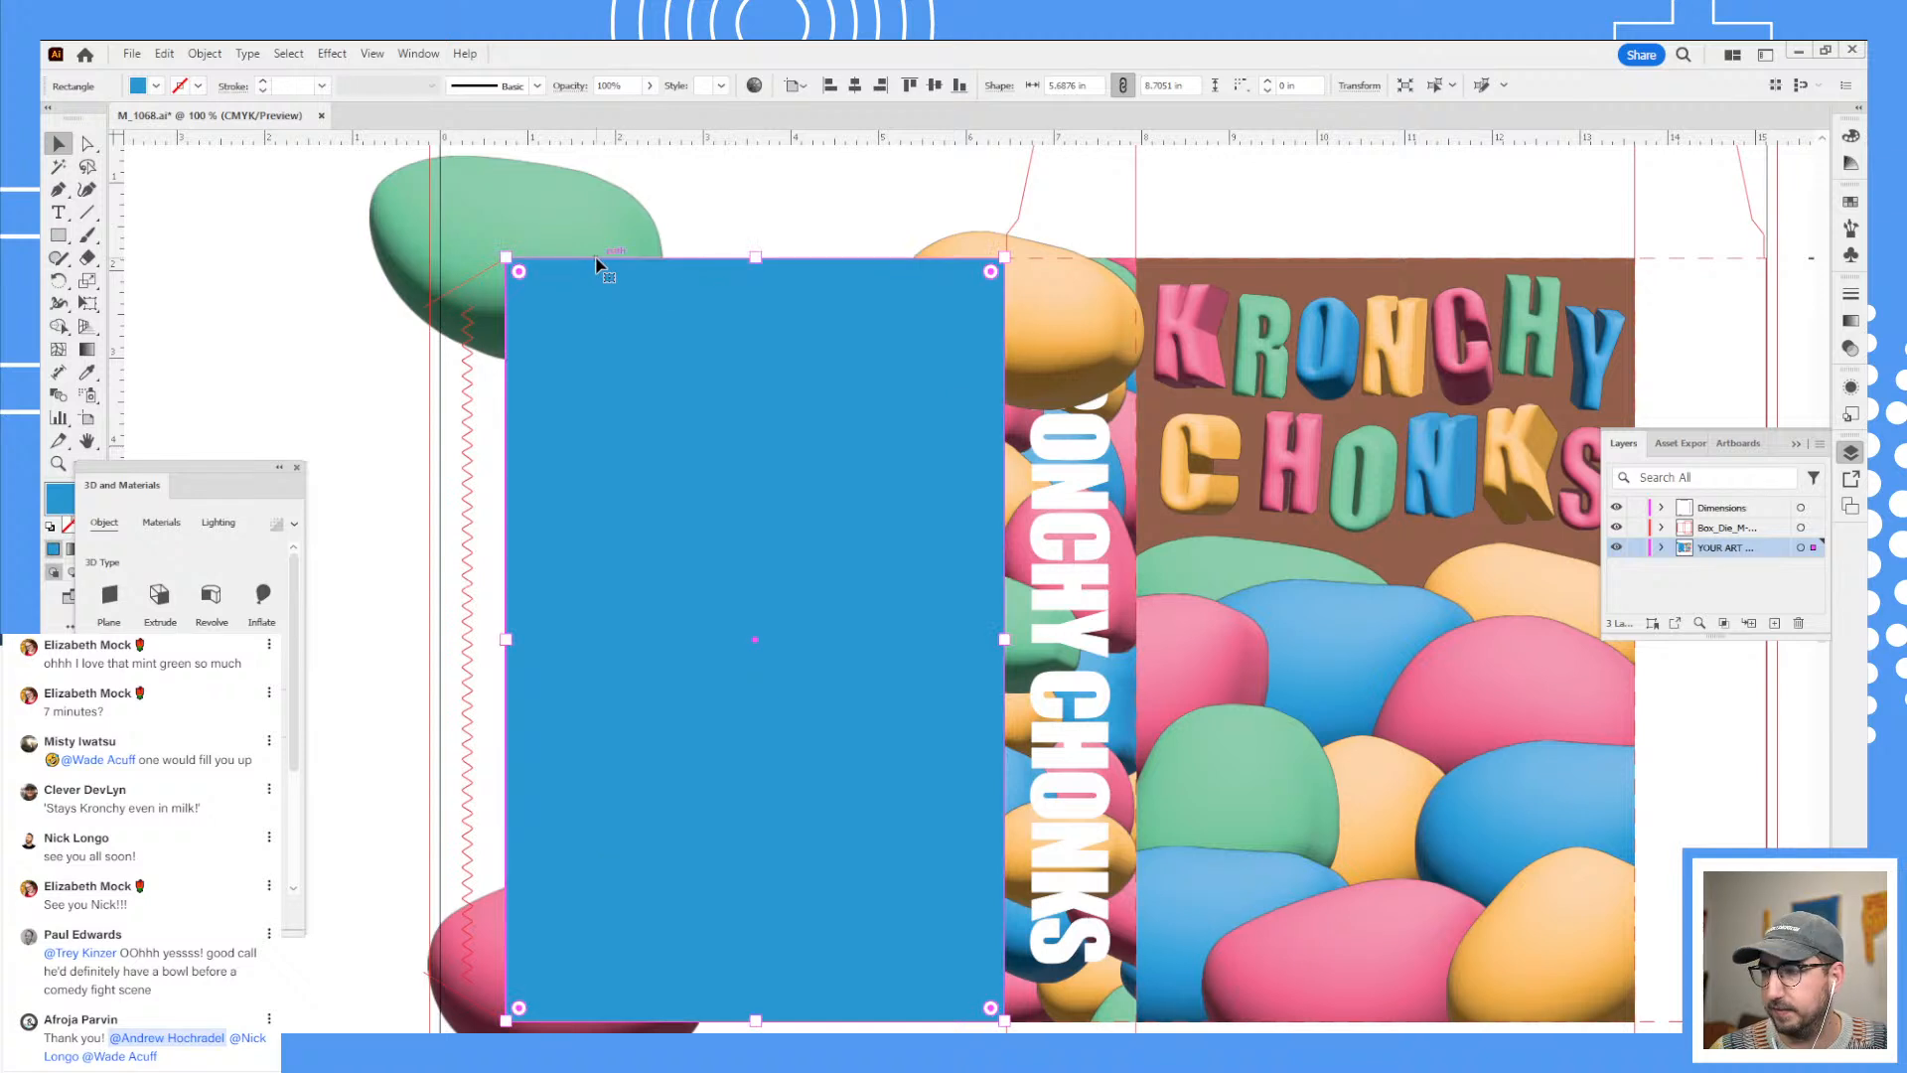
pyautogui.click(581, 231)
pyautogui.keyDown('shift'); pyautogui.click(978, 245); pyautogui.keyUp('shift')
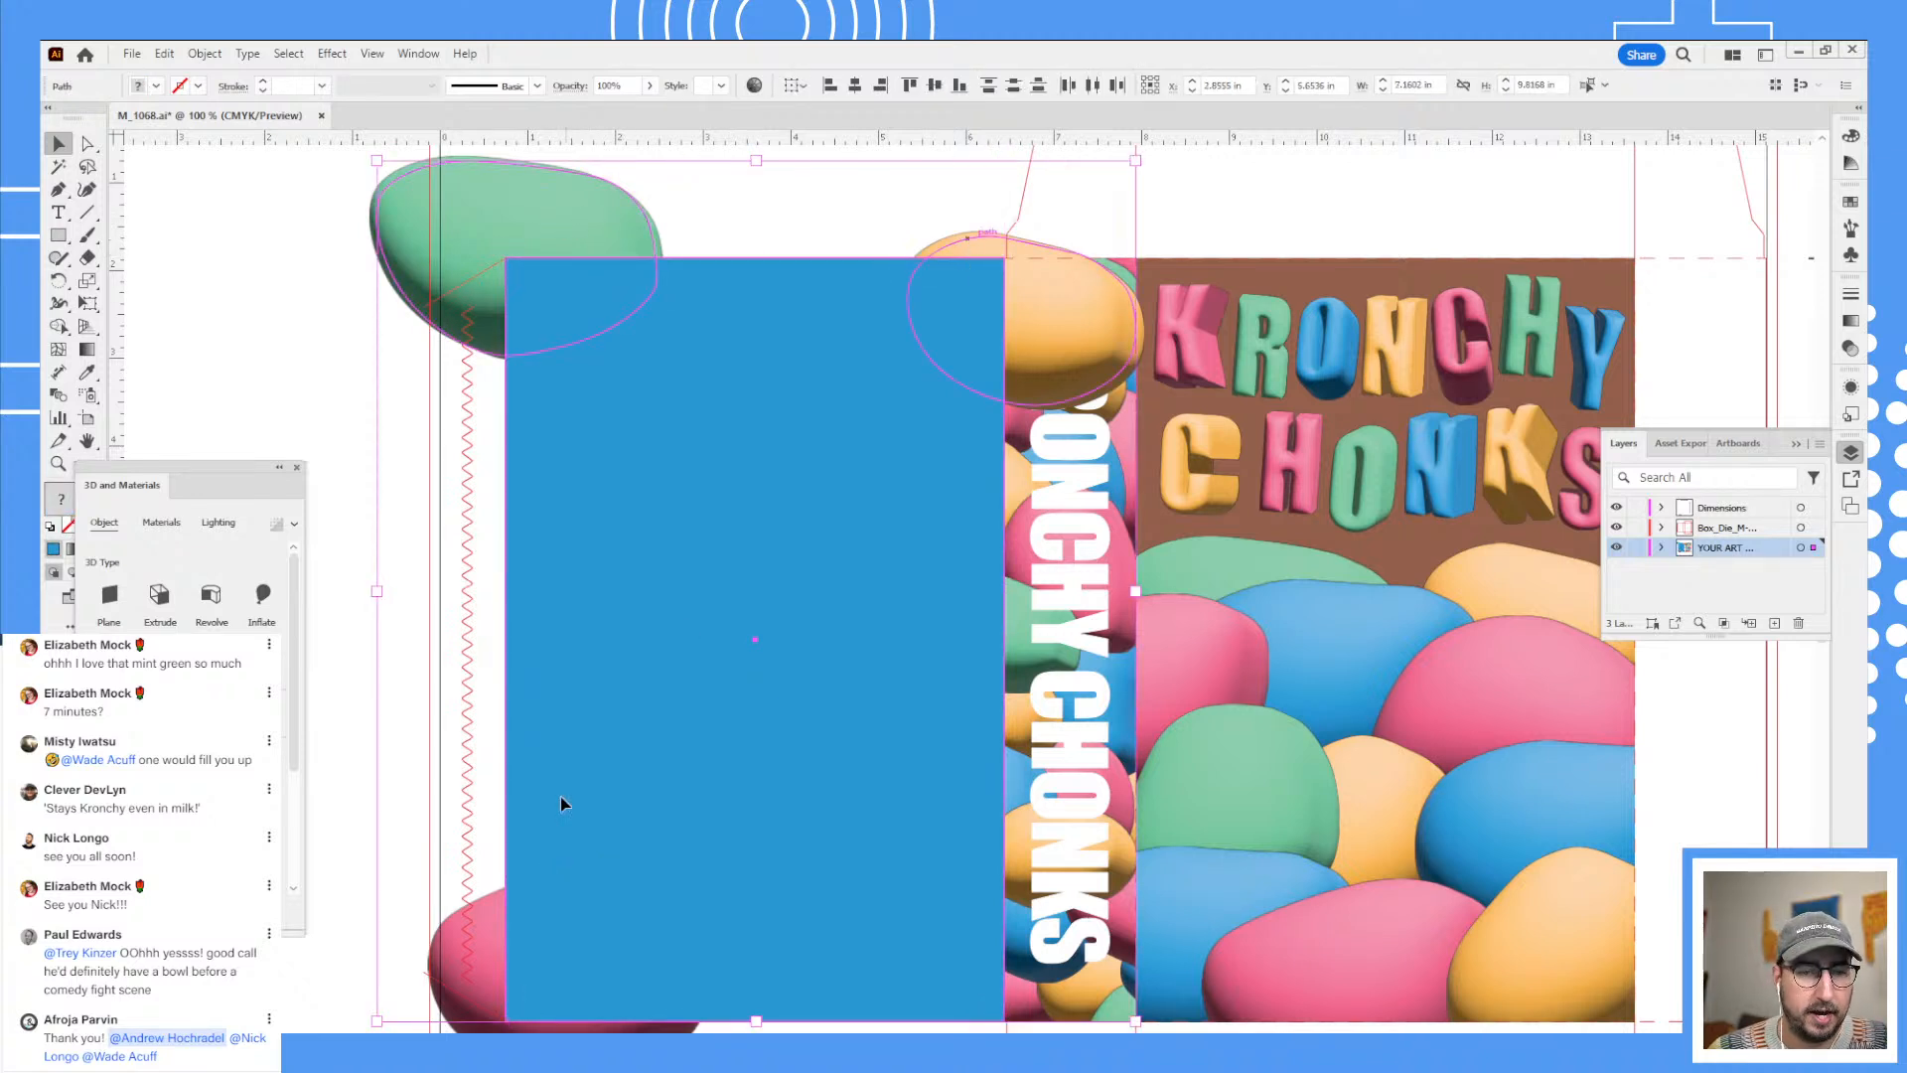
pyautogui.keyDown('shift'); pyautogui.click(502, 949); pyautogui.keyUp('shift')
pyautogui.keyDown('shift'); pyautogui.click(502, 949); pyautogui.keyUp('shift')
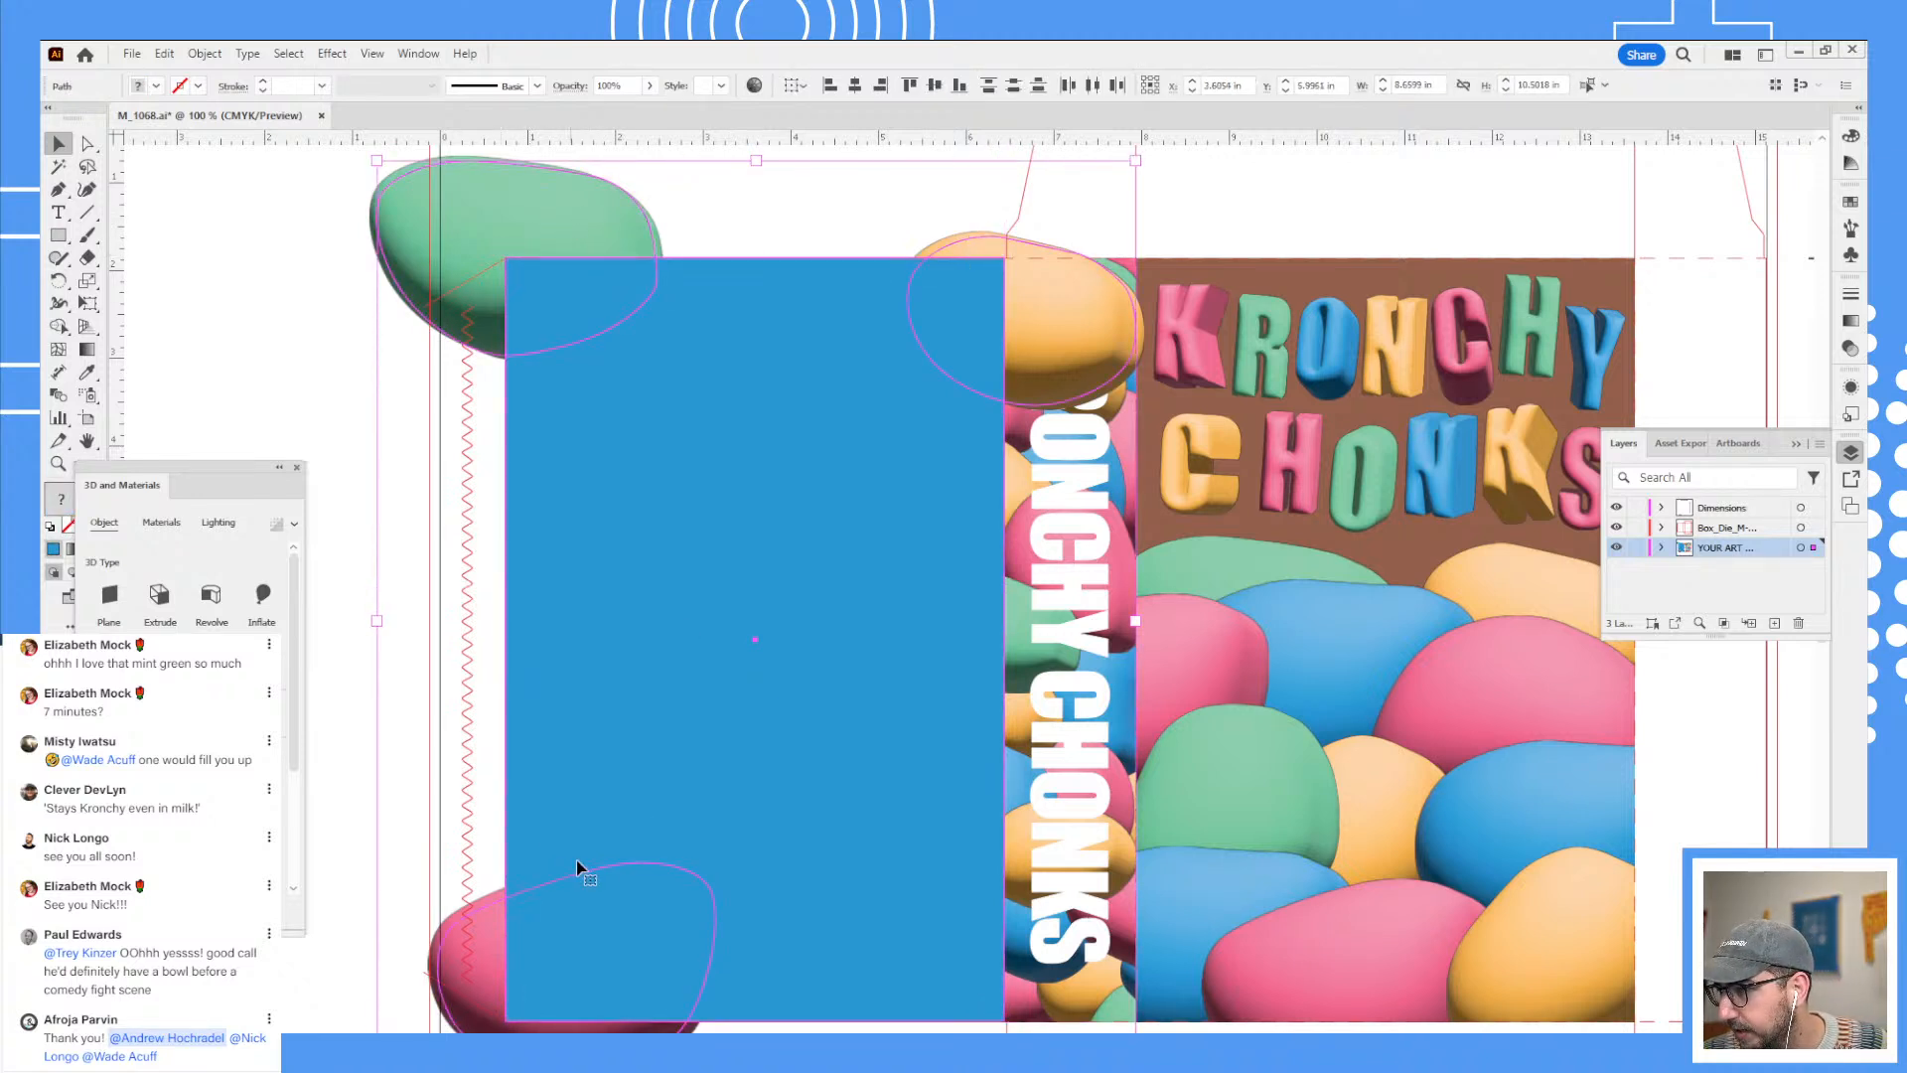
pyautogui.rightClick(718, 727)
pyautogui.click(791, 510)
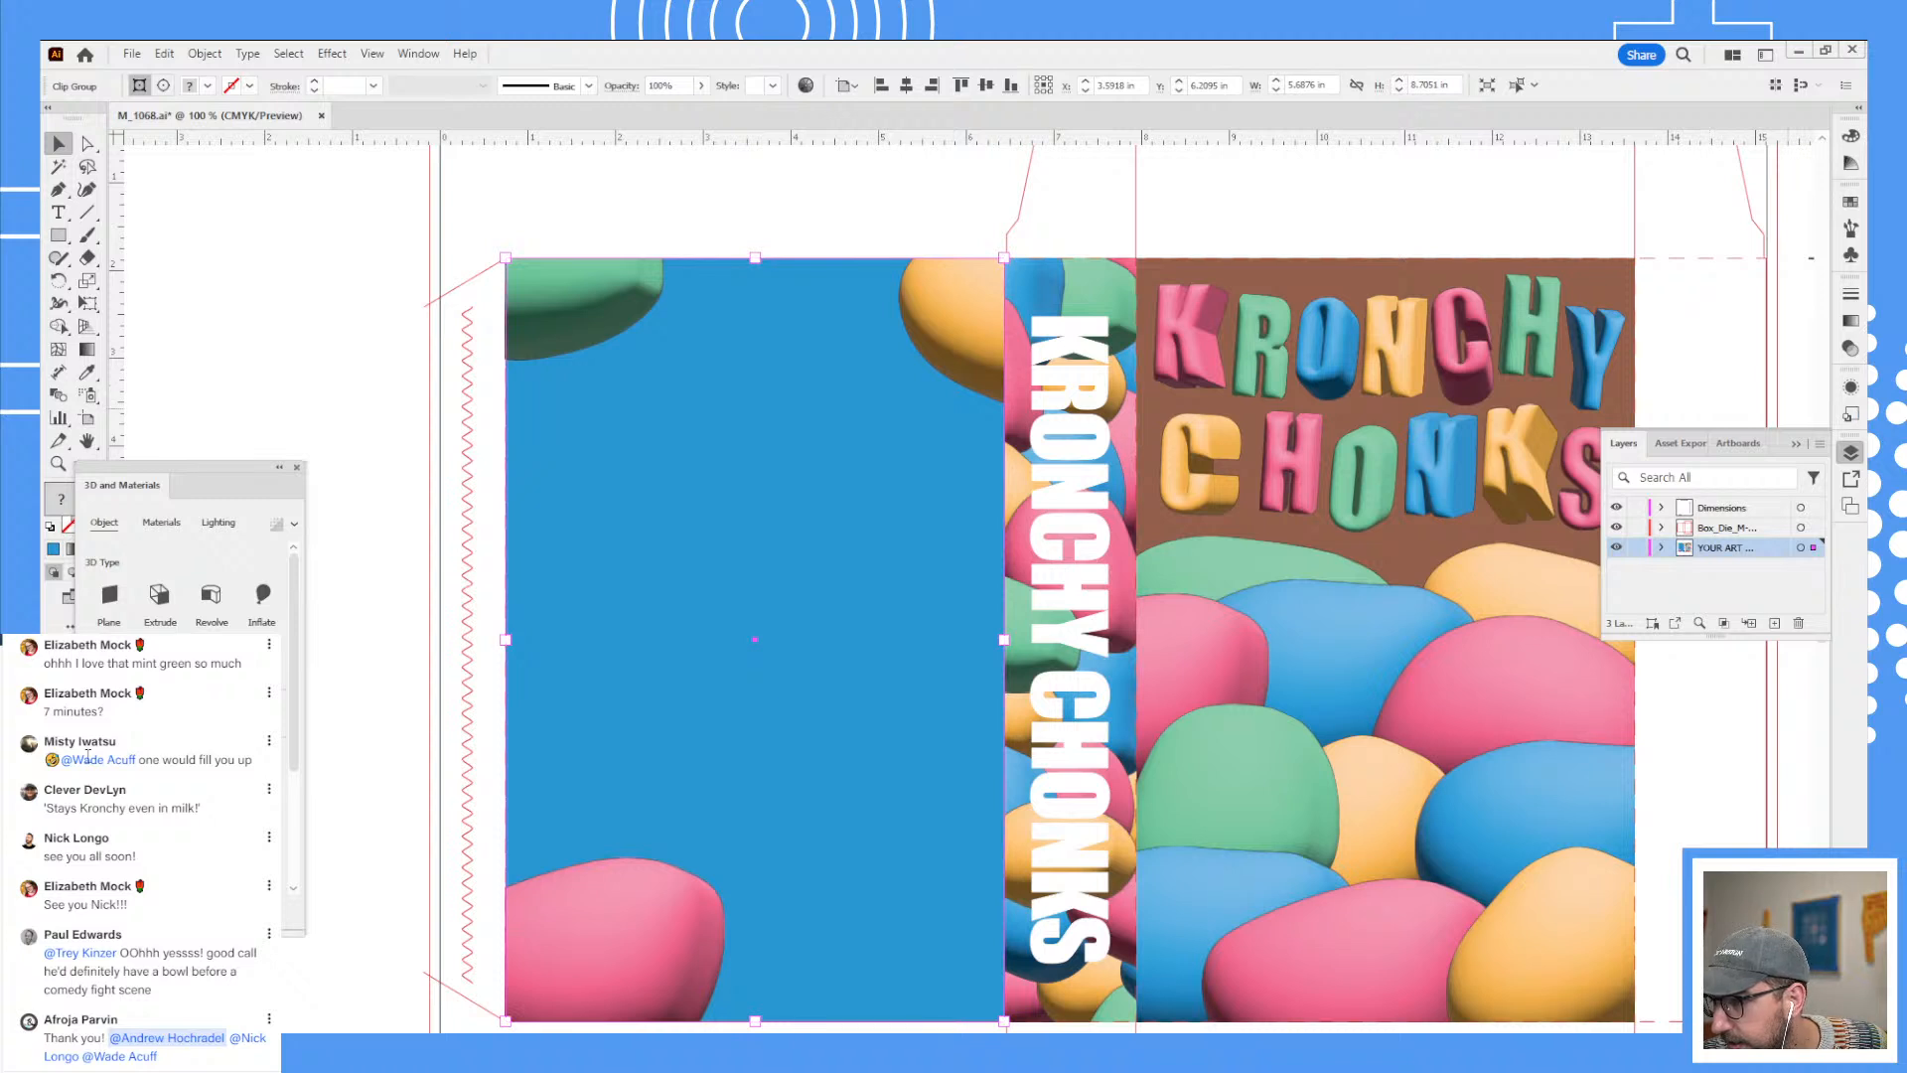
# - Copy the line "Chonkatize Me Kronchy Chonks" from the chat into a new text box about 4.18 by 4.8 in on the blue panel
pyautogui.scroll(4, 98, 812)
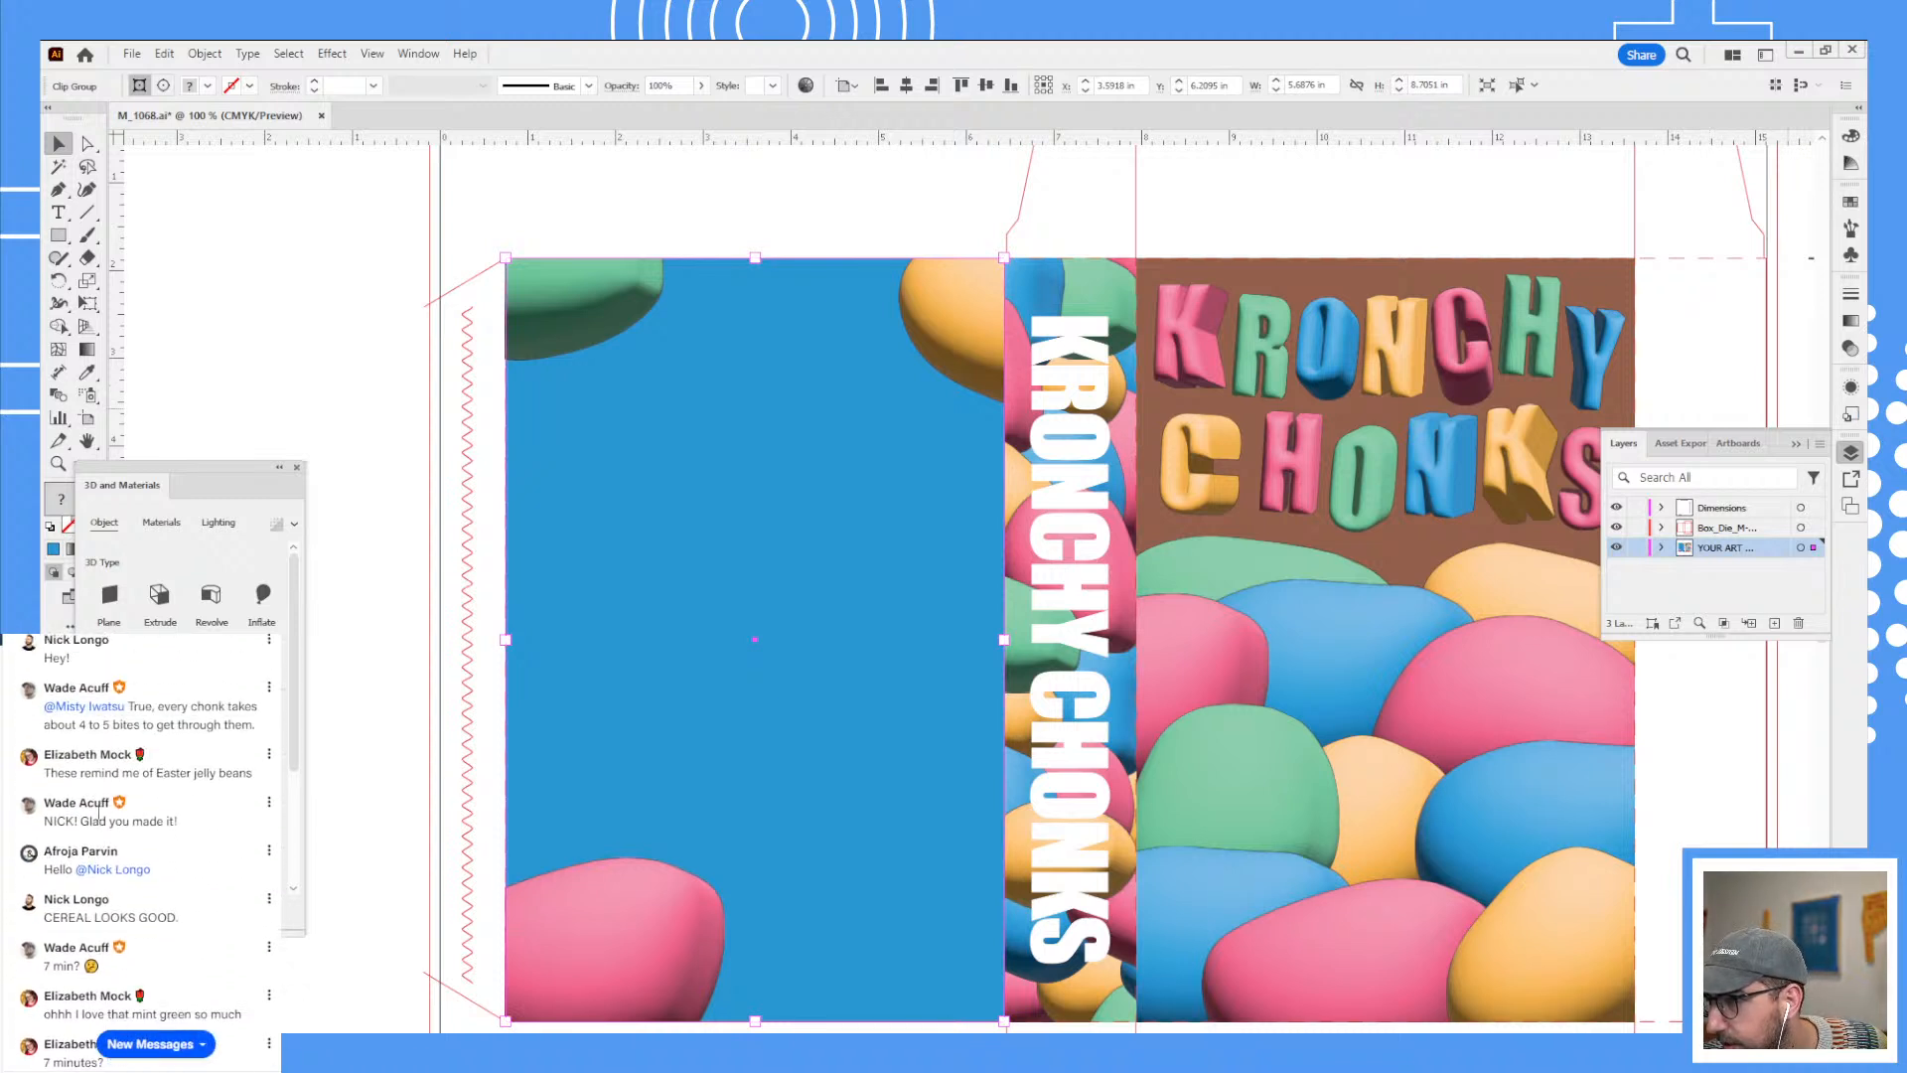
pyautogui.scroll(2, 98, 813)
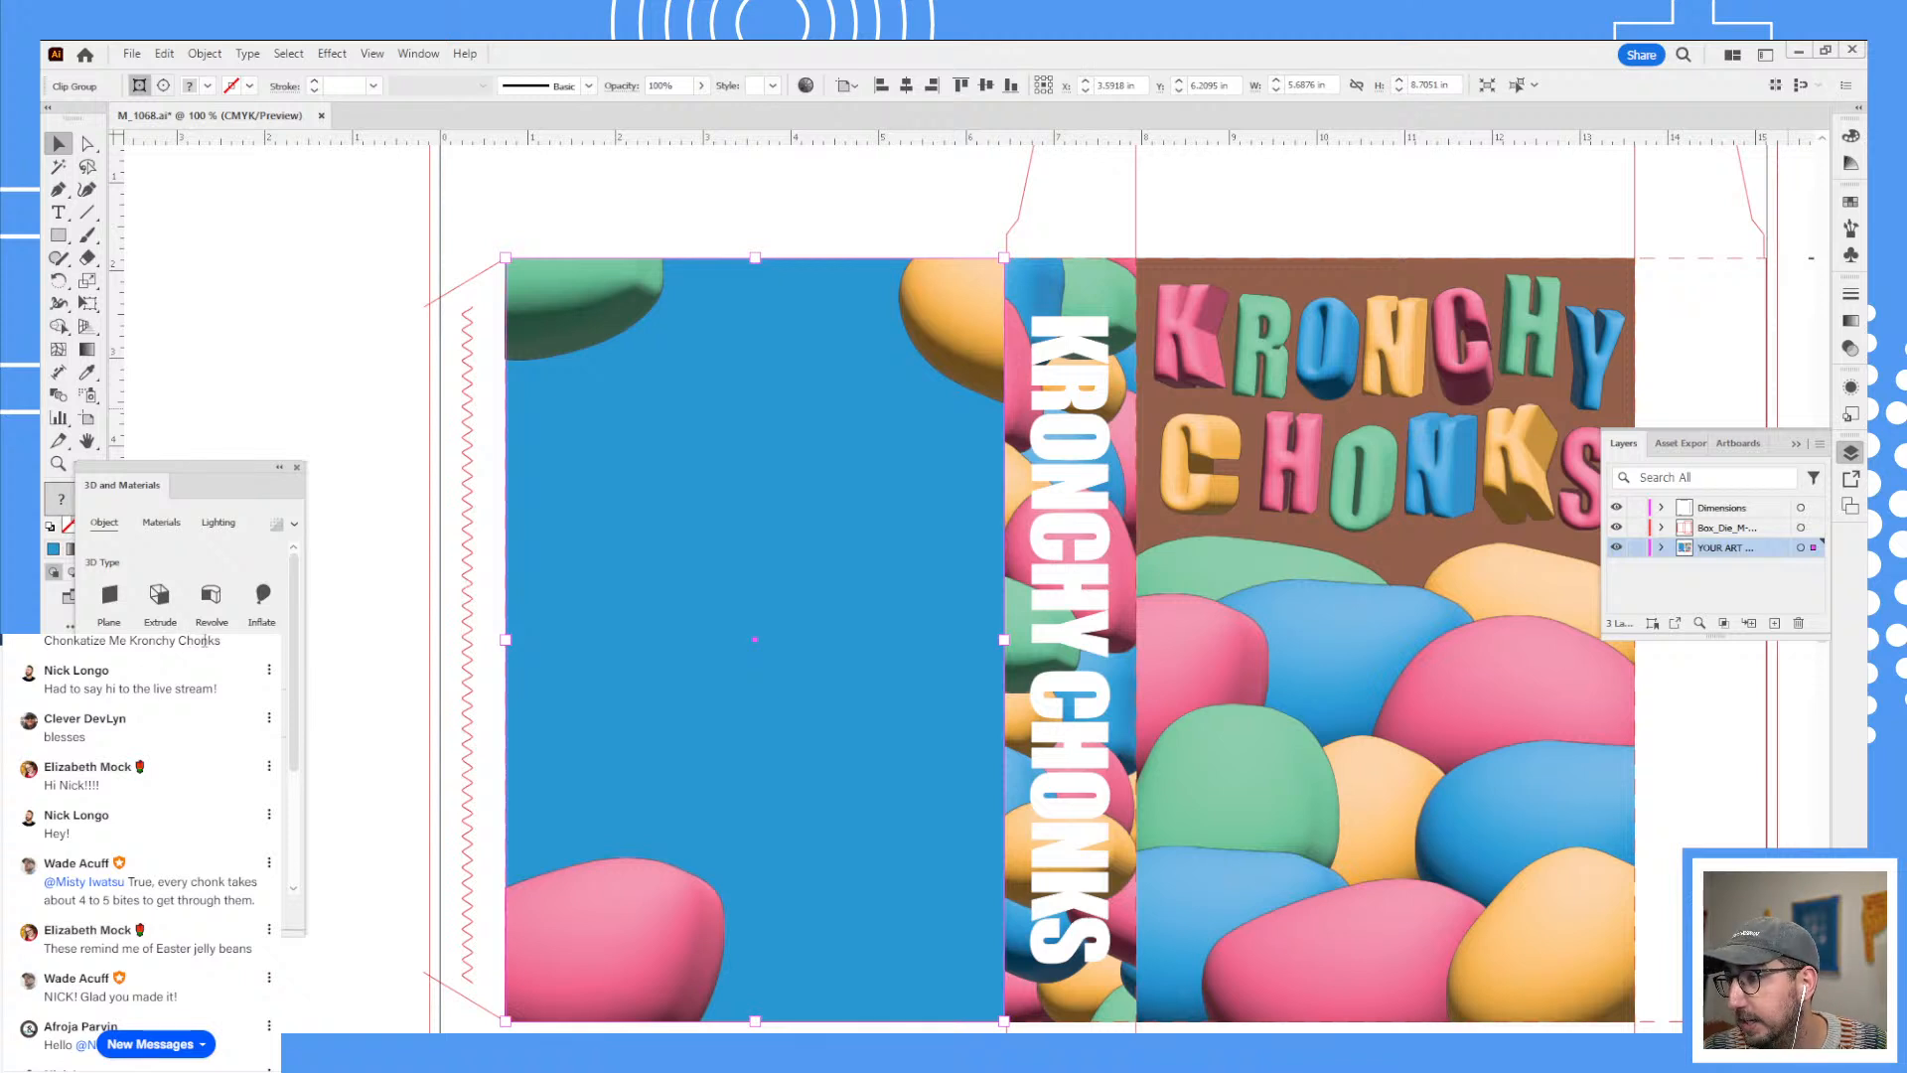
pyautogui.moveTo(222, 644); pyautogui.dragTo(44, 648)
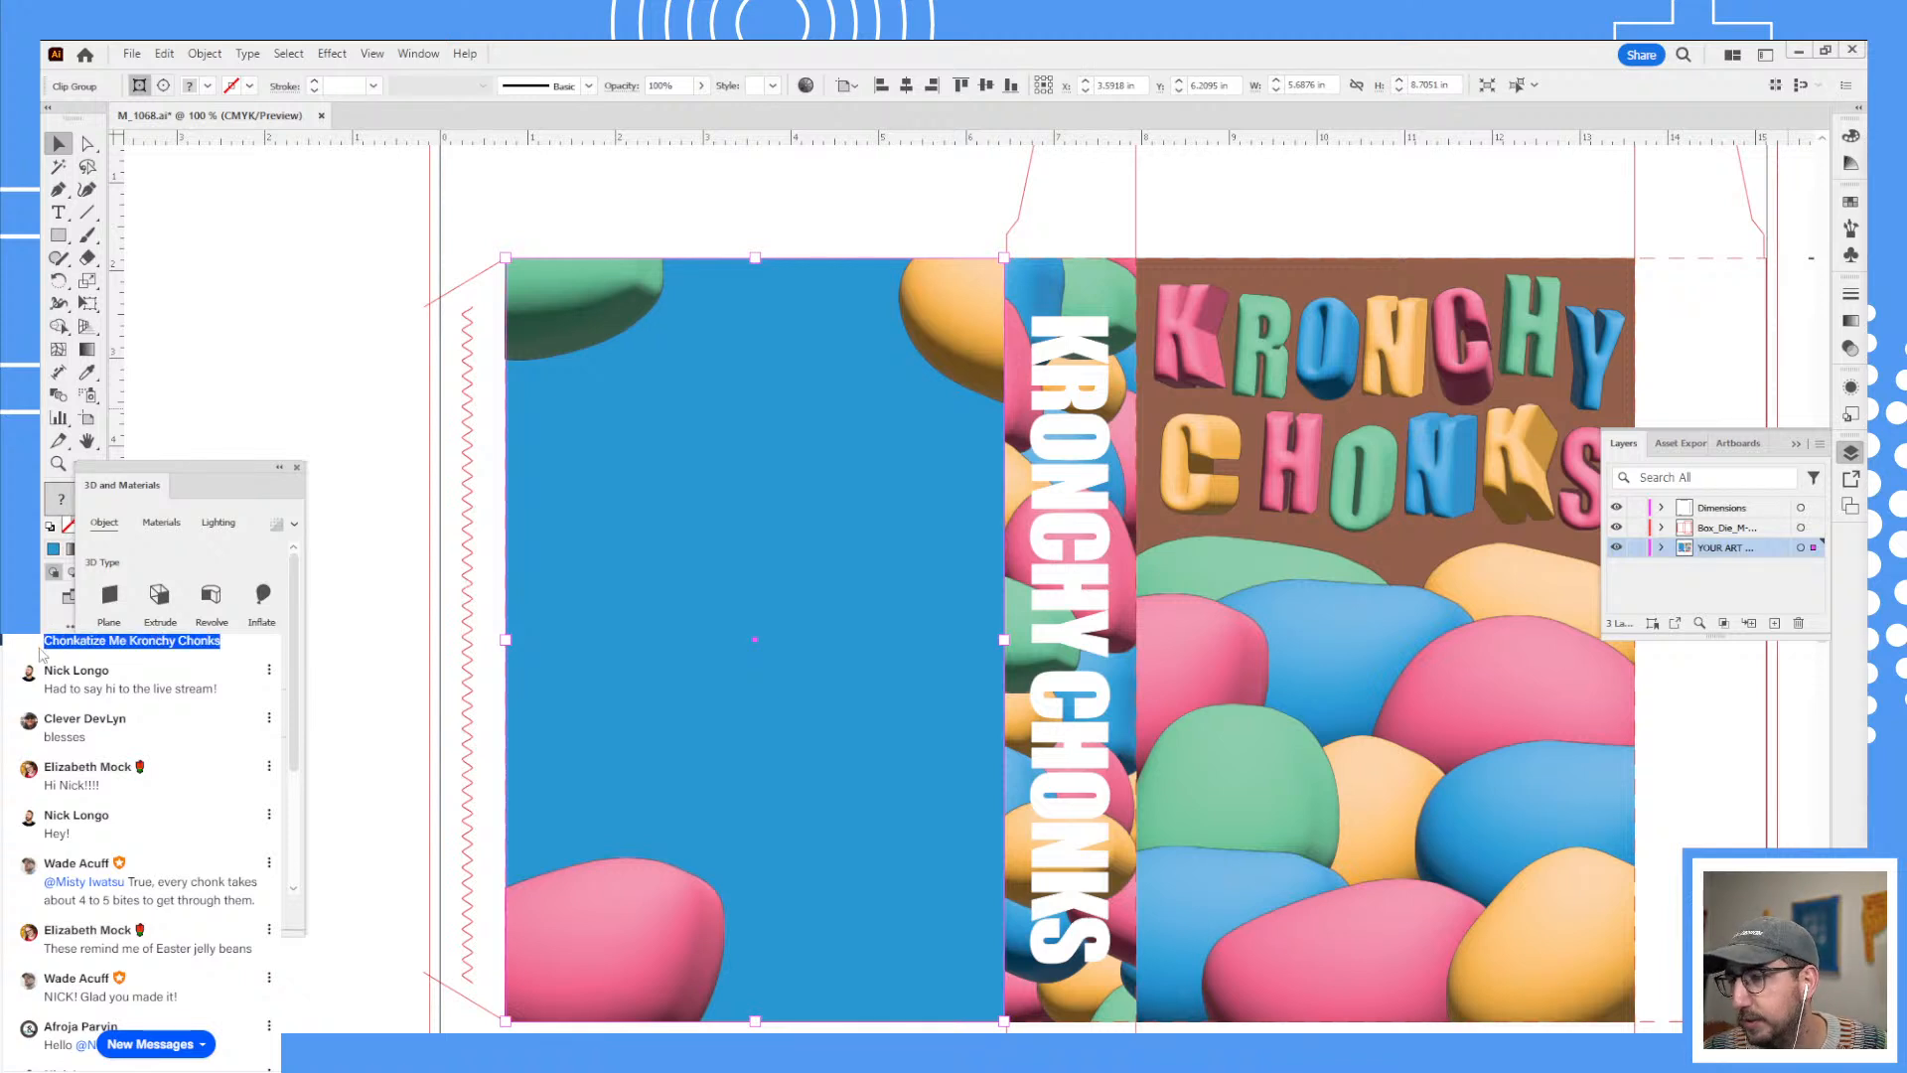
pyautogui.click(557, 99)
pyautogui.press('t')
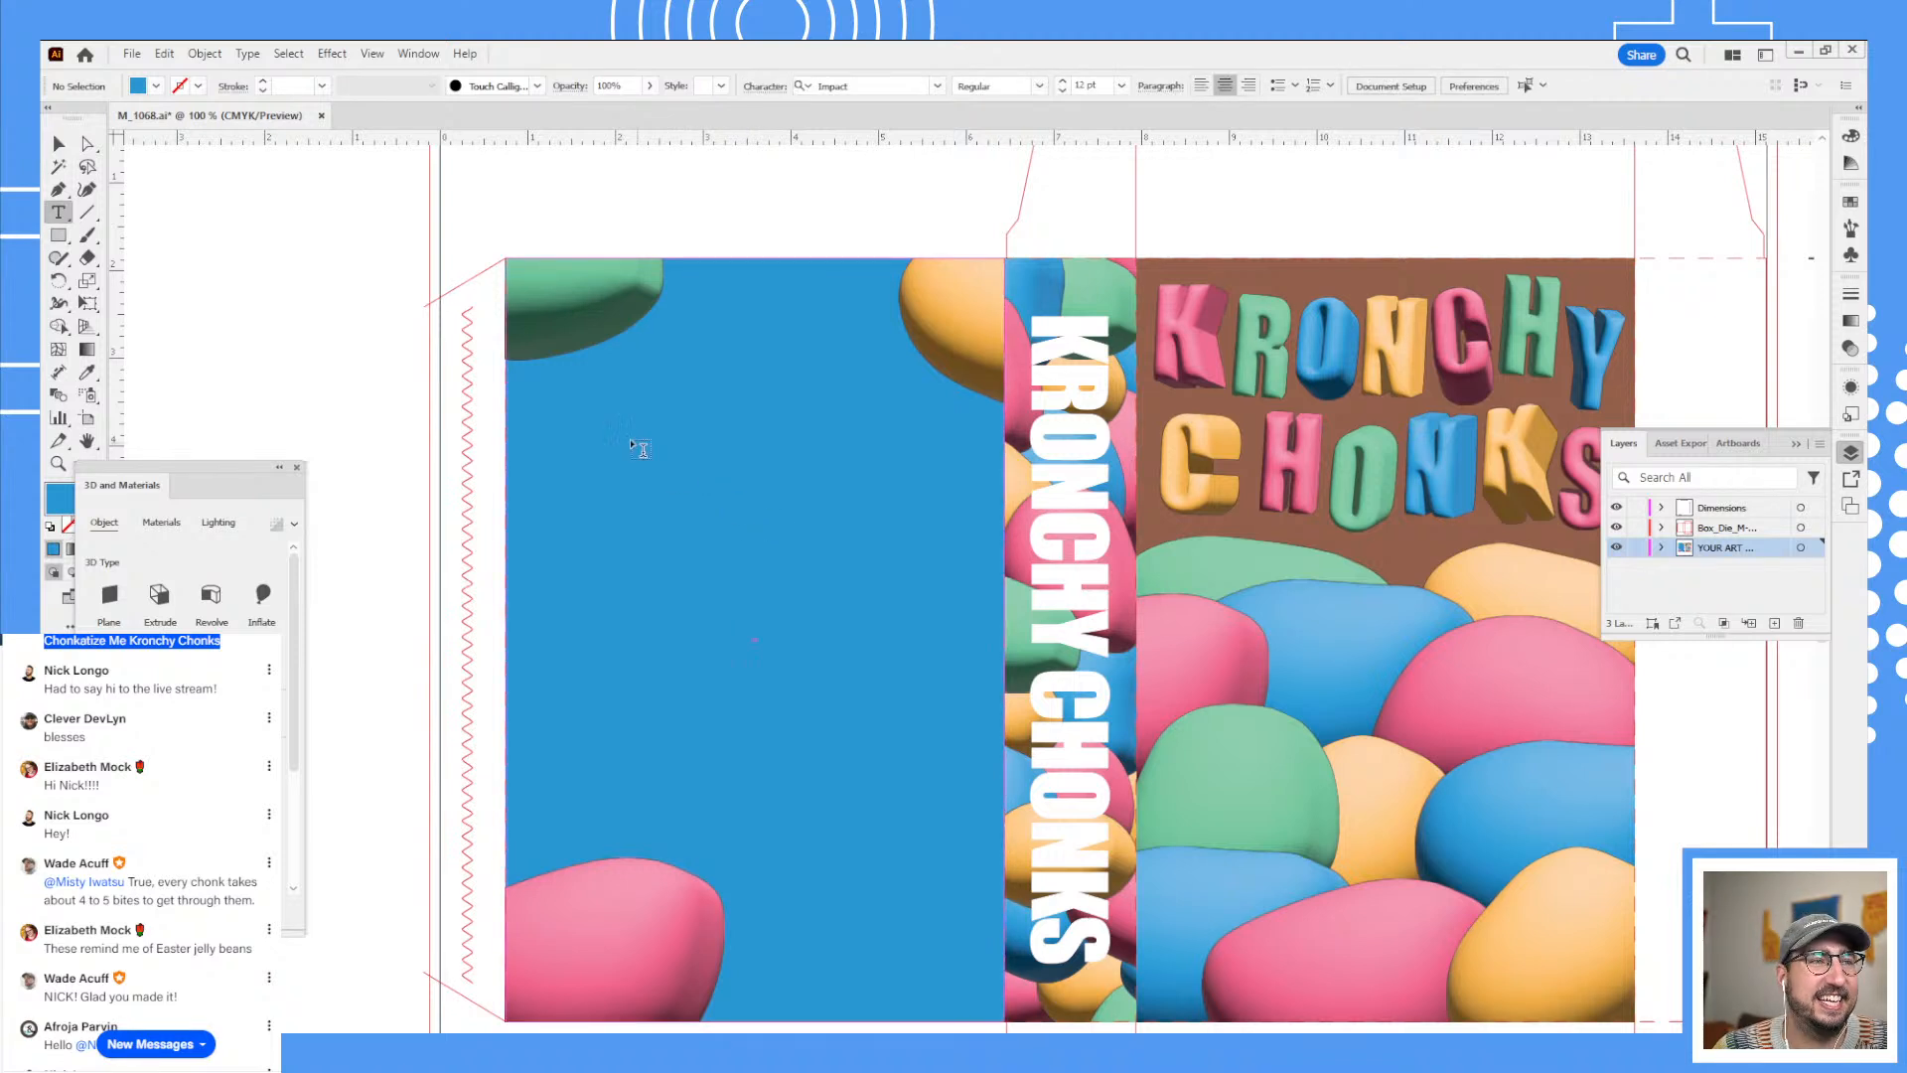
pyautogui.moveTo(602, 417)
pyautogui.mouseDown()
pyautogui.moveTo(884, 823)
pyautogui.moveTo(970, 833)
pyautogui.mouseUp()
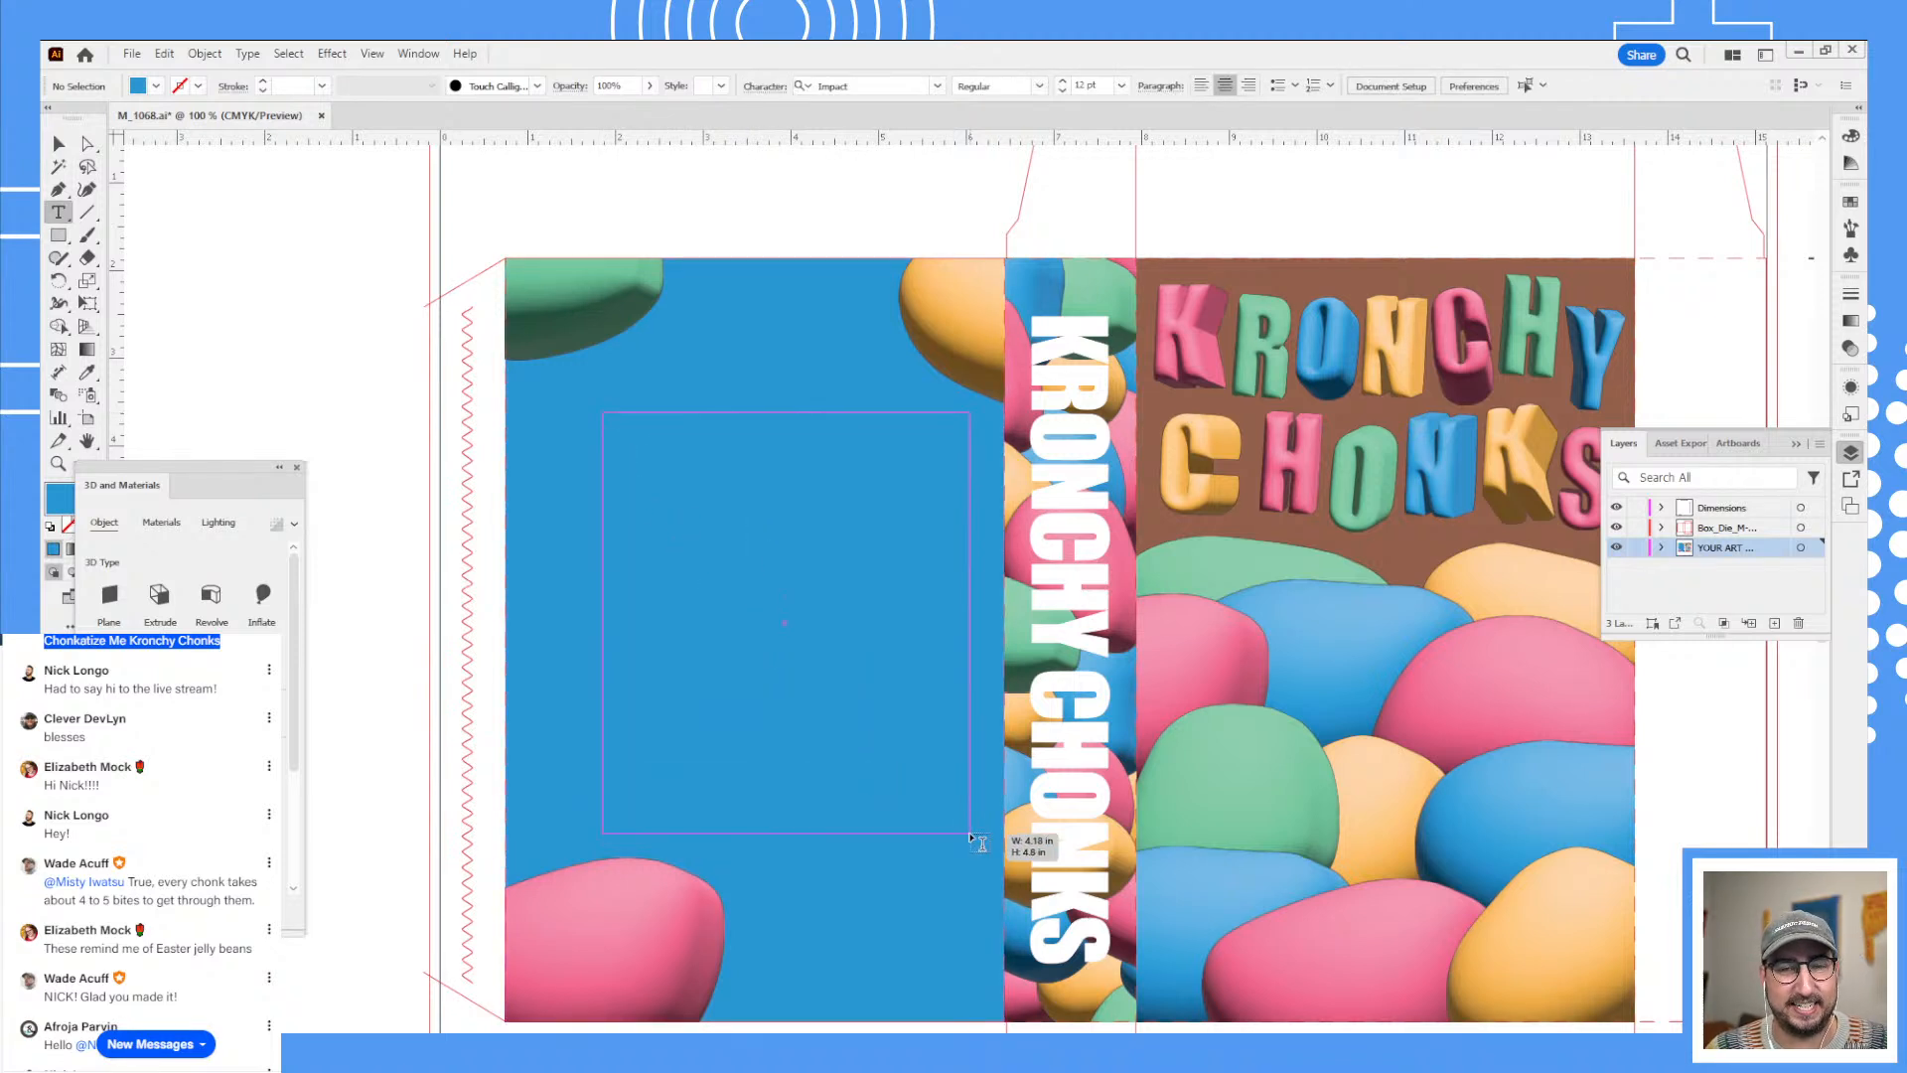
pyautogui.write('CHONKATIZE ME KRONCHY CHONKS')
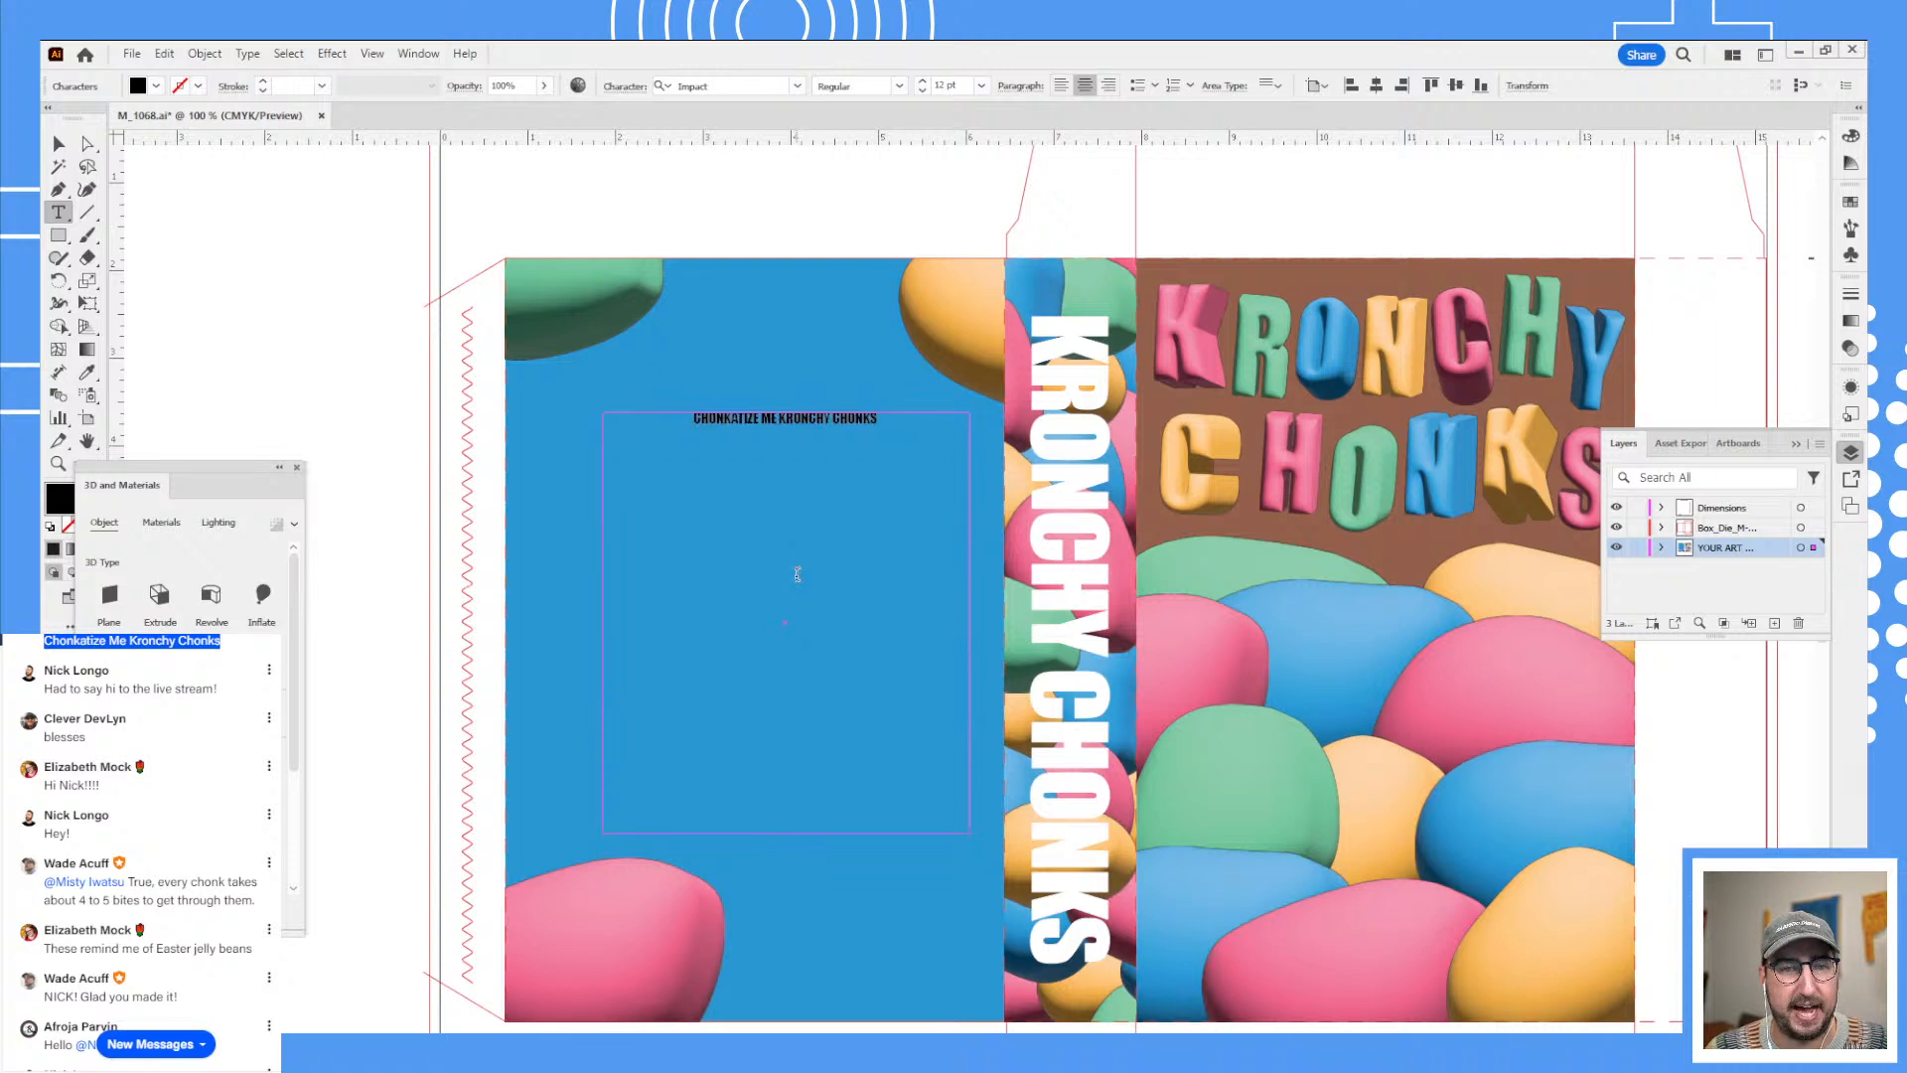
# - Filter the fonts to sans serif and heavy weight, and set the blue panel's slogan in Ardoise Std Black
pyautogui.tripleClick(781, 421)
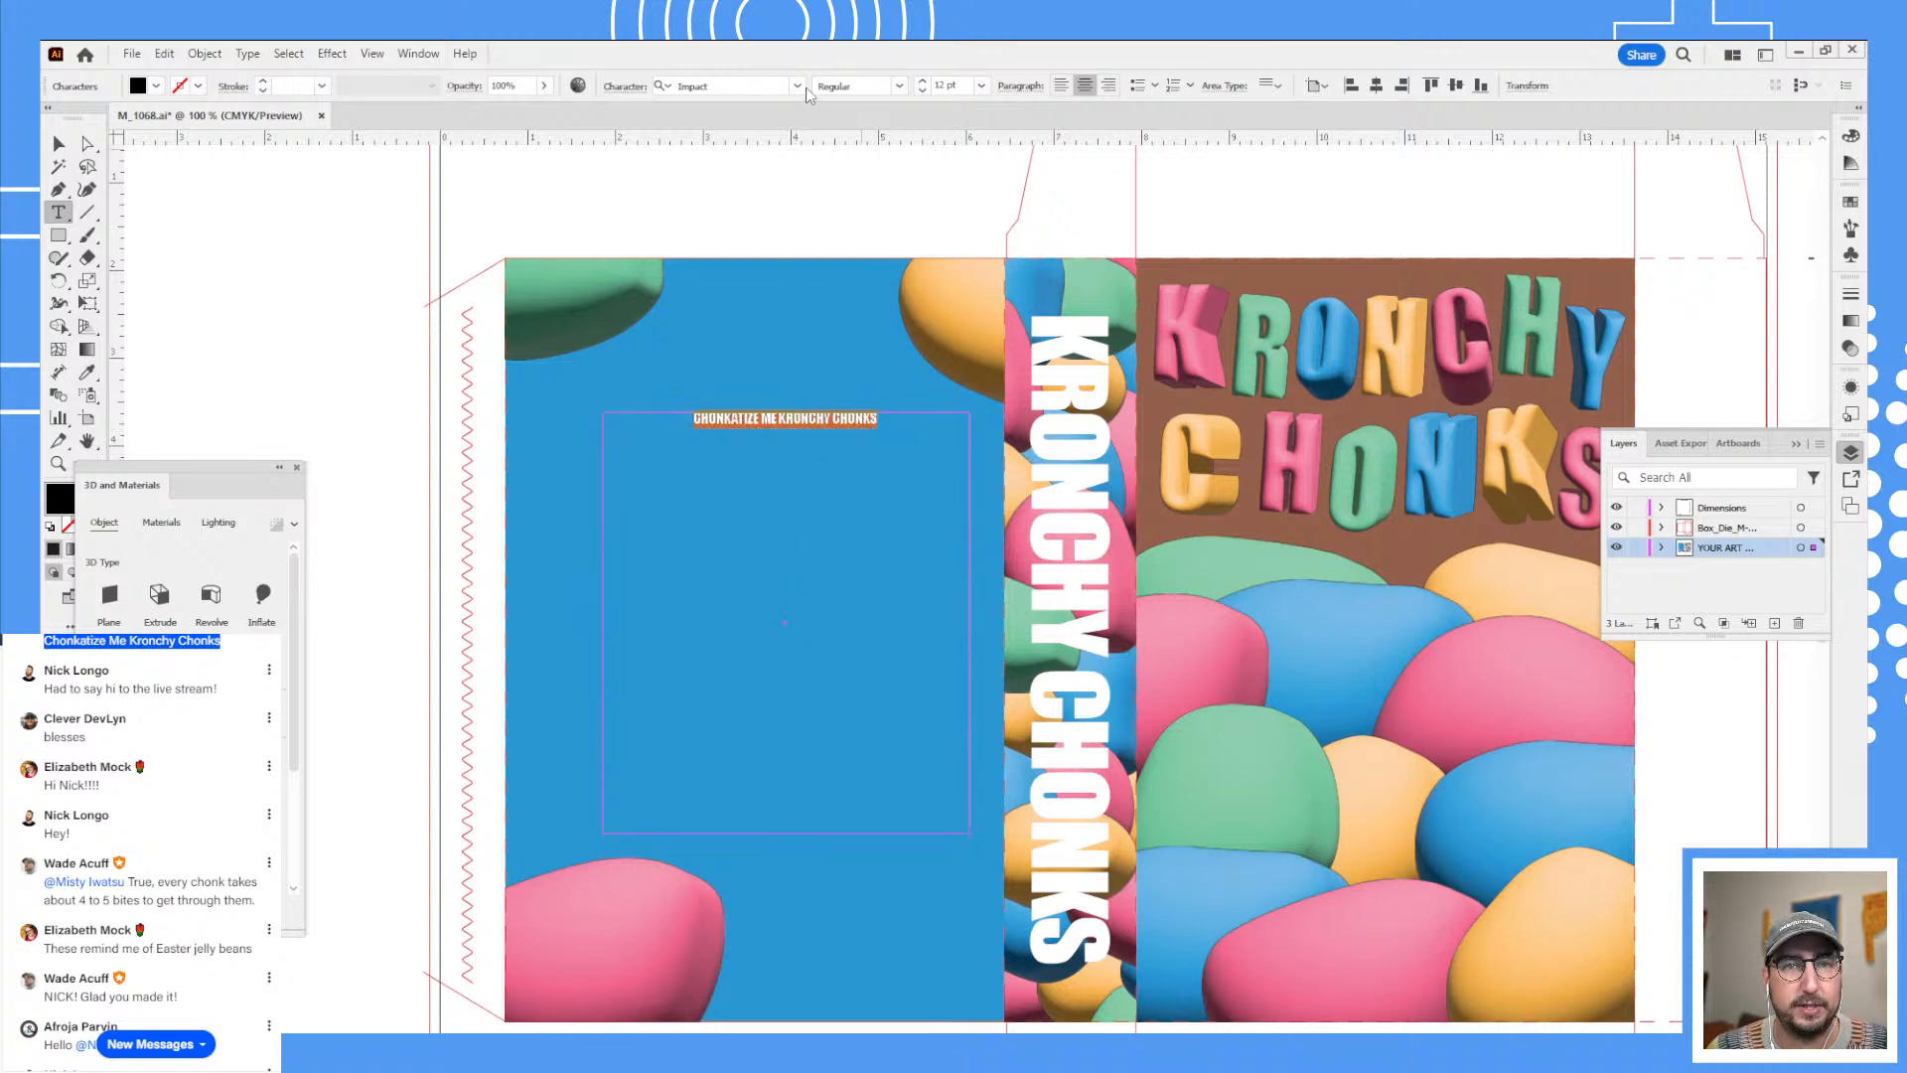
pyautogui.click(798, 87)
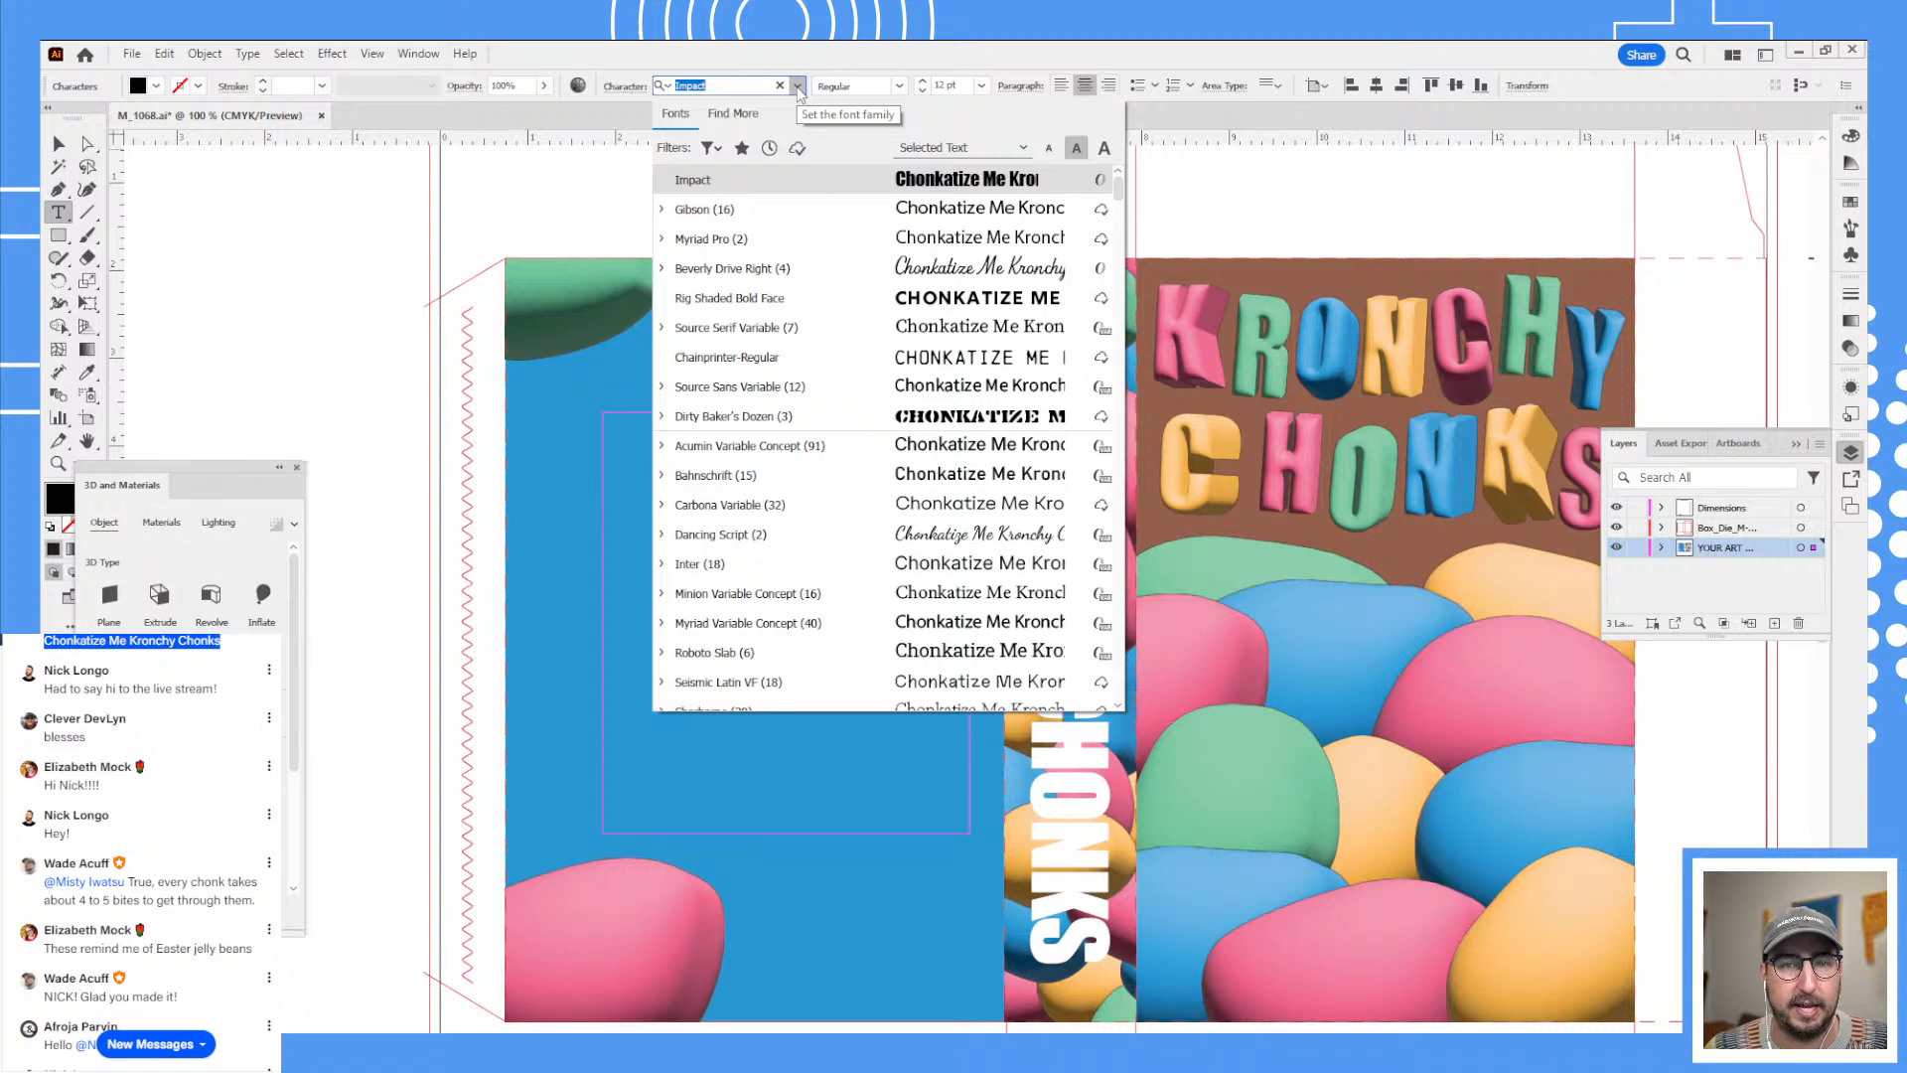
pyautogui.click(710, 147)
pyautogui.click(526, 248)
pyautogui.click(588, 391)
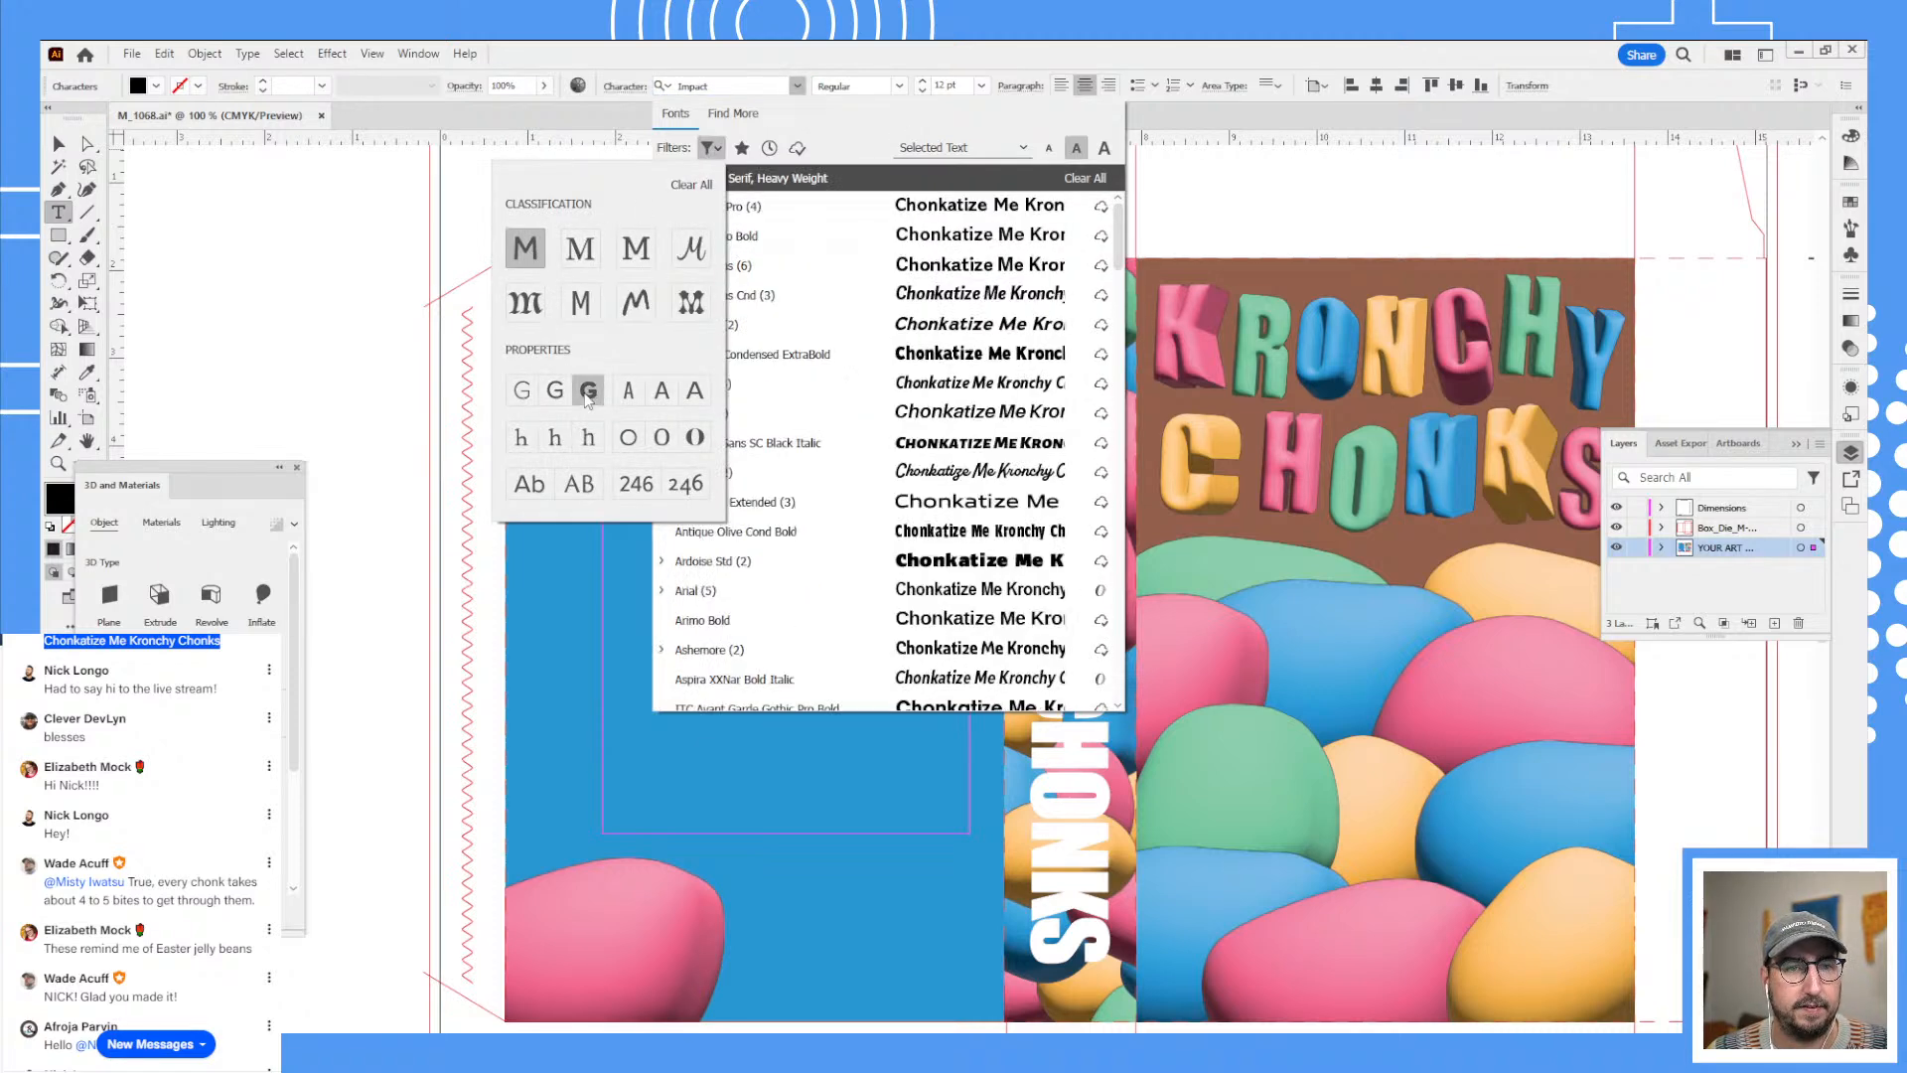
pyautogui.click(809, 180)
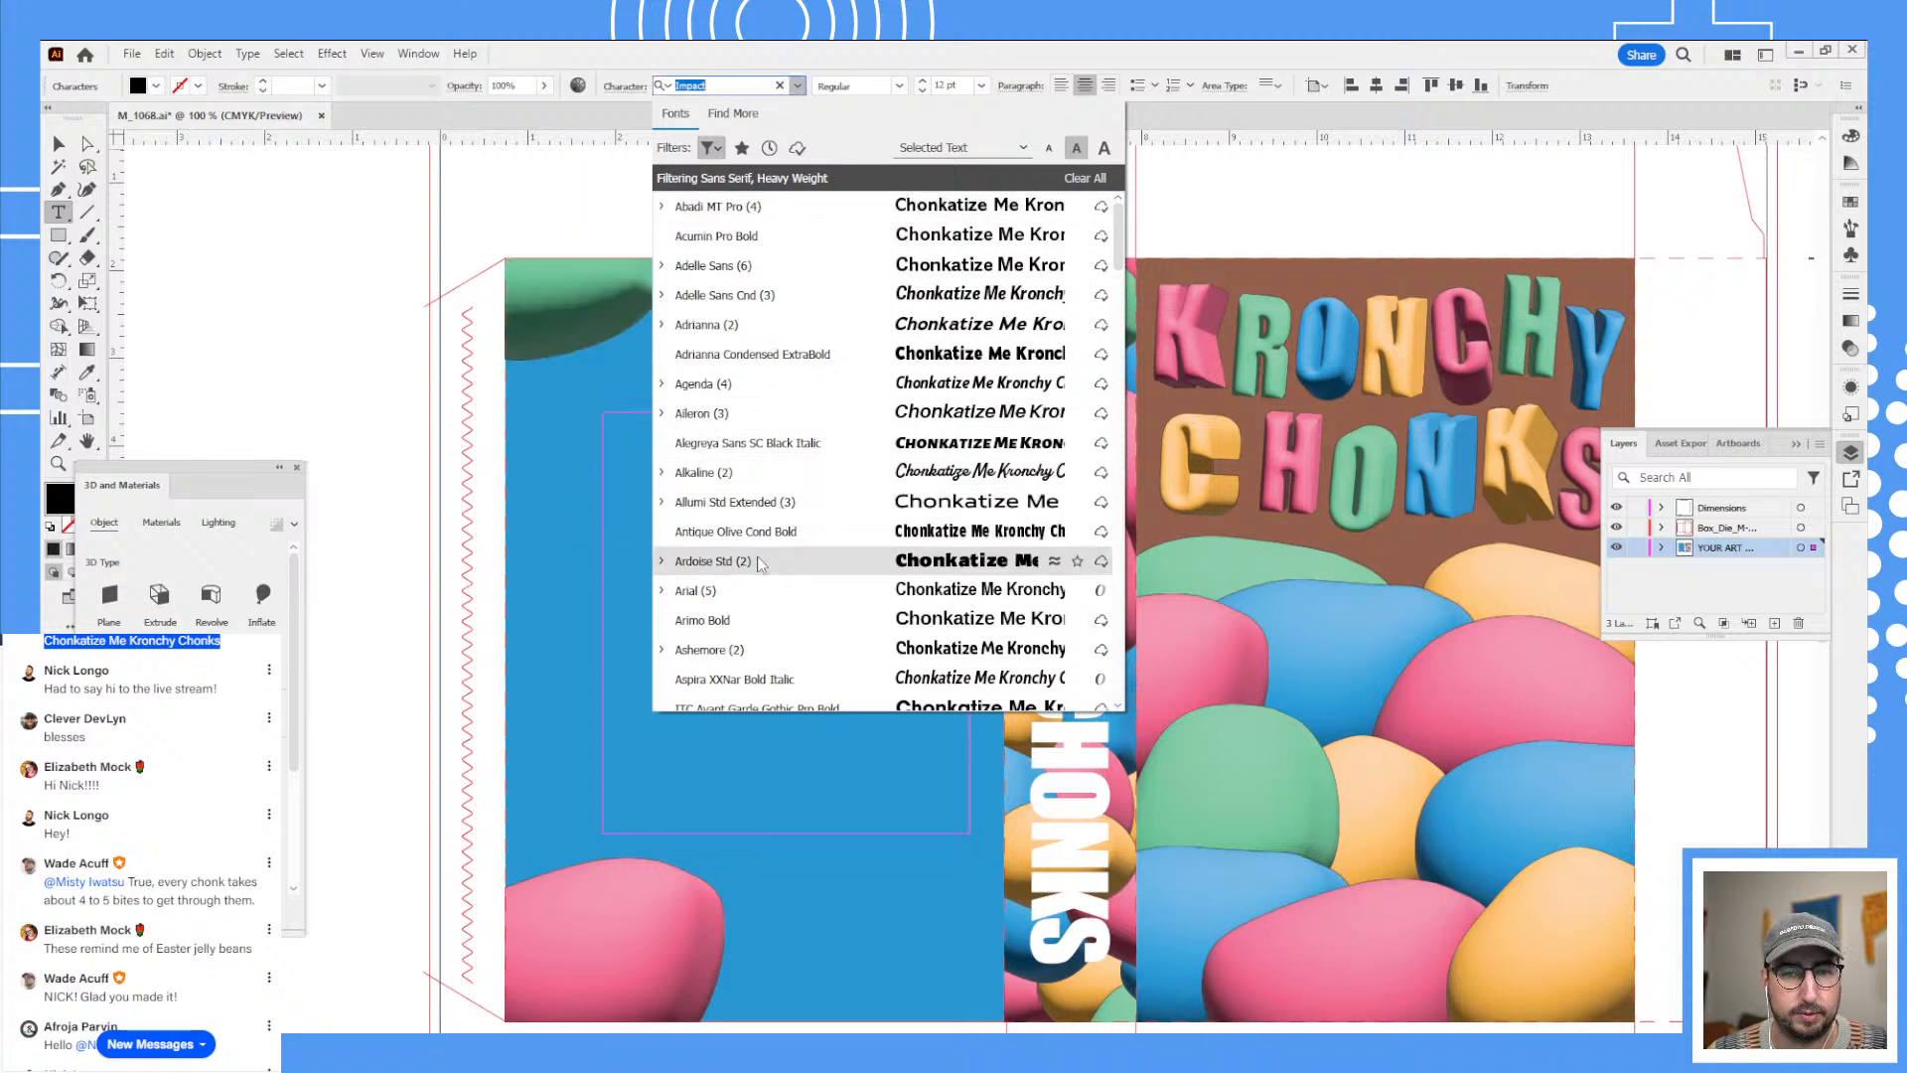
pyautogui.scroll(-7, 759, 563)
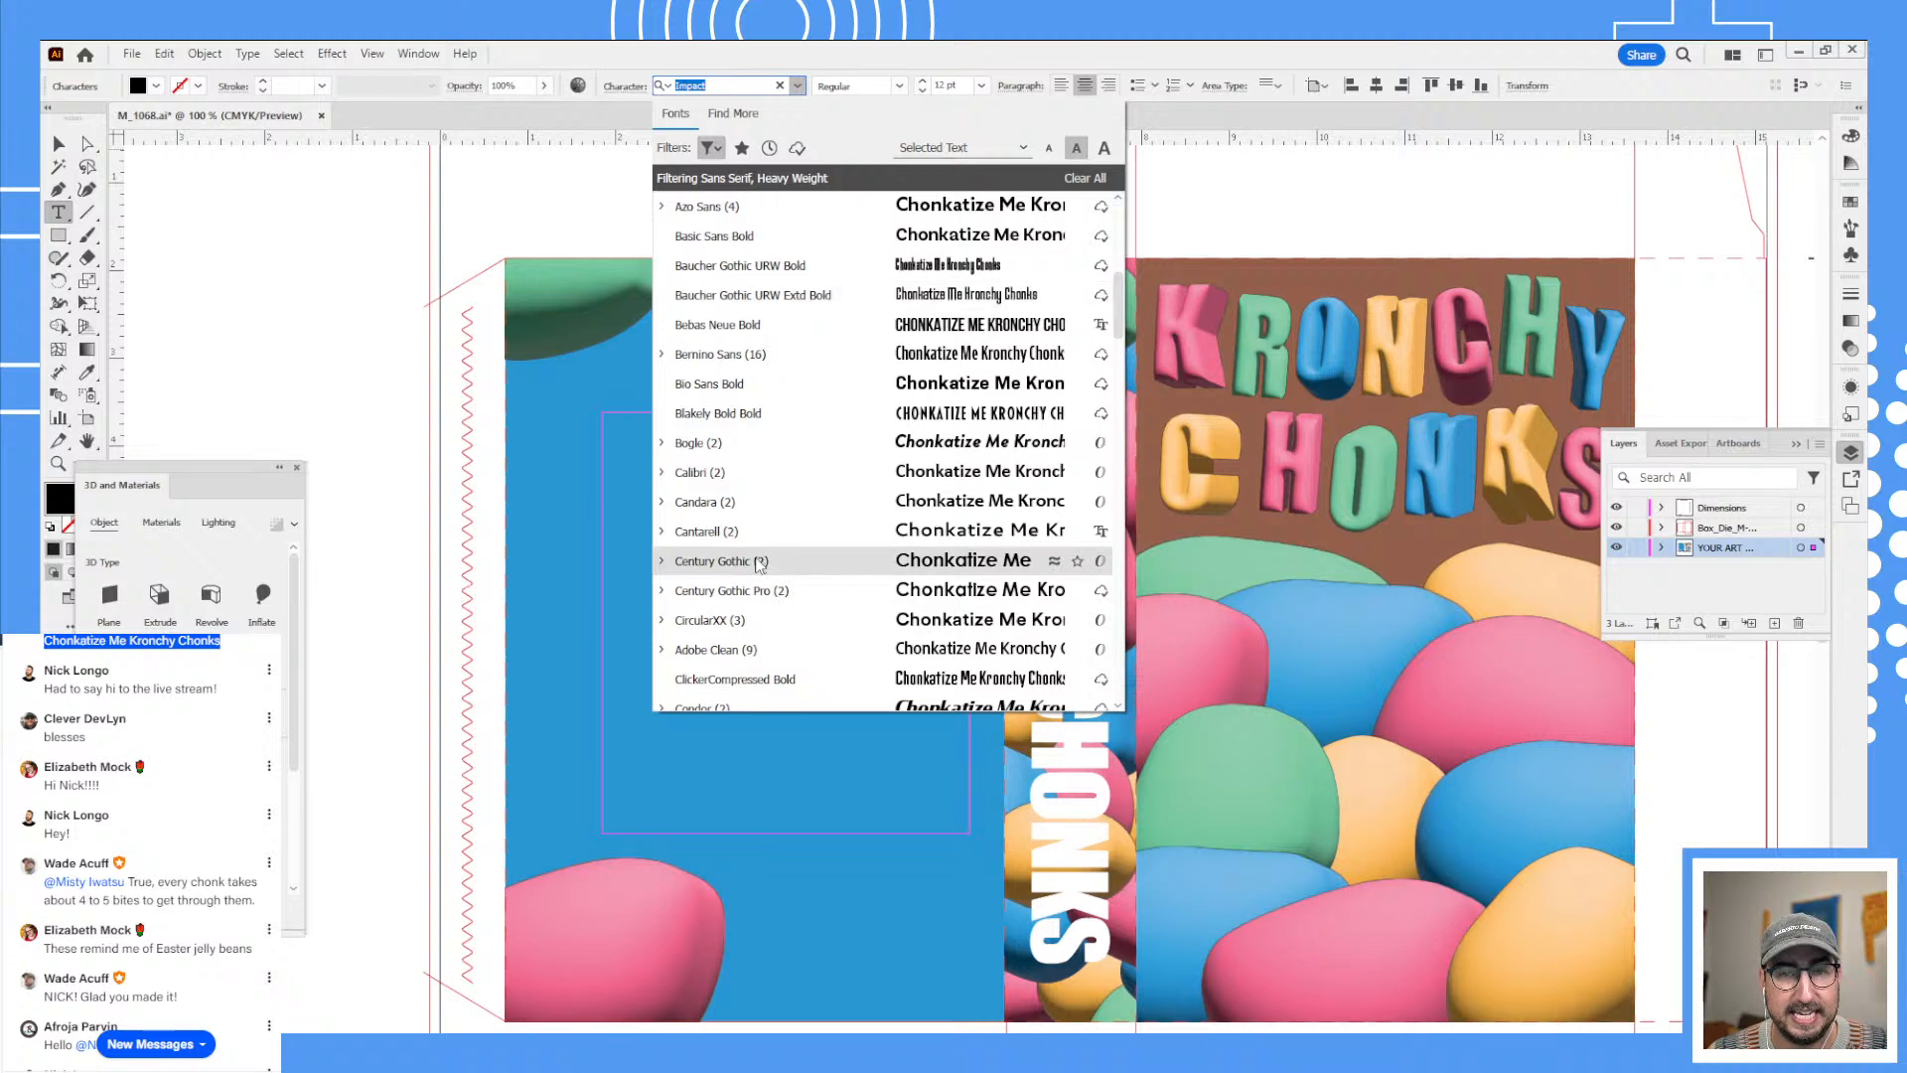
pyautogui.scroll(7, 760, 563)
pyautogui.click(767, 467)
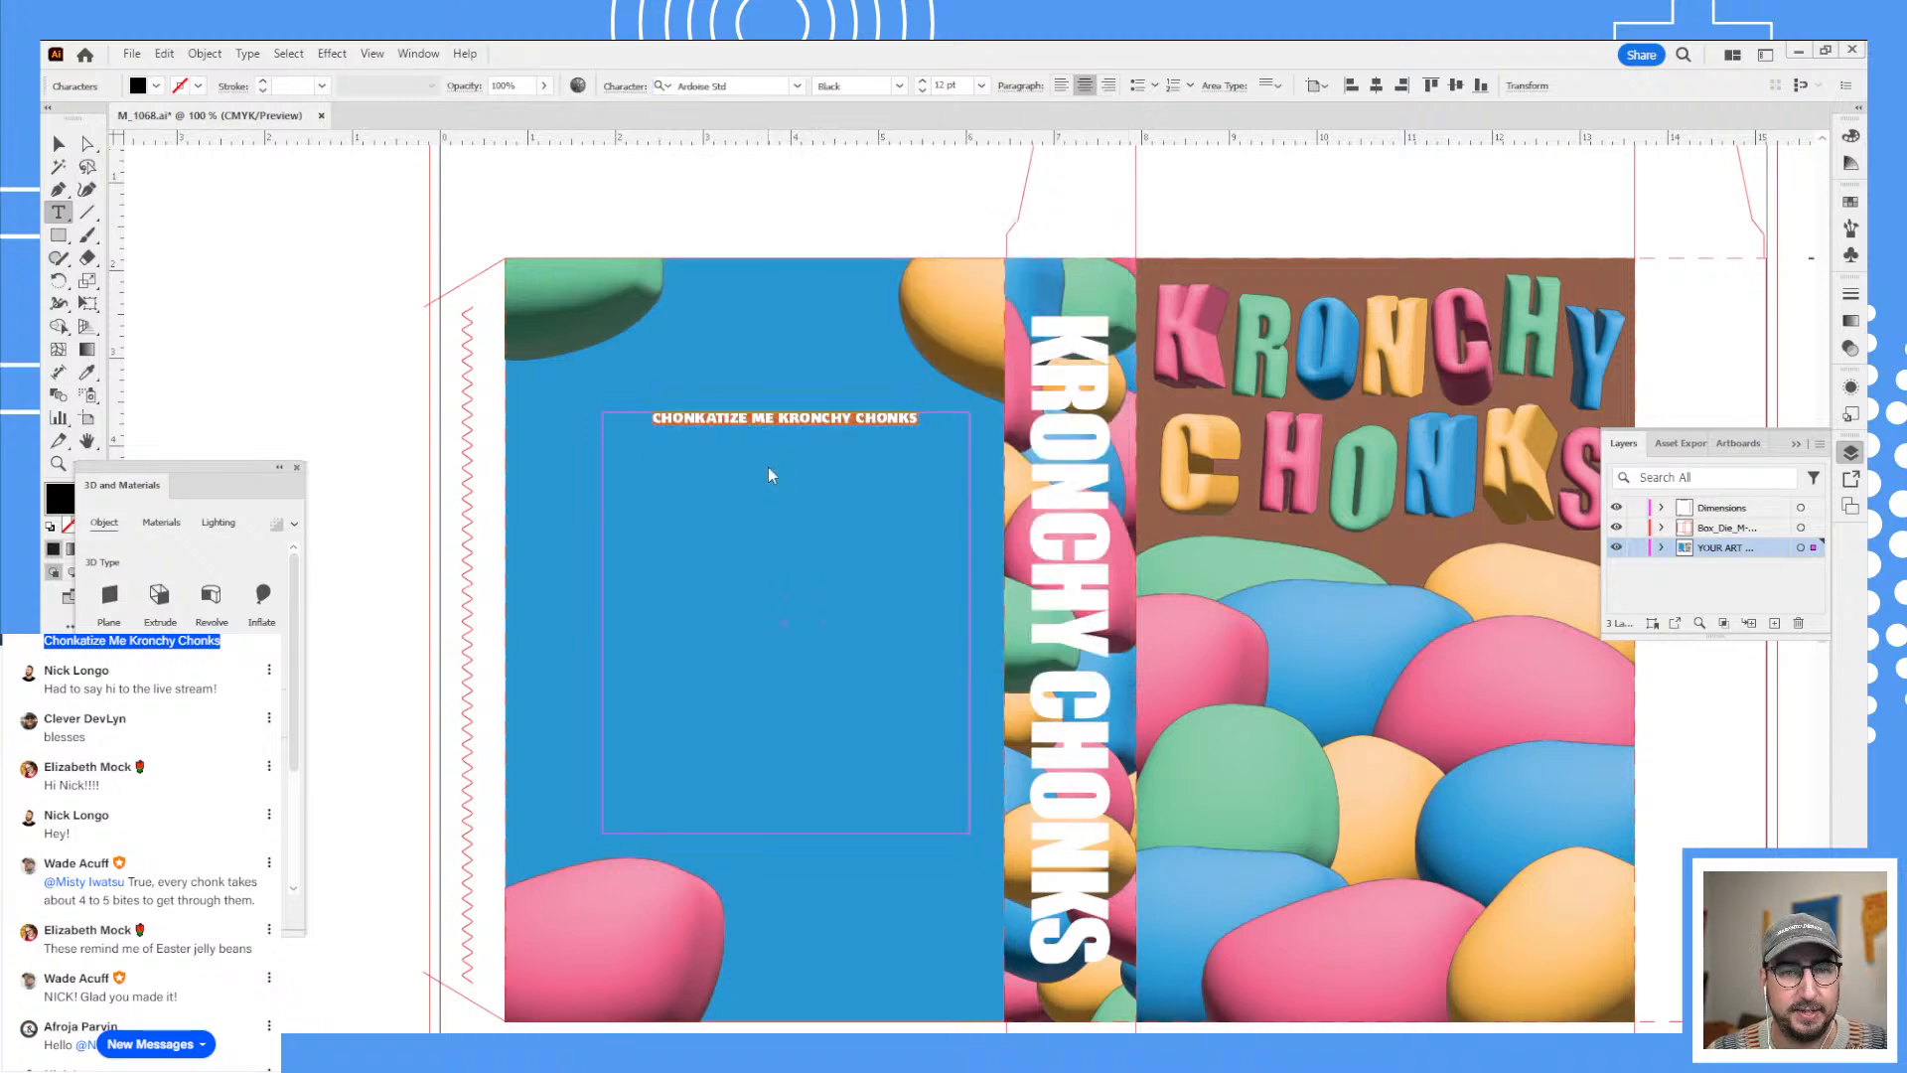
# - Split the slogan into the lines "Chonkatize Me", "Kronchy" and "Chonks", with blank lines between them
pyautogui.click(800, 417)
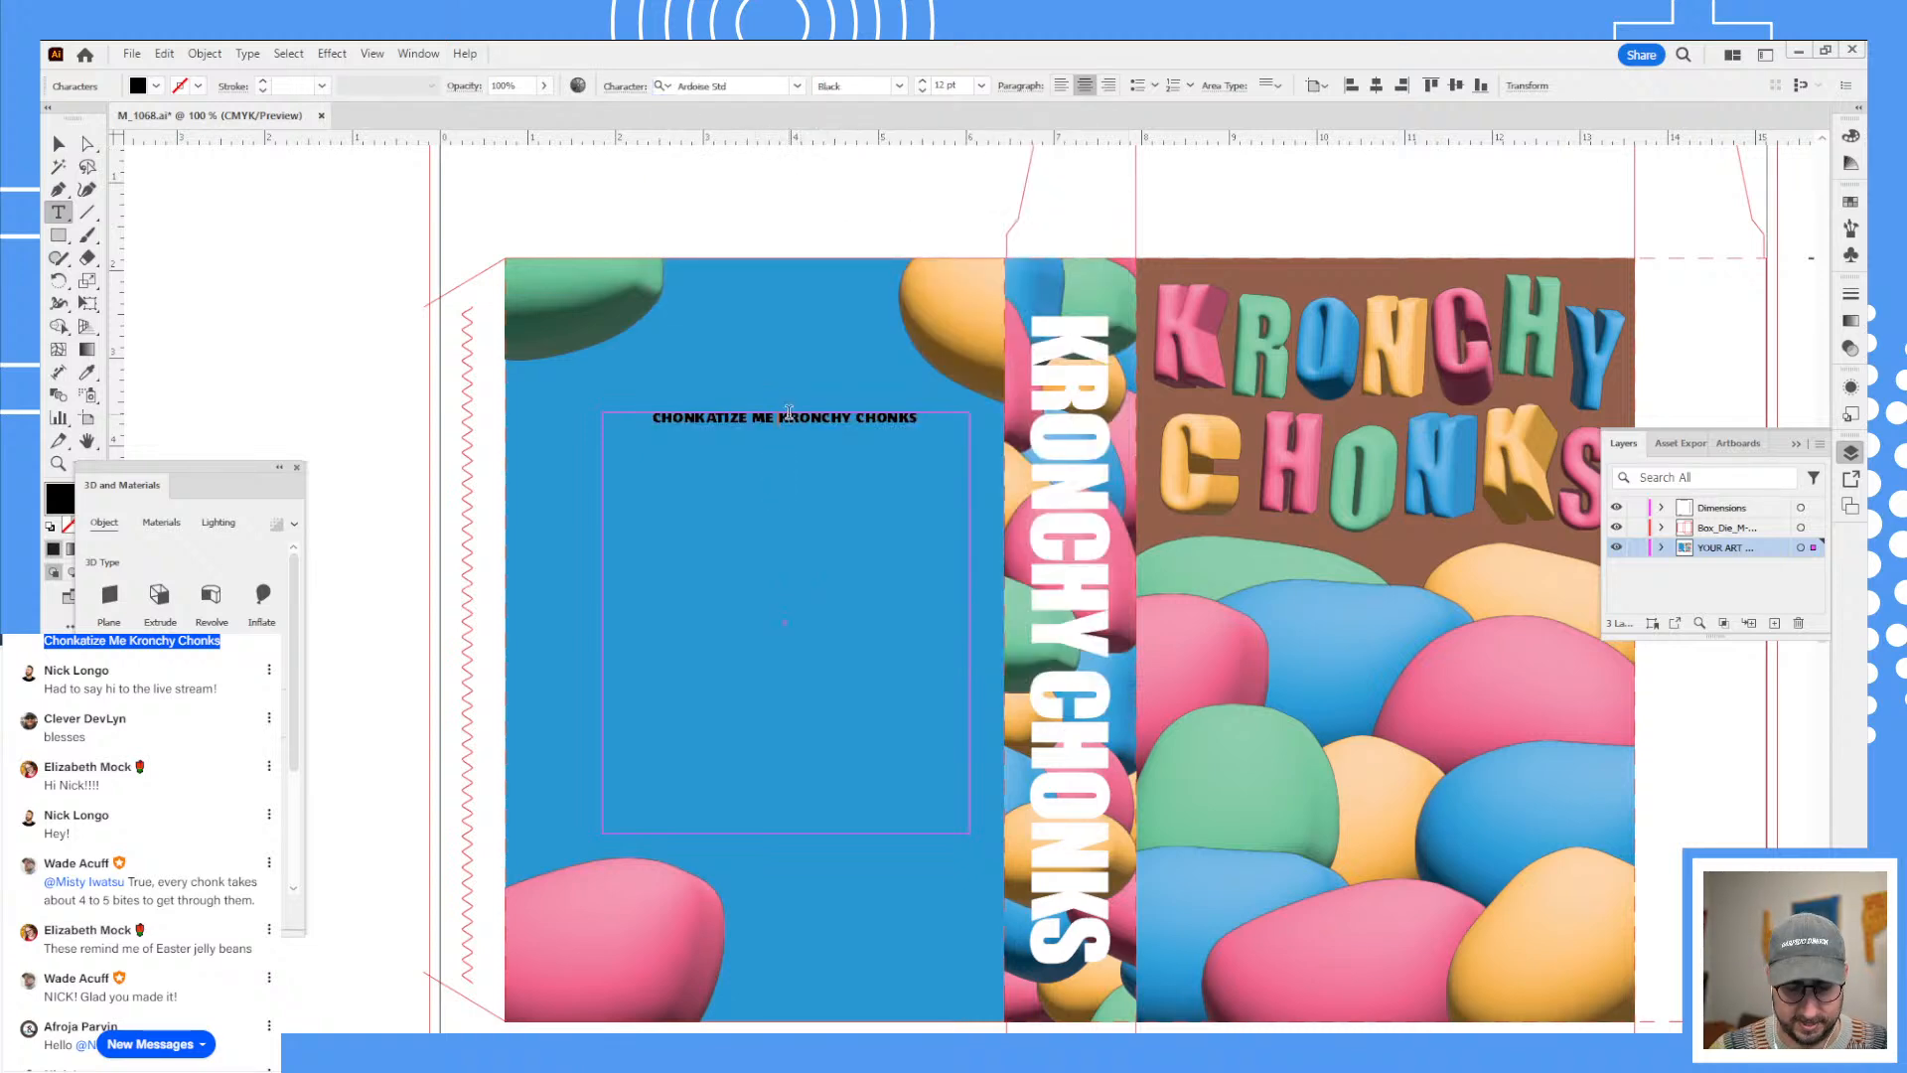
pyautogui.press('Return')
pyautogui.press('Return')
pyautogui.press('Return')
pyautogui.press('Return')
pyautogui.press('Return')
pyautogui.press('Return')
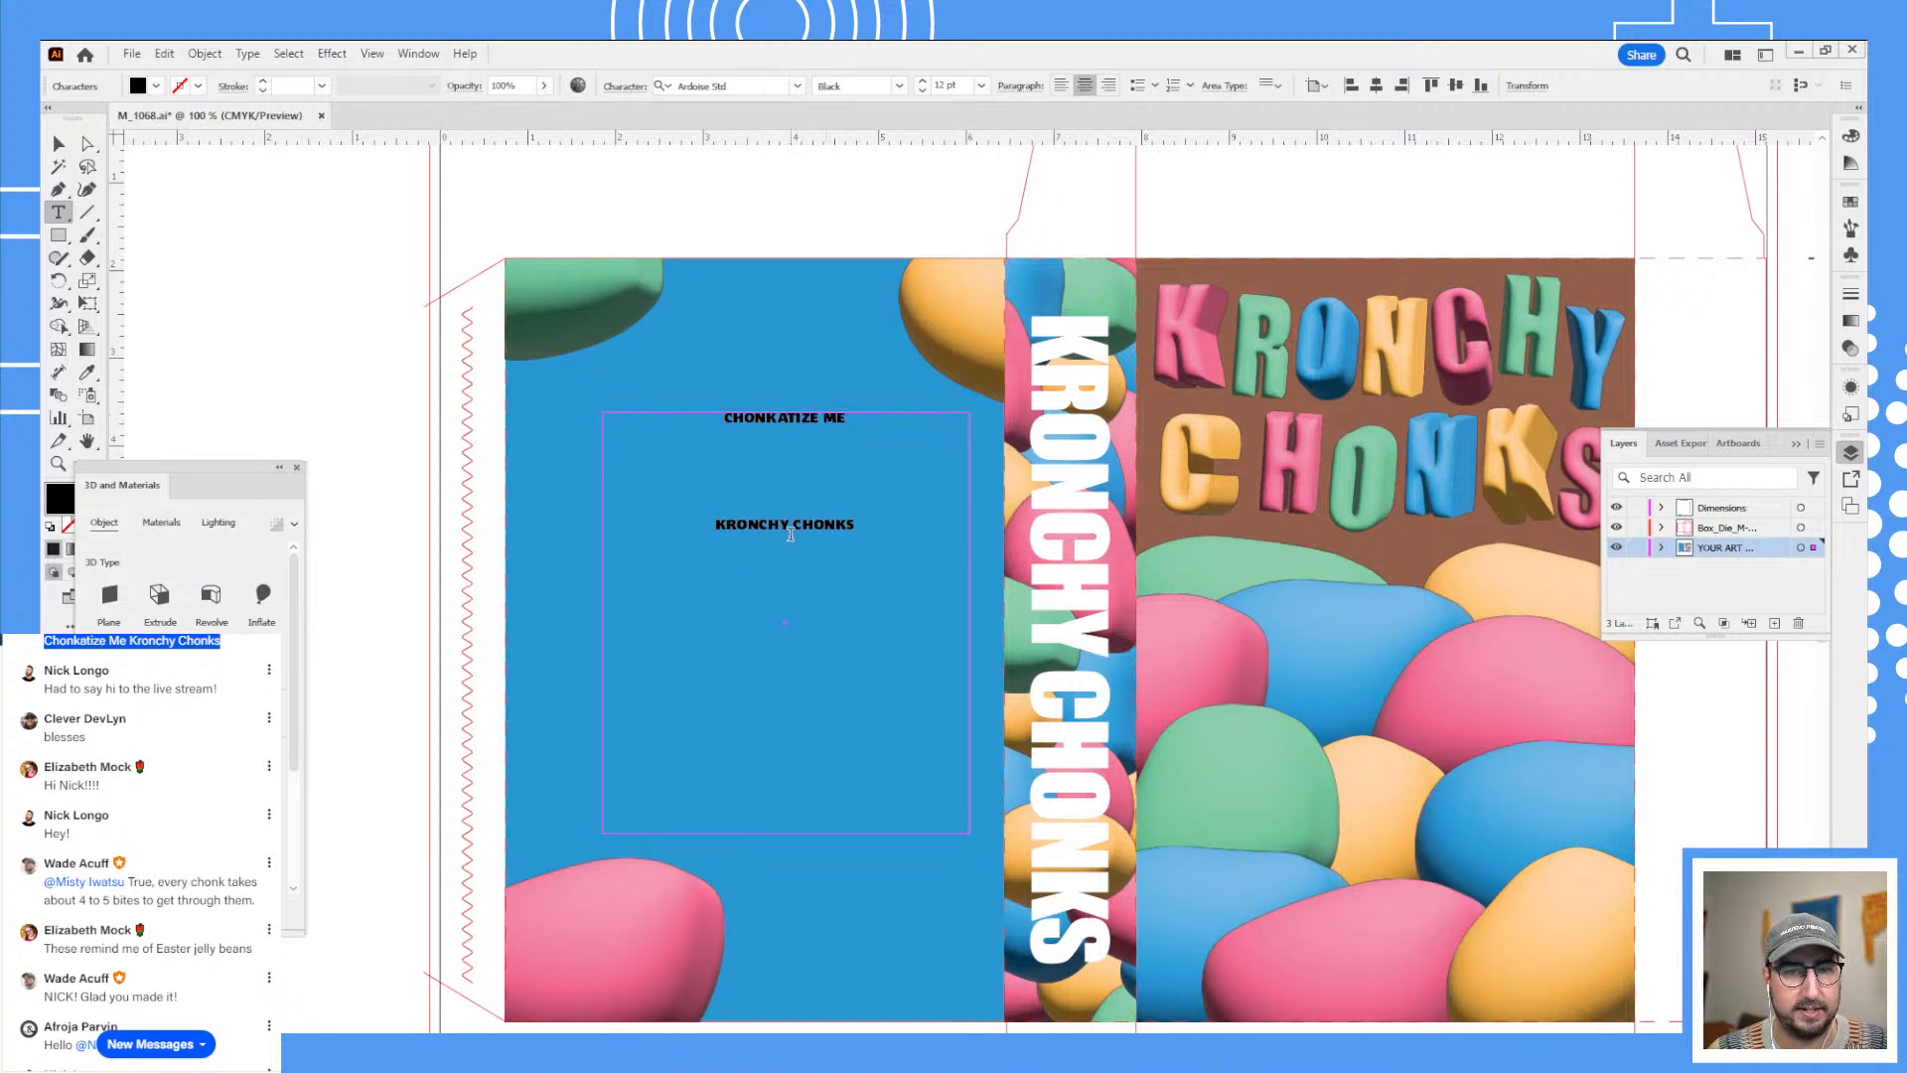
pyautogui.press('Return')
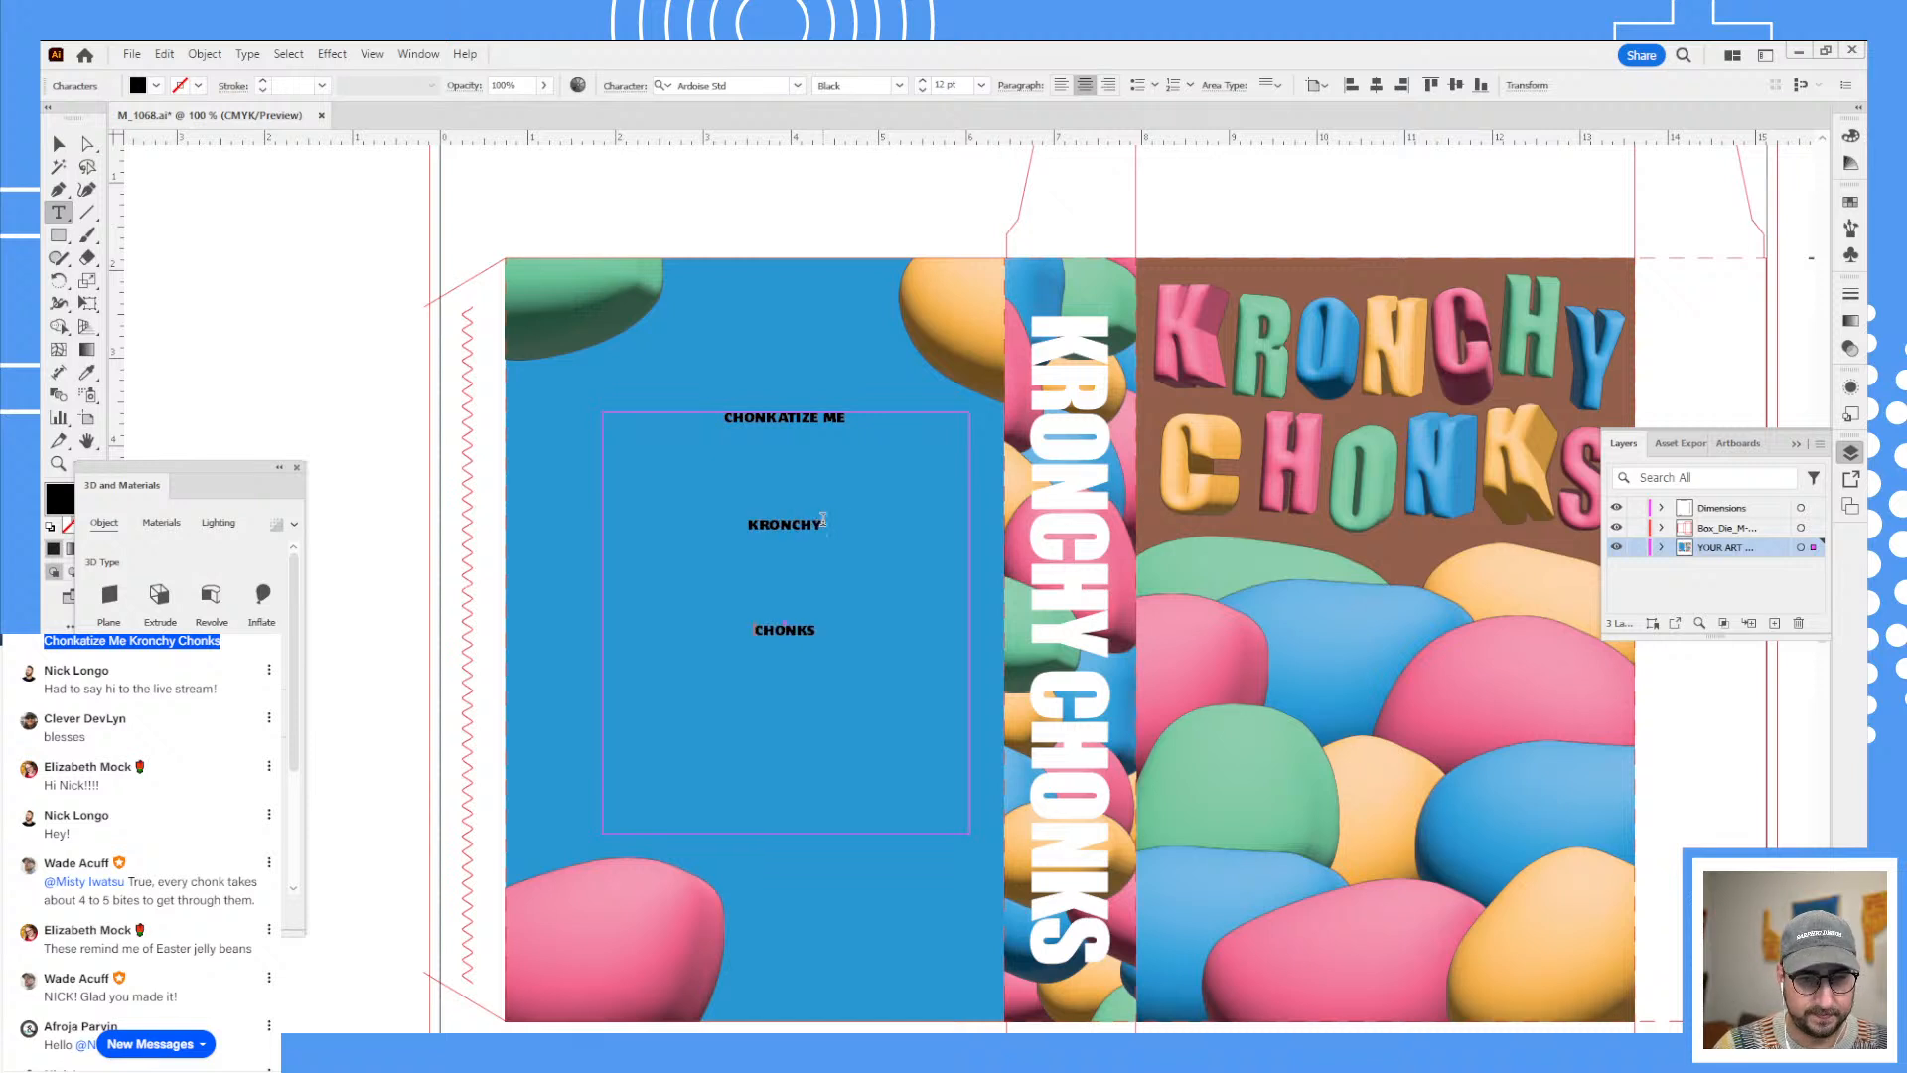
# - Color all of the slogan text on the blue panel white
pyautogui.hotkey('ctrl', 'a')
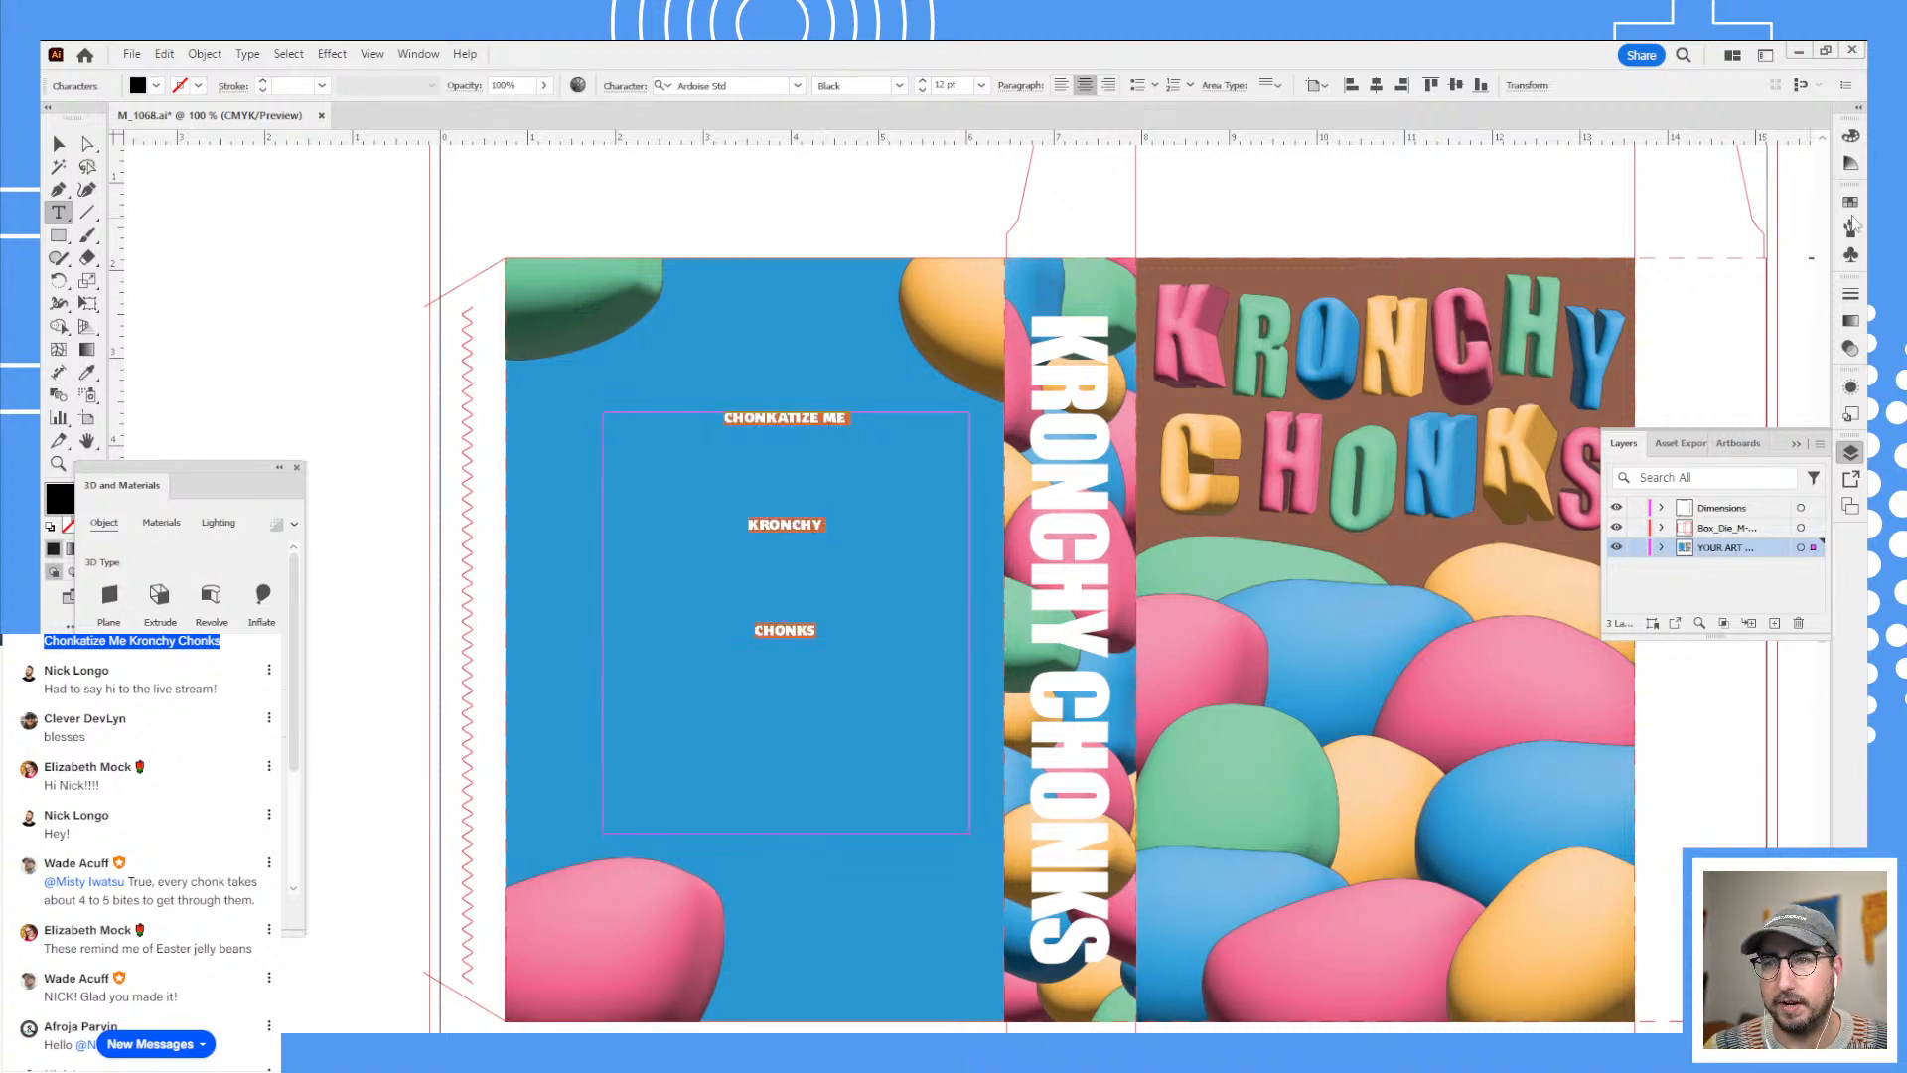
pyautogui.click(1851, 201)
pyautogui.click(1652, 269)
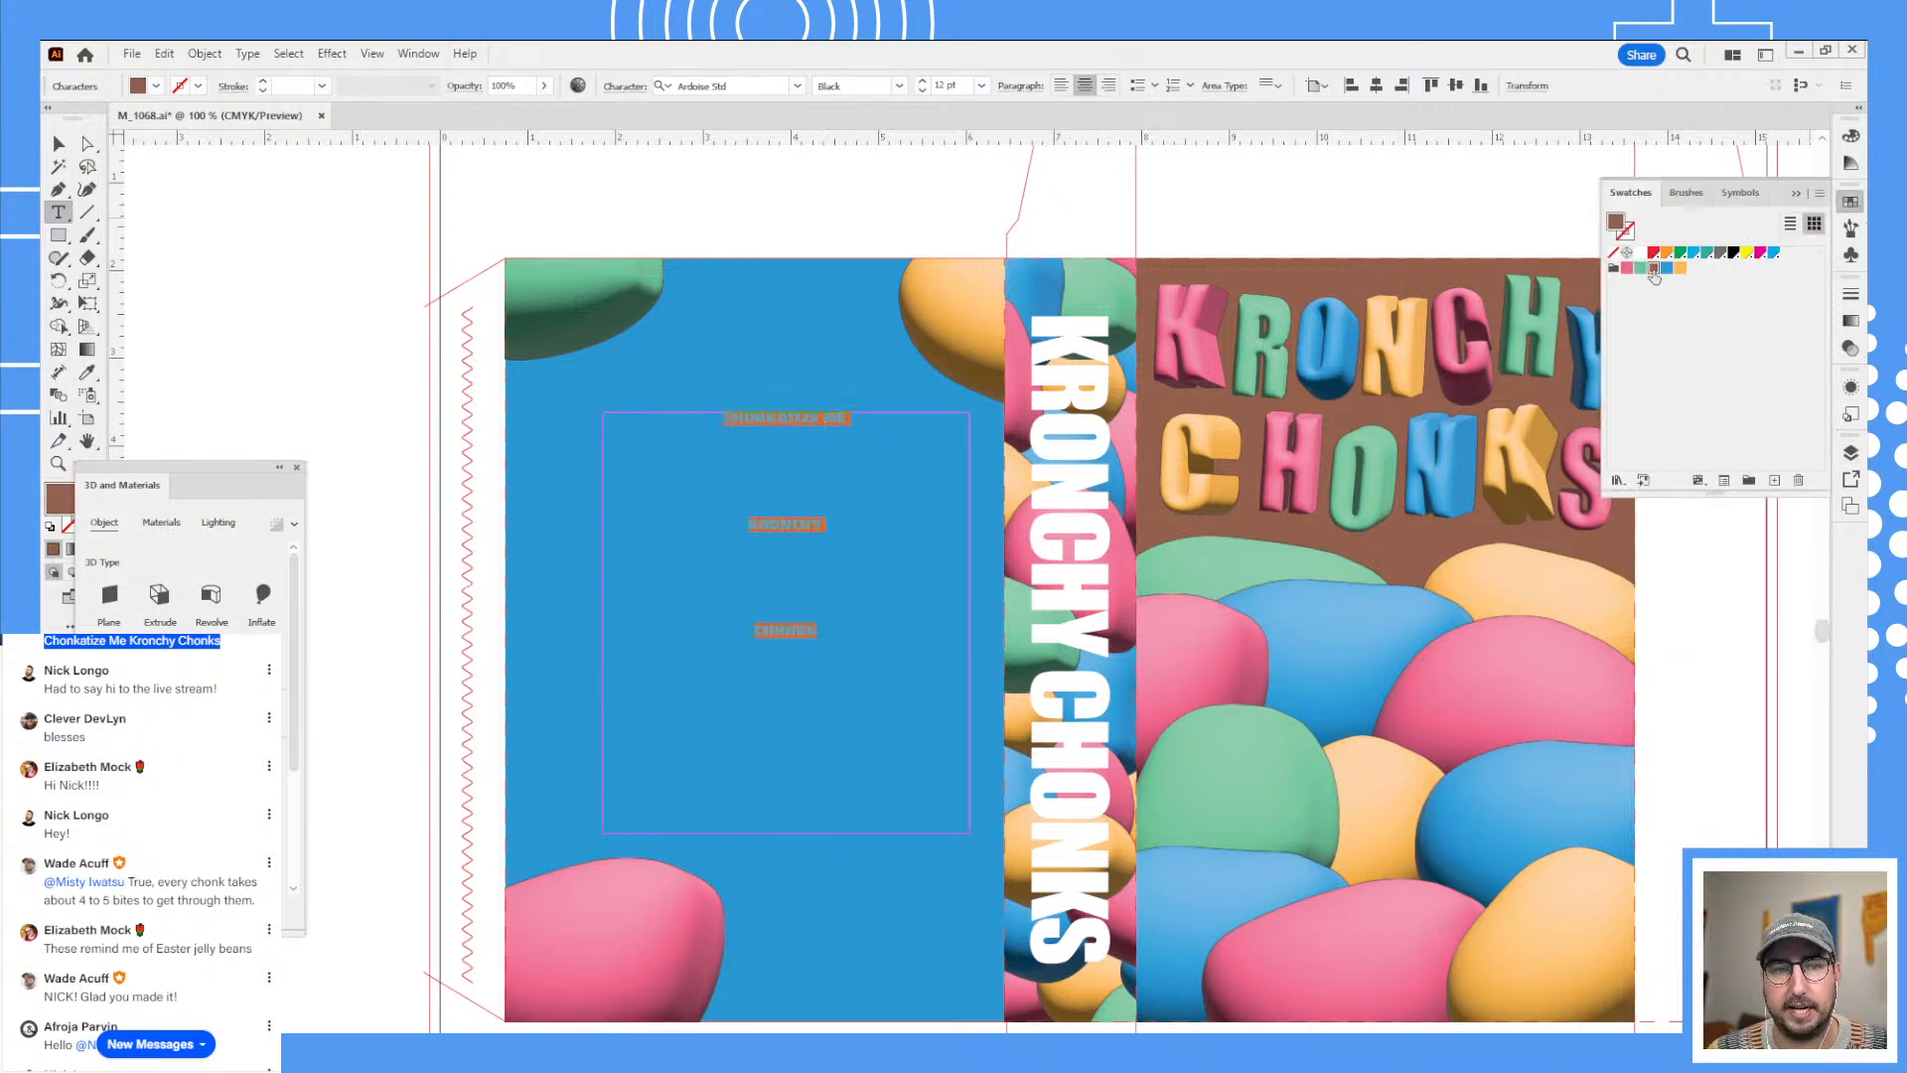
pyautogui.click(820, 497)
pyautogui.hotkey('ctrl', 'a')
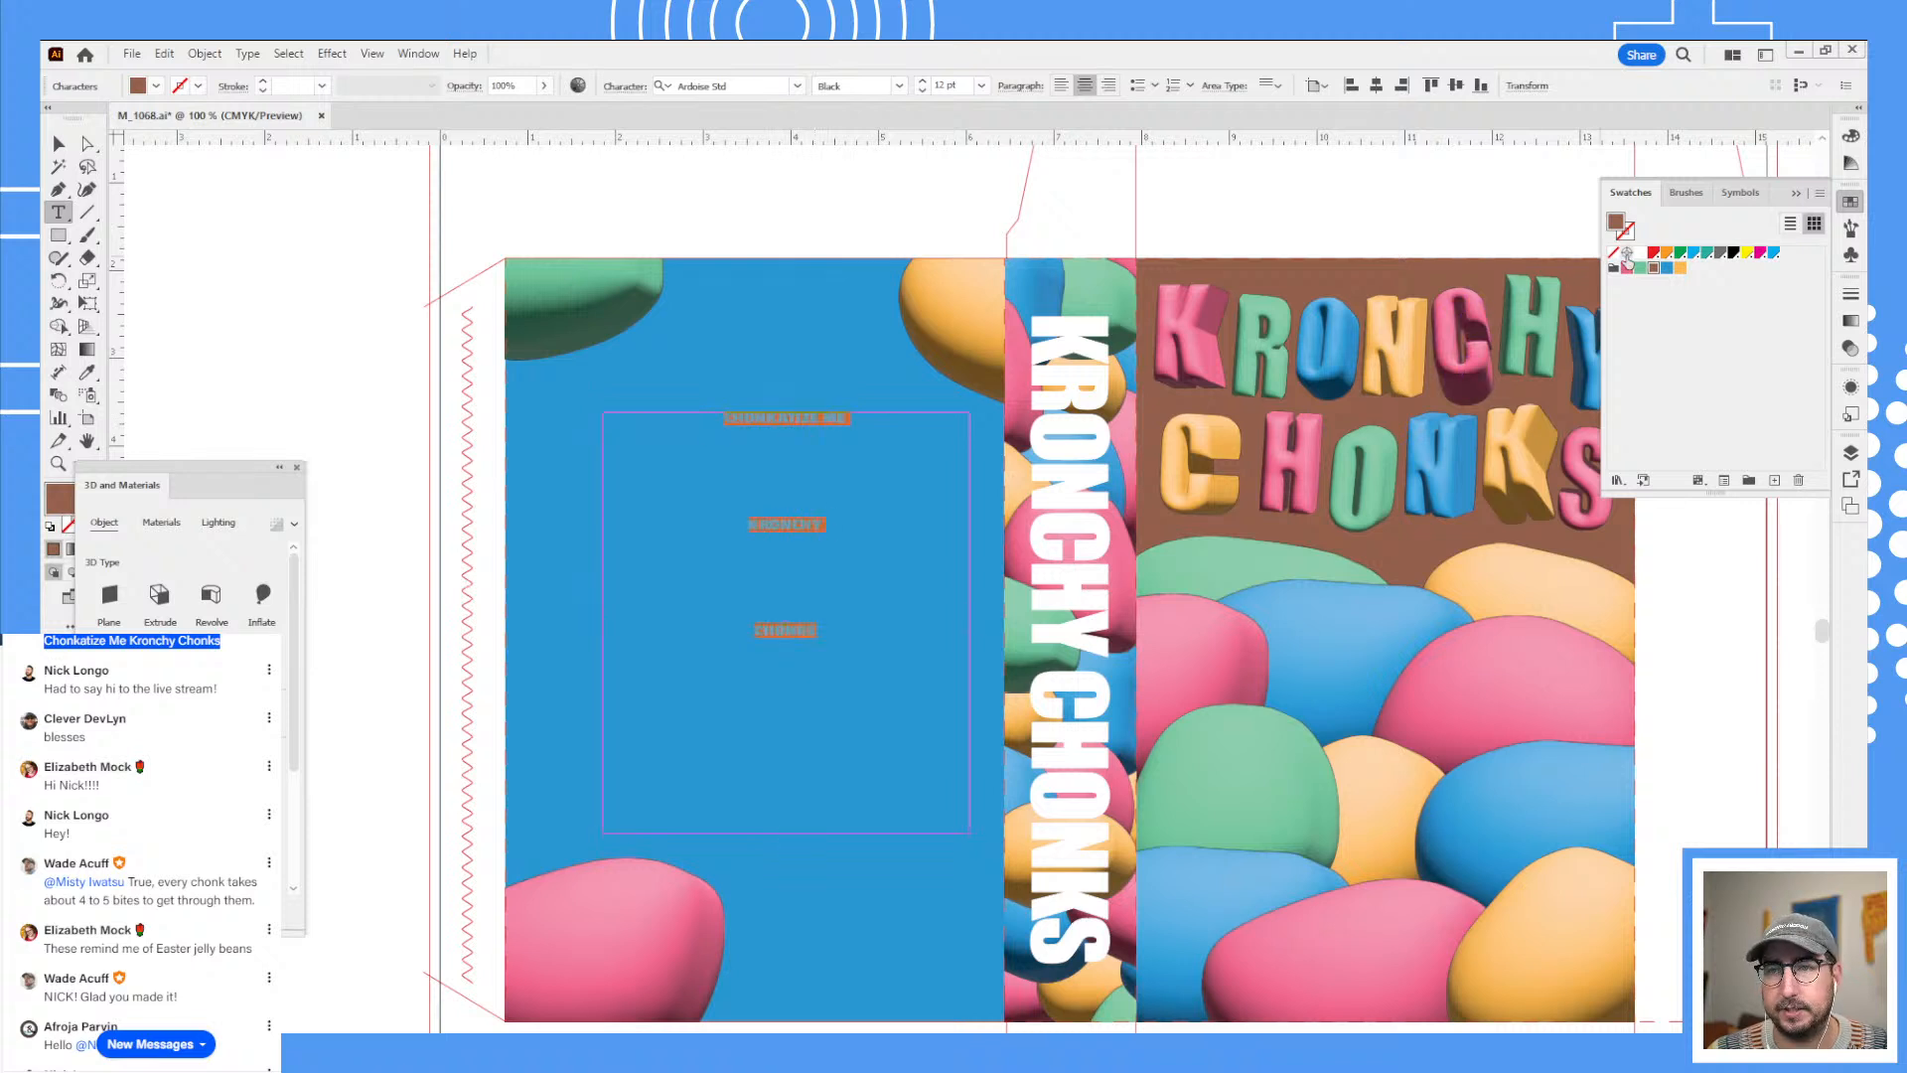
pyautogui.click(1640, 253)
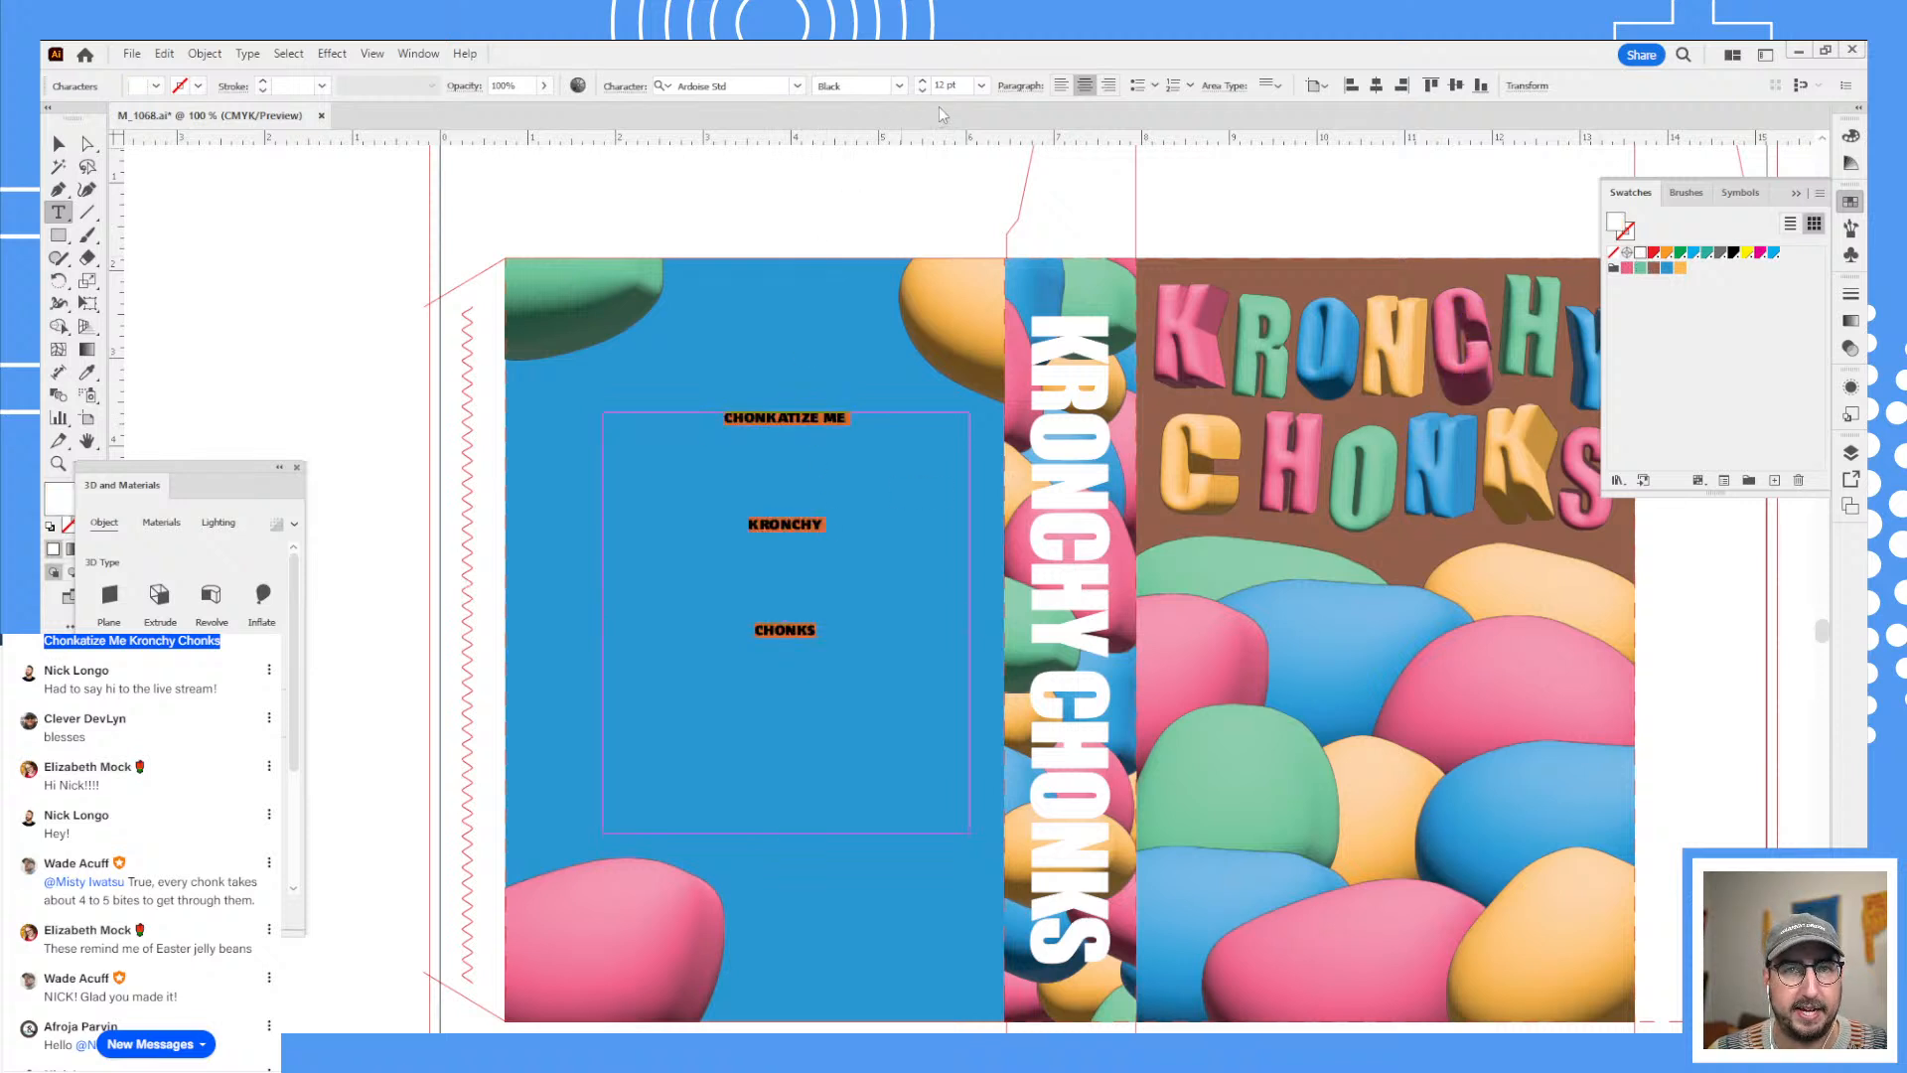
# - Set the slogan's font size to 46 pt so that "Chonkatize" fills the width of its text box
pyautogui.hotkey('shift', 'Up')
pyautogui.hotkey('shift', 'Up')
pyautogui.hotkey('shift', 'Up')
pyautogui.hotkey('shift', 'Up')
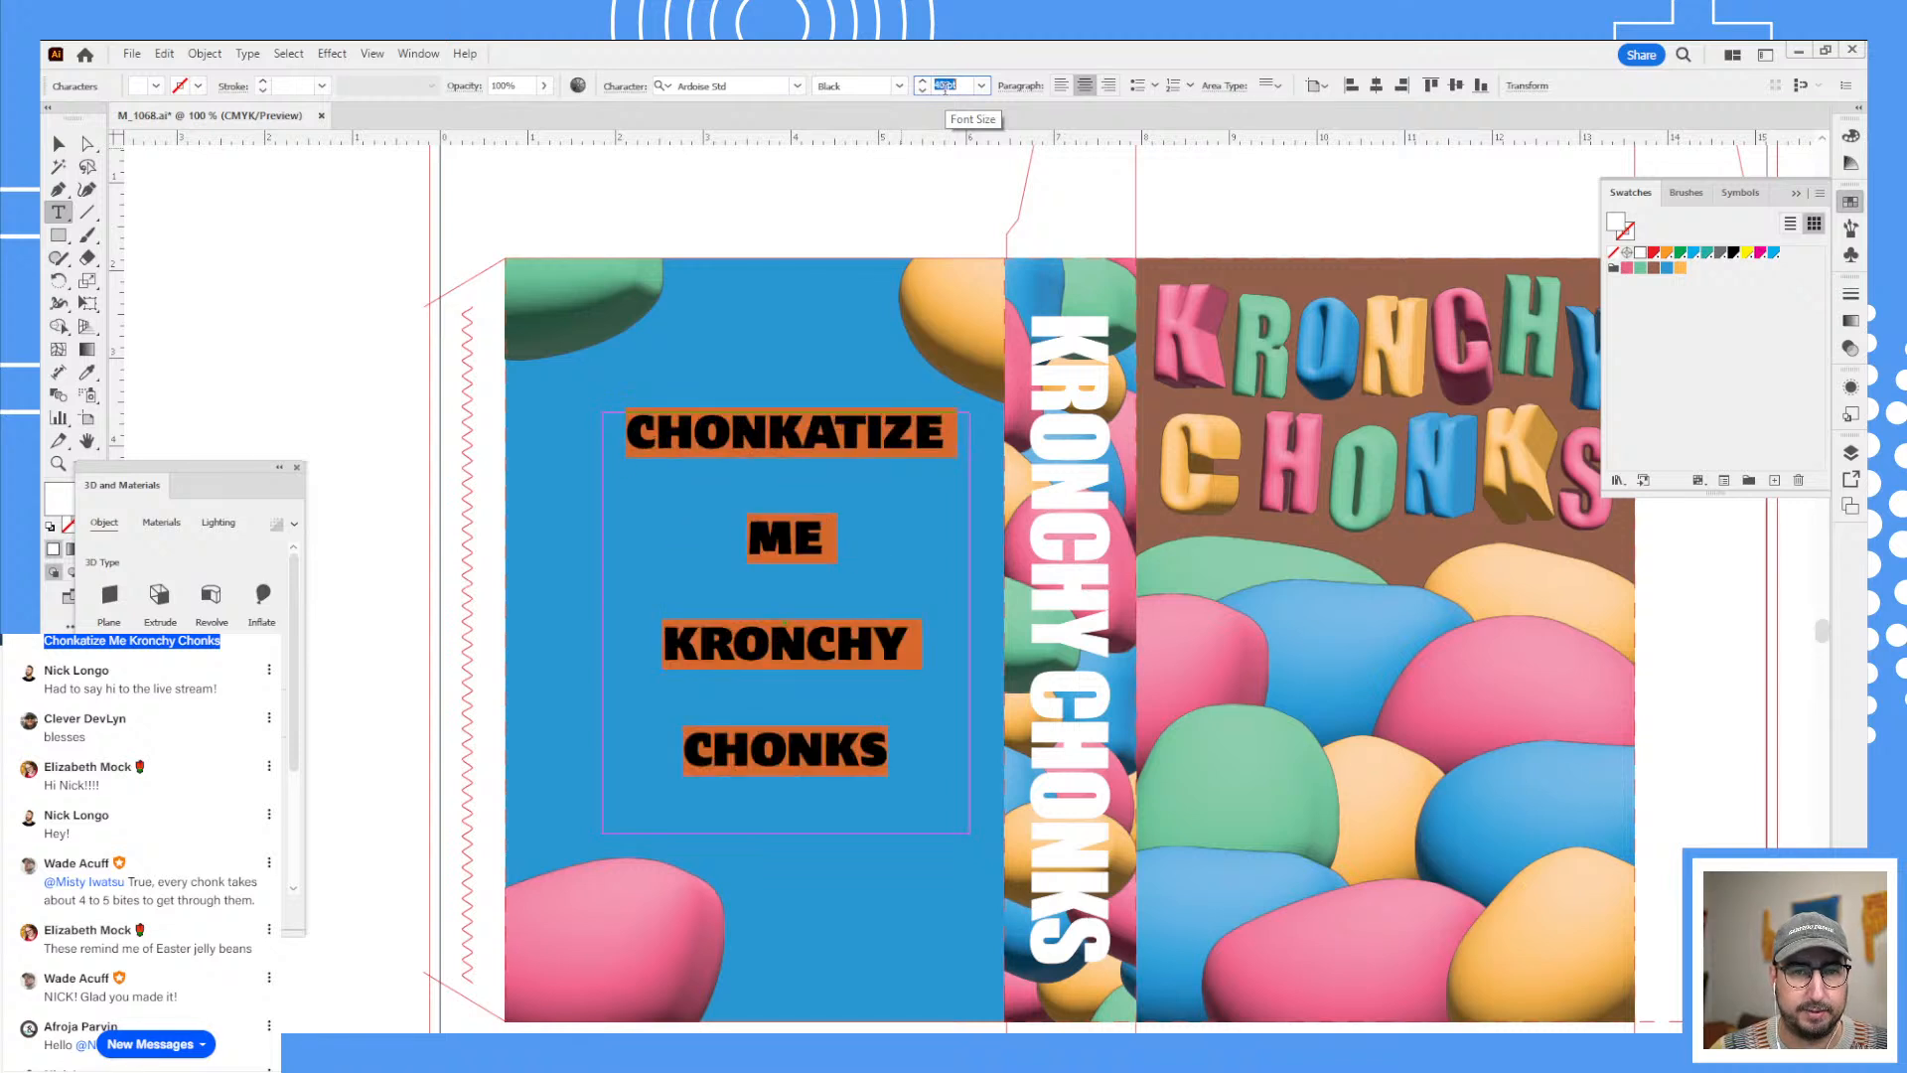
pyautogui.hotkey('shift', 'Down')
pyautogui.hotkey('shift', 'Down')
pyautogui.press('Up')
pyautogui.press('Up')
pyautogui.press('Up')
pyautogui.press('Up')
pyautogui.press('Up')
pyautogui.press('Up')
pyautogui.press('Up')
pyautogui.press('Up')
pyautogui.press('Up')
pyautogui.press('Up')
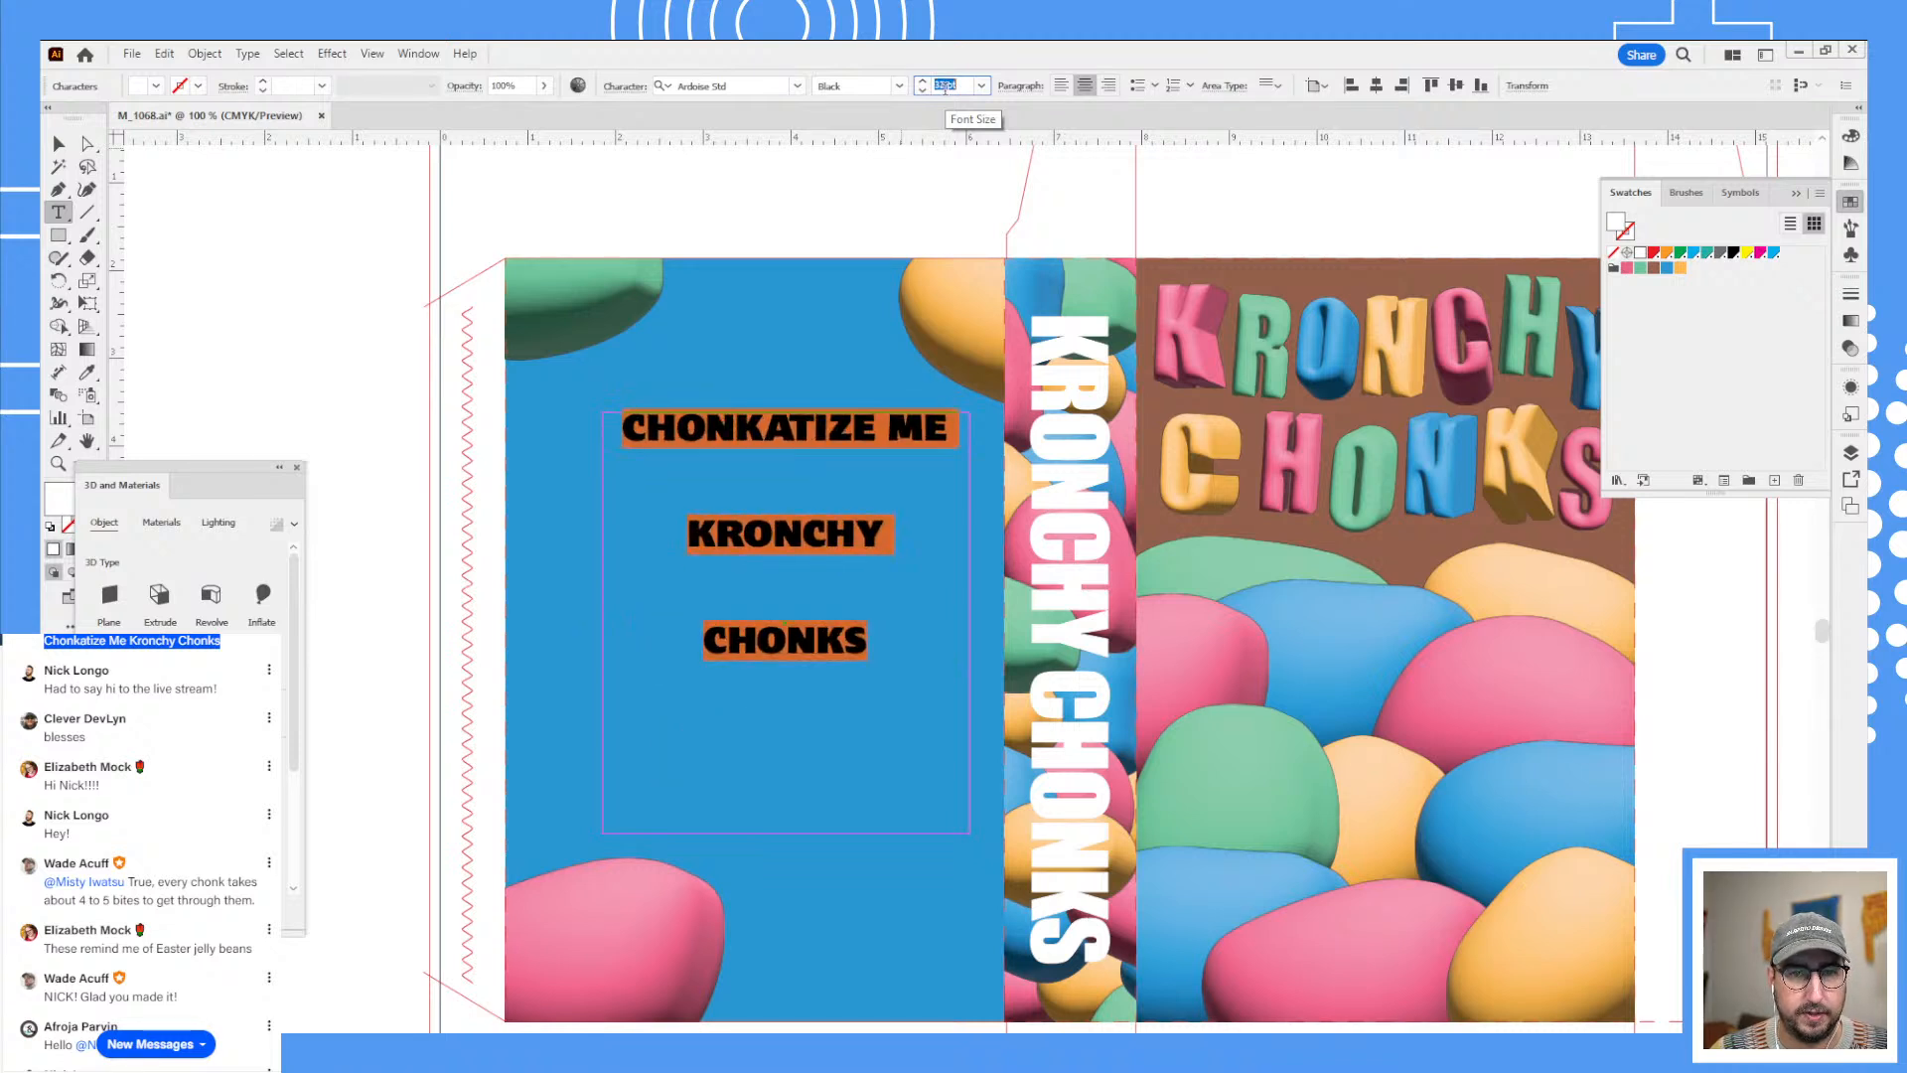
pyautogui.press('Up')
pyautogui.press('Up')
pyautogui.press('Up')
pyautogui.press('Up')
pyautogui.press('Up')
pyautogui.press('Up')
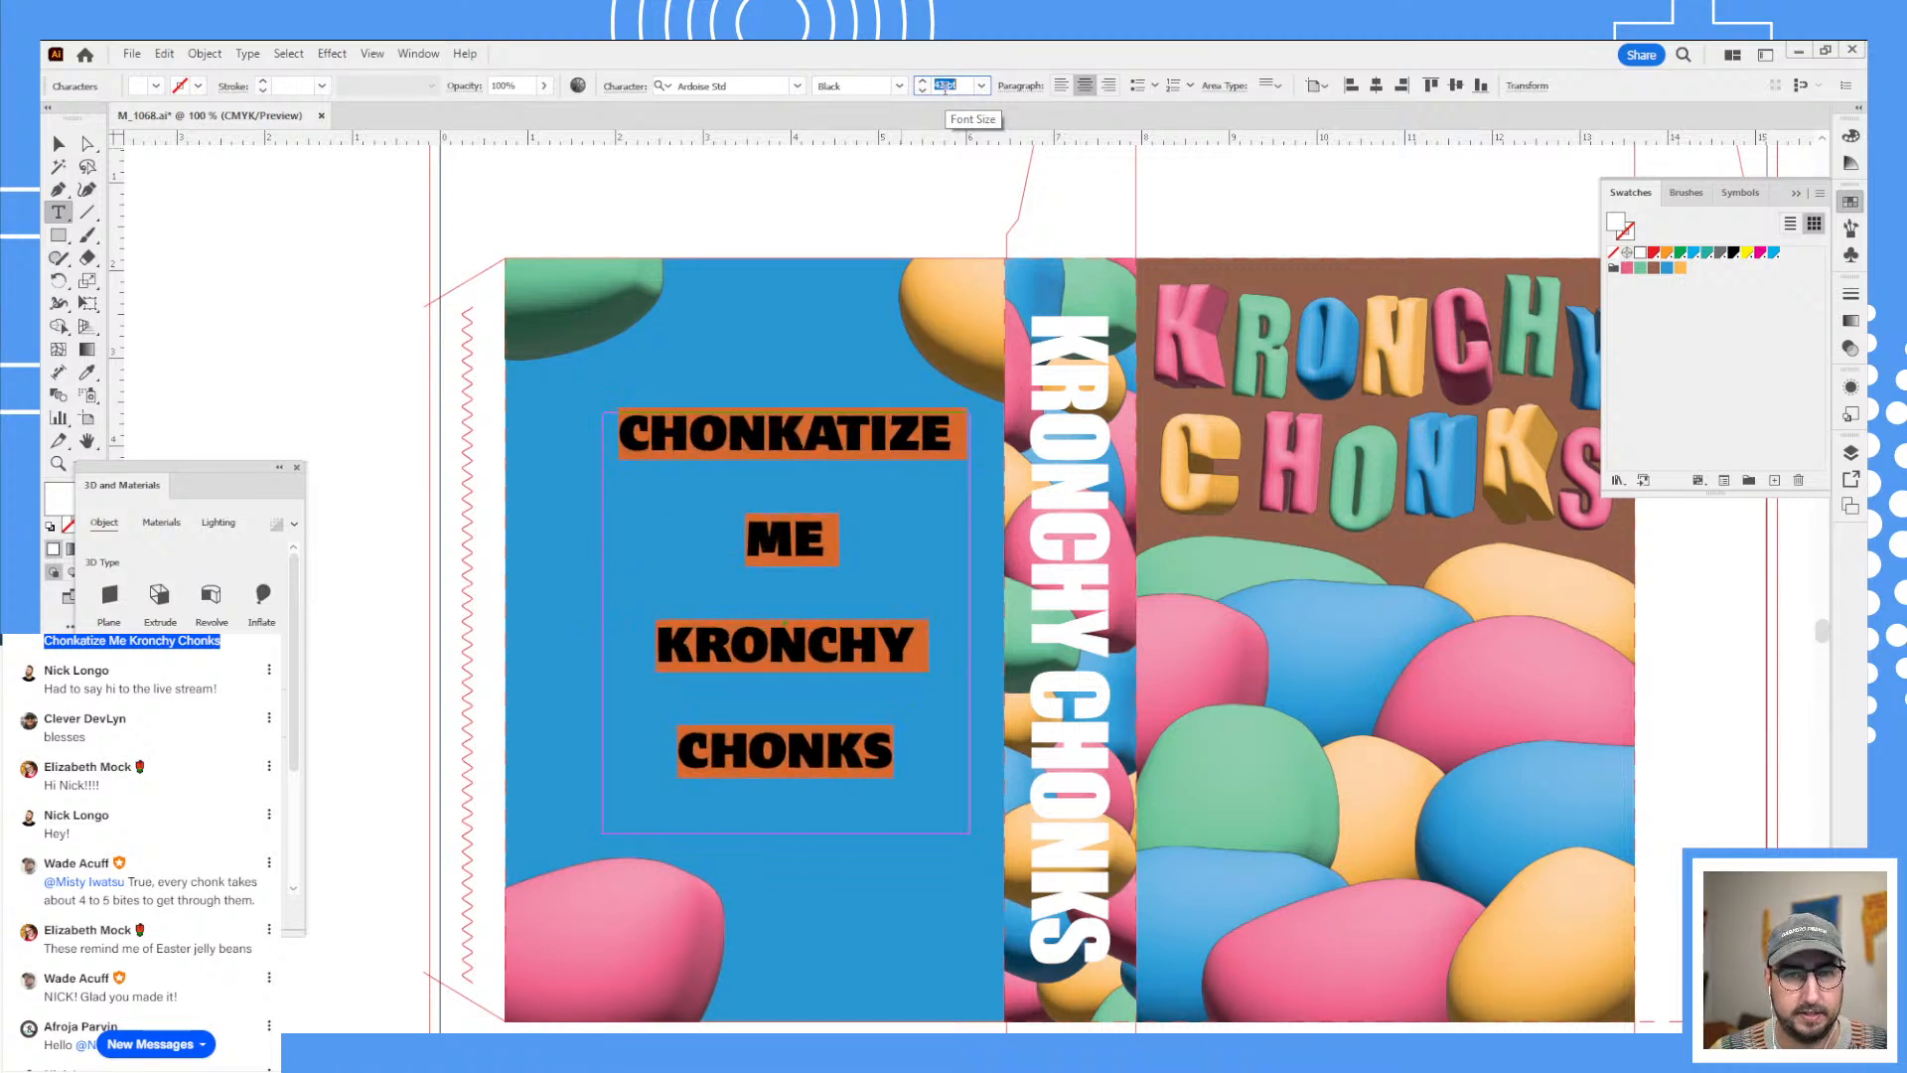
pyautogui.press('Up')
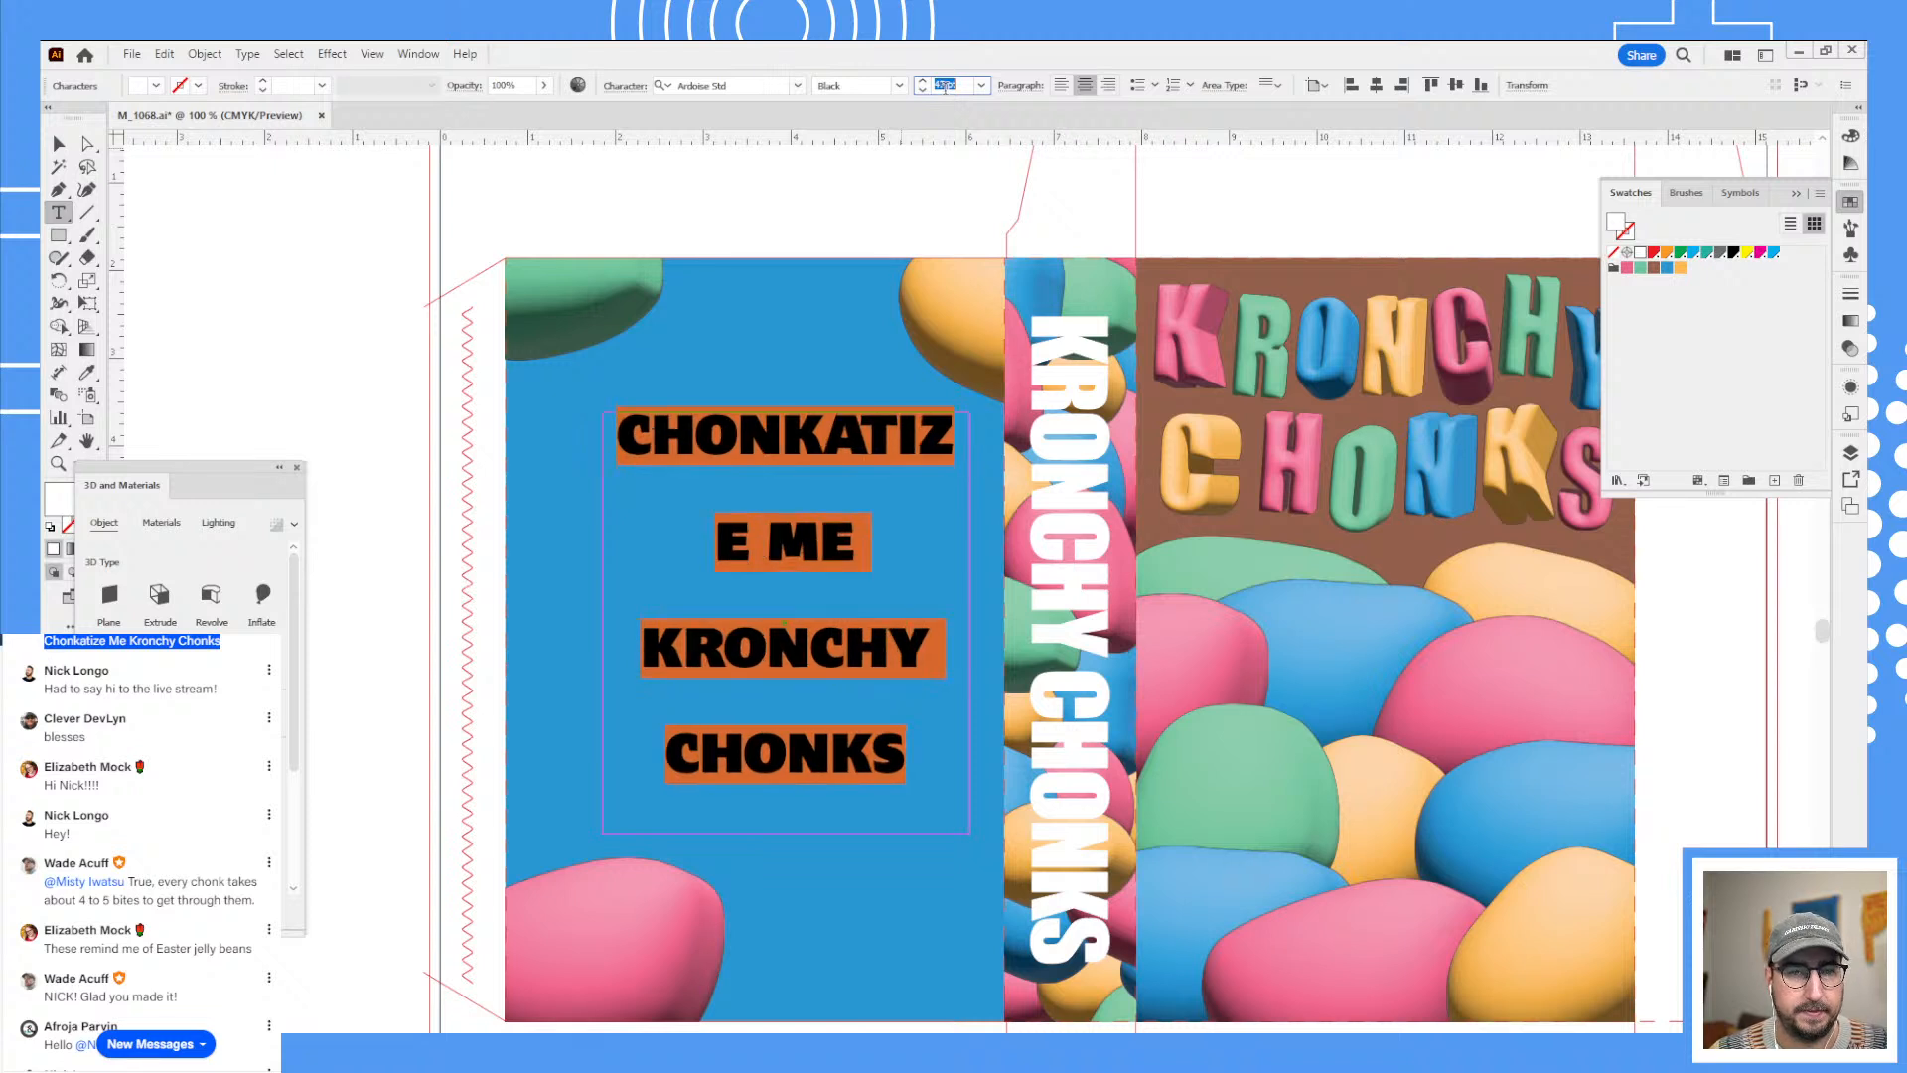
pyautogui.press('Down')
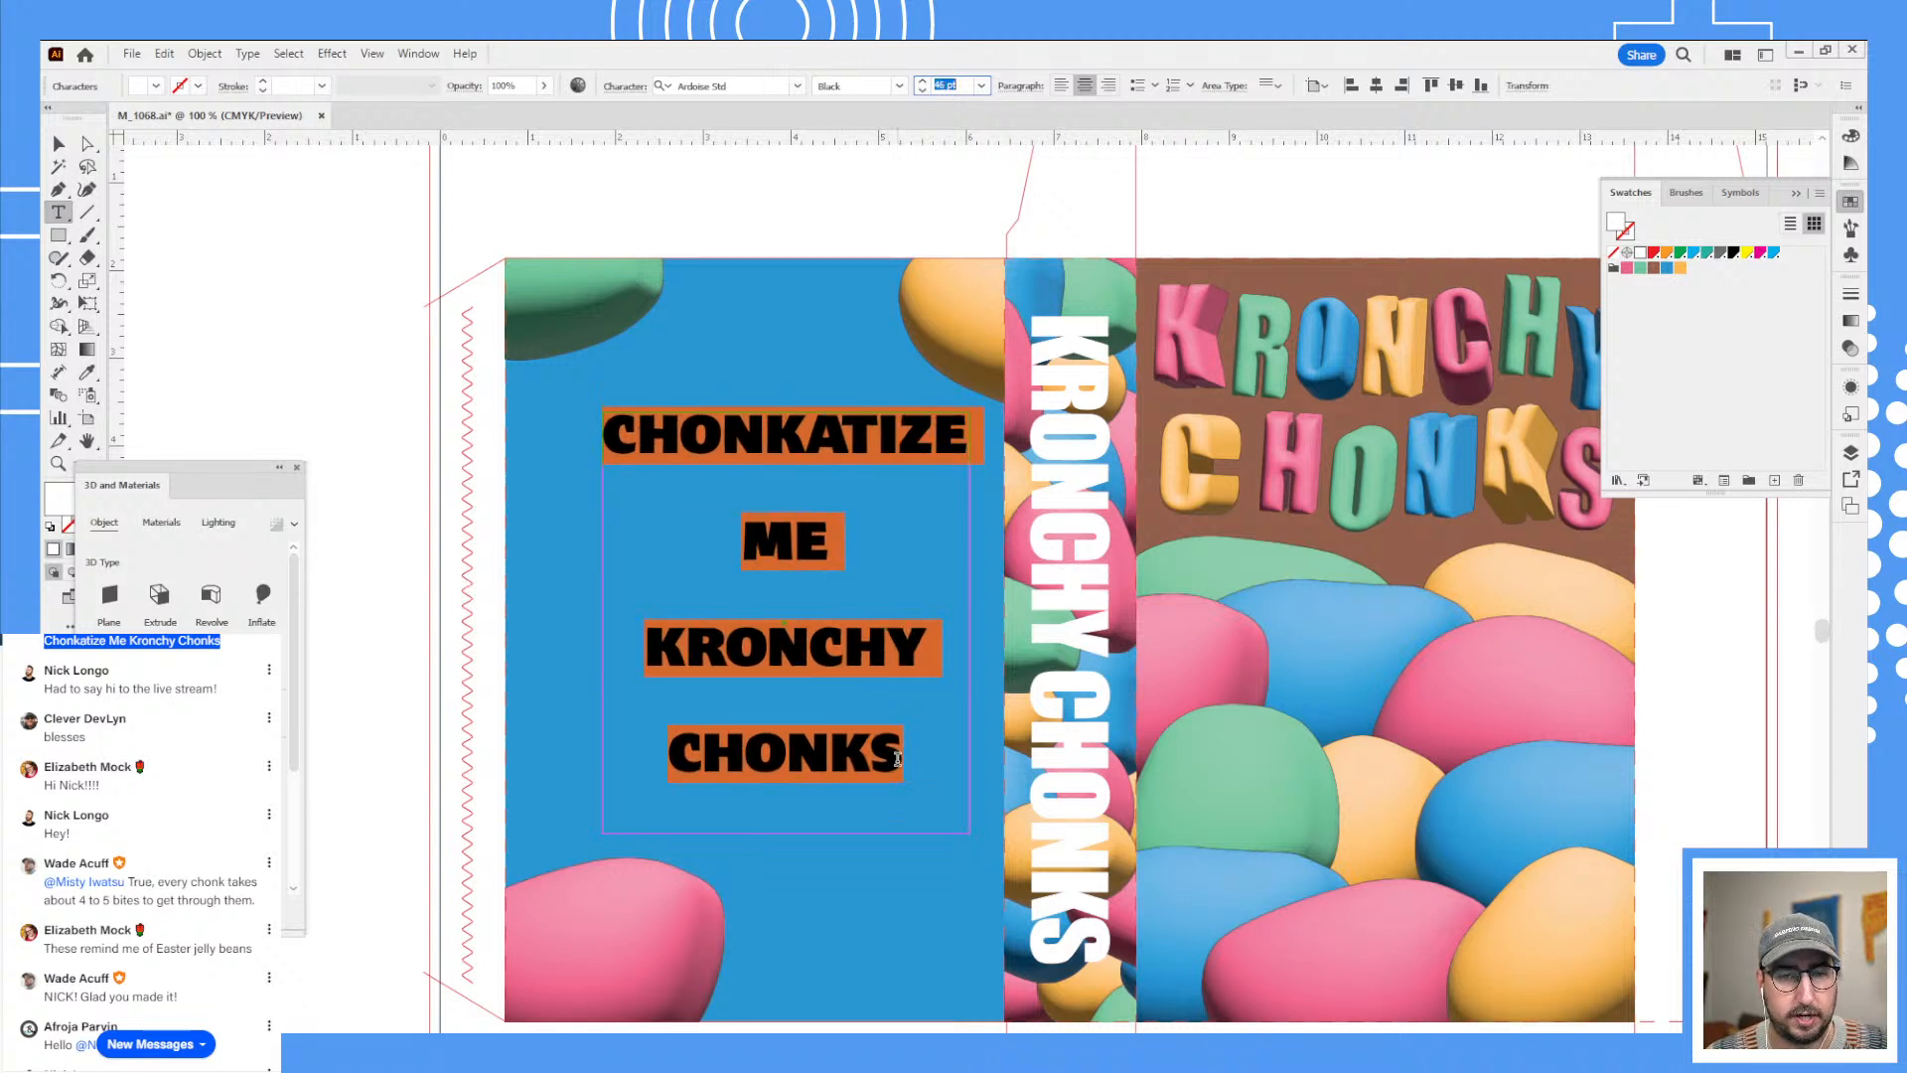
# - Add an exclamation mark after "Chonks" and convert the slogan to outlines
pyautogui.click(899, 758)
pyautogui.write('!')
pyautogui.click(59, 144)
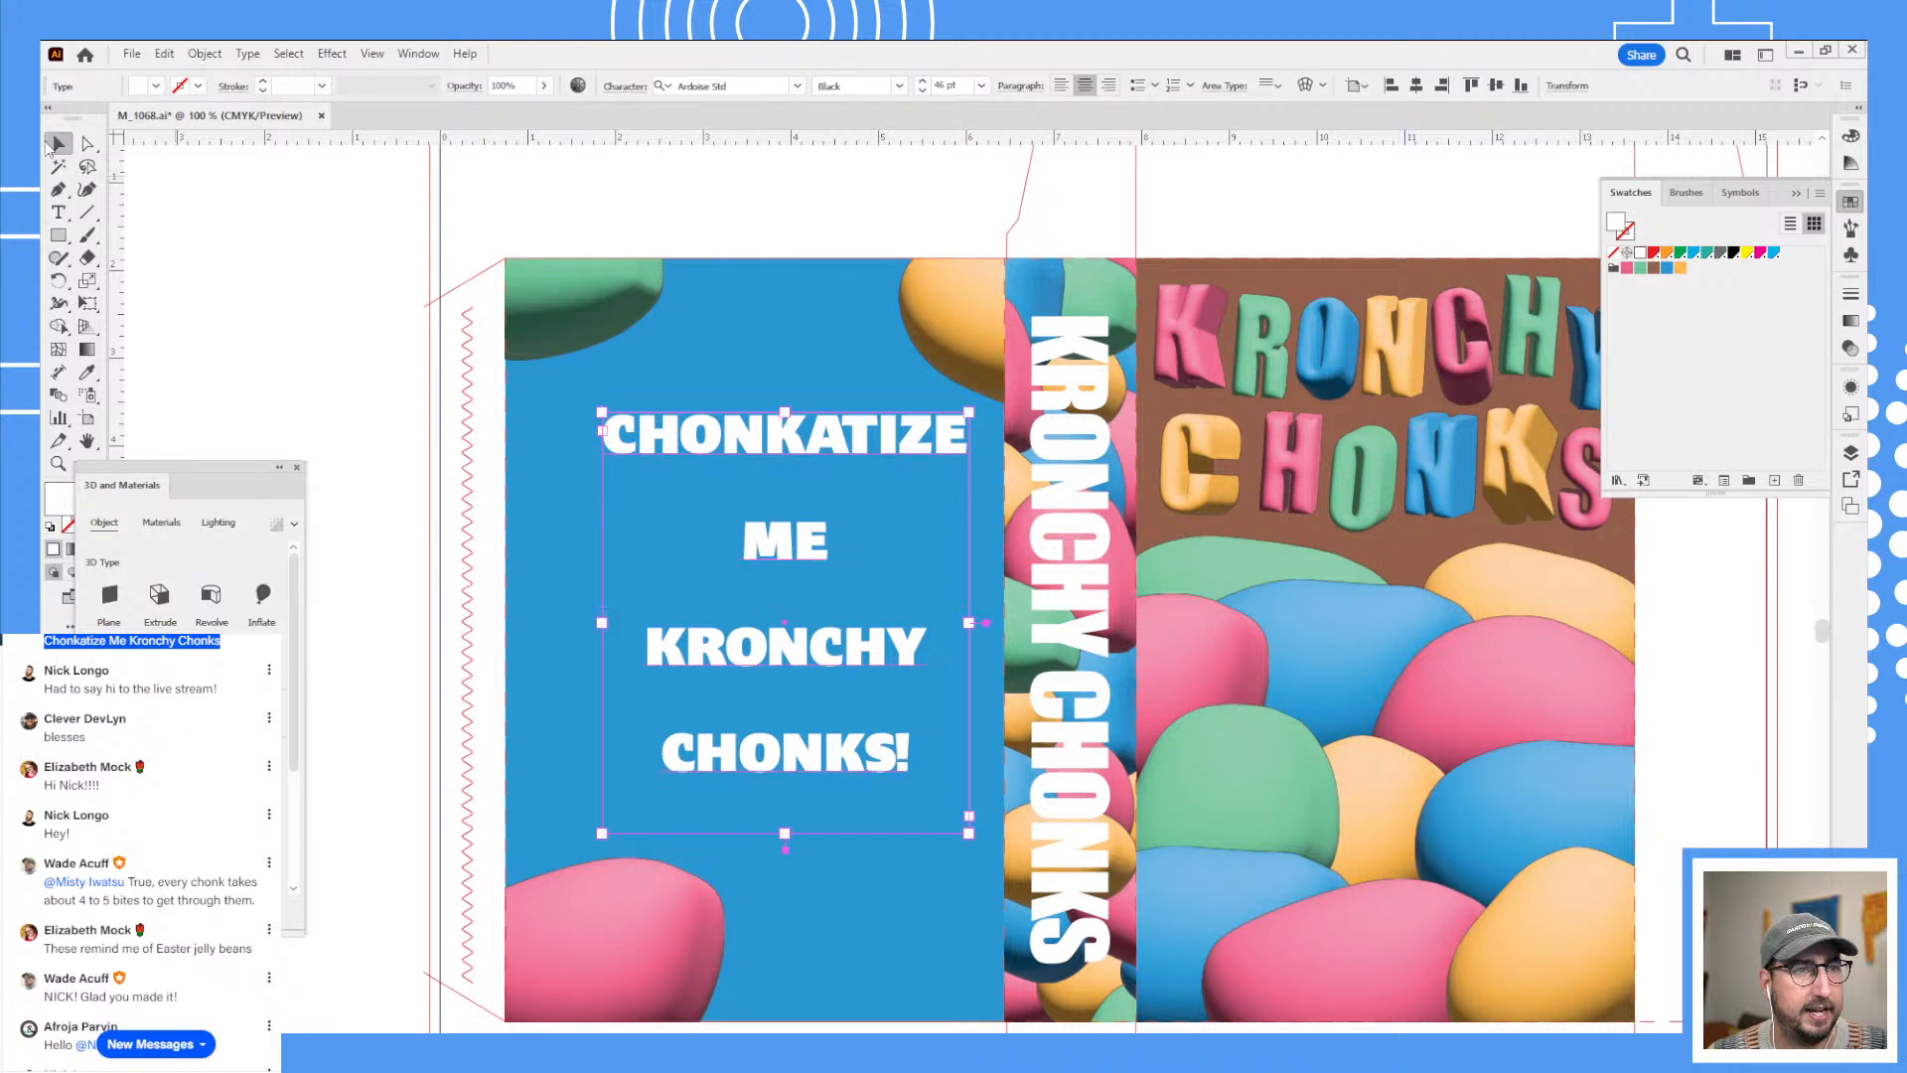
pyautogui.hotkey('ctrl', 'shift', 'o')
# - Enlarge the outlined word "ME" to about 4.06 by 1.83 in and place it just below "CHONKATIZE"
pyautogui.doubleClick(784, 552)
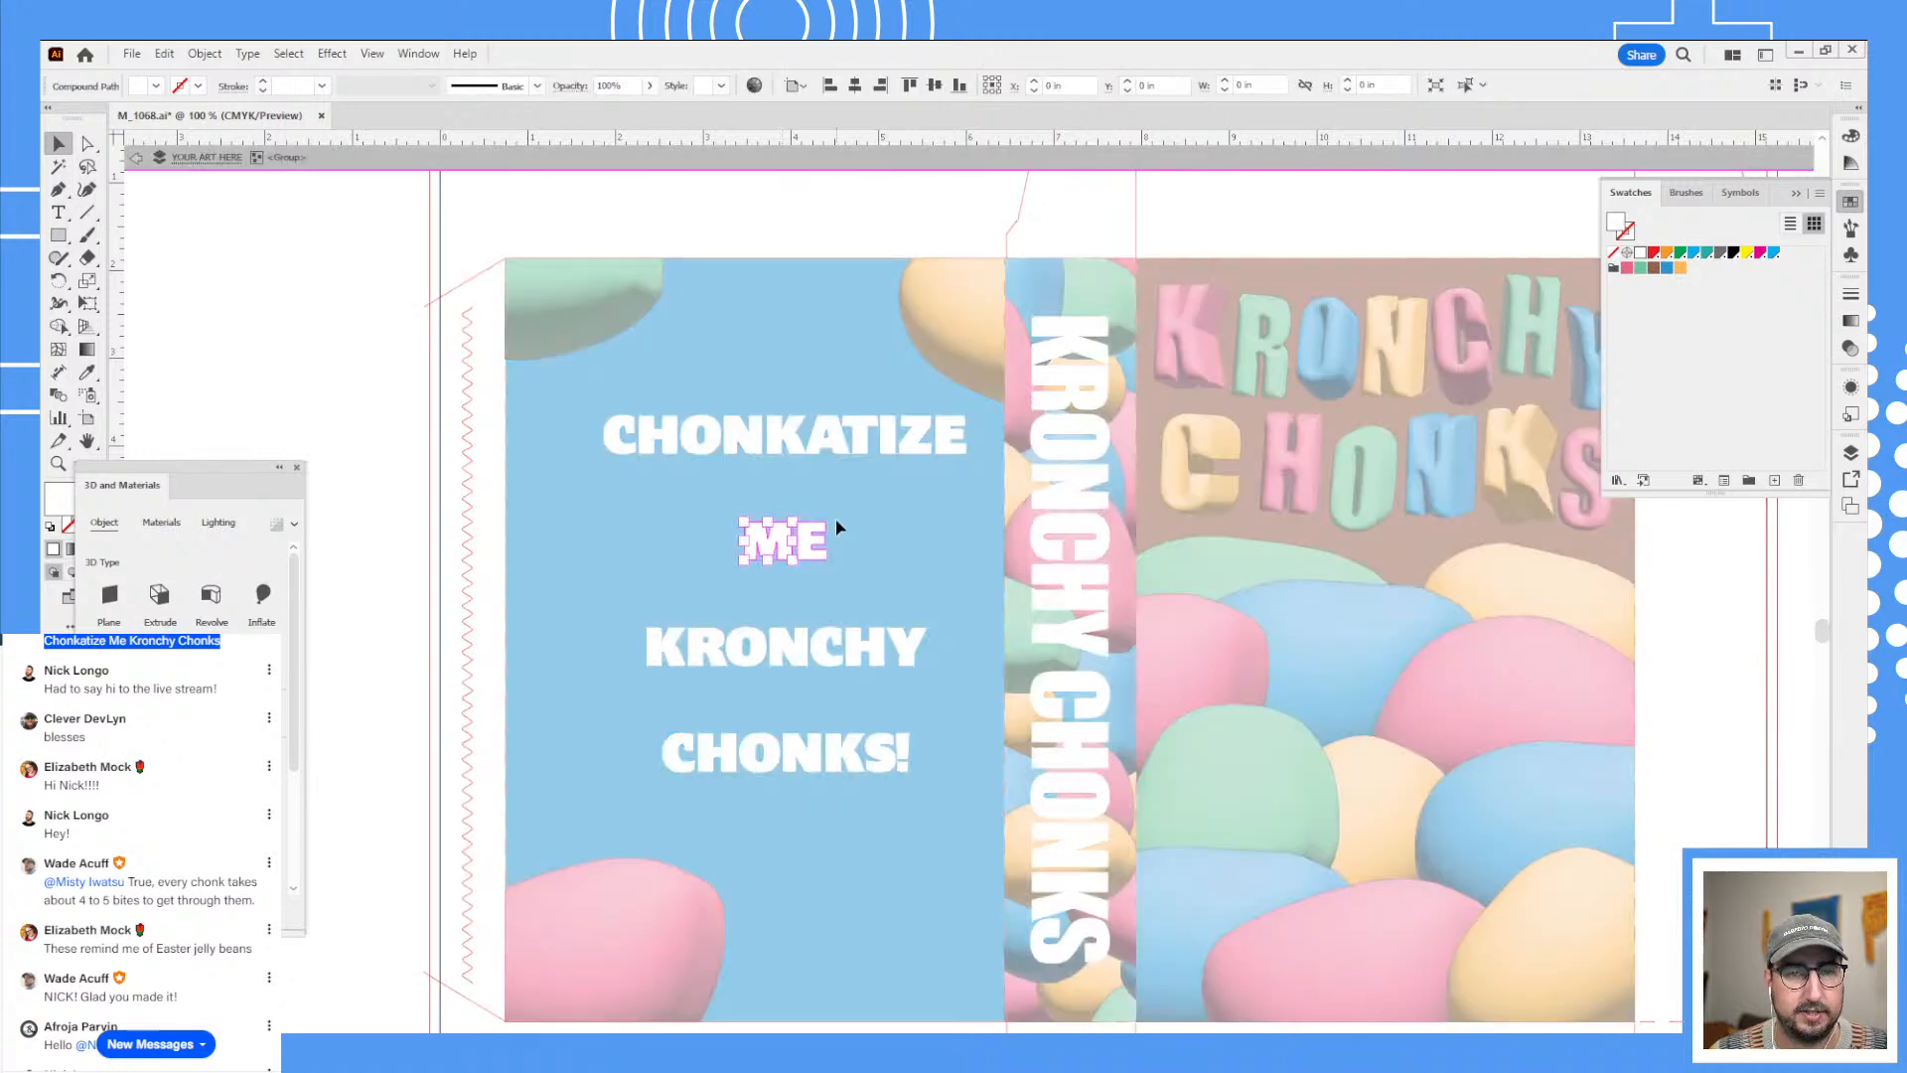
pyautogui.moveTo(830, 512); pyautogui.dragTo(964, 439)
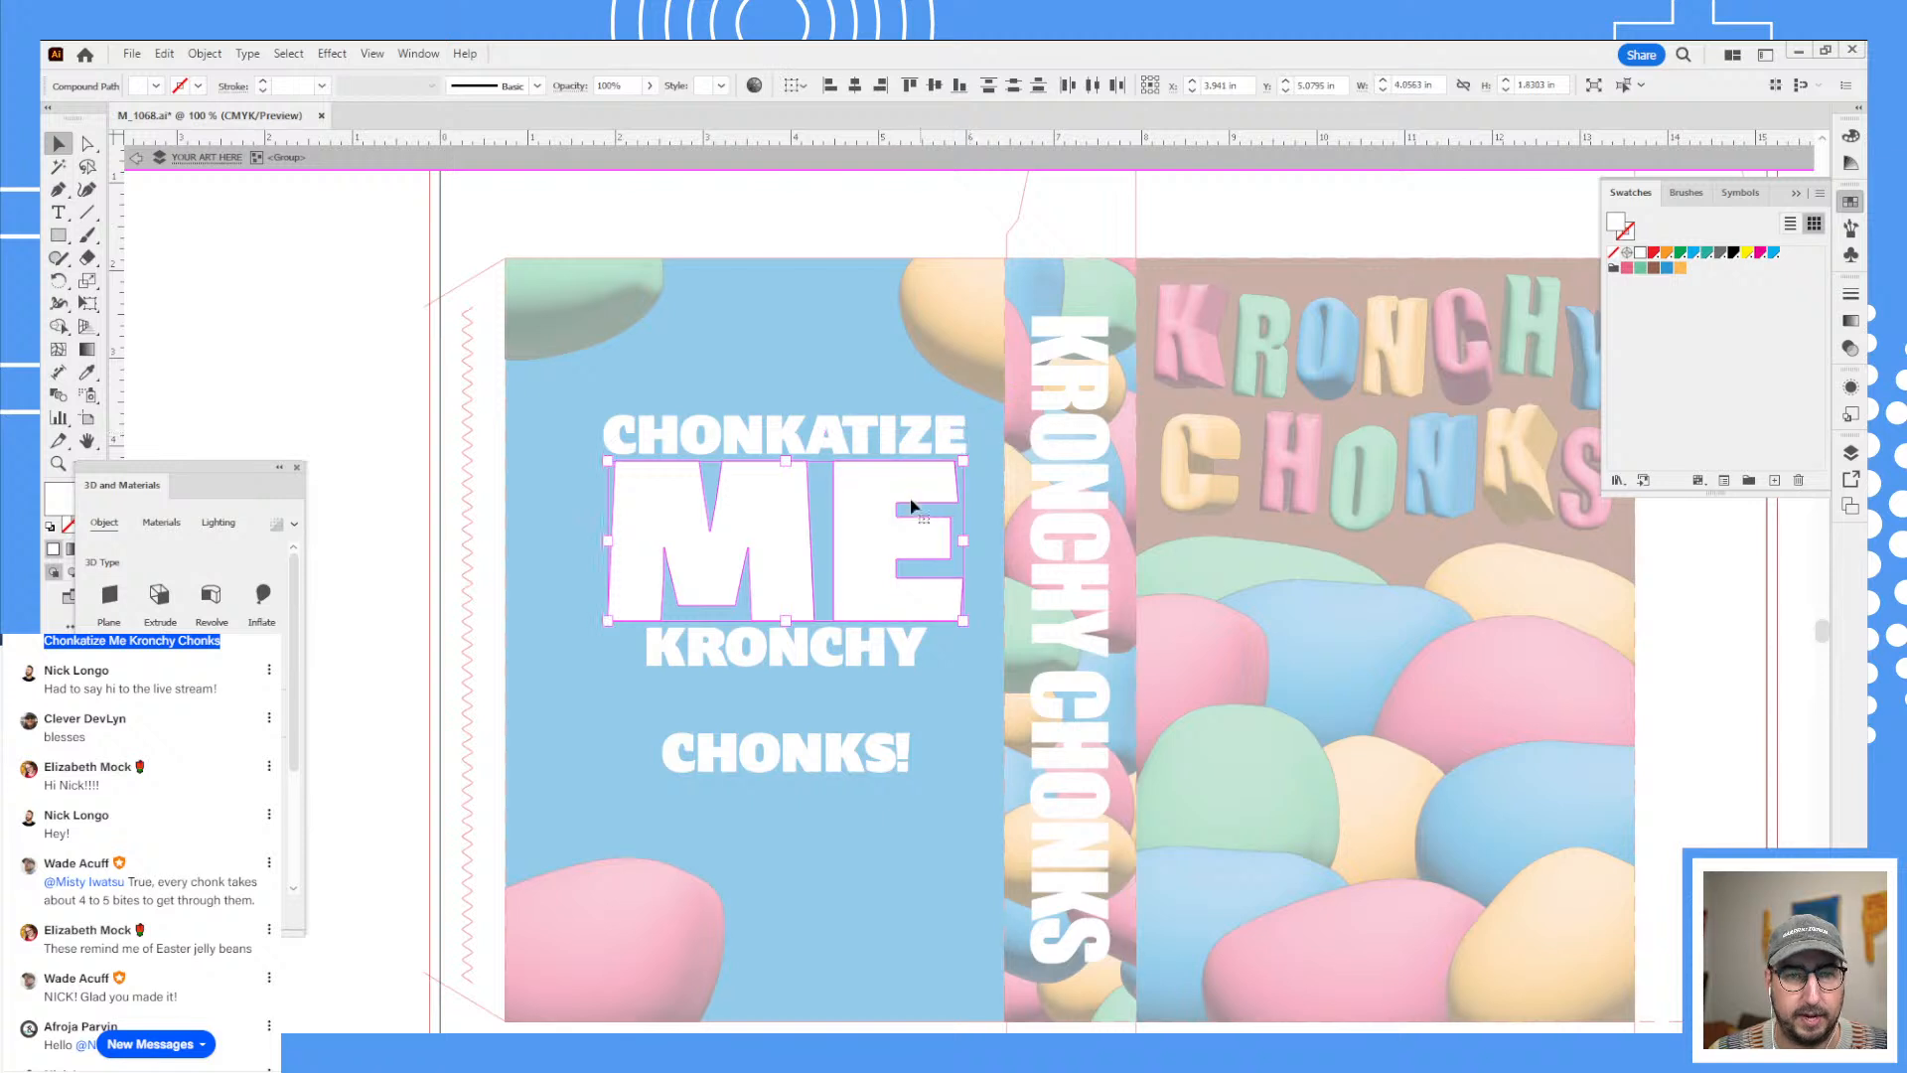
pyautogui.moveTo(899, 499); pyautogui.dragTo(905, 511)
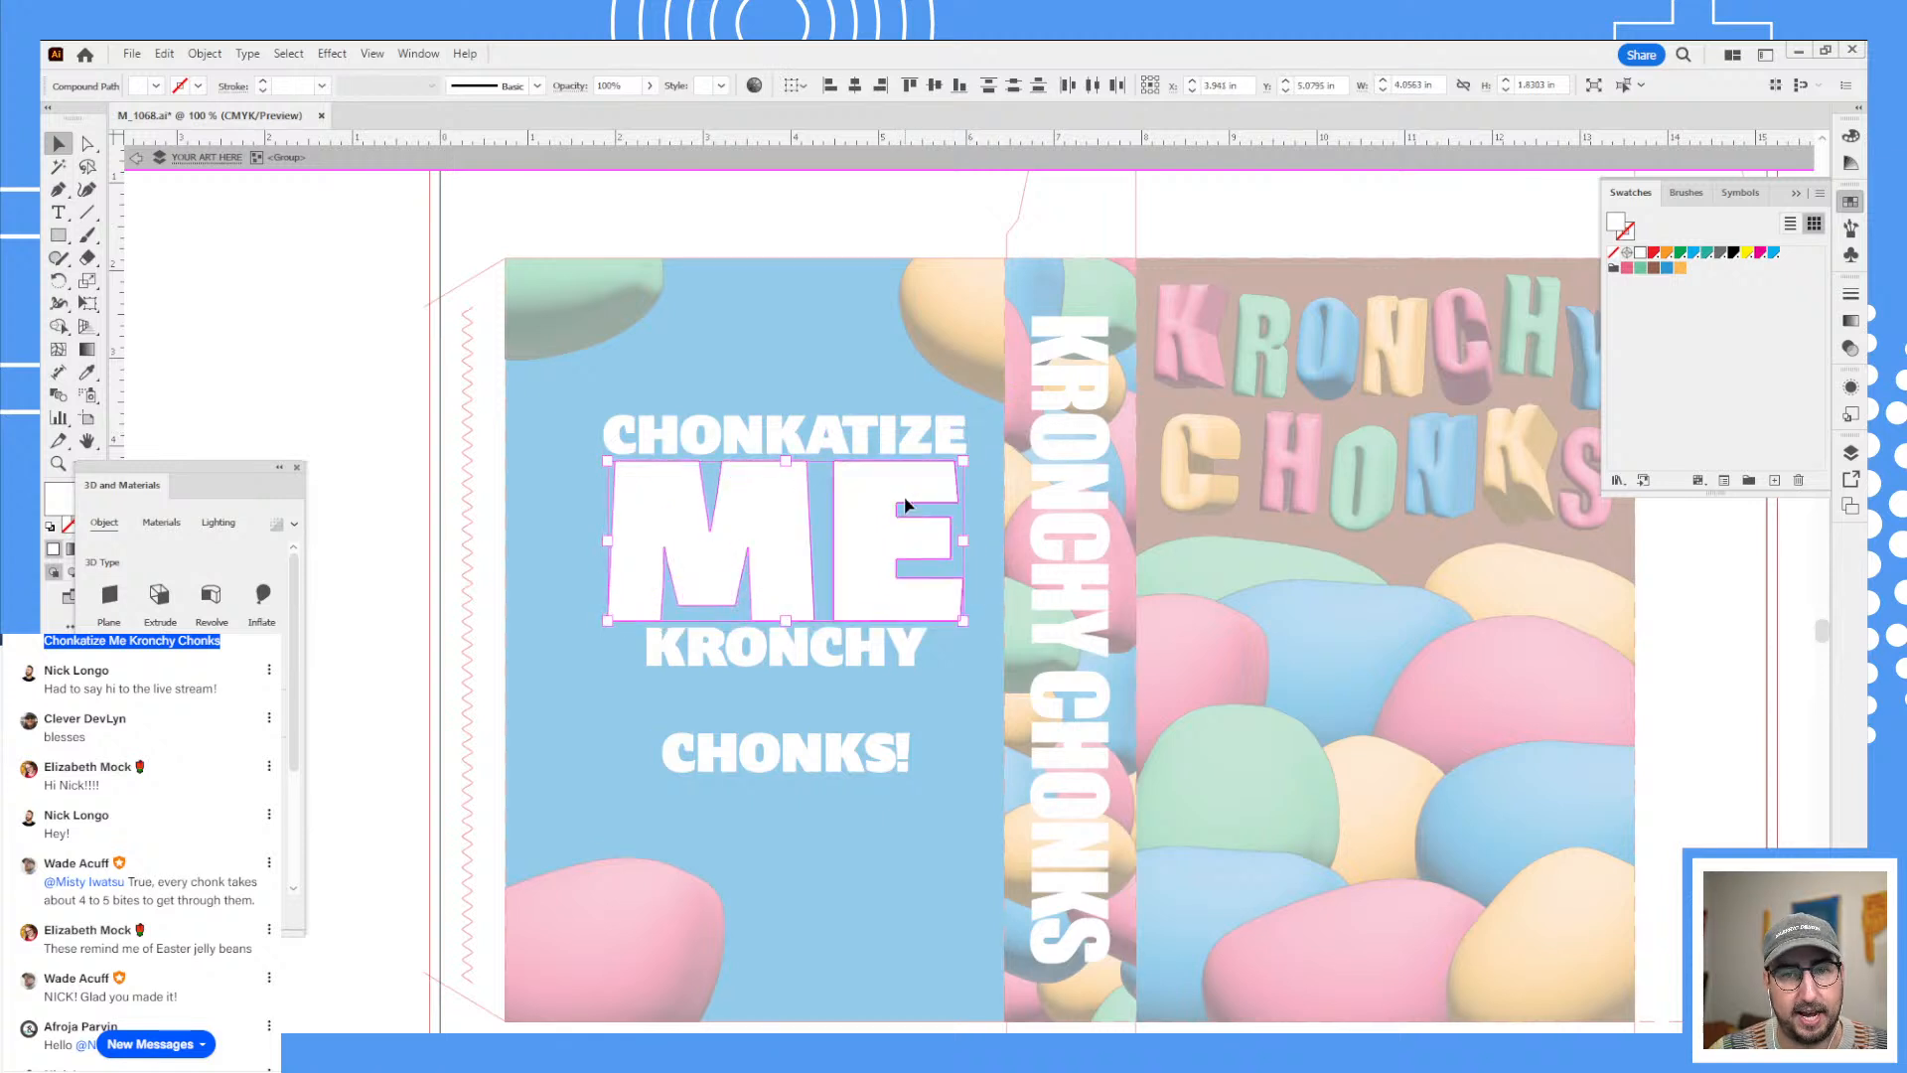
# - Scale "KRONCHY" up to about 4.09 in wide and fit it directly under "ME"
pyautogui.click(656, 656)
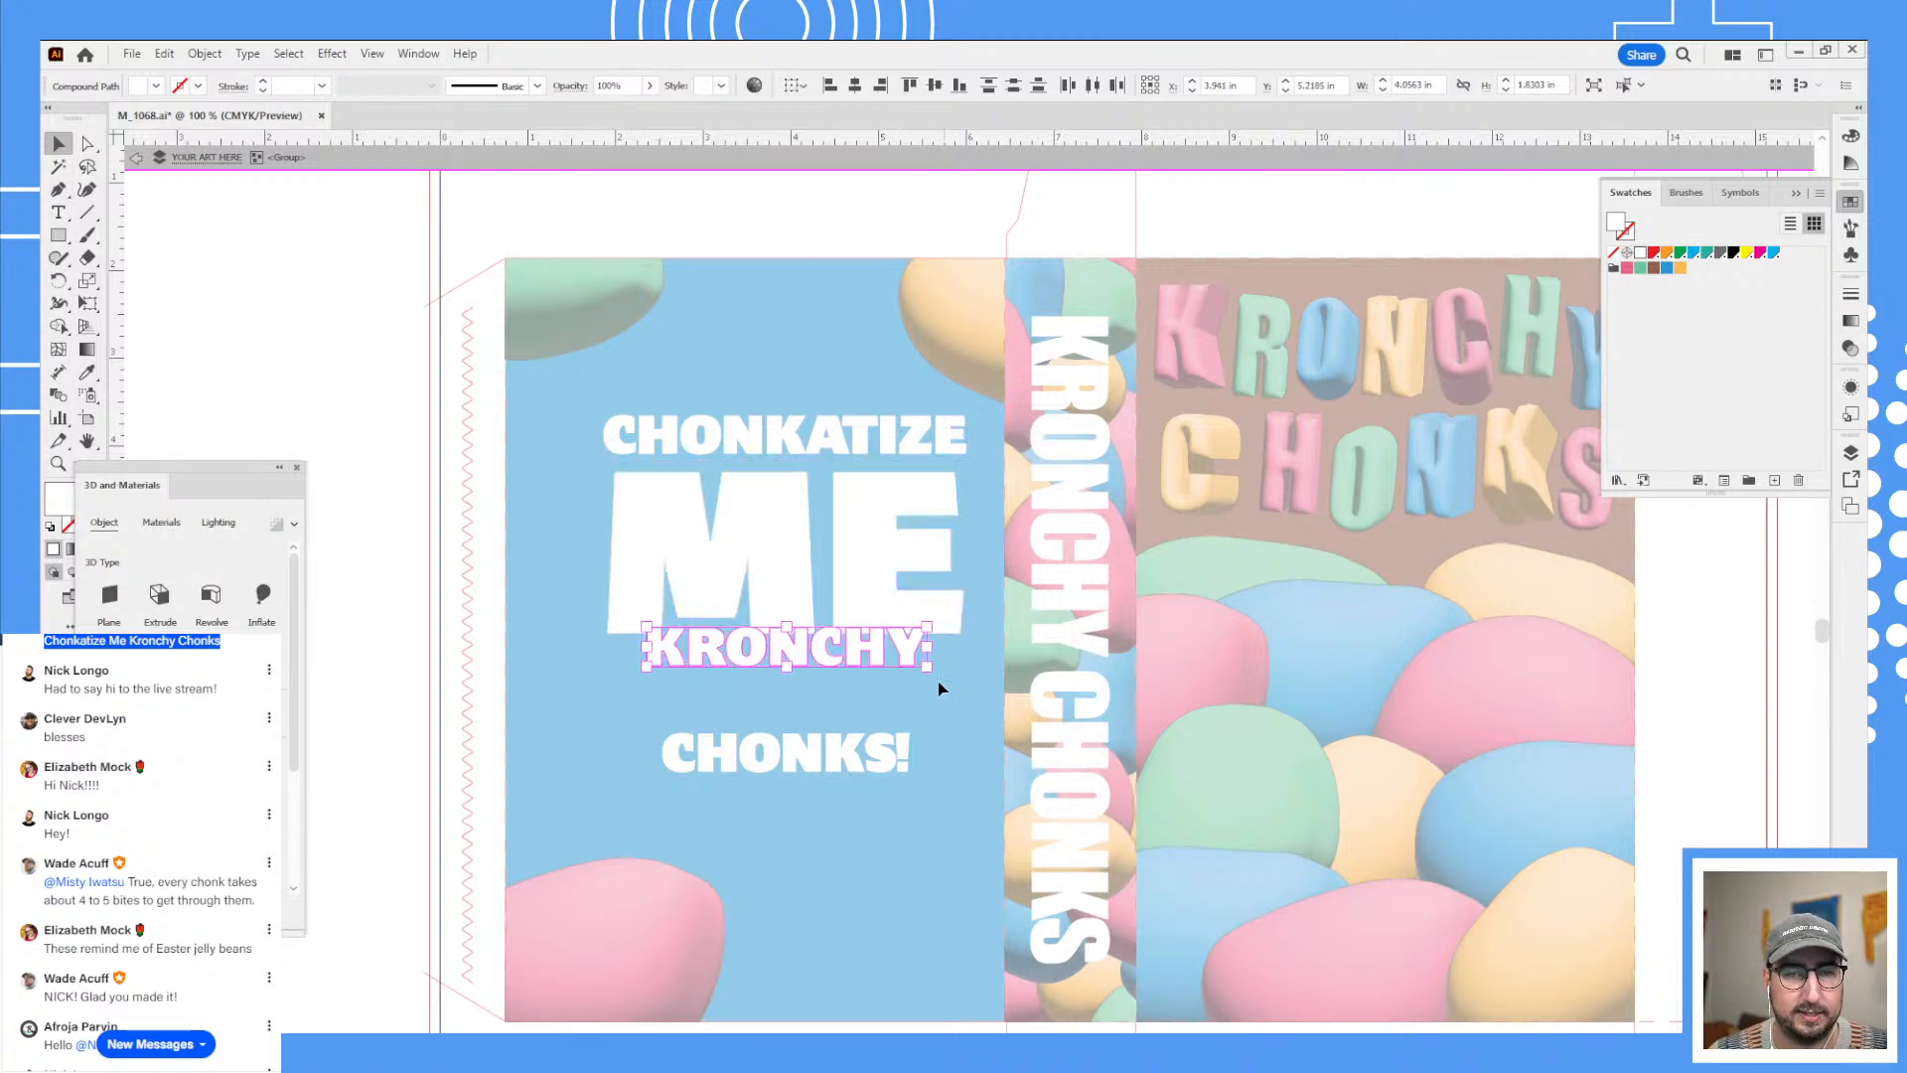
pyautogui.press('s')
pyautogui.moveTo(939, 661); pyautogui.dragTo(1033, 510)
pyautogui.press('v')
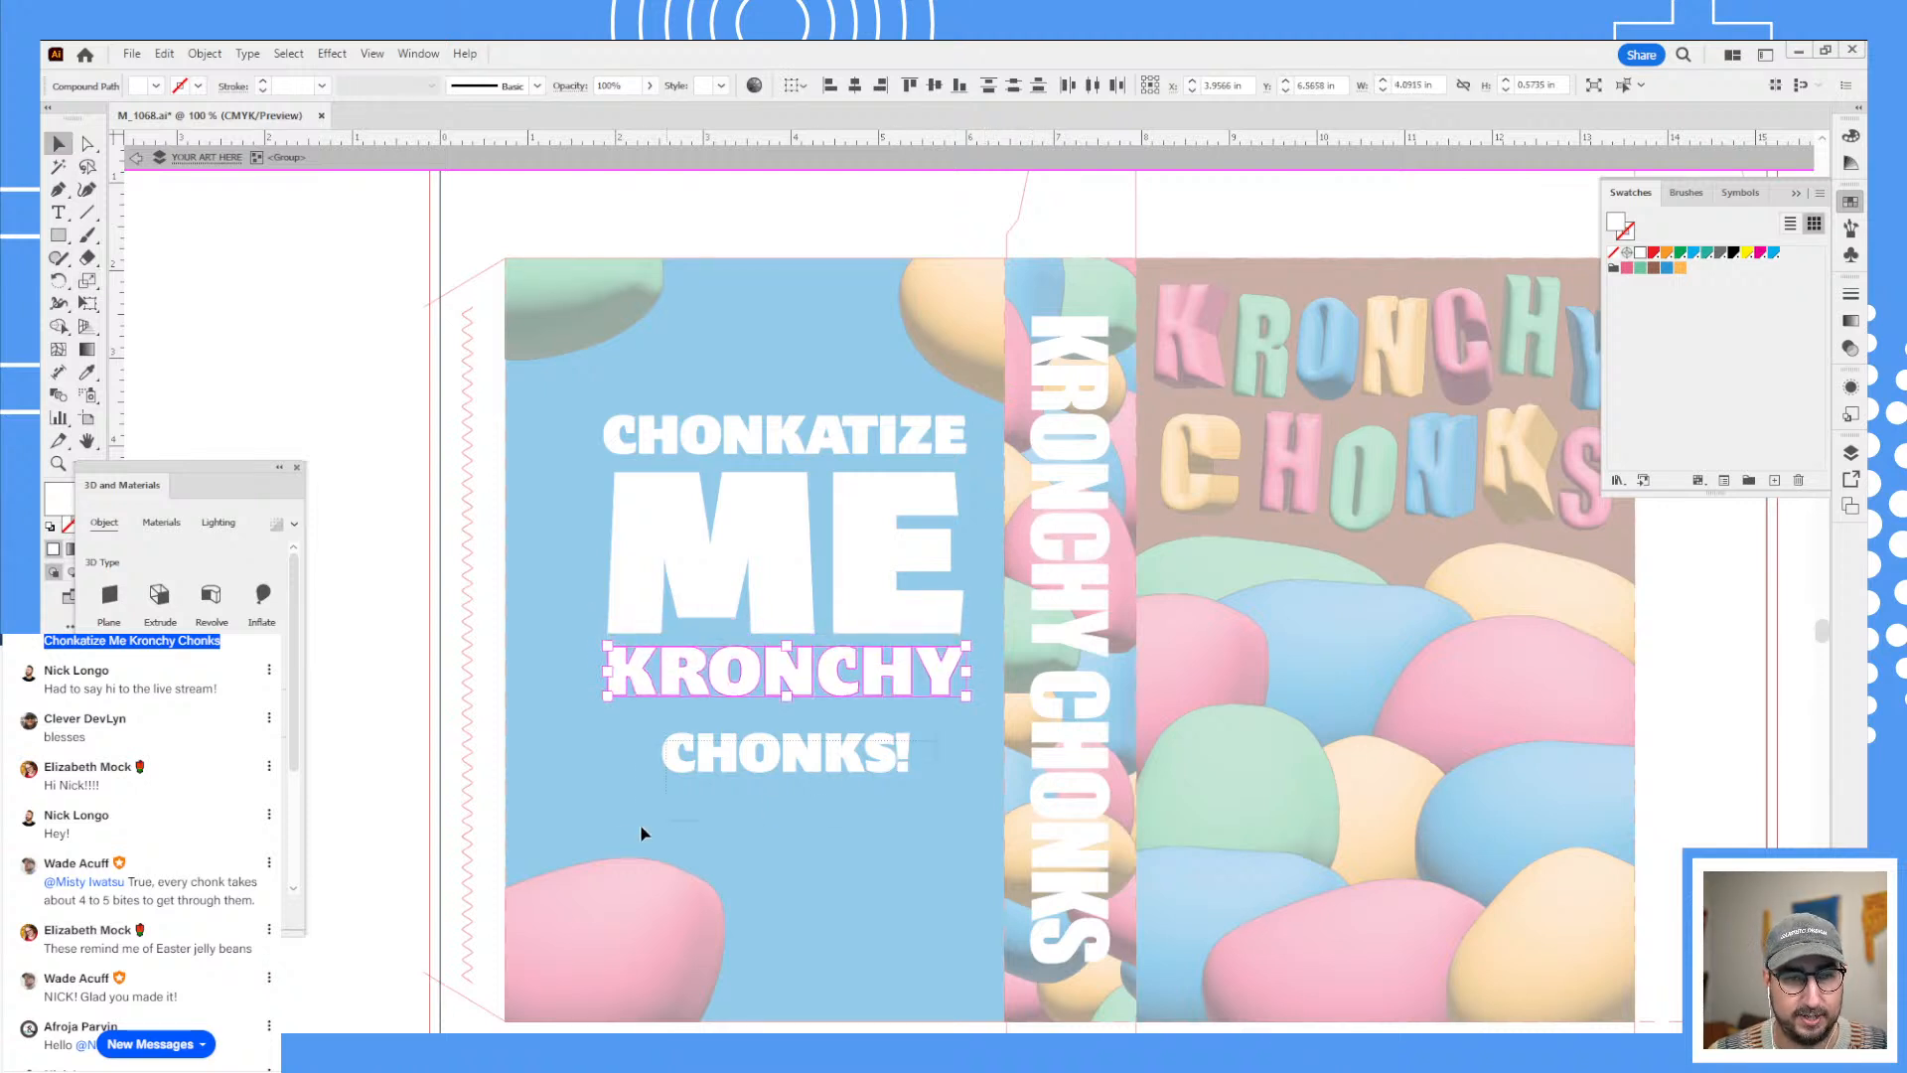
# - Scale "CHONKS!" up to about 4.18 in wide and move it up close beneath "KRONCHY"
pyautogui.click(695, 760)
pyautogui.press('s')
pyautogui.moveTo(1013, 607); pyautogui.dragTo(1108, 523)
pyautogui.press('Up')
pyautogui.press('Up')
pyautogui.press('Up')
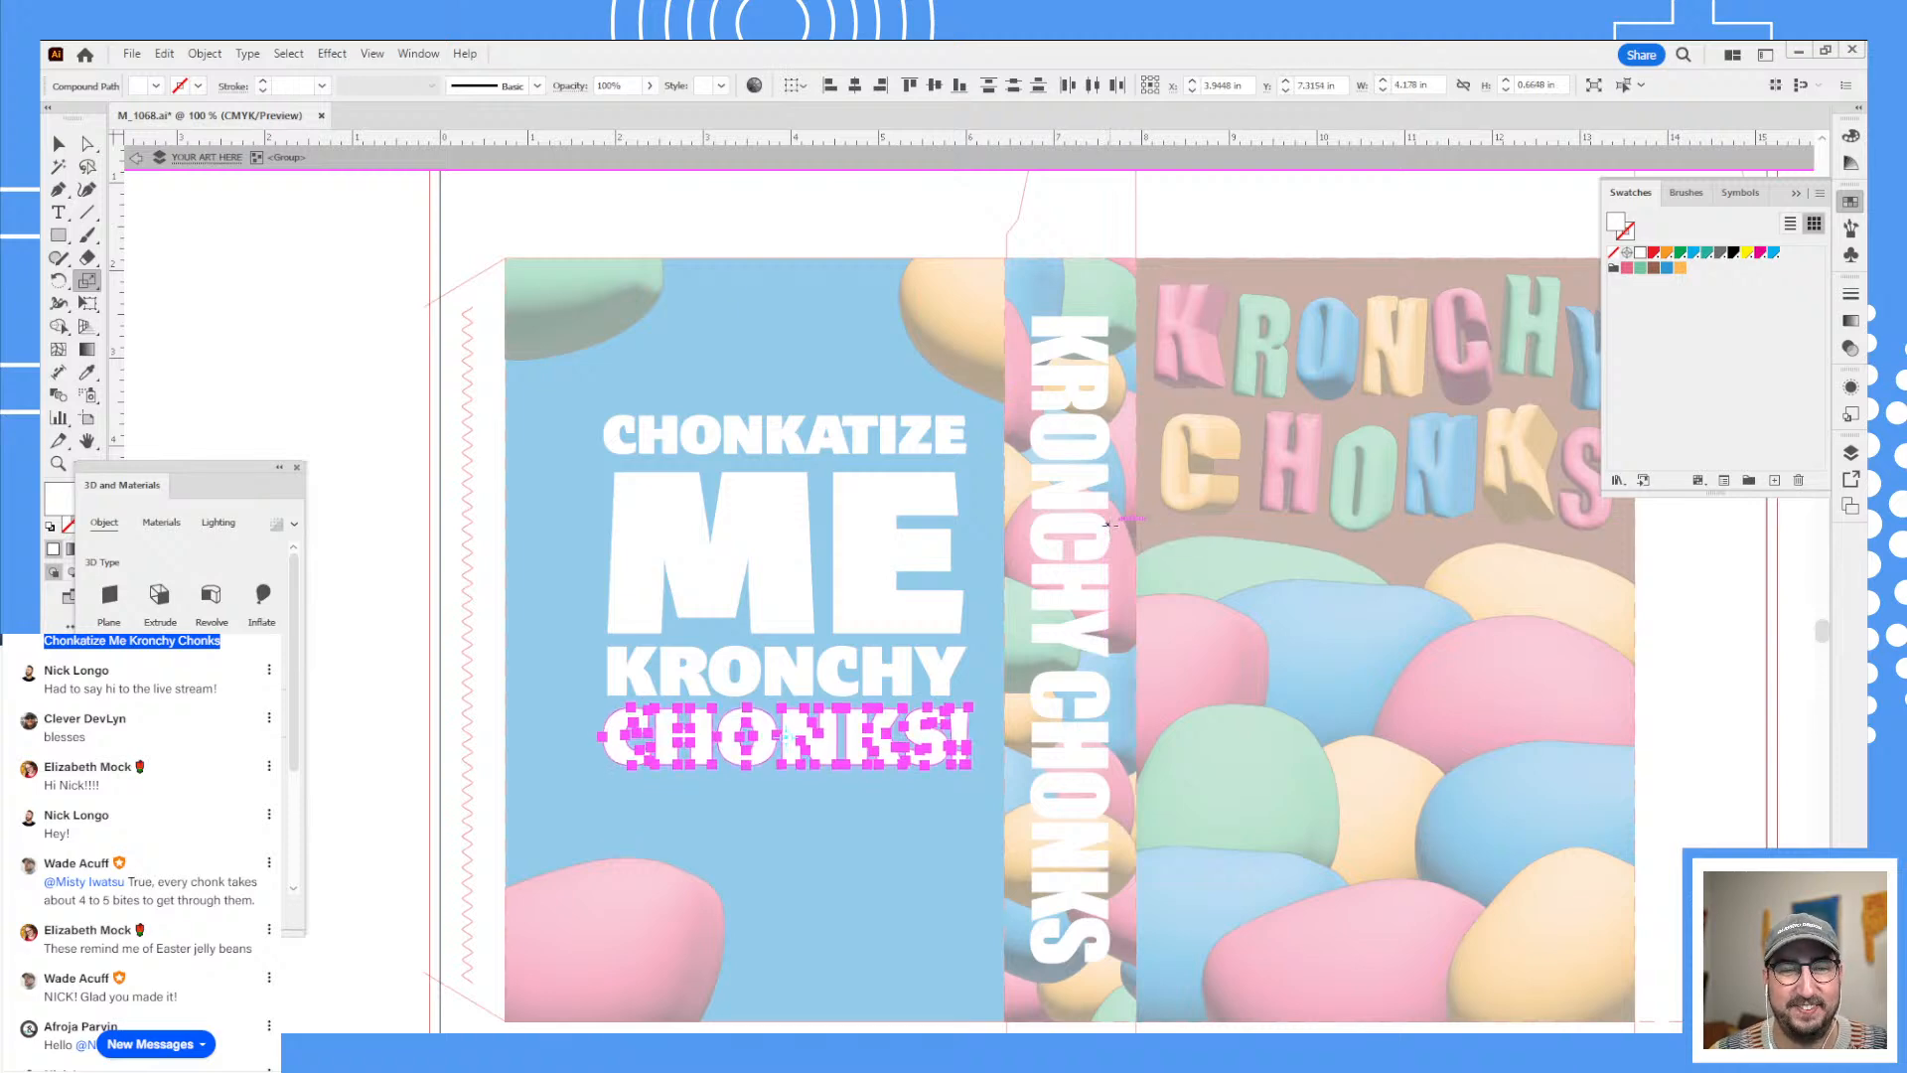
# - Center the whole slogan horizontally and vertically on the blue panel
pyautogui.press('v')
pyautogui.doubleClick(810, 388)
pyautogui.click(808, 349)
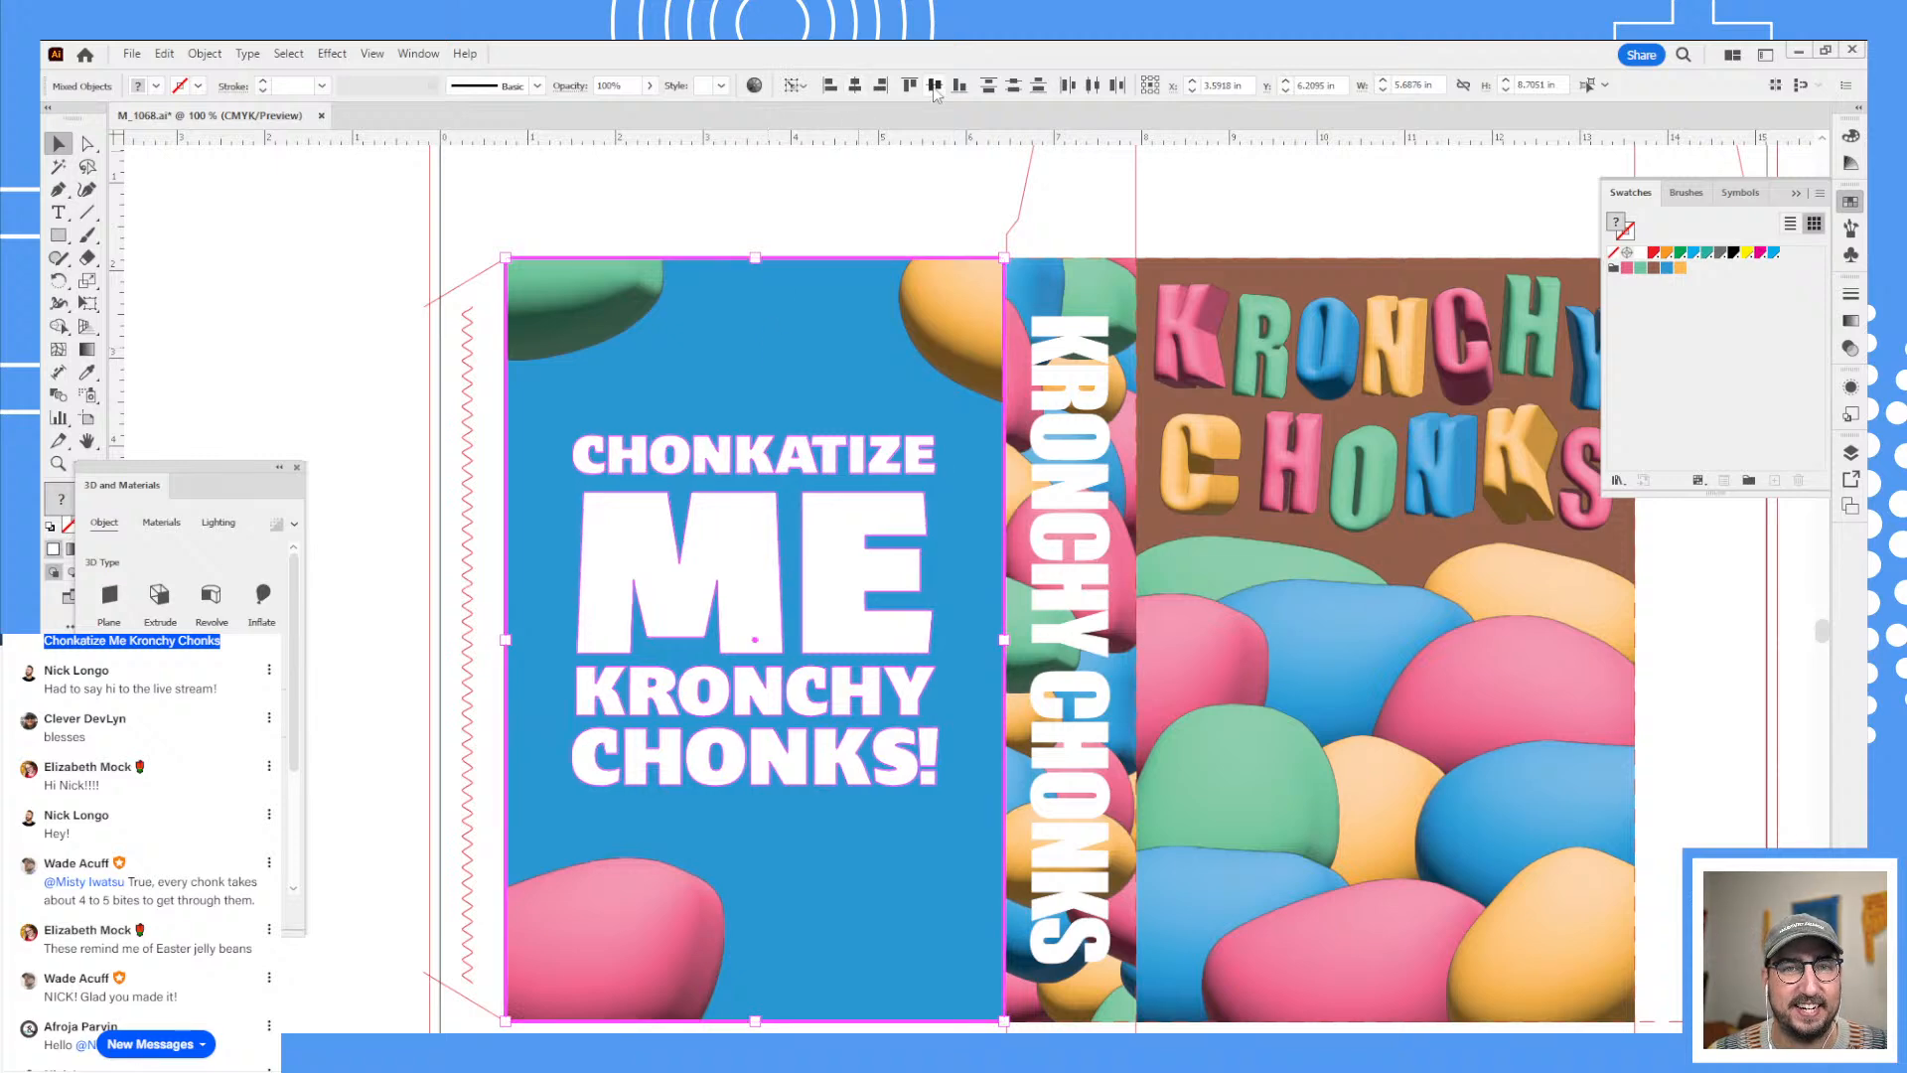
pyautogui.click(860, 173)
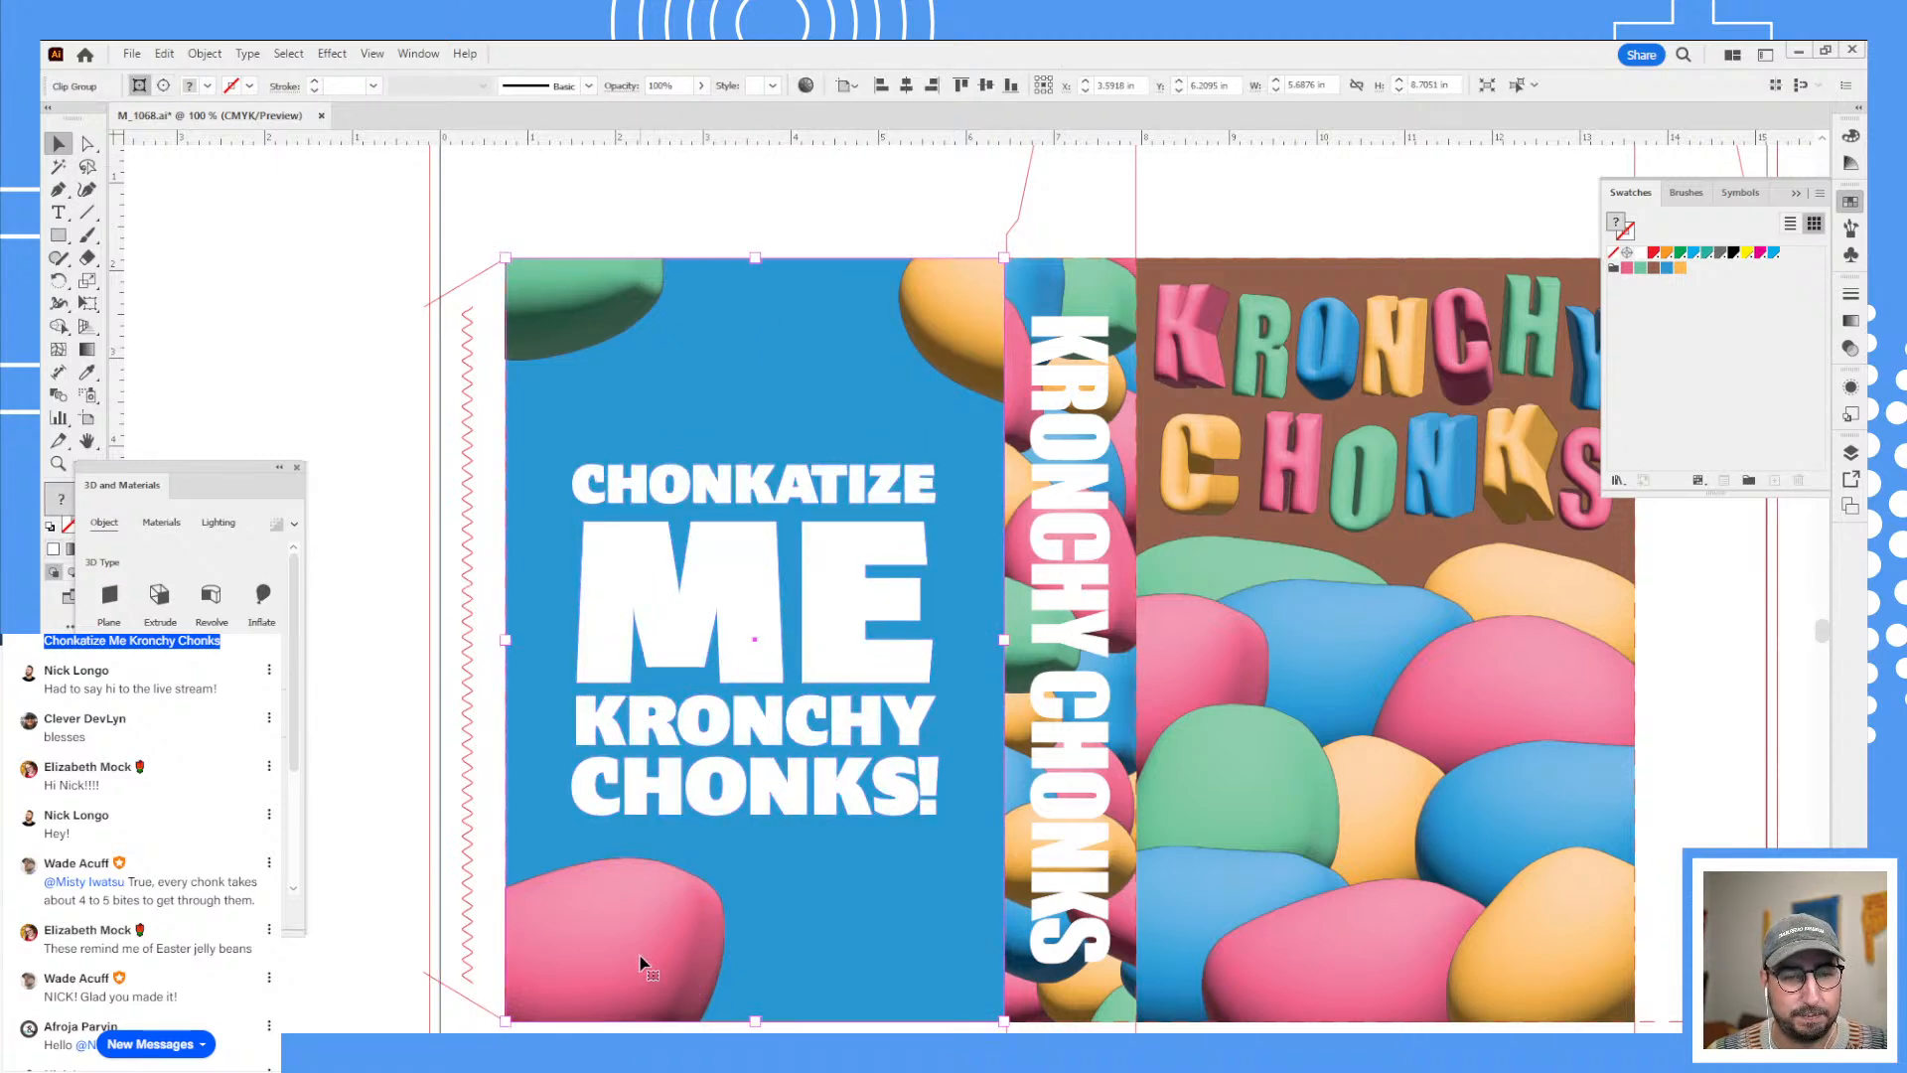
# - Inside the blue panel's clip group, copy the pink candy to the right edge and the yellow candy to the left edge
pyautogui.doubleClick(641, 959)
pyautogui.click(621, 978)
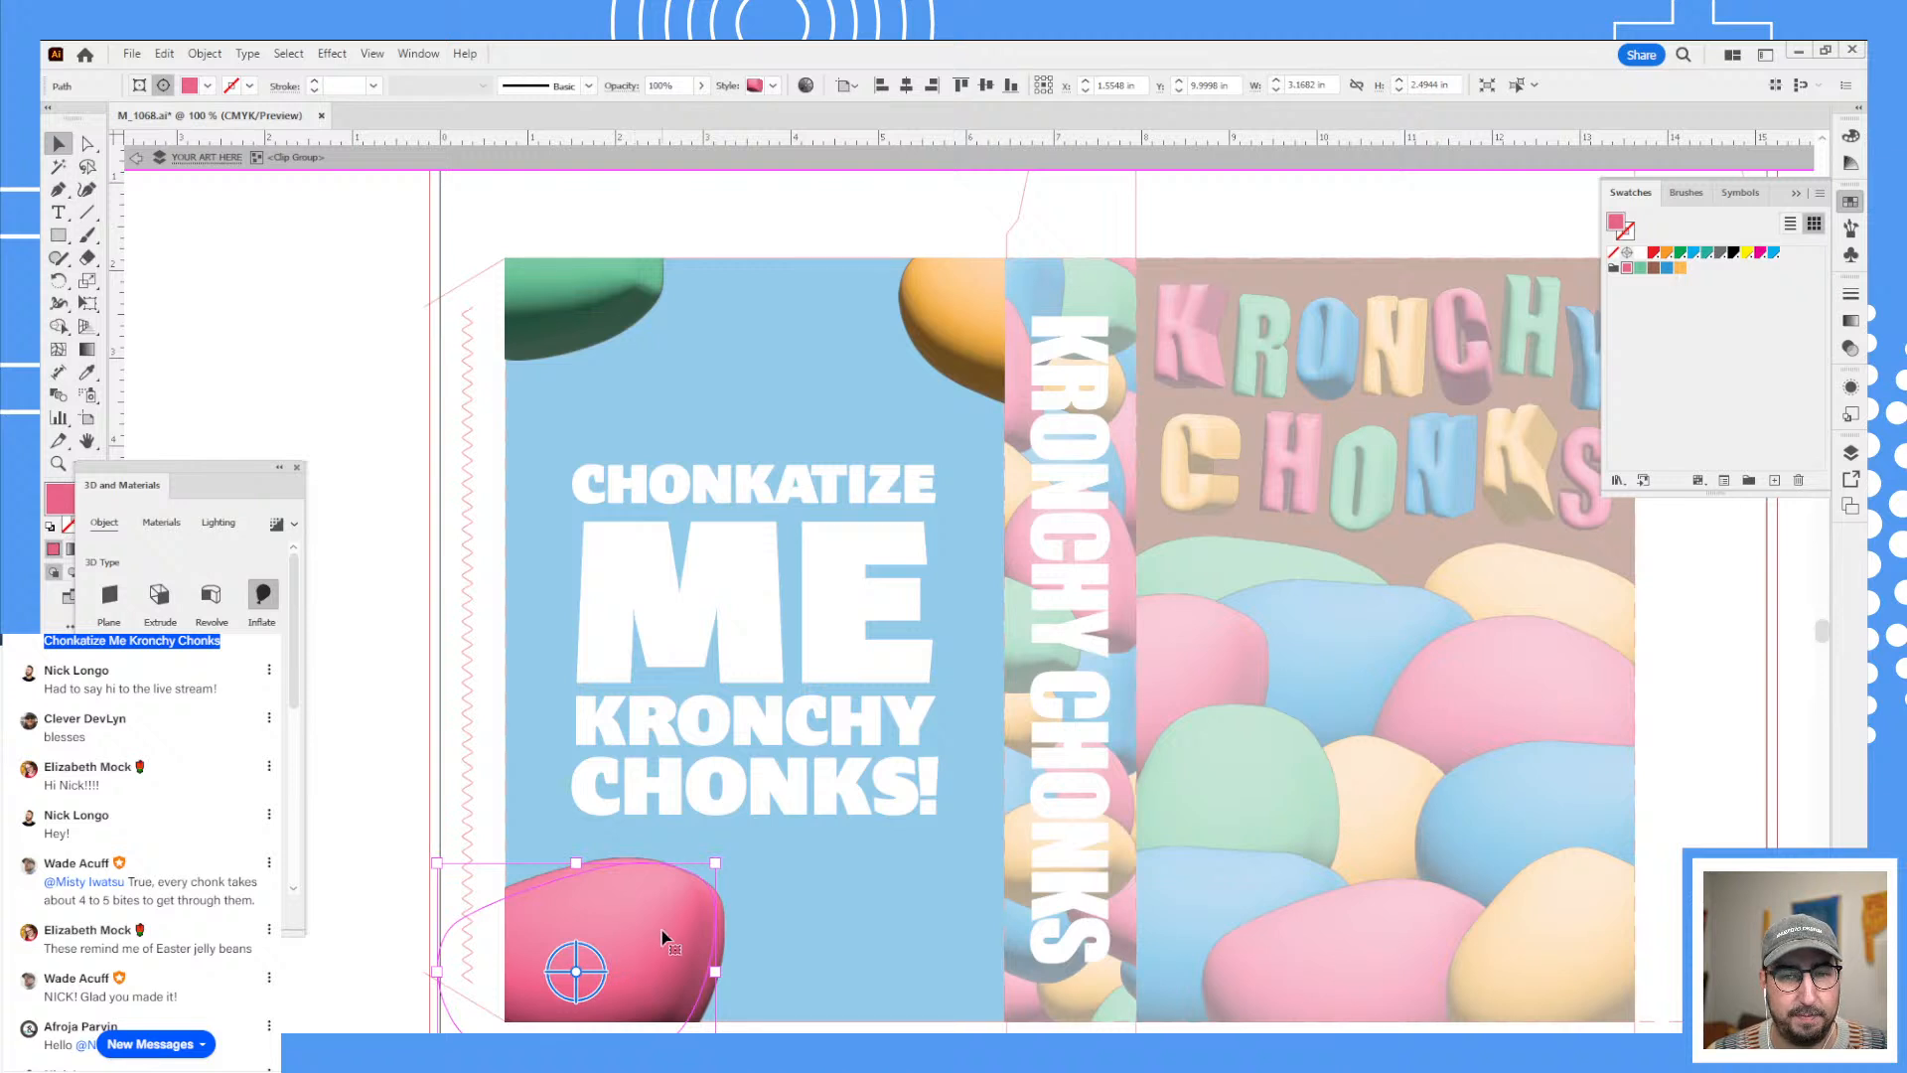
pyautogui.moveTo(675, 945); pyautogui.dragTo(1154, 624)
pyautogui.moveTo(968, 634); pyautogui.dragTo(413, 826)
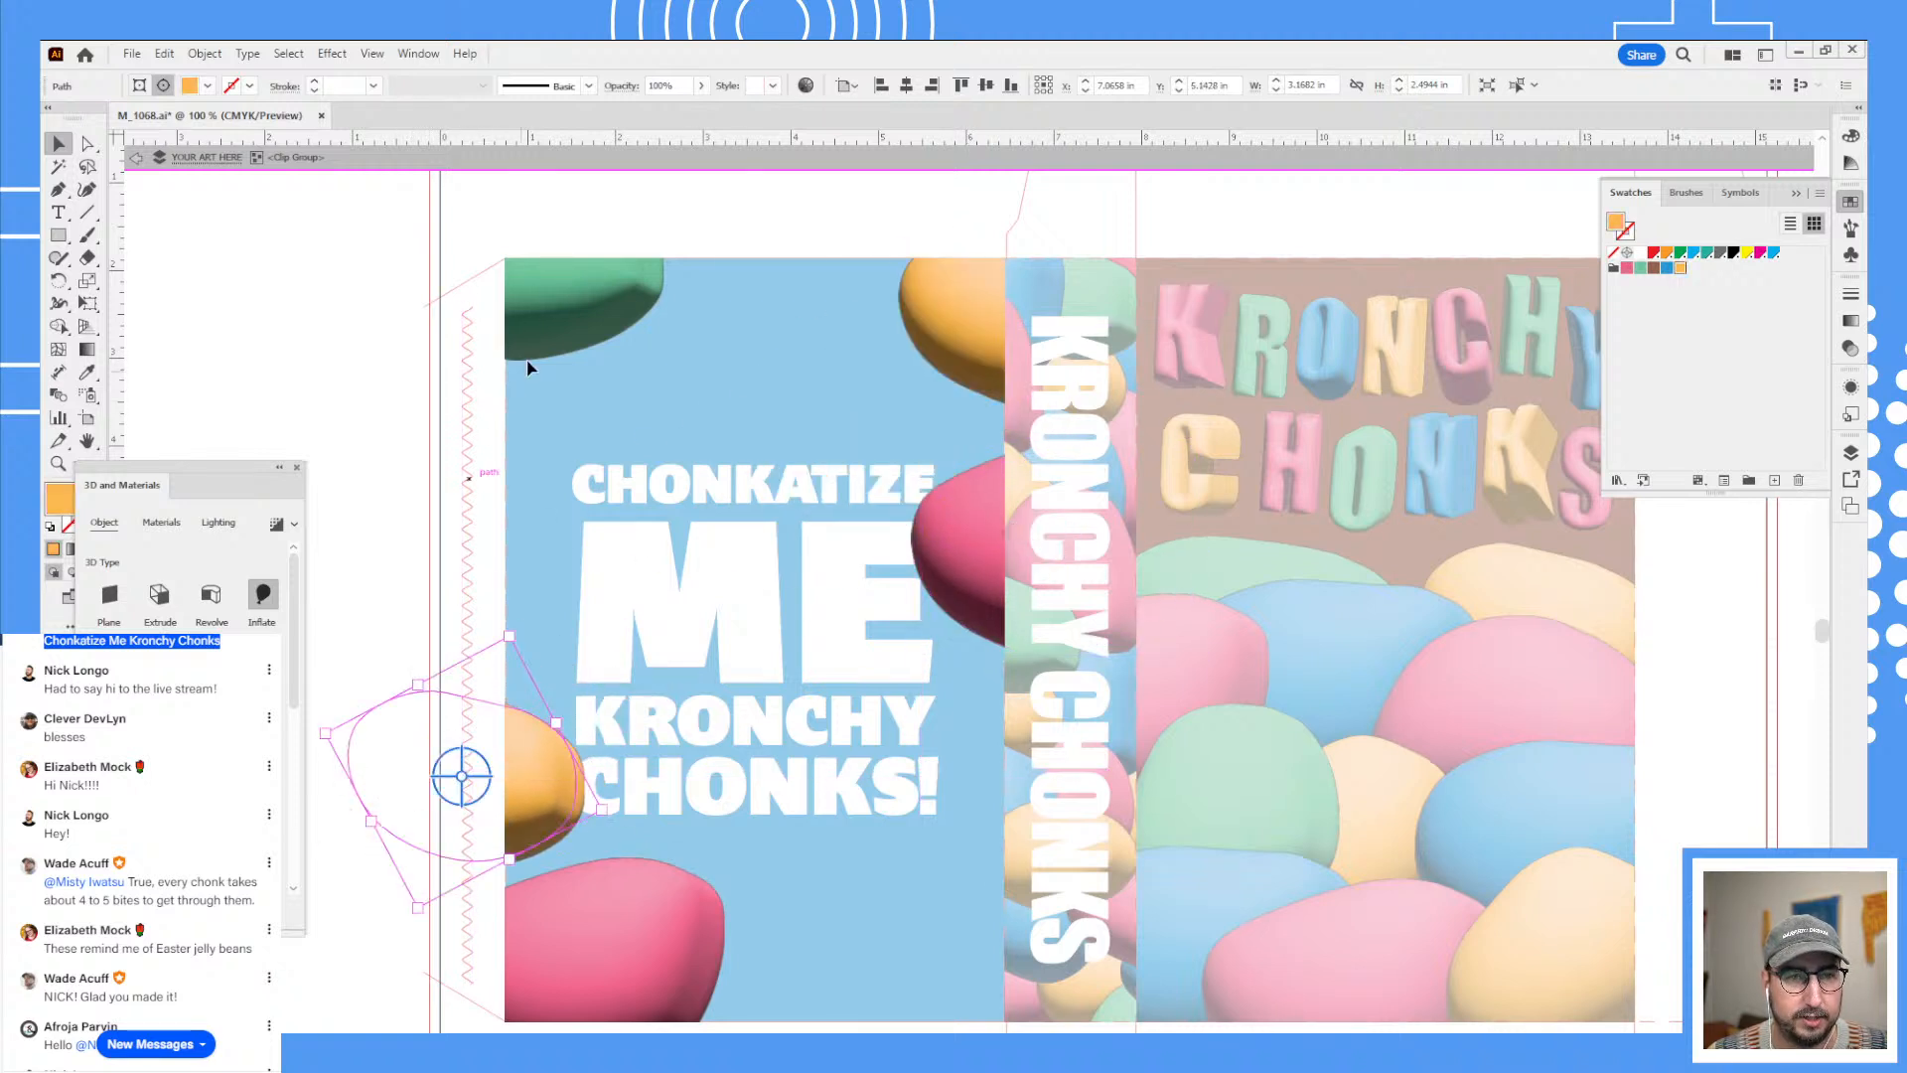
# - Copy the green candy to the blue panel's lower-right edge and the yellow candy to its bottom edge, raising the left yellow candy slightly
pyautogui.moveTo(564, 337); pyautogui.dragTo(1077, 979)
pyautogui.moveTo(536, 805); pyautogui.dragTo(548, 715)
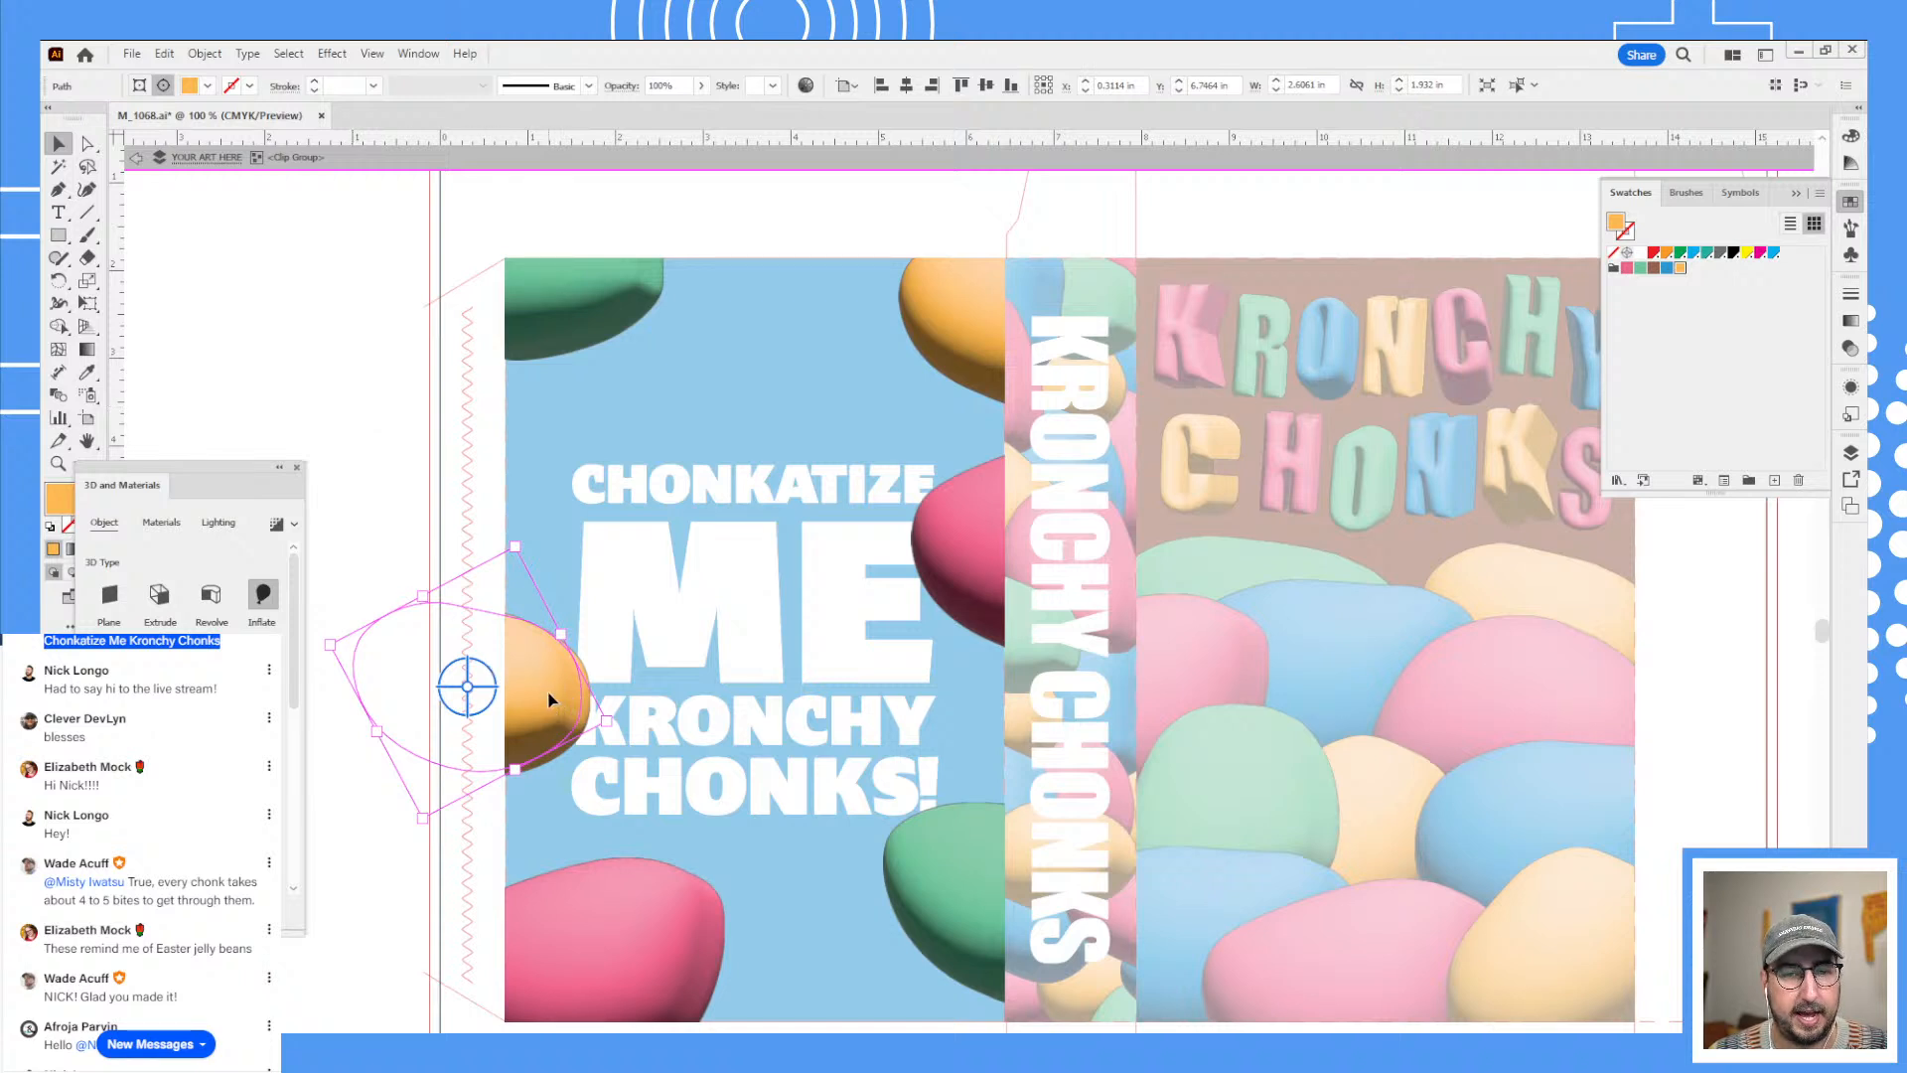
pyautogui.moveTo(541, 681); pyautogui.dragTo(938, 1020)
pyautogui.moveTo(812, 964); pyautogui.dragTo(815, 999)
# - Copy the lower-left pink candy to the blue panel's top edge, rotate it and shrink it to about 1.81 by 2.57 in
pyautogui.moveTo(625, 939); pyautogui.dragTo(828, 184)
pyautogui.press('r')
pyautogui.moveTo(953, 214); pyautogui.dragTo(670, 563)
pyautogui.press('v')
pyautogui.press('s')
pyautogui.moveTo(906, 447); pyautogui.dragTo(834, 398)
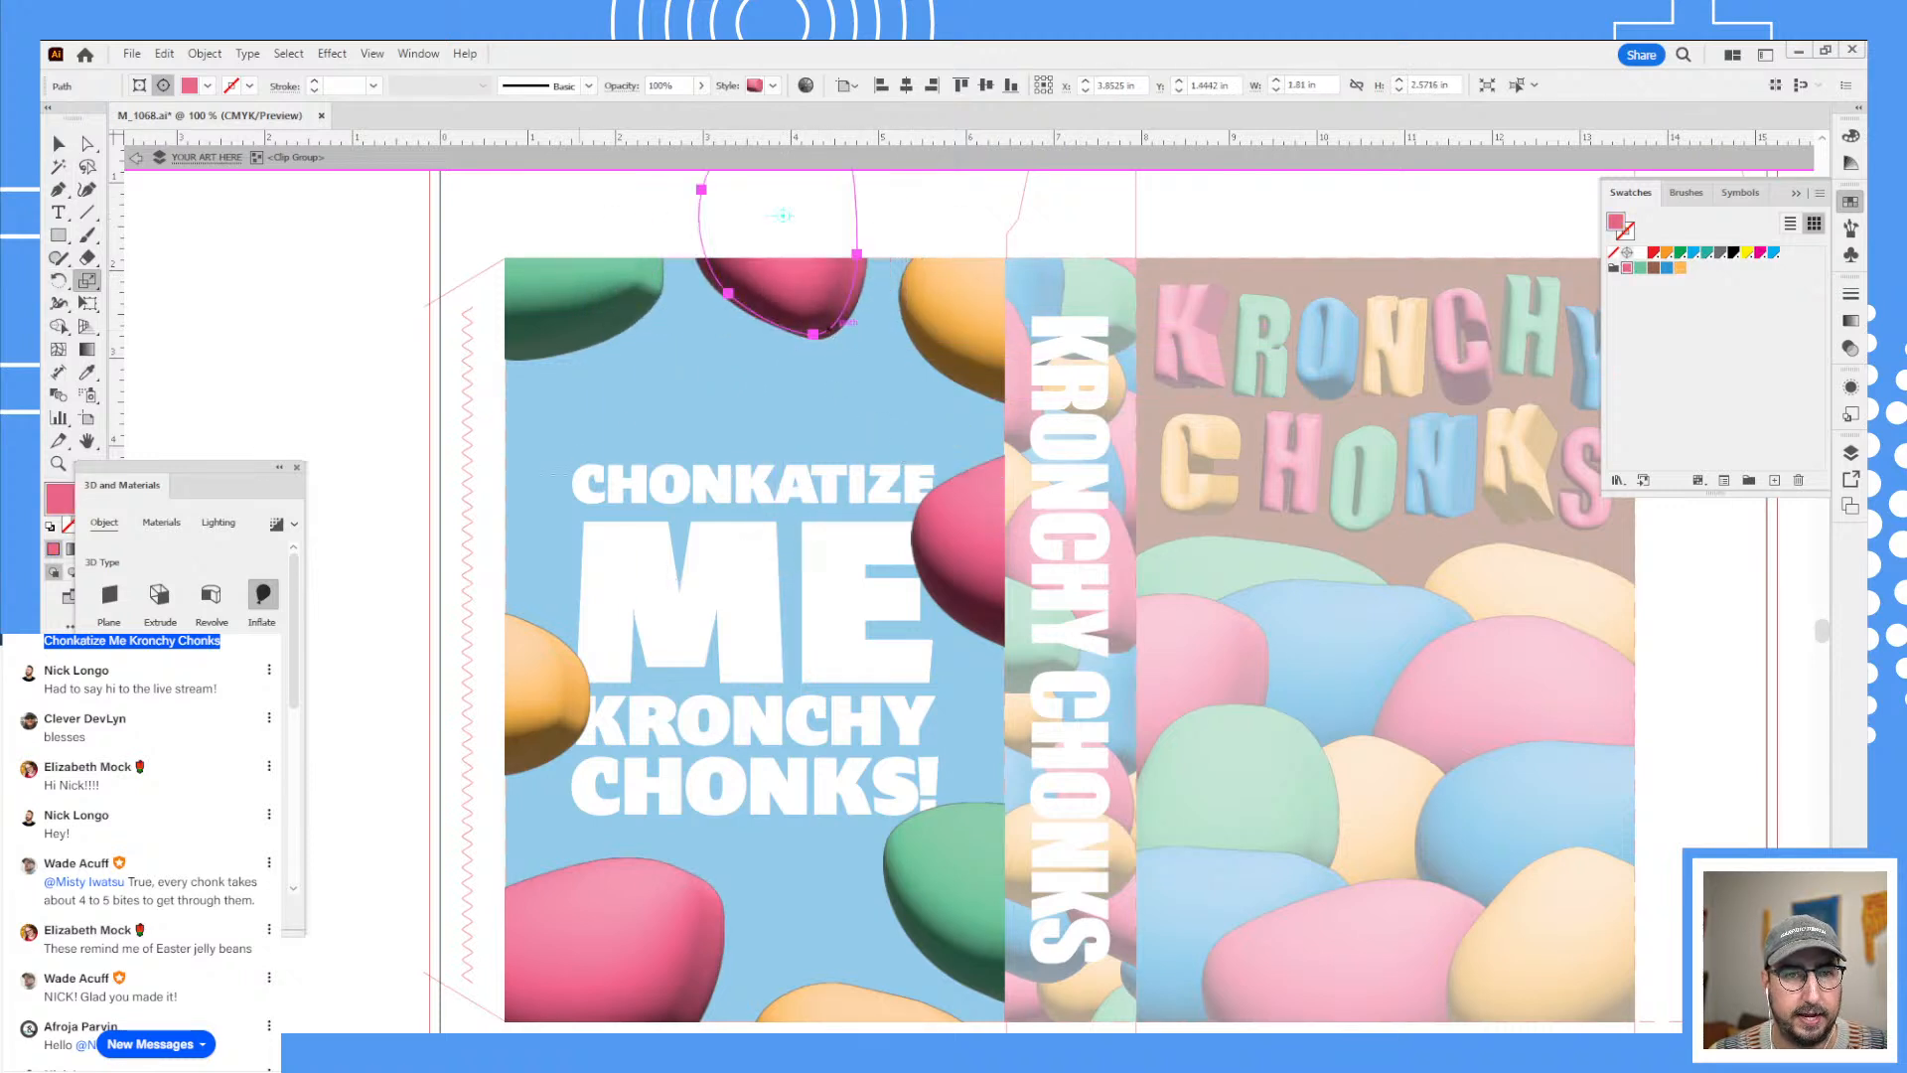
# - Move the yellow candy on the blue panel's left edge up beside "ME" and leave the clip group
pyautogui.press('v')
pyautogui.moveTo(506, 673); pyautogui.dragTo(542, 569)
pyautogui.hotkey('ctrl', 'z')
pyautogui.doubleClick(375, 362)
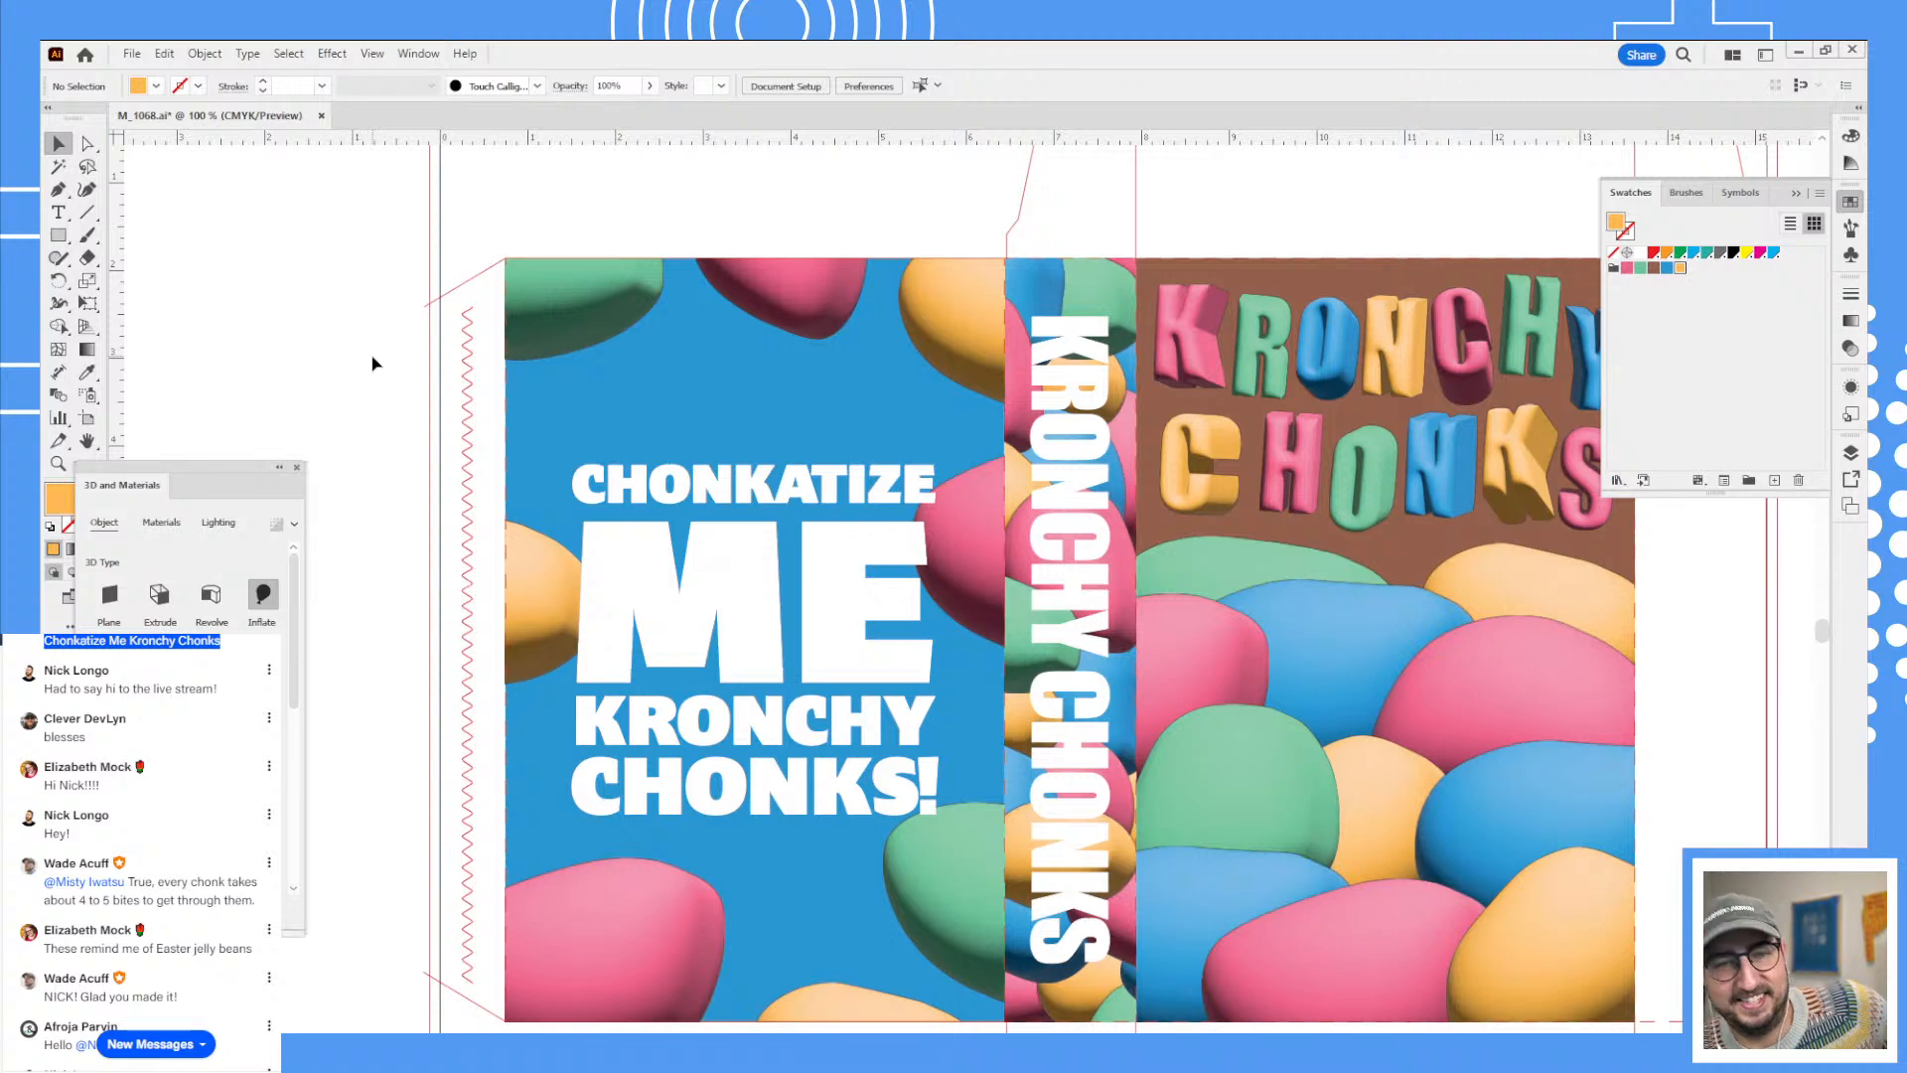
pyautogui.click(725, 593)
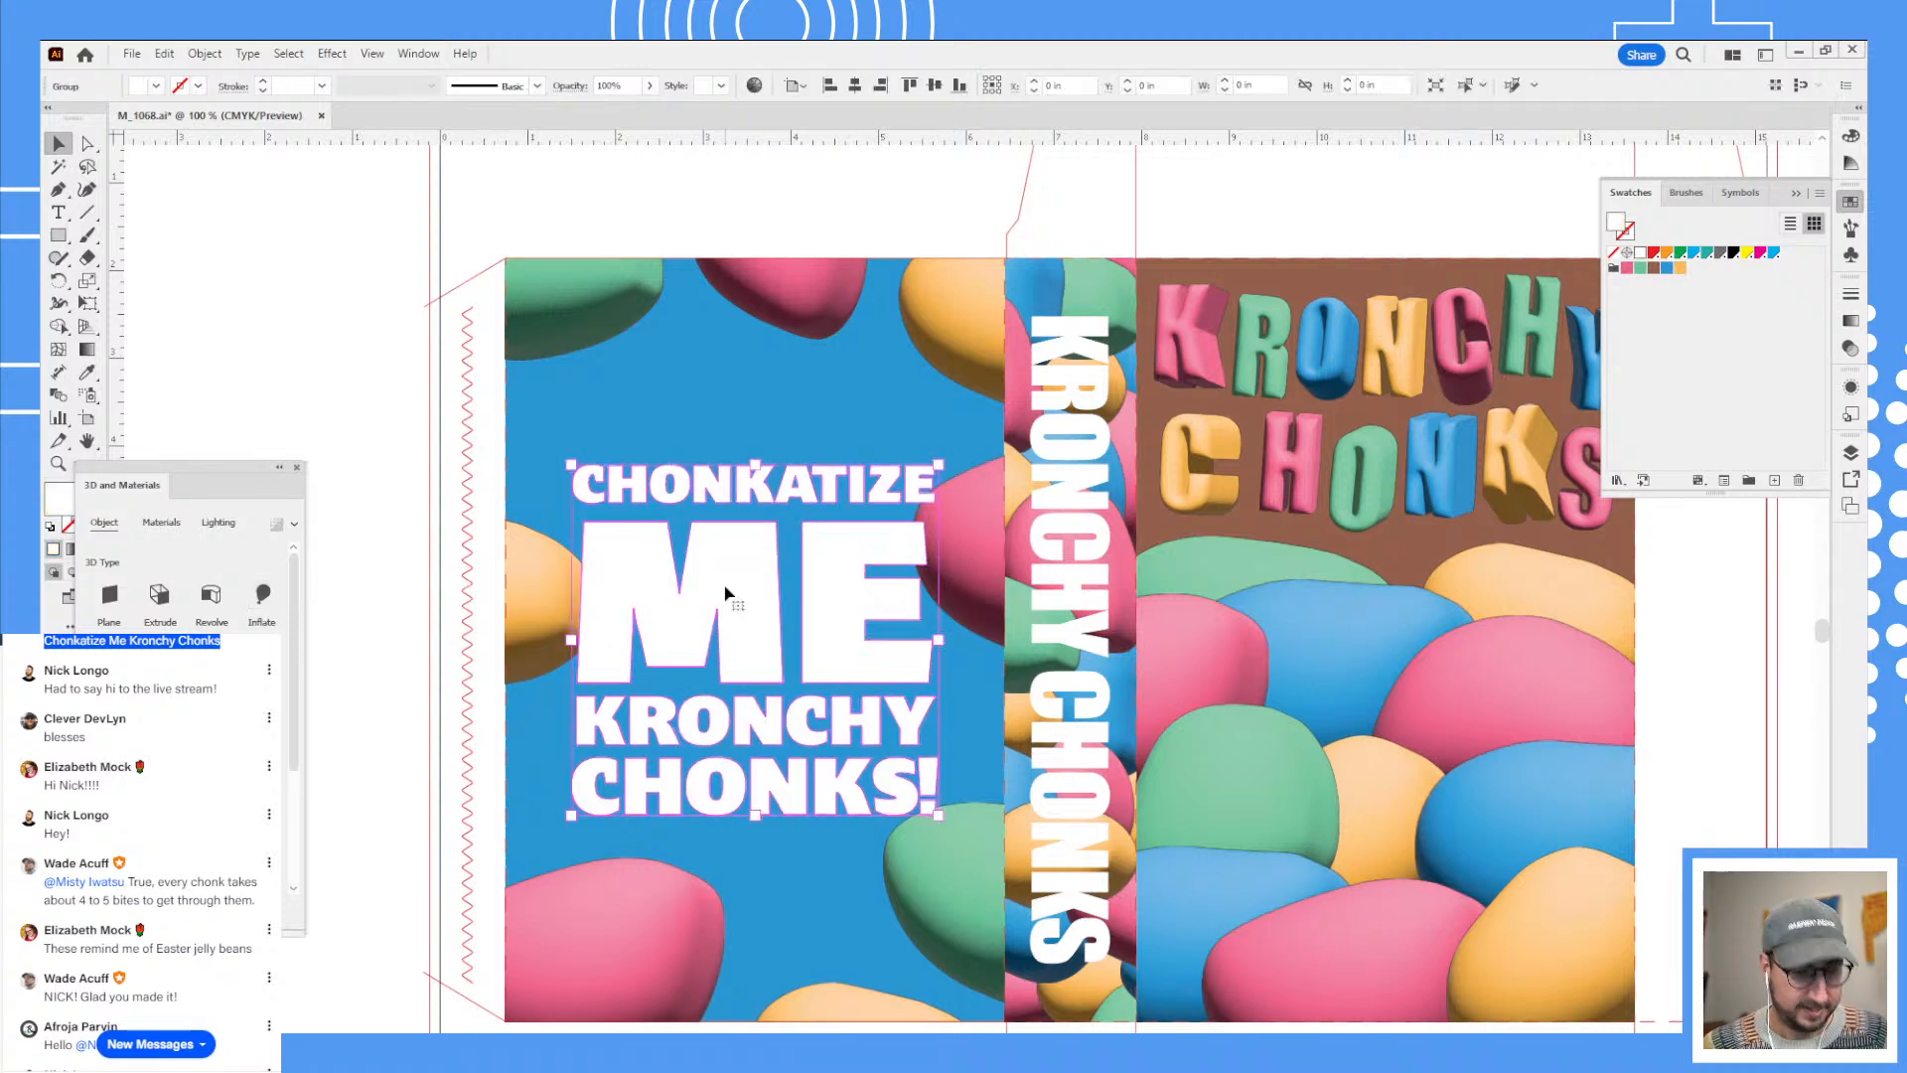
pyautogui.doubleClick(528, 602)
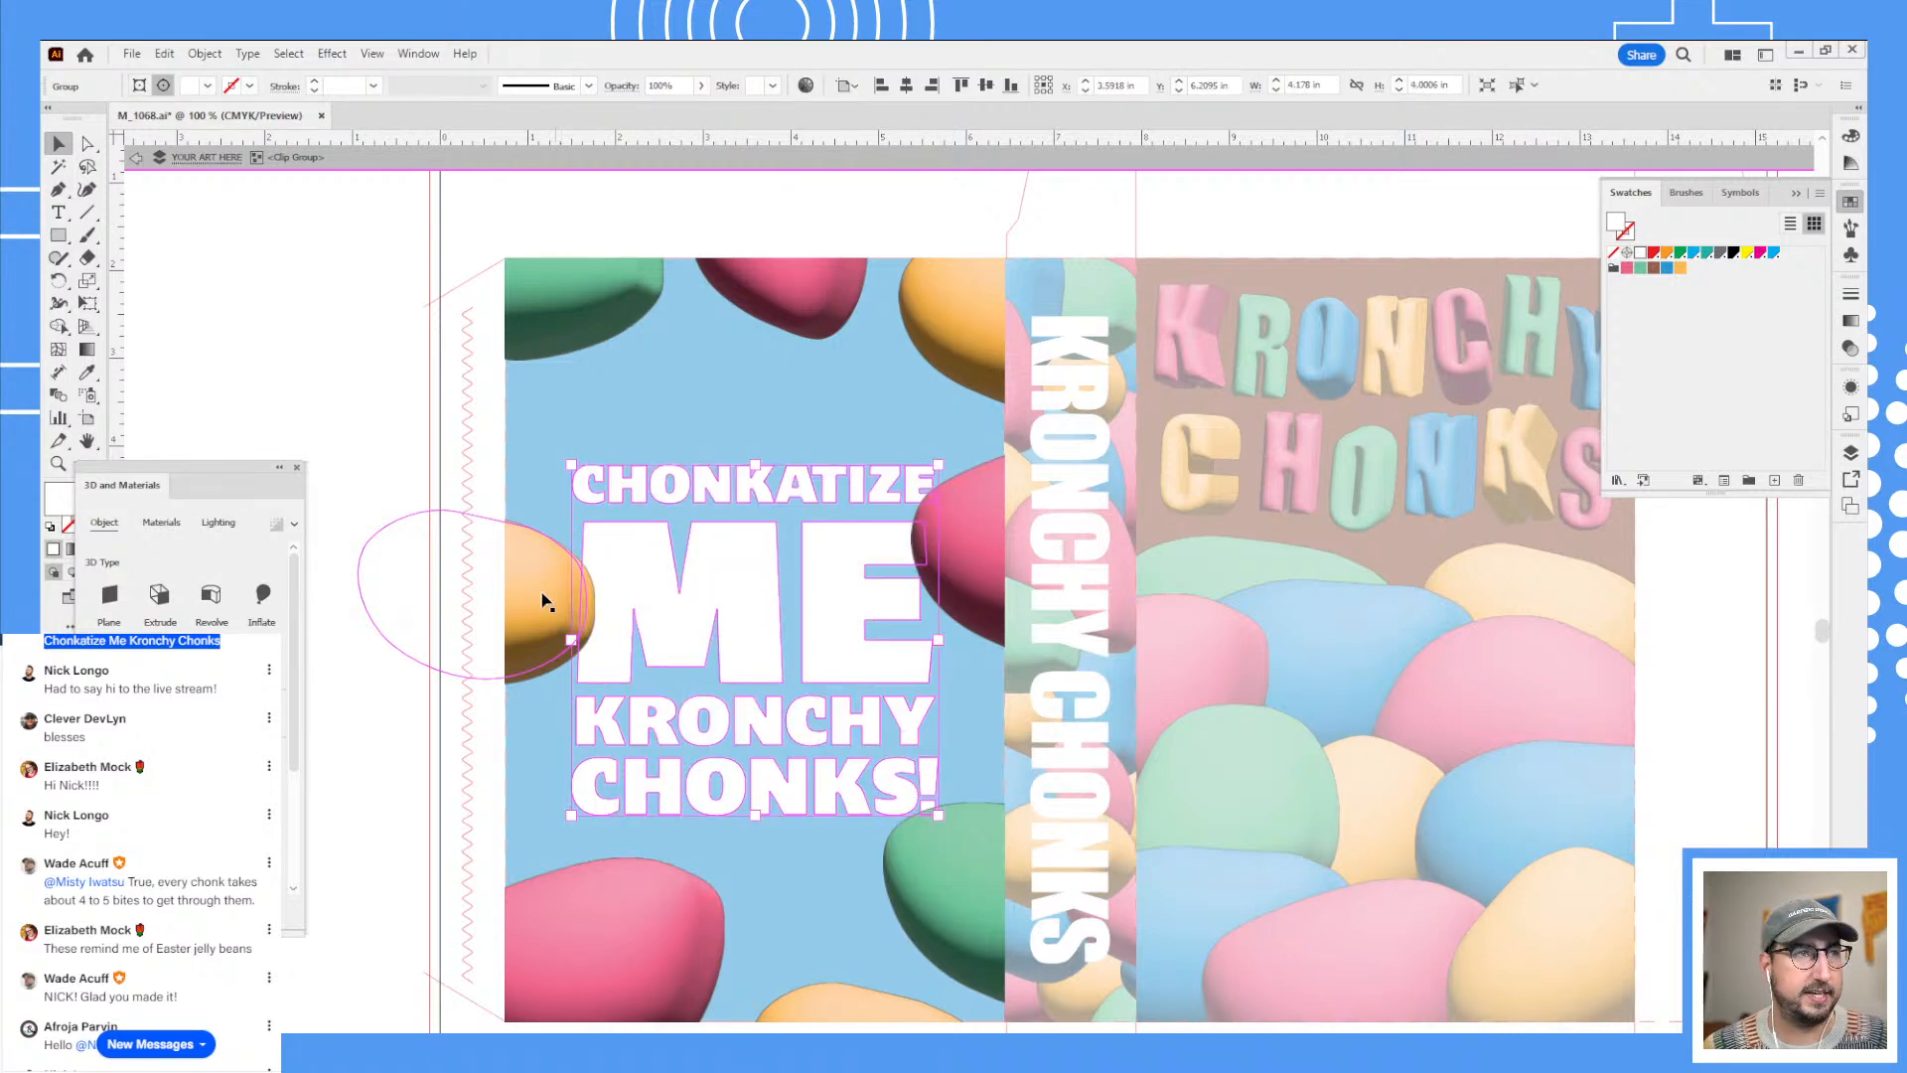
pyautogui.doubleClick(322, 346)
# - Examine the complete box layout with the interface panels hidden, and read the latest chat comments
pyautogui.press('z')
pyautogui.keyDown('alt'); pyautogui.click(908, 571); pyautogui.keyUp('alt')
pyautogui.moveTo(1057, 662); pyautogui.dragTo(782, 604)
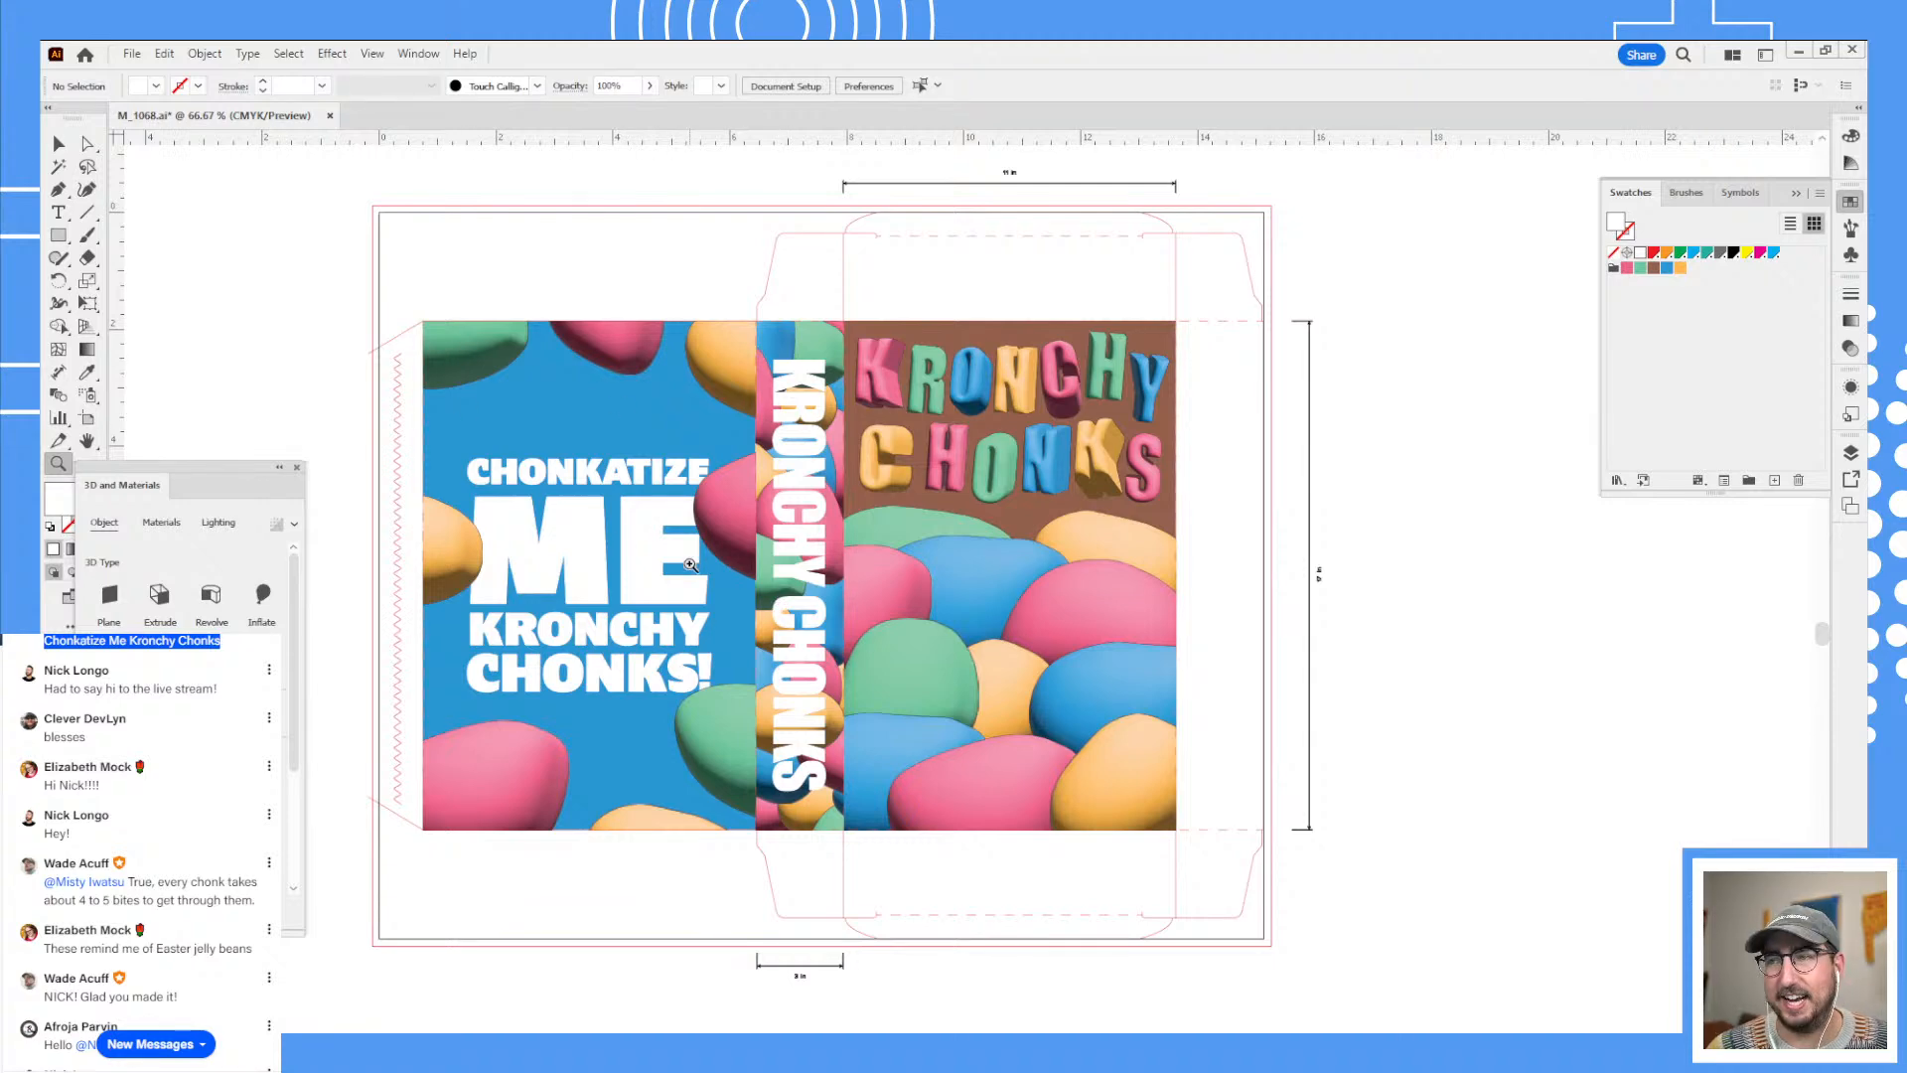
pyautogui.click(811, 566)
pyautogui.press('Tab')
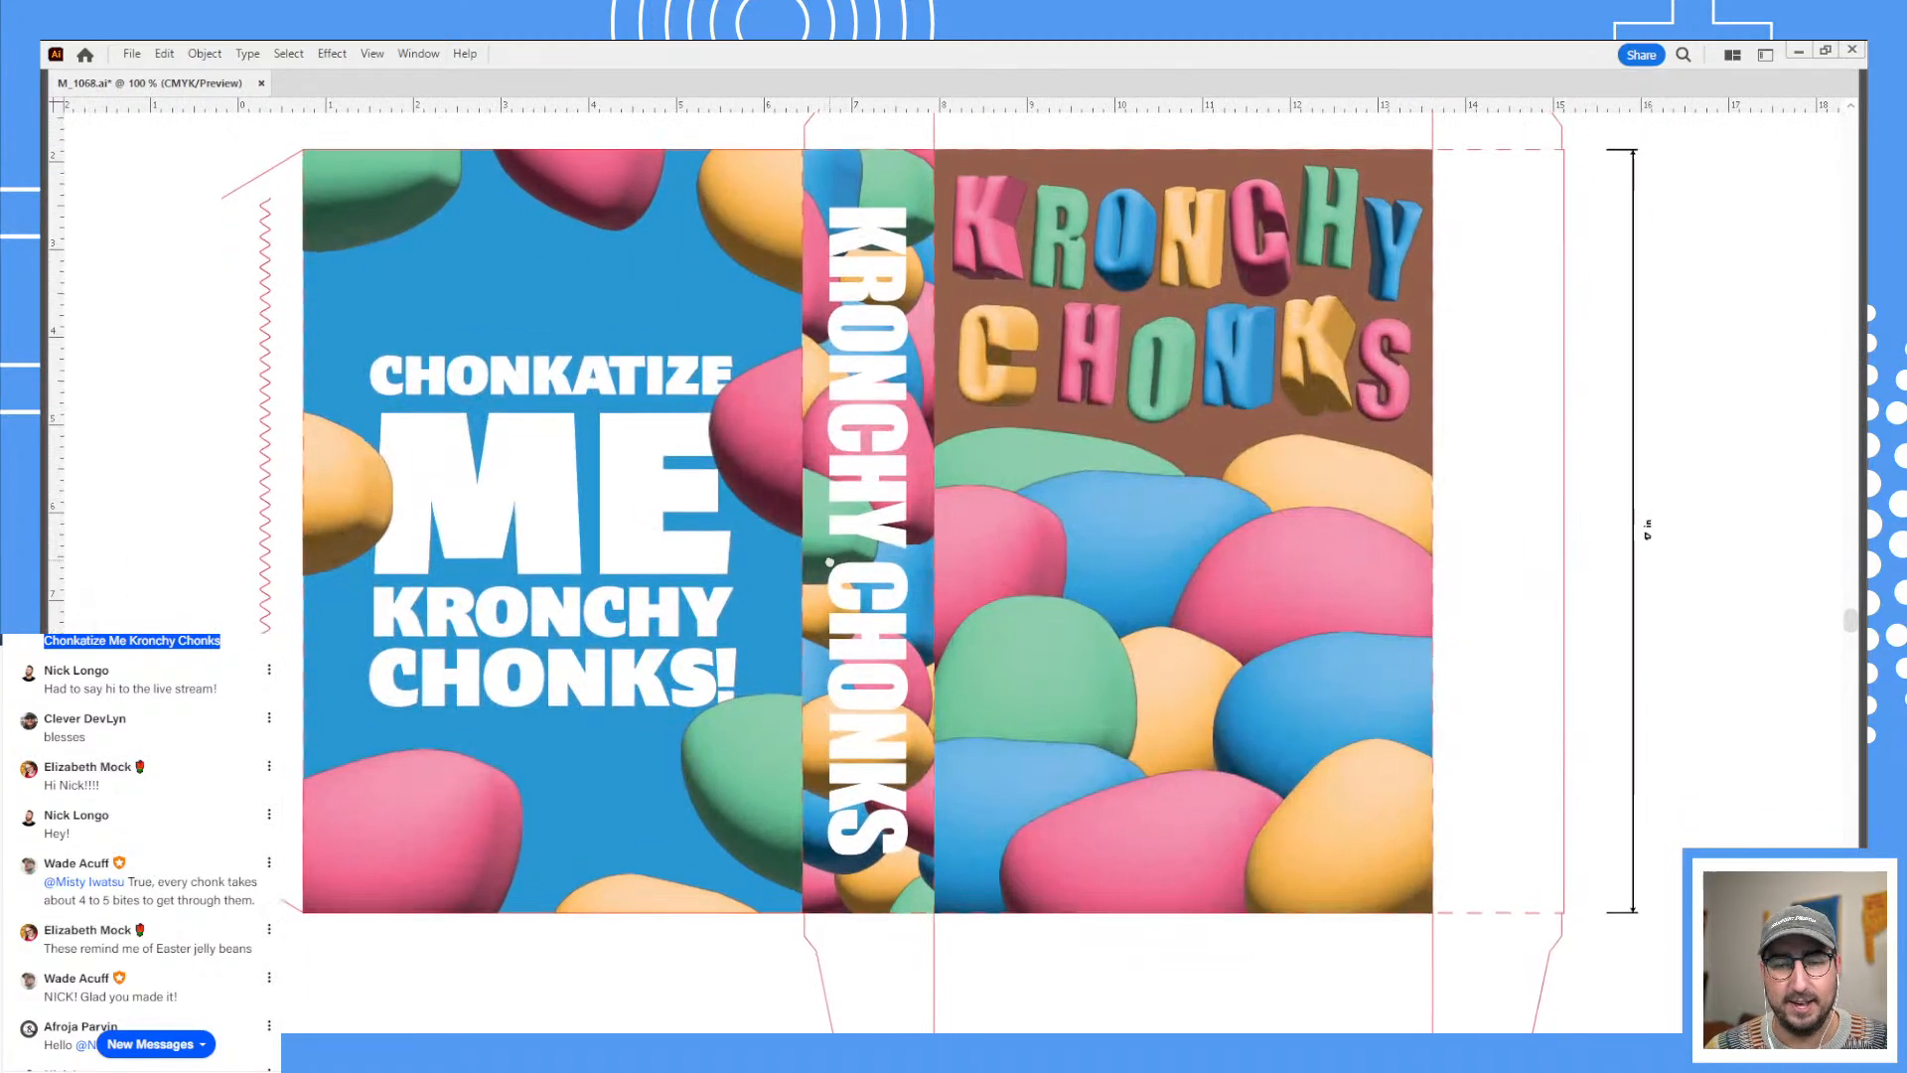
pyautogui.moveTo(829, 561); pyautogui.dragTo(850, 596)
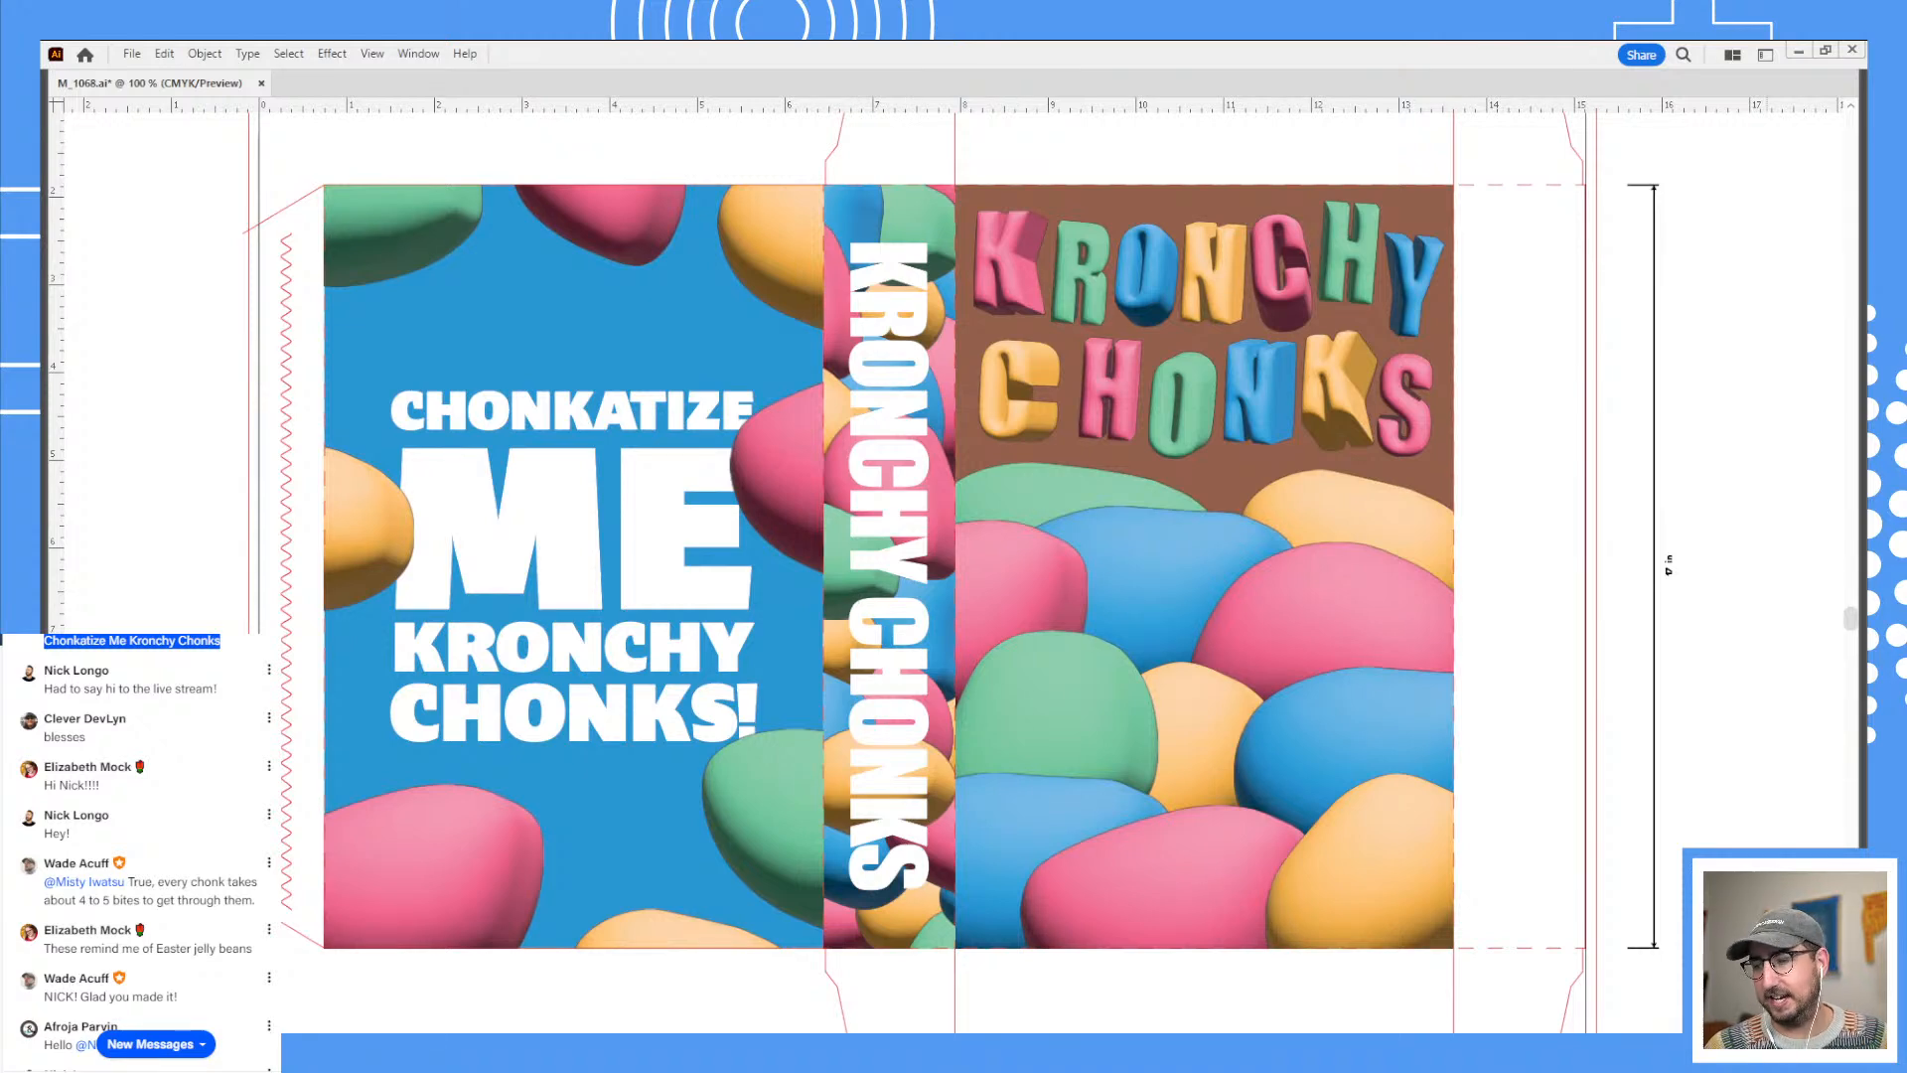
pyautogui.scroll(-10, 61, 912)
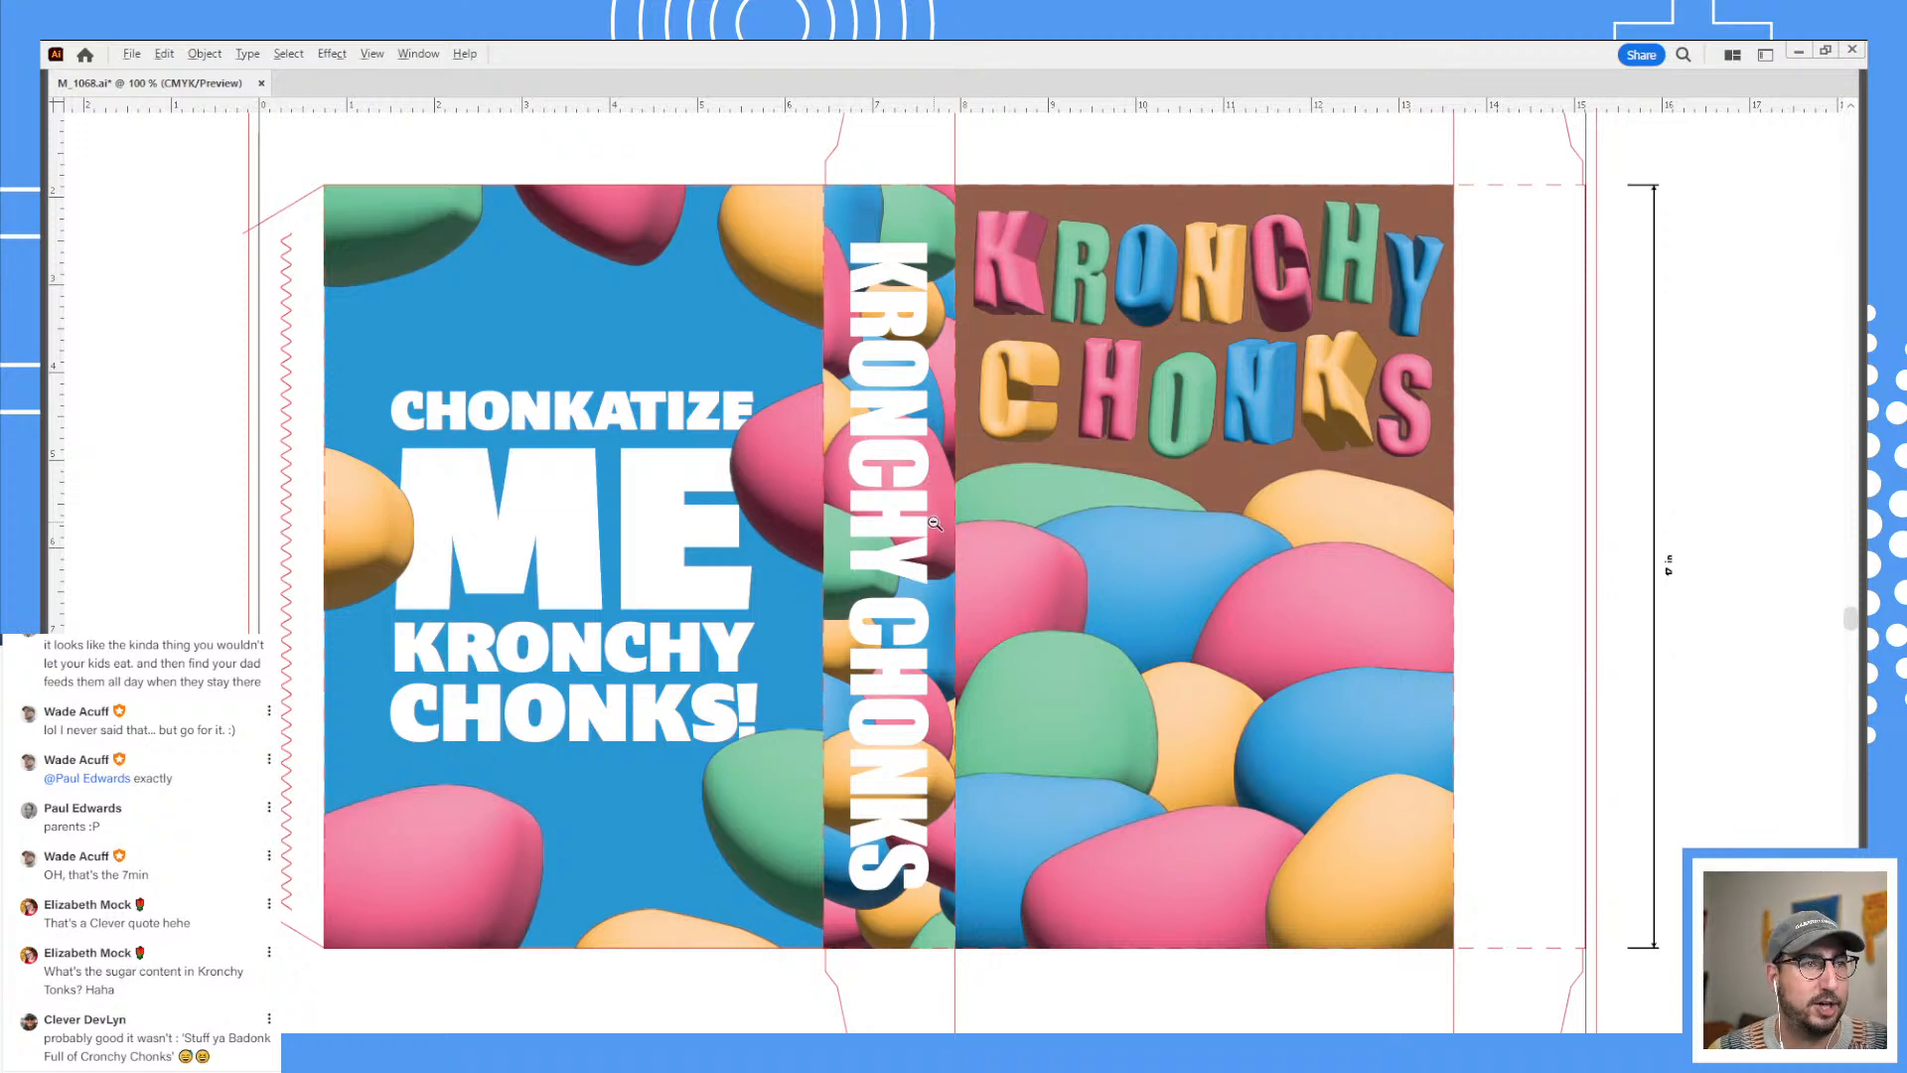
pyautogui.hotkey('ctrl', '-')
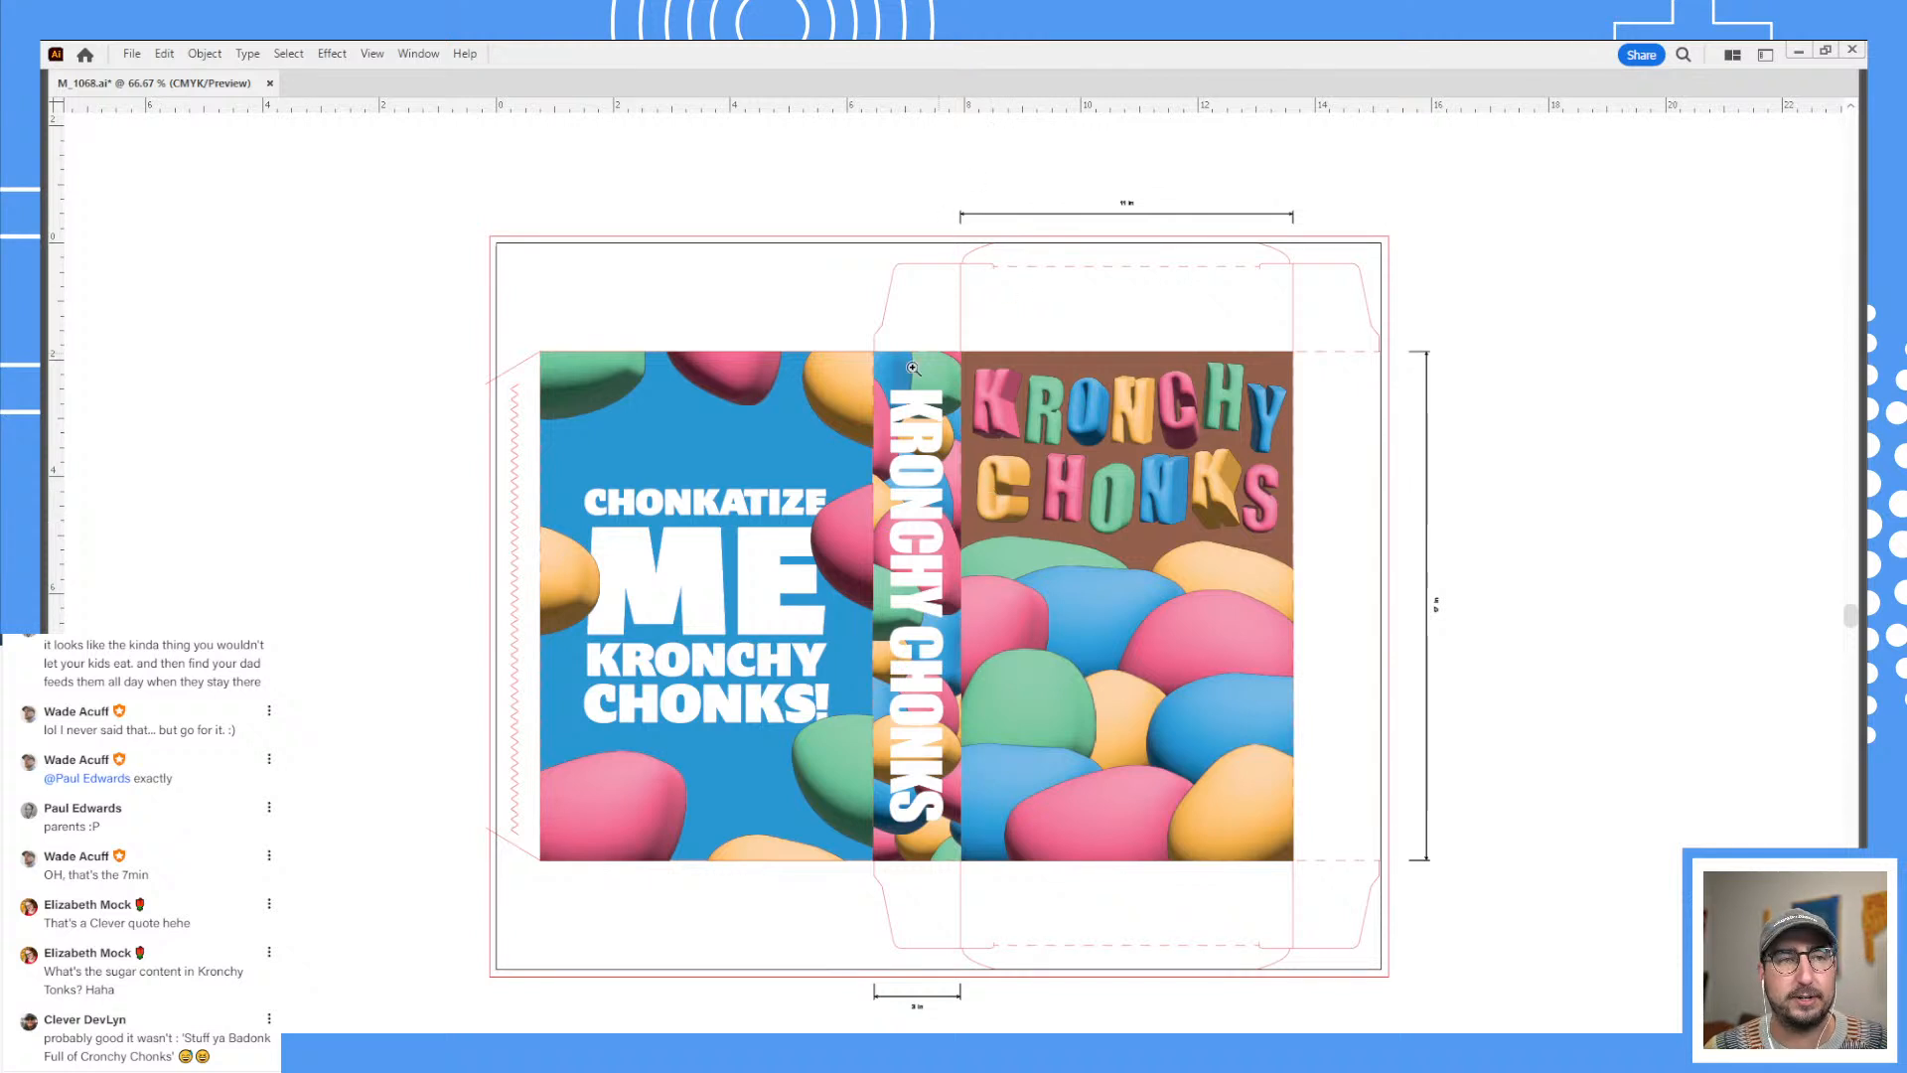
pyautogui.press('Tab')
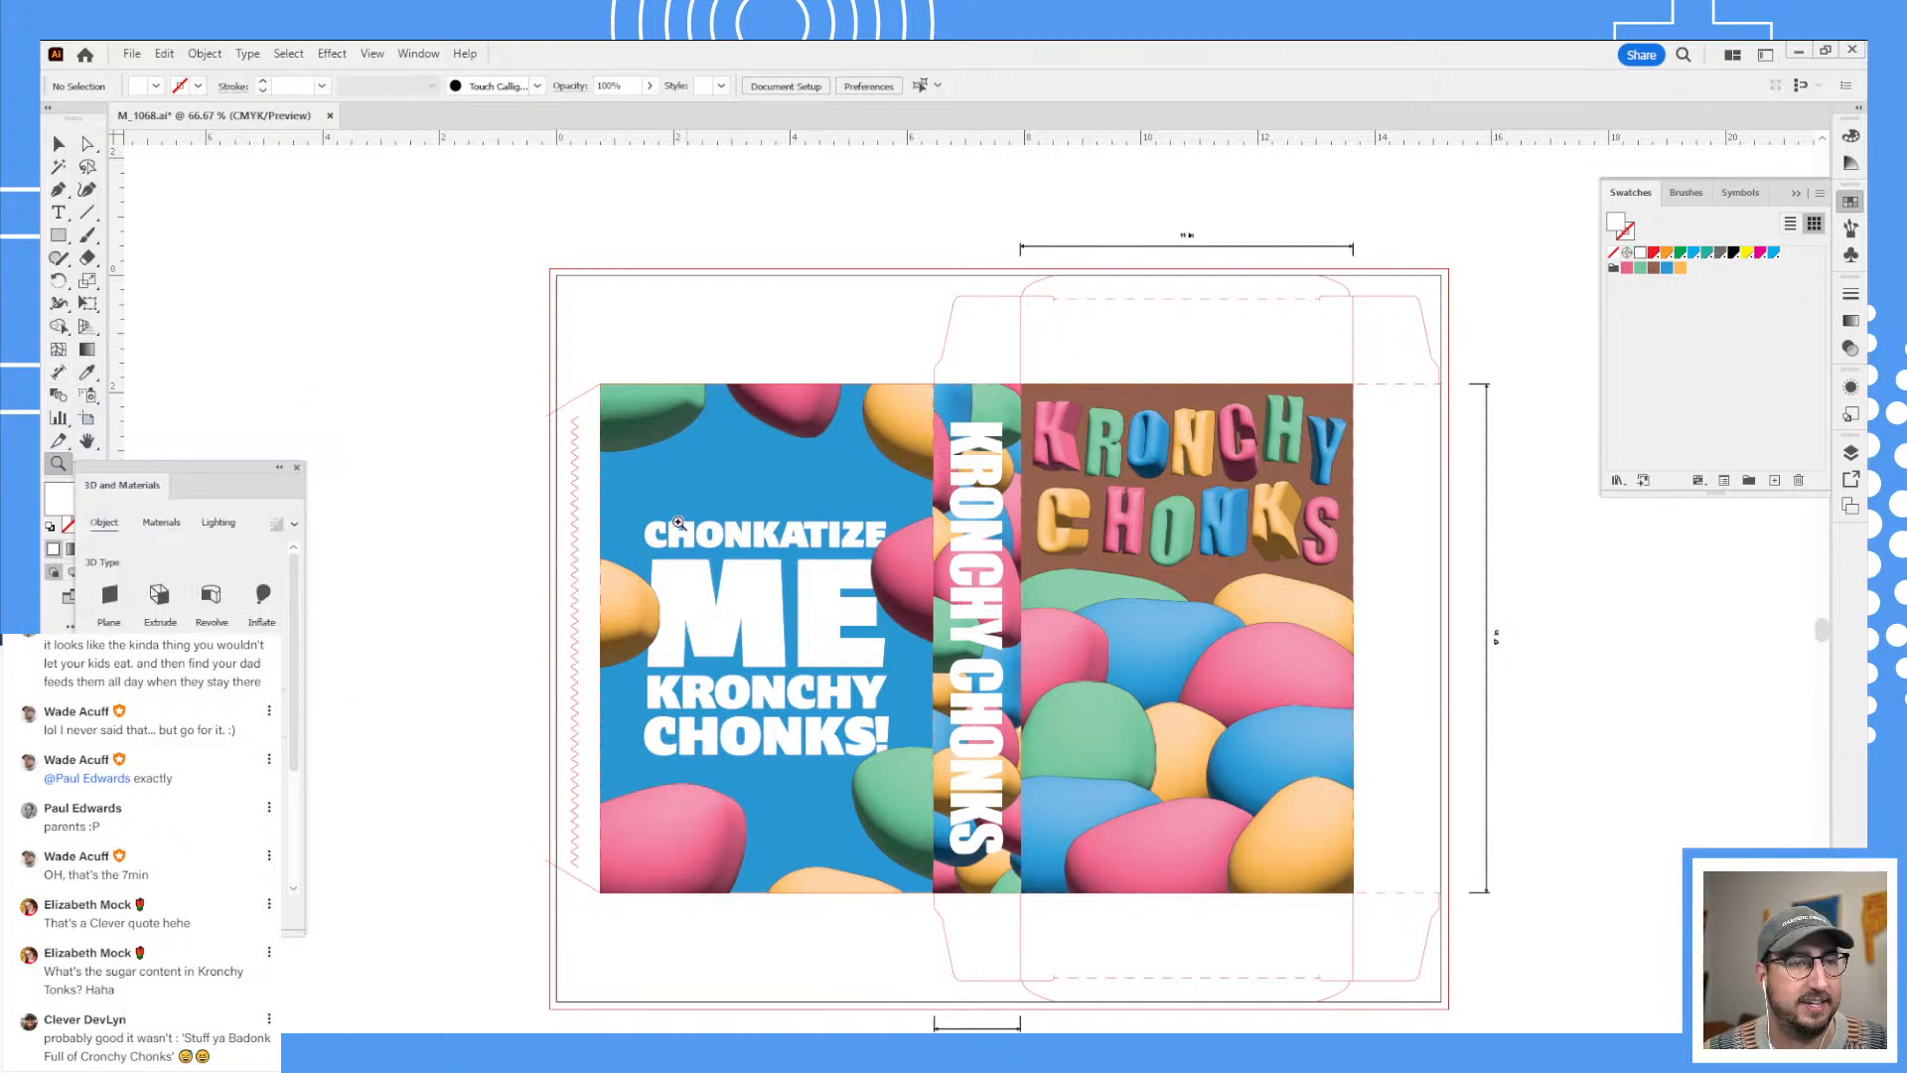
pyautogui.moveTo(236, 468); pyautogui.dragTo(476, 208)
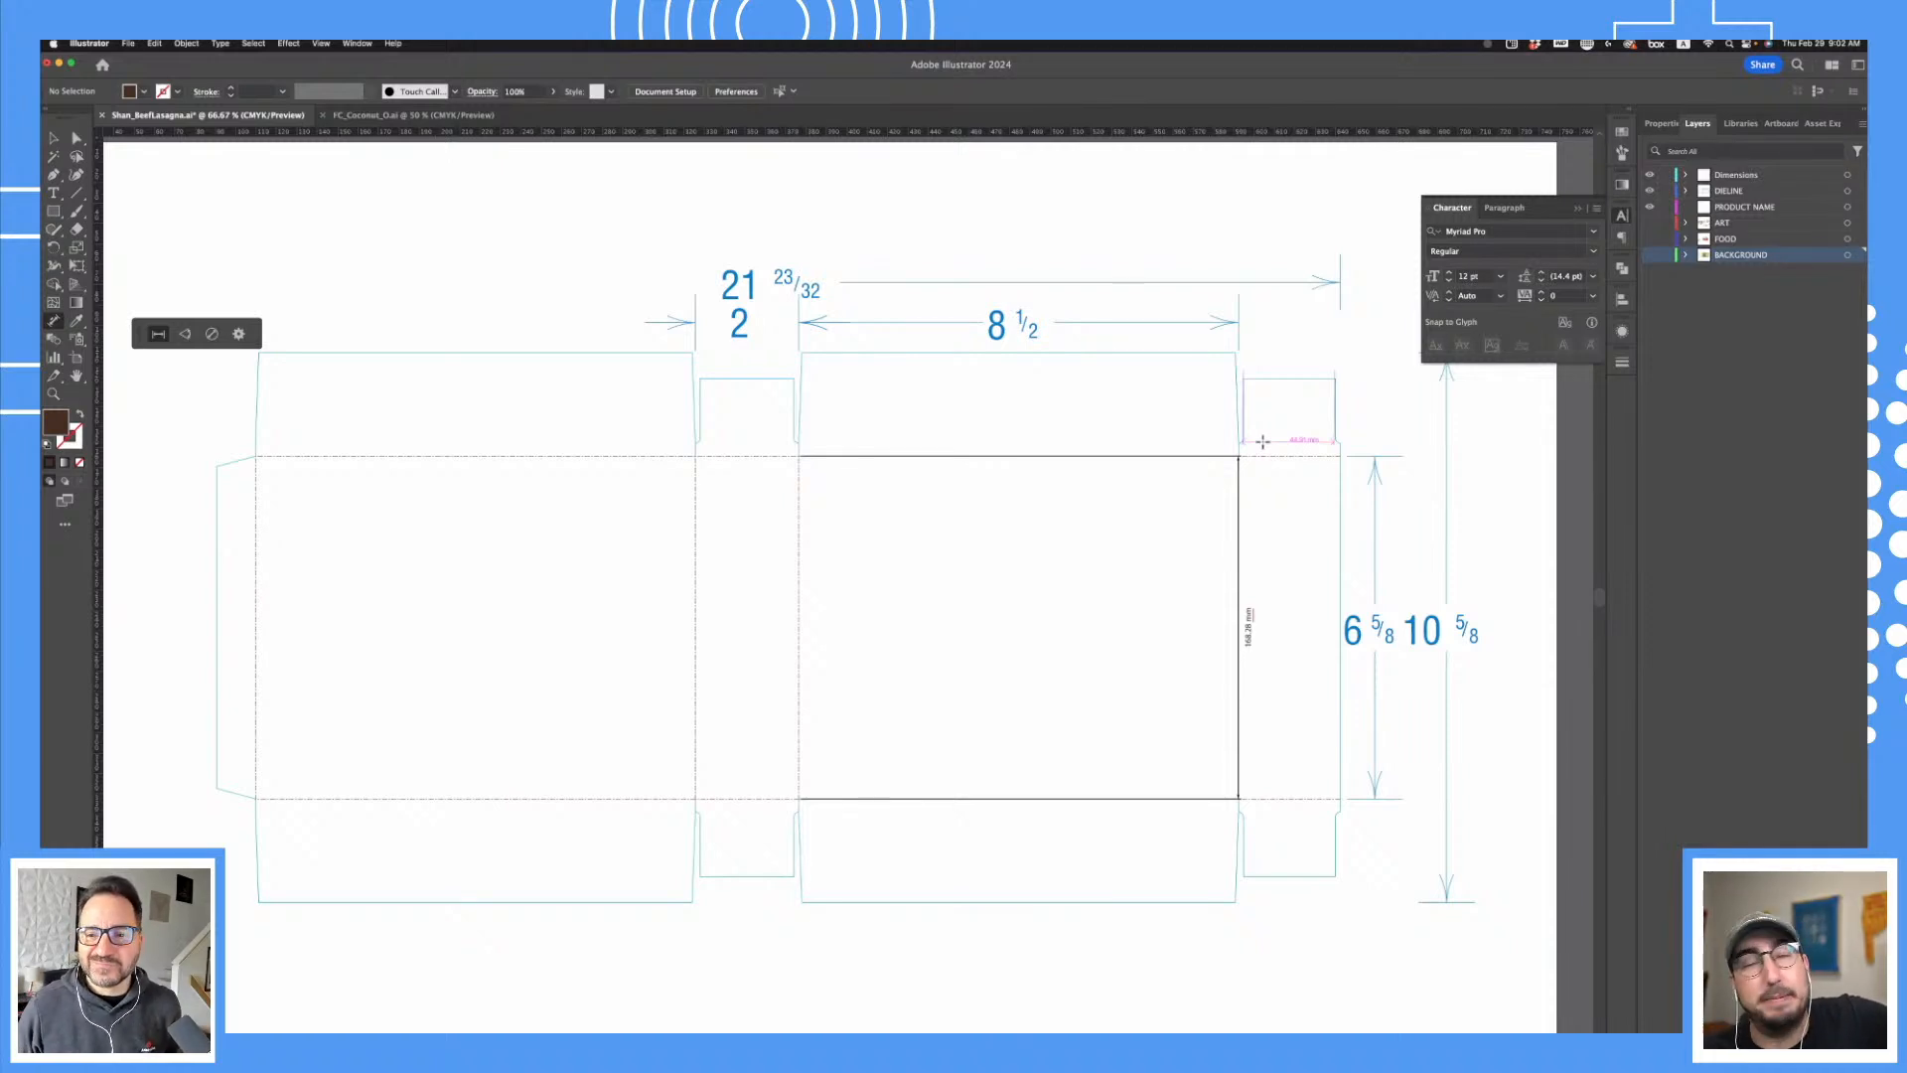
# - Delete the 168.28 mm height dimension from the large front panel of the lasagna box dieline
pyautogui.click(1263, 441)
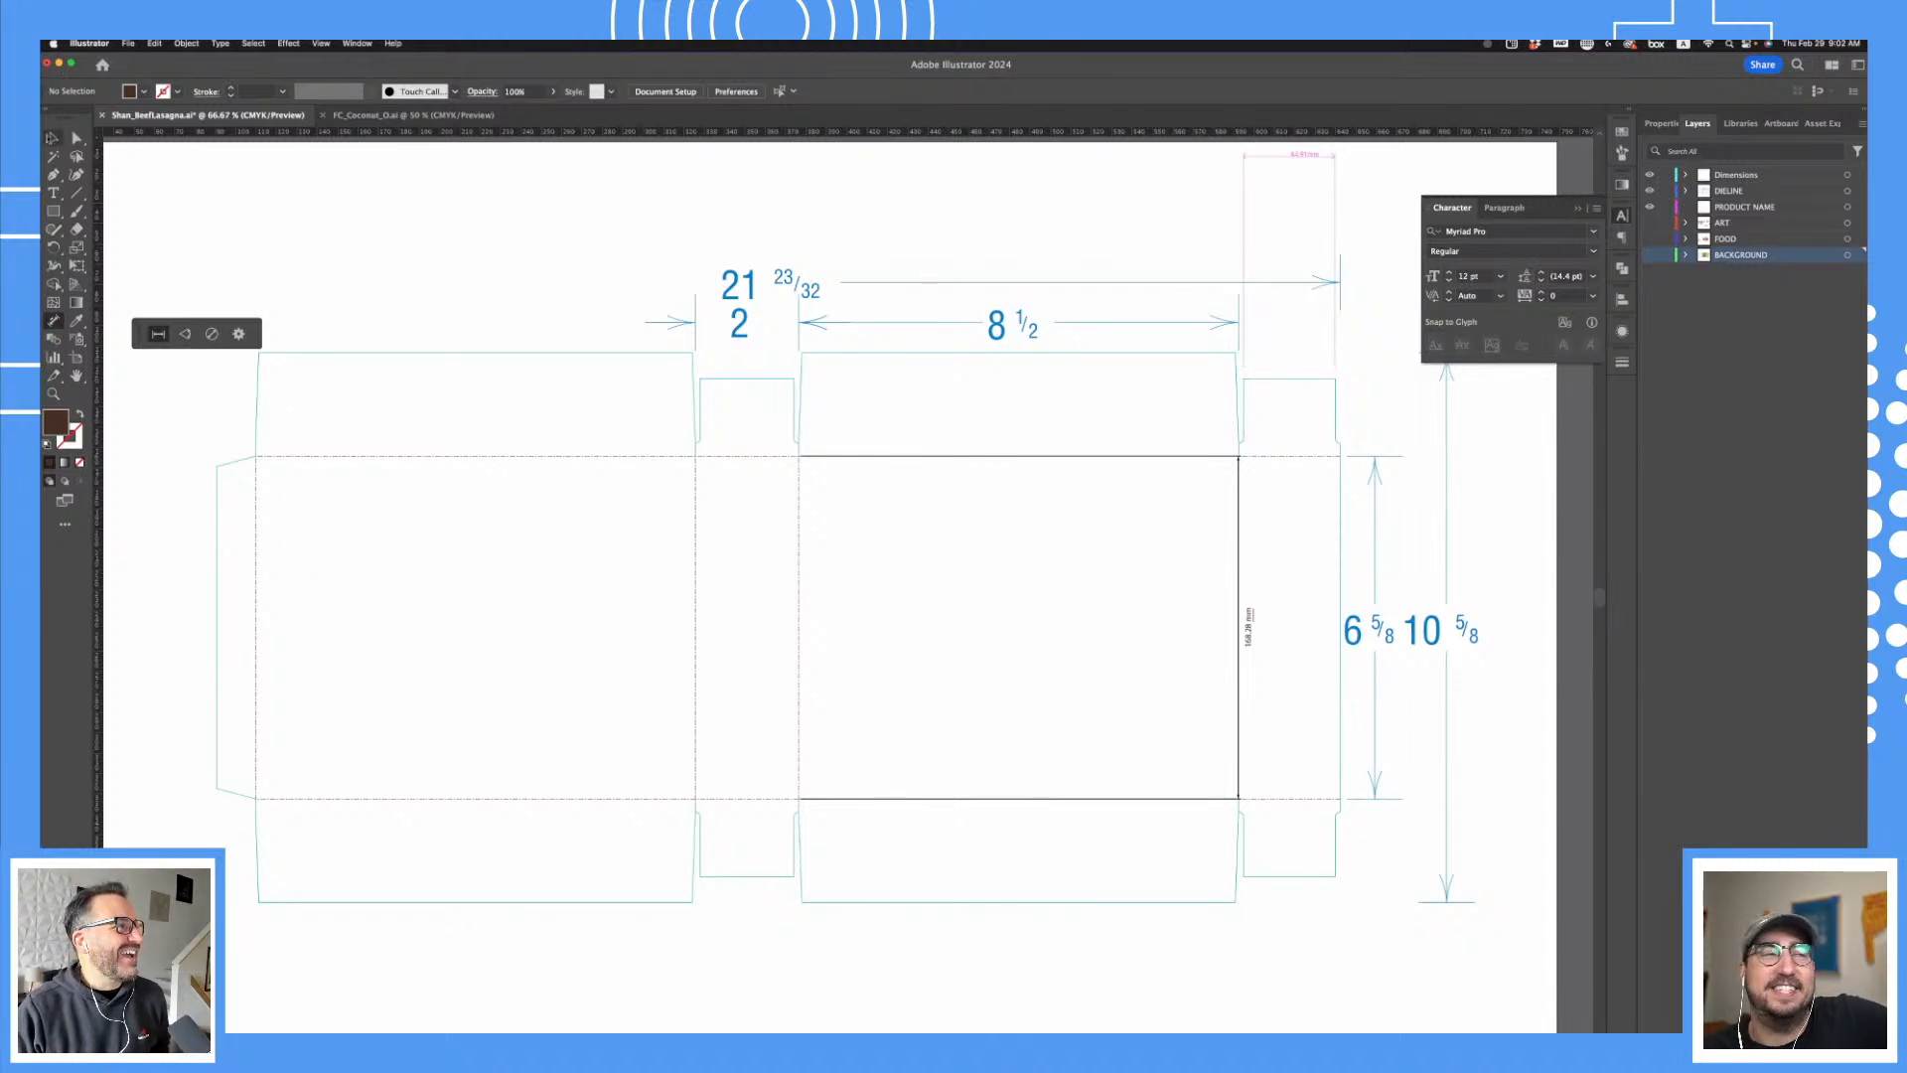
pyautogui.click(53, 138)
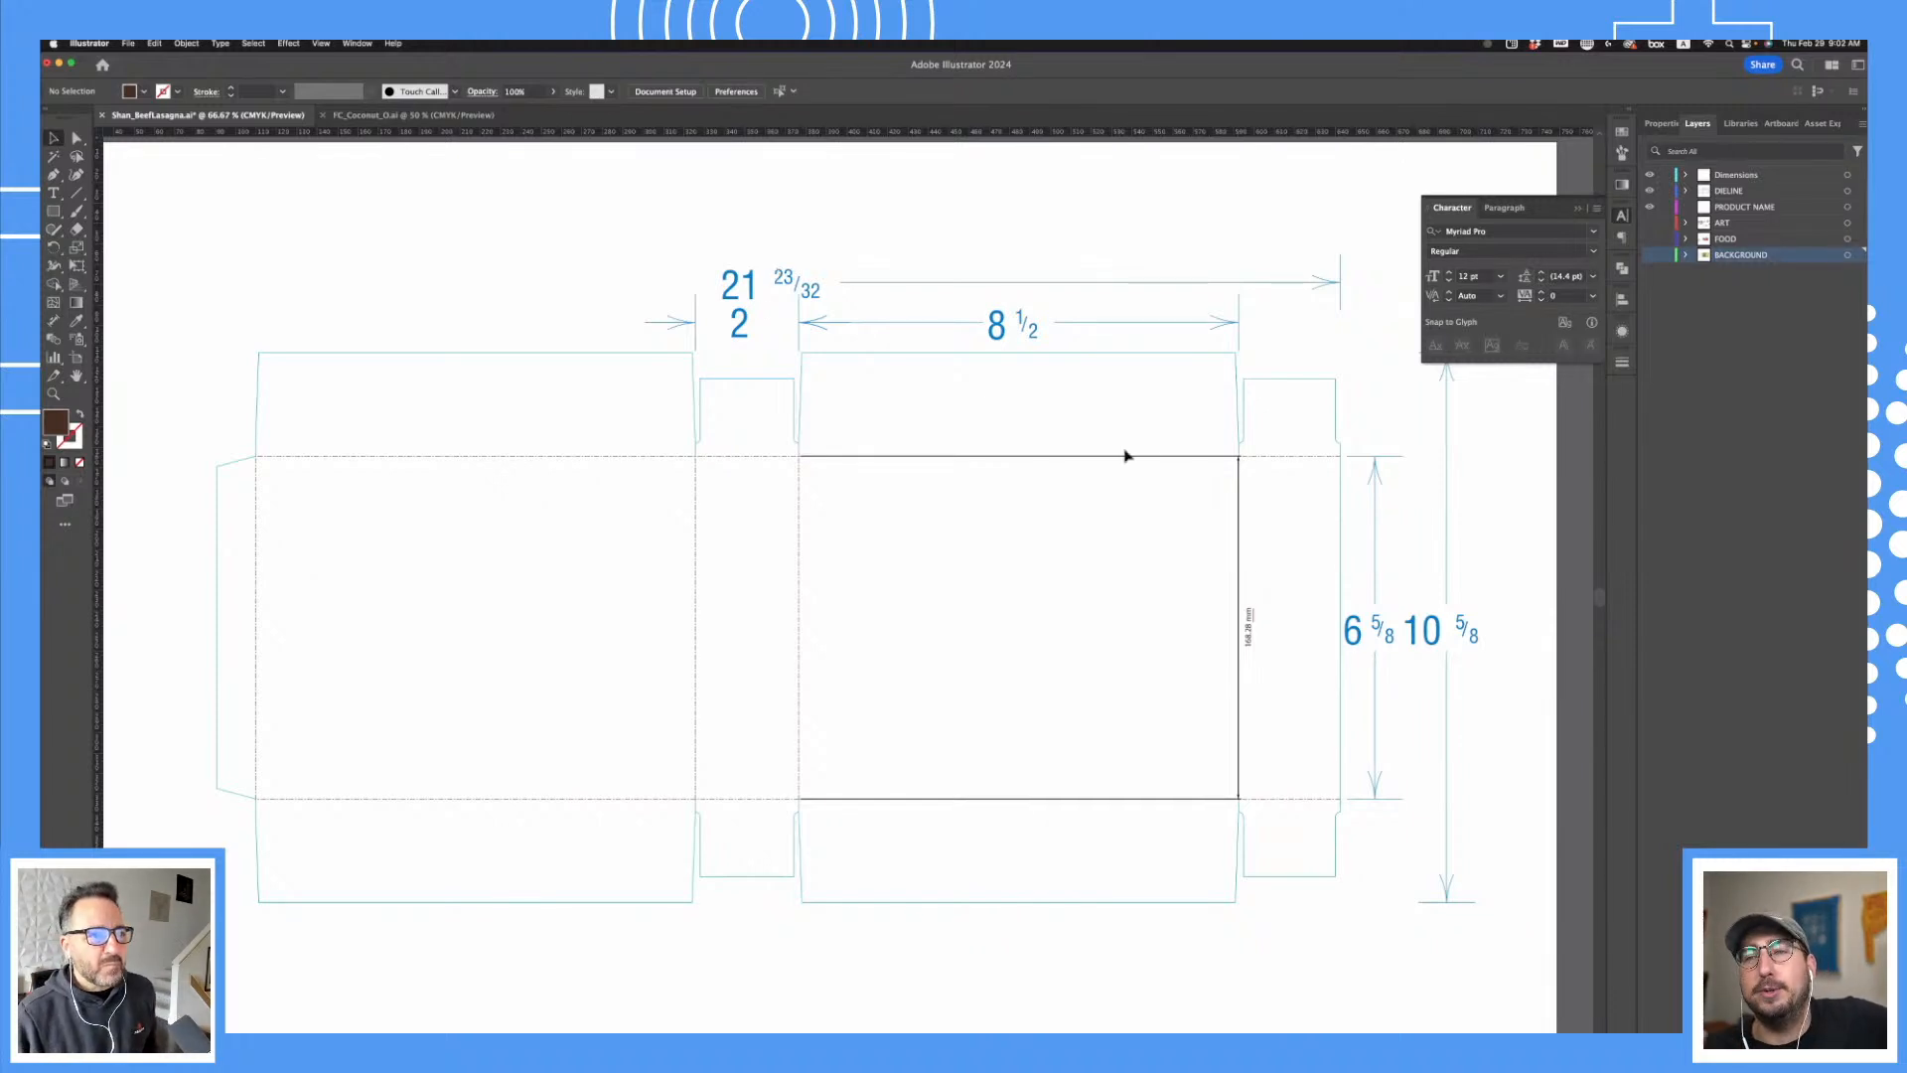
pyautogui.click(1239, 507)
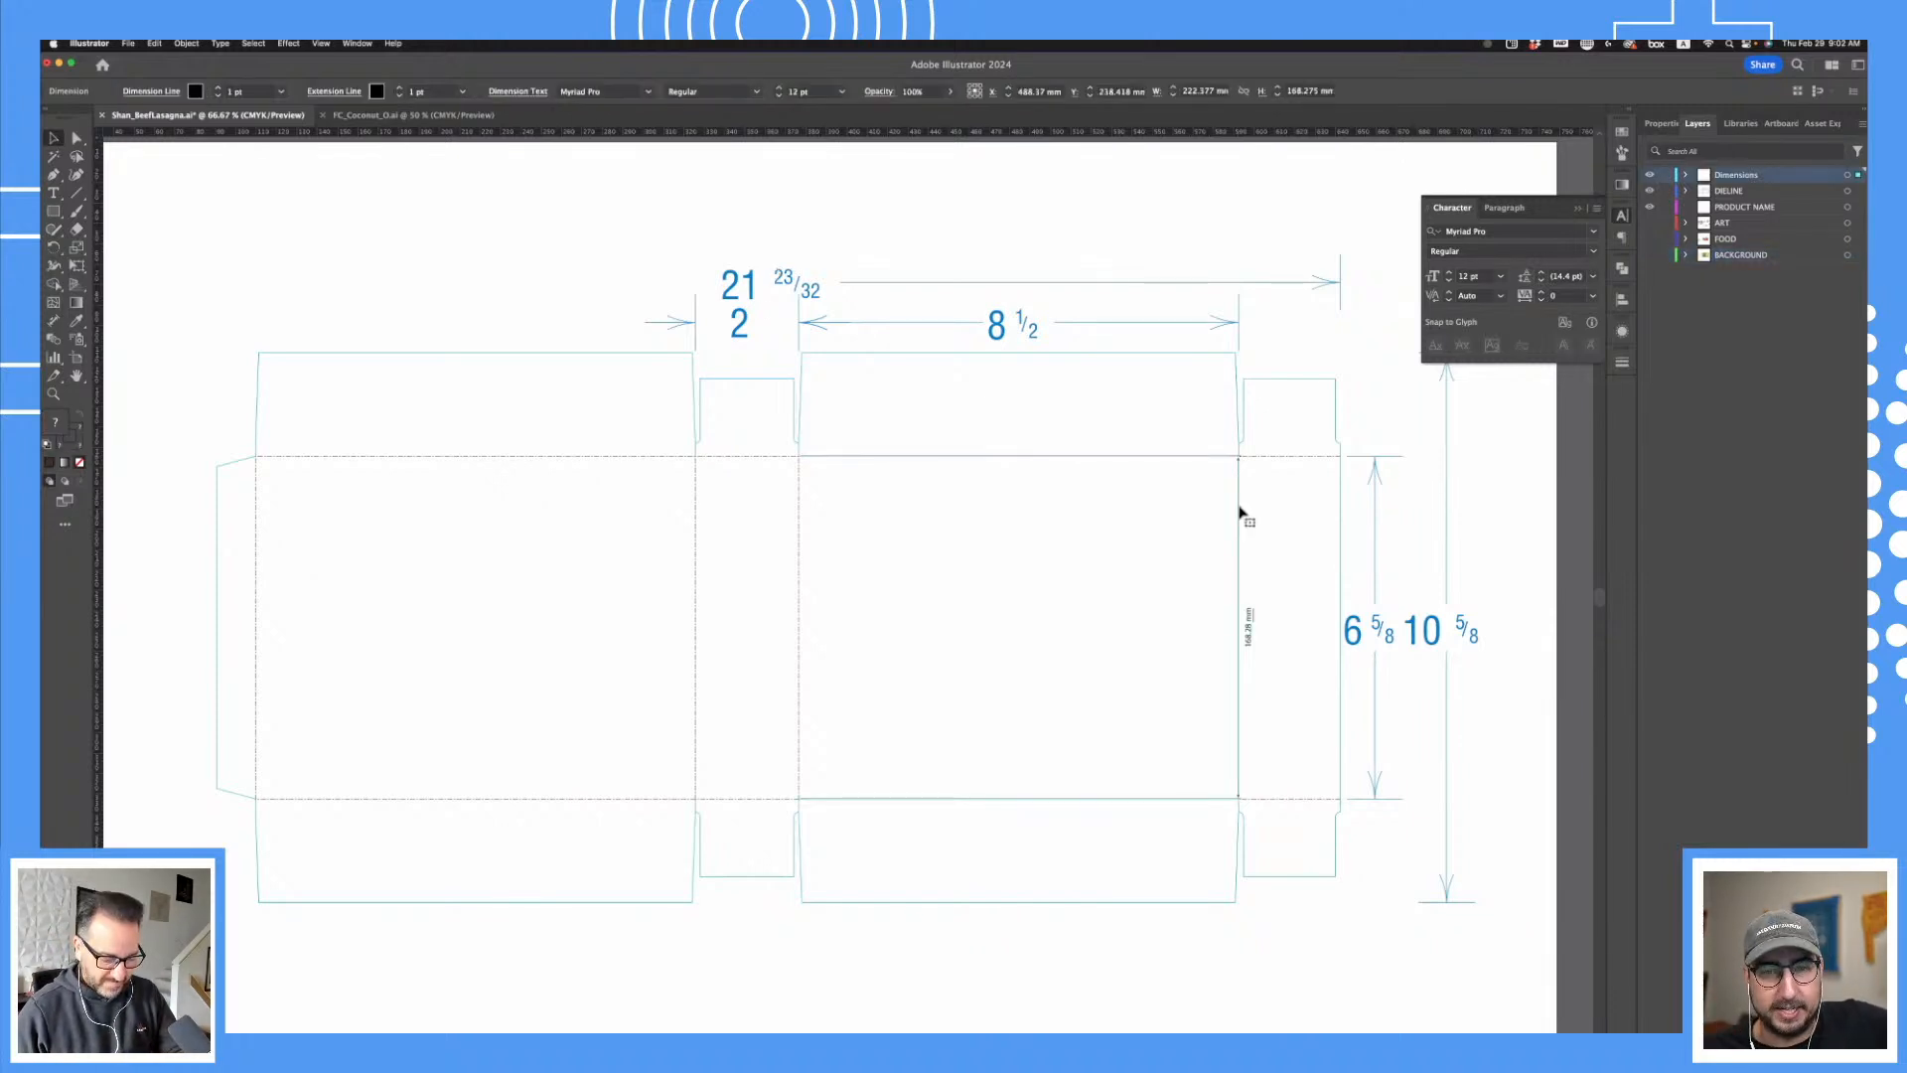
pyautogui.press('Delete')
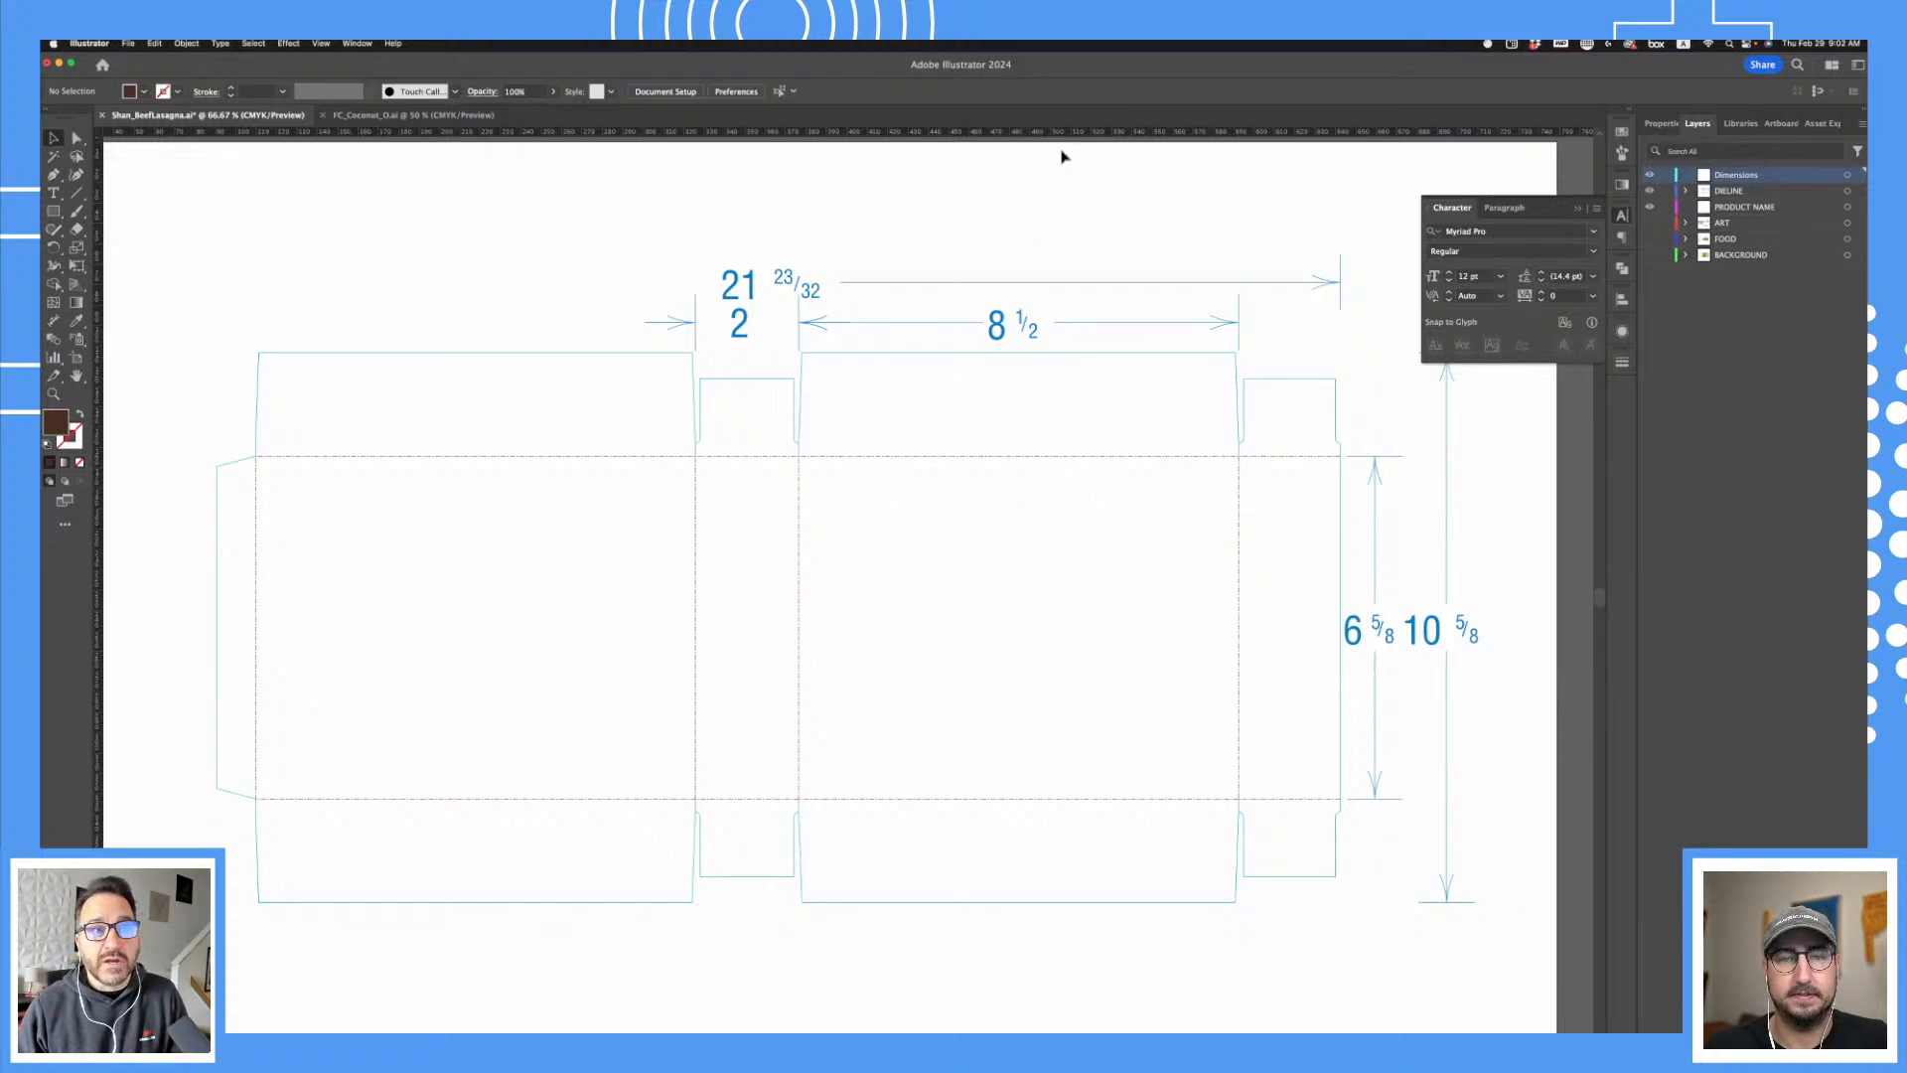
pyautogui.click(1703, 272)
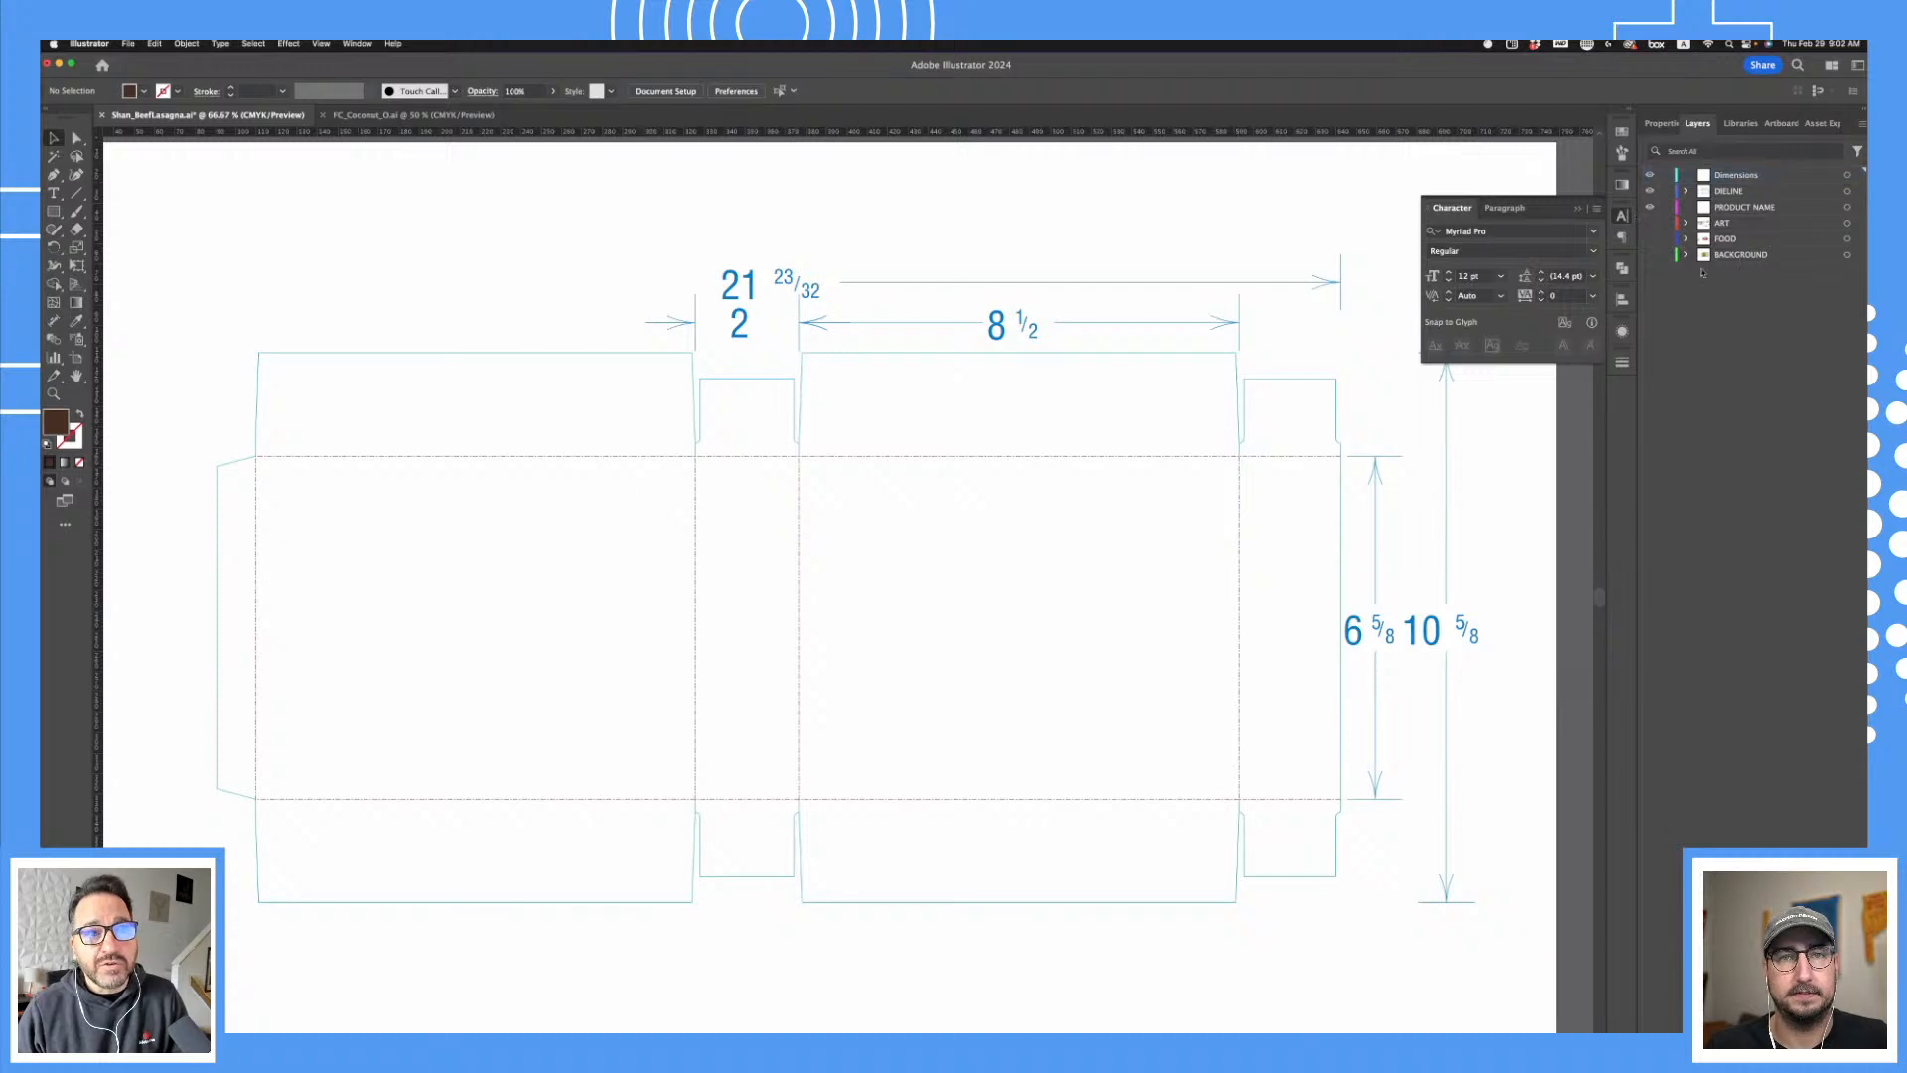
# - Show the BACKGROUND layer and inspect its artwork briefly in outline view
pyautogui.click(1650, 256)
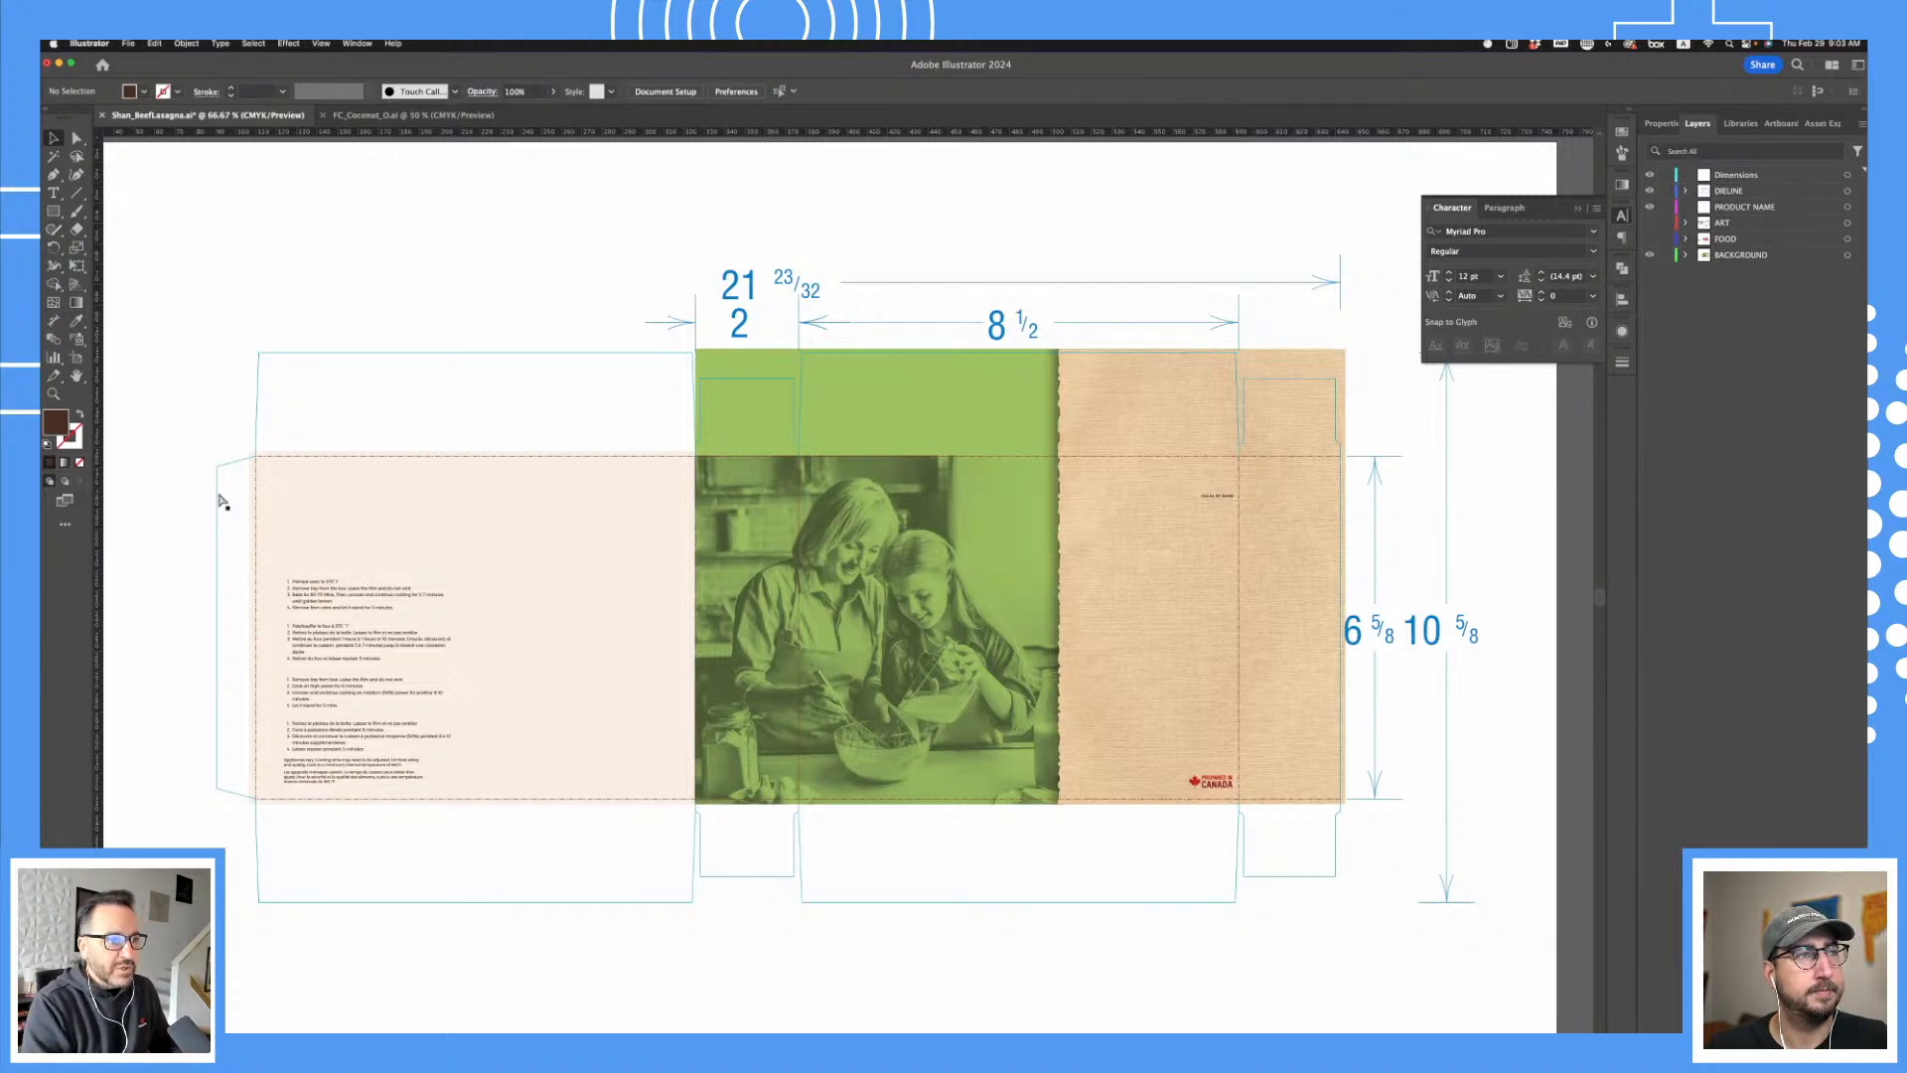
pyautogui.hotkey('ctrl', 'y')
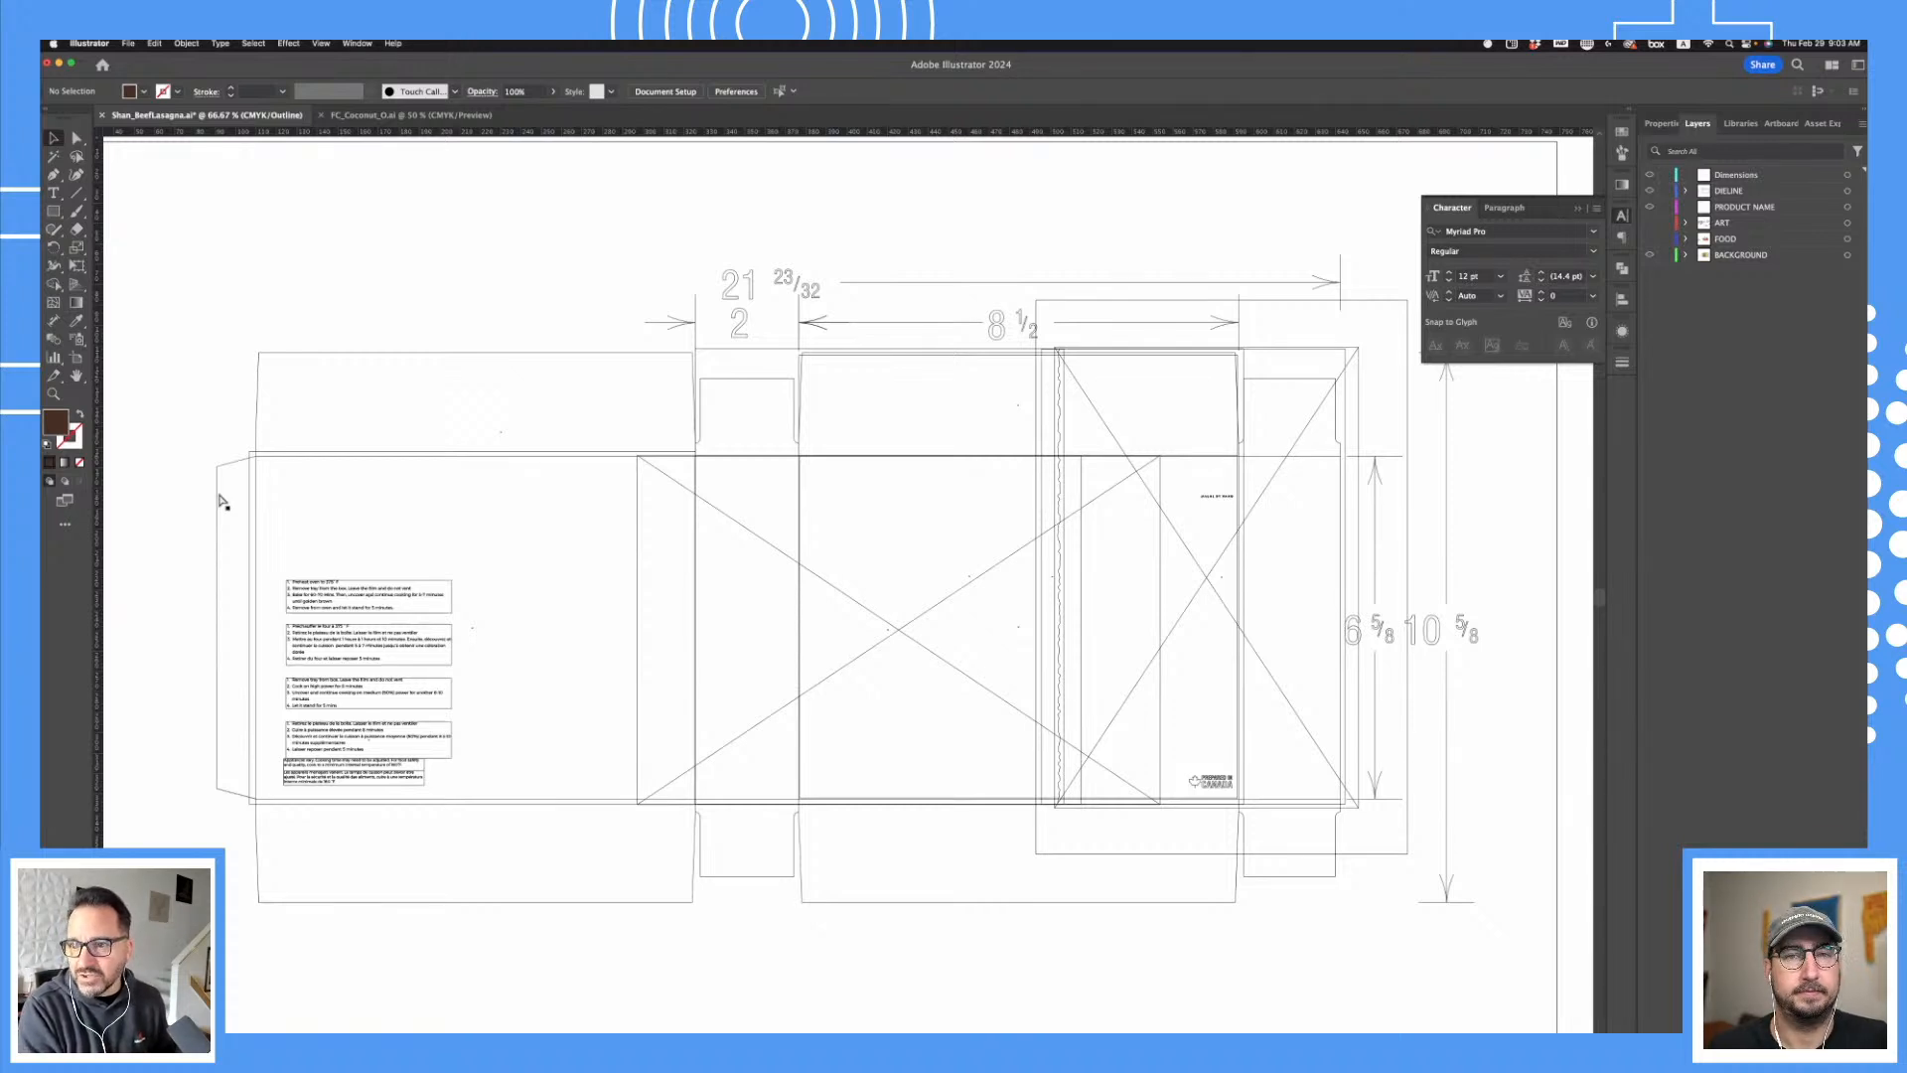
pyautogui.press('cmd+y')
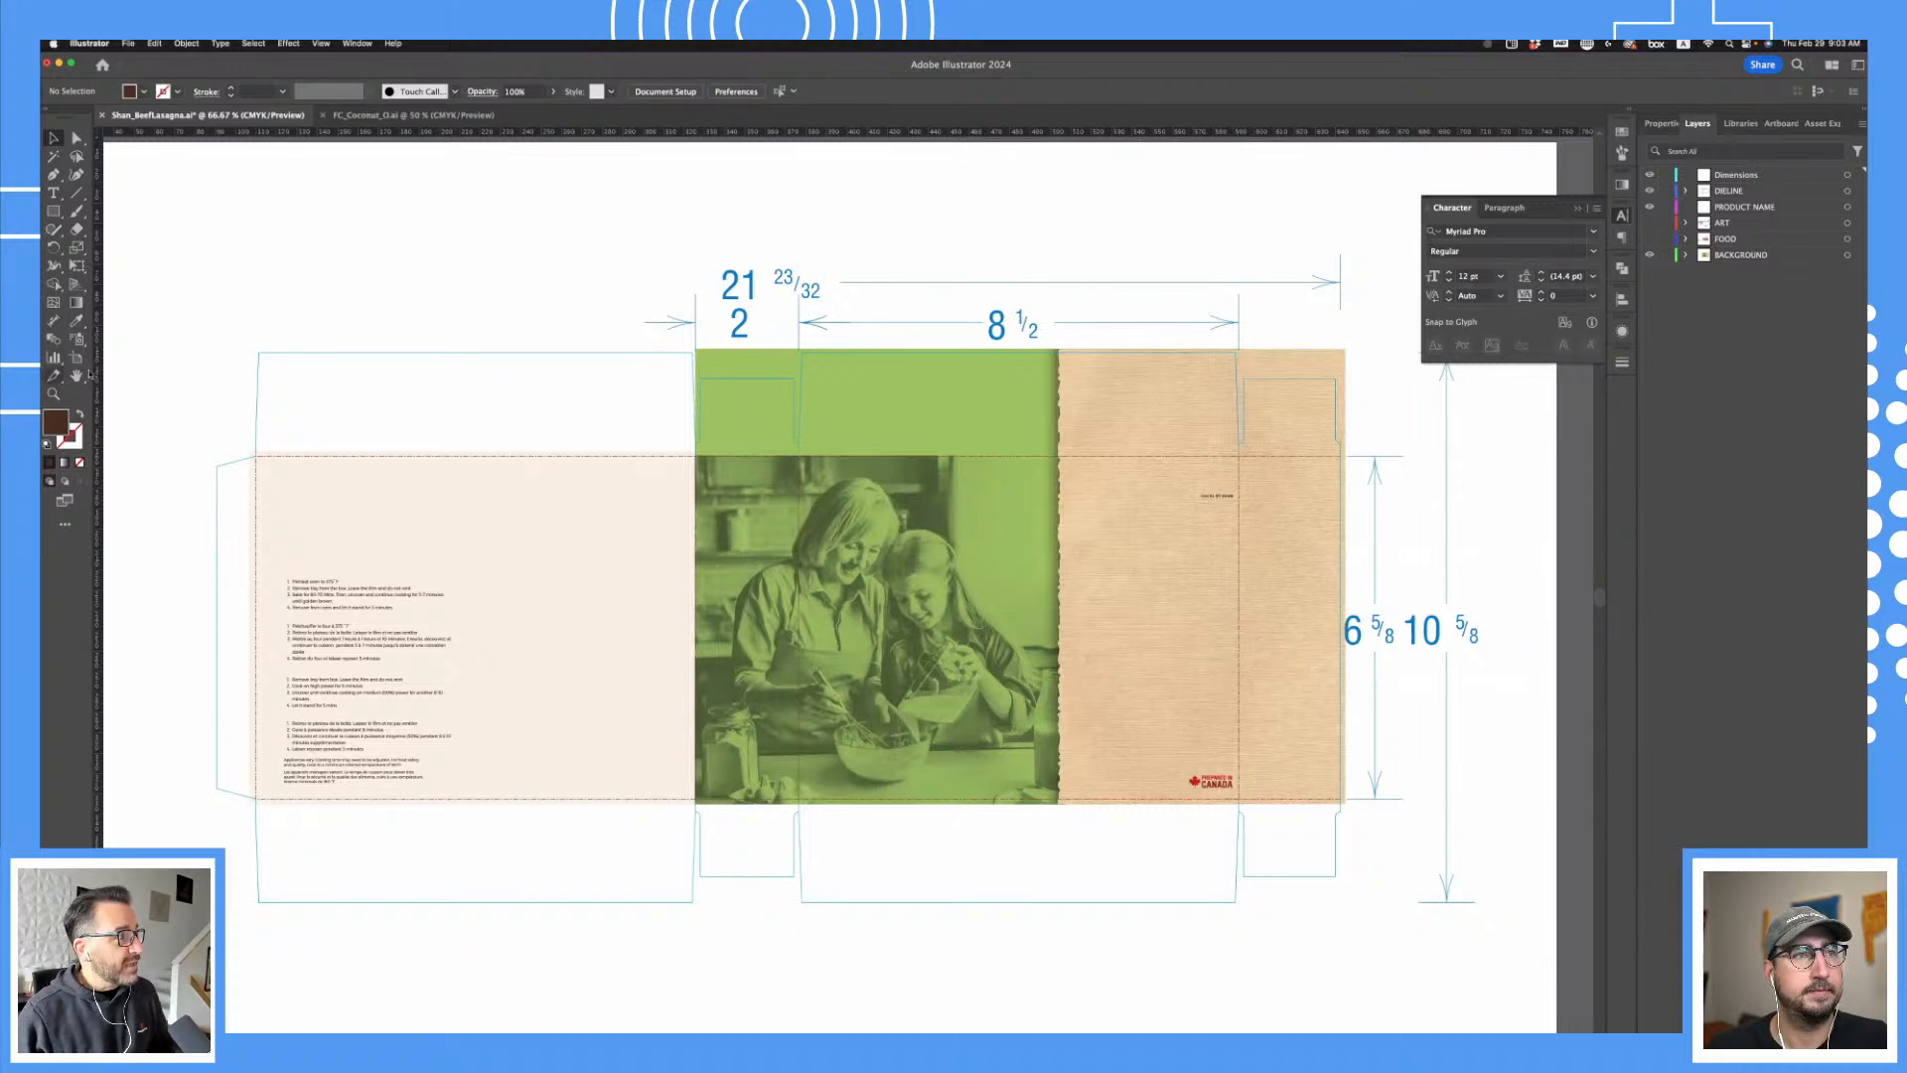
# - Examine how the kraft-paper background extends past the dieline around the side panel's upper flap, and return to the full layout
pyautogui.click(53, 394)
pyautogui.moveTo(1312, 413); pyautogui.dragTo(1520, 596)
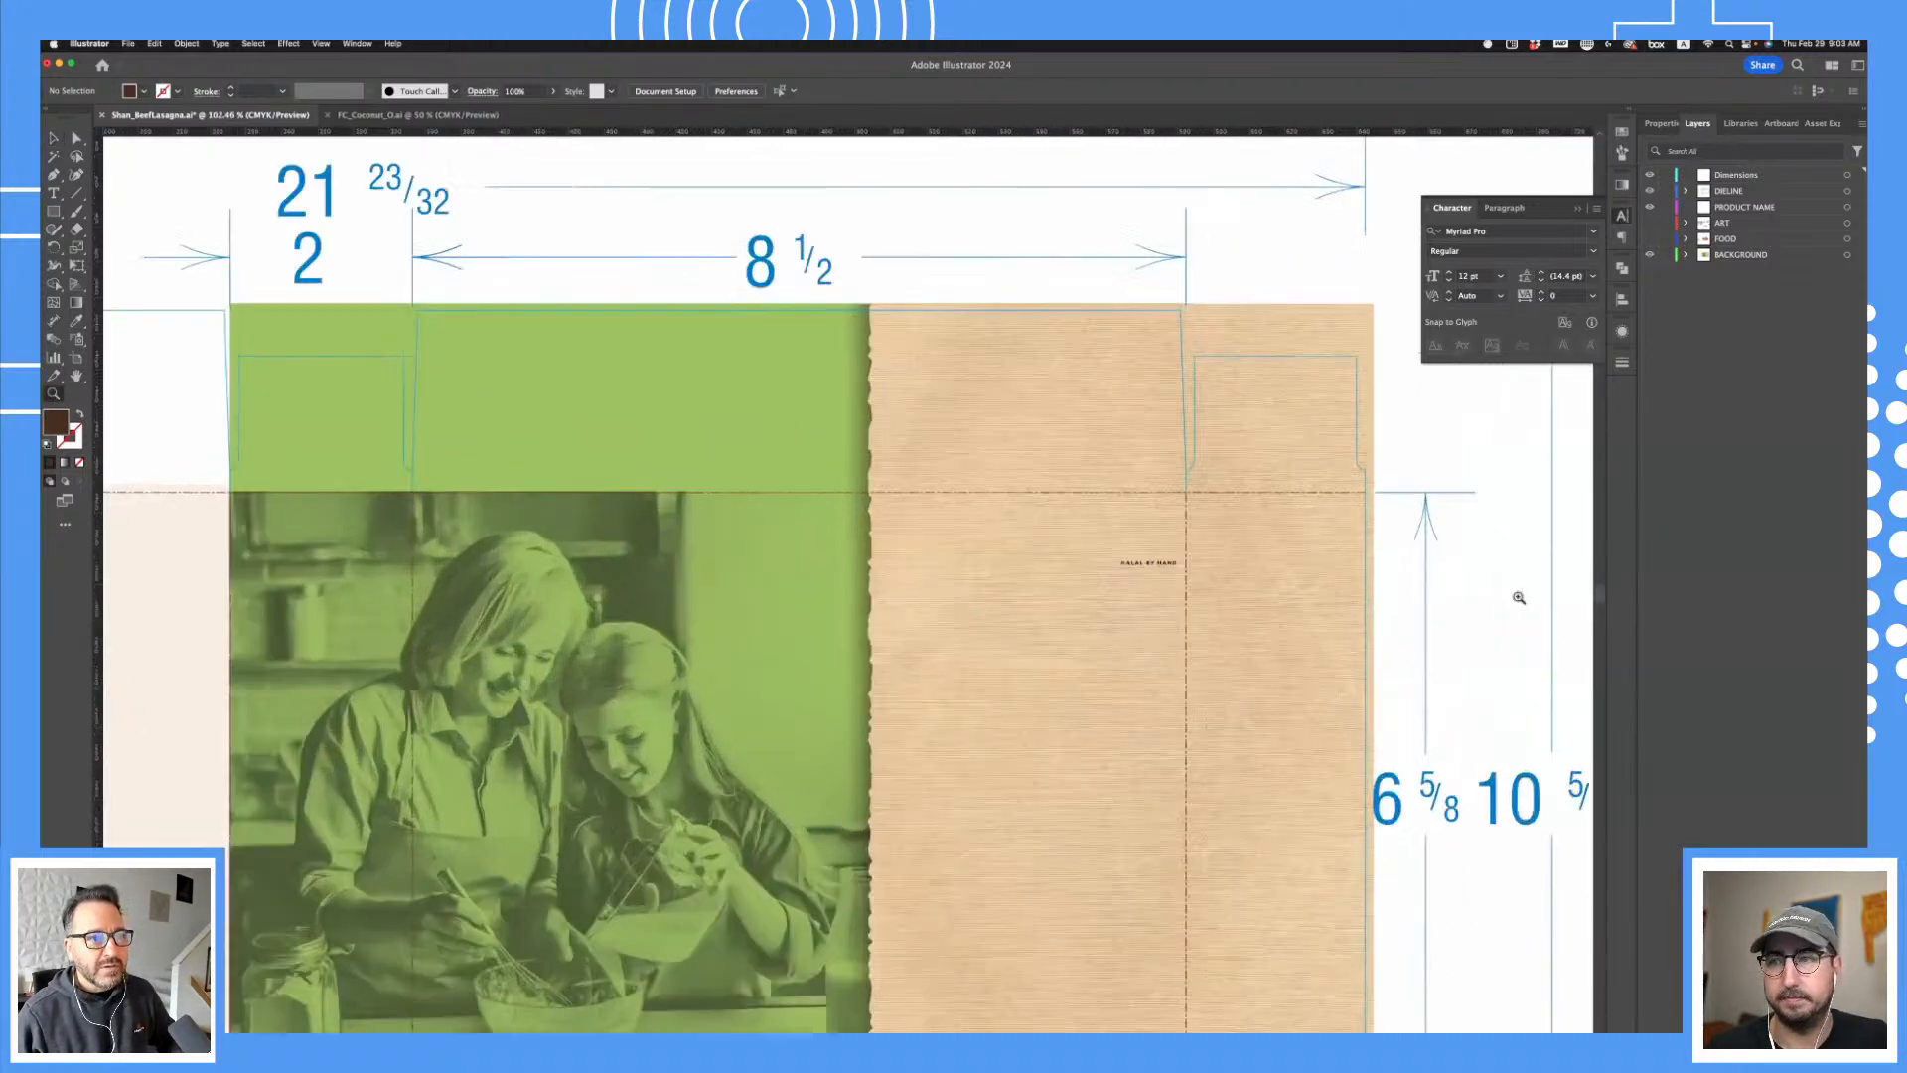
pyautogui.moveTo(1157, 635); pyautogui.dragTo(1010, 697)
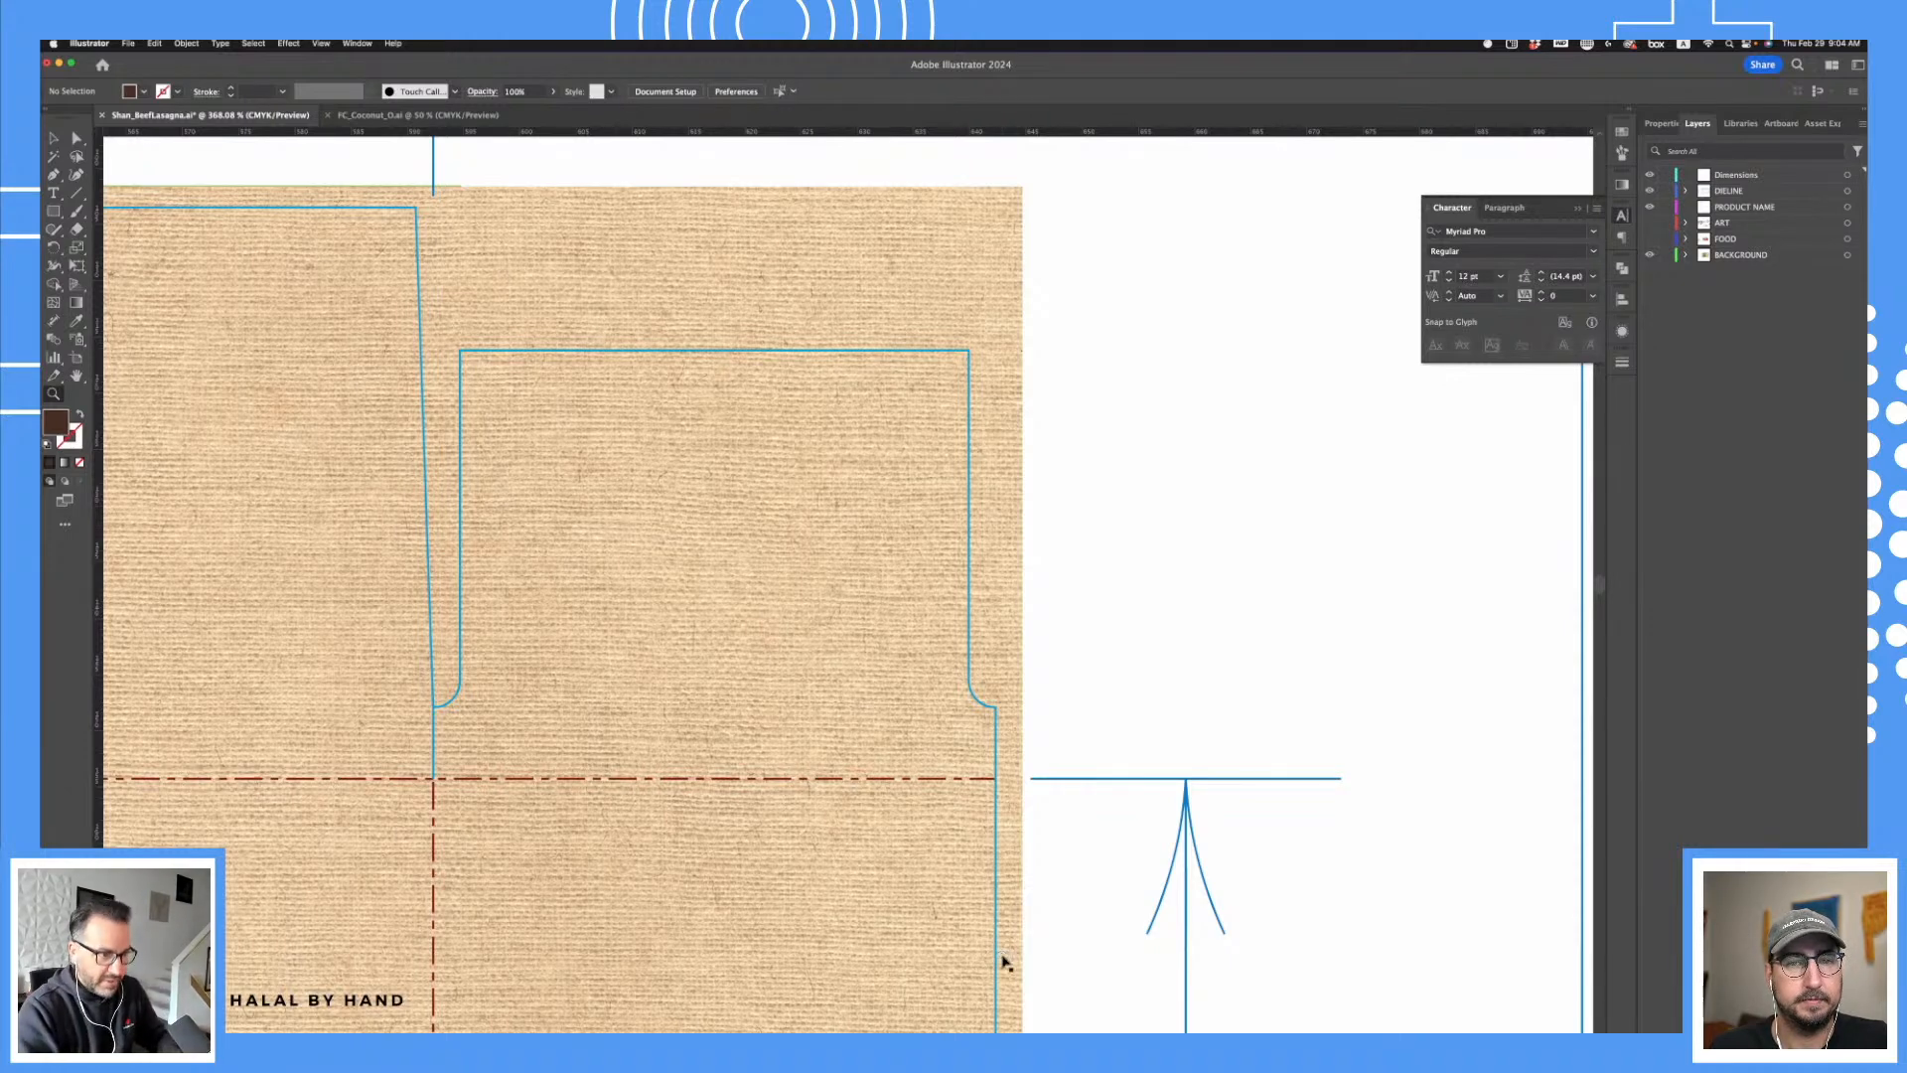
pyautogui.press('super+minus')
pyautogui.press('super+minus')
pyautogui.press('super+minus')
pyautogui.moveTo(831, 778); pyautogui.dragTo(1052, 617)
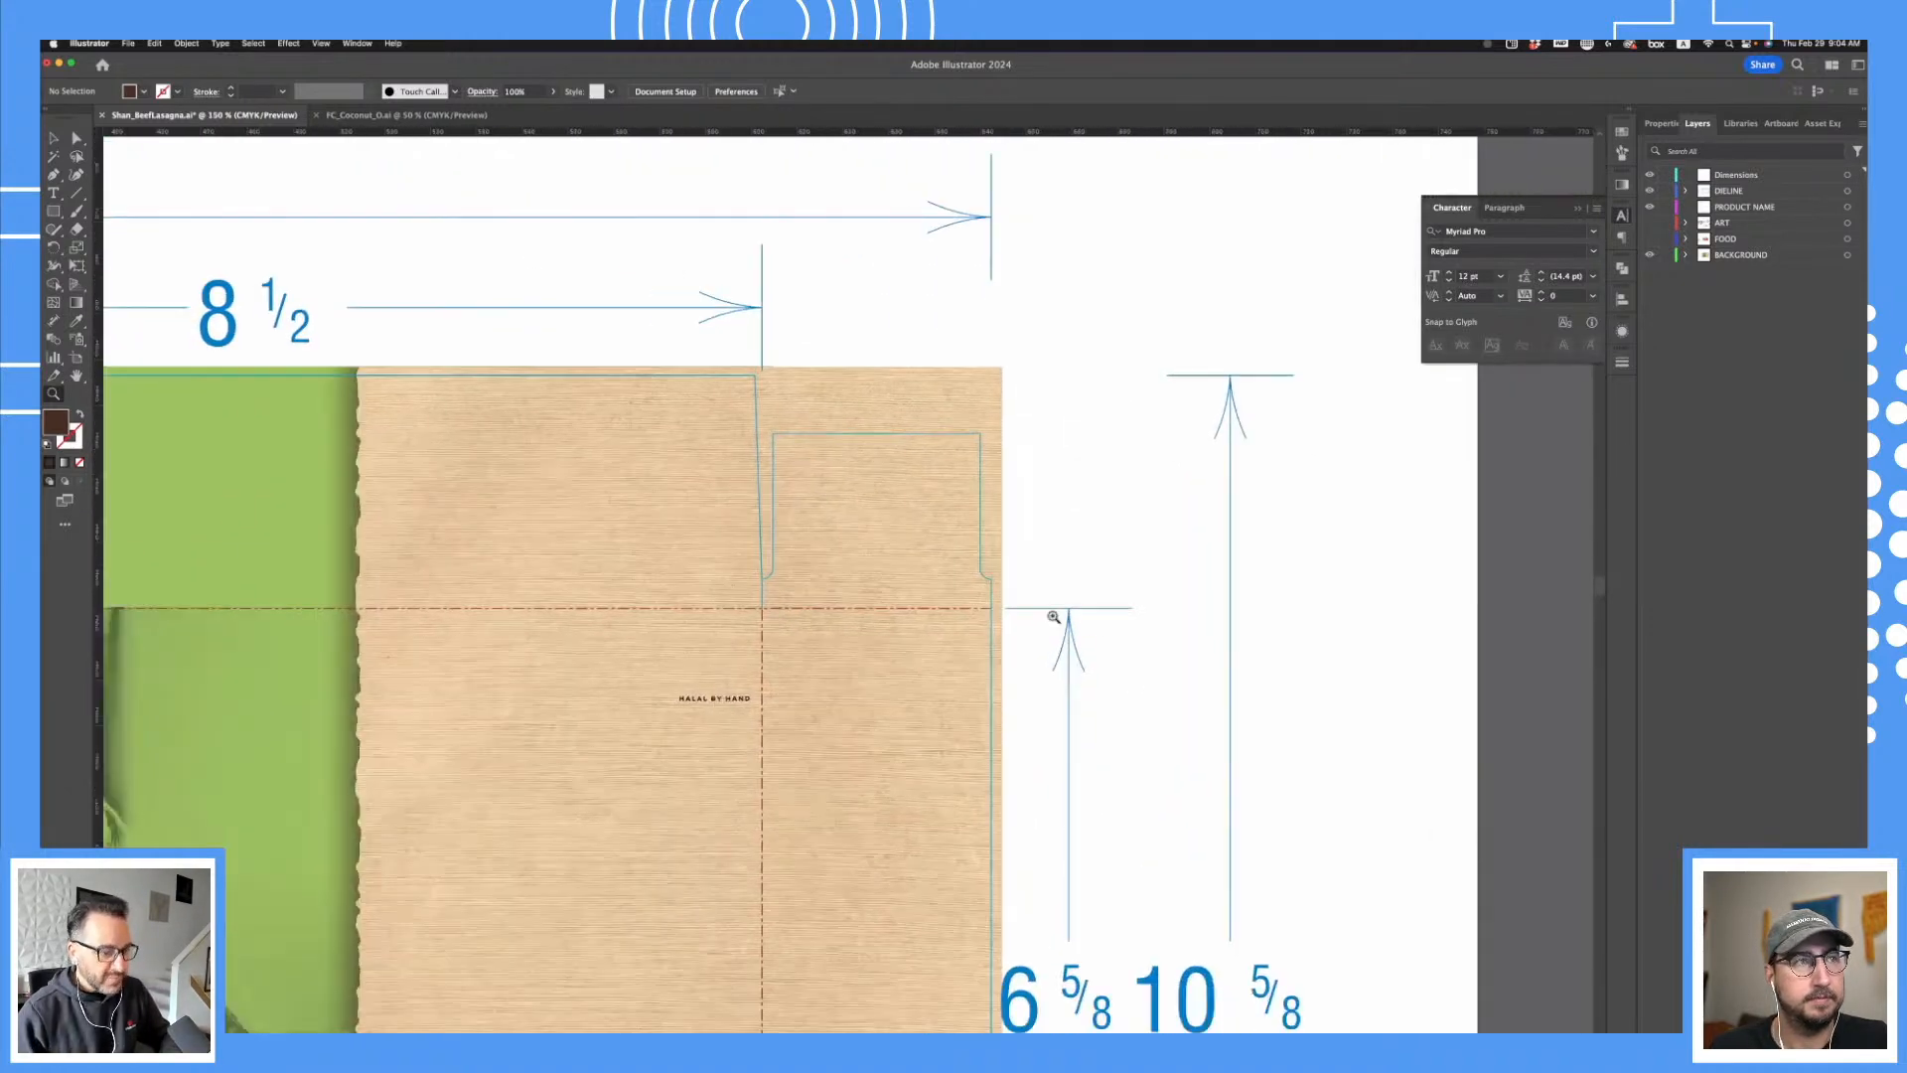
pyautogui.press('super+minus')
pyautogui.moveTo(695, 686); pyautogui.dragTo(1043, 639)
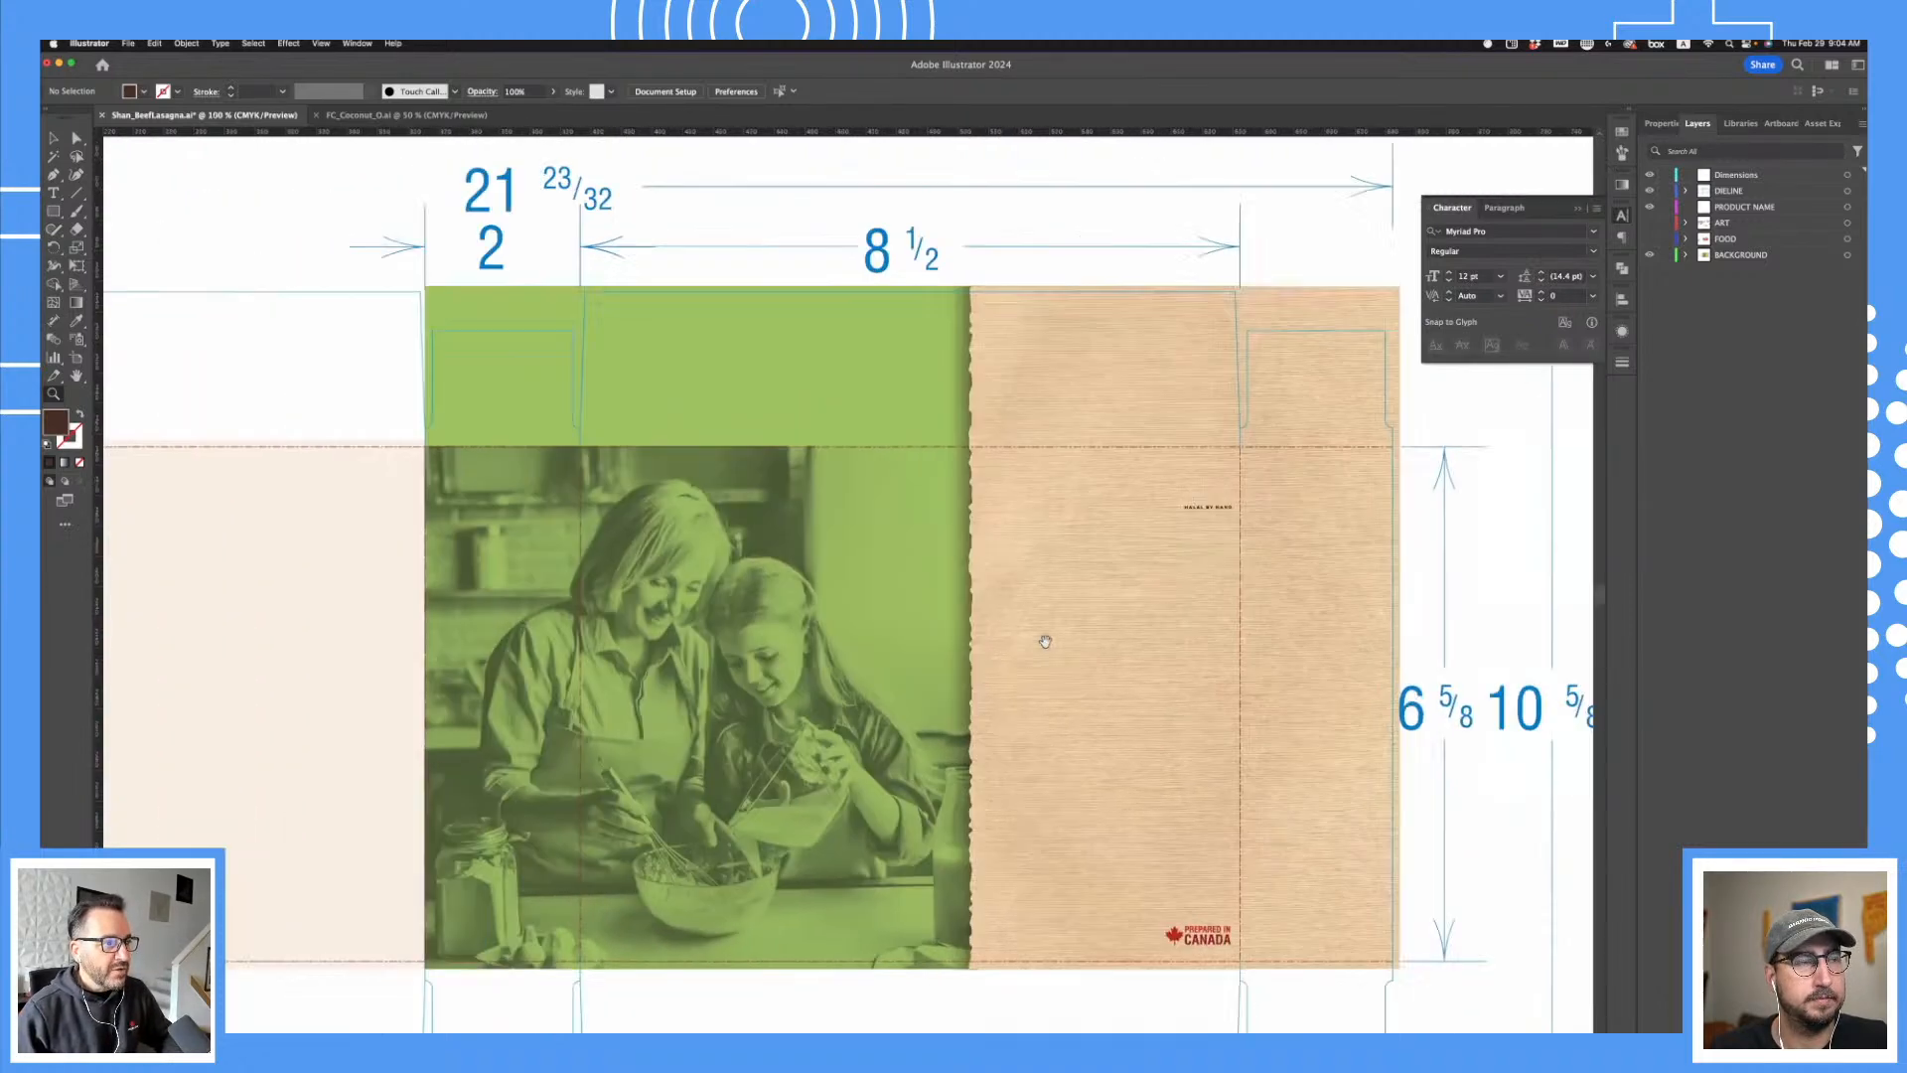
pyautogui.press('super+minus')
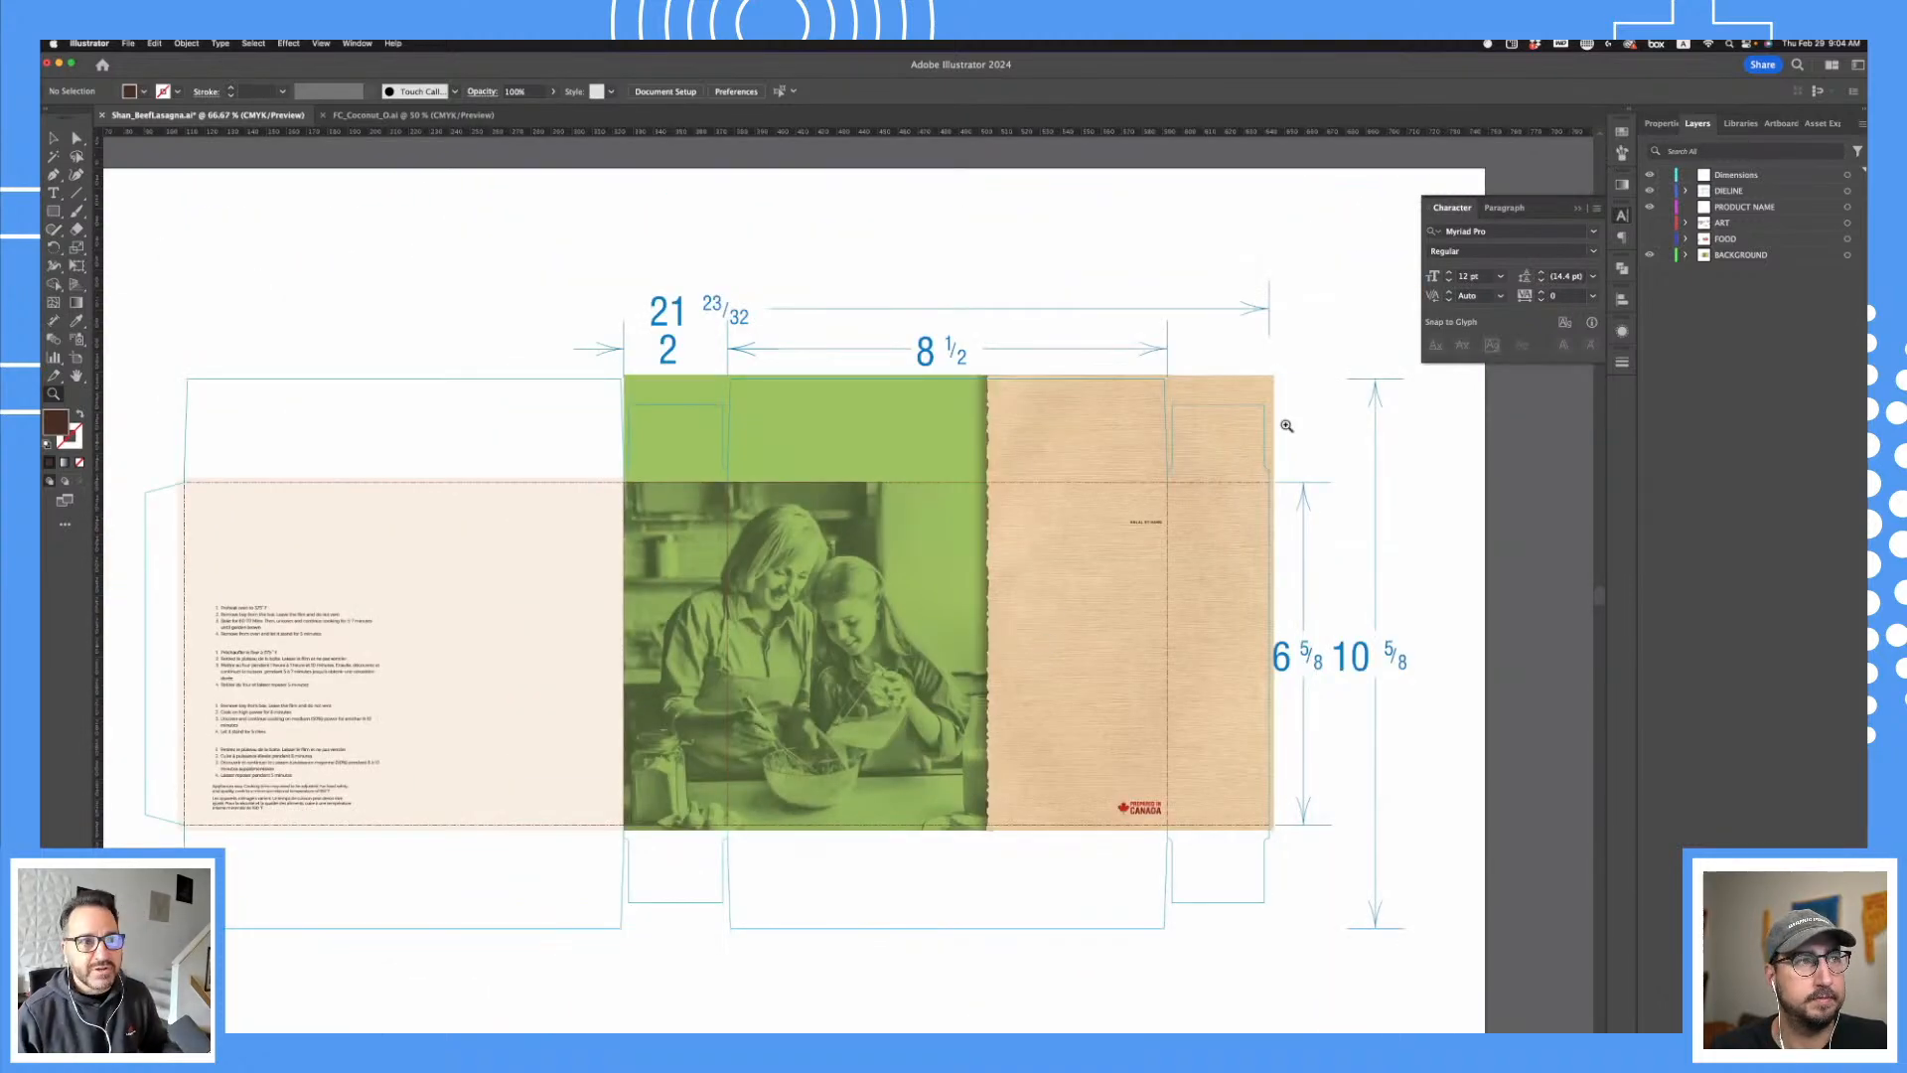
# - Show the FOOD layer and view the lasagna plates on the front and side panels
pyautogui.click(1649, 239)
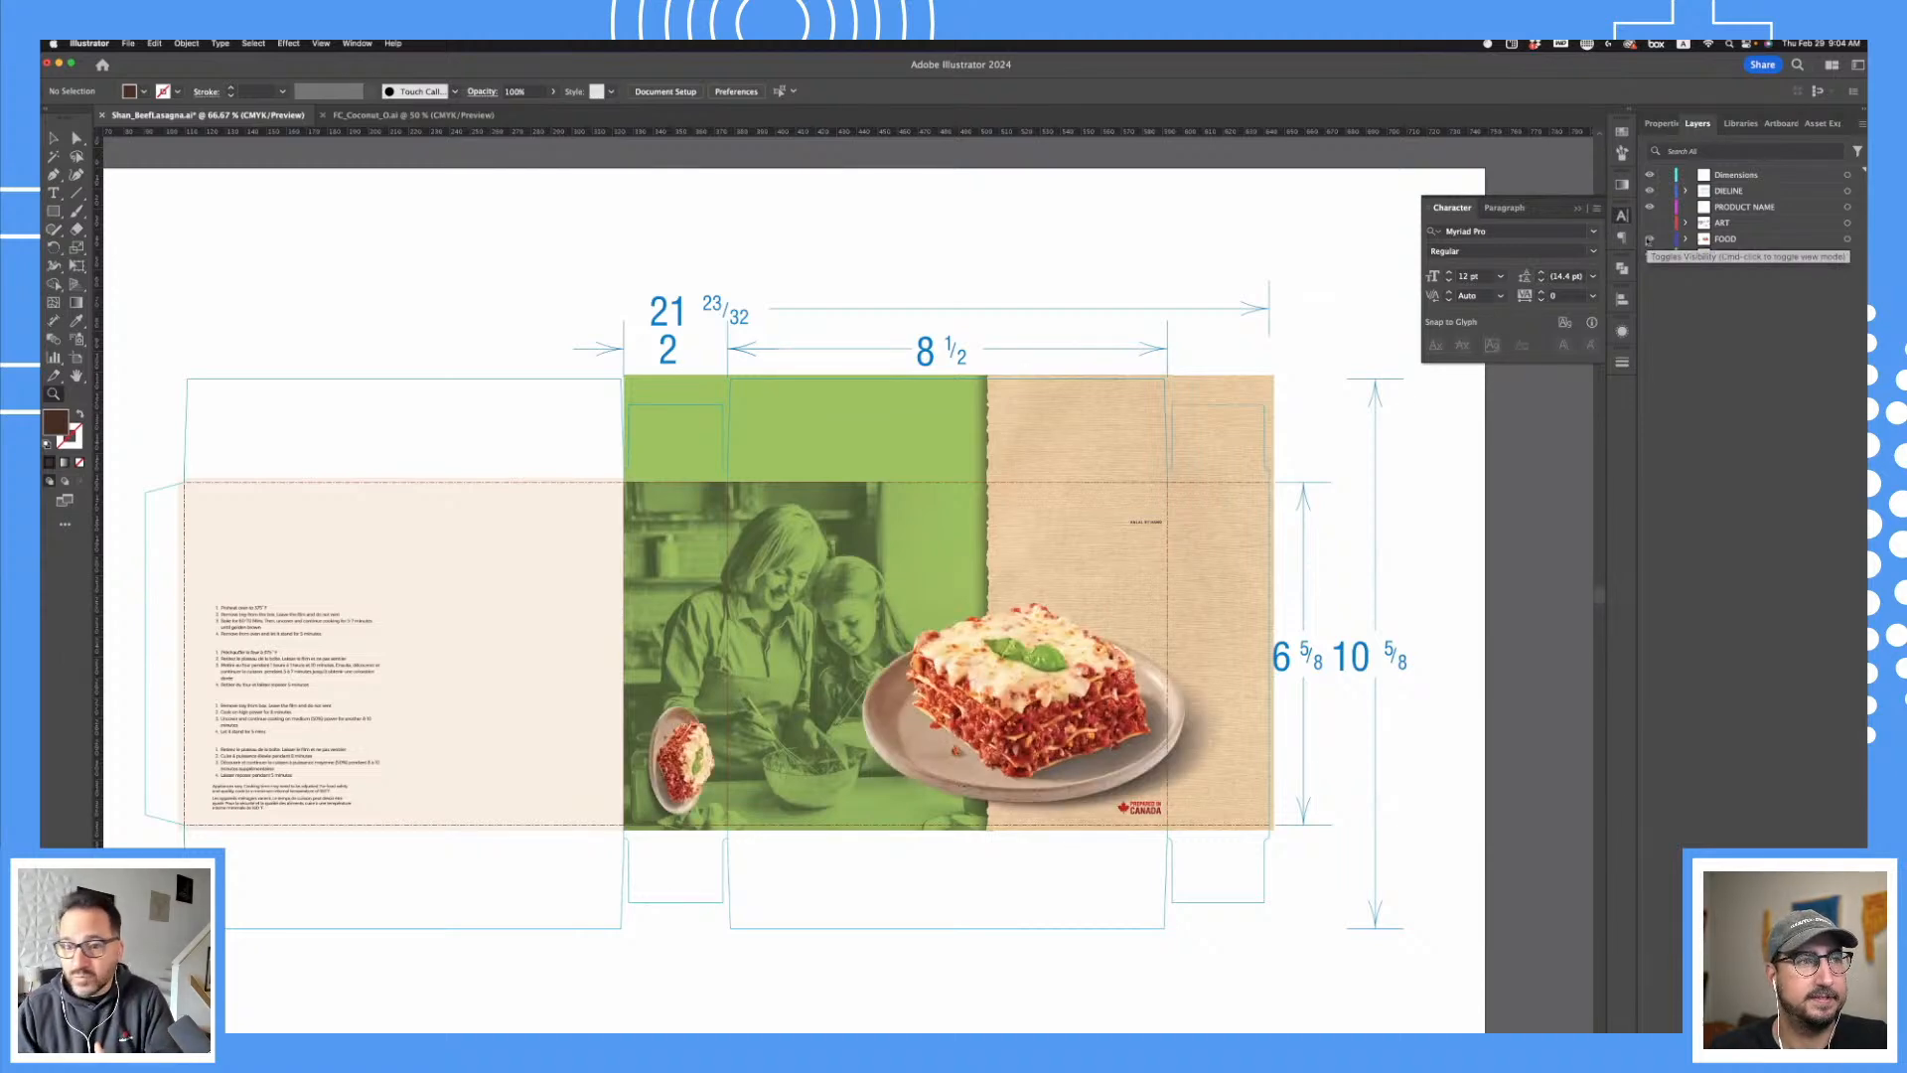
pyautogui.click(871, 583)
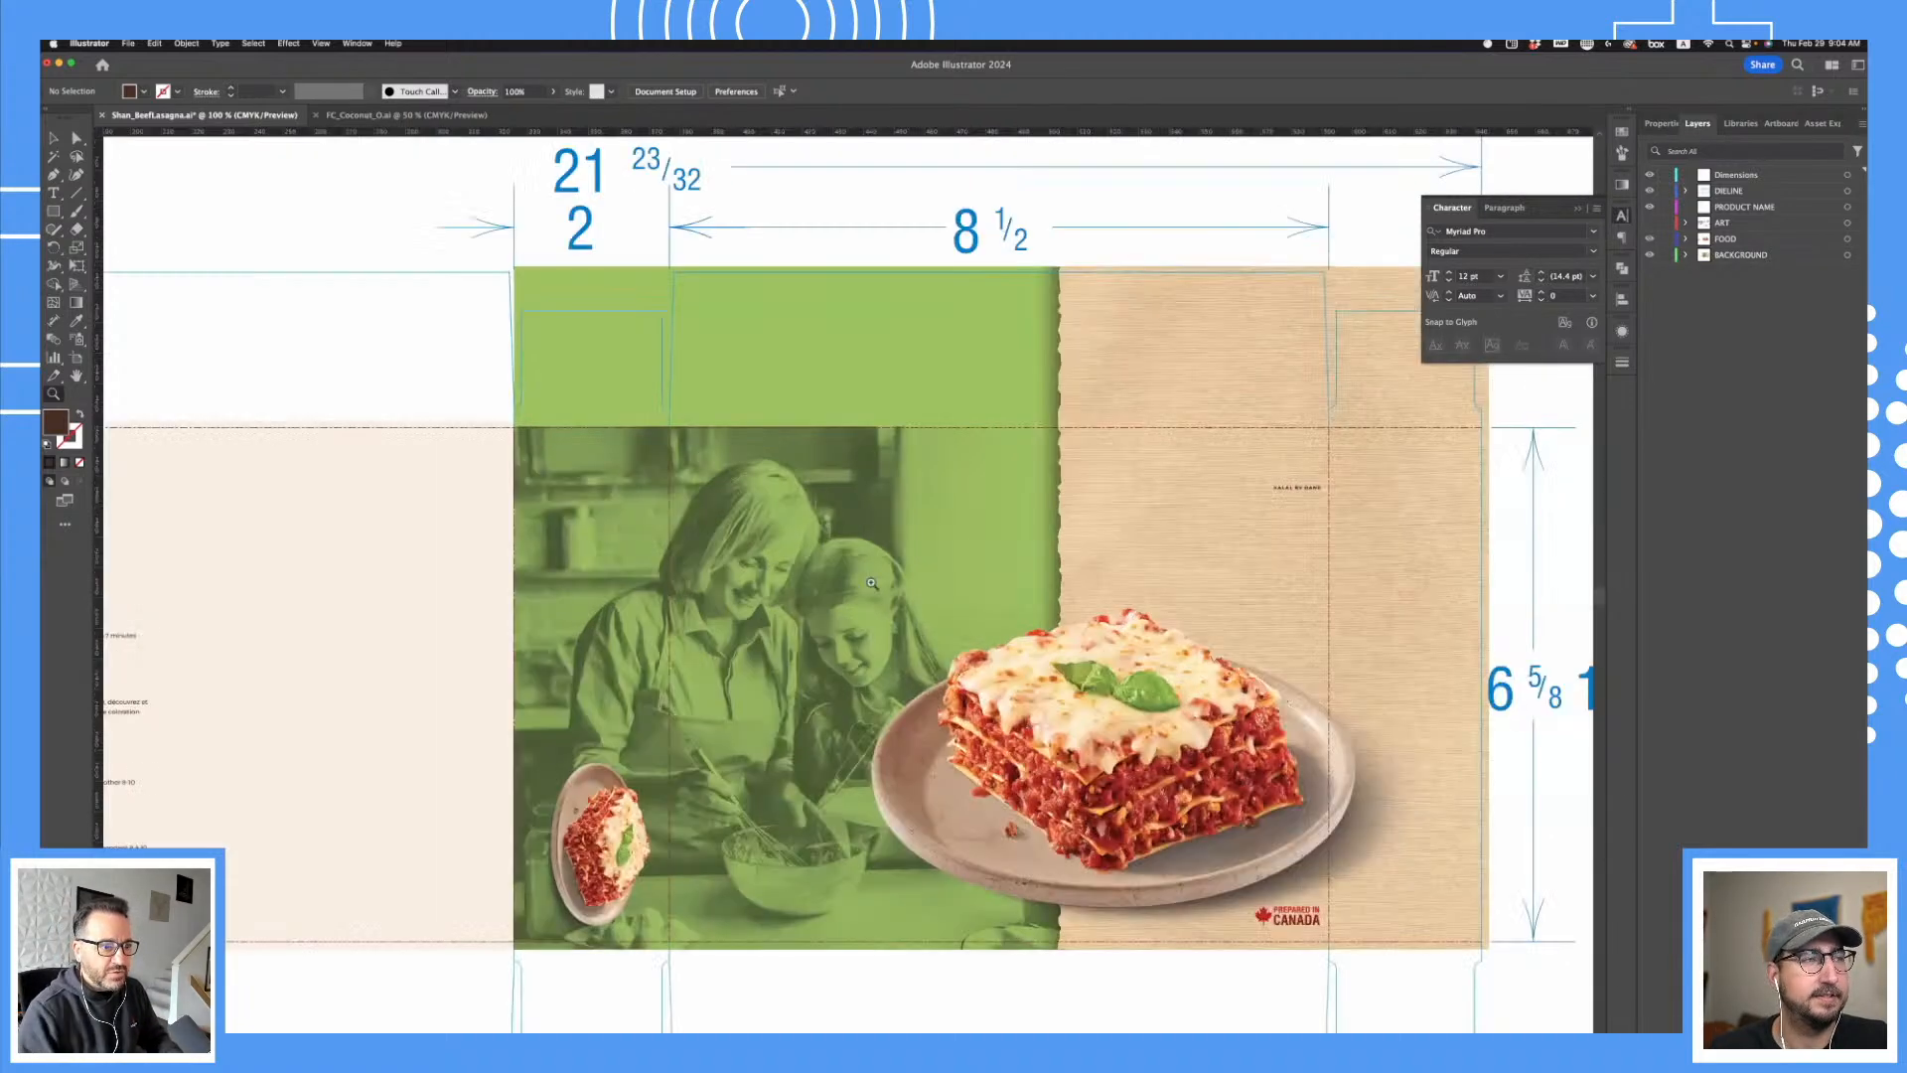
pyautogui.hscroll(3, 914, 830)
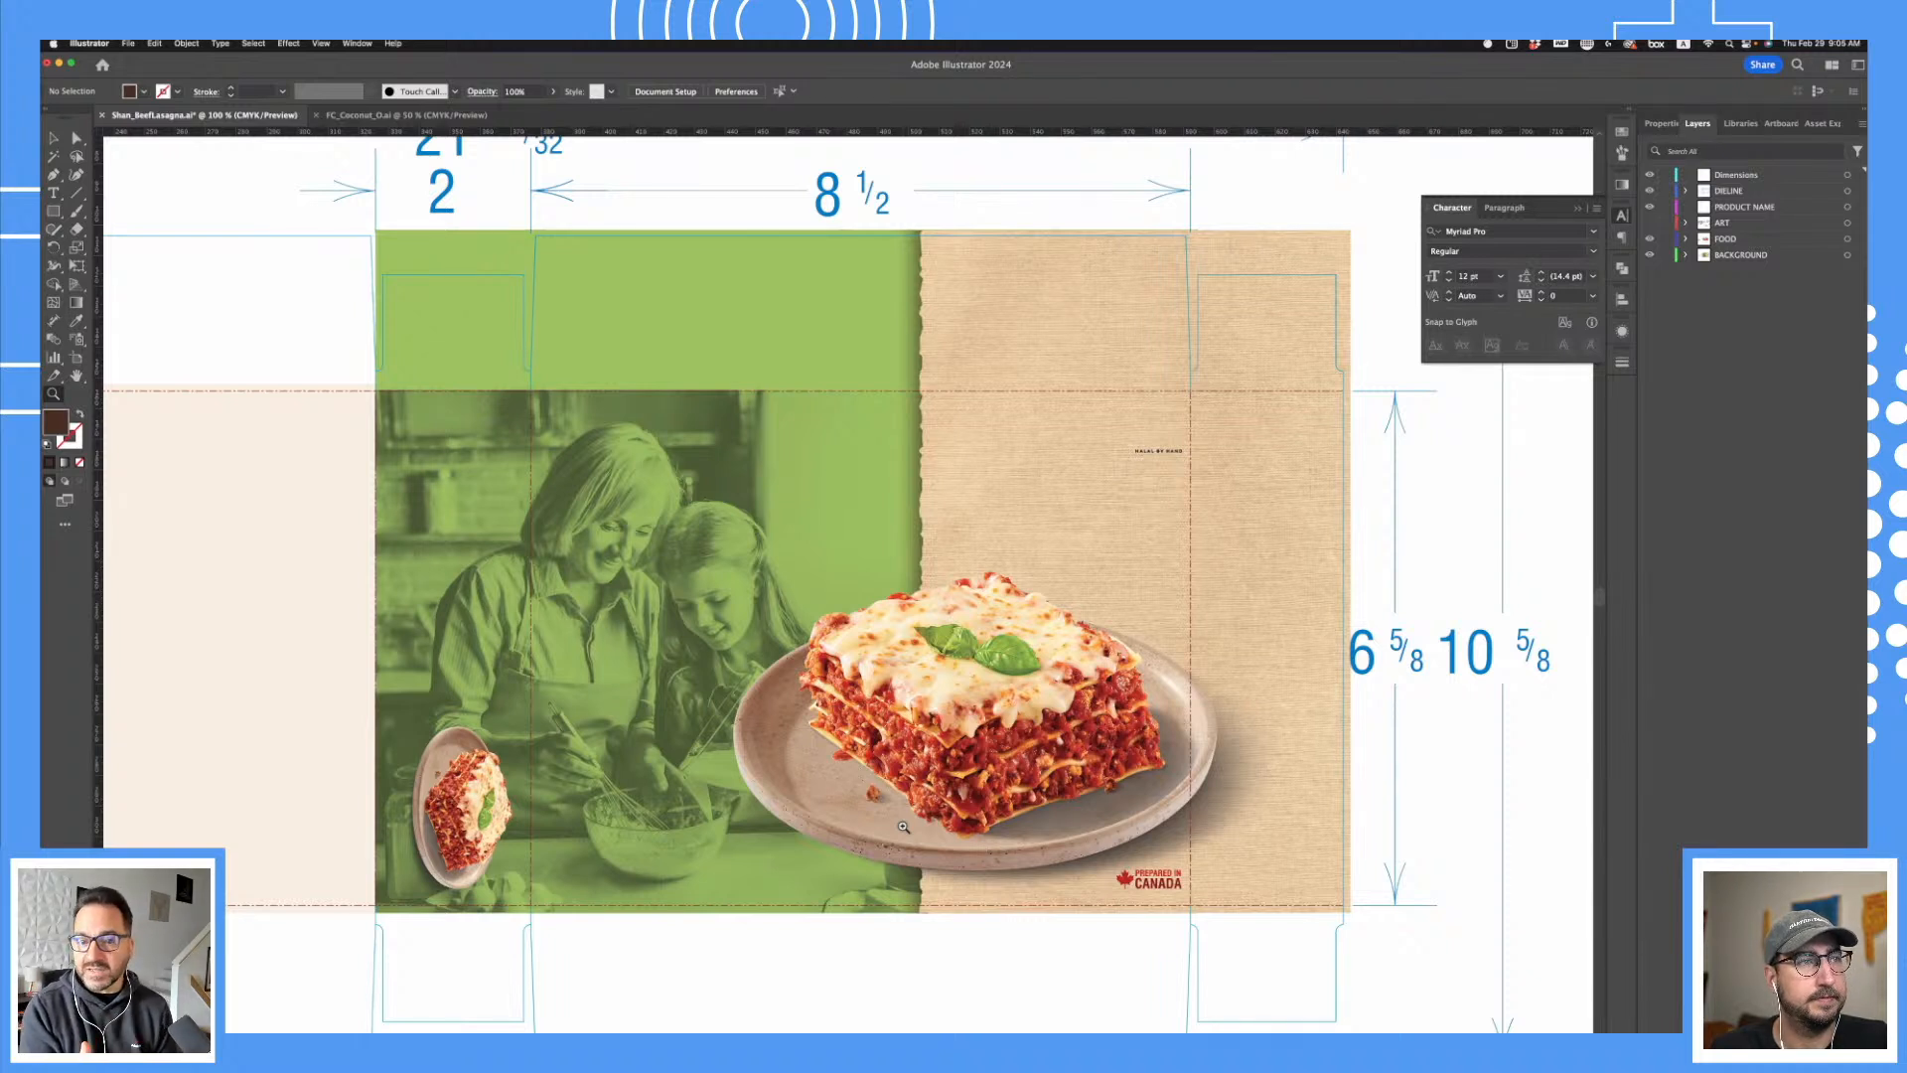
# - Try to place a dimension above the front panel with the Dimension tool, undo it and deselect the lasagna image
pyautogui.click(53, 320)
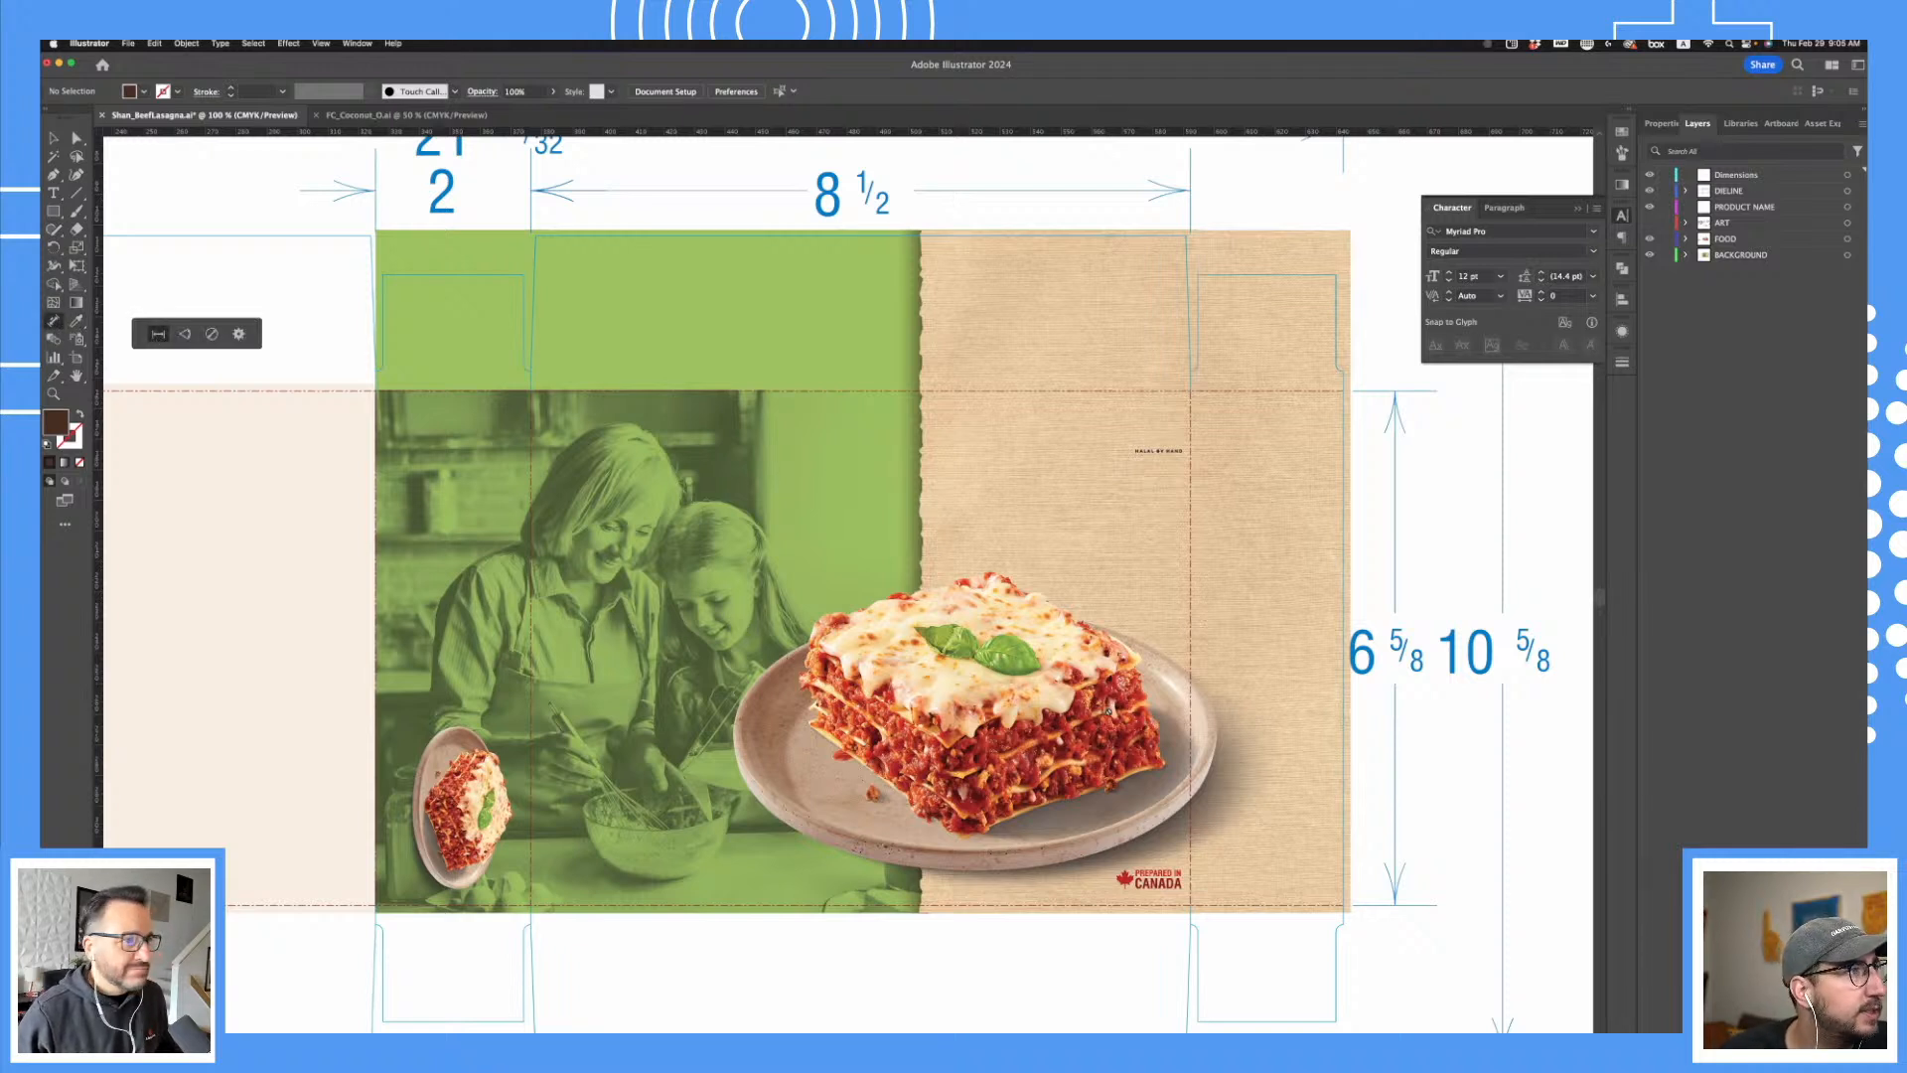
pyautogui.click(1752, 241)
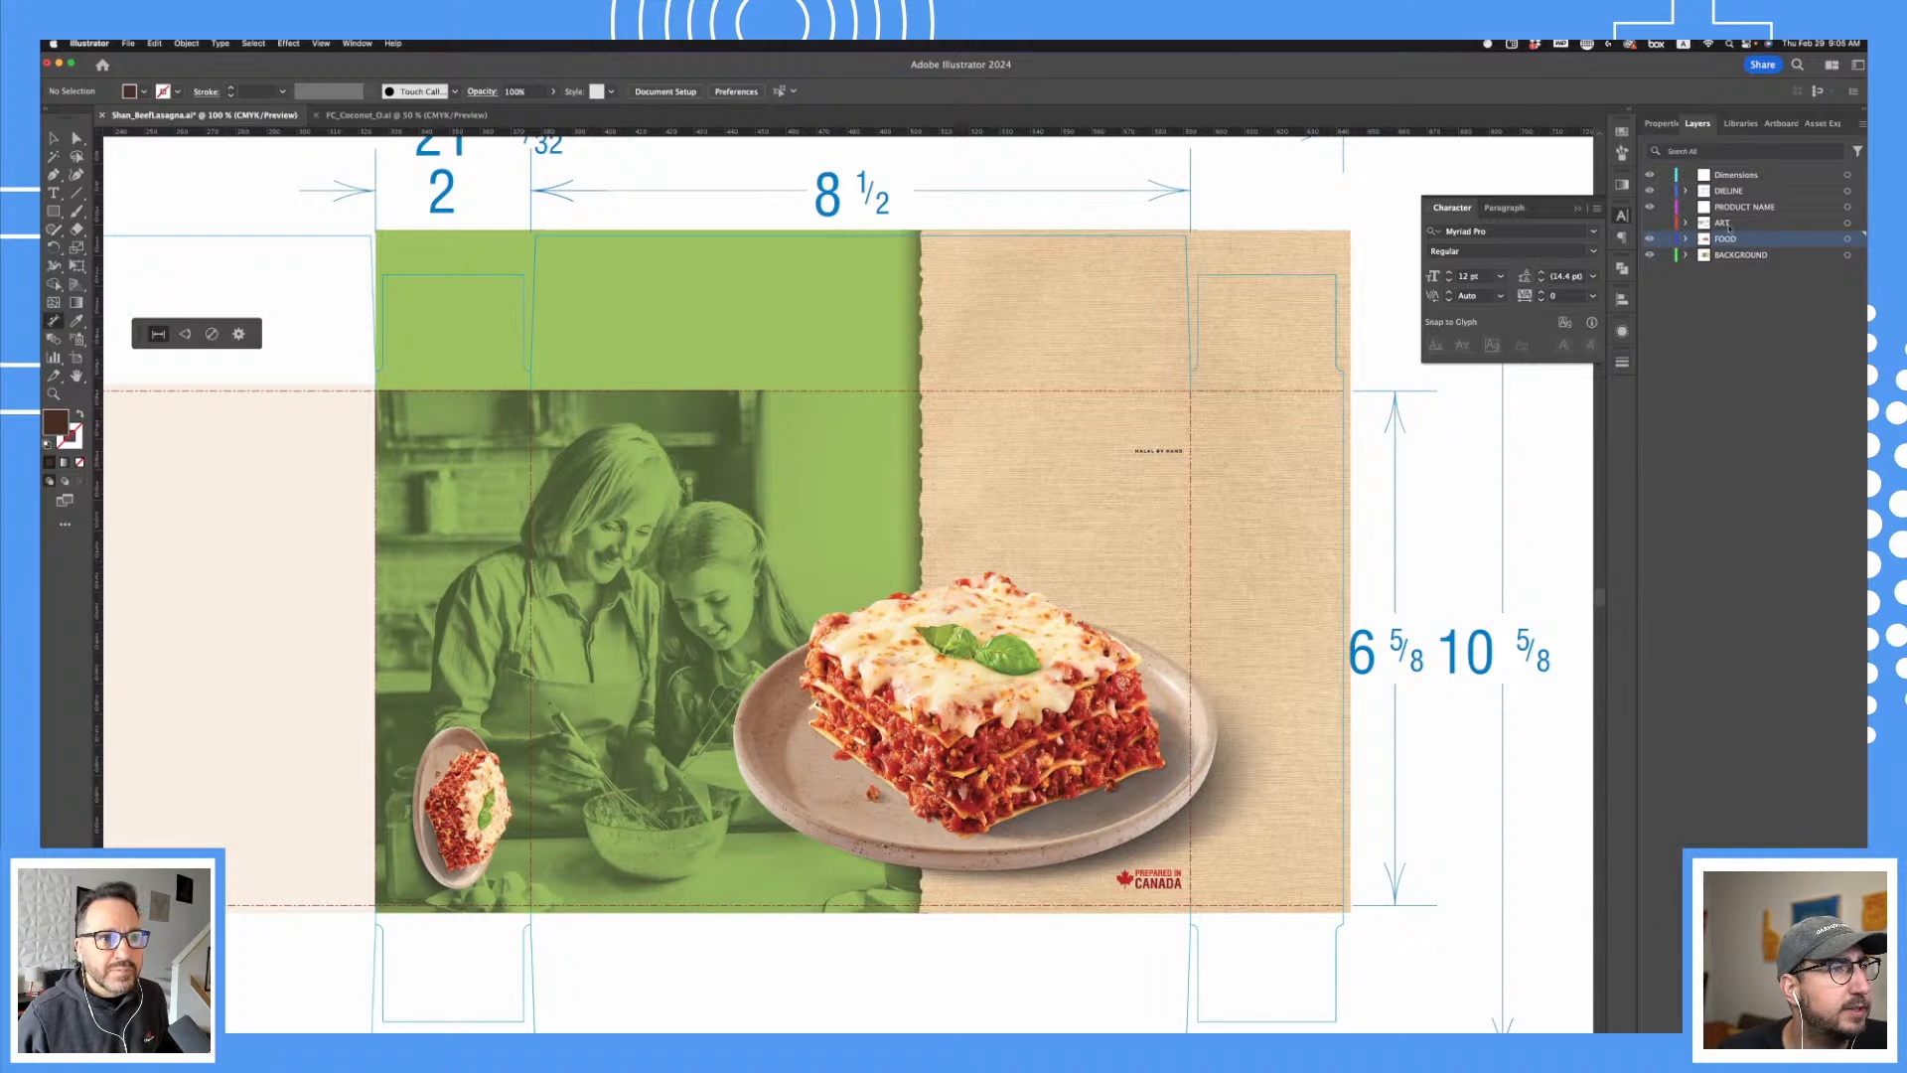
pyautogui.click(845, 696)
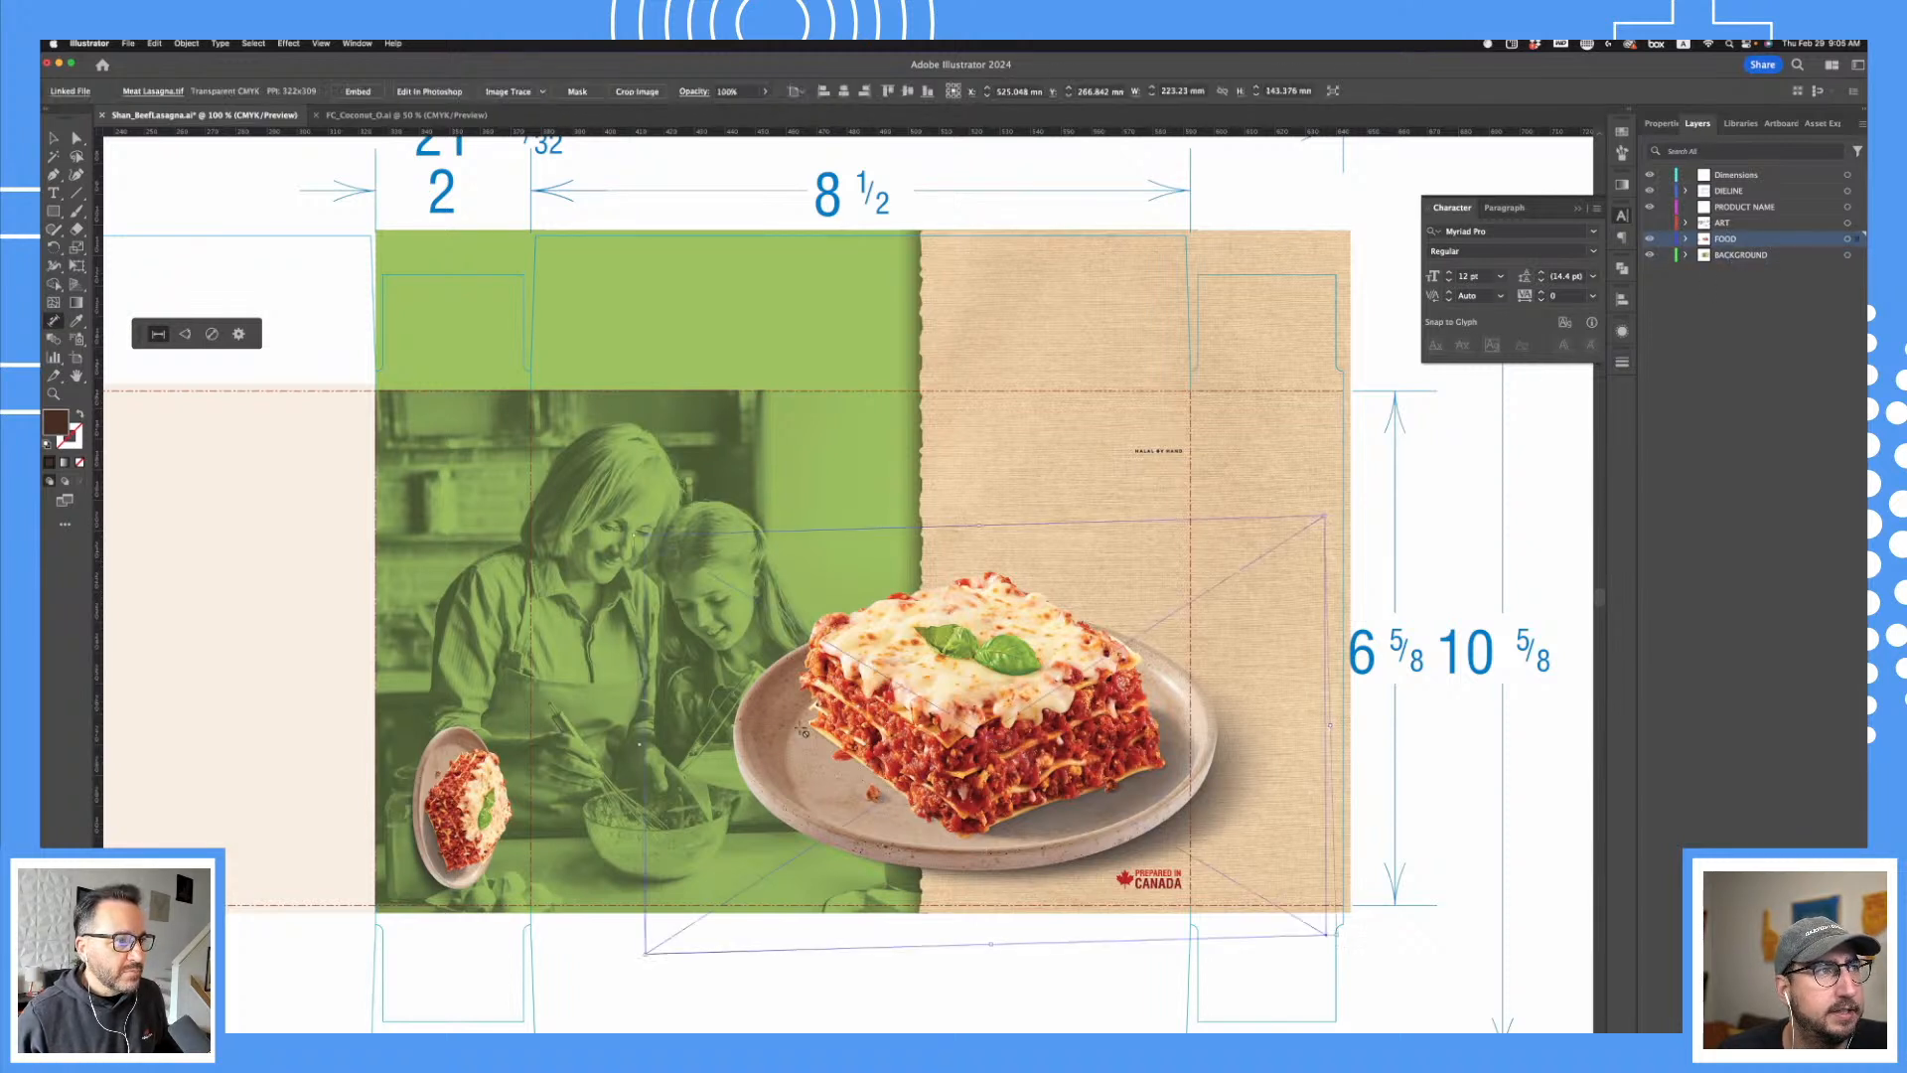
pyautogui.click(1725, 224)
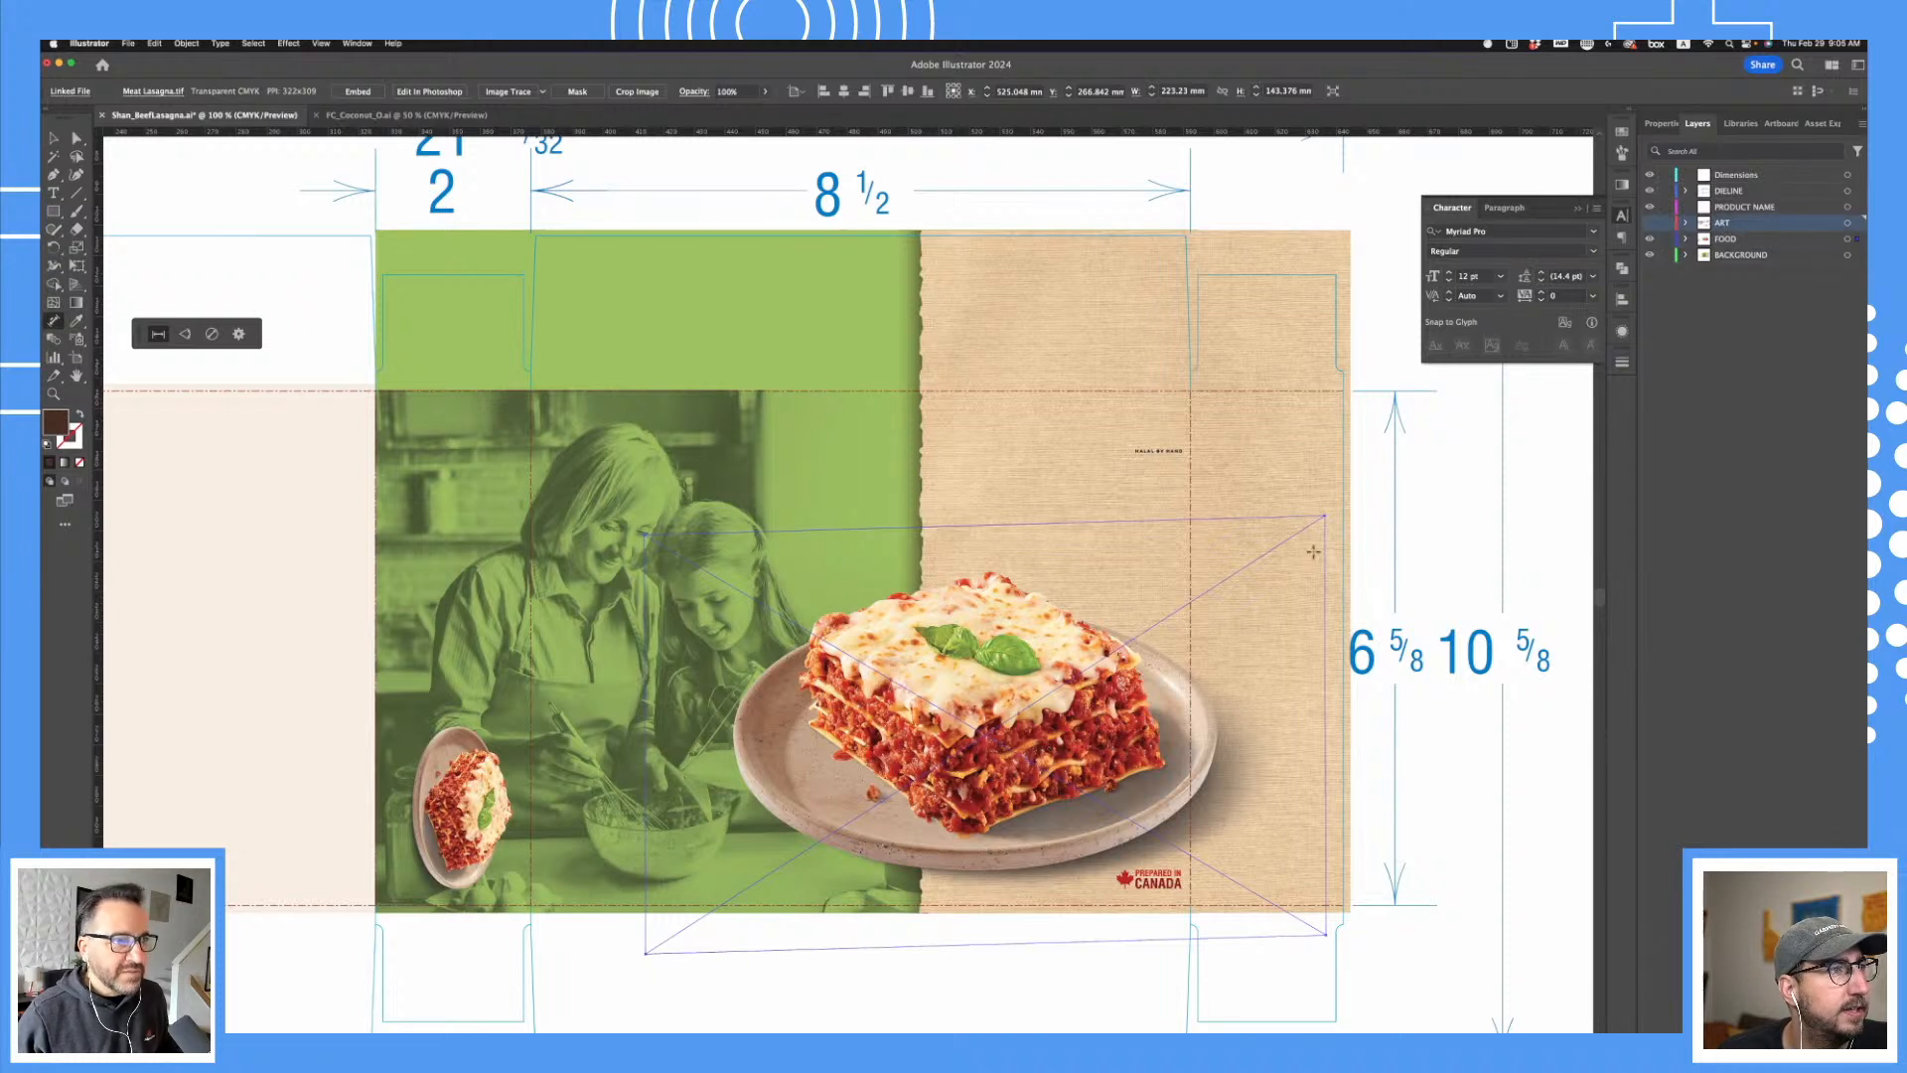
pyautogui.click(1066, 164)
pyautogui.click(1201, 186)
pyautogui.click(1295, 184)
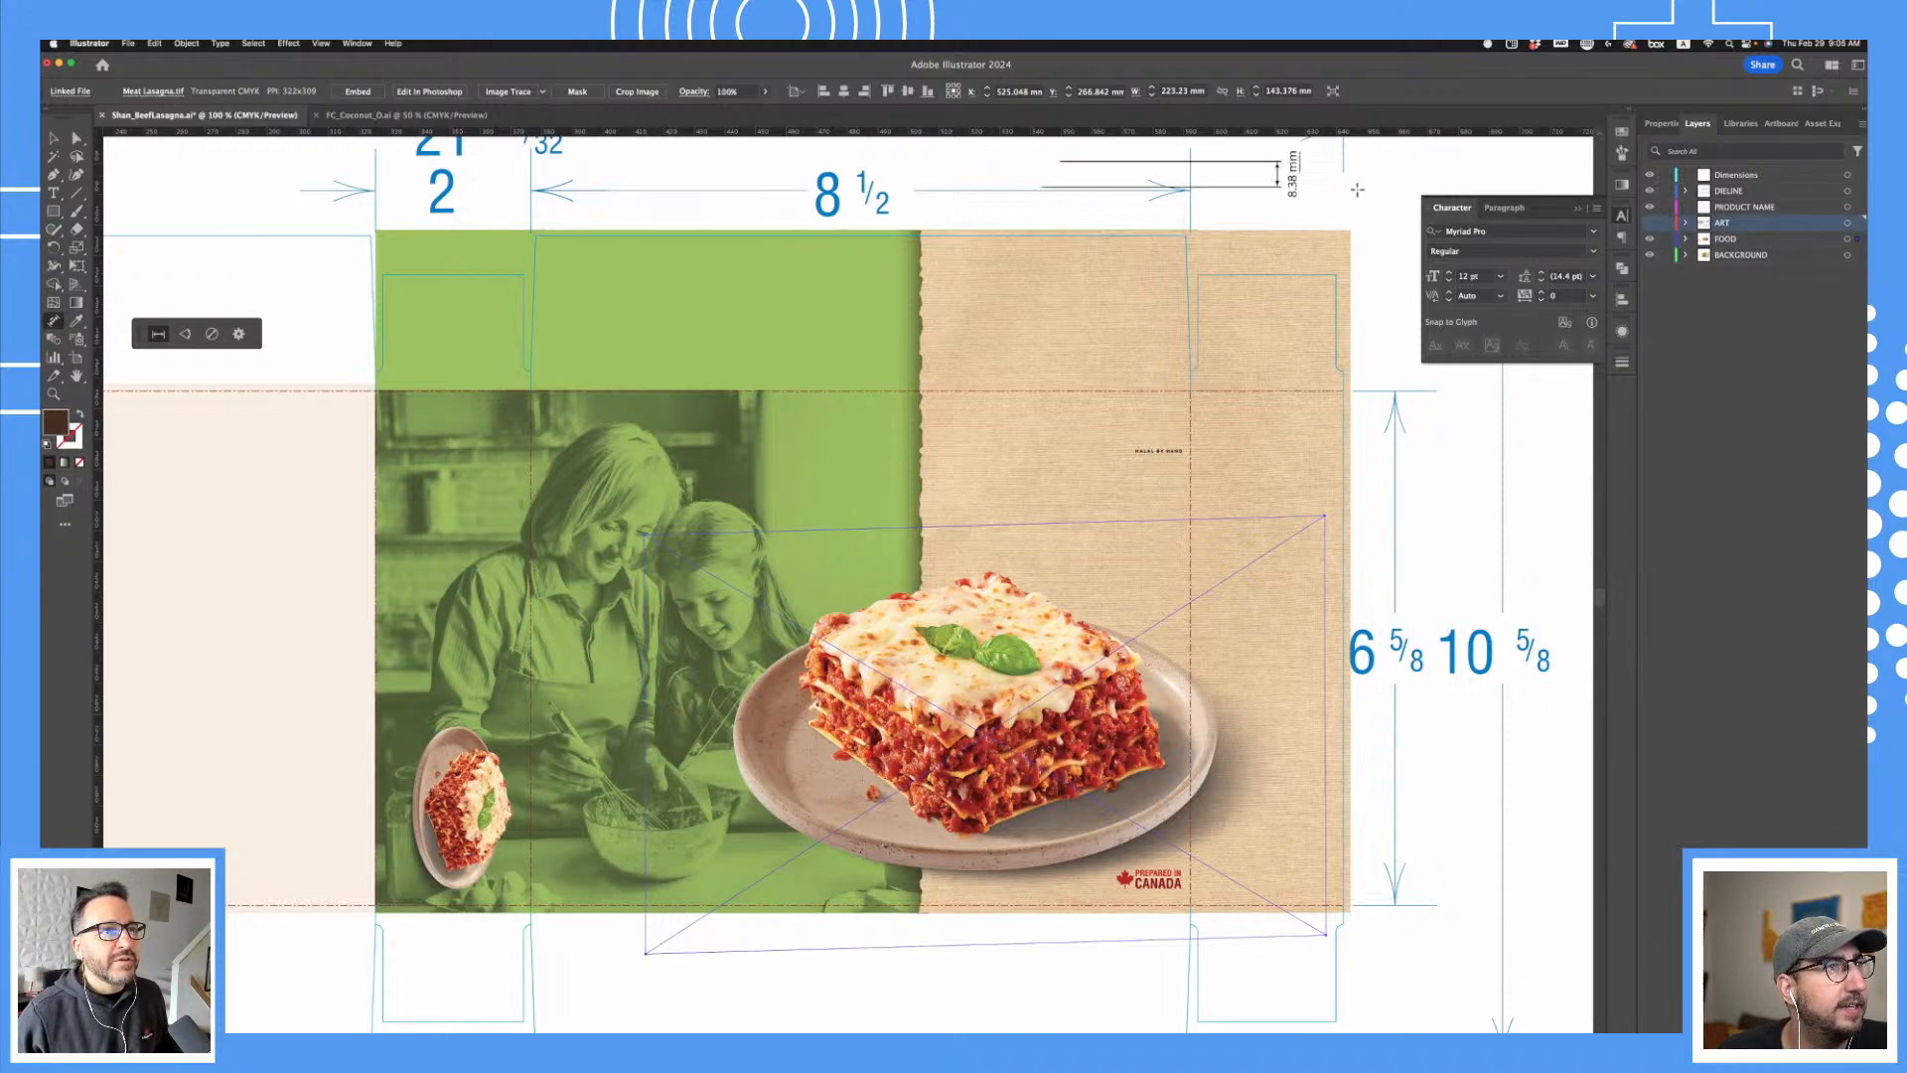
pyautogui.press('super+z')
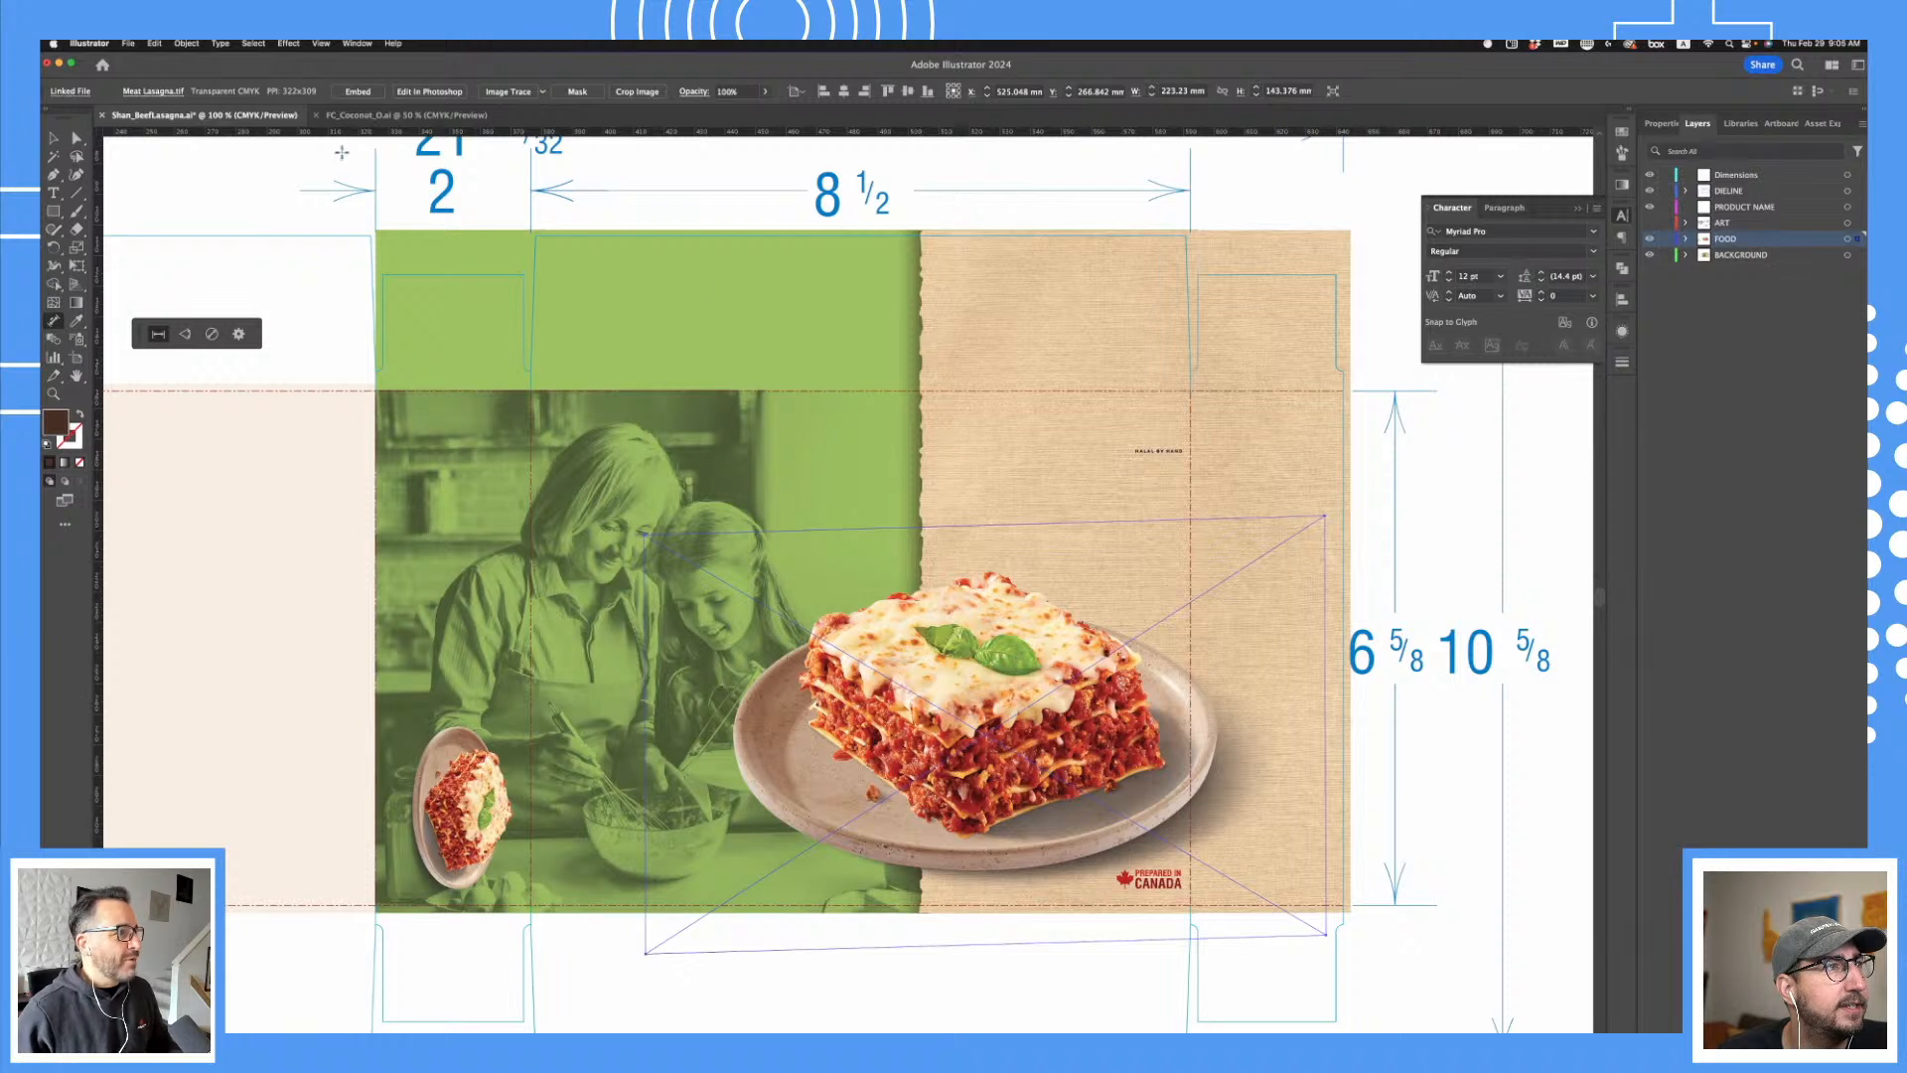
pyautogui.click(54, 138)
pyautogui.click(286, 192)
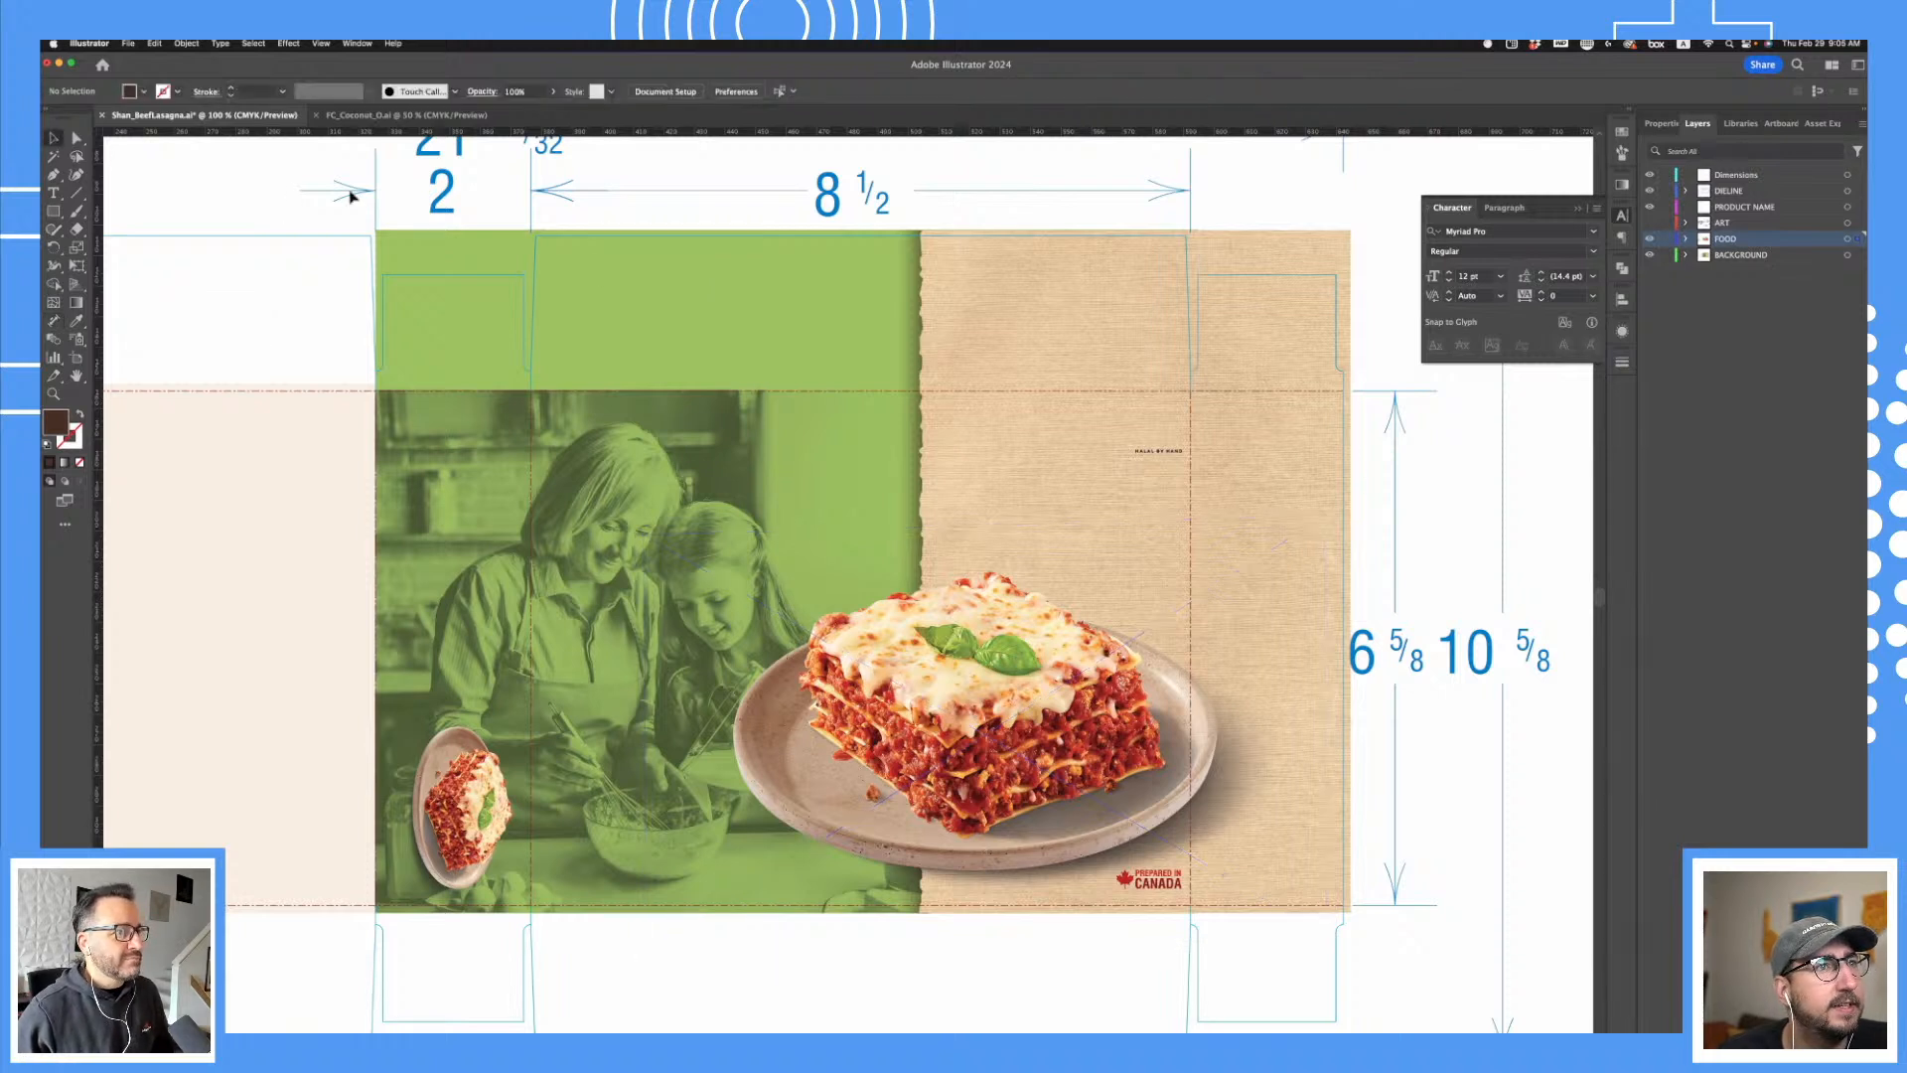
# - Try to dimension the lasagna plate's width, with the dimension line across the plate, and undo it
pyautogui.click(55, 324)
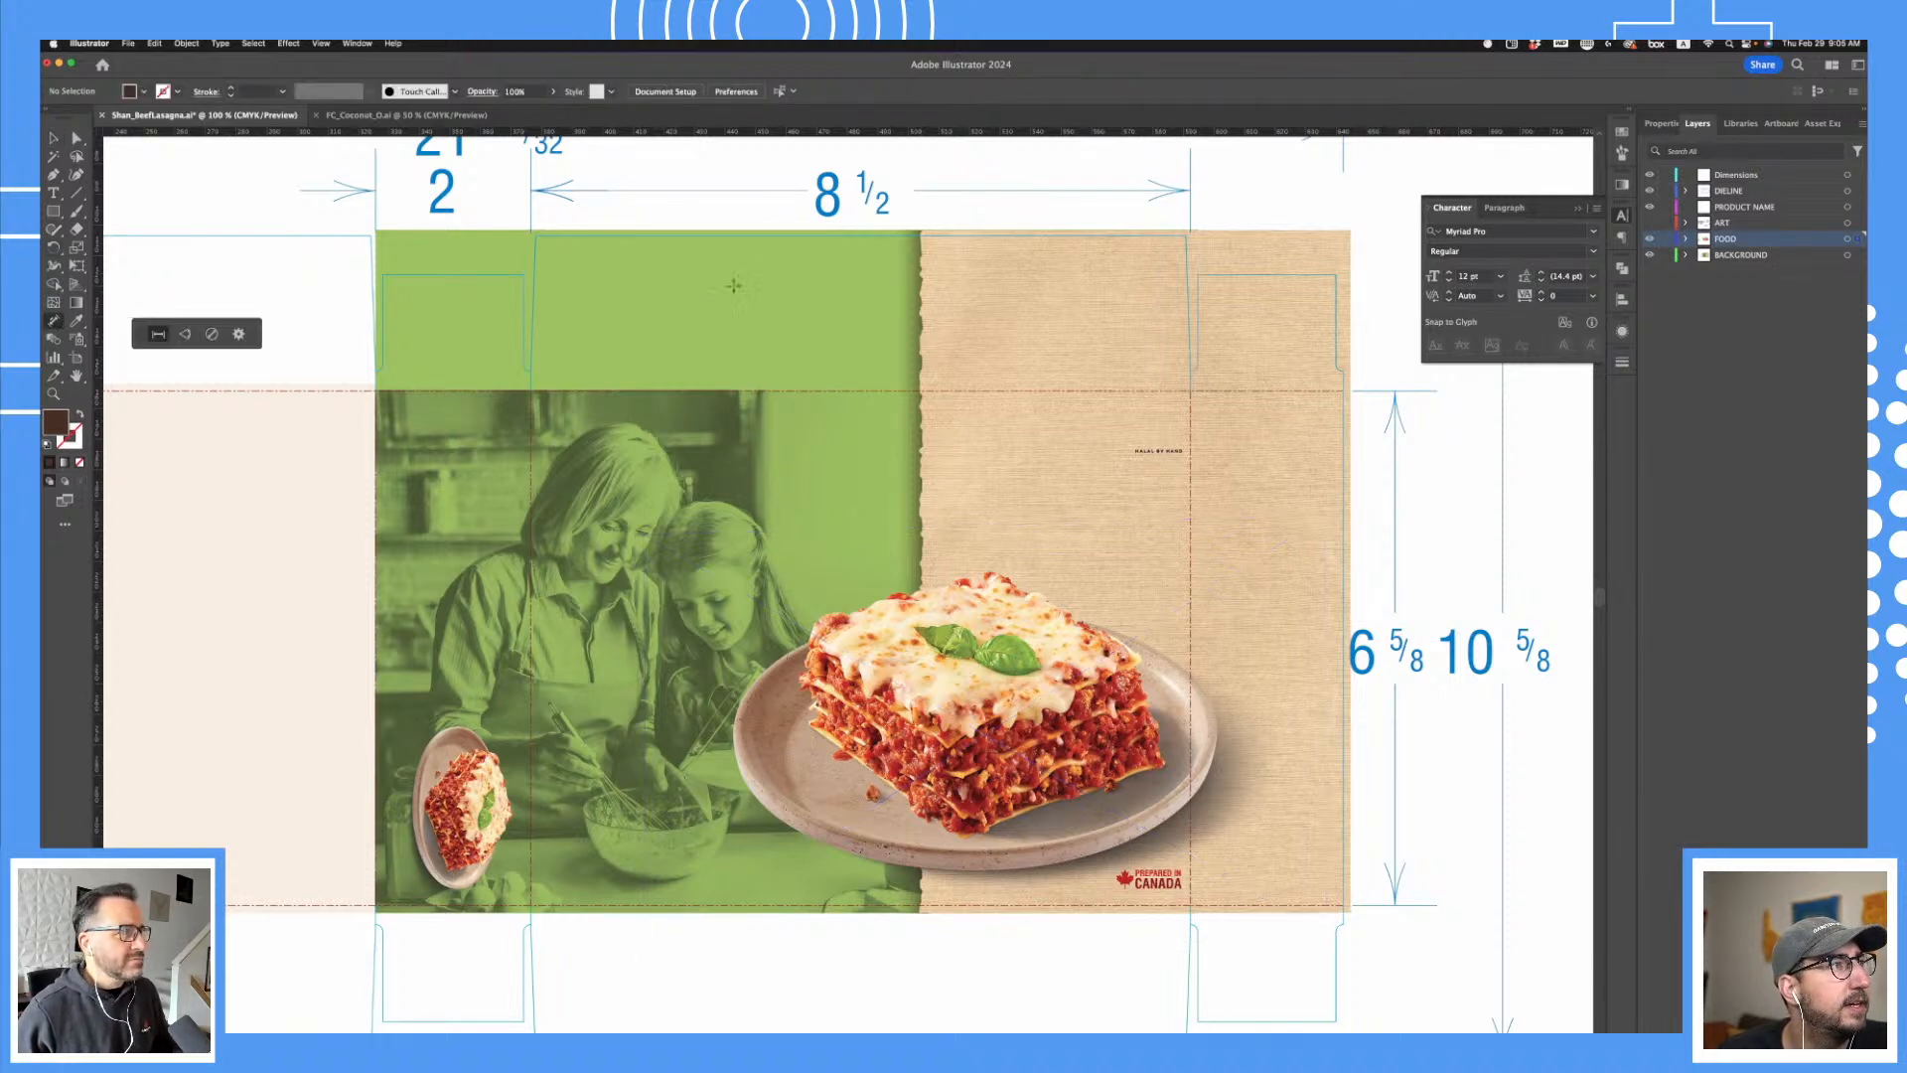
pyautogui.moveTo(742, 206); pyautogui.dragTo(1245, 204)
pyautogui.click(1245, 204)
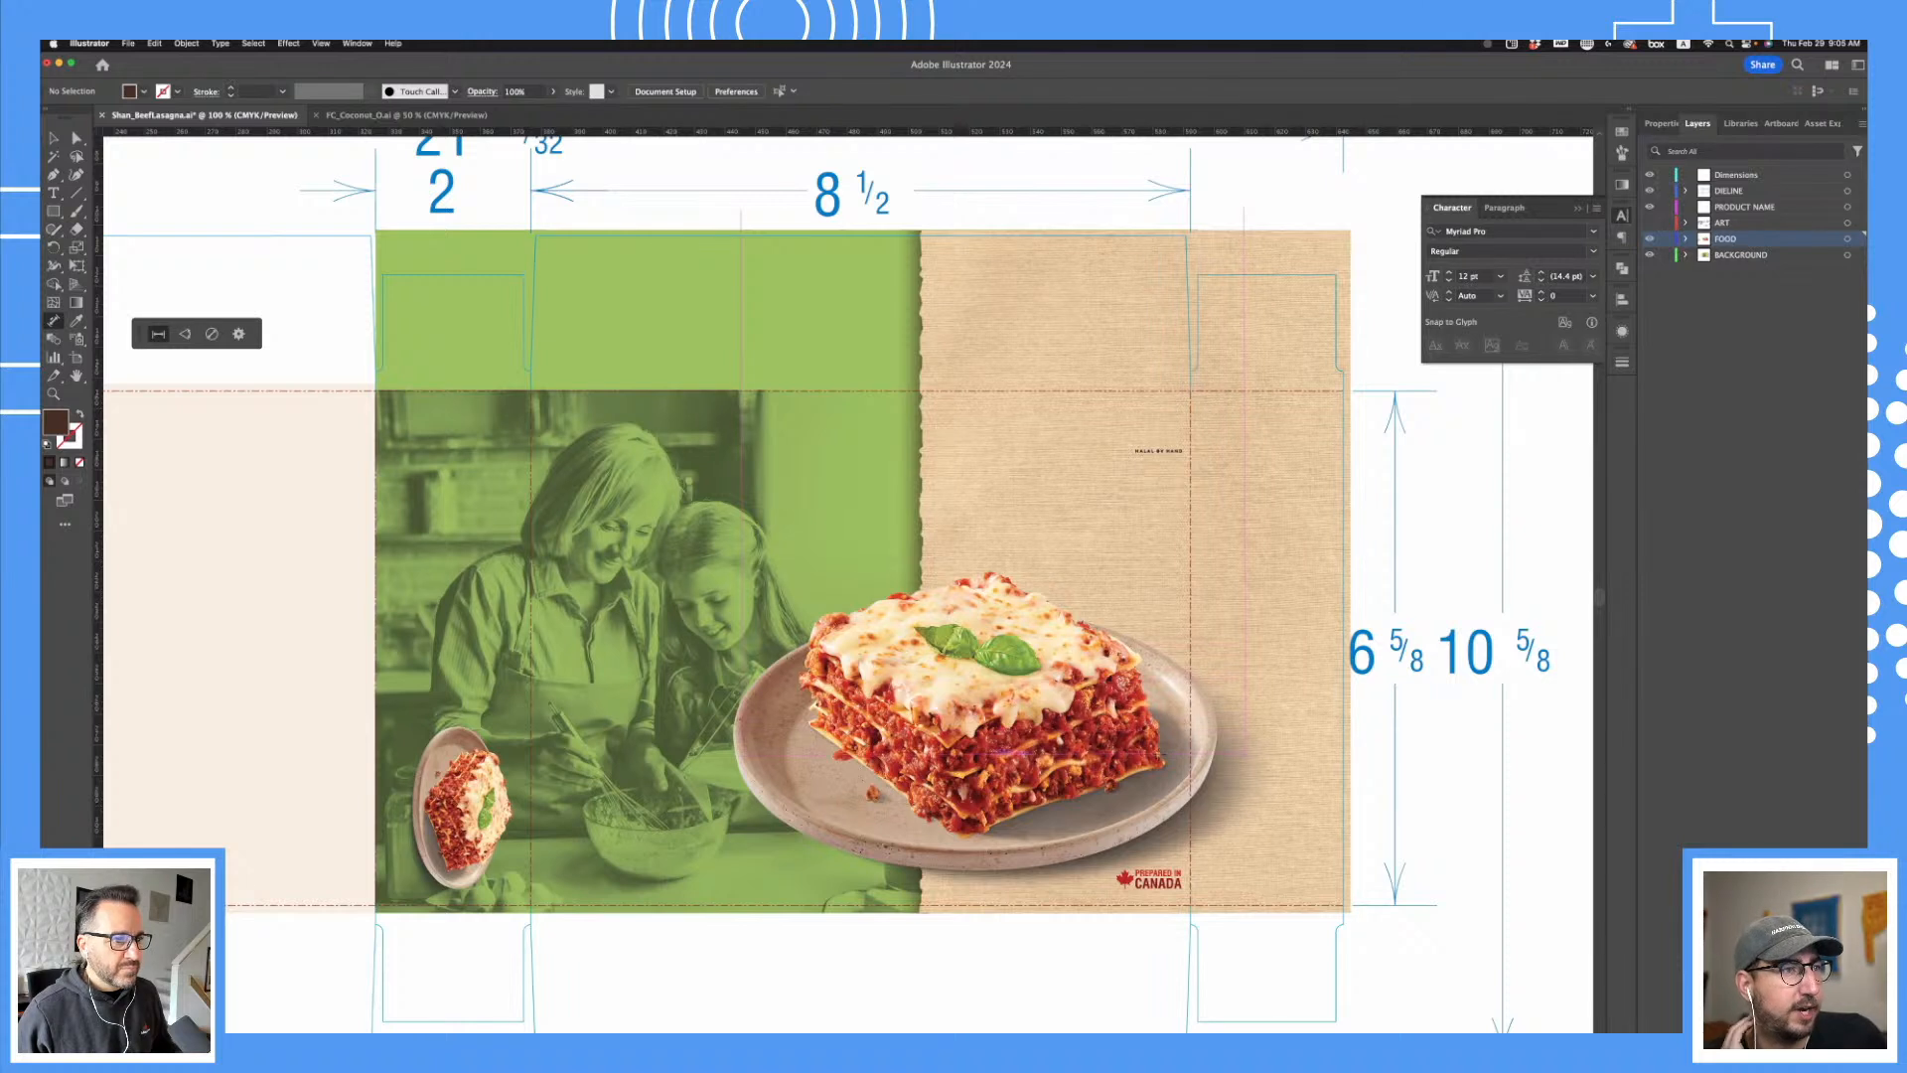
pyautogui.click(999, 755)
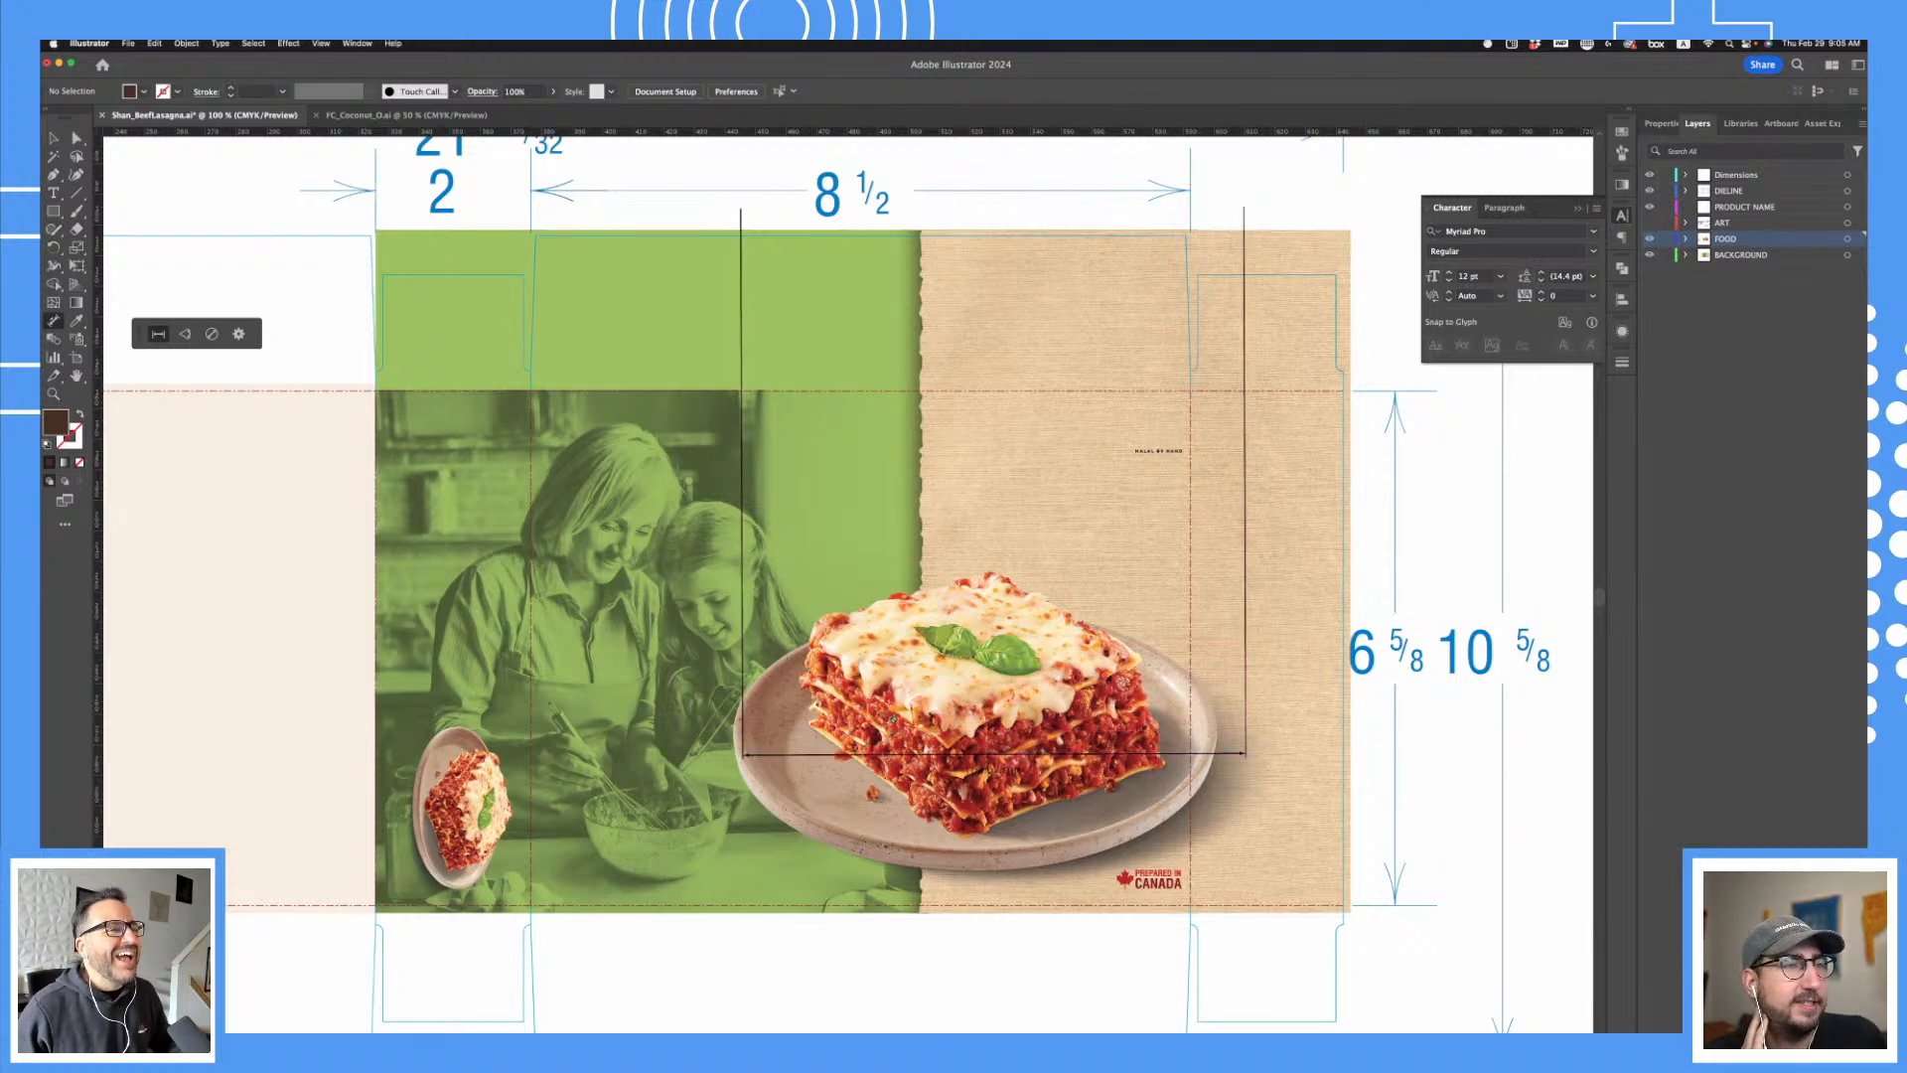
pyautogui.press('super+z')
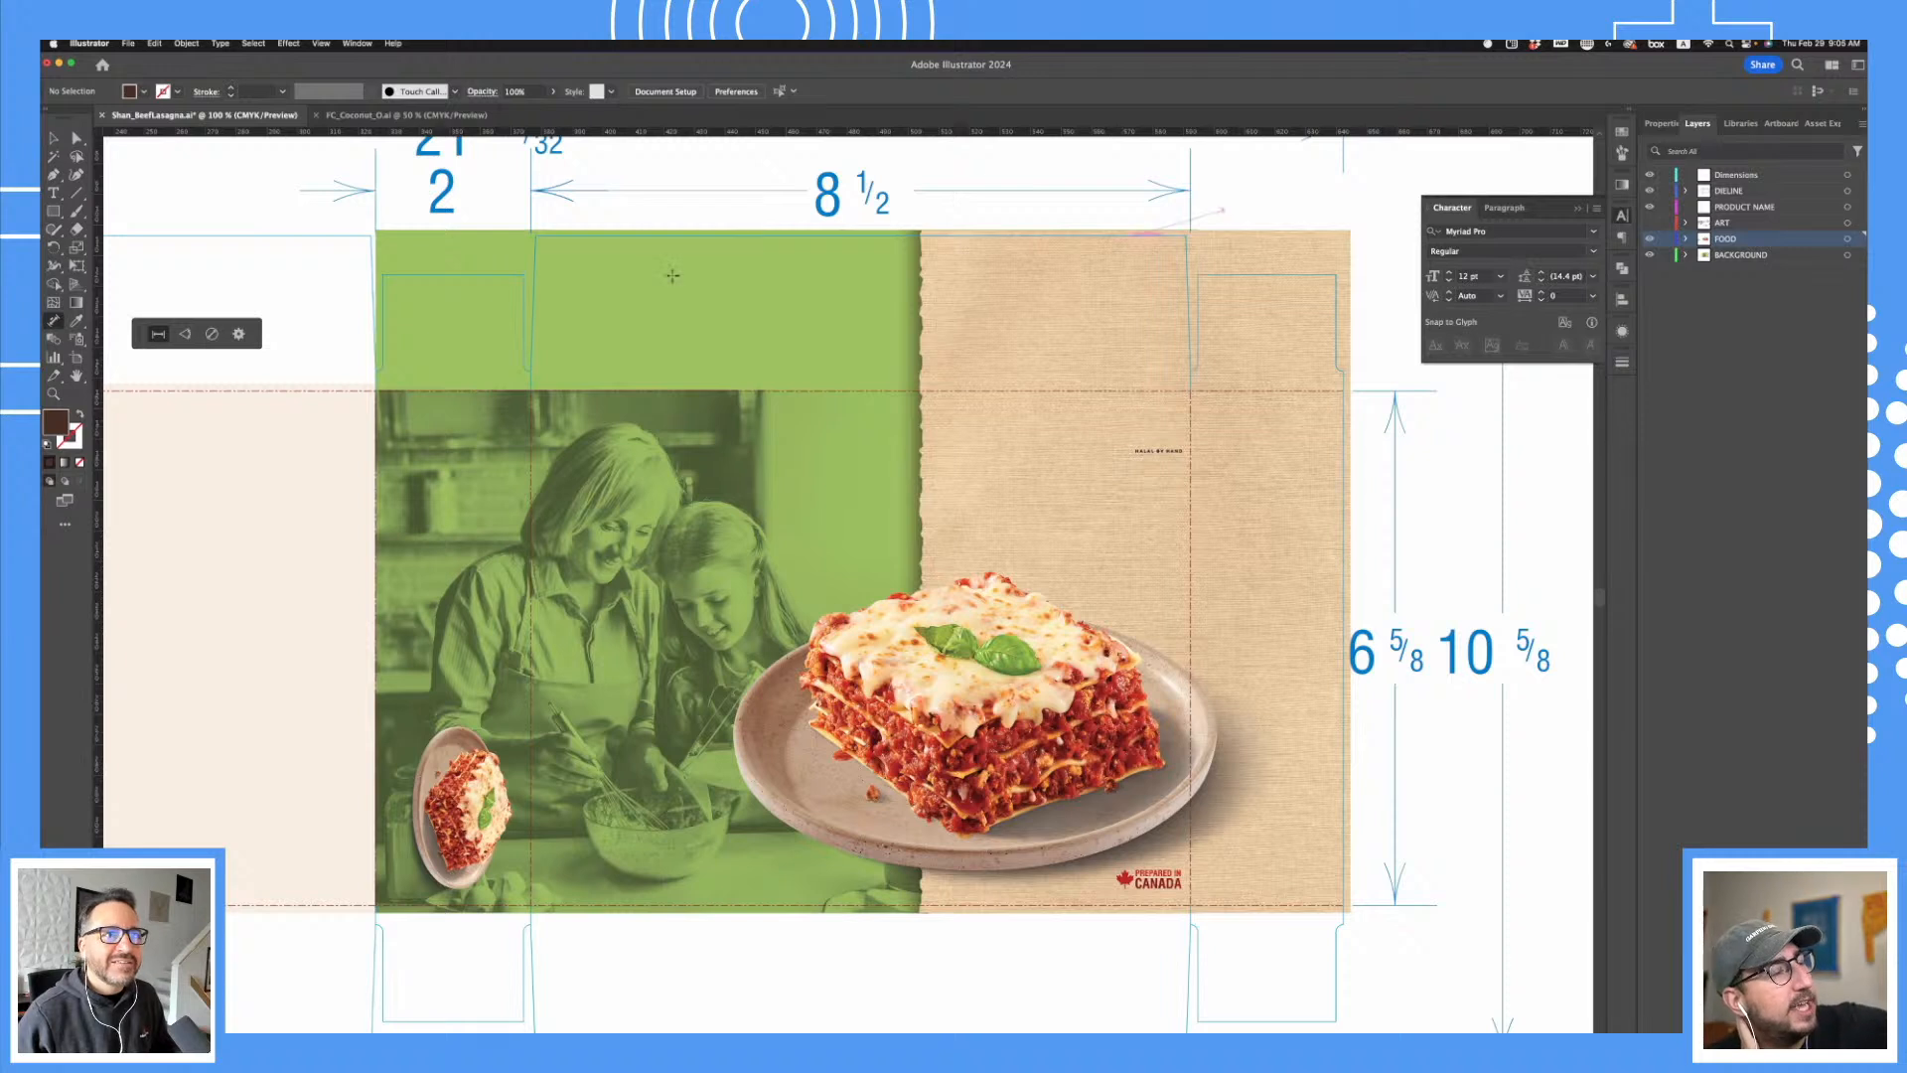
# - Add a horizontal dimension about 175 mm long just above the front panel's top flap
pyautogui.click(689, 216)
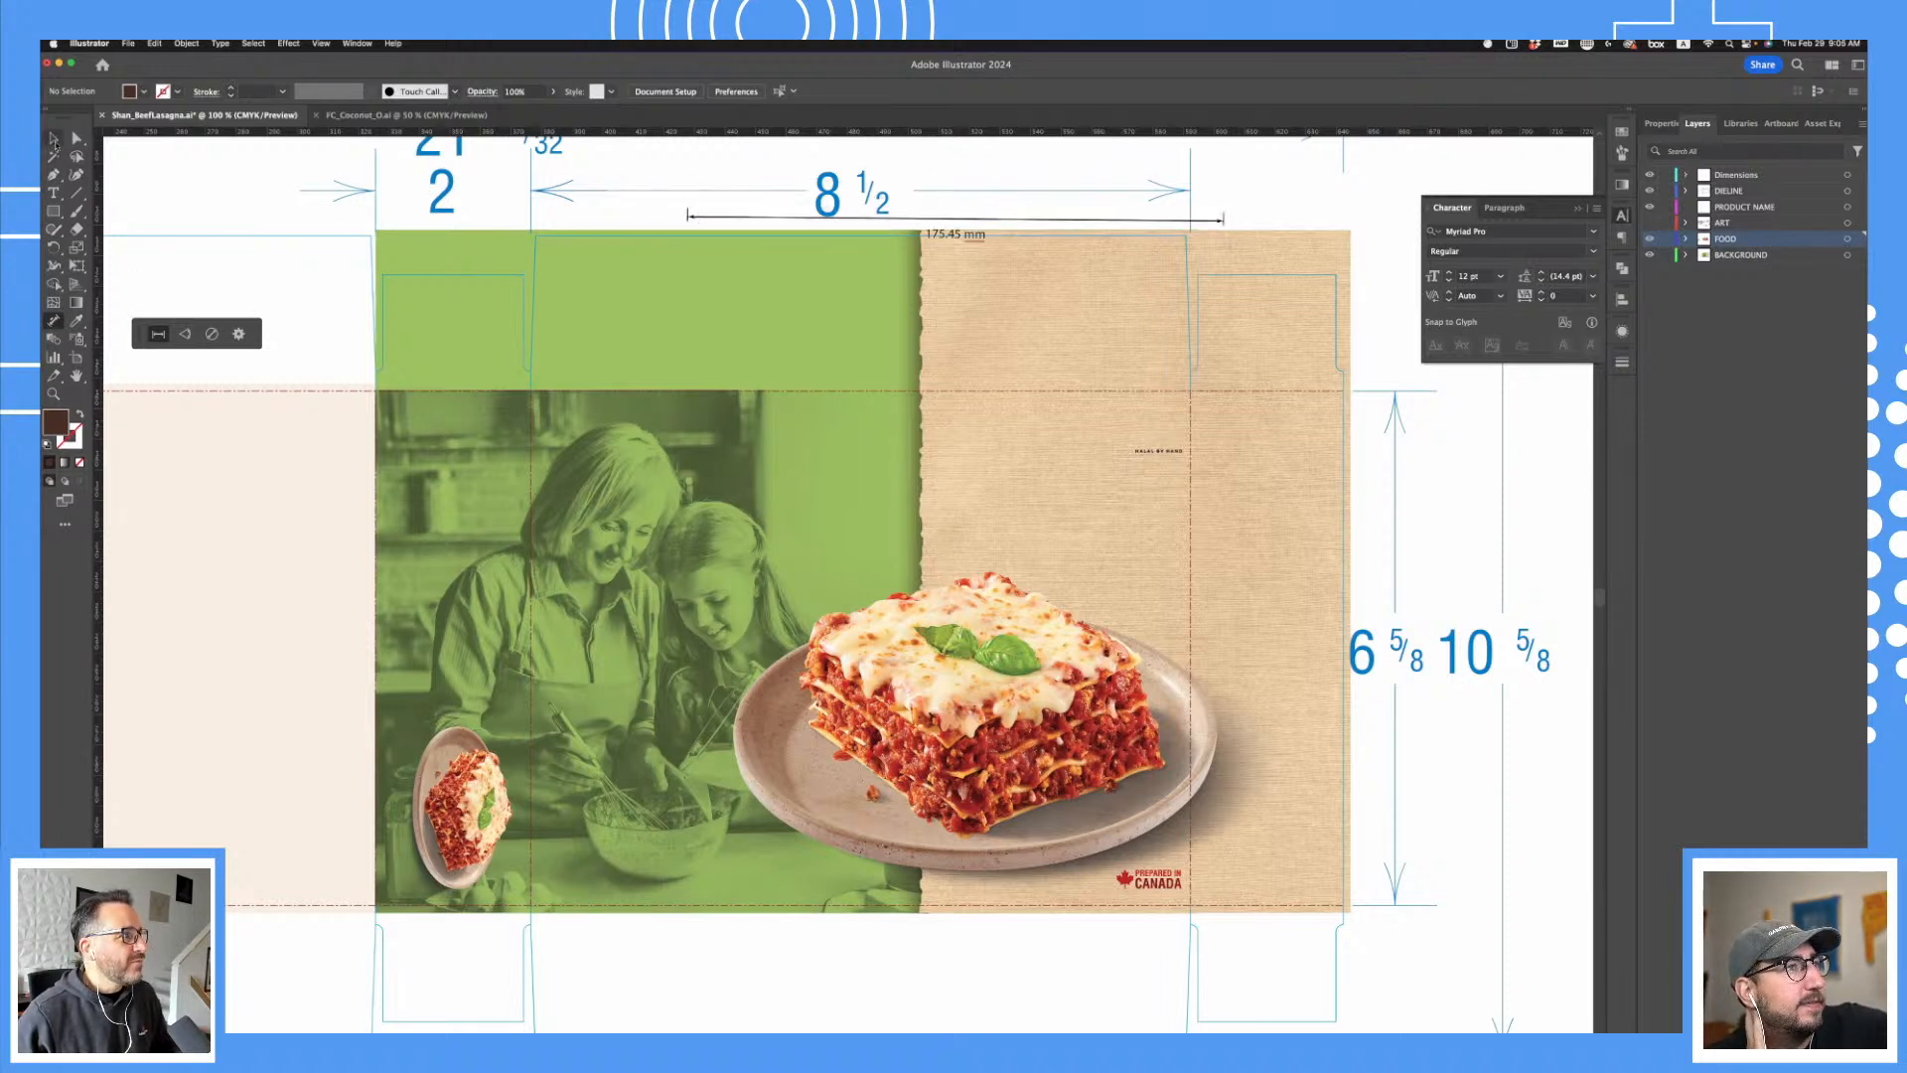
pyautogui.click(55, 139)
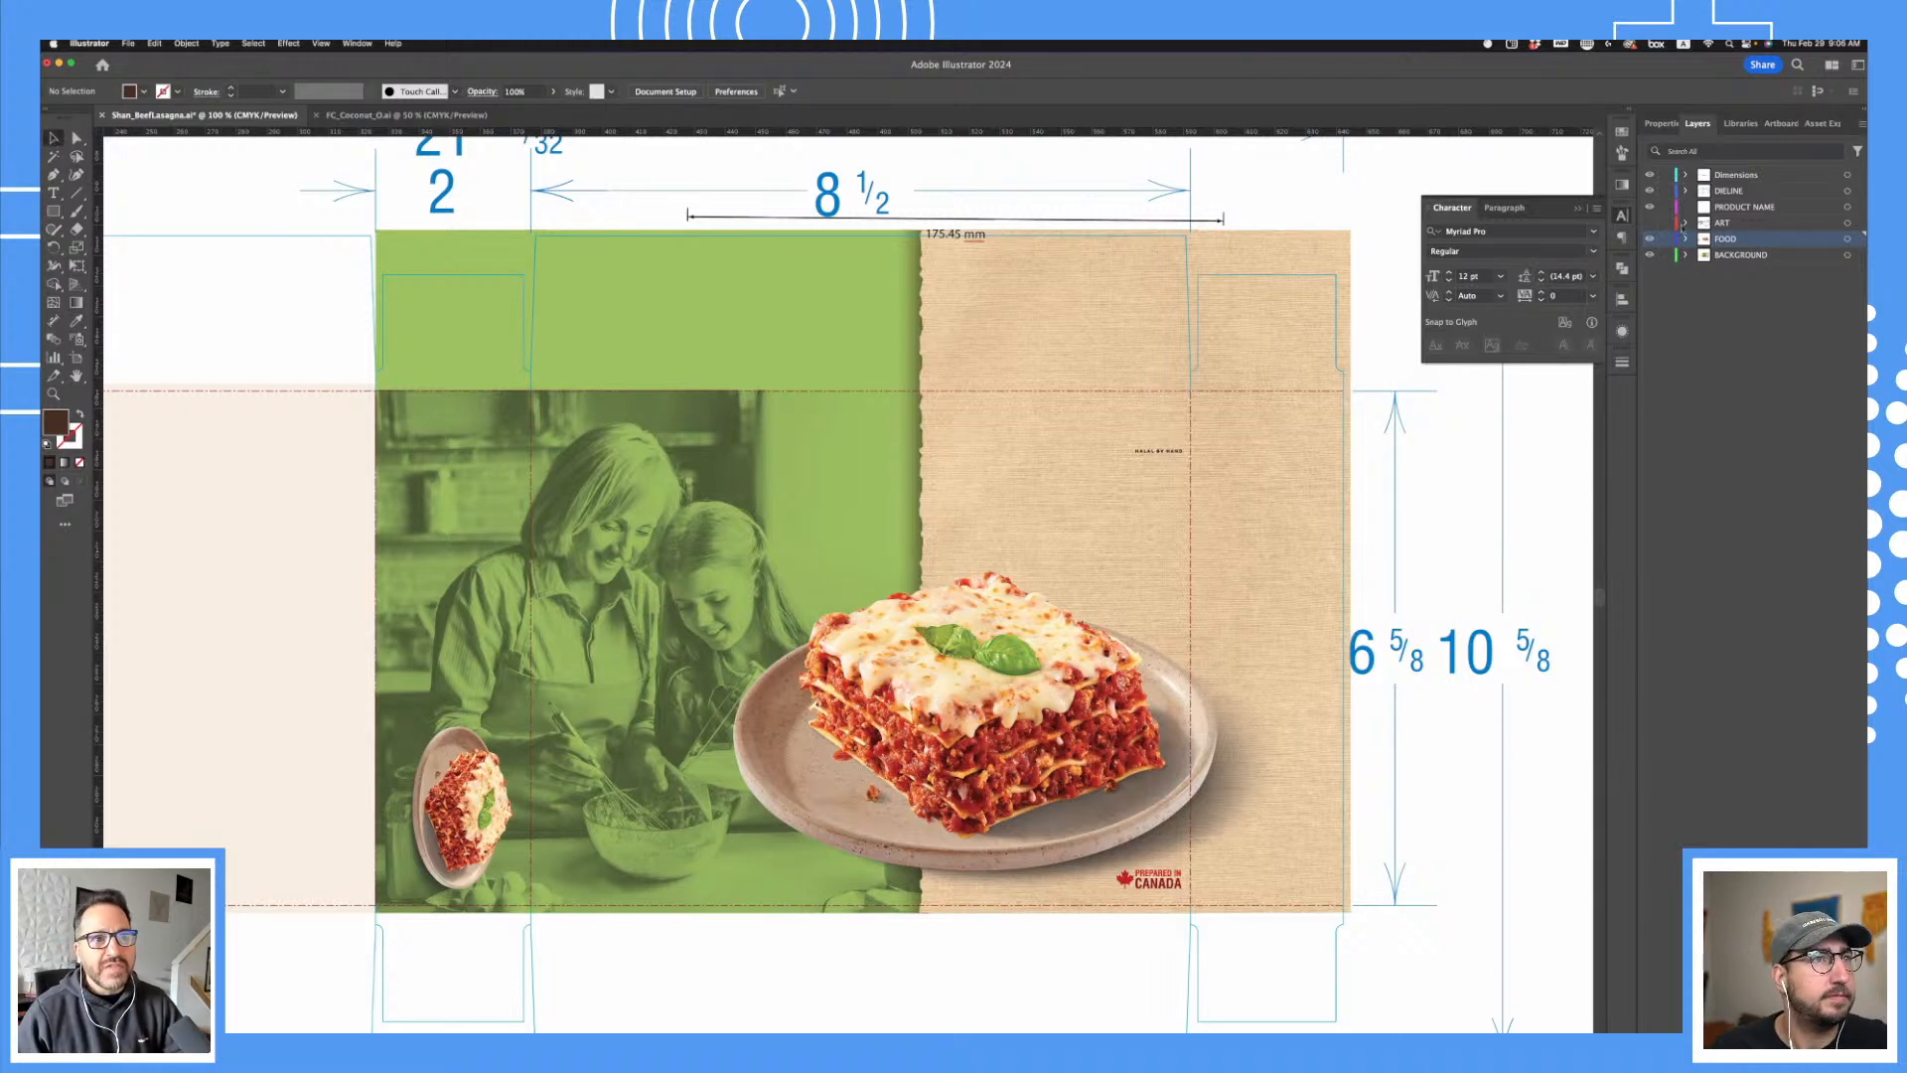
# - Show the ART layer and lock the FOOD and BACKGROUND layers
pyautogui.click(1650, 222)
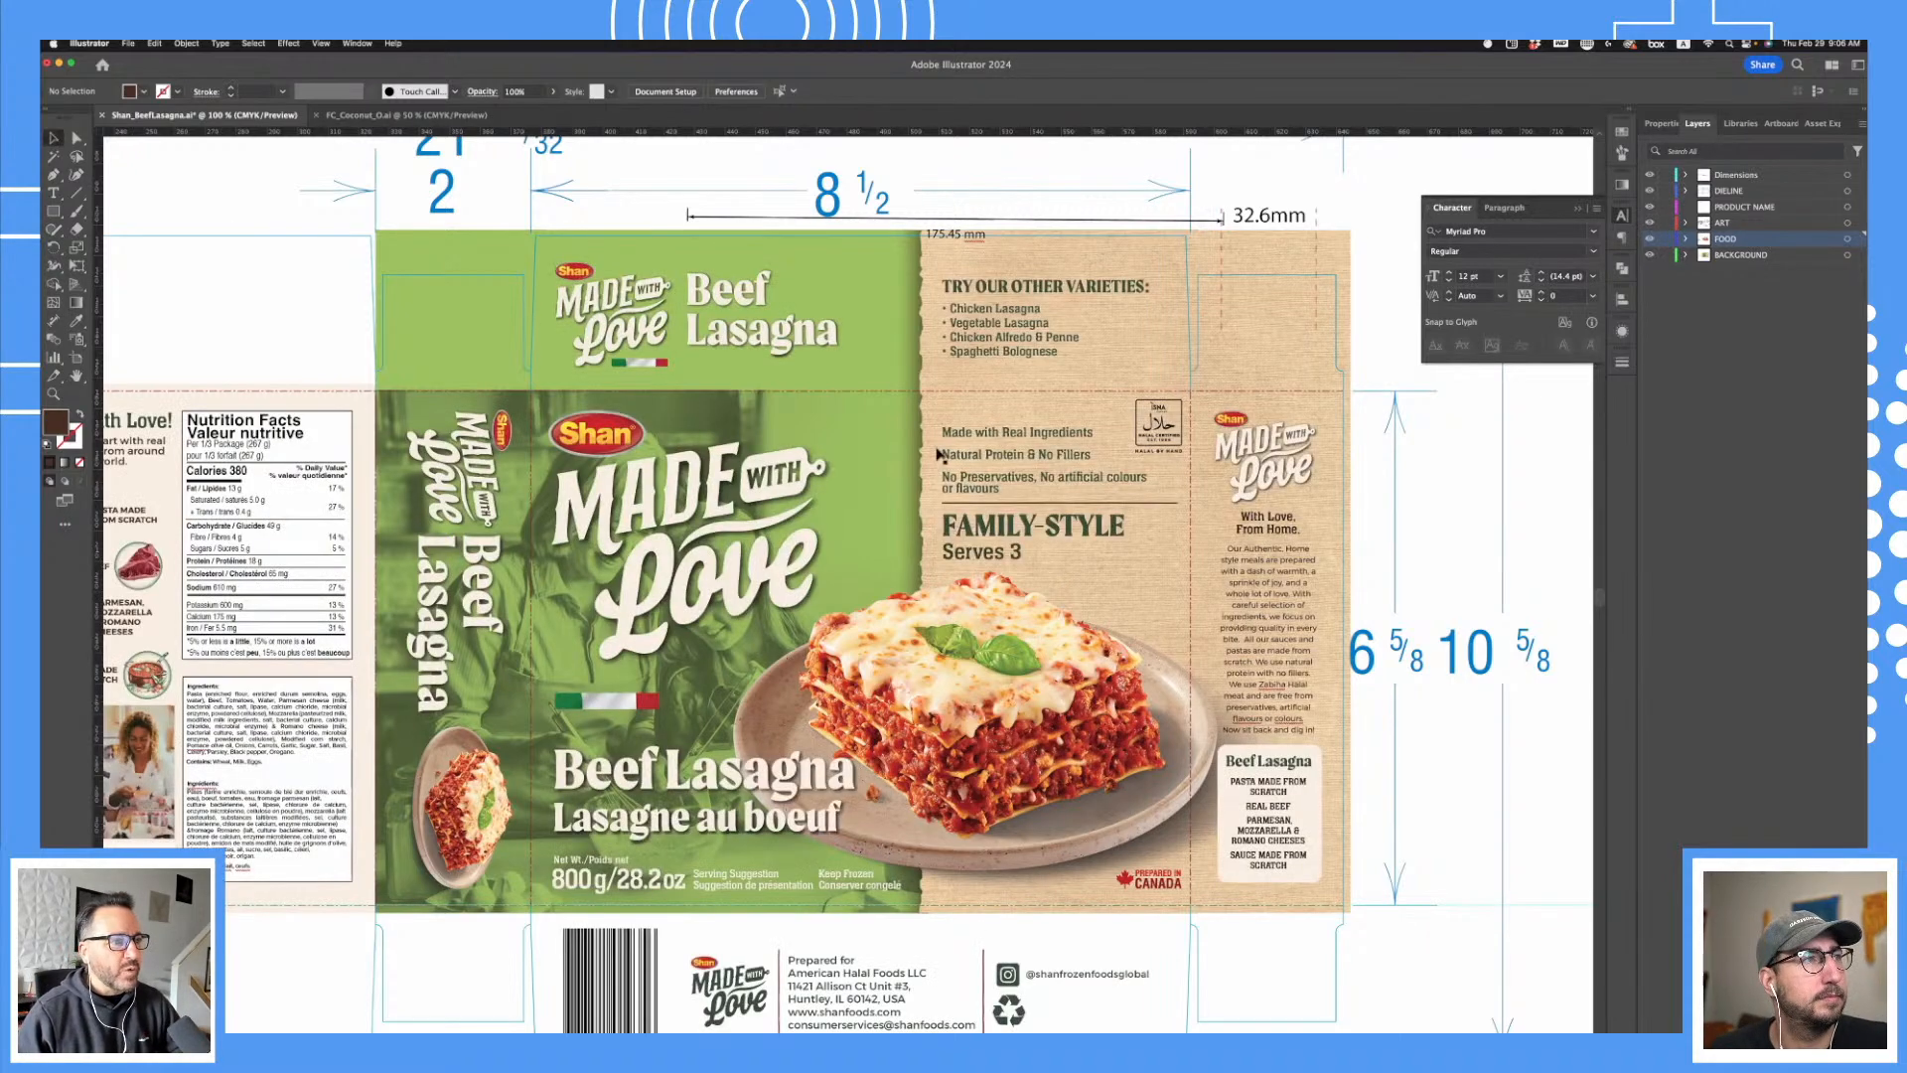
pyautogui.hscroll(-1, 1043, 434)
pyautogui.hscroll(-2, 1043, 434)
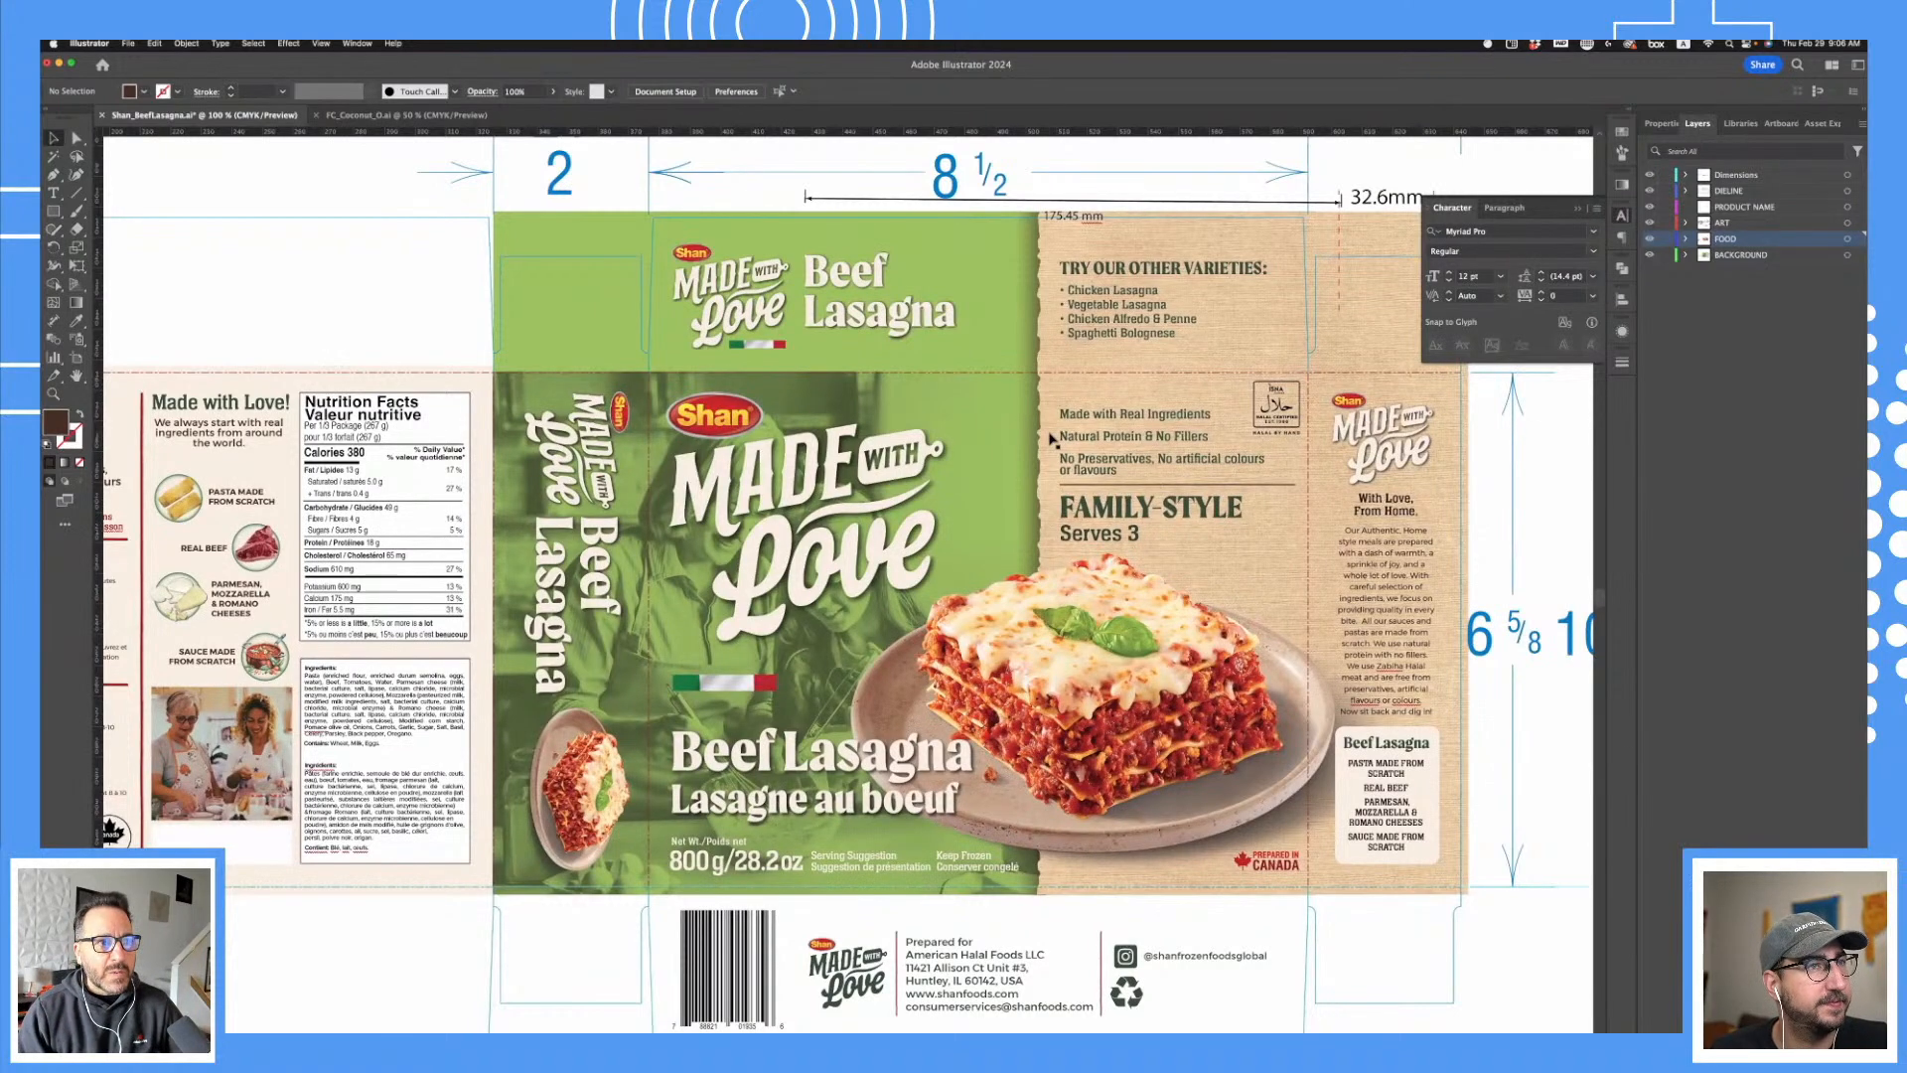
pyautogui.click(1666, 239)
pyautogui.click(1667, 256)
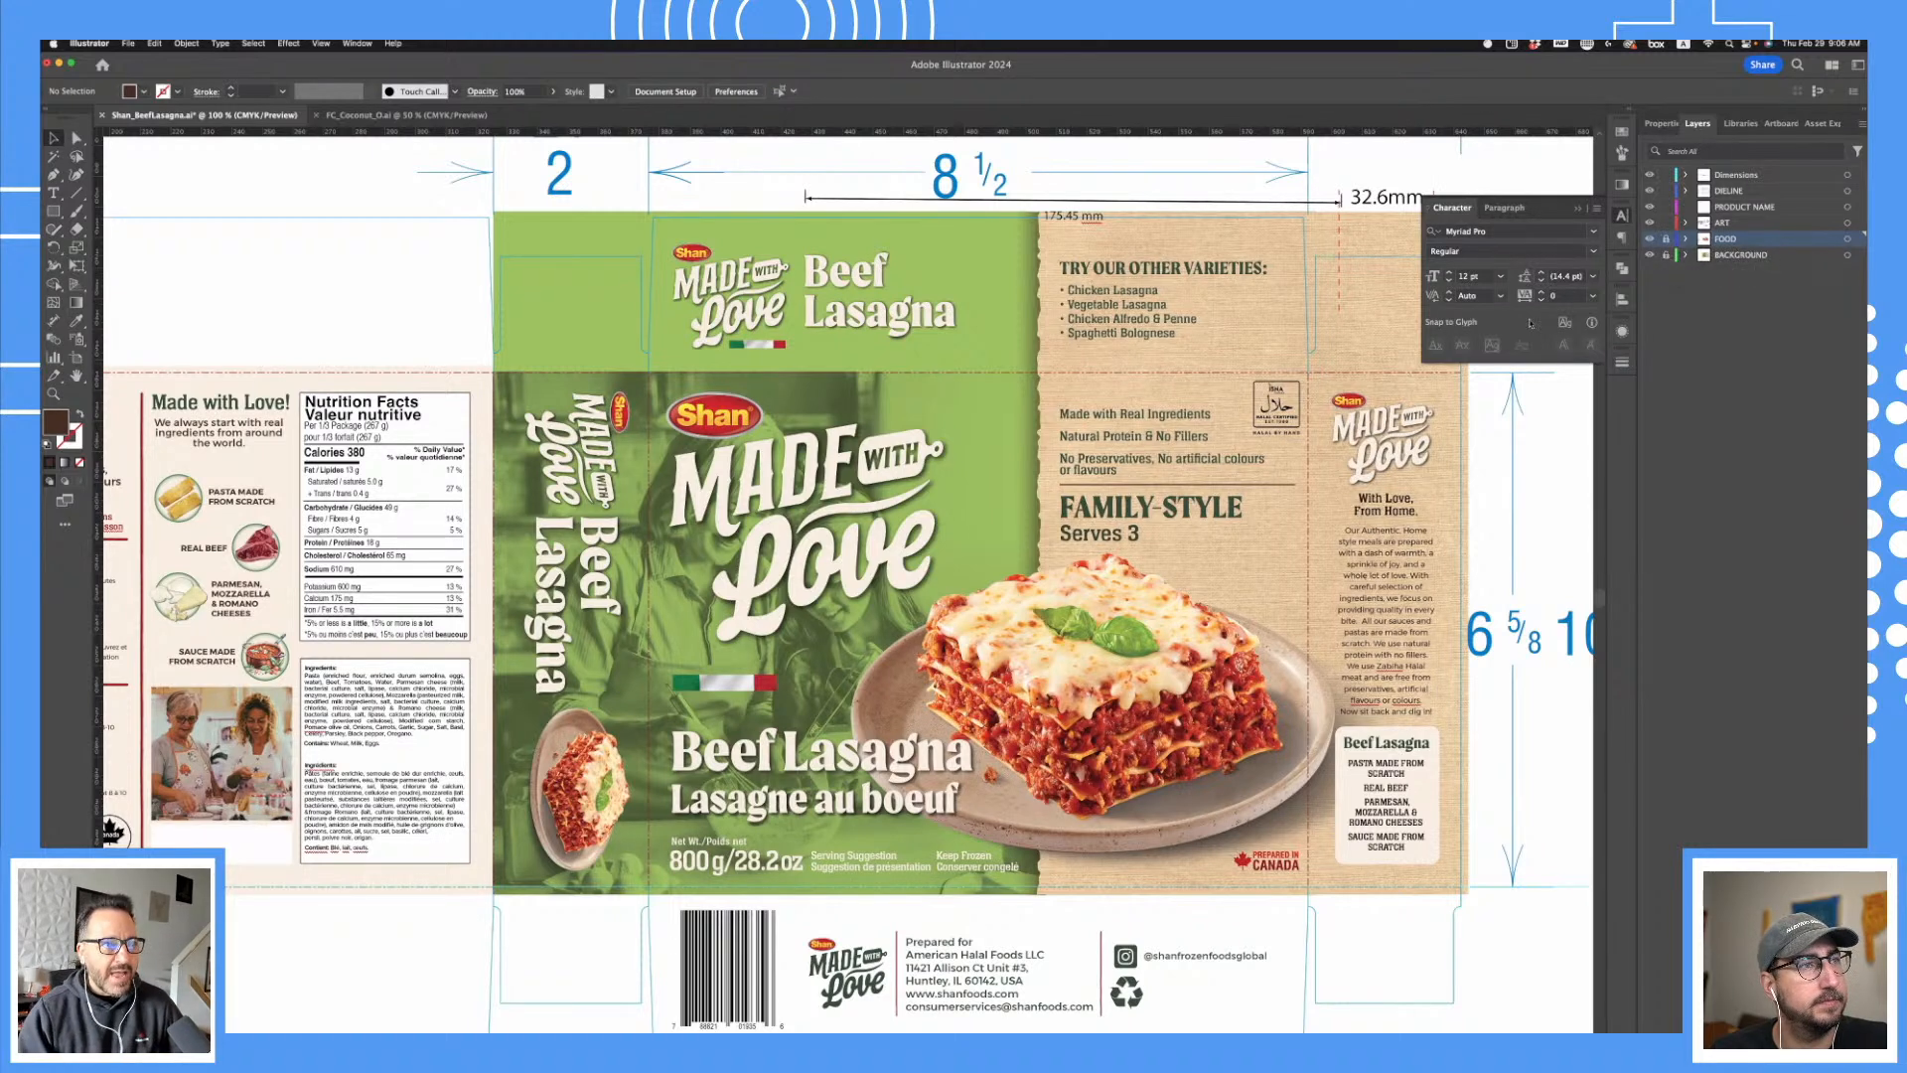
# - Test selecting the side panel's rotated logo and the locked lasagna photo, and view the back panel
pyautogui.click(549, 506)
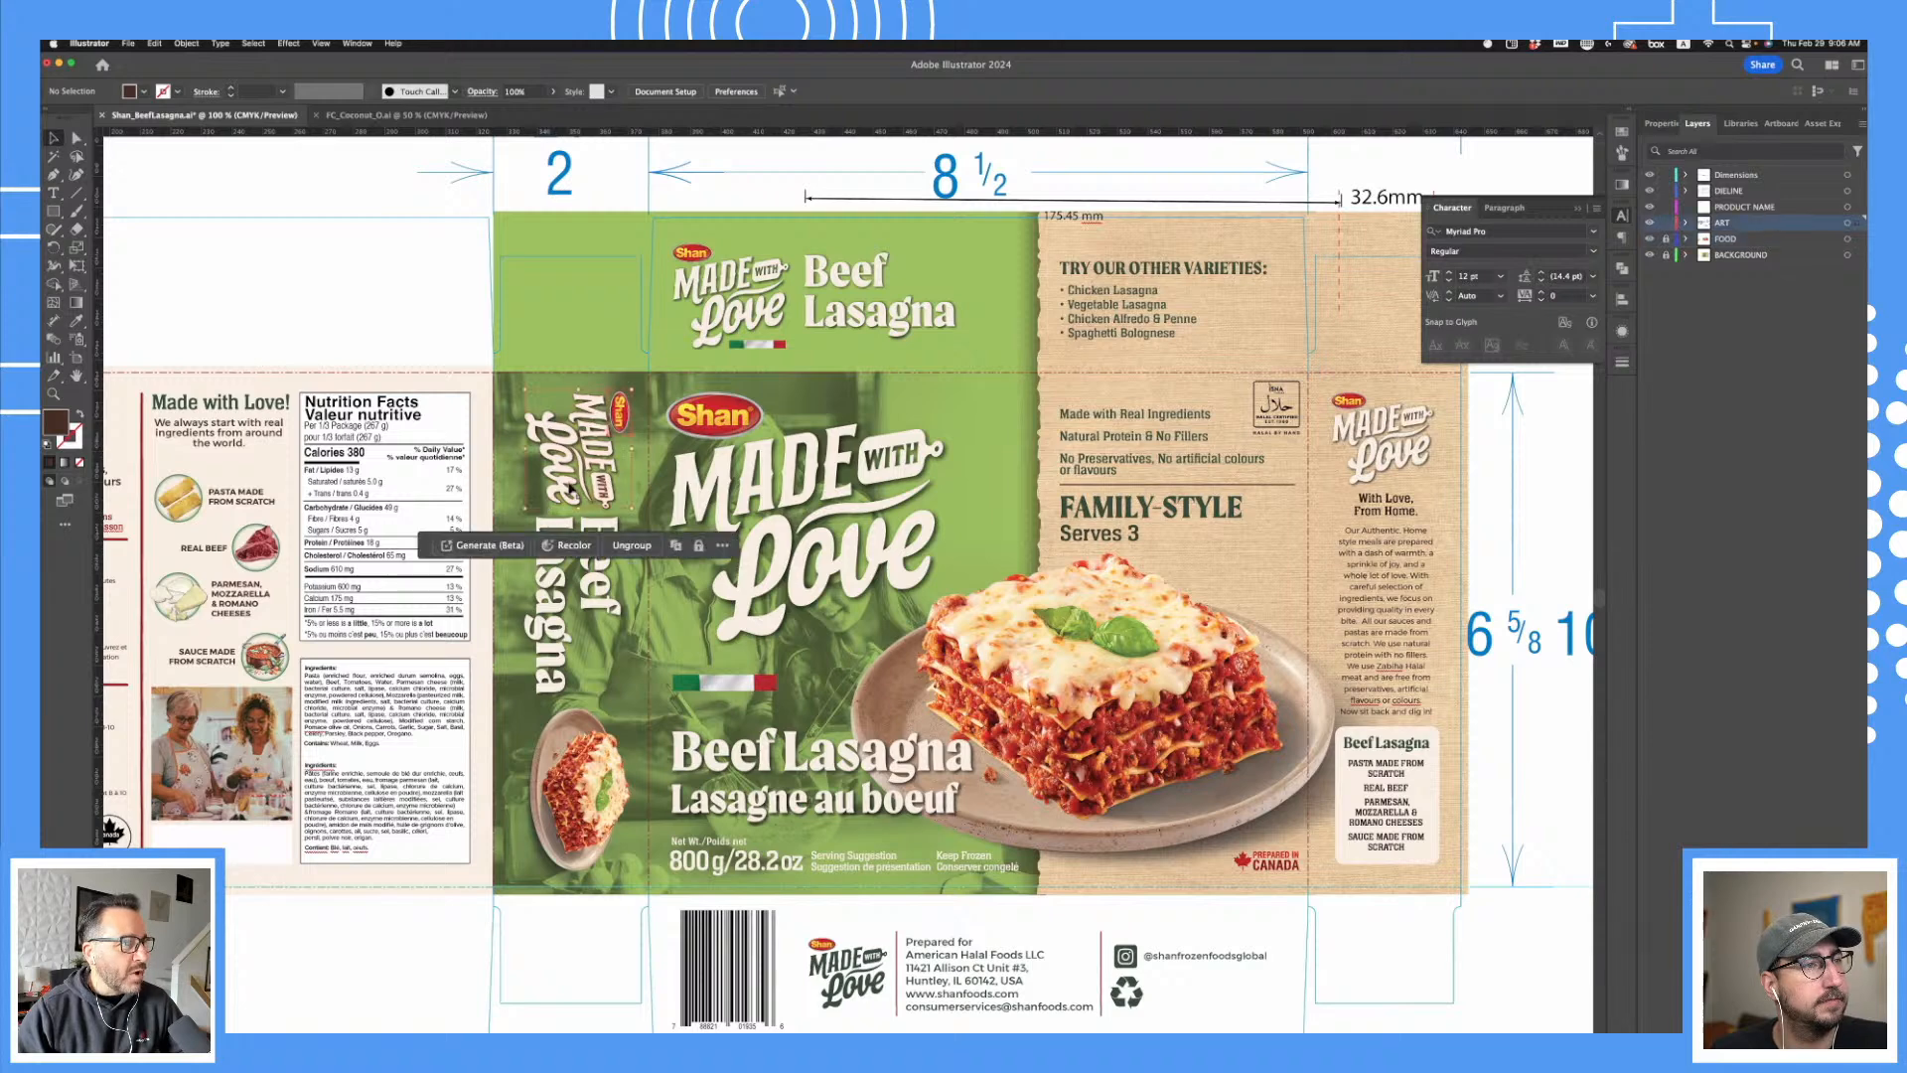
pyautogui.click(1138, 608)
pyautogui.click(1151, 675)
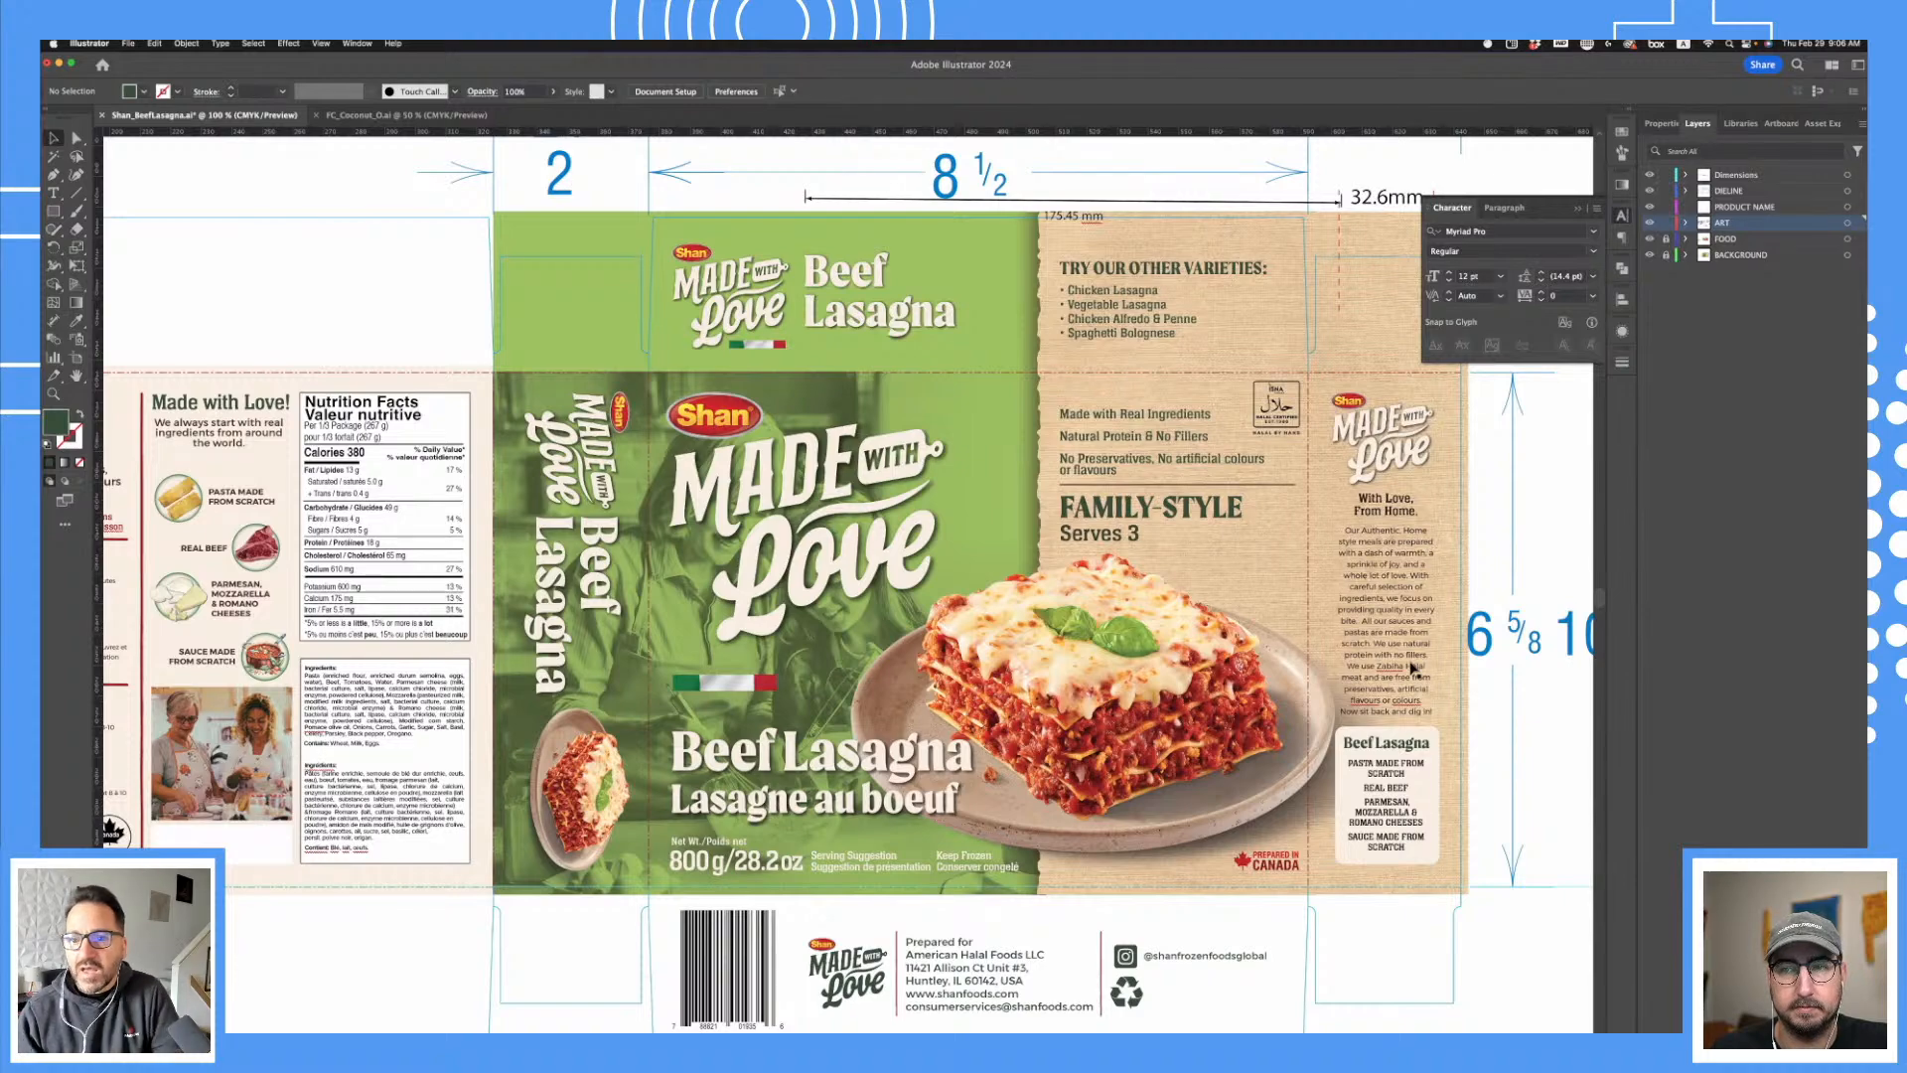
pyautogui.moveTo(341, 745); pyautogui.dragTo(921, 714)
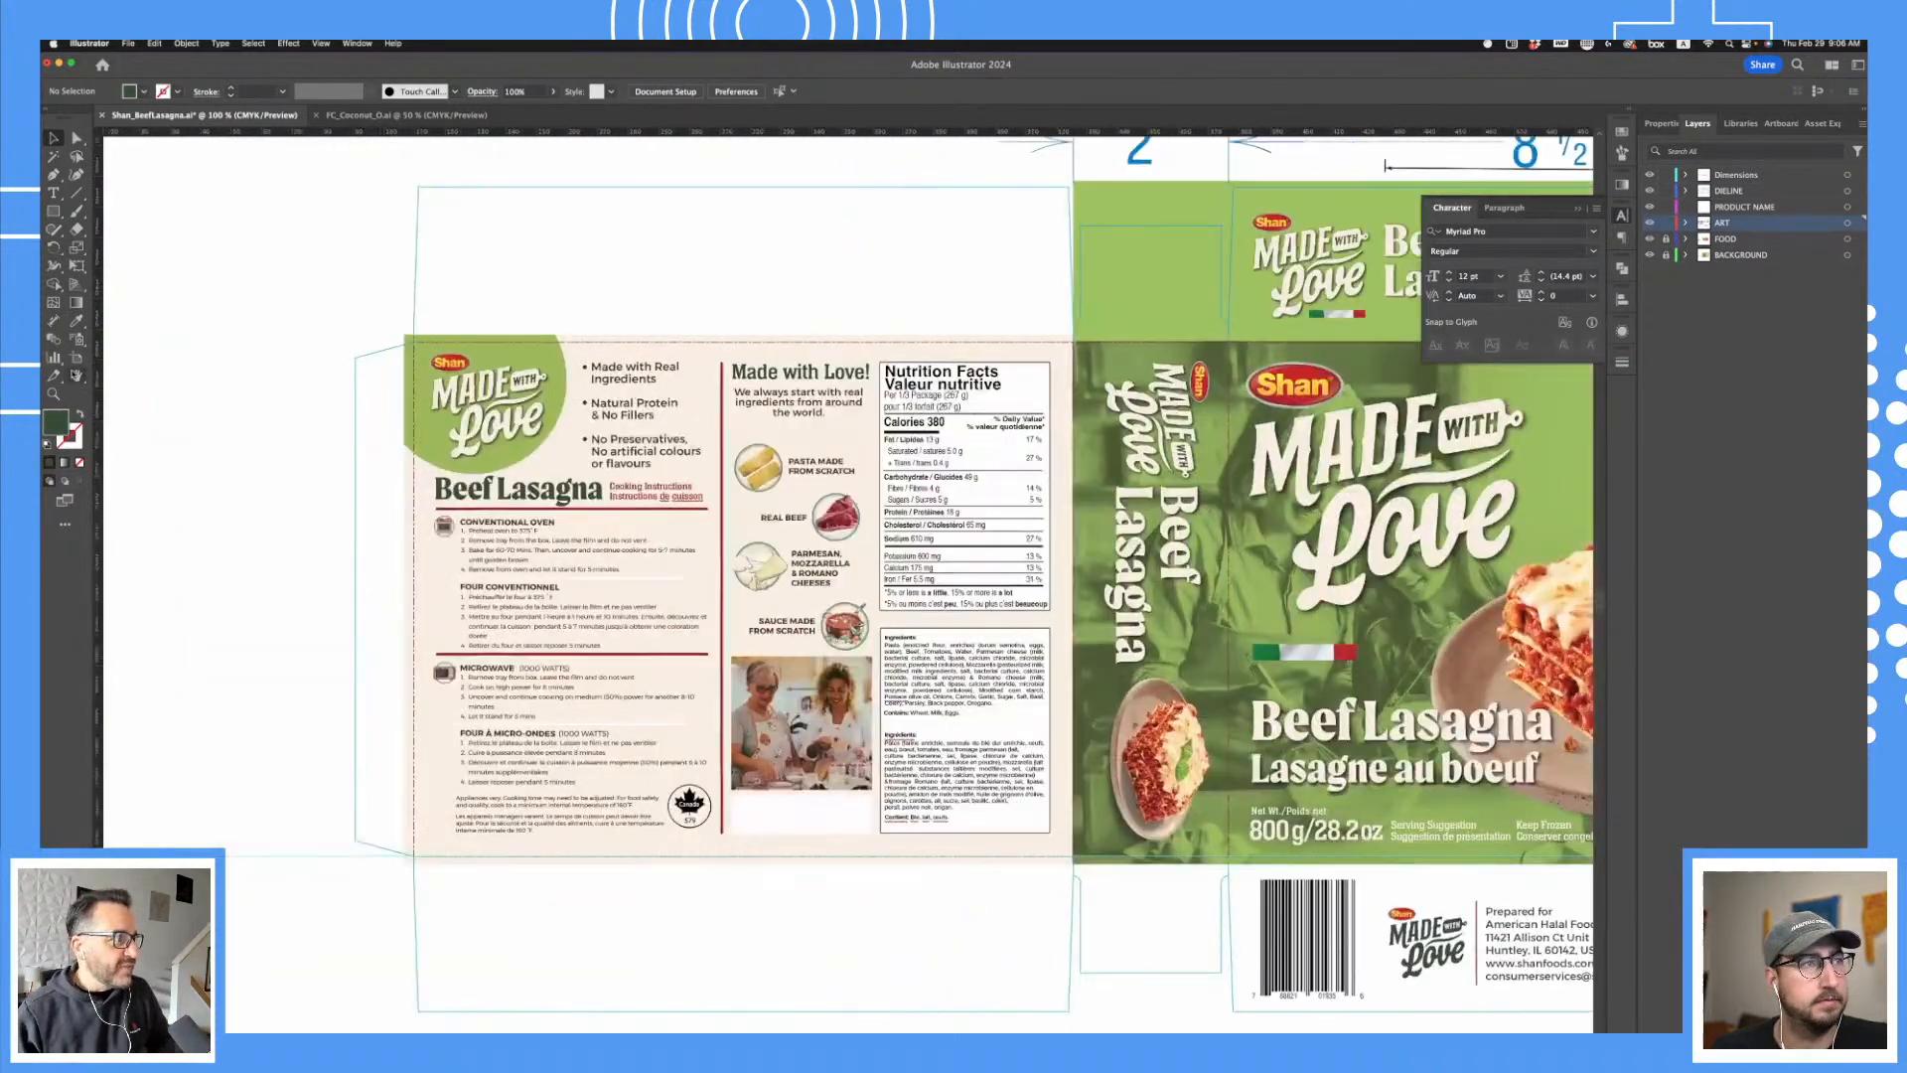
# - Examine the lasagna box's back panel with its cooking instructions, ingredient callouts and nutrition facts, and the dieline as a whole
pyautogui.click(53, 394)
pyautogui.click(776, 530)
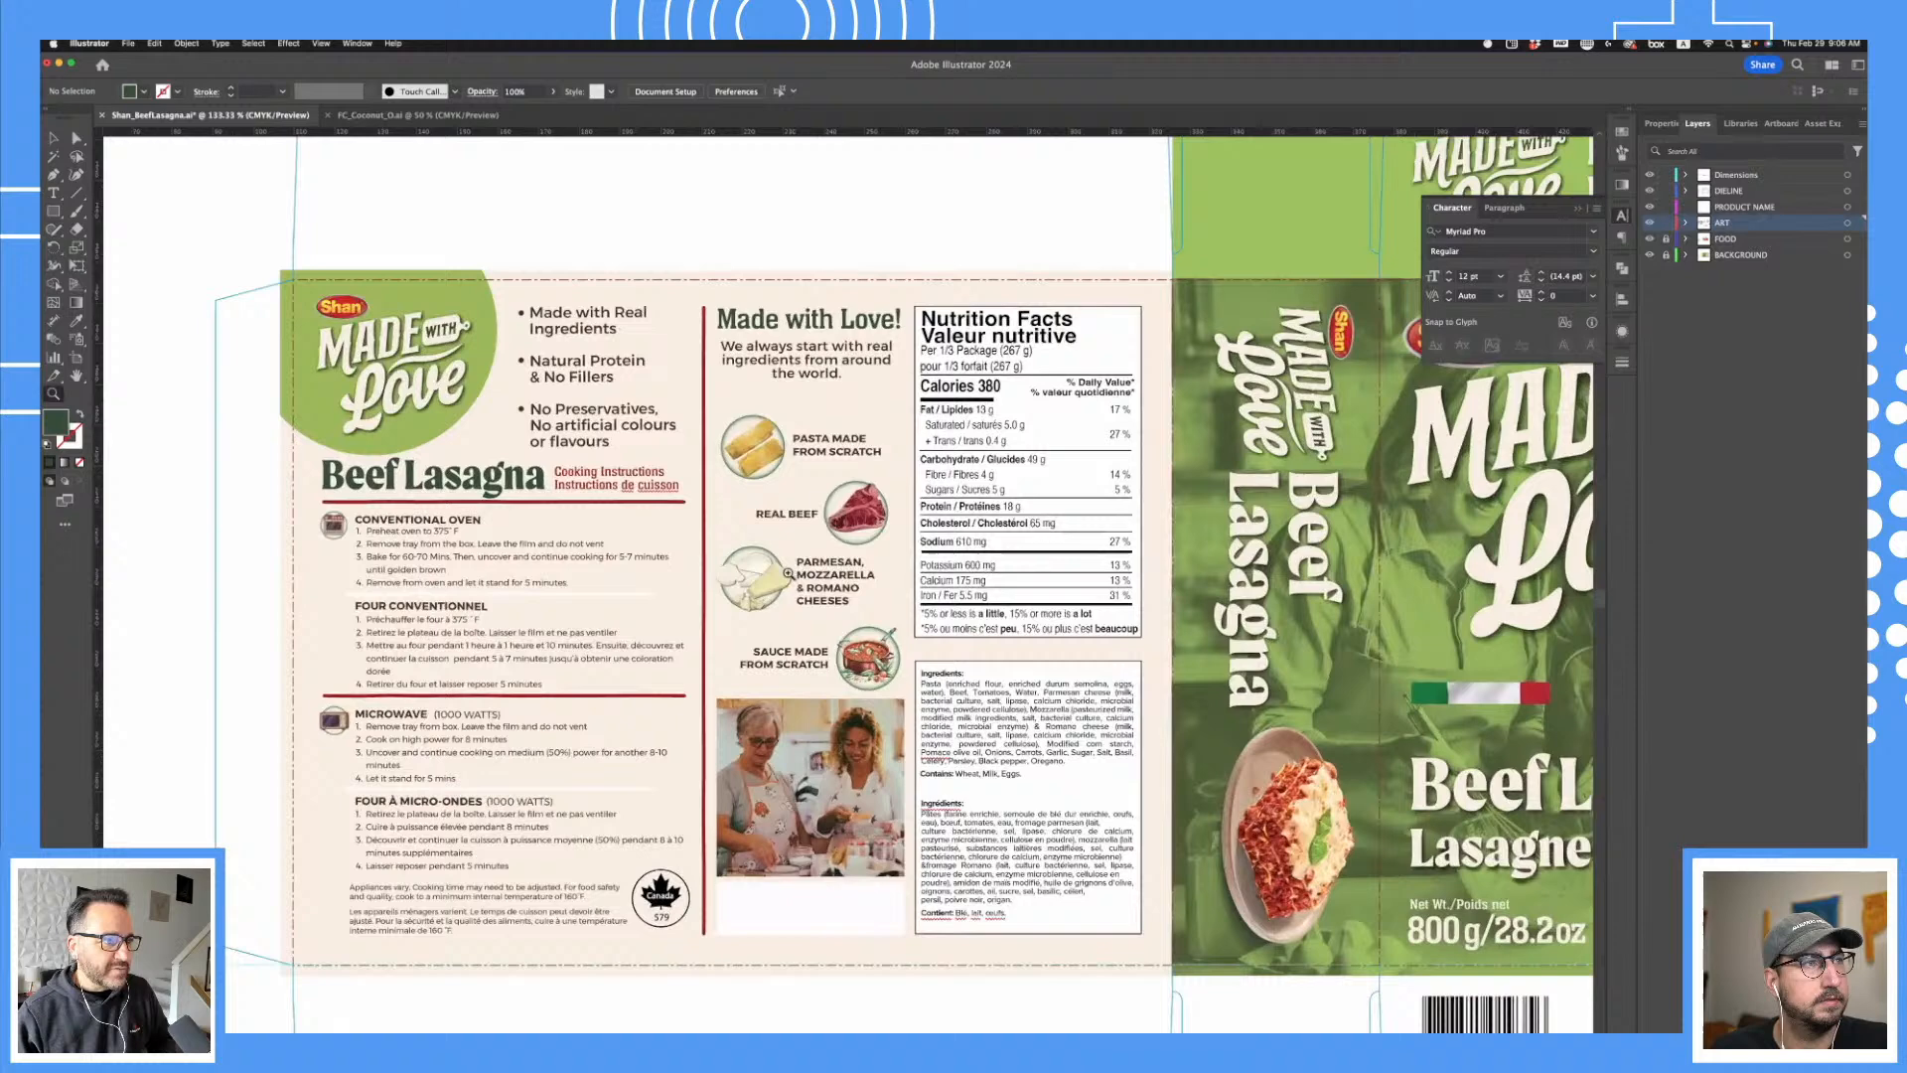
pyautogui.moveTo(788, 574); pyautogui.dragTo(904, 569)
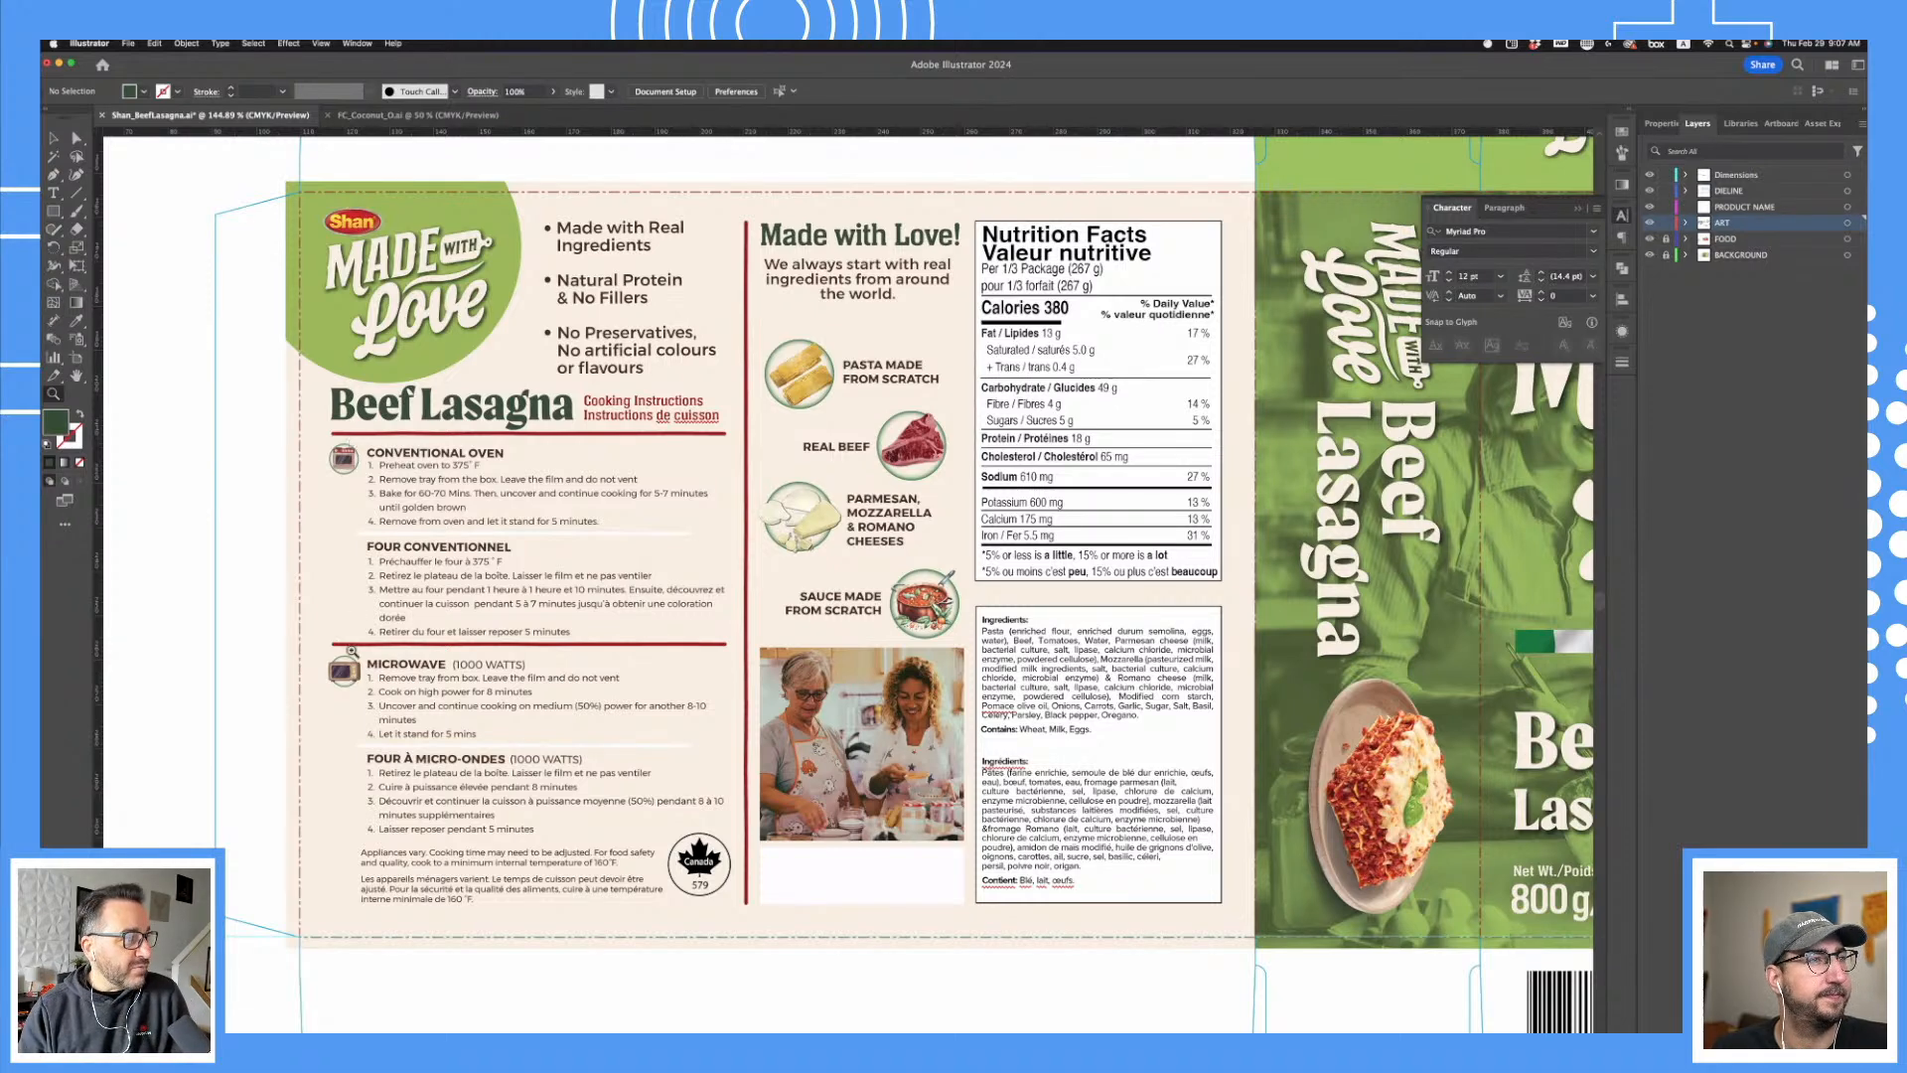
pyautogui.scroll(3, 849, 418)
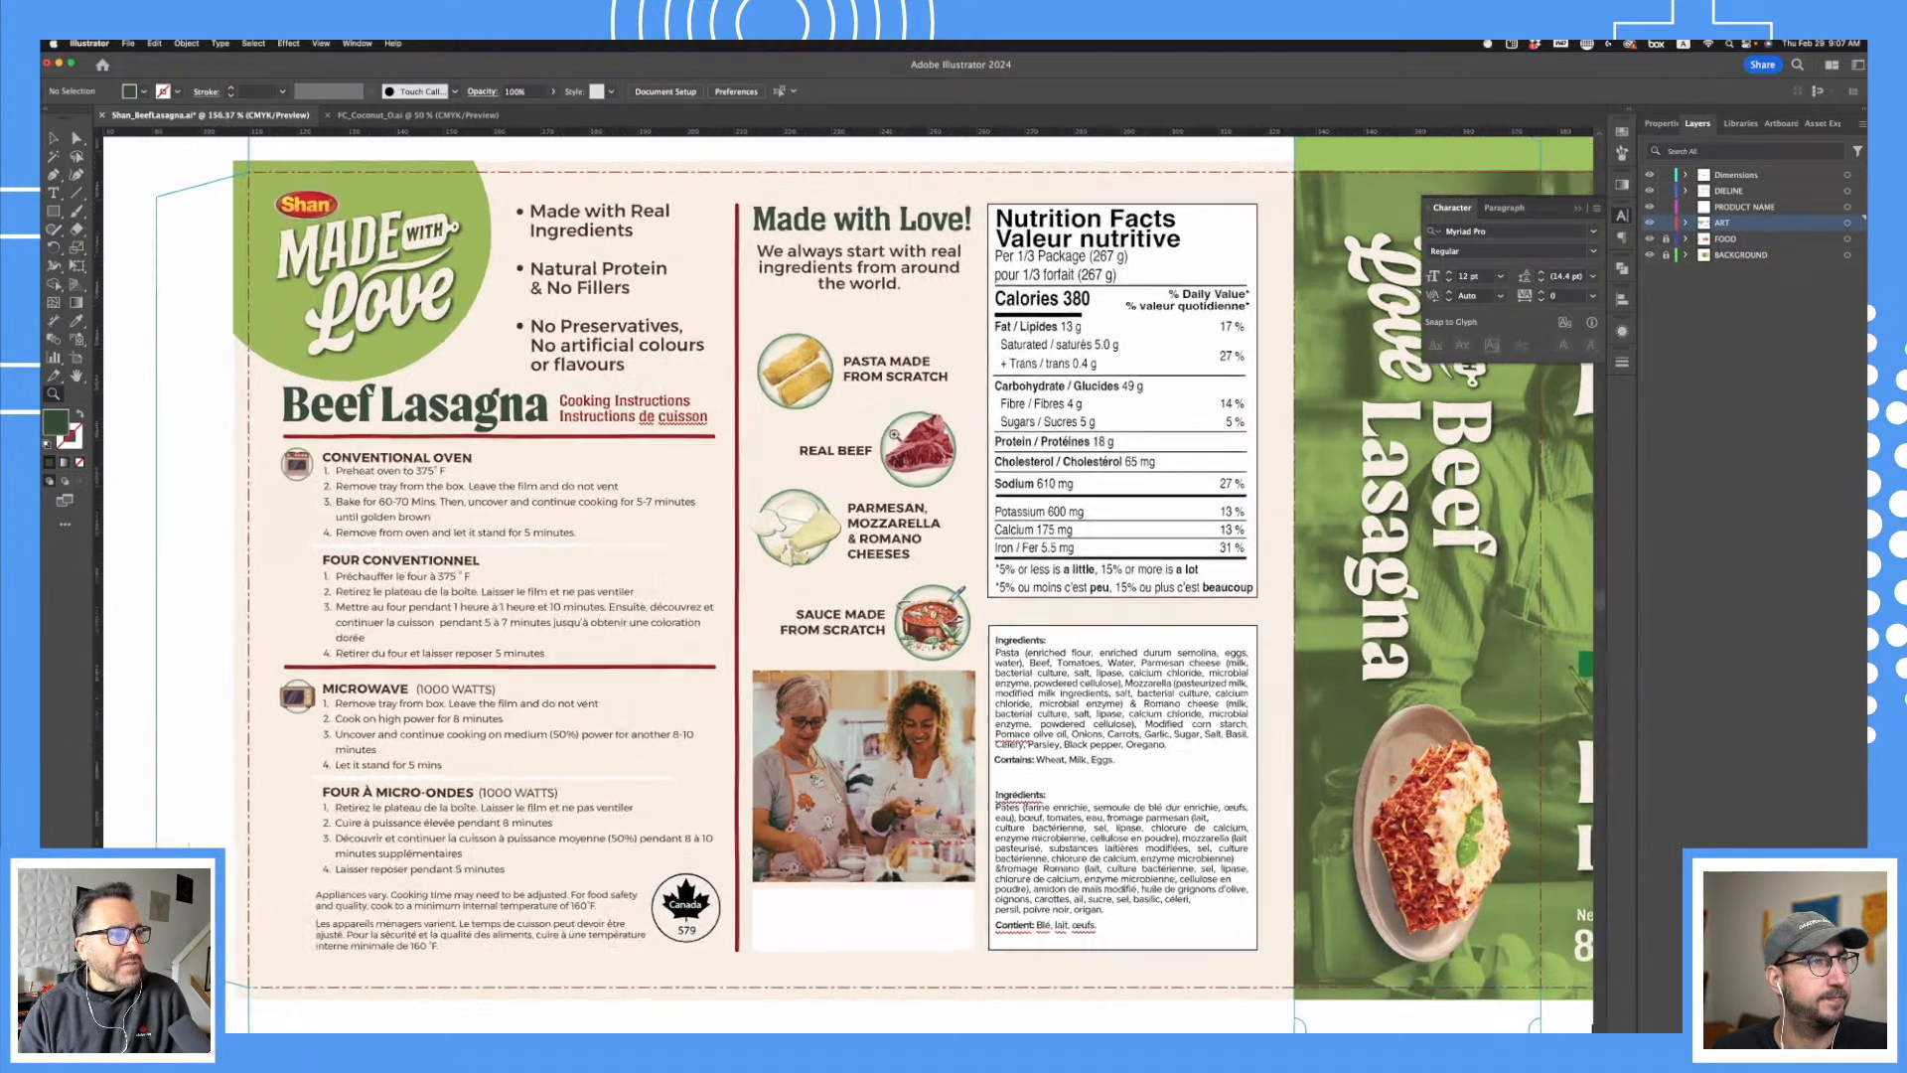
pyautogui.scroll(2, 891, 435)
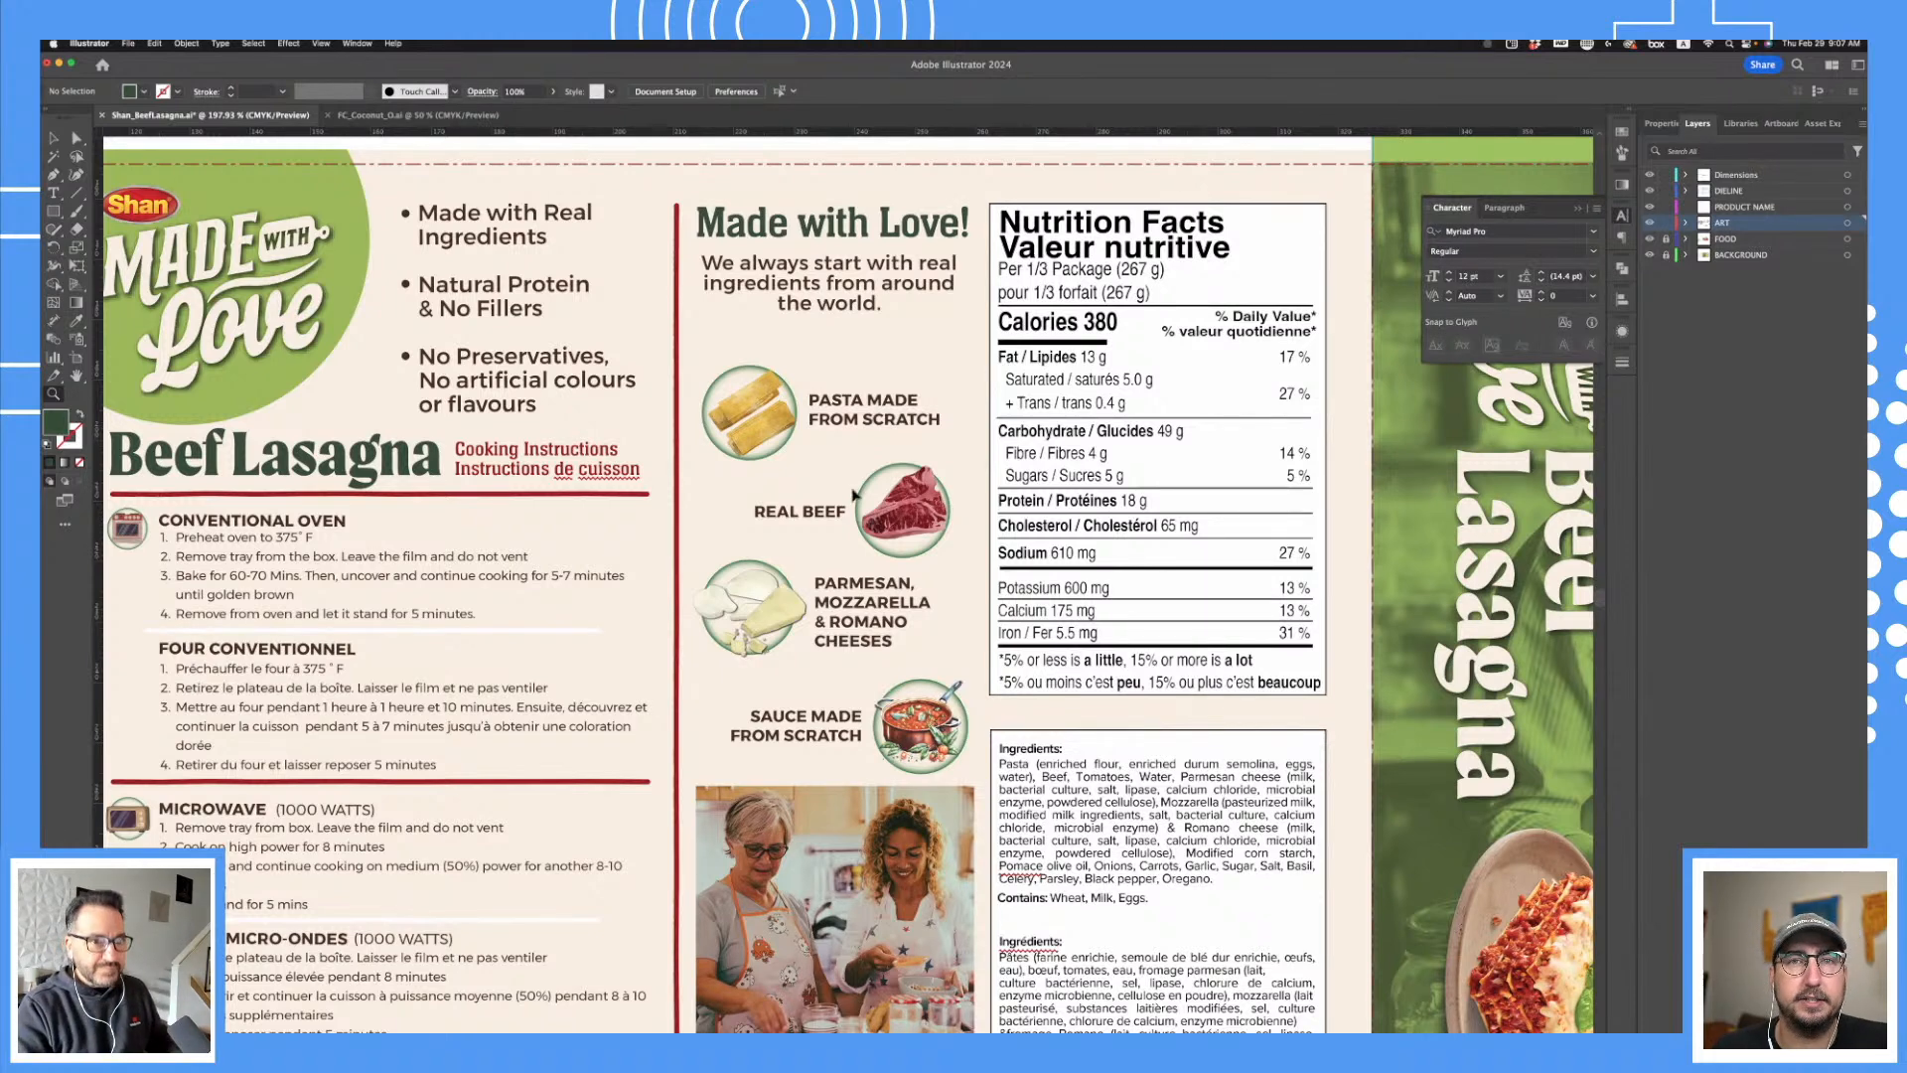
pyautogui.press('super+minus')
pyautogui.press('super+minus')
pyautogui.moveTo(1164, 586); pyautogui.dragTo(730, 516)
pyautogui.keyDown('super'); pyautogui.click(750, 527); pyautogui.keyUp('super')
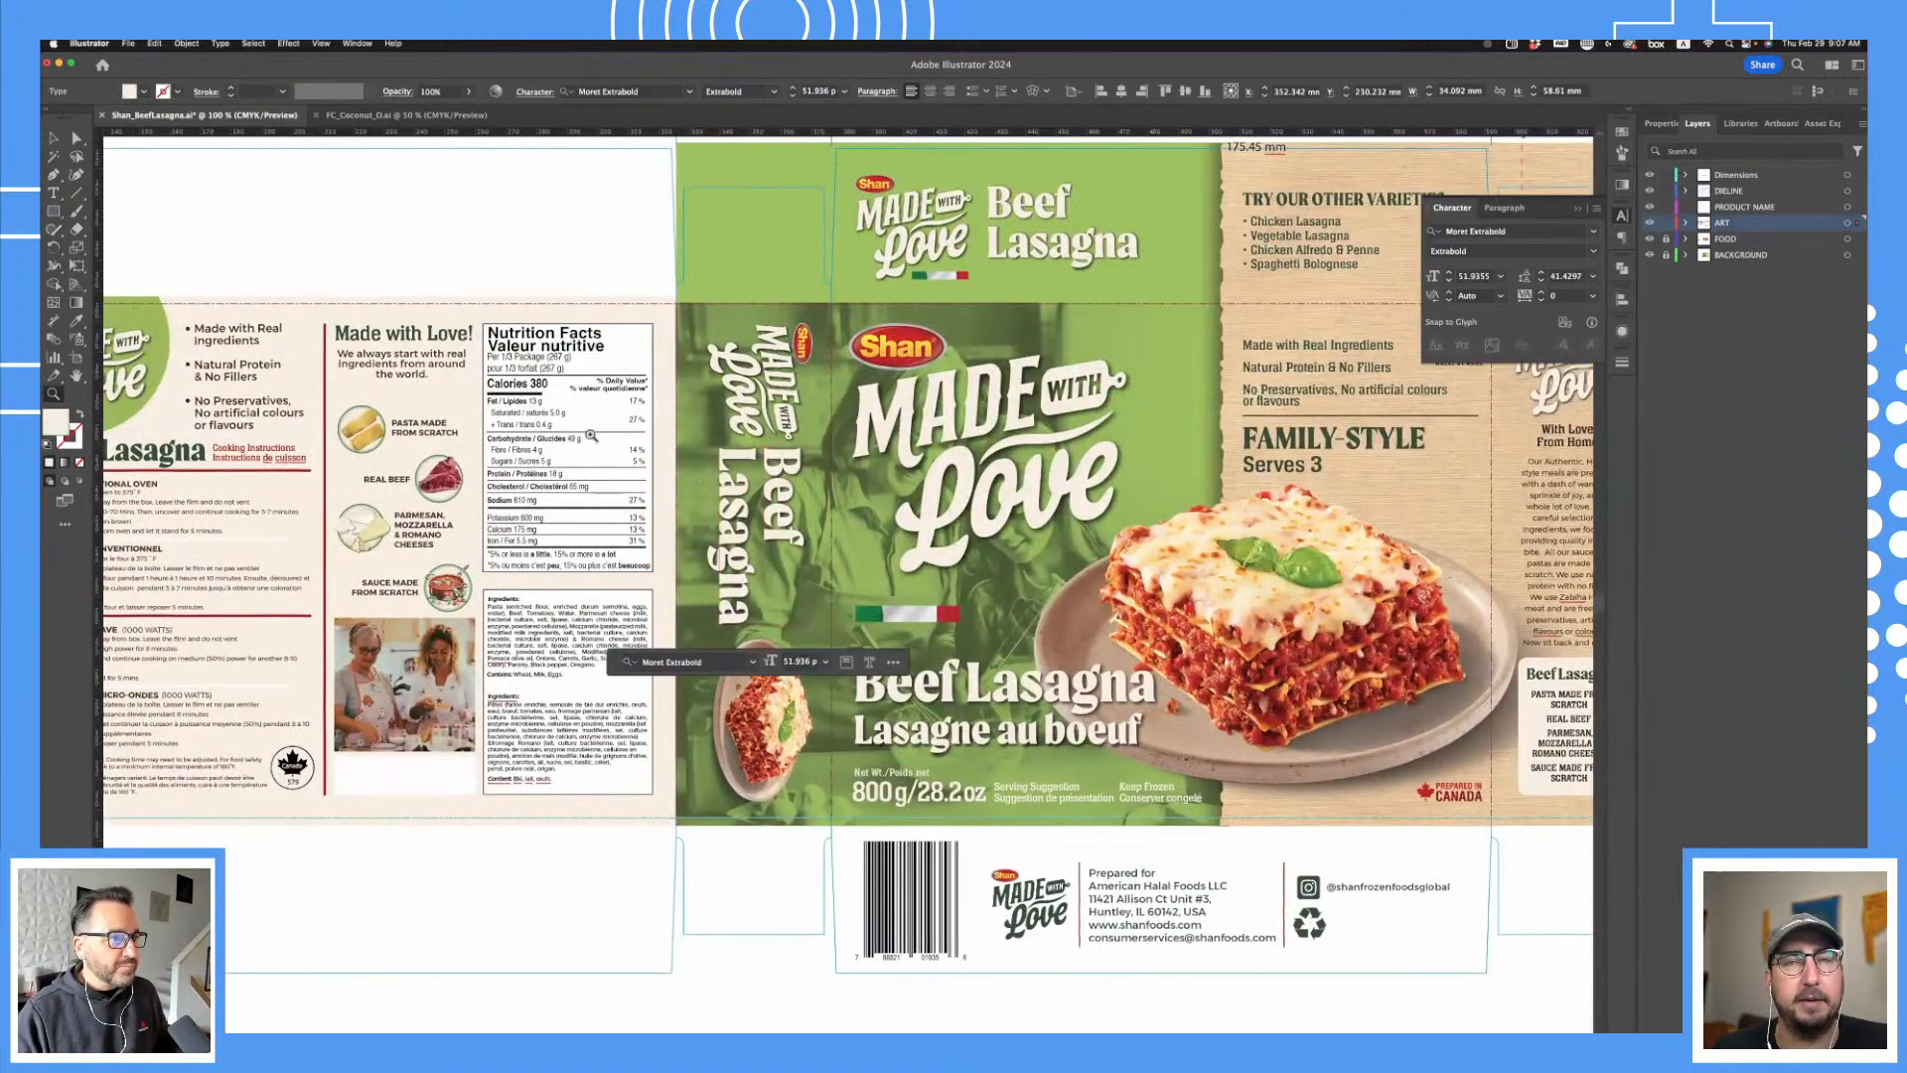
pyautogui.press('super+minus')
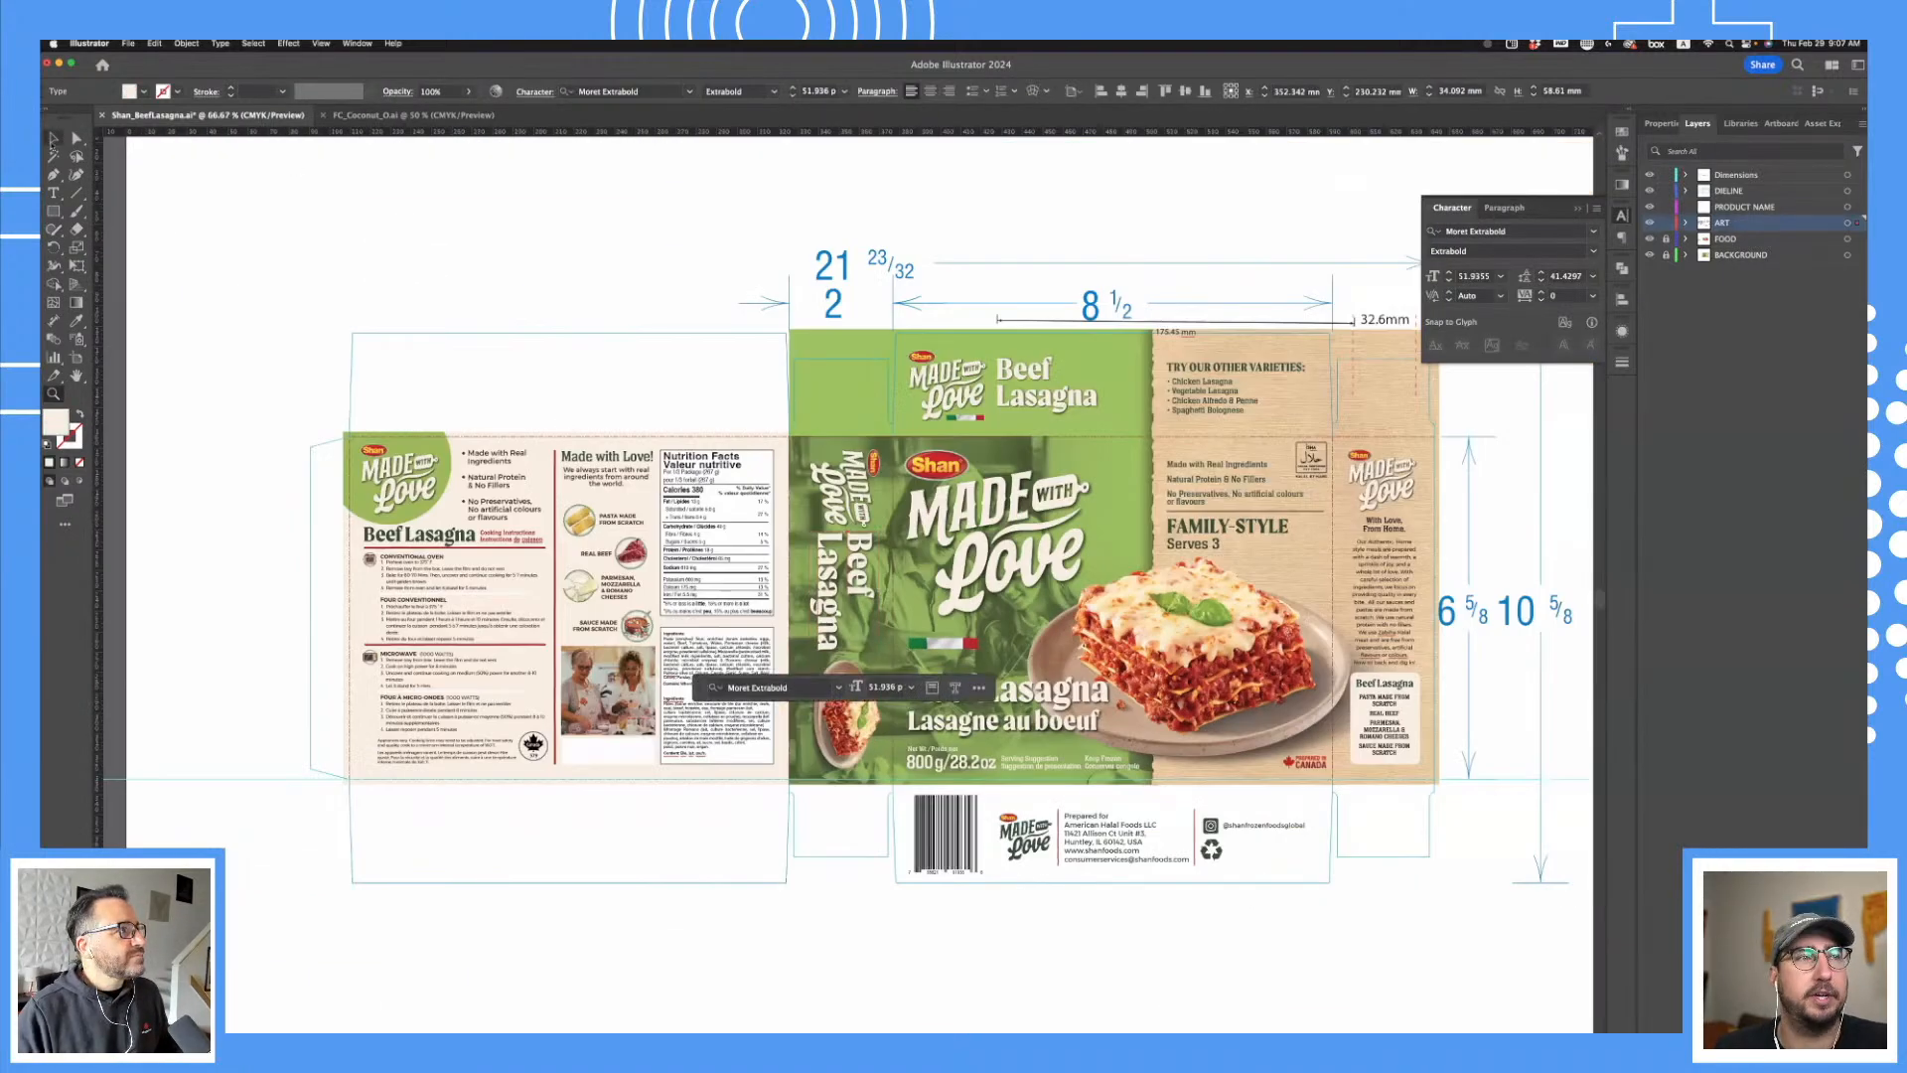
pyautogui.hscroll(3, 480, 227)
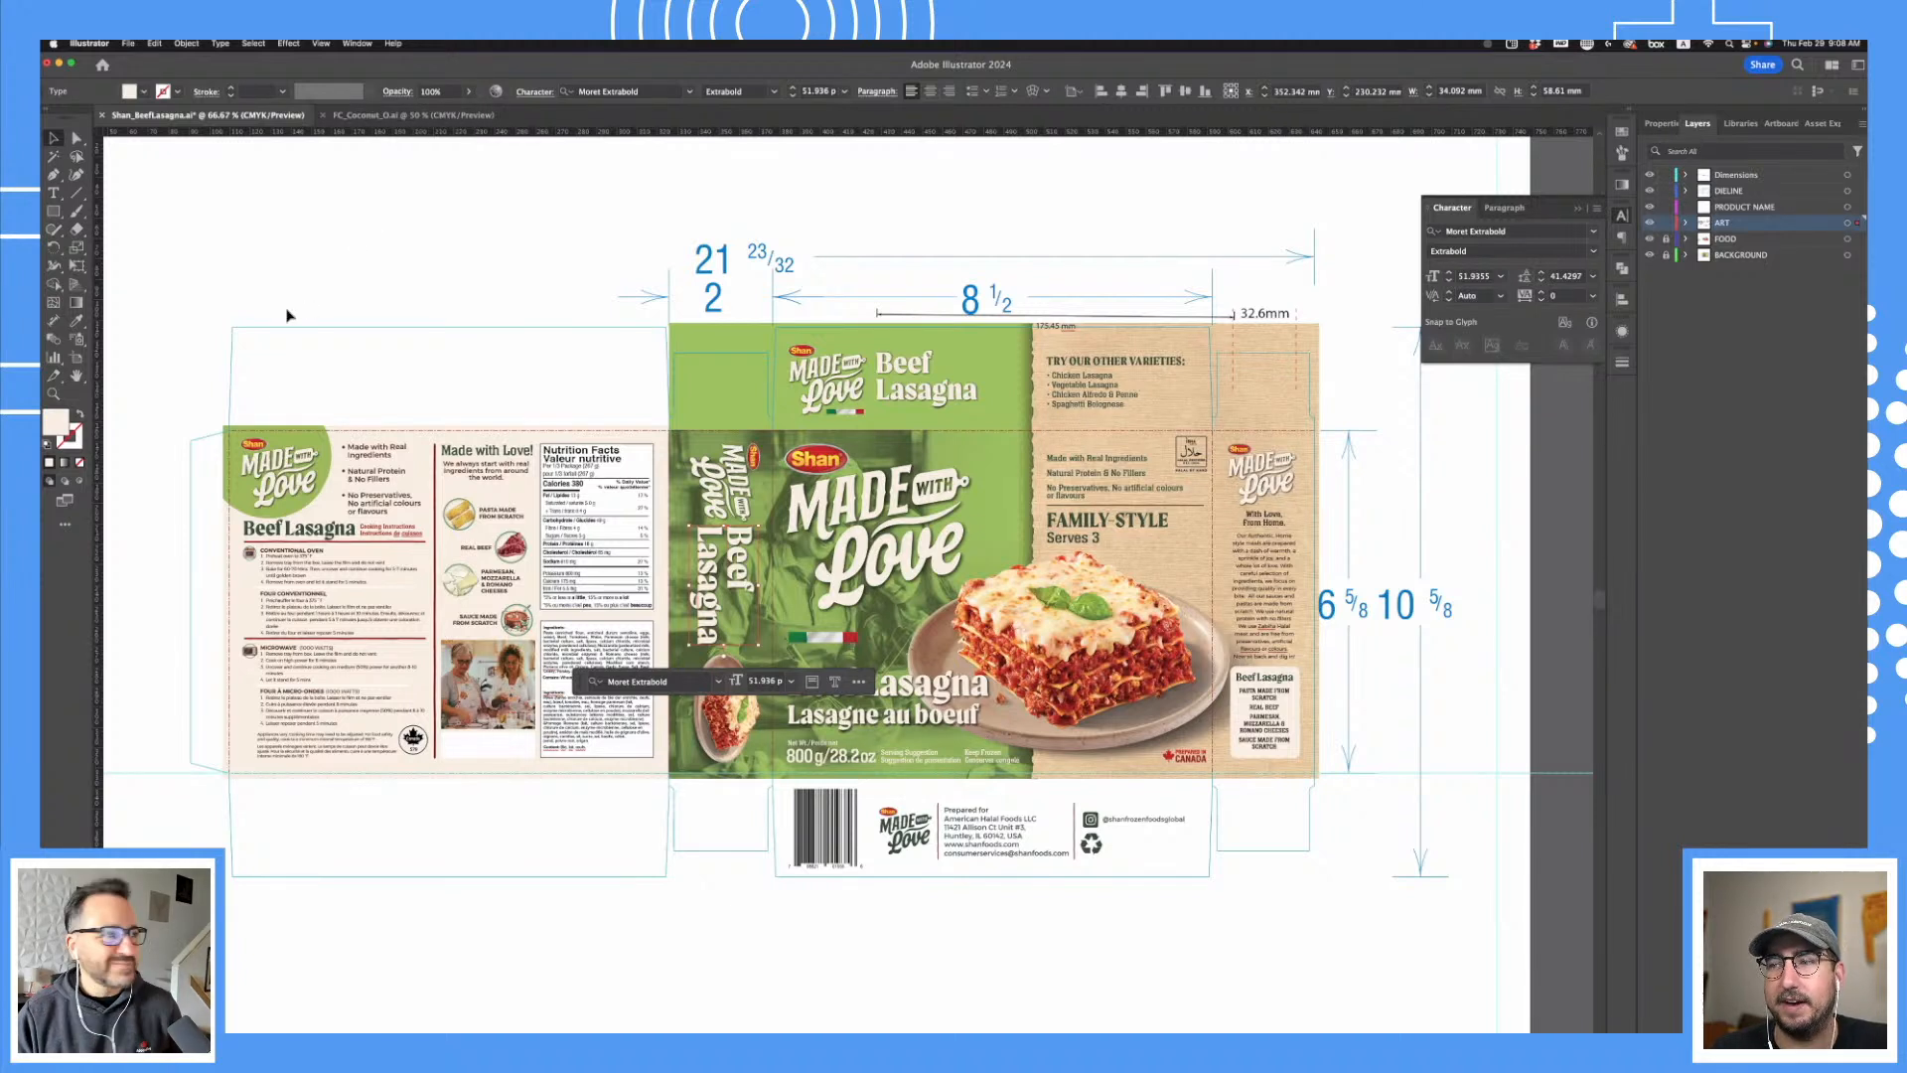
# - Switch to FC_Coconut_O.ai and examine the Live Crispy Coconut + Pineapple pouch's front panel and its dieline template
pyautogui.click(401, 117)
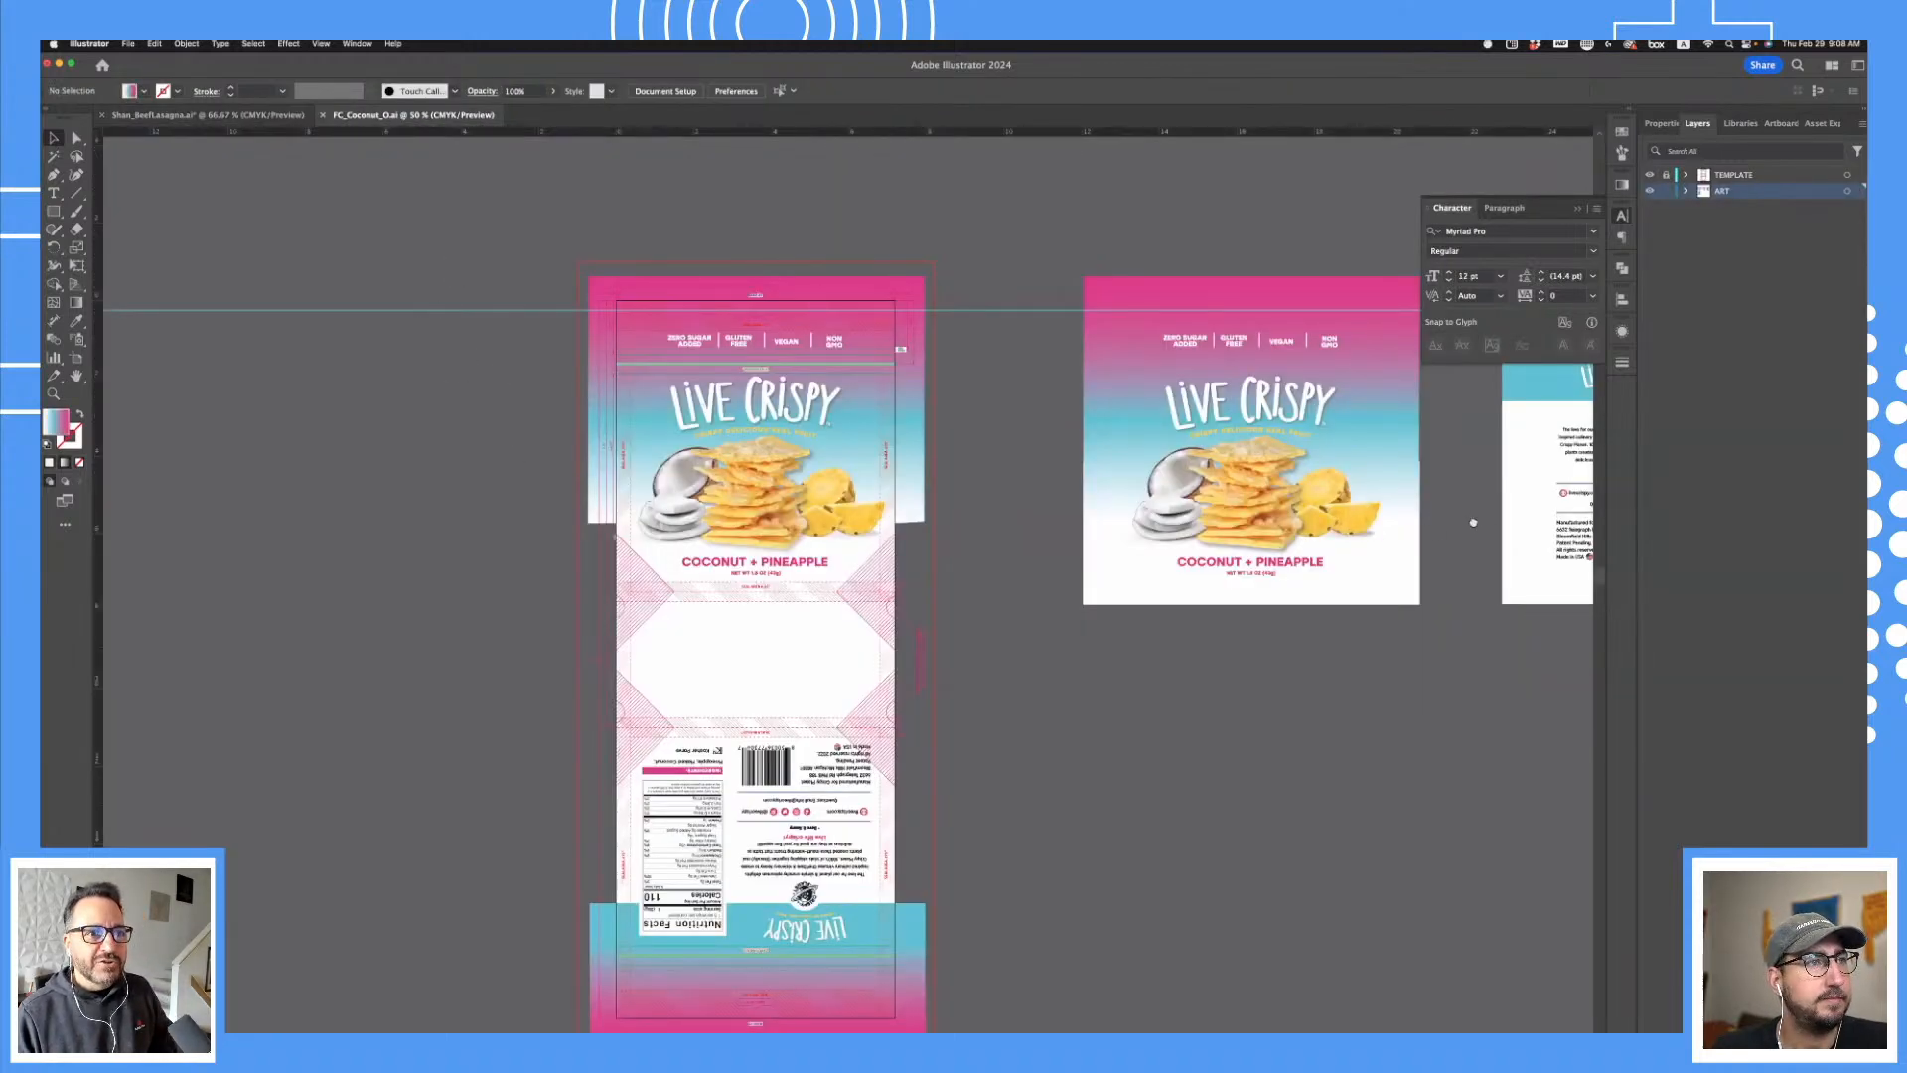
pyautogui.hscroll(5, 1473, 523)
pyautogui.hscroll(2, 1384, 533)
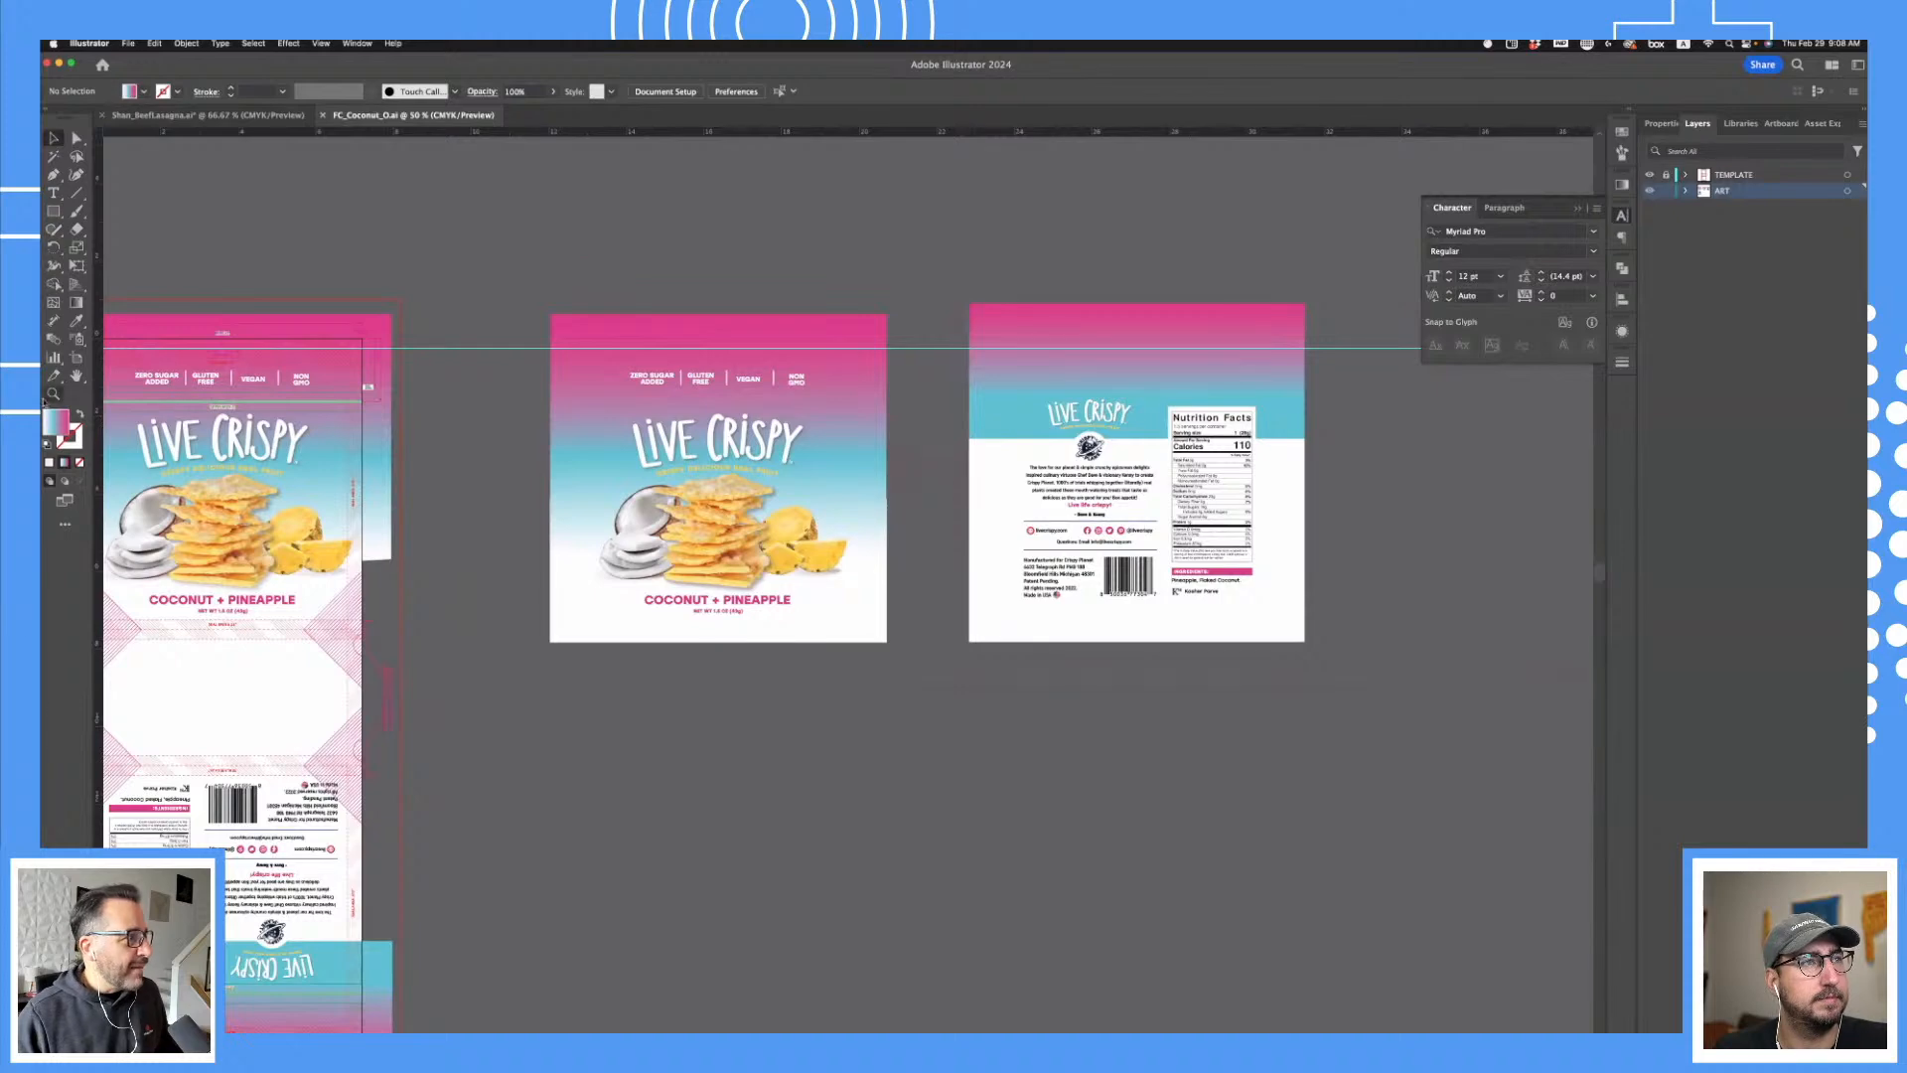
pyautogui.click(53, 393)
pyautogui.moveTo(982, 434); pyautogui.dragTo(1023, 472)
pyautogui.moveTo(822, 504); pyautogui.dragTo(1171, 451)
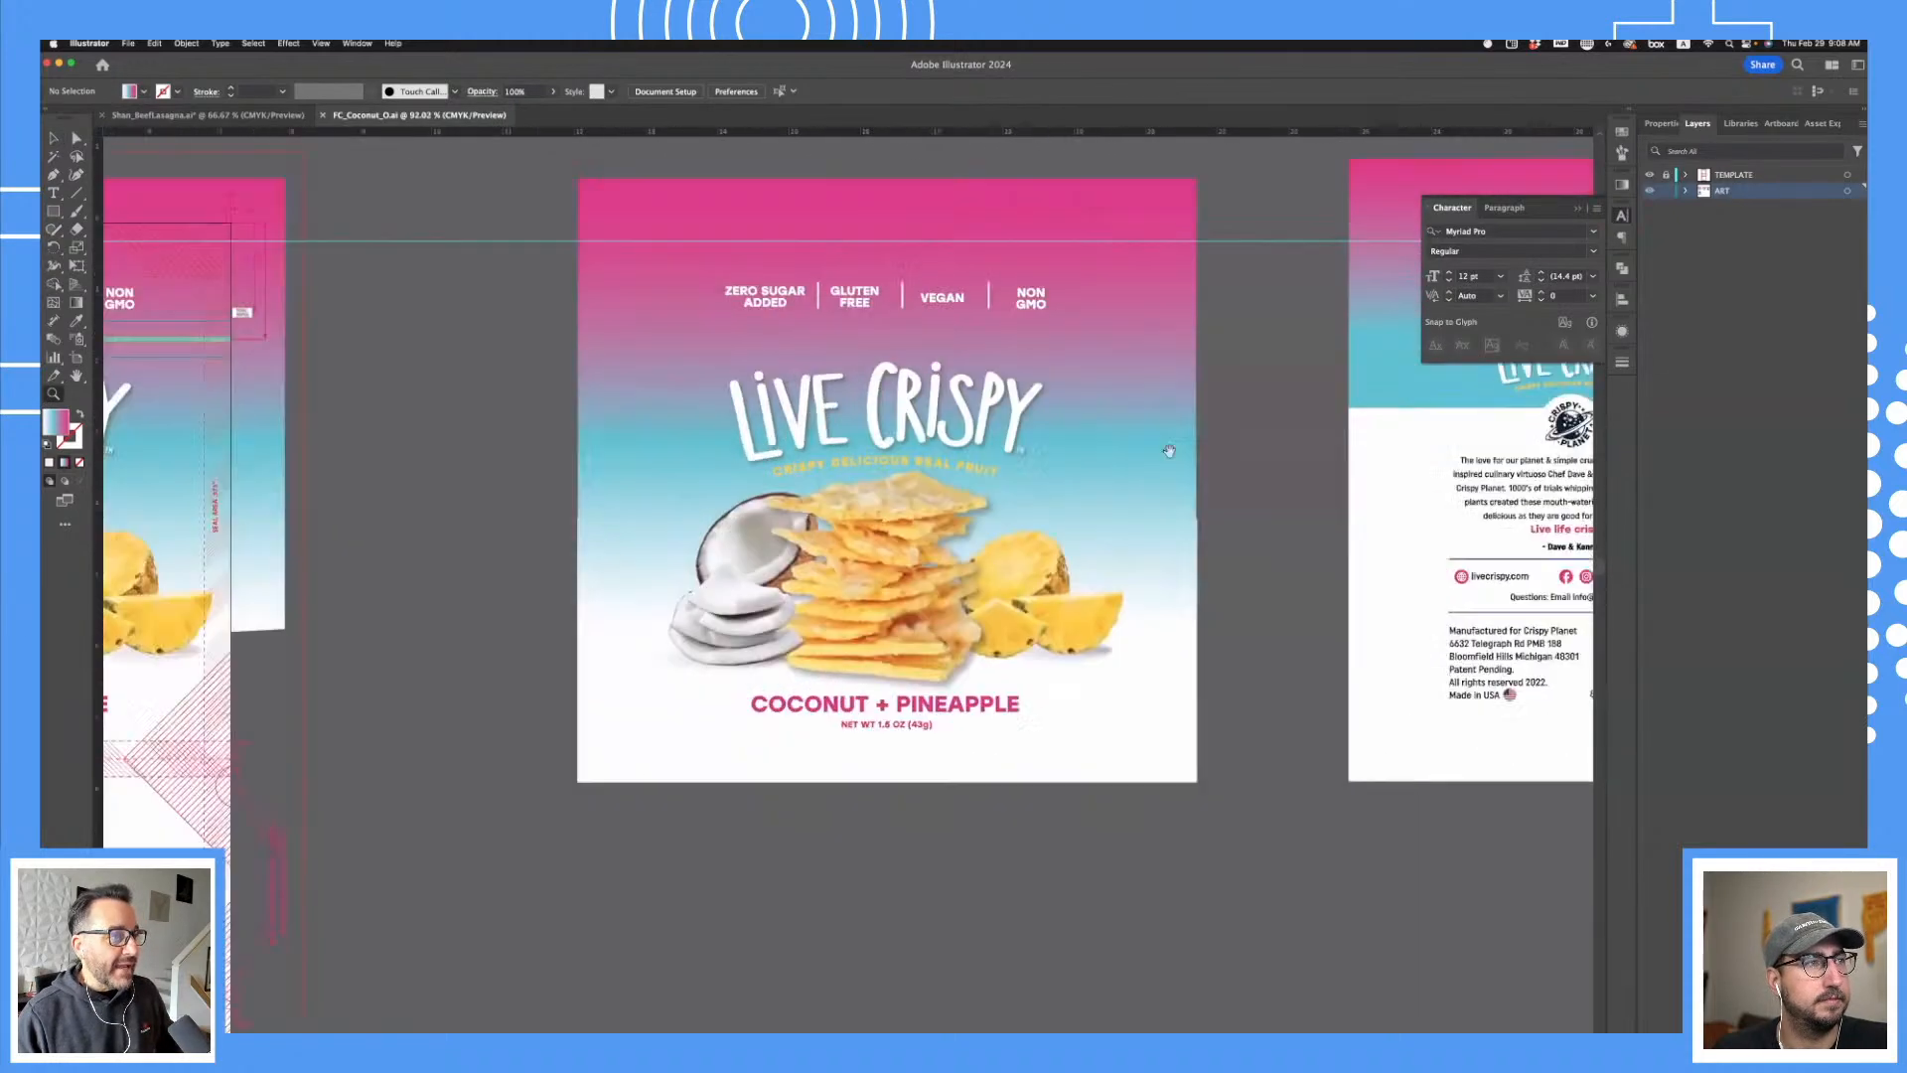
pyautogui.moveTo(976, 698); pyautogui.dragTo(1265, 583)
pyautogui.moveTo(1146, 925); pyautogui.dragTo(1434, 562)
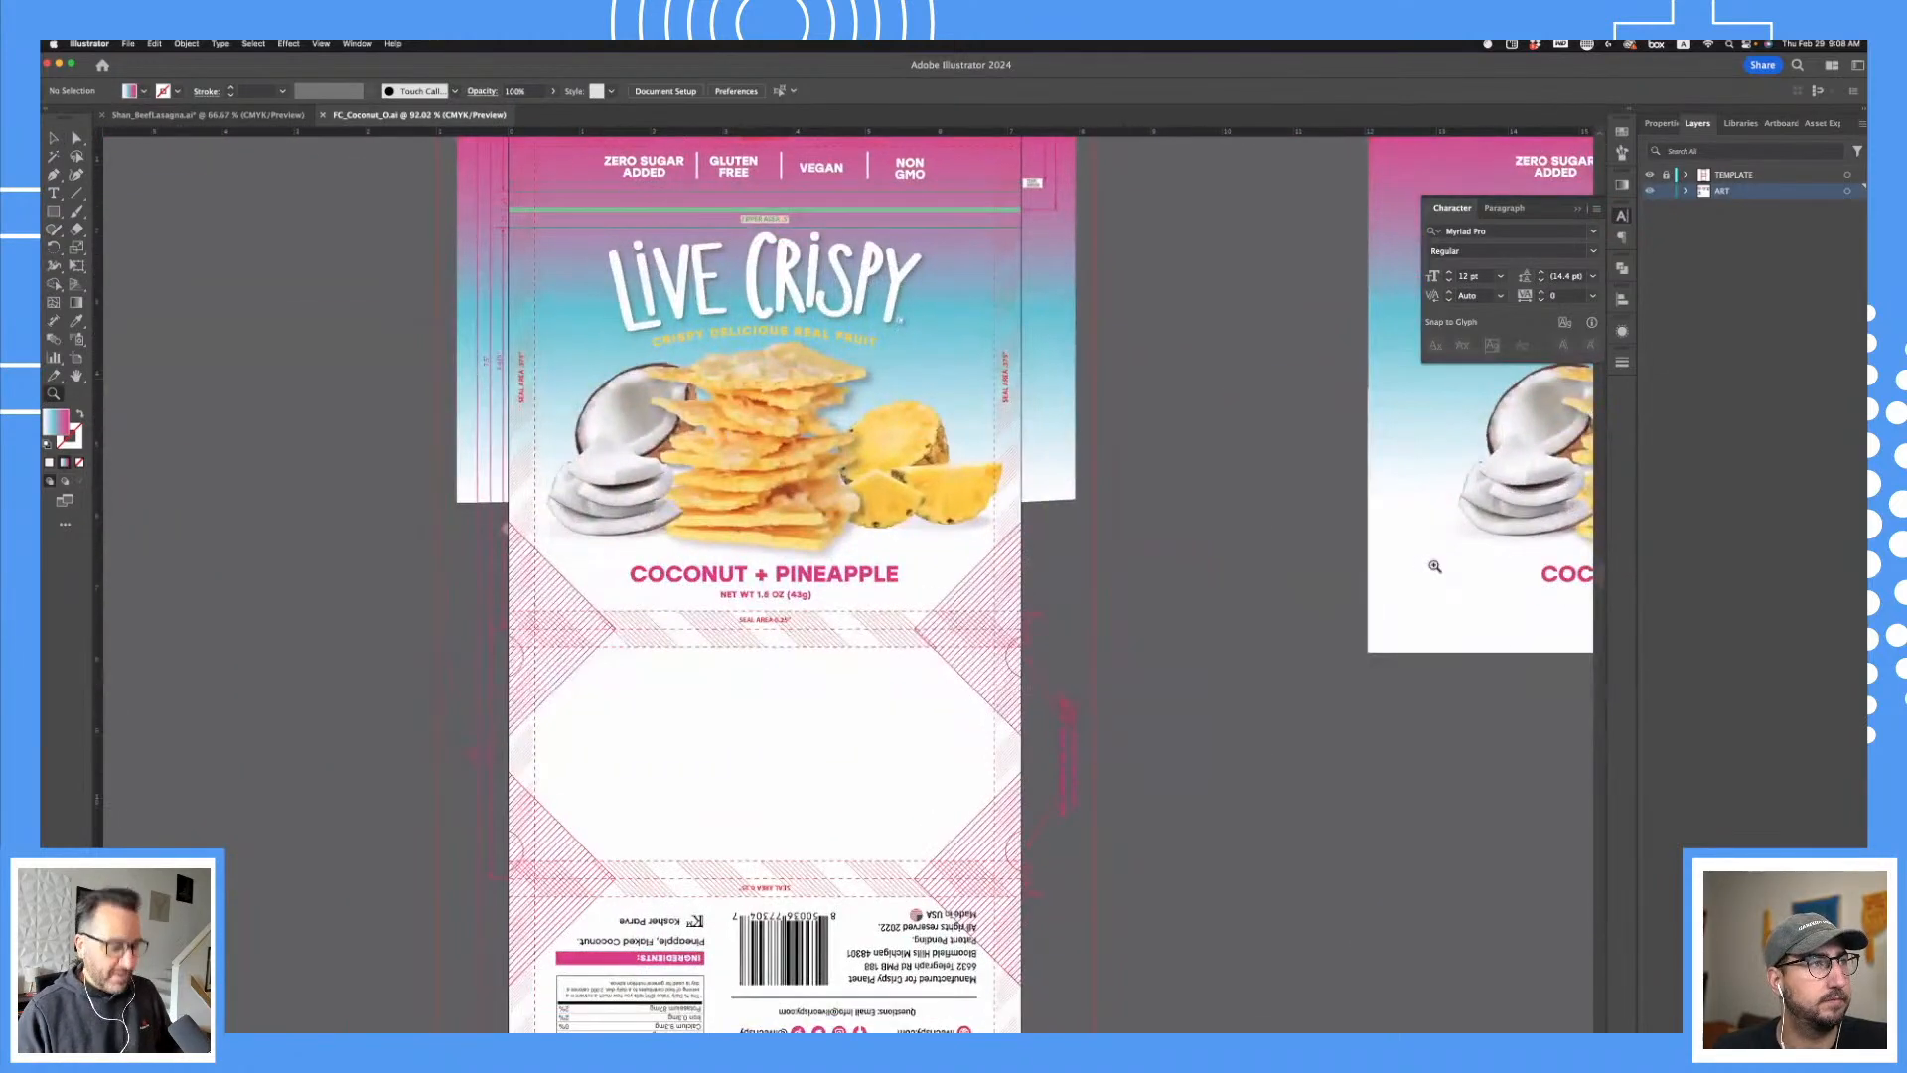
pyautogui.press('super+minus')
pyautogui.press('super+minus')
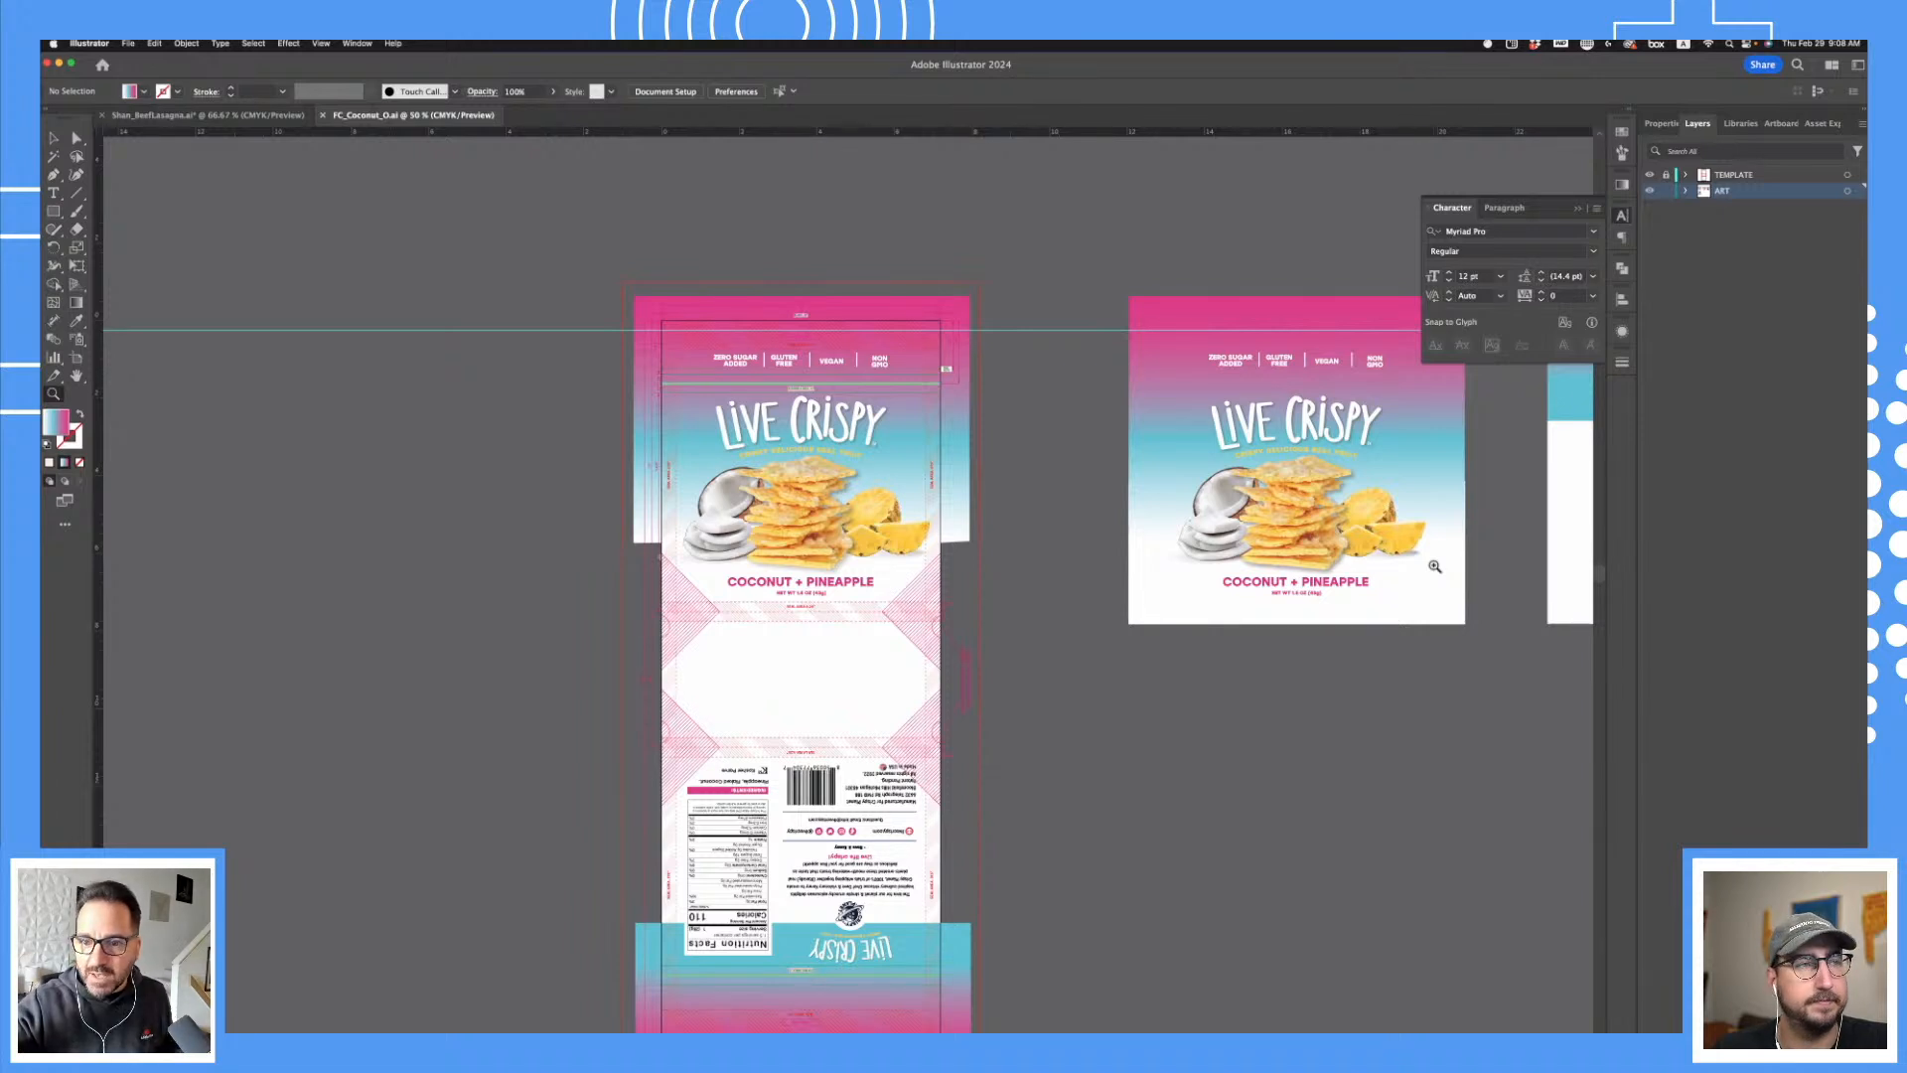
# - Examine the Live Crispy pouch's back panel, including the brand story, nutrition facts, barcode and ingredients, beside its front panel
pyautogui.scroll(-3, 1285, 428)
pyautogui.hscroll(3, 1285, 428)
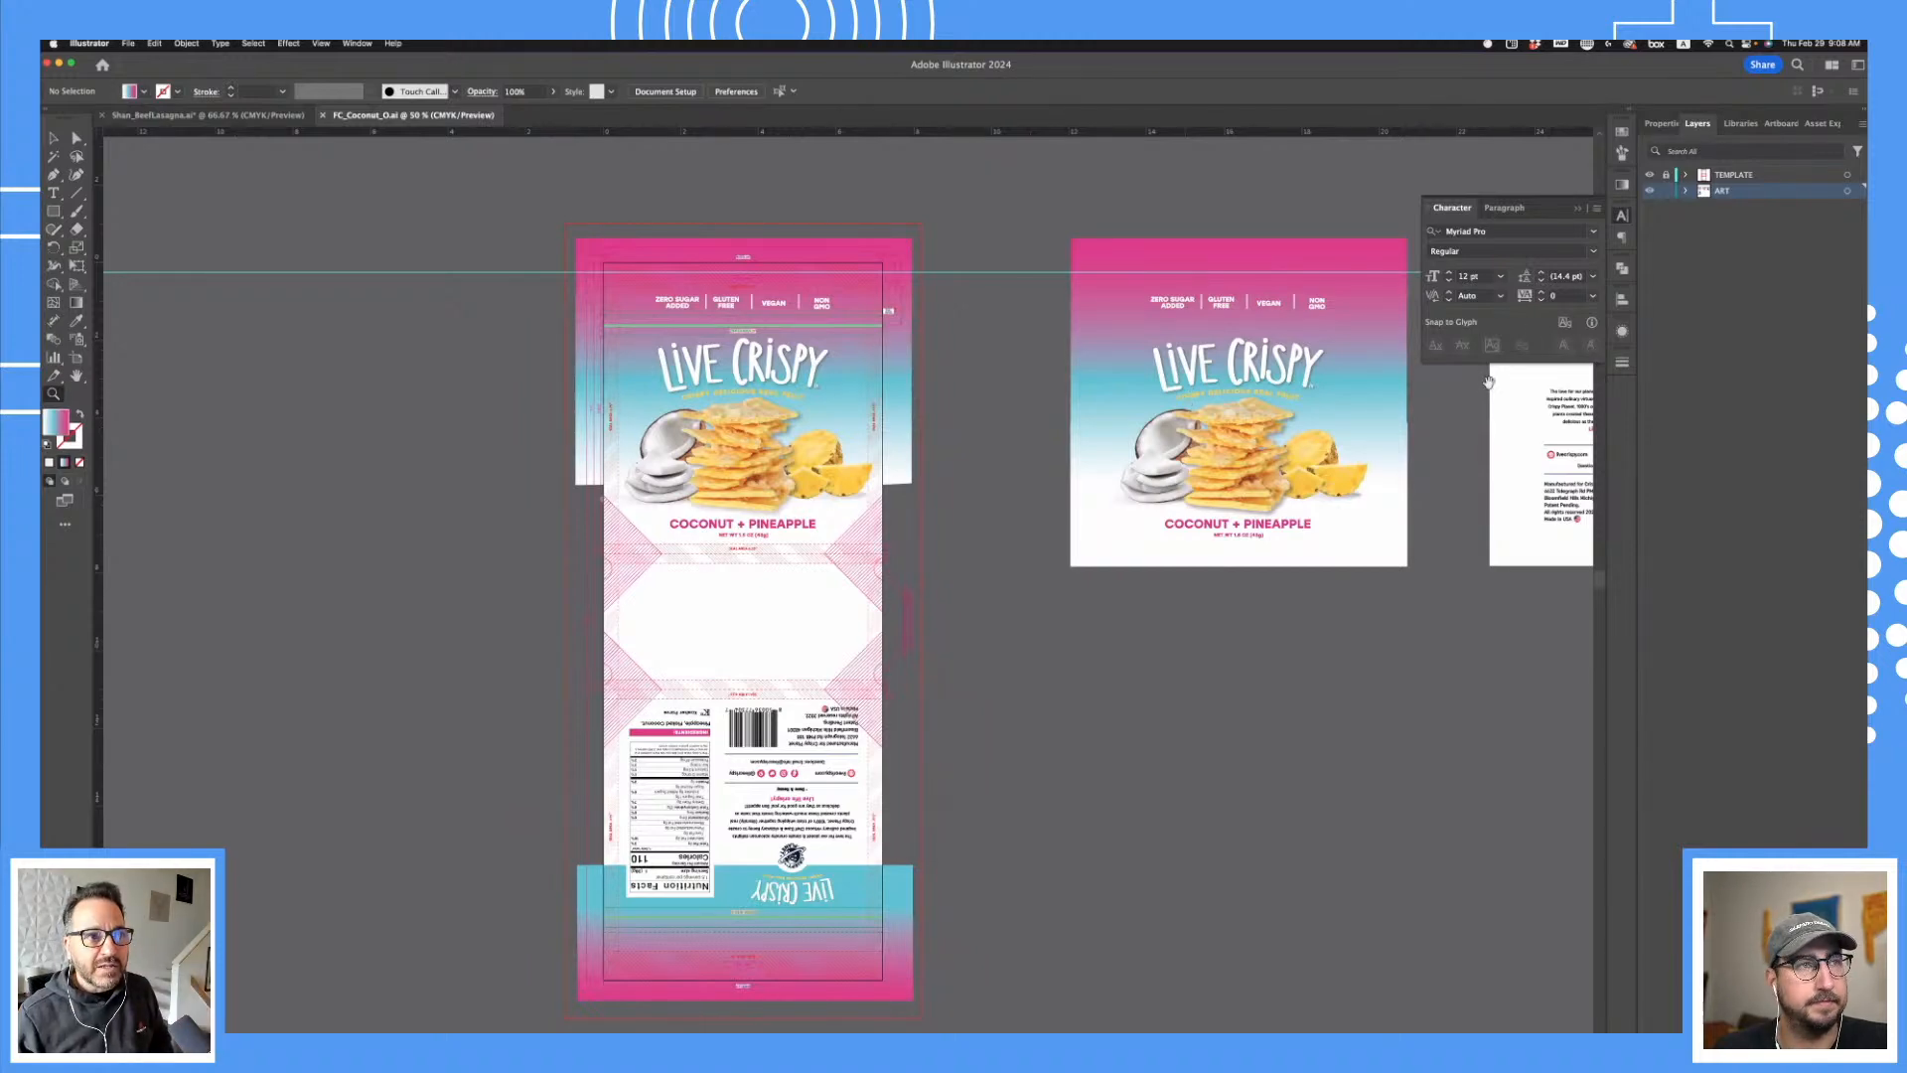
pyautogui.moveTo(1512, 477); pyautogui.dragTo(843, 546)
pyautogui.moveTo(1182, 477); pyautogui.dragTo(1210, 724)
pyautogui.hscroll(3, 1210, 724)
pyautogui.scroll(1, 1210, 725)
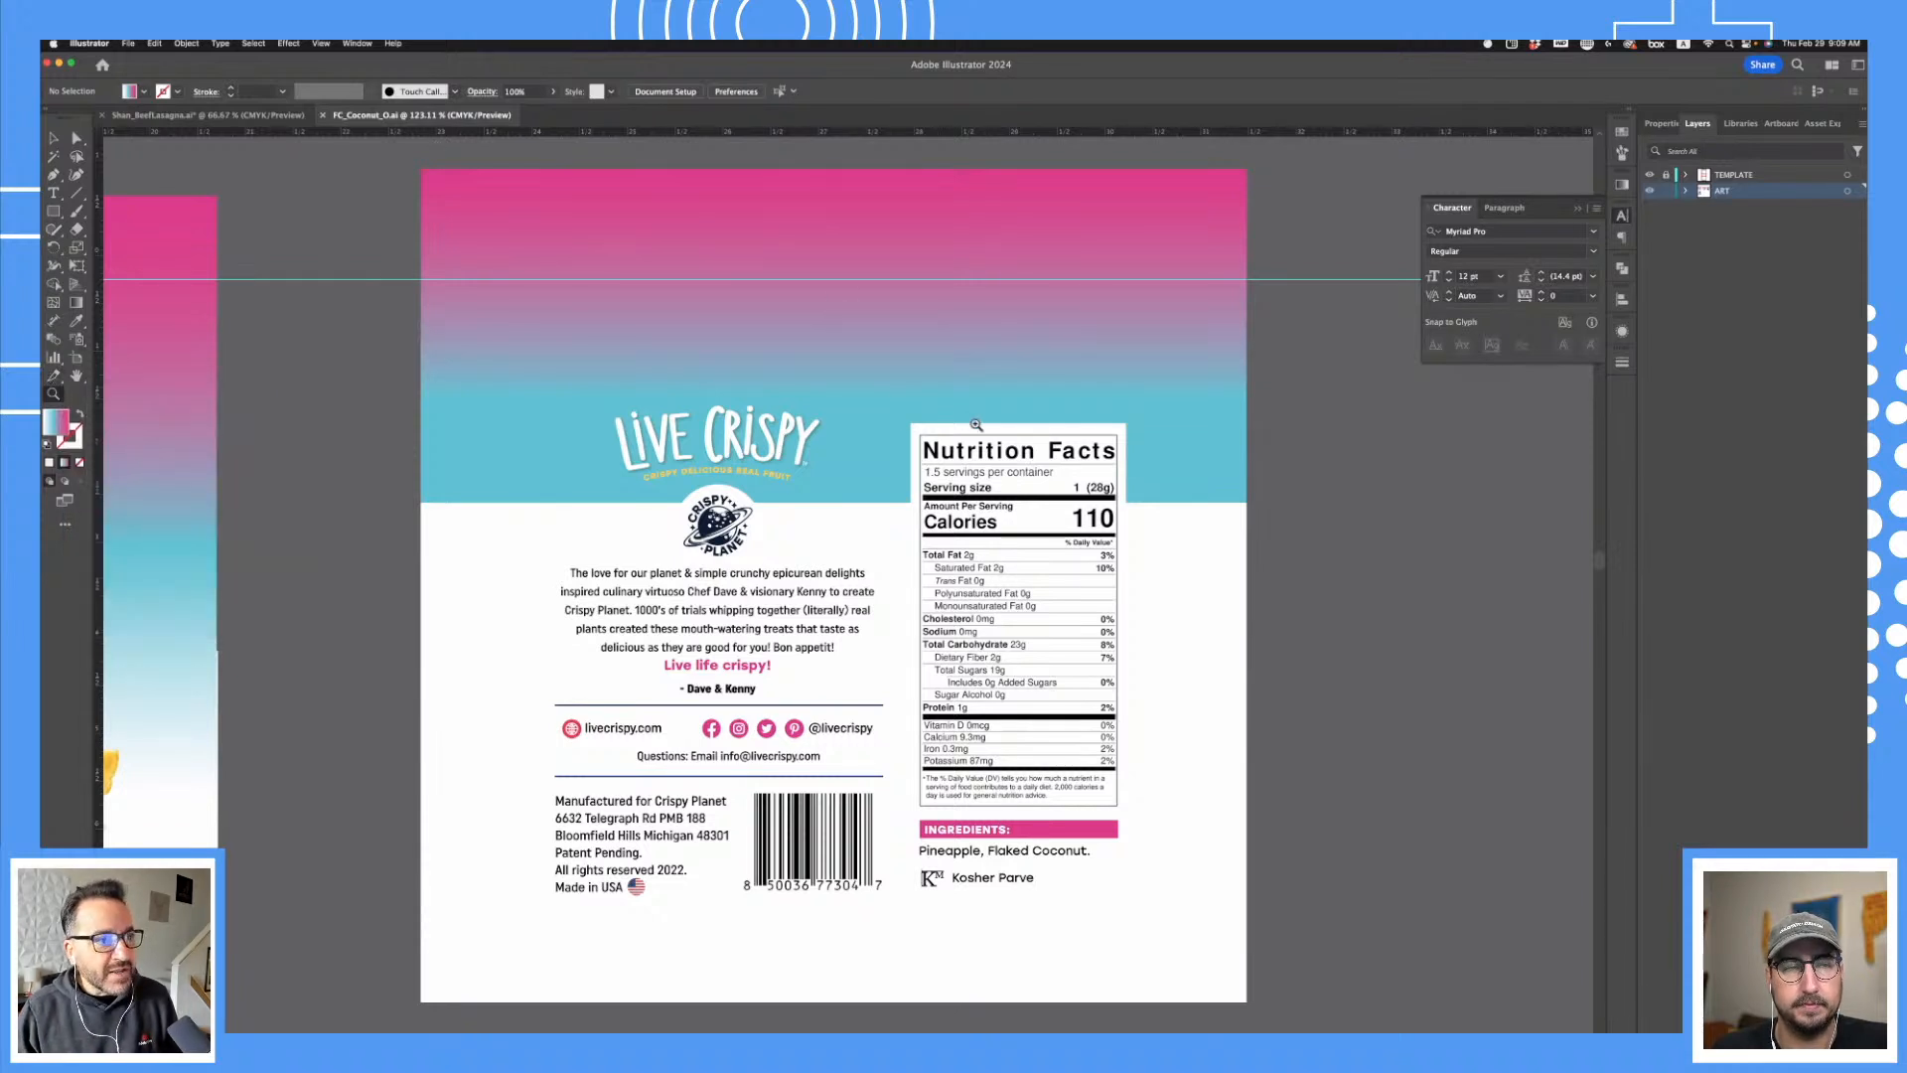
pyautogui.moveTo(976, 424); pyautogui.dragTo(1105, 581)
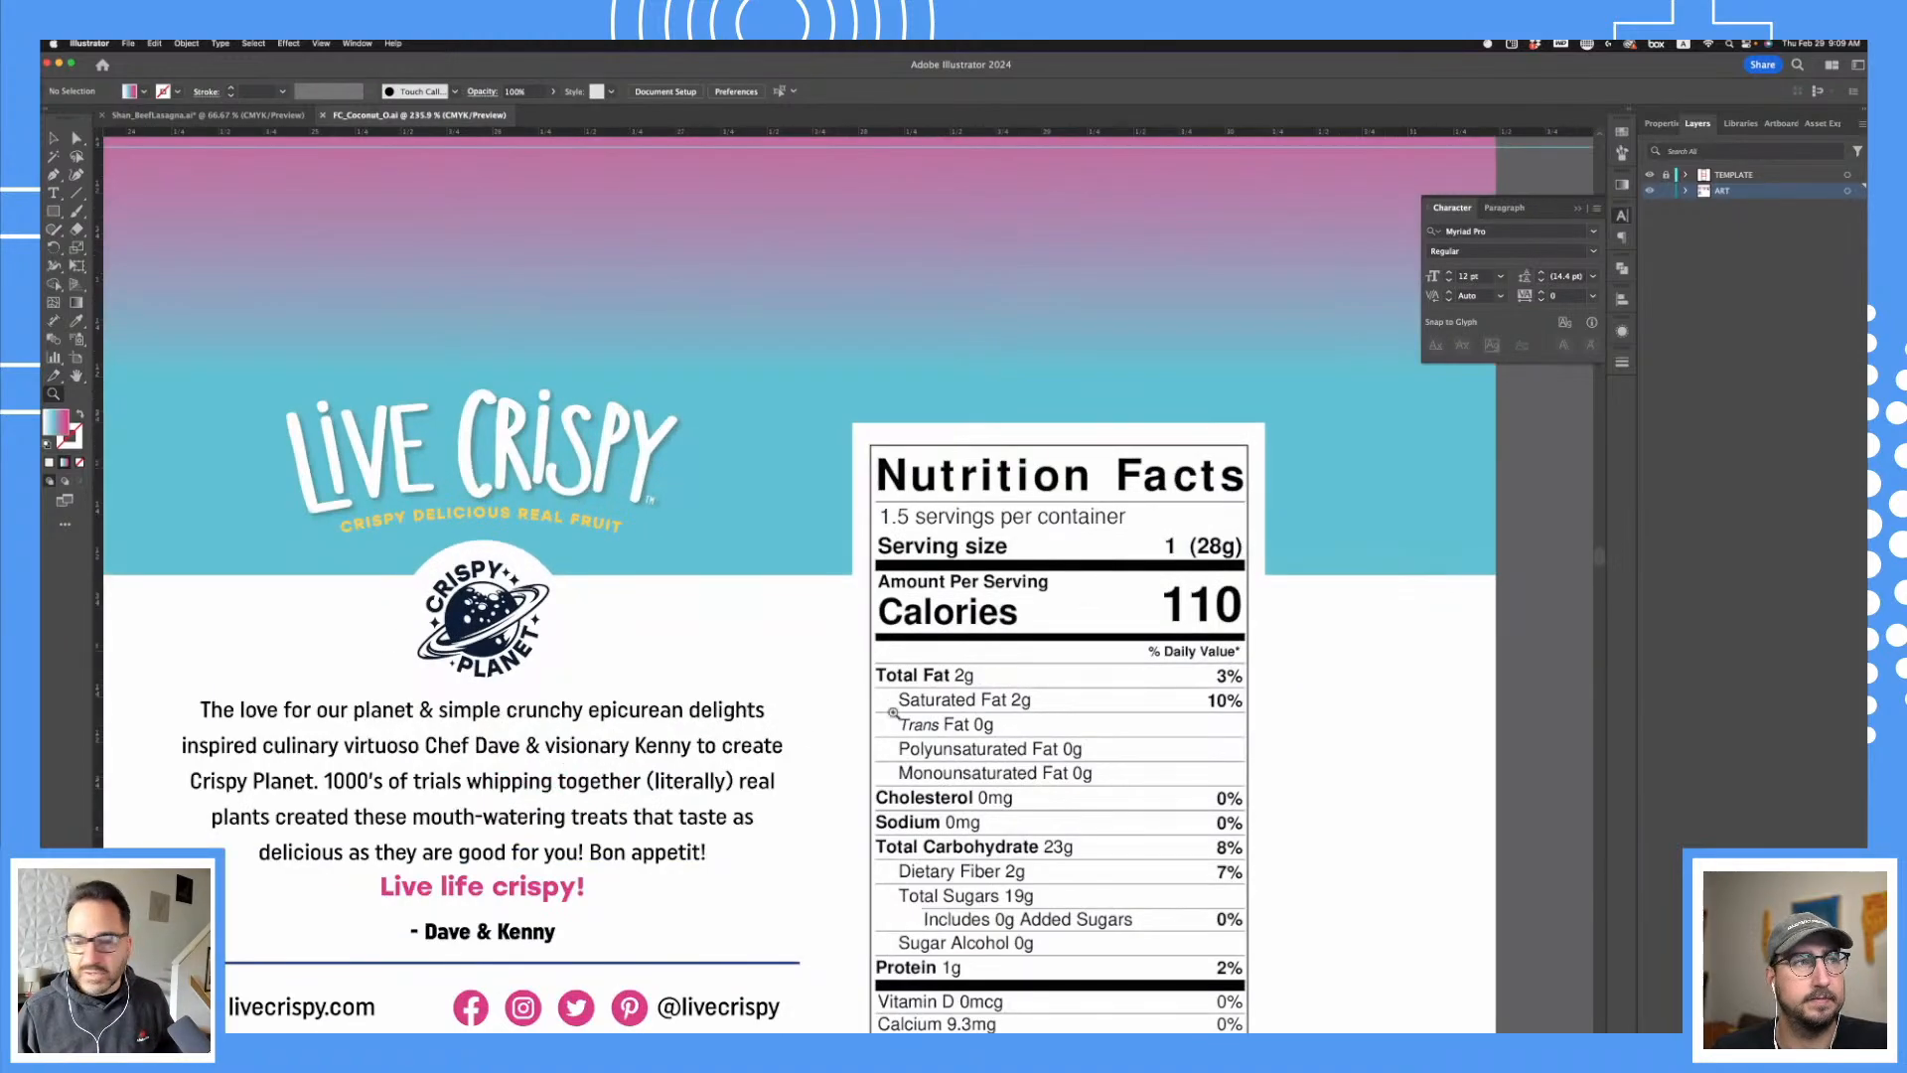
pyautogui.moveTo(749, 1072); pyautogui.dragTo(1010, 493)
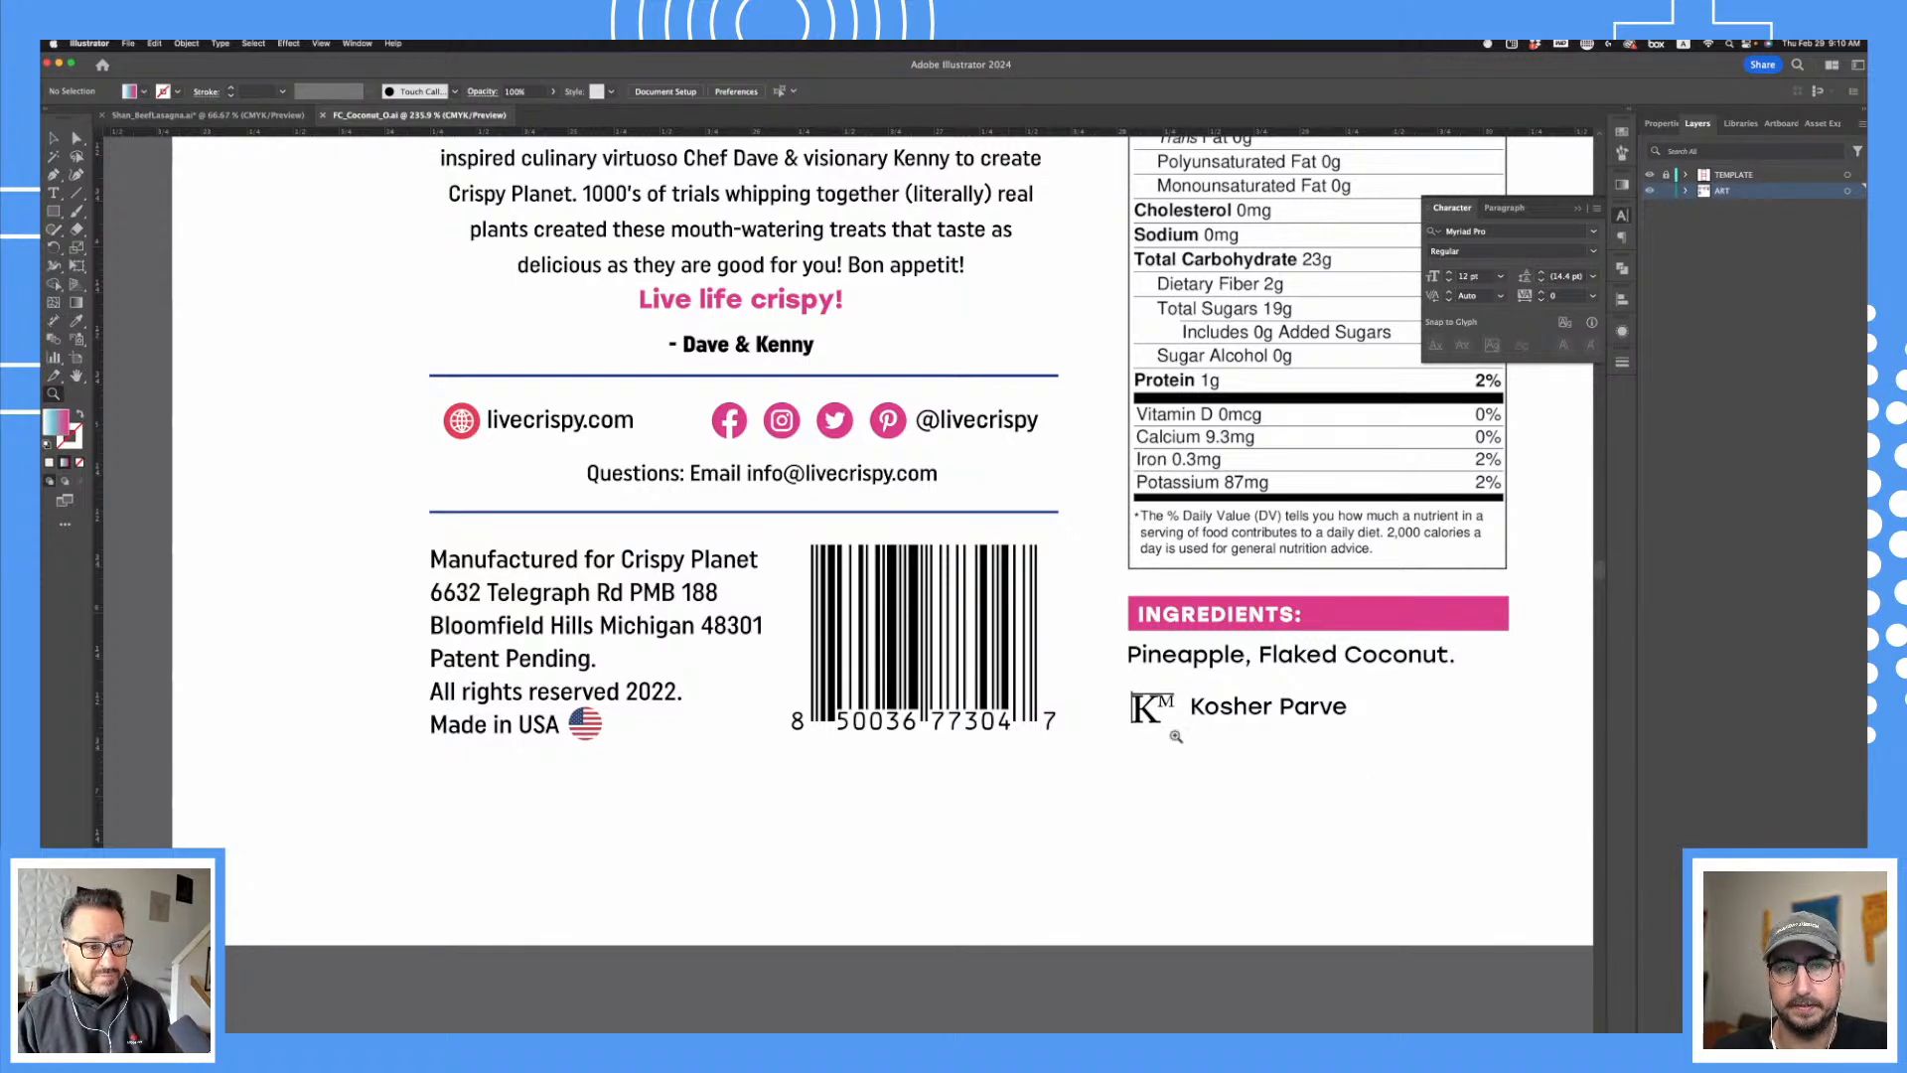
pyautogui.press('super+minus')
pyautogui.press('super+minus')
pyautogui.press('super+minus')
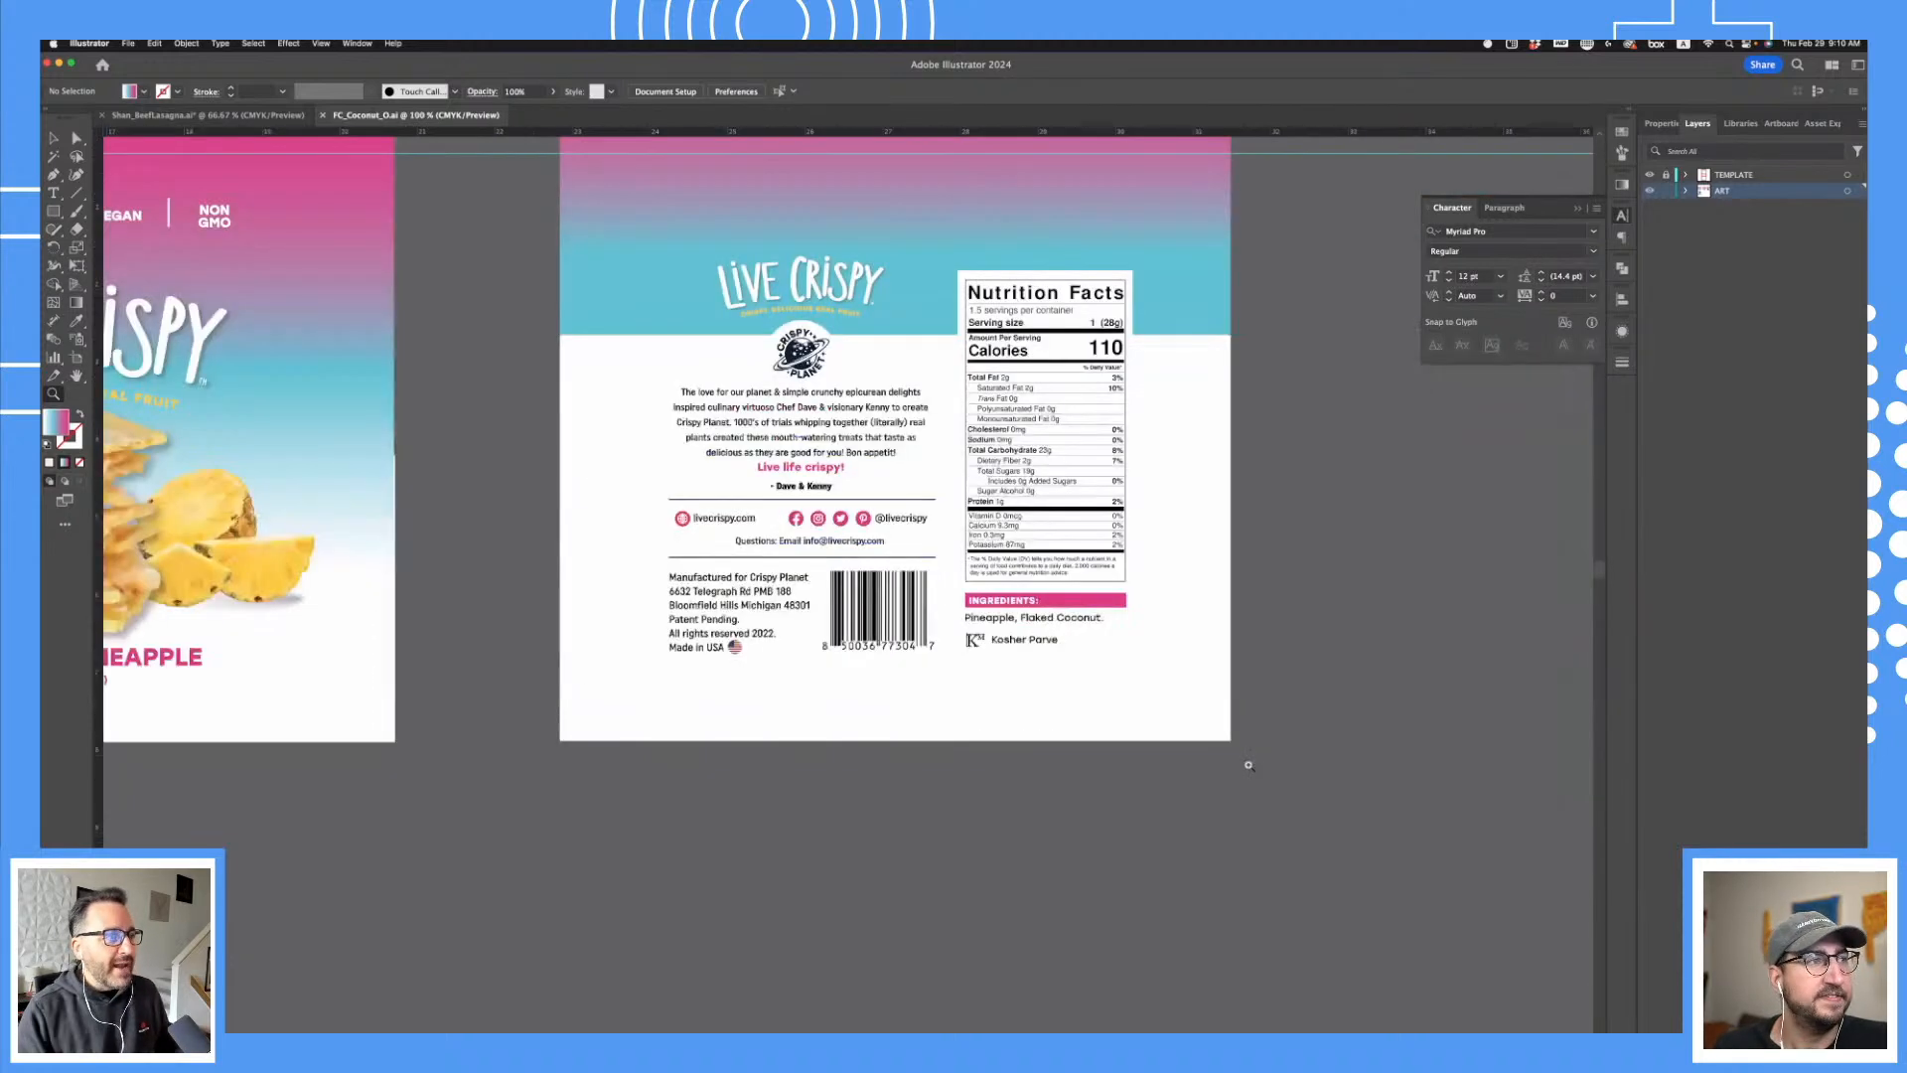
pyautogui.moveTo(761, 652); pyautogui.dragTo(1289, 758)
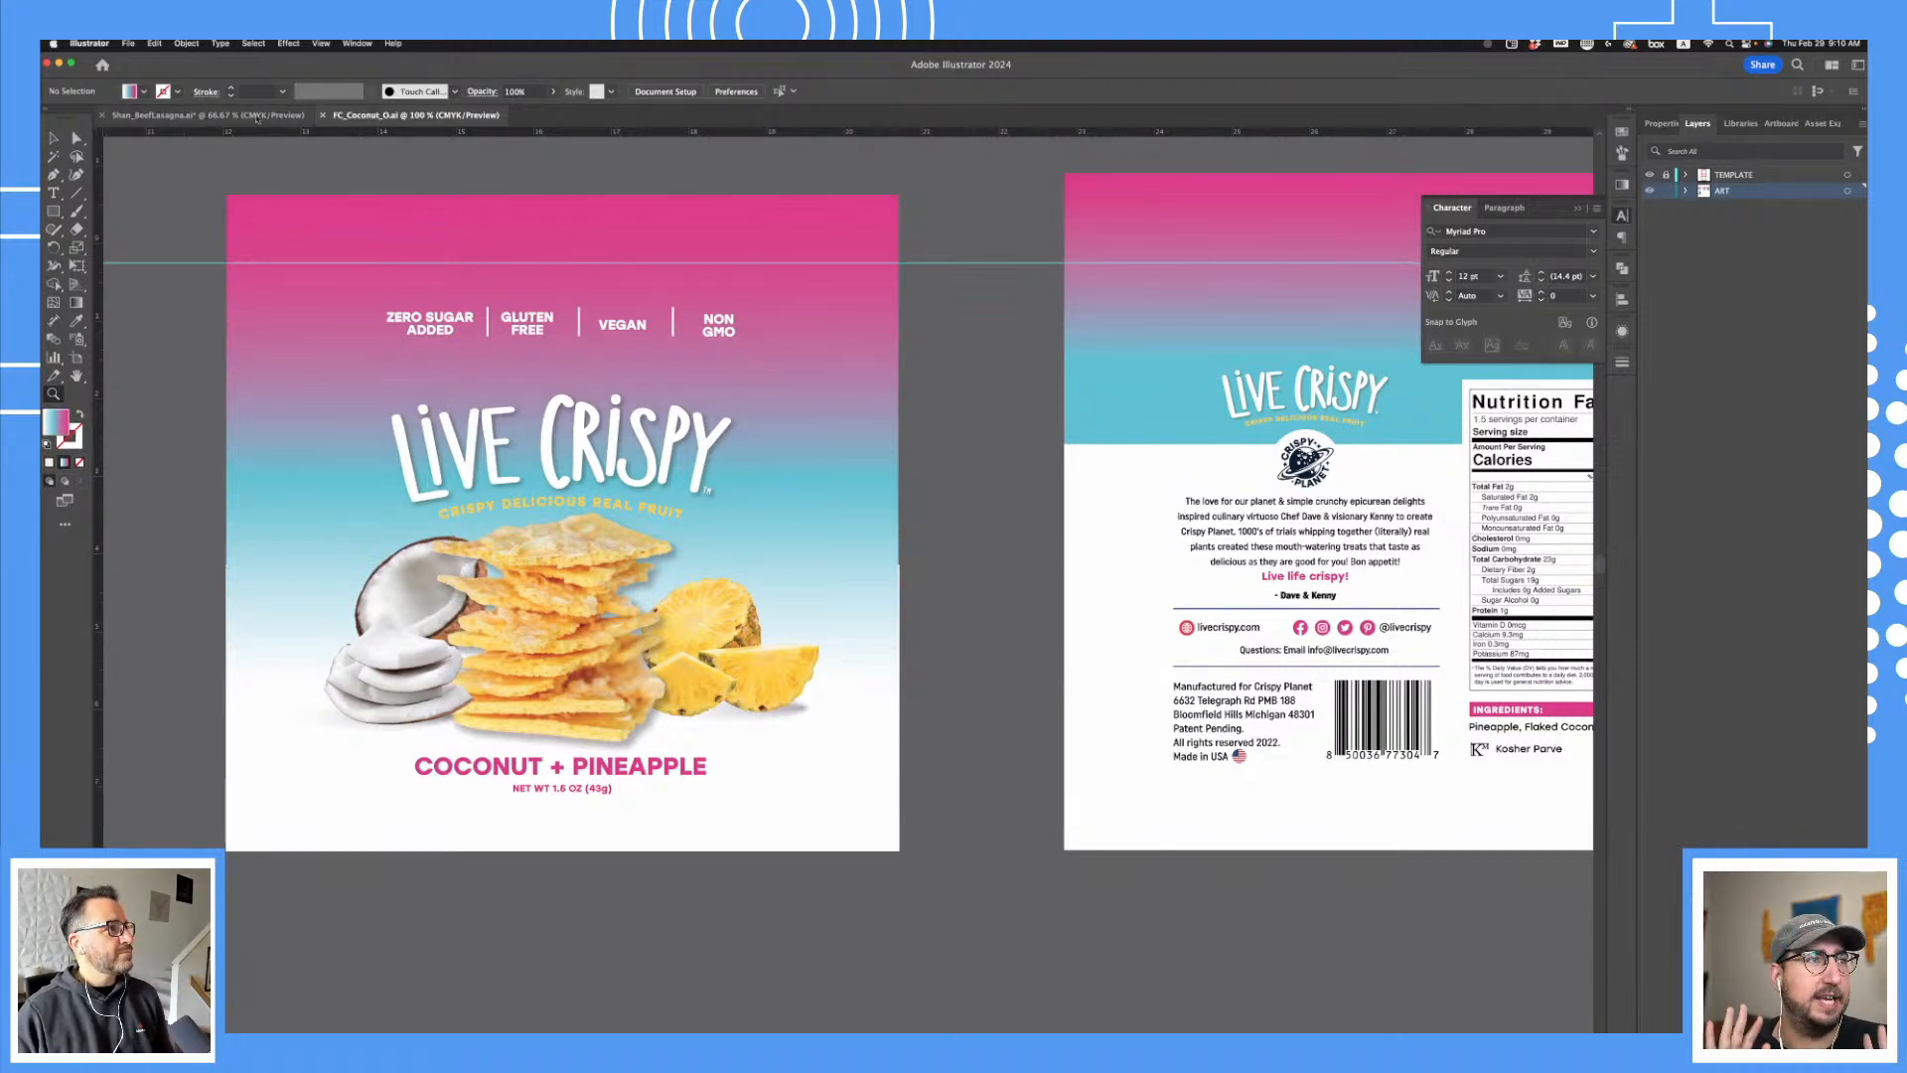
# - Return to Shan_BeefLasagna.ai, clear the text selection, and unlock the FOOD and BACKGROUND layers
pyautogui.click(256, 117)
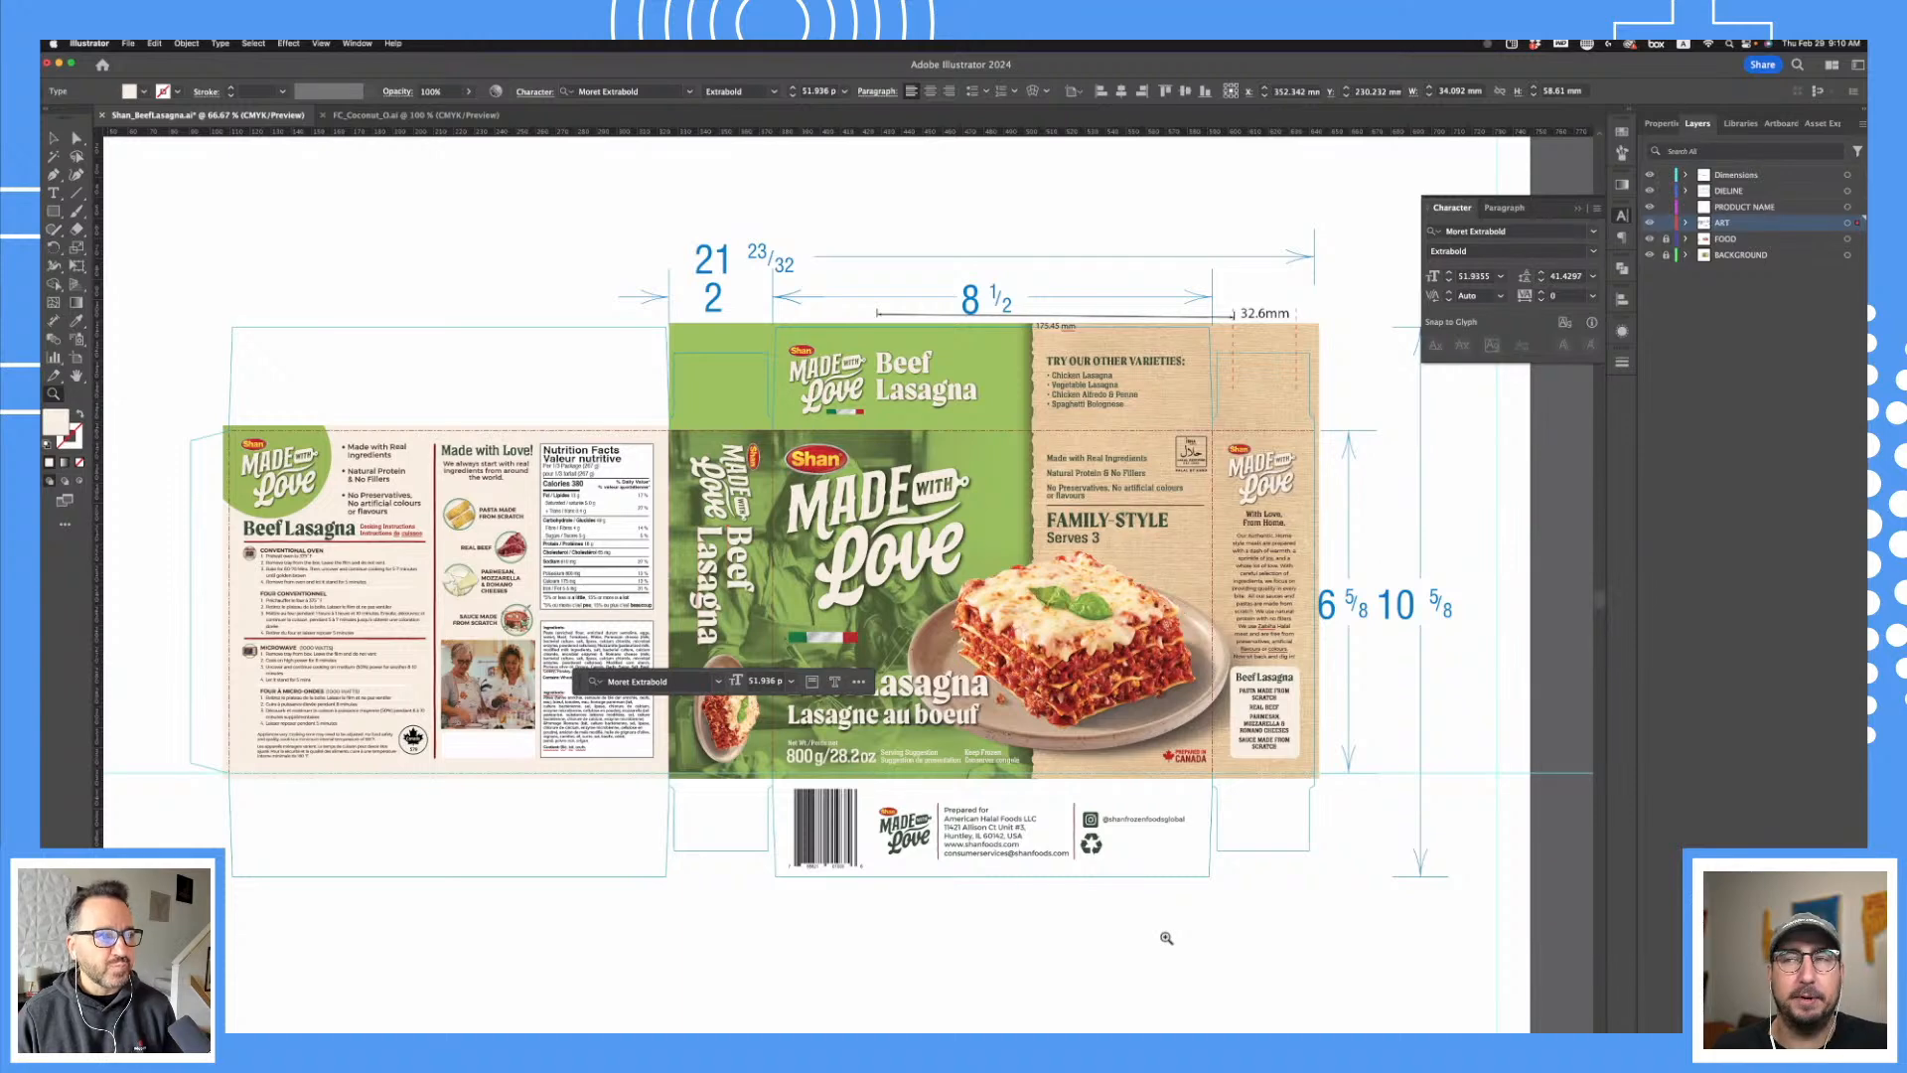
pyautogui.click(54, 139)
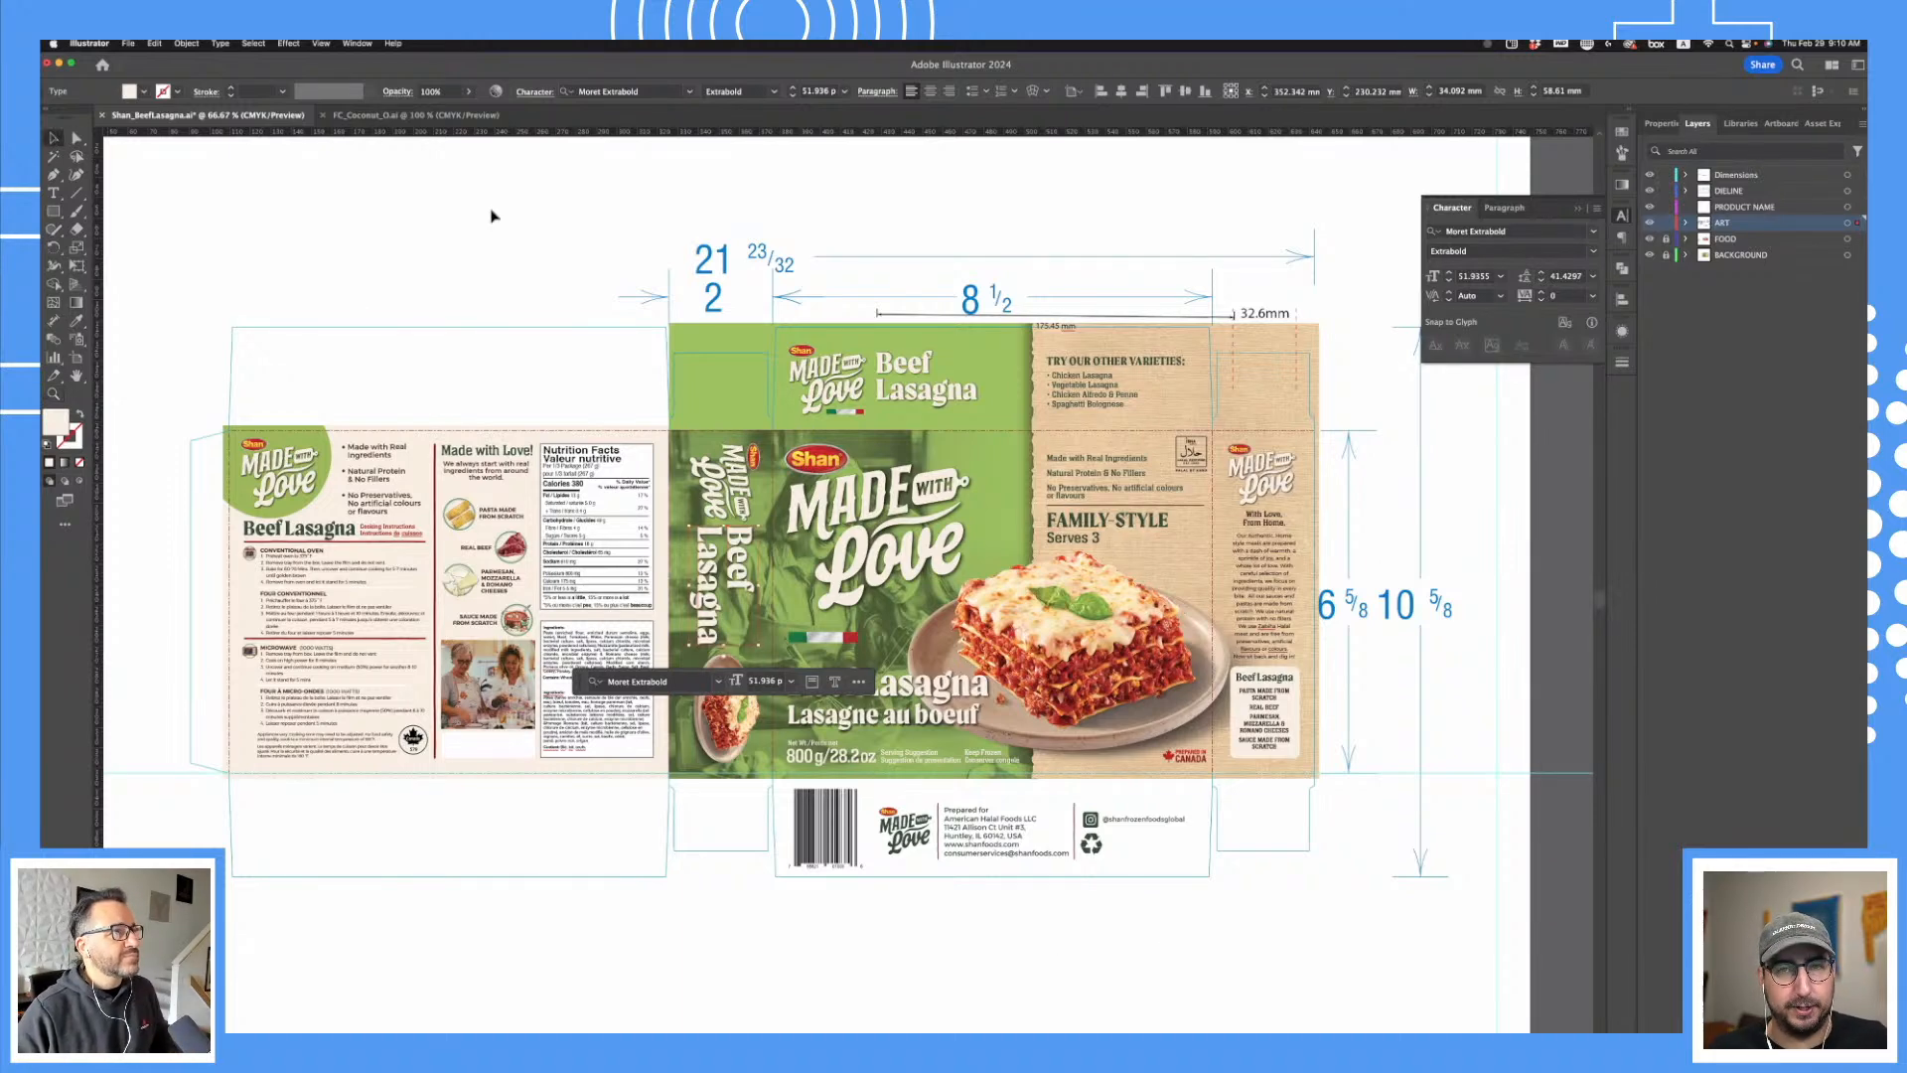
pyautogui.click(491, 216)
pyautogui.scroll(-5, 817, 410)
pyautogui.hscroll(3, 816, 411)
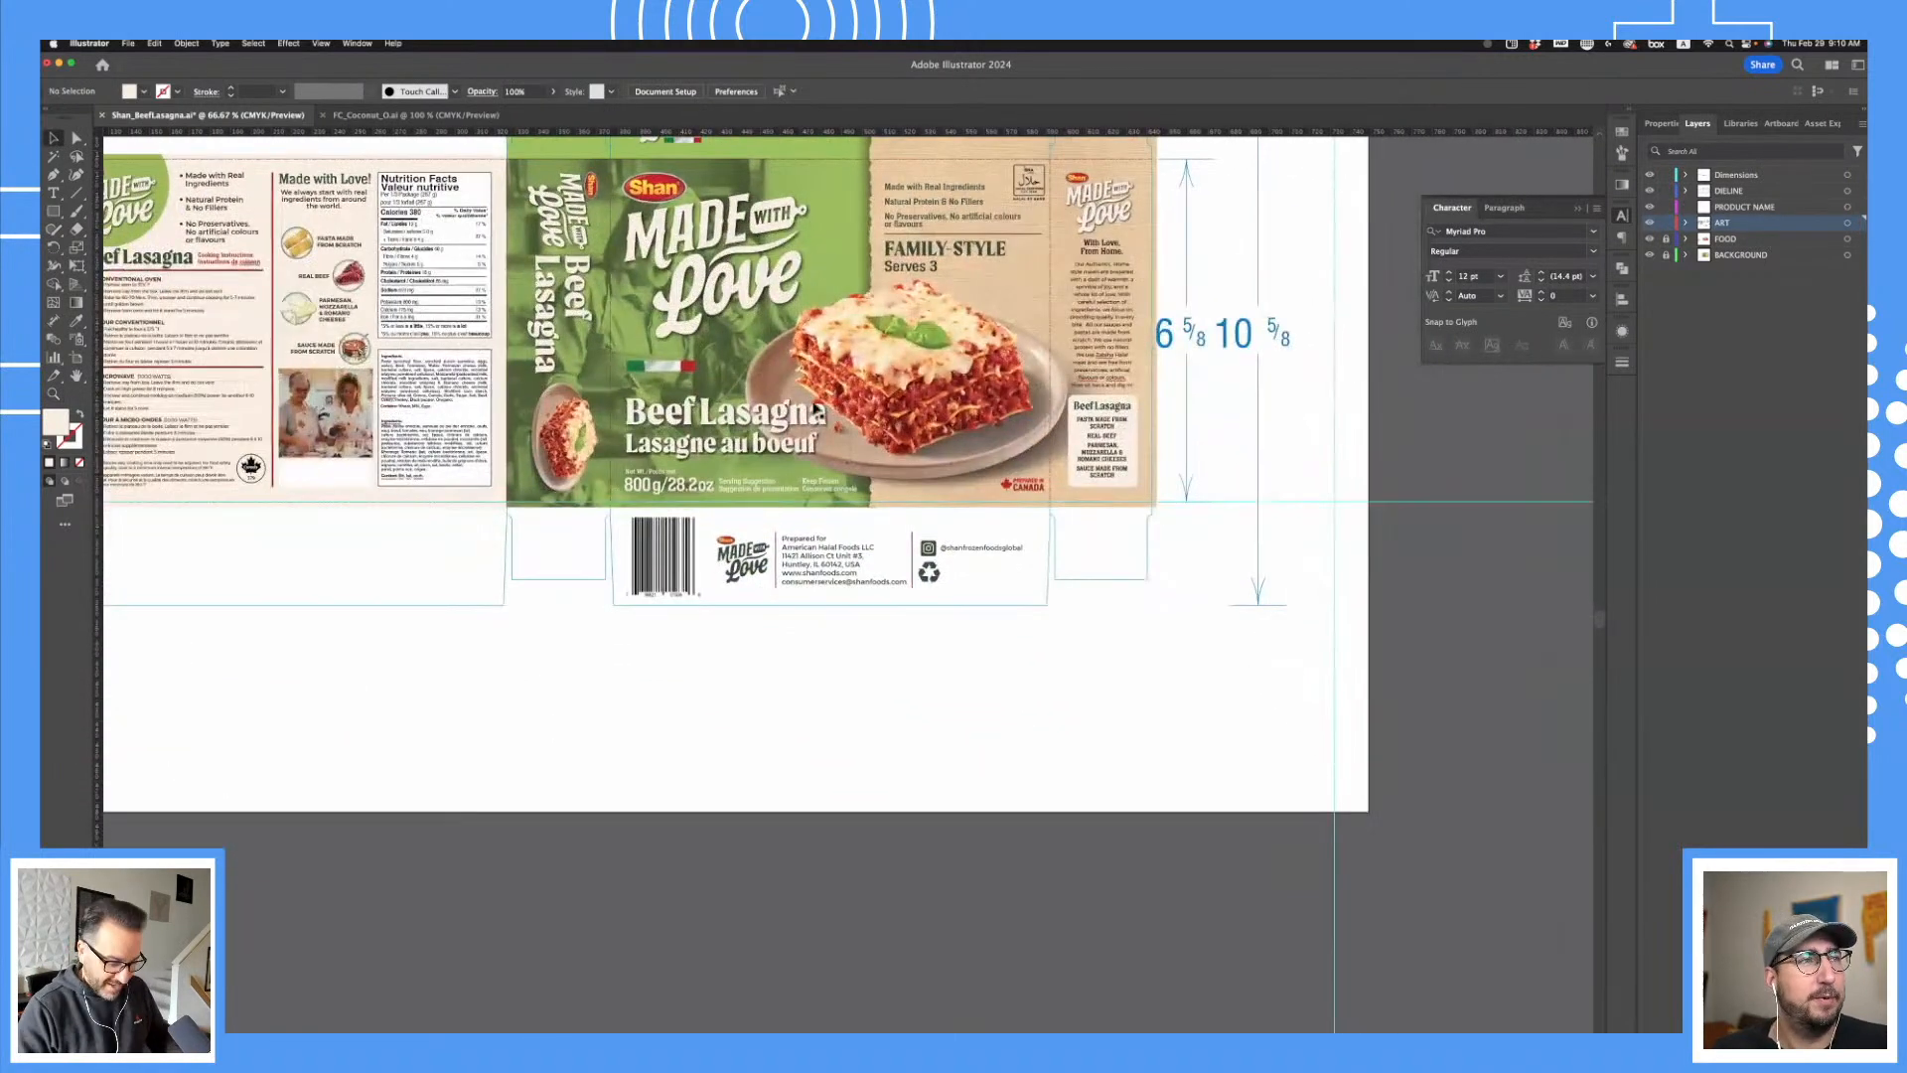
pyautogui.press('super+minus')
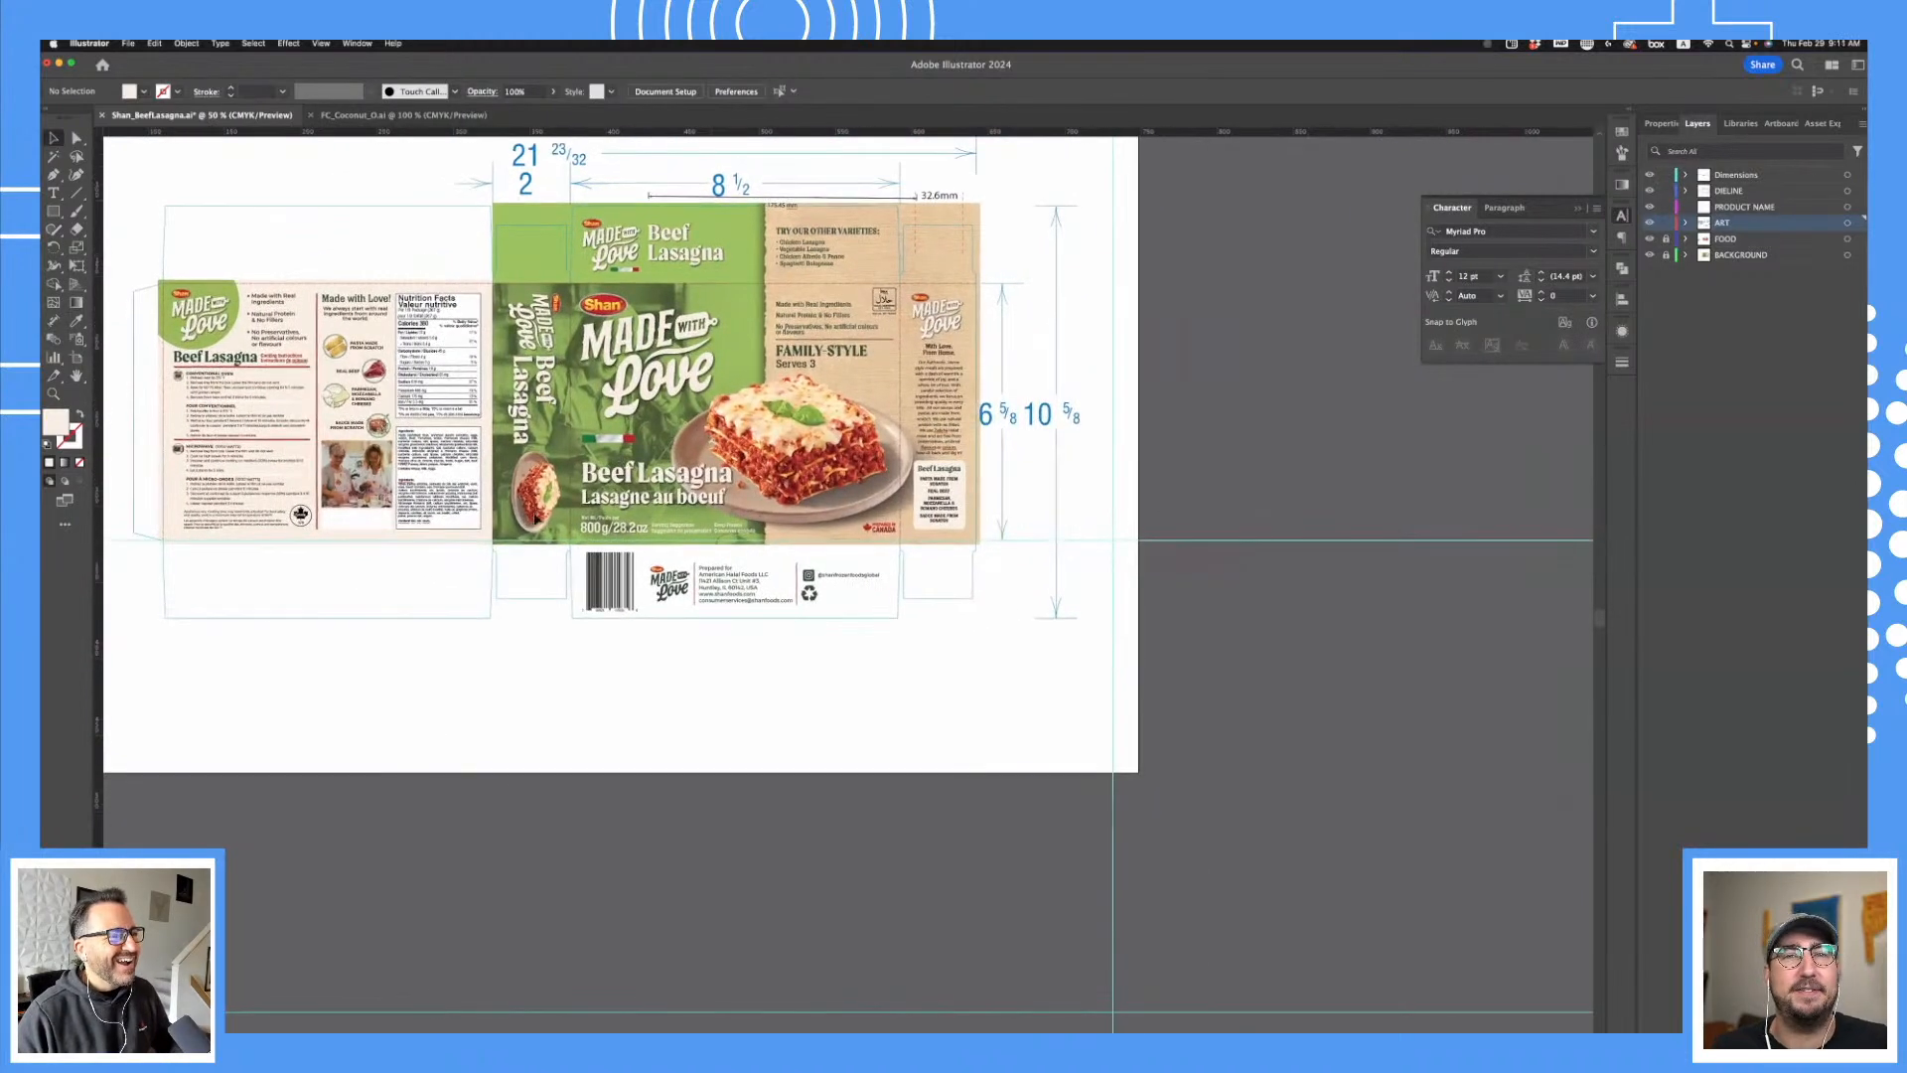
pyautogui.click(1666, 239)
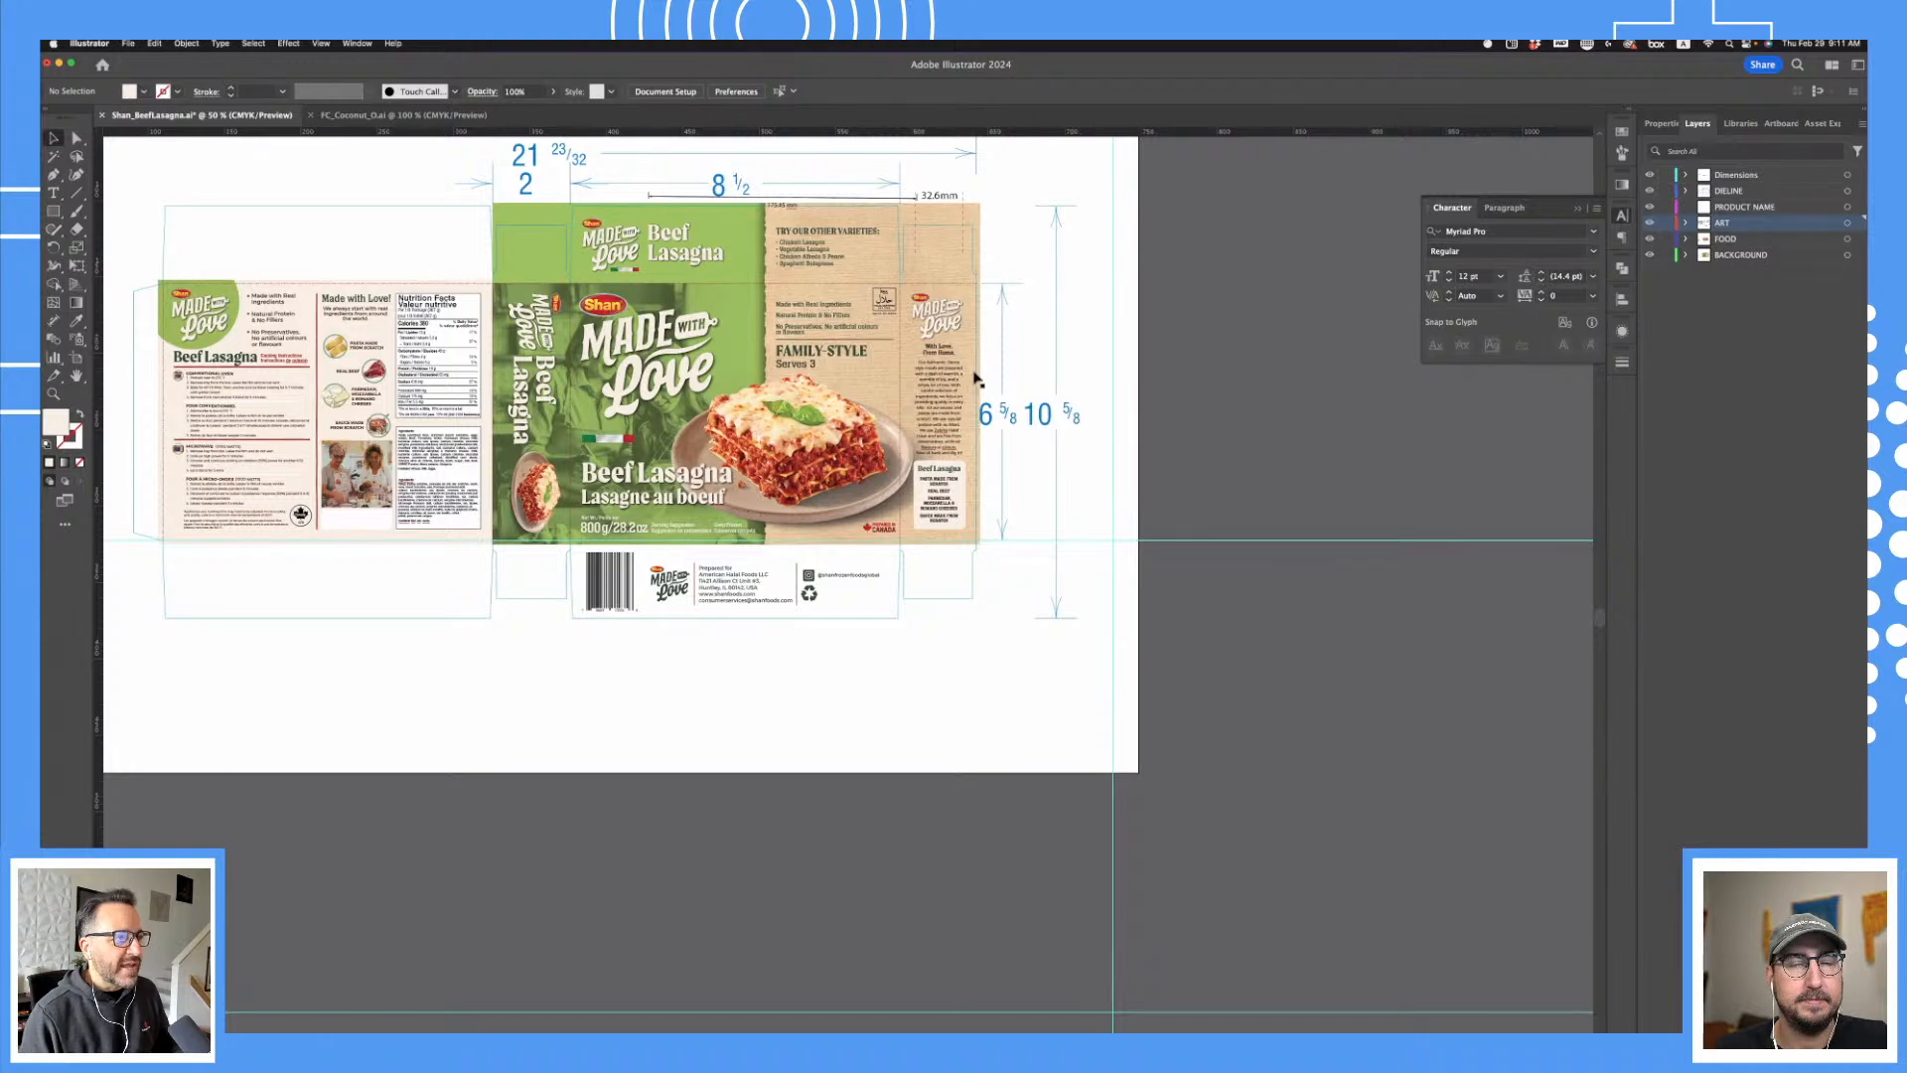
# - Capture a screenshot of the lasagna box's front panel, framed just inside its fold lines
pyautogui.press('super+plus')
pyautogui.press('super+plus')
pyautogui.press('super+plus')
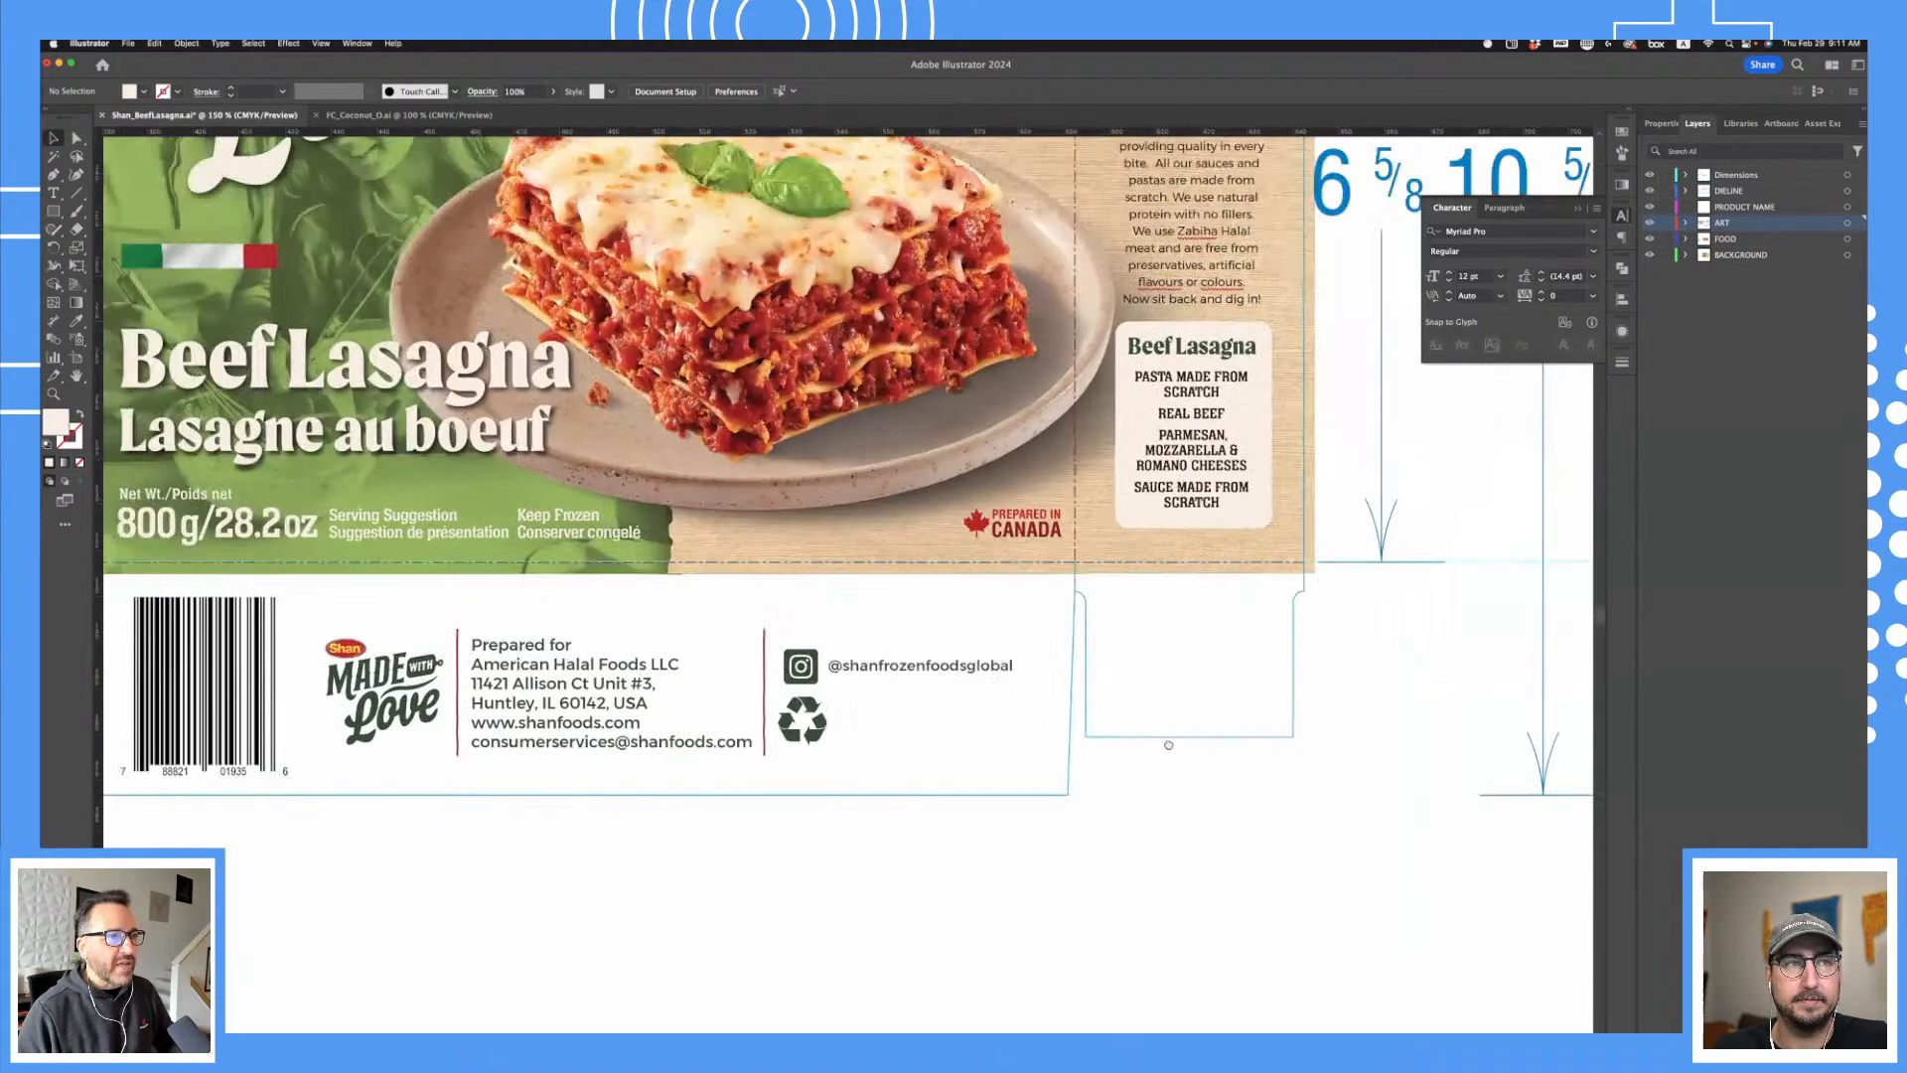
pyautogui.scroll(5, 1047, 752)
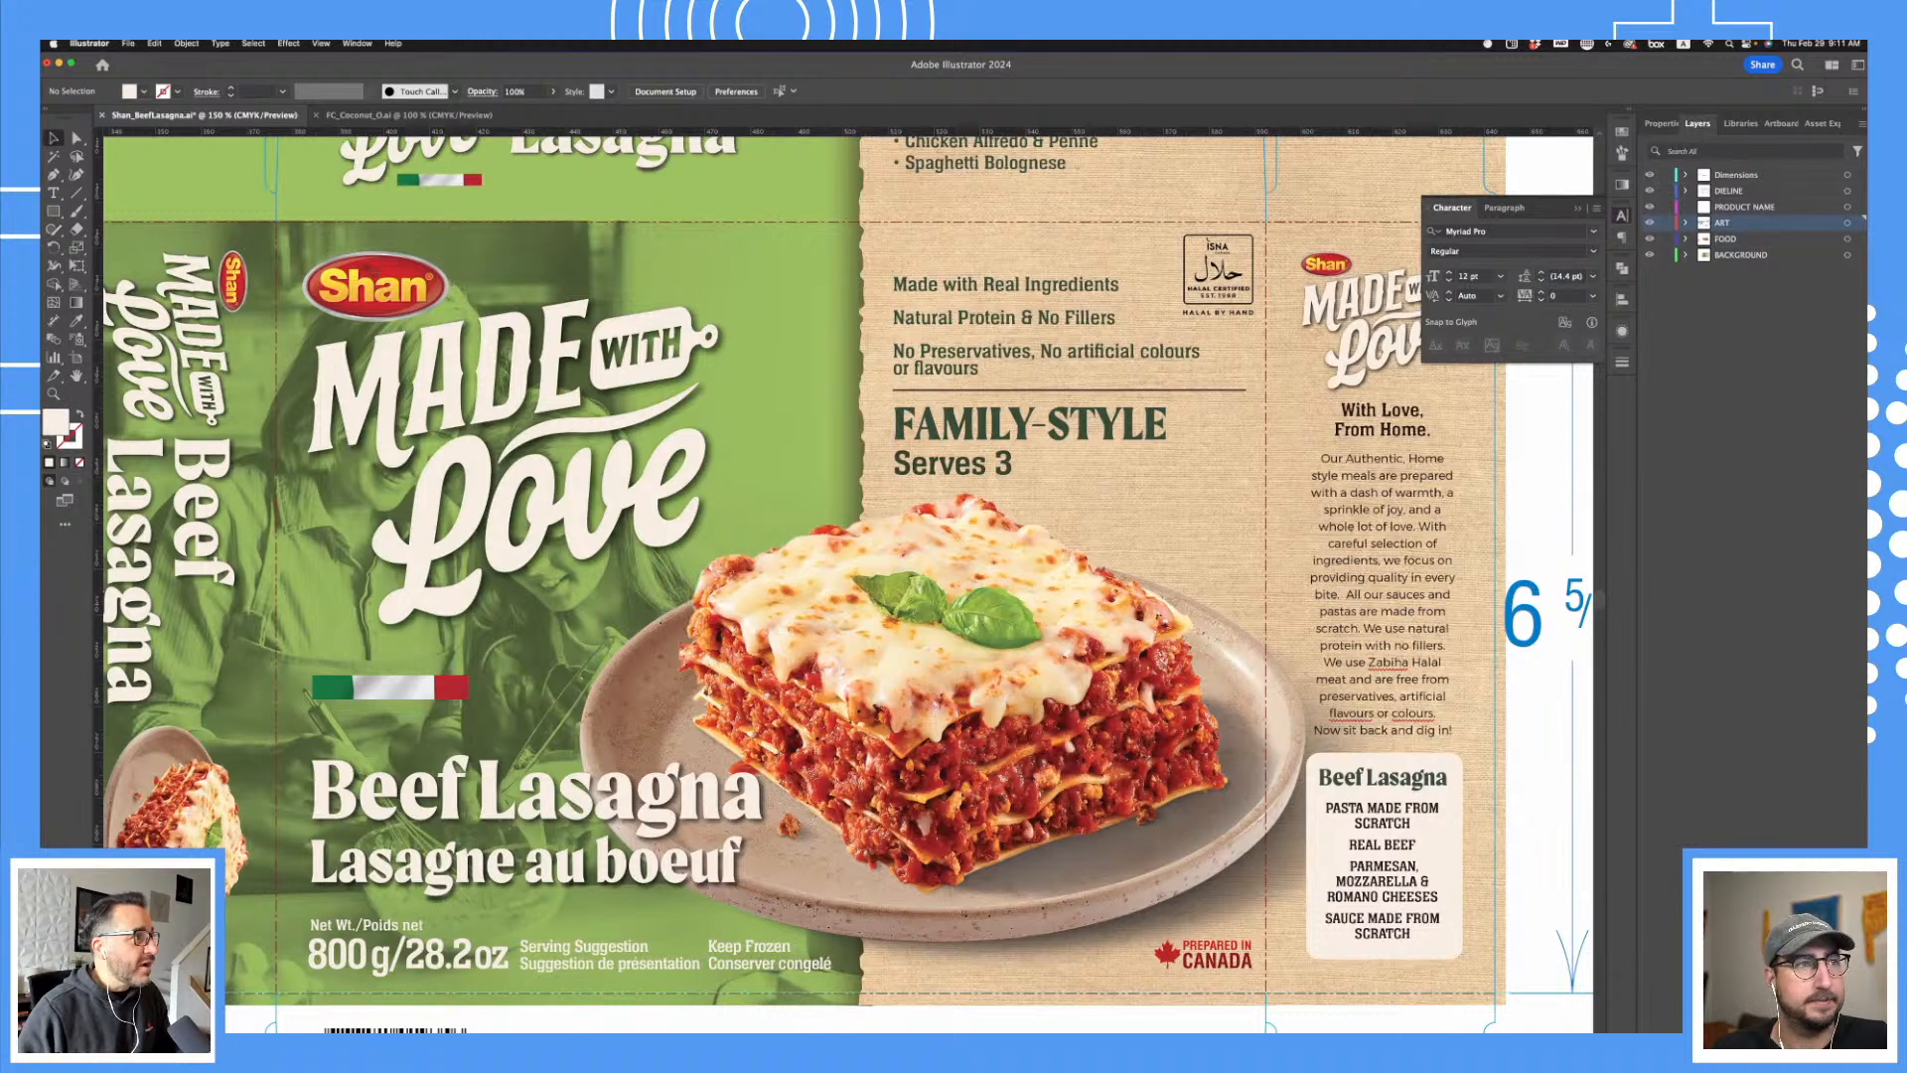
pyautogui.moveTo(287, 228); pyautogui.dragTo(1266, 993)
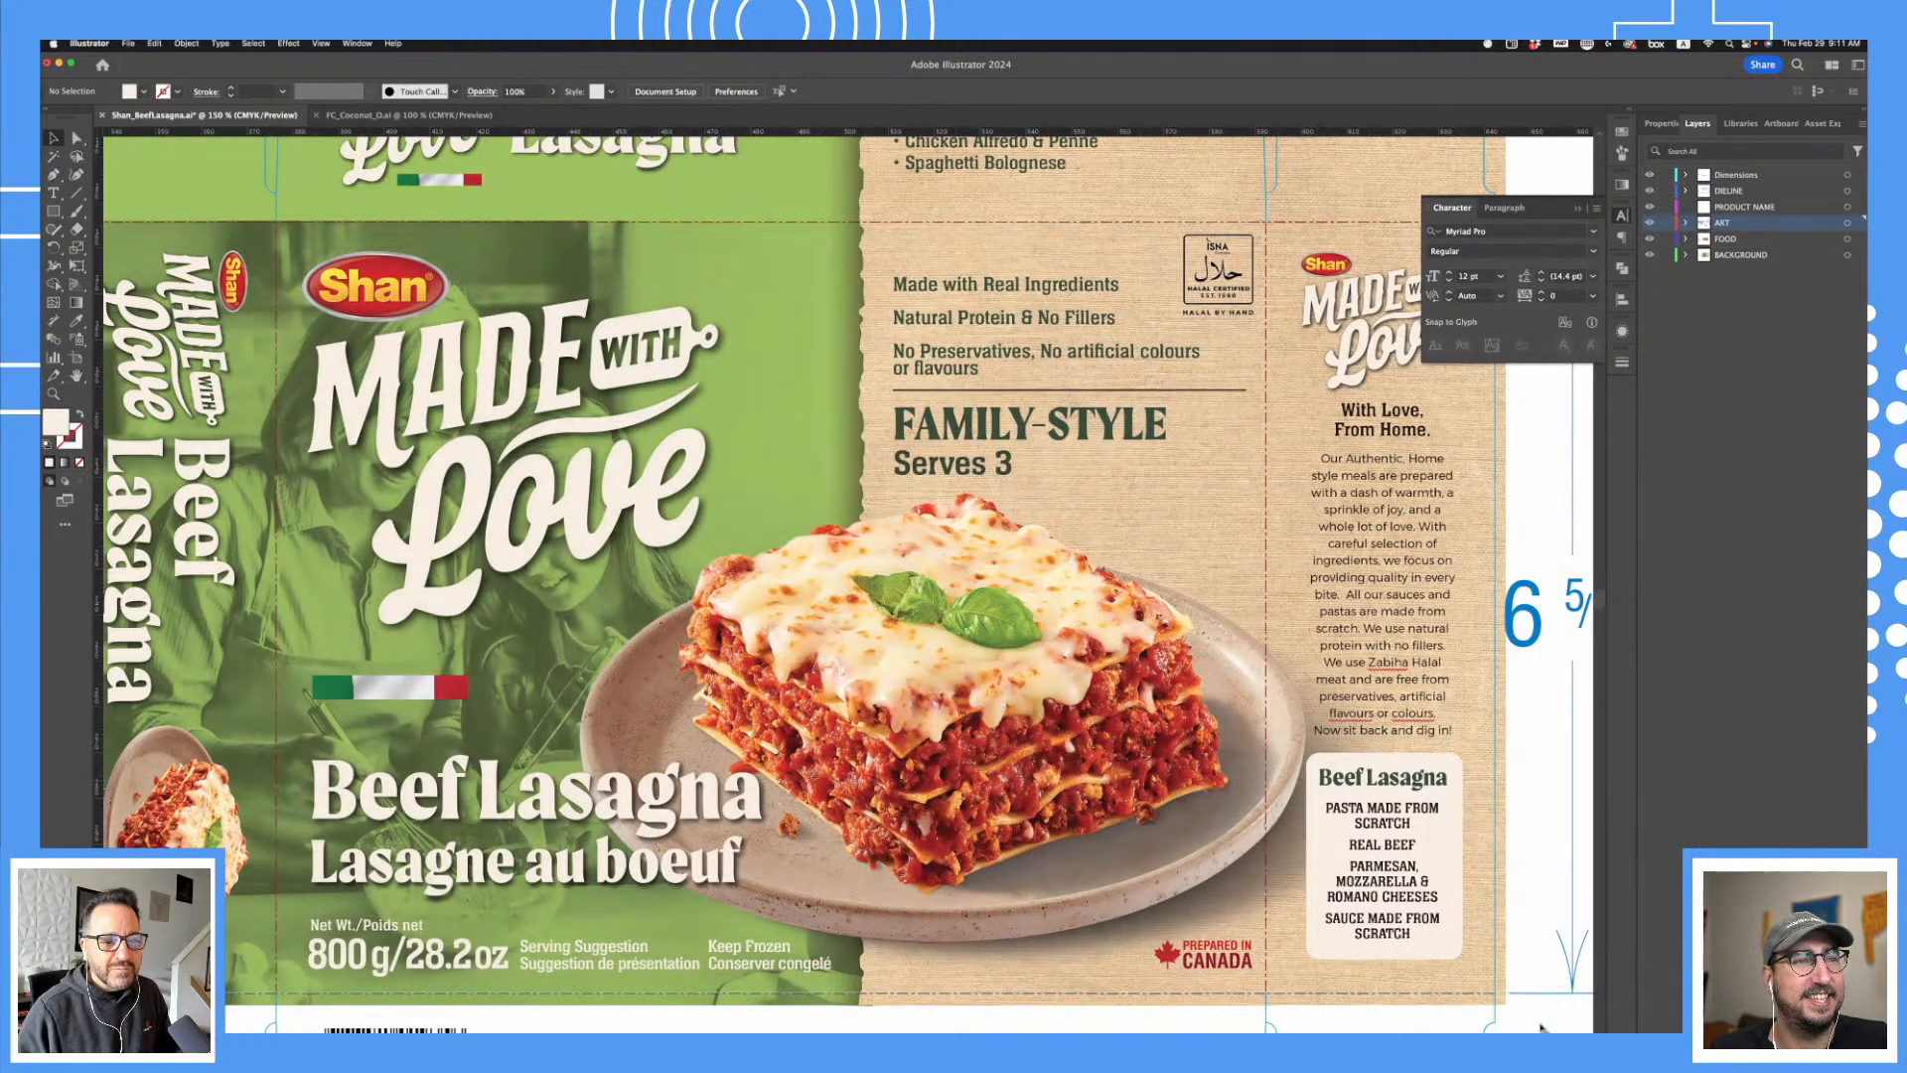
# - Paste the captured front panel image and move it onto the empty canvas beside the artboard
pyautogui.press('super+v')
pyautogui.press('super+minus')
pyautogui.press('super+minus')
pyautogui.press('super+minus')
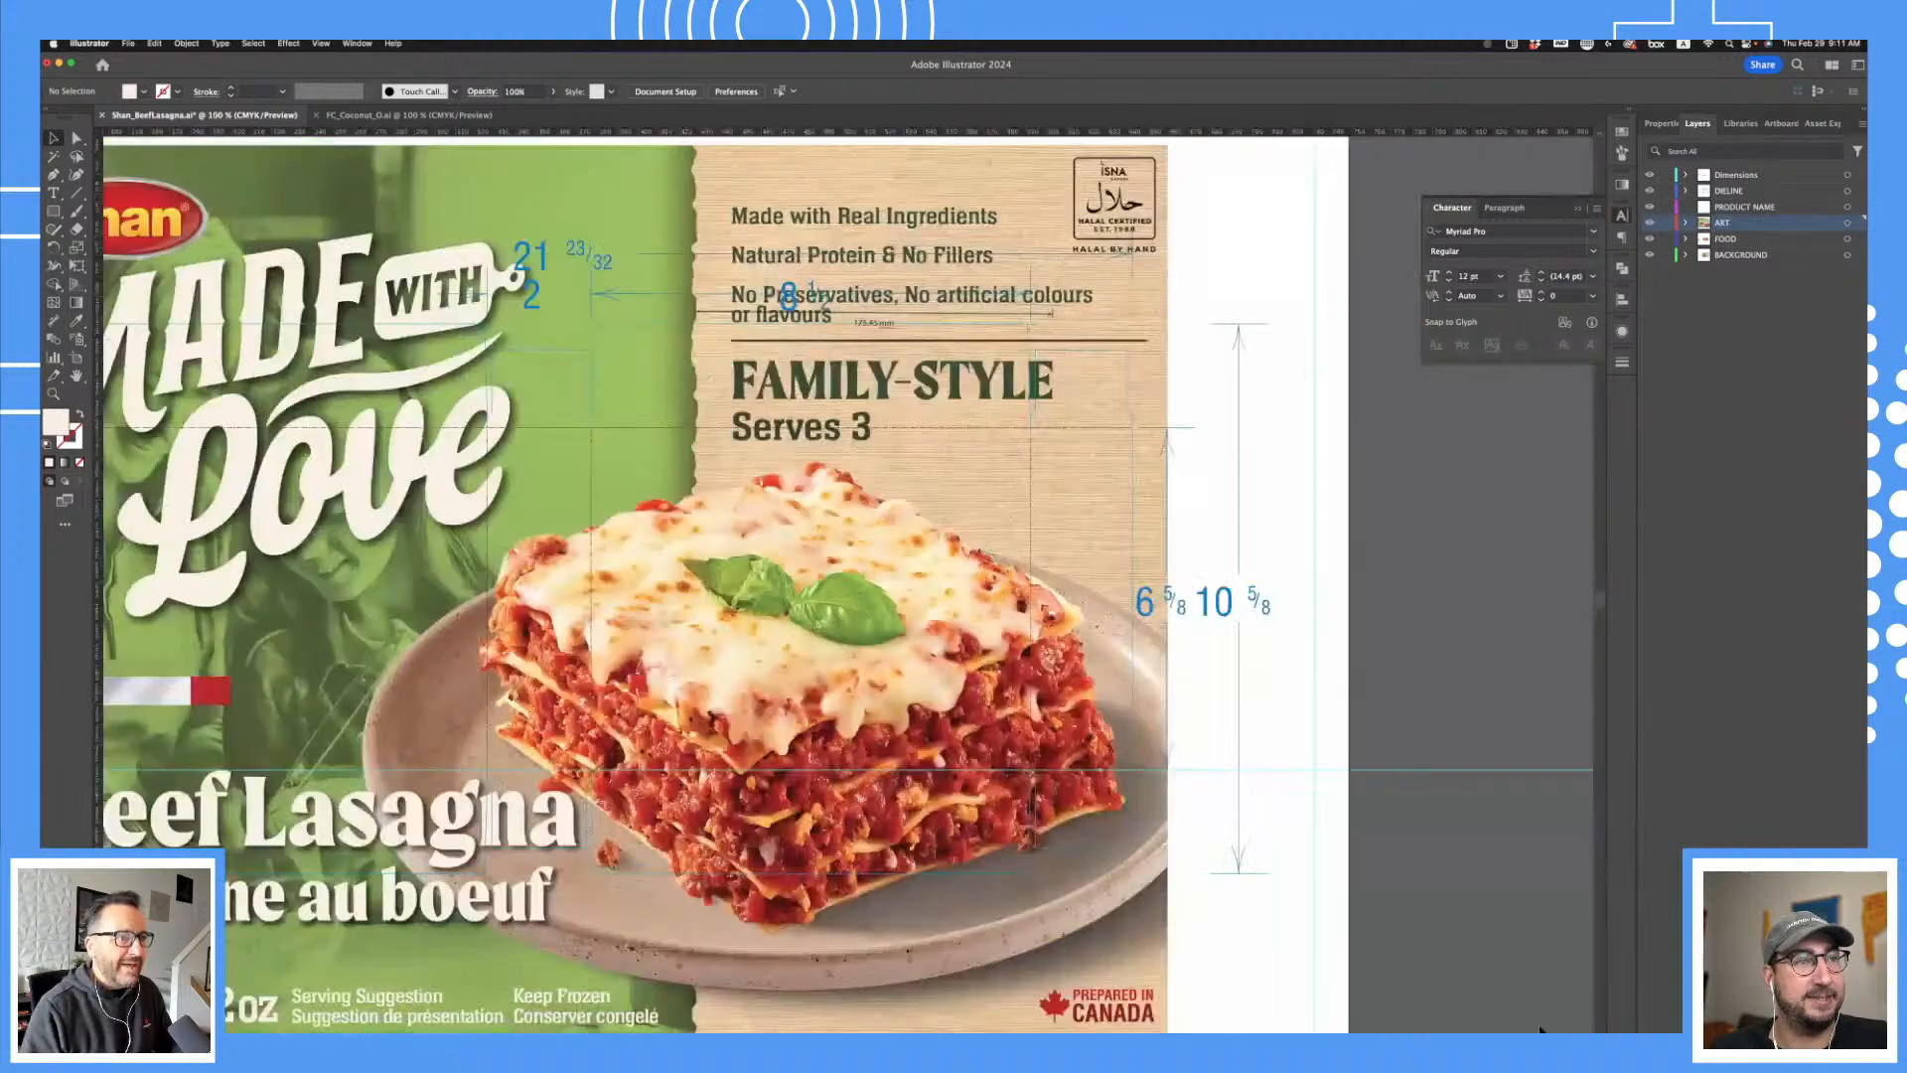
pyautogui.moveTo(1199, 452); pyautogui.dragTo(621, 369)
pyautogui.moveTo(823, 293); pyautogui.dragTo(1307, 312)
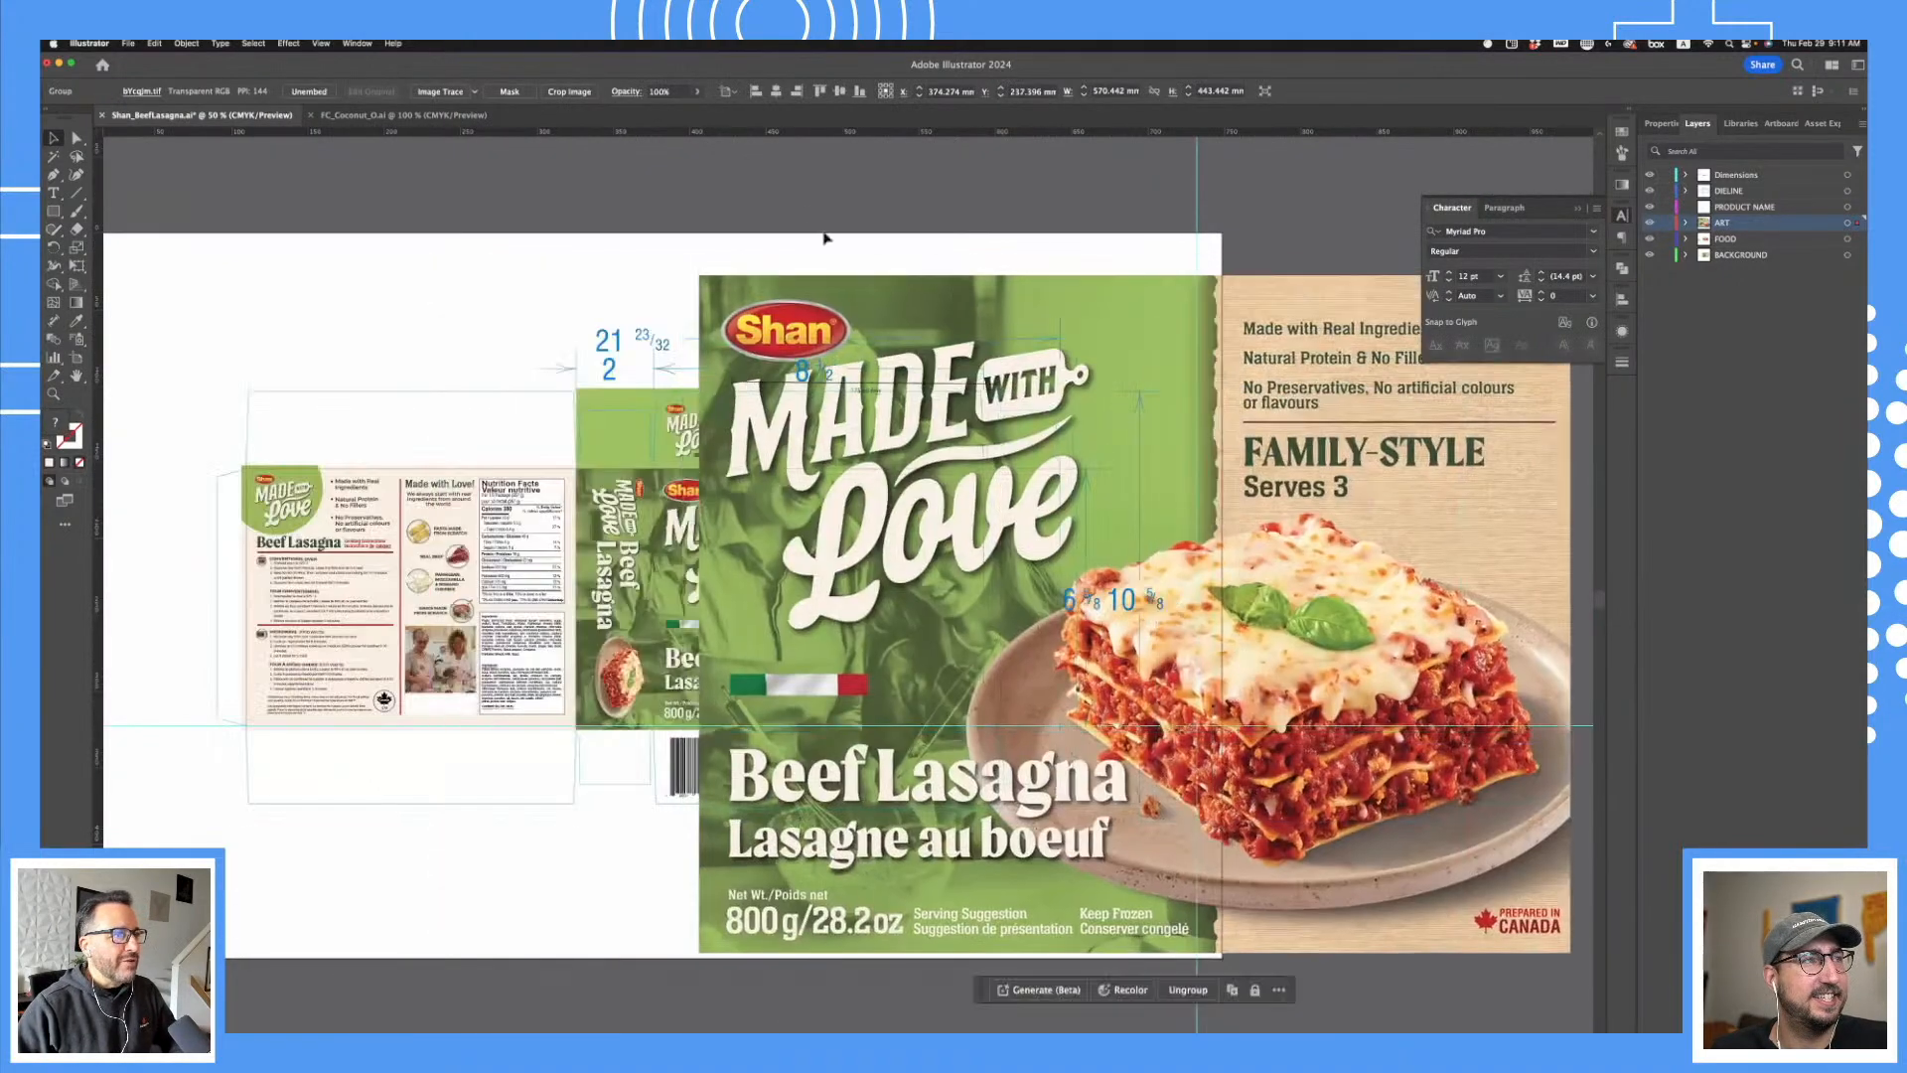
pyautogui.hscroll(10, 891, 298)
pyautogui.moveTo(891, 298); pyautogui.dragTo(1465, 330)
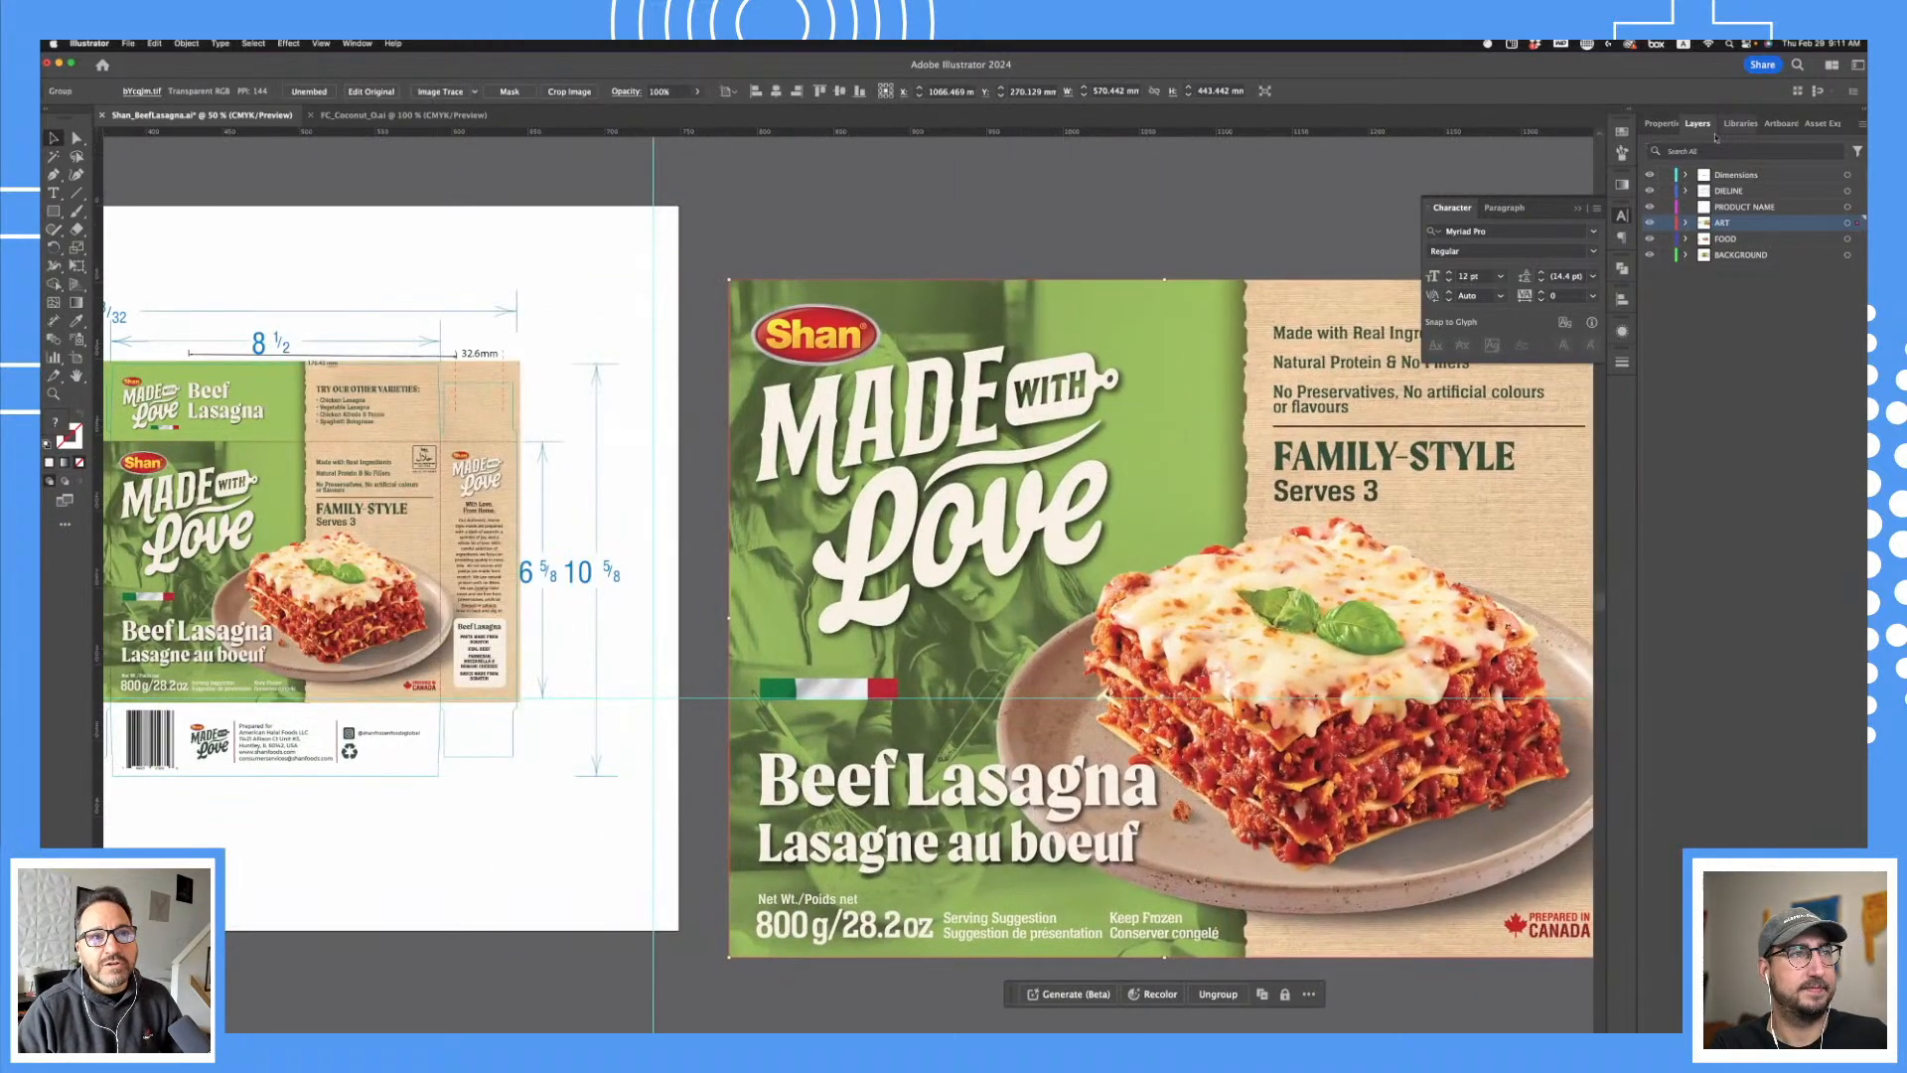
# - Copy the captured front panel image to the clipboard and deselect it
pyautogui.rightClick(1138, 342)
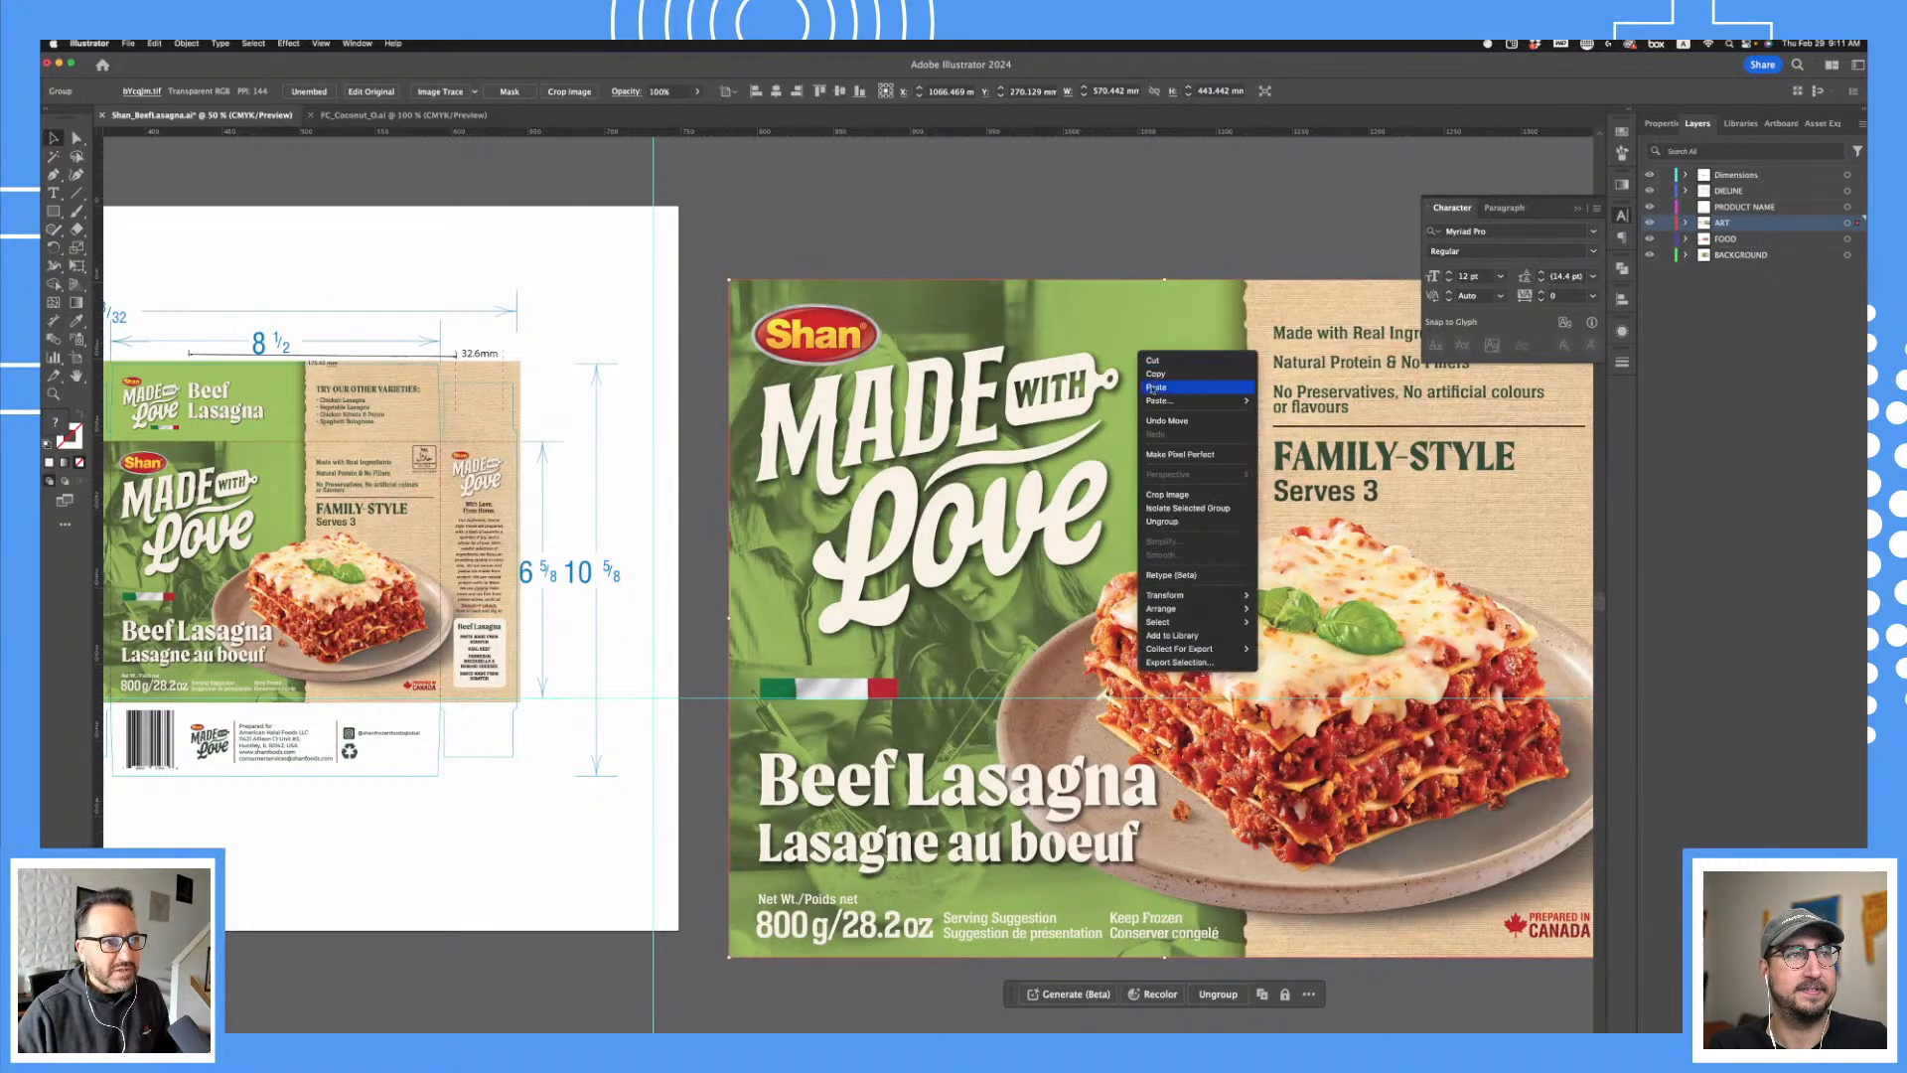
pyautogui.click(1155, 373)
pyautogui.click(1089, 256)
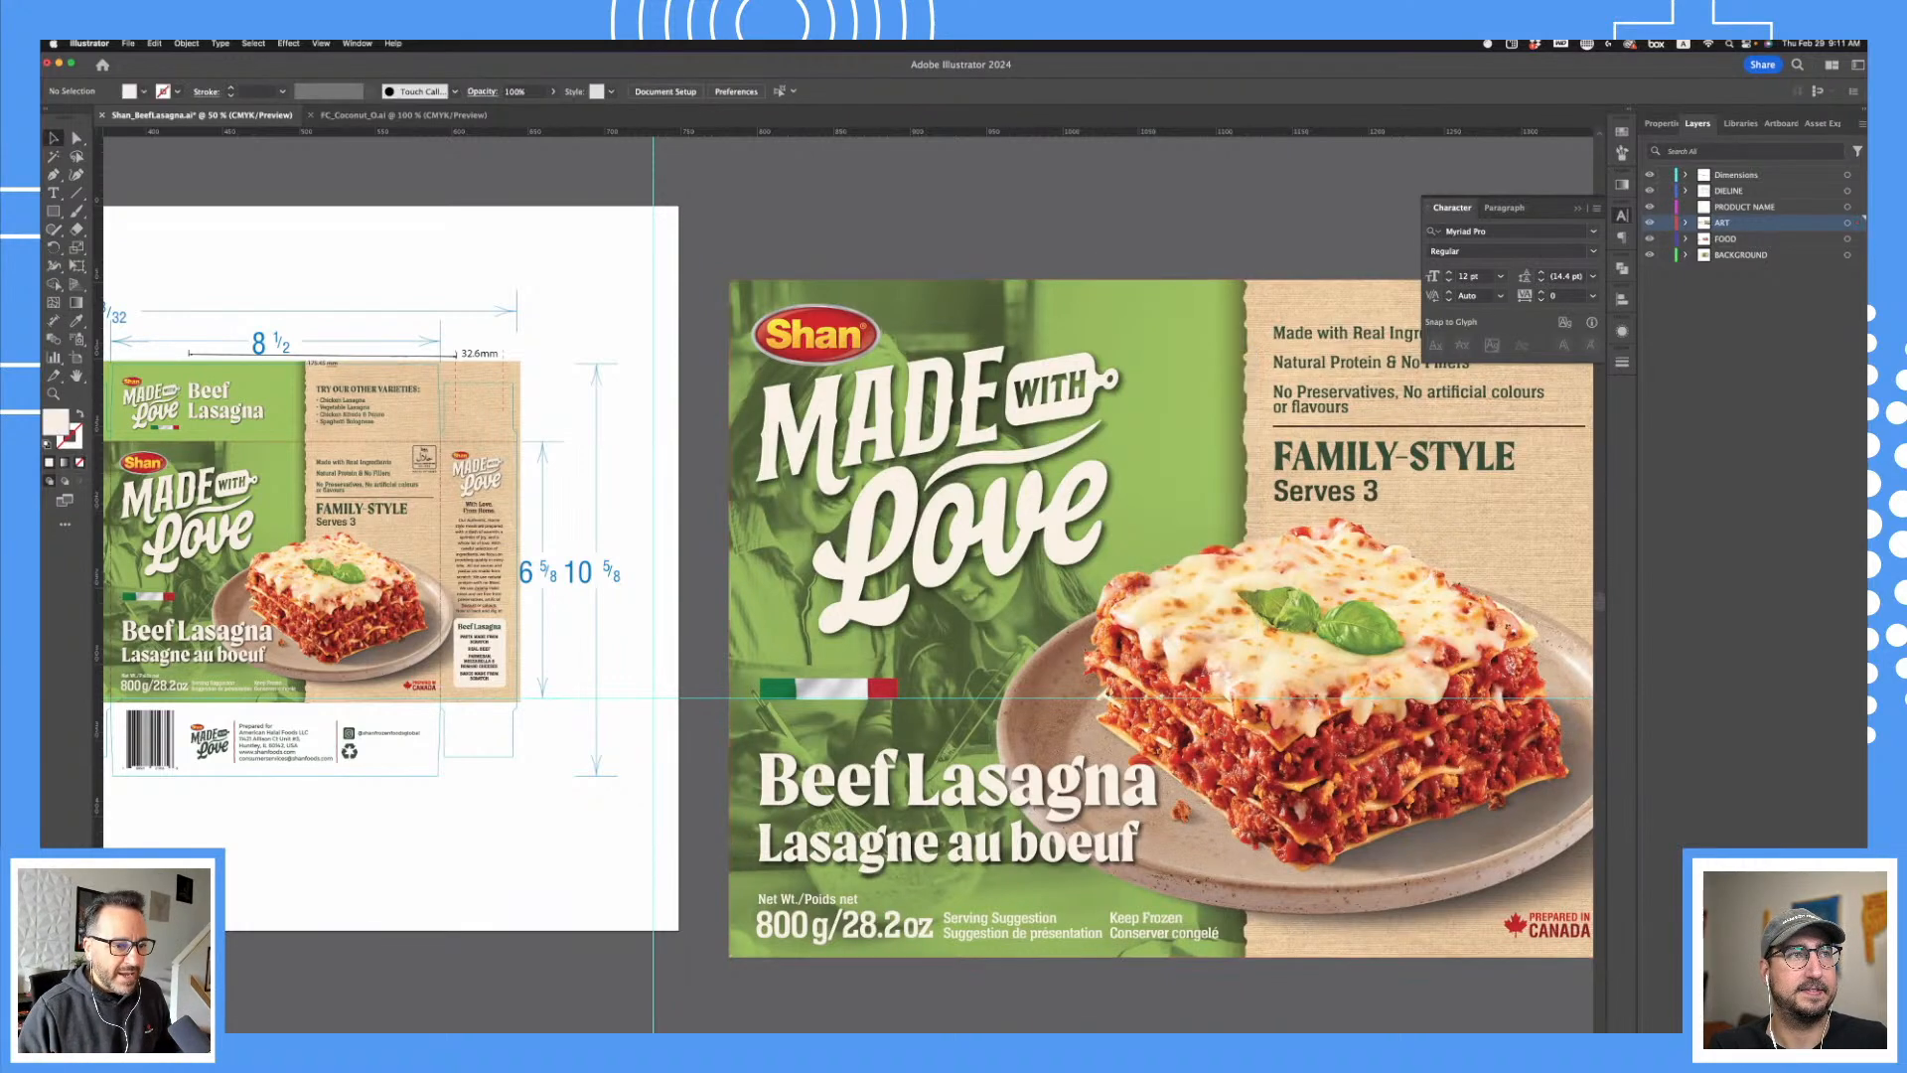
# - Switch to Adobe Dimension, enlarge its window to fill the screen, and open the 3D lasagna box's list of surface graphics
pyautogui.click(1183, 1021)
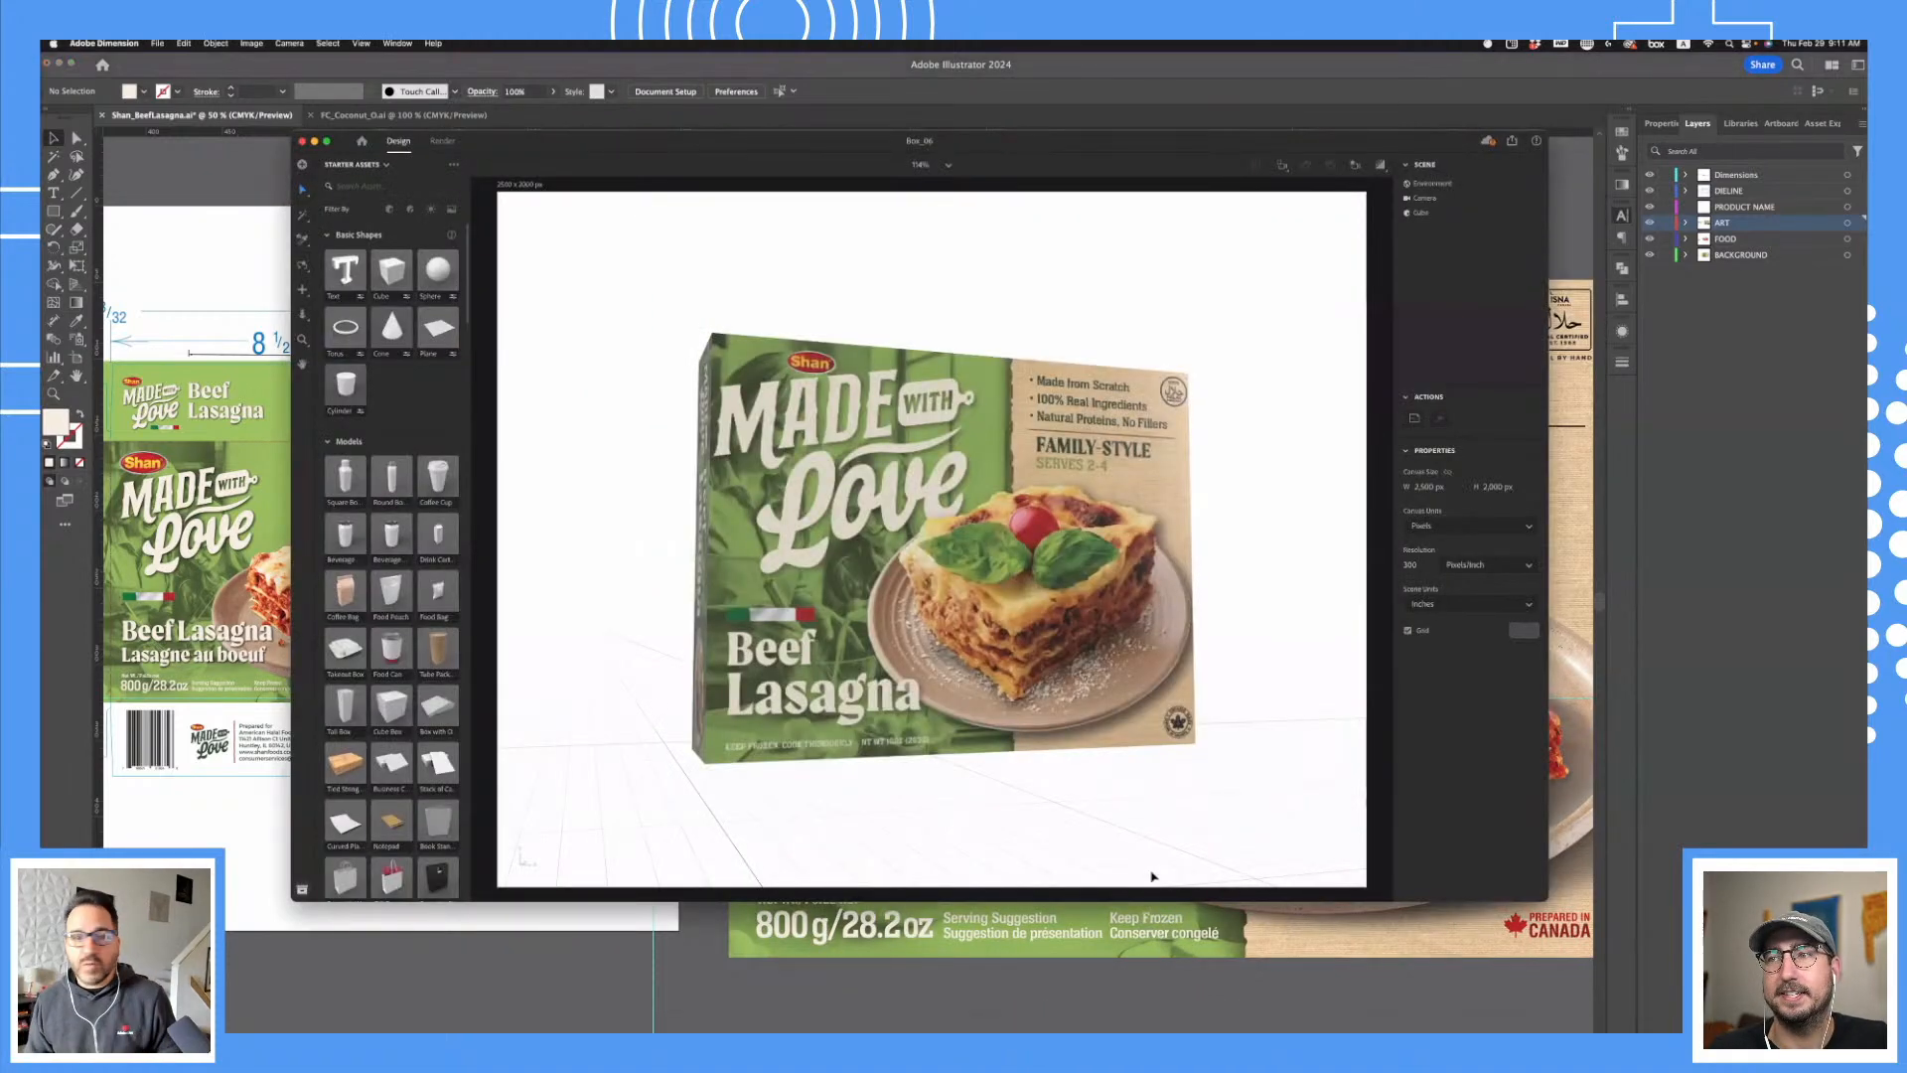
pyautogui.moveTo(800, 136); pyautogui.dragTo(543, 62)
pyautogui.moveTo(1293, 825); pyautogui.dragTo(1841, 1050)
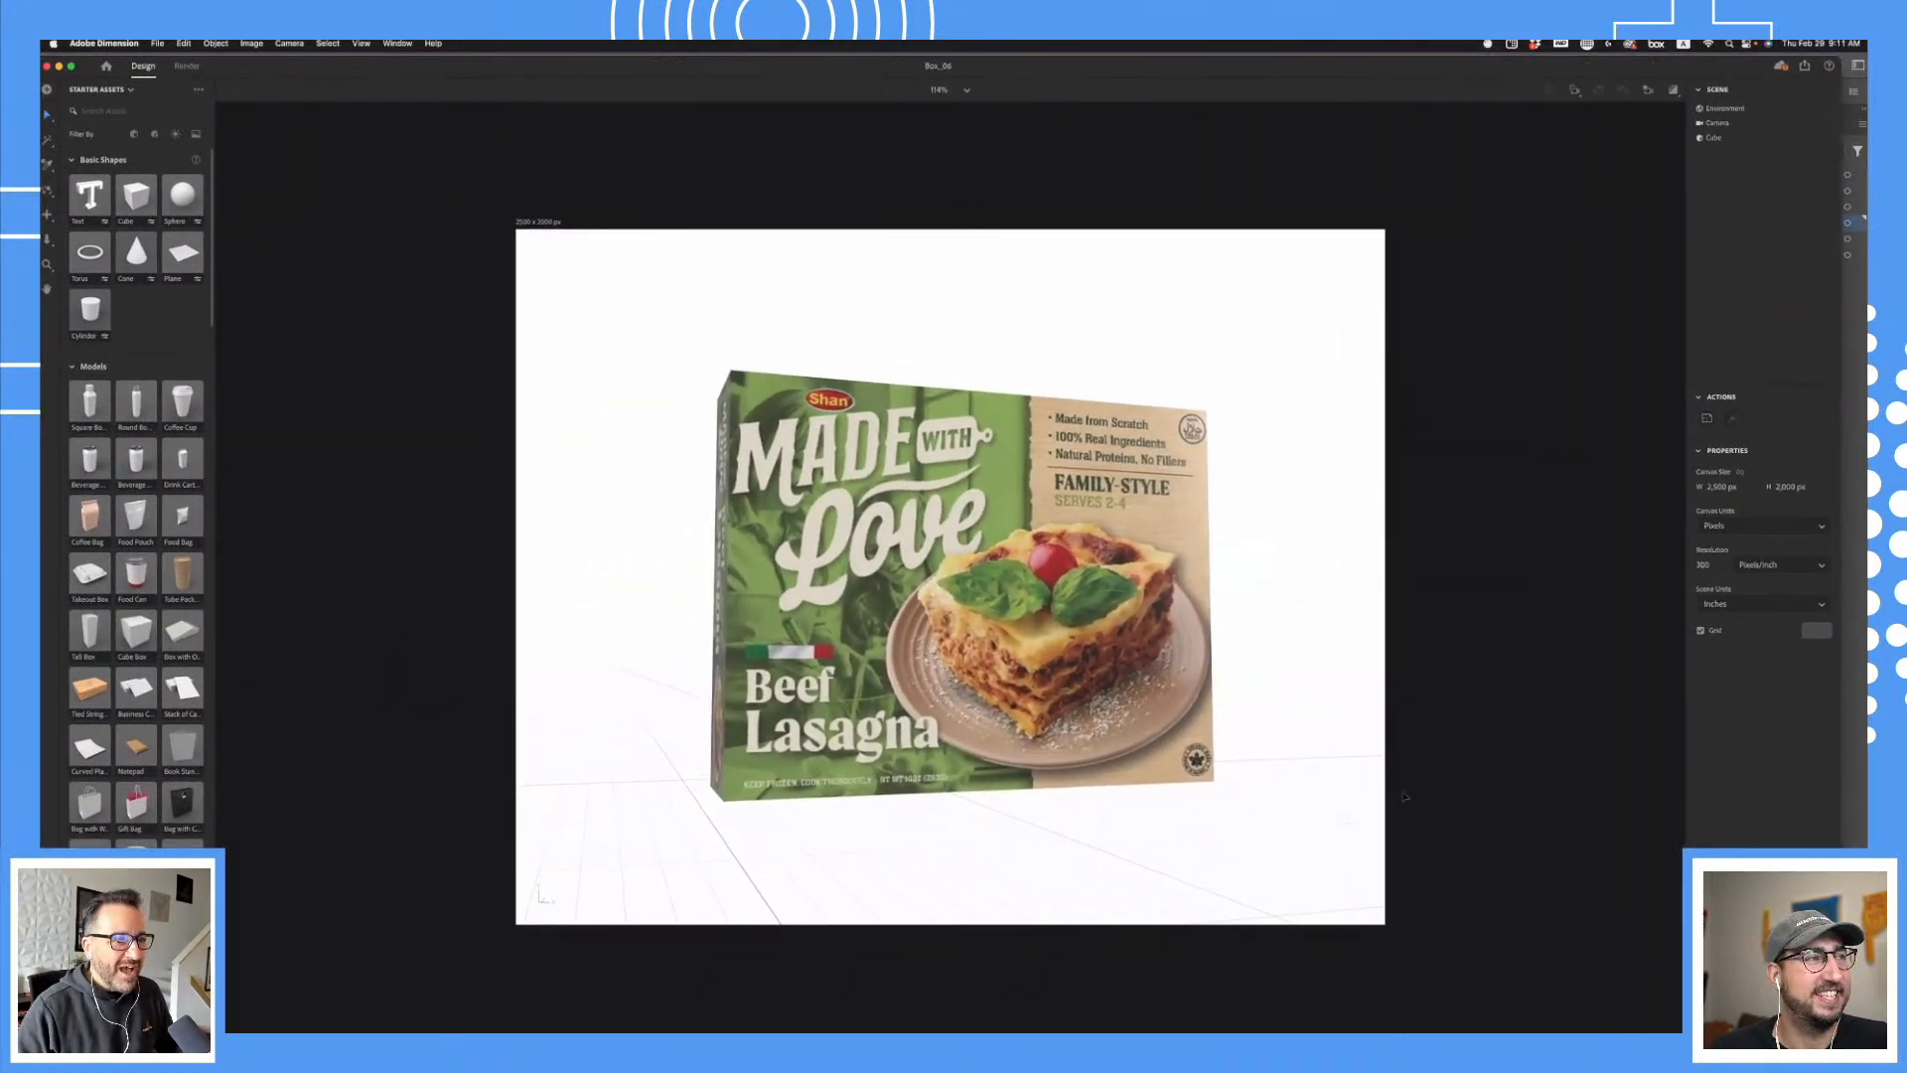
pyautogui.click(923, 636)
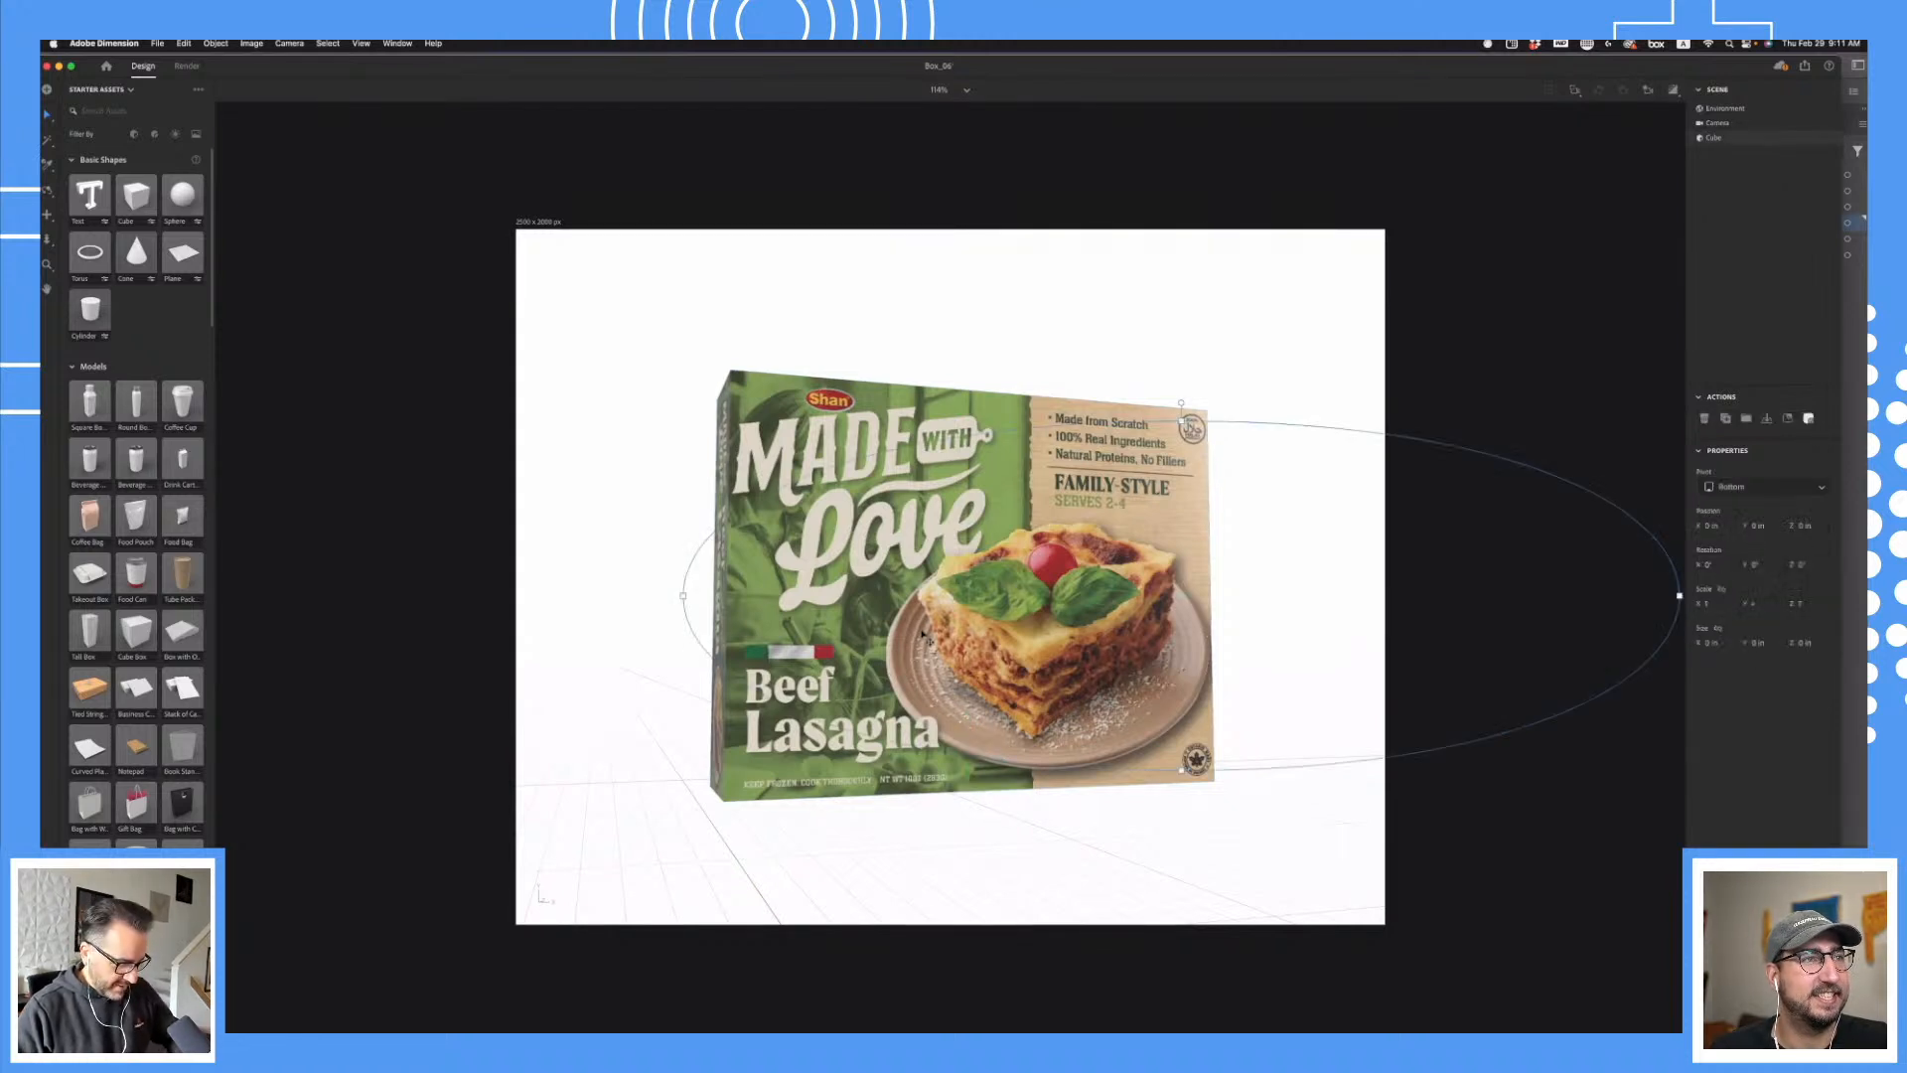
pyautogui.doubleClick(924, 635)
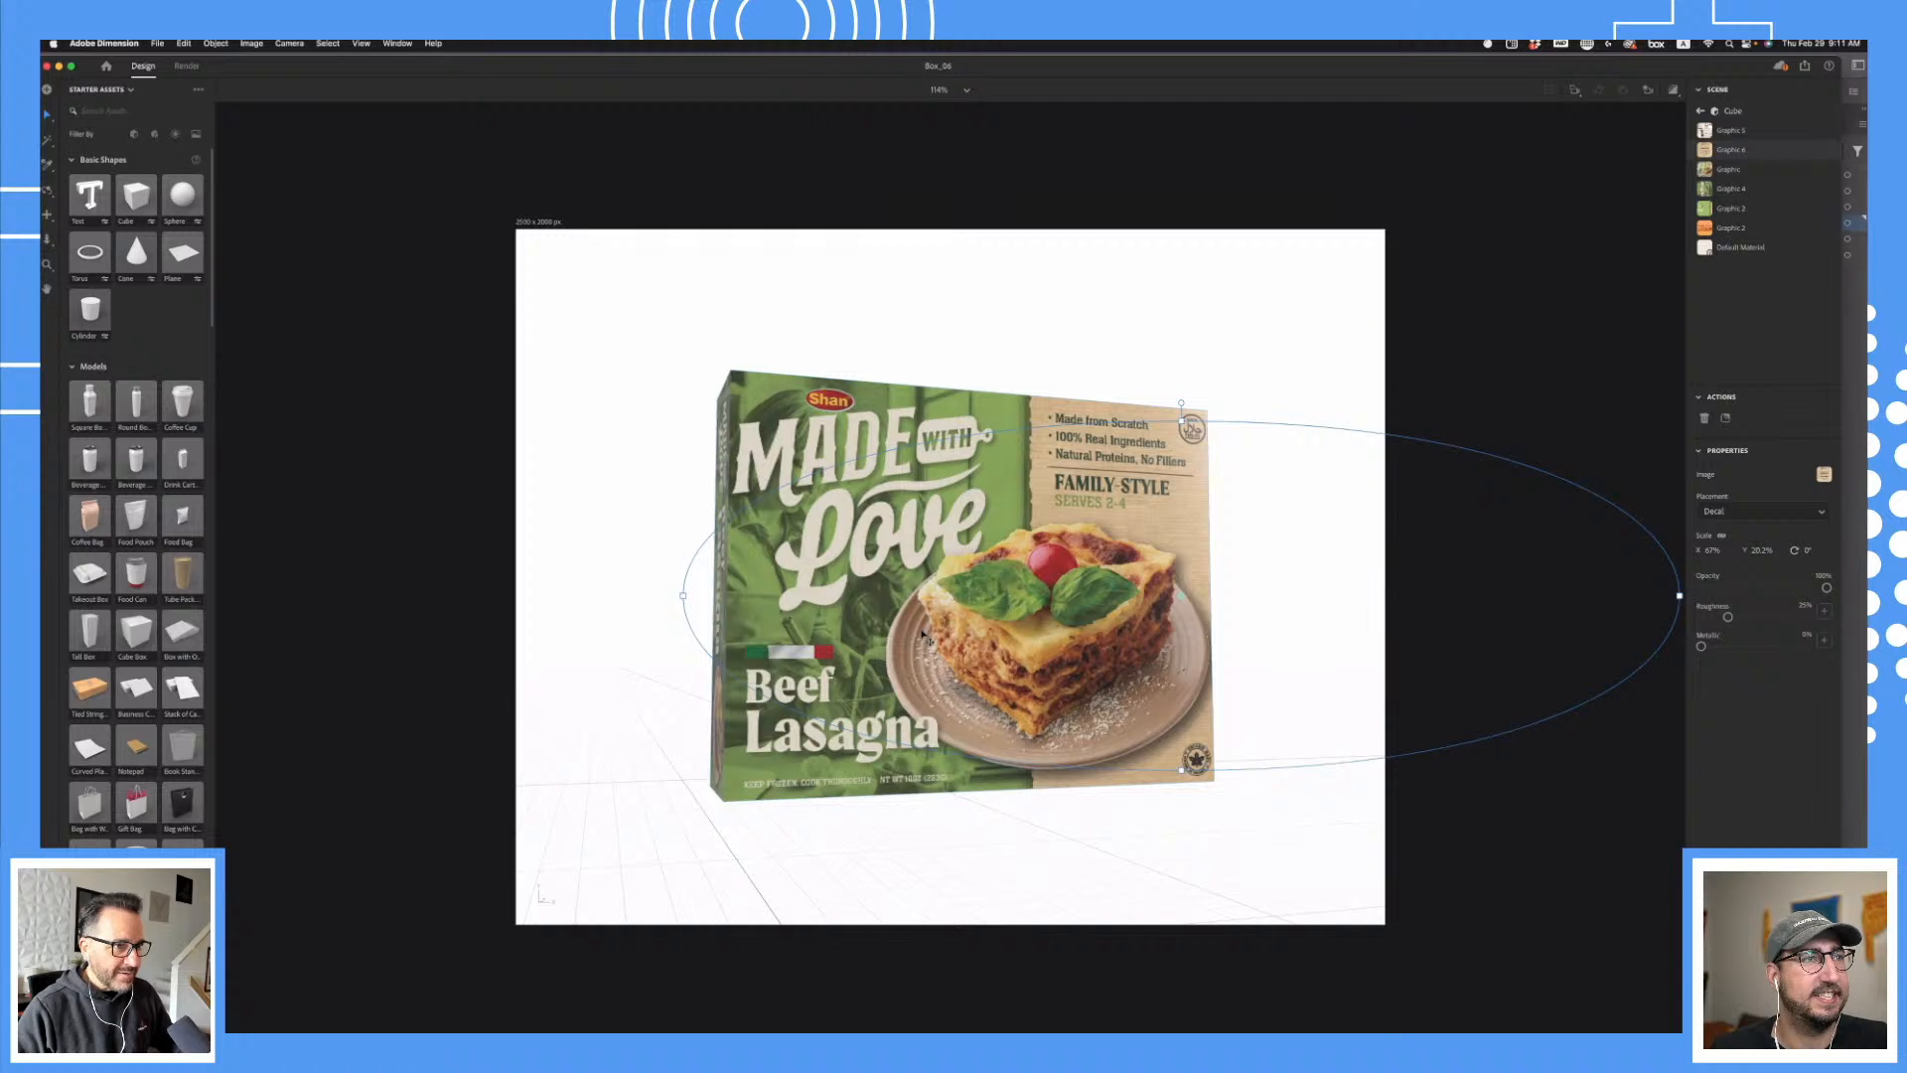
# - Paste the copied lasagna front panel image onto the 3D box and position it in the upper part of the front face
pyautogui.press('super+v')
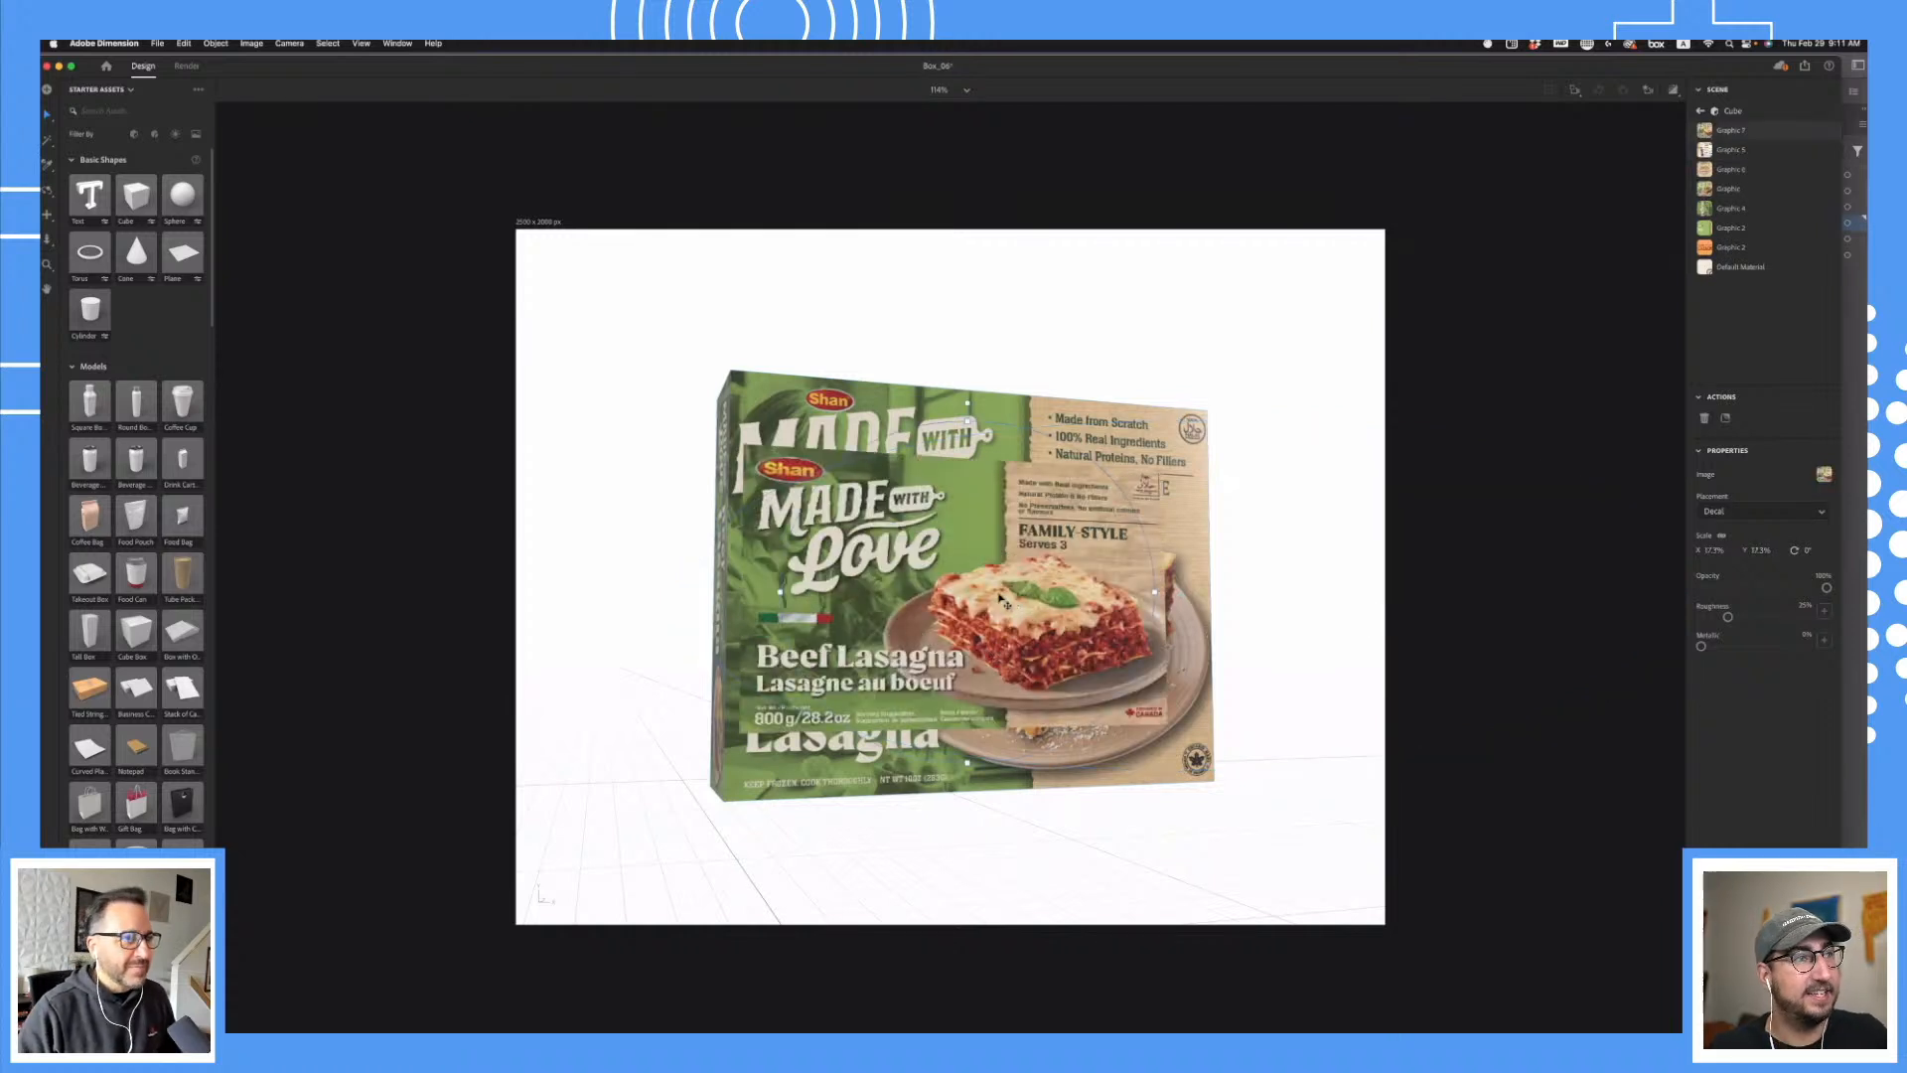
pyautogui.moveTo(1006, 600); pyautogui.dragTo(1026, 919)
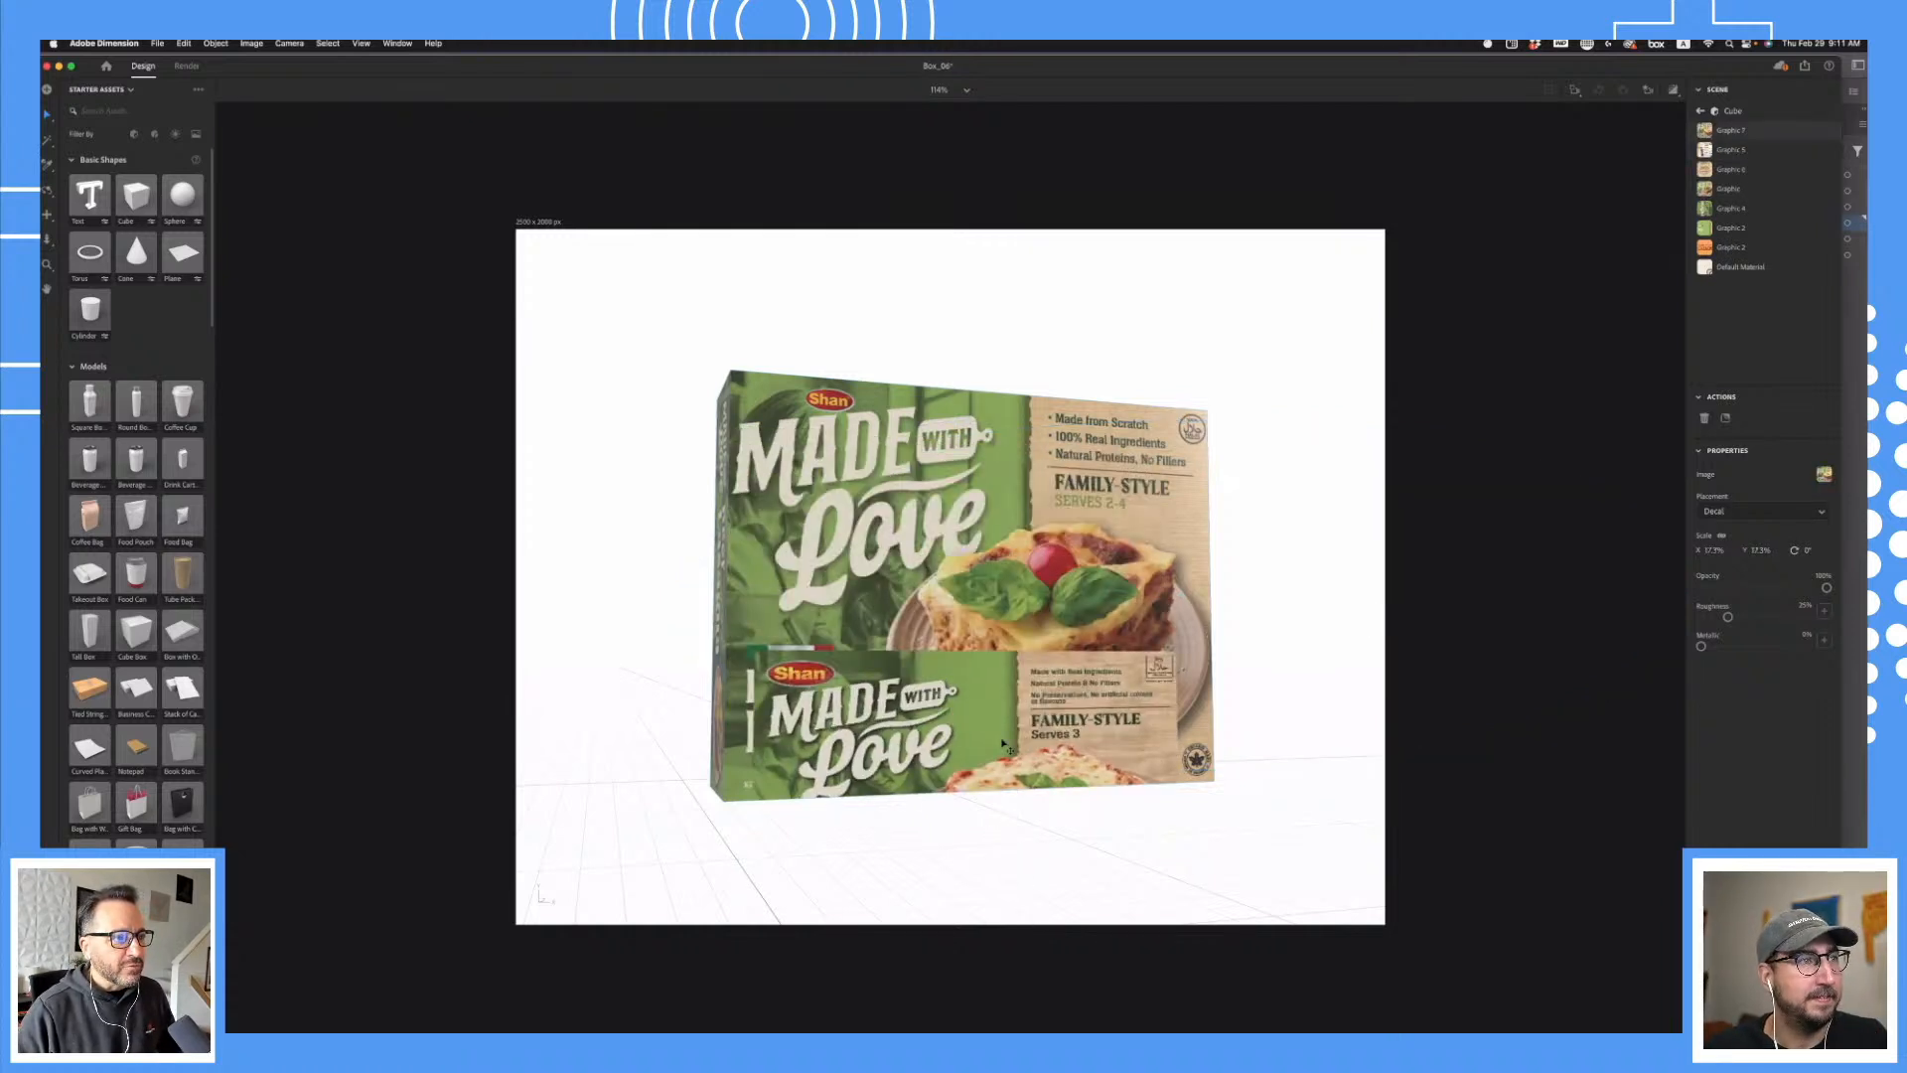
pyautogui.moveTo(1006, 747); pyautogui.dragTo(1012, 548)
# - Delete the old beige panel graphic and the old front artwork from the box, keeping the newly pasted front image
pyautogui.click(1180, 669)
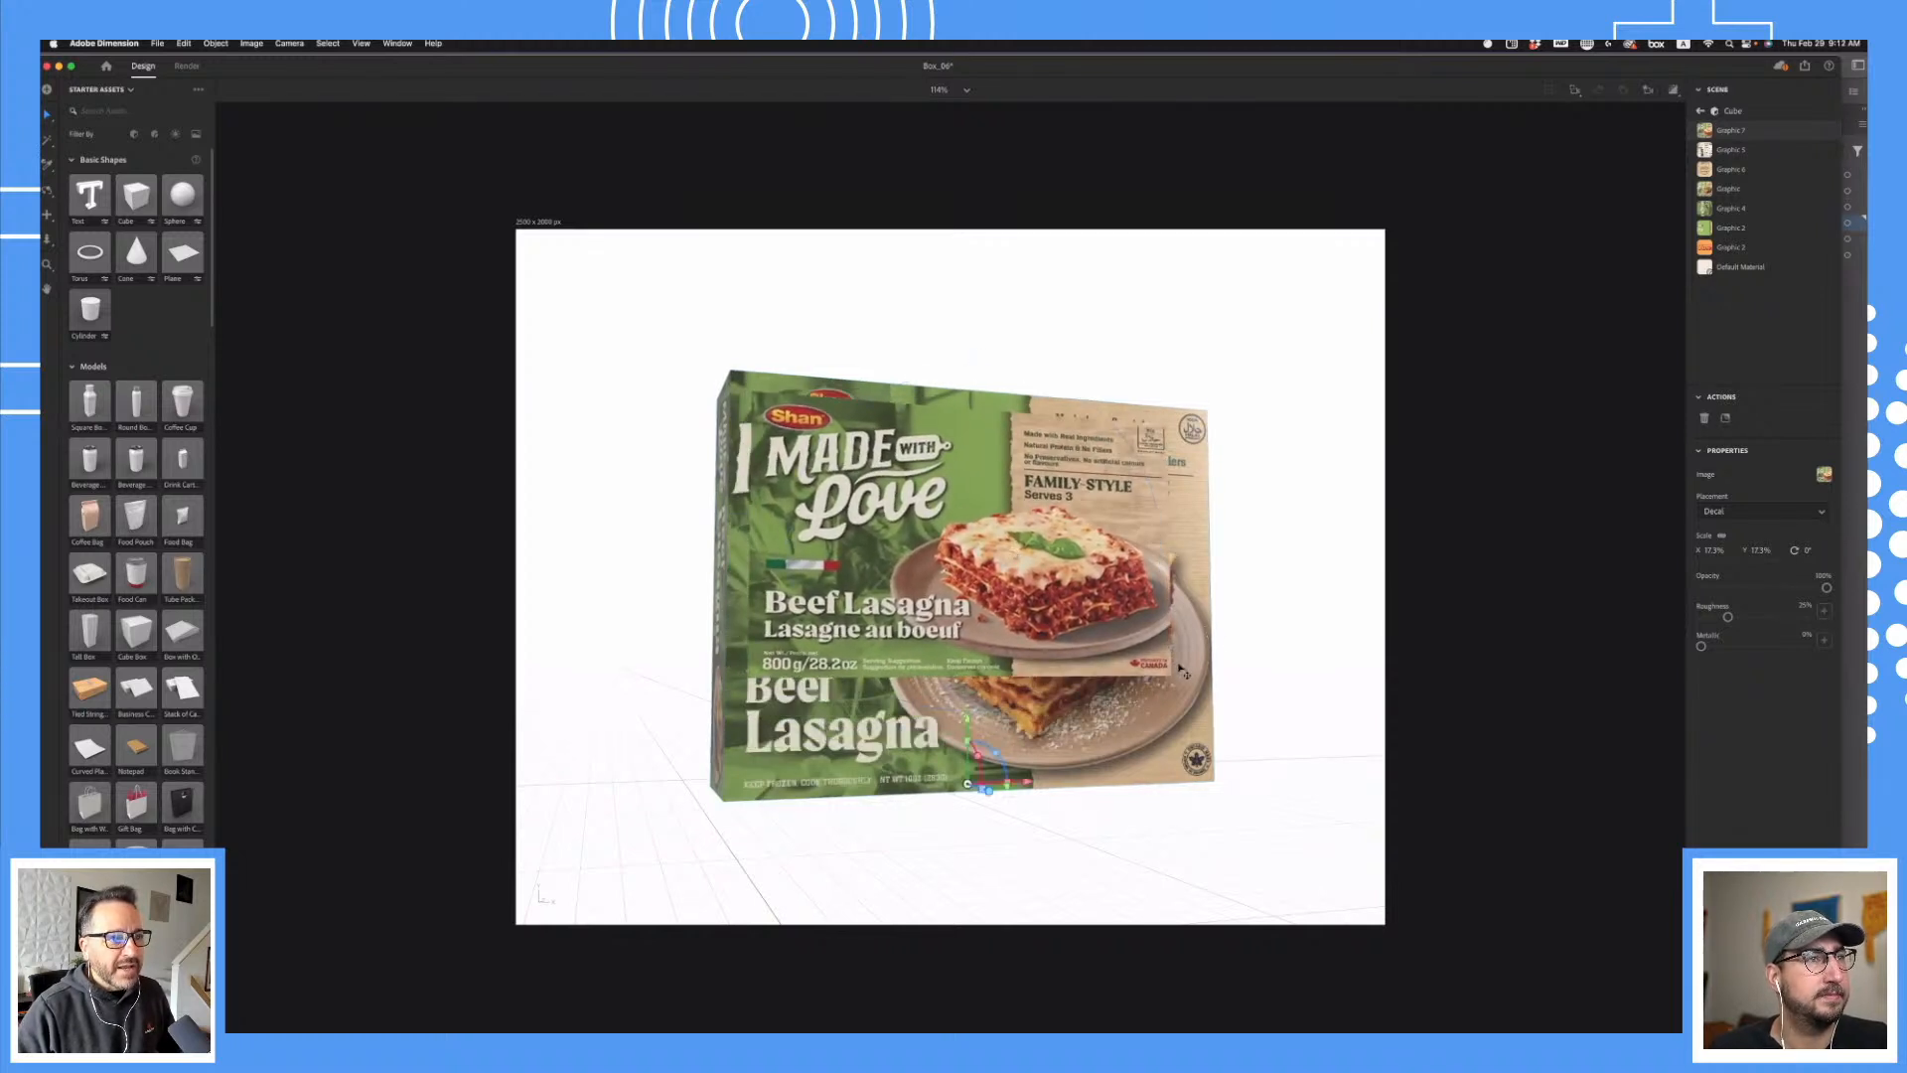
pyautogui.press('BackSpace')
pyautogui.click(1181, 670)
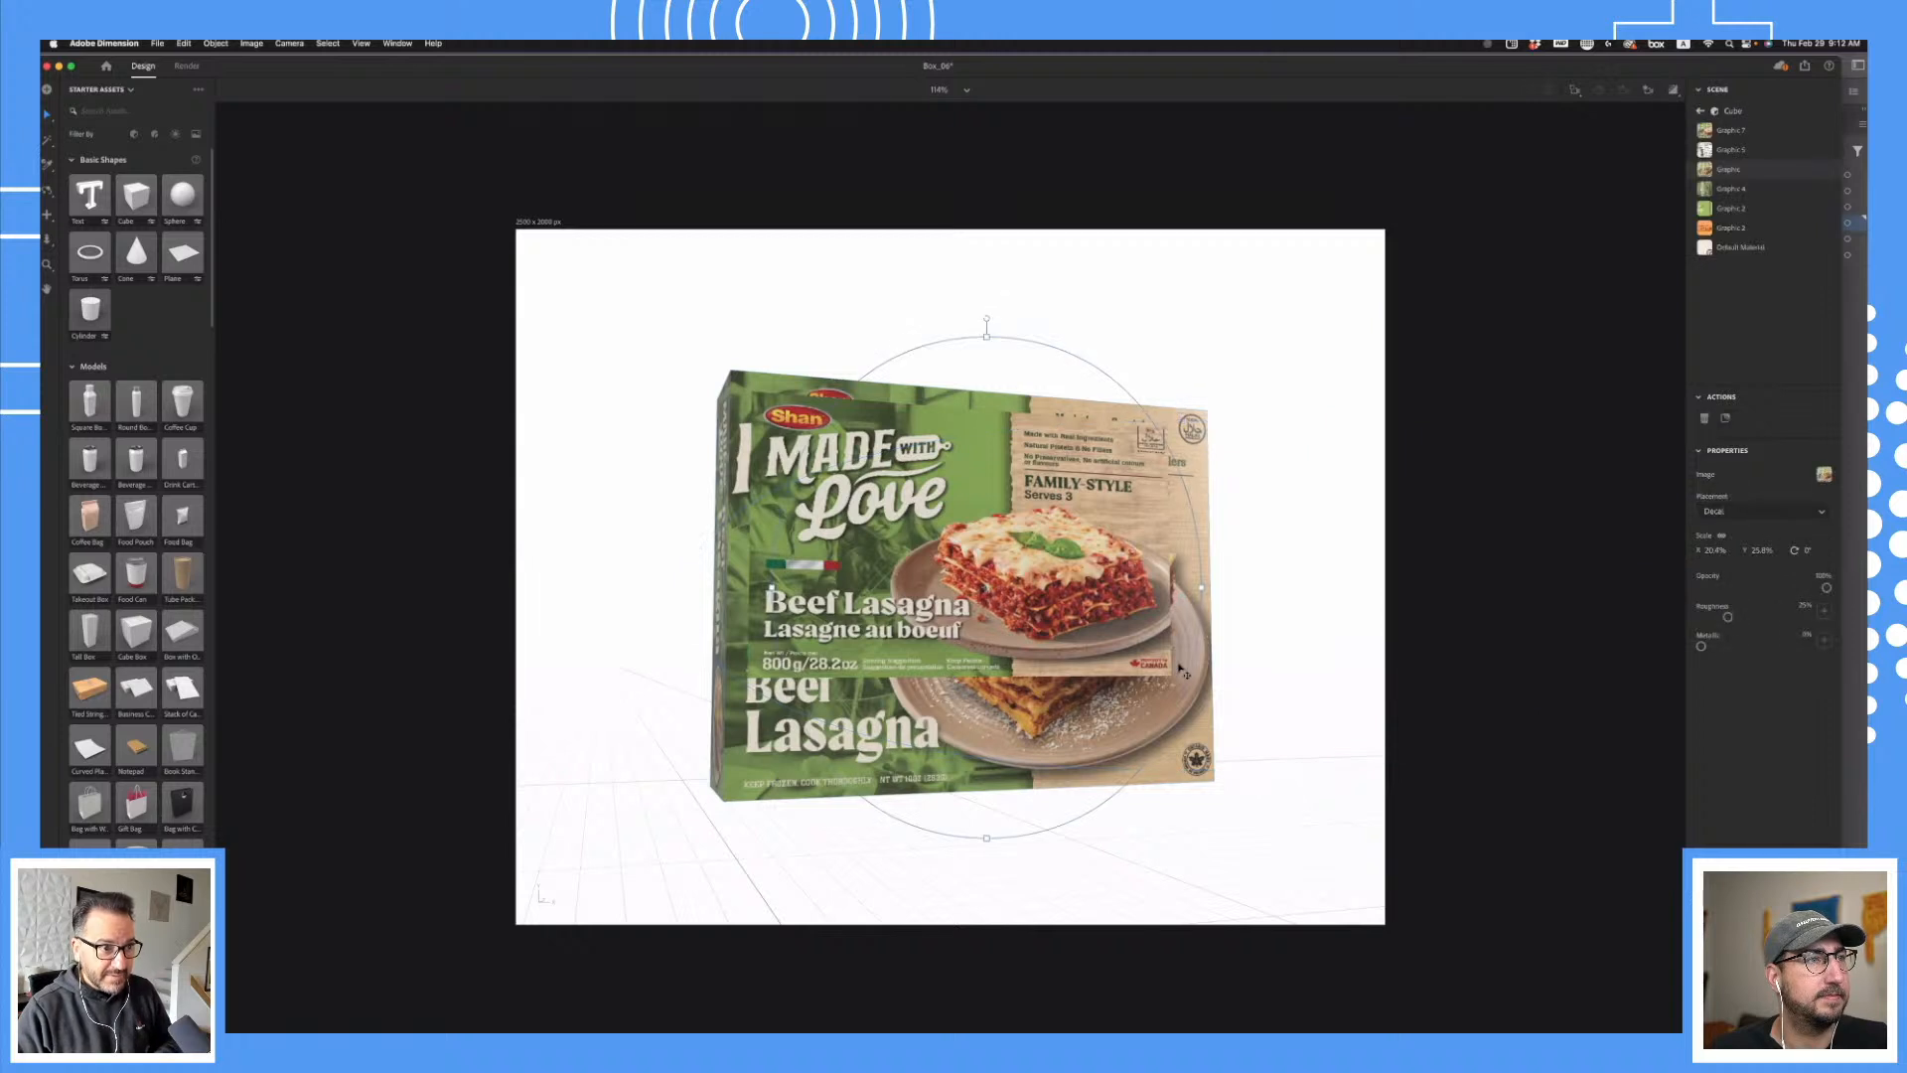
pyautogui.click(1210, 757)
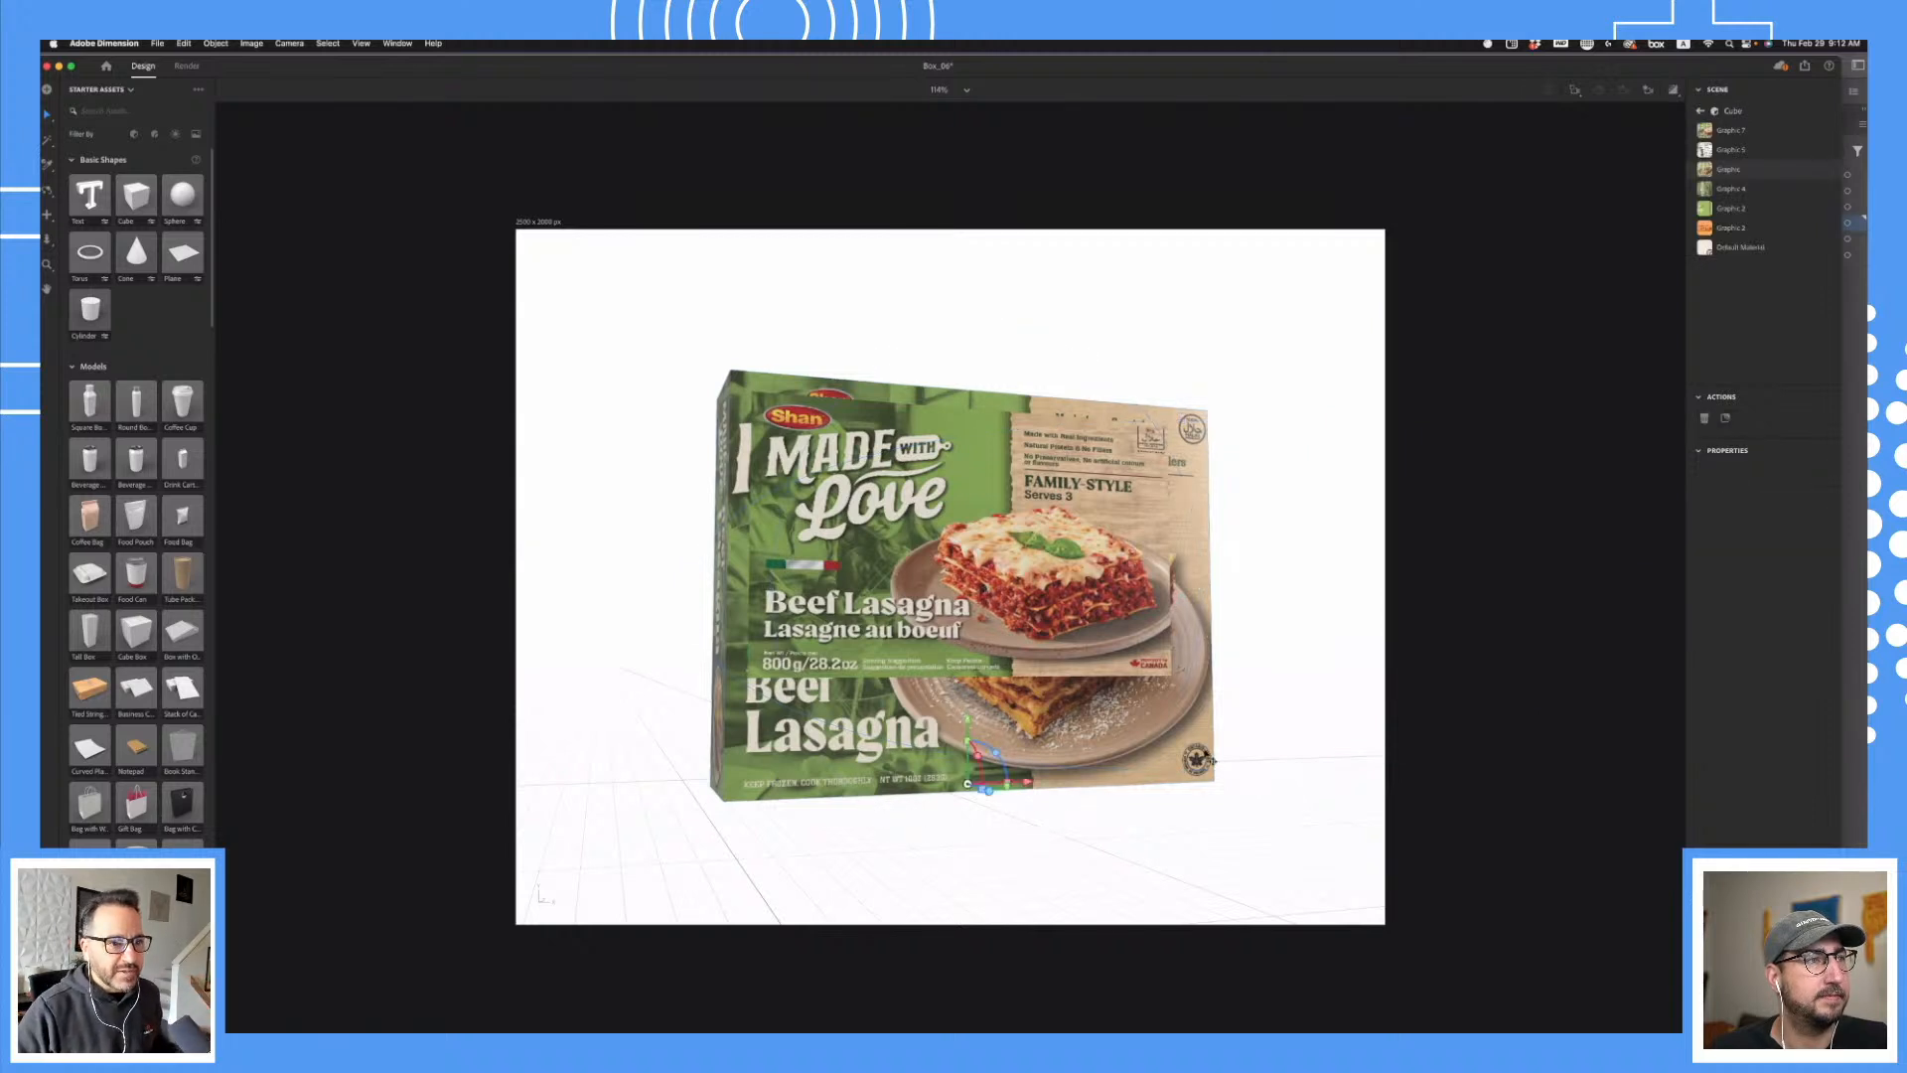
pyautogui.click(1202, 737)
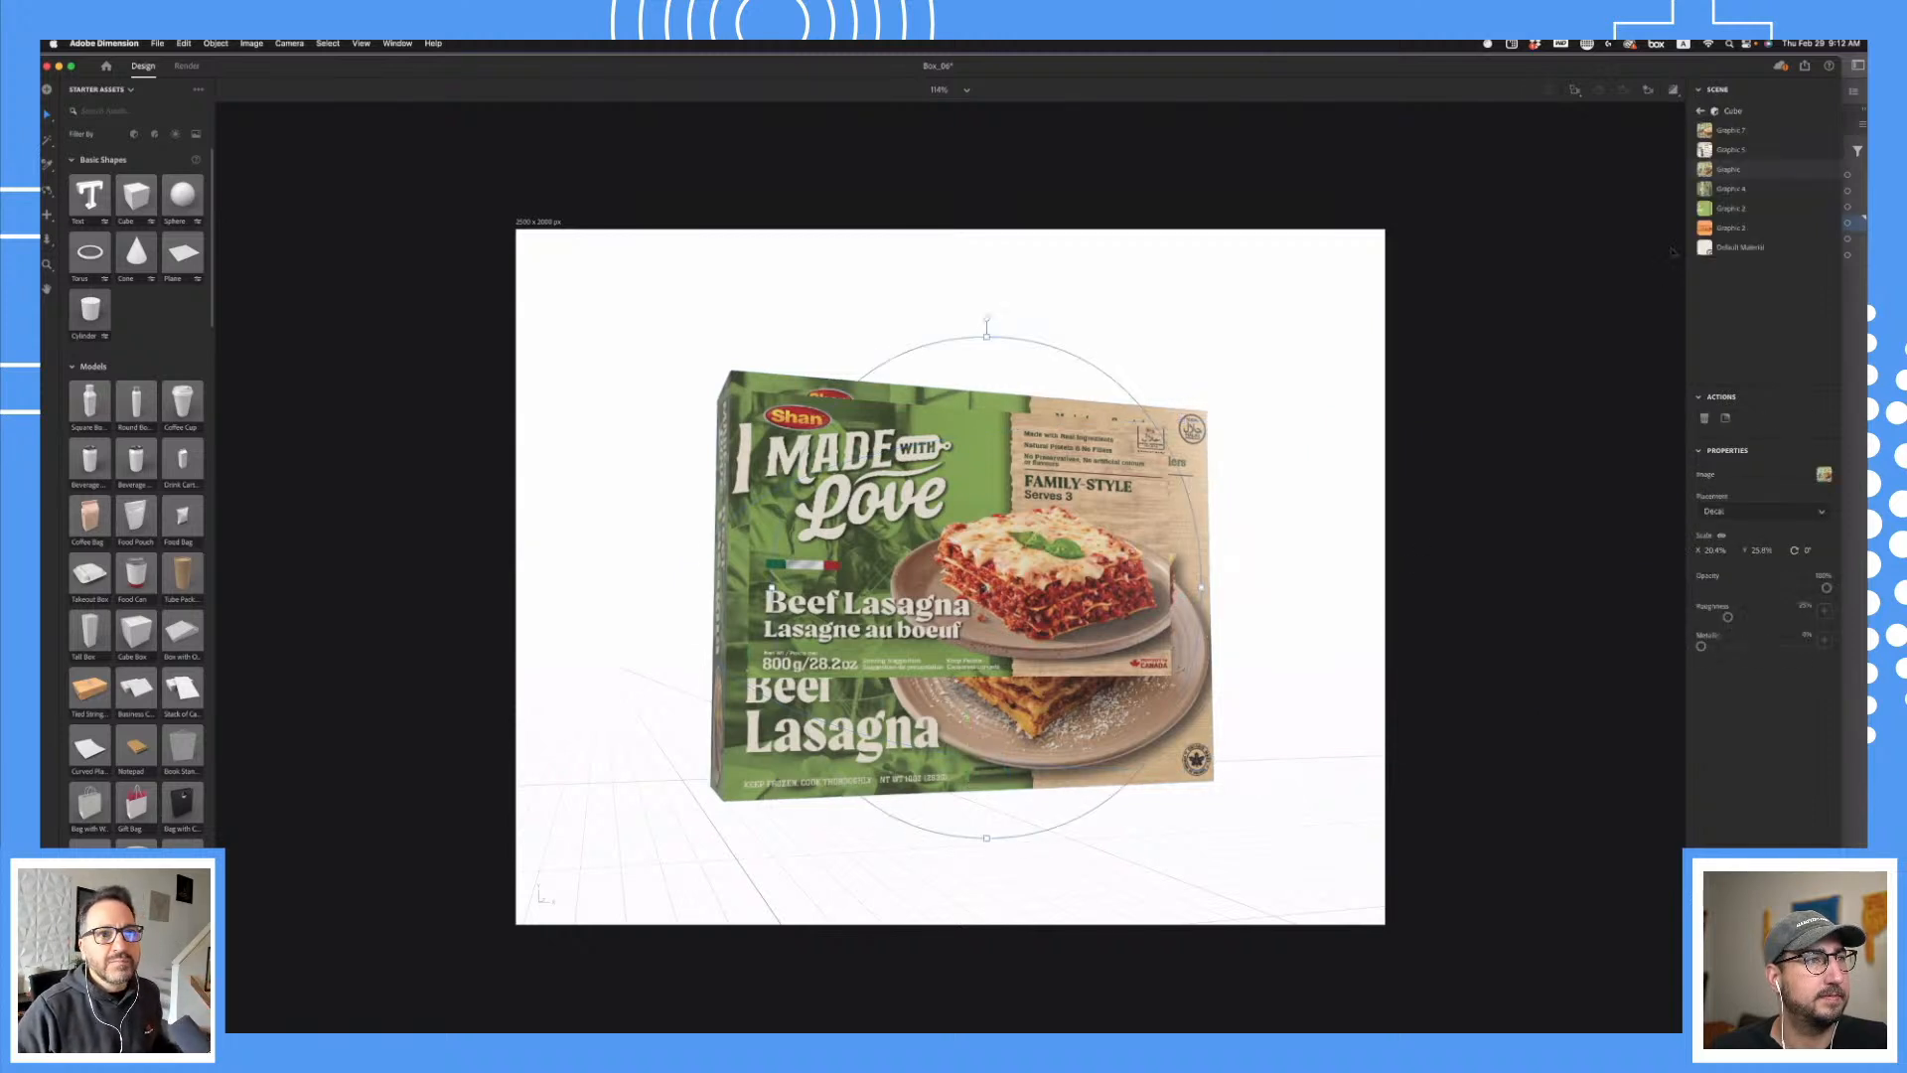
pyautogui.click(1766, 133)
pyautogui.press('Delete')
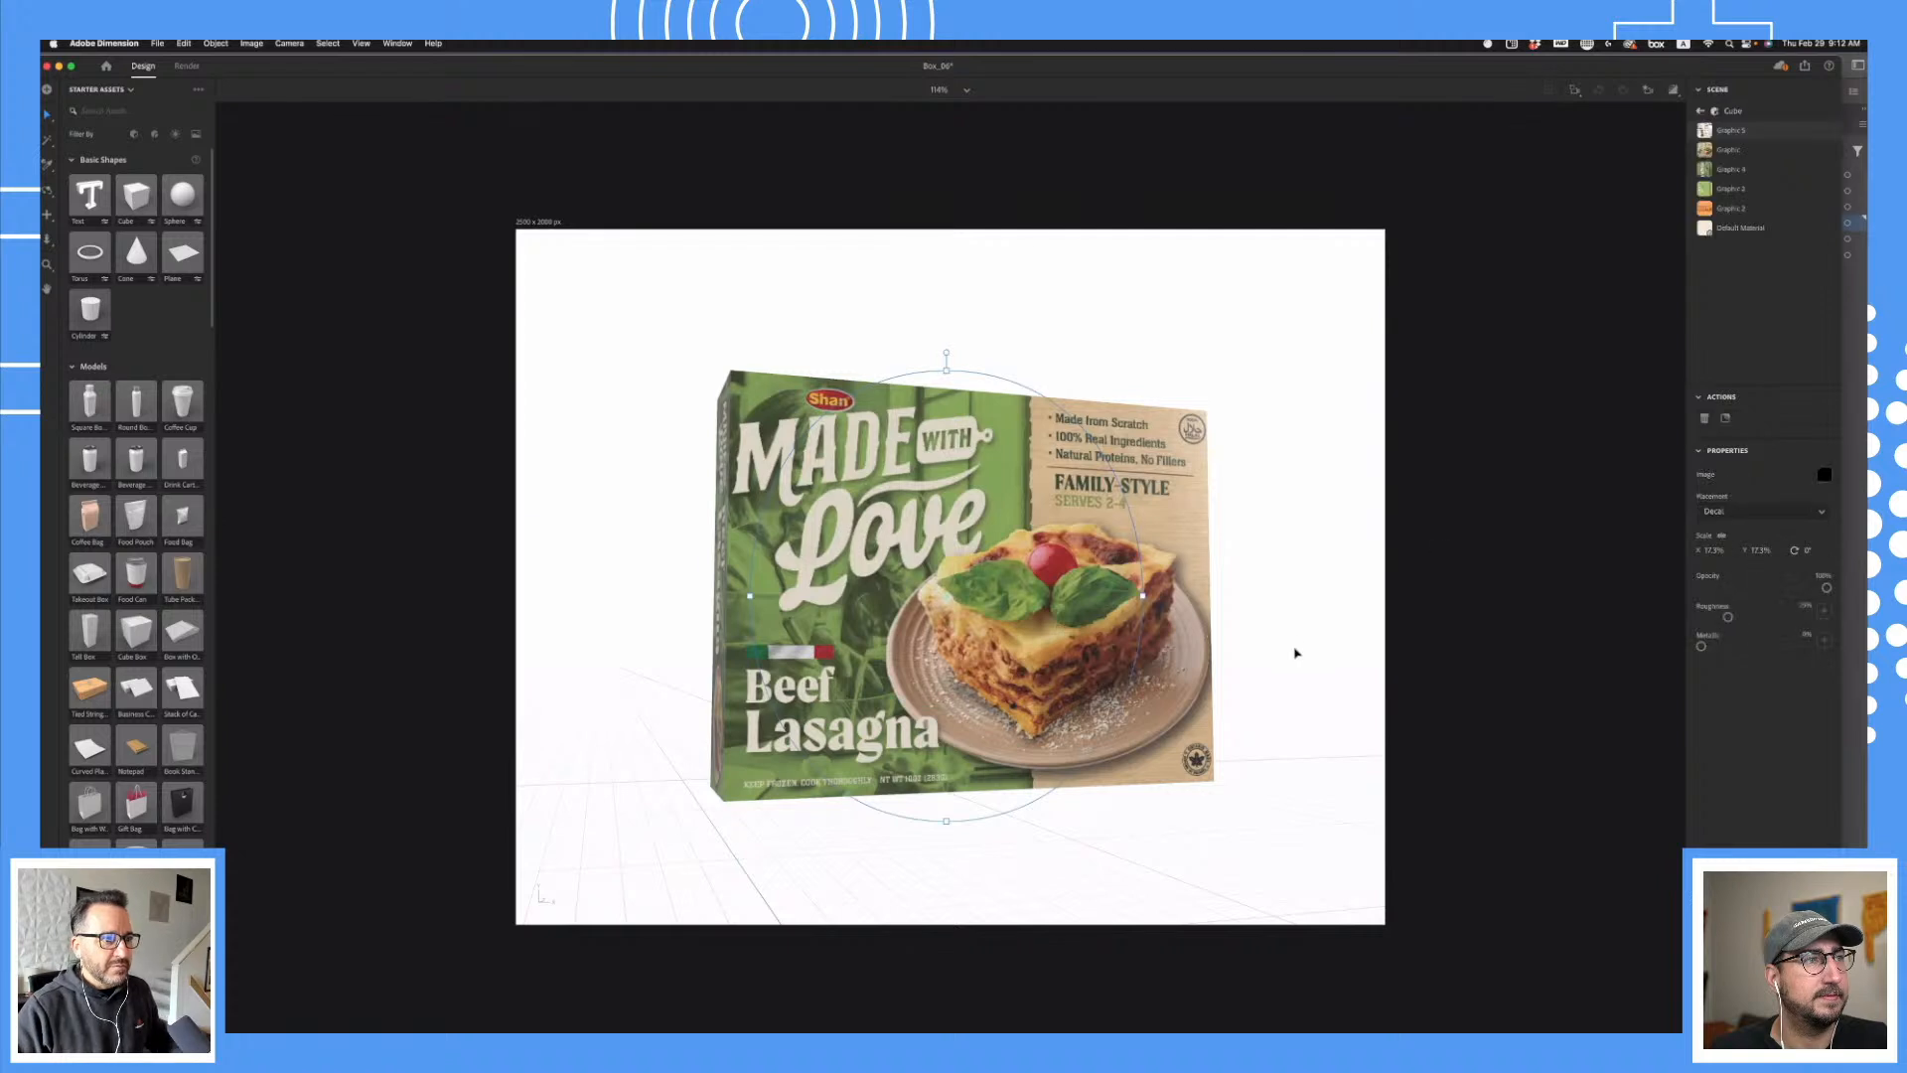
pyautogui.press('super+z')
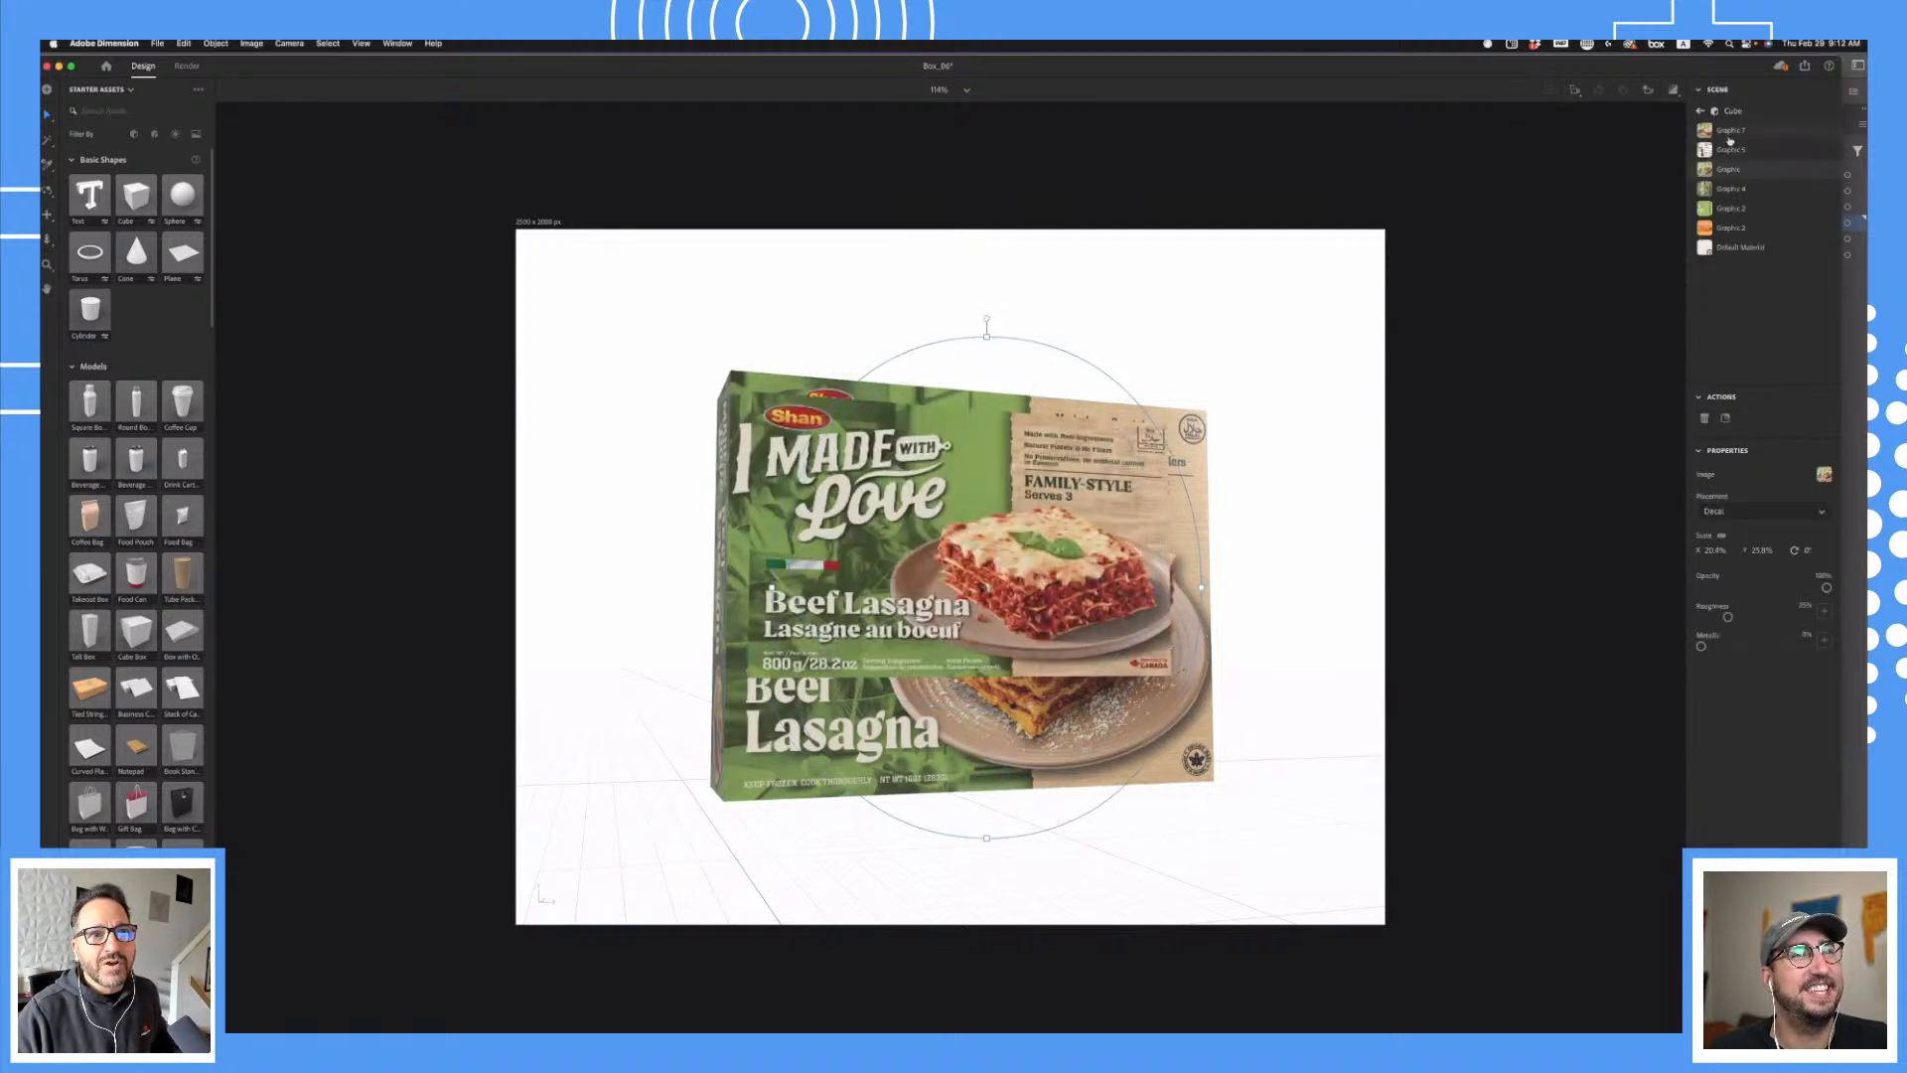
pyautogui.press('Delete')
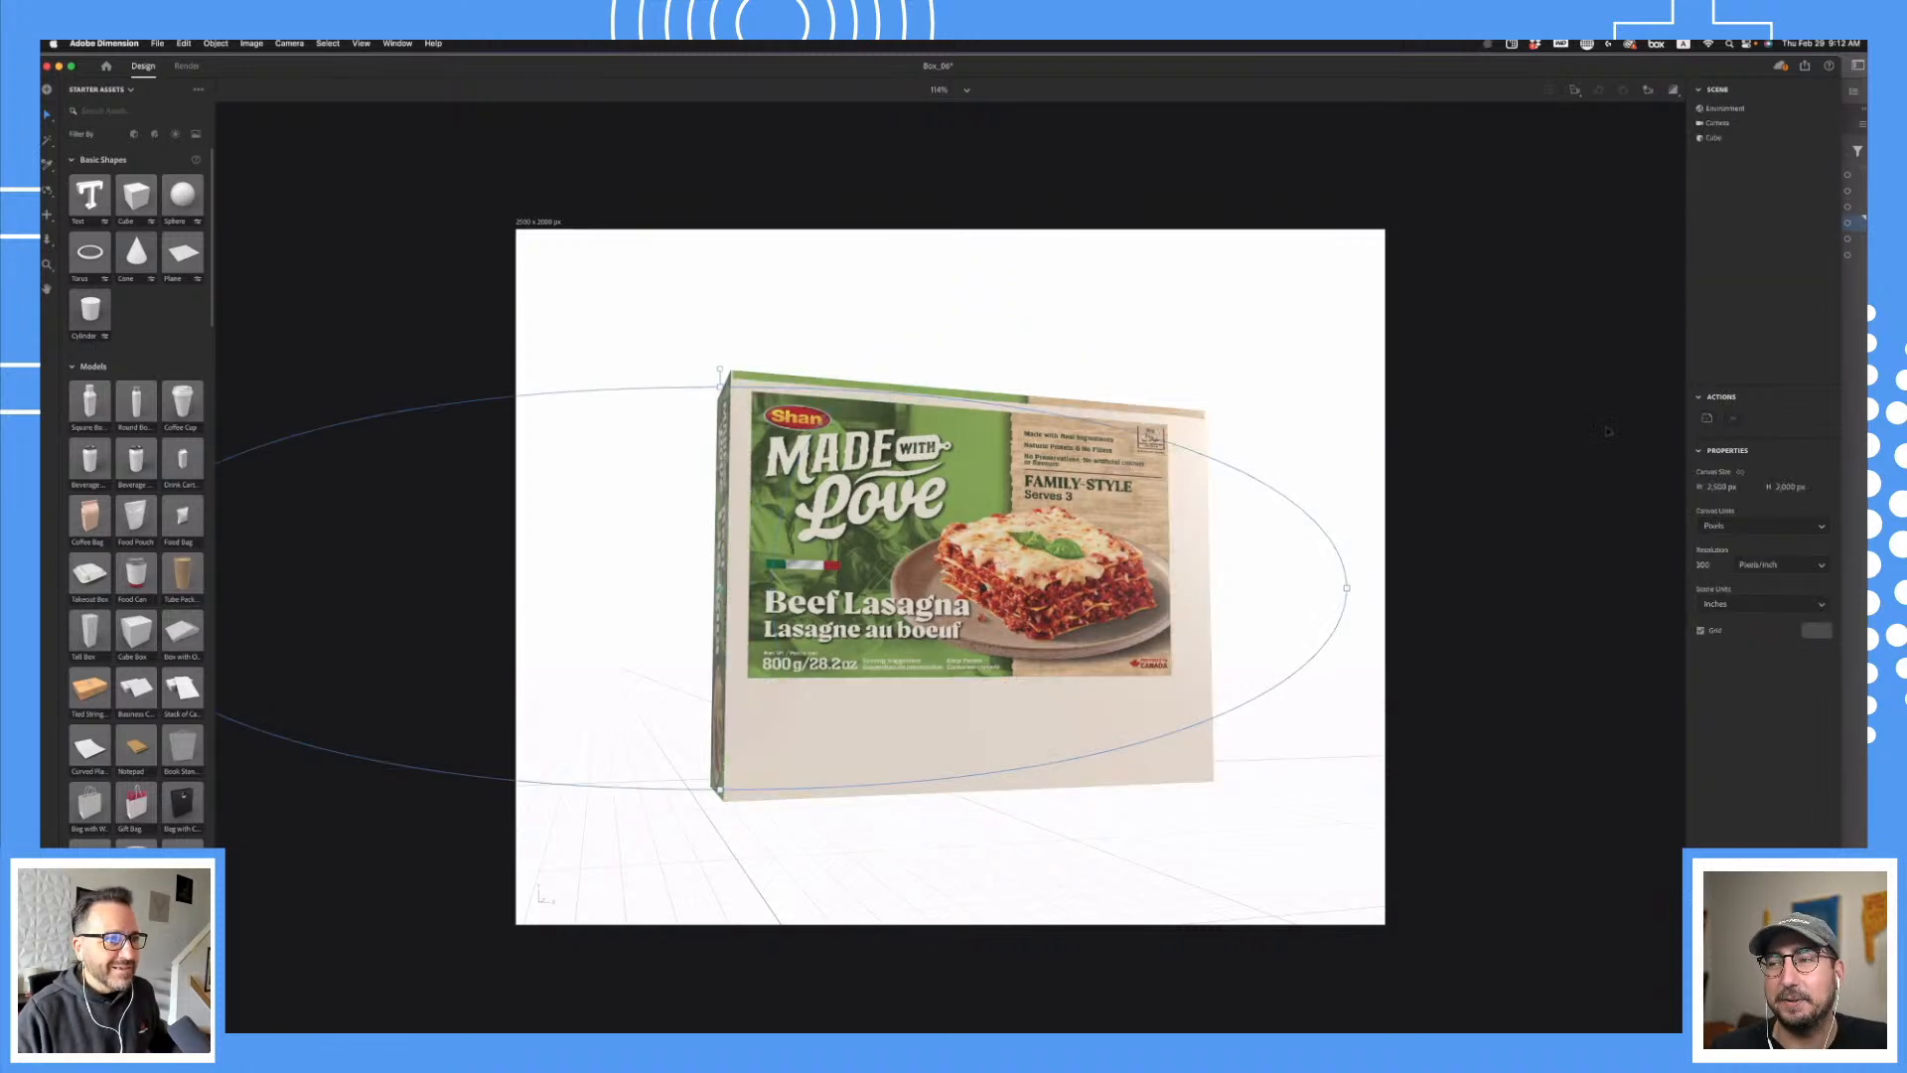
# - Move the lasagna box slightly farther back on the ground plane
pyautogui.click(1154, 584)
pyautogui.moveTo(1155, 584); pyautogui.dragTo(1113, 594)
pyautogui.click(1354, 567)
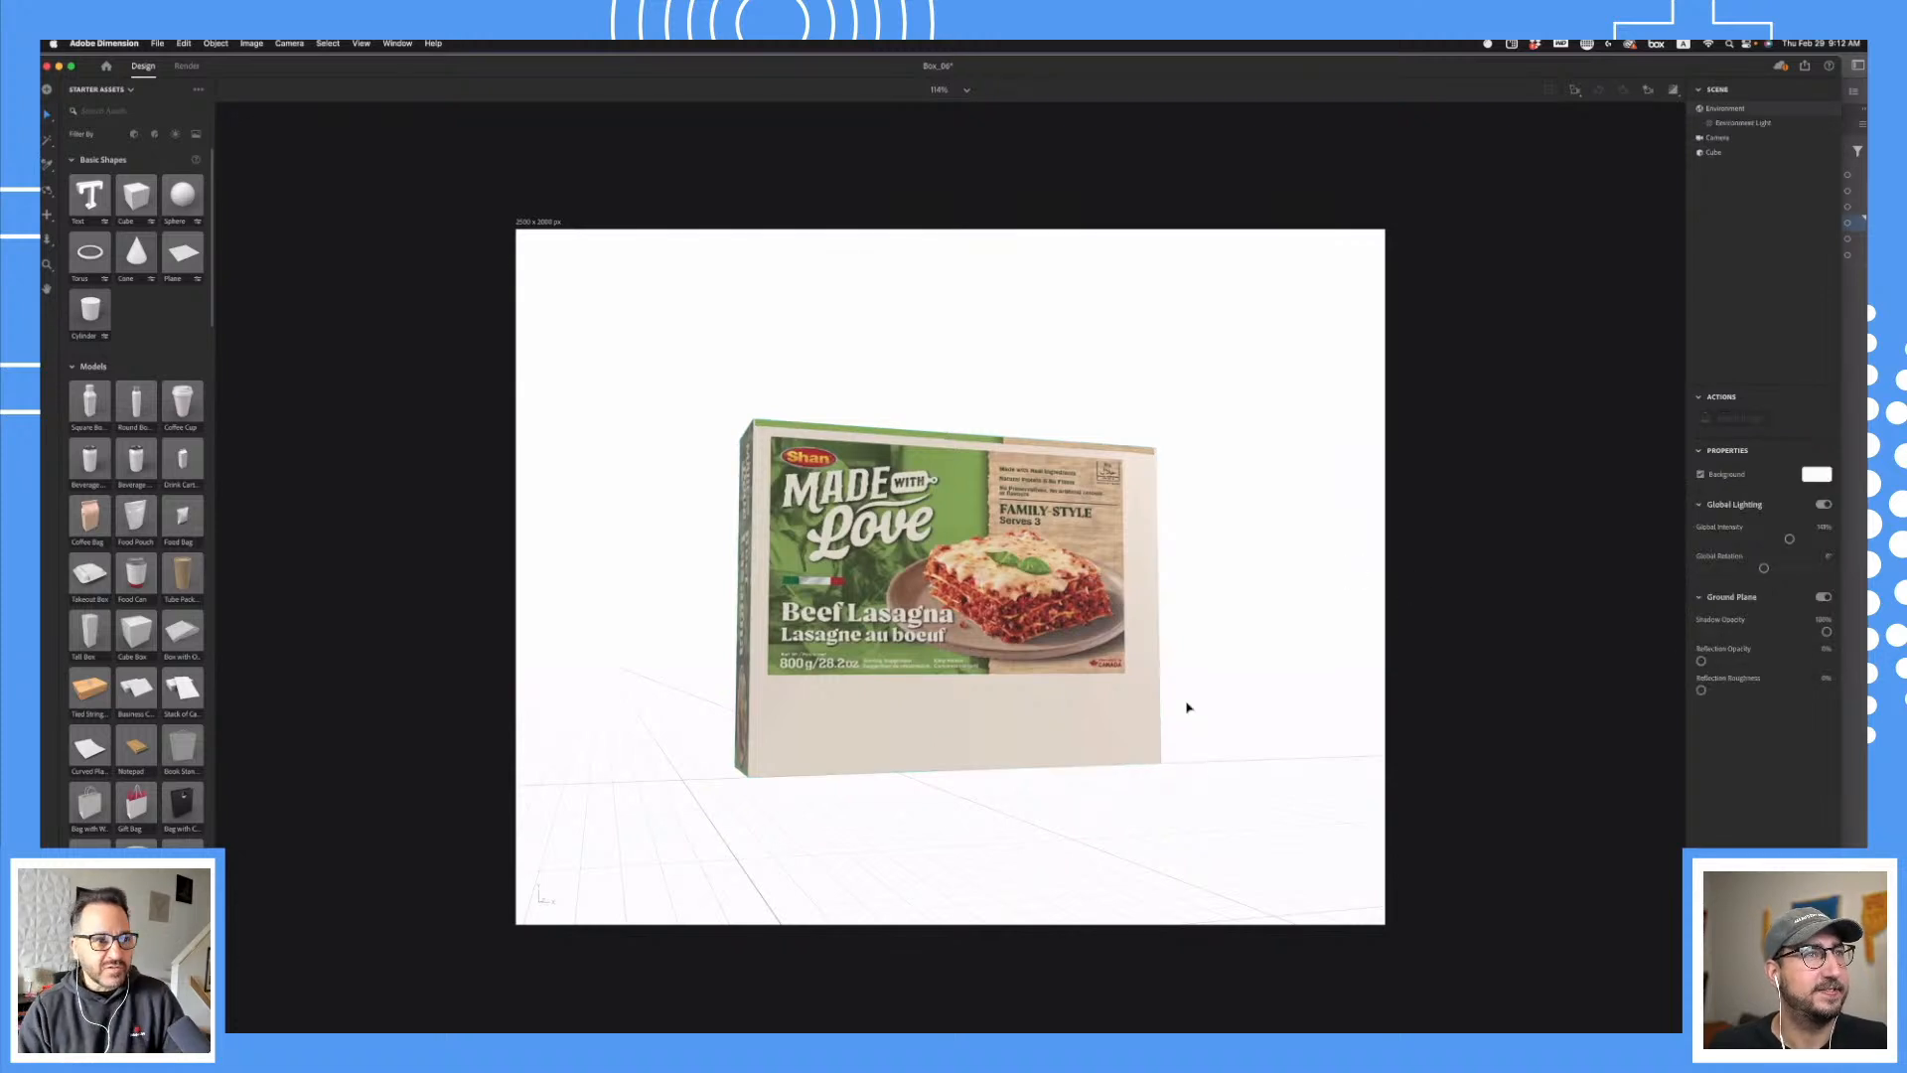
pyautogui.click(1133, 743)
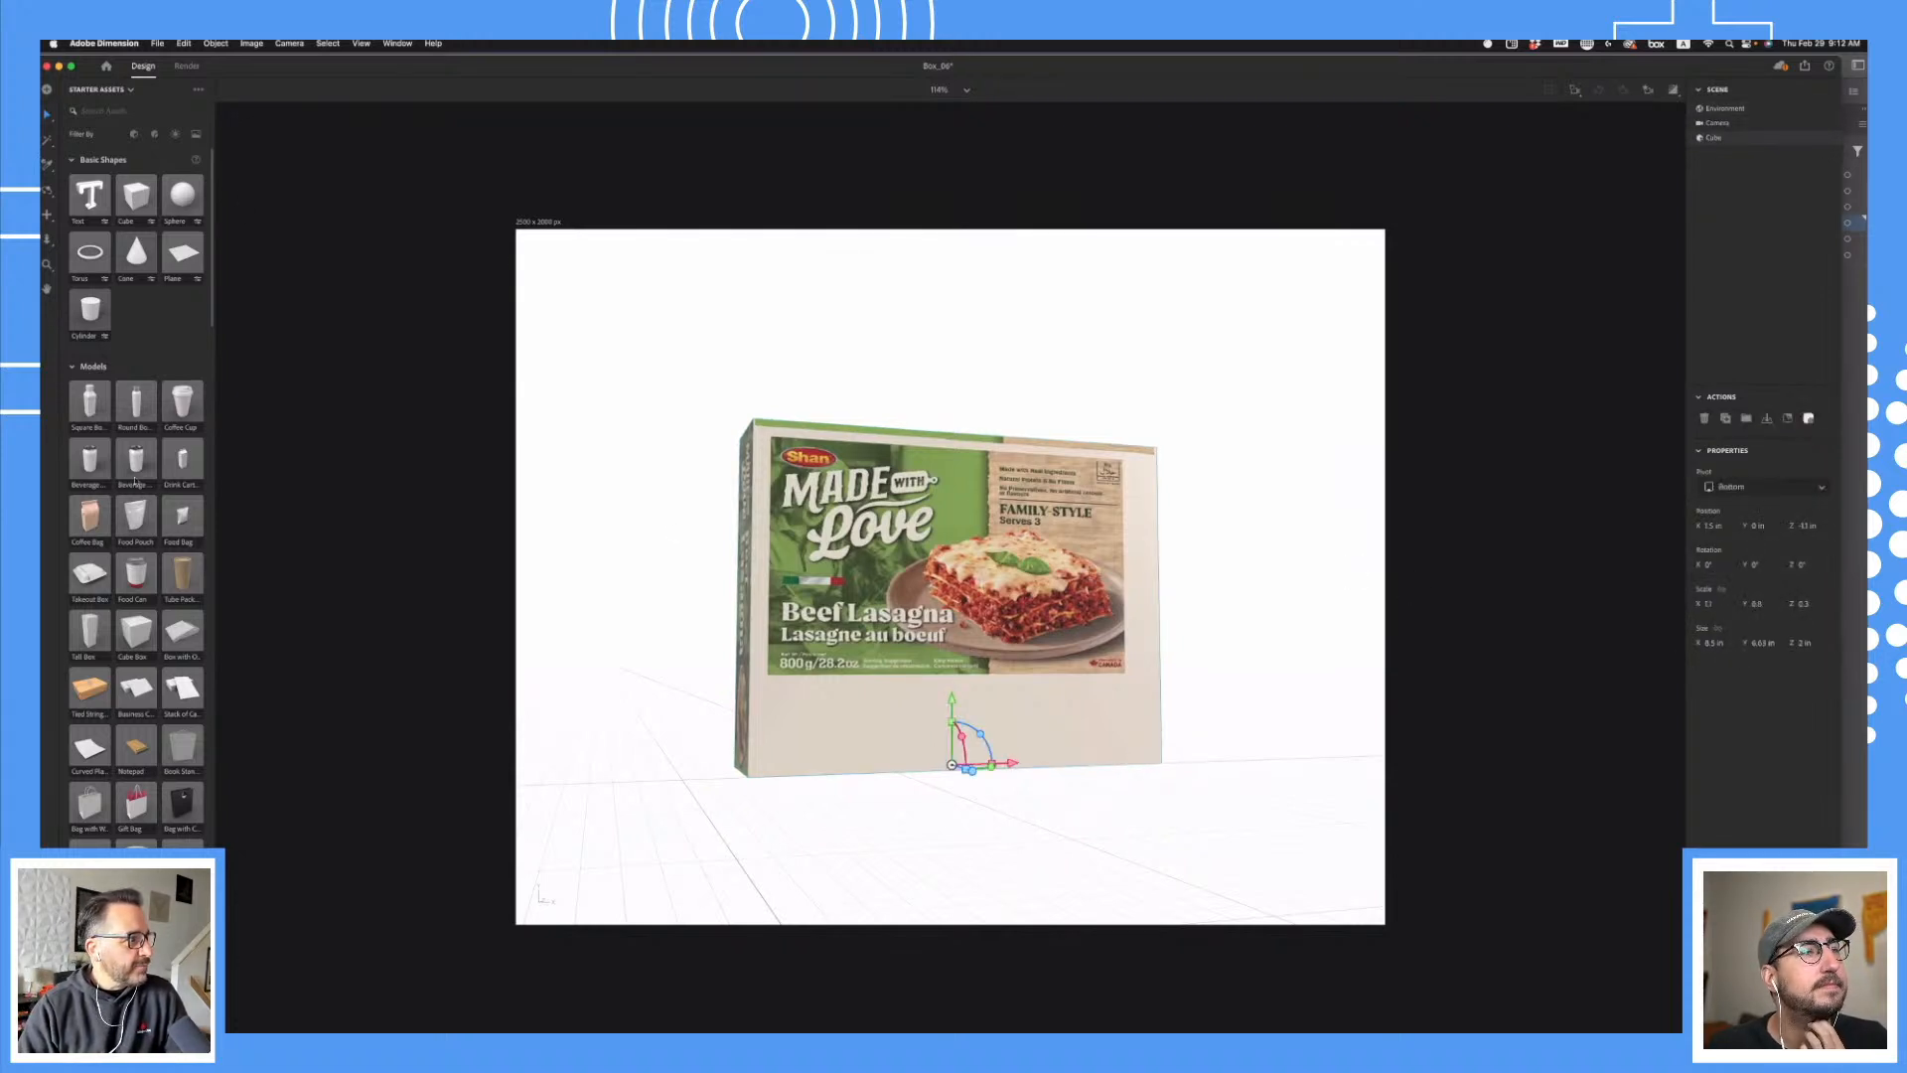
pyautogui.scroll(-1, 127, 538)
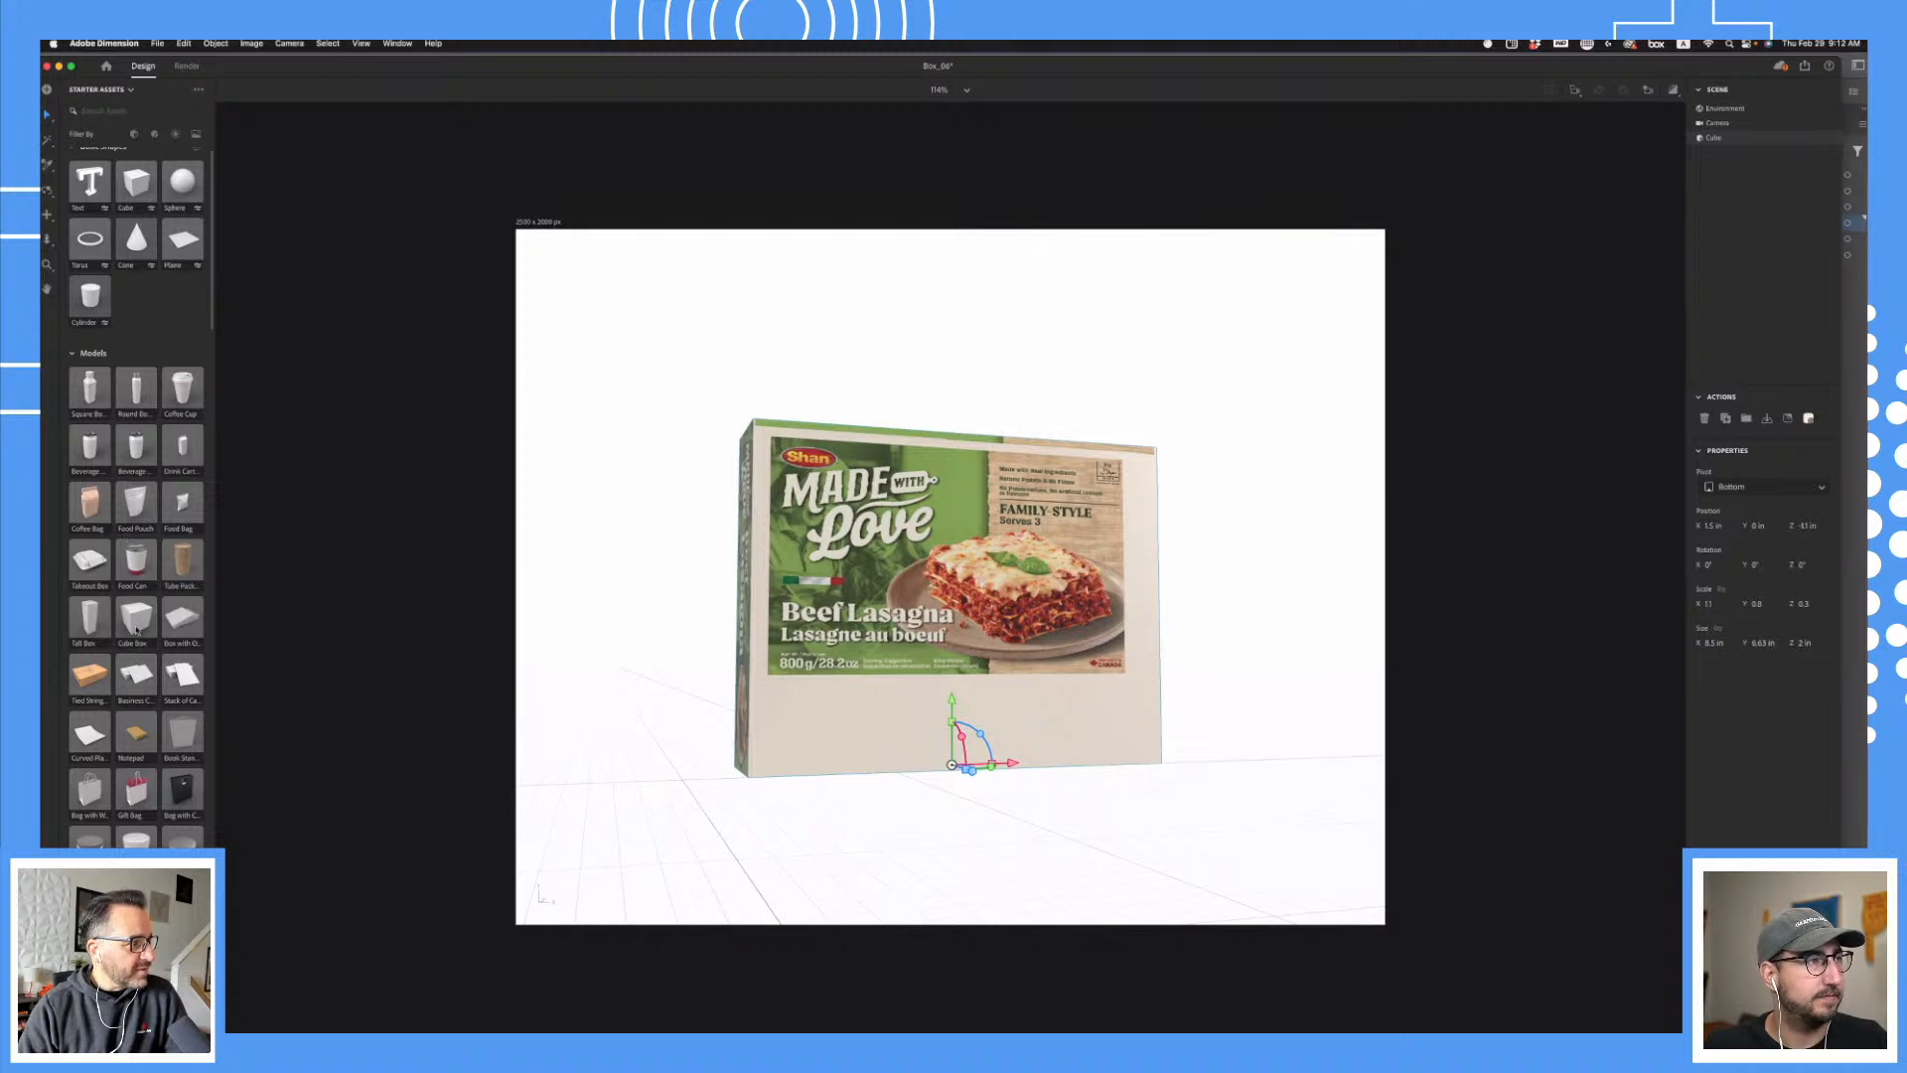
pyautogui.moveTo(83, 626); pyautogui.dragTo(1175, 799)
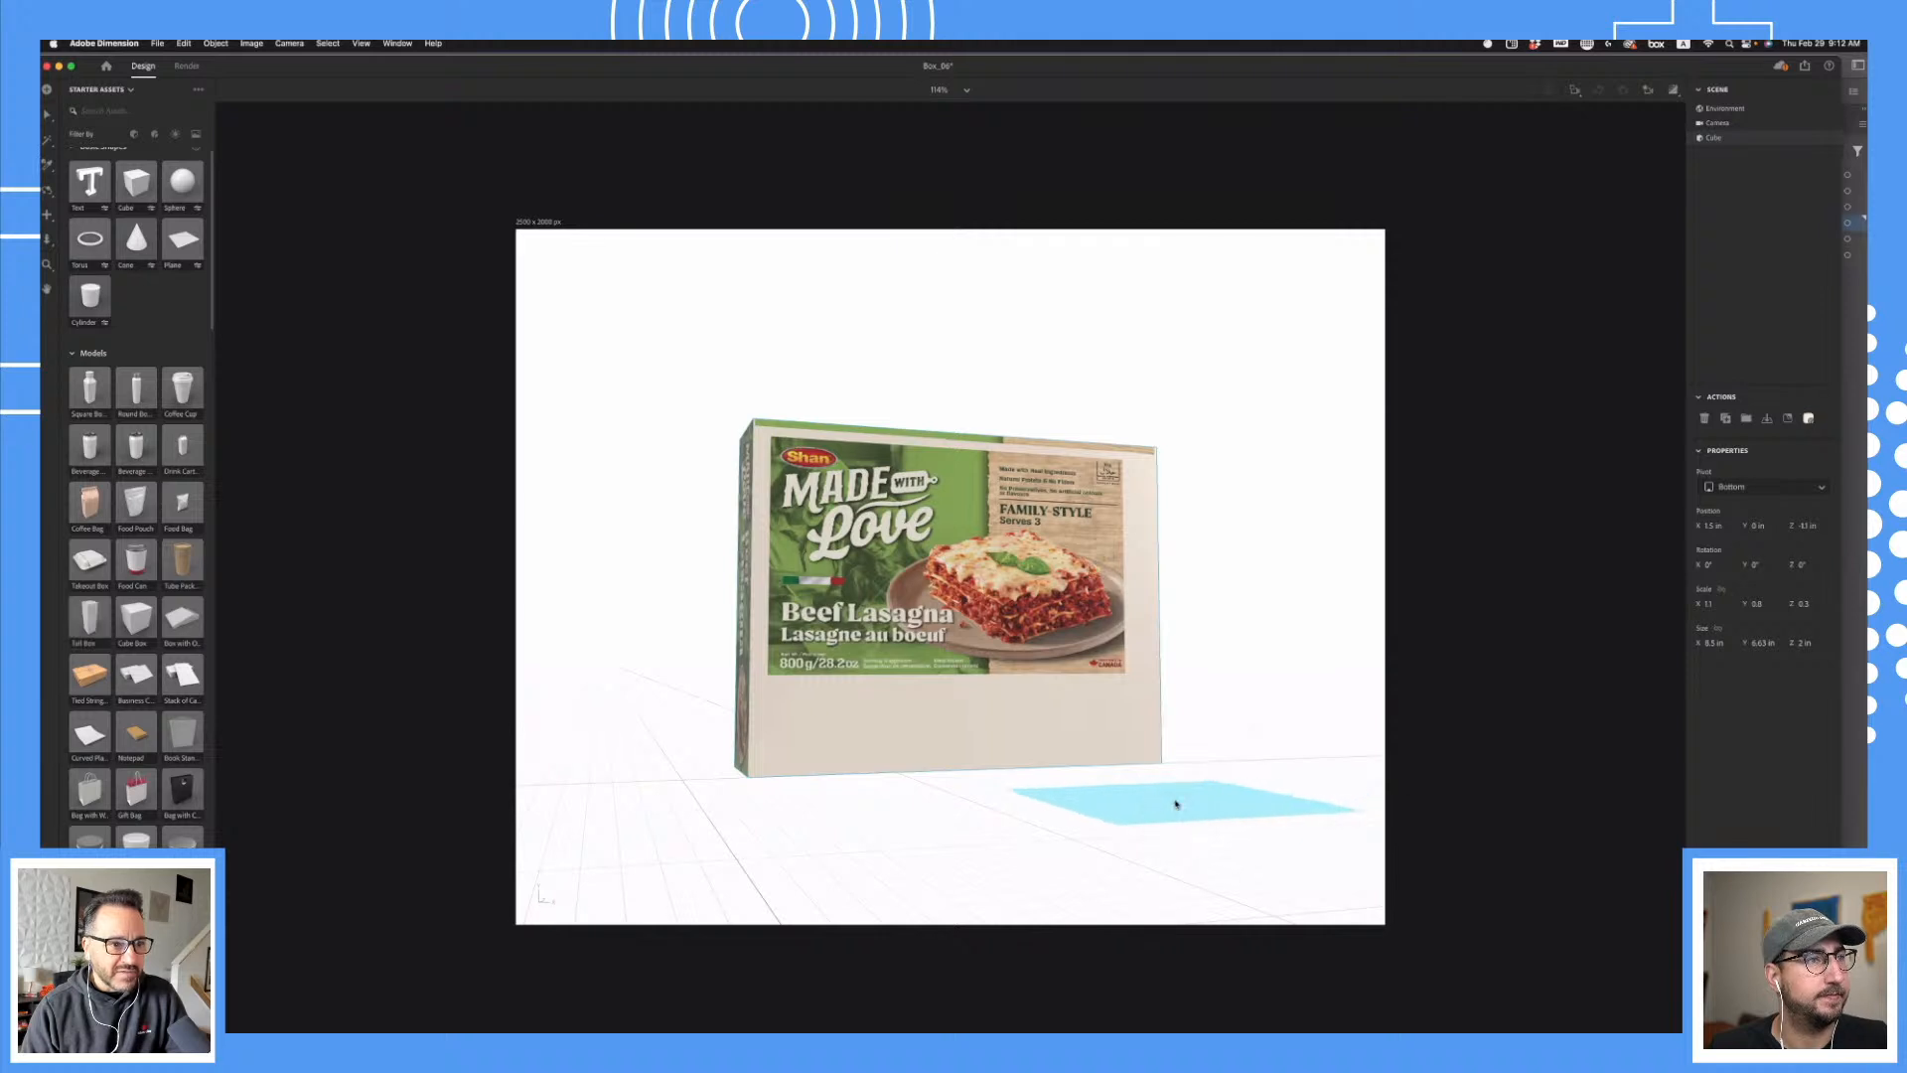
pyautogui.click(1706, 644)
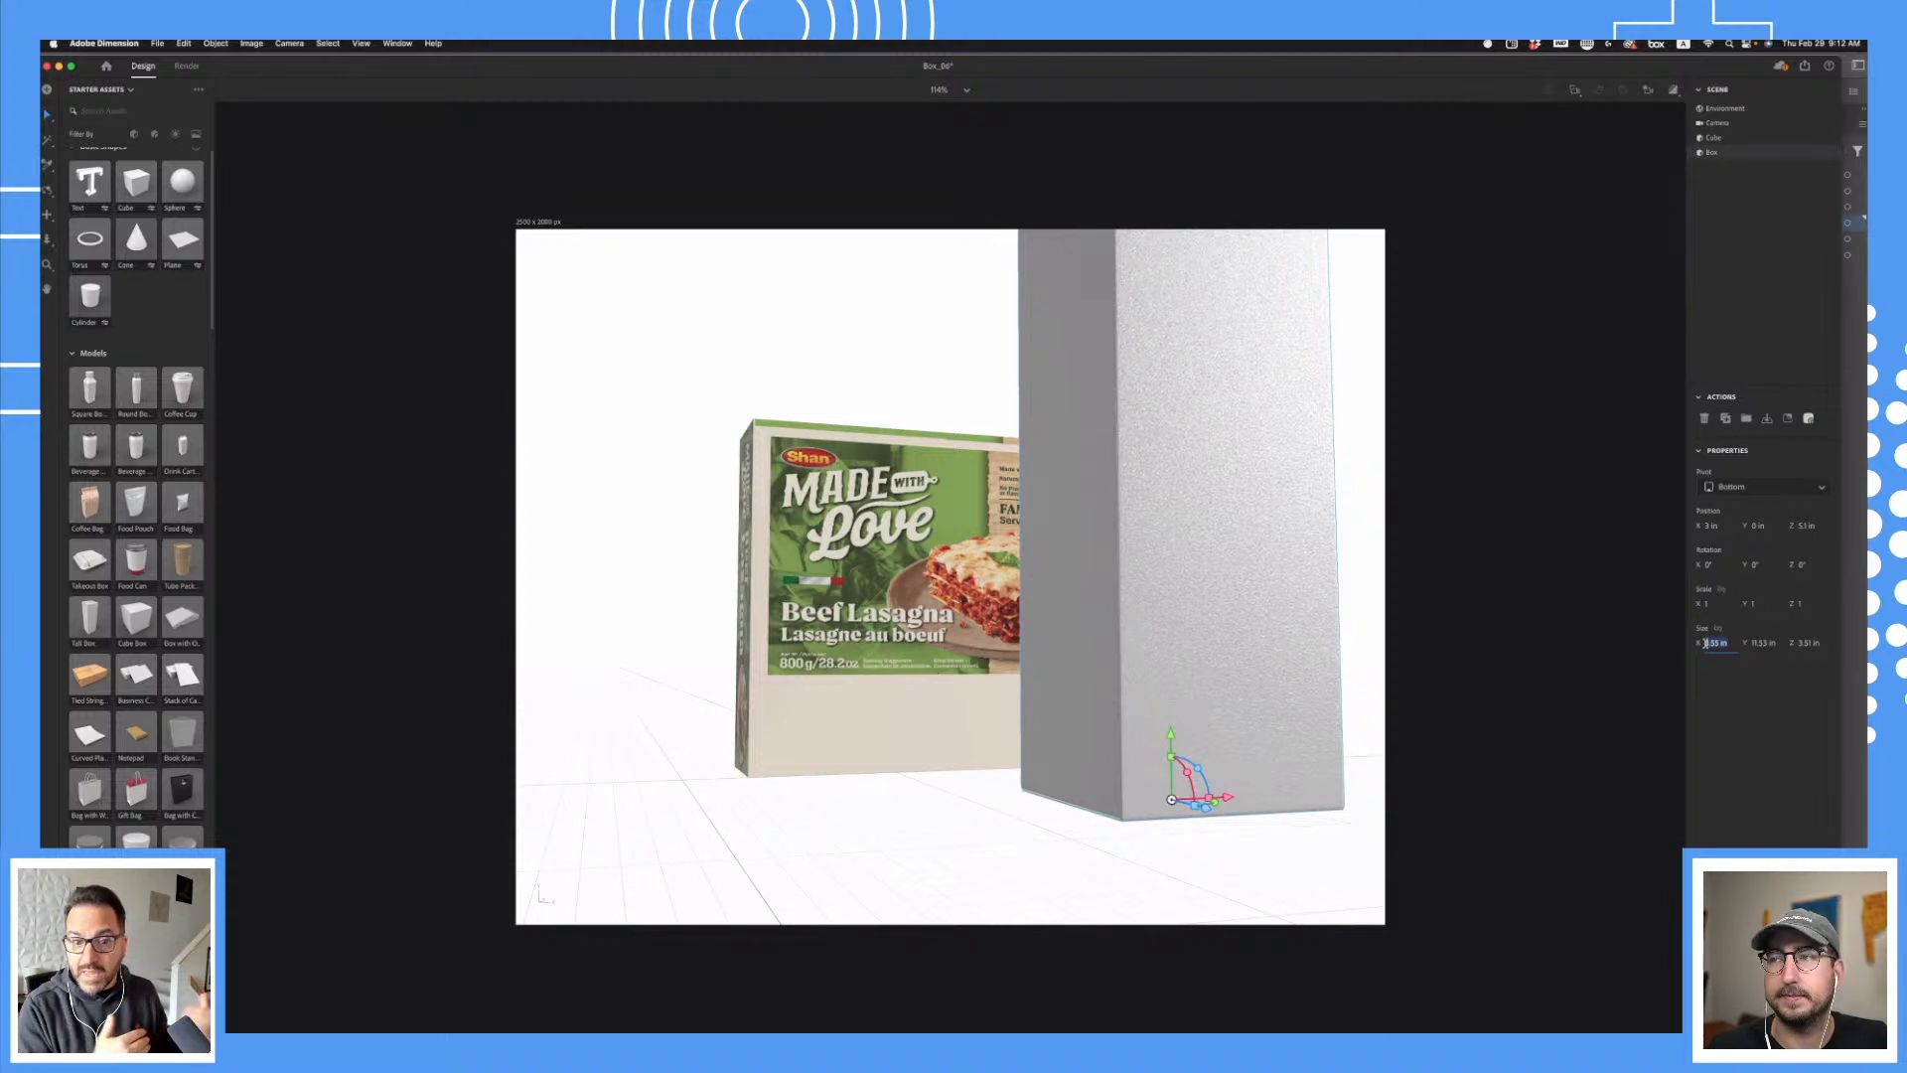
pyautogui.press('BackSpace')
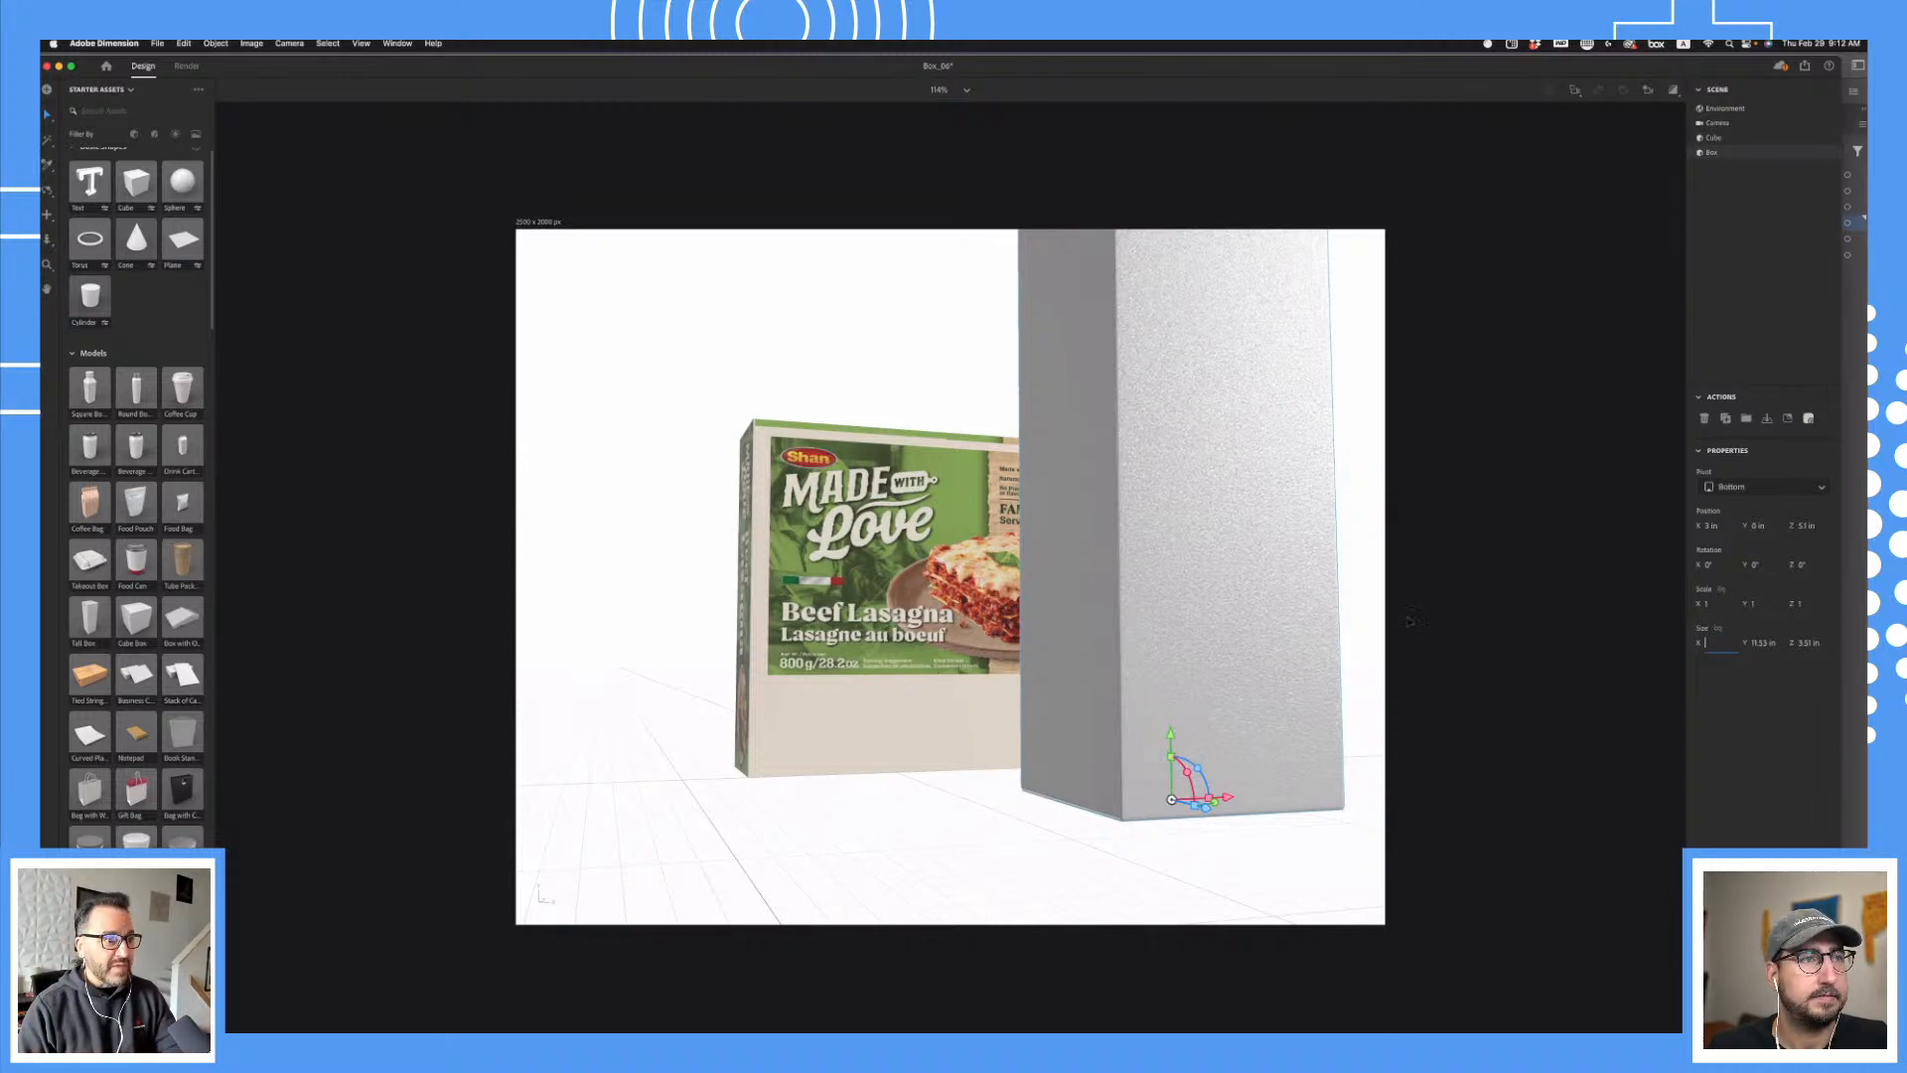
pyautogui.click(1196, 625)
pyautogui.press('BackSpace')
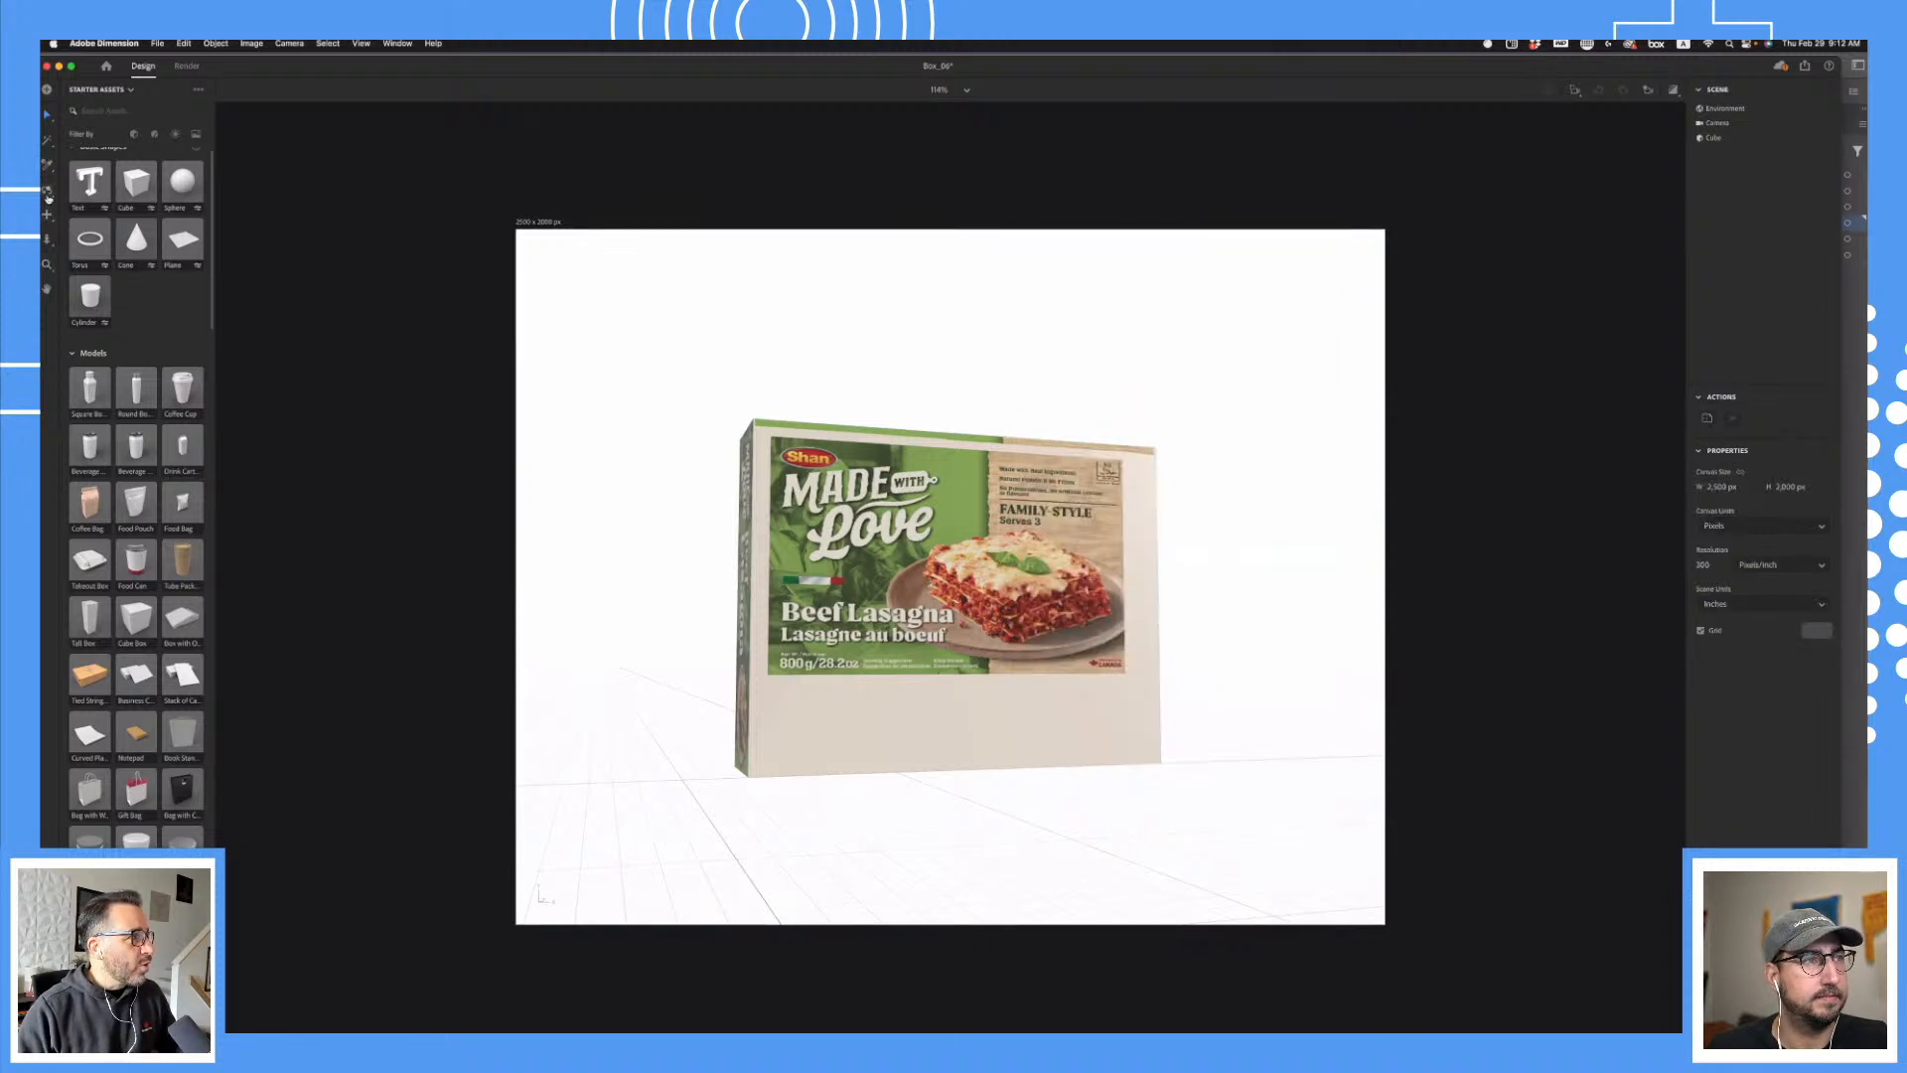
# - Enlarge the new front panel image on the box and shift it down to span the front face's width
pyautogui.moveTo(632, 528); pyautogui.dragTo(1098, 598)
pyautogui.moveTo(601, 606)
pyautogui.mouseDown()
pyautogui.moveTo(907, 630)
pyautogui.moveTo(669, 630)
pyautogui.moveTo(961, 643)
pyautogui.moveTo(802, 643)
pyautogui.moveTo(934, 642)
pyautogui.moveTo(585, 597)
pyautogui.mouseUp()
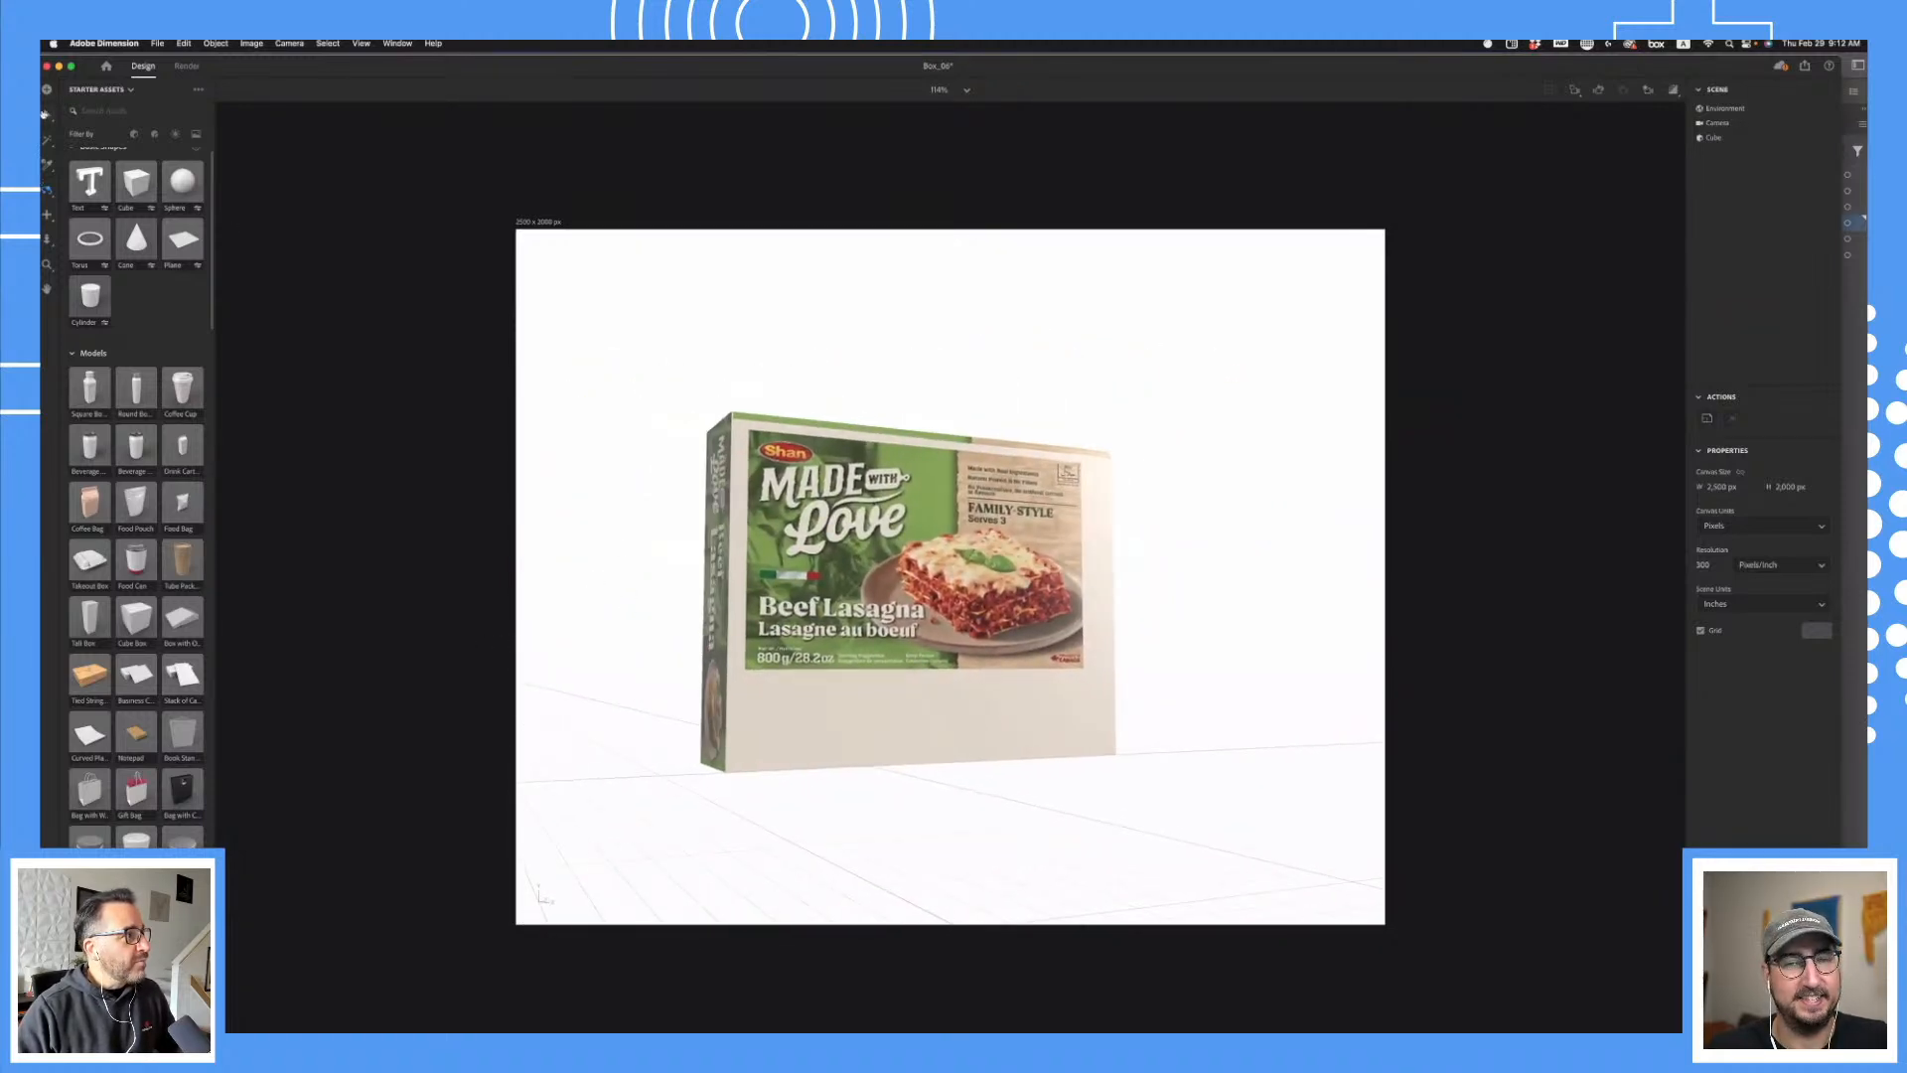
pyautogui.doubleClick(793, 537)
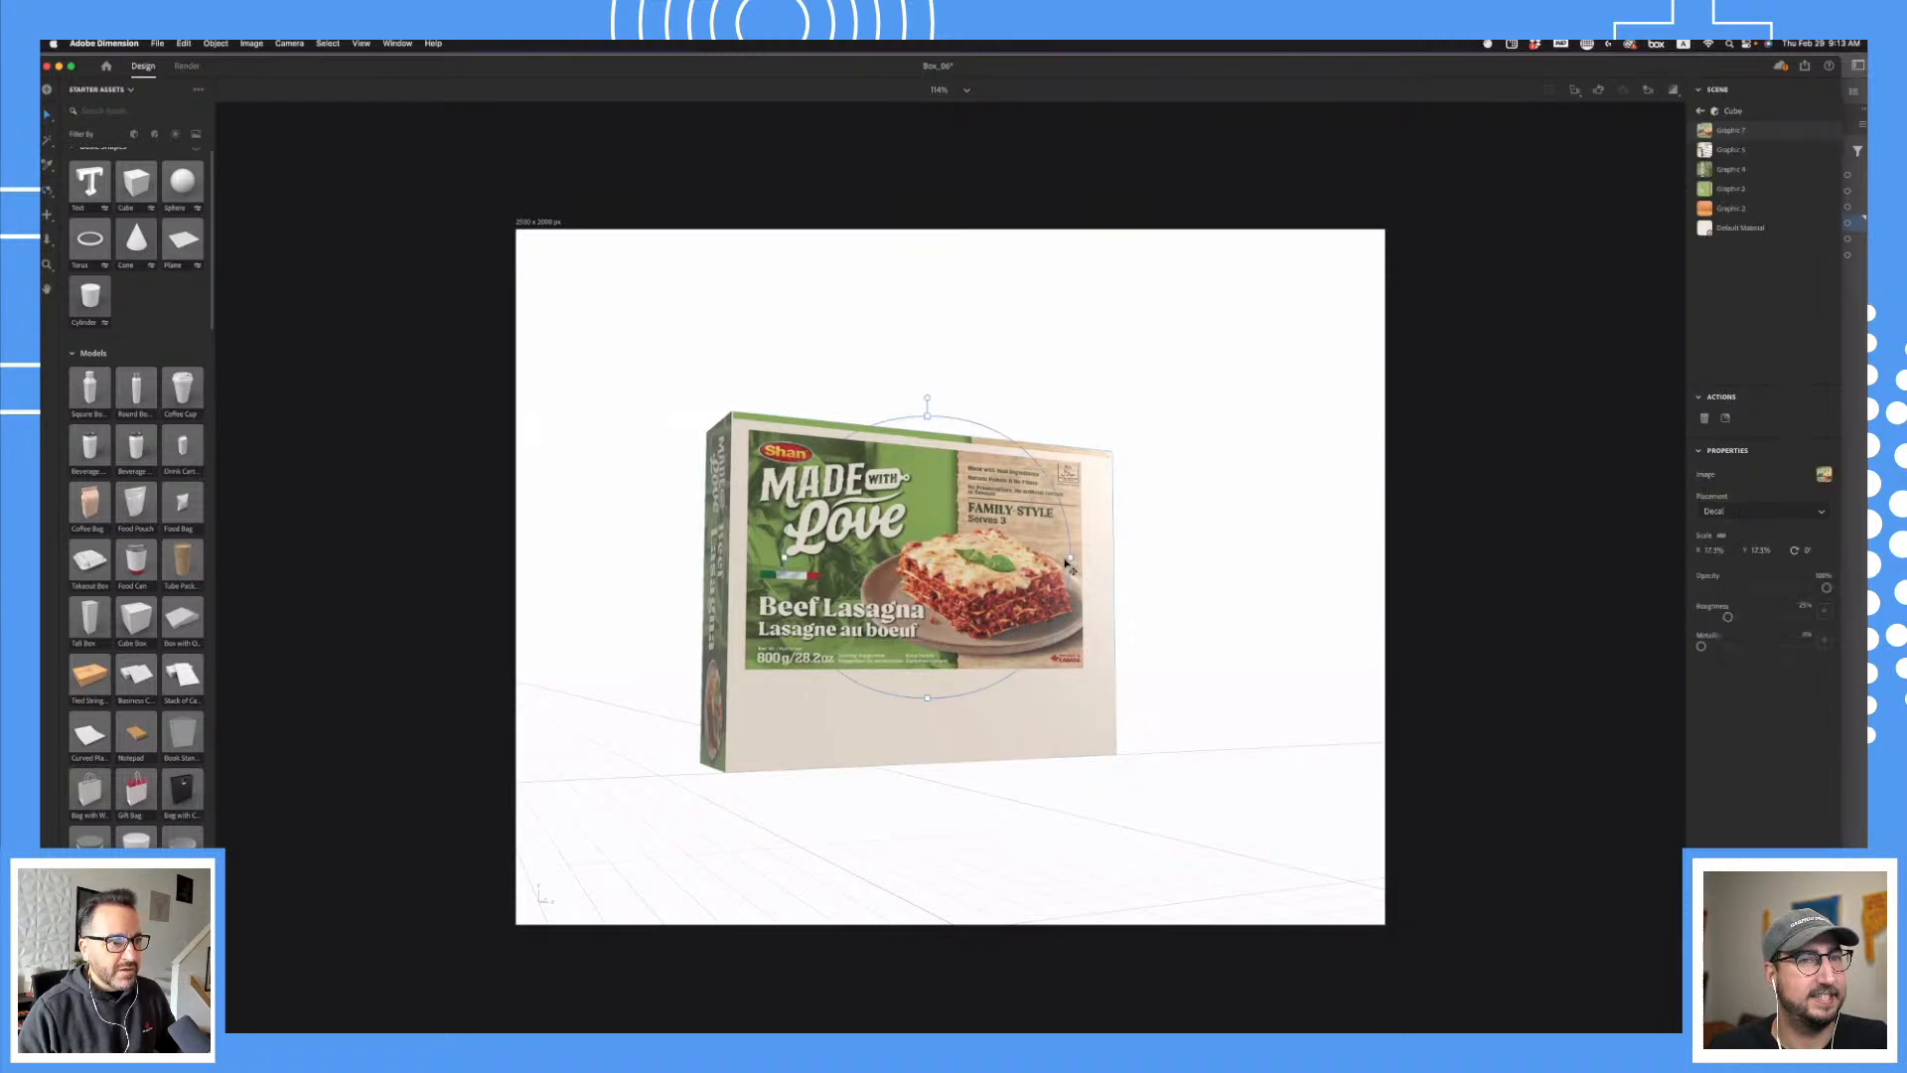
pyautogui.moveTo(1071, 562); pyautogui.dragTo(1058, 561)
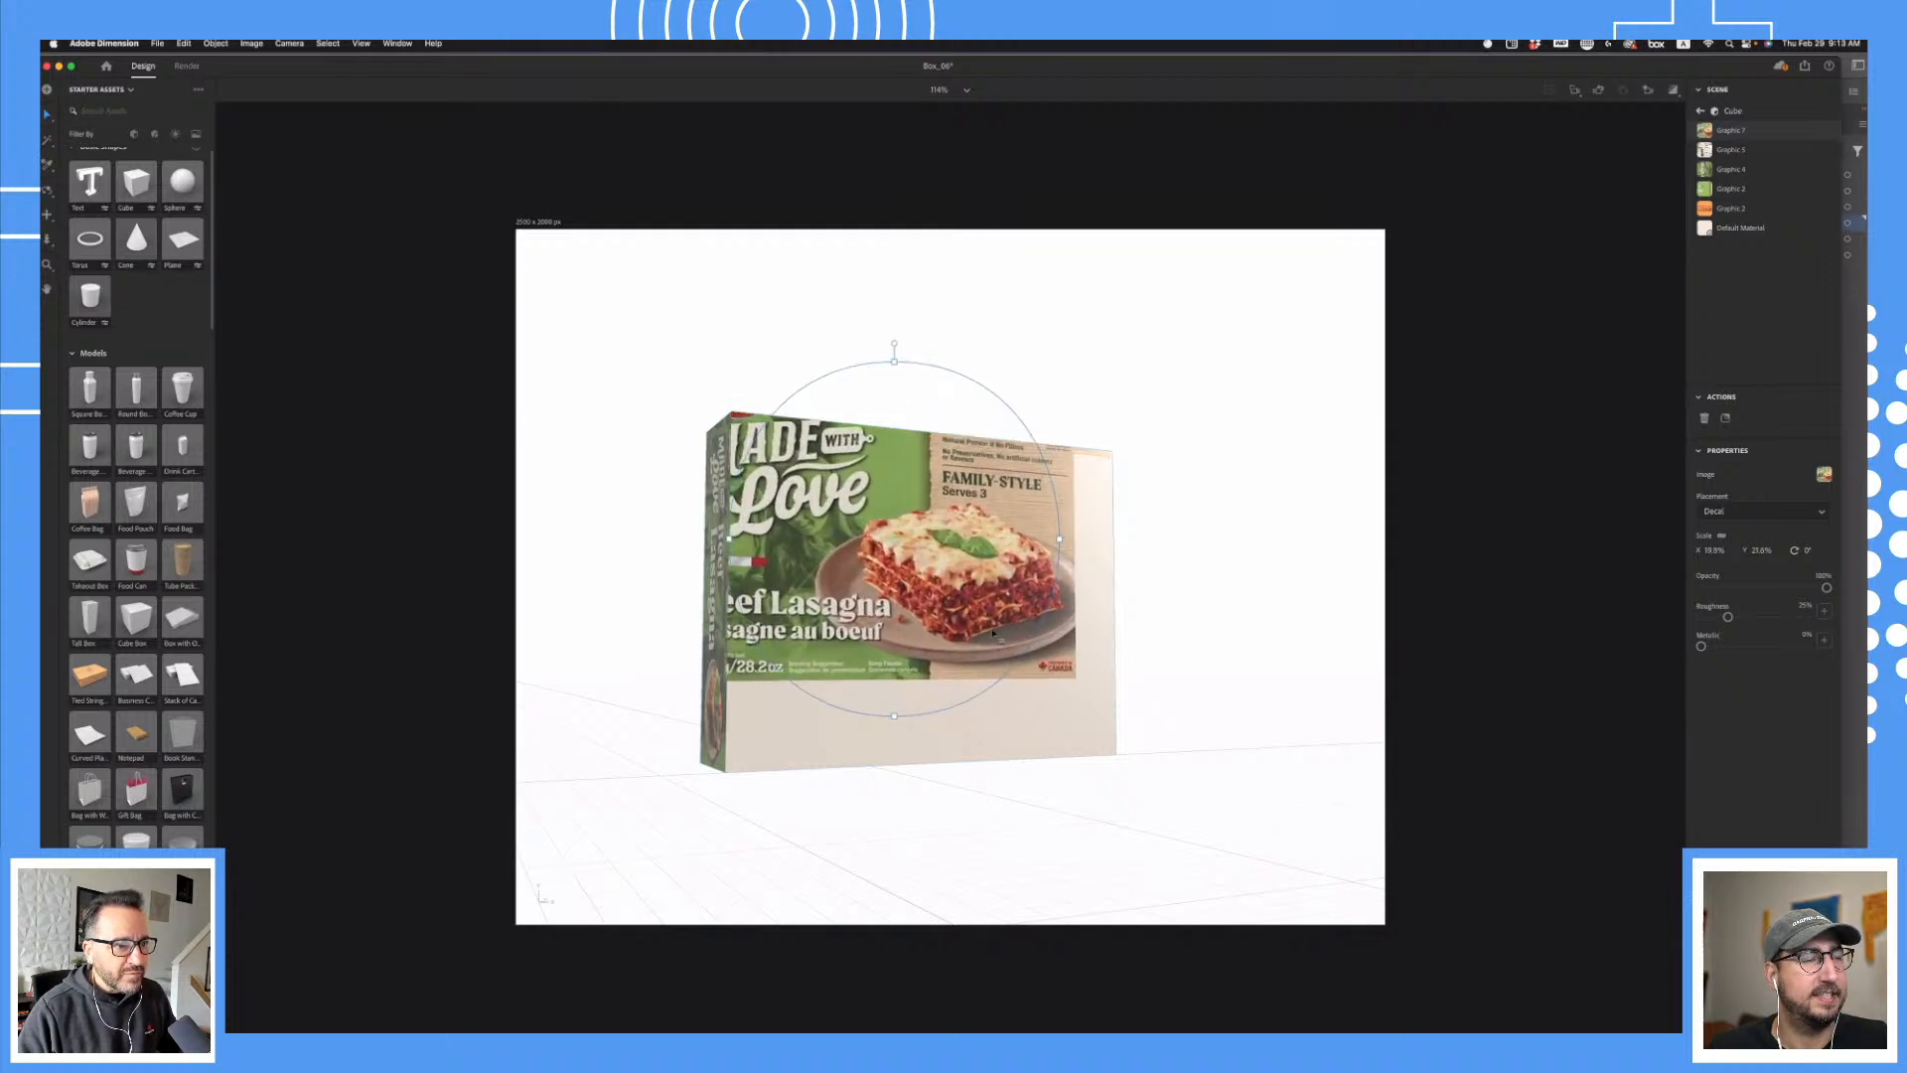
pyautogui.moveTo(1004, 637); pyautogui.dragTo(1036, 720)
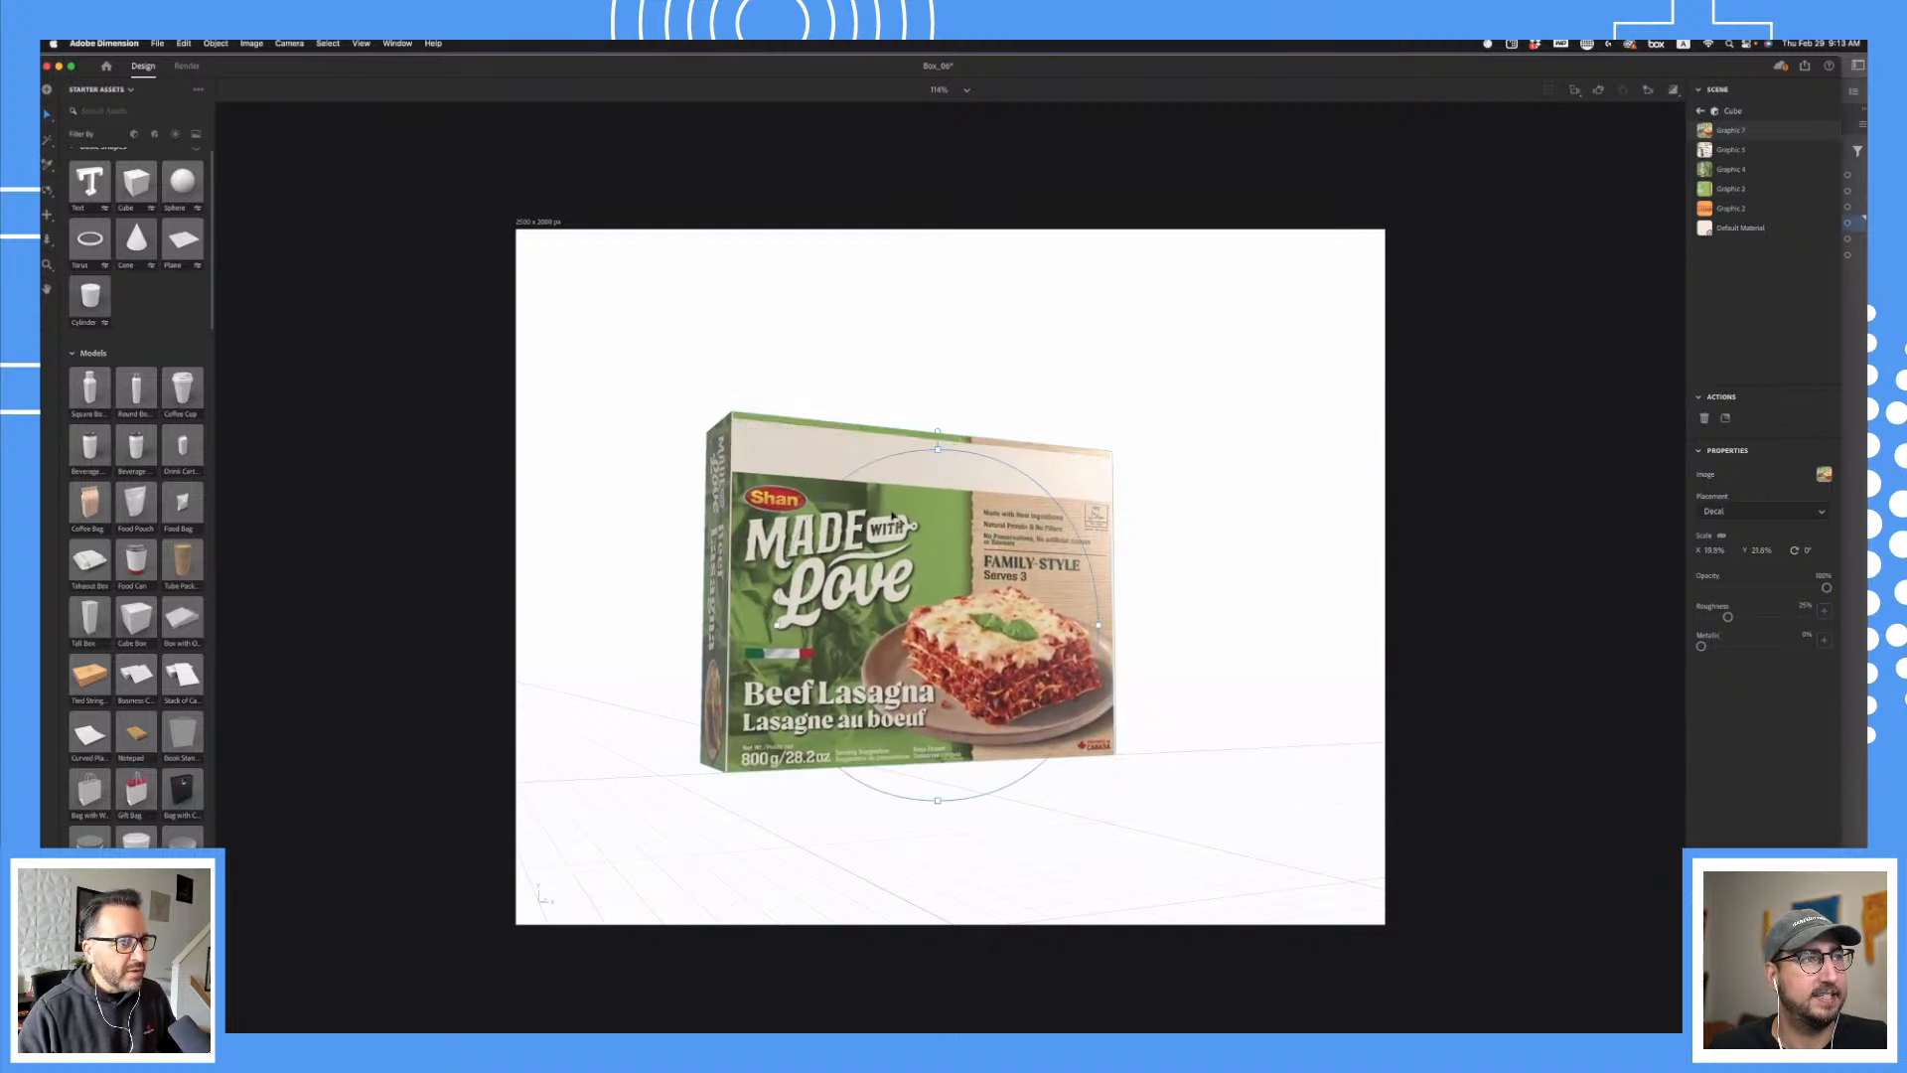
# - Stretch the front panel image to about 20.7% by 26.2% scale and nudge it to cover the box's whole front face
pyautogui.moveTo(939, 450); pyautogui.dragTo(940, 437)
pyautogui.moveTo(957, 555); pyautogui.dragTo(953, 510)
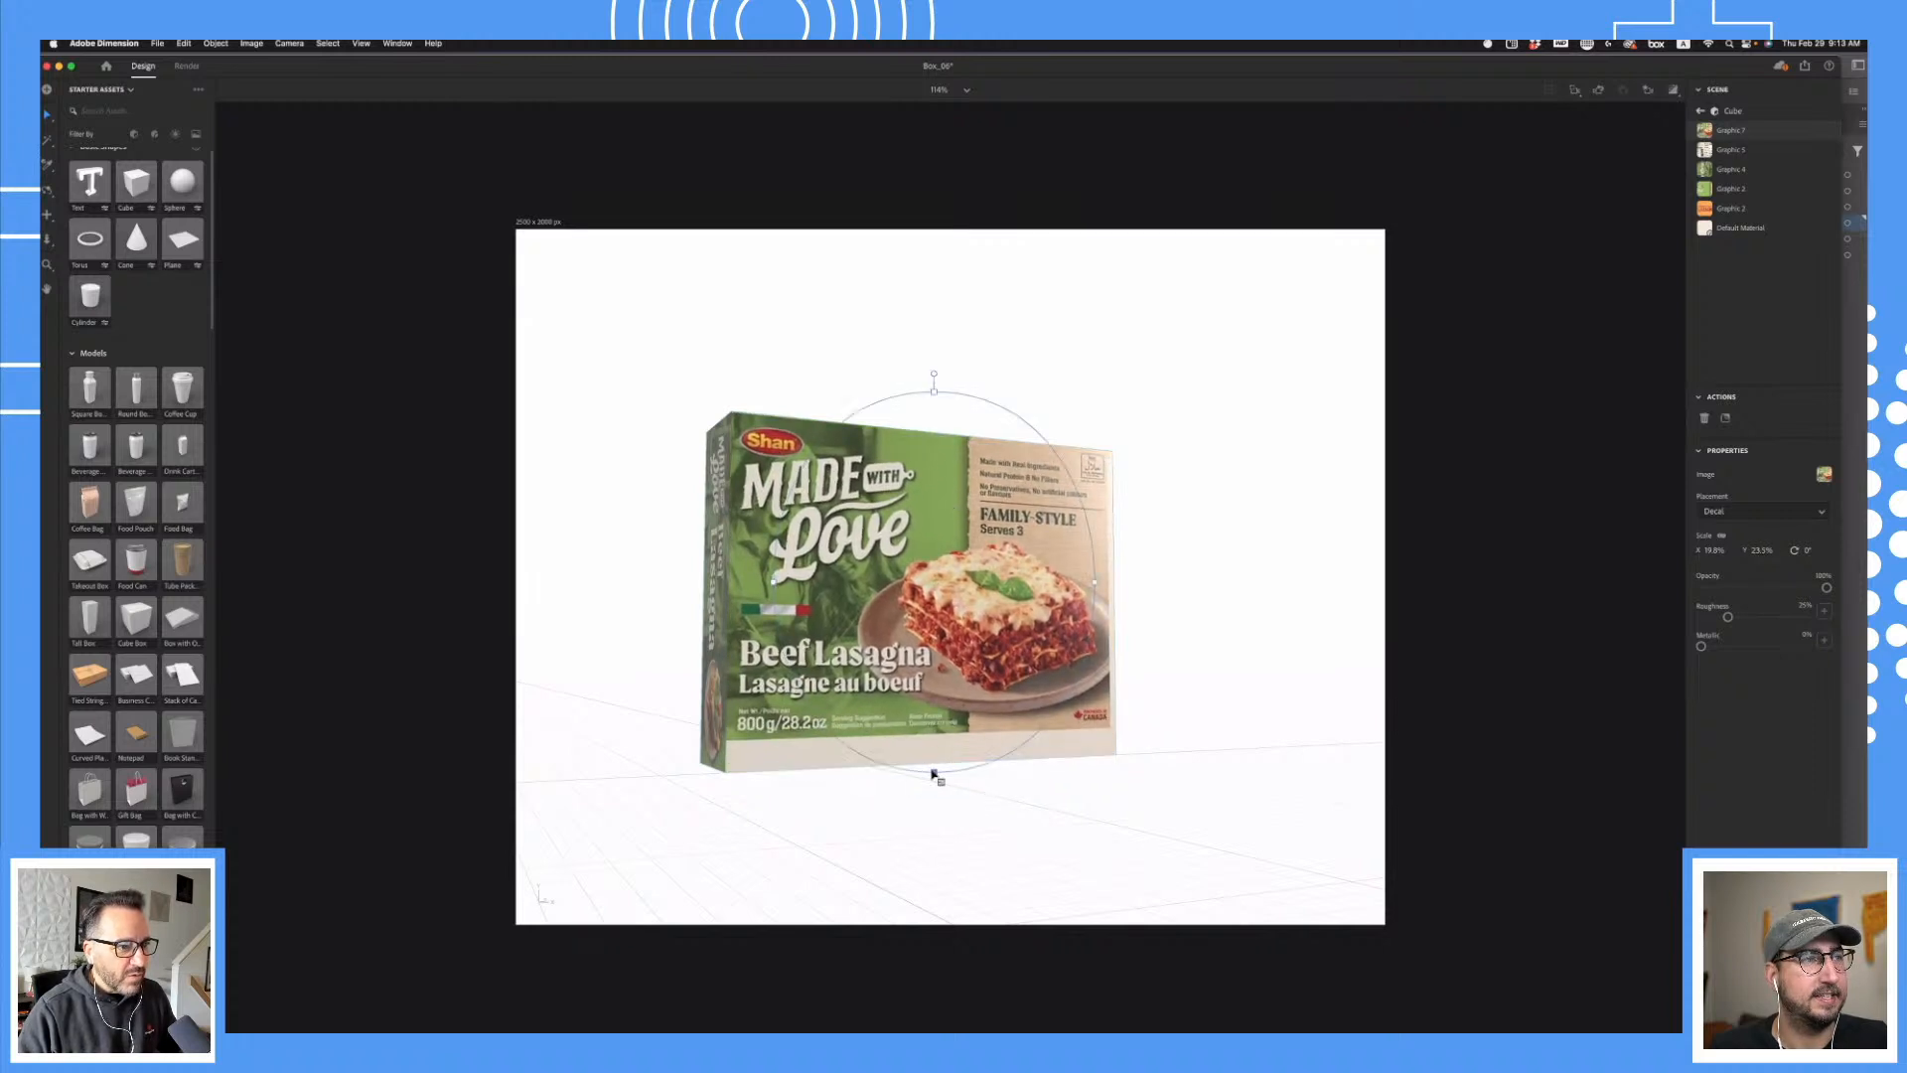
pyautogui.moveTo(934, 774); pyautogui.dragTo(934, 786)
pyautogui.moveTo(915, 710); pyautogui.dragTo(918, 718)
pyautogui.moveTo(939, 403); pyautogui.dragTo(939, 394)
pyautogui.moveTo(781, 603); pyautogui.dragTo(775, 603)
pyautogui.moveTo(1010, 545); pyautogui.dragTo(1009, 543)
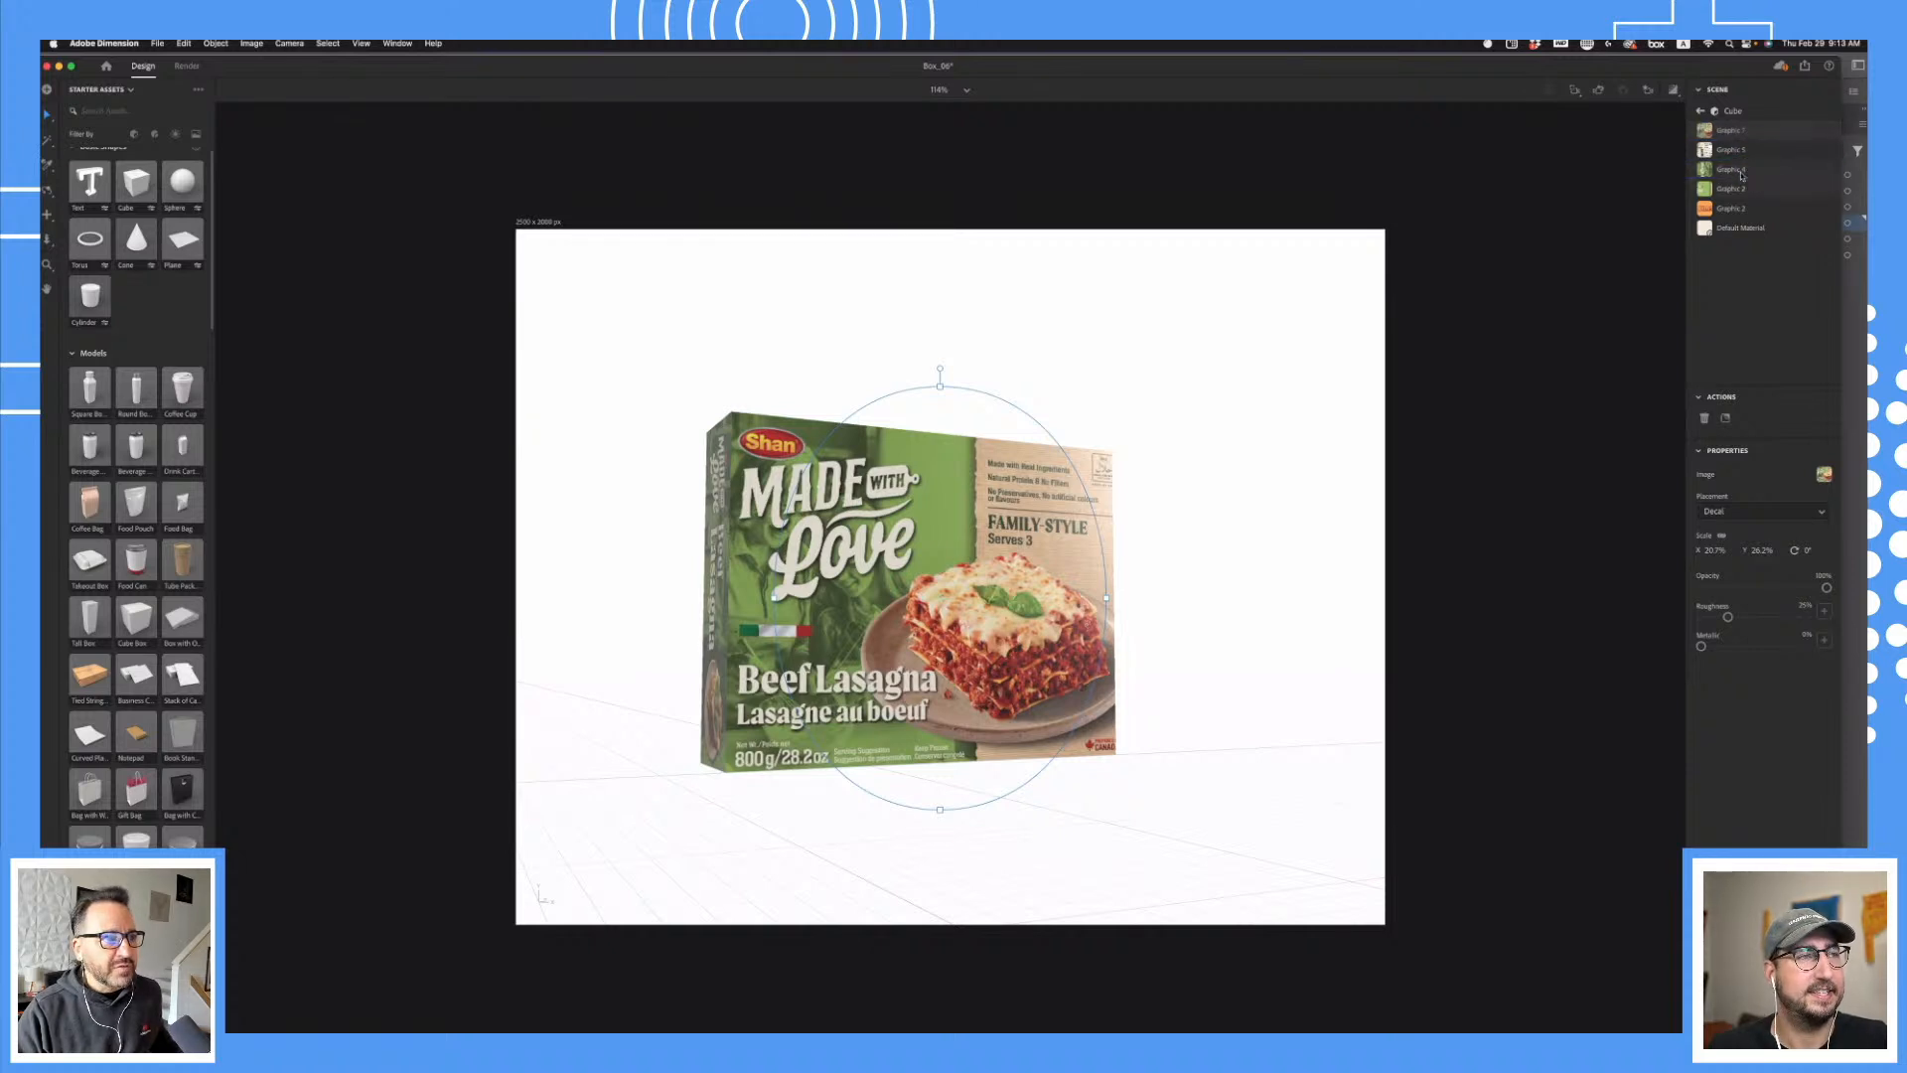
# - Try the front panel image below the other graphics in the box's stacking order, and return it to the front
pyautogui.moveTo(1741, 176); pyautogui.dragTo(1740, 205)
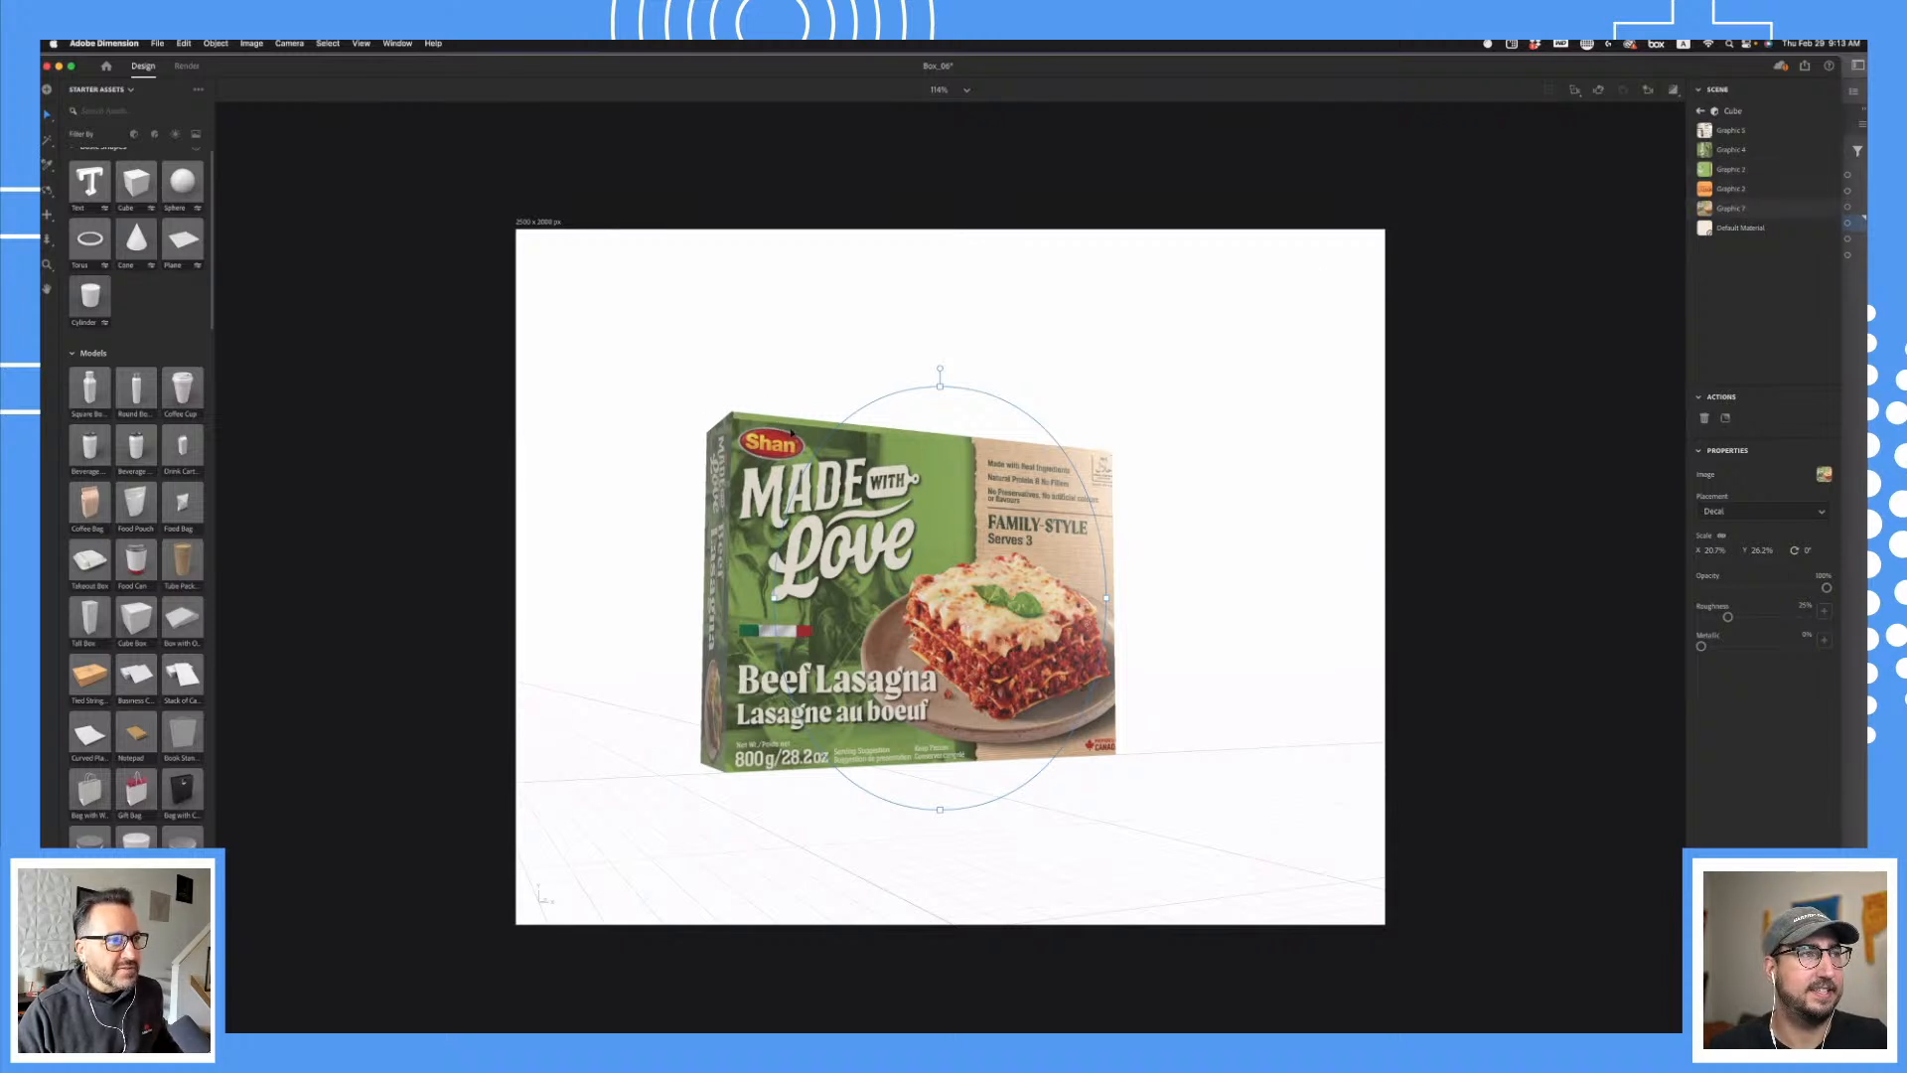
pyautogui.moveTo(1735, 211); pyautogui.dragTo(1730, 130)
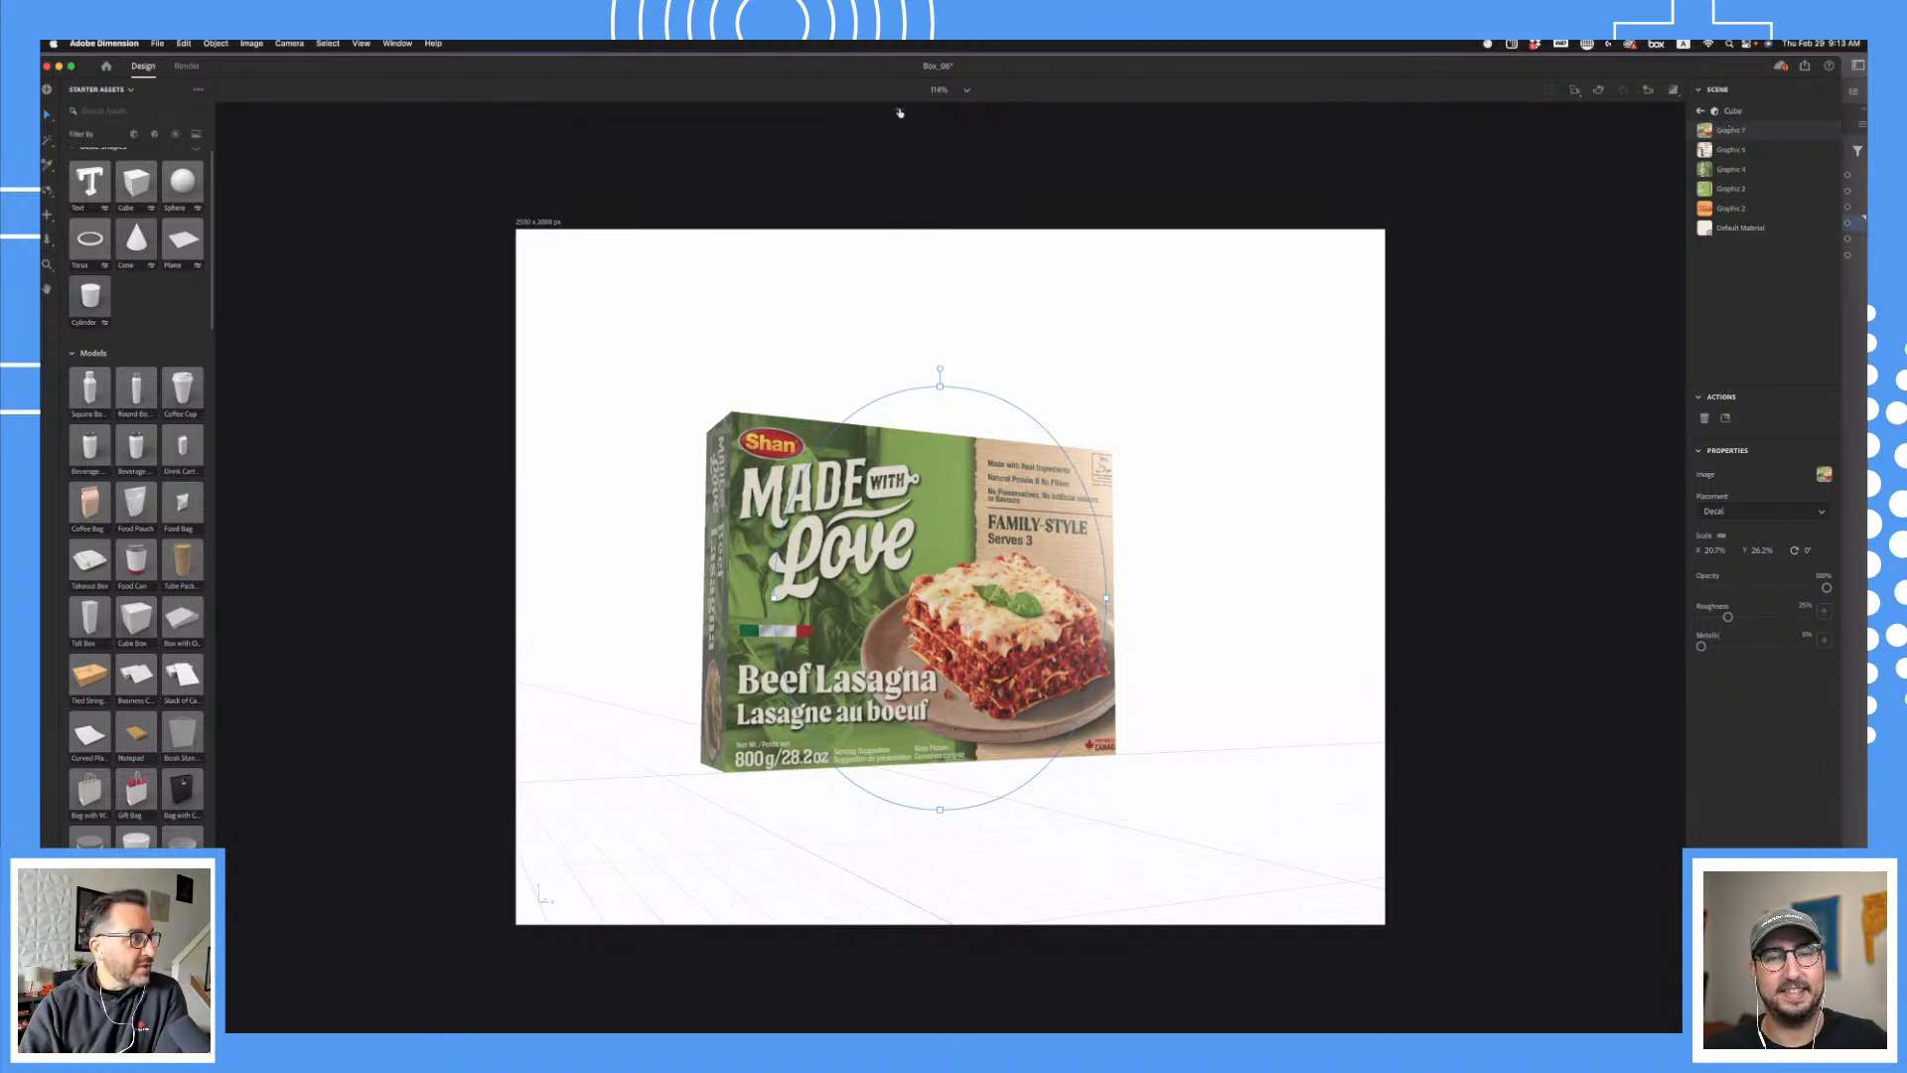
# - Make two copies of the lasagna box and line them up in a row behind the original
pyautogui.click(46, 216)
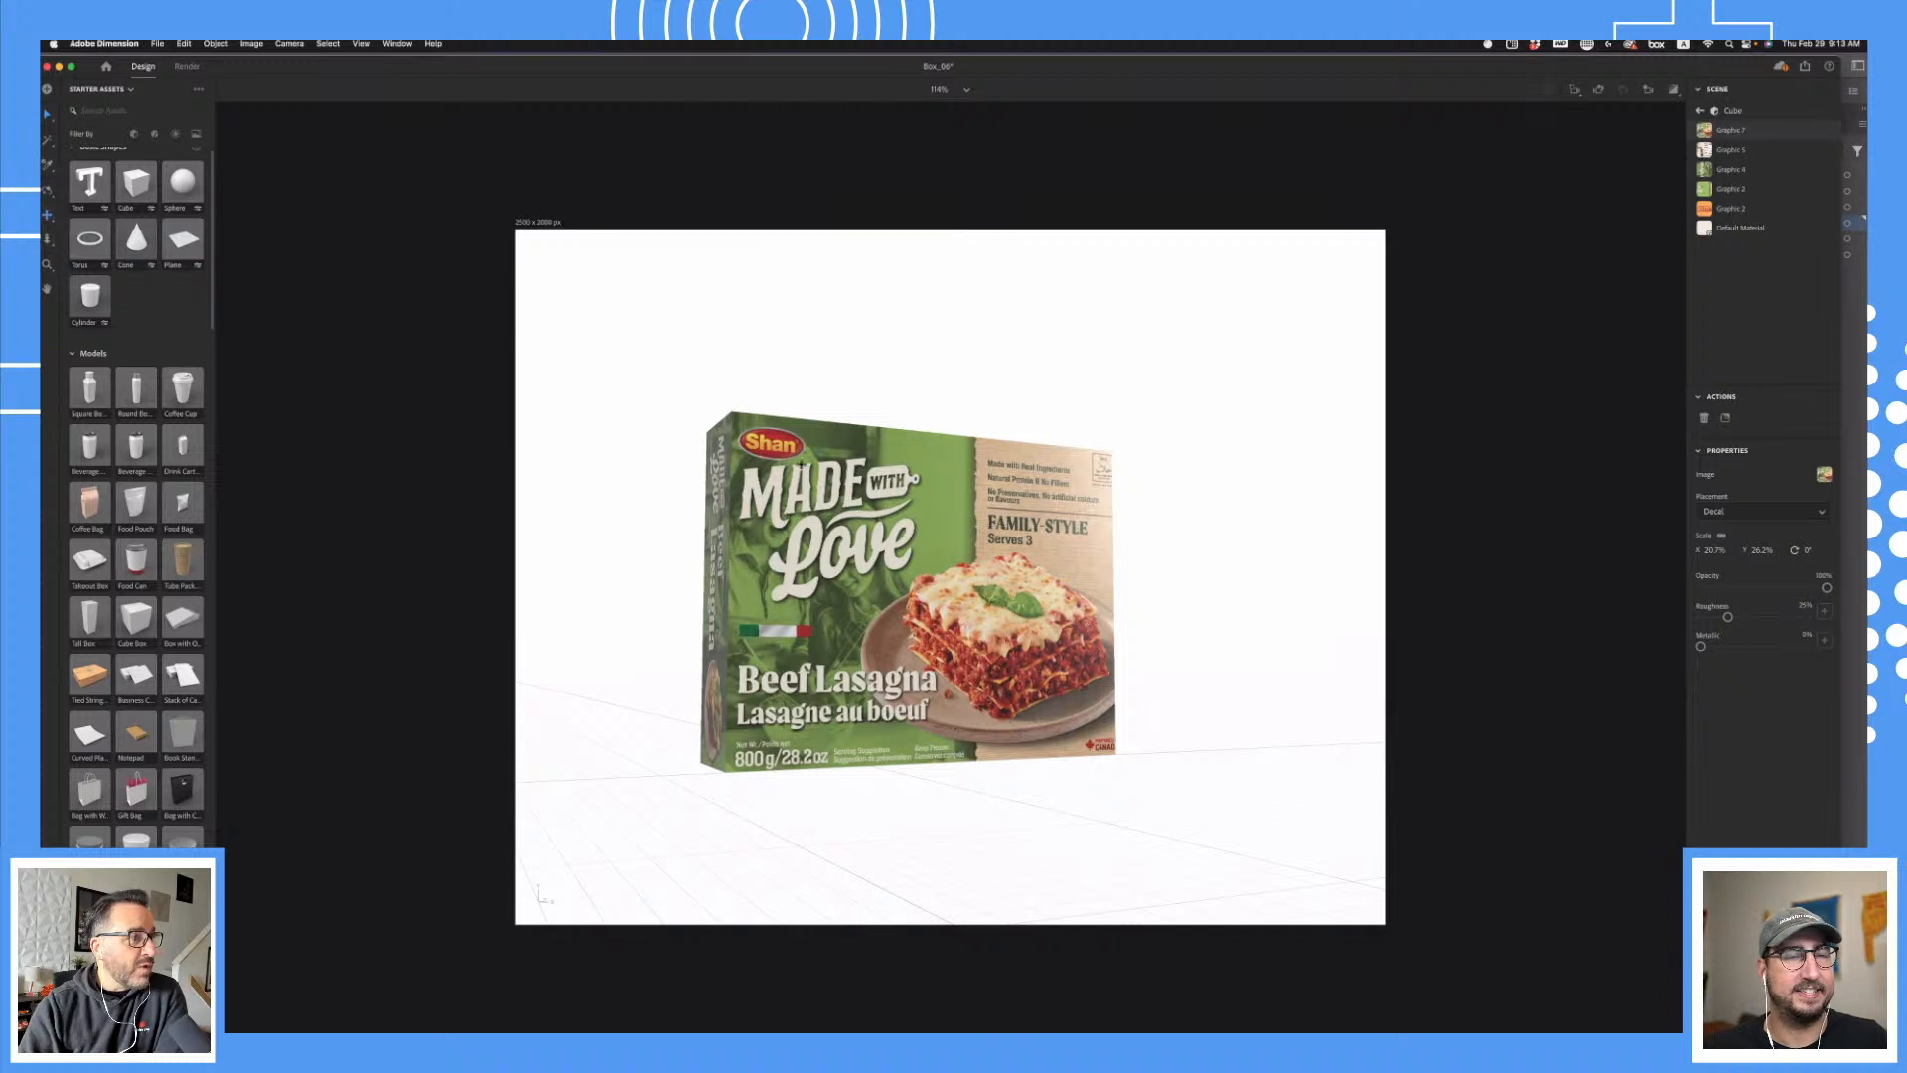
pyautogui.moveTo(799, 465); pyautogui.dragTo(1001, 625)
pyautogui.click(47, 190)
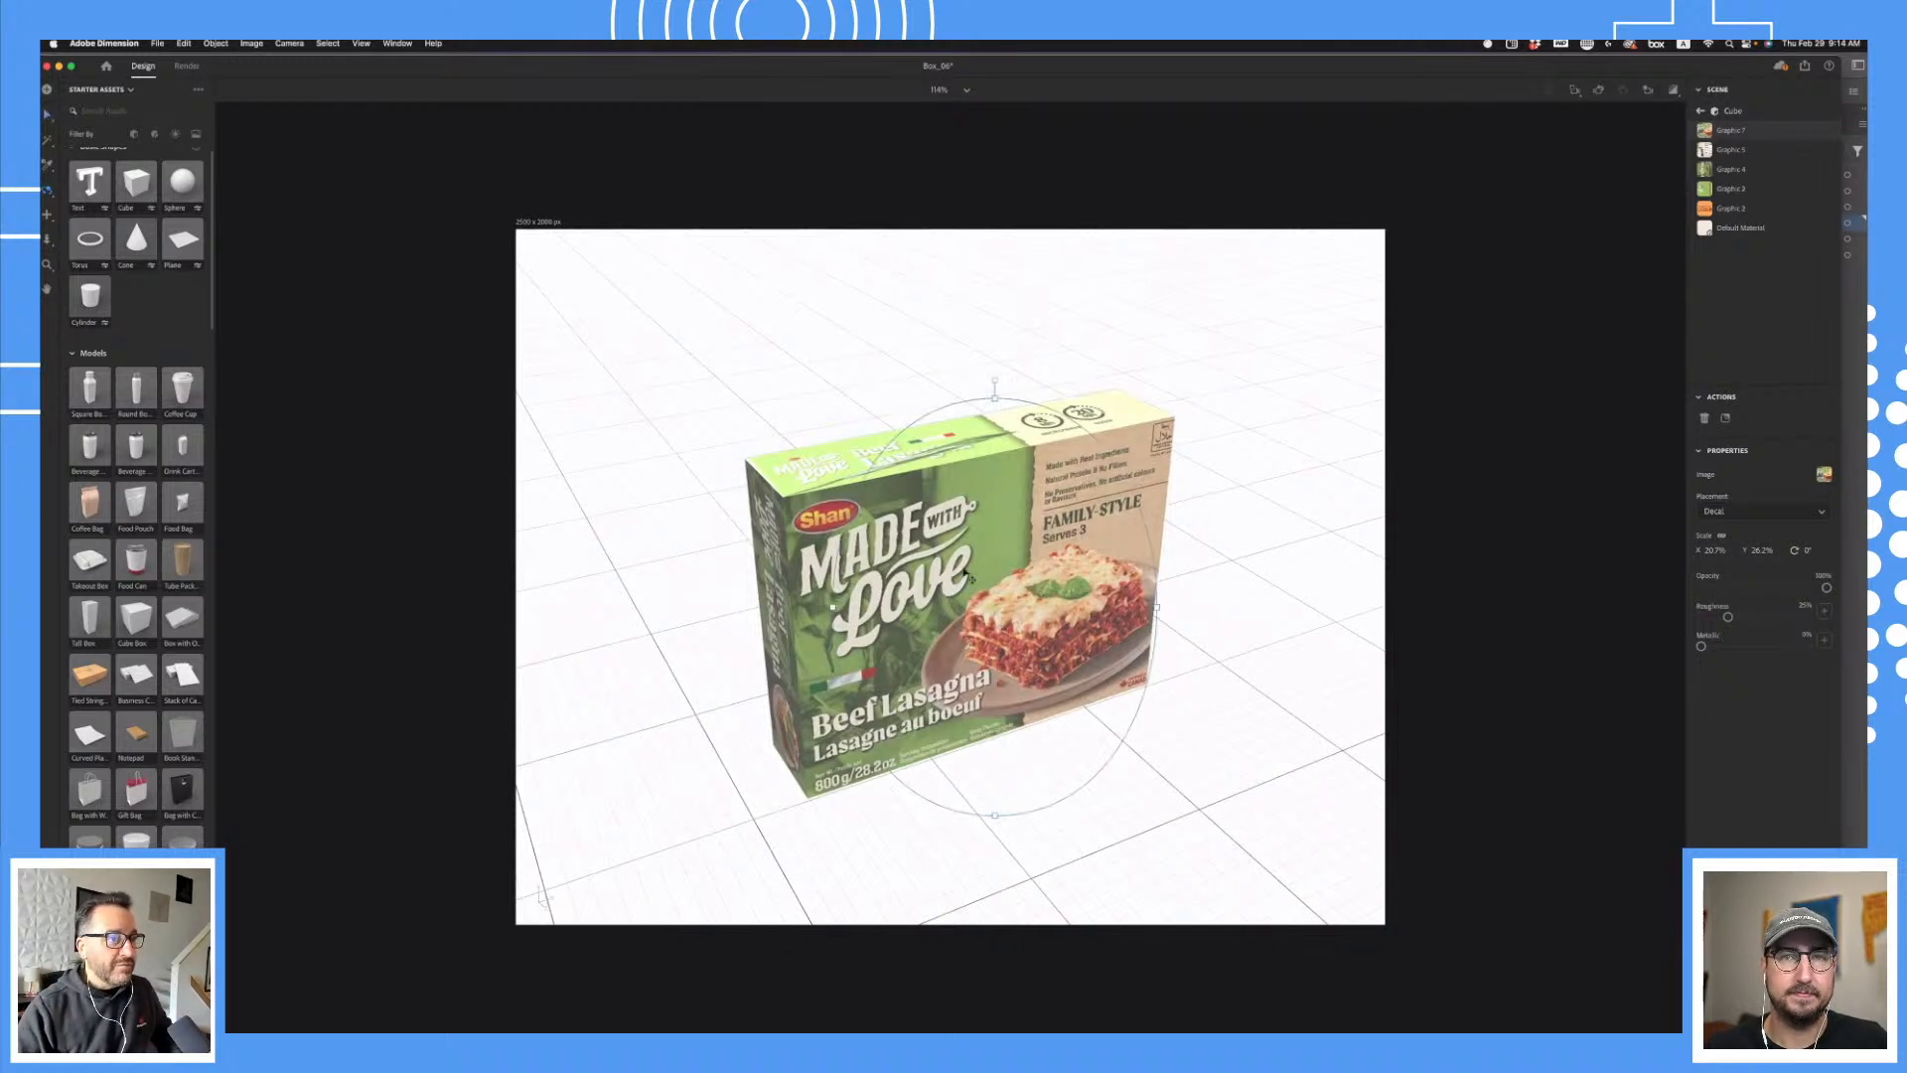
pyautogui.click(978, 596)
pyautogui.moveTo(978, 597); pyautogui.dragTo(728, 326)
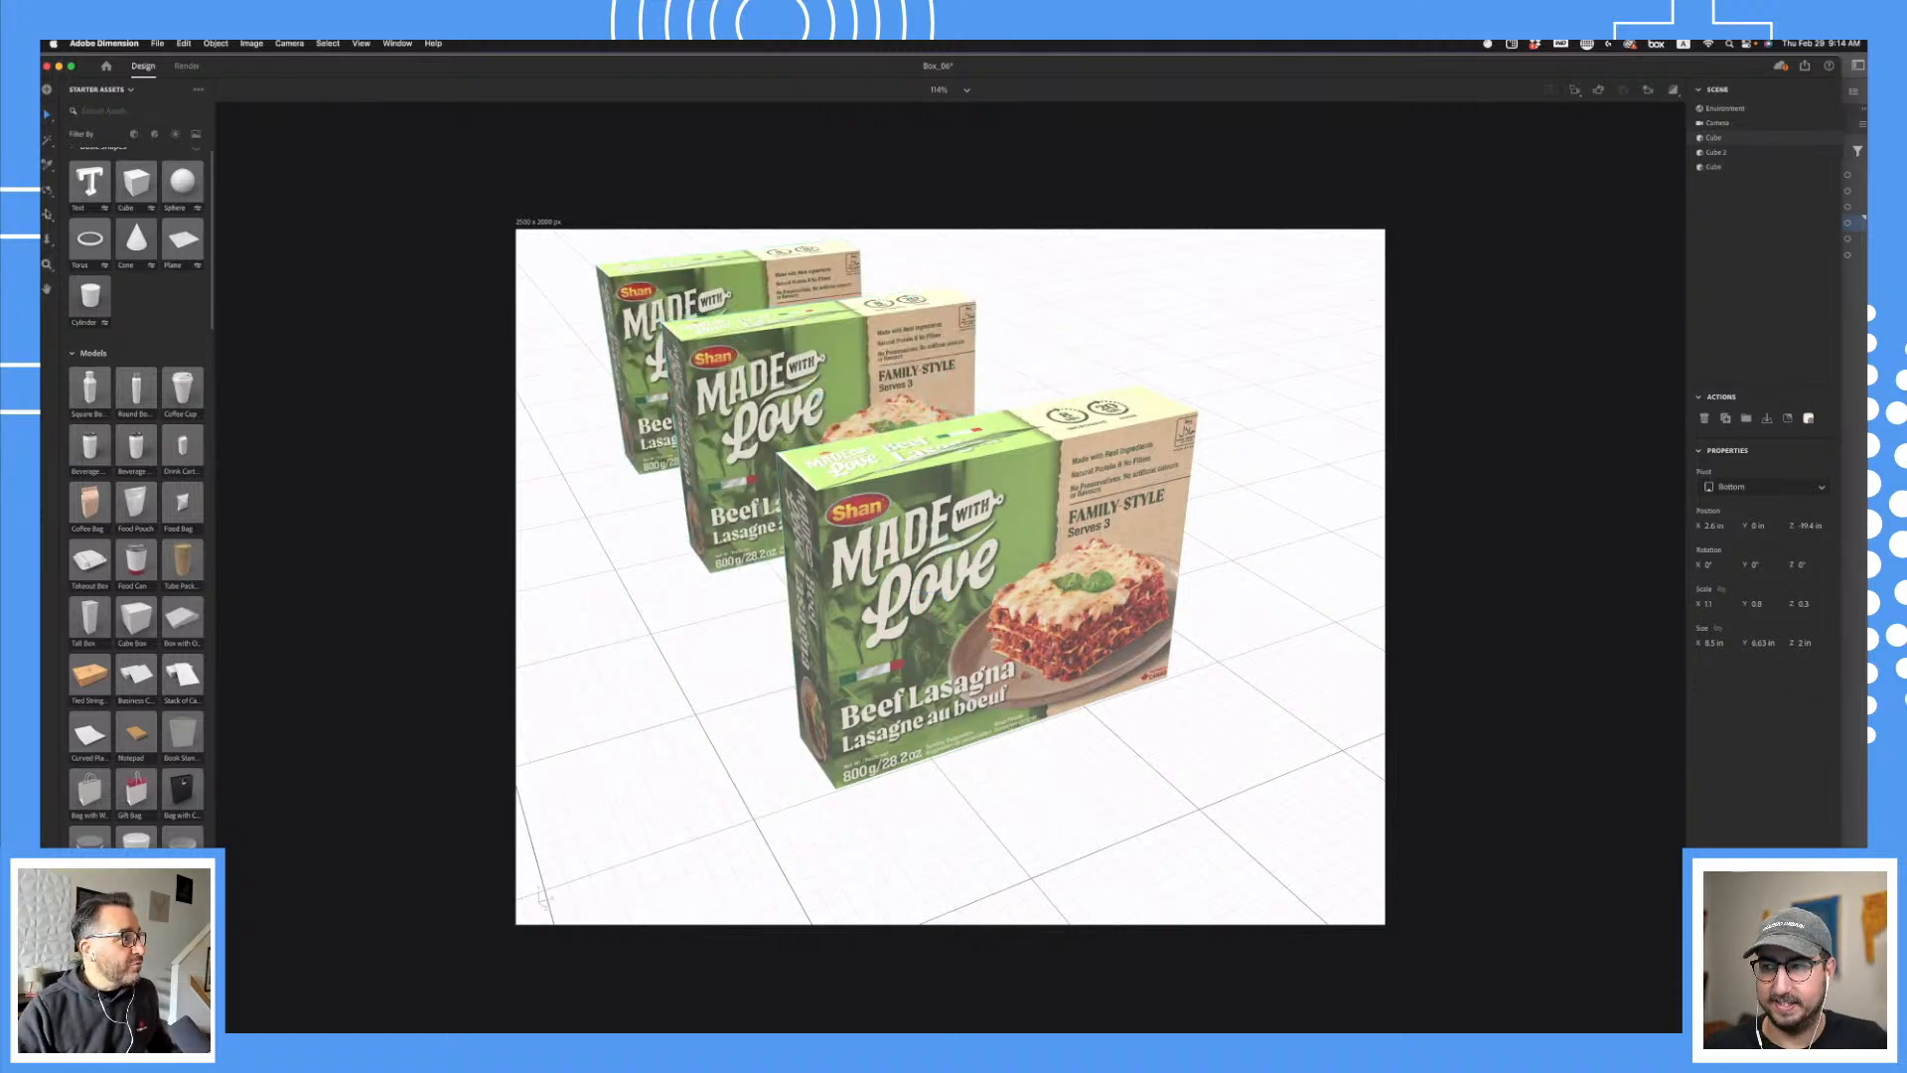
pyautogui.click(46, 190)
pyautogui.moveTo(713, 507); pyautogui.dragTo(664, 301)
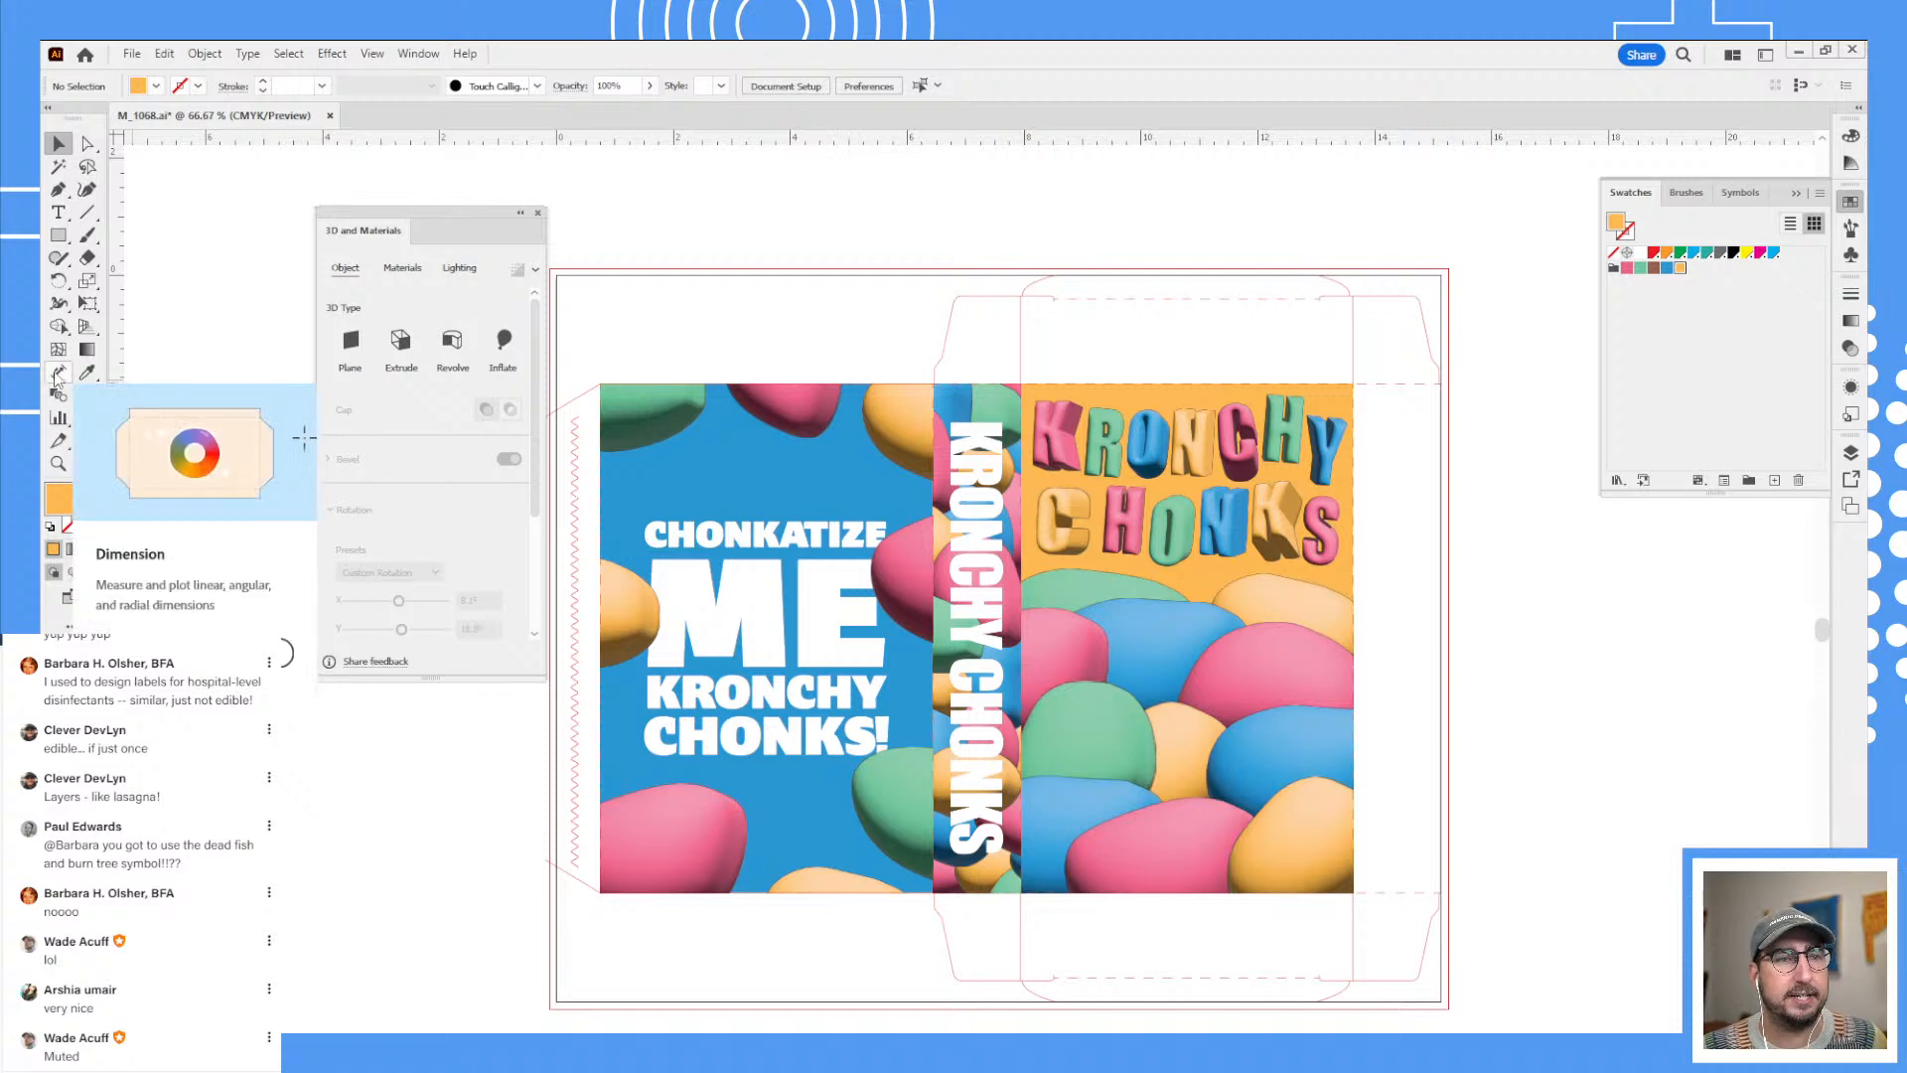
# - Read the Dimension tool's help on linear, angular and radial types in Illustrator, select the tool from there, and close the help
pyautogui.click(256, 653)
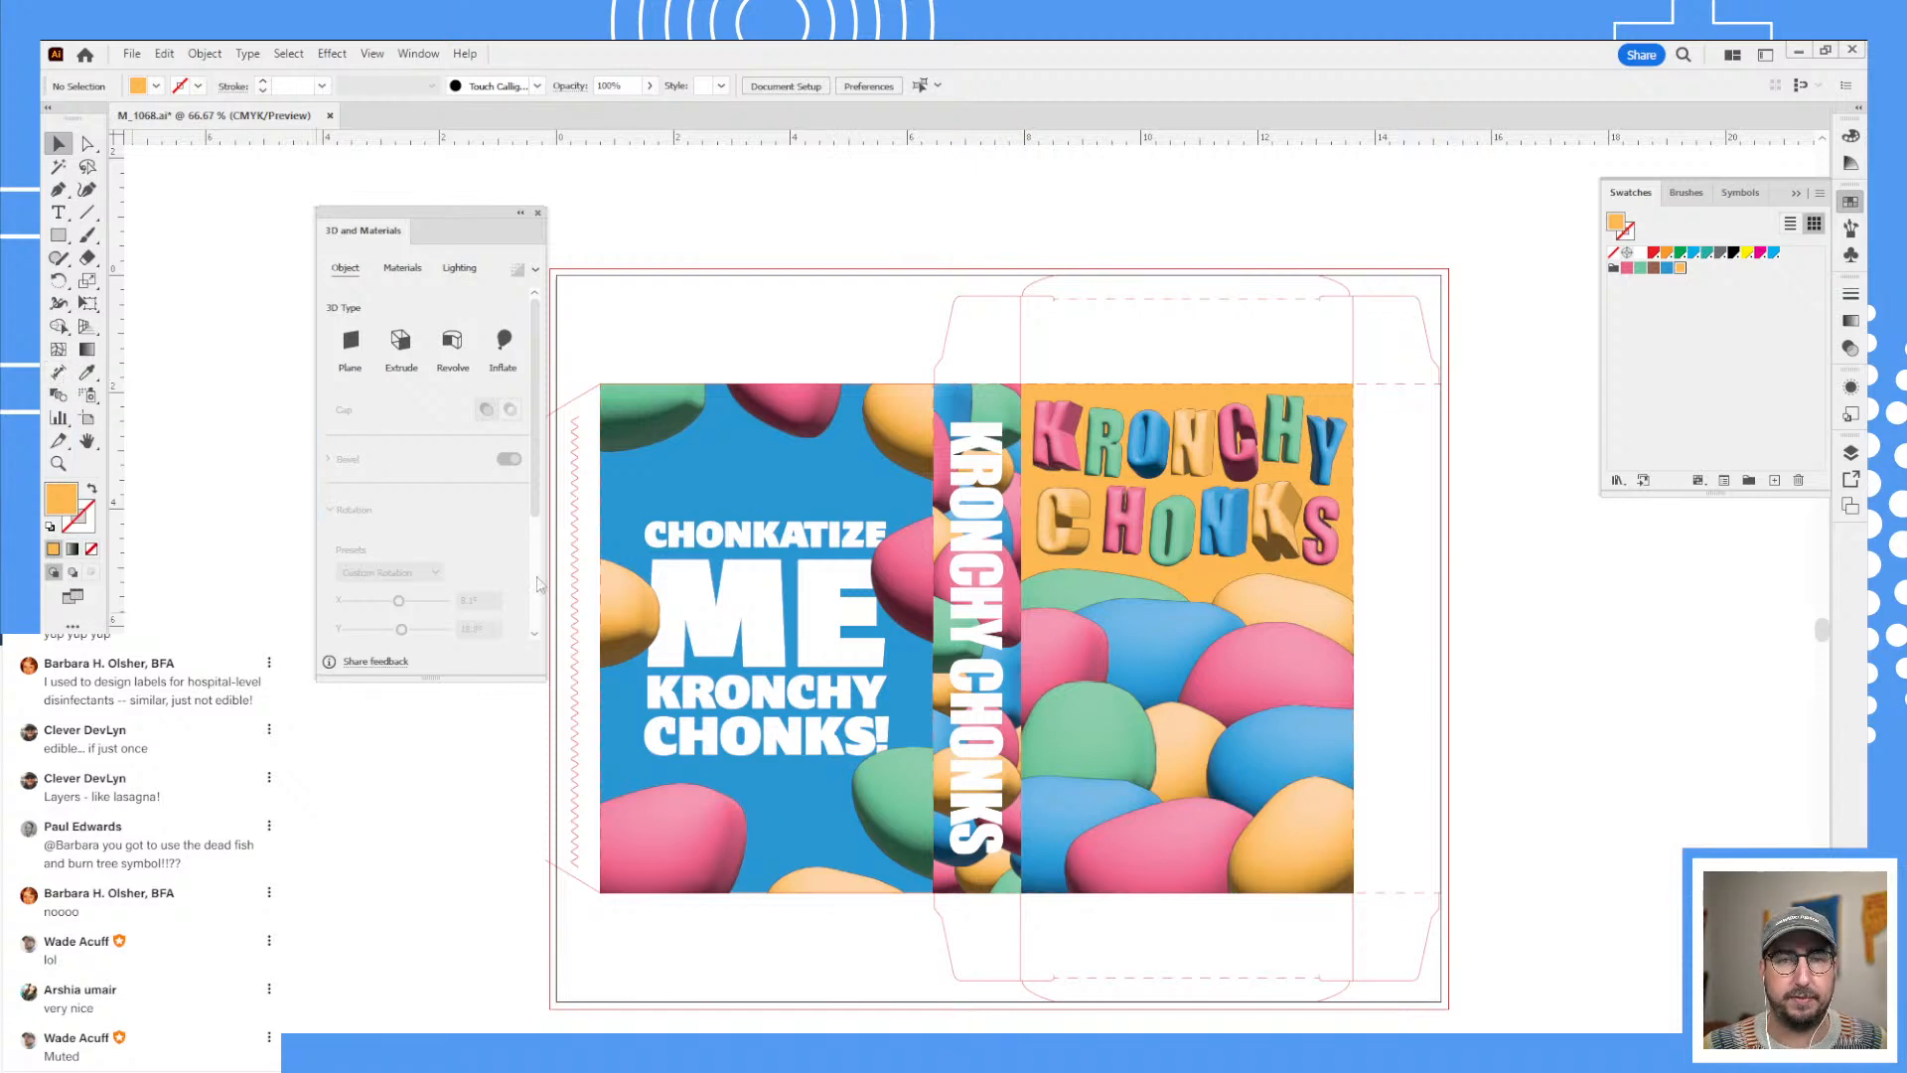
pyautogui.scroll(-2, 547, 446)
pyautogui.scroll(-2, 549, 454)
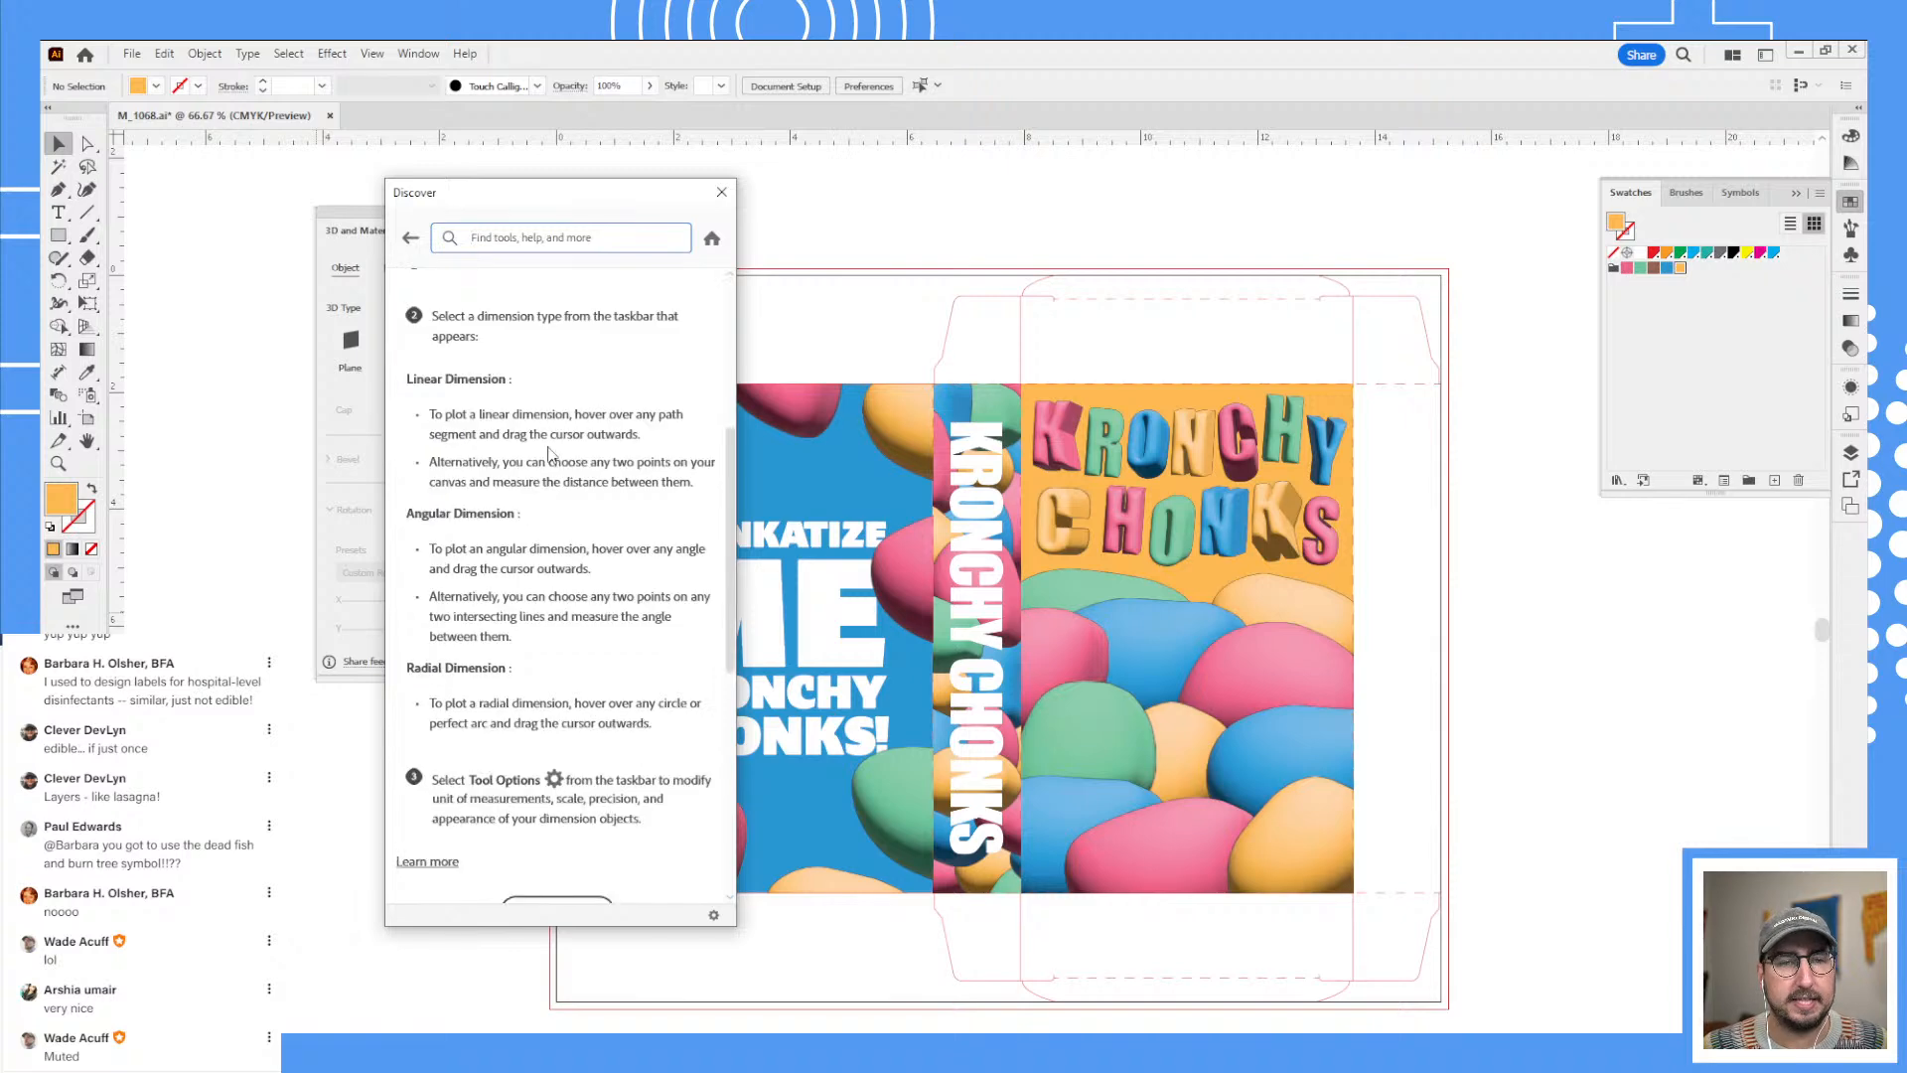
pyautogui.scroll(-6, 550, 454)
pyautogui.scroll(6, 550, 454)
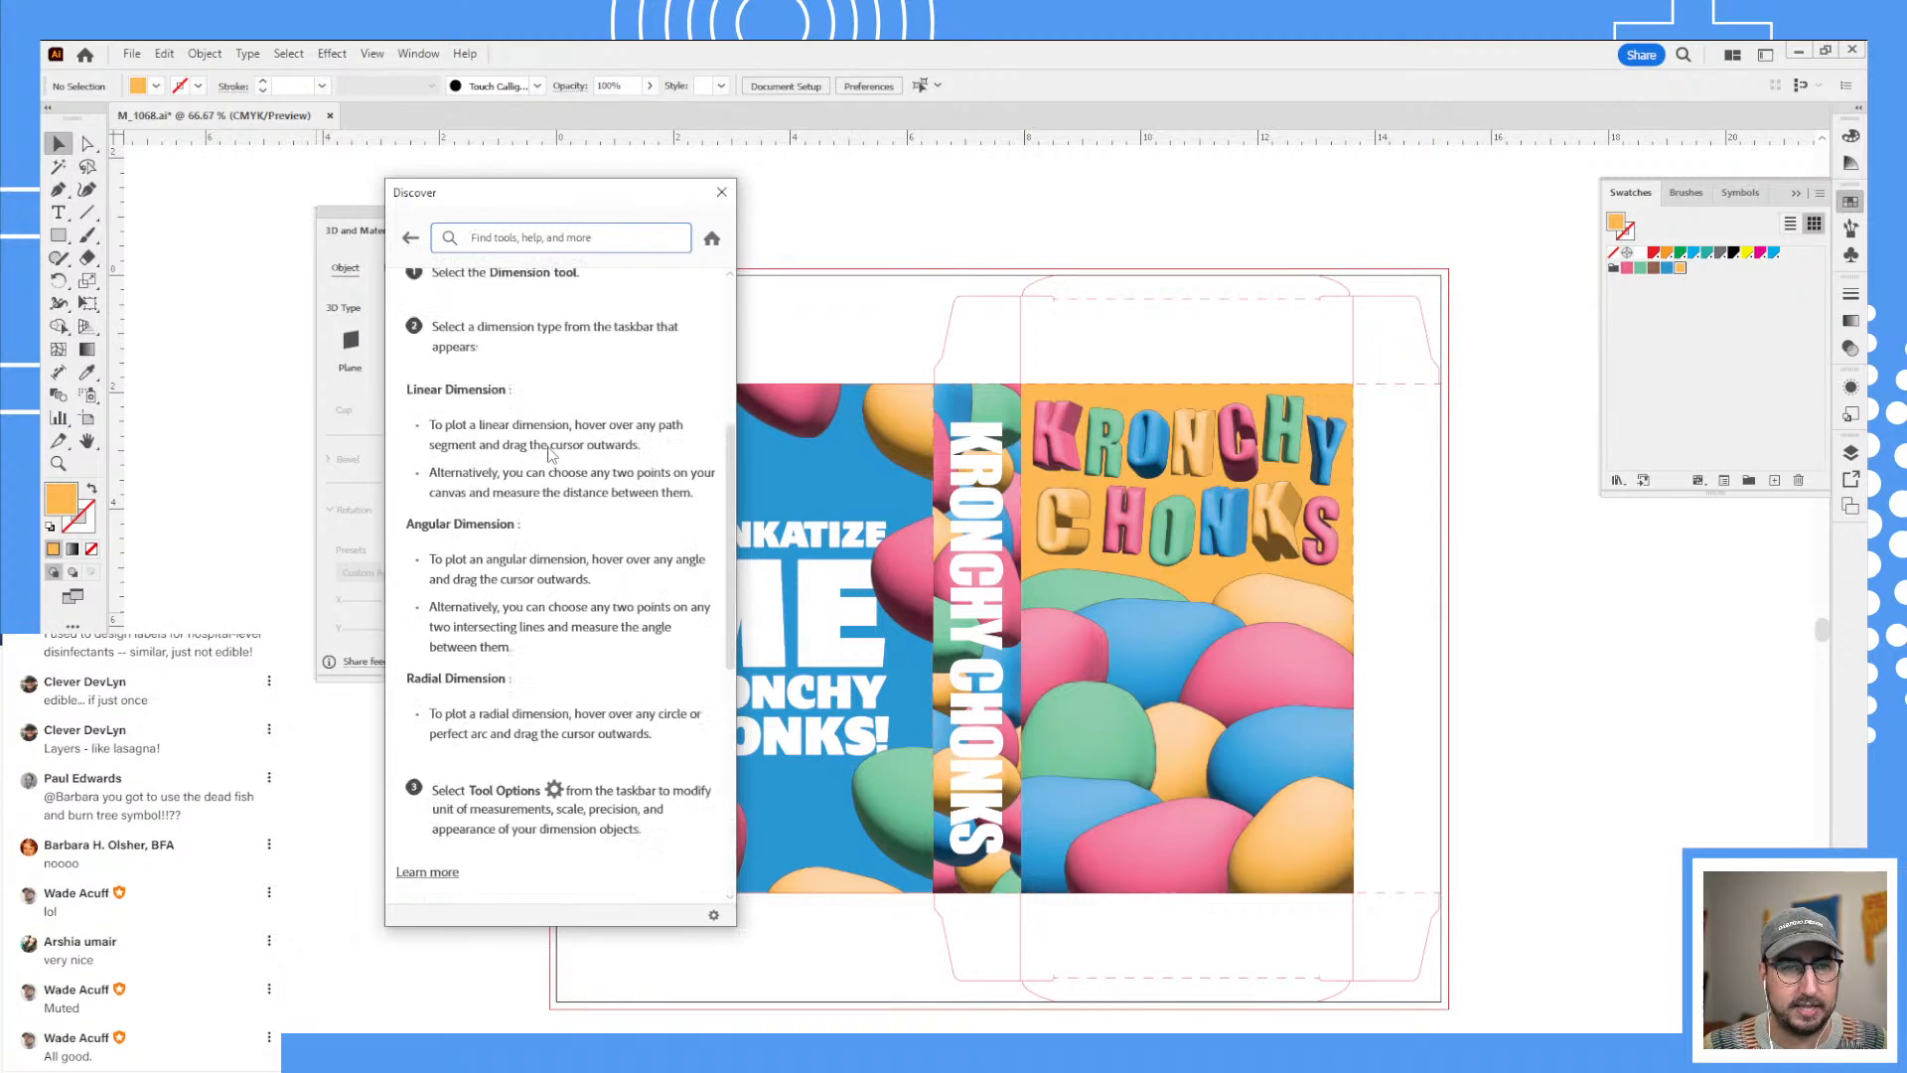
pyautogui.scroll(-2, 551, 454)
pyautogui.click(558, 719)
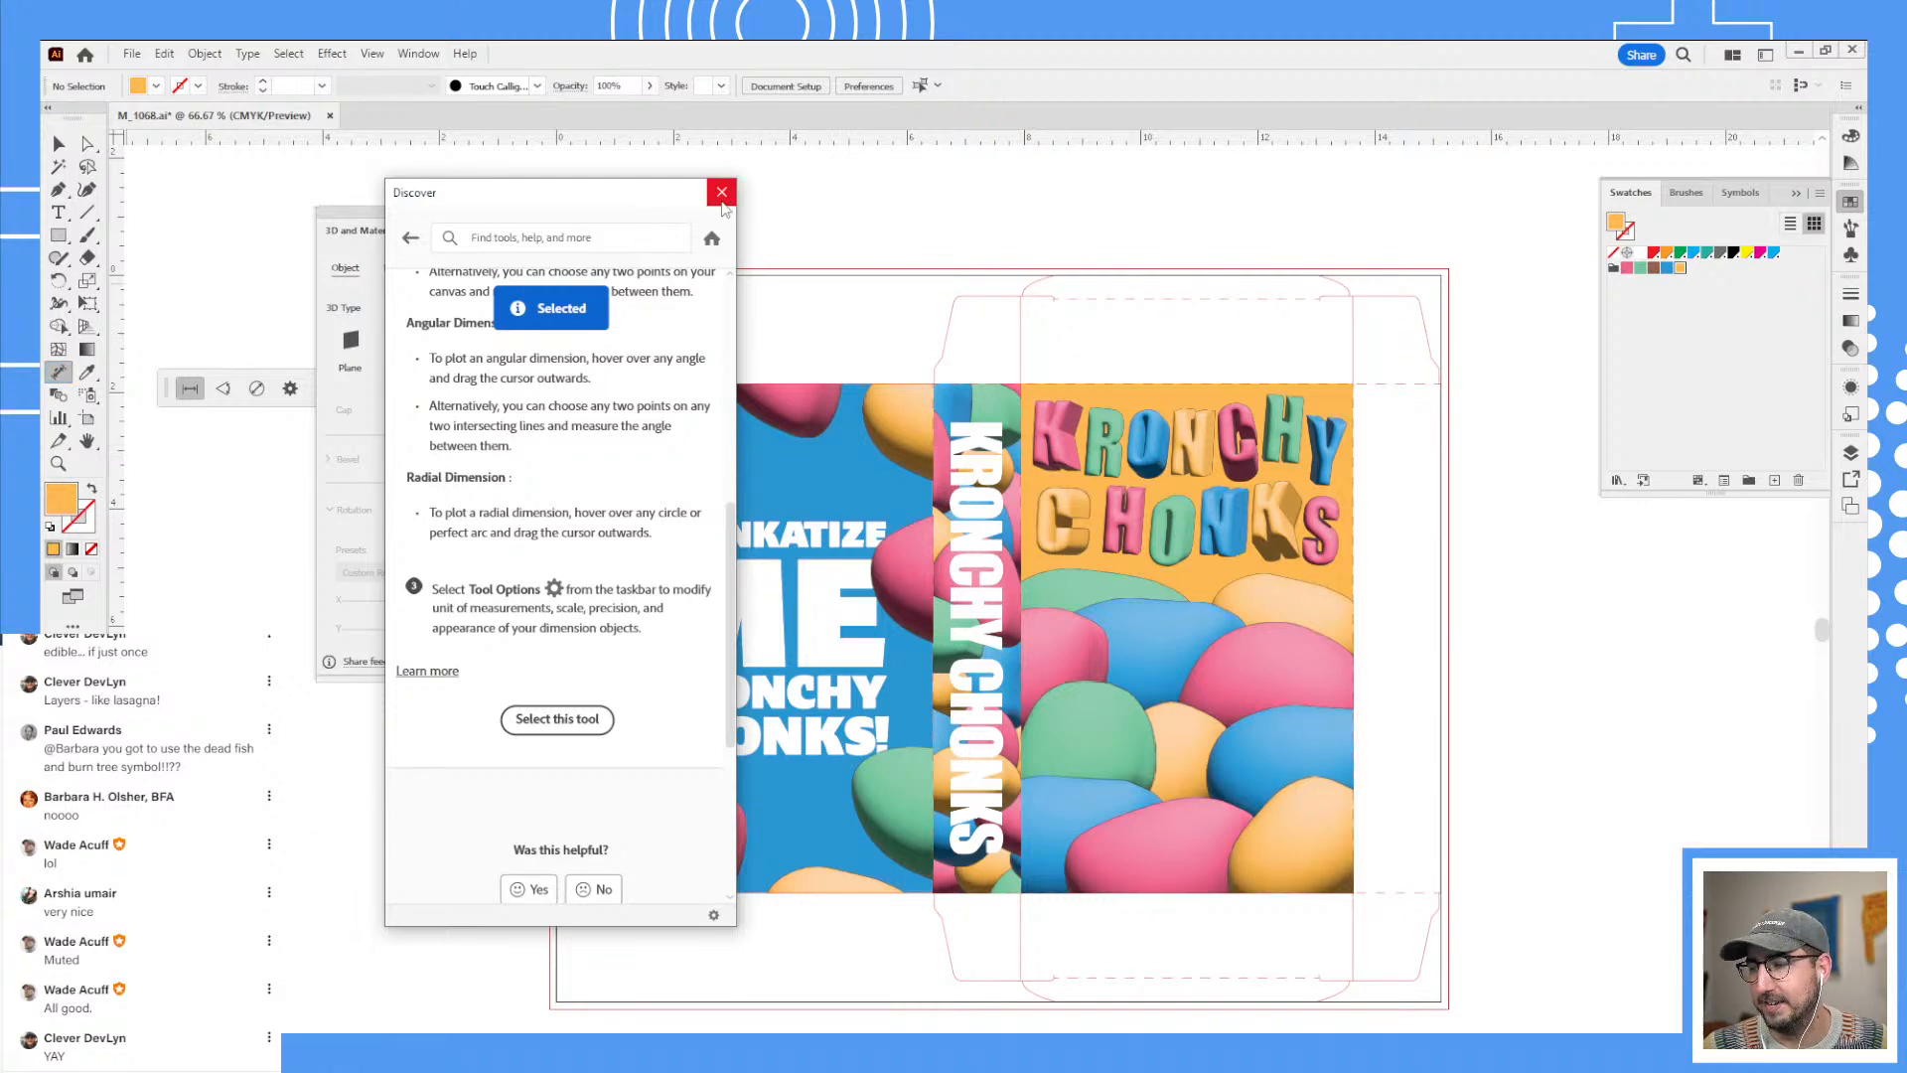
pyautogui.click(722, 197)
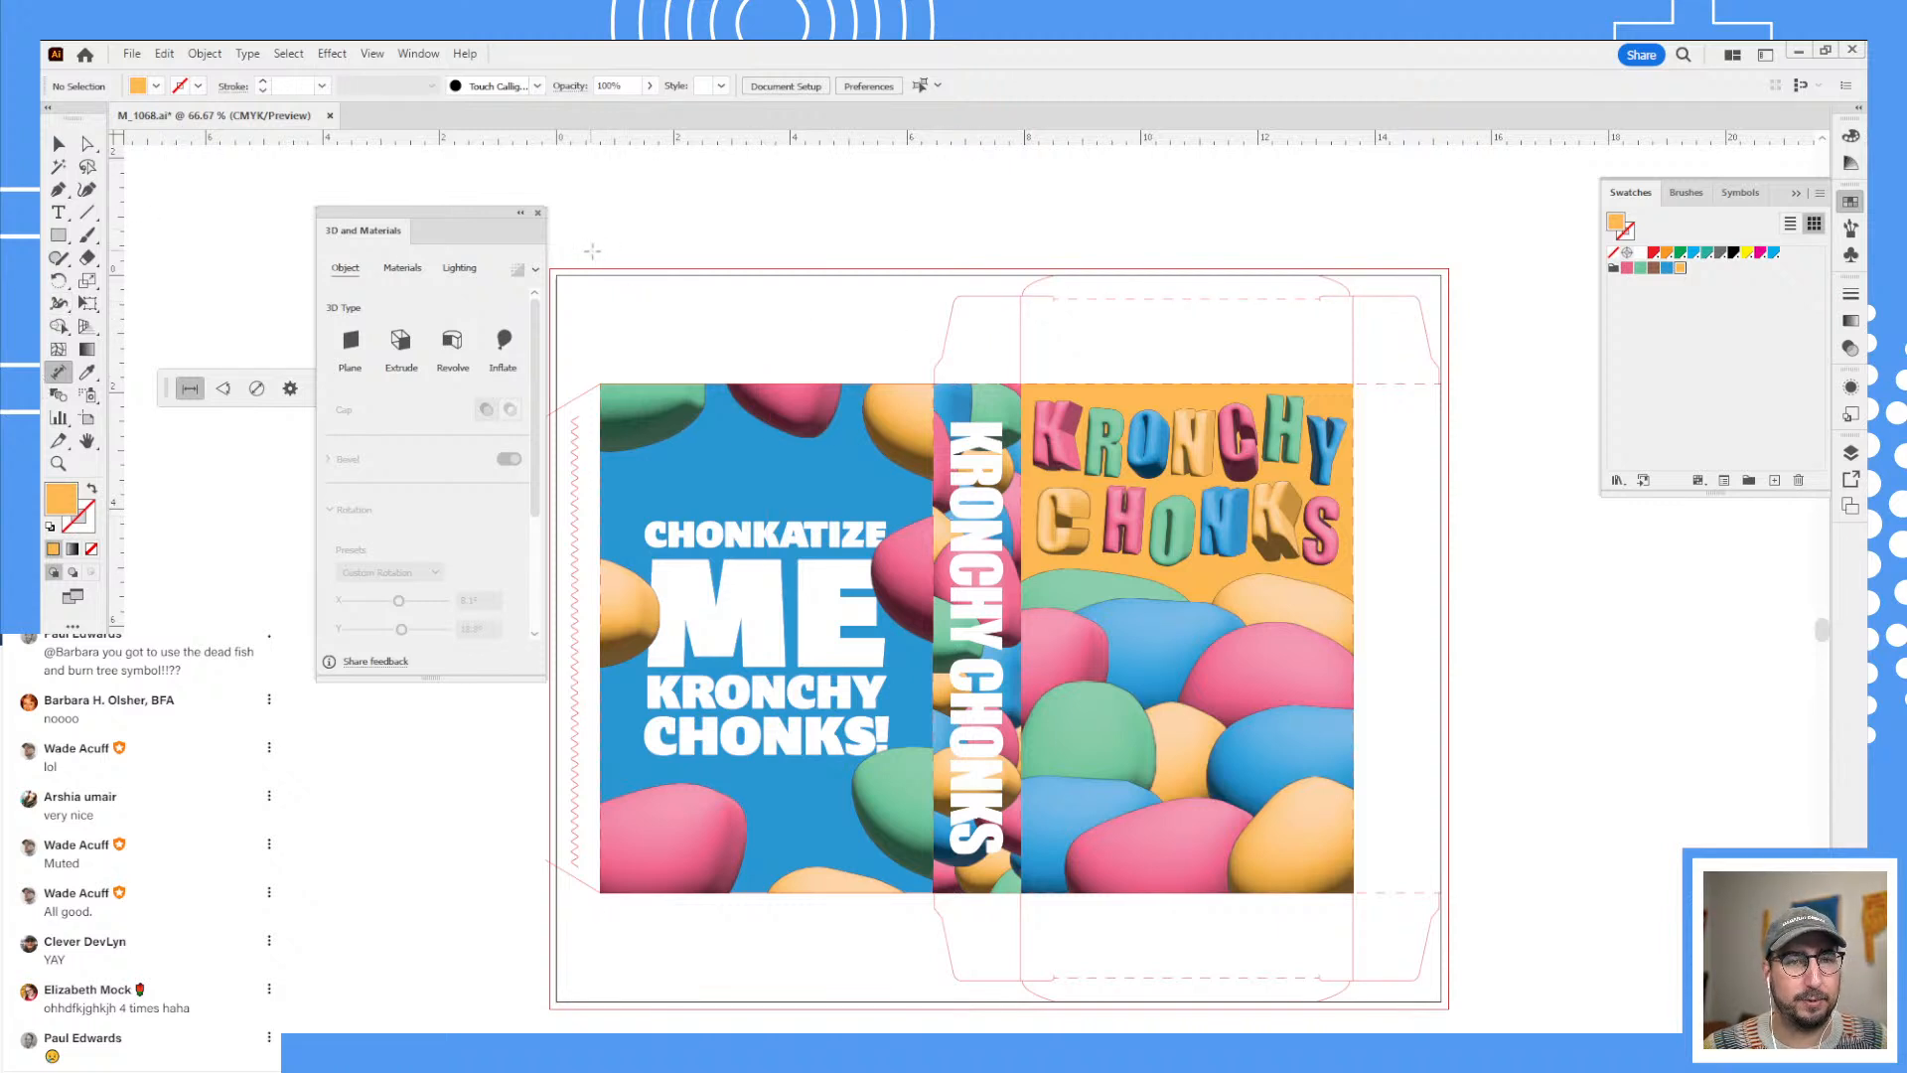
# - Plot a horizontal linear dimension above the Kronchy Chonks dieline, spanning the width of the blue back panel
pyautogui.moveTo(599, 251); pyautogui.dragTo(931, 231)
pyautogui.press('z')
pyautogui.click(867, 240)
pyautogui.click(918, 617)
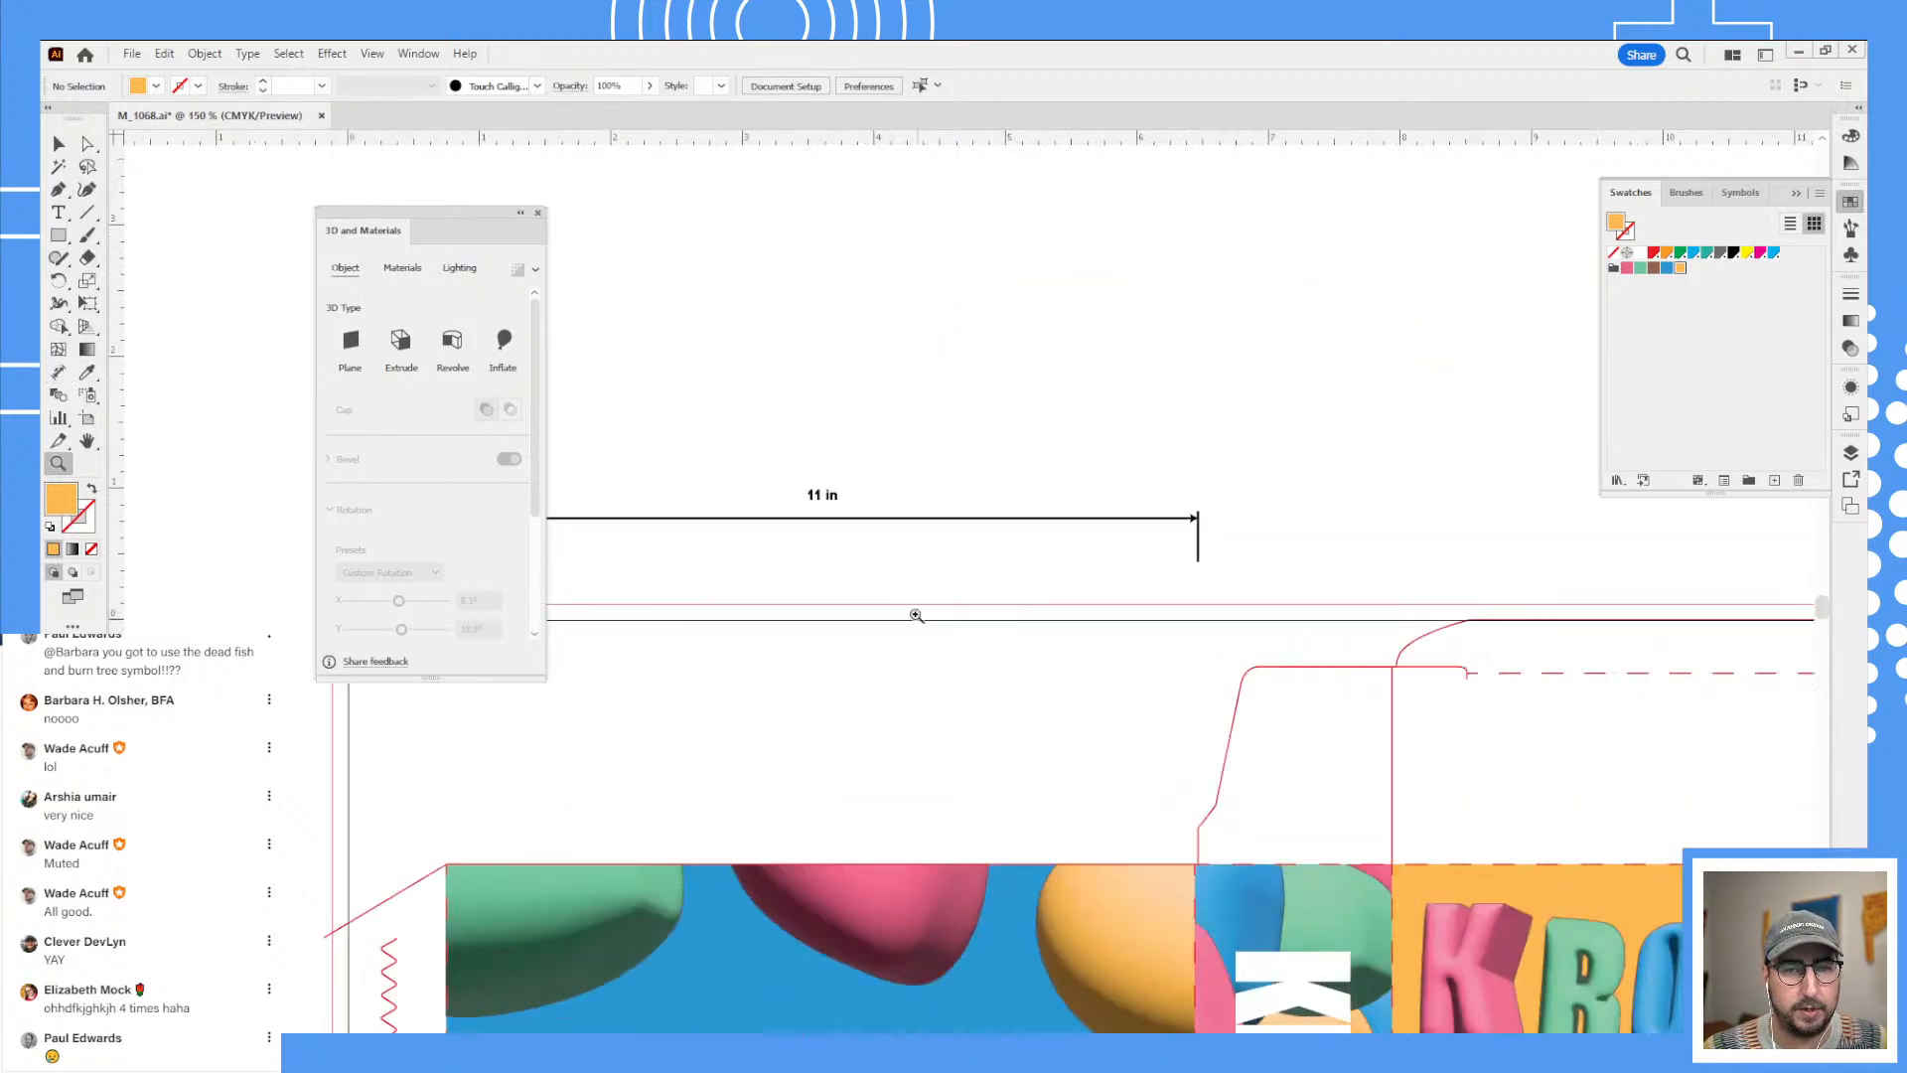
pyautogui.moveTo(916, 616); pyautogui.dragTo(1103, 536)
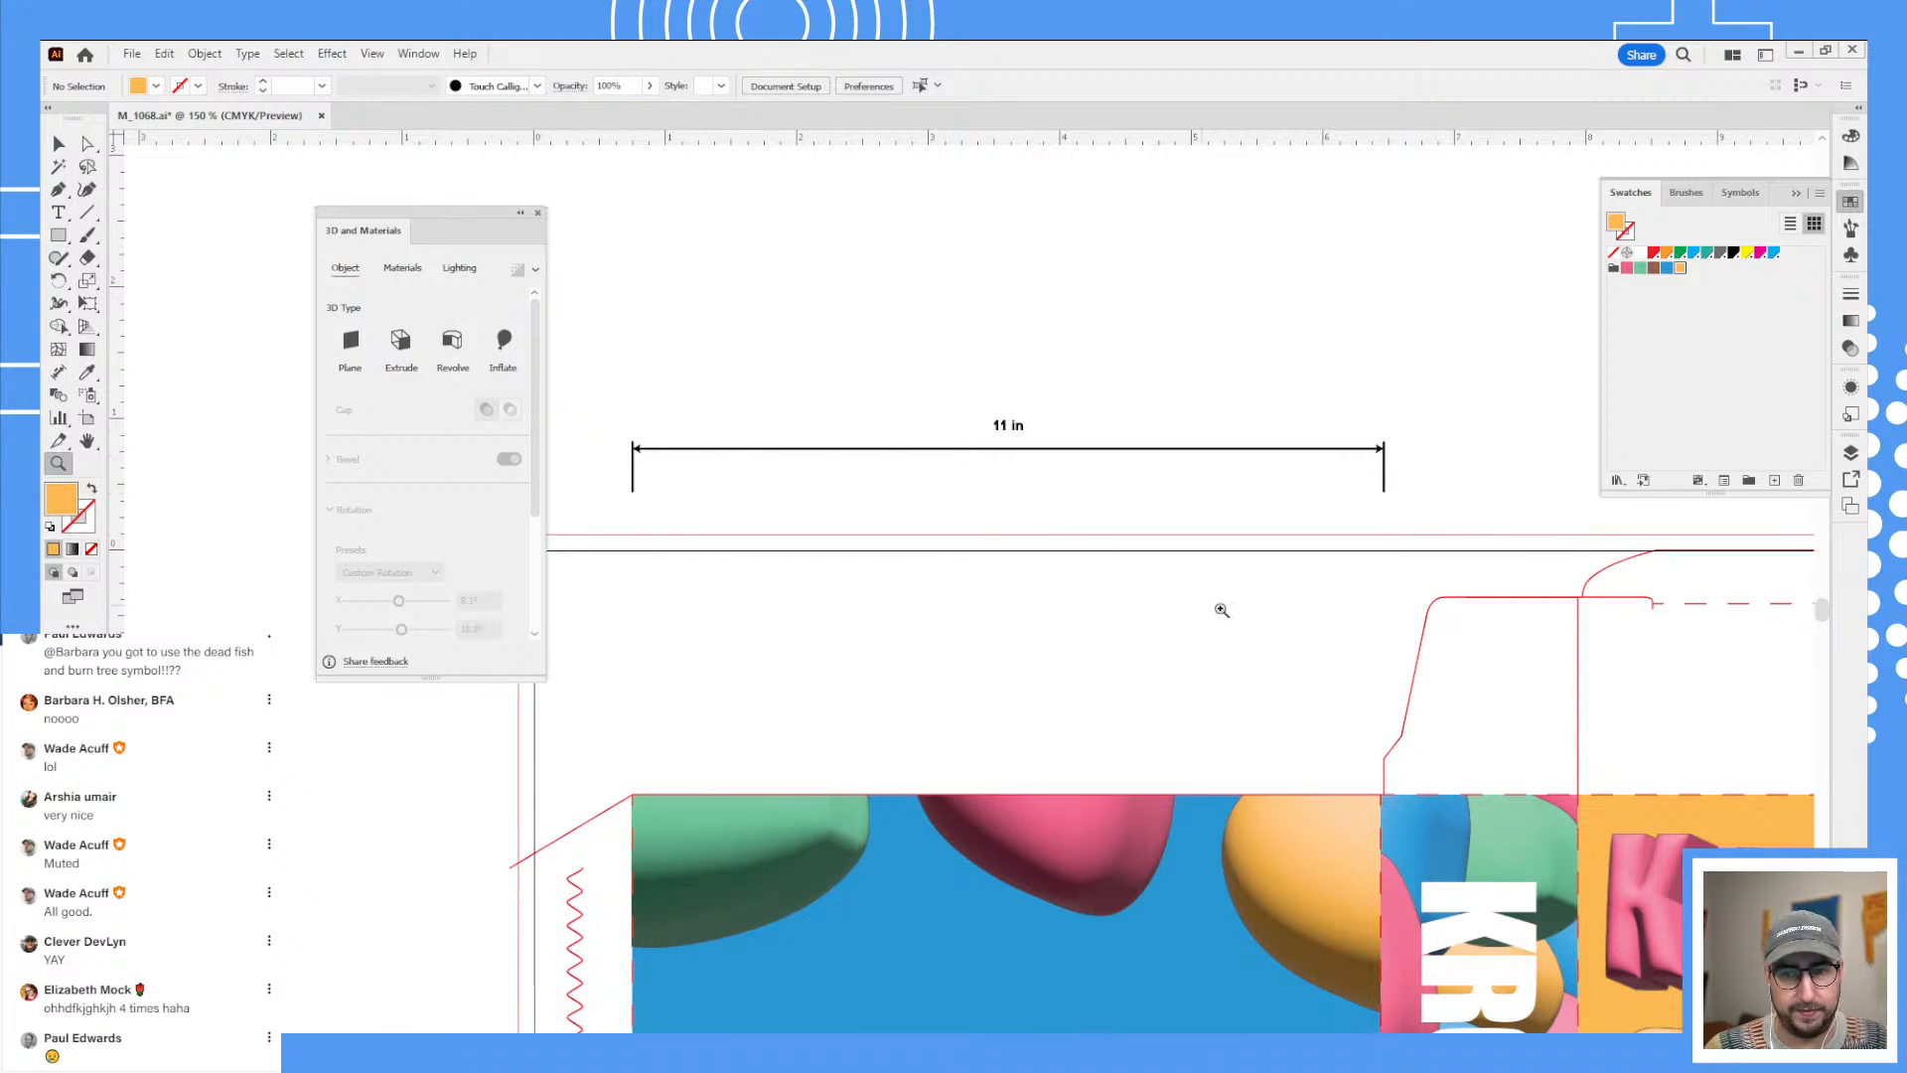
# - Hide the 3D and Materials controls and plot an angular dimension at the lower bend in the flap outline above the narrow side panel
pyautogui.moveTo(1259, 617); pyautogui.dragTo(1012, 504)
pyautogui.click(1143, 622)
pyautogui.click(924, 573)
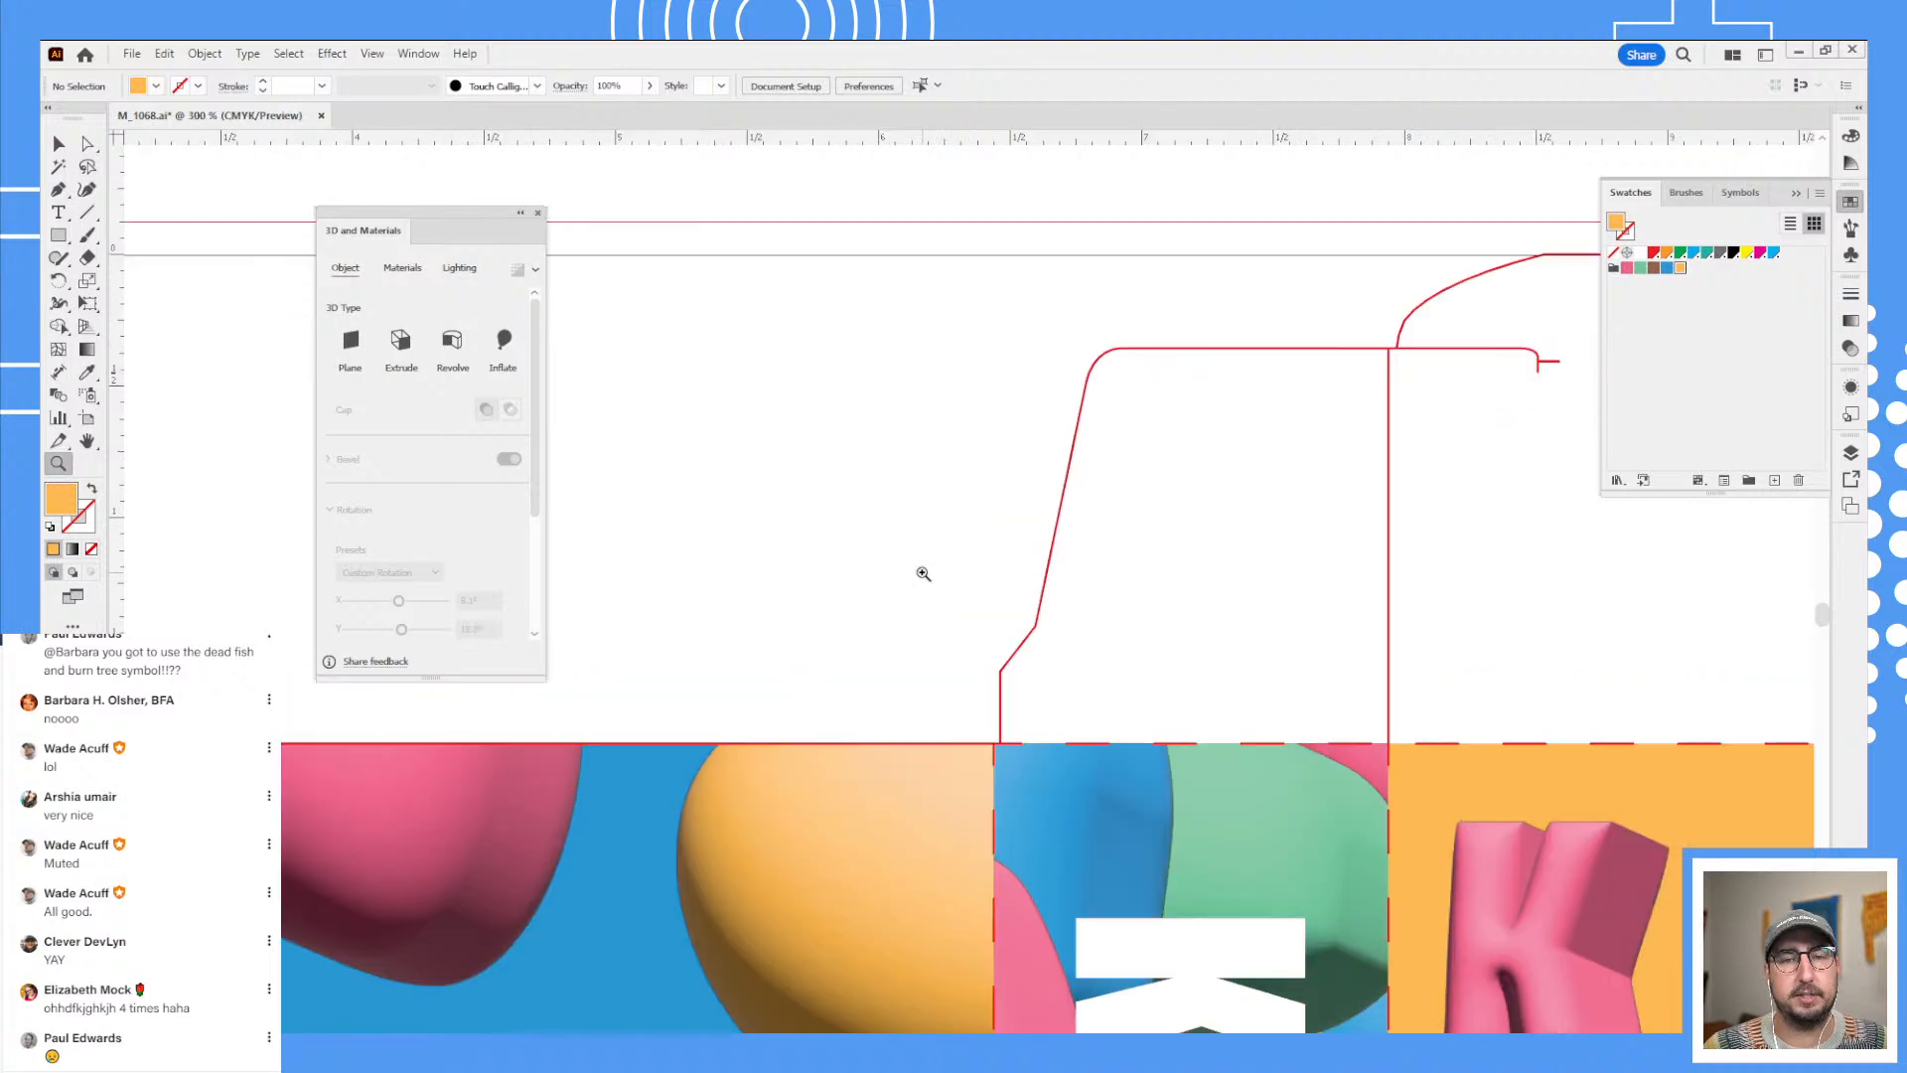
pyautogui.click(1043, 671)
pyautogui.moveTo(1015, 638); pyautogui.dragTo(898, 527)
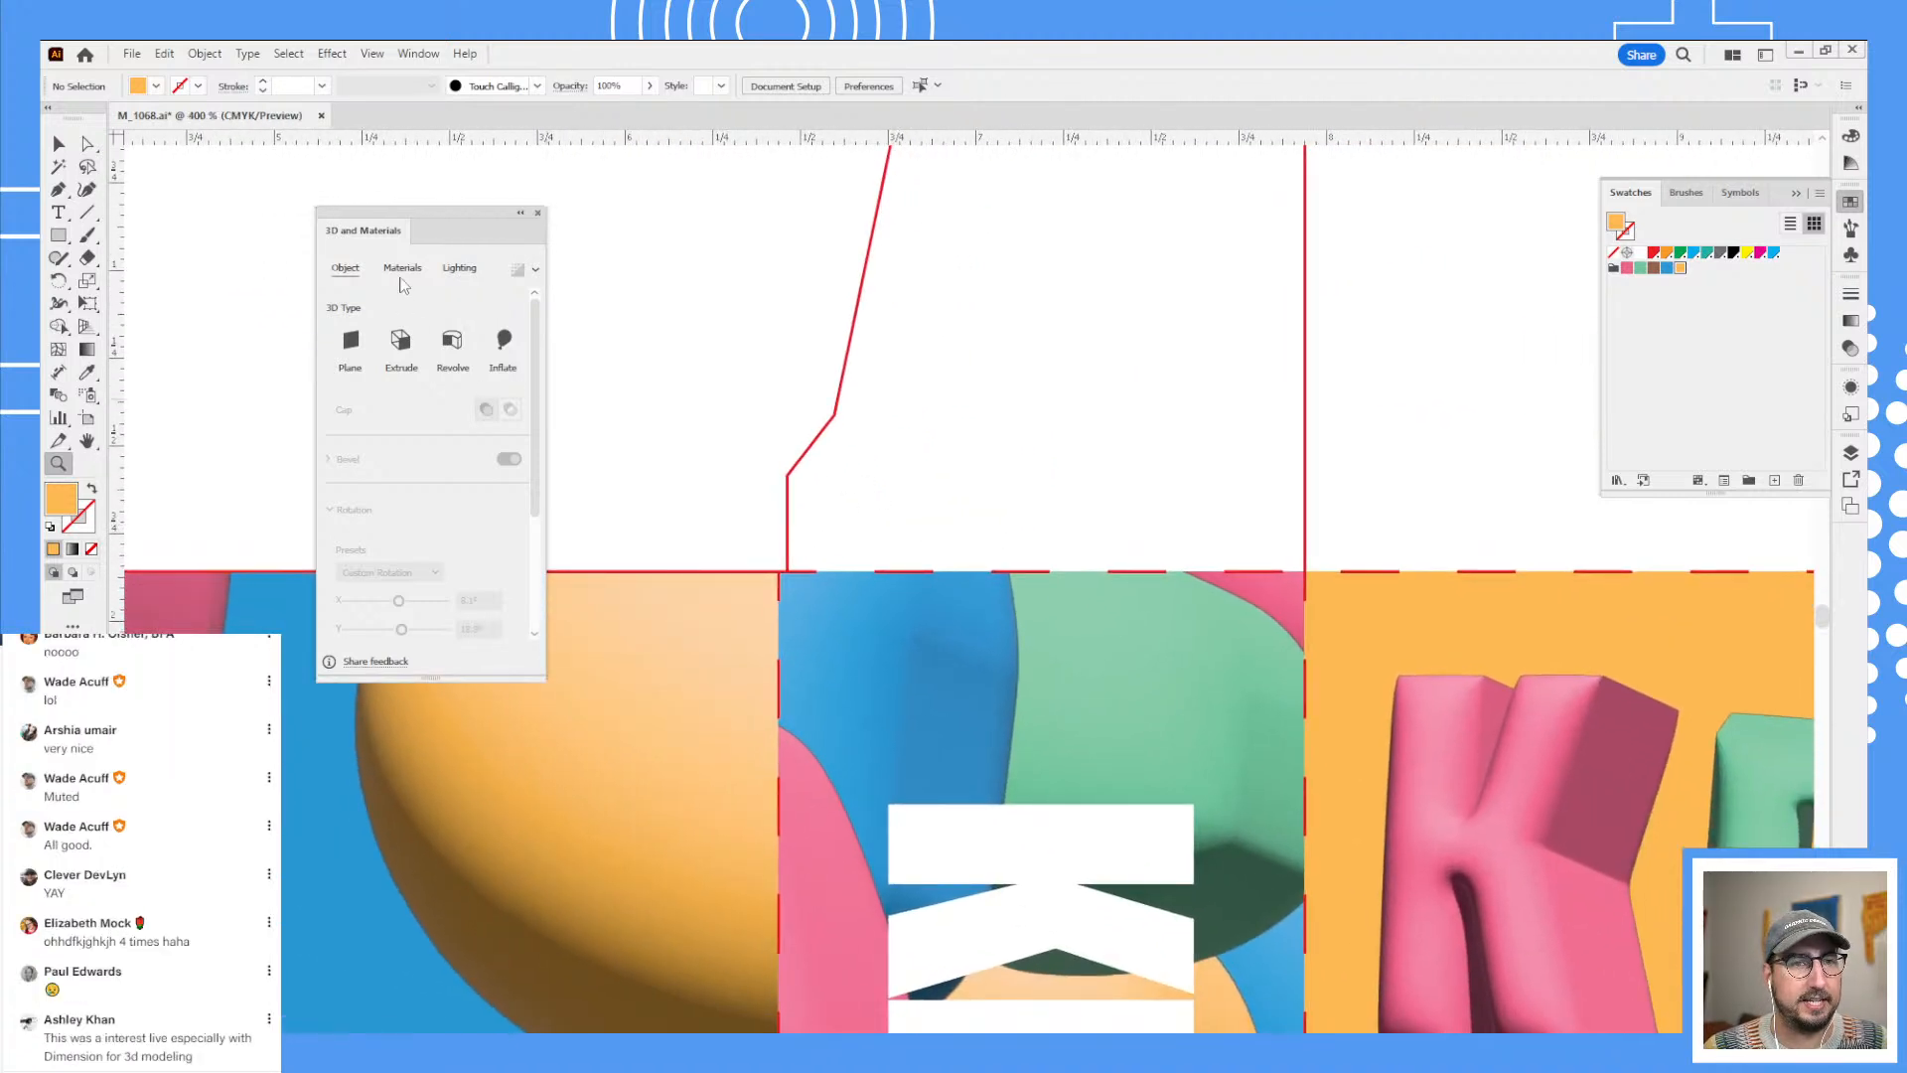
pyautogui.click(537, 213)
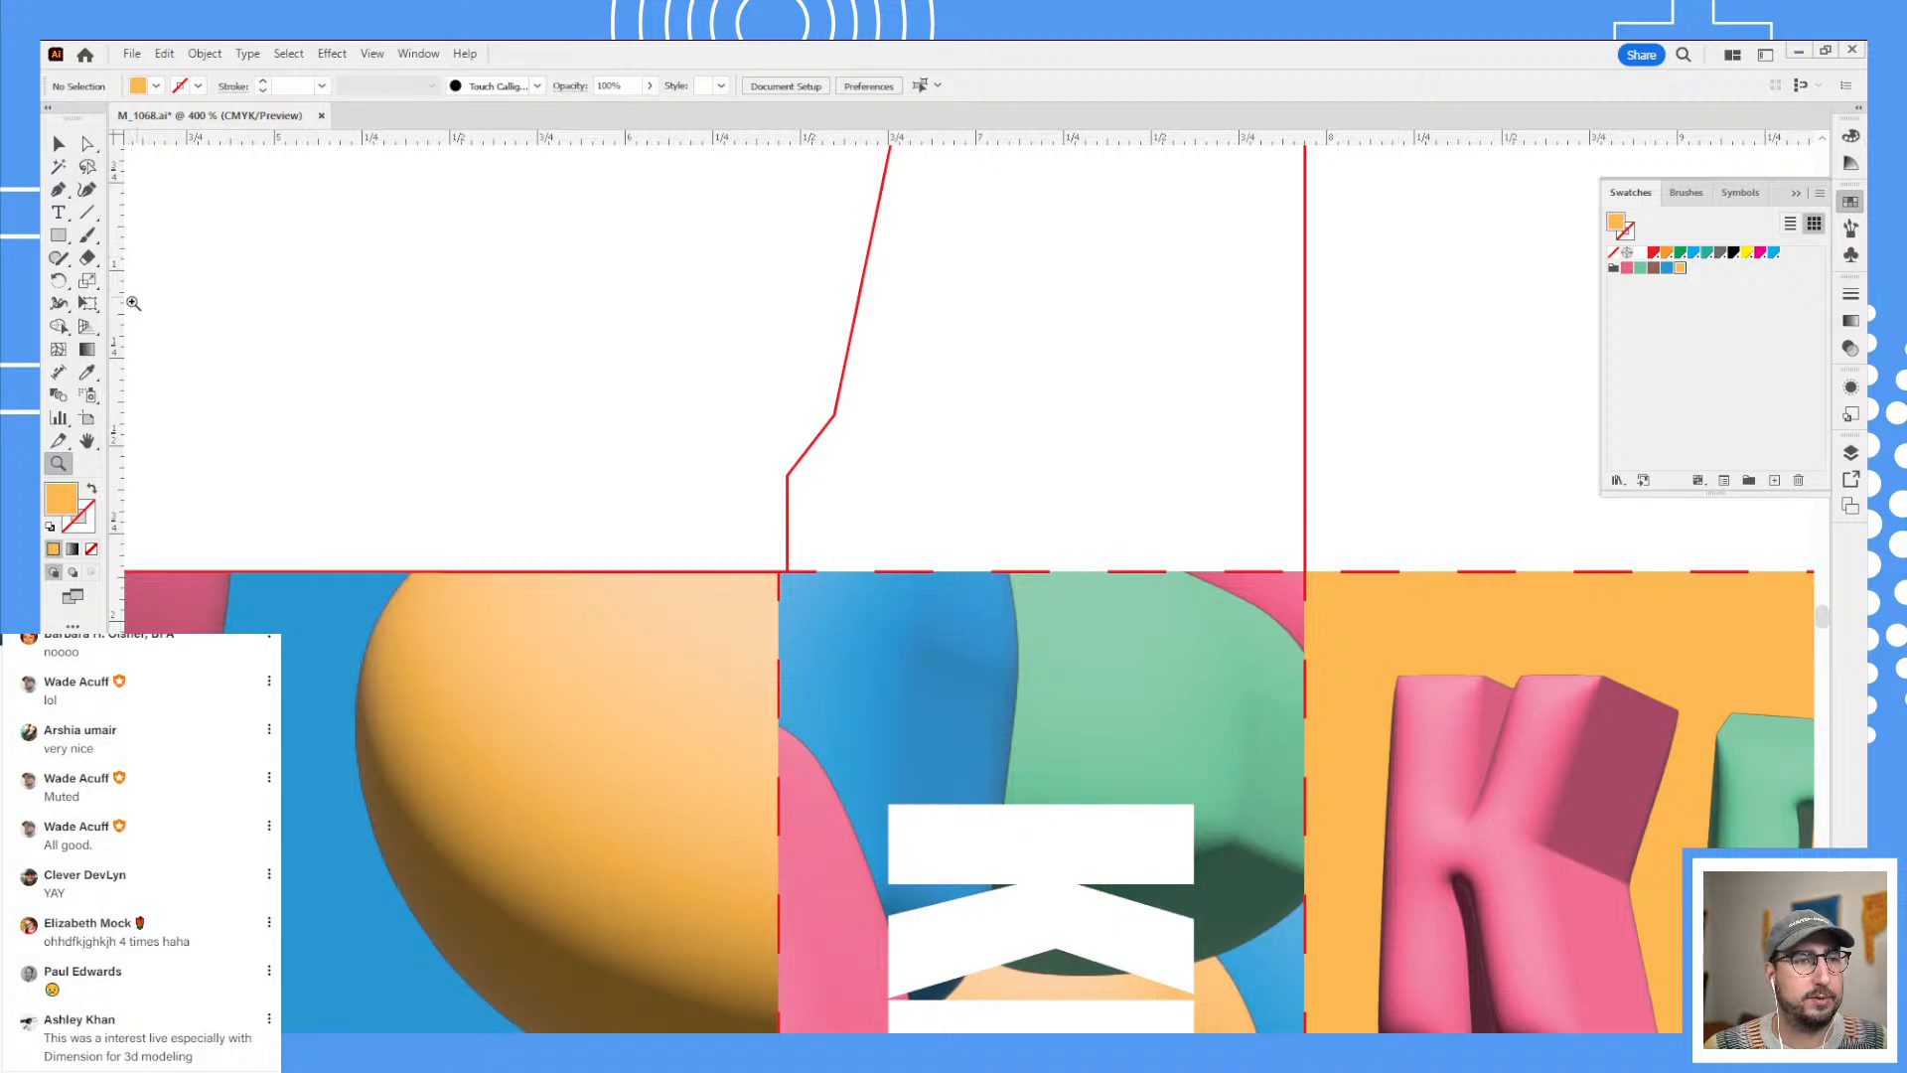
pyautogui.click(58, 371)
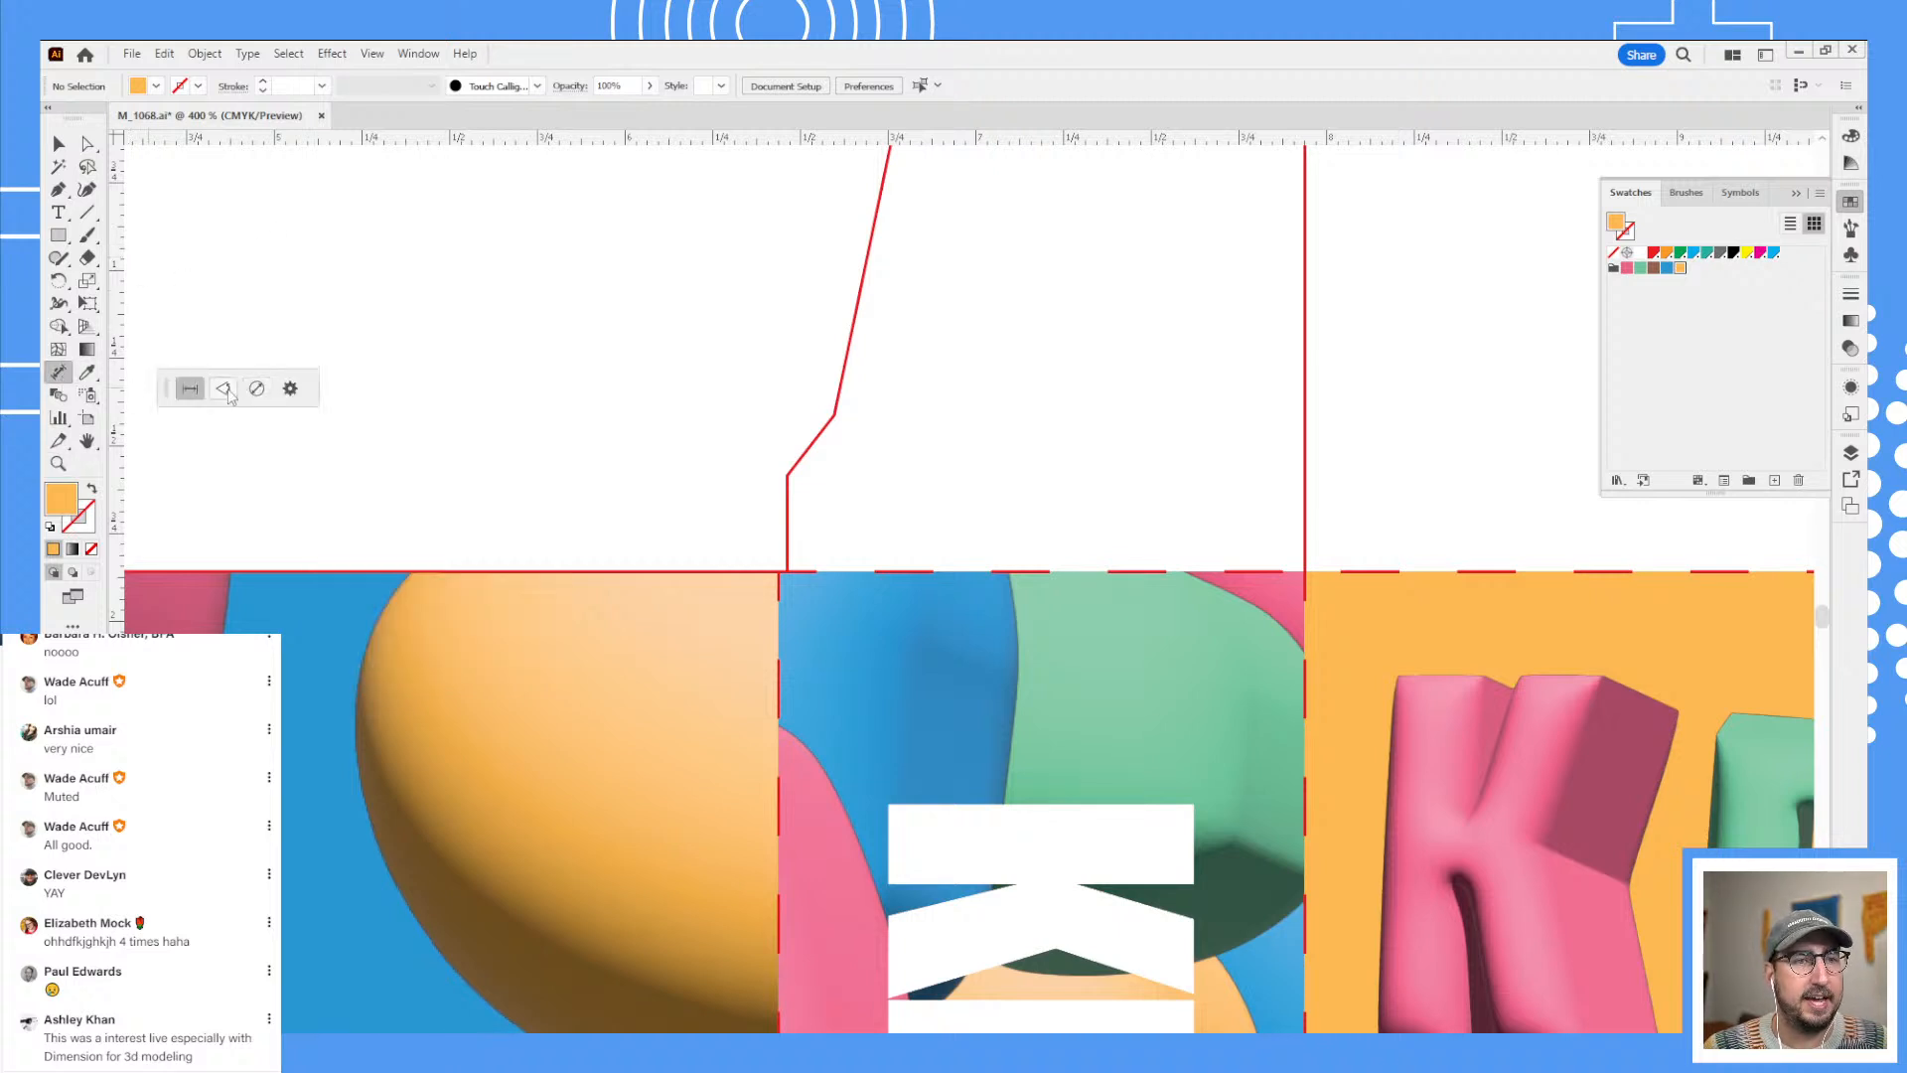
pyautogui.click(223, 389)
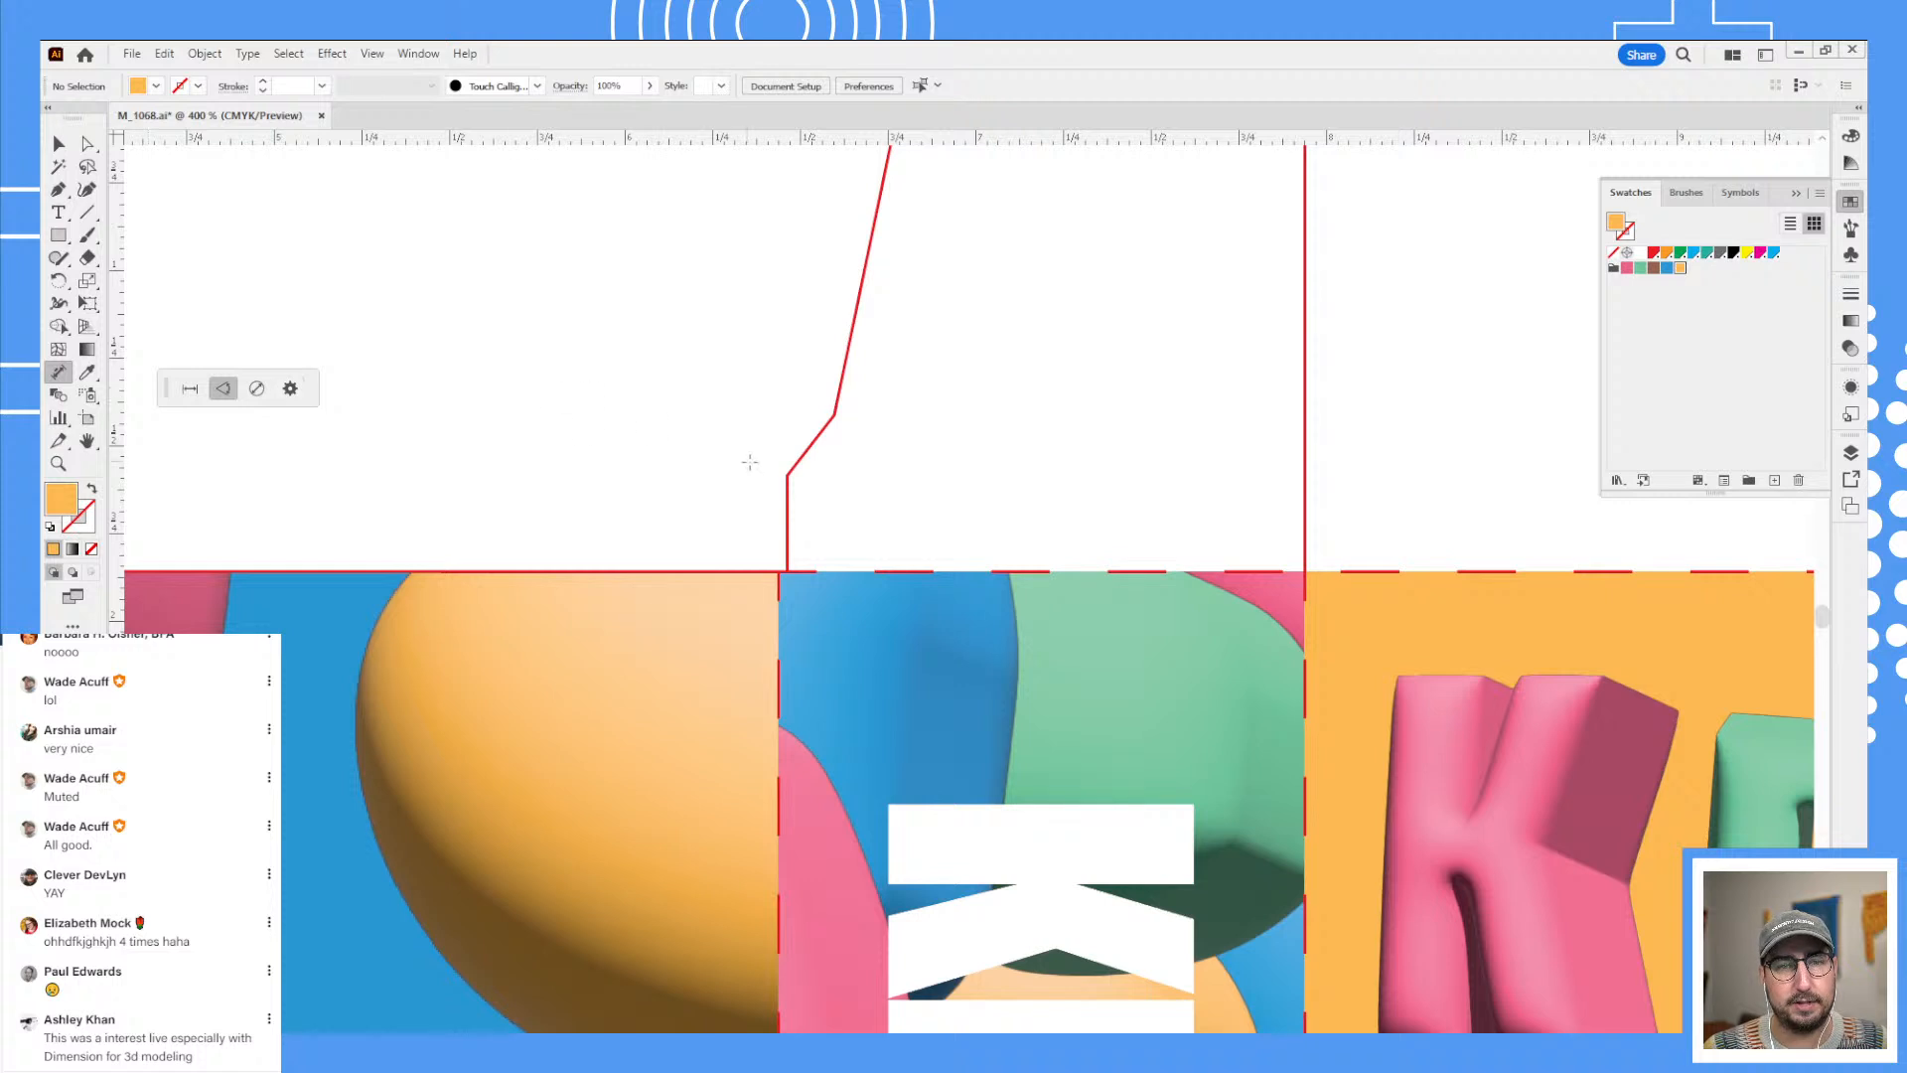
pyautogui.moveTo(788, 476); pyautogui.dragTo(861, 505)
pyautogui.press('v')
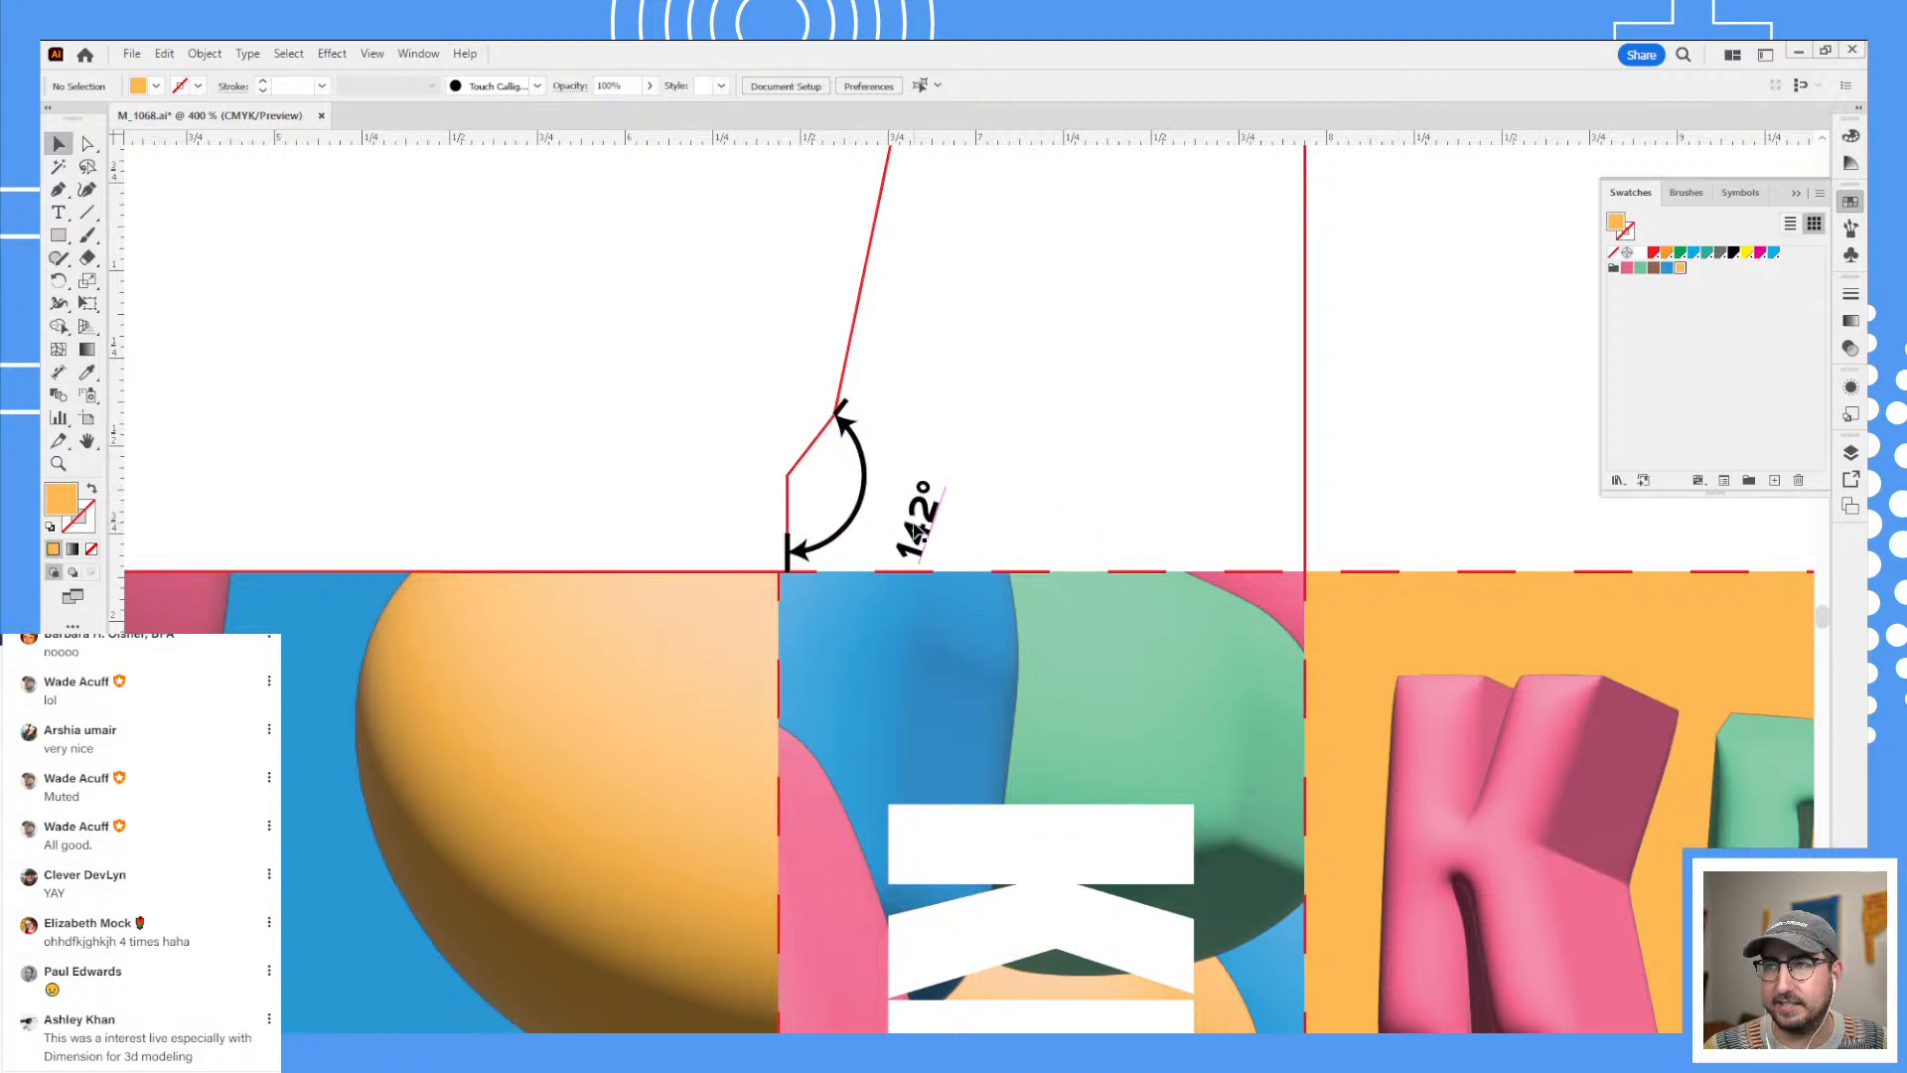
# - Draw an orange-filled circle about 2.2 in wide in the empty space beyond the dieline's upper right corner
pyautogui.press('z')
pyautogui.keyDown('alt'); pyautogui.click(1041, 561); pyautogui.keyUp('alt')
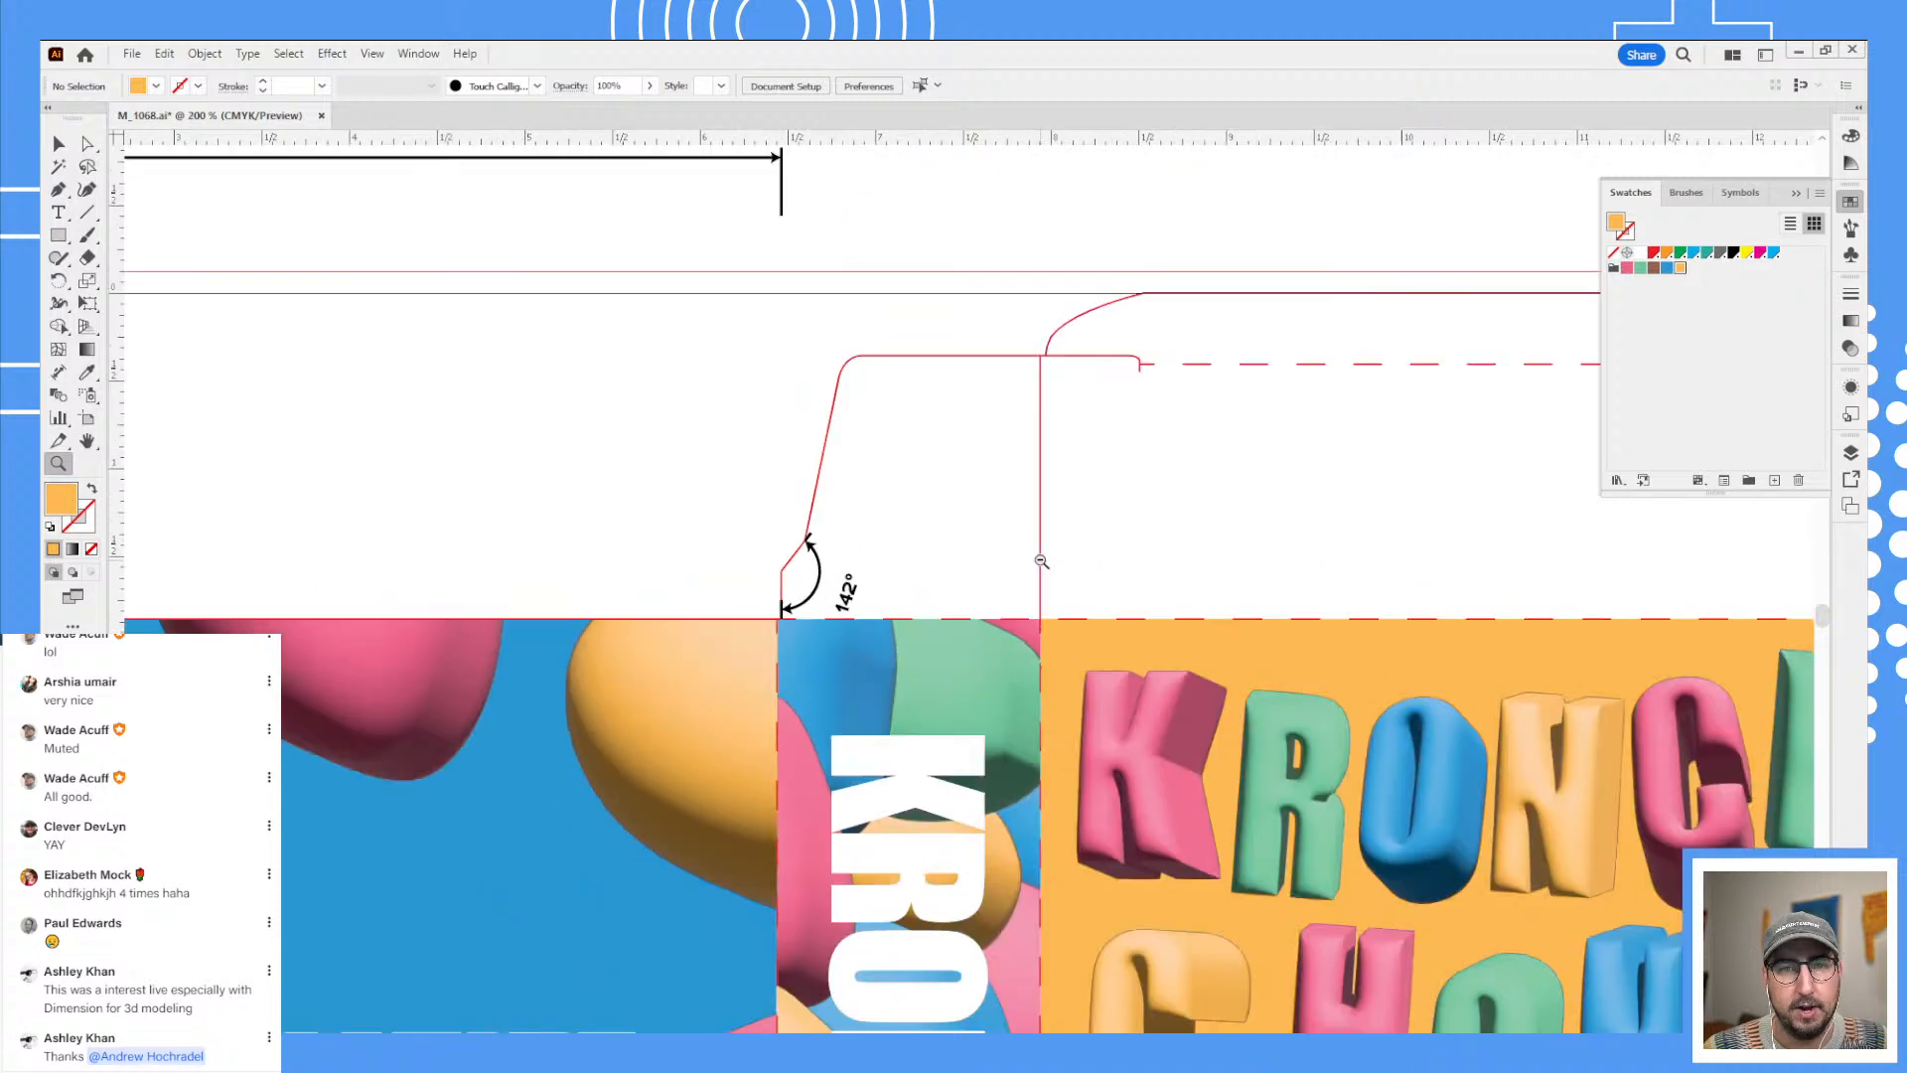
pyautogui.keyDown('alt'); pyautogui.click(1042, 561); pyautogui.keyUp('alt')
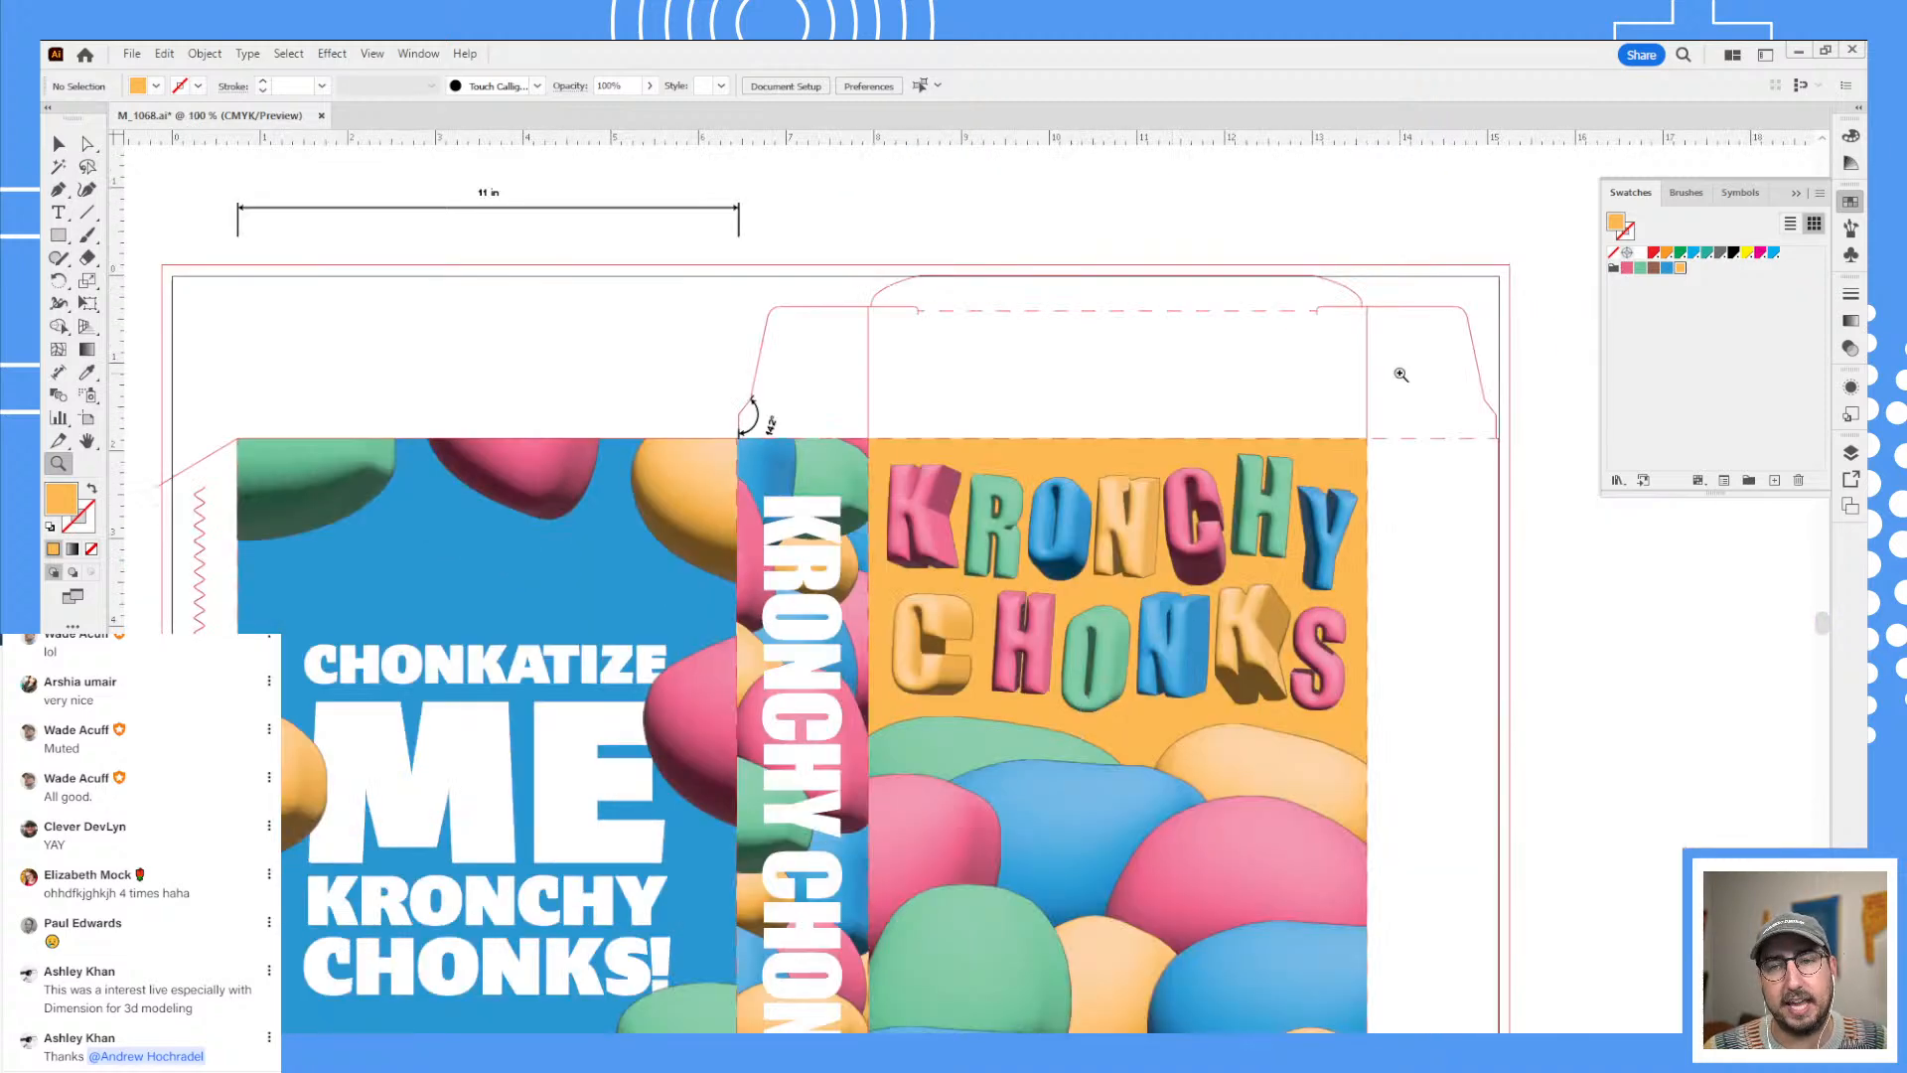
pyautogui.click(1394, 411)
pyautogui.moveTo(1201, 587); pyautogui.dragTo(934, 573)
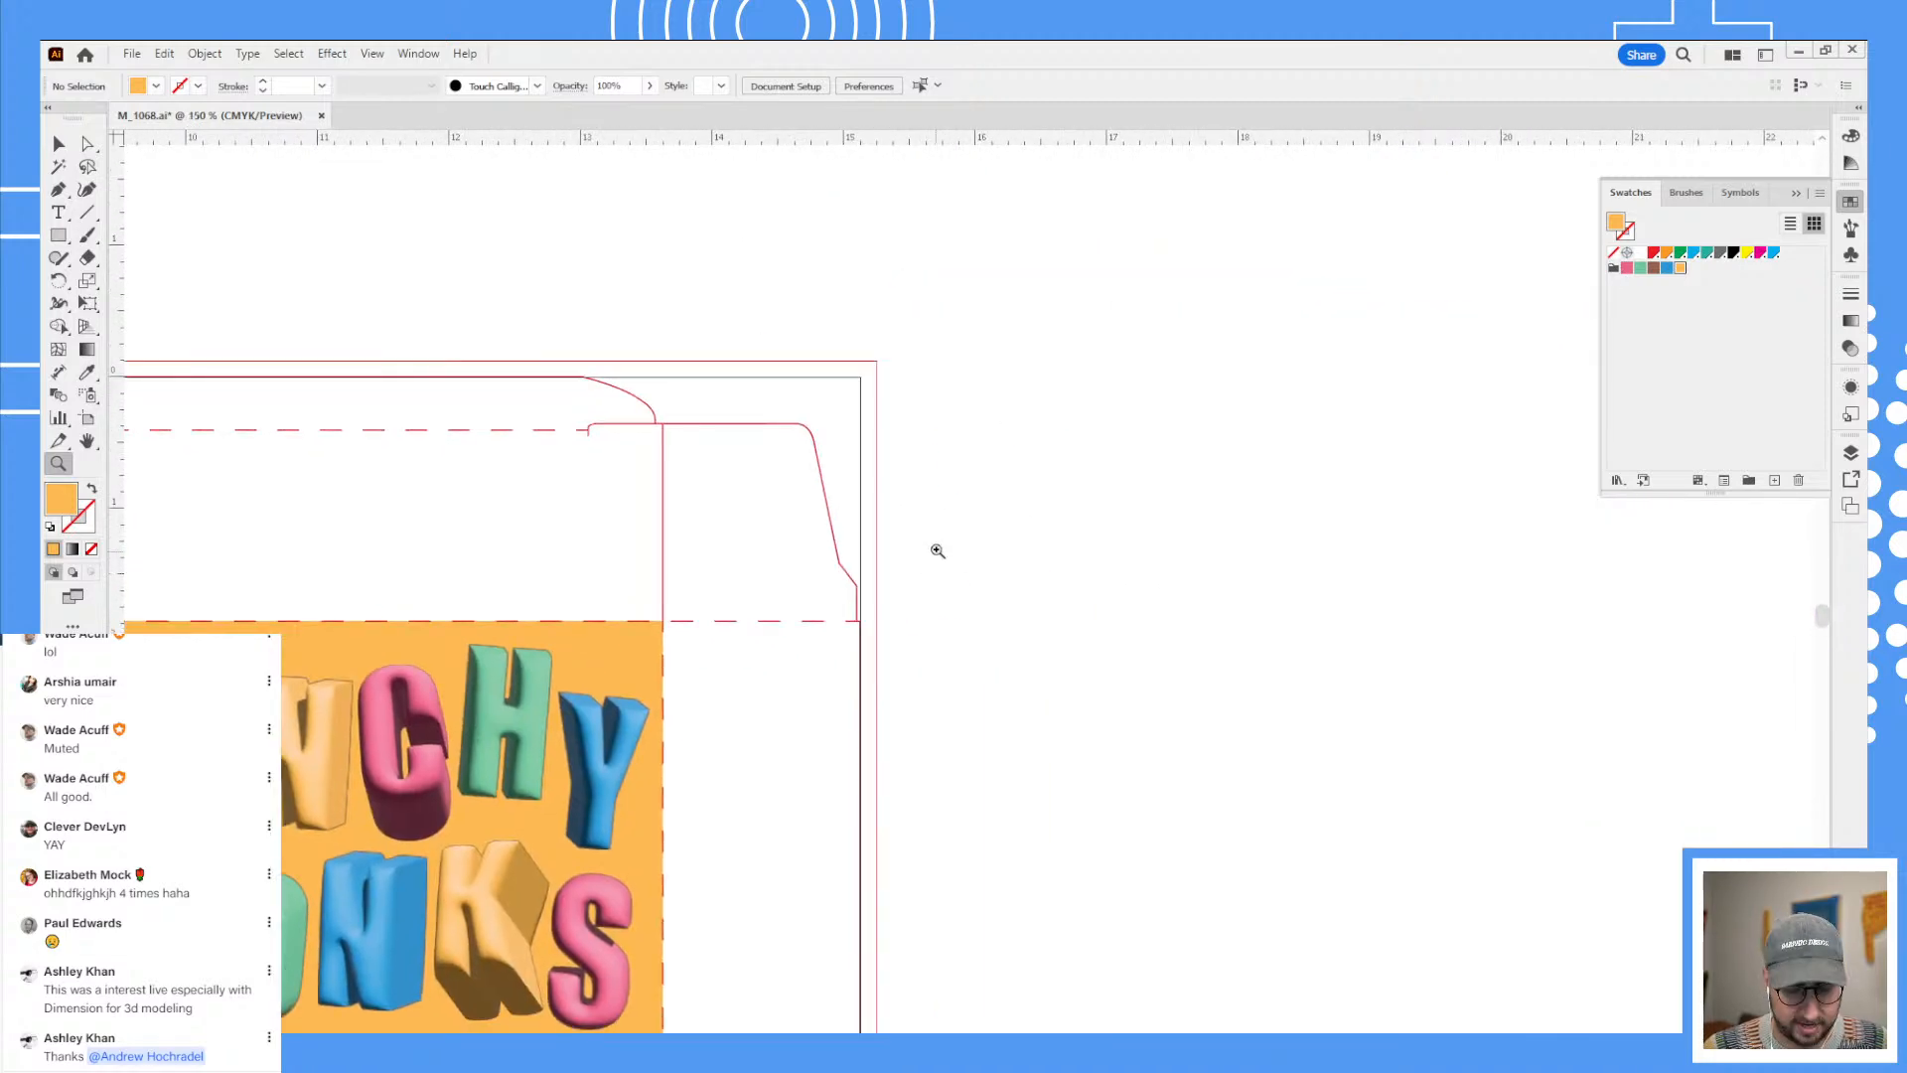
pyautogui.press('l')
pyautogui.moveTo(977, 481); pyautogui.dragTo(1270, 770)
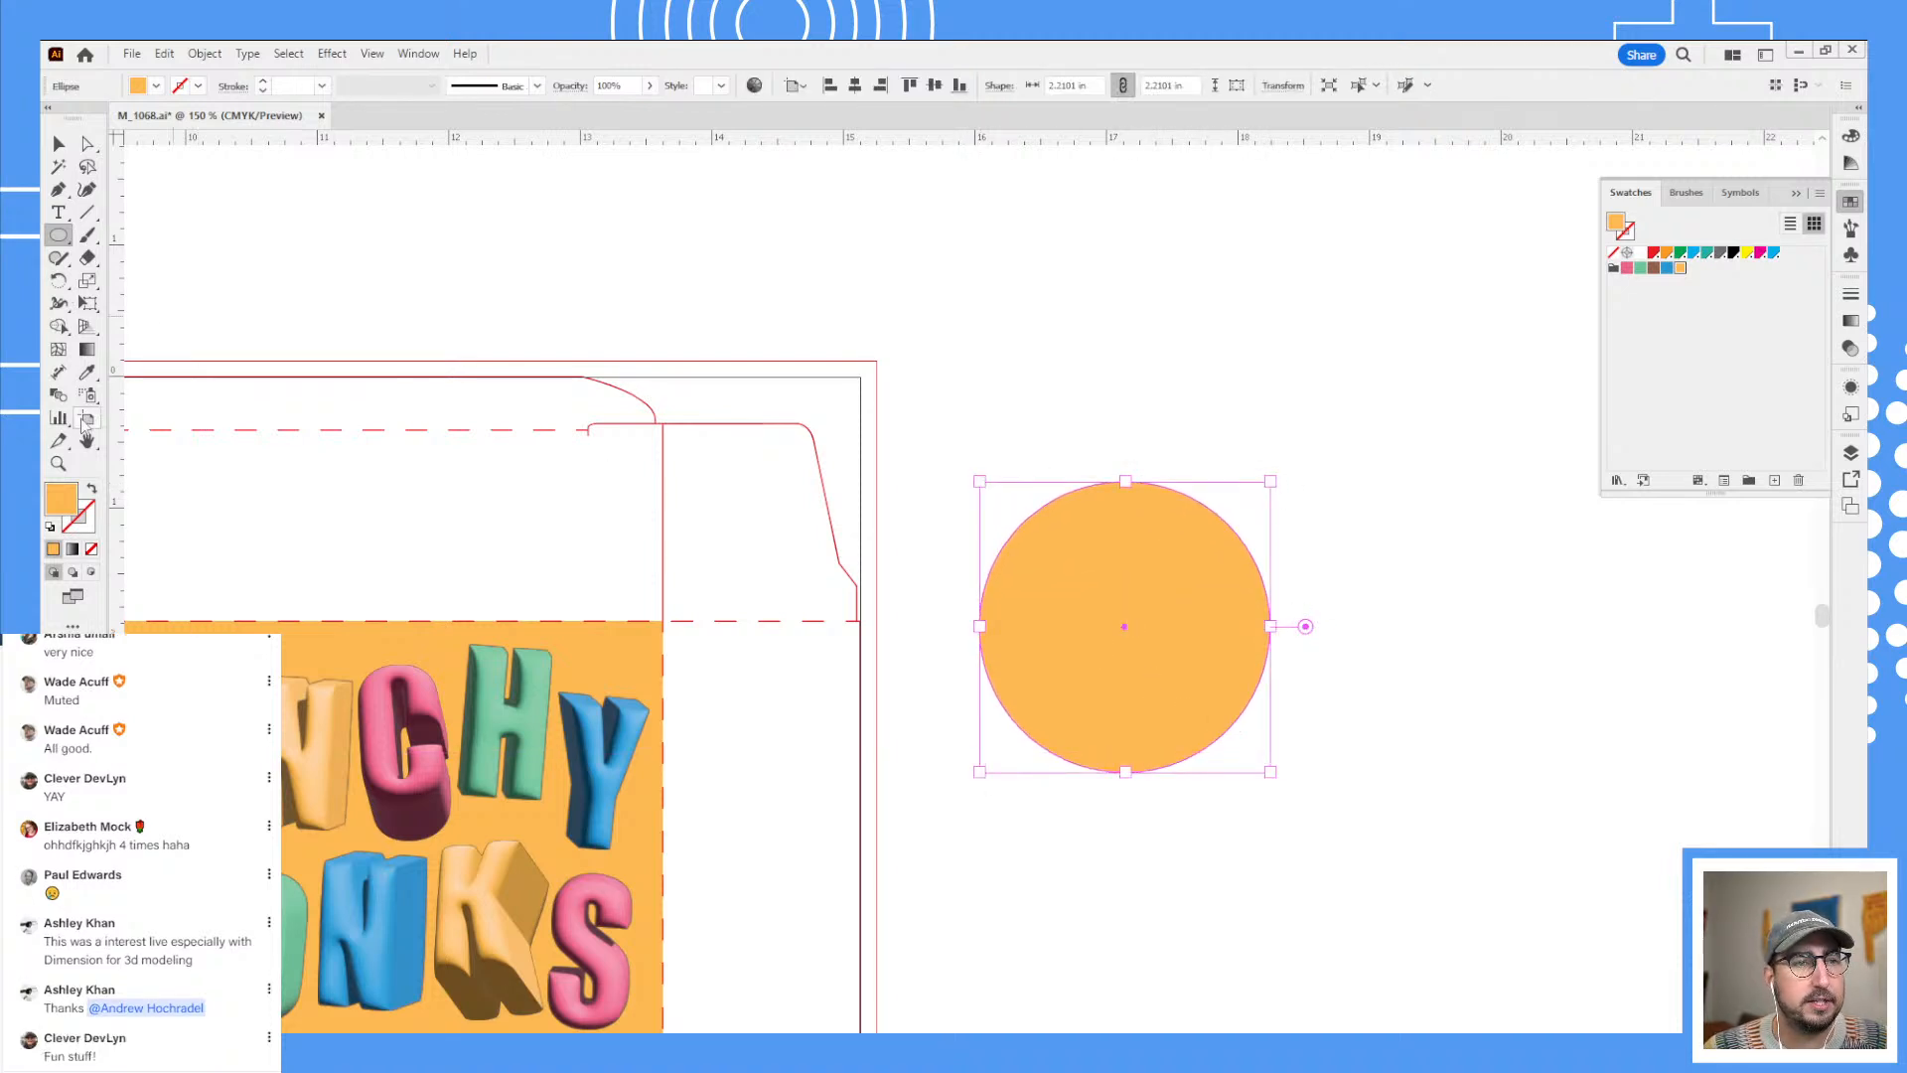
# - Plot a radial dimension on the orange circle toward its upper right edge, and deselect the circle
pyautogui.click(59, 372)
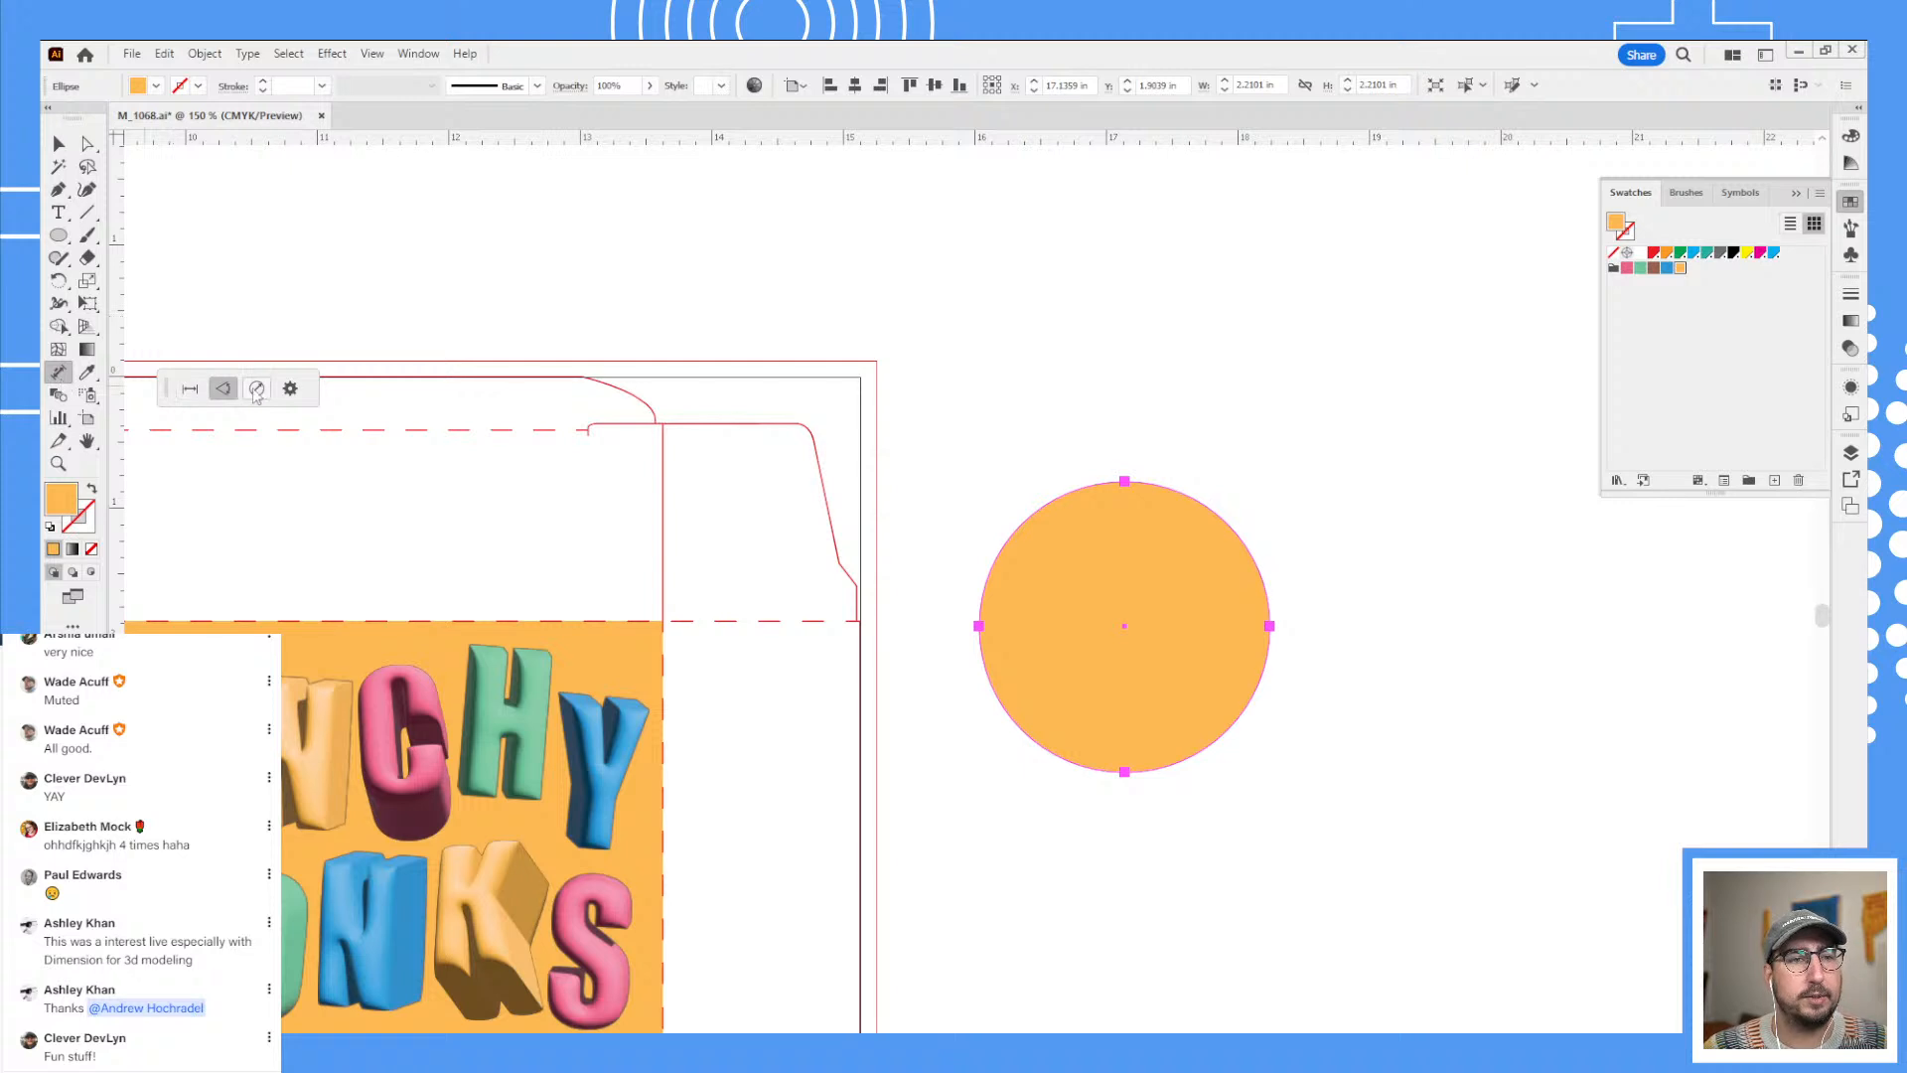
pyautogui.click(256, 390)
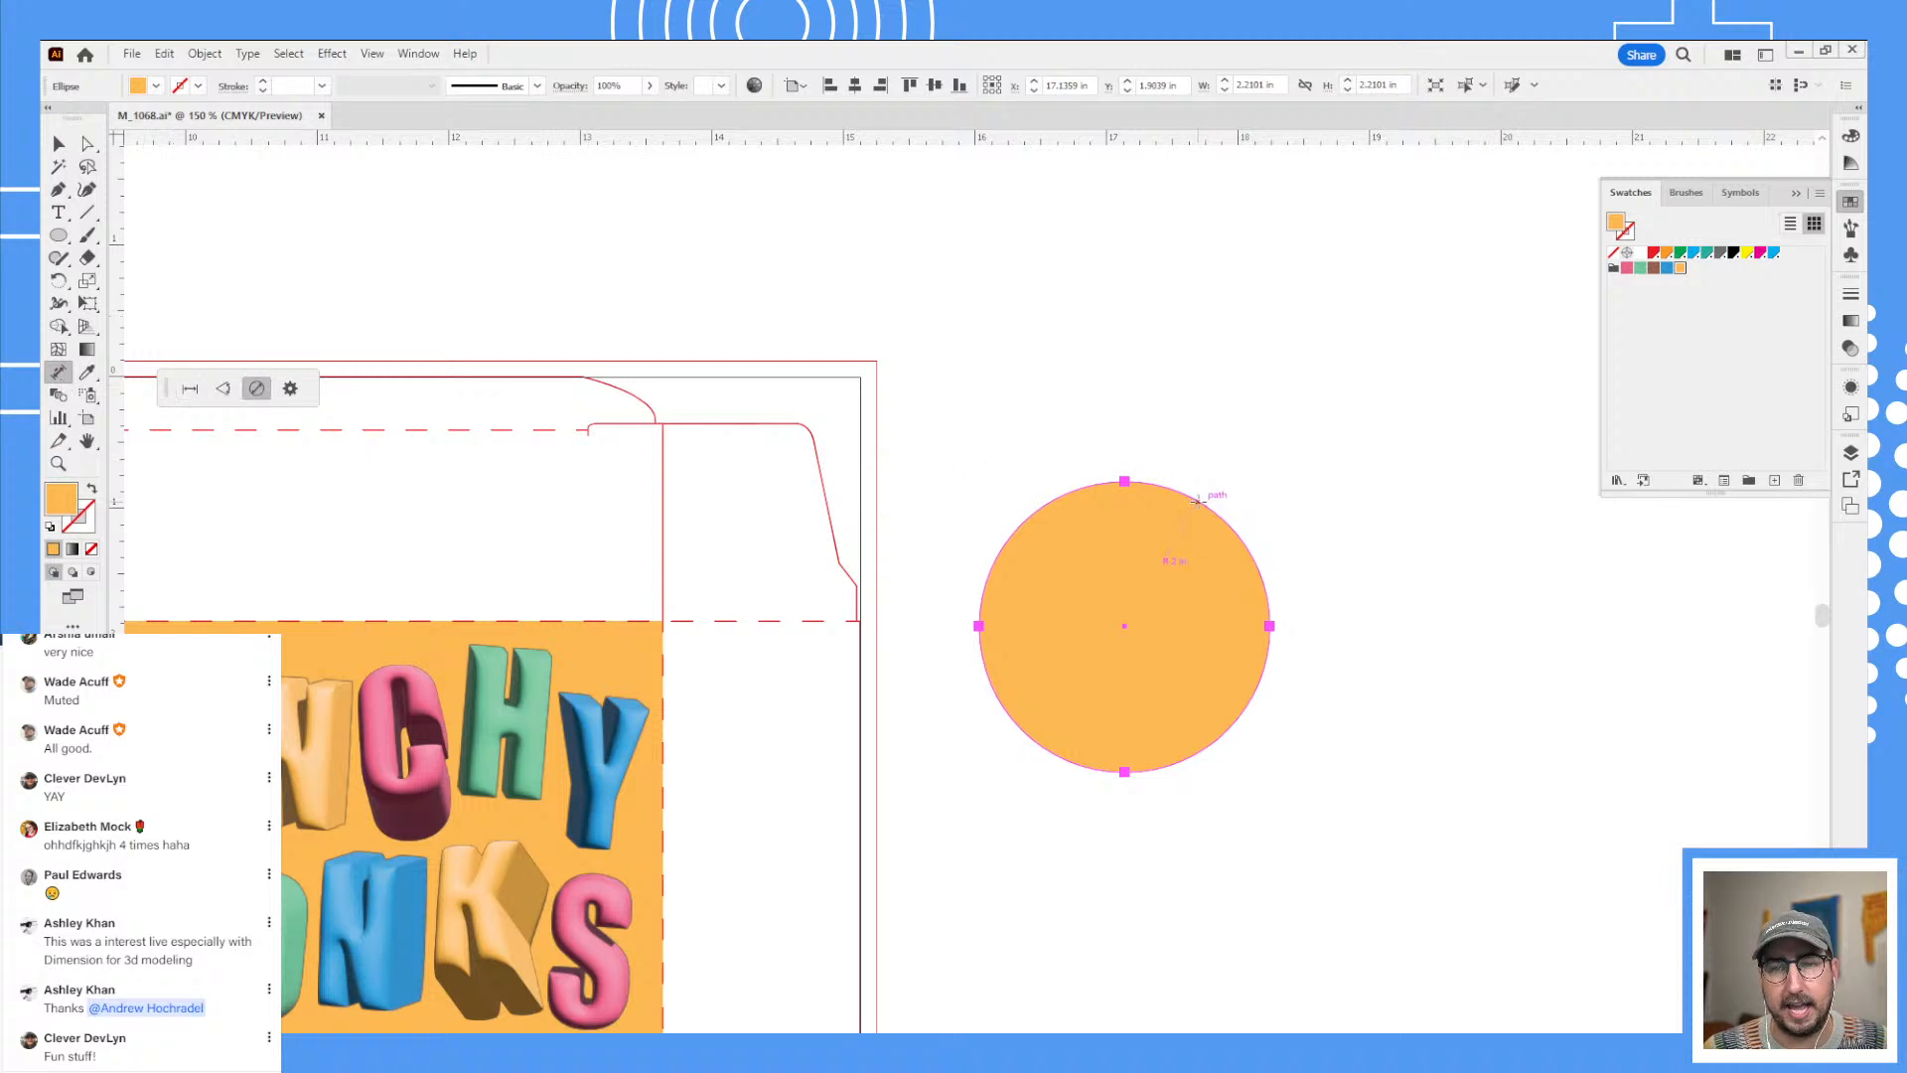
pyautogui.click(1229, 529)
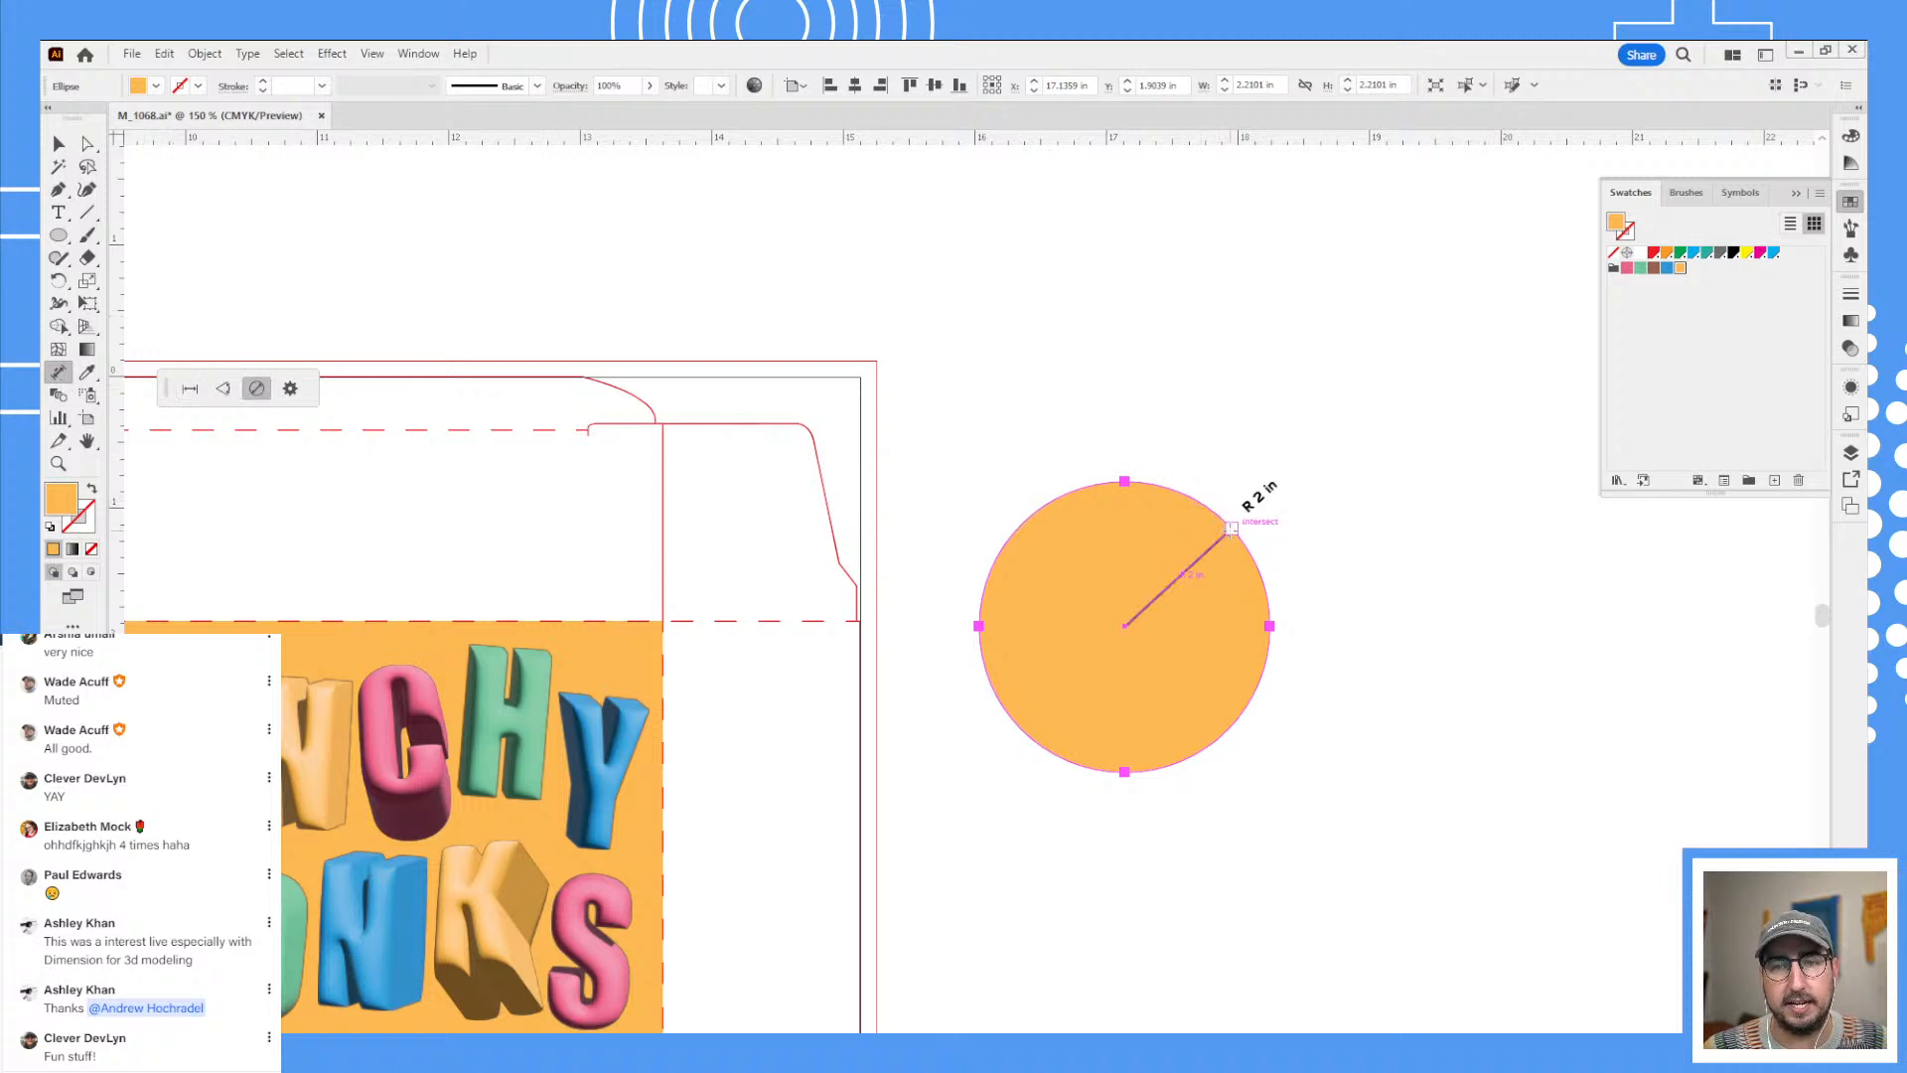
pyautogui.press('v')
pyautogui.click(1350, 518)
pyautogui.press('z')
pyautogui.click(1189, 599)
pyautogui.click(1082, 584)
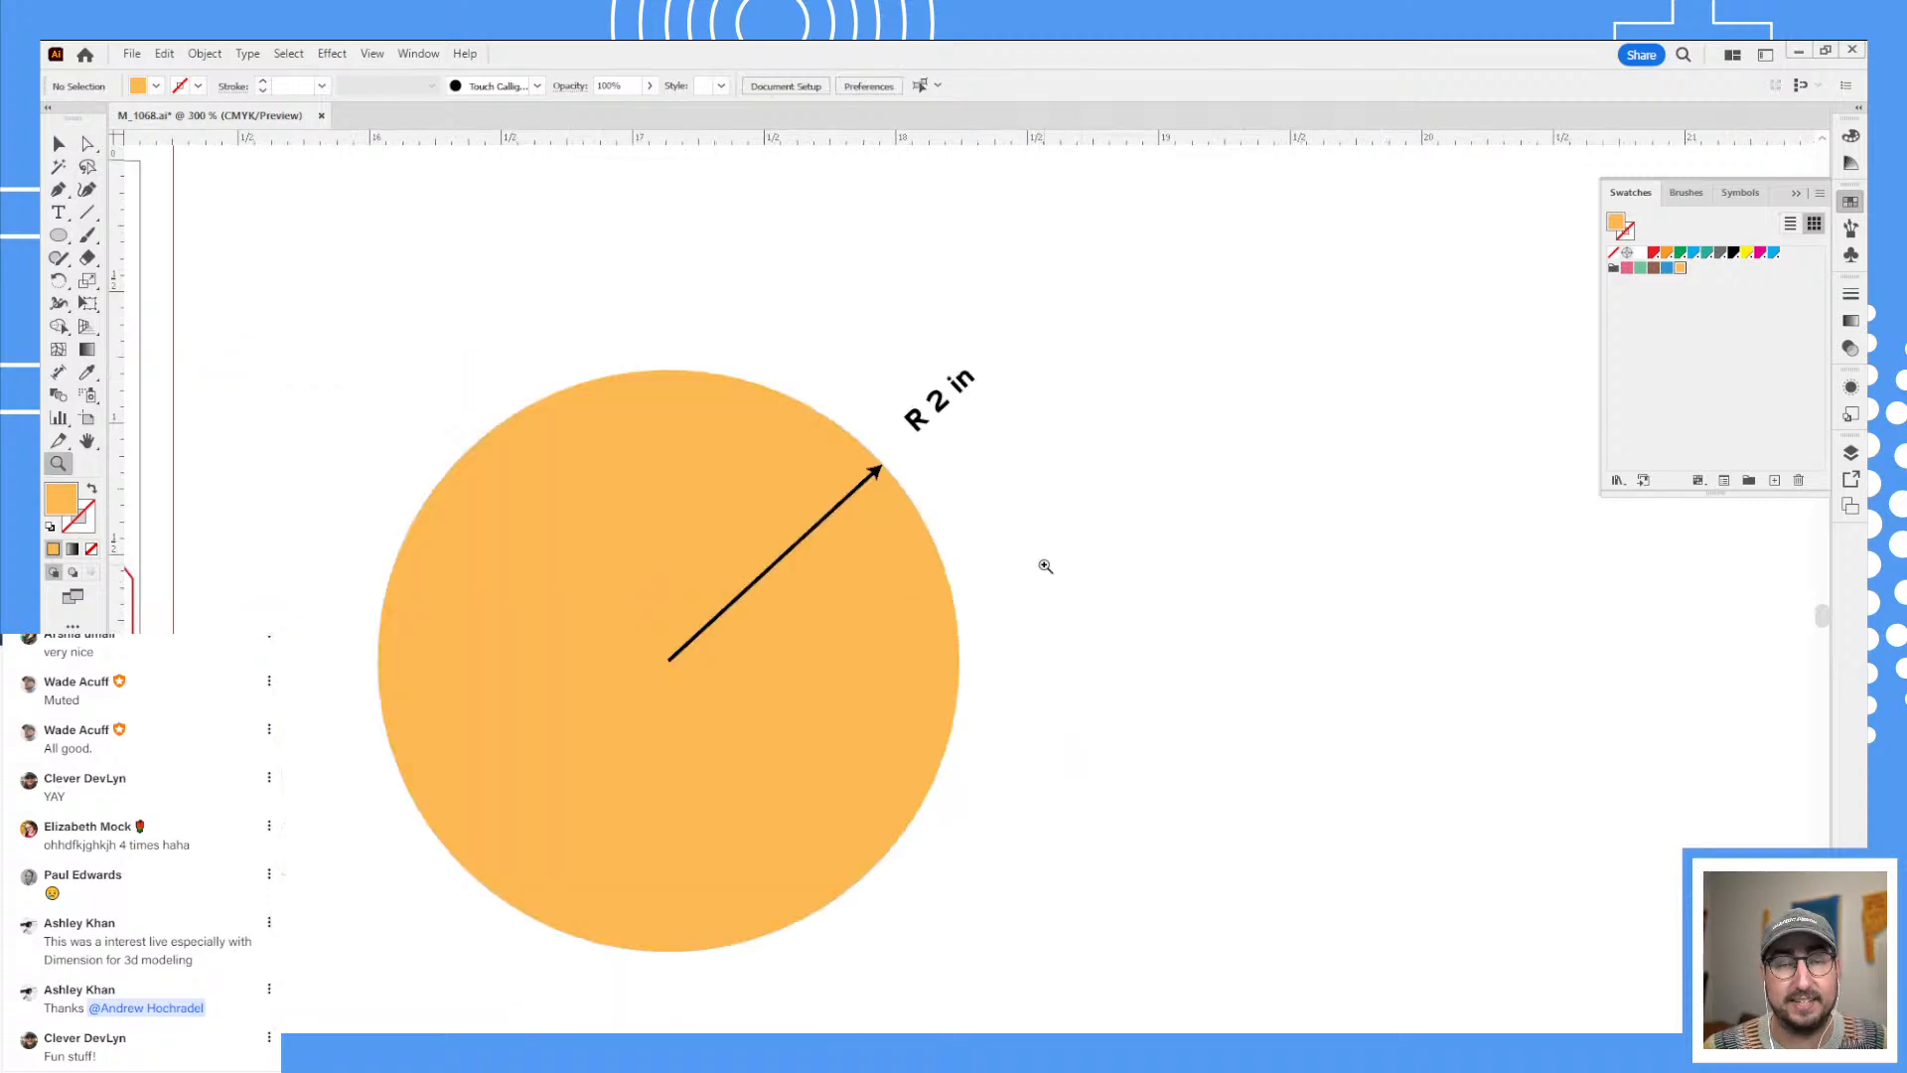